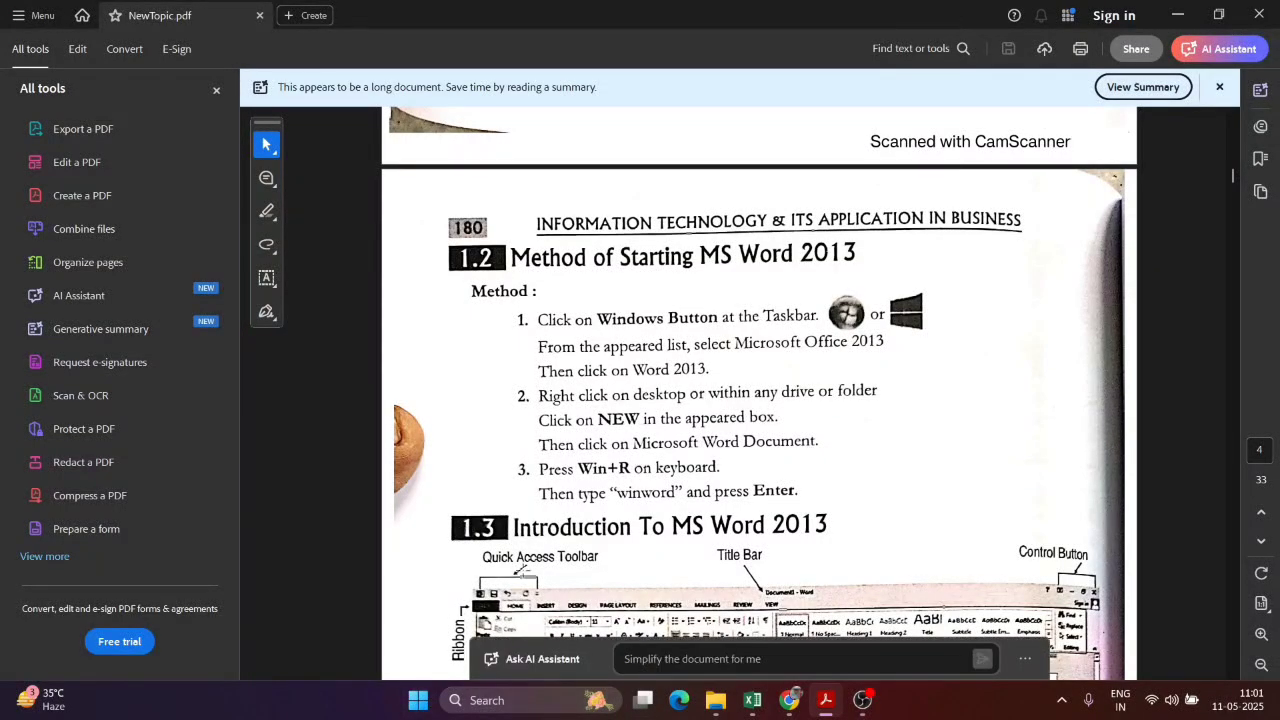
# Step: Mark out the Windows-button picture in the guide image, then clear the page selection
pyautogui.moveTo(39, 694)
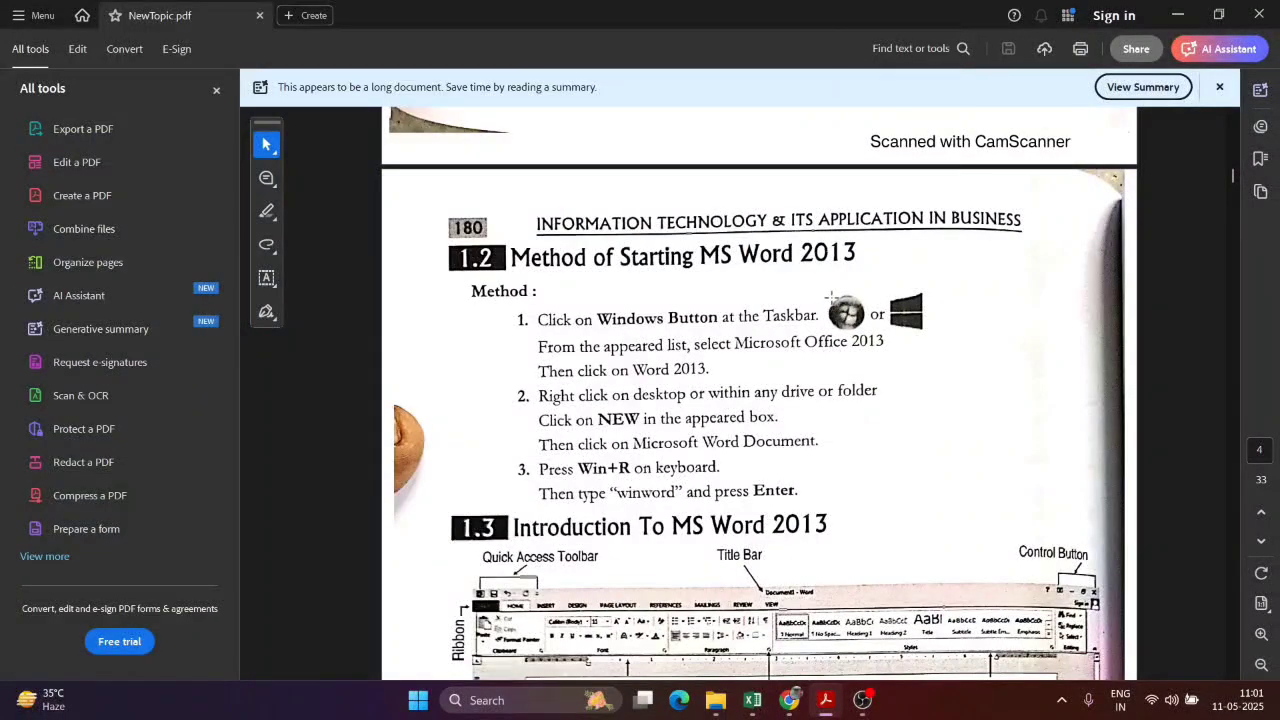
pyautogui.moveTo(853, 336); pyautogui.dragTo(877, 348)
pyautogui.click(995, 297)
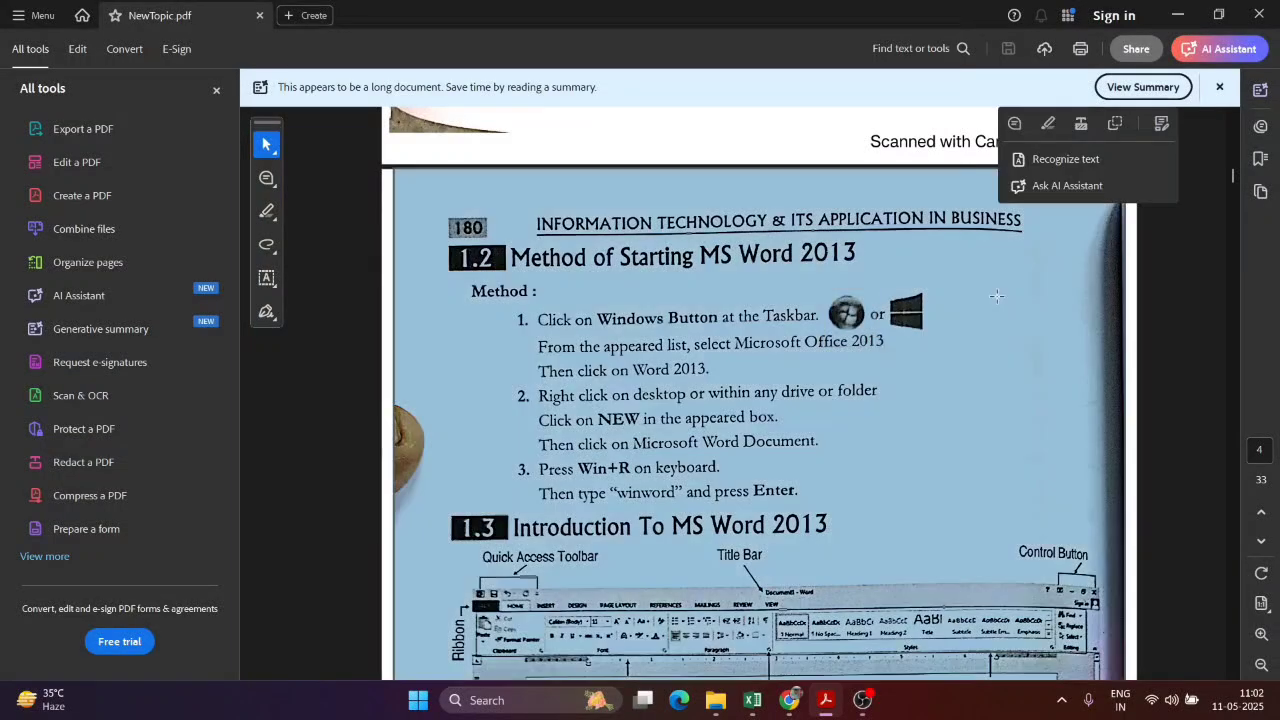
pyautogui.click(938, 307)
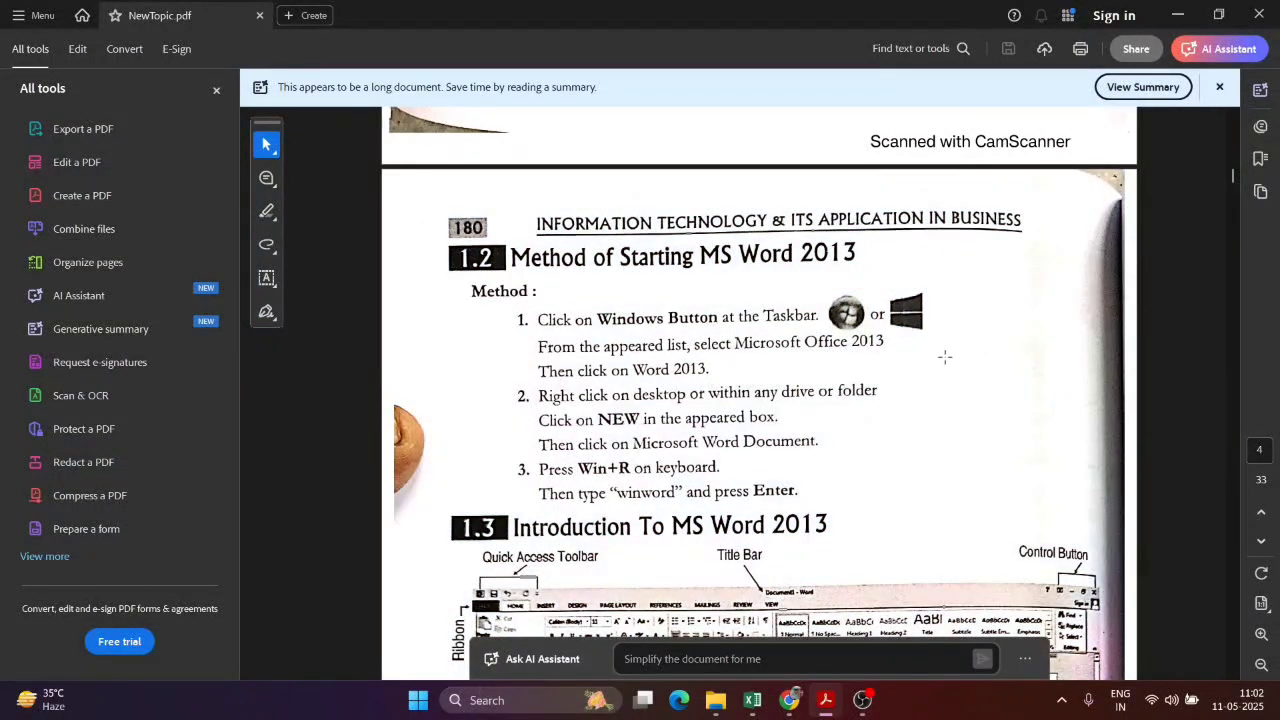
# Step: Search 'word' from the Start menu, launch Word 2016 and create a blank document
pyautogui.click(419, 702)
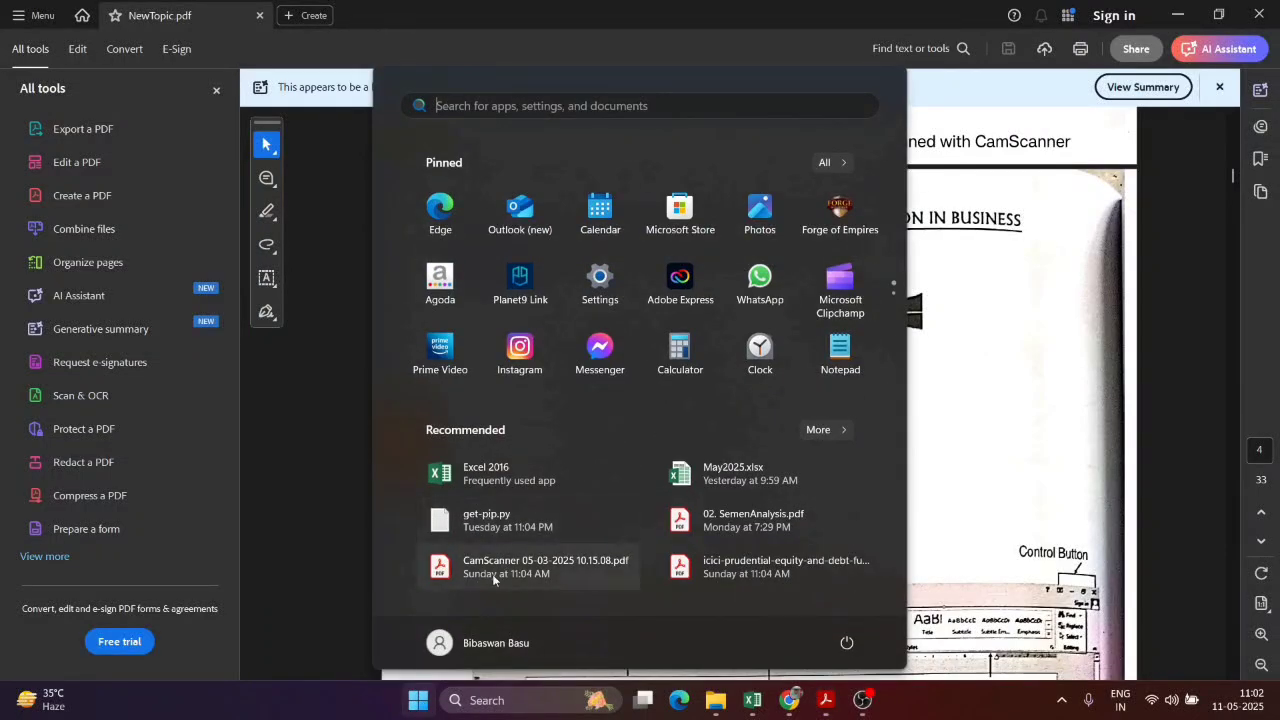
pyautogui.click(766, 104)
pyautogui.write('word')
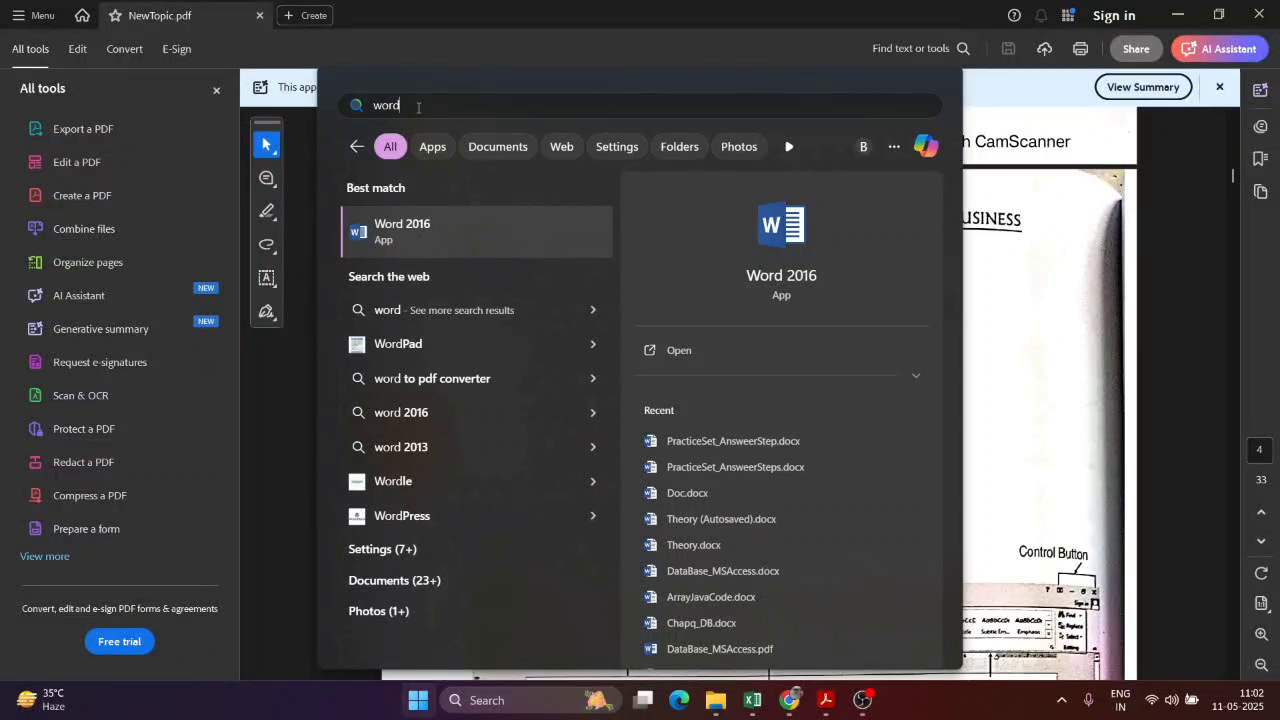
pyautogui.click(420, 236)
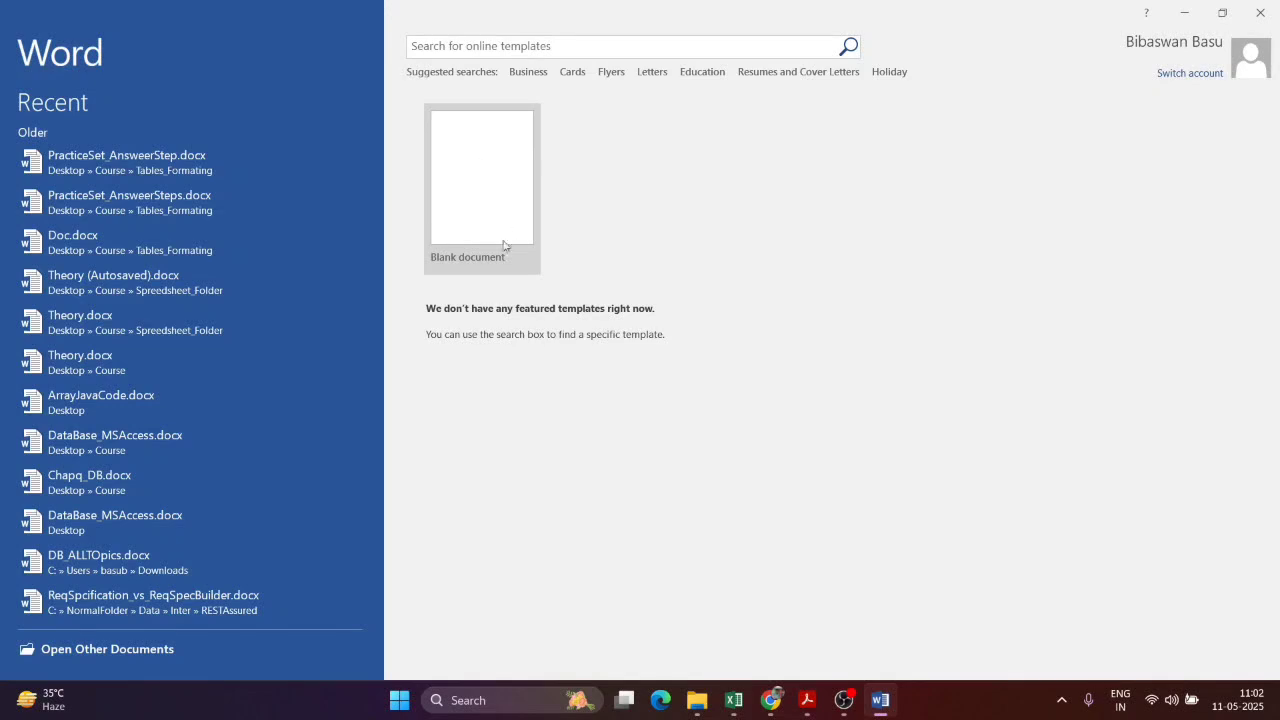
pyautogui.click(501, 195)
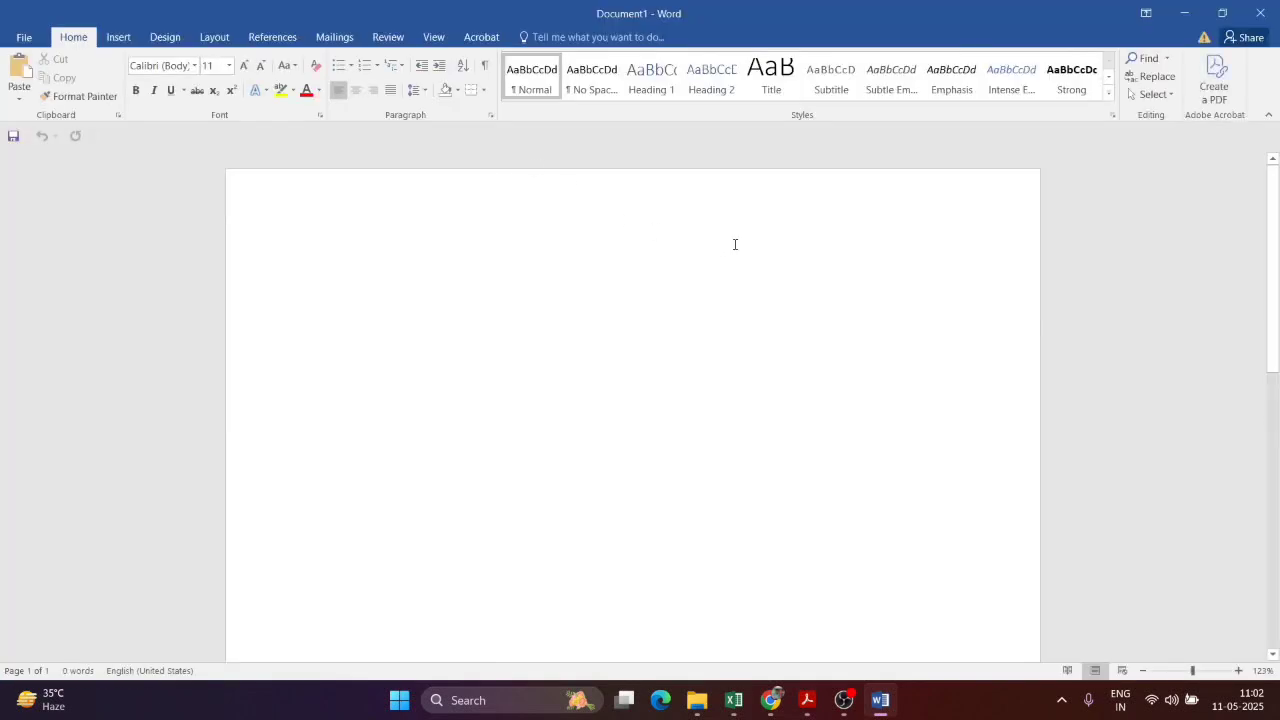
pyautogui.hotkey('alt', 'Tab')
pyautogui.scroll(-3, 764, 378)
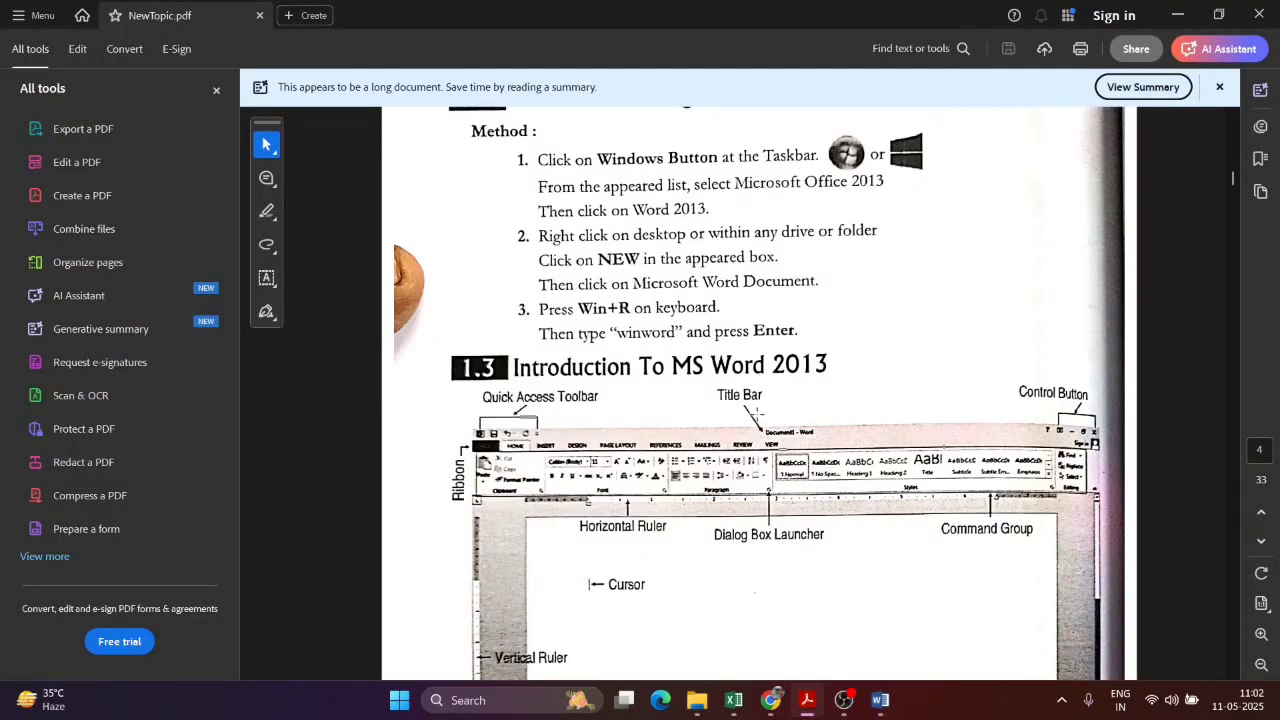
pyautogui.scroll(-2, 707, 386)
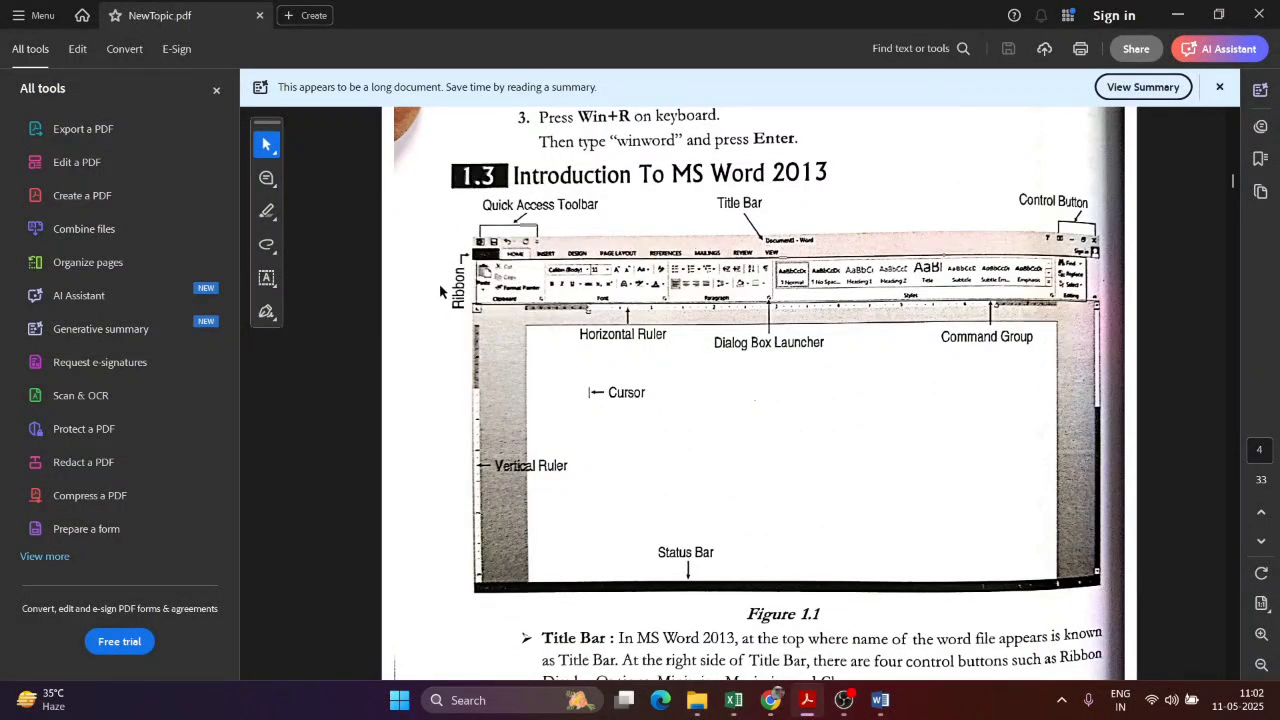
pyautogui.hotkey('alt', 'Tab')
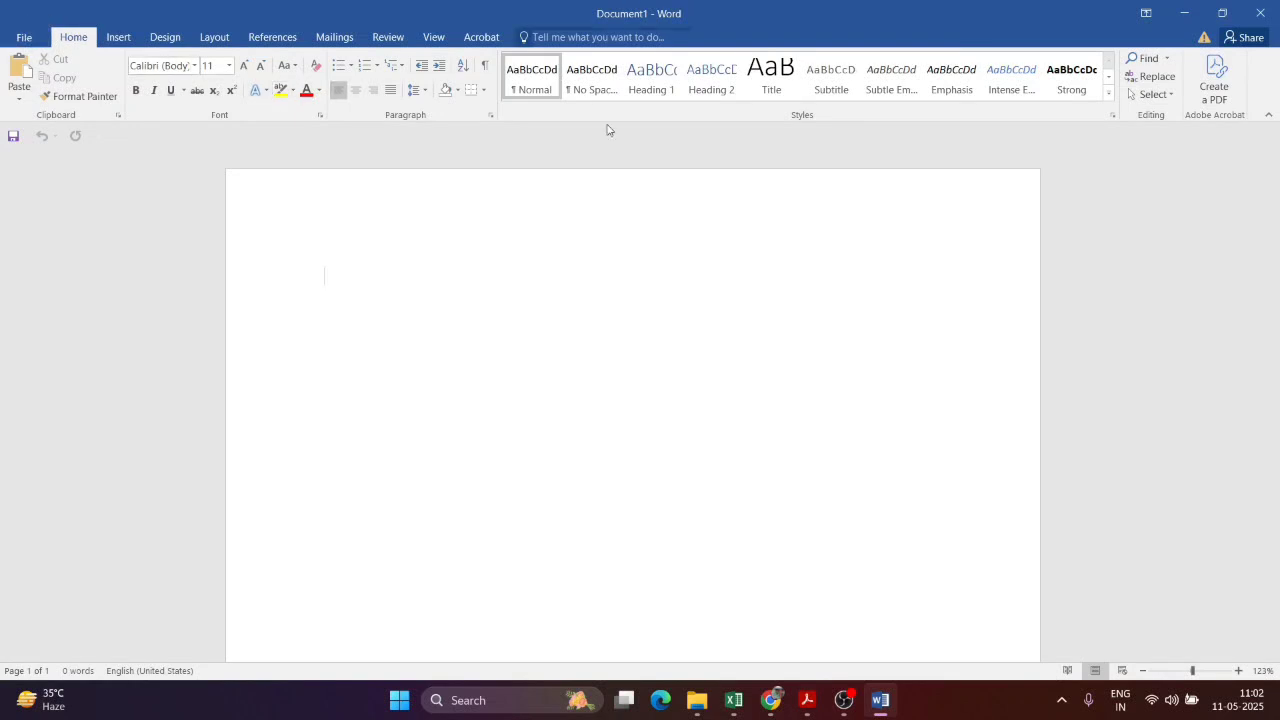
pyautogui.hotkey('alt', 'Tab')
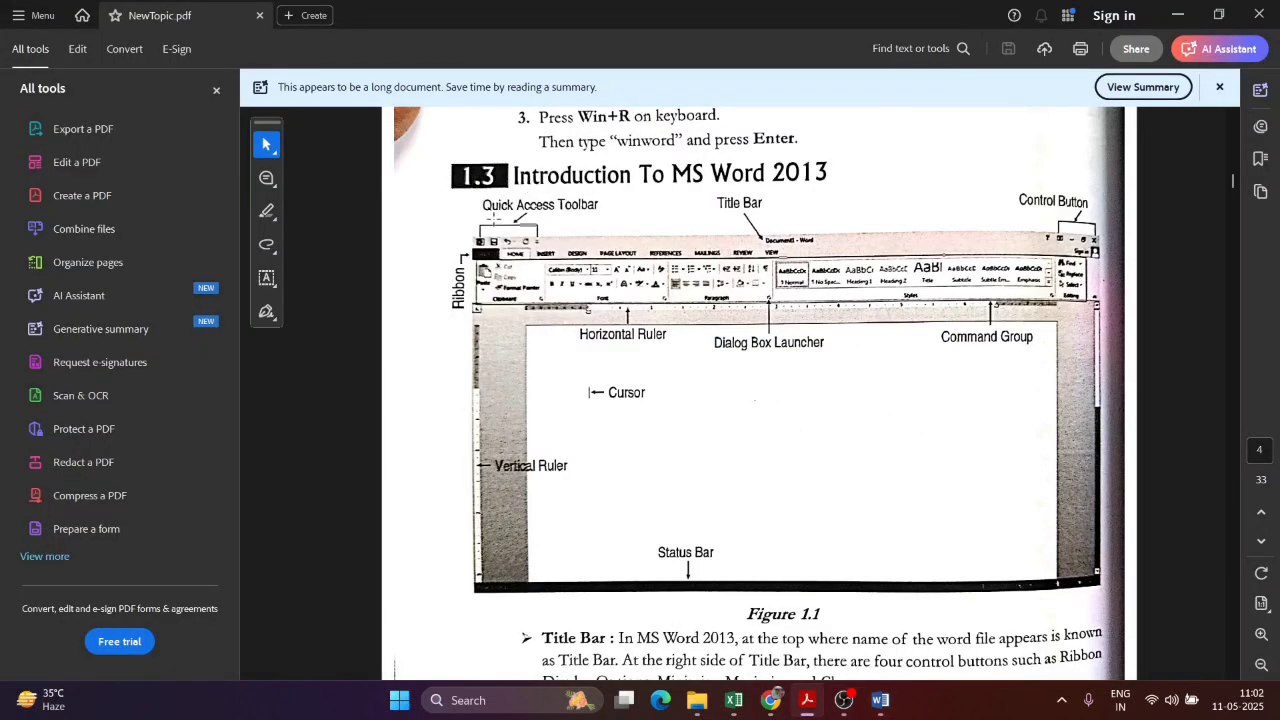
pyautogui.hotkey('alt', 'Tab')
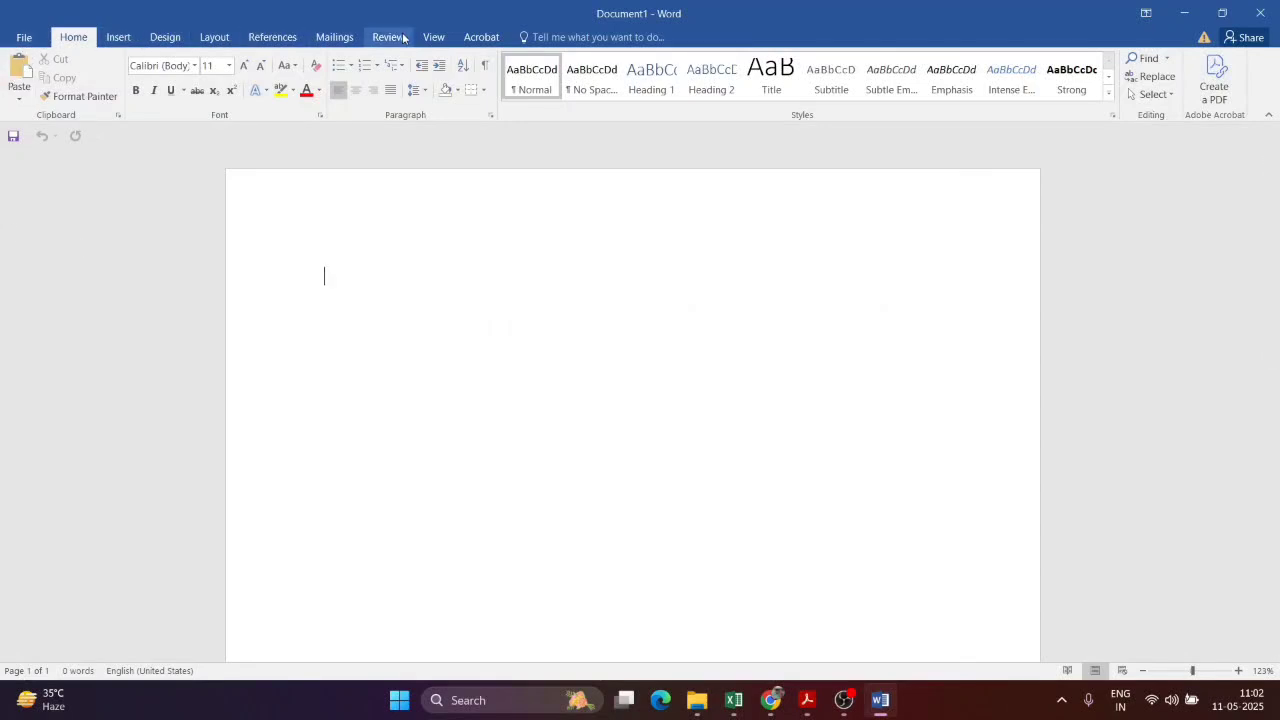
pyautogui.click(481, 37)
pyautogui.click(428, 38)
pyautogui.click(388, 37)
pyautogui.click(272, 37)
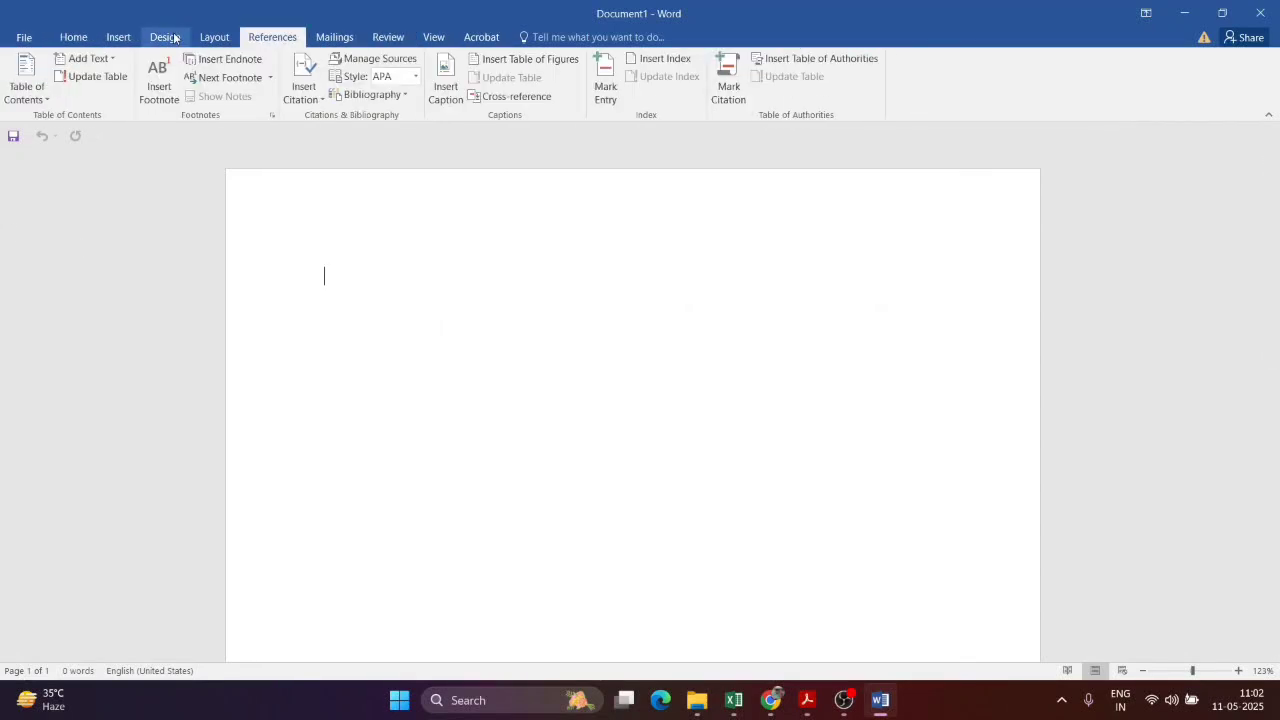
pyautogui.click(165, 37)
pyautogui.click(118, 37)
pyautogui.click(74, 37)
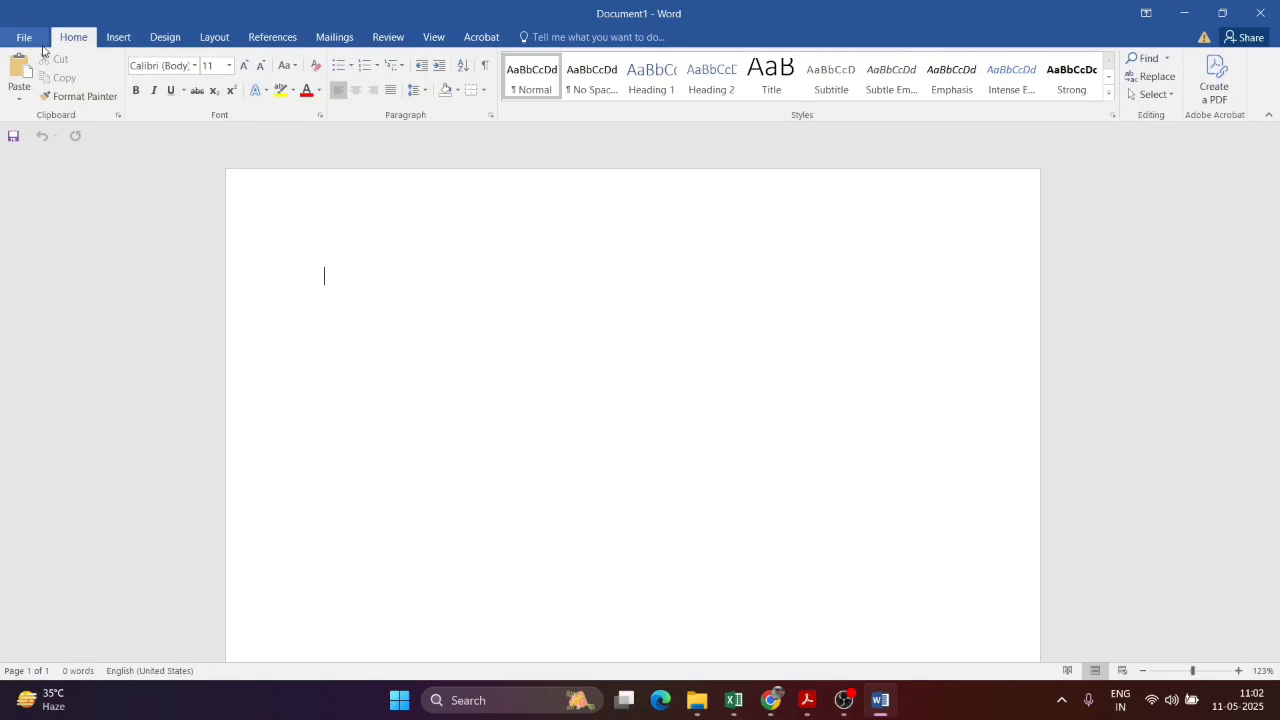
pyautogui.click(120, 45)
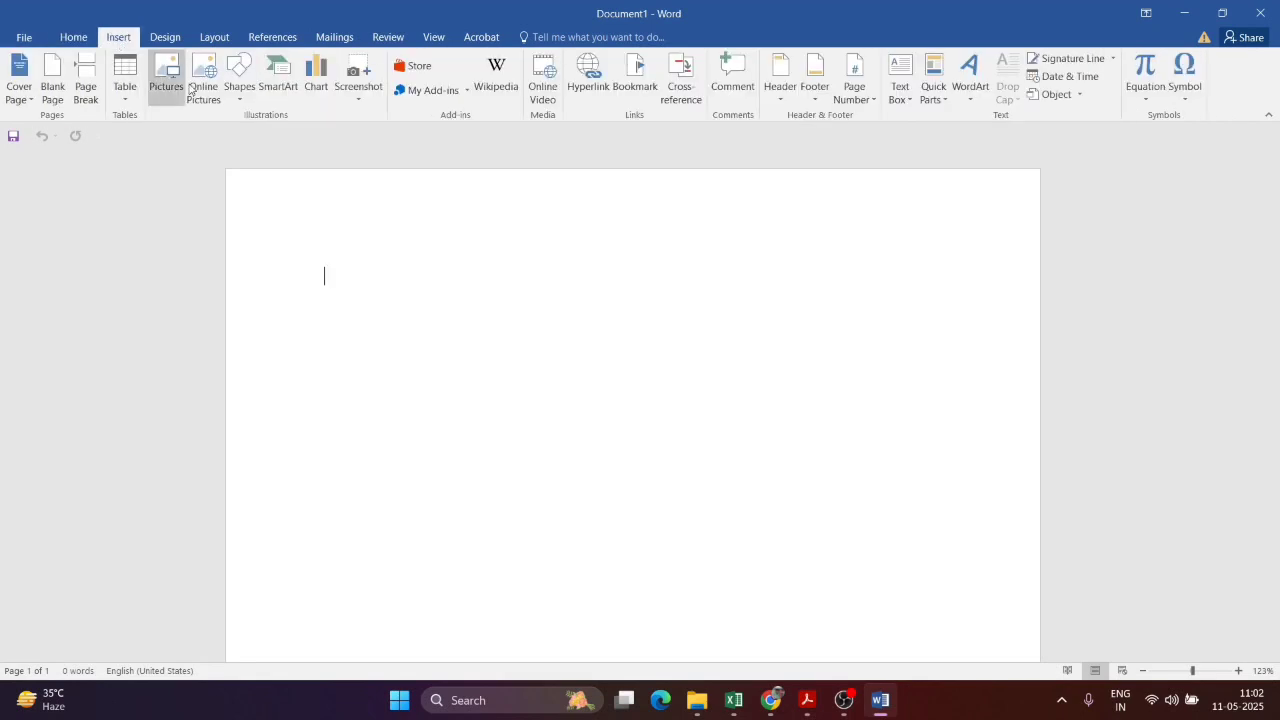
pyautogui.click(72, 37)
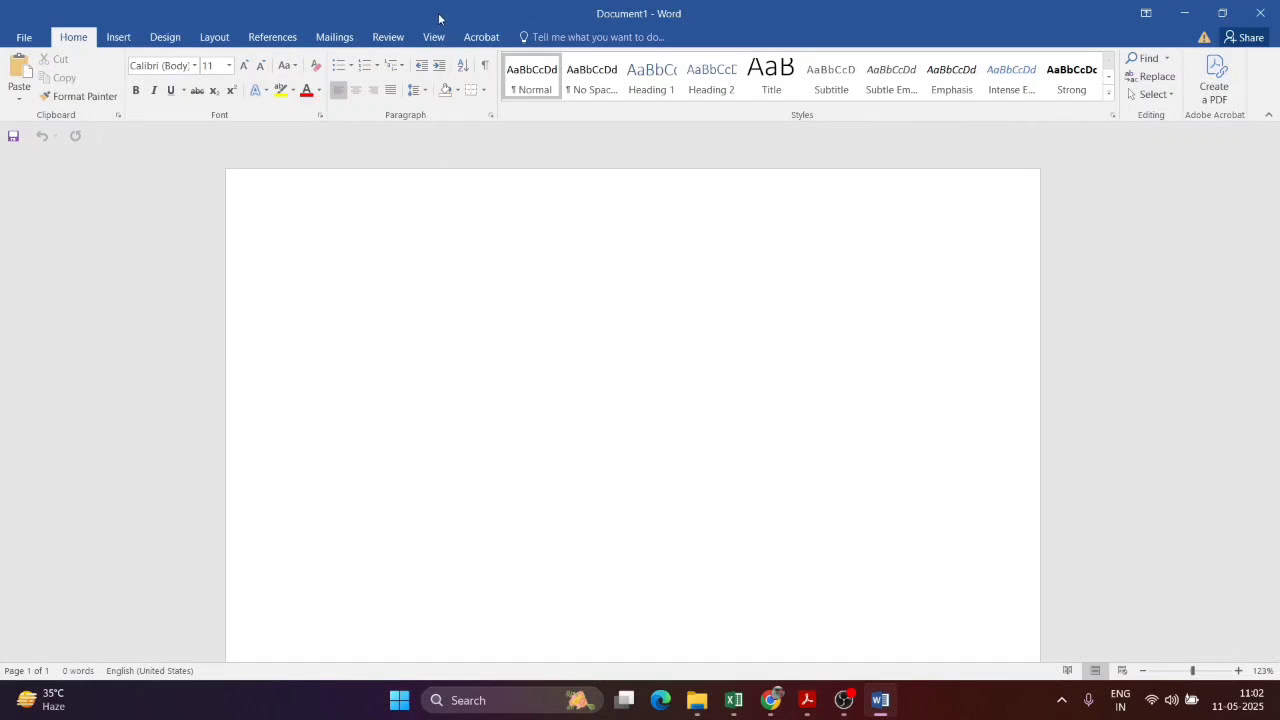
pyautogui.click(434, 33)
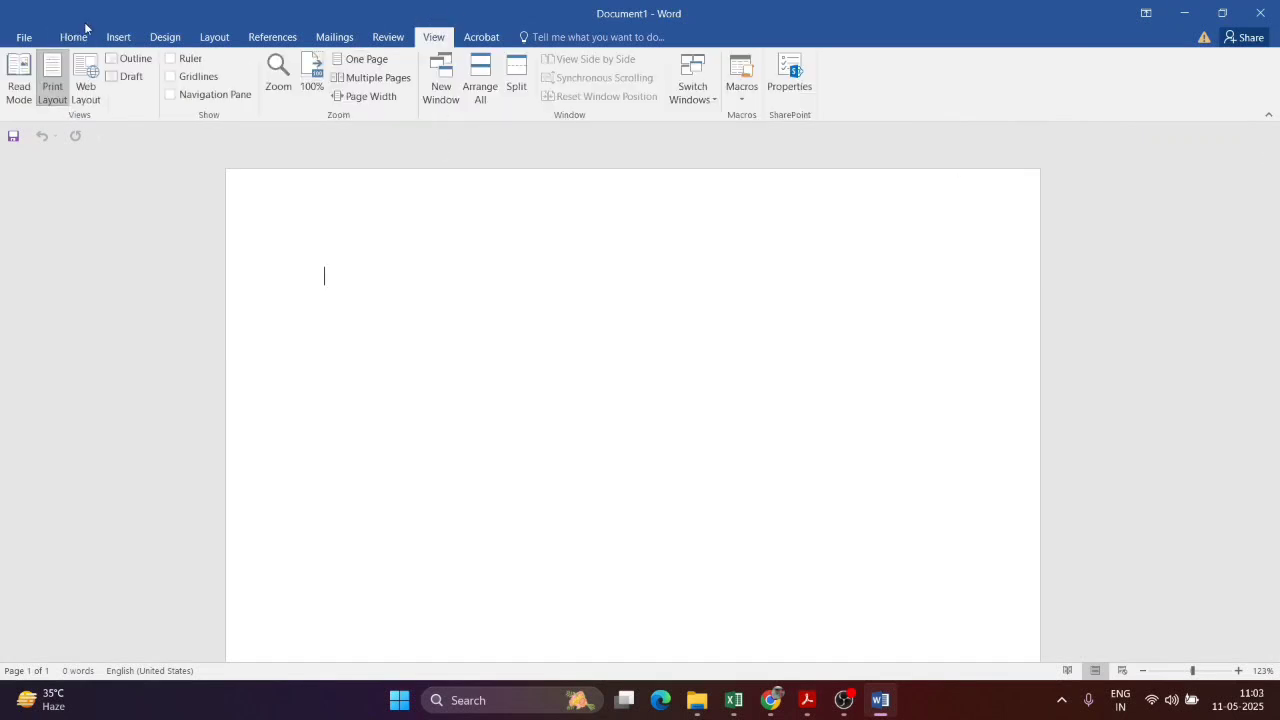
pyautogui.click(74, 37)
pyautogui.hotkey('alt', 'Tab')
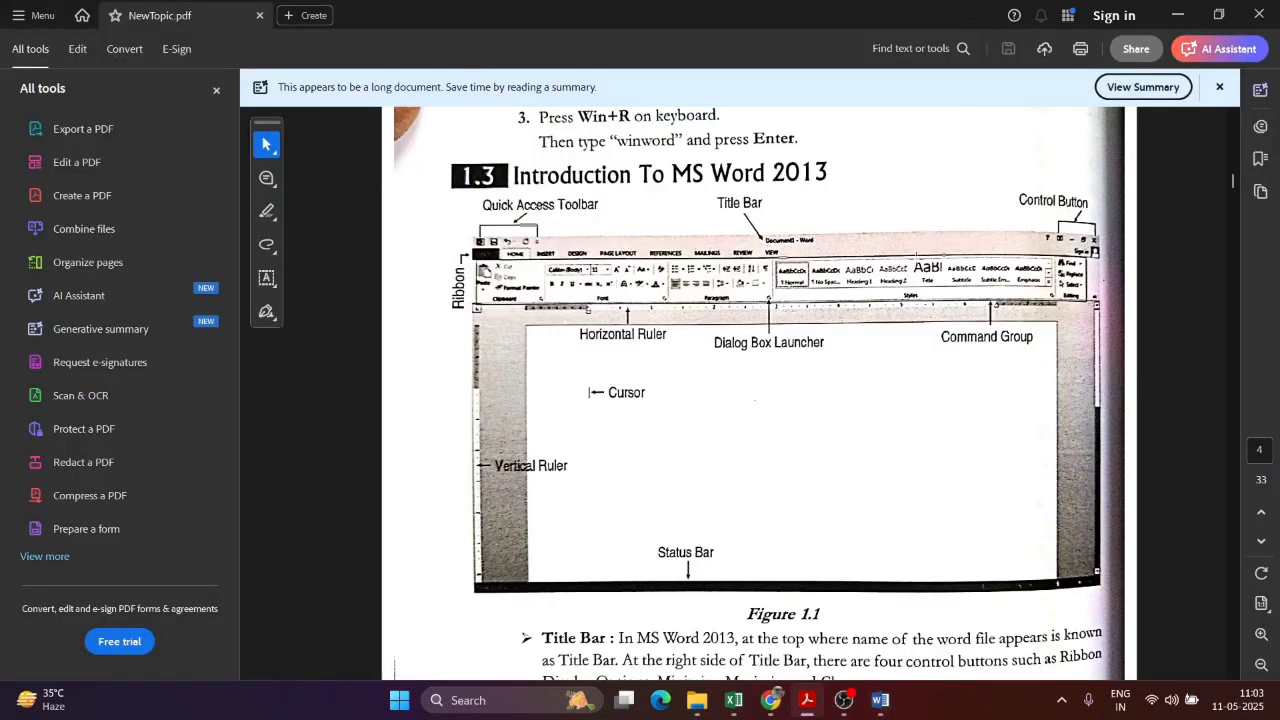
pyautogui.hotkey('alt', 'Tab')
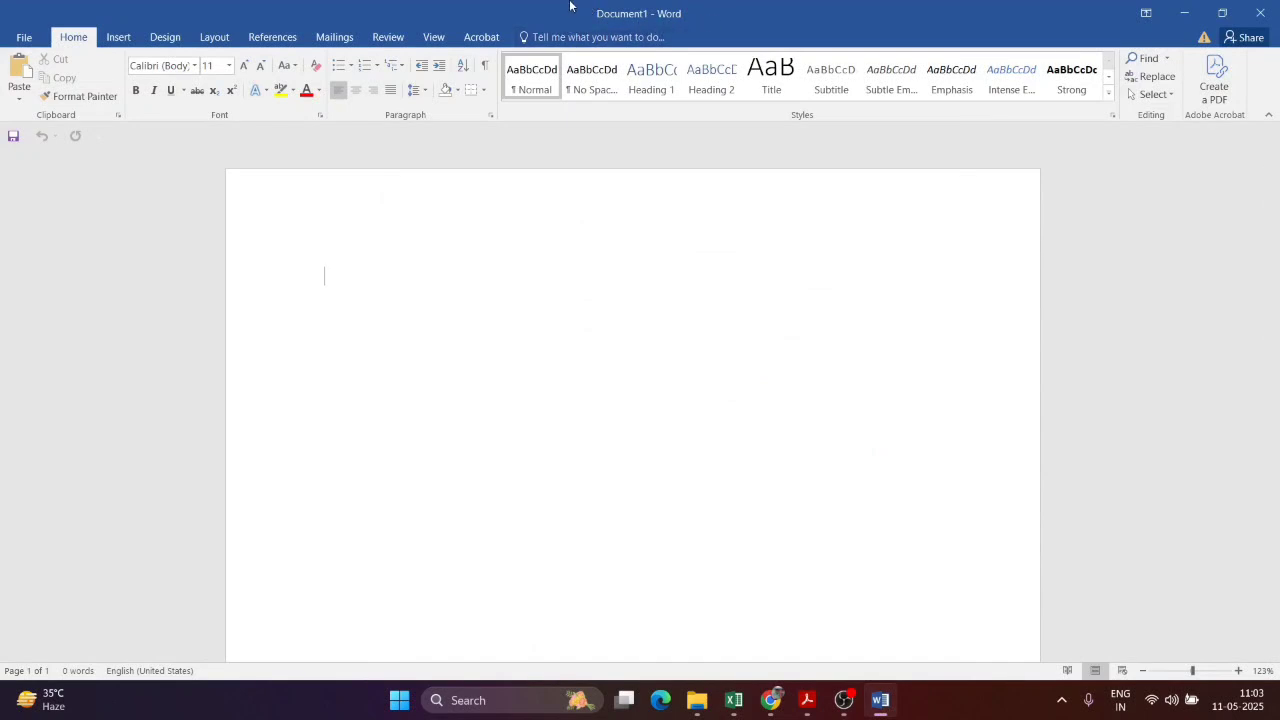
pyautogui.hotkey('alt', 'Tab')
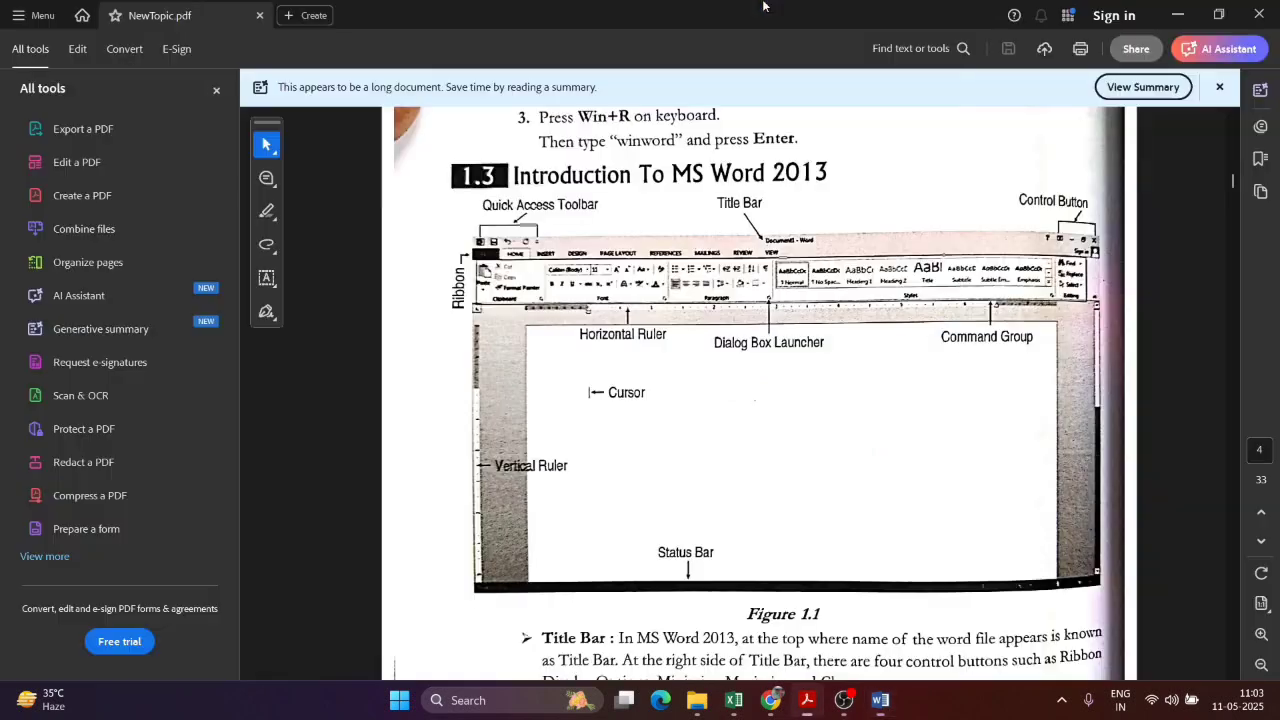
pyautogui.hotkey('alt', 'Tab')
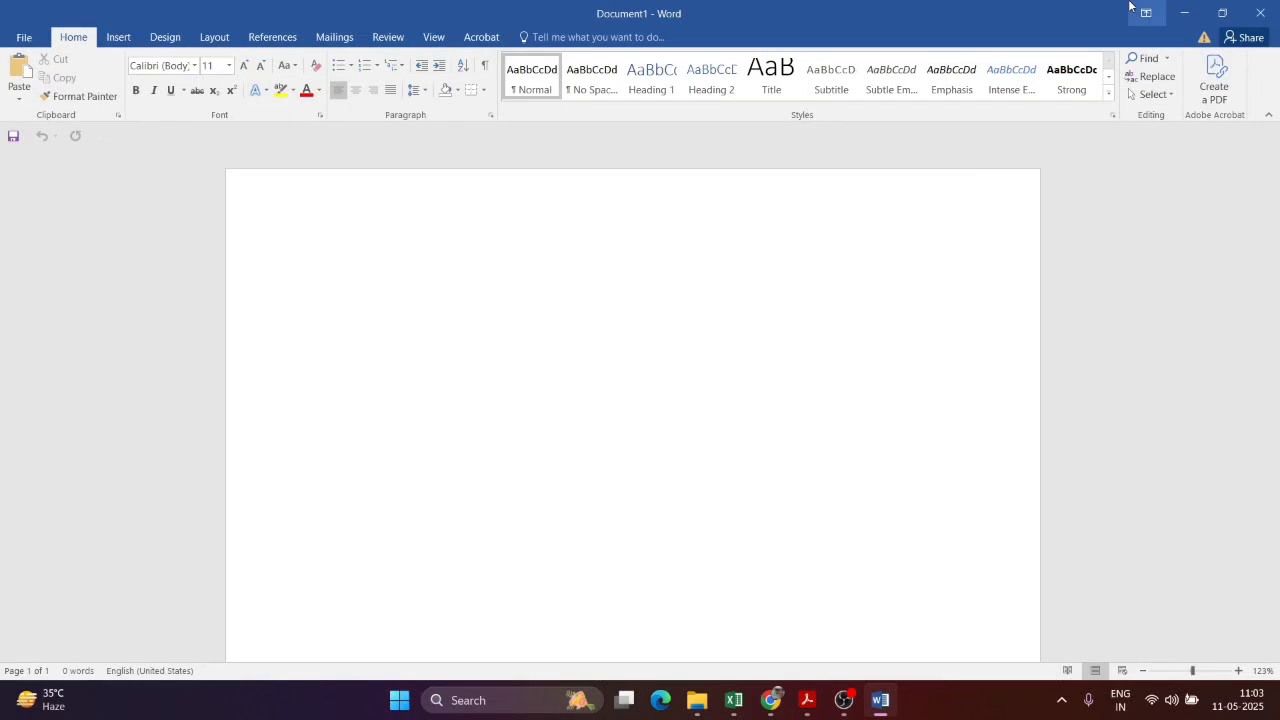
pyautogui.click(1260, 12)
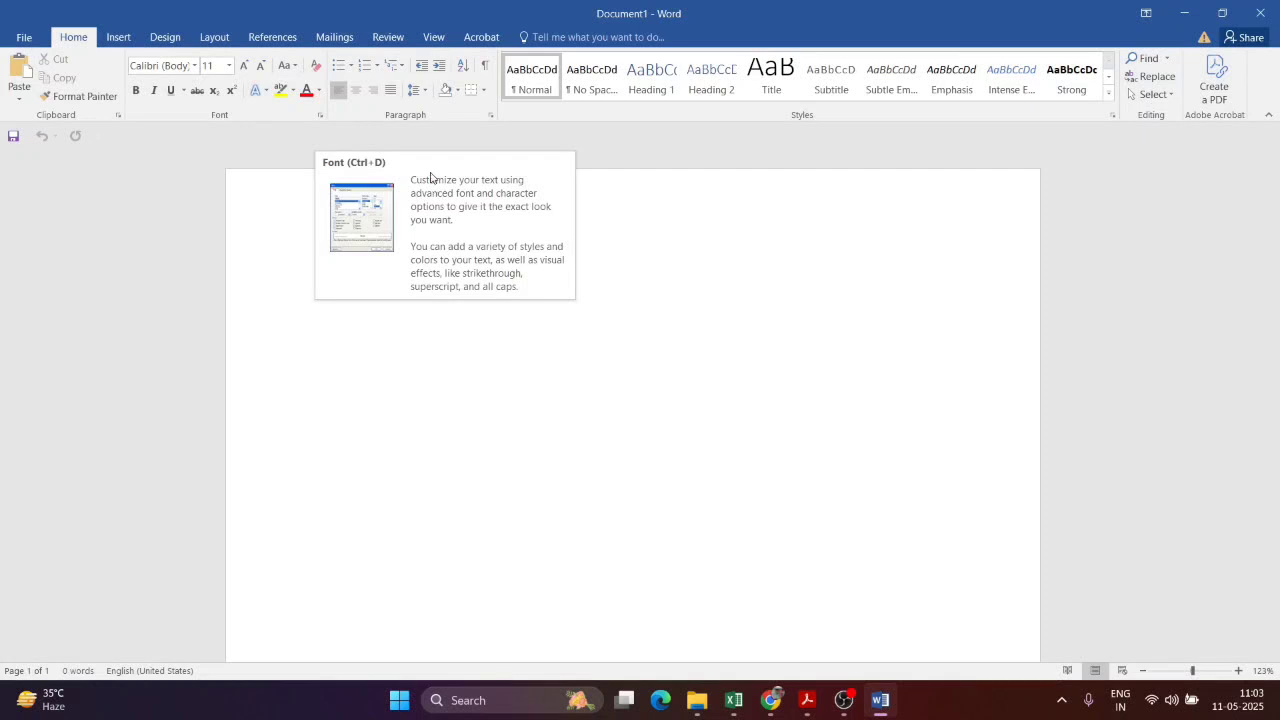
pyautogui.hotkey('alt', 'Tab')
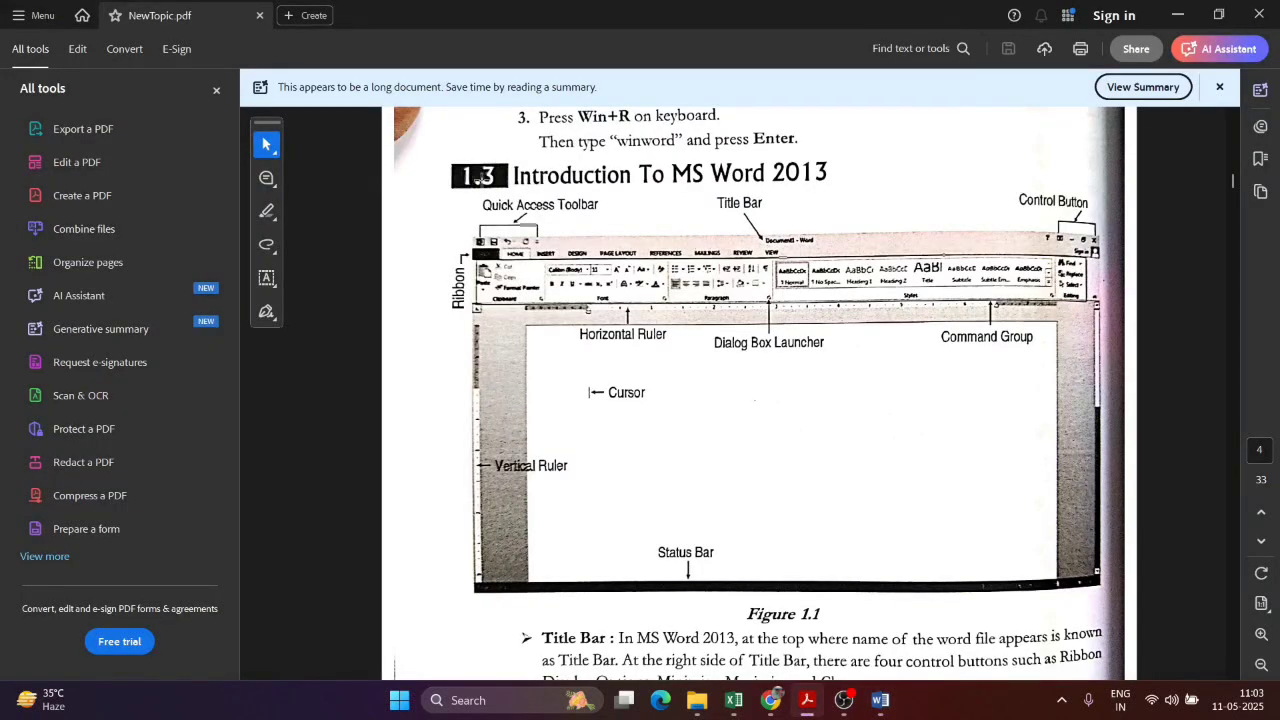
pyautogui.hotkey('alt', 'Tab')
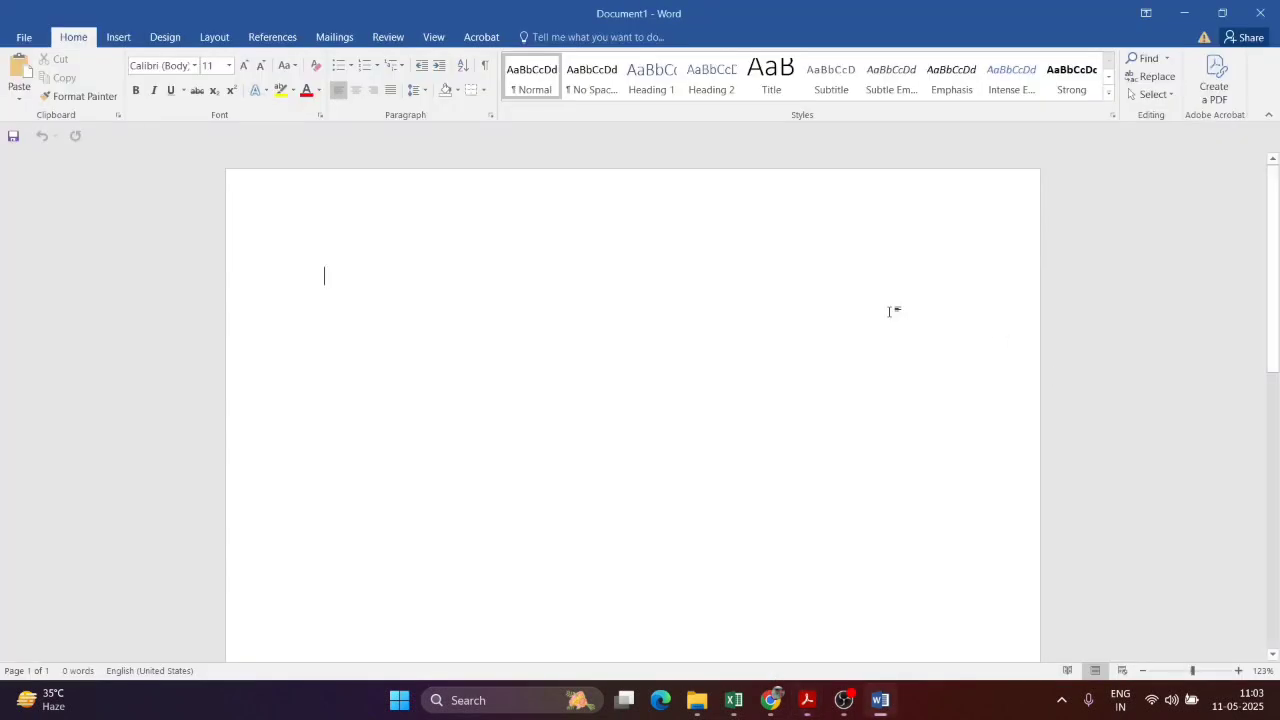
pyautogui.hotkey('alt', 'Tab')
pyautogui.hotkey('alt', 'Tab')
# Step: Move the Quick Access Toolbar above the ribbon
pyautogui.rightClick(646, 135)
pyautogui.press('Escape')
pyautogui.rightClick(643, 130)
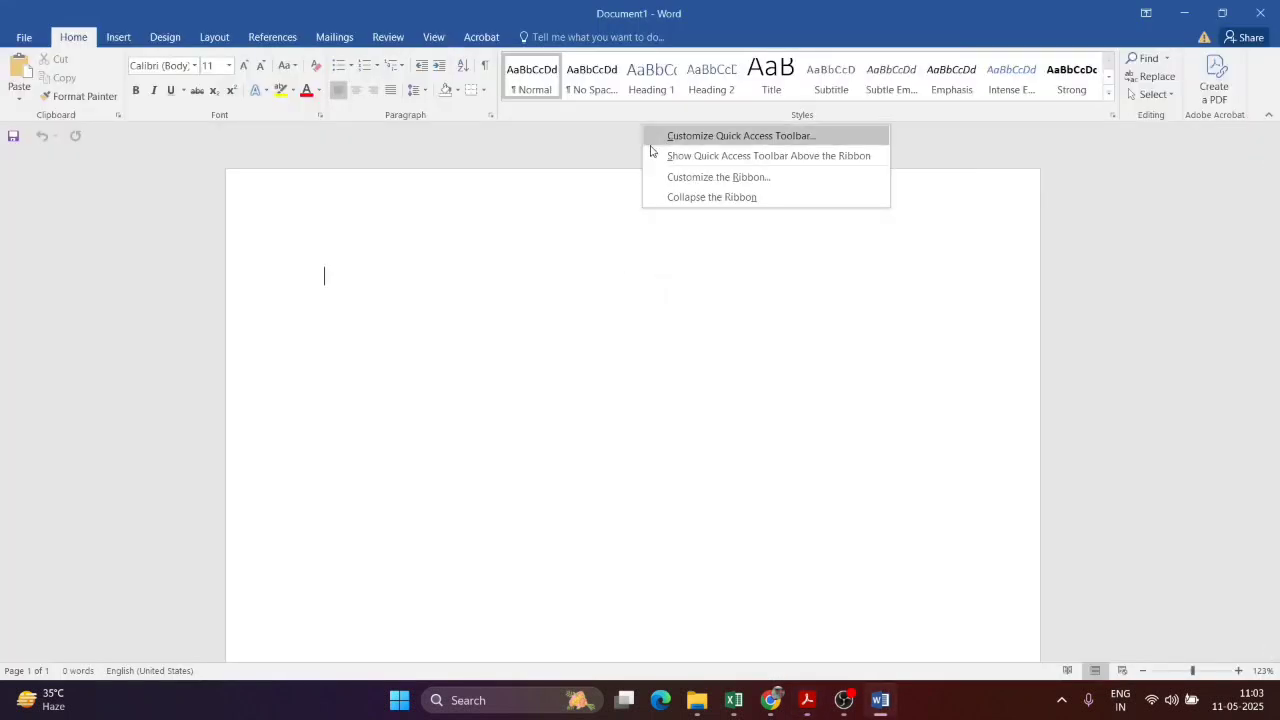
pyautogui.click(760, 160)
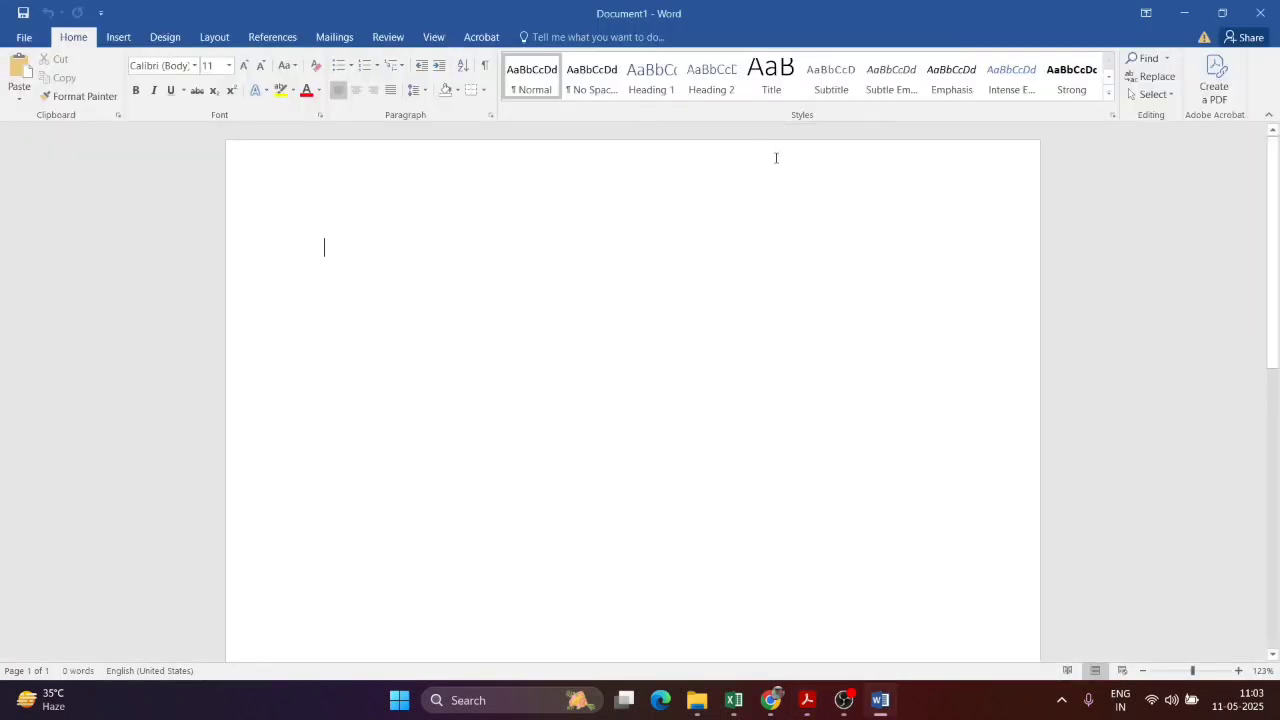
pyautogui.rightClick(821, 127)
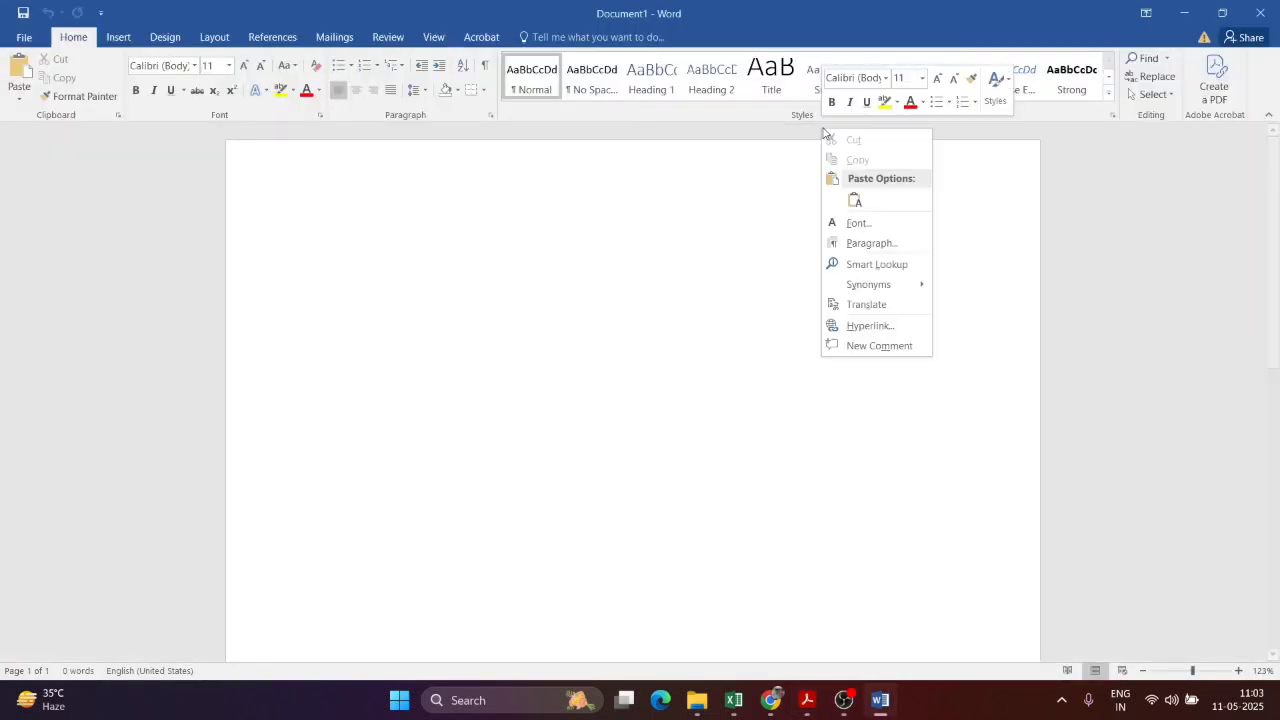
pyautogui.click(1224, 201)
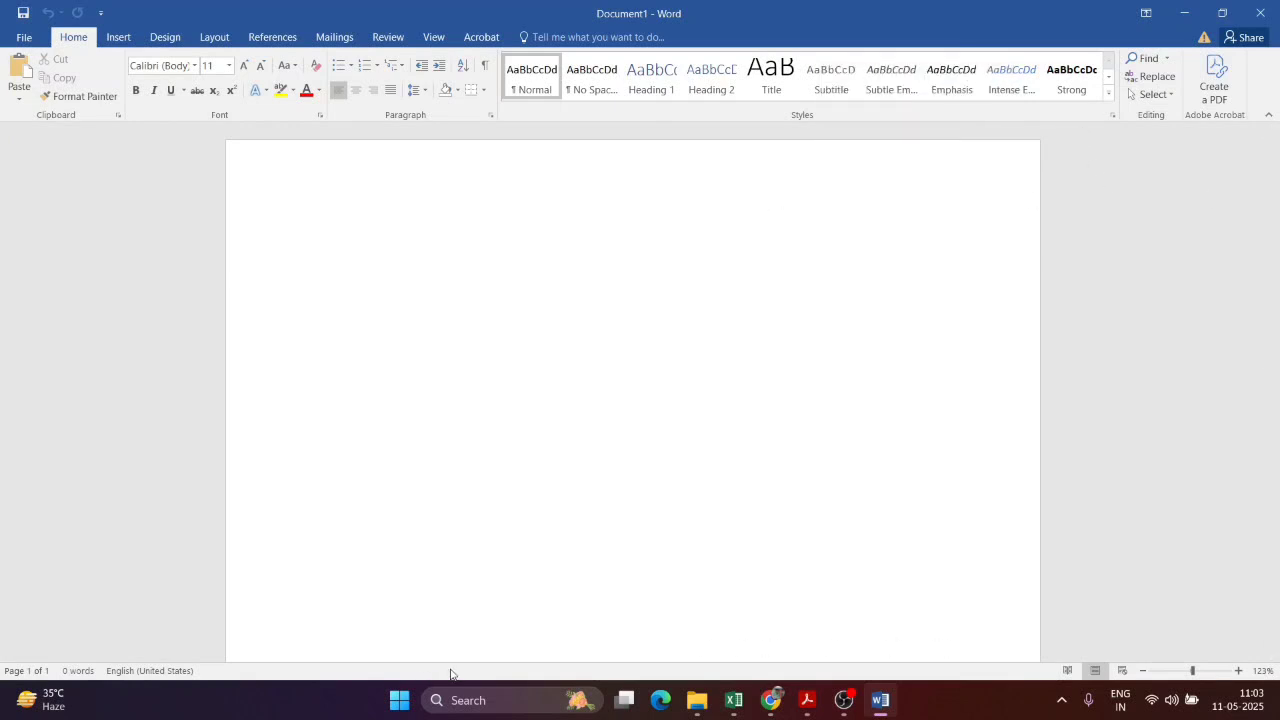
# Step: Turn Vertical Page Position on and back off in the status bar
pyautogui.rightClick(521, 671)
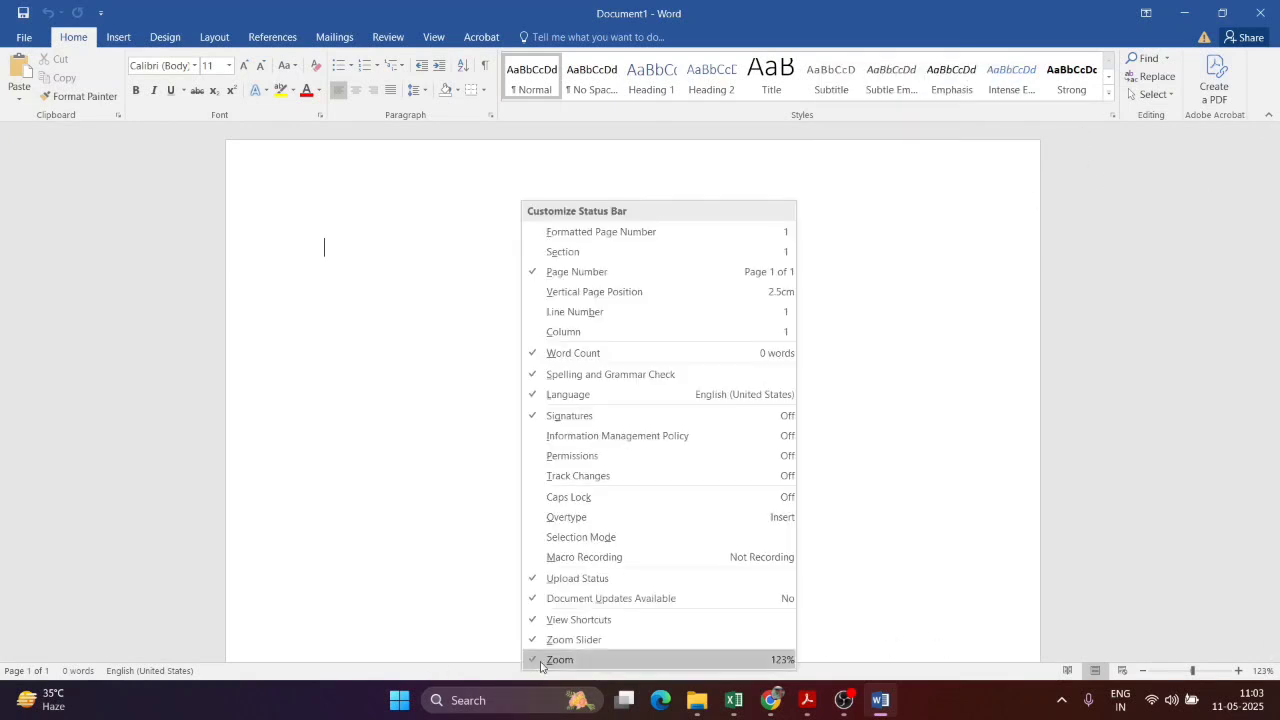
pyautogui.click(684, 292)
pyautogui.click(684, 292)
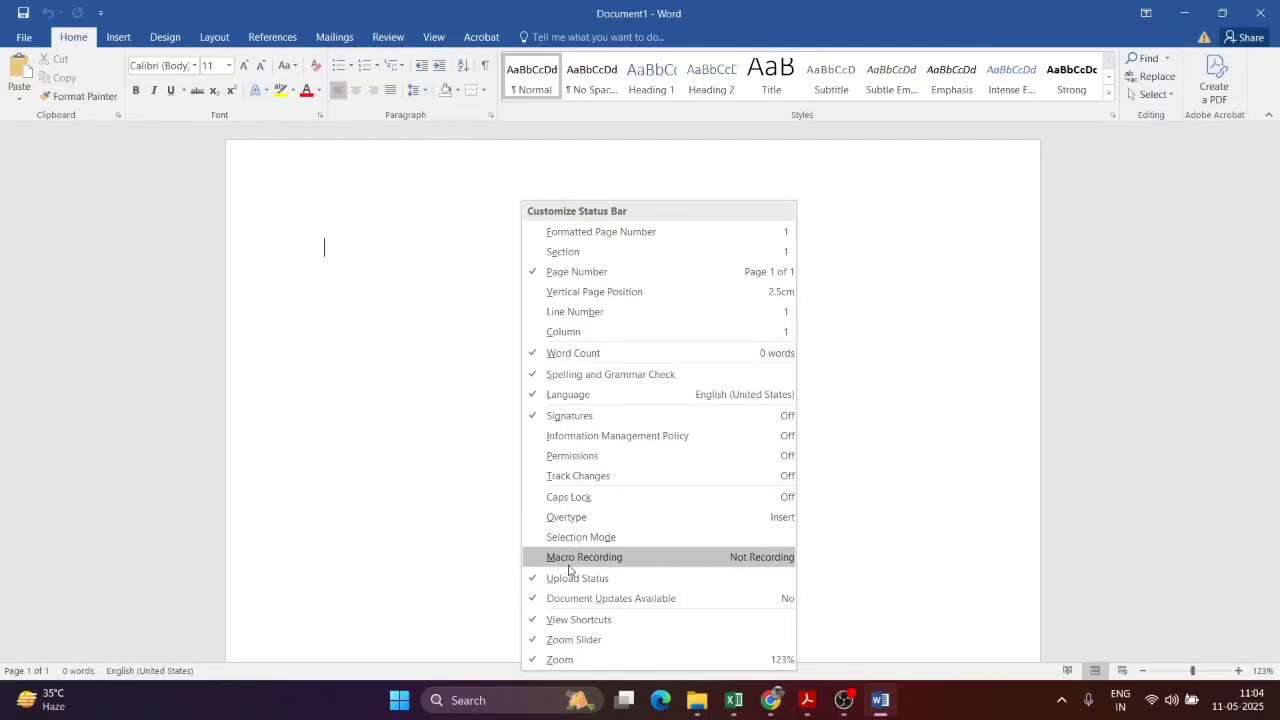
# Step: With the View tab showing, hide the white space above the page's top edge
pyautogui.click(430, 40)
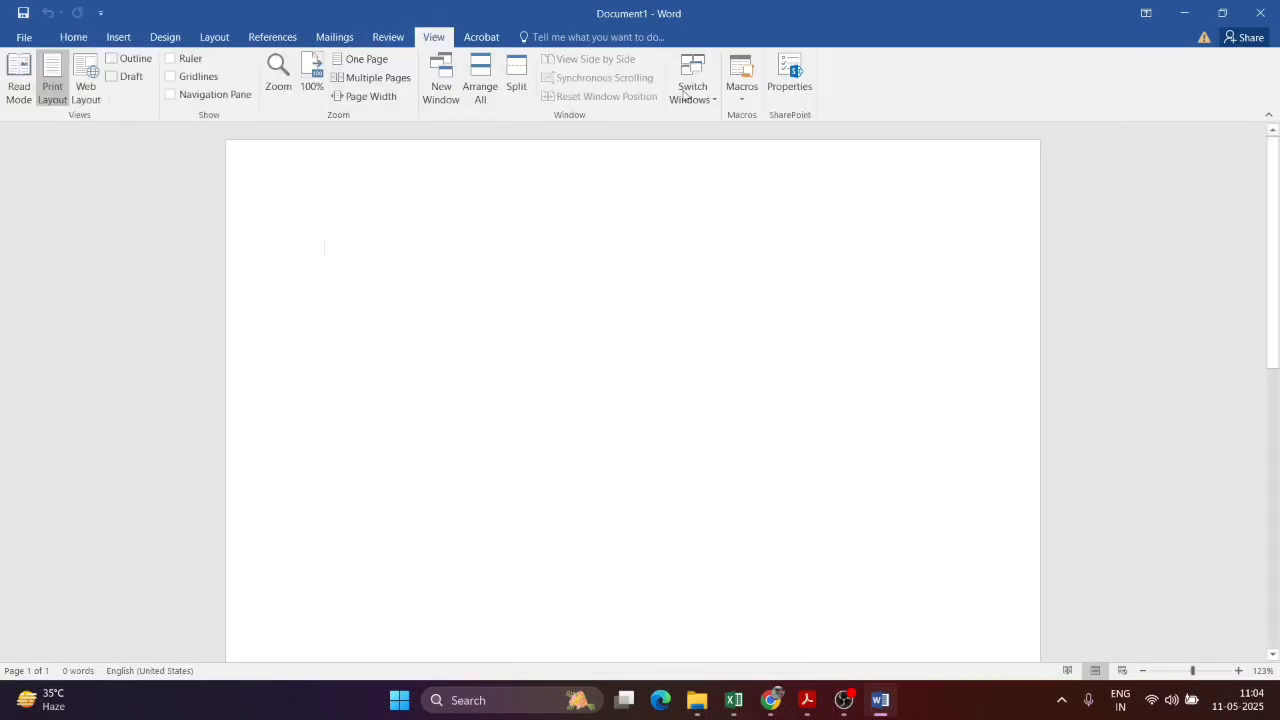
pyautogui.rightClick(929, 141)
pyautogui.rightClick(1022, 131)
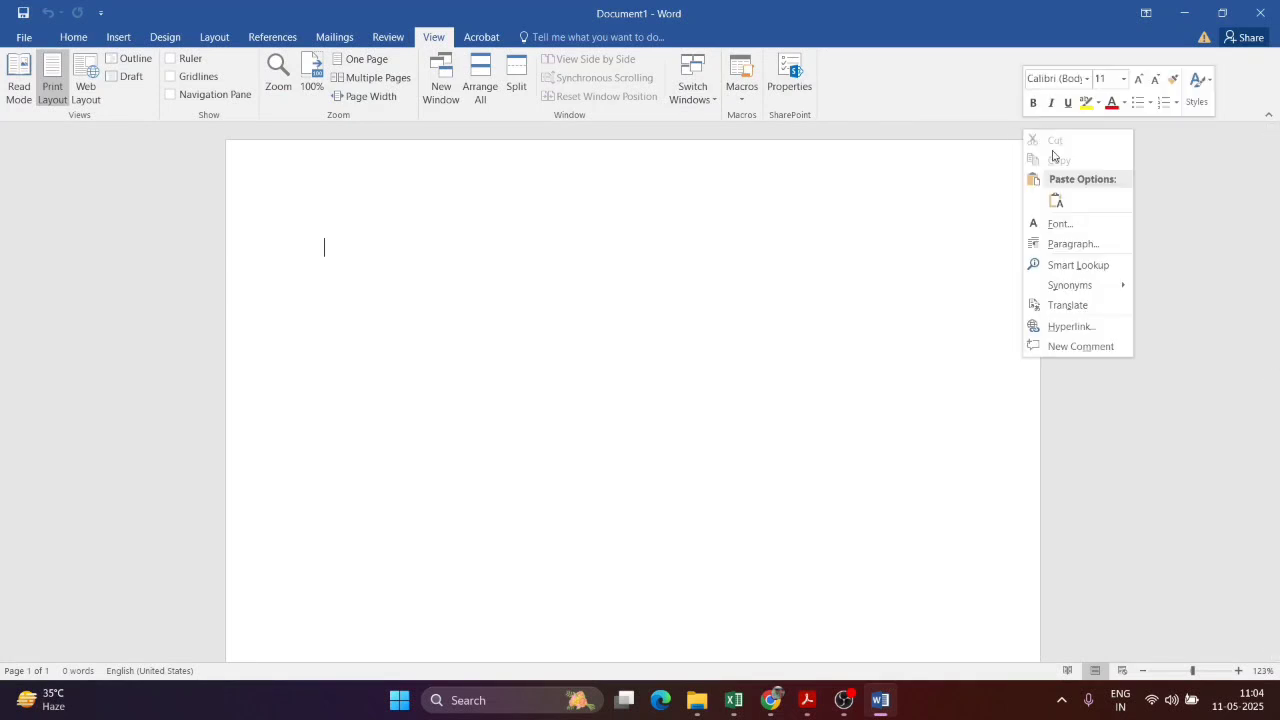
pyautogui.rightClick(1149, 160)
pyautogui.click(1012, 132)
pyautogui.rightClick(1011, 131)
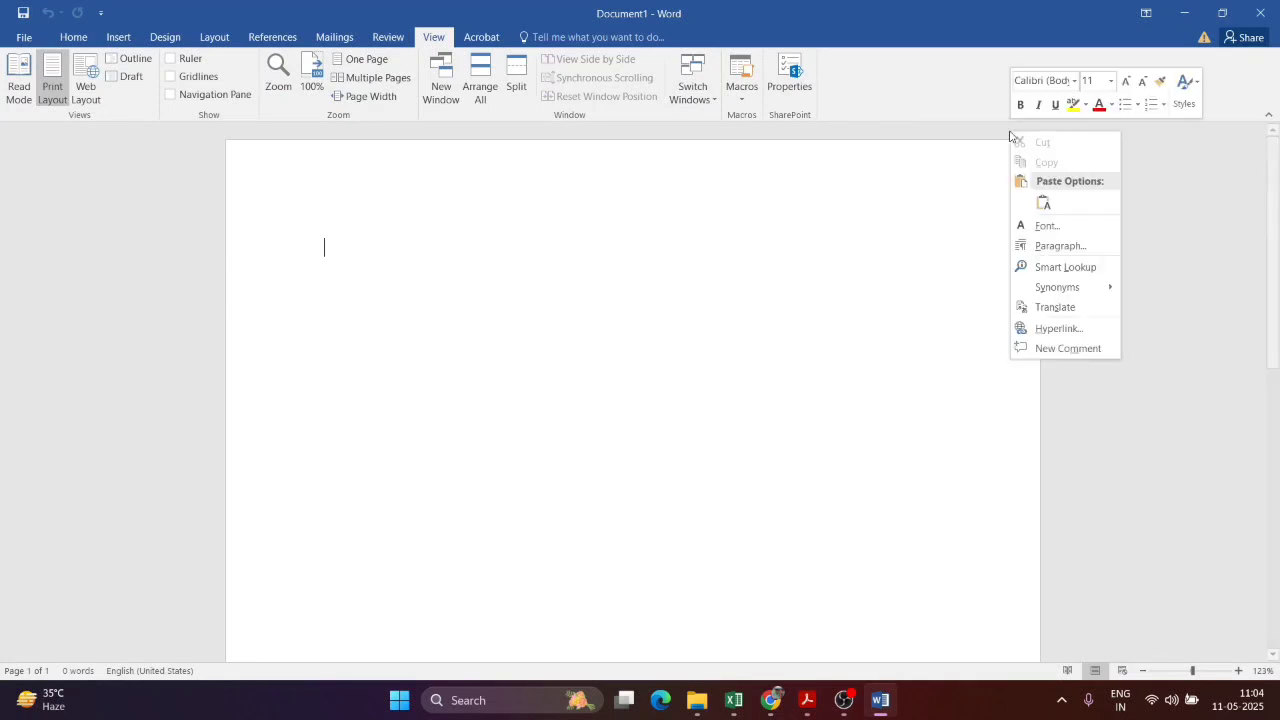
pyautogui.click(986, 131)
pyautogui.doubleClick(985, 129)
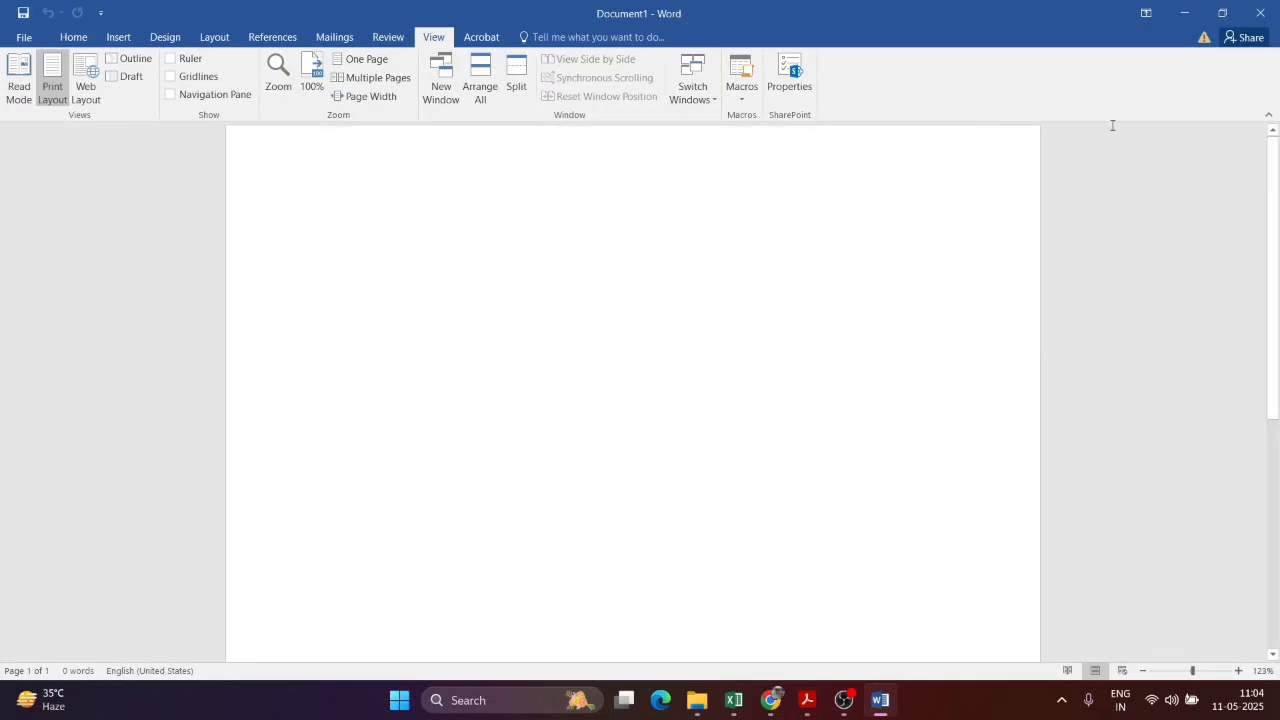
pyautogui.rightClick(1056, 128)
pyautogui.click(1056, 135)
# Step: Collapse the ribbon, then pin it open again on the Home tab
pyautogui.click(1270, 114)
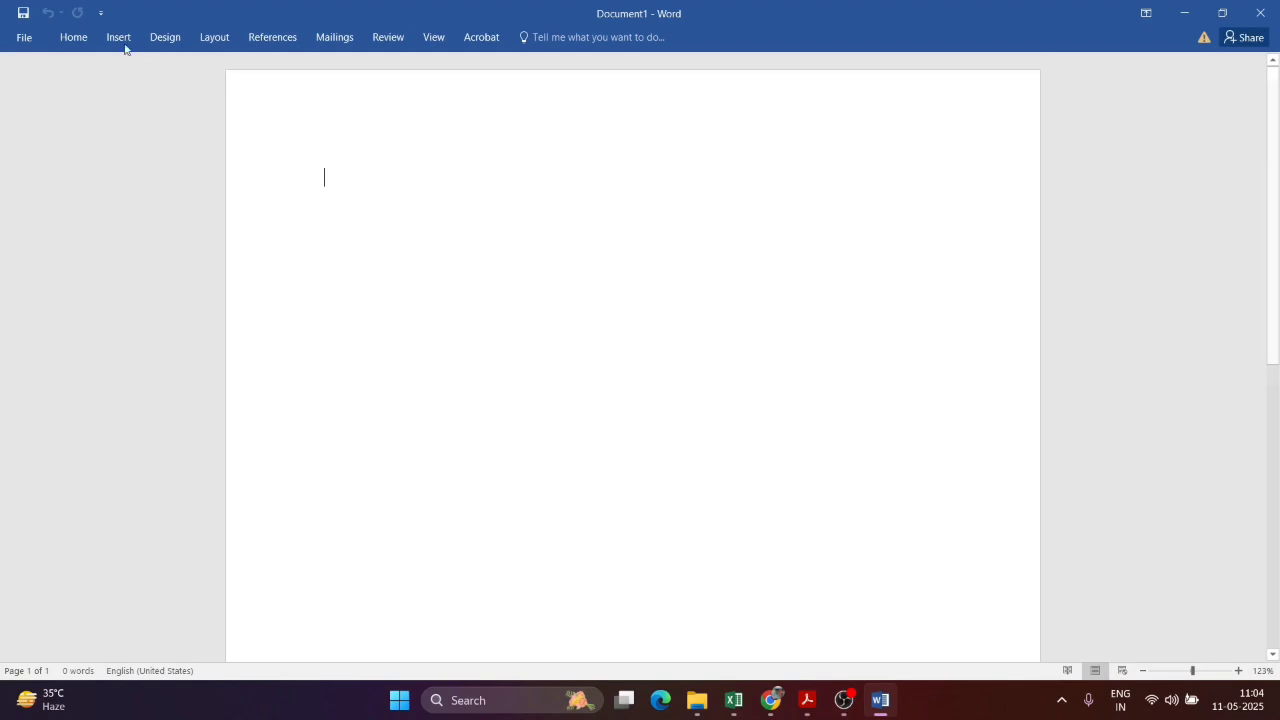
pyautogui.click(72, 38)
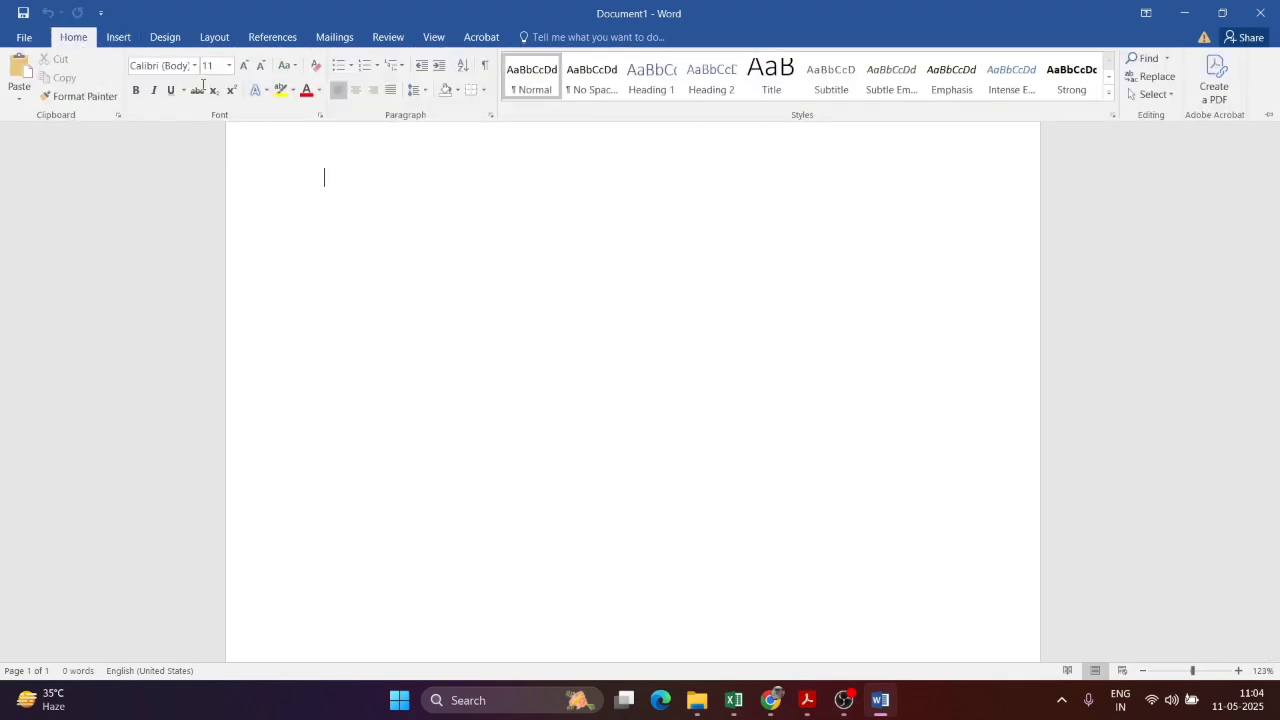
pyautogui.click(1268, 114)
# Step: Add the Font group to the Quick Access Toolbar
pyautogui.rightClick(165, 137)
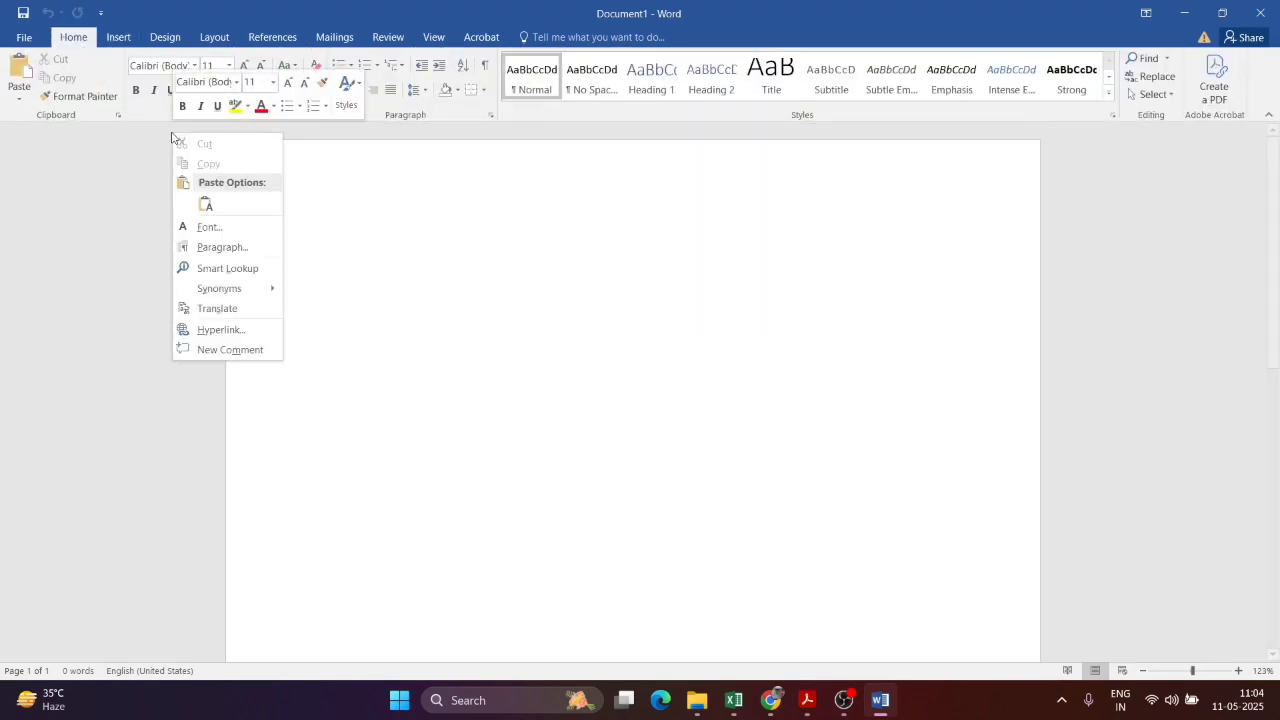
pyautogui.click(165, 136)
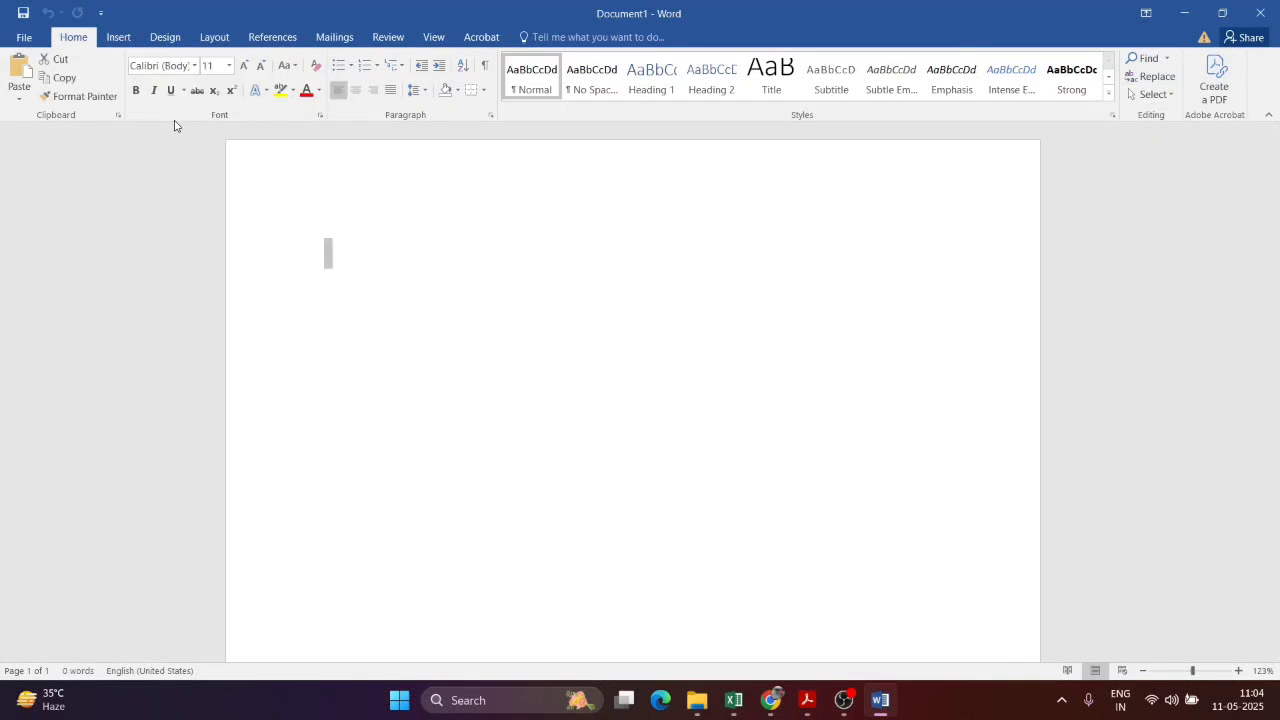
pyautogui.rightClick(175, 122)
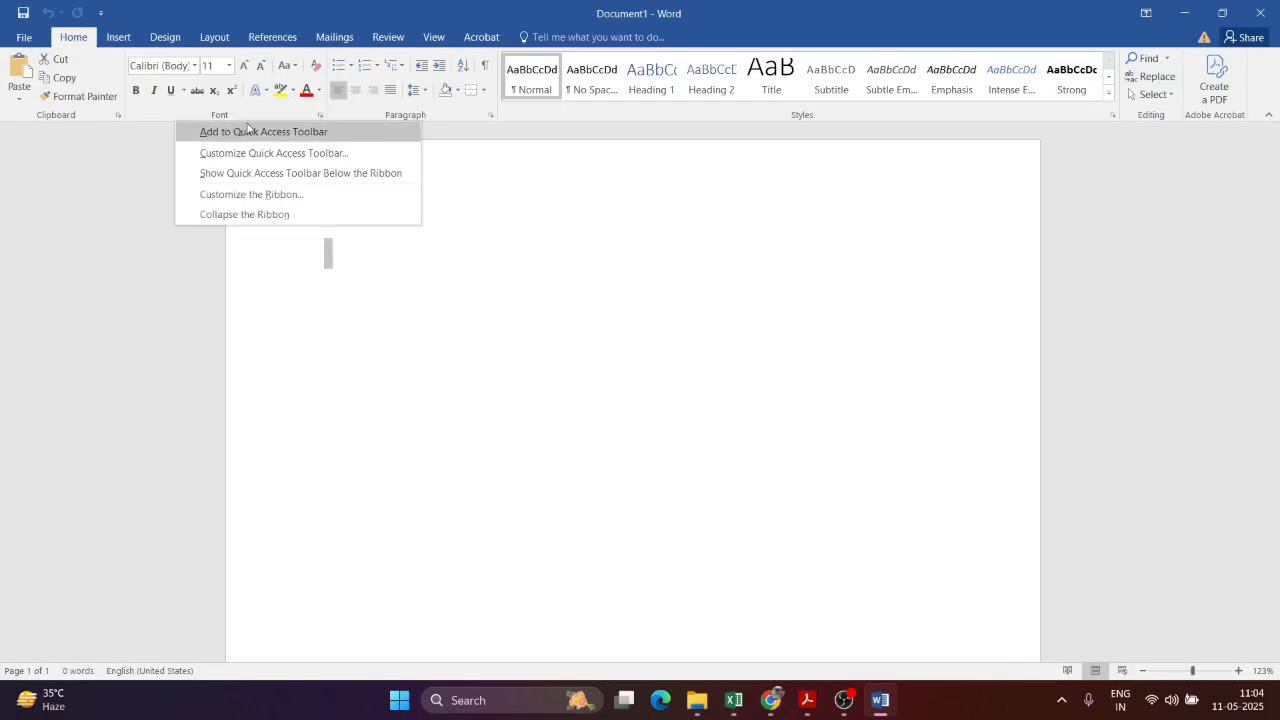
pyautogui.click(248, 131)
pyautogui.rightClick(170, 112)
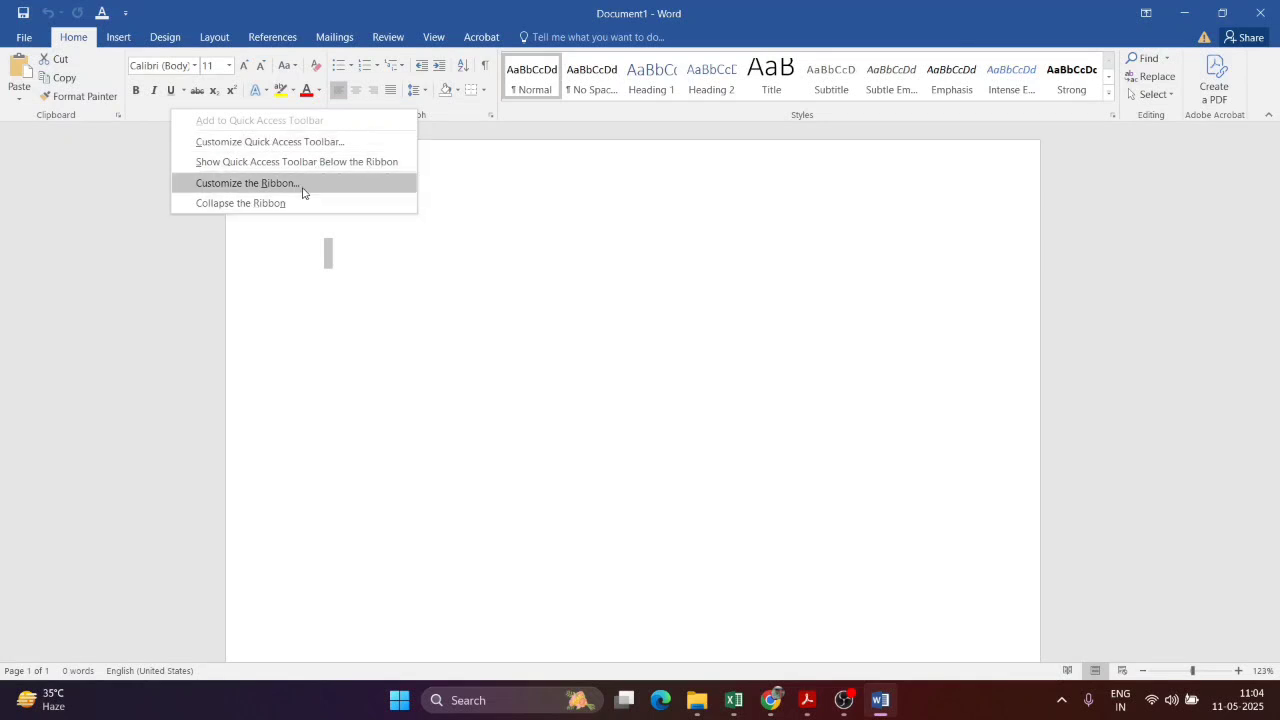
pyautogui.click(246, 183)
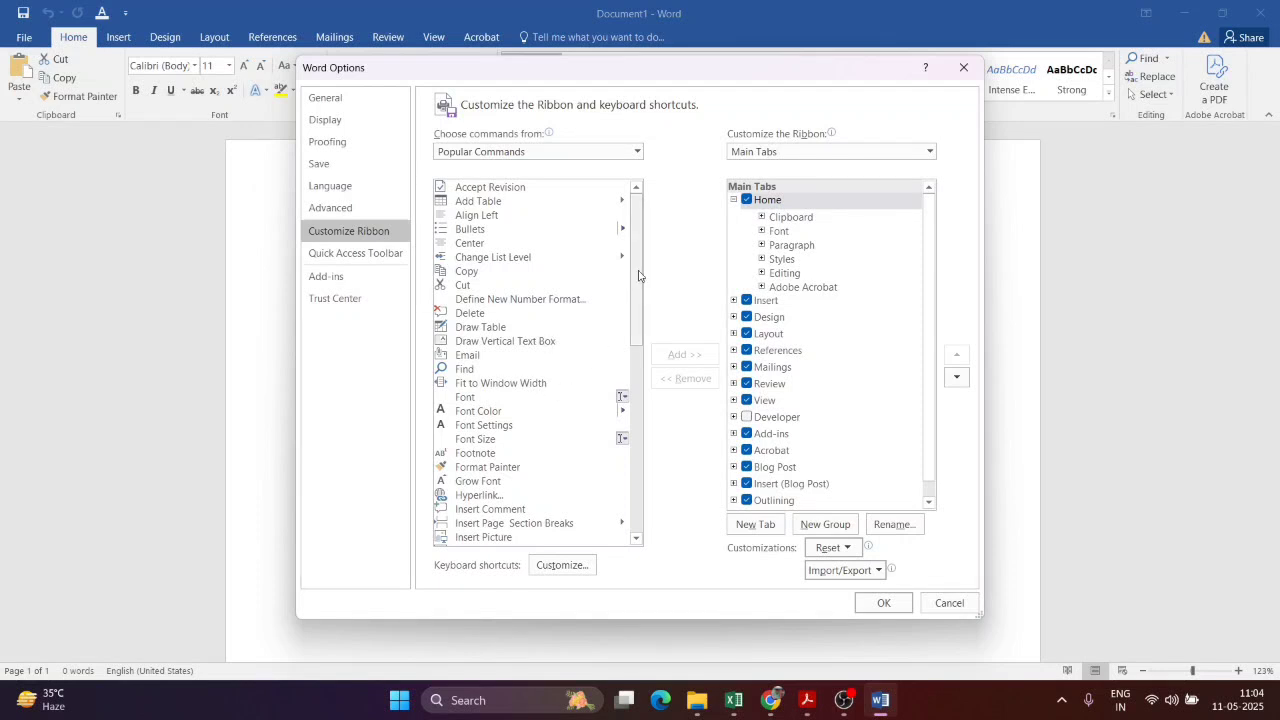
pyautogui.moveTo(631, 303); pyautogui.dragTo(651, 517)
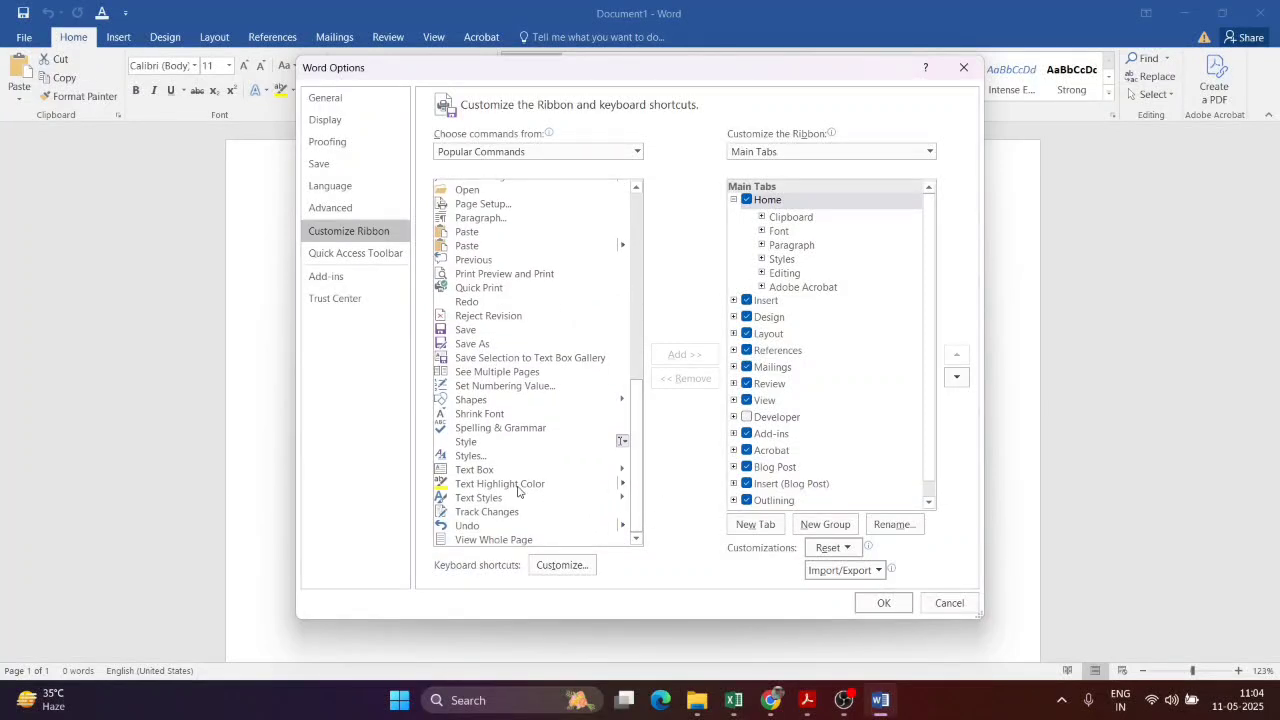
pyautogui.click(330, 207)
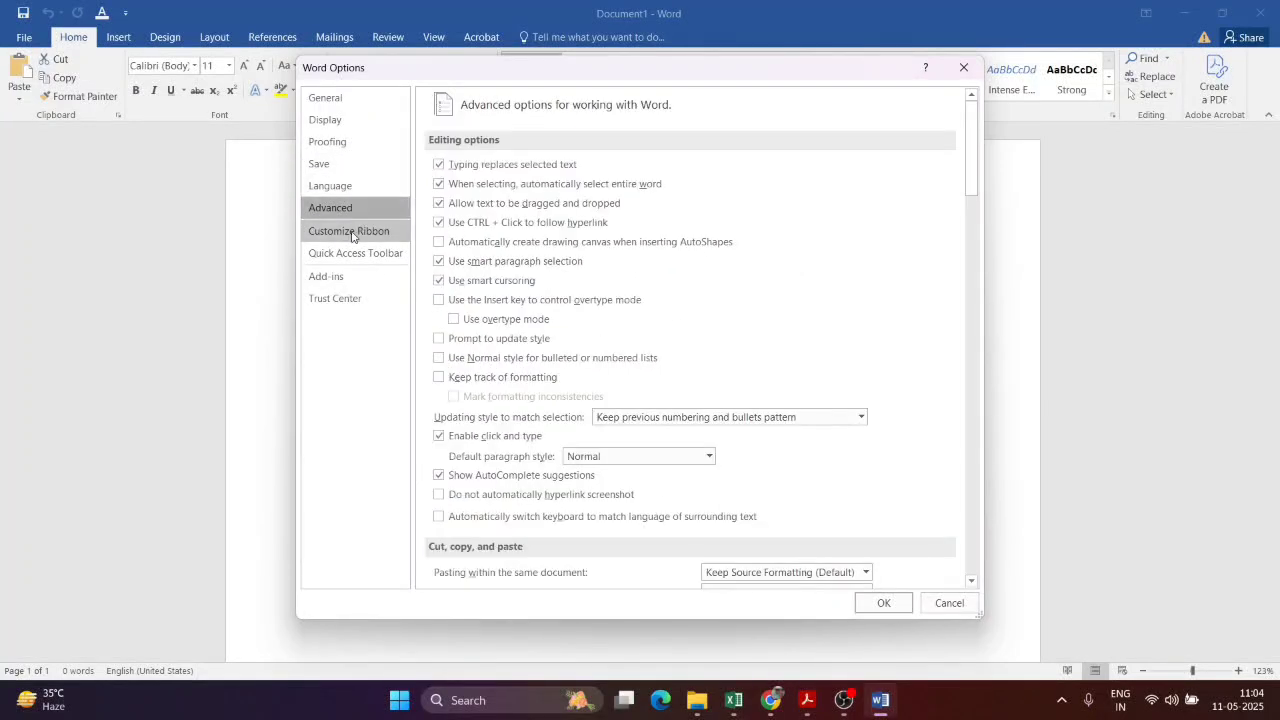
pyautogui.click(351, 234)
pyautogui.scroll(9, 560, 275)
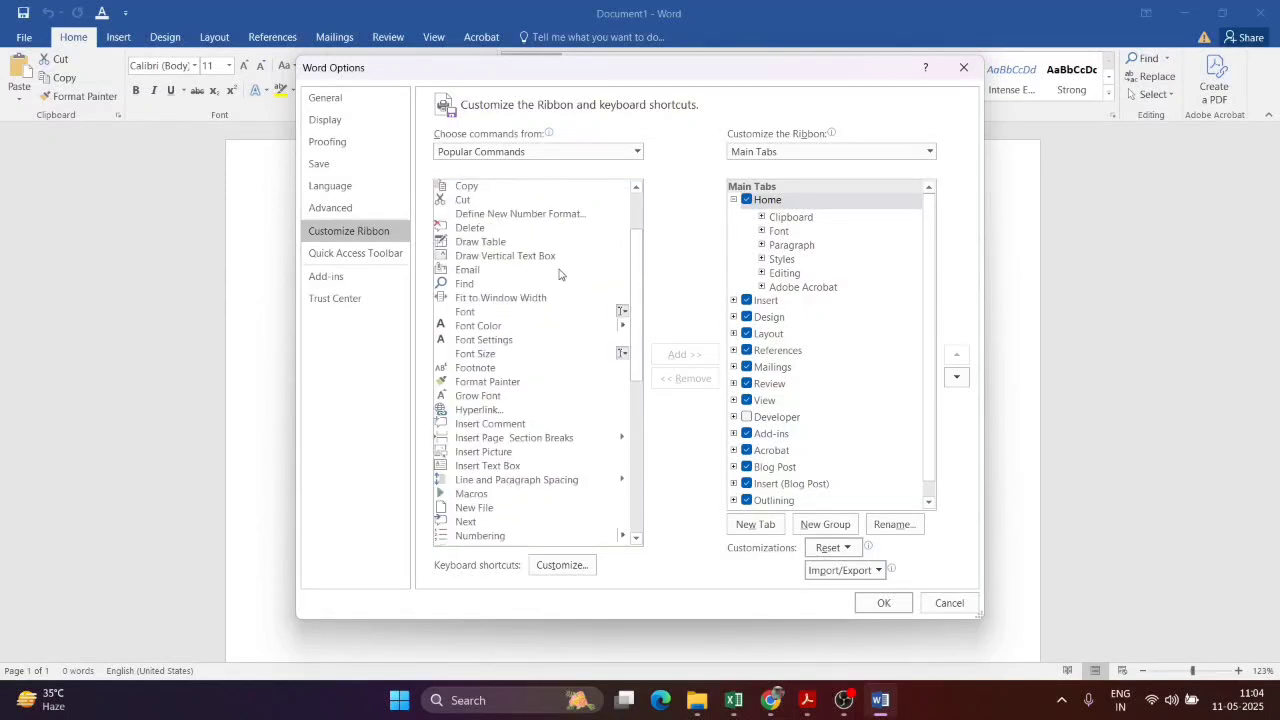
pyautogui.click(549, 285)
pyautogui.press('h')
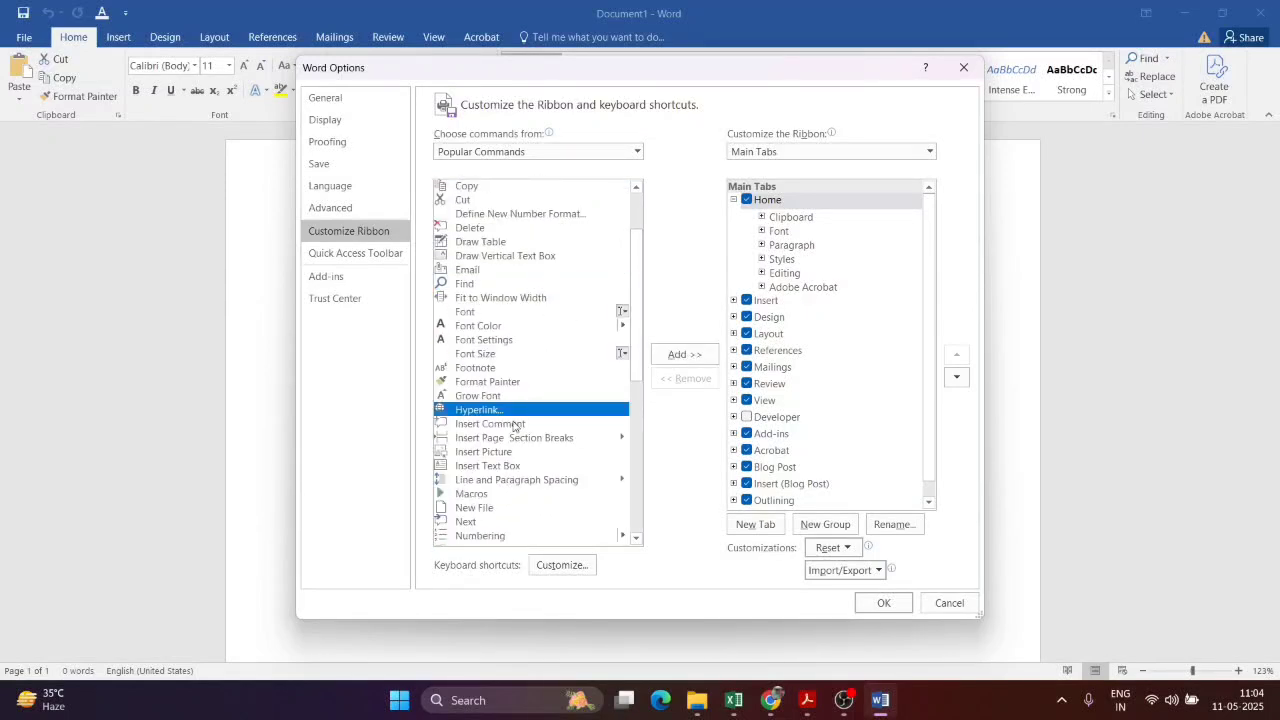
pyautogui.click(510, 370)
pyautogui.press('s')
pyautogui.press('Down')
pyautogui.press('Down')
pyautogui.press('Down')
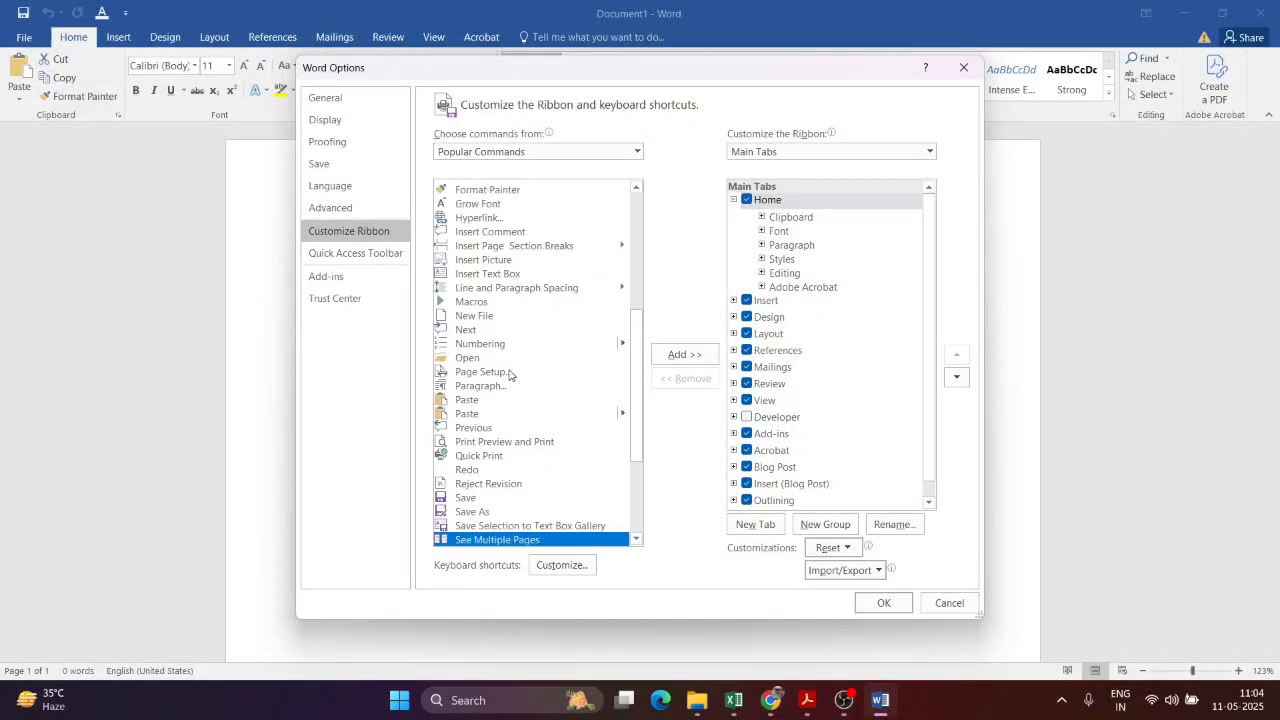
pyautogui.press('Down')
pyautogui.press('Down')
pyautogui.press('Down')
pyautogui.press('Down')
pyautogui.press('Down')
pyautogui.press('Down')
pyautogui.press('s')
pyautogui.press('Down')
pyautogui.press('Down')
pyautogui.press('Down')
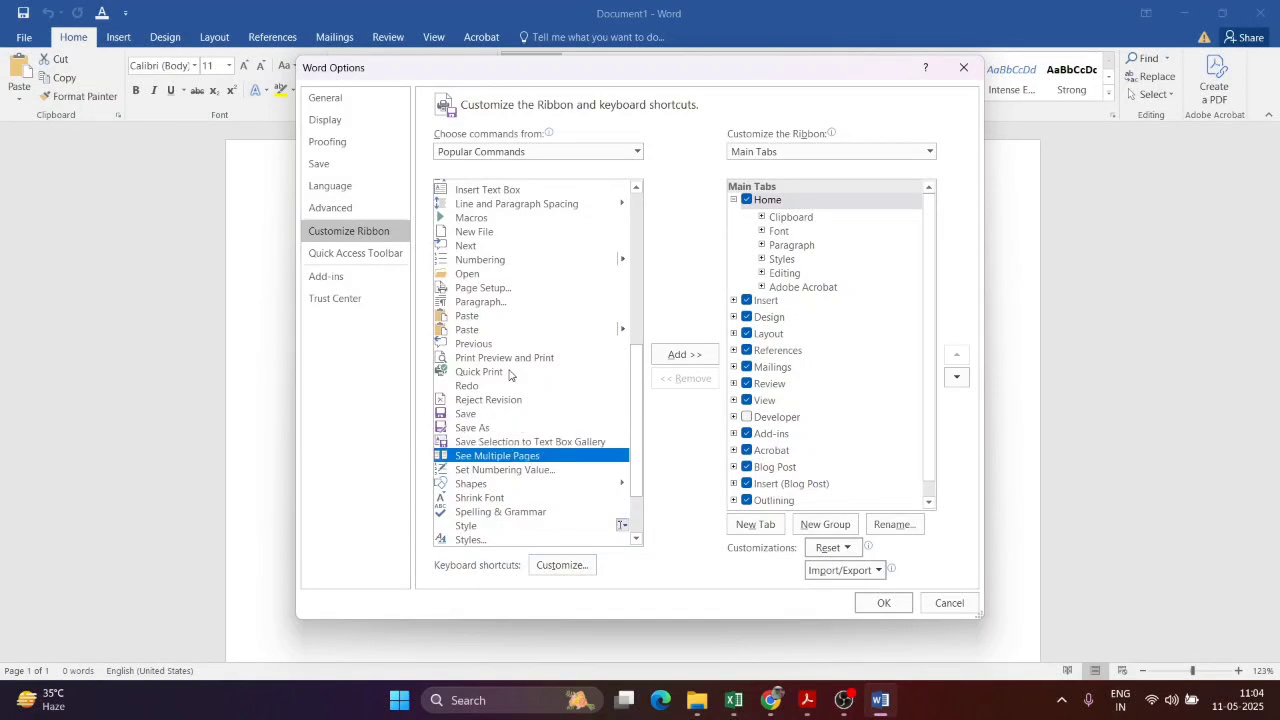
pyautogui.press('Down')
pyautogui.press('Down')
pyautogui.press('Down')
pyautogui.click(376, 257)
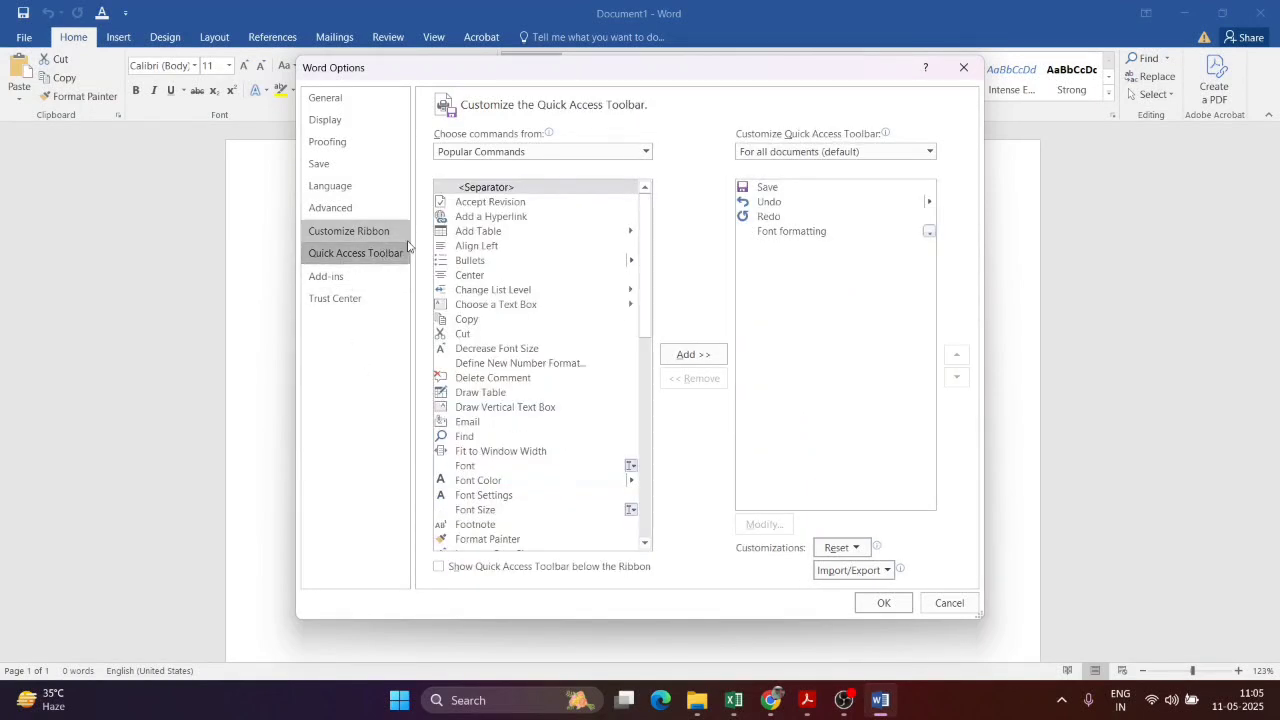
pyautogui.scroll(-8, 569, 335)
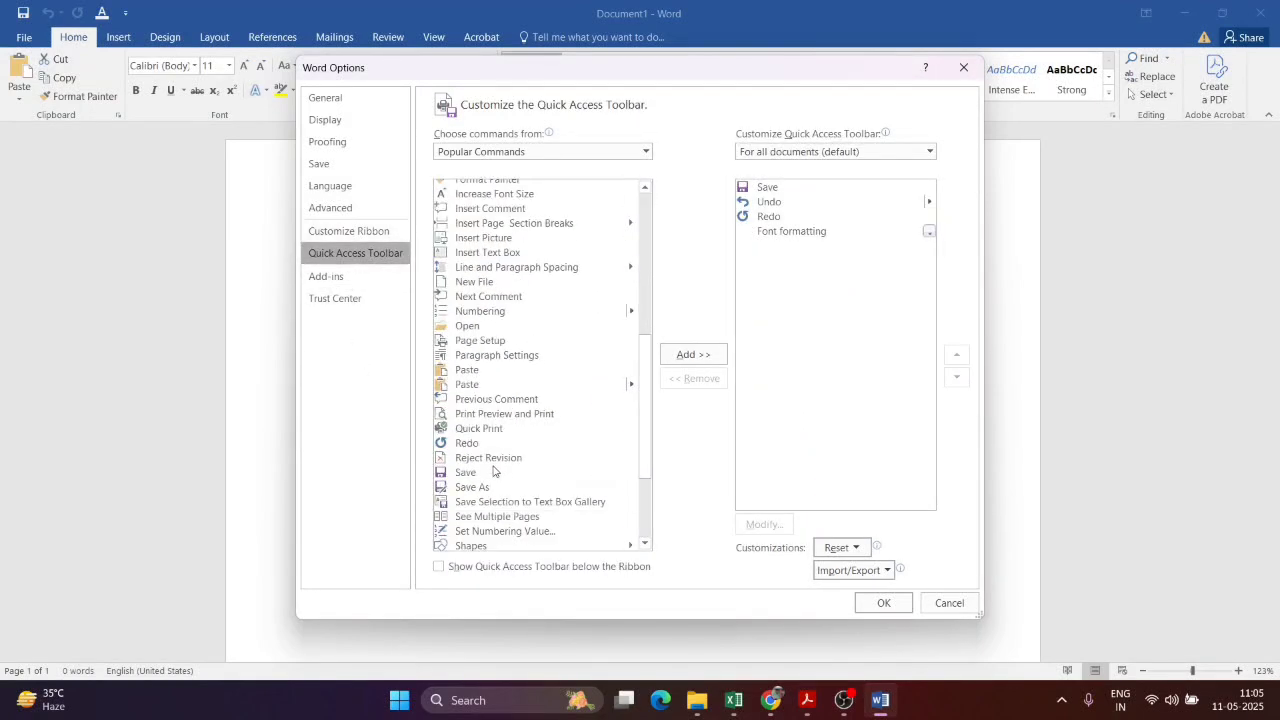
pyautogui.click(328, 98)
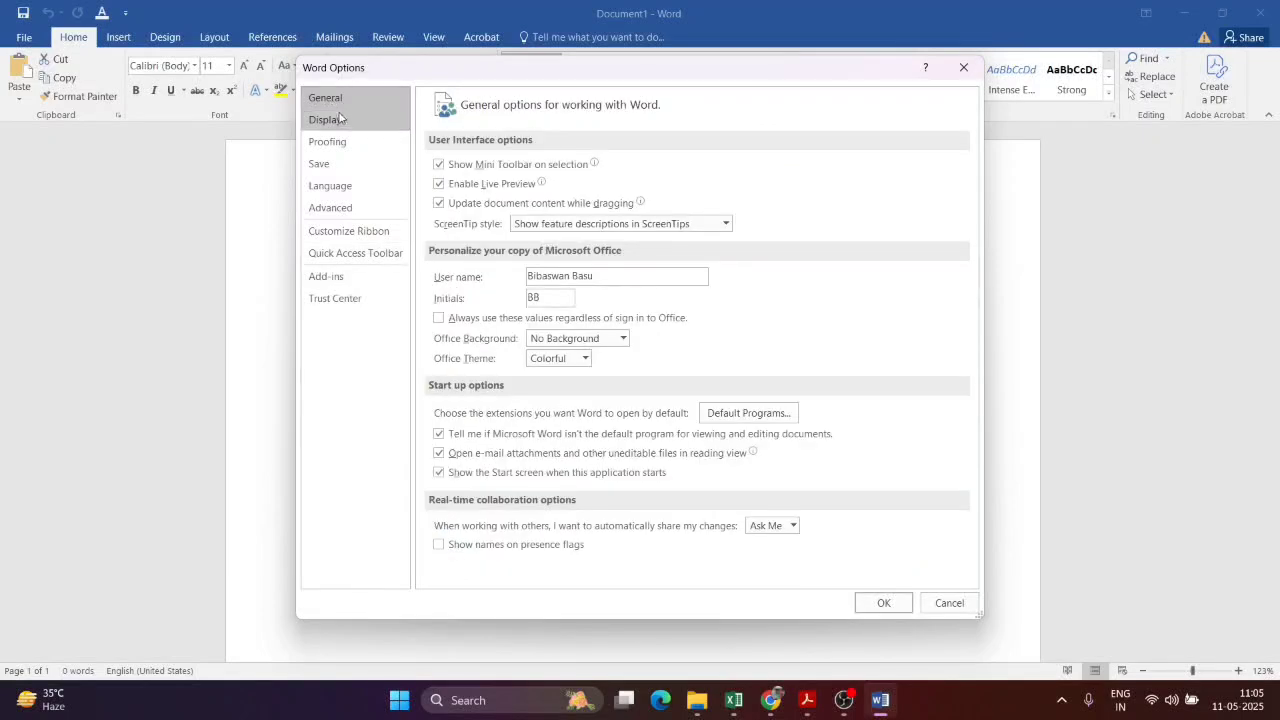
pyautogui.click(341, 120)
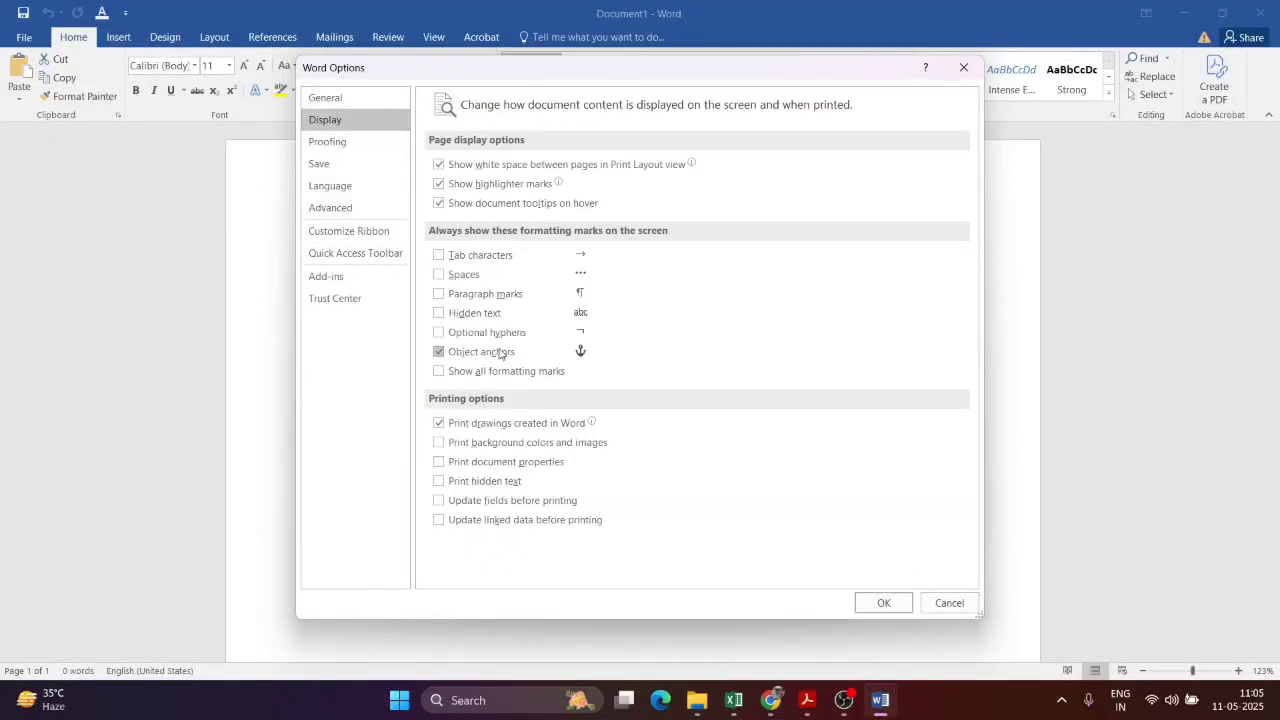
pyautogui.click(330, 142)
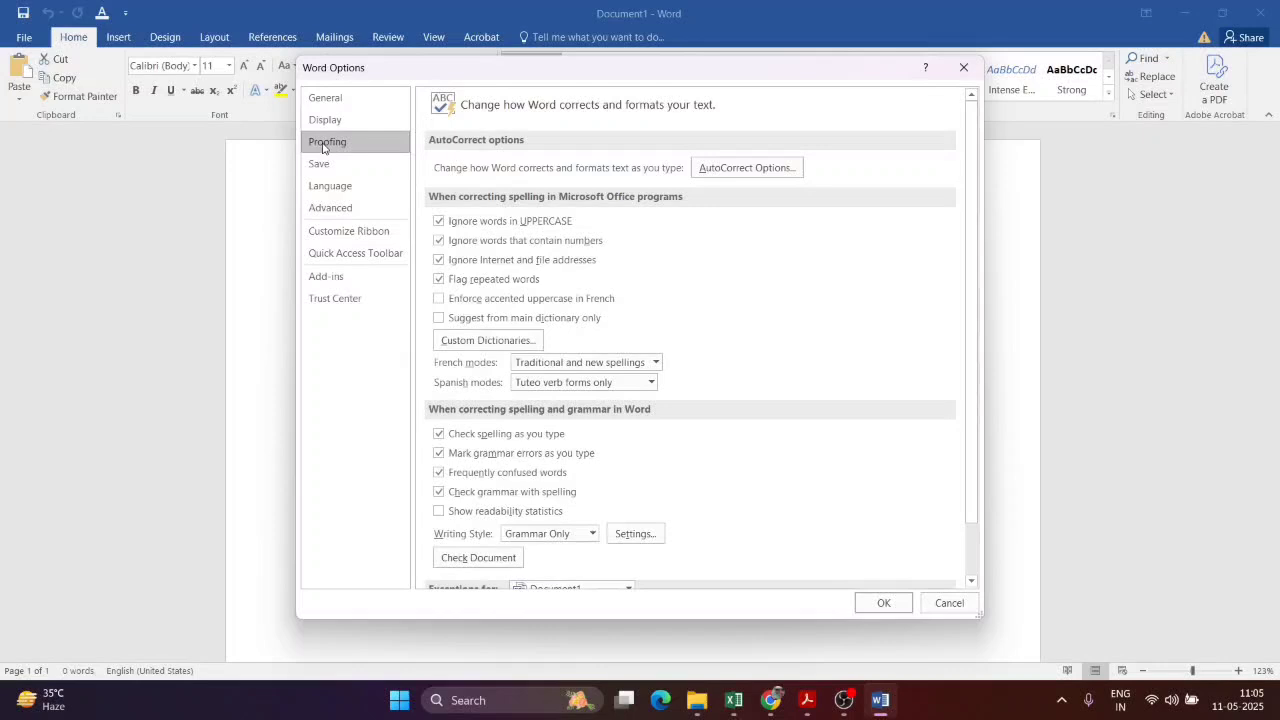
pyautogui.scroll(-1, 385, 170)
pyautogui.click(377, 160)
pyautogui.click(355, 189)
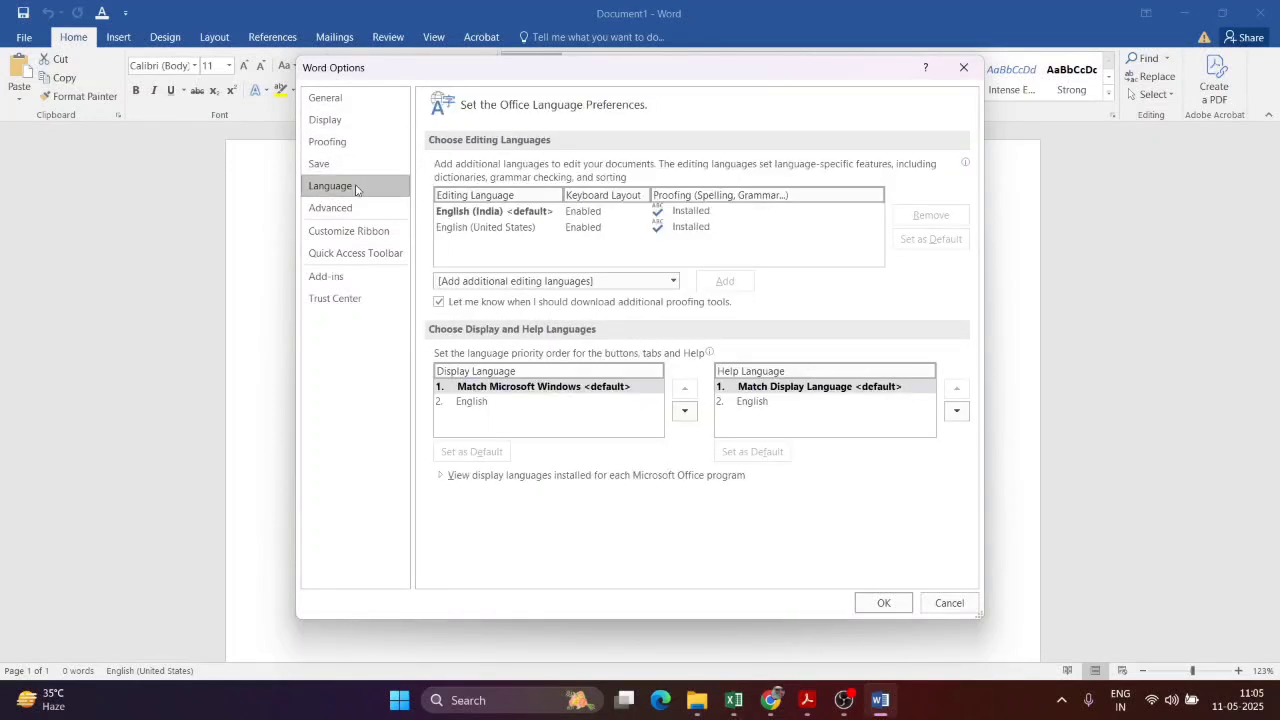
pyautogui.click(963, 67)
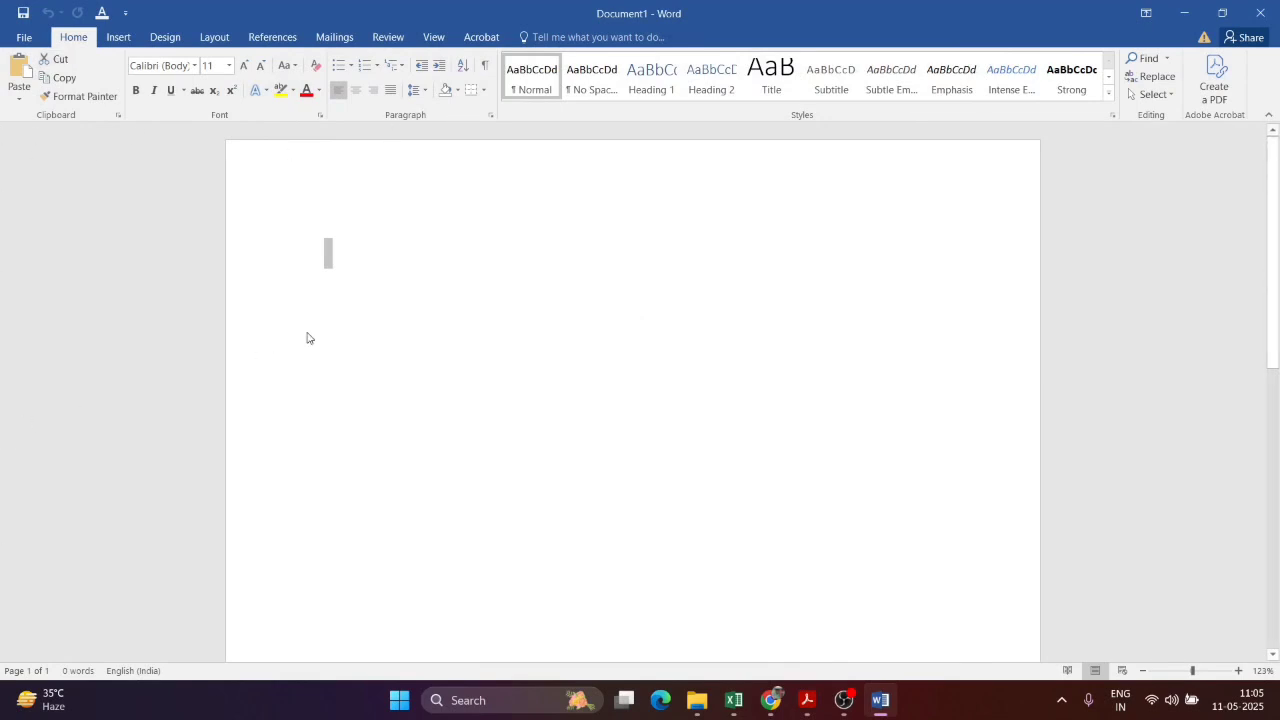
# Step: Scroll NewTopic.pdf past Figure 1.1 to page 5, the WORD PROCESSING section
pyautogui.hotkey('alt', 'Tab')
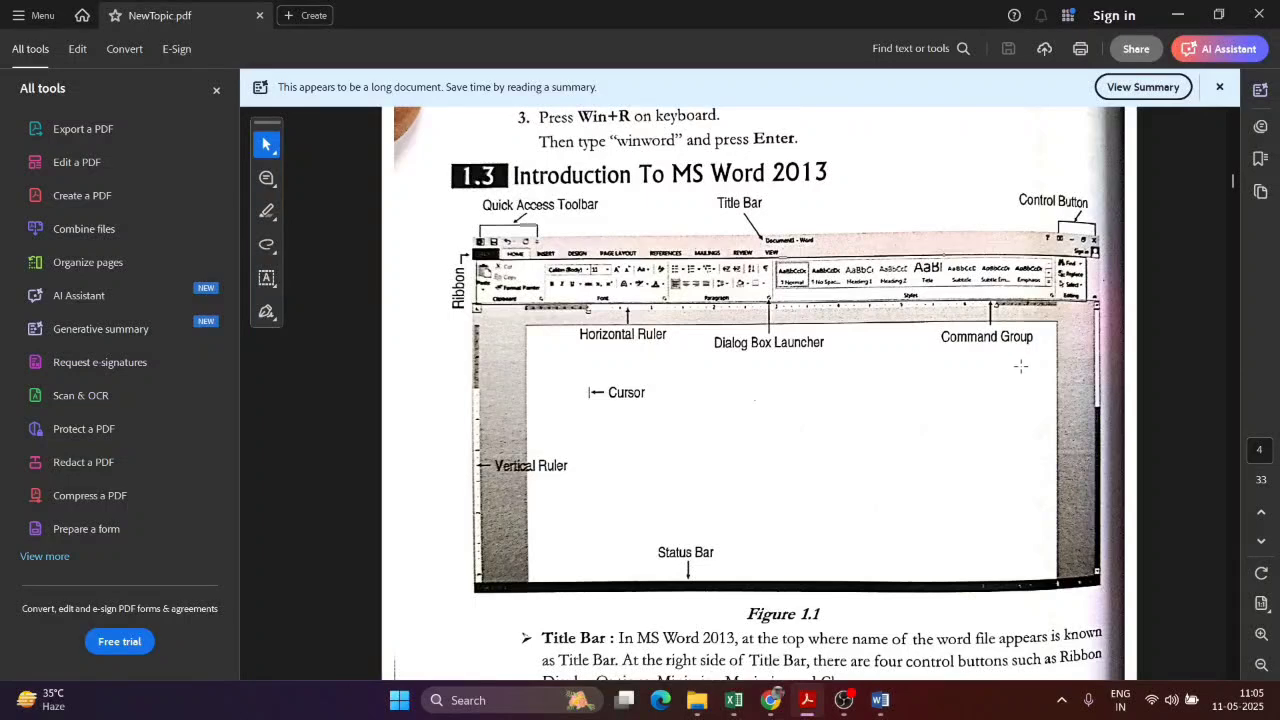
pyautogui.hotkey('alt', 'Tab')
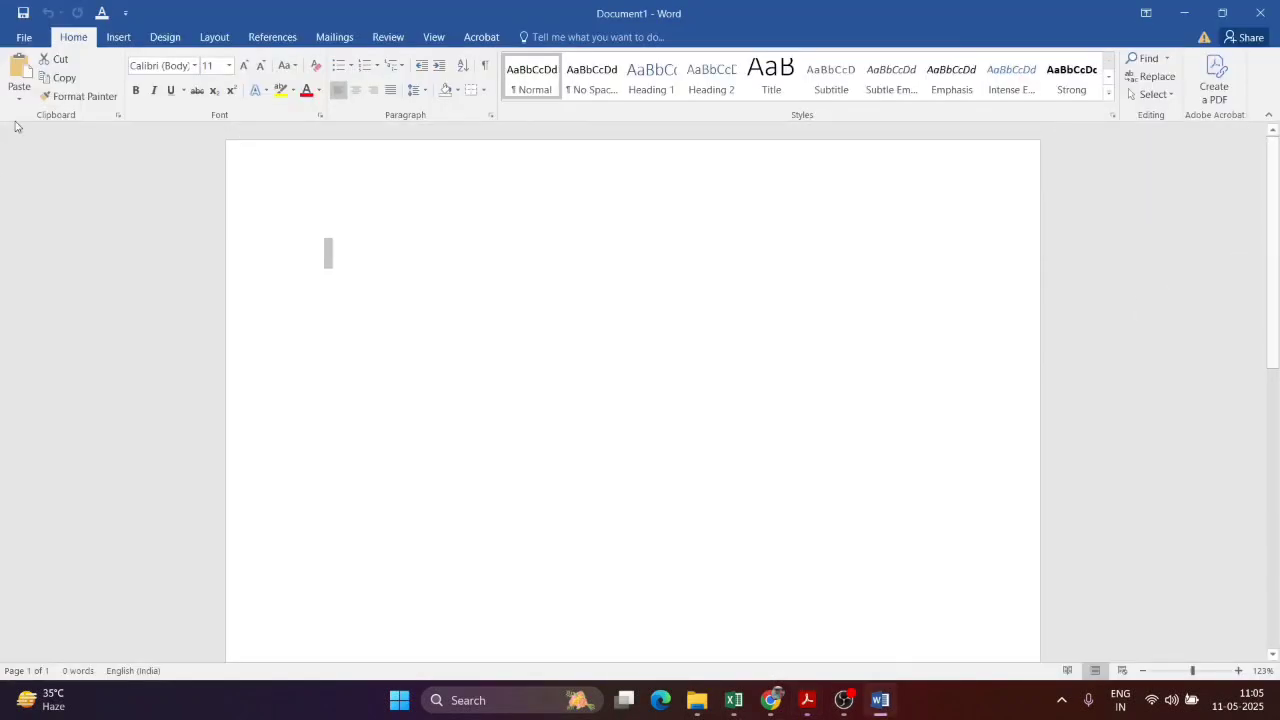
pyautogui.hotkey('alt', 'Tab')
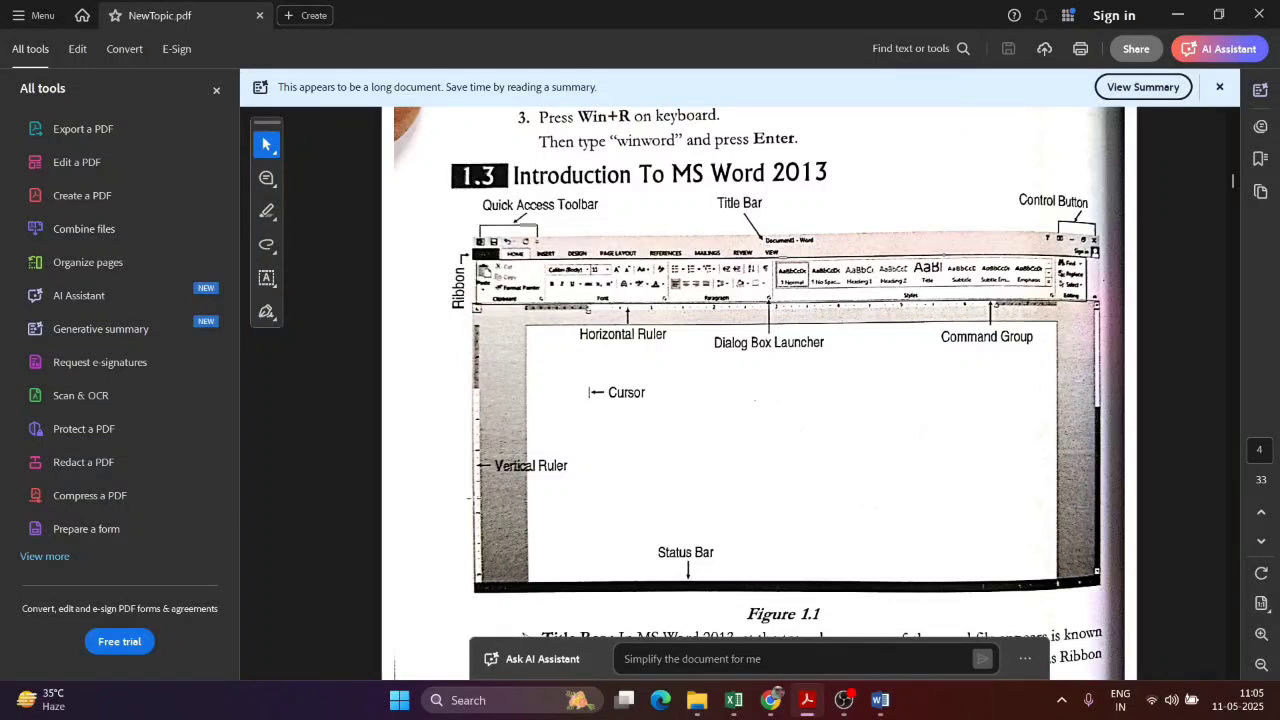
pyautogui.hotkey('alt', 'Tab')
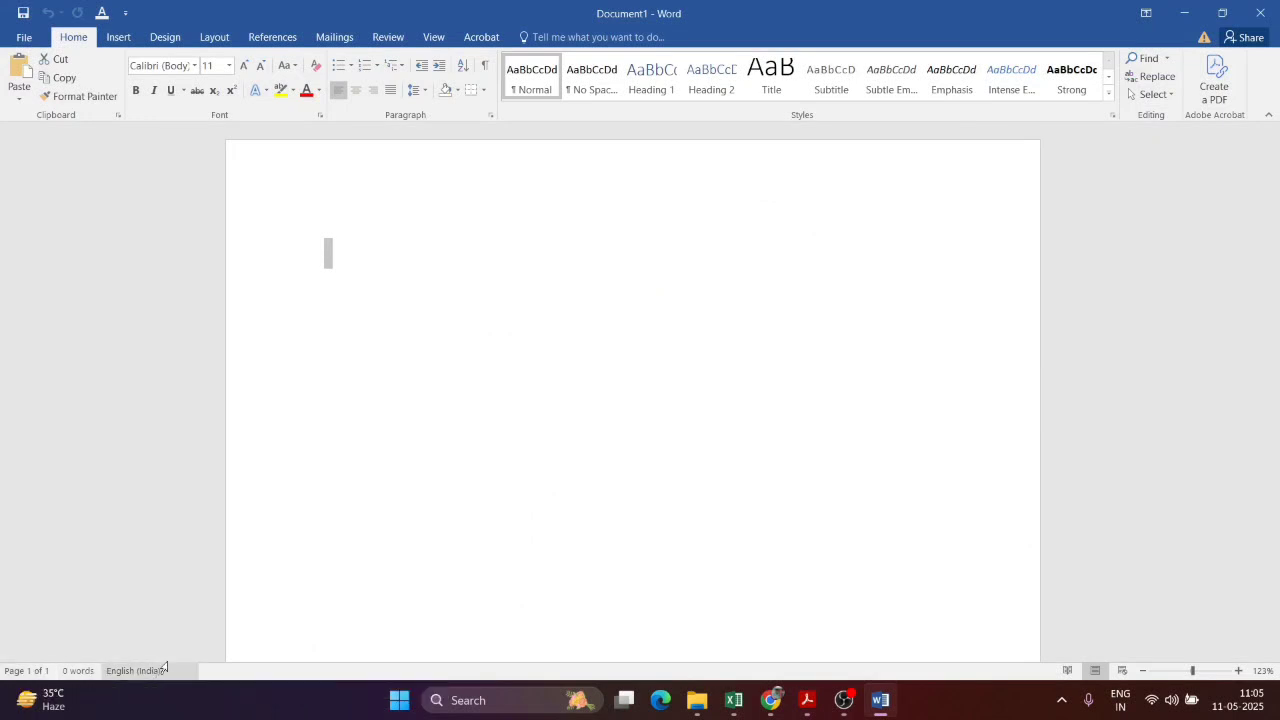
pyautogui.hotkey('alt', 'Tab')
pyautogui.scroll(-3, 866, 352)
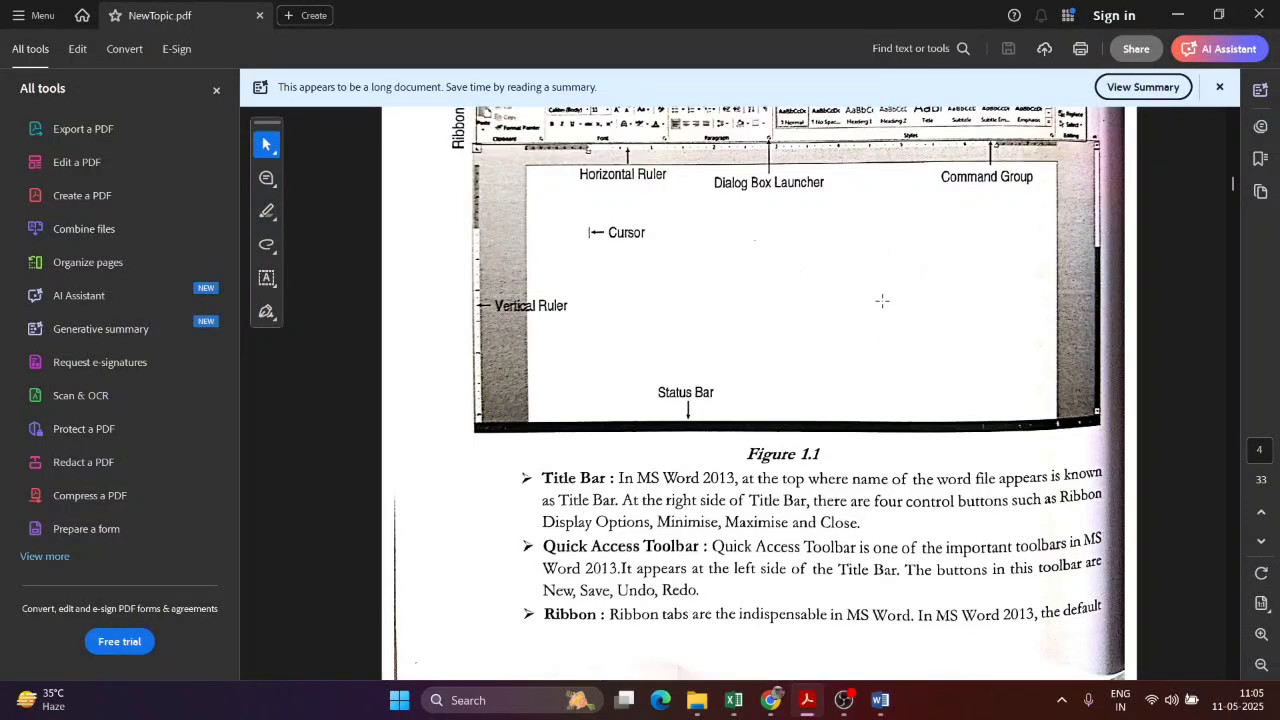
pyautogui.scroll(-2, 905, 322)
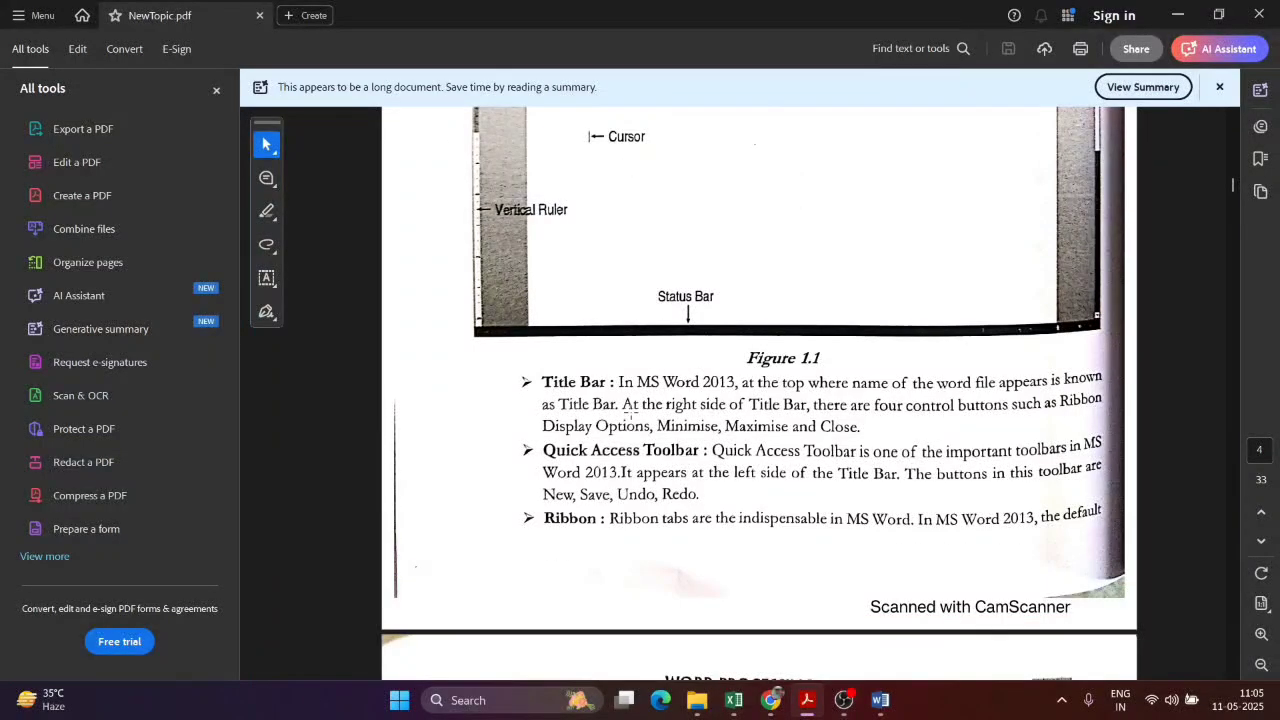
pyautogui.scroll(-1, 696, 416)
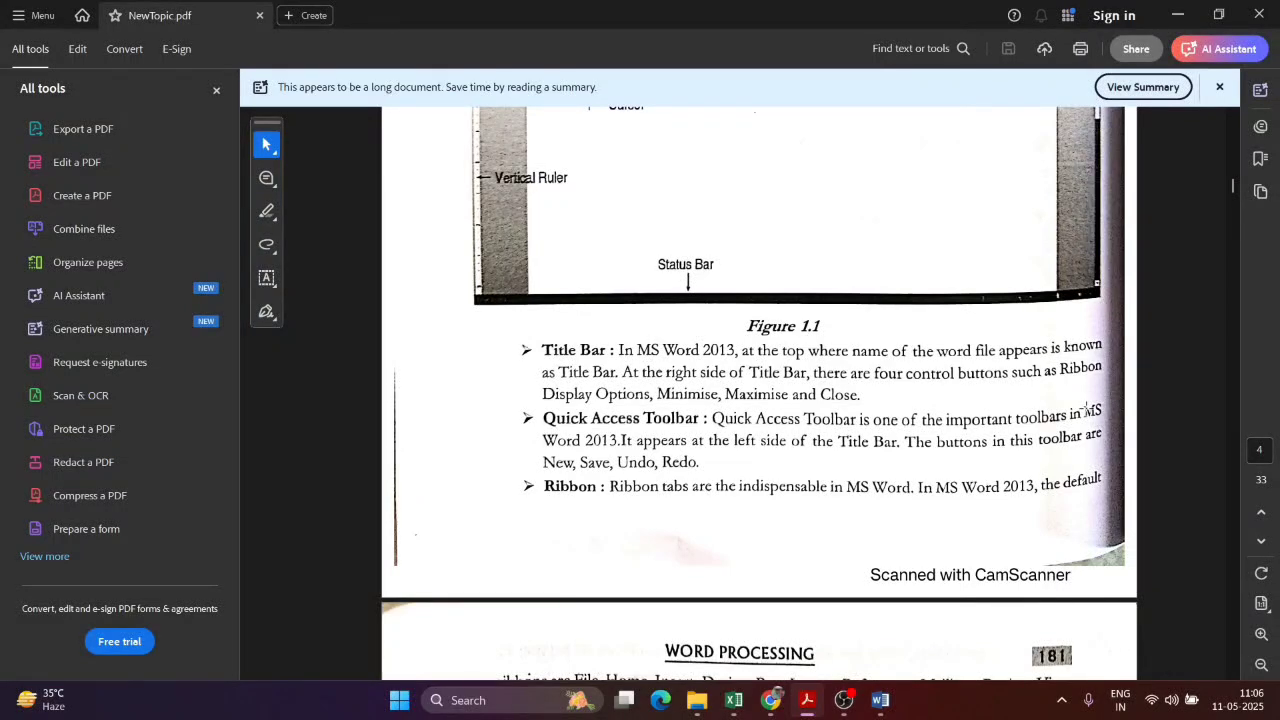
pyautogui.scroll(-3, 749, 369)
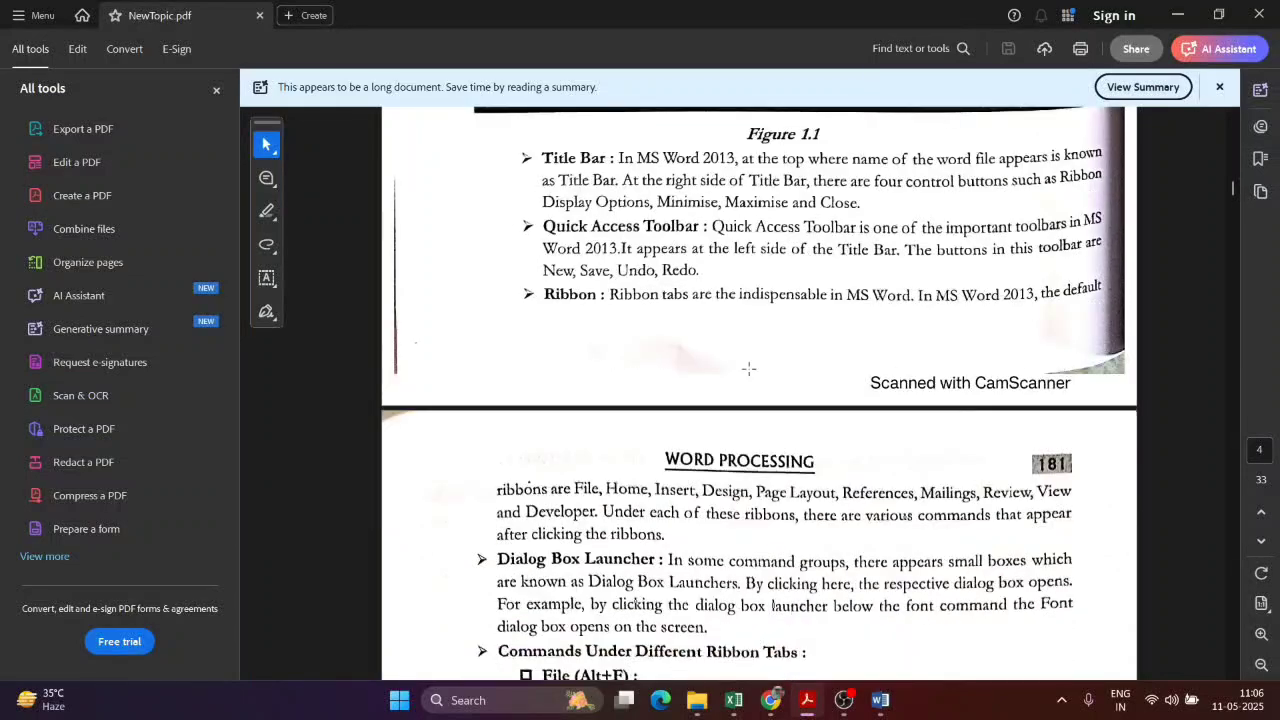
pyautogui.scroll(-3, 749, 369)
pyautogui.scroll(-2, 563, 370)
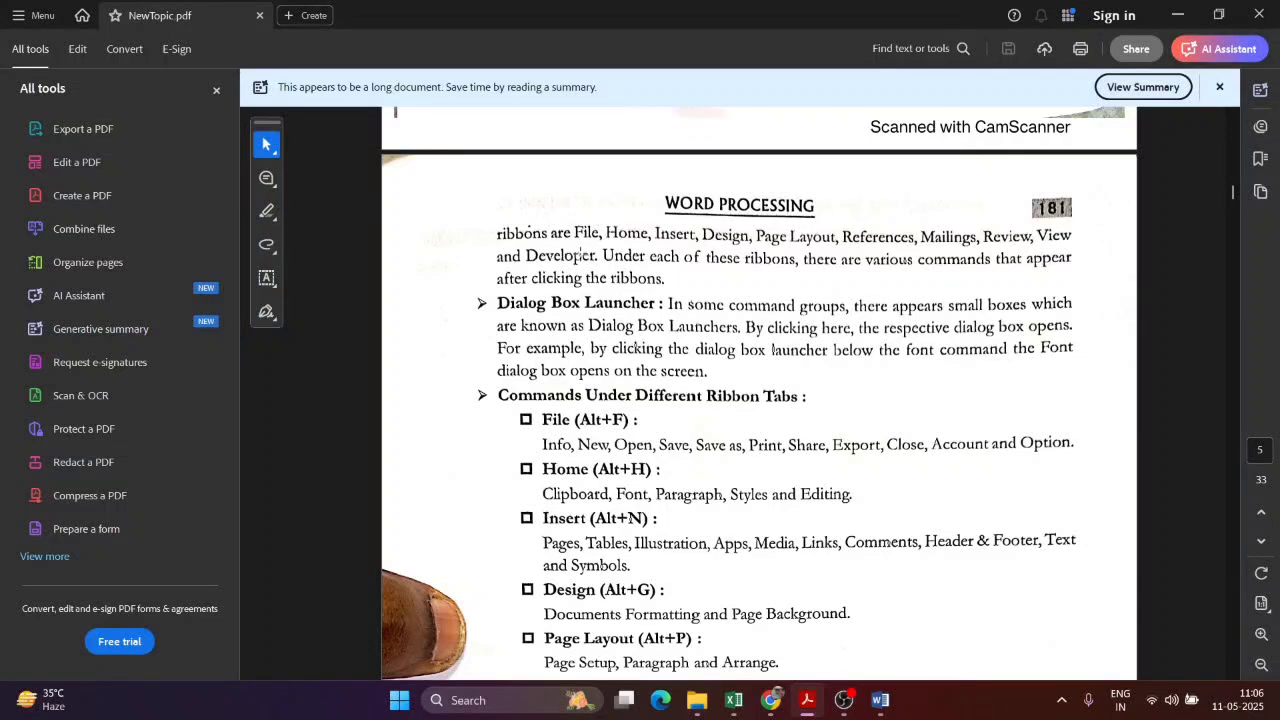
# Step: Scroll the PDF guide down to the Review and View tab entries, then return to Word
pyautogui.hotkey('alt', 'Tab')
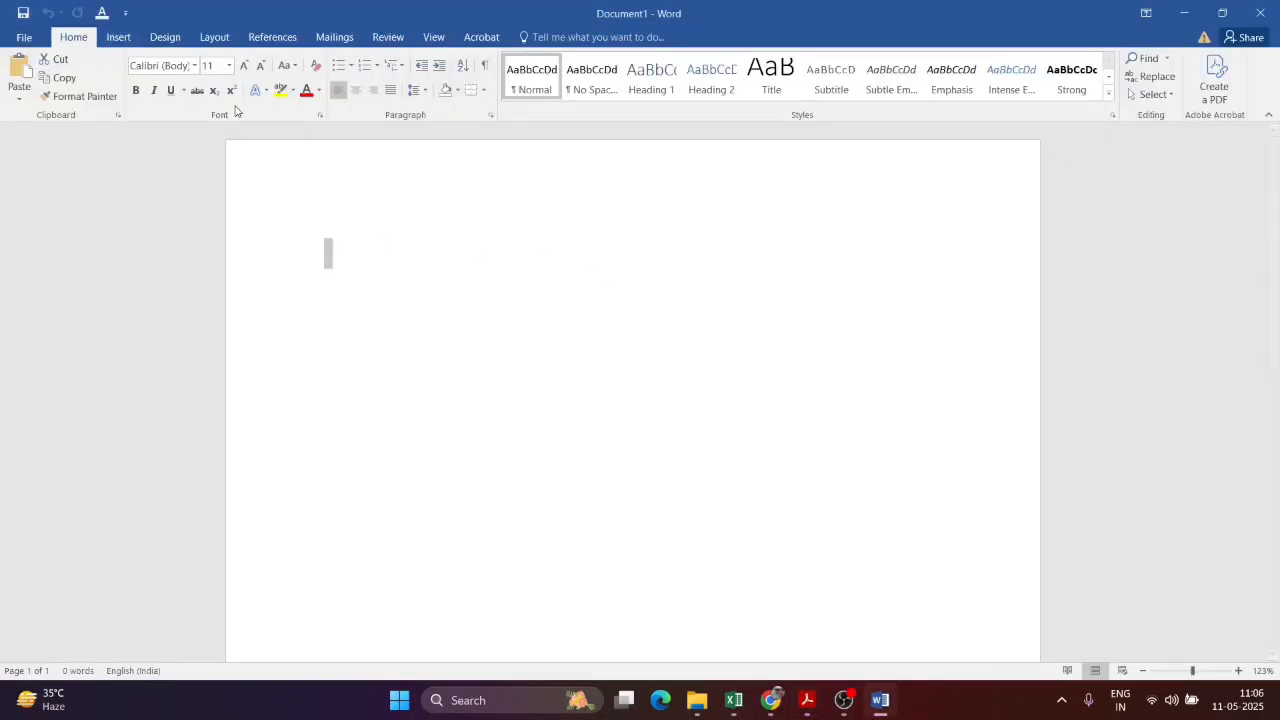
pyautogui.hotkey('alt', 'Tab')
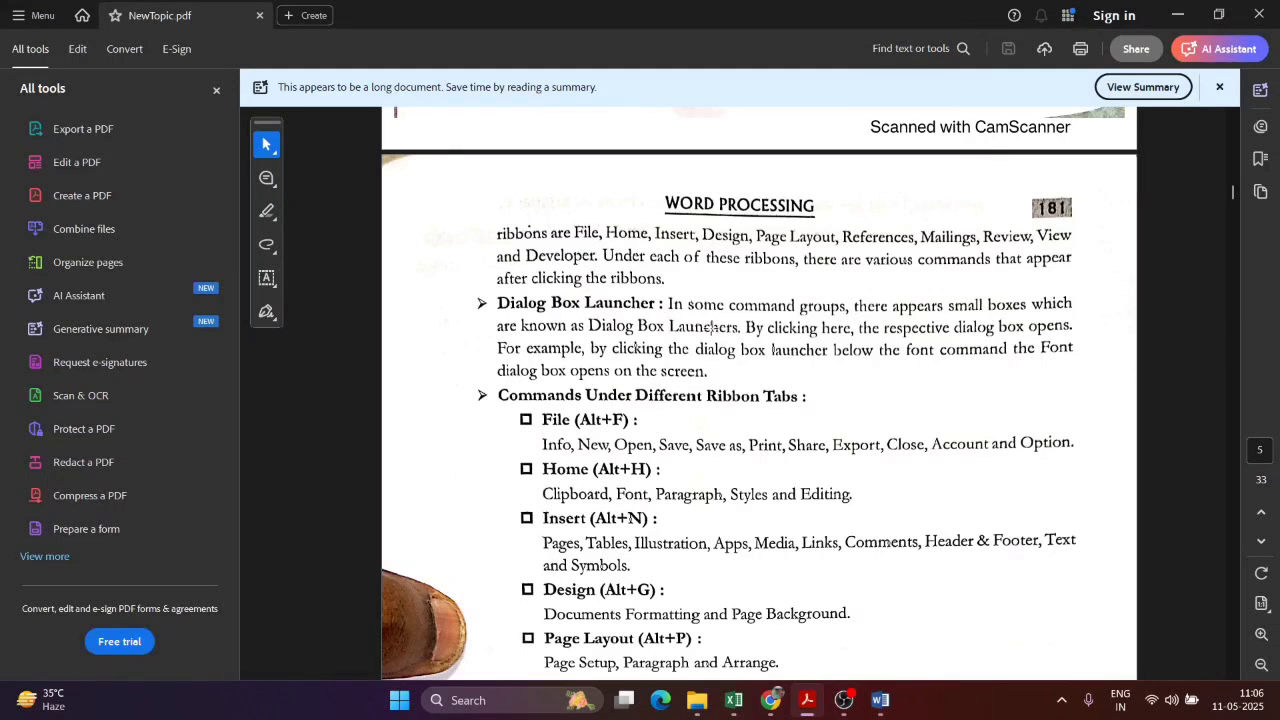
pyautogui.hotkey('alt', 'Tab')
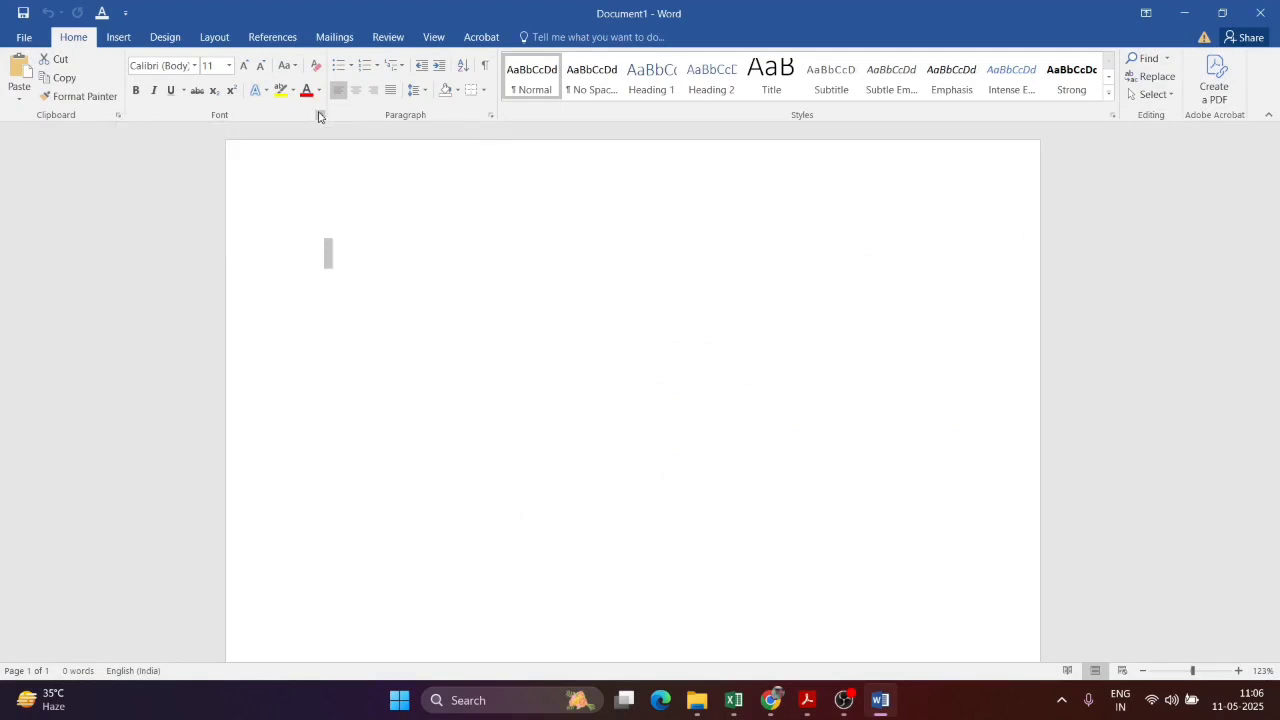
pyautogui.hotkey('alt', 'Tab')
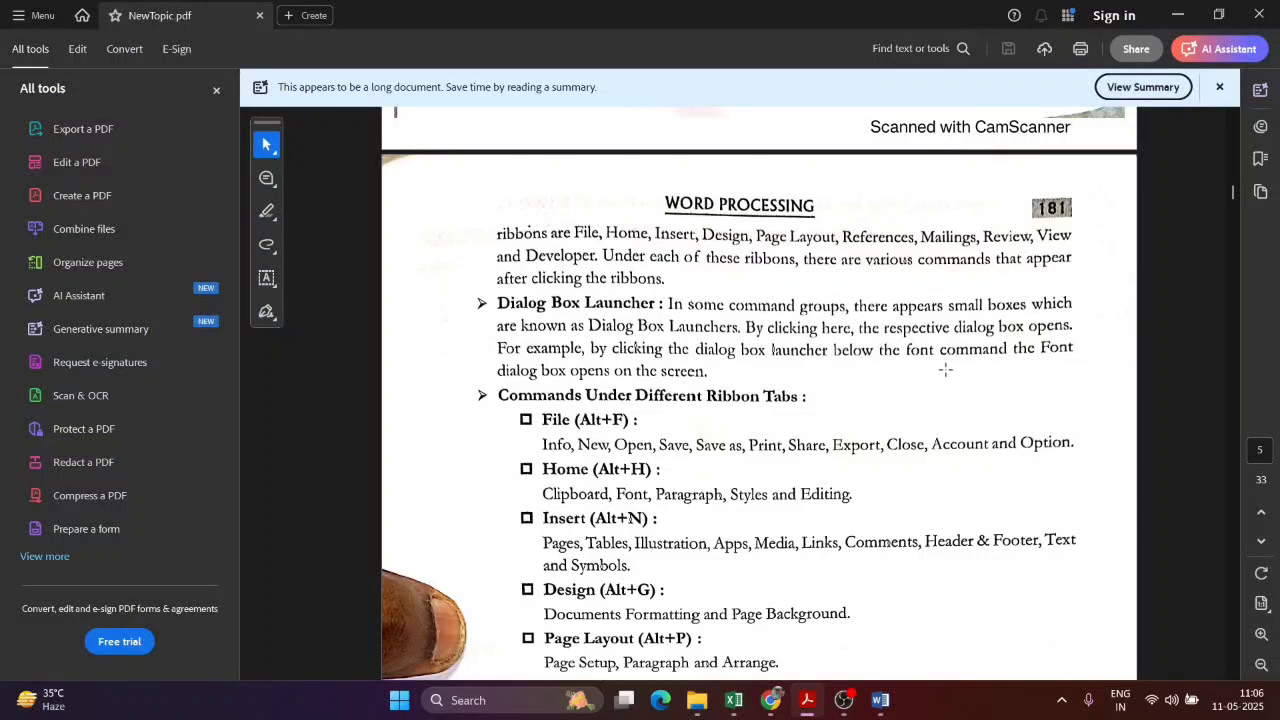
pyautogui.scroll(-3, 945, 370)
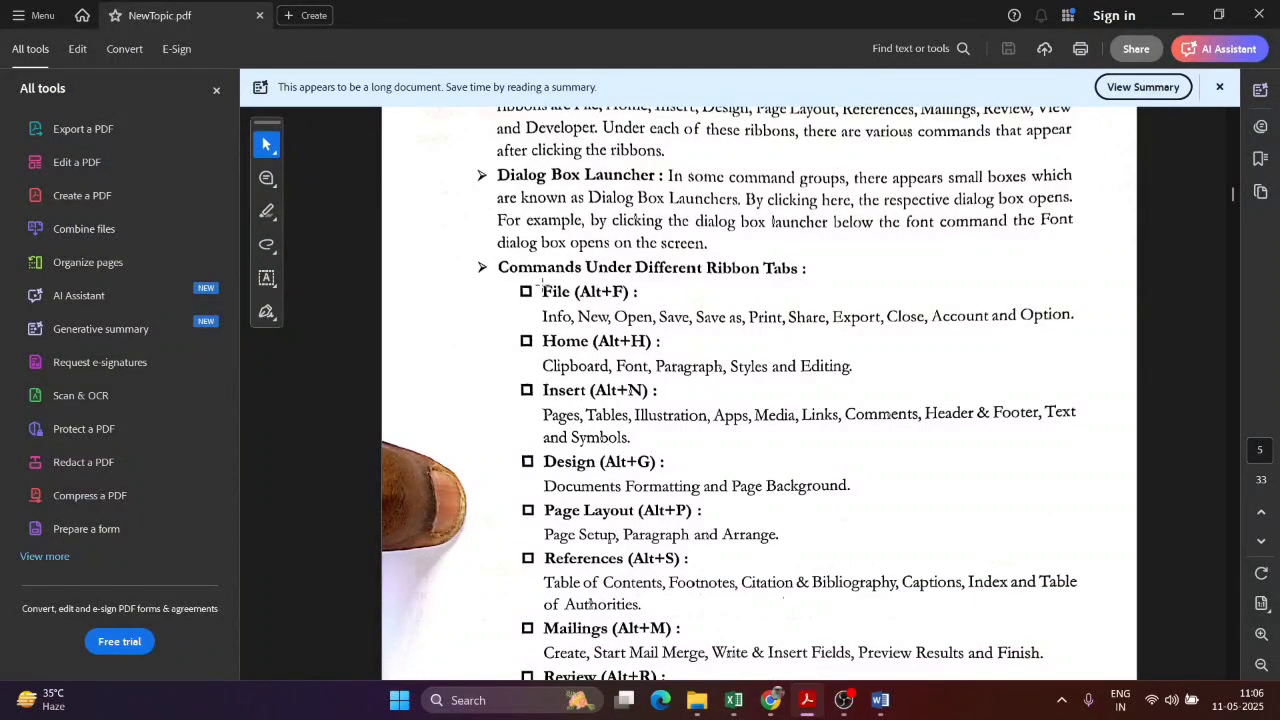
pyautogui.scroll(-2, 541, 285)
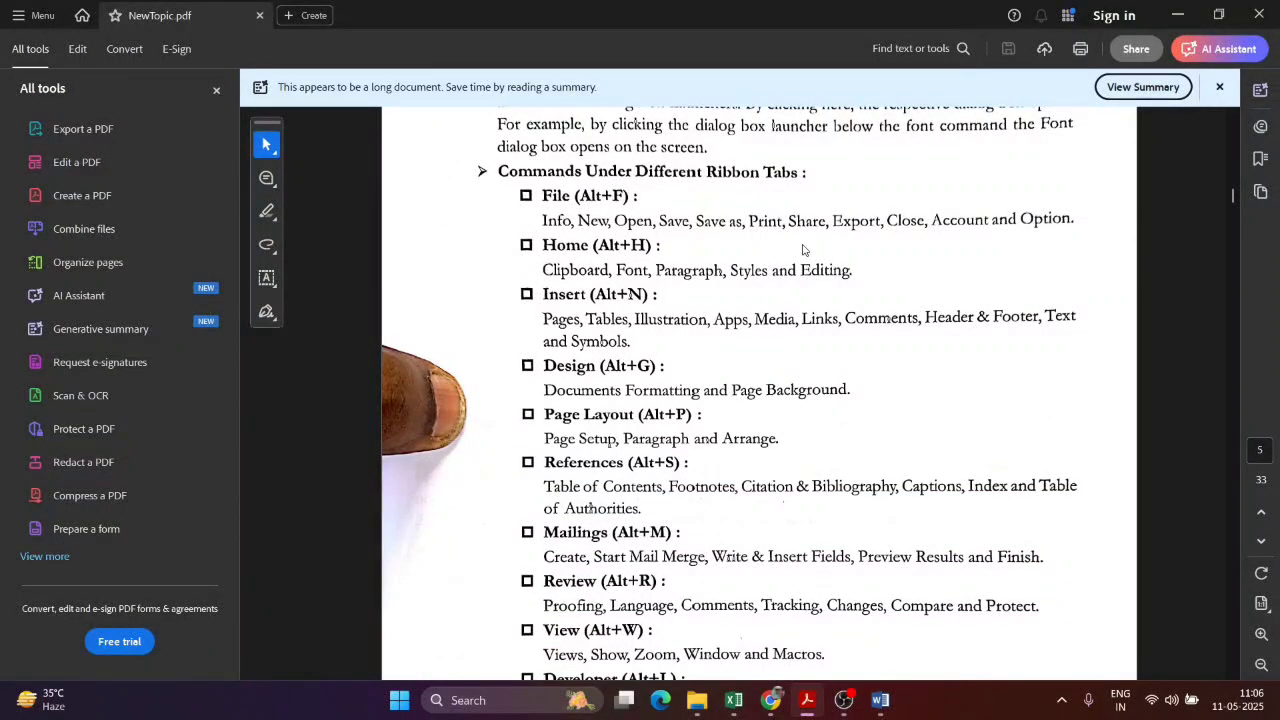
pyautogui.hotkey('alt', 'Tab')
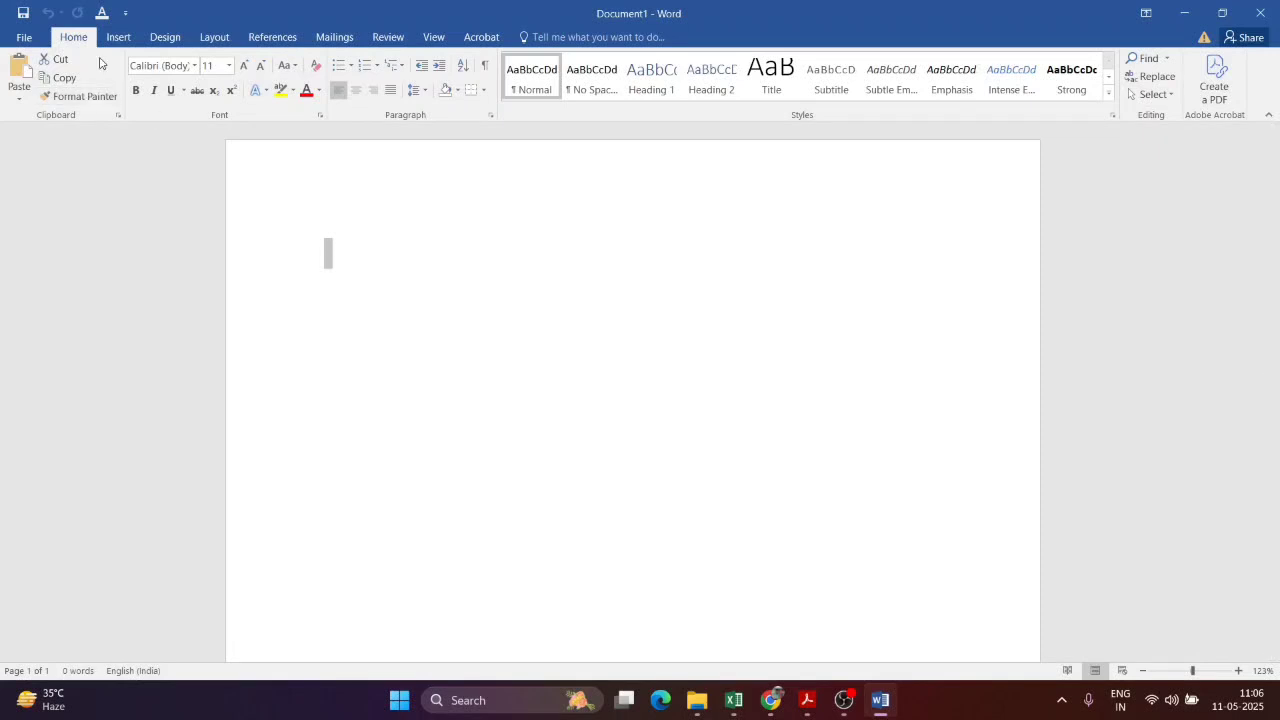
pyautogui.click(24, 37)
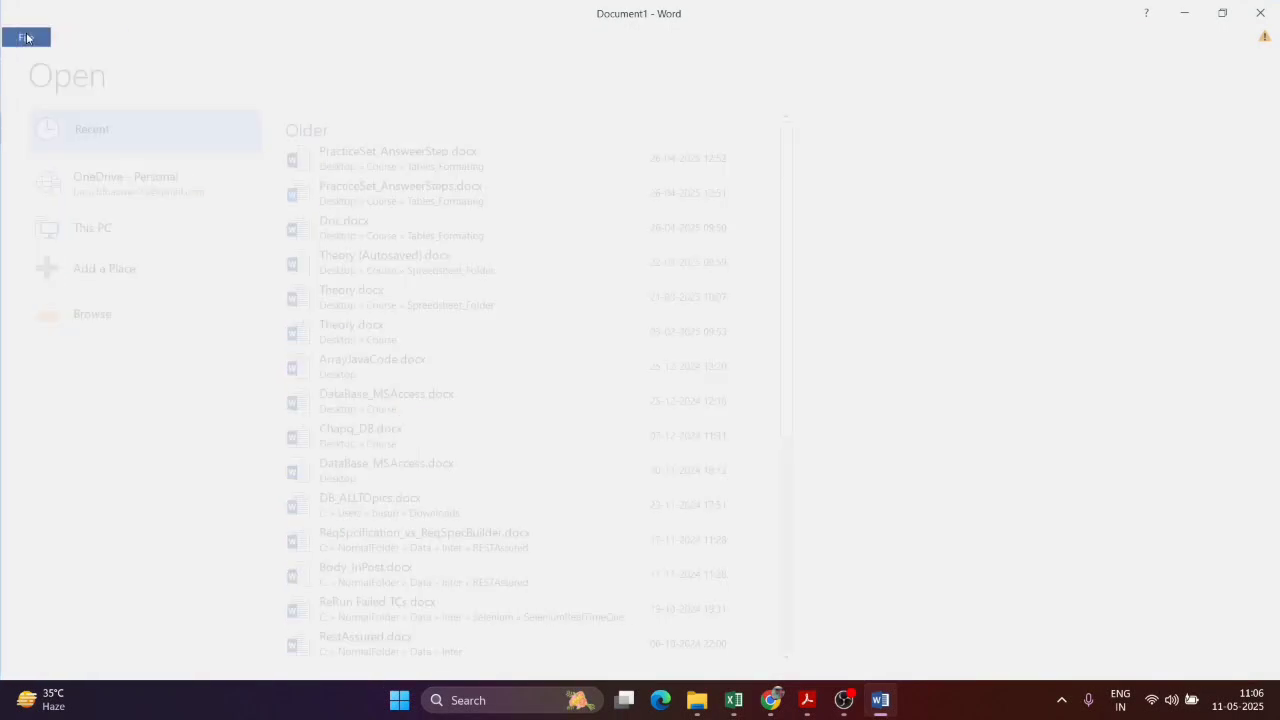
pyautogui.hotkey('alt', 'Tab')
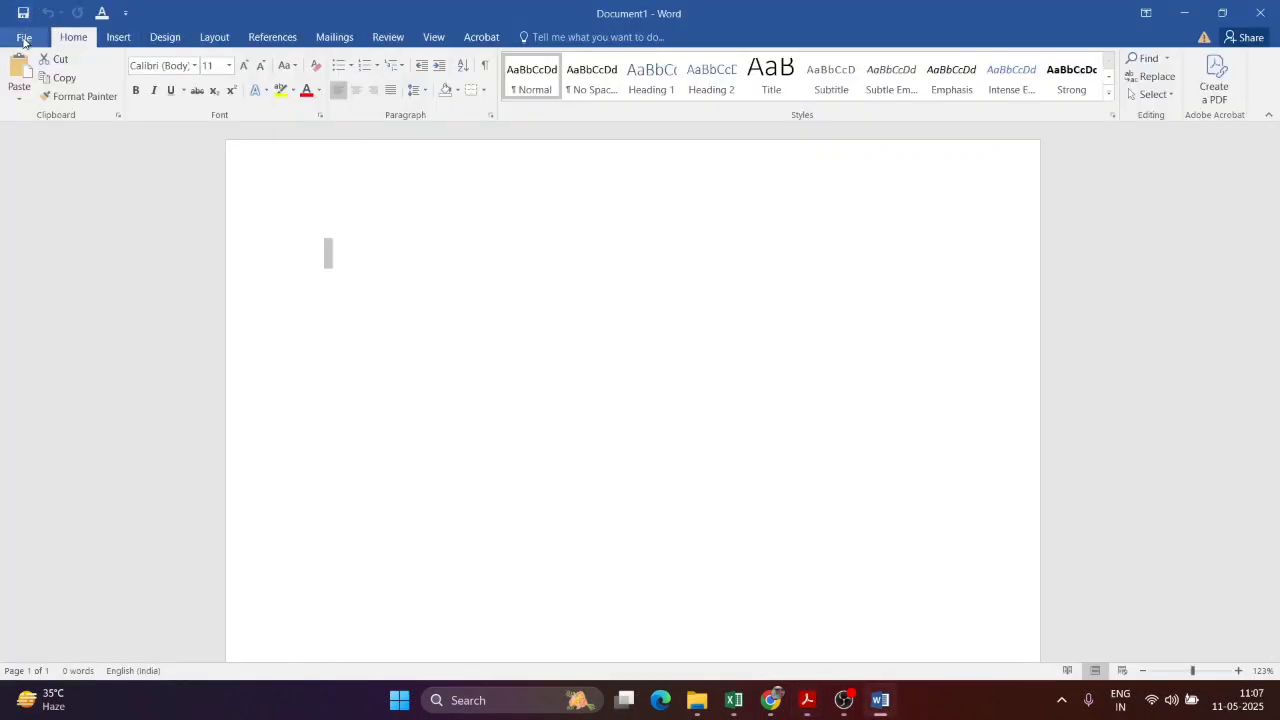
pyautogui.click(23, 37)
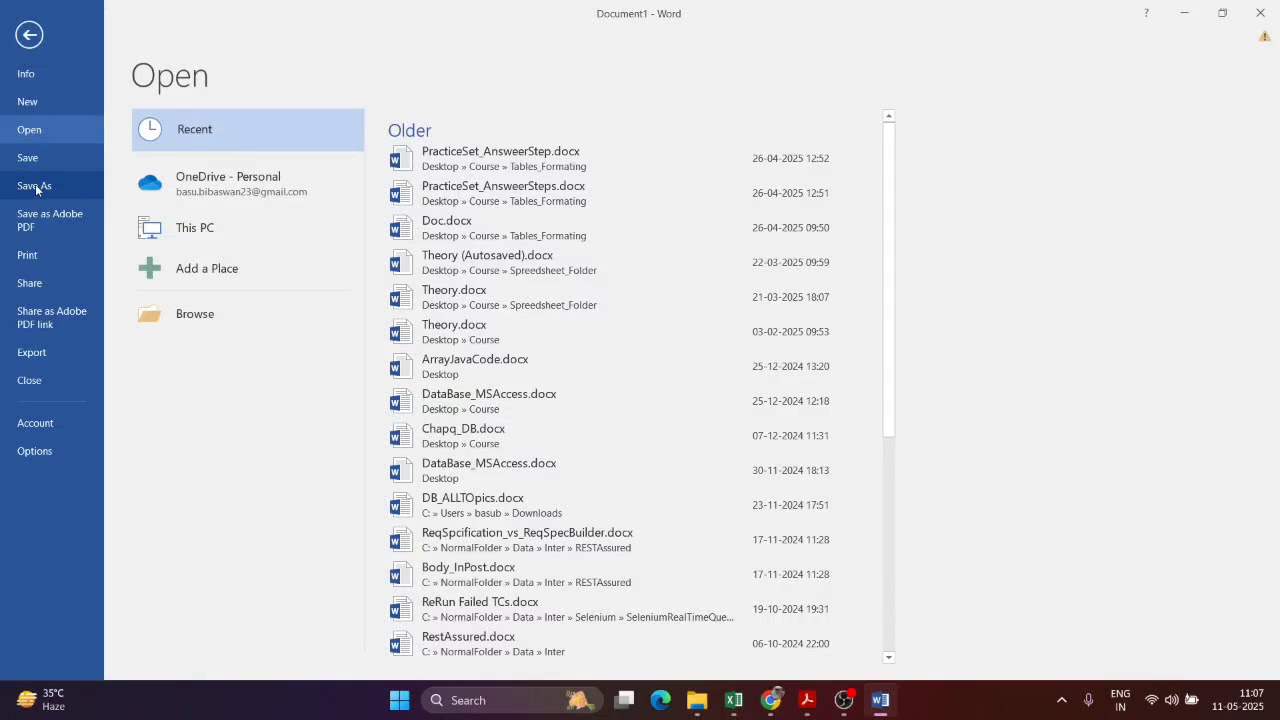
pyautogui.click(20, 38)
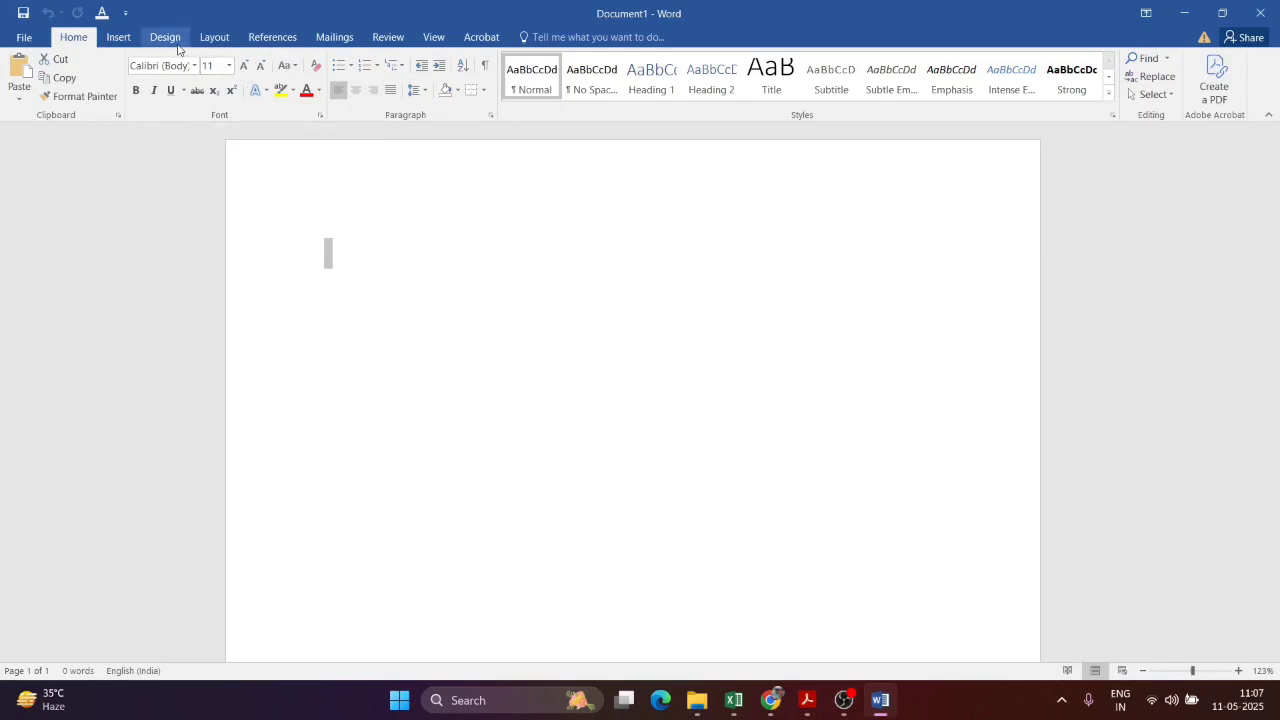
# Step: Look through the Insert, Design and Home ribbon tabs
pyautogui.click(128, 44)
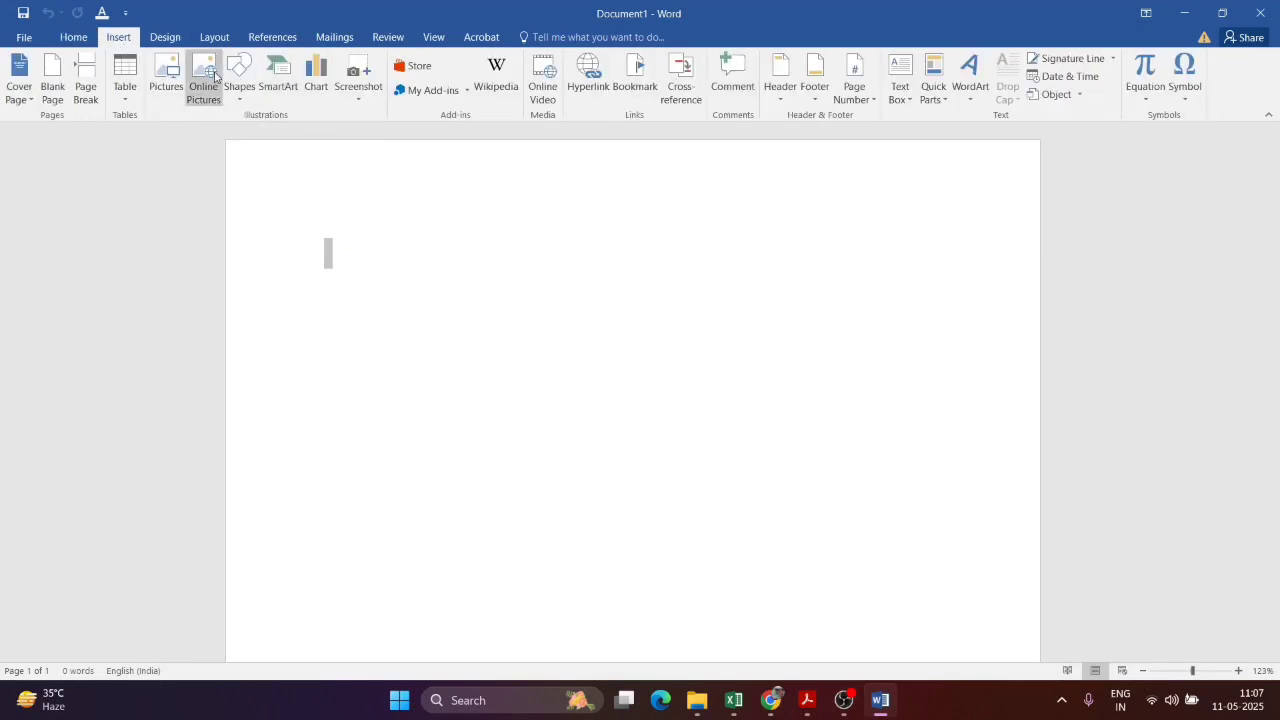
pyautogui.click(165, 37)
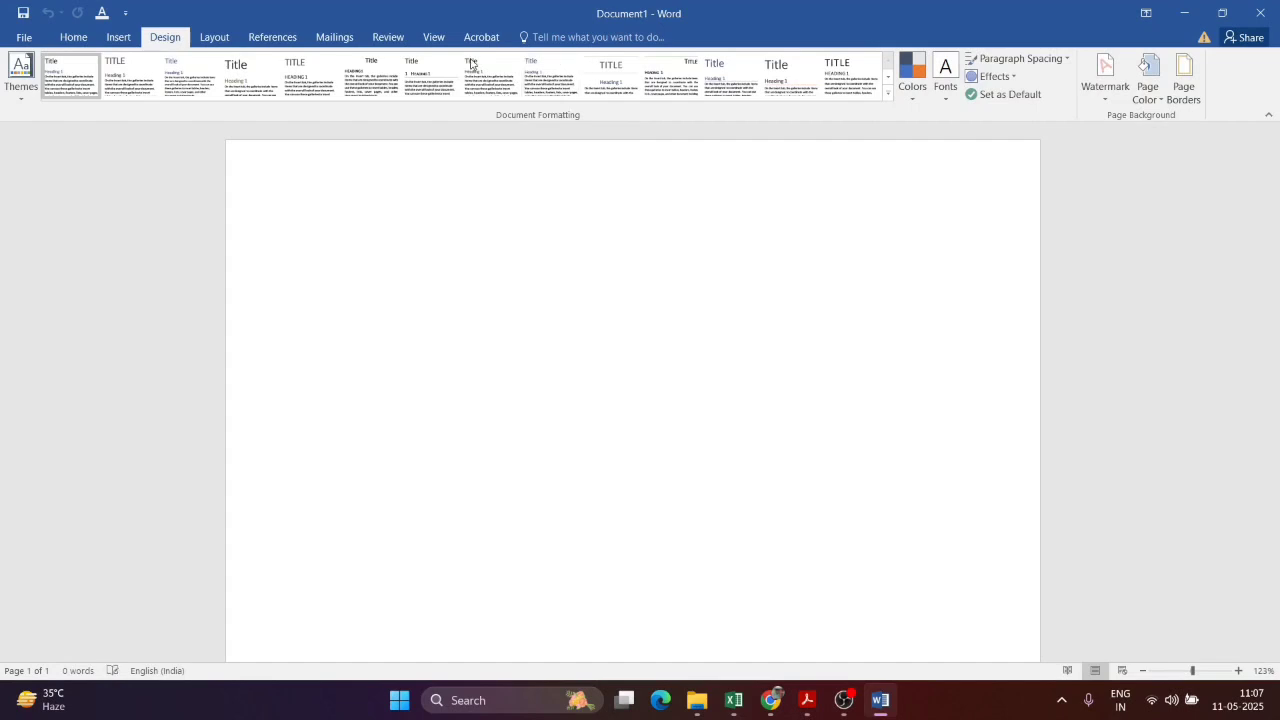
pyautogui.click(73, 37)
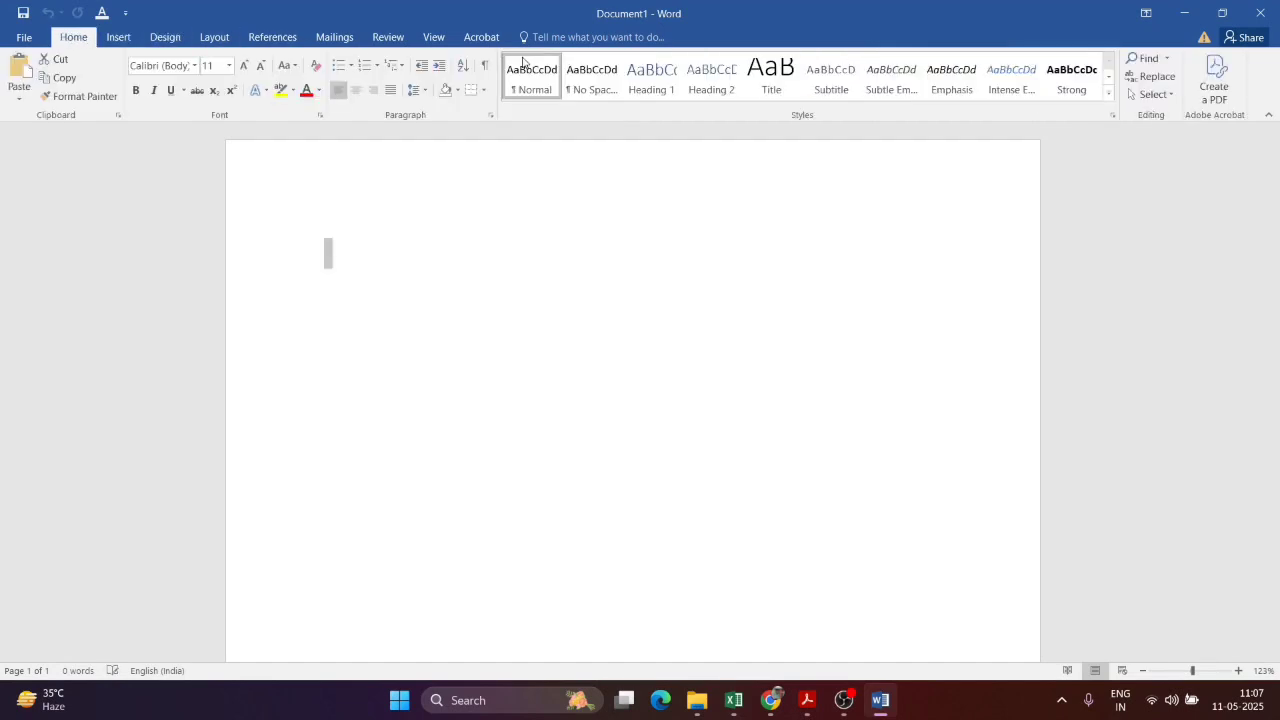
# Step: Scroll the PDF guide to section 1.3.1 on creating a new document
pyautogui.hotkey('alt', 'Tab')
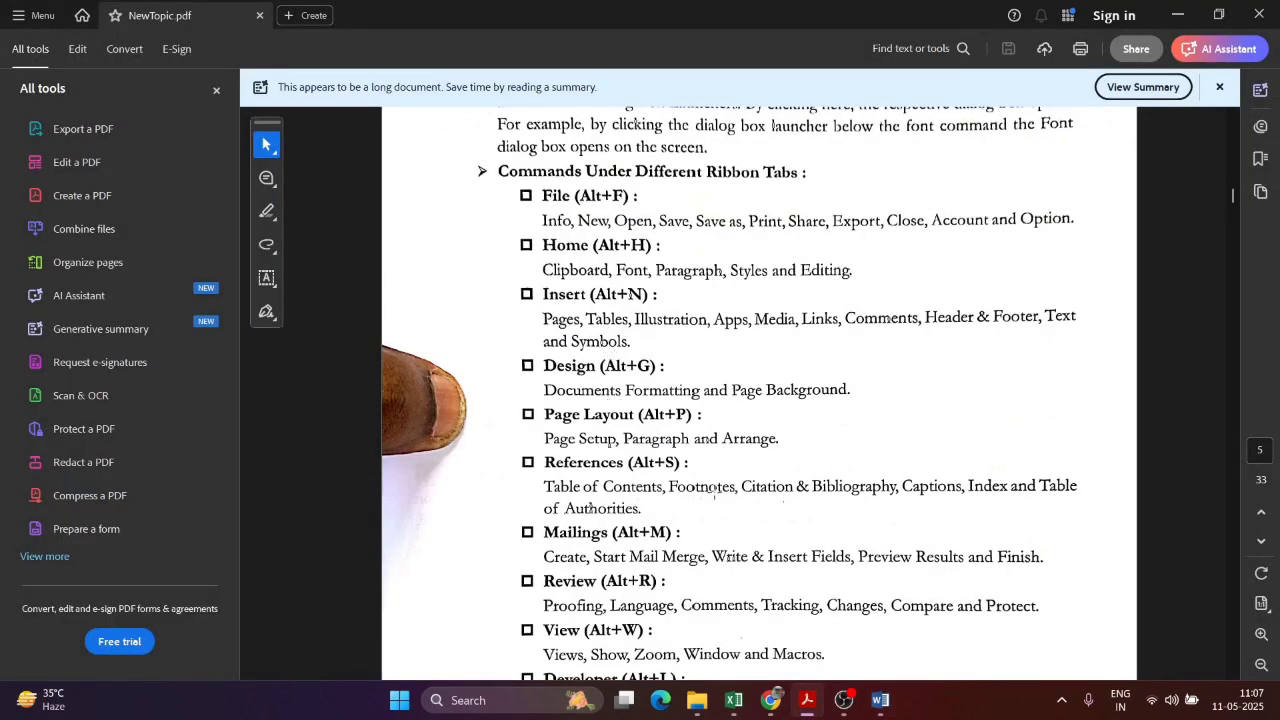
pyautogui.scroll(-1, 762, 497)
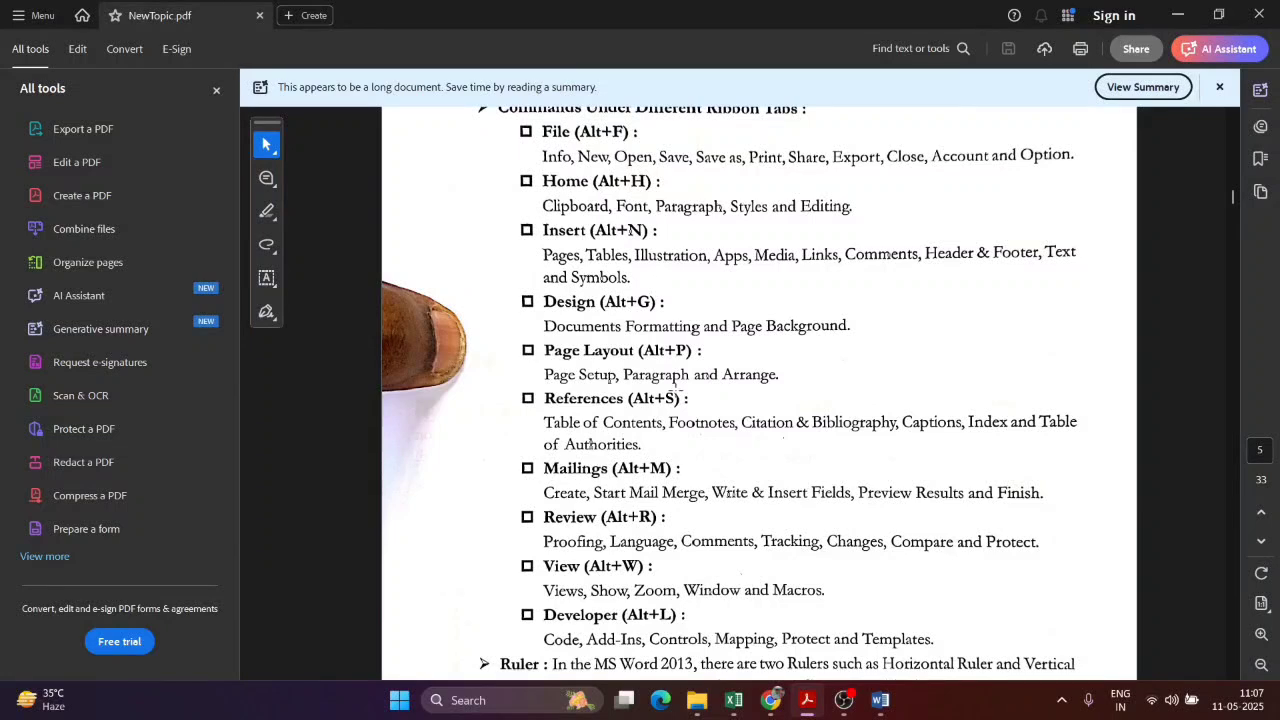
pyautogui.hotkey('alt', 'Tab')
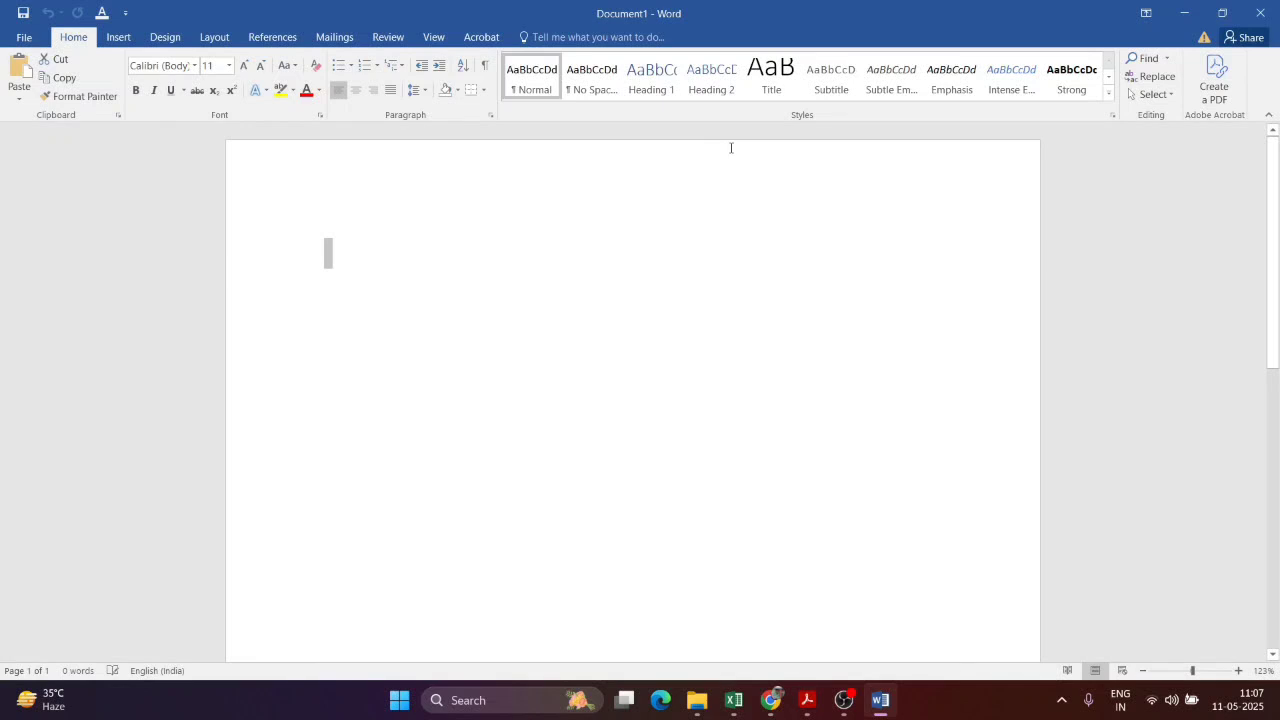
pyautogui.hotkey('alt', 'Tab')
pyautogui.scroll(-1, 726, 430)
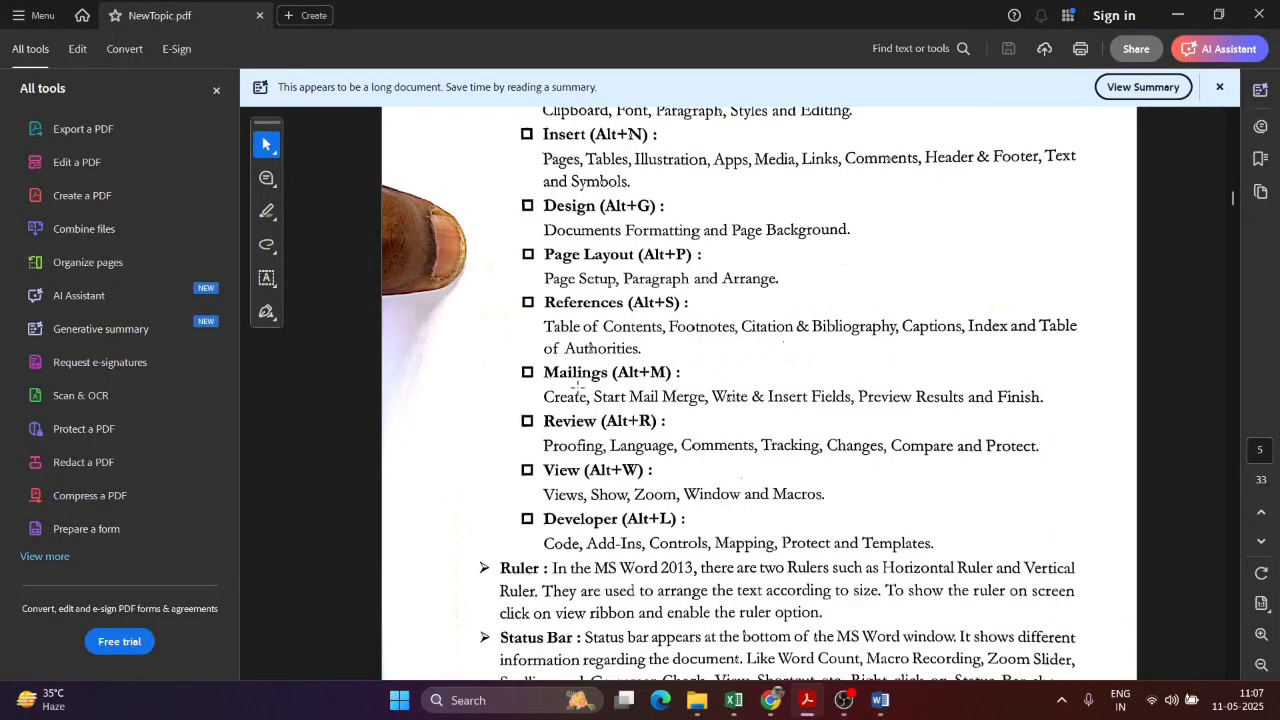
pyautogui.scroll(-3, 613, 466)
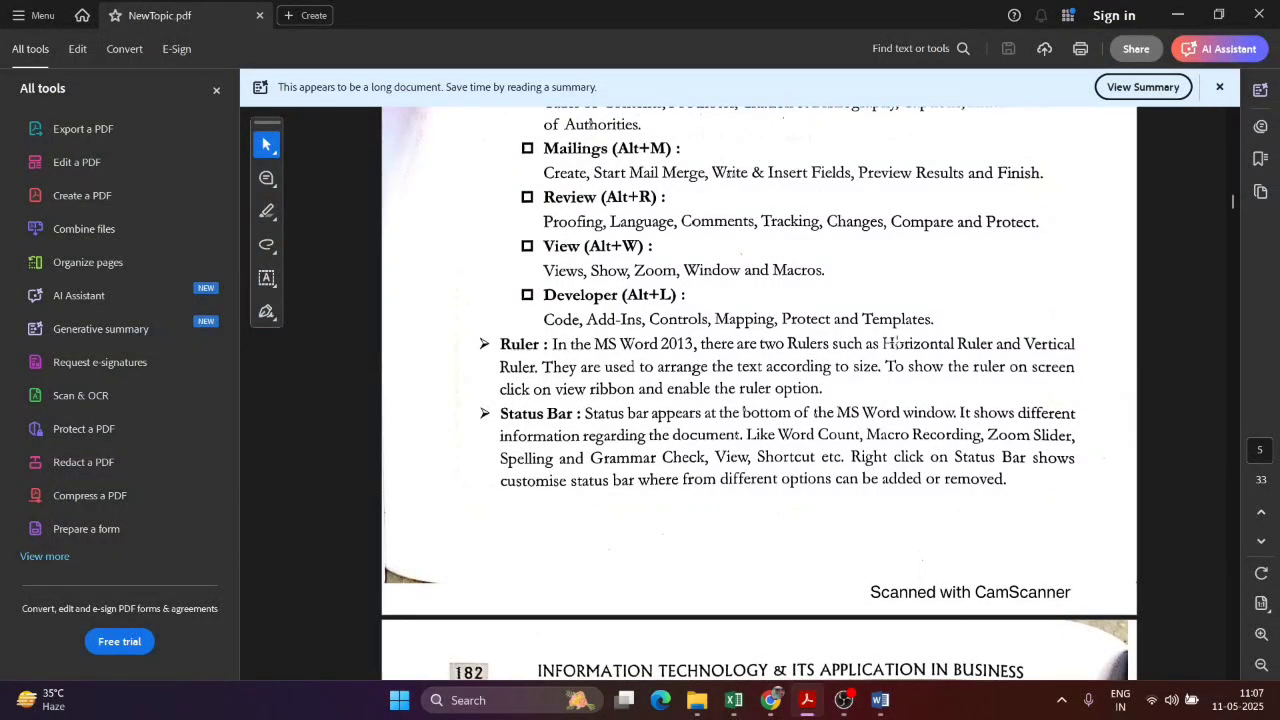
pyautogui.hotkey('alt', 'Tab')
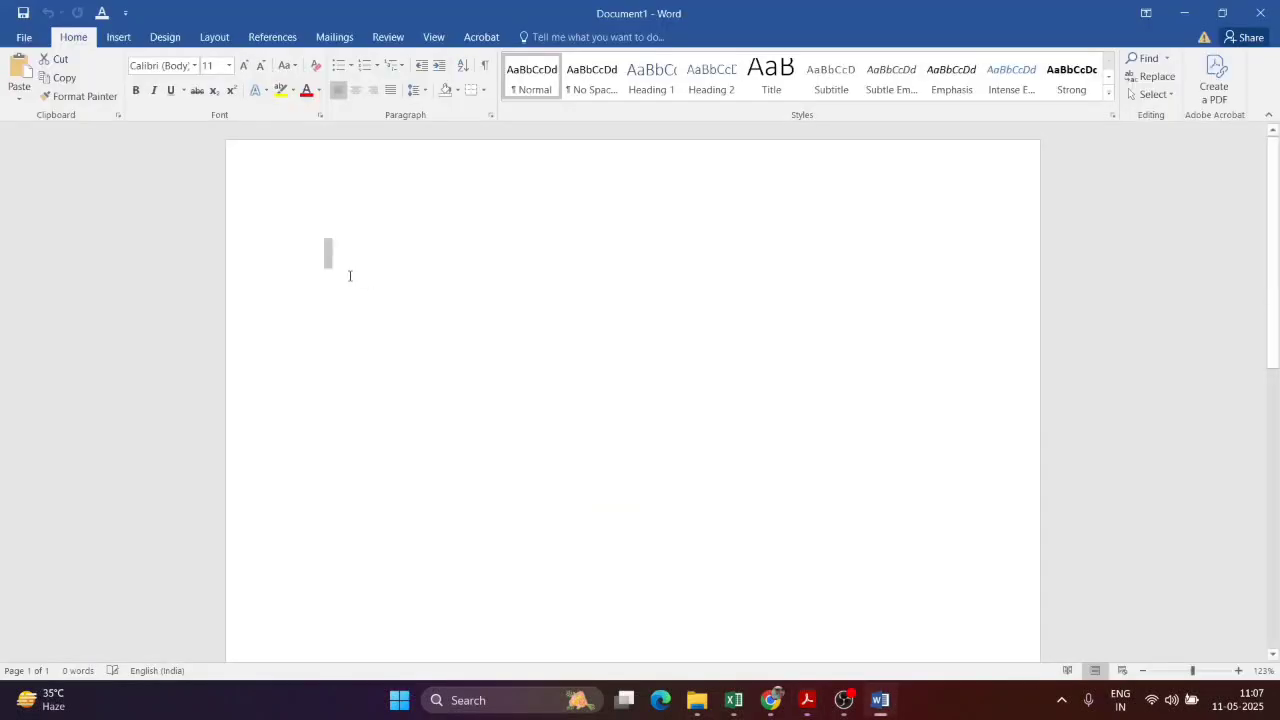
pyautogui.click(291, 174)
pyautogui.hotkey('alt', 'Tab')
pyautogui.scroll(-2, 777, 433)
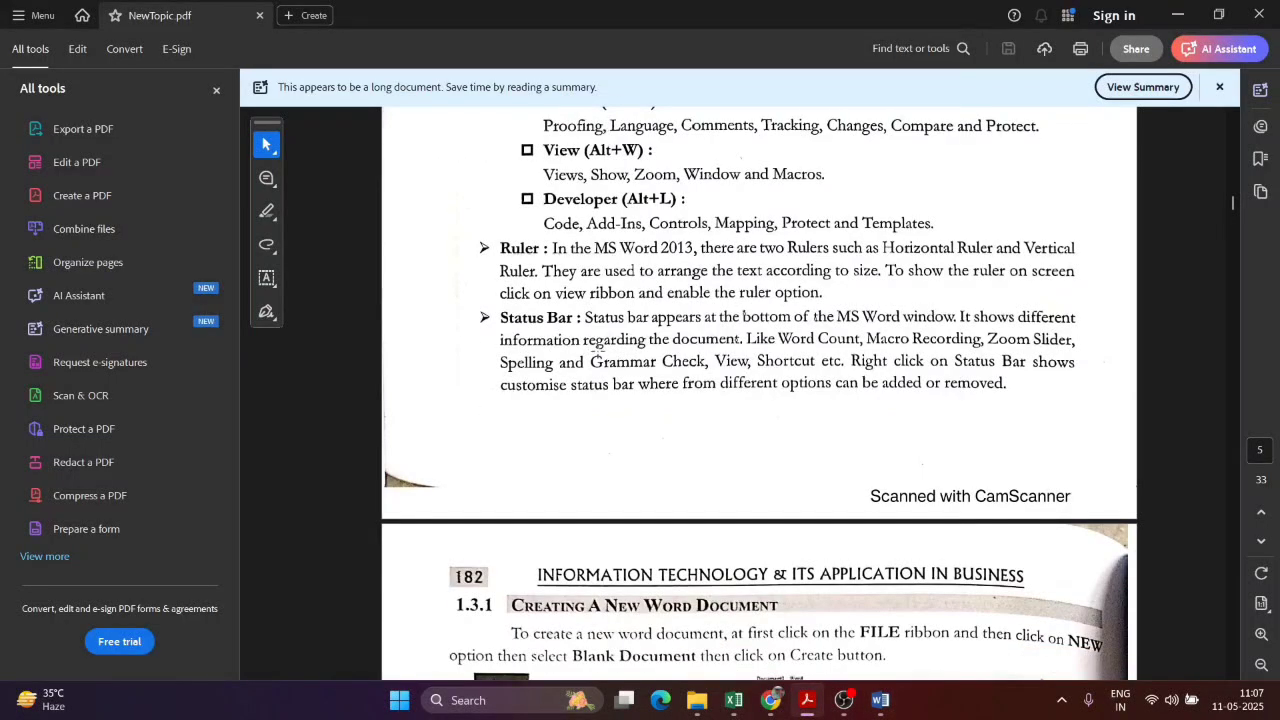
pyautogui.scroll(-7, 596, 366)
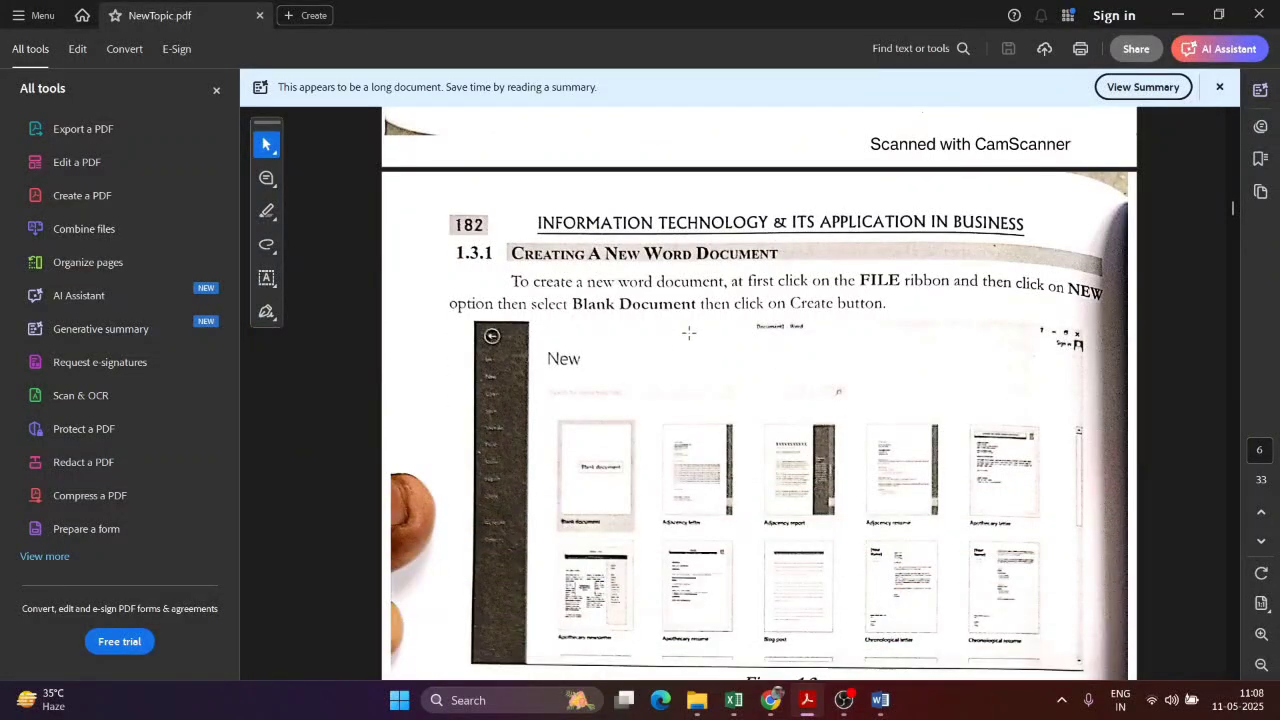
pyautogui.scroll(-1, 701, 332)
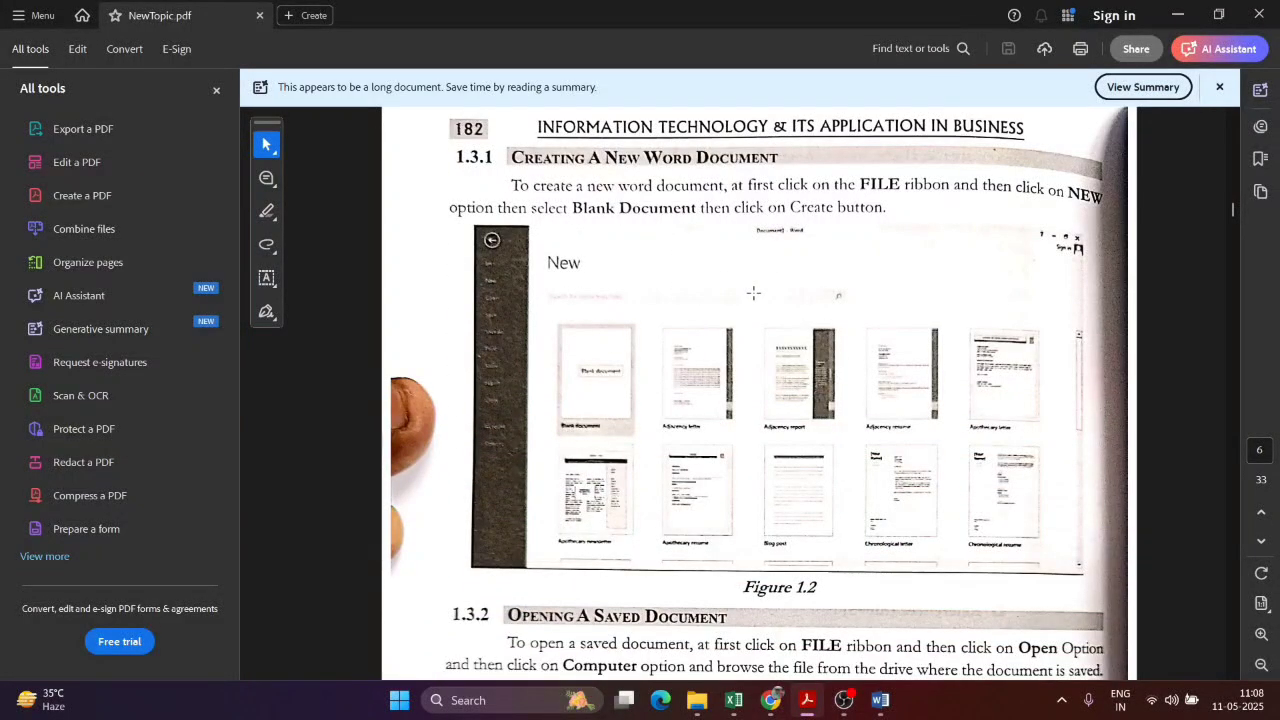
# Step: Type three lines in Document1: adsfjakhsvduasbdnas, asdkhjagbdlsjad and askdj ajsndas
pyautogui.hotkey('alt', 'Tab')
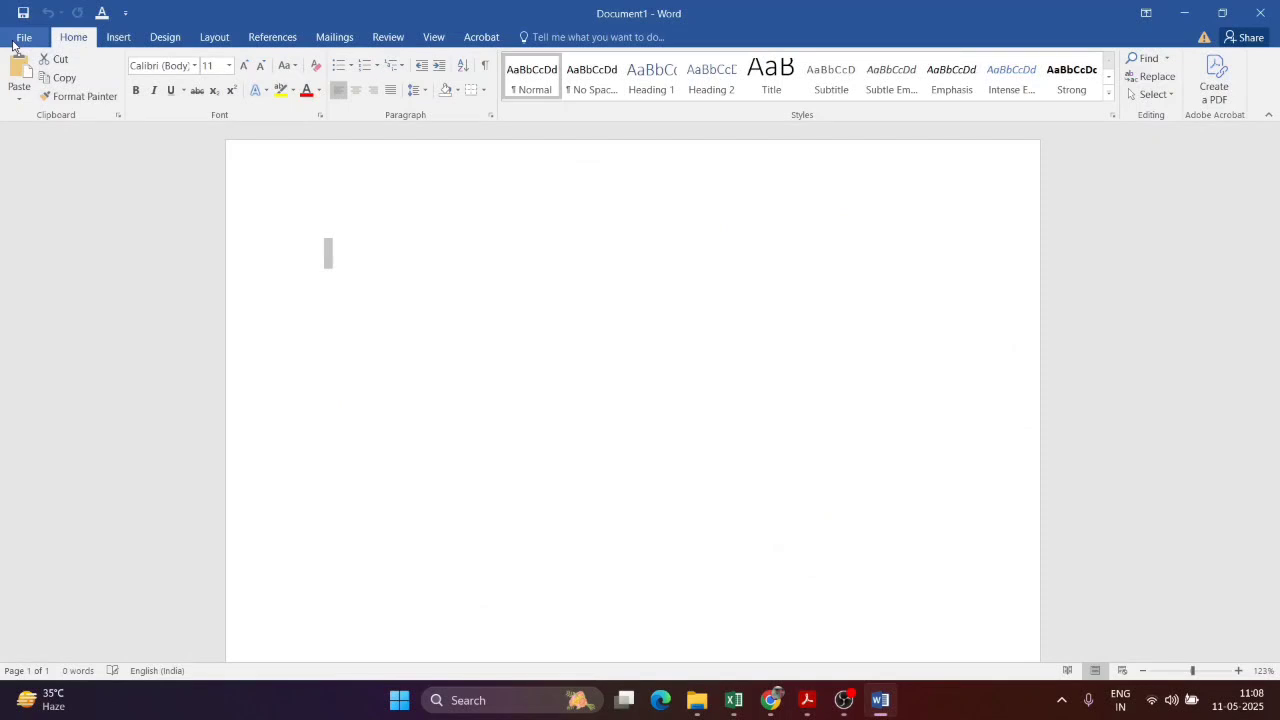
pyautogui.write('adsfjakhsvduasbdnas')
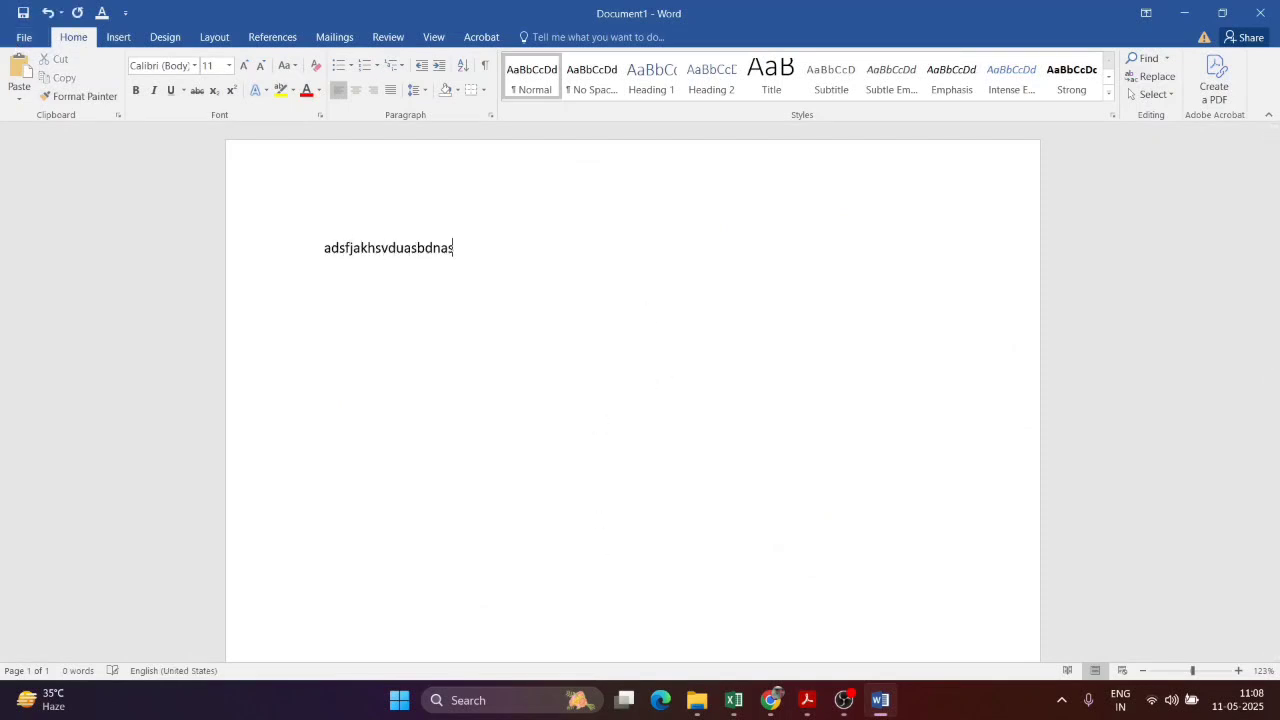
pyautogui.press('Return')
pyautogui.write('asdkhjagbdlsjad')
pyautogui.press('Return')
pyautogui.write('askdj ajsndas')
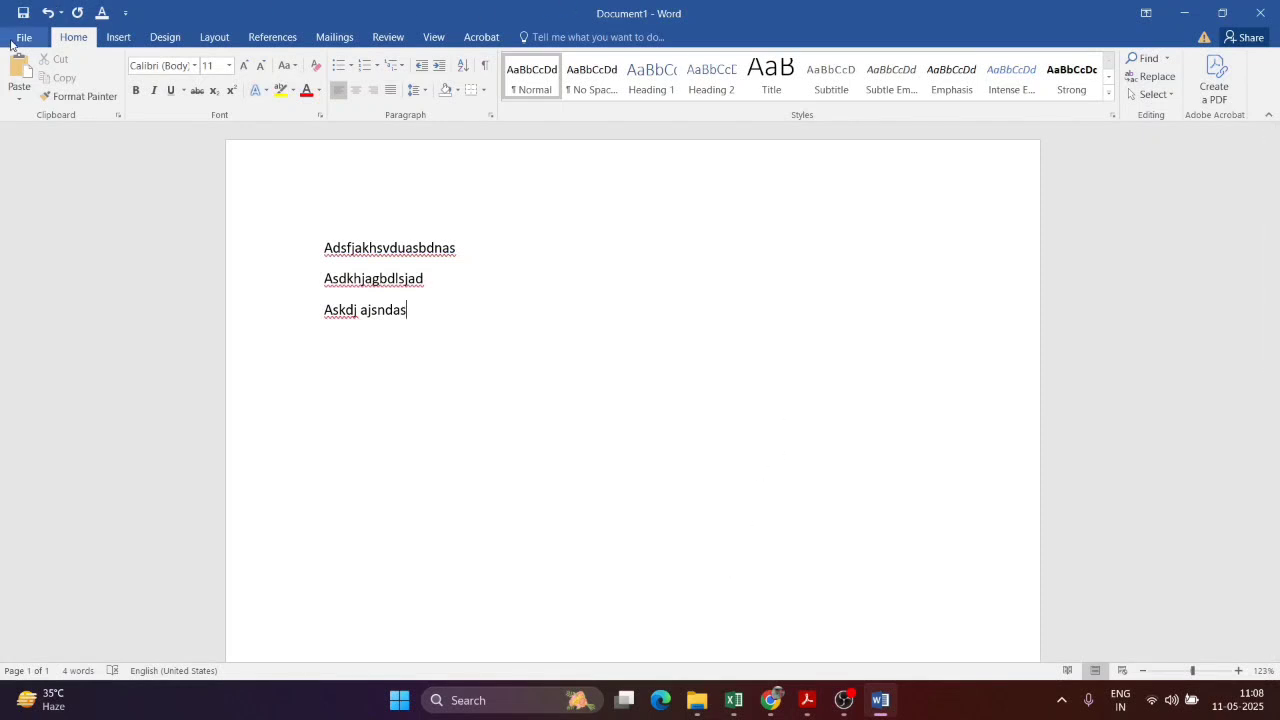
# Step: Create a second blank document, Document2, from File > New
pyautogui.click(22, 38)
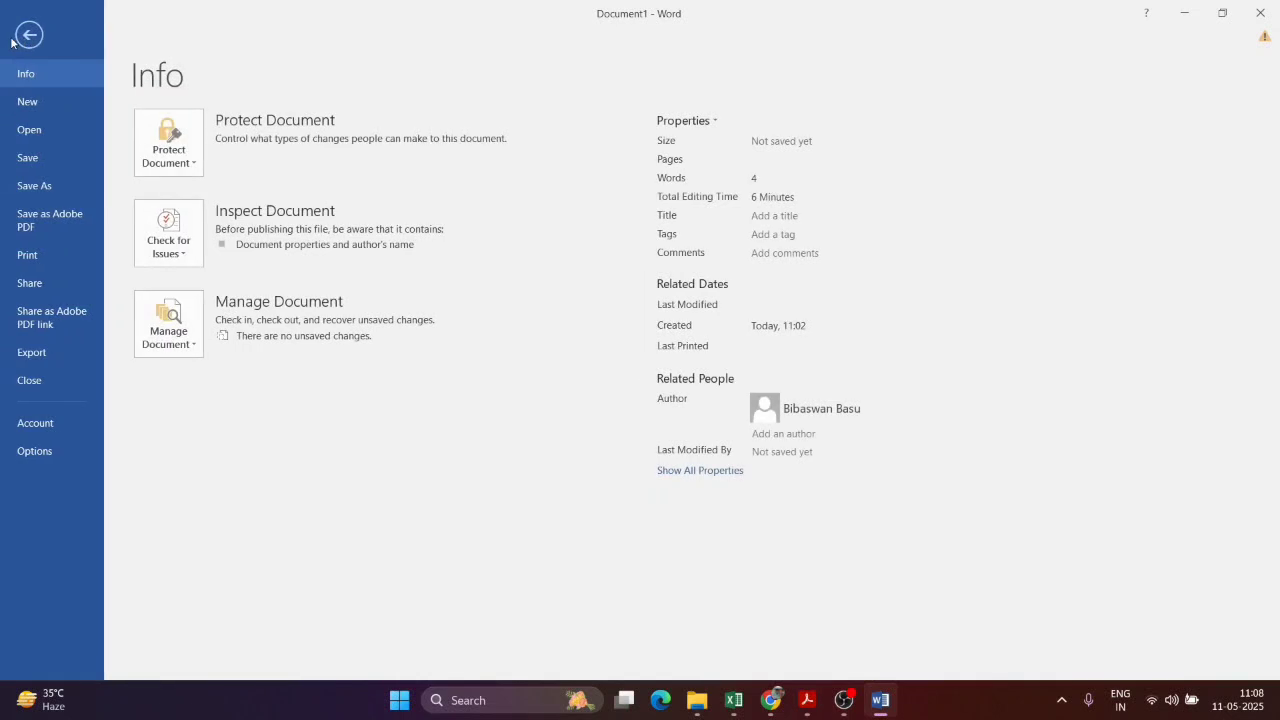
pyautogui.click(44, 103)
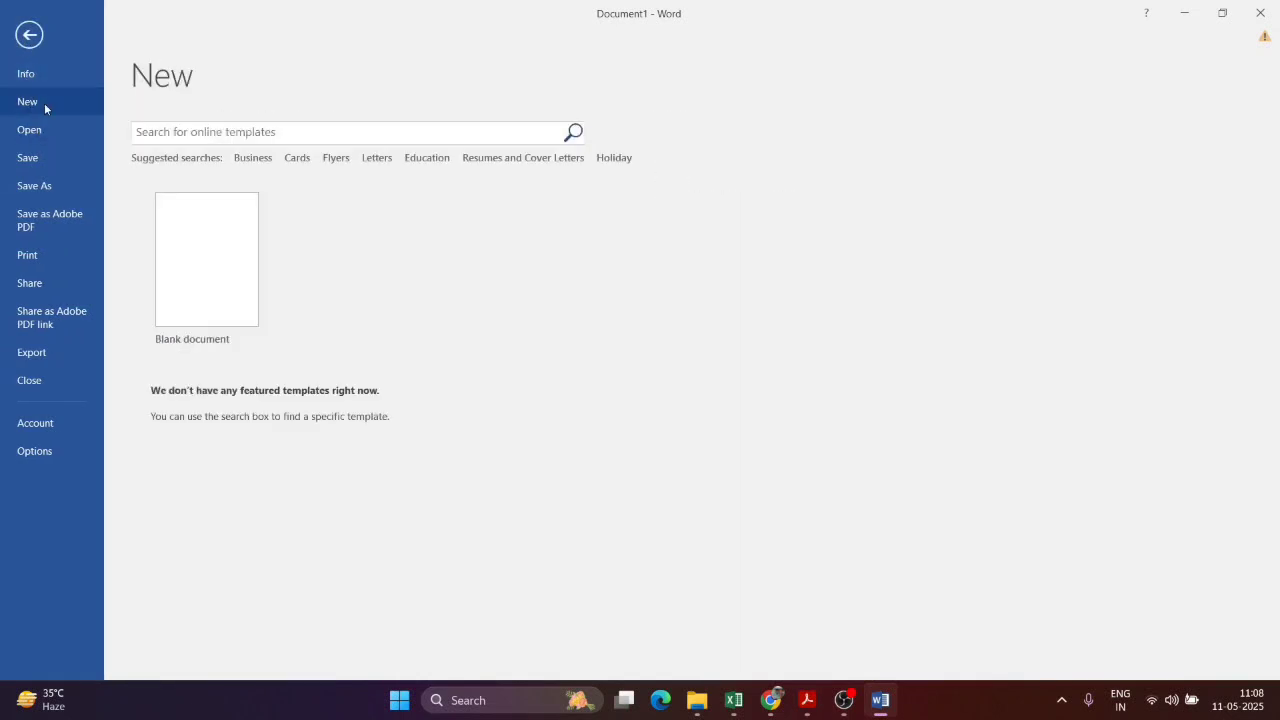
pyautogui.click(238, 271)
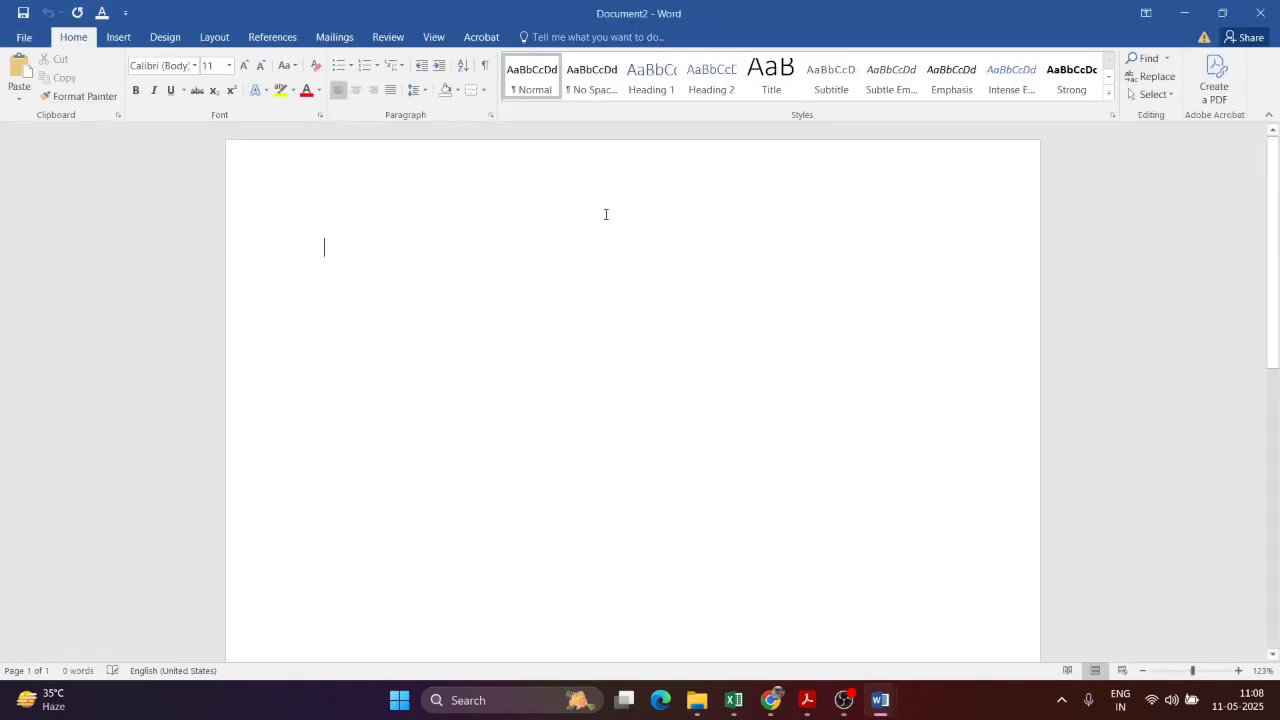
# Step: Close Document1 without saving its sample text
pyautogui.moveTo(880, 700)
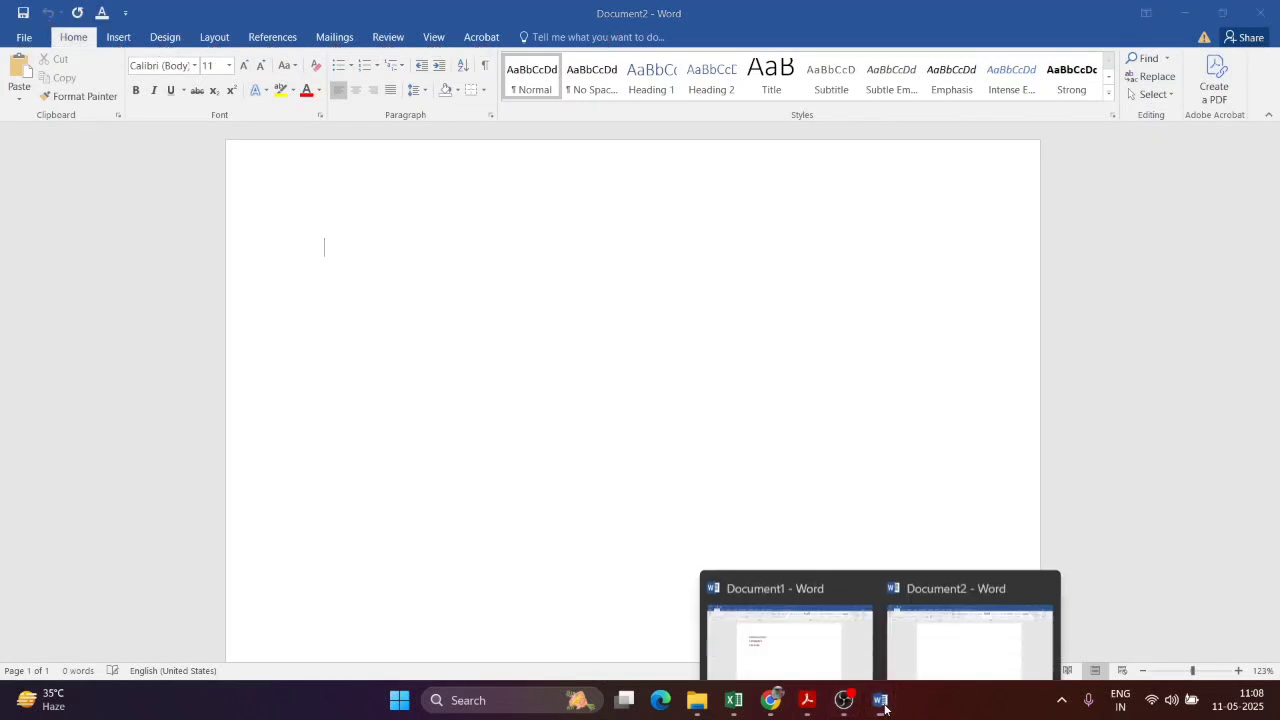
pyautogui.click(797, 613)
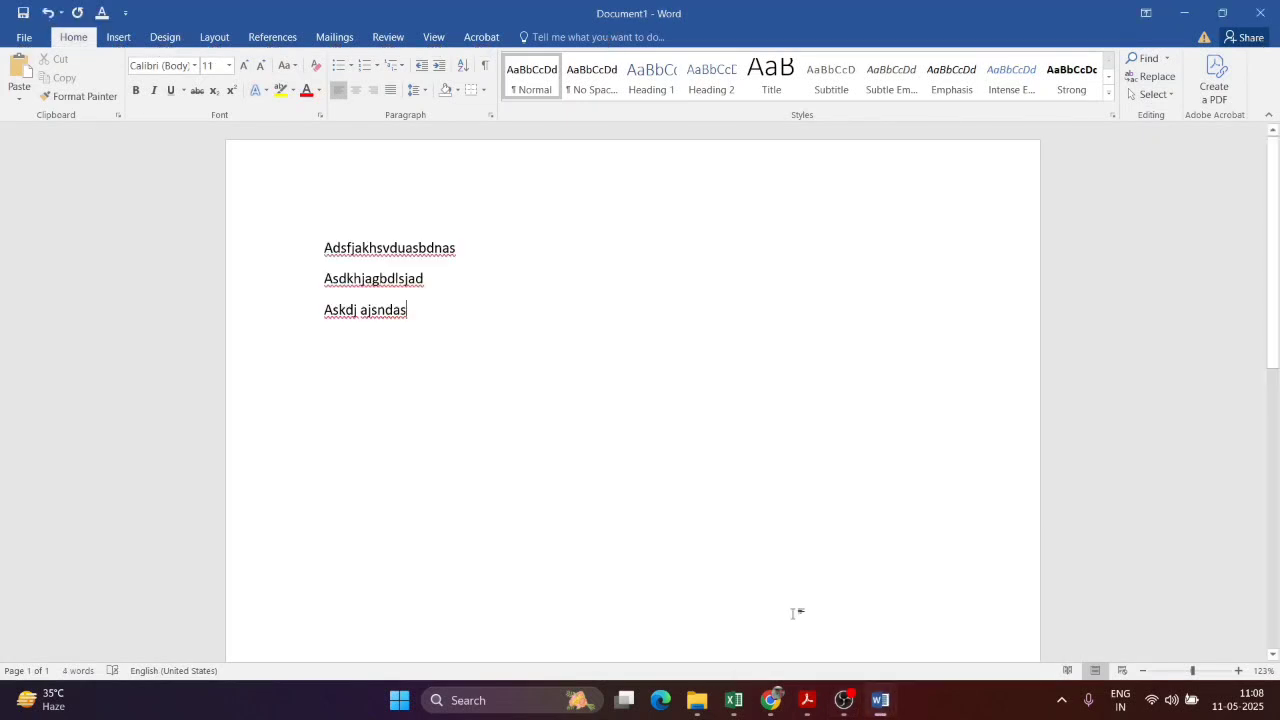
pyautogui.click(1260, 12)
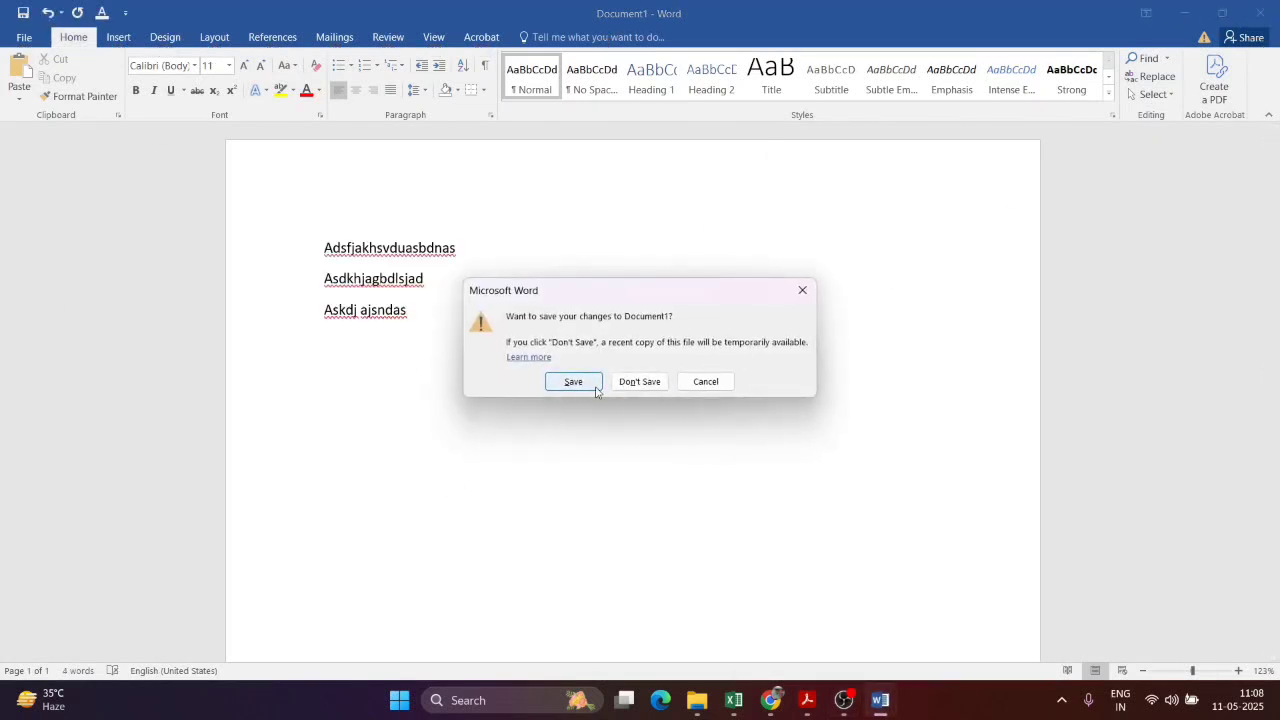
pyautogui.click(640, 382)
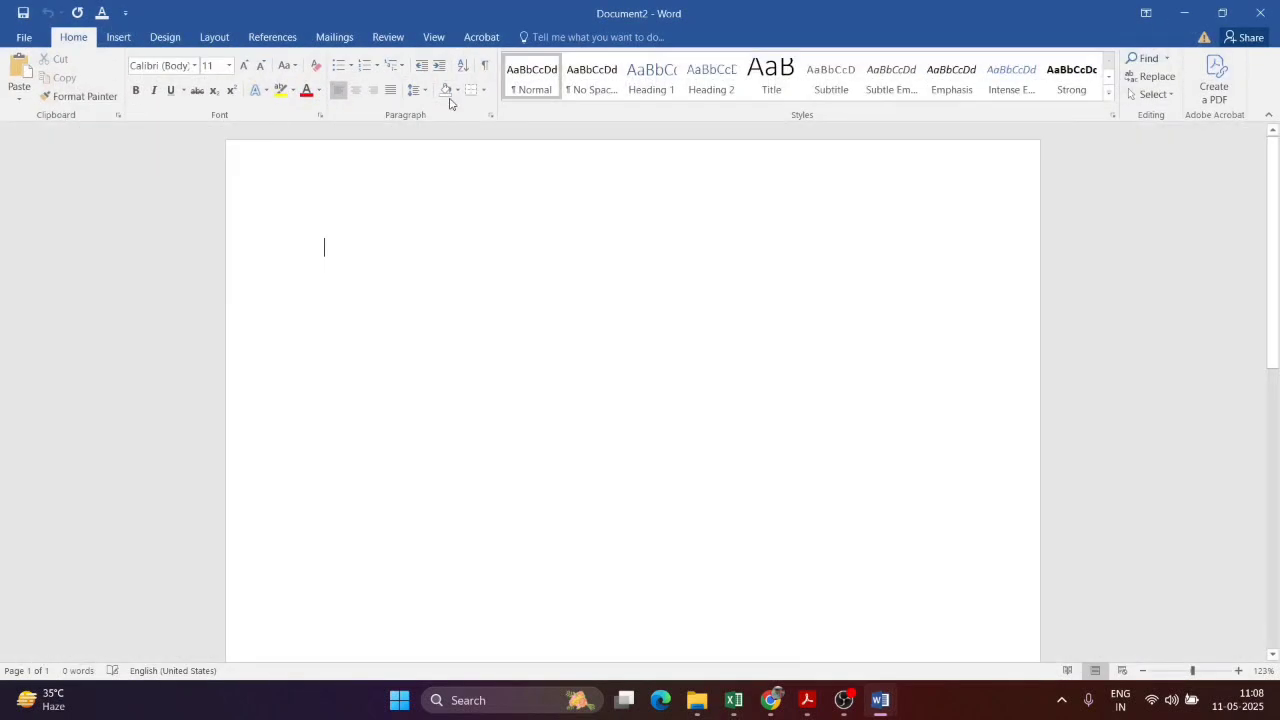
# Step: Type some filler text, then create another new blank document
pyautogui.write('asdadasdasdasdasd')
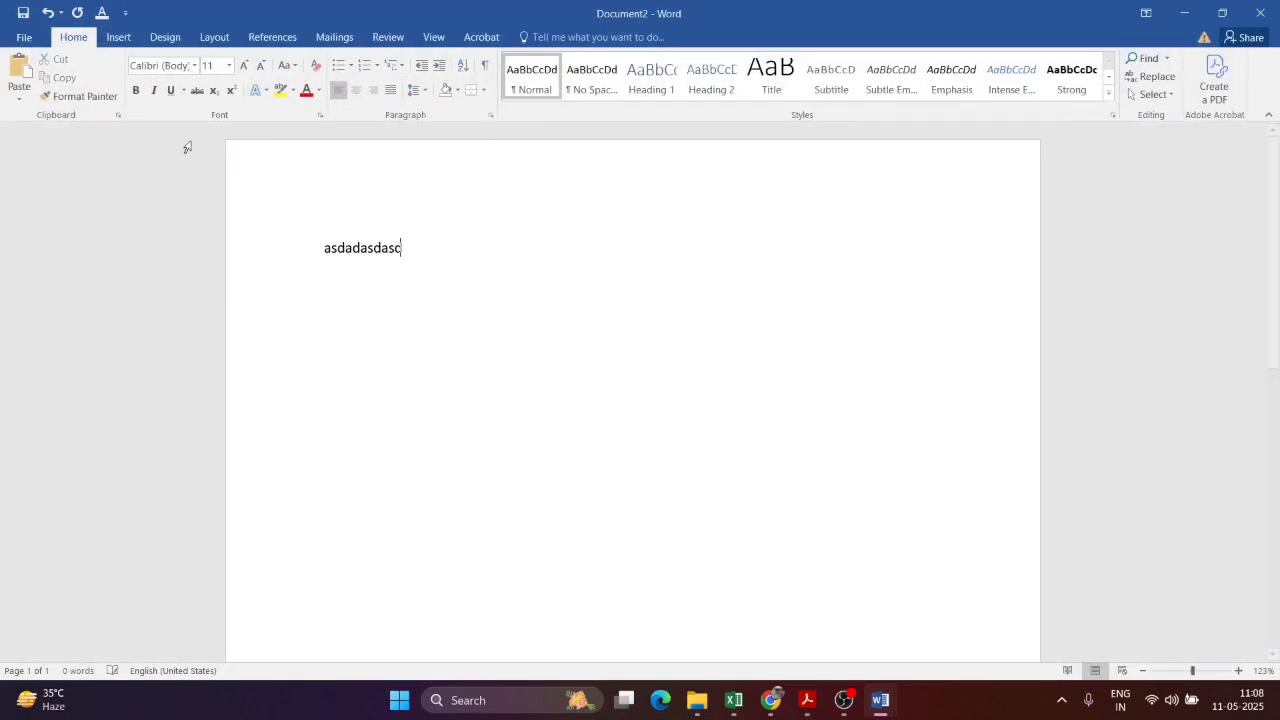
pyautogui.click(40, 38)
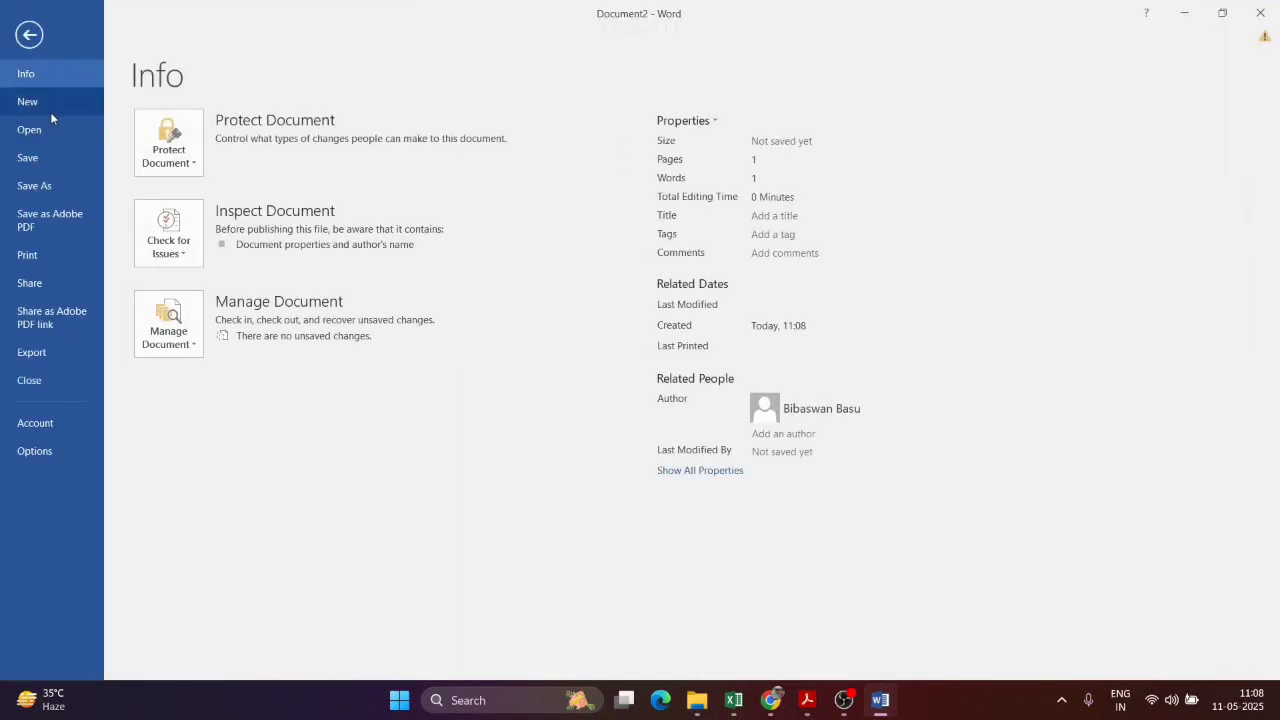
pyautogui.click(50, 108)
pyautogui.click(238, 263)
# Step: Close Document2, discarding its changes
pyautogui.moveTo(880, 700)
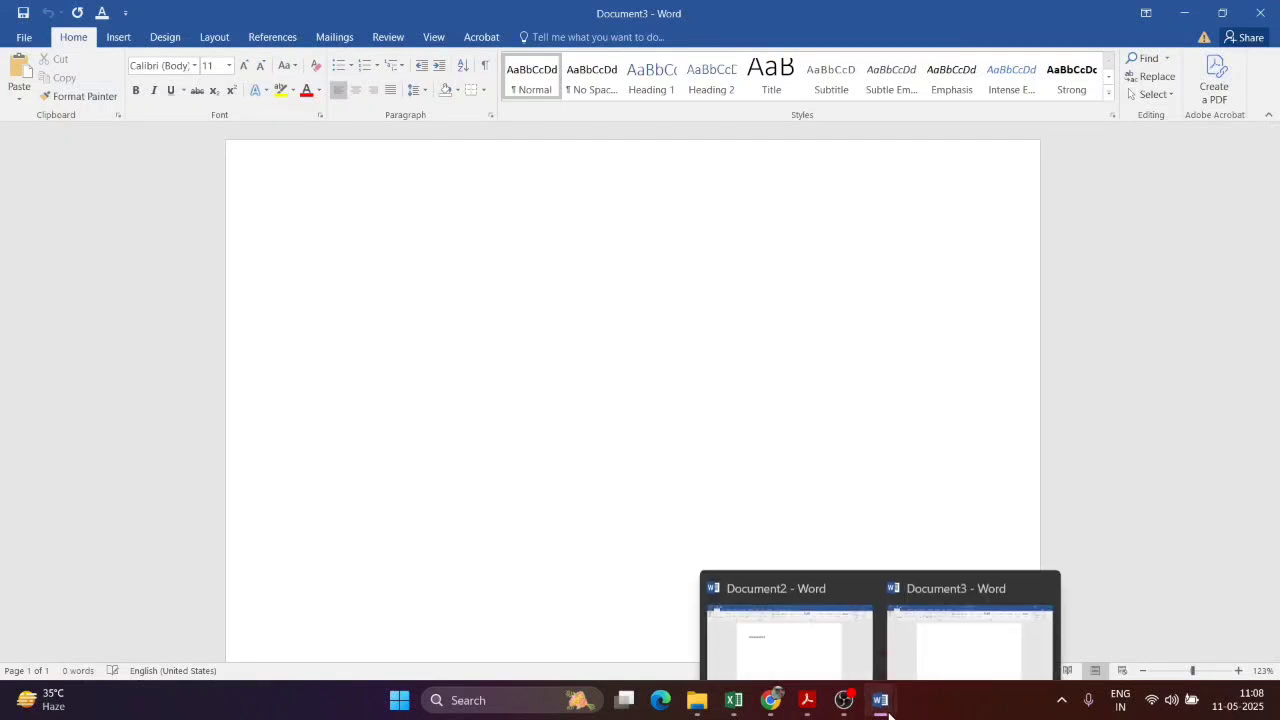
pyautogui.click(787, 628)
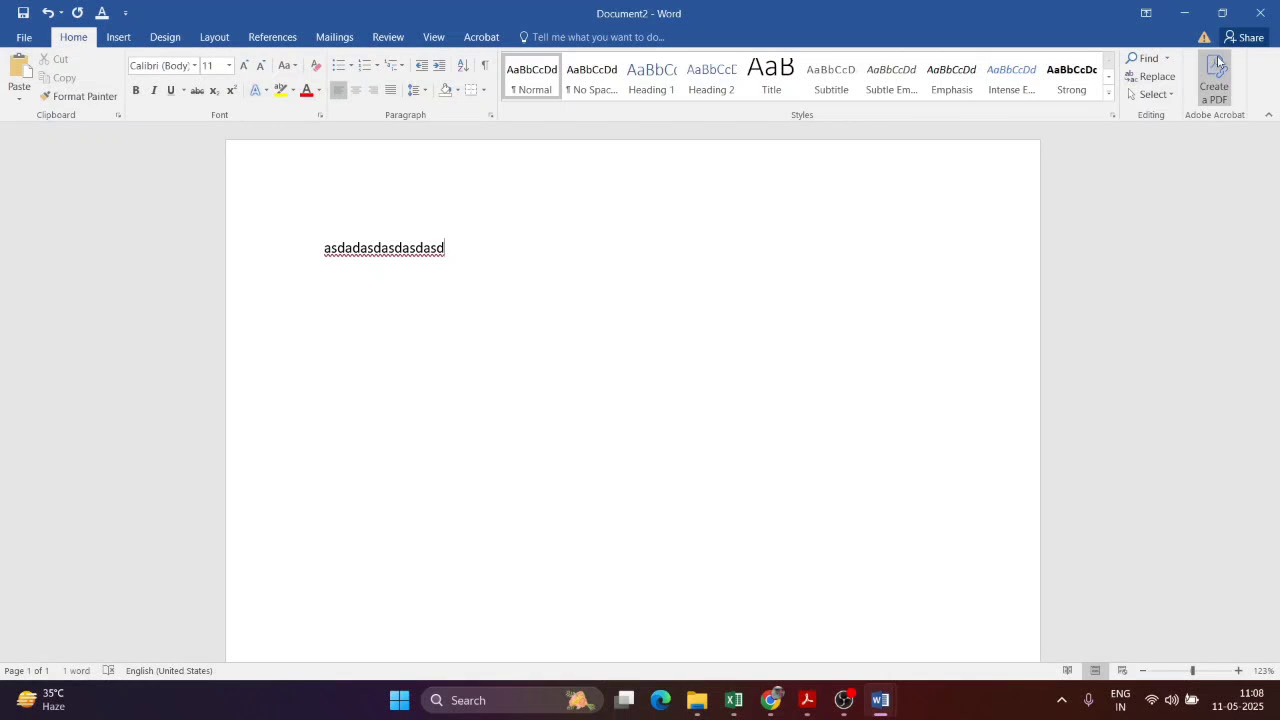
pyautogui.click(1270, 16)
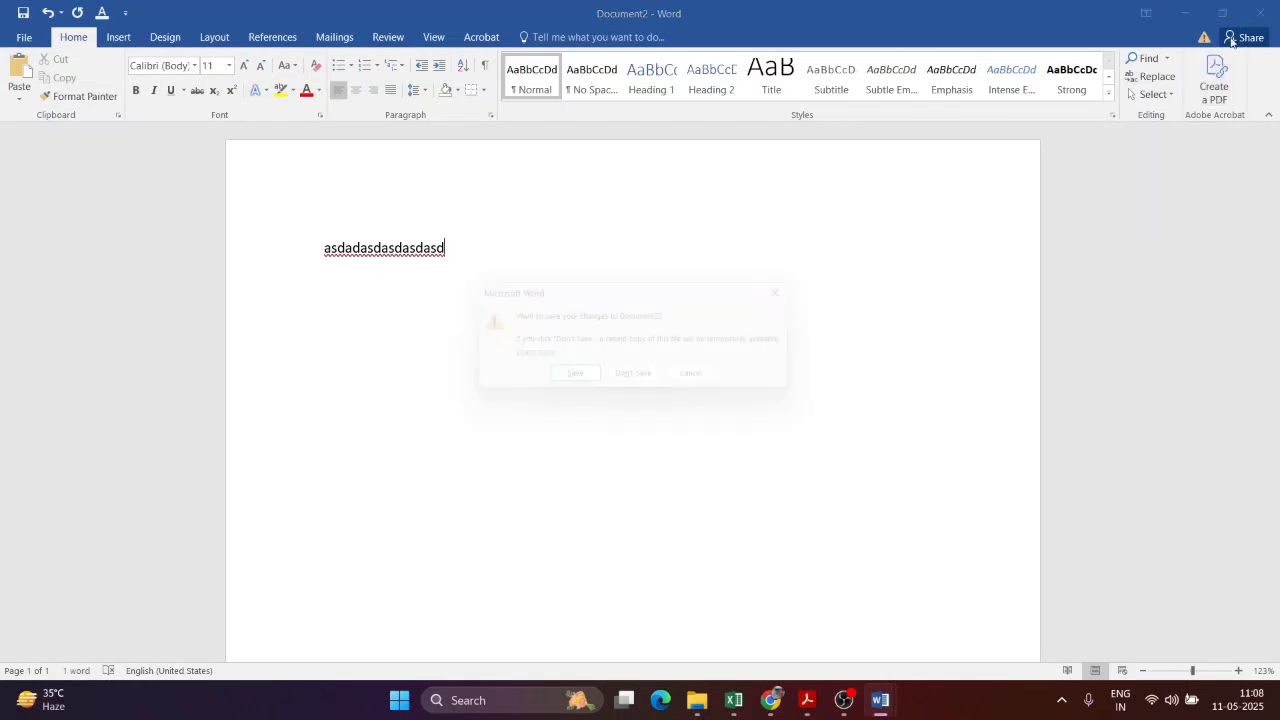
pyautogui.click(640, 381)
pyautogui.hotkey('alt', 'Tab')
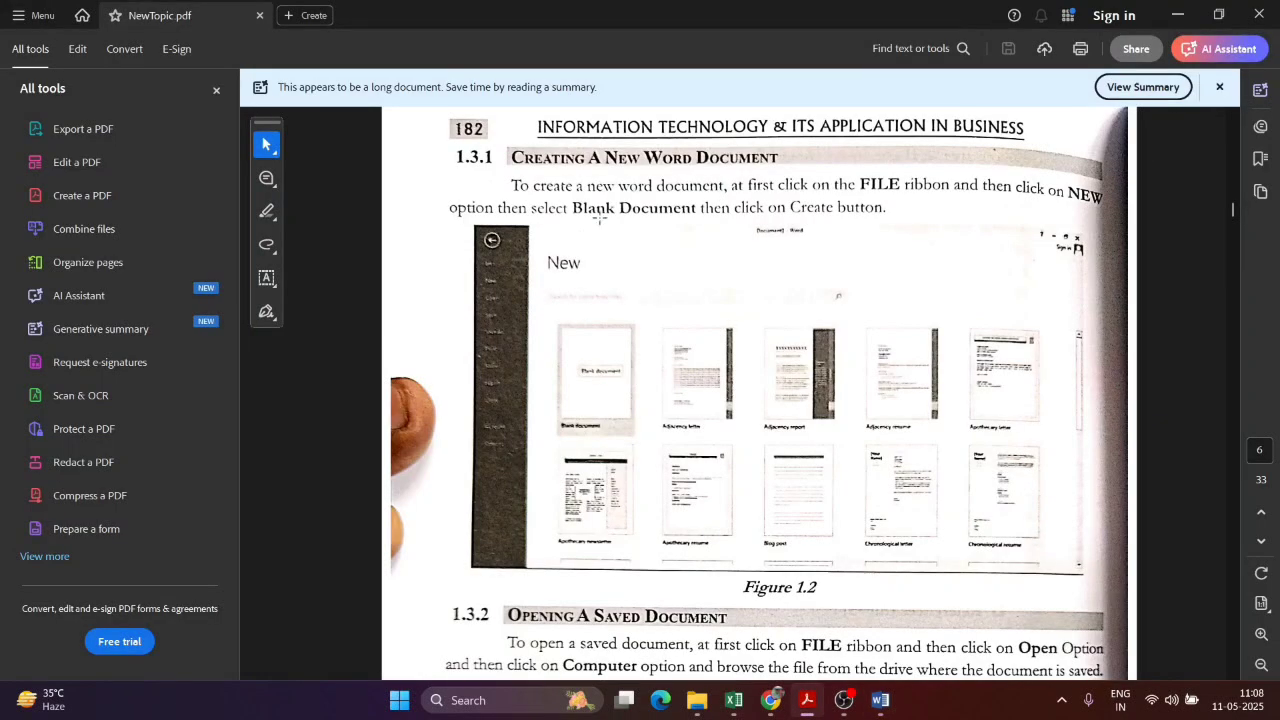
pyautogui.scroll(-5, 958, 336)
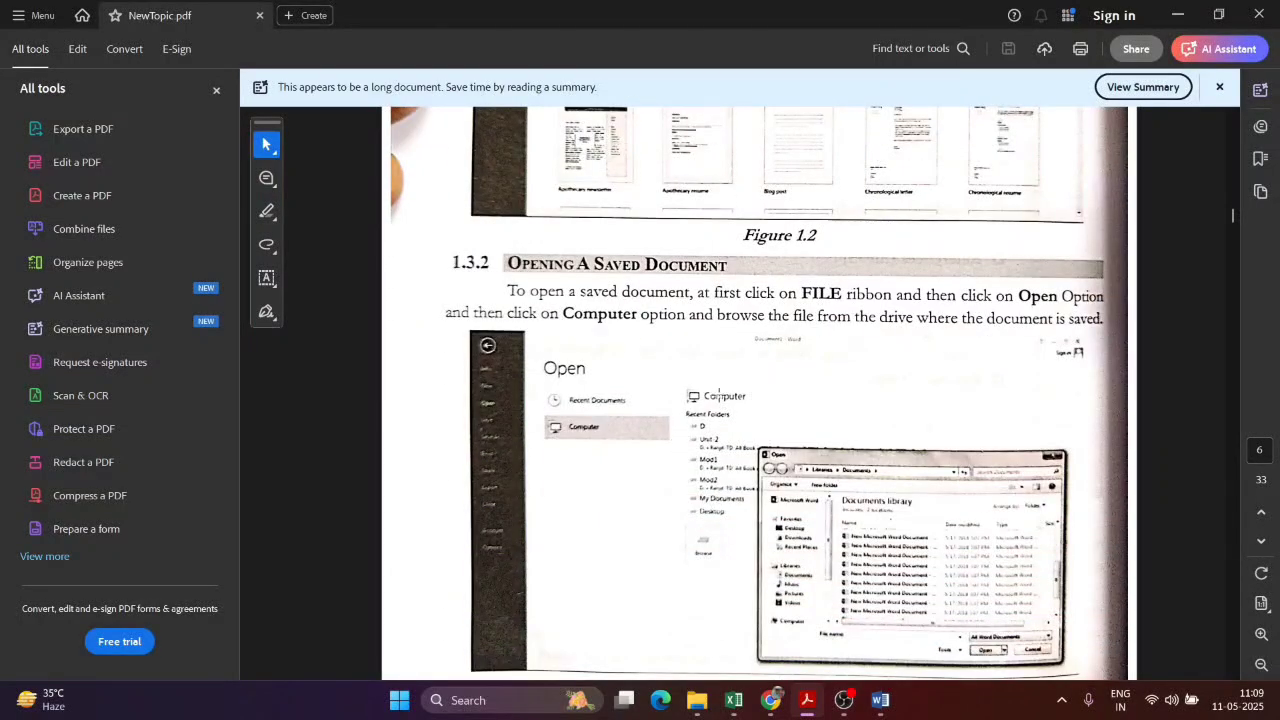
pyautogui.scroll(-2, 720, 396)
pyautogui.hotkey('alt', 'Tab')
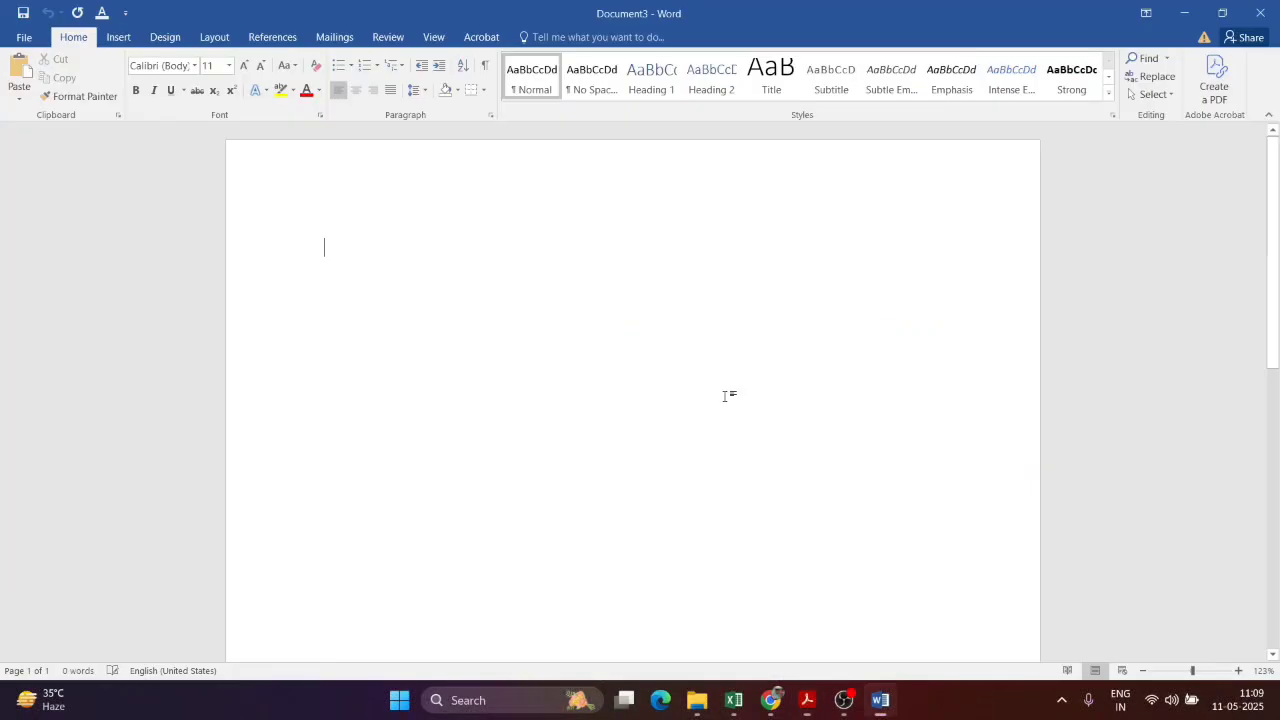
# Step: Browse to the Desktop in the Open dialog and select the Course folder
pyautogui.click(24, 37)
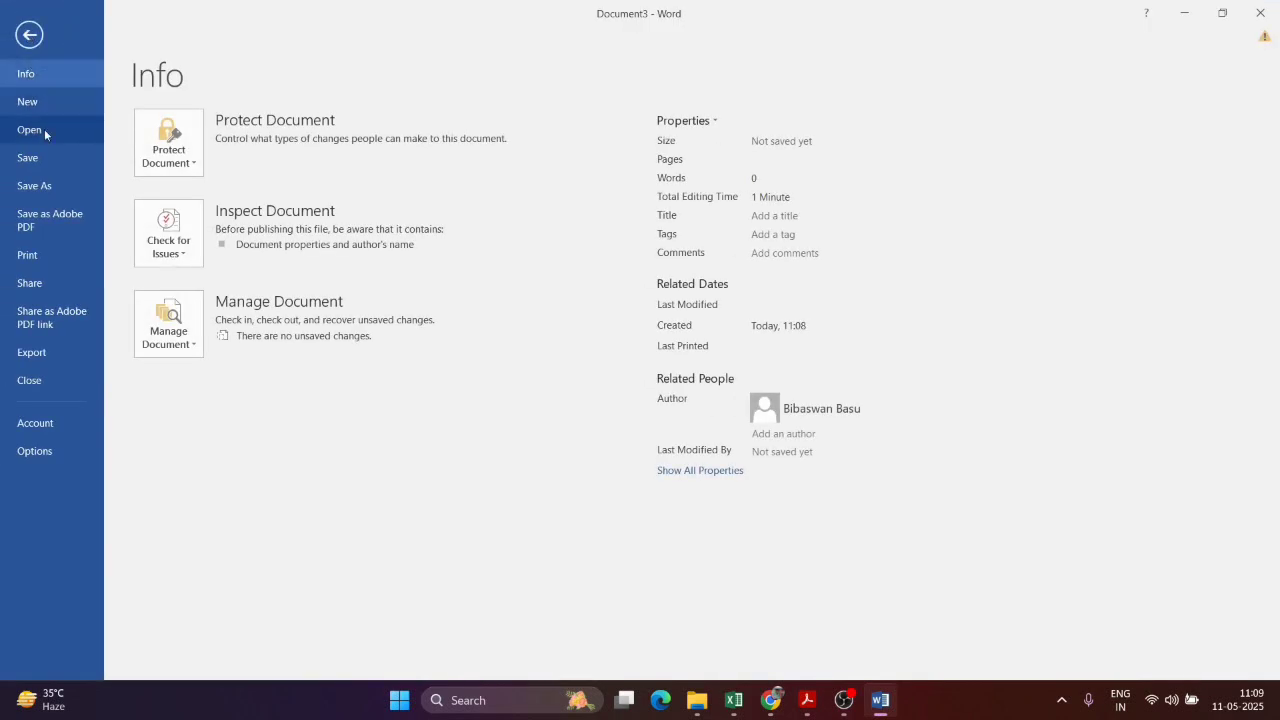
pyautogui.click(44, 129)
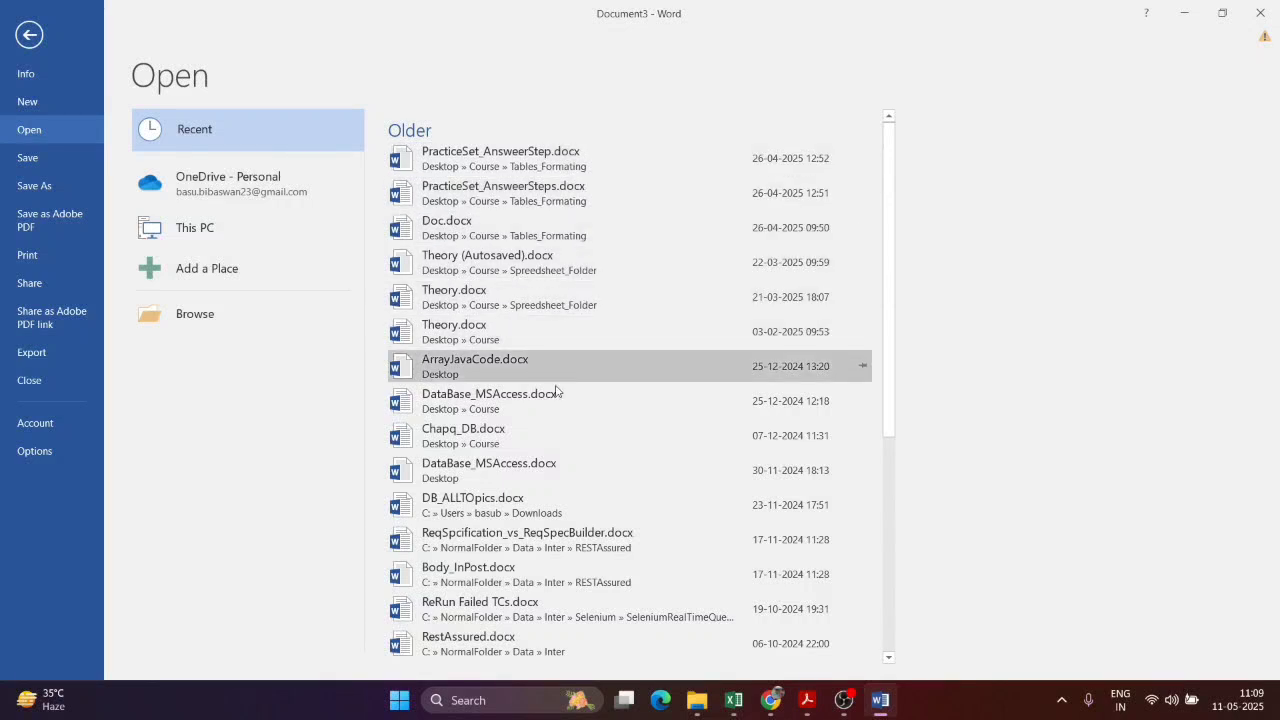
pyautogui.scroll(-5, 560, 430)
pyautogui.scroll(5, 556, 477)
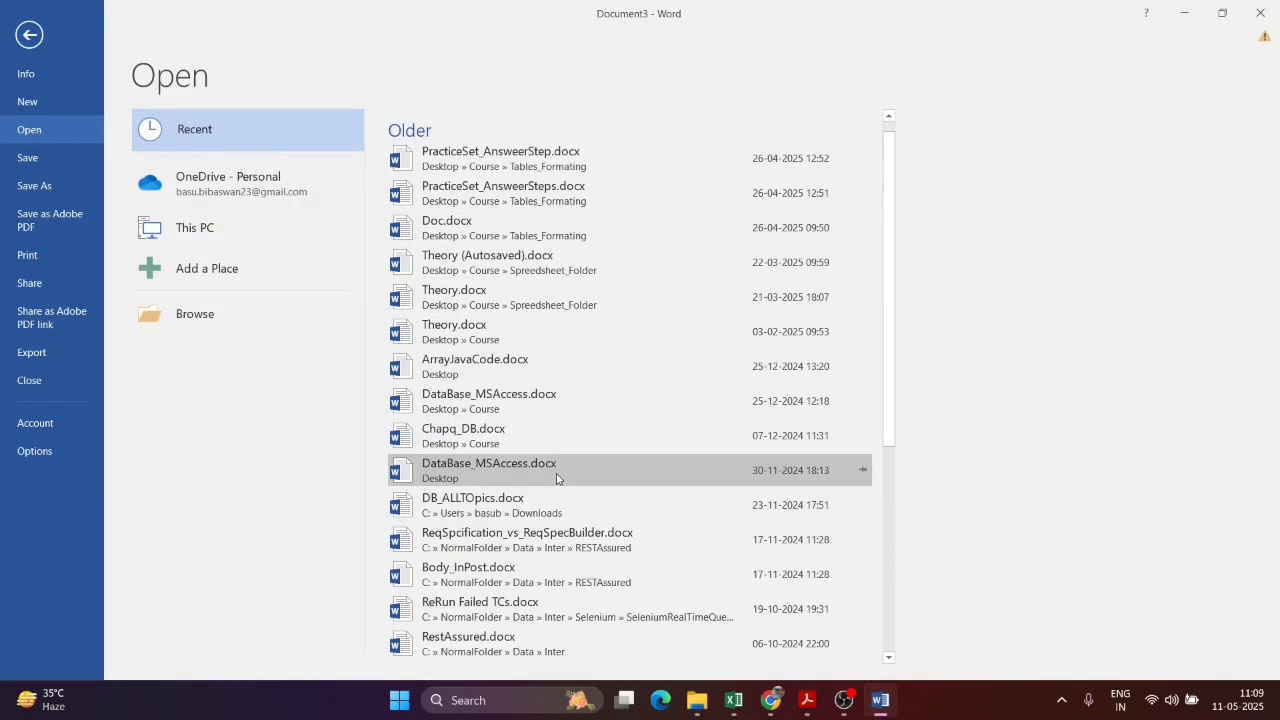
pyautogui.click(196, 315)
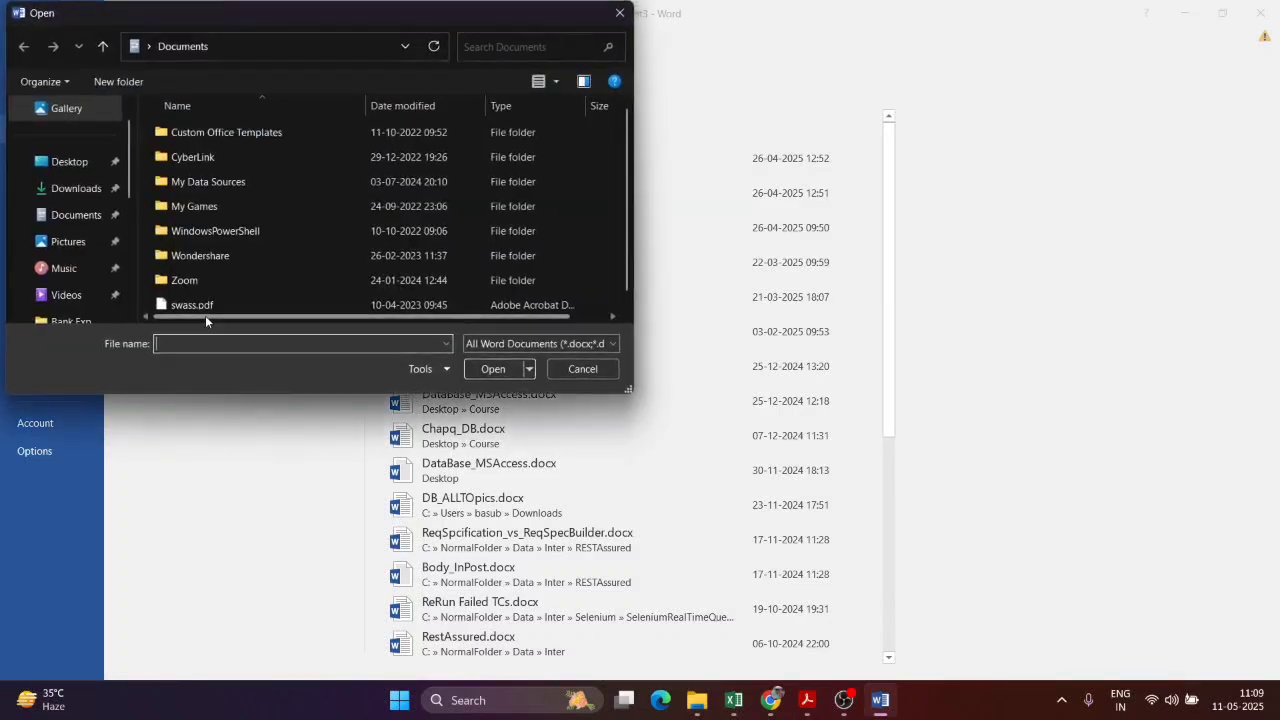
pyautogui.click(76, 166)
pyautogui.scroll(-5, 430, 178)
pyautogui.scroll(1, 432, 204)
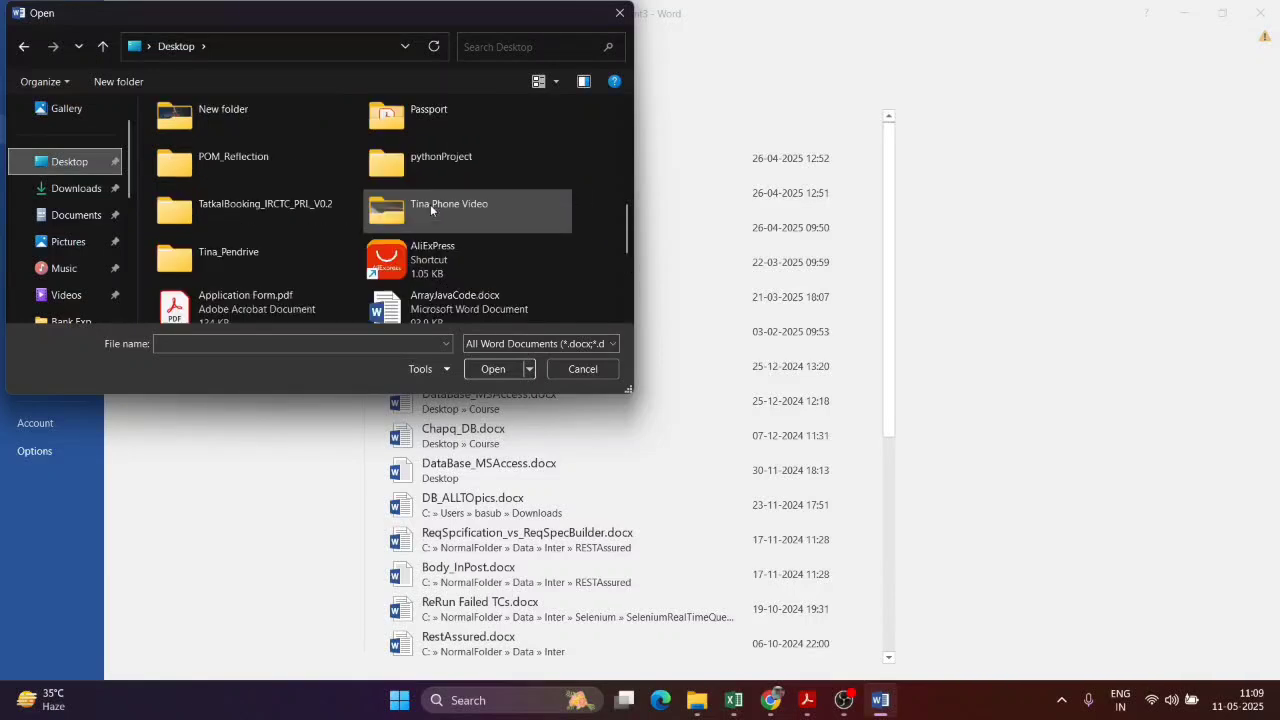
pyautogui.click(269, 200)
pyautogui.press('c')
pyautogui.press('c')
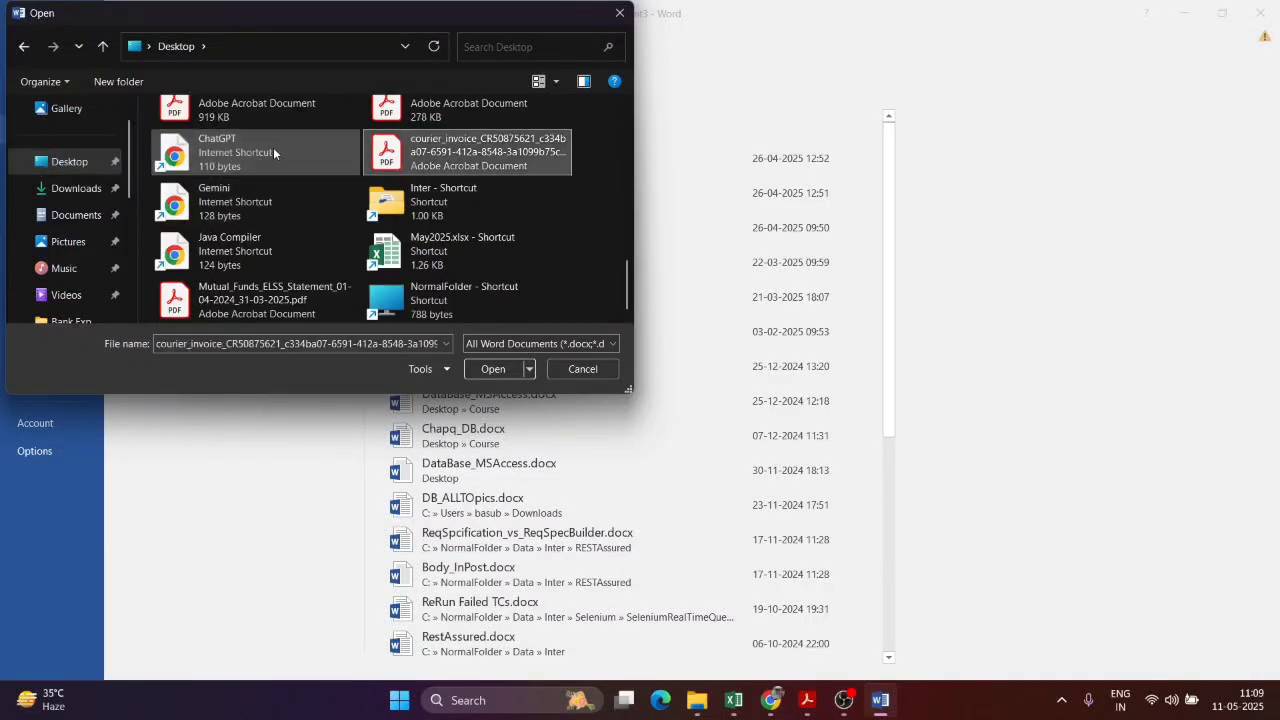
pyautogui.press('c')
# Step: Open Chapq_DB.docx from Course › DB
pyautogui.doubleClick(290, 124)
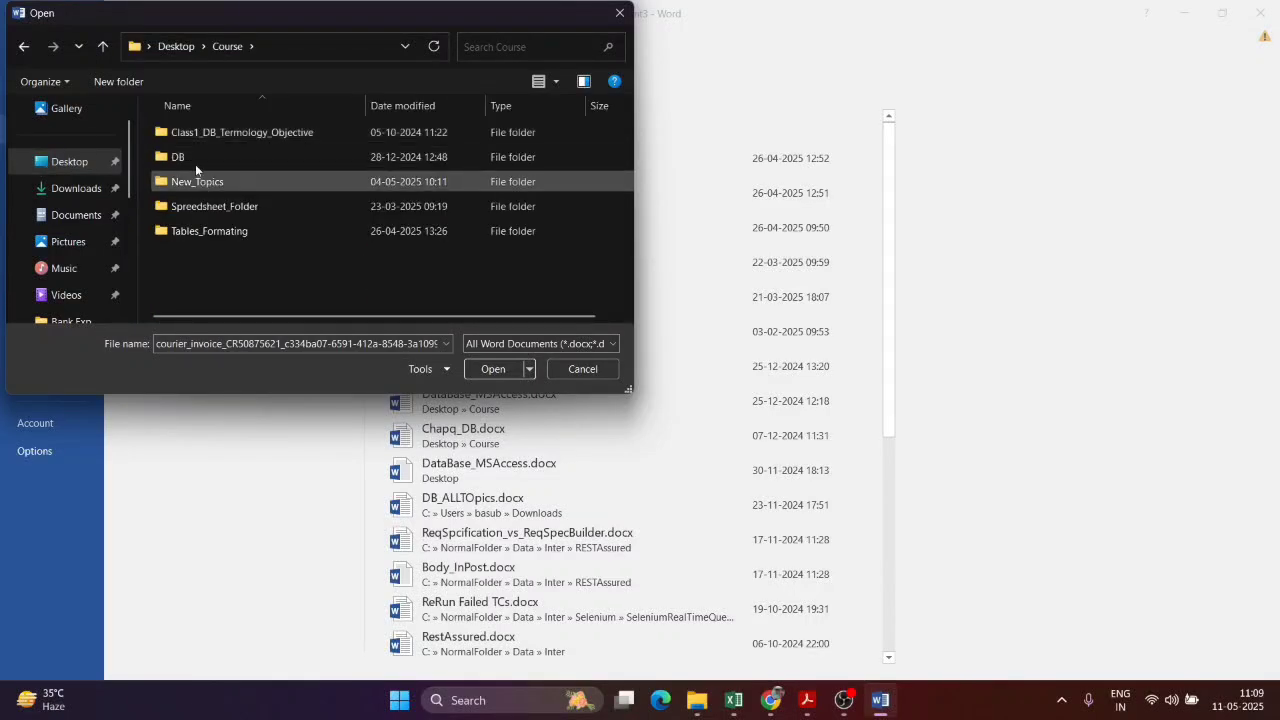
pyautogui.doubleClick(192, 134)
pyautogui.click(24, 47)
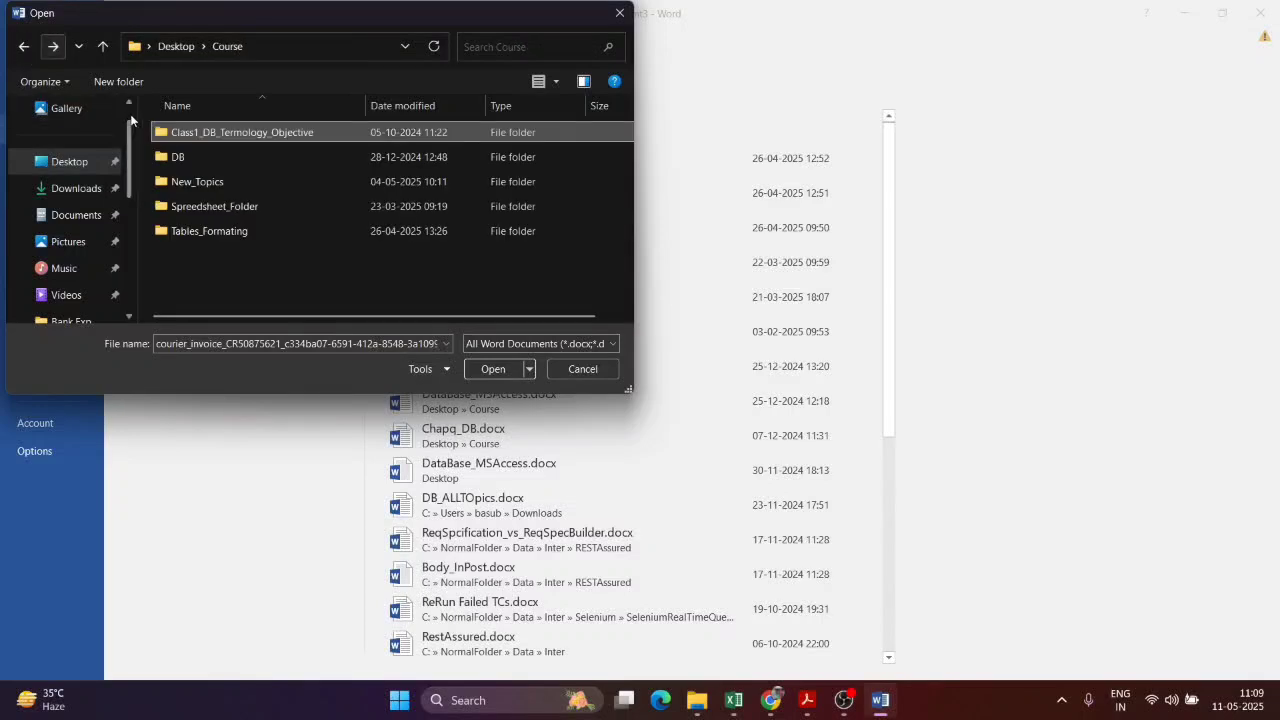
pyautogui.doubleClick(185, 148)
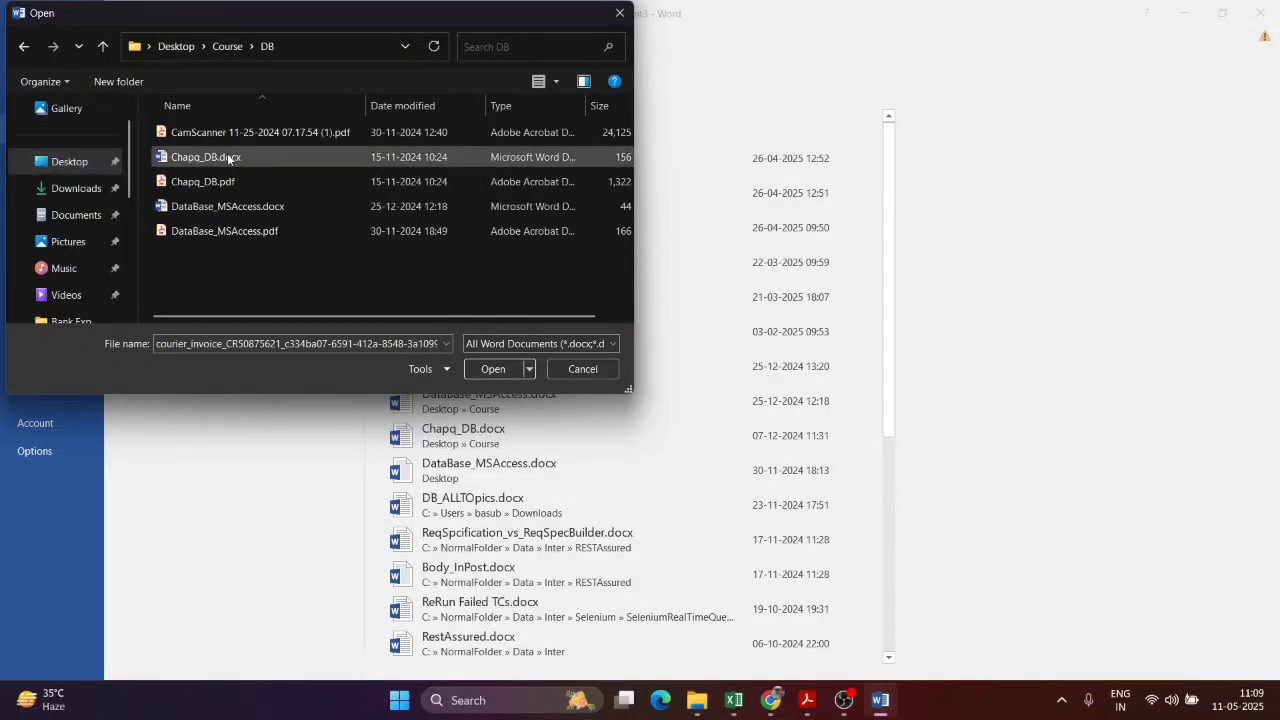
pyautogui.click(229, 158)
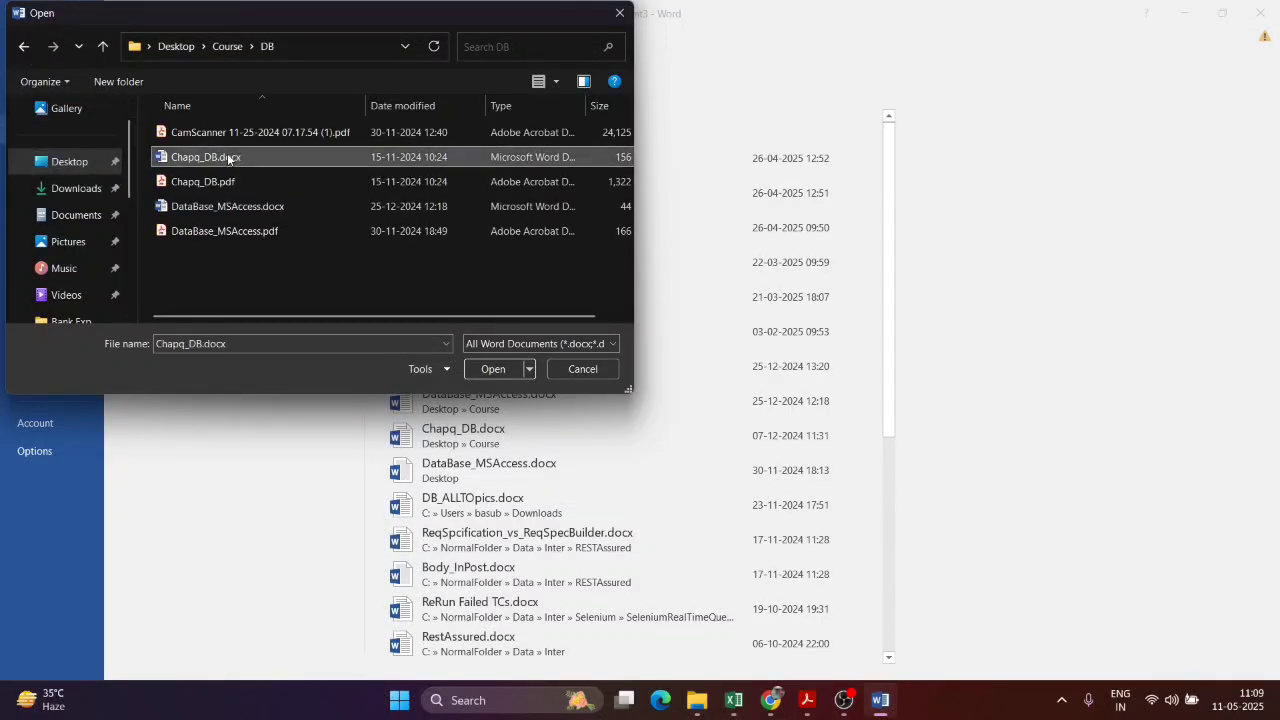
pyautogui.click(490, 369)
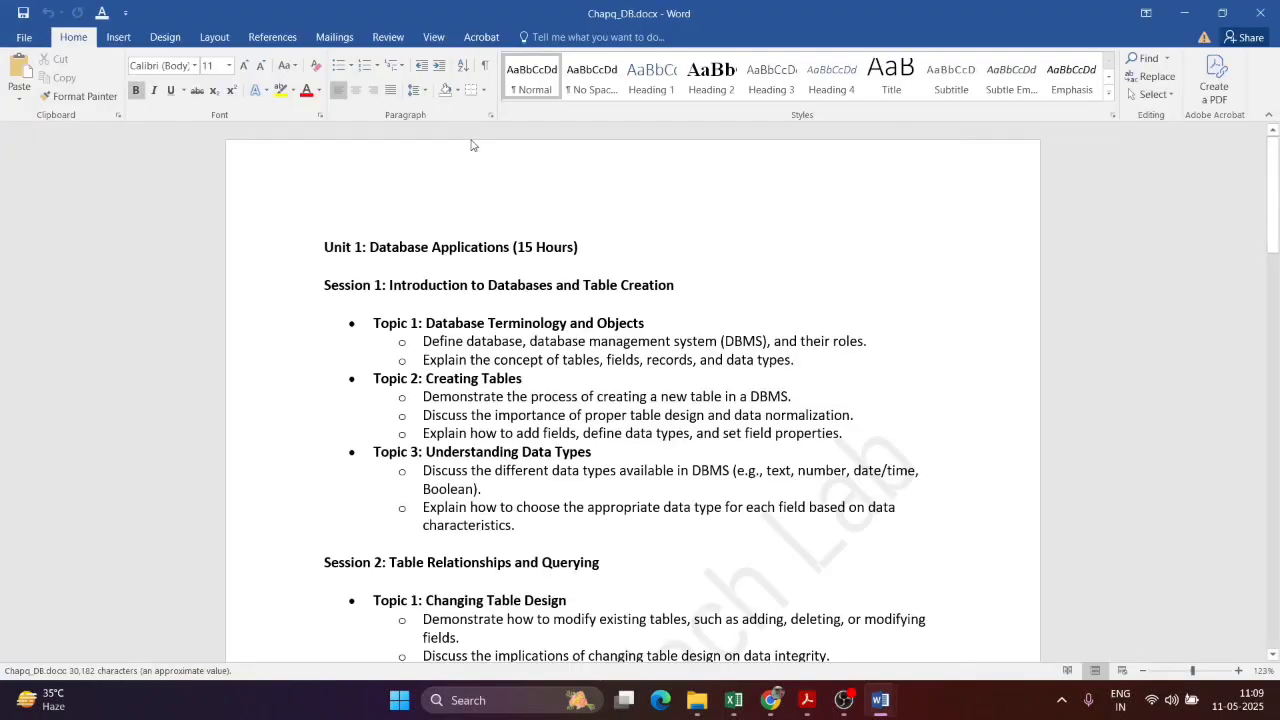
# Step: Scroll the opened file, then get back to blank Document3
pyautogui.scroll(-5, 1275, 152)
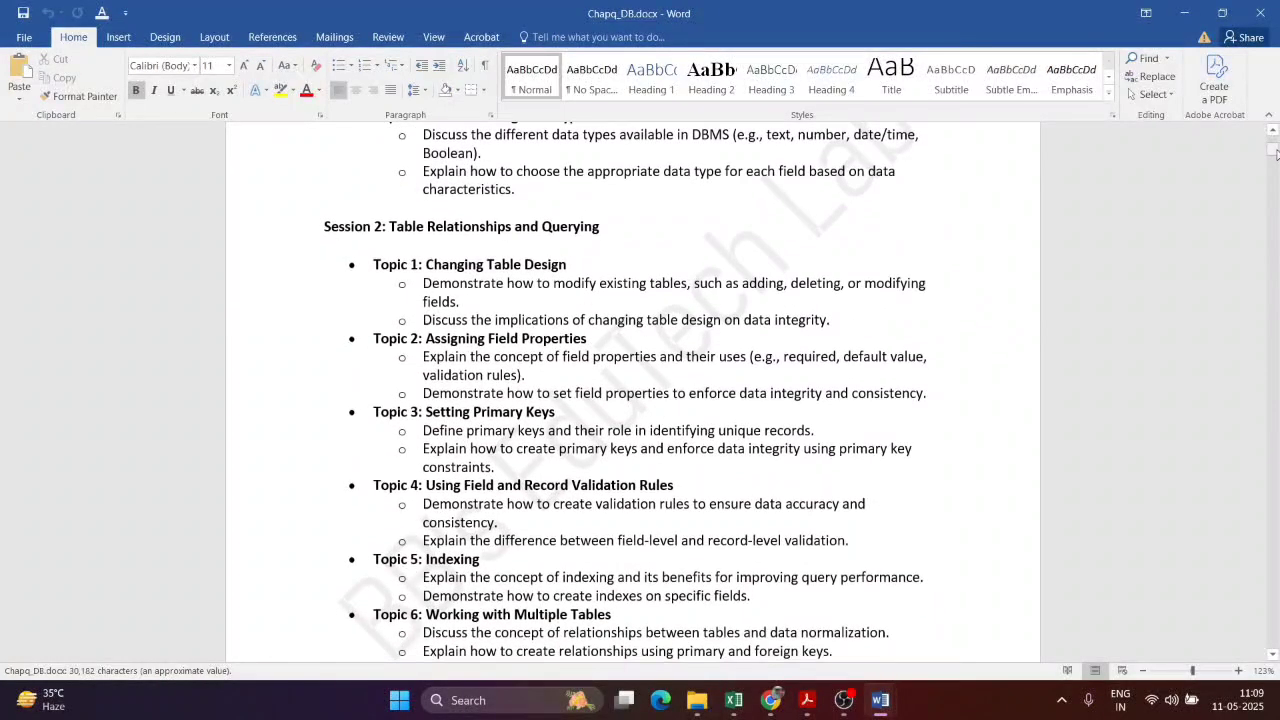
pyautogui.moveTo(1276, 152)
pyautogui.mouseDown()
pyautogui.moveTo(1276, 486)
pyautogui.moveTo(1275, 138)
pyautogui.mouseUp()
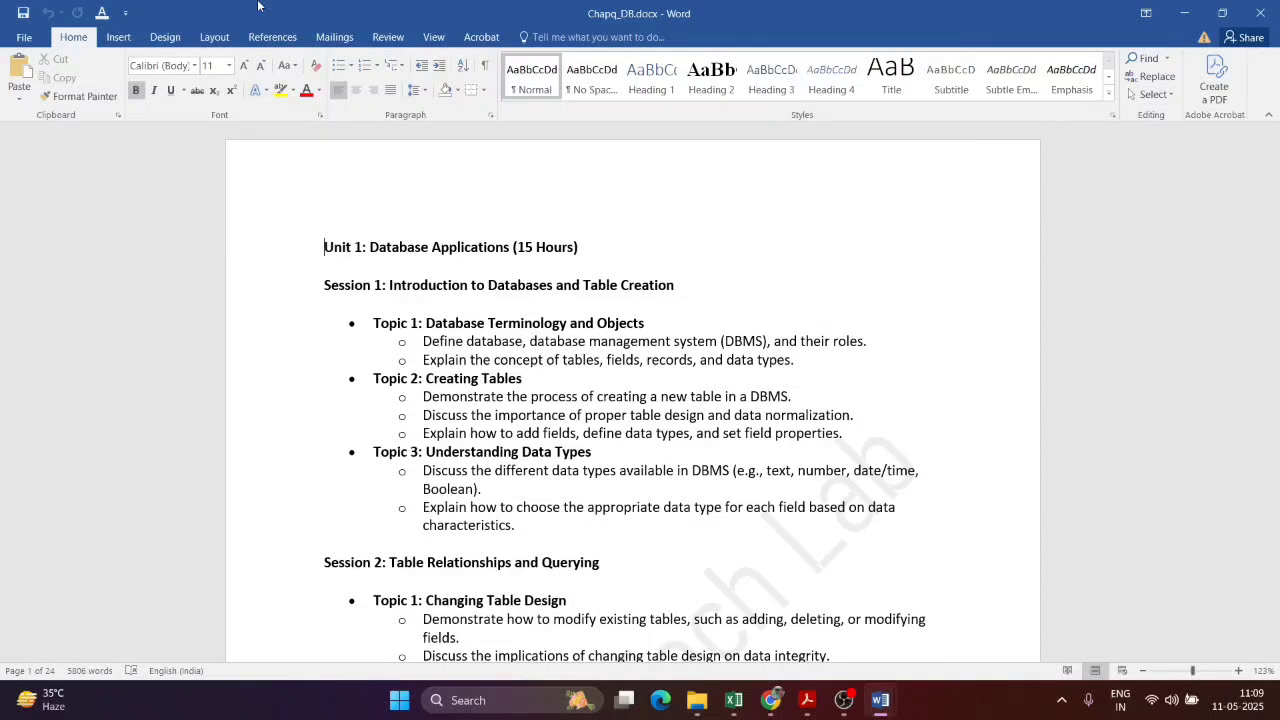
pyautogui.hotkey('ctrl', 'n')
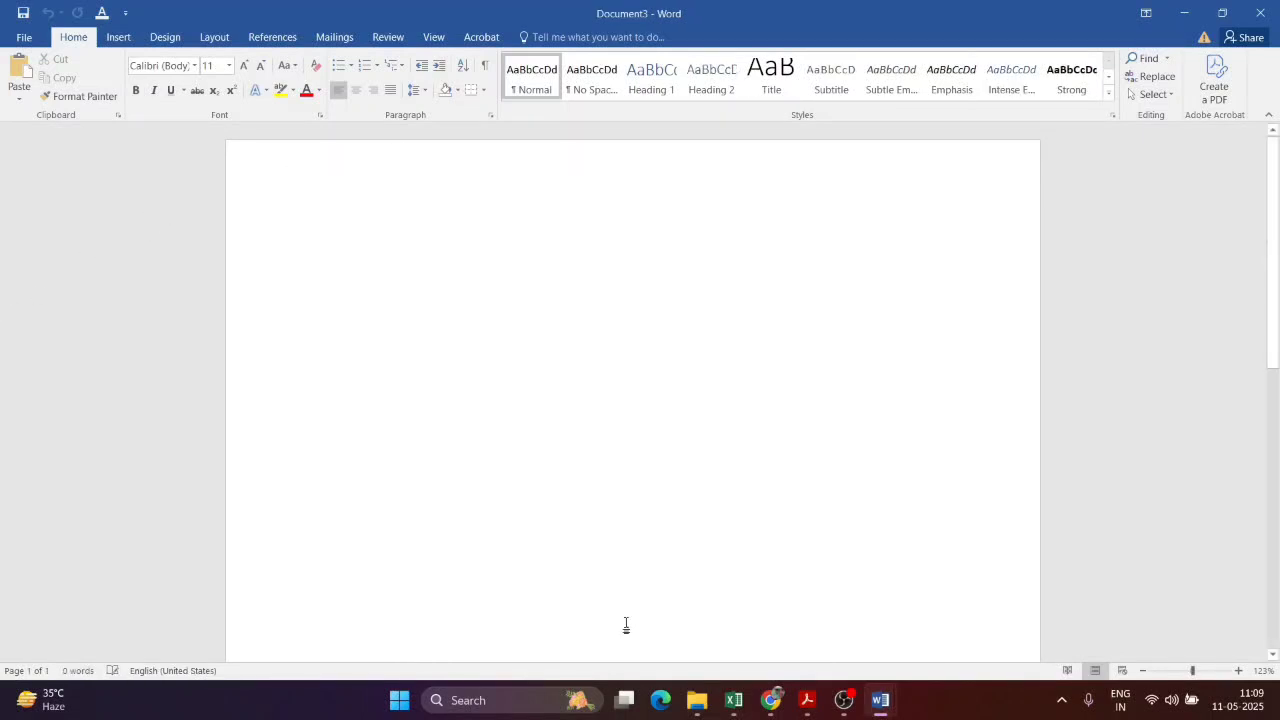
# Step: Bring TEST.docx to the front and save it
pyautogui.click(807, 700)
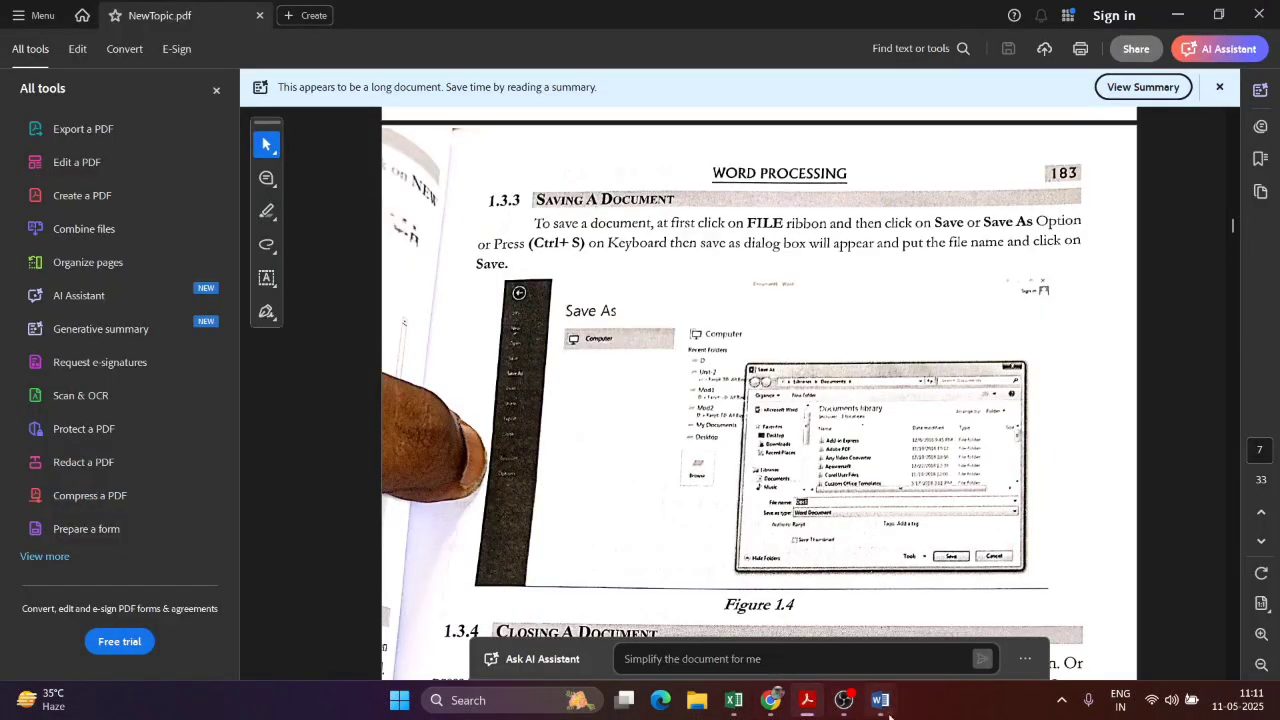
pyautogui.moveTo(884, 702)
pyautogui.click(775, 690)
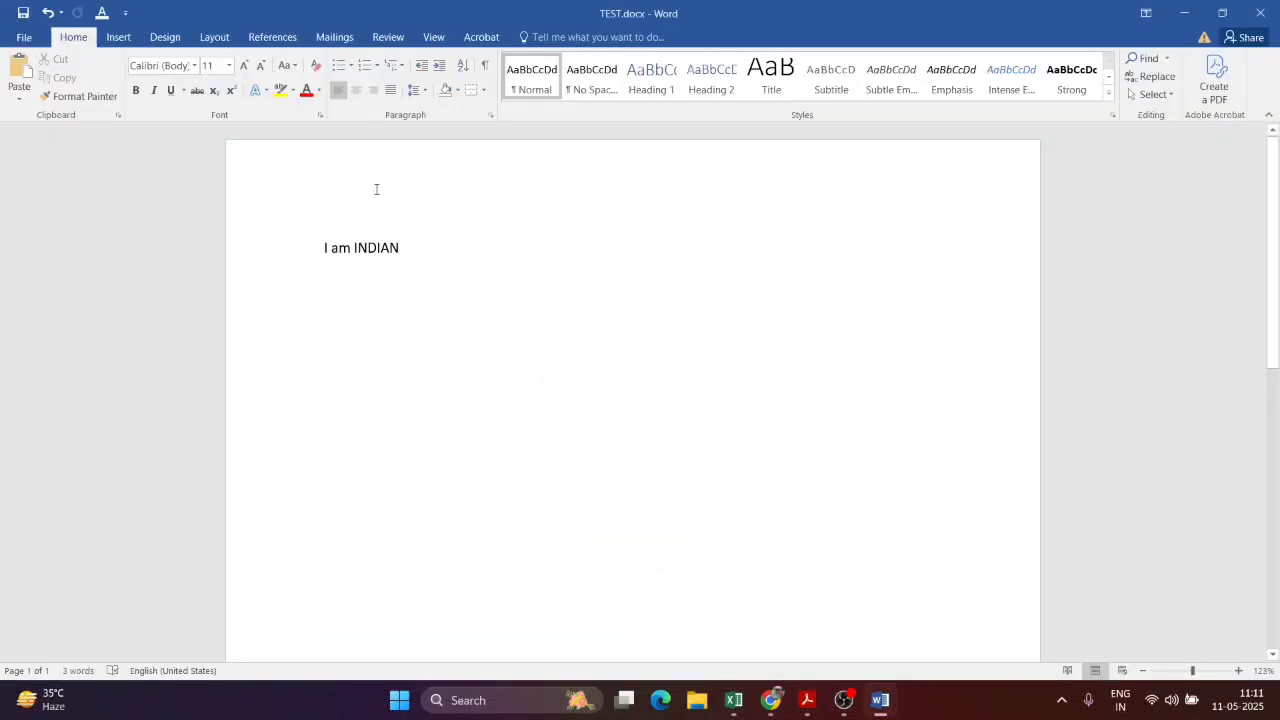
pyautogui.click(23, 37)
pyautogui.click(42, 160)
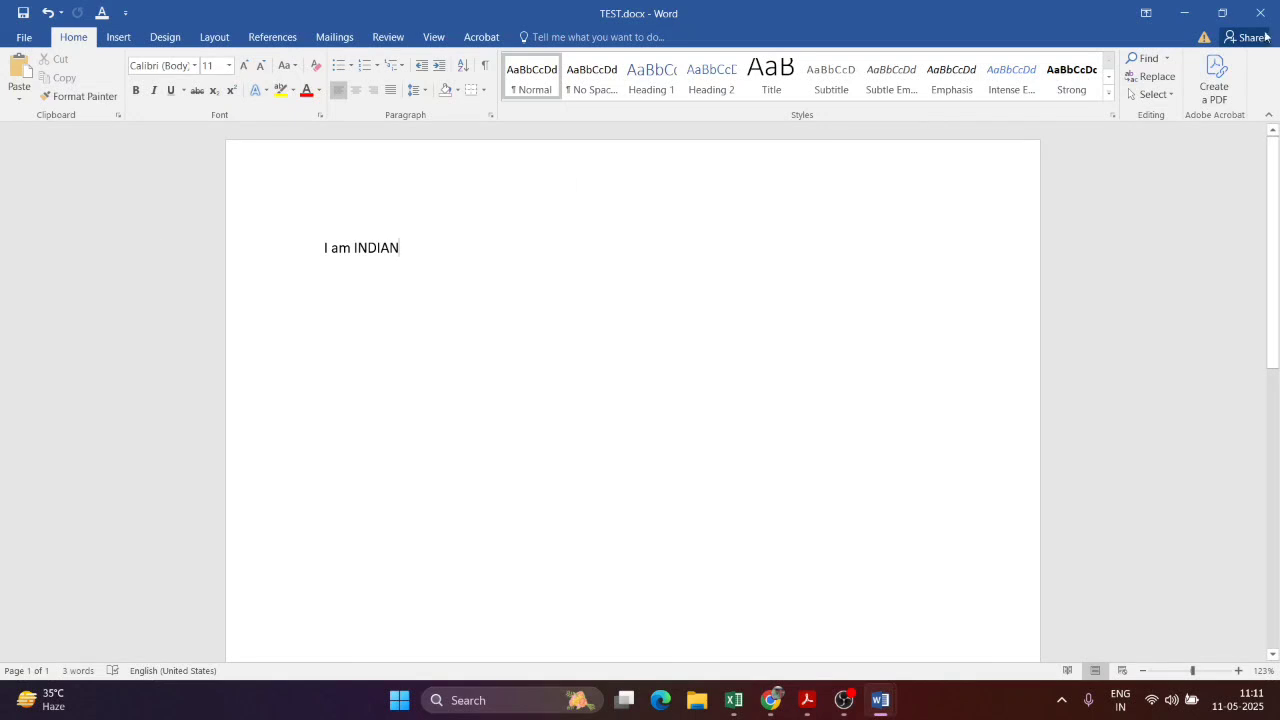
# Step: Create a new blank document and type 'I am INDIAN'
pyautogui.click(24, 38)
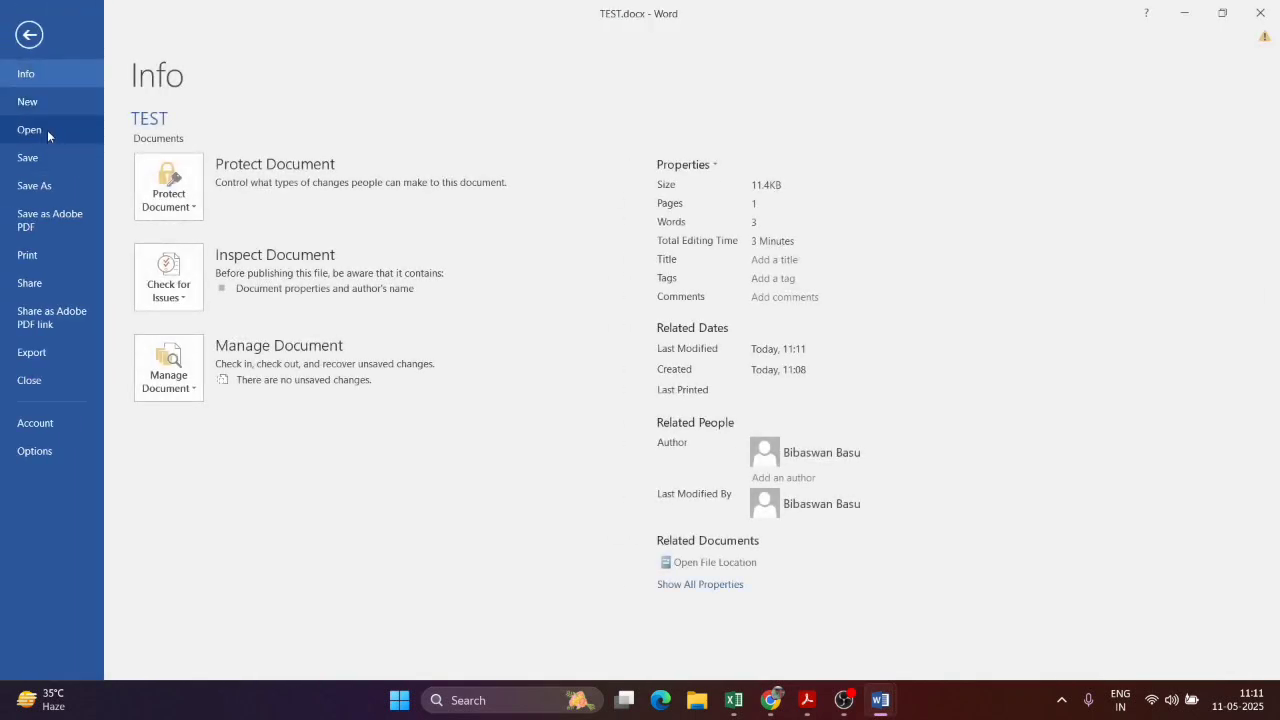
pyautogui.click(40, 101)
pyautogui.click(212, 245)
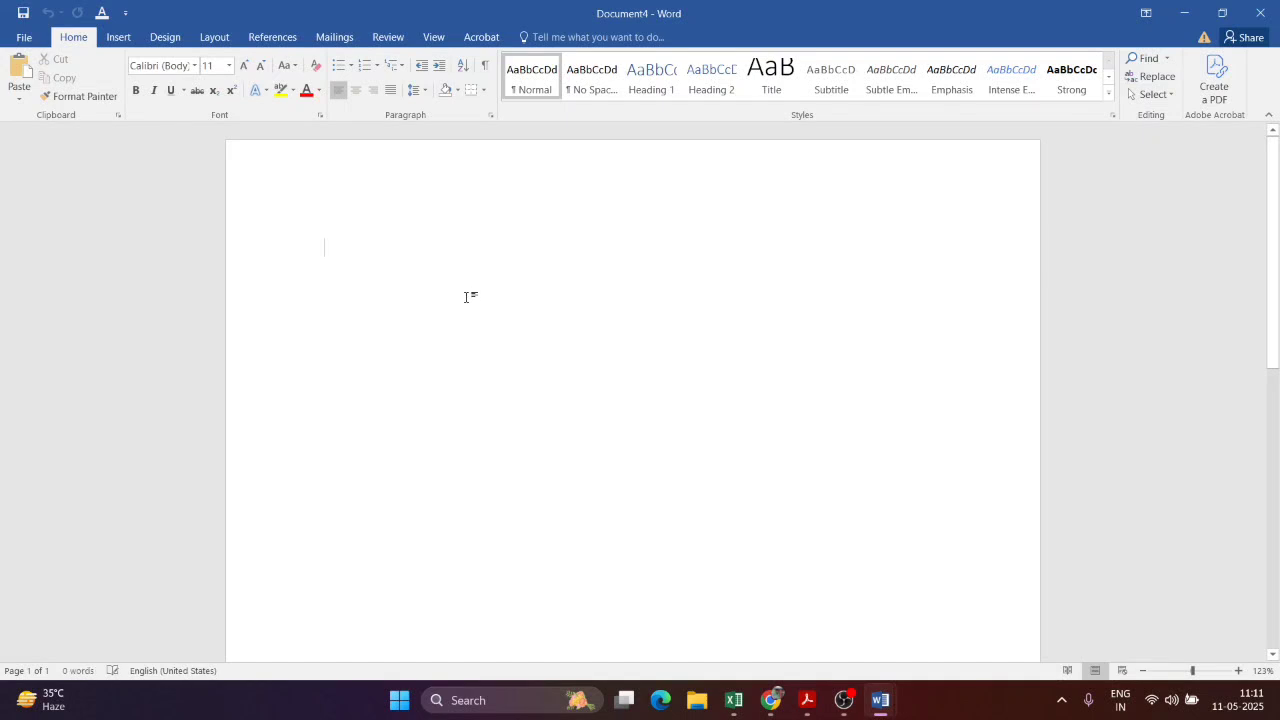
pyautogui.write('I am')
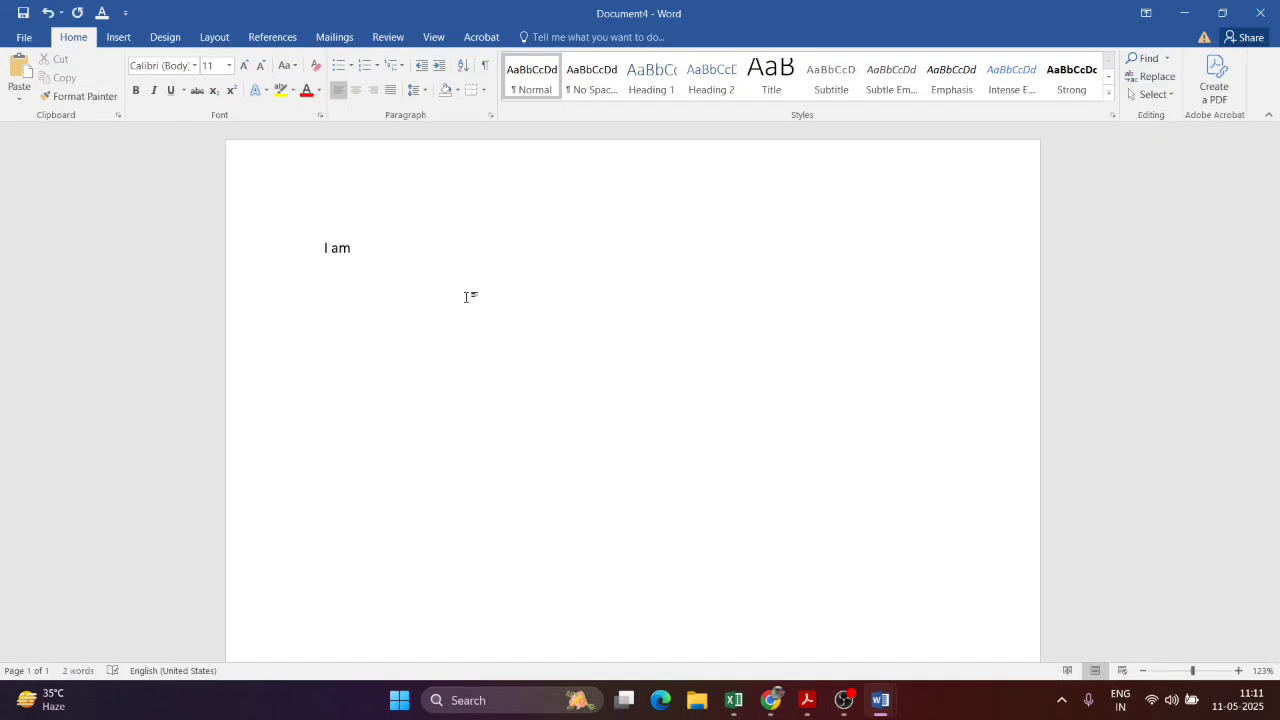
pyautogui.write(' INDIAN citizen')
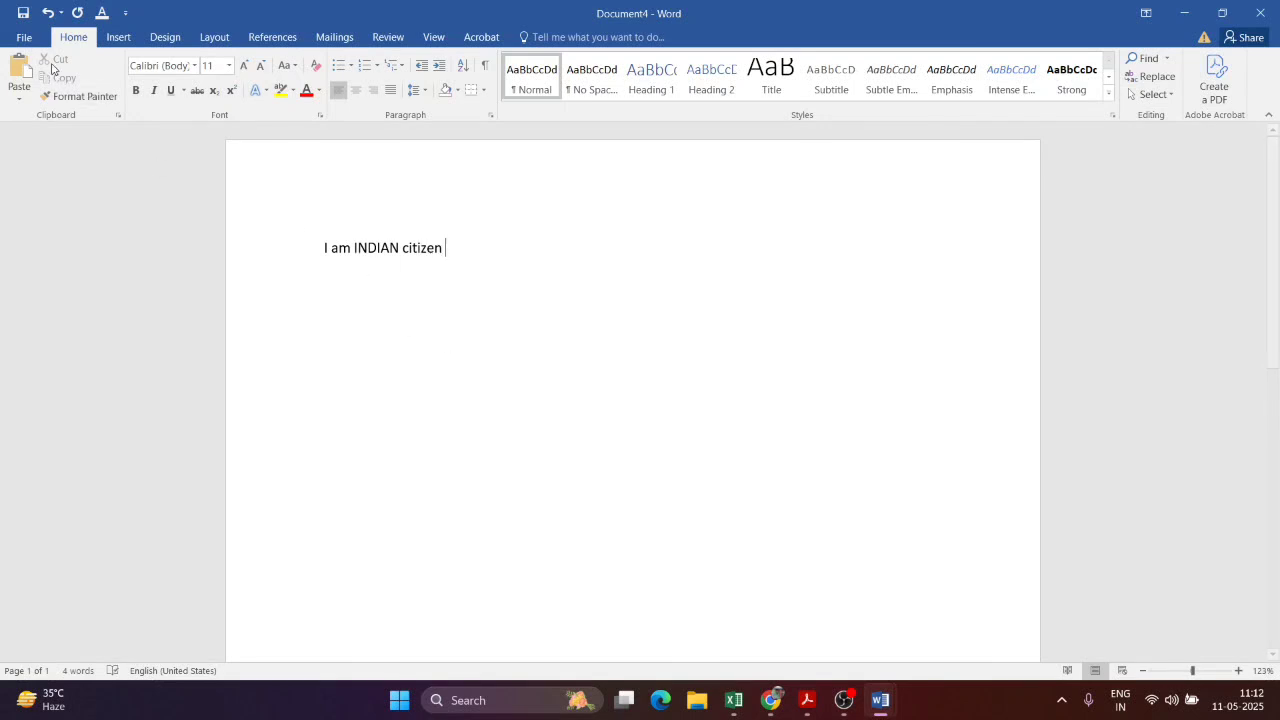
# Step: Save the new document to the Desktop as FILE1.docx
pyautogui.click(24, 37)
pyautogui.click(58, 158)
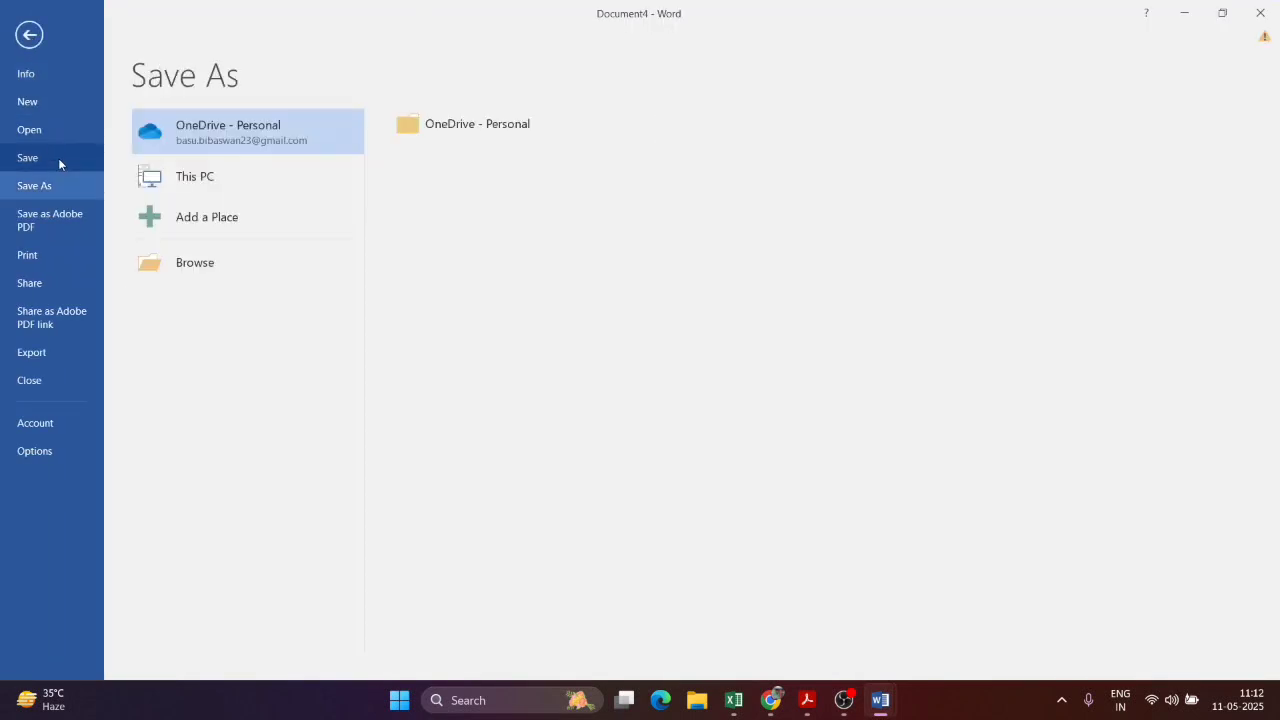
pyautogui.click(190, 261)
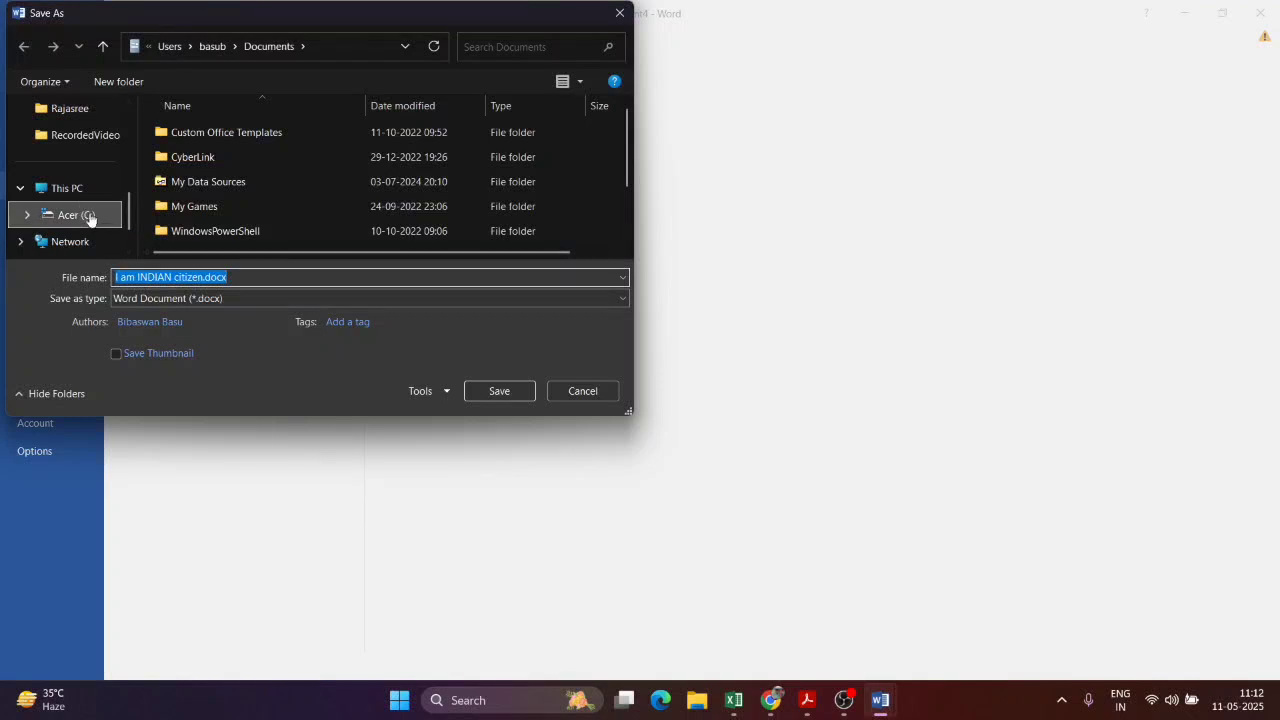
pyautogui.scroll(3, 90, 200)
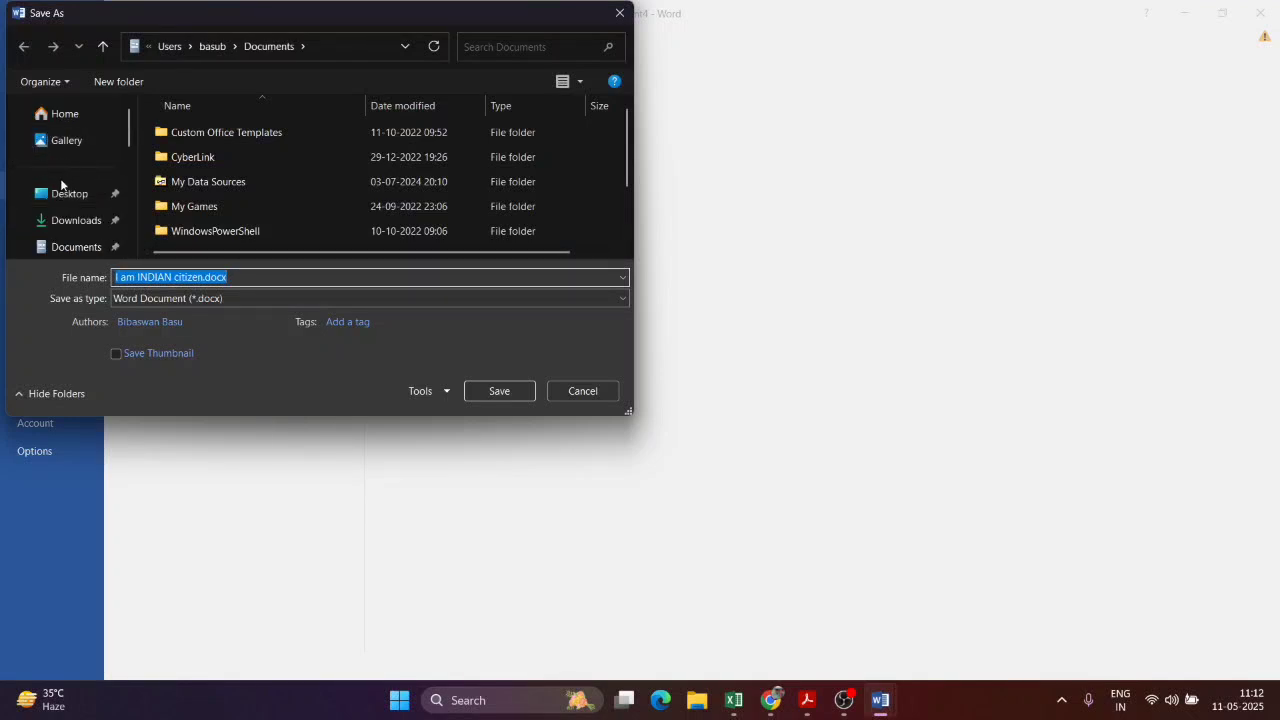
pyautogui.click(70, 192)
pyautogui.click(274, 276)
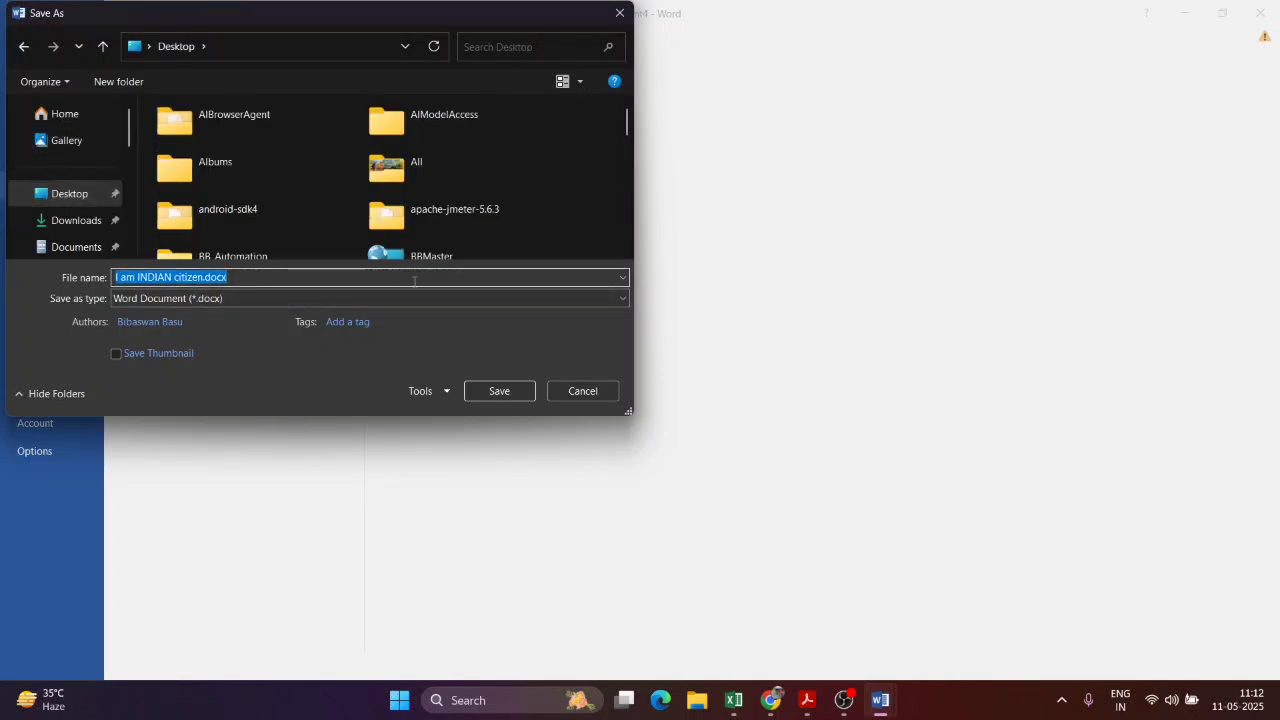
pyautogui.write('FILE1')
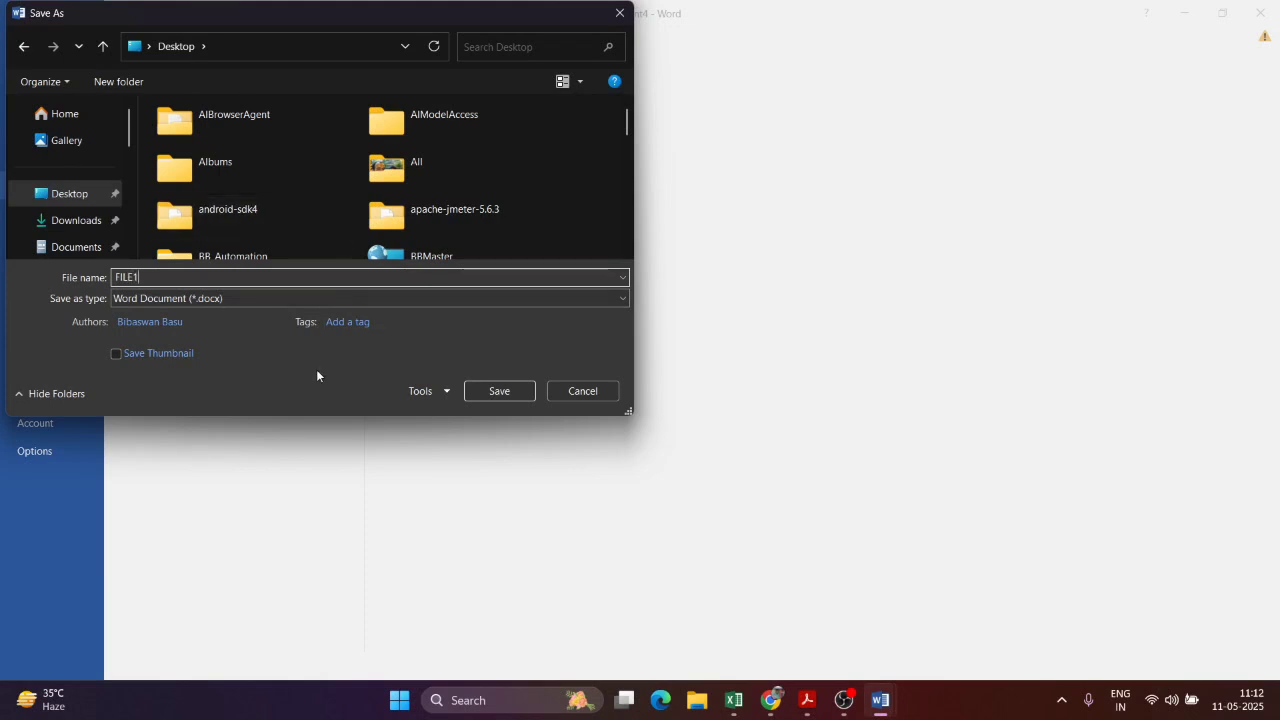
pyautogui.click(499, 391)
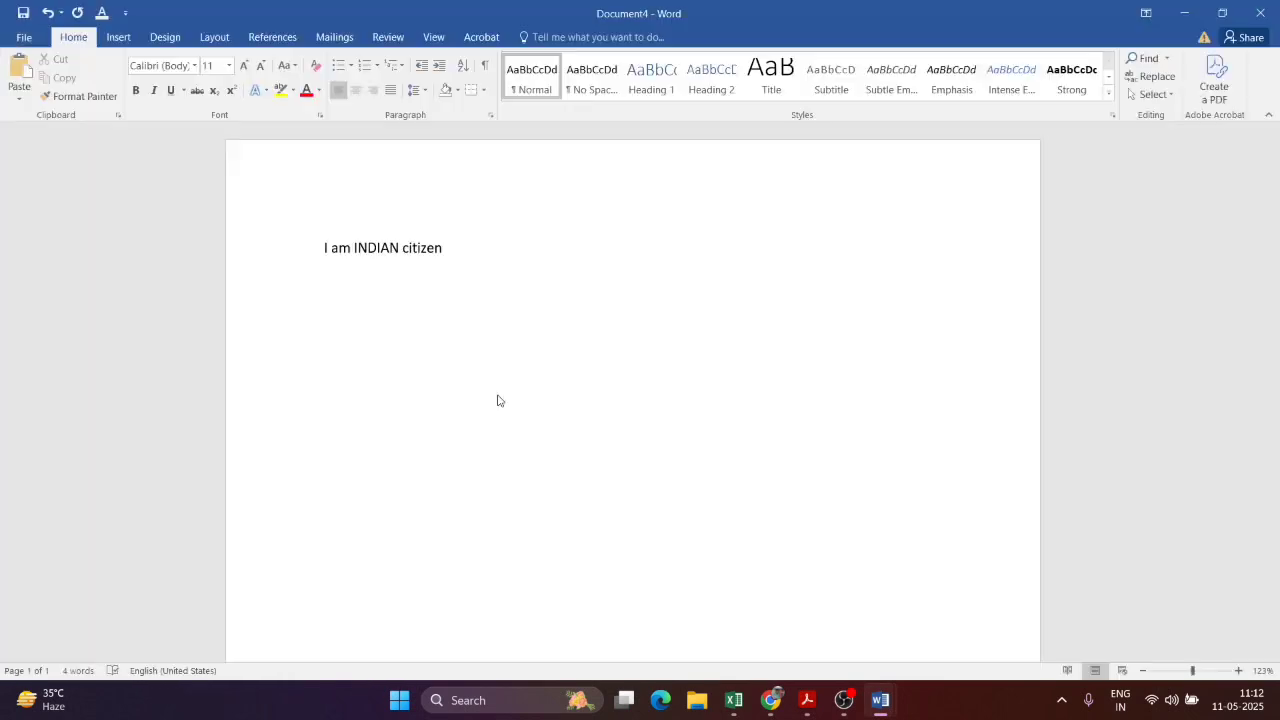
# Step: Minimize Word, select FILE1.docx on the desktop and choose Undo Rename from the context menu
pyautogui.click(1278, 702)
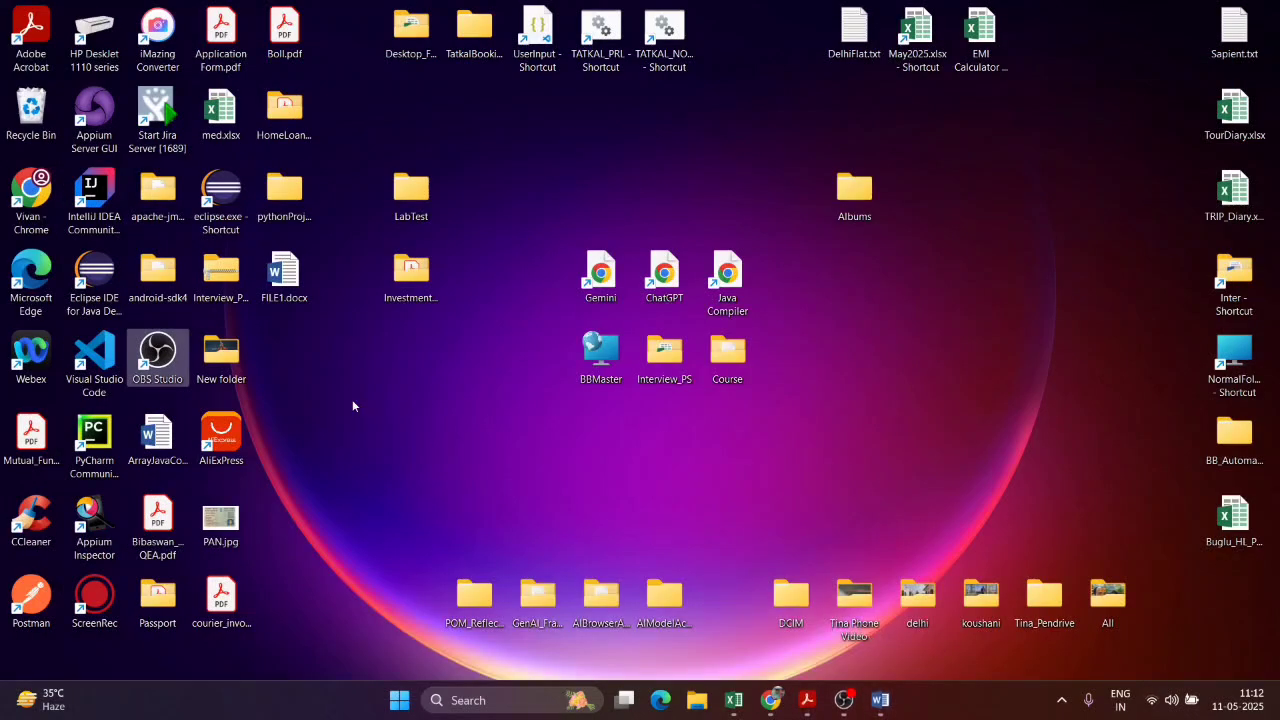
pyautogui.click(284, 290)
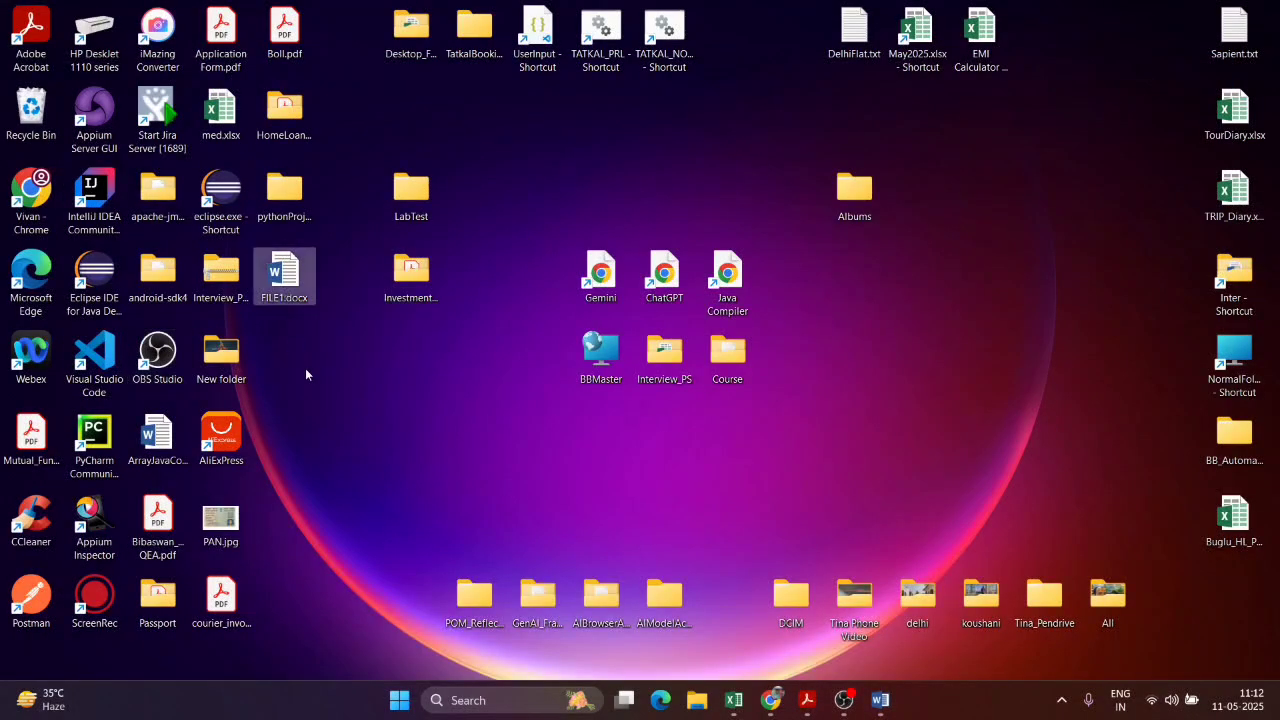
pyautogui.rightClick(374, 397)
pyautogui.click(440, 225)
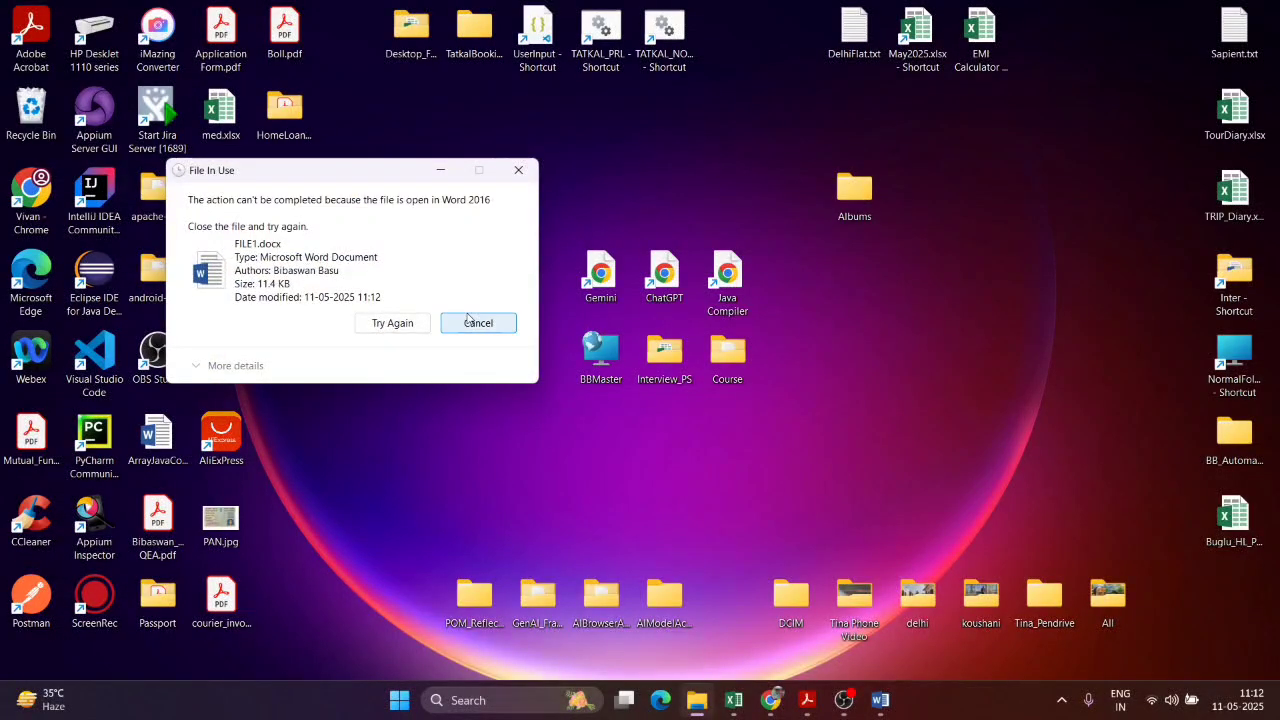
# Step: Cancel the file-in-use warning, bring FILE1.docx forward and close its Word window
pyautogui.click(880, 700)
pyautogui.click(998, 628)
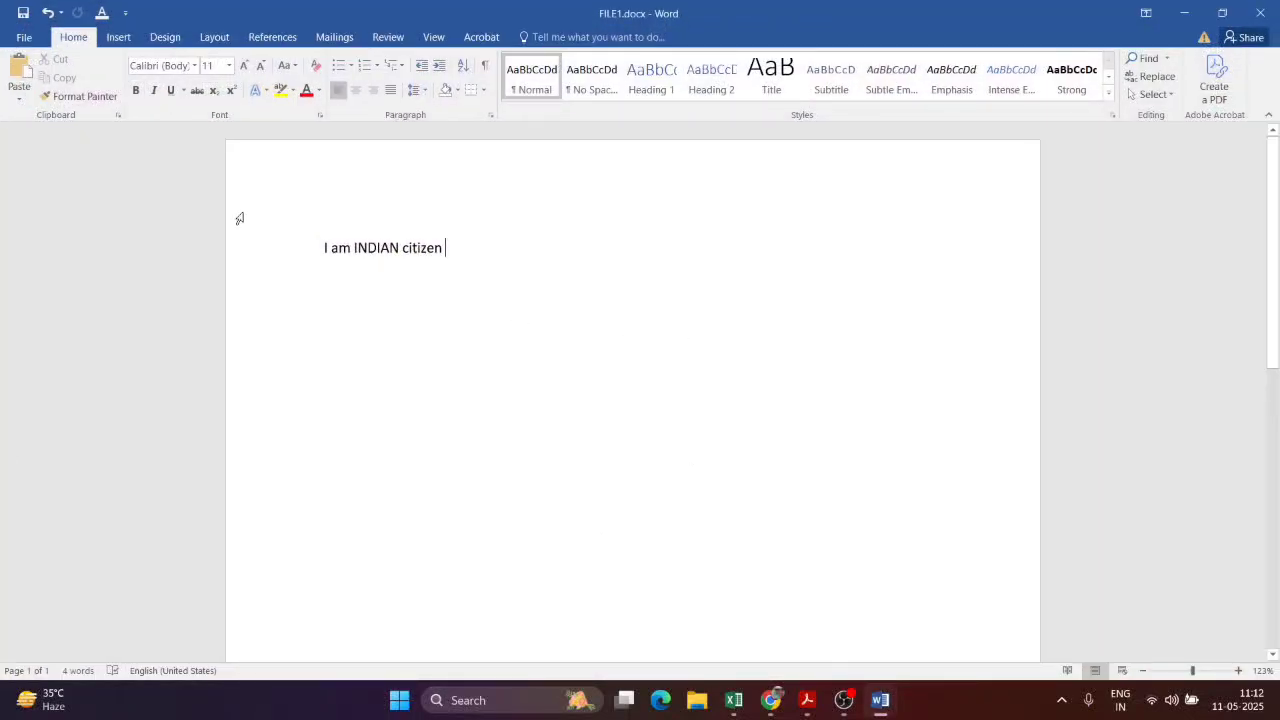
pyautogui.click(1260, 13)
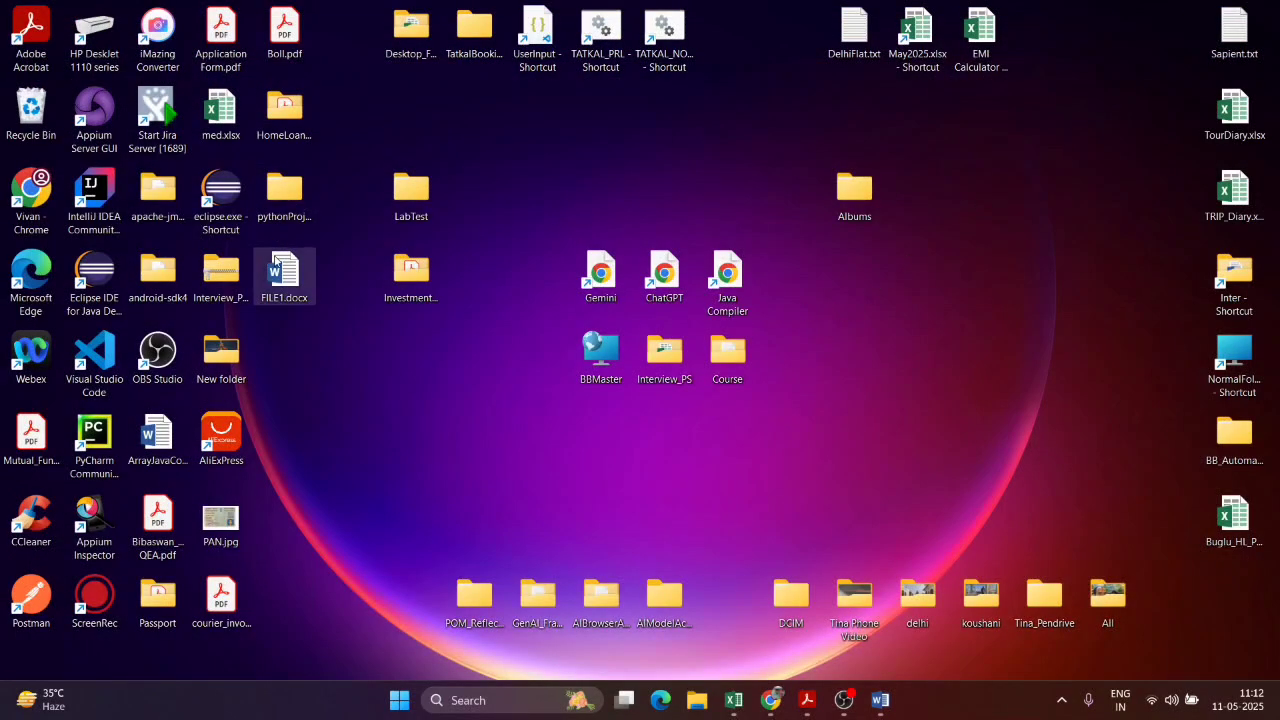
# Step: From TEST.docx, create a new blank document and type 'test' in it
pyautogui.moveTo(880, 702)
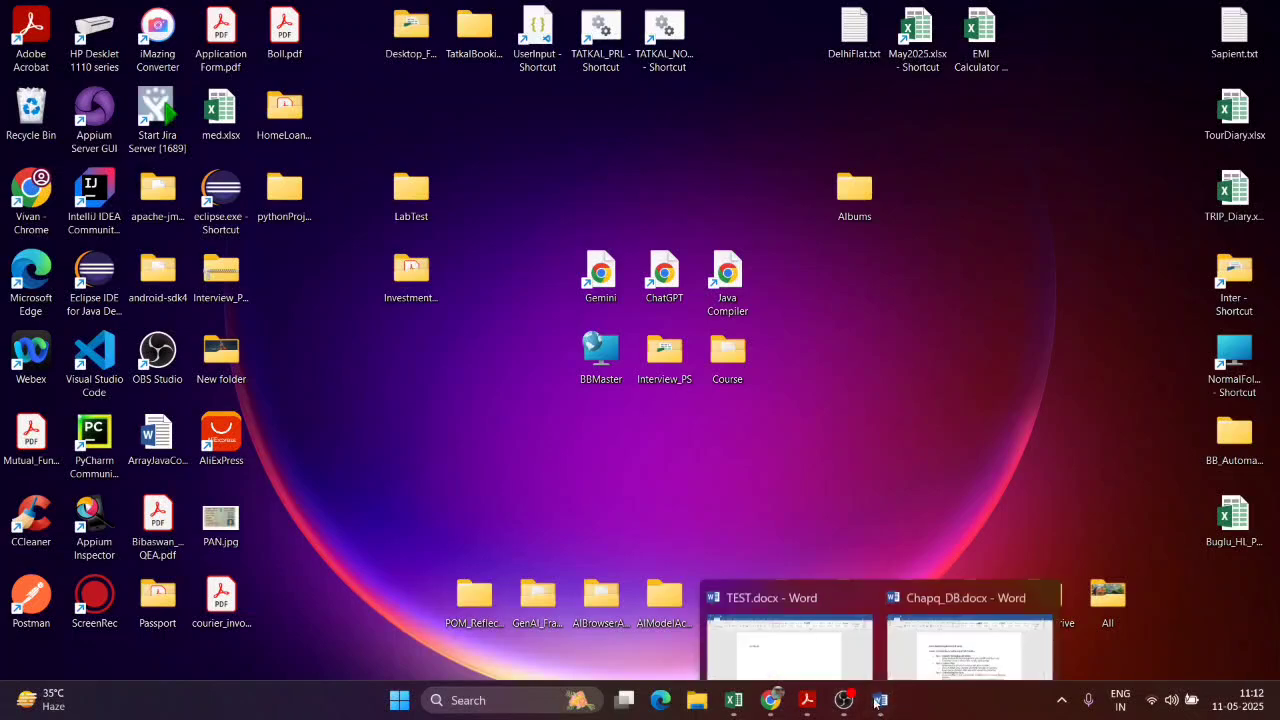
pyautogui.click(781, 599)
pyautogui.click(20, 35)
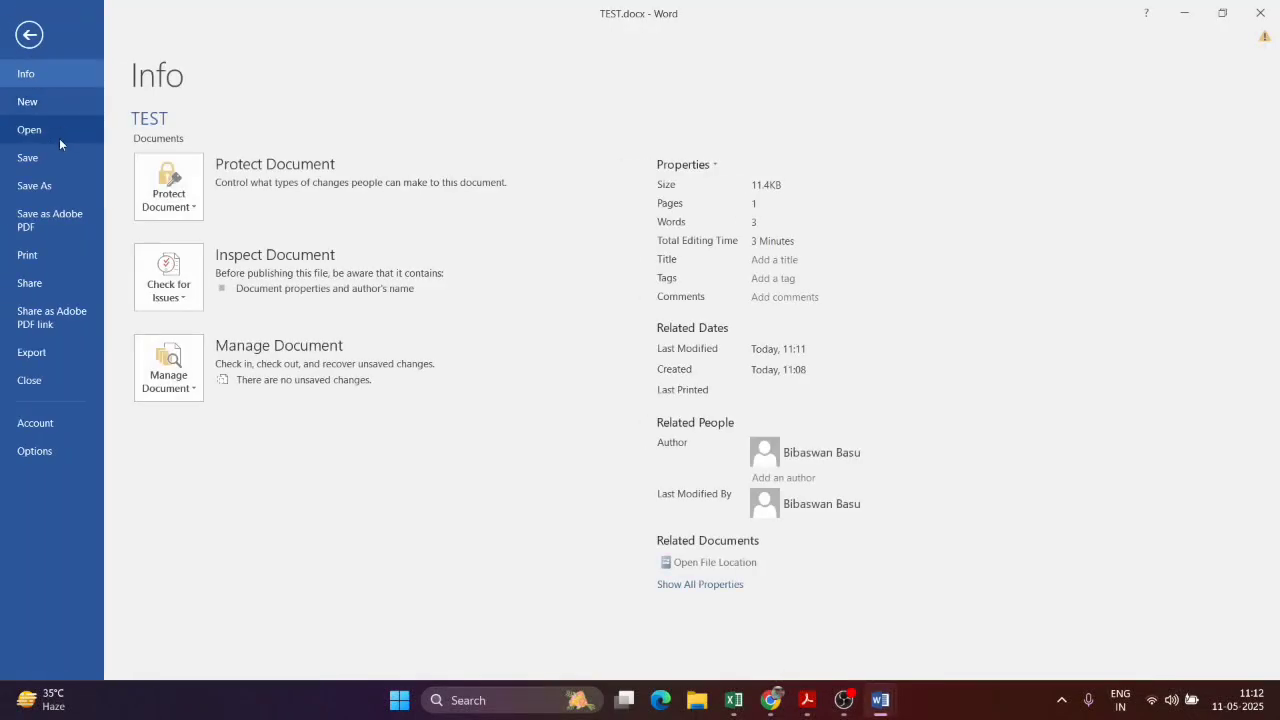
pyautogui.click(55, 101)
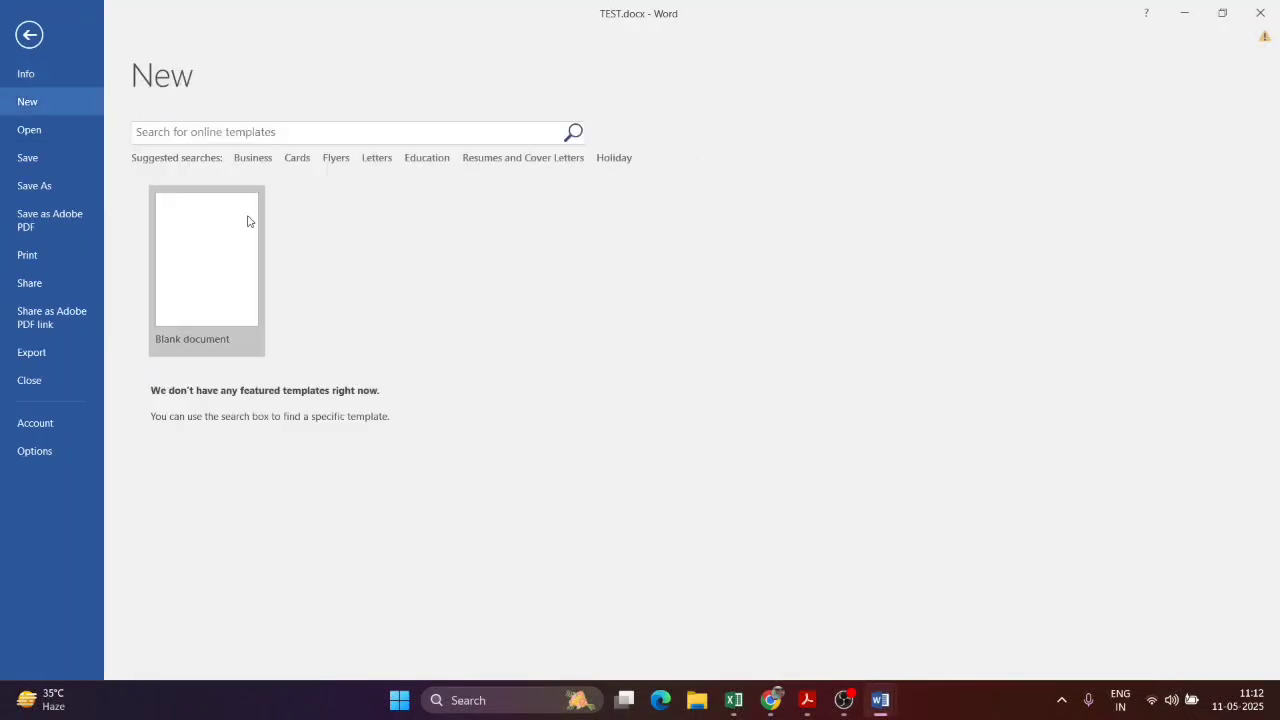
pyautogui.click(178, 303)
pyautogui.write('test')
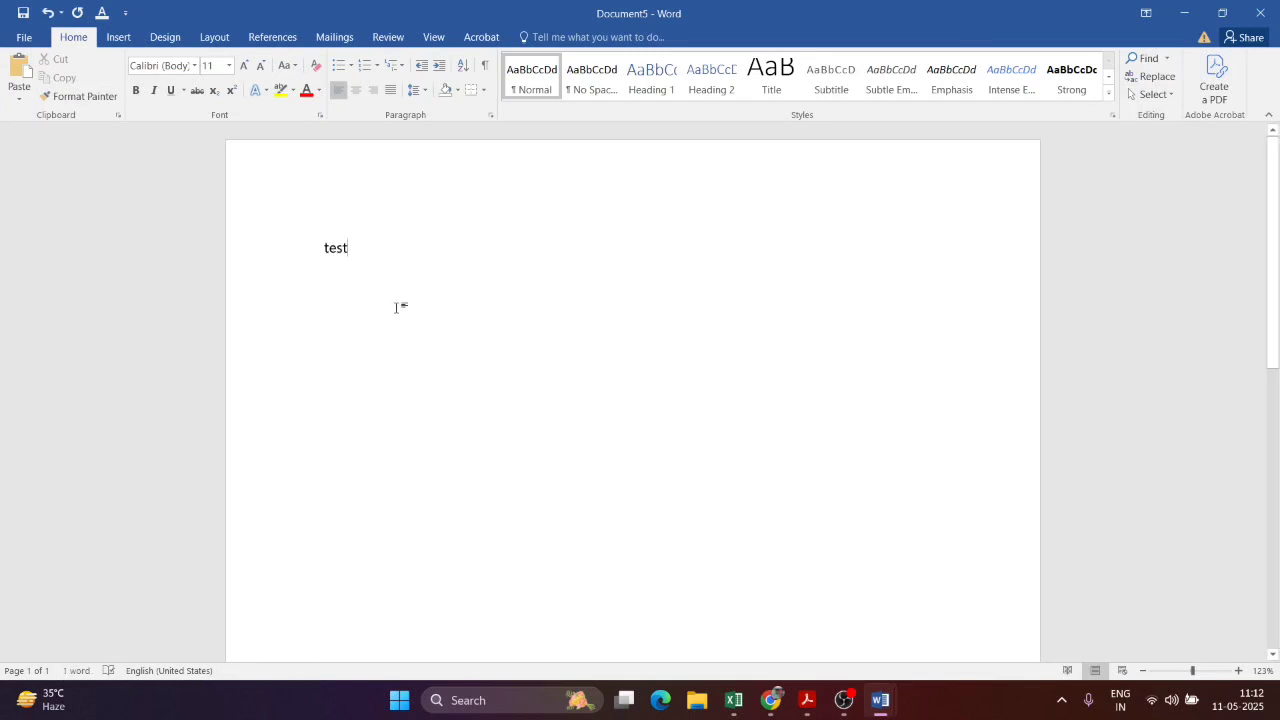
pyautogui.click(70, 101)
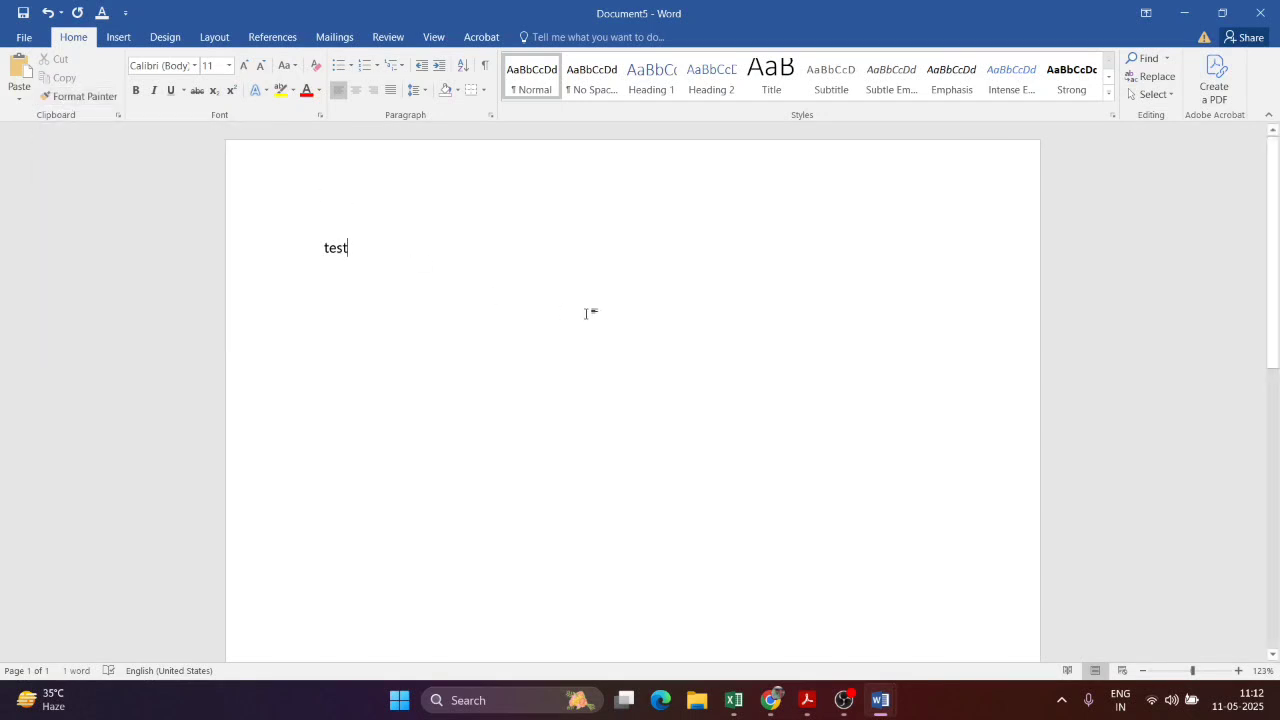
# Step: Start saving with Ctrl+S, cancel the save dialog, and switch to the NewTopic.pdf tutorial
pyautogui.hotkey('ctrl', 's')
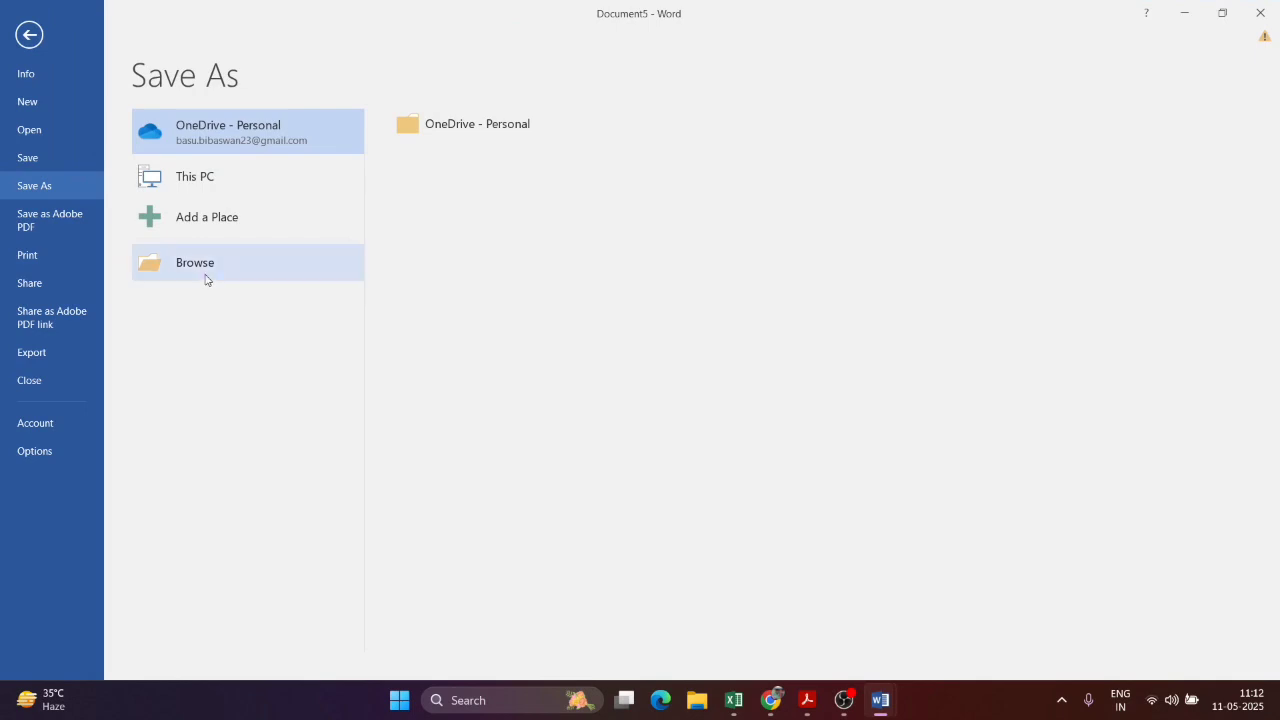
pyautogui.click(209, 263)
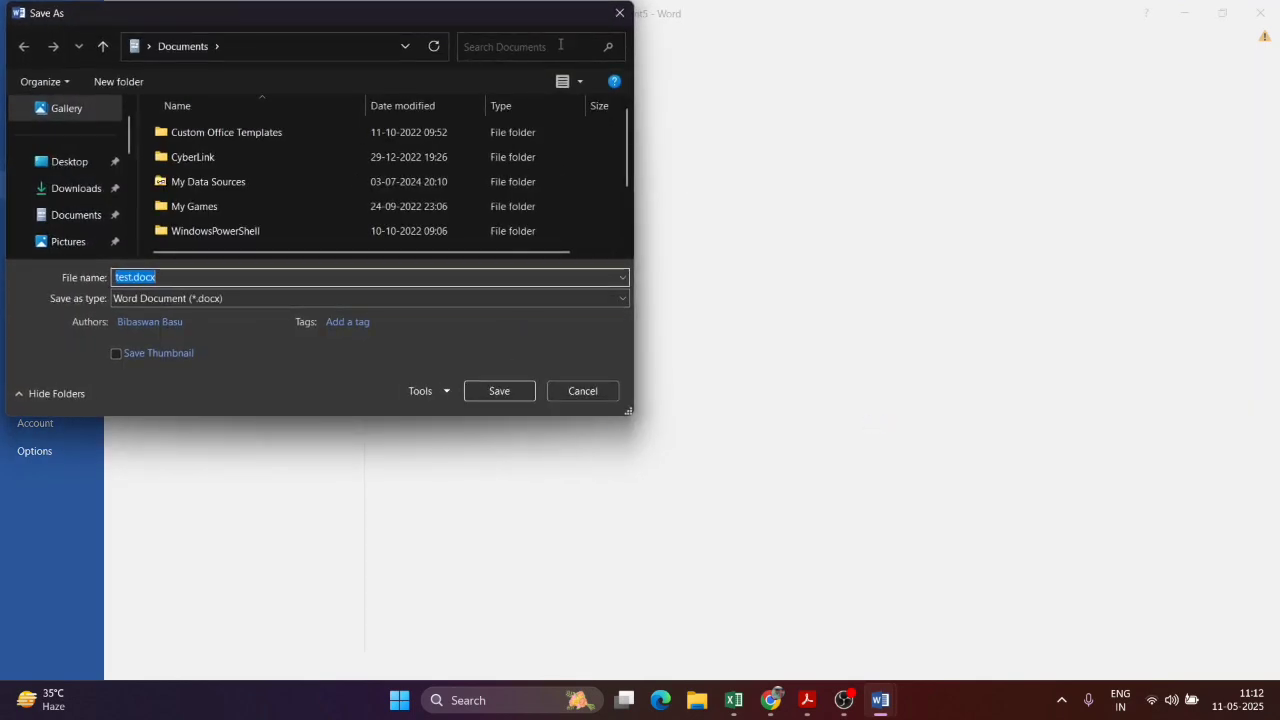
pyautogui.click(620, 9)
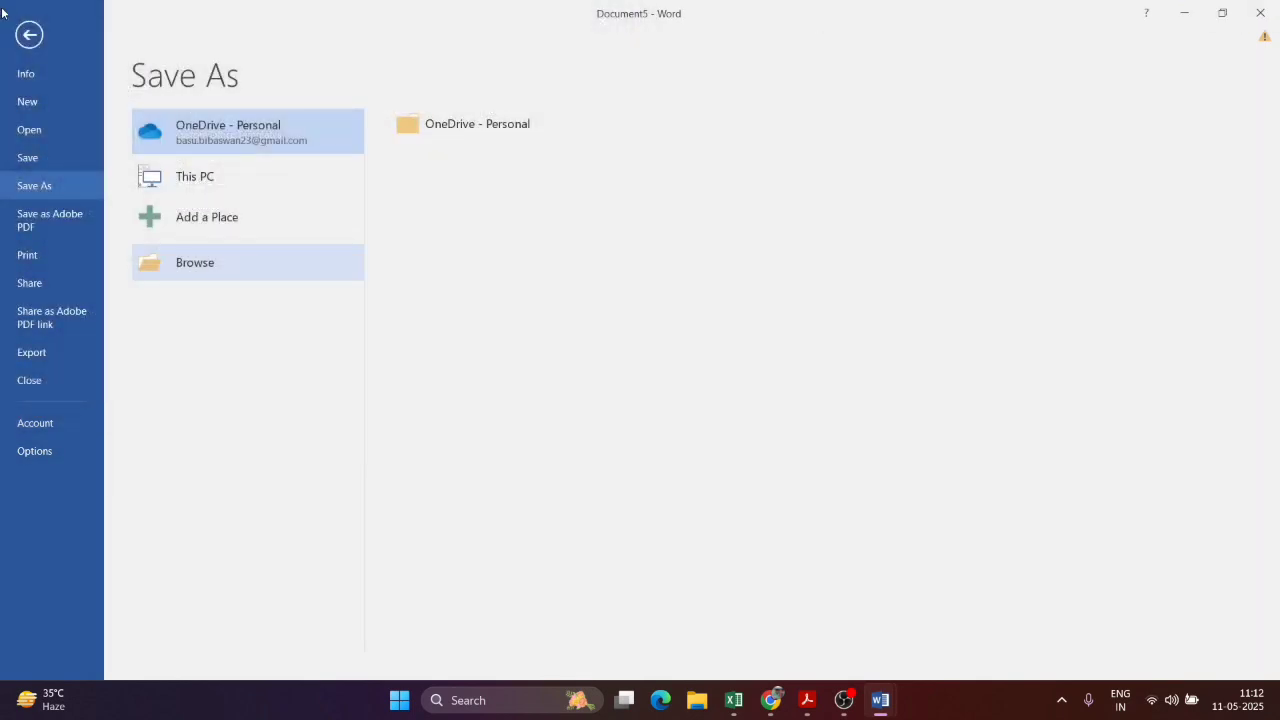
pyautogui.click(29, 34)
pyautogui.click(800, 699)
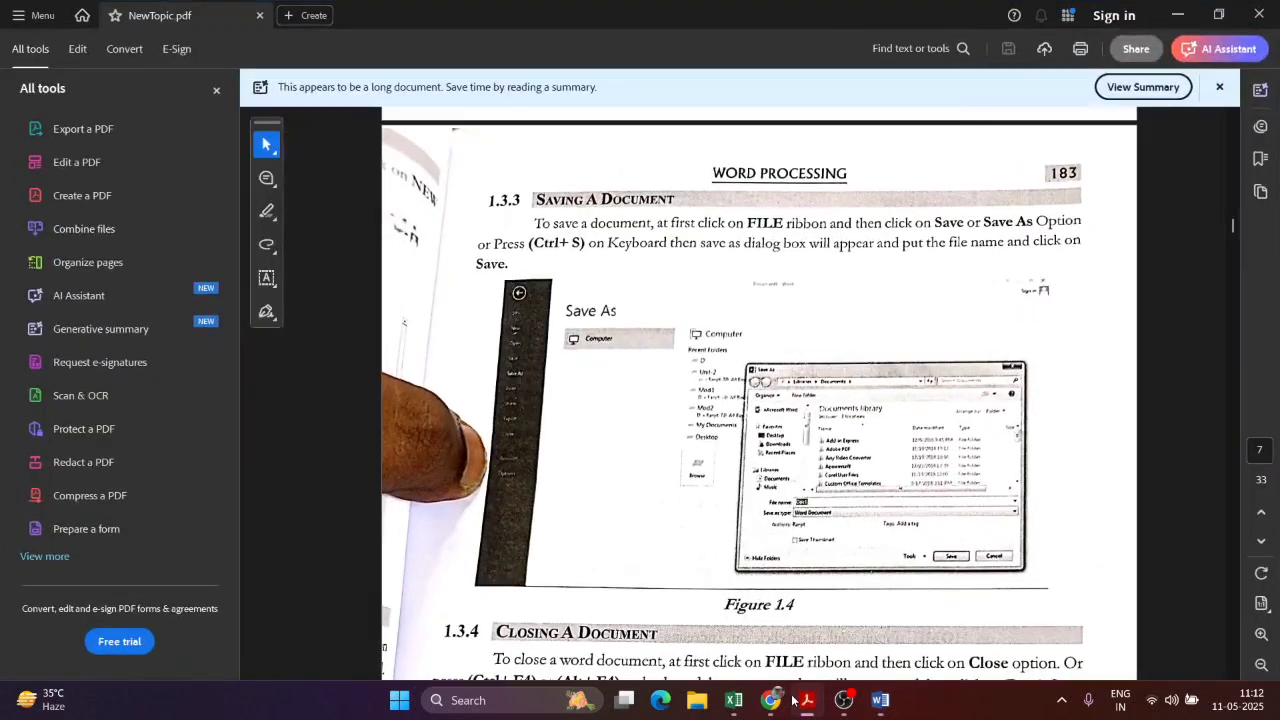
# Step: Scroll the PDF to Closing a Document, then use File > Close on the Word document
pyautogui.scroll(-6, 918, 399)
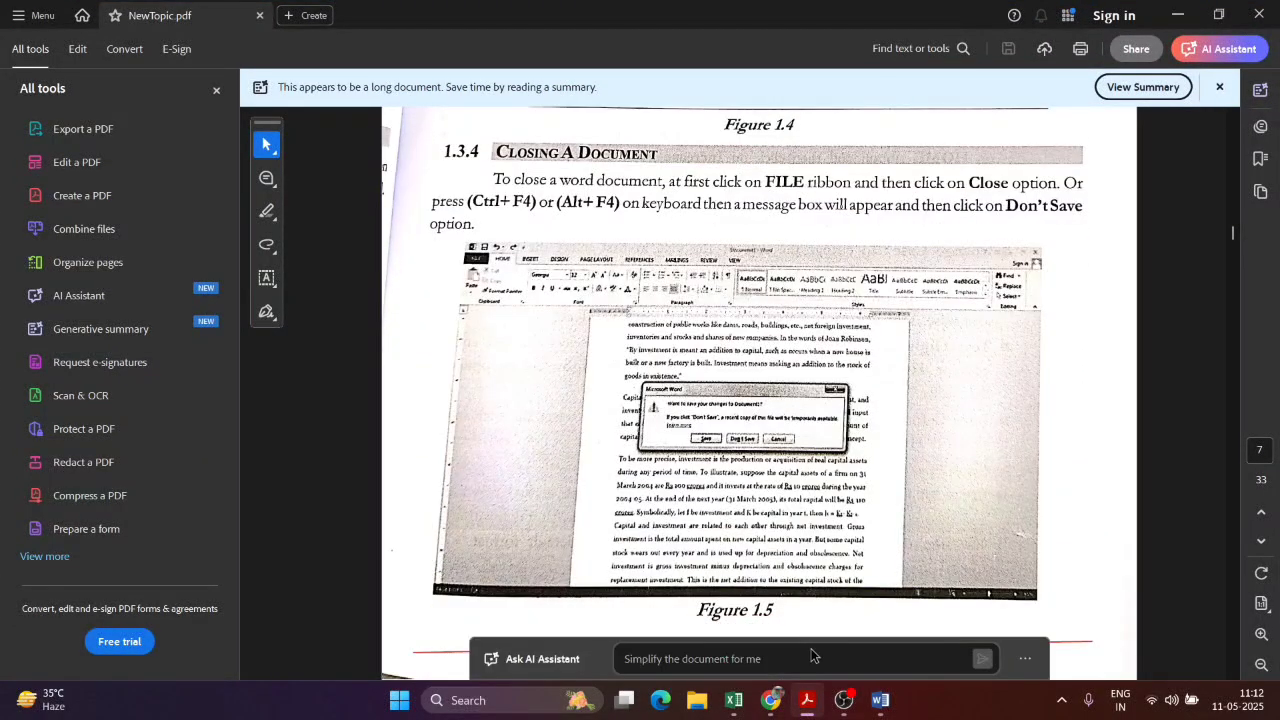
pyautogui.moveTo(880, 700)
pyautogui.moveTo(805, 601)
pyautogui.click(715, 605)
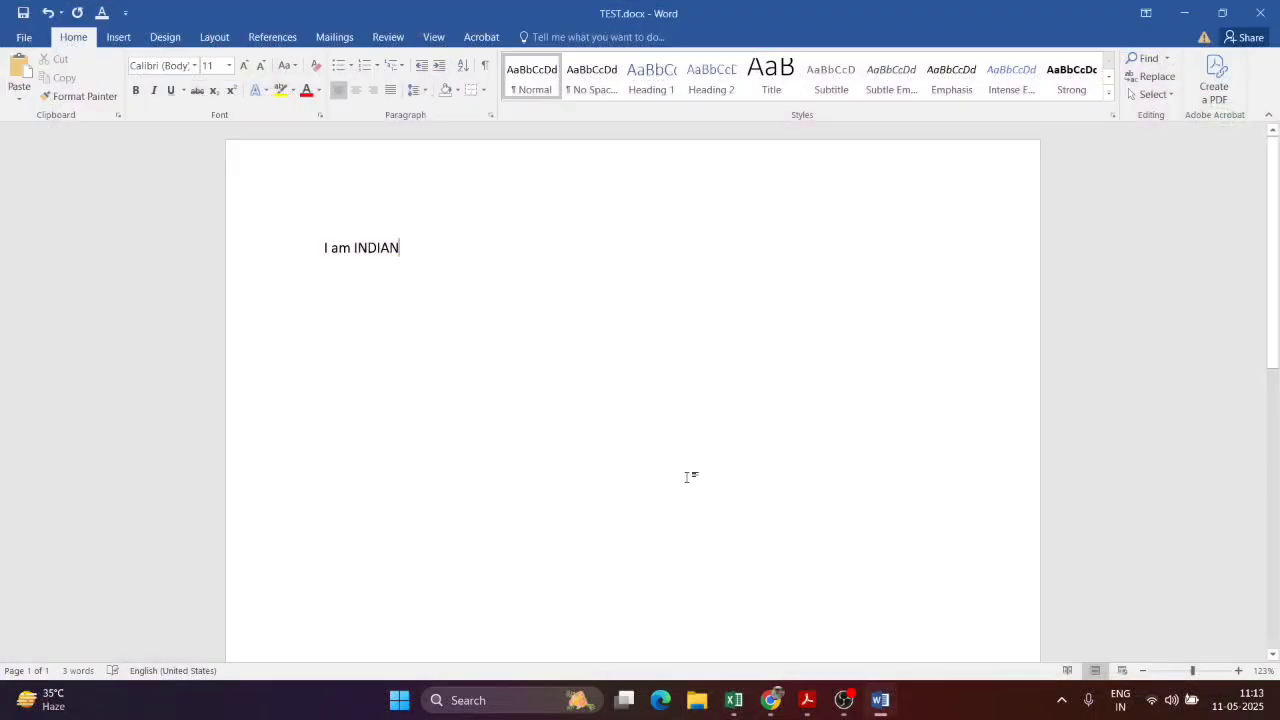
pyautogui.click(24, 37)
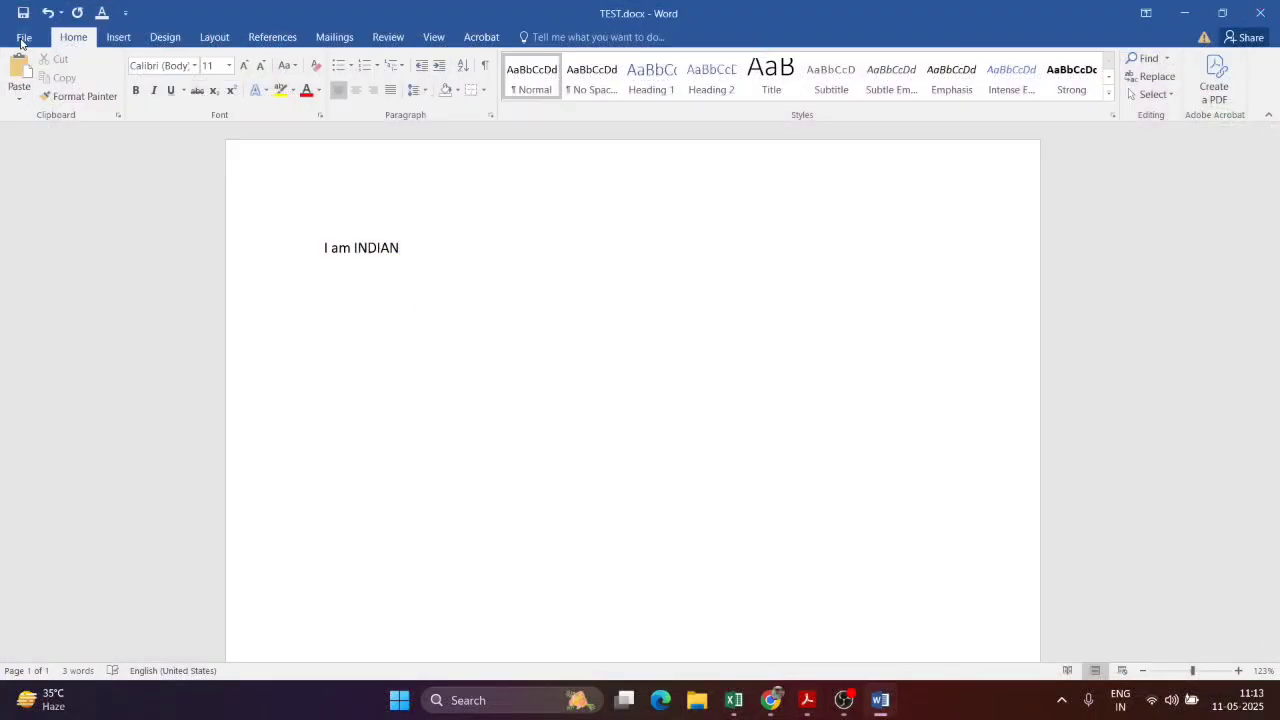
pyautogui.click(55, 398)
pyautogui.click(880, 700)
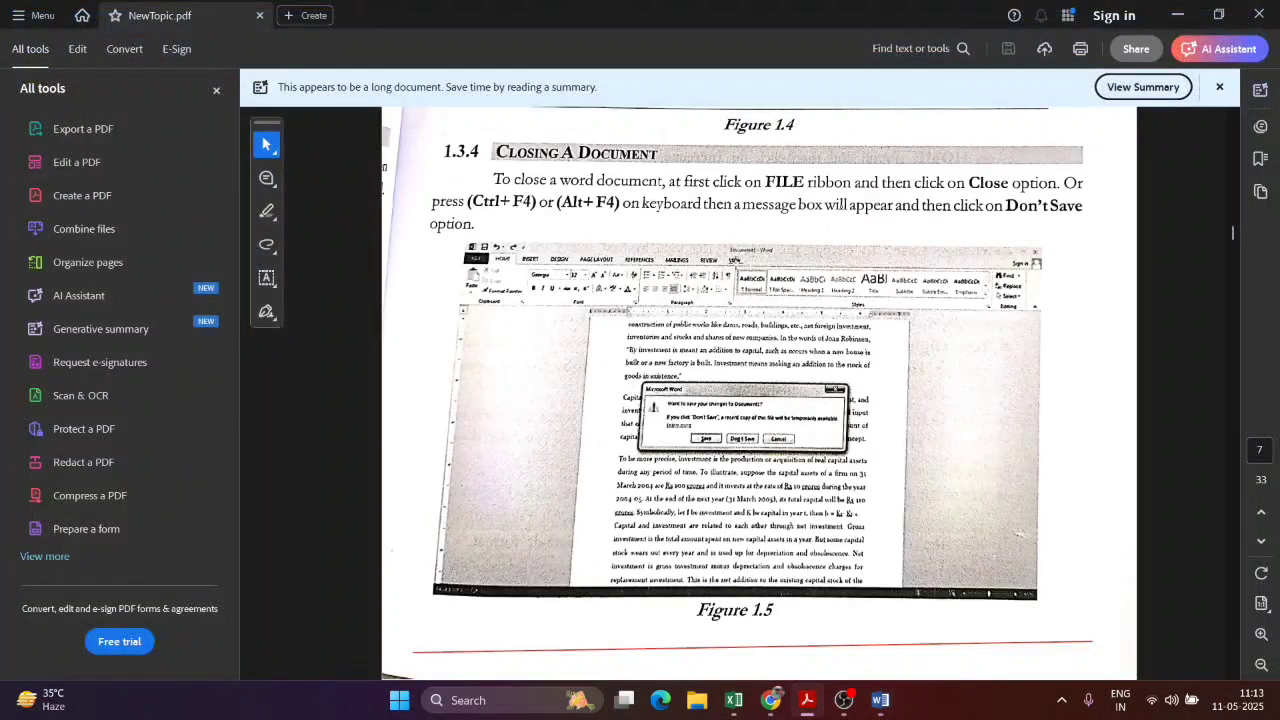
# Step: Bring the Document5 test file to the front and close it with Alt+F4
pyautogui.moveTo(880, 712)
pyautogui.click(951, 609)
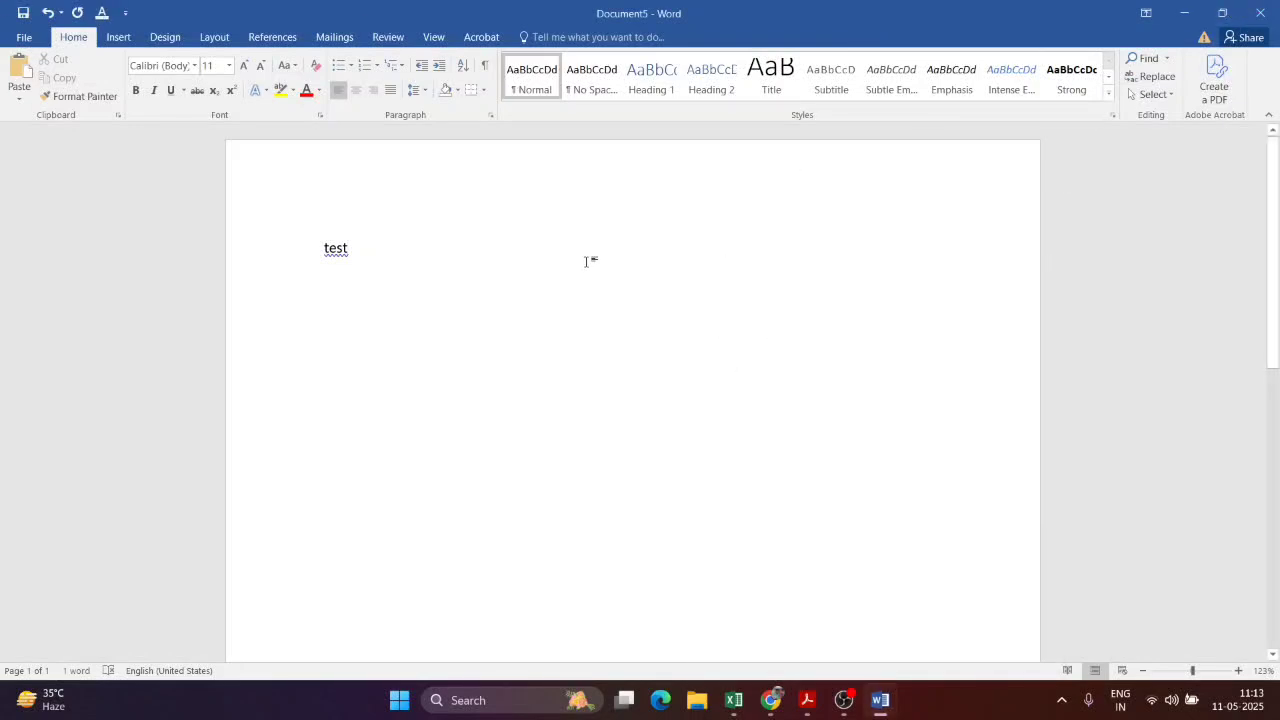
pyautogui.hotkey('alt', 'F4')
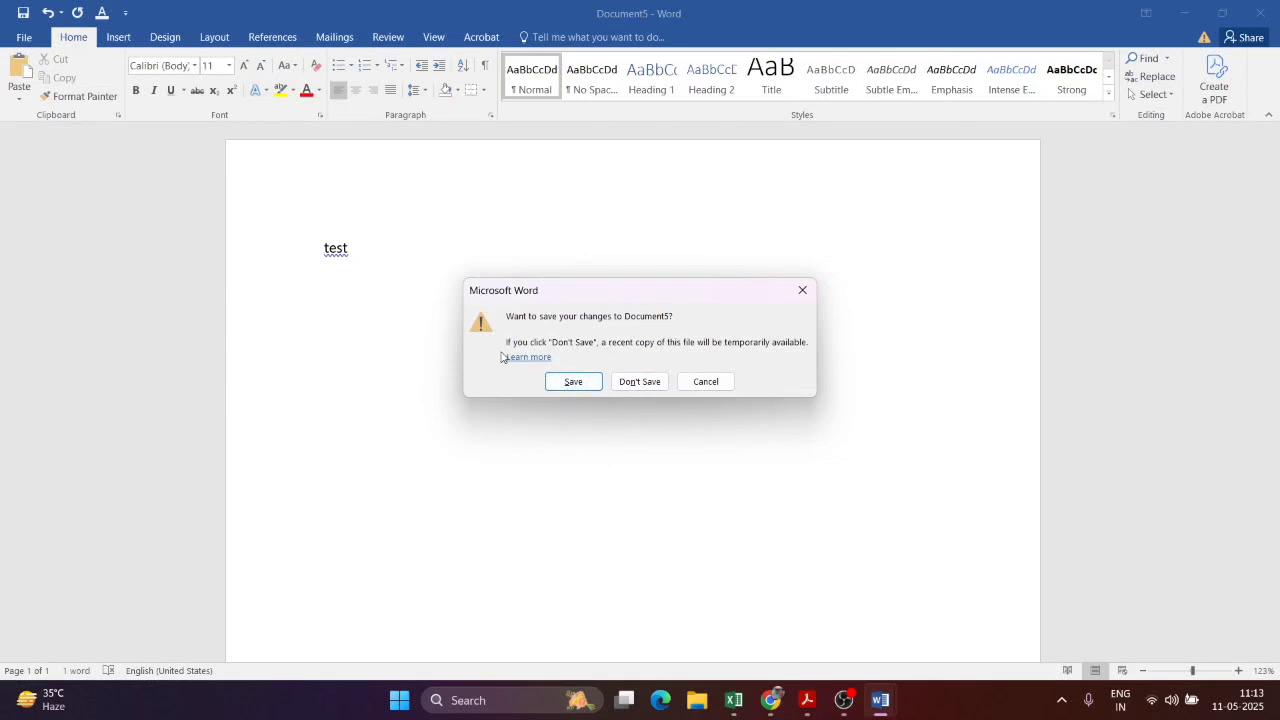
# Step: Close Document5 without saving, scroll the PDF to Text Formatting, and Alt+Tab away
pyautogui.click(648, 380)
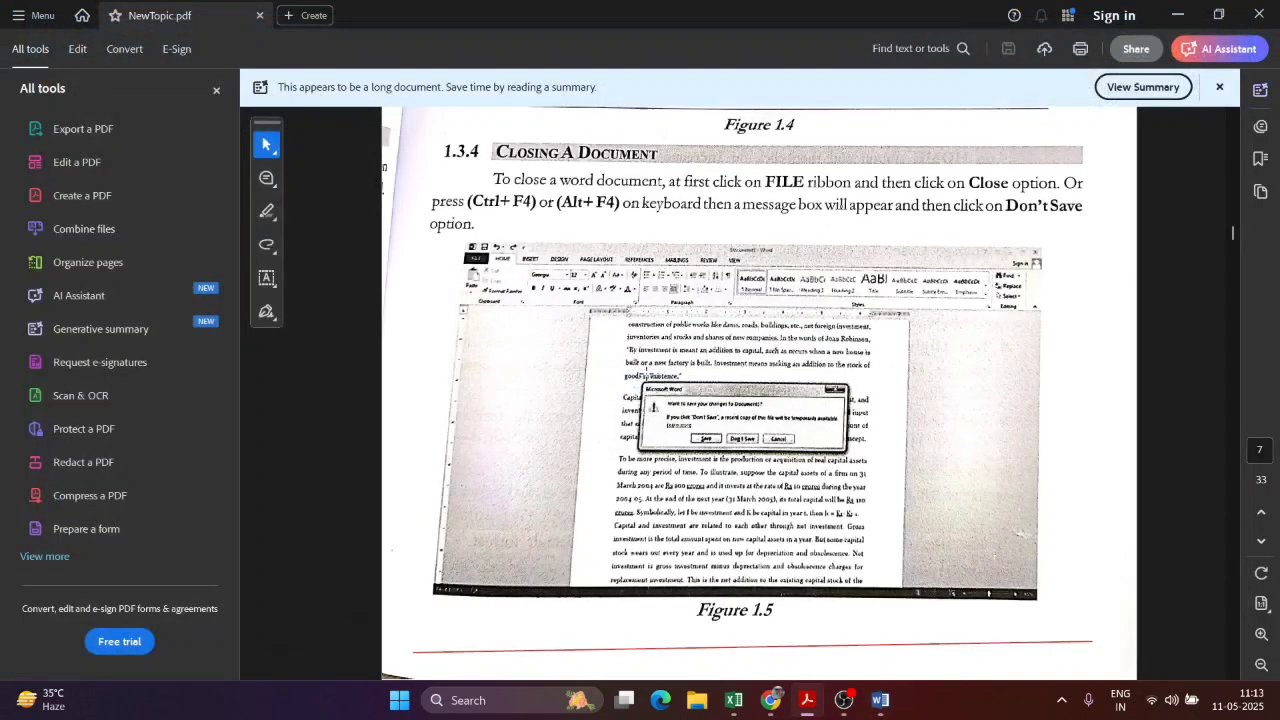
pyautogui.scroll(-2, 726, 387)
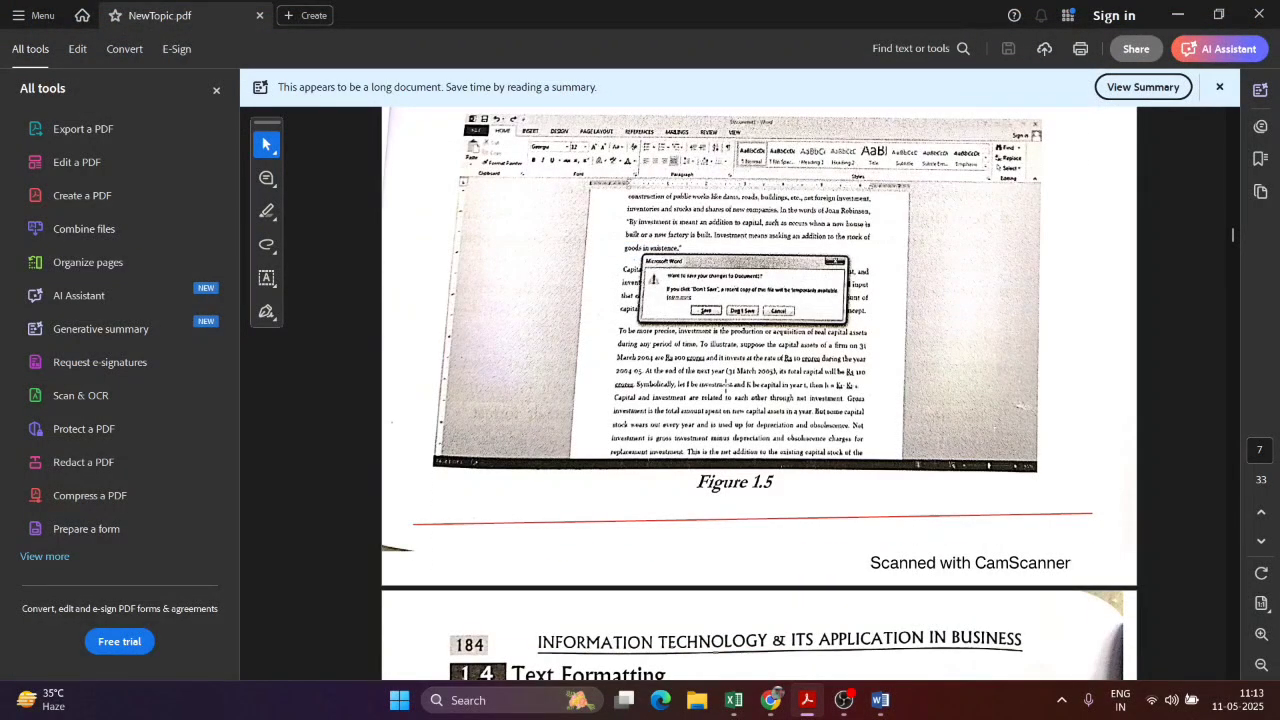
pyautogui.scroll(-8, 726, 385)
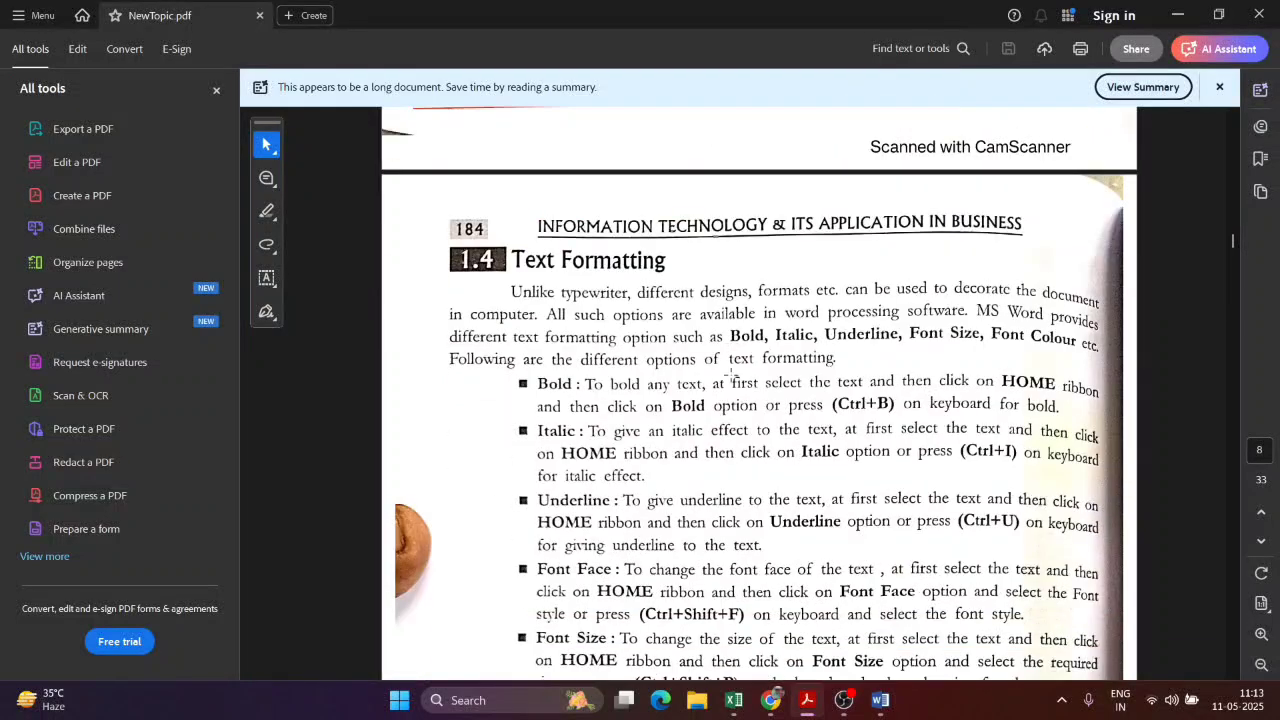
pyautogui.scroll(-1, 733, 376)
pyautogui.scroll(1, 750, 375)
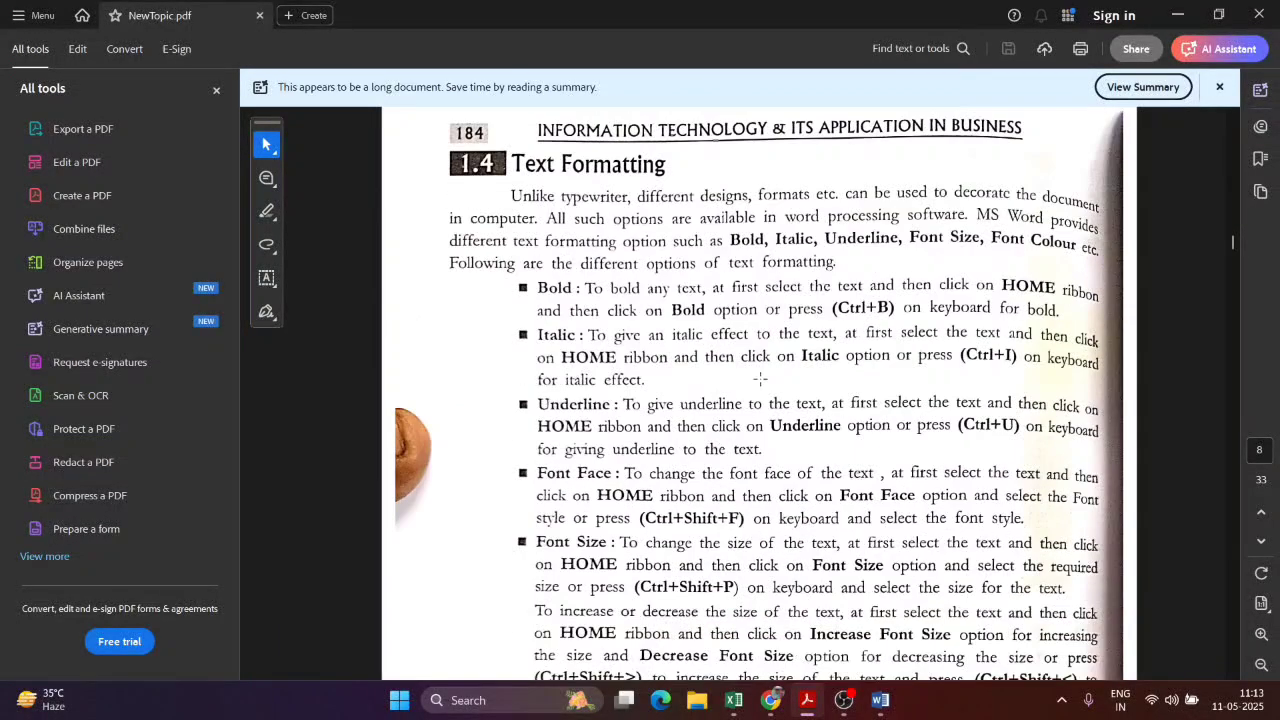
pyautogui.hotkey('alt', 'Tab')
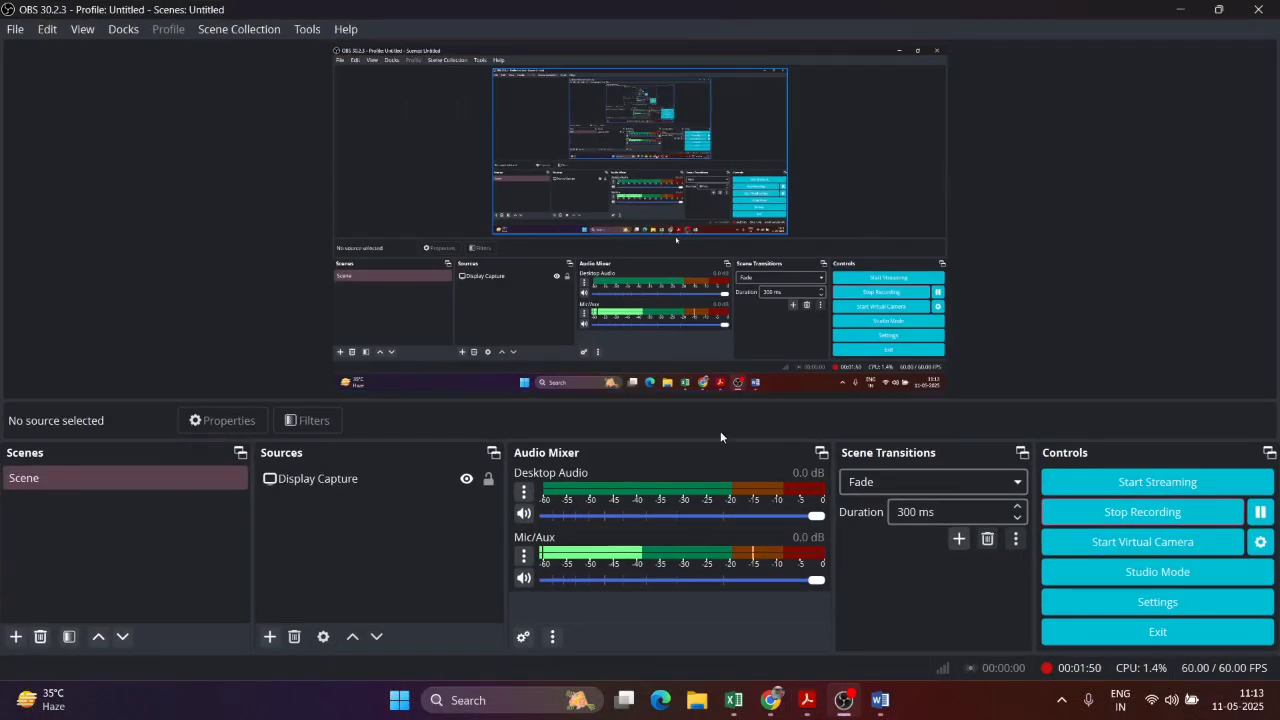
# Step: From Chapq_DB.docx, create a blank document and type 'My name is' followed by the author's name
pyautogui.click(884, 708)
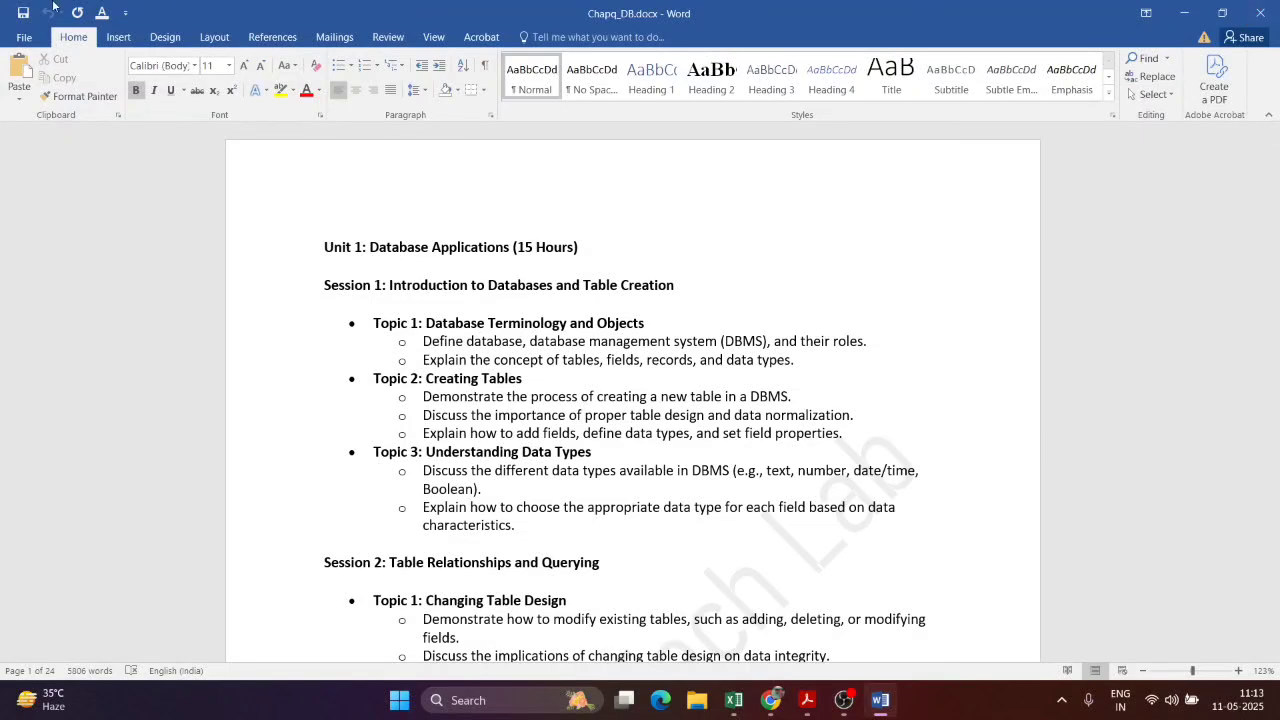
pyautogui.click(24, 37)
pyautogui.click(46, 98)
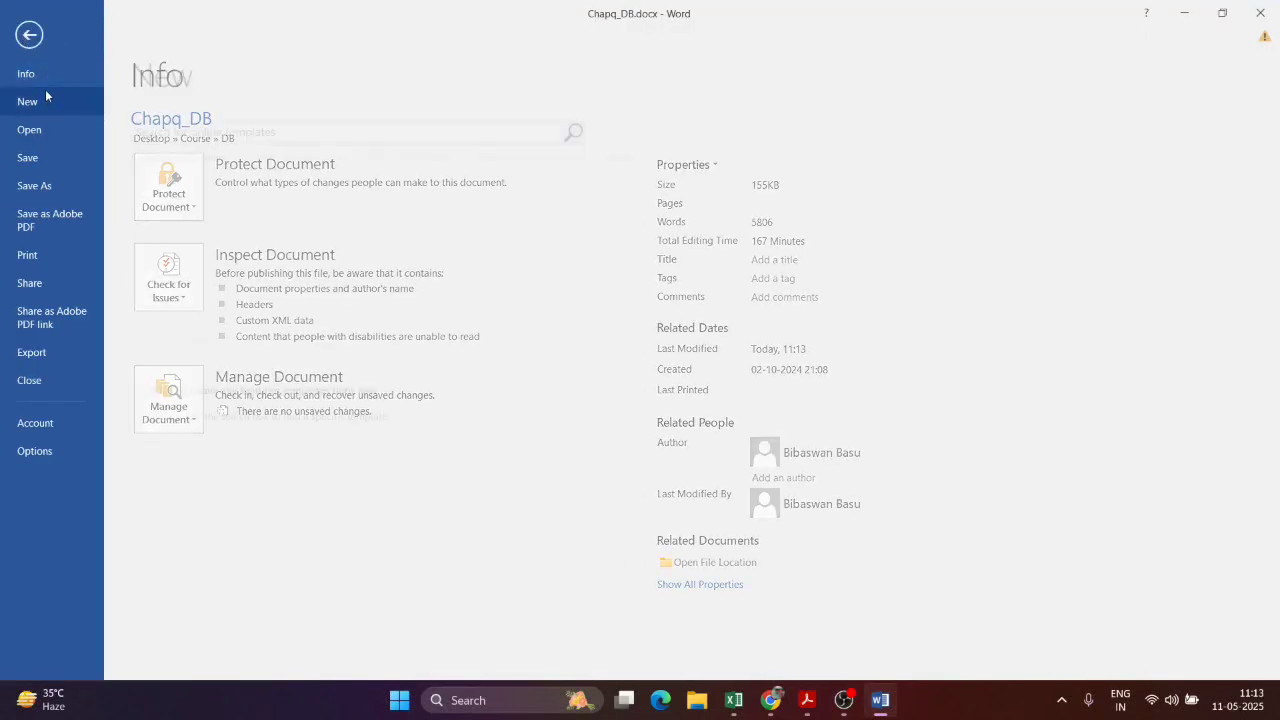
pyautogui.click(237, 260)
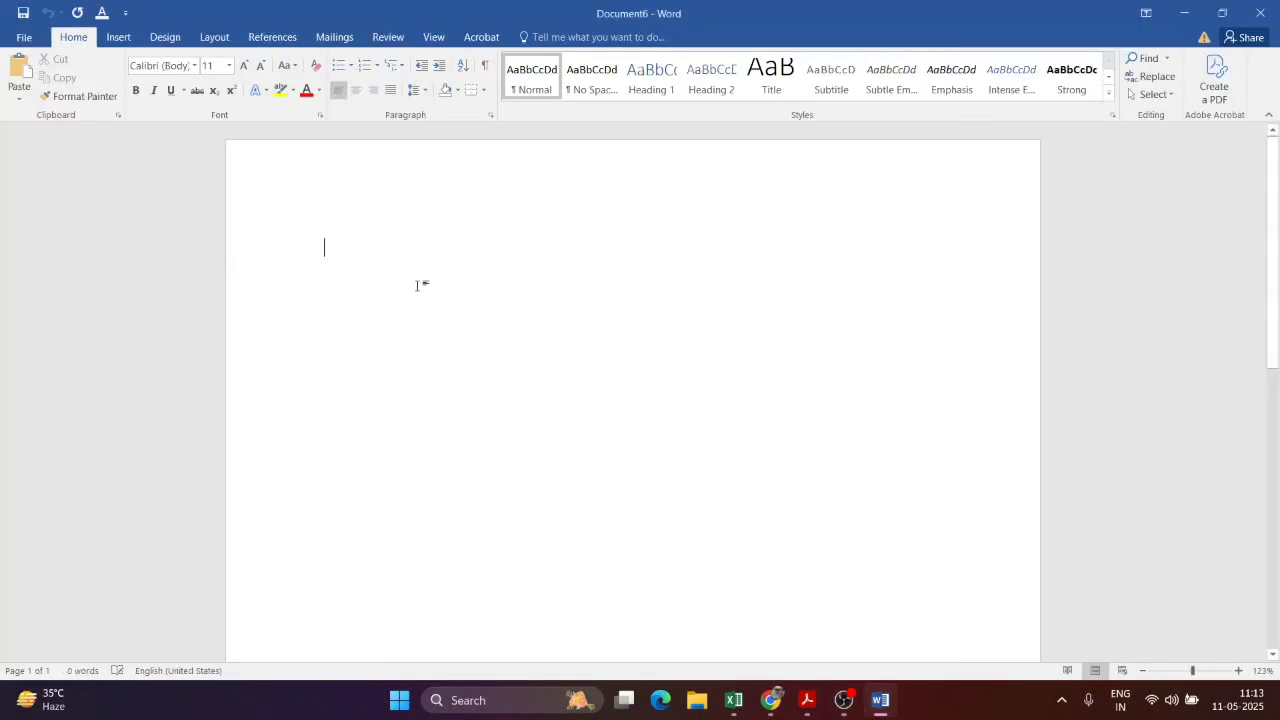
pyautogui.write('My name i')
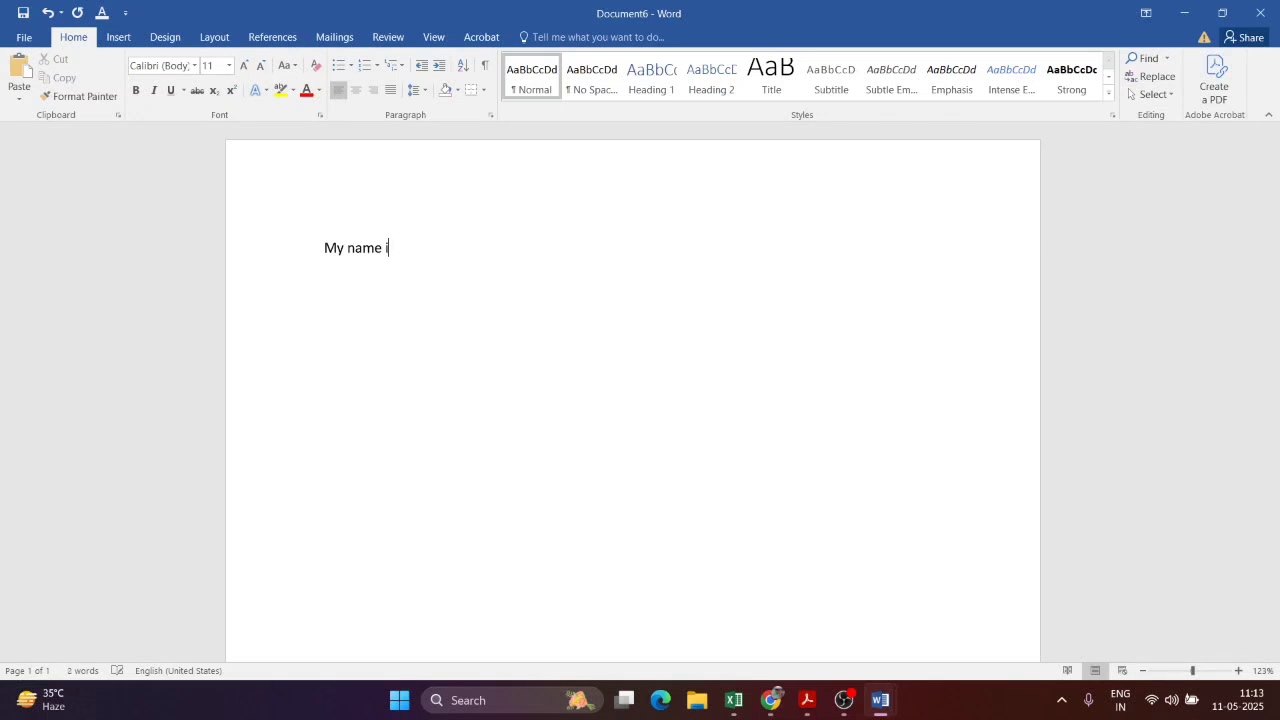
pyautogui.write('s Bibaswan')
pyautogui.click(406, 486)
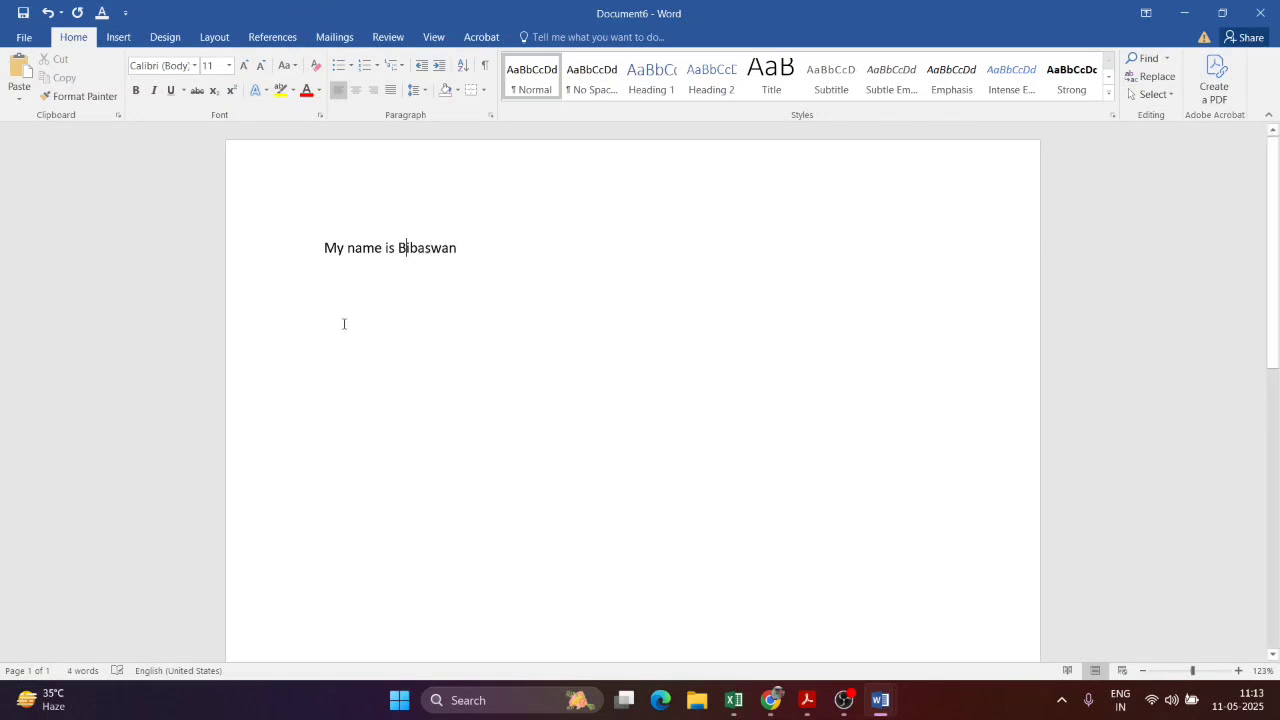
# Step: Make the name sentence bold and italic with a dot-dot-dash underline
pyautogui.tripleClick(326, 253)
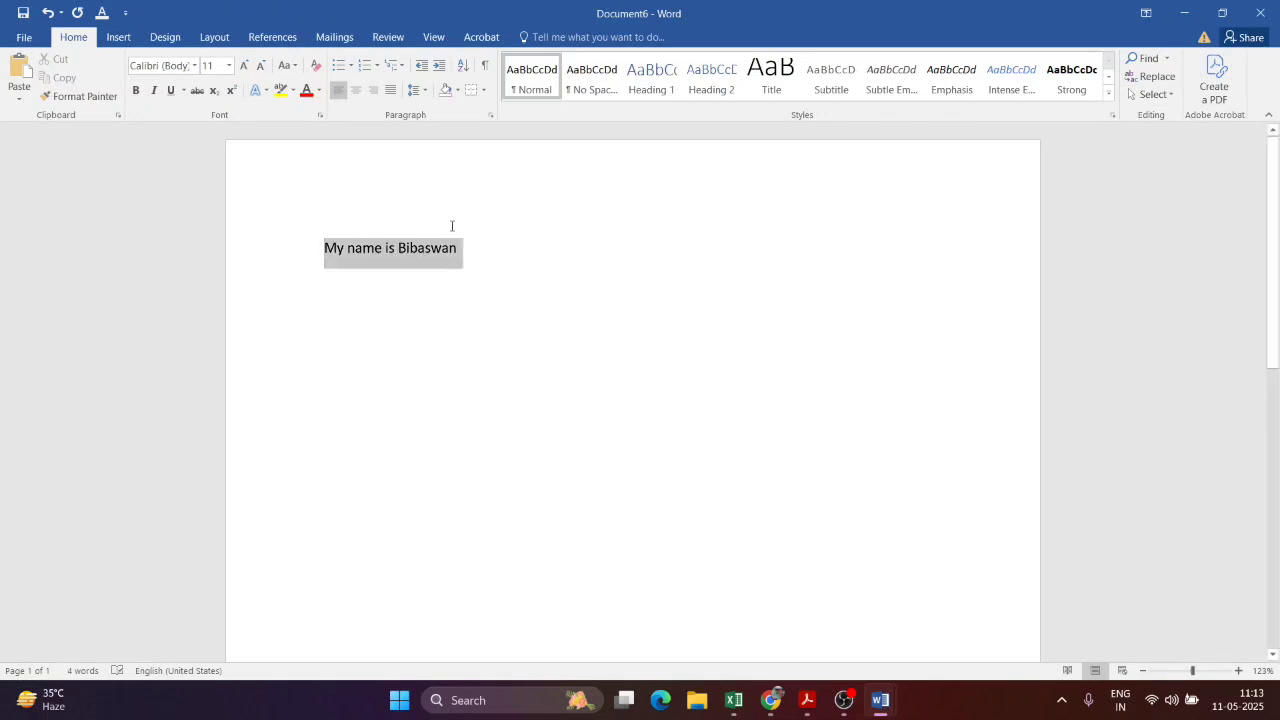
pyautogui.click(136, 91)
pyautogui.click(366, 317)
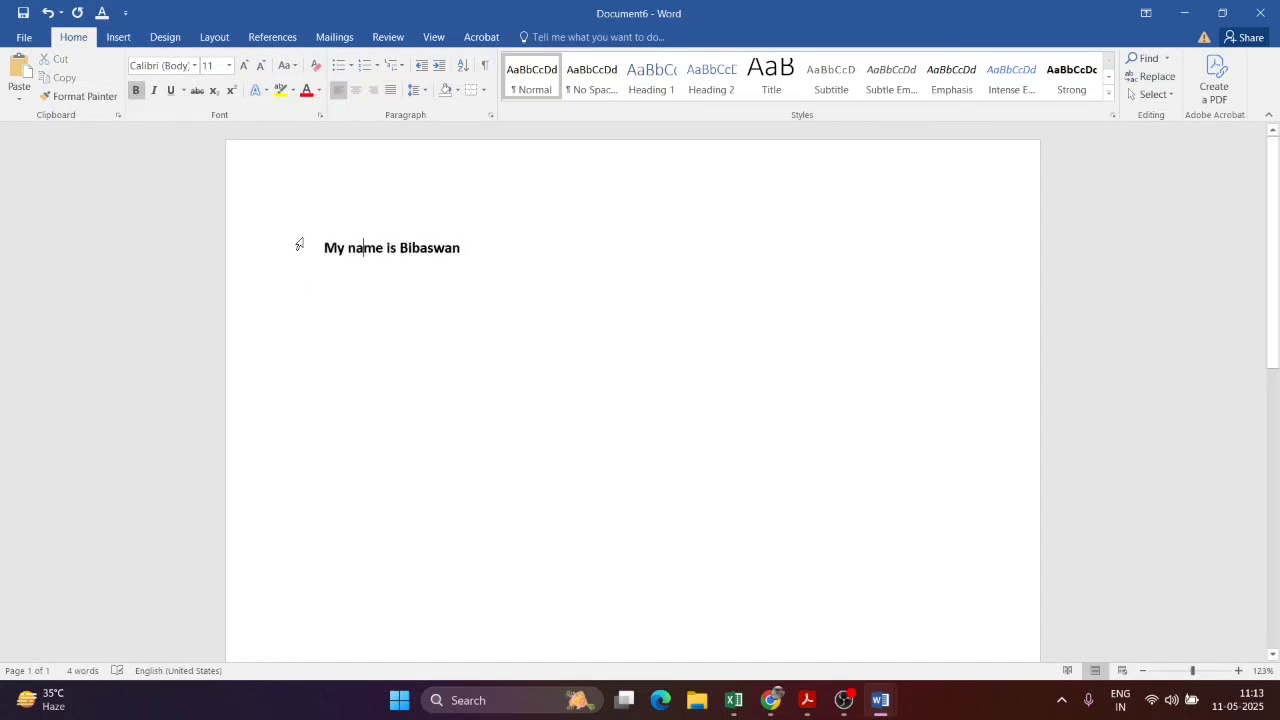
pyautogui.moveTo(322, 249); pyautogui.dragTo(528, 246)
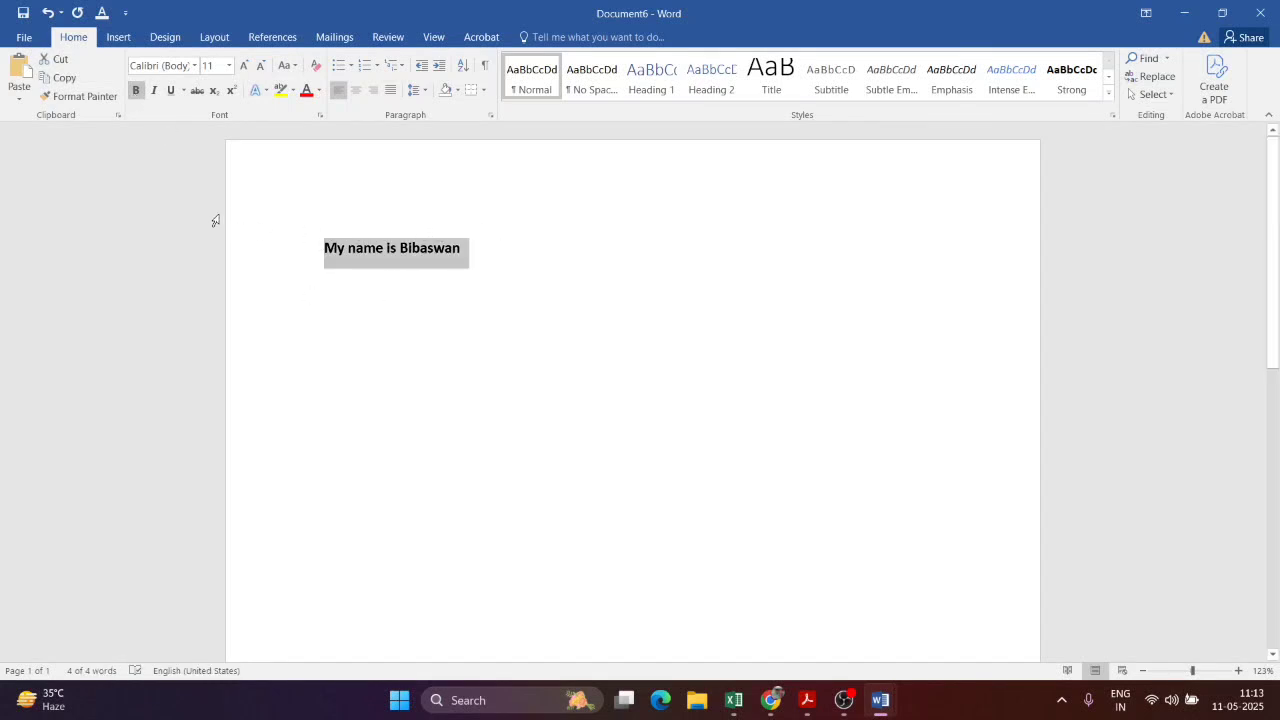
pyautogui.click(155, 91)
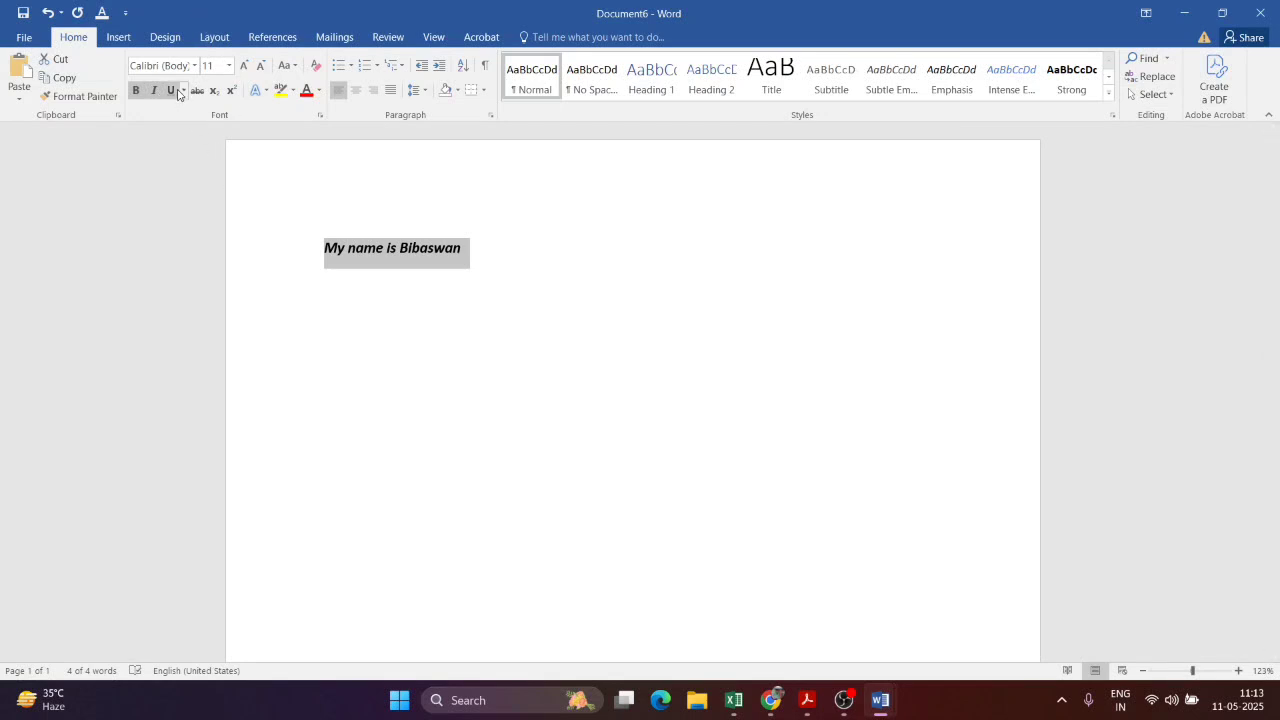
pyautogui.click(169, 91)
pyautogui.click(184, 90)
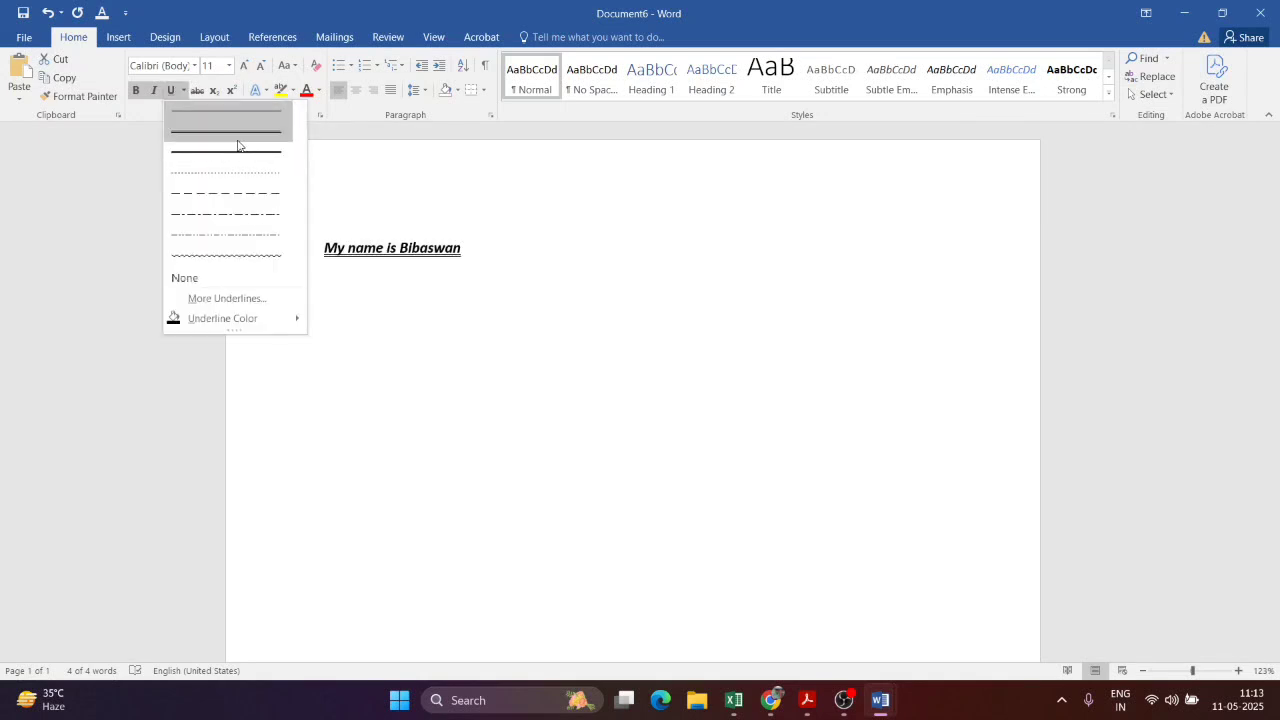
pyautogui.click(244, 235)
# Step: Select all and toggle Ctrl+B, Ctrl+I and Ctrl+U, keeping bold italic without underline
pyautogui.click(471, 309)
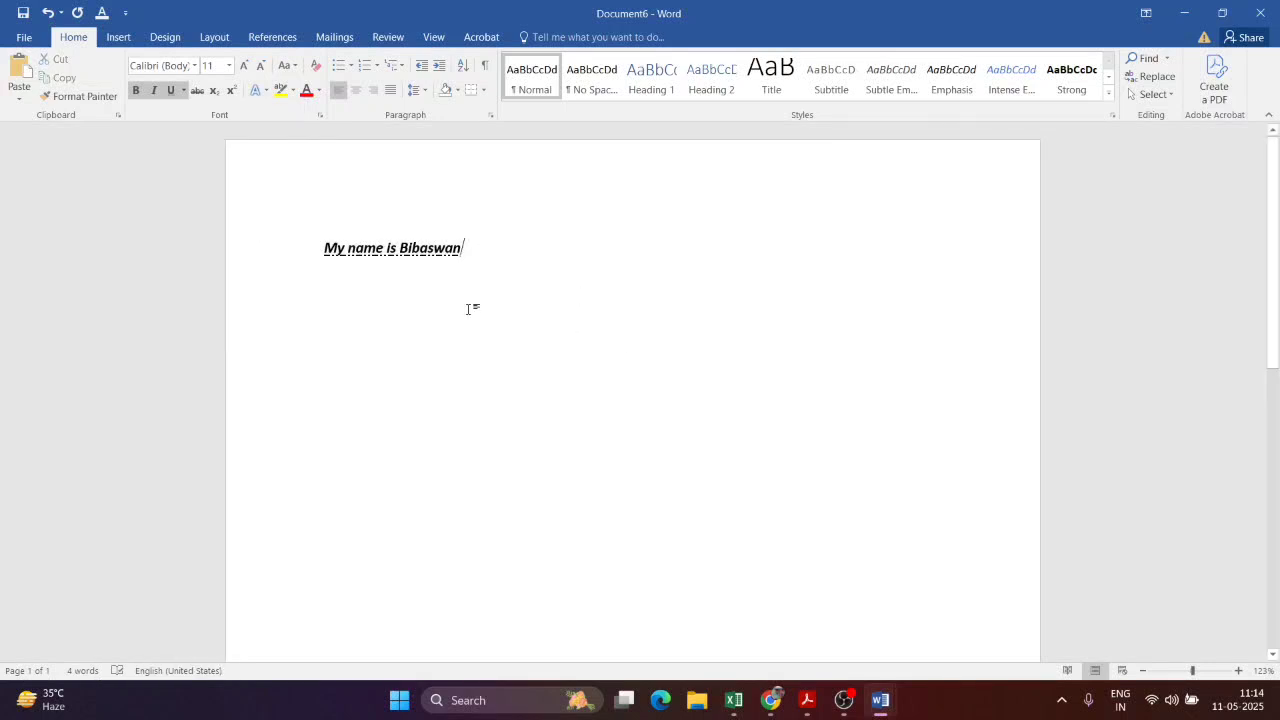
pyautogui.hotkey('ctrl', 'a')
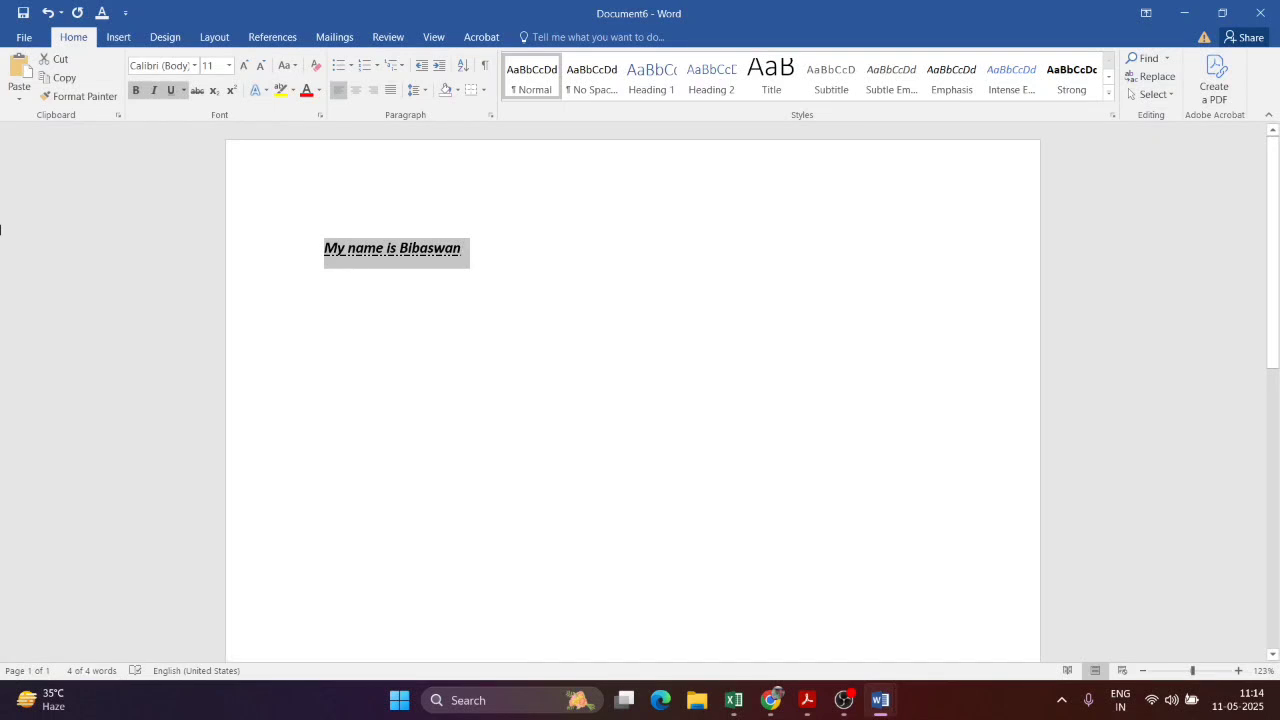
pyautogui.hotkey('ctrl', 'b')
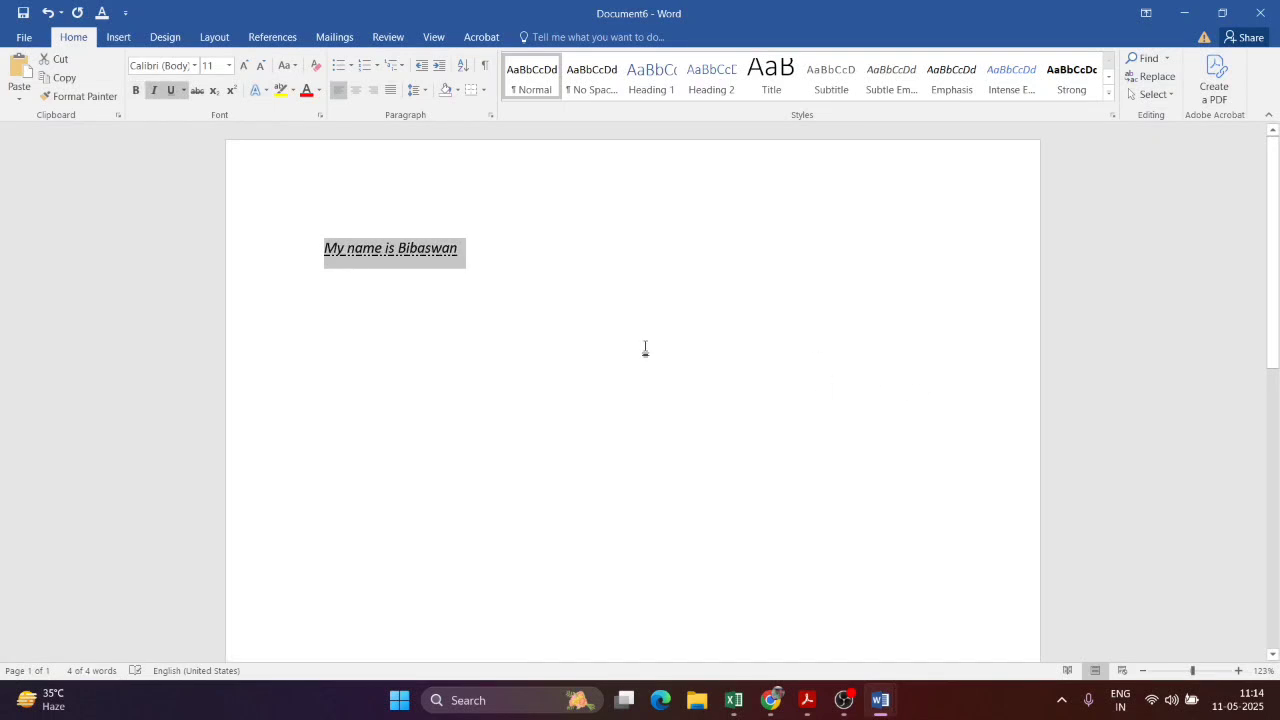
pyautogui.hotkey('ctrl', 'b')
pyautogui.hotkey('ctrl', 'b')
pyautogui.hotkey('ctrl', 'b')
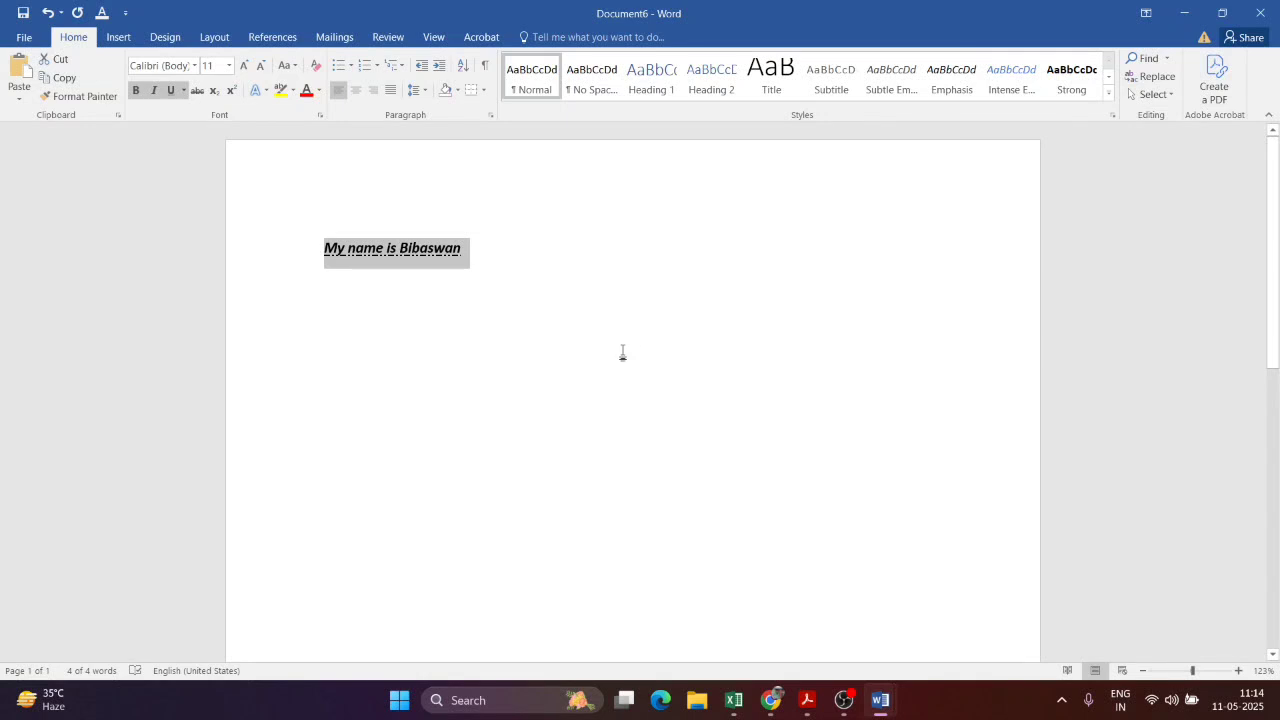
pyautogui.hotkey('ctrl', 'i')
pyautogui.hotkey('ctrl', 'i')
pyautogui.hotkey('ctrl', 'i')
pyautogui.hotkey('ctrl', 'i')
pyautogui.hotkey('ctrl', 'i')
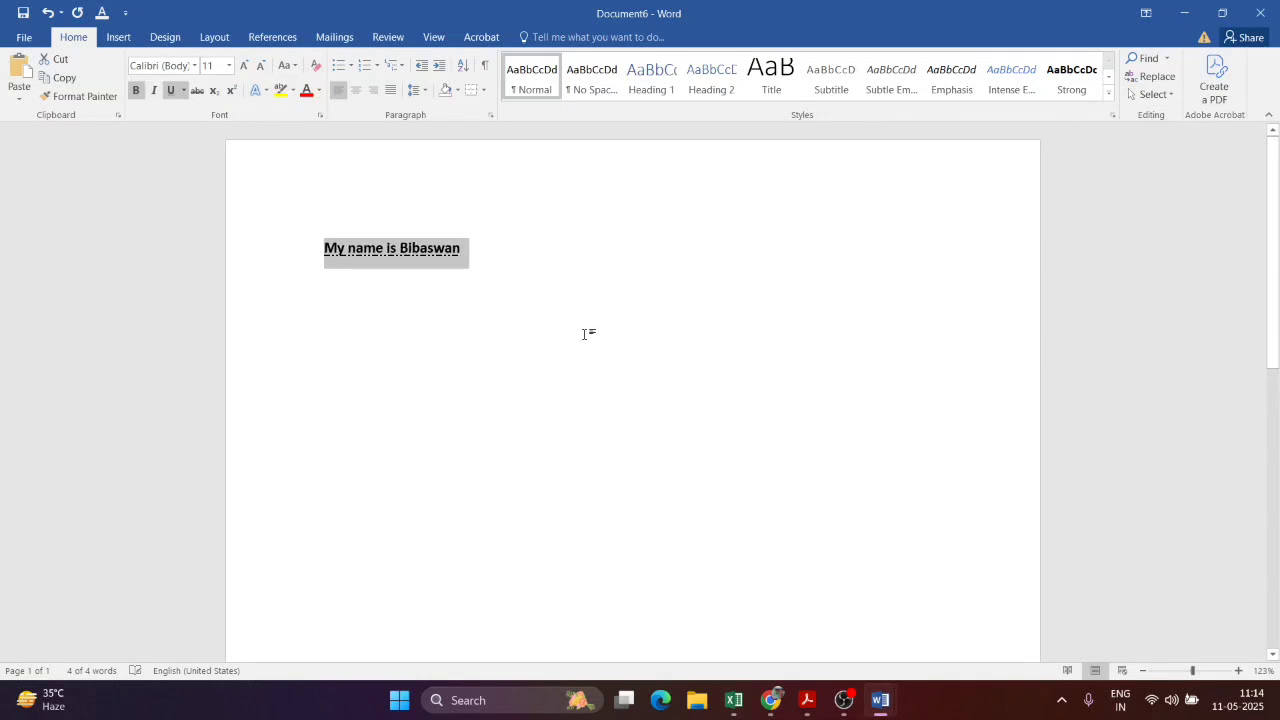
pyautogui.hotkey('ctrl', 'i')
pyautogui.hotkey('ctrl', 'u')
pyautogui.hotkey('ctrl', 'u')
pyautogui.hotkey('ctrl', 'u')
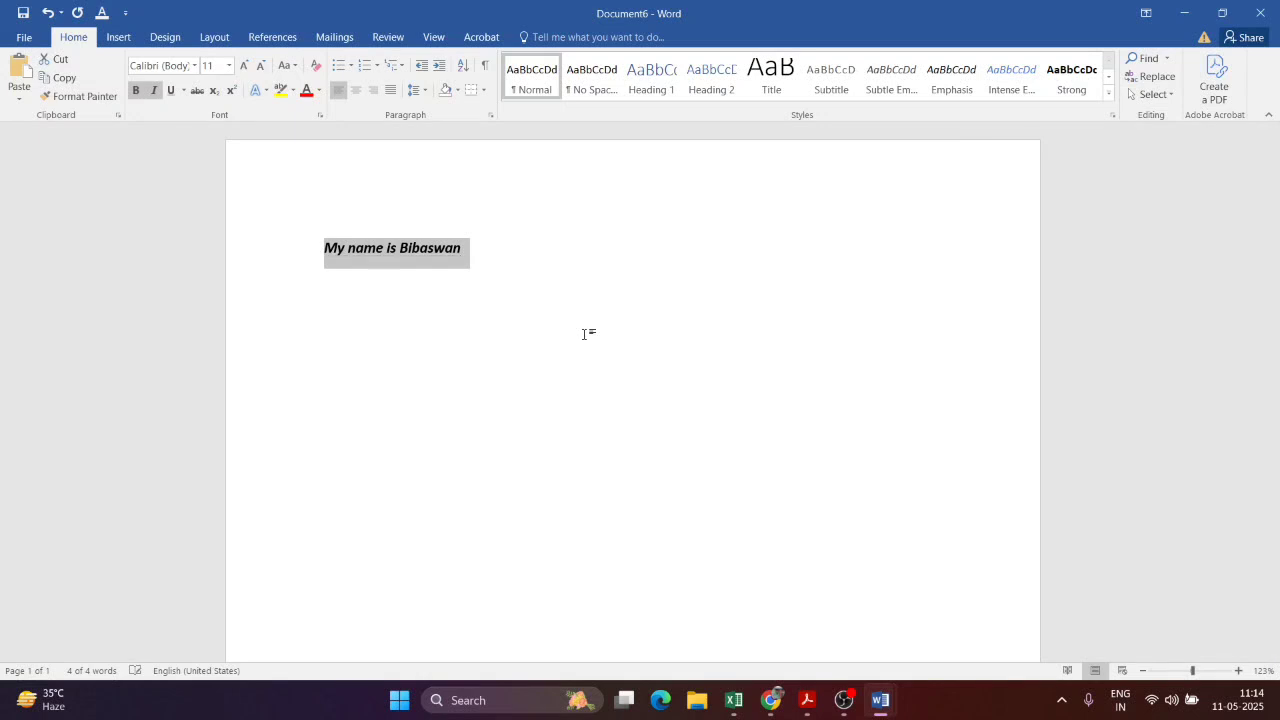
pyautogui.hotkey('ctrl', 'u')
pyautogui.hotkey('ctrl', 'u')
pyautogui.hotkey('ctrl', 'u')
pyautogui.hotkey('ctrl', 'u')
pyautogui.click(462, 248)
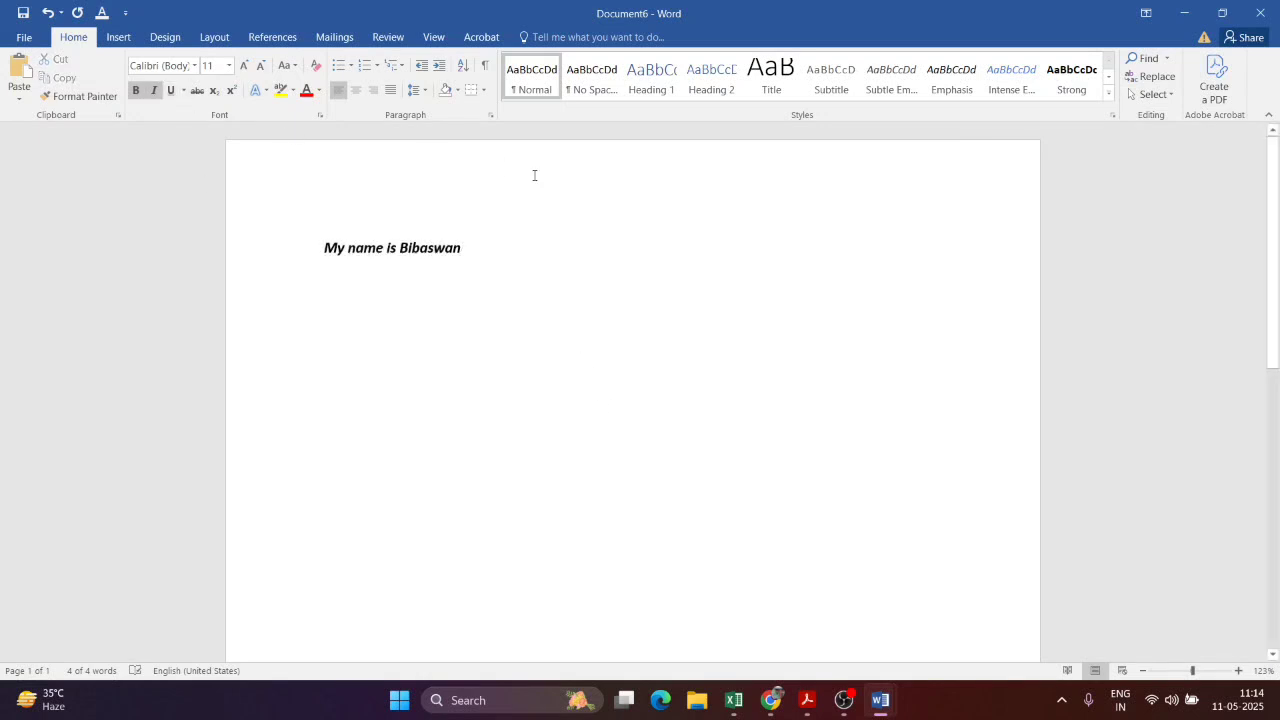
# Step: Enlarge the name sentence to 26 pt font size
pyautogui.moveTo(499, 256); pyautogui.dragTo(318, 250)
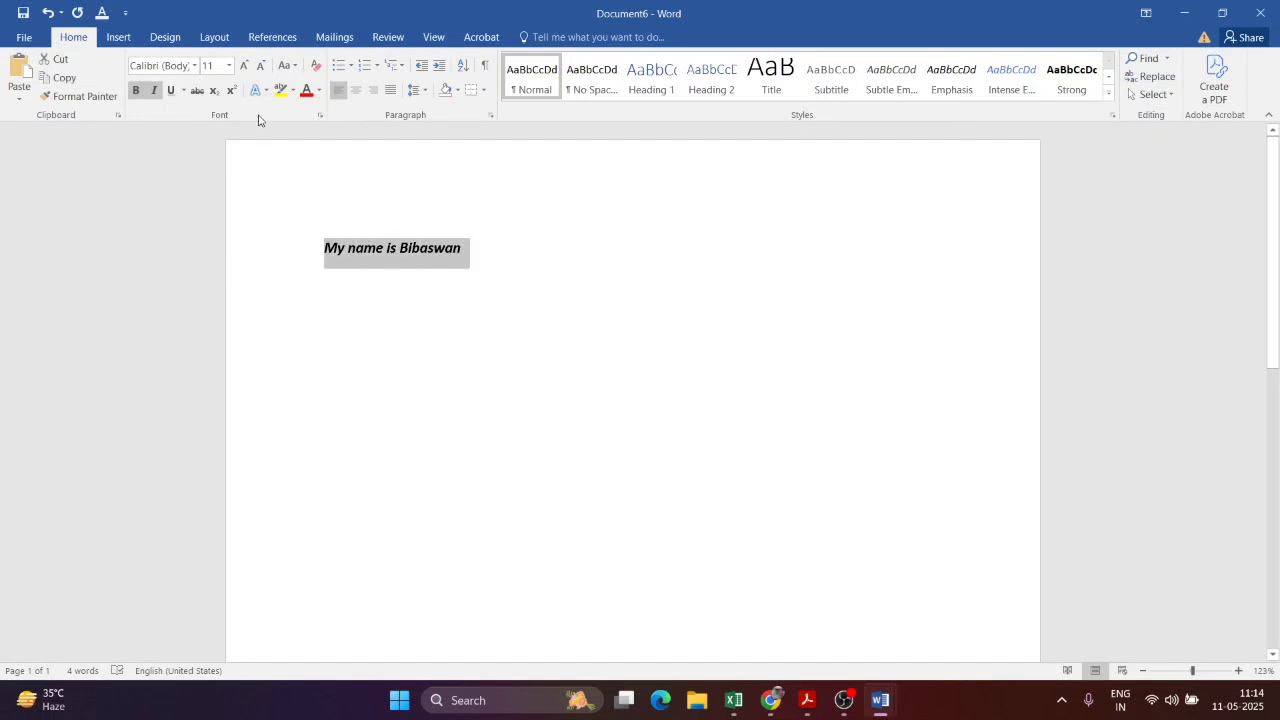
pyautogui.click(241, 66)
pyautogui.click(241, 66)
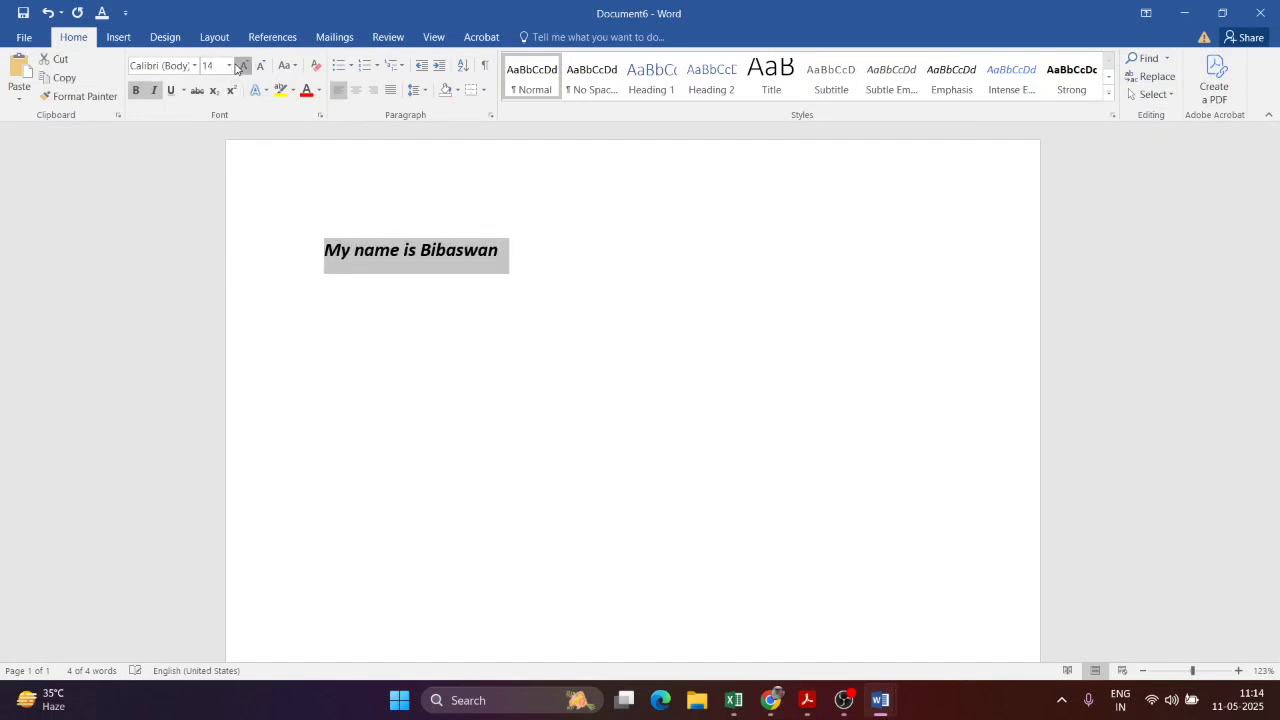
pyautogui.click(241, 66)
pyautogui.click(229, 66)
pyautogui.click(208, 260)
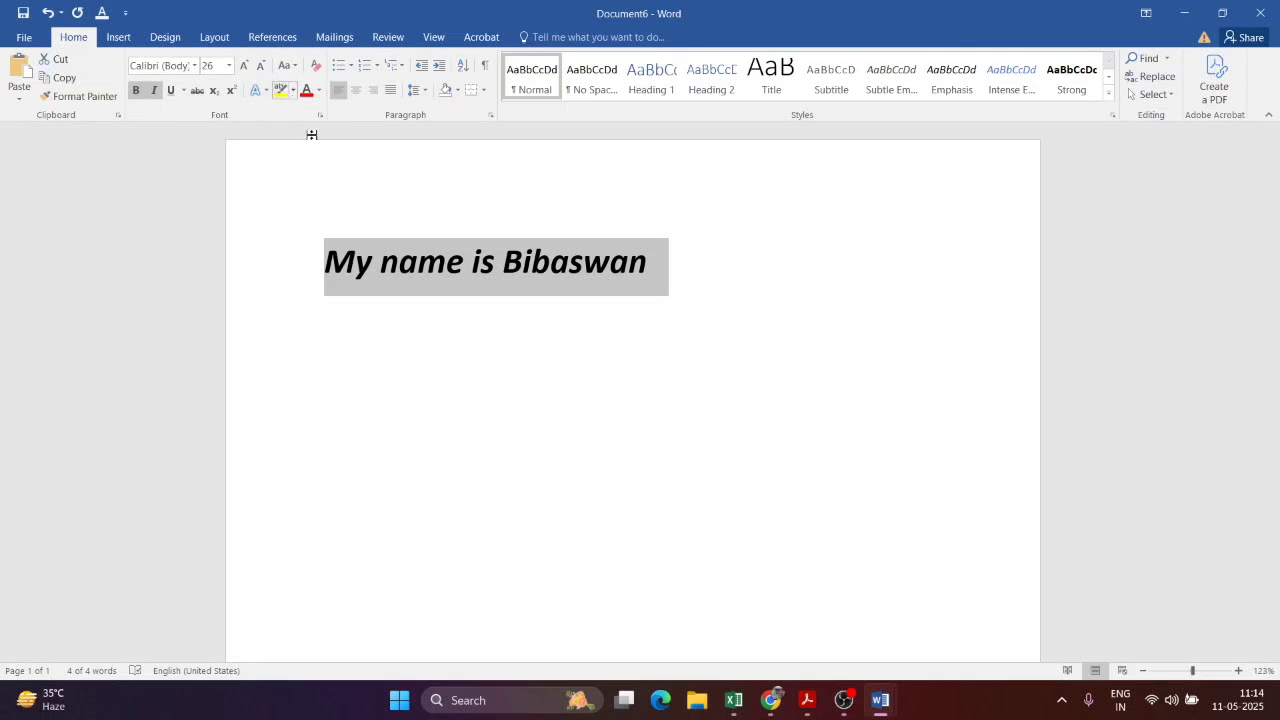
# Step: Give the name sentence a yellow text highlight
pyautogui.click(373, 255)
pyautogui.moveTo(326, 262); pyautogui.dragTo(668, 265)
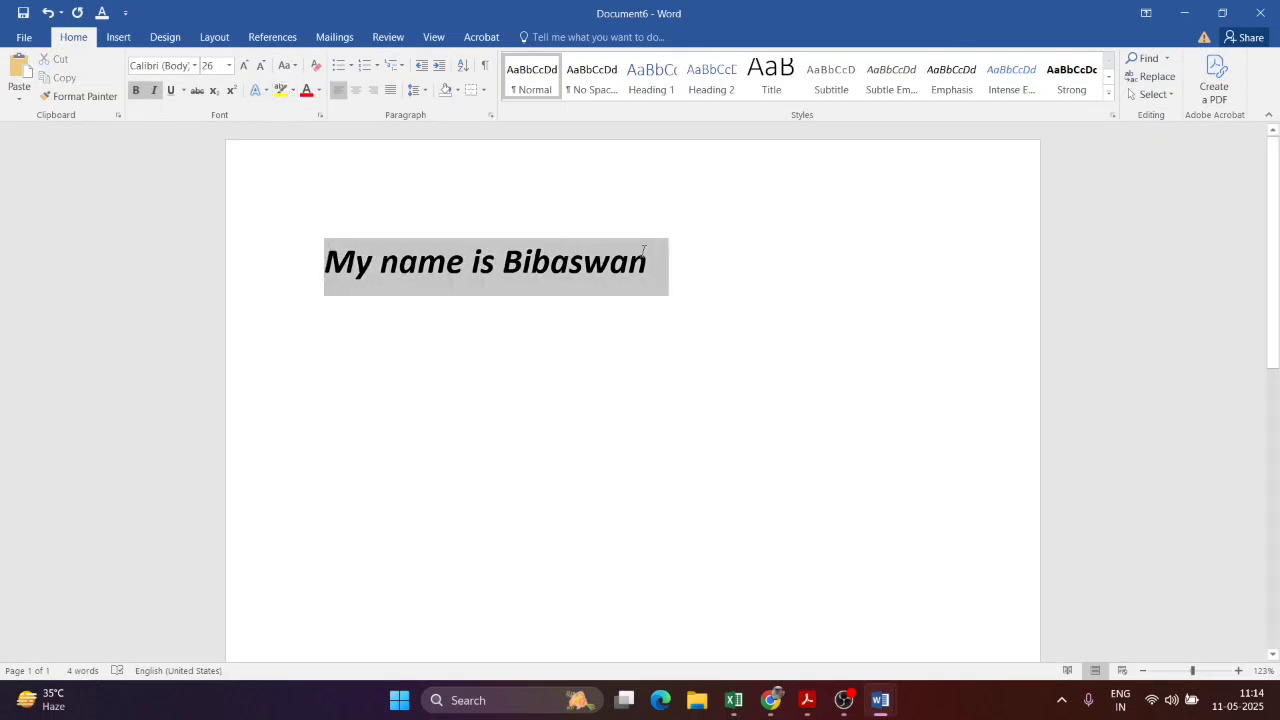
pyautogui.click(281, 90)
pyautogui.press('Right')
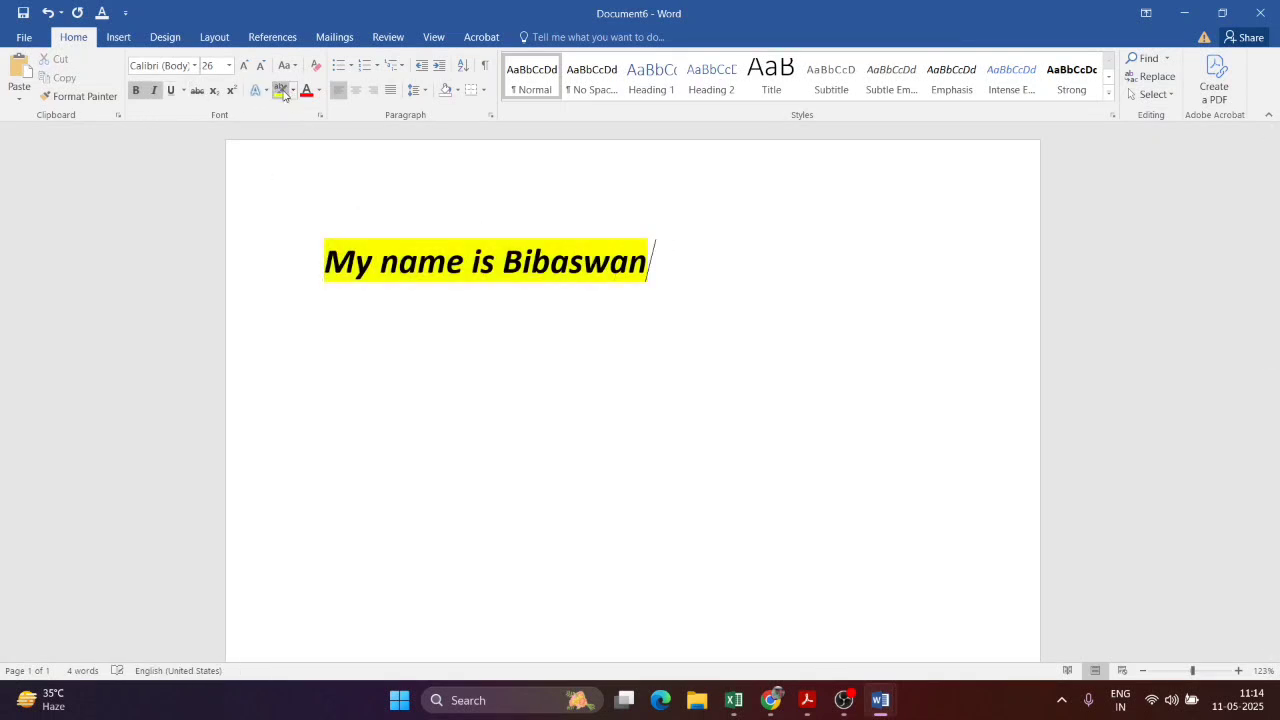
pyautogui.moveTo(651, 263); pyautogui.dragTo(314, 256)
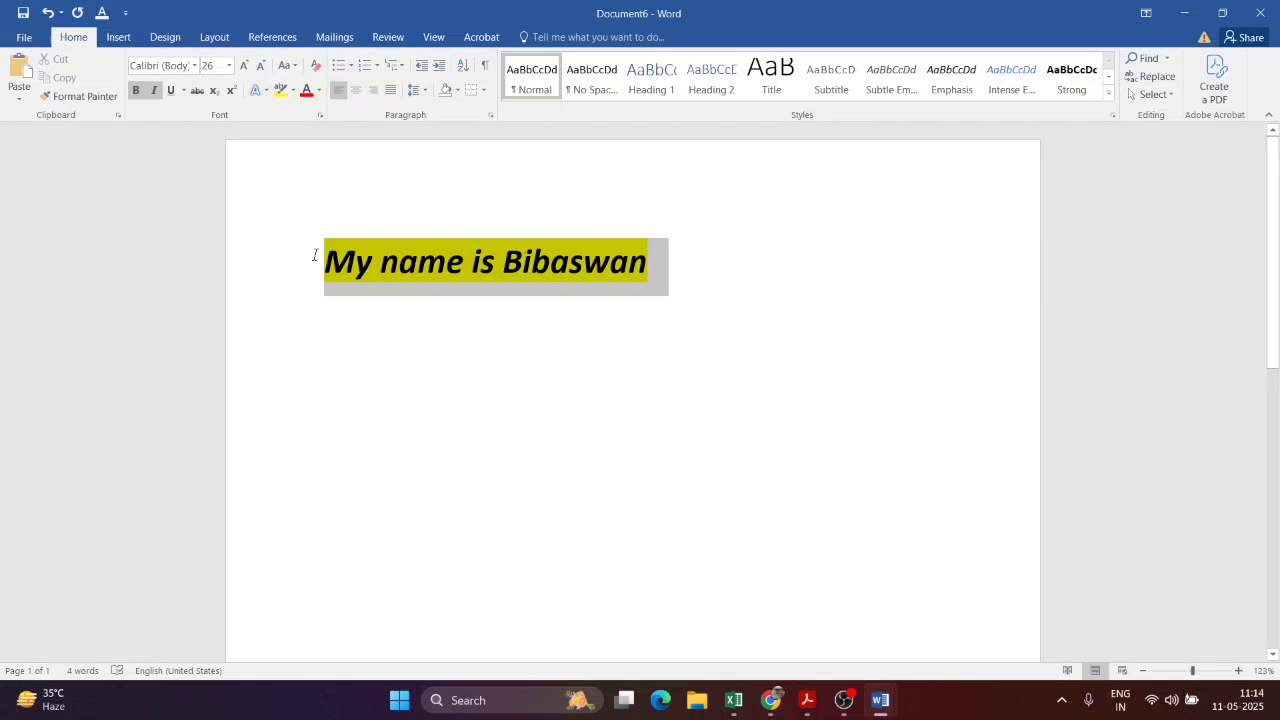
# Step: Color the selected name line's text dark olive green
pyautogui.click(320, 90)
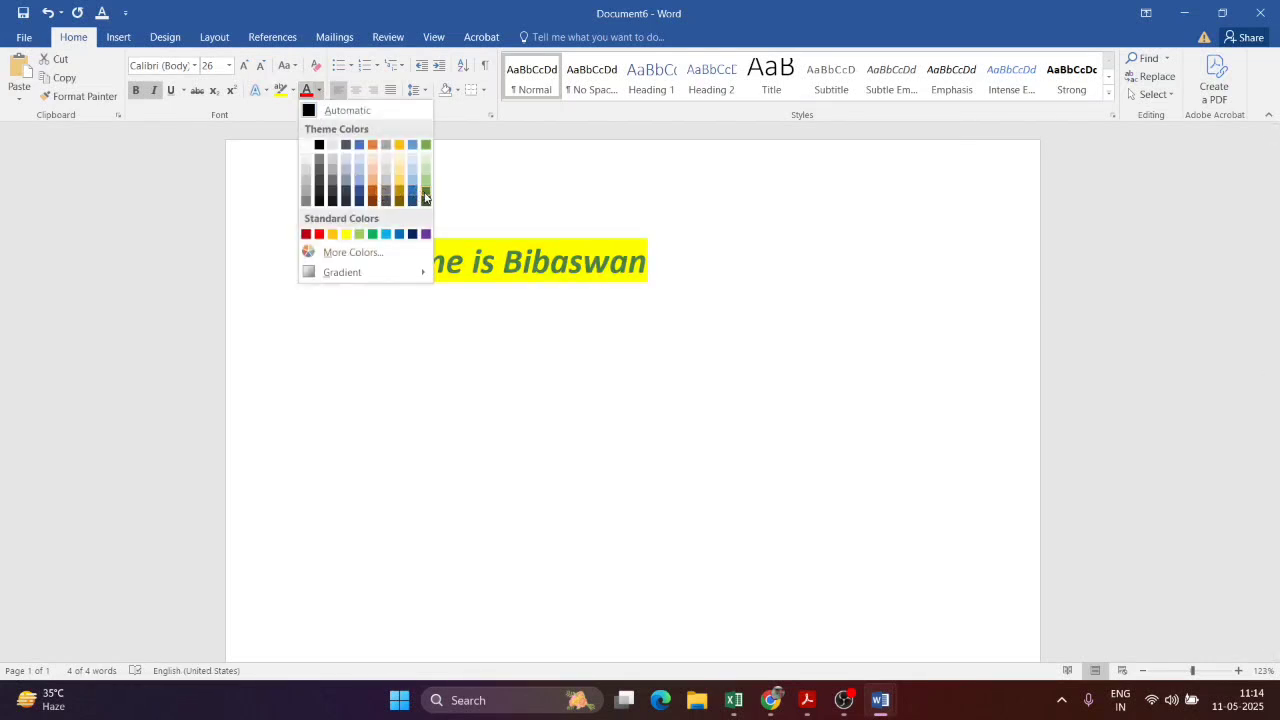
pyautogui.click(348, 171)
pyautogui.click(348, 171)
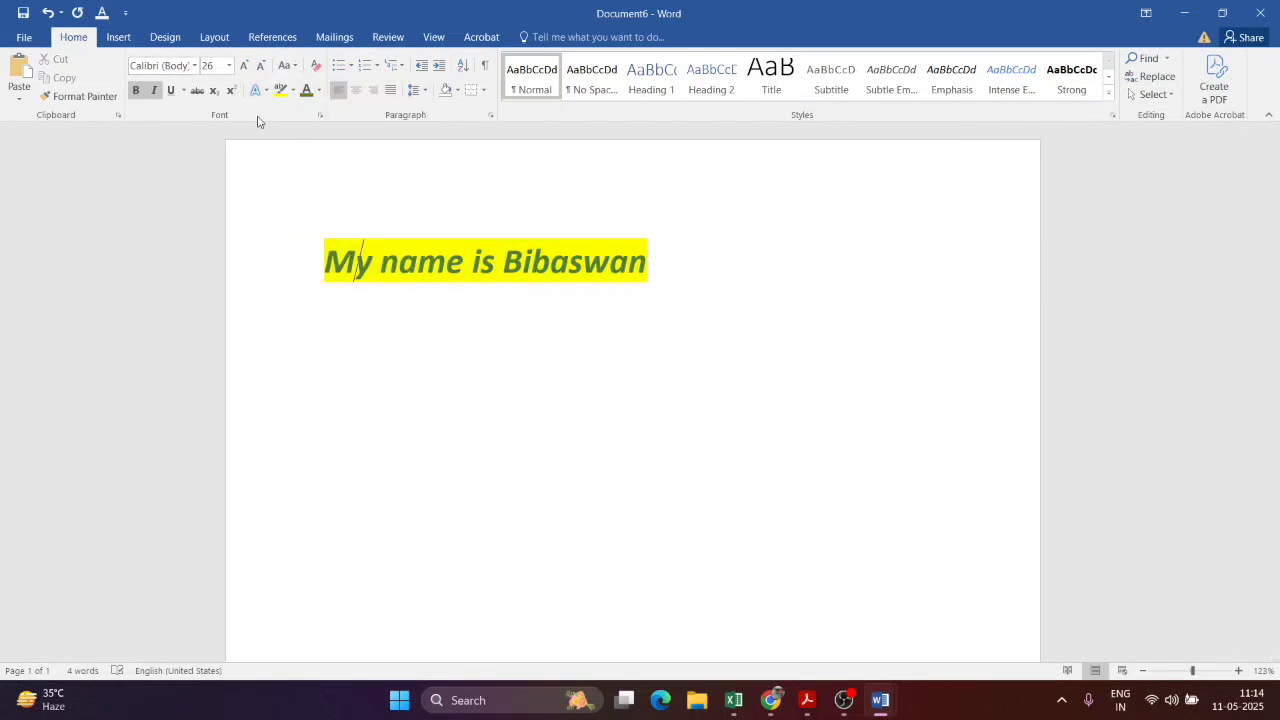
# Step: Reselect the name line and give it an arrow bullet instead of a round one
pyautogui.click(463, 171)
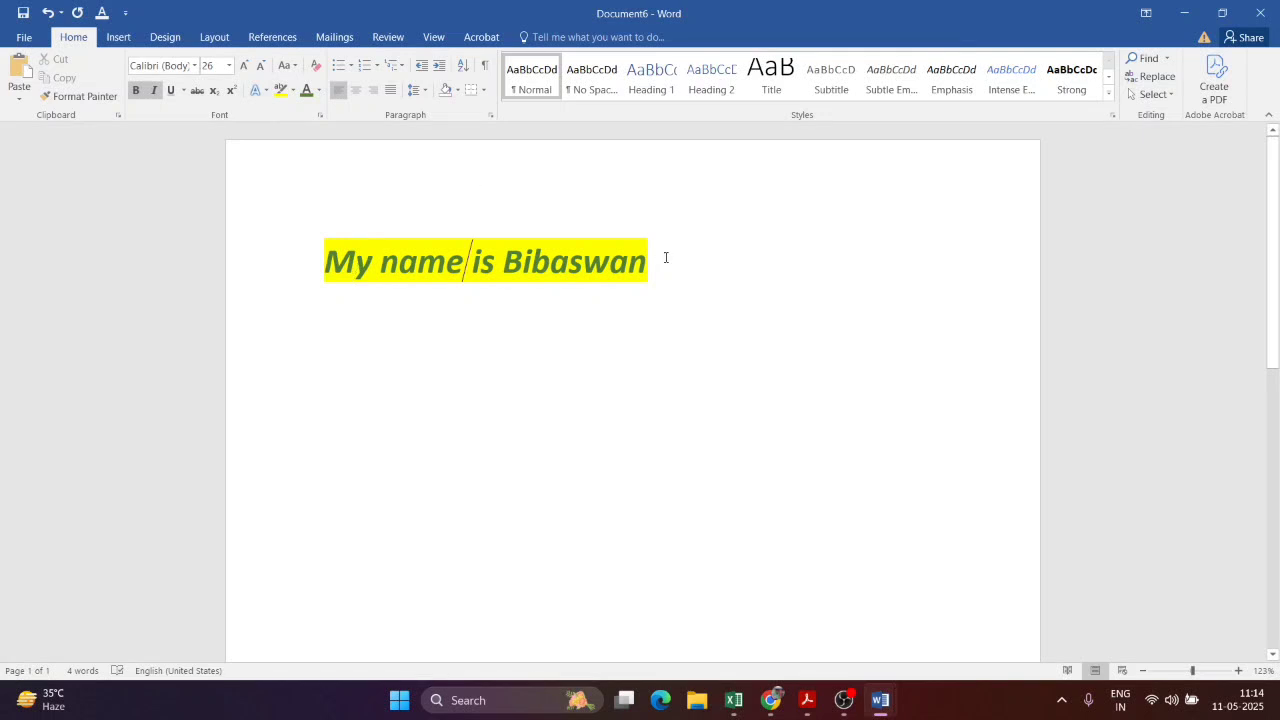
pyautogui.moveTo(666, 254); pyautogui.dragTo(276, 253)
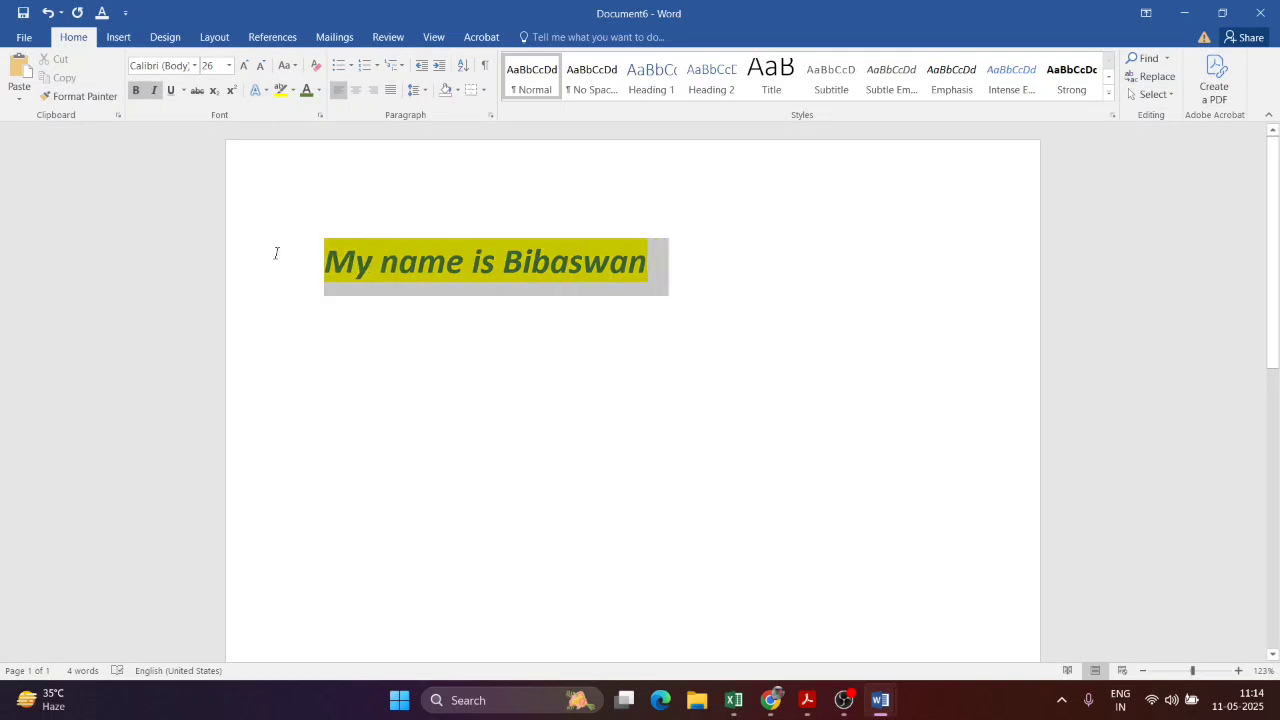
pyautogui.click(350, 66)
pyautogui.click(391, 114)
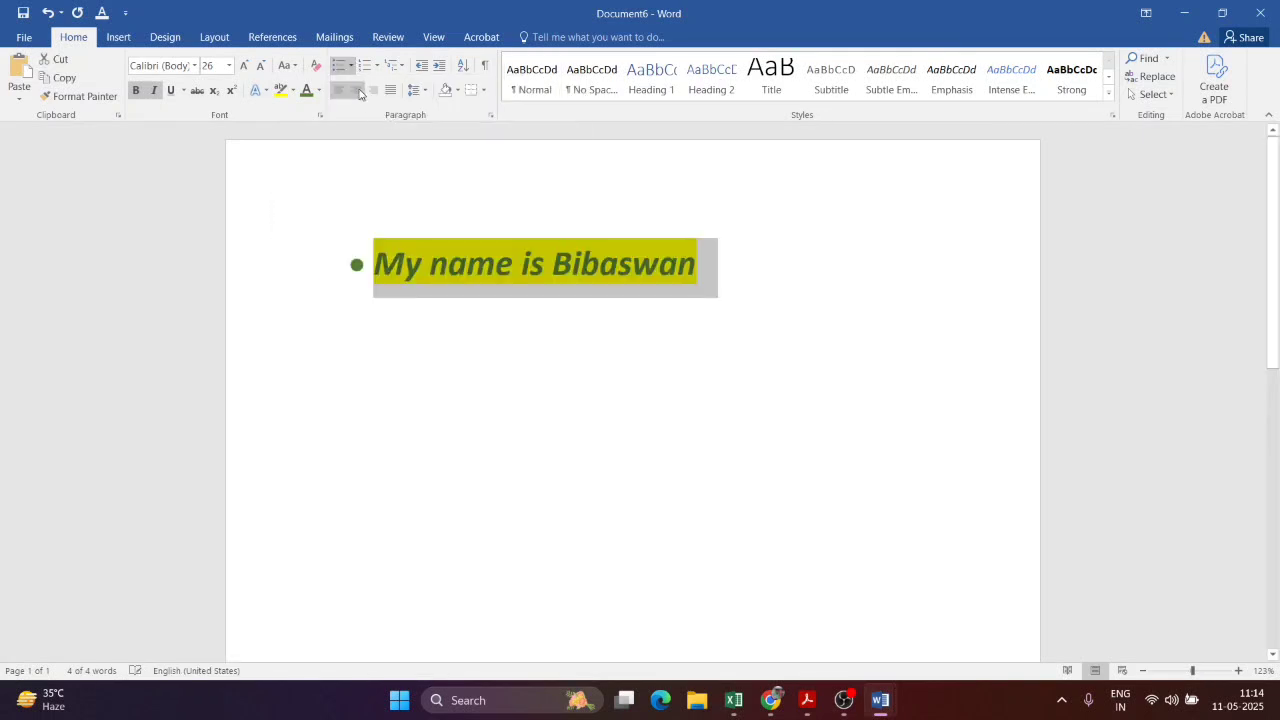
pyautogui.click(351, 66)
pyautogui.click(351, 209)
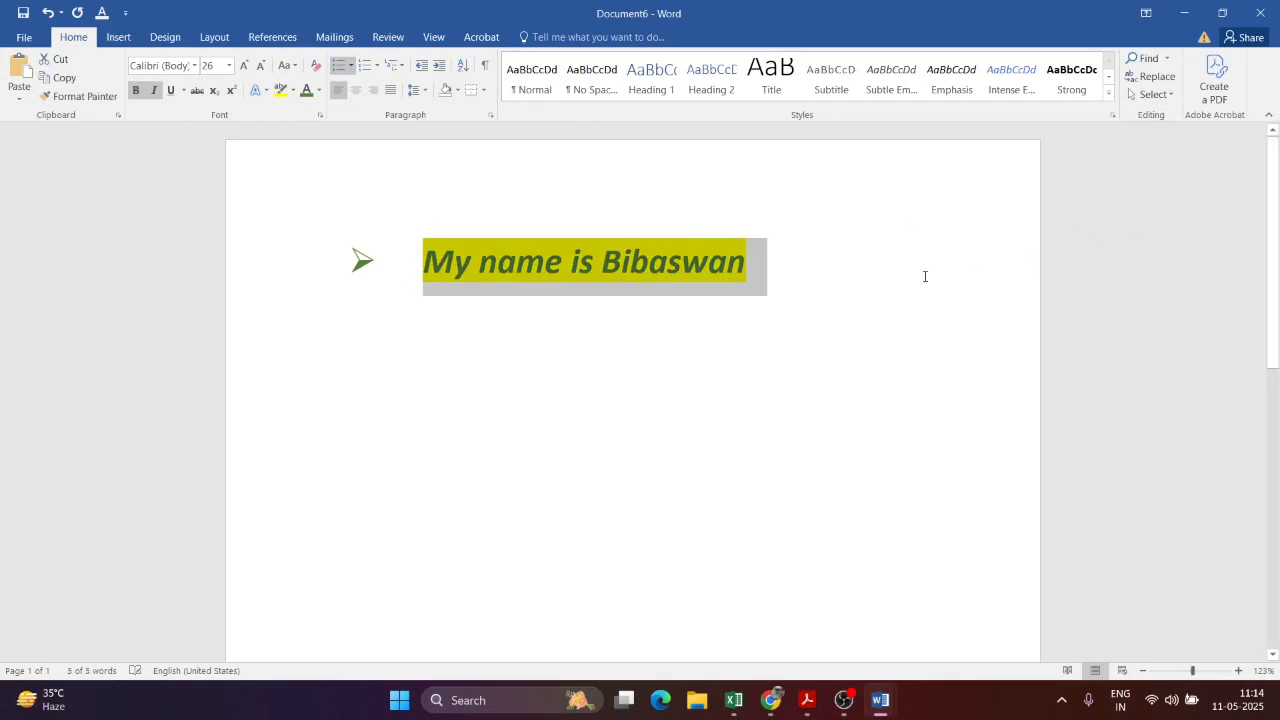
# Step: Try center and right alignment on the bulleted line, then align it left
pyautogui.click(857, 299)
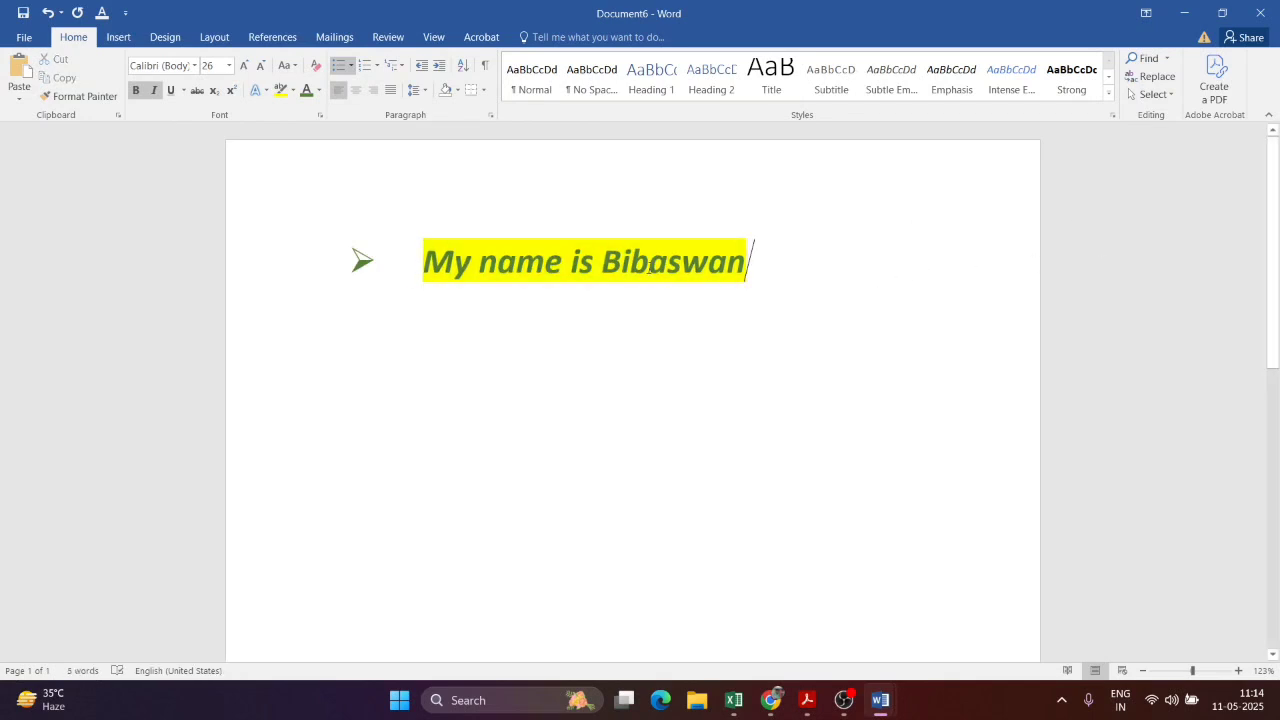
pyautogui.click(356, 90)
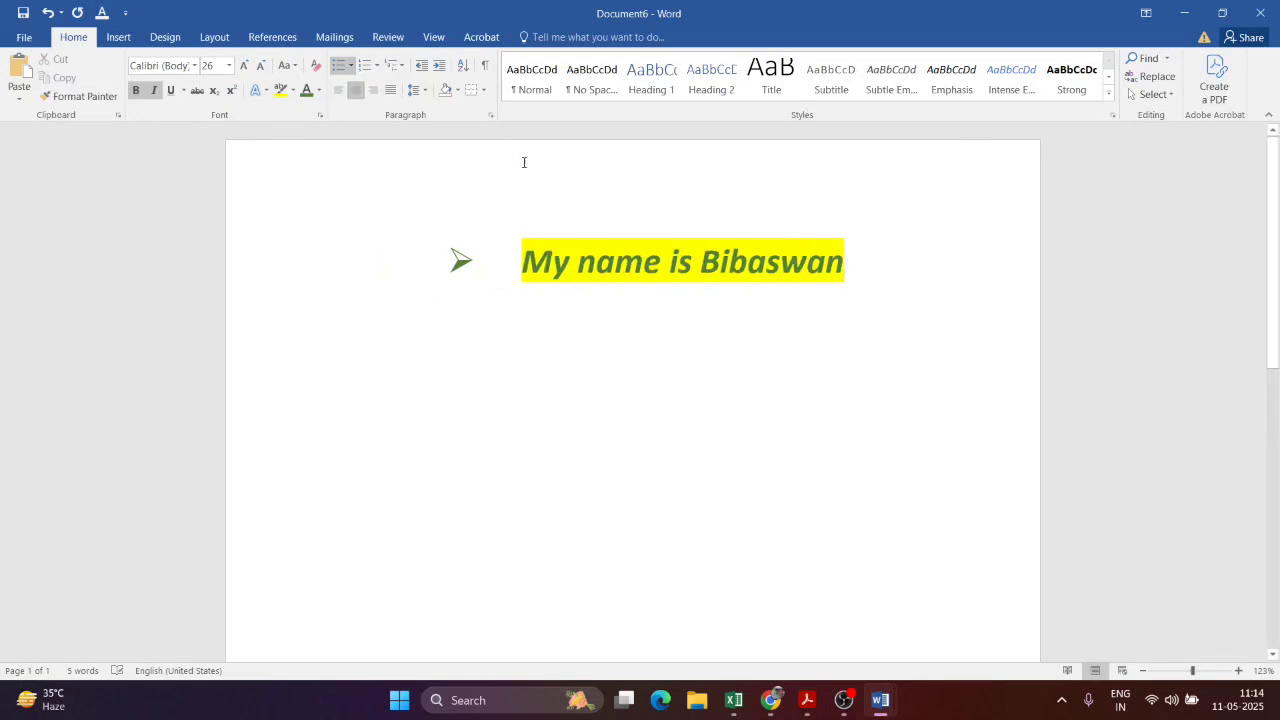
pyautogui.click(374, 93)
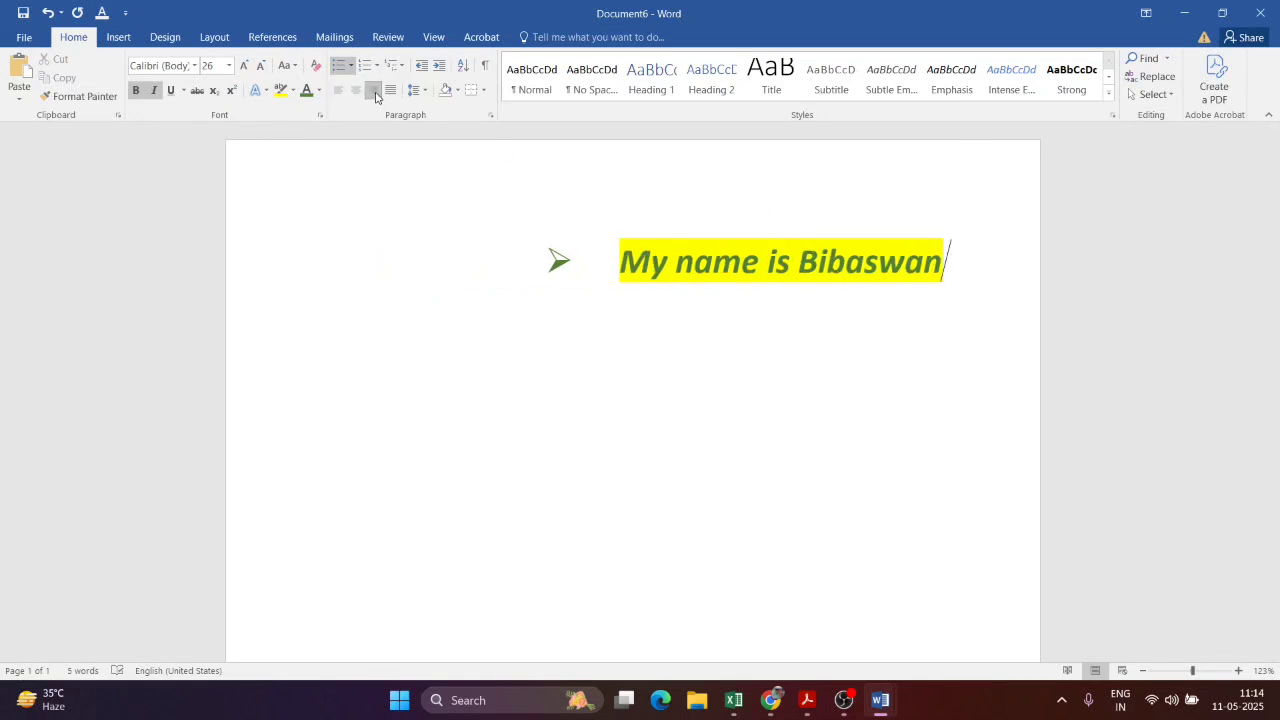
pyautogui.click(391, 92)
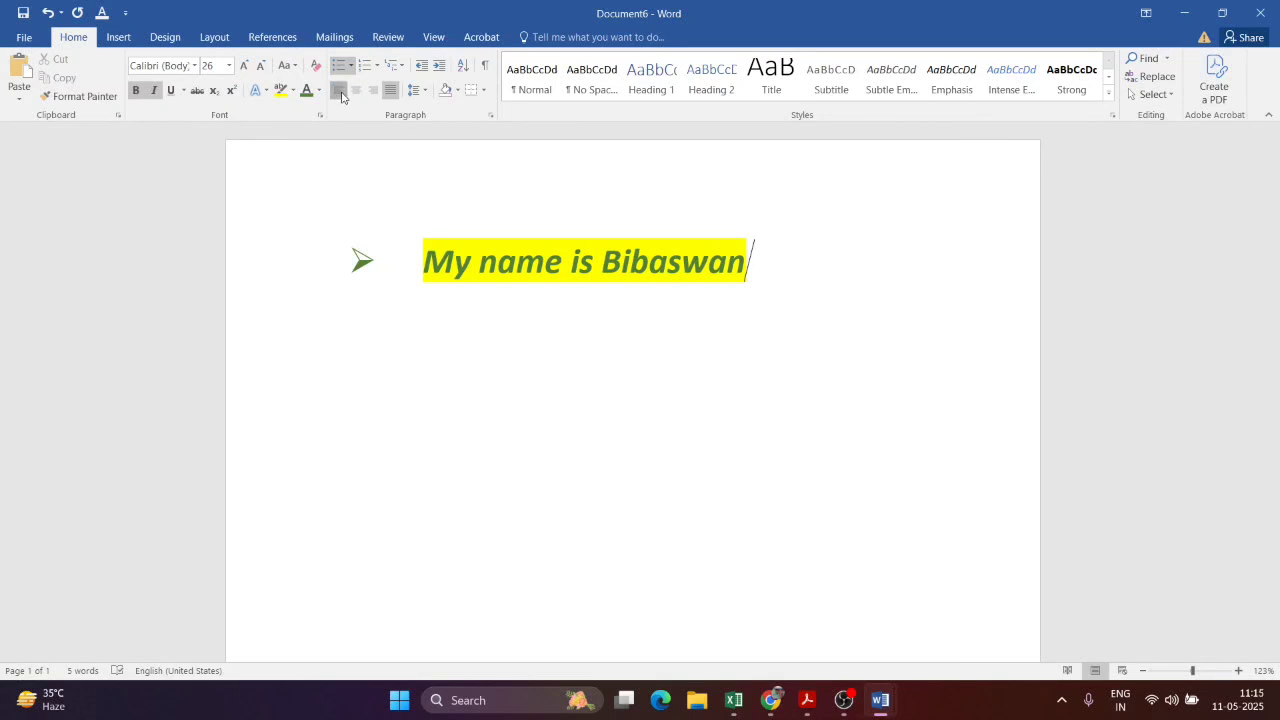
pyautogui.press('alt')
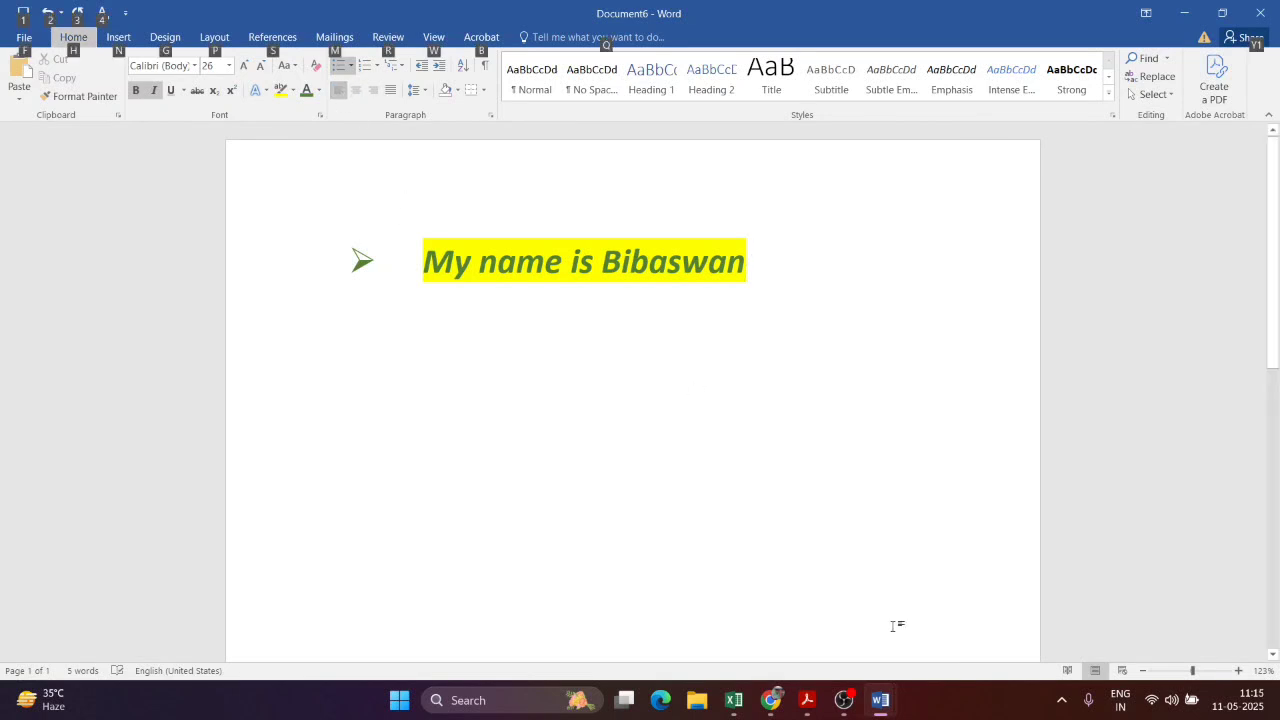
pyautogui.click(808, 702)
pyautogui.scroll(-3, 680, 515)
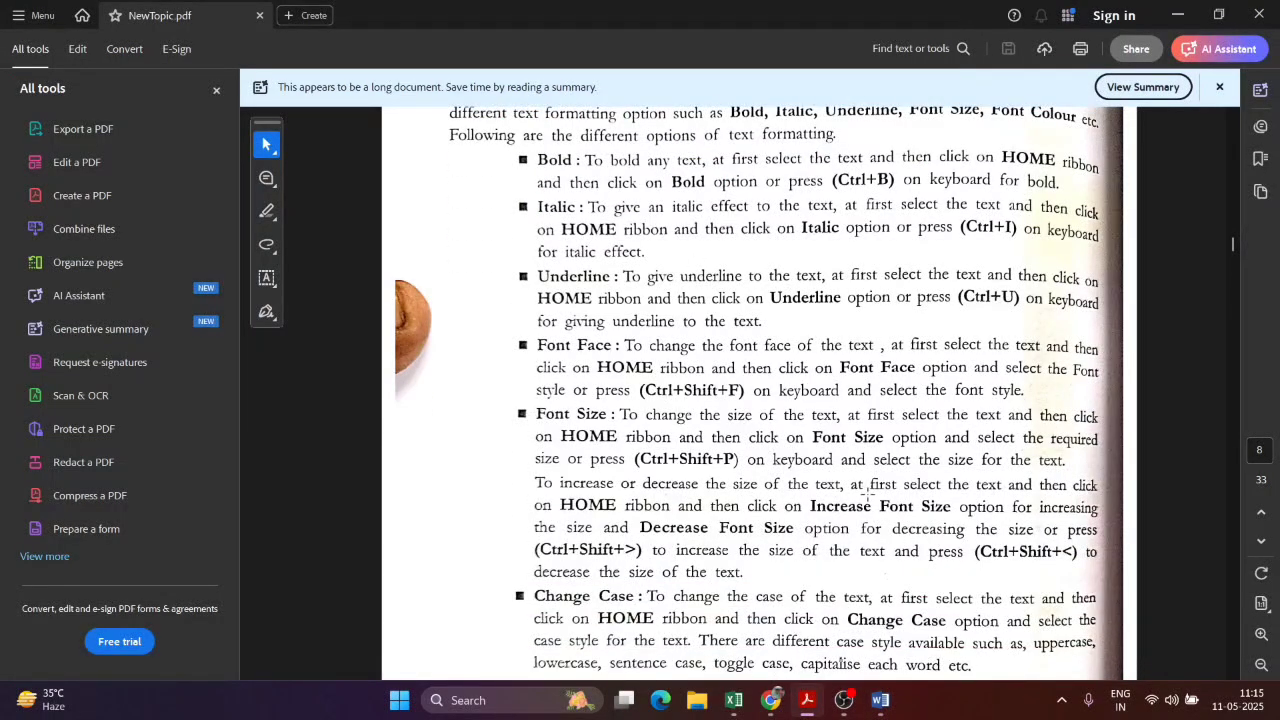
pyautogui.scroll(-6, 697, 478)
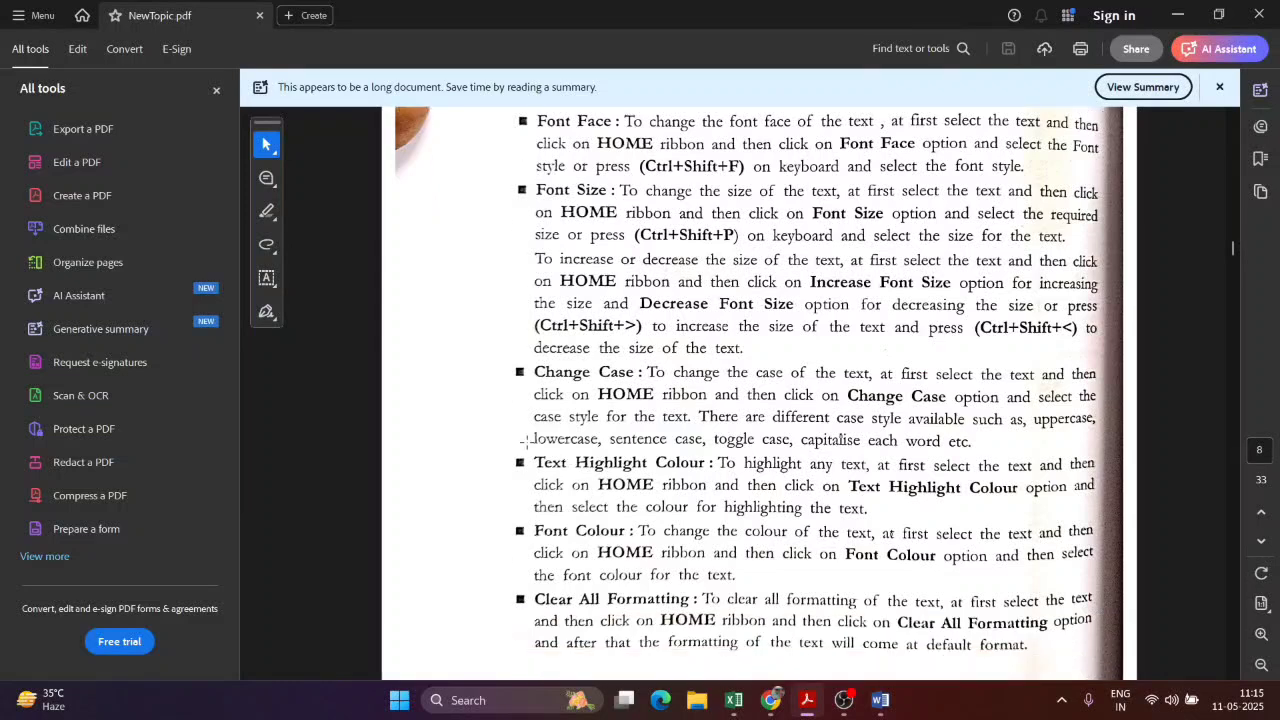
pyautogui.scroll(-3, 600, 400)
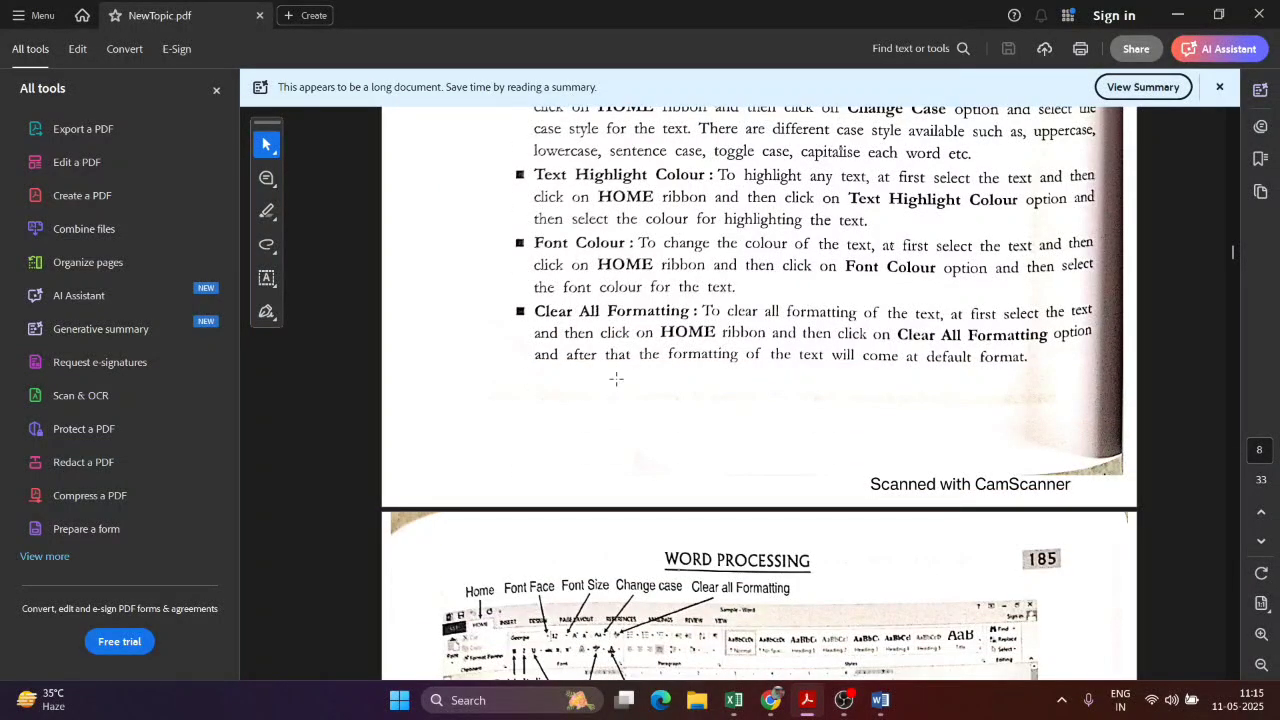
pyautogui.hotkey('alt', 'Tab')
pyautogui.moveTo(834, 260); pyautogui.dragTo(306, 260)
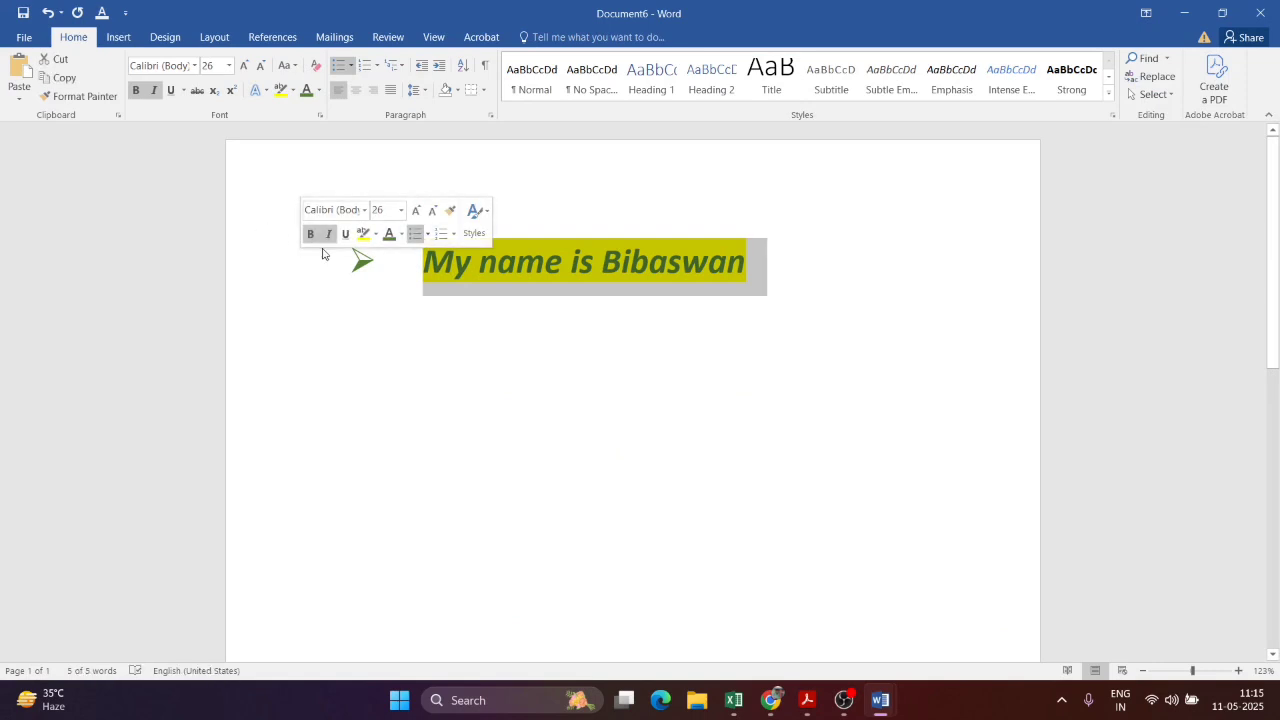
pyautogui.hotkey('alt', 'Tab')
pyautogui.scroll(-5, 660, 245)
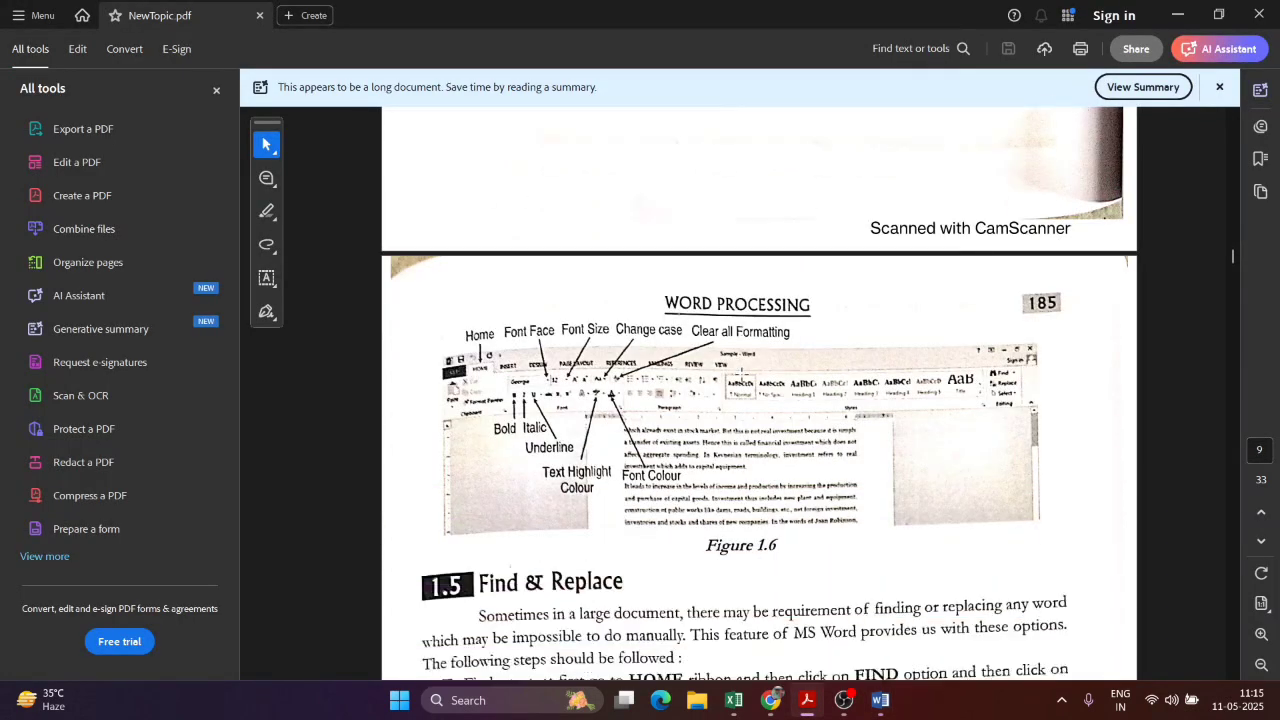
pyautogui.scroll(-2, 850, 422)
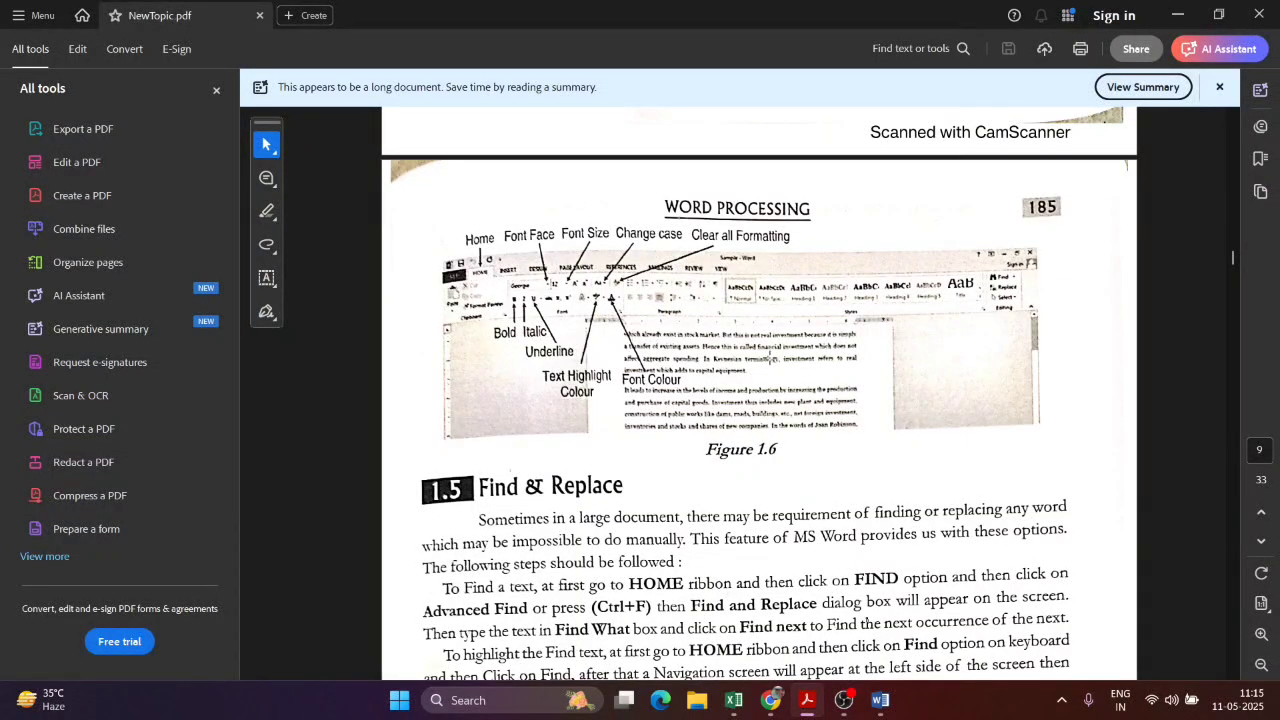
pyautogui.scroll(-5, 866, 413)
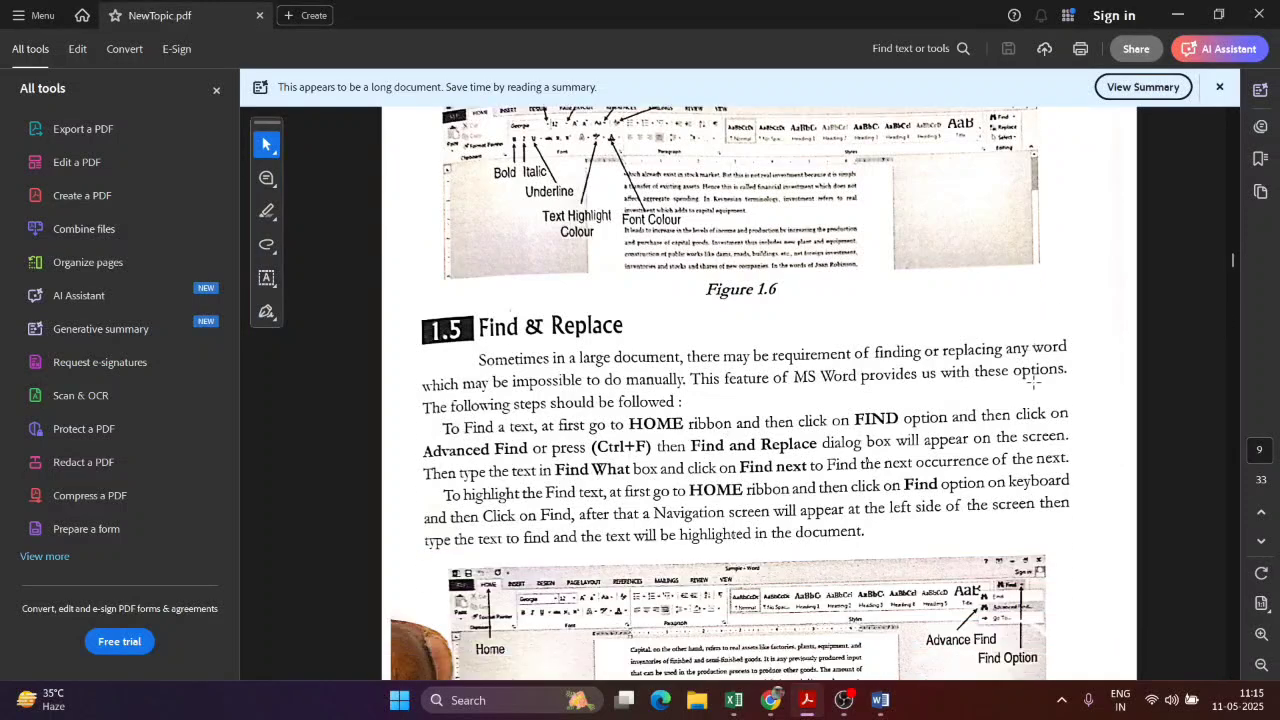
pyautogui.scroll(1, 1008, 360)
pyautogui.scroll(3, 1012, 357)
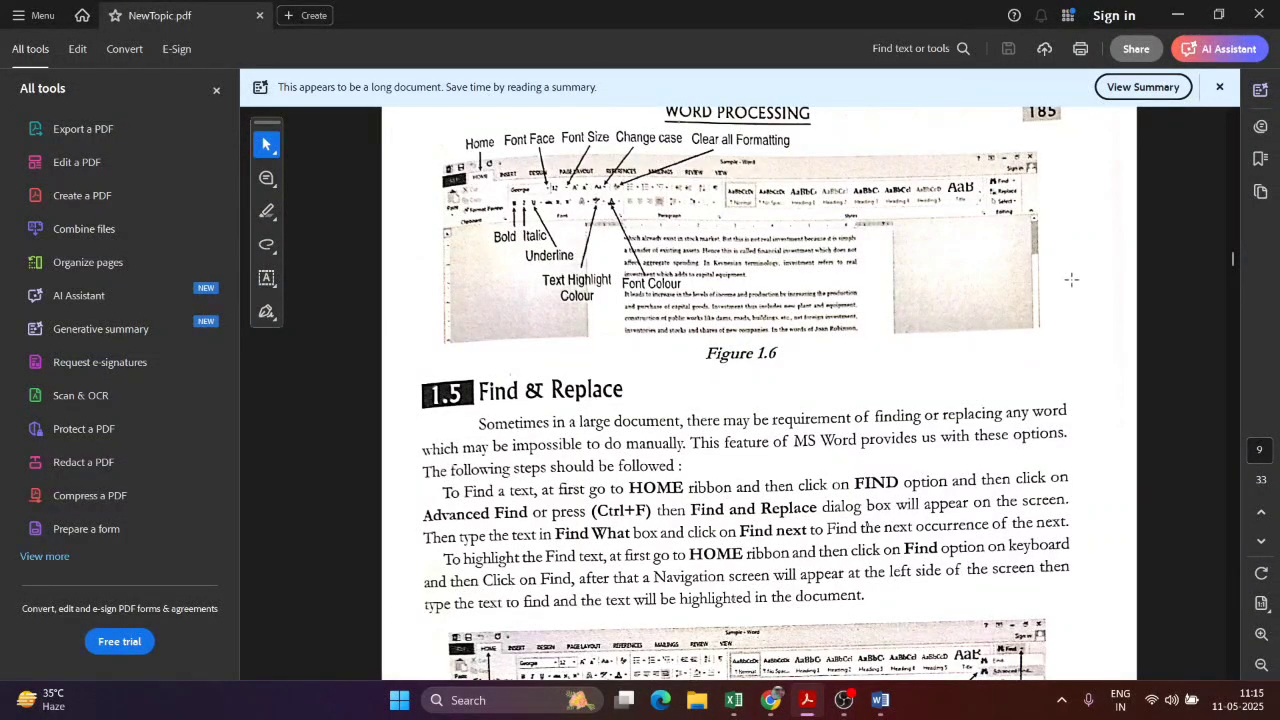
pyautogui.scroll(-6, 817, 465)
pyautogui.scroll(-3, 823, 457)
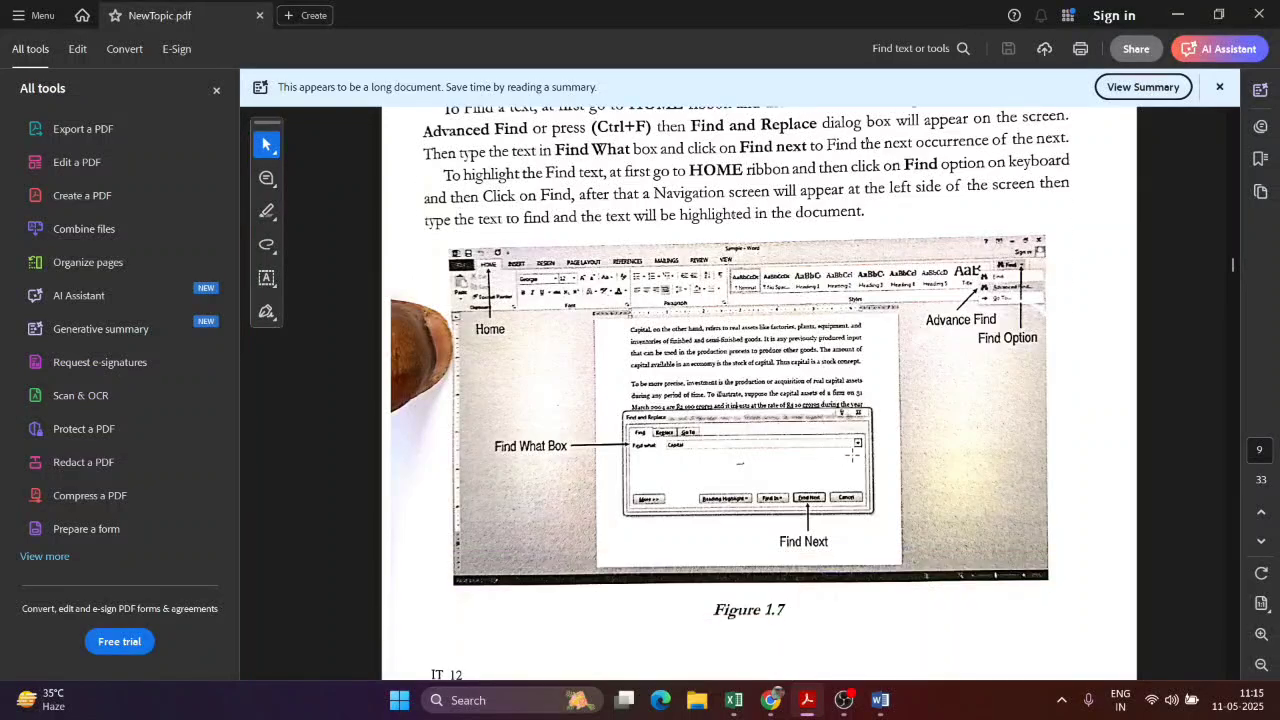
pyautogui.hotkey('alt', 'Tab')
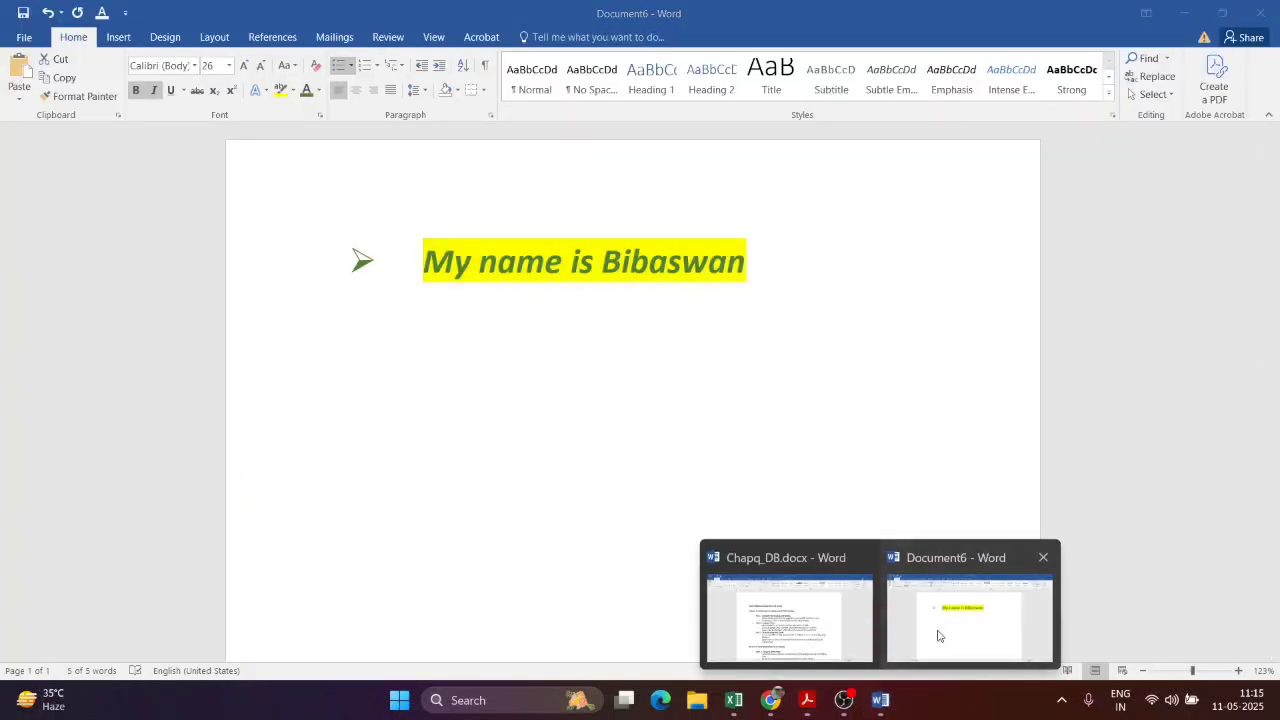
# Step: Bring Chapq_DB.docx to the front and select the word 'new' in Topic 2
pyautogui.moveTo(880, 705)
pyautogui.click(789, 625)
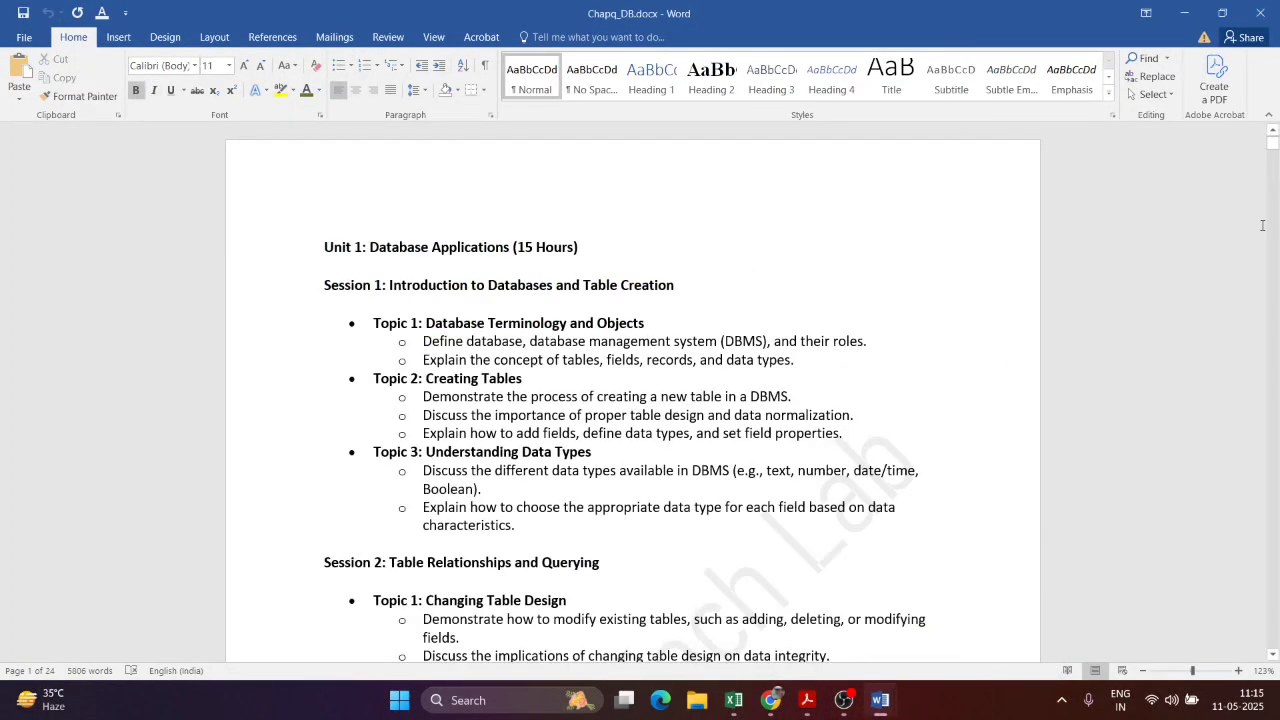
pyautogui.moveTo(1272, 143); pyautogui.dragTo(1273, 191)
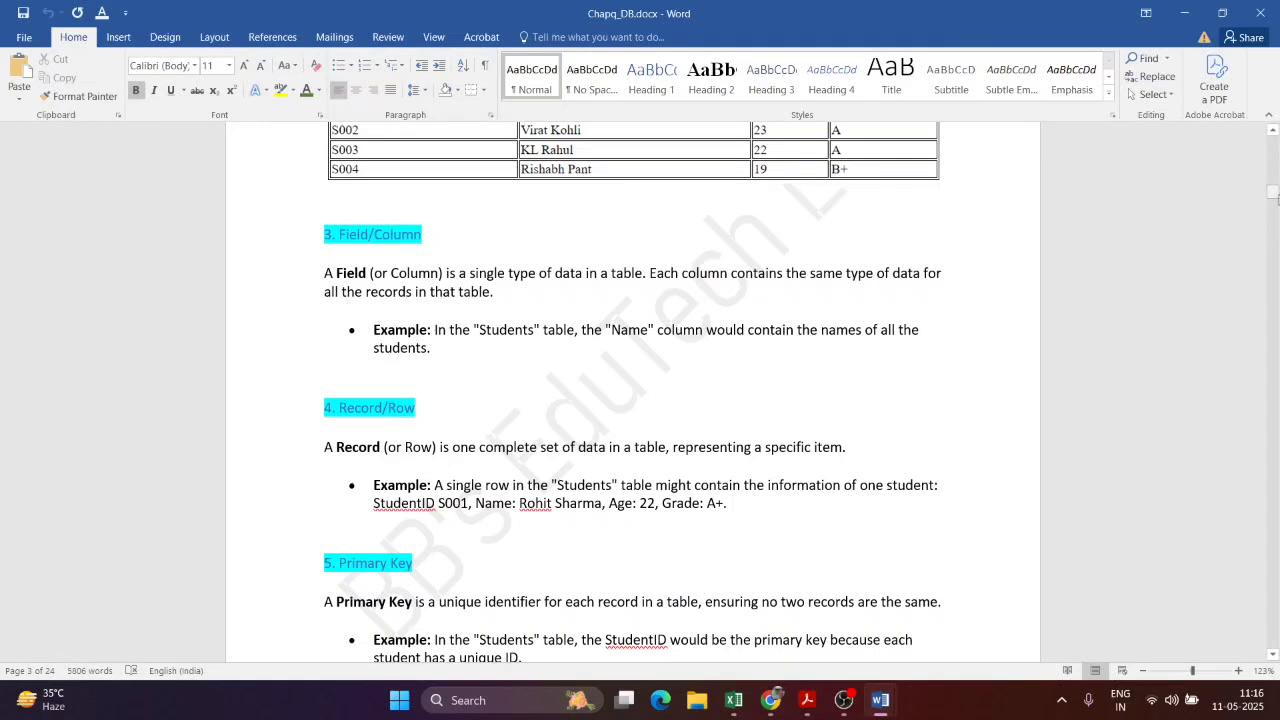
pyautogui.moveTo(1272, 191); pyautogui.dragTo(1272, 142)
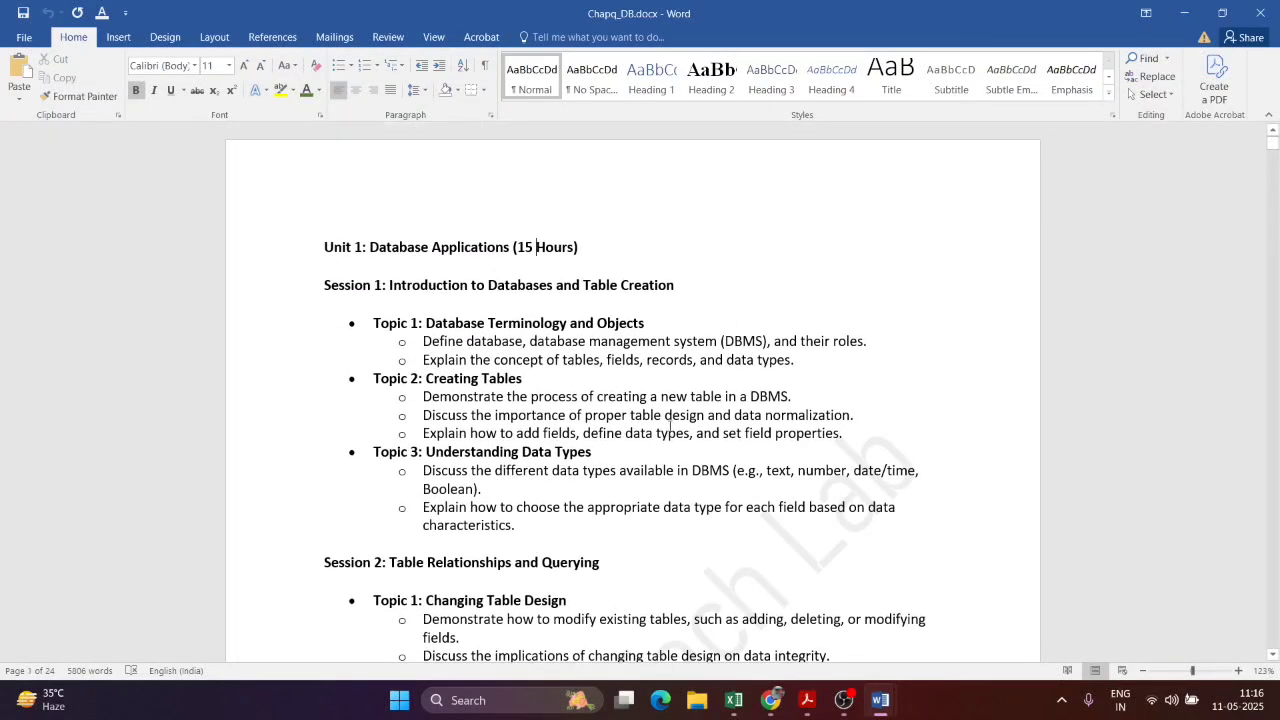
pyautogui.scroll(-4, 896, 458)
pyautogui.scroll(4, 997, 437)
pyautogui.doubleClick(673, 397)
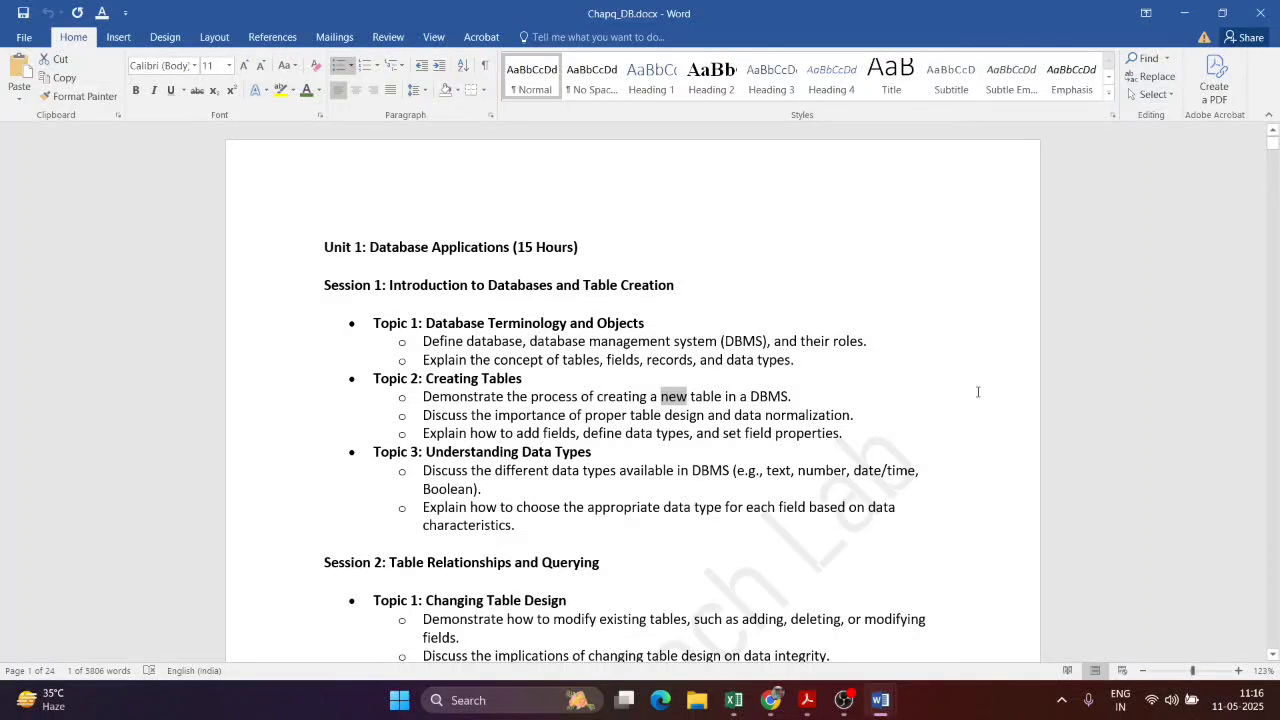
# Step: Right-align the Unit 1 heading, undo it, and open the Navigation search pane
pyautogui.click(966, 264)
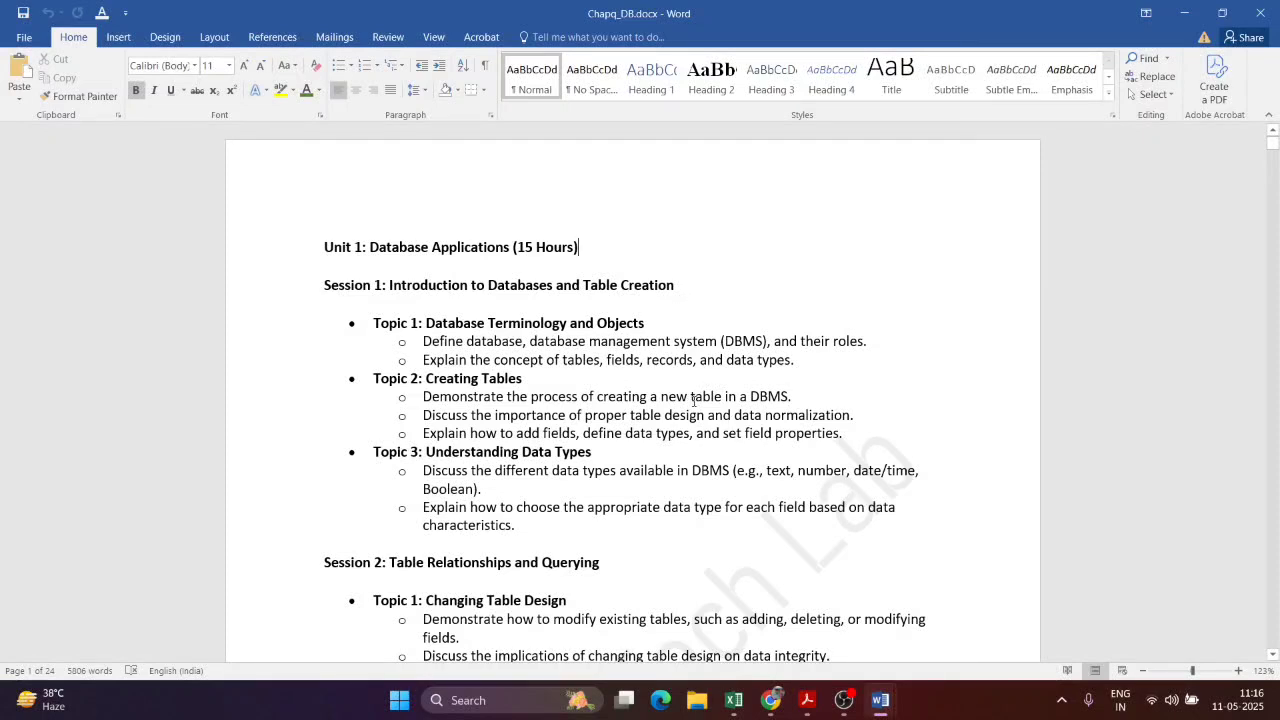
pyautogui.hotkey('ctrl', 'r')
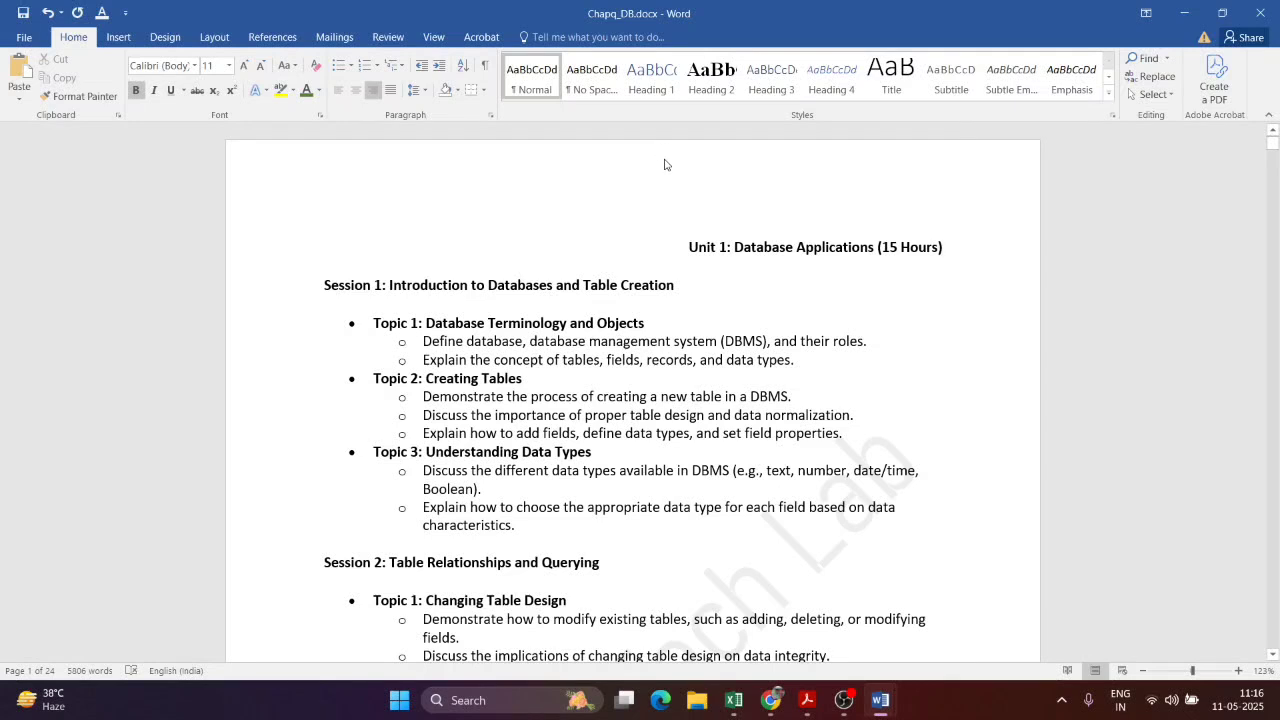
pyautogui.hotkey('ctrl', 'z')
pyautogui.hotkey('ctrl', 'f')
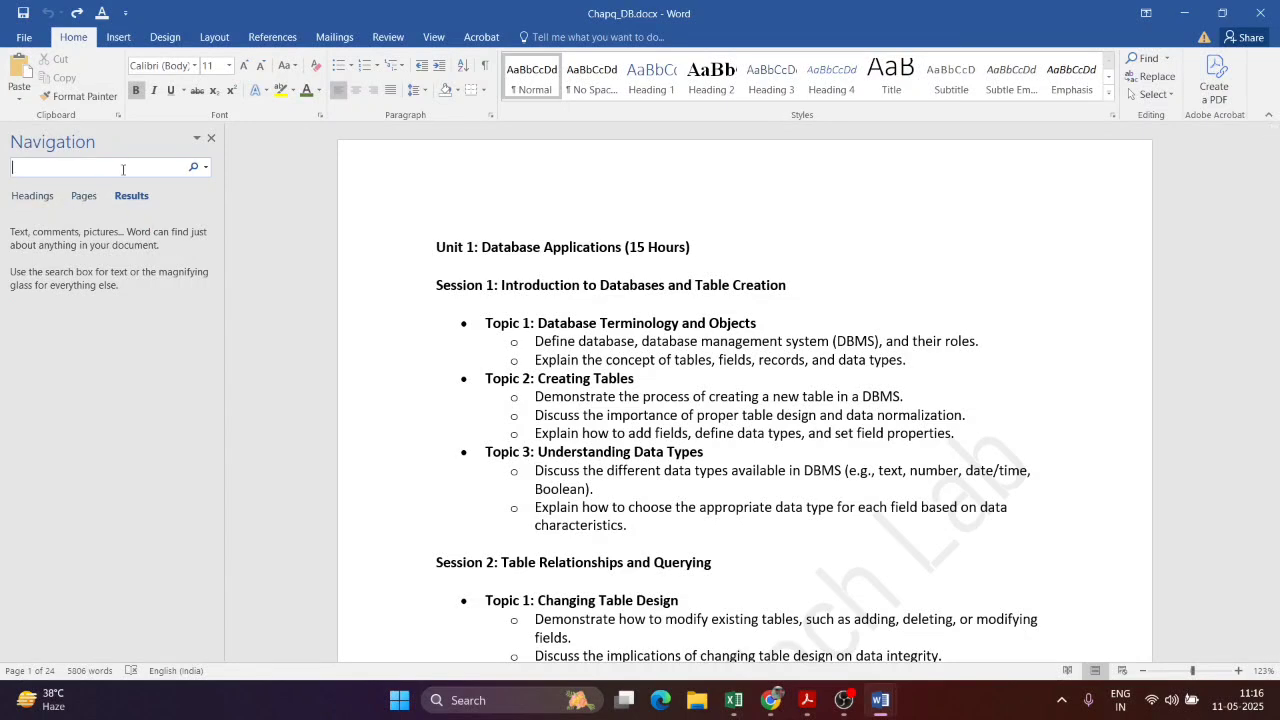
# Step: Search for 'new' and step through its matches in the Navigation results
pyautogui.write('New')
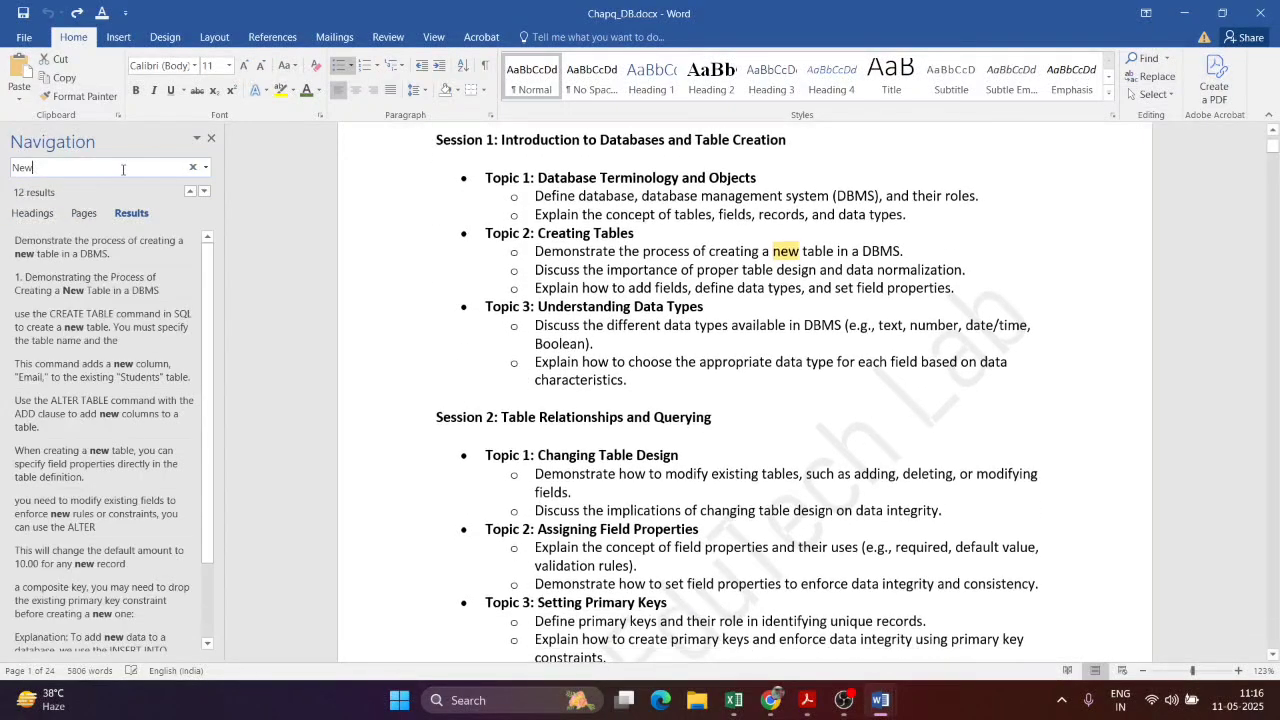
pyautogui.scroll(-2, 100, 480)
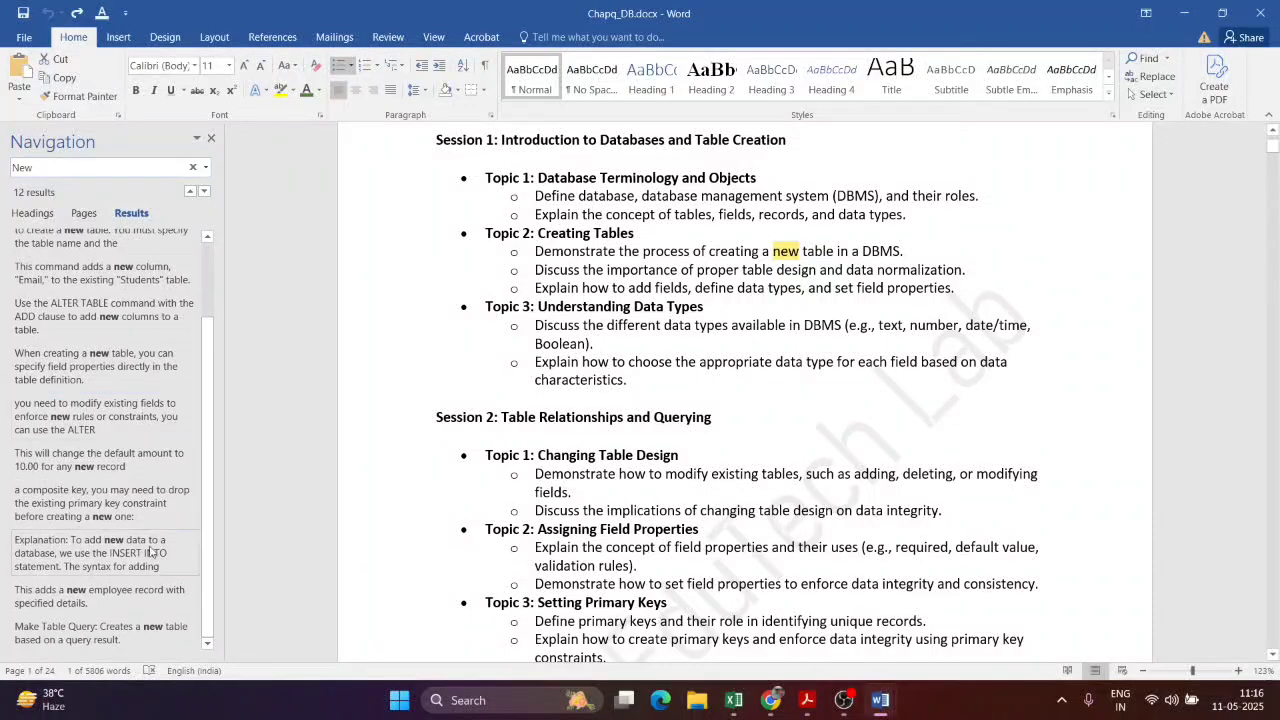
pyautogui.click(97, 635)
pyautogui.click(104, 598)
pyautogui.click(110, 552)
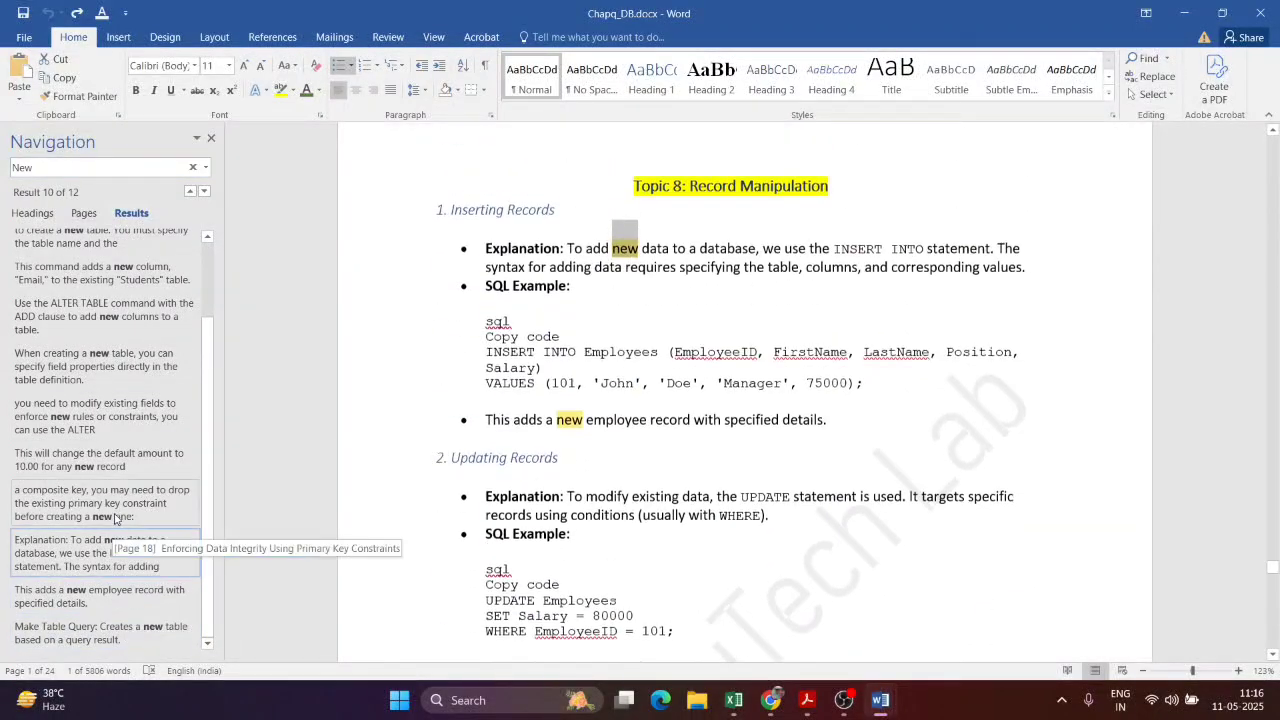
pyautogui.click(120, 504)
pyautogui.click(125, 452)
pyautogui.click(126, 412)
pyautogui.click(124, 366)
pyautogui.click(113, 279)
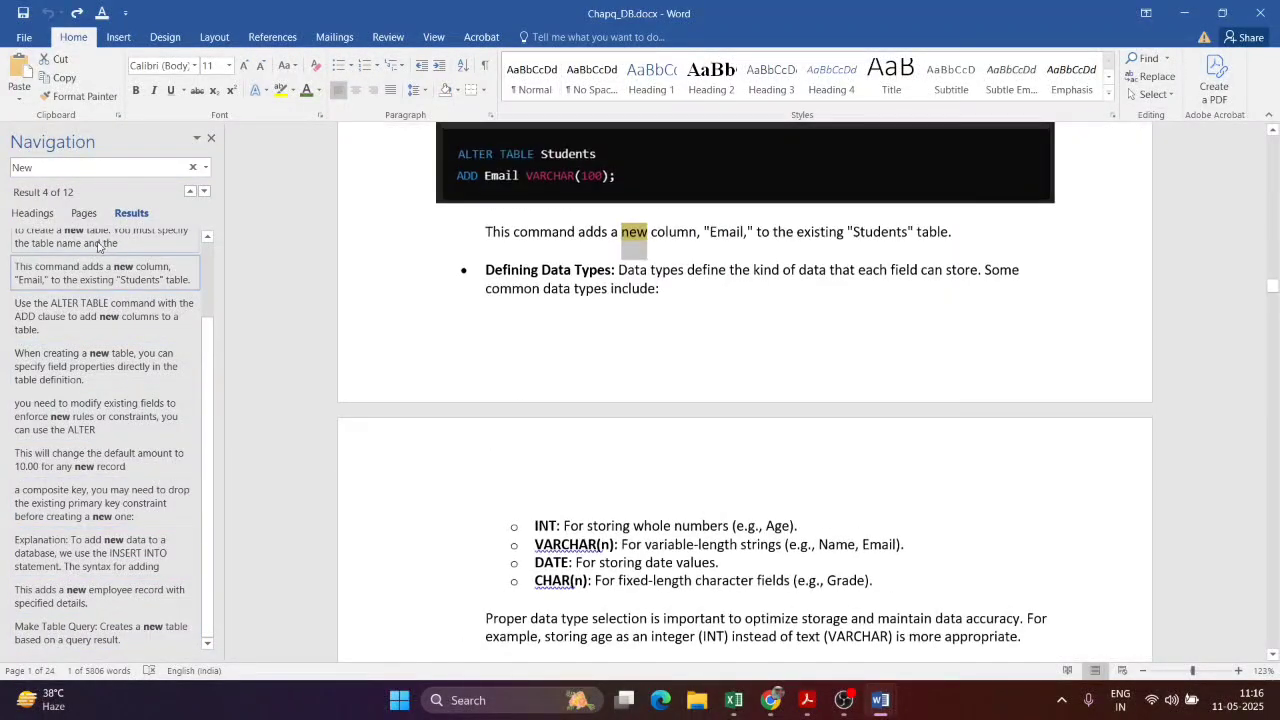
# Step: Open Find and Replace from the search options with 'new' as the find text
pyautogui.click(205, 168)
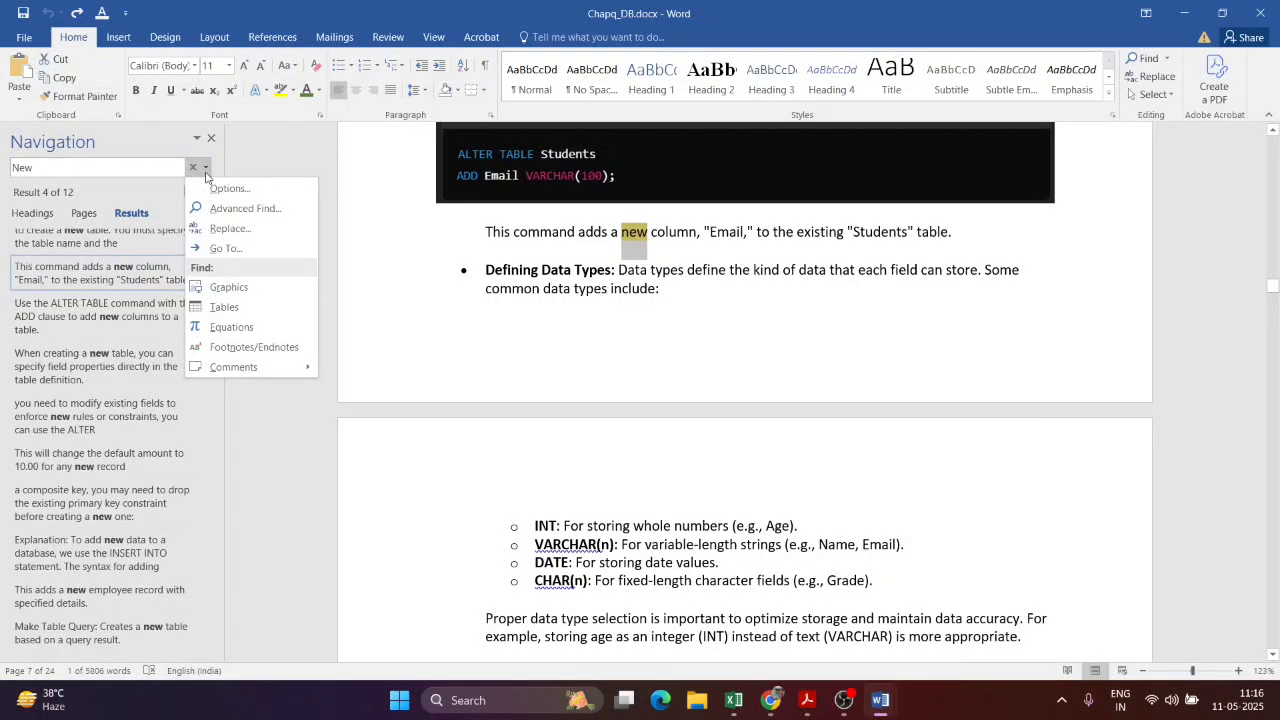
pyautogui.click(206, 170)
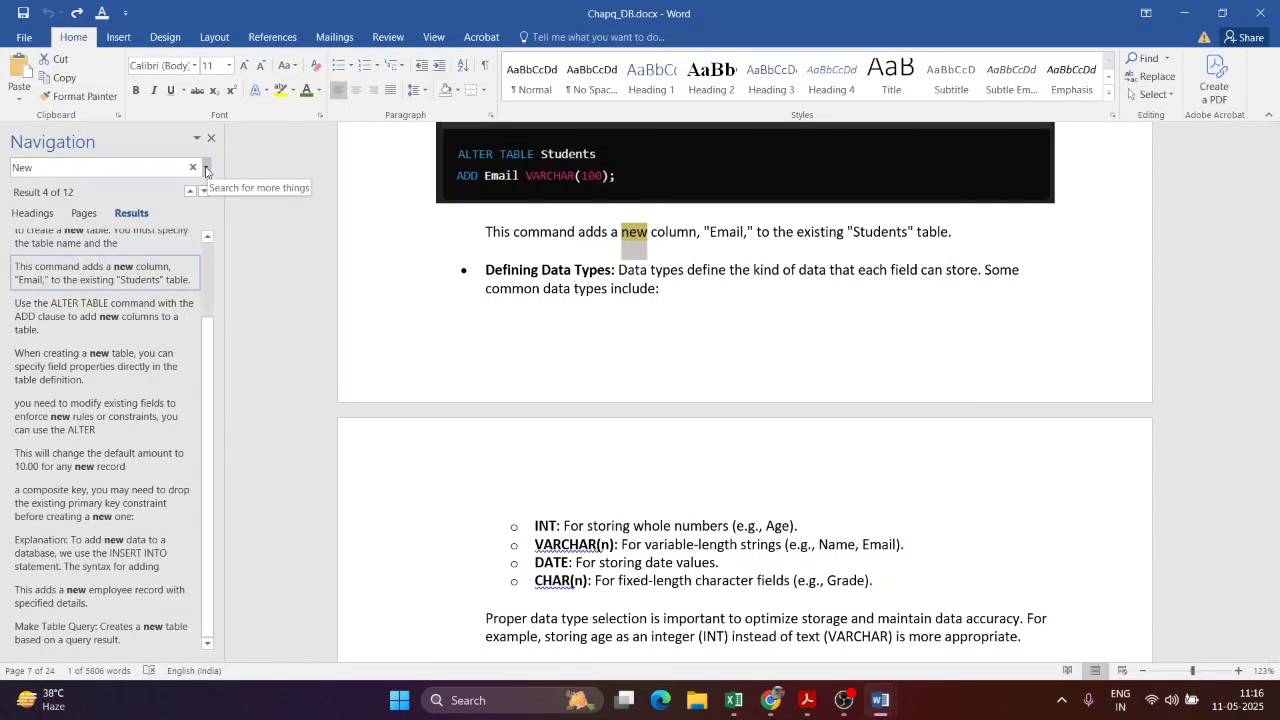
pyautogui.click(206, 170)
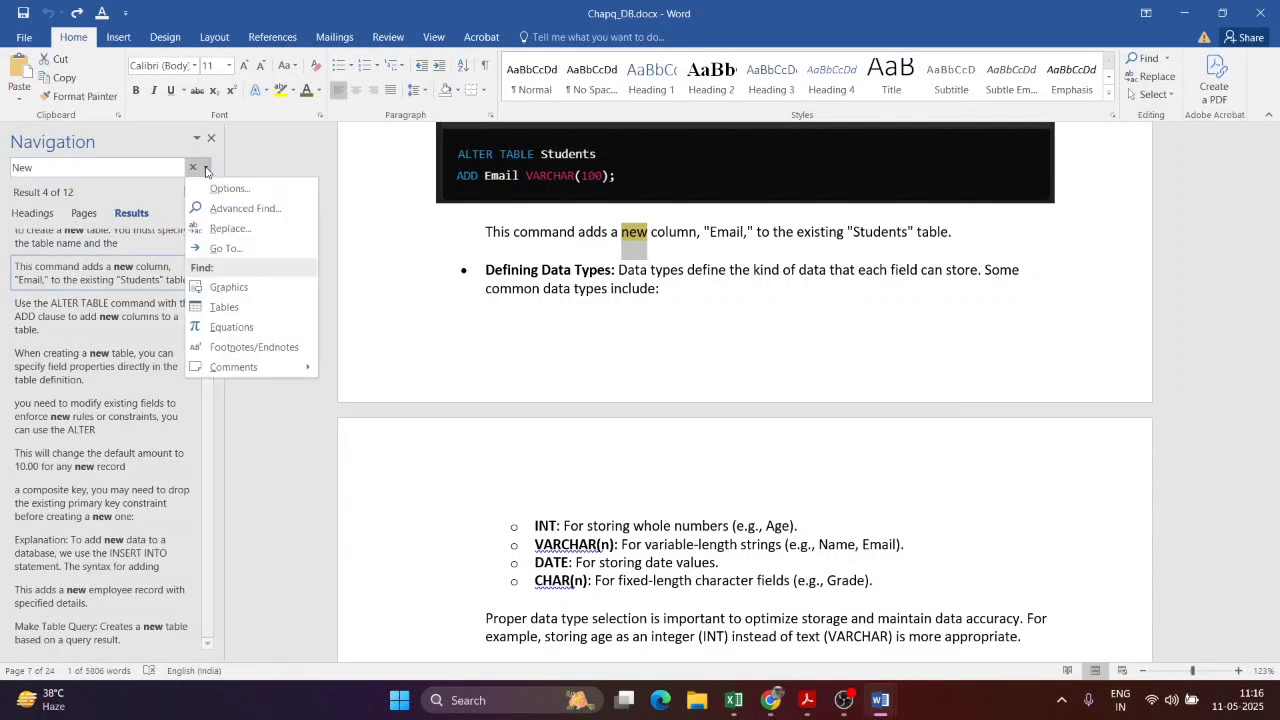
pyautogui.click(221, 227)
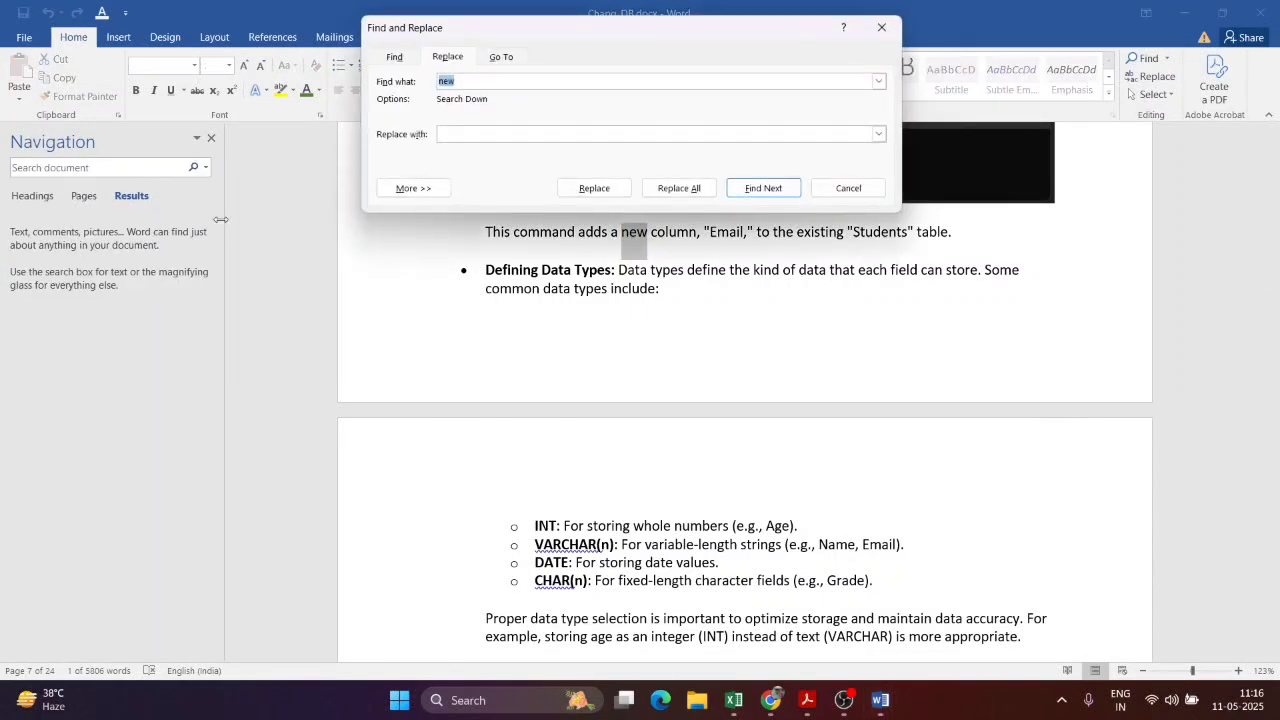
# Step: Set 'old' as the replacement for the search text 'new'
pyautogui.click(463, 133)
pyautogui.doubleClick(469, 80)
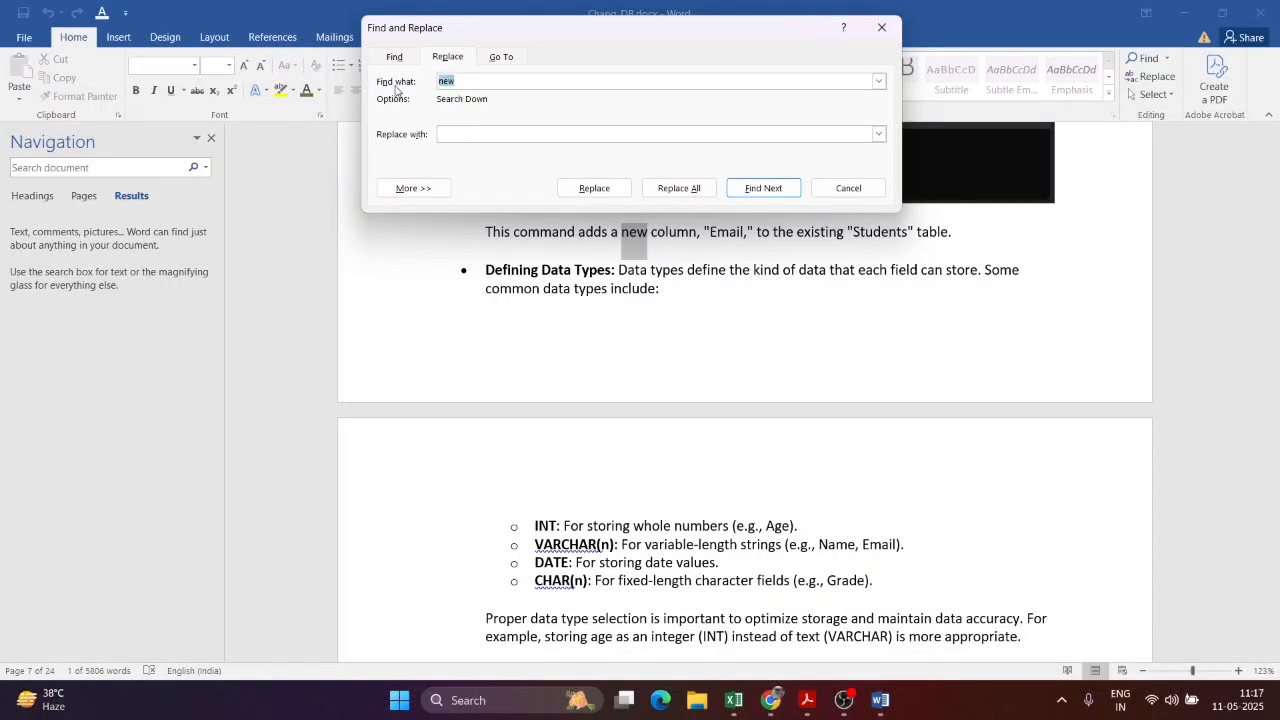
pyautogui.click(481, 133)
pyautogui.doubleClick(530, 79)
pyautogui.click(532, 79)
# Step: Replace all 12 occurrences of 'new' with 'old' and close the dialog
pyautogui.click(677, 190)
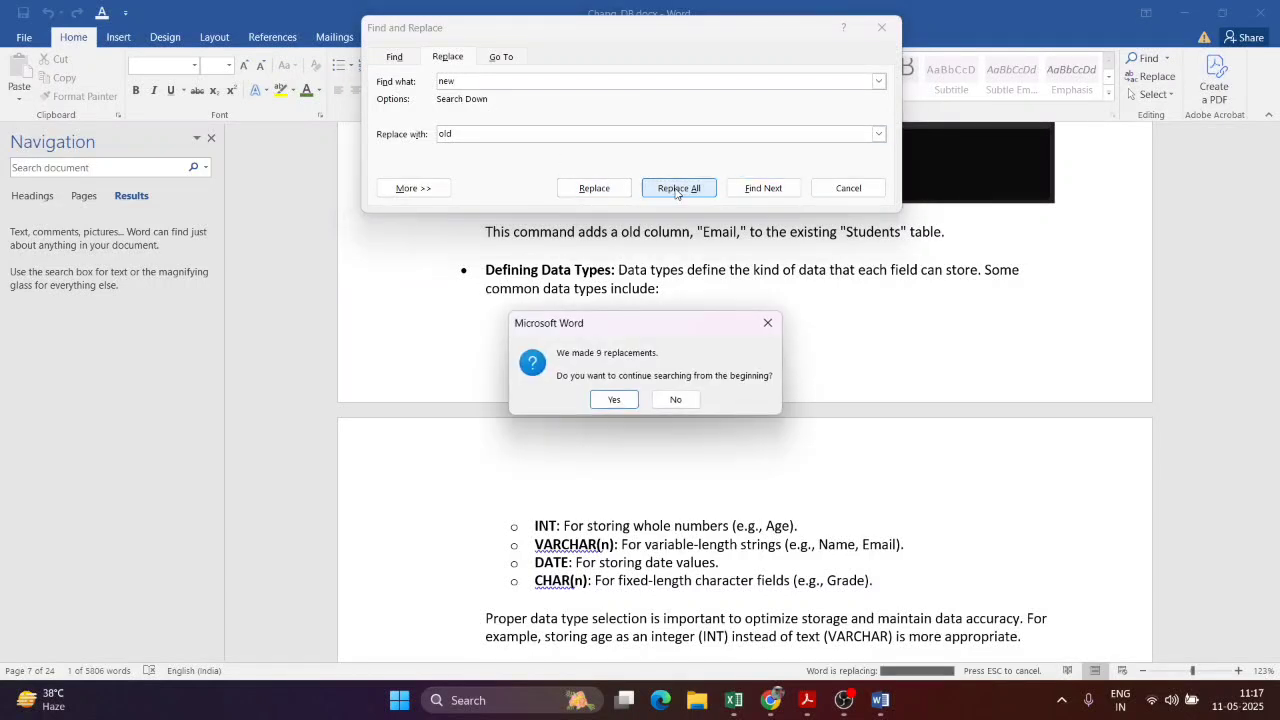
pyautogui.click(612, 401)
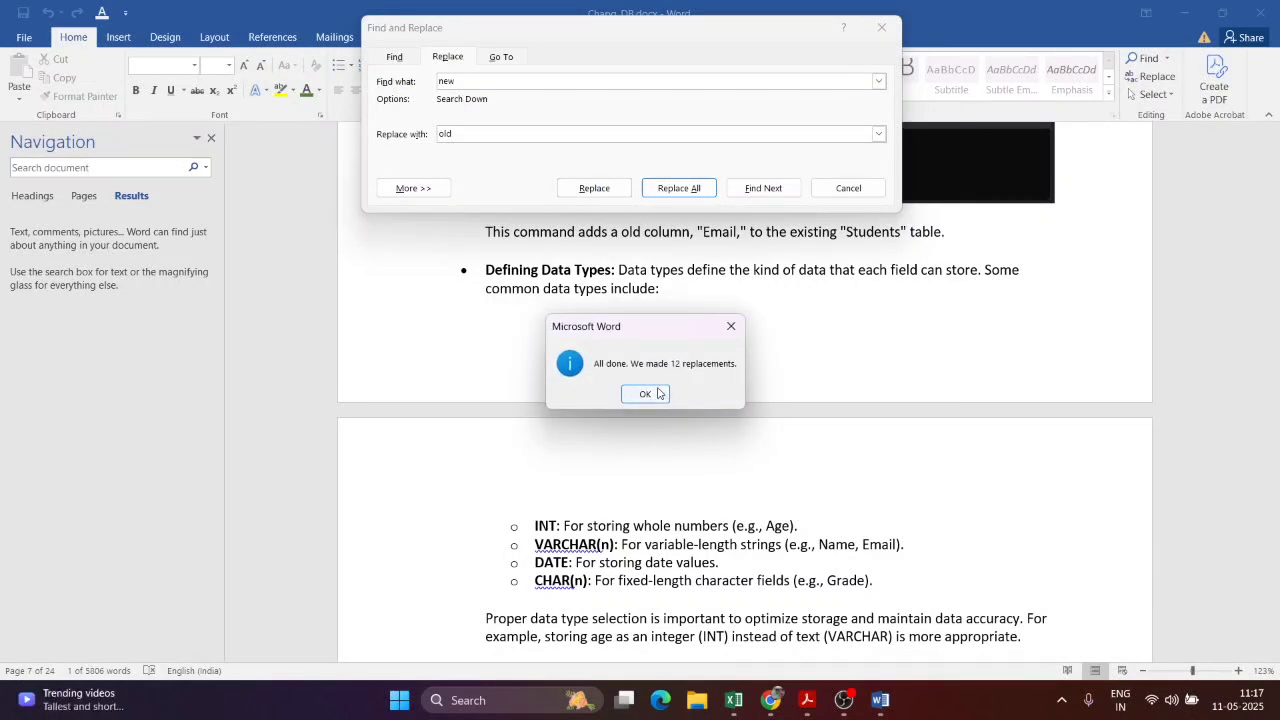
pyautogui.click(656, 395)
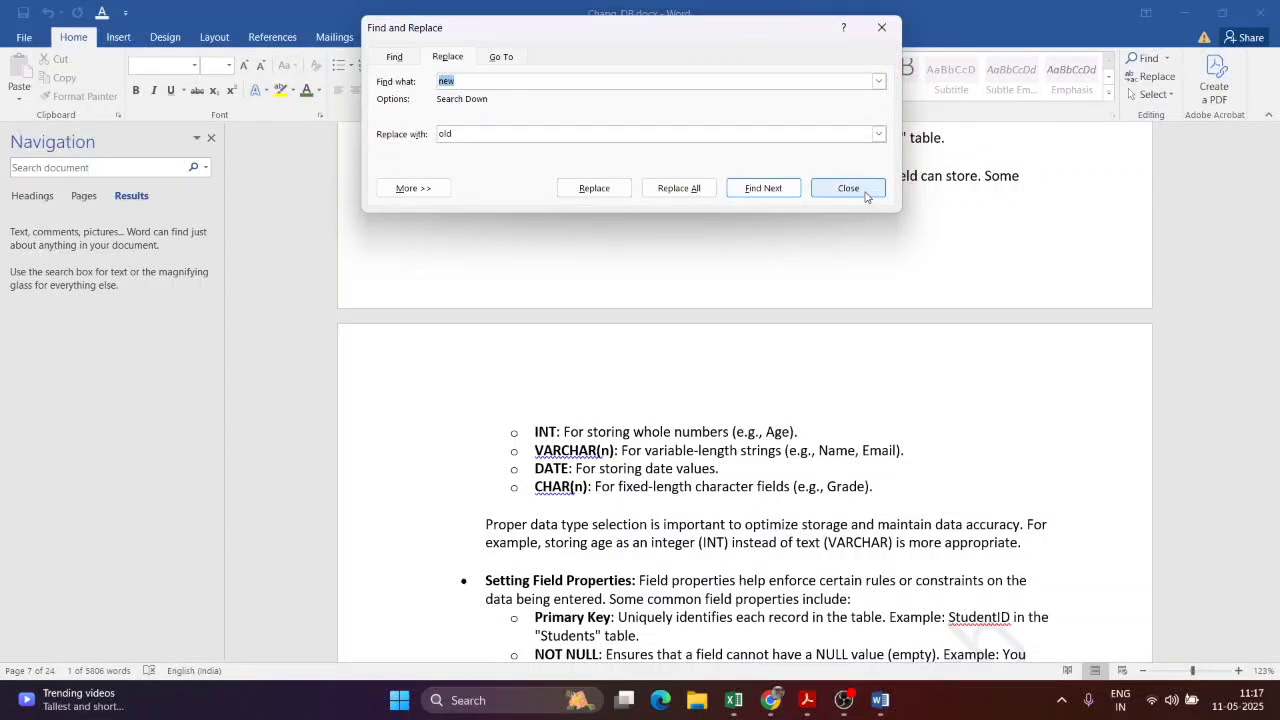
pyautogui.click(862, 190)
pyautogui.scroll(3, 830, 220)
pyautogui.click(622, 290)
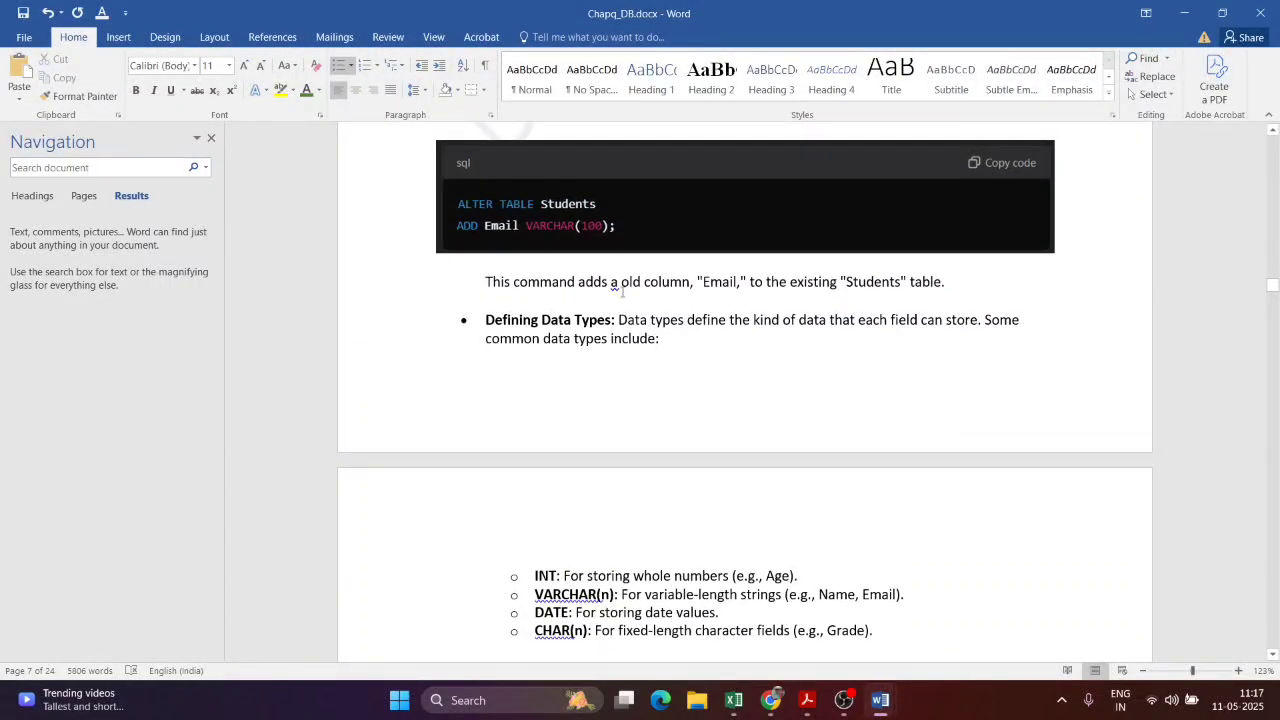
# Step: Search for 'ol' in place of 'new' and inspect two of the 15 matches
pyautogui.scroll(-5, 870, 506)
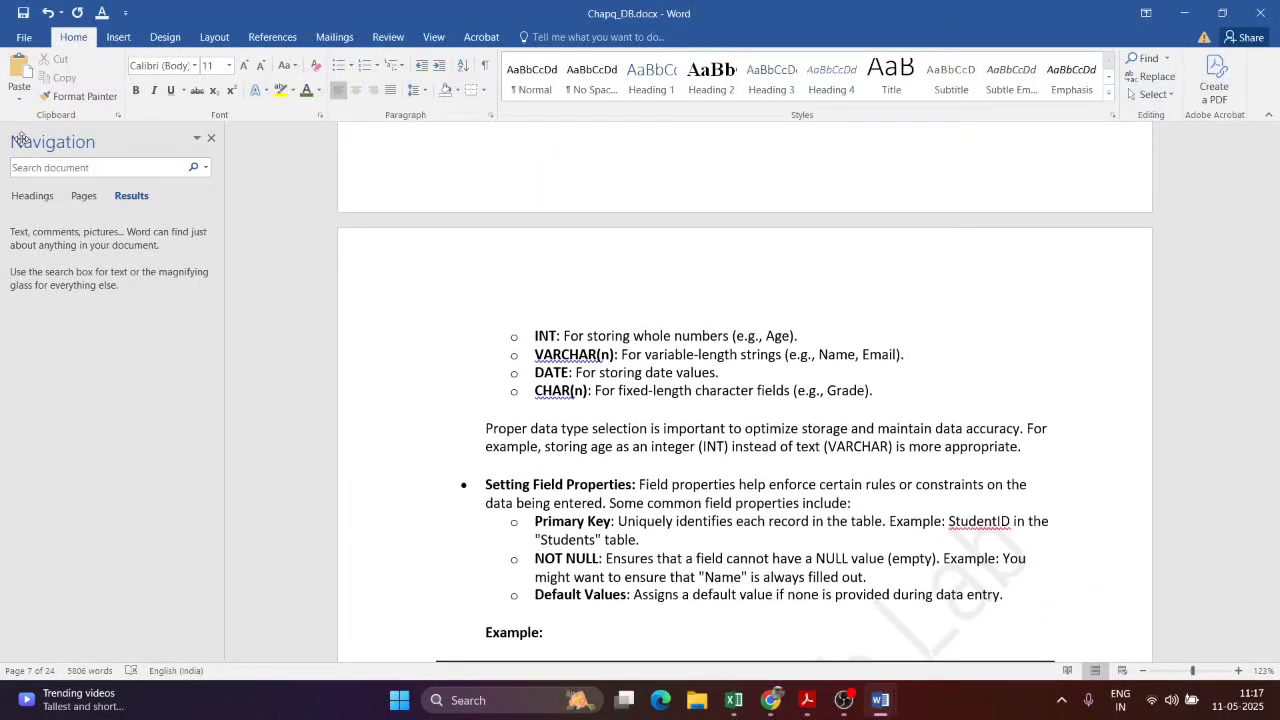
pyautogui.click(94, 170)
pyautogui.moveTo(63, 167); pyautogui.dragTo(1, 161)
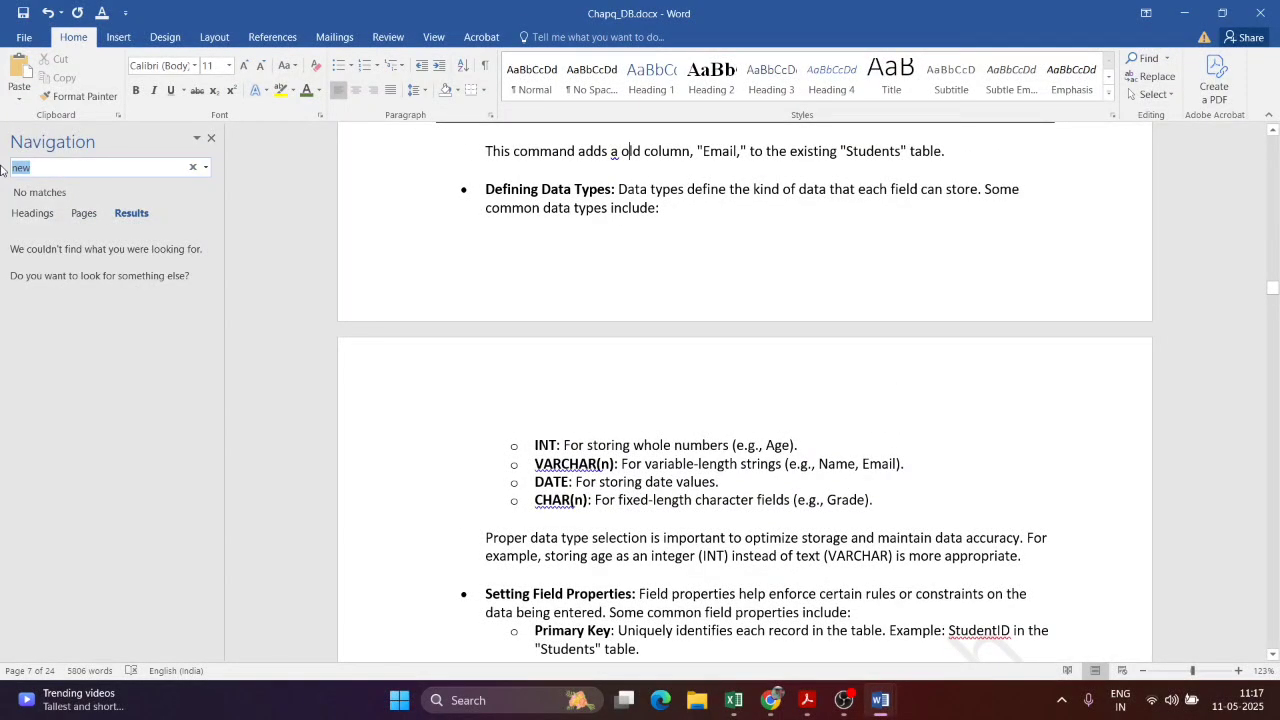
pyautogui.write('old')
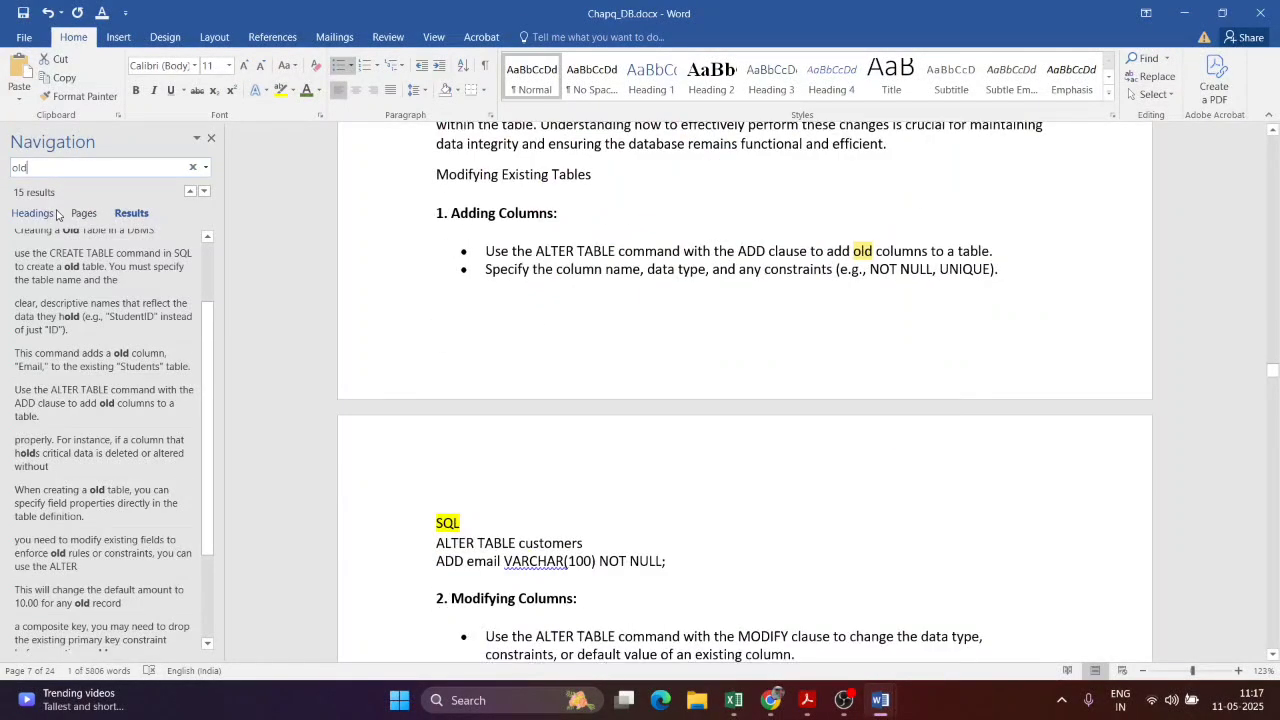
pyautogui.click(106, 446)
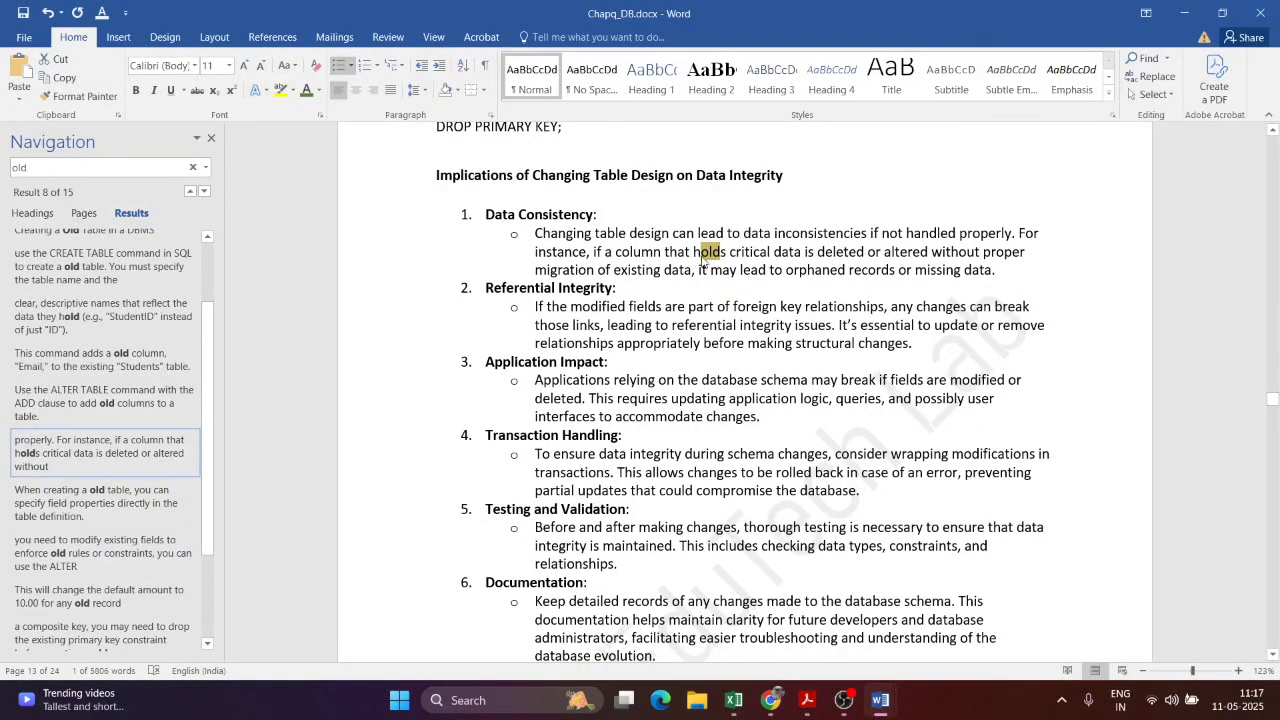
pyautogui.click(100, 553)
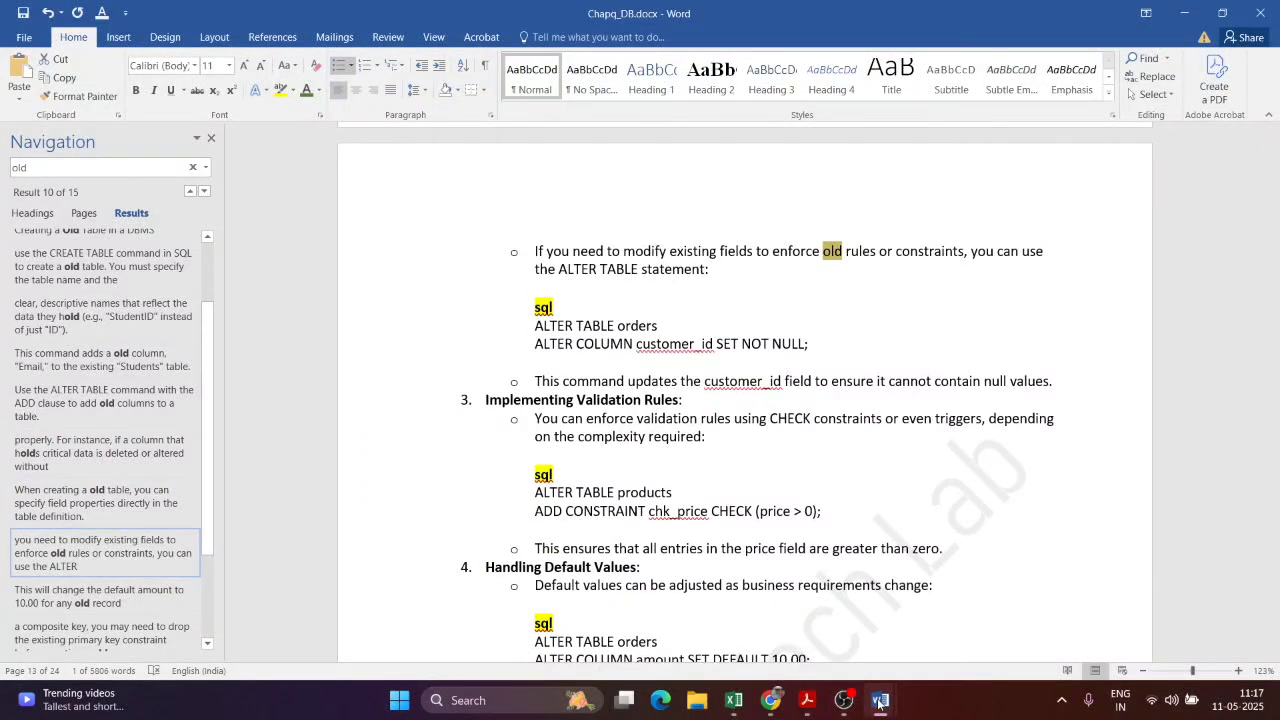
pyautogui.click(807, 700)
pyautogui.scroll(-5, 773, 455)
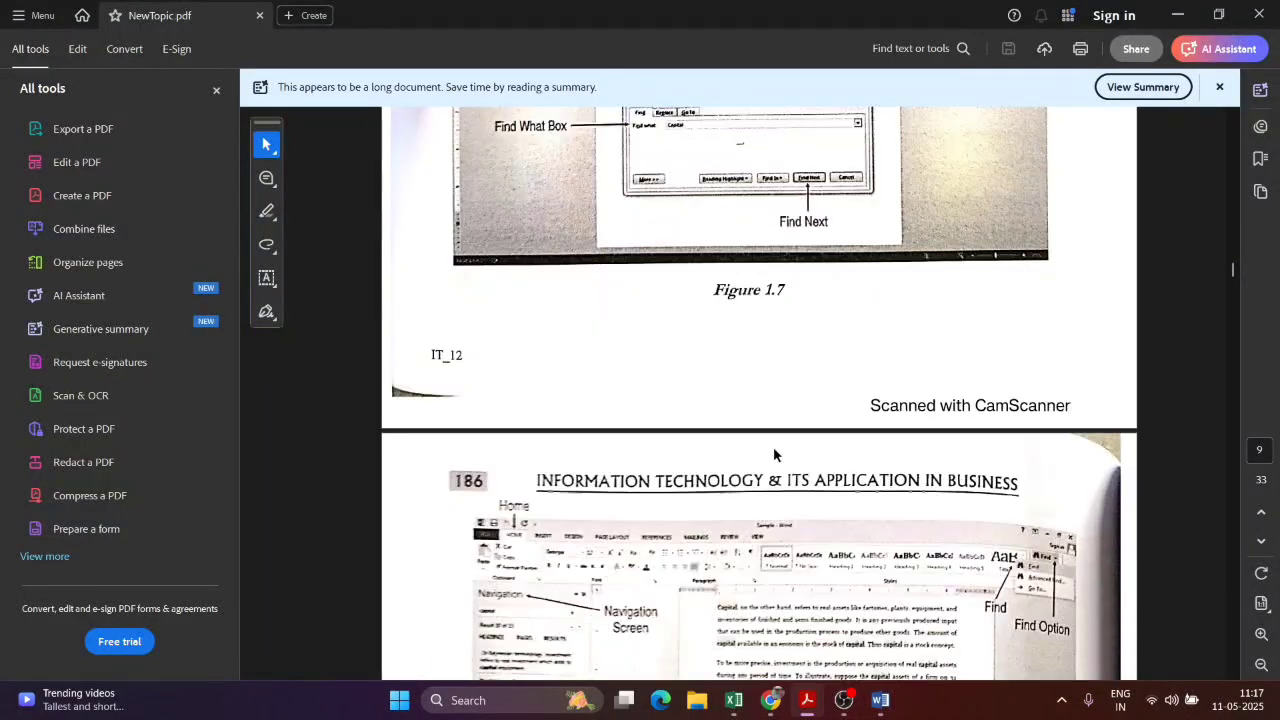
pyautogui.scroll(-4, 788, 441)
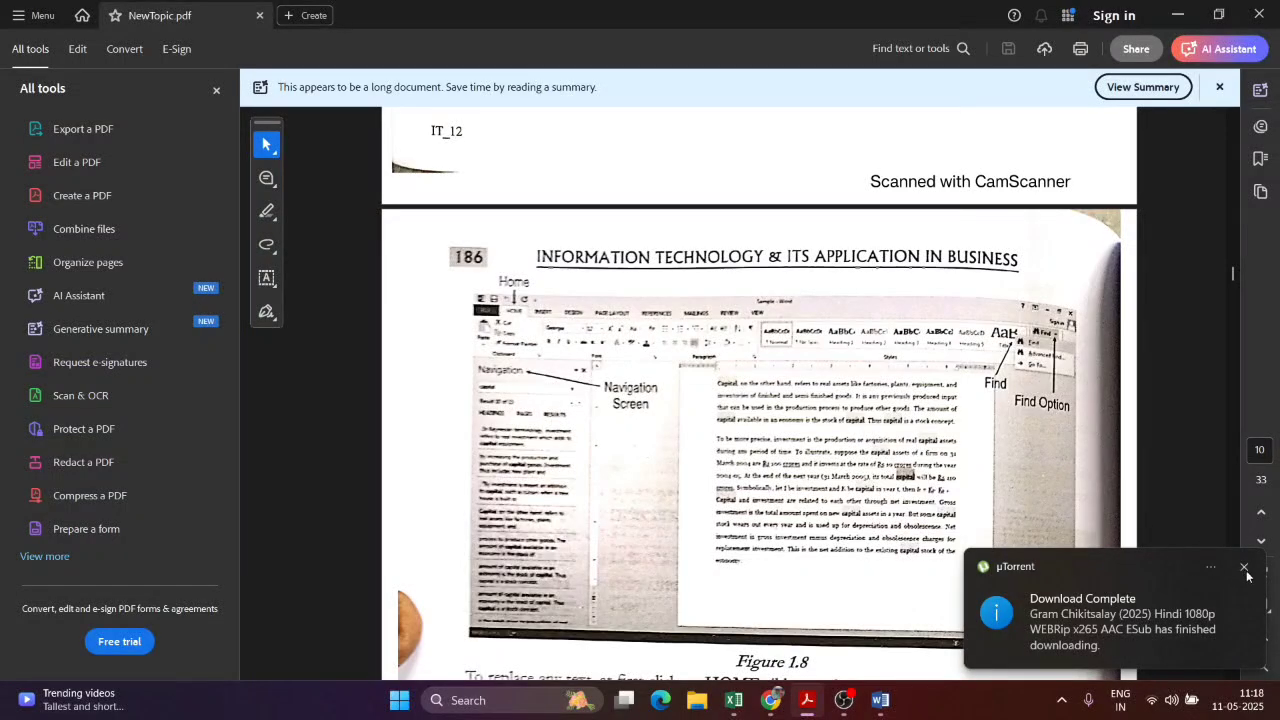
pyautogui.click(1245, 569)
pyautogui.moveTo(880, 700)
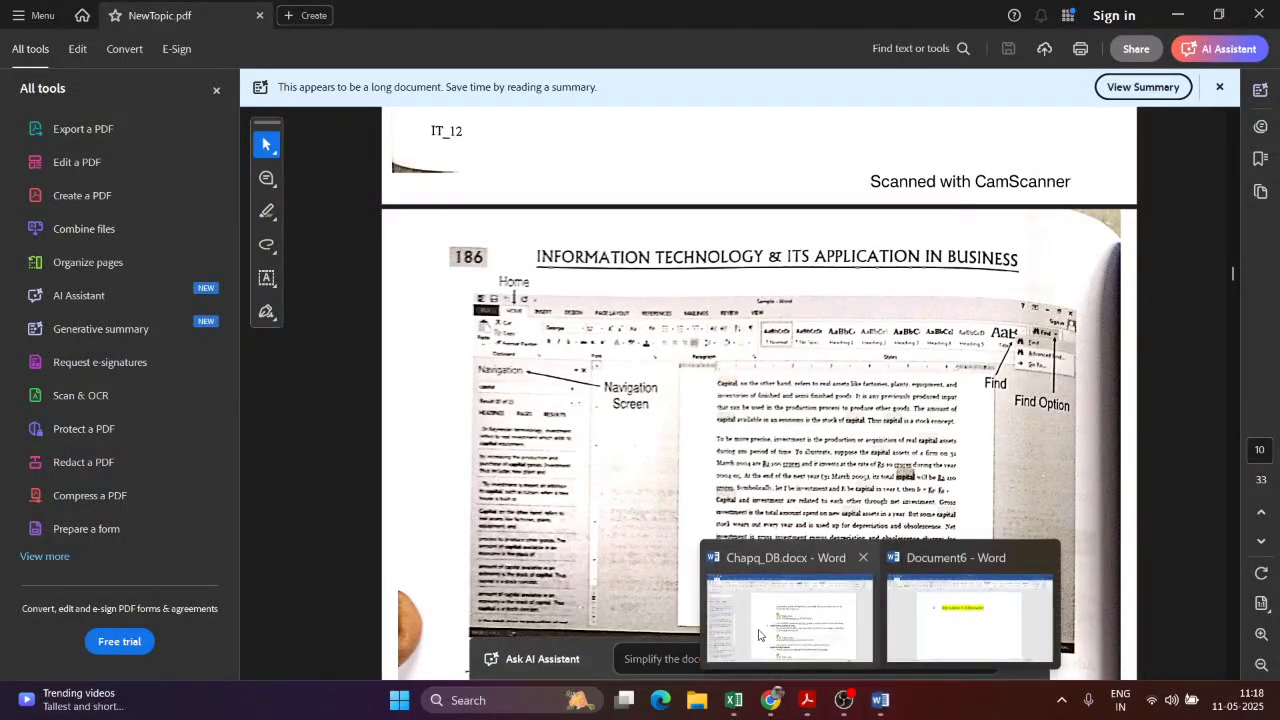
pyautogui.click(758, 634)
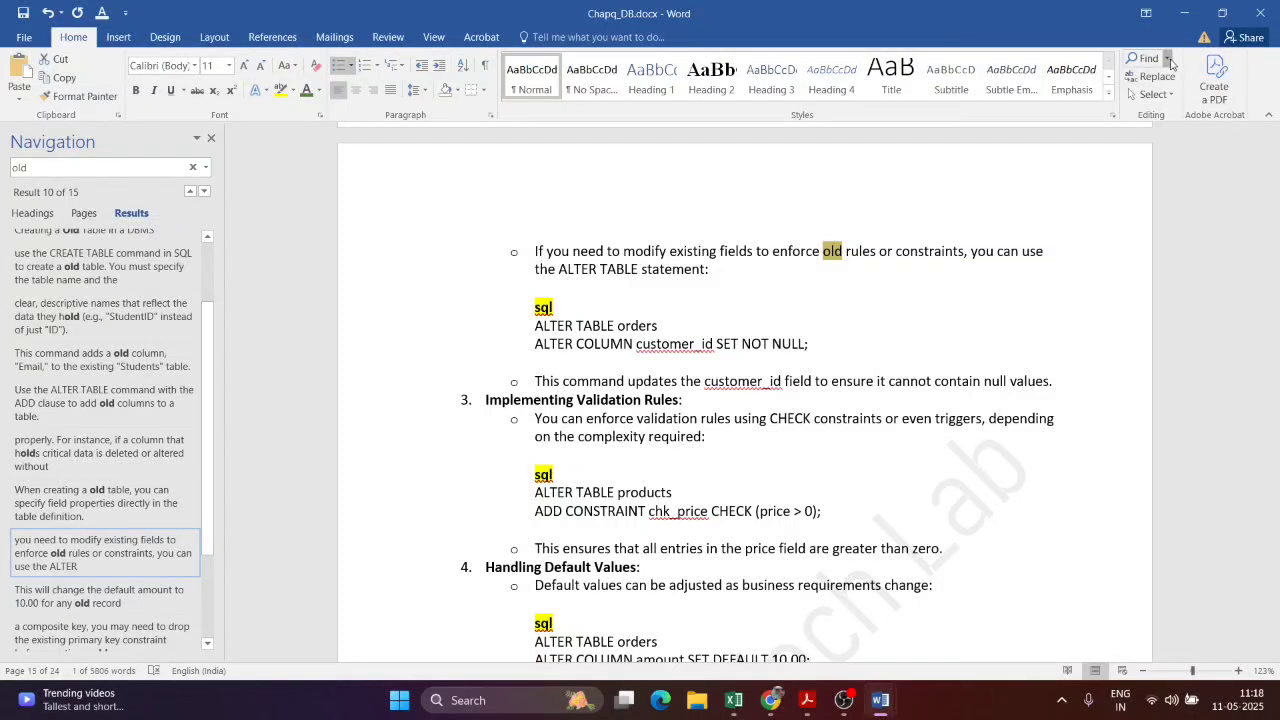
# Step: Rerun the 'old' search, then jump to page 10 using the Go To tab
pyautogui.click(1168, 59)
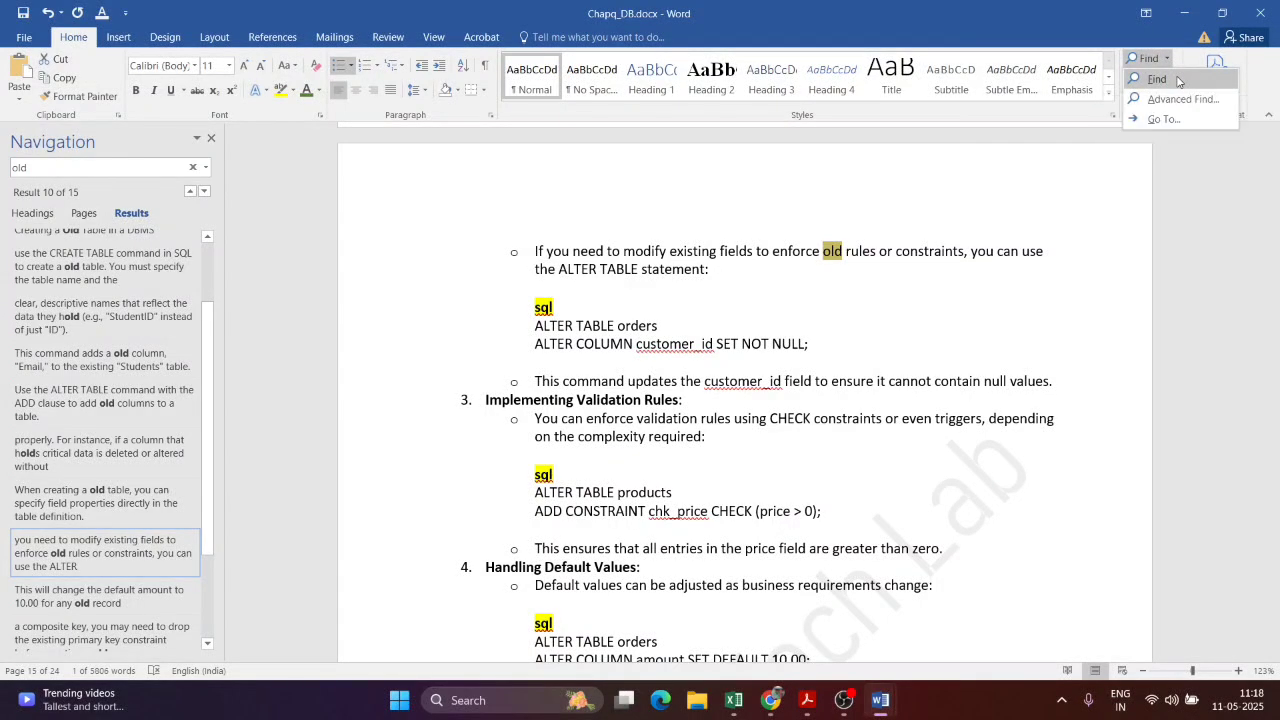
pyautogui.click(1178, 80)
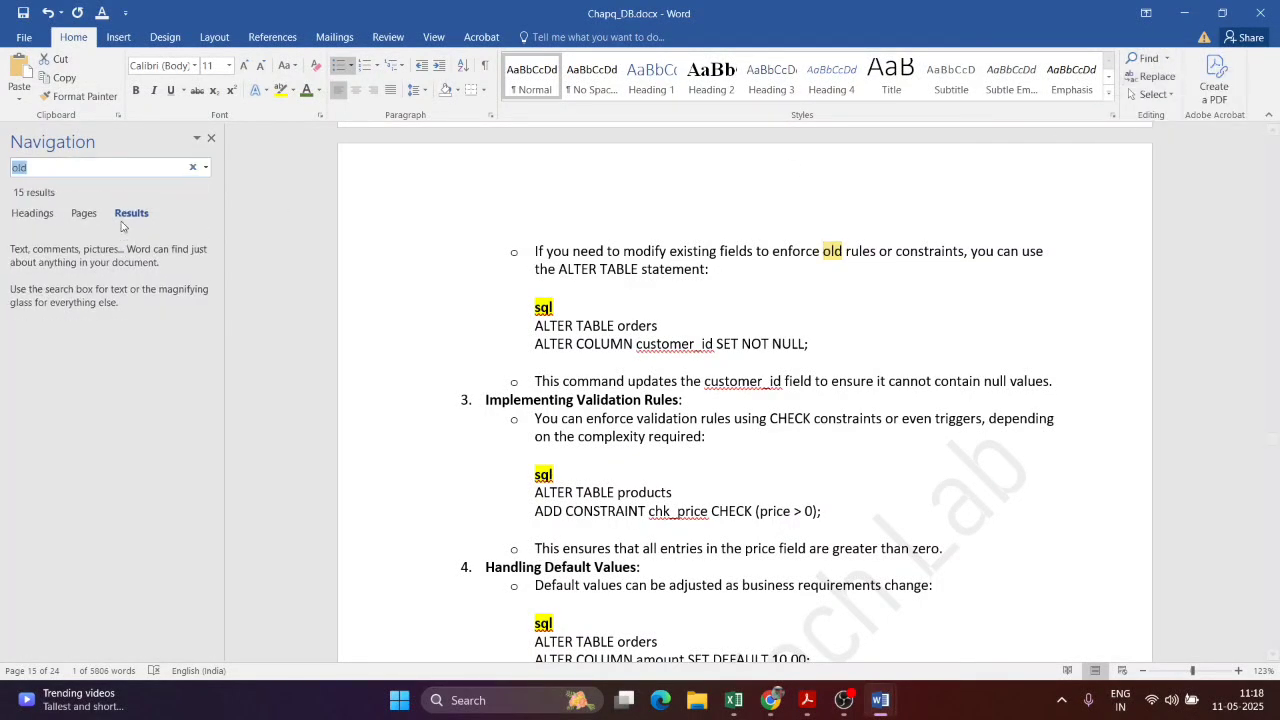
pyautogui.click(1165, 58)
pyautogui.click(1183, 100)
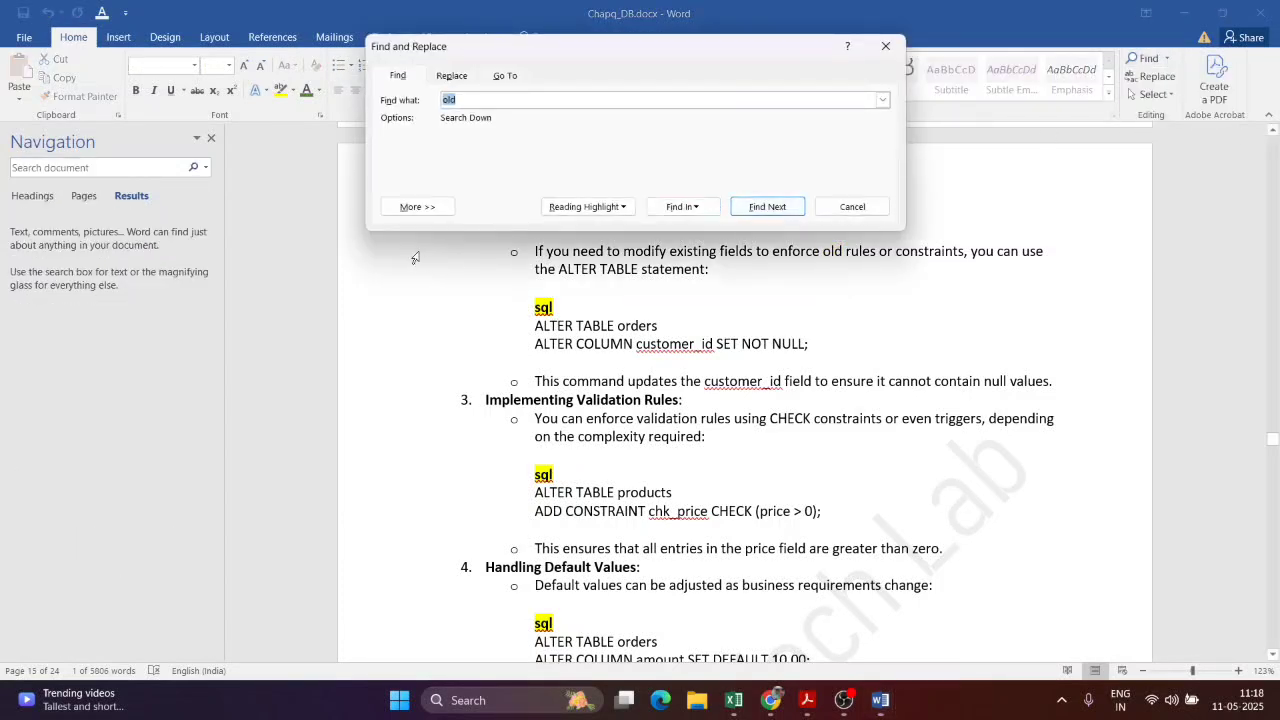
pyautogui.click(447, 76)
pyautogui.click(510, 77)
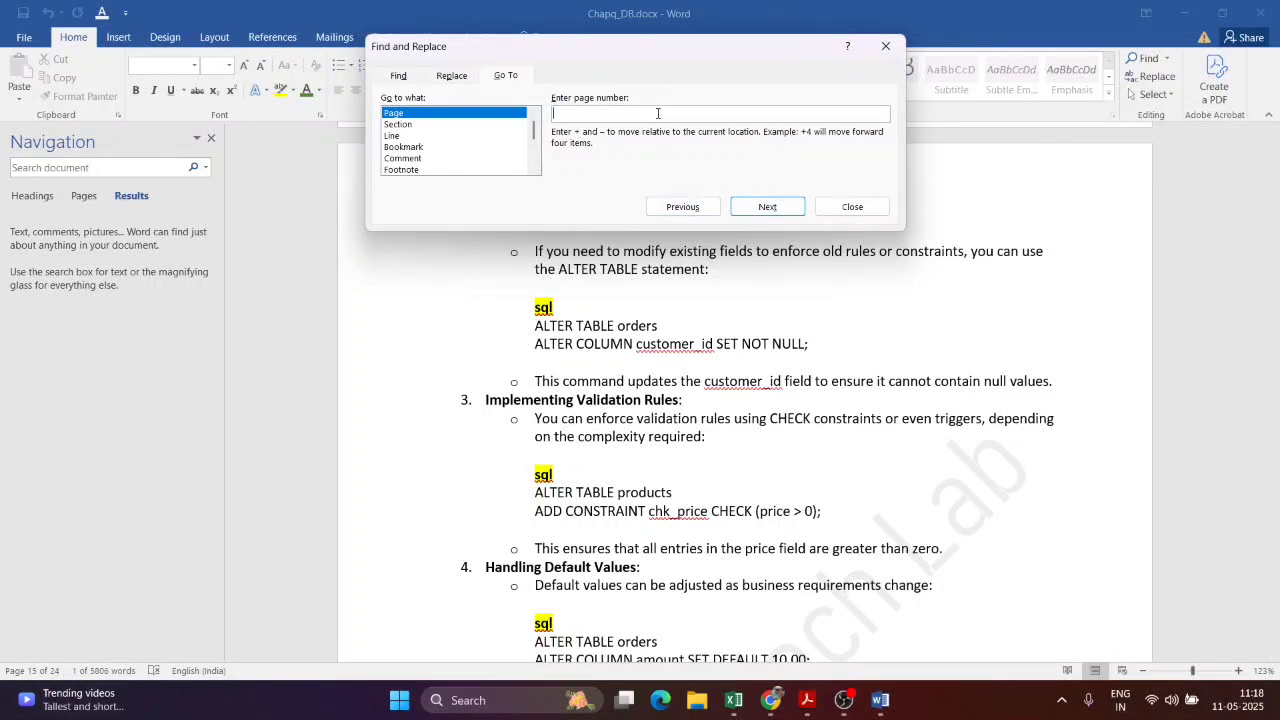
pyautogui.write('10')
pyautogui.click(767, 207)
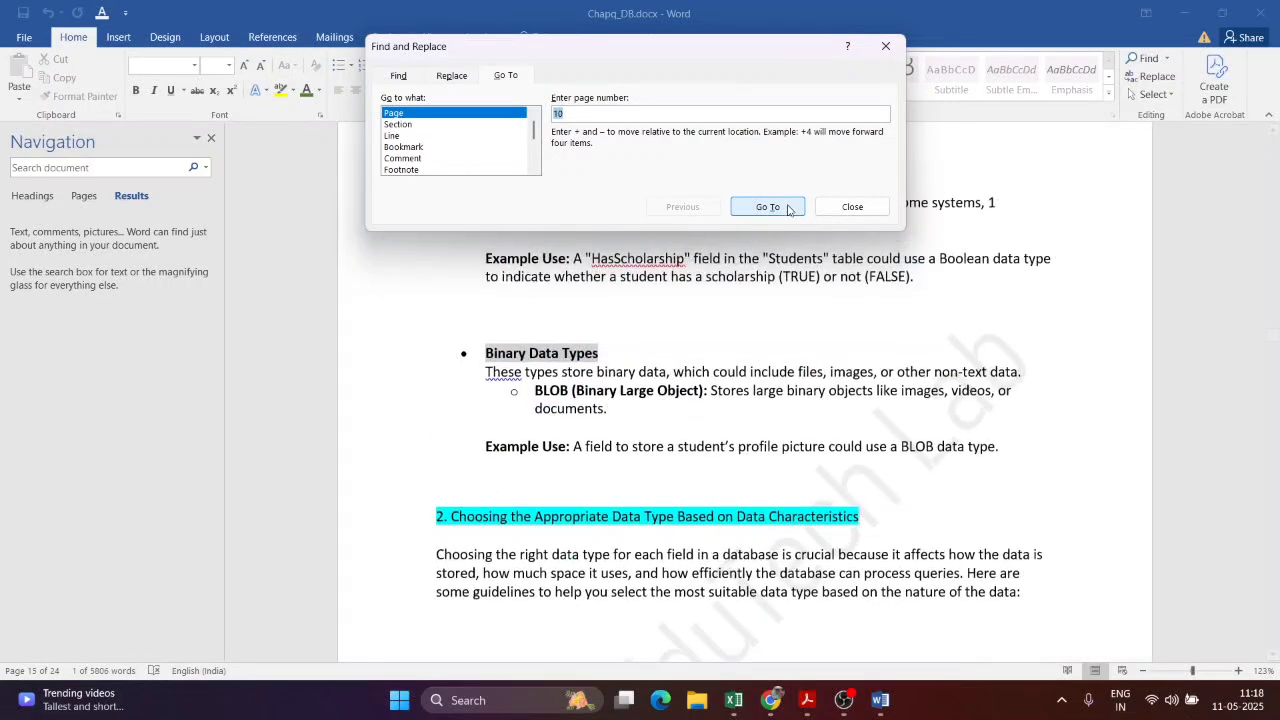
pyautogui.click(851, 207)
pyautogui.press('super+w')
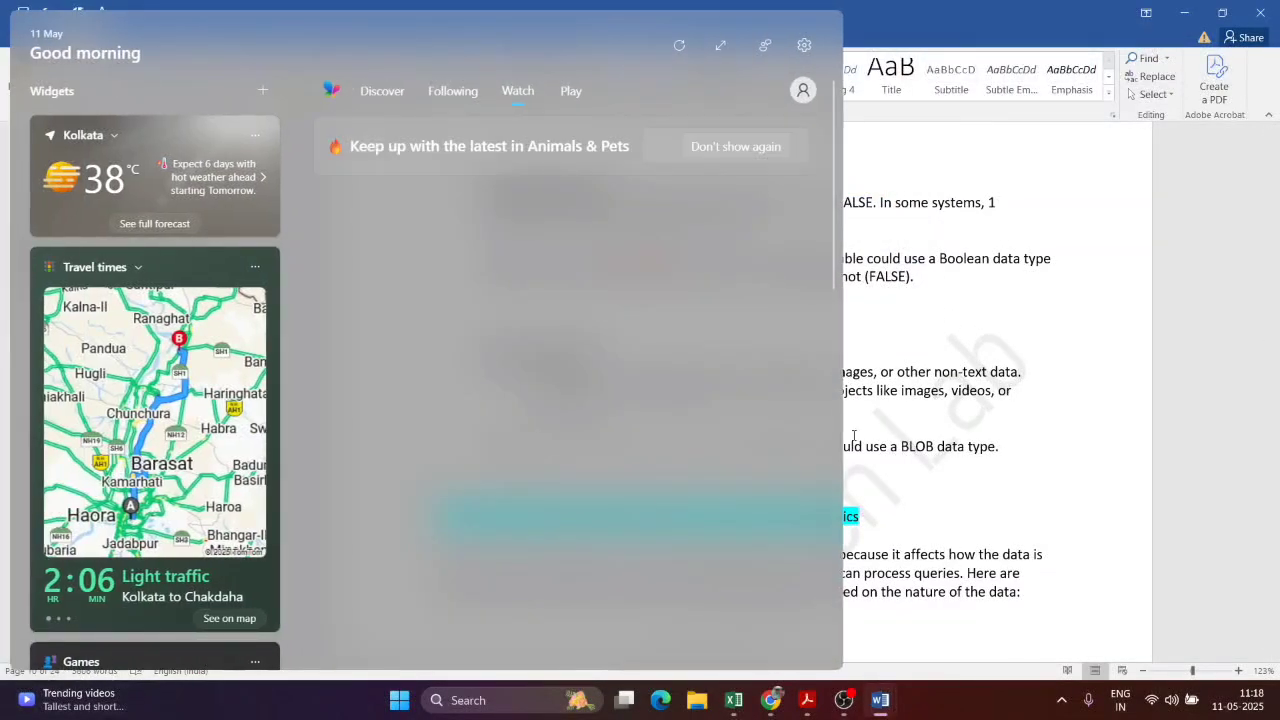
# Step: Close the Windows widgets panel covering the document
pyautogui.click(1200, 240)
pyautogui.moveTo(42, 688)
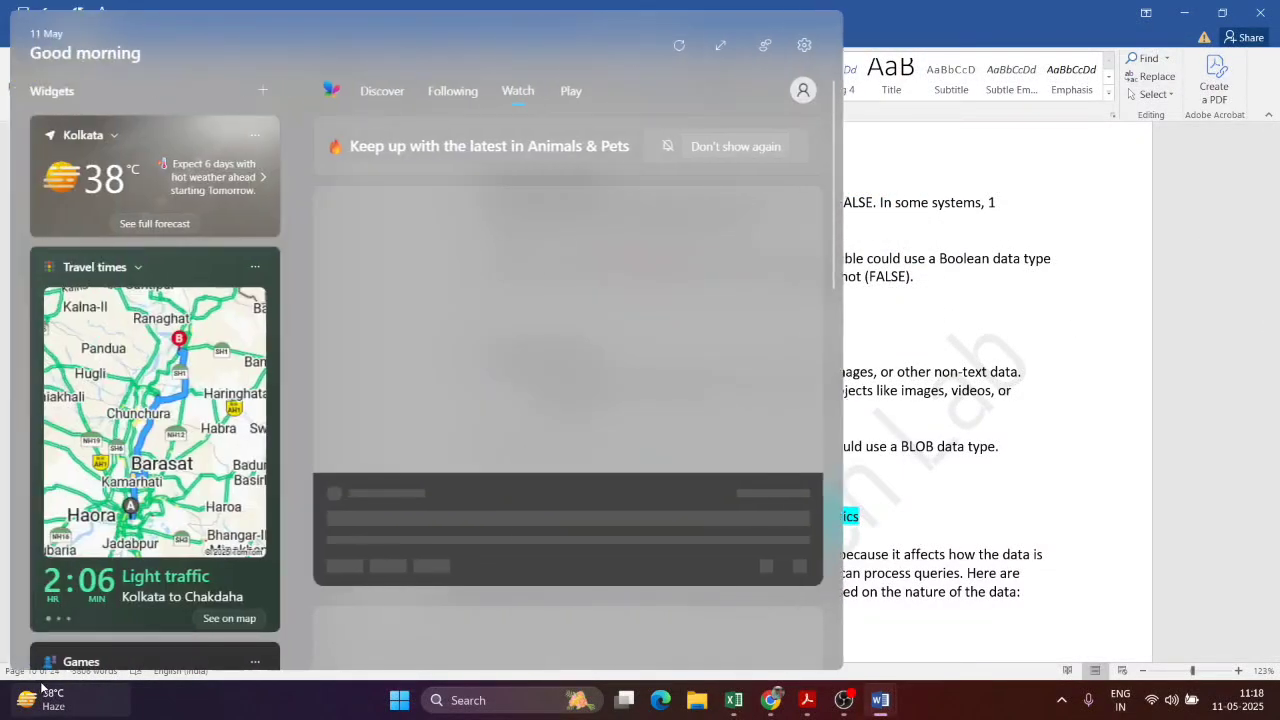
pyautogui.click(1234, 363)
# Step: Scroll the PDF guide to section 1.6 Spell Check, then return to Word
pyautogui.hotkey('alt', 'Tab')
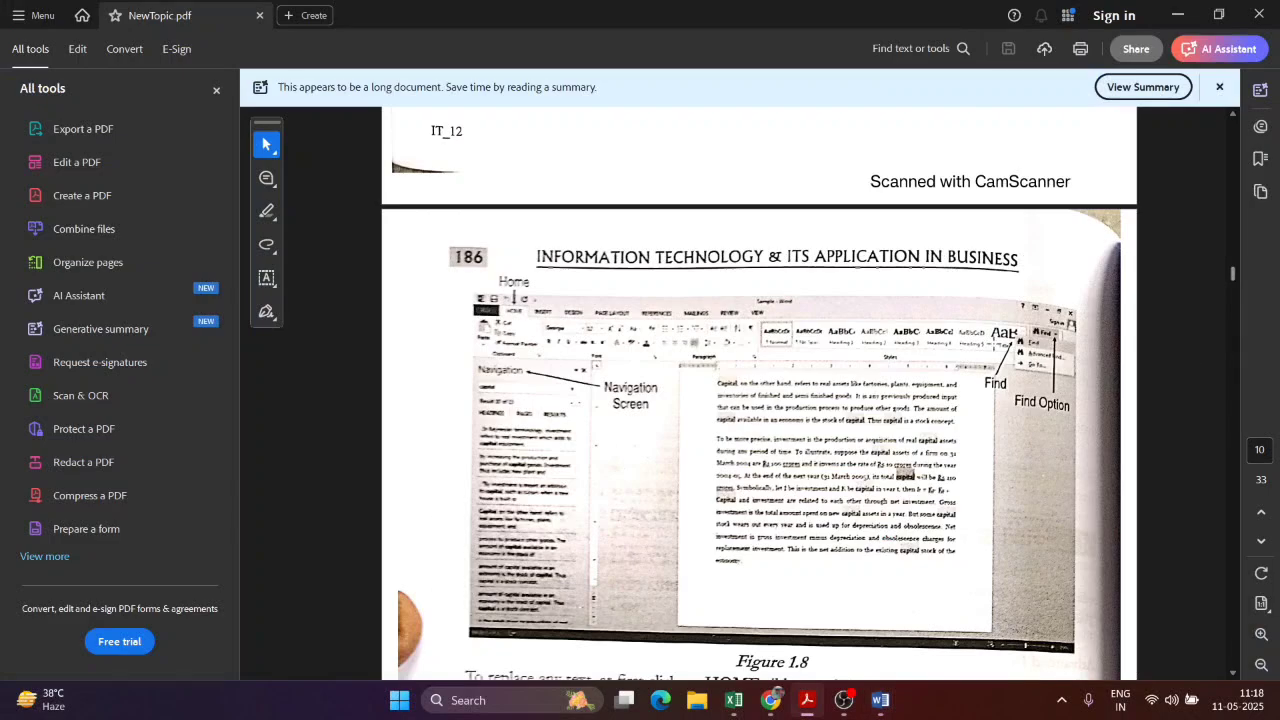
pyautogui.scroll(-5, 937, 466)
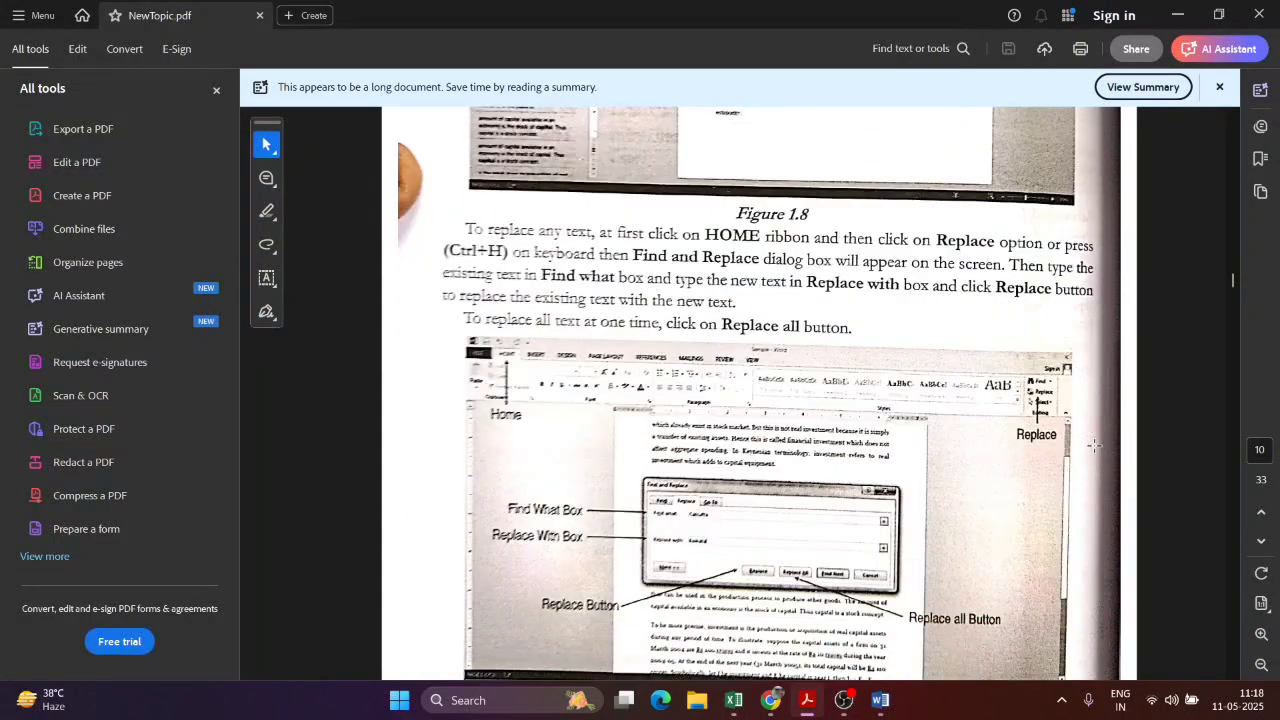
pyautogui.scroll(-2, 723, 401)
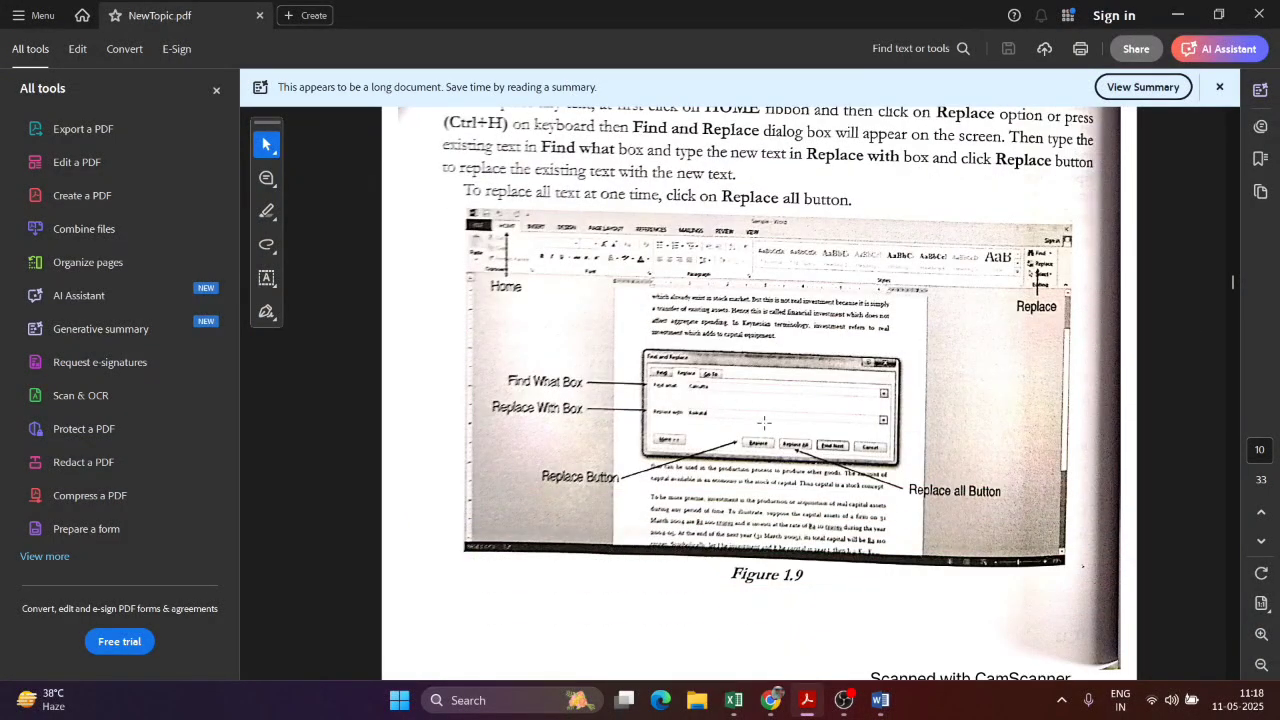
pyautogui.scroll(-2, 764, 423)
pyautogui.scroll(-4, 783, 285)
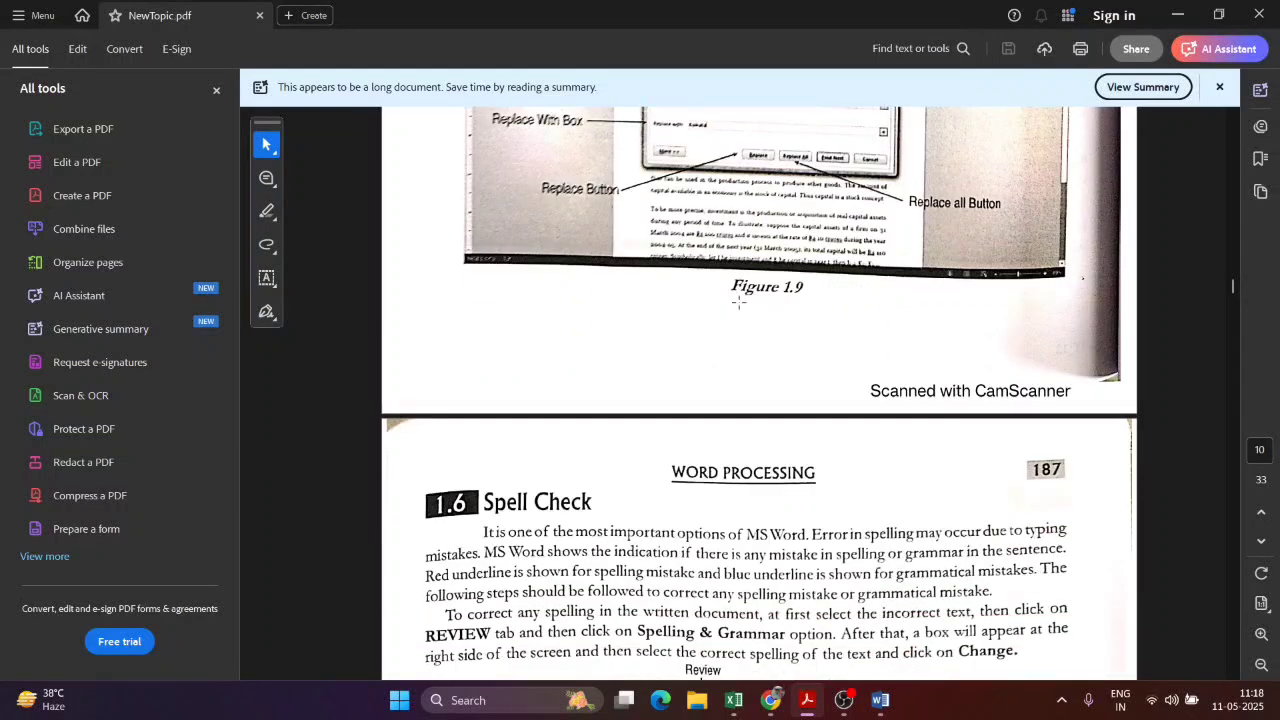
pyautogui.scroll(-2, 924, 280)
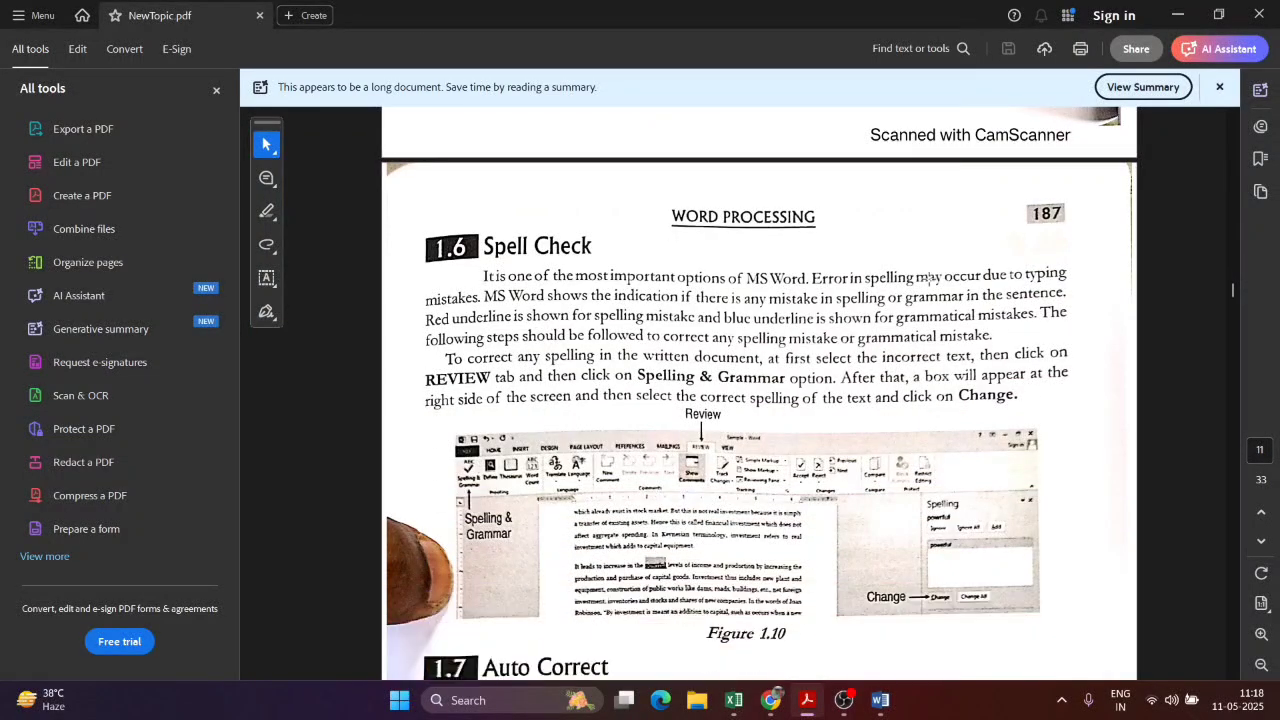
pyautogui.scroll(1, 928, 278)
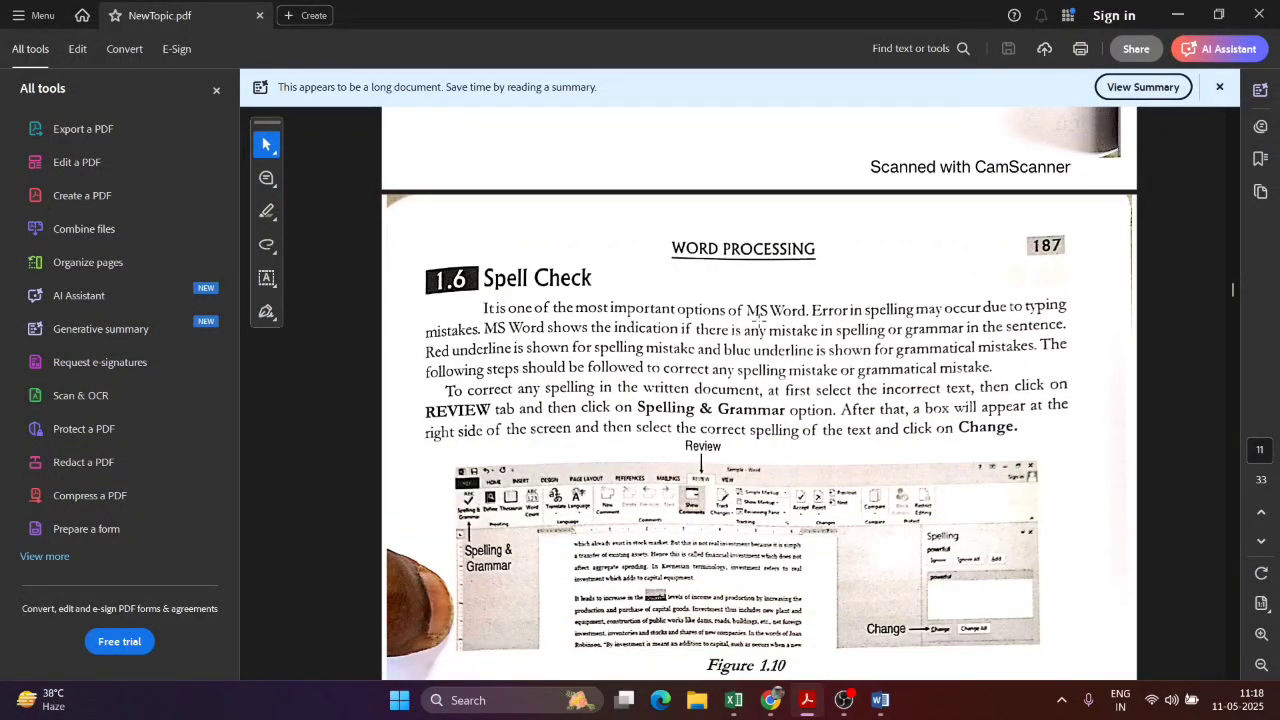
pyautogui.hotkey('alt', 'Tab')
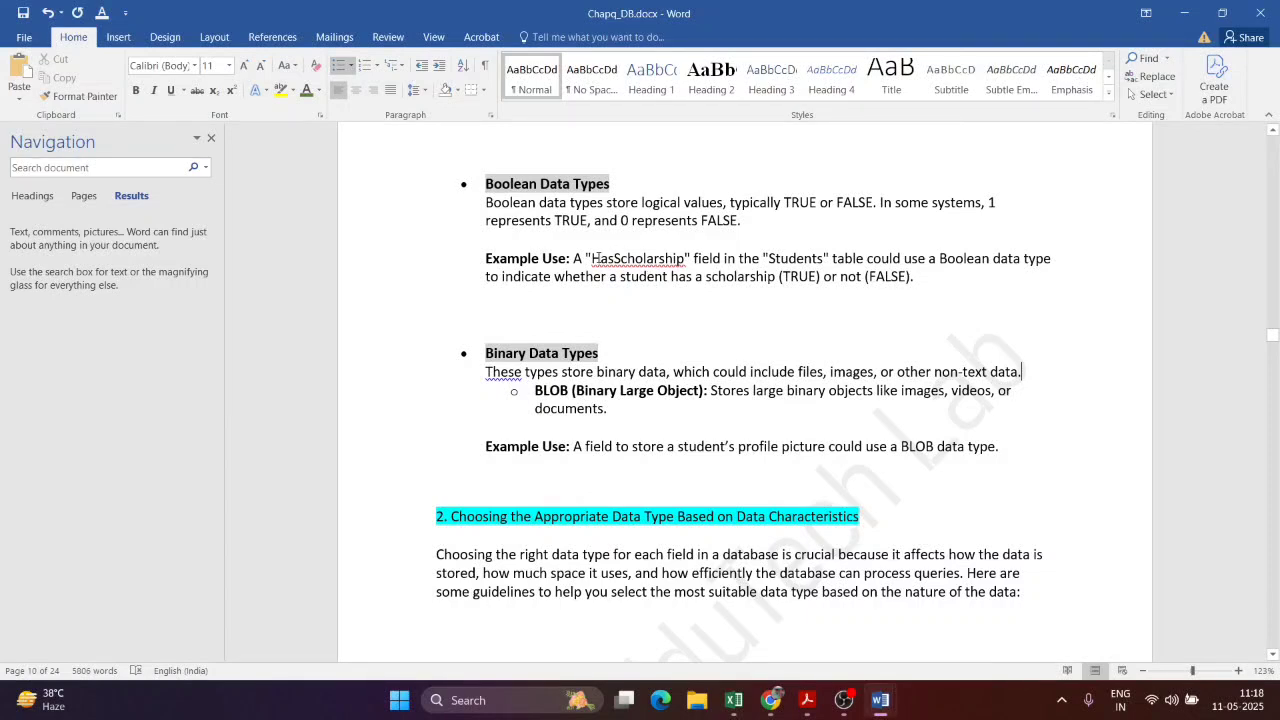
pyautogui.moveTo(592, 259); pyautogui.dragTo(685, 260)
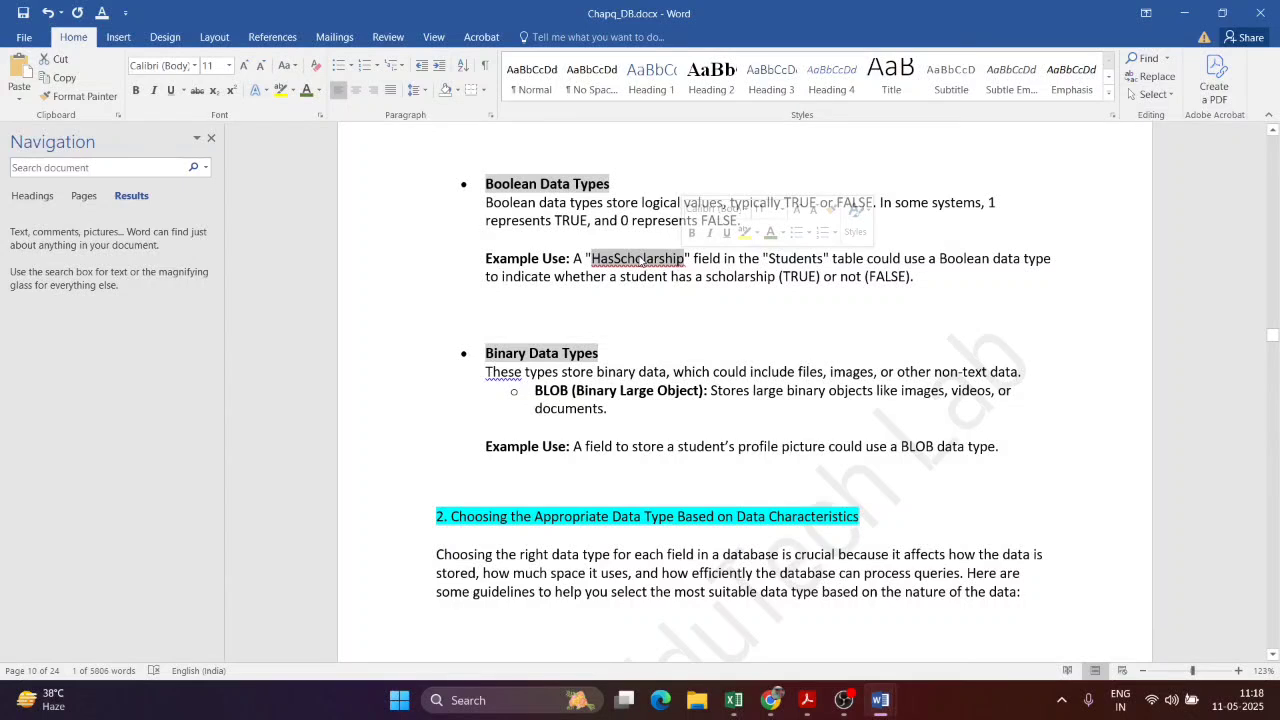
pyautogui.click(634, 259)
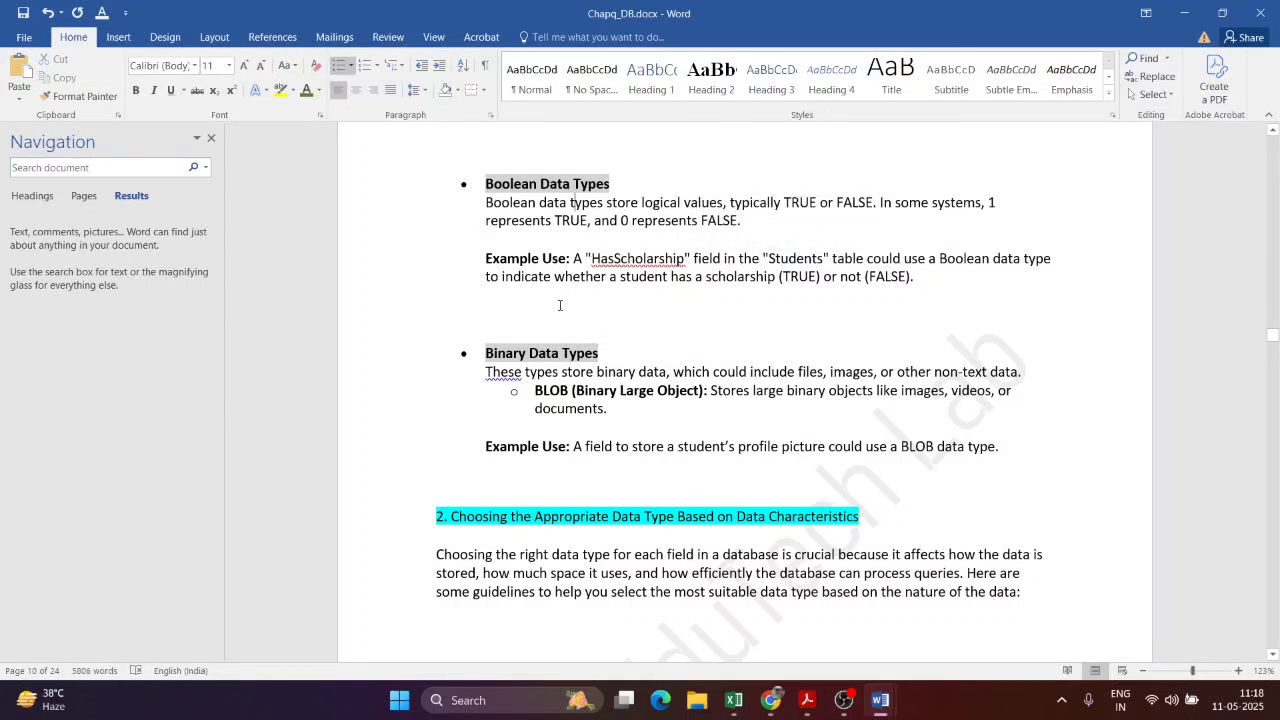
pyautogui.click(630, 258)
pyautogui.rightClick(629, 258)
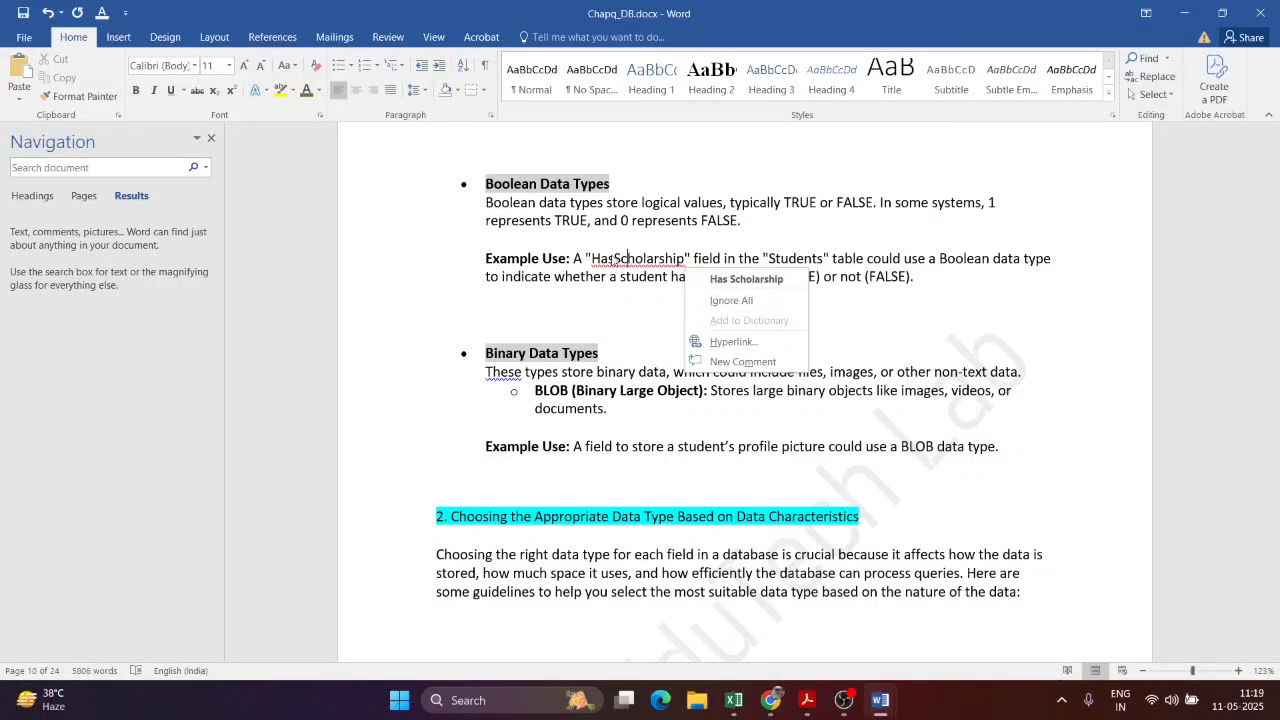
pyautogui.press('Escape')
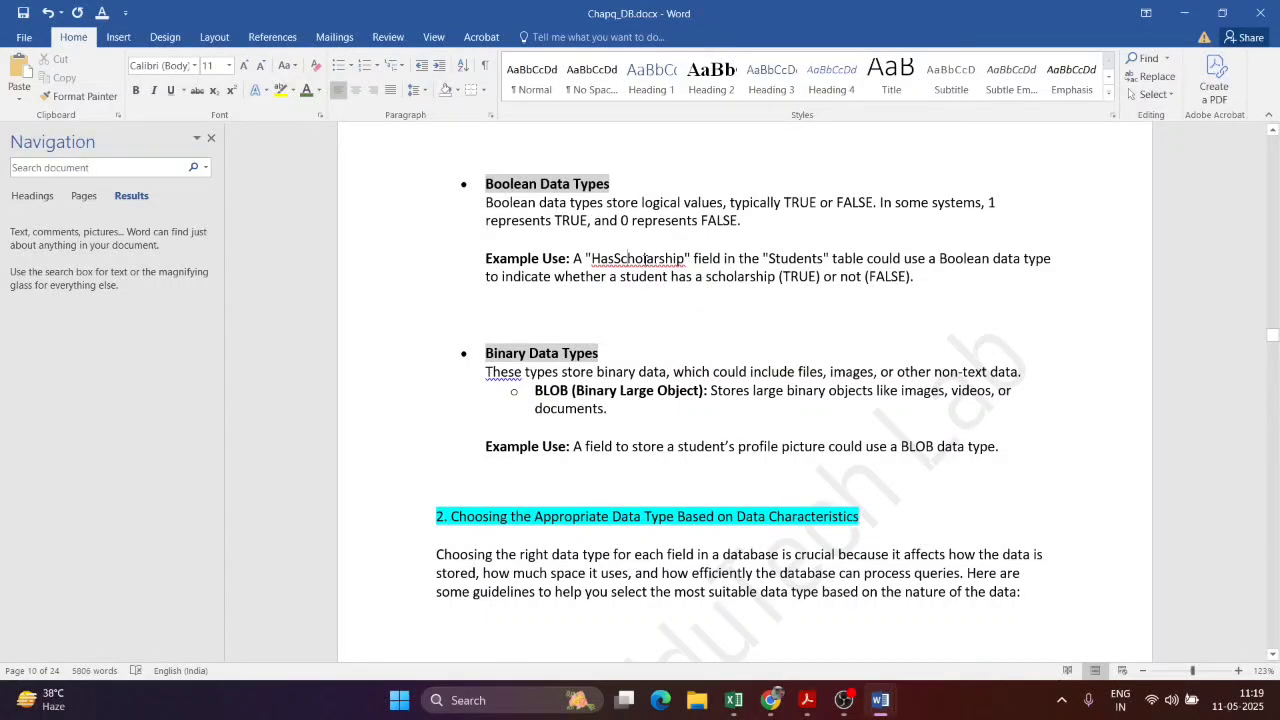
pyautogui.moveTo(602, 257); pyautogui.dragTo(685, 259)
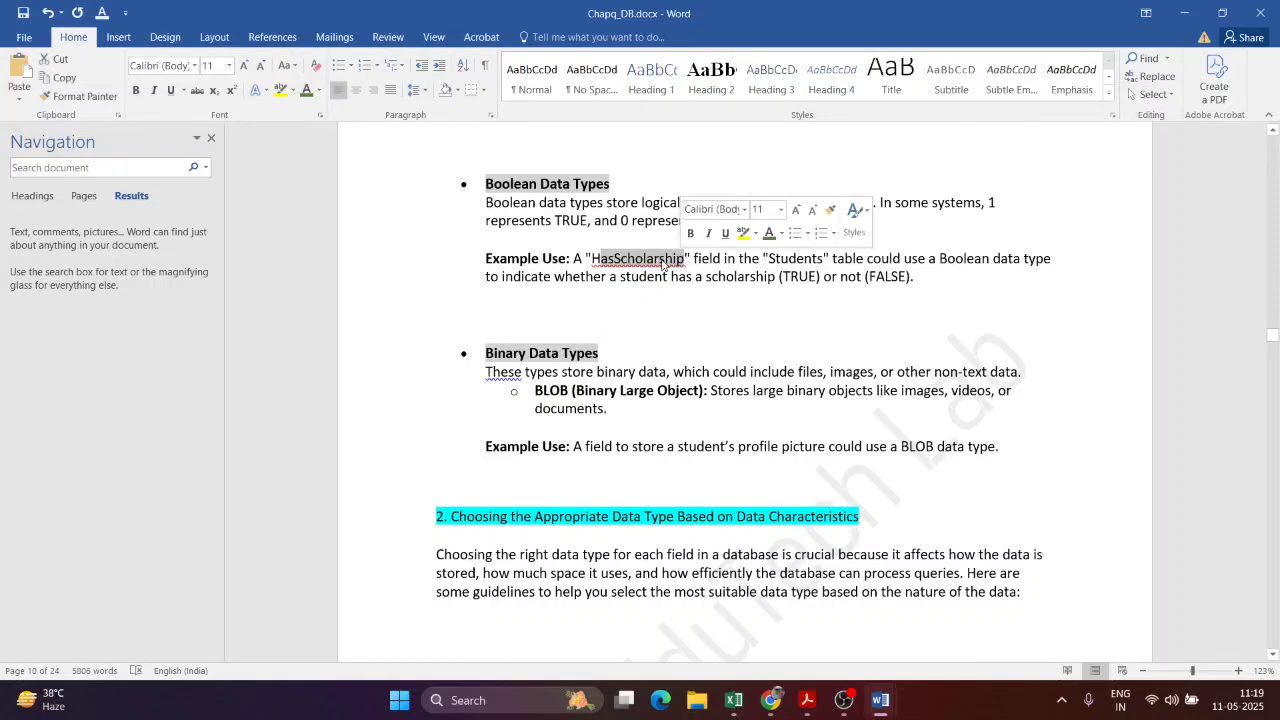
pyautogui.click(654, 259)
pyautogui.hotkey('alt', 'Tab')
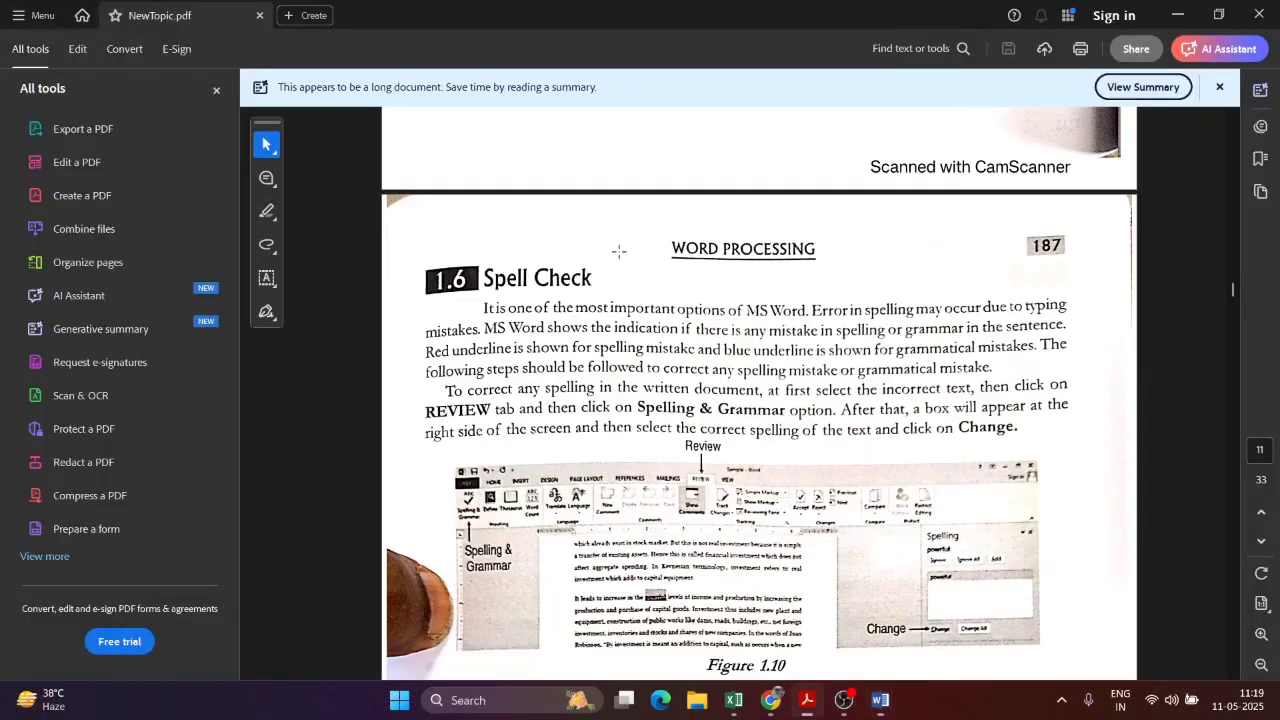
pyautogui.scroll(-1, 510, 490)
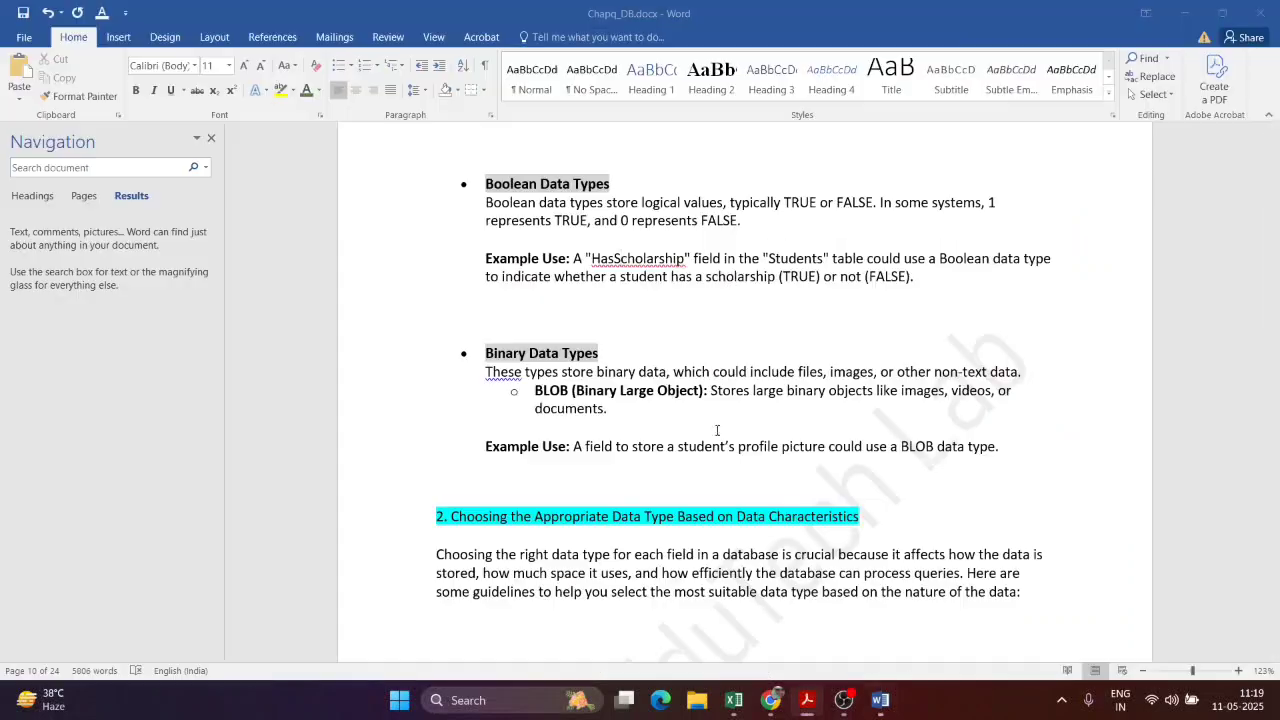
# Step: Select HasScholarship in Word and look through the Review tab's change options
pyautogui.hotkey('alt', 'Tab')
pyautogui.doubleClick(630, 258)
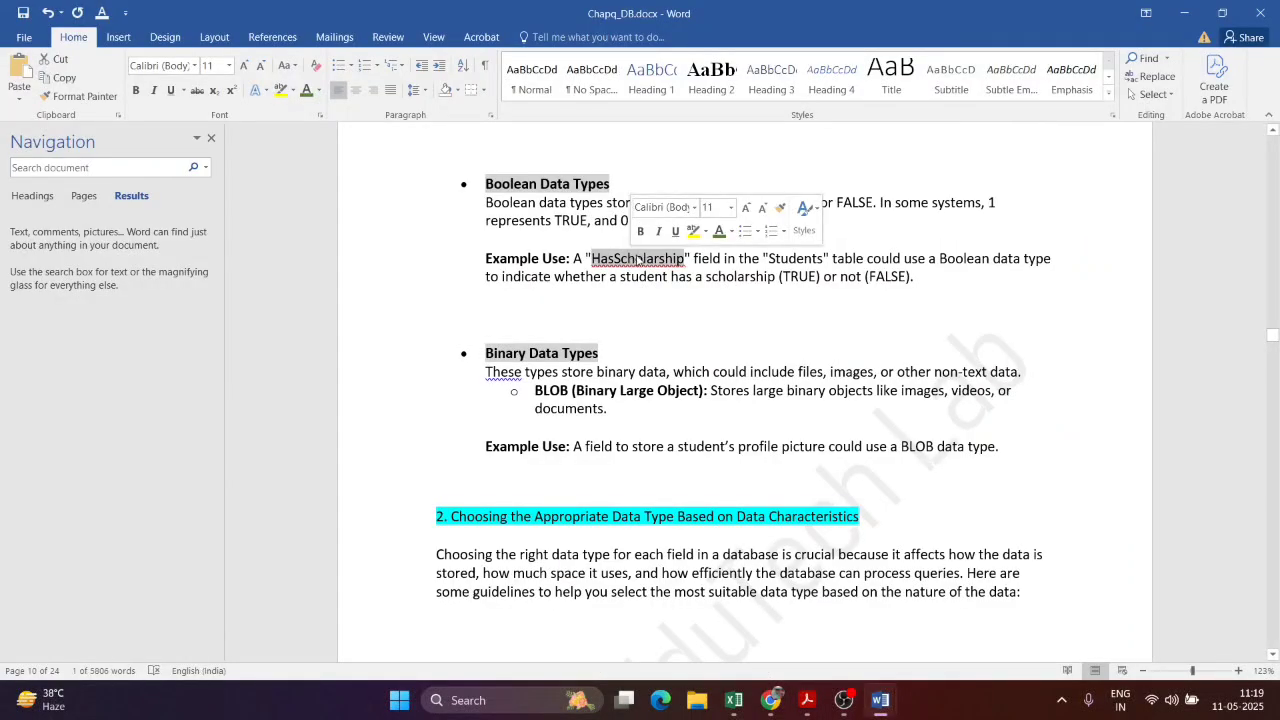
pyautogui.click(388, 38)
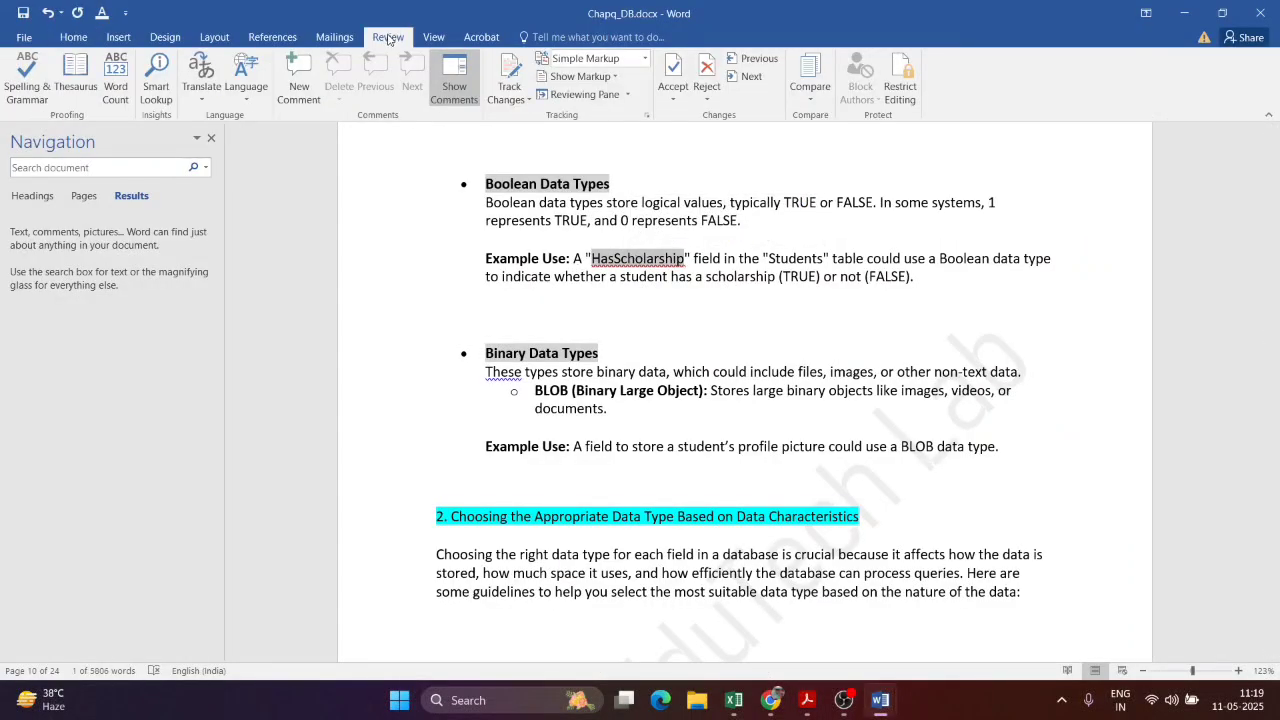
pyautogui.click(668, 104)
pyautogui.click(430, 90)
pyautogui.click(750, 203)
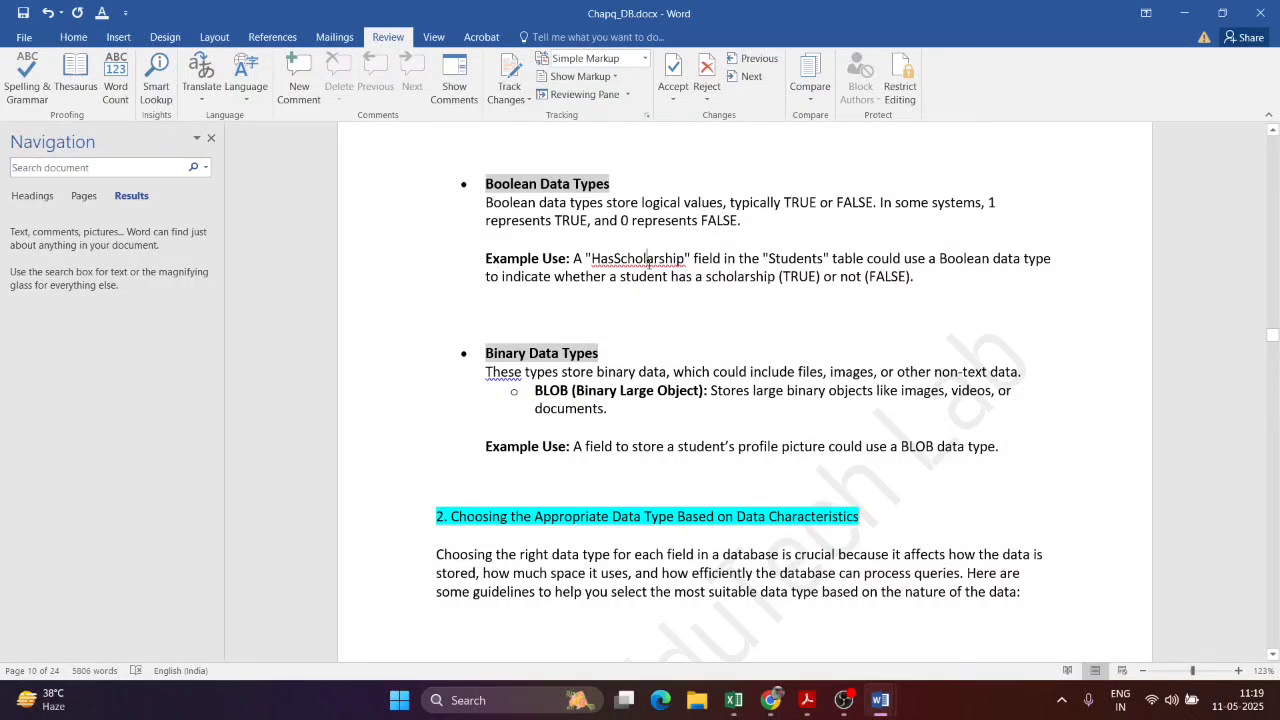
pyautogui.press('super+p')
pyautogui.press('Escape')
# Step: Run Spelling & Grammar: change to 'Has Scholarship' and 'these', ignoring the VARCHAR( flag
pyautogui.press('F7')
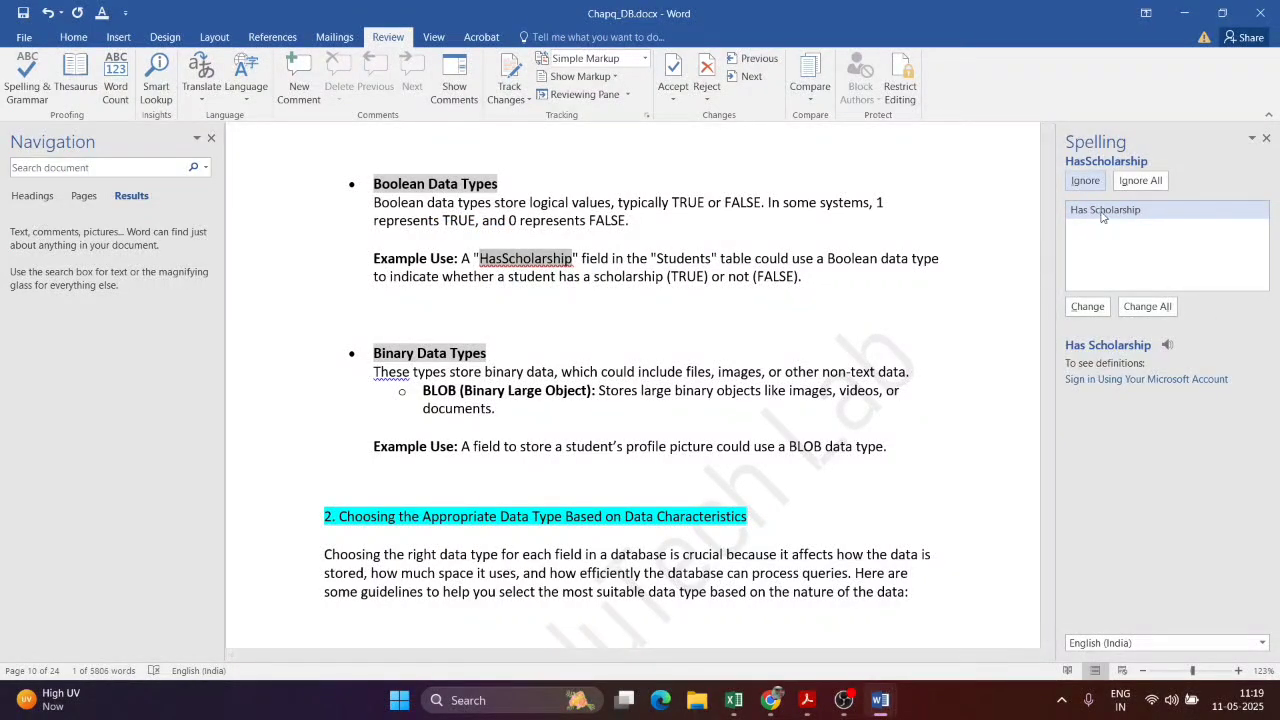
pyautogui.click(1103, 213)
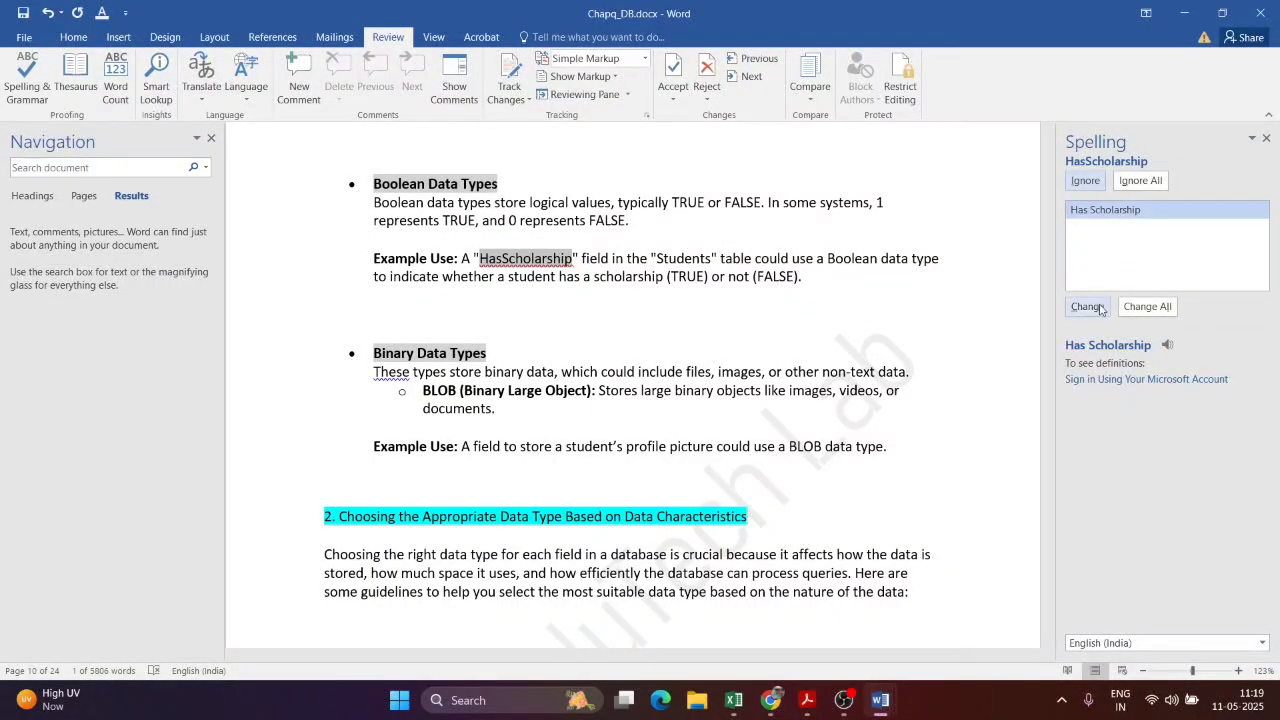
pyautogui.click(1088, 307)
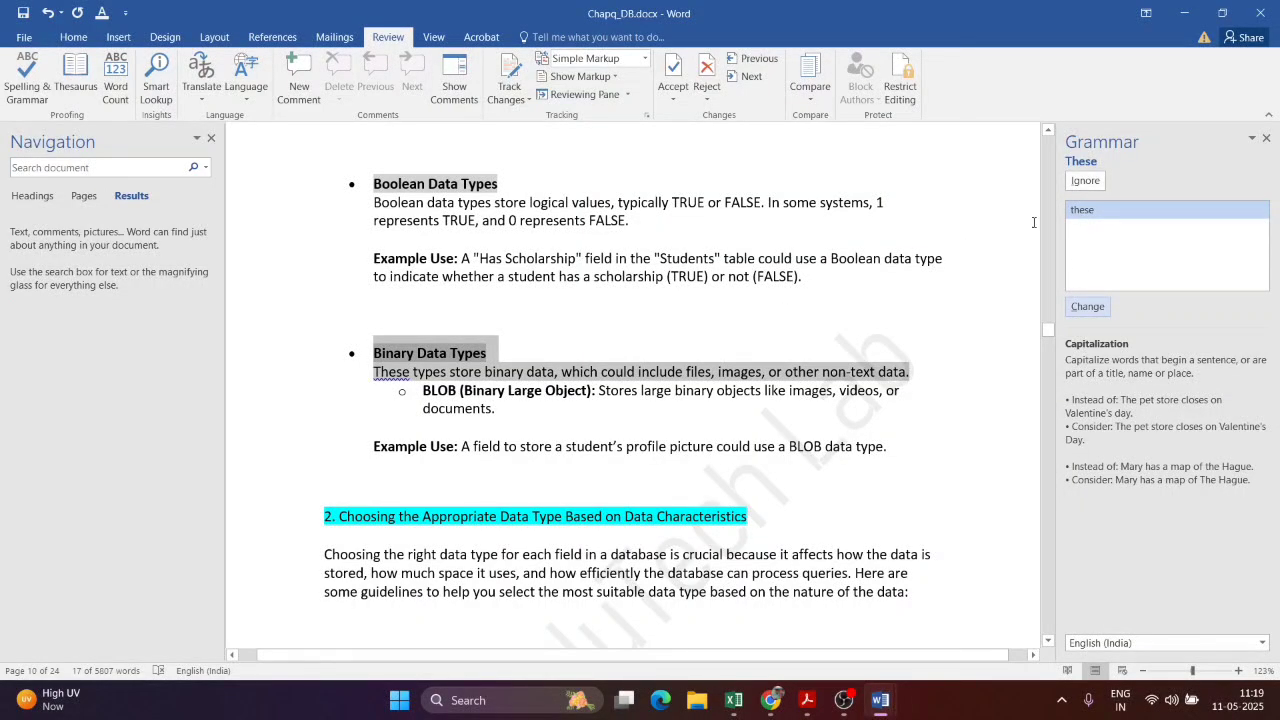
pyautogui.click(1098, 215)
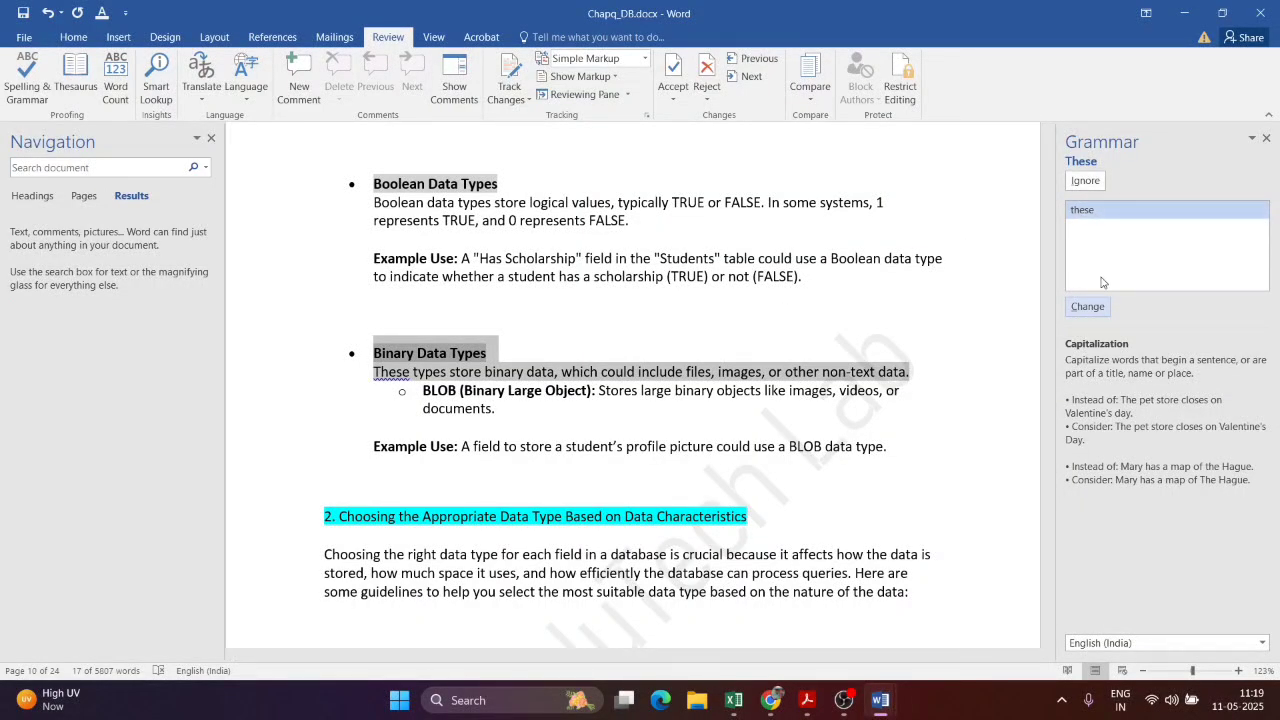
pyautogui.click(1104, 313)
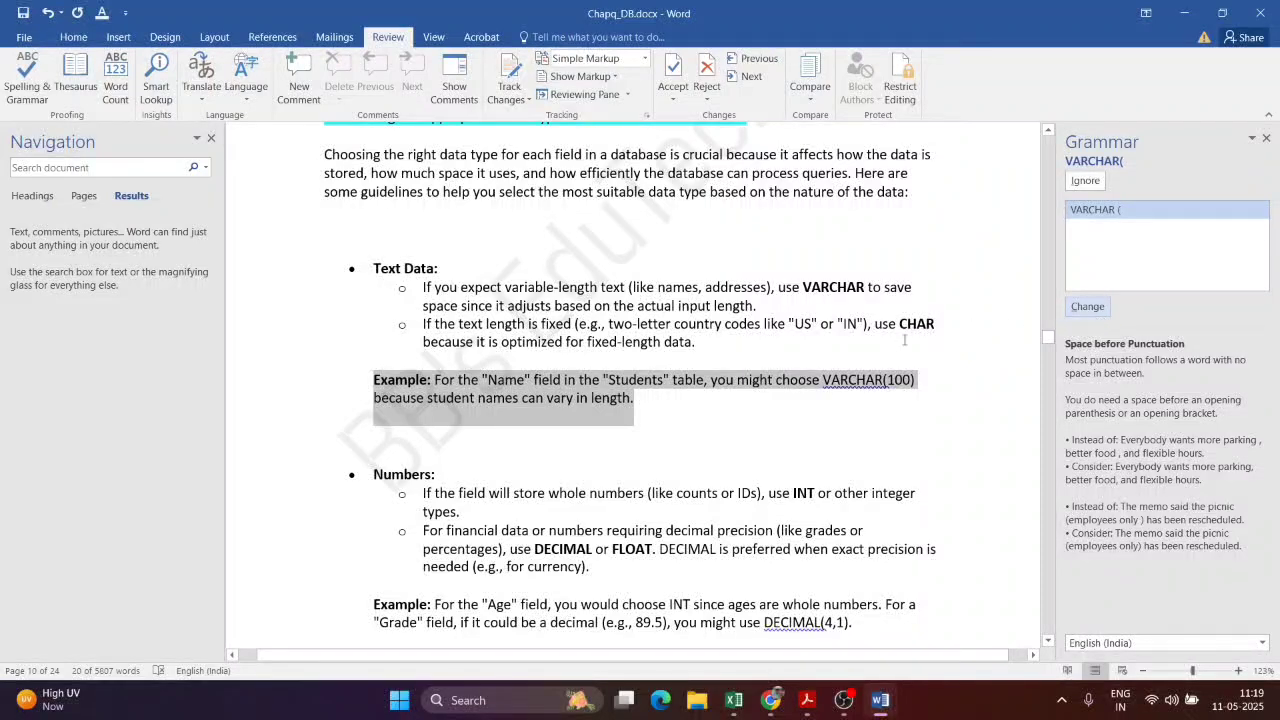
pyautogui.click(915, 360)
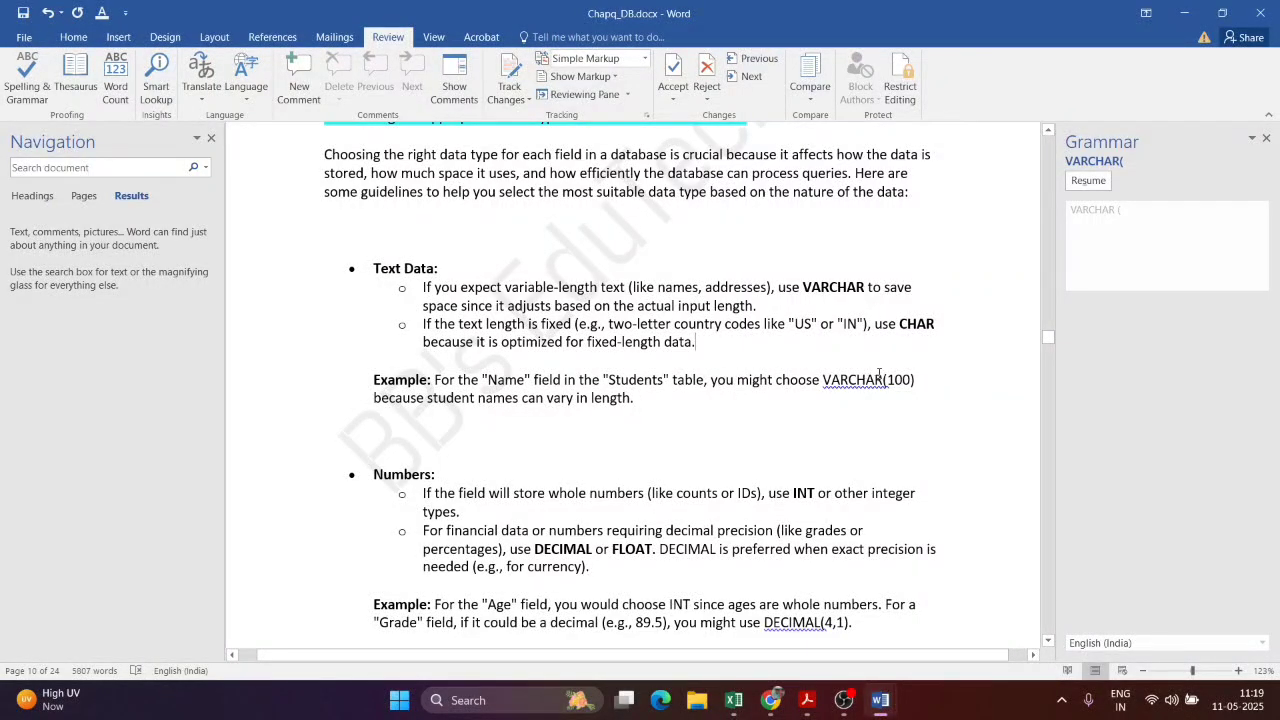
# Step: Close the grammar pane and select the Boolean data types paragraph
pyautogui.scroll(10, 879, 374)
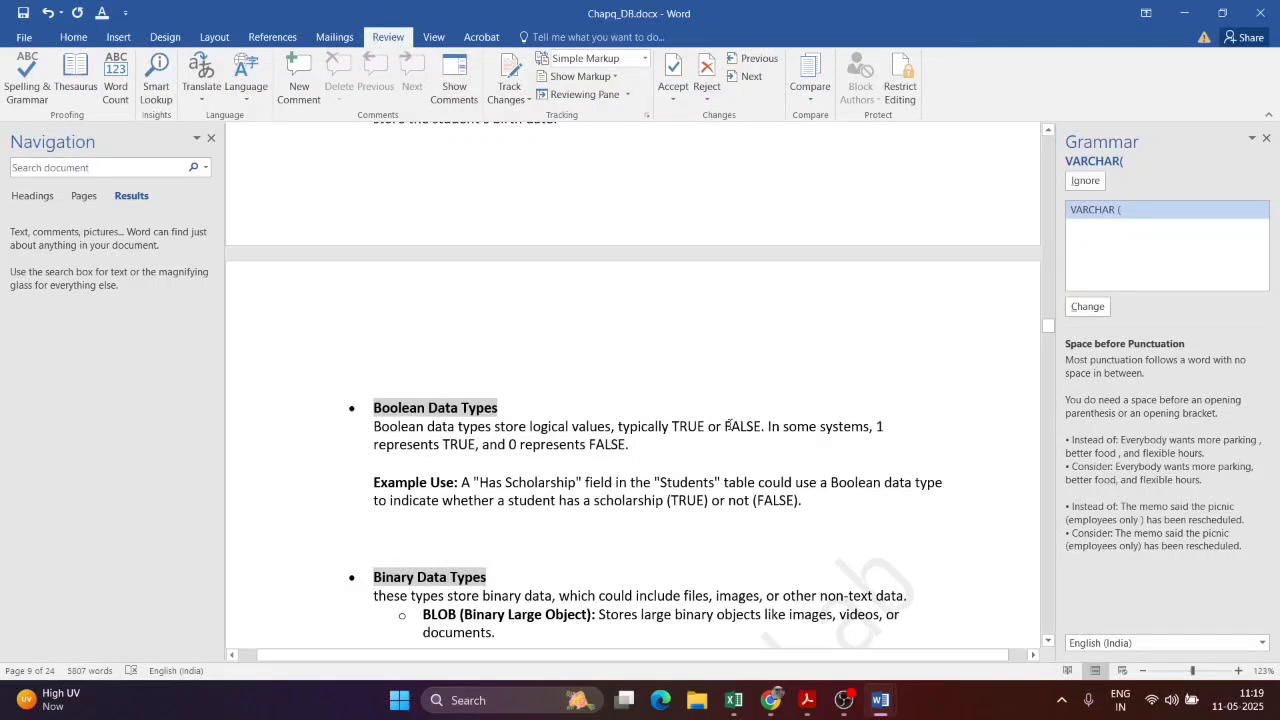
pyautogui.click(1266, 138)
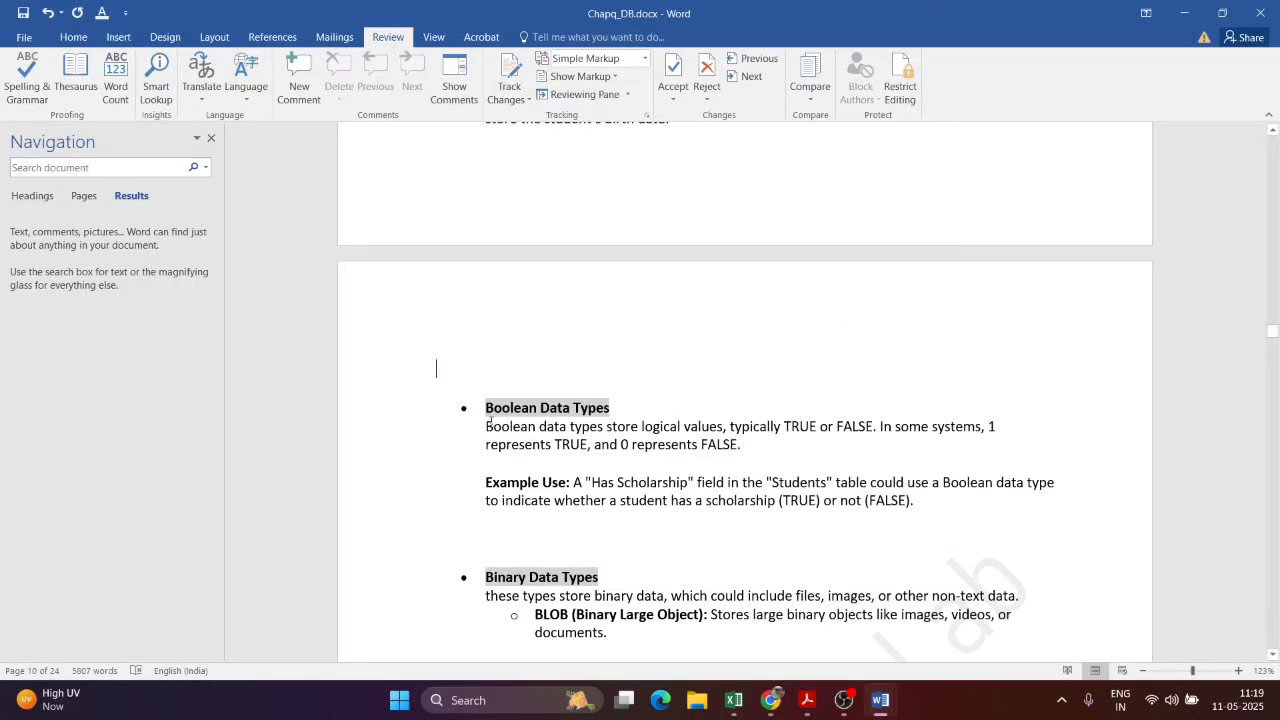
pyautogui.moveTo(487, 426); pyautogui.dragTo(817, 440)
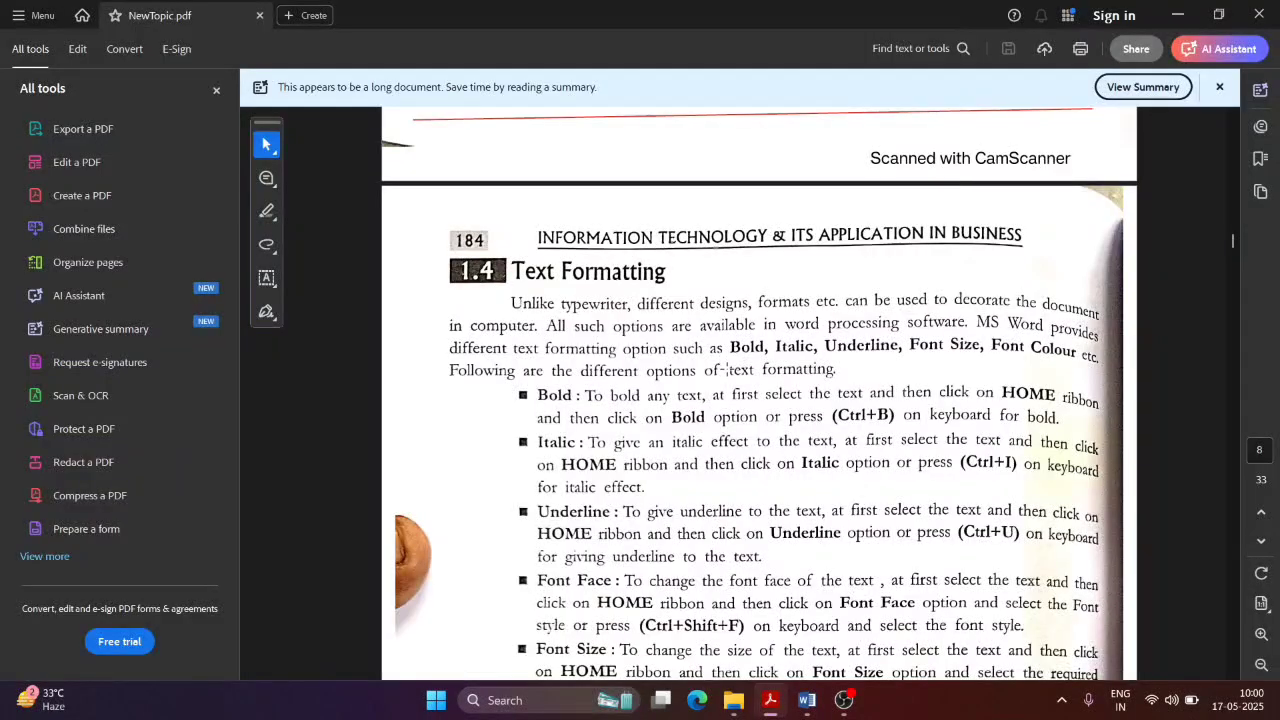
# Step: Scroll NewTopic.pdf down to the 1.4 Text Formatting section on page 8
pyautogui.scroll(-1, 637, 298)
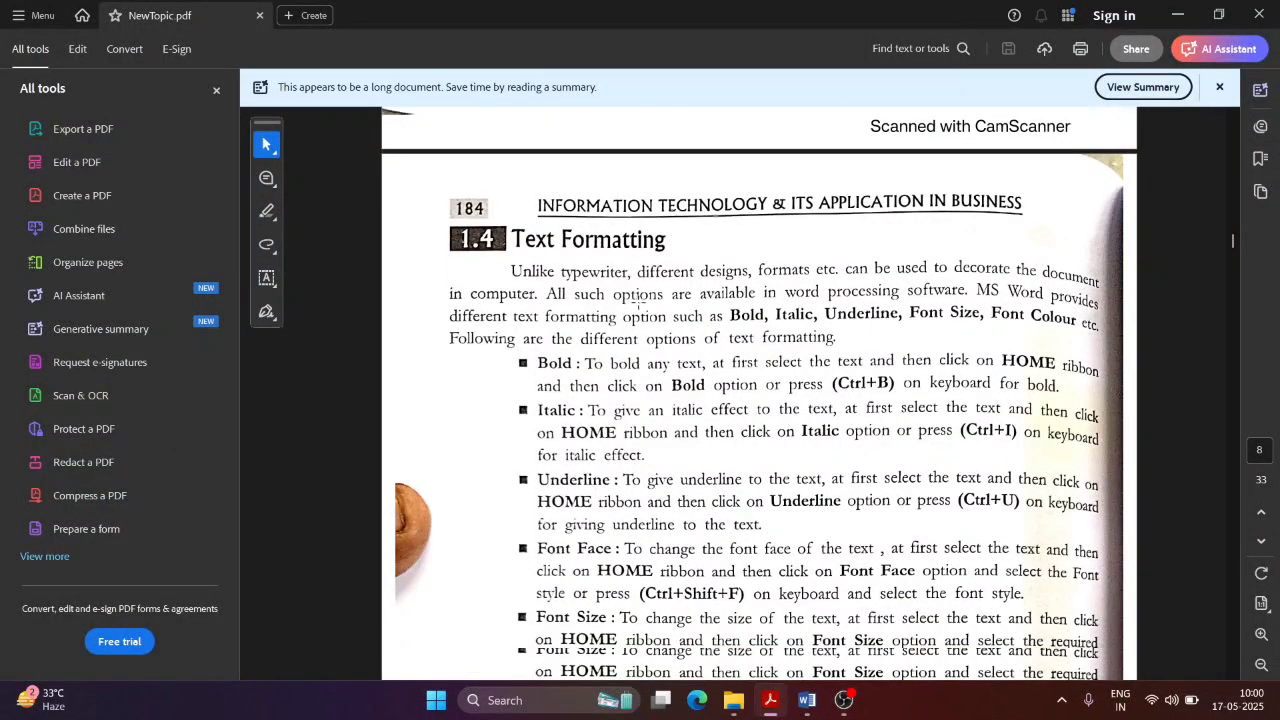
pyautogui.scroll(-2, 637, 298)
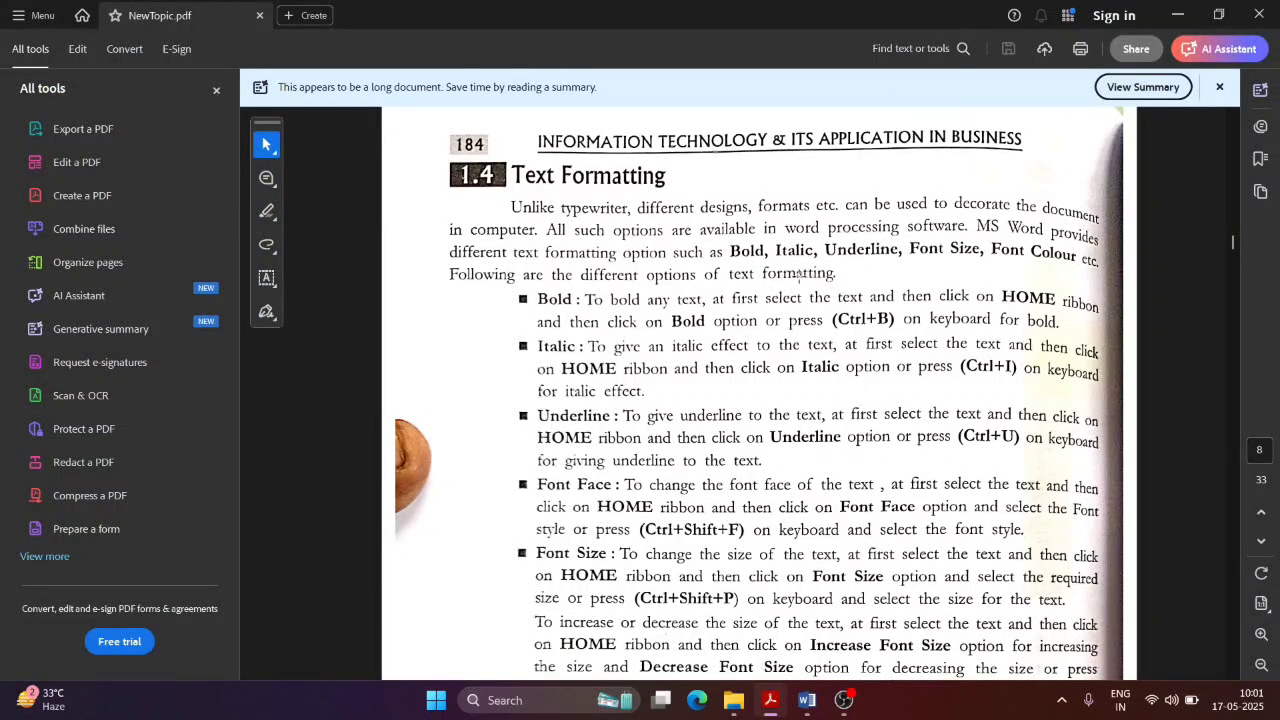
# Step: Leave the Text Formatting page of NewTopic.pdf and bring up Theory.docx in Word
pyautogui.moveTo(728, 267); pyautogui.dragTo(1134, 255)
pyautogui.click(562, 274)
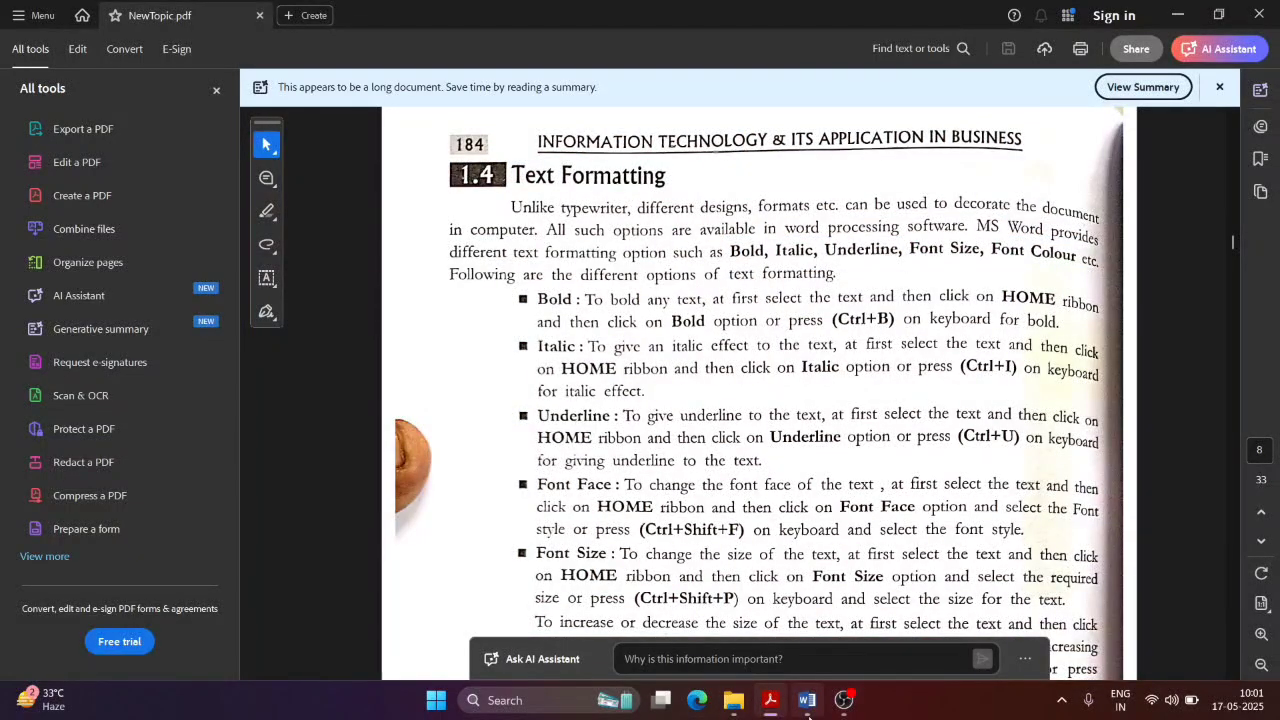
pyautogui.click(807, 700)
pyautogui.scroll(4, 593, 298)
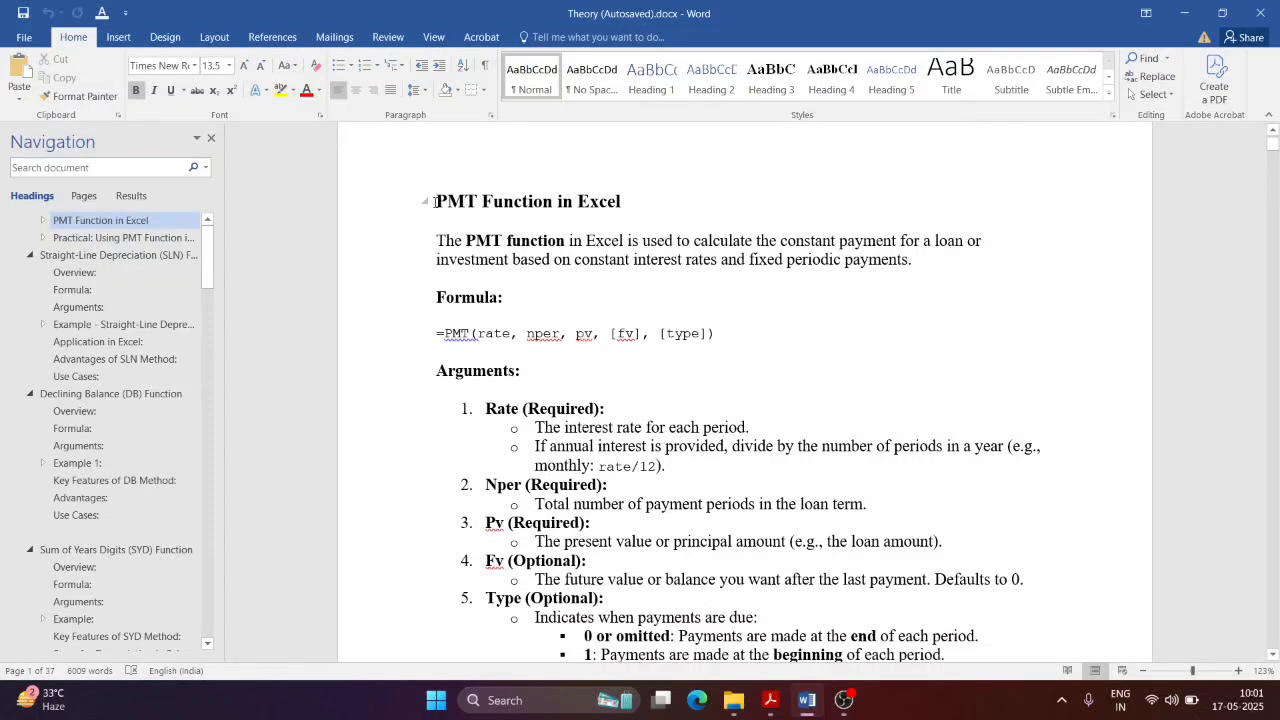
# Step: Try out selecting the 'PMT Function in Excel' heading and the words 'PMT function'
pyautogui.moveTo(434, 201); pyautogui.dragTo(620, 201)
pyautogui.click(620, 201)
pyautogui.moveTo(620, 201); pyautogui.dragTo(436, 201)
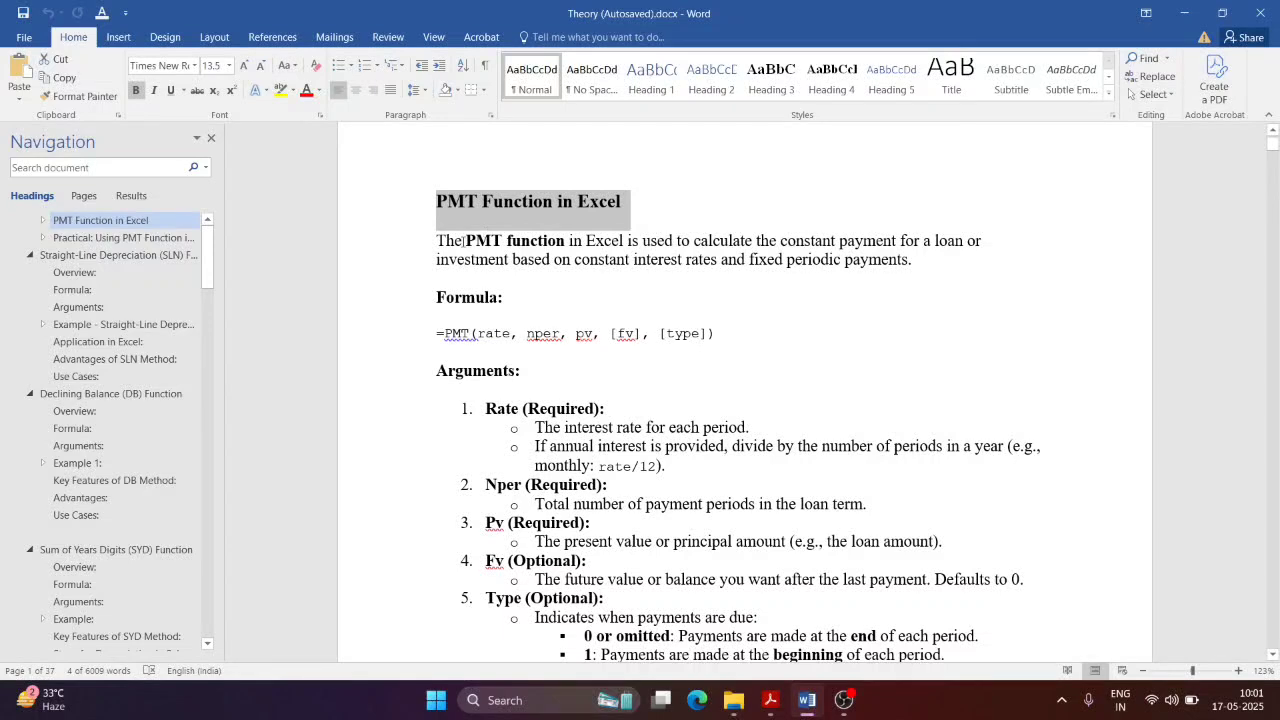
pyautogui.moveTo(466, 241); pyautogui.dragTo(568, 241)
pyautogui.click(660, 257)
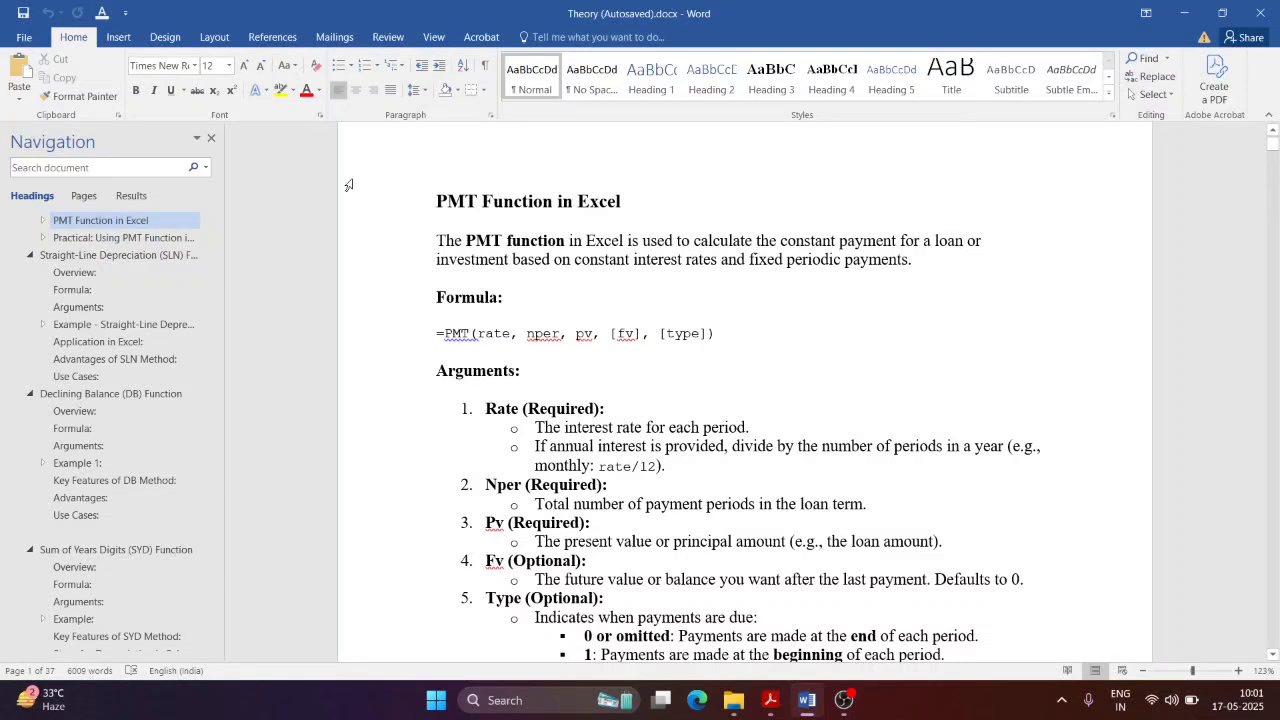
# Step: Make 'Excel is used to calculate' bold, italic and underlined
pyautogui.moveTo(587, 243); pyautogui.dragTo(714, 243)
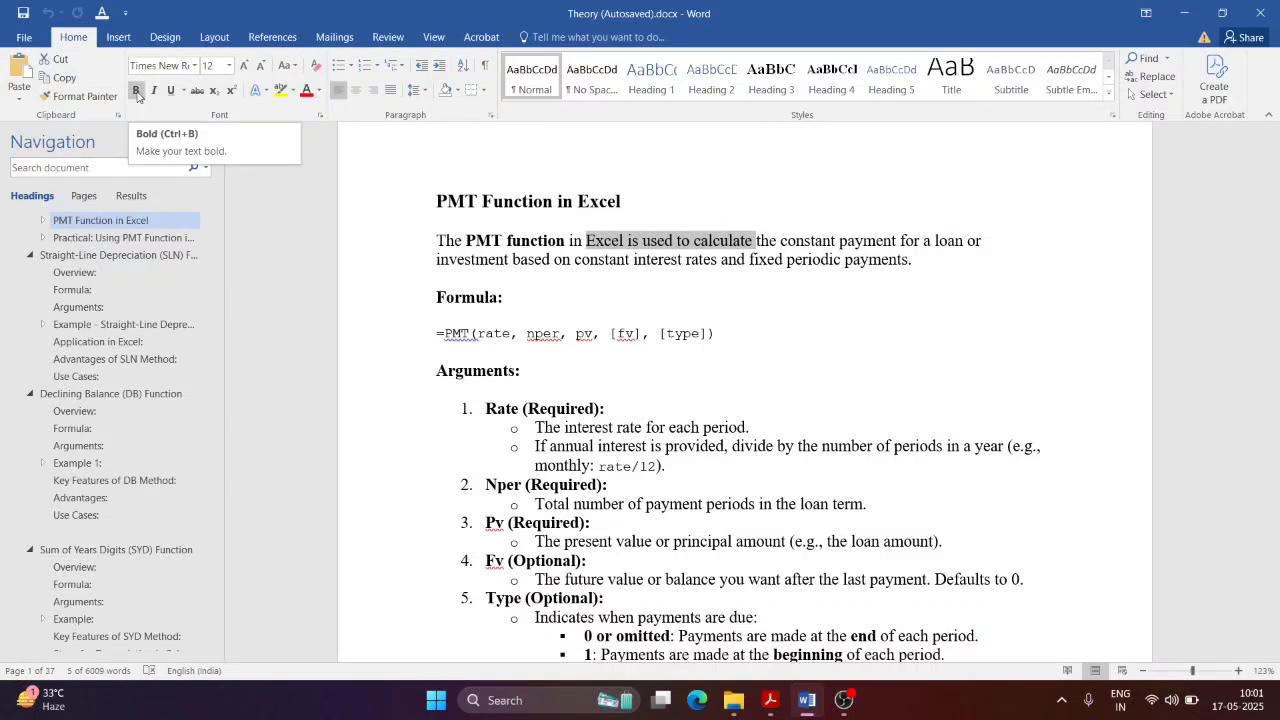
pyautogui.click(137, 91)
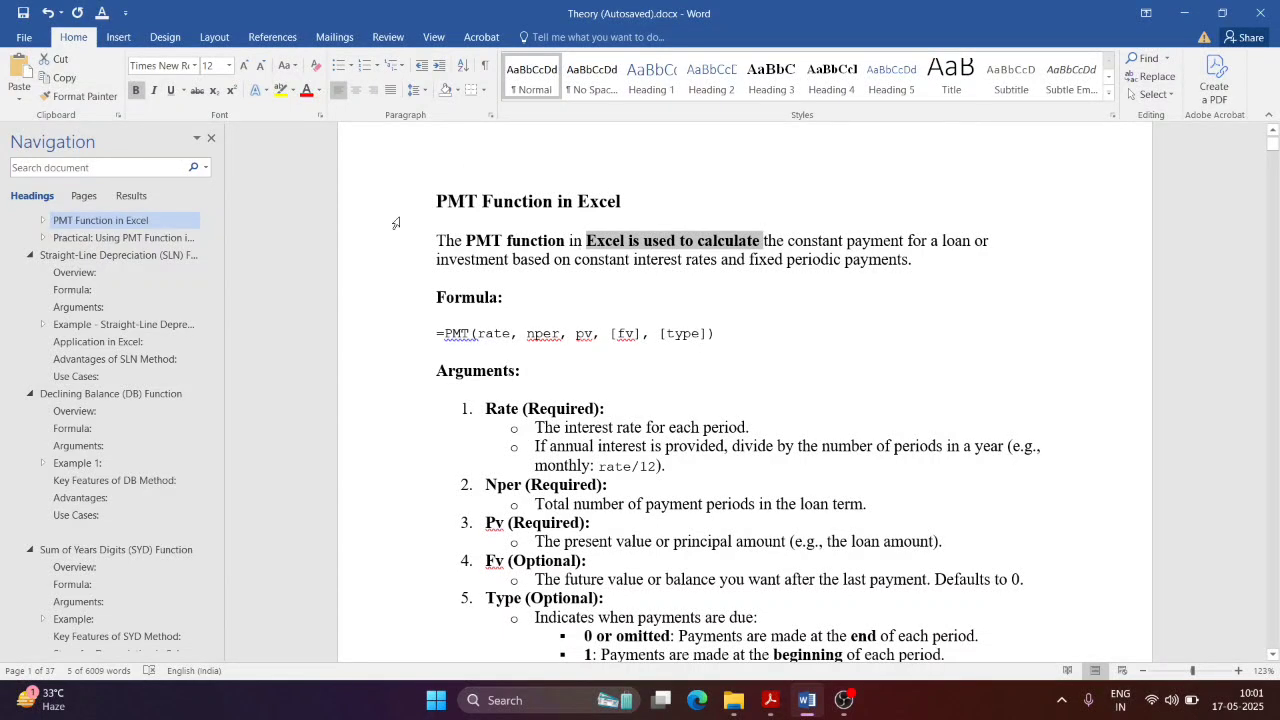
pyautogui.click(154, 90)
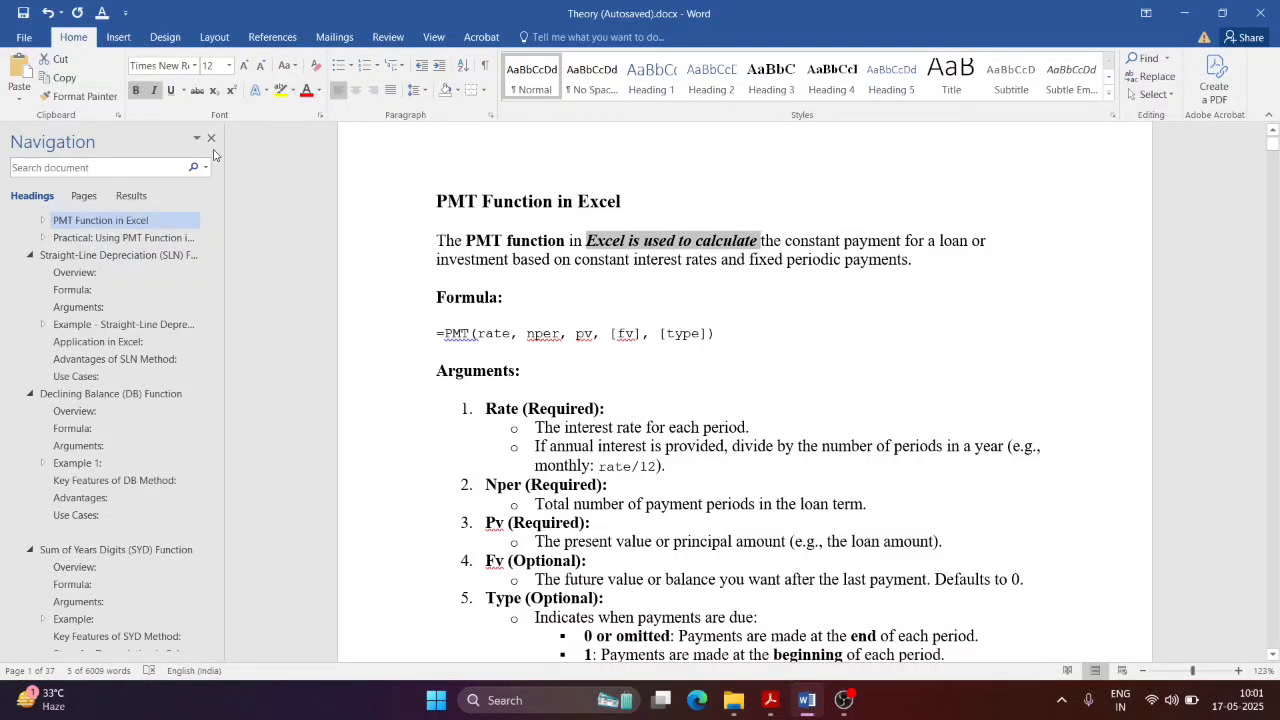
pyautogui.click(170, 90)
pyautogui.click(575, 243)
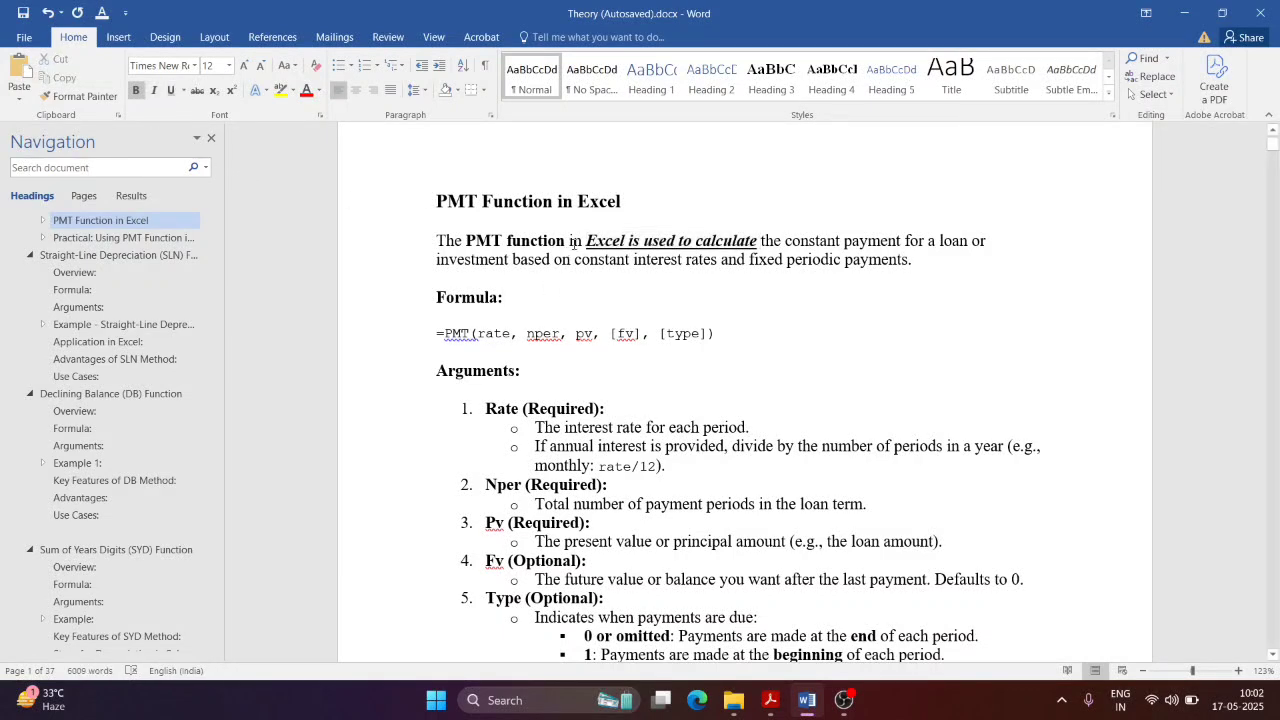
pyautogui.moveTo(585, 241); pyautogui.dragTo(760, 241)
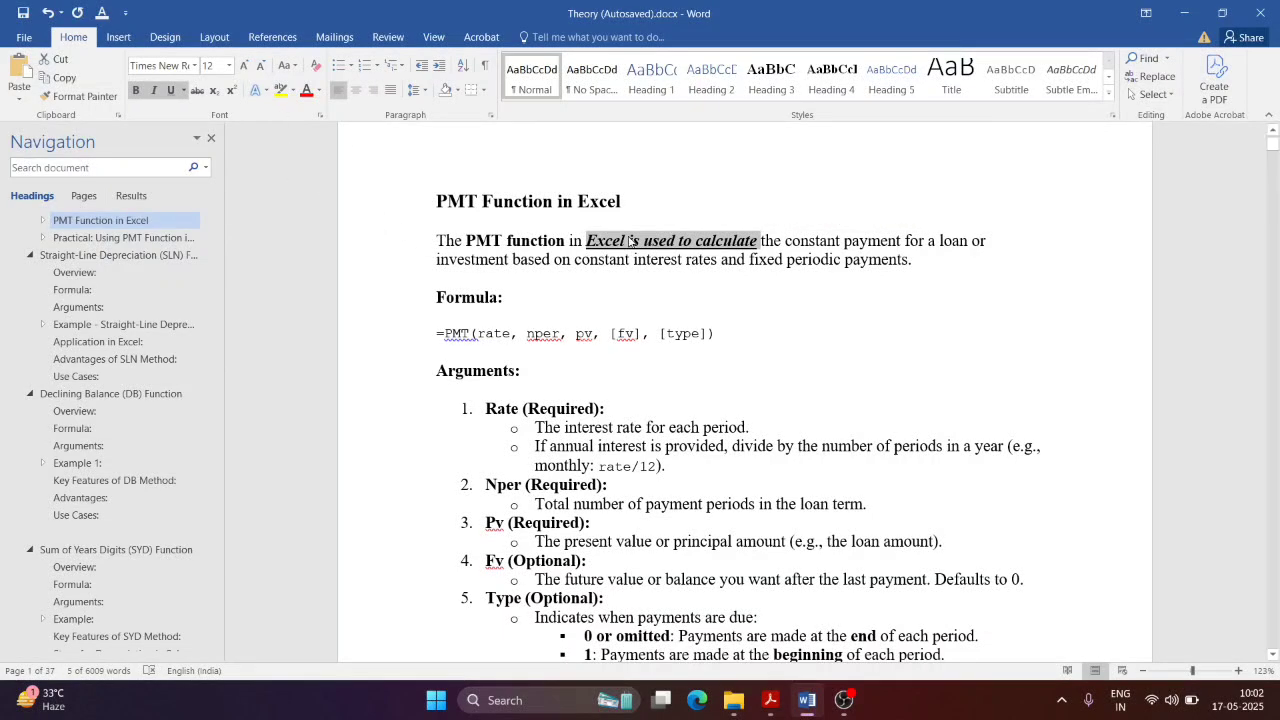
# Step: Grow the phrase's font two steps, then shrink it six steps
pyautogui.click(243, 66)
pyautogui.click(243, 66)
pyautogui.click(243, 66)
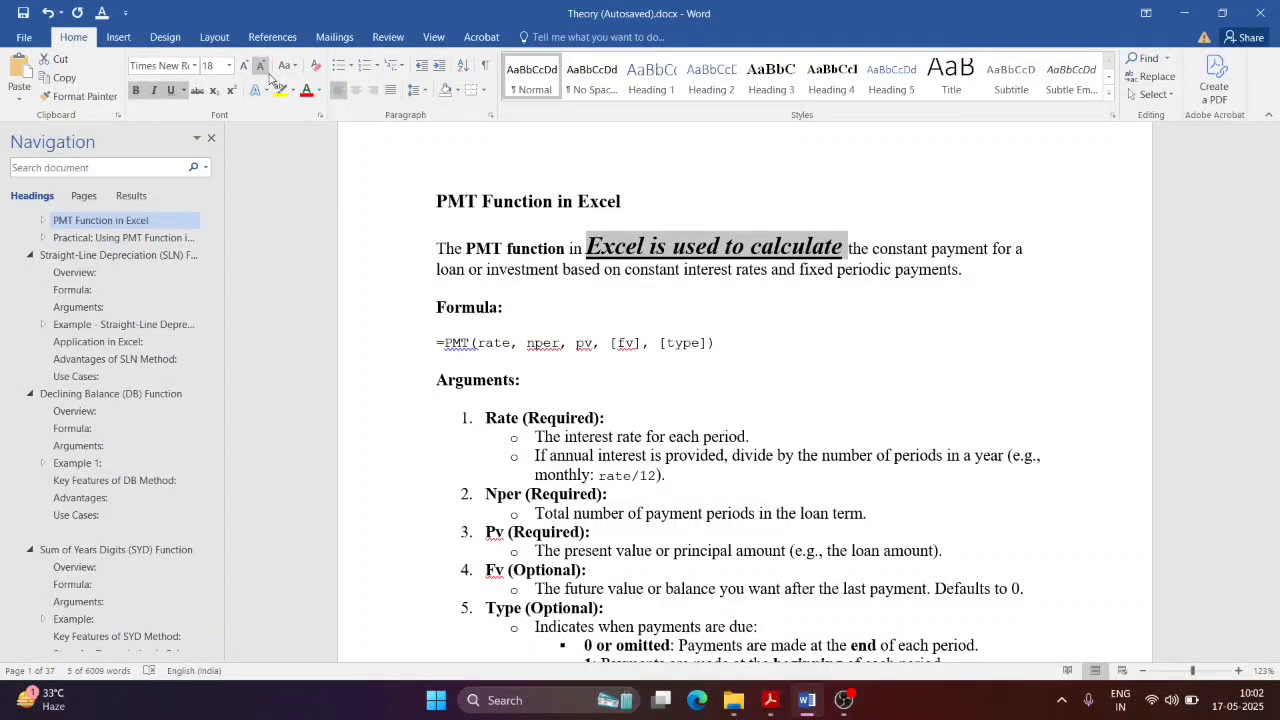
pyautogui.click(258, 68)
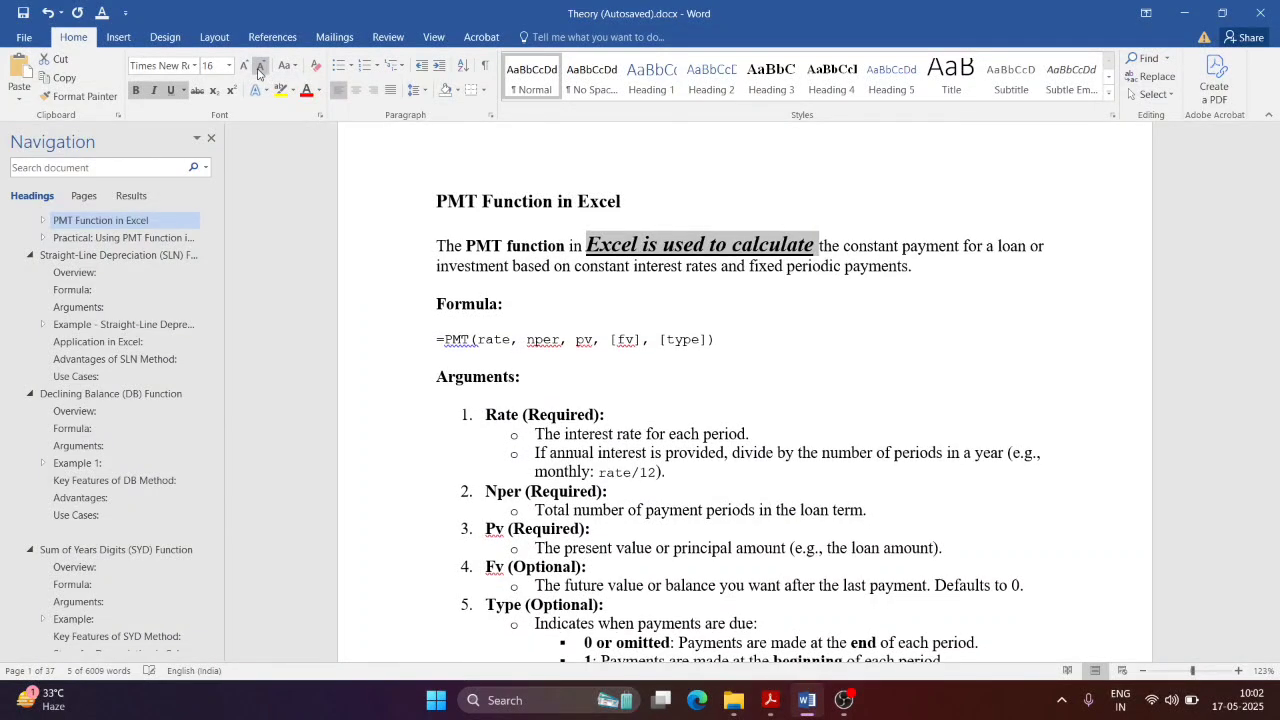
pyautogui.click(258, 68)
pyautogui.click(258, 68)
pyautogui.click(258, 68)
pyautogui.click(258, 68)
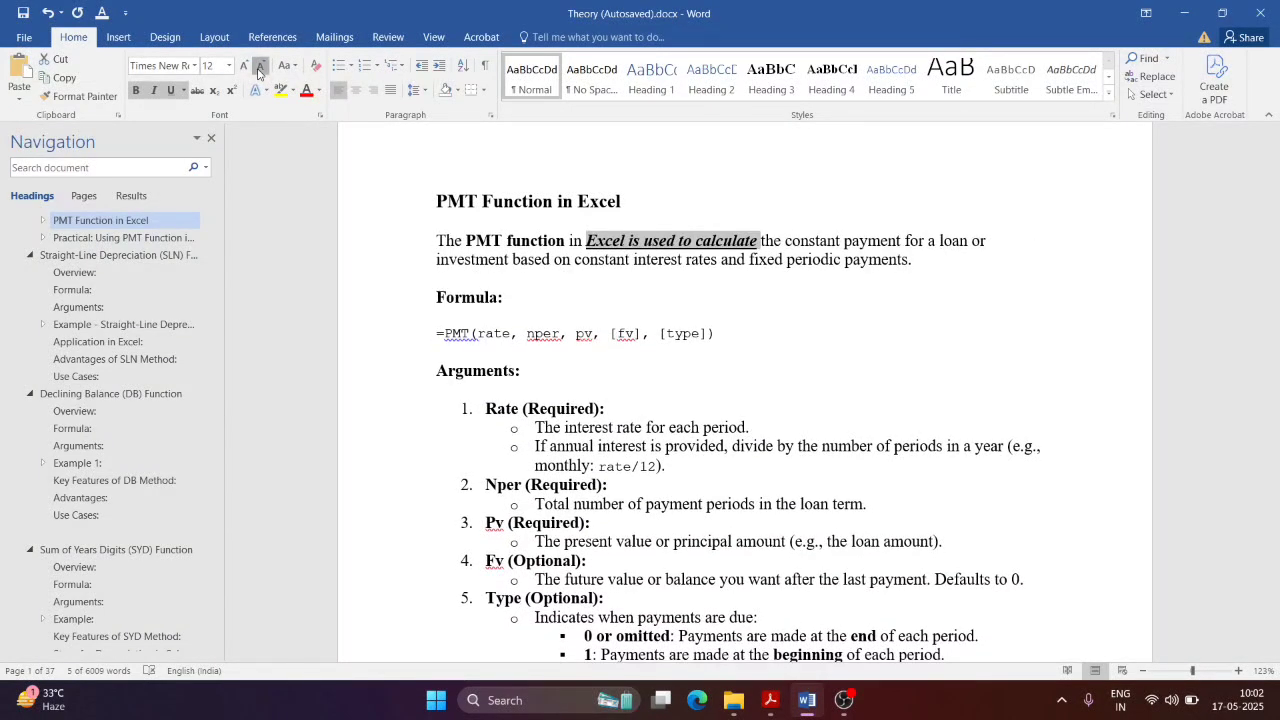
pyautogui.click(258, 68)
pyautogui.click(258, 68)
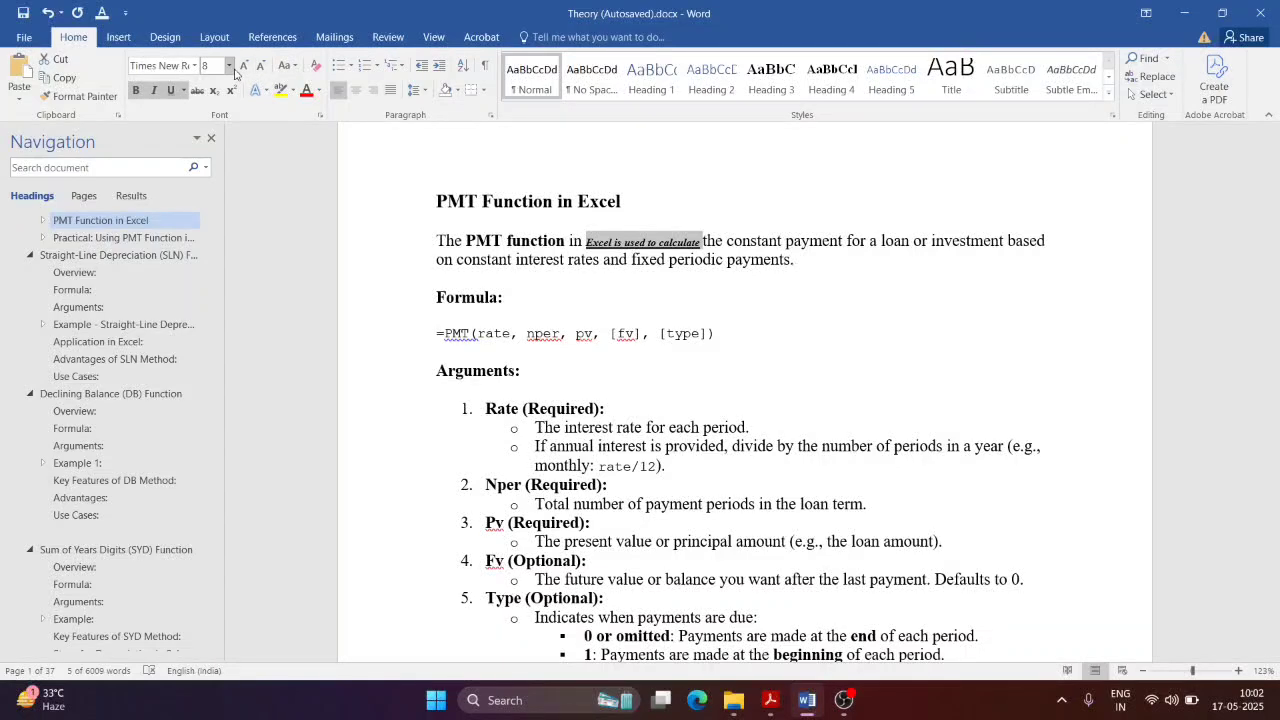
# Step: Try 28 pt and 85 pt, then settle on a 10 pt size for the phrase
pyautogui.click(229, 66)
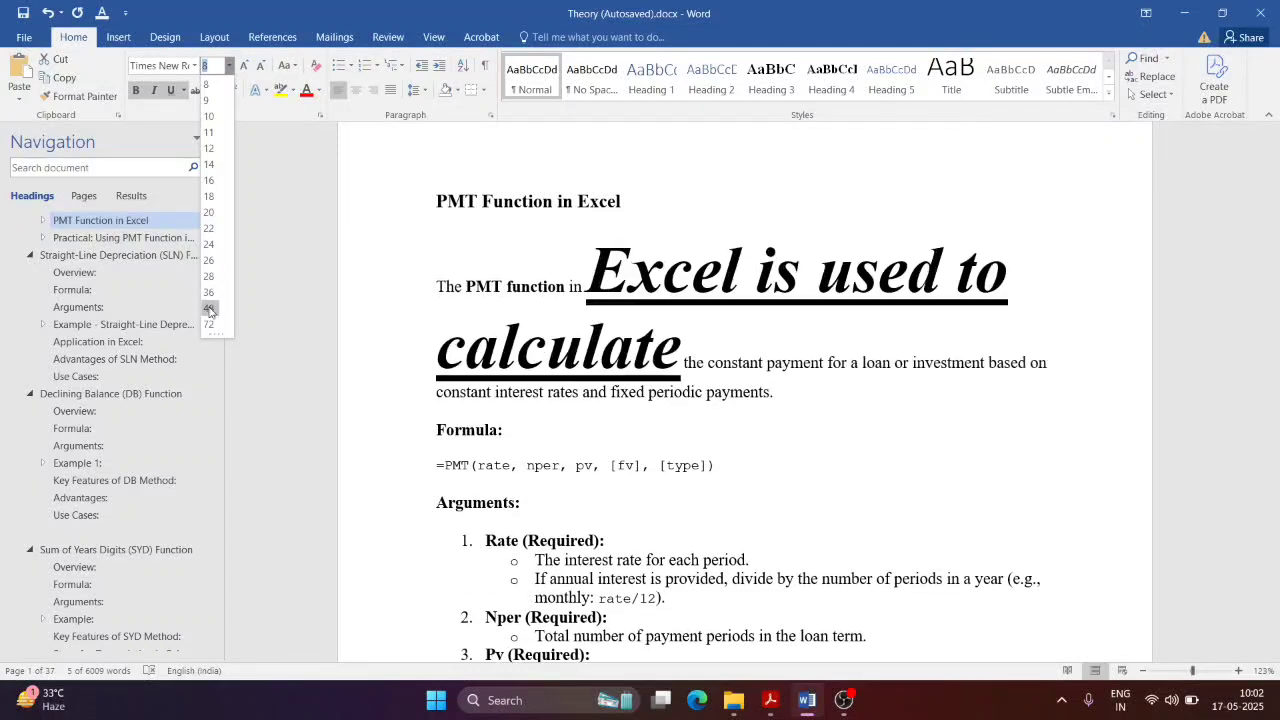
pyautogui.click(208, 276)
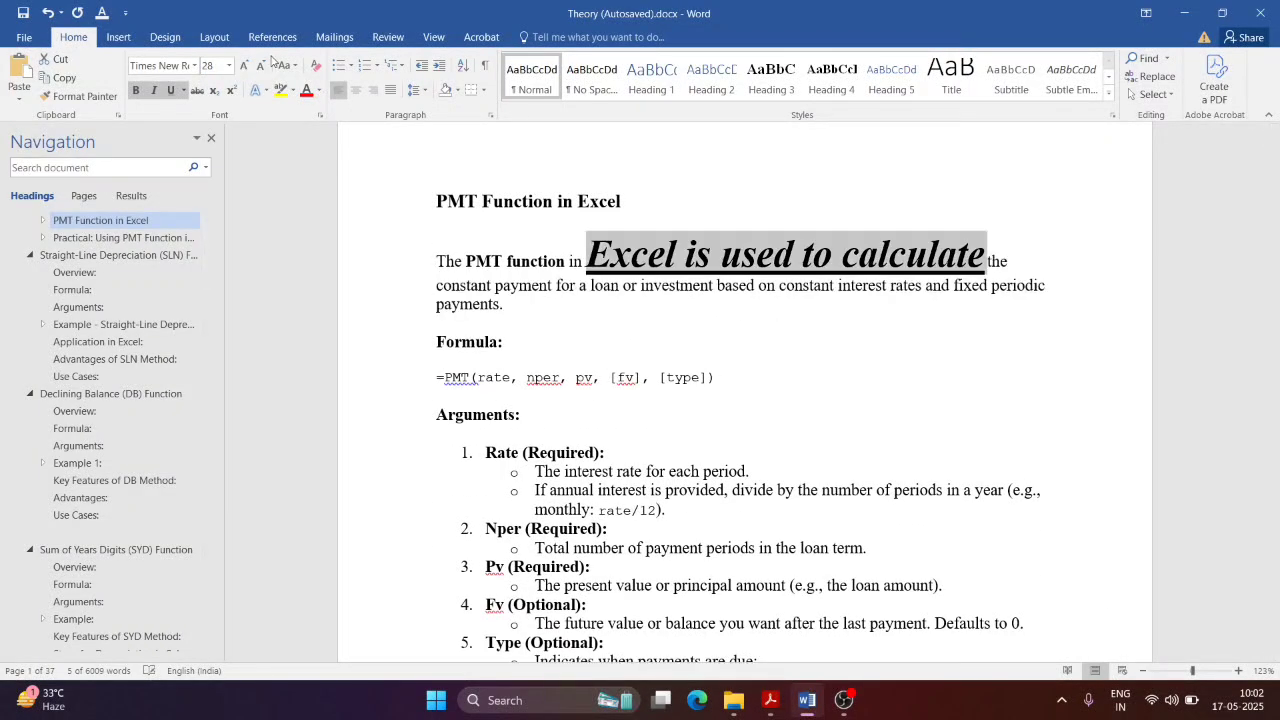
pyautogui.click(229, 66)
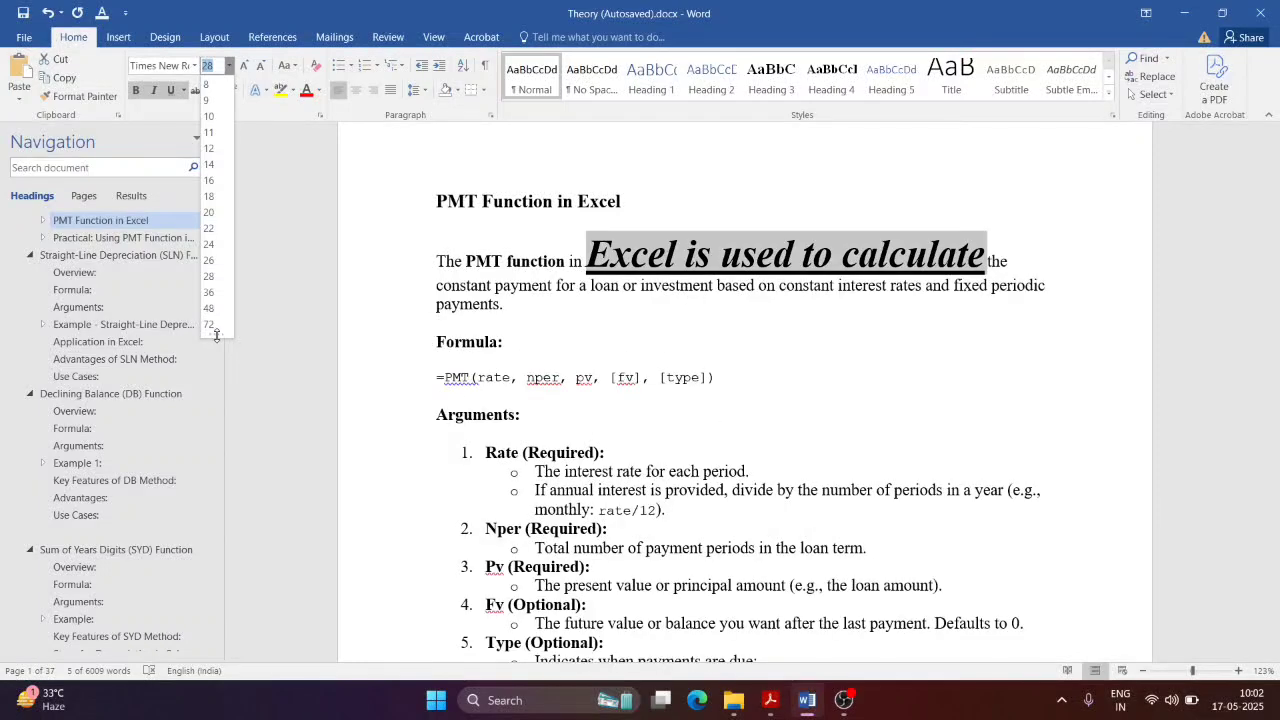
pyautogui.click(222, 358)
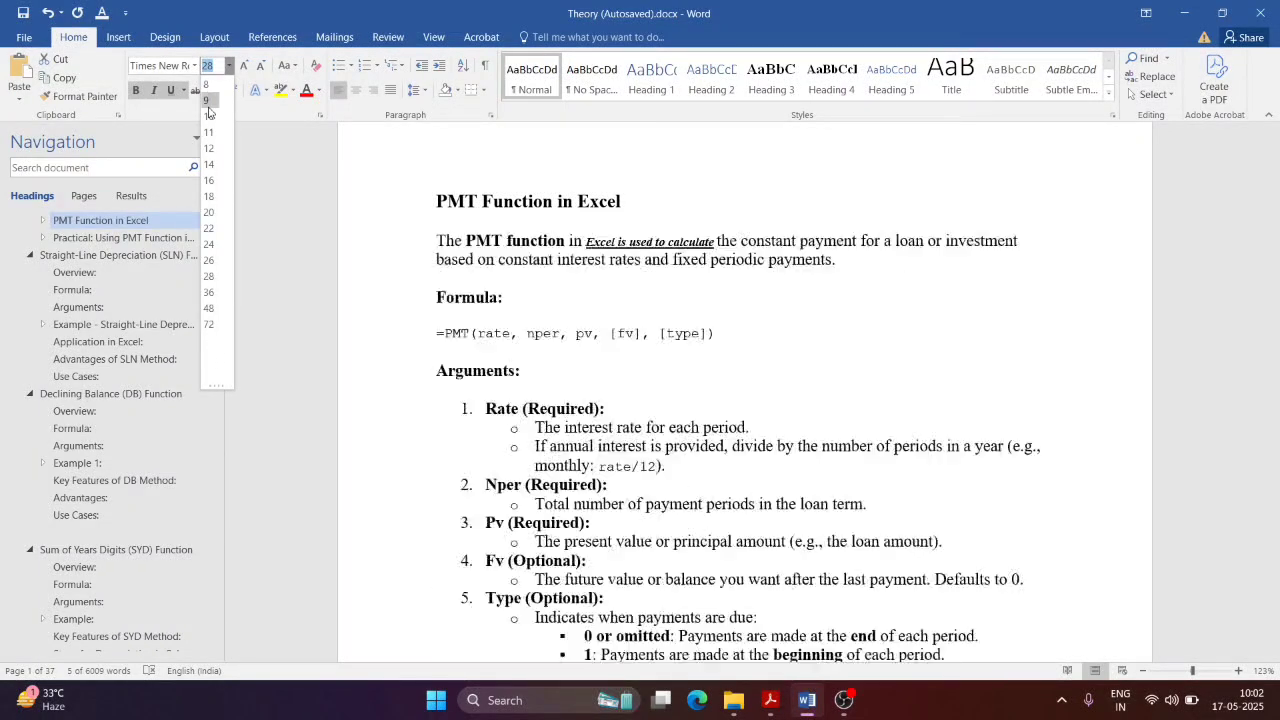
pyautogui.write('8')
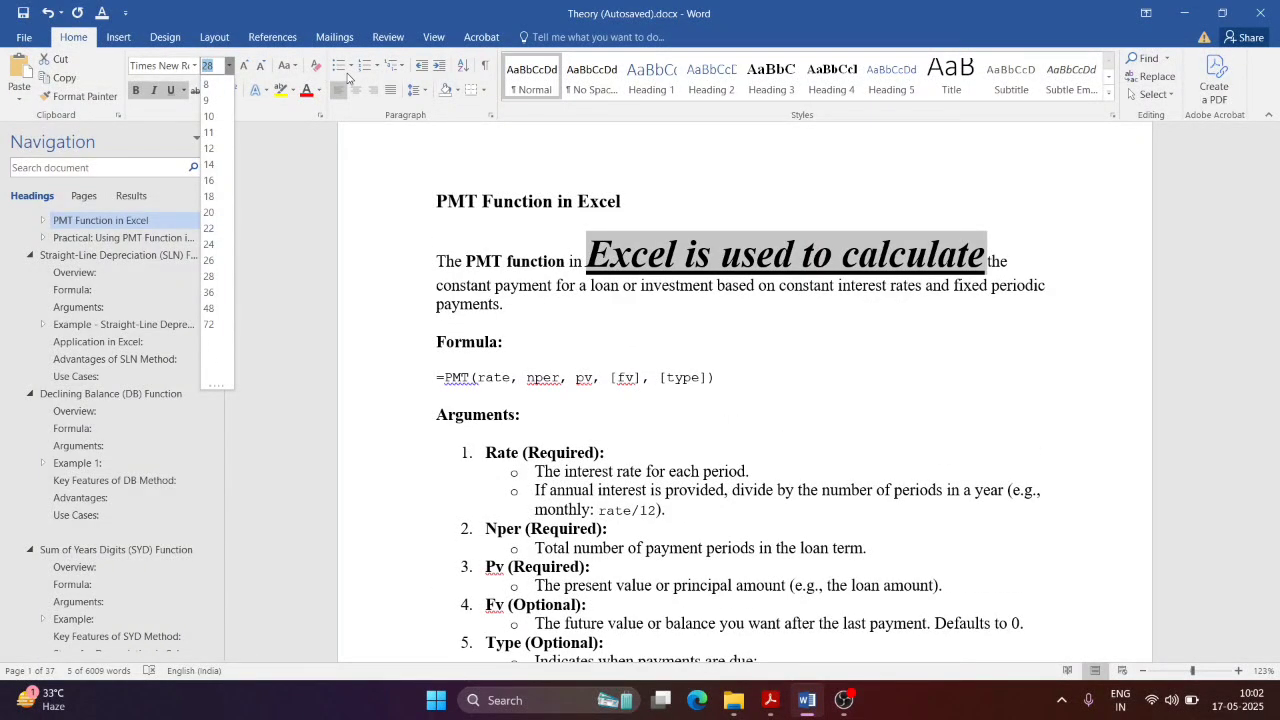
pyautogui.write('5')
pyautogui.press('Return')
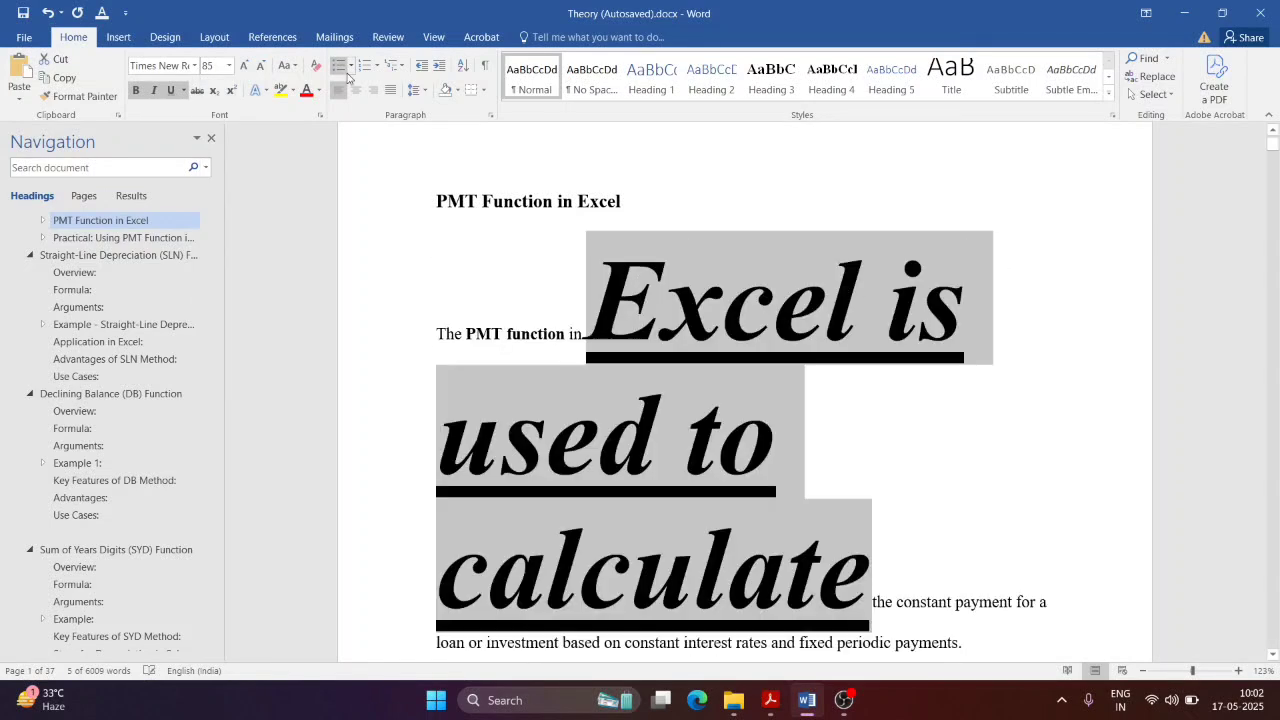
pyautogui.click(230, 65)
pyautogui.click(213, 118)
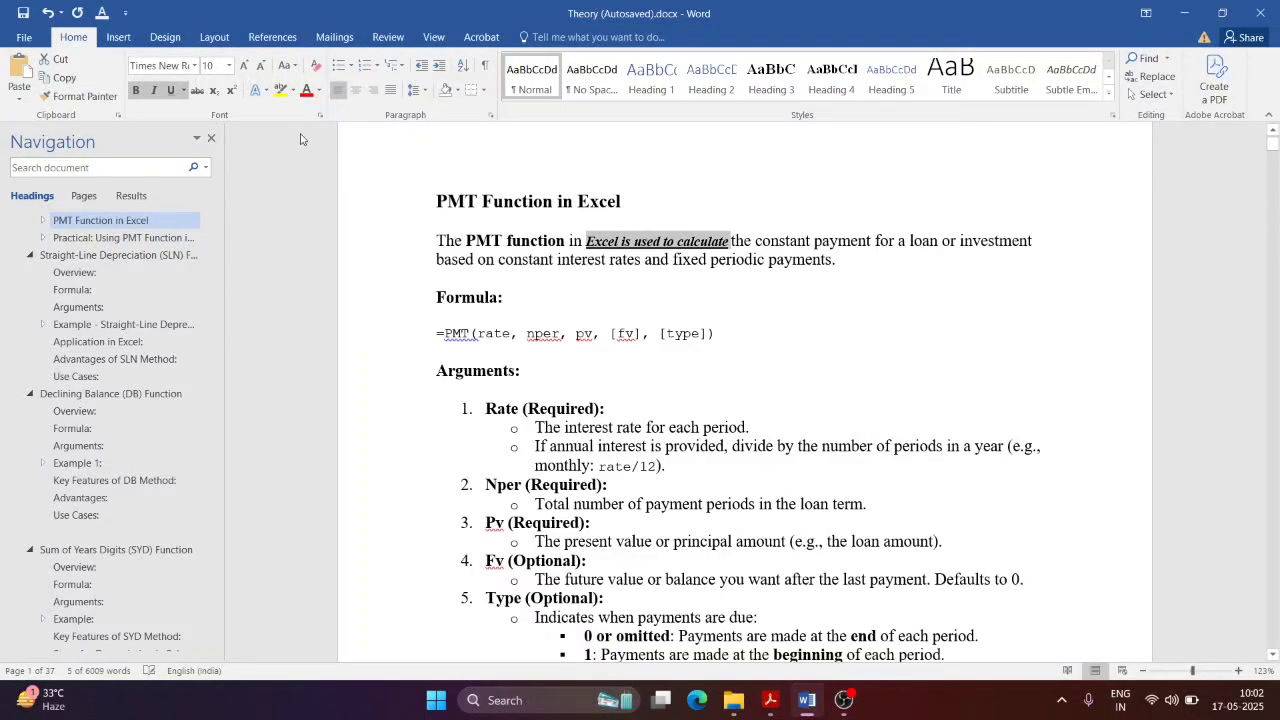
pyautogui.click(733, 250)
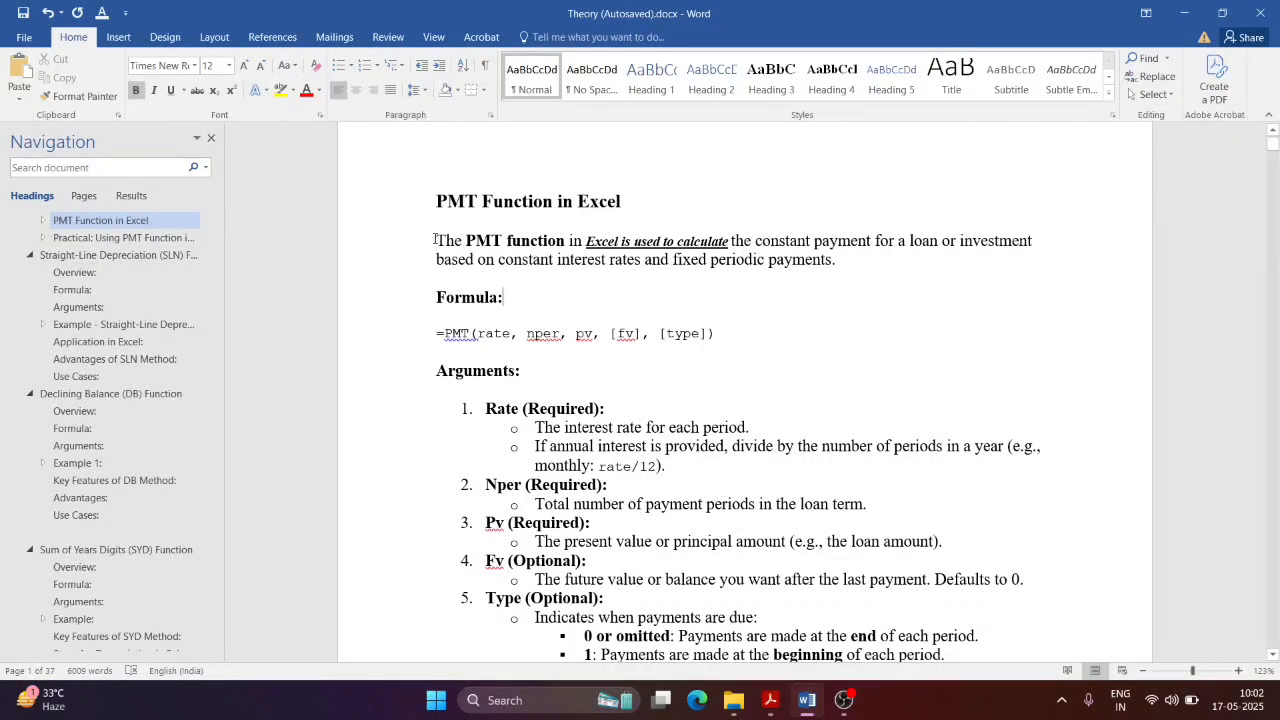
# Step: Apply the Cambria Math font to the whole PMT paragraph
pyautogui.moveTo(438, 240); pyautogui.dragTo(848, 268)
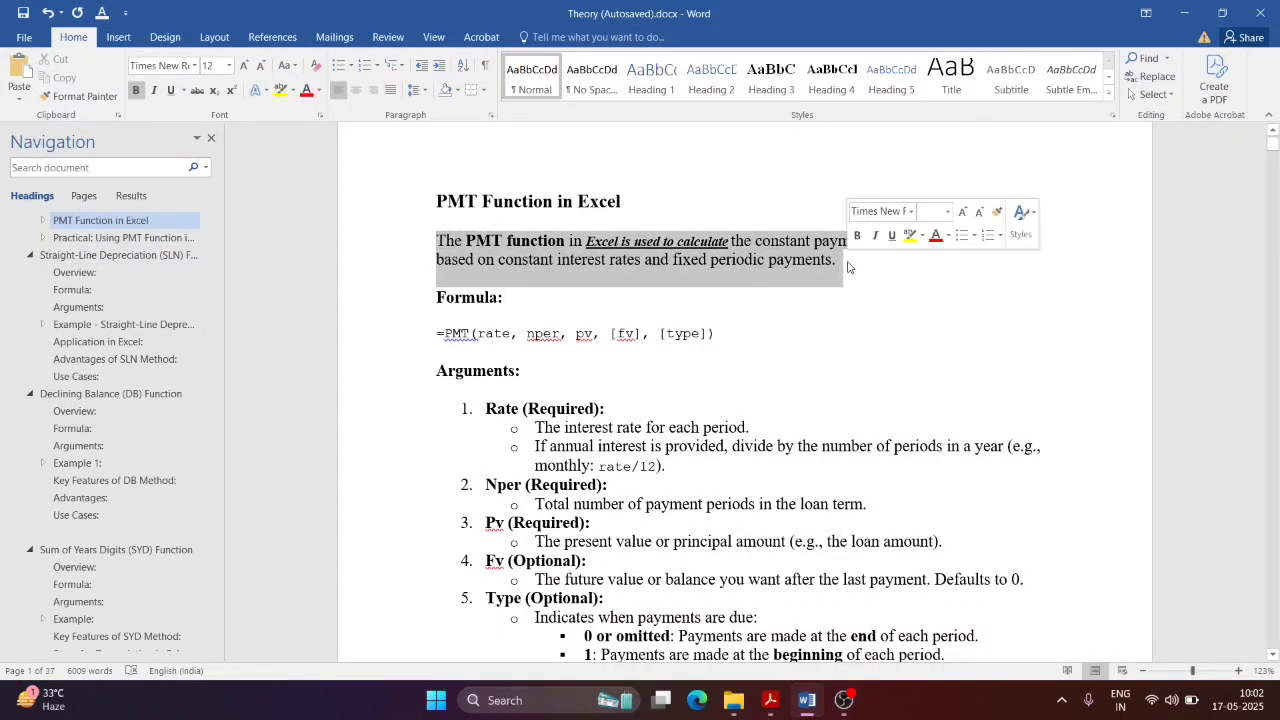
pyautogui.click(195, 65)
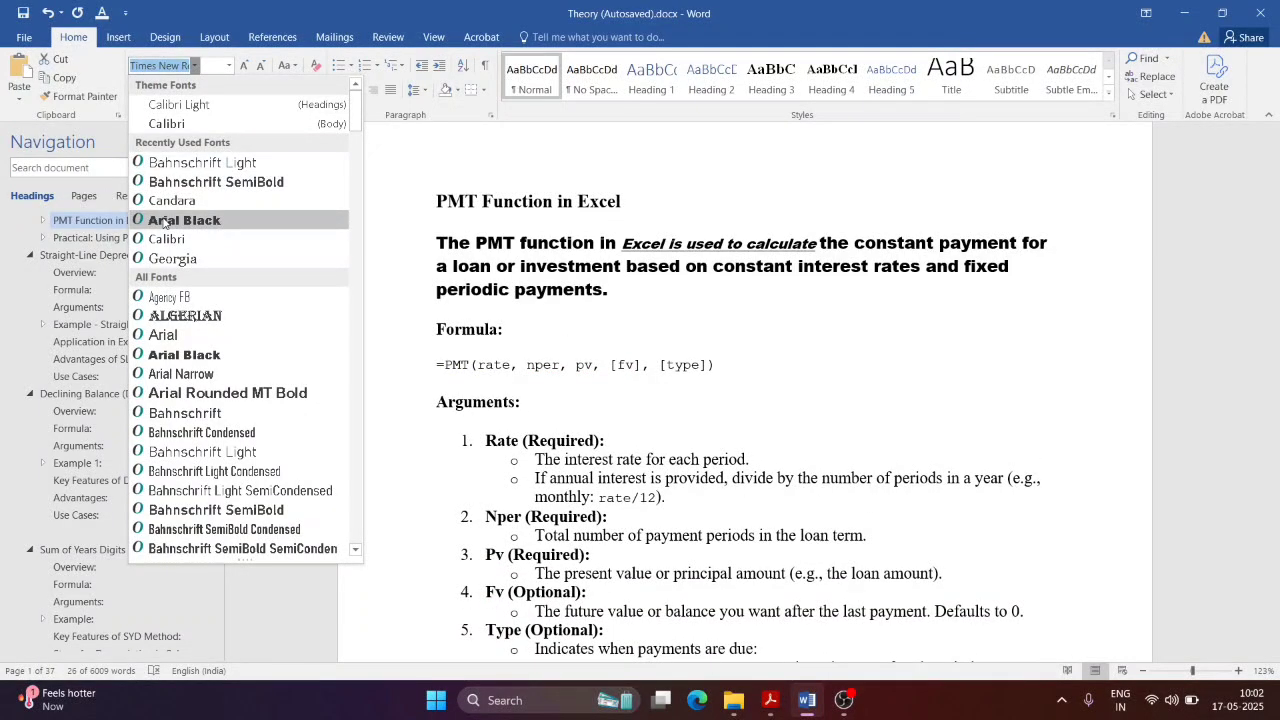
pyautogui.scroll(-6, 166, 300)
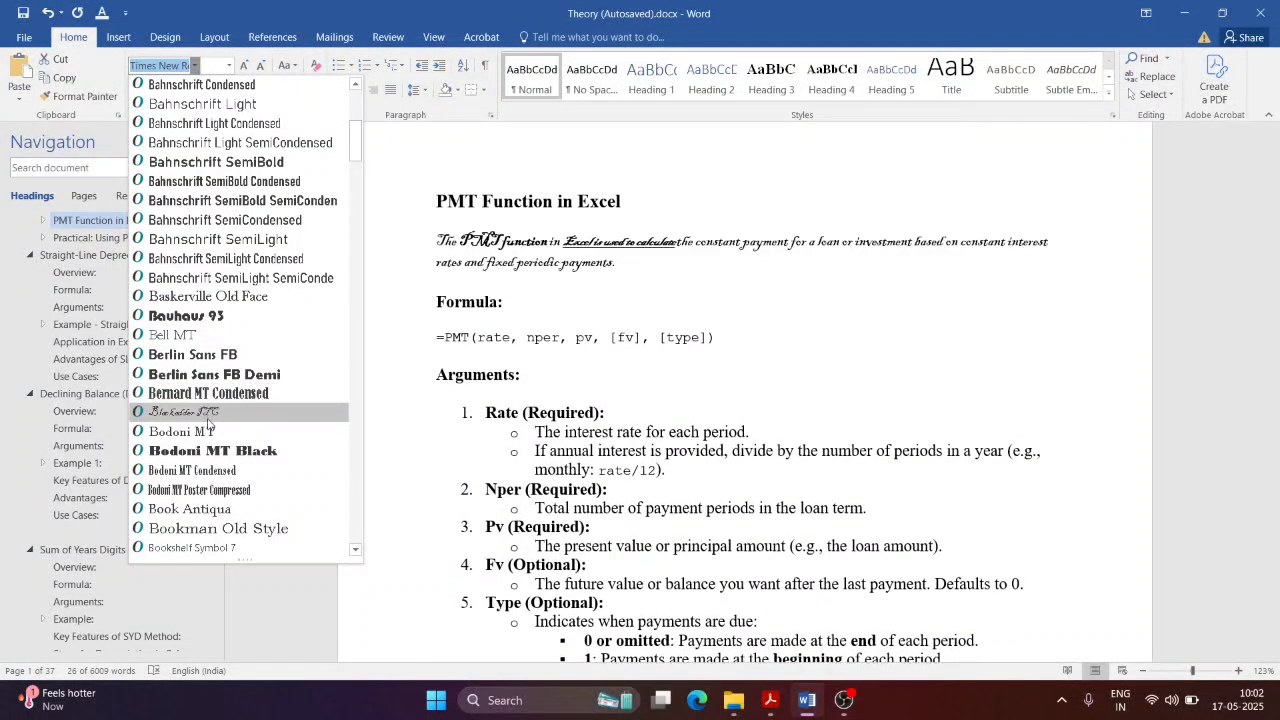
pyautogui.scroll(-5, 208, 425)
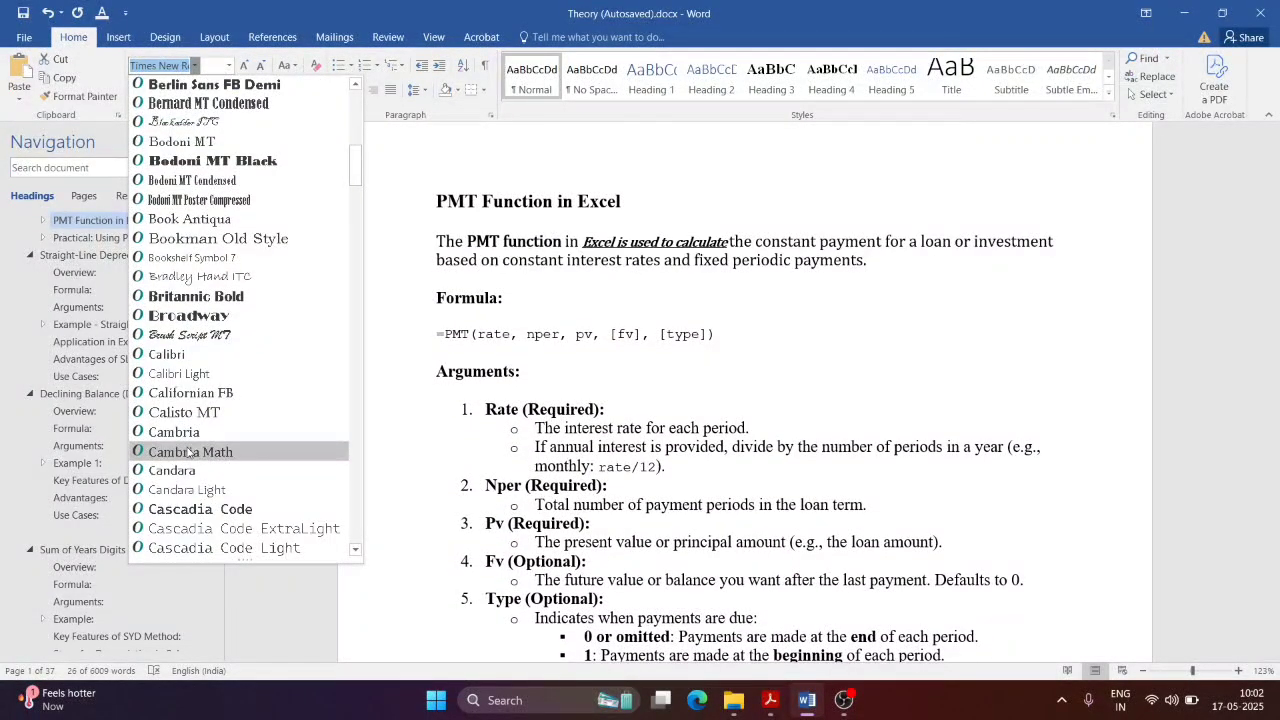
pyautogui.click(190, 452)
pyautogui.click(668, 262)
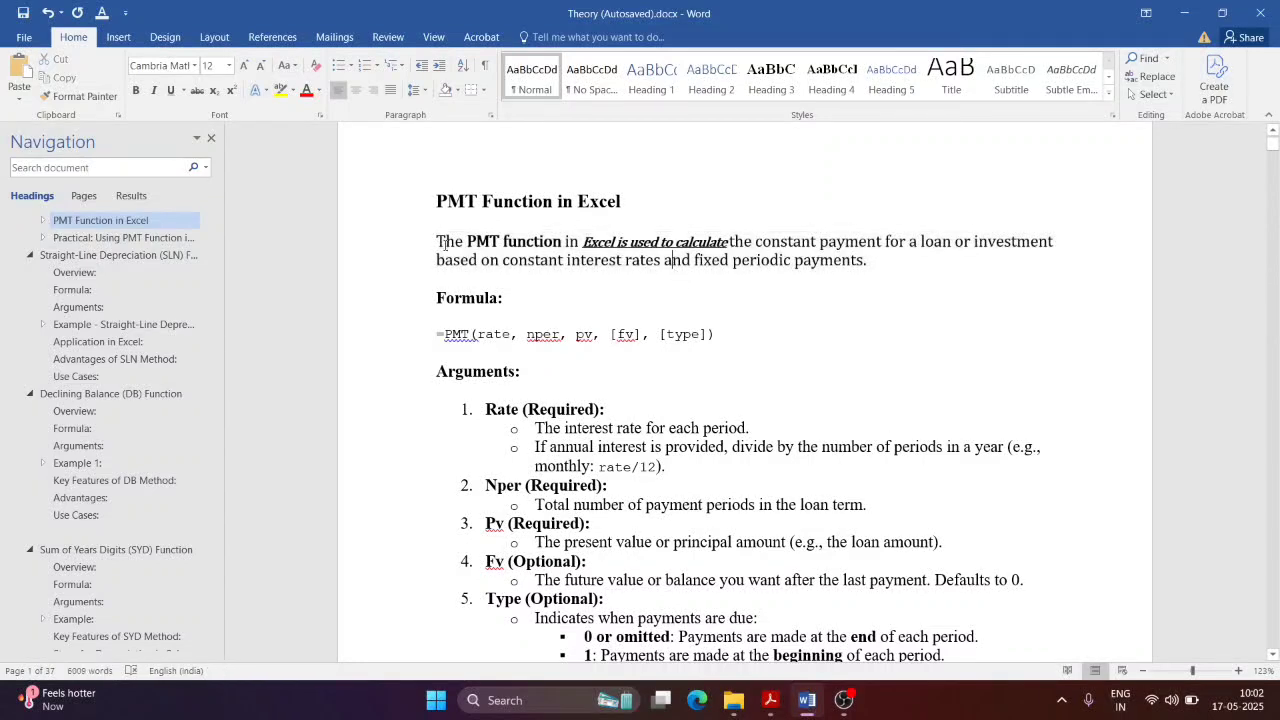
# Step: Colour the PMT paragraph's text blue-grey
pyautogui.moveTo(437, 241); pyautogui.dragTo(872, 266)
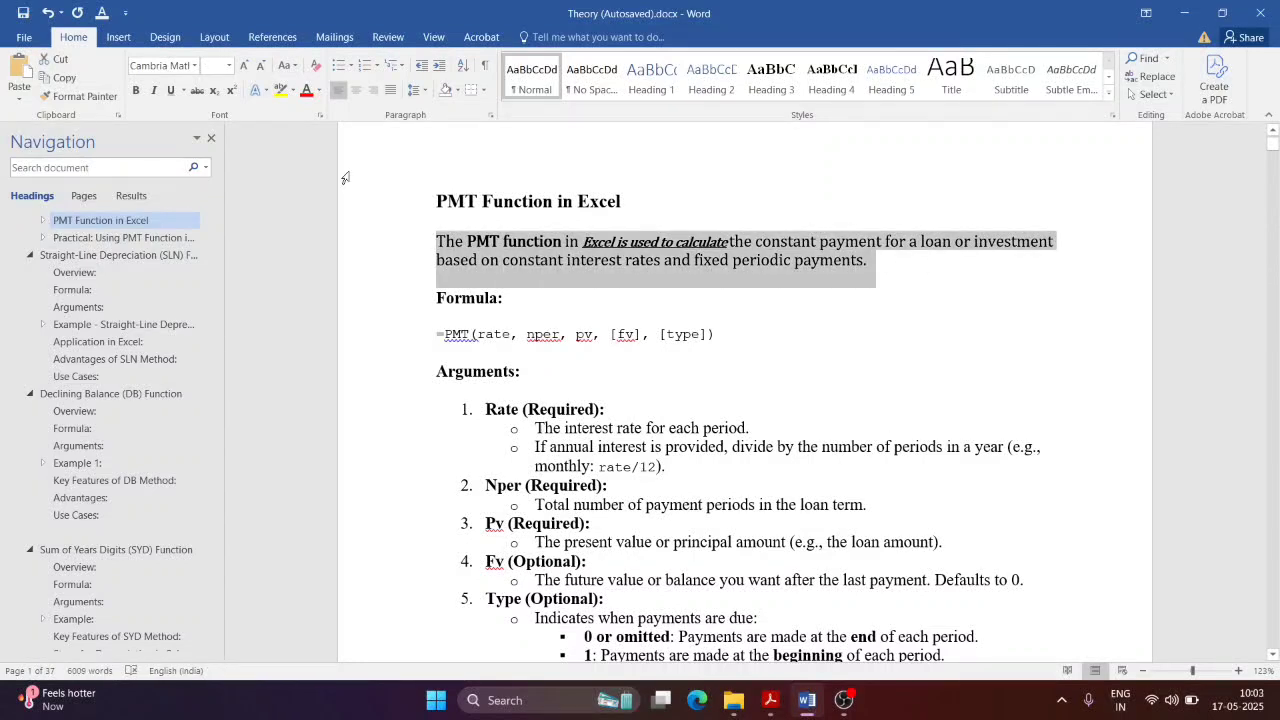
pyautogui.click(318, 91)
pyautogui.click(356, 142)
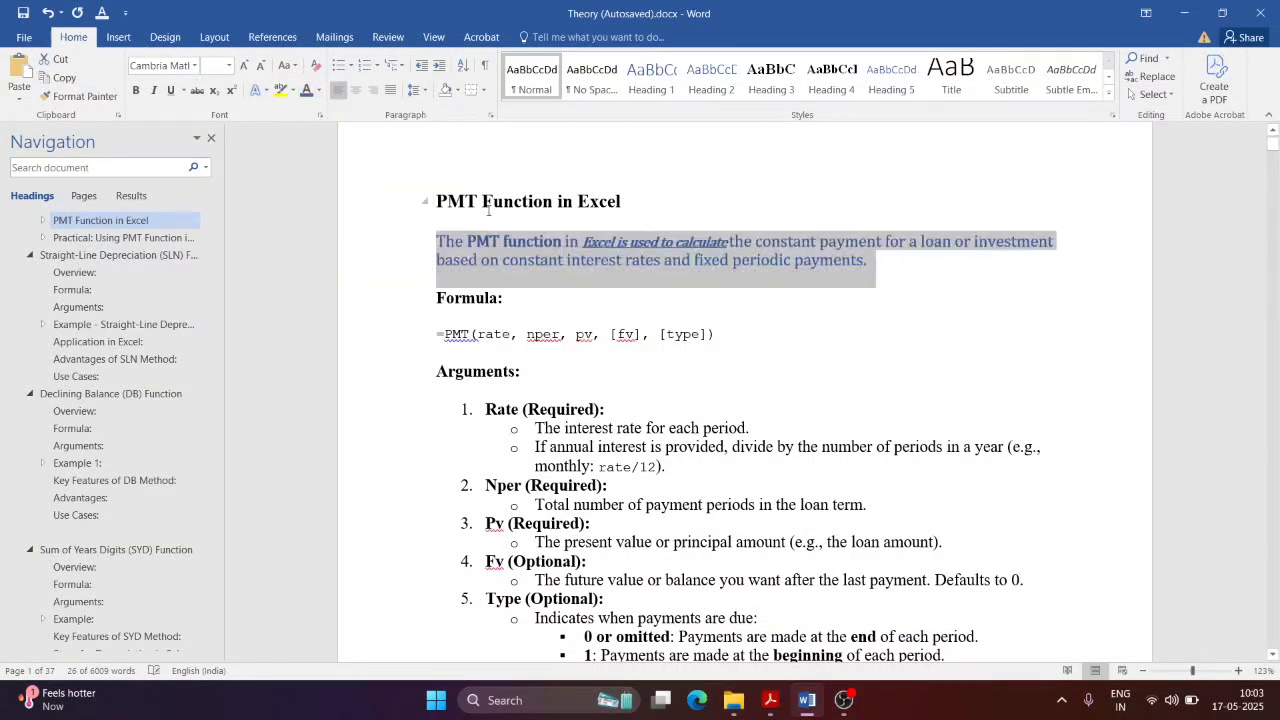
pyautogui.click(704, 284)
# Step: Highlight the paragraph's second line in bright green instead of yellow
pyautogui.moveTo(928, 267); pyautogui.dragTo(437, 255)
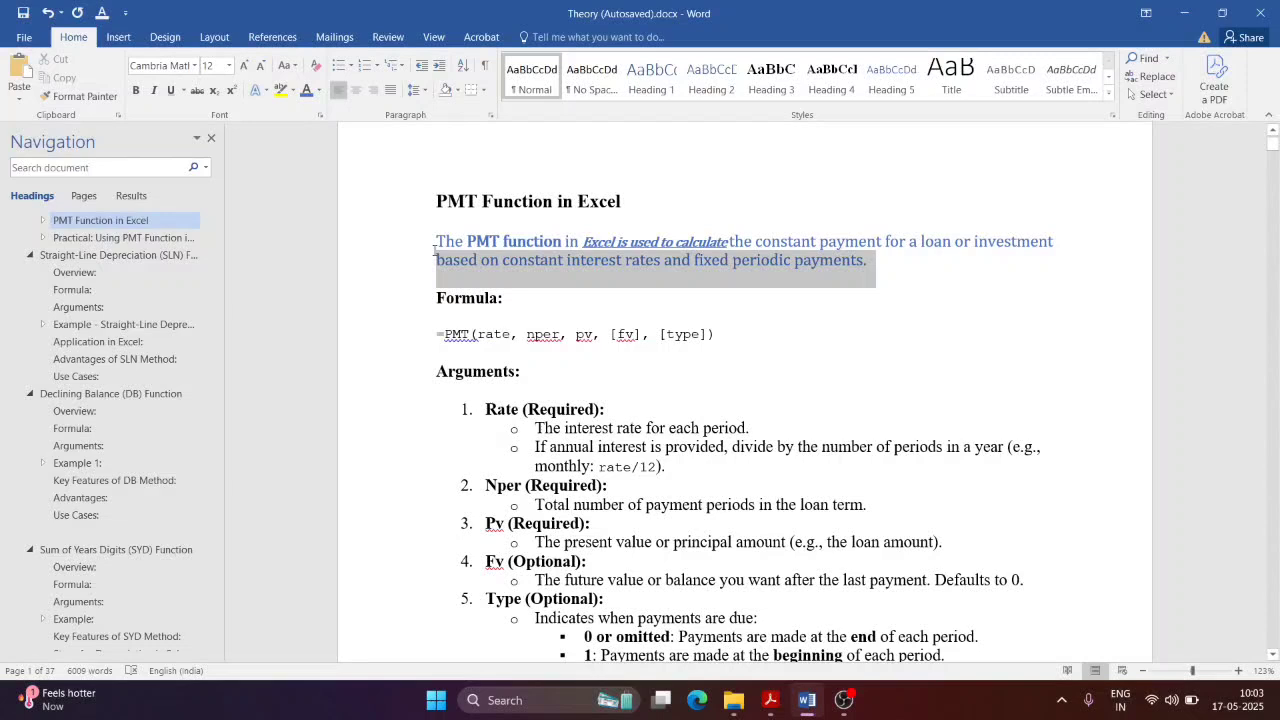
pyautogui.click(282, 90)
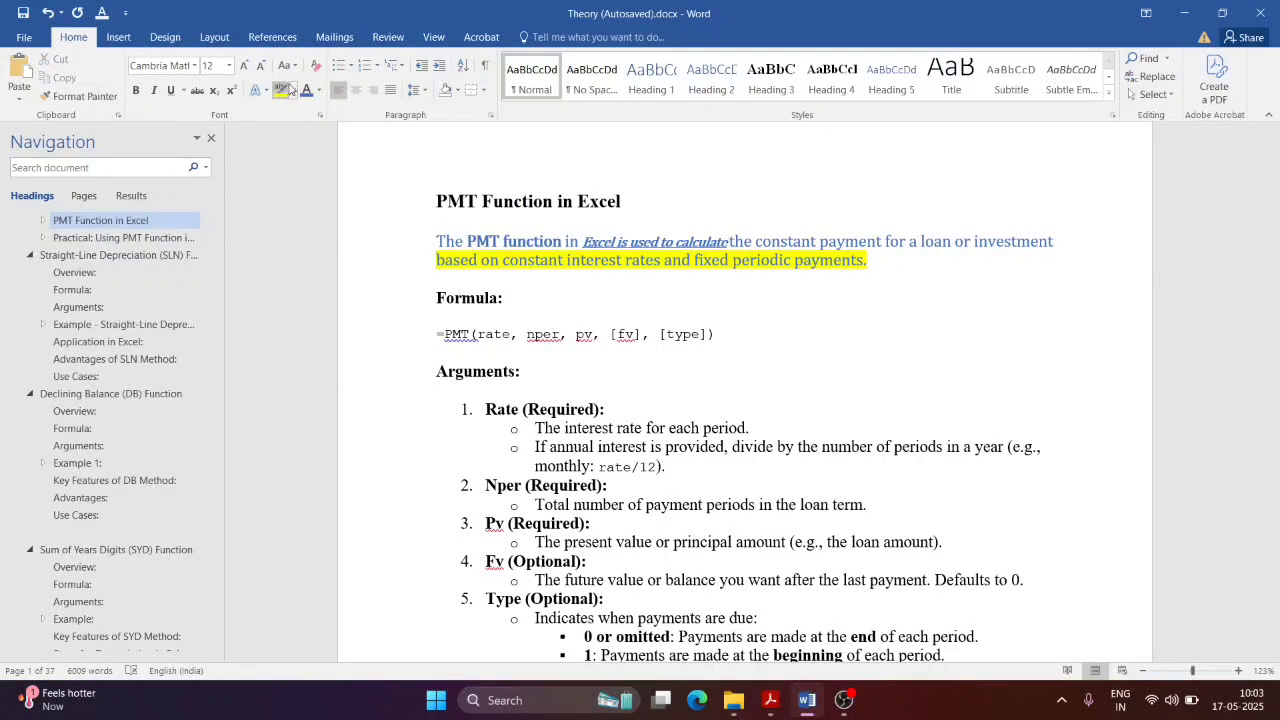
pyautogui.click(293, 90)
pyautogui.click(312, 118)
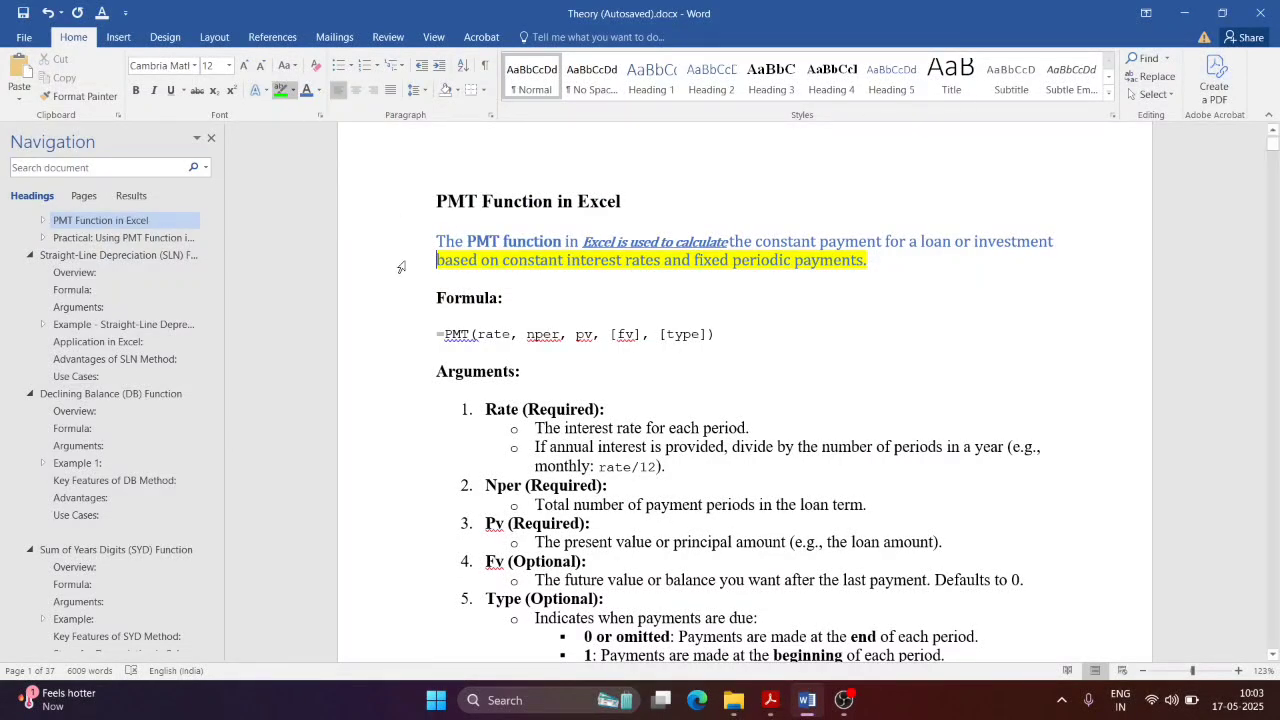
pyautogui.moveTo(436, 260); pyautogui.dragTo(852, 266)
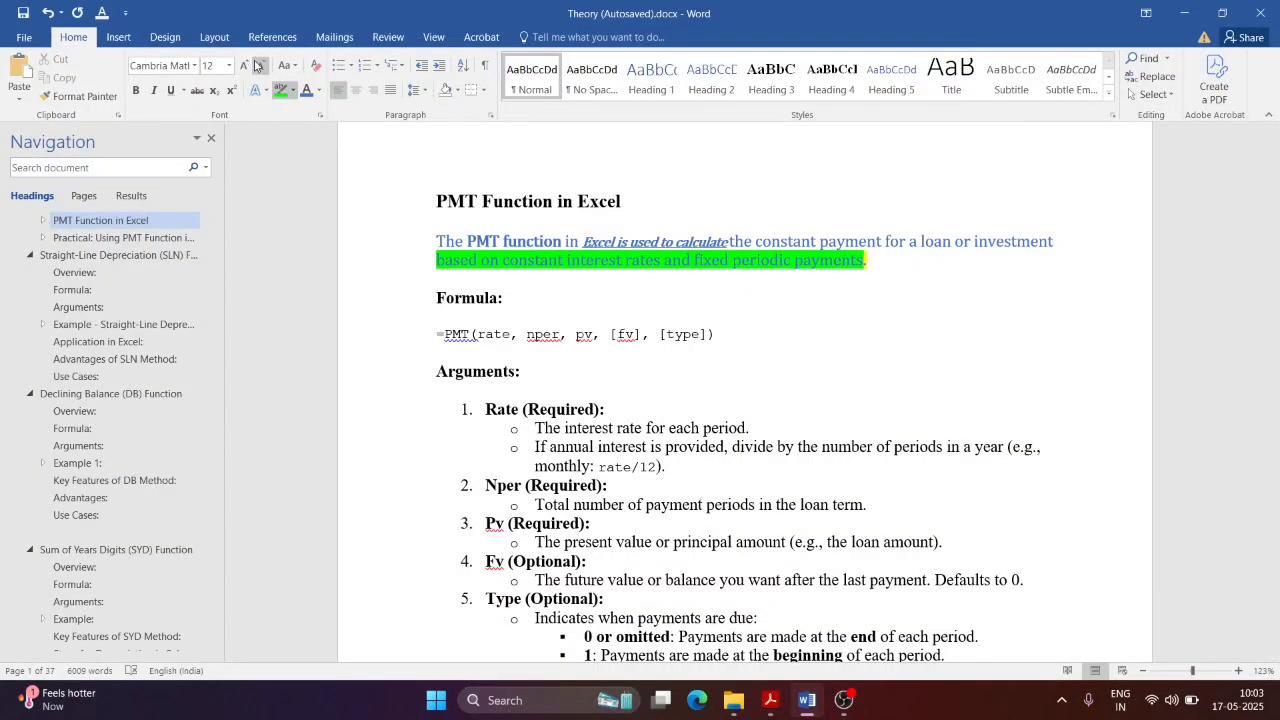
pyautogui.click(290, 66)
pyautogui.click(293, 66)
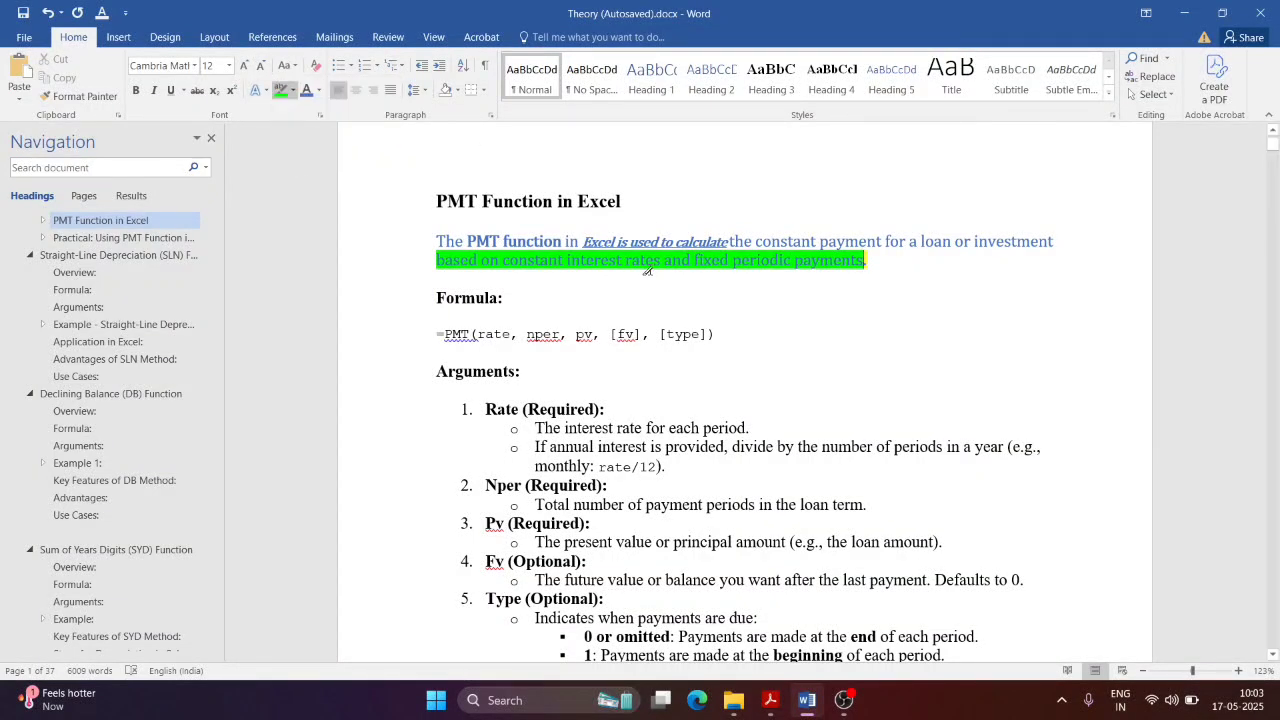
pyautogui.click(514, 290)
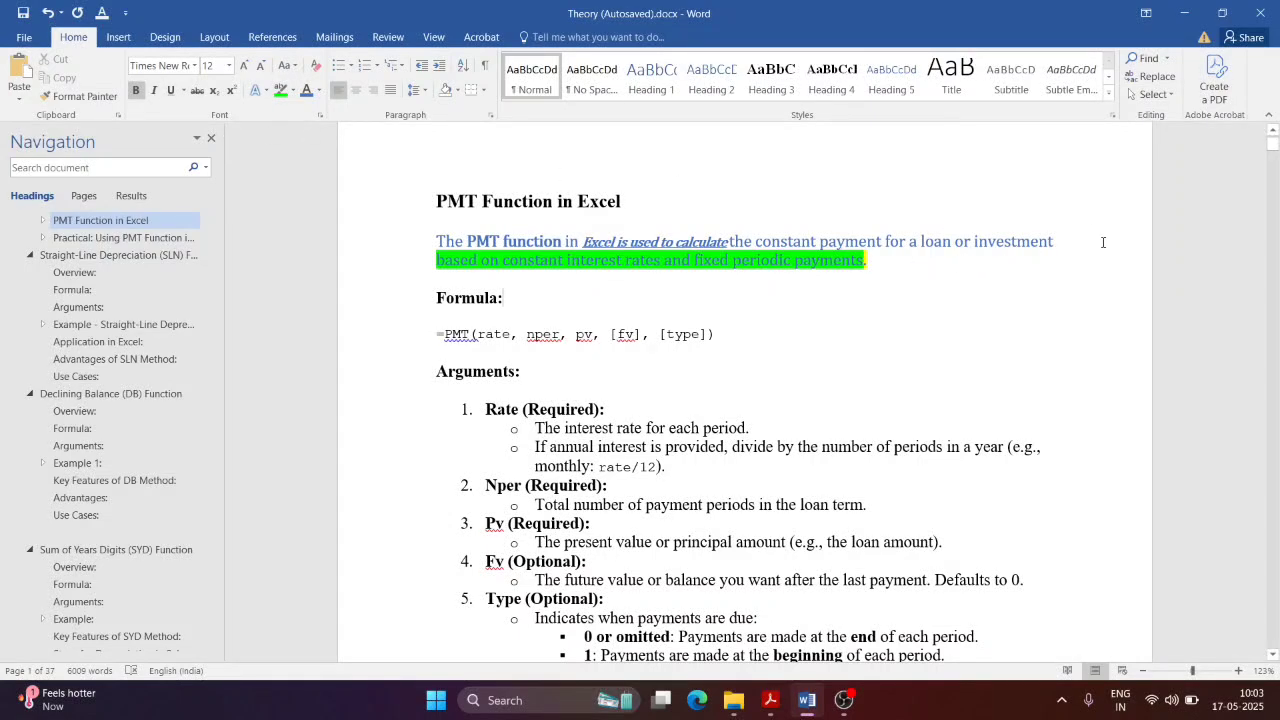
# Step: Apply Ctrl+B, Ctrl+I and Ctrl+U to 'constant payment for a loan or investment'
pyautogui.moveTo(1055, 237); pyautogui.dragTo(760, 240)
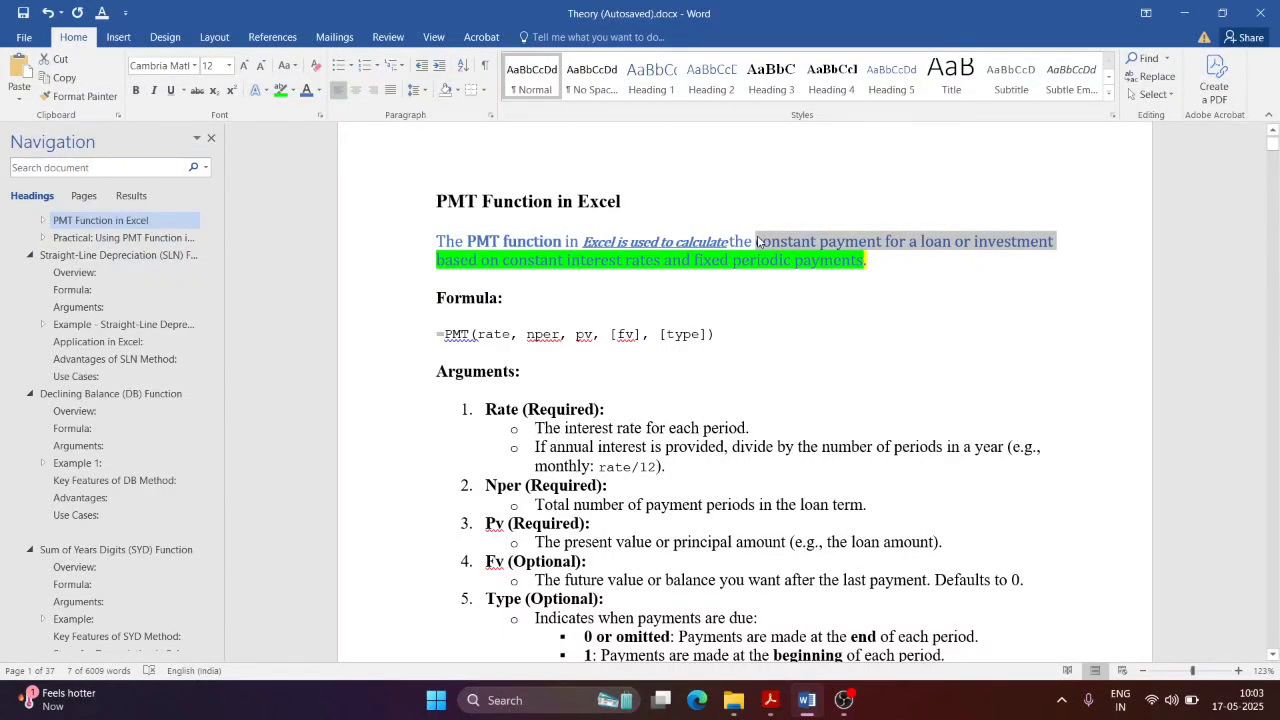
pyautogui.hotkey('ctrl', 'b')
pyautogui.hotkey('ctrl', 'b')
pyautogui.hotkey('ctrl', 'i')
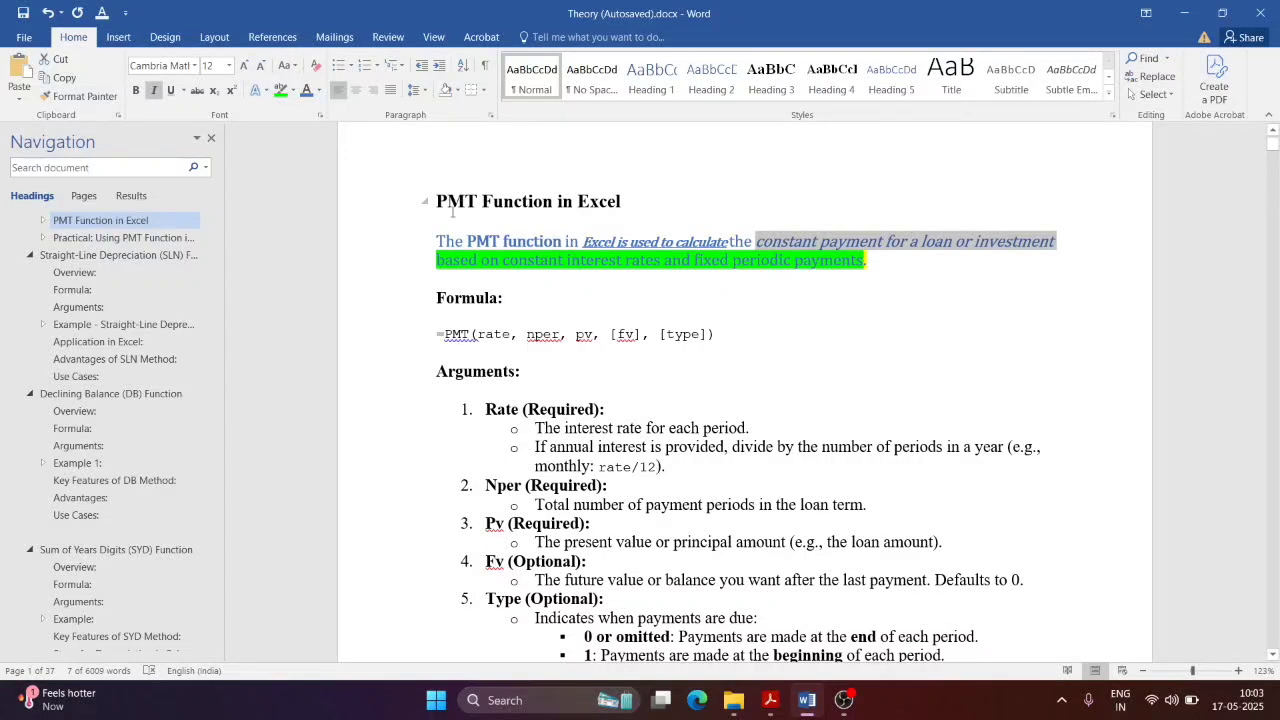
pyautogui.hotkey('ctrl', 'u')
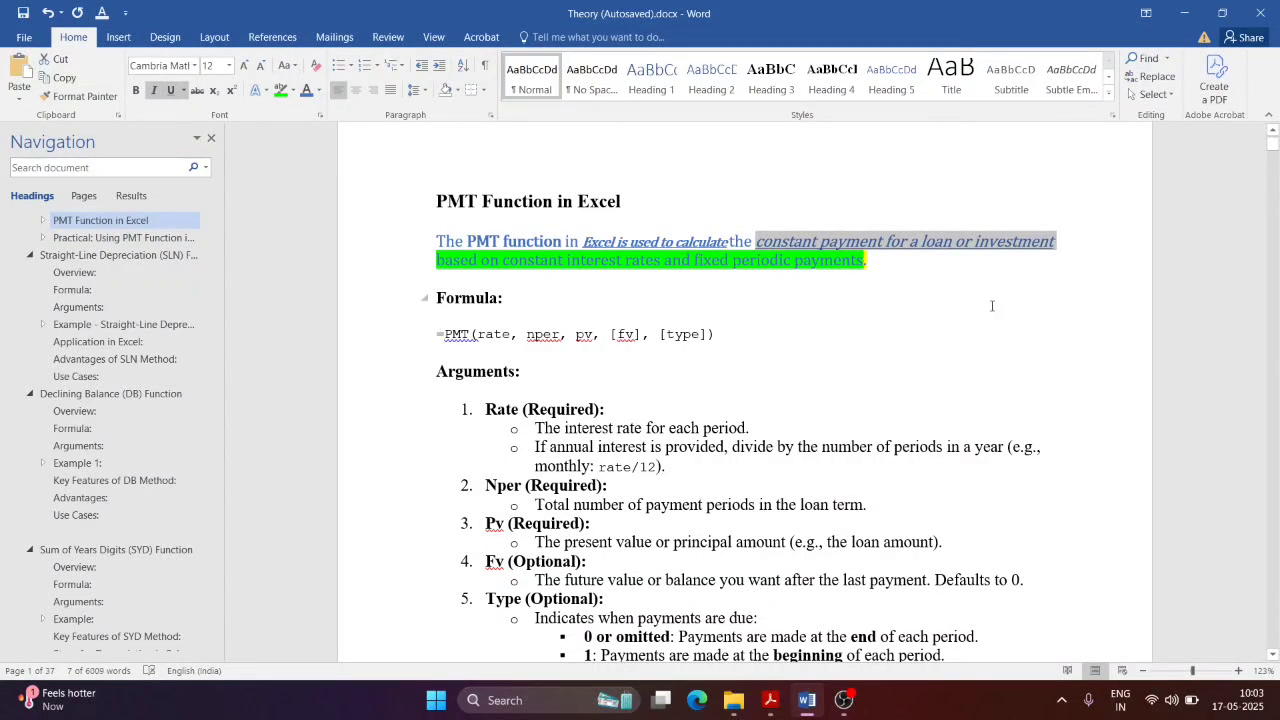
pyautogui.click(995, 292)
pyautogui.click(1064, 248)
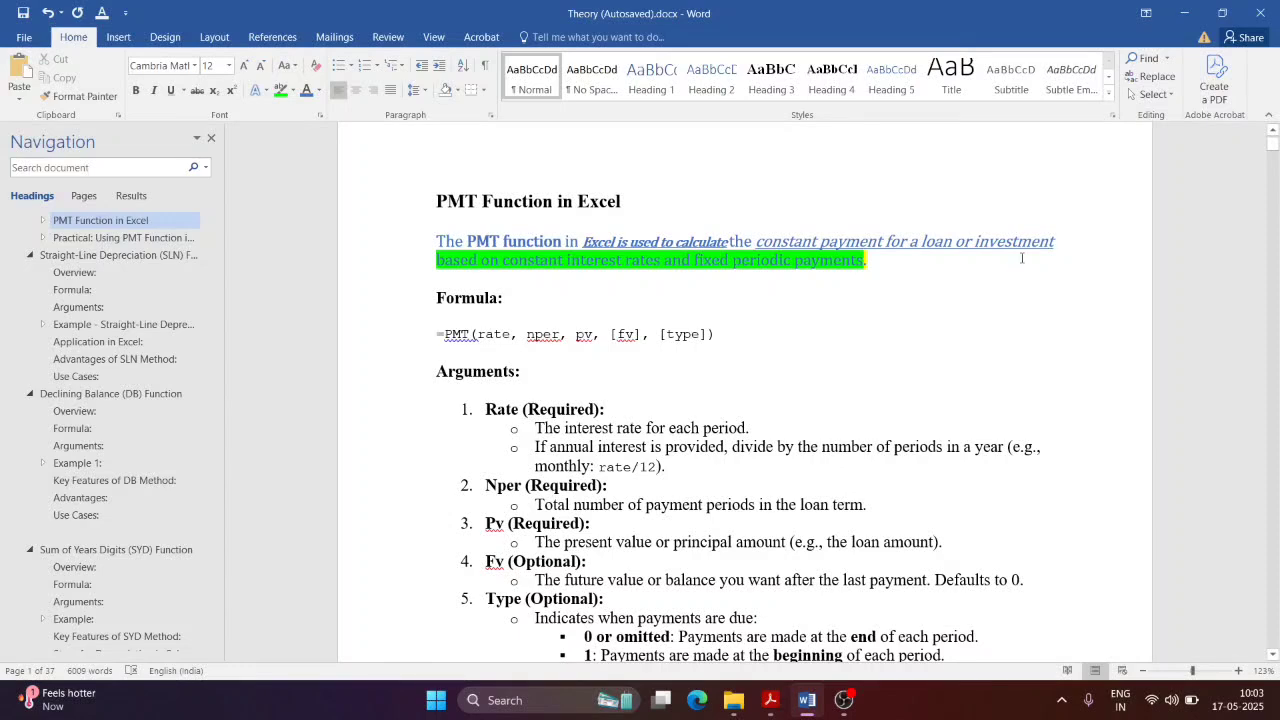
pyautogui.click(807, 700)
# Step: Scroll NewTopic.pdf to the Clear All Formatting bullet, then return to Word
pyautogui.scroll(-6, 835, 297)
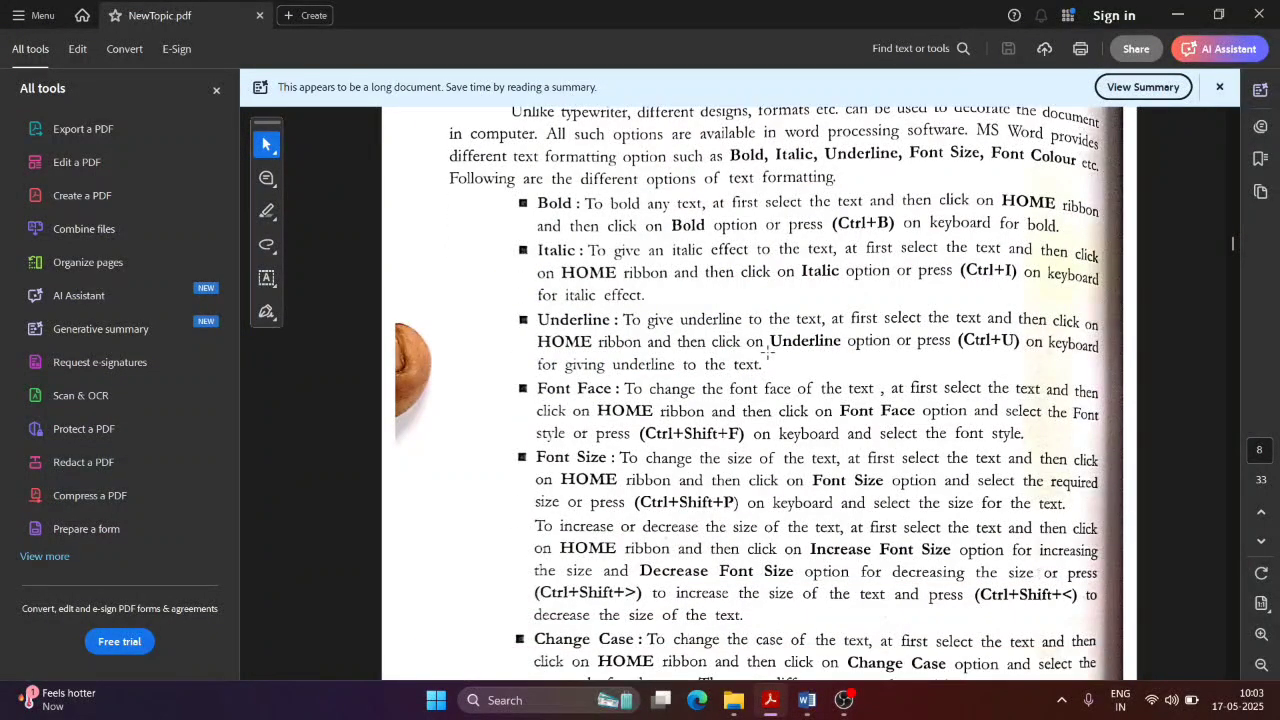
pyautogui.scroll(-3, 629, 522)
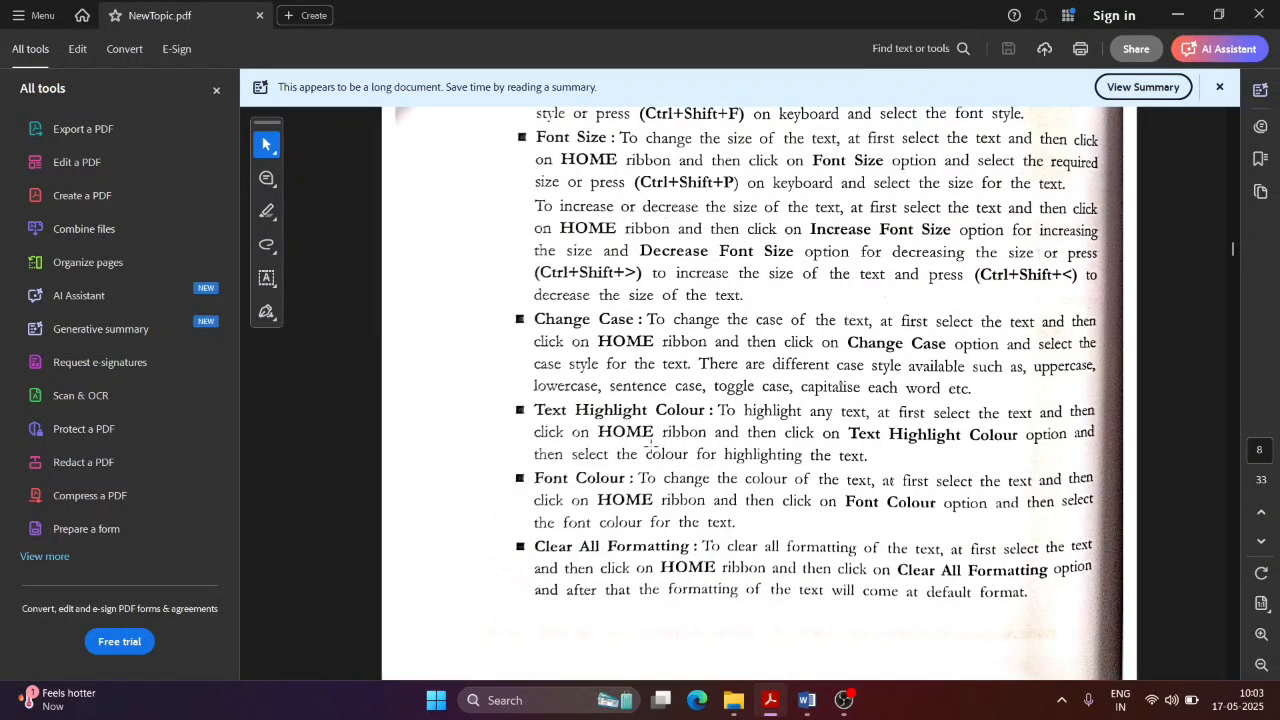
pyautogui.scroll(-2, 640, 450)
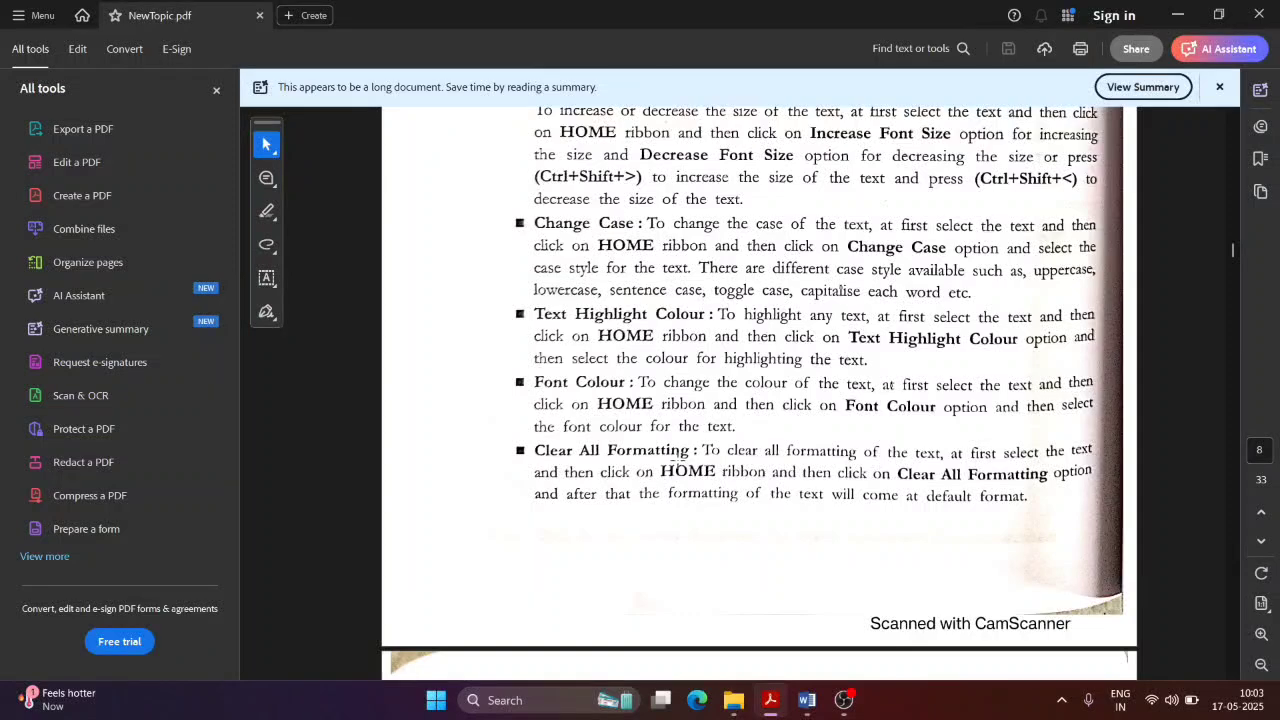
pyautogui.hotkey('alt', 'Tab')
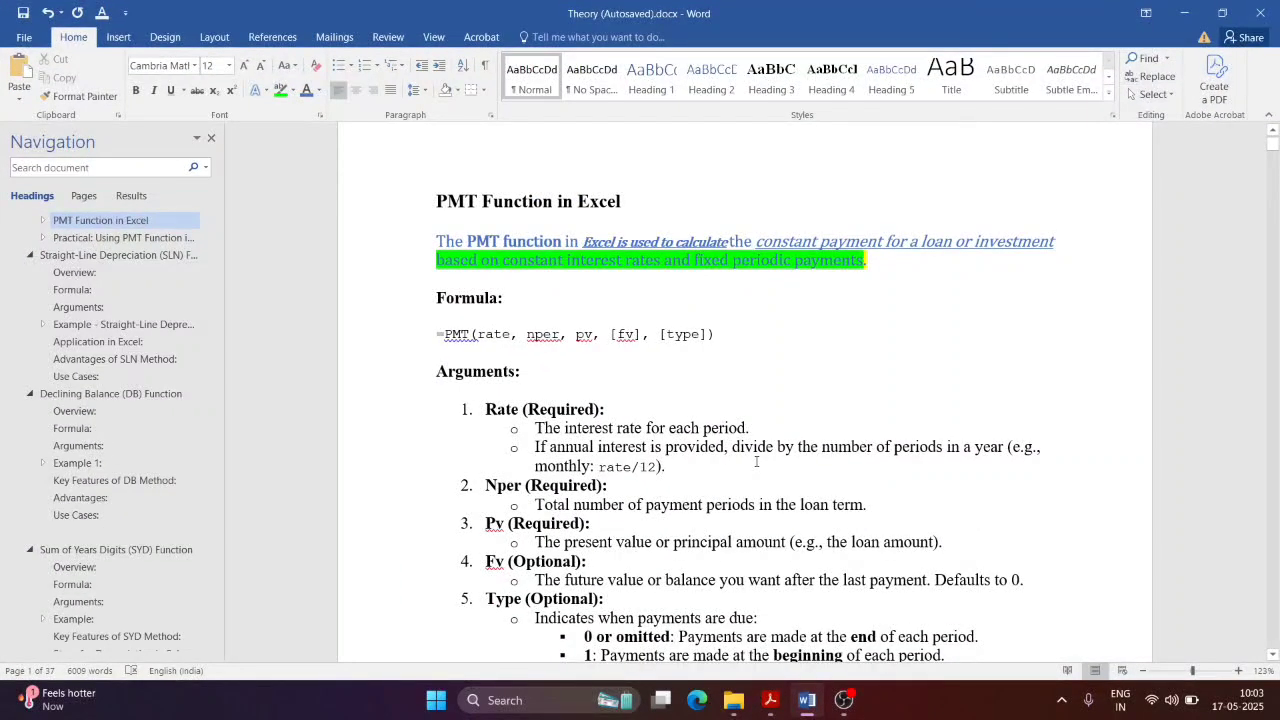
# Step: Clear all formatting from the PMT paragraph, leaving only the green highlight
pyautogui.click(316, 66)
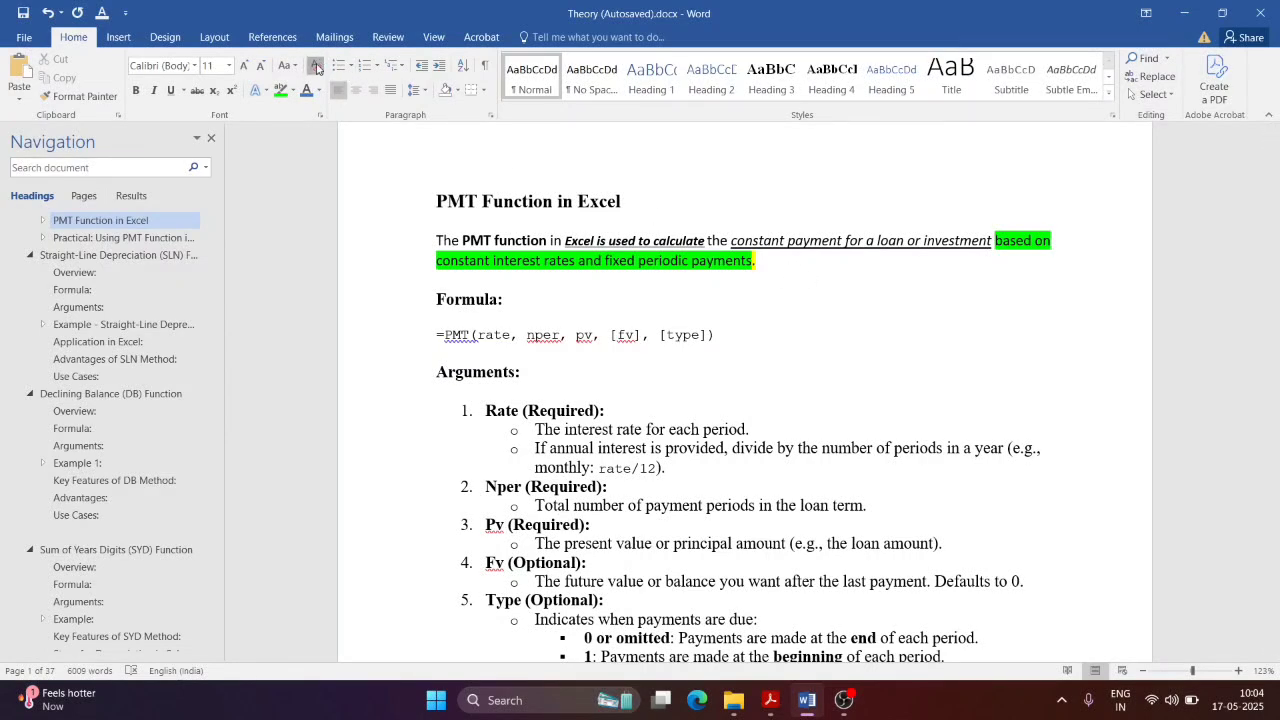
pyautogui.moveTo(767, 265); pyautogui.dragTo(436, 240)
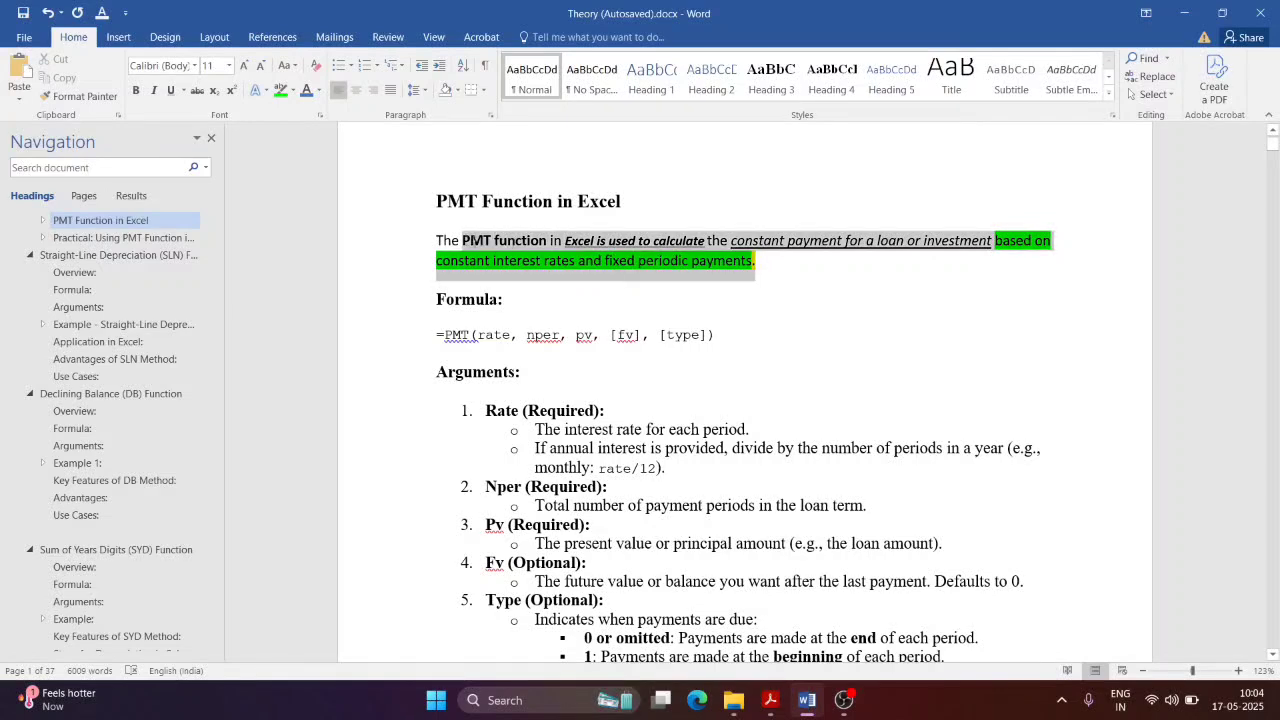
pyautogui.click(313, 65)
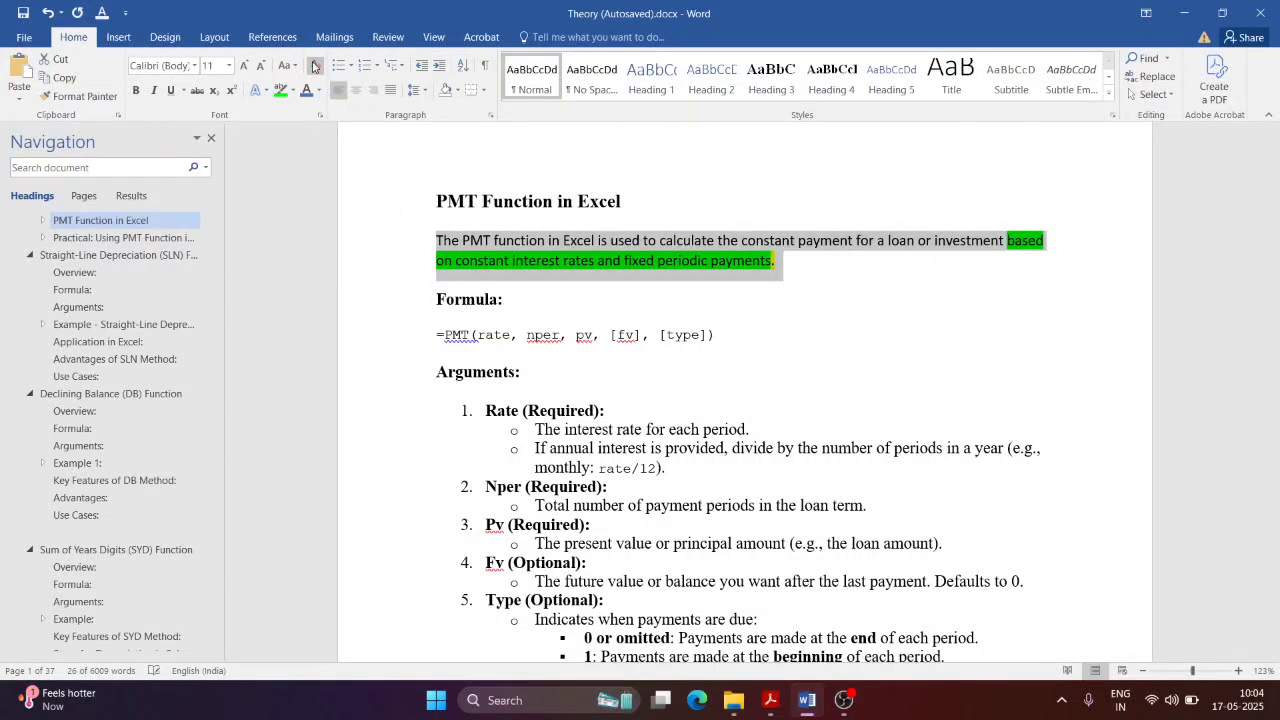
pyautogui.click(731, 274)
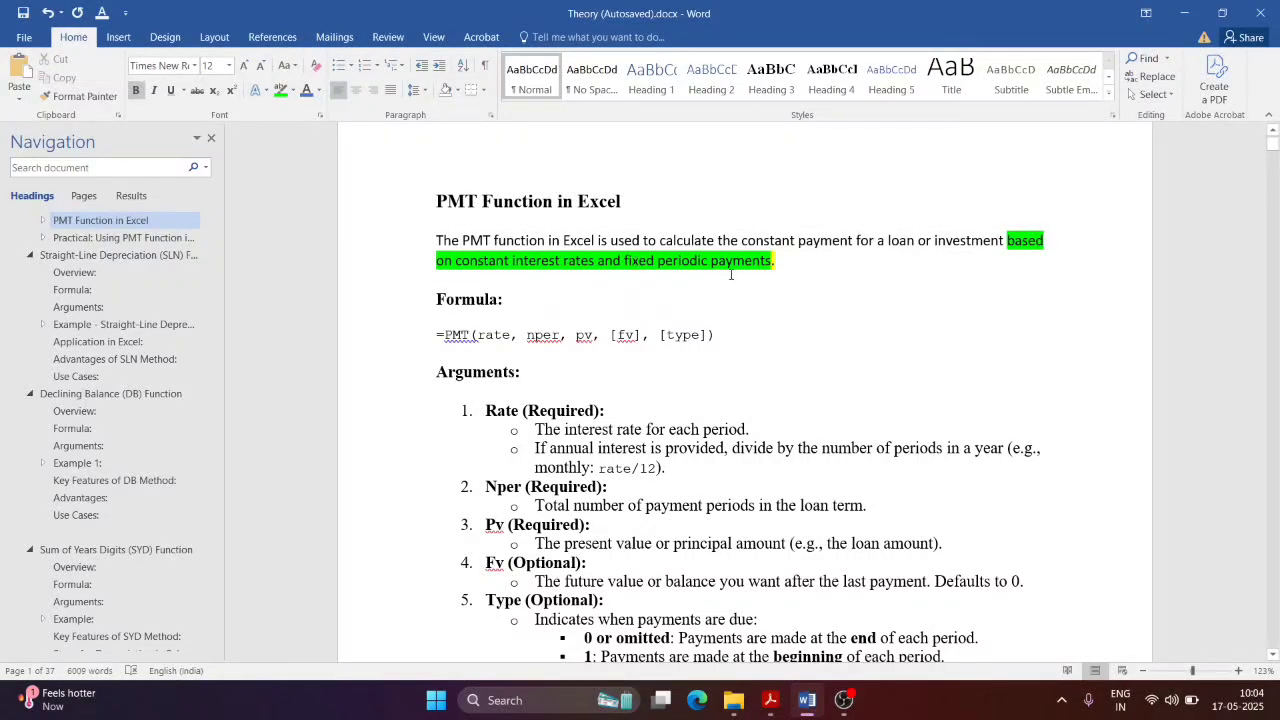
pyautogui.click(775, 258)
# Step: Read NewTopic.pdf's Find & Replace section down to Figure 1.7, then return to Word
pyautogui.hotkey('alt', 'Tab')
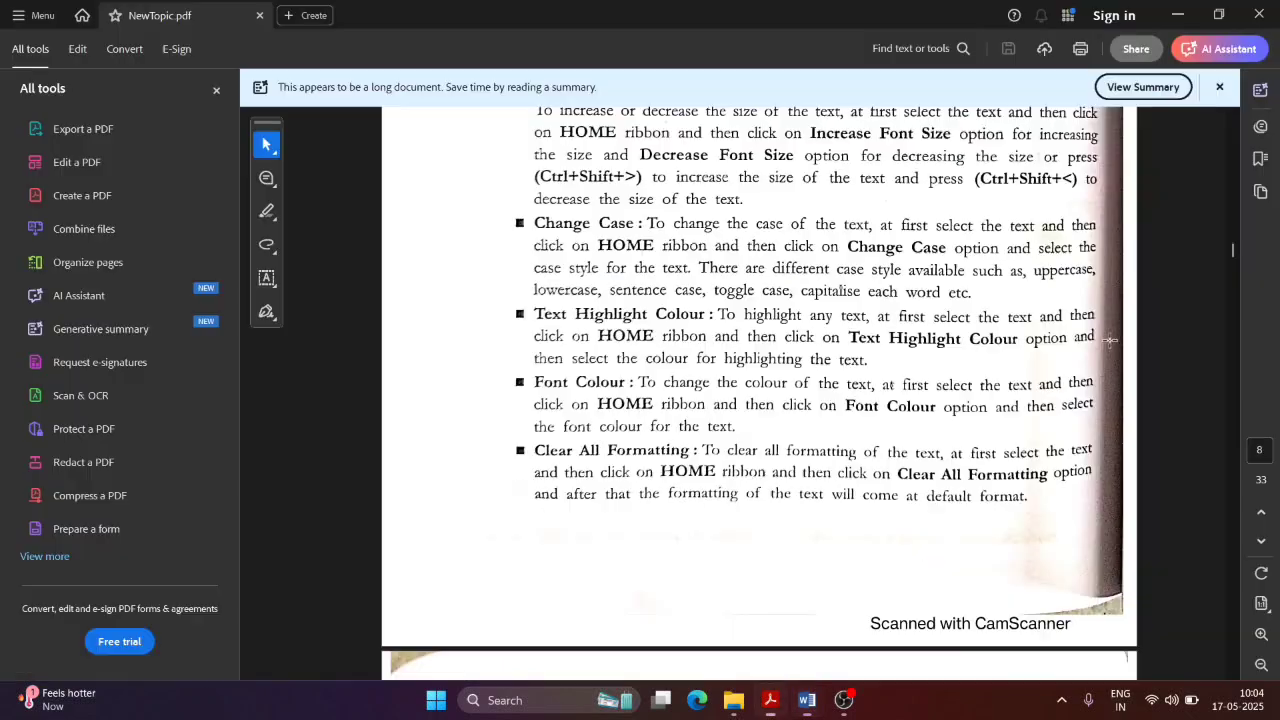
pyautogui.scroll(-5, 794, 500)
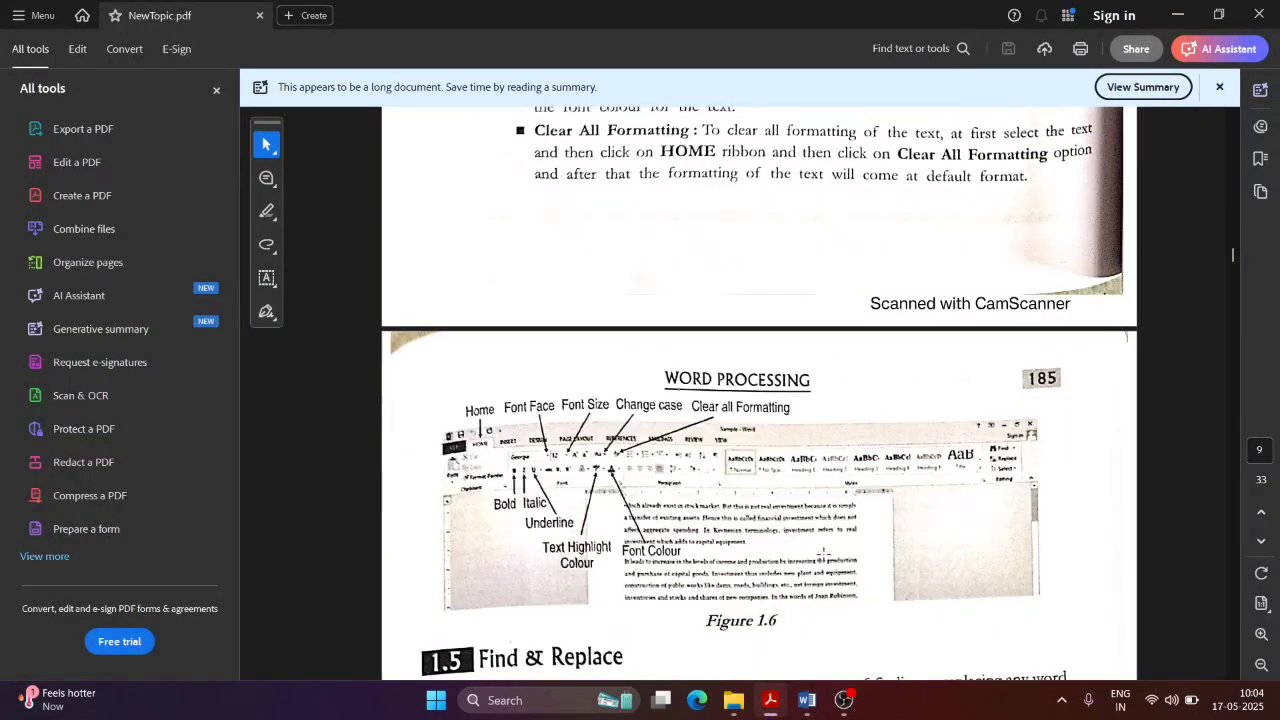
pyautogui.scroll(-2, 827, 556)
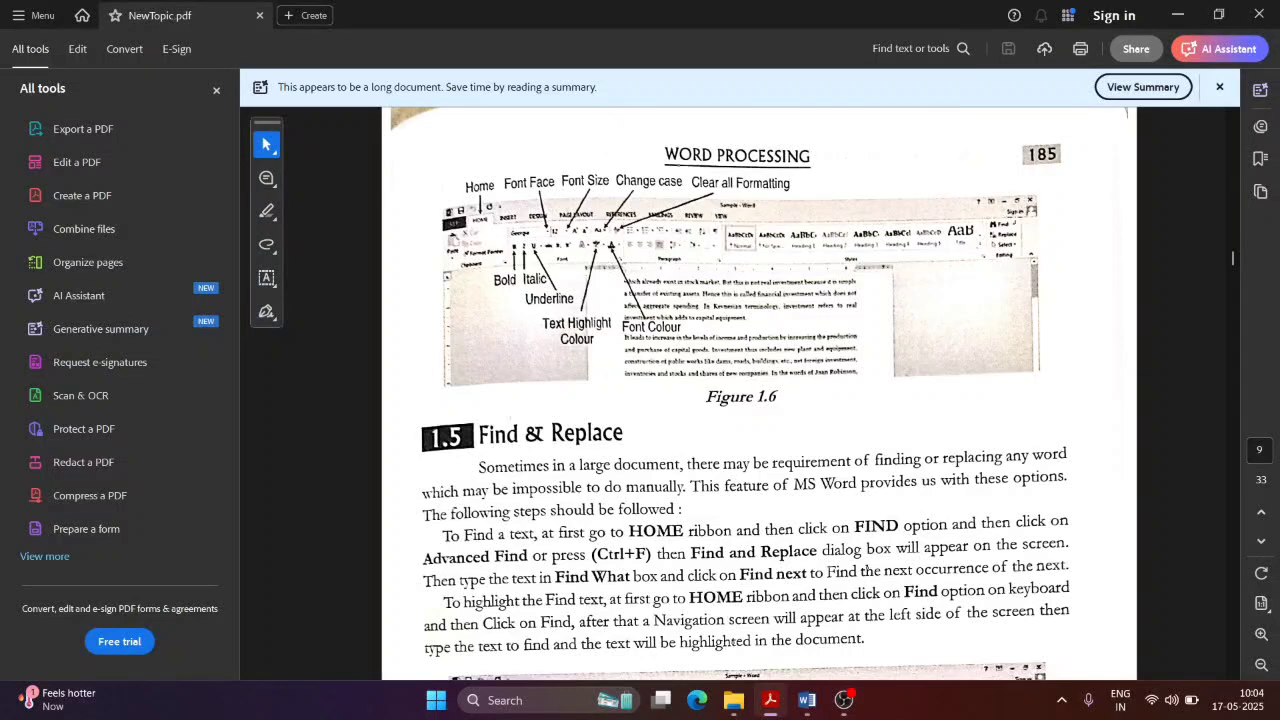
pyautogui.scroll(-2, 748, 560)
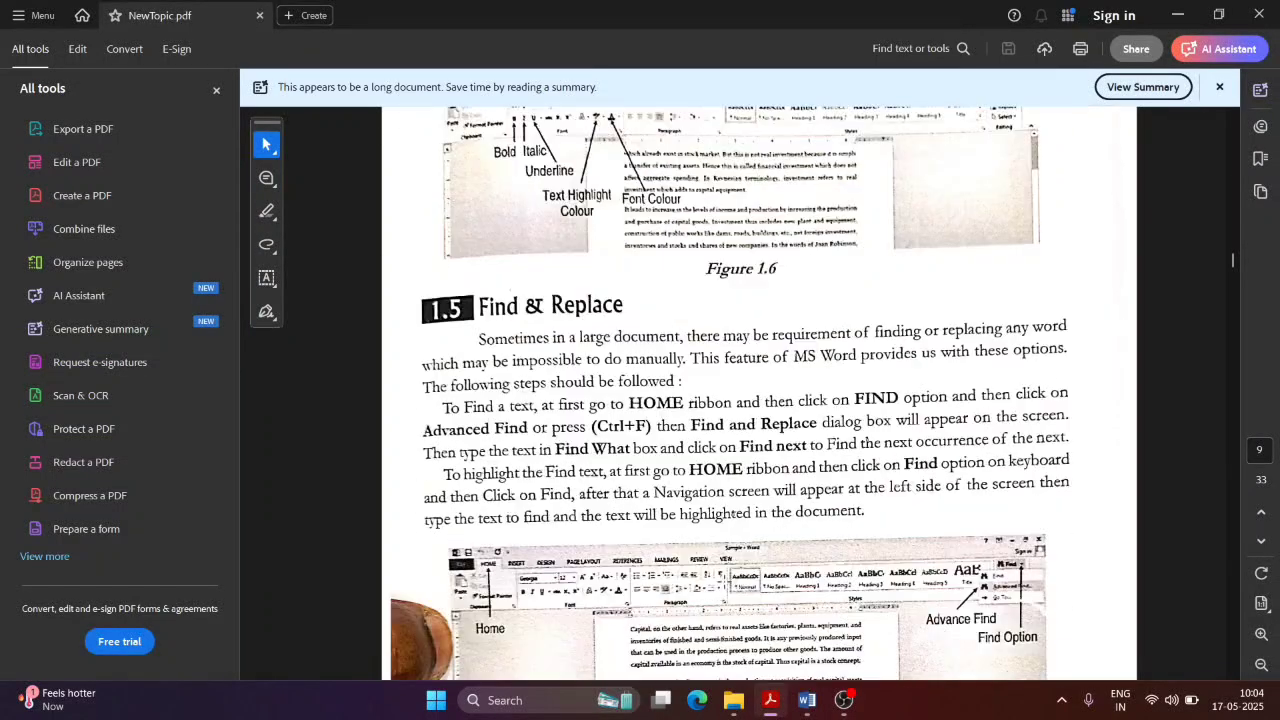
pyautogui.scroll(-4, 728, 572)
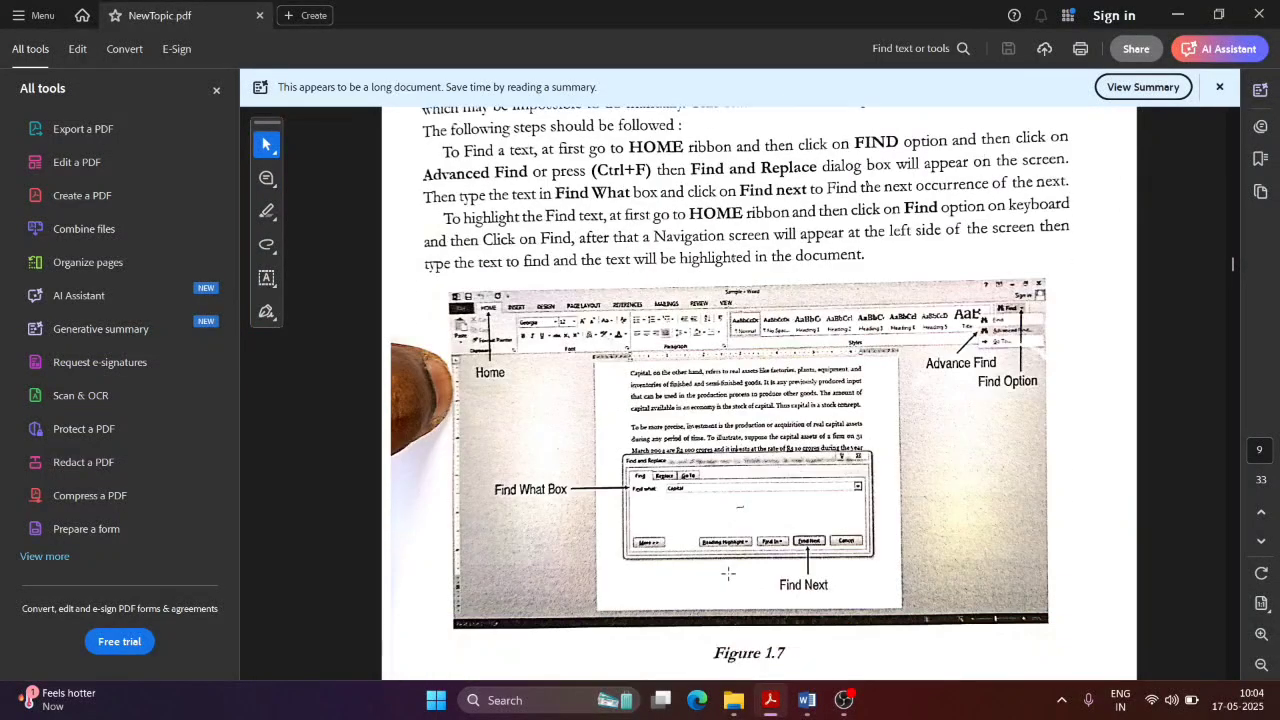
pyautogui.scroll(-1, 728, 572)
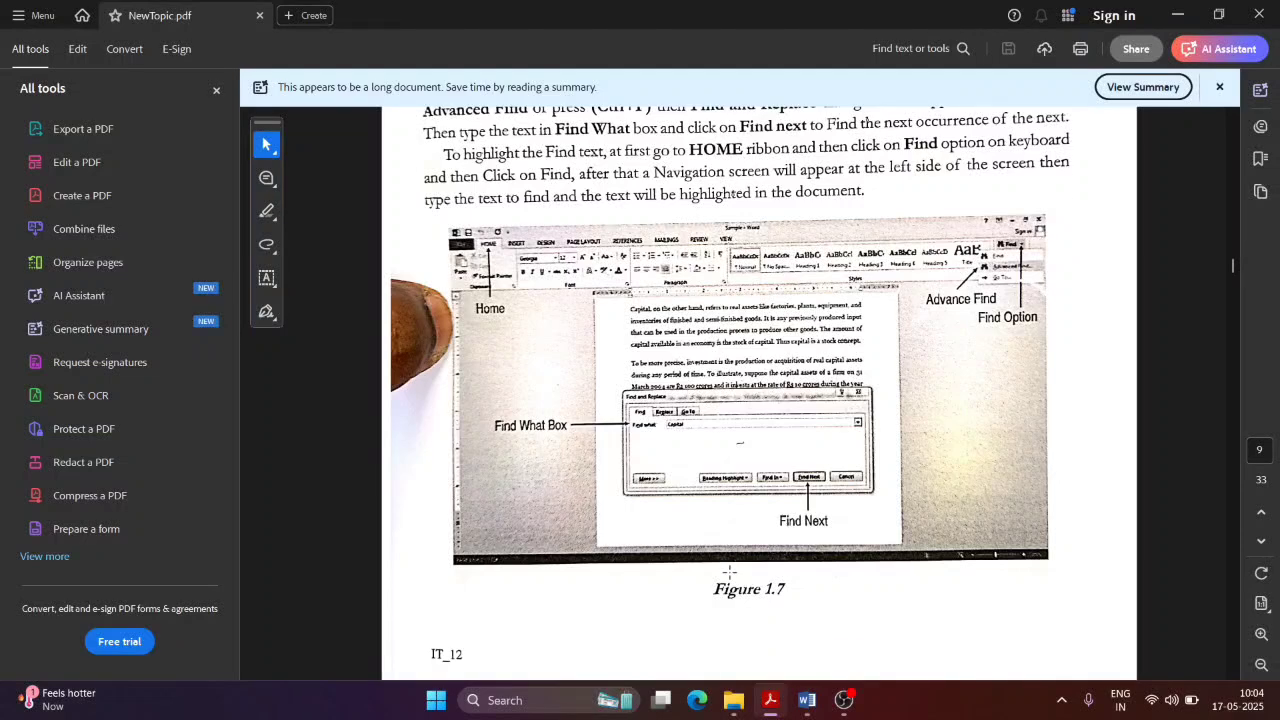
pyautogui.hotkey('alt', 'Tab')
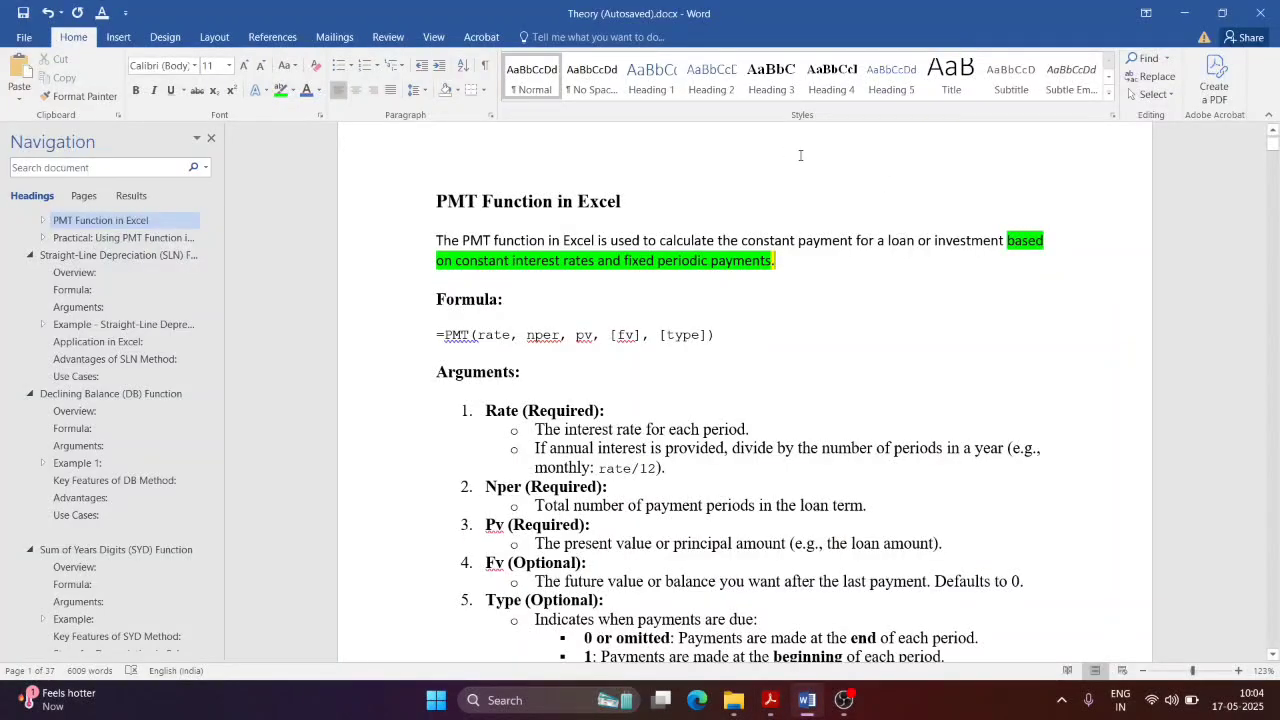
# Step: Search for 'interest', close the Navigation pane, and bring up Replace
pyautogui.click(998, 168)
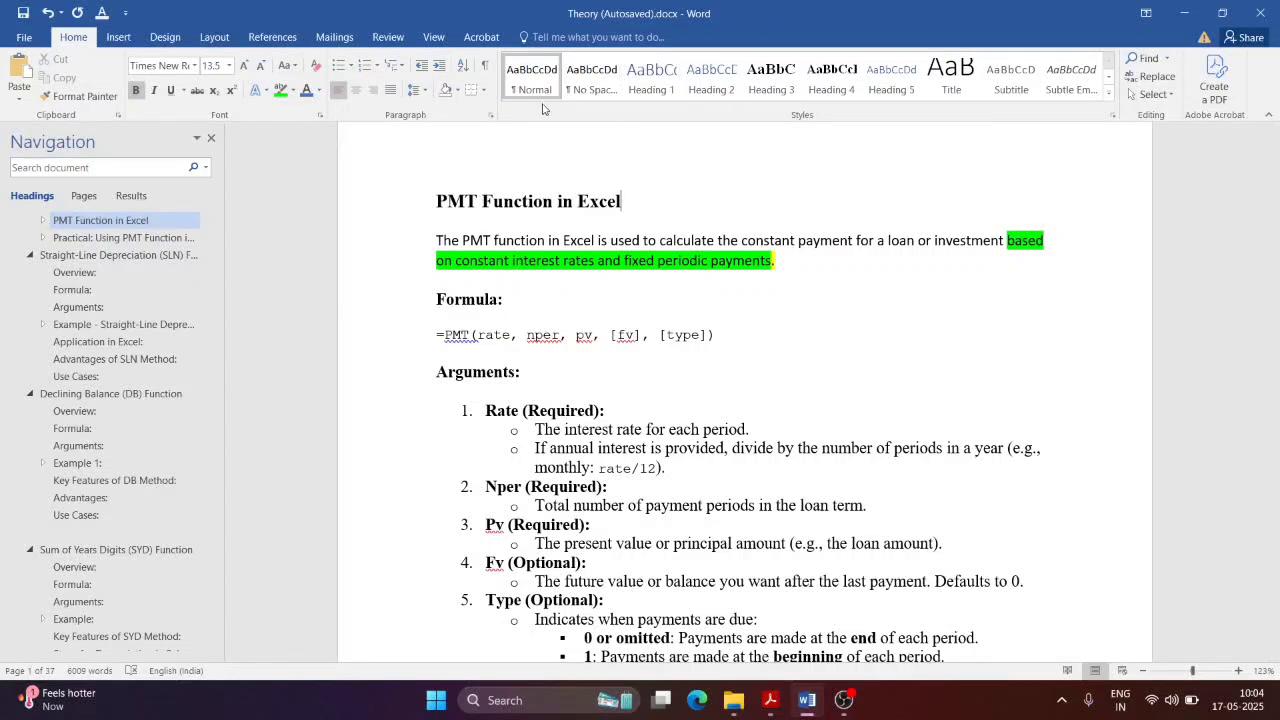
pyautogui.doubleClick(583, 429)
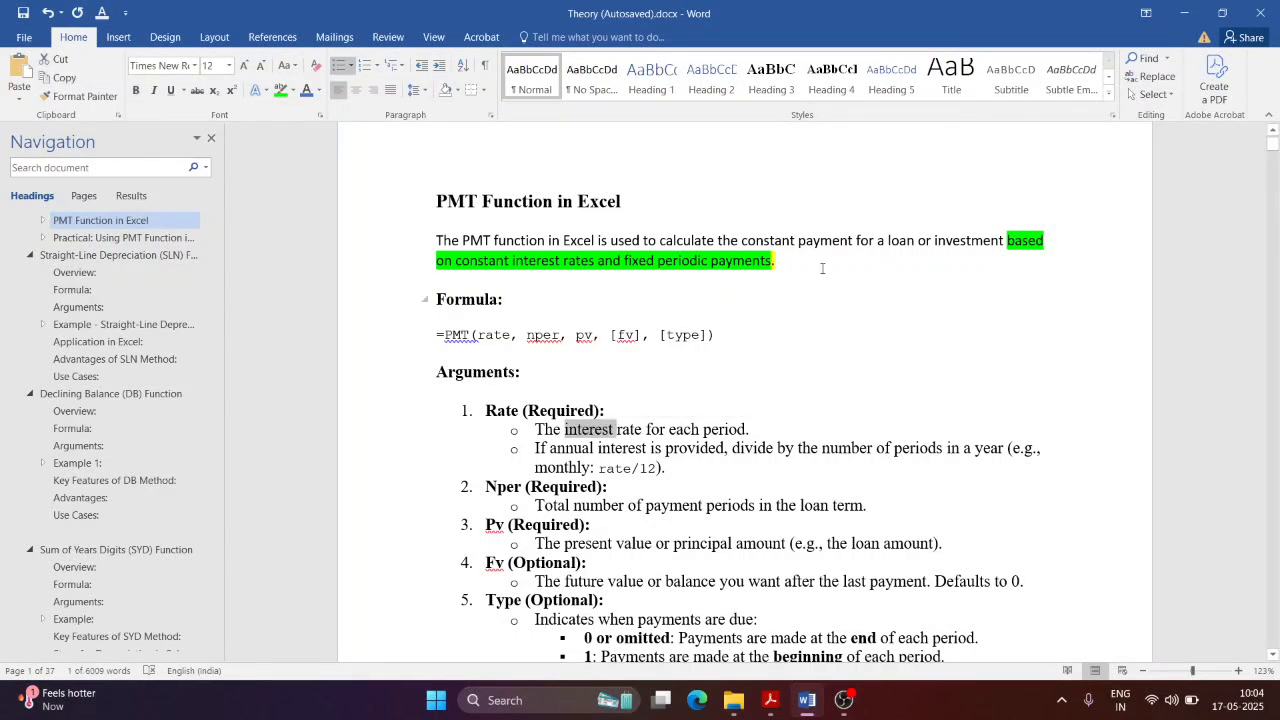
pyautogui.hotkey('ctrl', 'f')
pyautogui.hotkey('ctrl', 'c')
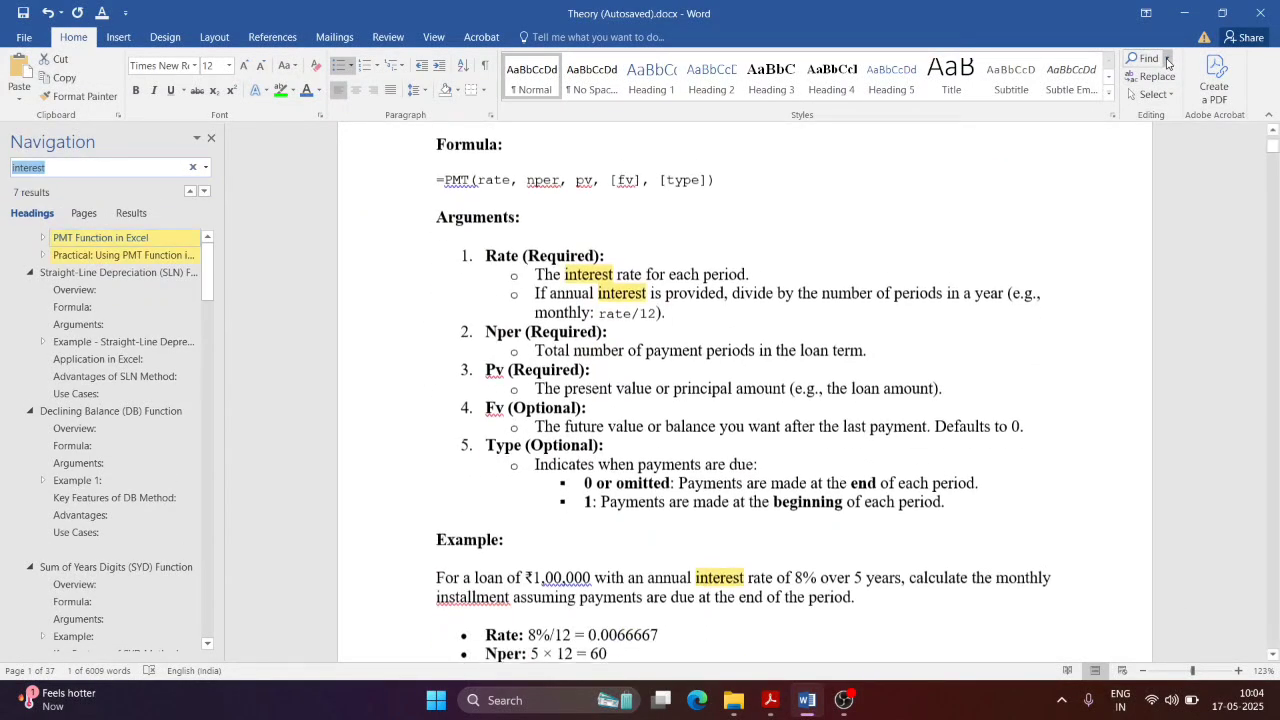
pyautogui.click(211, 138)
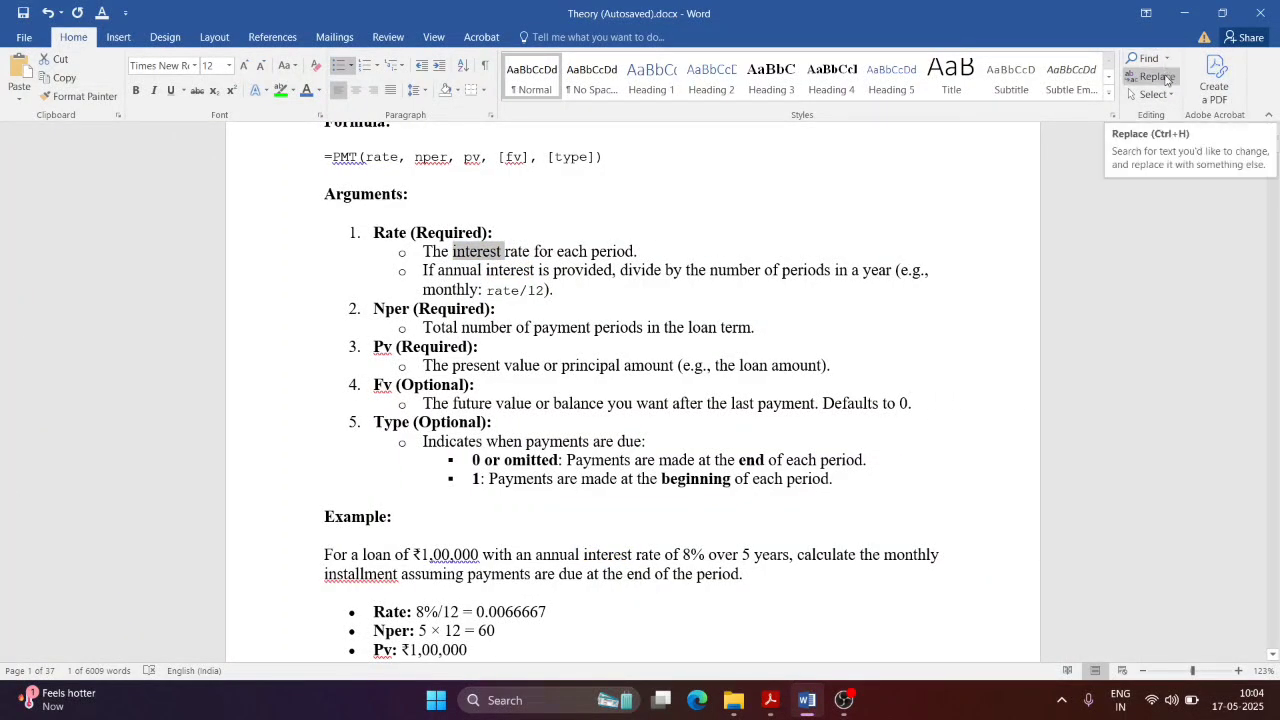
pyautogui.click(1165, 76)
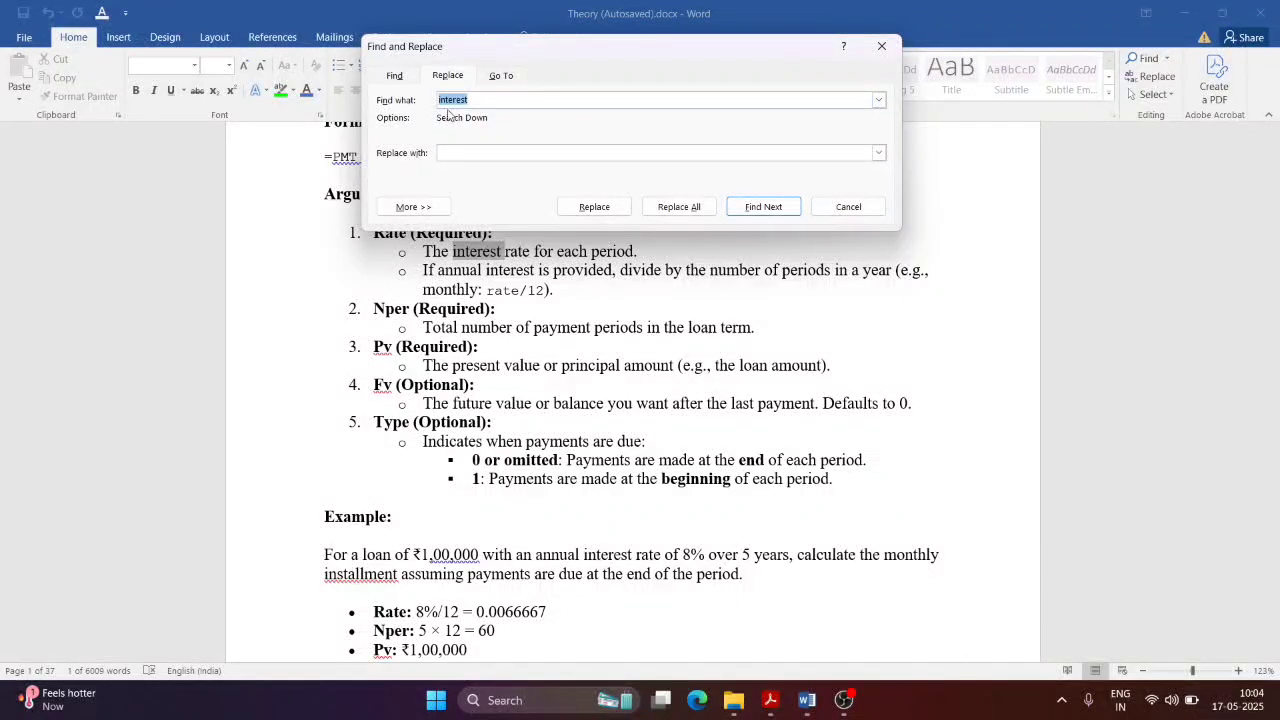
# Step: Replace every 'interest' with 'int.' across the whole document
pyautogui.click(477, 100)
pyautogui.hotkey('ctrl', 'v')
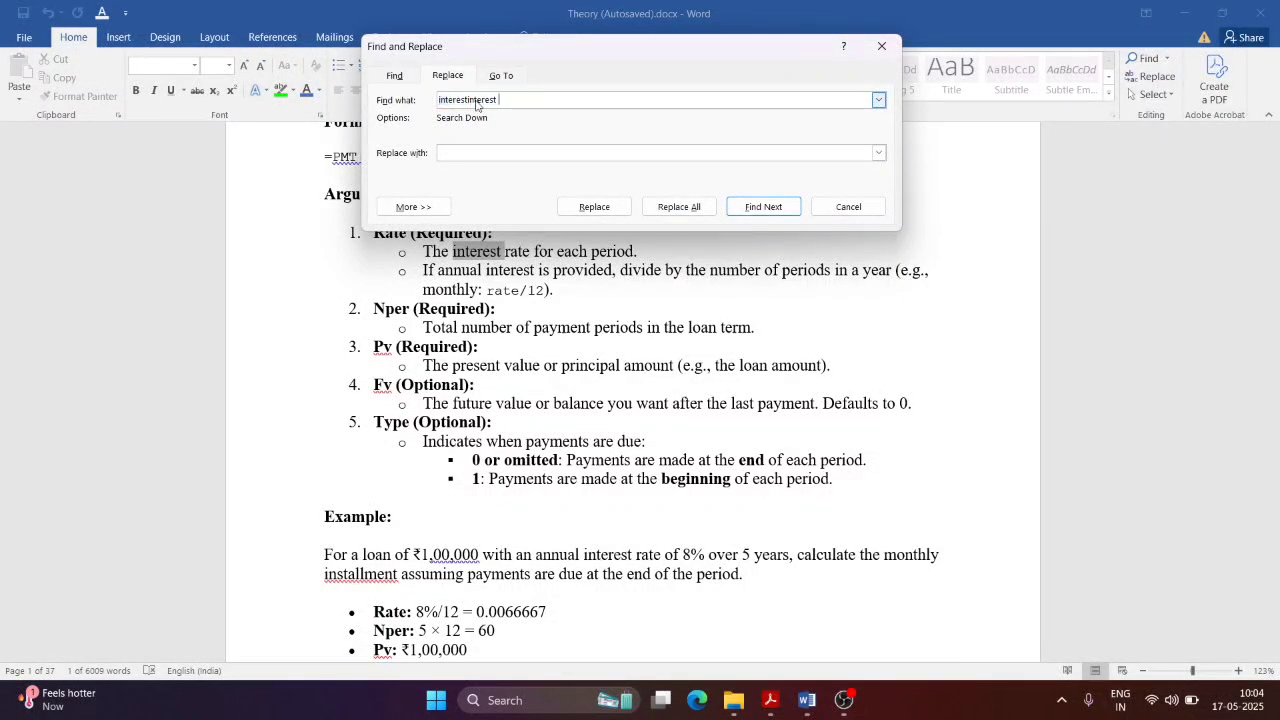
pyautogui.hotkey('ctrl', 'a')
pyautogui.hotkey('ctrl', 'v')
pyautogui.click(464, 152)
pyautogui.click(679, 206)
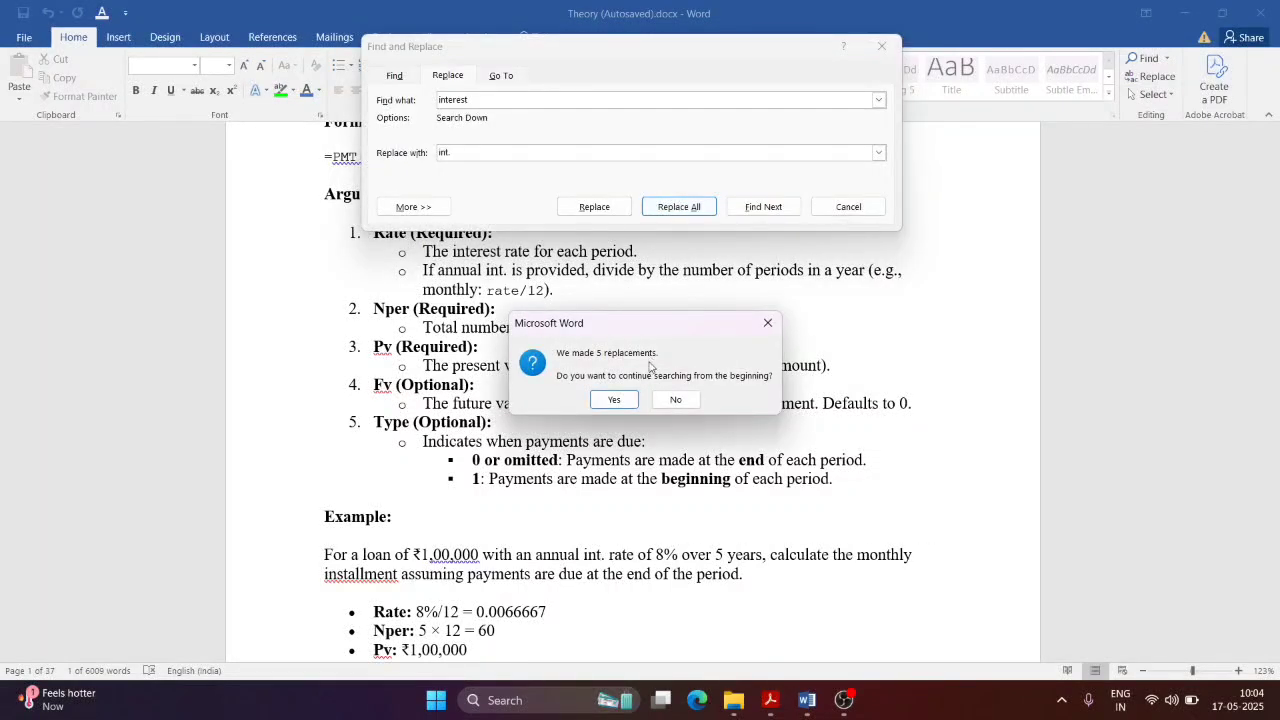
pyautogui.click(626, 402)
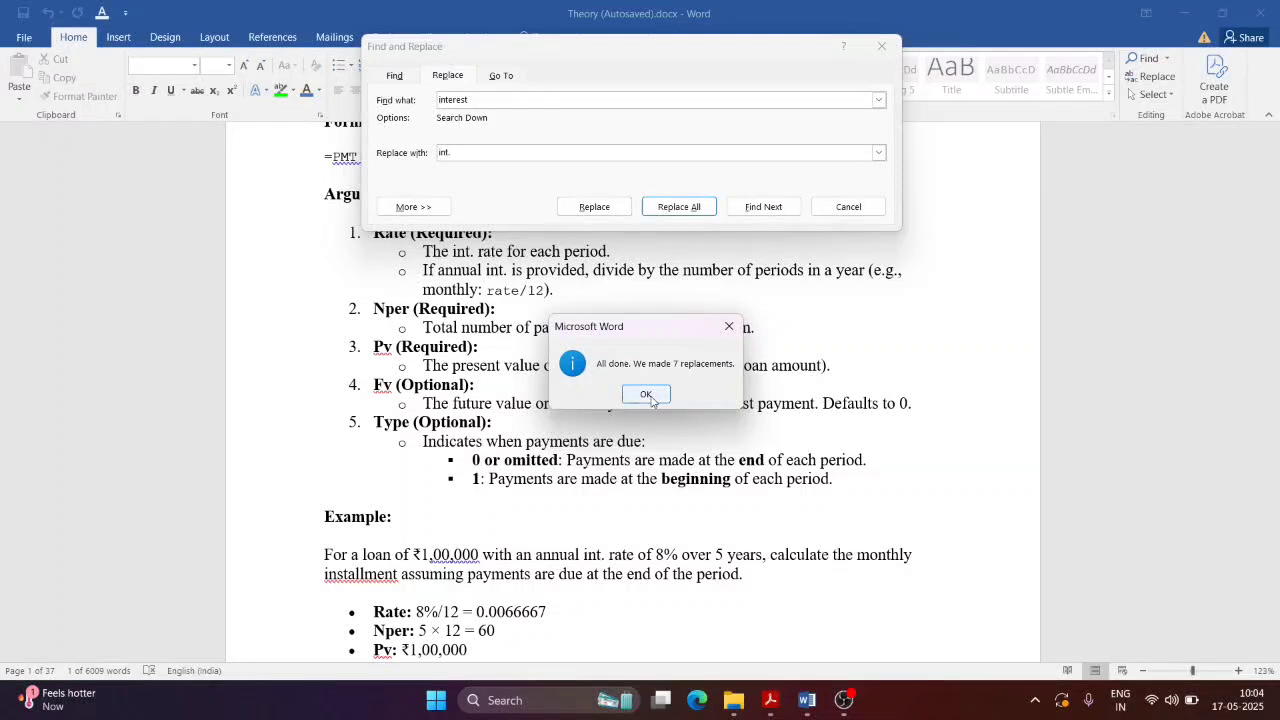
pyautogui.click(647, 394)
# Step: Close the Find and Replace dialog and go back to the PDF
pyautogui.moveTo(687, 47); pyautogui.dragTo(687, 344)
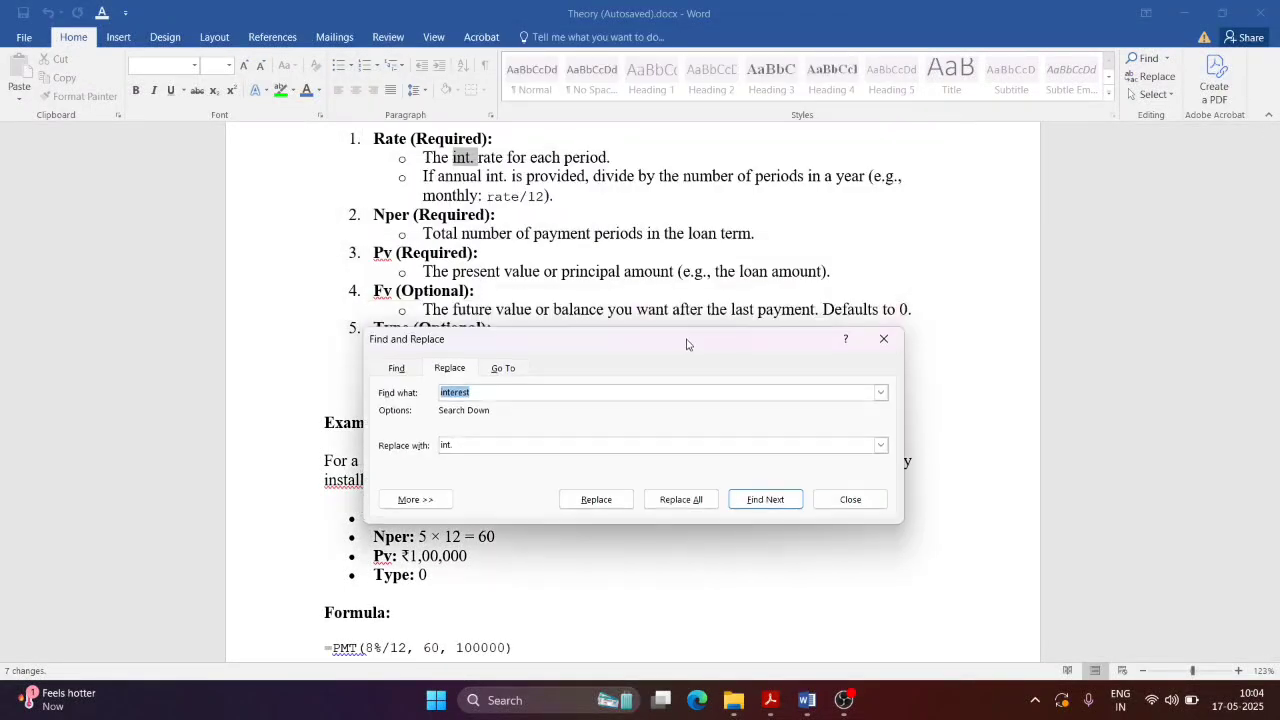
pyautogui.scroll(1, 480, 200)
pyautogui.click(478, 206)
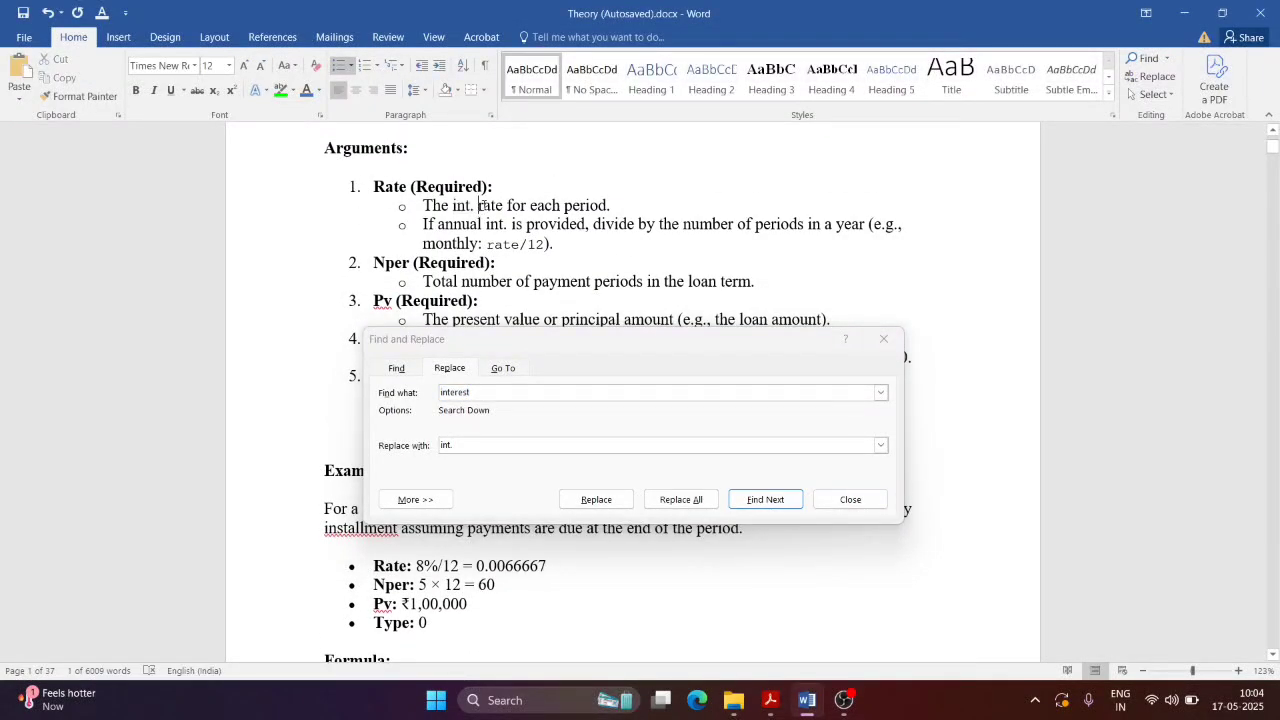
pyautogui.click(883, 339)
pyautogui.hotkey('ctrl', 'h')
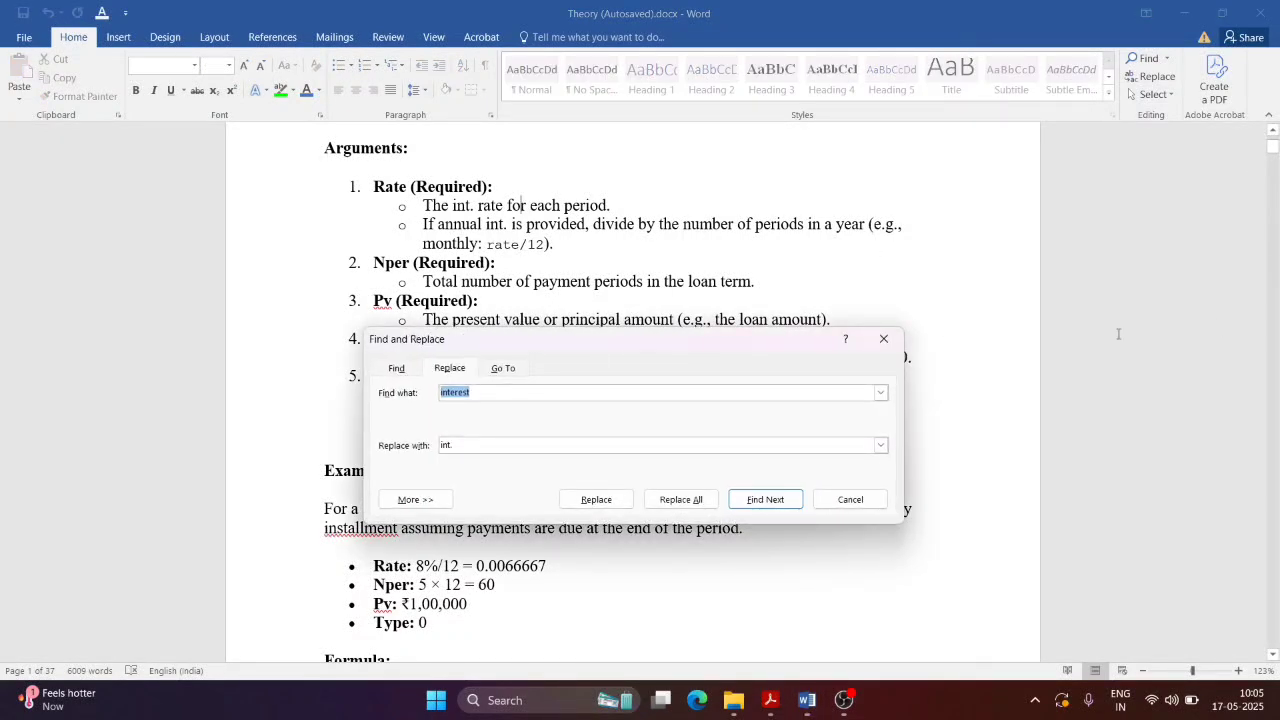
pyautogui.click(884, 340)
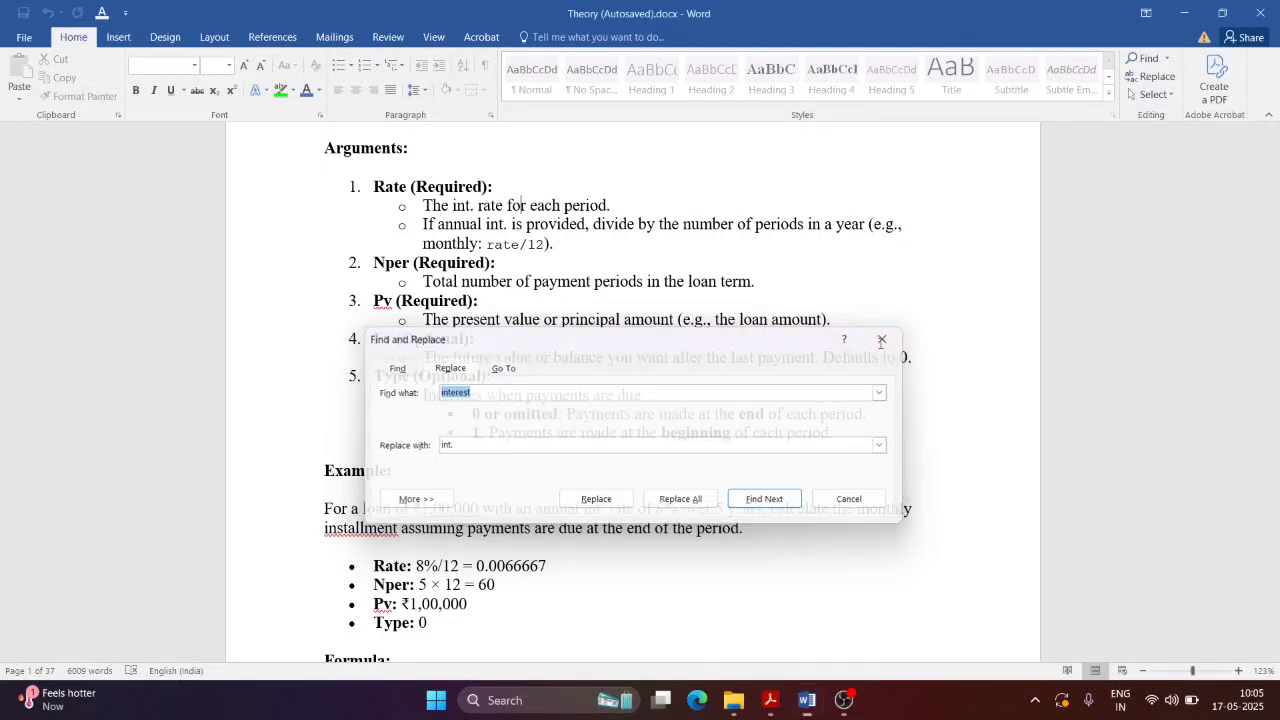
pyautogui.click(810, 706)
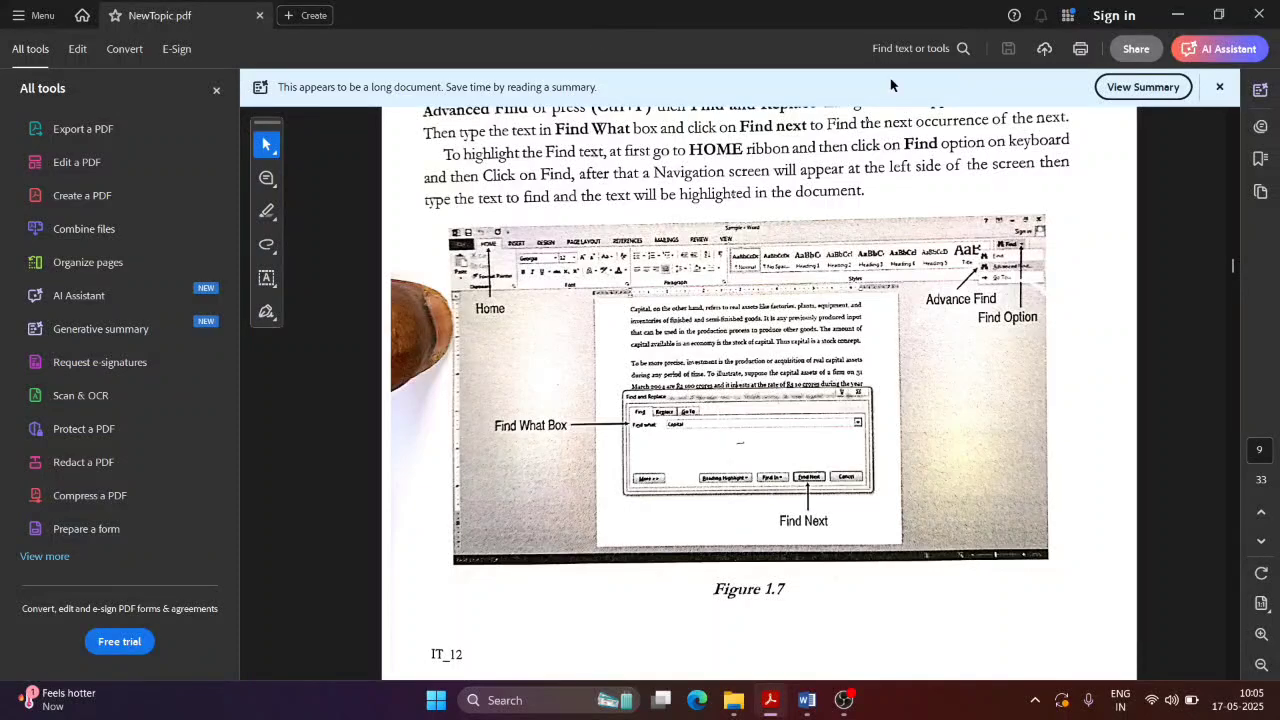
# Step: Scroll NewTopic.pdf to Figure 1.8 on page 186, then bring the Word document back
pyautogui.scroll(-2, 668, 384)
pyautogui.scroll(-10, 646, 360)
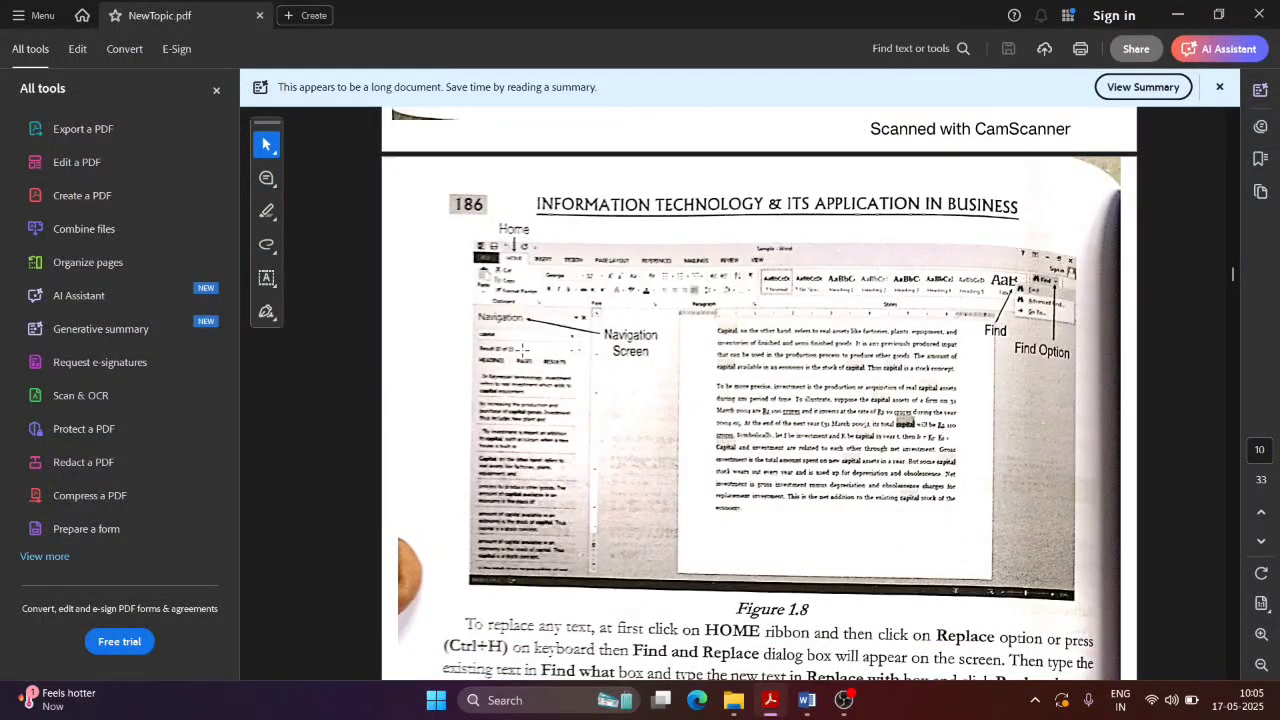
pyautogui.click(807, 700)
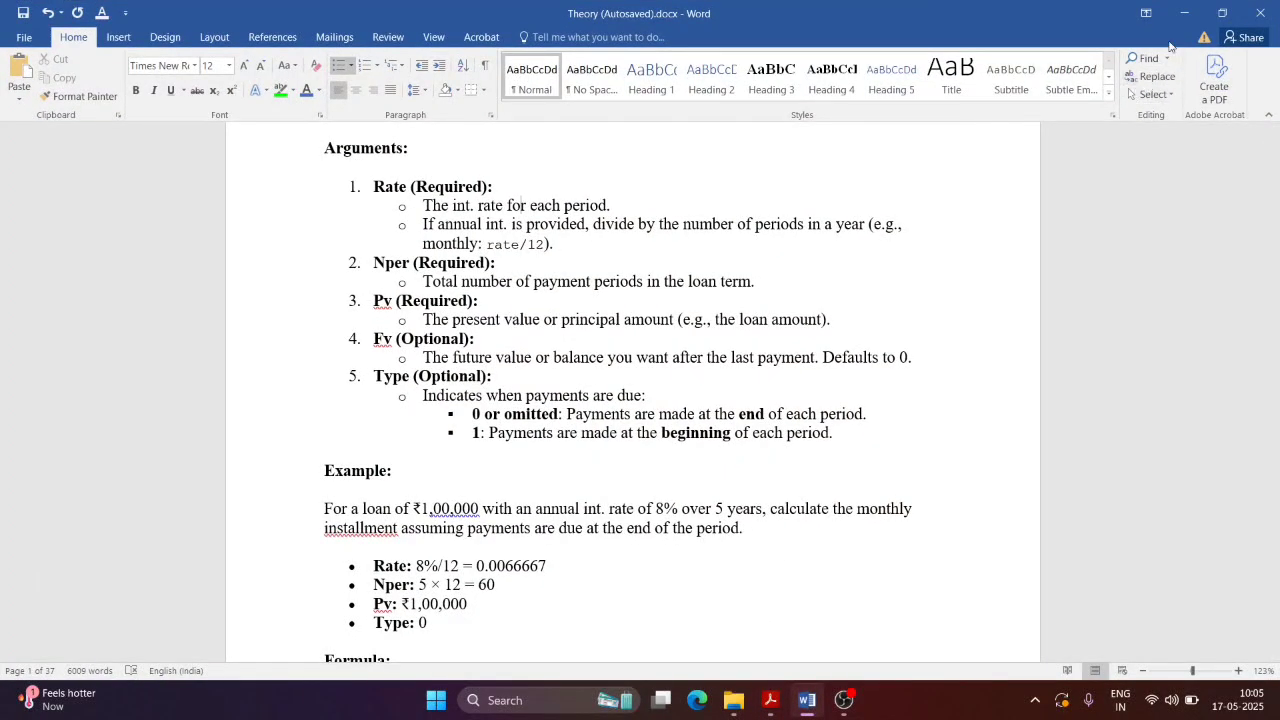
# Step: Search the document for 'int.' and step through its 7 matches to the last one in the Exercise loans
pyautogui.click(1166, 60)
pyautogui.click(1152, 72)
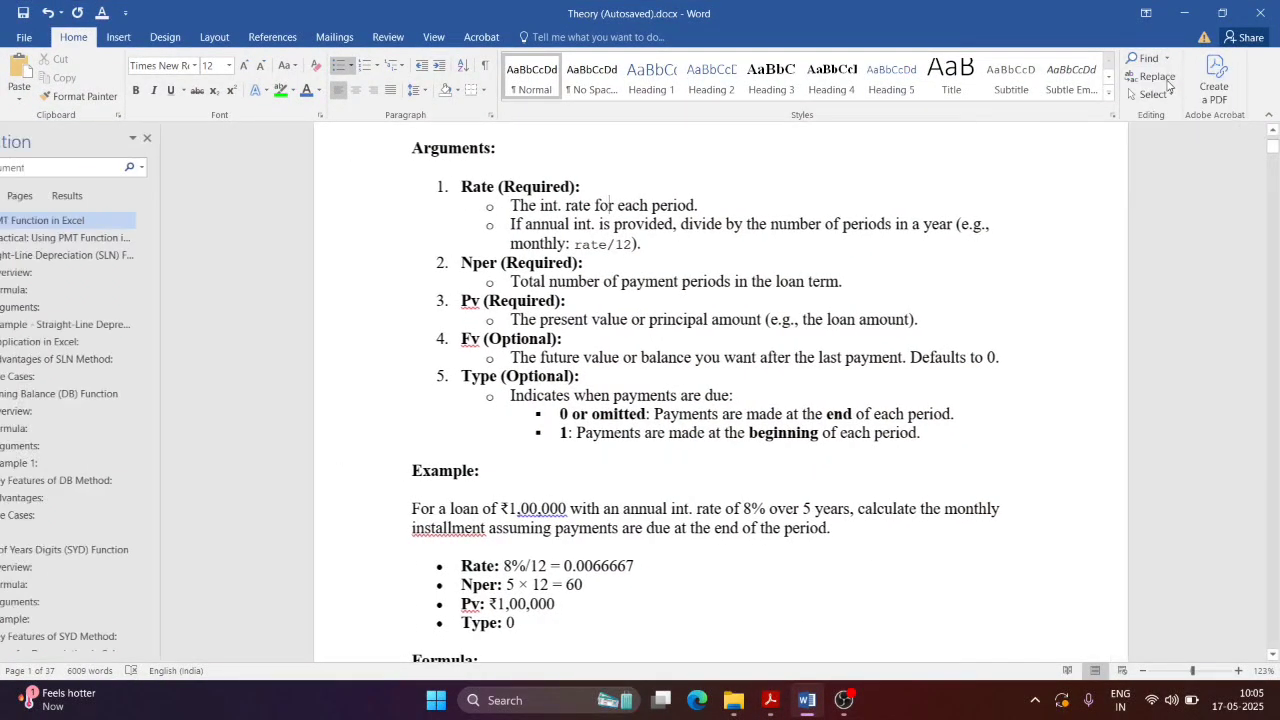
pyautogui.write('int')
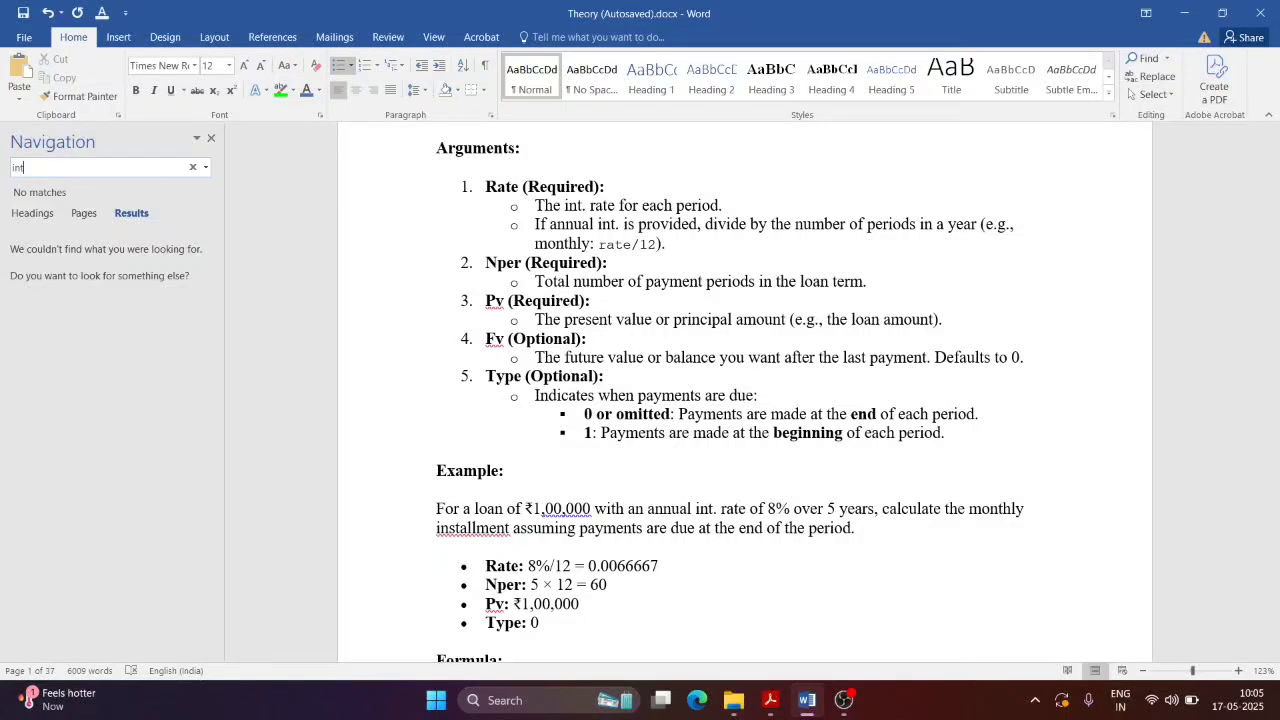
pyautogui.write('.')
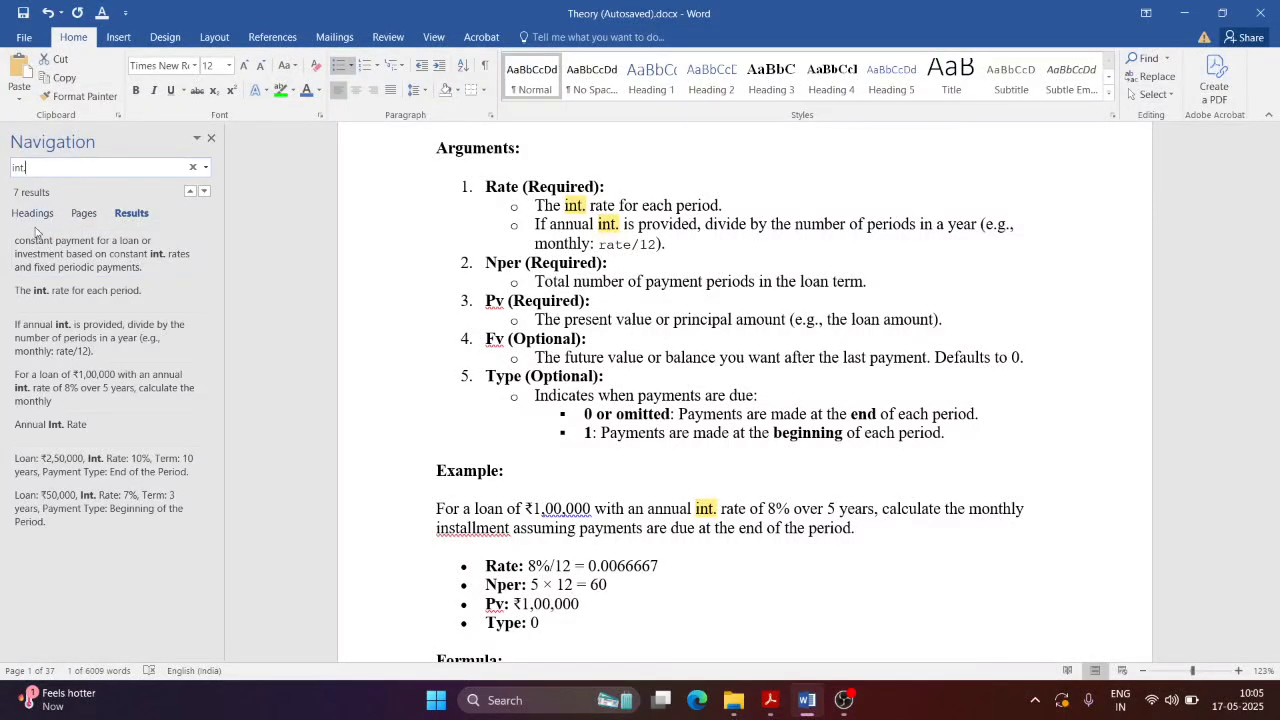
pyautogui.click(88, 290)
pyautogui.click(109, 340)
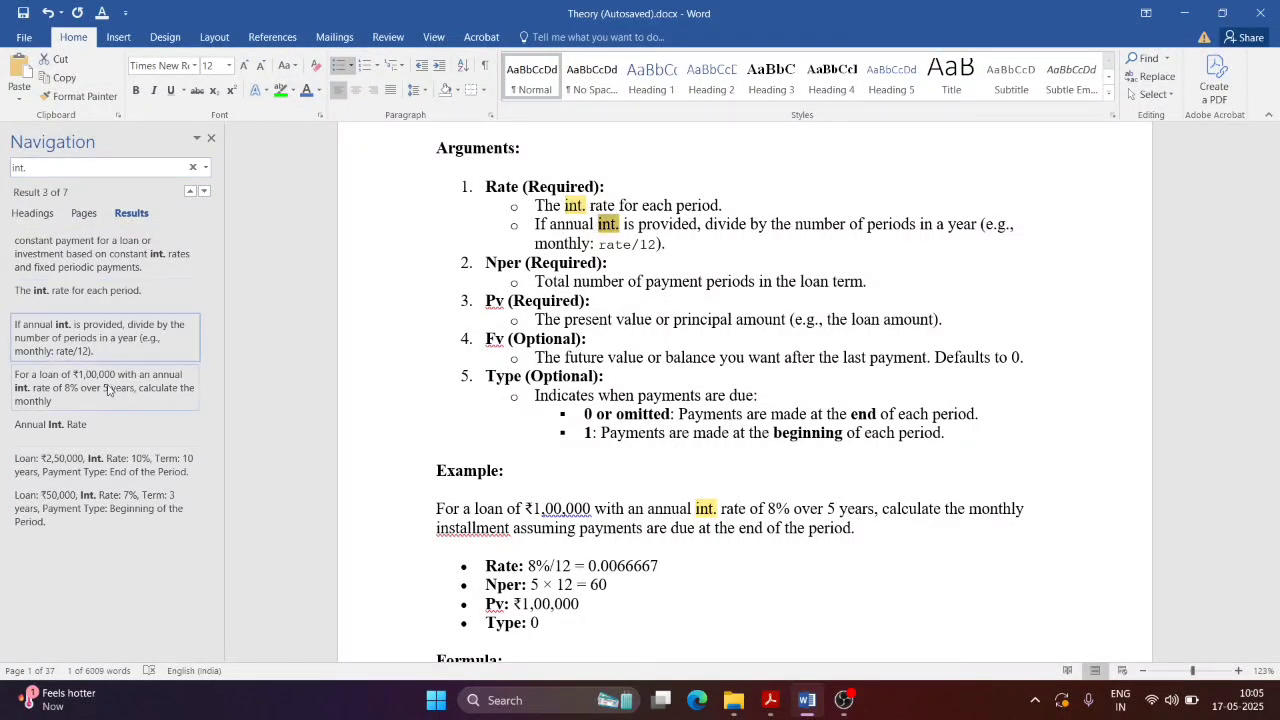
pyautogui.click(100, 388)
pyautogui.click(100, 508)
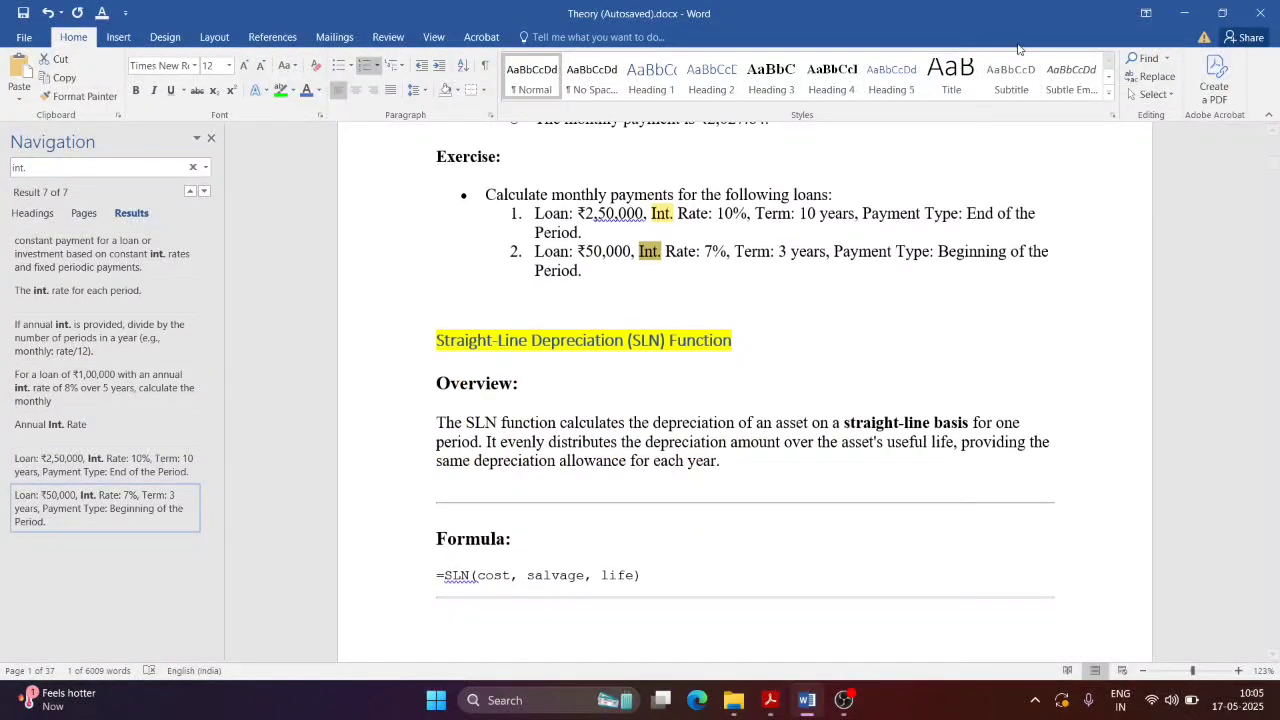
pyautogui.click(805, 703)
# Step: Scroll NewTopic.pdf past Figure 1.9 to the 1.6 Spell Check section and Figure 1.10 on page 187
pyautogui.scroll(-7, 594, 414)
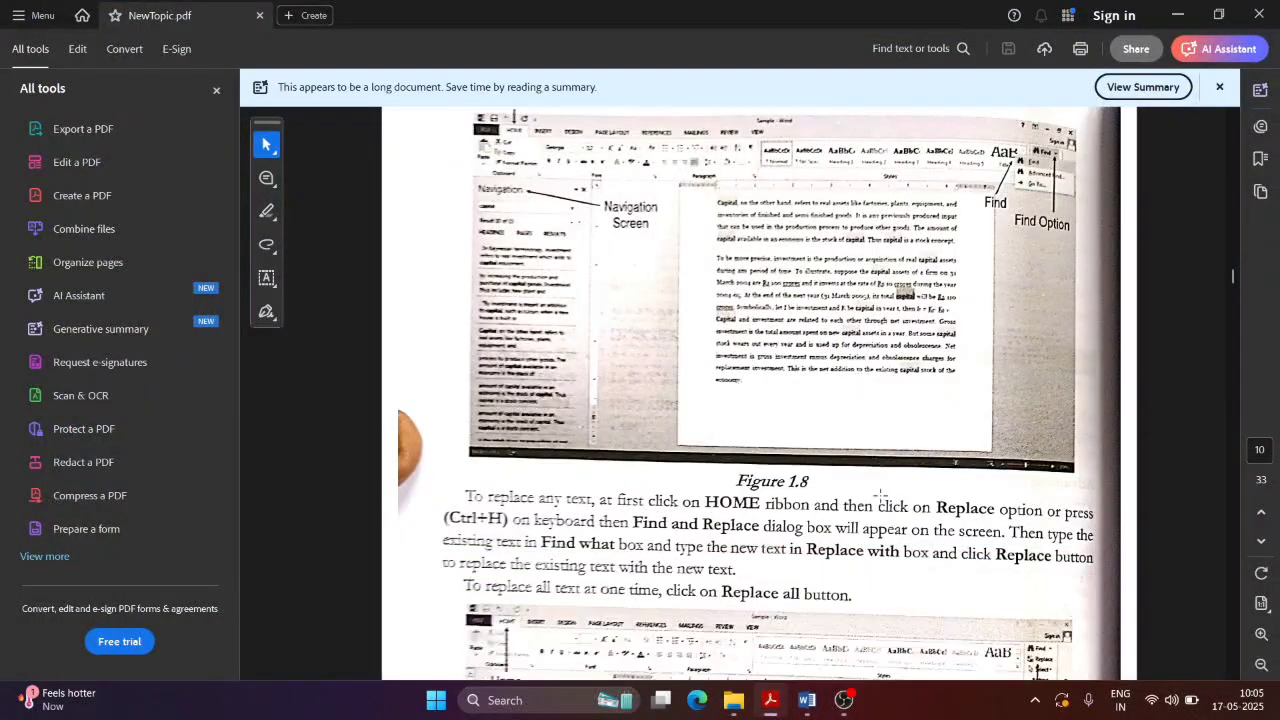
pyautogui.scroll(-9, 771, 463)
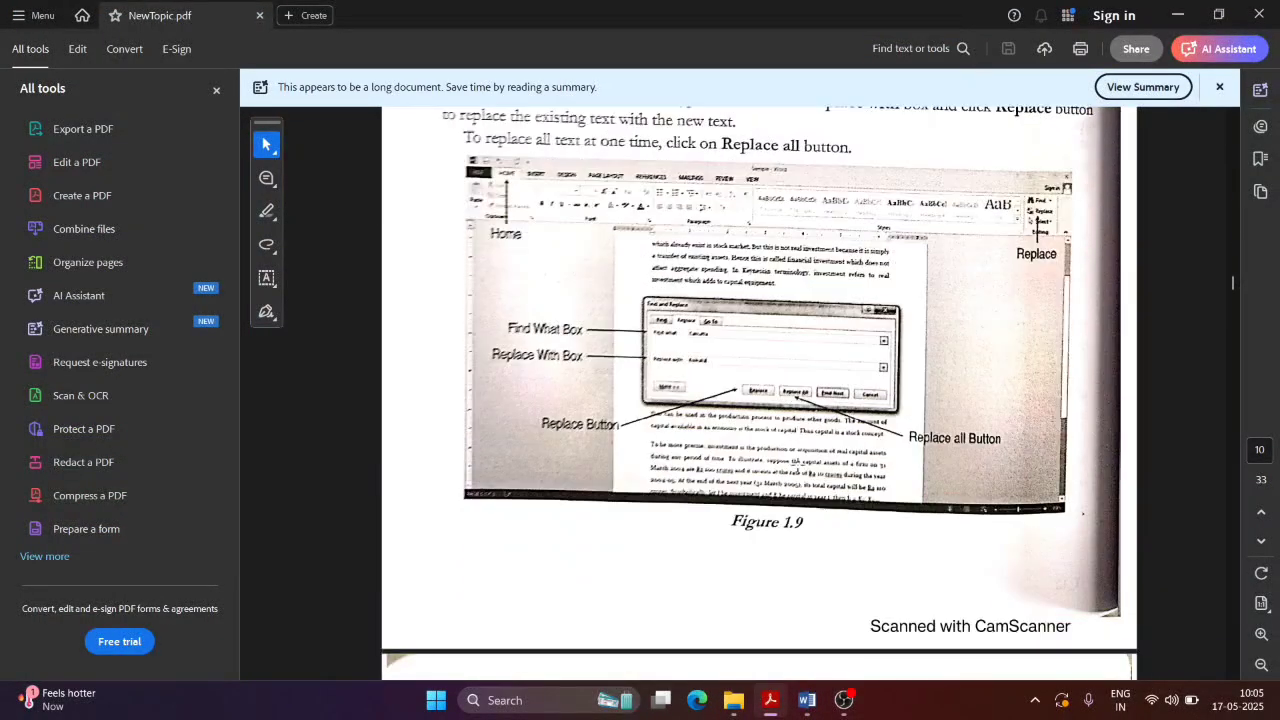
pyautogui.scroll(-8, 771, 463)
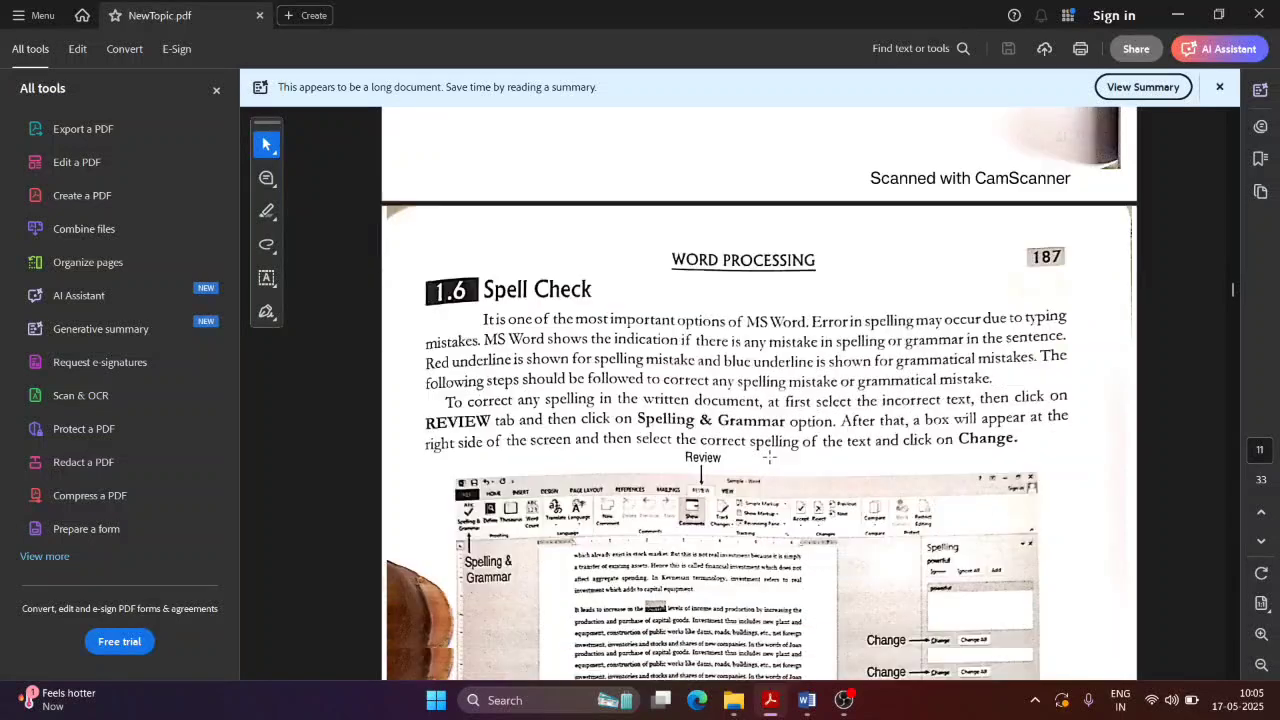
pyautogui.scroll(1, 760, 480)
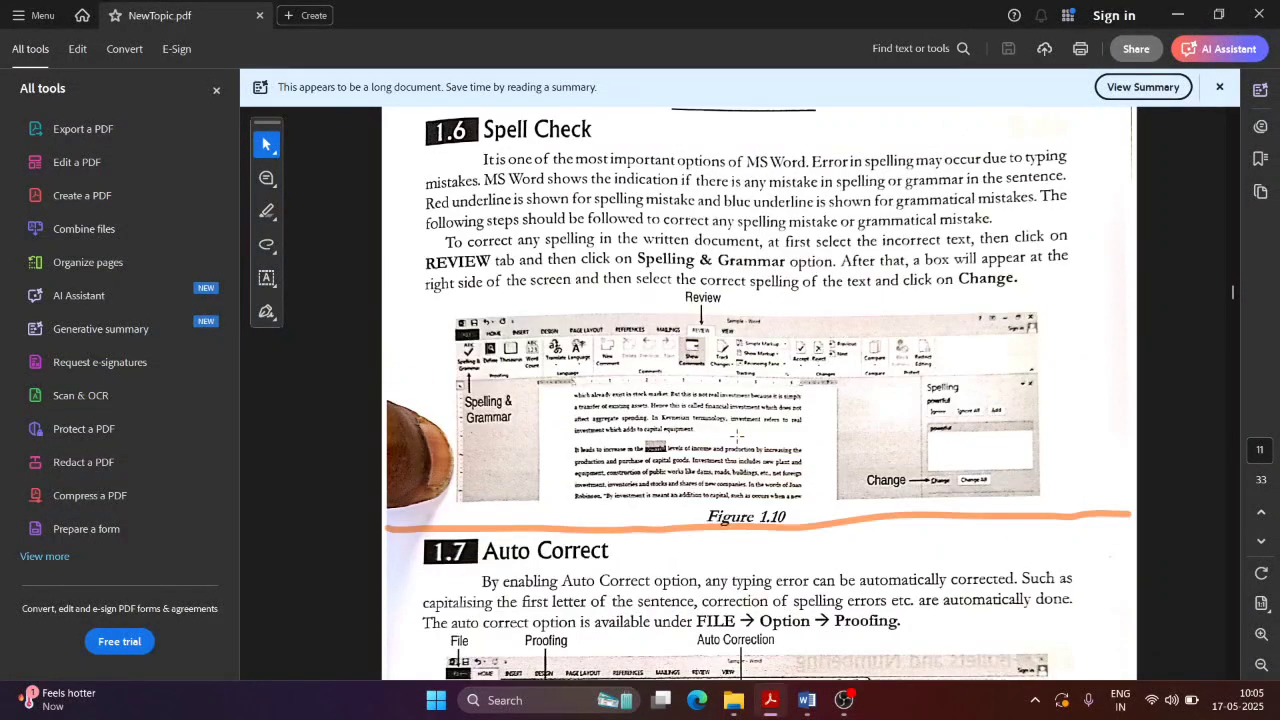
pyautogui.scroll(-3, 745, 560)
pyautogui.scroll(2, 740, 608)
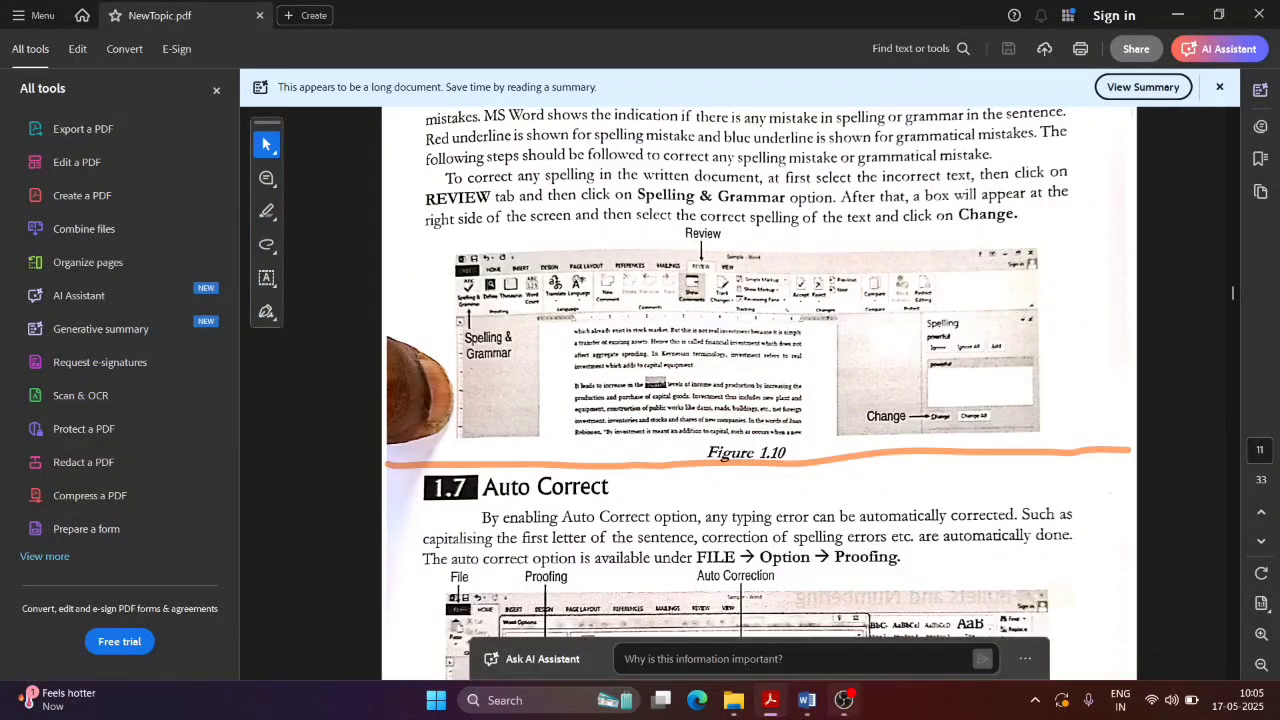
# Step: Return to the Theory document and select all of its text with Ctrl+A
pyautogui.click(807, 700)
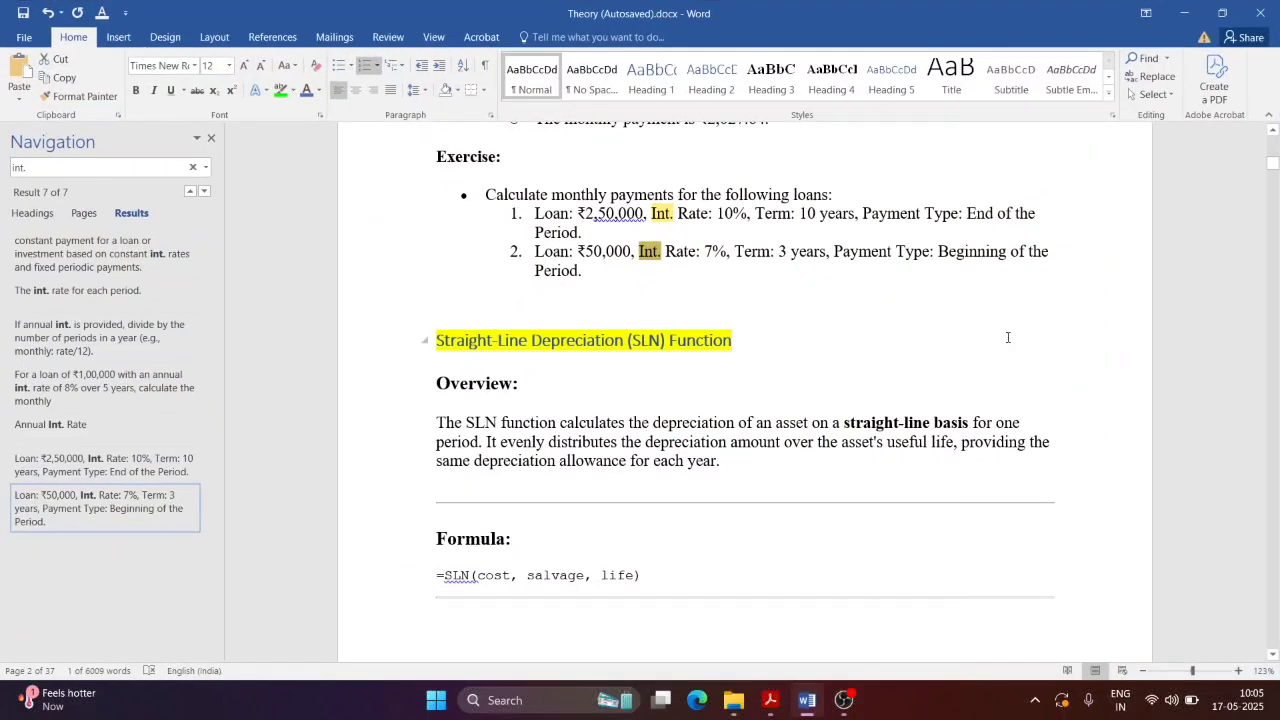
pyautogui.scroll(4, 760, 336)
pyautogui.scroll(2, 760, 336)
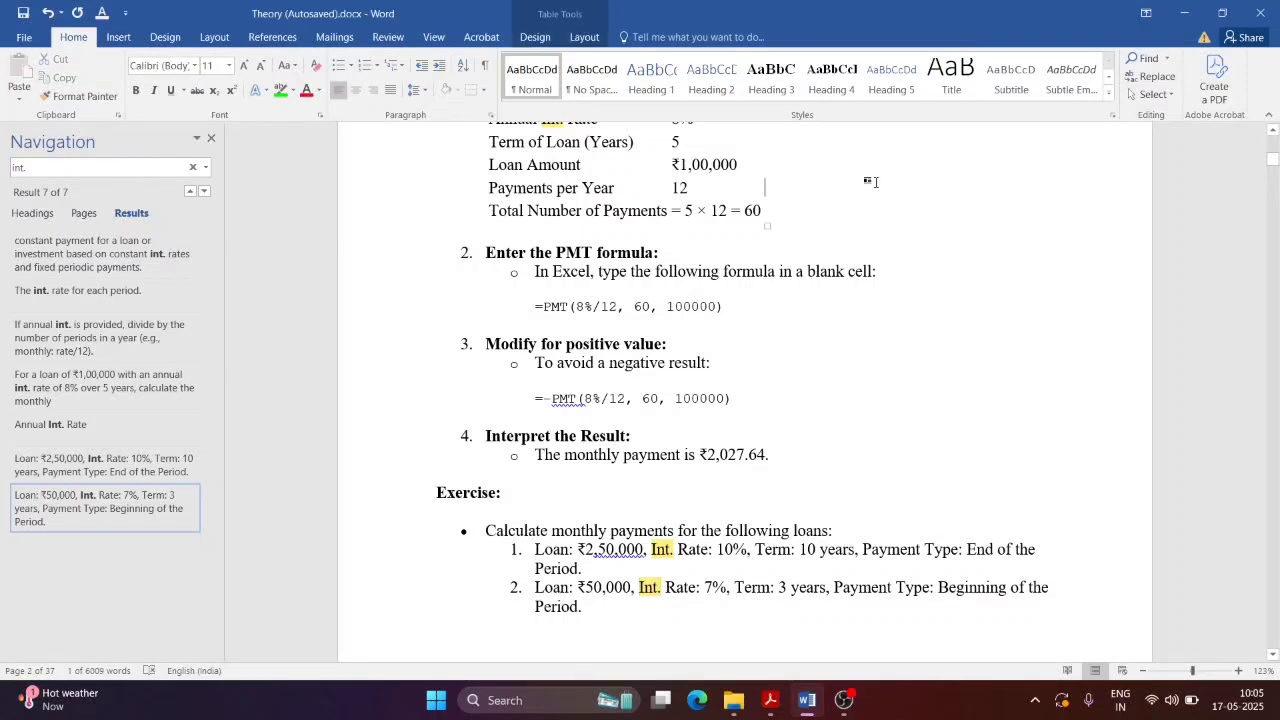
pyautogui.hotkey('ctrl', 'a')
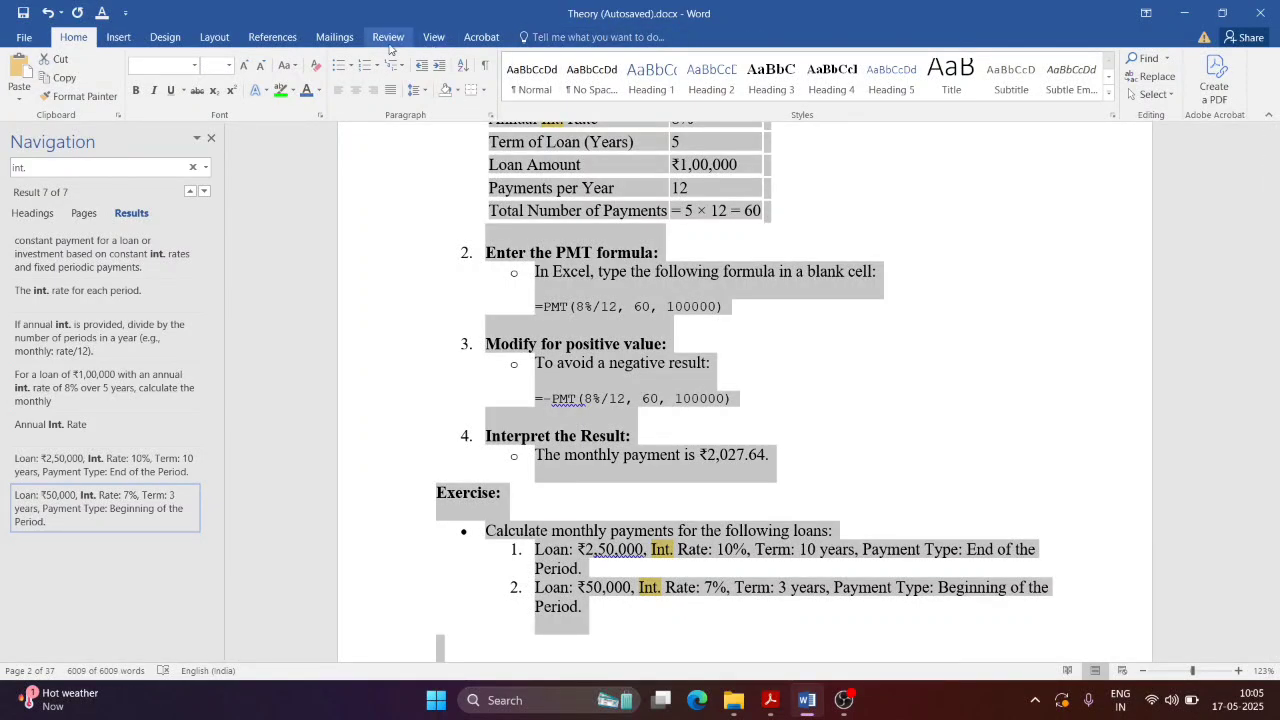
pyautogui.click(902, 250)
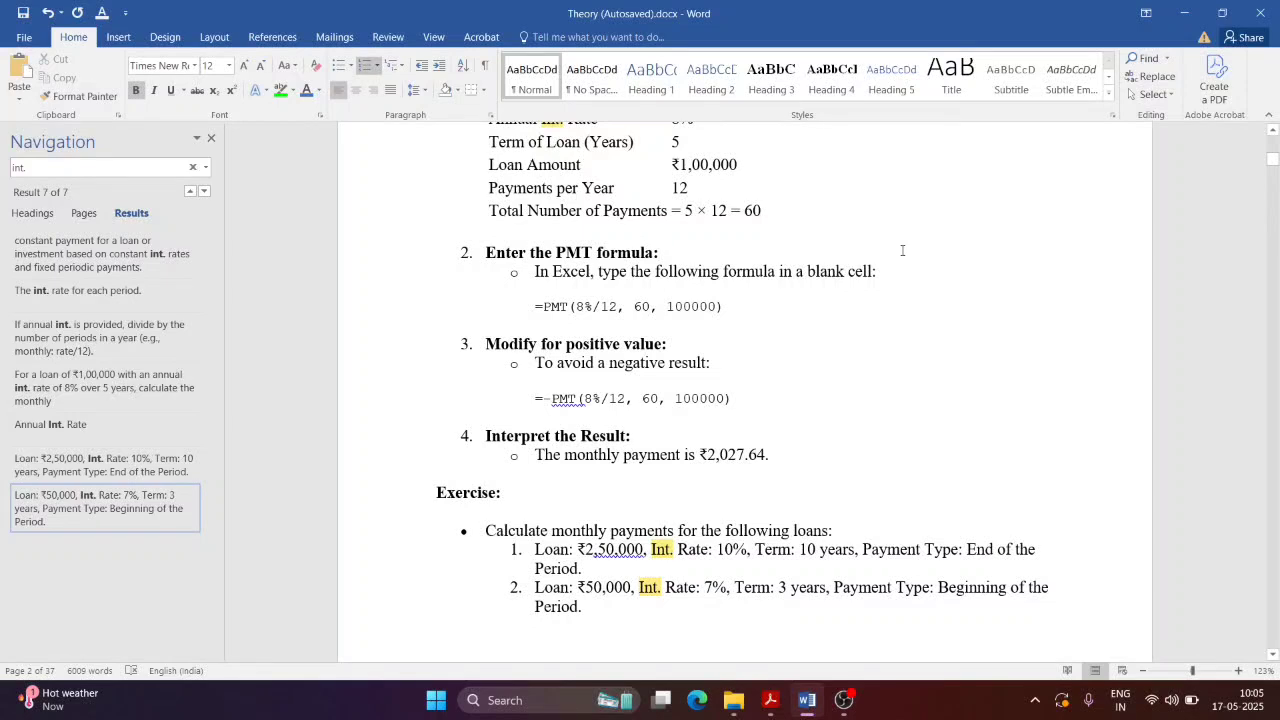
pyautogui.hotkey('ctrl', 'a')
# Step: Show the Review tab tools, opening and closing the Compare options without choosing anything
pyautogui.click(388, 37)
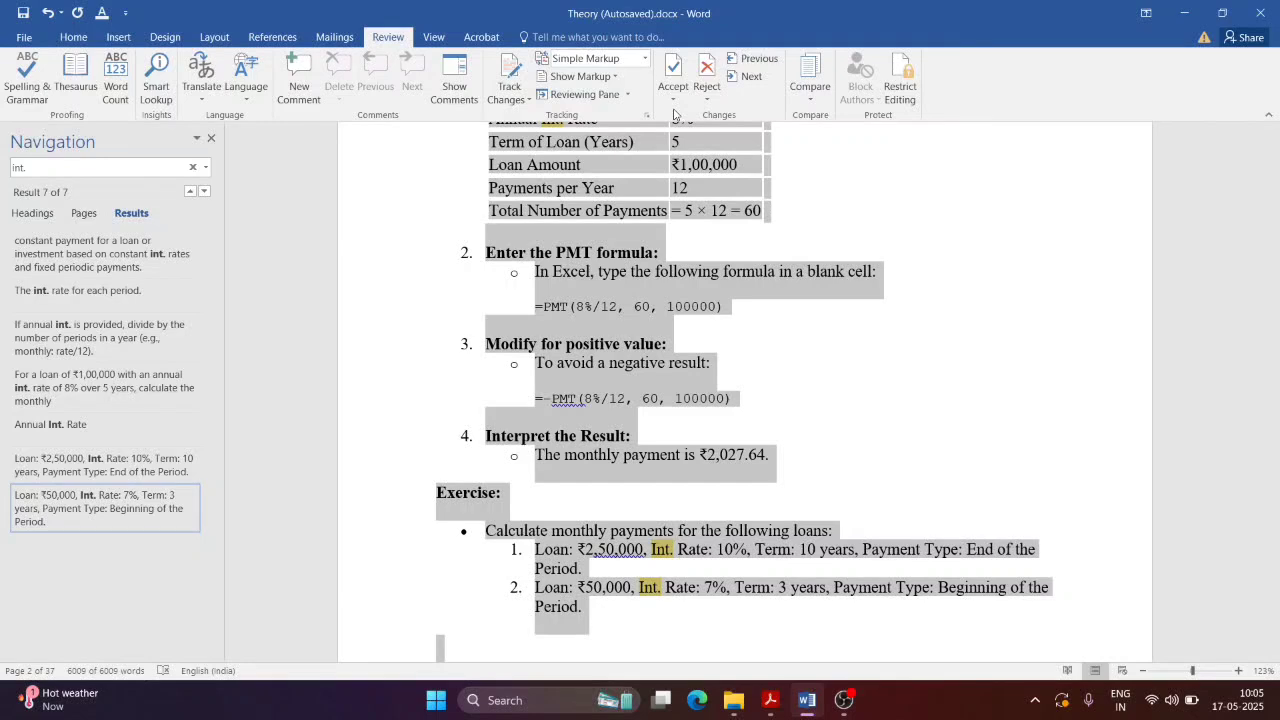
pyautogui.click(796, 110)
pyautogui.click(799, 102)
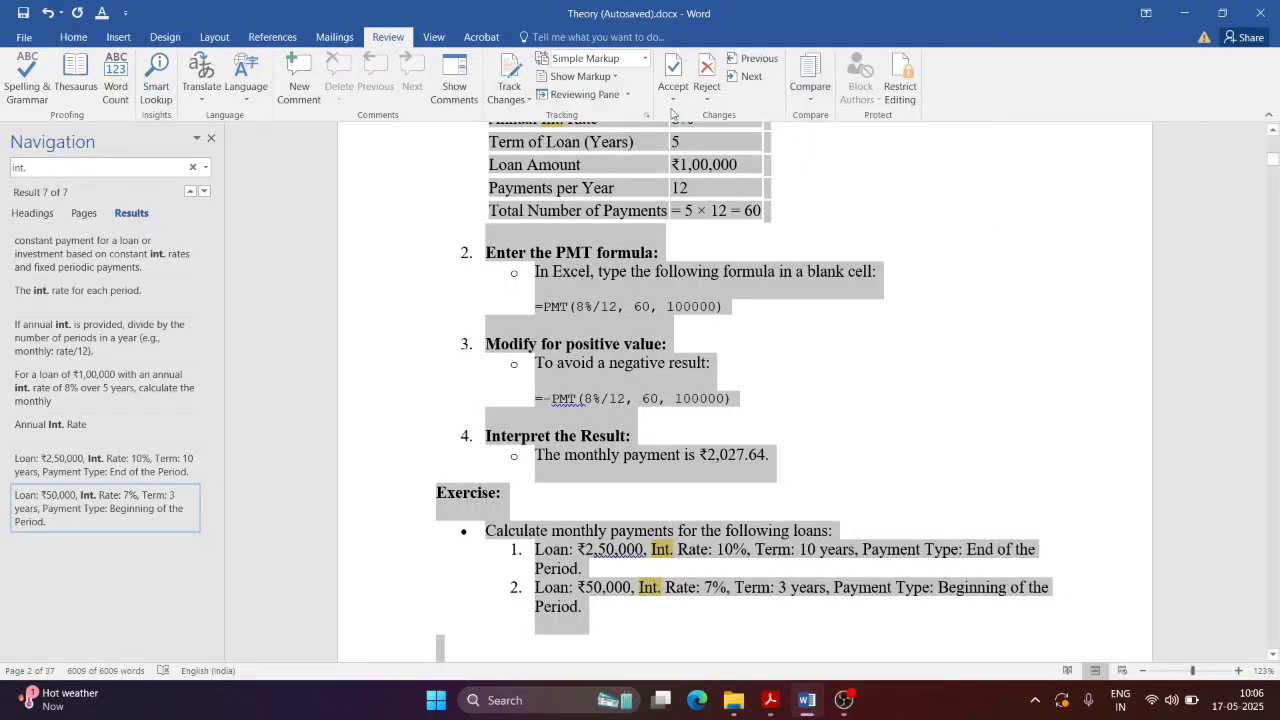
# Step: Start the spelling and grammar check and ignore the first pv flag in the PMT formula
pyautogui.click(27, 88)
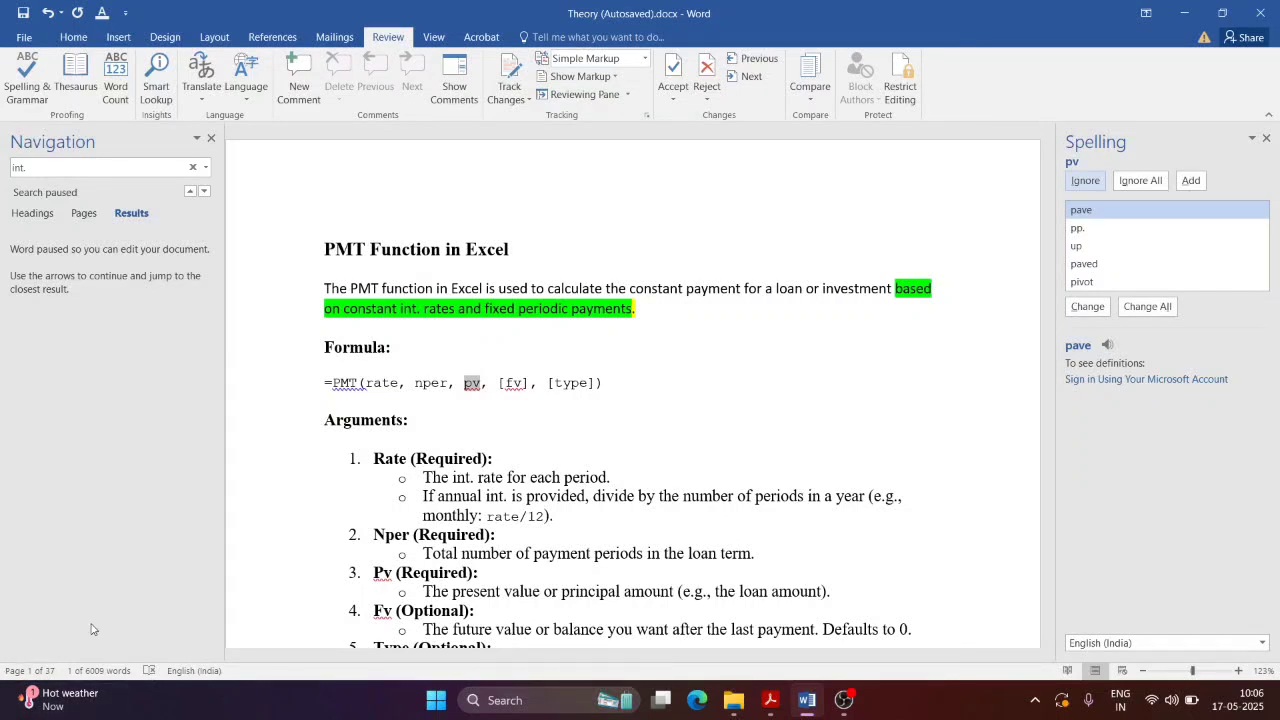
pyautogui.click(480, 385)
pyautogui.moveTo(467, 383); pyautogui.dragTo(482, 382)
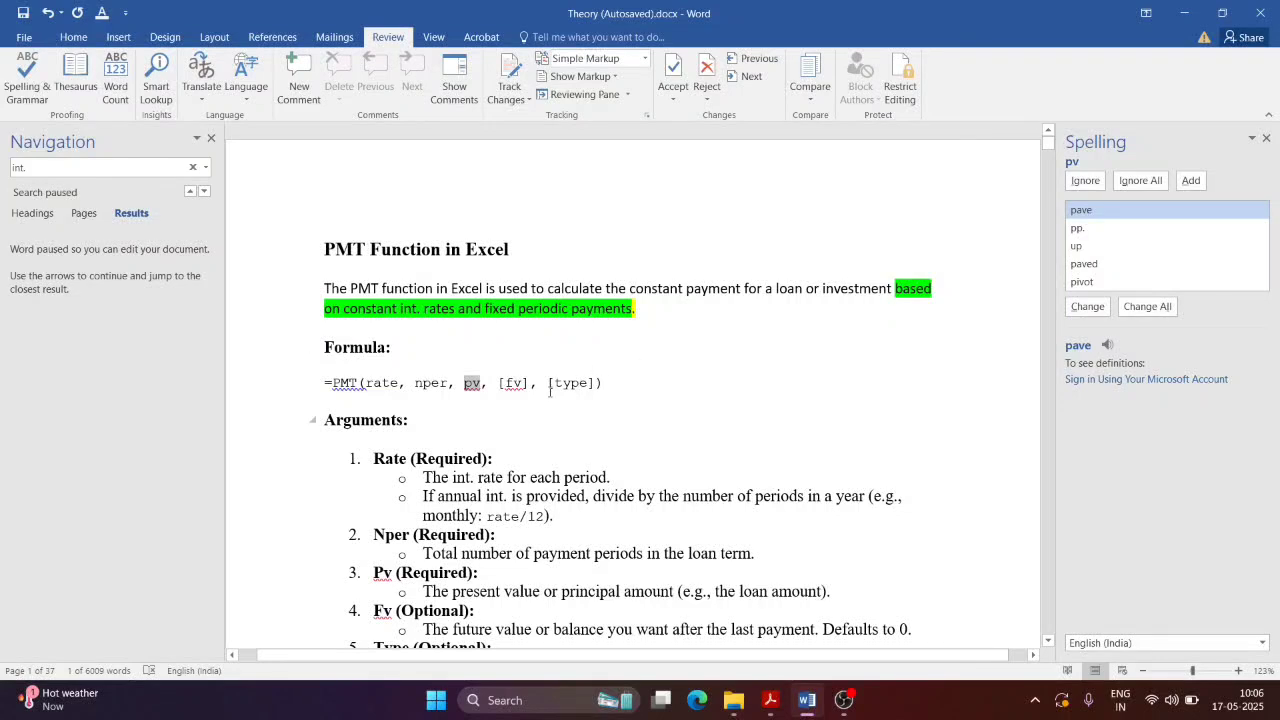
pyautogui.click(543, 404)
pyautogui.moveTo(481, 383); pyautogui.dragTo(472, 382)
pyautogui.click(1085, 180)
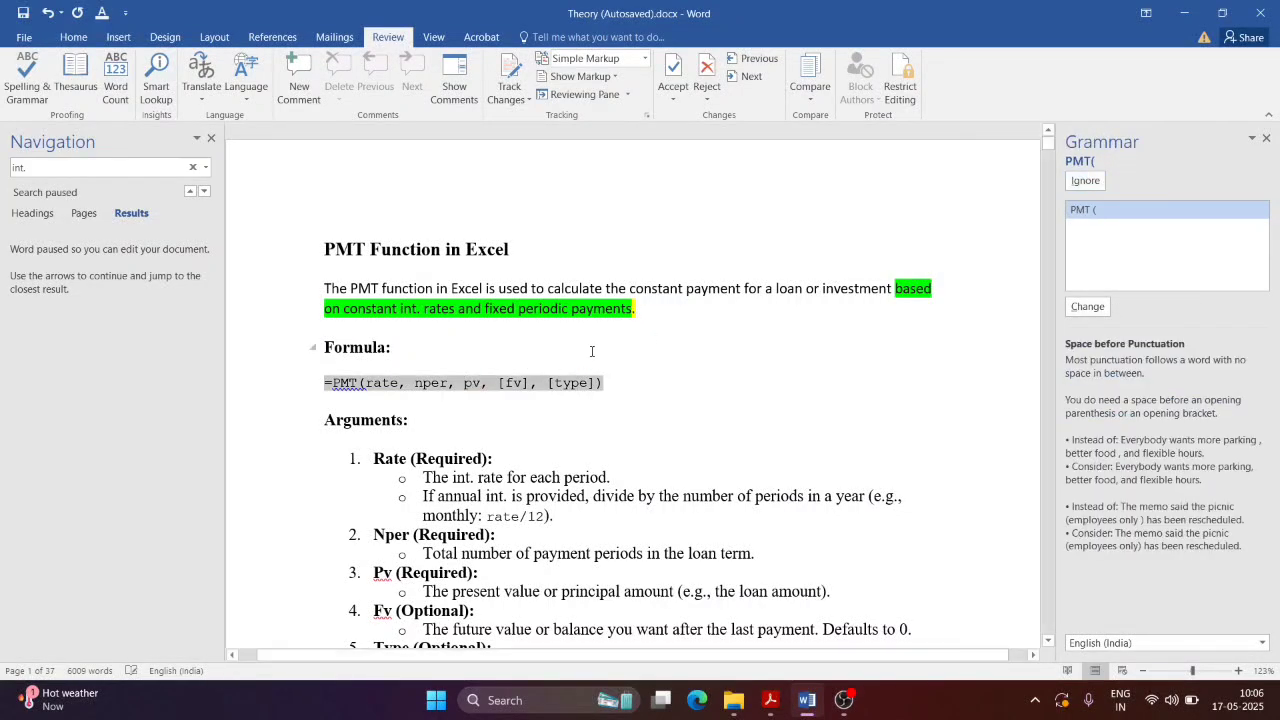
# Step: Skip the PMT( spacing and pv capitalization warnings, and ignore all Pv and Fv occurrences
pyautogui.click(469, 394)
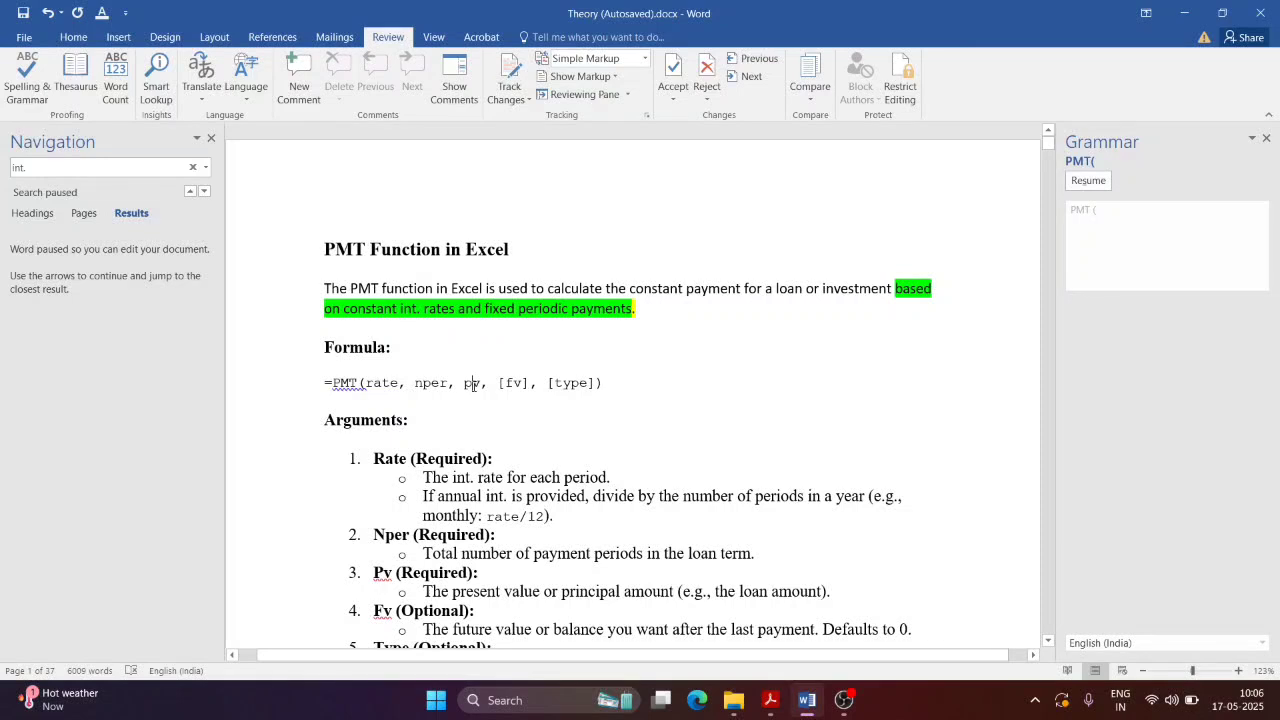
pyautogui.click(1088, 181)
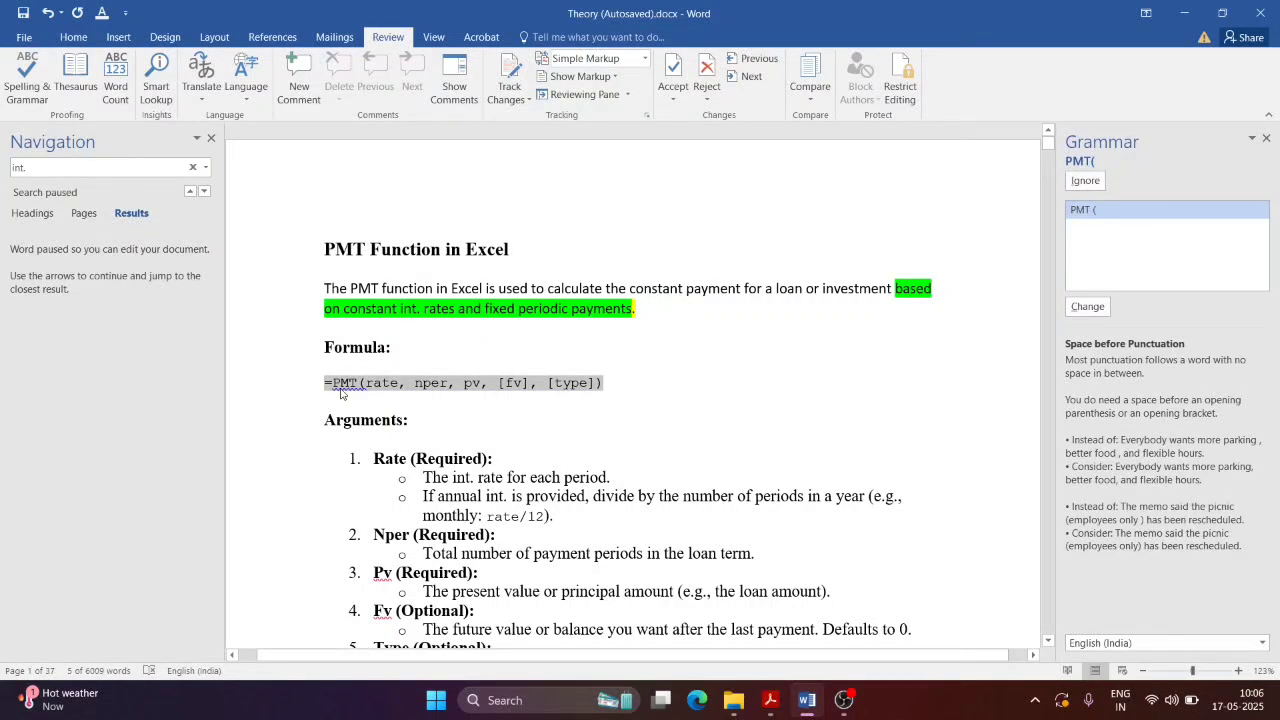
pyautogui.click(1097, 181)
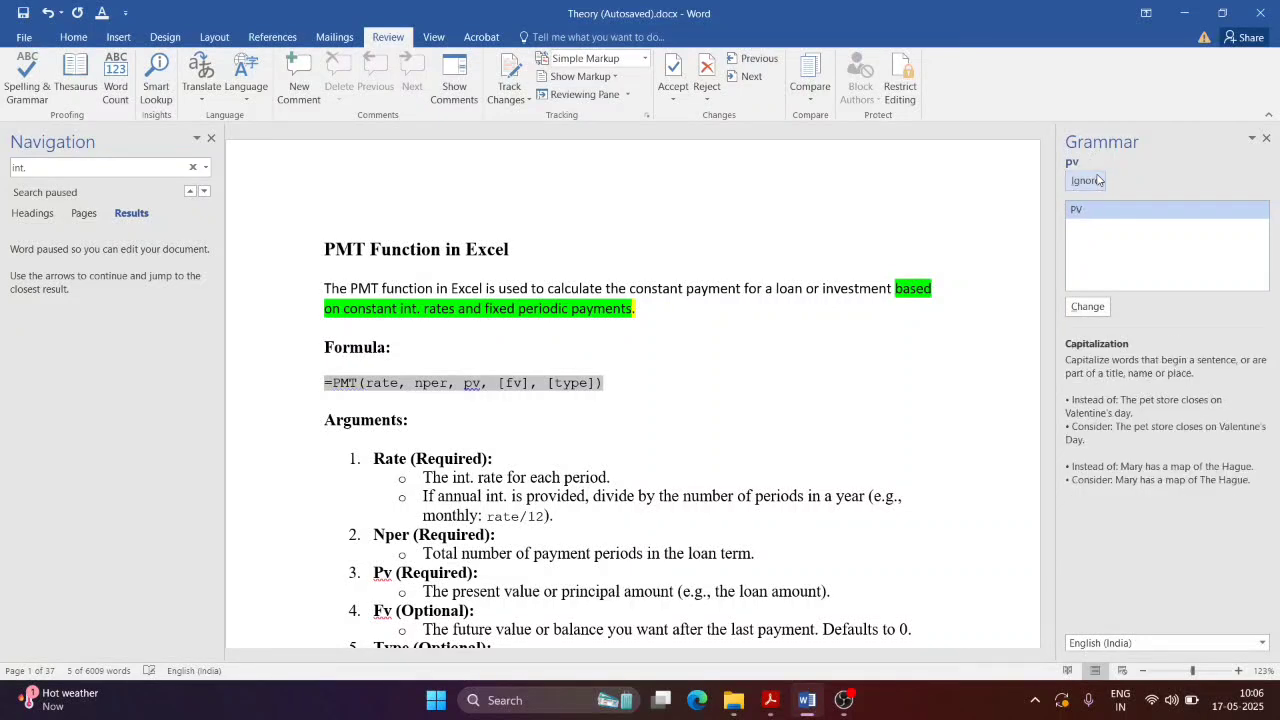
pyautogui.click(1086, 181)
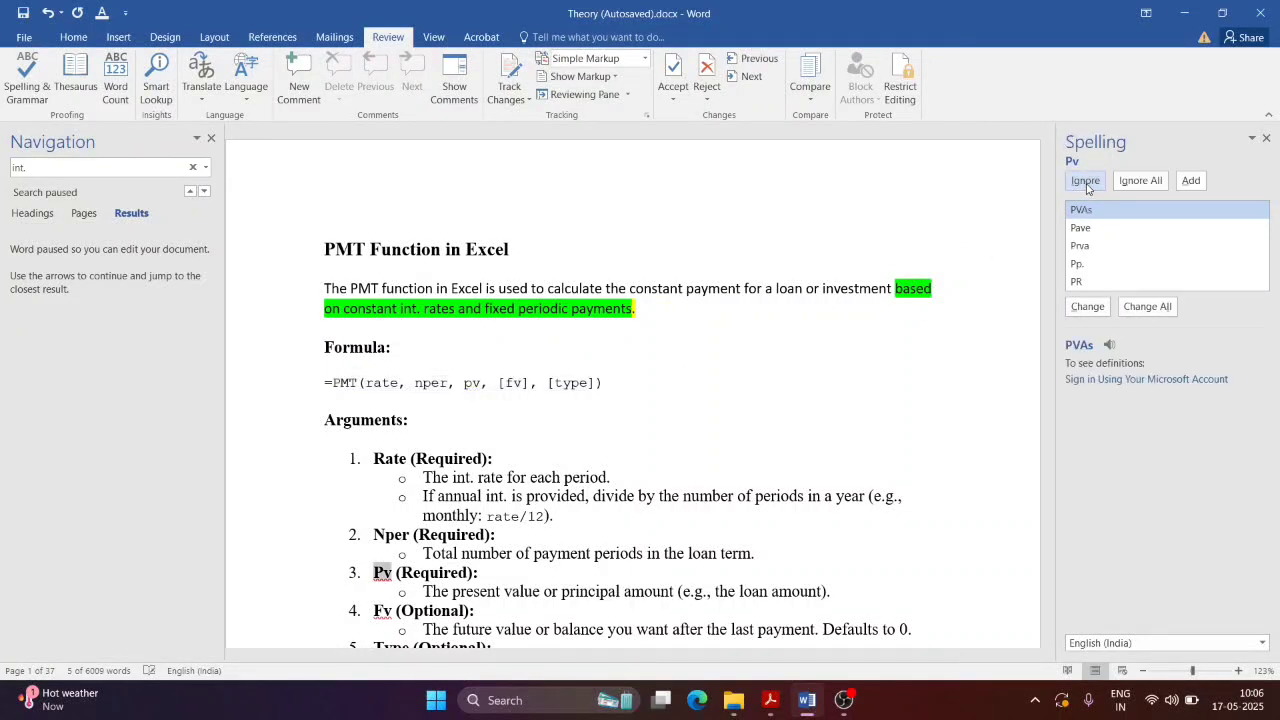
pyautogui.click(1155, 190)
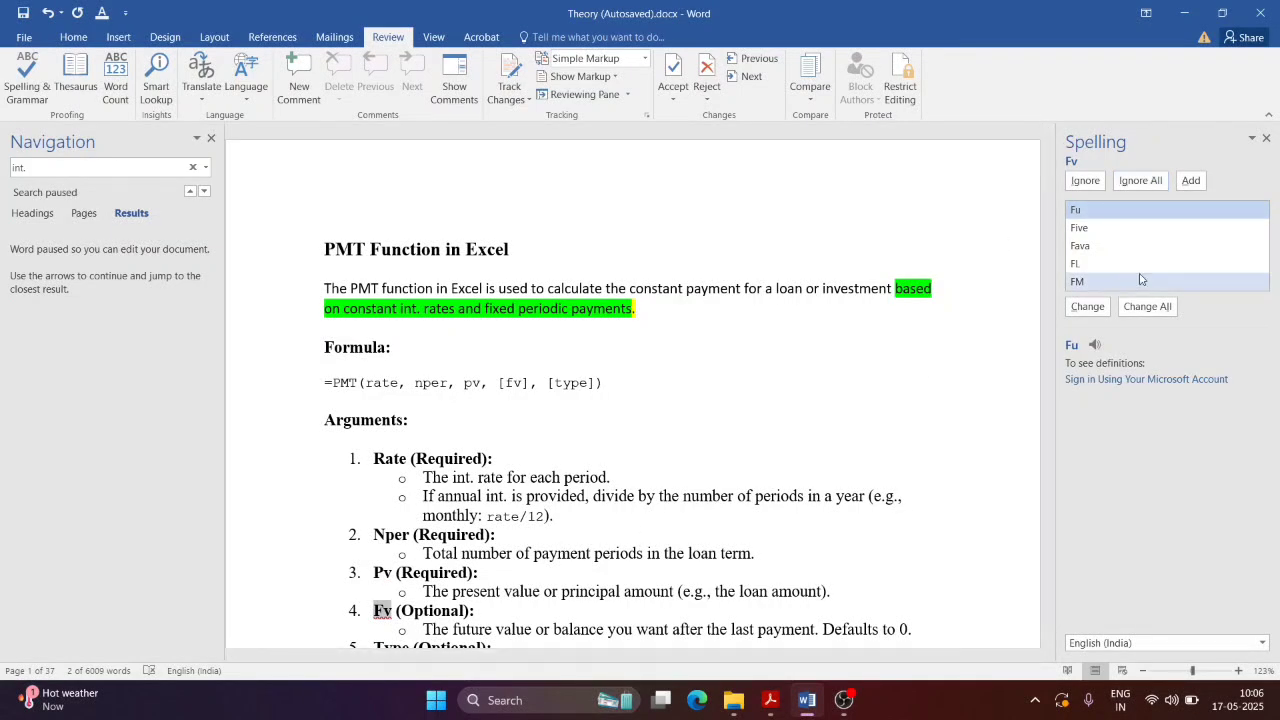
pyautogui.click(1160, 182)
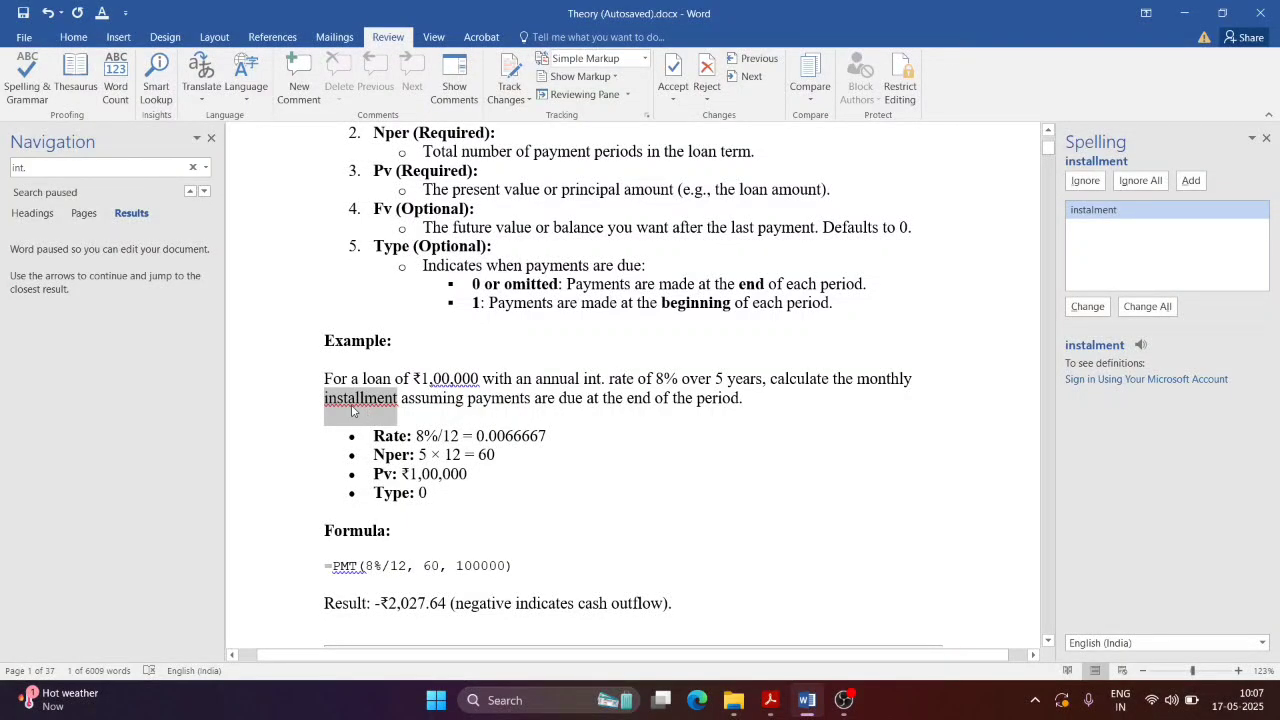
# Step: Change 'installment' to 'instalment' and accept the spacing fix so the amount reads ₹1, 00,000
pyautogui.click(1087, 306)
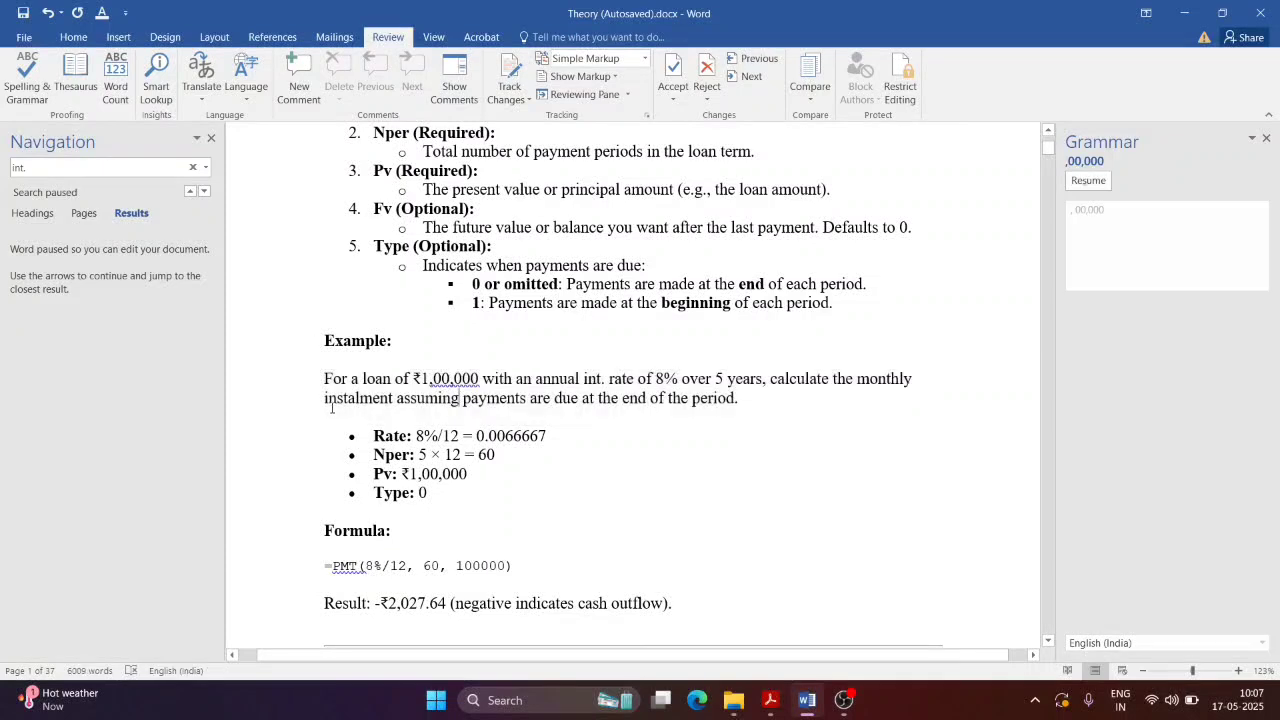
pyautogui.click(1090, 184)
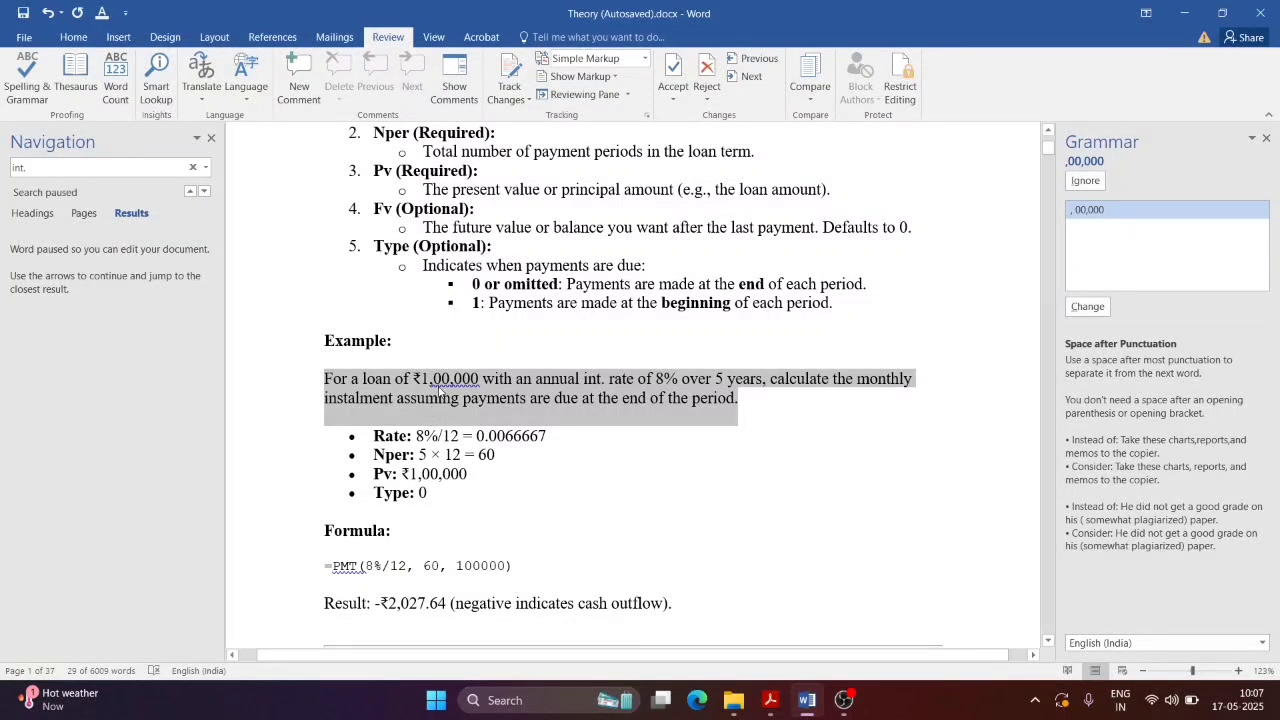
pyautogui.click(1087, 306)
pyautogui.click(546, 378)
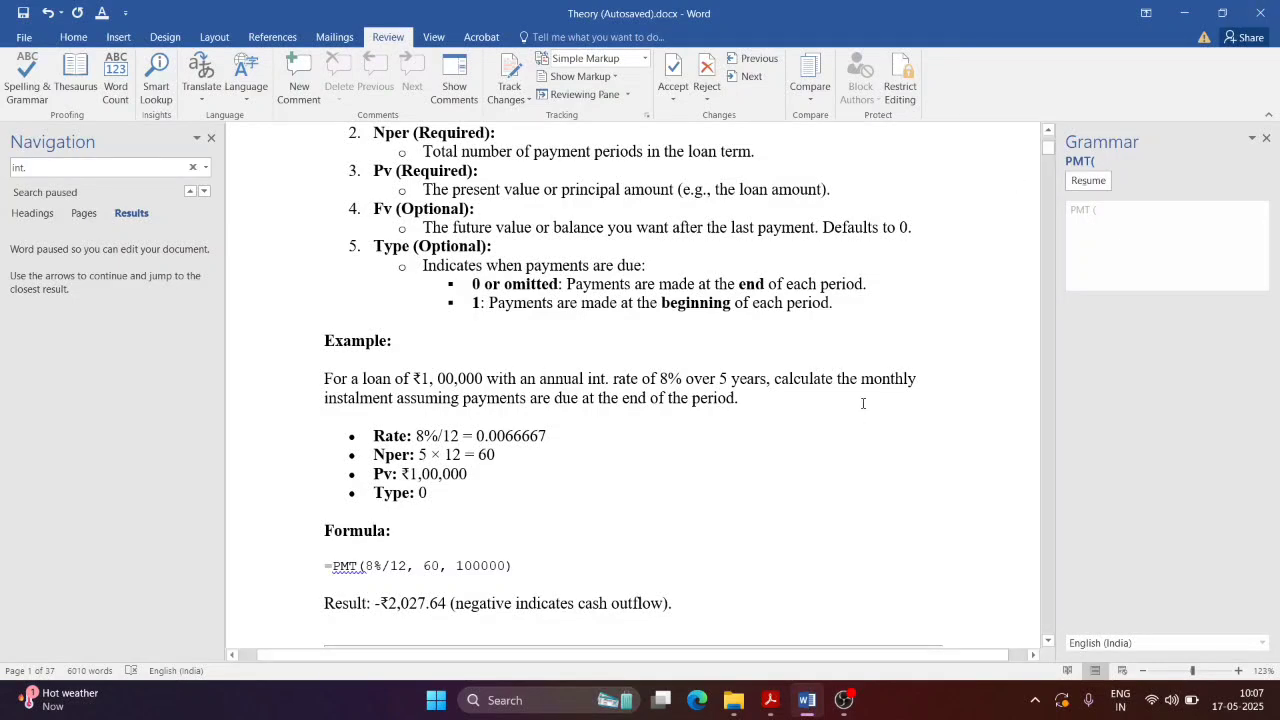
pyautogui.click(815, 710)
# Step: Scroll NewTopic.pdf through section 1.7 Auto Correct and Figure 1.11, then switch back to Word
pyautogui.scroll(-1, 741, 448)
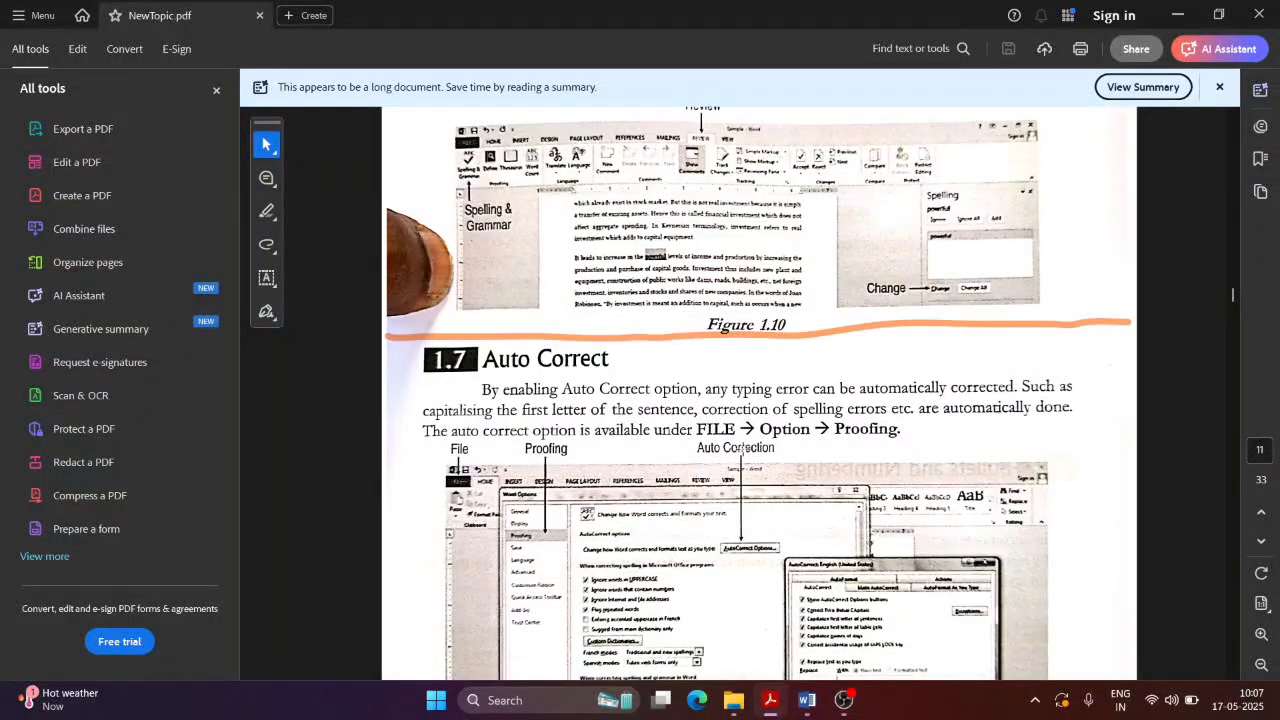
pyautogui.scroll(-3, 741, 448)
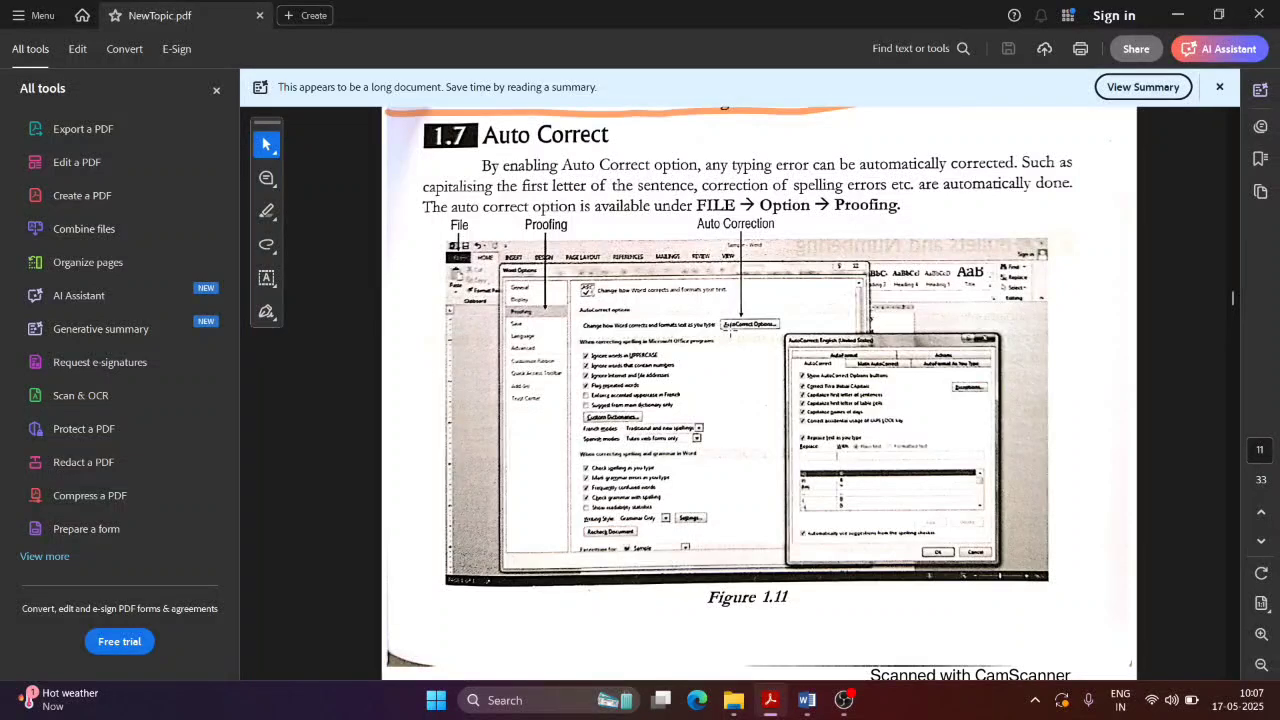
pyautogui.scroll(-1, 740, 165)
pyautogui.scroll(2, 697, 277)
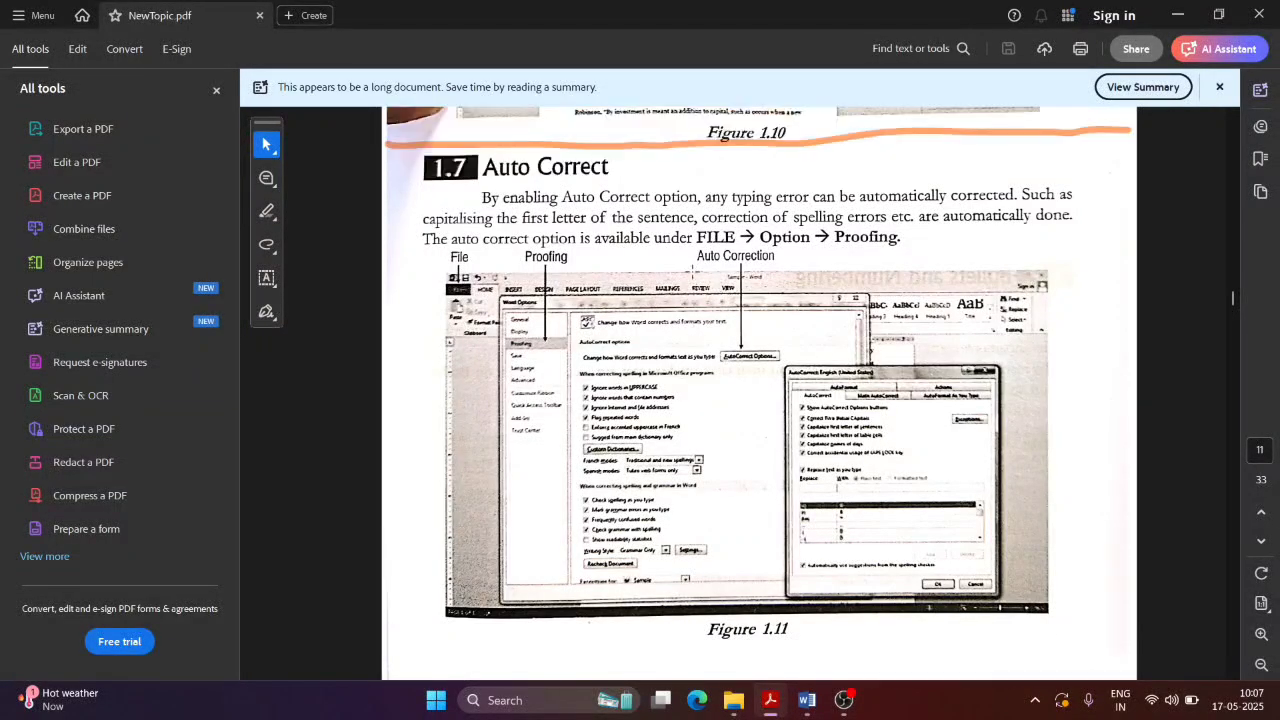
pyautogui.scroll(-2, 697, 277)
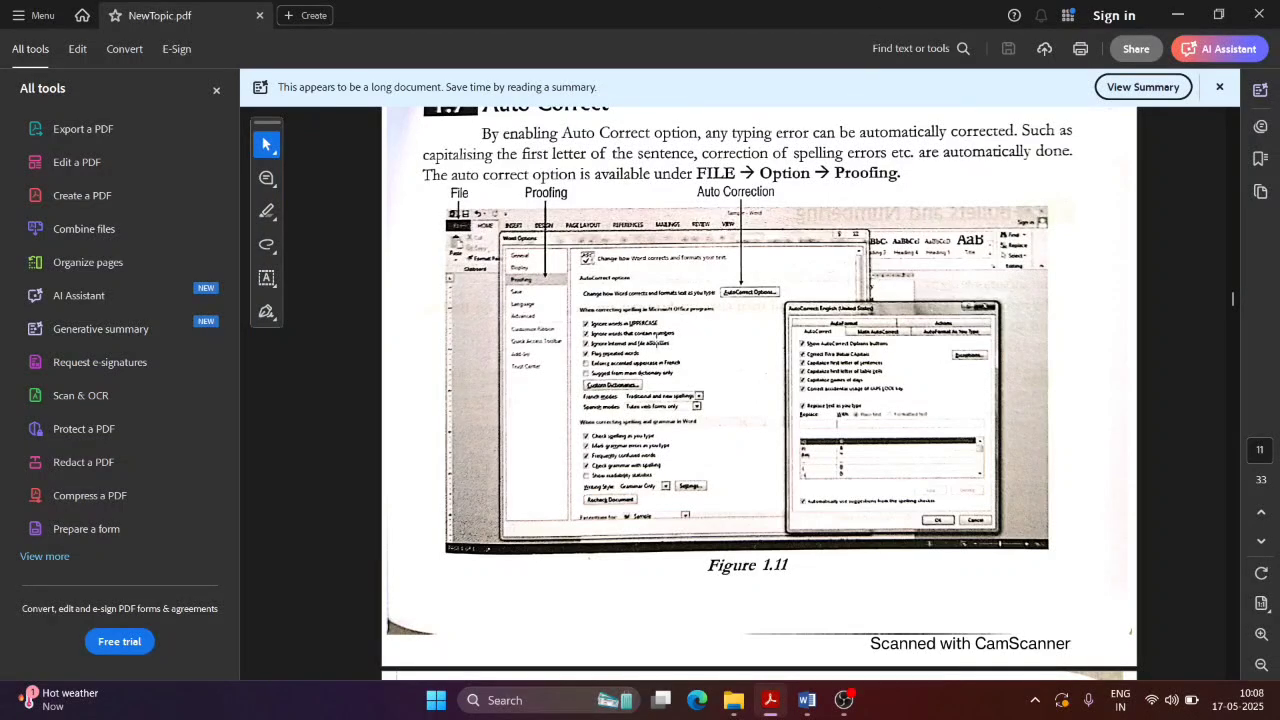
pyautogui.hotkey('alt', 'Tab')
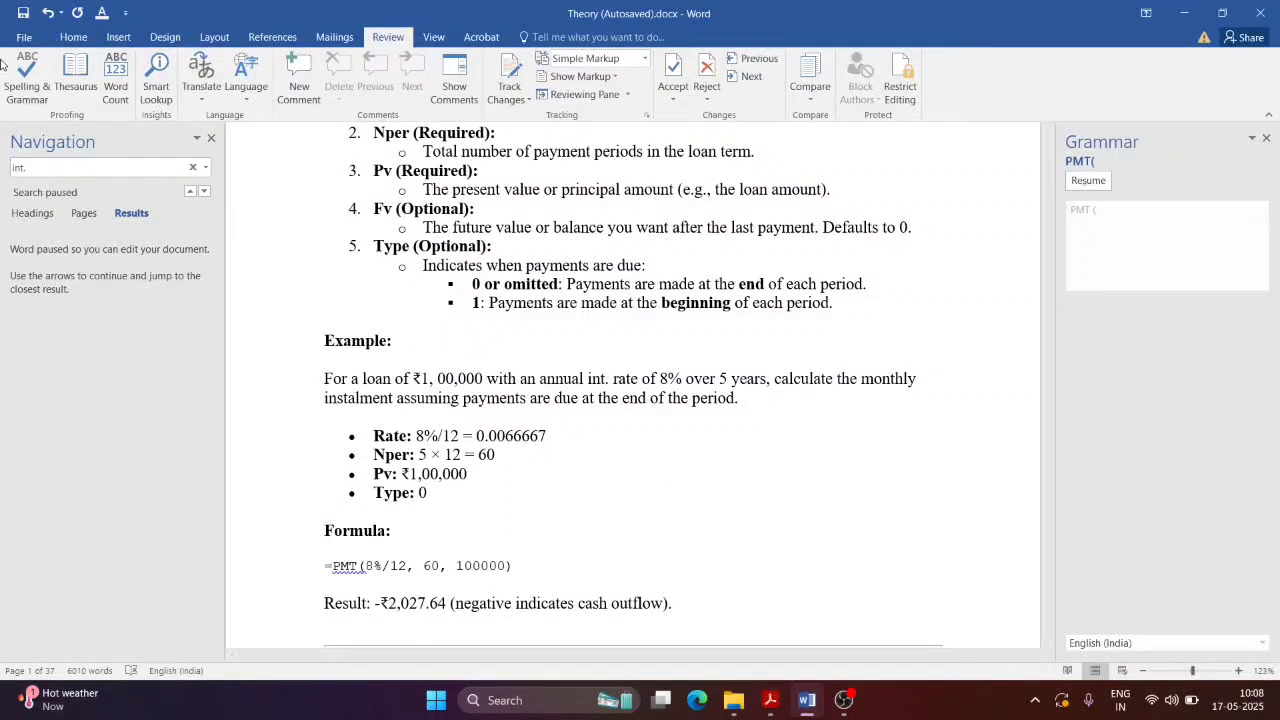
# Step: Choose Options from the File backstage view, checking the PDF briefly in between
pyautogui.click(21, 36)
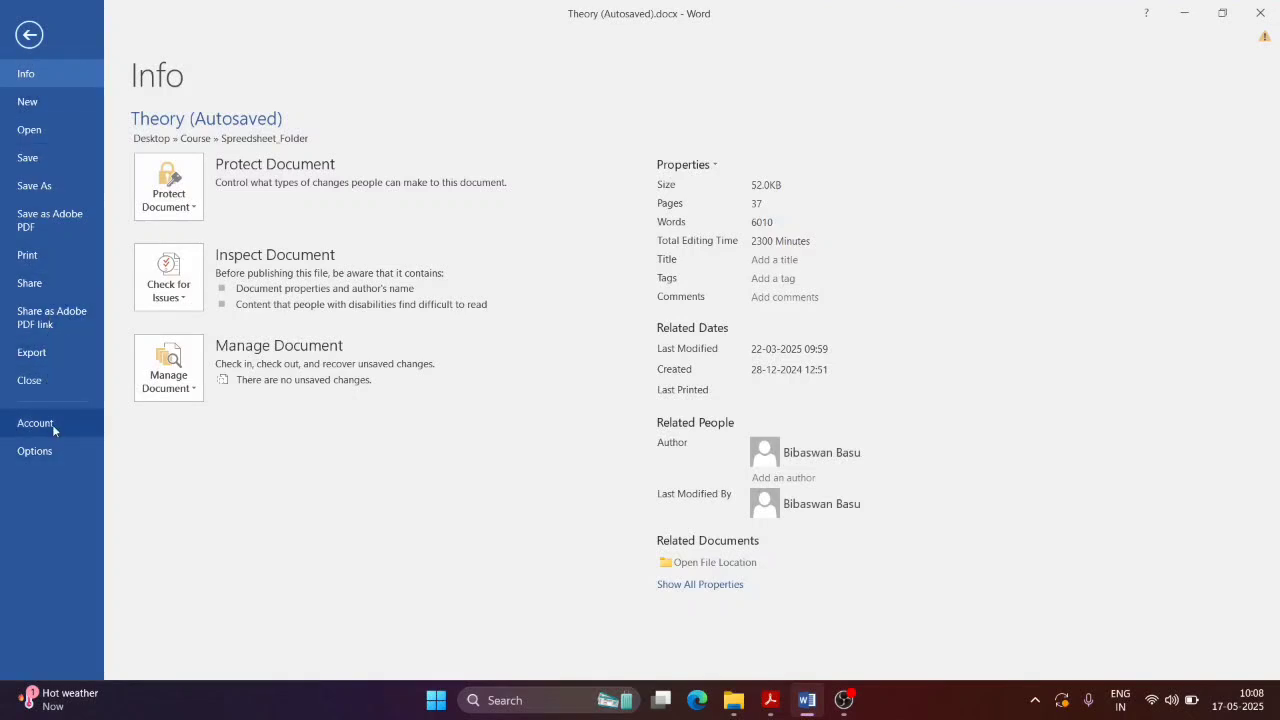
pyautogui.hotkey('alt', 'Tab')
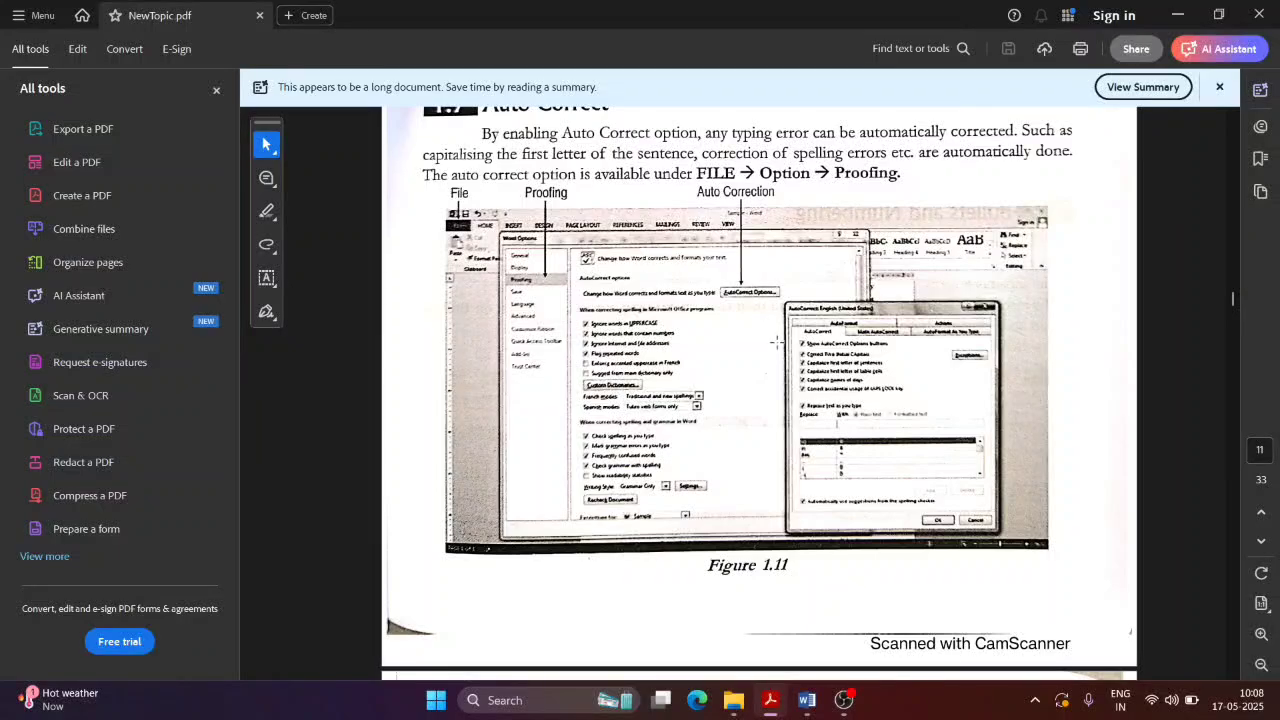
pyautogui.hotkey('alt', 'Tab')
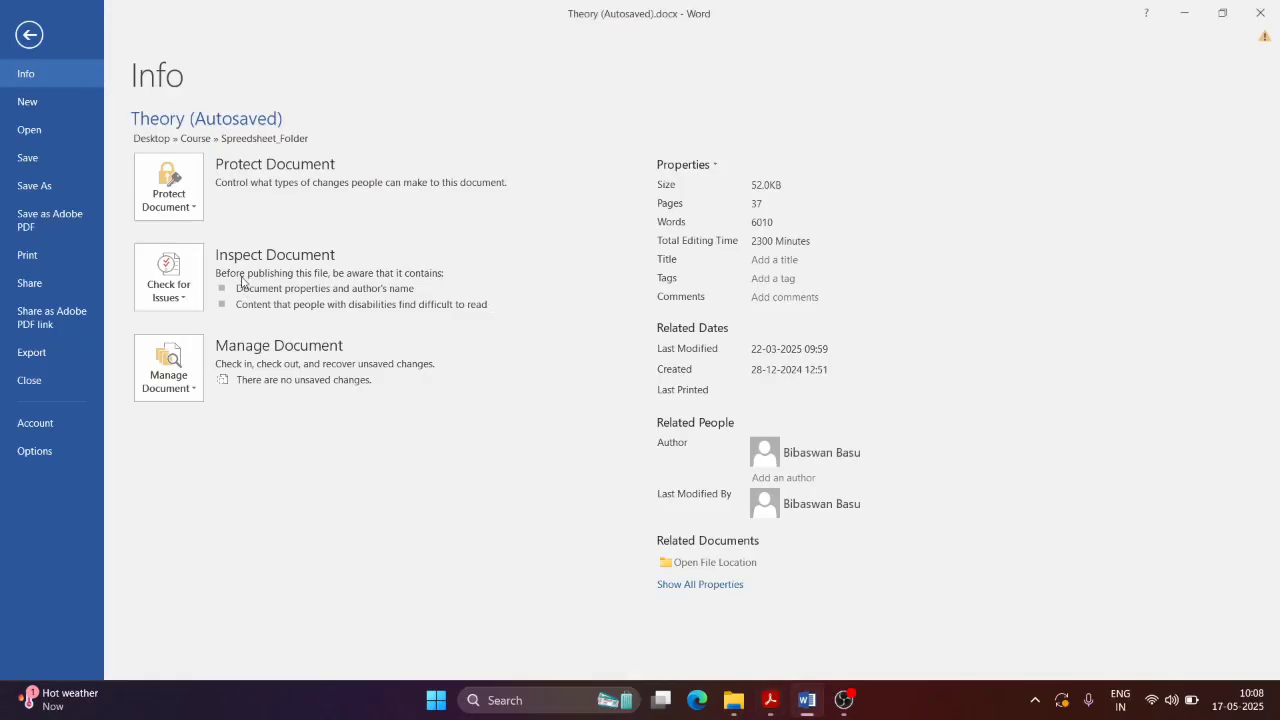
pyautogui.click(28, 455)
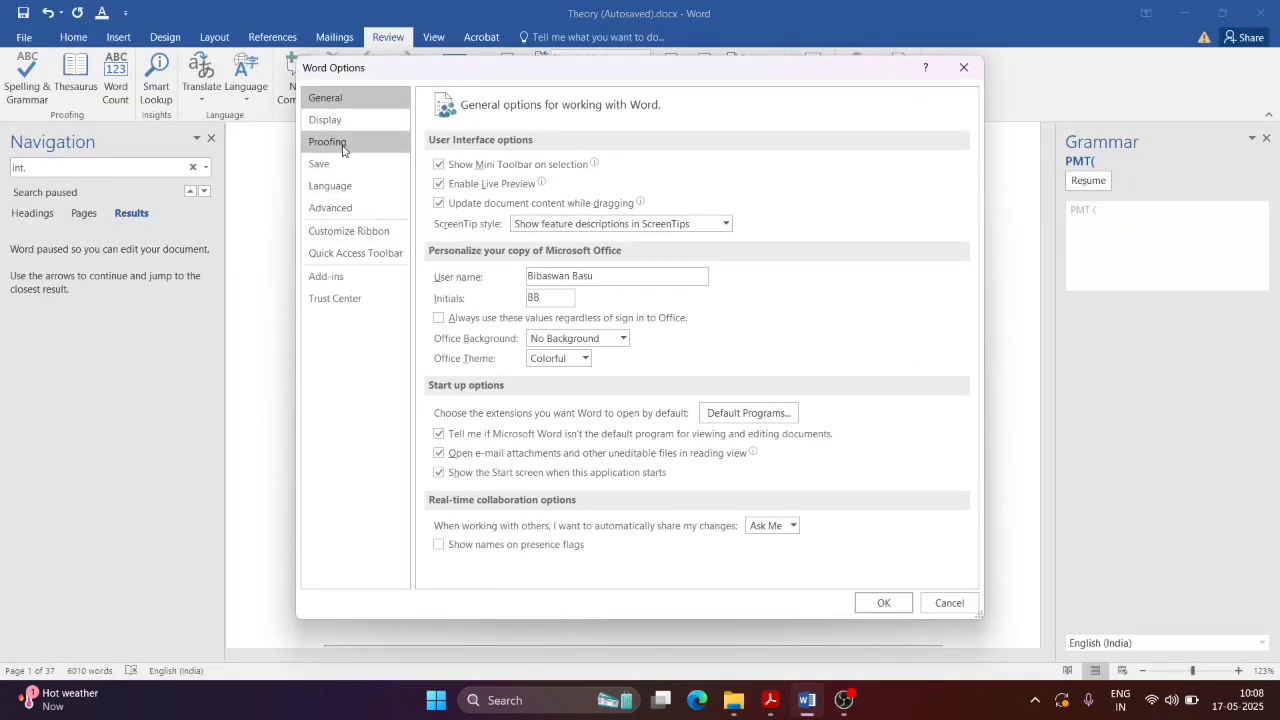
# Step: Compare the Proofing settings with the PDF and leave Writing Style at Grammar Only
pyautogui.click(341, 146)
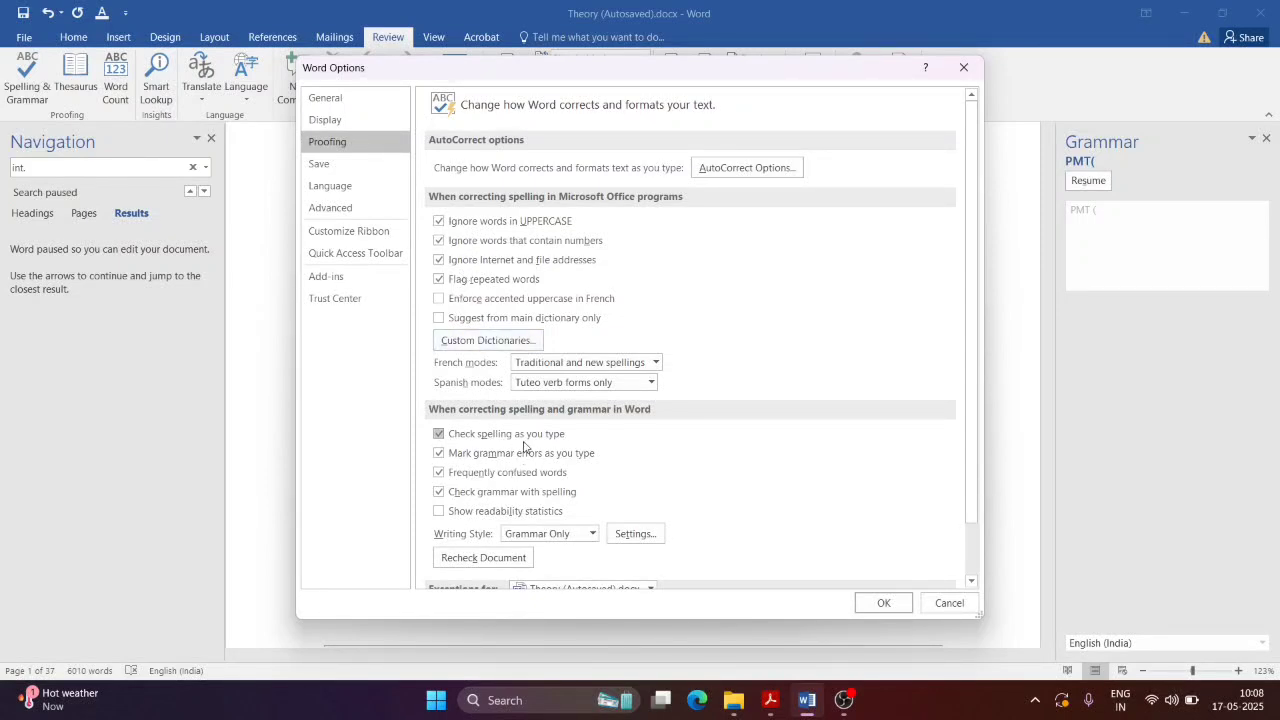
pyautogui.hotkey('alt', 'Tab')
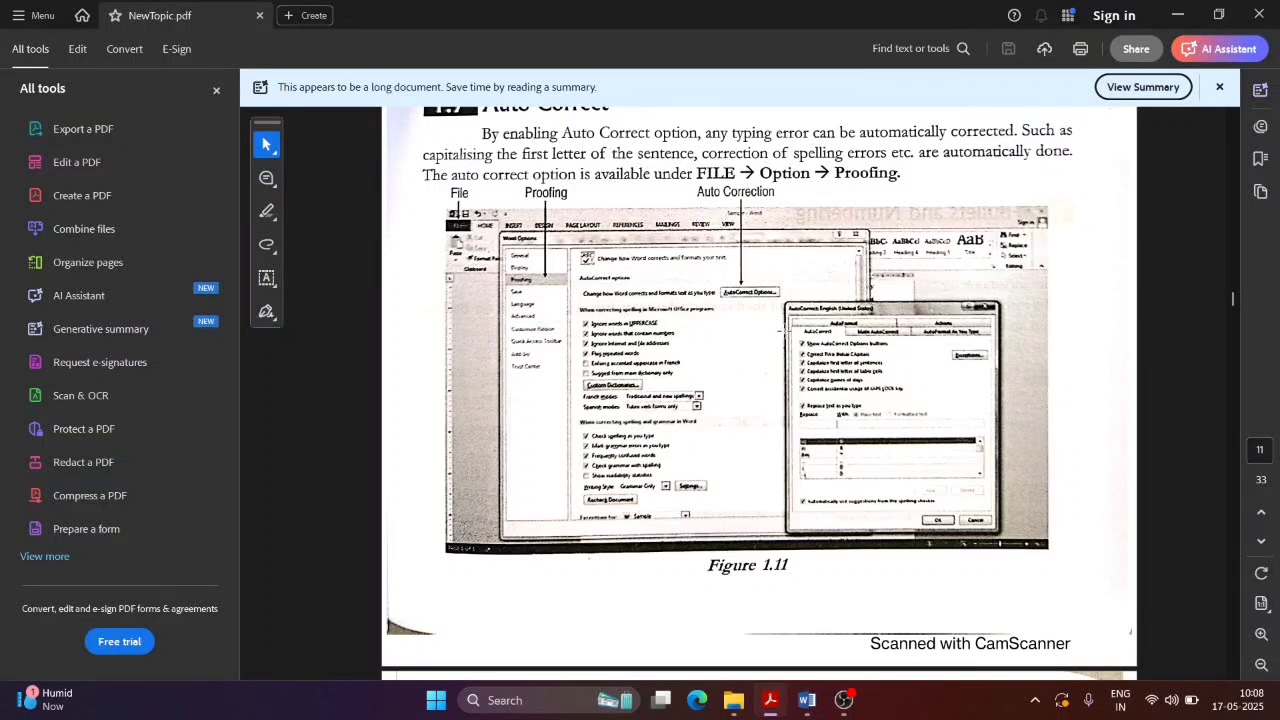
pyautogui.scroll(-5, 908, 212)
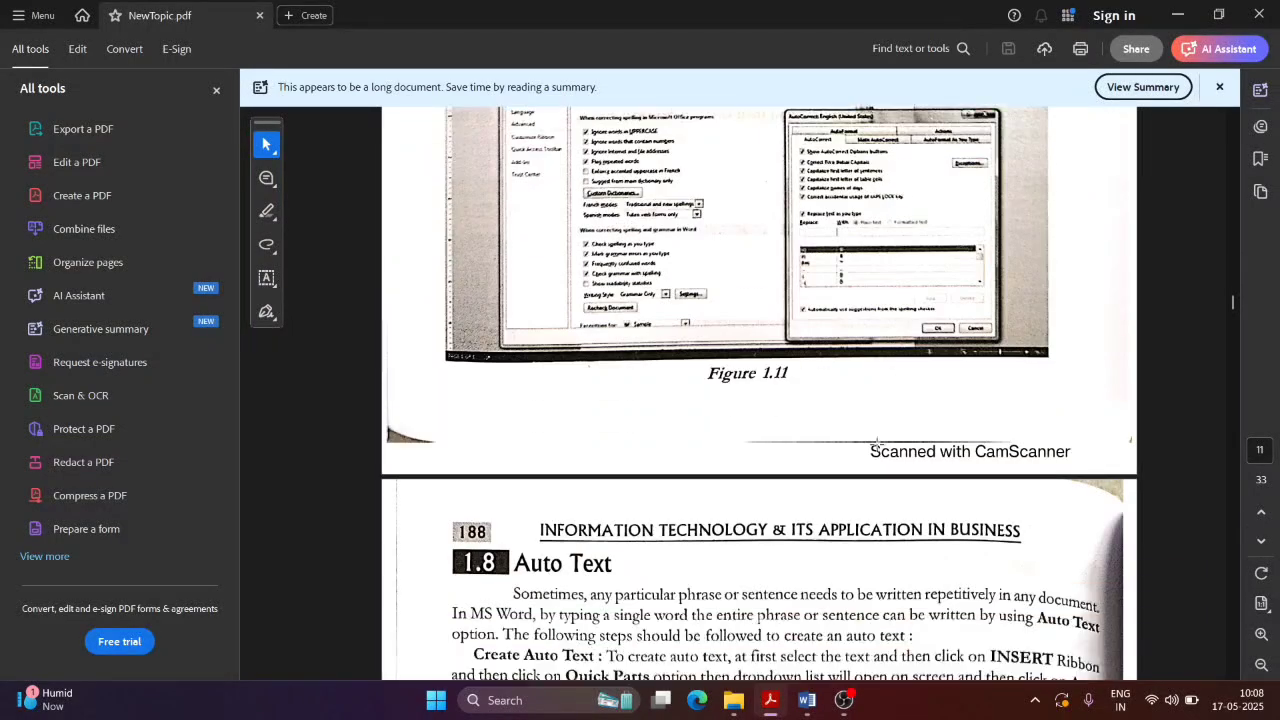
pyautogui.scroll(3, 640, 290)
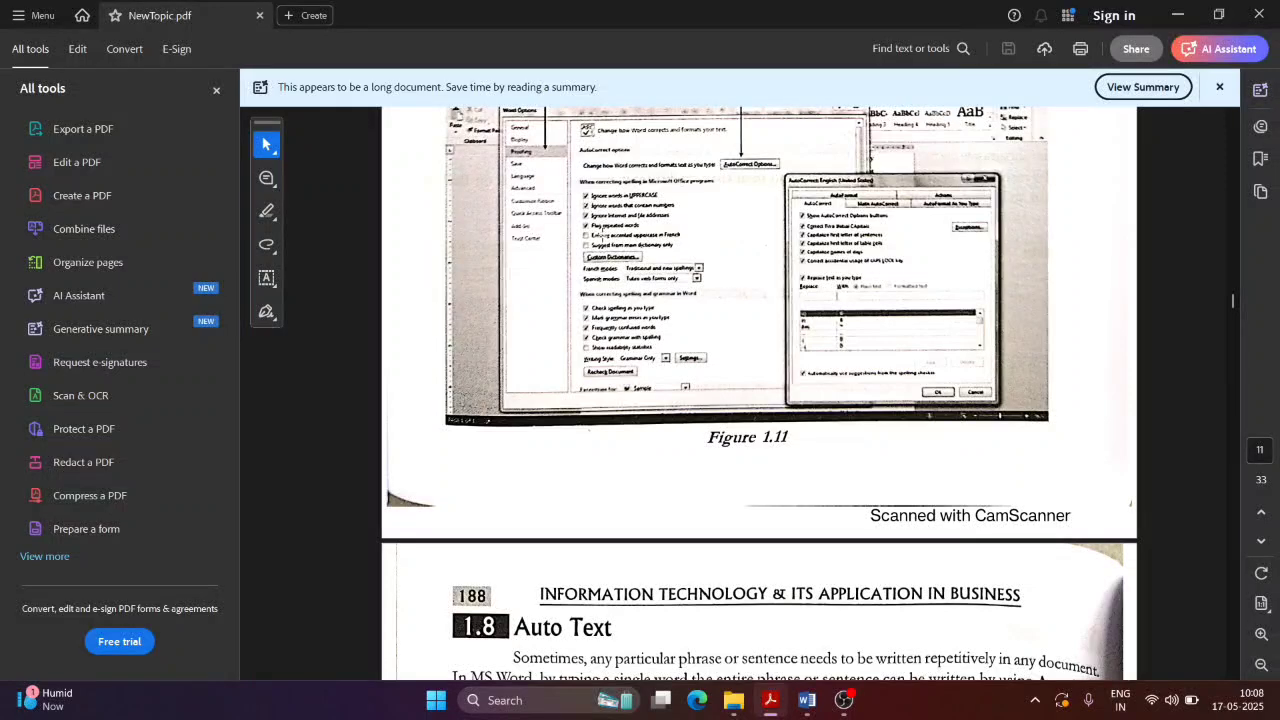
pyautogui.hotkey('alt', 'Tab')
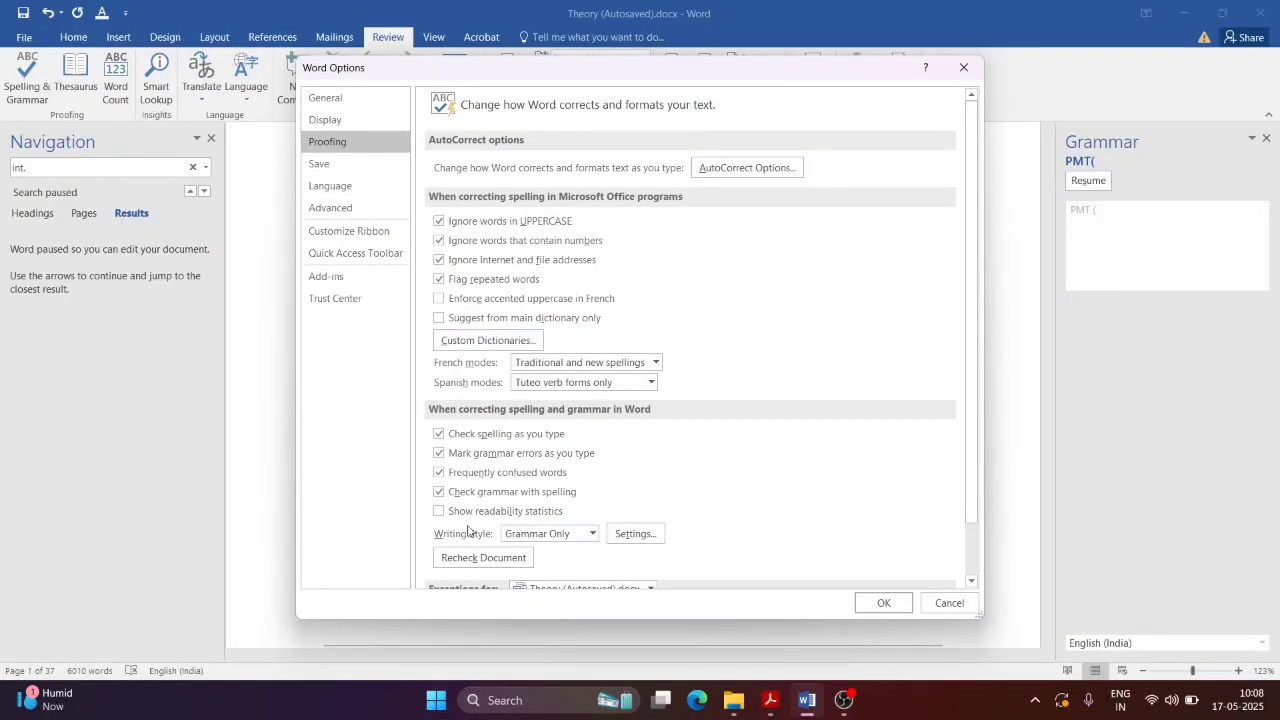
pyautogui.click(592, 536)
pyautogui.click(552, 561)
pyautogui.scroll(-1, 503, 552)
# Step: Cancel Word Options unchanged and read the PDF's 1.8 Auto Text section and Figure 1.12
pyautogui.click(948, 603)
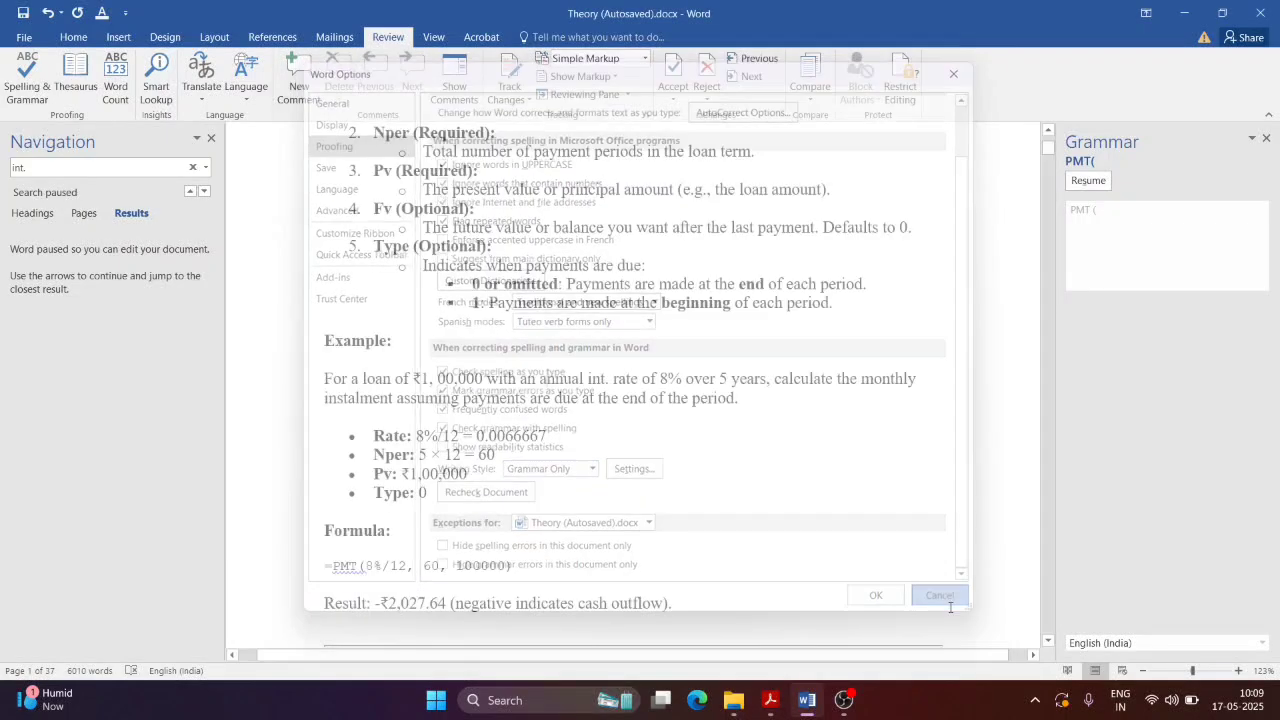
pyautogui.hotkey('alt', 'Tab')
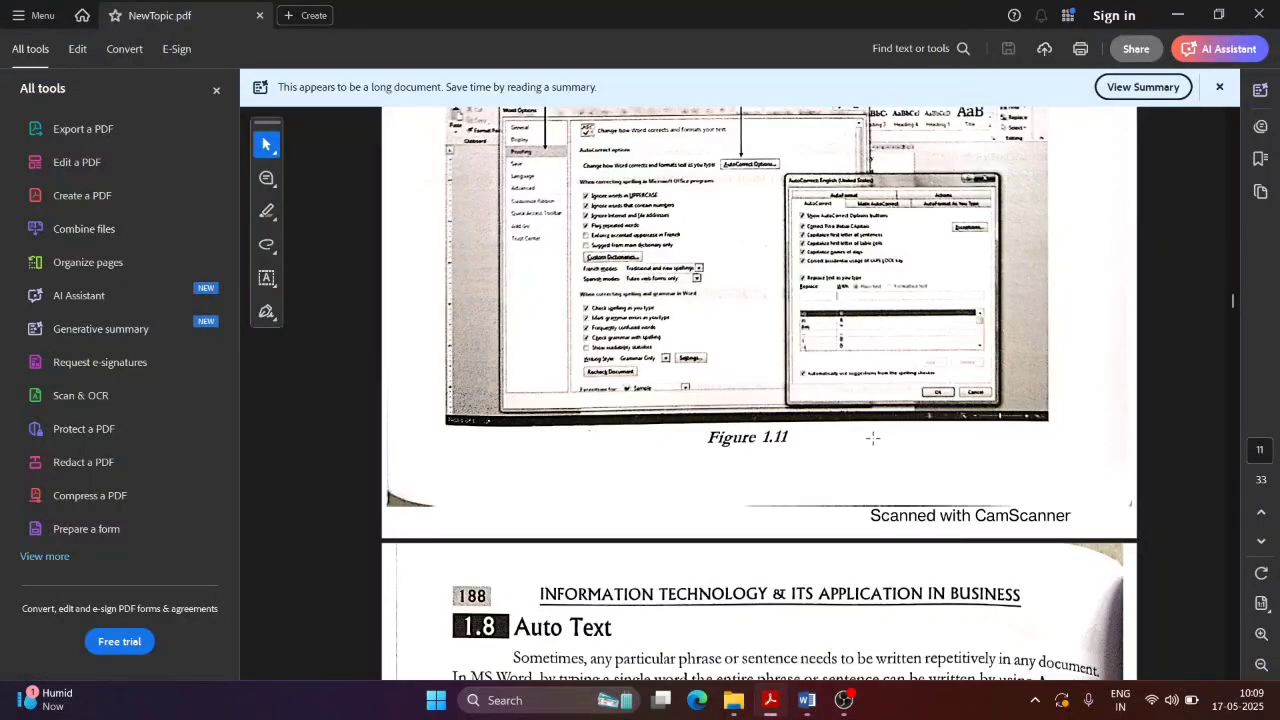
pyautogui.scroll(-2, 775, 564)
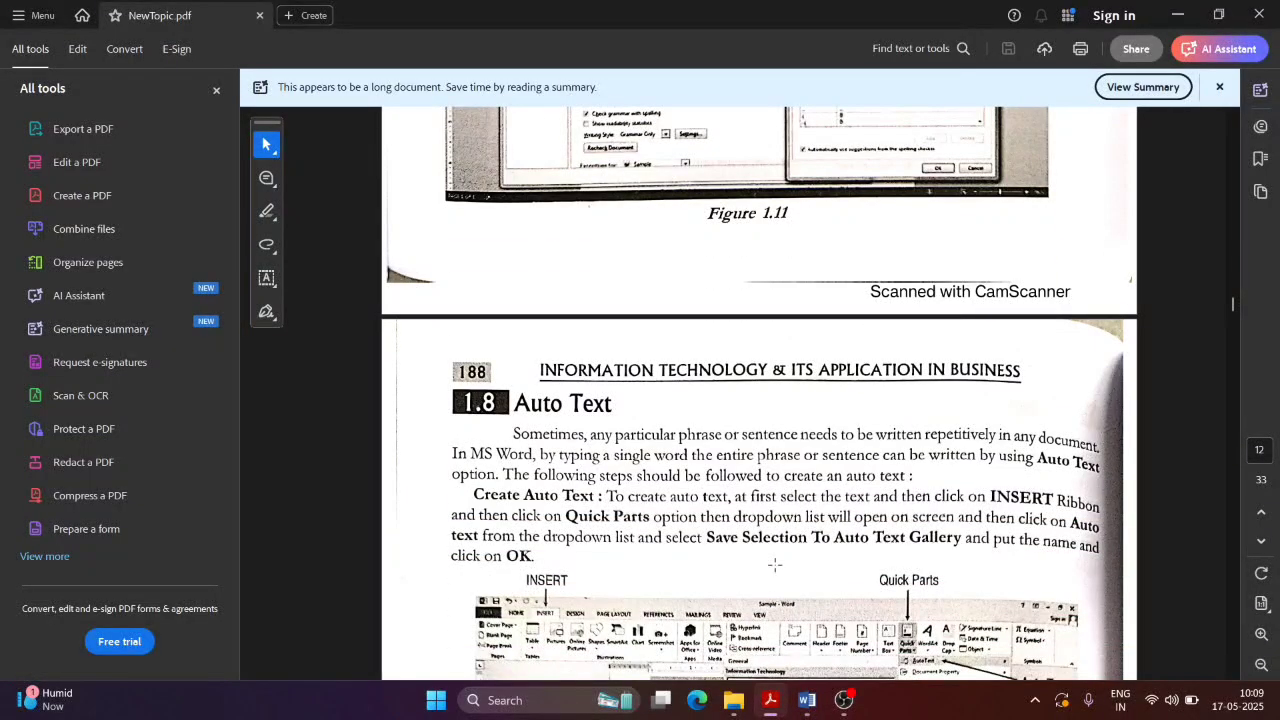
pyautogui.scroll(-5, 775, 564)
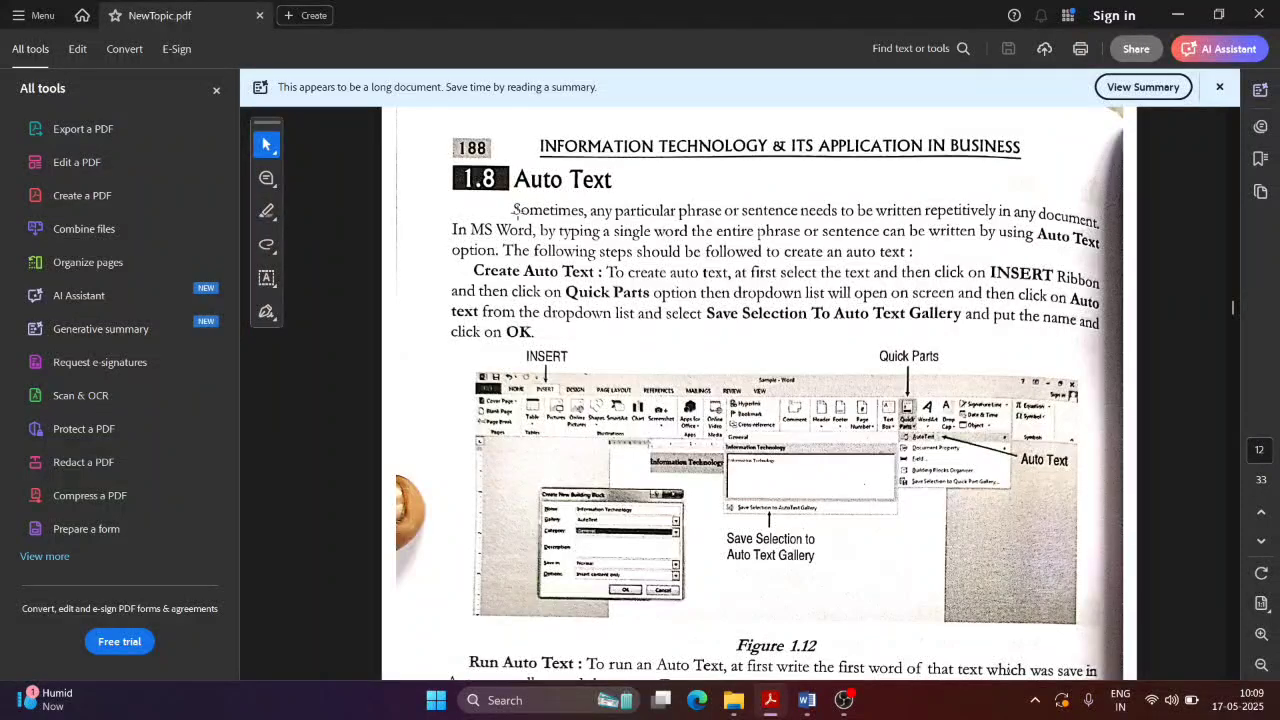
pyautogui.scroll(-1, 536, 305)
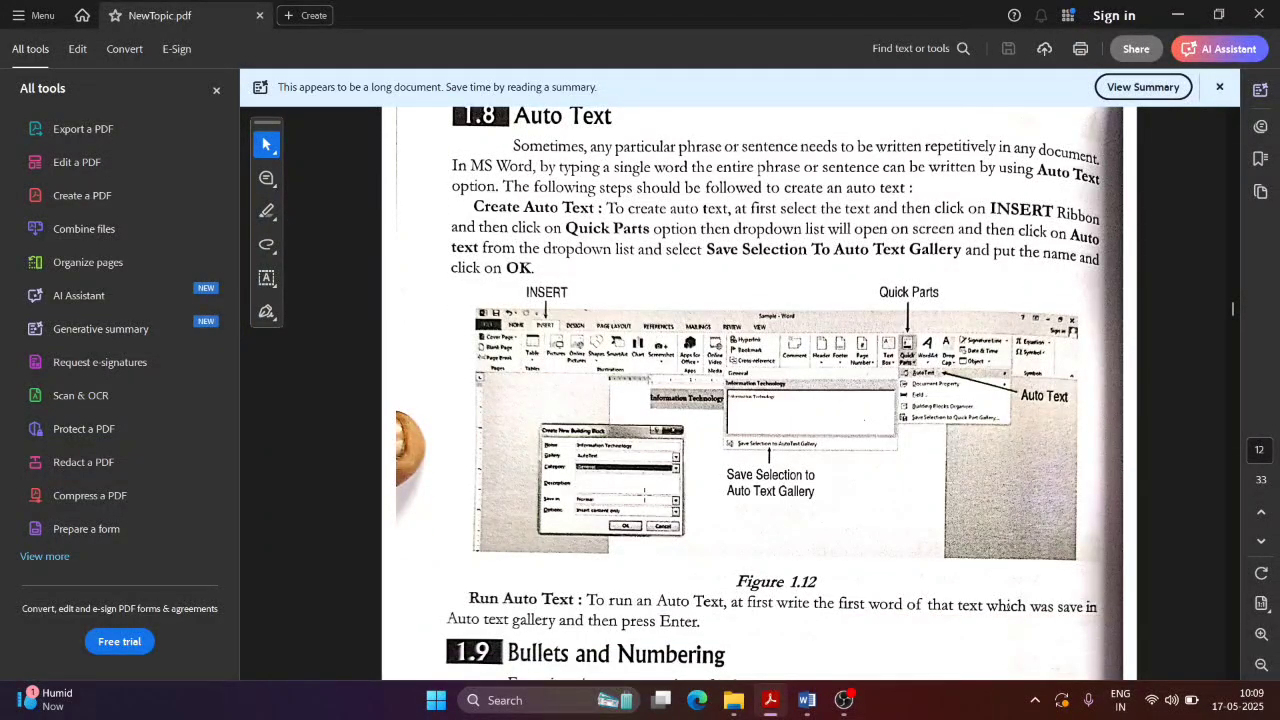
pyautogui.hotkey('alt', 'Tab')
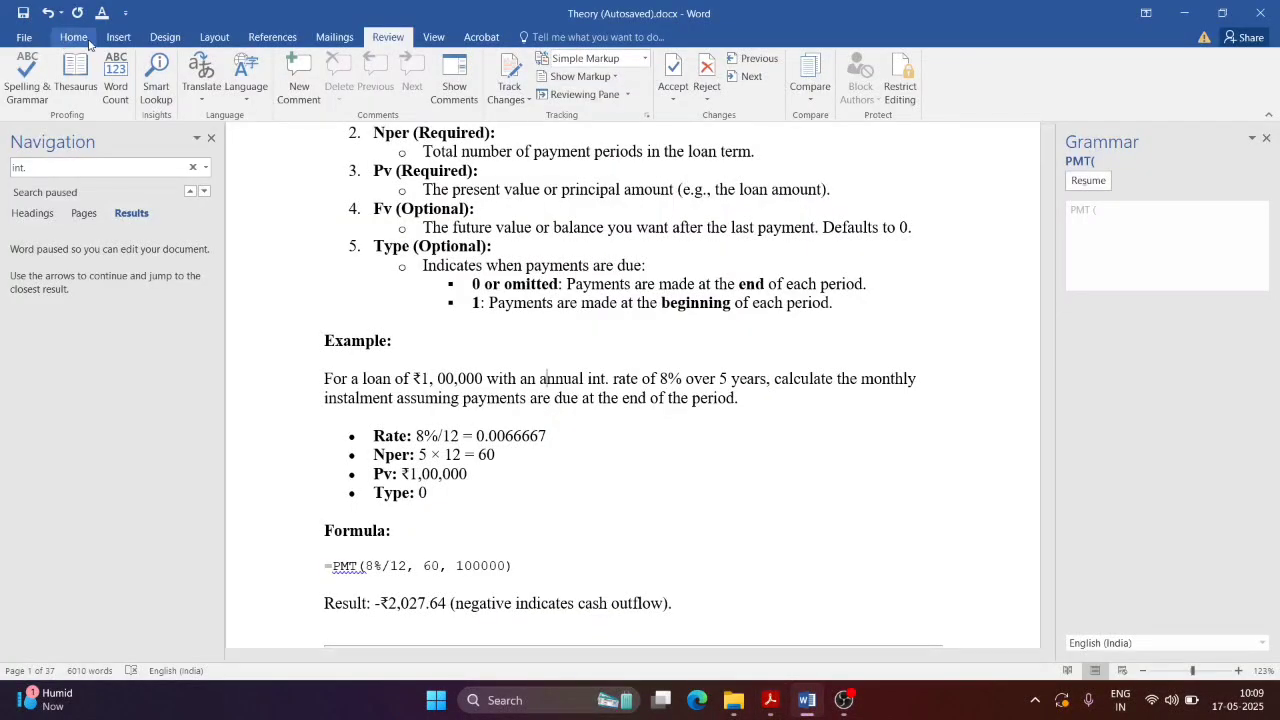
# Step: Show the Insert ribbon and compare it against the NewTopic.pdf textbook
pyautogui.click(118, 37)
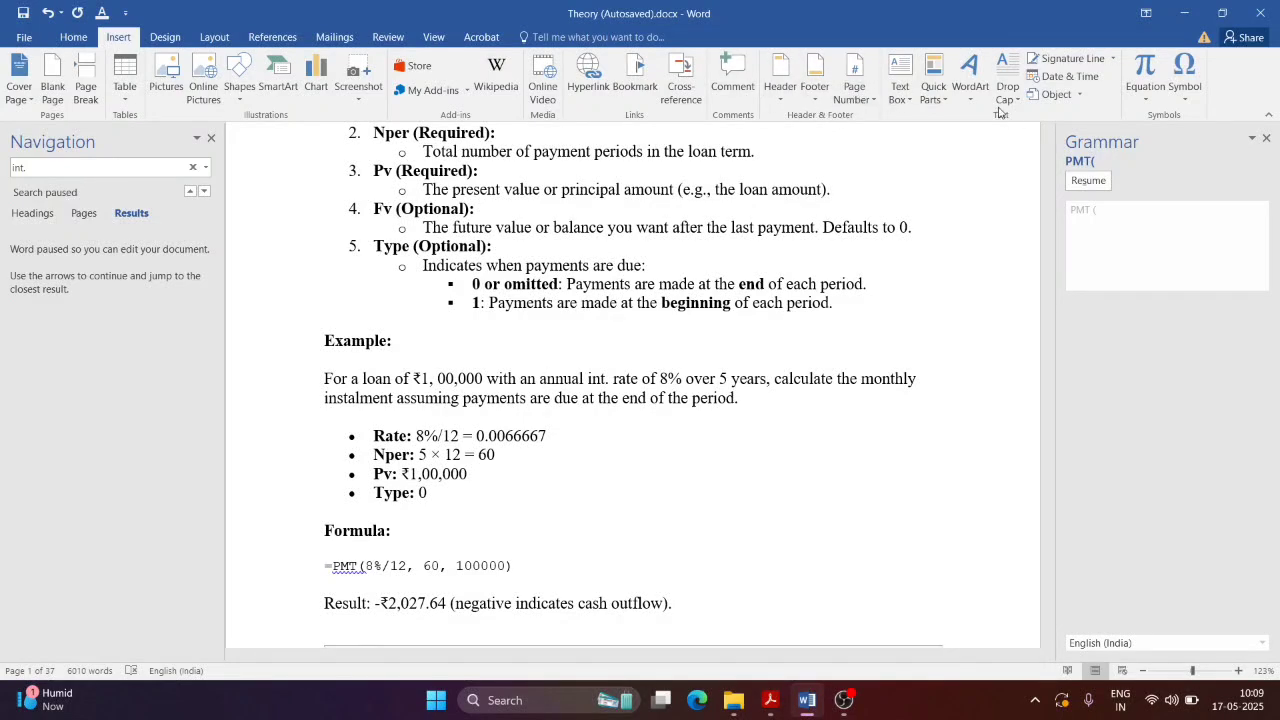
pyautogui.hotkey('alt', 'Tab')
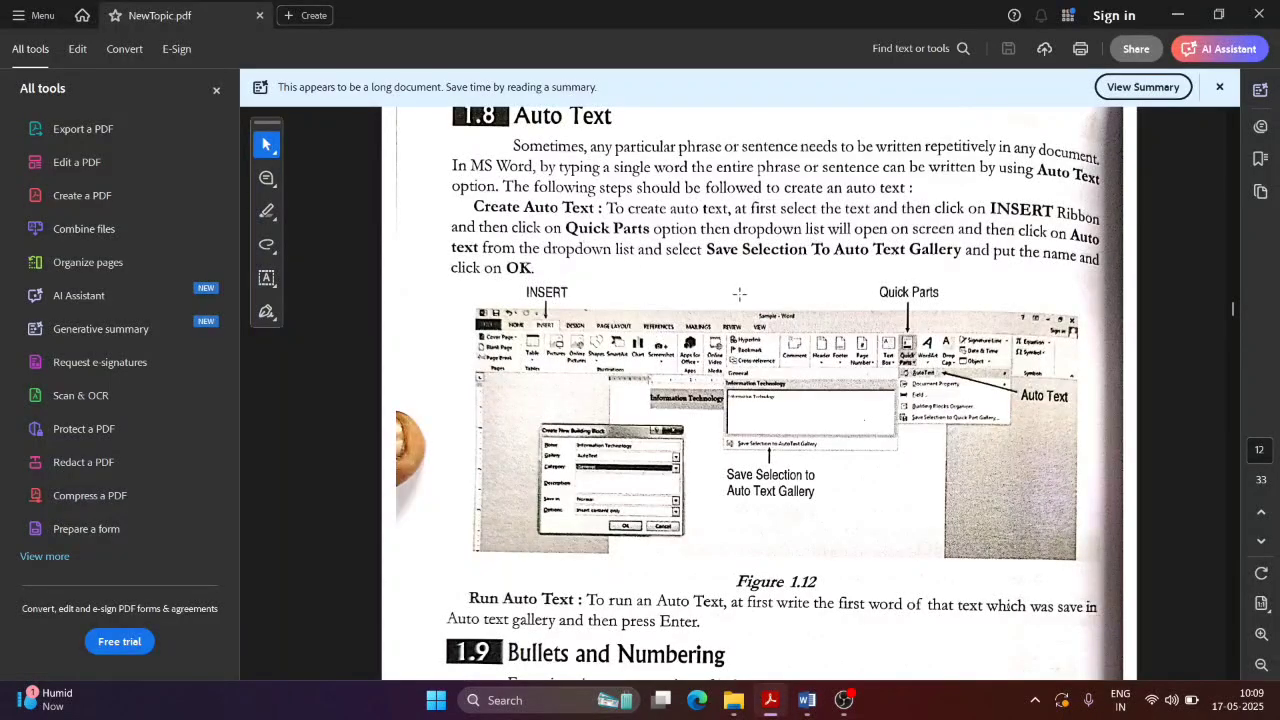
pyautogui.hotkey('alt', 'Tab')
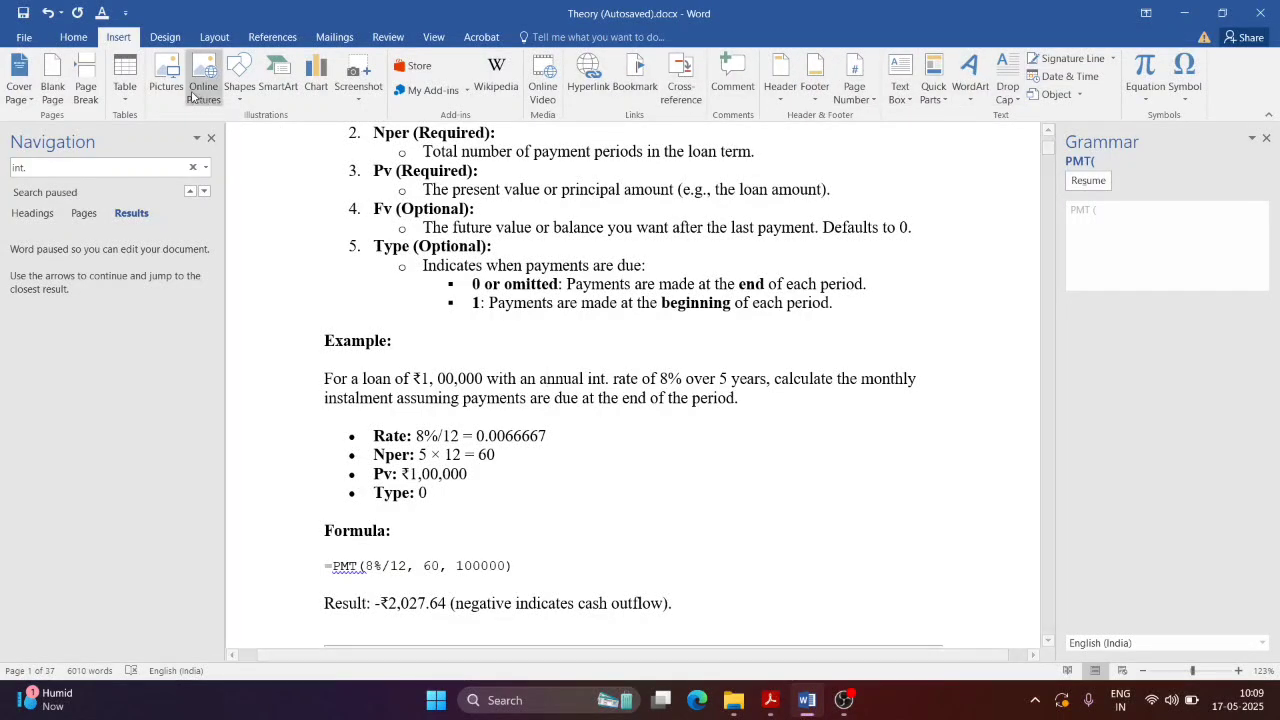
pyautogui.hotkey('alt', 'Tab')
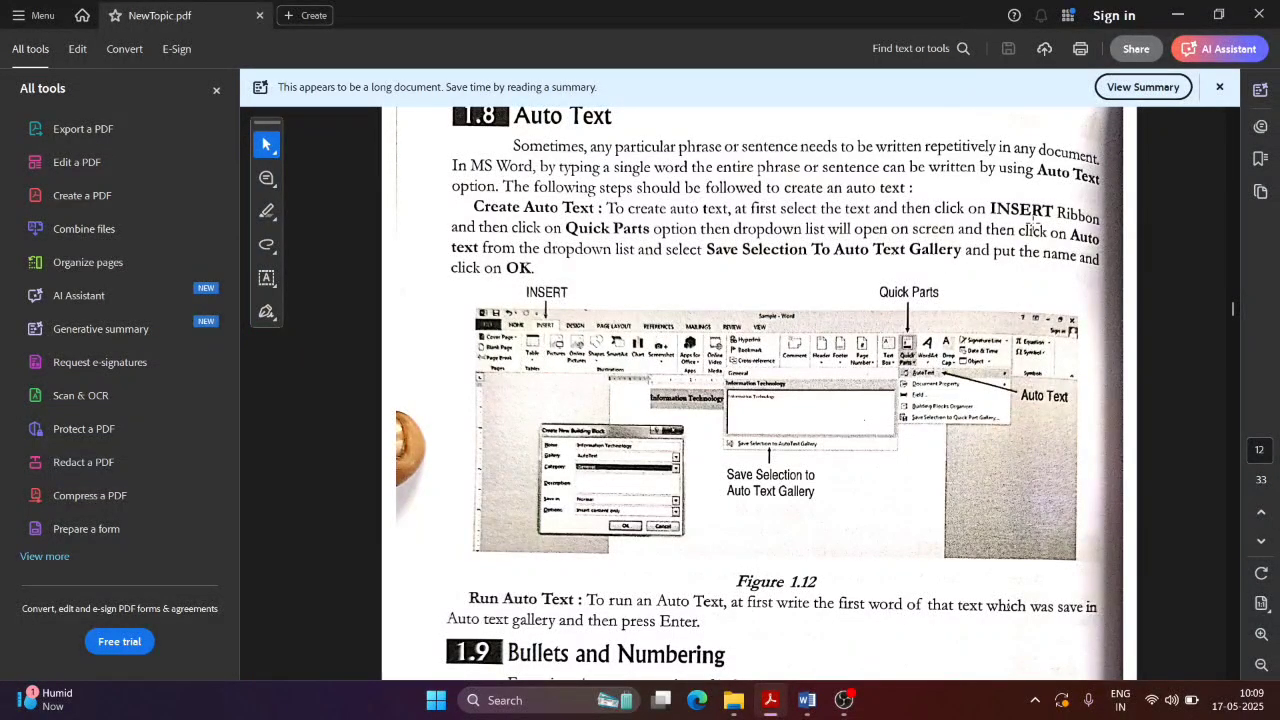
pyautogui.hotkey('alt', 'Tab')
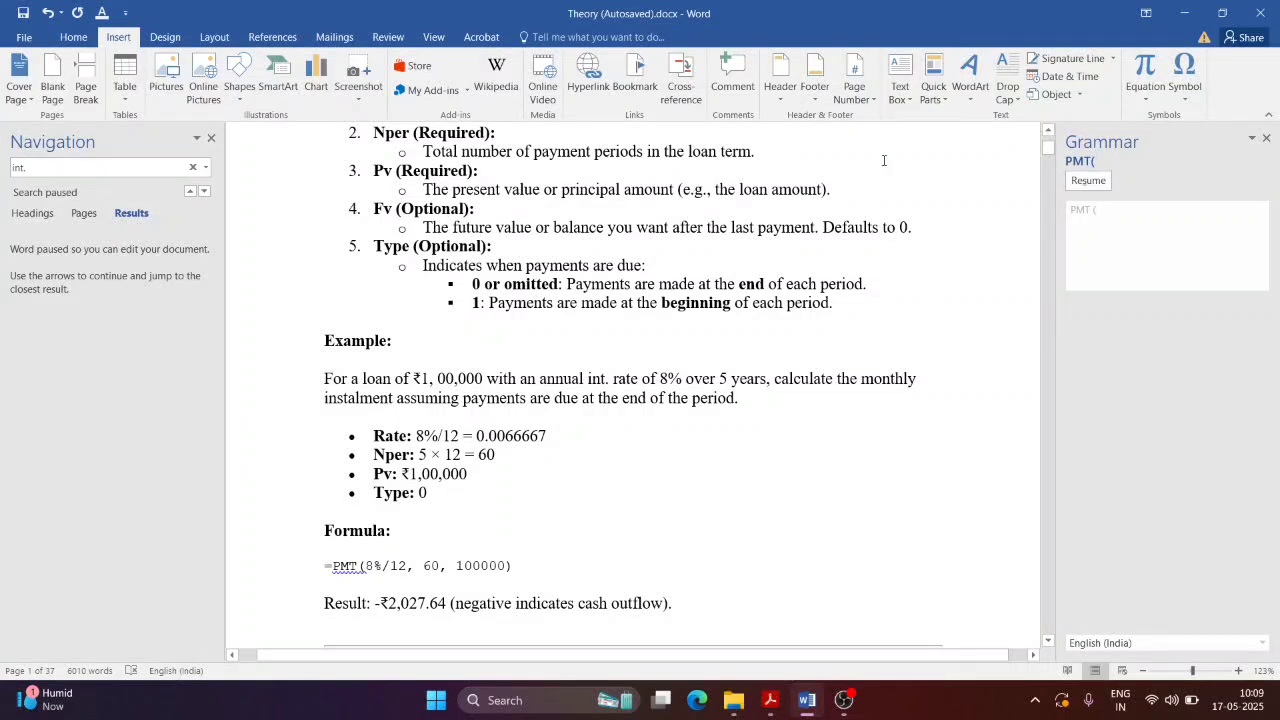
# Step: Glance at the Page Number list and the Insert Object window, closing both unused
pyautogui.click(850, 92)
pyautogui.click(850, 92)
pyautogui.click(1076, 96)
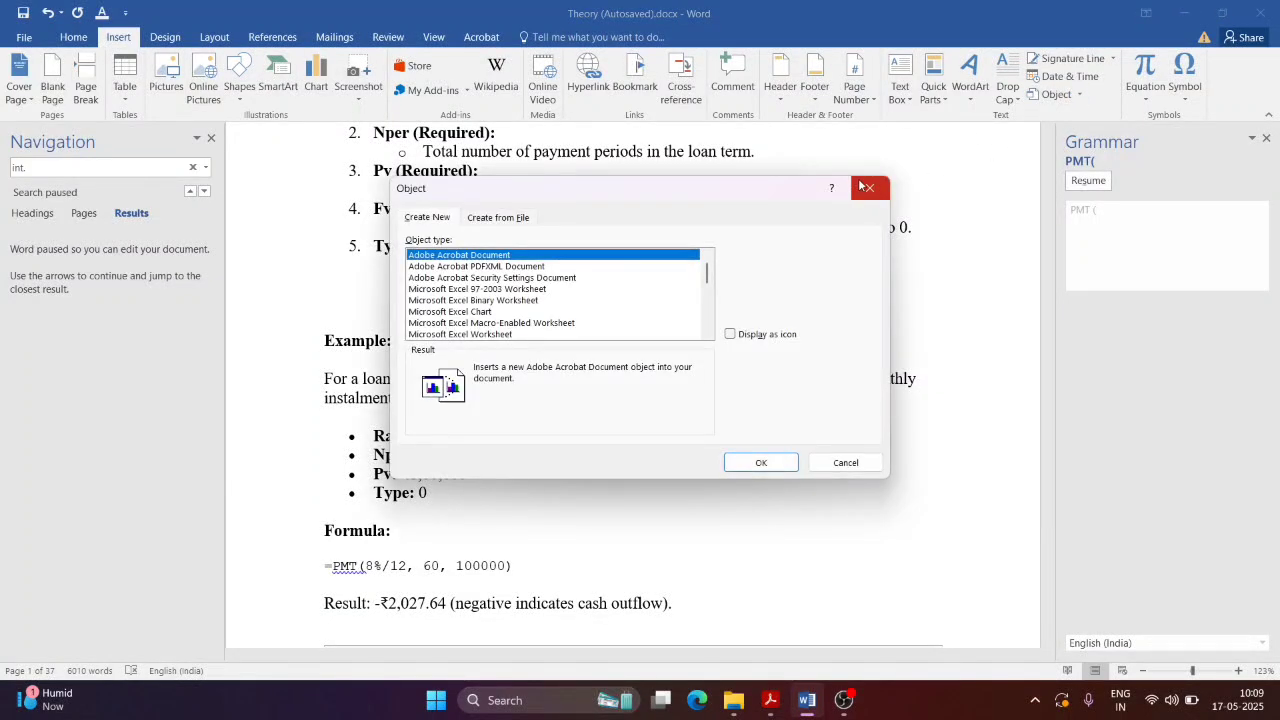
pyautogui.click(866, 187)
# Step: Preview the built-in header and footer designs without applying one, then return to NewTopic.pdf
pyautogui.click(868, 103)
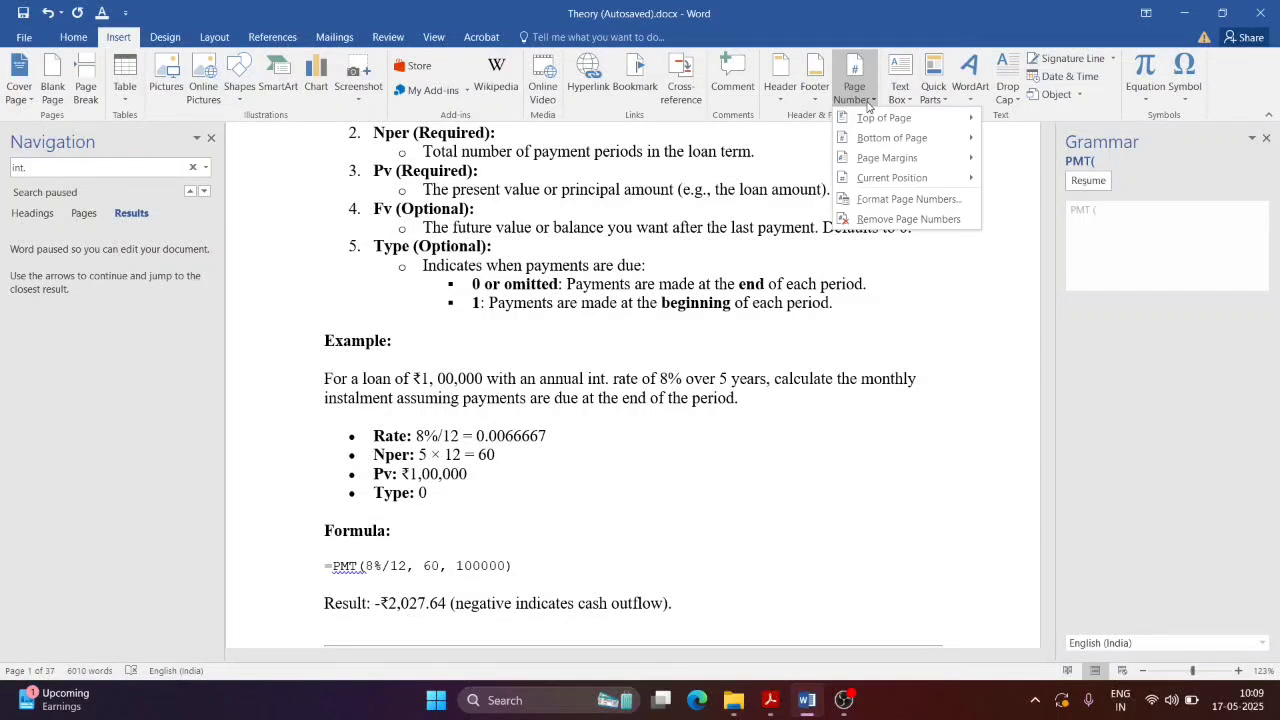
pyautogui.click(781, 90)
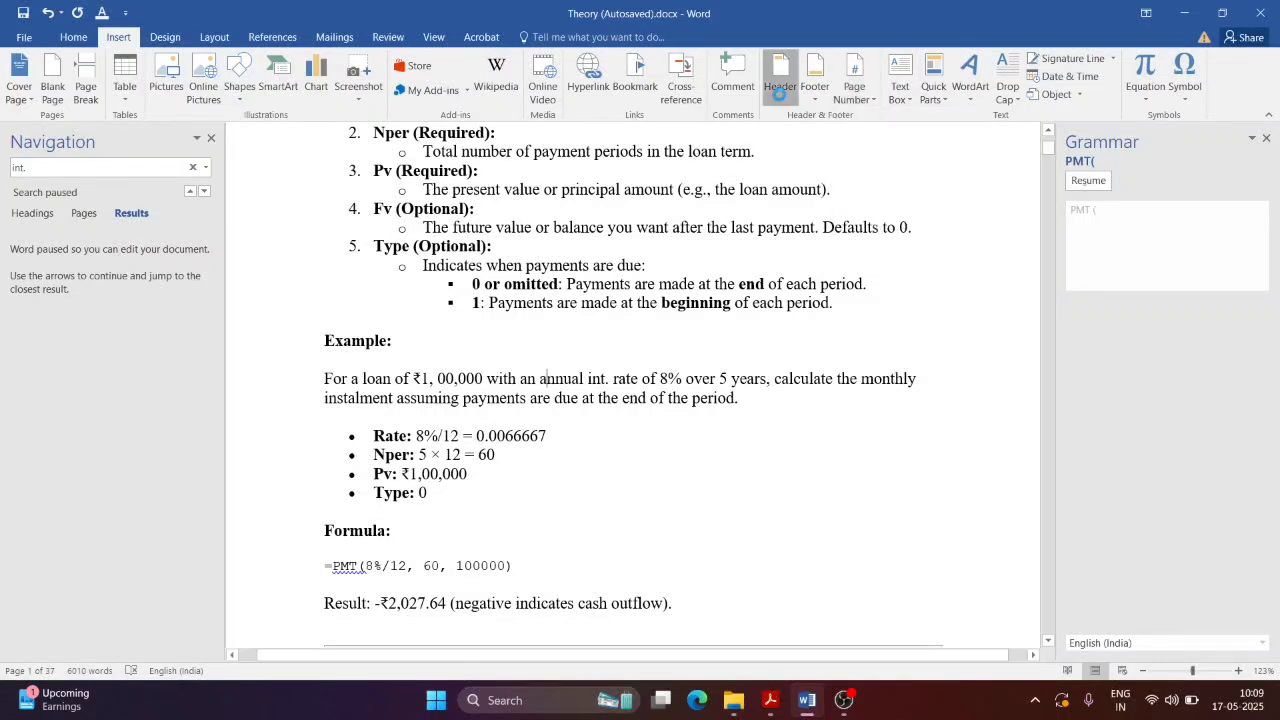
pyautogui.click(806, 100)
pyautogui.click(806, 103)
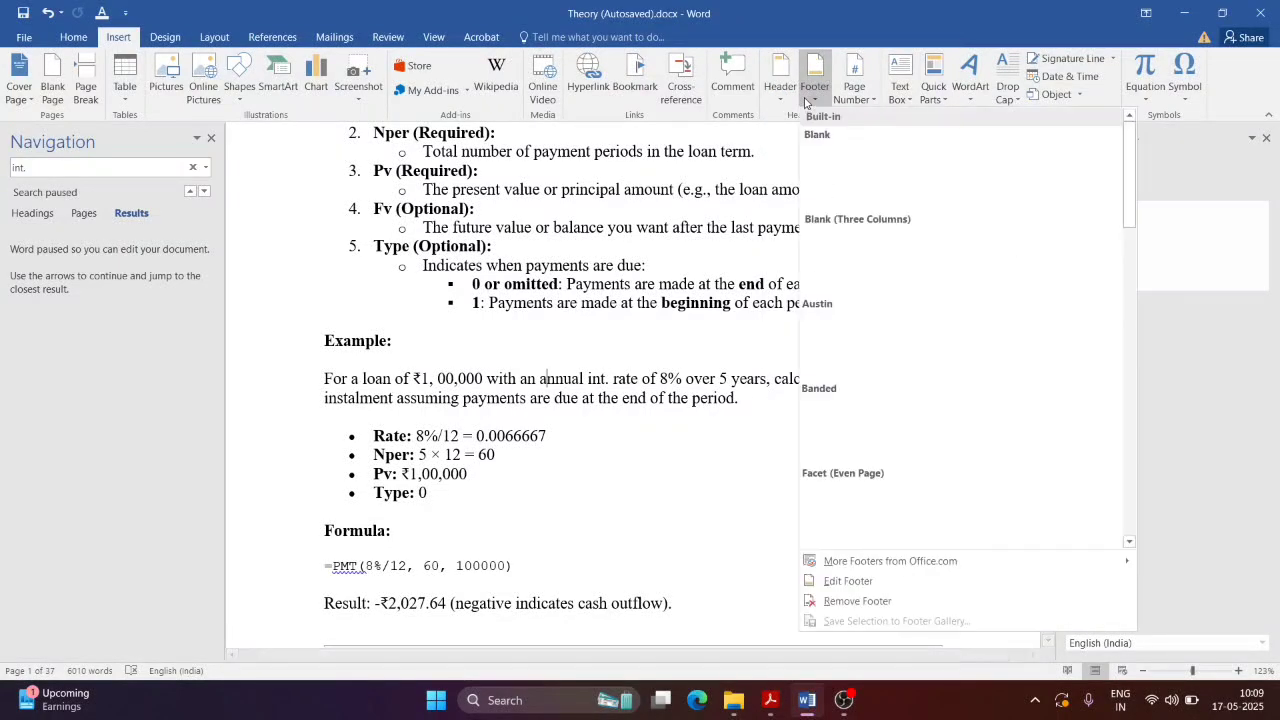
pyautogui.click(806, 100)
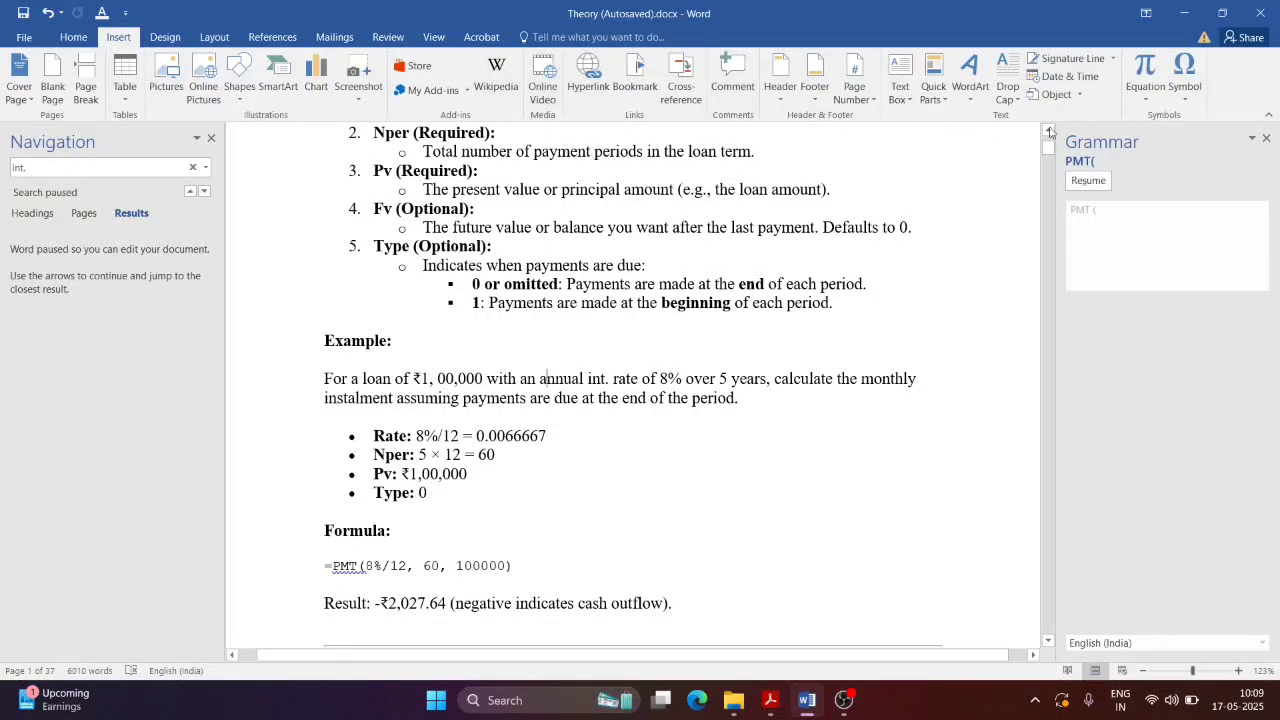
pyautogui.hotkey('alt', 'Tab')
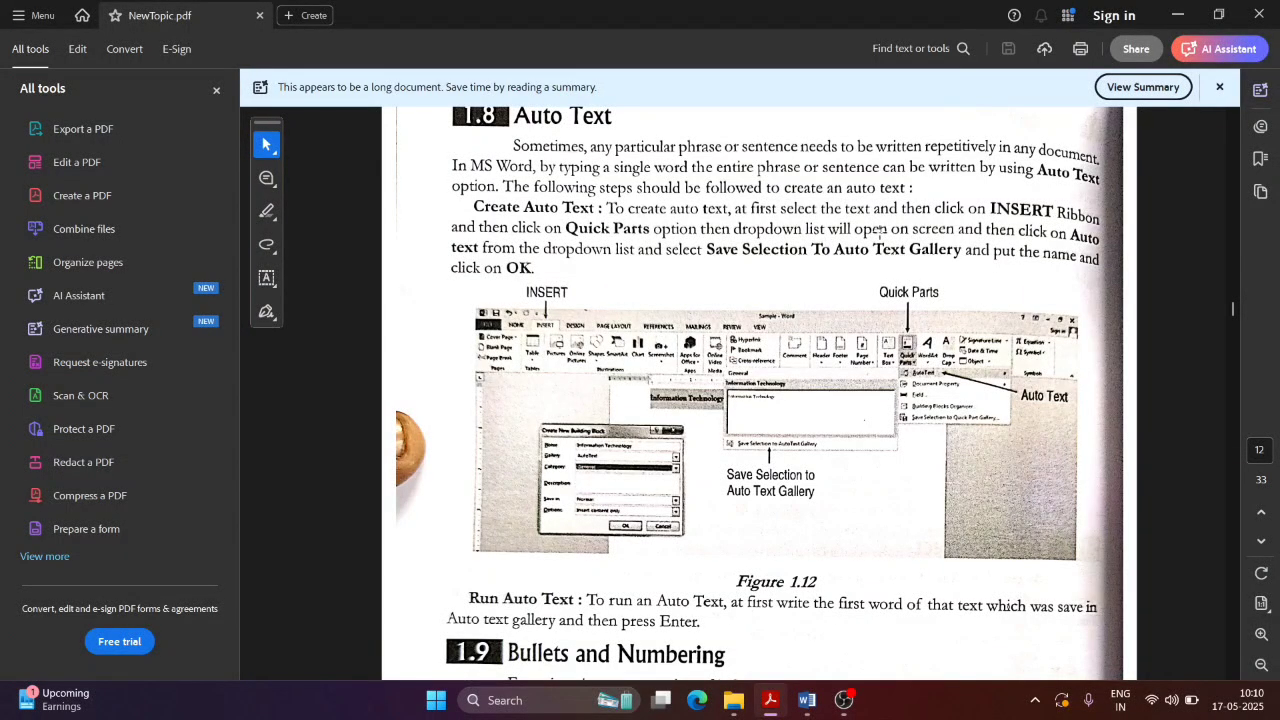
# Step: Select the Pv description line and review the Auto Text steps in NewTopic.pdf
pyautogui.hotkey('alt', 'Tab')
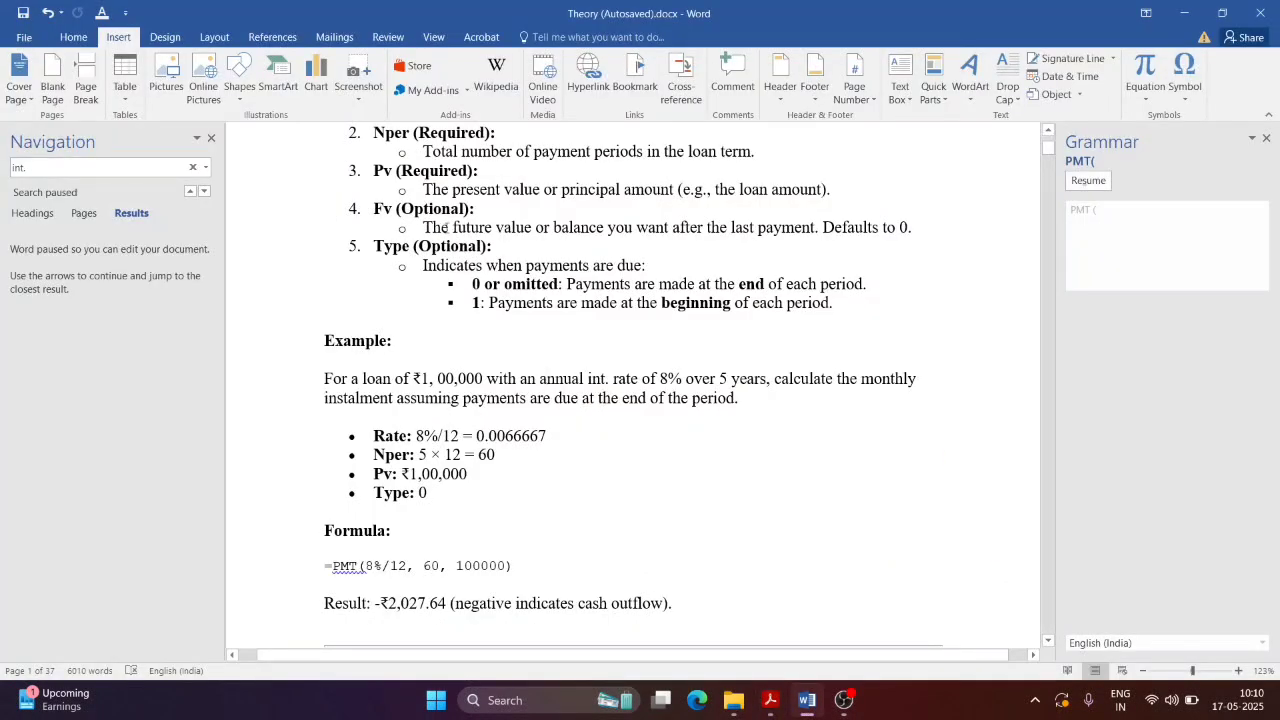
pyautogui.moveTo(423, 189); pyautogui.dragTo(836, 190)
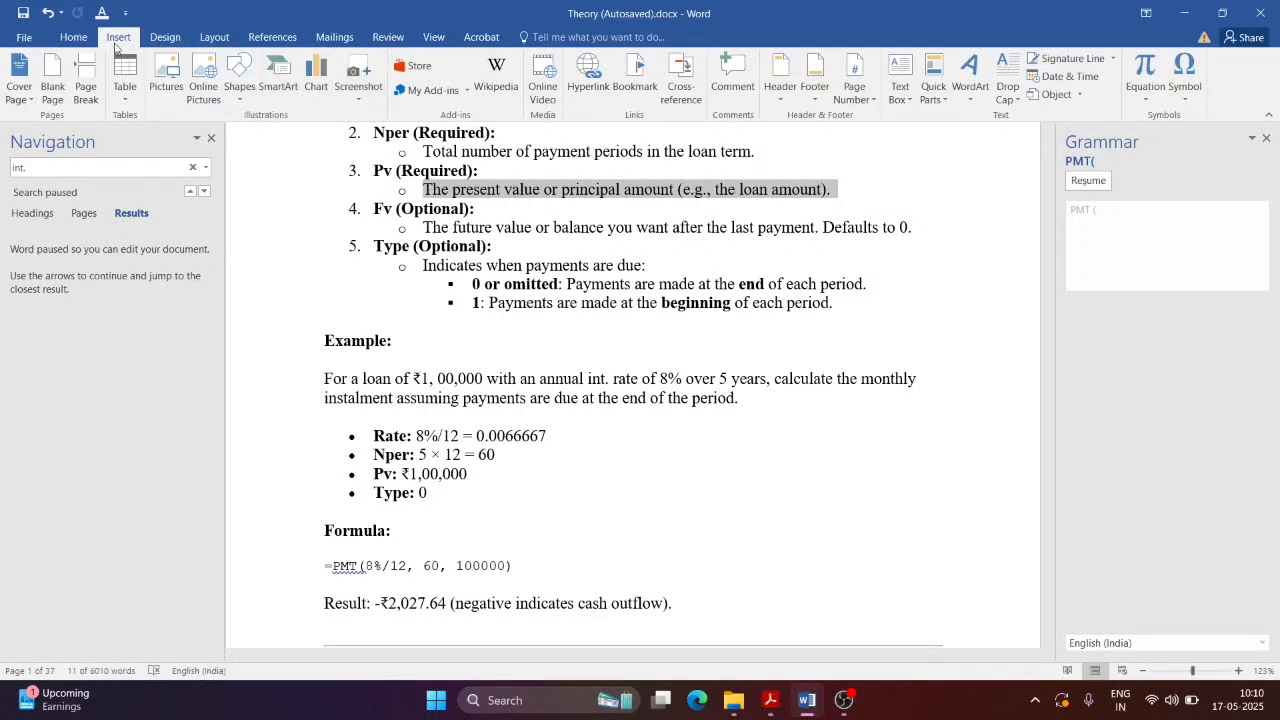
pyautogui.hotkey('alt', 'Tab')
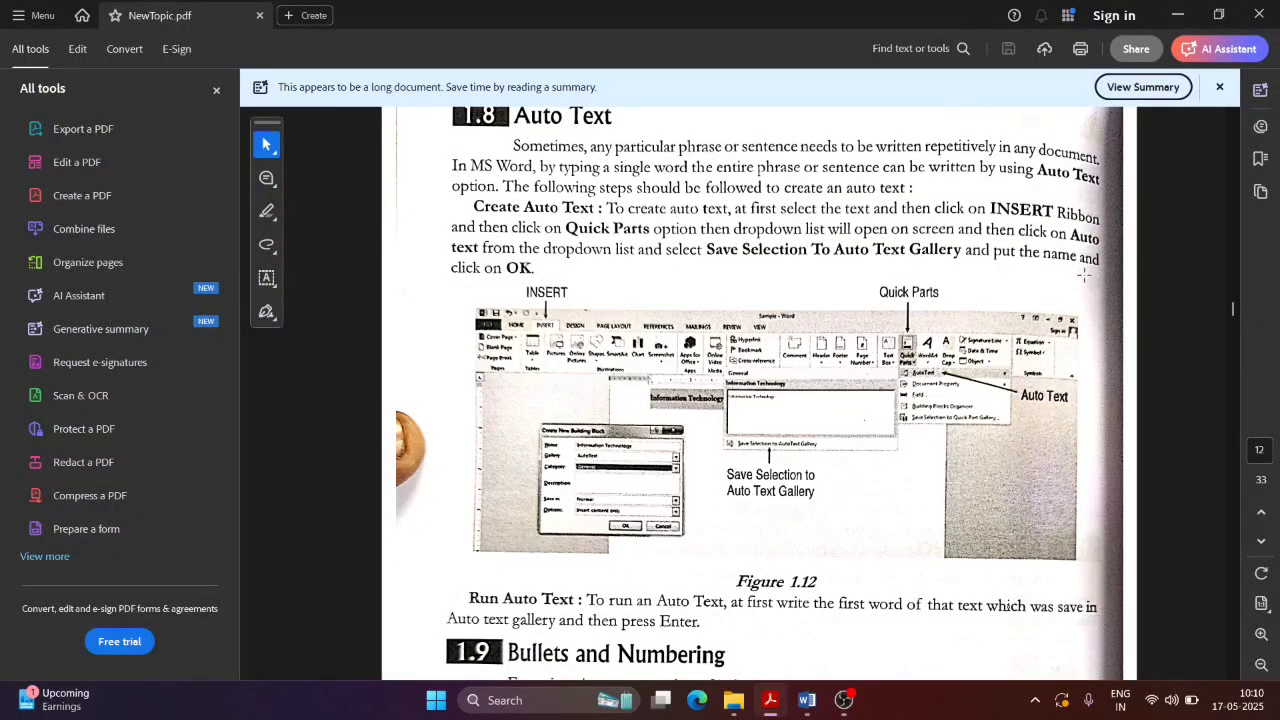
pyautogui.scroll(-1, 548, 294)
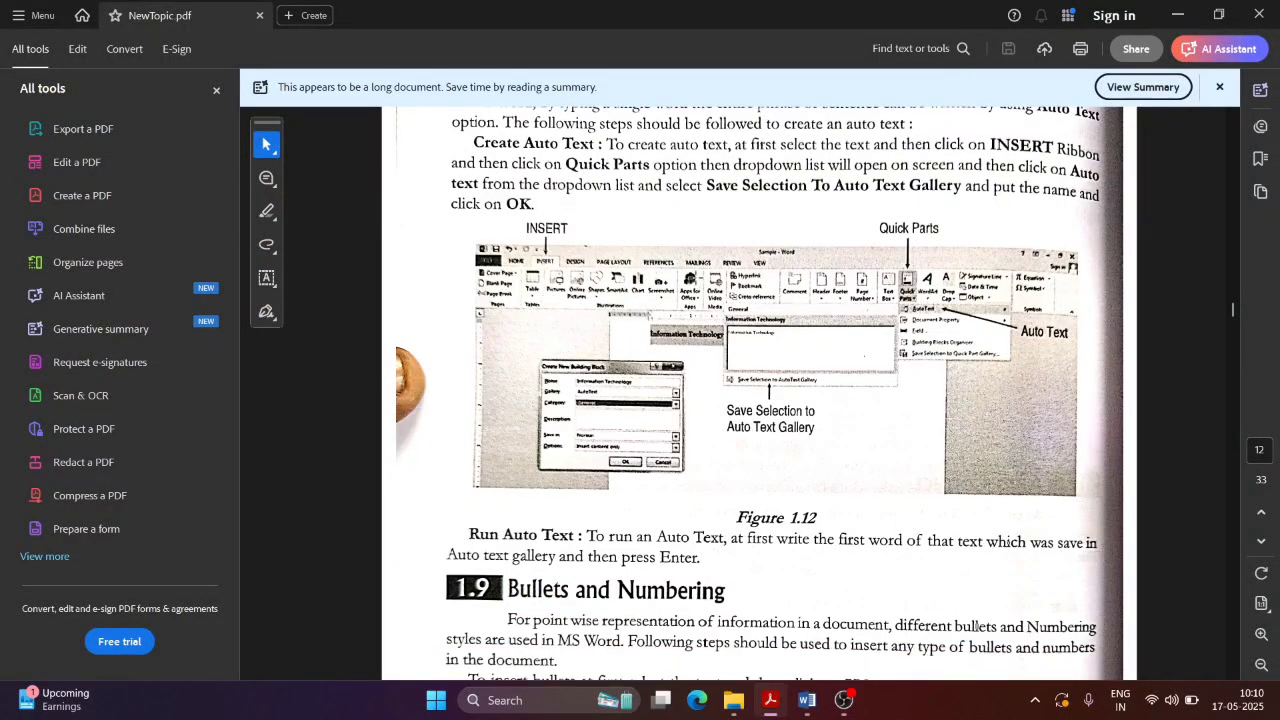
pyautogui.hotkey('alt', 'Tab')
# Step: Insert the saved BB AutoText entry from Quick Parts over the selected line
pyautogui.click(936, 100)
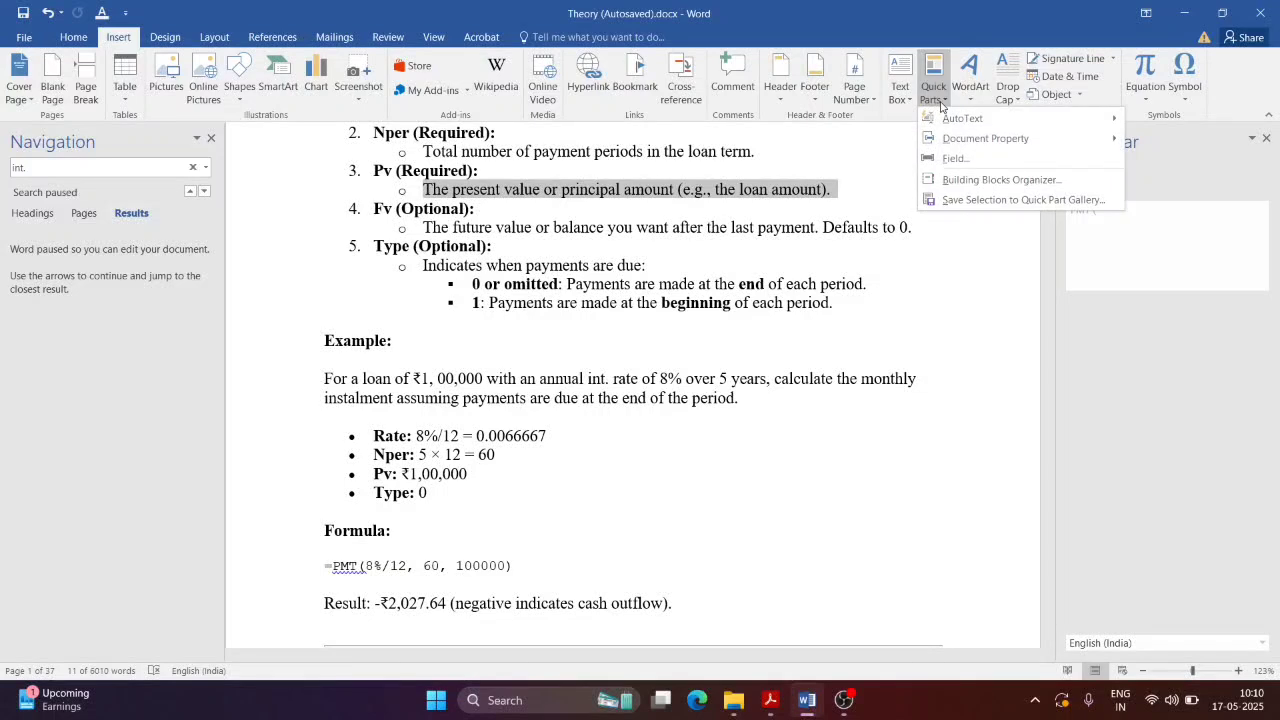
pyautogui.moveTo(1002, 124)
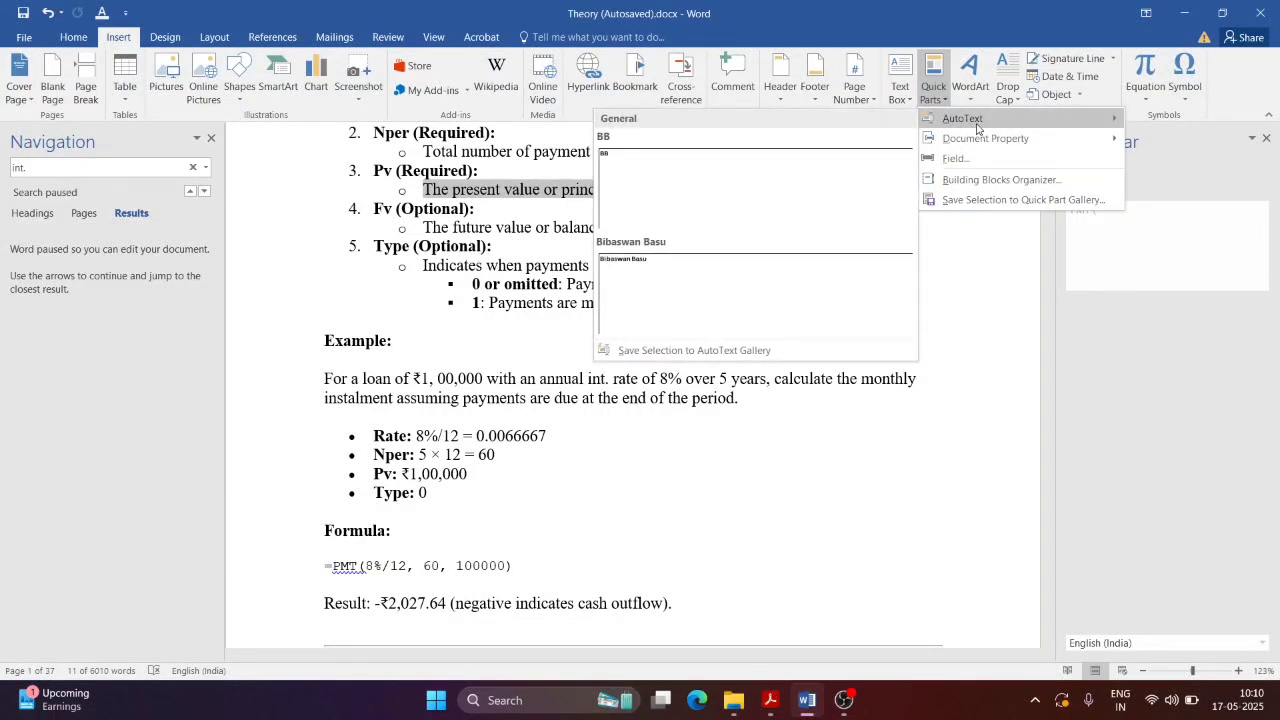
pyautogui.click(924, 100)
pyautogui.click(930, 100)
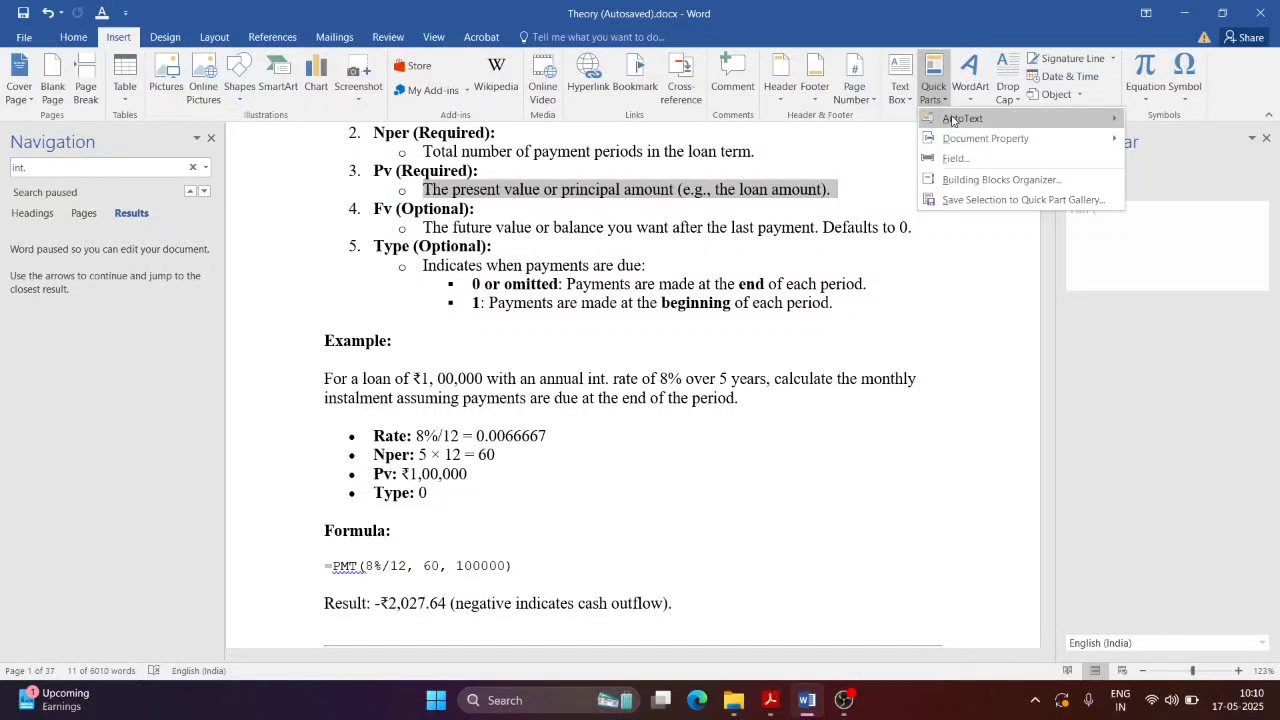
pyautogui.moveTo(952, 120)
pyautogui.click(700, 190)
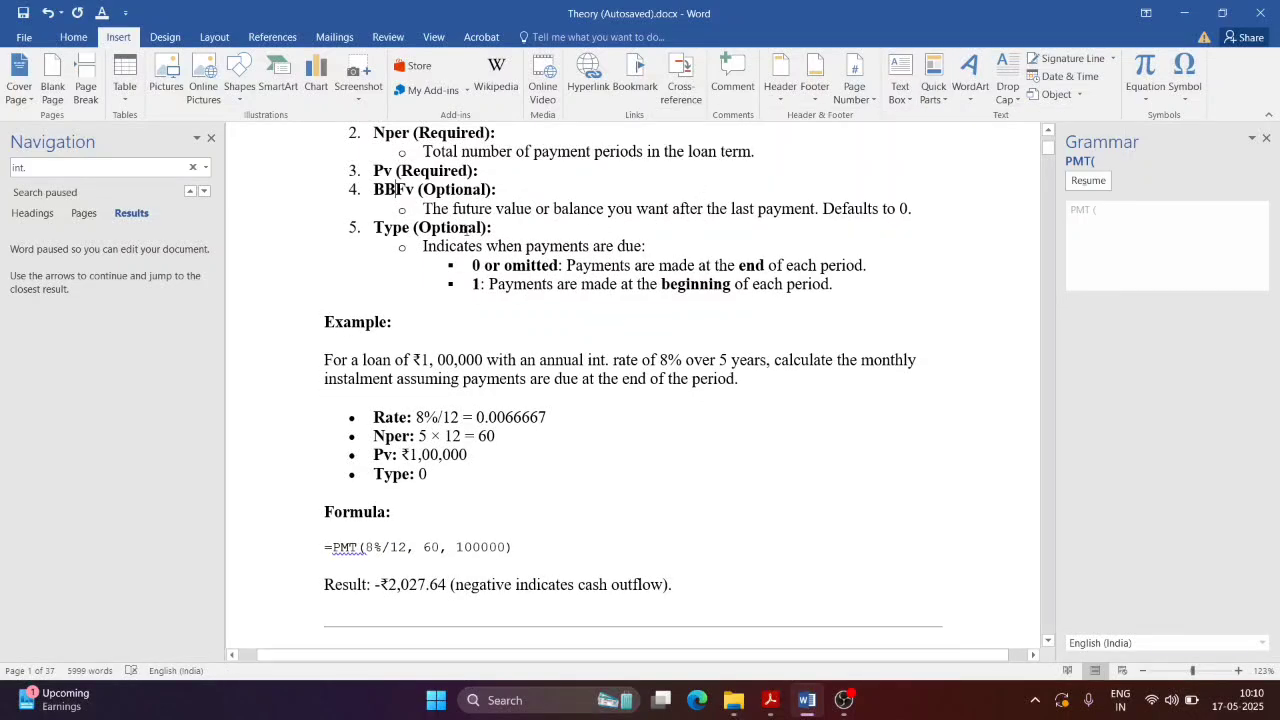
# Step: Delete the stray 'BB' text that appeared before 'Fv (Optional):'
pyautogui.moveTo(396, 190); pyautogui.dragTo(375, 191)
pyautogui.hotkey('alt', 'Tab')
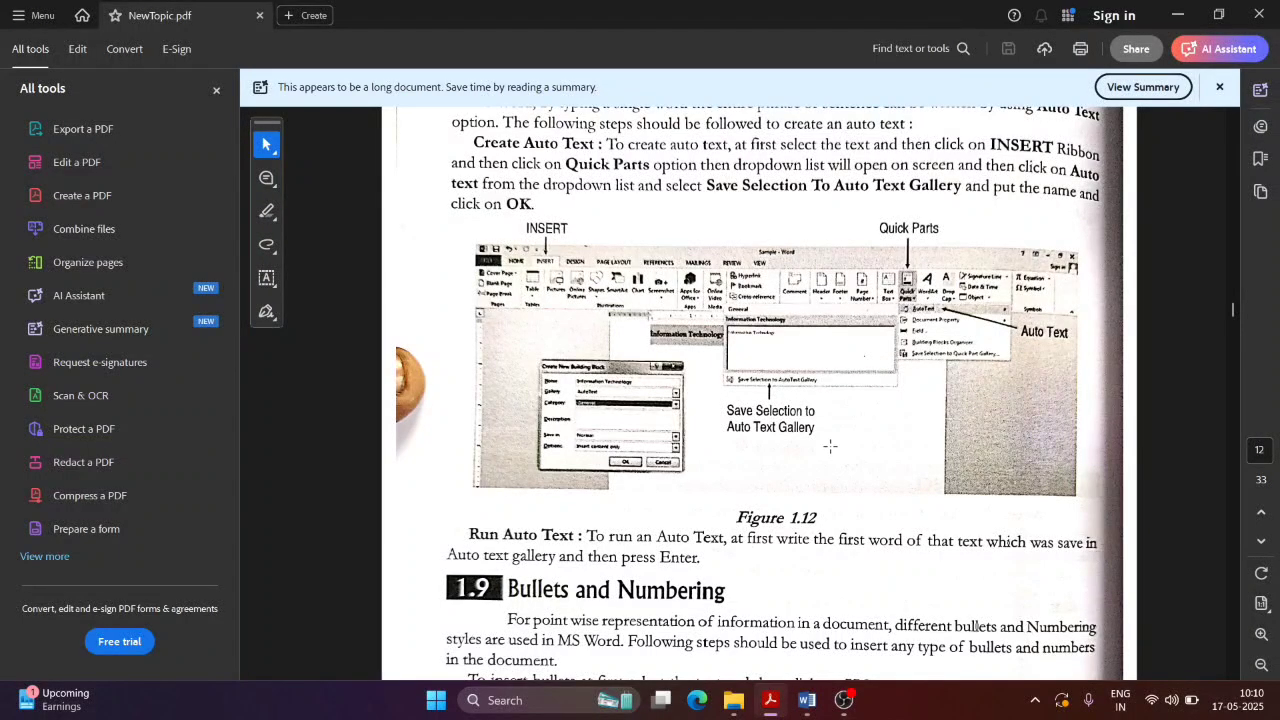
pyautogui.hotkey('alt', 'Tab')
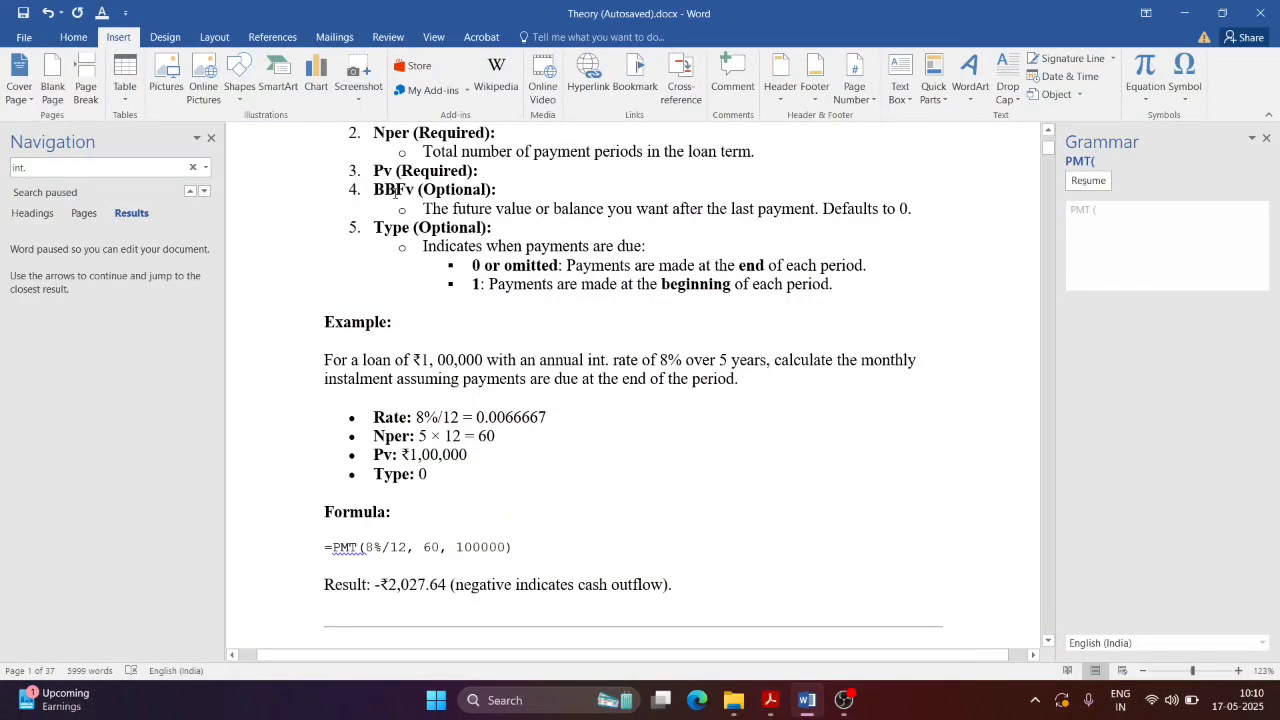
pyautogui.moveTo(397, 196); pyautogui.dragTo(923, 221)
pyautogui.press('BackSpace')
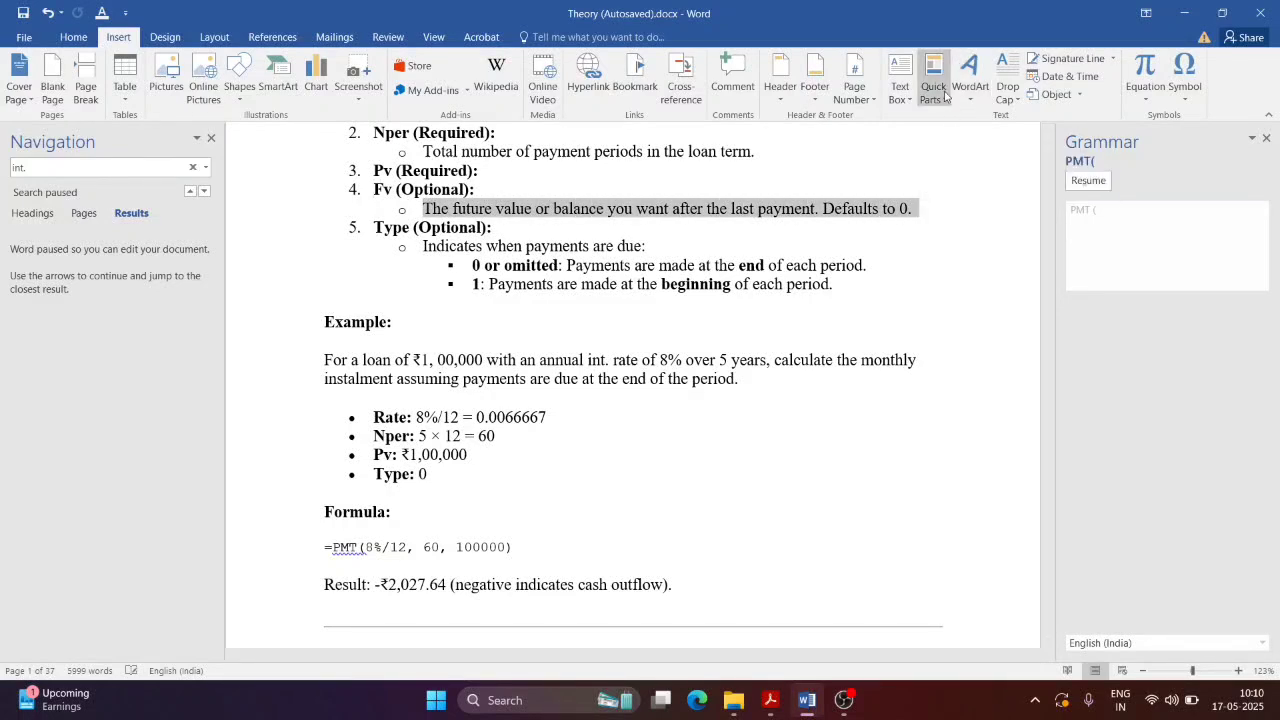
# Step: Save the selected Fv description to the AutoText gallery as 'TEST'
pyautogui.click(933, 80)
pyautogui.moveTo(970, 120)
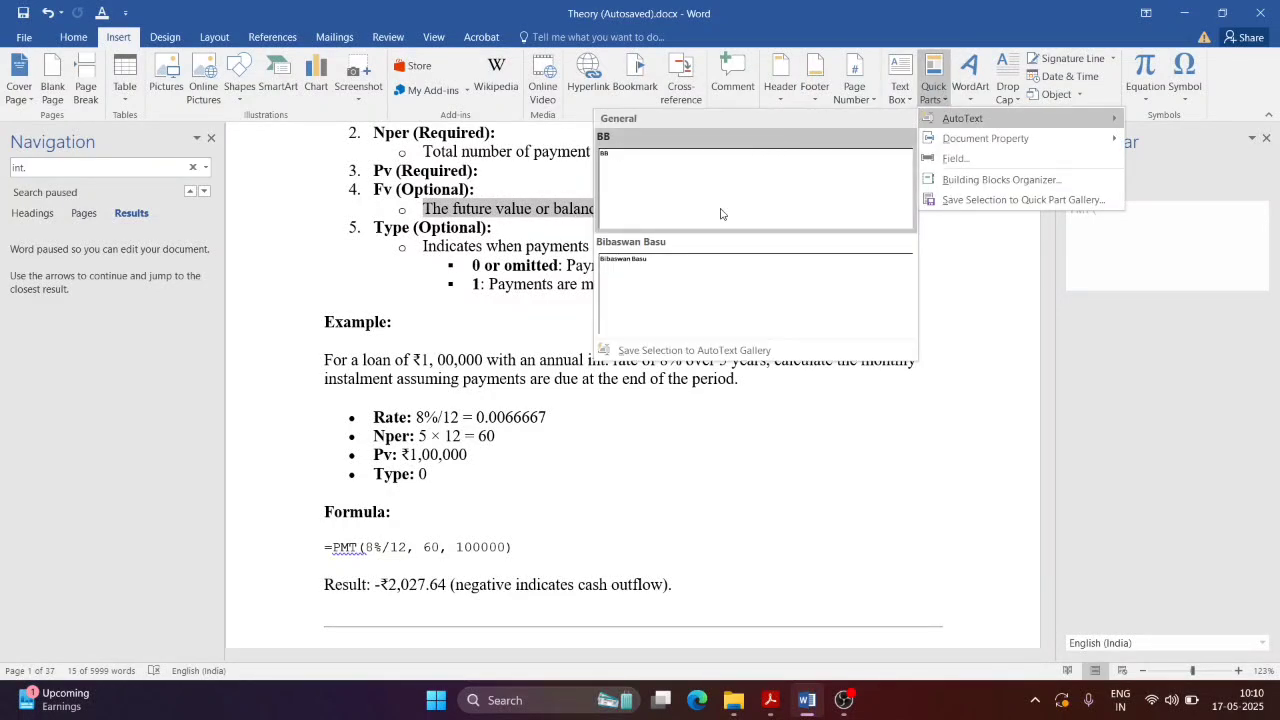
pyautogui.click(724, 352)
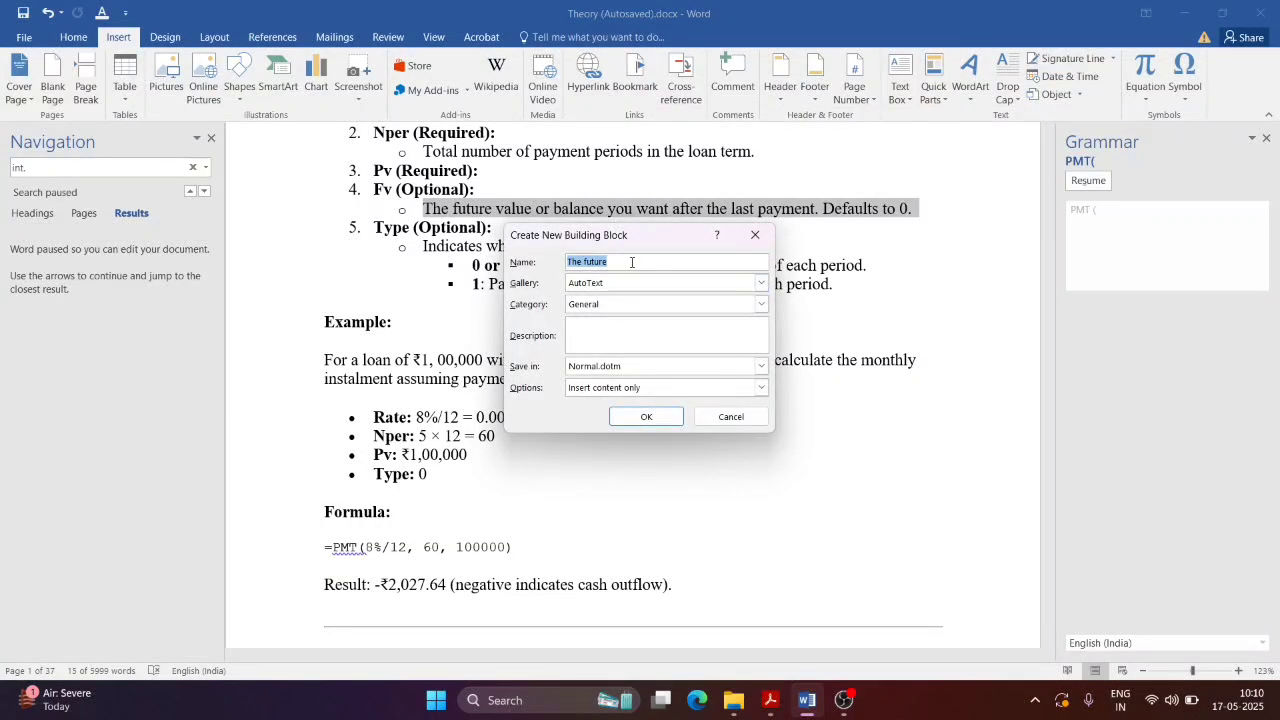
pyautogui.write('TEST')
pyautogui.click(644, 417)
# Step: Insert the TEST AutoText entry at the insertion point
pyautogui.click(826, 345)
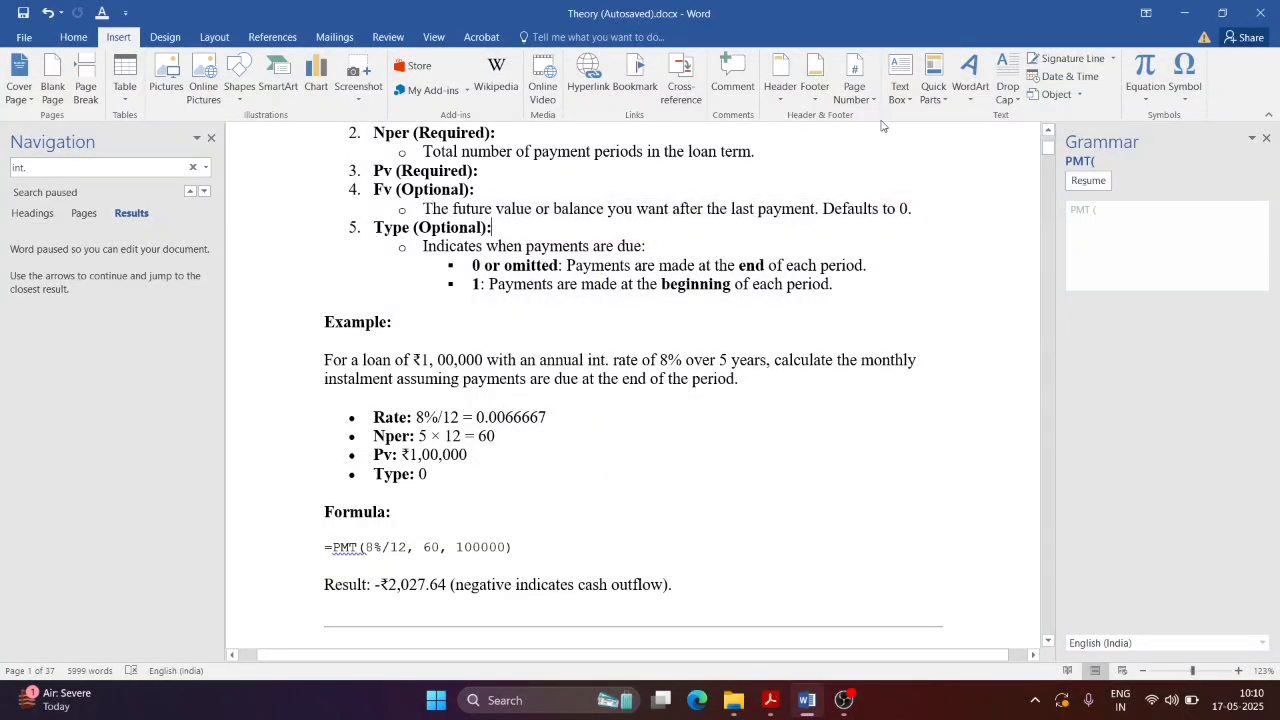
pyautogui.click(933, 93)
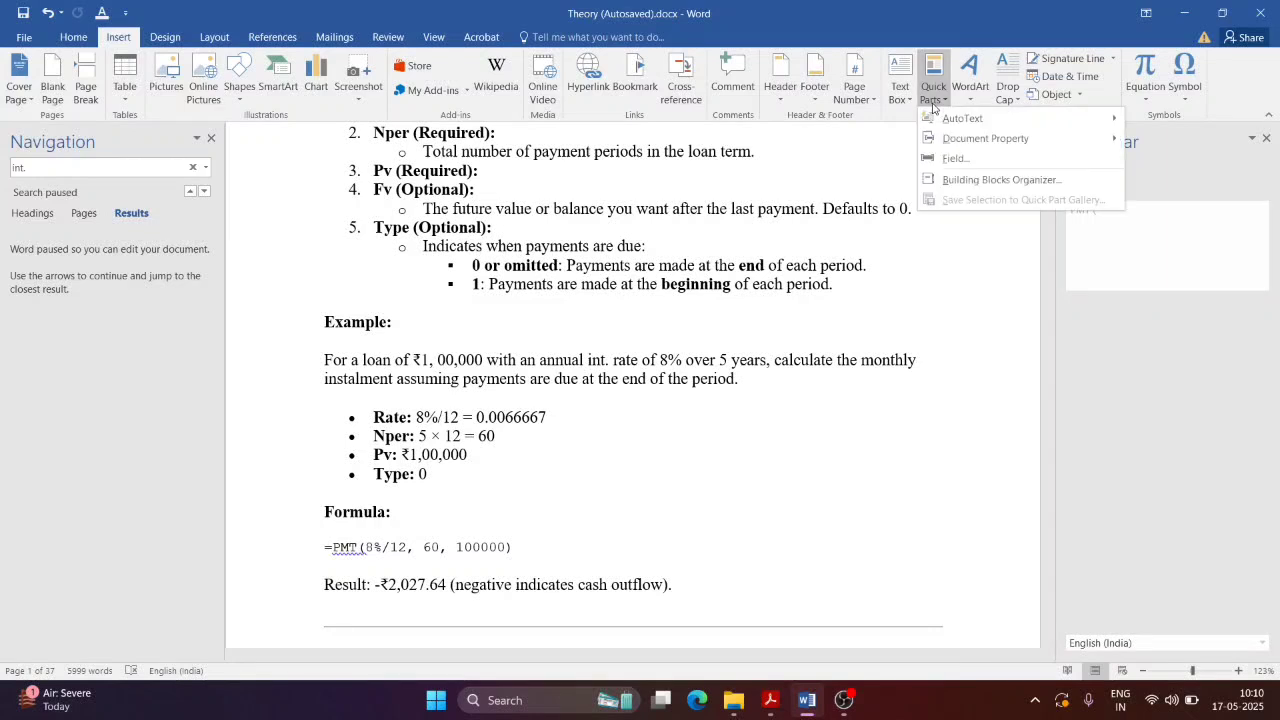
pyautogui.moveTo(951, 122)
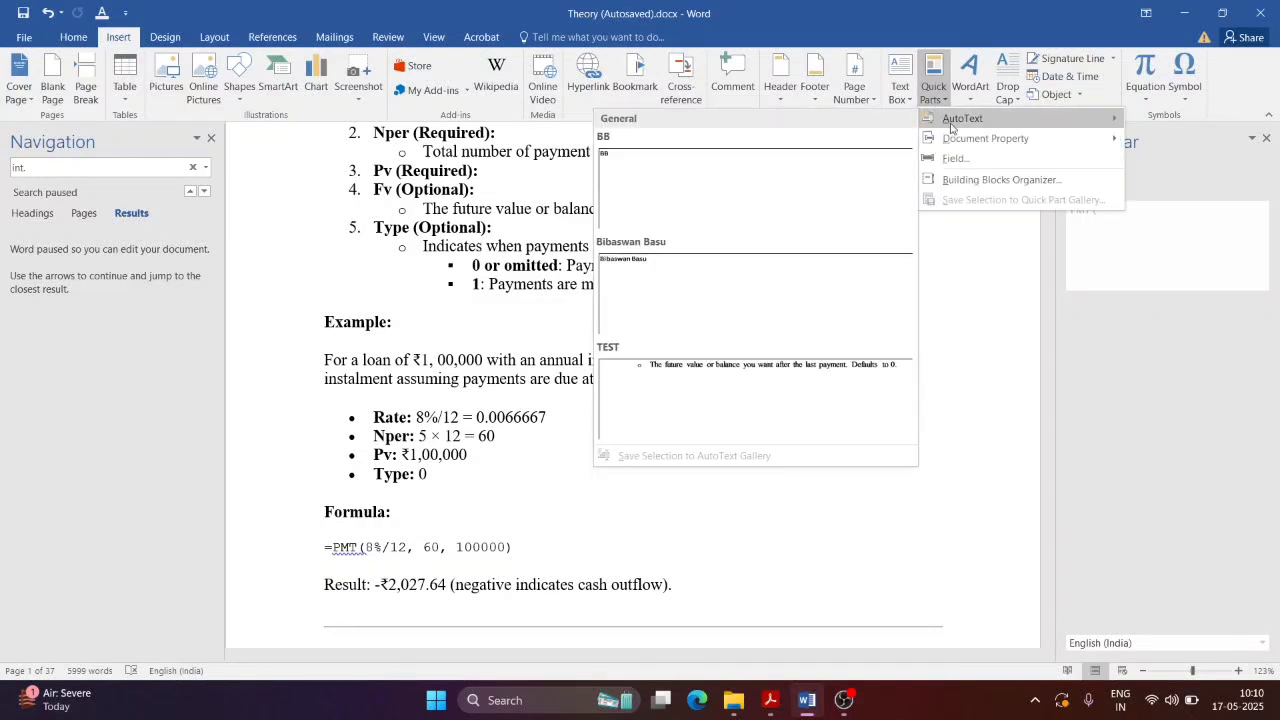
pyautogui.click(712, 385)
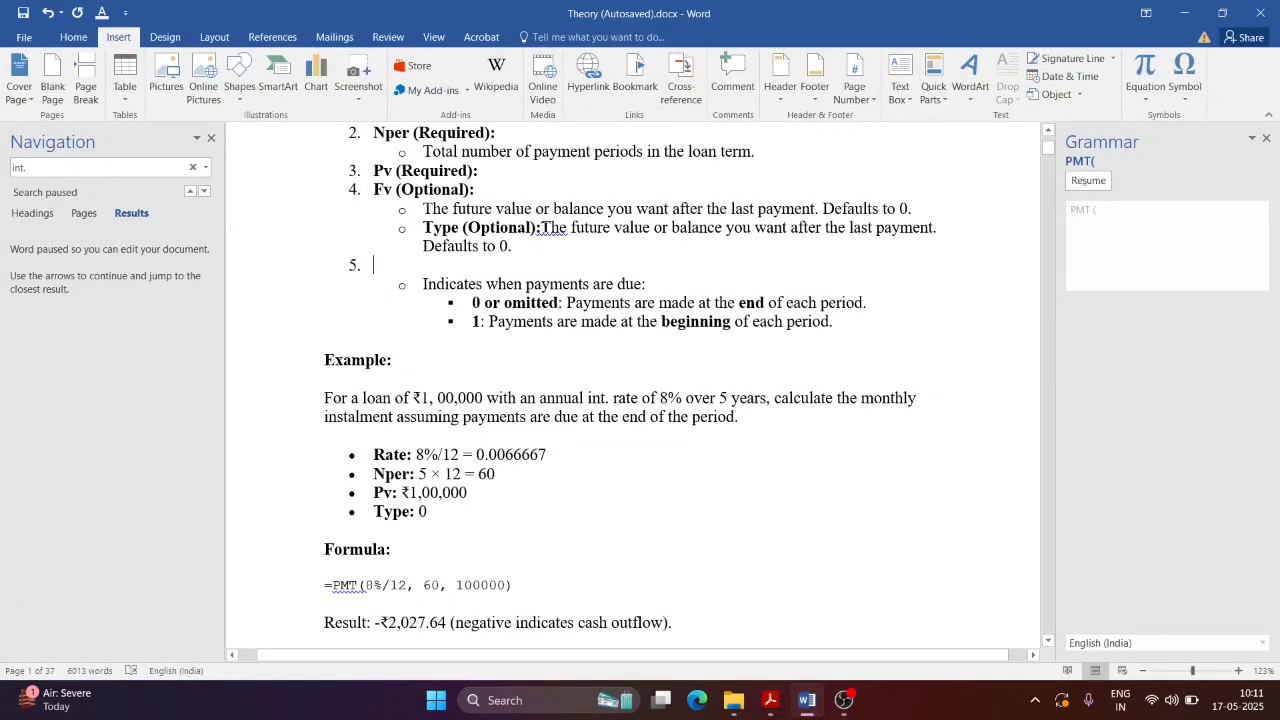
# Step: Add a new bullet after the last sub-bullet and insert TEST there too
pyautogui.click(541, 228)
pyautogui.click(830, 351)
pyautogui.press('Return')
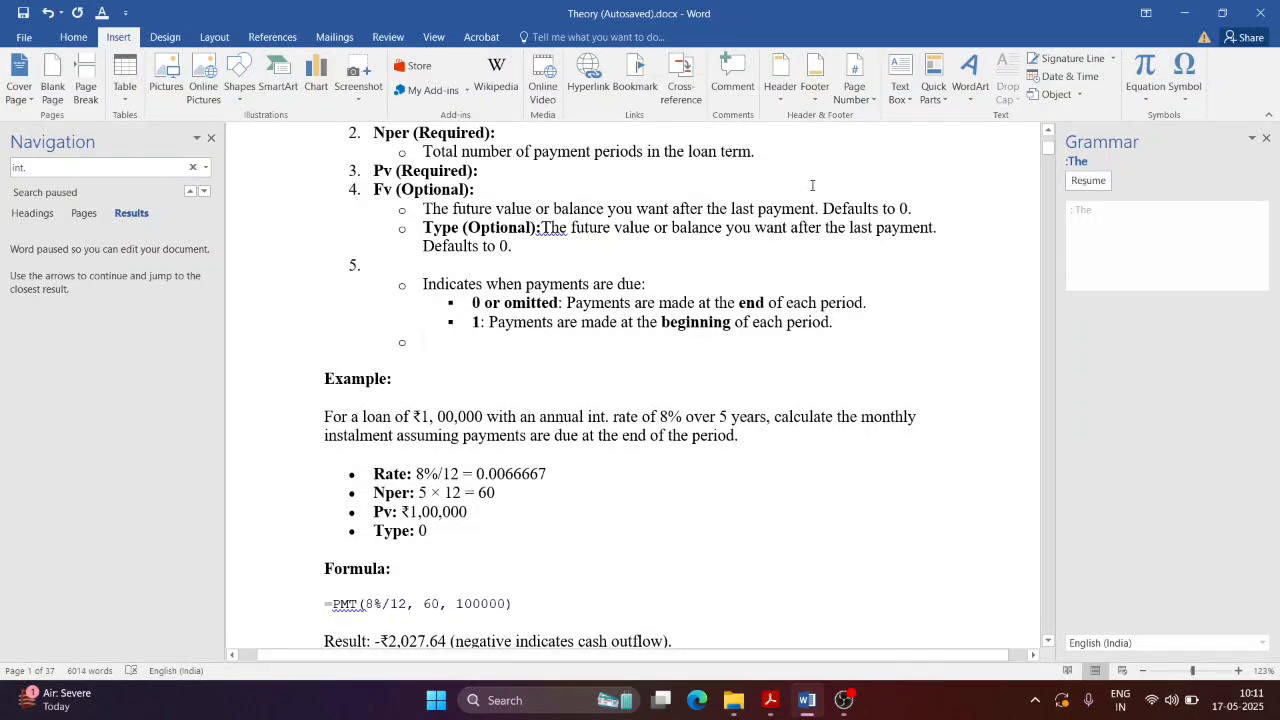
pyautogui.click(912, 100)
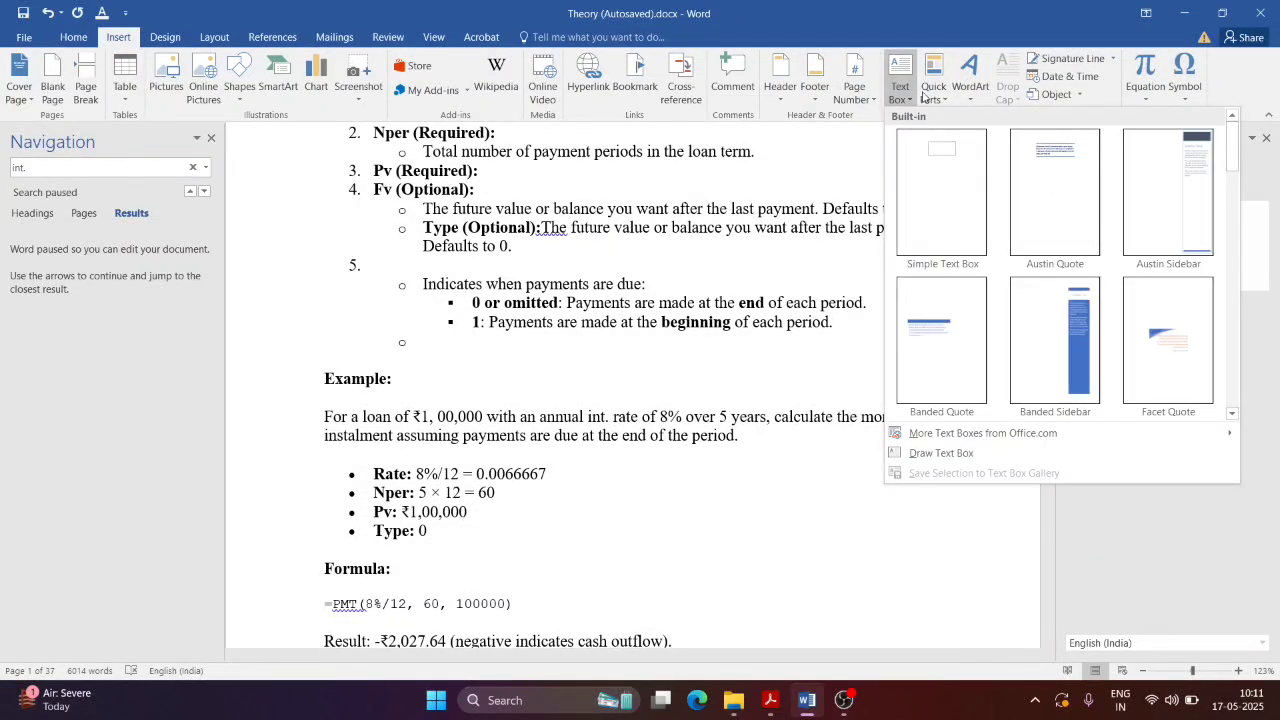
pyautogui.click(933, 88)
pyautogui.moveTo(955, 118)
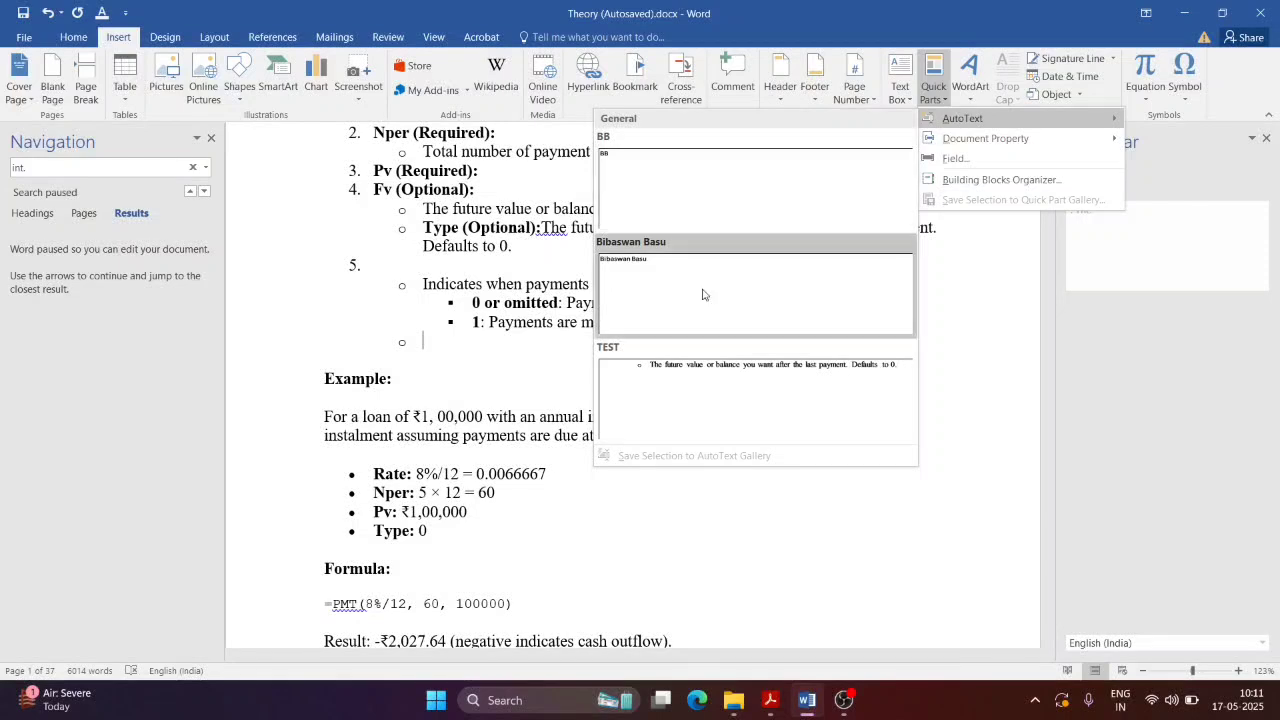
pyautogui.click(678, 400)
pyautogui.moveTo(423, 341); pyautogui.dragTo(915, 341)
pyautogui.click(977, 256)
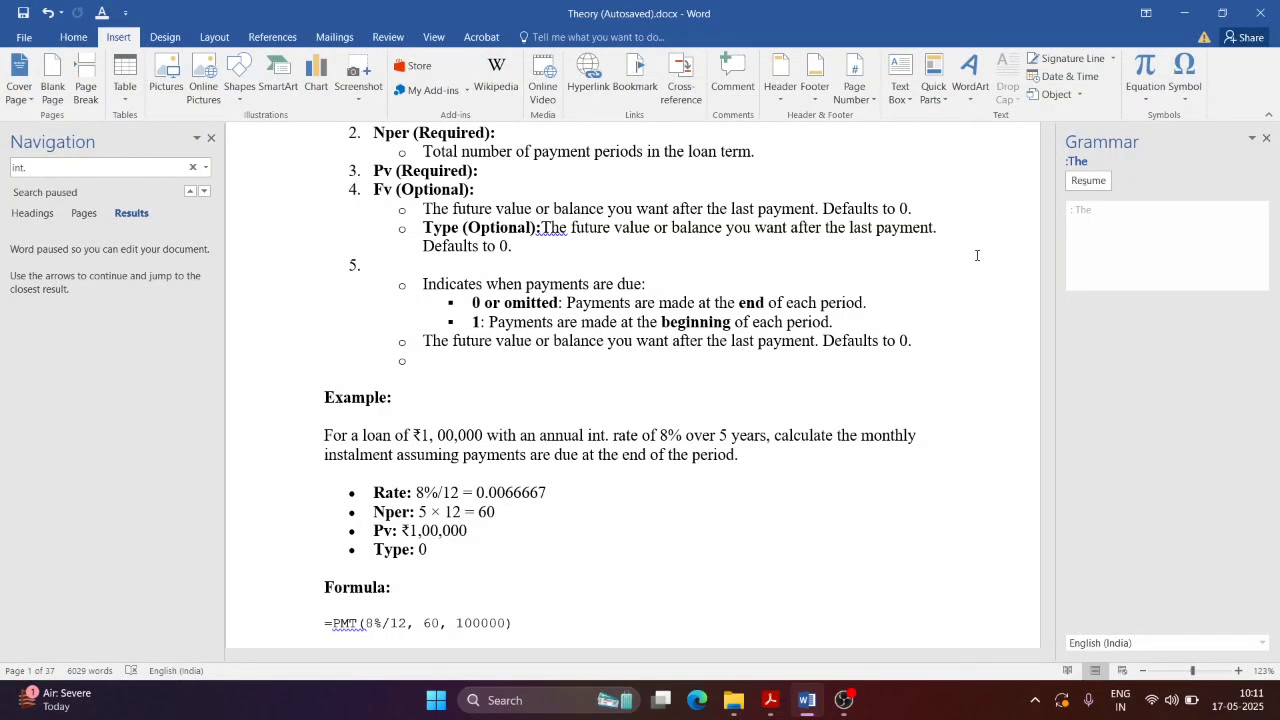
# Step: Scroll NewTopic.pdf down to section 1.9 Bullets and Numbering
pyautogui.click(1184, 12)
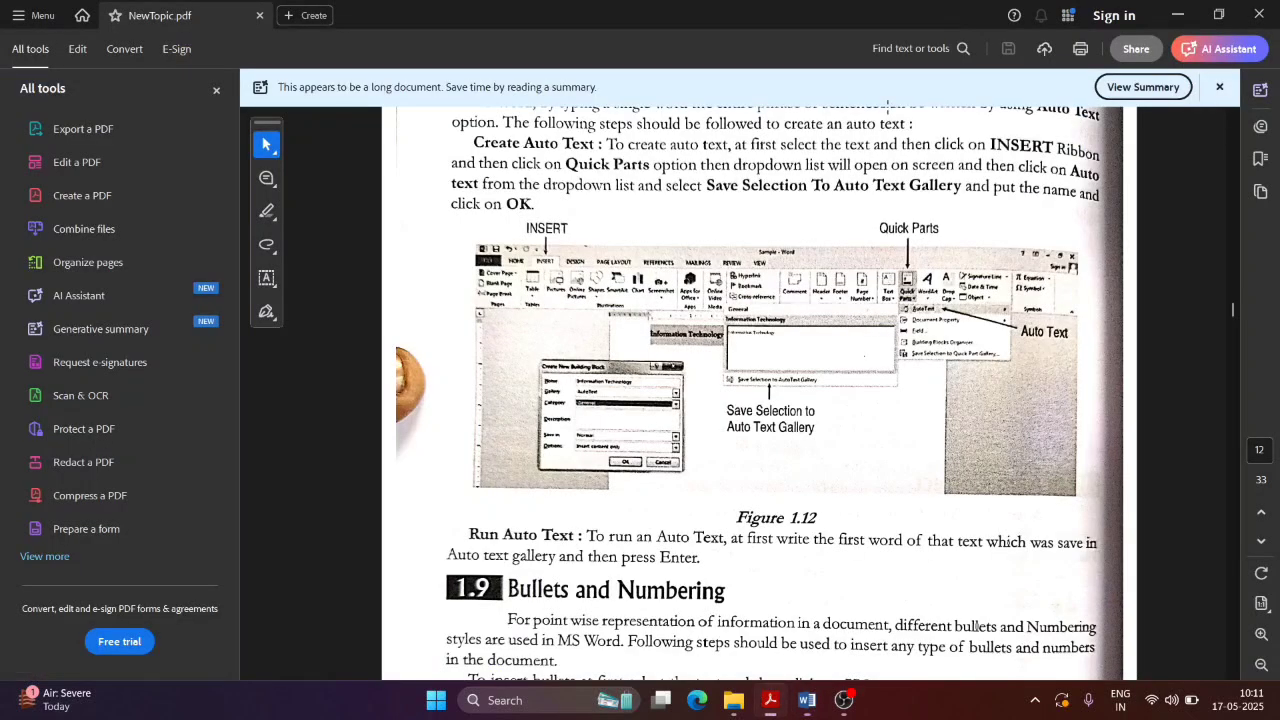
pyautogui.scroll(-6, 866, 521)
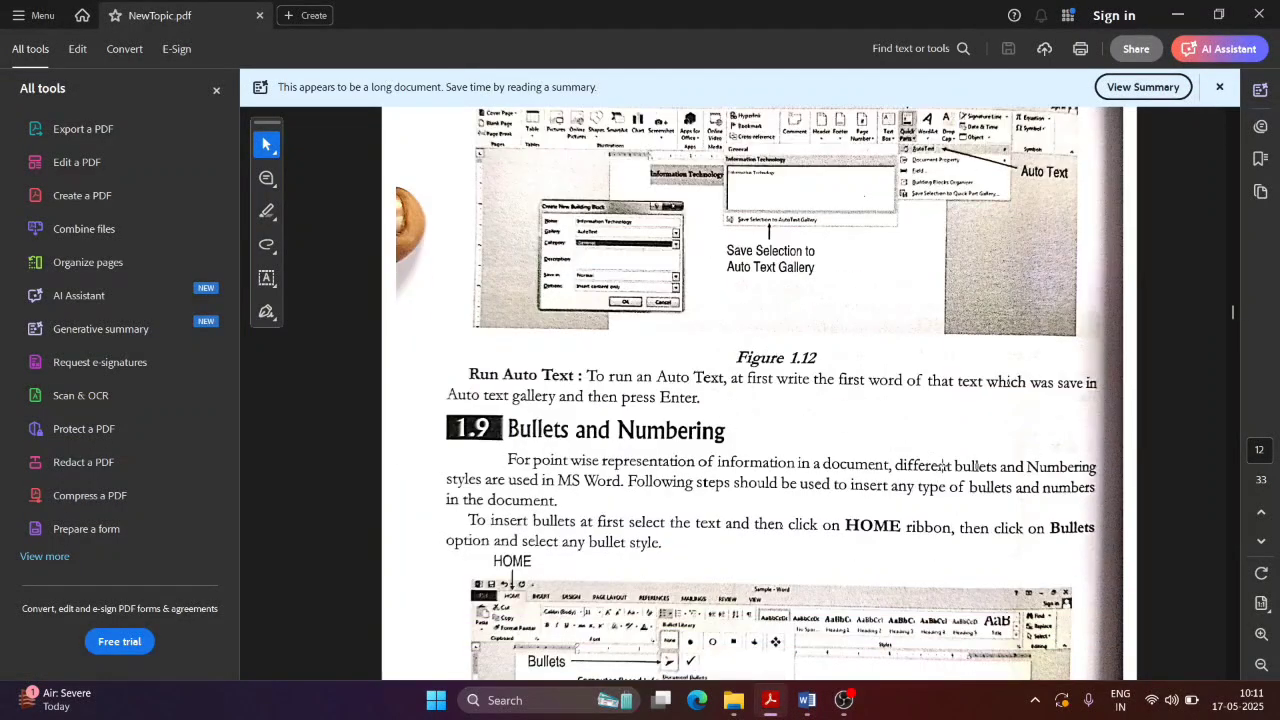
pyautogui.scroll(-2, 760, 400)
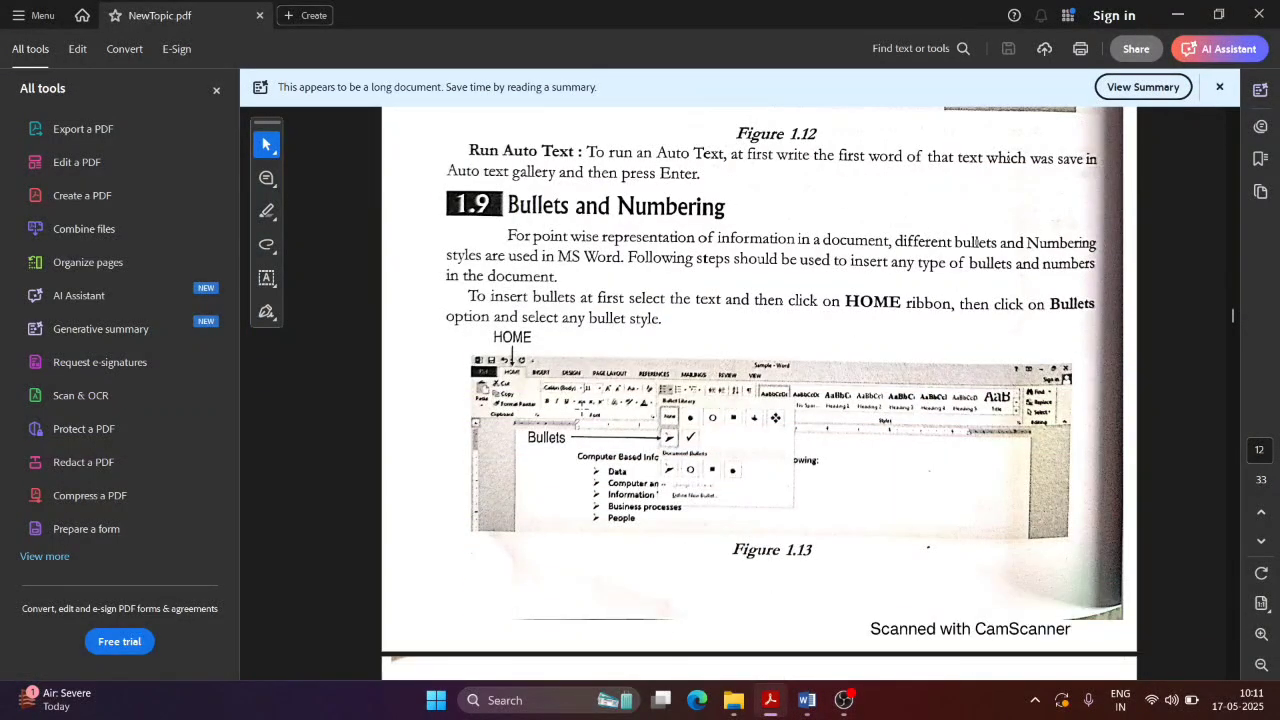
pyautogui.scroll(-2, 601, 360)
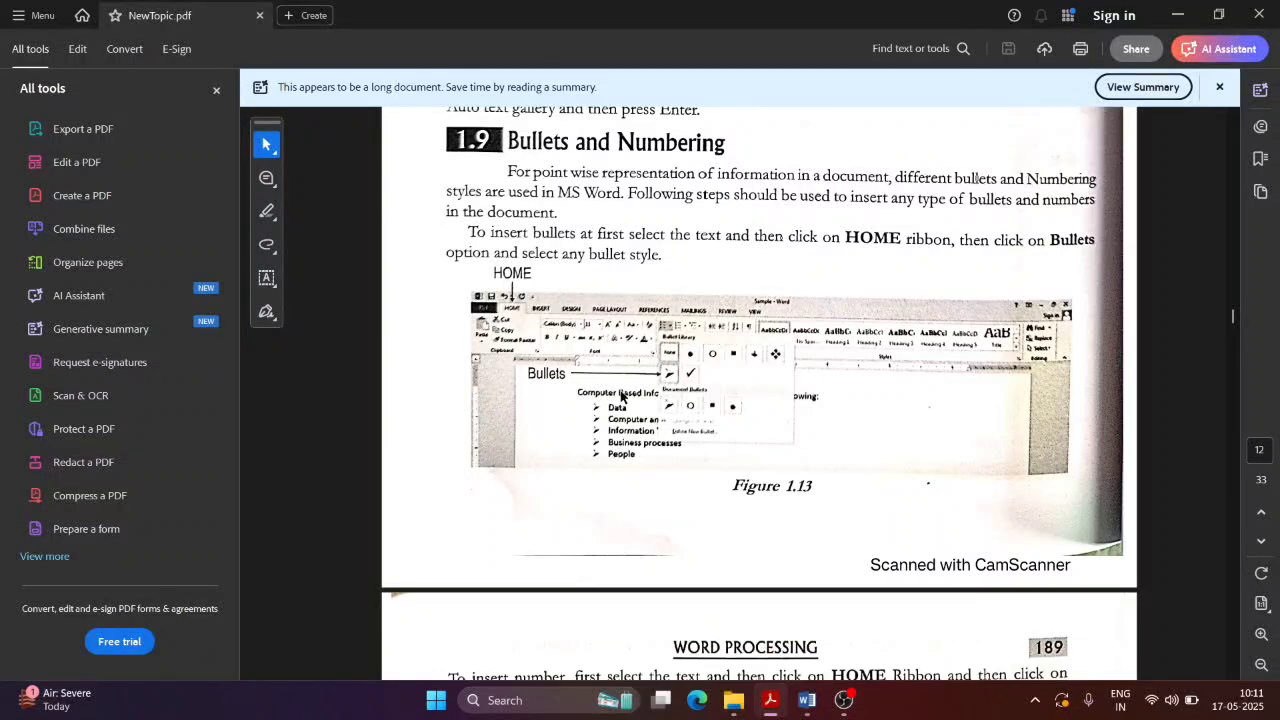
pyautogui.hotkey('alt', 'Tab')
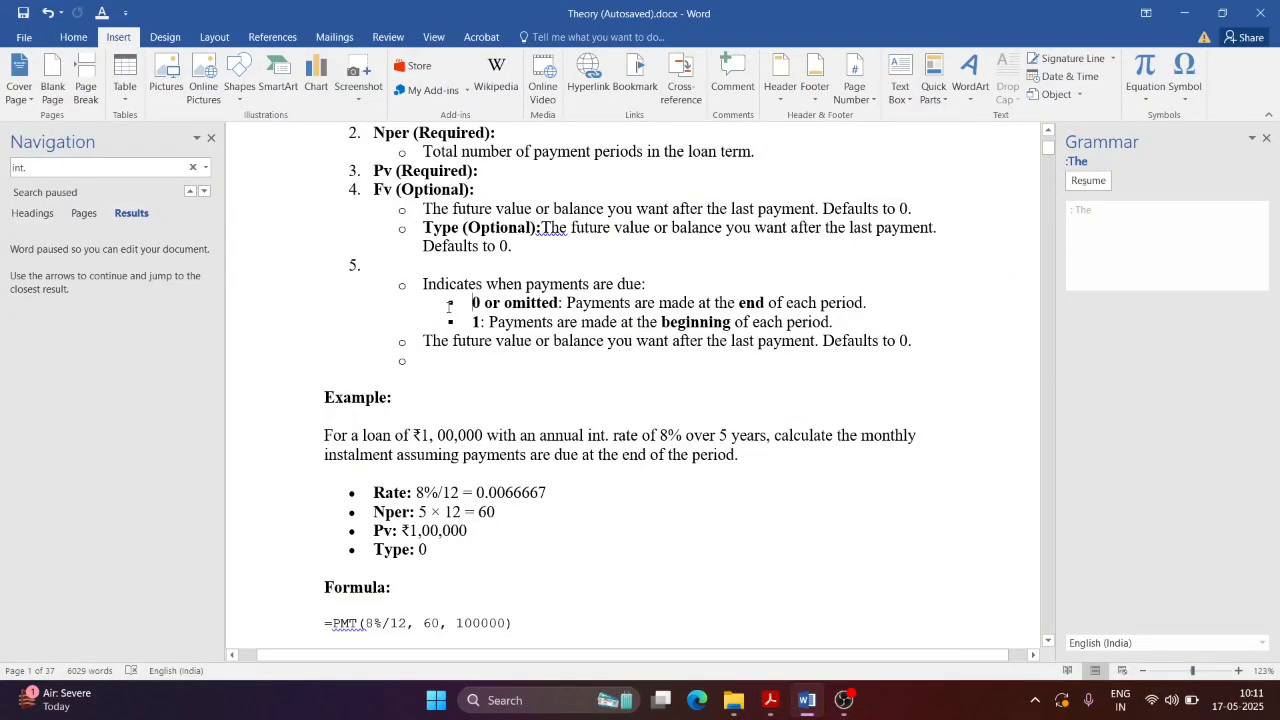
# Step: Remove the empty item 5 bullet and add a blank line before 'Example:'
pyautogui.click(443, 303)
pyautogui.click(402, 290)
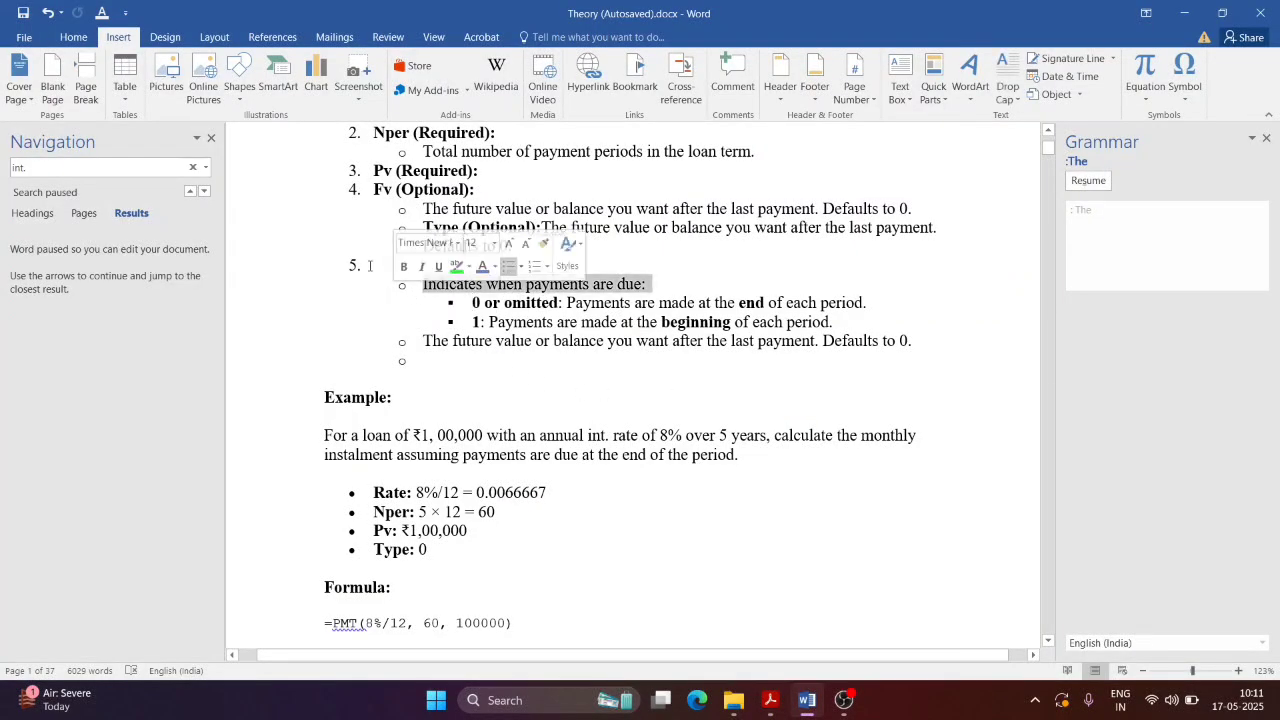
pyautogui.click(369, 265)
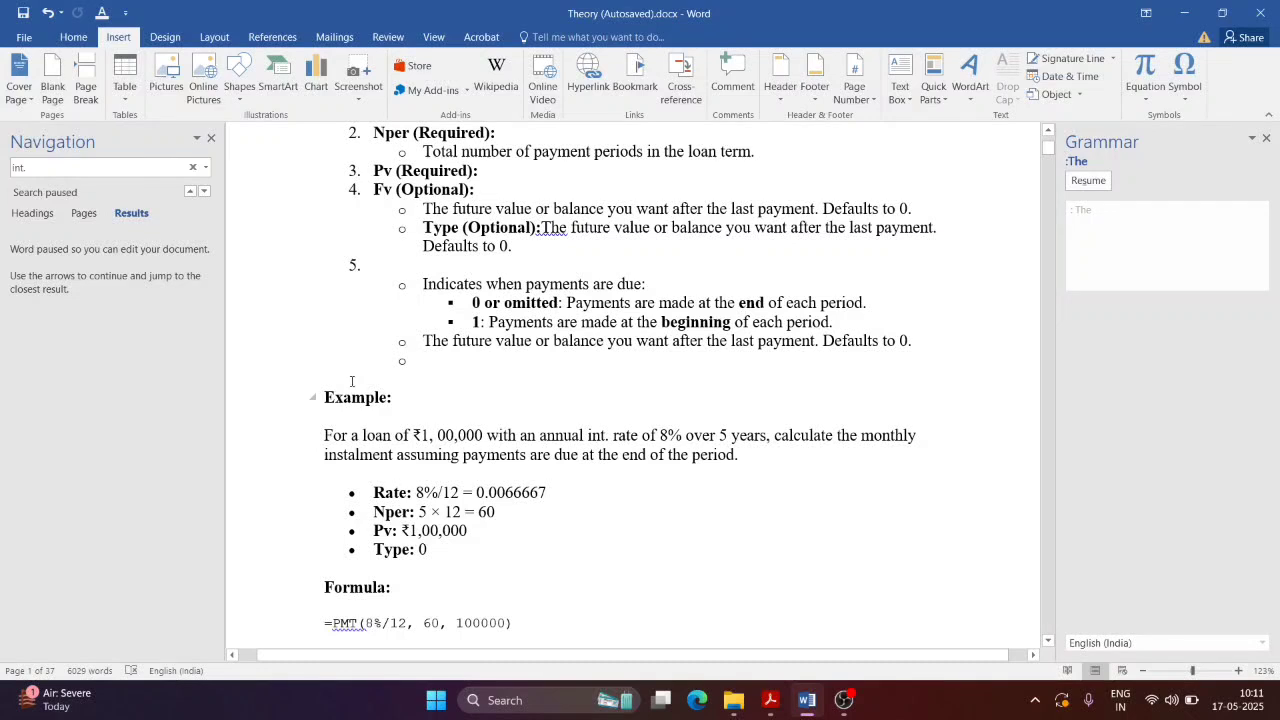
pyautogui.press('Return')
pyautogui.press('Return')
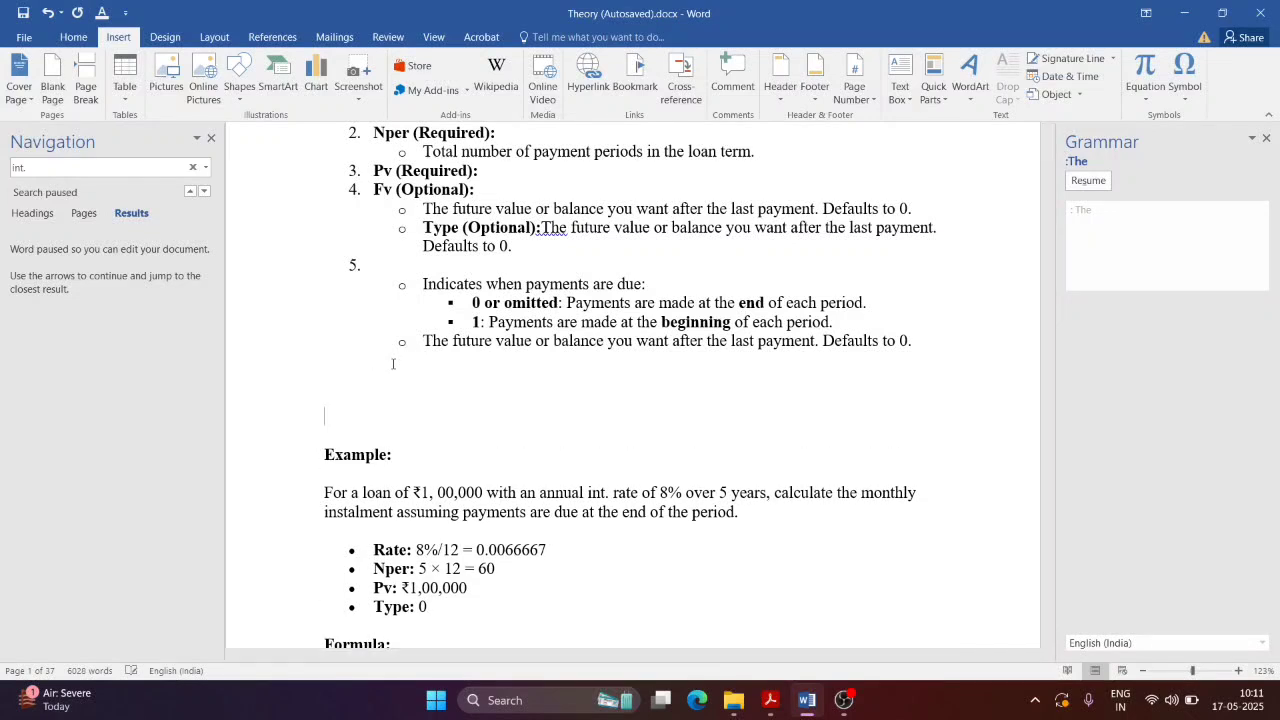
pyautogui.press('Return')
pyautogui.press('Return')
pyautogui.press('Return')
pyautogui.press('Return')
pyautogui.press('Return')
pyautogui.press('Return')
pyautogui.press('Return')
pyautogui.press('Return')
pyautogui.press('Return')
pyautogui.press('Return')
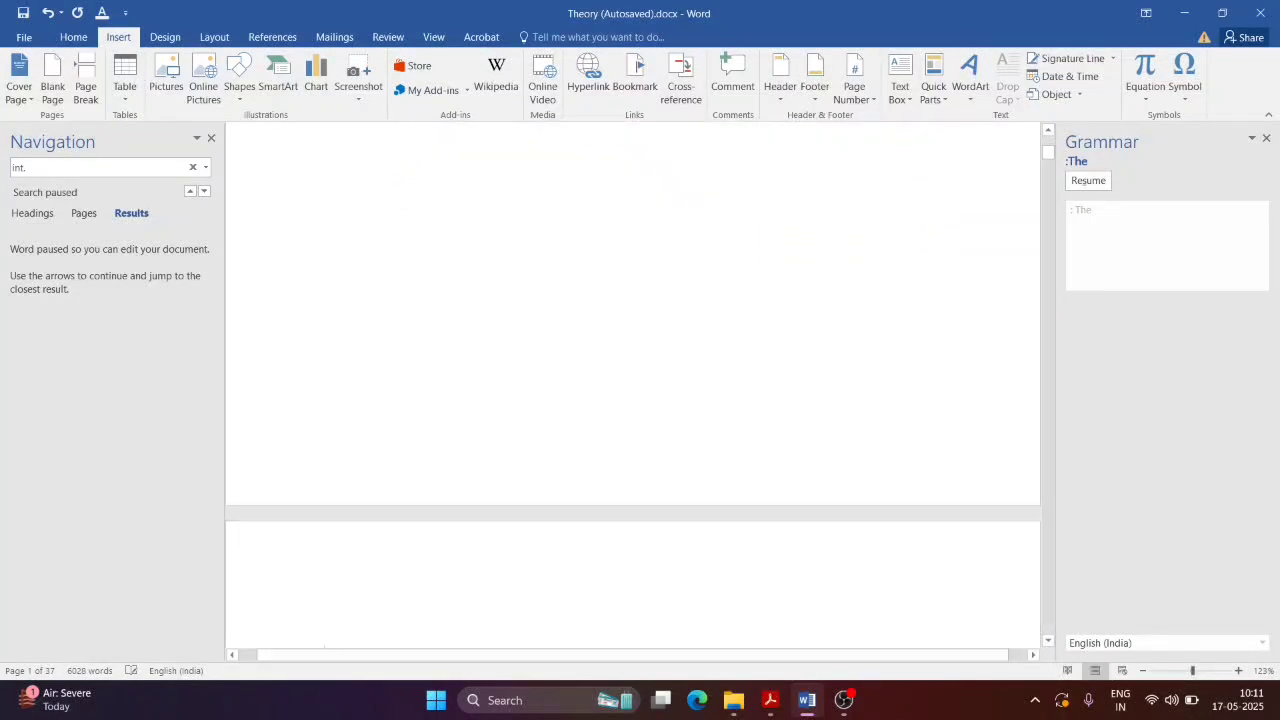
# Step: Type a sentence with the user's name on the blank top line, then replace it with 'My Details'
pyautogui.scroll(2, 549, 323)
pyautogui.click(355, 217)
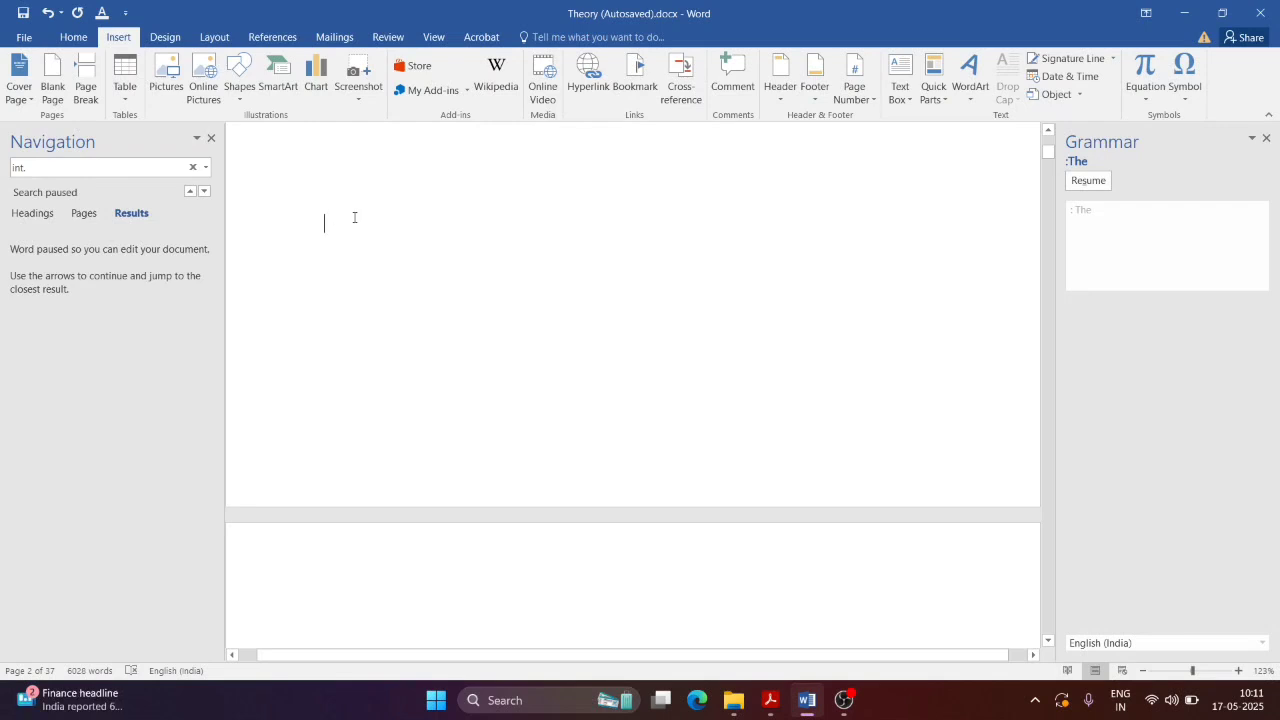
pyautogui.write('My ')
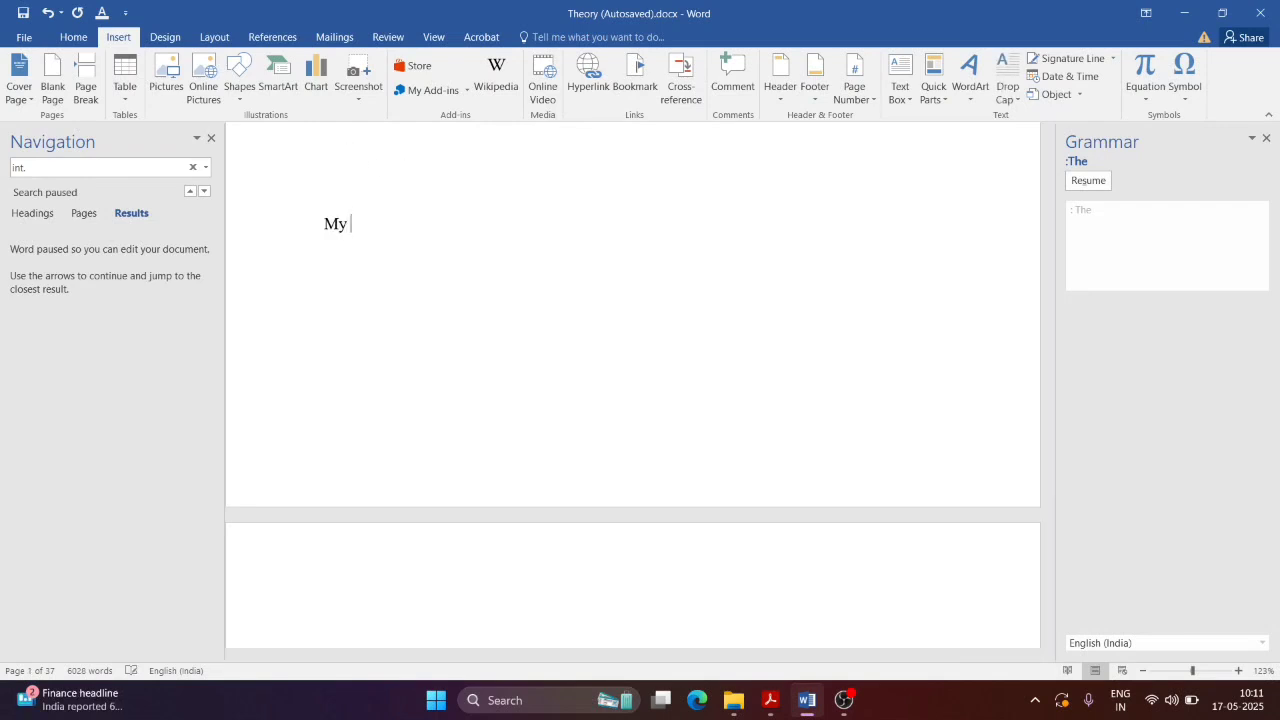
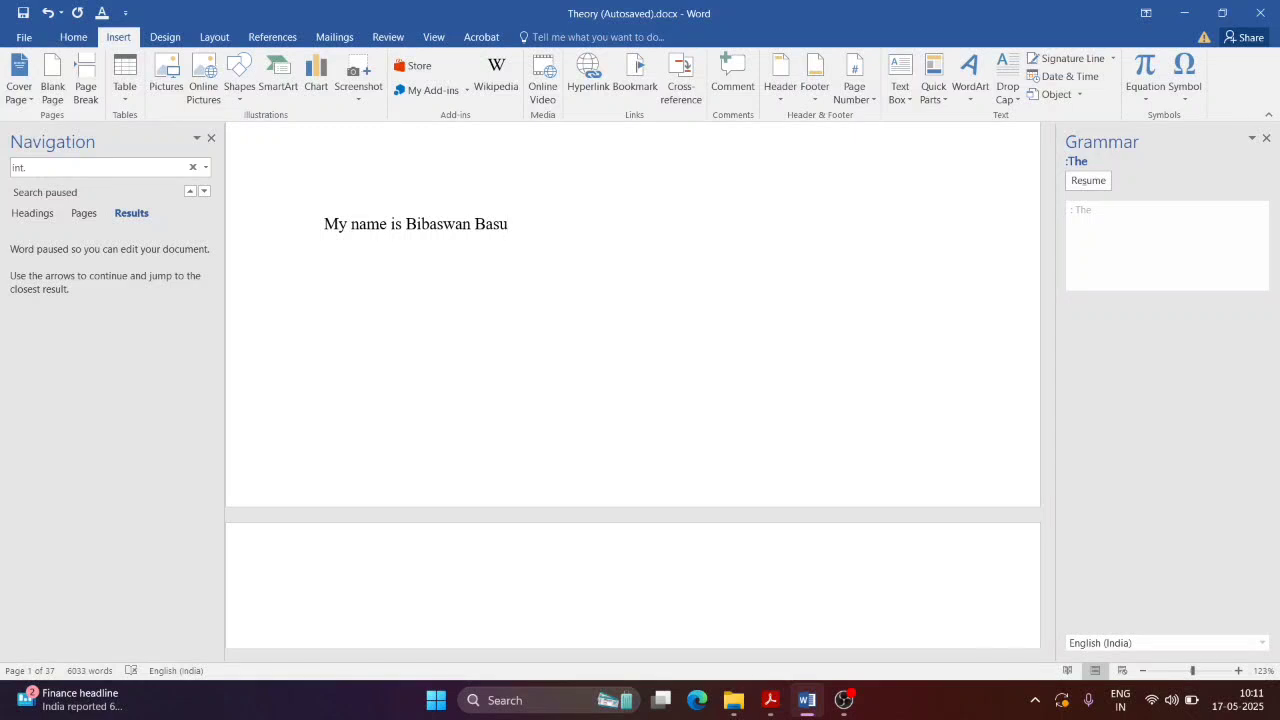
pyautogui.press('Return')
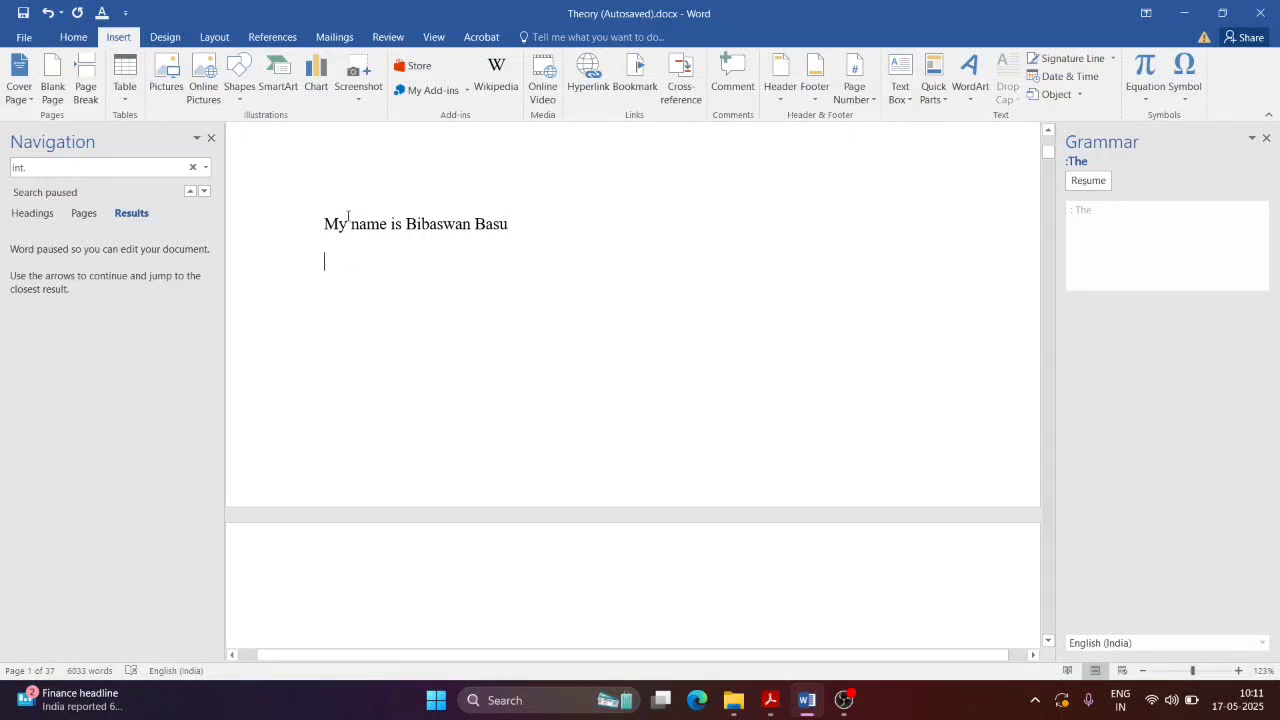
pyautogui.moveTo(326, 226); pyautogui.dragTo(531, 234)
pyautogui.write('M')
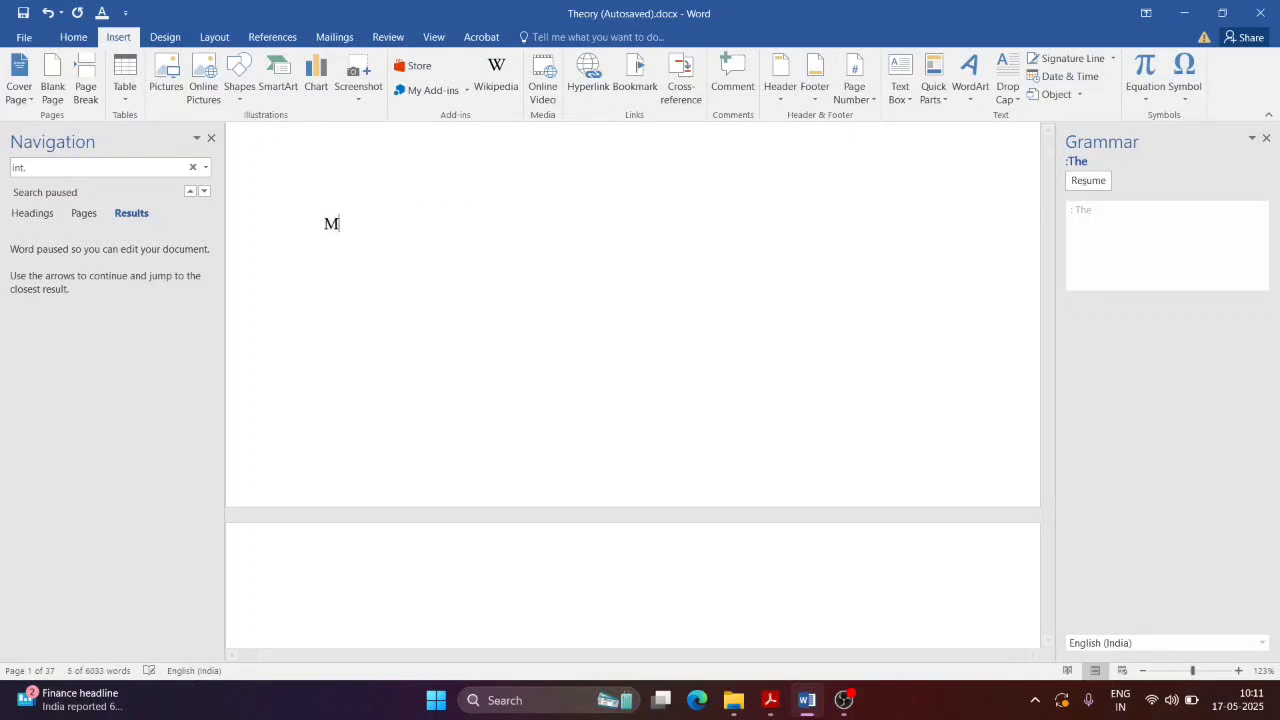
pyautogui.write('y Details')
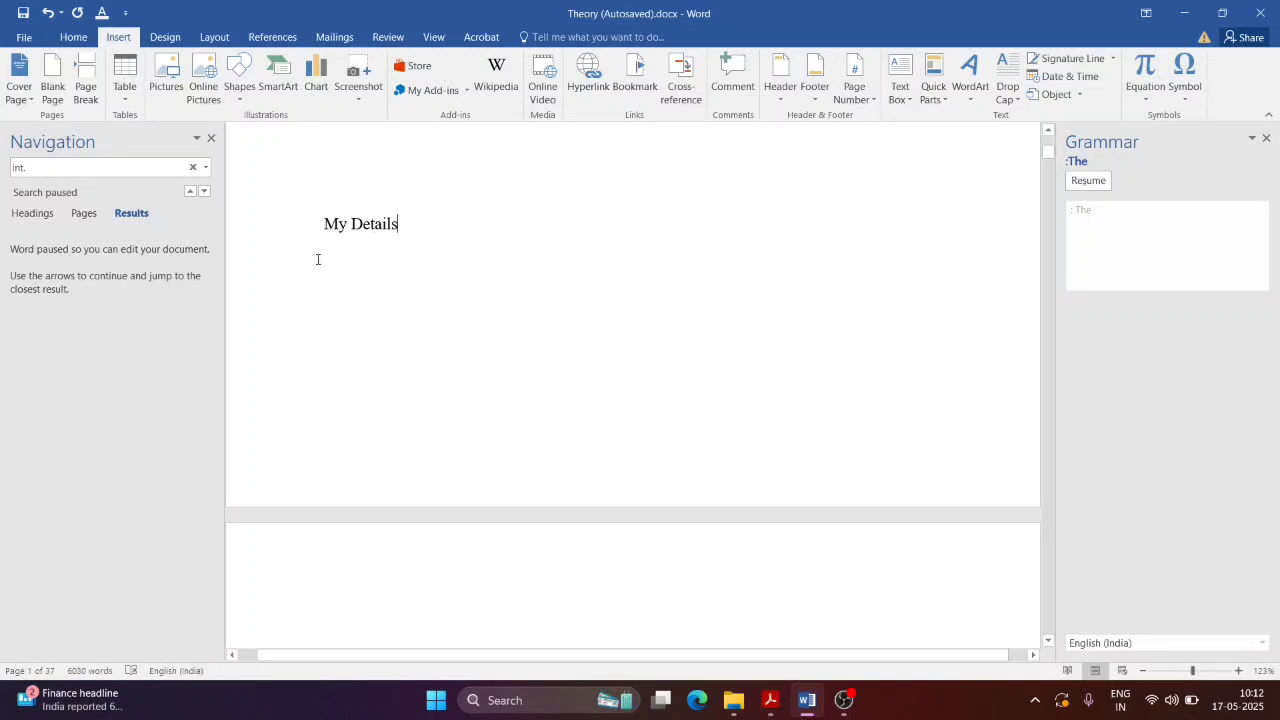
pyautogui.moveTo(326, 227); pyautogui.dragTo(408, 223)
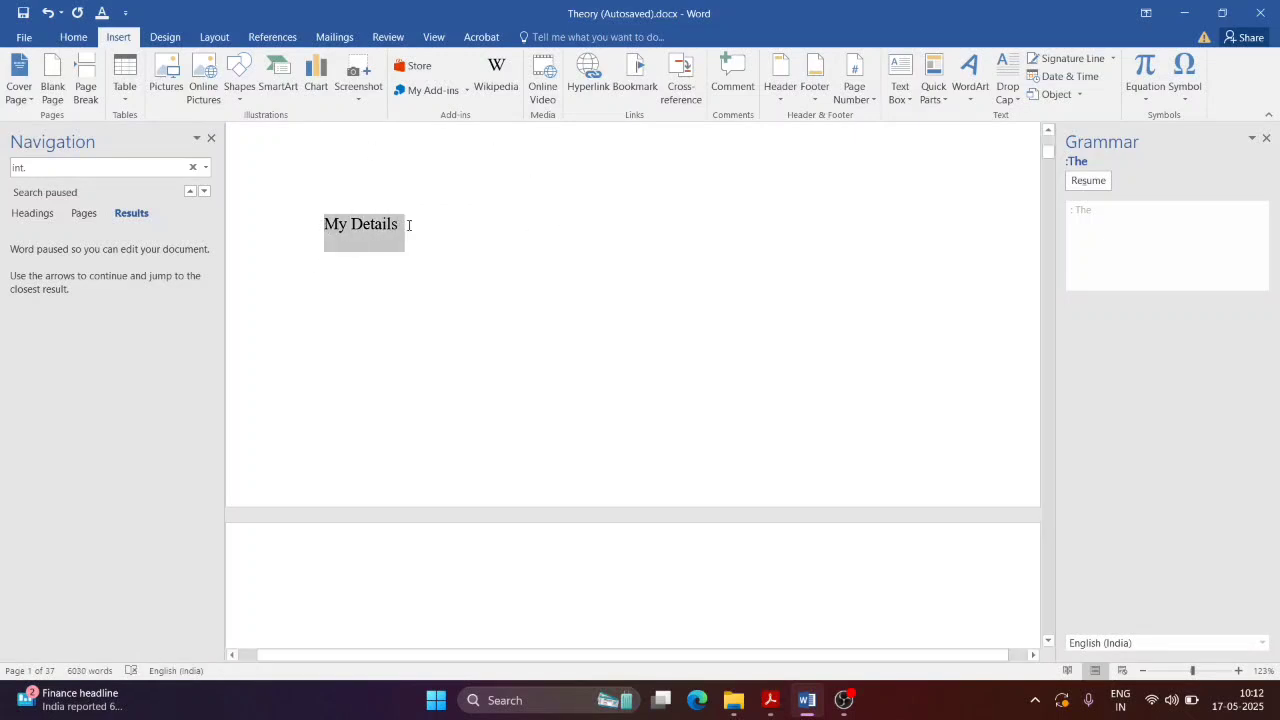
# Step: Number 'My Details' as item 1 with 1.2.3 numbering and start an unnumbered line beneath
pyautogui.click(73, 37)
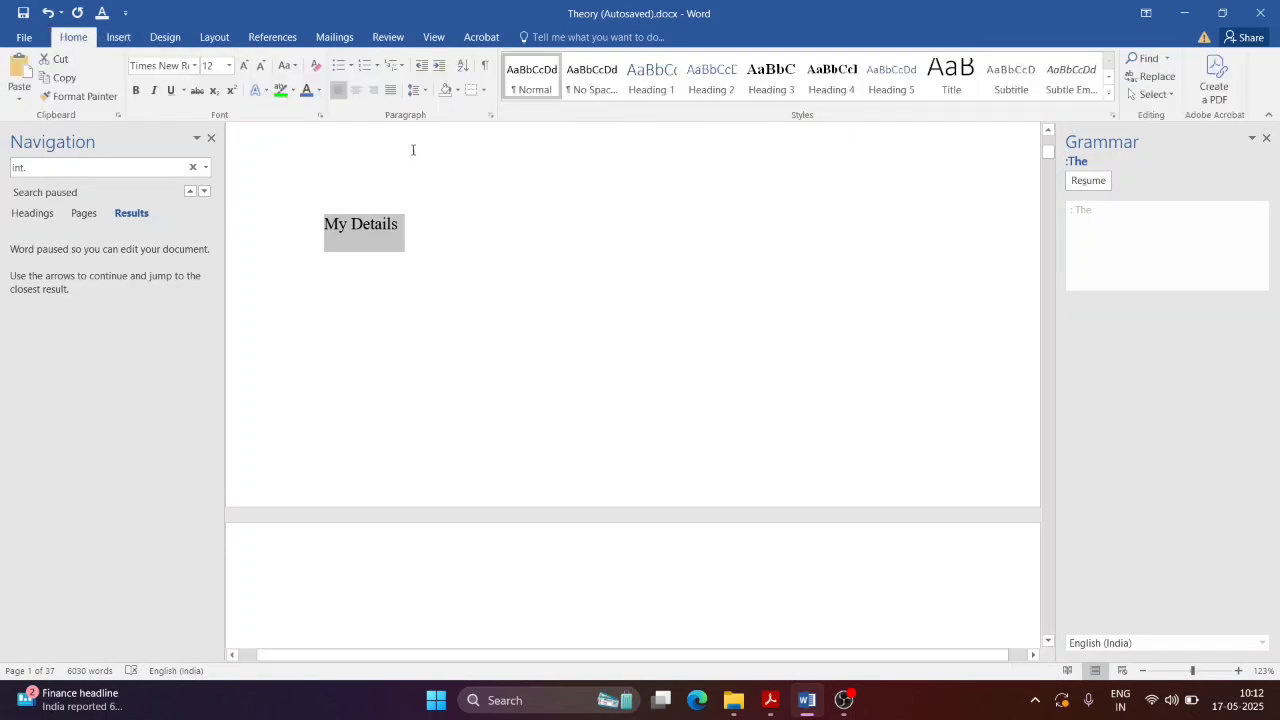
pyautogui.click(378, 66)
pyautogui.click(461, 127)
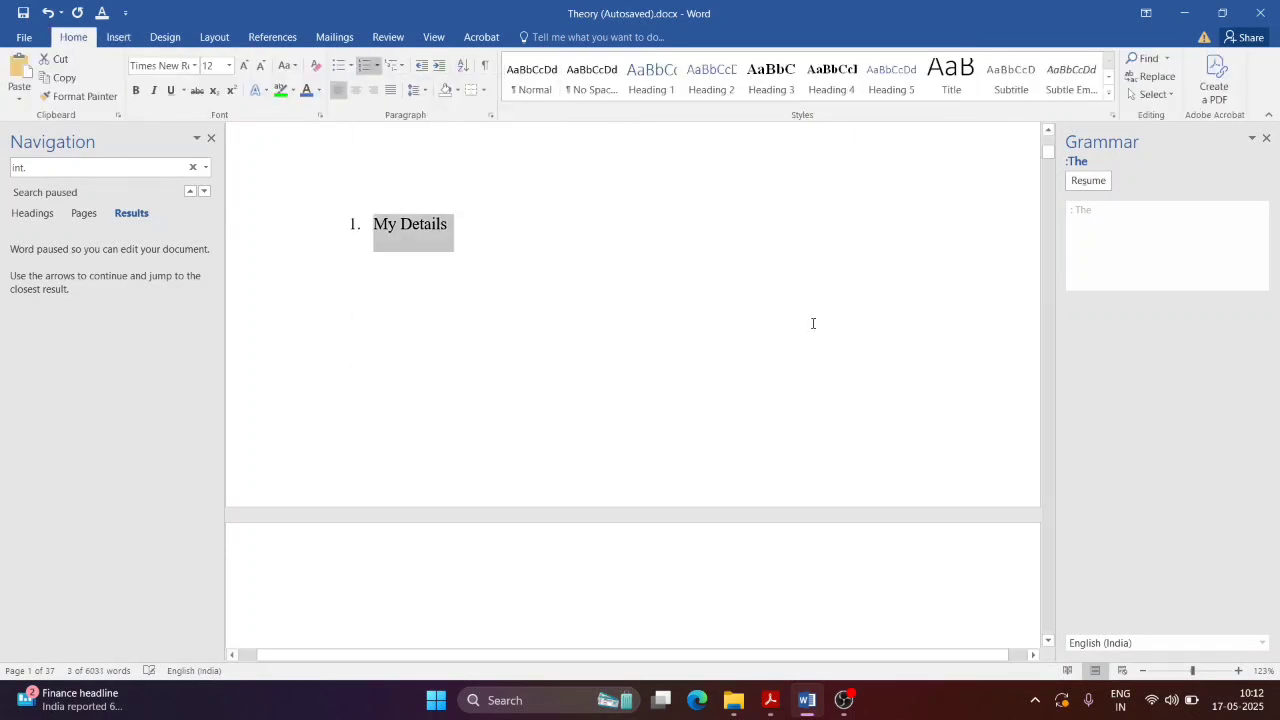
pyautogui.click(504, 276)
pyautogui.click(454, 231)
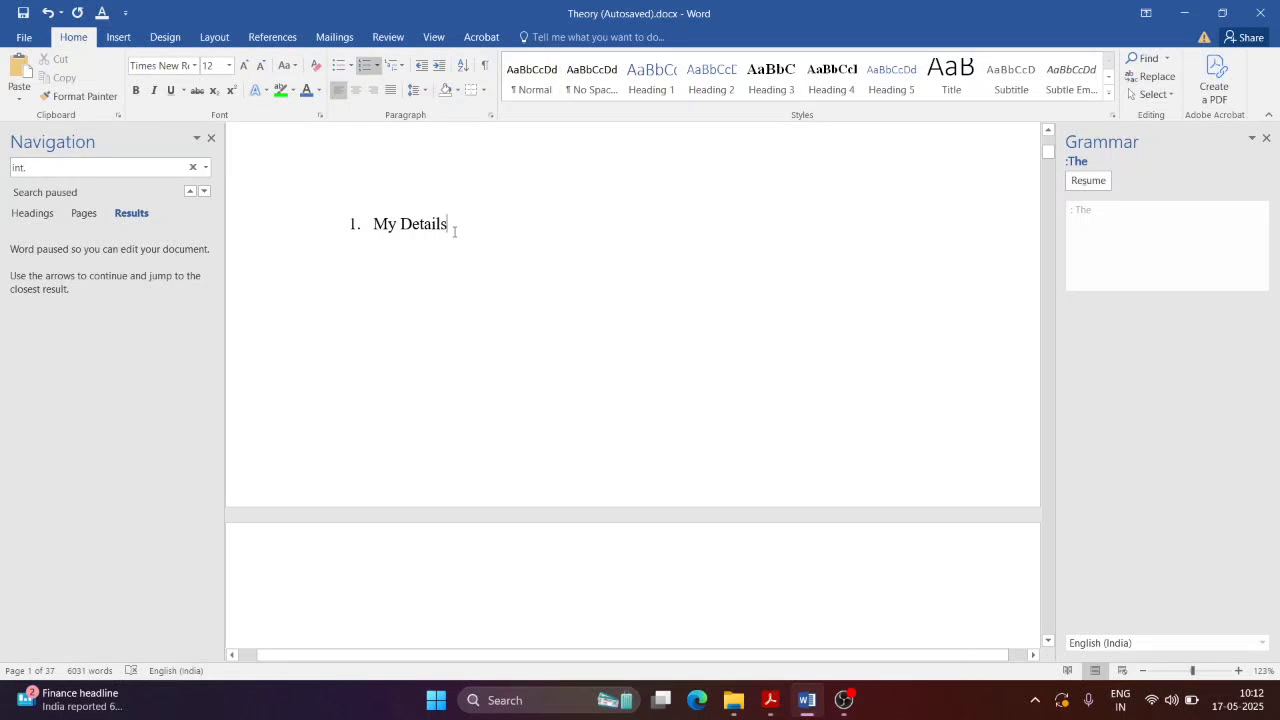
pyautogui.press('Return')
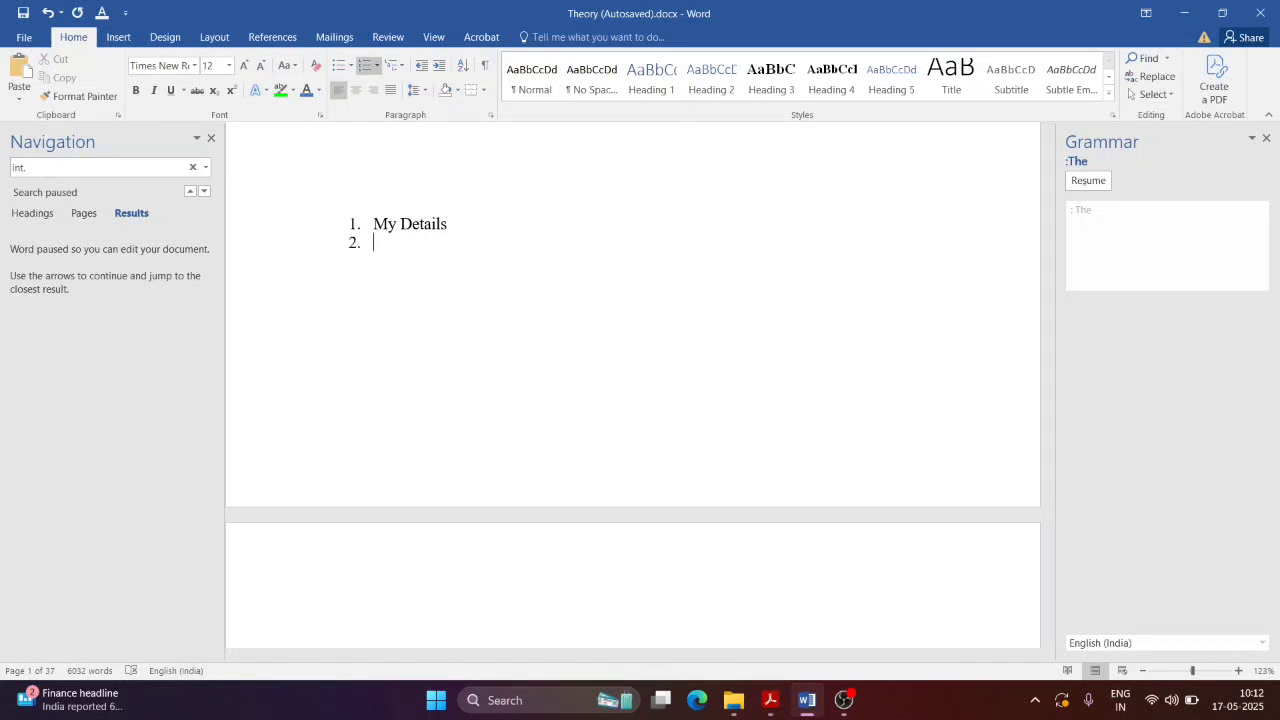
pyautogui.press('BackSpace')
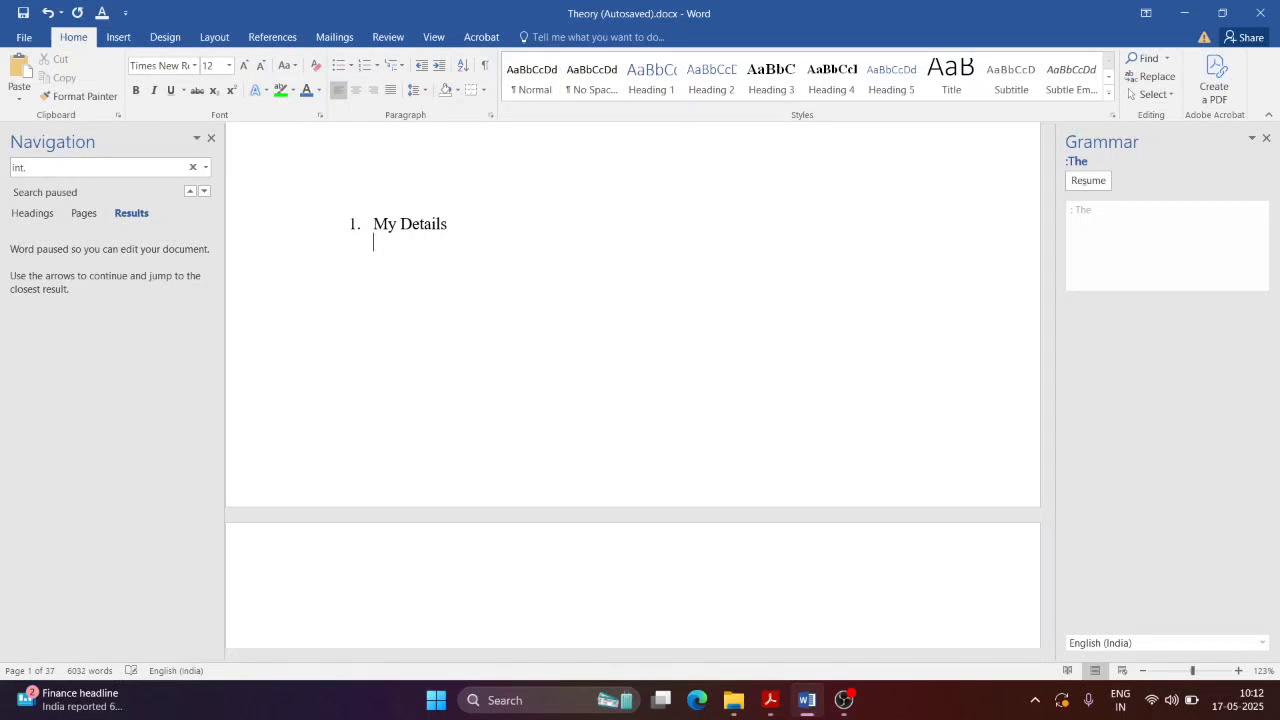
# Step: Add arrow-bulleted lines for the user's name, 'I stay in Kolkata' and 'My age is 92'
pyautogui.click(350, 68)
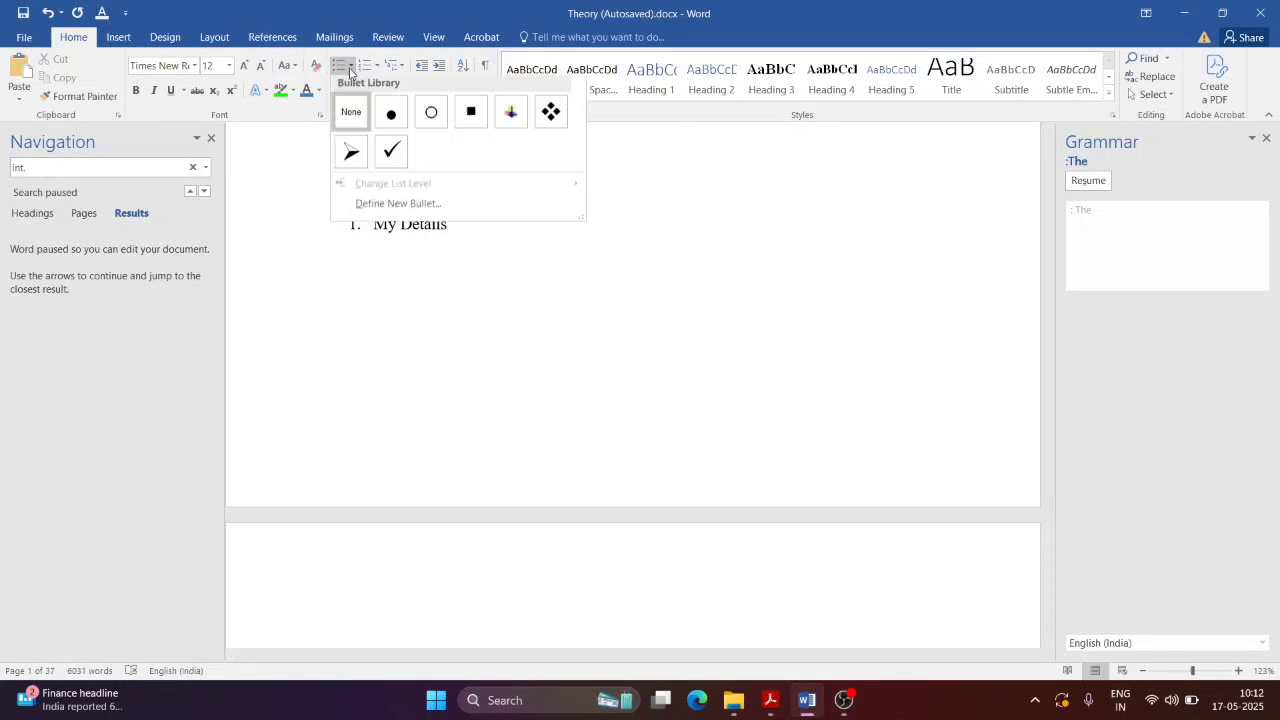
pyautogui.click(349, 157)
pyautogui.write('My name')
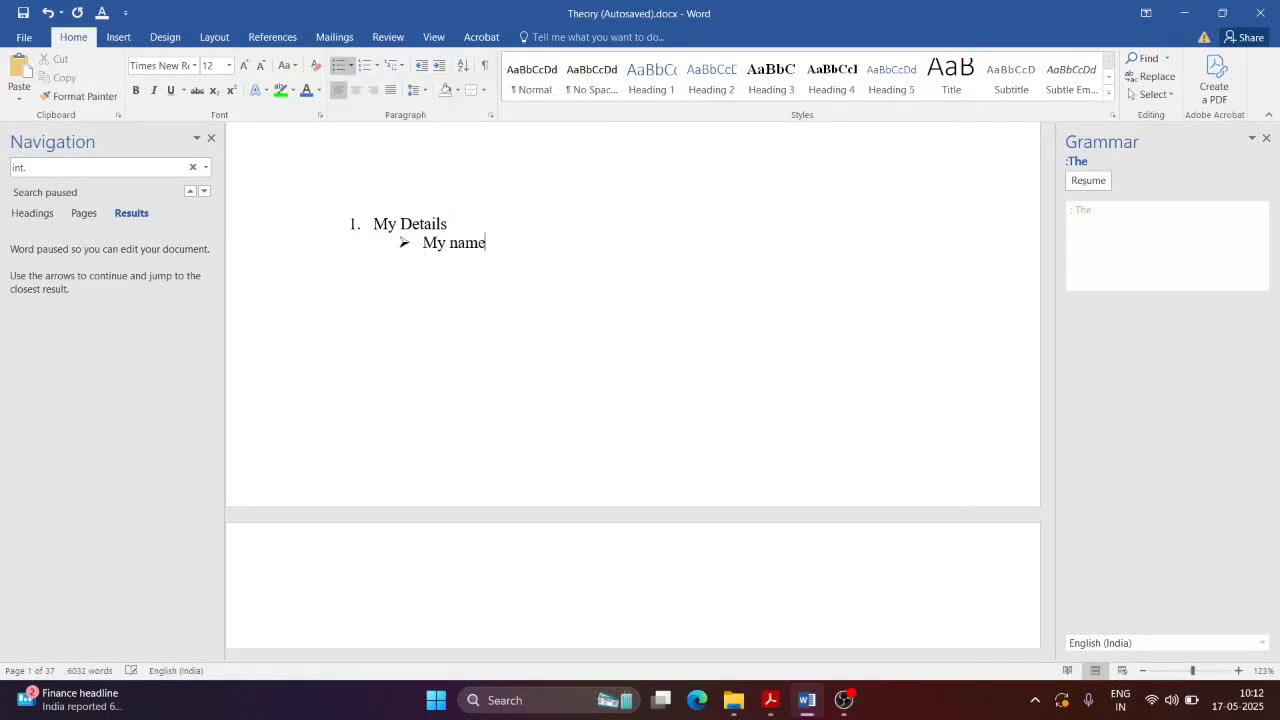
pyautogui.write(' is Bibaswan')
pyautogui.press('Return')
pyautogui.write('I stay in Kolkata ')
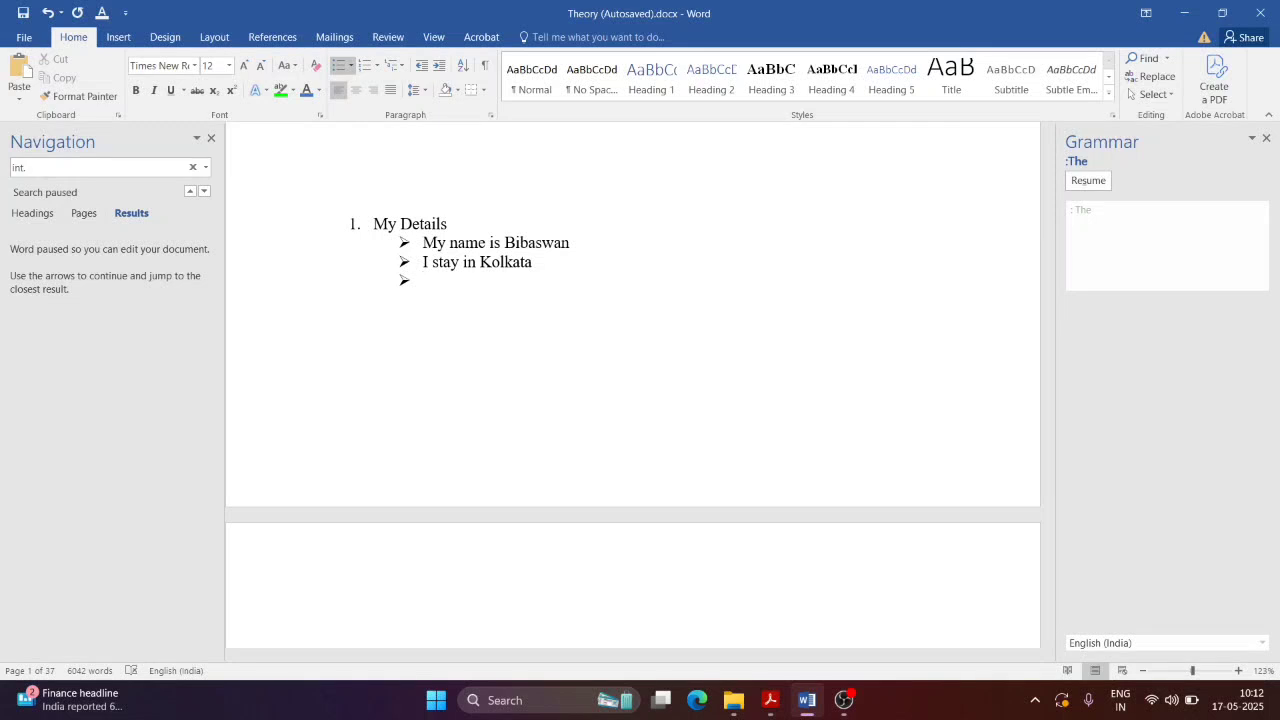
pyautogui.write('My age is 92')
pyautogui.press('Return')
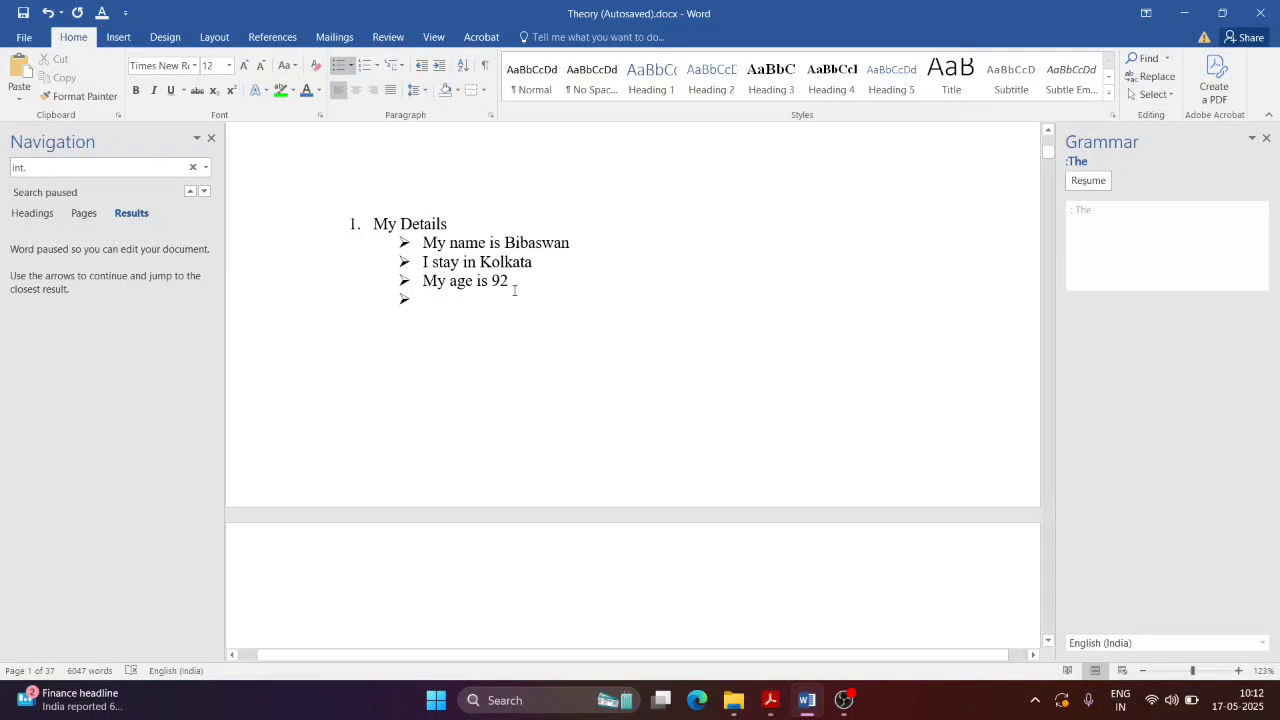
pyautogui.click(403, 247)
# Step: Scroll NewTopic.pdf past Figure 1.14 to section 1.10 Tab Setting and Figure 1.15
pyautogui.hotkey('alt', 'Tab')
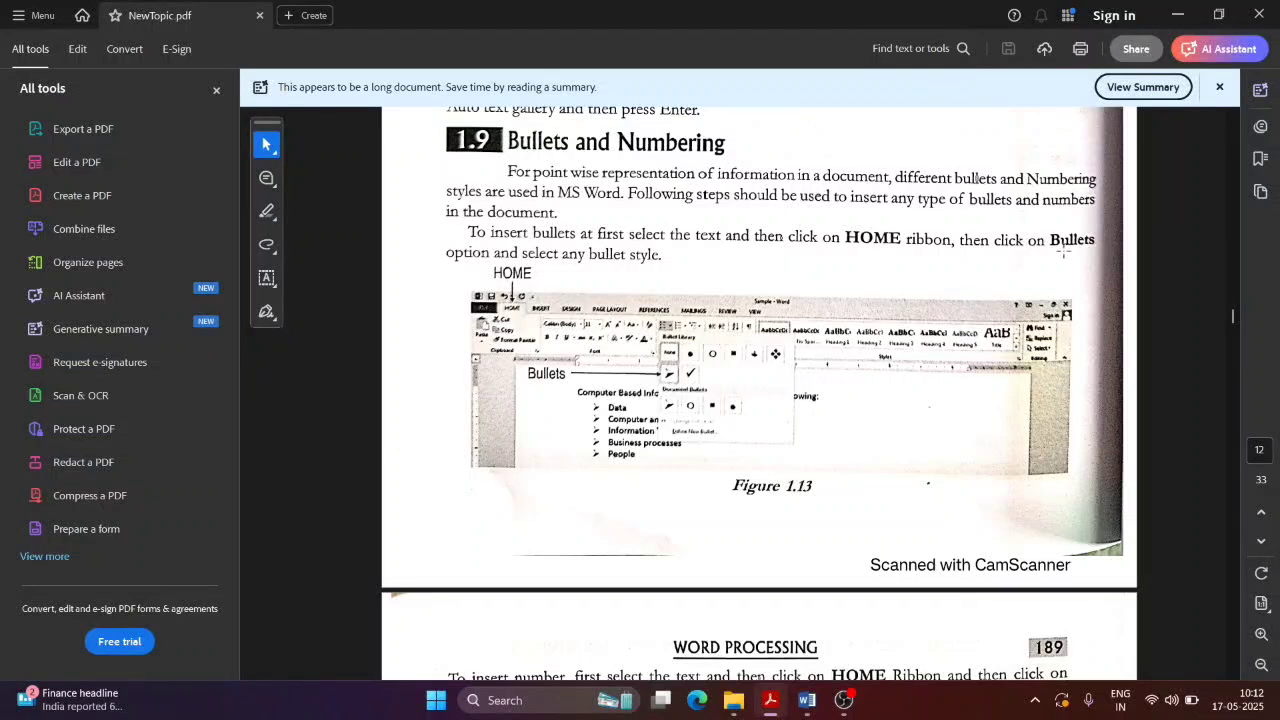
pyautogui.scroll(-3, 772, 378)
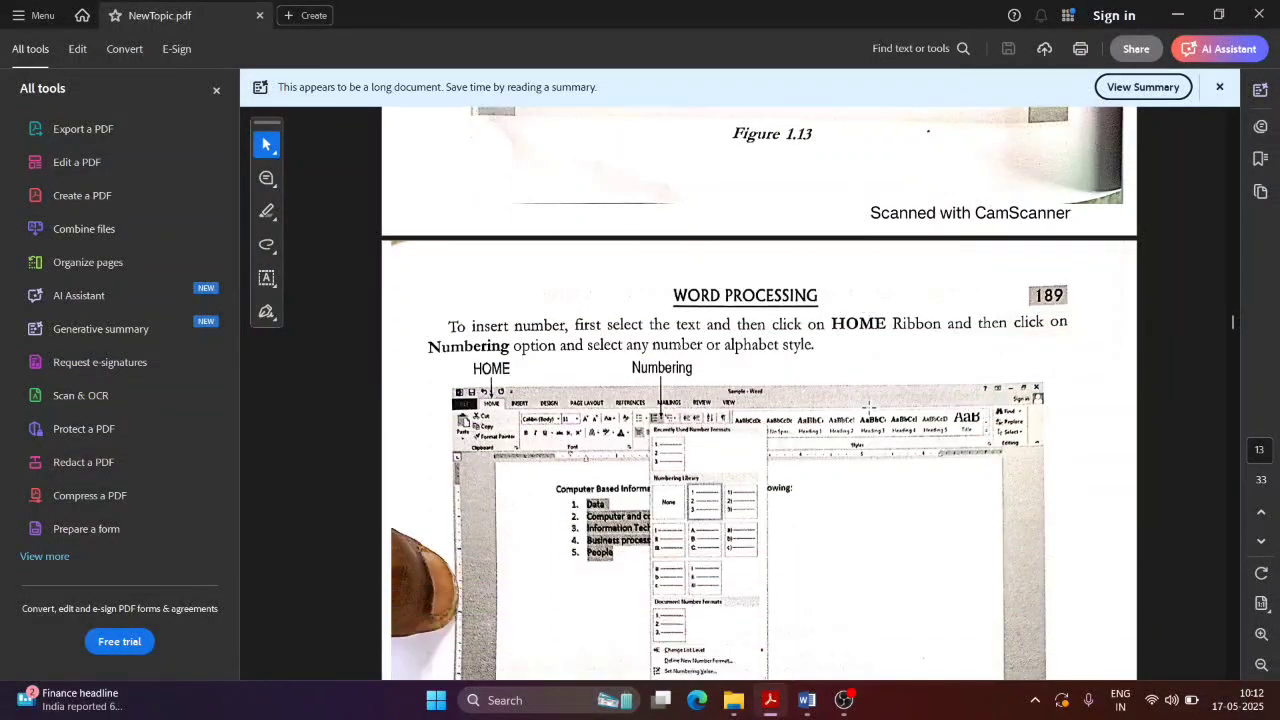
pyautogui.scroll(-1, 772, 378)
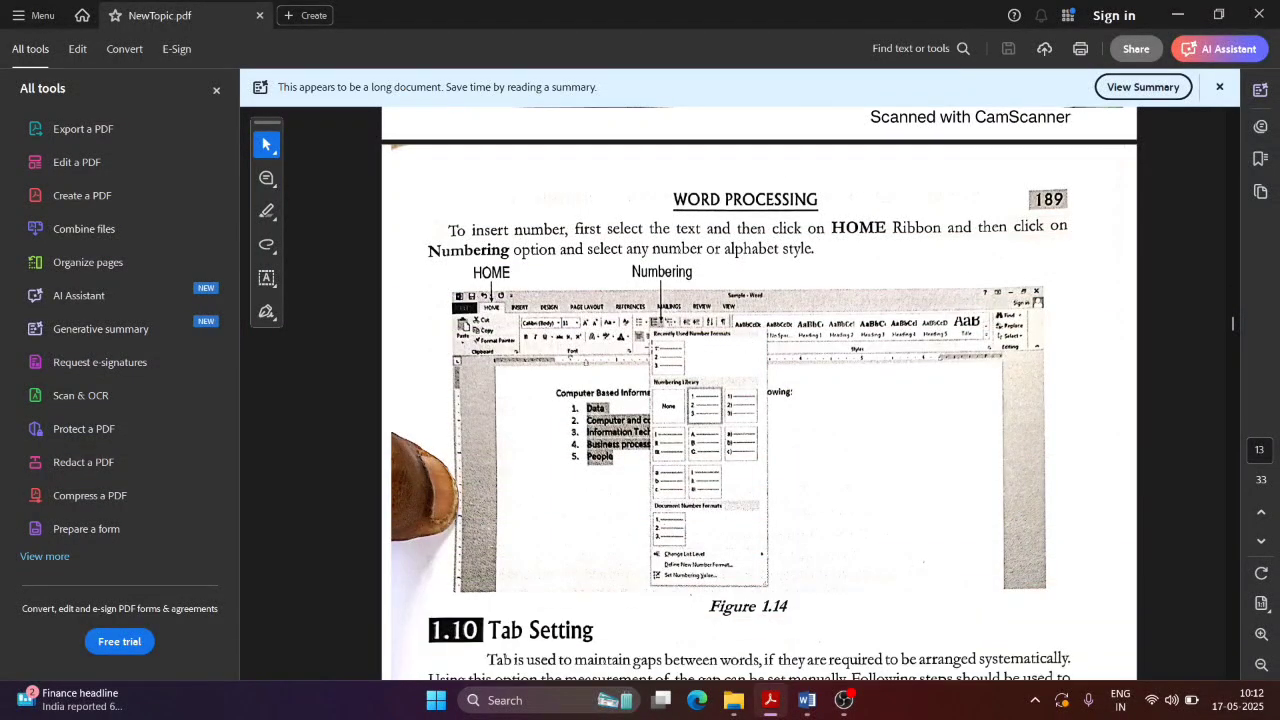
pyautogui.scroll(-3, 946, 258)
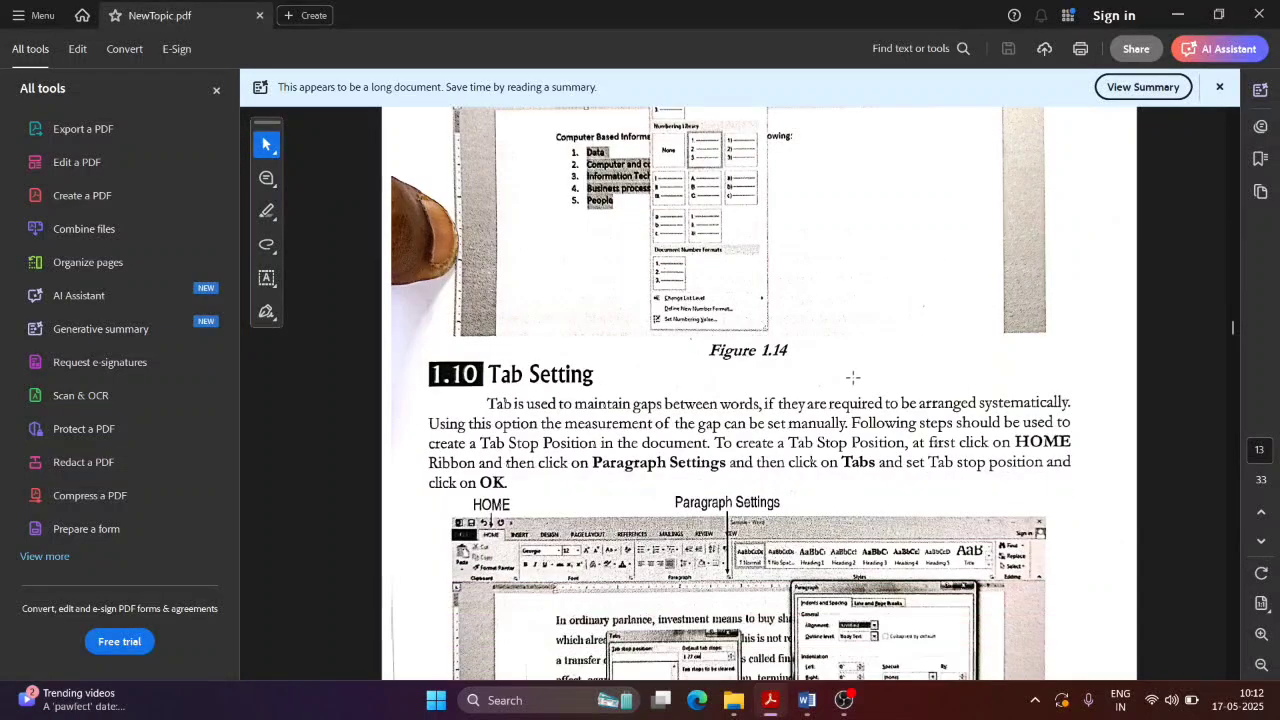
pyautogui.scroll(-1, 852, 377)
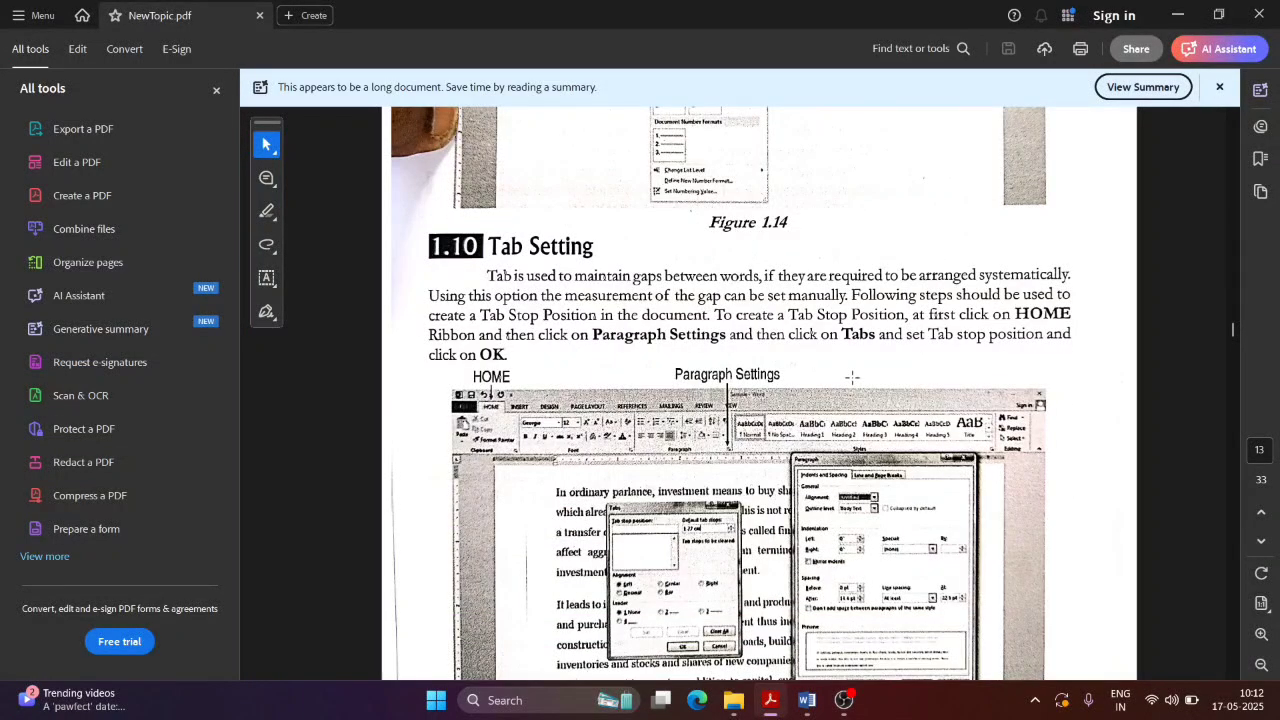
pyautogui.scroll(2, 695, 278)
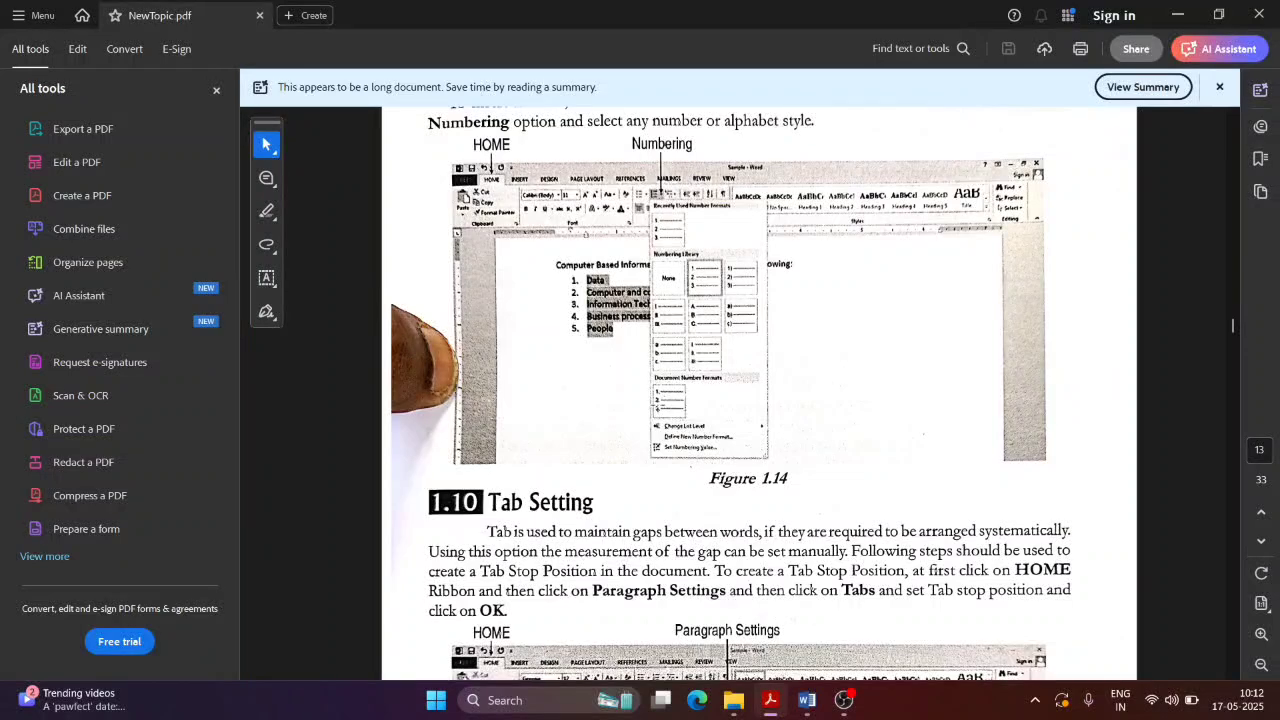
pyautogui.scroll(-1, 630, 405)
pyautogui.scroll(-2, 520, 366)
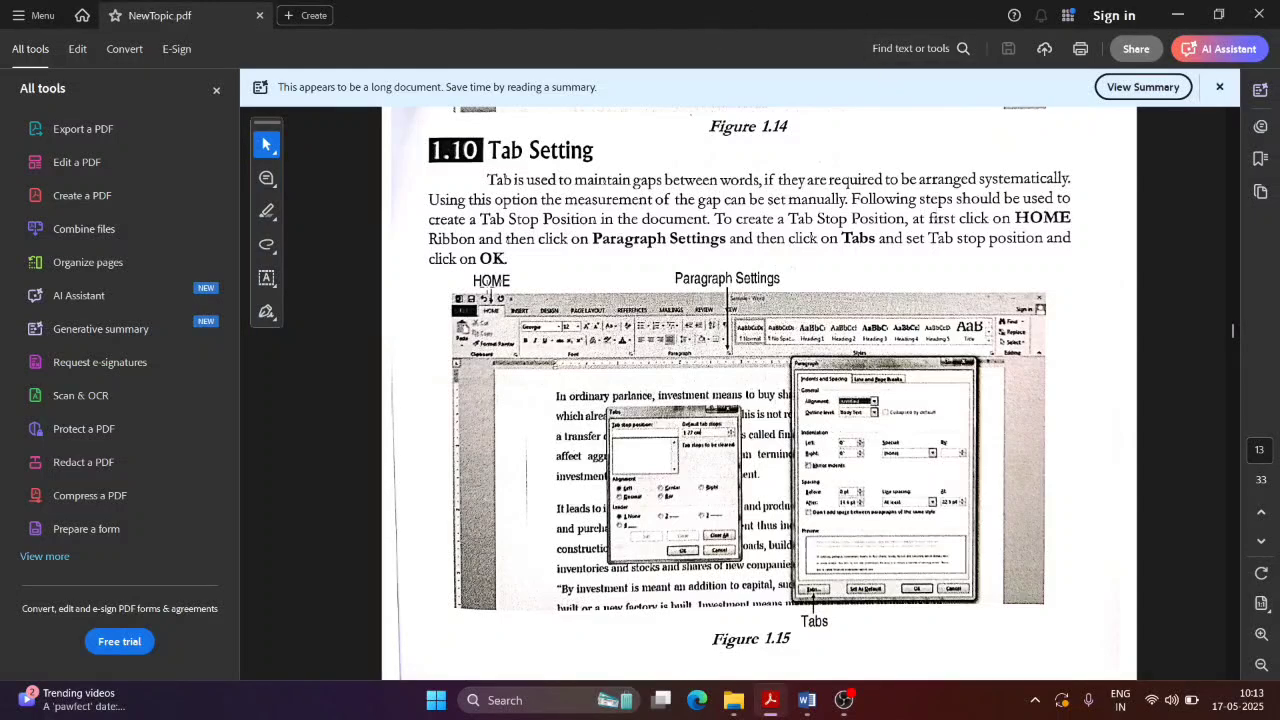
# Step: Open the Paragraph dialog for the blank line above the numbered list
pyautogui.hotkey('alt', 'Tab')
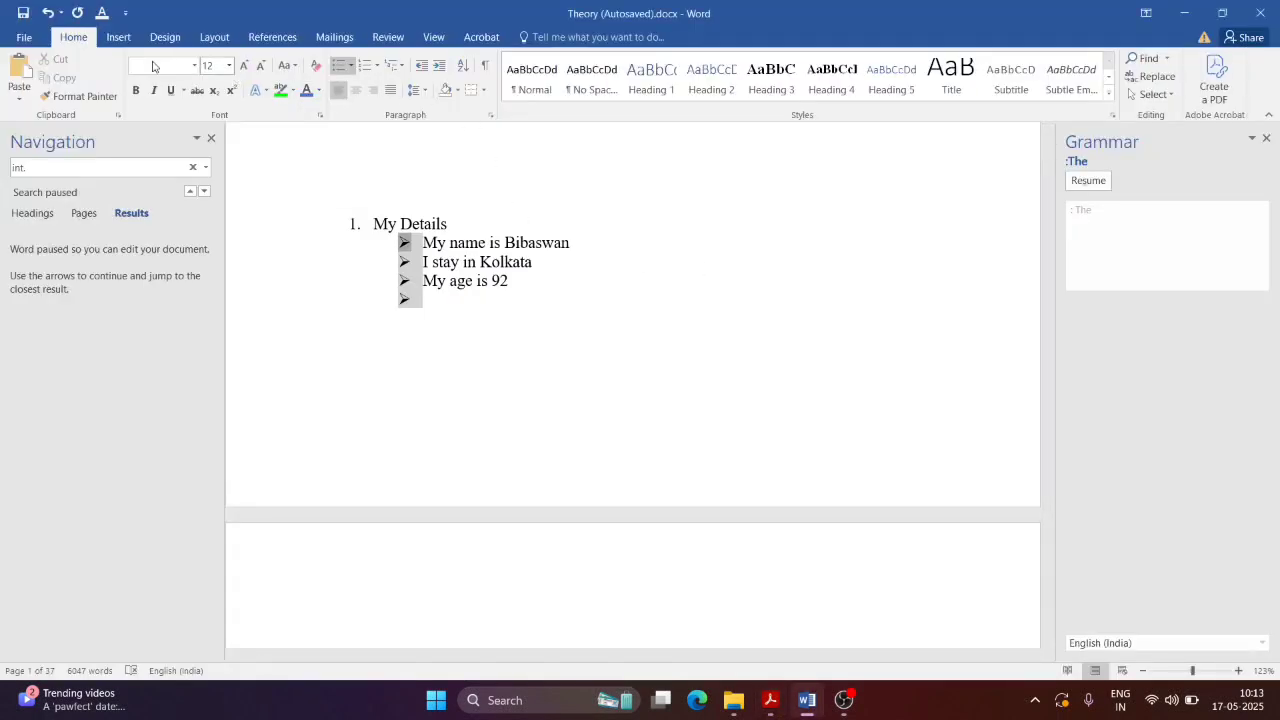
pyautogui.click(563, 206)
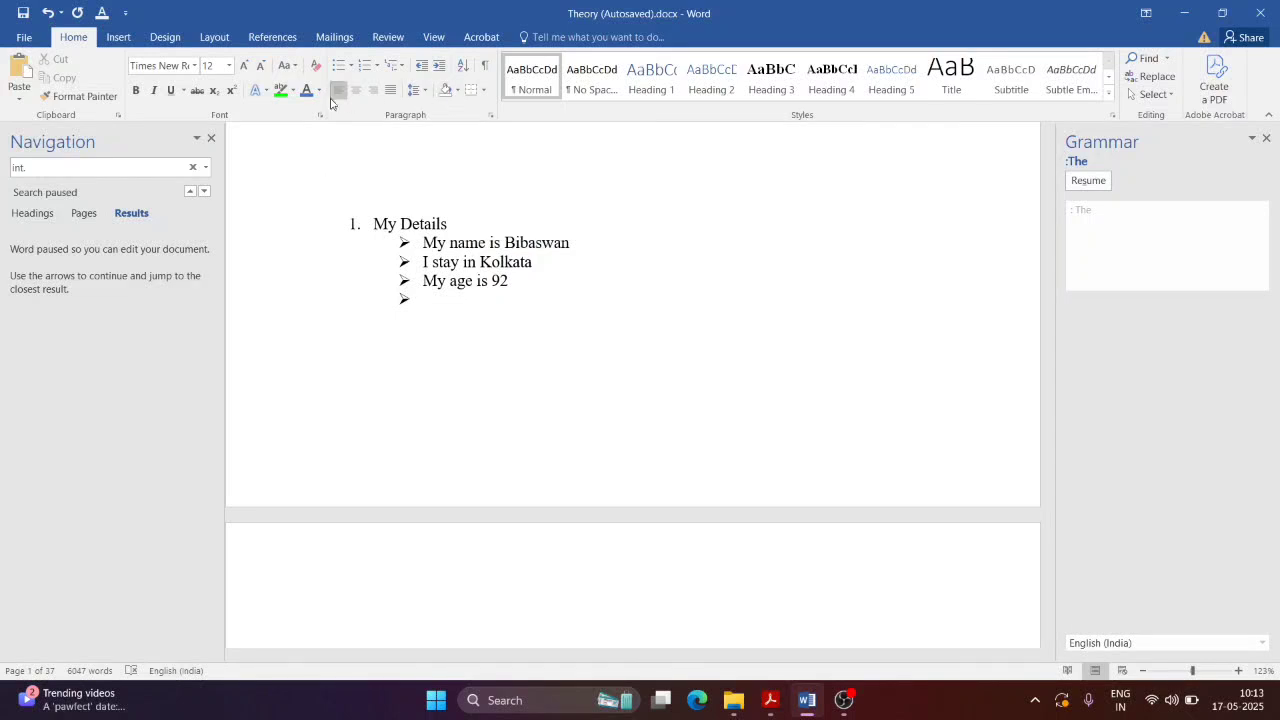
pyautogui.click(416, 90)
pyautogui.click(468, 150)
pyautogui.click(490, 115)
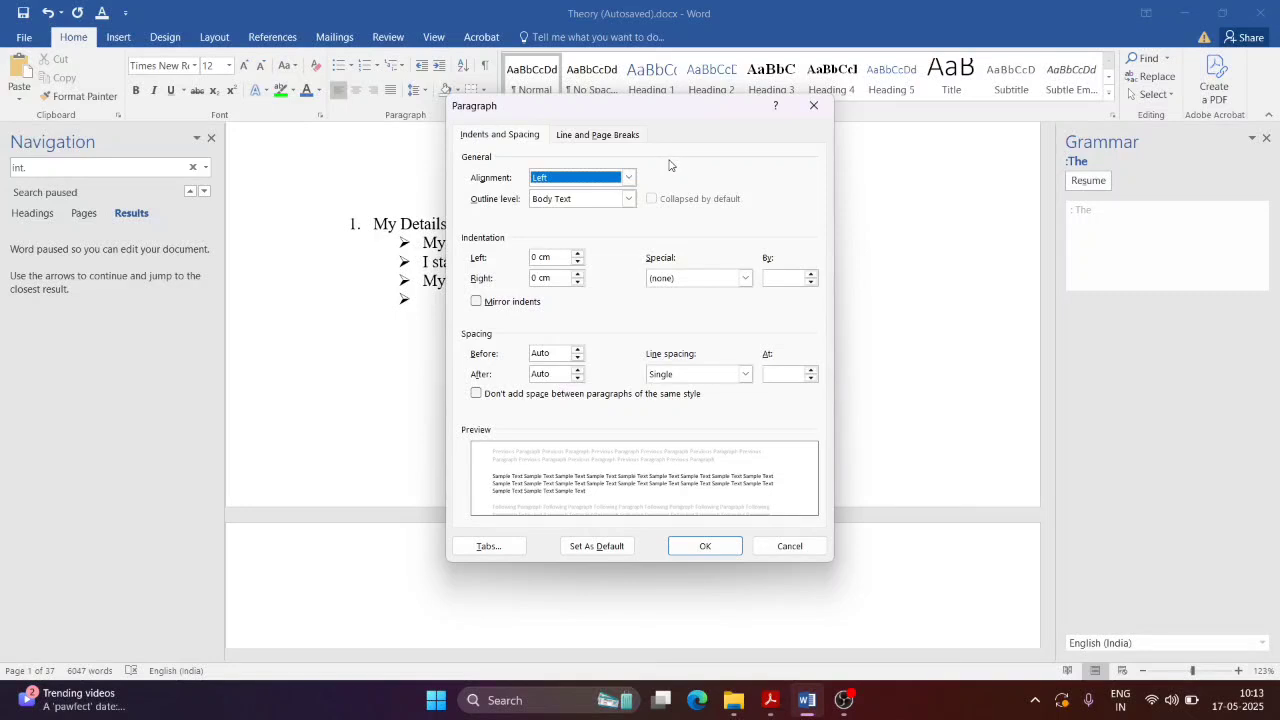
pyautogui.moveTo(505, 110); pyautogui.dragTo(595, 167)
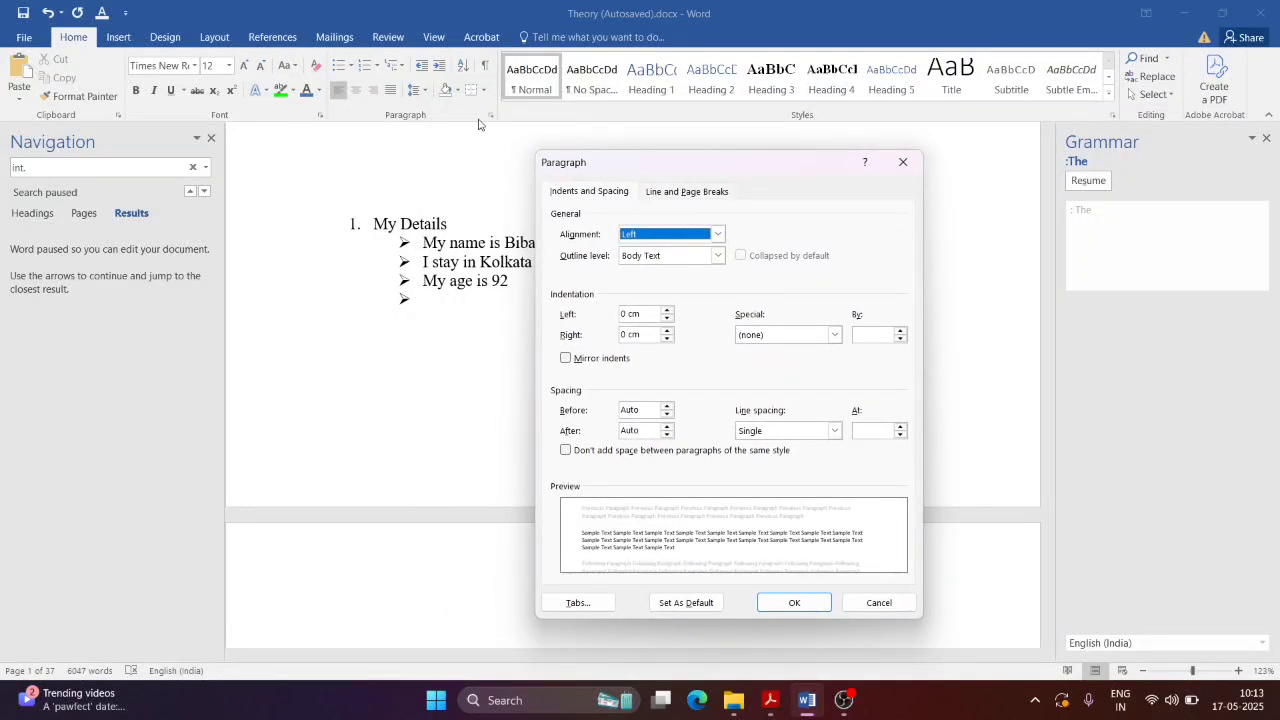
pyautogui.hotkey('alt', 'Tab')
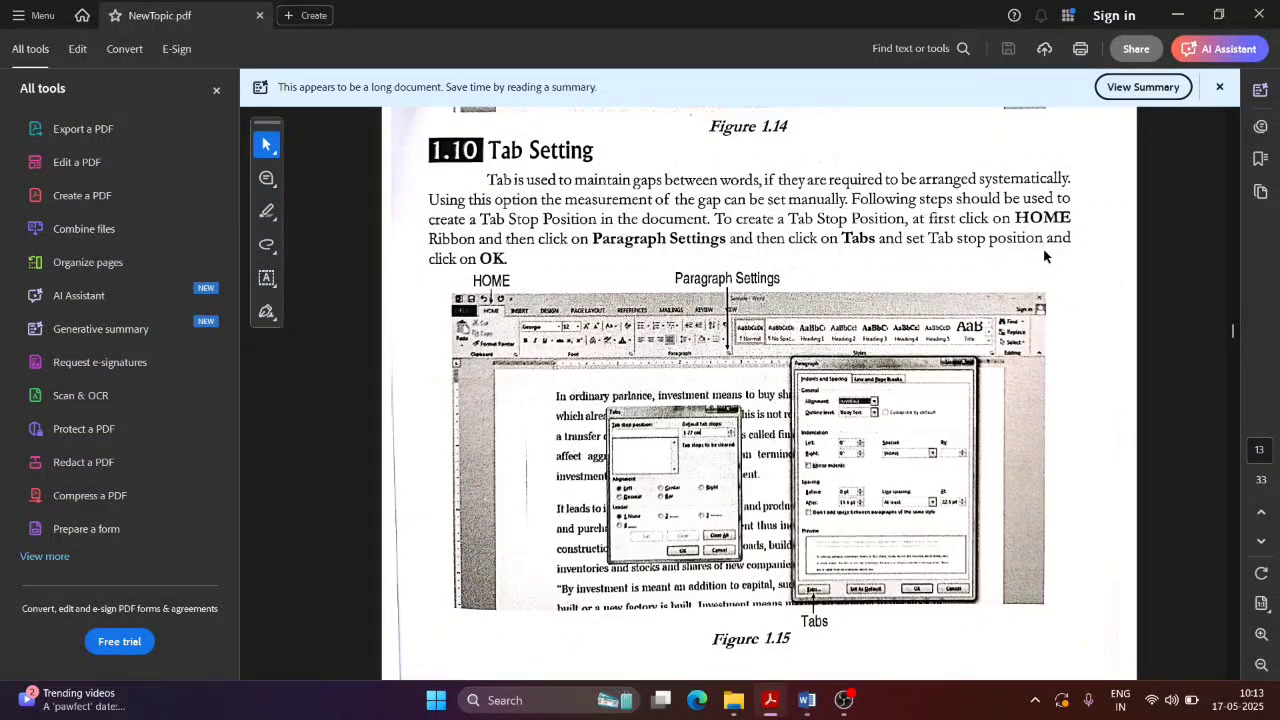
pyautogui.hotkey('alt', 'Tab')
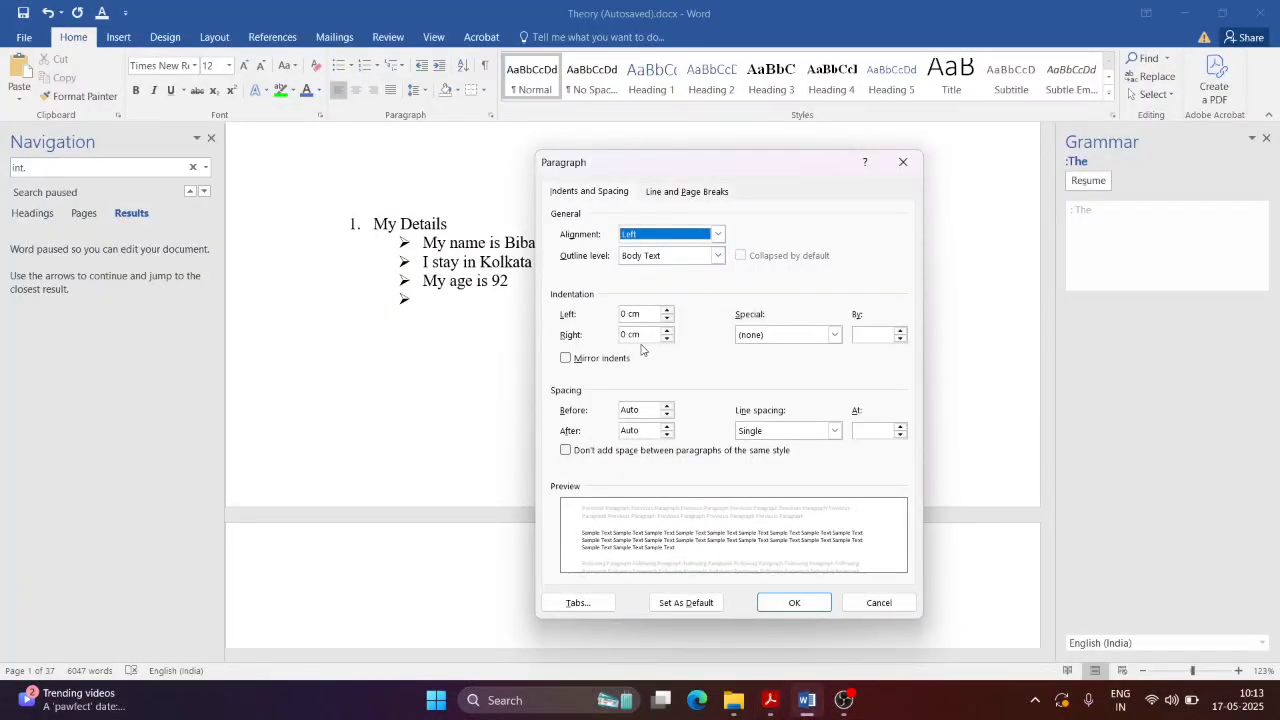
# Step: Open Tabs and enter a 1.5 tab stop position after checking the PDF's tab steps
pyautogui.click(594, 607)
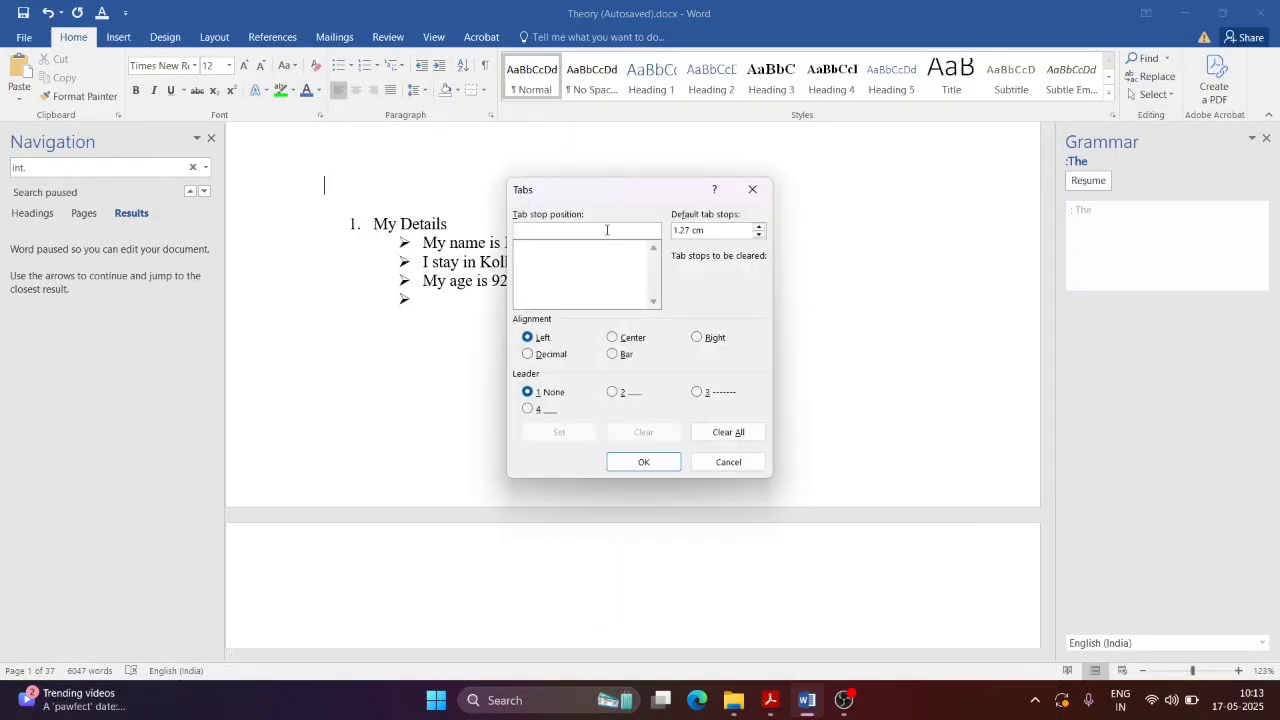
pyautogui.hotkey('alt', 'Tab')
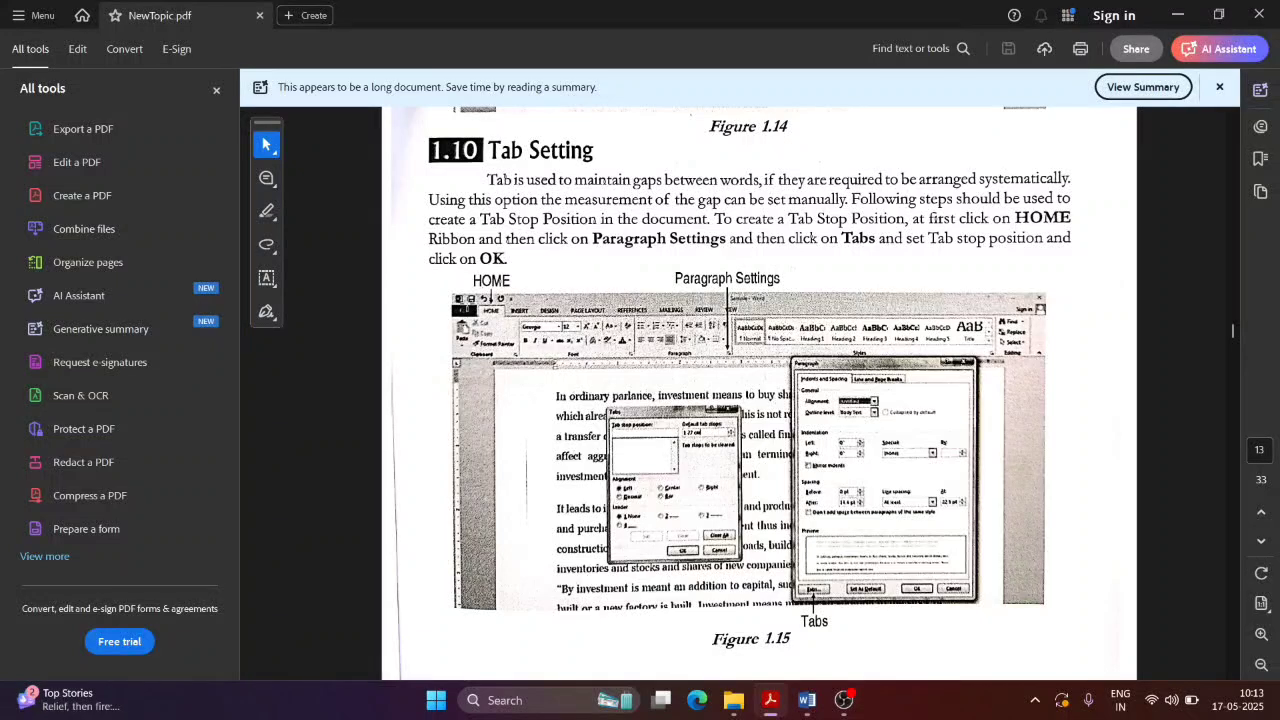
pyautogui.scroll(-1, 860, 268)
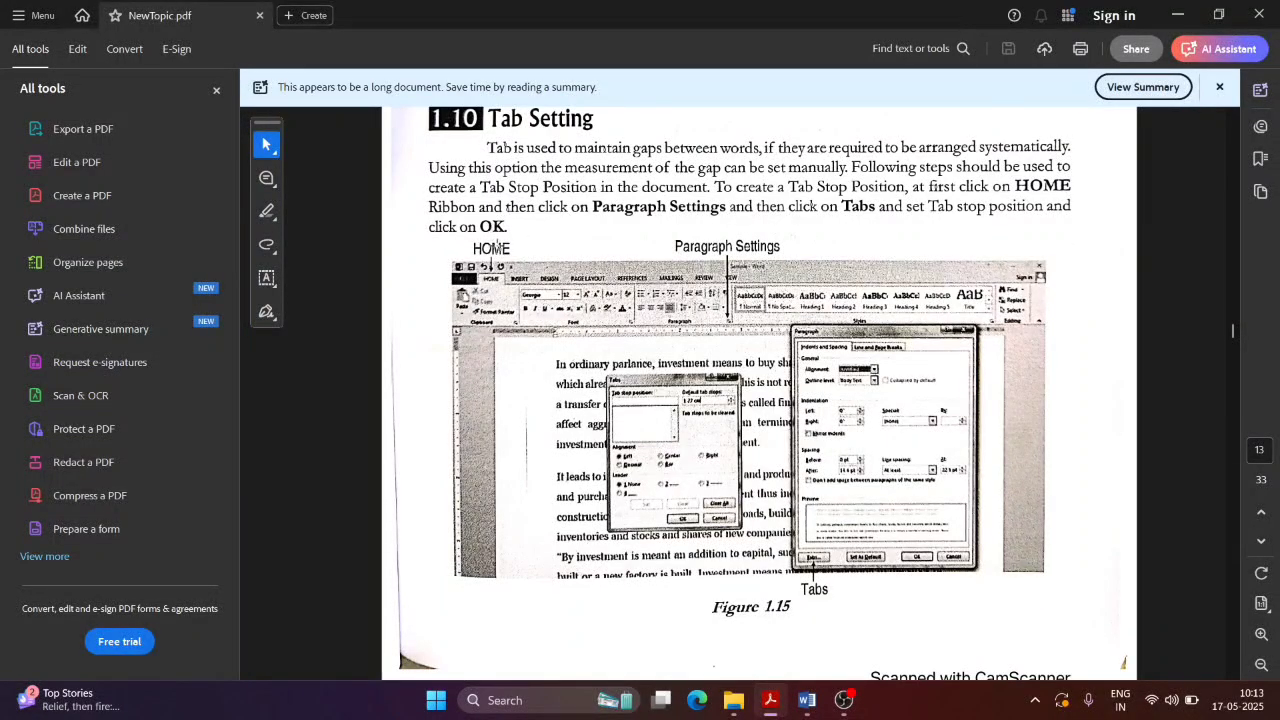
pyautogui.scroll(-1, 866, 229)
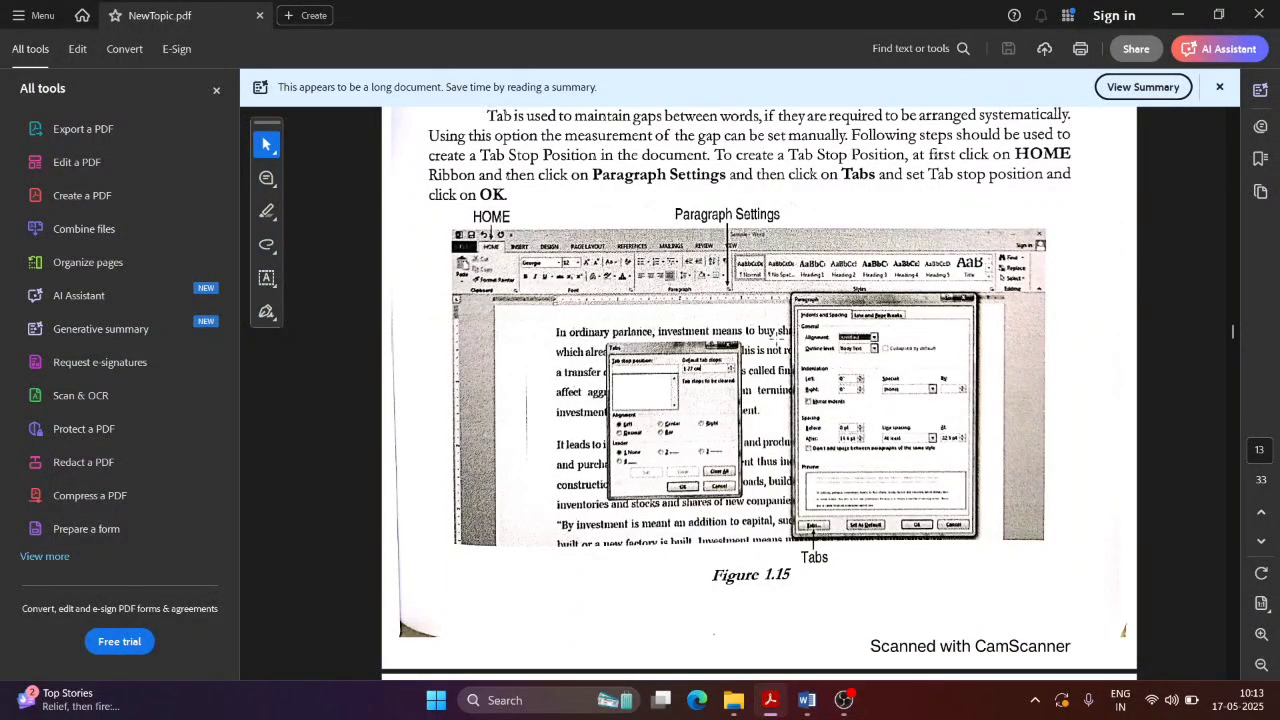
pyautogui.hotkey('alt', 'Tab')
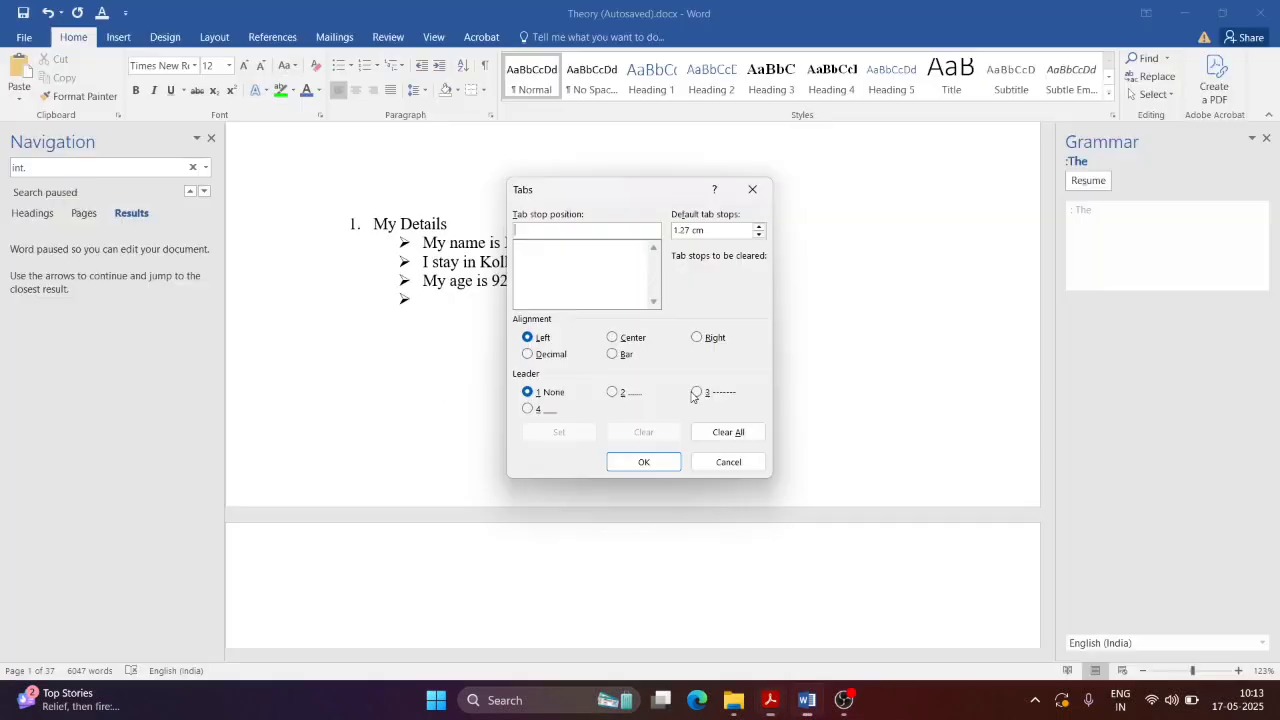
pyautogui.write('1')
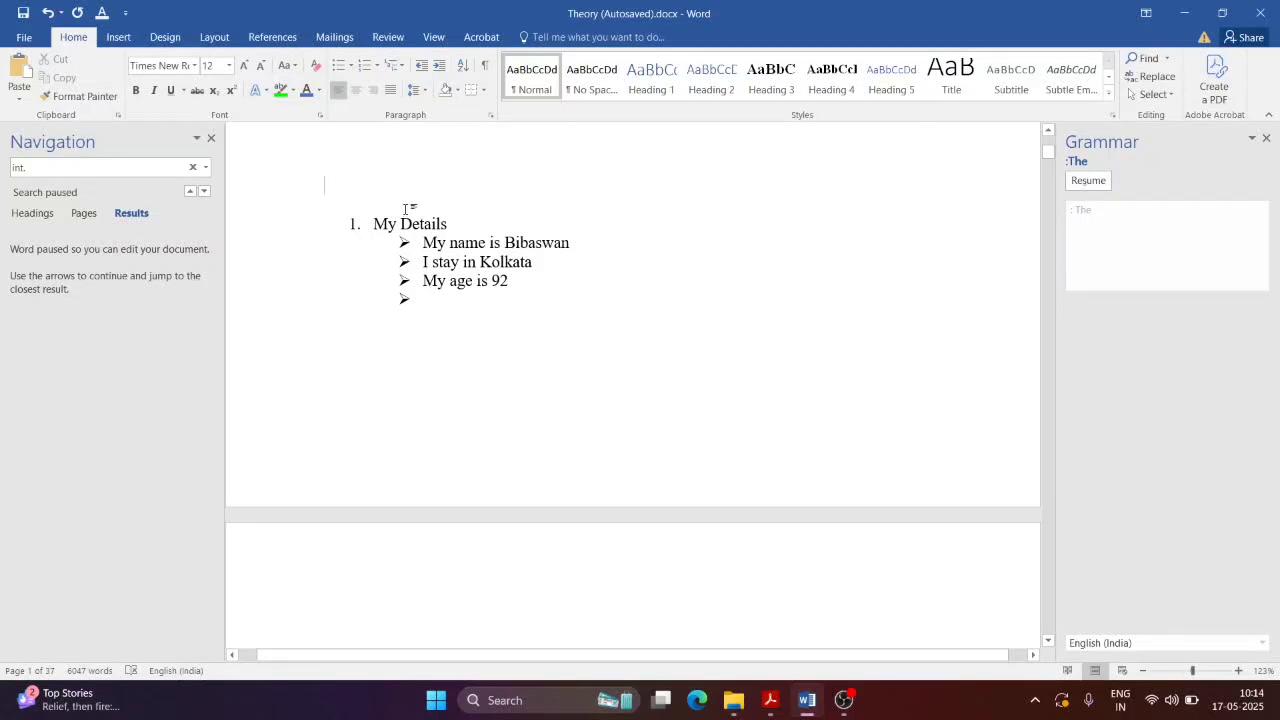
# Step: Type 'My name', 'Is' with the person's name, and filler words tt and ttt, tab-separated
pyautogui.write('My nam')
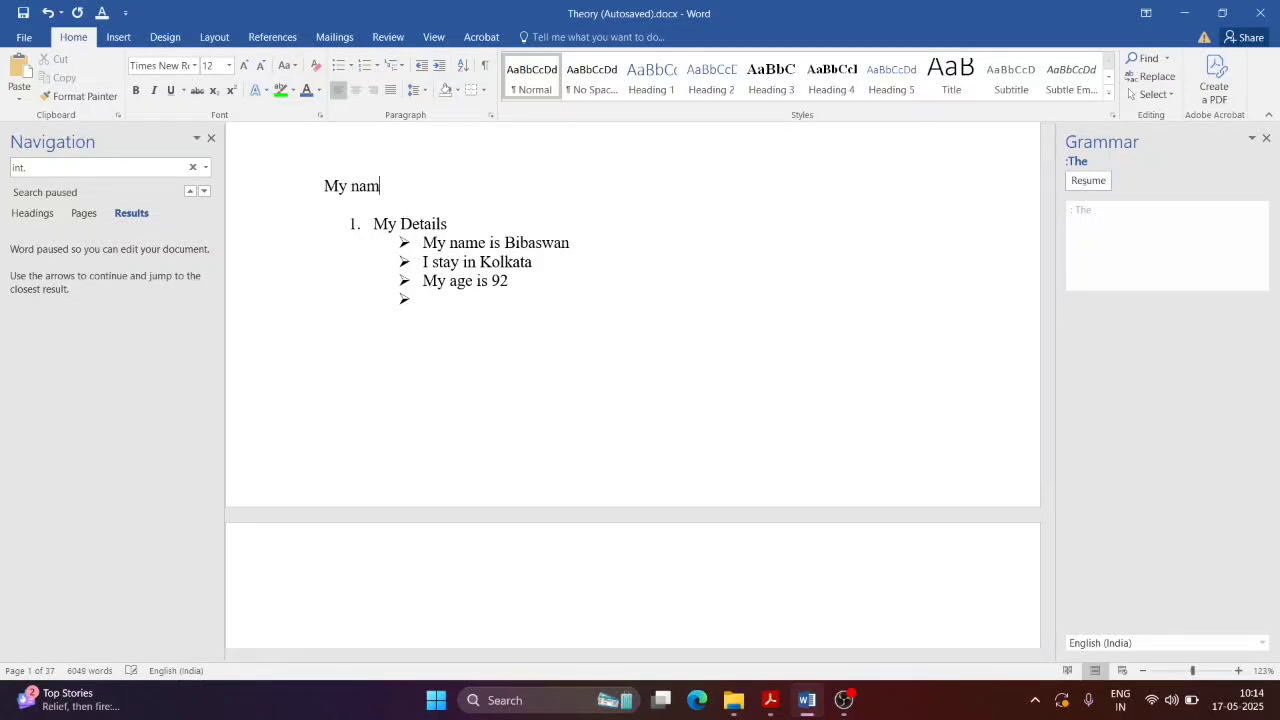
pyautogui.write('e\tIs Bibaswan')
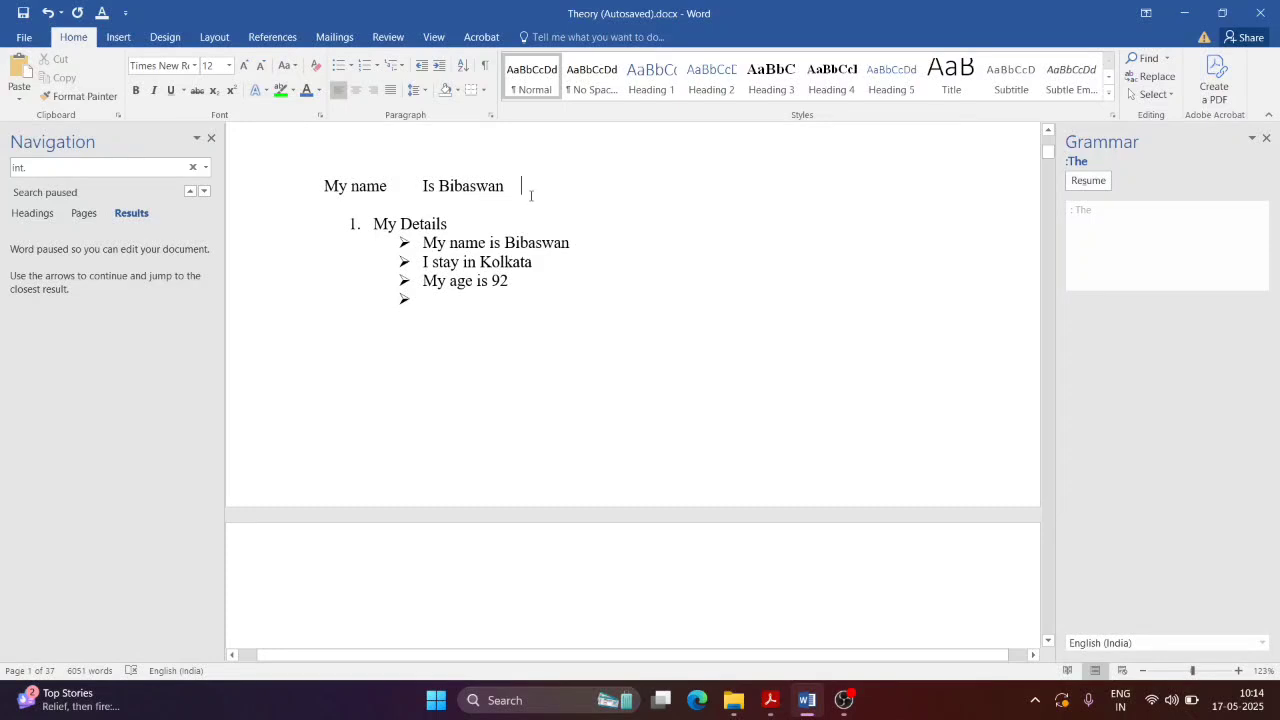
pyautogui.press('Tab')
pyautogui.write('tt\tttt')
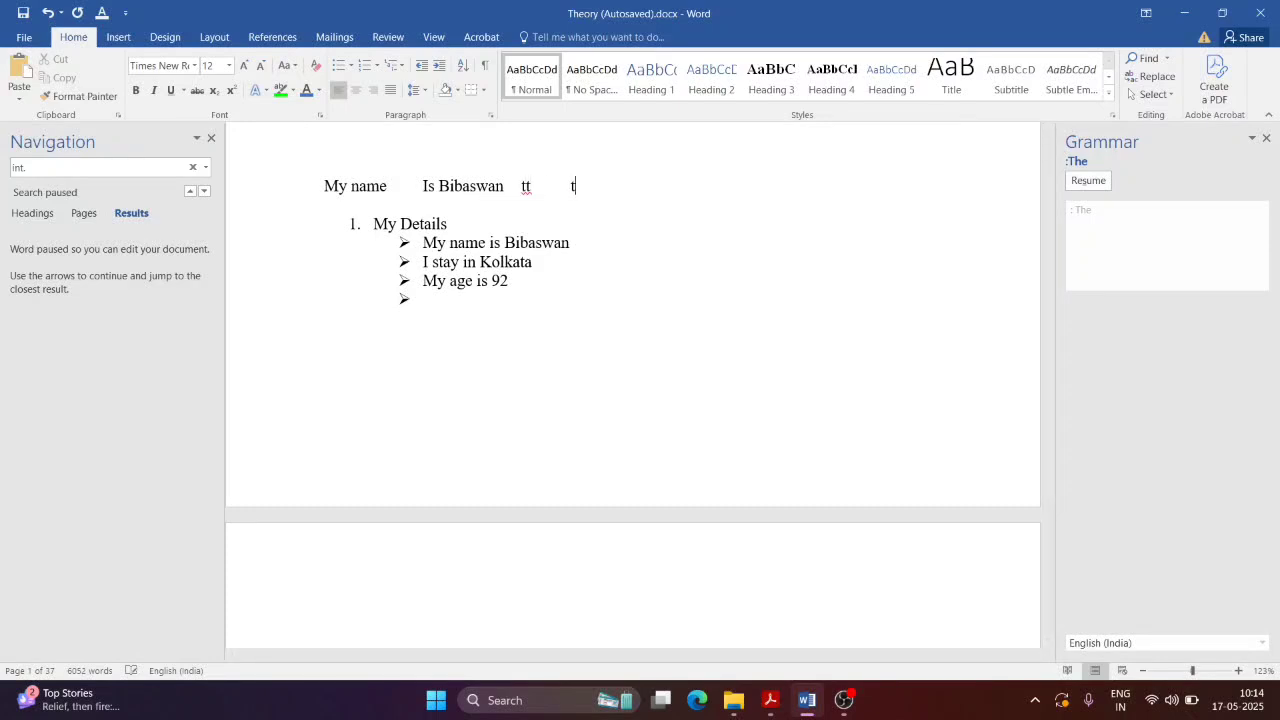
pyautogui.press('Tab')
pyautogui.write('ttt')
pyautogui.press('Tab')
pyautogui.write('tt')
pyautogui.press('Tab')
# Step: Add a tab stop at 3 through Paragraph > Tabs, then test it with undo and redo
pyautogui.click(491, 115)
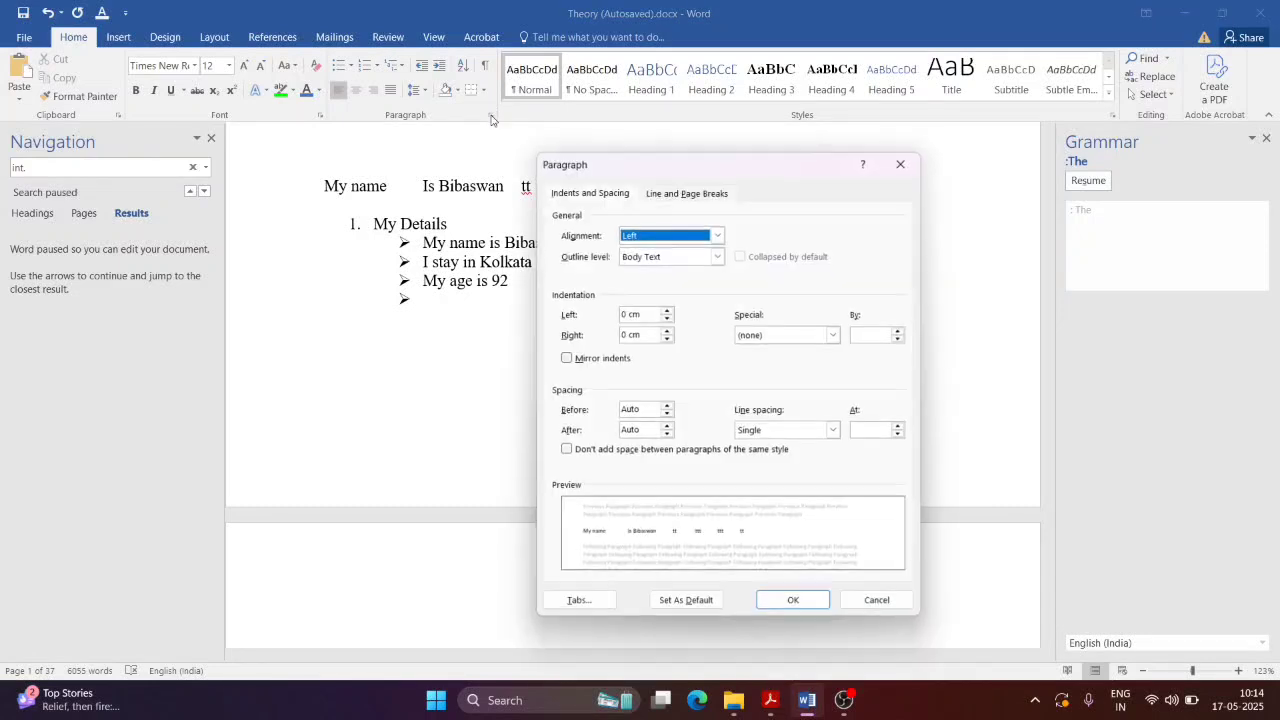
pyautogui.click(592, 603)
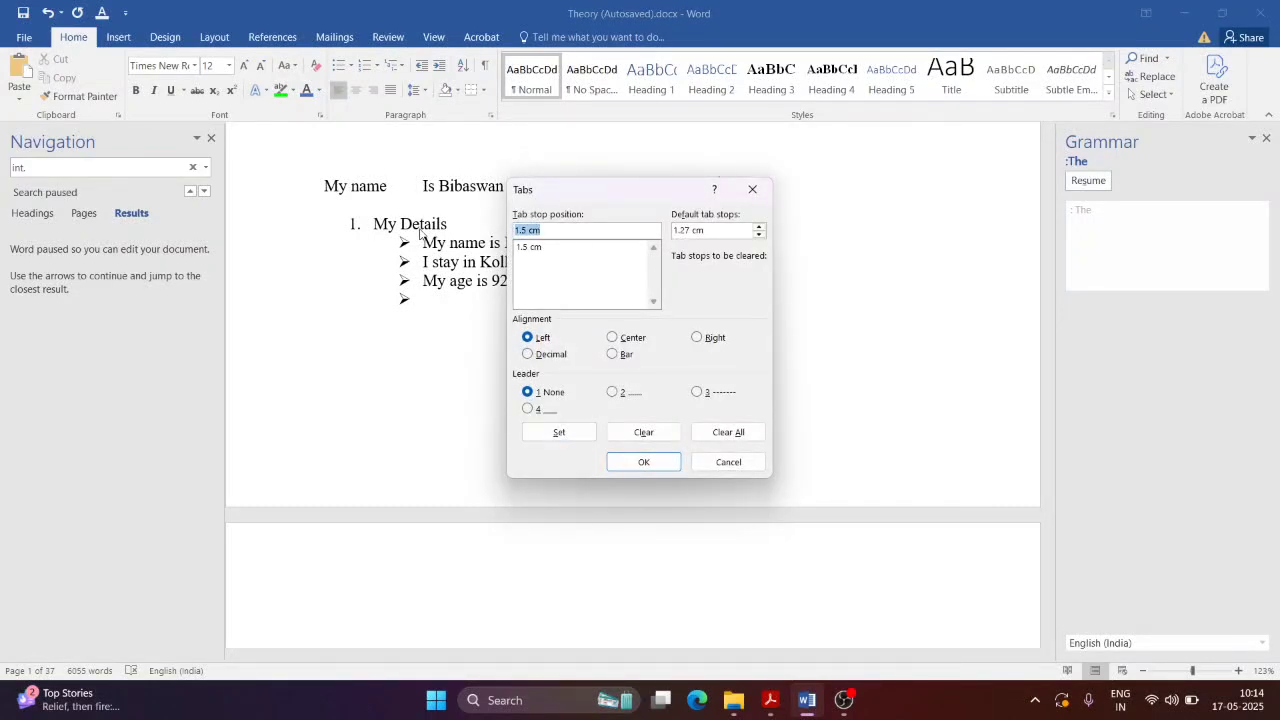
pyautogui.click(658, 465)
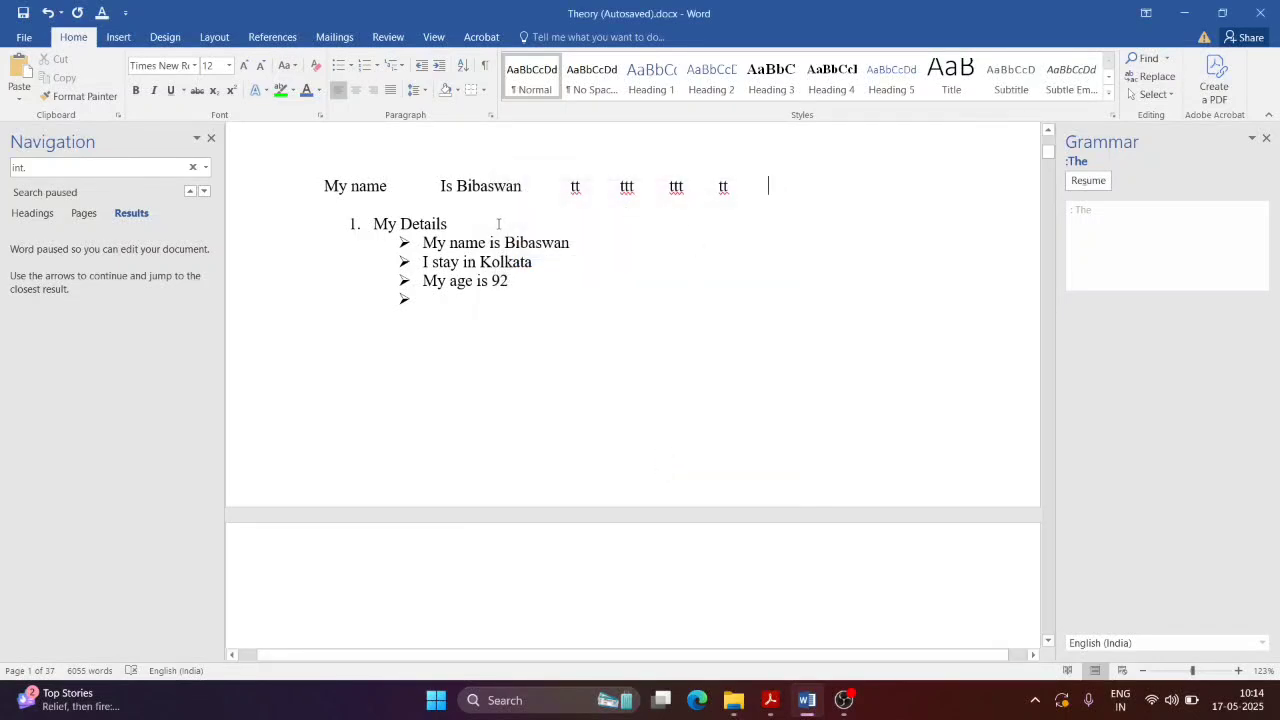
pyautogui.hotkey('ctrl', 'z')
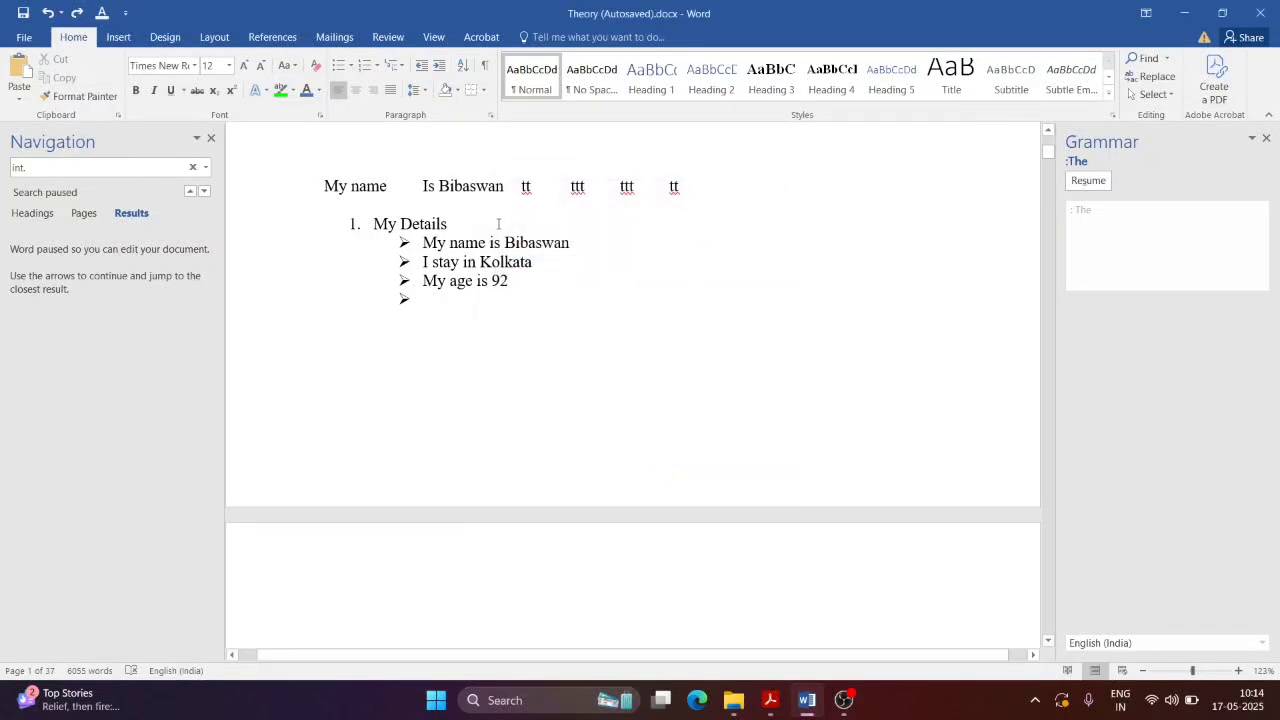
pyautogui.hotkey('ctrl', 'y')
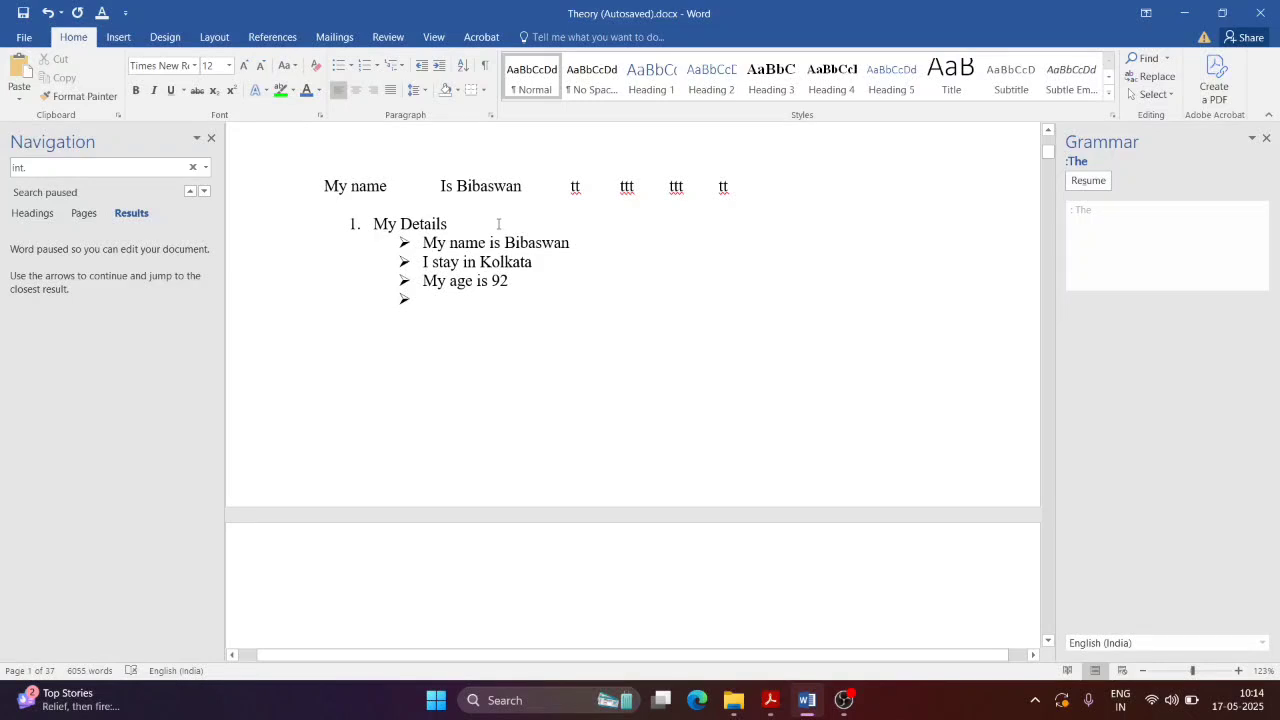
pyautogui.hotkey('ctrl', 'z')
pyautogui.hotkey('ctrl', 'y')
# Step: Replace the top line with 'My name' followed by the person's first name, fixing spacing and typos
pyautogui.moveTo(781, 199); pyautogui.dragTo(332, 204)
pyautogui.write('My')
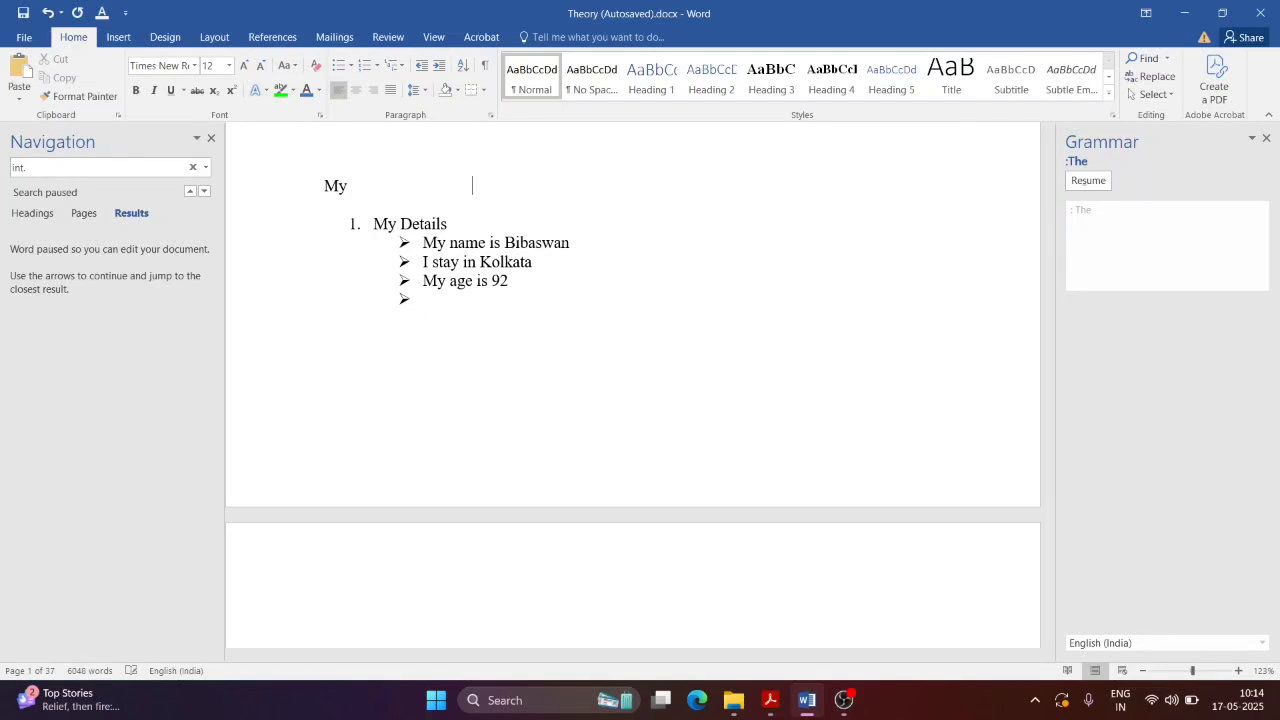
pyautogui.doubleClick(375, 192)
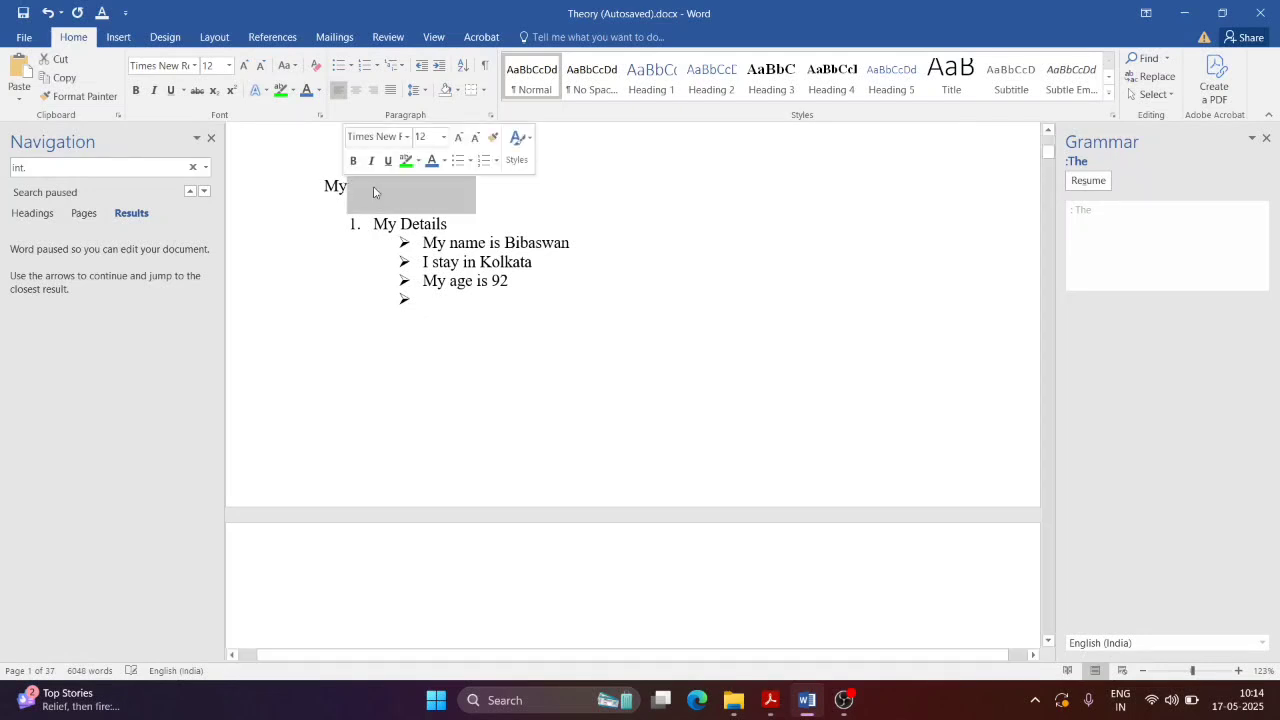
pyautogui.press('BackSpace')
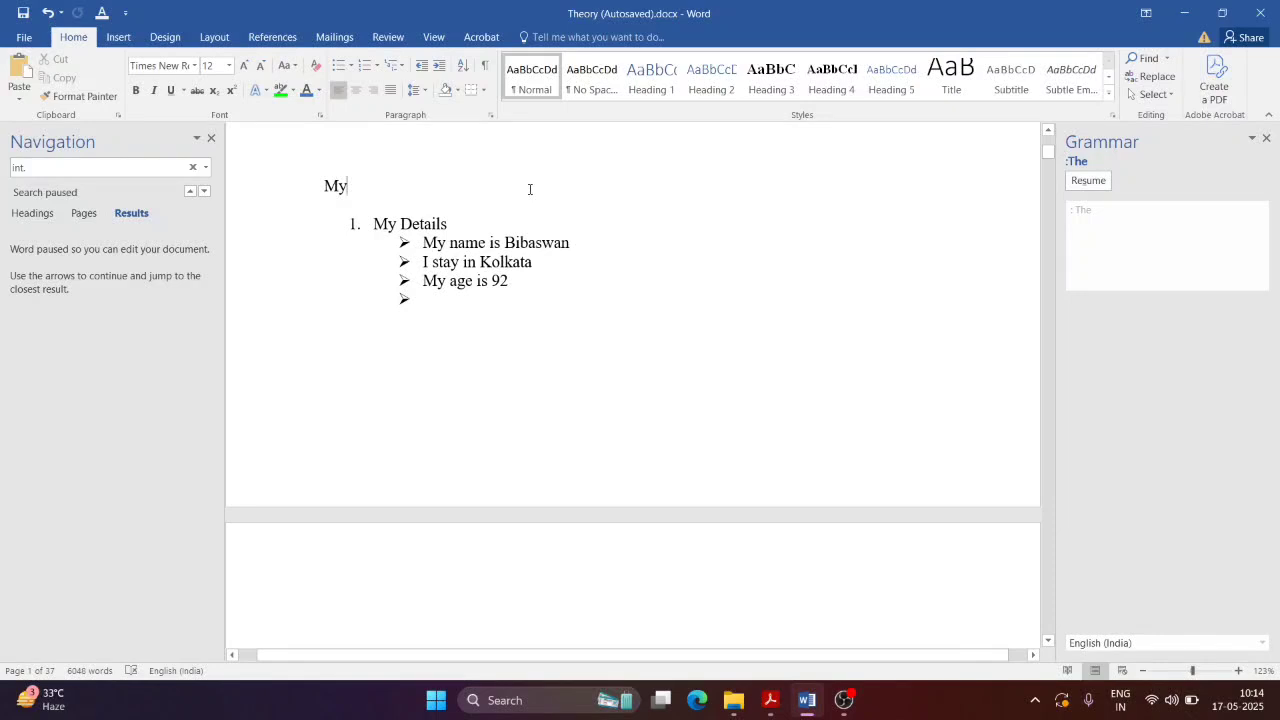
pyautogui.write('nm')
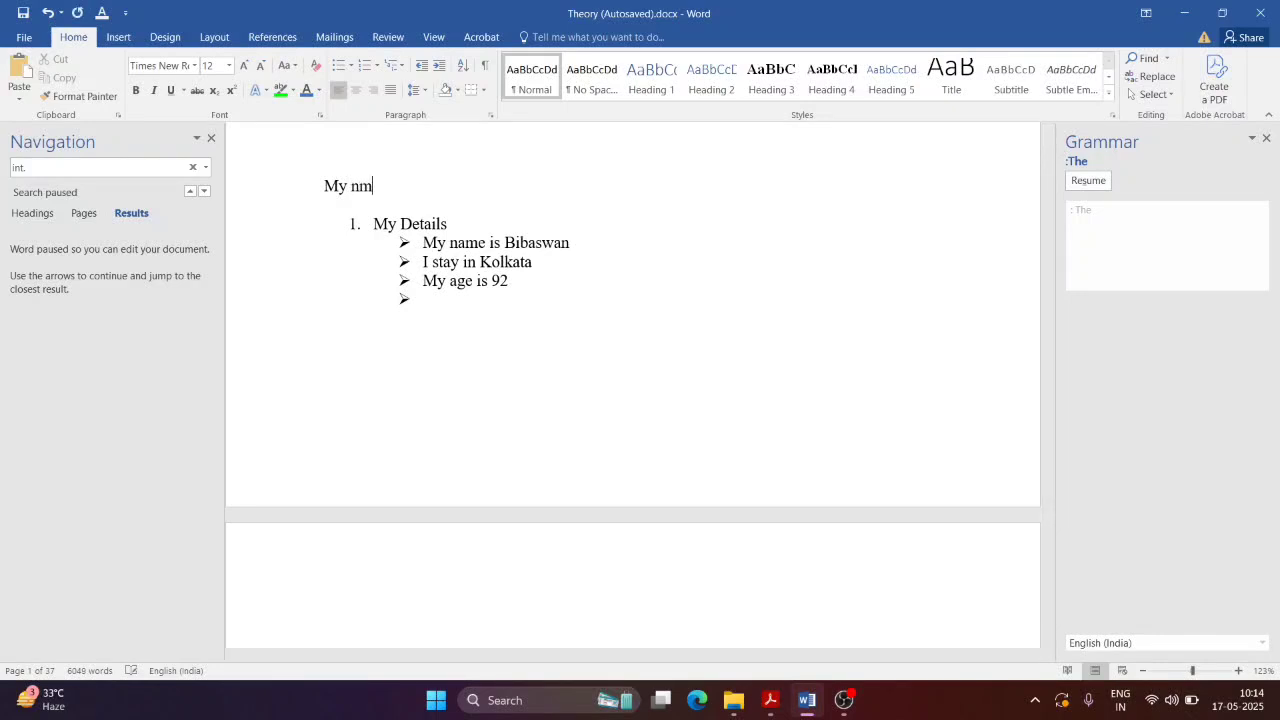
pyautogui.press('BackSpace')
pyautogui.write('ame Bibaswan')
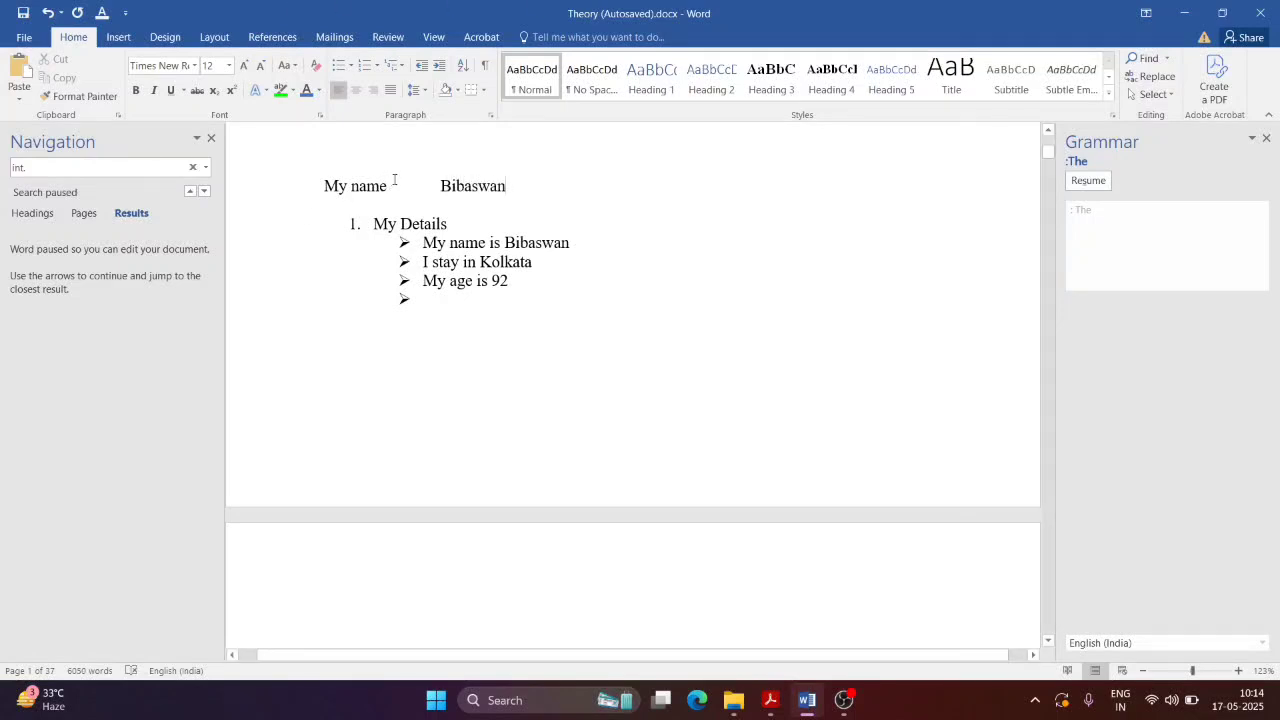
# Step: Set the tab stop position to 1 in Paragraph > Tabs
pyautogui.click(490, 115)
pyautogui.click(581, 595)
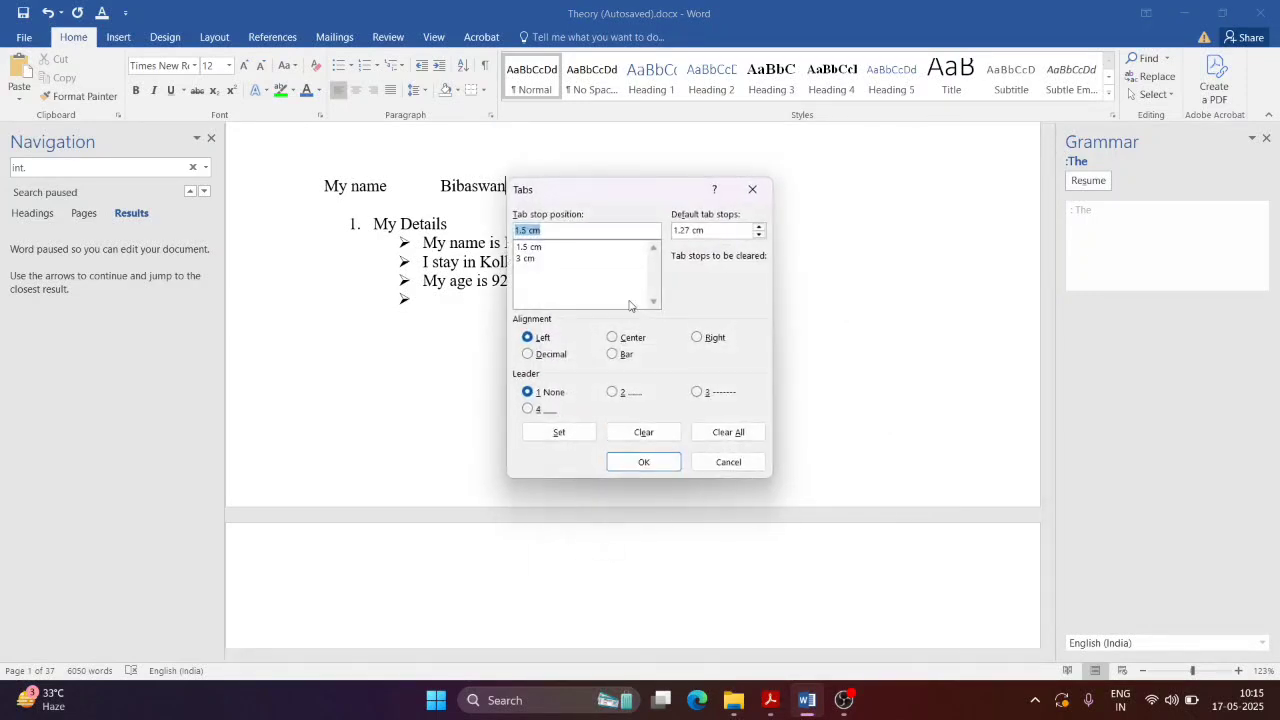
pyautogui.moveTo(575, 231); pyautogui.dragTo(456, 246)
pyautogui.write('1')
pyautogui.click(652, 464)
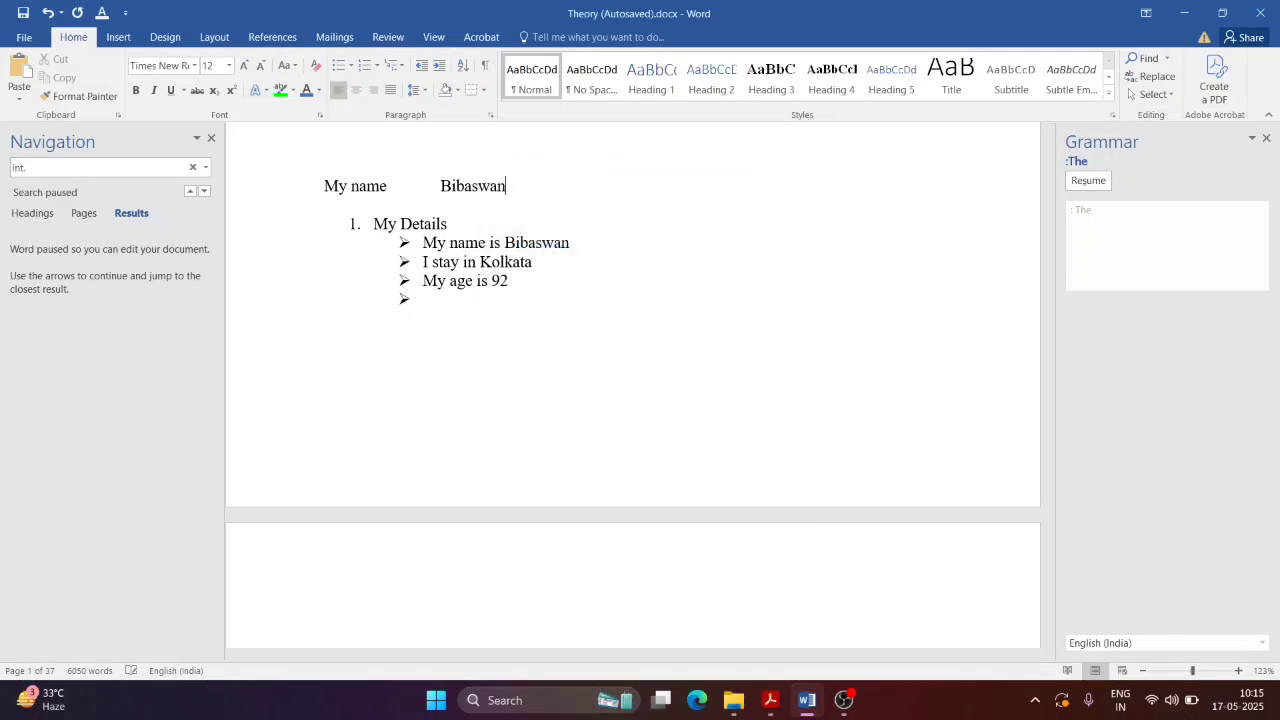
# Step: Add a tab gap and the person's surname, then check both tab gaps
pyautogui.press('Tab')
pyautogui.doubleClick(435, 183)
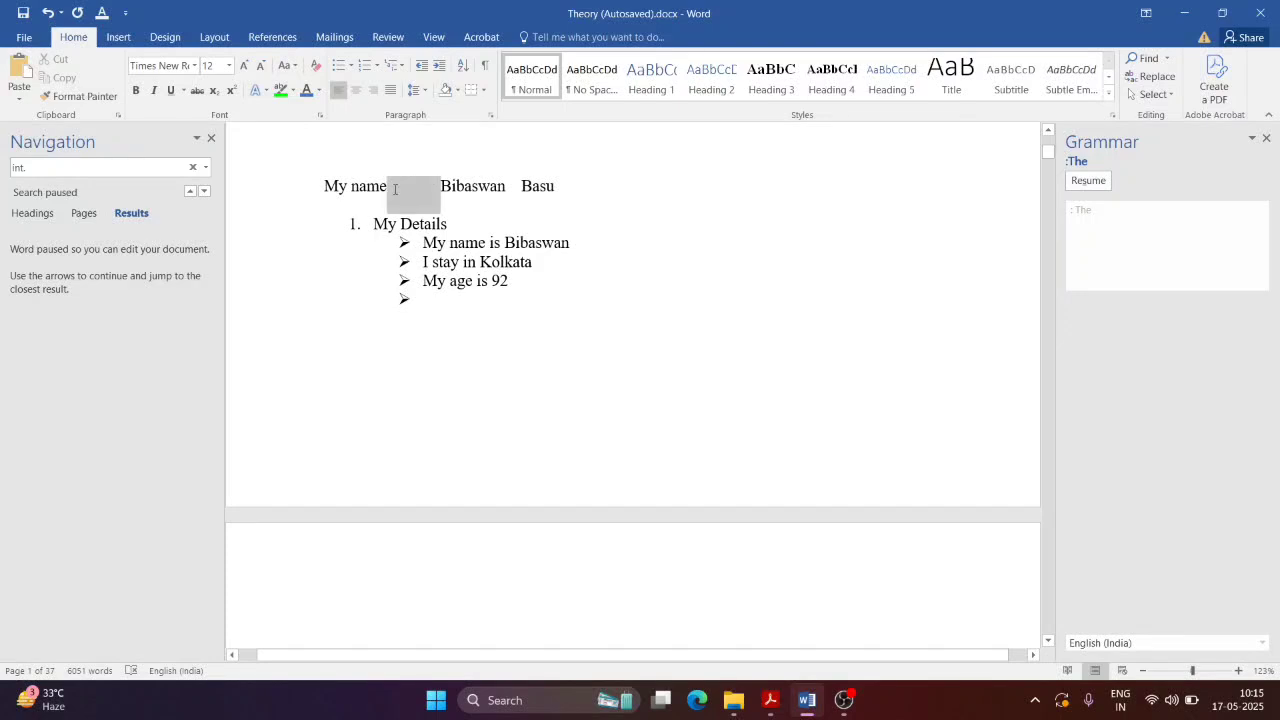
pyautogui.doubleClick(514, 186)
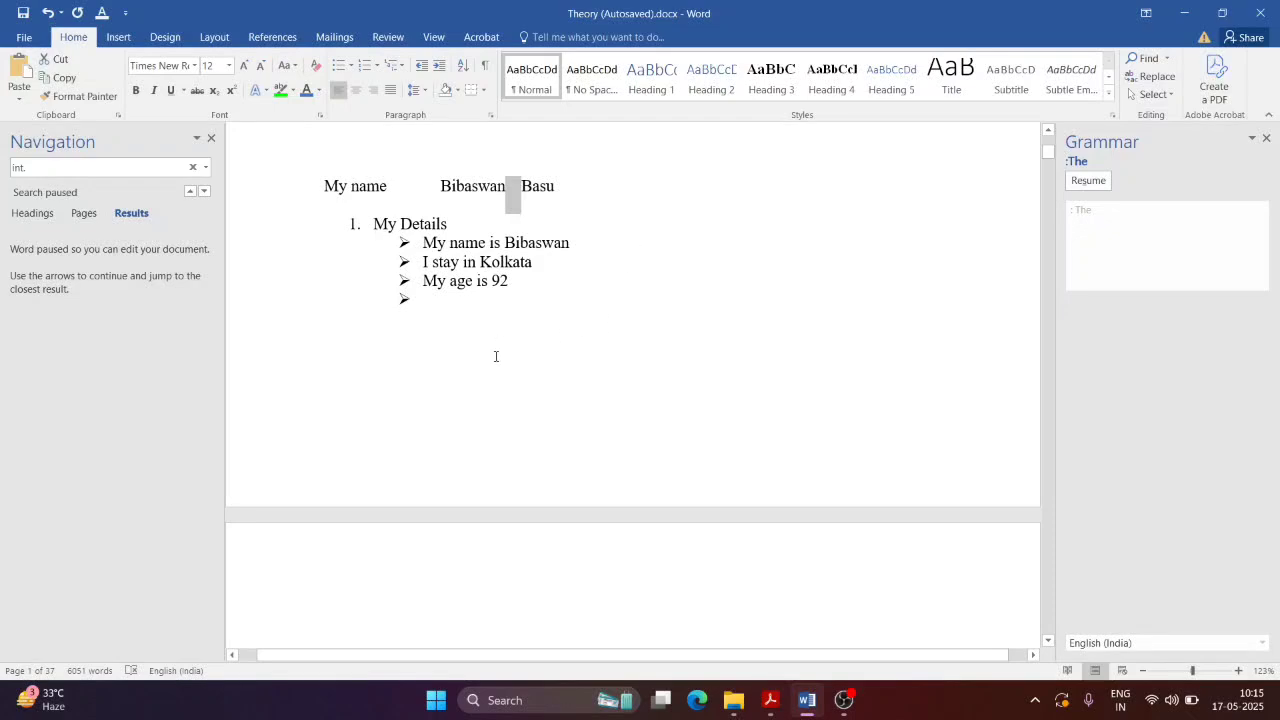
# Step: Scroll NewTopic.pdf in Acrobat down to section 1.11 Paragraph Formatting's alignment notes
pyautogui.click(807, 700)
pyautogui.scroll(-2, 713, 602)
pyautogui.scroll(-5, 390, 400)
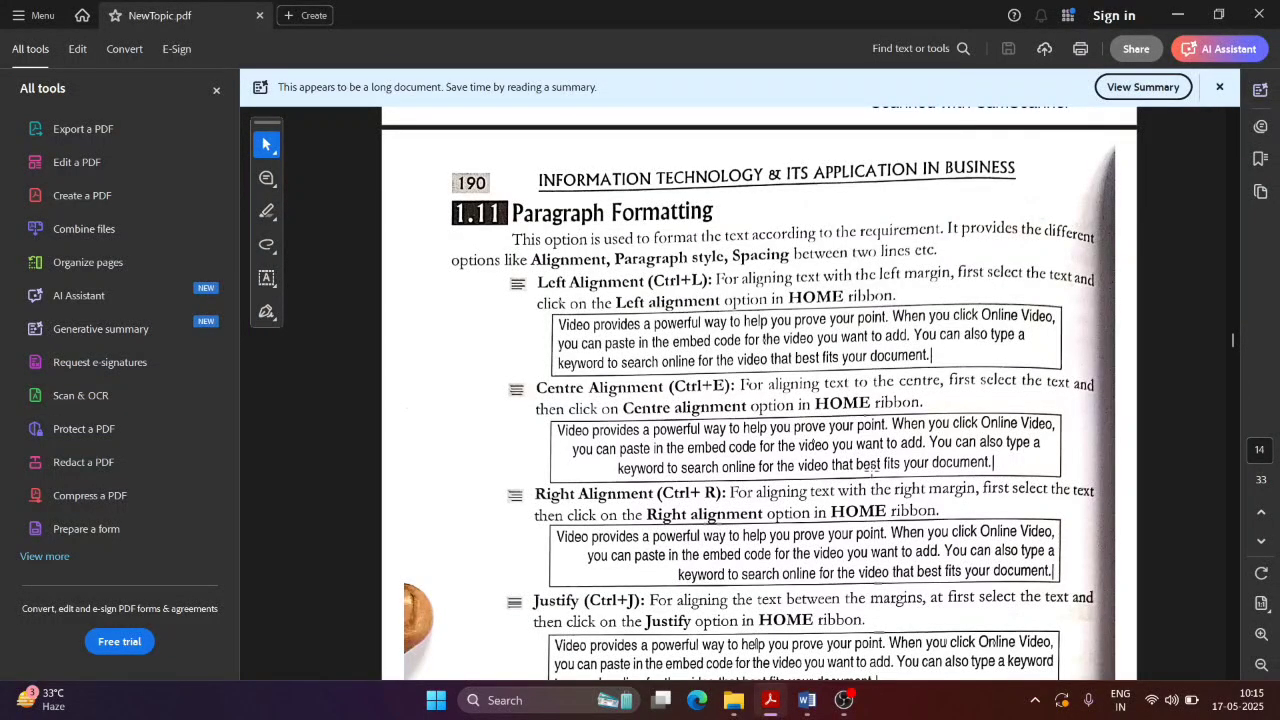
pyautogui.scroll(-1, 672, 350)
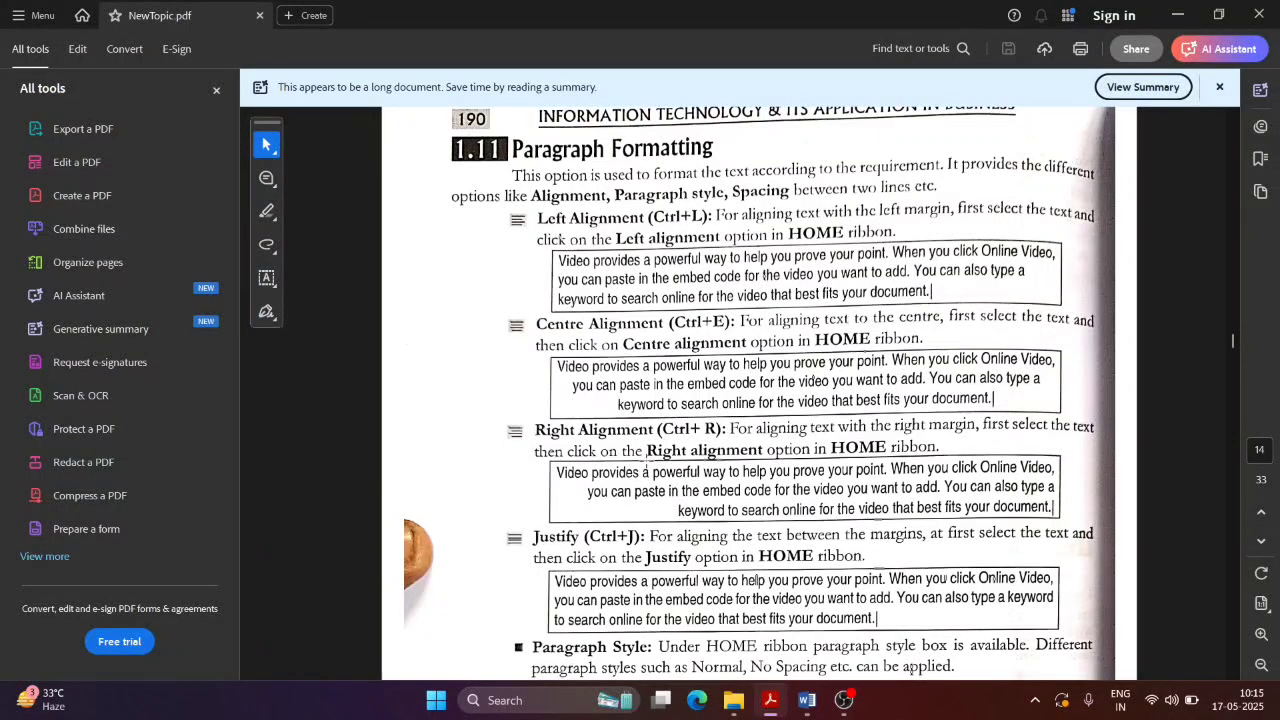
pyautogui.scroll(-1, 648, 368)
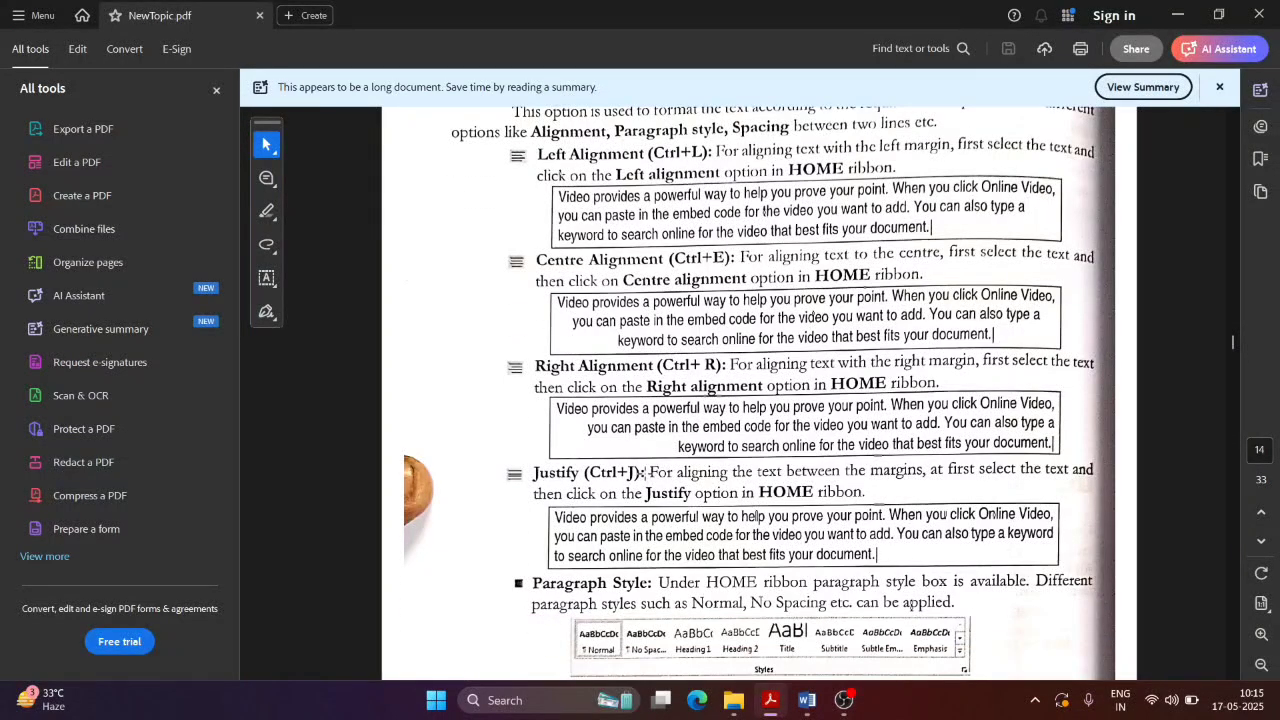
pyautogui.scroll(-1, 820, 405)
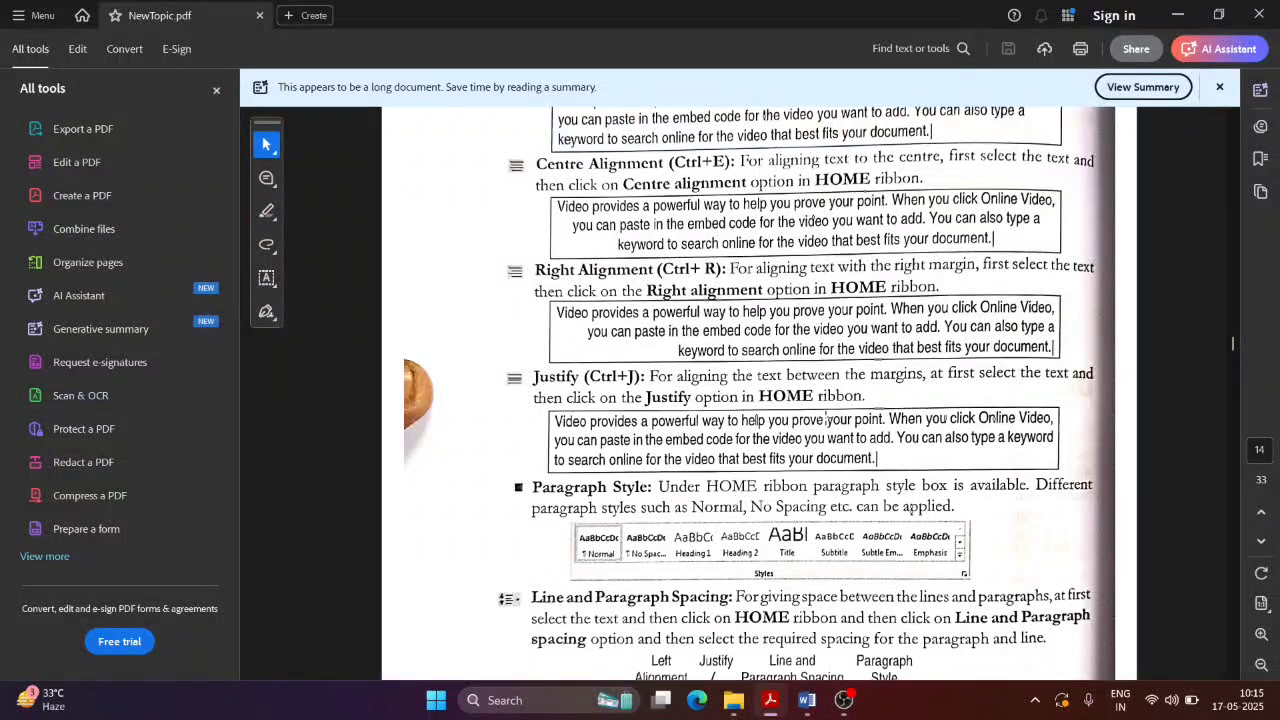
pyautogui.scroll(2, 825, 418)
# Step: Back in Word, replace the old sample lines with 'adasdaaaaaaaaaaaaaaaa asdadaskjdhgvaiukdnad', removing bullet and indent
pyautogui.click(806, 700)
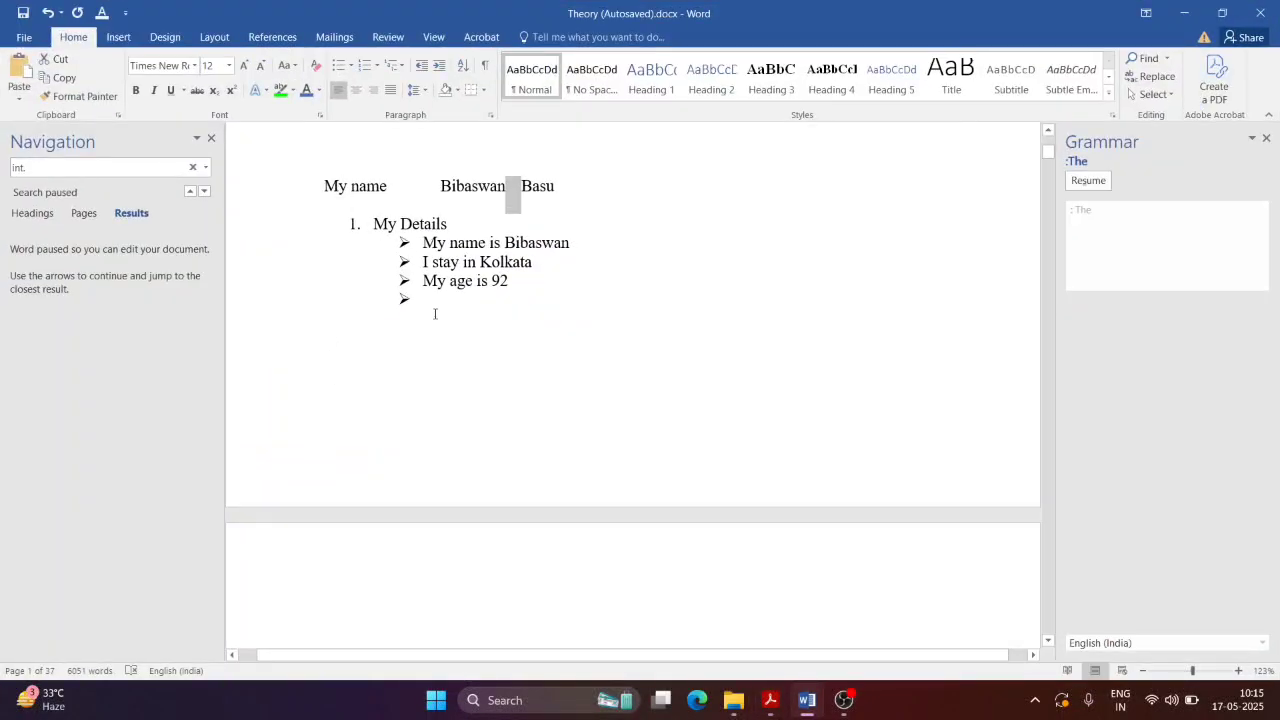
pyautogui.moveTo(434, 314); pyautogui.dragTo(252, 190)
pyautogui.write('dfjhavsuidjasdk')
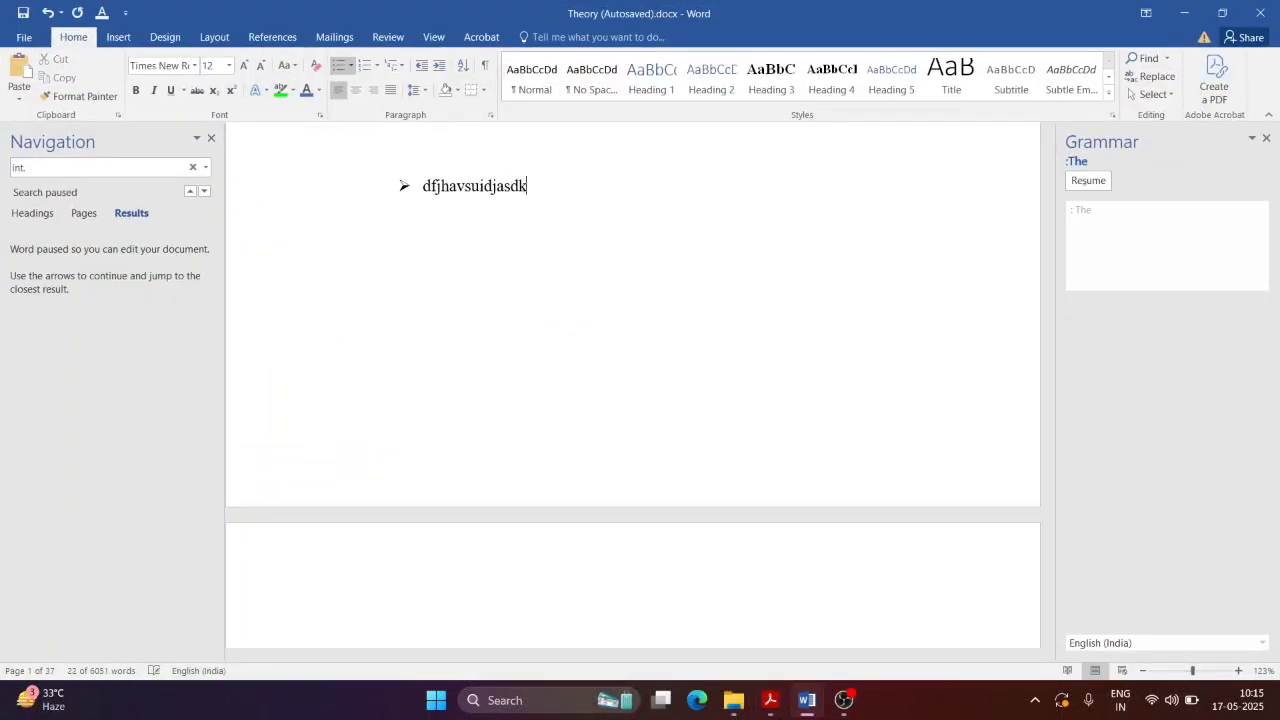
pyautogui.write('asdasda')
pyautogui.press('BackSpace')
pyautogui.press('BackSpace')
pyautogui.press('BackSpace')
pyautogui.press('BackSpace')
pyautogui.press('BackSpace')
pyautogui.press('BackSpace')
pyautogui.press('BackSpace')
pyautogui.press('BackSpace')
pyautogui.press('BackSpace')
pyautogui.press('BackSpace')
pyautogui.press('BackSpace')
pyautogui.press('BackSpace')
pyautogui.press('BackSpace')
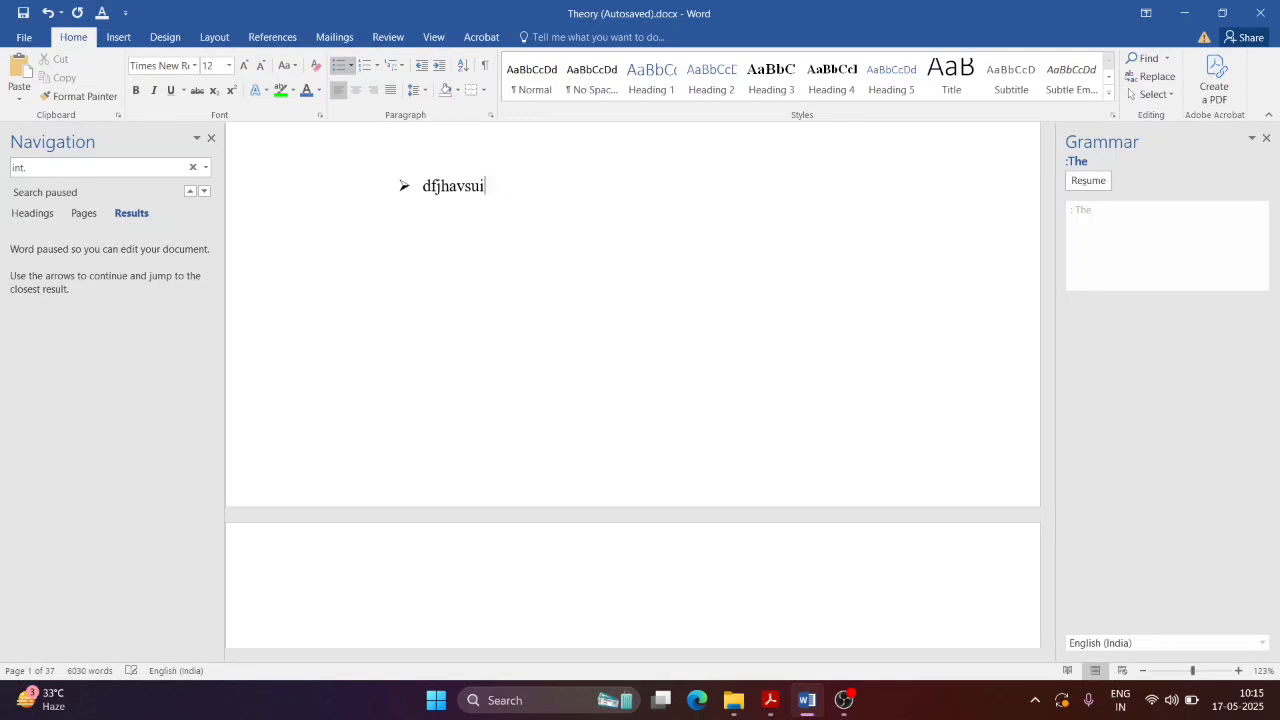
pyautogui.press('BackSpace')
pyautogui.press('BackSpace')
pyautogui.press('BackSpace')
pyautogui.press('BackSpace')
pyautogui.press('BackSpace')
pyautogui.press('BackSpace')
pyautogui.press('BackSpace')
pyautogui.press('BackSpace')
pyautogui.press('BackSpace')
pyautogui.press('BackSpace')
pyautogui.press('BackSpace')
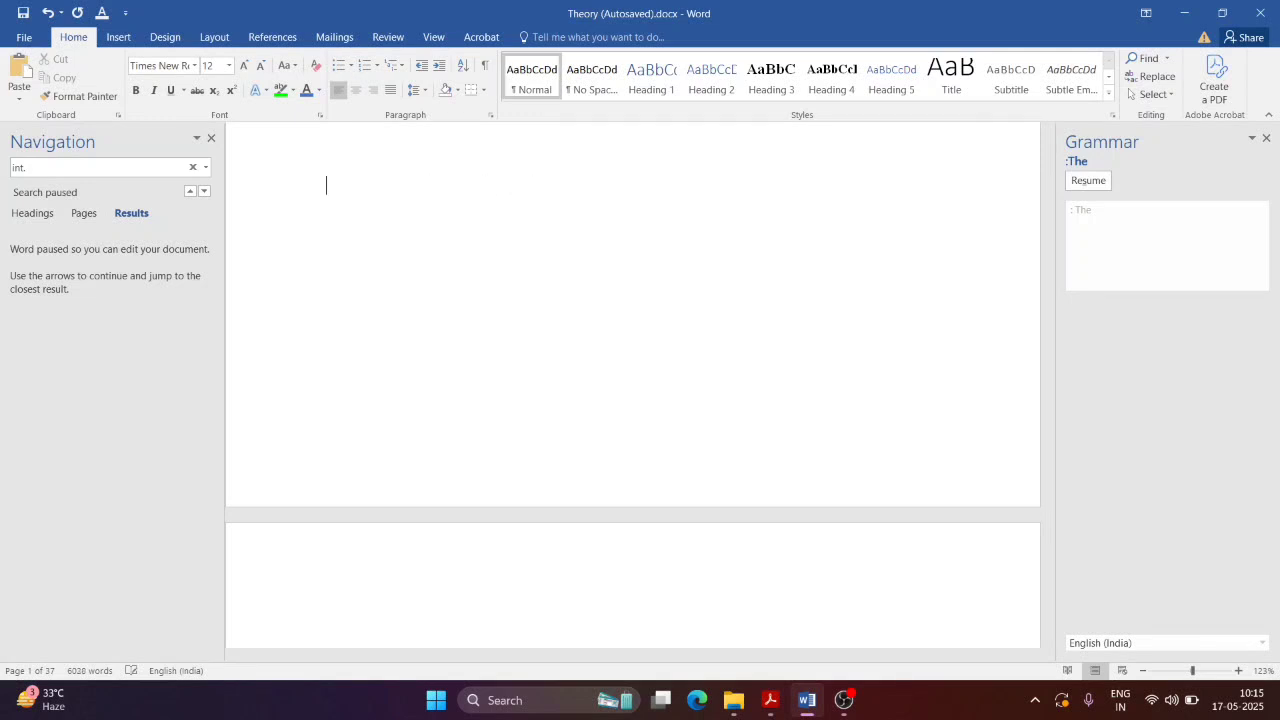
pyautogui.write('adasdaaaaaaaaaaa')
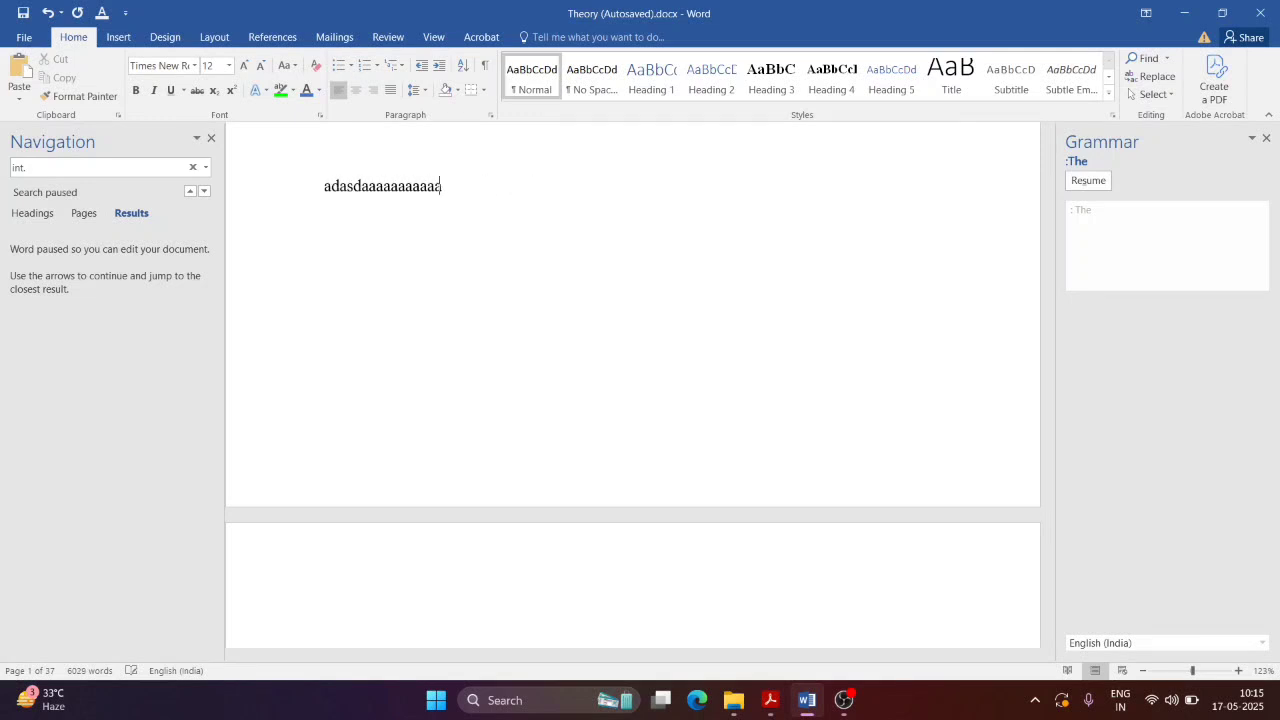
pyautogui.write('aaaaa asdadaskjdhgvaiukdnad')
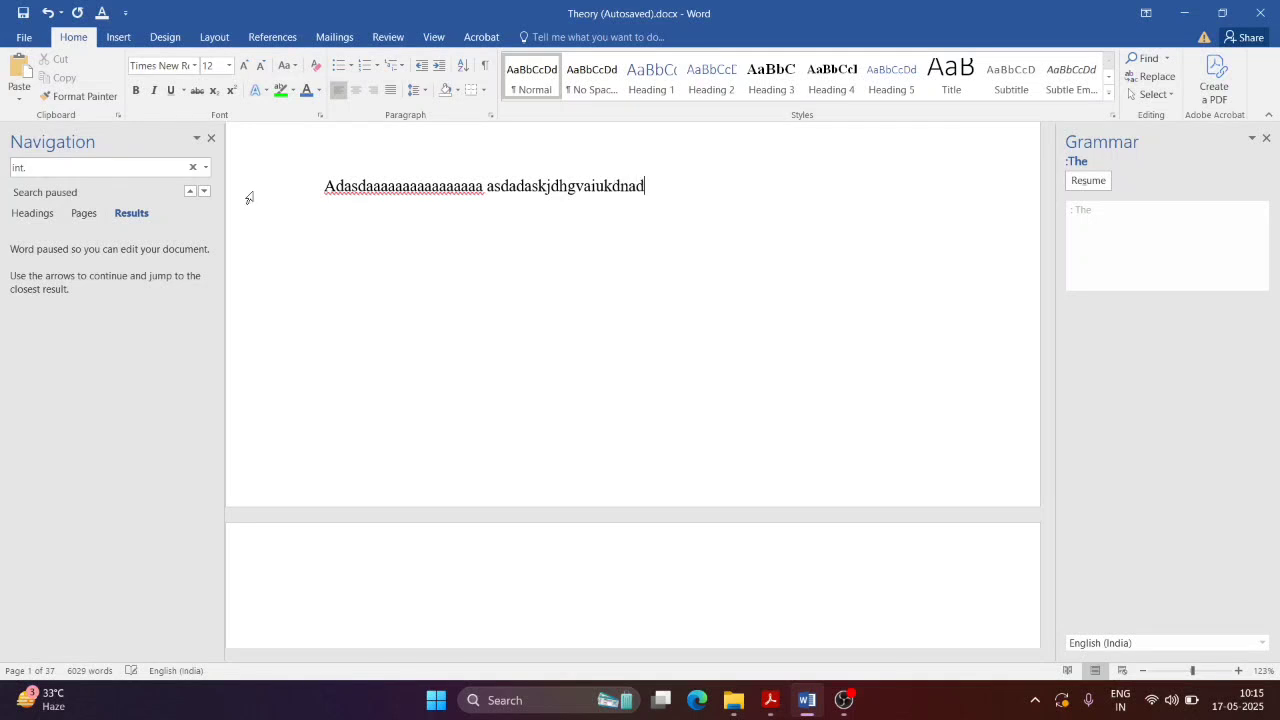
# Step: Add lines 'asdjbjkasdad', 'aksbdakjndkad', 'asbabasd' and 'njnksda', then glance at the PDF
pyautogui.press('Return')
pyautogui.write('asdjbjkasdad')
pyautogui.press('Return')
pyautogui.write('aksbd')
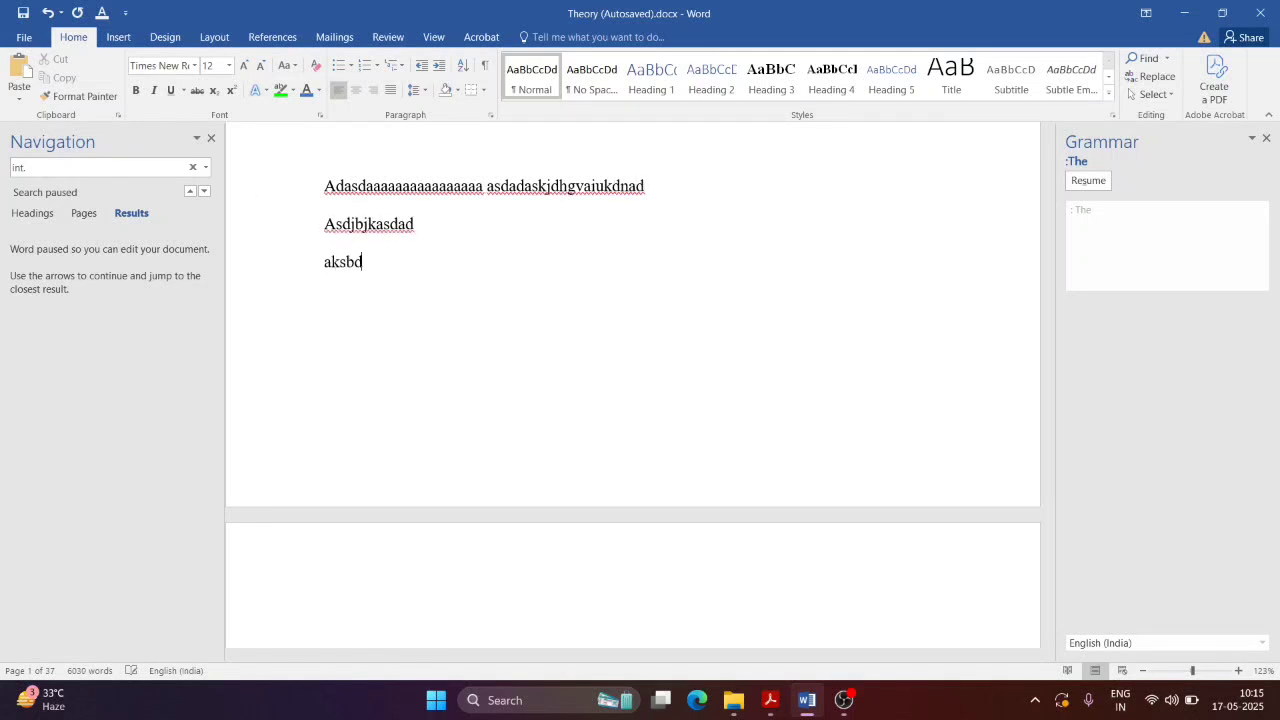
pyautogui.write('akjndkad')
pyautogui.press('Return')
pyautogui.write('asbabasd')
pyautogui.press('Return')
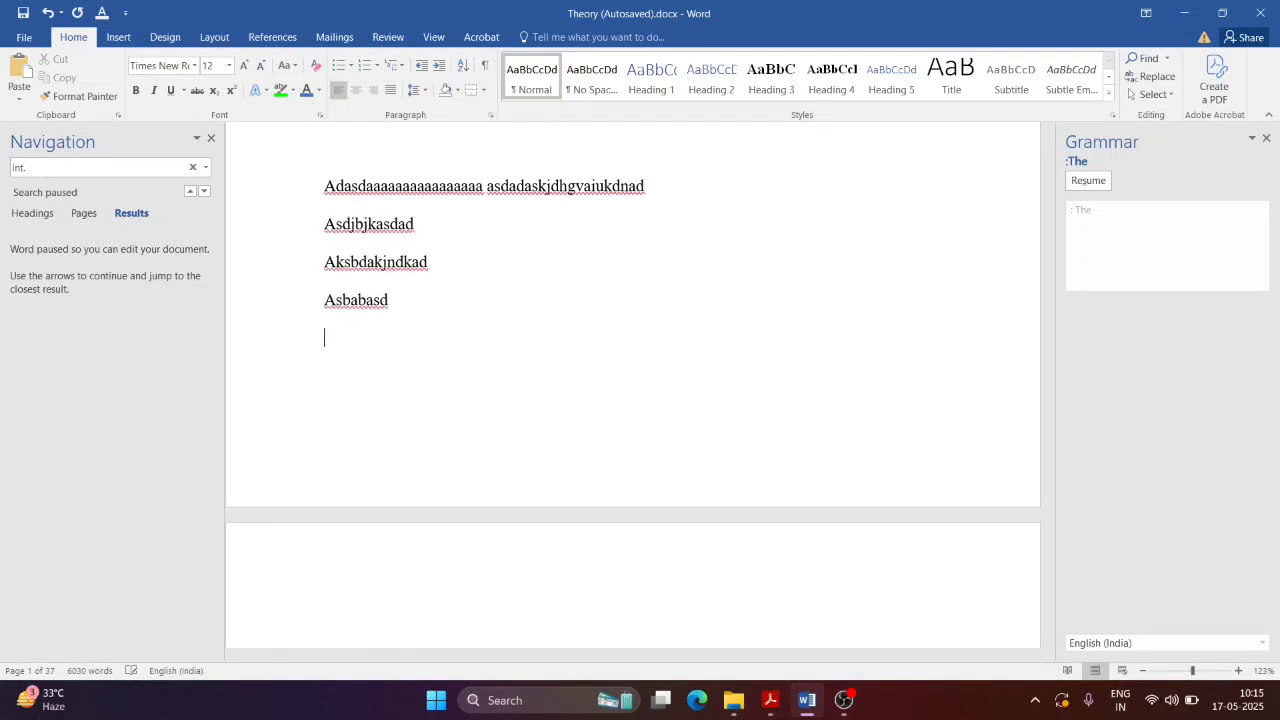
pyautogui.write('njnksda')
pyautogui.click(662, 297)
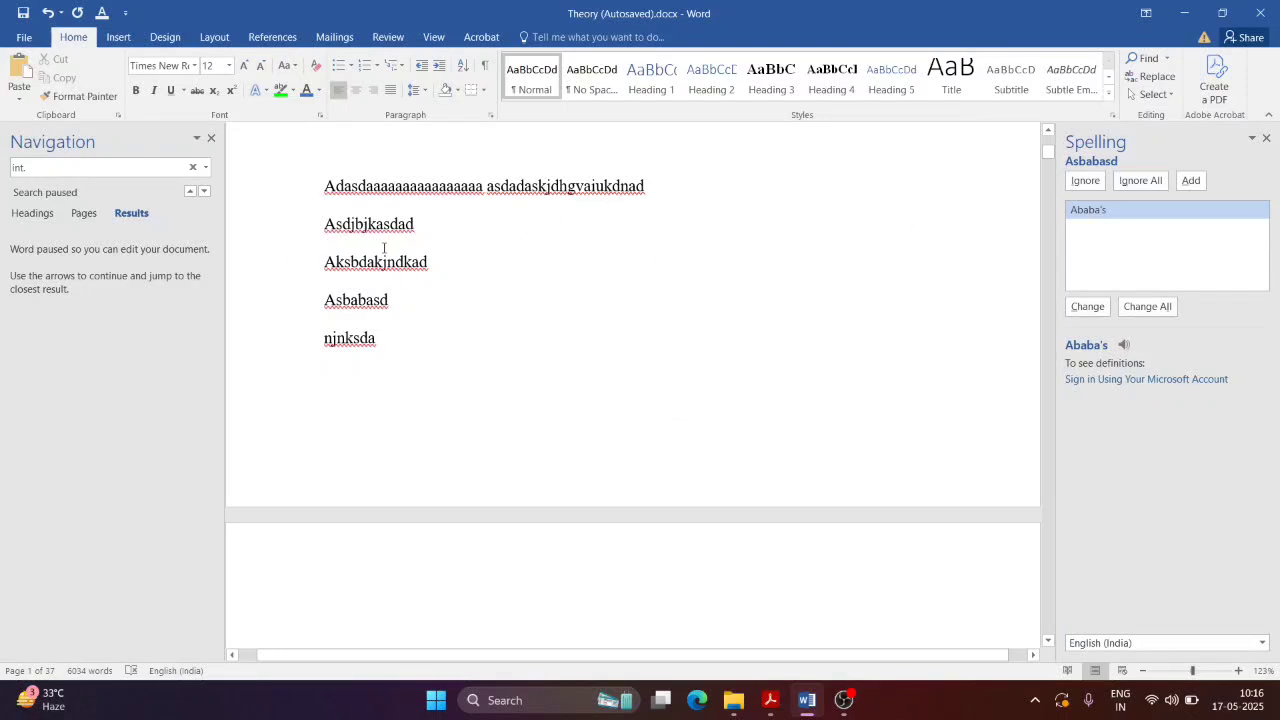
pyautogui.hotkey('alt', 'Tab')
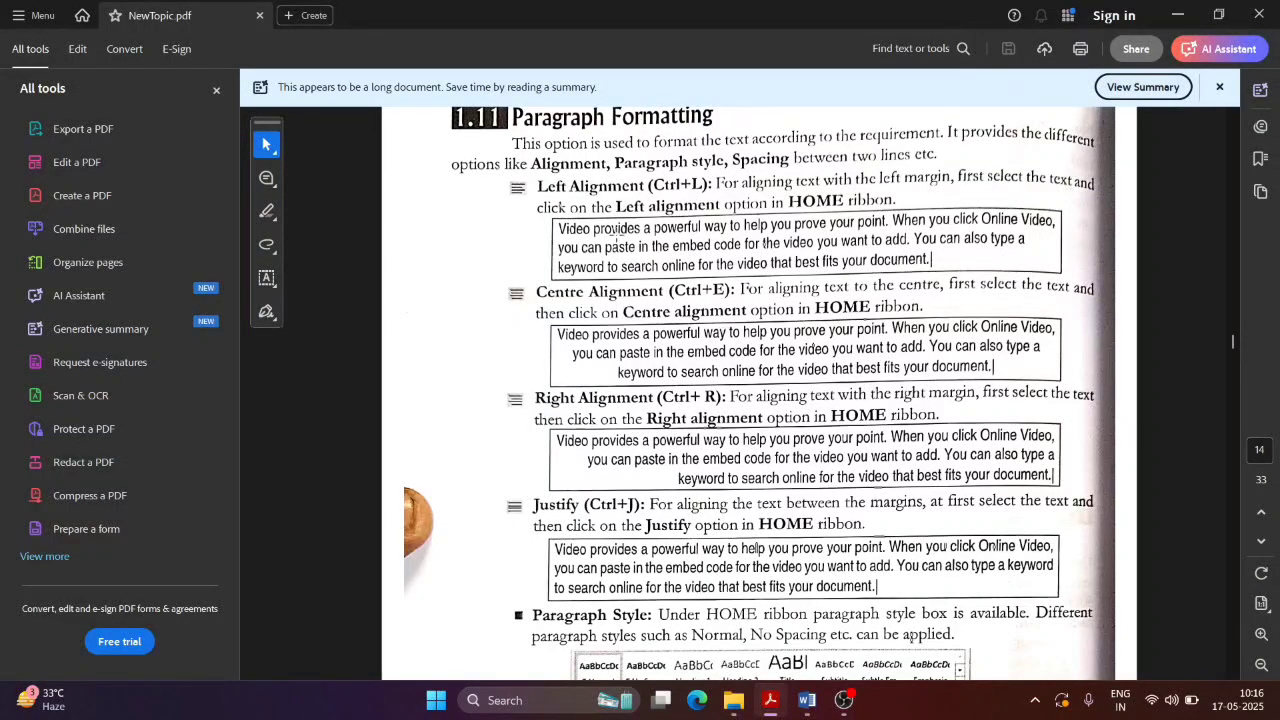
pyautogui.hotkey('alt', 'Tab')
pyautogui.hotkey('alt', 'Tab')
pyautogui.hotkey('alt', 'Tab')
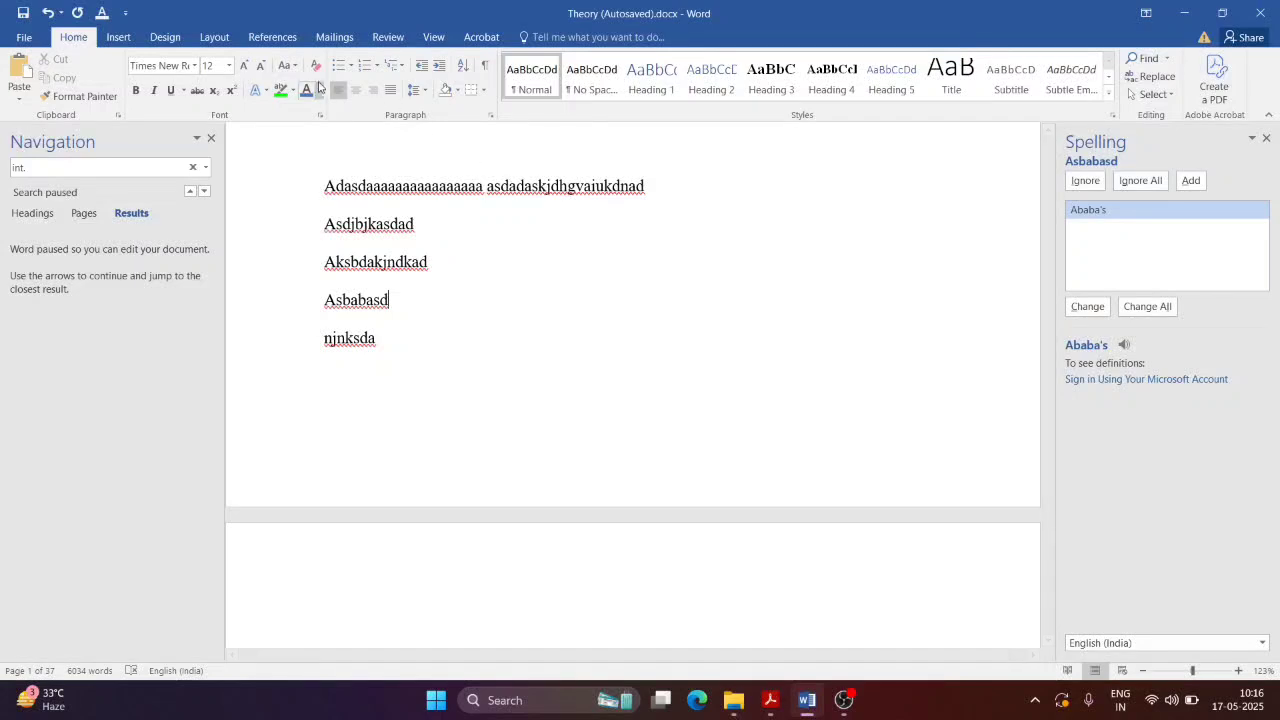
# Step: Indent the five sample lines four steps right, then decrease the indent back toward the margin
pyautogui.moveTo(377, 338); pyautogui.dragTo(344, 195)
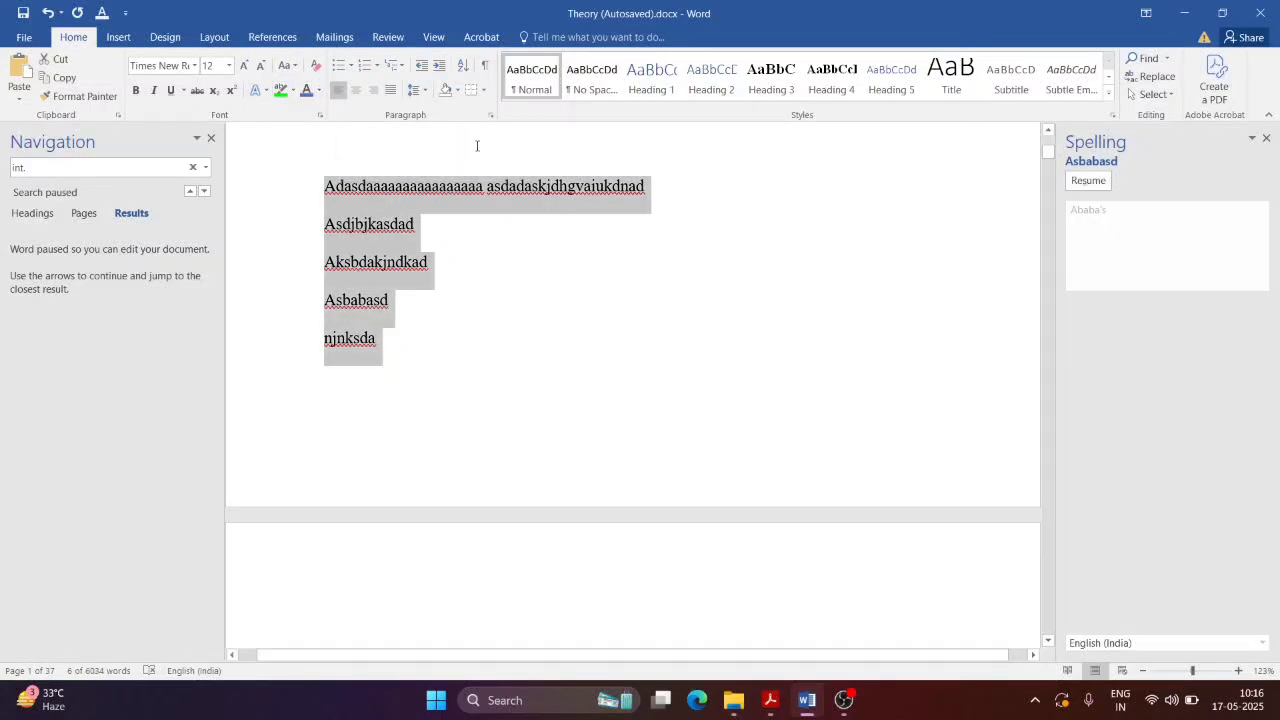
pyautogui.click(421, 90)
pyautogui.click(423, 91)
pyautogui.click(440, 72)
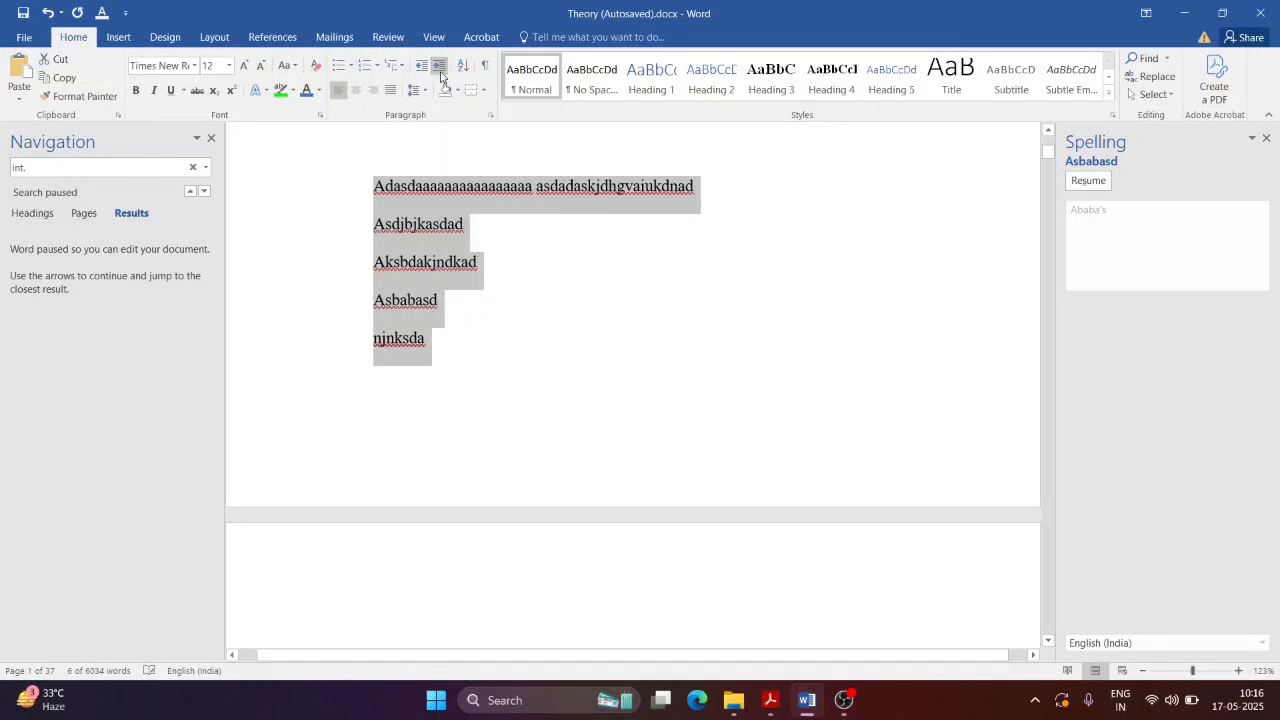
pyautogui.click(440, 72)
pyautogui.click(440, 72)
pyautogui.click(440, 72)
pyautogui.click(421, 65)
pyautogui.click(421, 65)
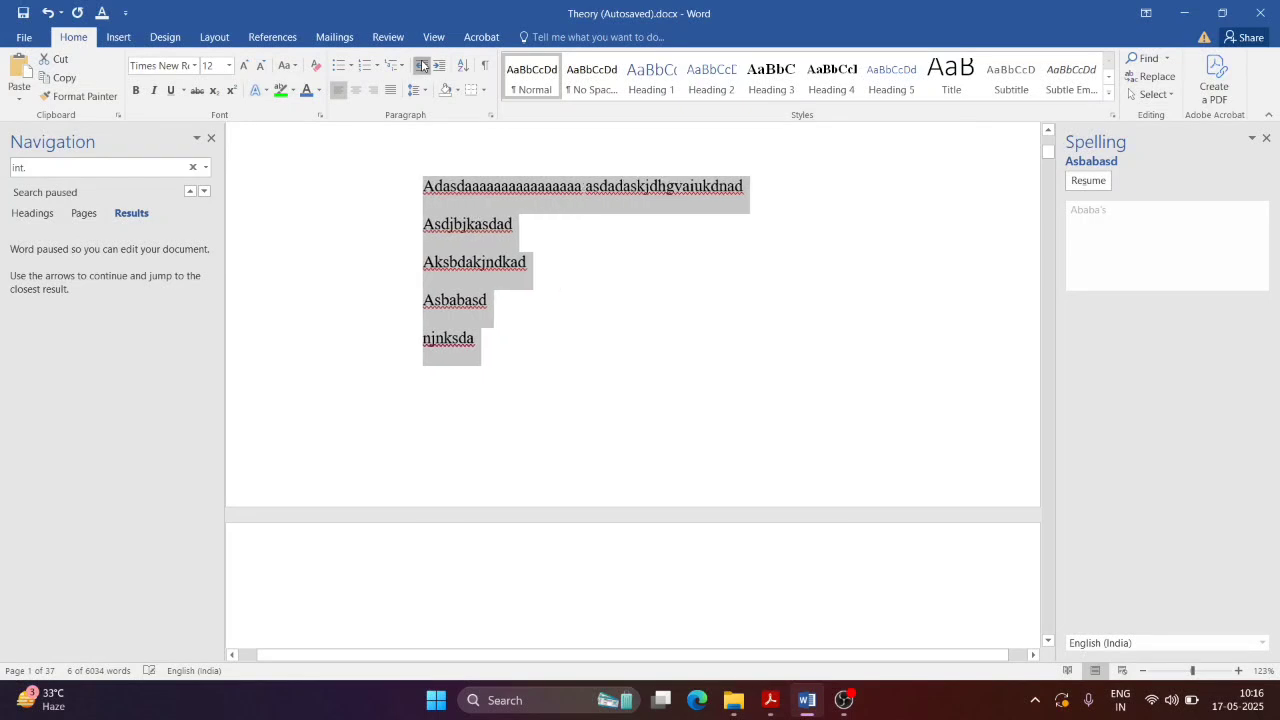
pyautogui.click(421, 65)
pyautogui.click(421, 65)
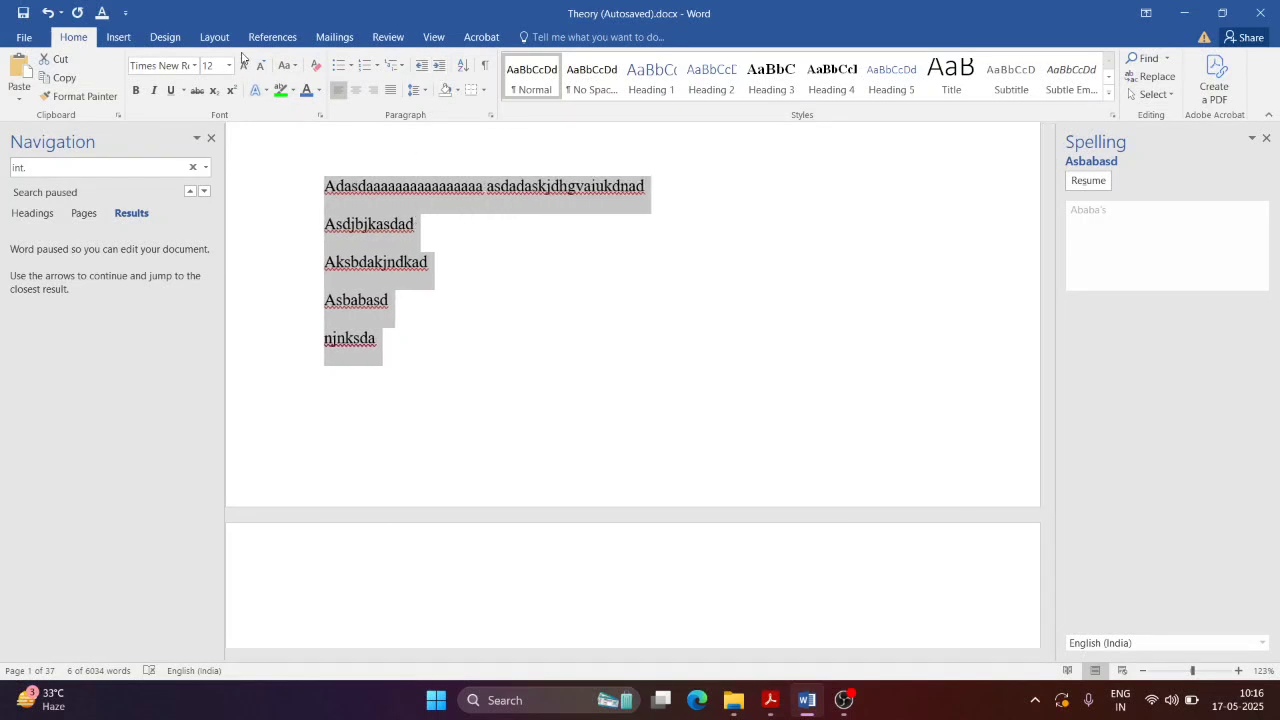
# Step: After checking the PDF, justify then centre the lines, and right-align then re-centre the njnksda line
pyautogui.hotkey('alt', 'Tab')
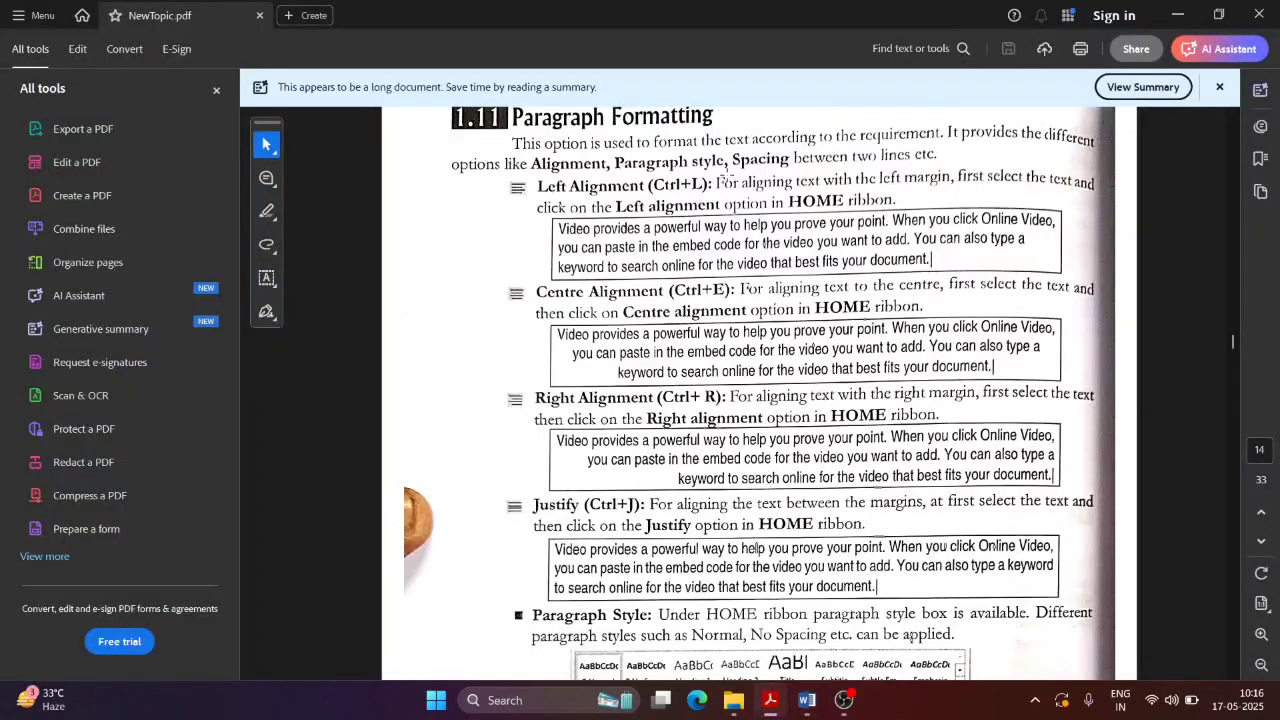
pyautogui.scroll(1, 700, 195)
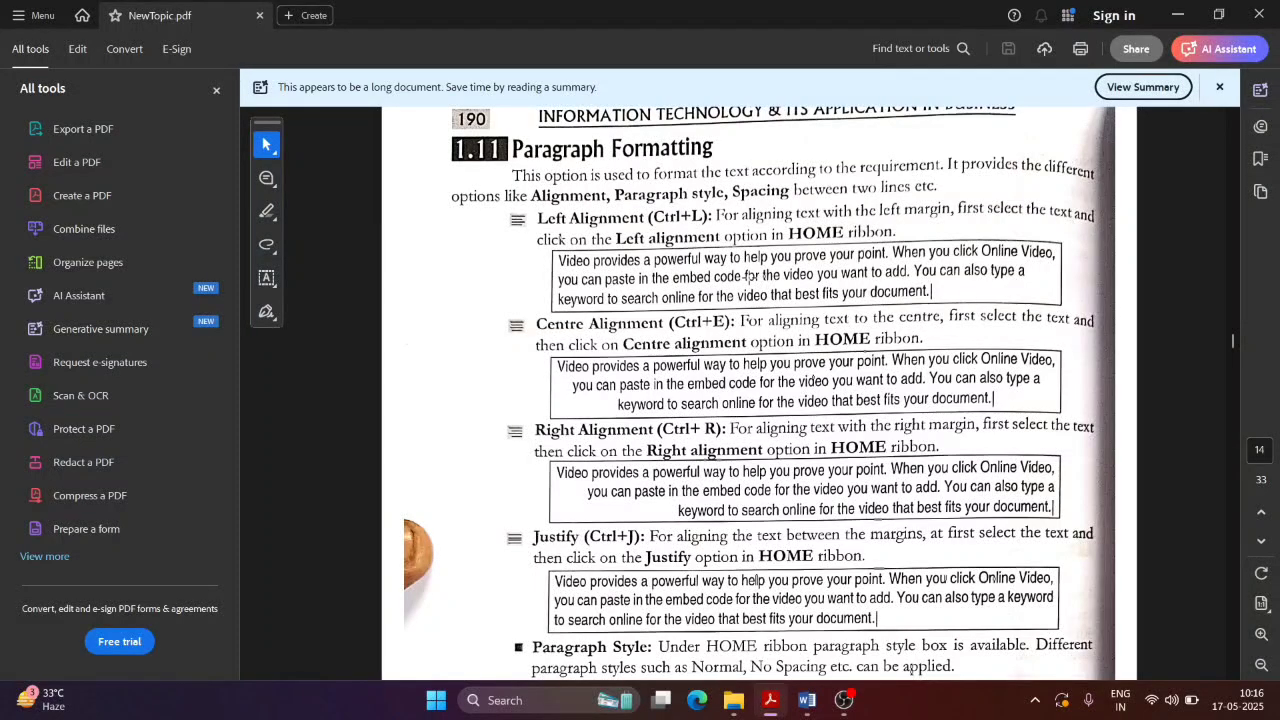
pyautogui.hotkey('alt', 'Tab')
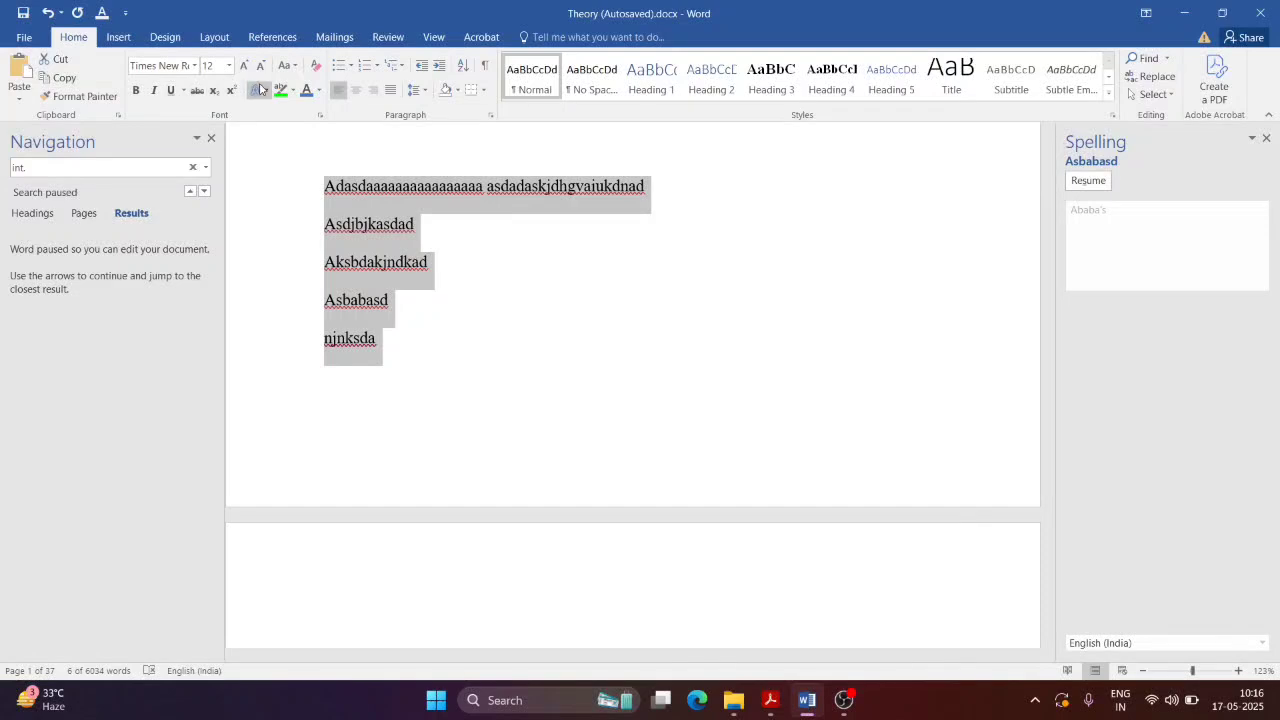
pyautogui.click(389, 92)
pyautogui.click(356, 94)
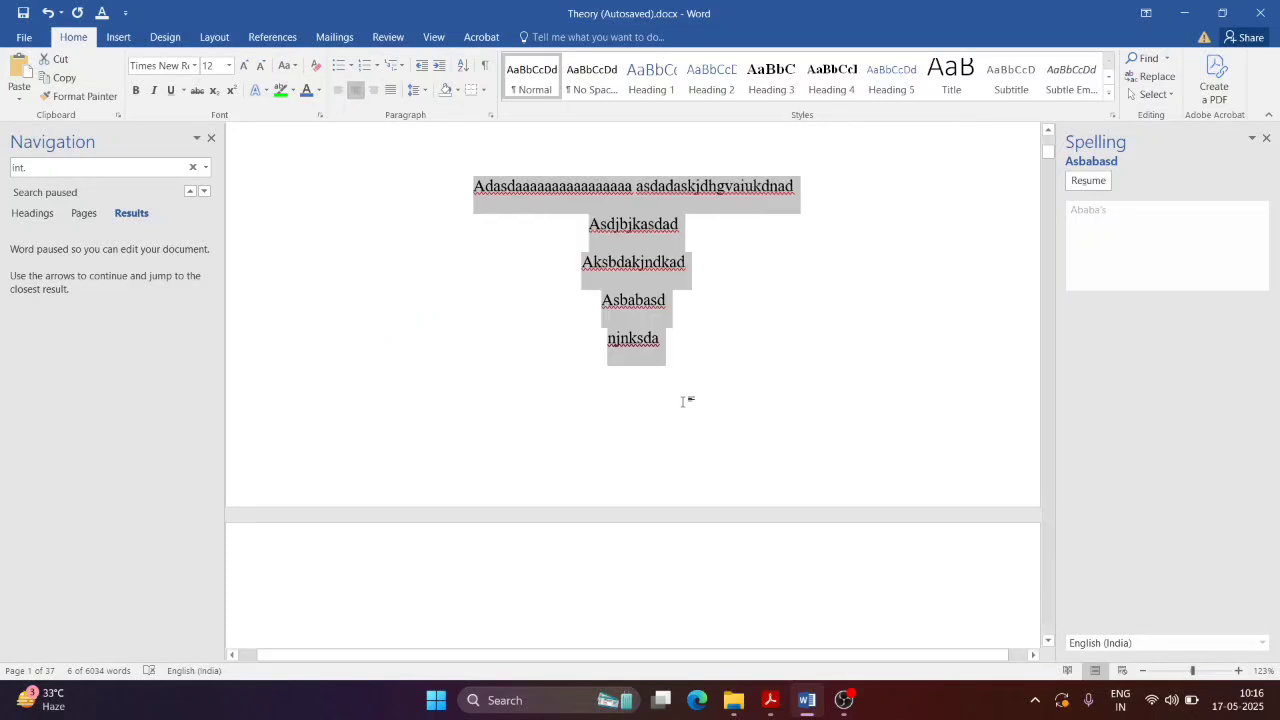
pyautogui.click(782, 362)
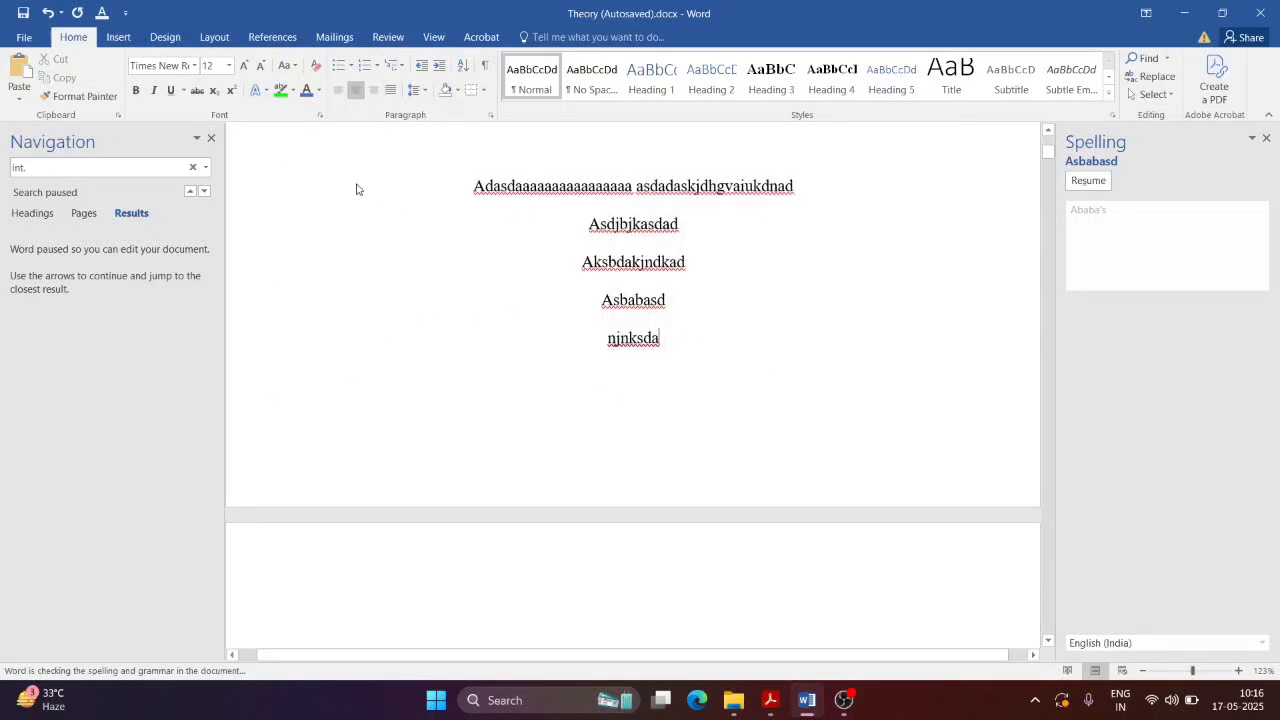
pyautogui.click(371, 93)
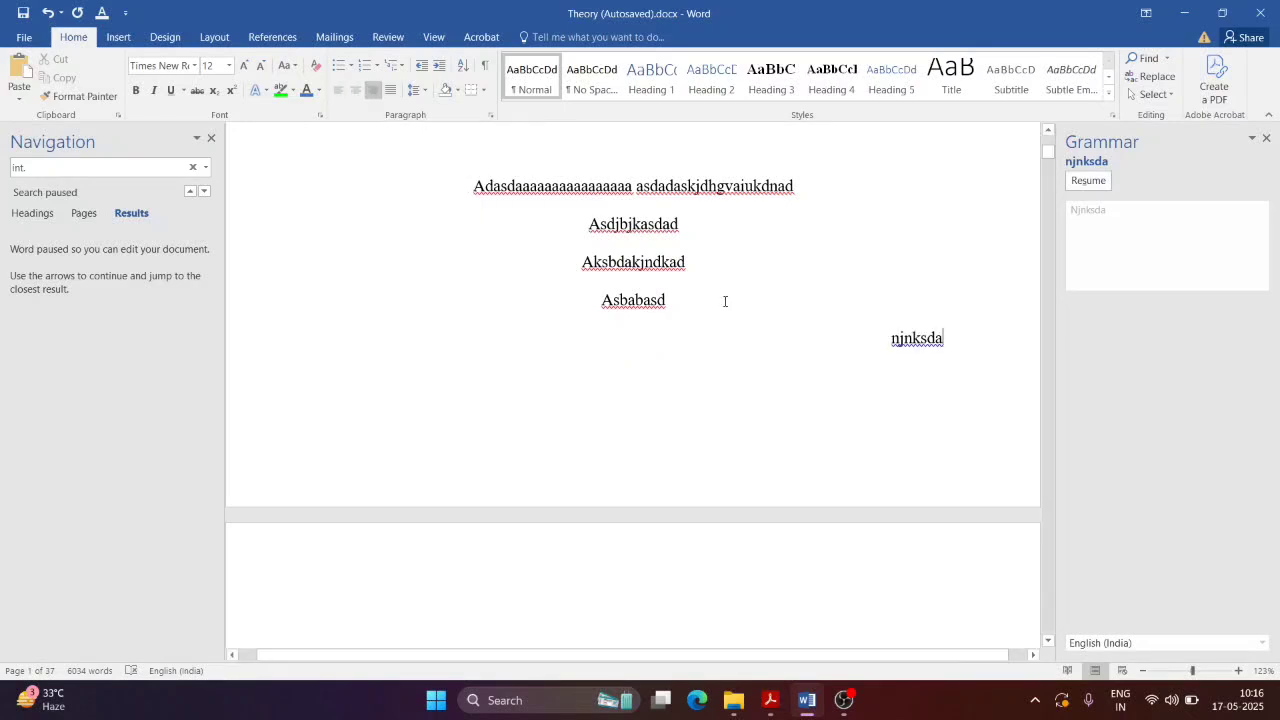
pyautogui.hotkey('ctrl', 'e')
# Step: Right-align then justify all five lines, then apply Ctrl+R and Ctrl+L, ending left-aligned
pyautogui.moveTo(695, 332); pyautogui.dragTo(470, 185)
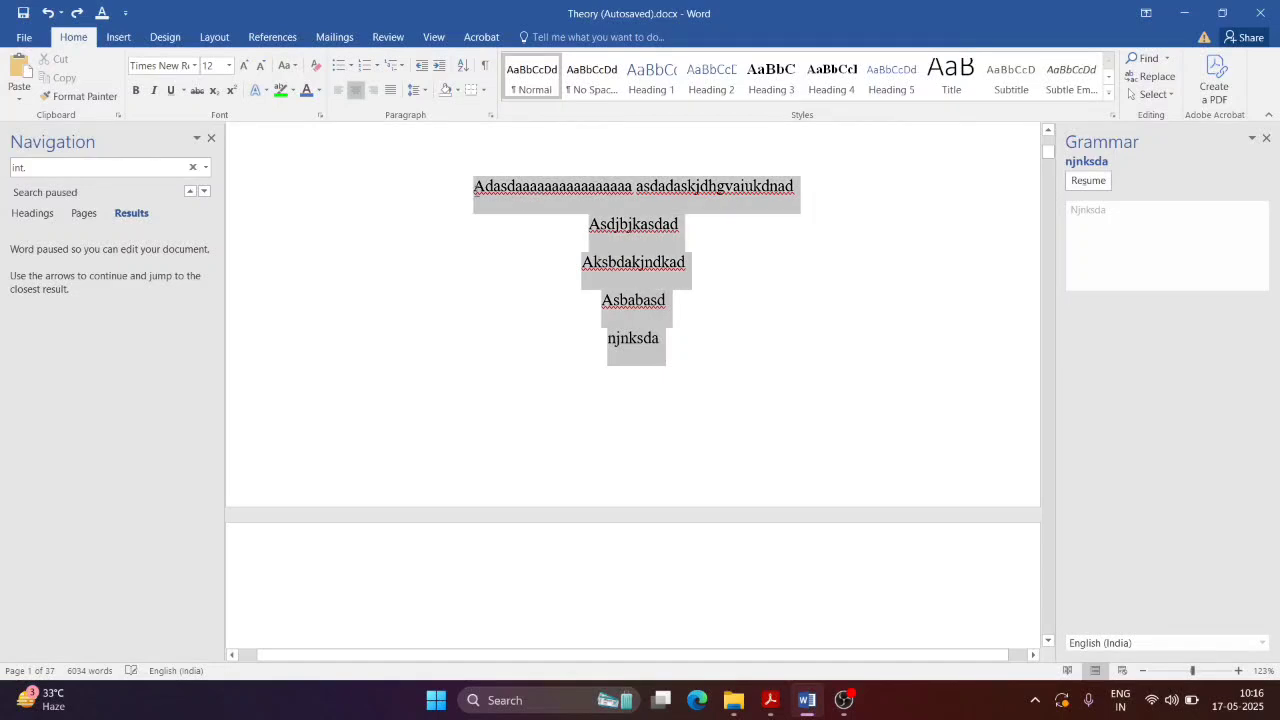
pyautogui.click(371, 91)
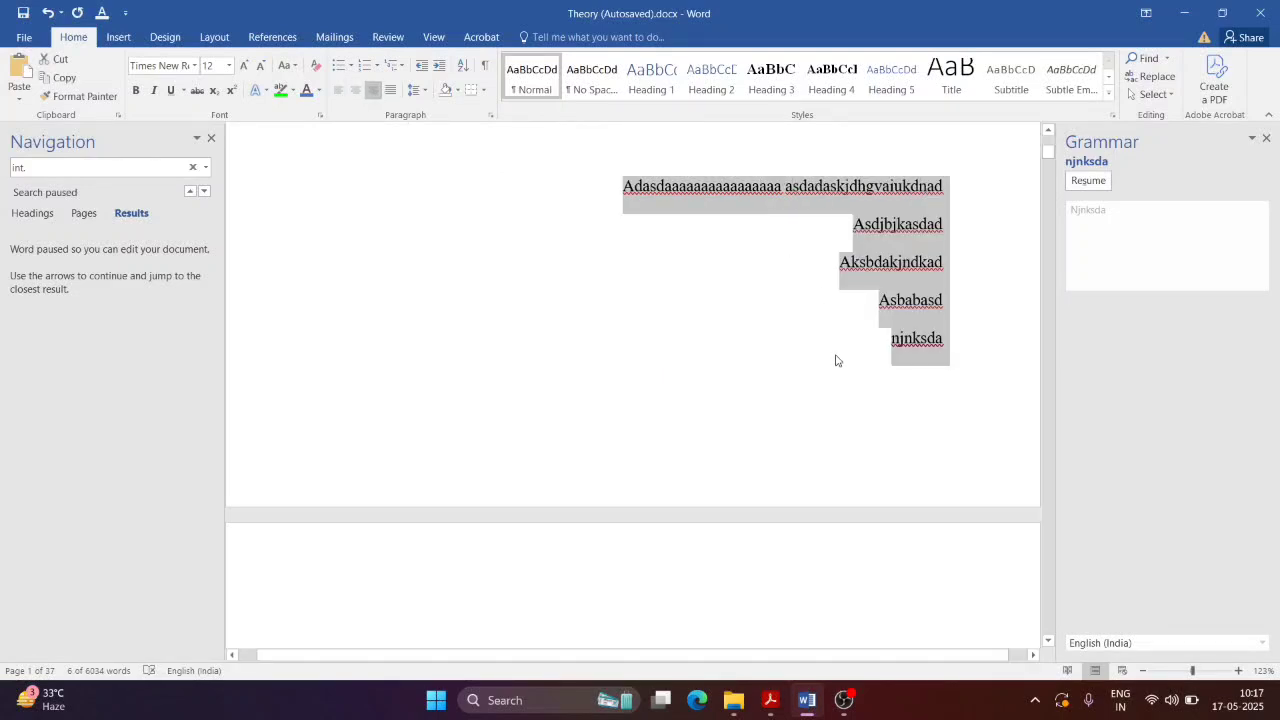
pyautogui.click(390, 90)
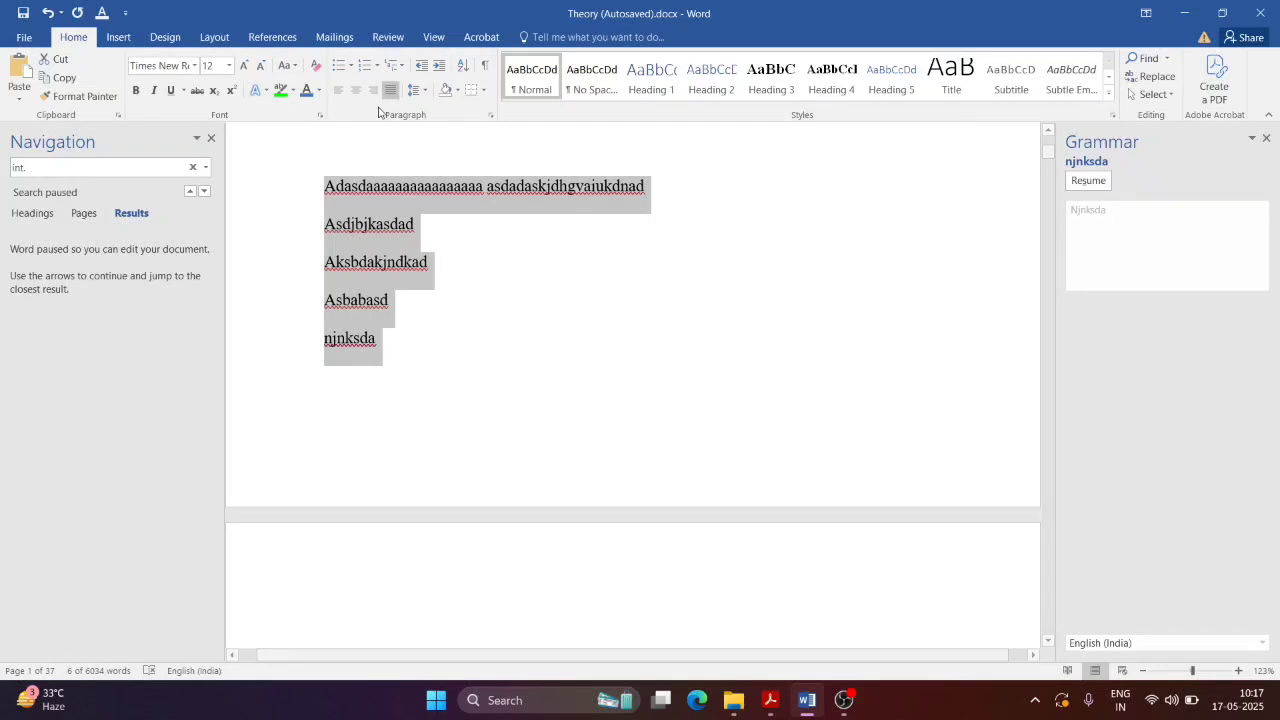
pyautogui.click(625, 305)
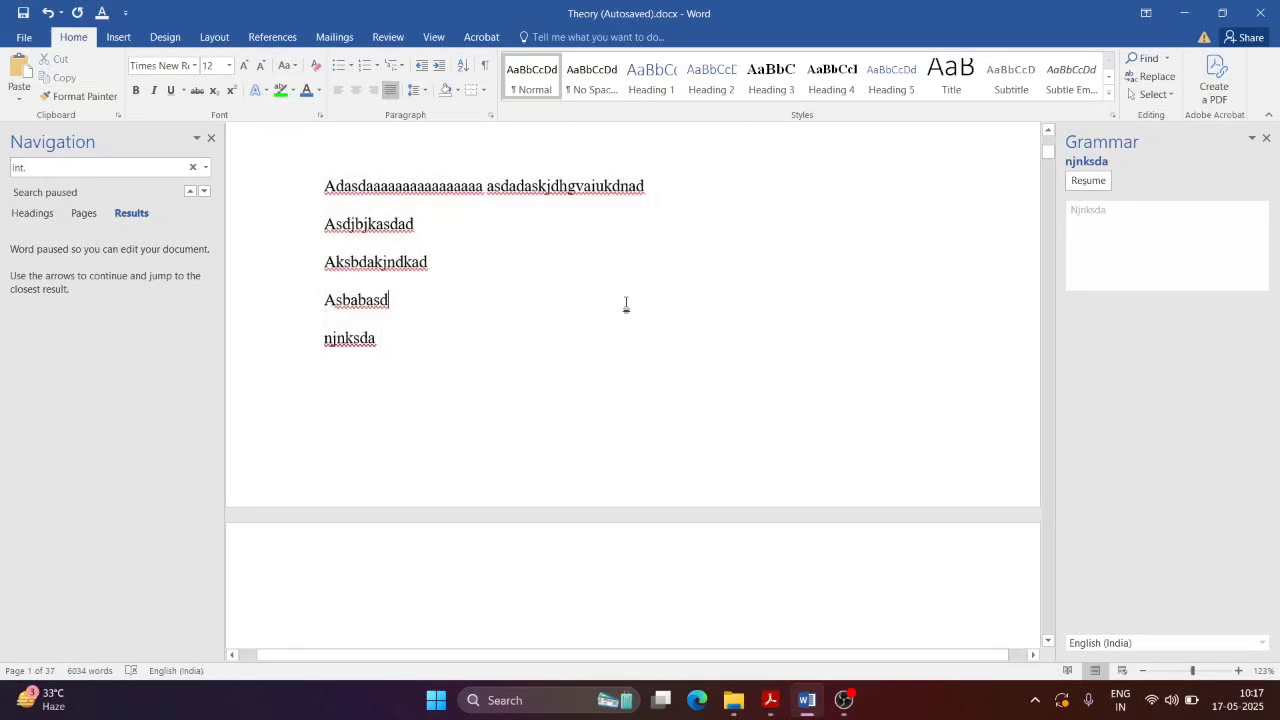
pyautogui.hotkey('alt', 'Tab')
pyautogui.hotkey('alt', 'Tab')
pyautogui.tripleClick(297, 171)
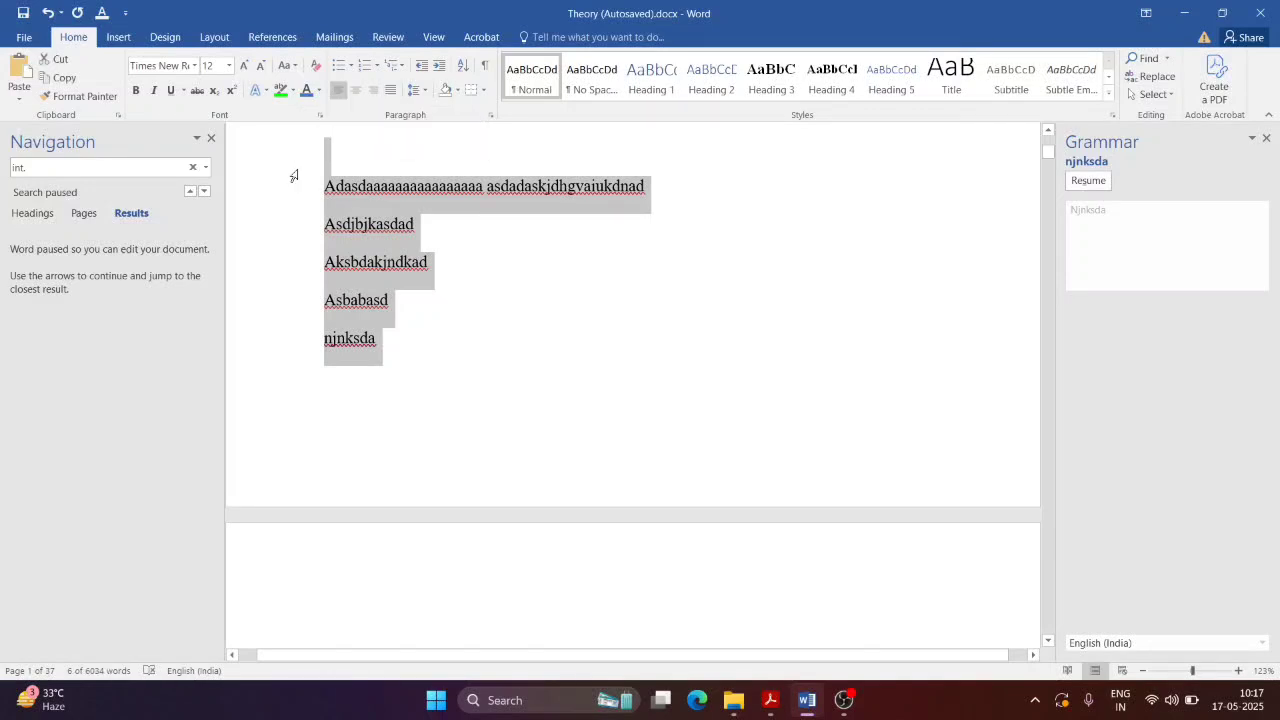
pyautogui.hotkey('ctrl', 'r')
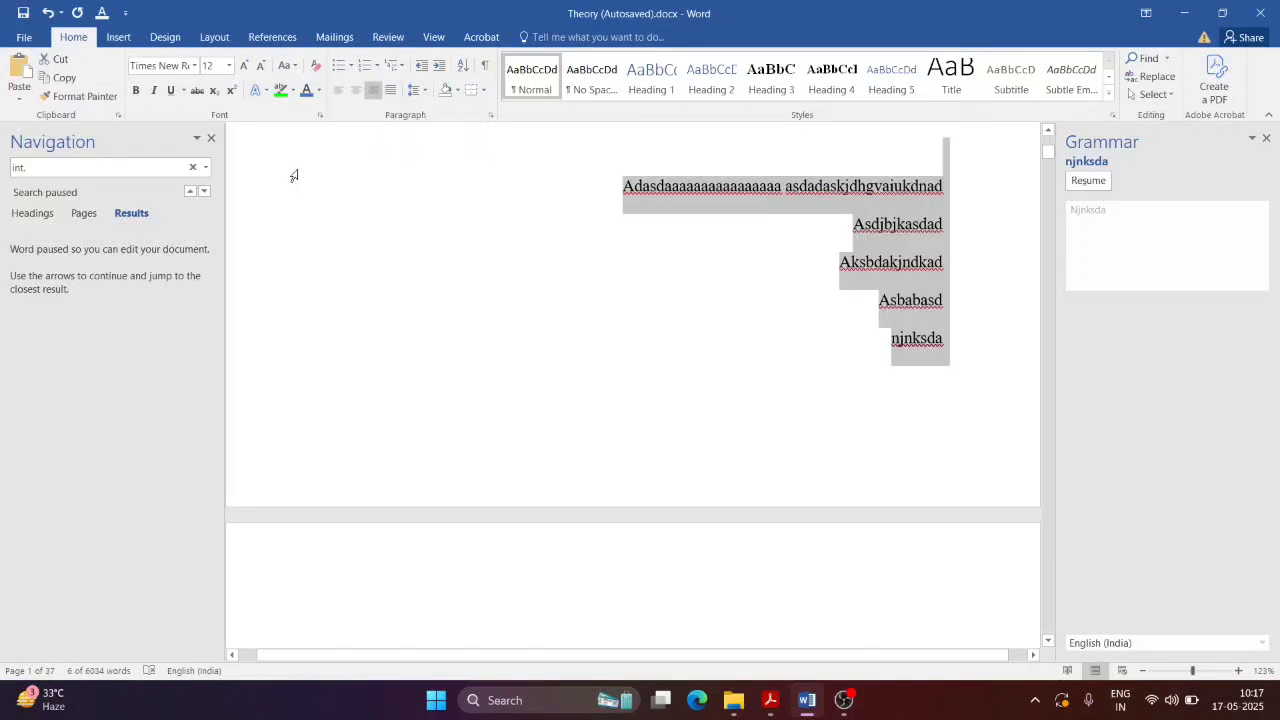
pyautogui.hotkey('ctrl', 'l')
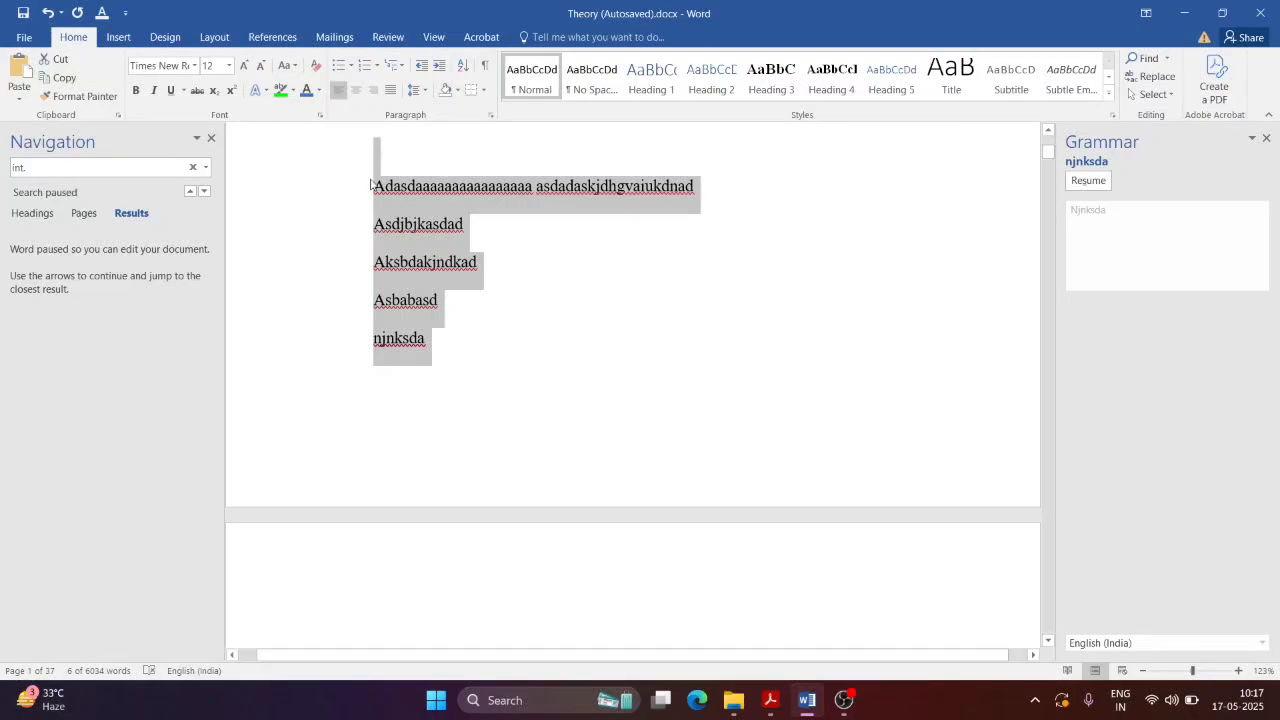
# Step: Scroll NewTopic.pdf to section 1.13 Page Formatting and bring the screen recorder forward
pyautogui.hotkey('alt', 'Tab')
pyautogui.scroll(-1, 965, 400)
pyautogui.scroll(-5, 967, 405)
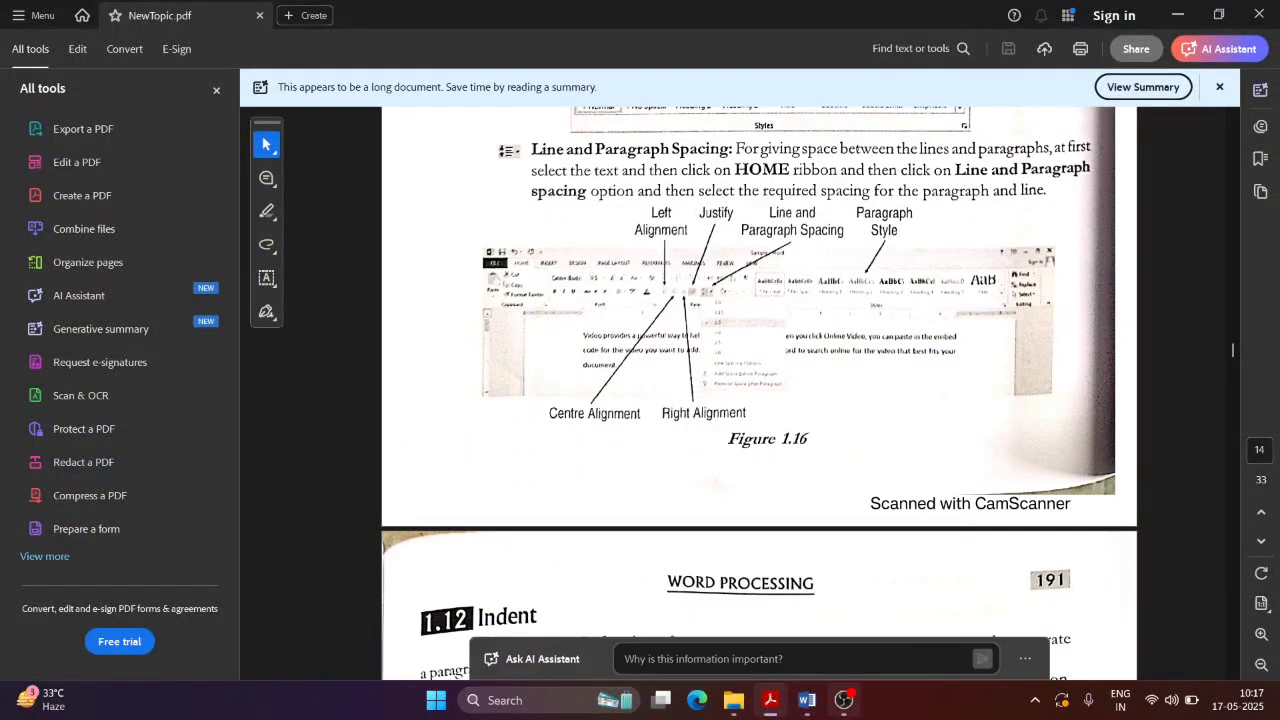
pyautogui.click(843, 700)
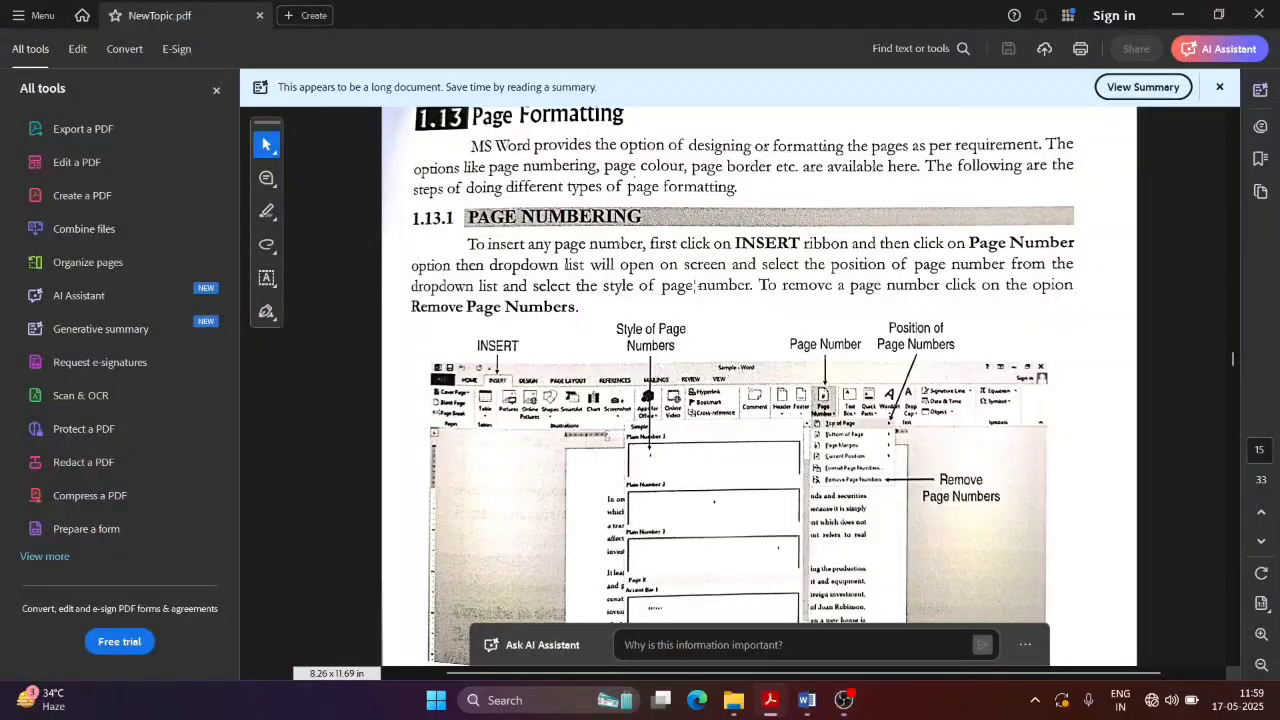
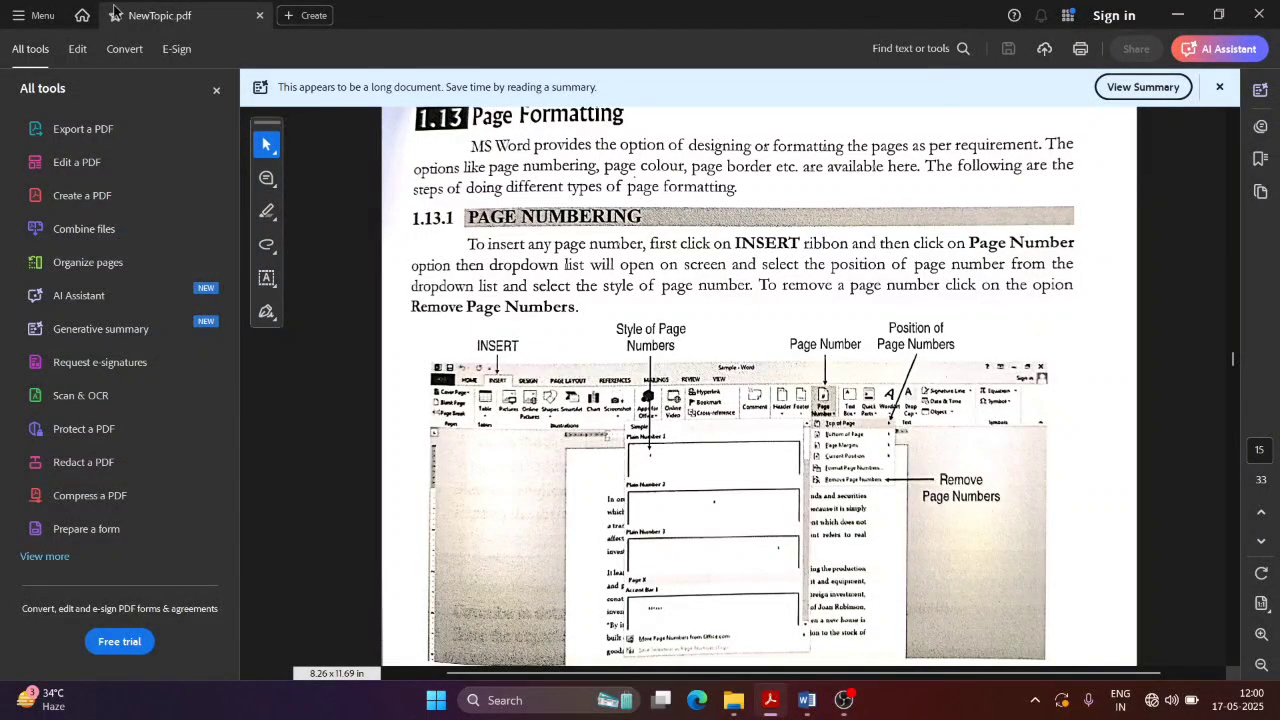
# Step: Bring Word's Theory document back in front of Acrobat's NewTopic.pdf
pyautogui.hotkey('alt', 'Tab')
pyautogui.click(770, 702)
pyautogui.click(805, 705)
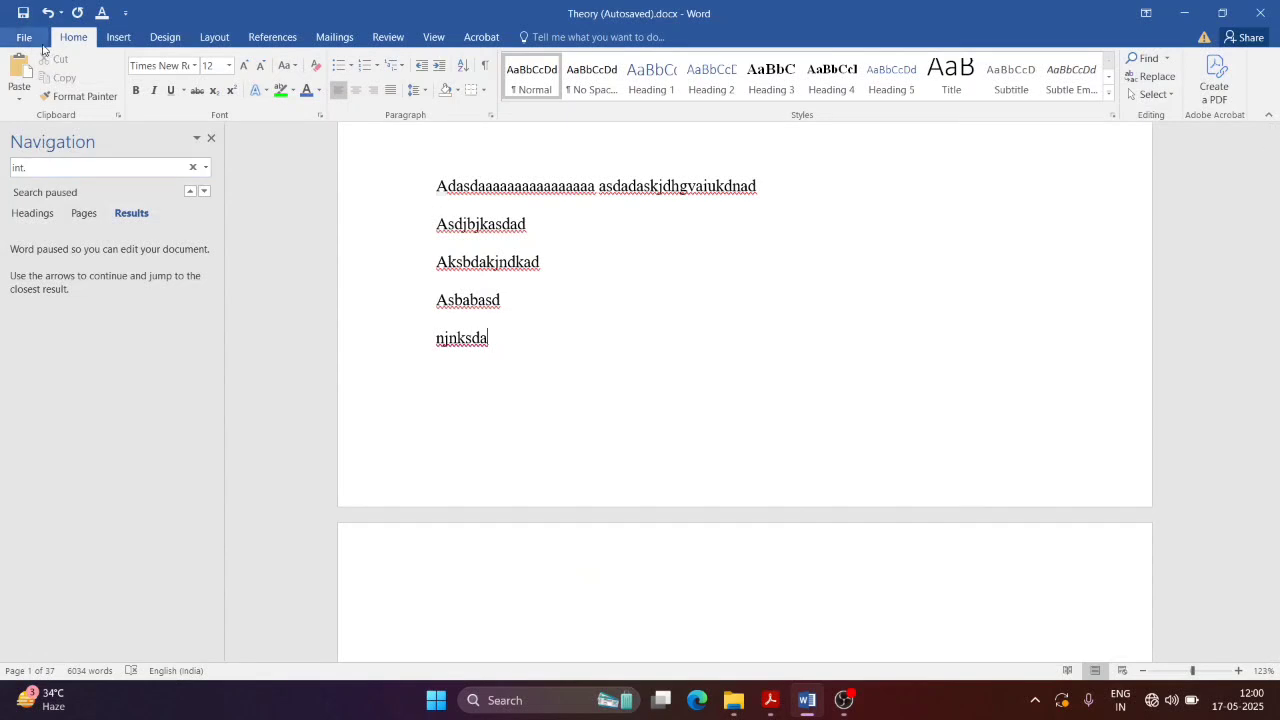
# Step: Create a new blank document, Document2, from File > New
pyautogui.click(32, 40)
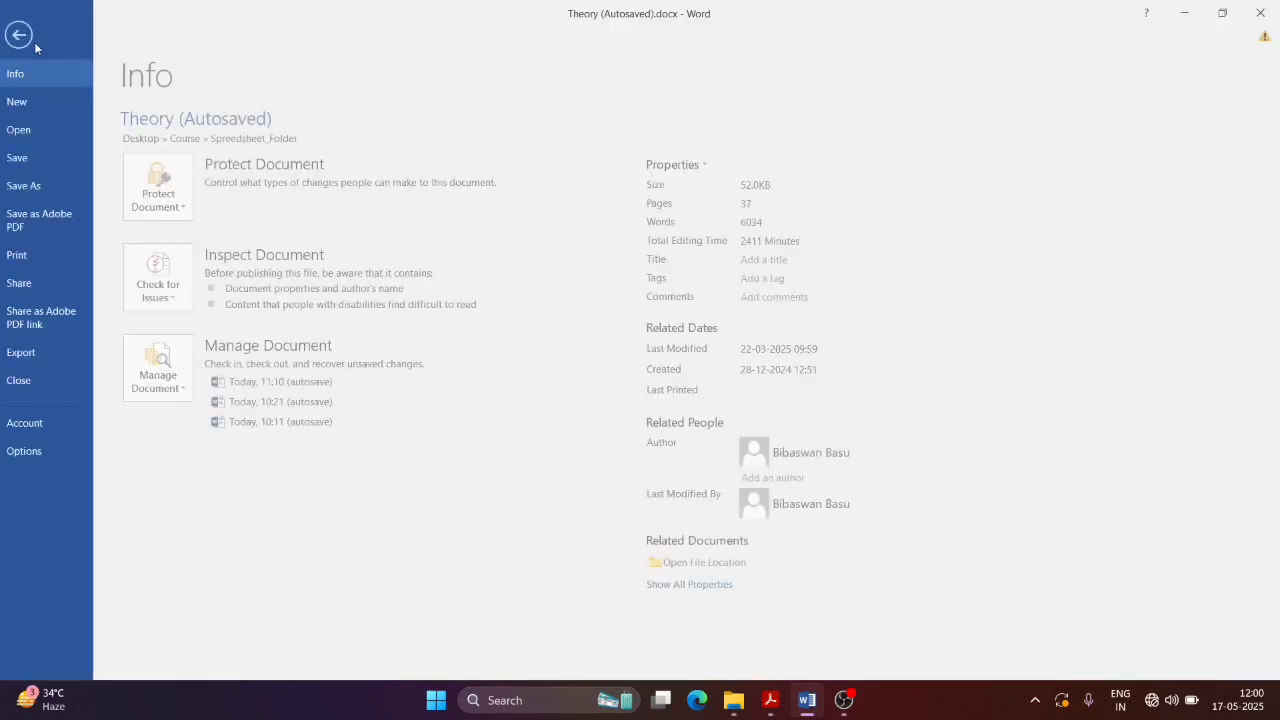
pyautogui.click(42, 101)
pyautogui.click(188, 220)
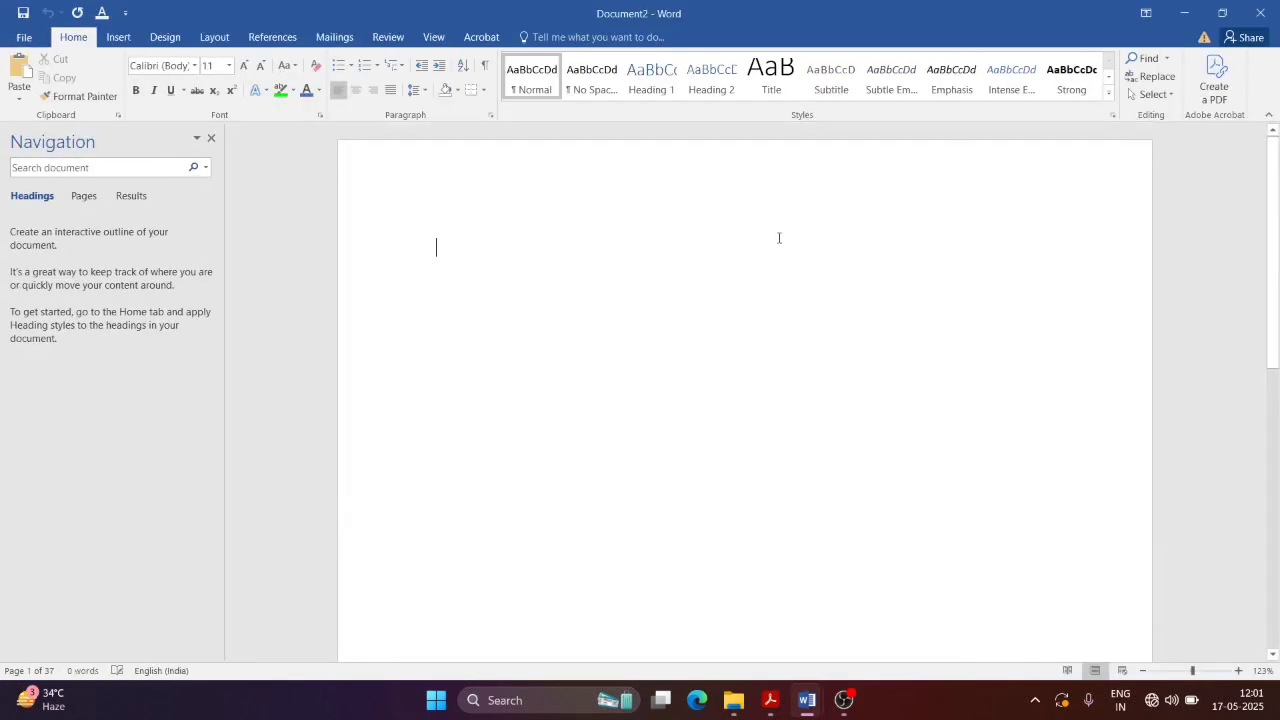
pyautogui.moveTo(1277, 283); pyautogui.dragTo(1279, 210)
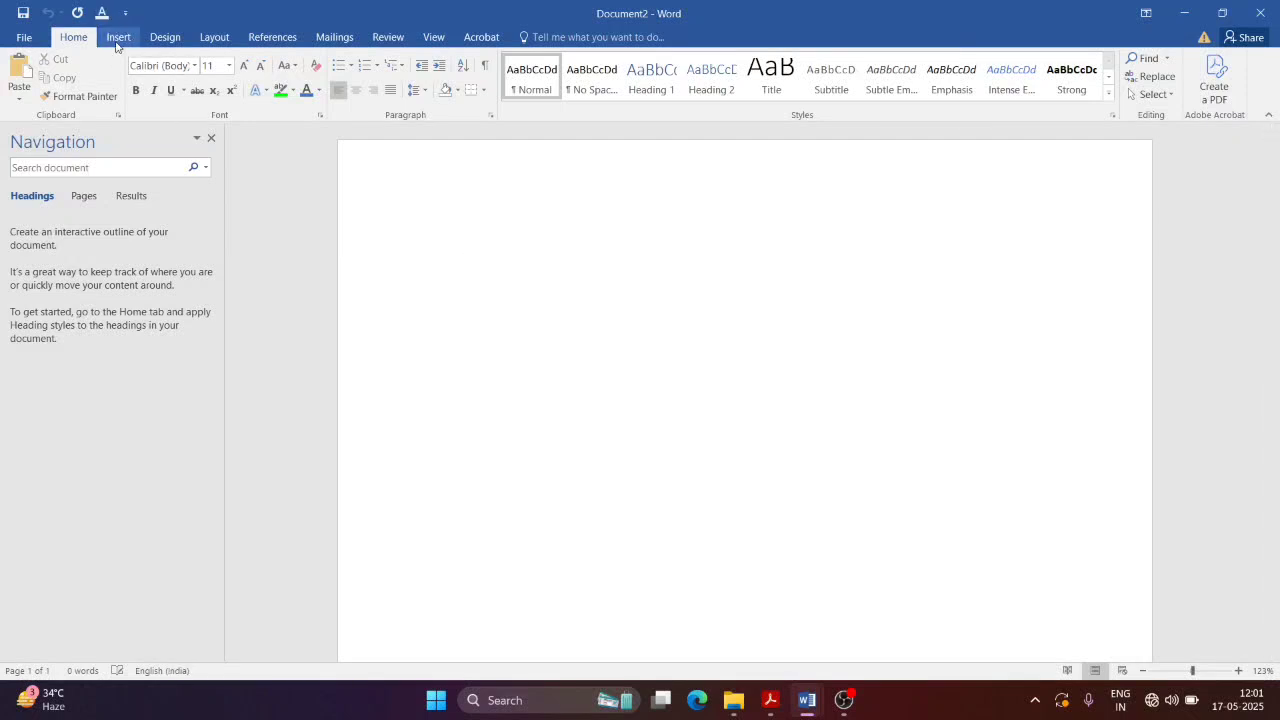
# Step: Look through the Insert, Design, Layout, References and Mailings tabs, ending on Insert
pyautogui.click(117, 38)
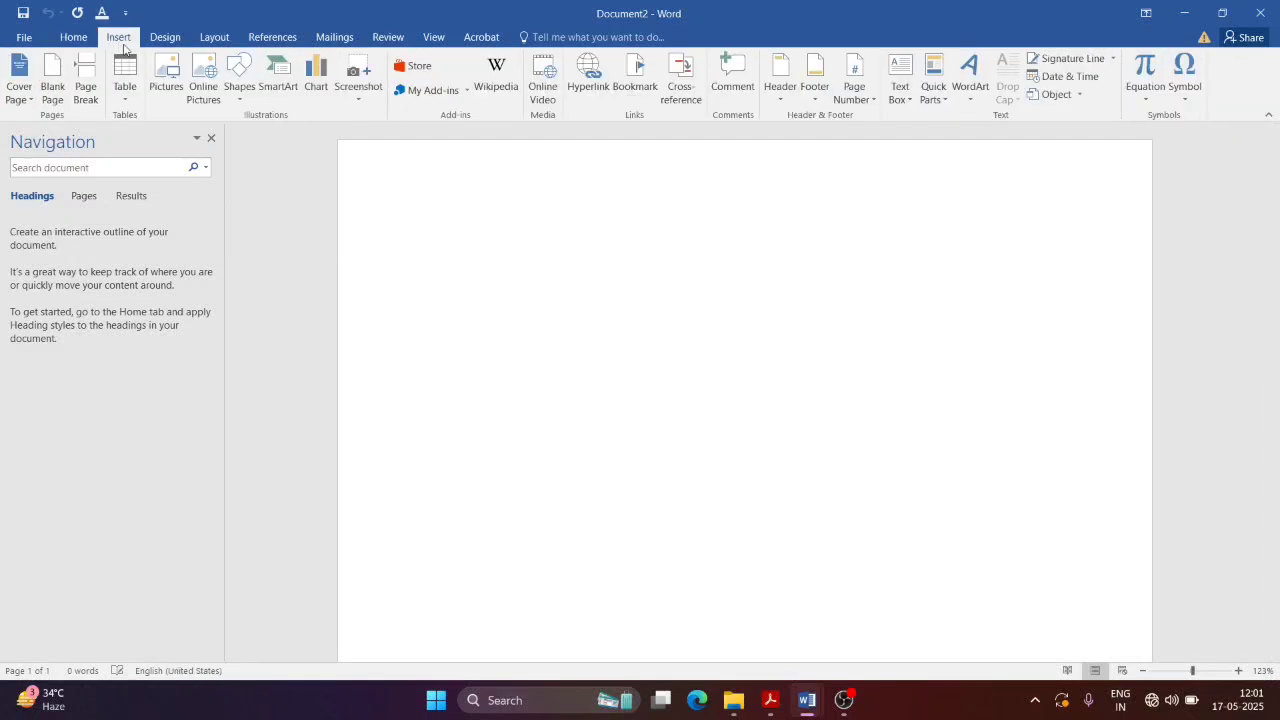
pyautogui.click(157, 46)
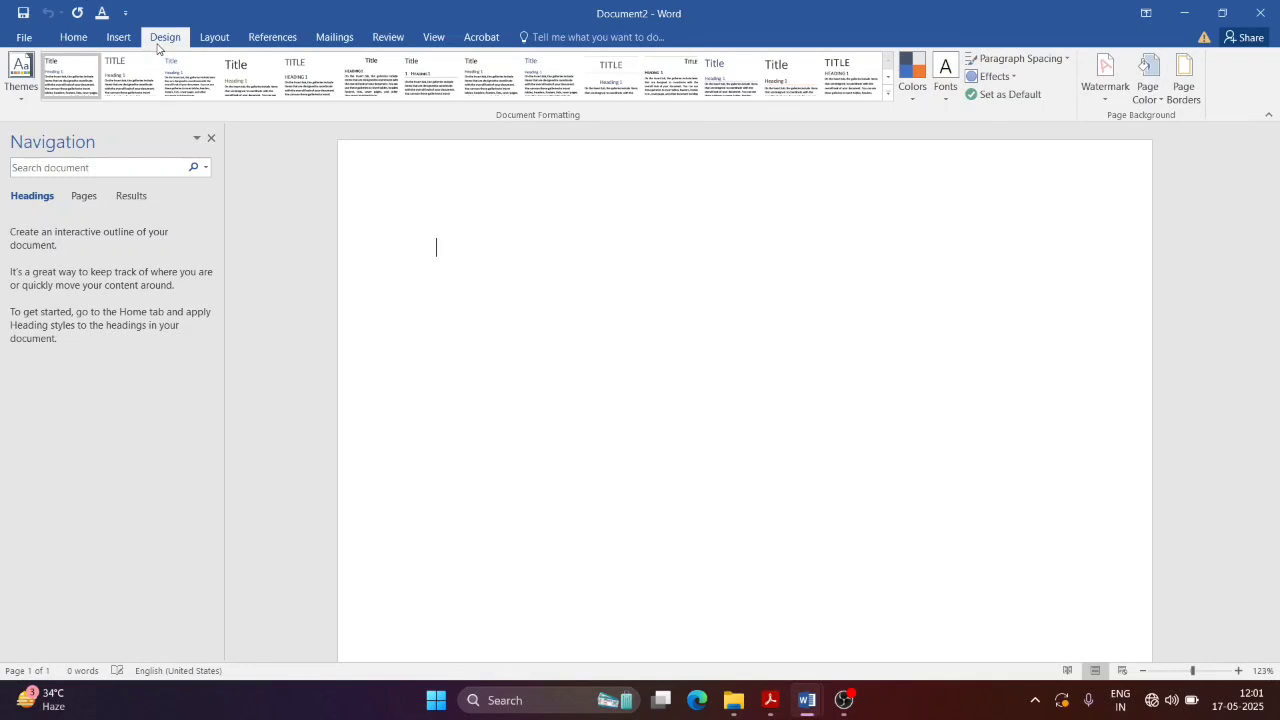
pyautogui.click(210, 44)
pyautogui.click(260, 42)
pyautogui.click(335, 38)
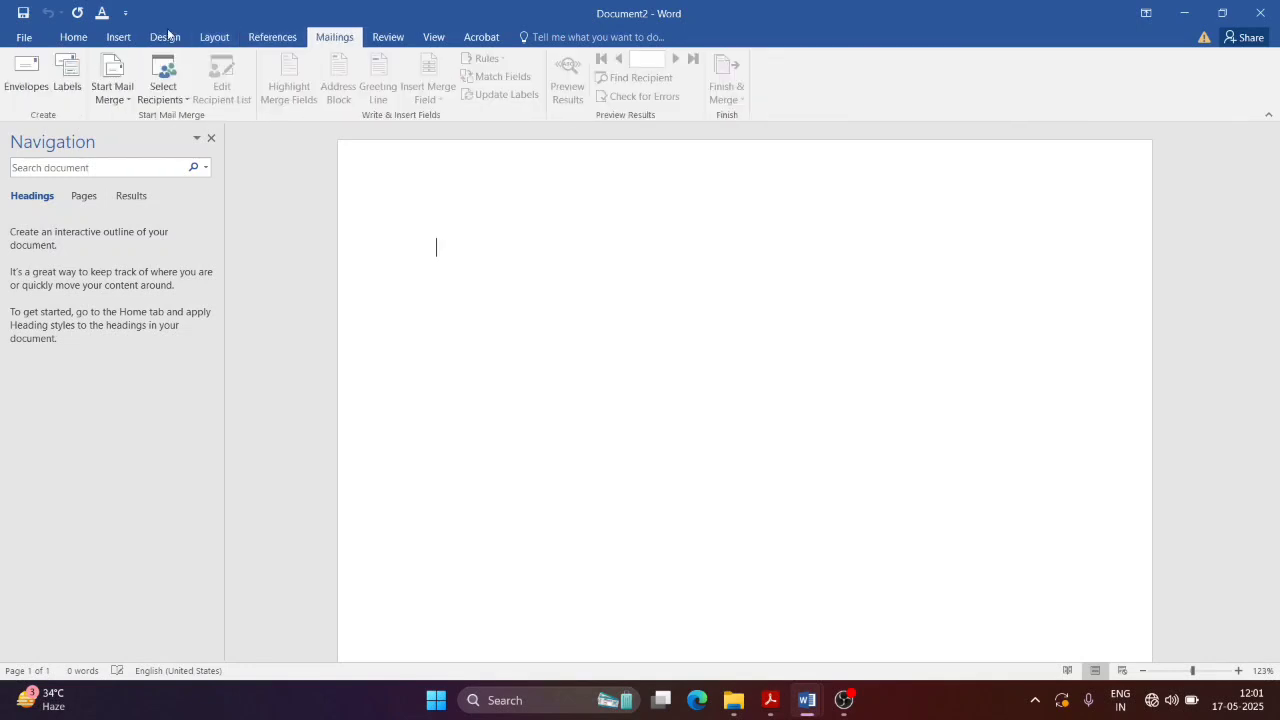
pyautogui.click(122, 38)
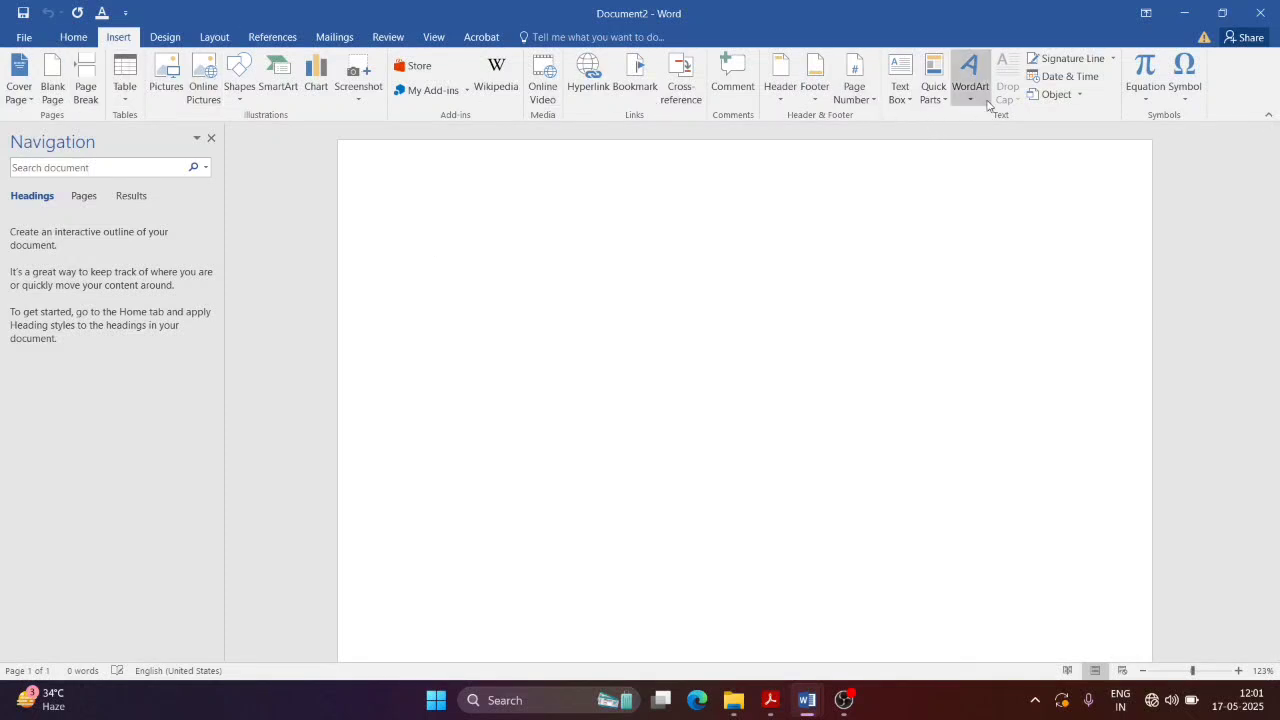
# Step: Insert an Accent Bar 2 page number at the bottom of the page
pyautogui.click(862, 103)
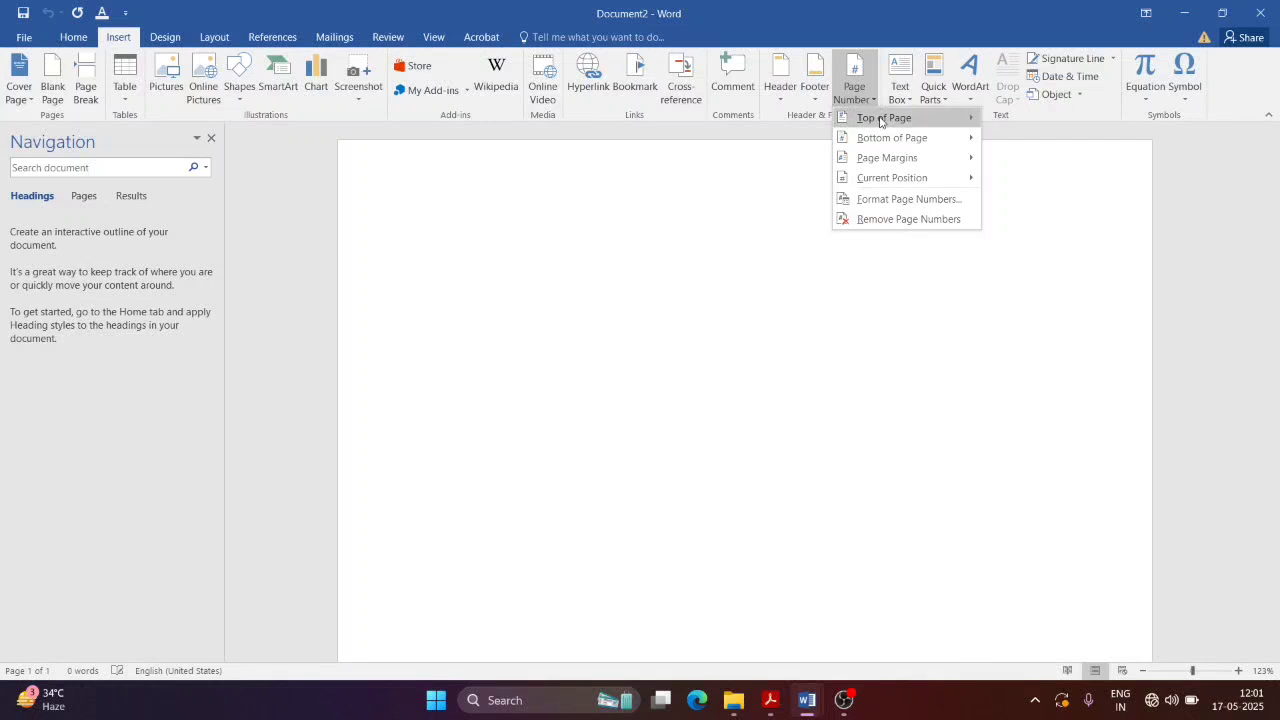
pyautogui.moveTo(892, 145)
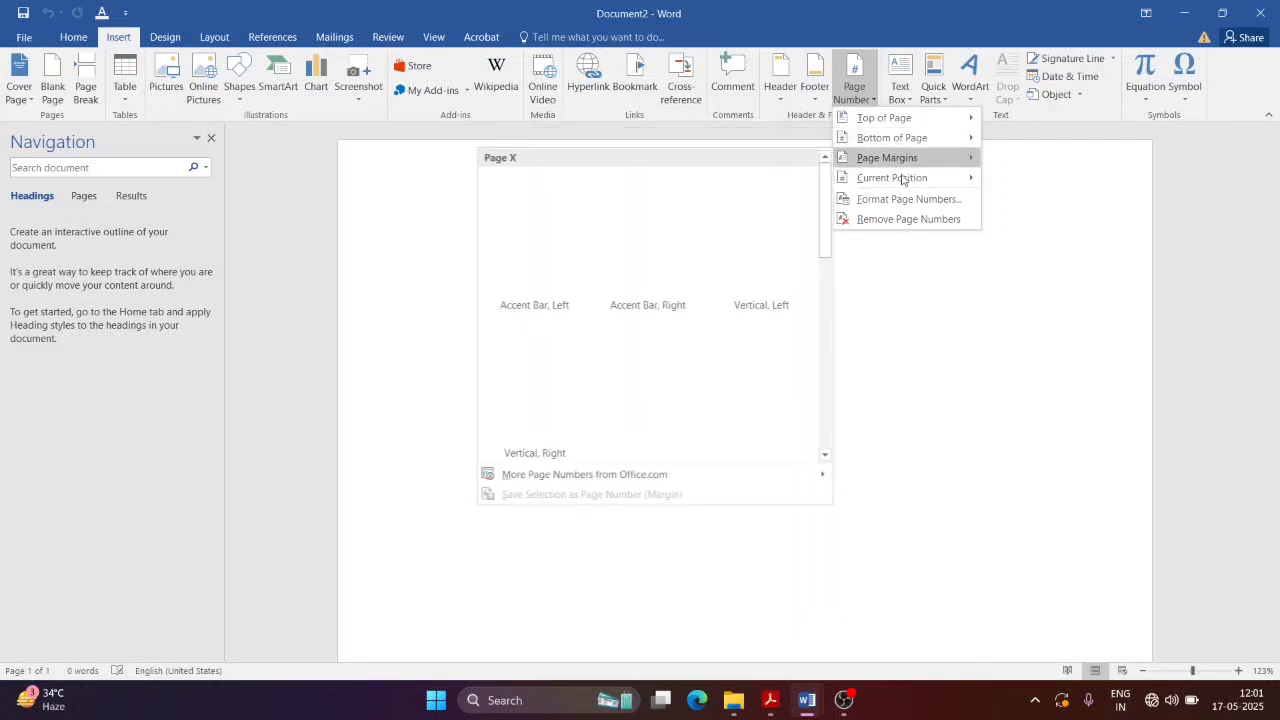
pyautogui.moveTo(898, 177)
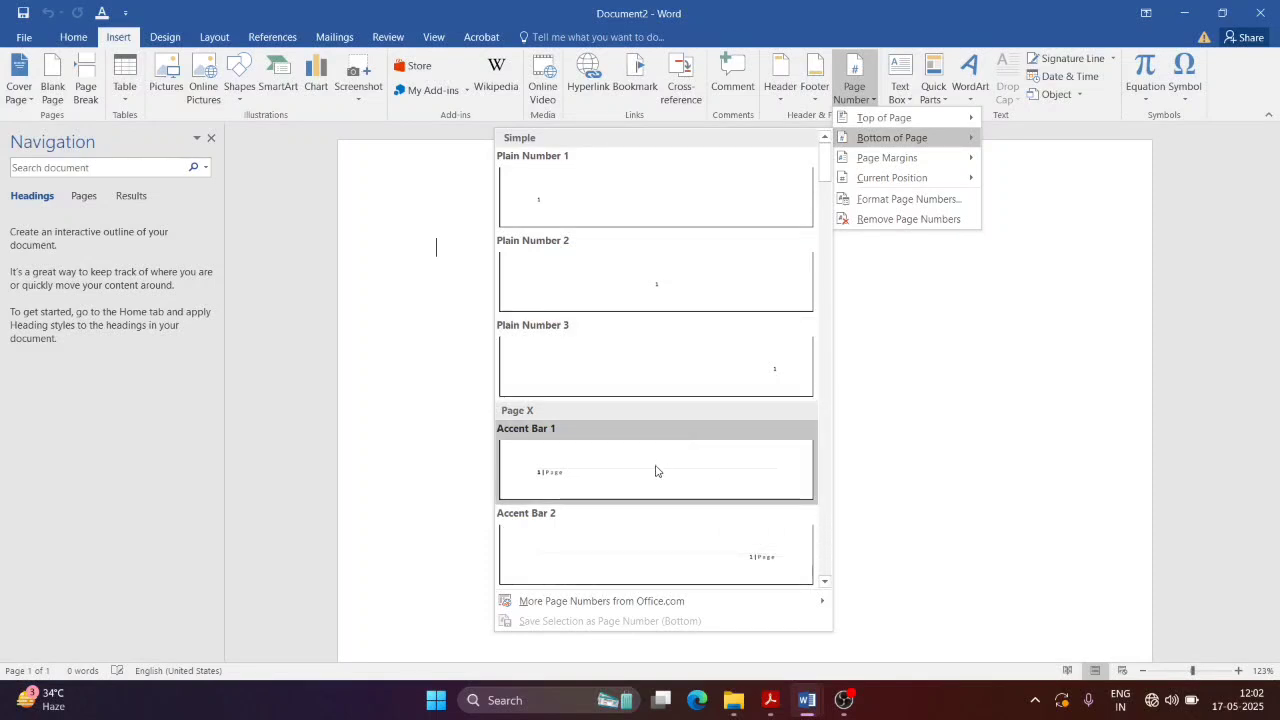
pyautogui.click(770, 572)
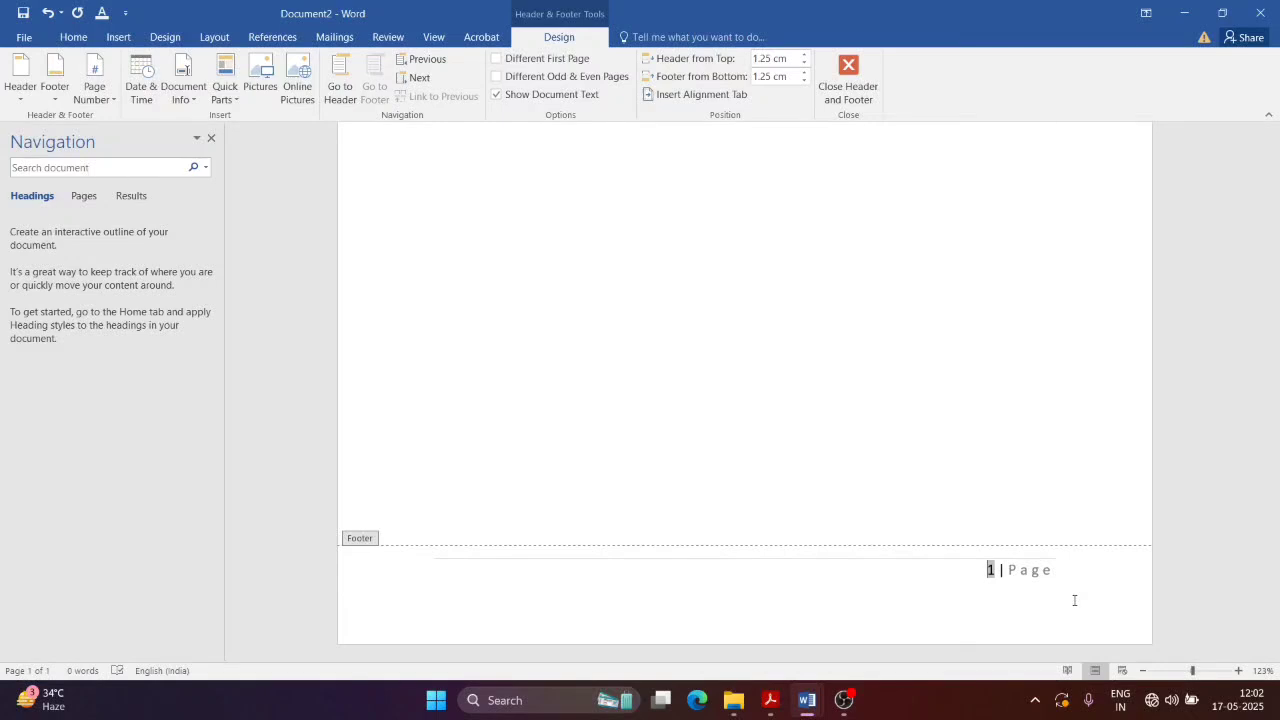
# Step: Delete the stray letters before '1 | Page' and close footer editing
pyautogui.scroll(10, 1074, 600)
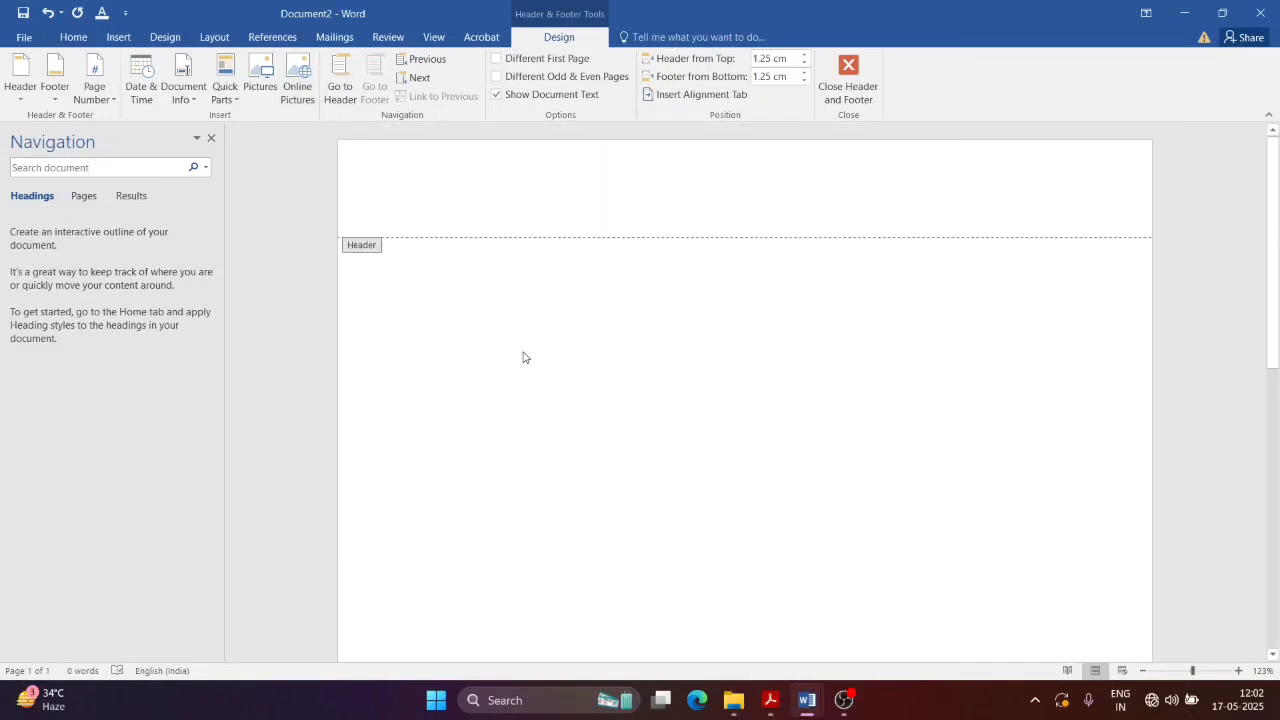
pyautogui.scroll(-10, 476, 268)
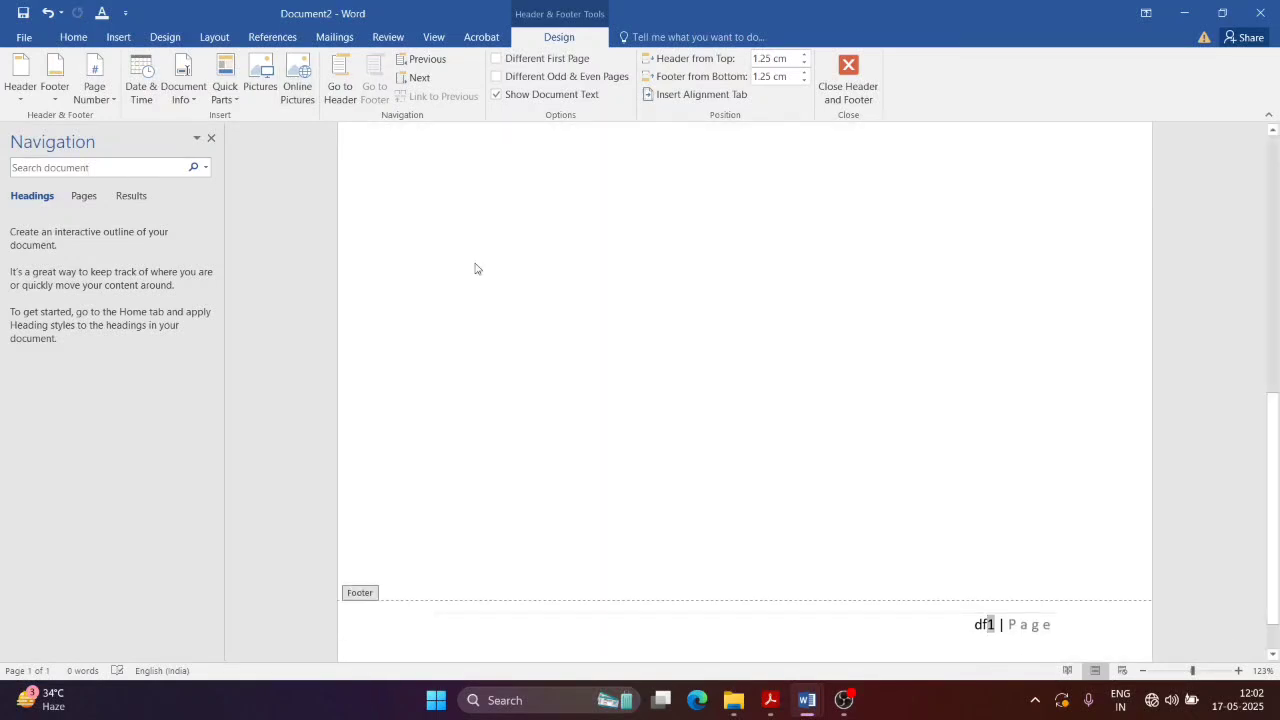
pyautogui.press('BackSpace')
pyautogui.press('BackSpace')
pyautogui.scroll(5, 655, 319)
pyautogui.click(847, 78)
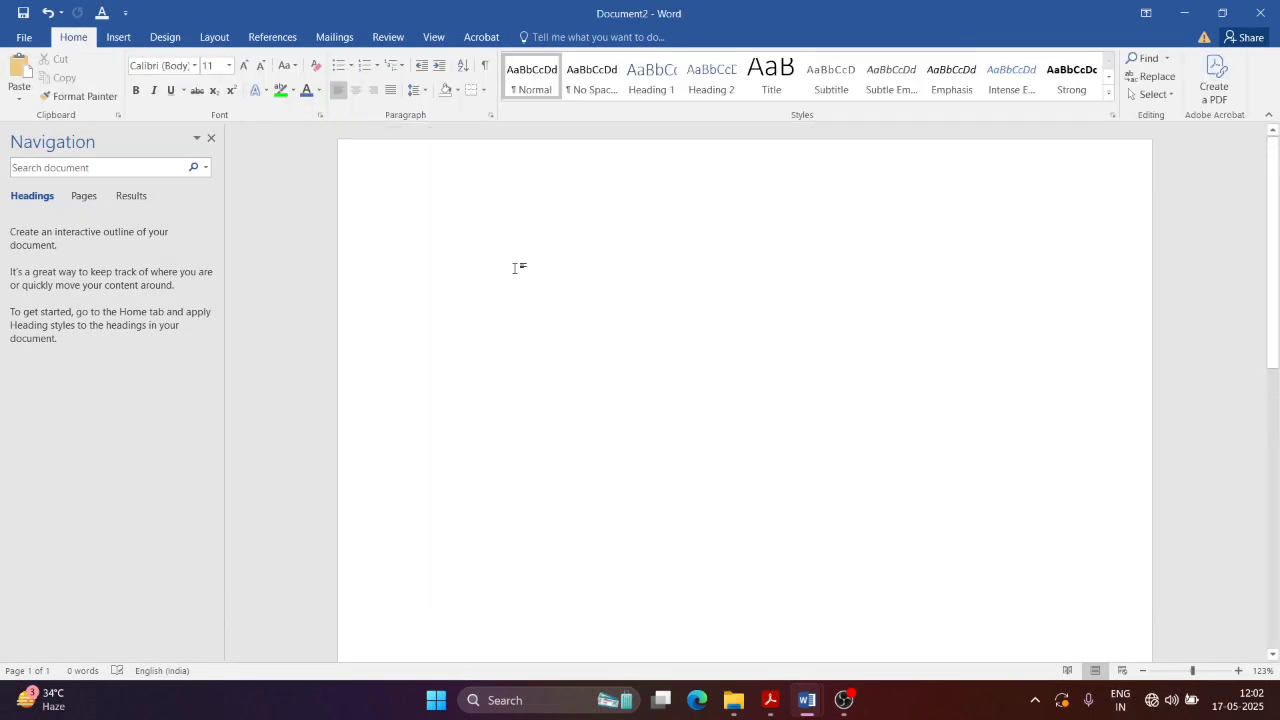
# Step: Type a 'My name is …' line with the author's name, fixing its typo
pyautogui.scroll(-5, 910, 560)
pyautogui.scroll(8, 403, 240)
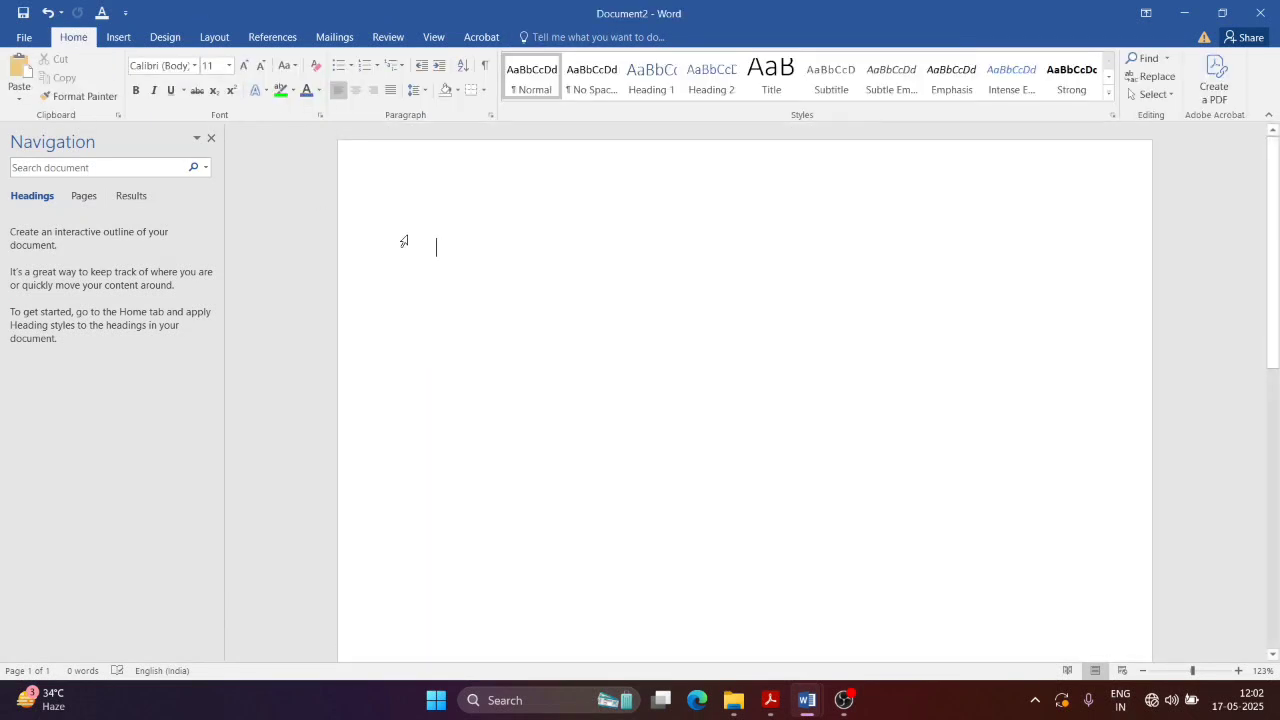
pyautogui.write('My ')
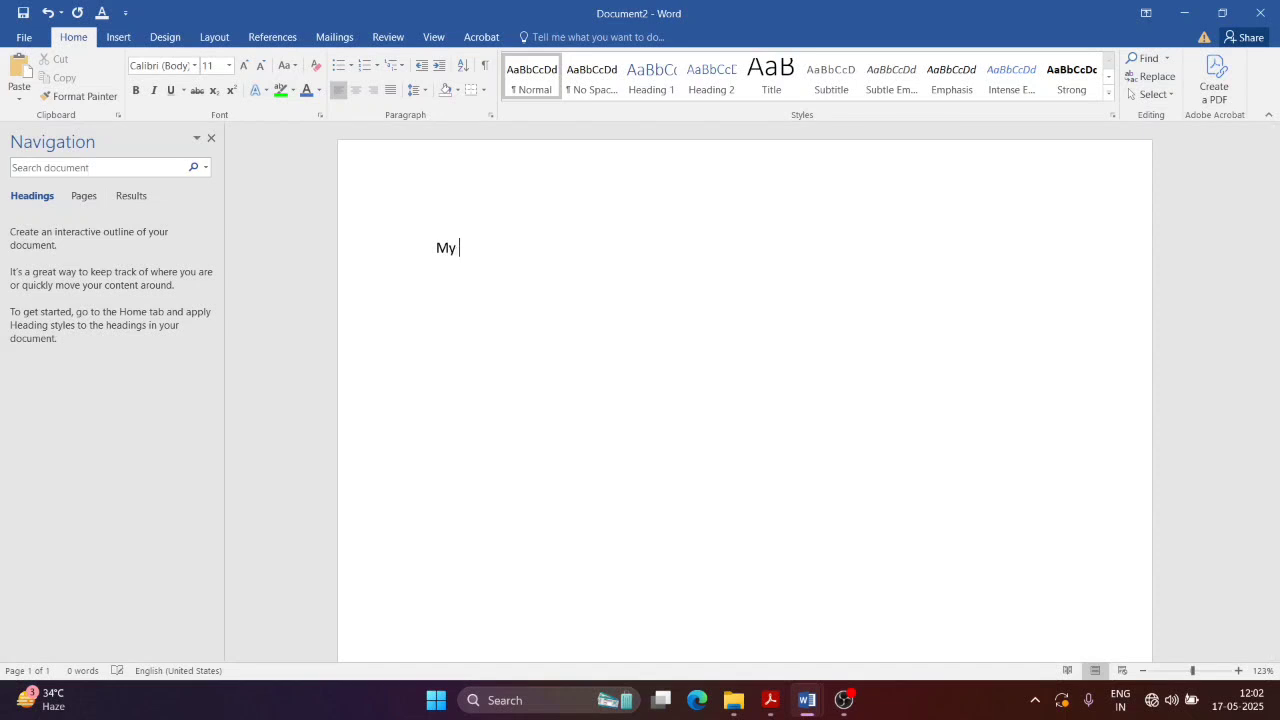
pyautogui.write('name is Bibaswn')
pyautogui.press('BackSpace')
pyautogui.write('an')
pyautogui.press('Return')
pyautogui.press('Return')
pyautogui.press('Return')
pyautogui.press('Return')
pyautogui.press('Return')
pyautogui.press('Return')
pyautogui.press('Return')
pyautogui.press('Return')
pyautogui.press('Return')
pyautogui.press('Return')
pyautogui.press('Return')
pyautogui.press('Return')
pyautogui.press('Return')
pyautogui.press('Return')
pyautogui.press('Return')
pyautogui.press('Return')
pyautogui.press('Return')
pyautogui.press('Return')
pyautogui.press('Return')
pyautogui.press('Return')
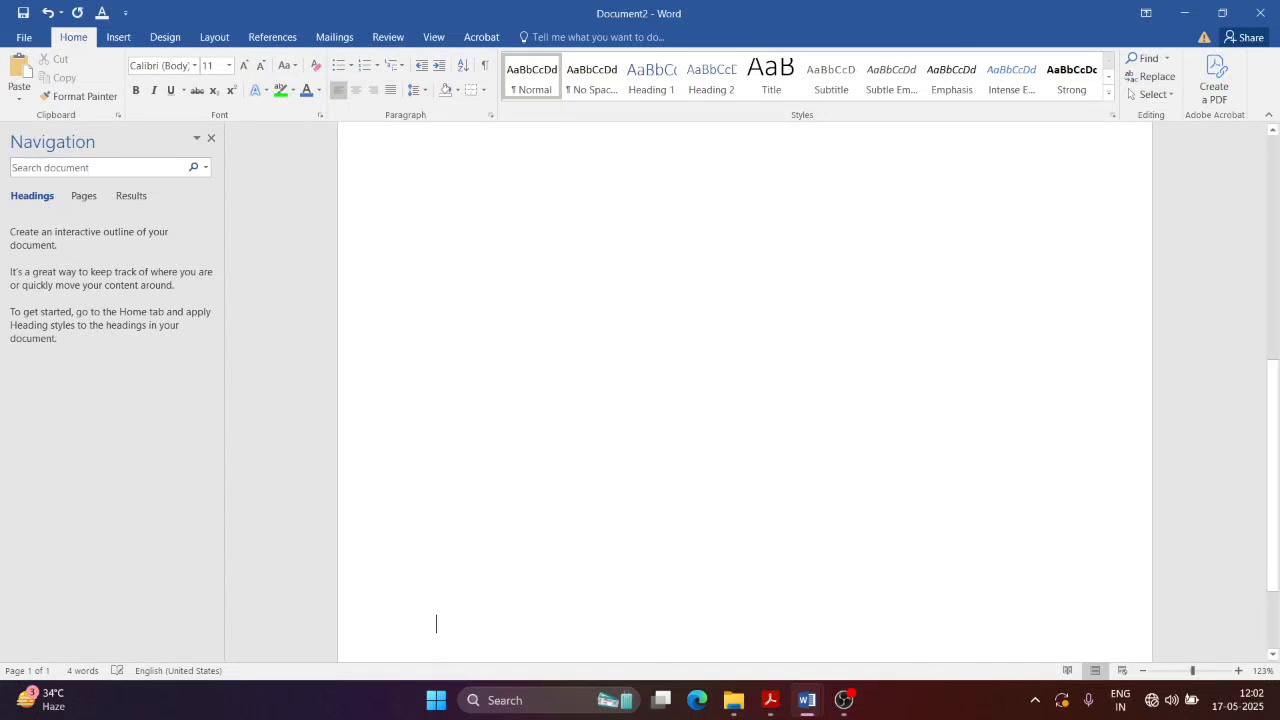
# Step: Add a second page and scroll through to check both page-number footers
pyautogui.scroll(-3, 556, 254)
pyautogui.press('Return')
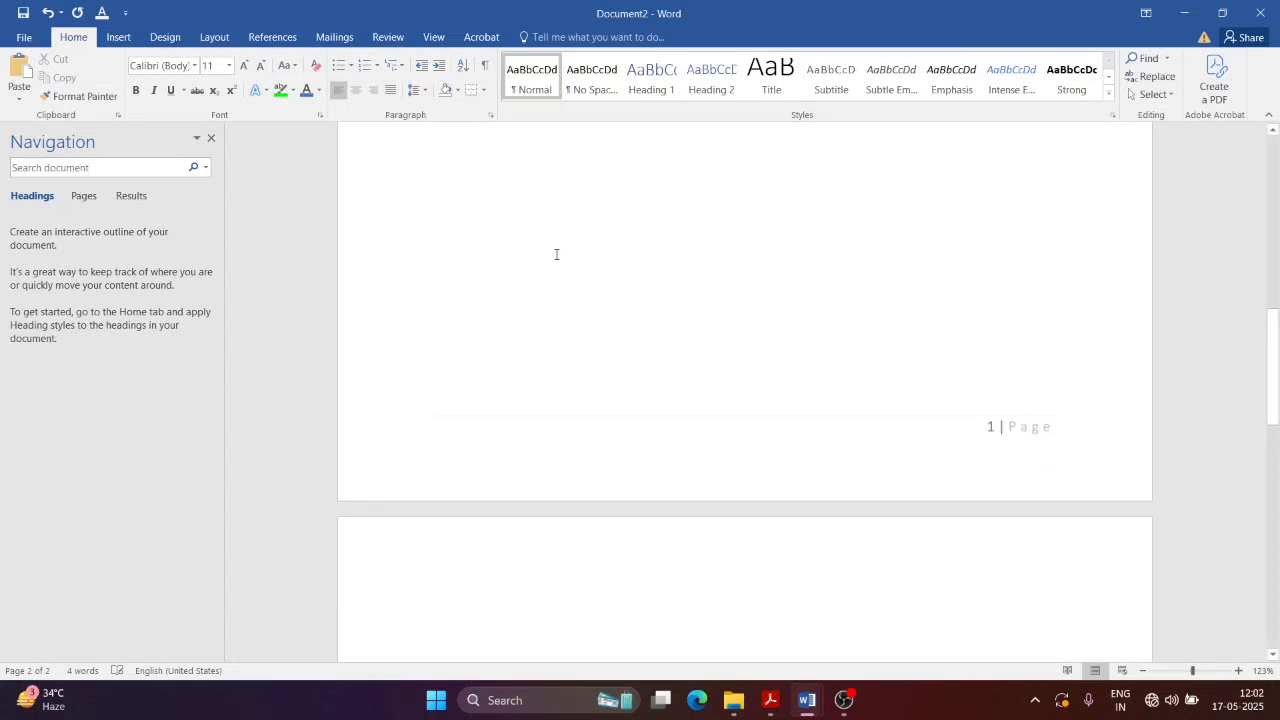
pyautogui.moveTo(1277, 316); pyautogui.dragTo(1277, 540)
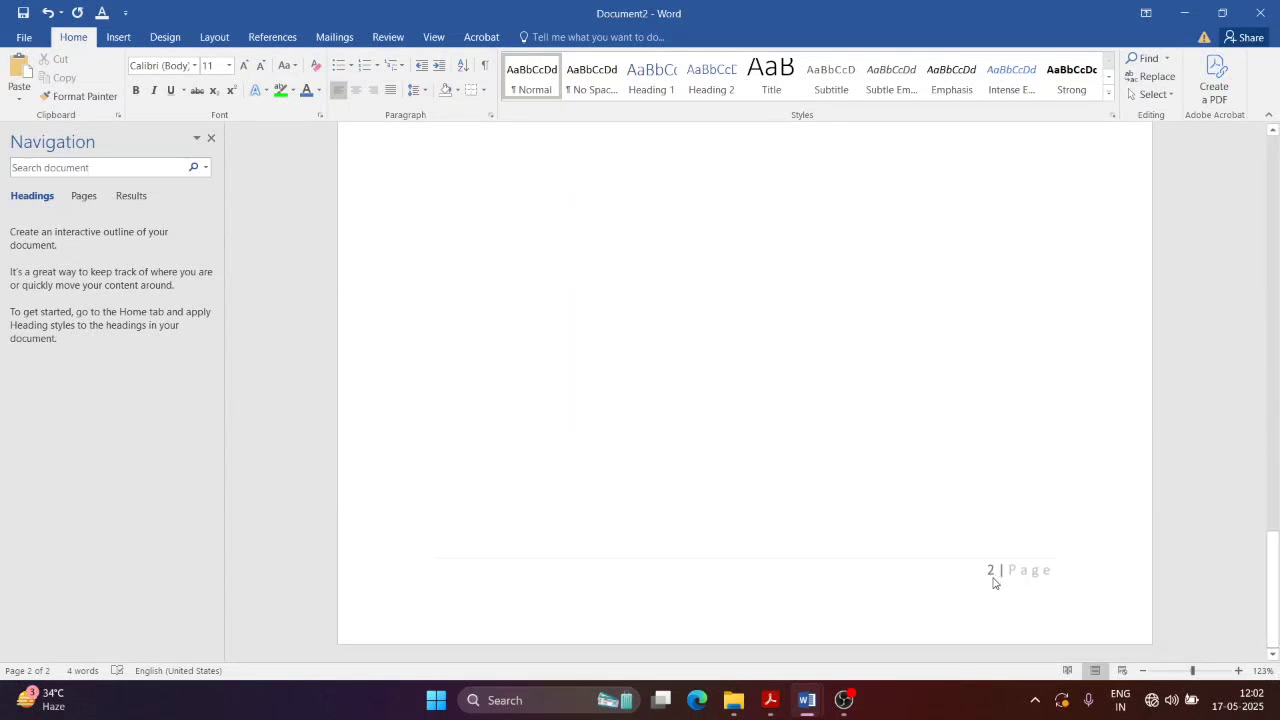
pyautogui.moveTo(1273, 590); pyautogui.dragTo(1273, 195)
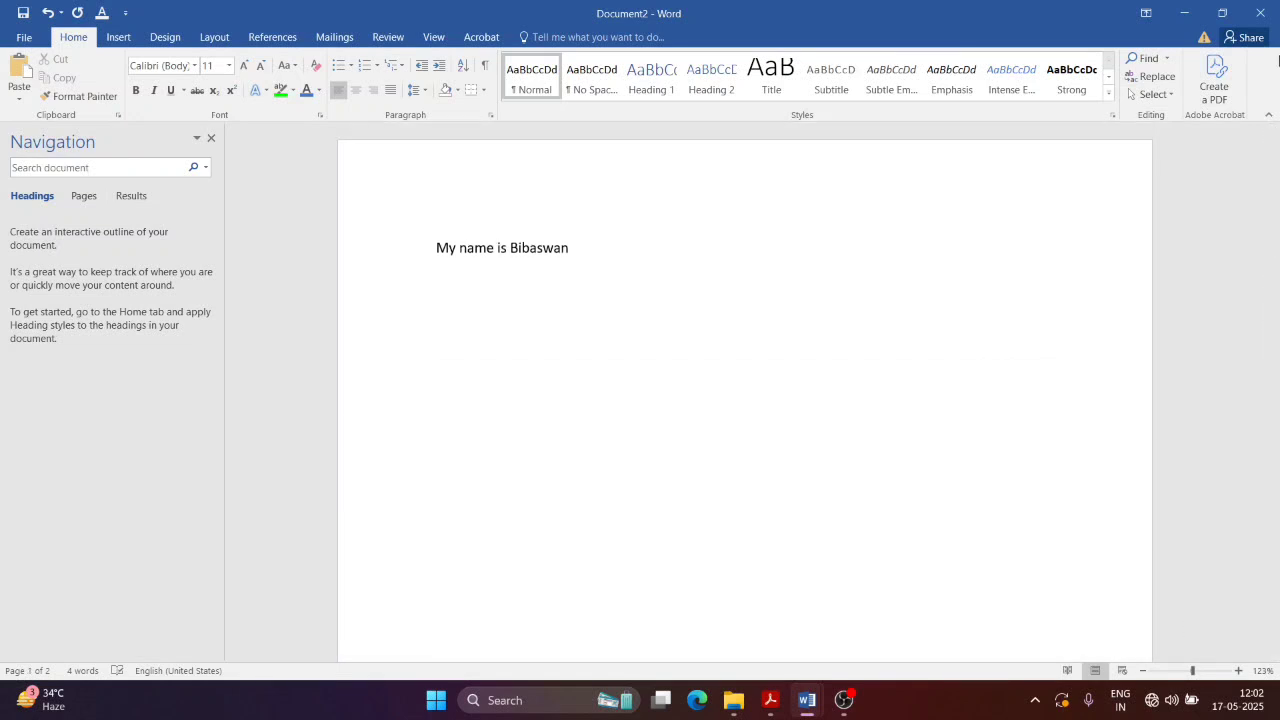
pyautogui.moveTo(1273, 195); pyautogui.dragTo(1276, 620)
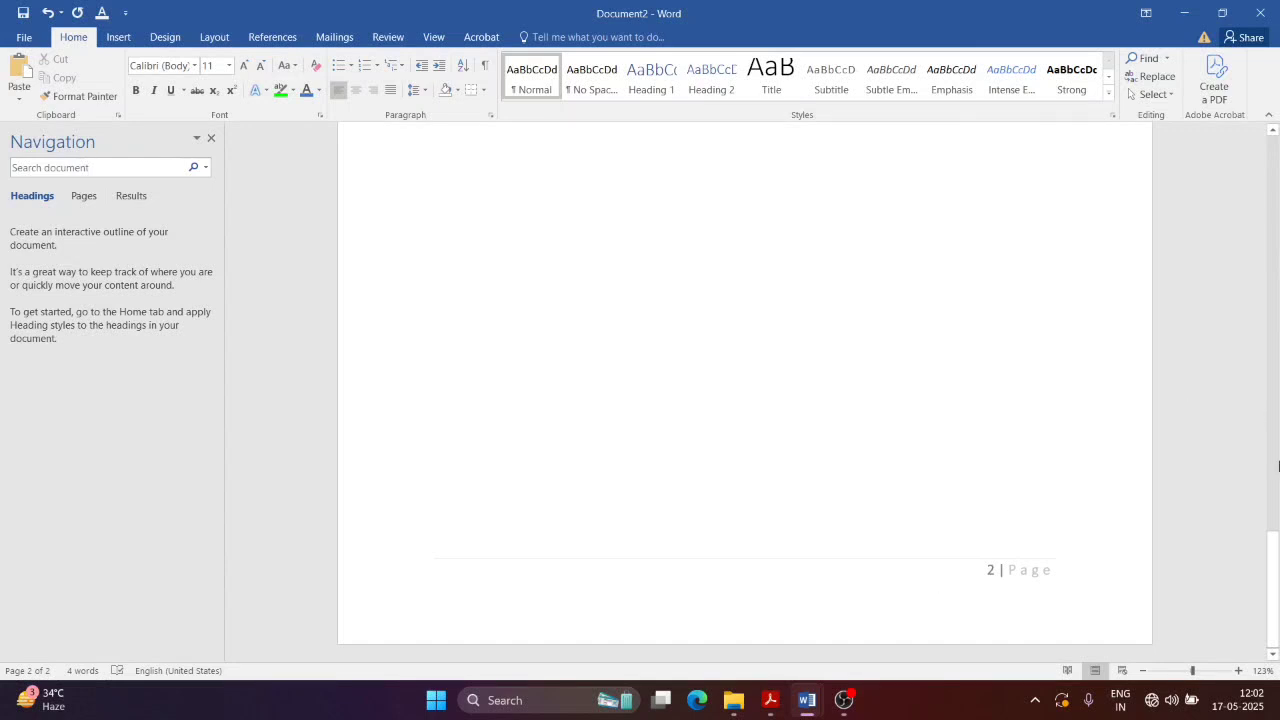
pyautogui.moveTo(1273, 590); pyautogui.dragTo(1277, 85)
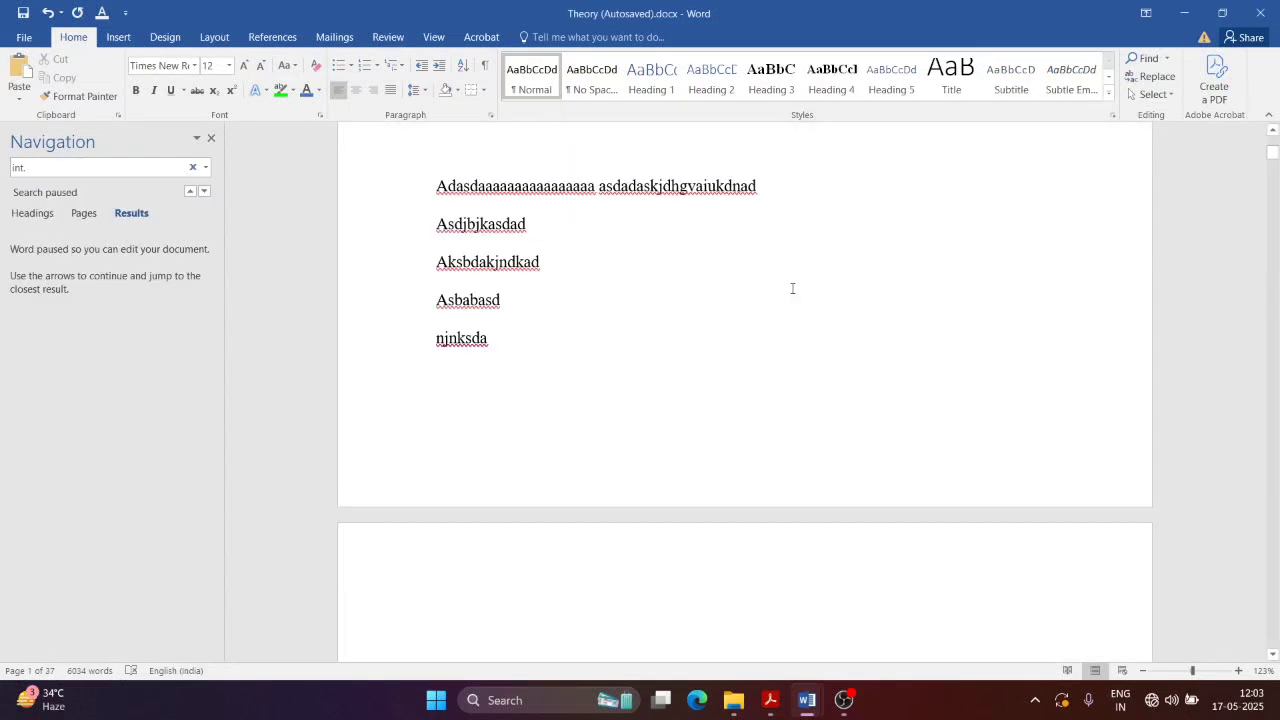
# Step: Scroll NewTopic.pdf to section 1.13.2 Page Colour, then return to Word
pyautogui.click(770, 700)
pyautogui.scroll(-8, 737, 406)
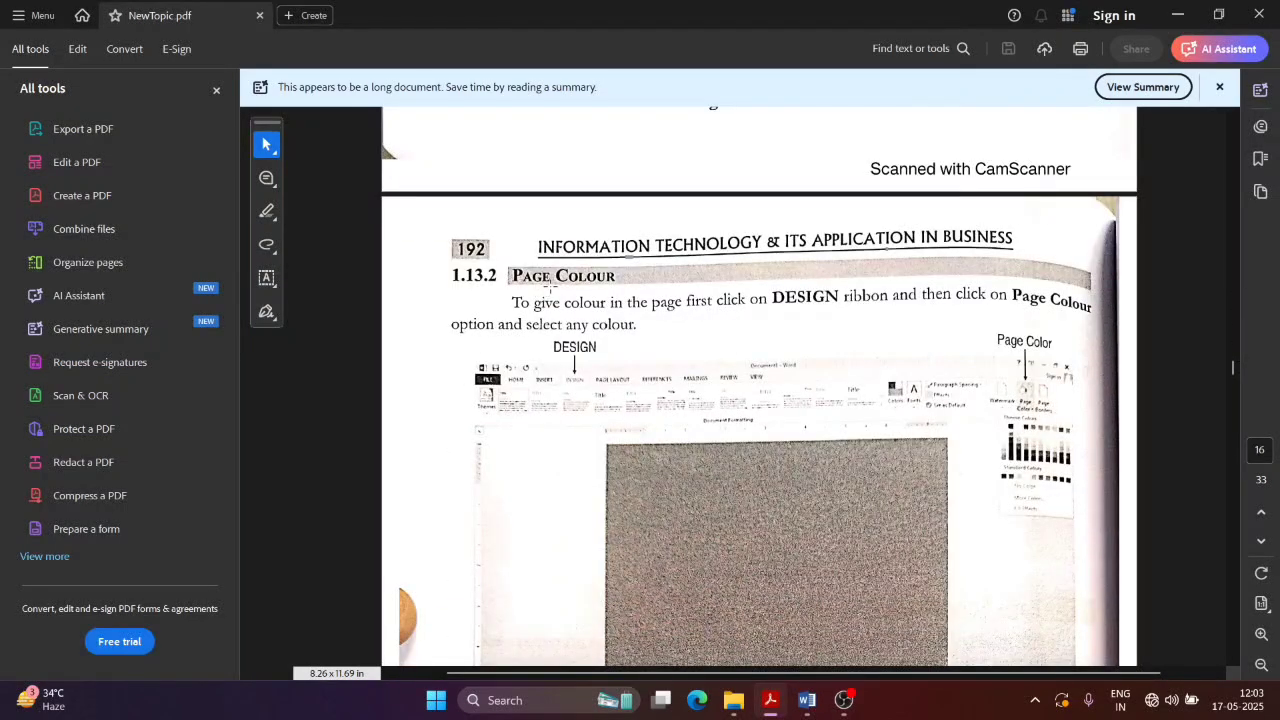
pyautogui.scroll(-1, 1233, 372)
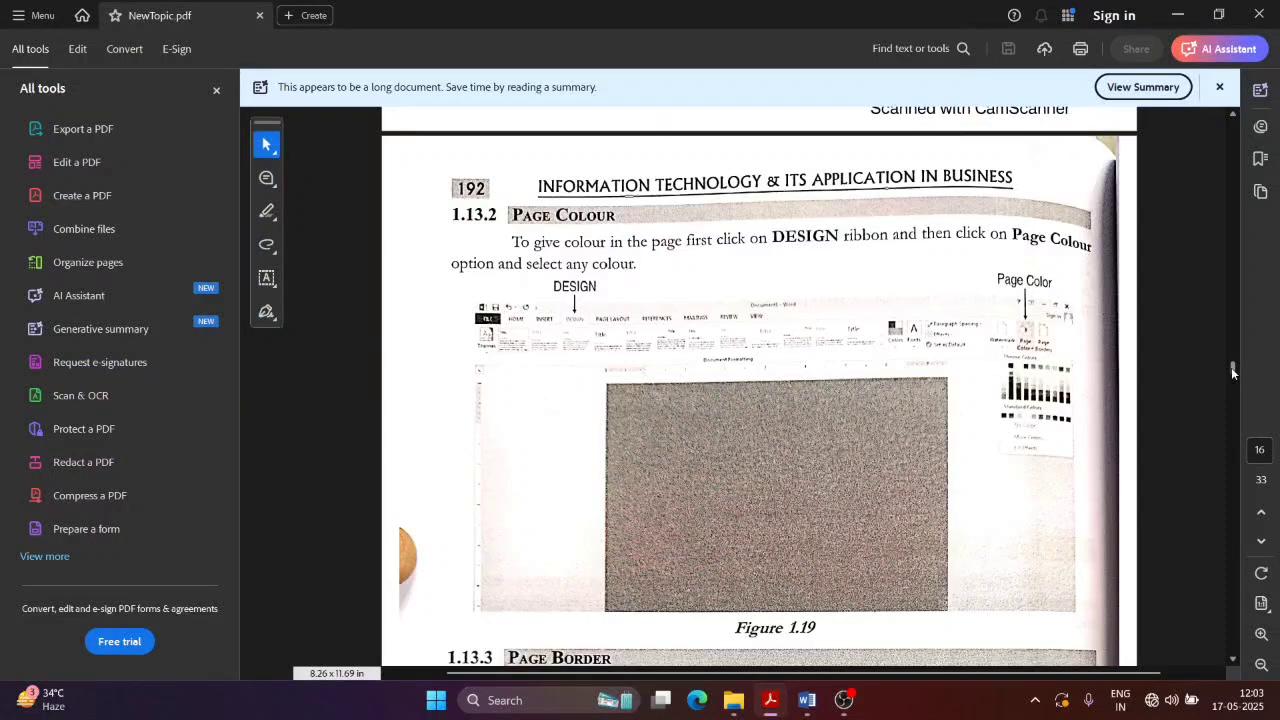
pyautogui.hotkey('alt', 'Tab')
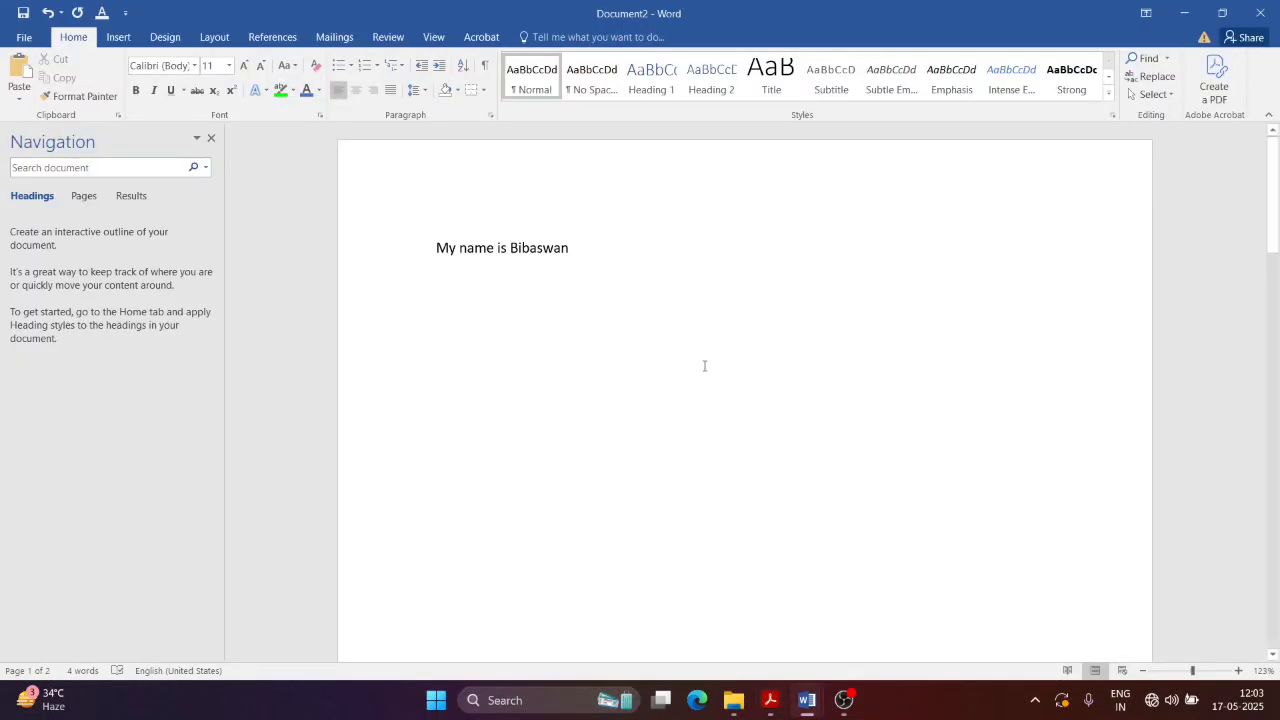
# Step: Try a light blue-grey page colour from Design > Page Color
pyautogui.click(162, 37)
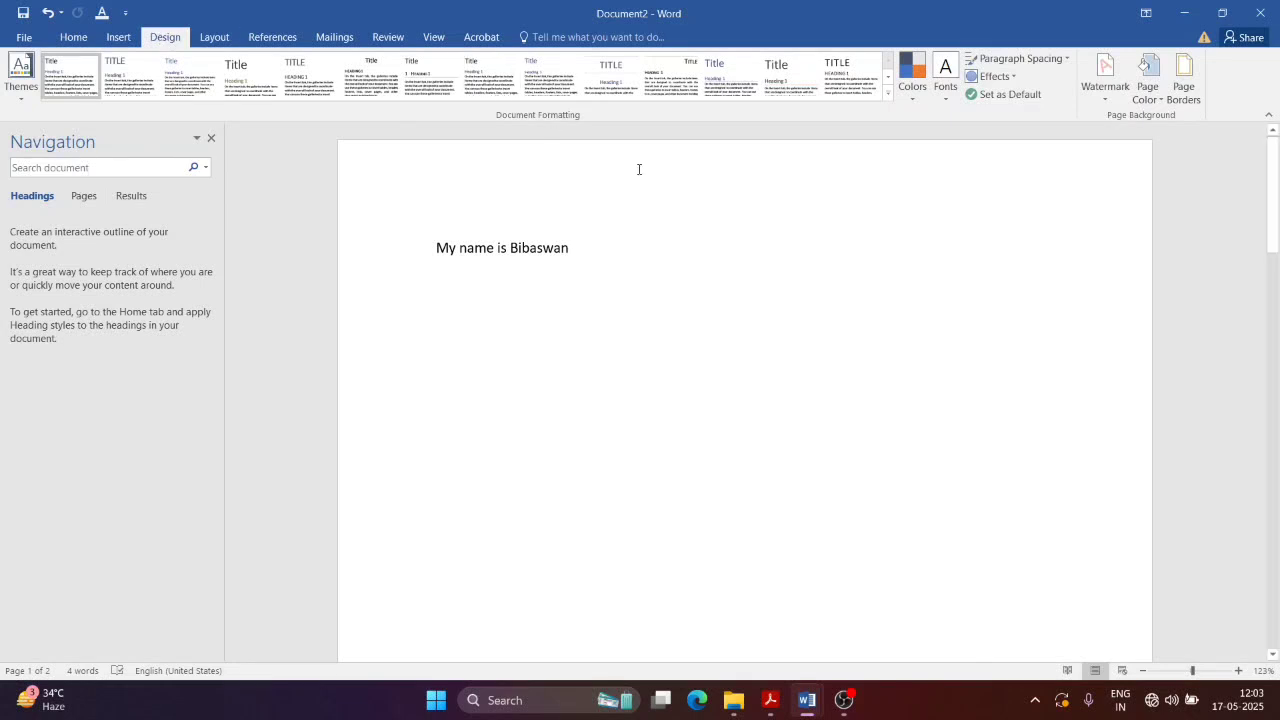
pyautogui.click(1146, 95)
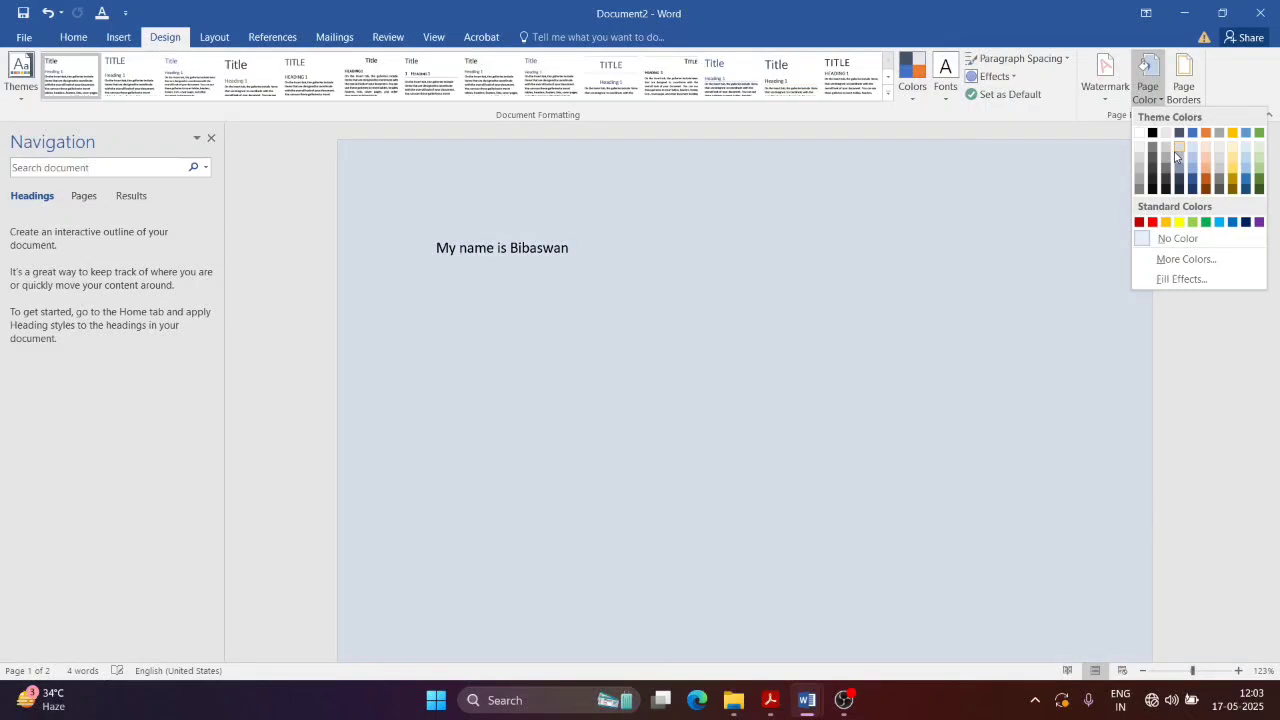
pyautogui.click(1178, 152)
pyautogui.moveTo(1273, 192)
pyautogui.mouseDown()
pyautogui.moveTo(1275, 592)
pyautogui.moveTo(1274, 180)
pyautogui.mouseUp()
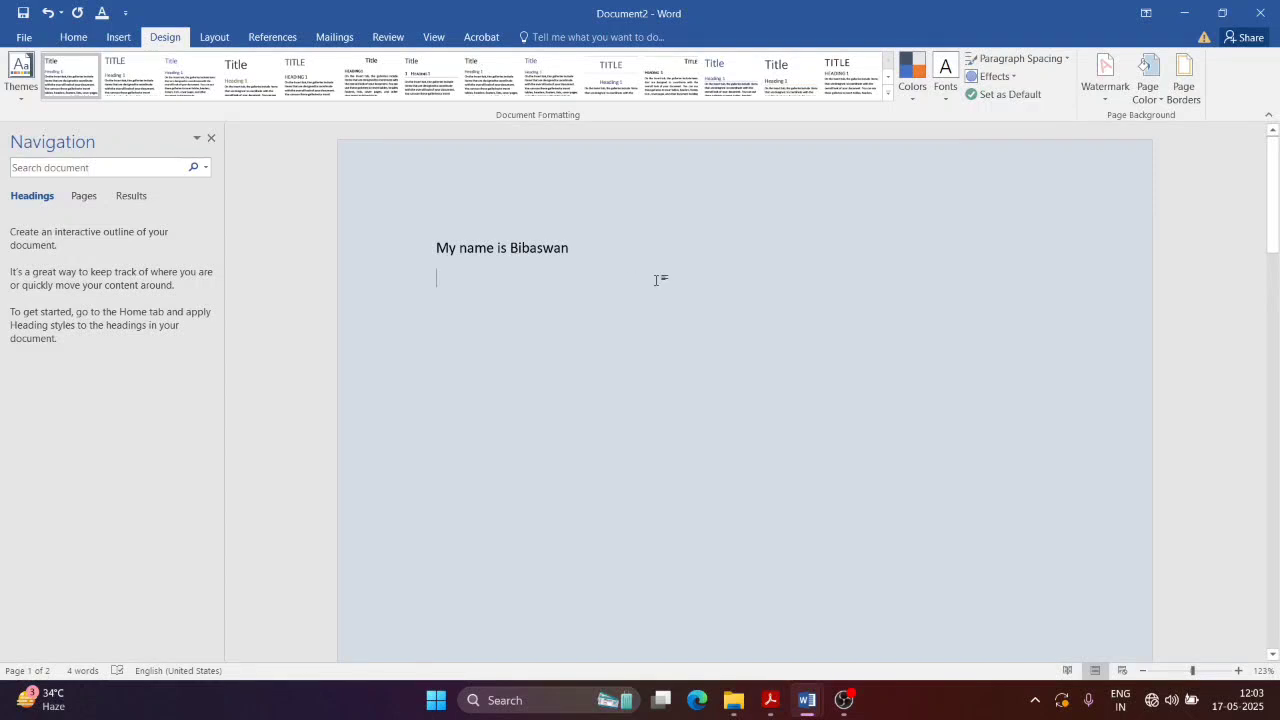
pyautogui.moveTo(1274, 184)
pyautogui.mouseDown()
pyautogui.moveTo(1274, 585)
pyautogui.moveTo(1273, 198)
pyautogui.mouseUp()
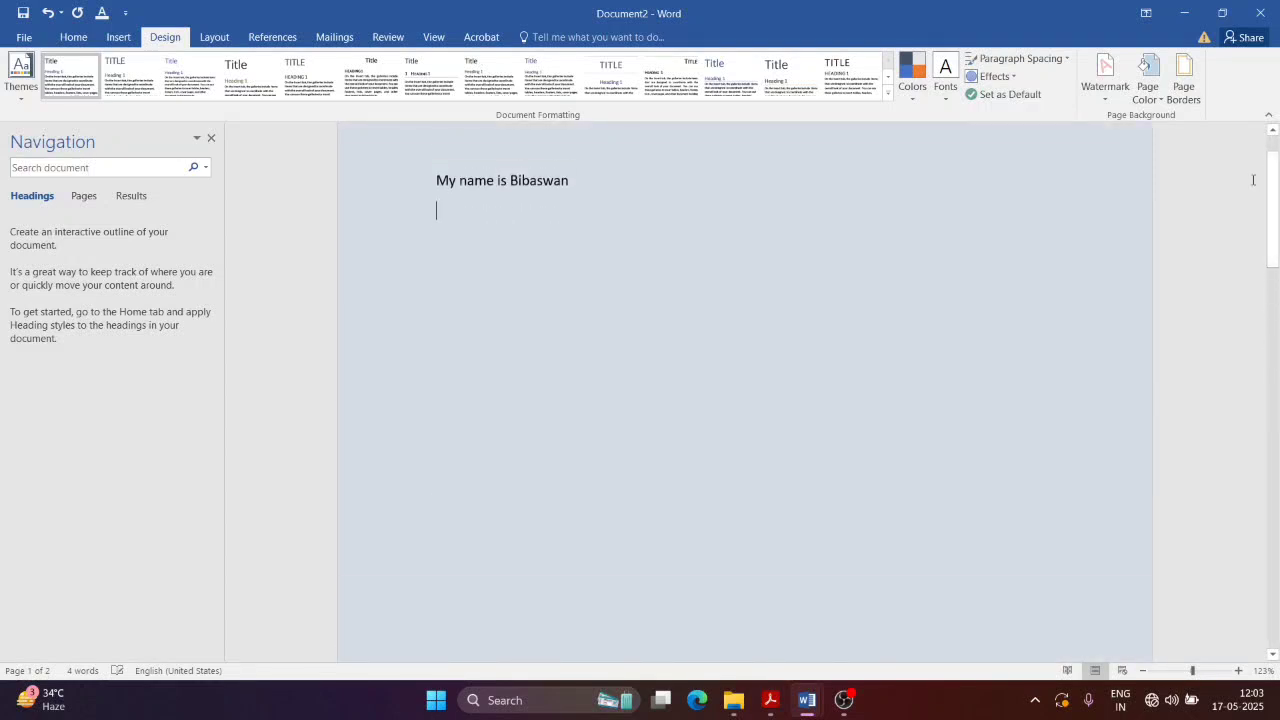
# Step: Apply a one-colour horizontal grey gradient page fill through Fill Effects
pyautogui.click(1147, 78)
pyautogui.click(1184, 279)
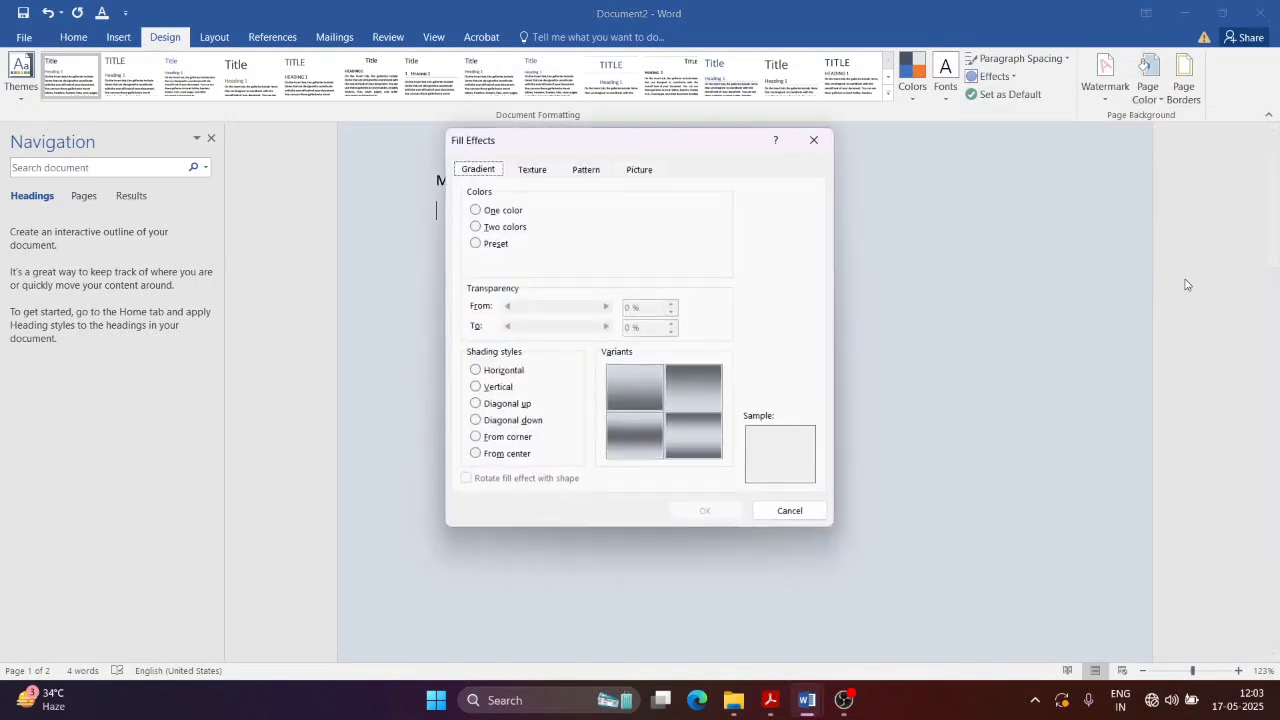
pyautogui.click(649, 379)
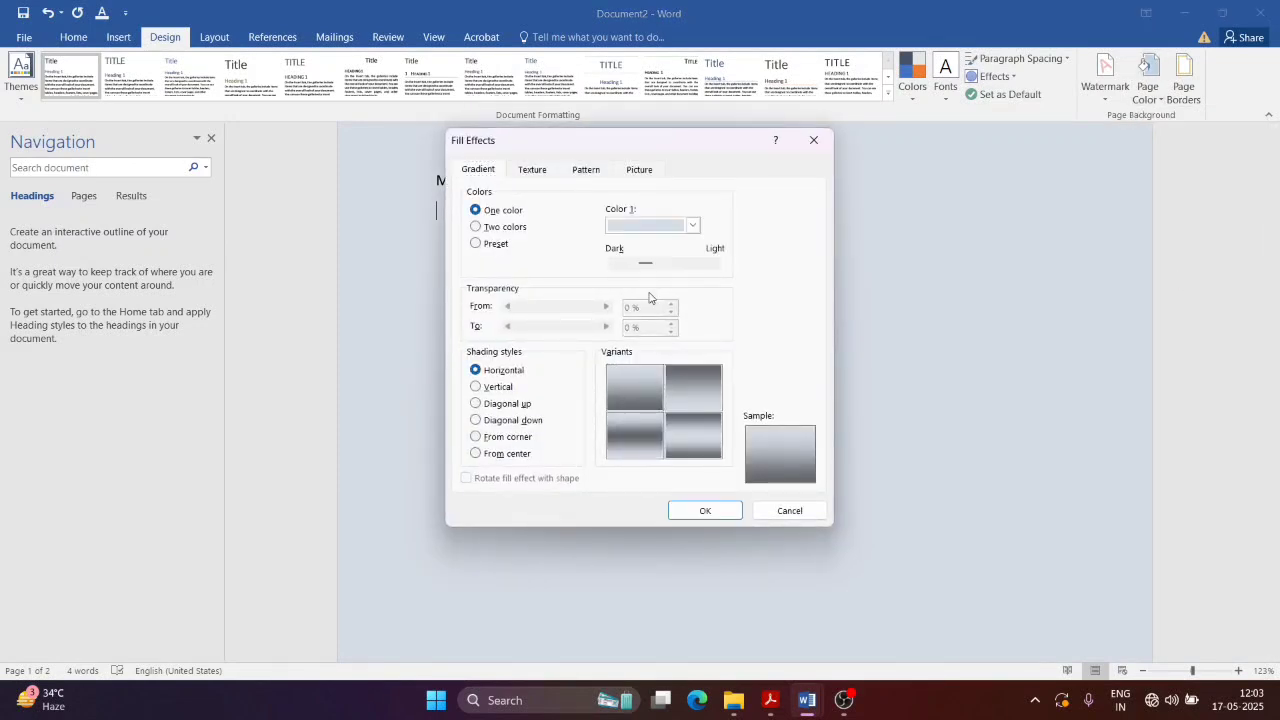
pyautogui.click(705, 510)
pyautogui.moveTo(1279, 297); pyautogui.dragTo(1275, 125)
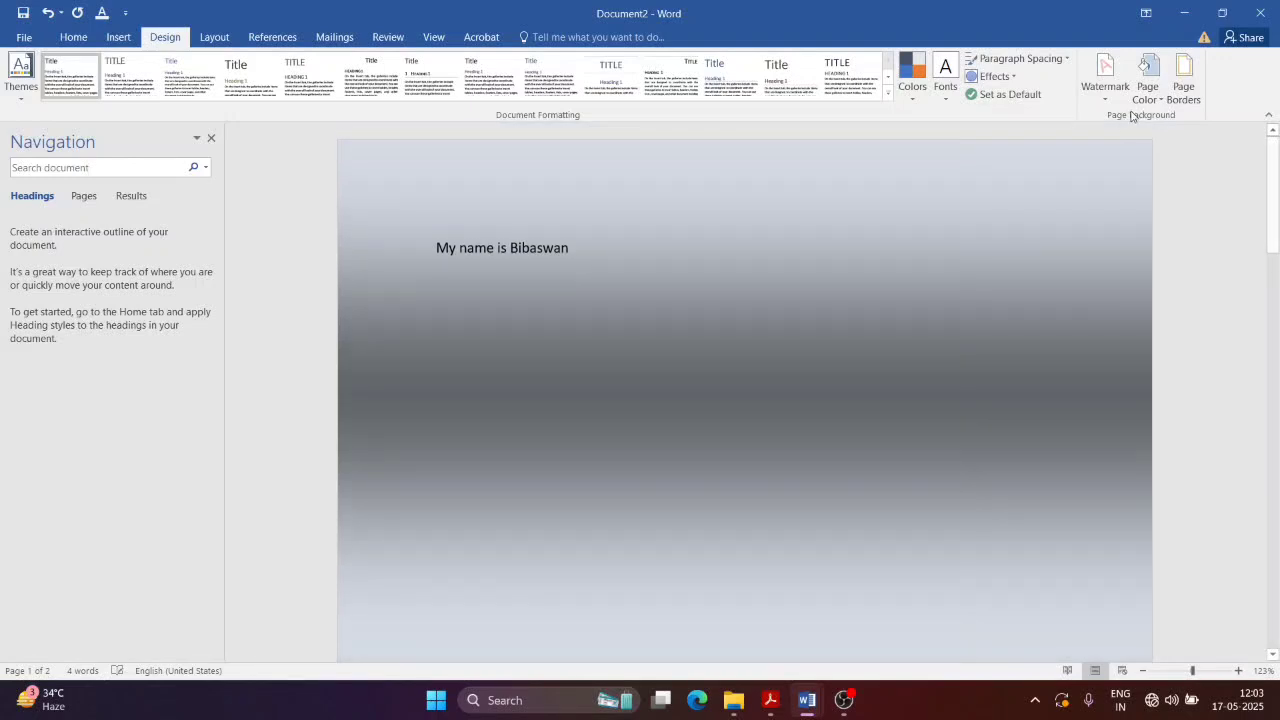
# Step: Replace the gradient with a light peach page colour
pyautogui.click(1147, 88)
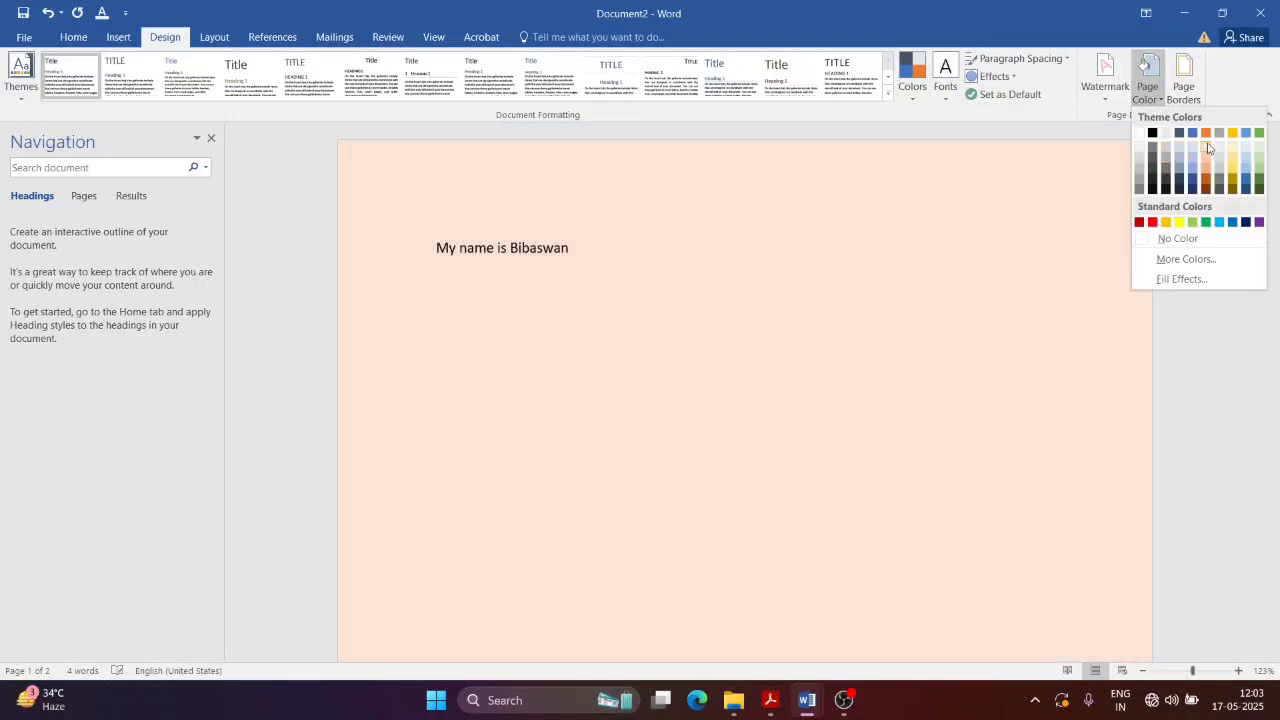
pyautogui.rightClick(1206, 148)
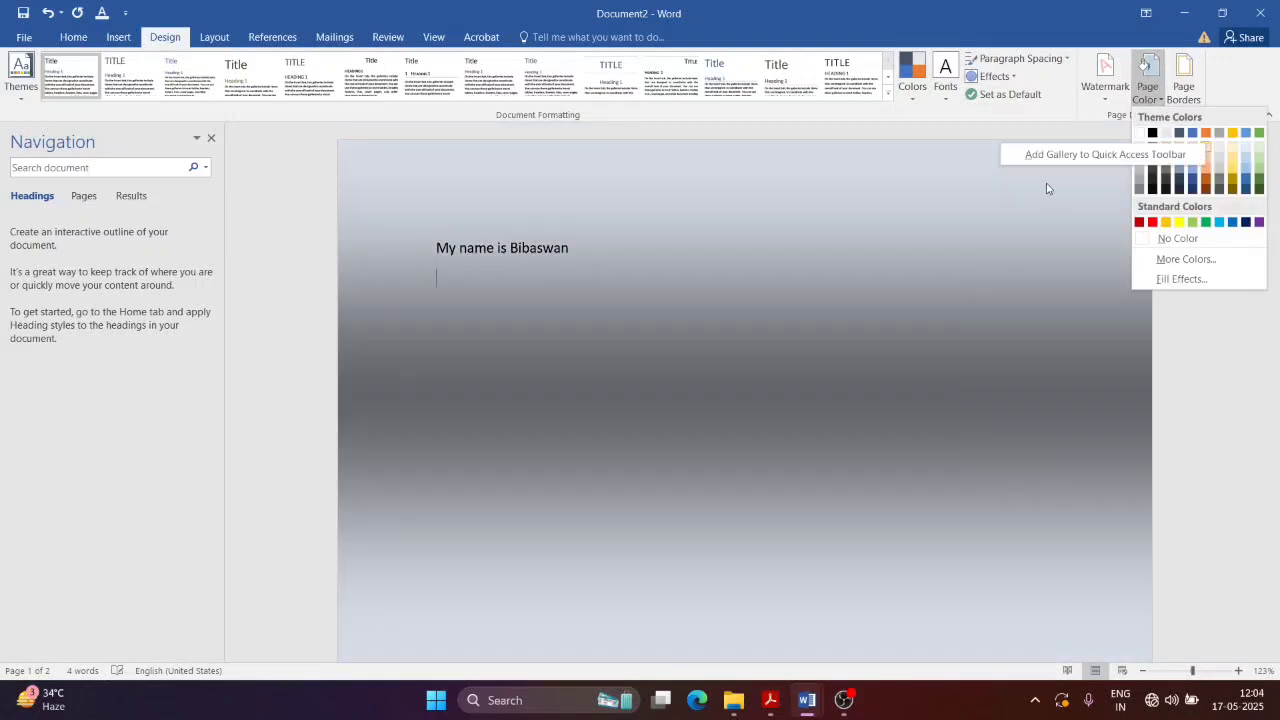
pyautogui.click(1208, 146)
# Step: Scroll NewTopic.pdf down to section 1.13.3 Page Border, then return to Word
pyautogui.hotkey('alt', 'Tab')
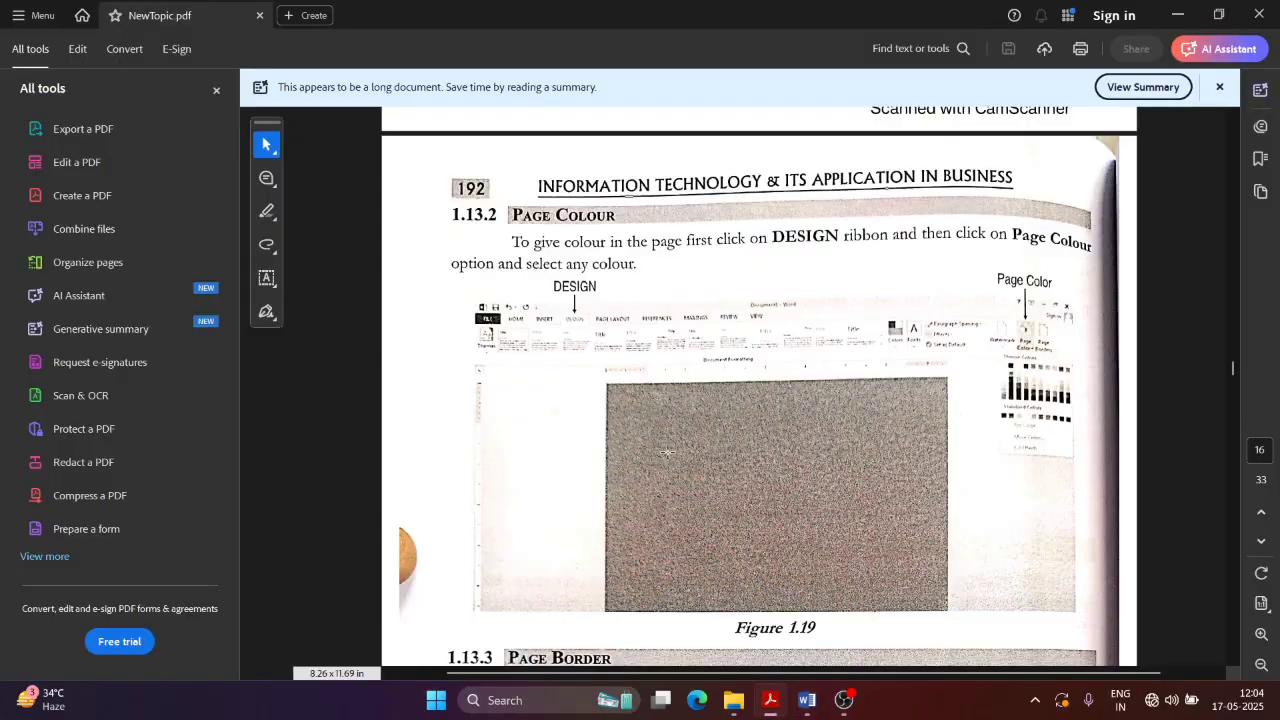
pyautogui.scroll(-4, 560, 426)
pyautogui.scroll(-5, 582, 426)
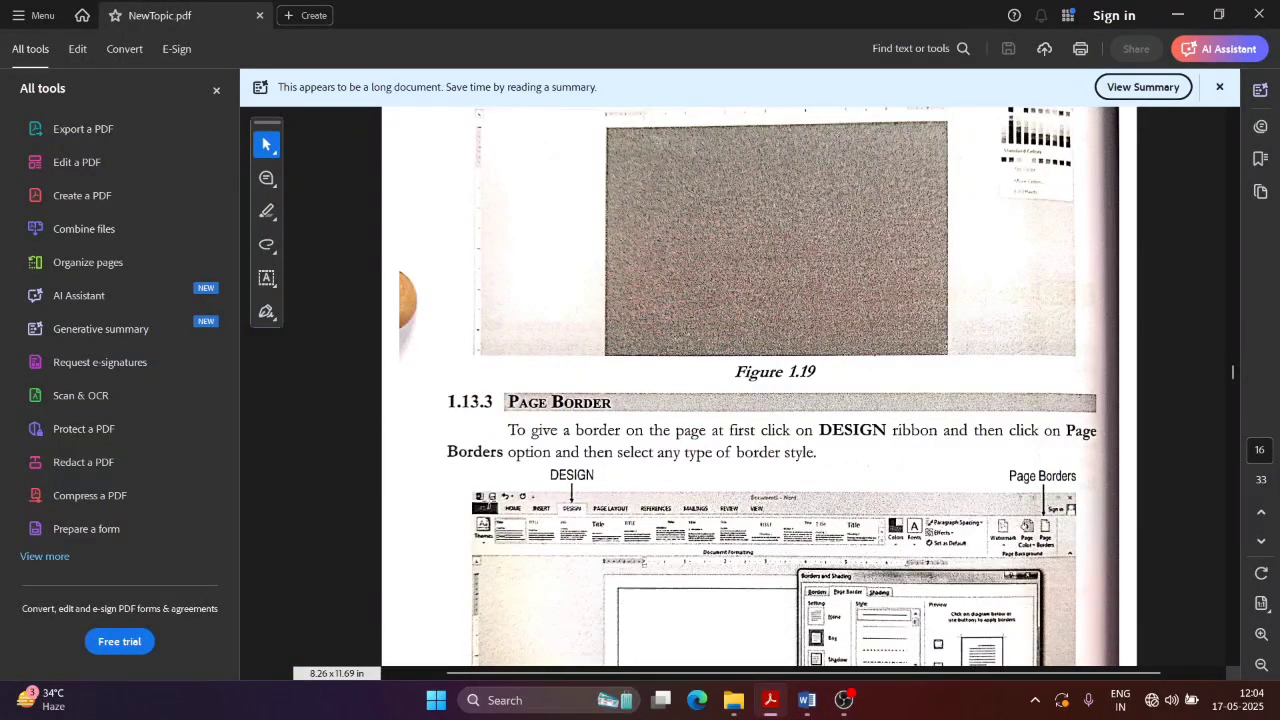
pyautogui.hotkey('alt', 'Tab')
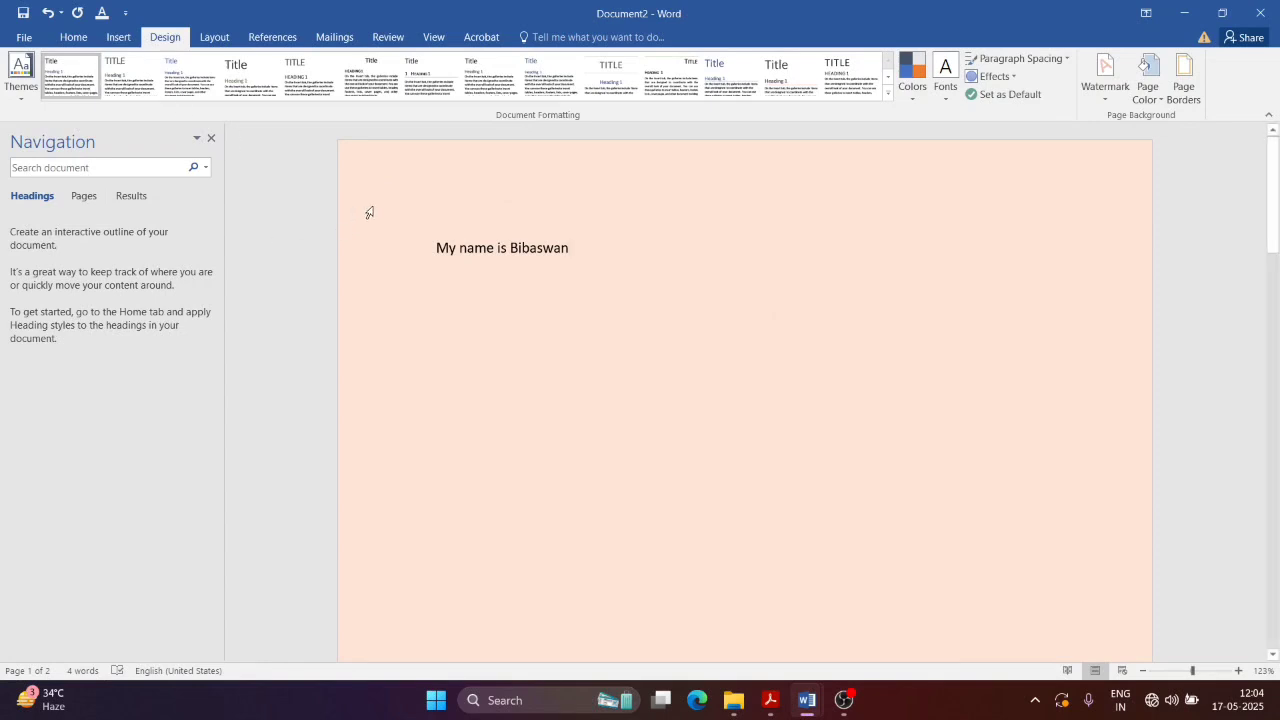
# Step: Apply the Shadow setting from Design > Page Borders to Document2's pages
pyautogui.click(121, 38)
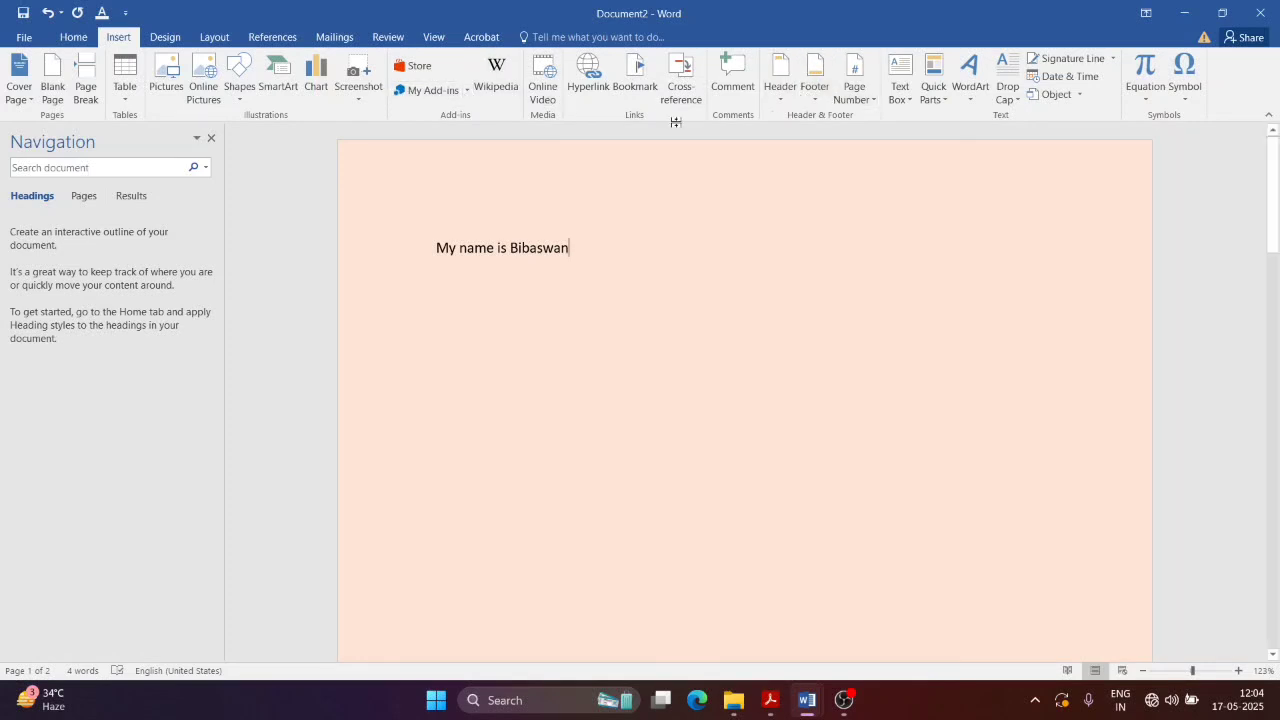
pyautogui.click(165, 38)
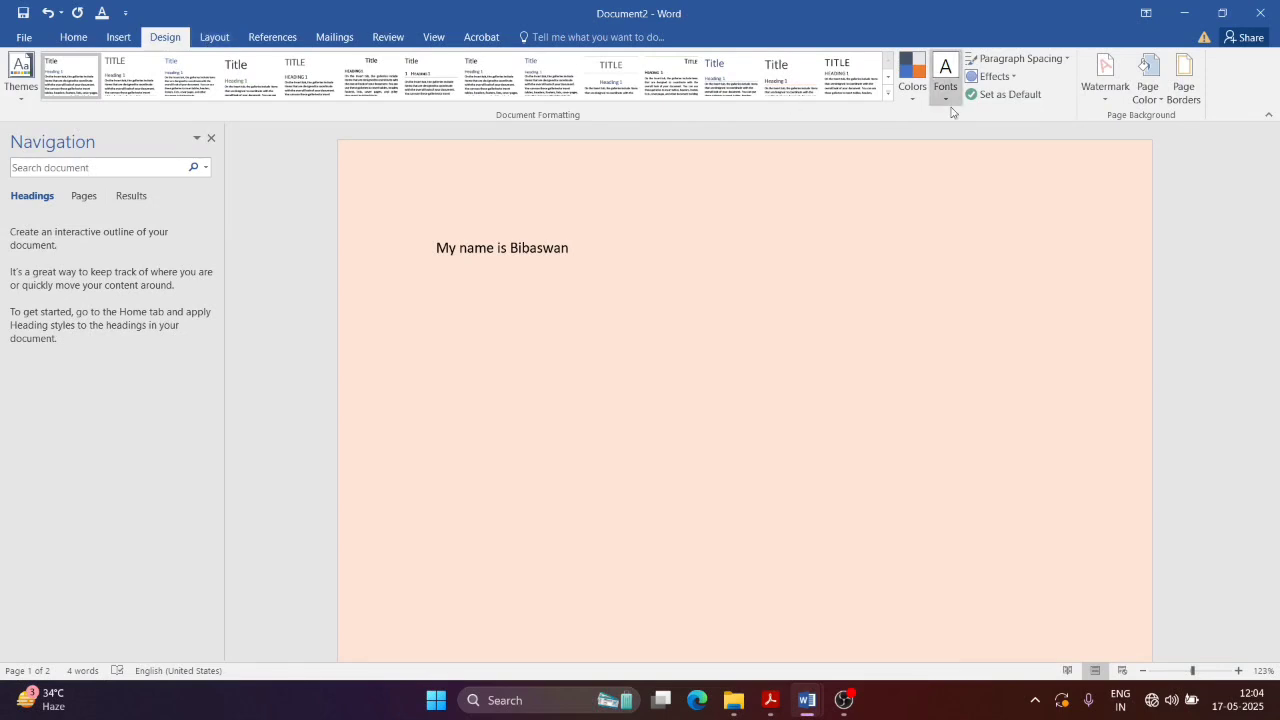
pyautogui.click(1183, 90)
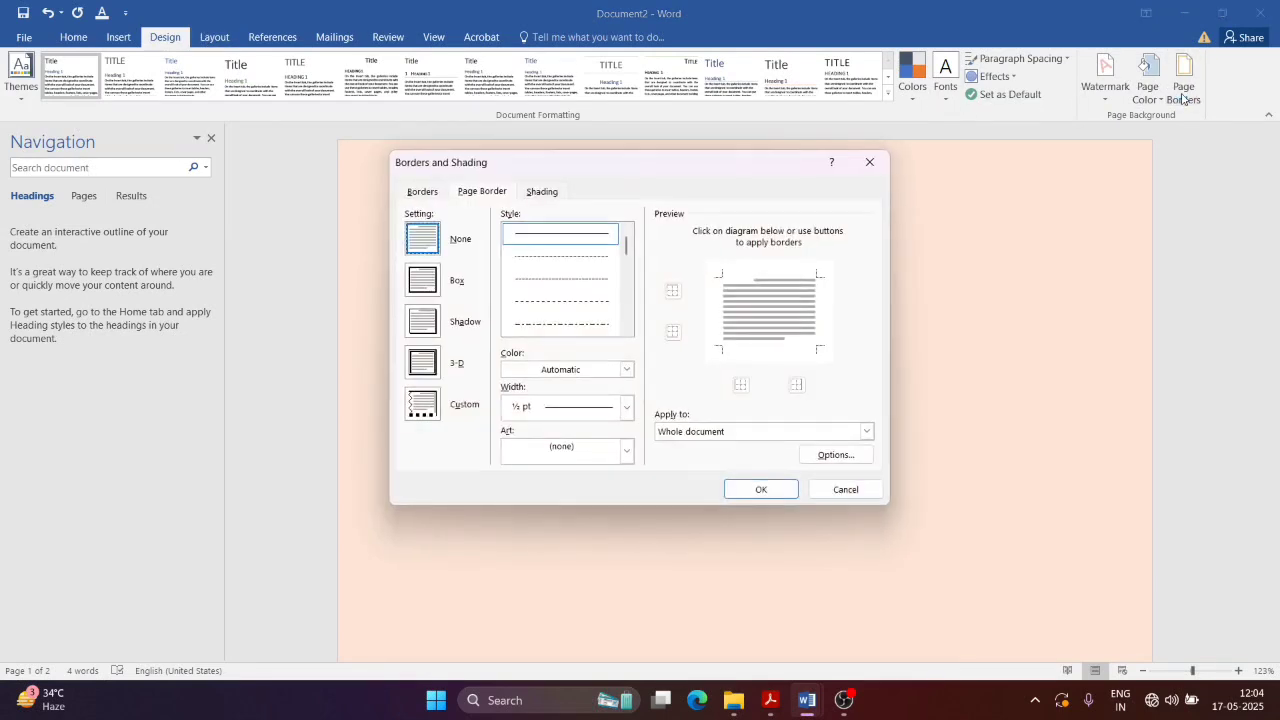
pyautogui.click(421, 330)
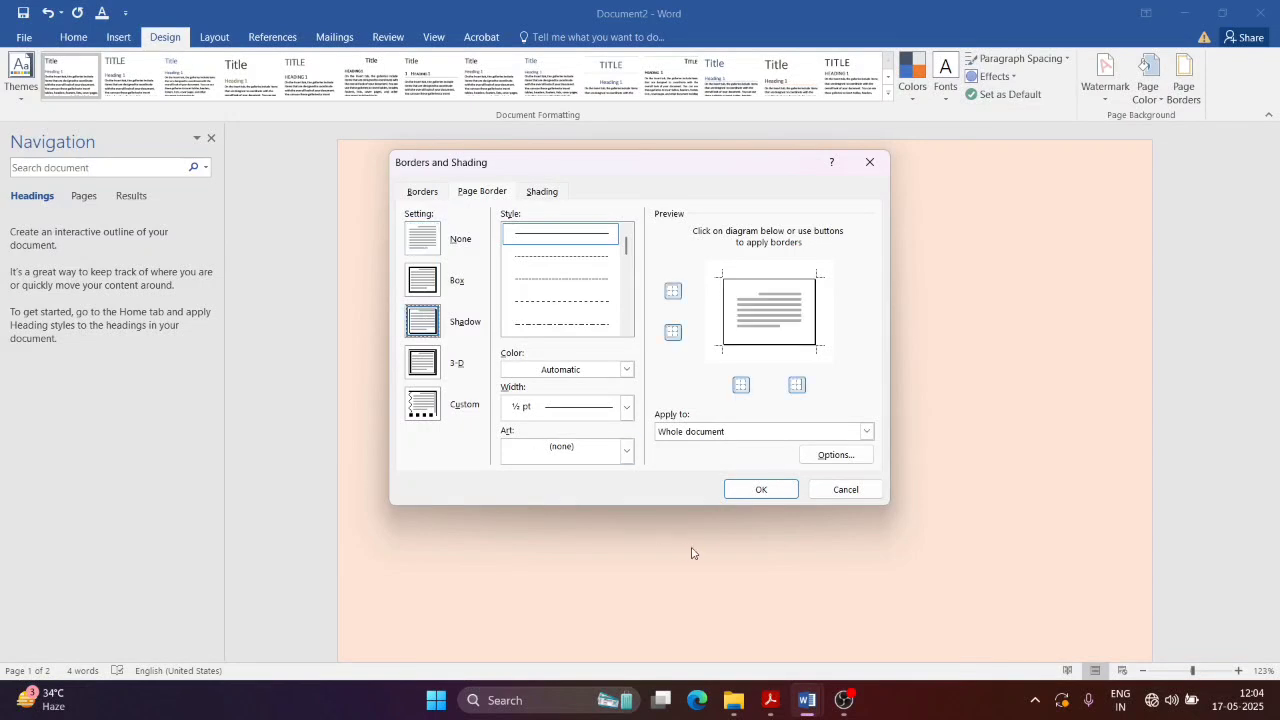
pyautogui.click(758, 488)
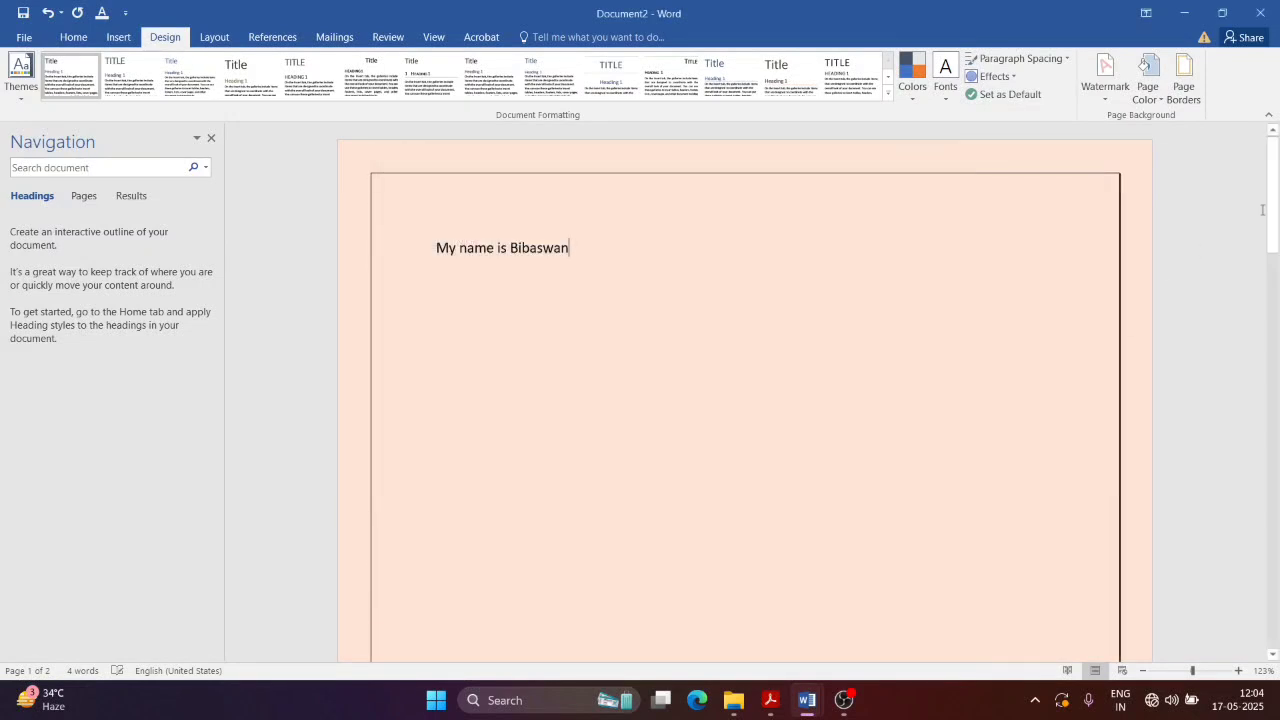
pyautogui.moveTo(1271, 200); pyautogui.dragTo(1278, 140)
# Step: Scroll NewTopic.pdf to page 17's Page Margin and Page Size section, then return to Word
pyautogui.hotkey('alt', 'Tab')
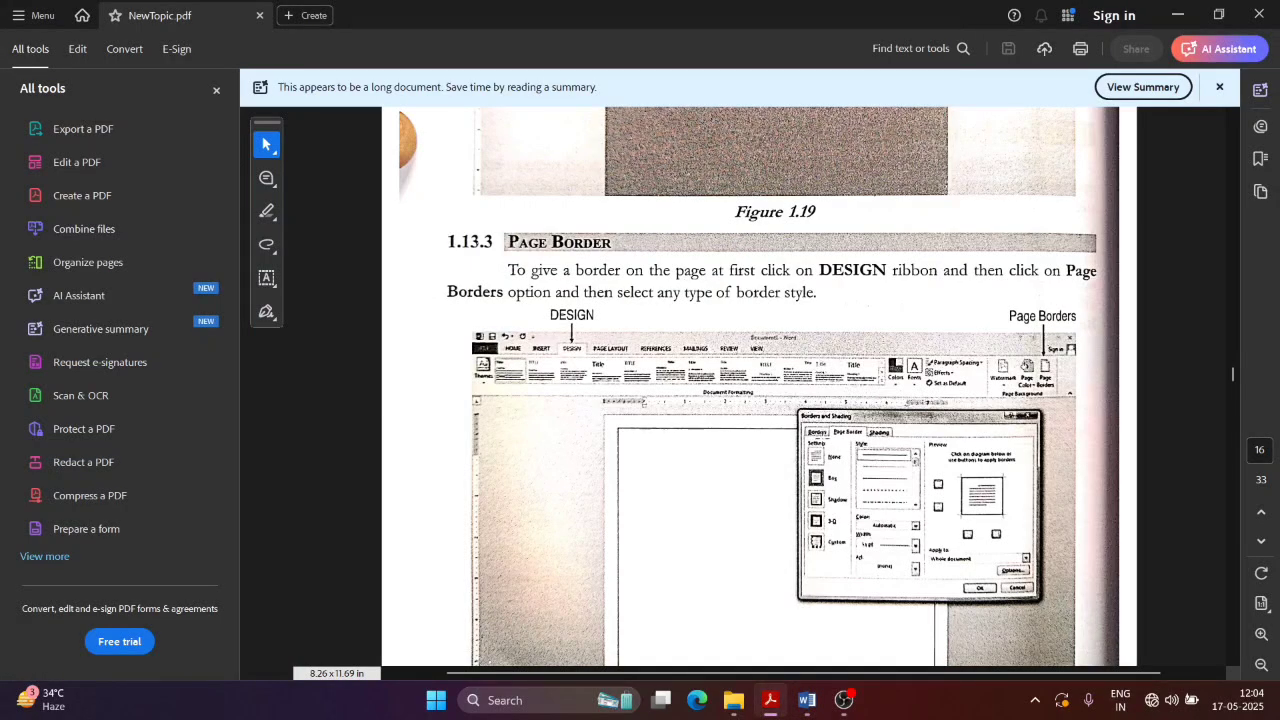
pyautogui.scroll(-10, 775, 444)
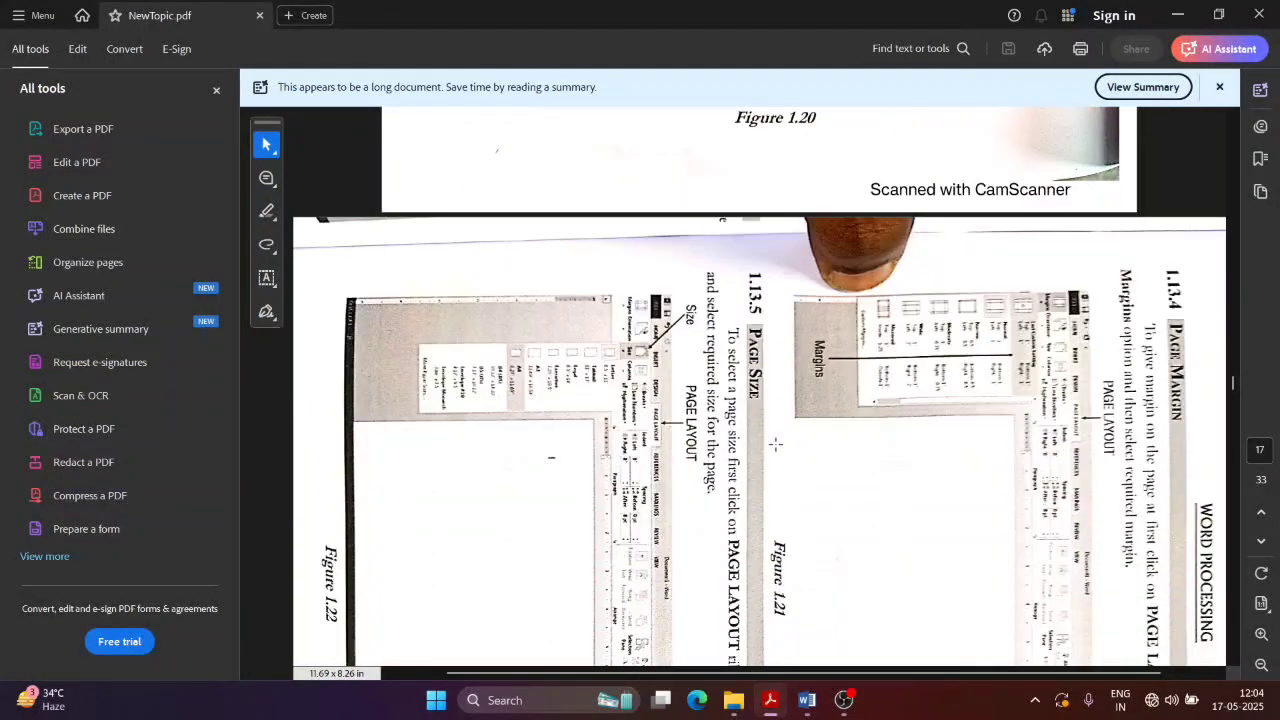
pyautogui.scroll(-4, 980, 390)
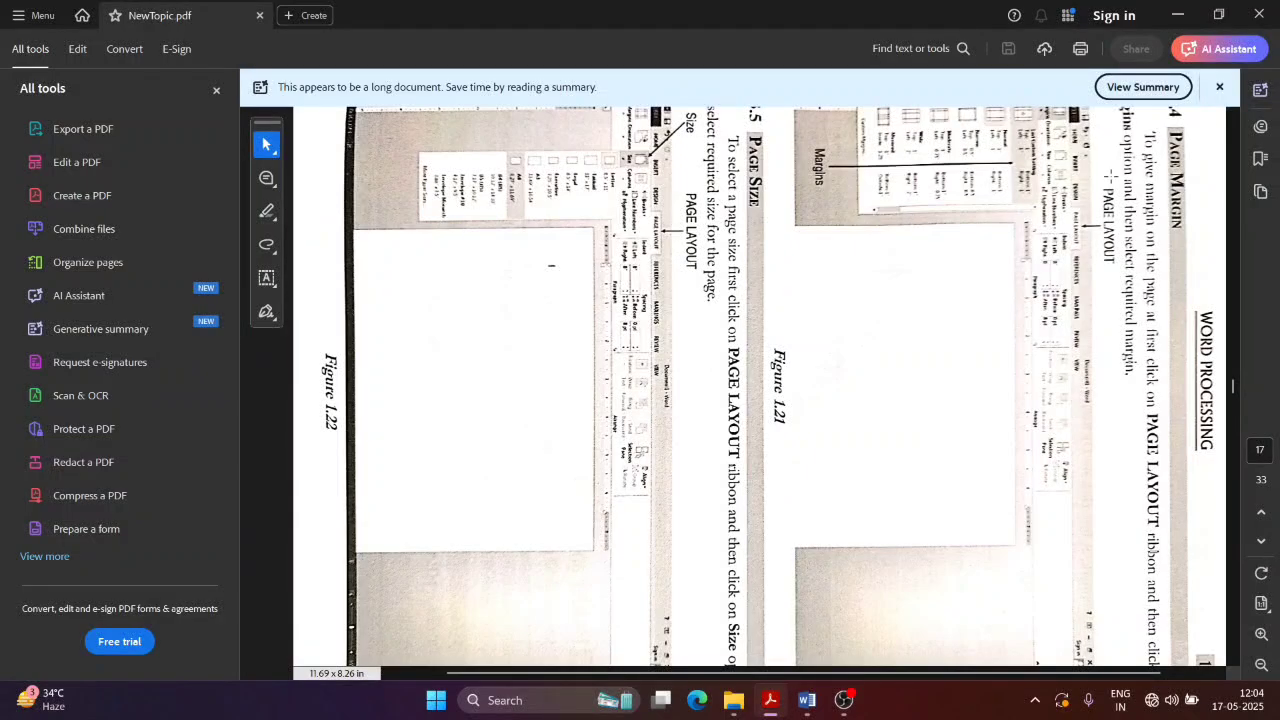
pyautogui.hotkey('alt', 'Tab')
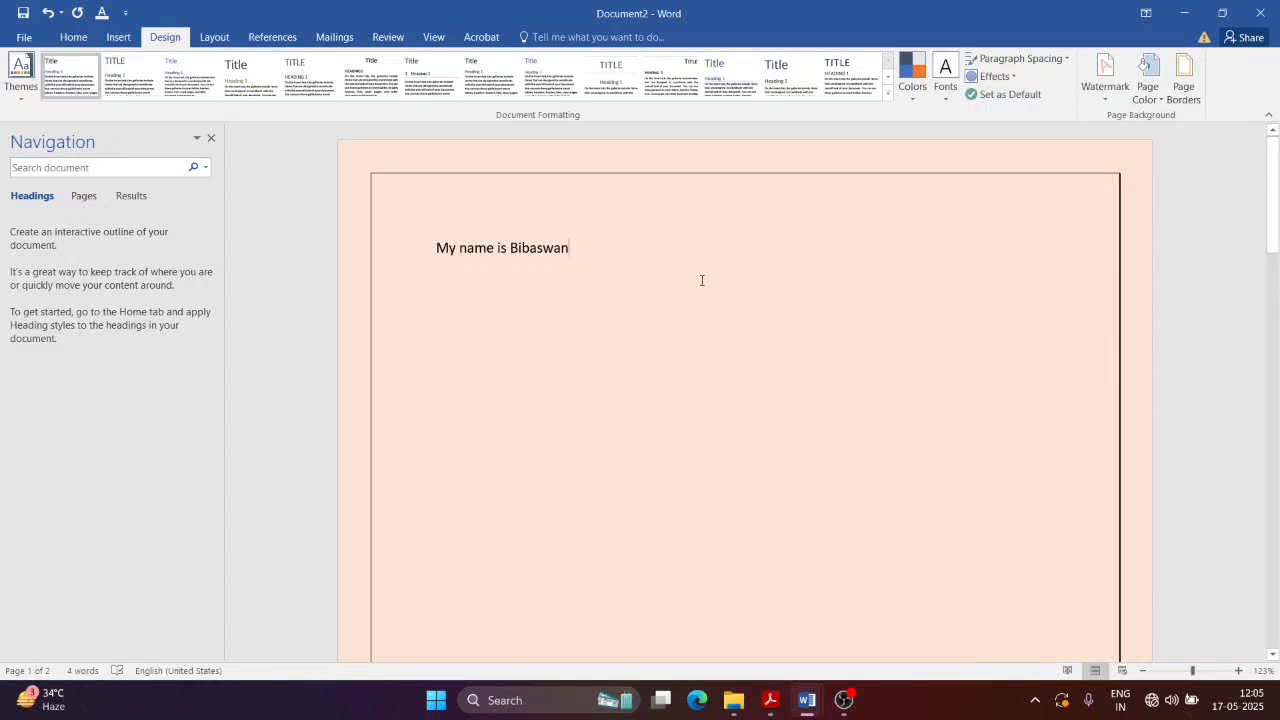
# Step: Glance at the print preview, then apply Narrow margins from Layout > Margins
pyautogui.hotkey('ctrl', 'p')
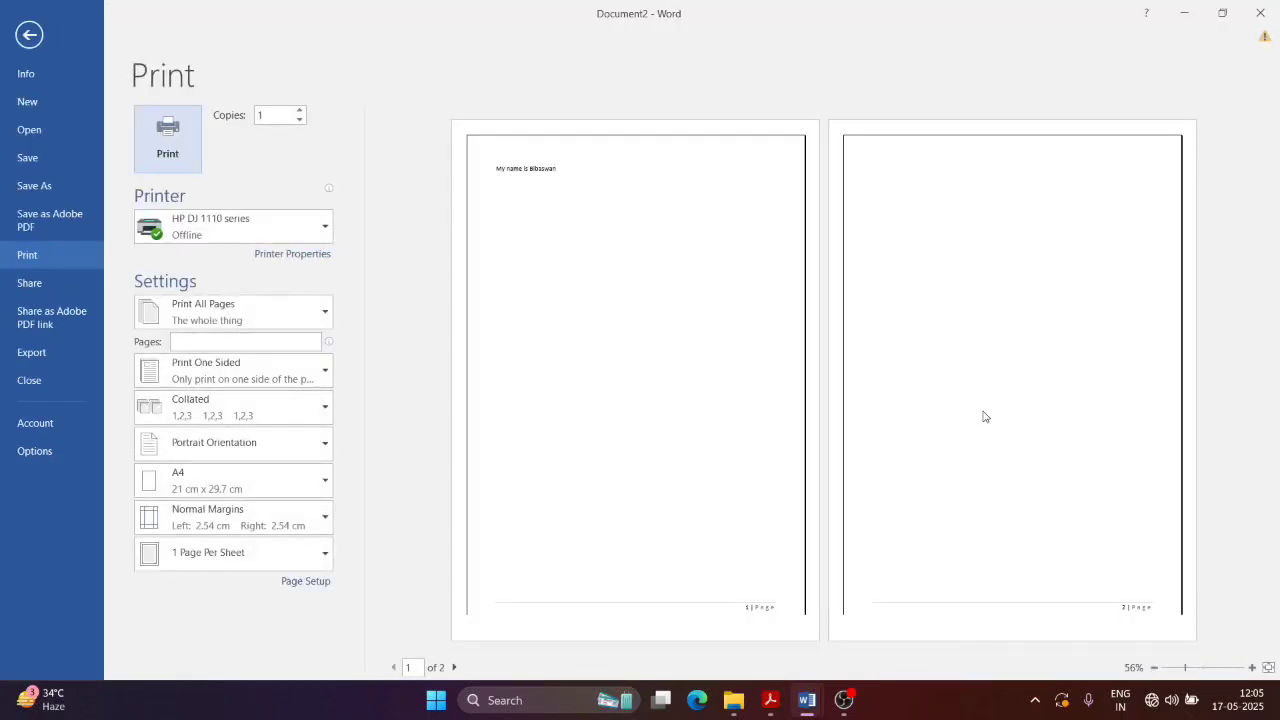
pyautogui.press('Escape')
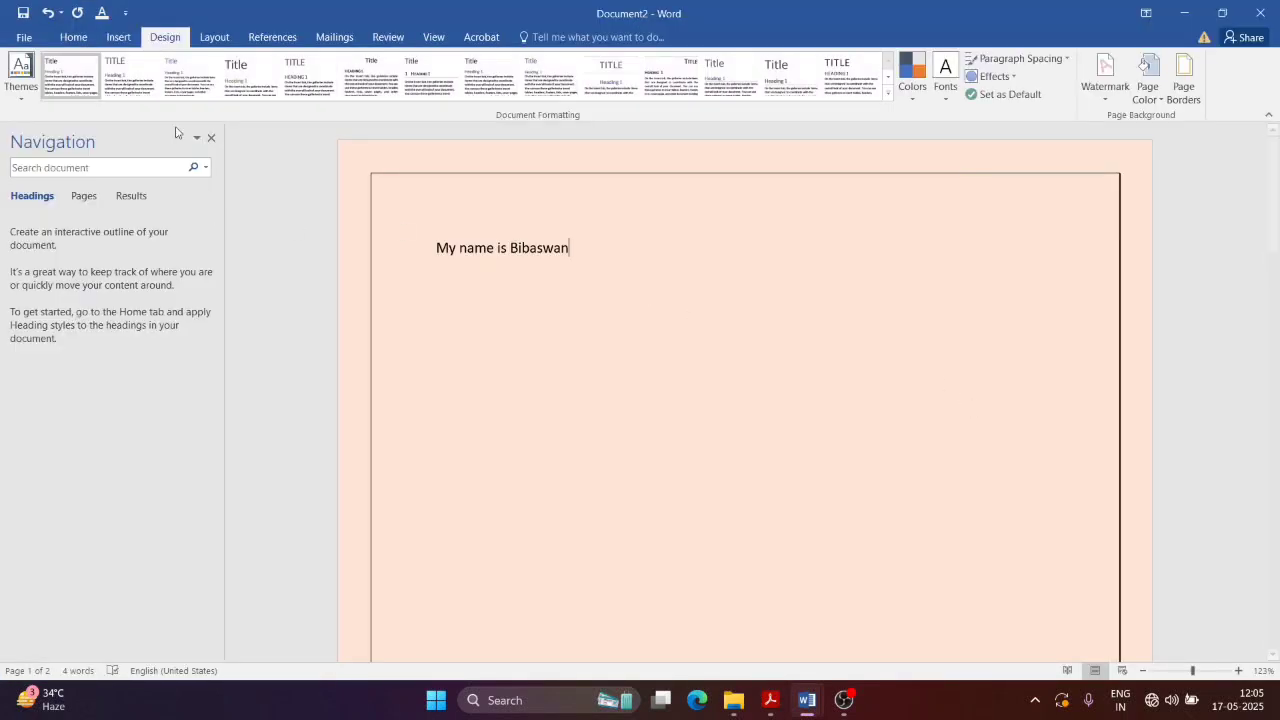
pyautogui.click(120, 40)
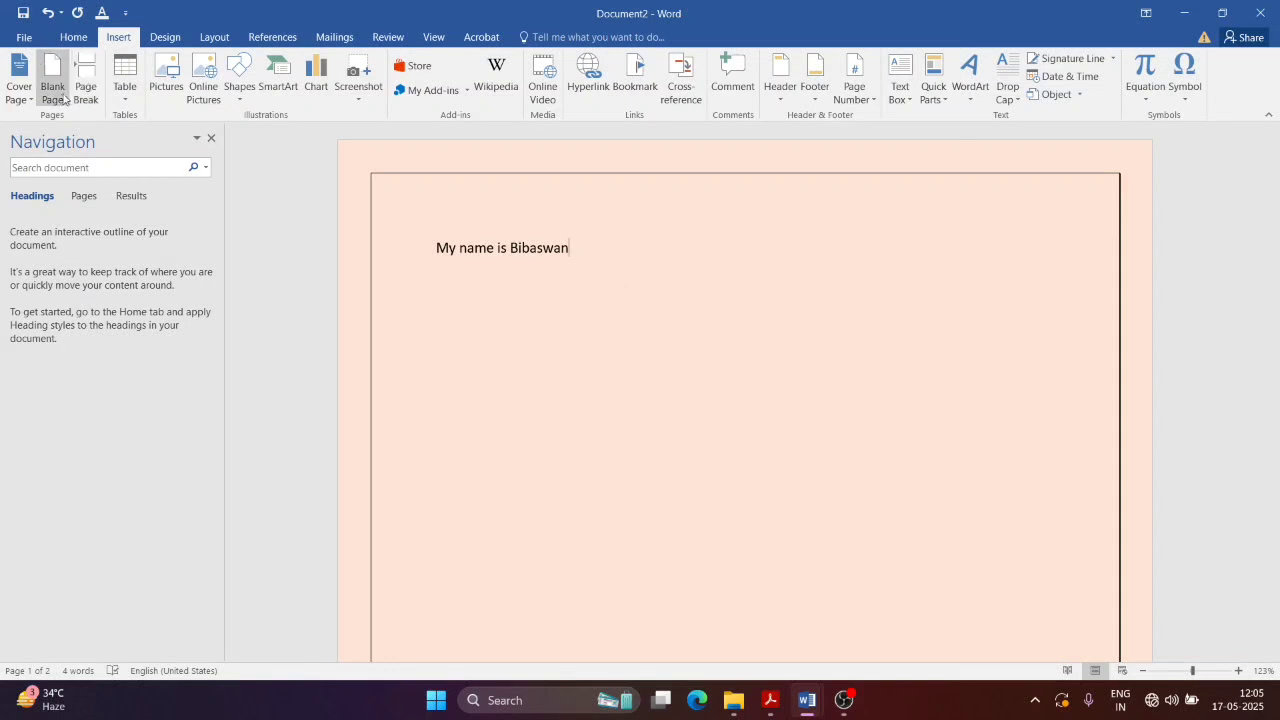
pyautogui.click(160, 37)
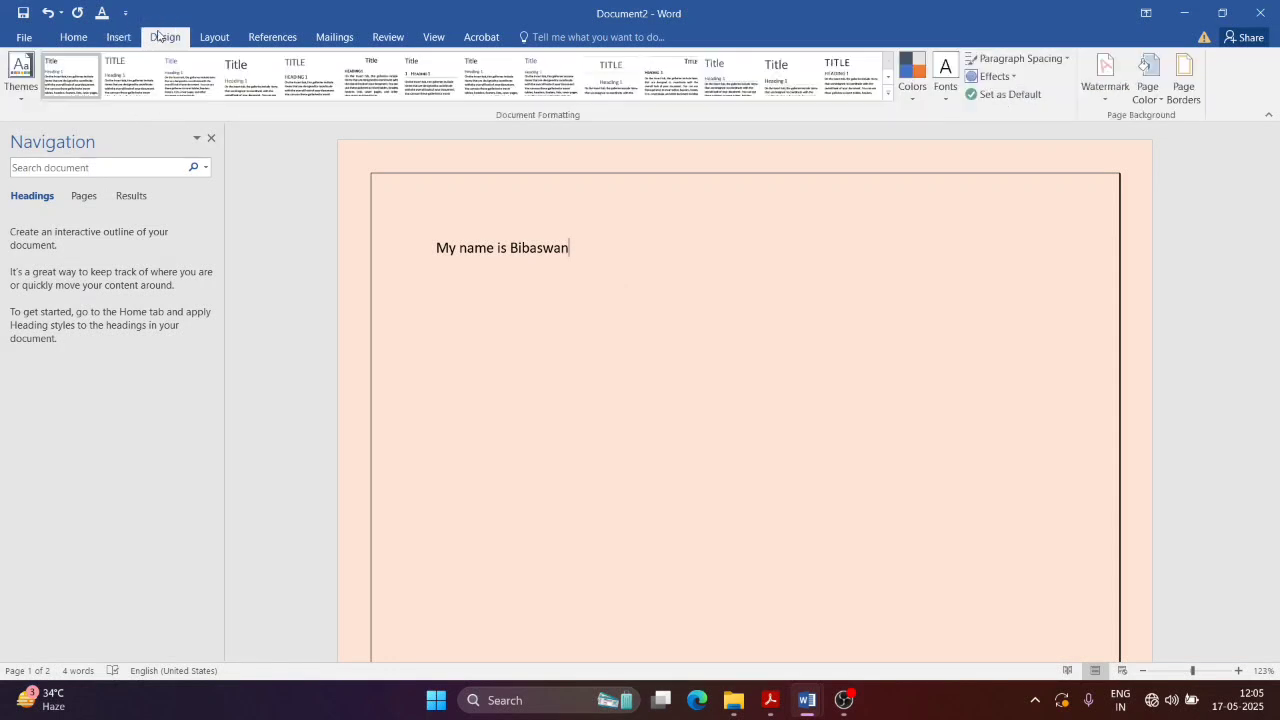
pyautogui.click(214, 37)
pyautogui.click(16, 98)
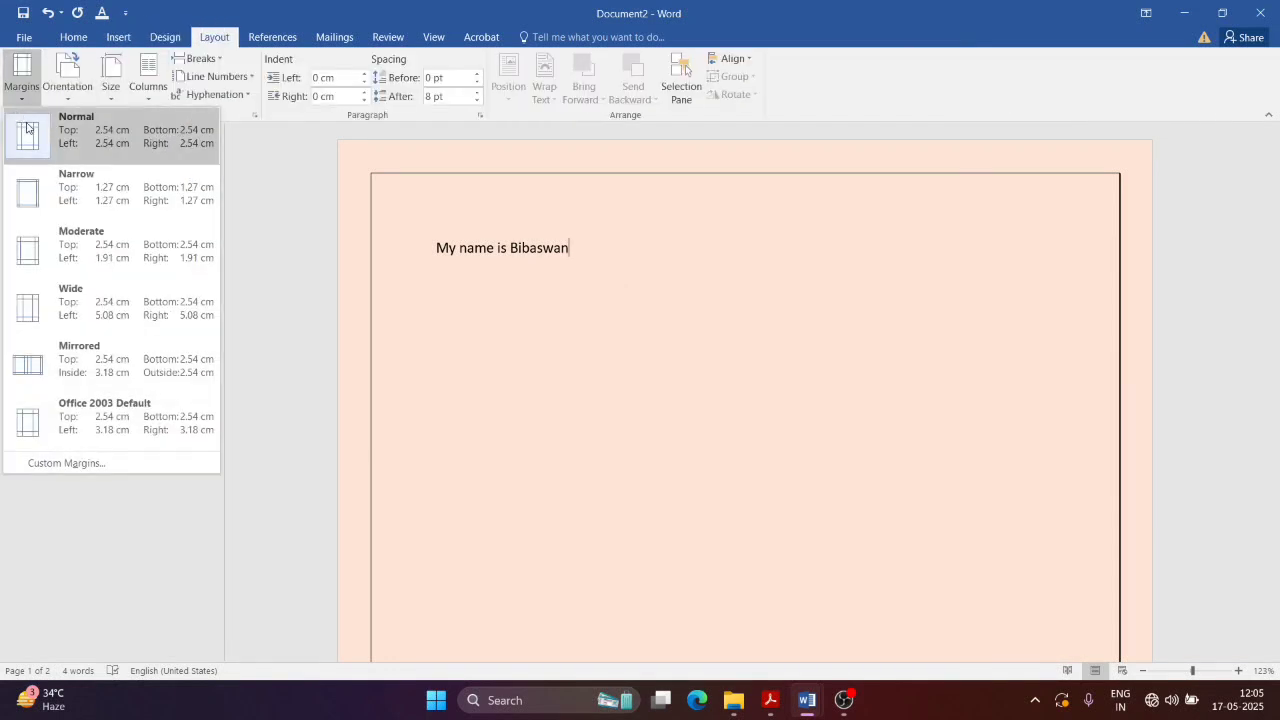
pyautogui.click(86, 193)
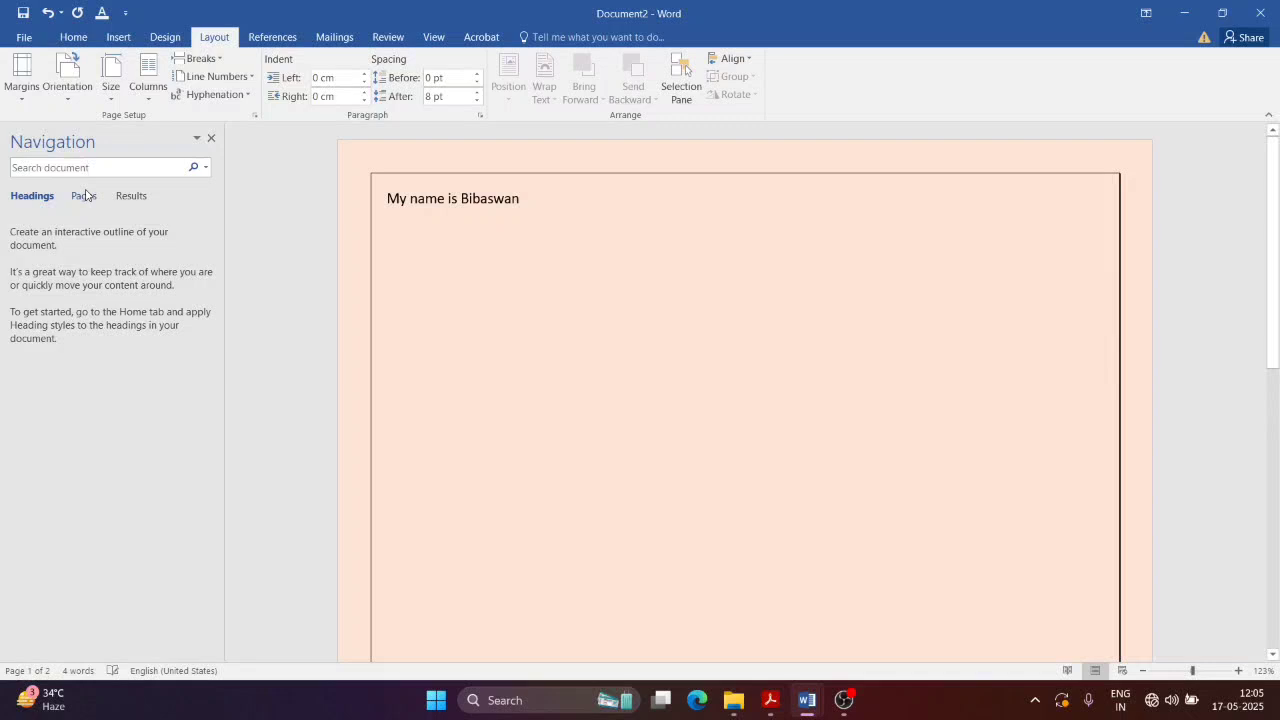
# Step: Restore Normal margins and type a long line of filler text below the name
pyautogui.click(368, 245)
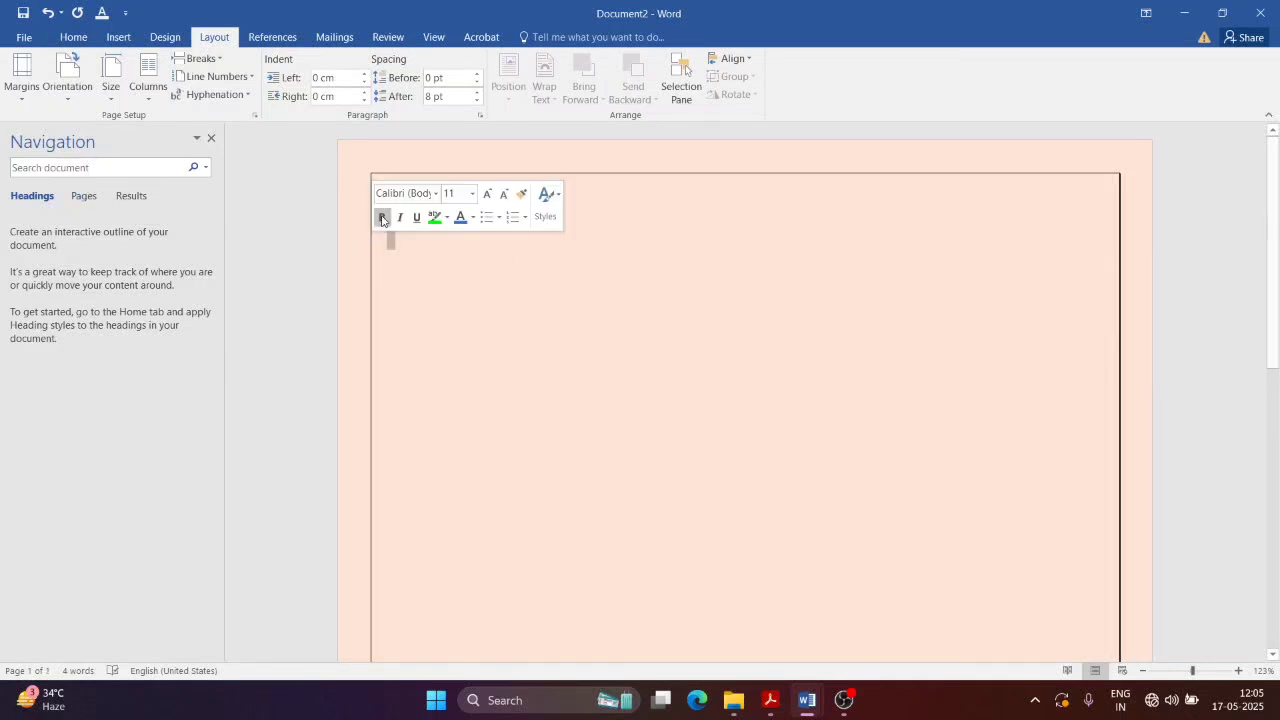
pyautogui.click(443, 286)
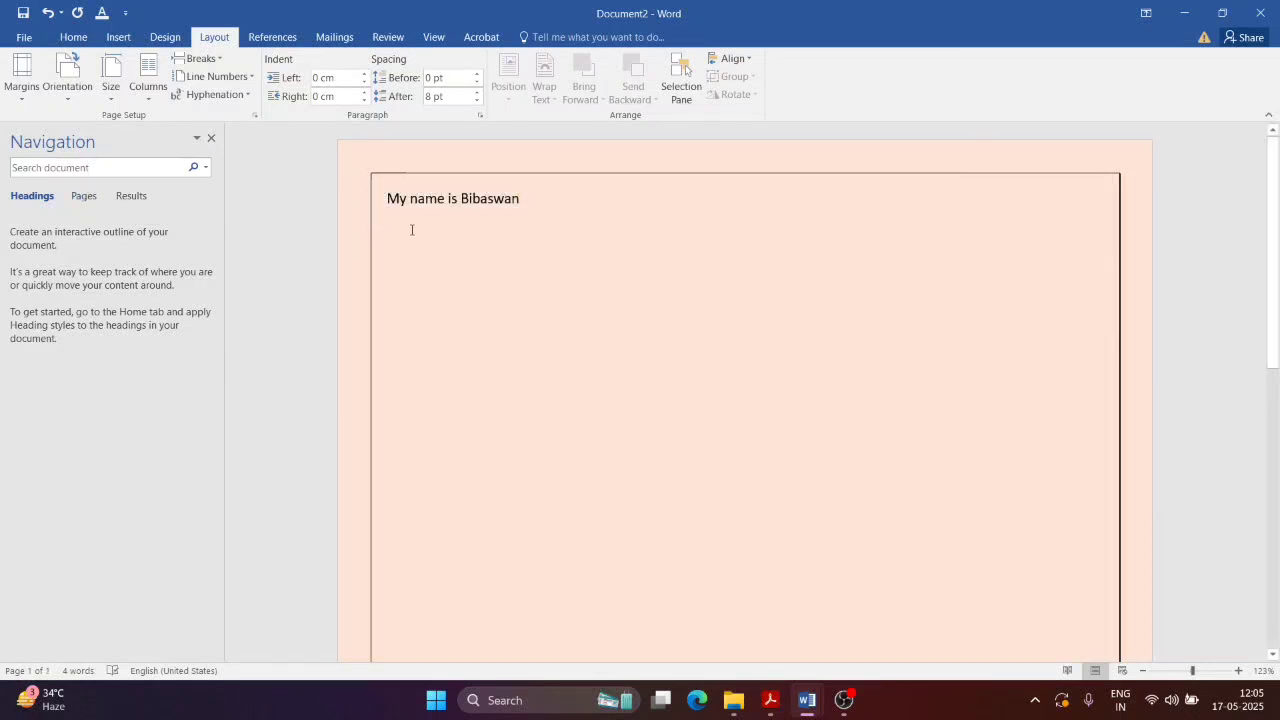
pyautogui.click(22, 80)
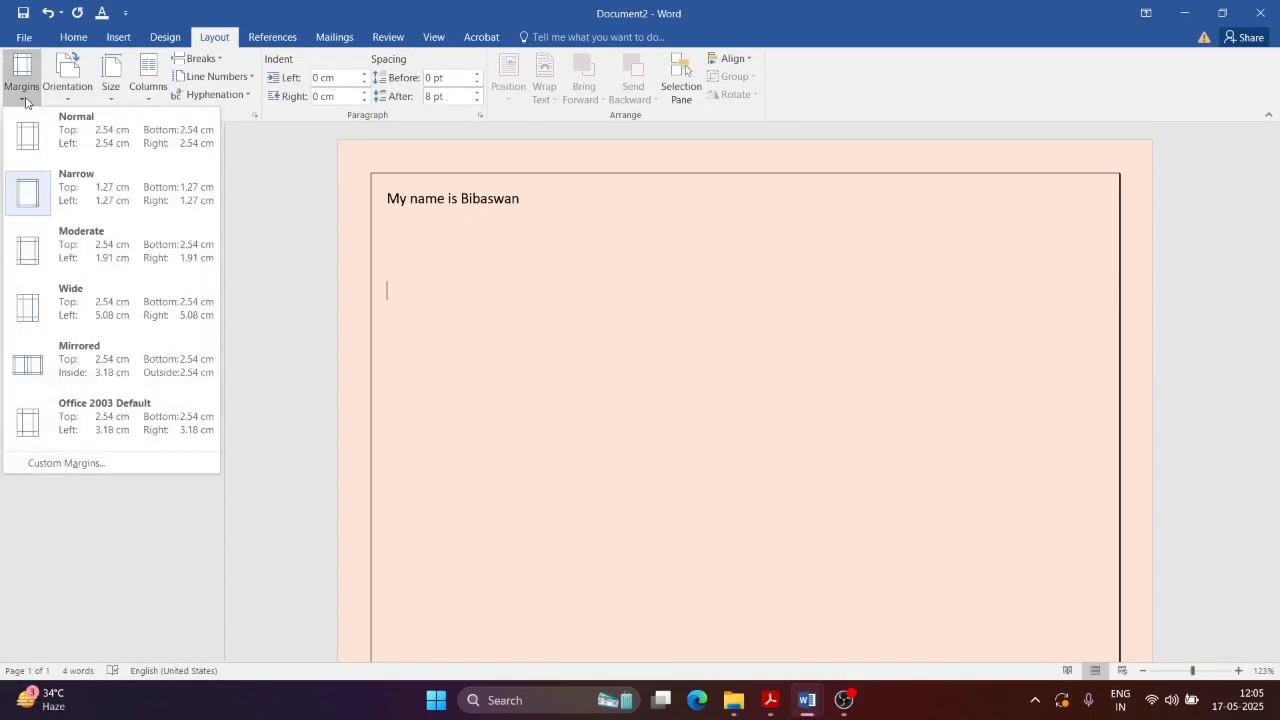
pyautogui.click(60, 132)
pyautogui.click(414, 257)
pyautogui.click(503, 363)
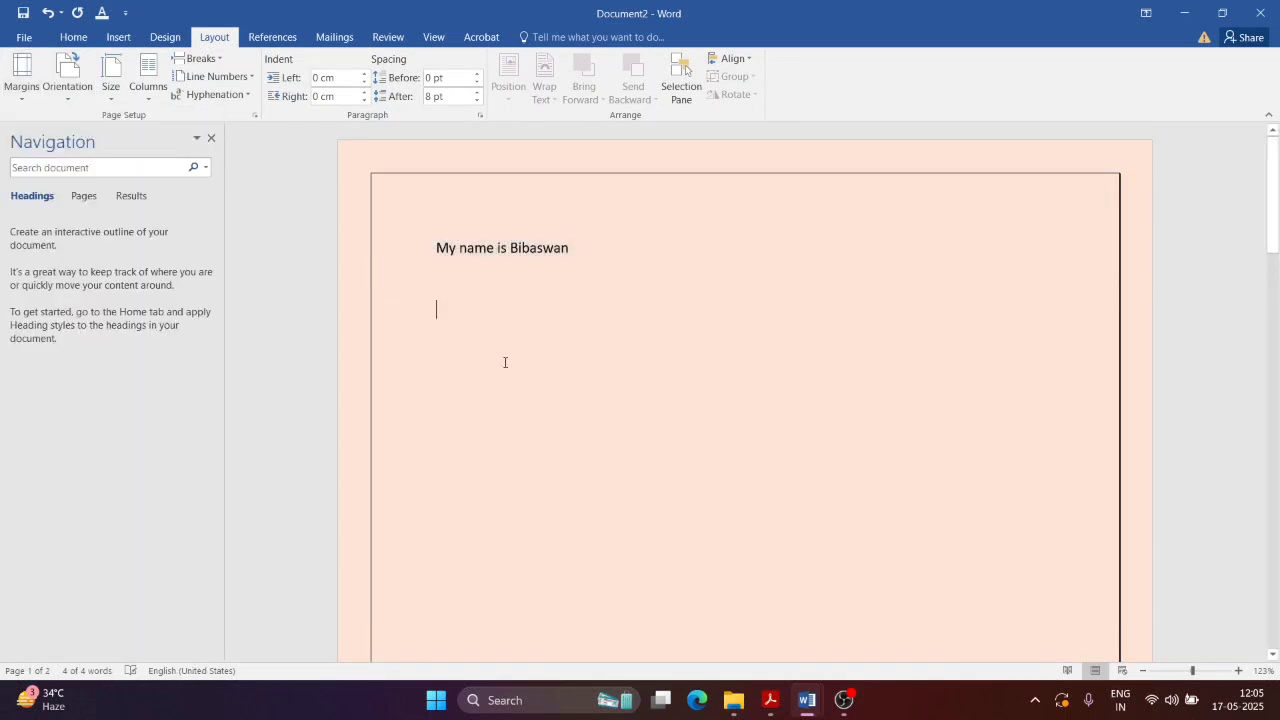
pyautogui.write('dfdfohsudf;lsdfdsfsdfdsfdsf')
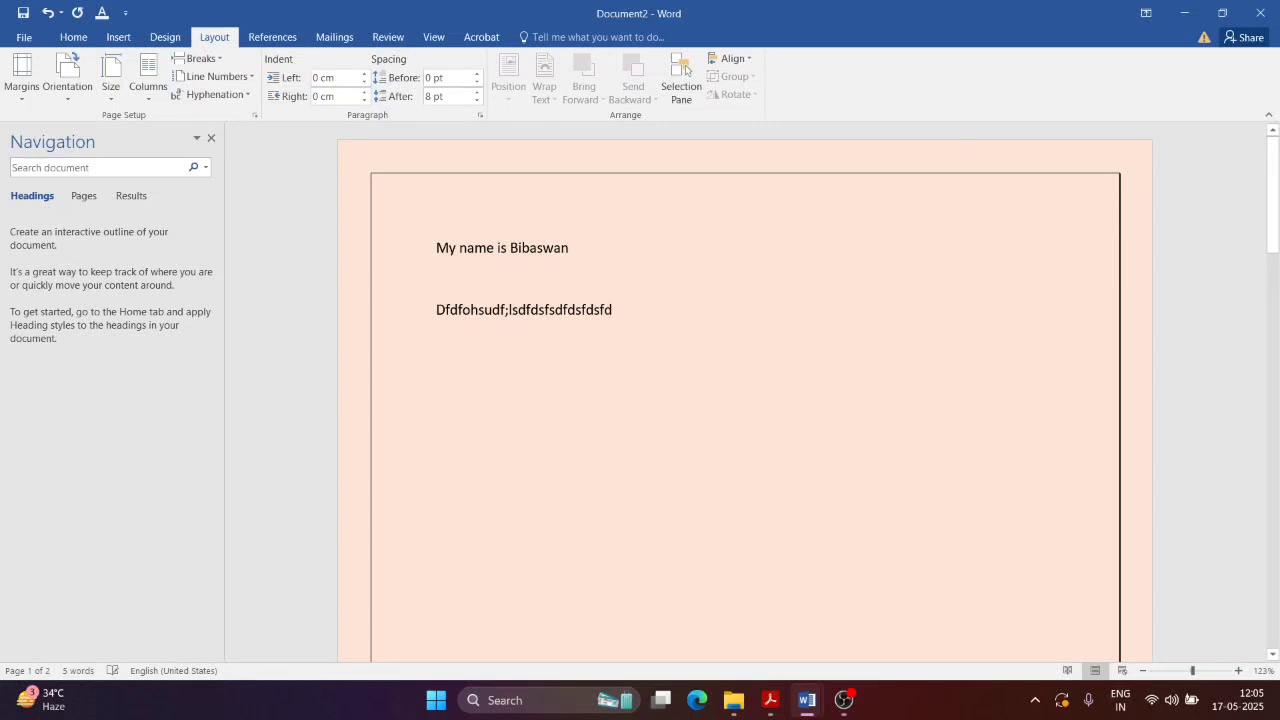
pyautogui.write('dddddddddddddddddddddddddddddddddddddddddddddddddddd')
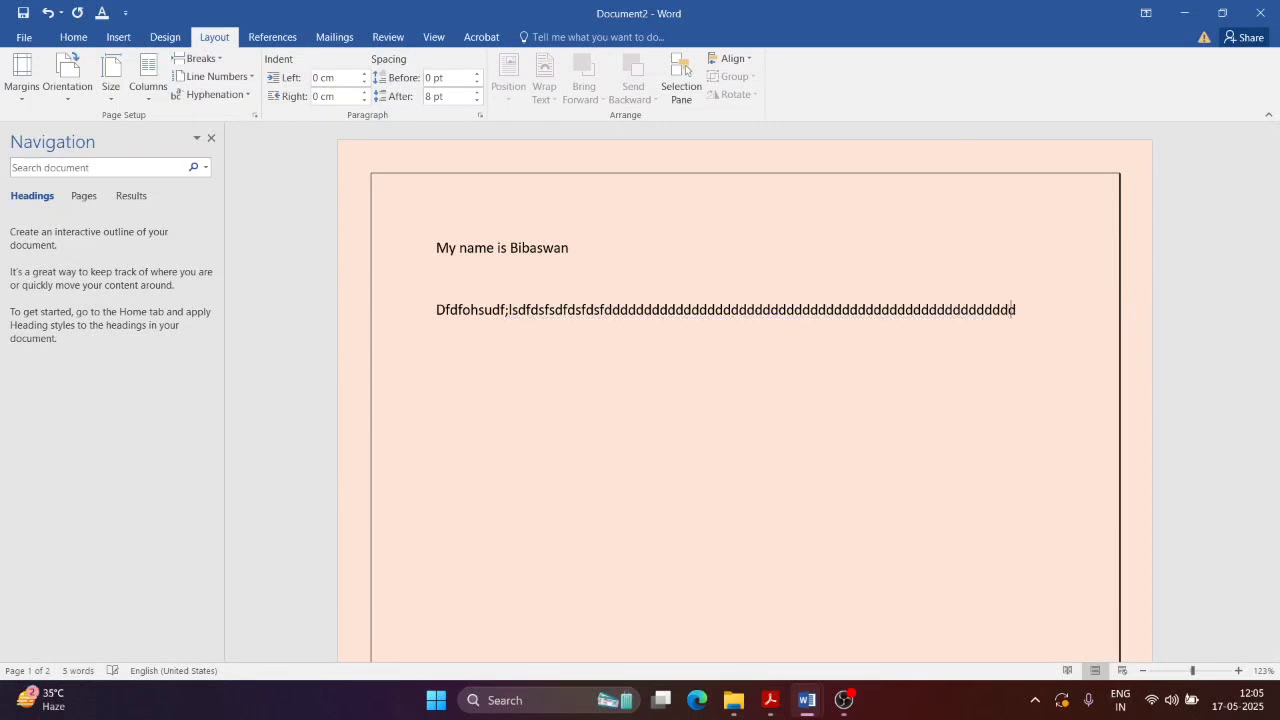
pyautogui.write('ddddddddddddd')
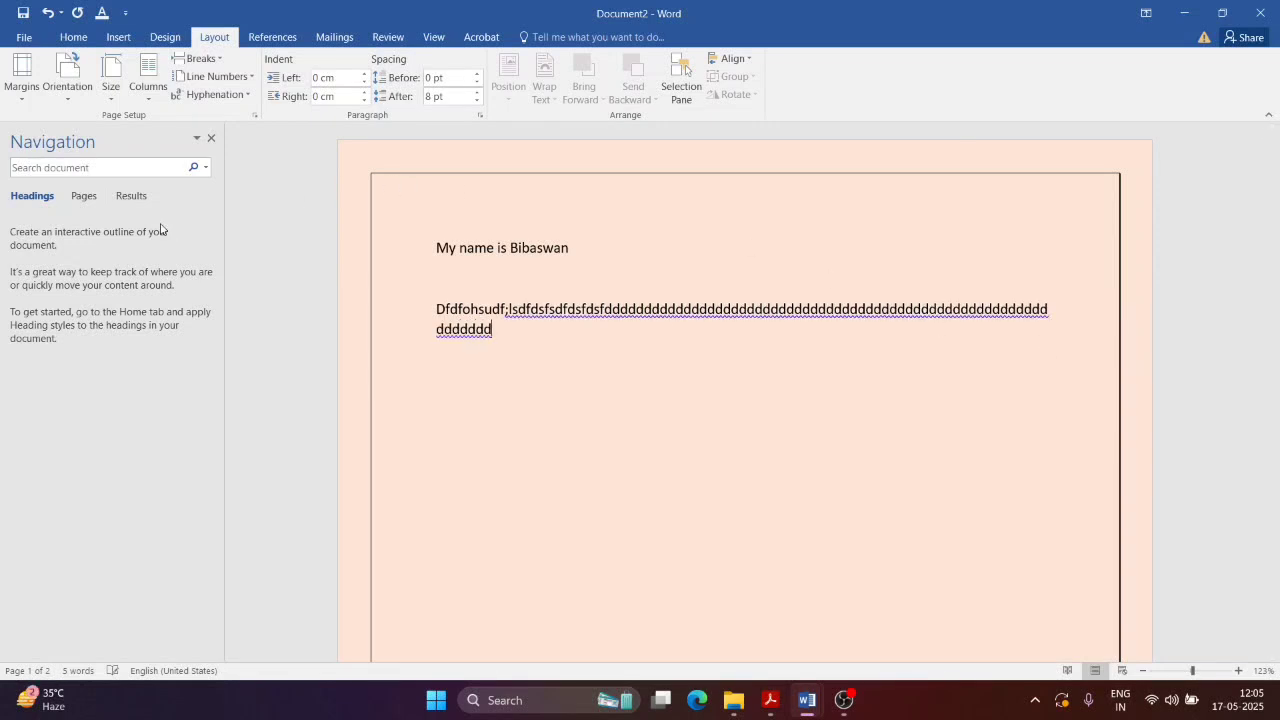
pyautogui.write('d')
# Step: Try Narrow, Moderate and Mirrored margins, settle on Narrow 1.27 cm, and open the print preview
pyautogui.click(21, 75)
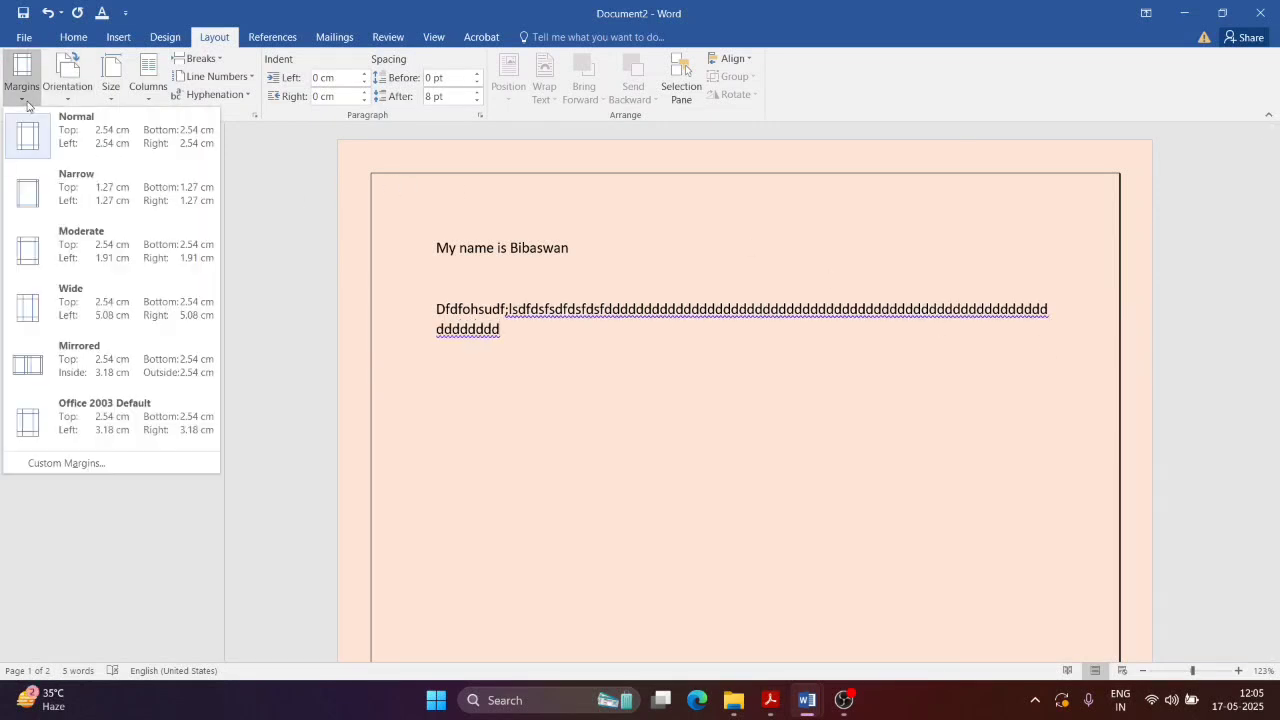
pyautogui.click(57, 197)
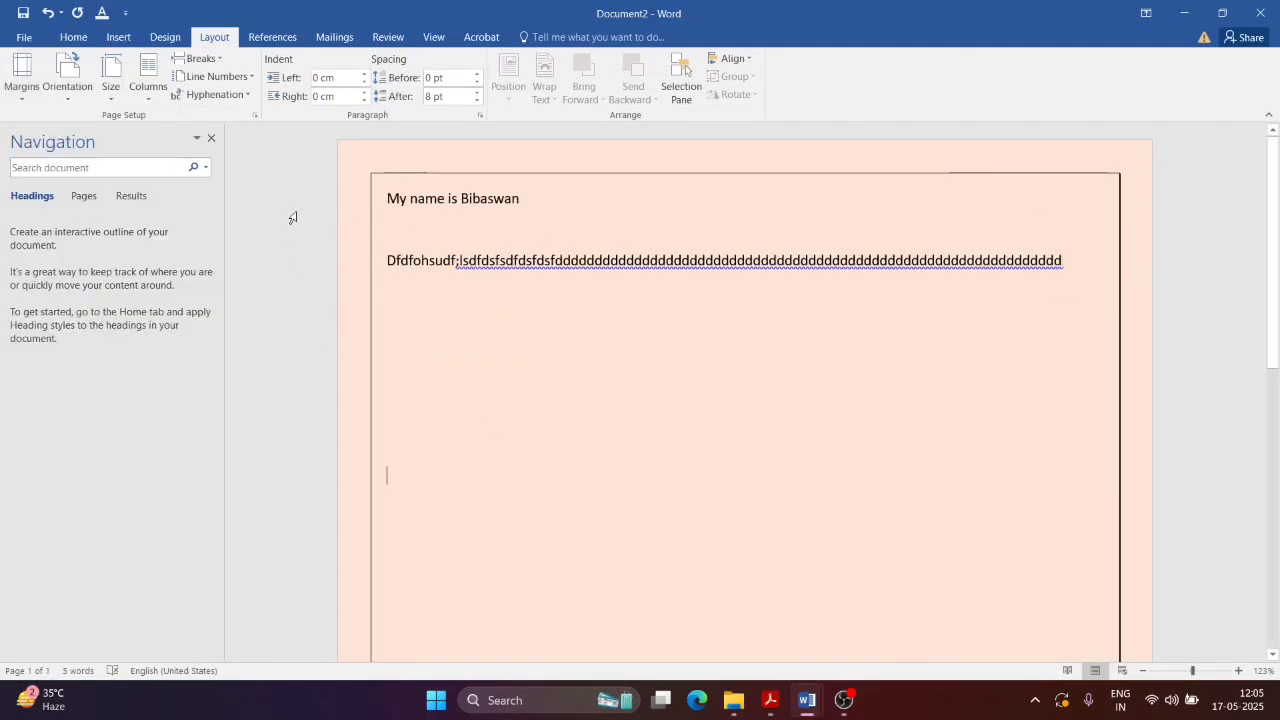
pyautogui.click(21, 75)
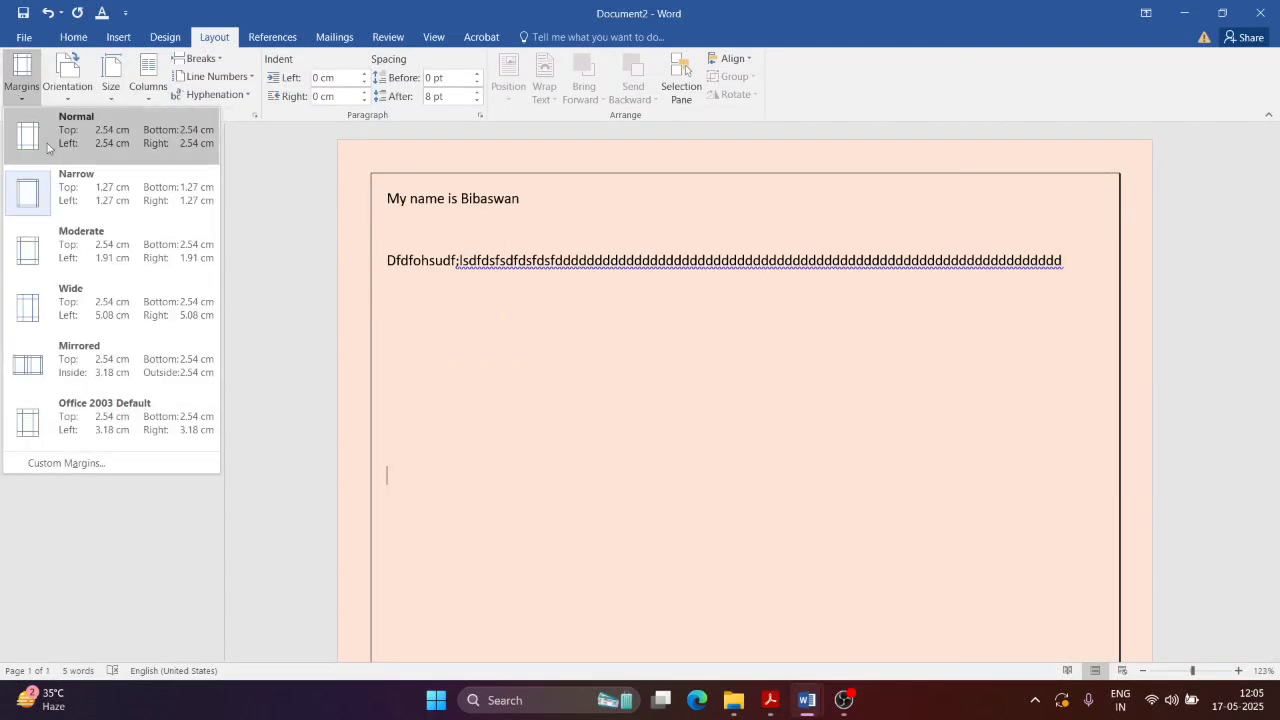
pyautogui.click(85, 263)
pyautogui.click(22, 72)
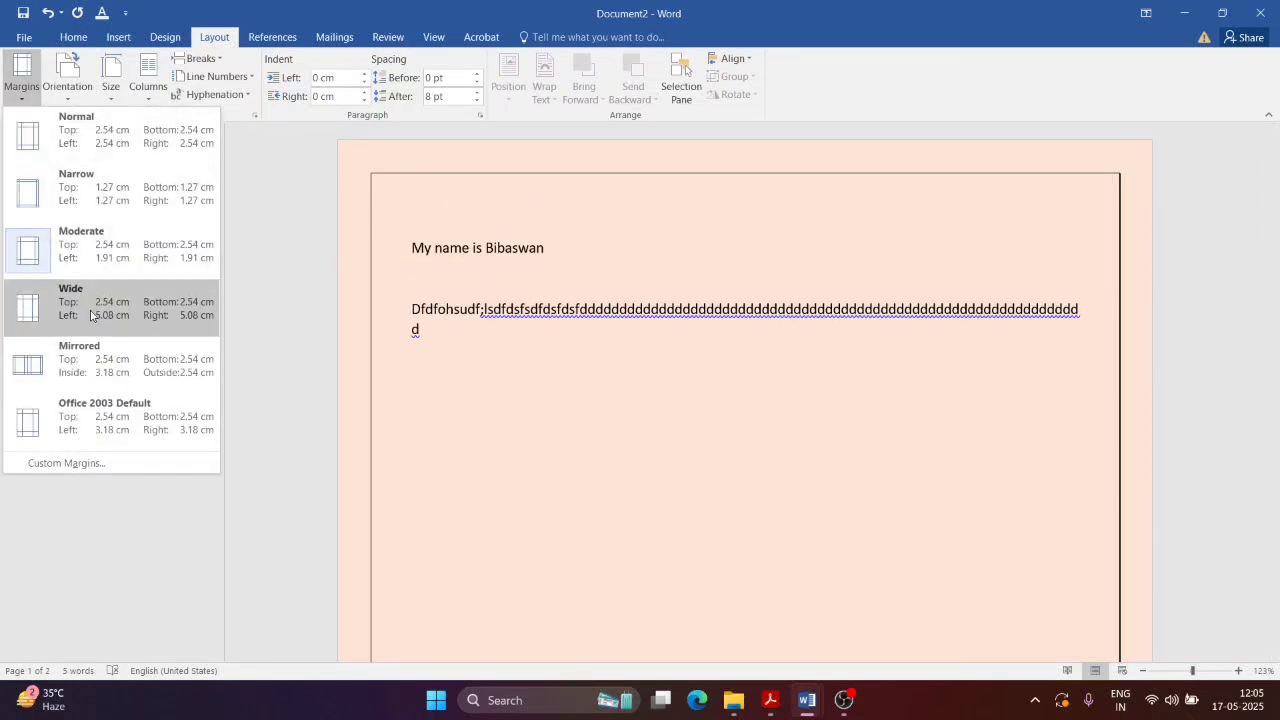
pyautogui.click(94, 364)
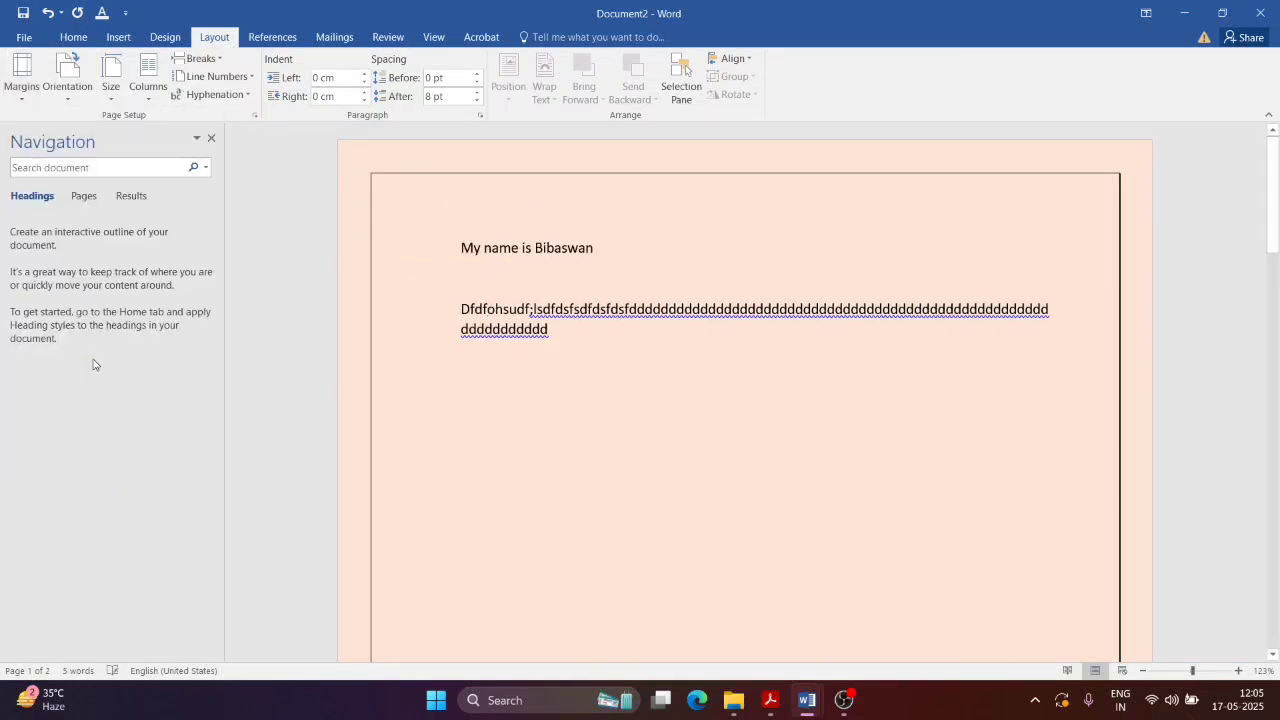
pyautogui.click(21, 75)
pyautogui.click(44, 185)
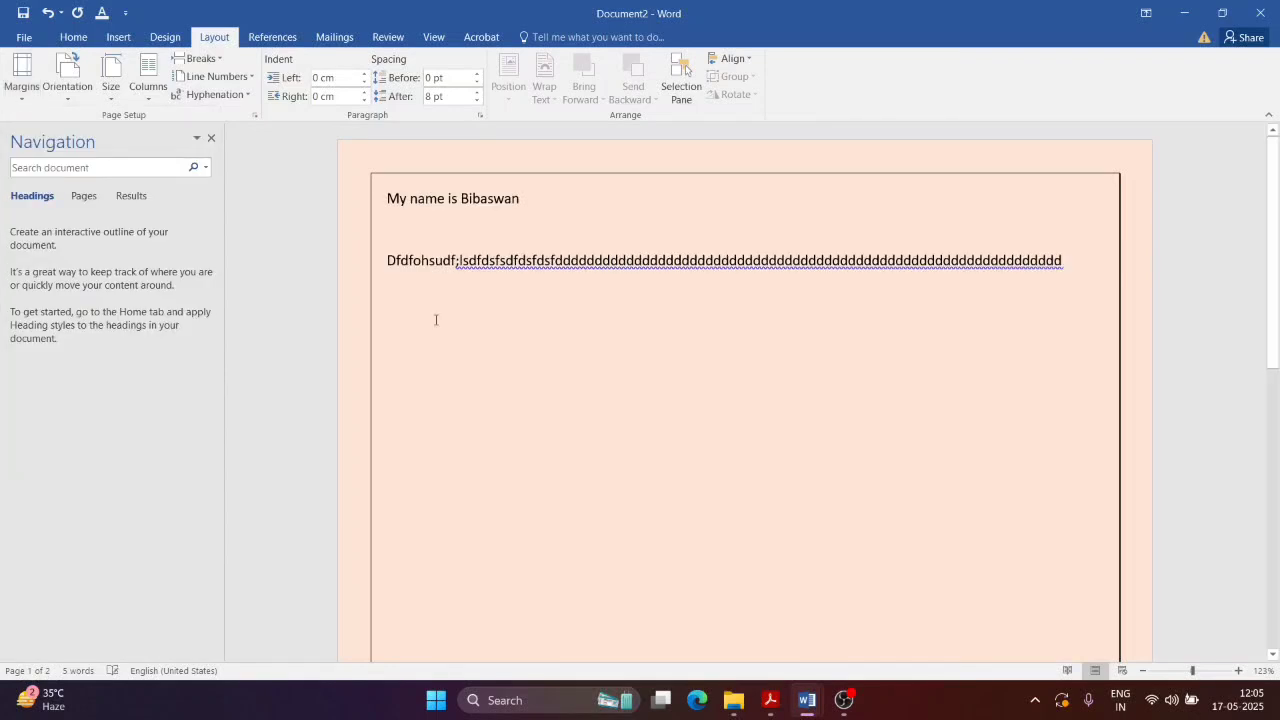
pyautogui.moveTo(1273, 265); pyautogui.dragTo(1278, 97)
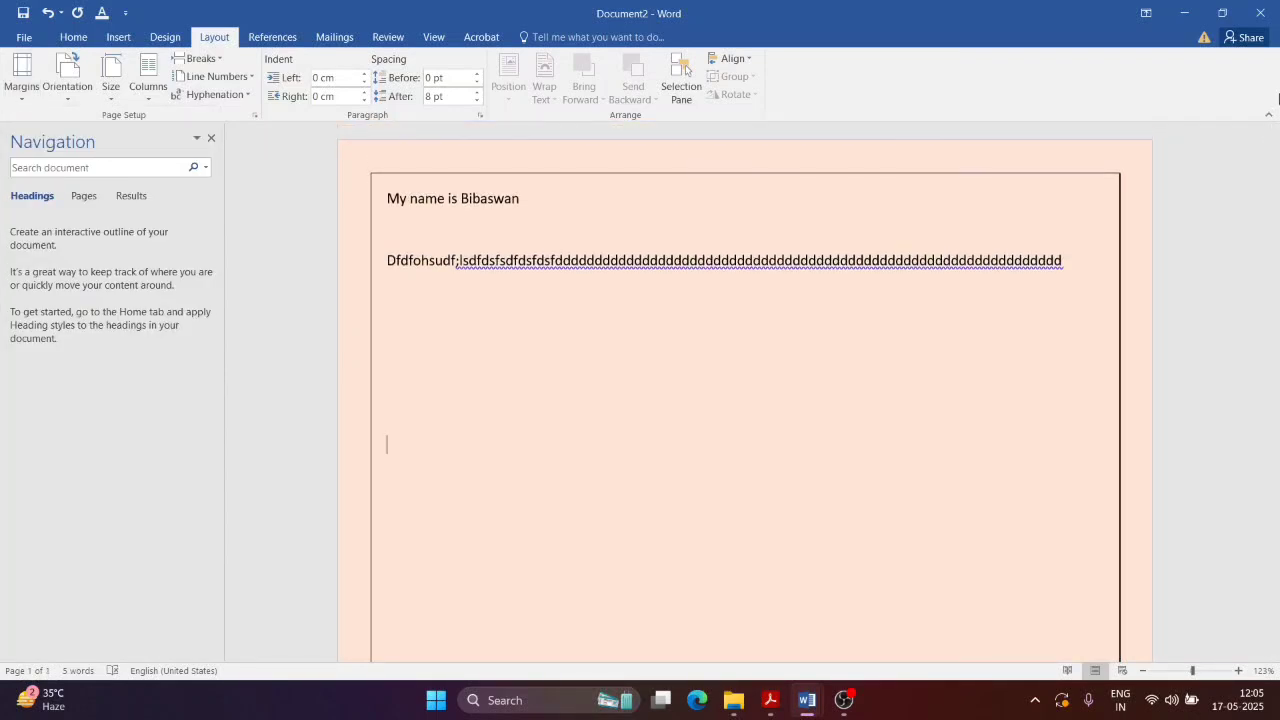
pyautogui.hotkey('ctrl', 'p')
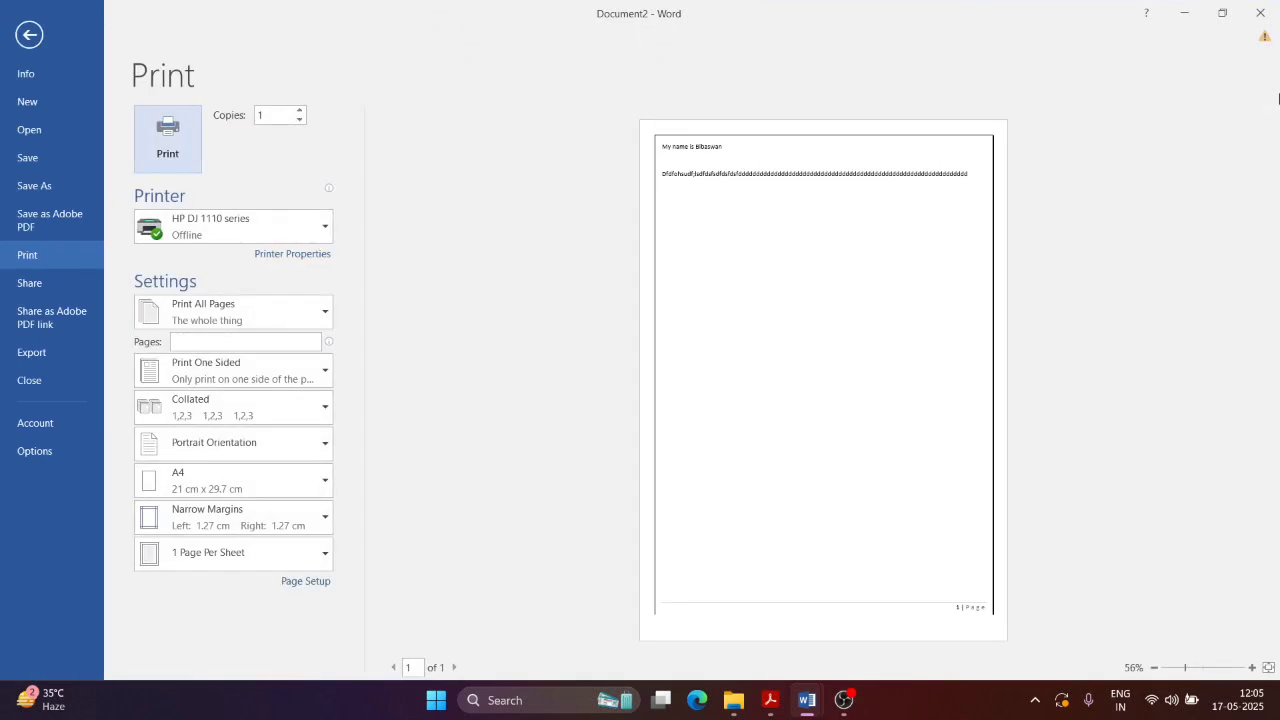
# Step: Leave the print preview and return to editing Document2
pyautogui.press('Escape')
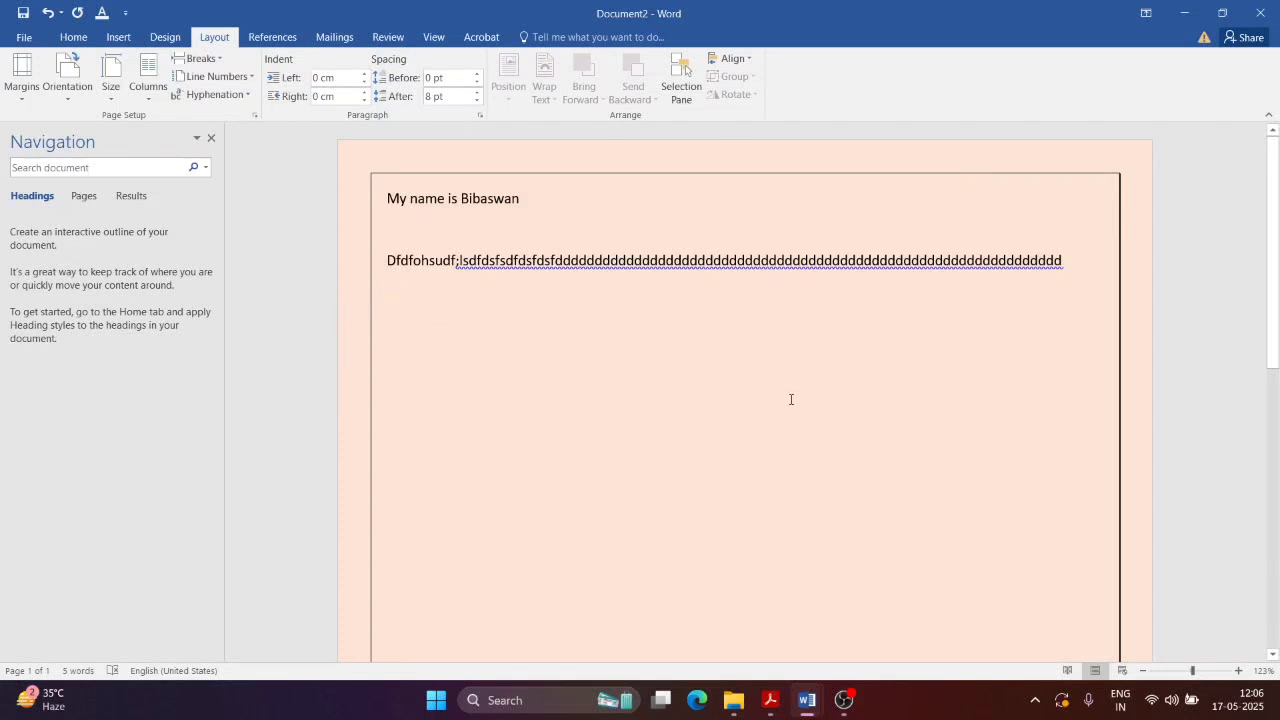
pyautogui.click(772, 703)
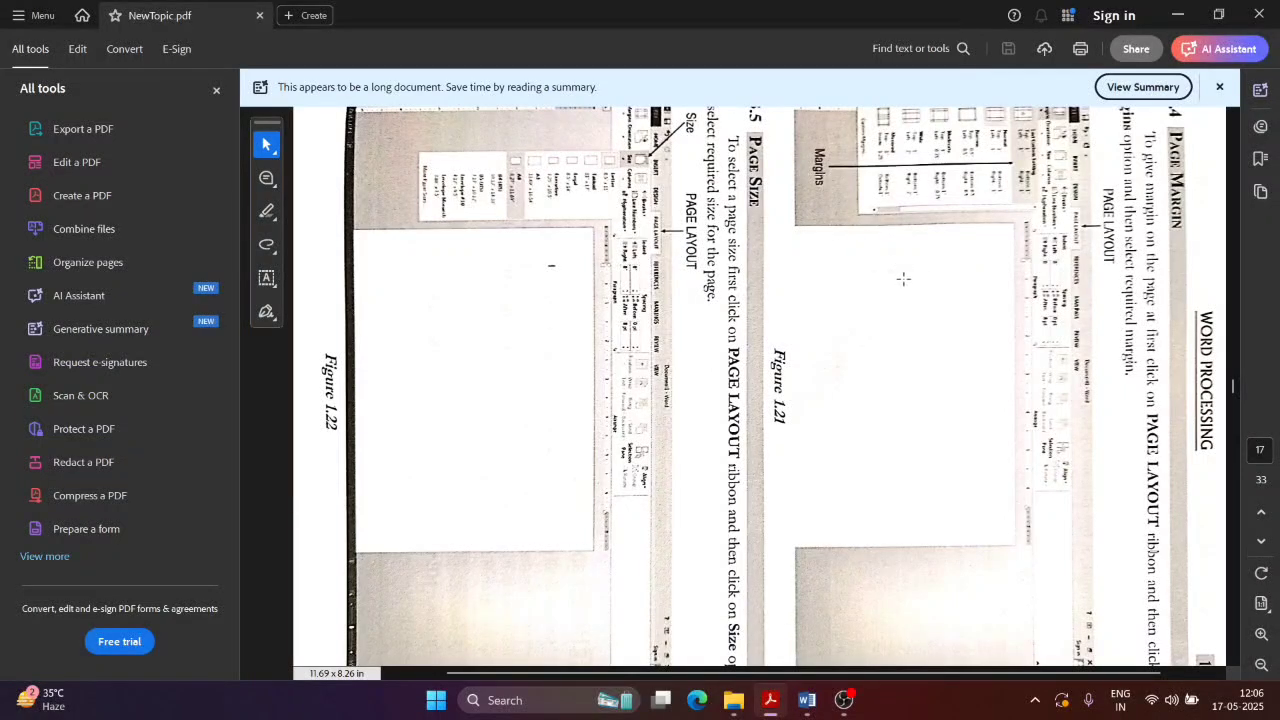
pyautogui.hotkey('alt', 'Tab')
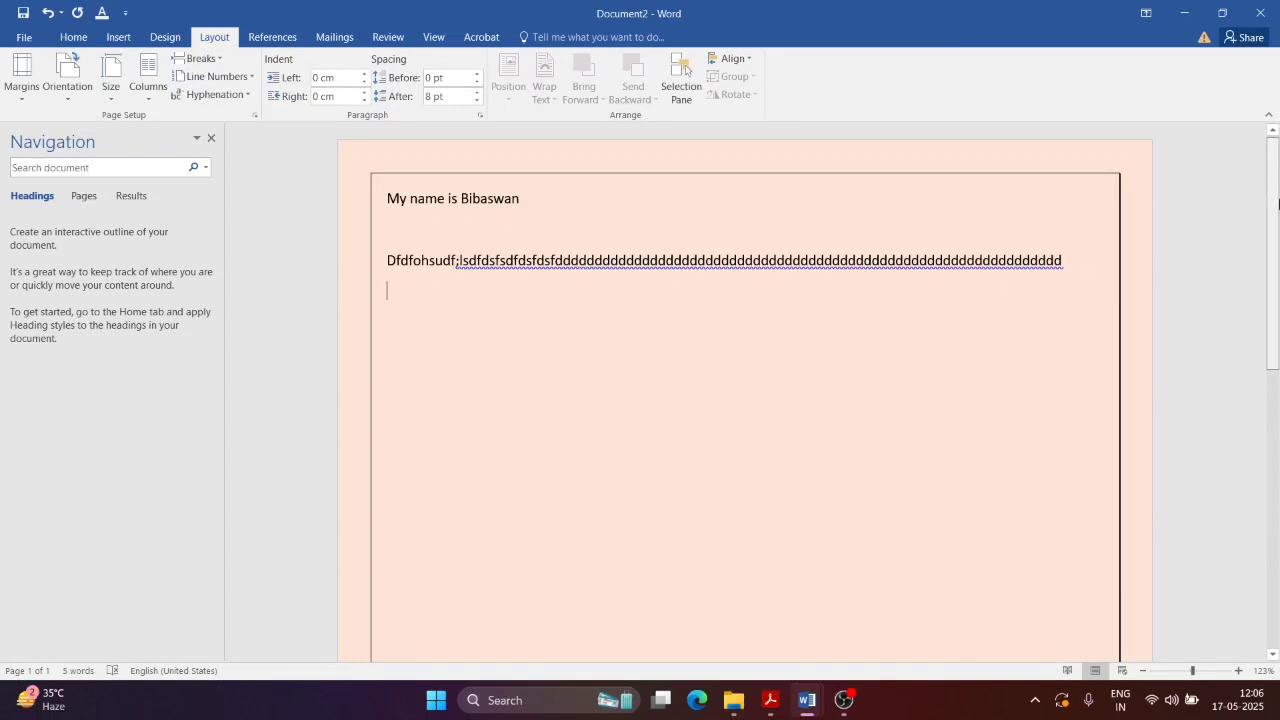
pyautogui.moveTo(1278, 204); pyautogui.dragTo(1279, 149)
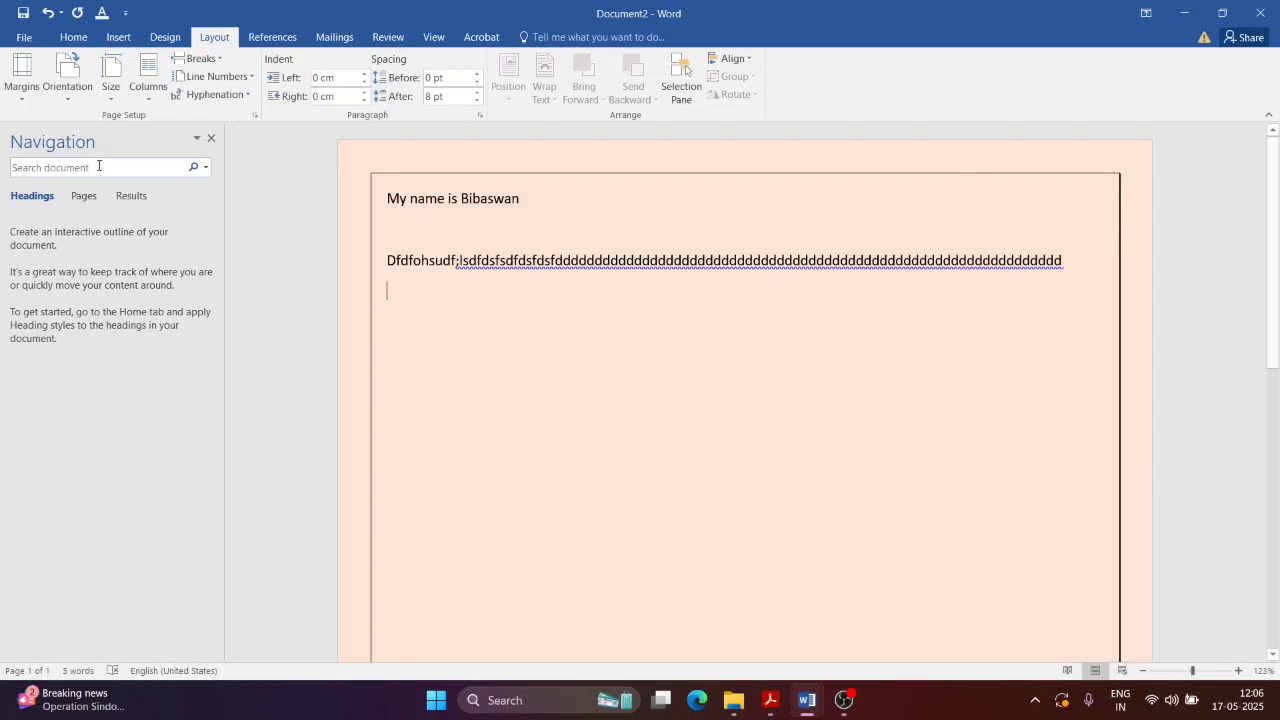
# Step: Switch the paper size to Letter and check the pages in print preview
pyautogui.click(110, 90)
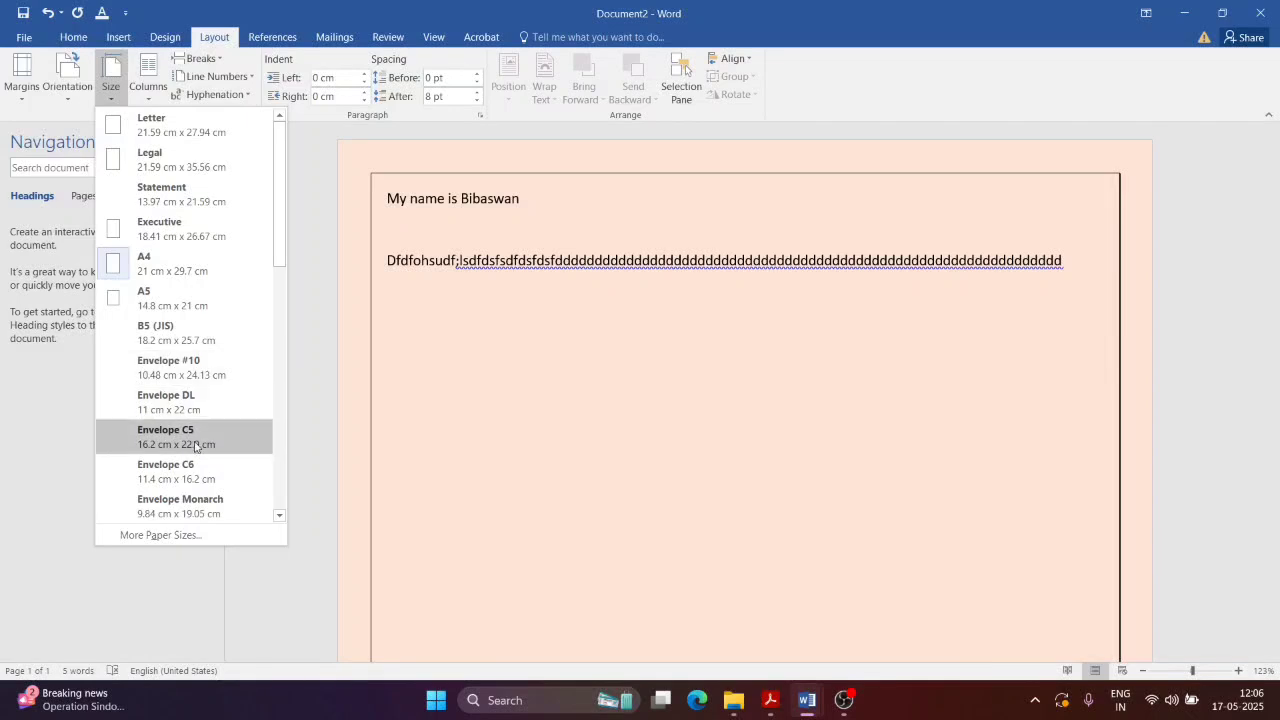
pyautogui.scroll(-4, 195, 445)
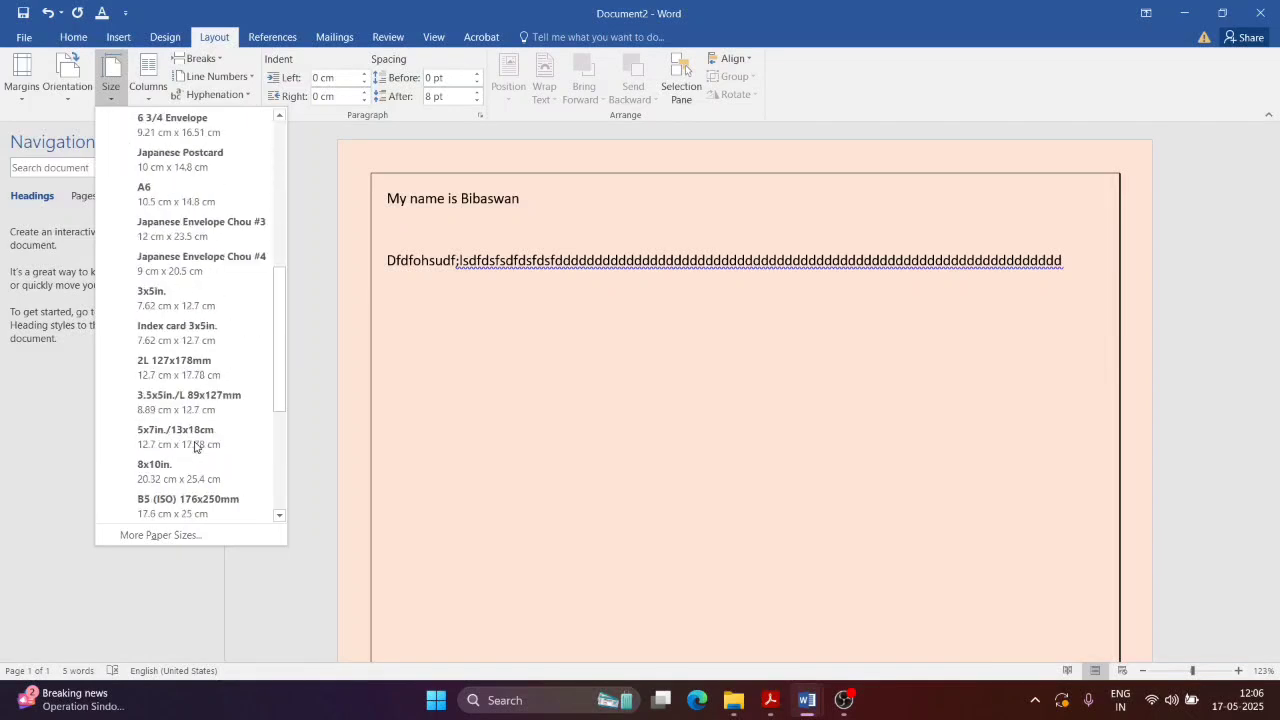
pyautogui.moveTo(280, 371); pyautogui.dragTo(280, 471)
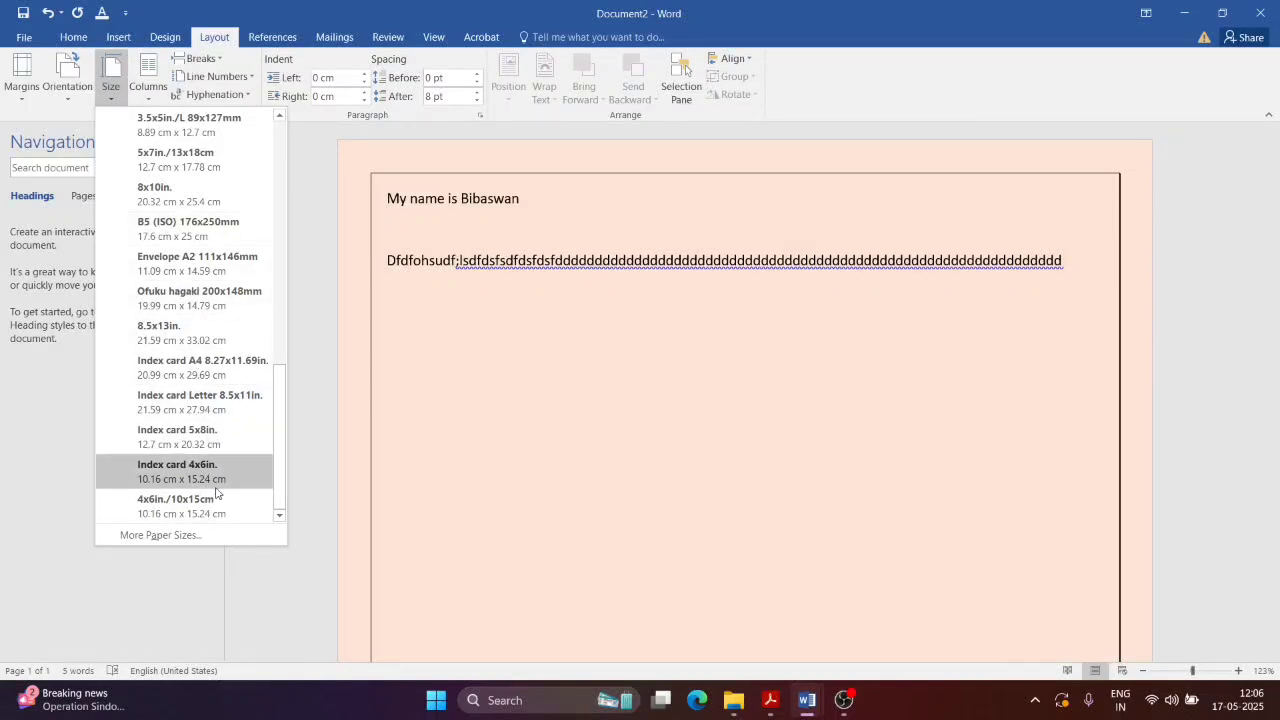
pyautogui.moveTo(280, 440); pyautogui.dragTo(284, 176)
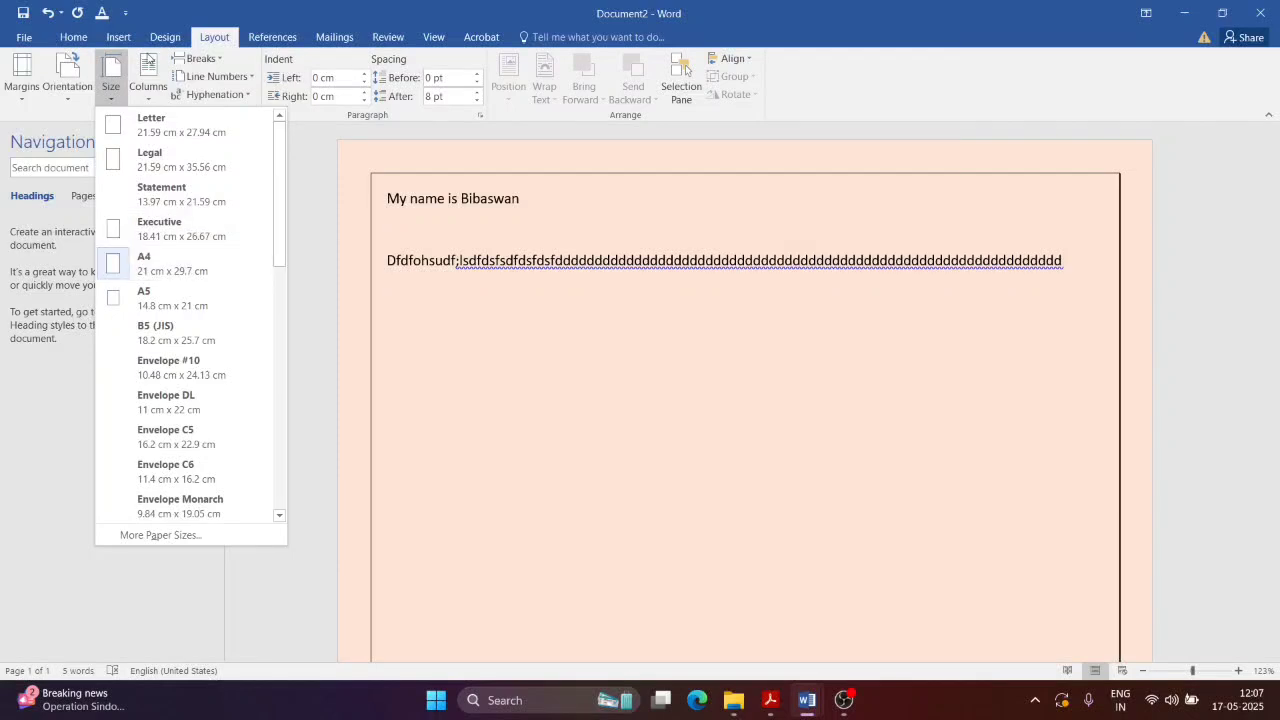
pyautogui.click(180, 124)
pyautogui.moveTo(1273, 210); pyautogui.dragTo(1278, 150)
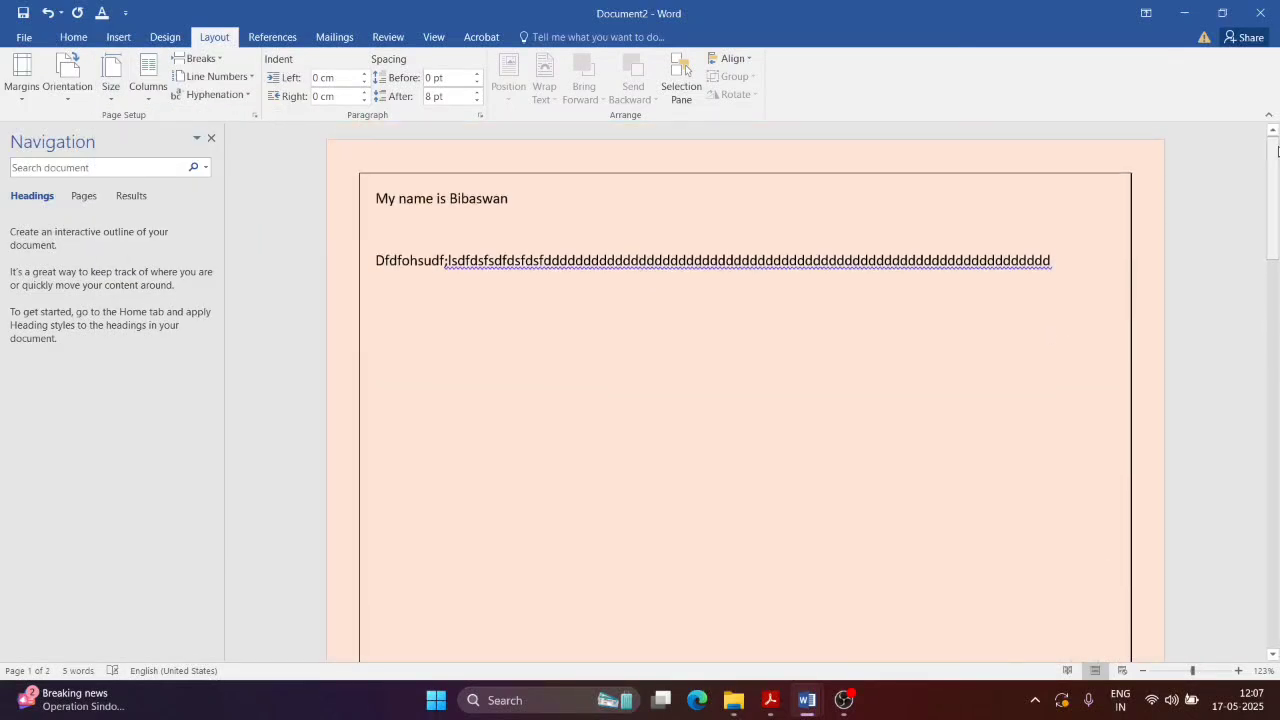
pyautogui.hotkey('ctrl', 'p')
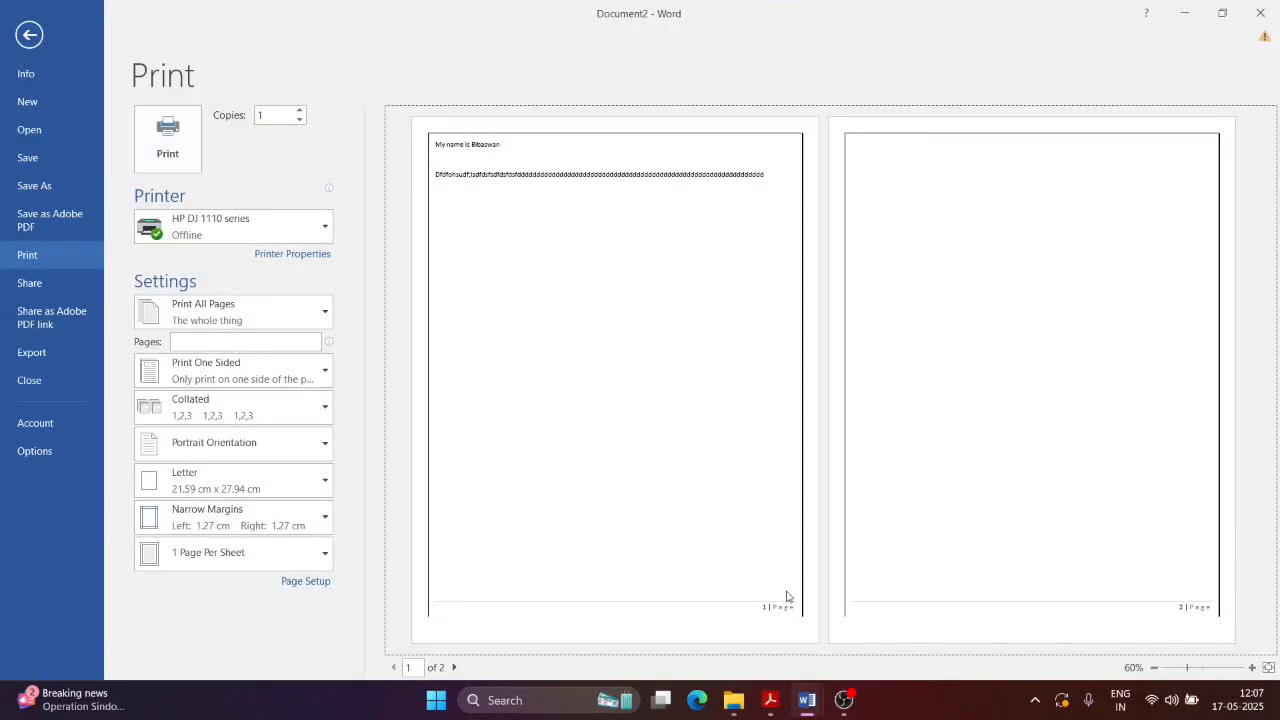
pyautogui.click(29, 35)
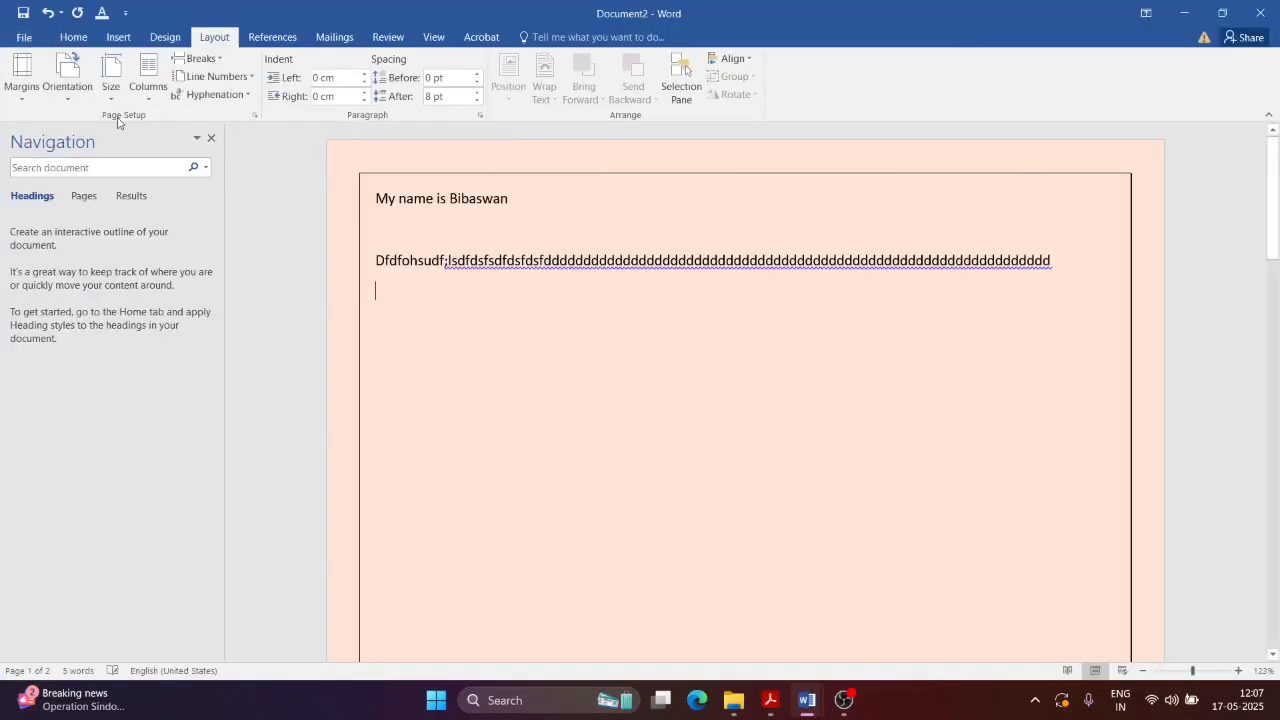
# Step: Set the paper size back to A4 and bring up the NewTopic.pdf guide
pyautogui.click(113, 95)
pyautogui.click(155, 252)
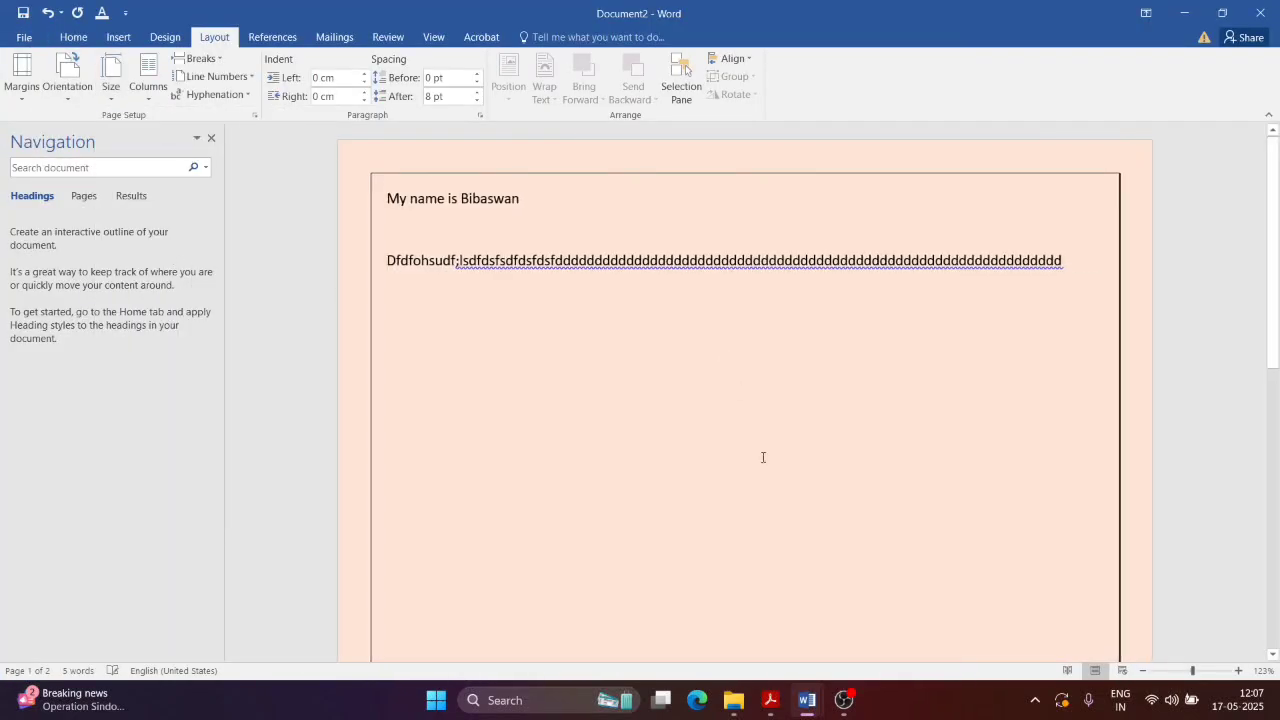
pyautogui.click(770, 700)
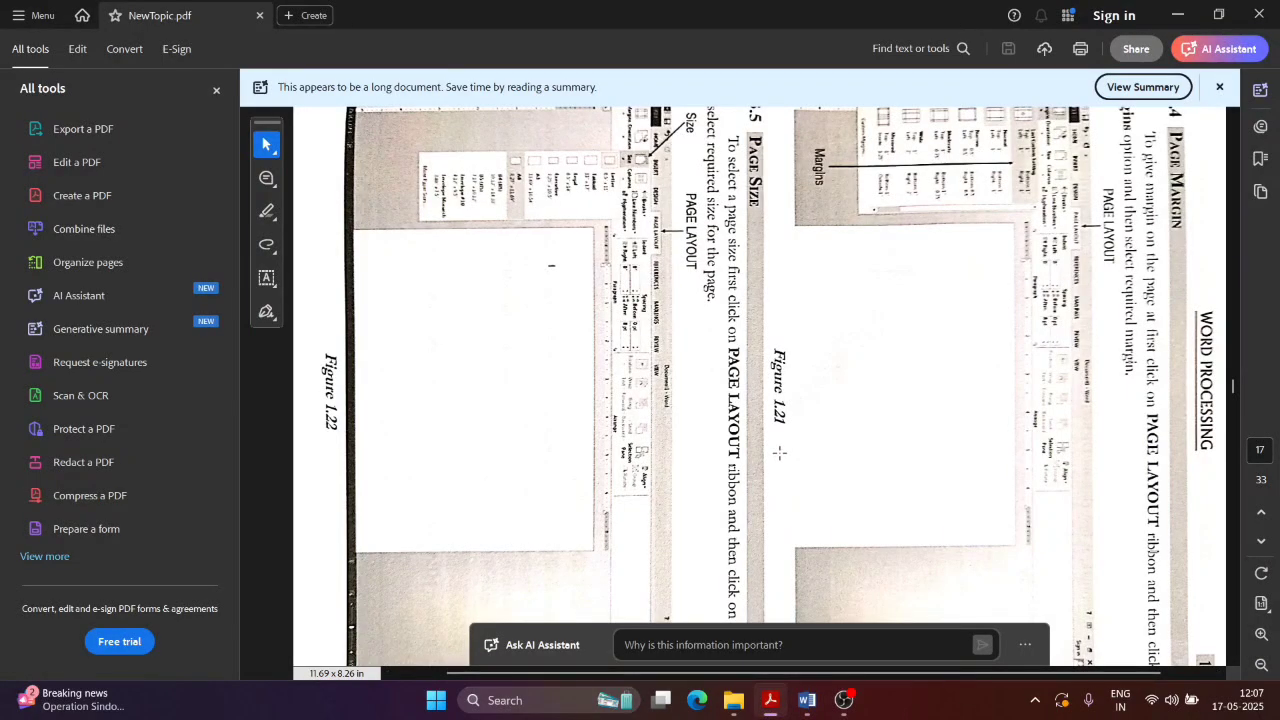
# Step: Scroll NewTopic.pdf to the 1.13.6 Watermark section on page 18, then return to Word
pyautogui.scroll(-10, 912, 418)
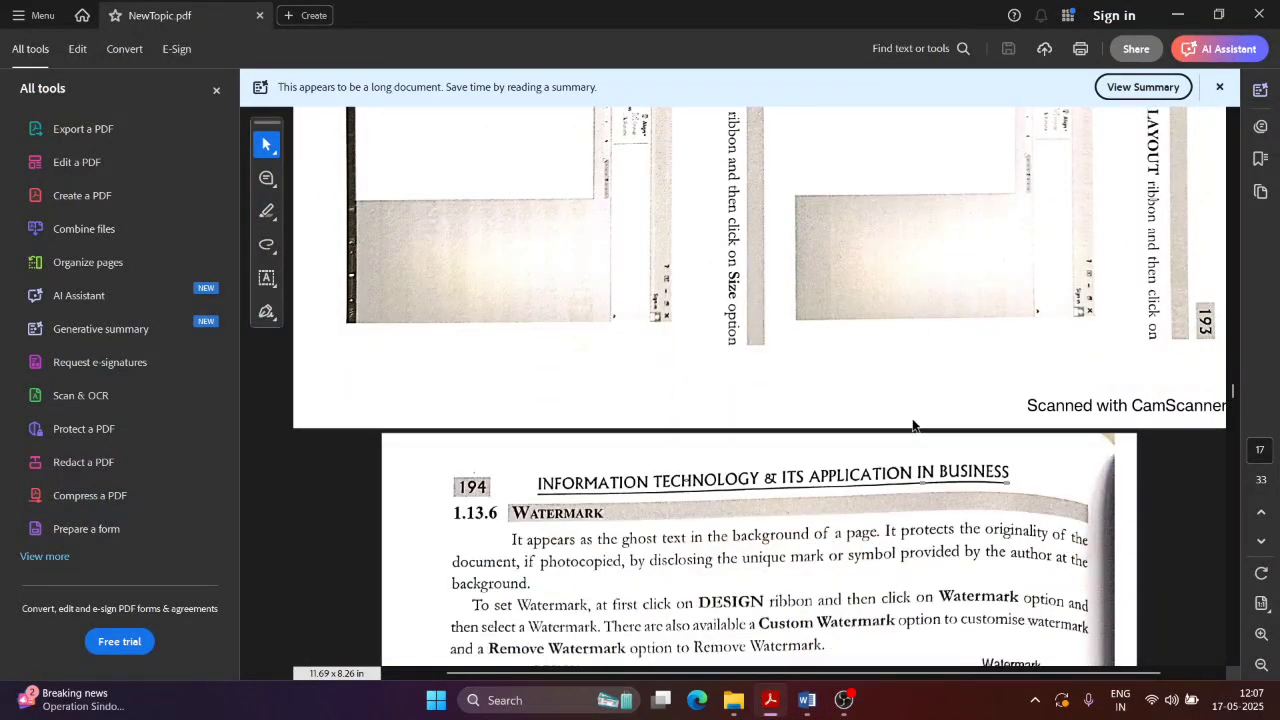
pyautogui.scroll(-3, 912, 418)
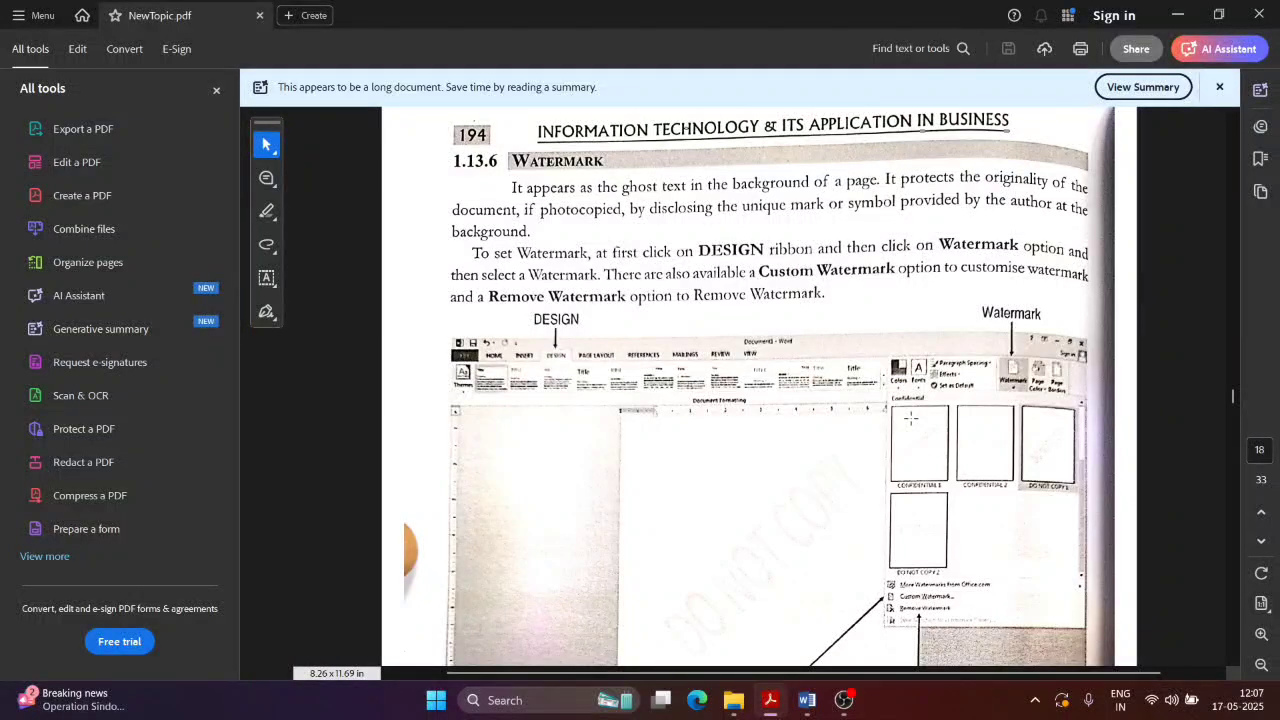
pyautogui.scroll(-2, 910, 418)
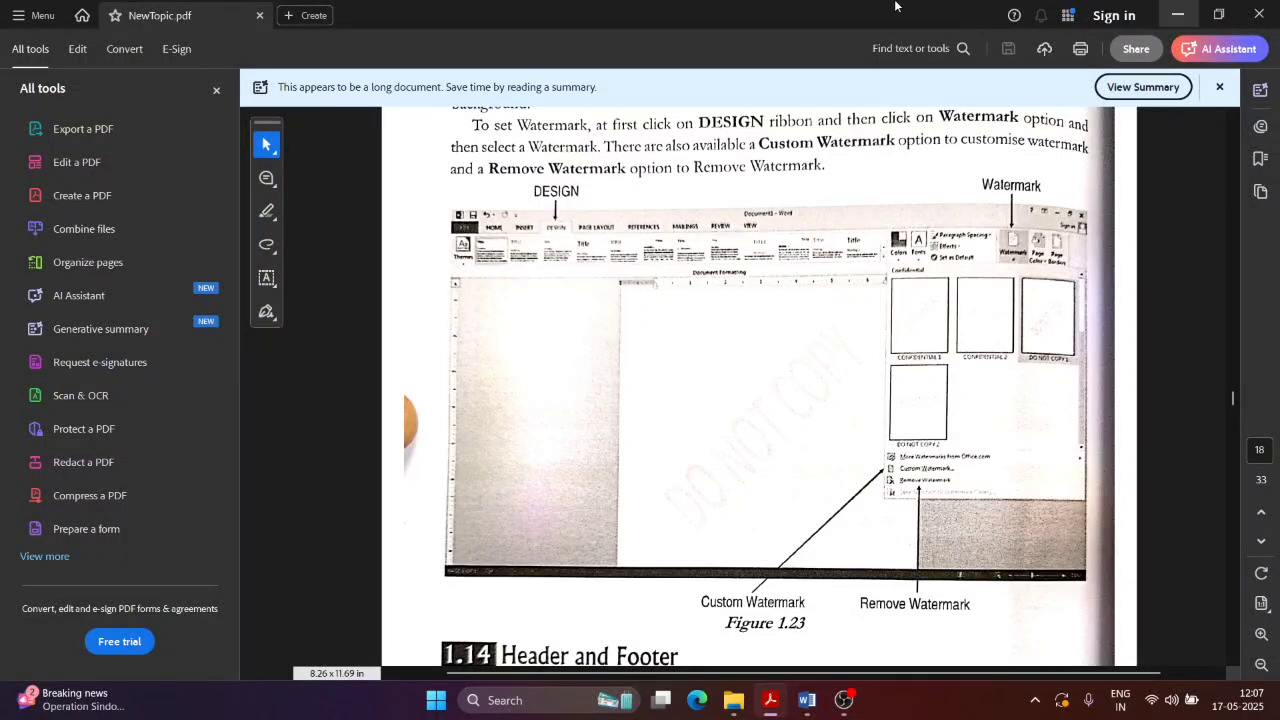
pyautogui.hotkey('alt', 'Tab')
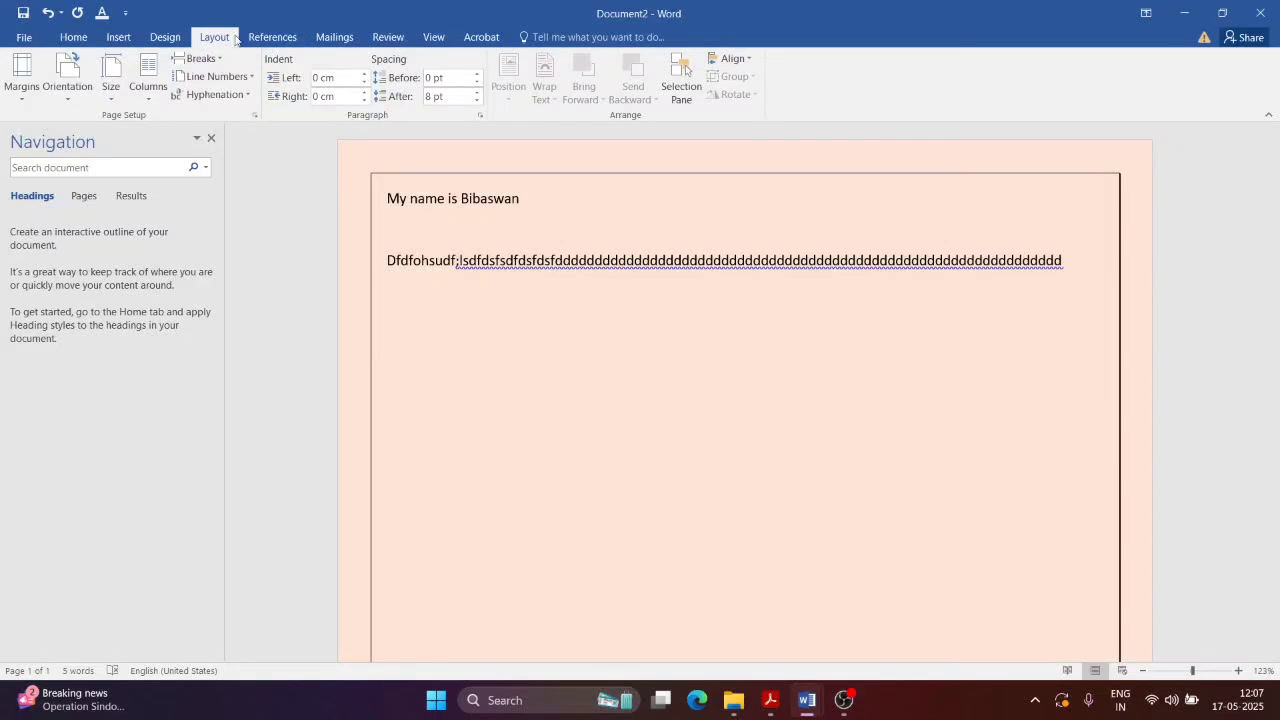
# Step: Apply the DO NOT COPY 1 watermark from the Design tab's Watermark gallery
pyautogui.click(167, 37)
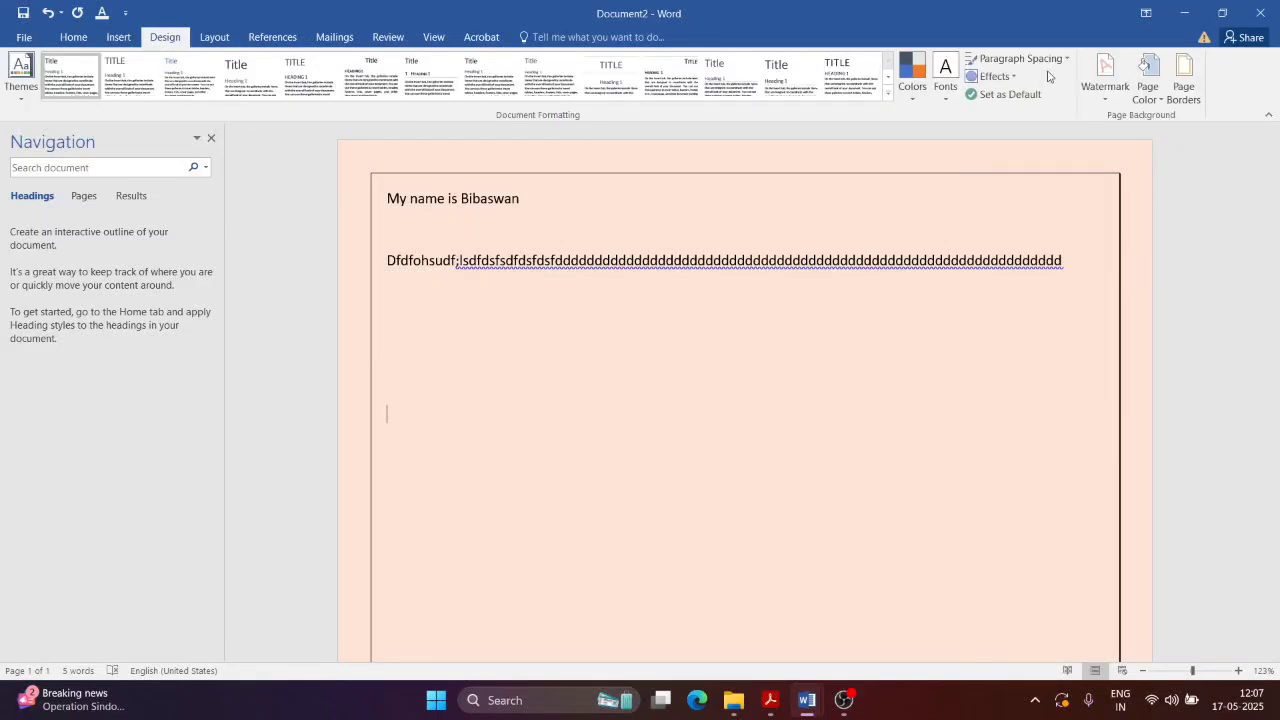
pyautogui.click(1110, 97)
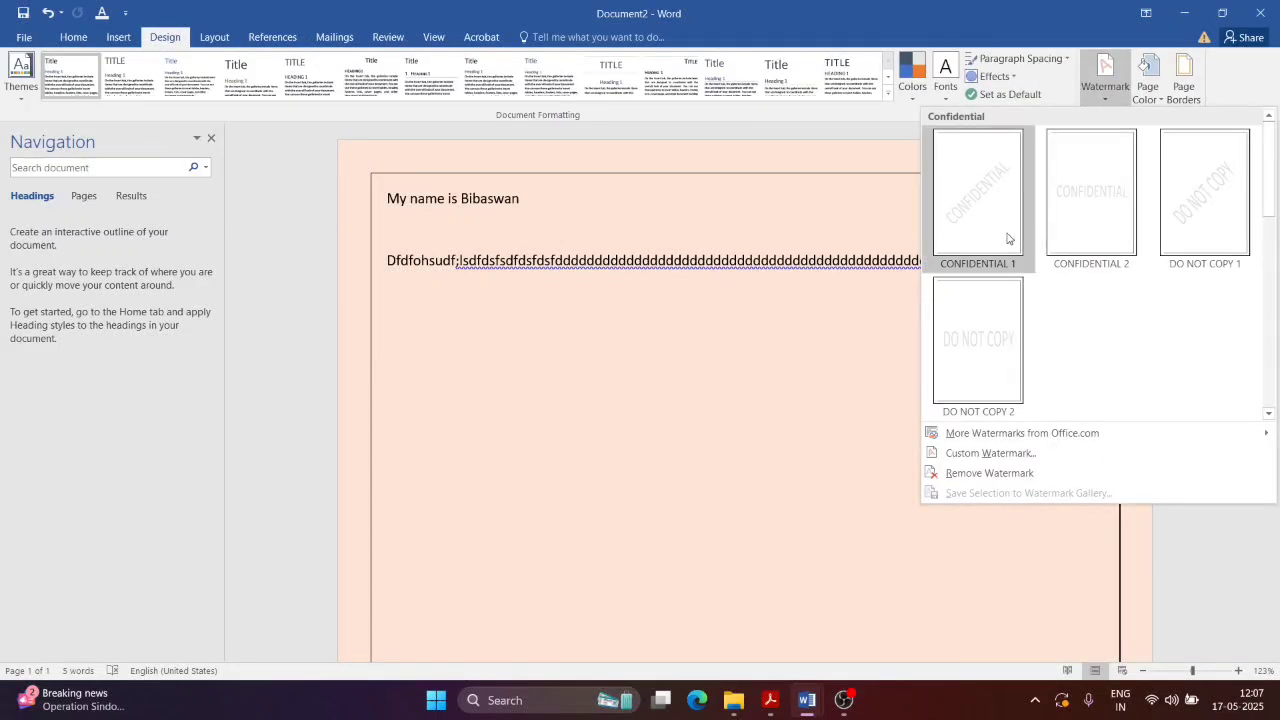
pyautogui.click(1218, 207)
pyautogui.scroll(-1, 905, 540)
pyautogui.scroll(-1, 905, 540)
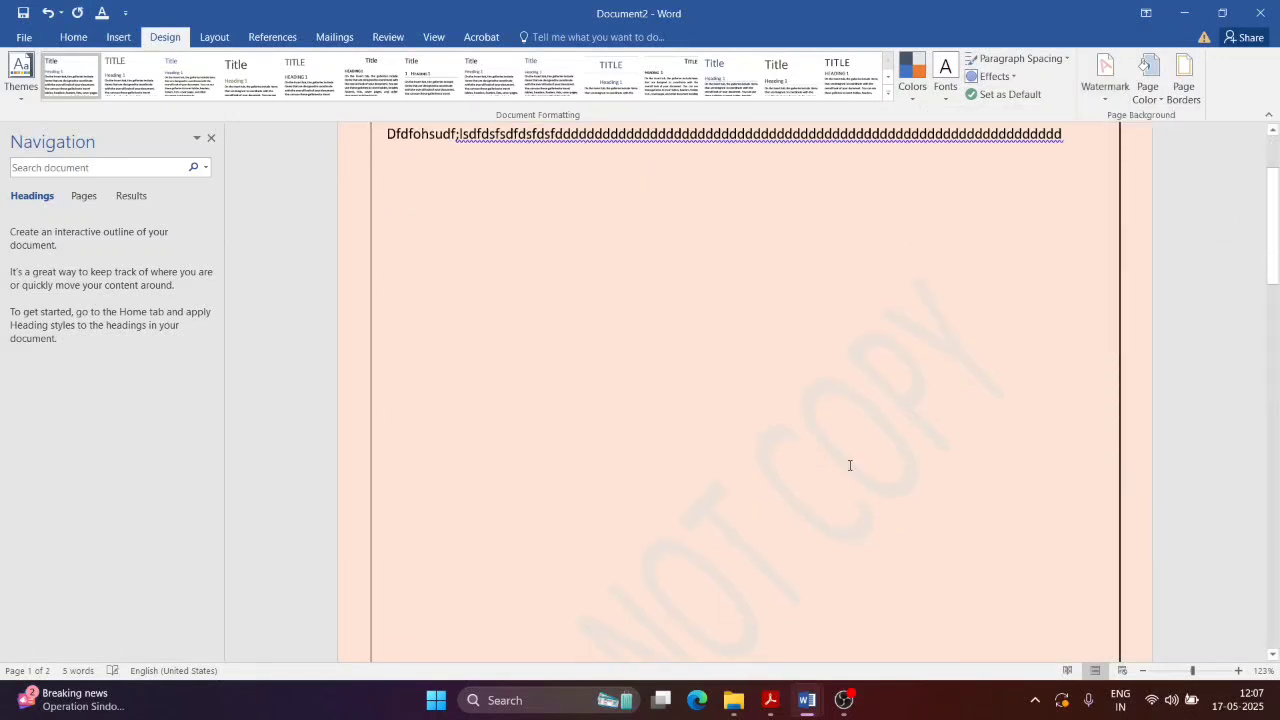
pyautogui.doubleClick(849, 469)
pyautogui.scroll(-3, 694, 526)
pyautogui.scroll(1, 767, 430)
pyautogui.scroll(3, 766, 429)
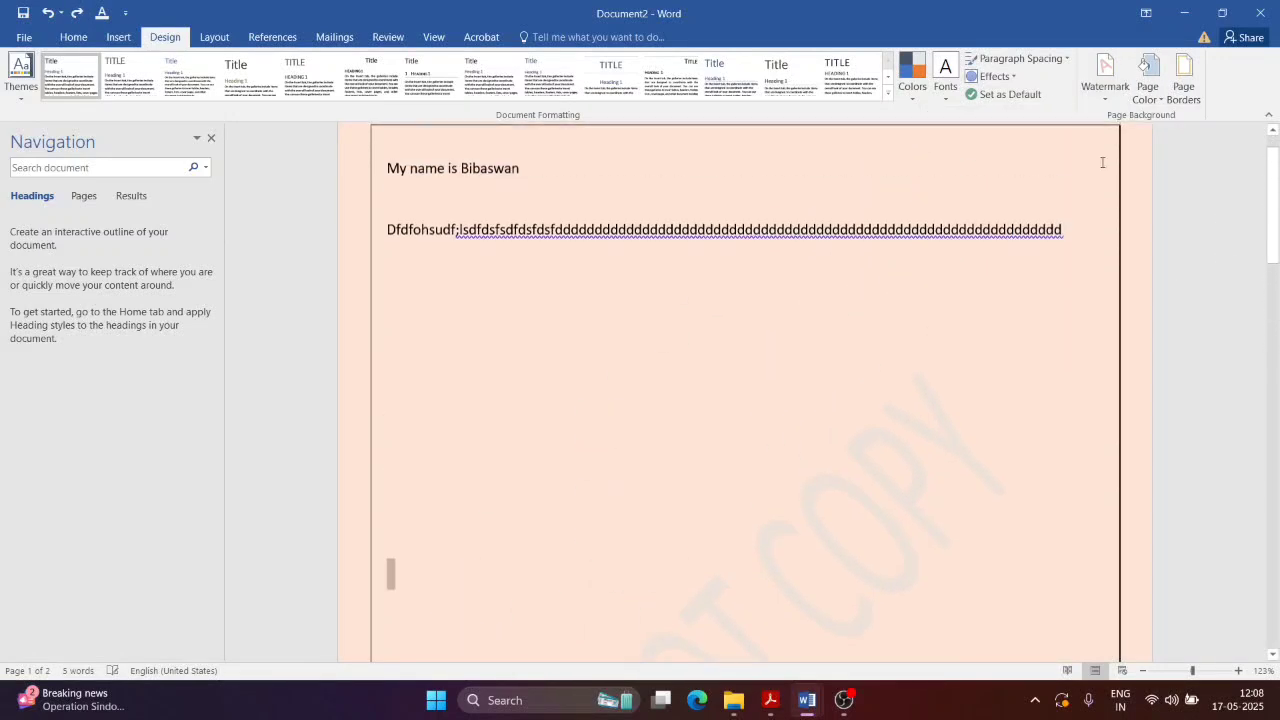
pyautogui.click(1105, 80)
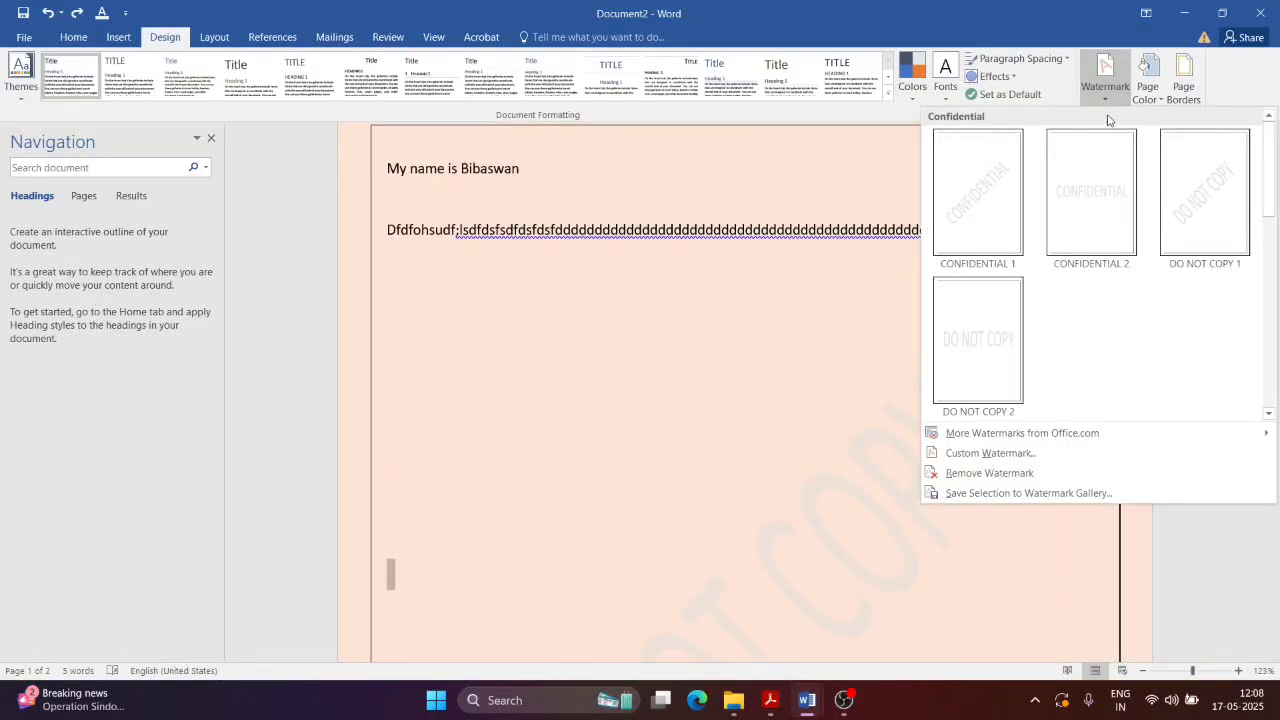
# Step: Make a custom text watermark showing the author's name, keeping the default colour
pyautogui.click(990, 453)
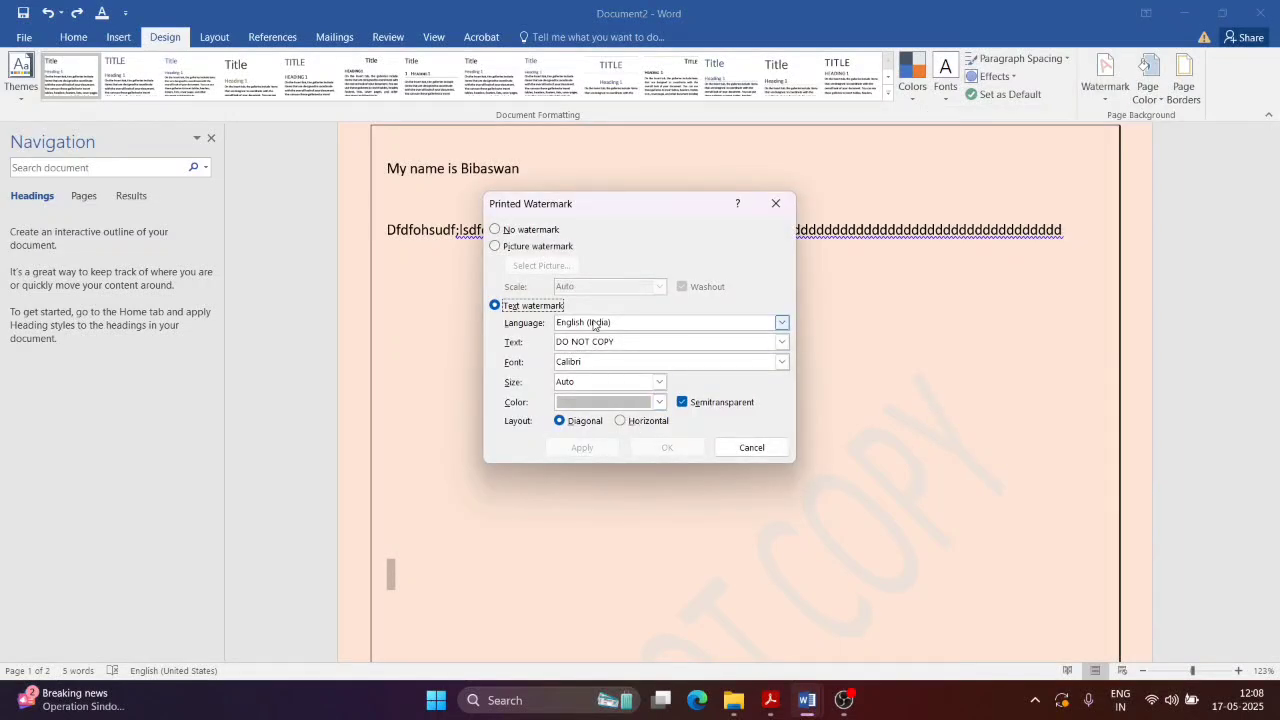
pyautogui.click(618, 341)
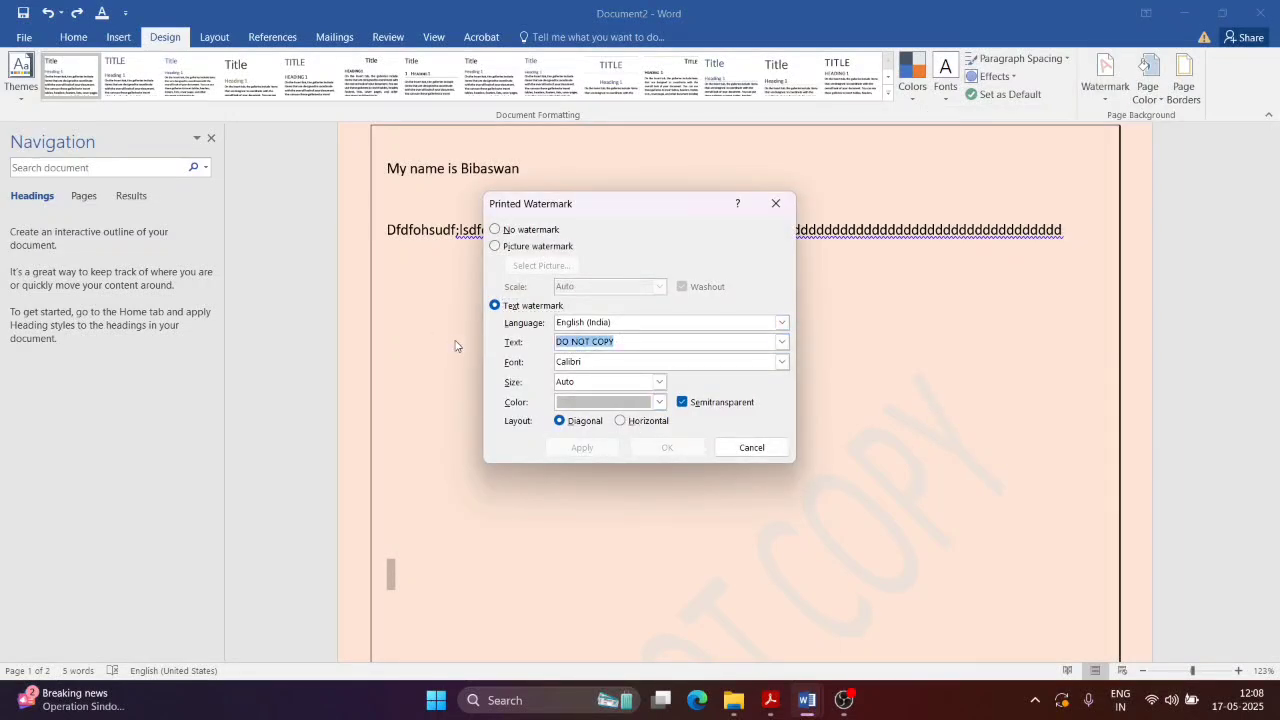
pyautogui.write('Bibaswan')
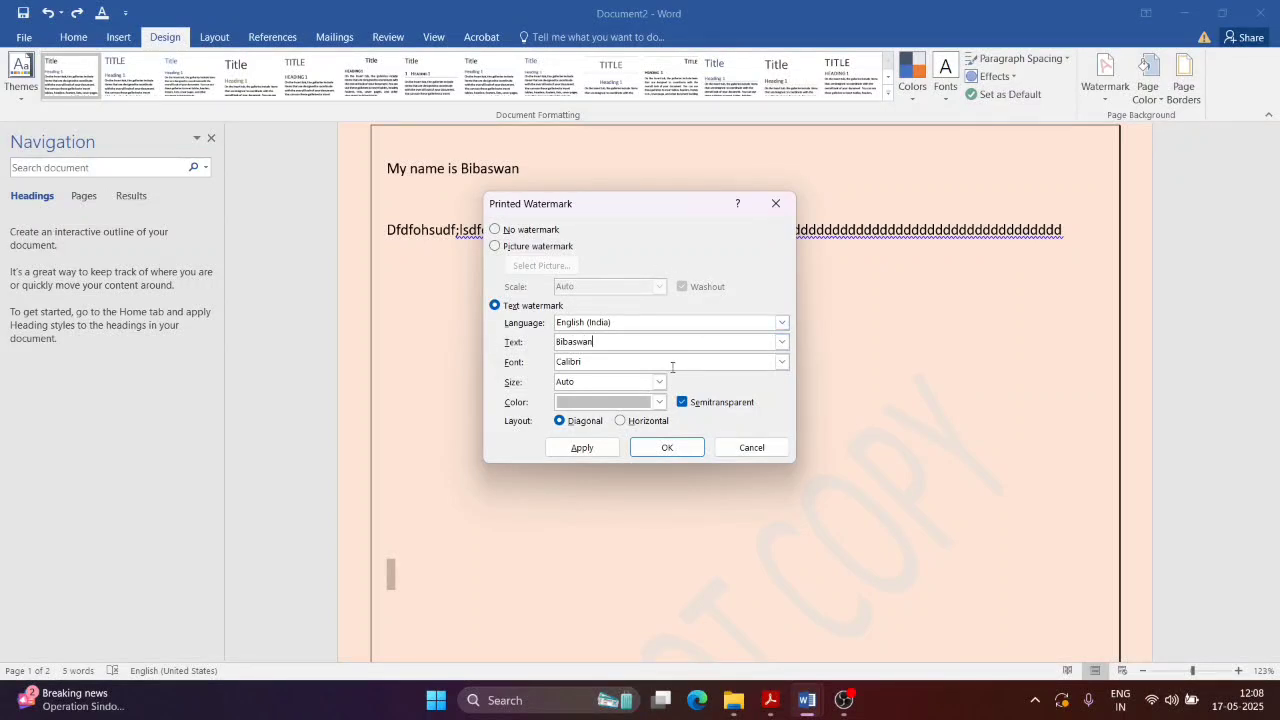
pyautogui.click(660, 402)
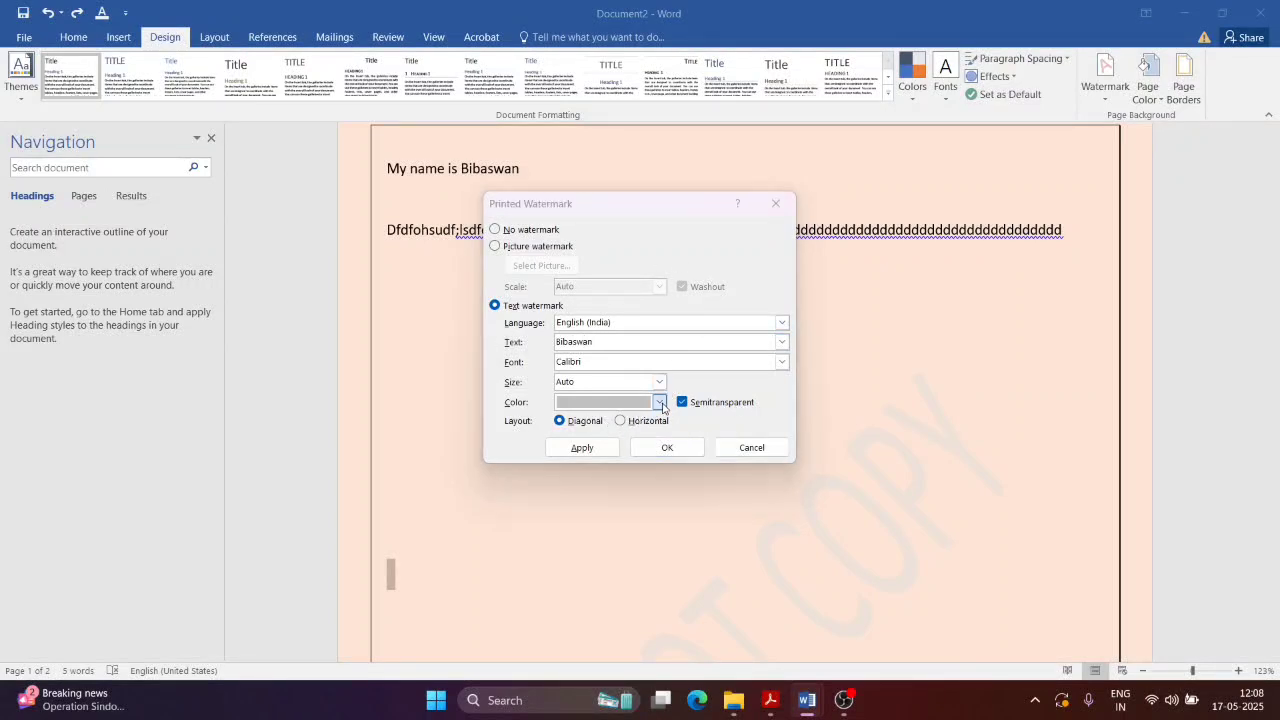
pyautogui.click(661, 403)
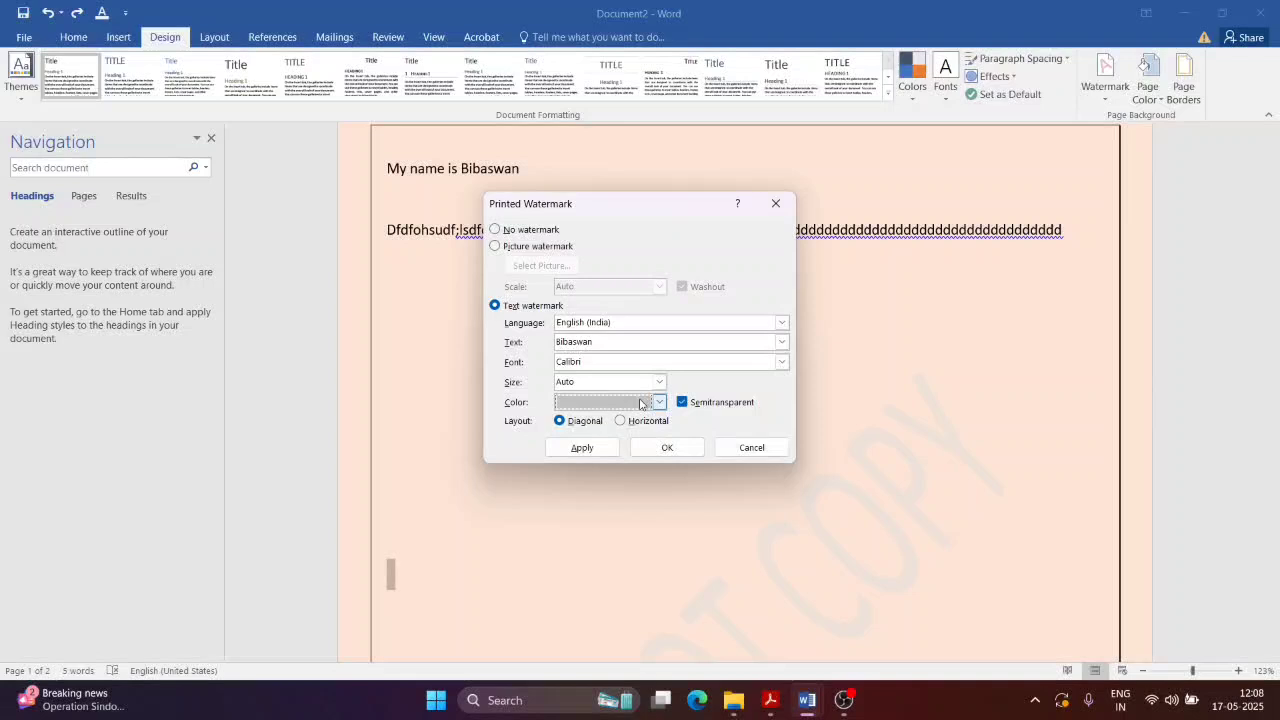
pyautogui.click(667, 448)
# Step: Type three long lines of filler text down the page, then preview both pages and return
pyautogui.scroll(-5, 937, 397)
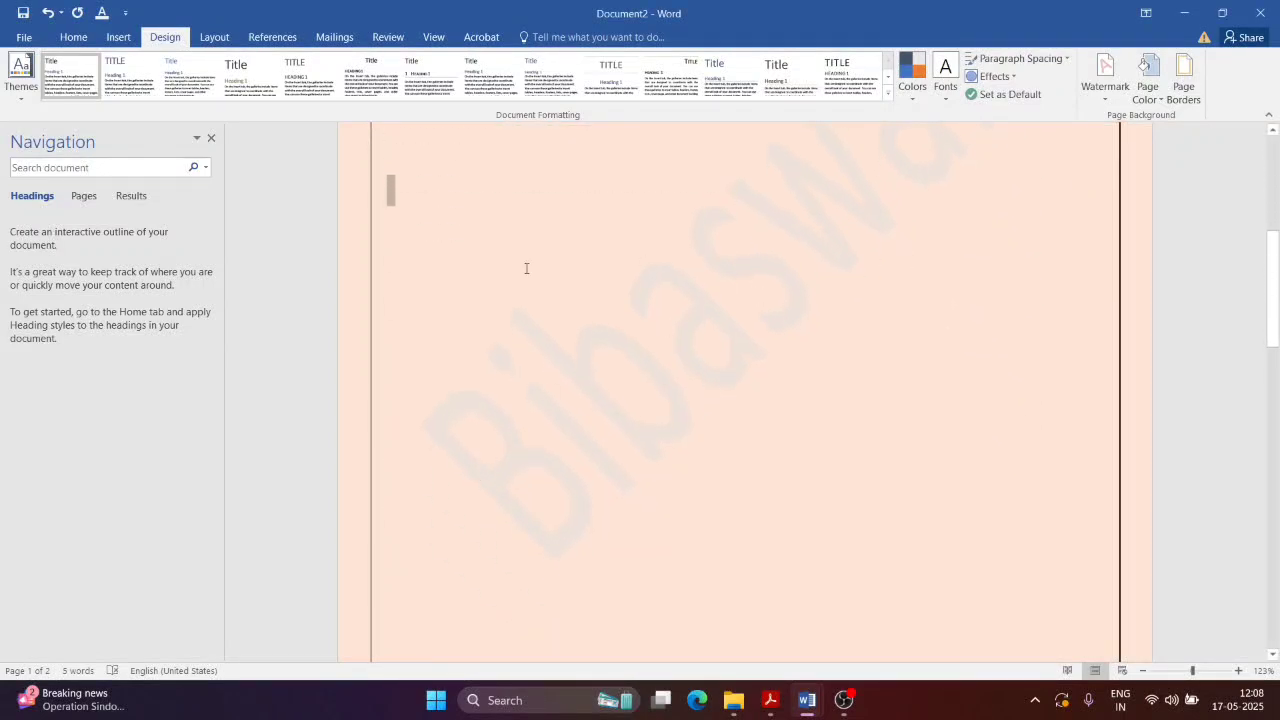
pyautogui.scroll(3, 524, 268)
pyautogui.scroll(-2, 483, 314)
pyautogui.write('fdfdddd')
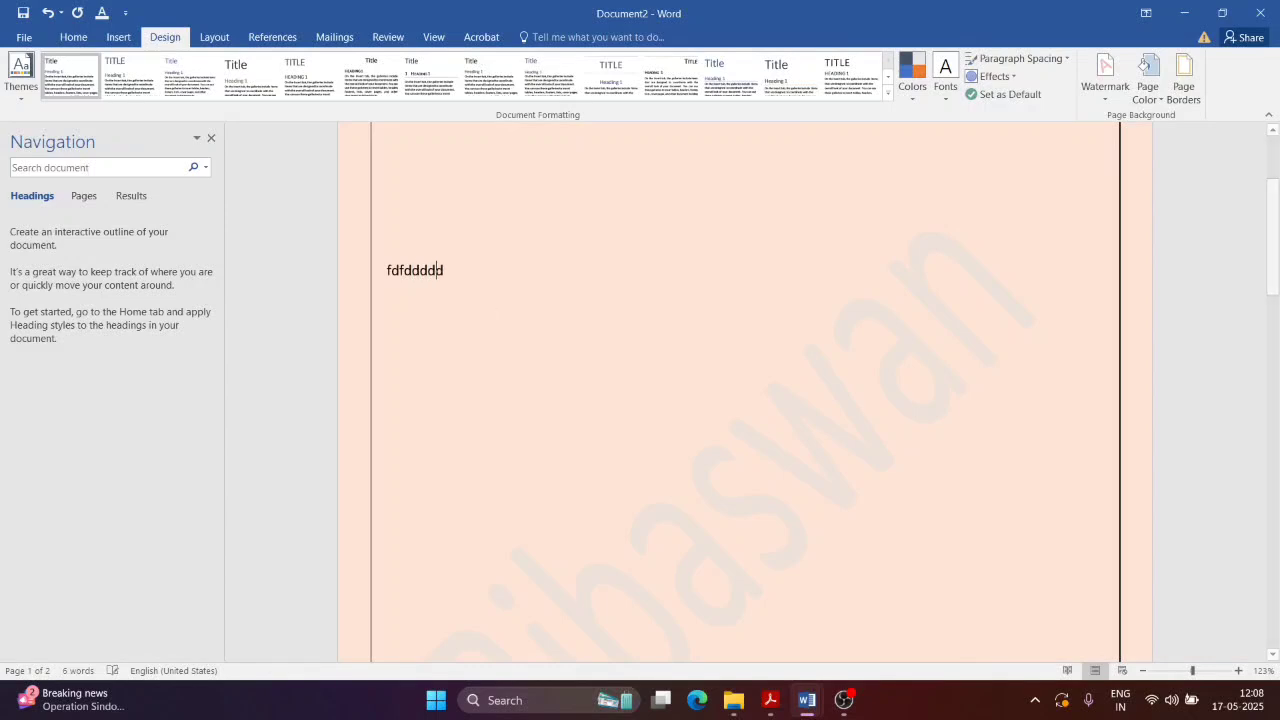
pyautogui.write('ddddddddddddddddddddddddddddddddddddddddddddddddddddddddddddddd')
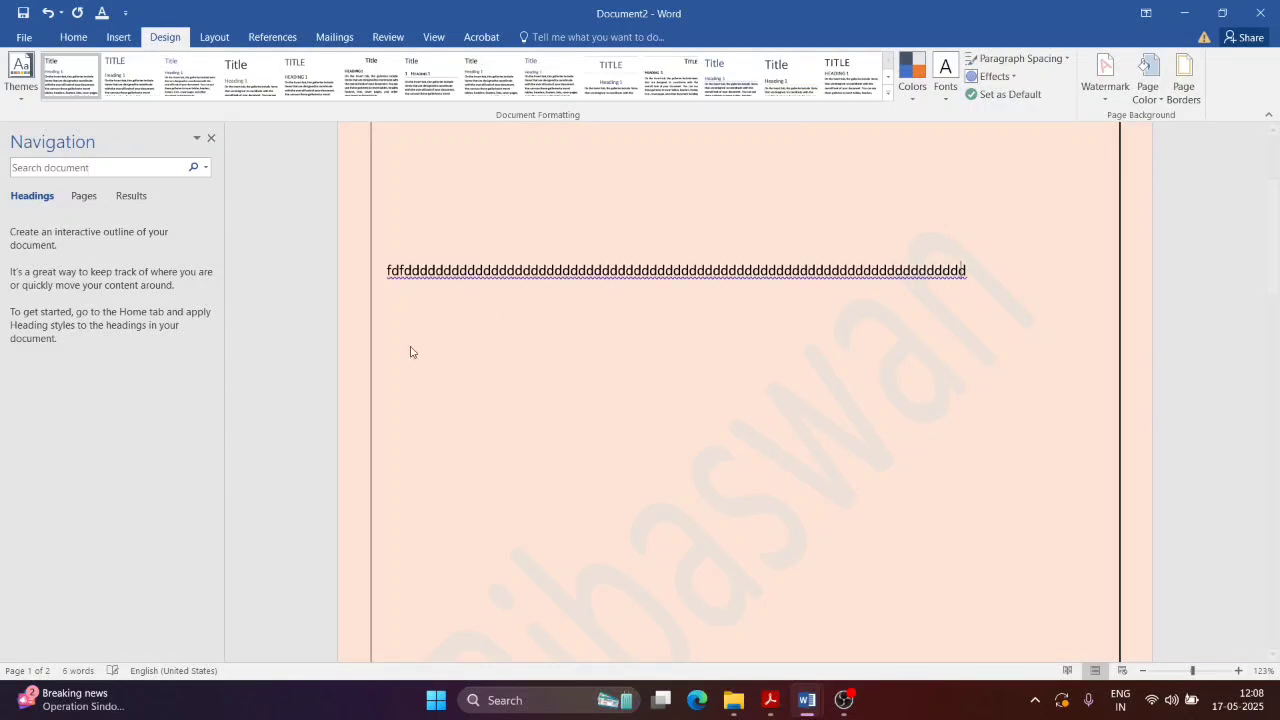
pyautogui.write('dddddddddddddd')
pyautogui.click(391, 322)
pyautogui.write('dffffffffffffffffffffff')
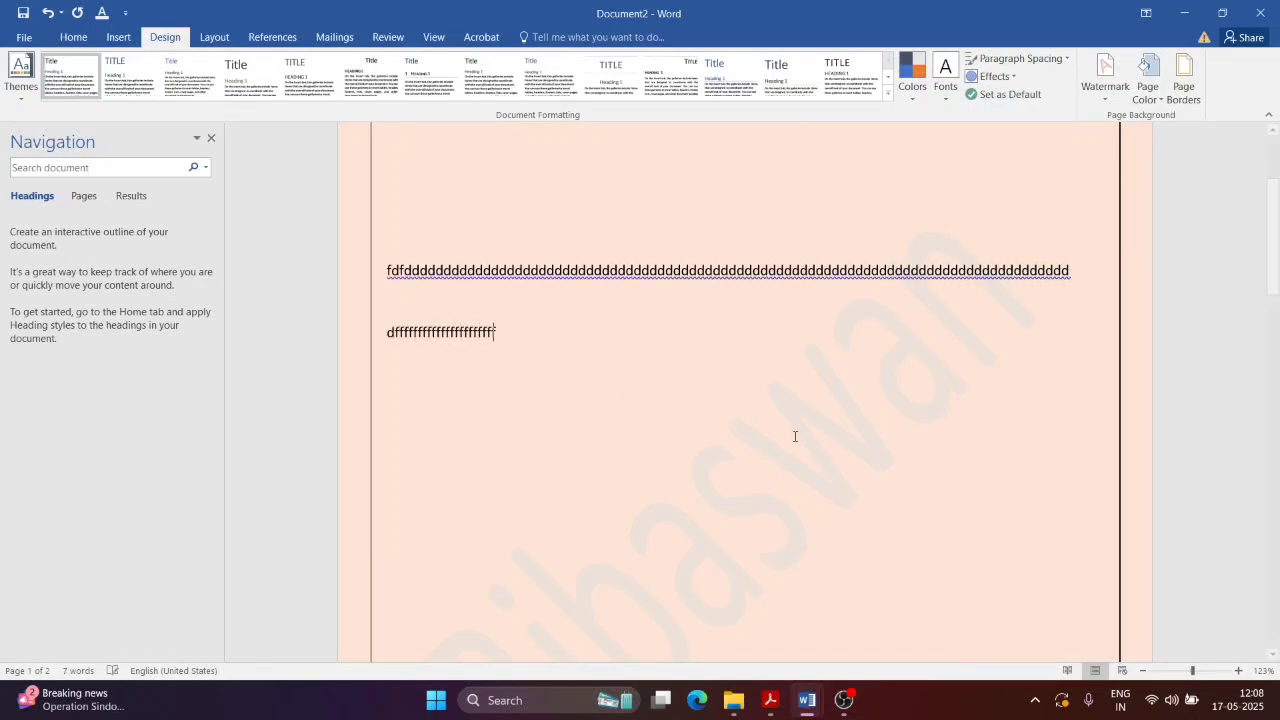
pyautogui.write('fffffffffffffffffffffffffffffffffffffffffffffffffffffffffdf')
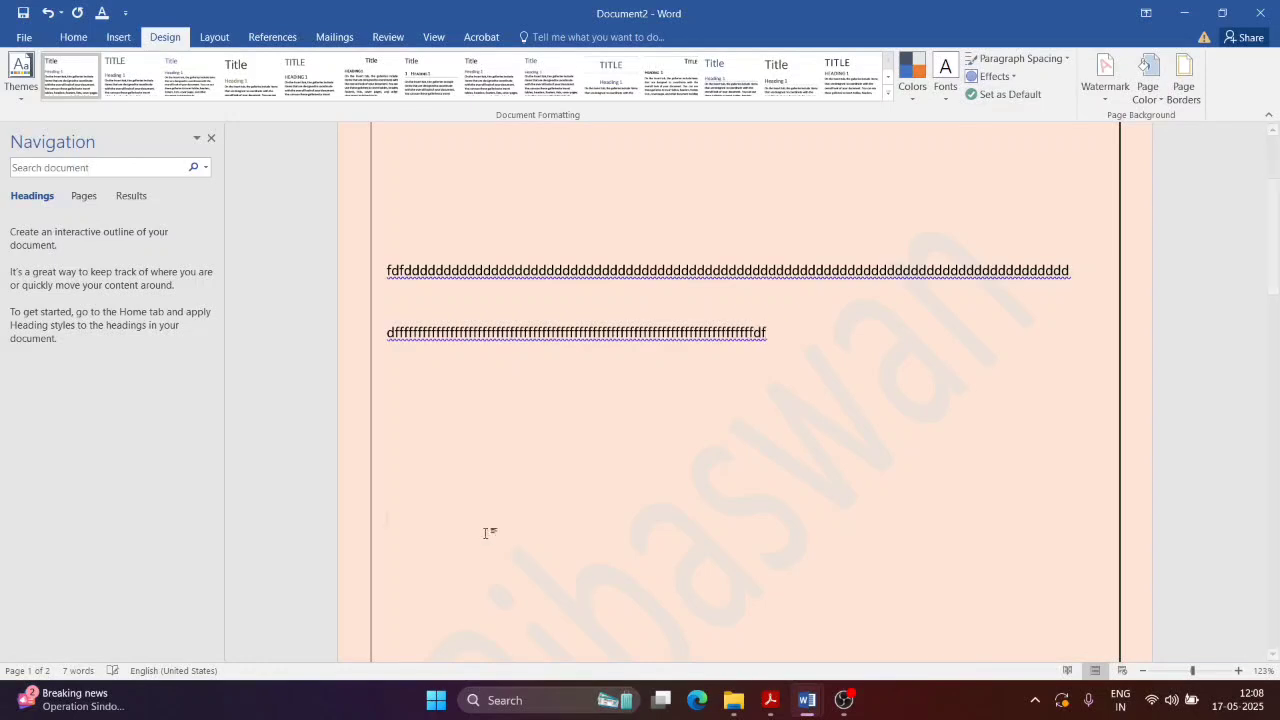
pyautogui.write('fffffffffffffffffffffffff')
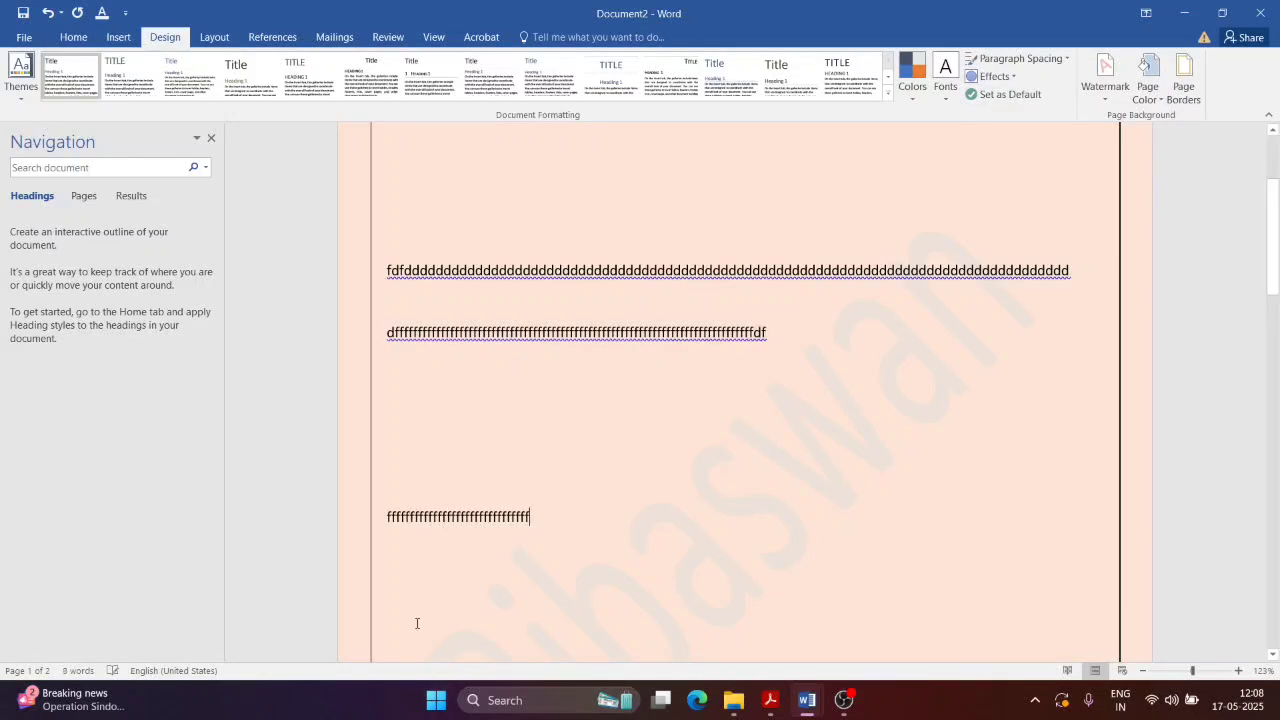
pyautogui.doubleClick(417, 623)
pyautogui.write('ffffffffffffffffffffffffffffffffffffff')
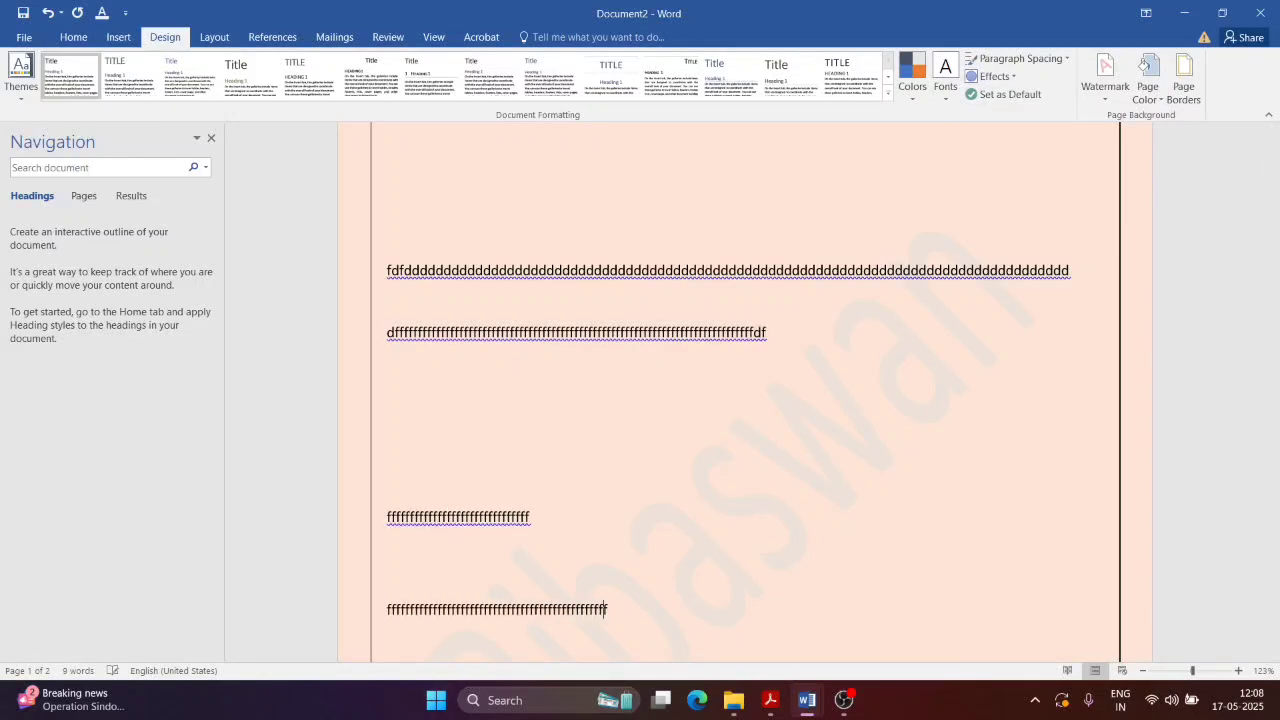
pyautogui.write('ffffffffffffffffffffffffffff')
pyautogui.scroll(-3, 830, 376)
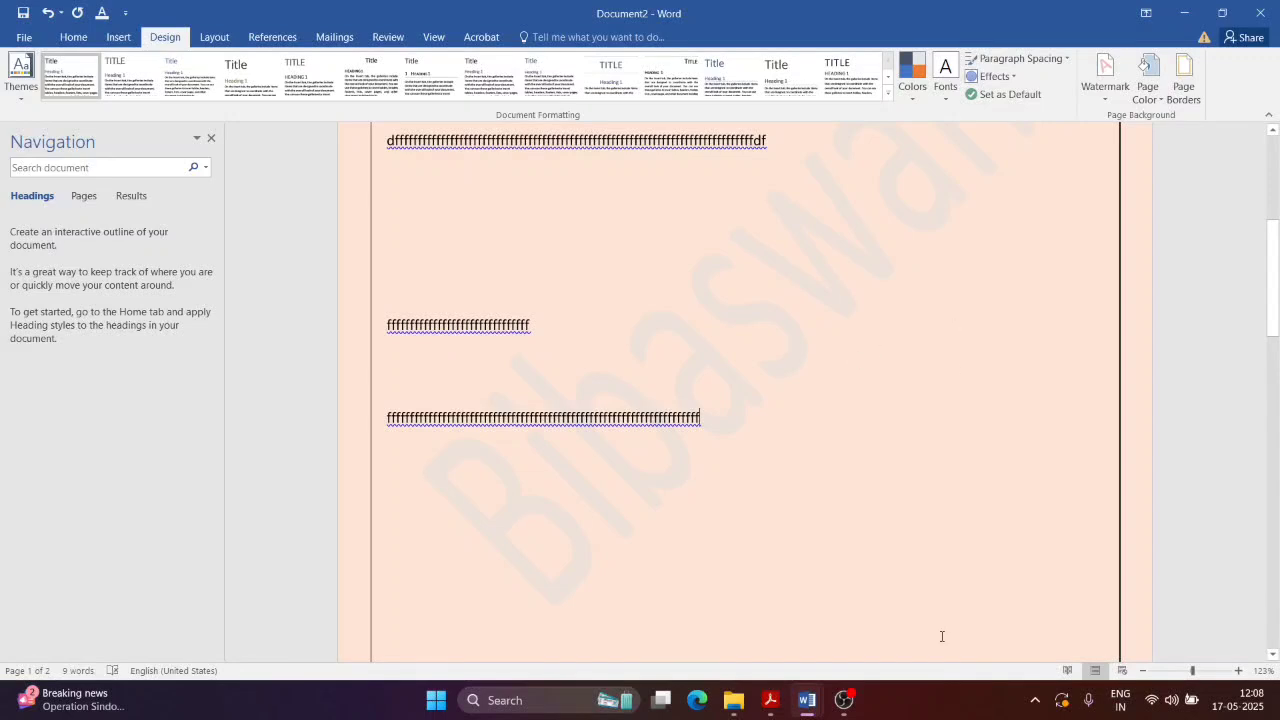
pyautogui.hotkey('ctrl', 'p')
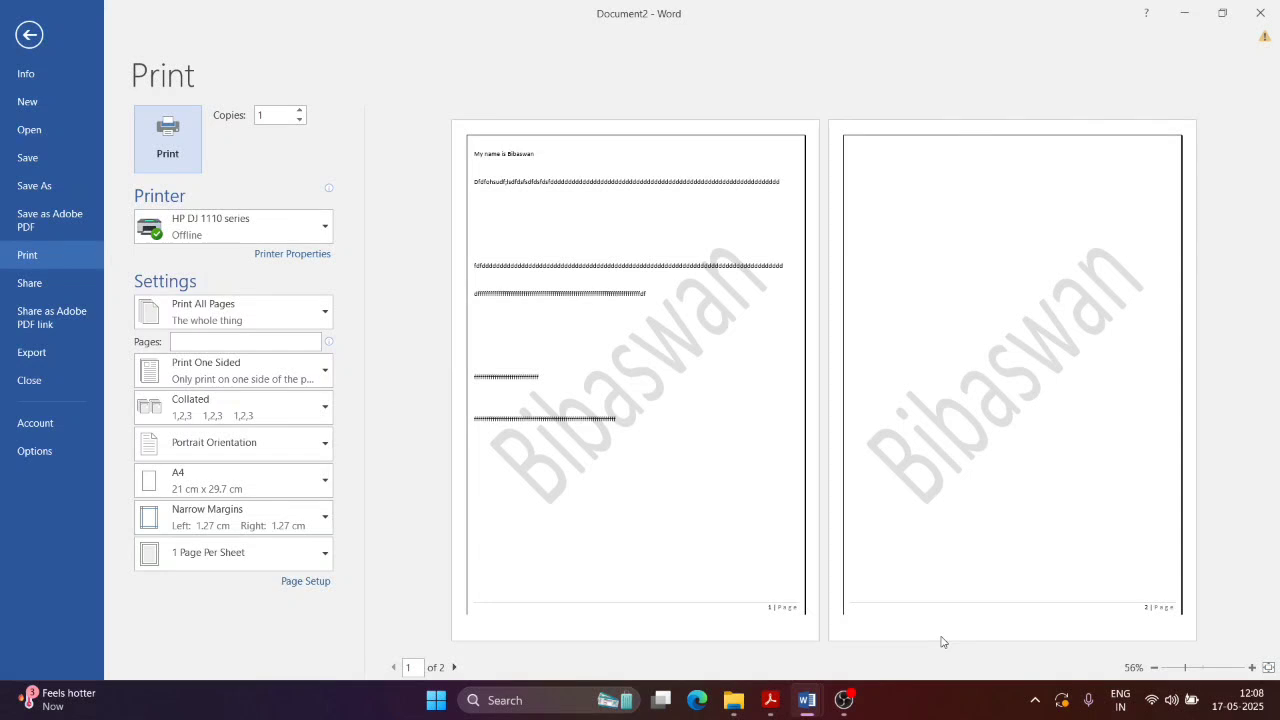
pyautogui.press('Escape')
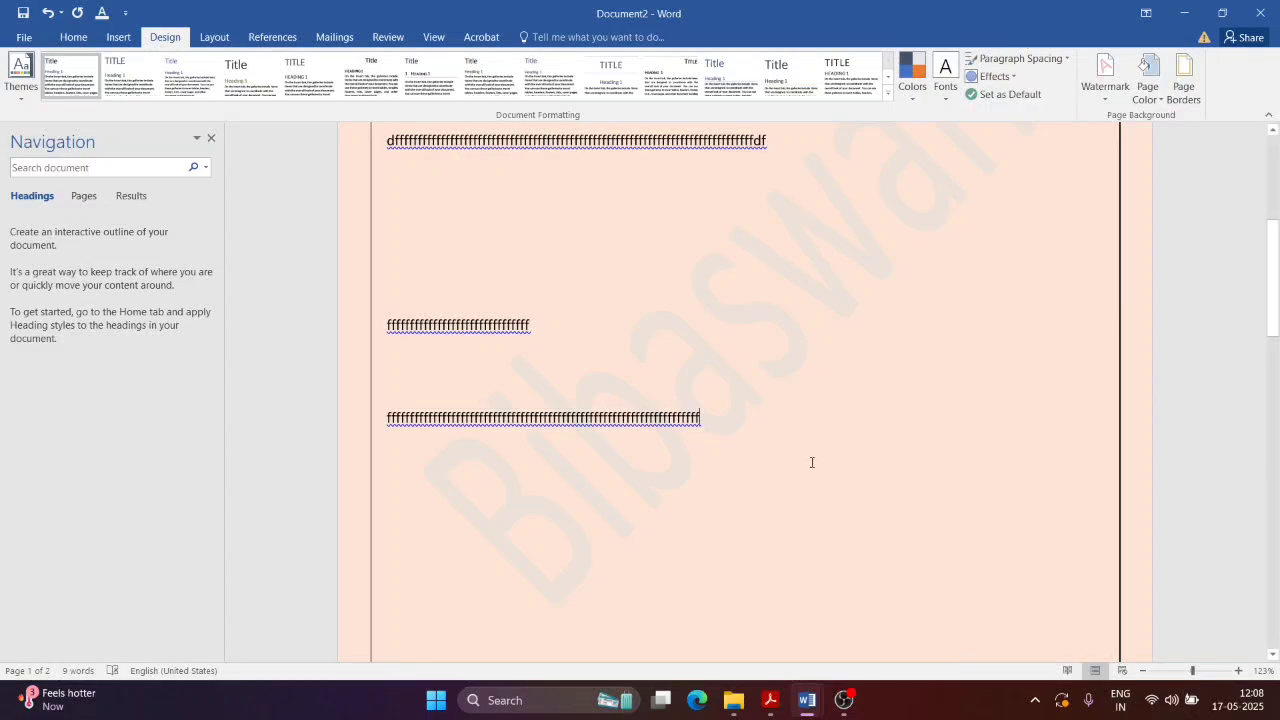
# Step: Read NewTopic.pdf down to section 1.14 Header and Footer, then return to Word's Insert tab
pyautogui.click(770, 700)
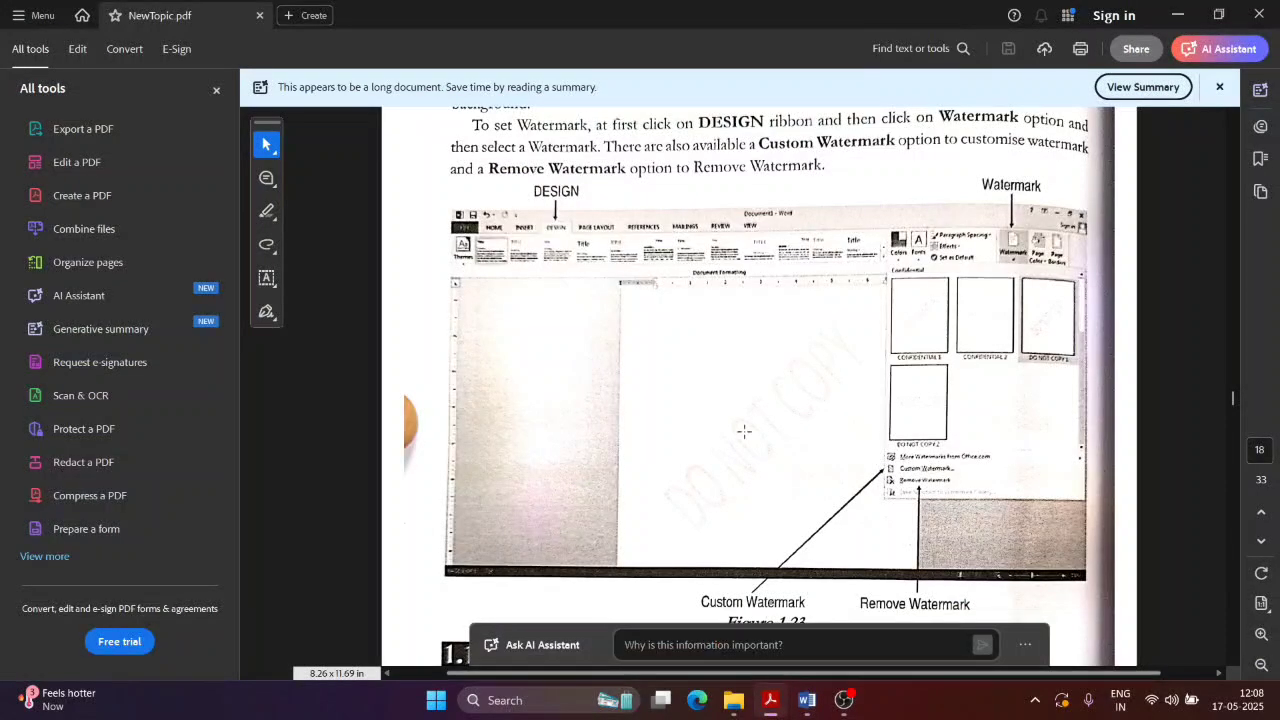
pyautogui.scroll(-5, 832, 383)
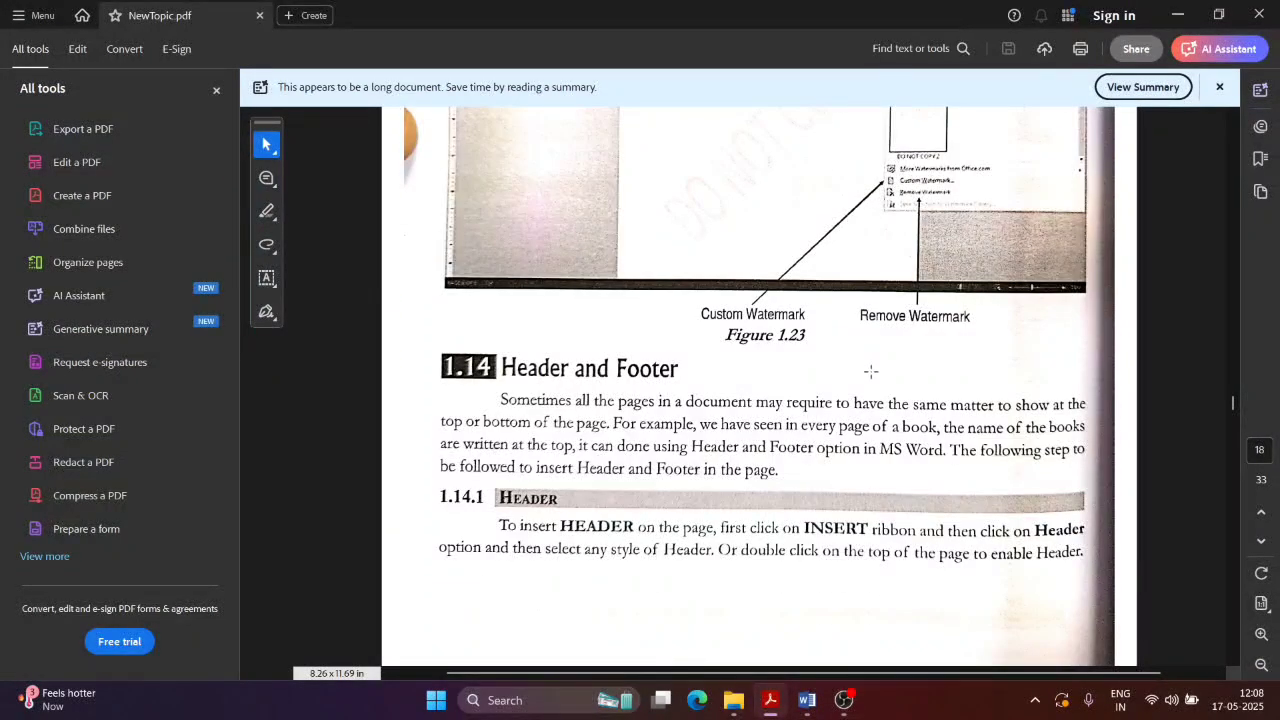
pyautogui.scroll(-3, 871, 371)
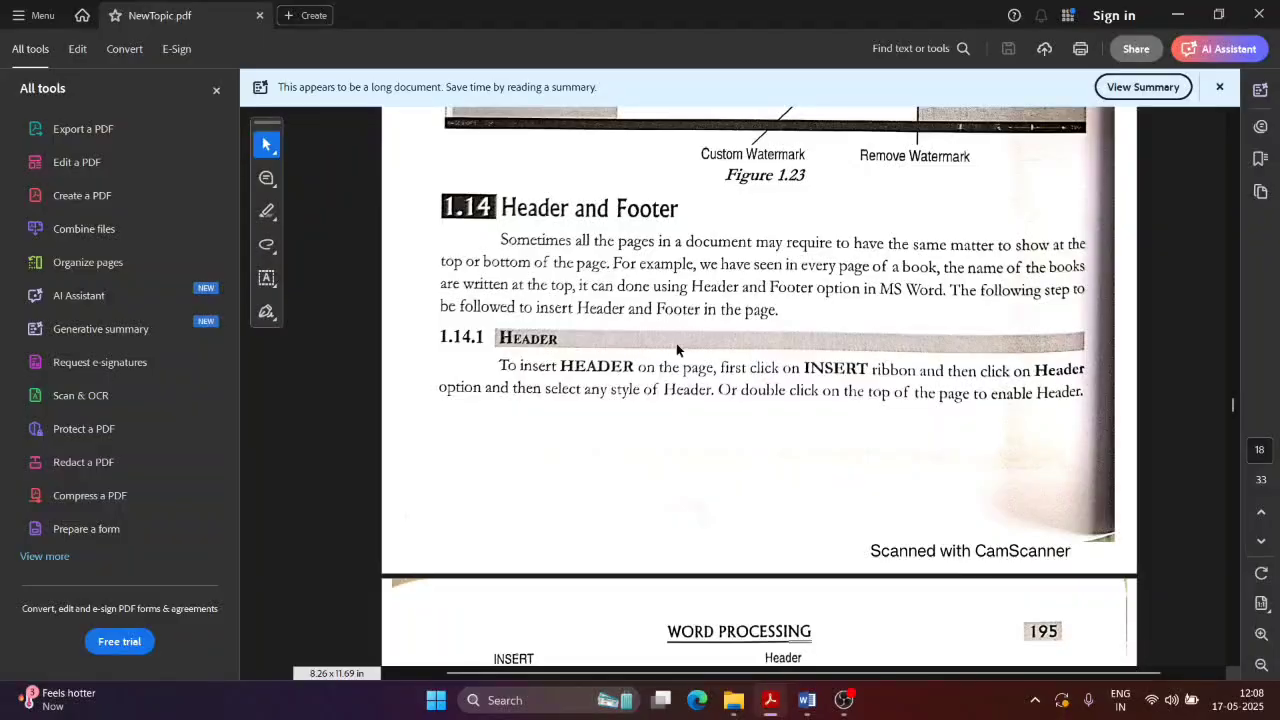
pyautogui.hotkey('alt', 'Tab')
pyautogui.click(137, 40)
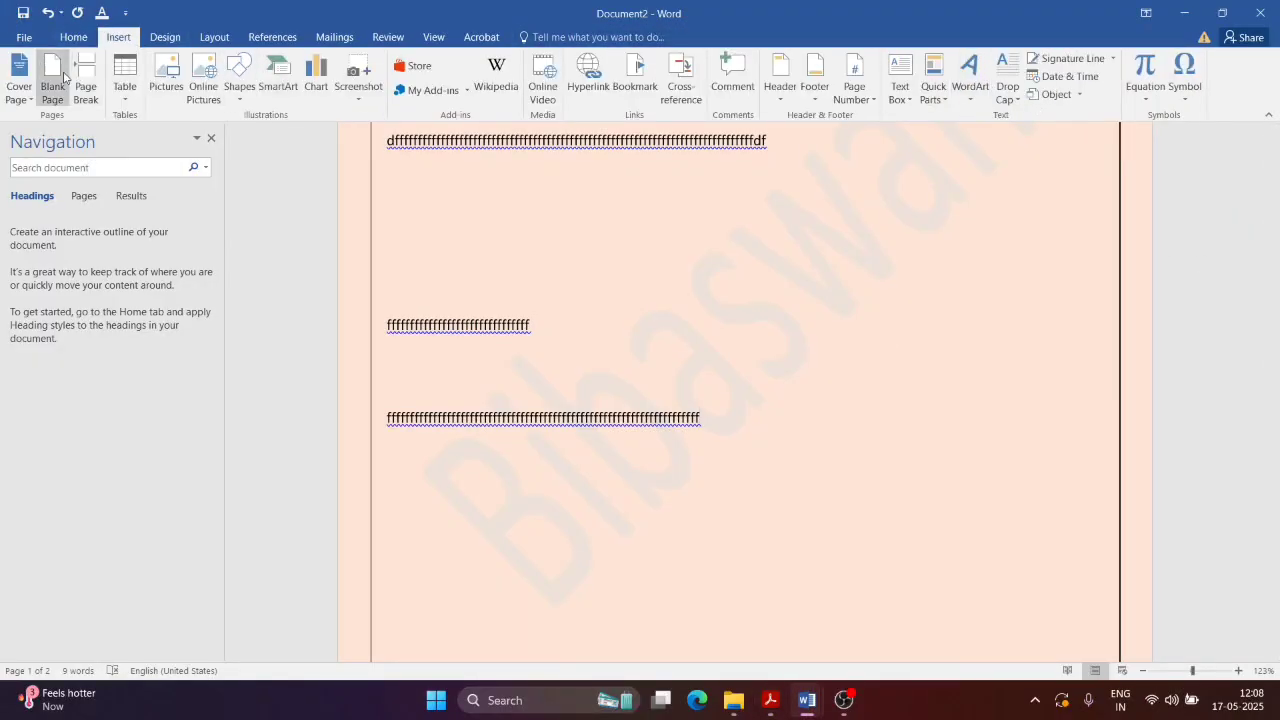
# Step: Insert an Accent Bar 2 "1 | Page" number at the page bottom, then close Header and Footer
pyautogui.click(163, 40)
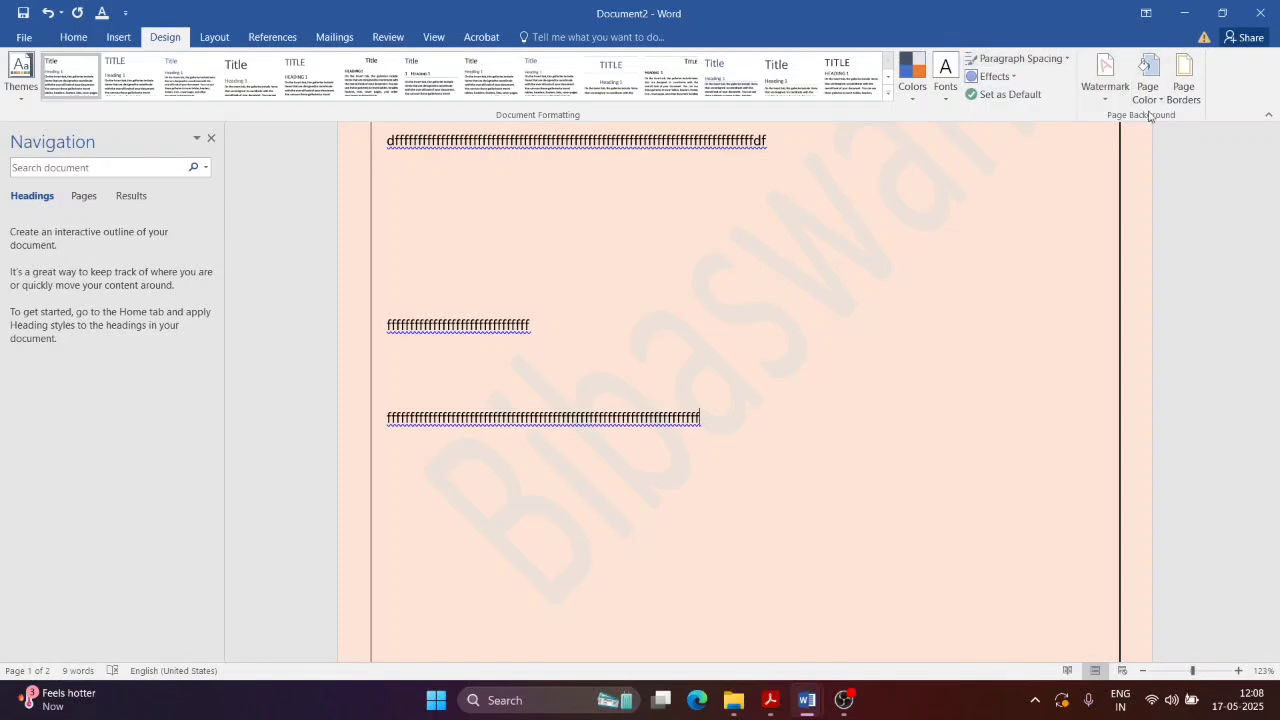
pyautogui.click(122, 40)
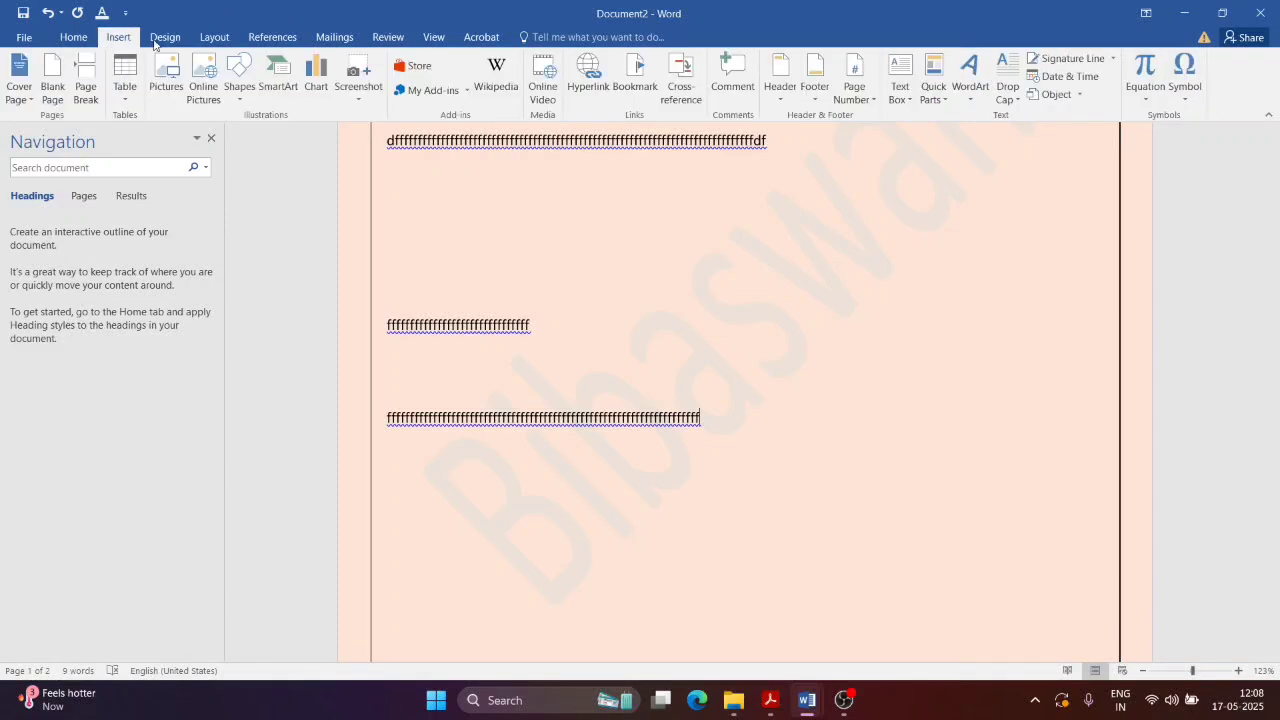
pyautogui.click(862, 95)
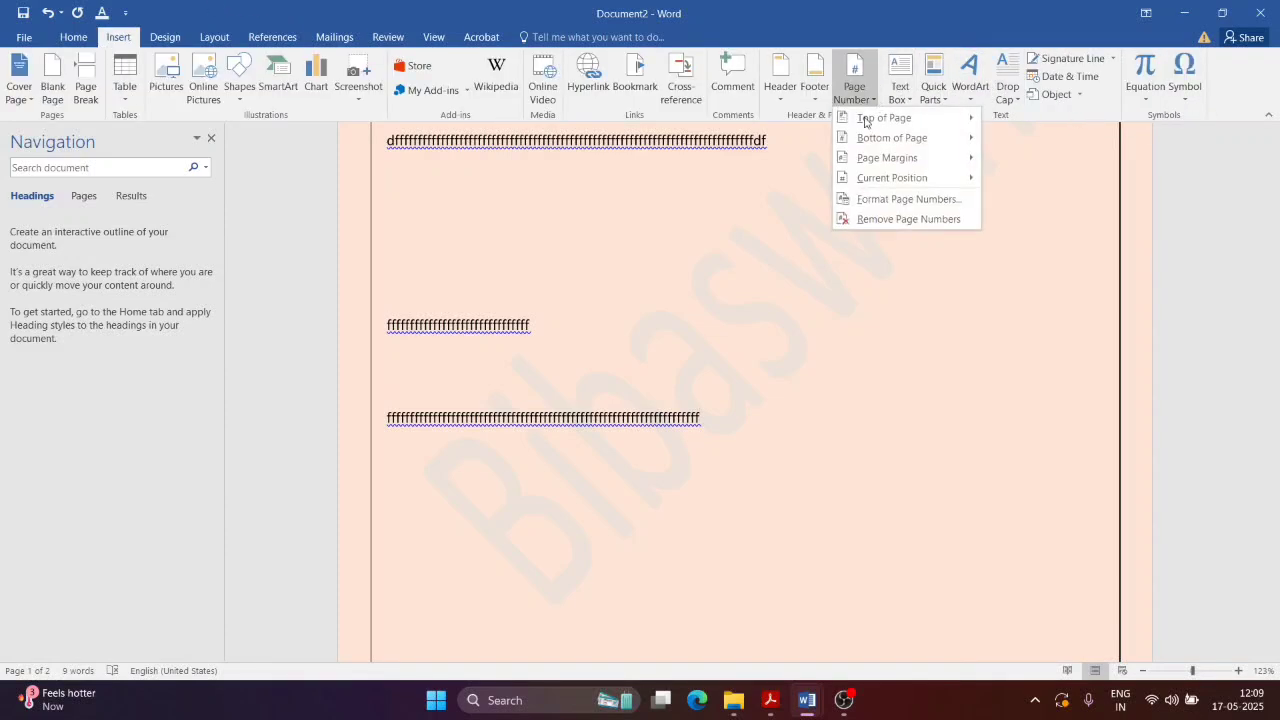
pyautogui.moveTo(963, 155)
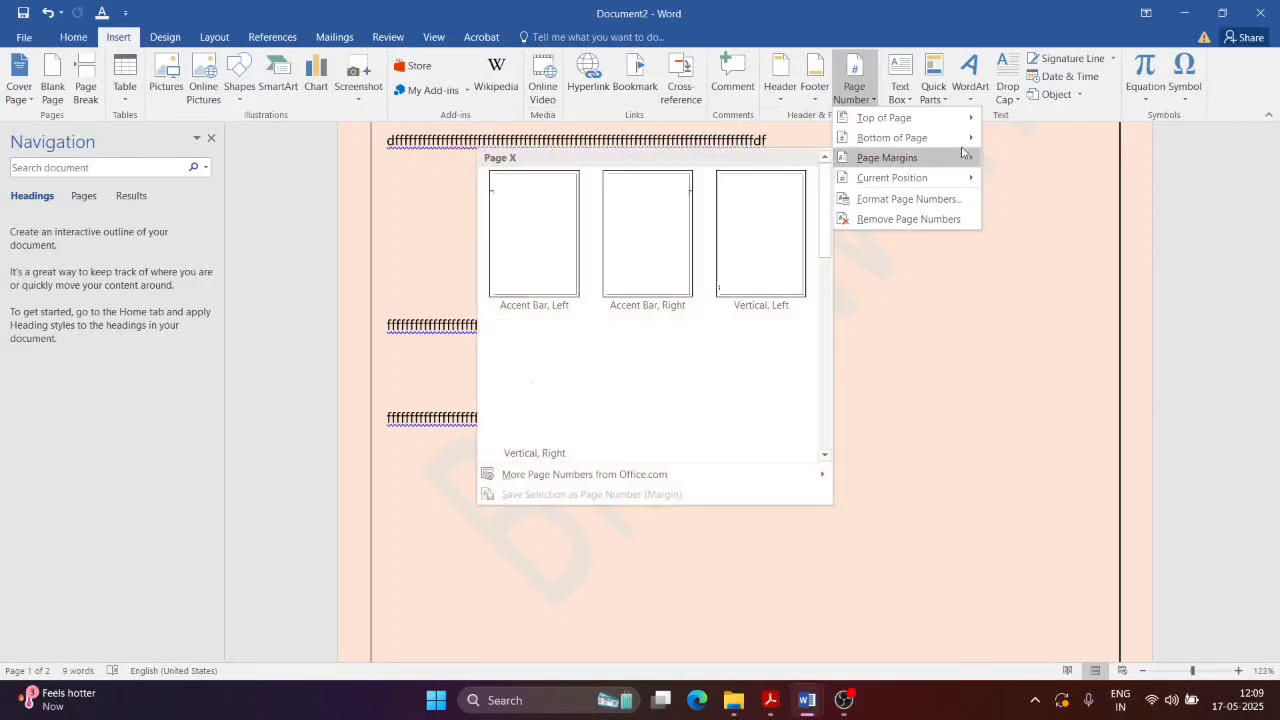
pyautogui.moveTo(930, 137)
pyautogui.click(605, 553)
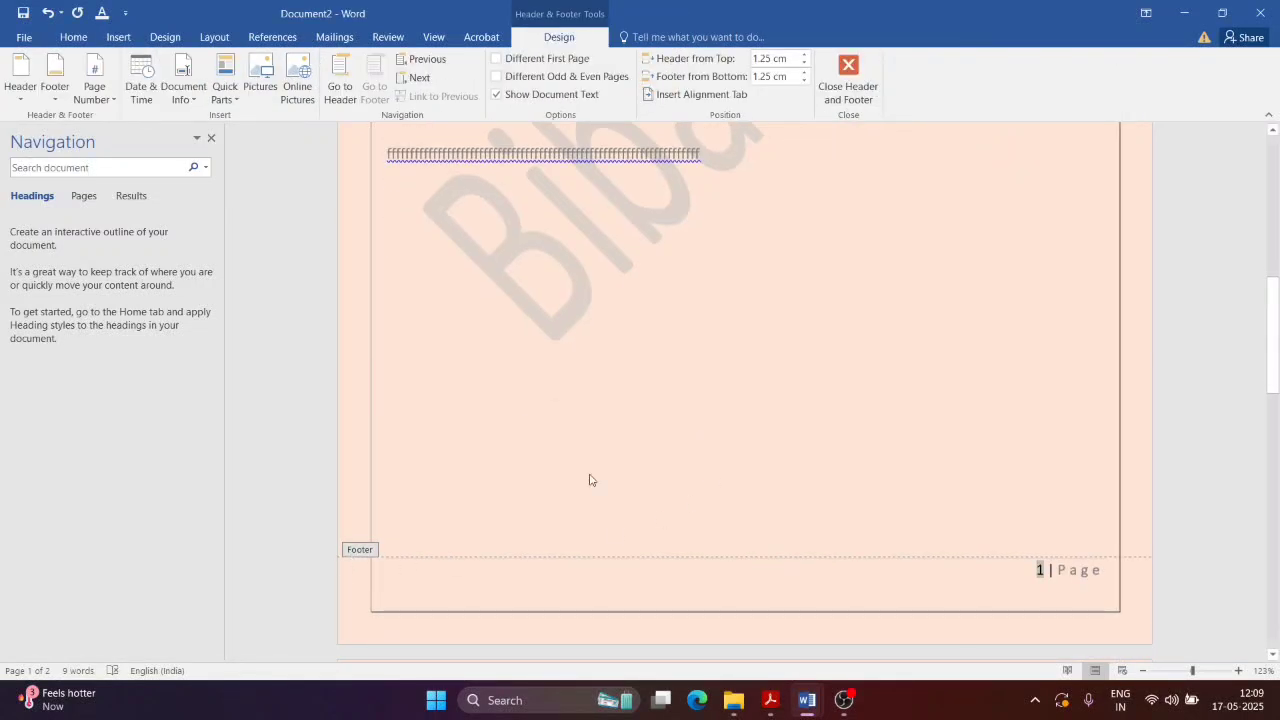
pyautogui.scroll(15, 589, 480)
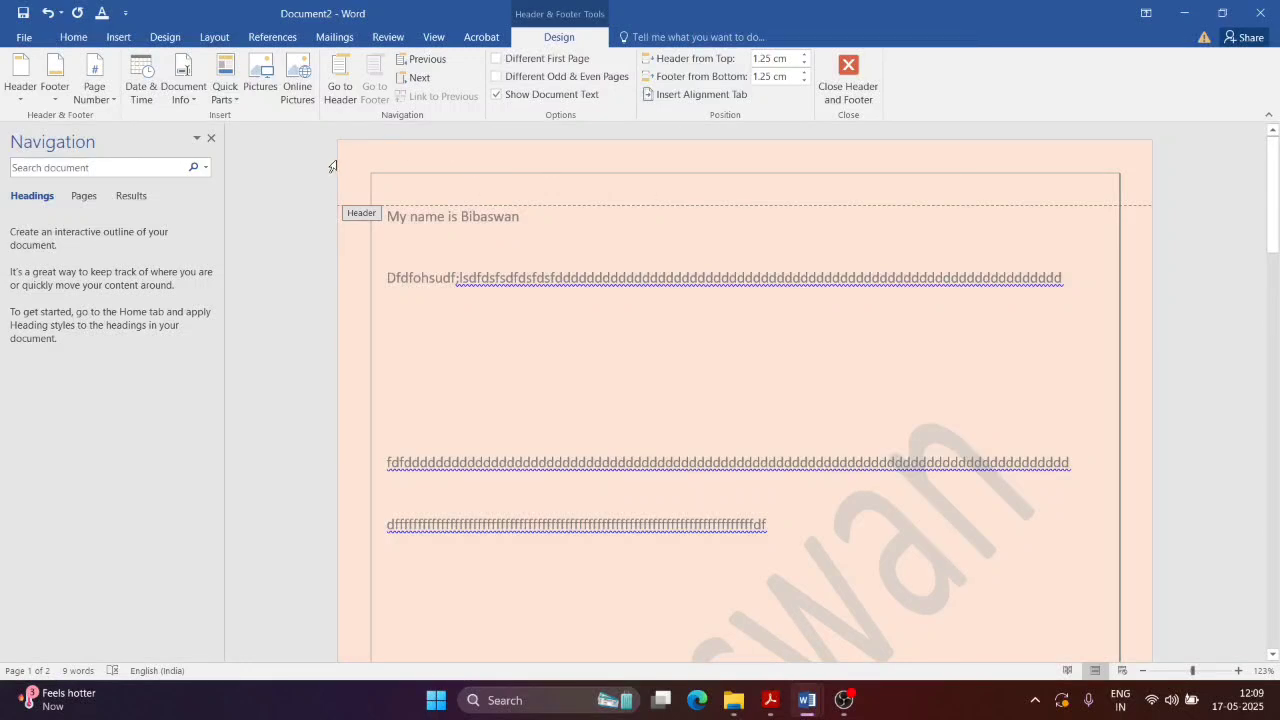
pyautogui.click(850, 88)
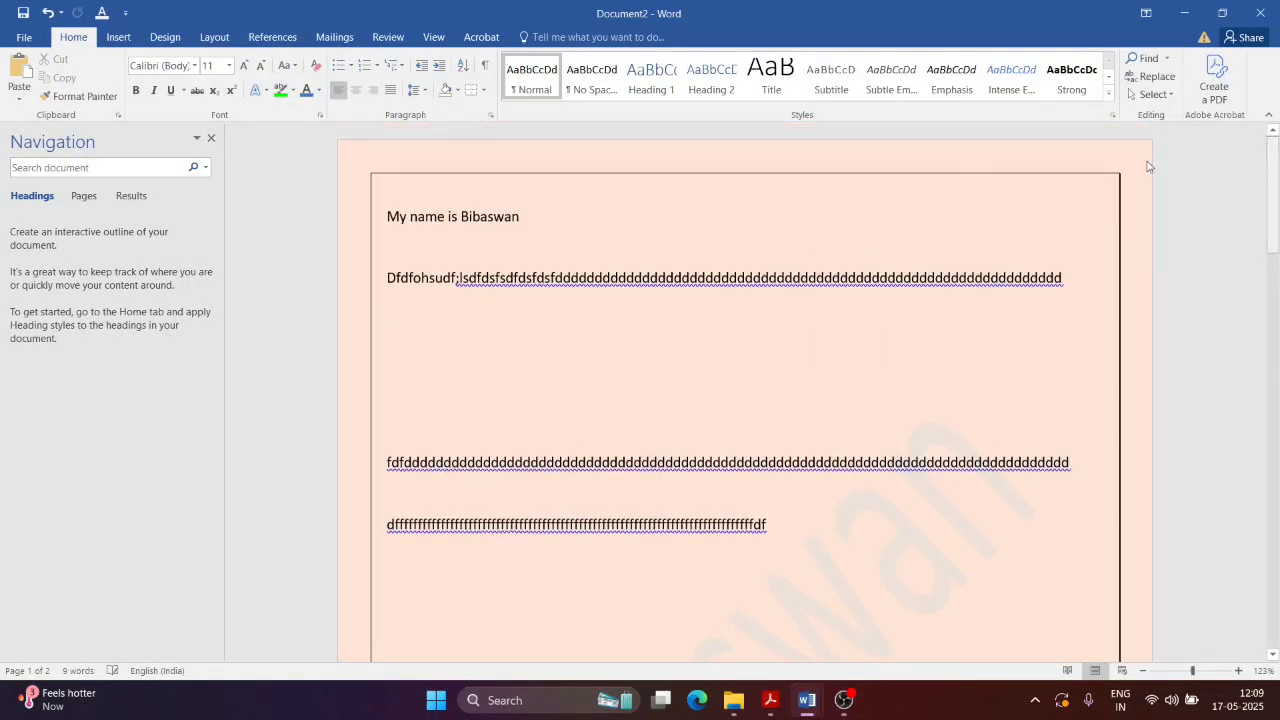
pyautogui.moveTo(1273, 200); pyautogui.dragTo(1274, 543)
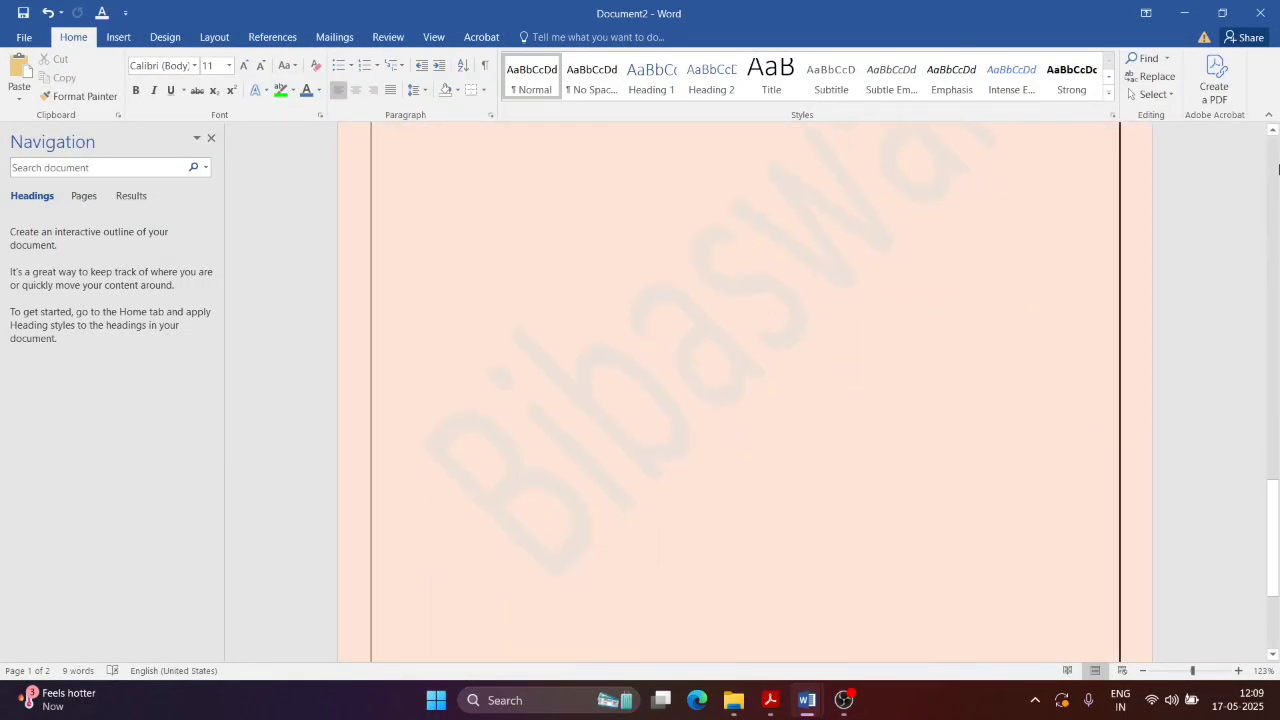
pyautogui.moveTo(1274, 167); pyautogui.dragTo(1271, 198)
pyautogui.moveTo(1274, 391); pyautogui.dragTo(1262, 142)
# Step: Check the header steps in NewTopic.pdf, then return to Word's Insert tab
pyautogui.hotkey('alt', 'Tab')
pyautogui.scroll(-4, 588, 262)
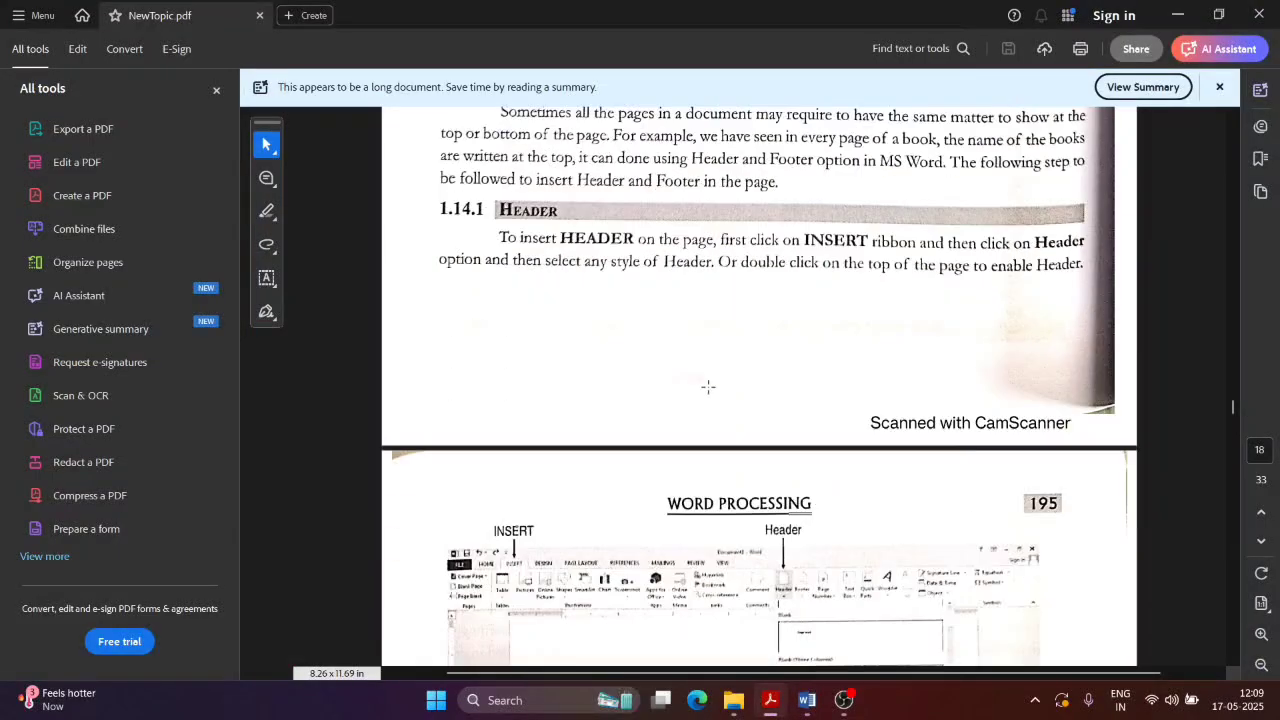
pyautogui.hotkey('alt', 'Tab')
pyautogui.click(119, 37)
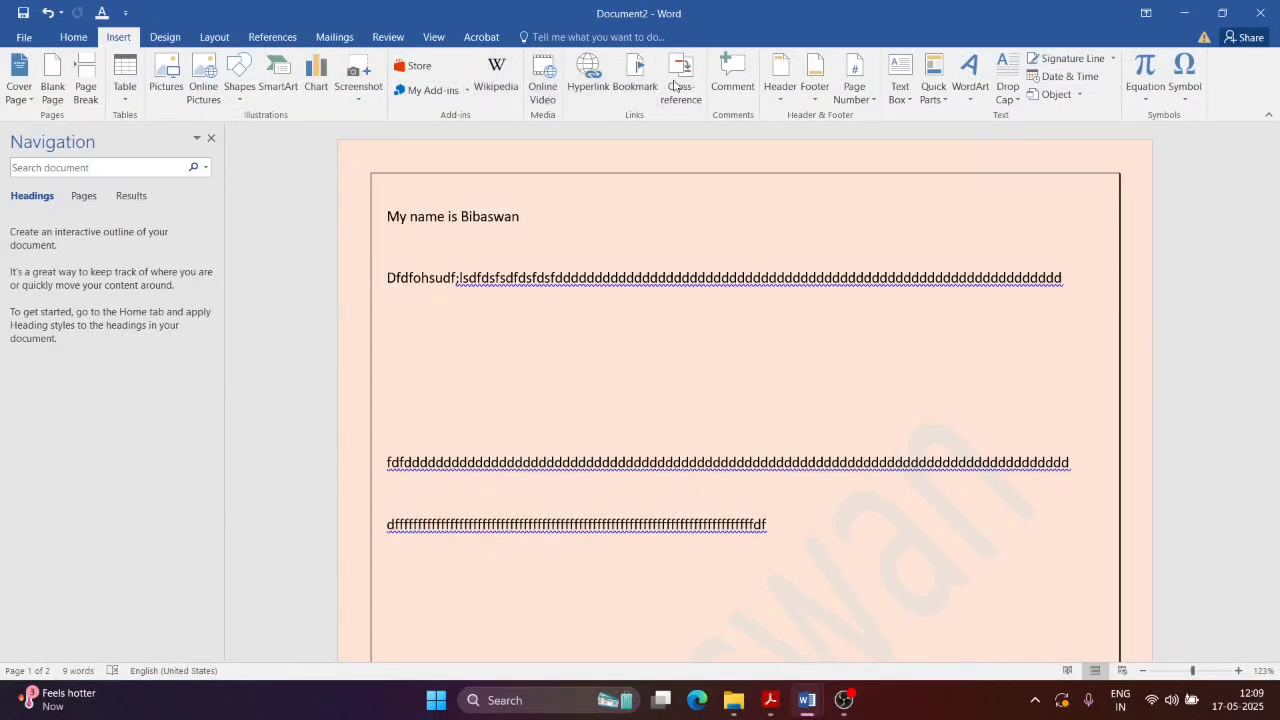
# Step: Insert a Facet (Even Page) header, type 'Doc' in it, and select its blue triangle graphic
pyautogui.click(779, 93)
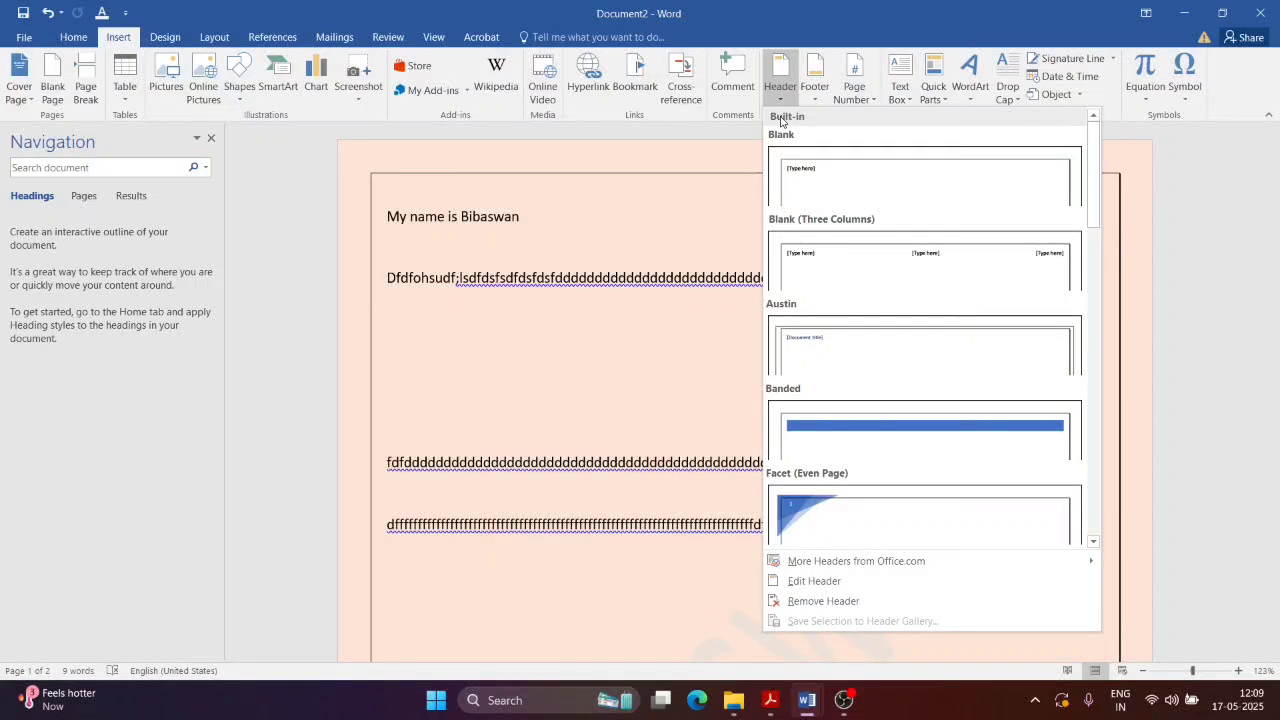
pyautogui.click(848, 539)
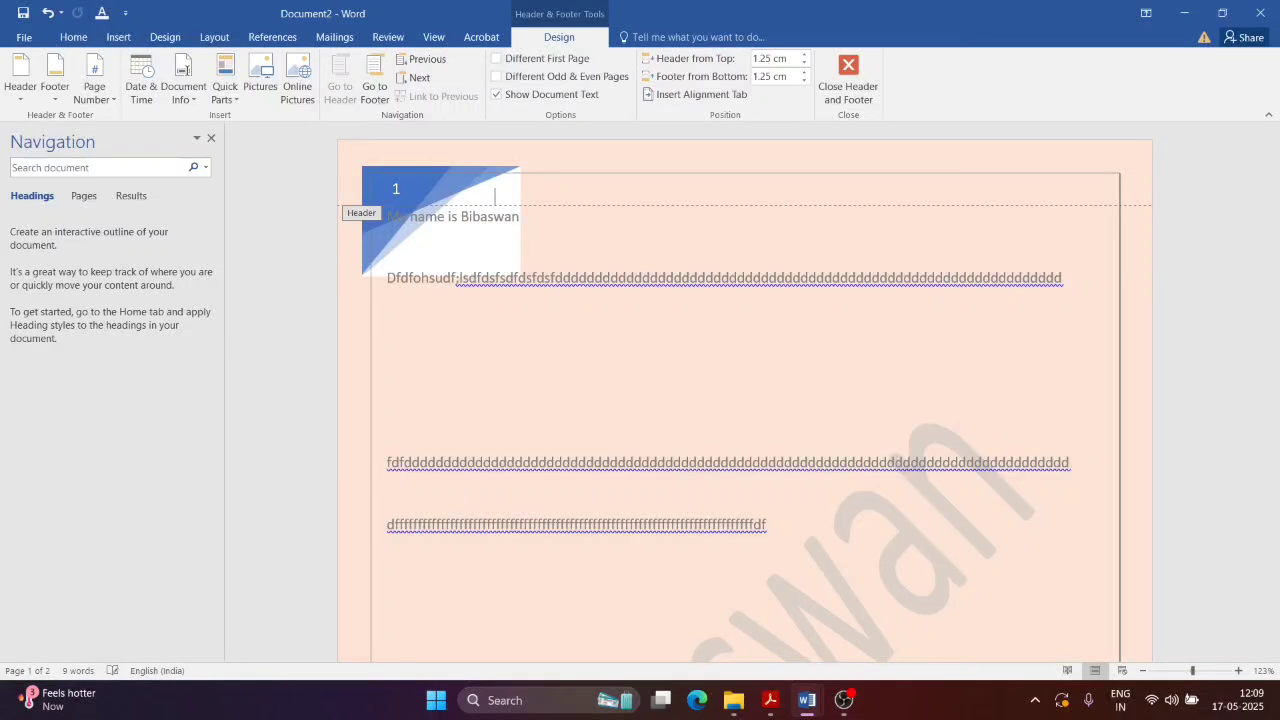
pyautogui.write('Doc')
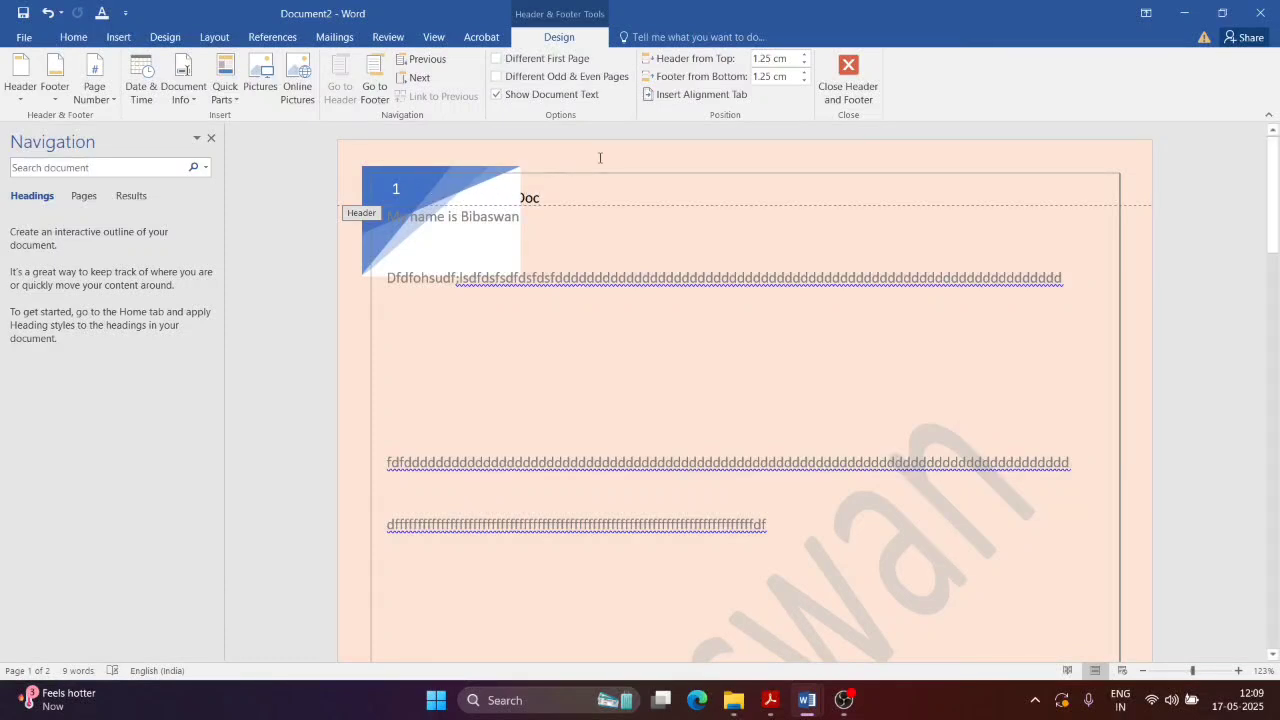
pyautogui.tripleClick(532, 199)
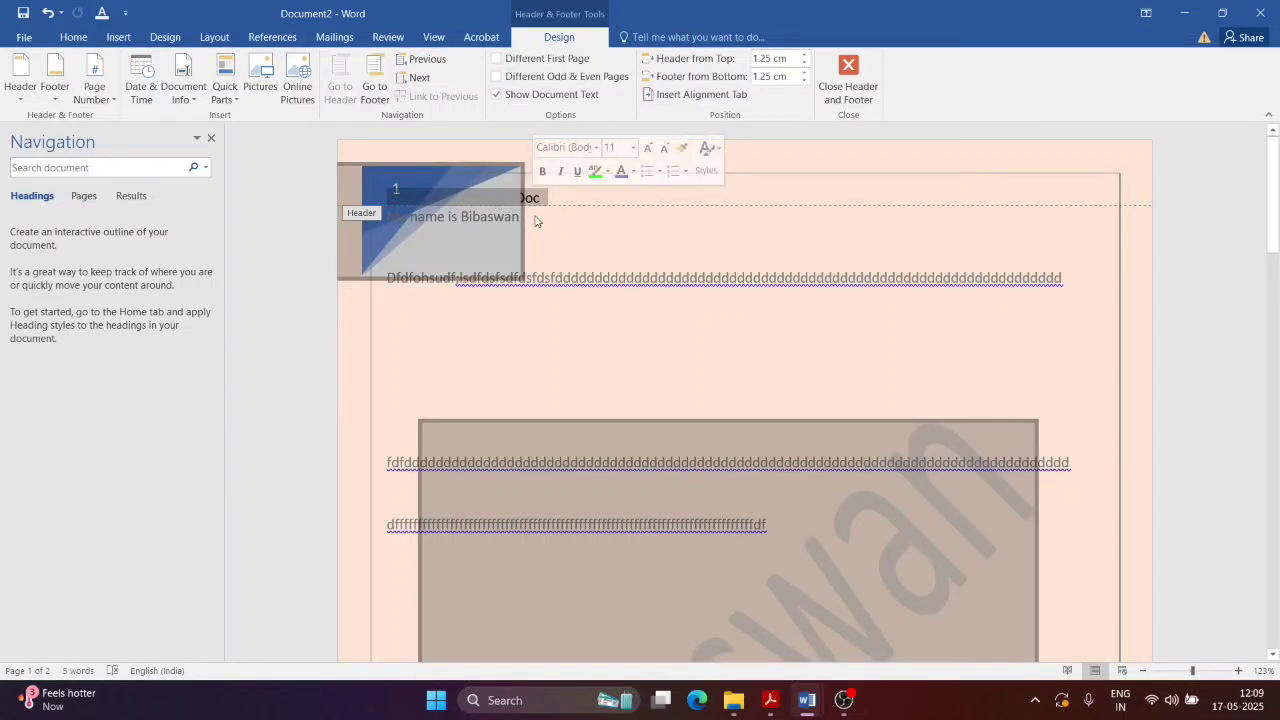
pyautogui.click(453, 177)
pyautogui.click(482, 193)
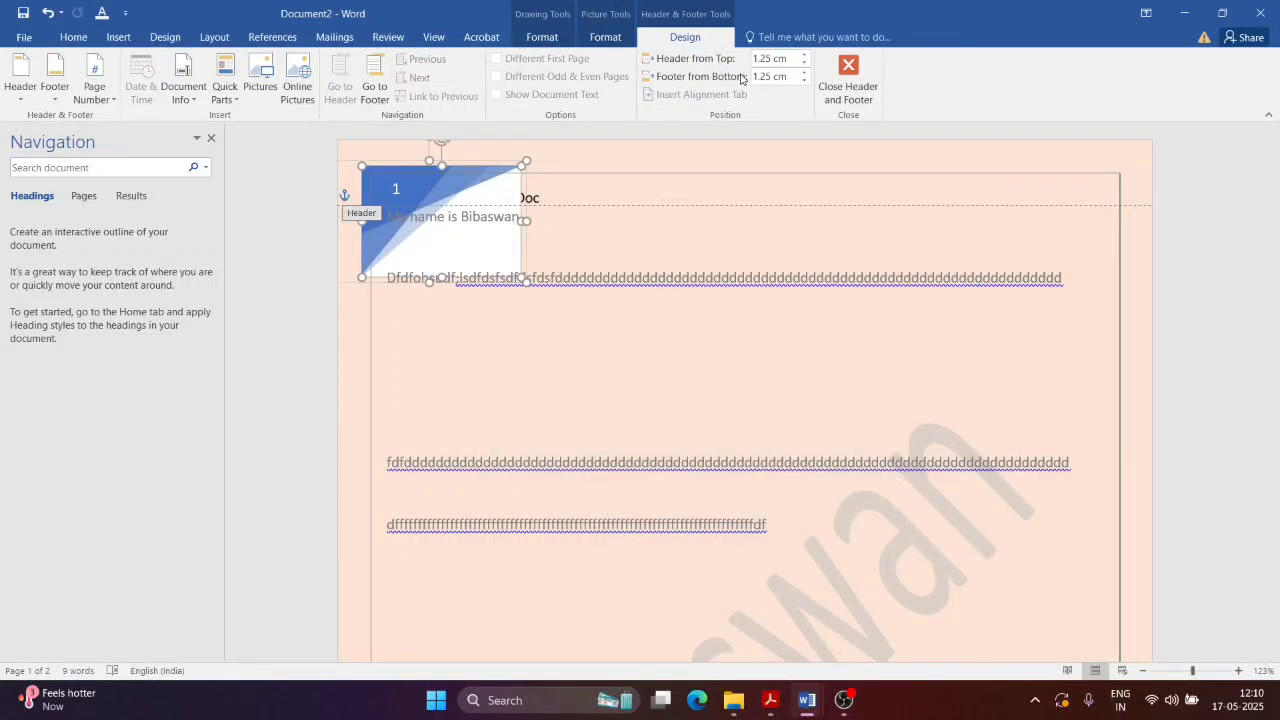
# Step: Send the header picture to back, then reselect the header's Doc line and graphic
pyautogui.click(605, 37)
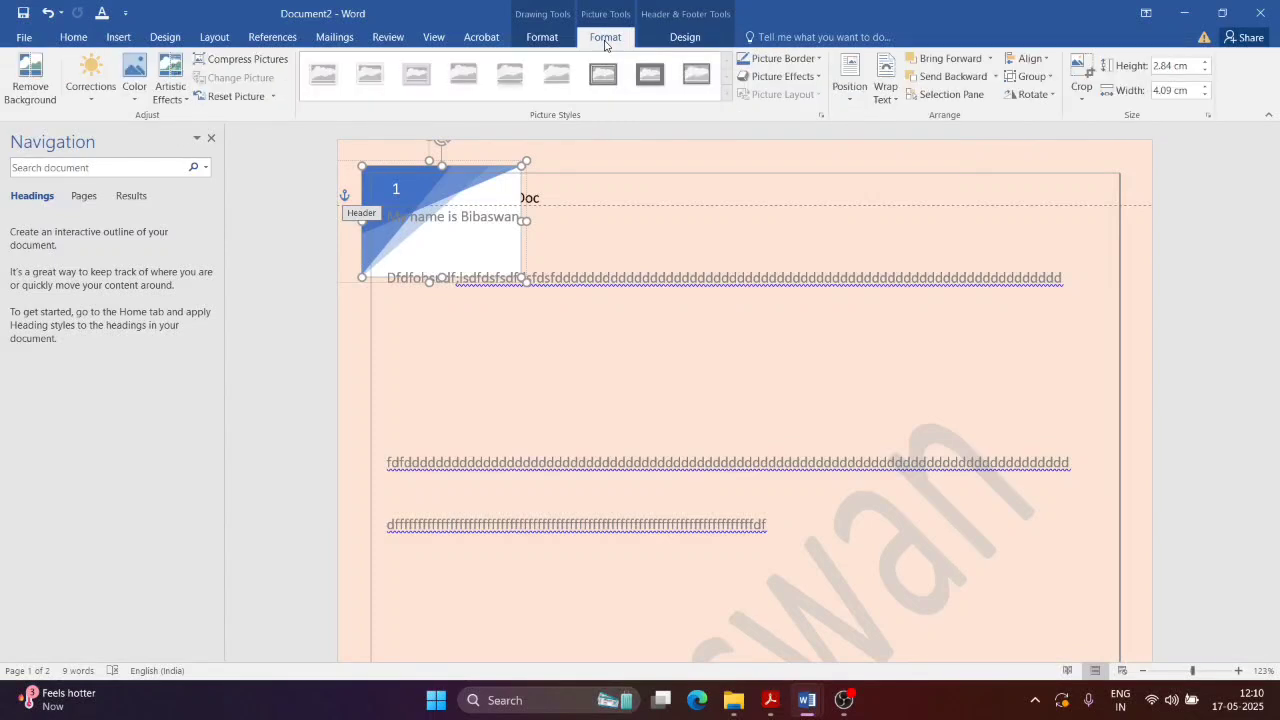
pyautogui.click(995, 76)
pyautogui.click(983, 119)
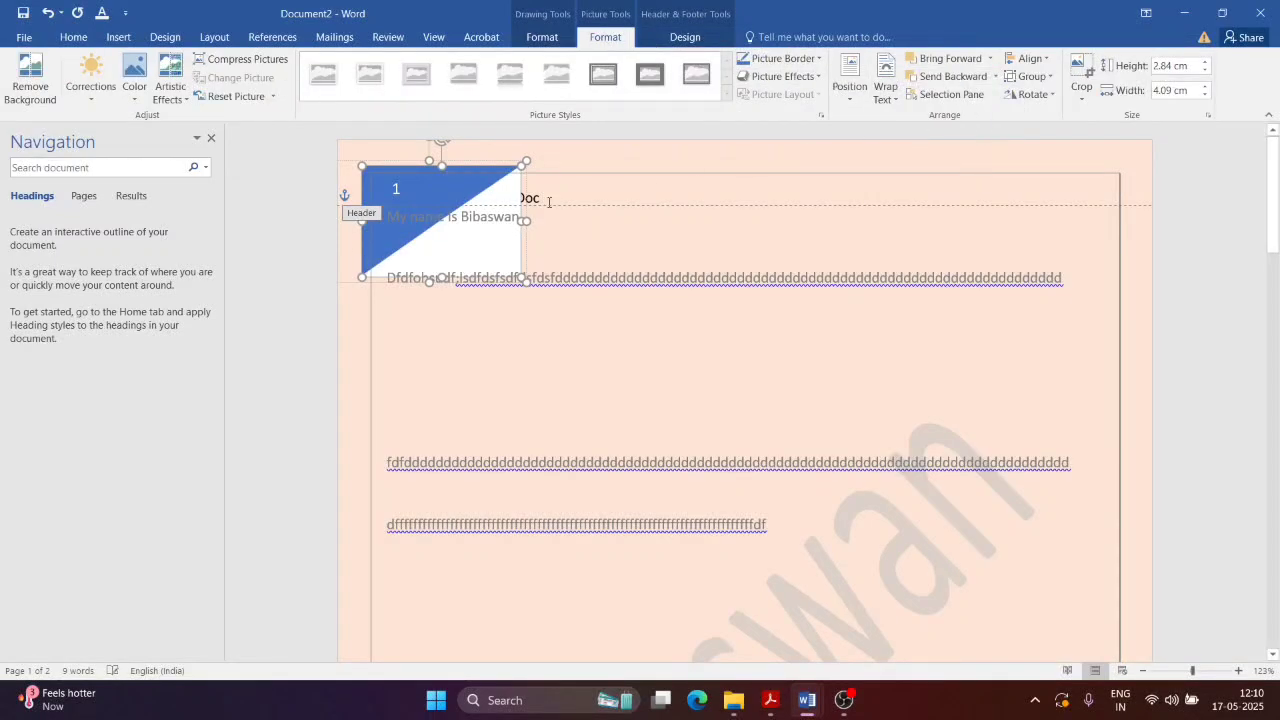
pyautogui.click(502, 190)
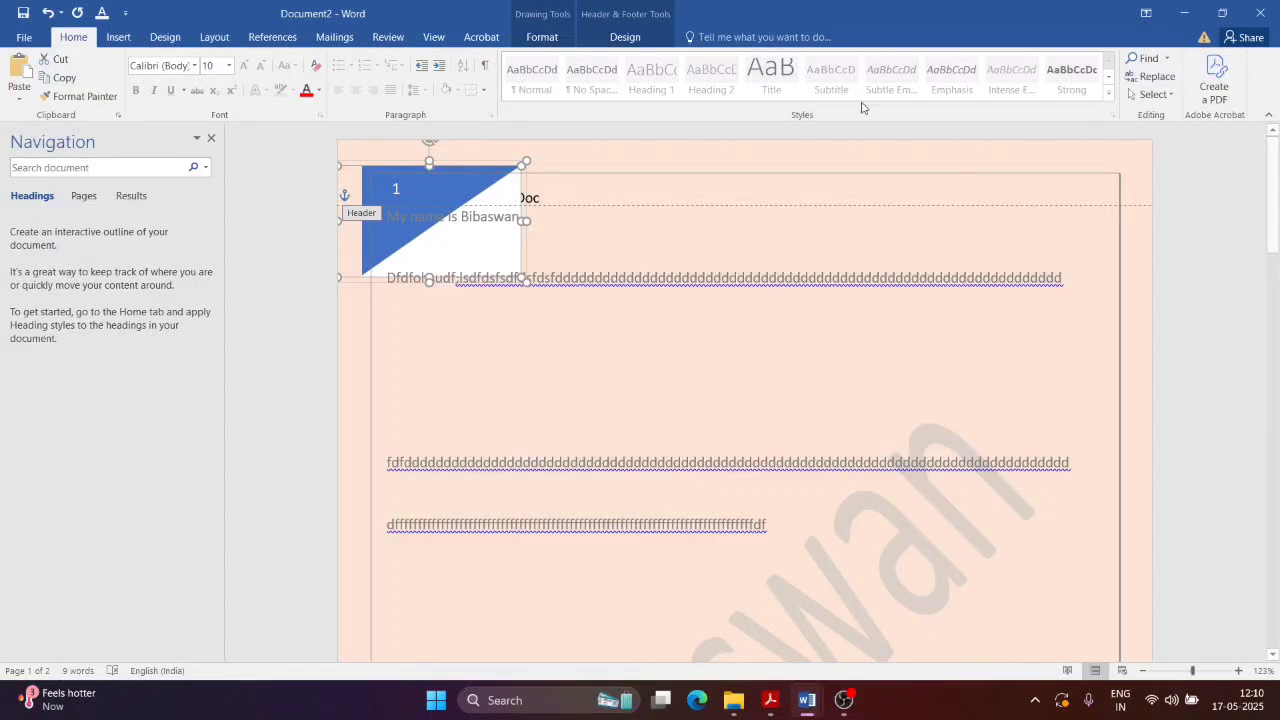
pyautogui.click(625, 37)
pyautogui.click(586, 192)
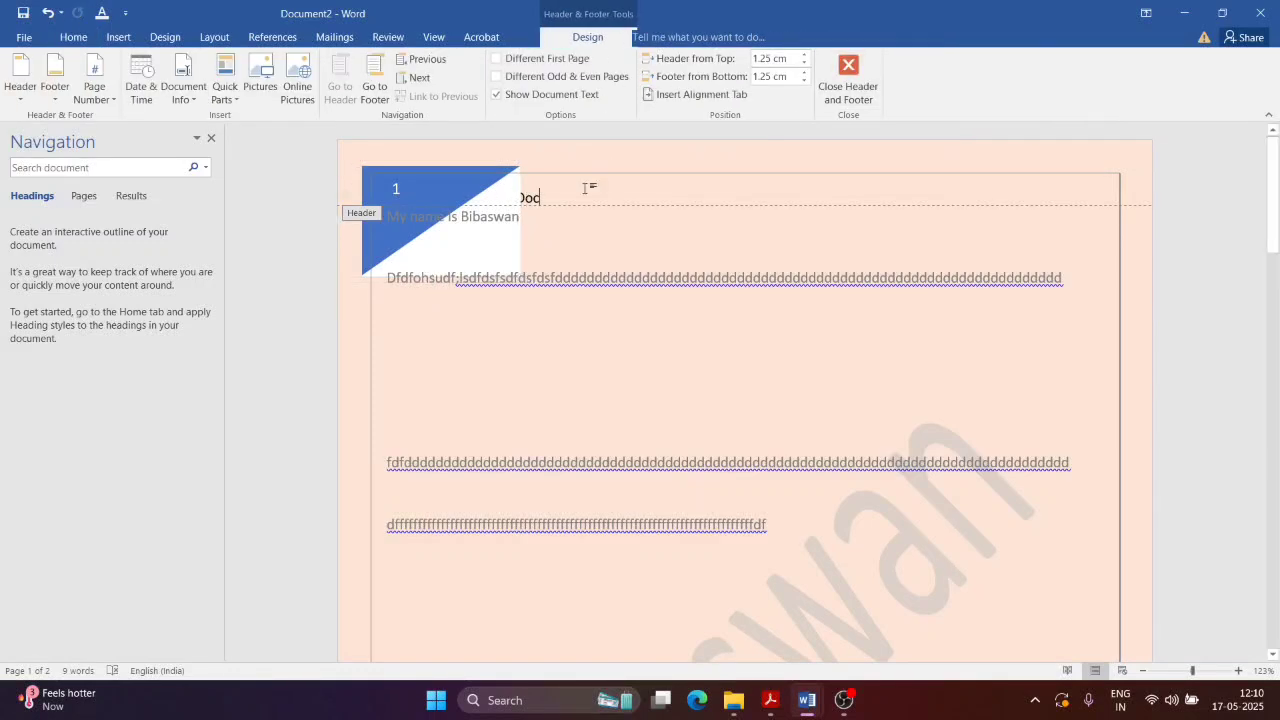
pyautogui.tripleClick(527, 196)
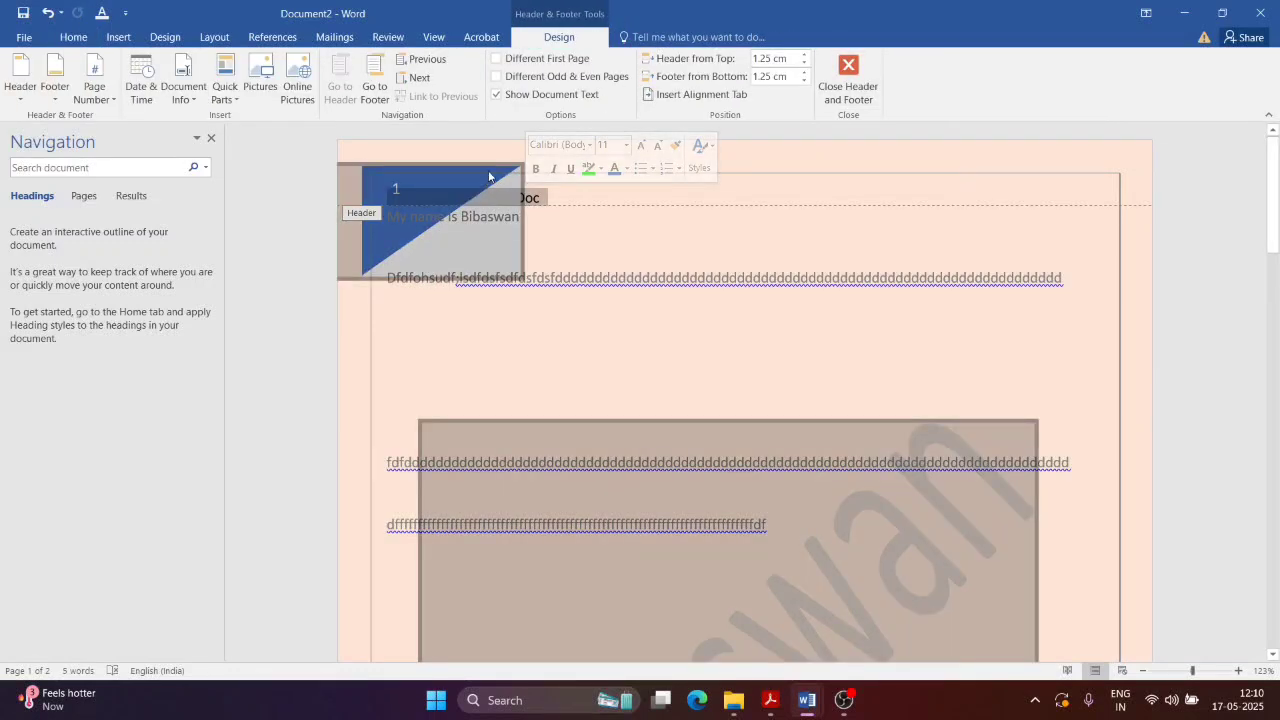
pyautogui.click(489, 177)
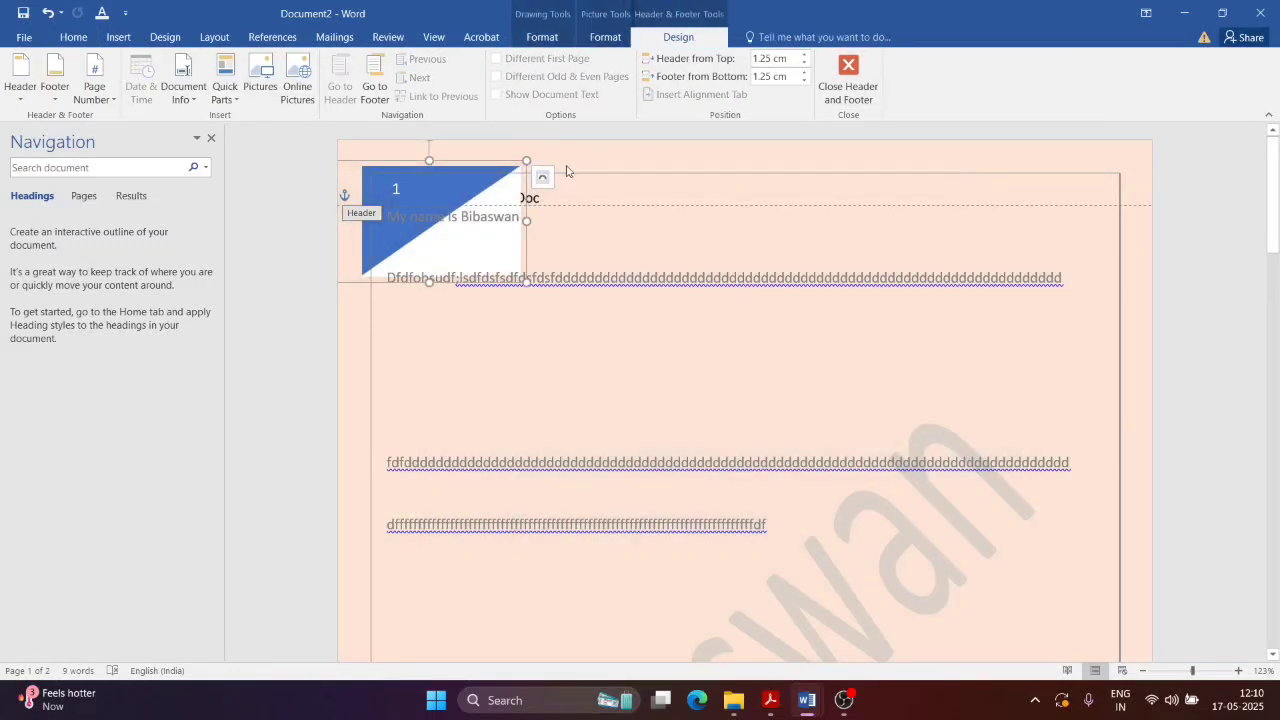
pyautogui.click(542, 37)
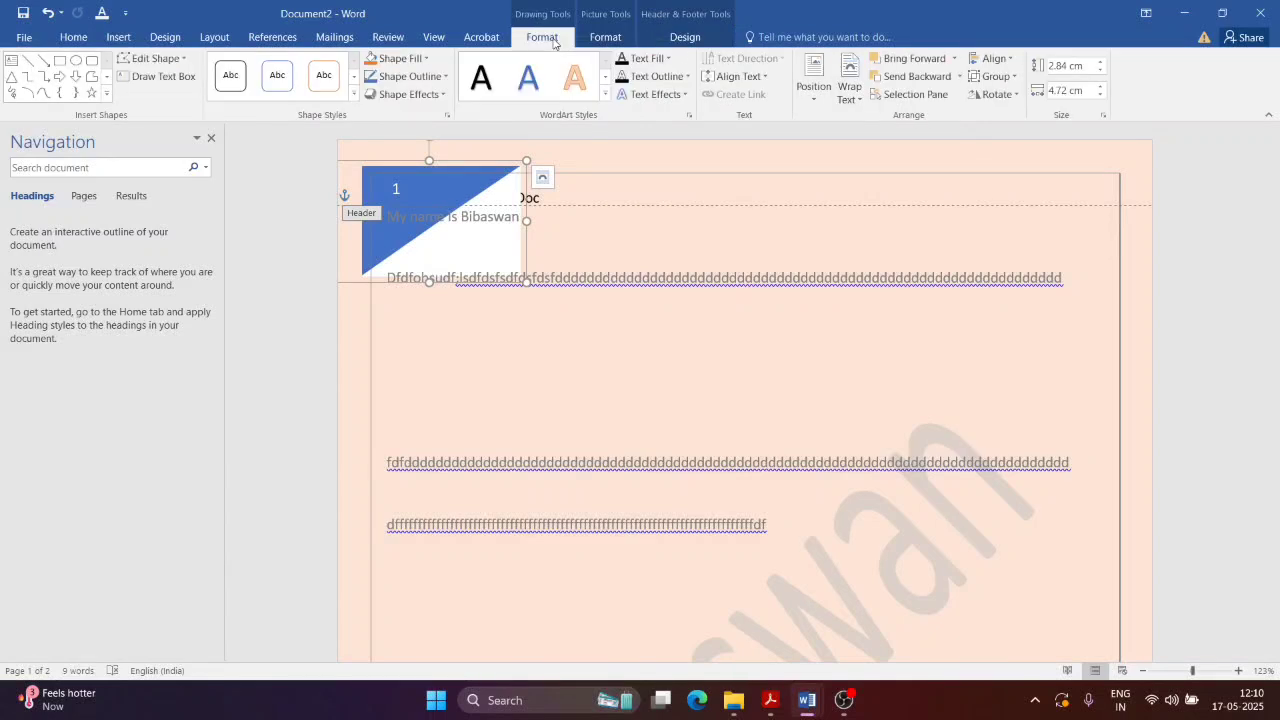
pyautogui.click(605, 37)
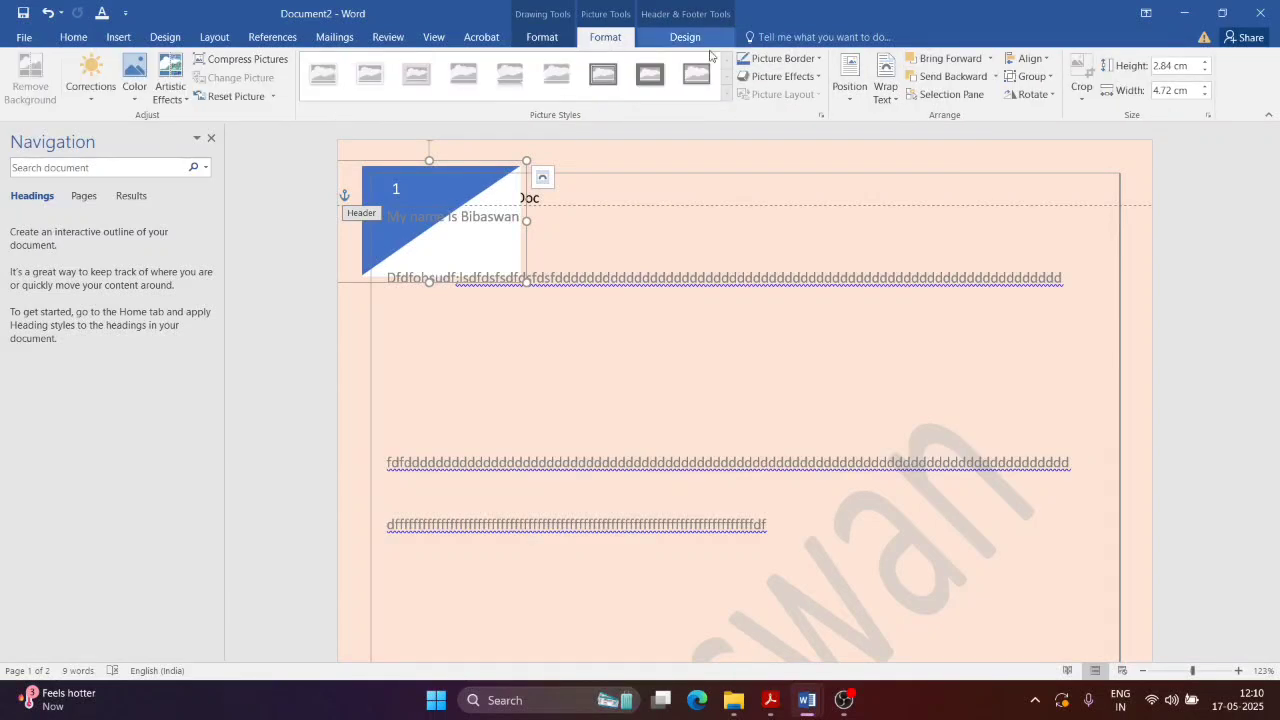
# Step: Replace the header with the built-in Austin style and select its [Document title] placeholder
pyautogui.click(118, 37)
pyautogui.click(815, 92)
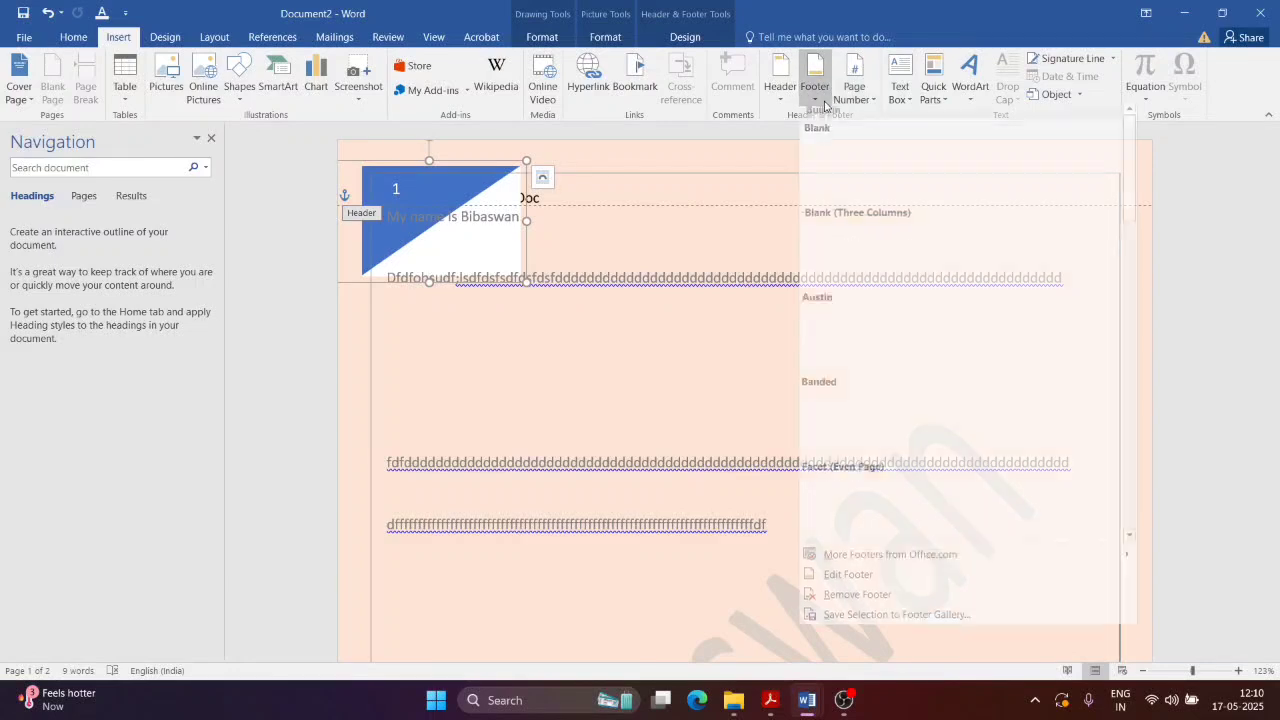
pyautogui.click(783, 108)
pyautogui.click(841, 340)
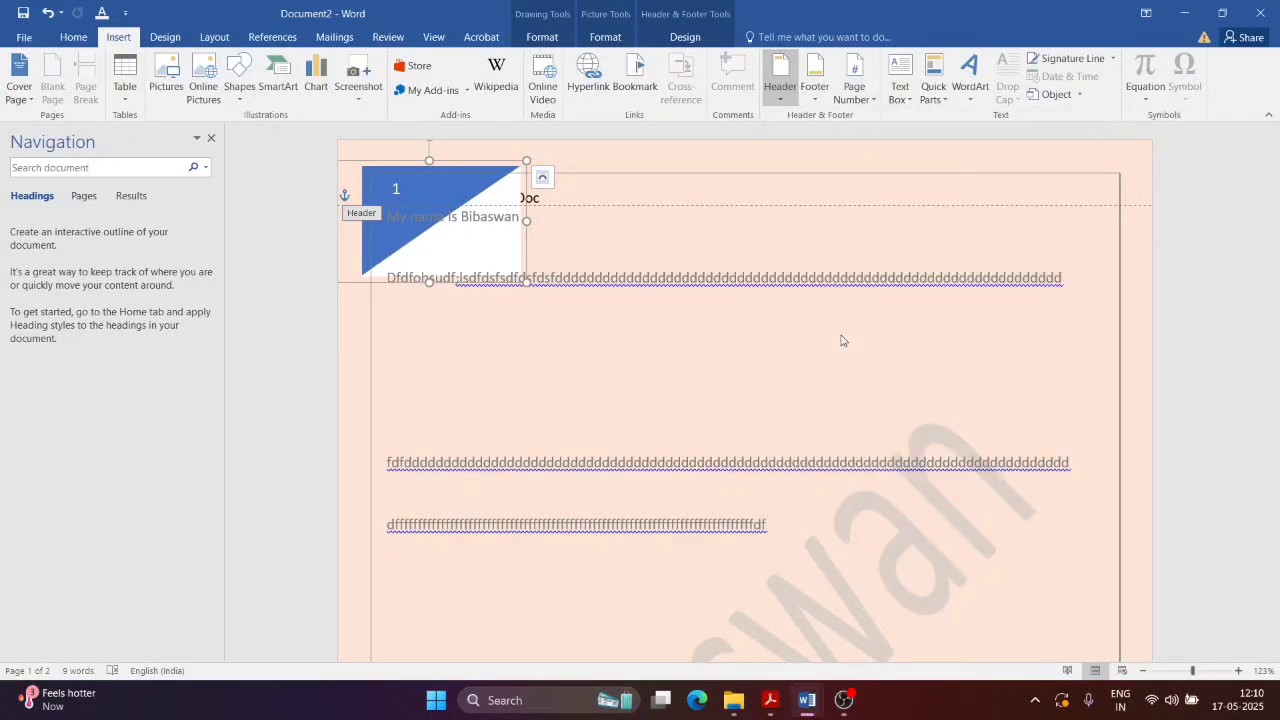
pyautogui.click(455, 198)
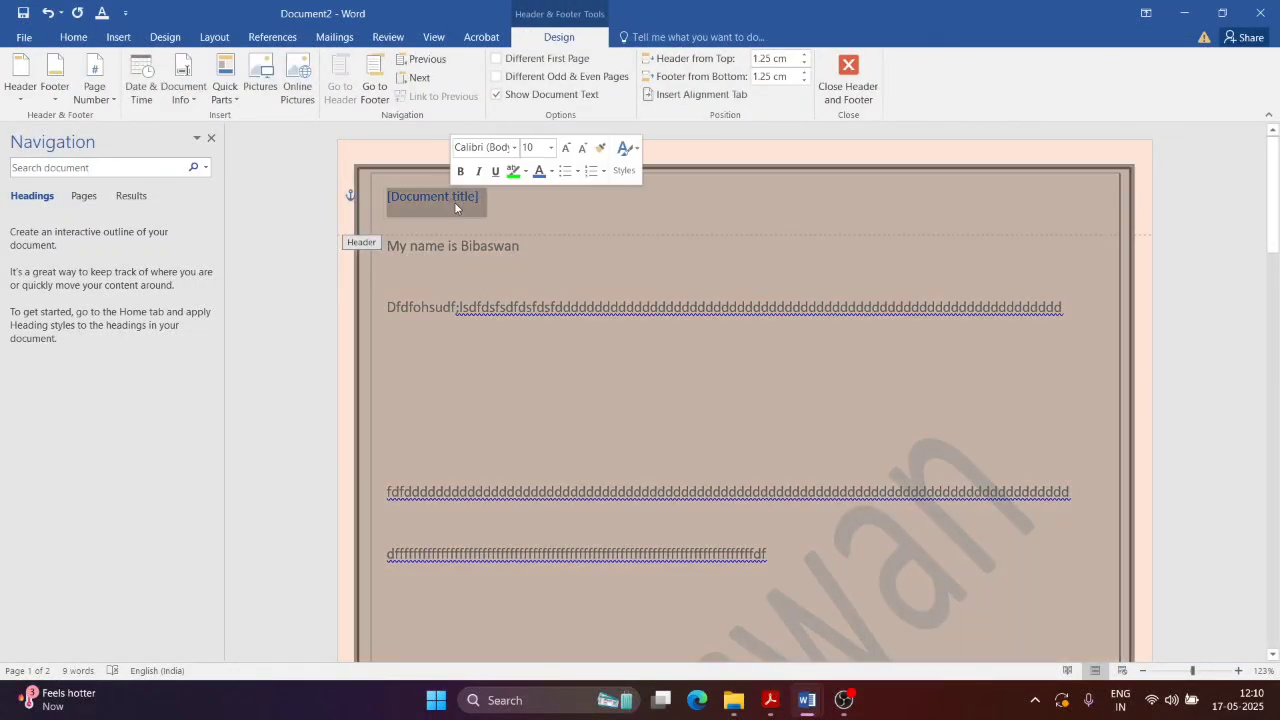
# Step: Title the header 'Confidential Doc', put 'Page Ends...' at page 1's footer left, and exit header editing
pyautogui.write('C')
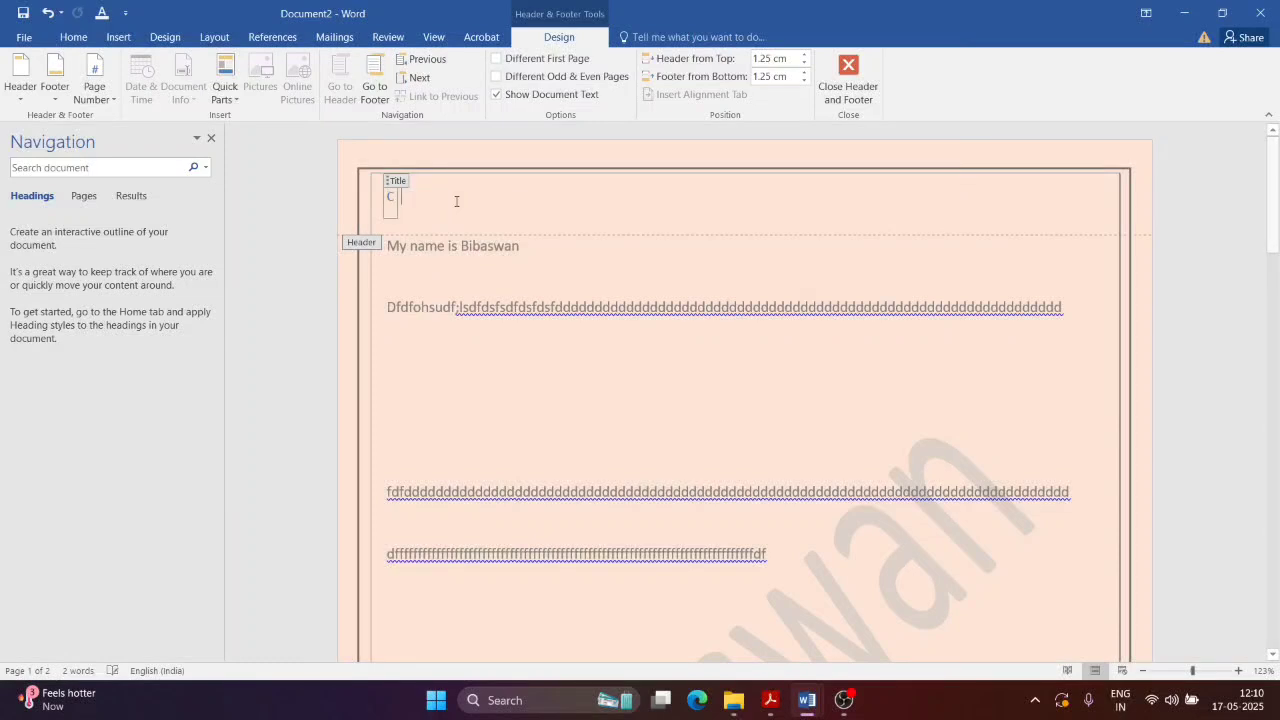
pyautogui.write('onfi')
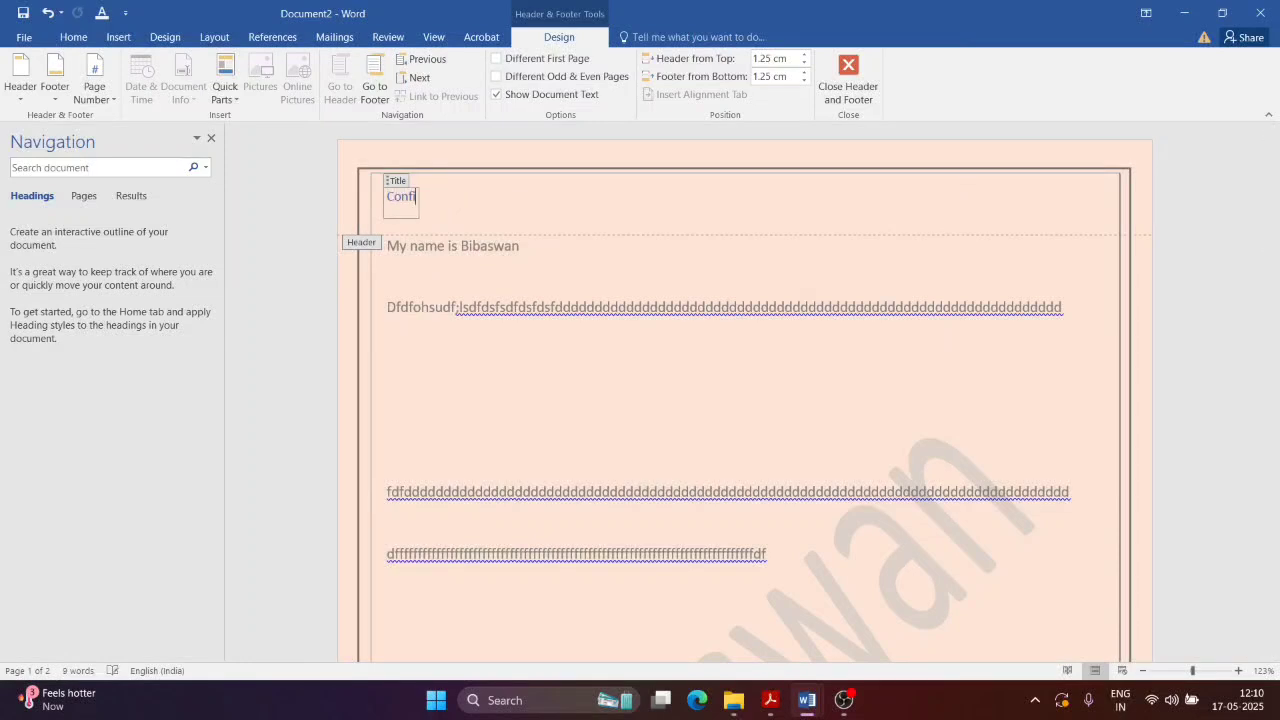
pyautogui.write('dential Doc')
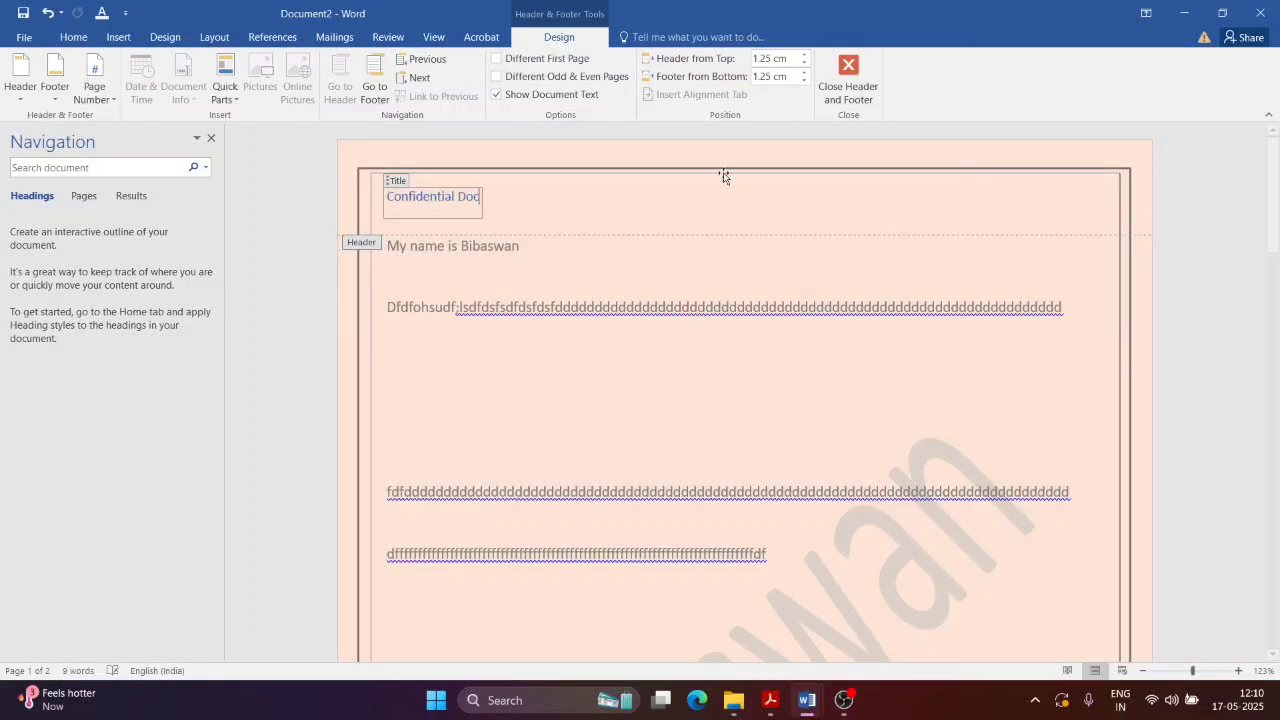
pyautogui.scroll(-1, 578, 339)
pyautogui.scroll(-15, 578, 339)
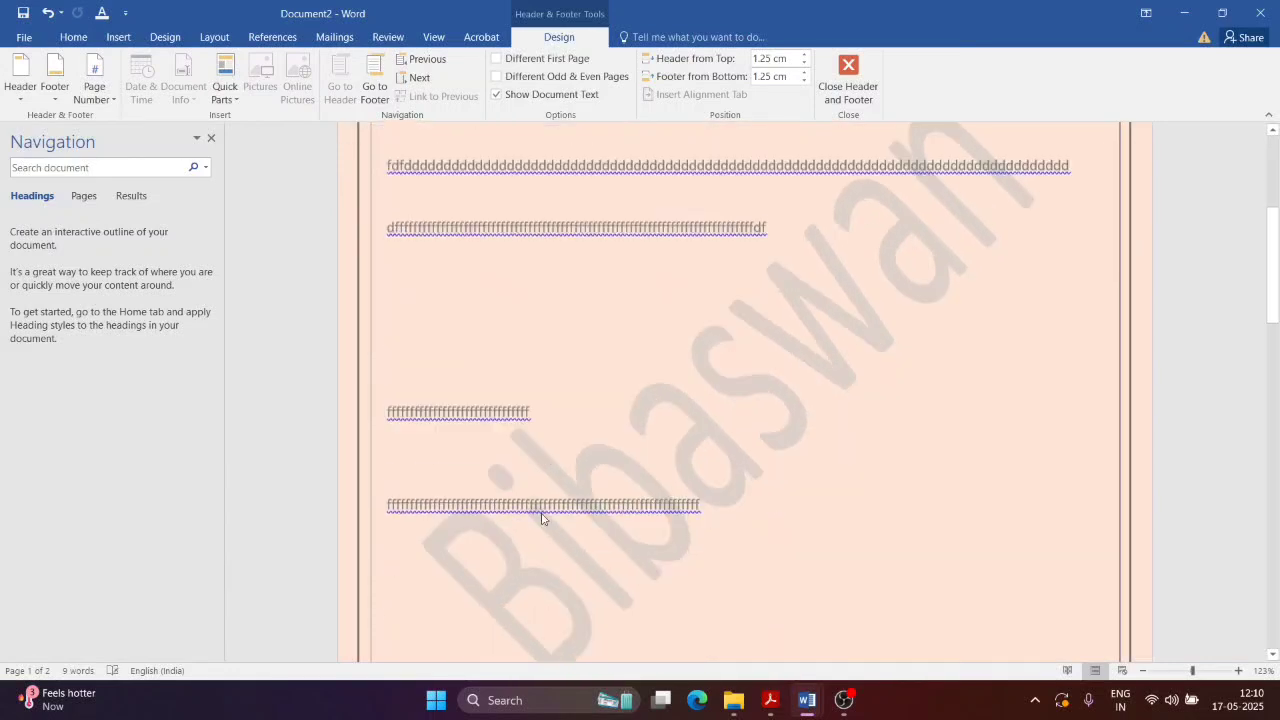
pyautogui.click(458, 411)
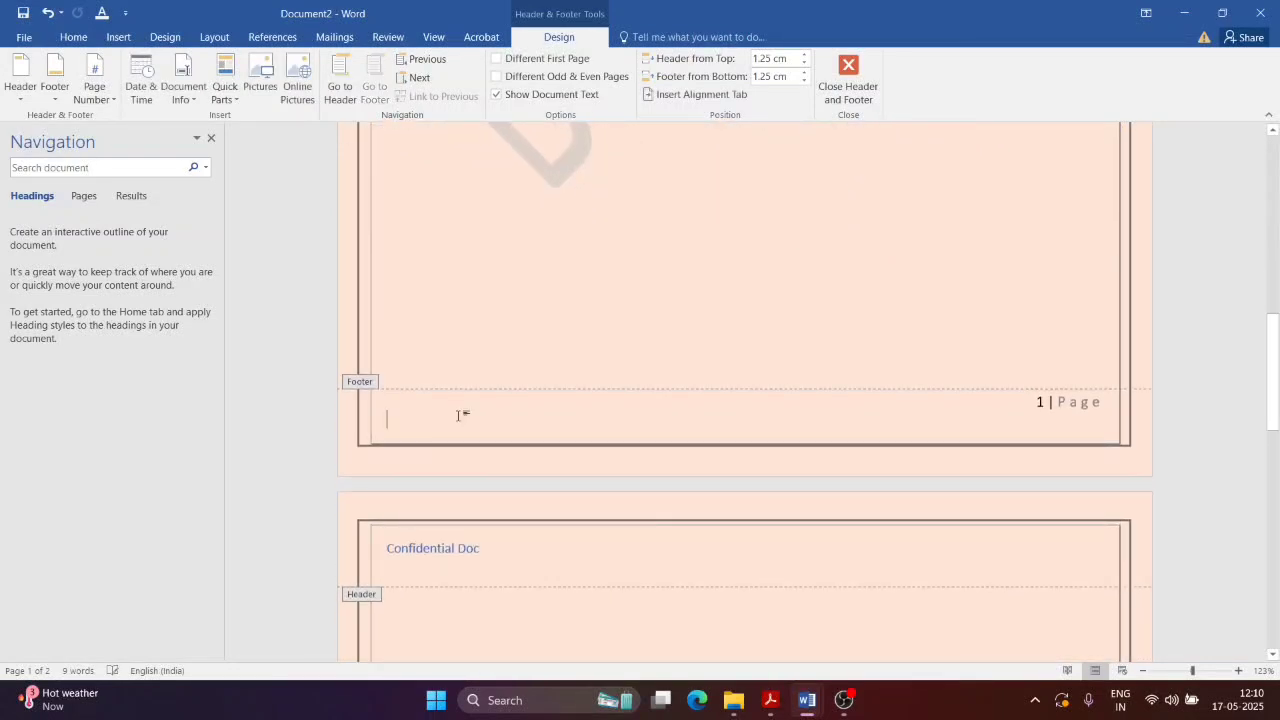
pyautogui.write('P')
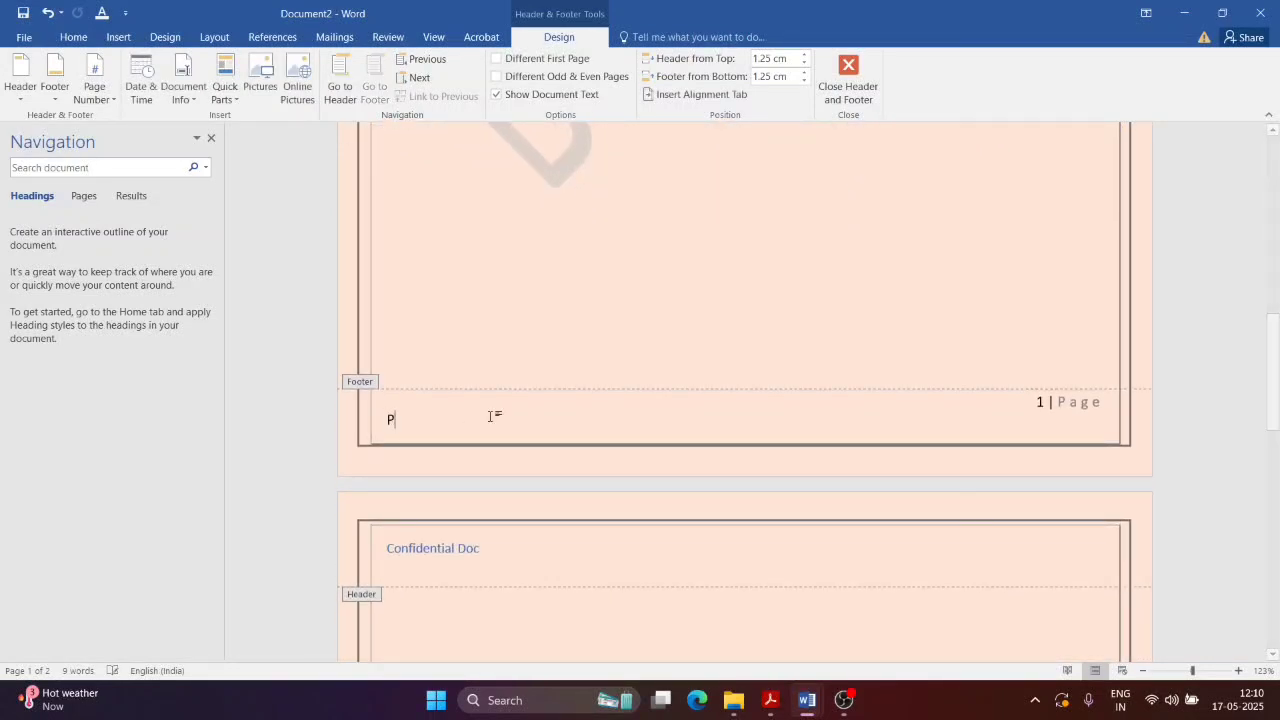
pyautogui.write('age Ends...')
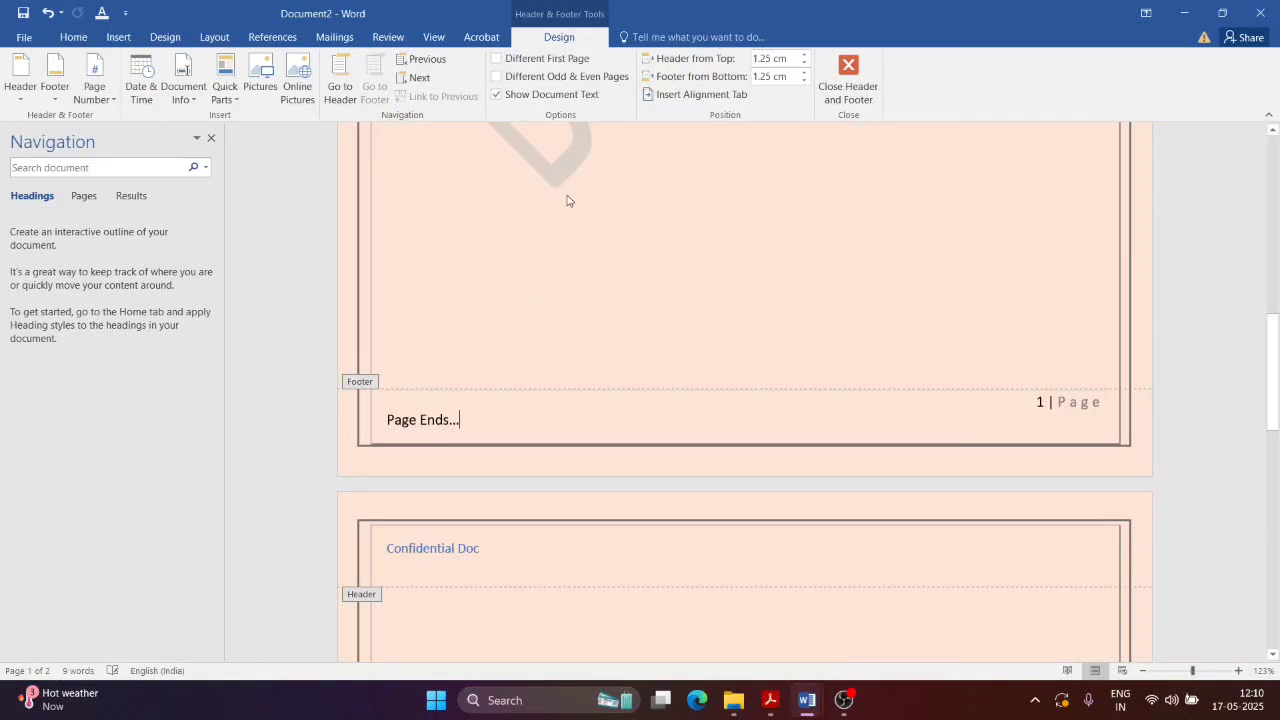
pyautogui.click(848, 78)
# Step: Review the header and footer on pages 1 and 2, then return to NewTopic.pdf in Acrobat
pyautogui.scroll(7, 1146, 271)
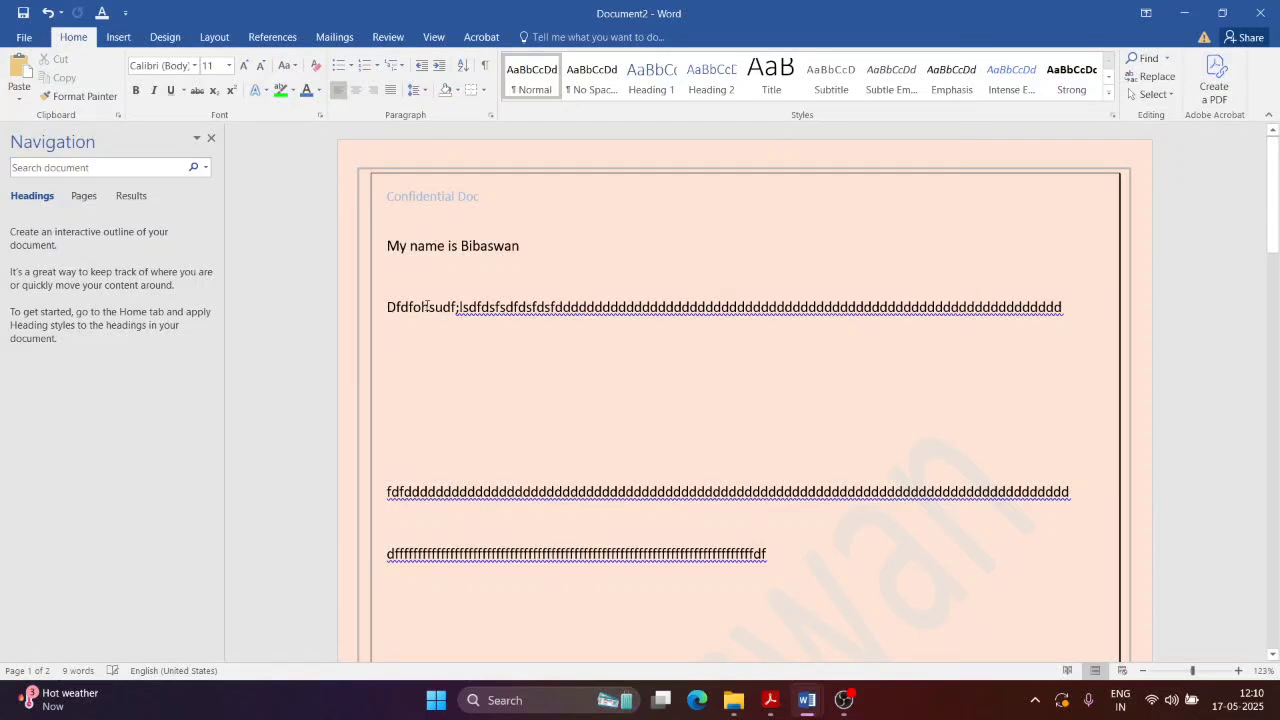
pyautogui.moveTo(1273, 195); pyautogui.dragTo(1277, 420)
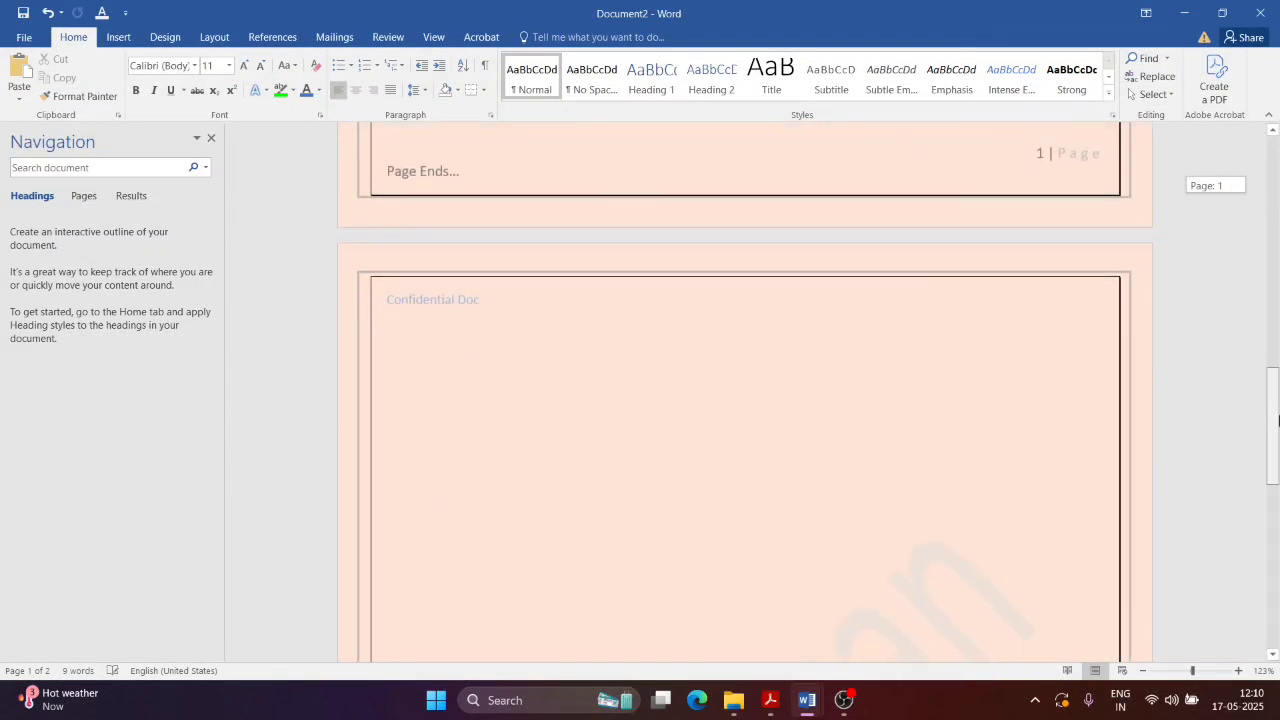
pyautogui.click(379, 304)
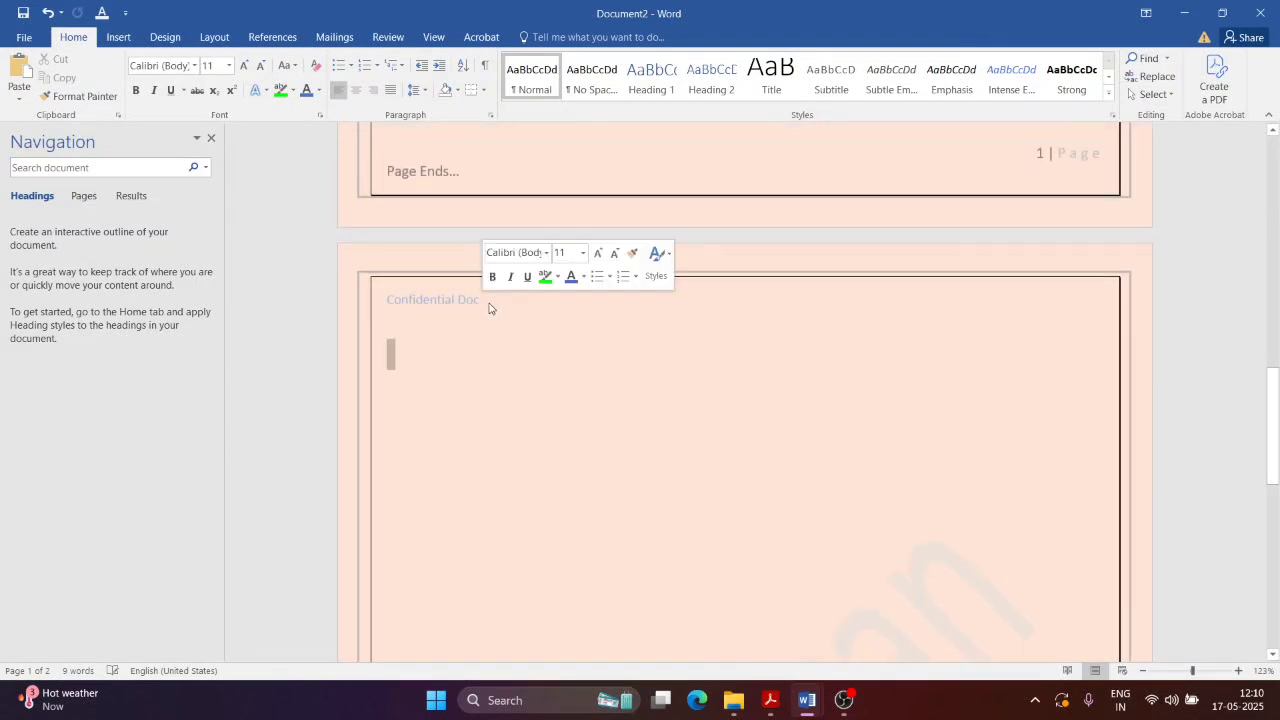
pyautogui.moveTo(1274, 440); pyautogui.dragTo(1274, 640)
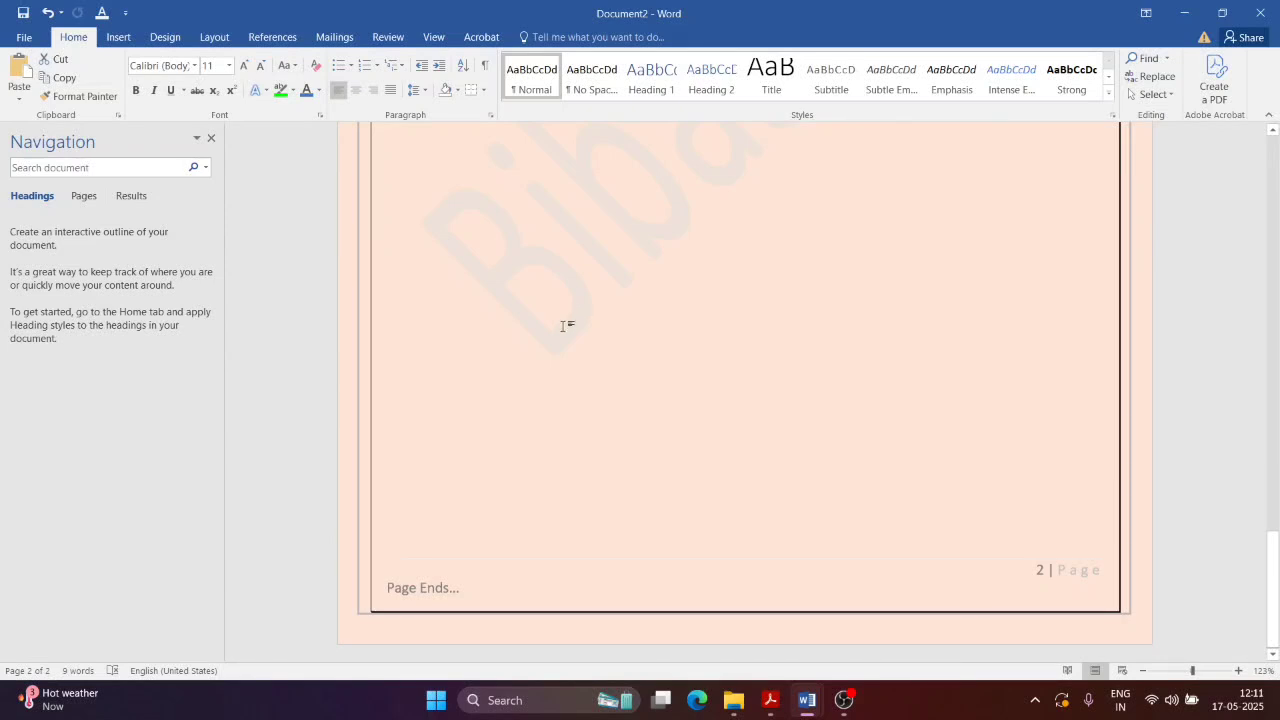
pyautogui.hotkey('alt', 'Tab')
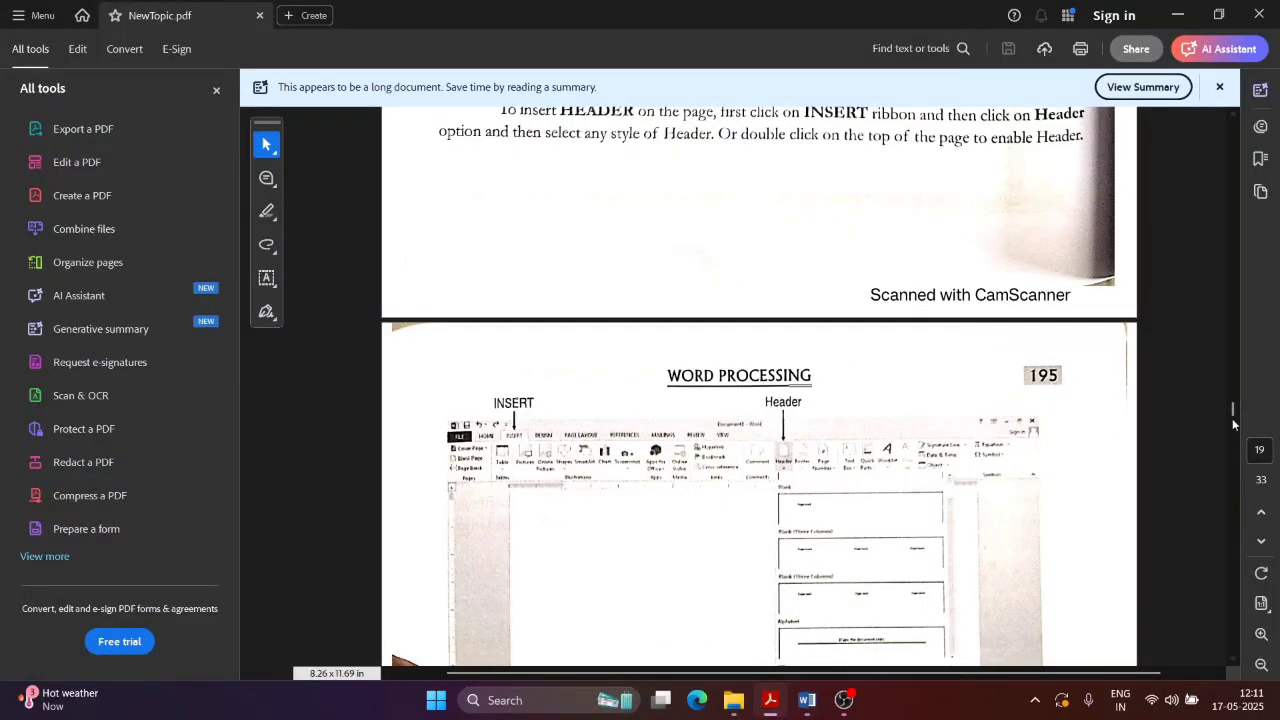
# Step: Scroll NewTopic.pdf down to the 1.15 Macros section, then minimize Acrobat
pyautogui.scroll(3, 891, 424)
pyautogui.scroll(-6, 966, 440)
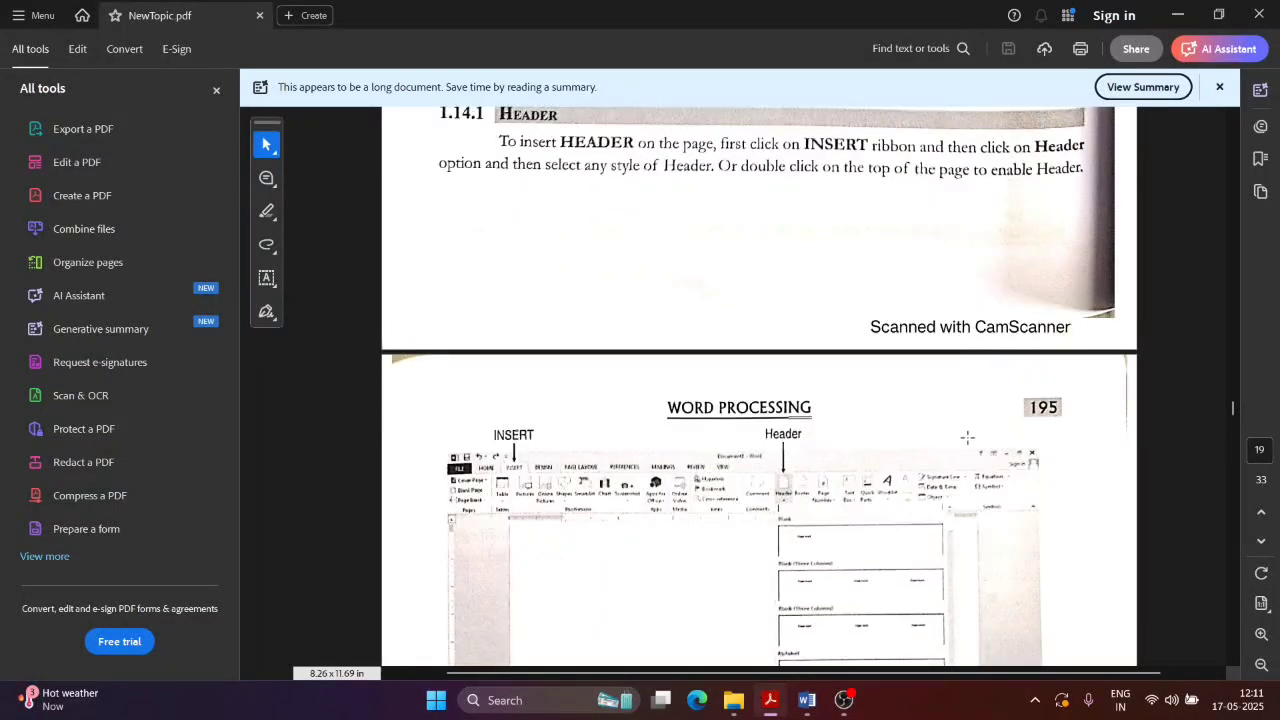
pyautogui.scroll(-6, 978, 581)
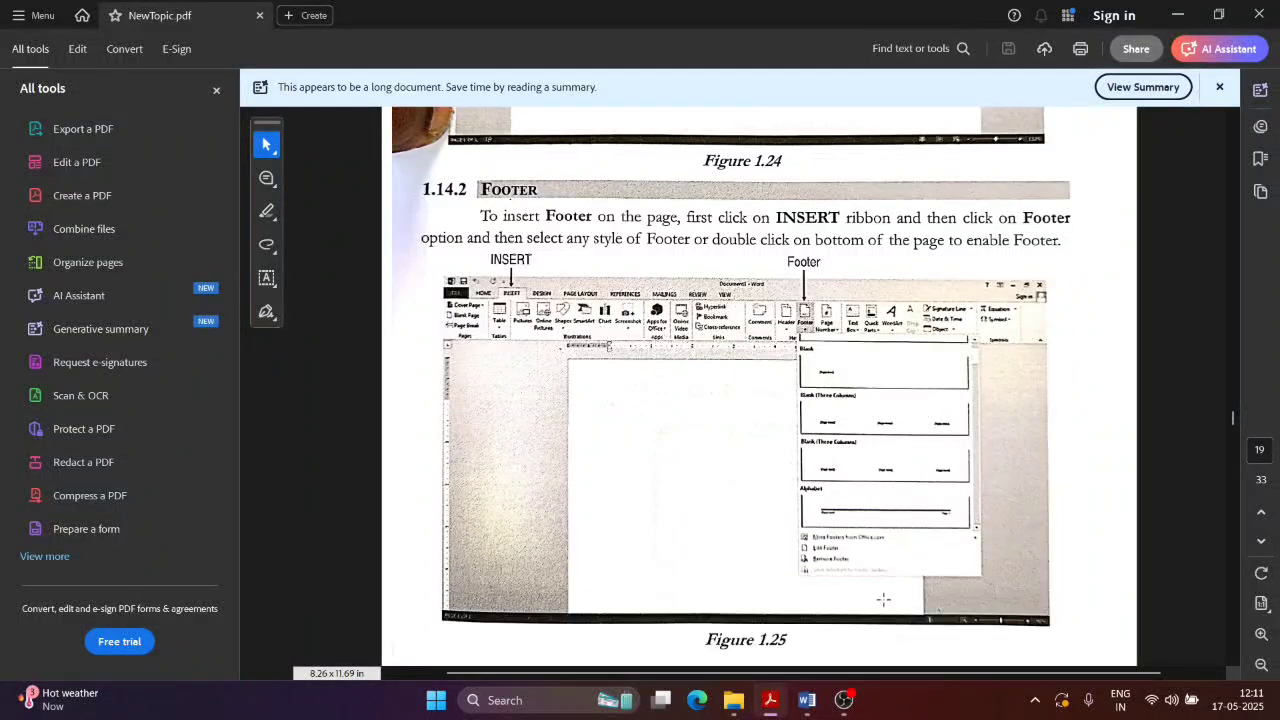
pyautogui.scroll(-10, 800, 455)
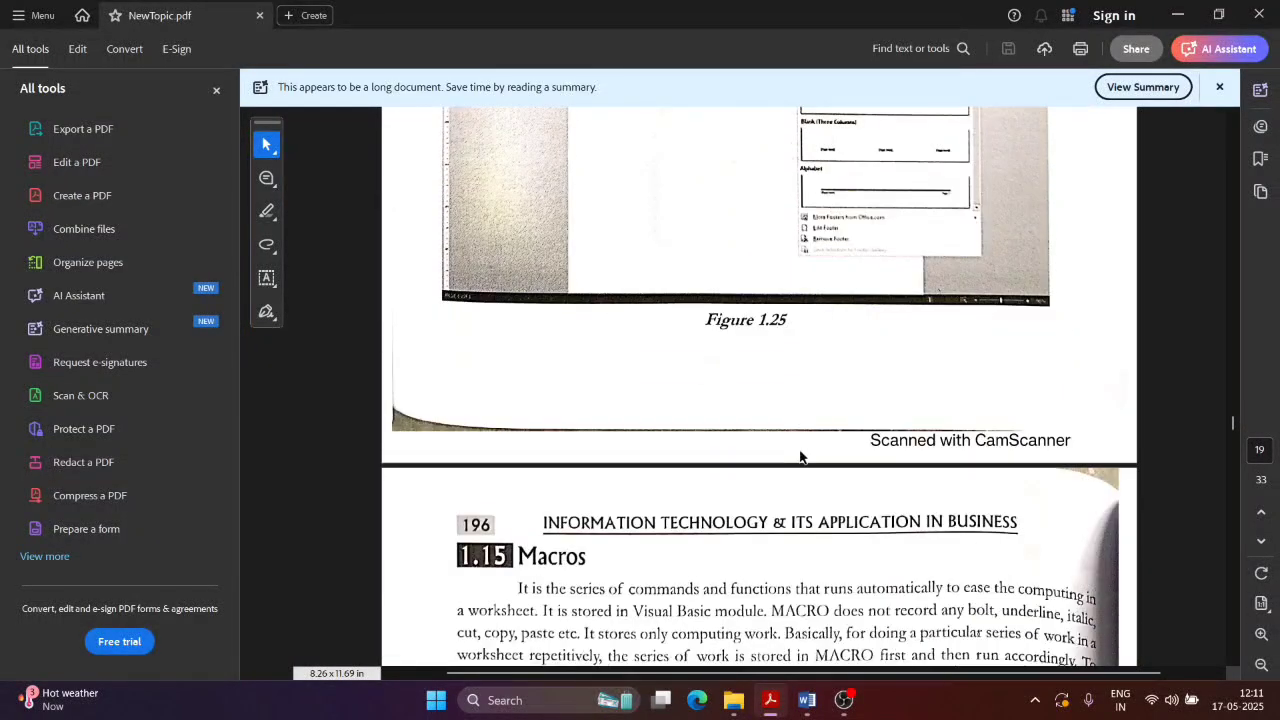
pyautogui.scroll(-1, 554, 351)
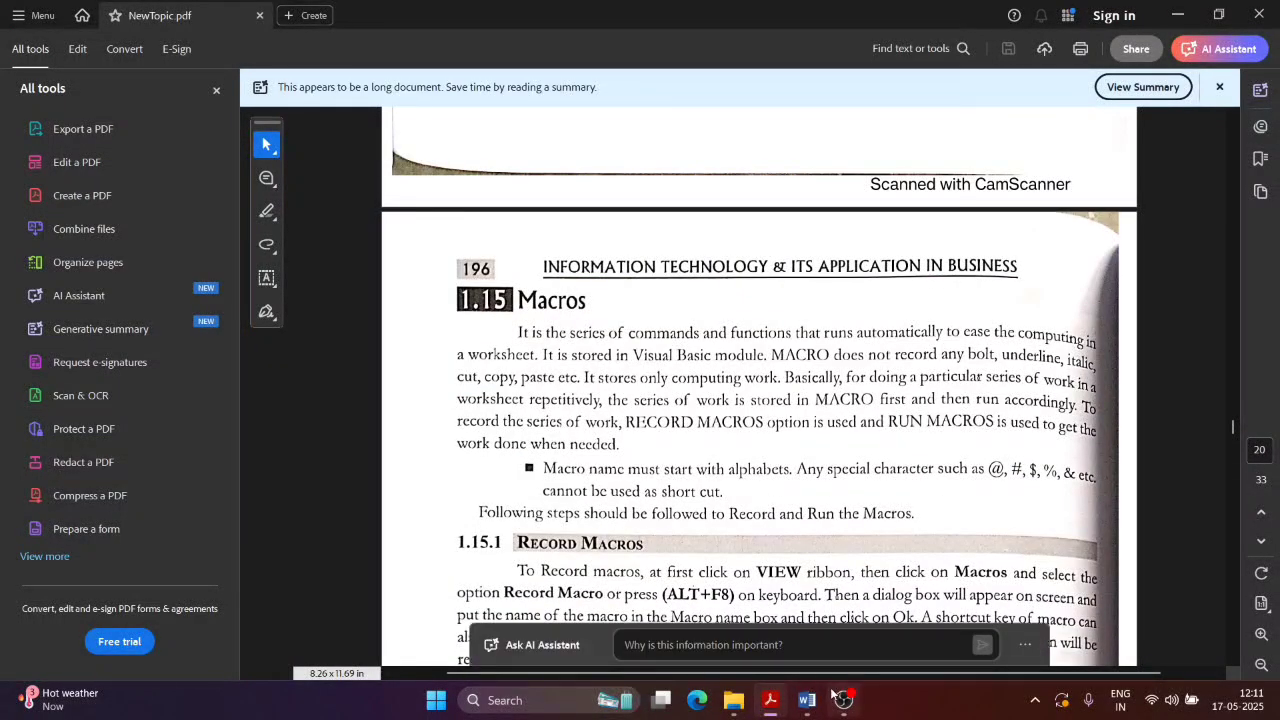
pyautogui.click(858, 605)
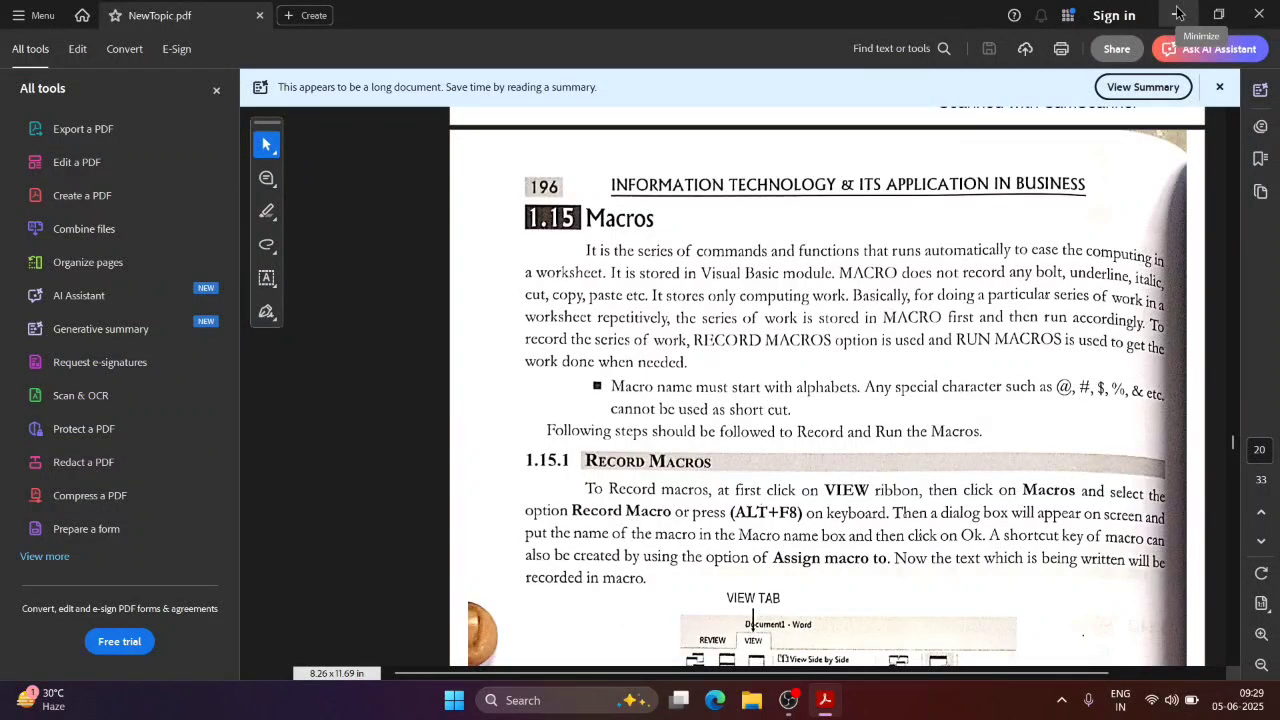
pyautogui.click(1178, 12)
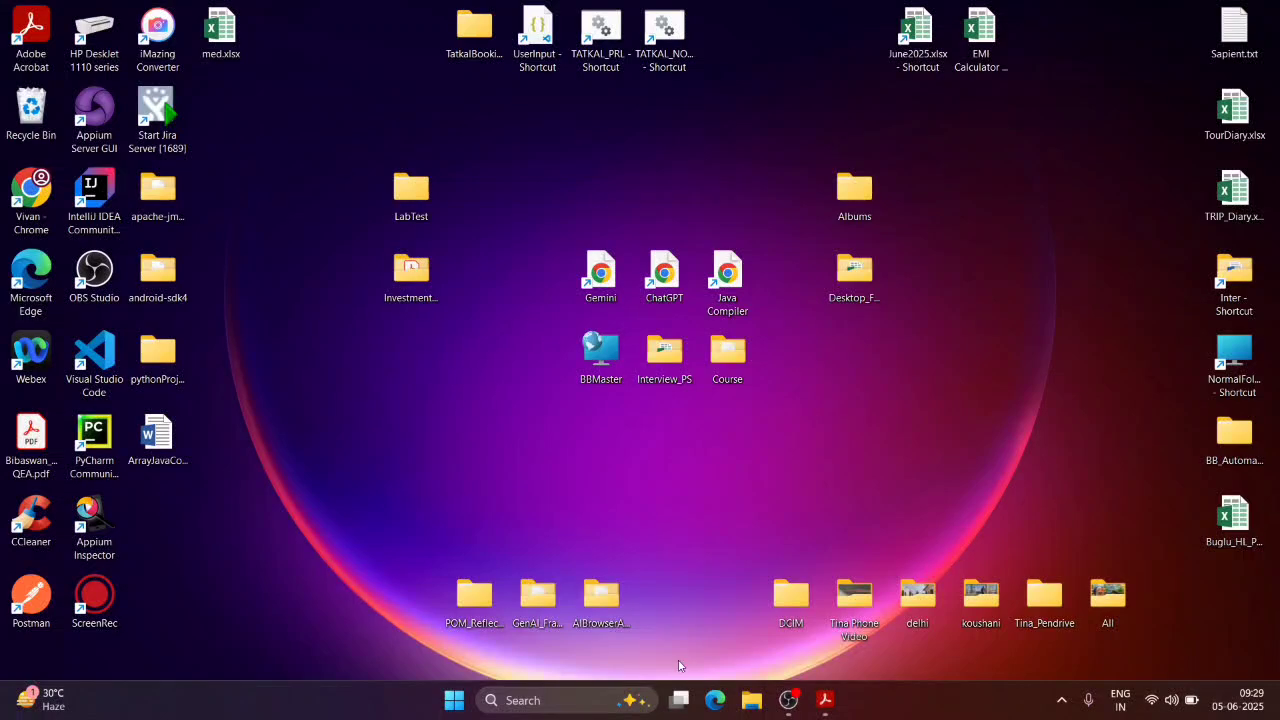
# Step: Launch Word 2016 via search, create a blank document, and minimize Acrobat to show it
pyautogui.click(543, 700)
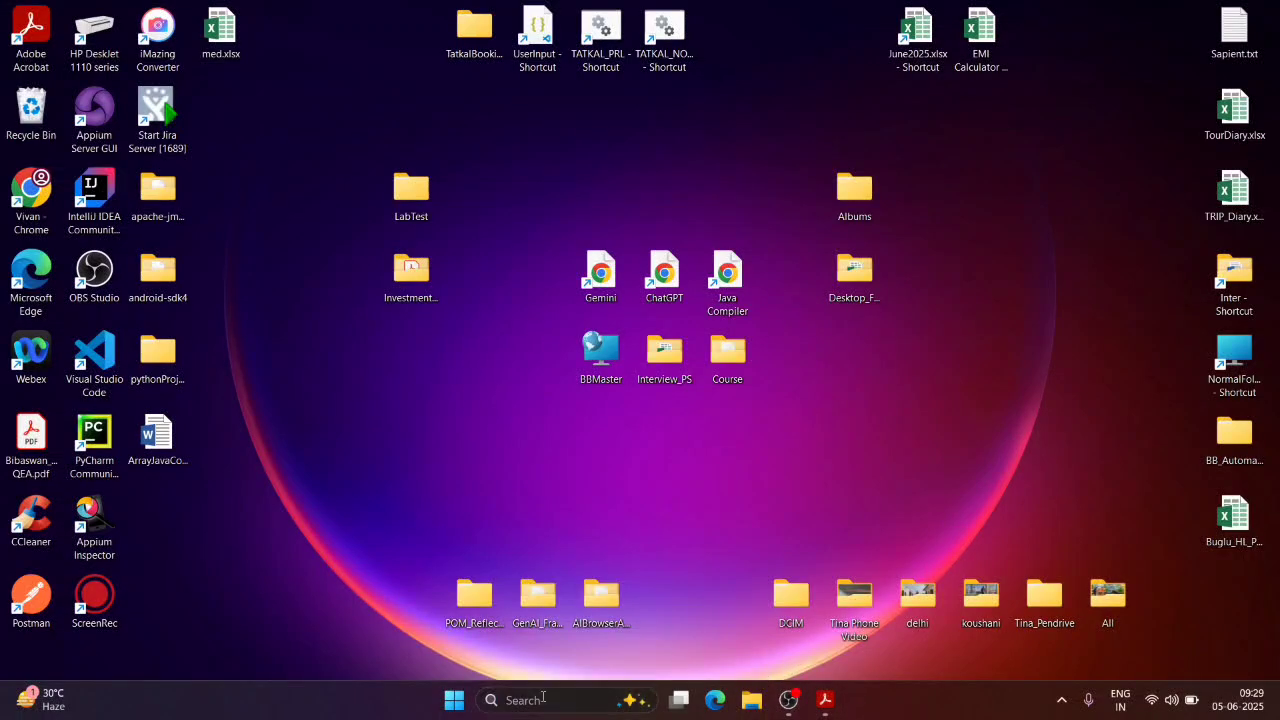
pyautogui.write('word')
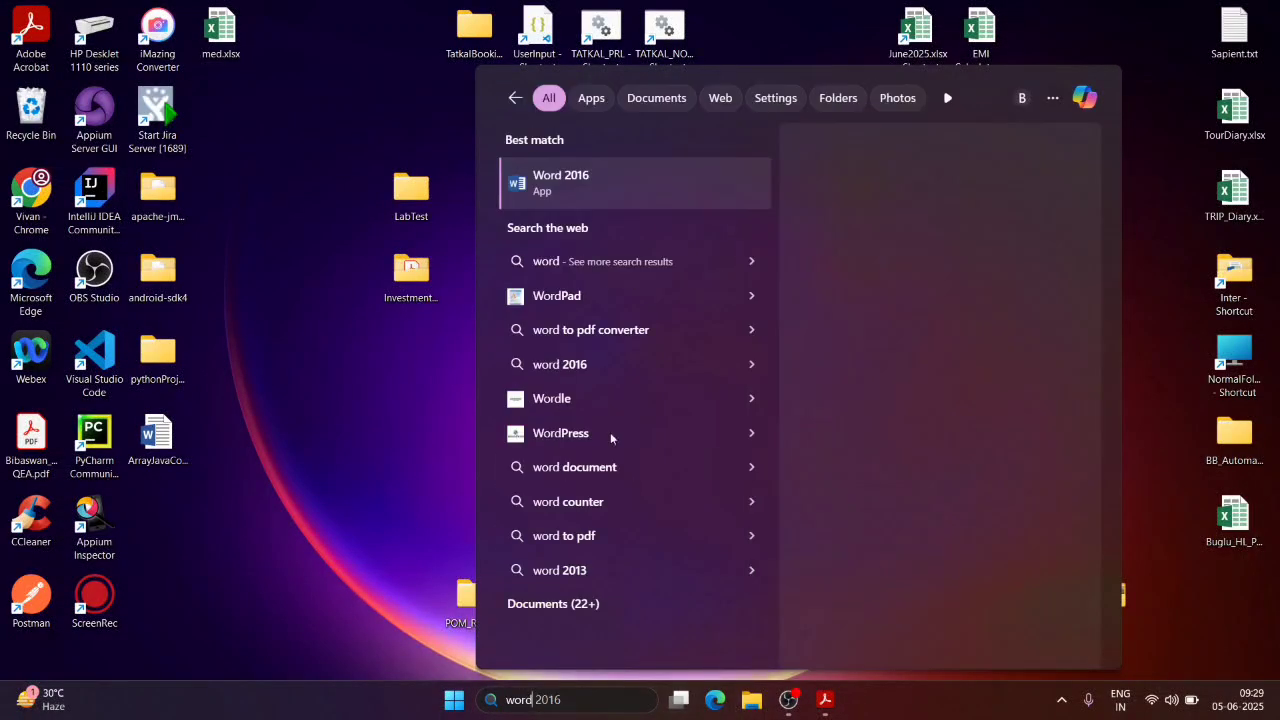
pyautogui.click(597, 190)
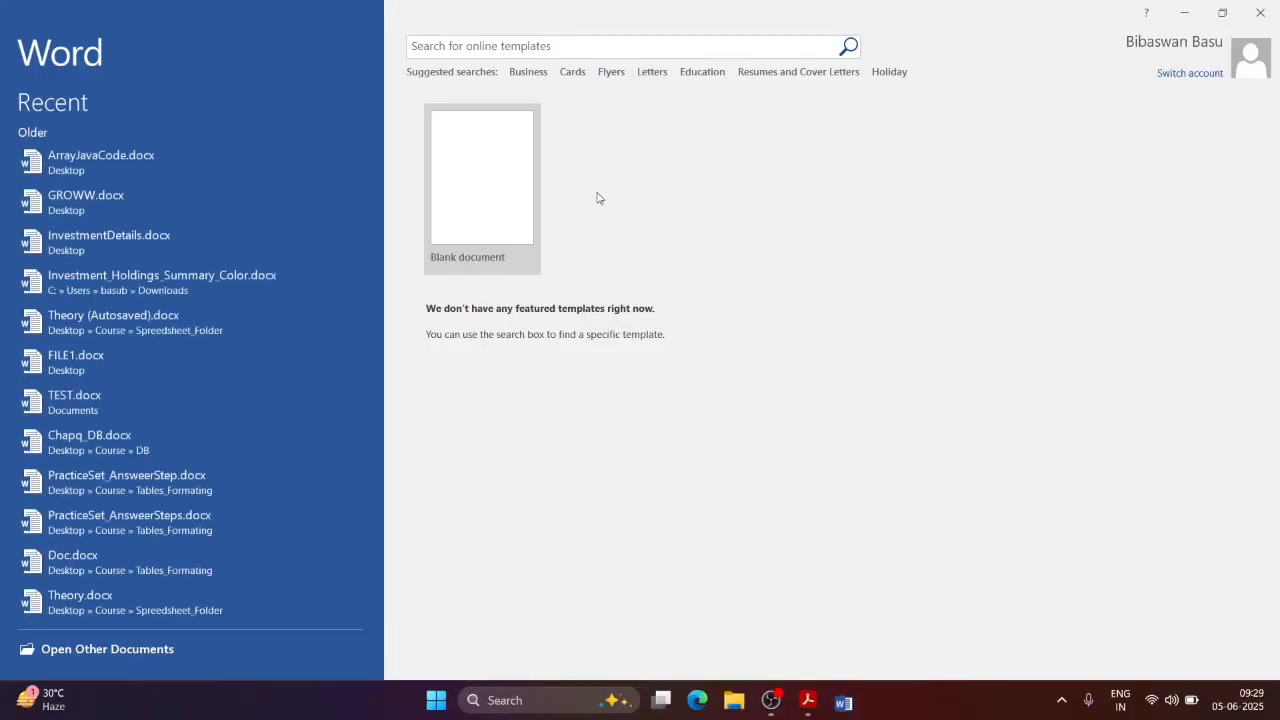
pyautogui.click(451, 154)
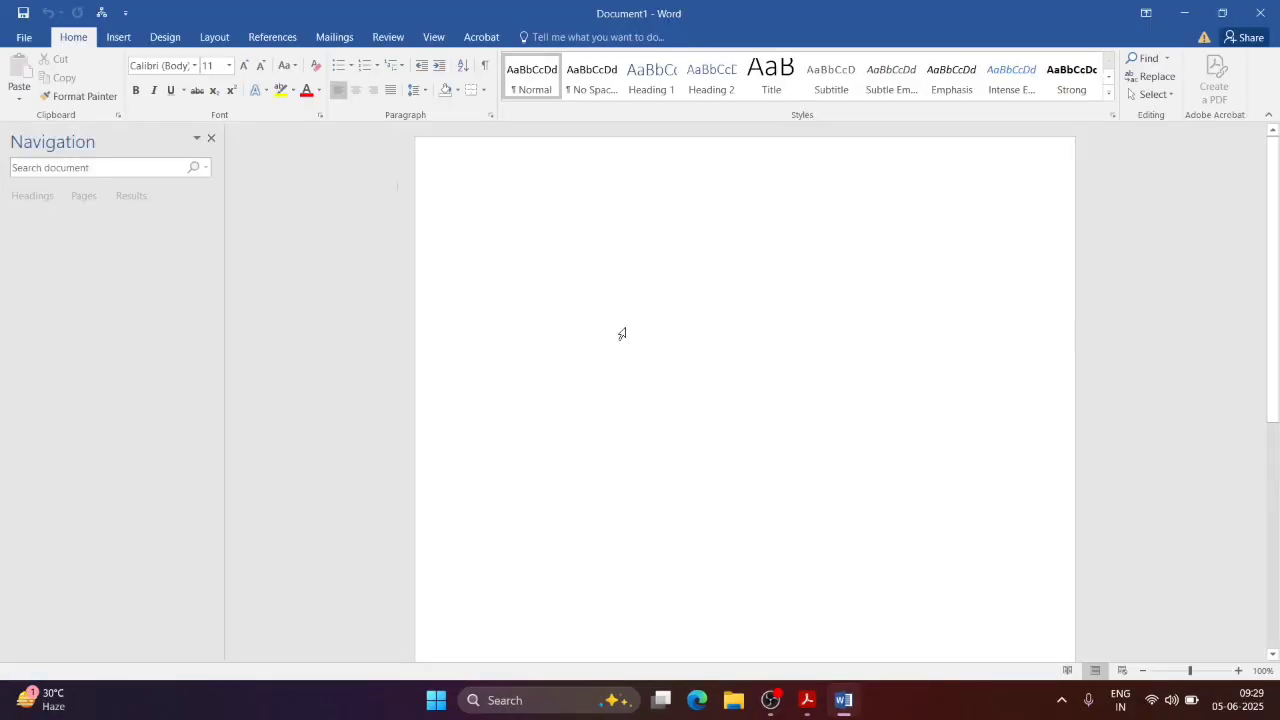
pyautogui.click(807, 700)
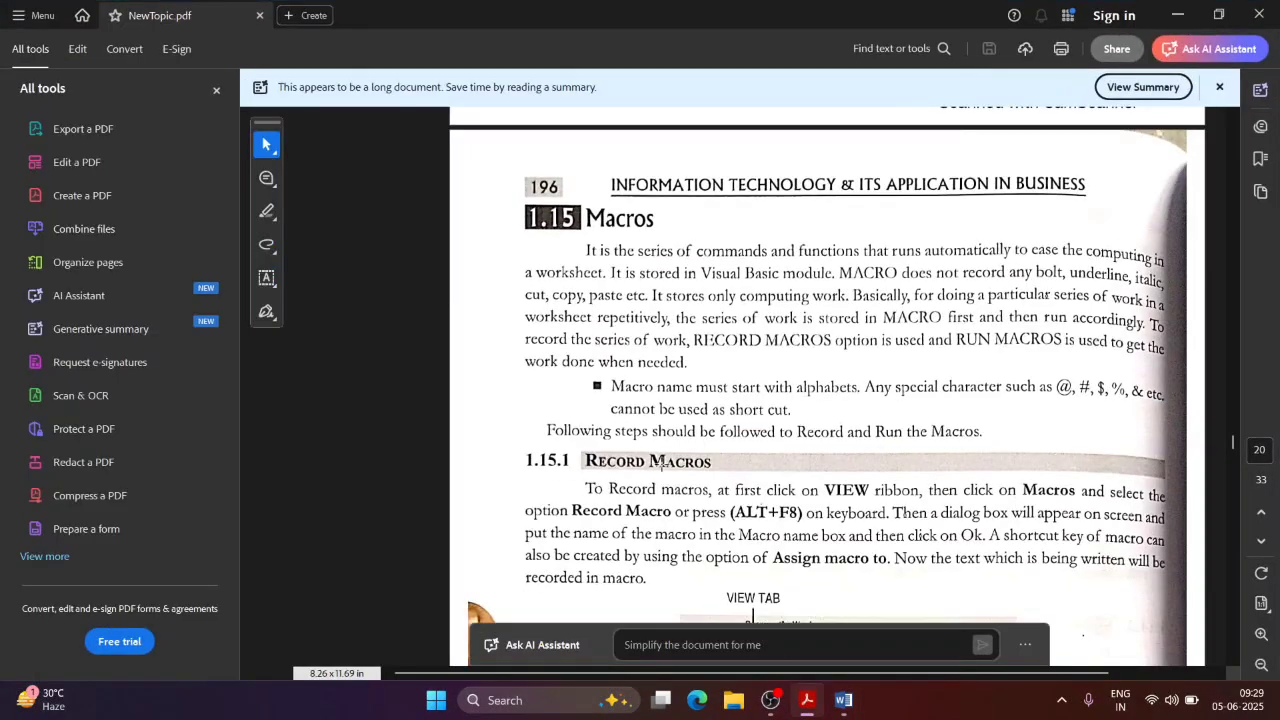
pyautogui.click(1185, 11)
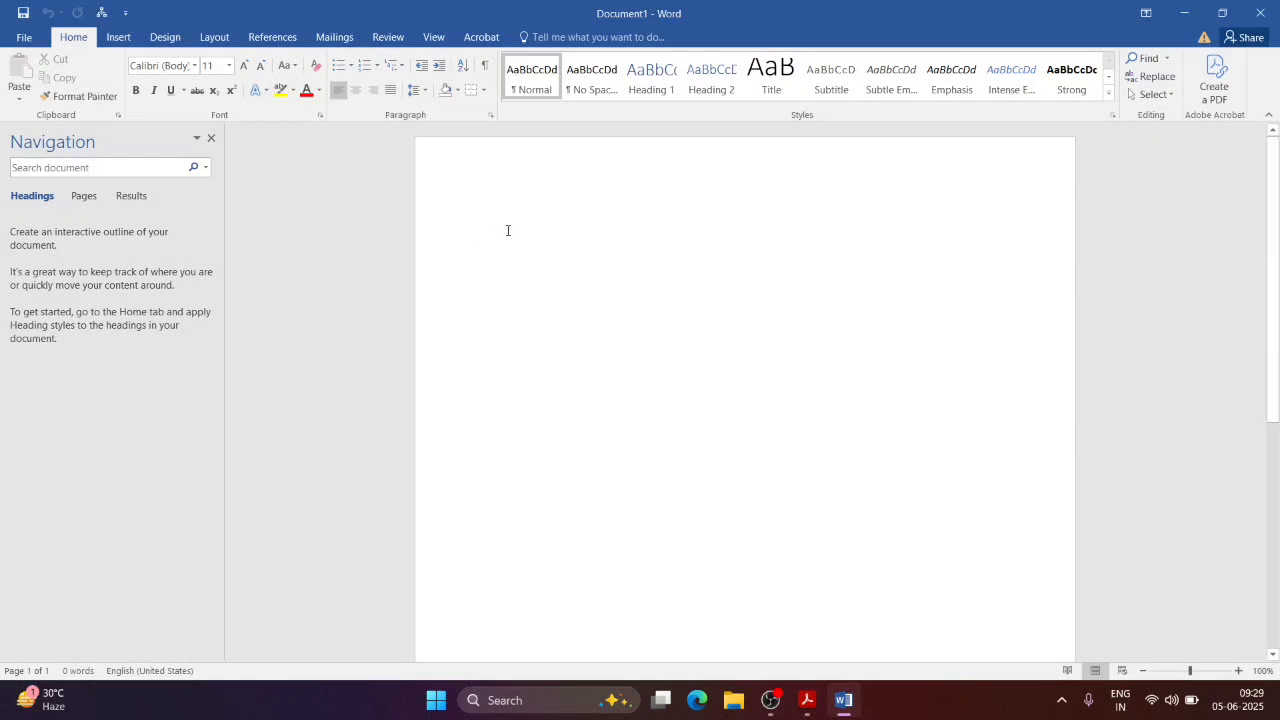
pyautogui.write('My Name is')
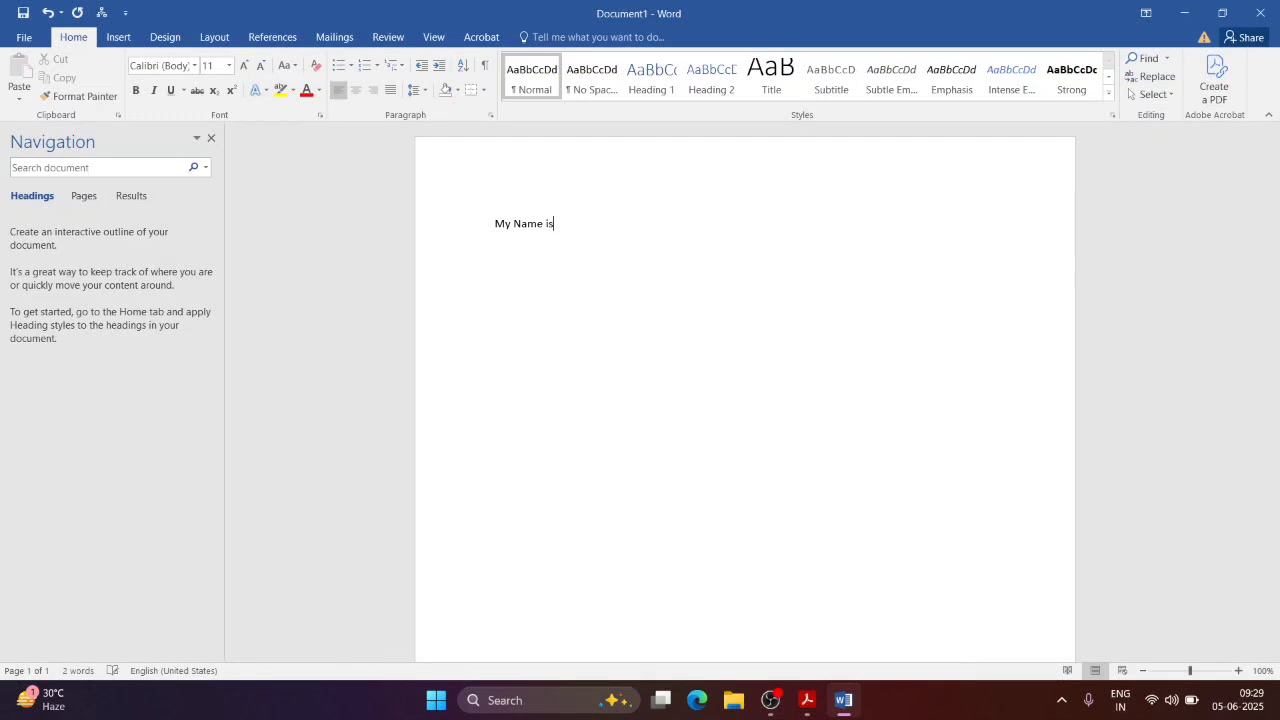
pyautogui.write(' Bibaswan')
pyautogui.tripleClick(508, 230)
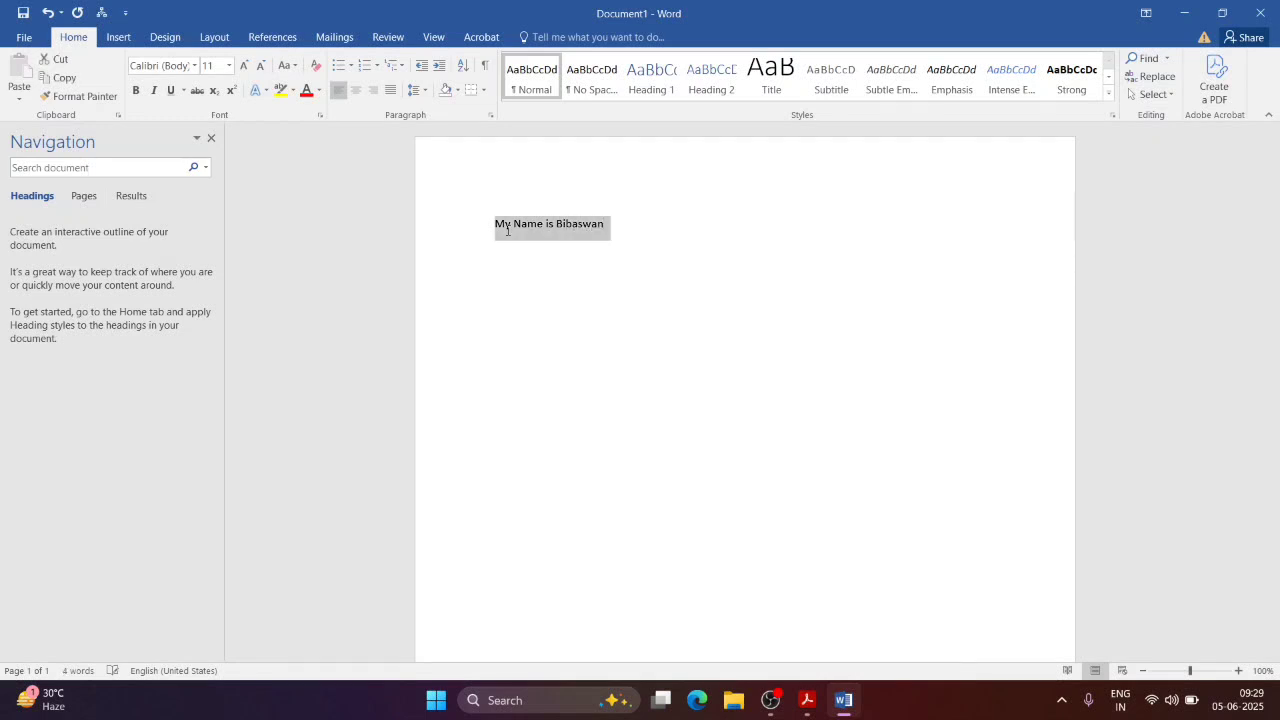
pyautogui.press('Right')
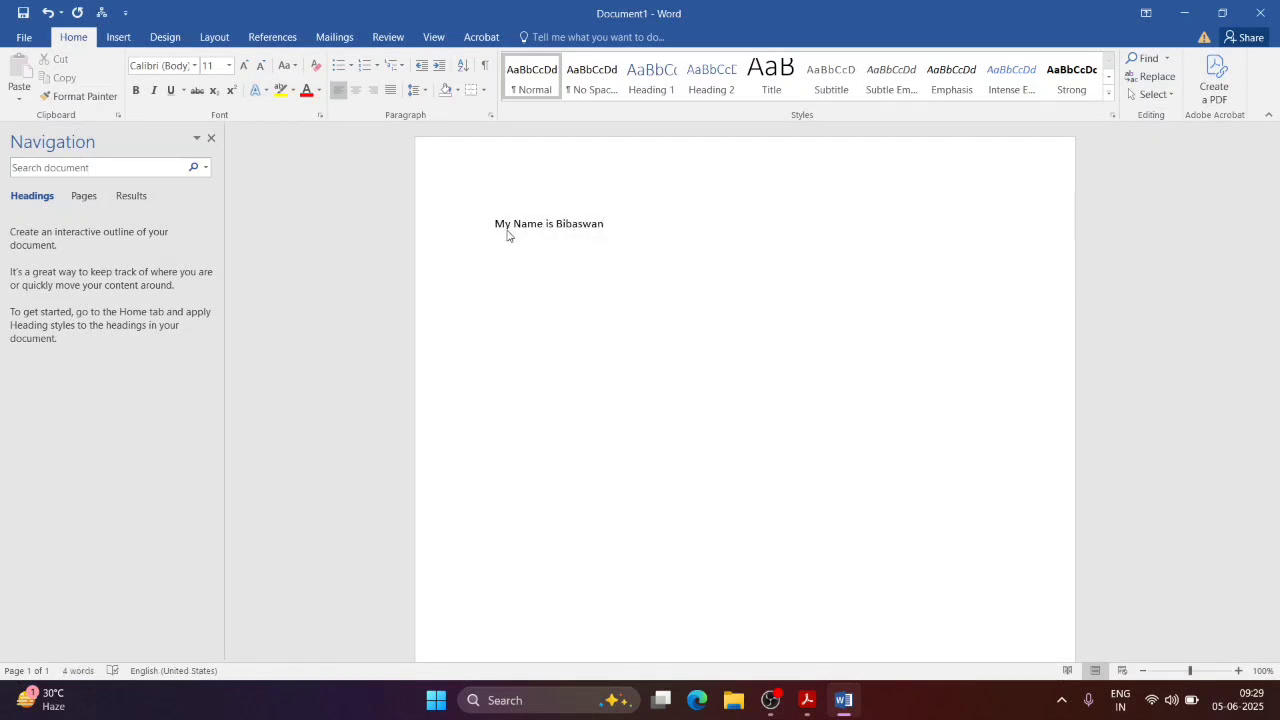
pyautogui.press('Return')
pyautogui.write('Fjhasjhdnlasld,a;s,ddskjhbs')
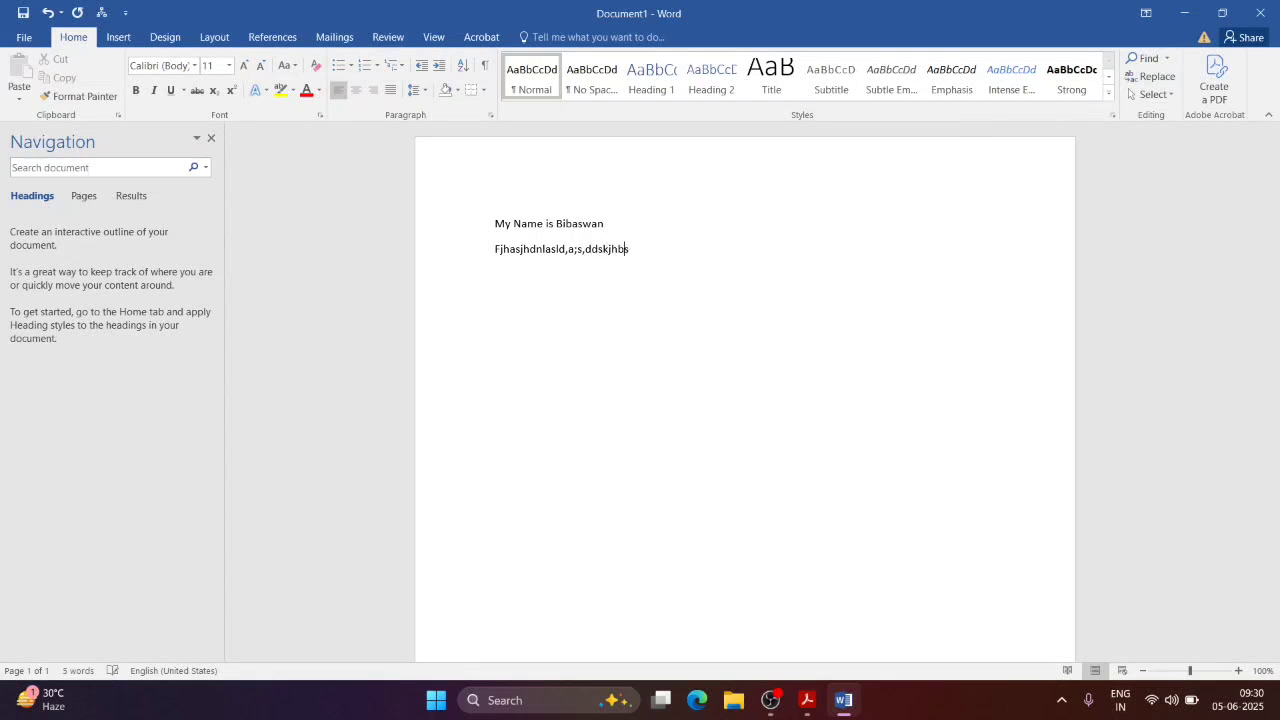
pyautogui.write('ddf')
pyautogui.press('Return')
pyautogui.write('asdkjasbdnas')
pyautogui.press('Return')
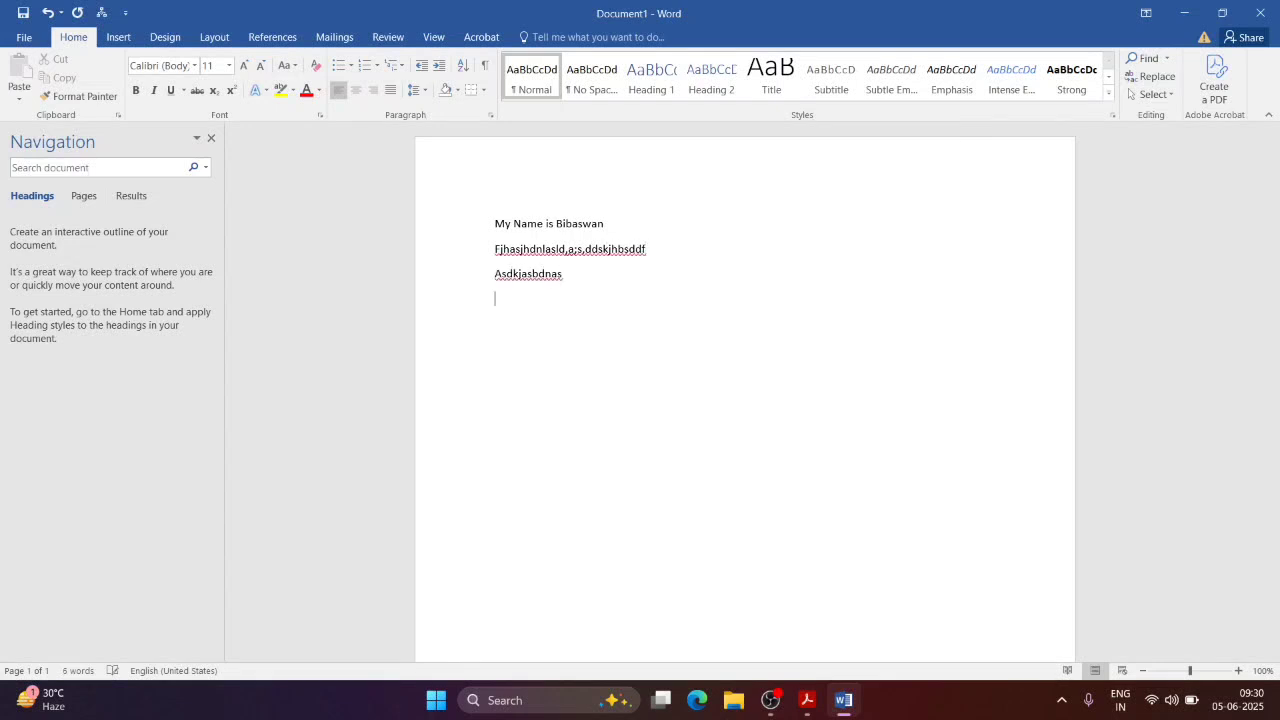
pyautogui.tripleClick(526, 224)
pyautogui.hotkey('ctrl', 'c')
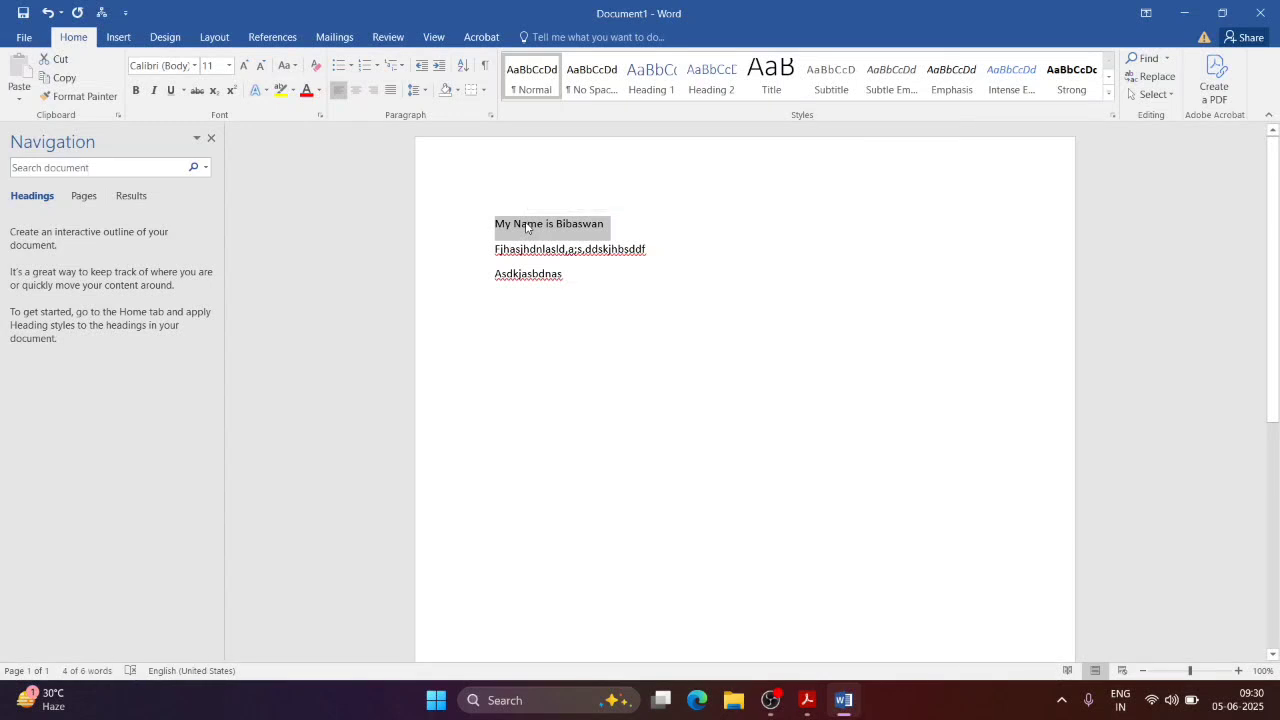
pyautogui.click(495, 318)
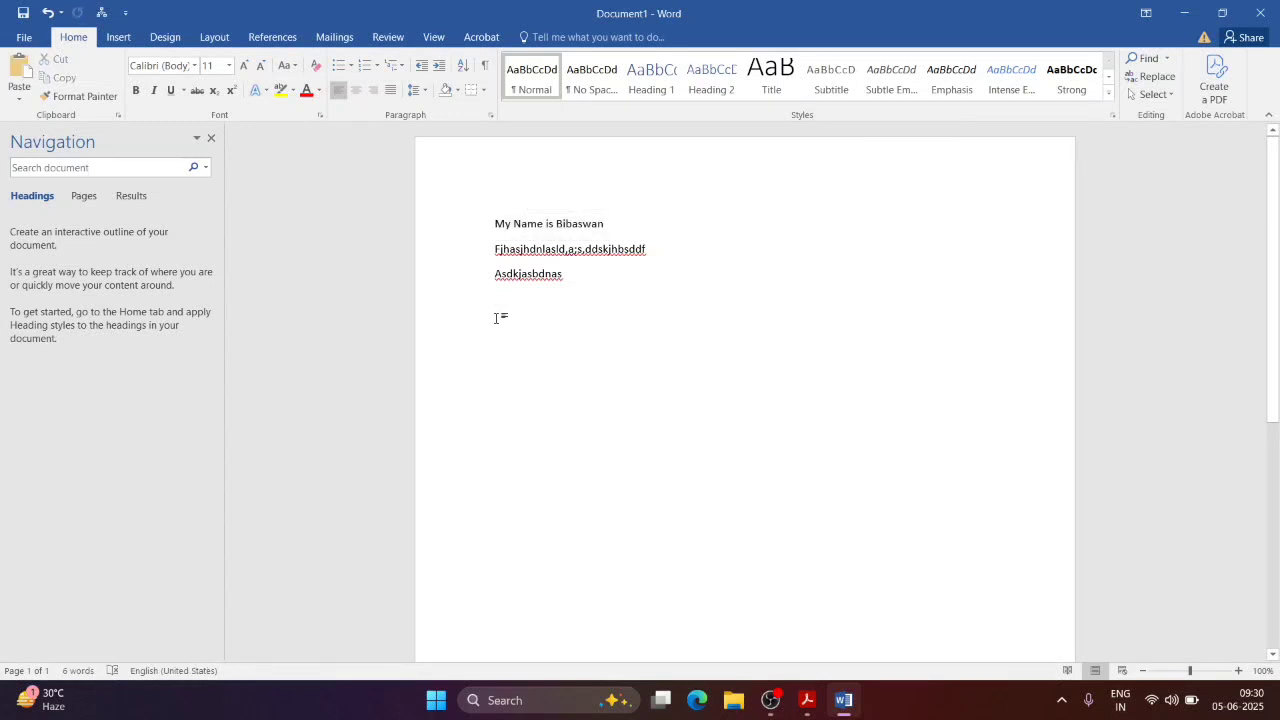
pyautogui.hotkey('ctrl', 'v')
pyautogui.hotkey('ctrl', 'a')
pyautogui.press('Delete')
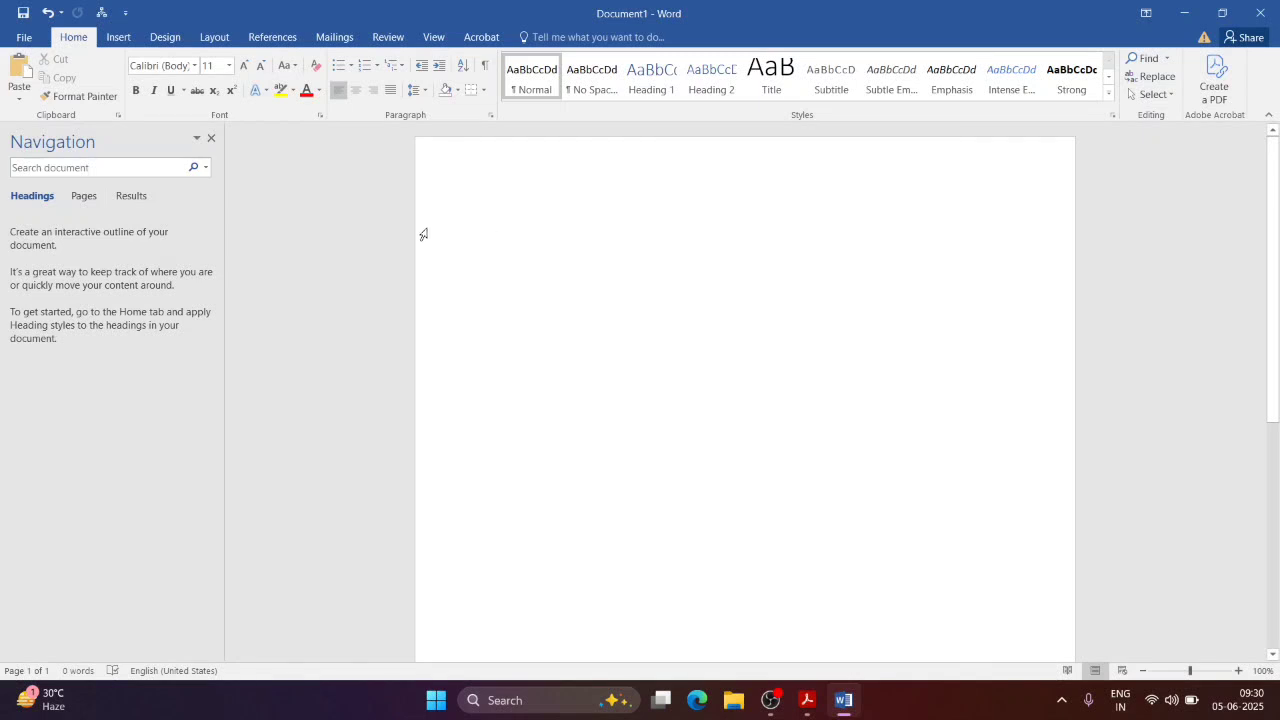
# Step: Attempt to create a macro under the existing Macro_CommerceGuide name, then cancel the replacement
pyautogui.click(434, 37)
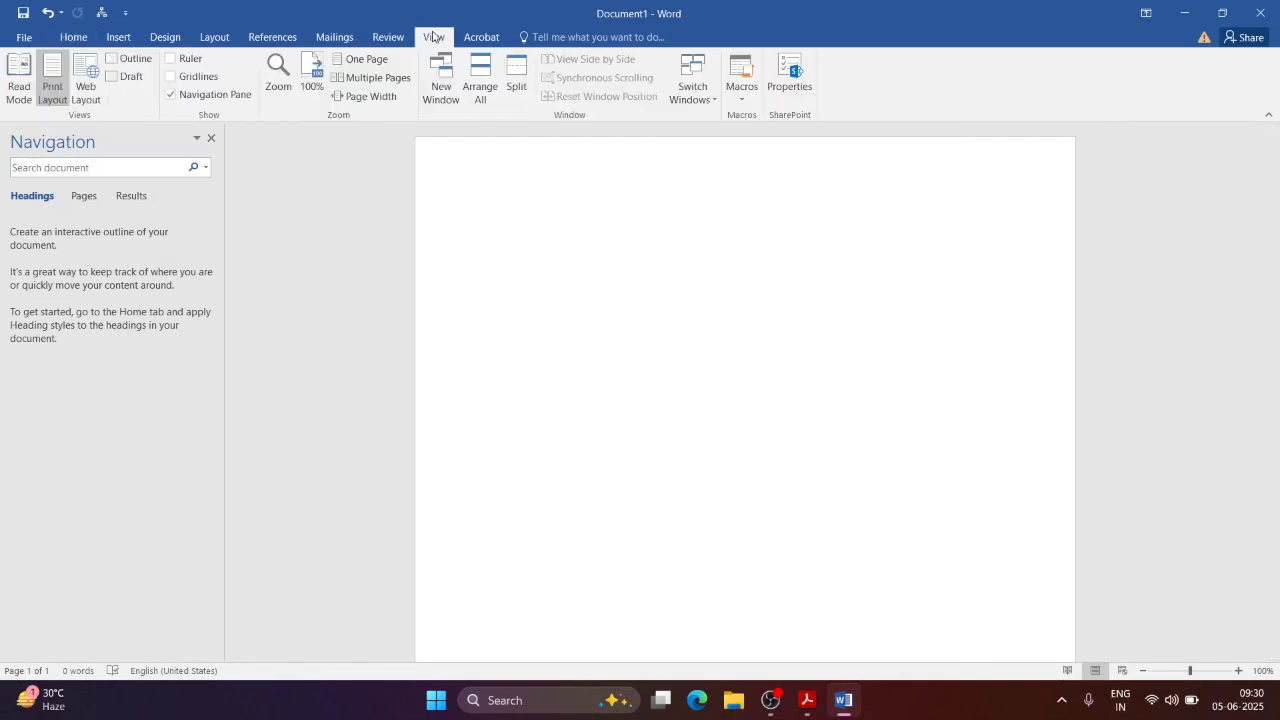
pyautogui.click(743, 98)
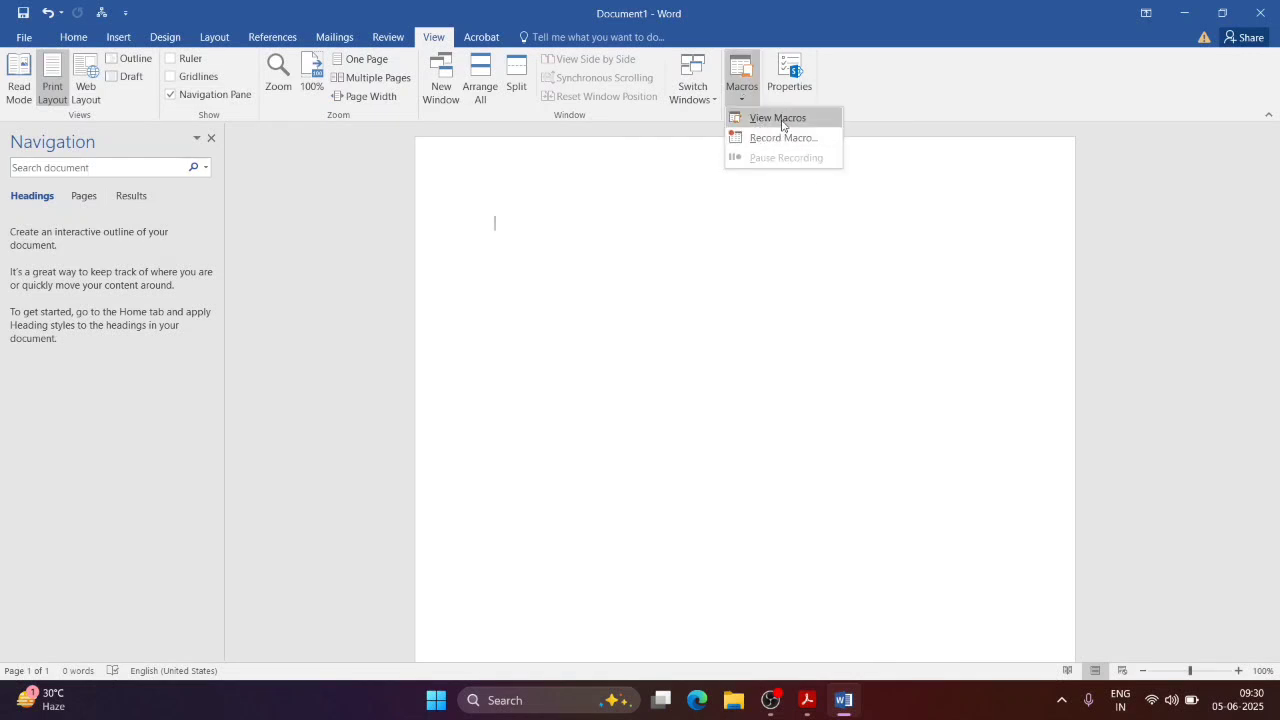
pyautogui.click(770, 118)
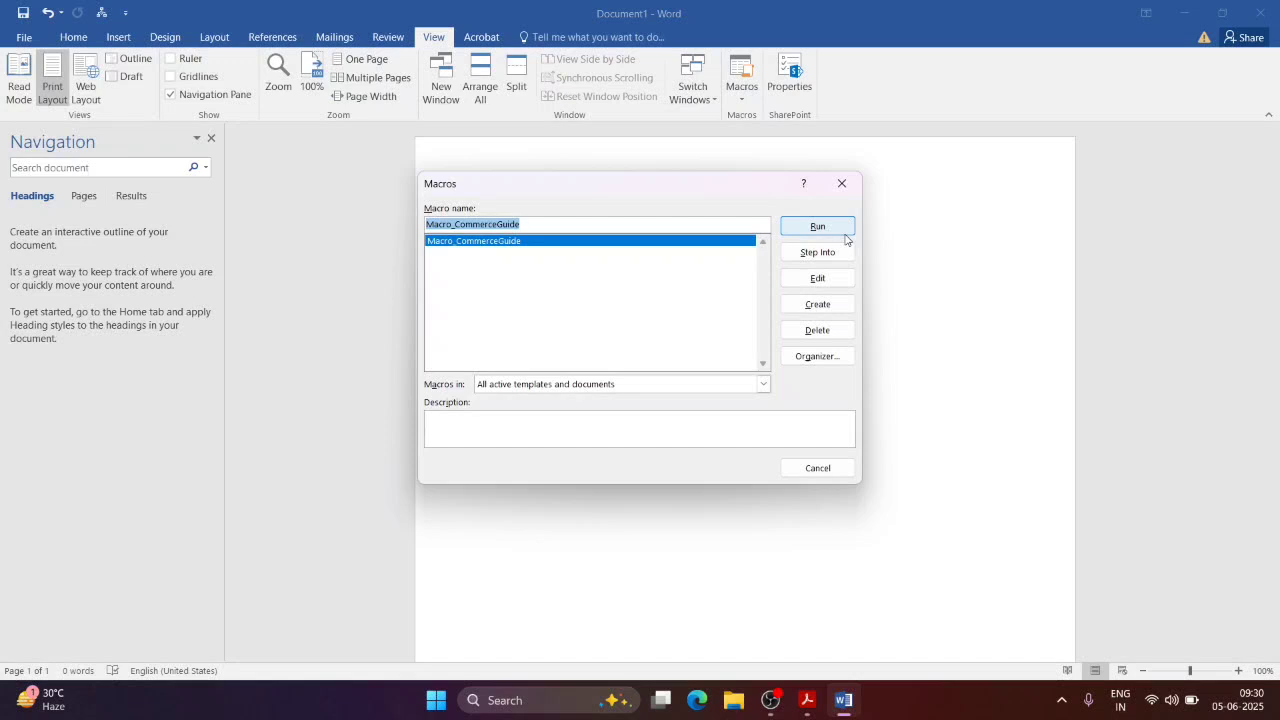
pyautogui.click(818, 304)
pyautogui.click(718, 395)
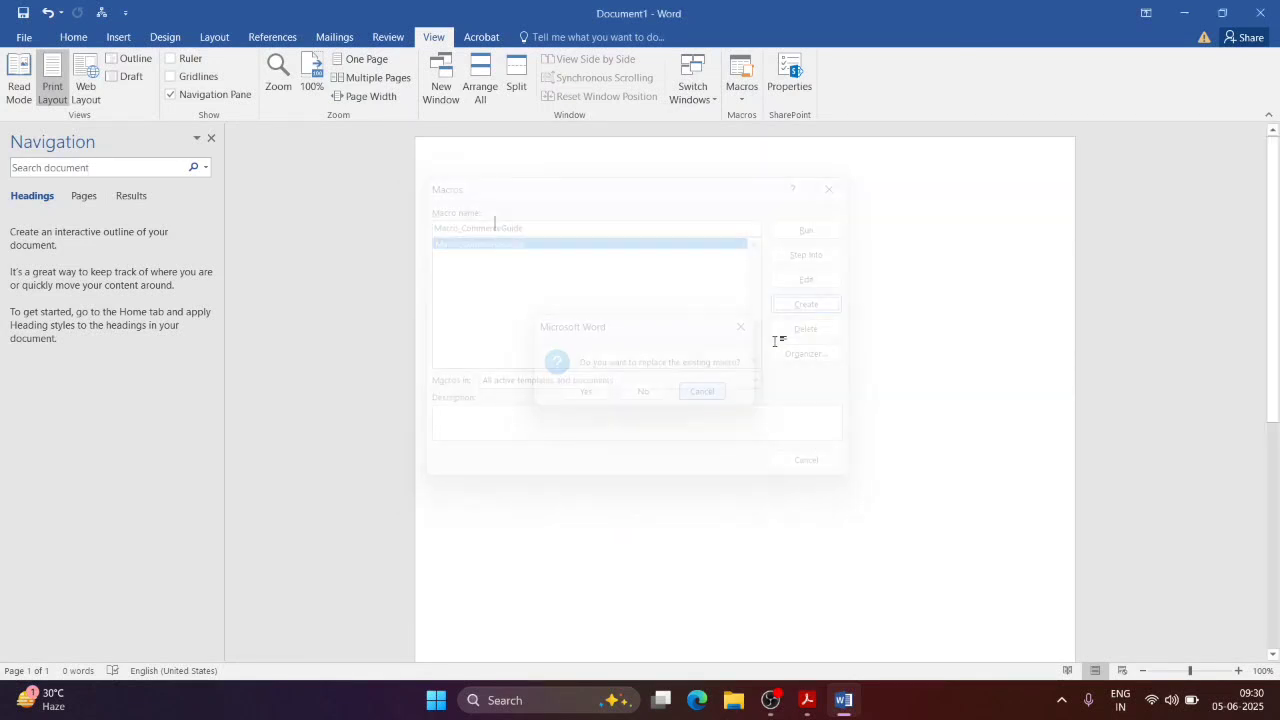
# Step: Delete the existing Macro_CommerceGuide macro and confirm the macro list is empty
pyautogui.click(751, 96)
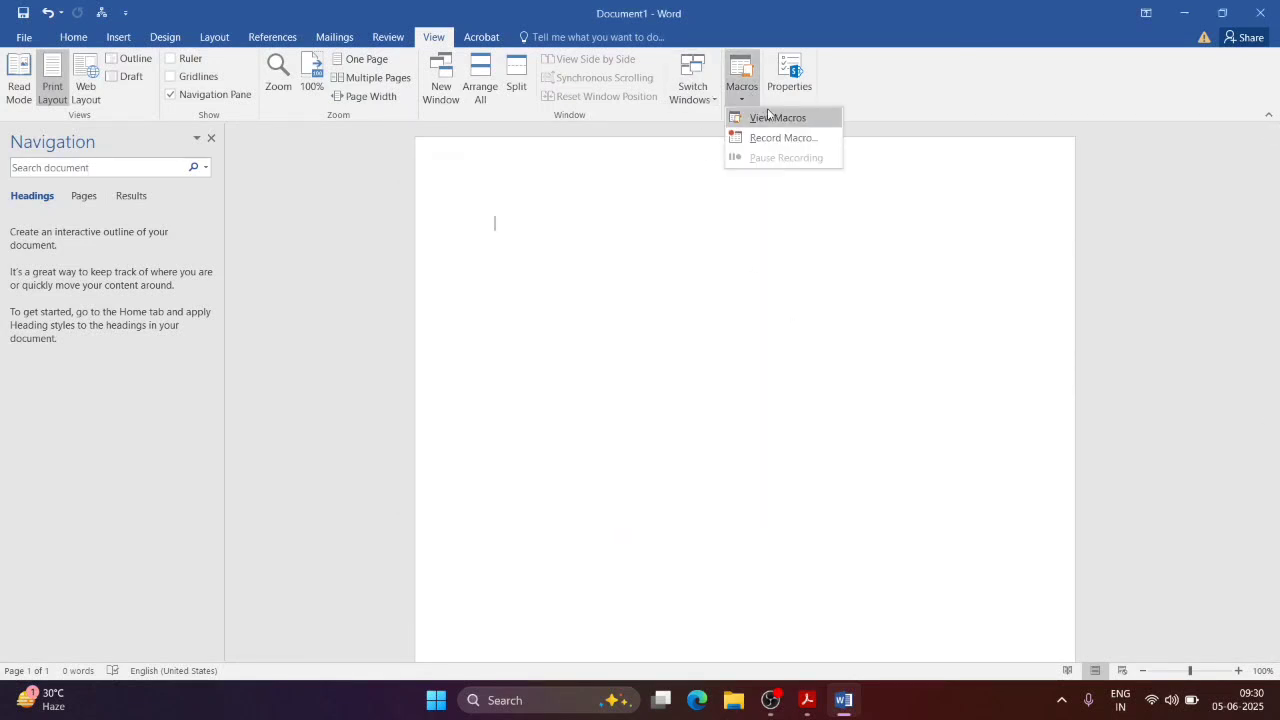
pyautogui.click(768, 113)
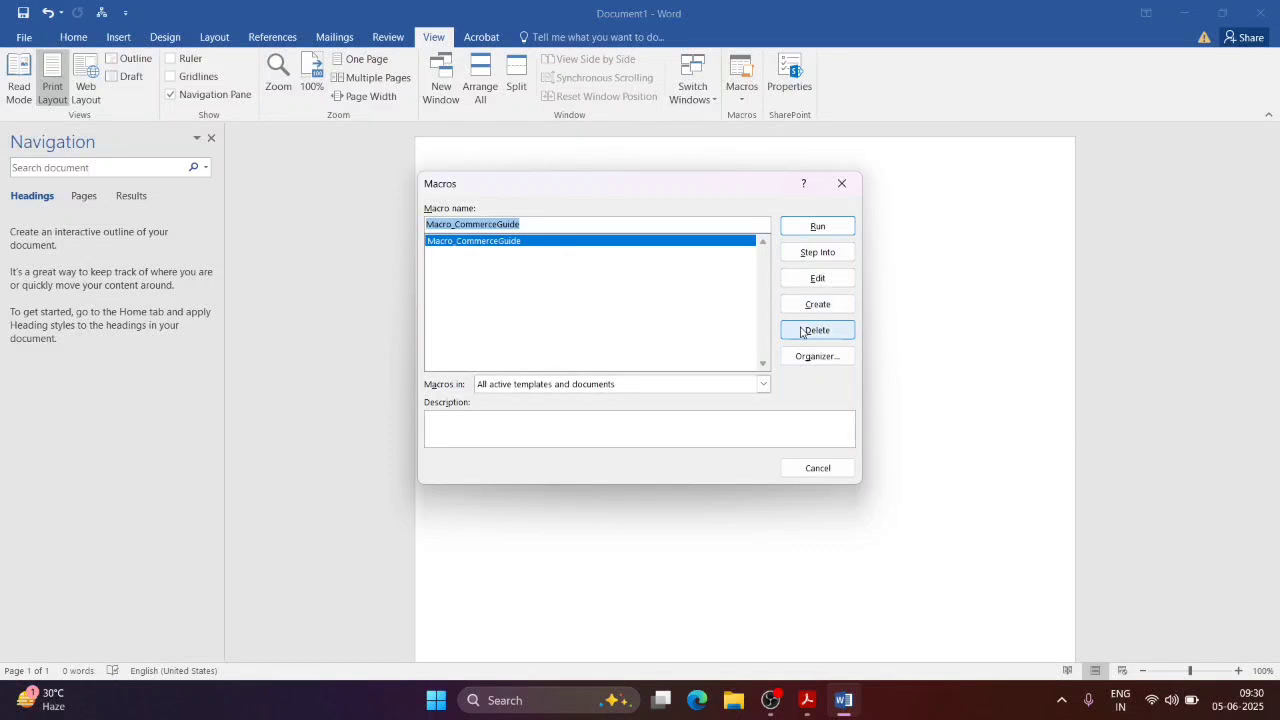
pyautogui.click(812, 330)
pyautogui.click(617, 394)
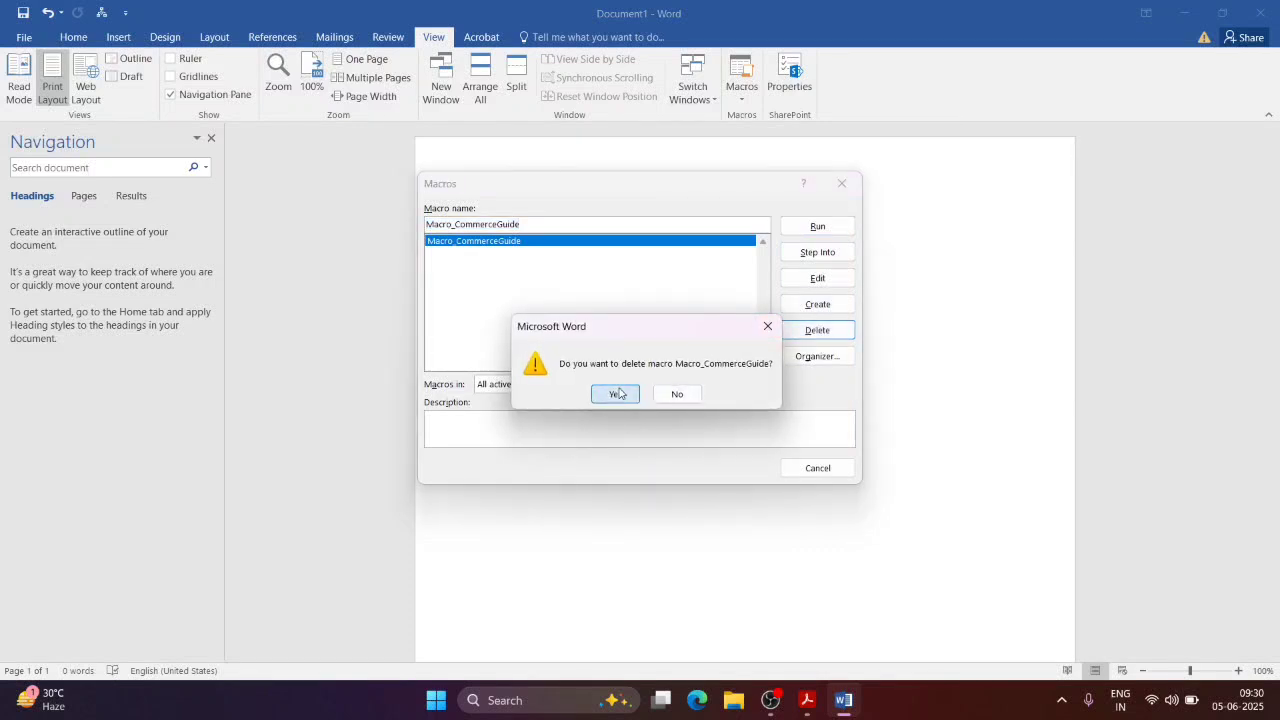
pyautogui.click(830, 183)
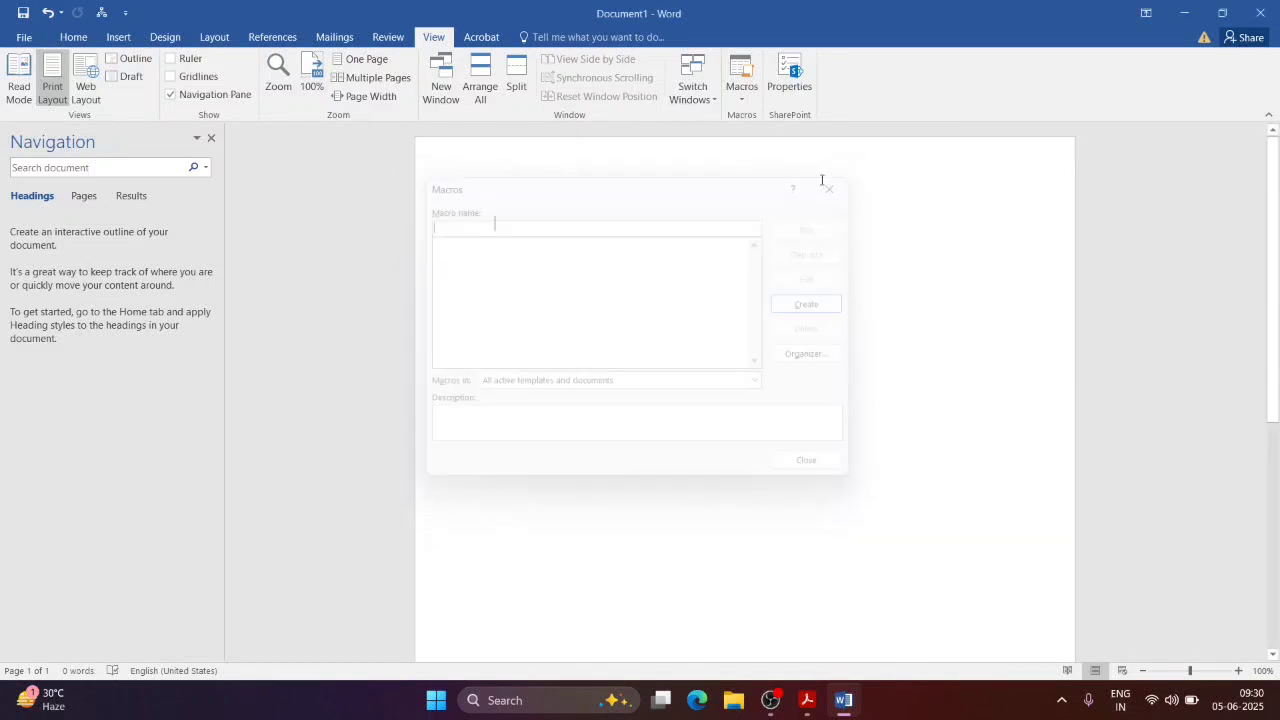
pyautogui.click(741, 80)
pyautogui.click(764, 118)
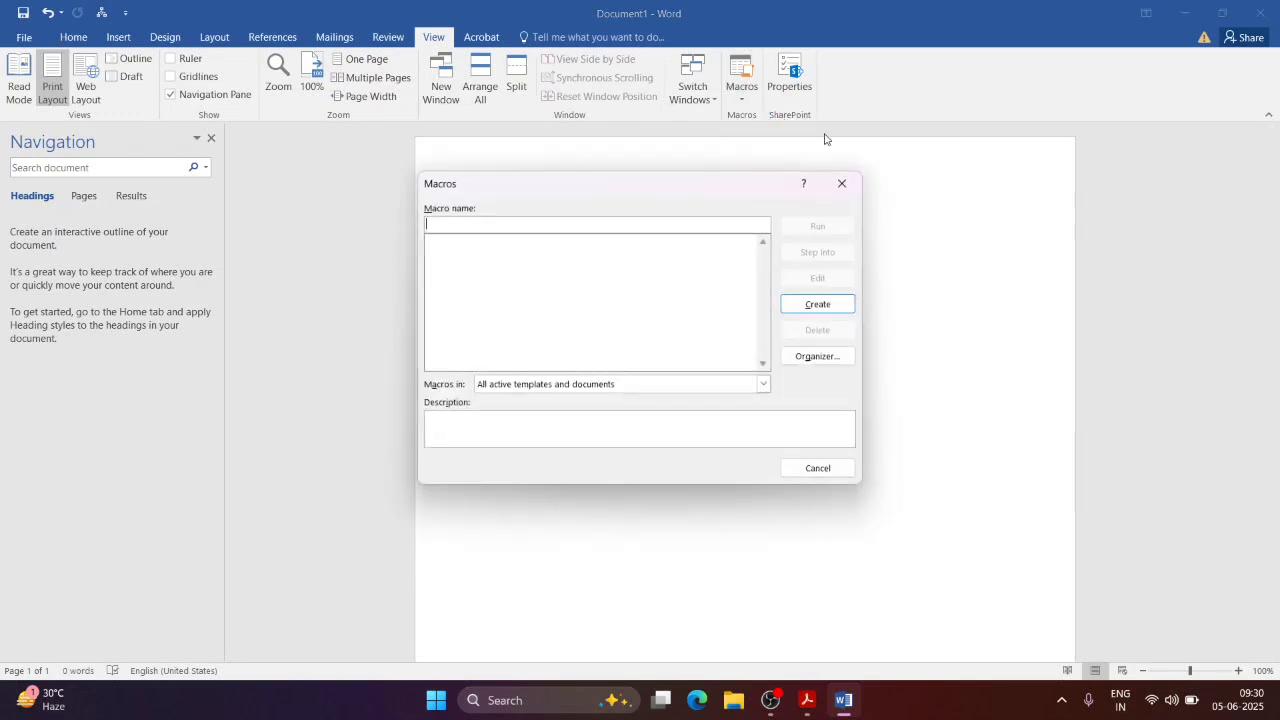
pyautogui.click(843, 183)
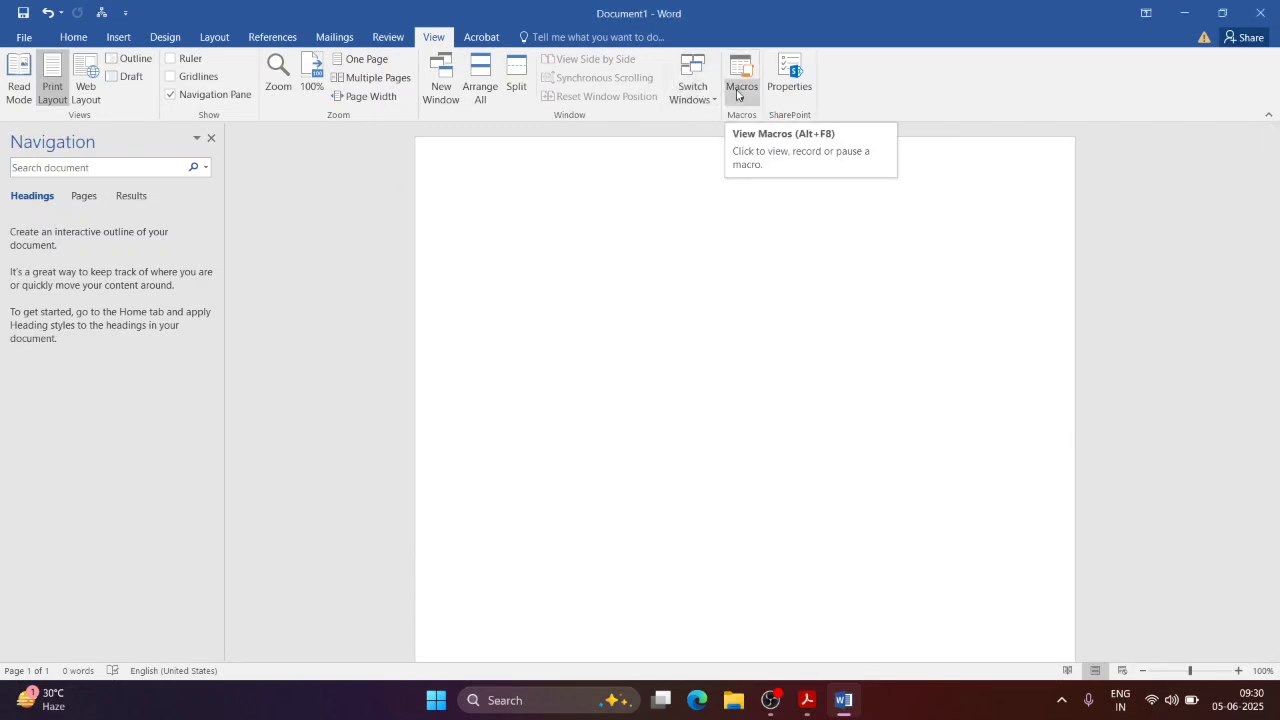
# Step: Start recording a new macro named Macro_CommerceGuide with Ctrl+M assigned as its shortcut
pyautogui.click(737, 94)
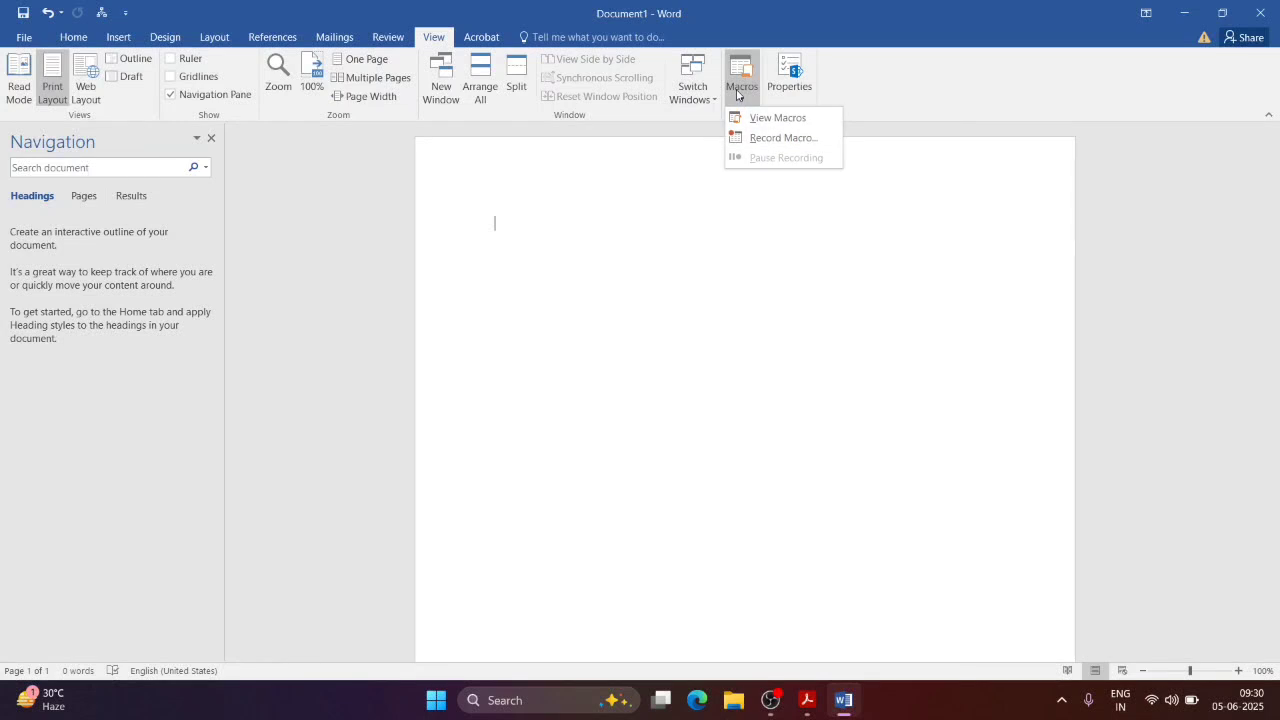
pyautogui.click(743, 148)
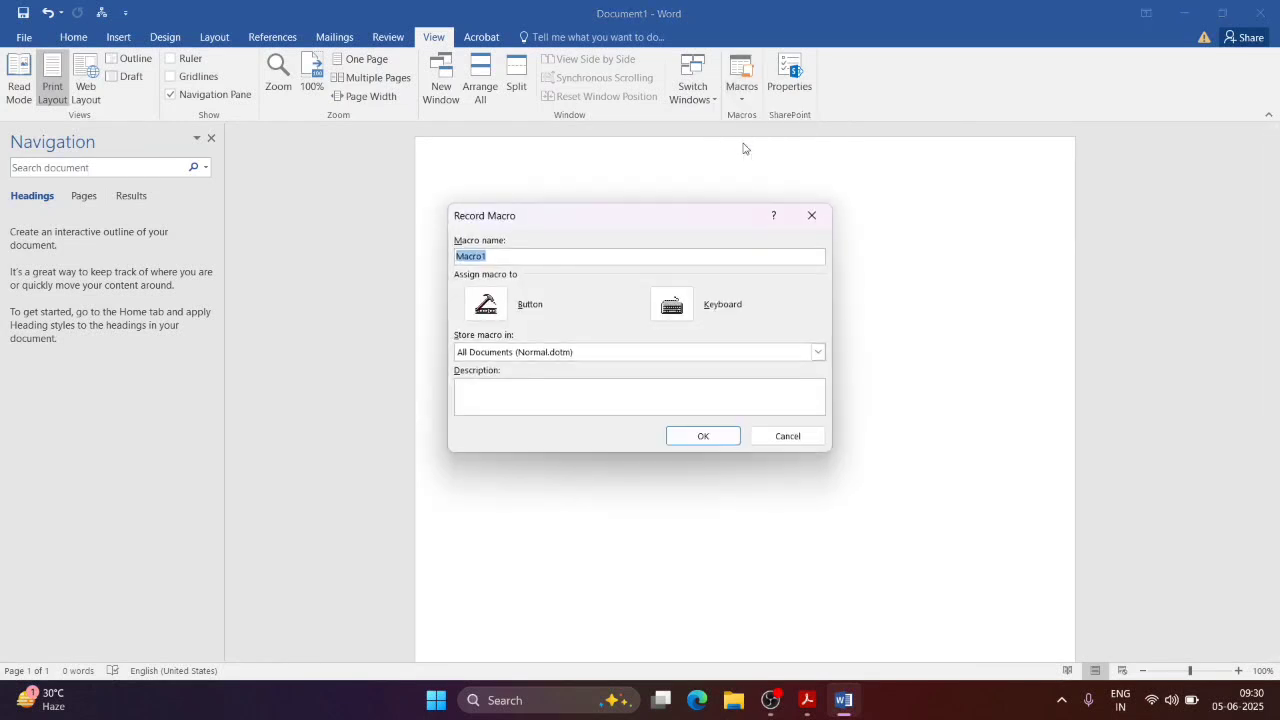
pyautogui.click(567, 254)
pyautogui.doubleClick(567, 254)
pyautogui.write('Macro_CommerceGuide')
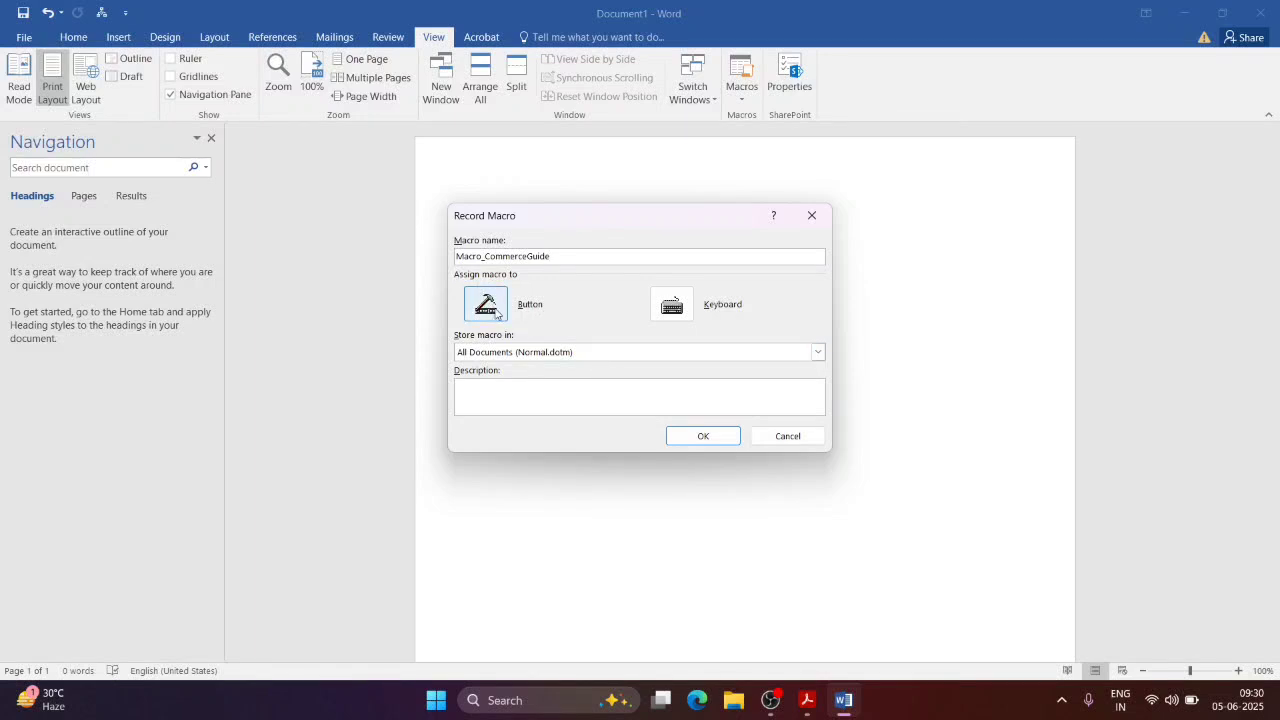
pyautogui.click(672, 302)
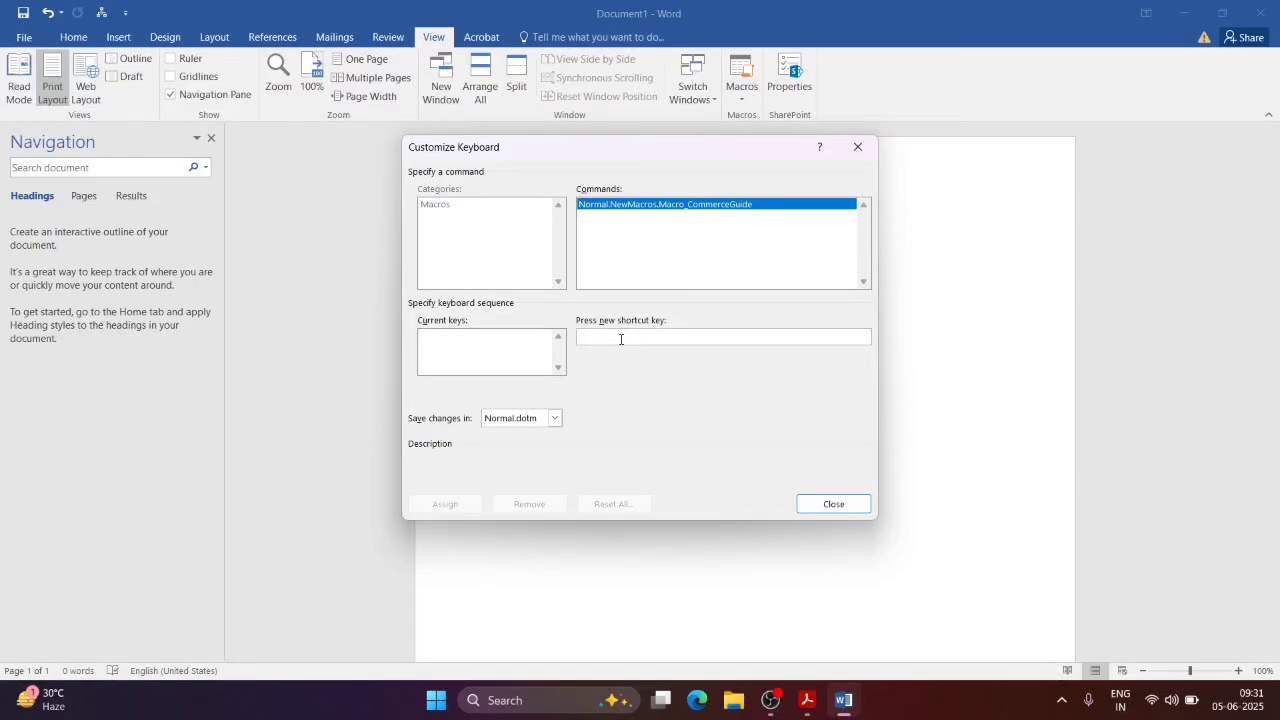
pyautogui.hotkey('ctrl', 'm')
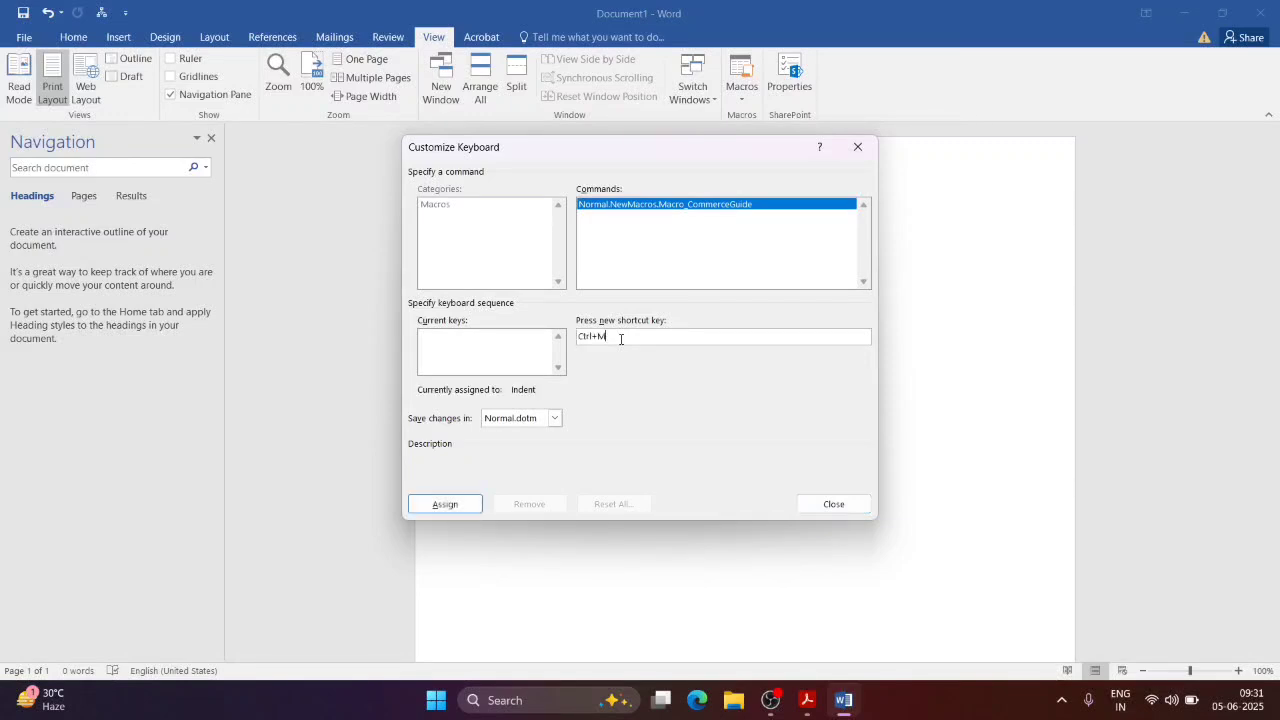
pyautogui.click(469, 506)
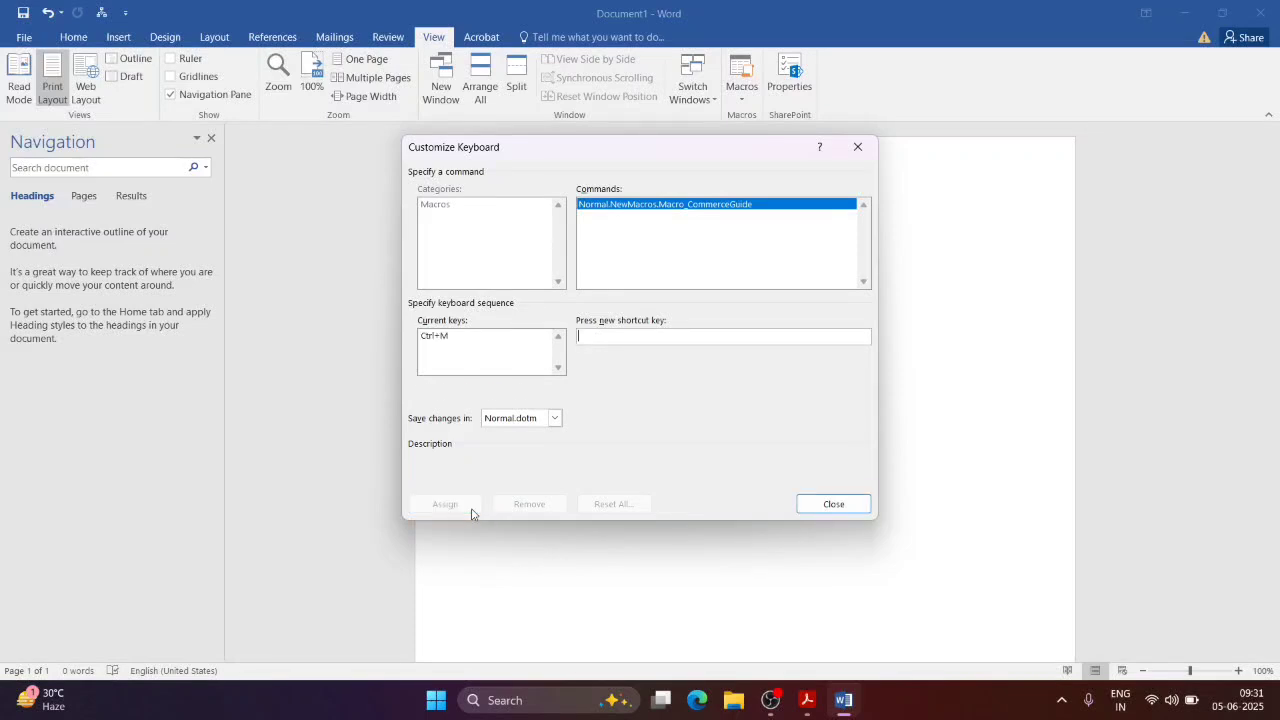
pyautogui.click(832, 504)
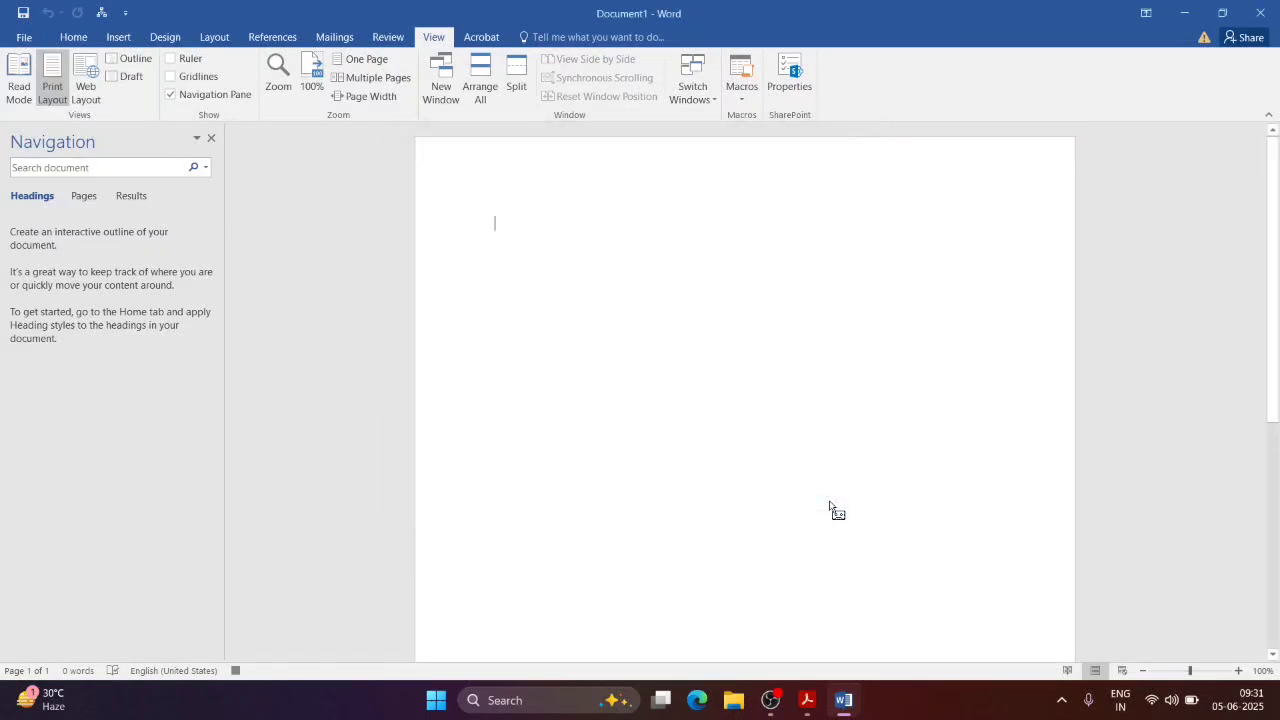
# Step: Record a name line, 'This is the topic from macro' and 'Its a very usefull tool', then stop recording
pyautogui.click(741, 98)
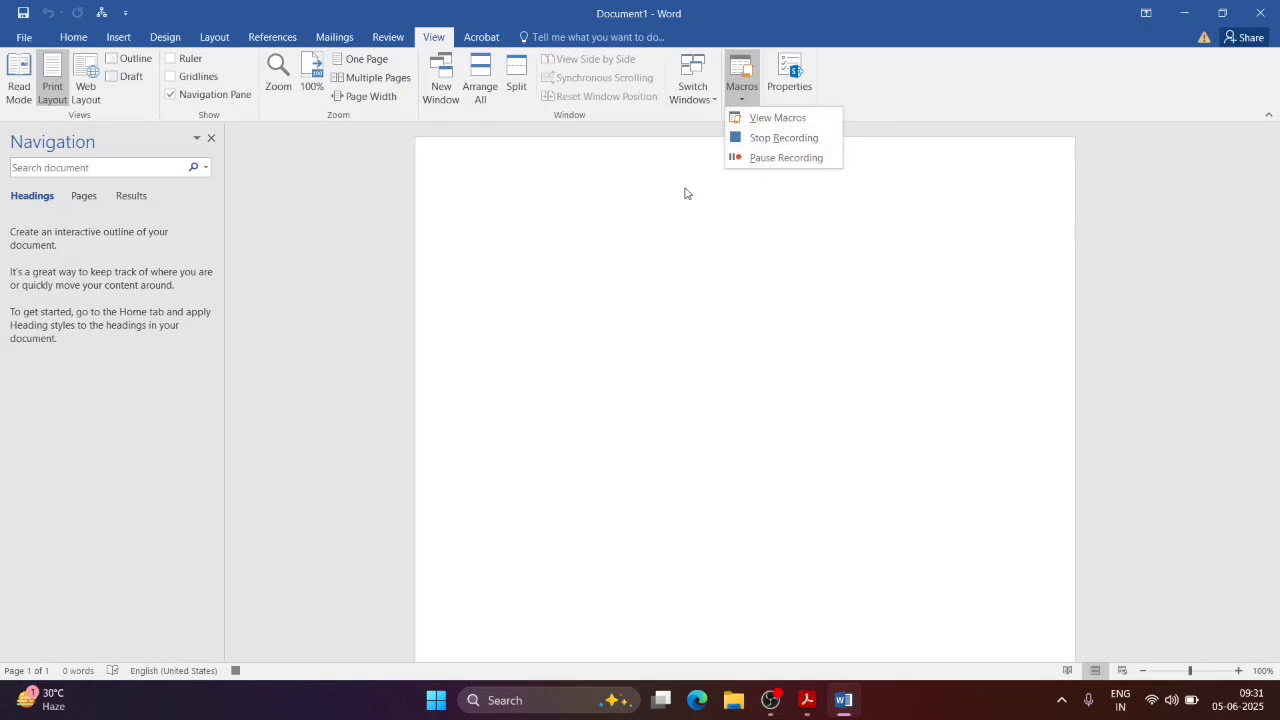
pyautogui.click(607, 240)
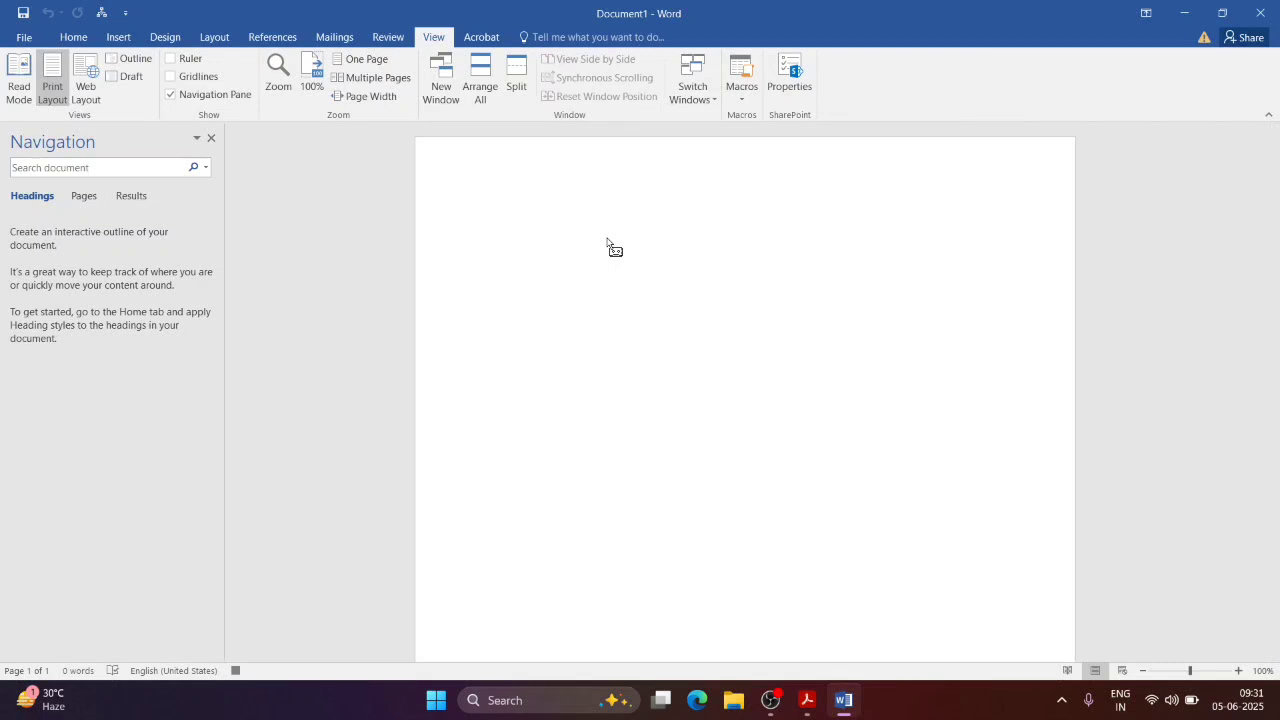
pyautogui.write('My name')
pyautogui.write(' is Bibaswan ')
pyautogui.write('This is ')
pyautogui.write('th')
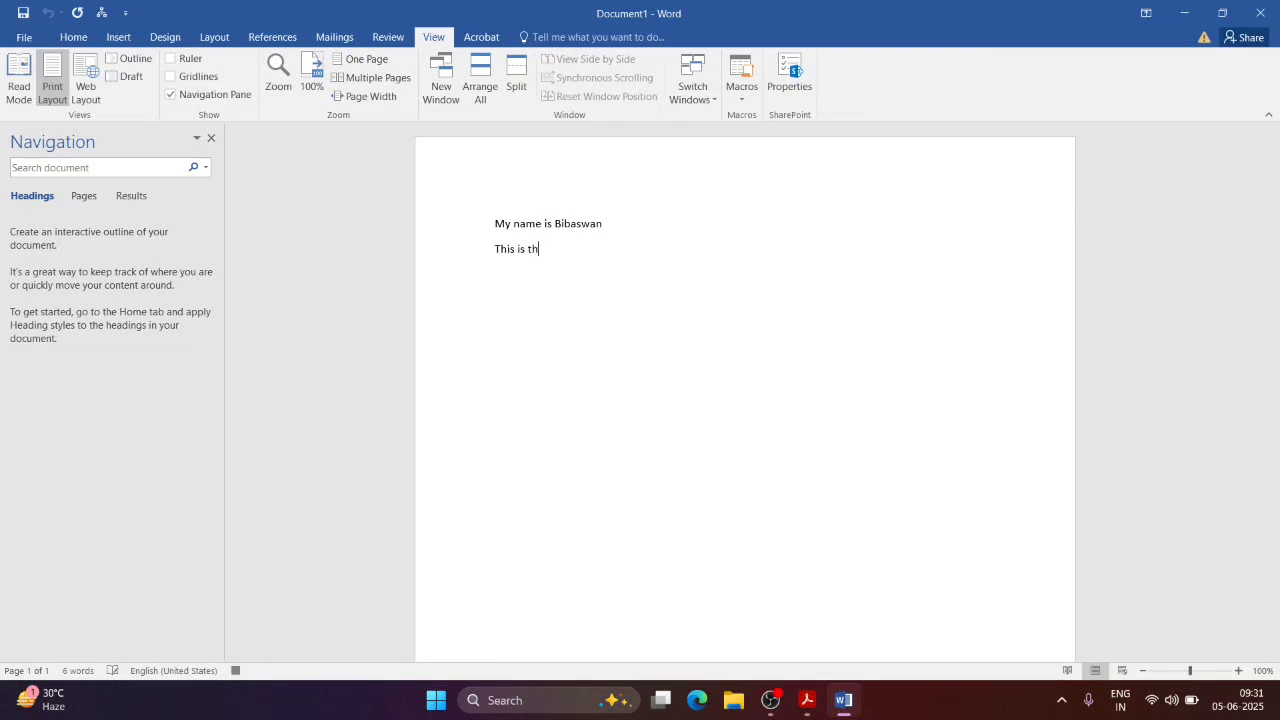
pyautogui.write('e topic from macro ')
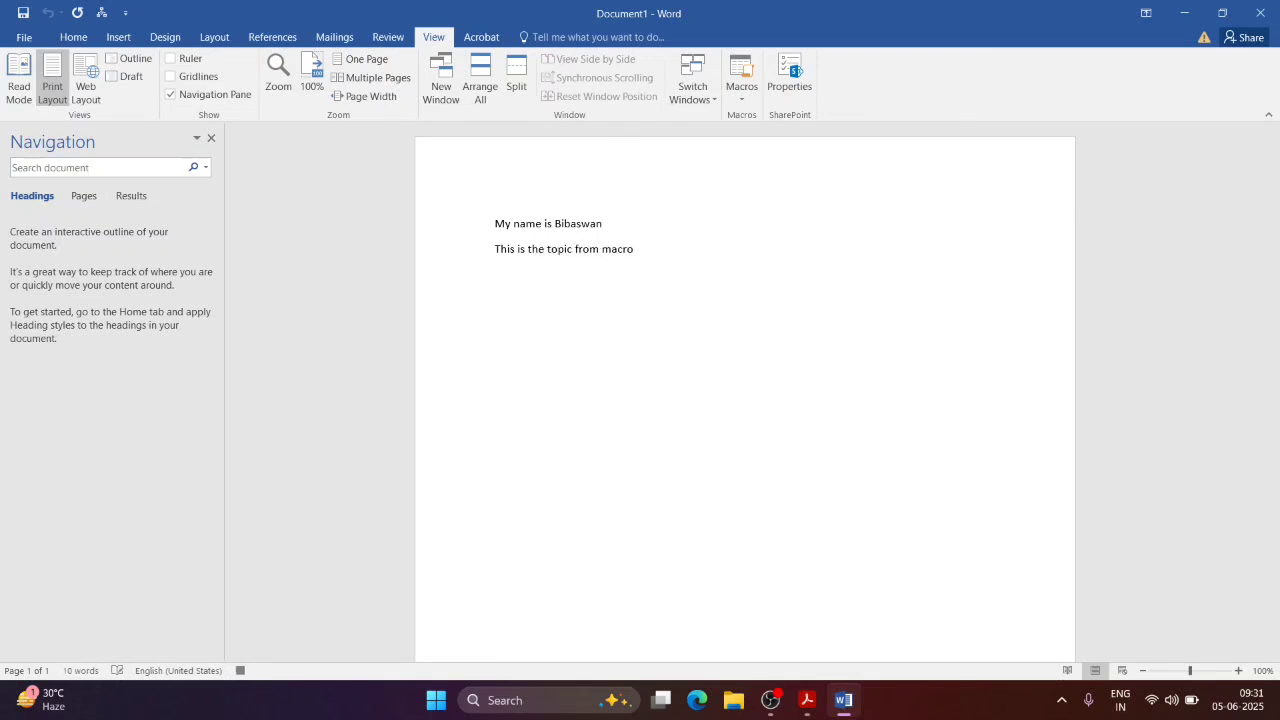
pyautogui.write('Its a very usefull tool')
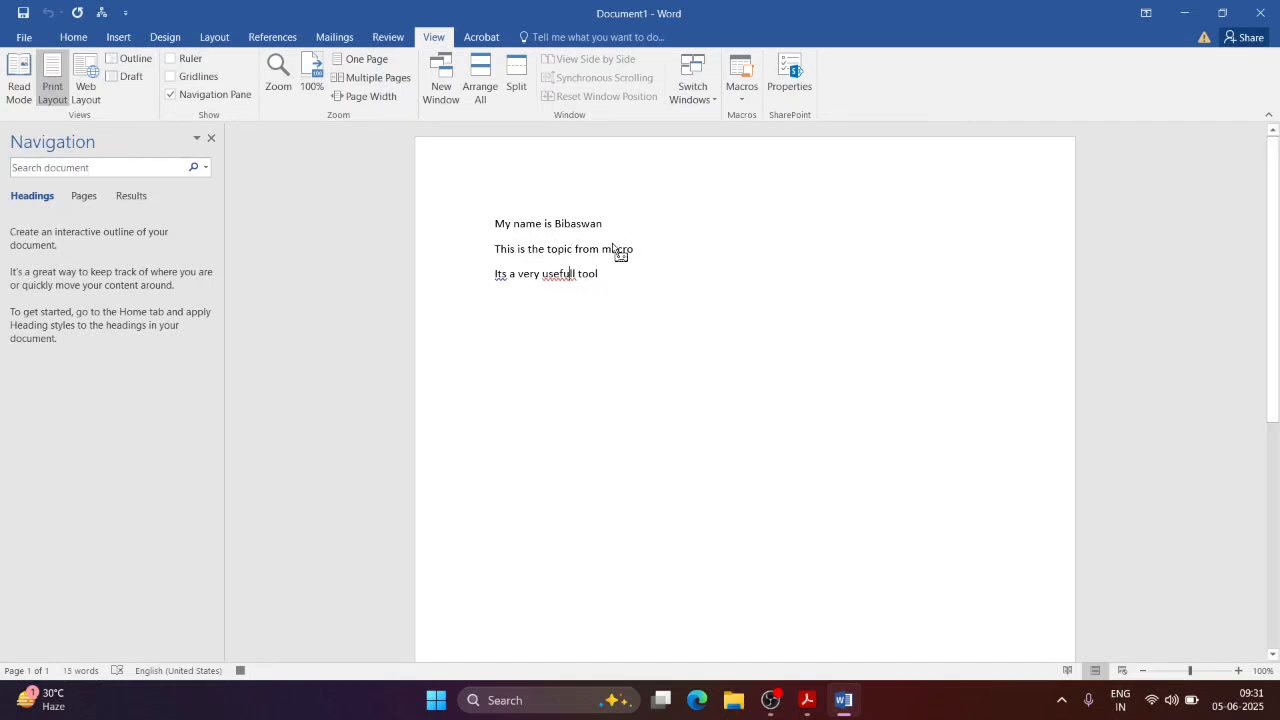
pyautogui.click(739, 99)
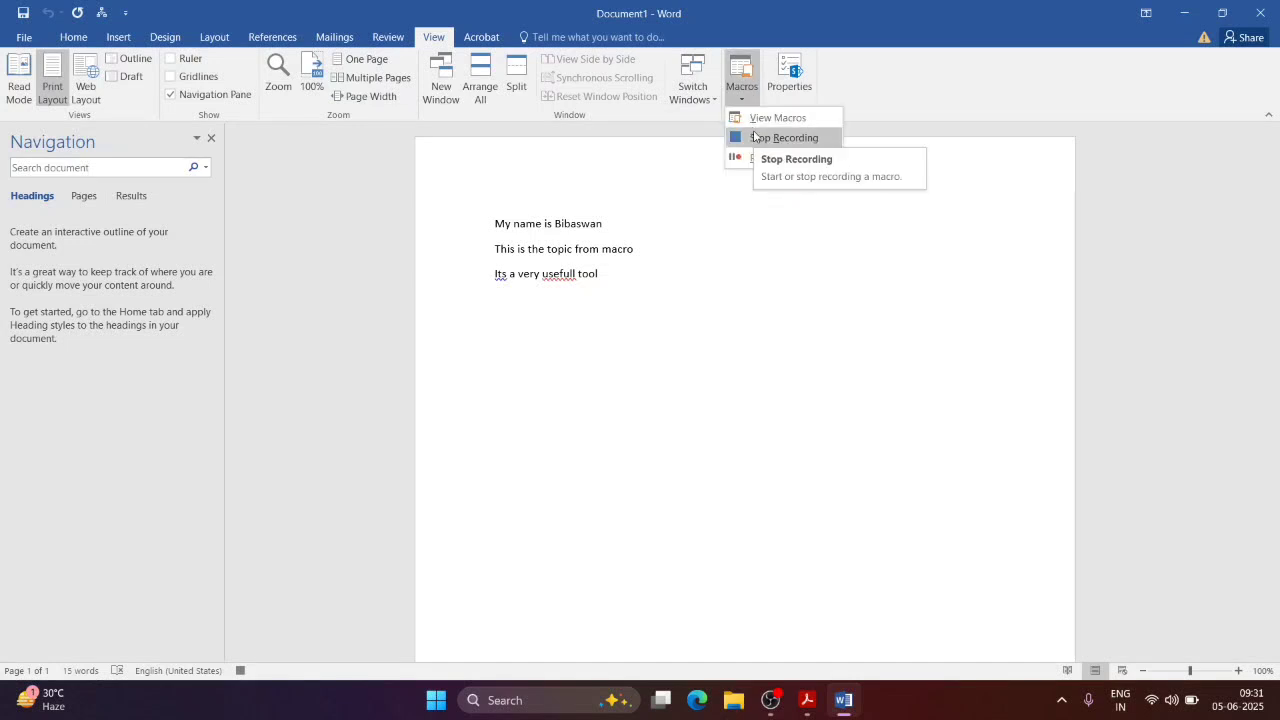
pyautogui.click(755, 136)
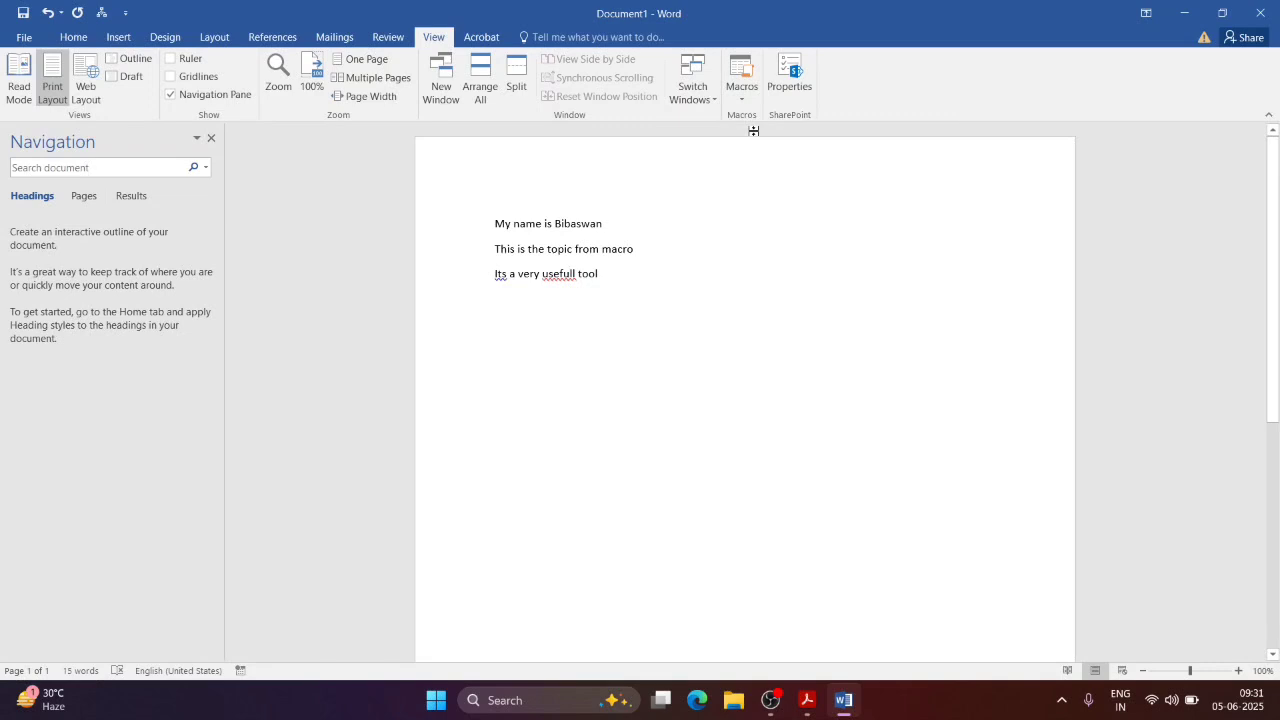
# Step: Check the macro list without running anything, then type three lines of random letters below the text
pyautogui.click(742, 92)
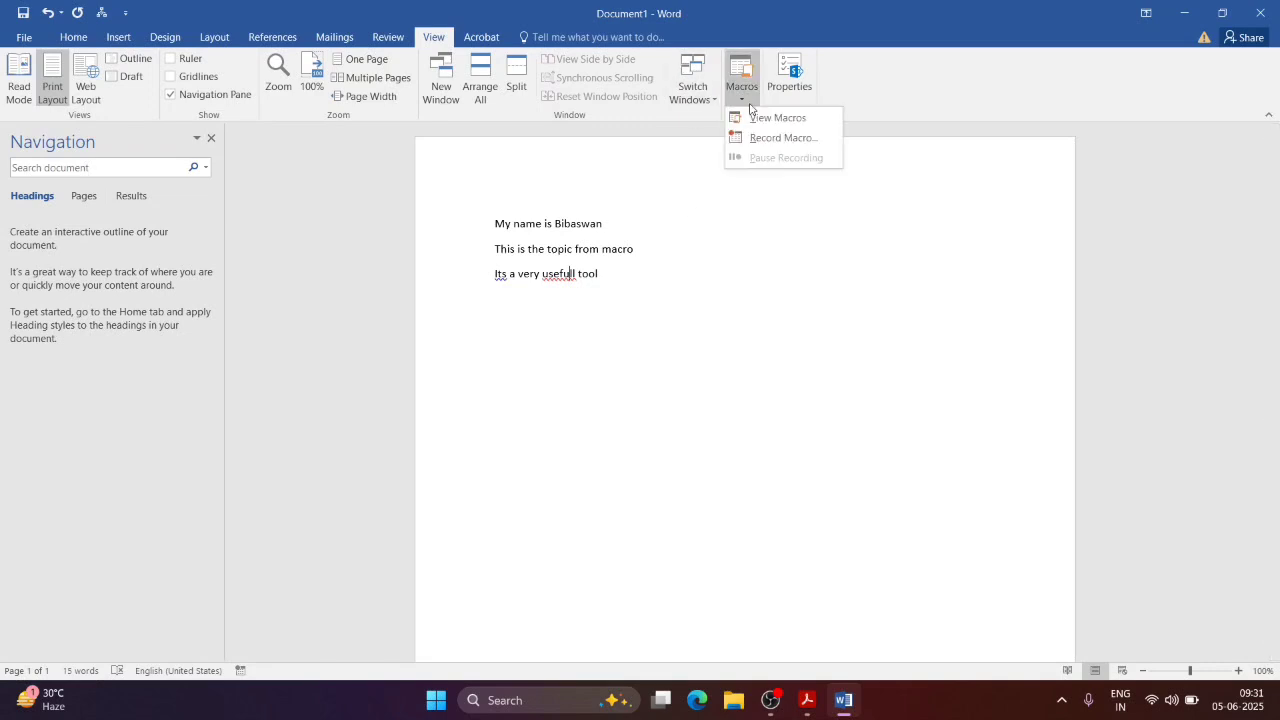
pyautogui.click(765, 118)
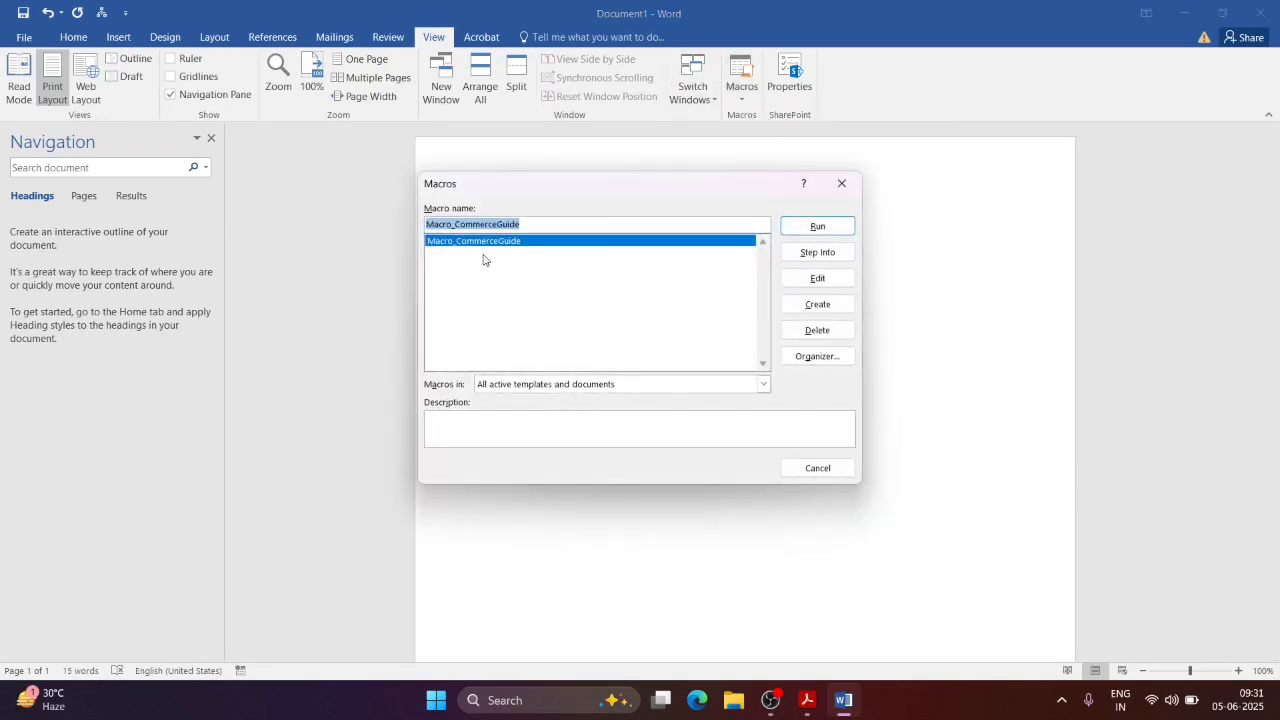
pyautogui.click(840, 184)
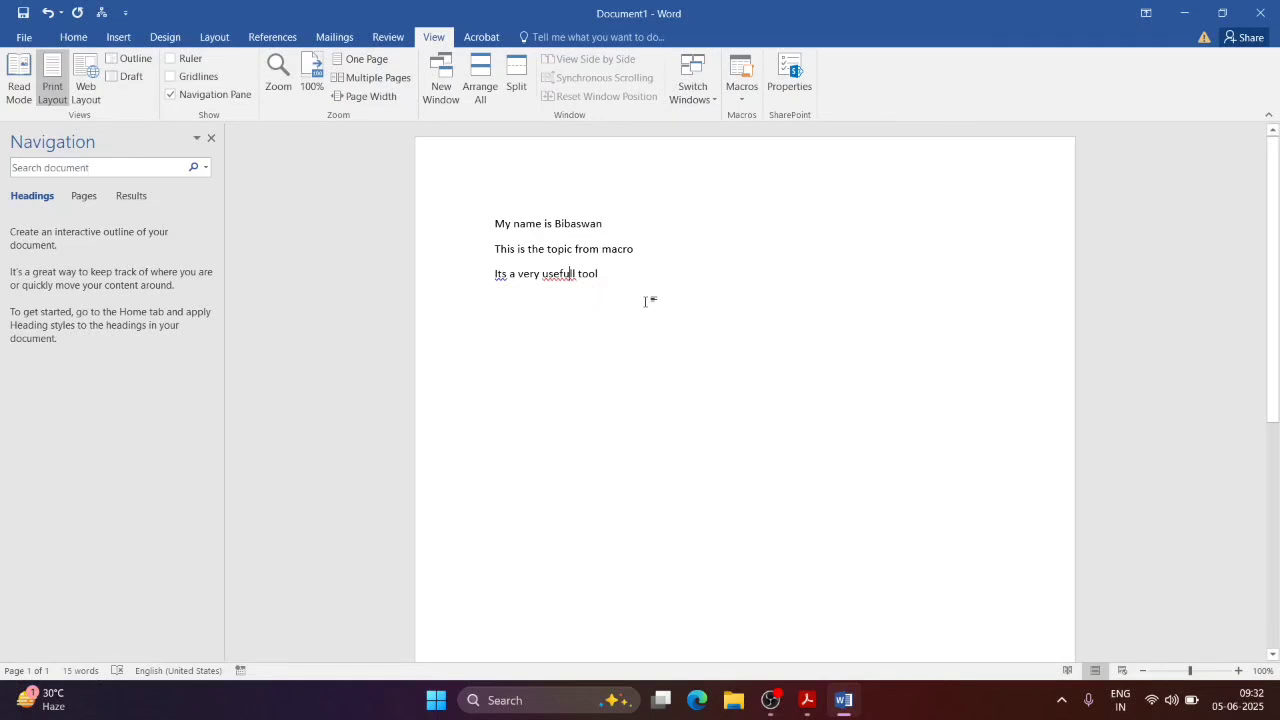
pyautogui.press('Return')
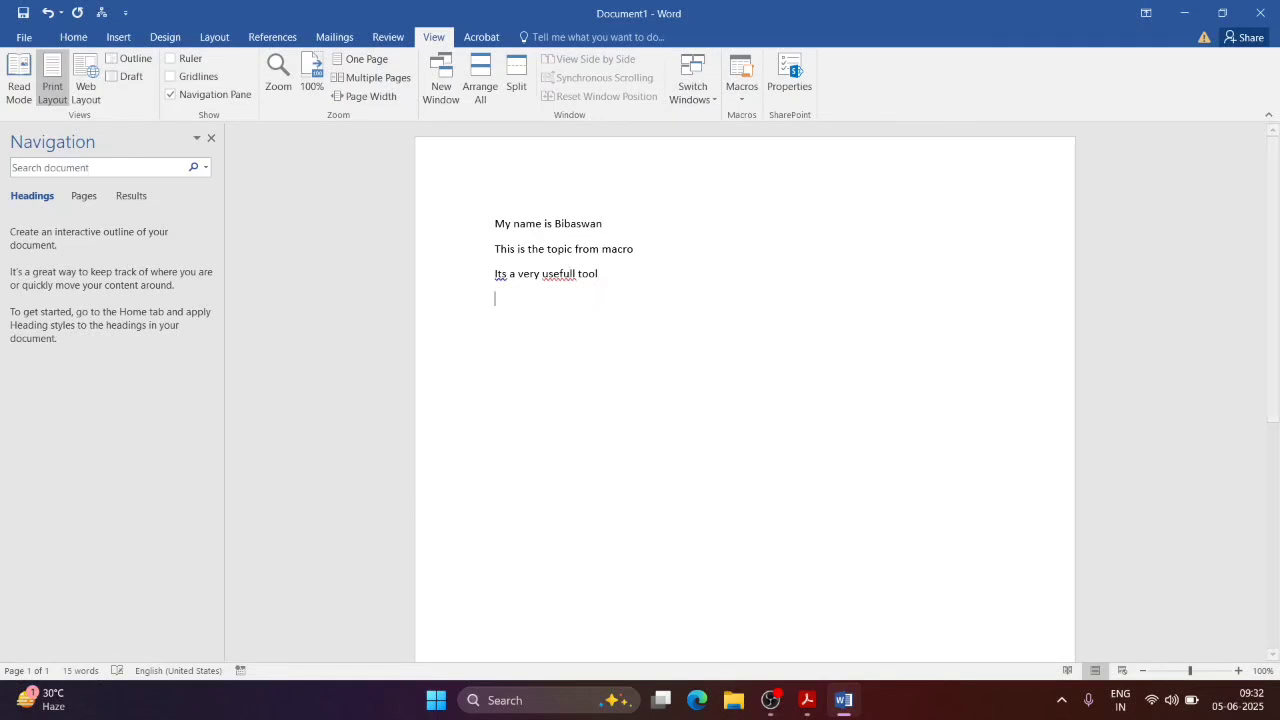
pyautogui.write('sdaksdnjasdvasjdoaisgduva')
pyautogui.write('sdjasdjijiuagsdandoiahyudvajskd')
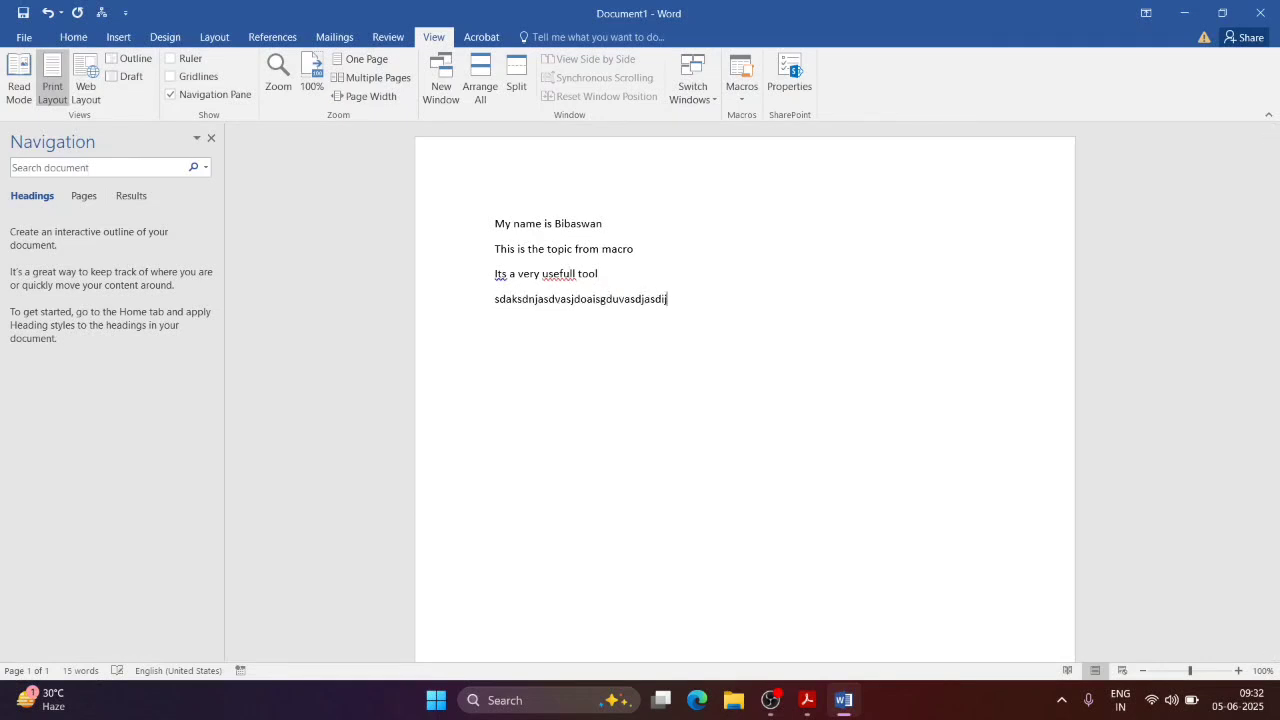
pyautogui.press('Return')
pyautogui.write('asdjhvajsdhasdbasjdgaklkndas')
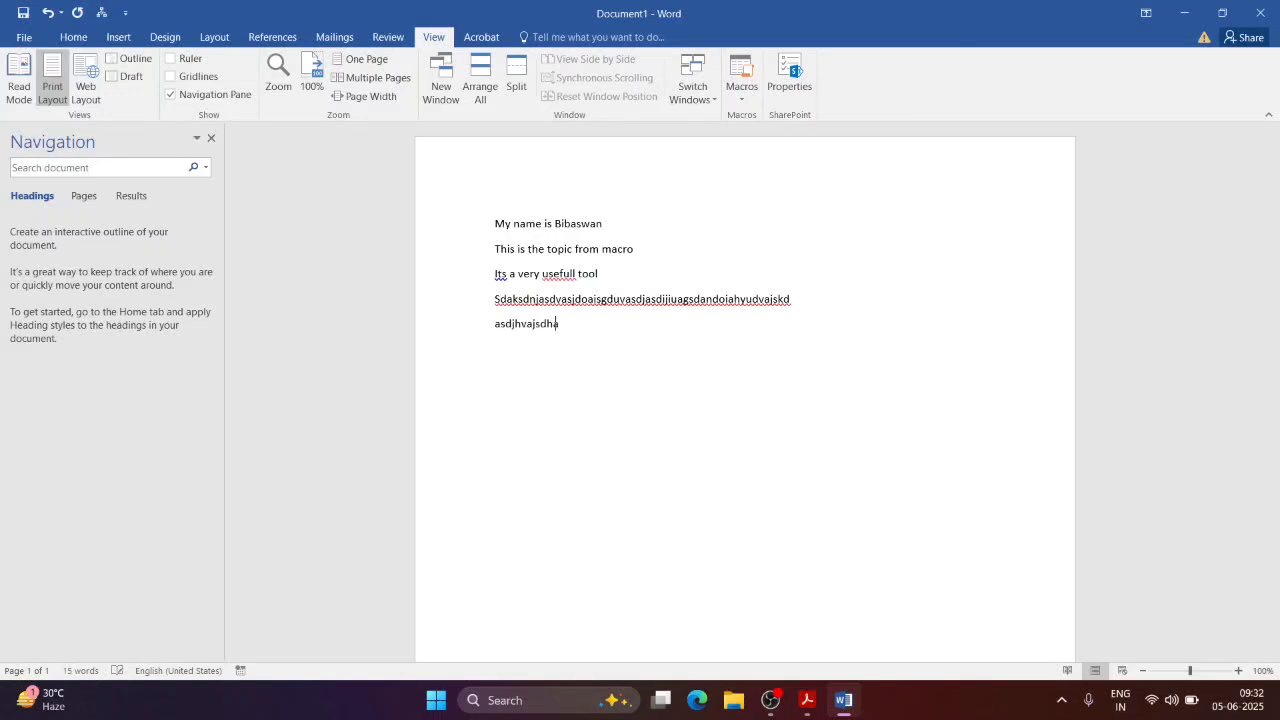
pyautogui.press('Return')
pyautogui.write('damjsvdhgabdnandhkjvbajhkdsn')
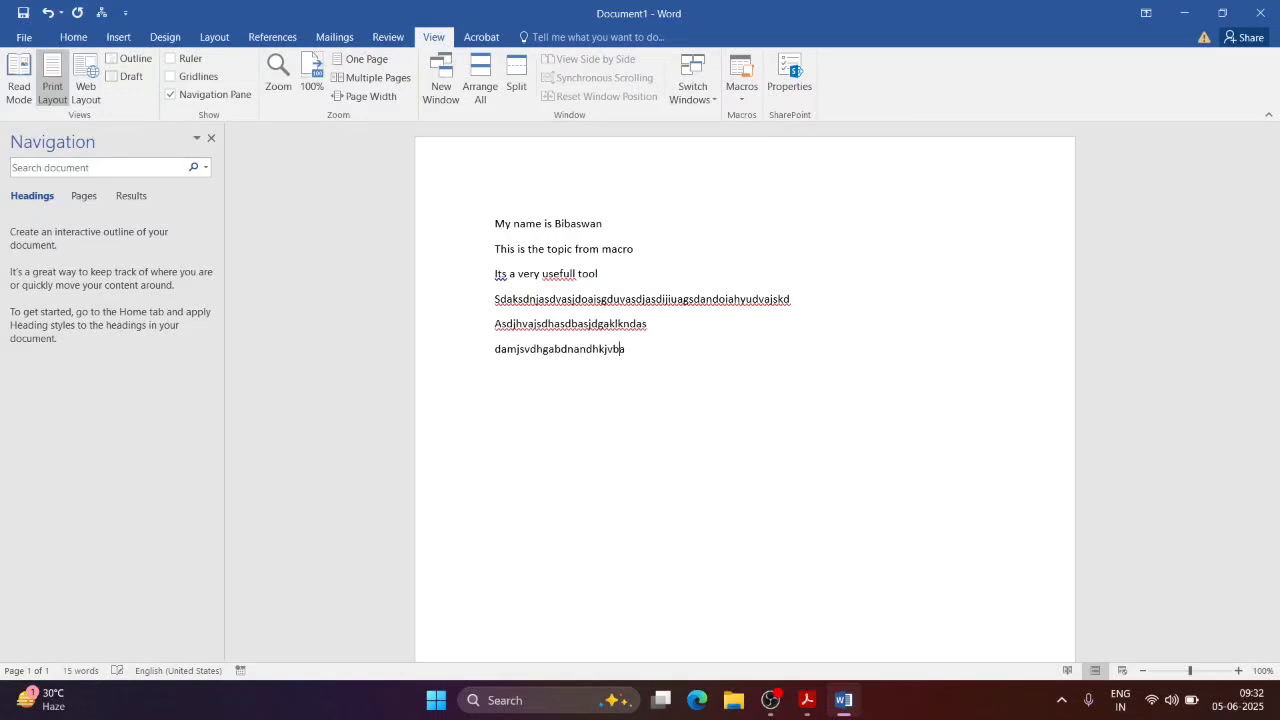
pyautogui.press('Return')
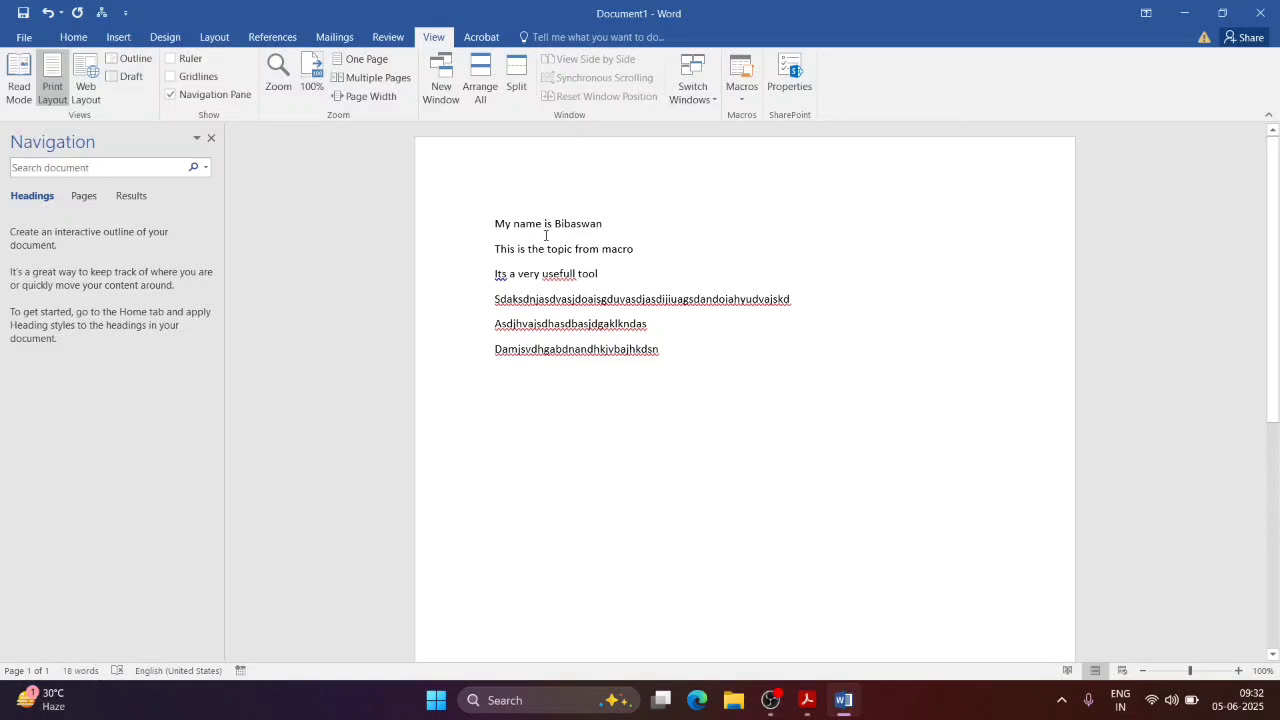
# Step: Run Macro_CommerceGuide from the macro list and add a new line after its inserted text
pyautogui.click(736, 95)
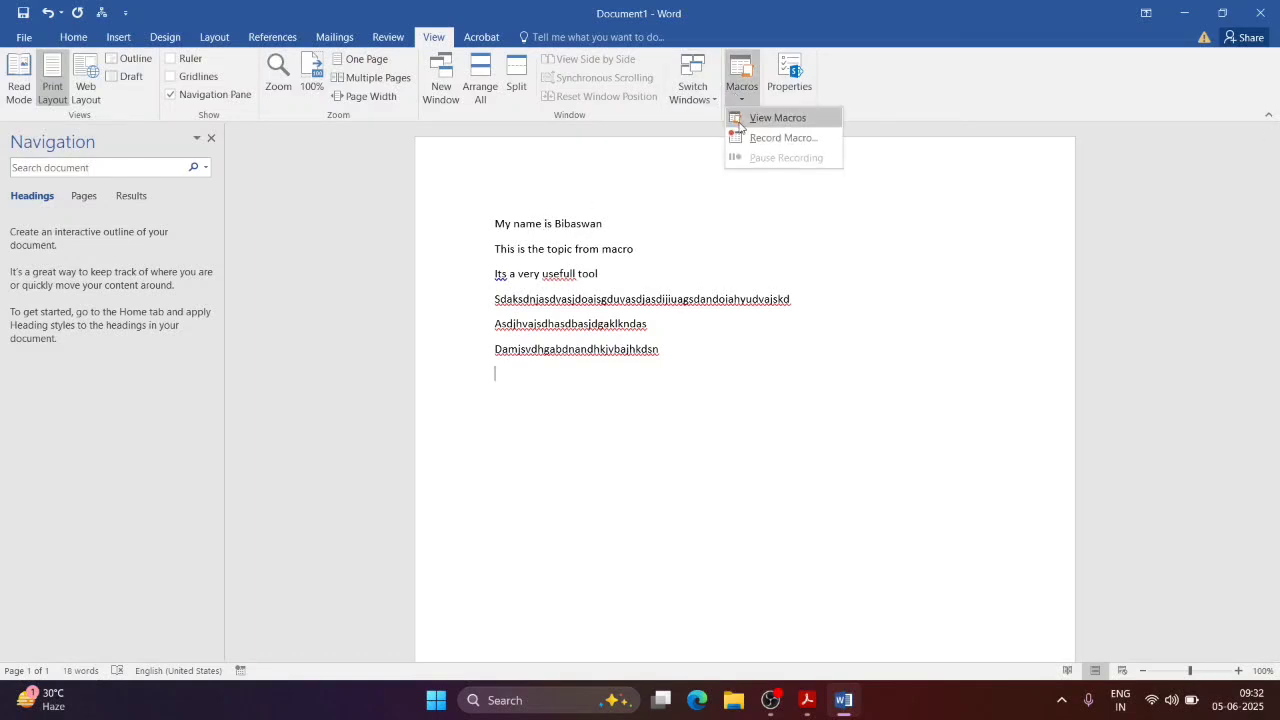
pyautogui.click(739, 120)
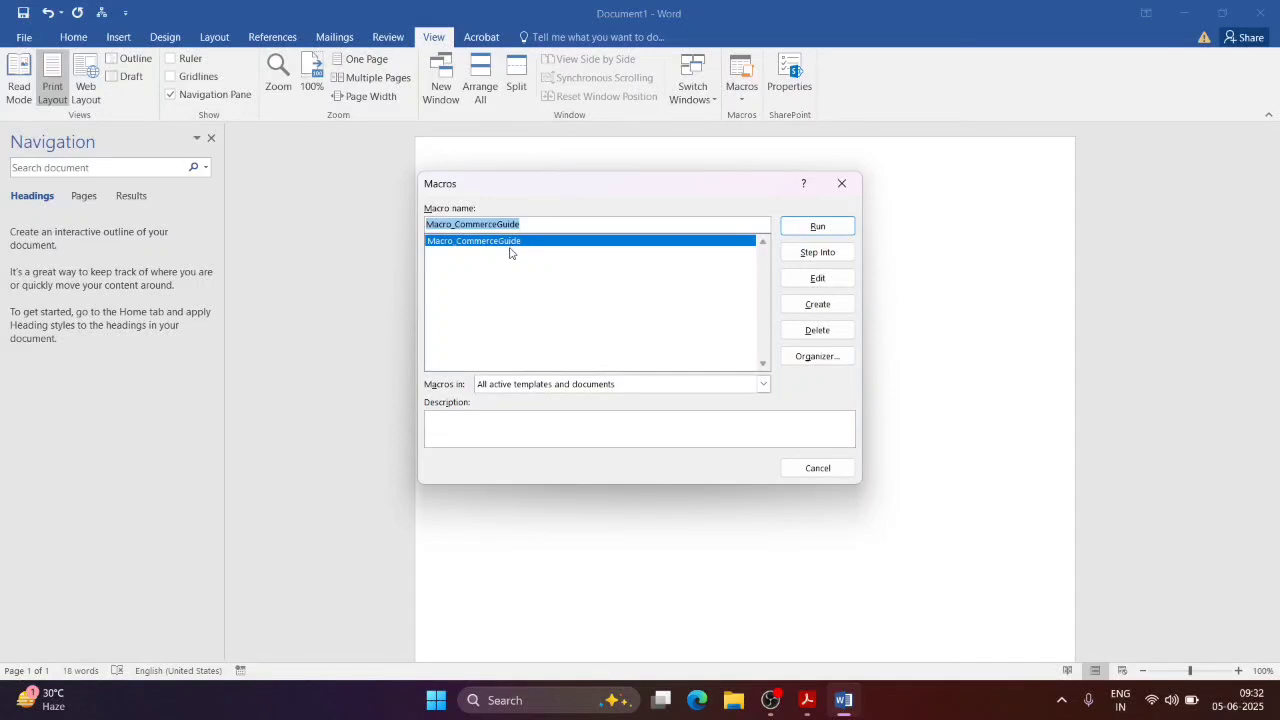
pyautogui.click(790, 228)
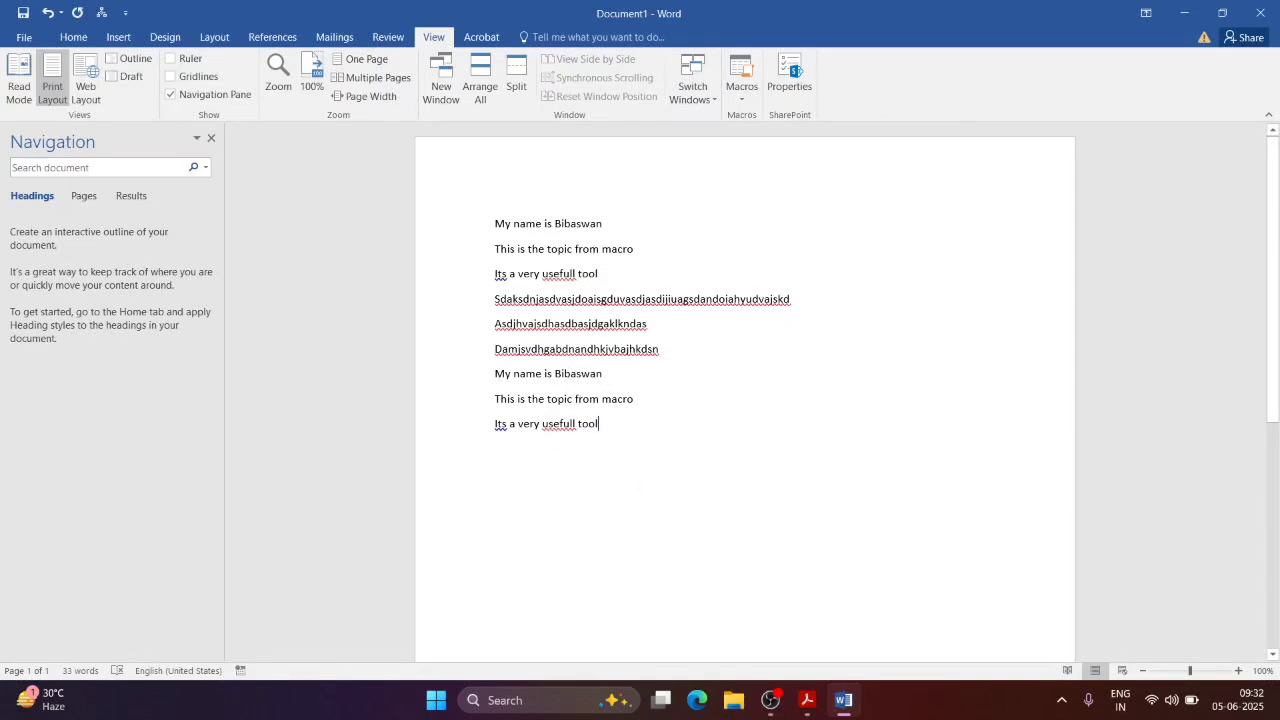
pyautogui.press('Return')
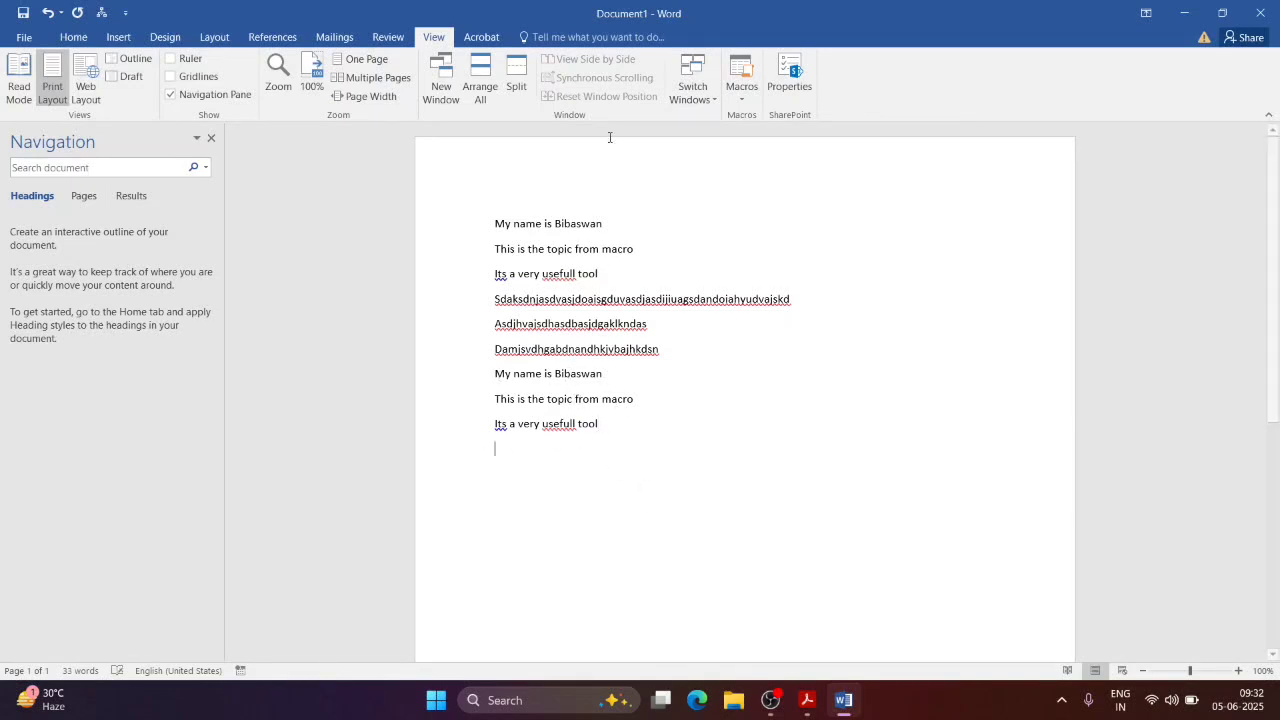
# Step: Run Macro_CommerceGuide a second time, then bring up the macro list again
pyautogui.click(742, 100)
pyautogui.click(770, 117)
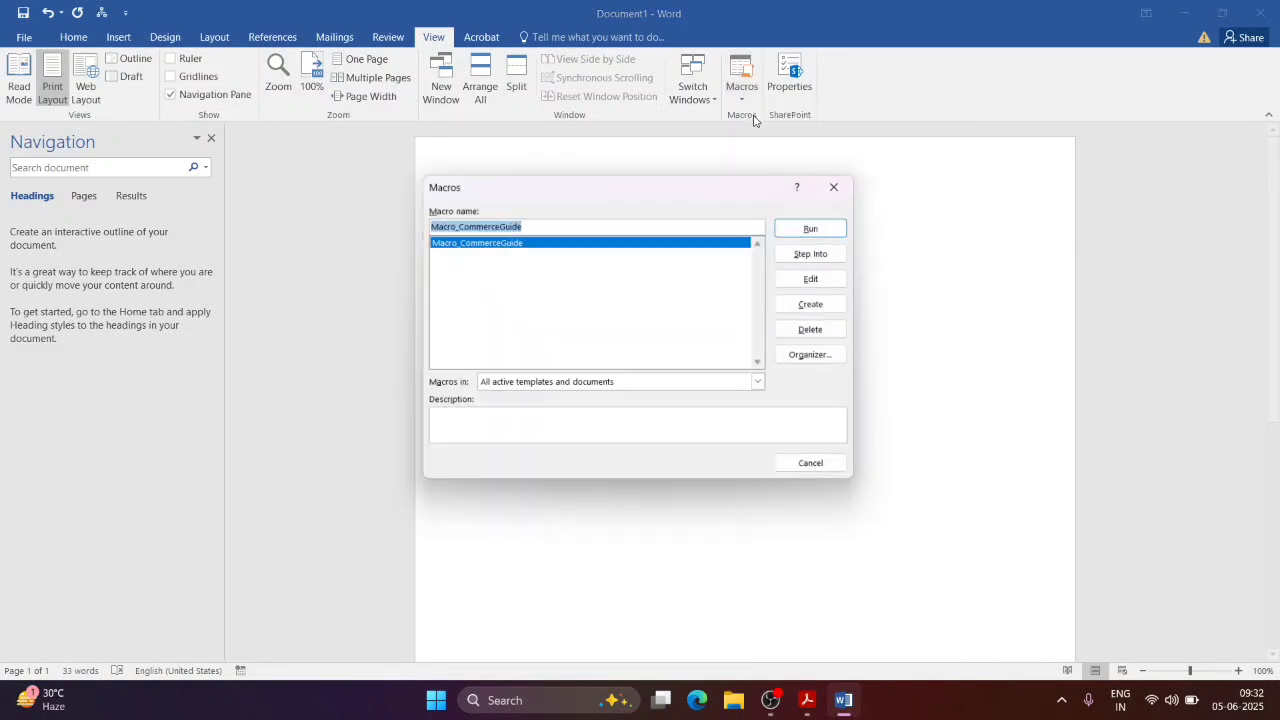
pyautogui.click(786, 228)
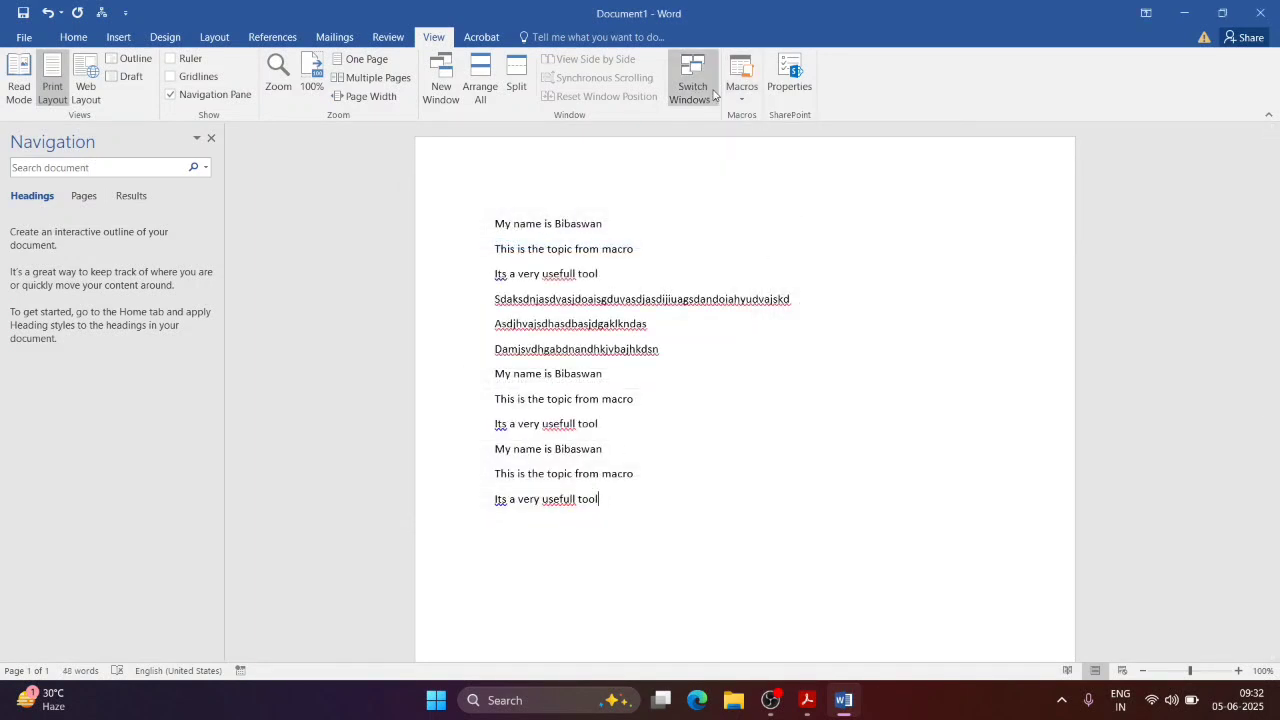
pyautogui.click(742, 100)
pyautogui.click(760, 117)
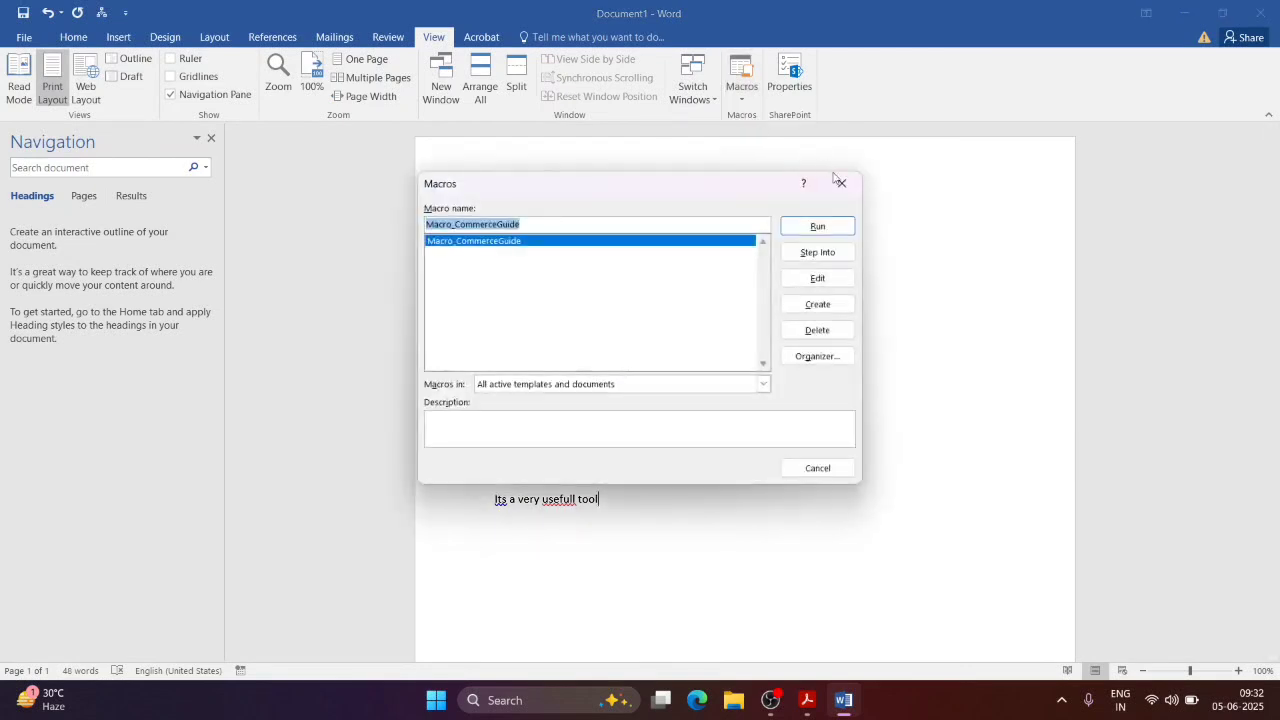
# Step: Change the name in Macro_CommerceGuide's first text line, then close the VBA editor, stopping the debugger
pyautogui.click(834, 252)
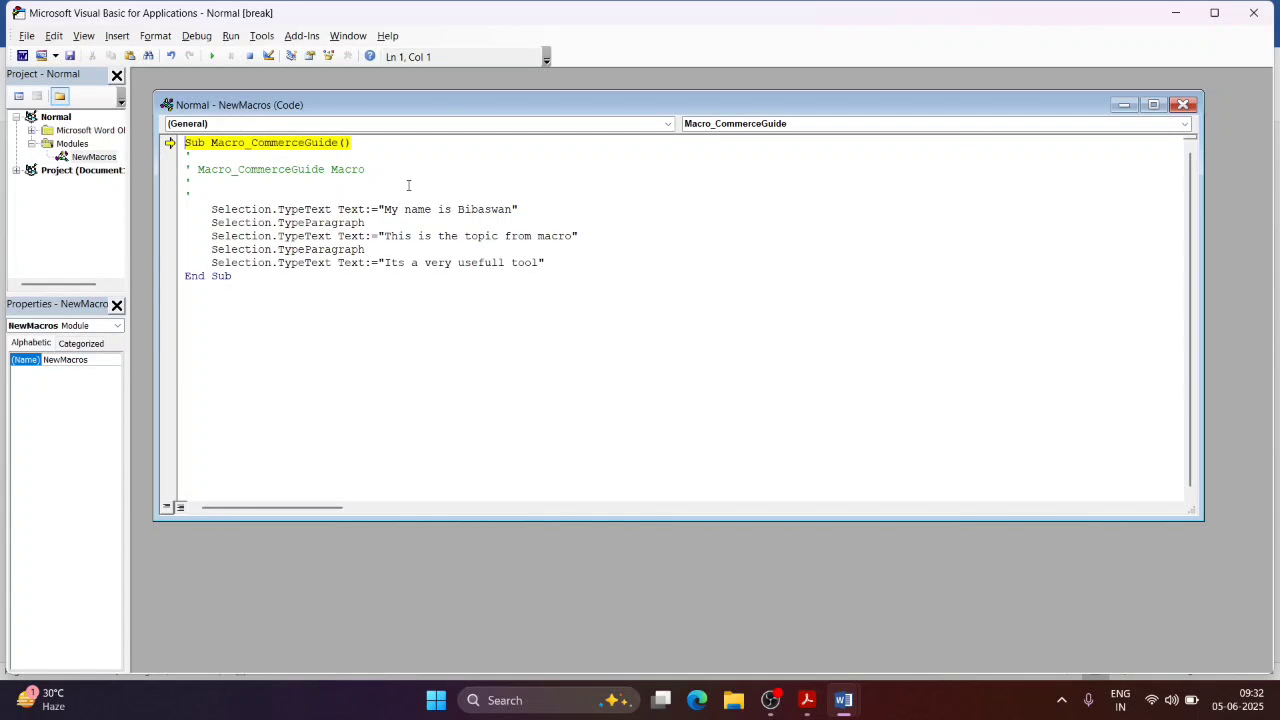
pyautogui.doubleClick(471, 210)
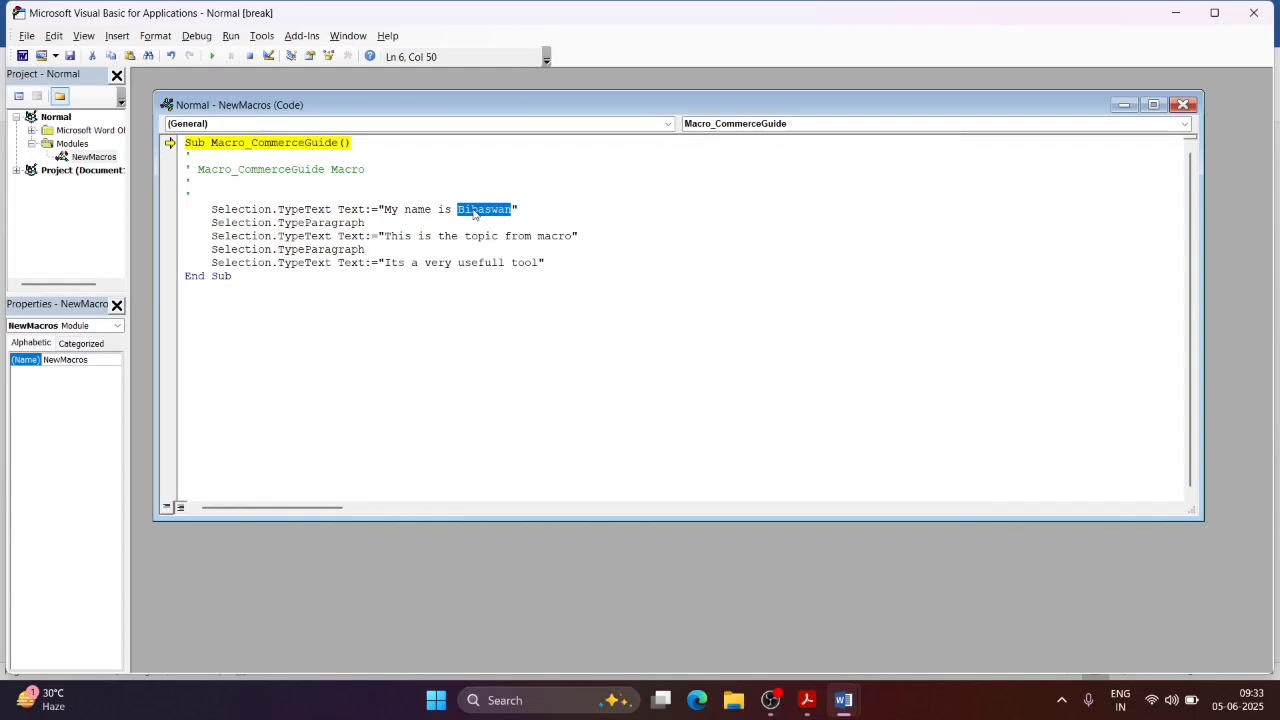
pyautogui.press('BackSpace')
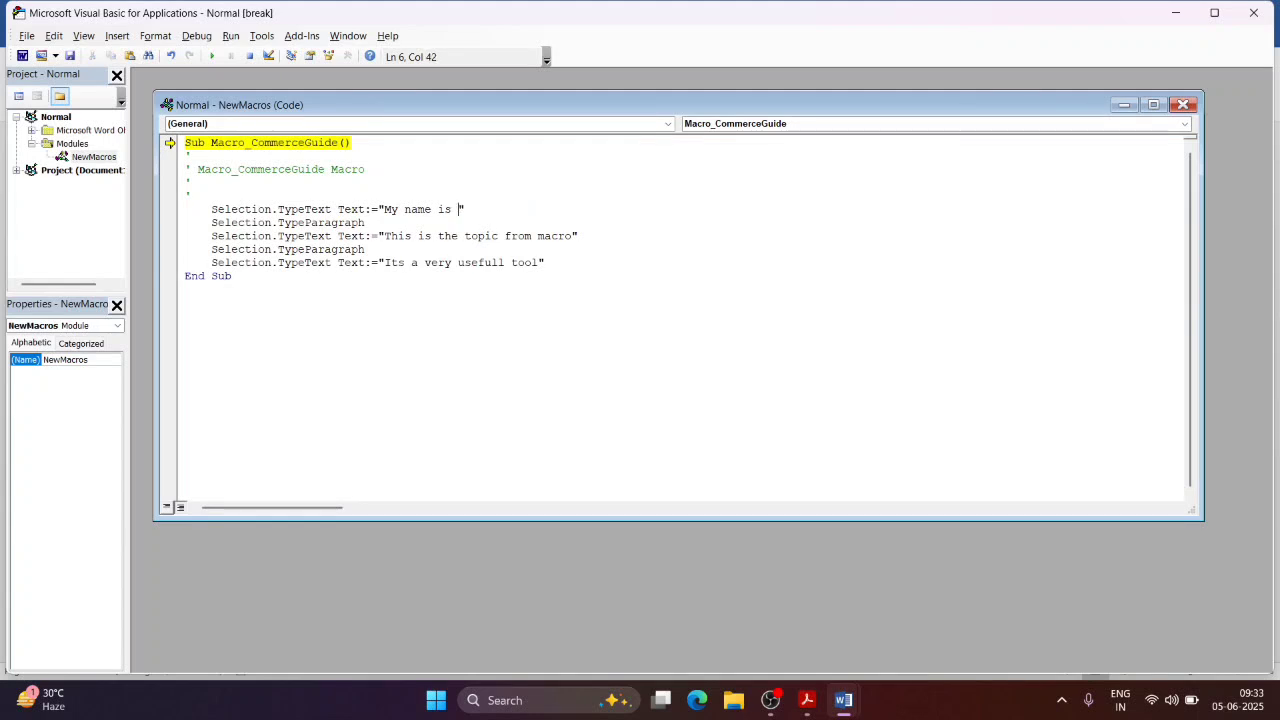
pyautogui.write('Prabir')
pyautogui.click(1254, 12)
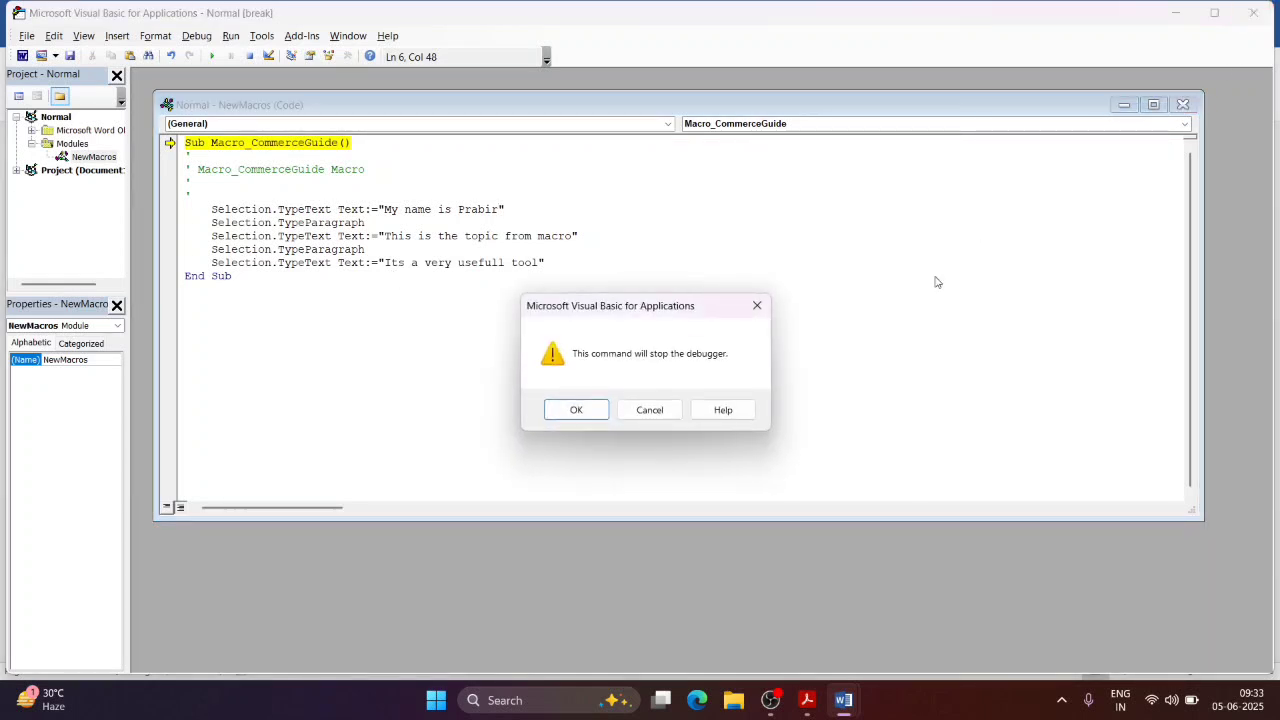
pyautogui.click(577, 409)
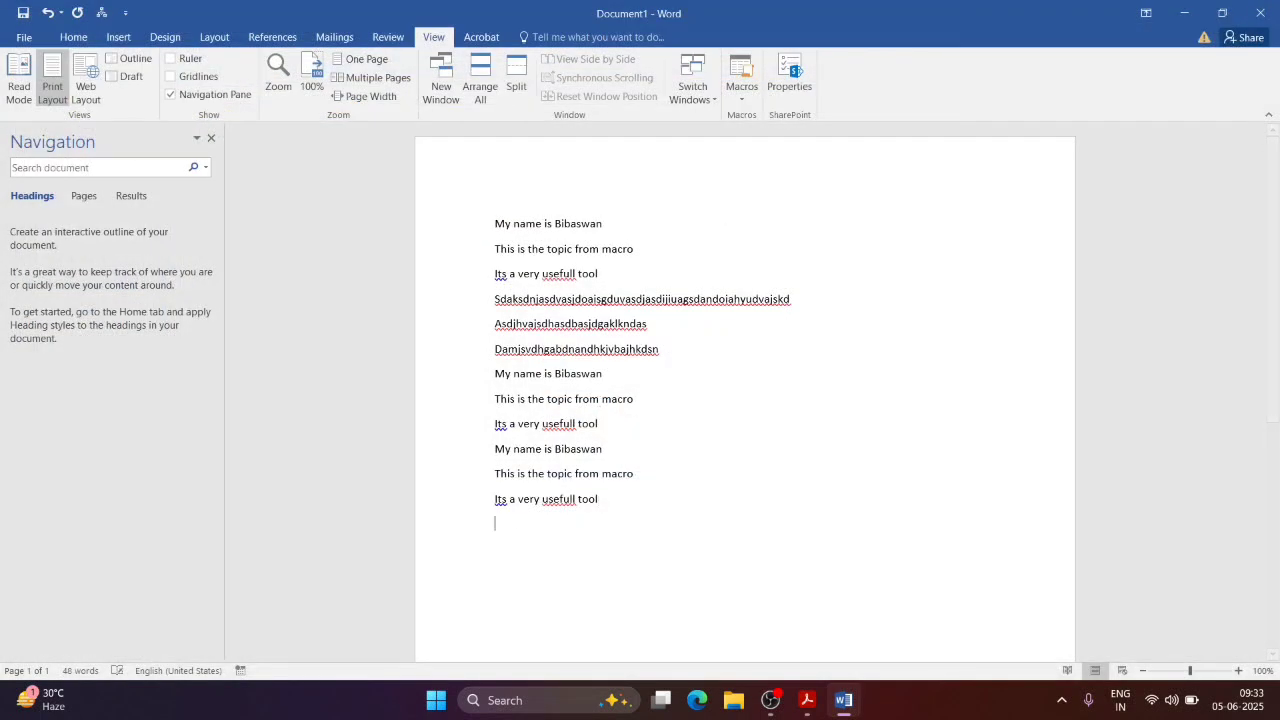
# Step: Run Macro_CommerceGuide twice from View Macros, adding its three lines each time
pyautogui.click(753, 100)
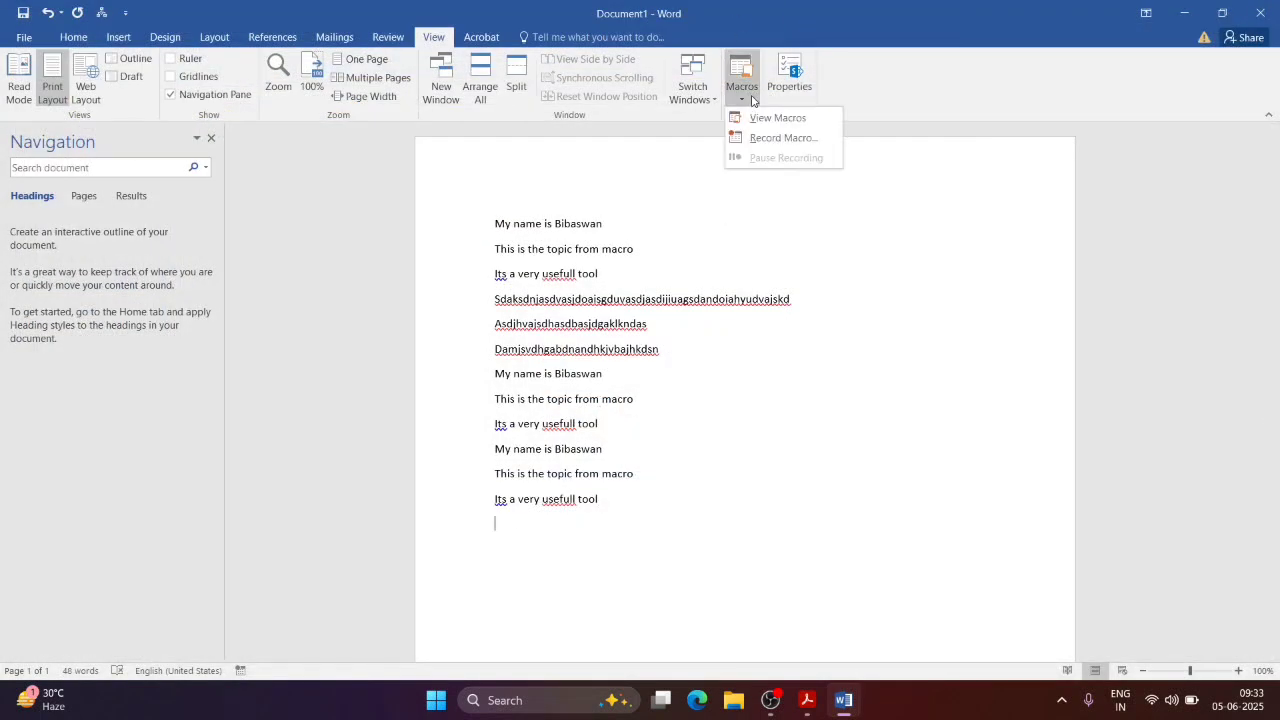
pyautogui.click(755, 120)
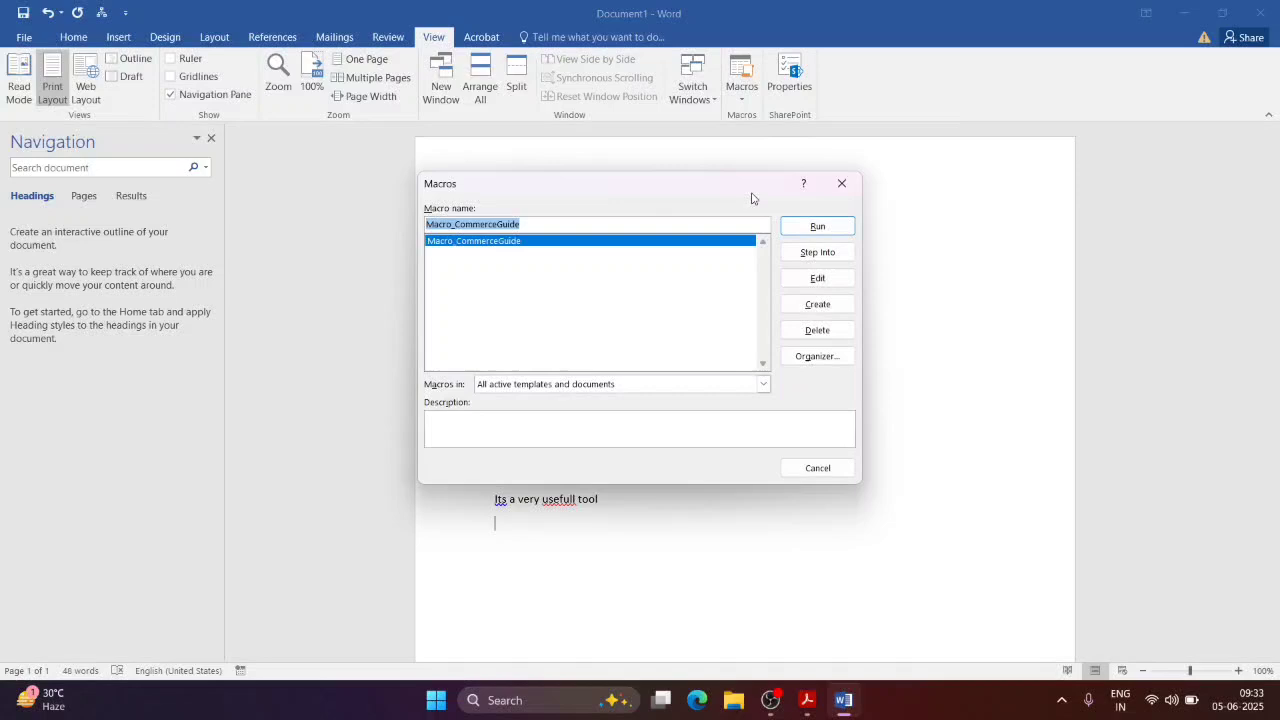
pyautogui.click(806, 230)
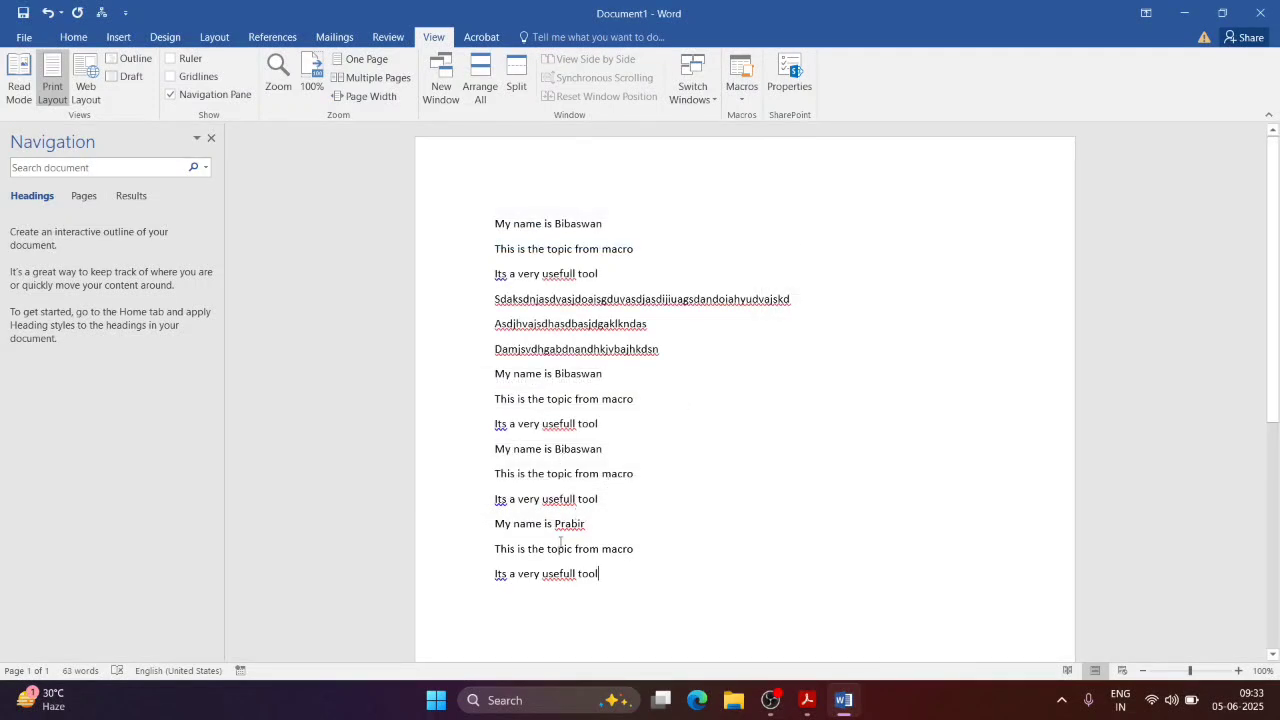
pyautogui.click(742, 92)
pyautogui.click(751, 119)
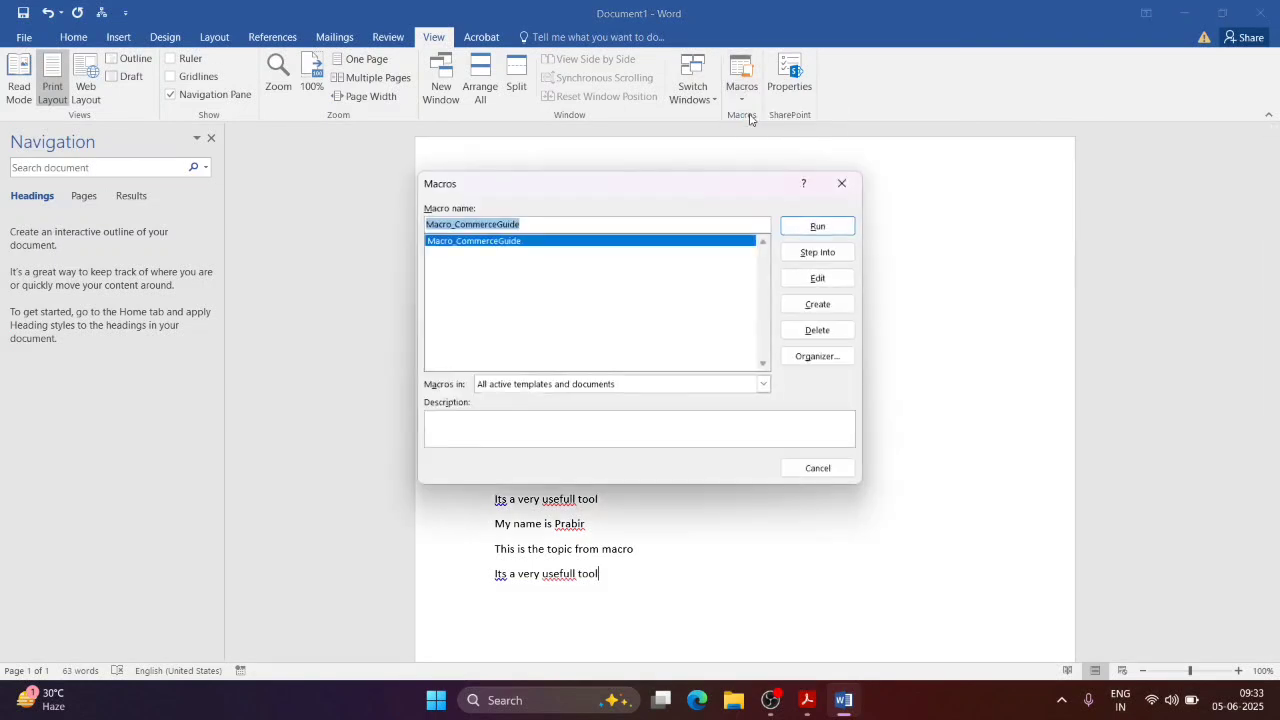
pyautogui.click(818, 227)
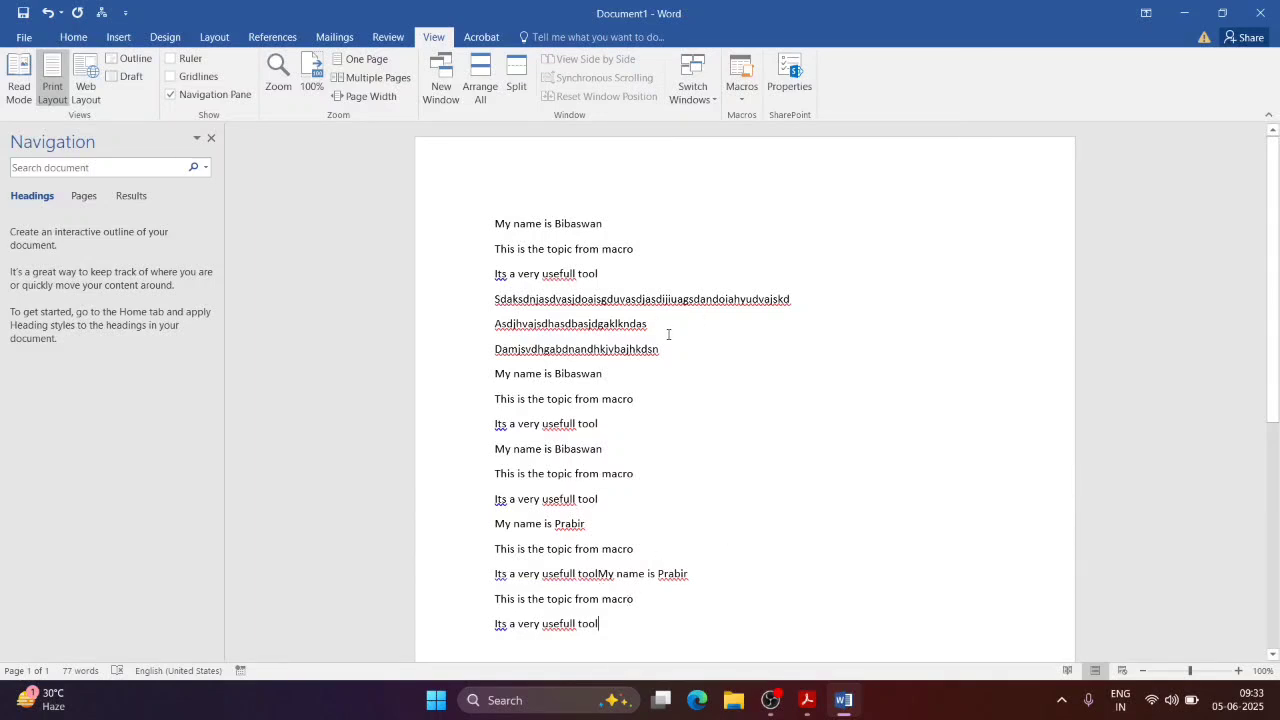
# Step: Clear all document text, rerun Macro_CommerceGuide on the empty page, and reopen the macro list
pyautogui.hotkey('ctrl', 'a')
pyautogui.press('Delete')
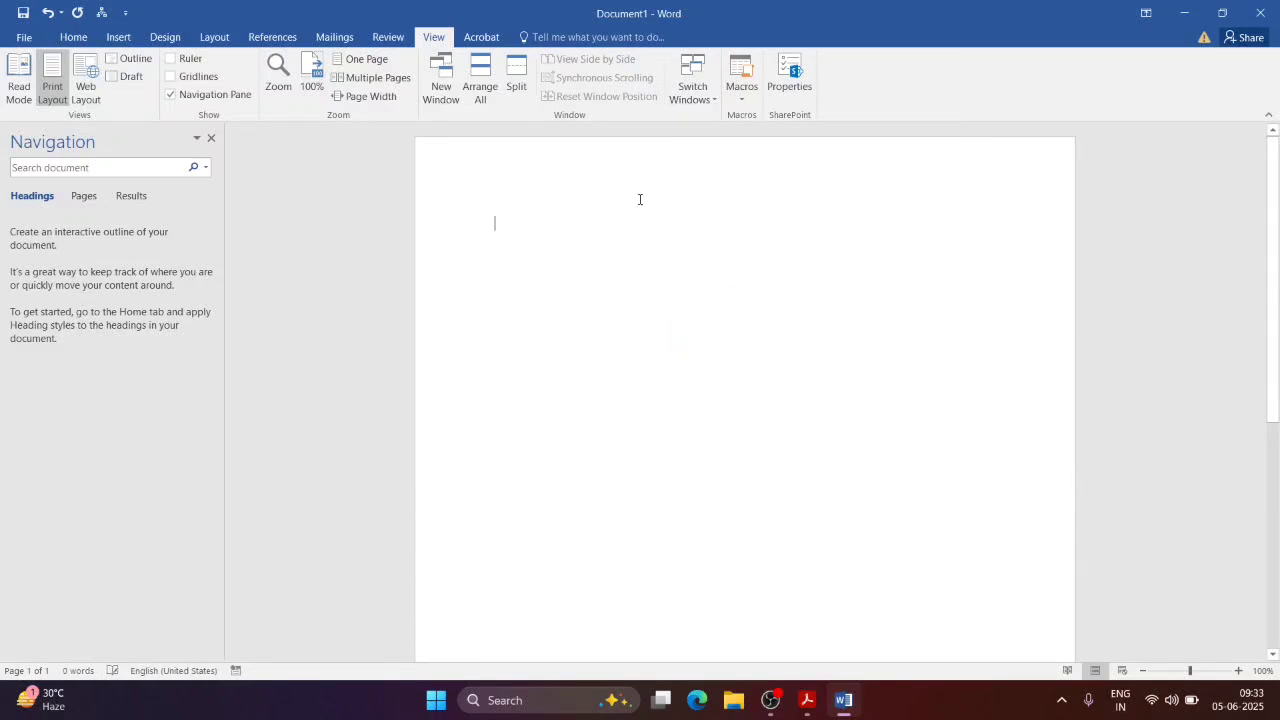
pyautogui.click(738, 101)
pyautogui.click(770, 120)
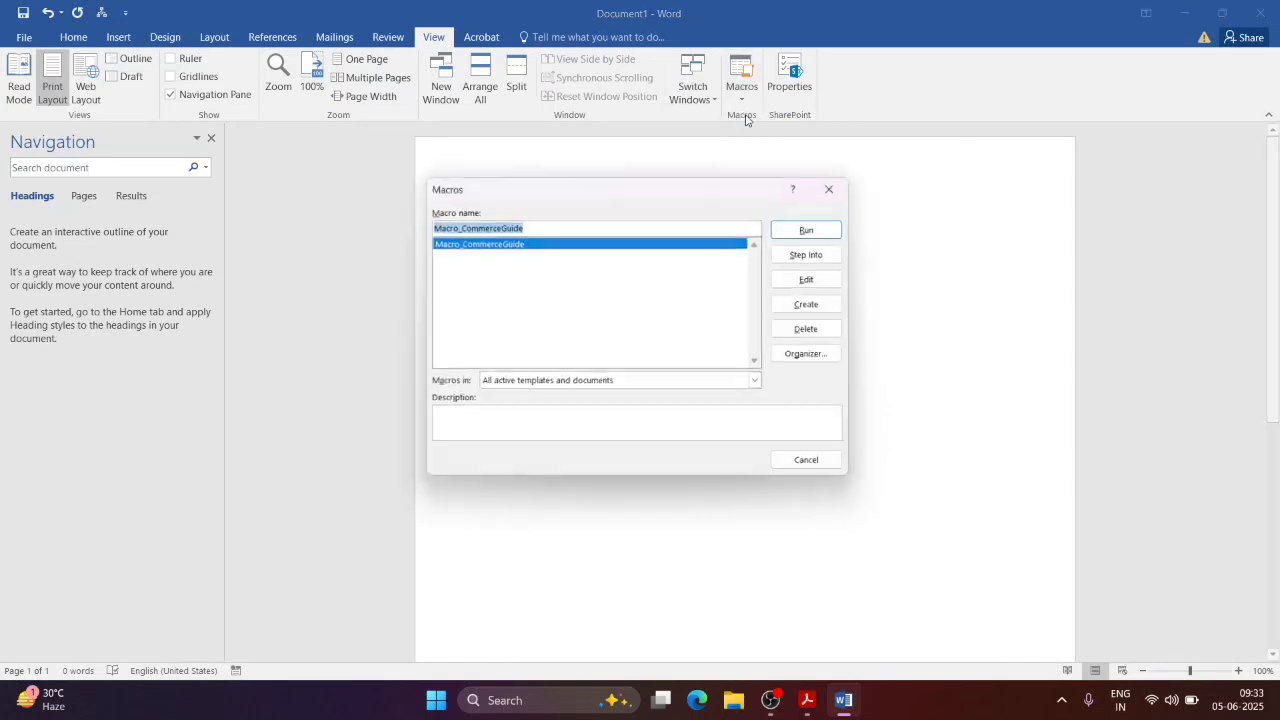
pyautogui.click(820, 223)
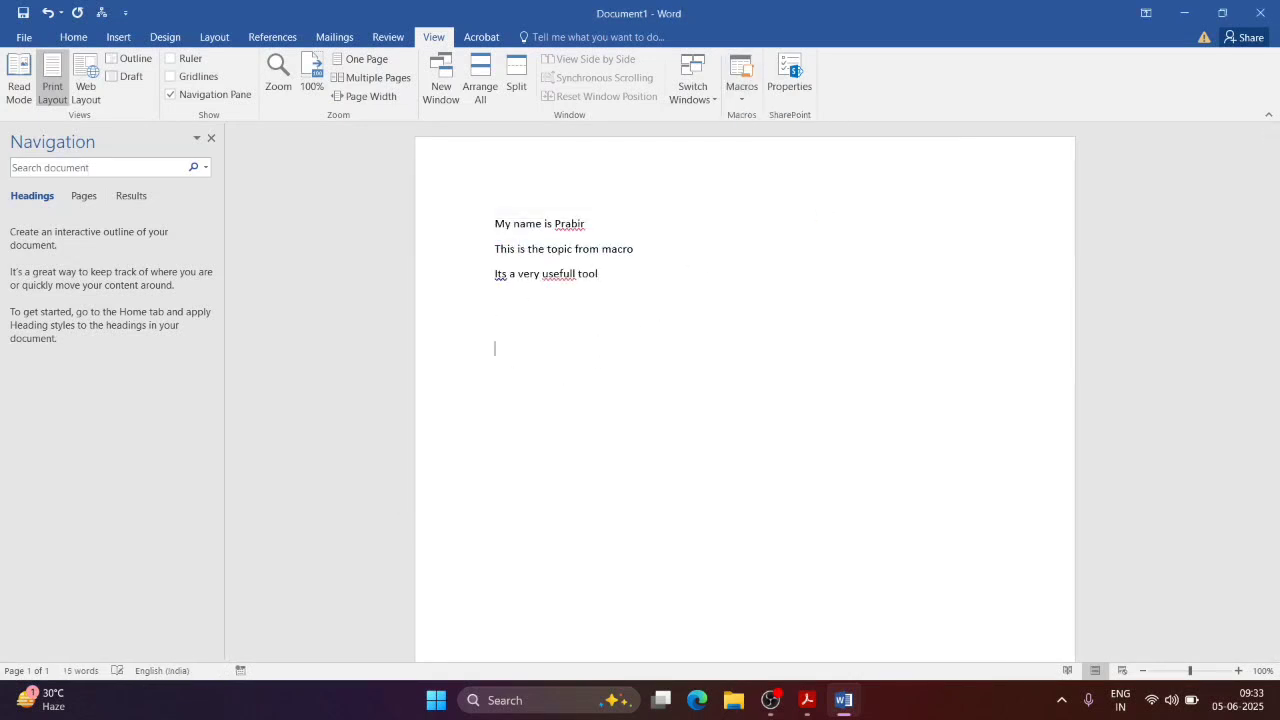
pyautogui.click(741, 95)
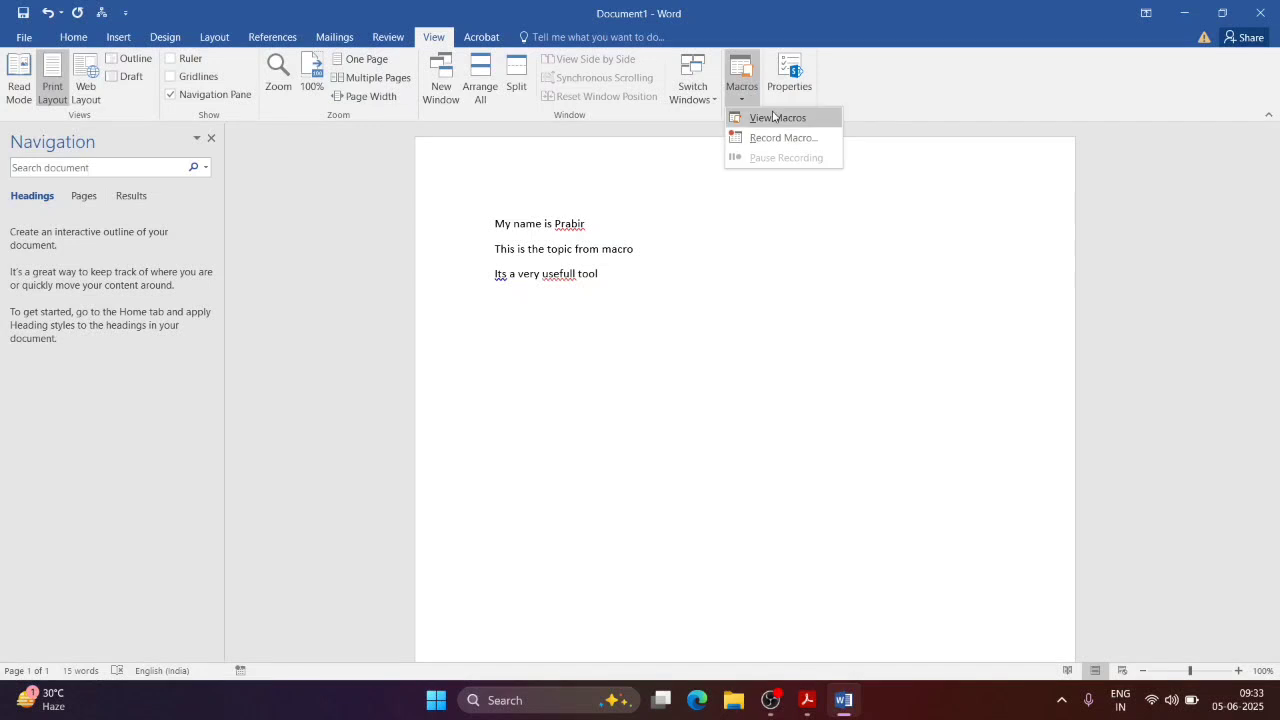
pyautogui.click(777, 118)
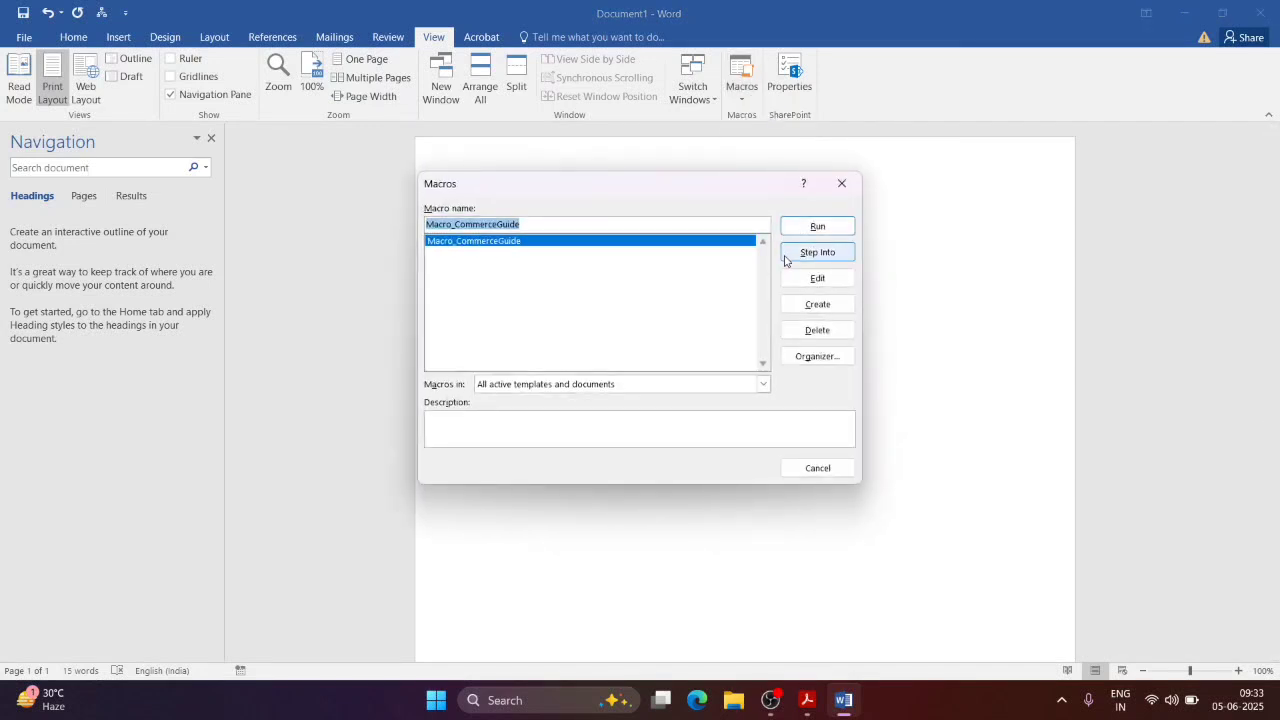
# Step: Step into Macro_CommerceGuide, replace the name in its first TypeText line with another, and stop debugging
pyautogui.click(816, 255)
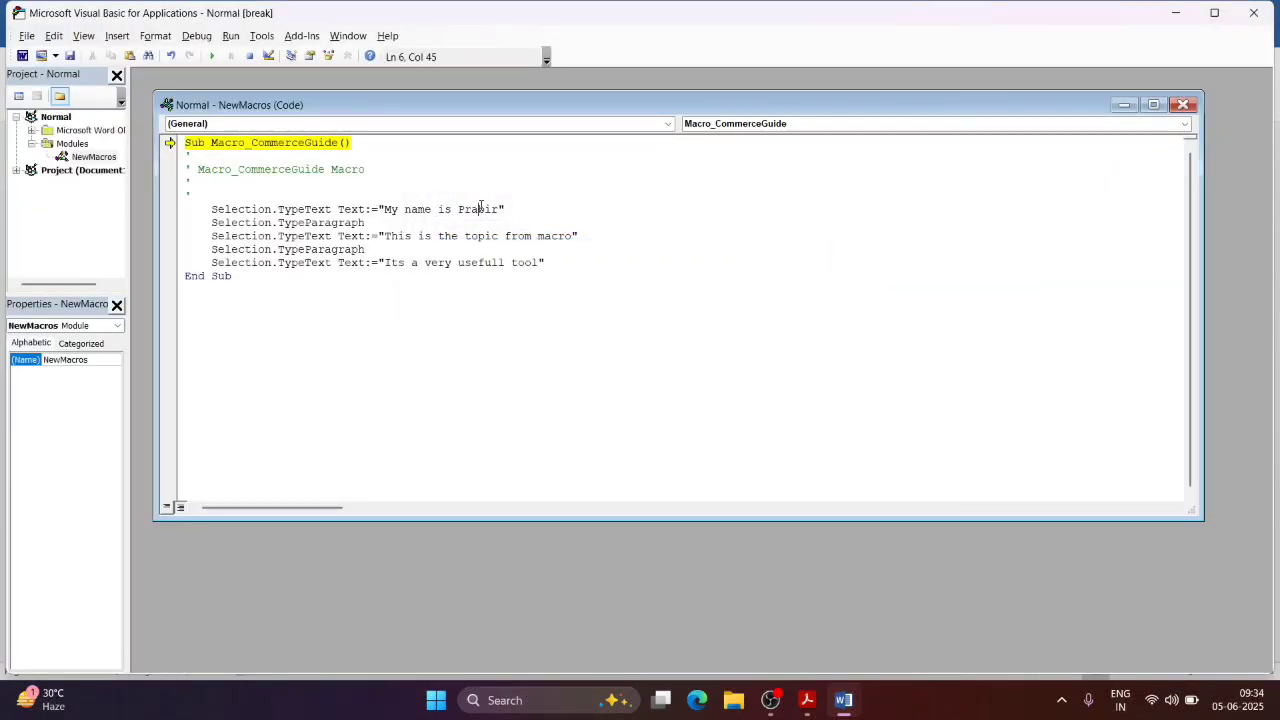
pyautogui.doubleClick(480, 208)
pyautogui.write('Bibaswan')
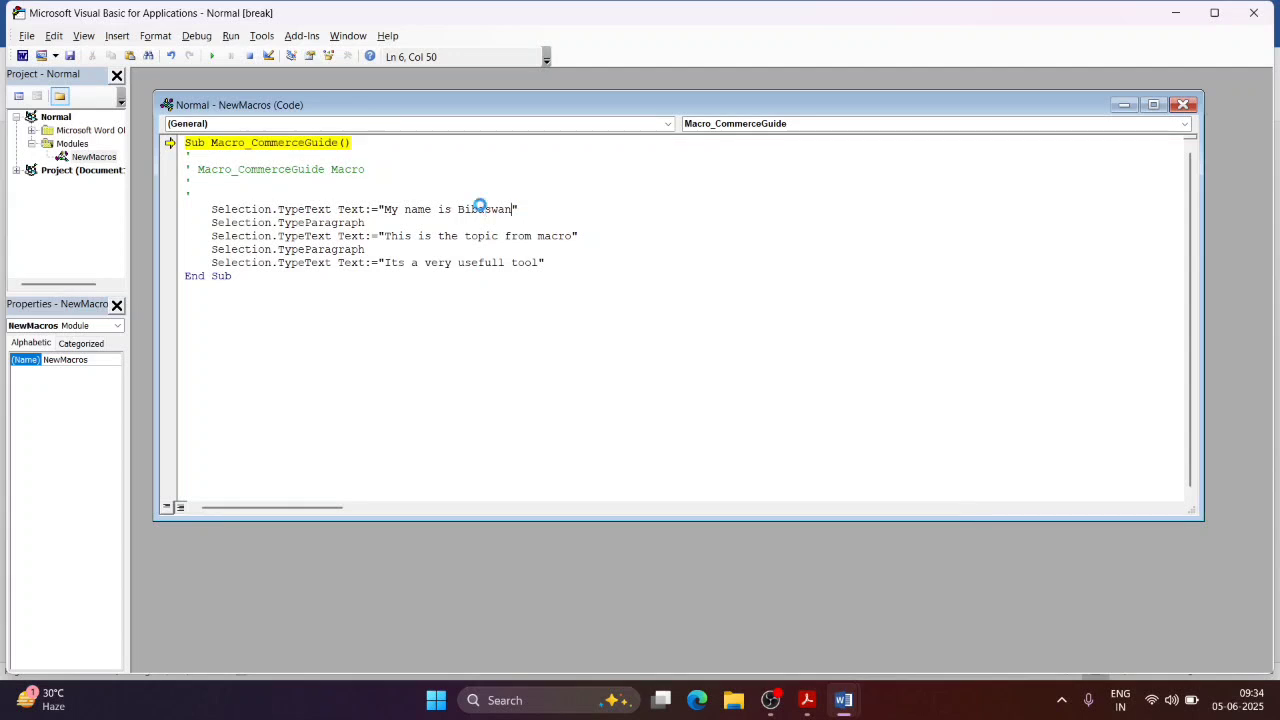
pyautogui.click(1252, 14)
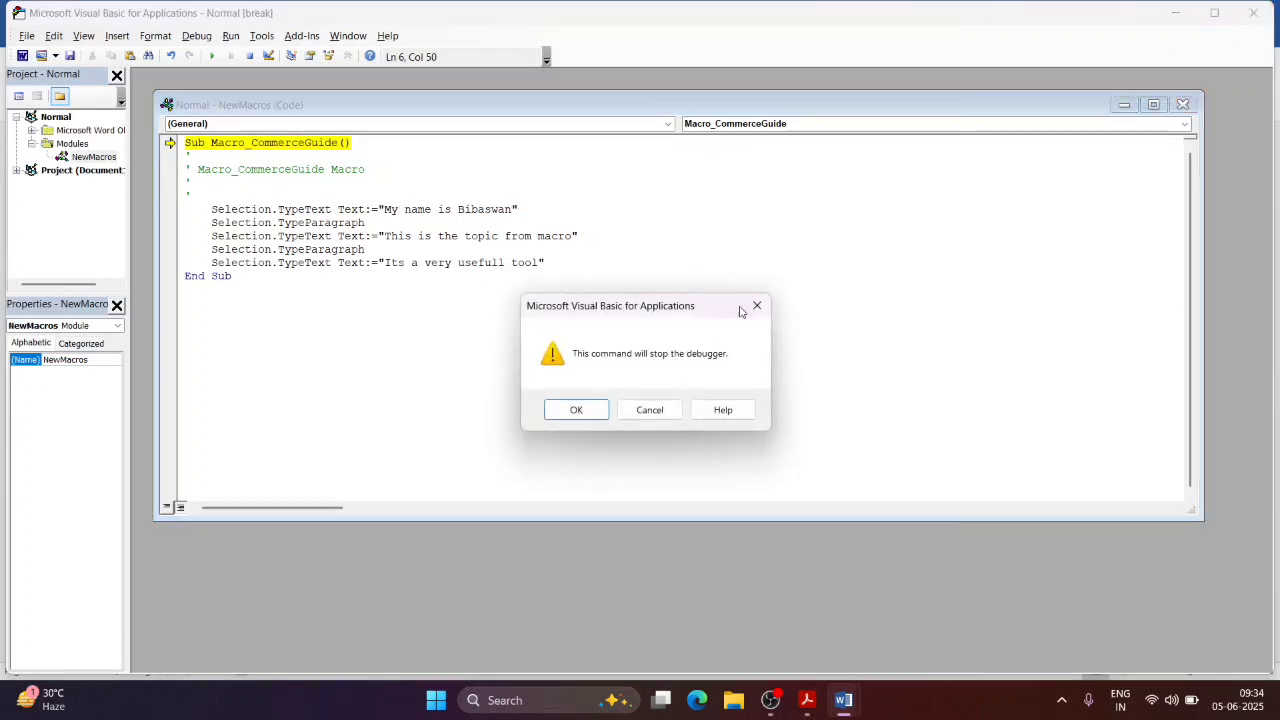
pyautogui.click(577, 409)
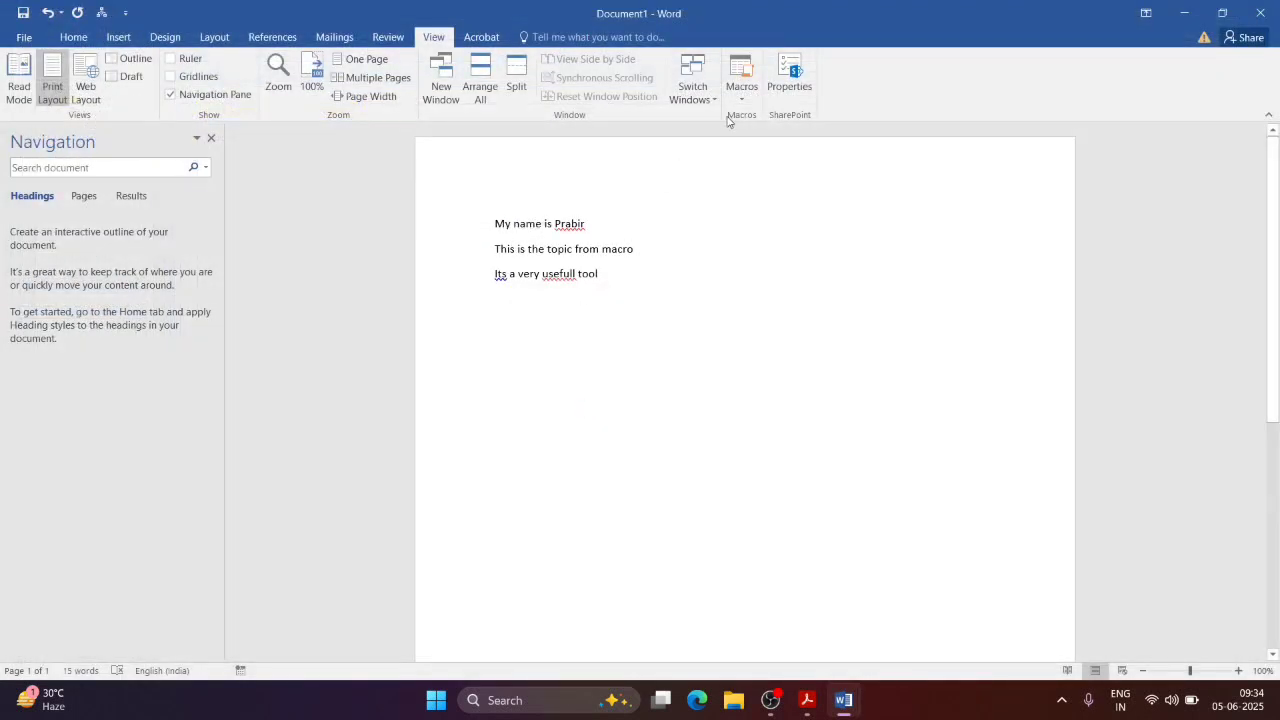
# Step: Run the edited Macro_CommerceGuide to add its lines with the new name
pyautogui.click(740, 100)
pyautogui.click(760, 117)
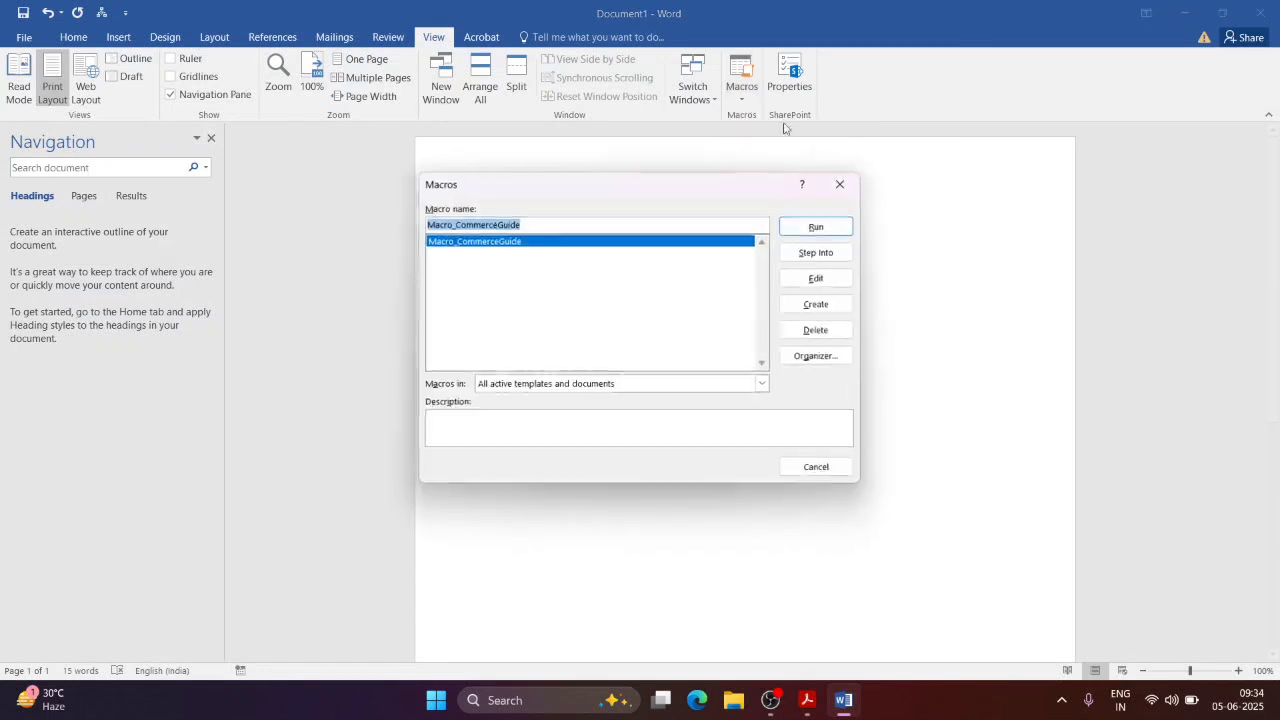
pyautogui.click(818, 227)
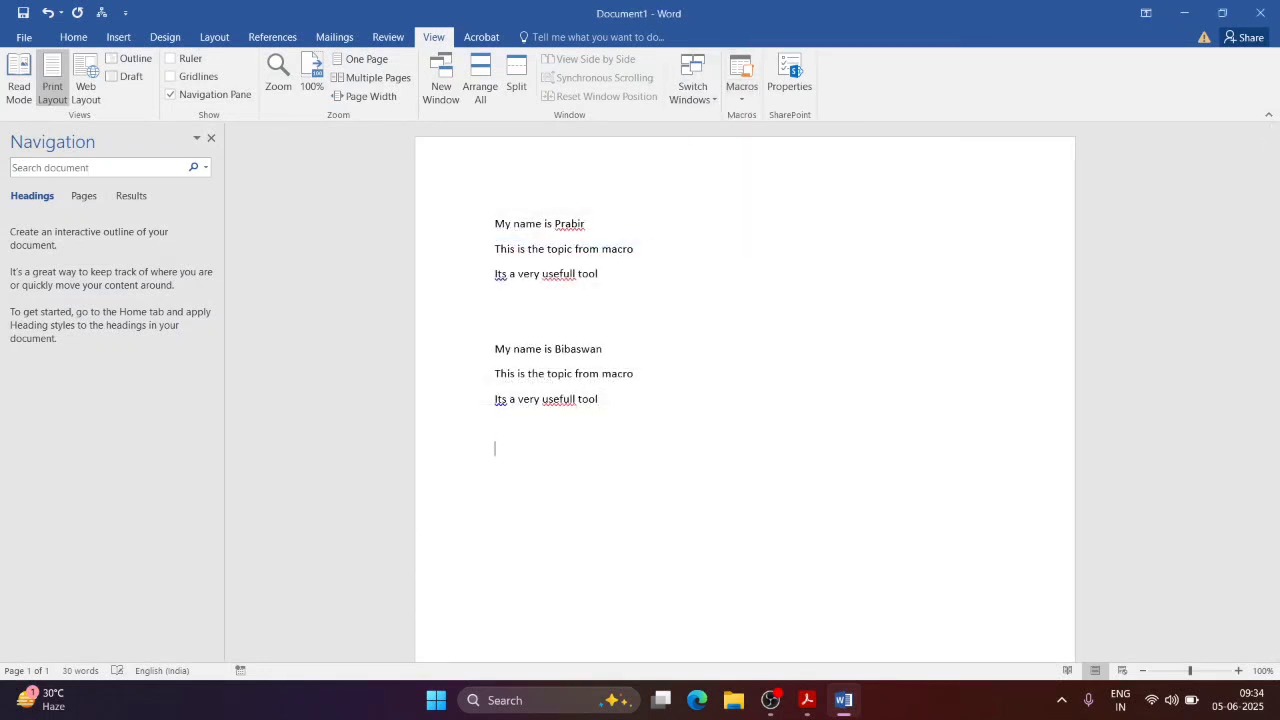
# Step: Open Macro_CommerceGuide's code in the VBA editor, then close it to return to Word
pyautogui.click(746, 94)
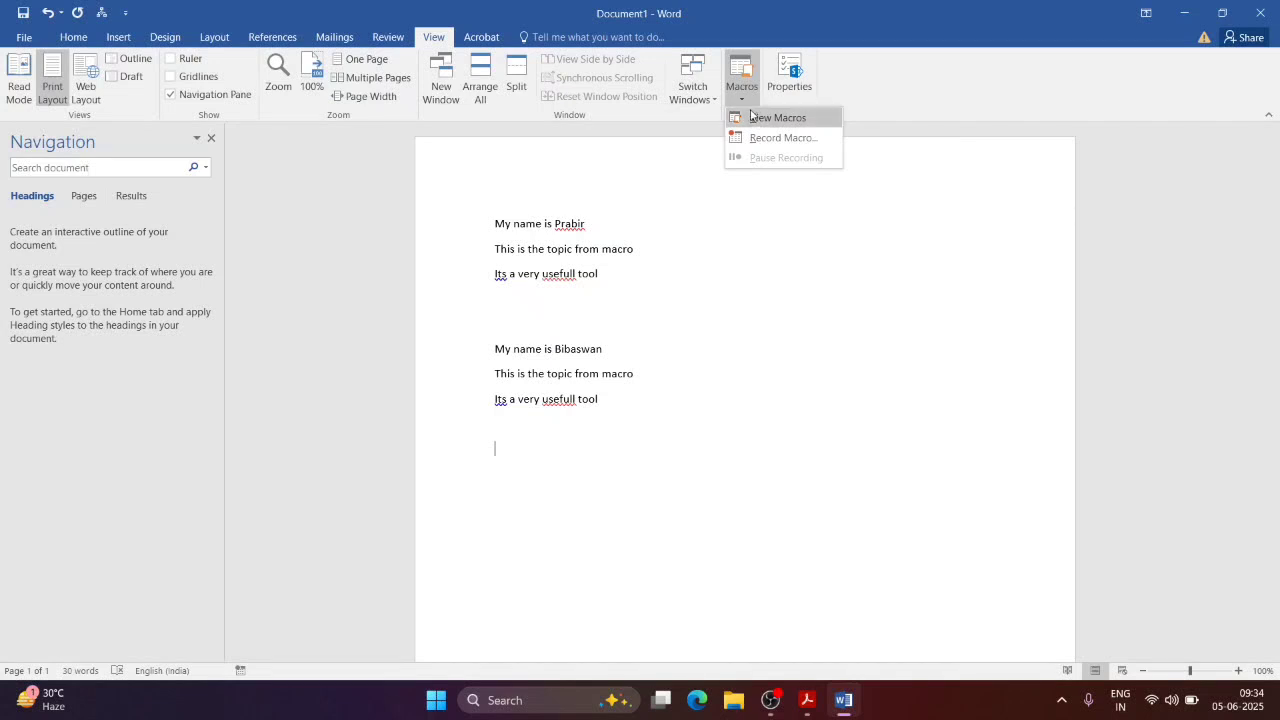
pyautogui.click(752, 117)
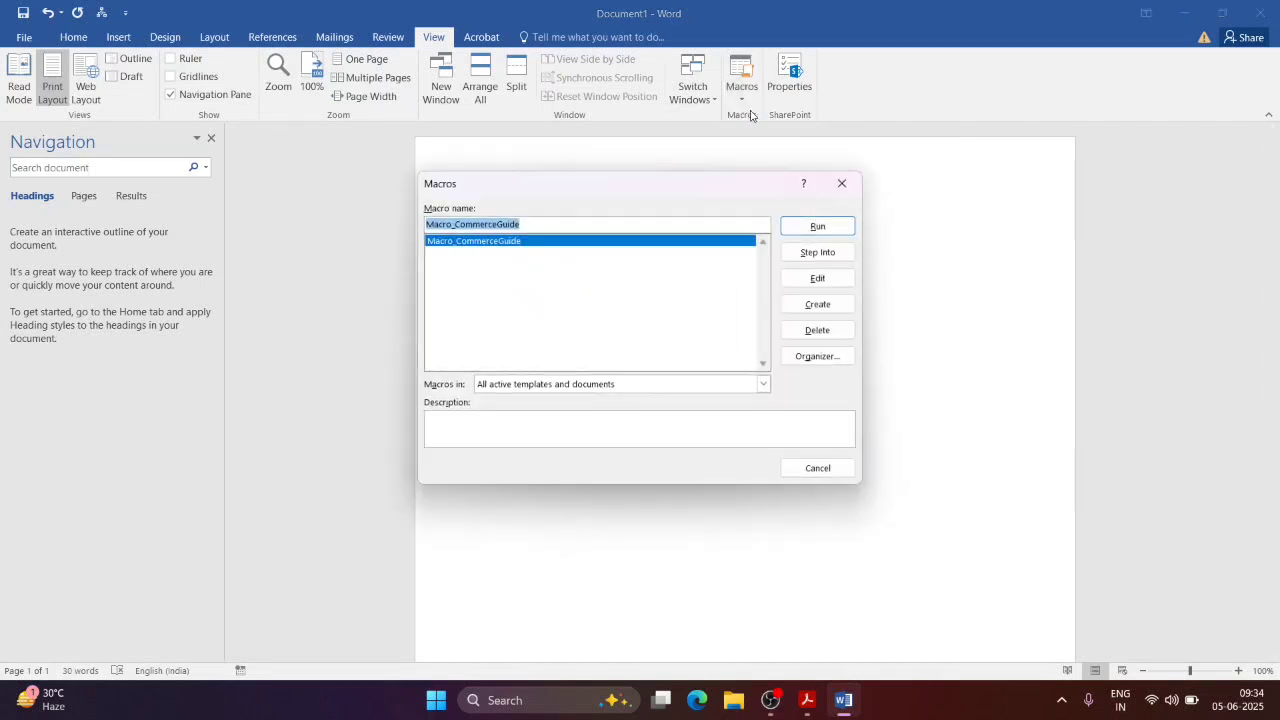
pyautogui.click(829, 286)
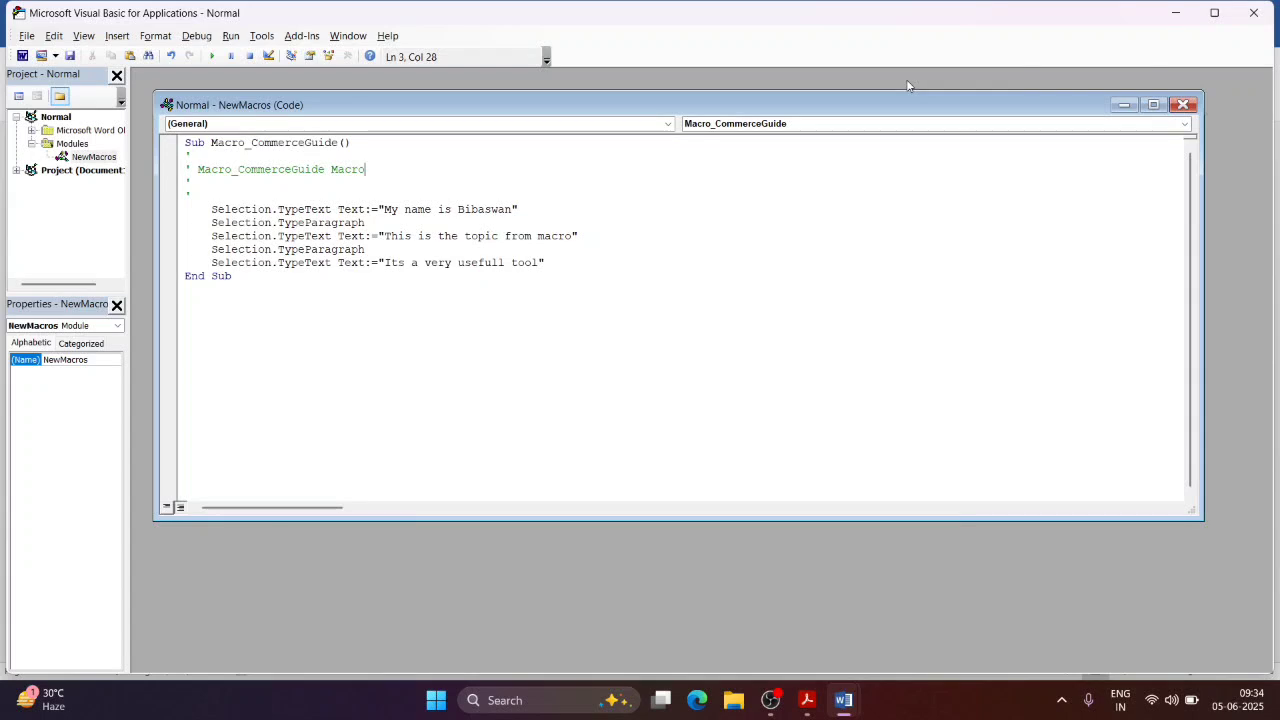
pyautogui.click(1253, 12)
# Step: Reopen the macro list, then start a new line below the first text block
pyautogui.click(741, 98)
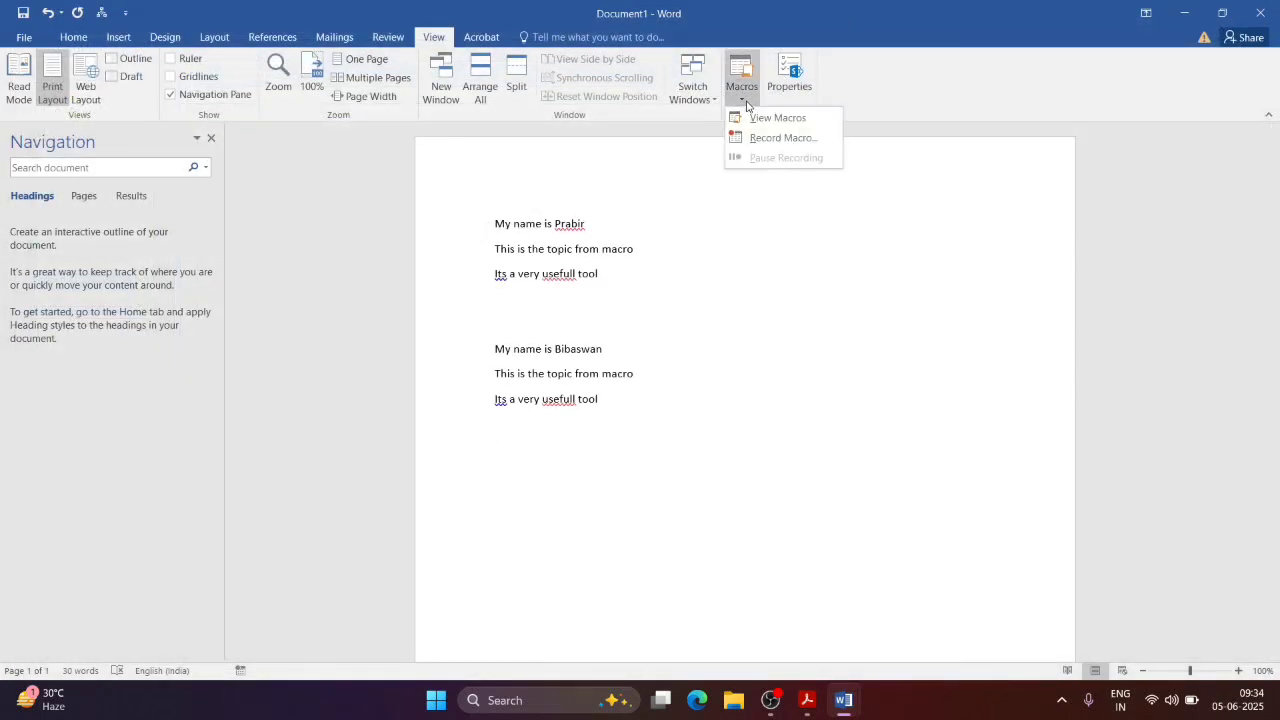
pyautogui.click(753, 122)
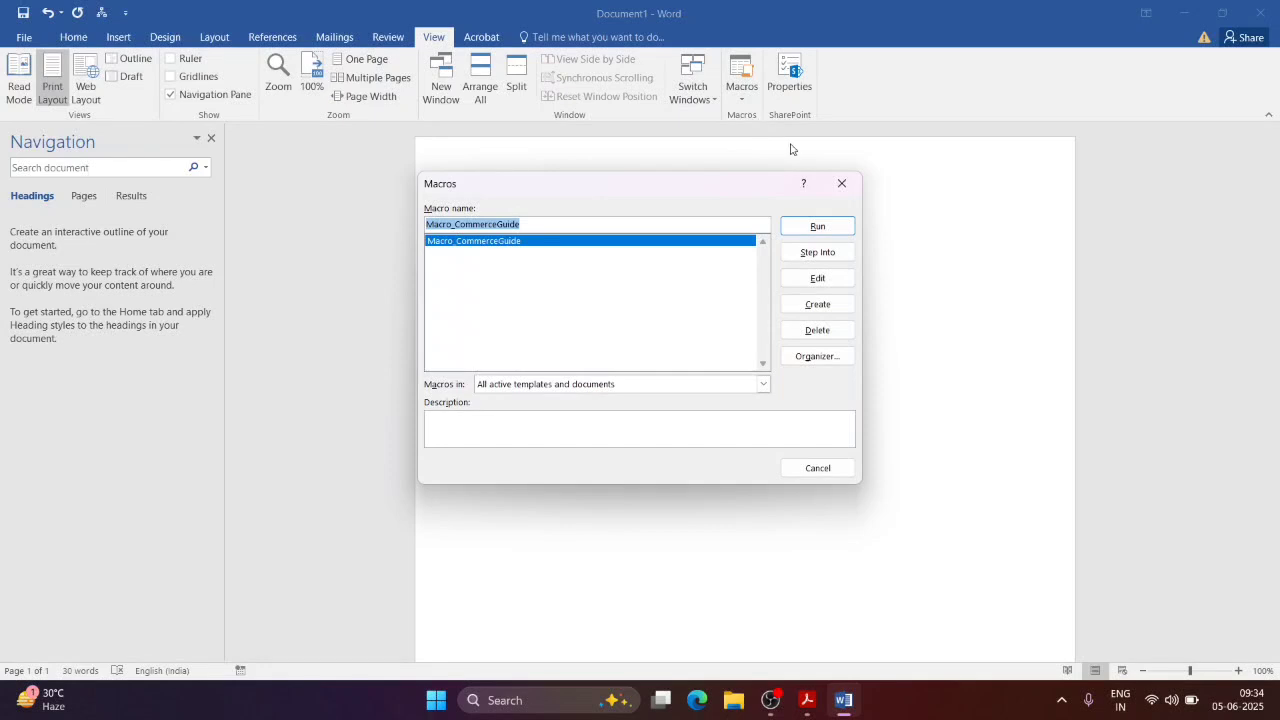
pyautogui.click(830, 307)
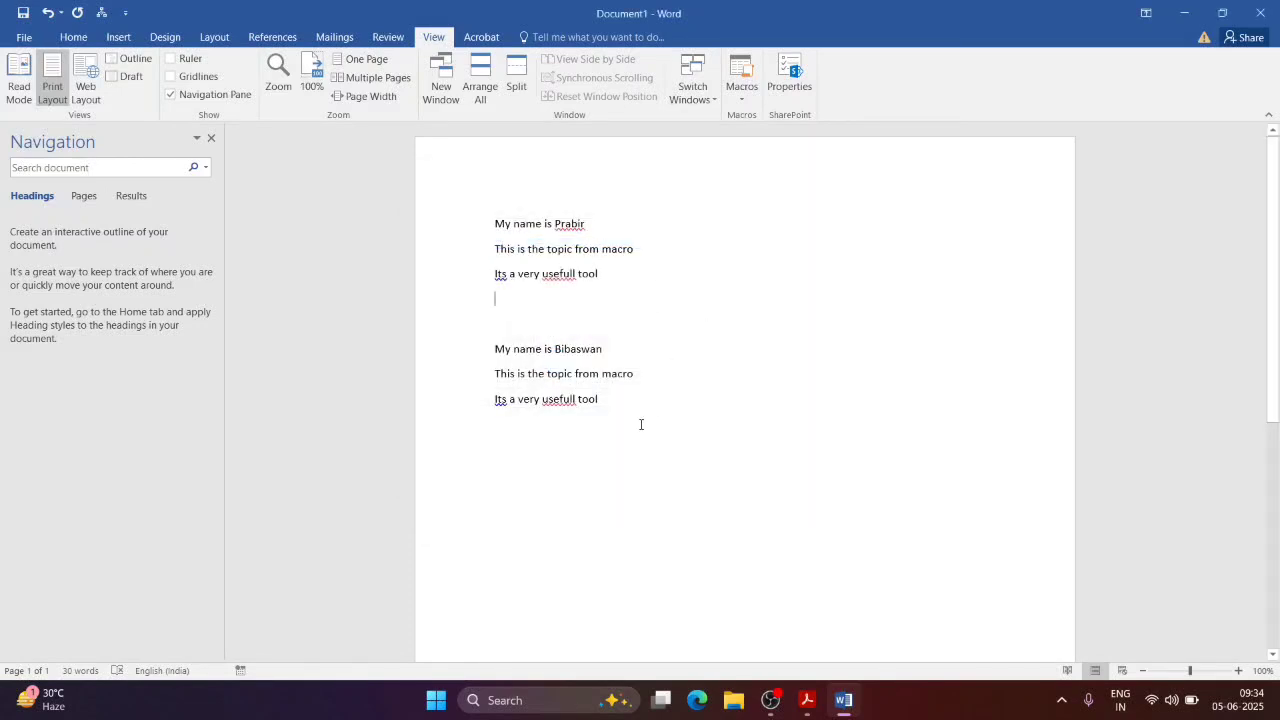
pyautogui.press('Return')
# Step: Try creating a new macro named Macro_CommerceGuide and dismiss the replace-macro question
pyautogui.click(742, 93)
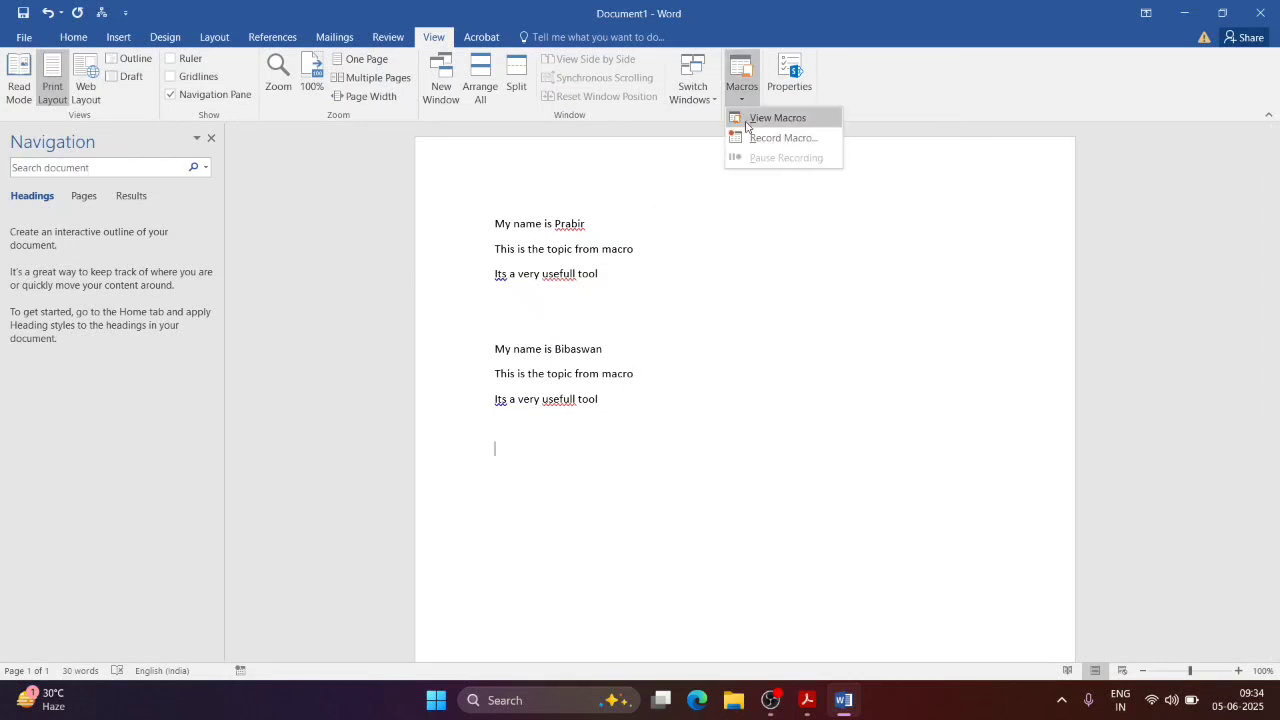
pyautogui.click(745, 120)
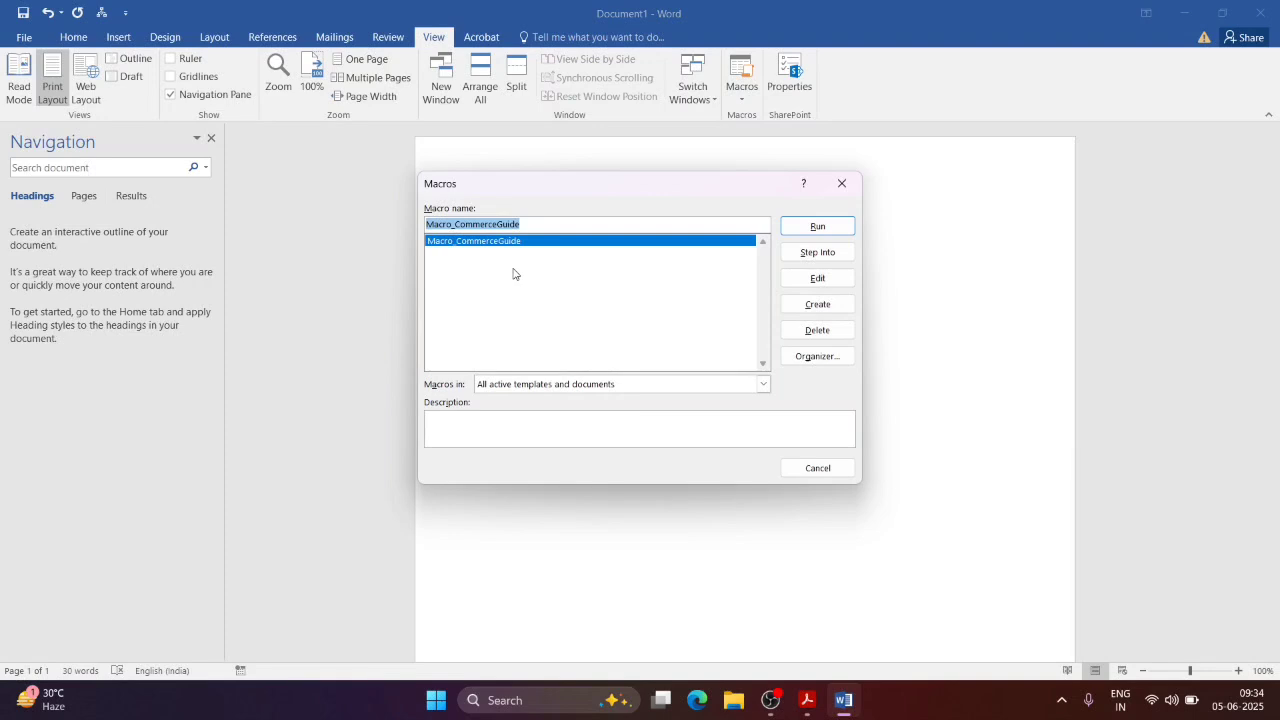
pyautogui.click(809, 308)
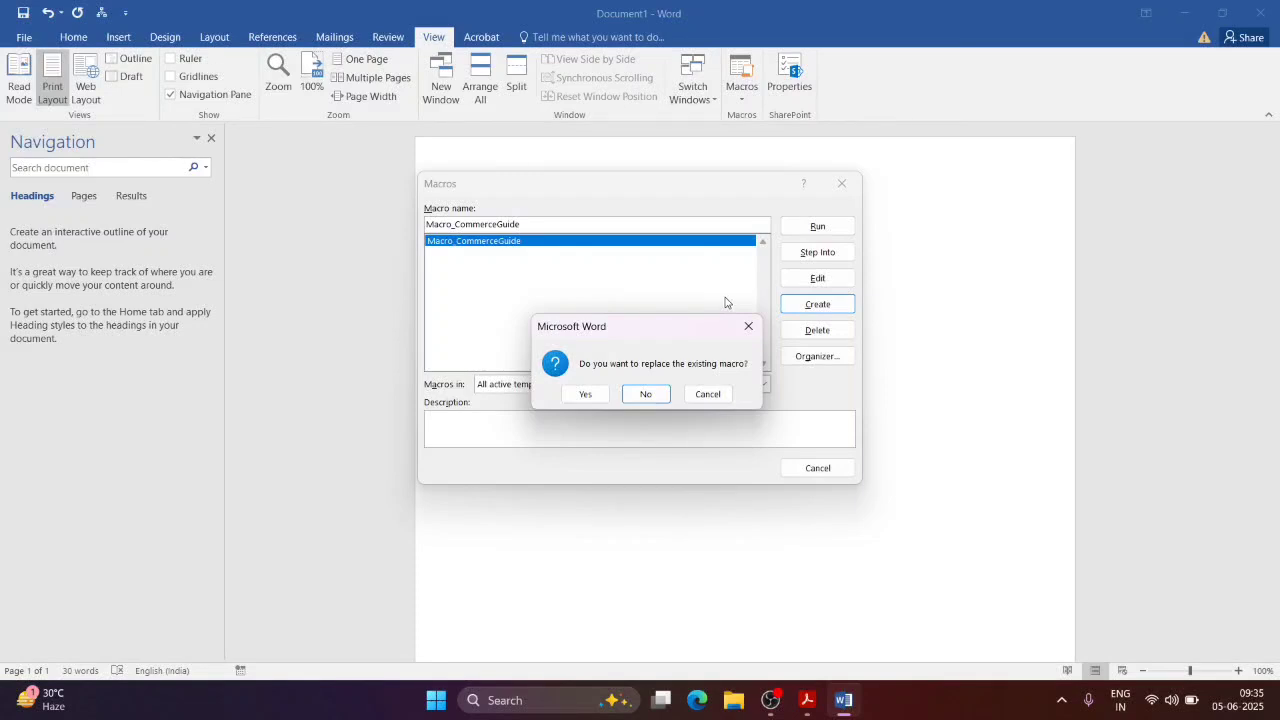
pyautogui.click(748, 326)
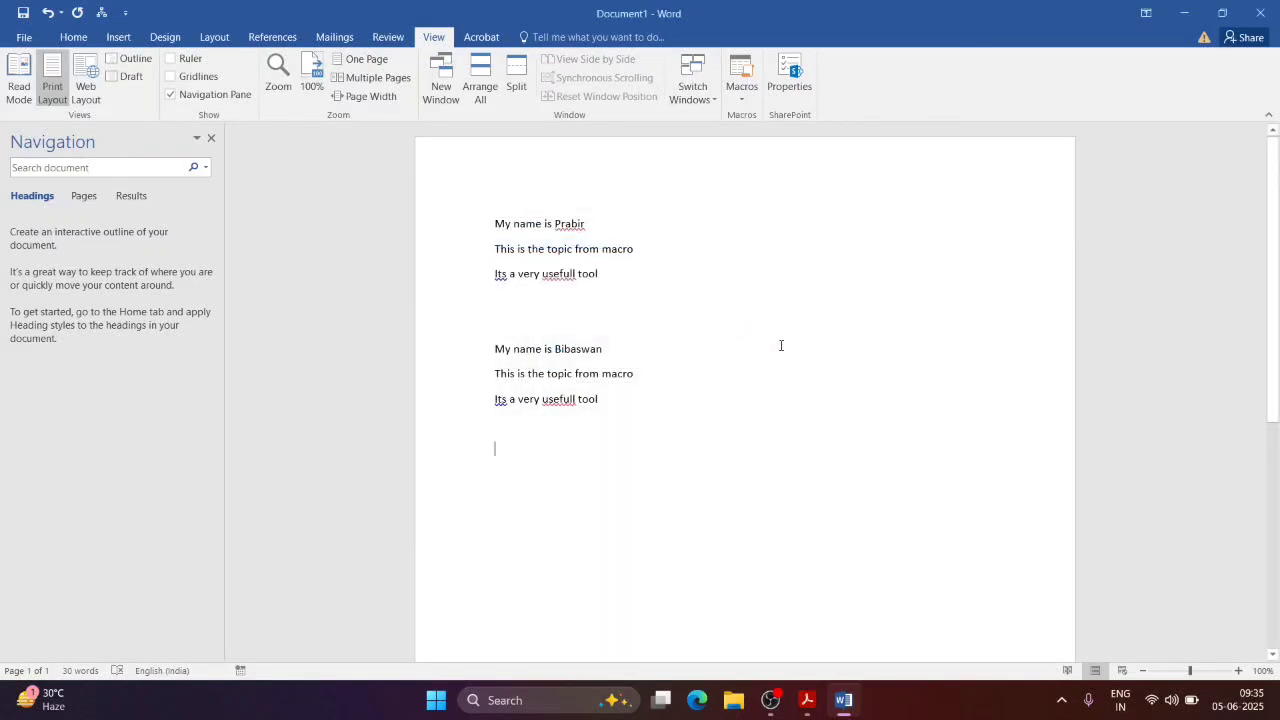
# Step: Delete Macro_CommerceGuide, close the Organizer, and select all the document text
pyautogui.click(748, 106)
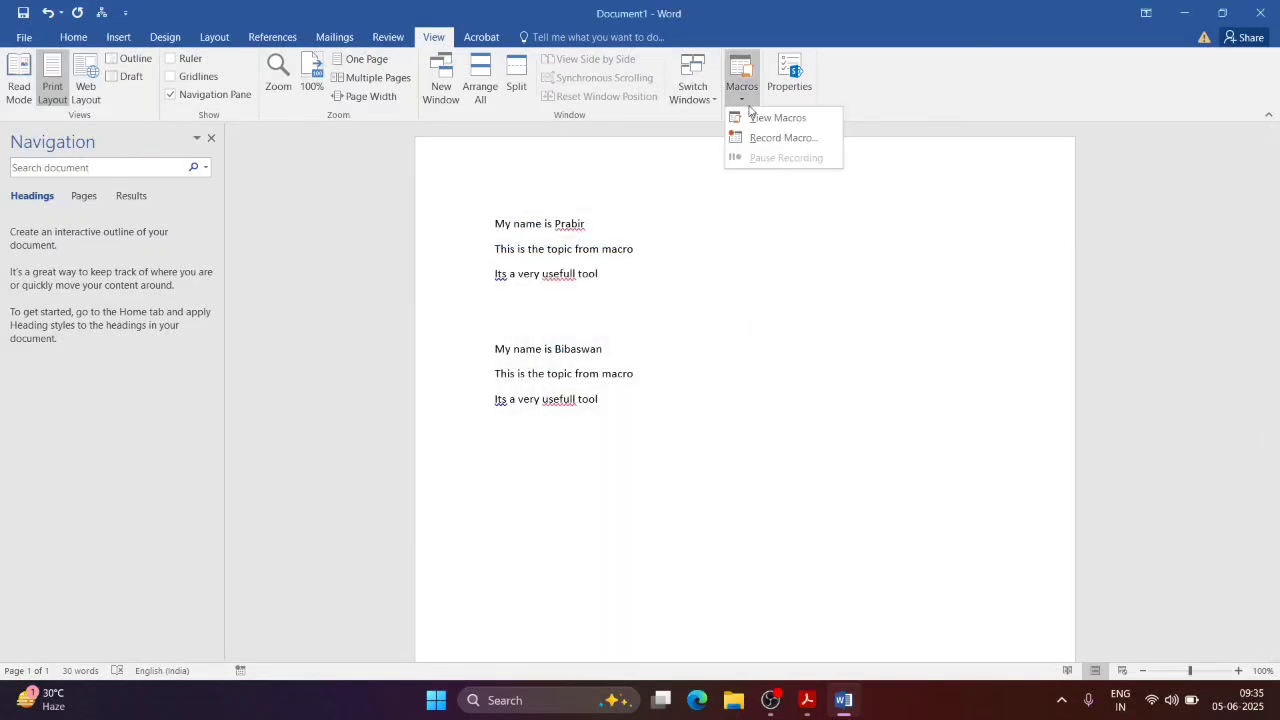
pyautogui.click(775, 118)
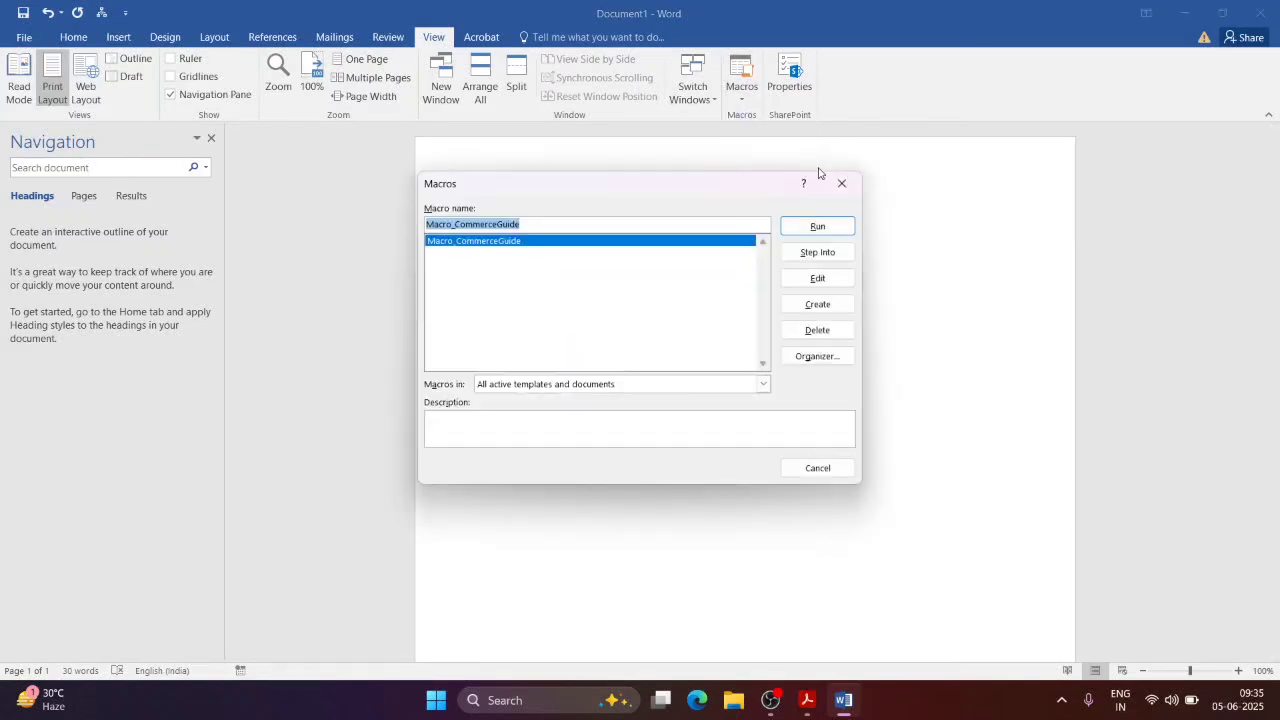
pyautogui.click(826, 330)
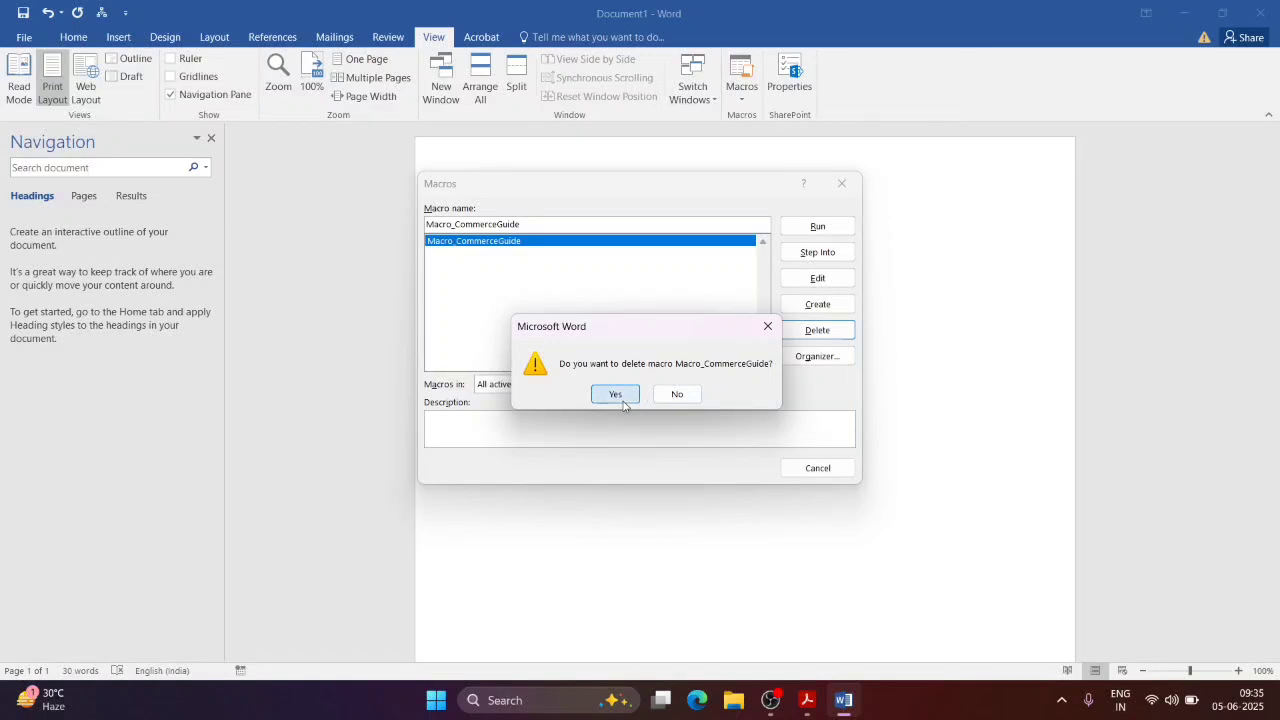
pyautogui.click(621, 399)
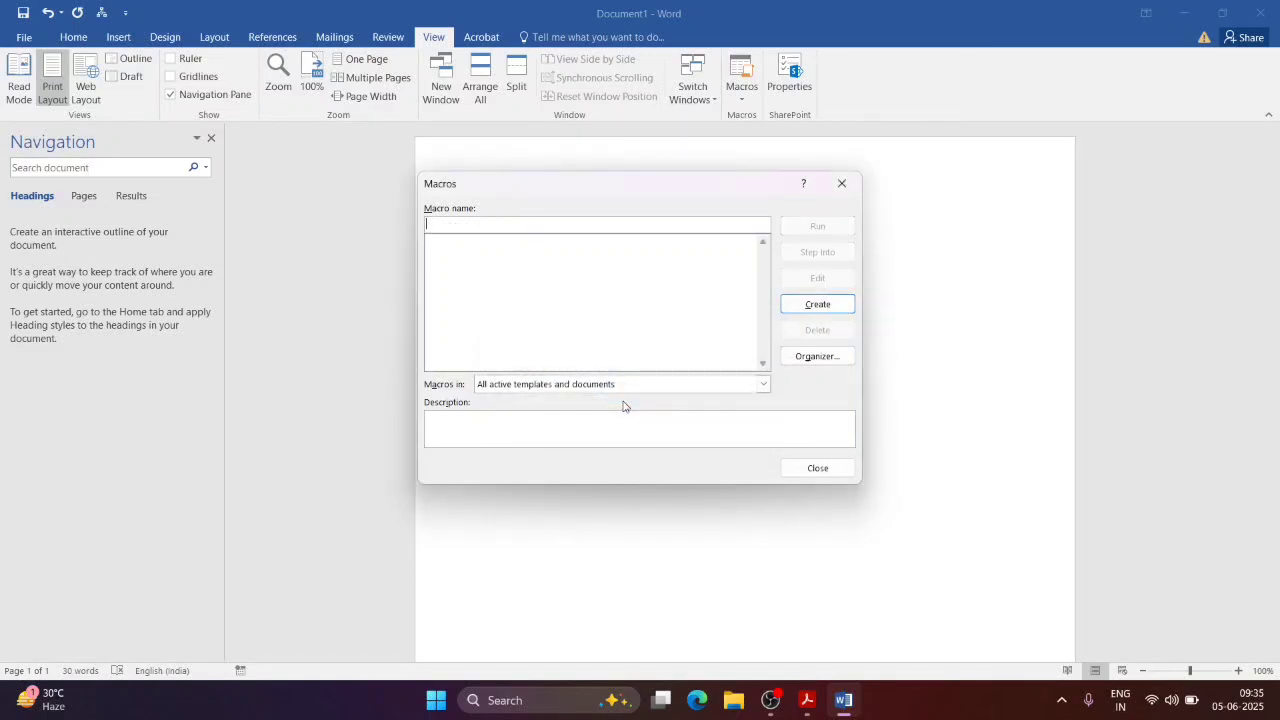
pyautogui.click(799, 360)
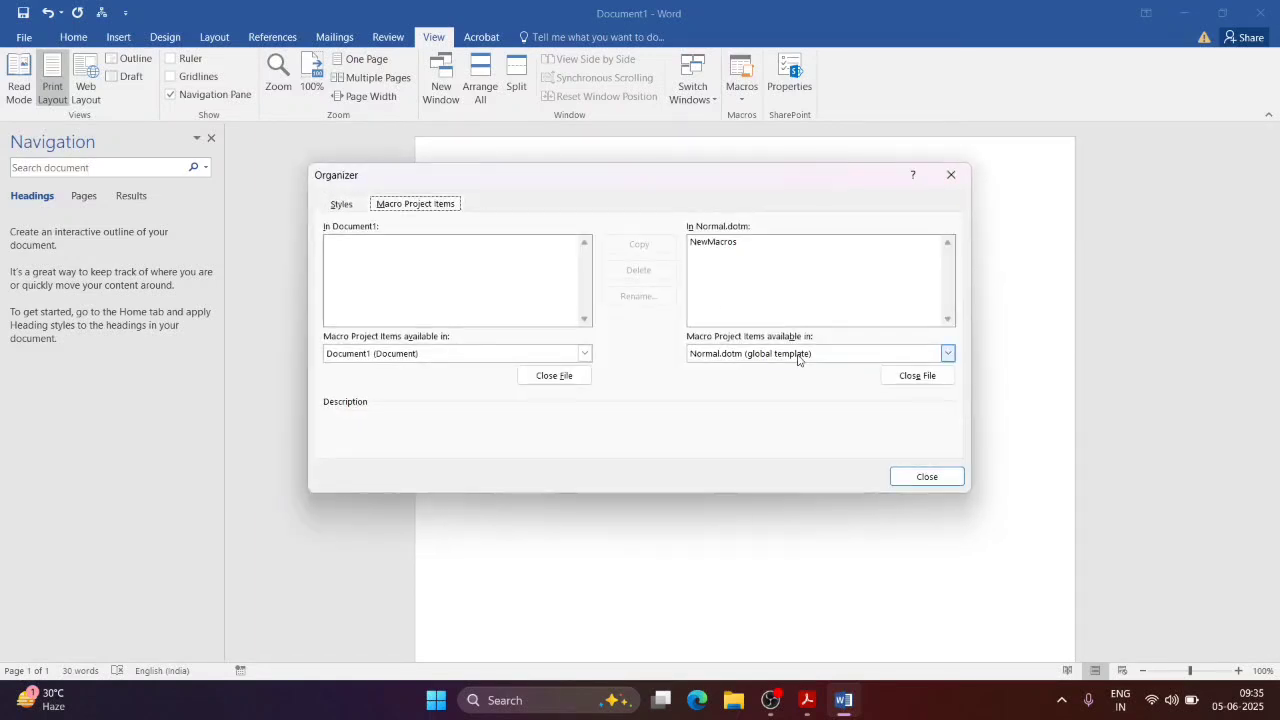
pyautogui.click(943, 176)
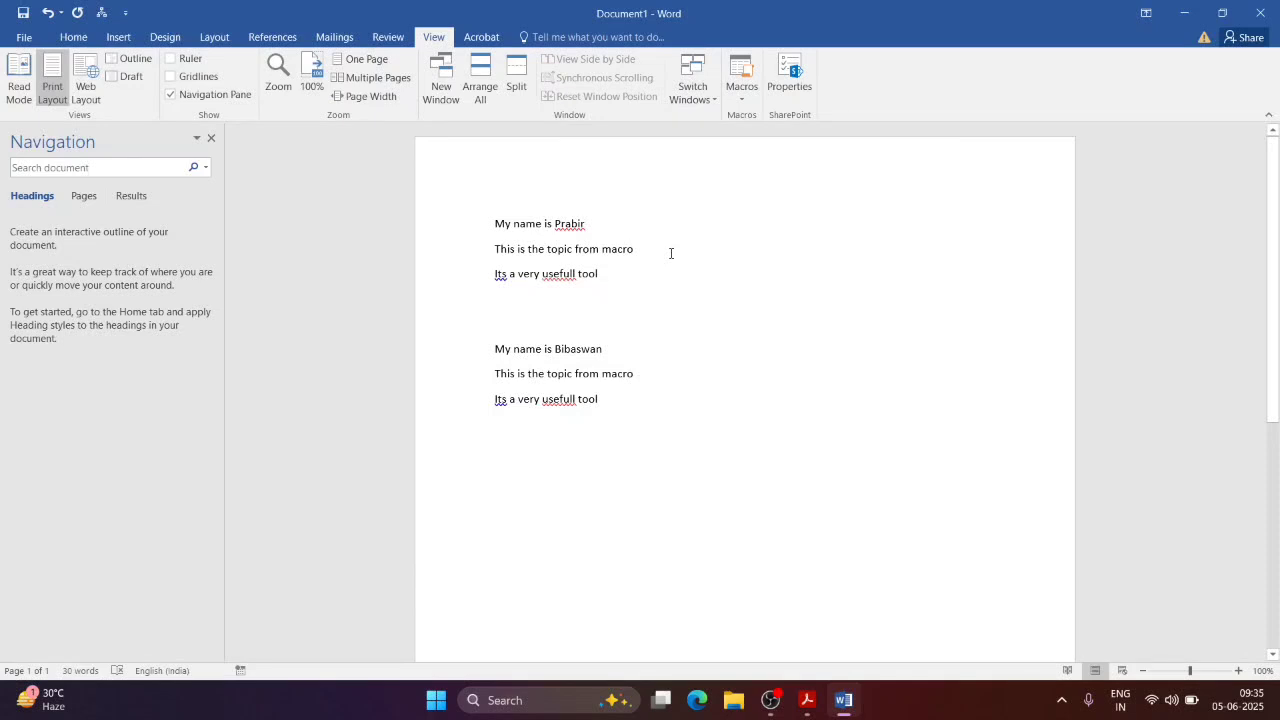
pyautogui.hotkey('ctrl', 'a')
# Step: Clear the page and start recording Macro1 with a Quick Access Toolbar button for Normal.NewMacros.Macro1
pyautogui.press('Delete')
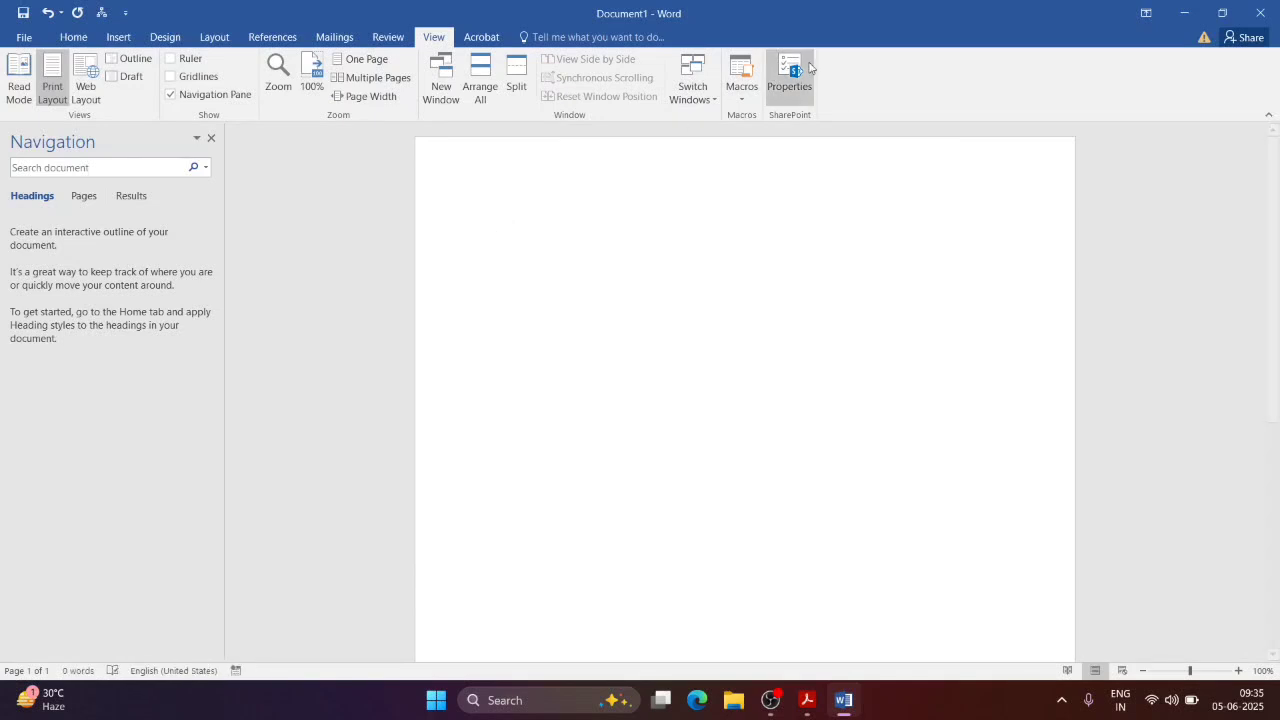
pyautogui.click(741, 88)
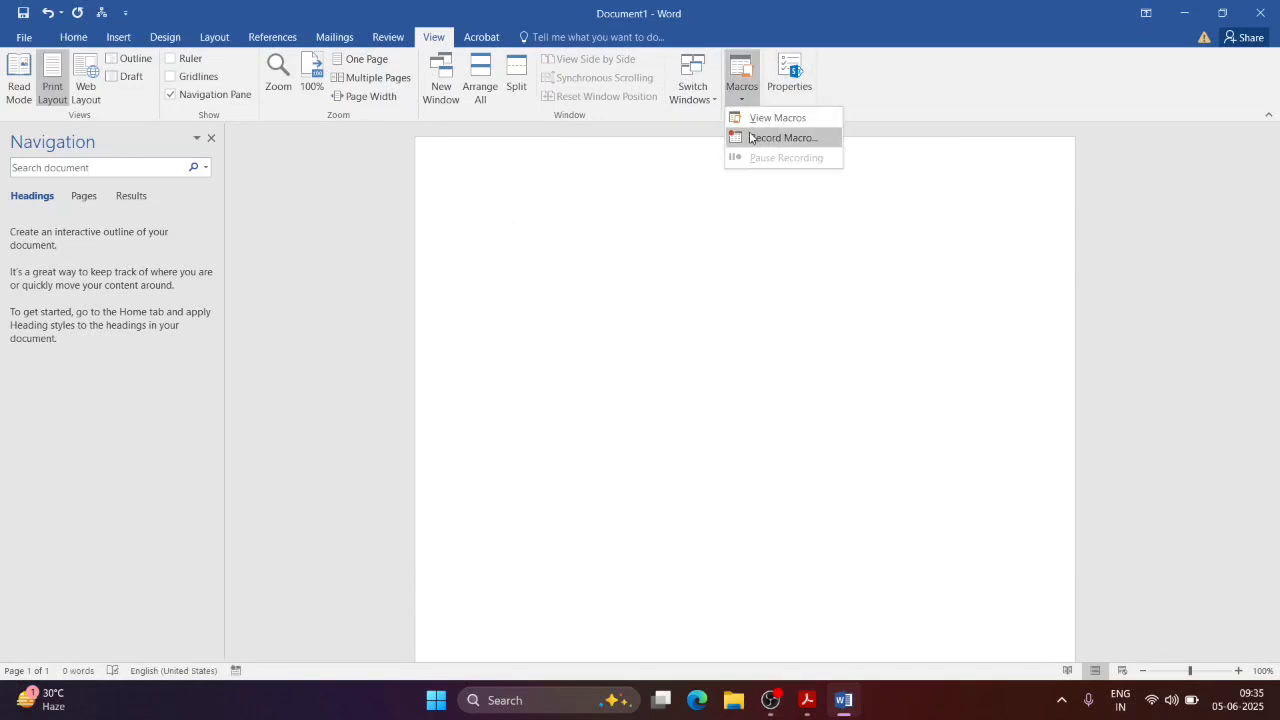
pyautogui.click(752, 138)
pyautogui.click(487, 306)
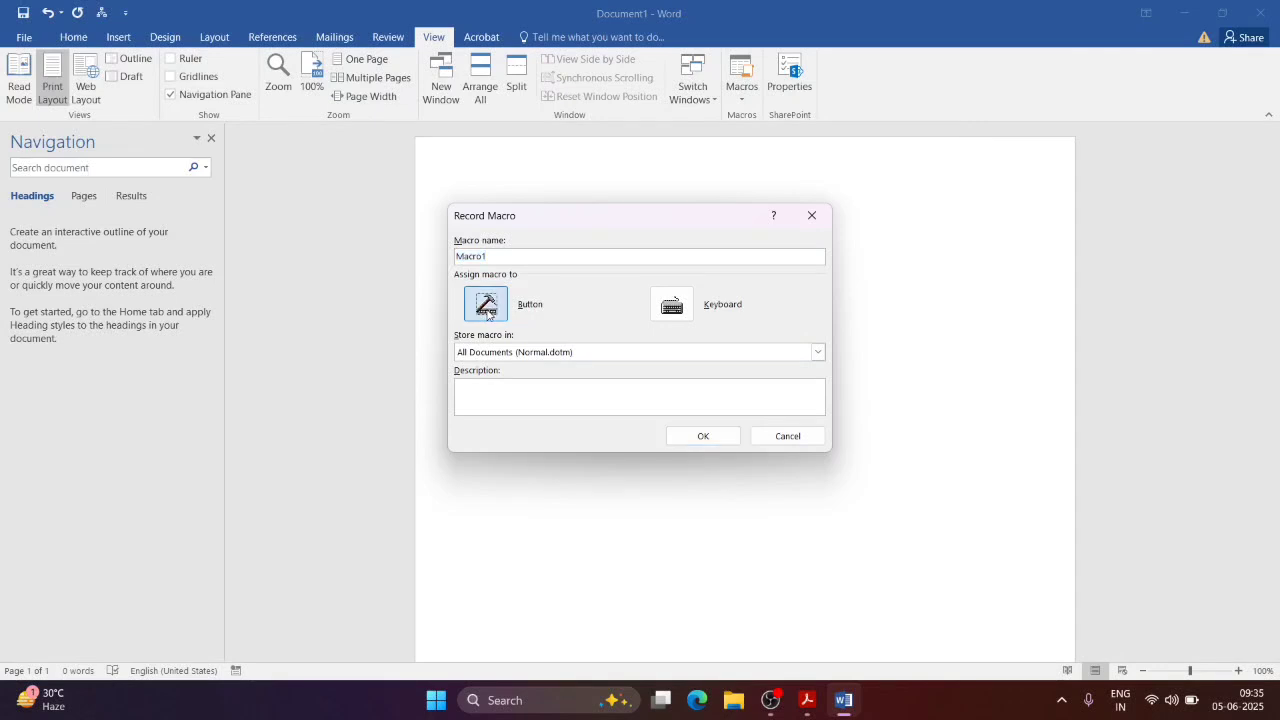
pyautogui.click(559, 202)
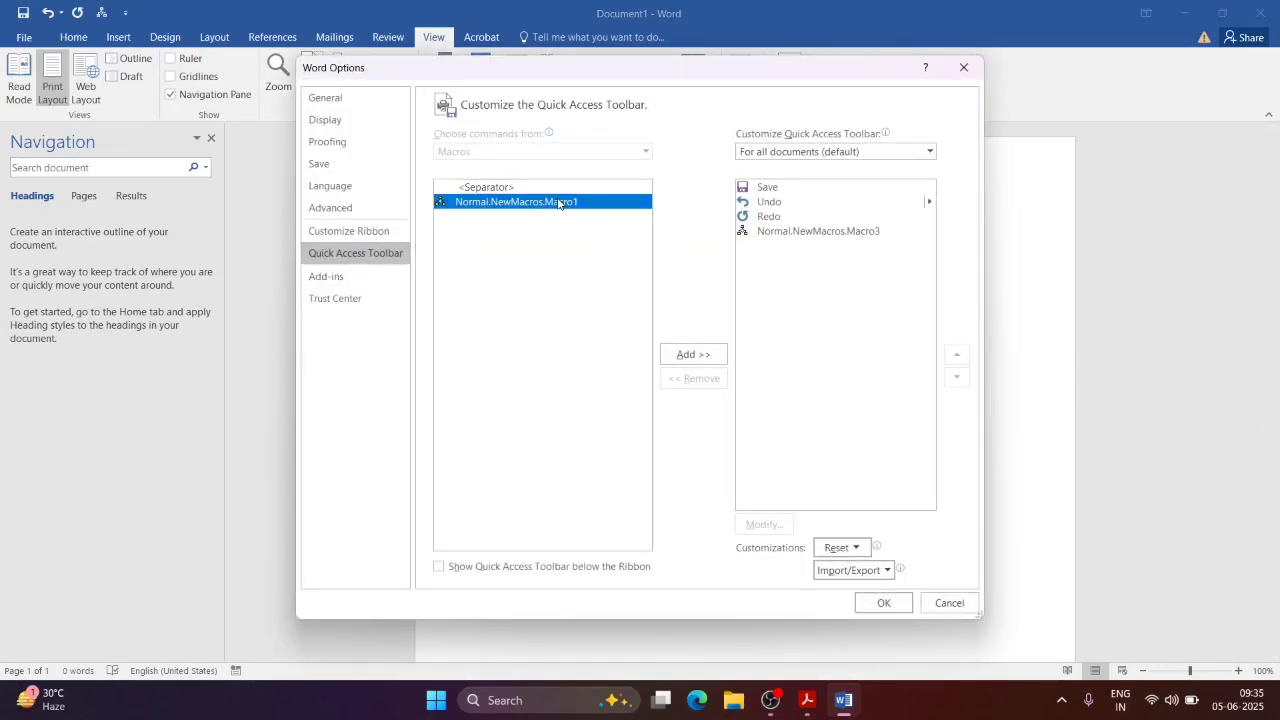
pyautogui.click(688, 356)
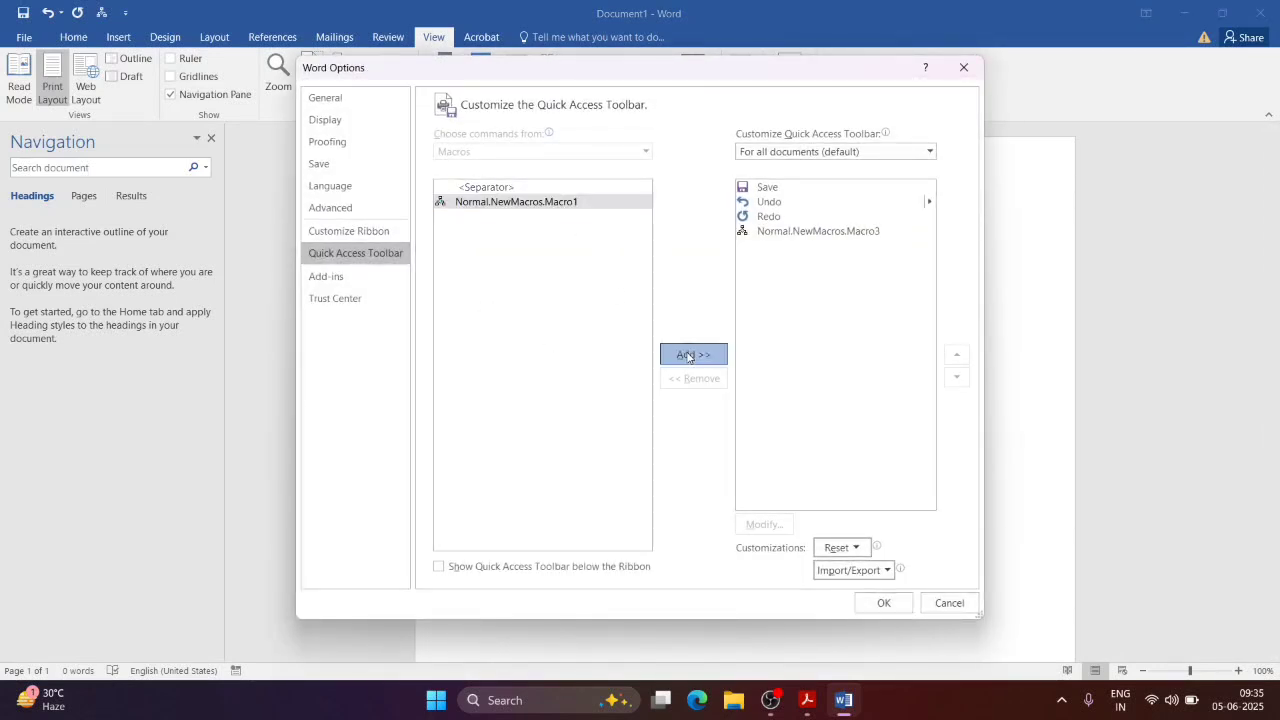
pyautogui.click(765, 249)
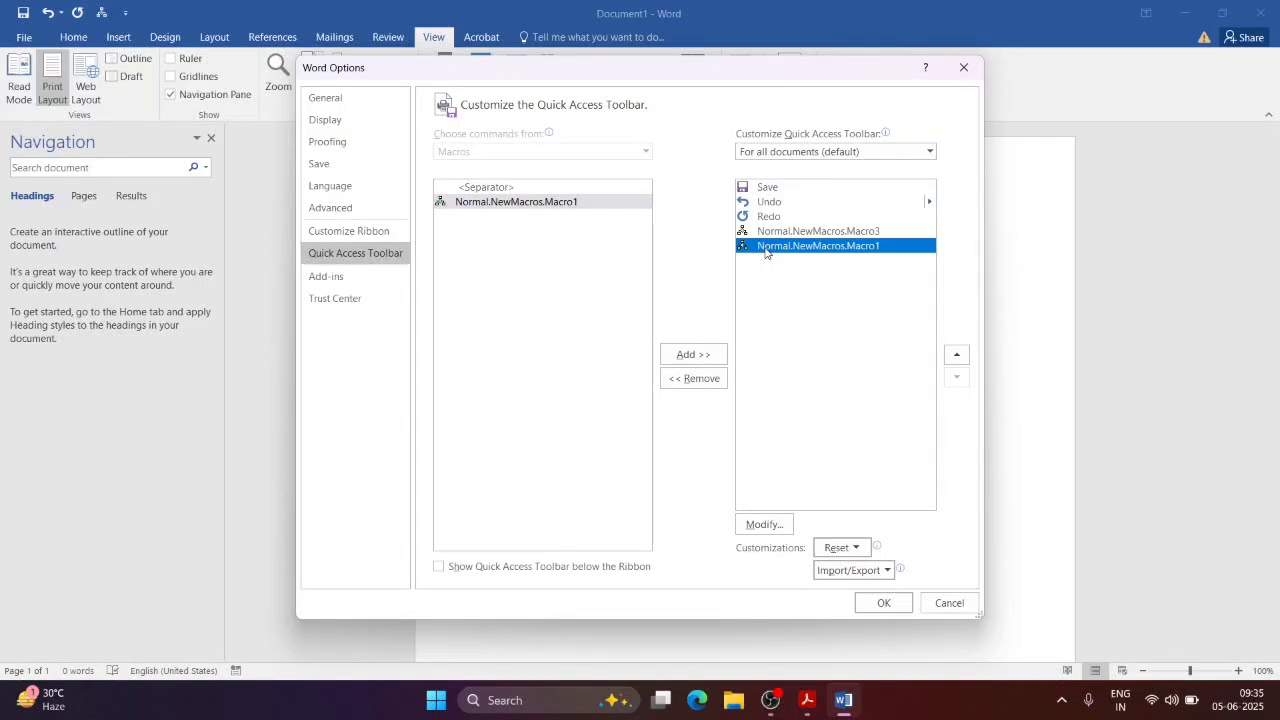
pyautogui.click(883, 603)
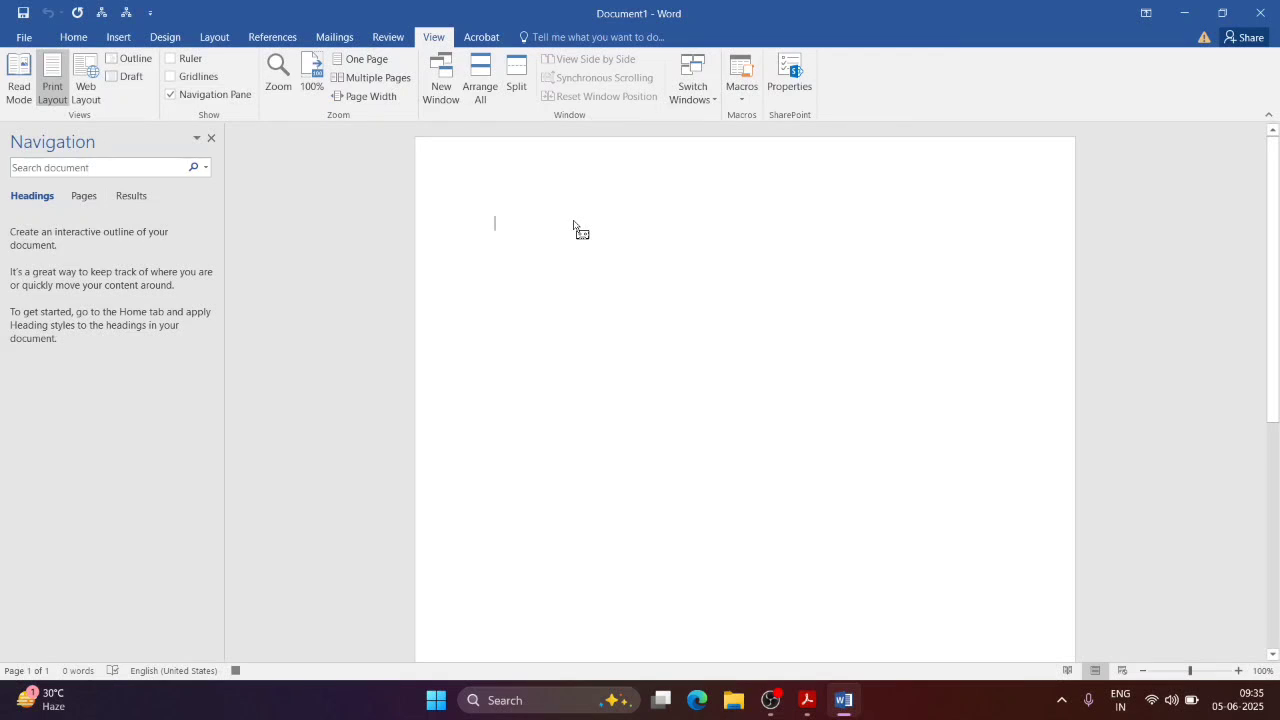
# Step: Type a 'My name is' line with the name, start a new line, and pause recording
pyautogui.write('My name')
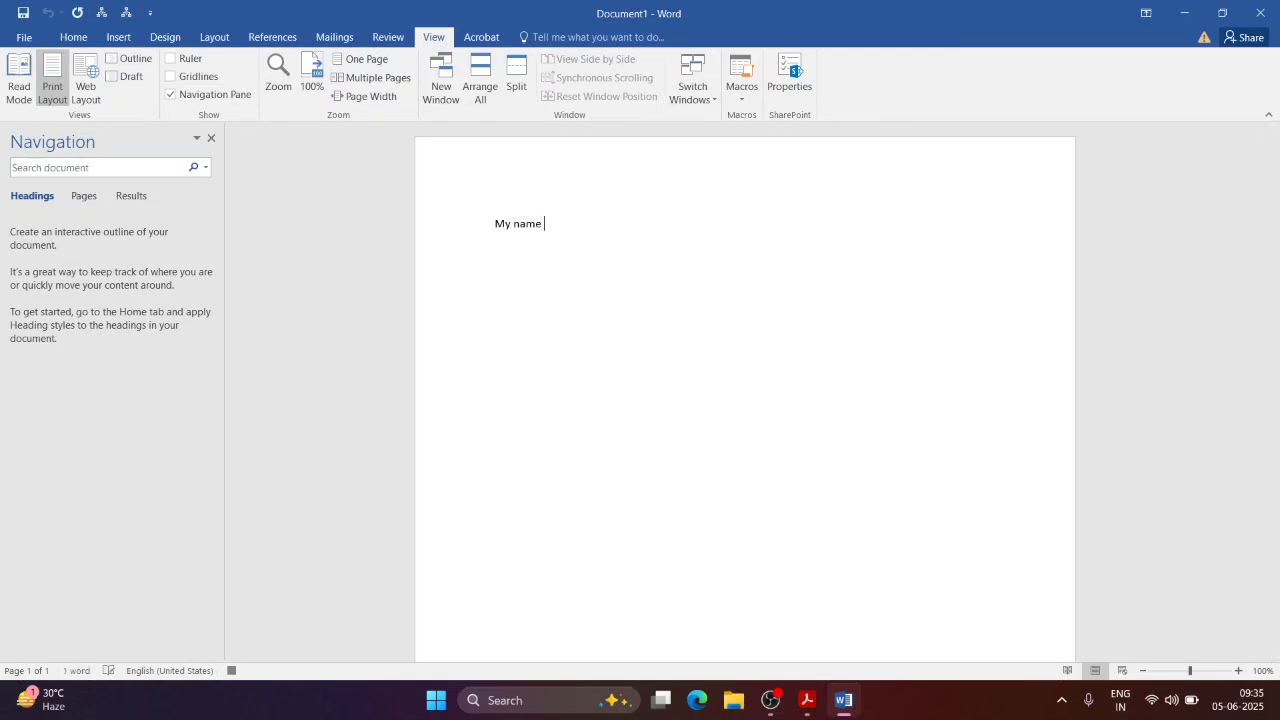
pyautogui.write(' is Bibaswan')
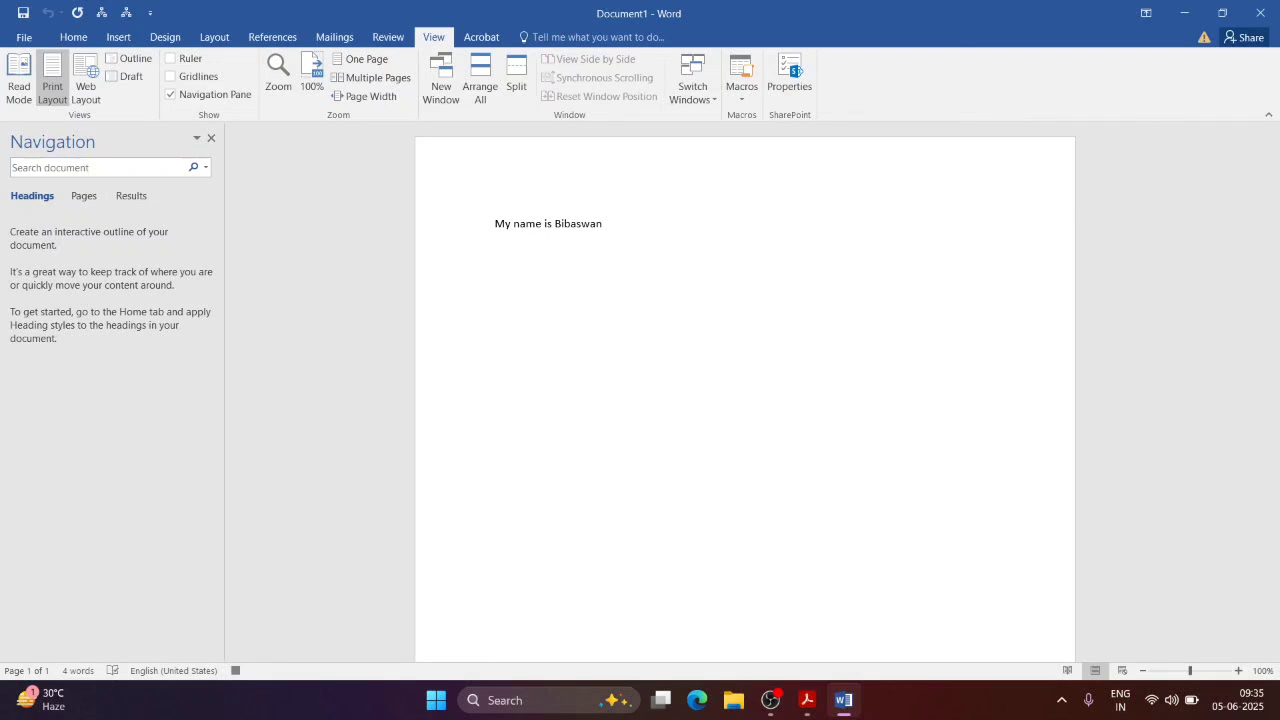
pyautogui.press('Return')
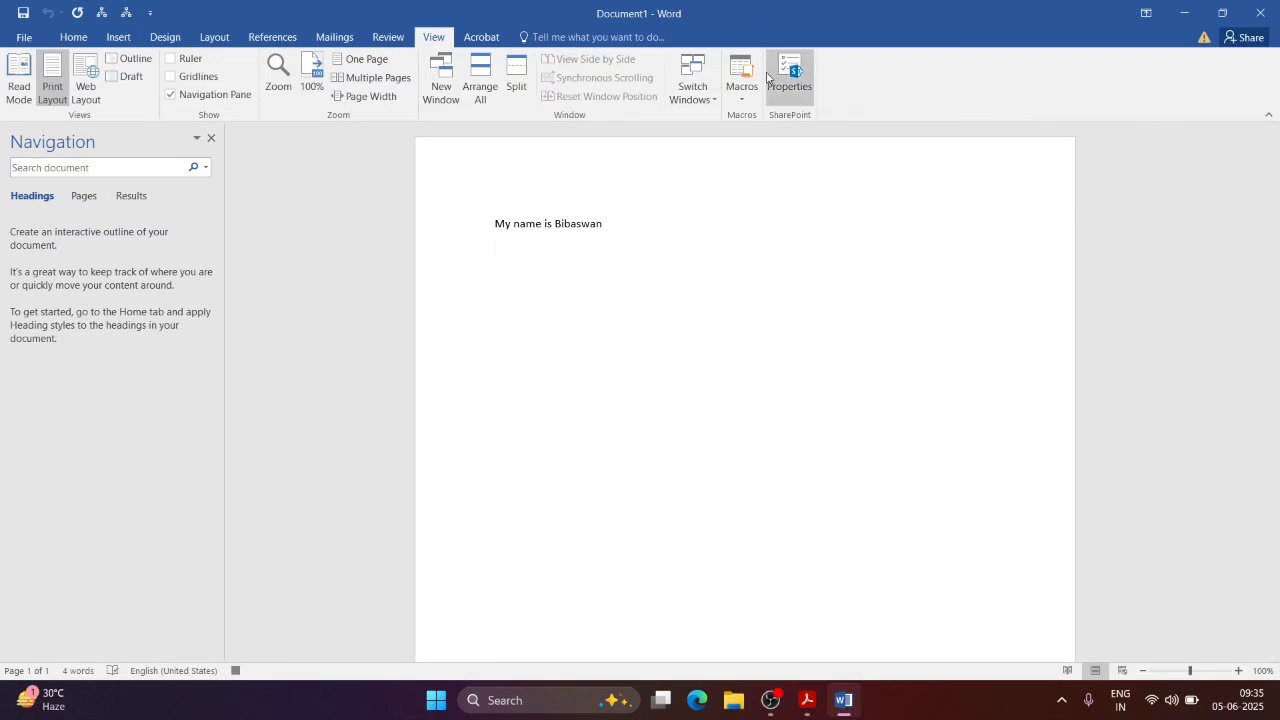
pyautogui.click(742, 97)
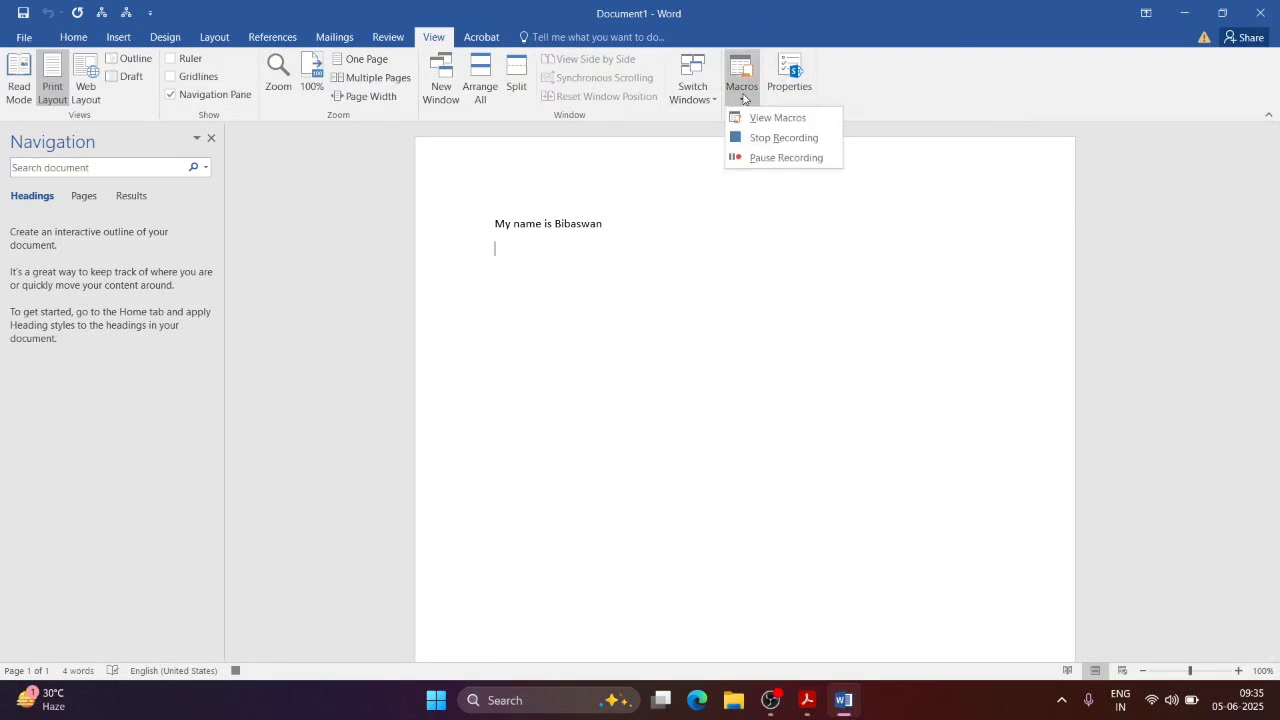
pyautogui.click(747, 158)
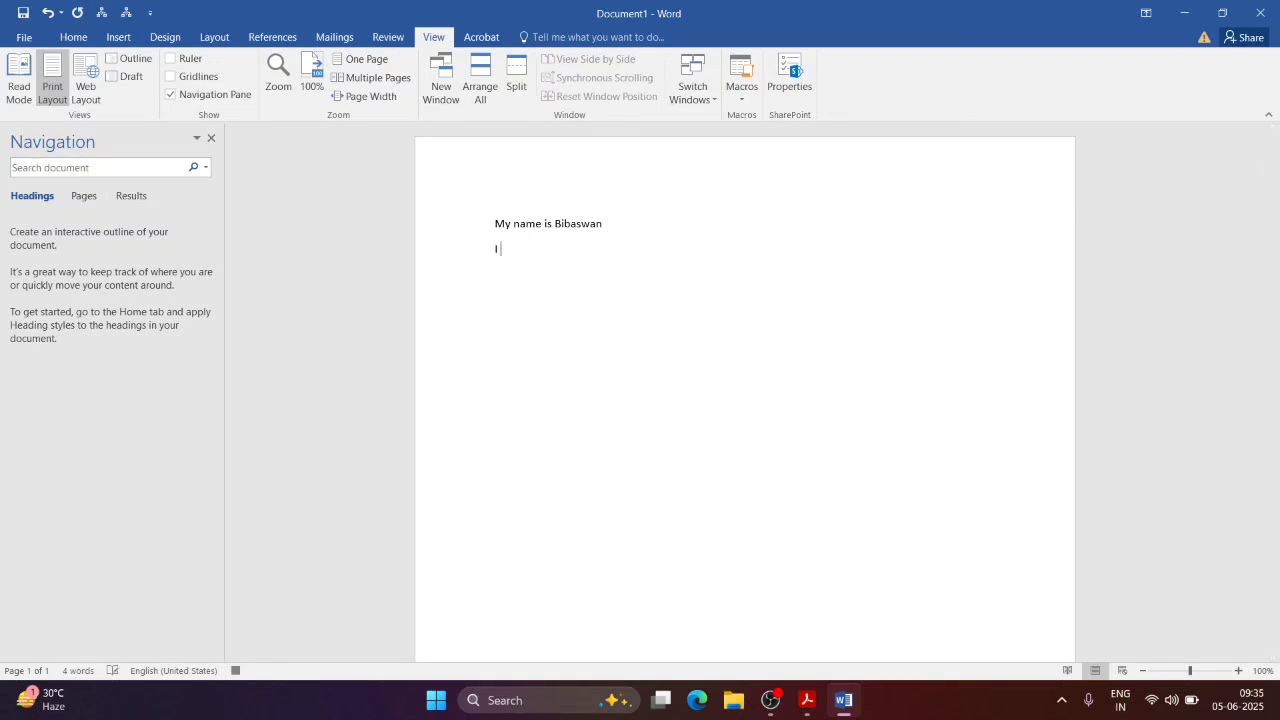
# Step: Type 'am 90 years old And I stay in Canada' while paused, then resume recording
pyautogui.write('am 90 years old And ')
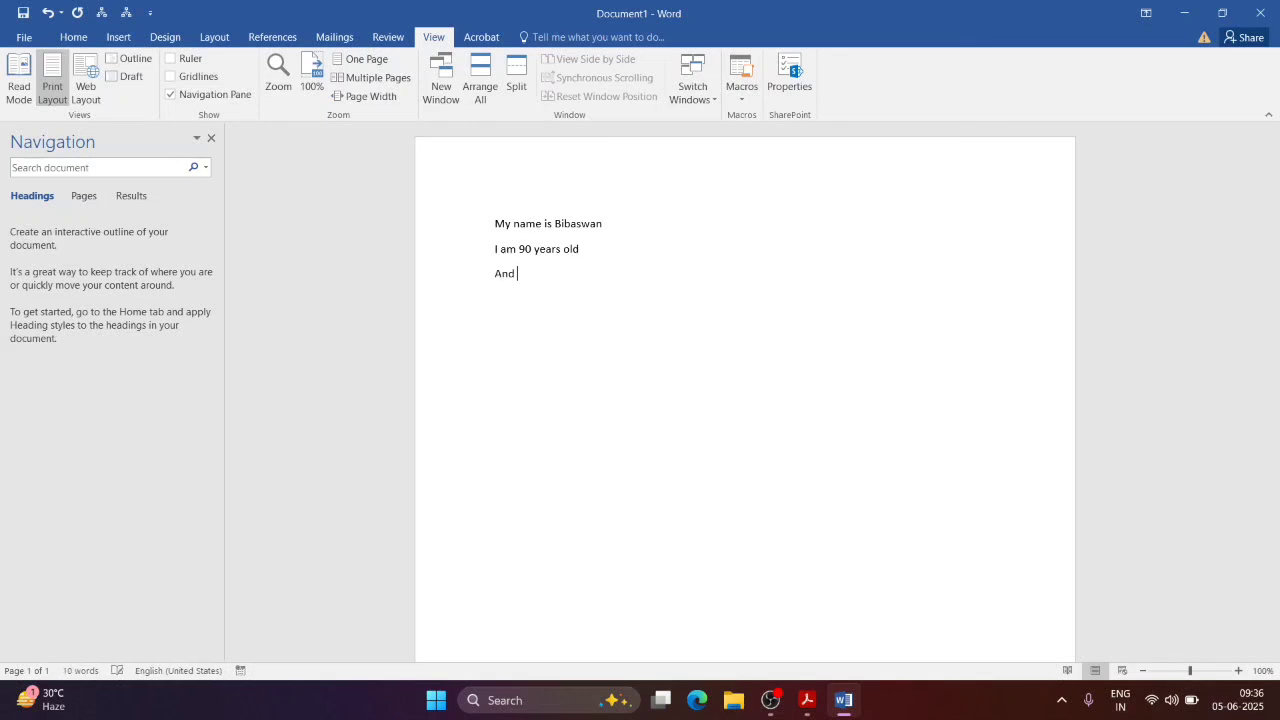
pyautogui.write('I stay in Canada')
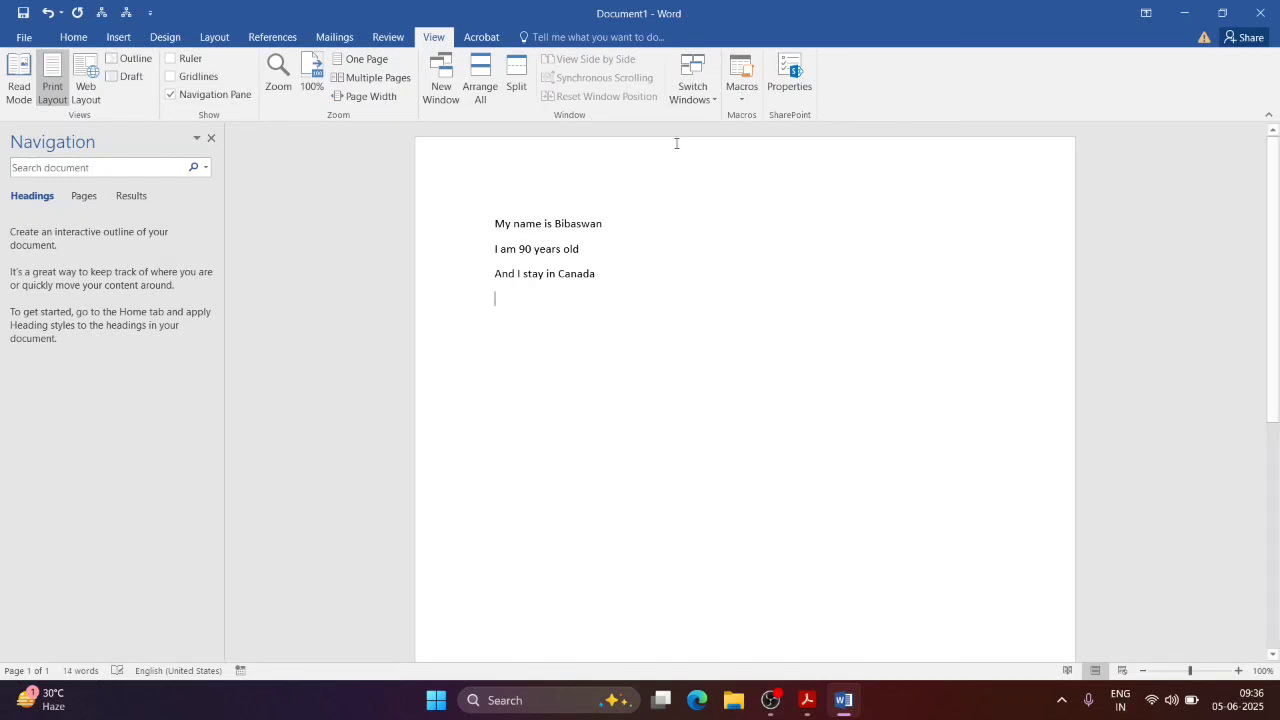
pyautogui.click(741, 98)
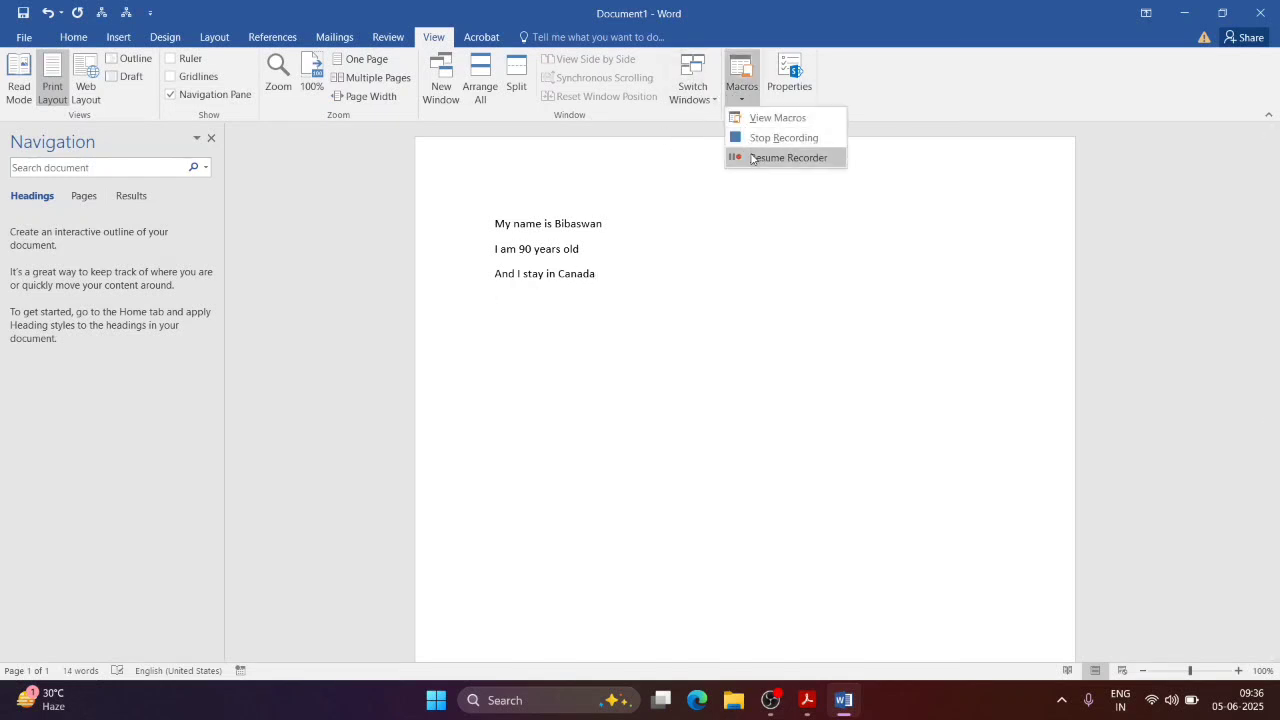
pyautogui.click(788, 158)
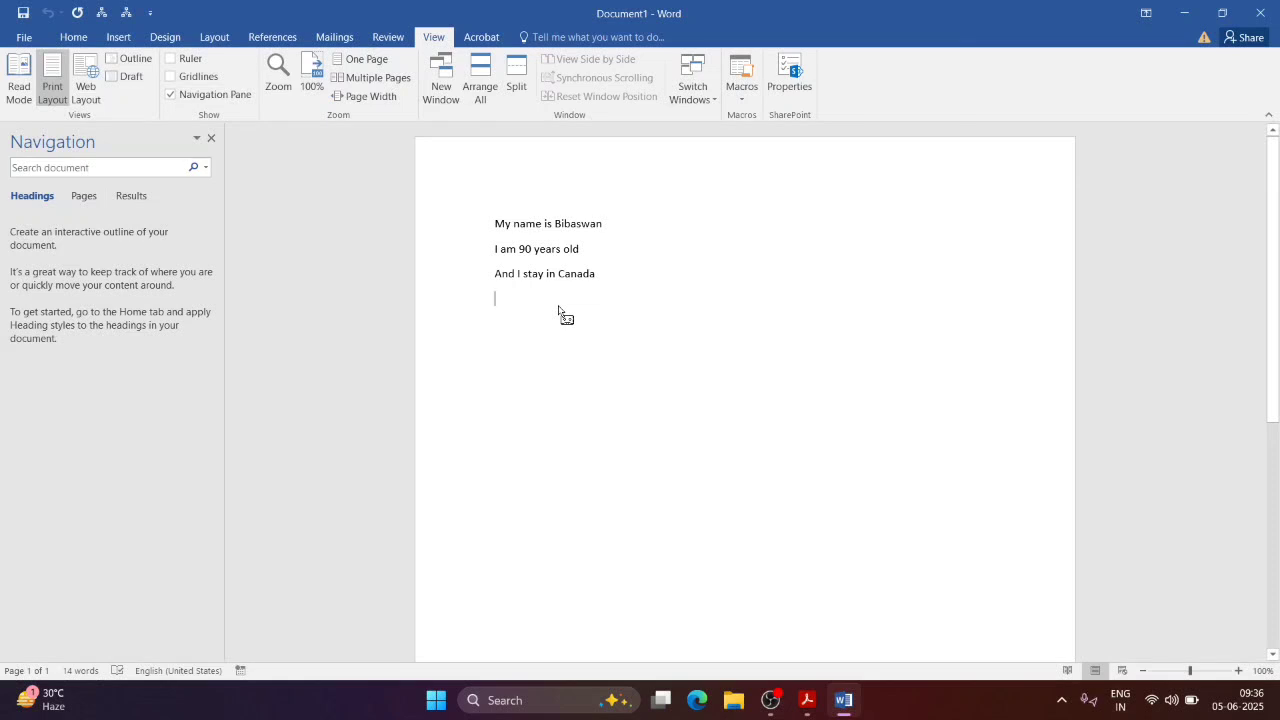
# Step: Type 'What is your name?' and 'where do you stay?' on two lines
pyautogui.write('What is ')
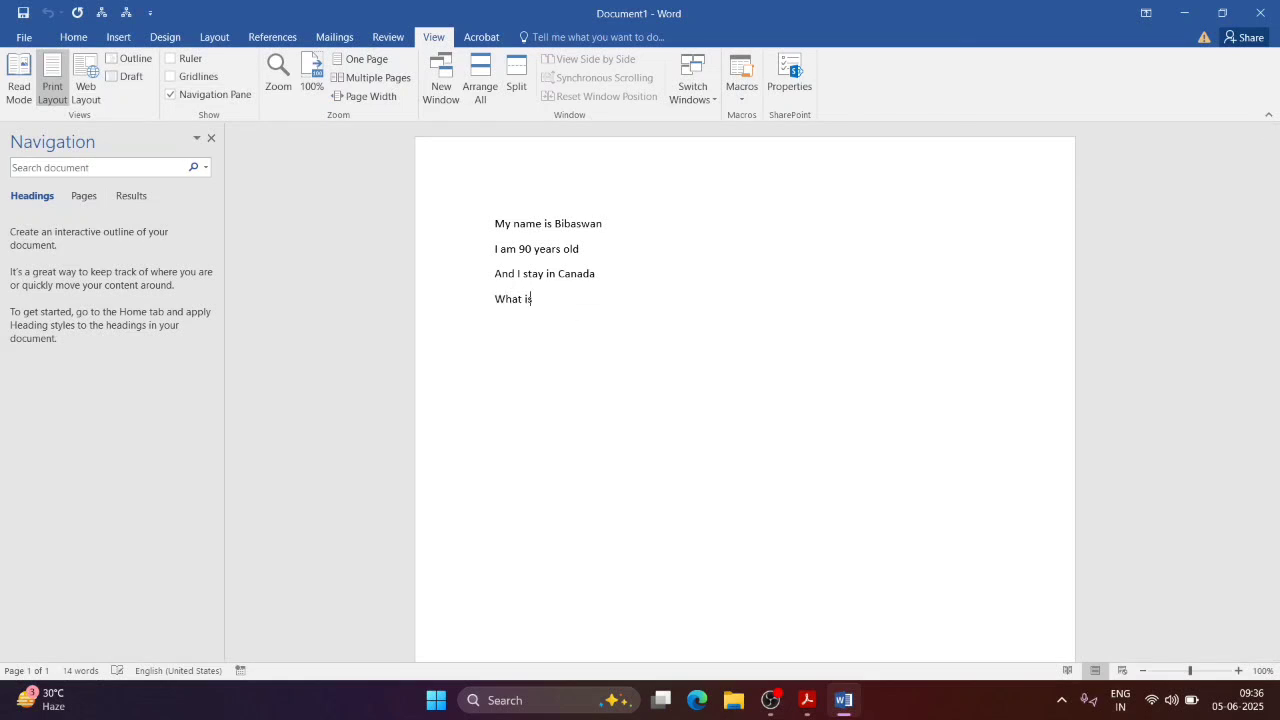
pyautogui.write('your name?')
pyautogui.press('Return')
pyautogui.write('where do you stay?')
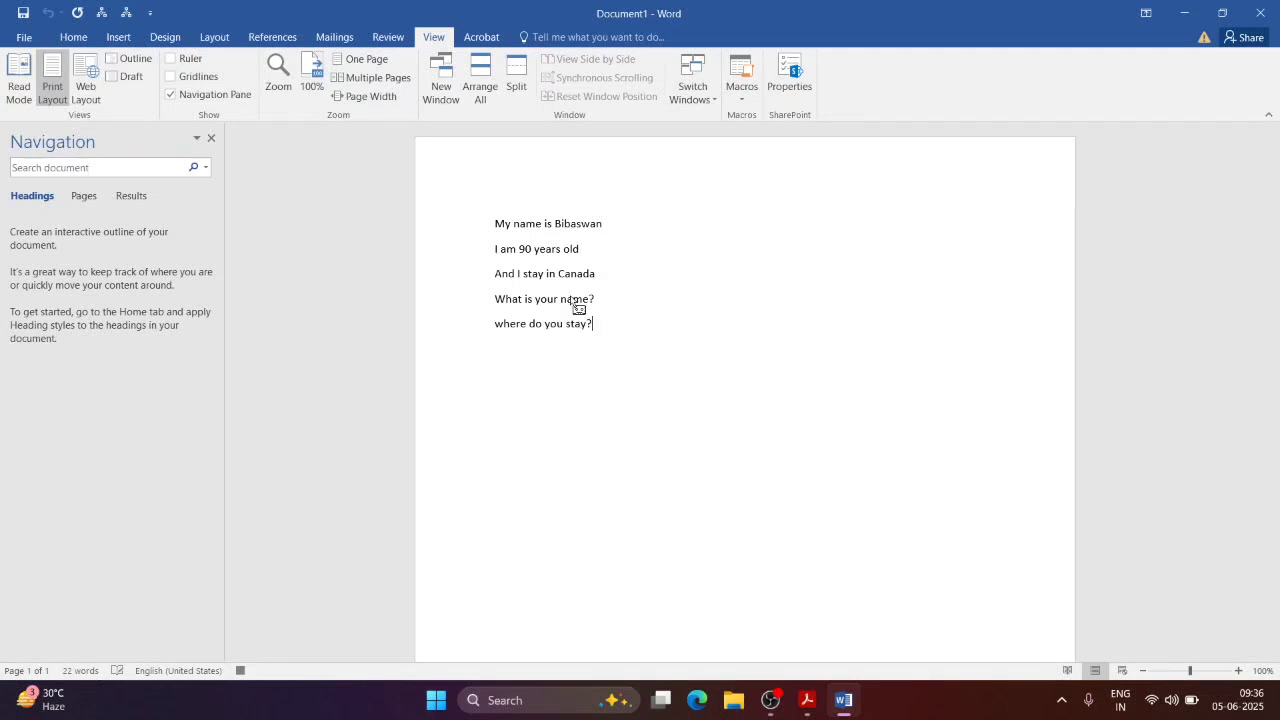
# Step: Stop the Macro1 recording and add blank lines below the text
pyautogui.click(741, 92)
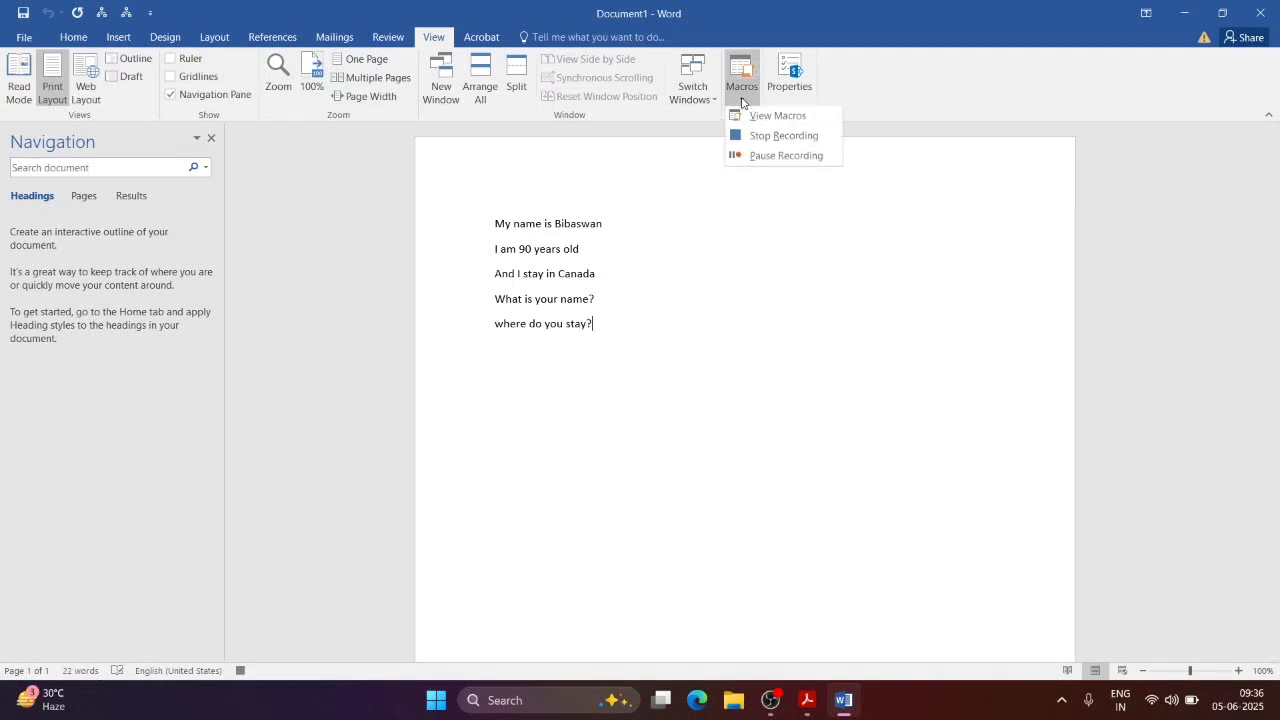
pyautogui.click(751, 139)
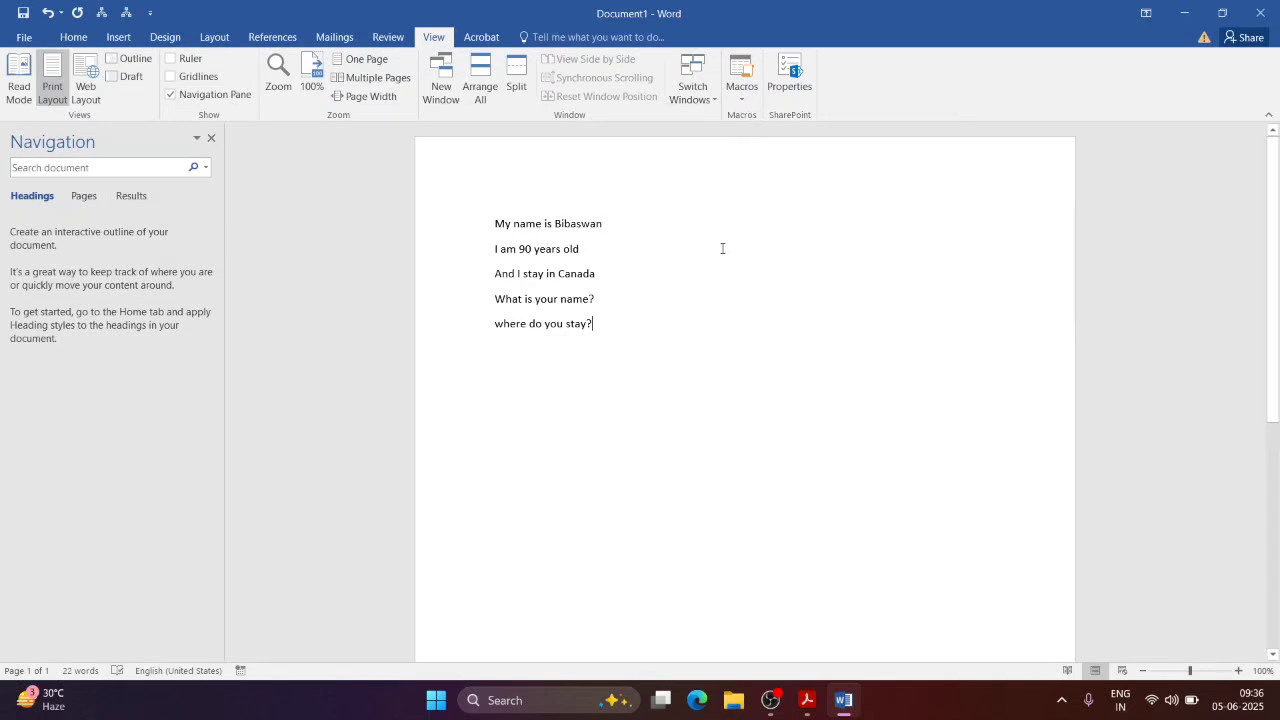
pyautogui.press('Return')
pyautogui.press('Return')
pyautogui.press('Return')
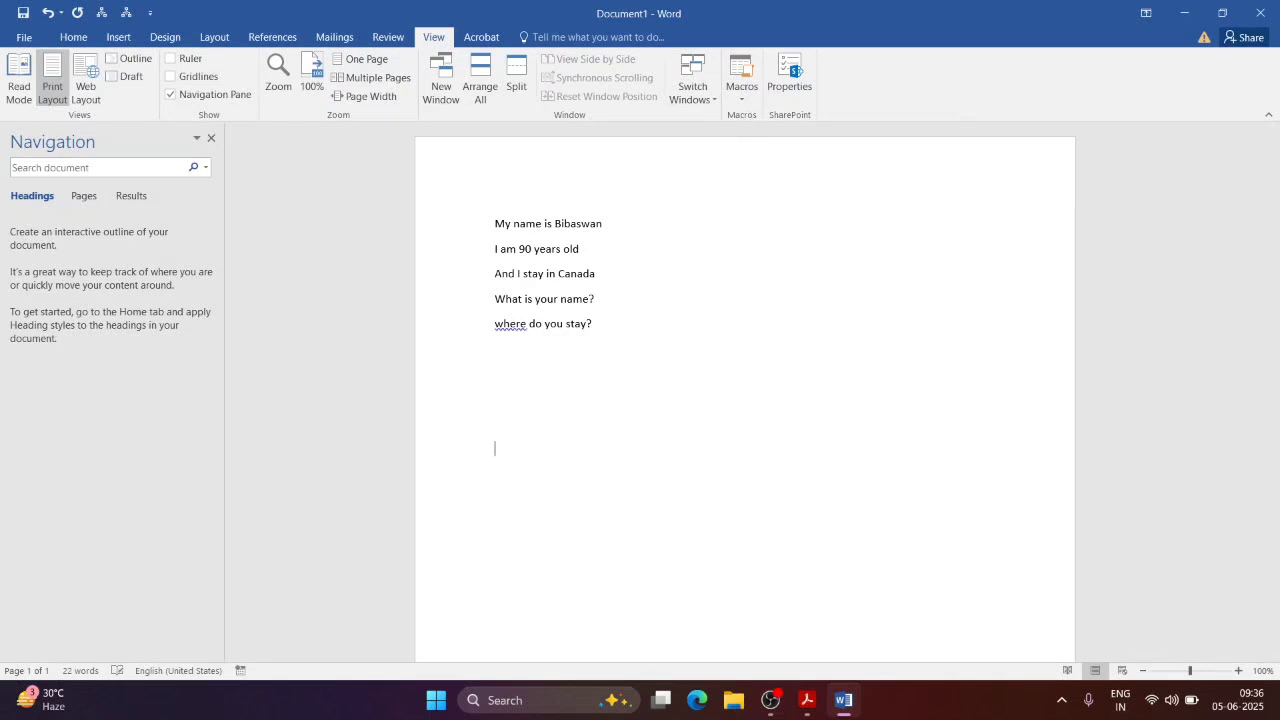
# Step: Run Macro1 from View Macros to insert its recorded lines
pyautogui.click(743, 98)
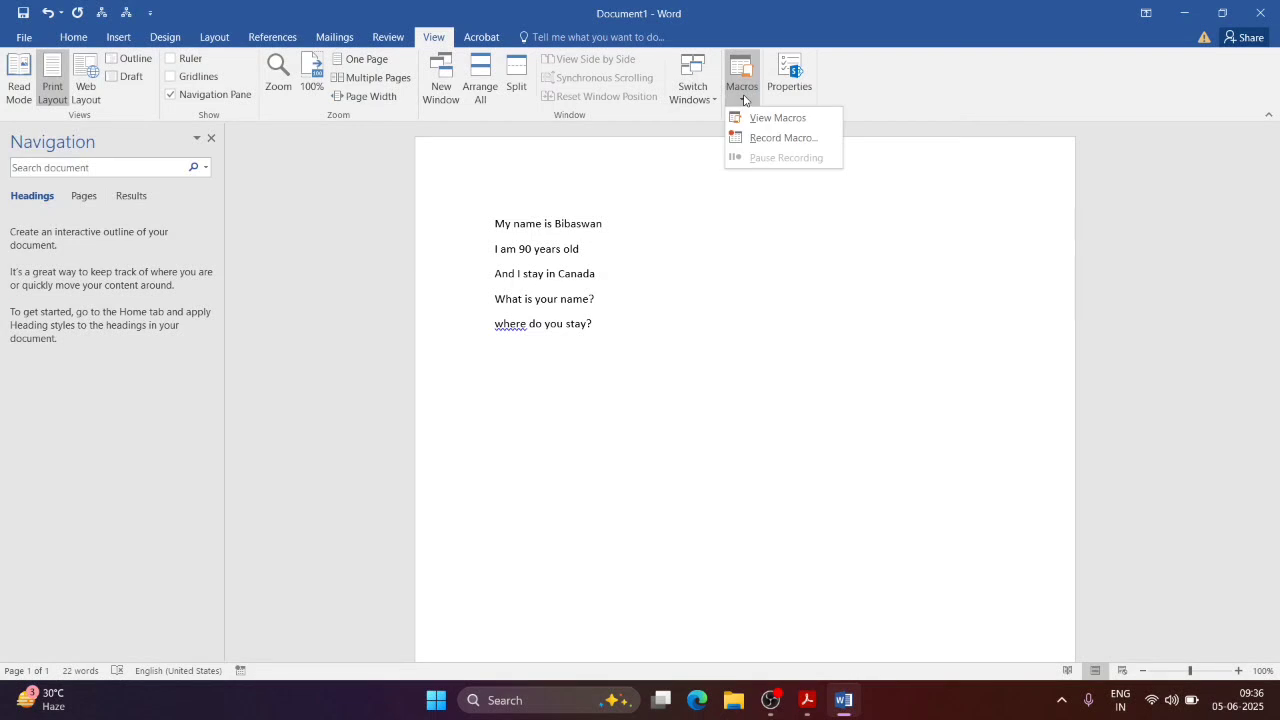
pyautogui.click(754, 118)
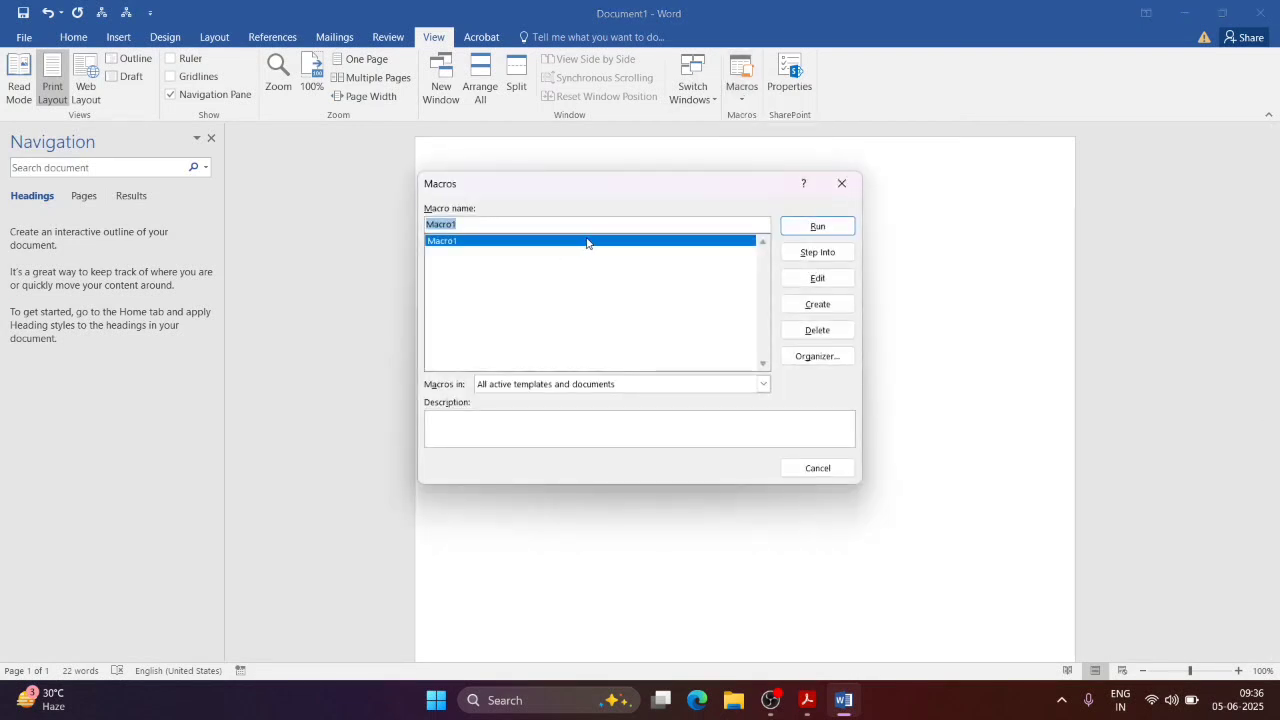
pyautogui.click(810, 227)
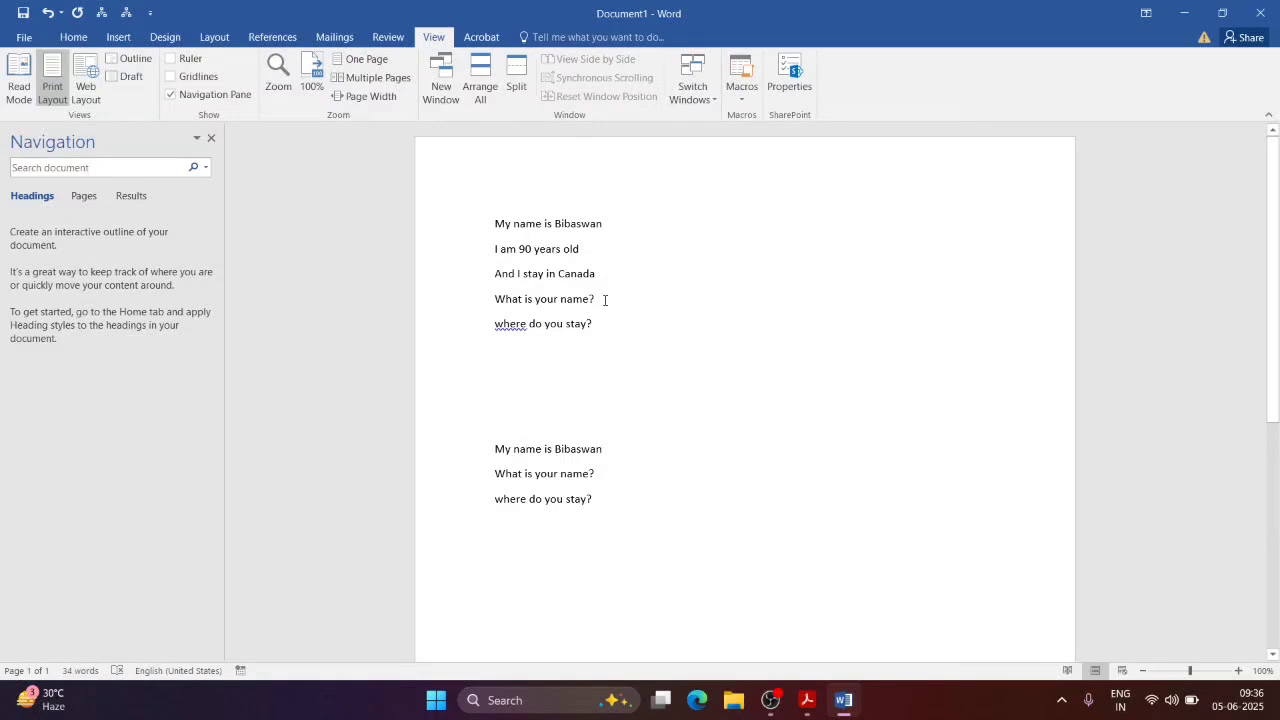
# Step: Clear the document and start recording Macro2 with the Ctrl+M keyboard shortcut
pyautogui.hotkey('ctrl', 'a')
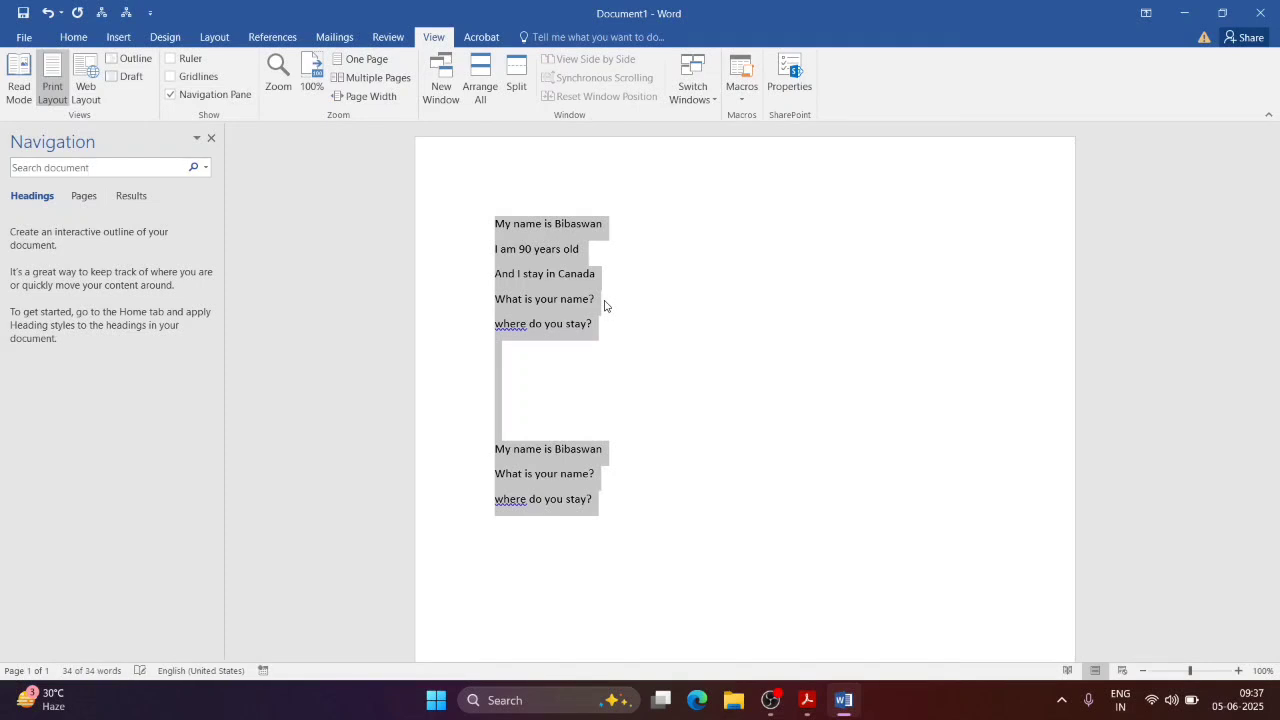
pyautogui.press('Delete')
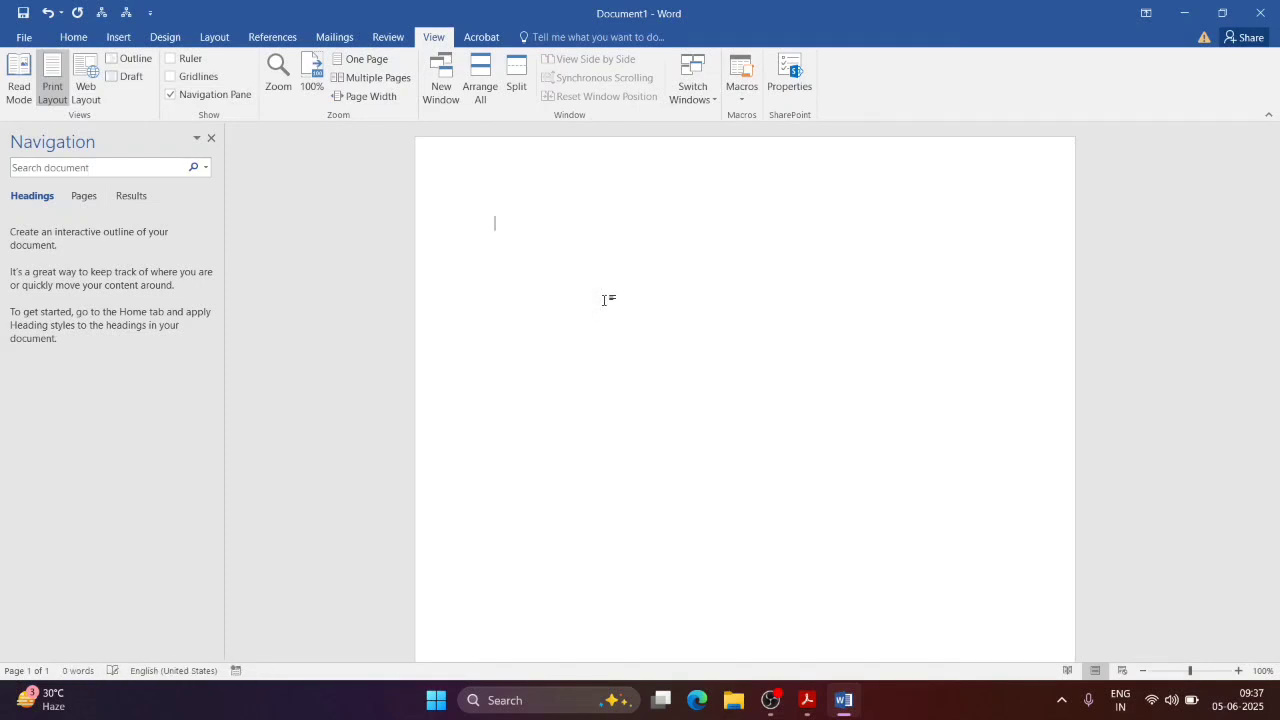
pyautogui.click(749, 106)
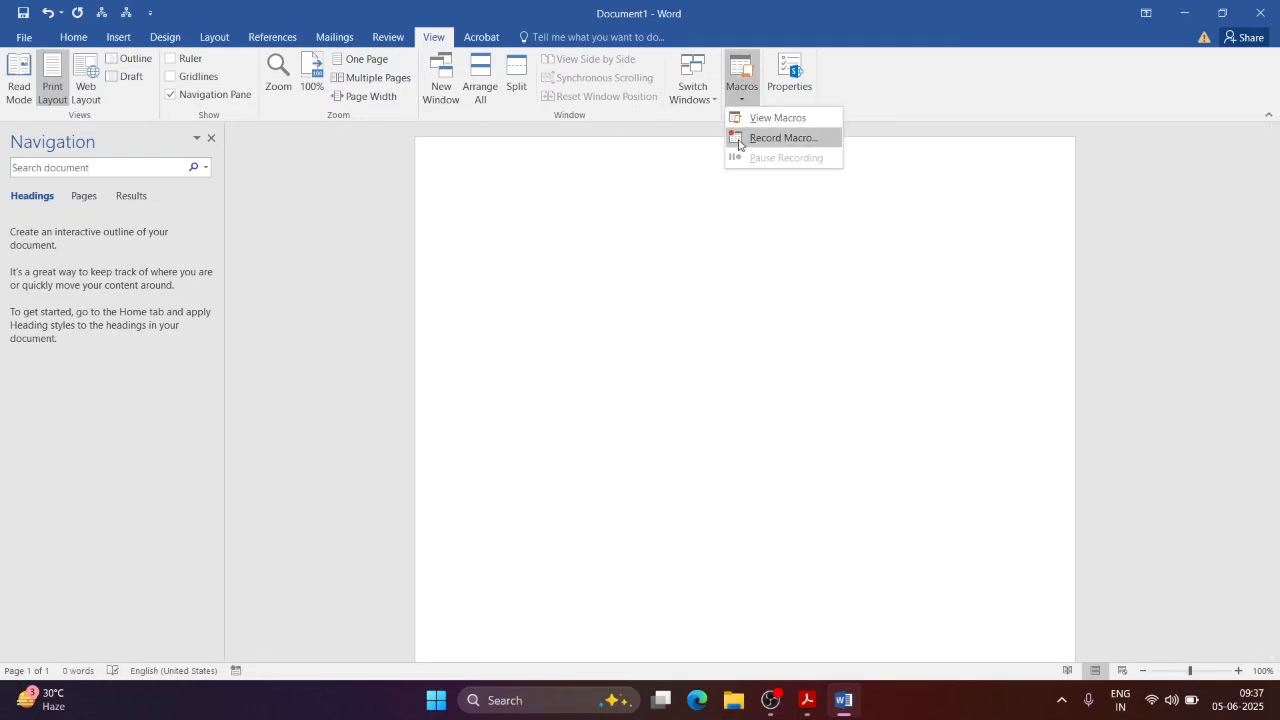
pyautogui.click(742, 139)
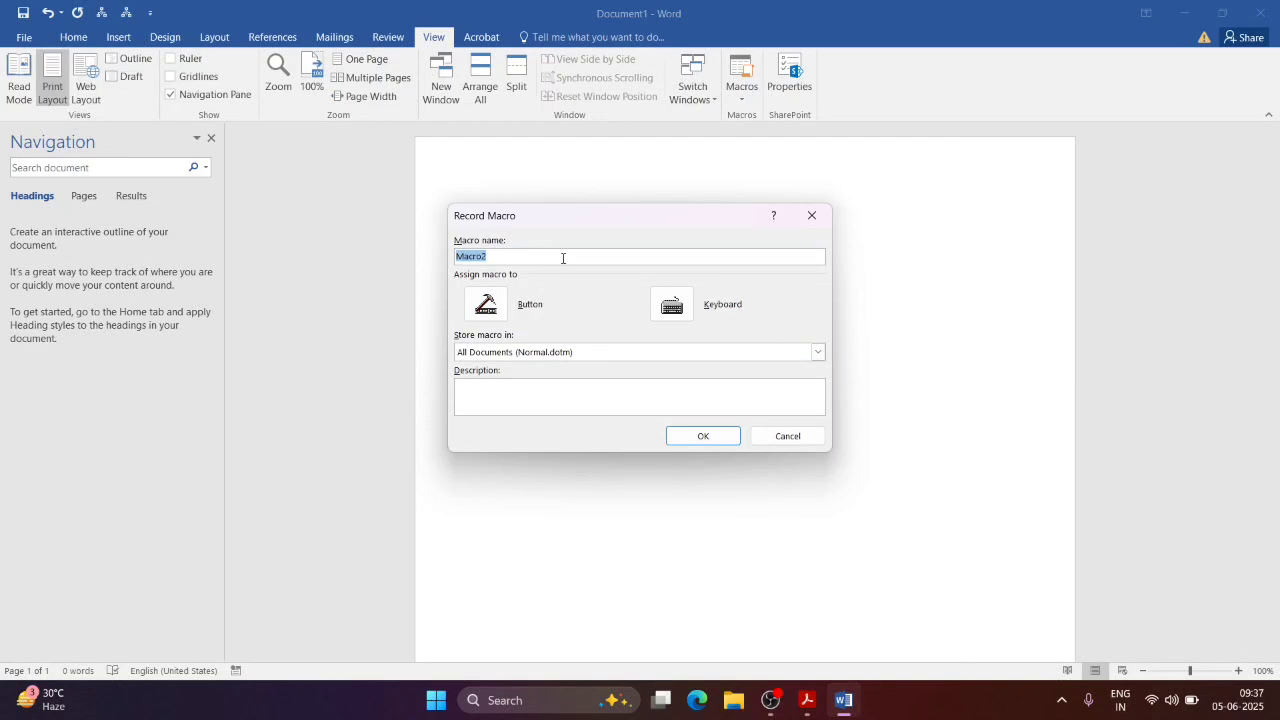
pyautogui.click(672, 304)
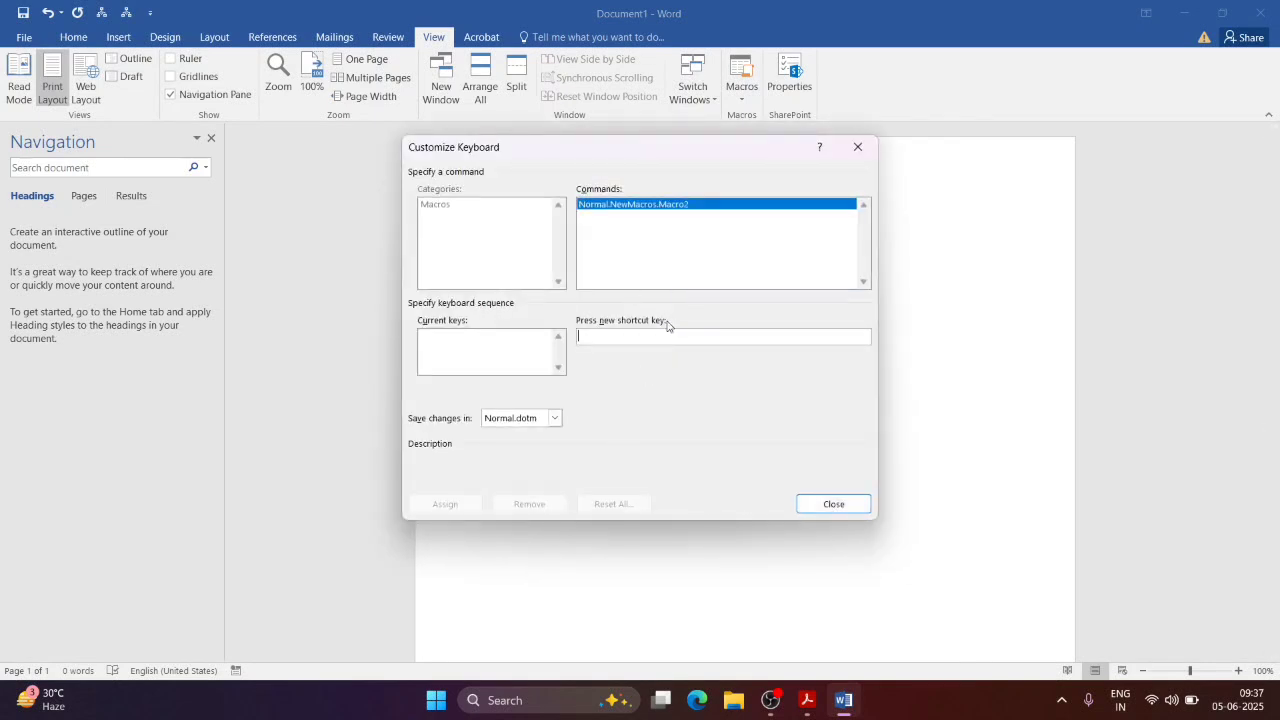
pyautogui.hotkey('ctrl', 'm')
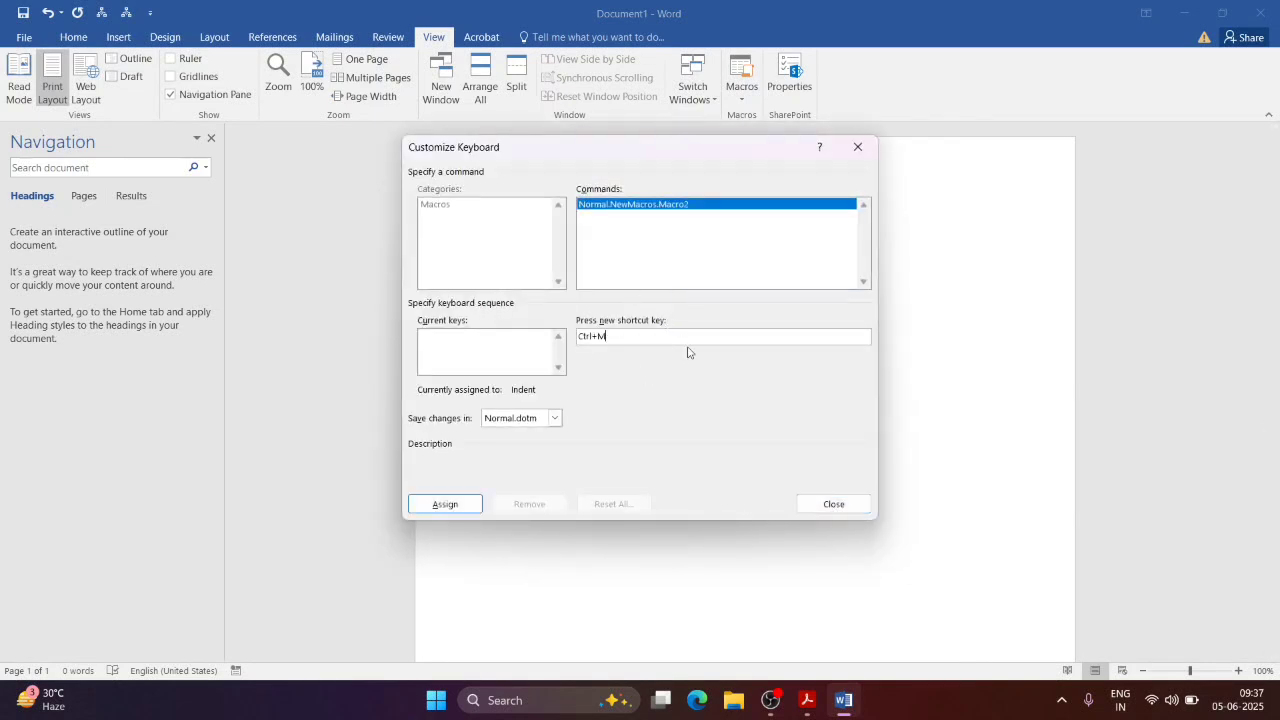
pyautogui.click(462, 502)
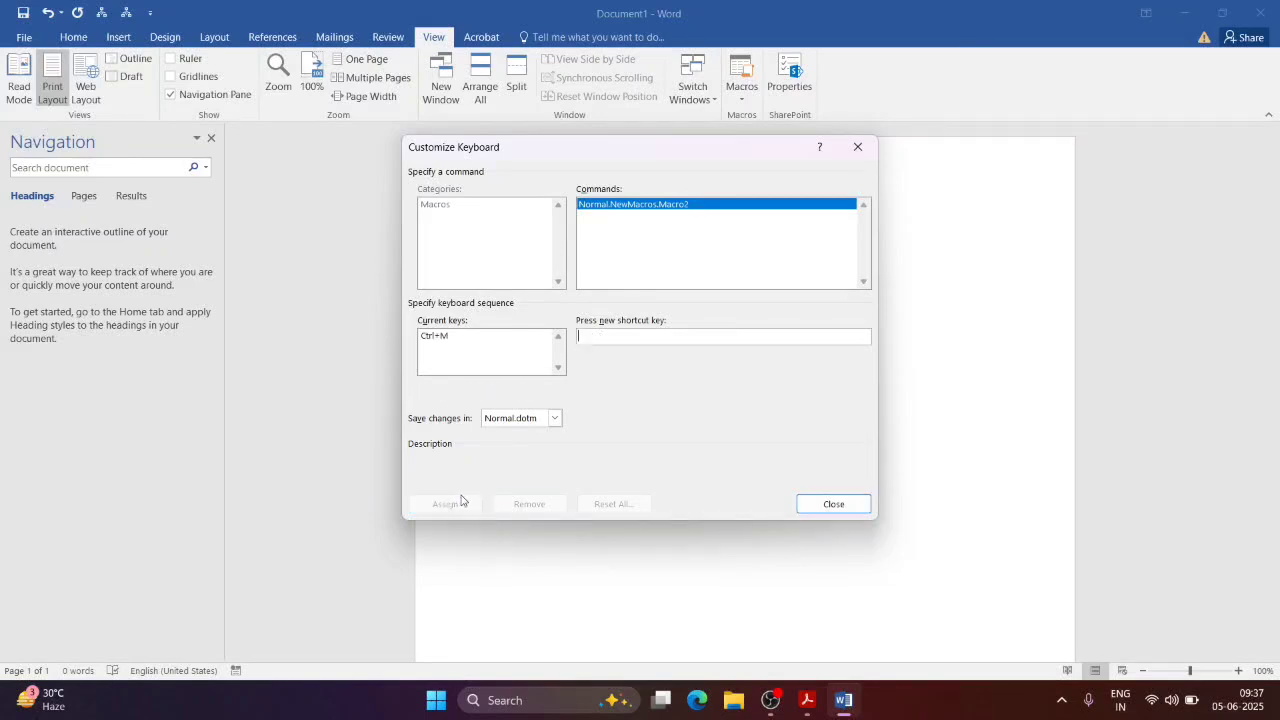
pyautogui.click(828, 505)
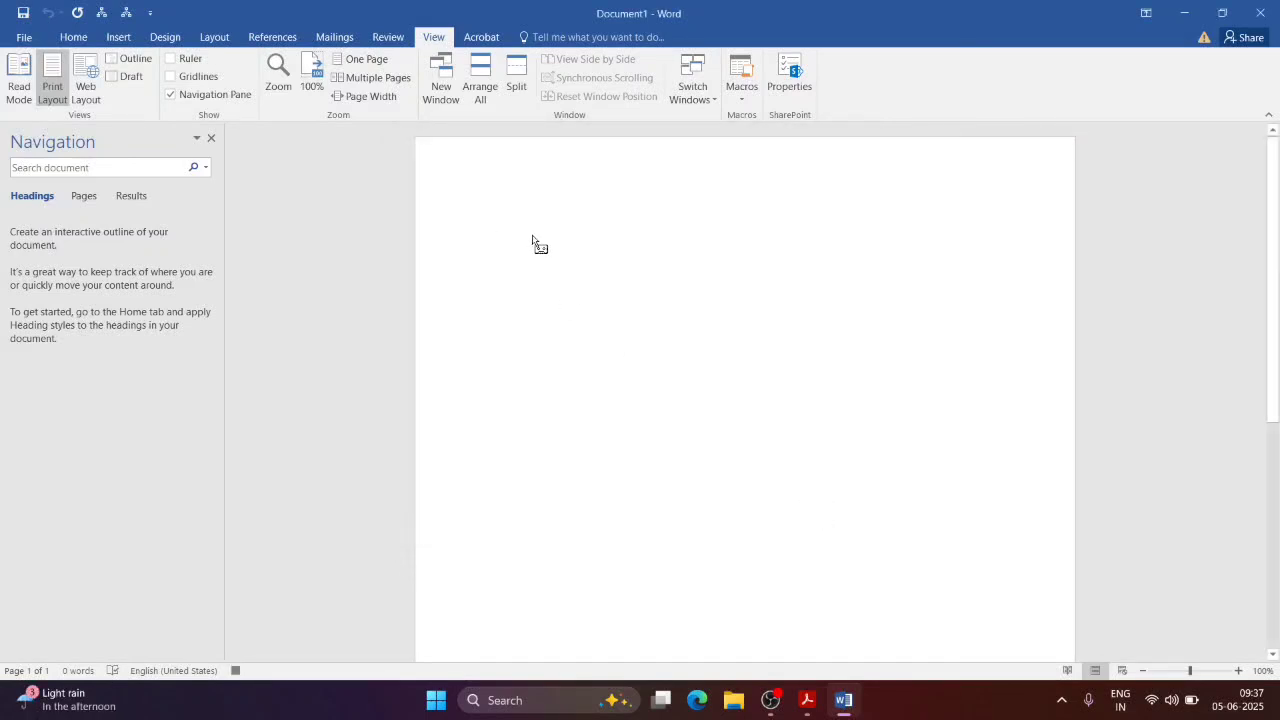
# Step: Record 'What is your Name ?', then add 'Exam: Please type your name' unrecorded and resume
pyautogui.write('What is ')
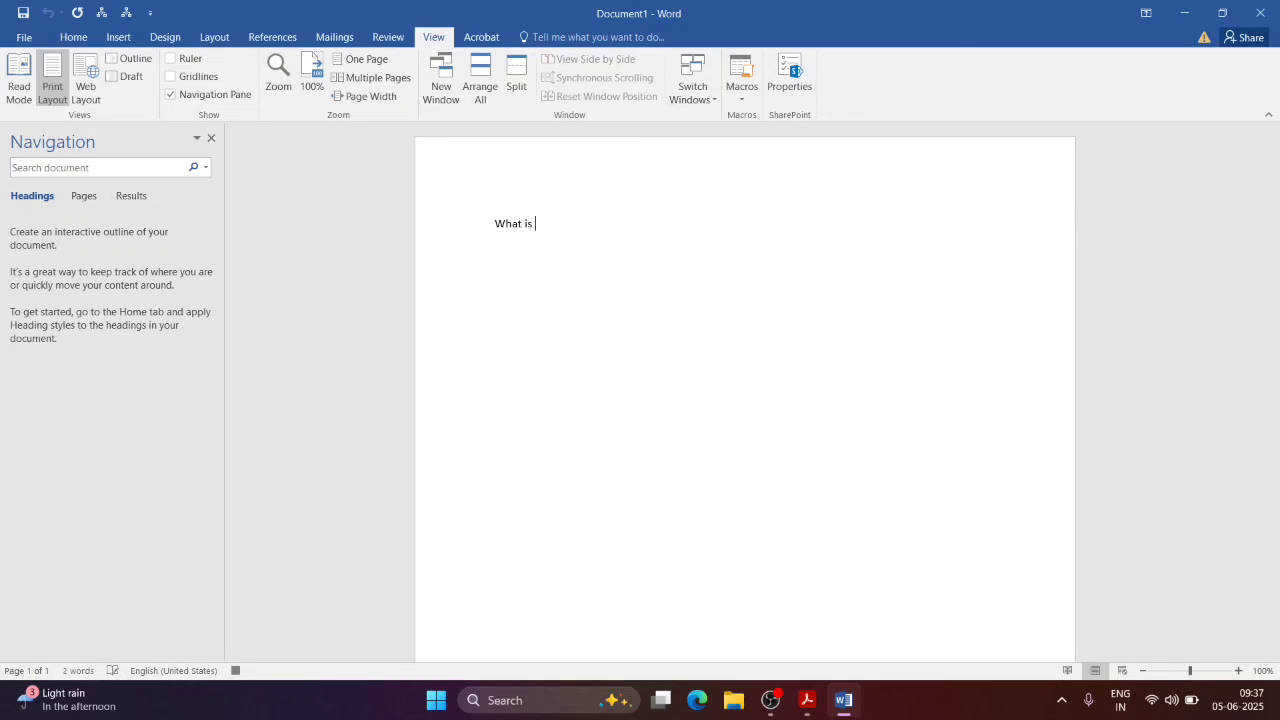
pyautogui.write('your Name ?')
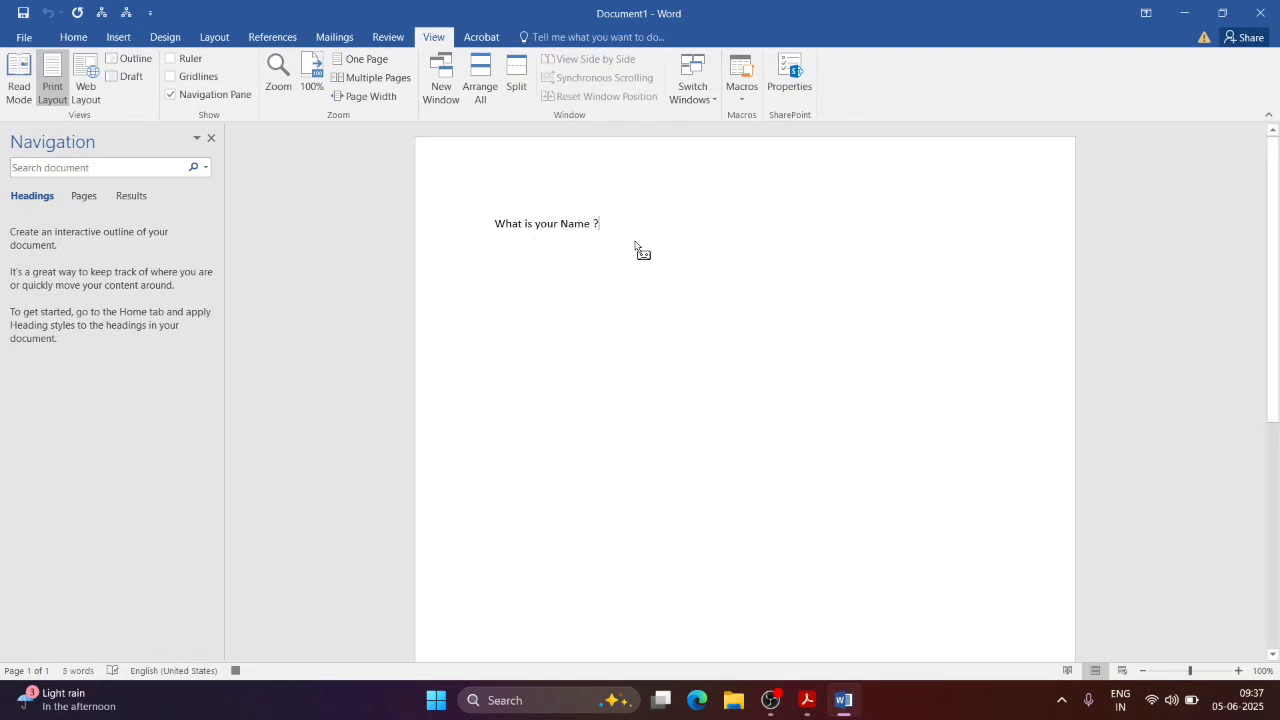
pyautogui.click(741, 88)
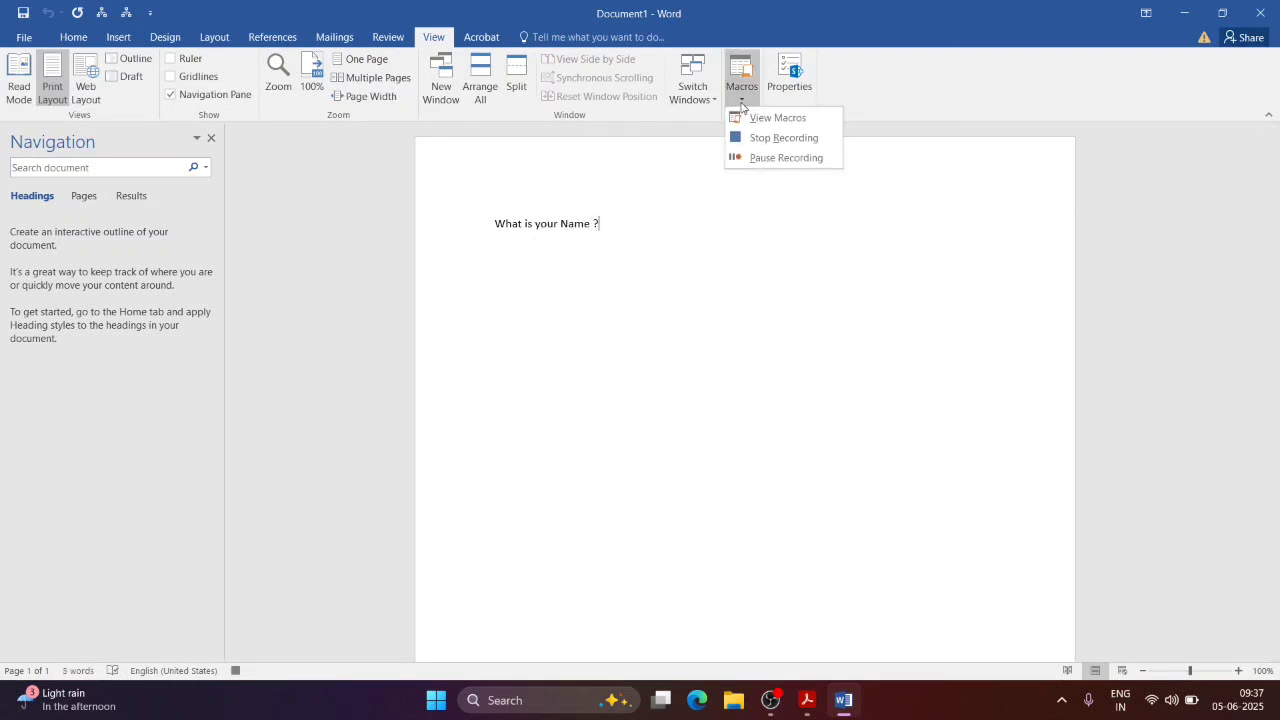
pyautogui.click(738, 157)
pyautogui.press('Return')
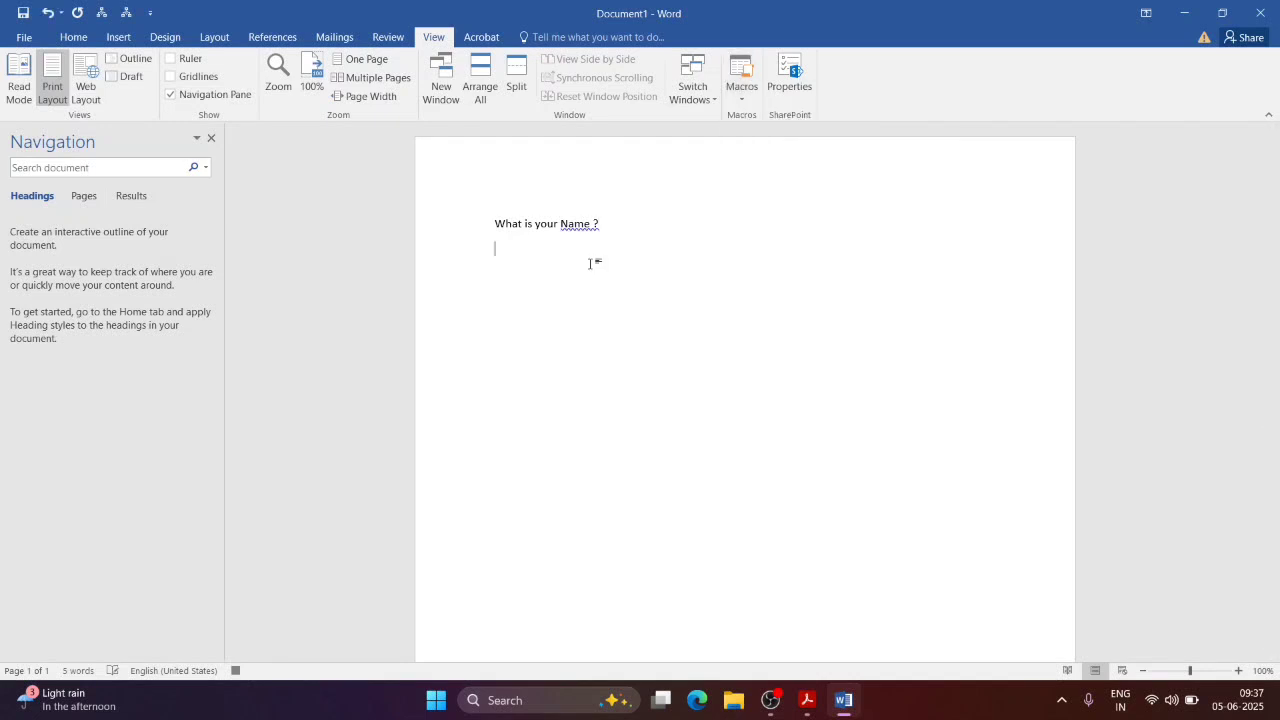
pyautogui.write('Exam: Please type yo')
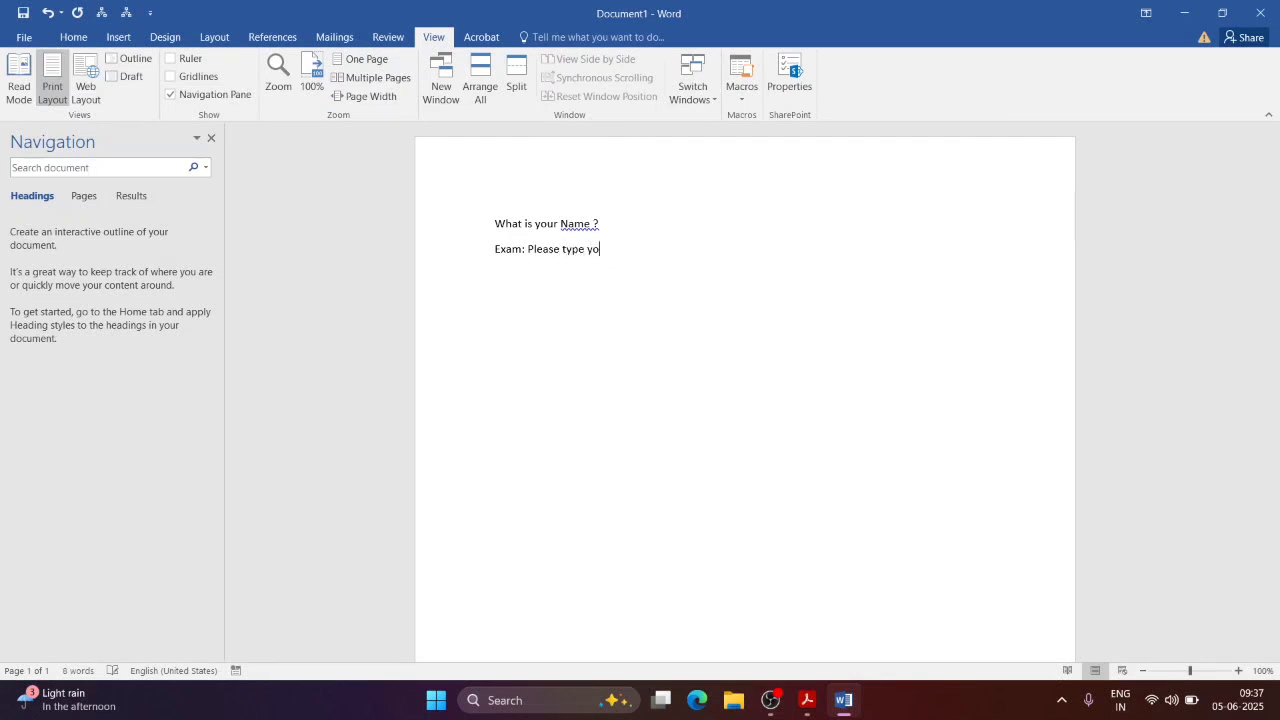
pyautogui.write('ur name.')
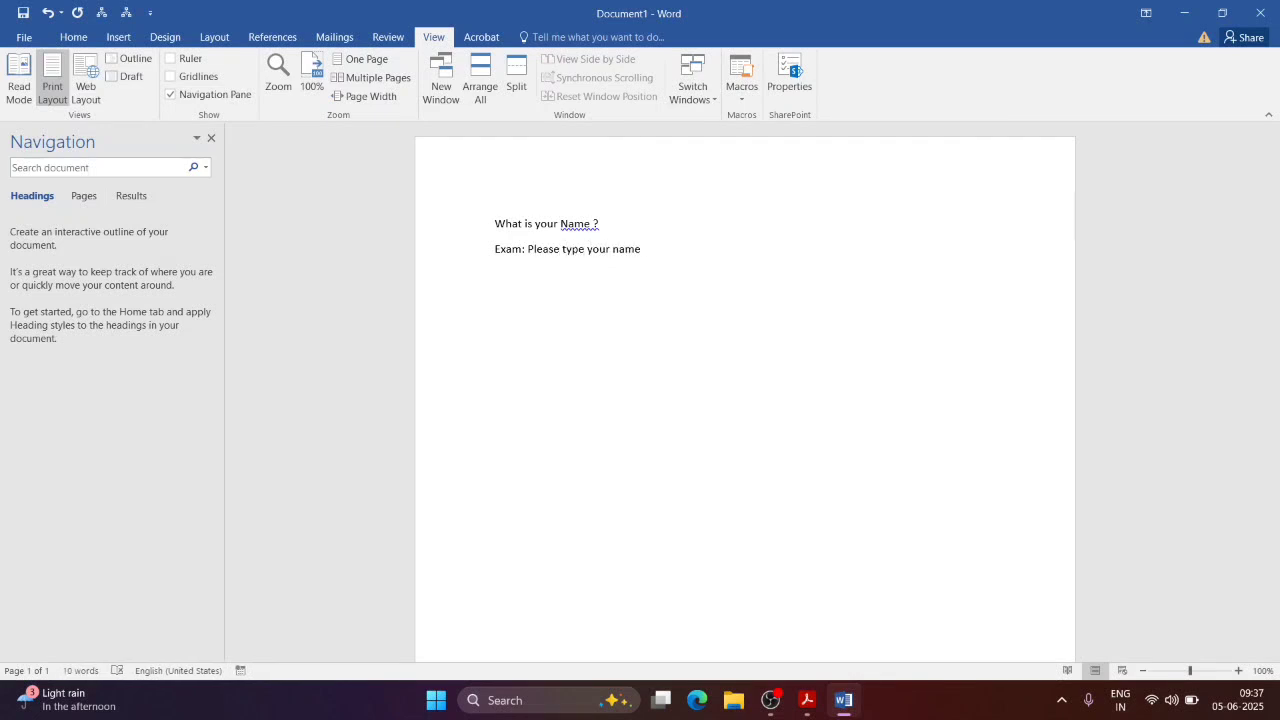
pyautogui.click(741, 88)
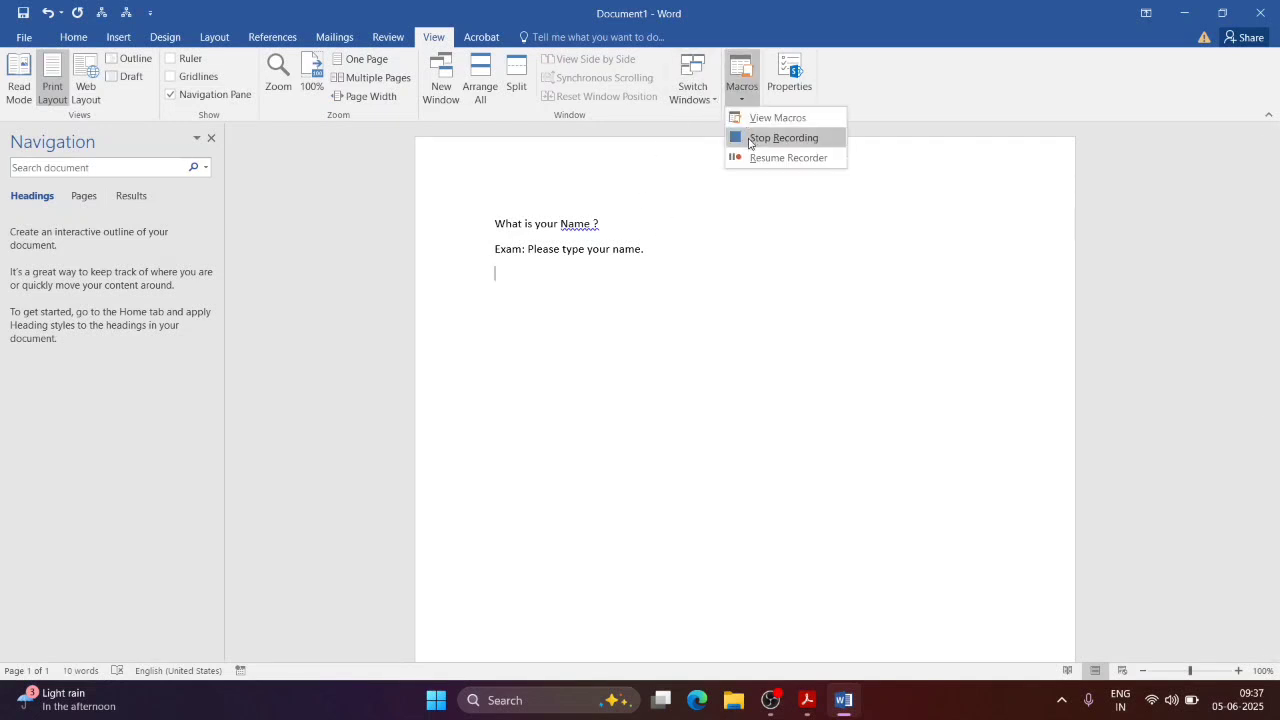
pyautogui.click(746, 159)
# Step: Record 'Where do you stay ?', then pause and type 'Exam: Please type you place of stay'
pyautogui.write('Wh')
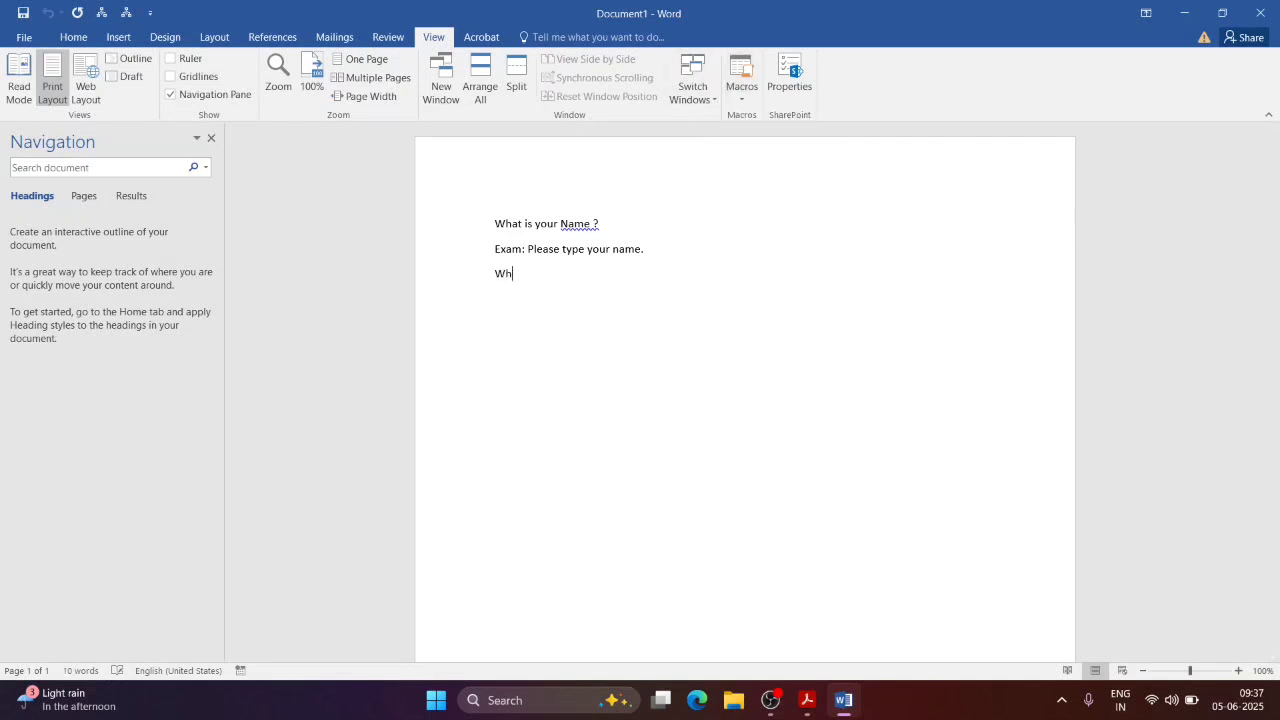
pyautogui.write('ere do you stay ?')
pyautogui.press('Return')
pyautogui.click(753, 104)
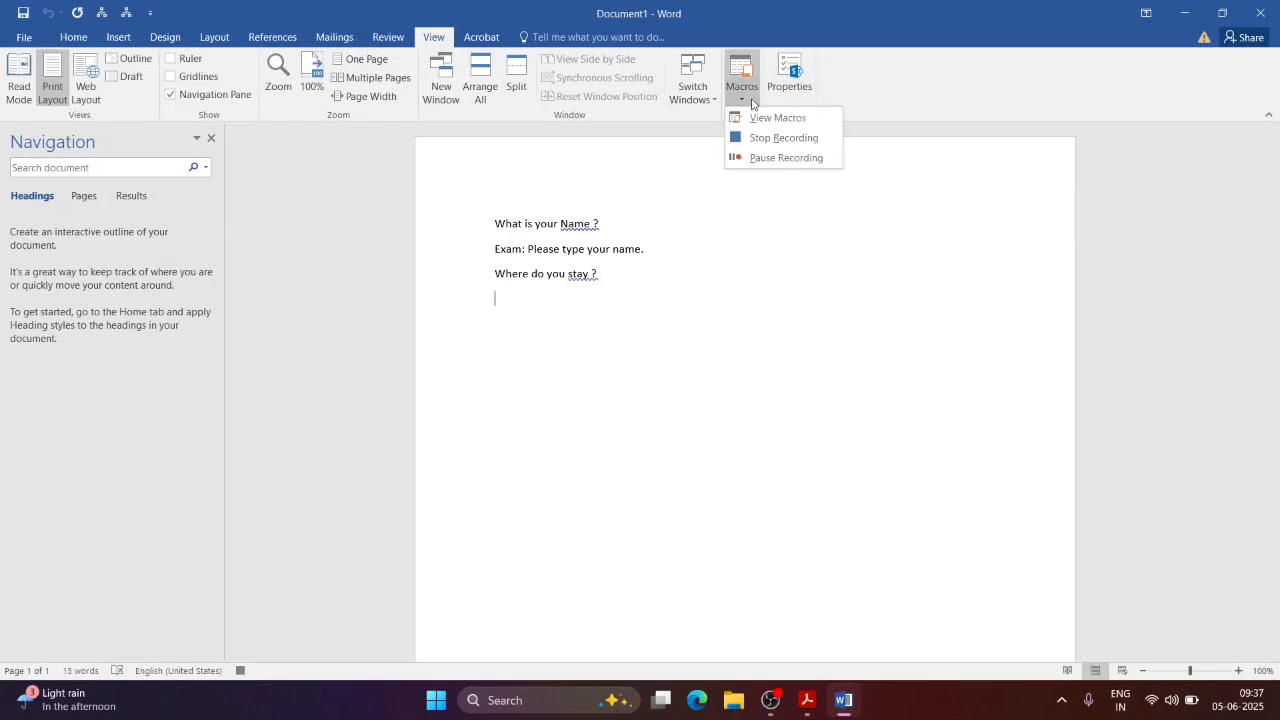
pyautogui.click(747, 158)
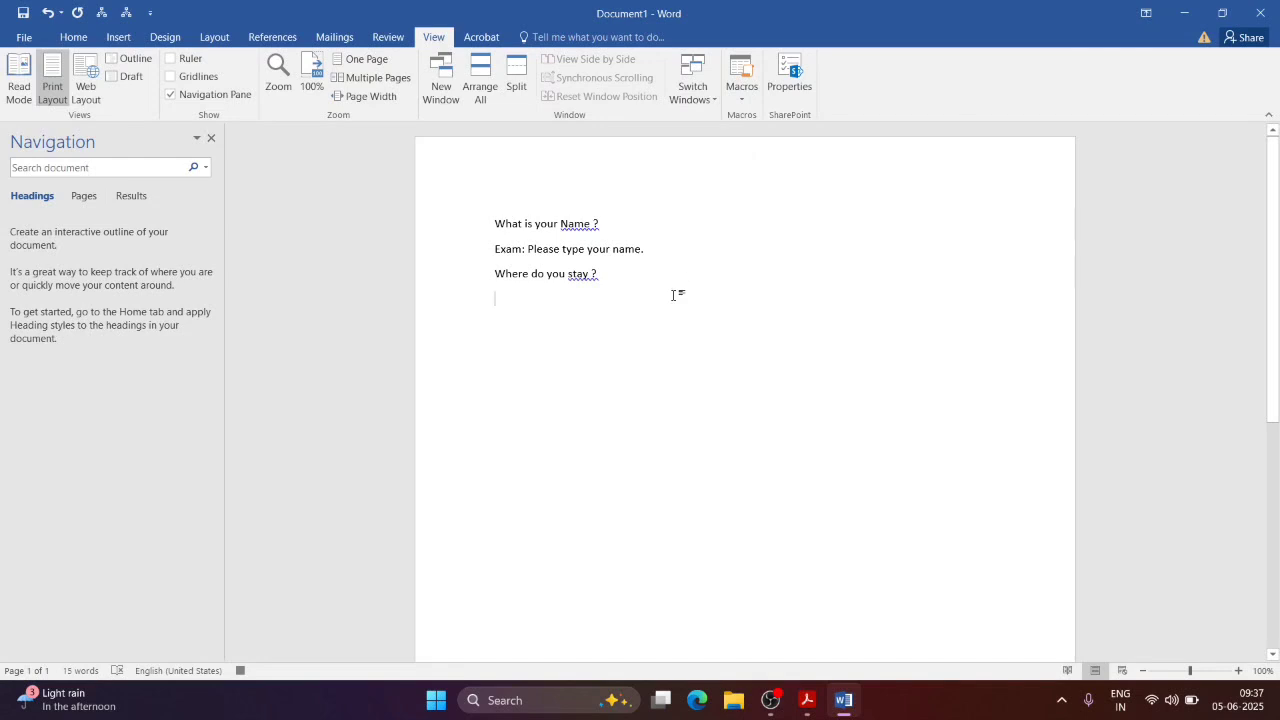
pyautogui.write('Exam:')
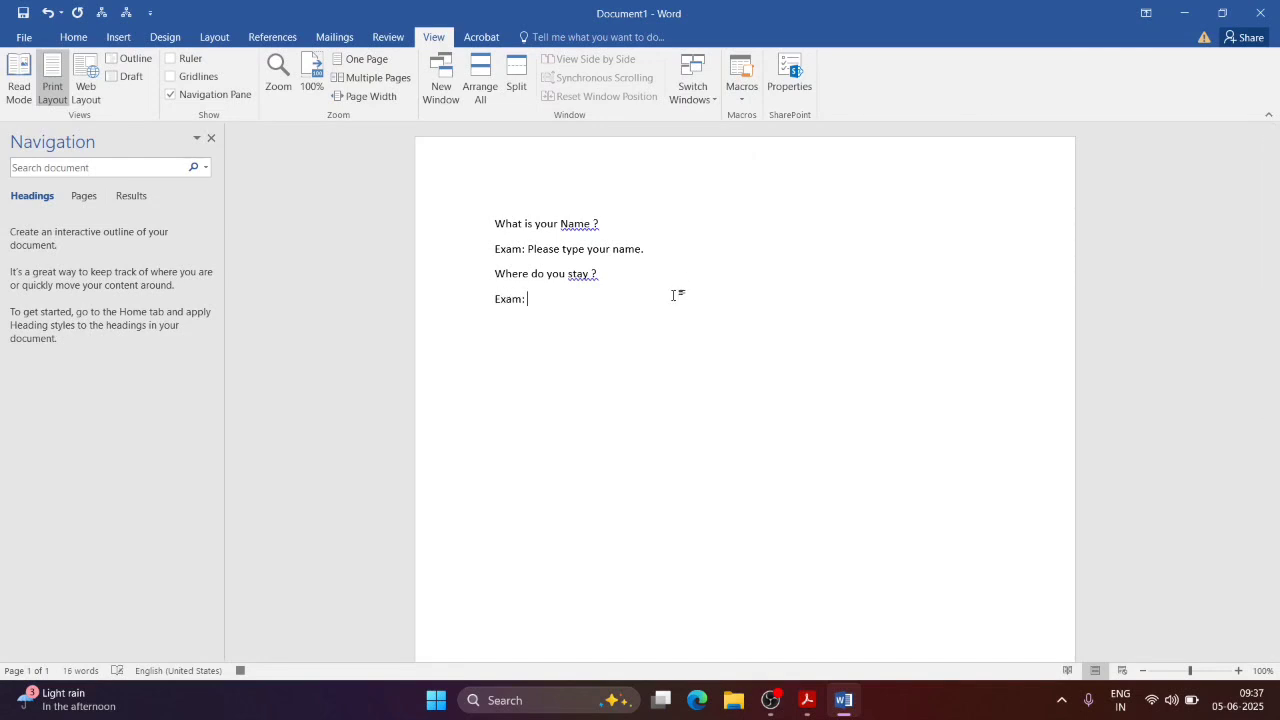
pyautogui.write(' Please type you place')
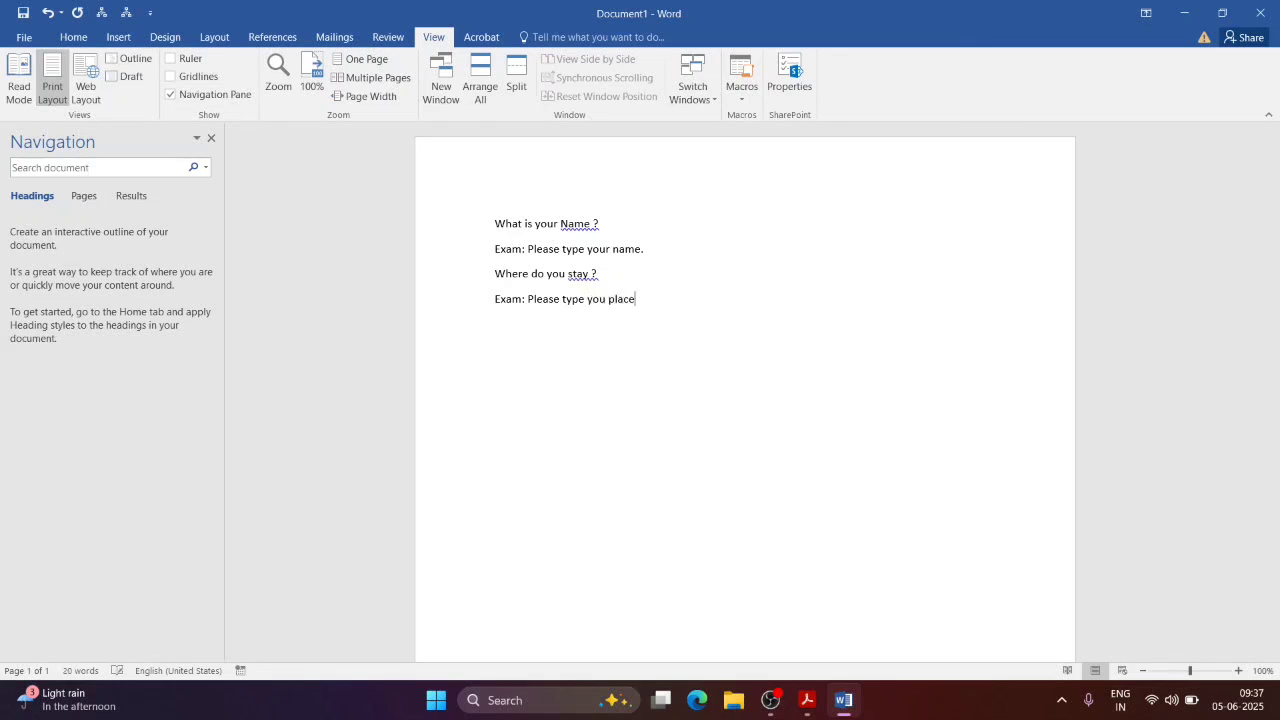
pyautogui.write(' of stay.')
# Step: Resume recording, record 'What is your age?', then pause and type 'Exam: Please type your age.'
pyautogui.click(742, 96)
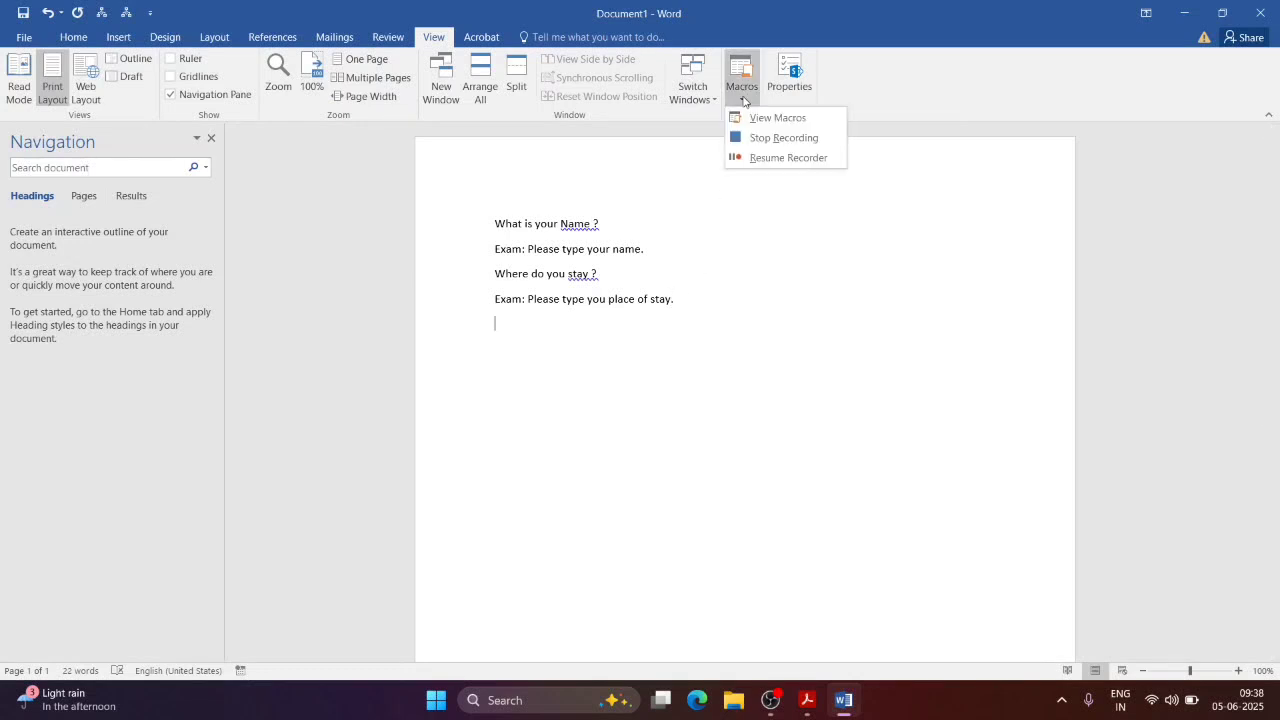
pyautogui.click(748, 158)
pyautogui.write('Wha')
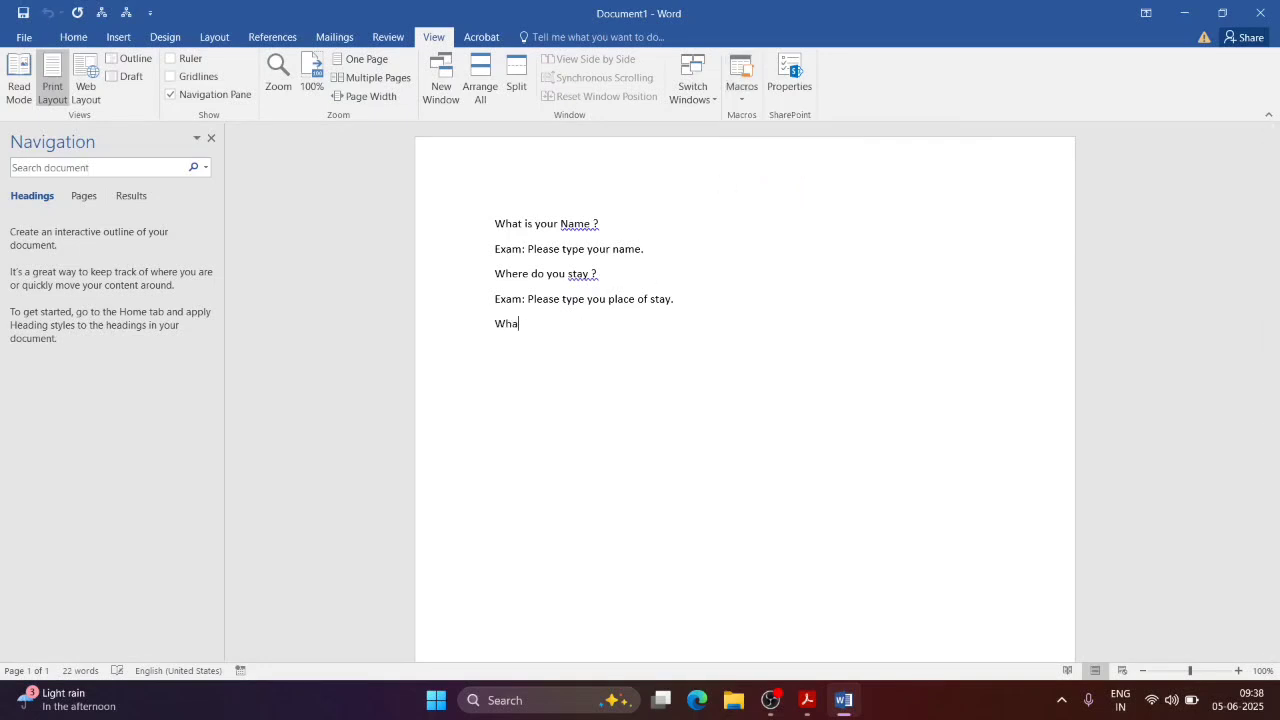
pyautogui.write('t is your age?')
pyautogui.press('Return')
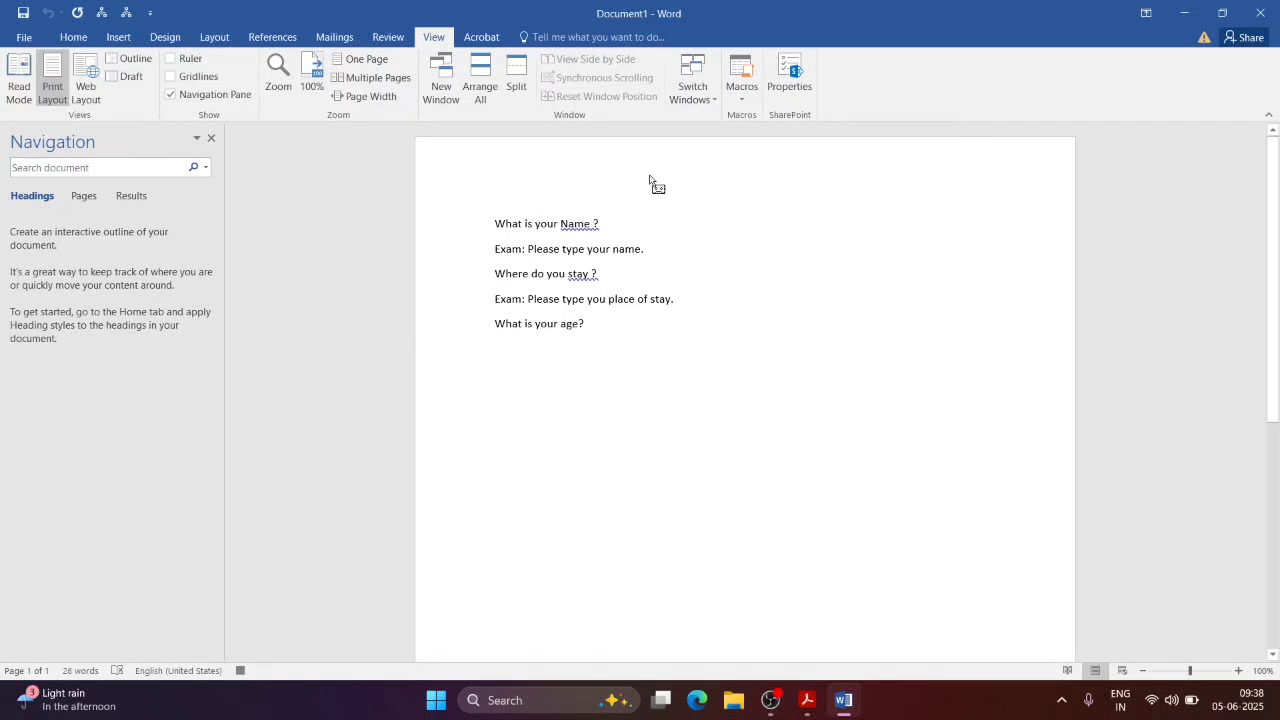
pyautogui.click(742, 92)
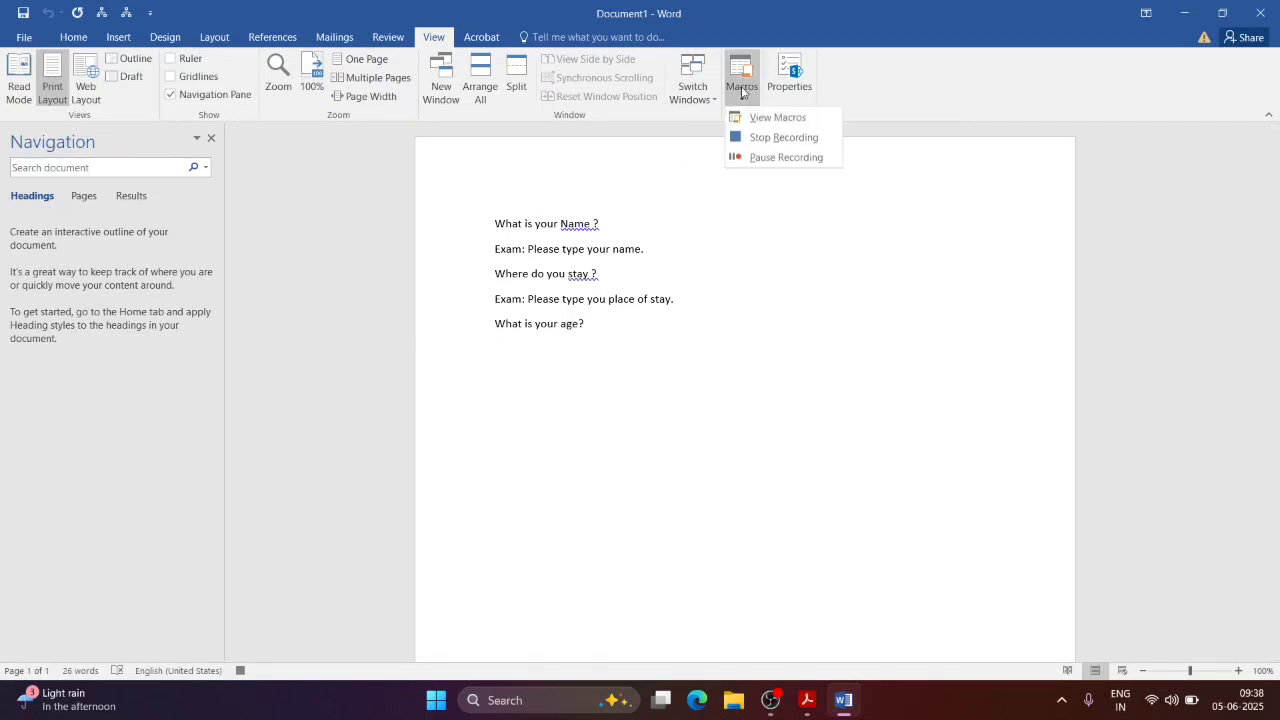
pyautogui.click(745, 157)
pyautogui.write('Exam')
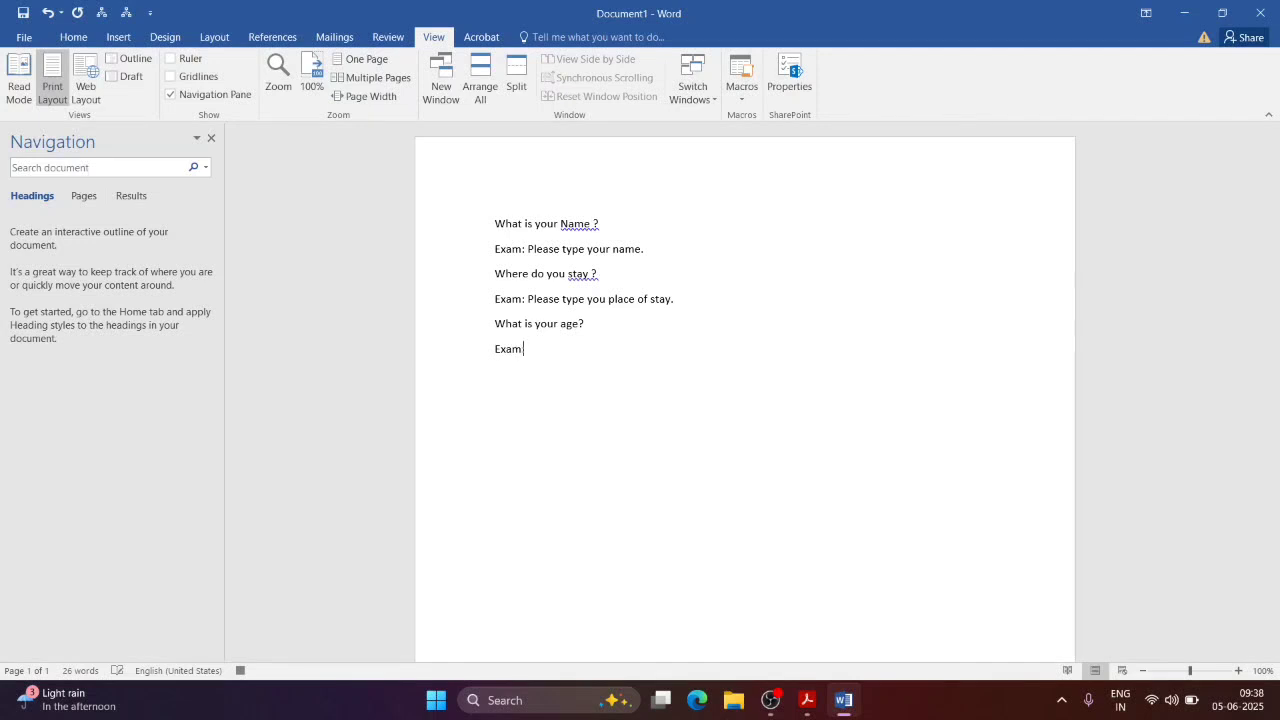
pyautogui.write(': Please type your age.')
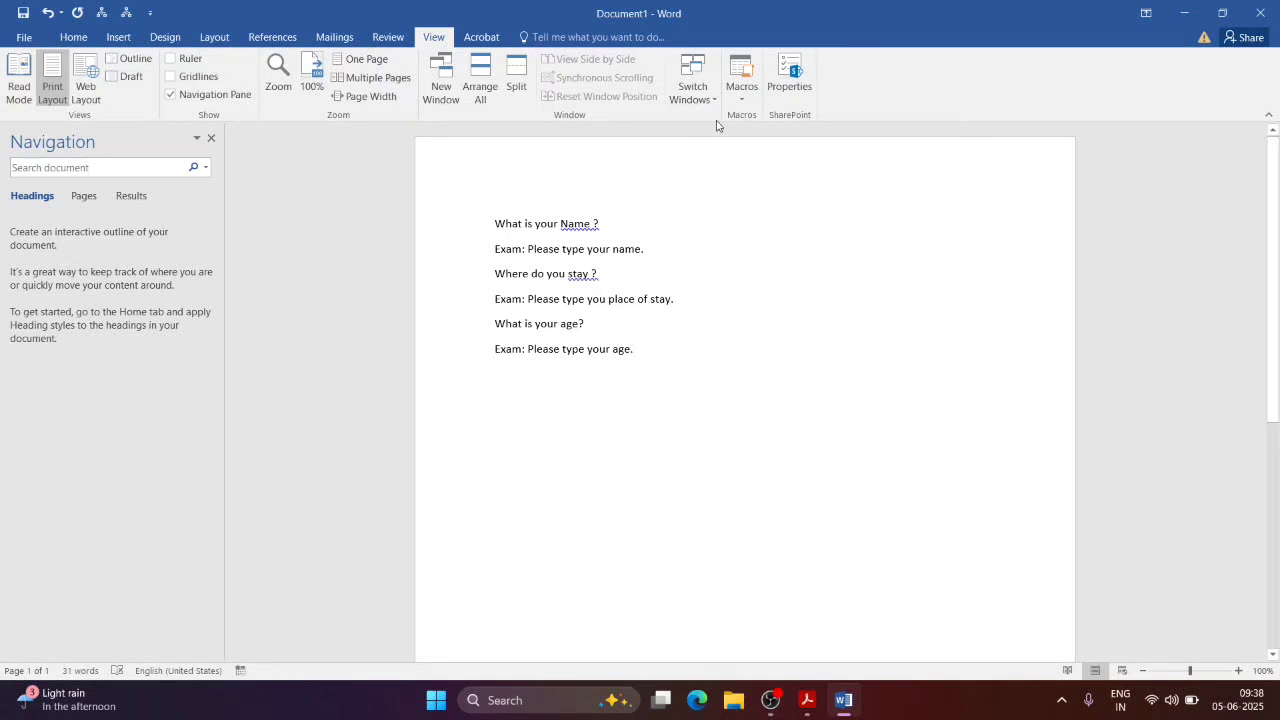
# Step: Stop recording and run Macro2 on a new line to insert its recorded questions
pyautogui.click(742, 92)
pyautogui.click(766, 137)
pyautogui.press('Return')
pyautogui.press('Return')
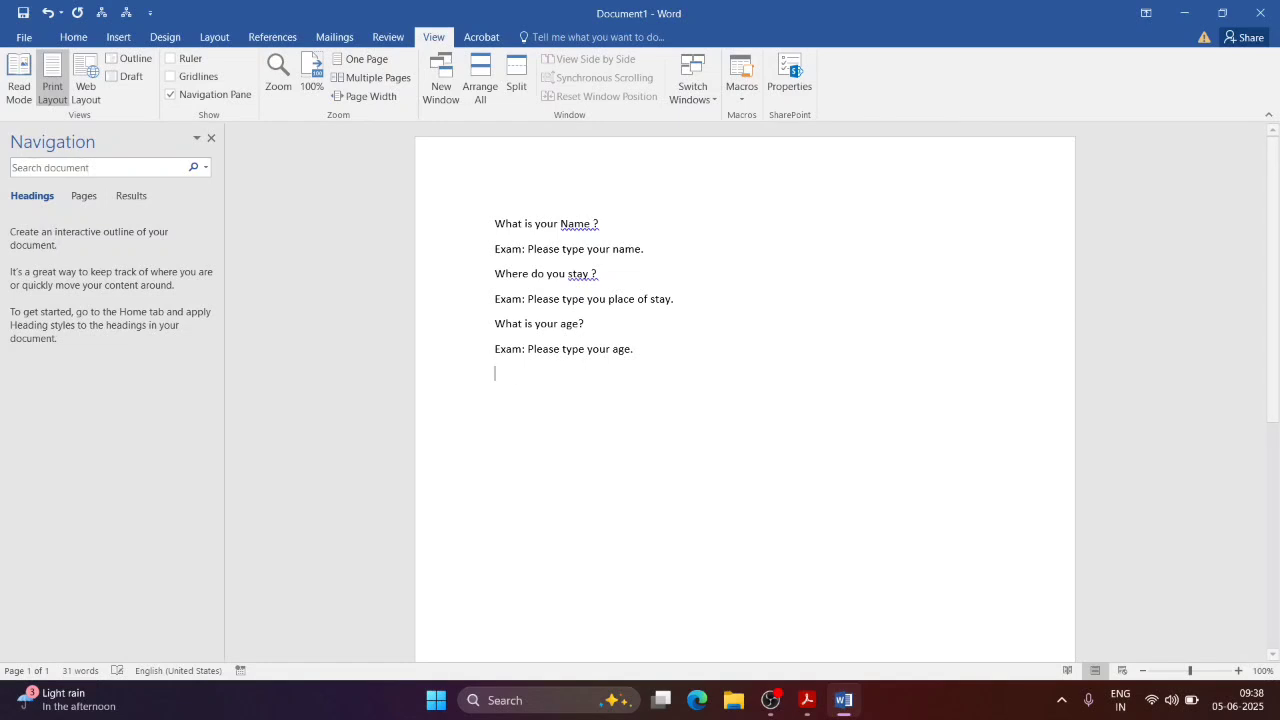
pyautogui.click(735, 97)
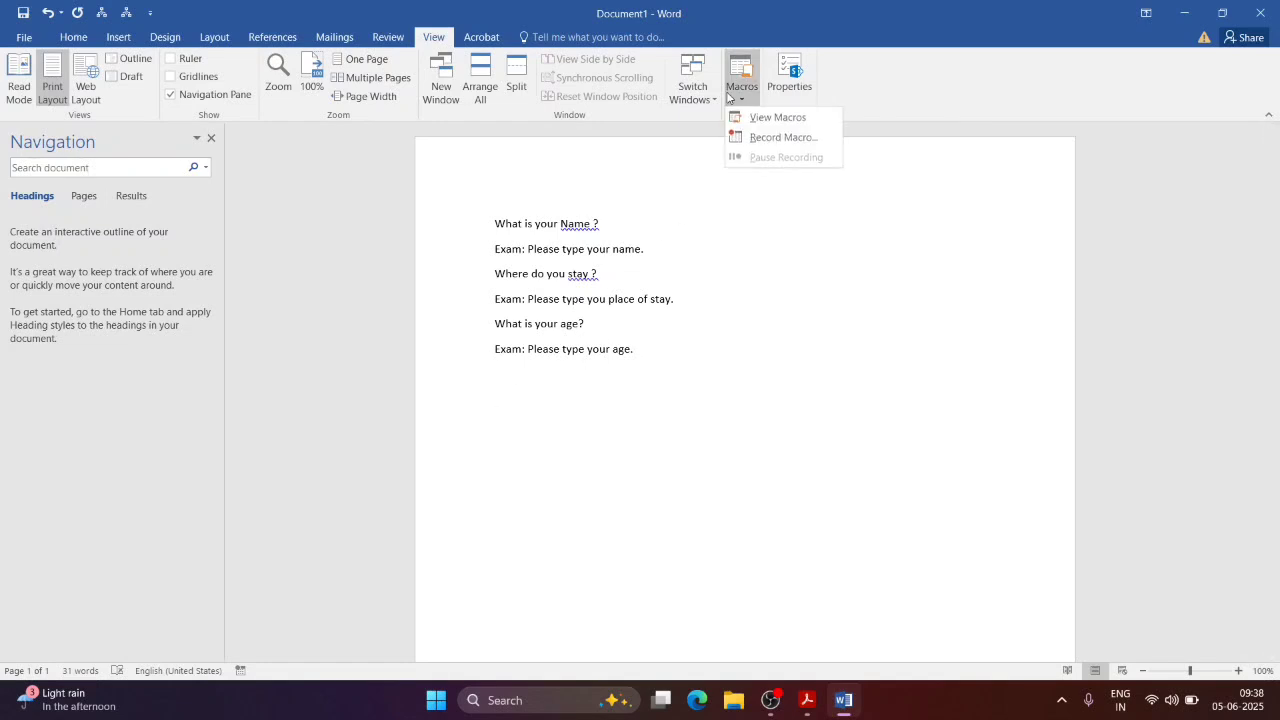
pyautogui.click(765, 116)
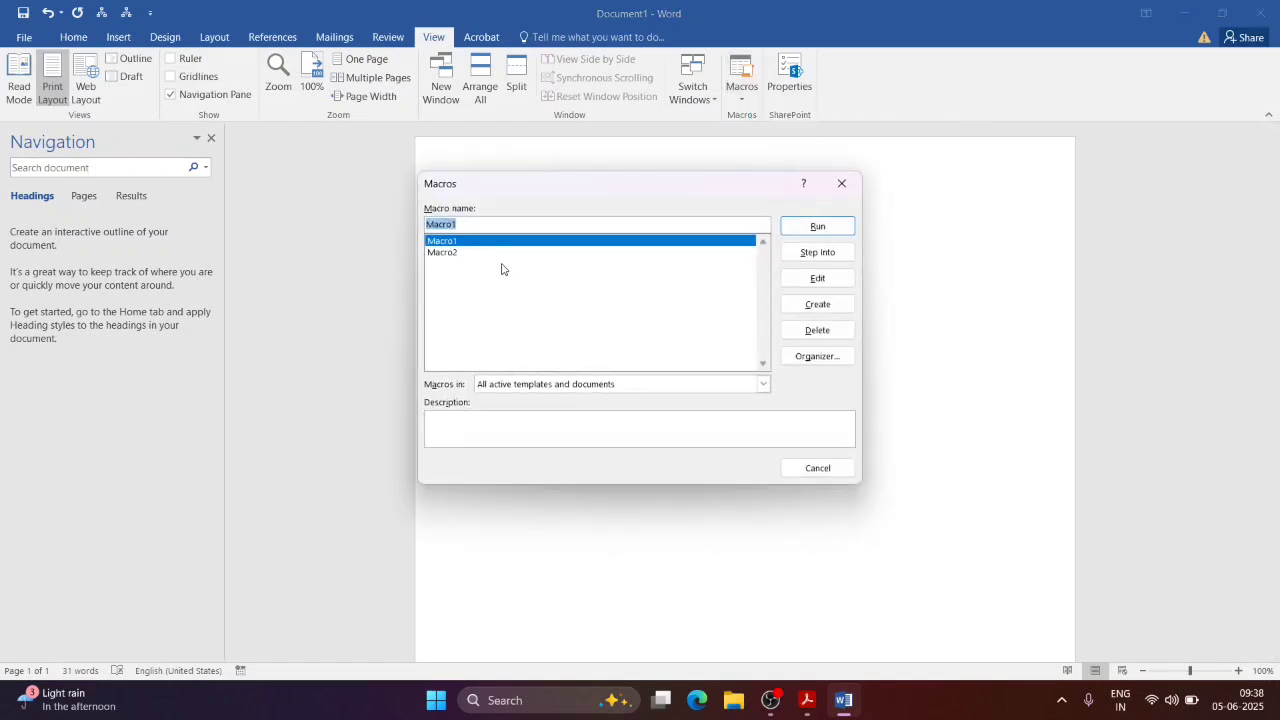
pyautogui.click(437, 252)
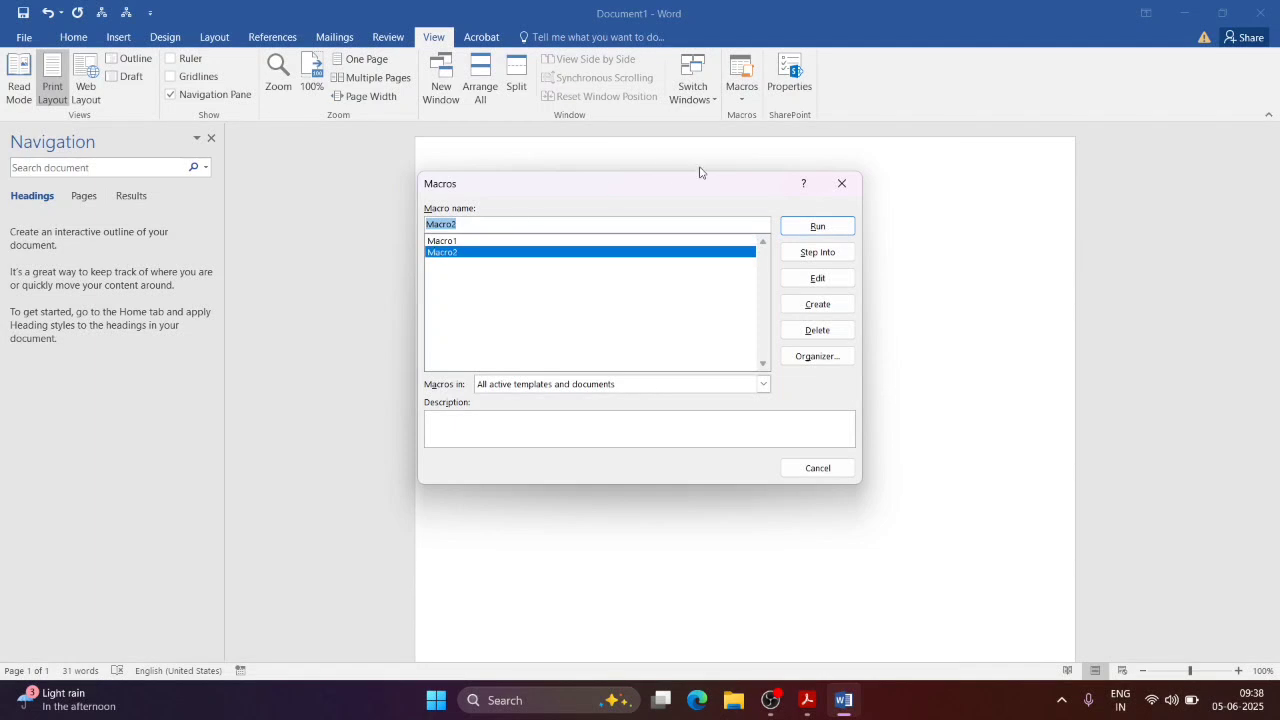
pyautogui.click(837, 225)
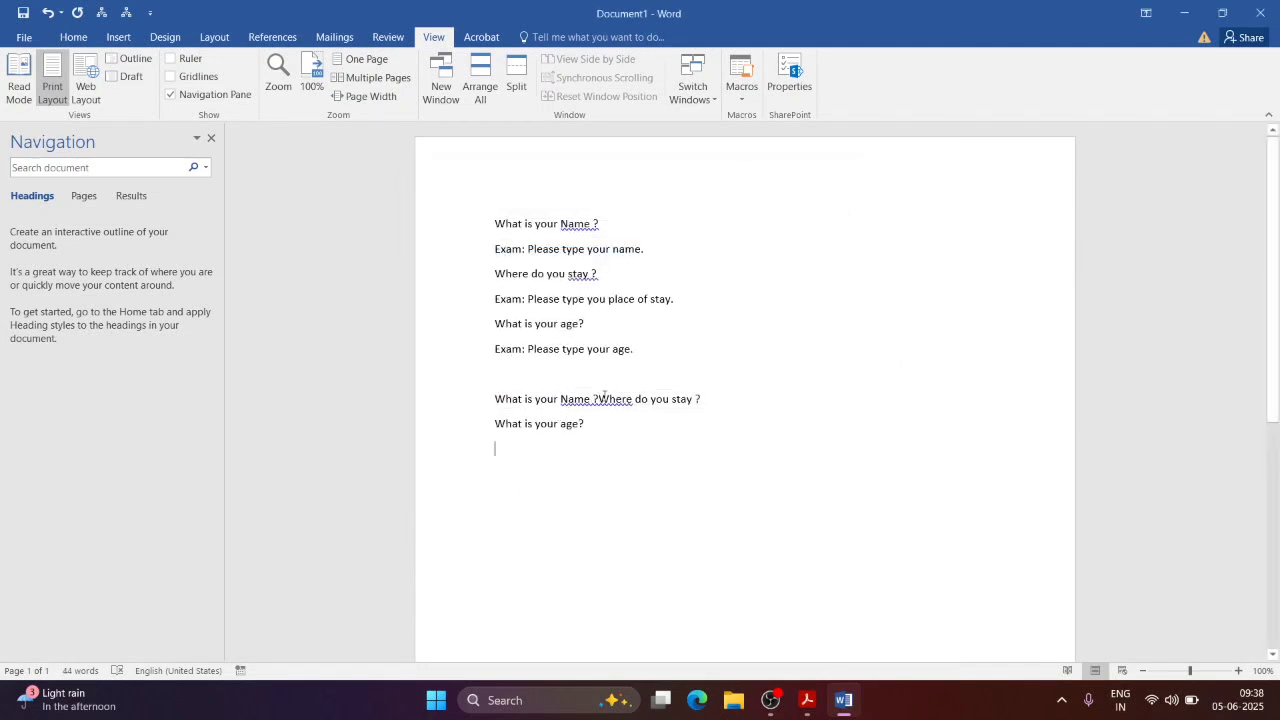
# Step: Split 'Where do you stay ?' onto its own line
pyautogui.click(599, 398)
pyautogui.press('Return')
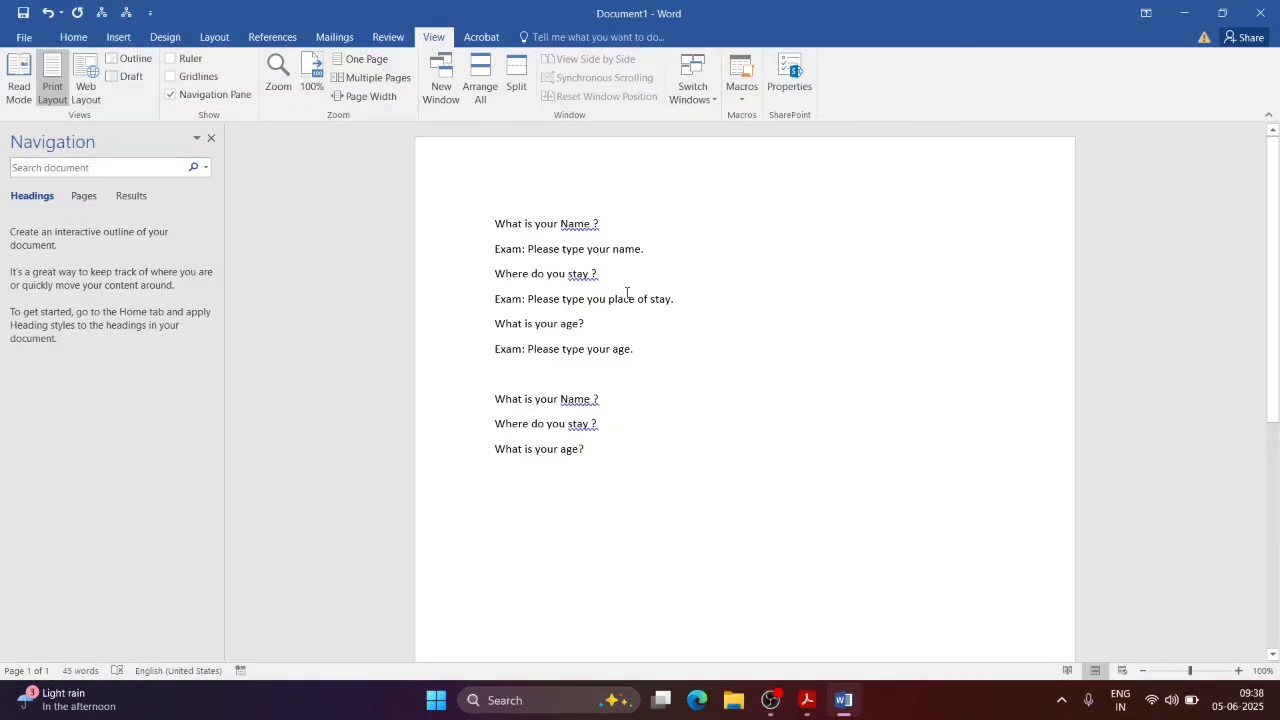
pyautogui.click(600, 223)
# Step: Empty the document and delete Macro1 and Macro2 from the Macros list
pyautogui.hotkey('ctrl', 'a')
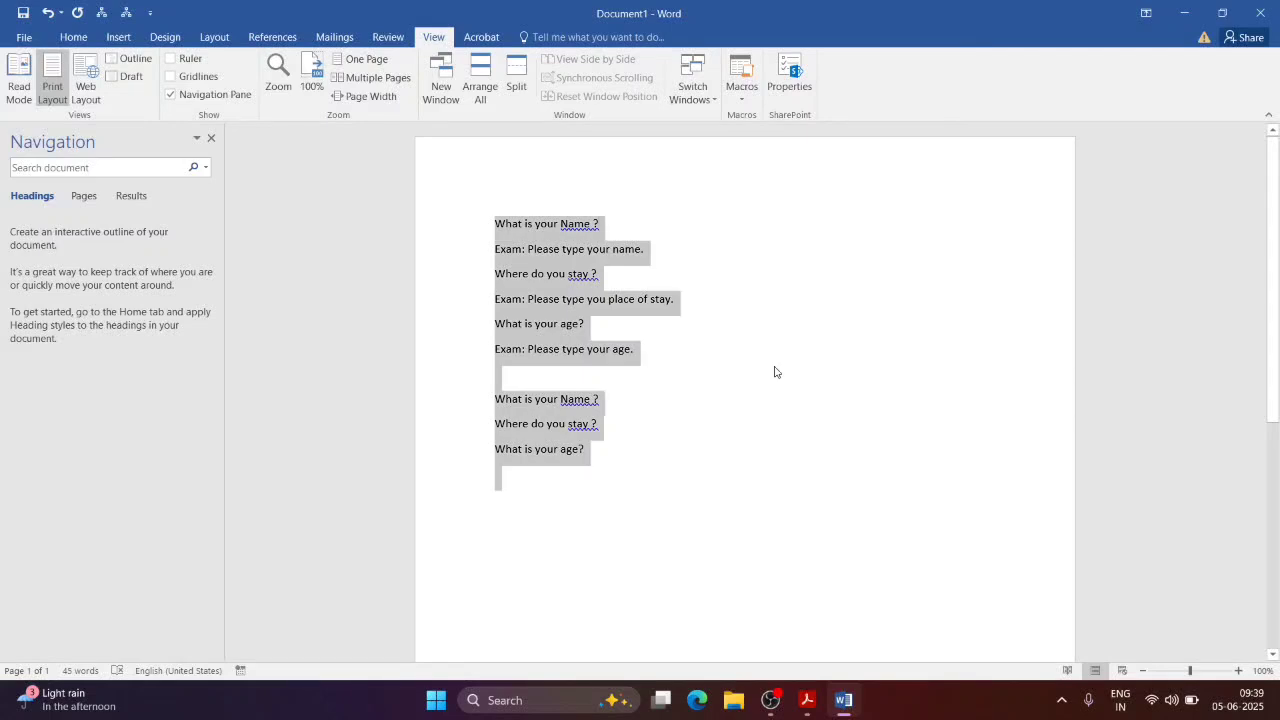
pyautogui.press('Delete')
pyautogui.click(748, 97)
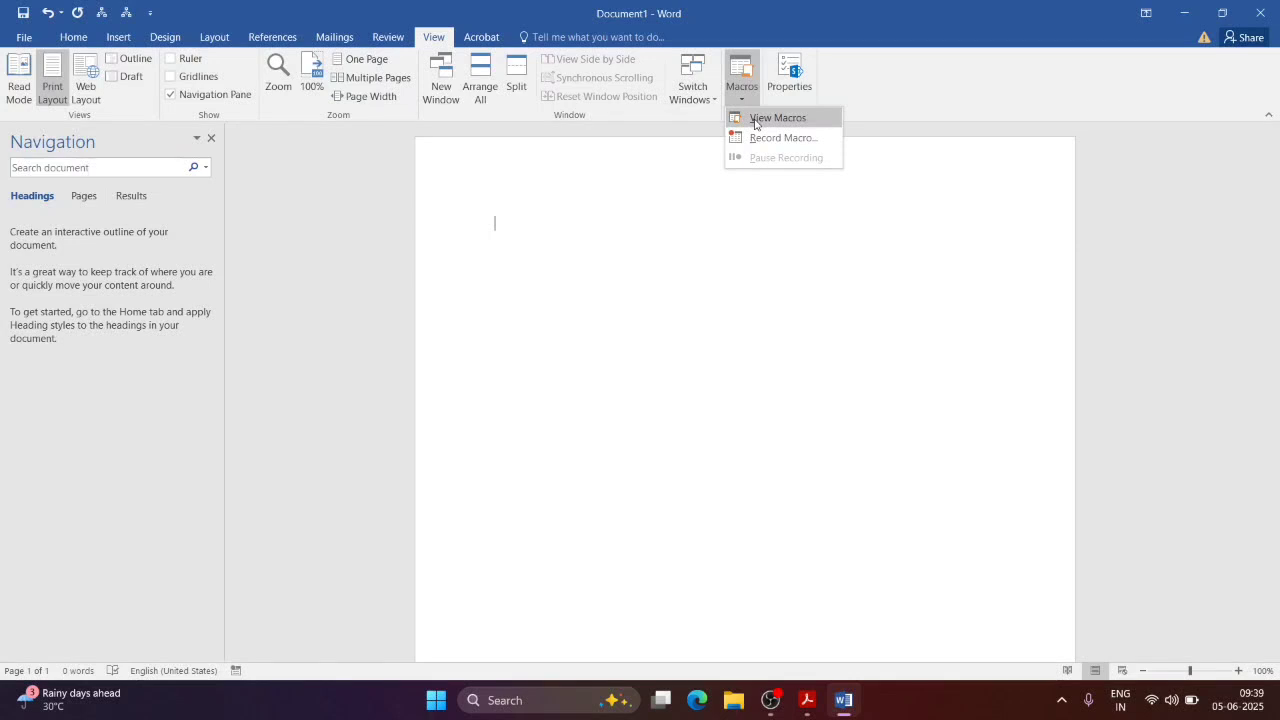
pyautogui.click(755, 119)
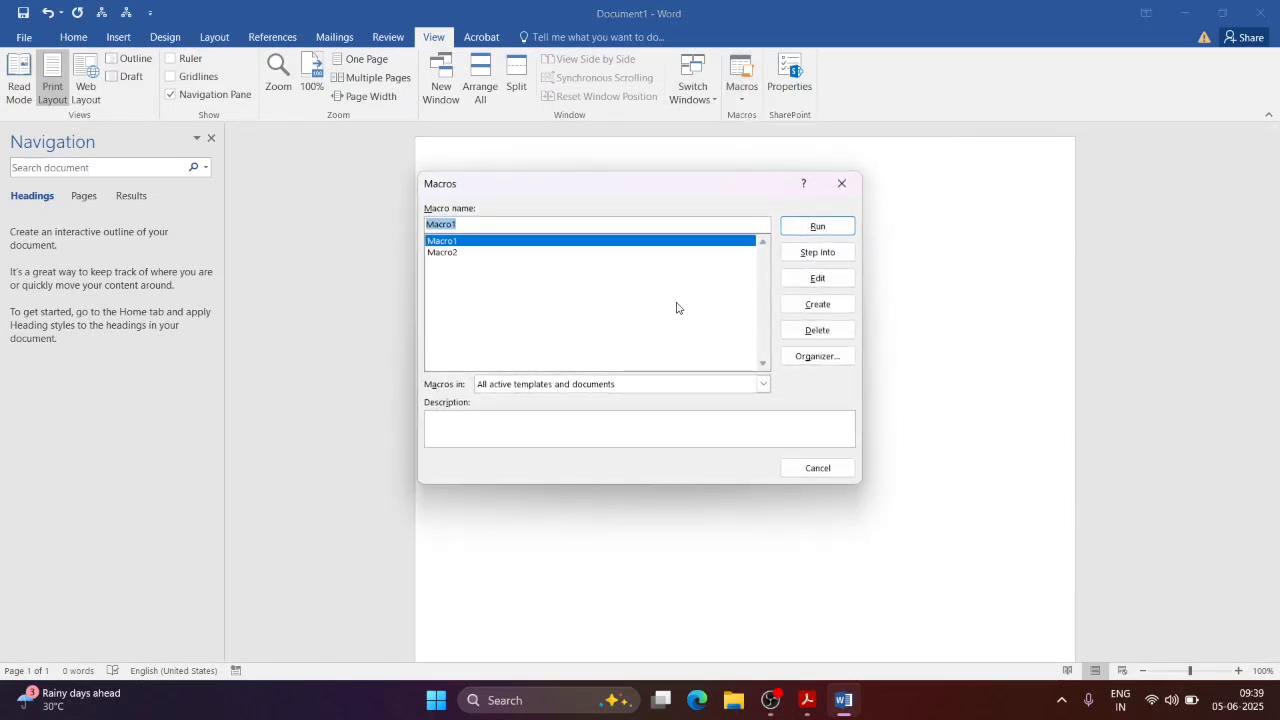
pyautogui.click(805, 332)
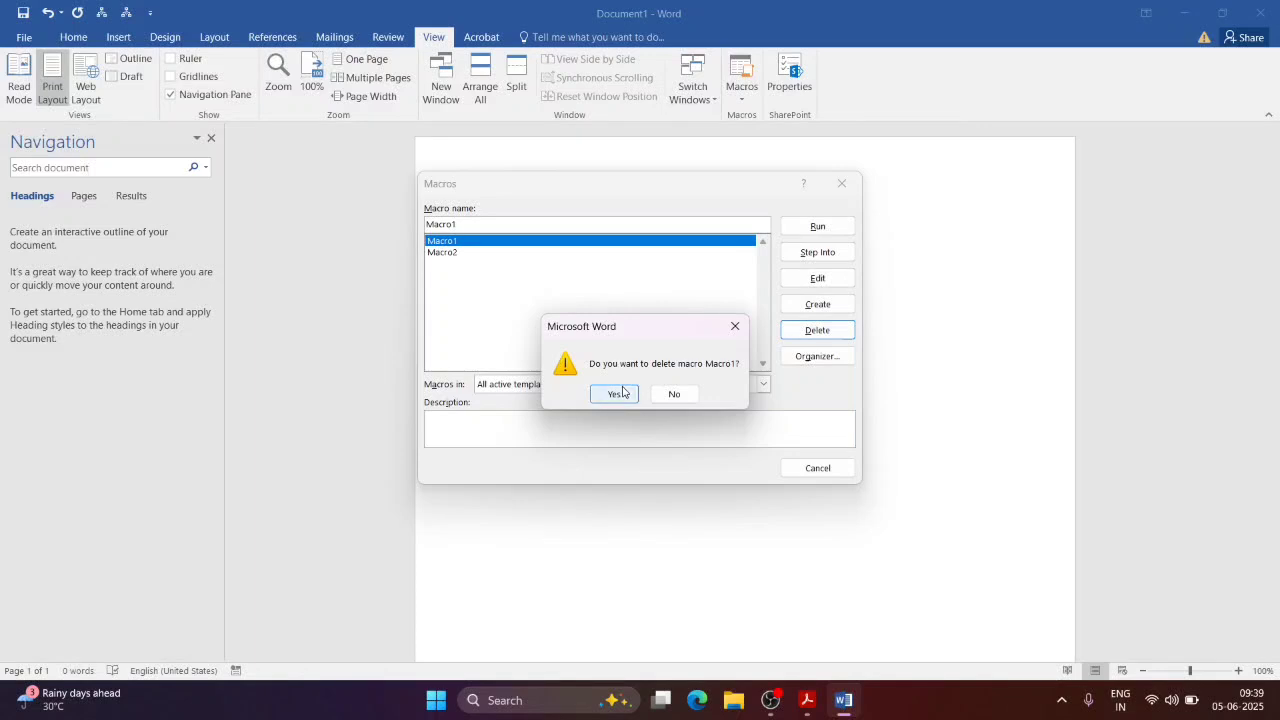
pyautogui.click(622, 392)
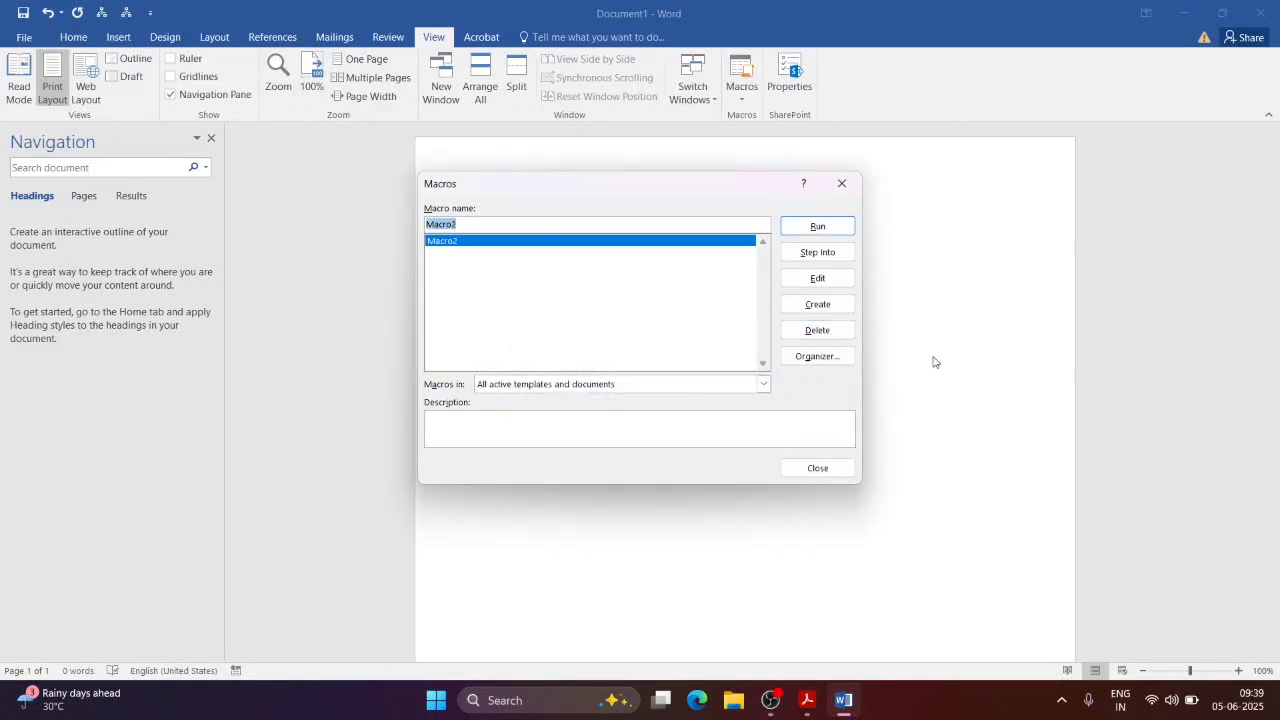
pyautogui.click(845, 338)
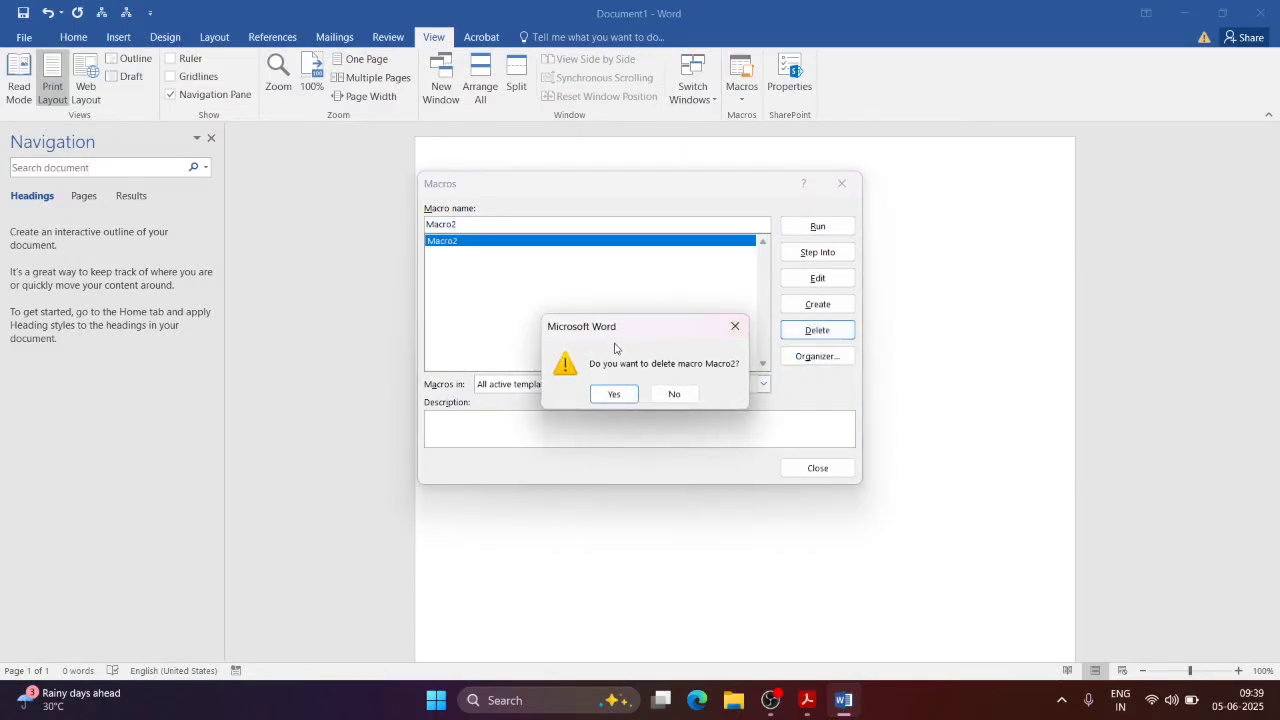
pyautogui.click(608, 396)
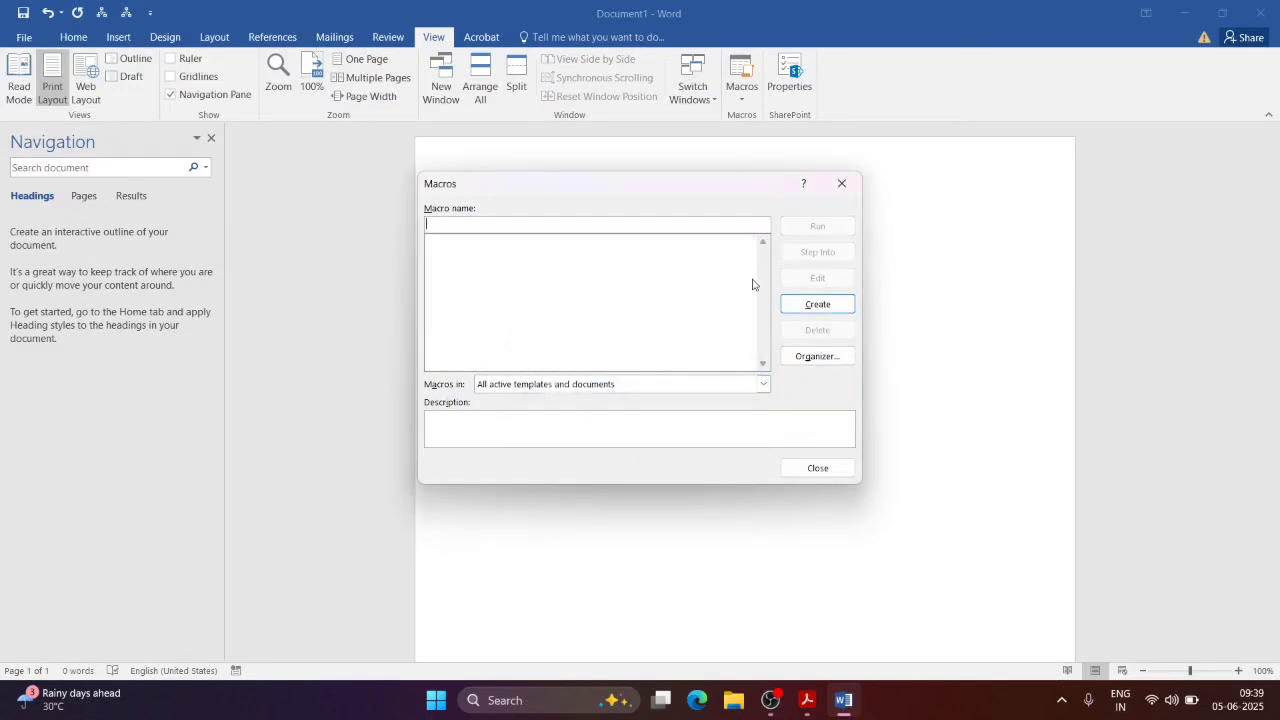
pyautogui.click(840, 183)
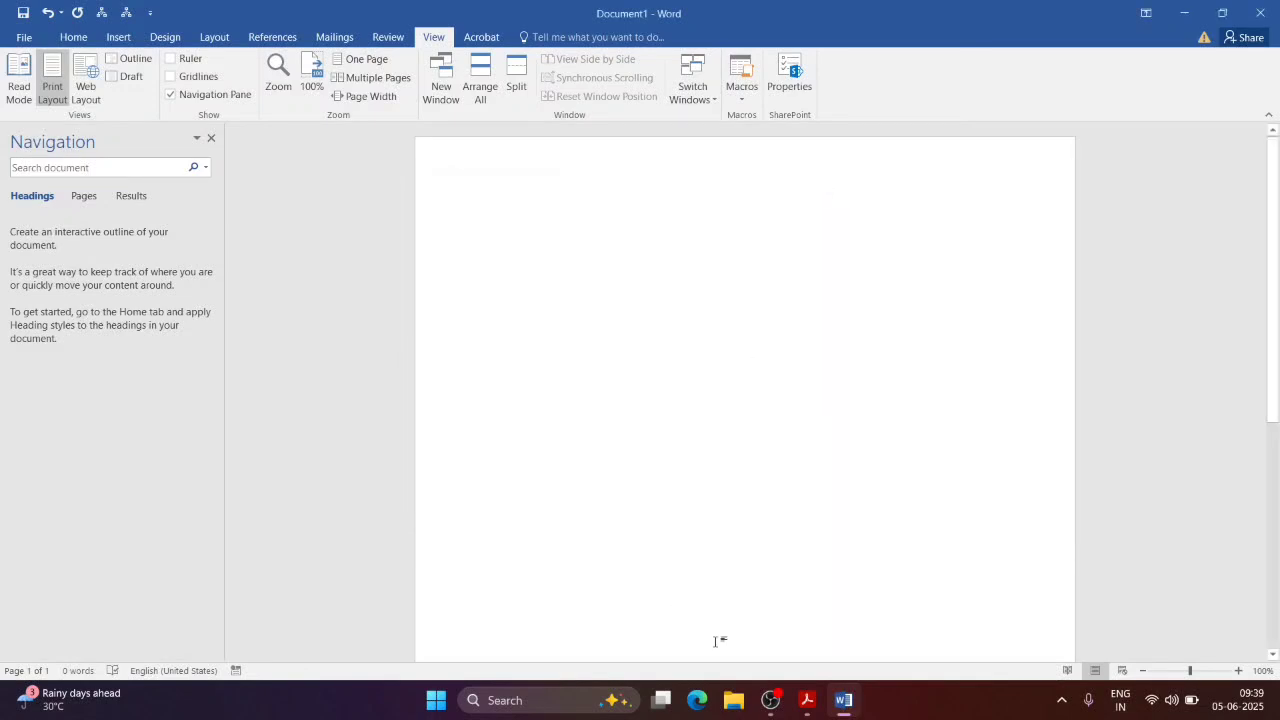
pyautogui.click(810, 701)
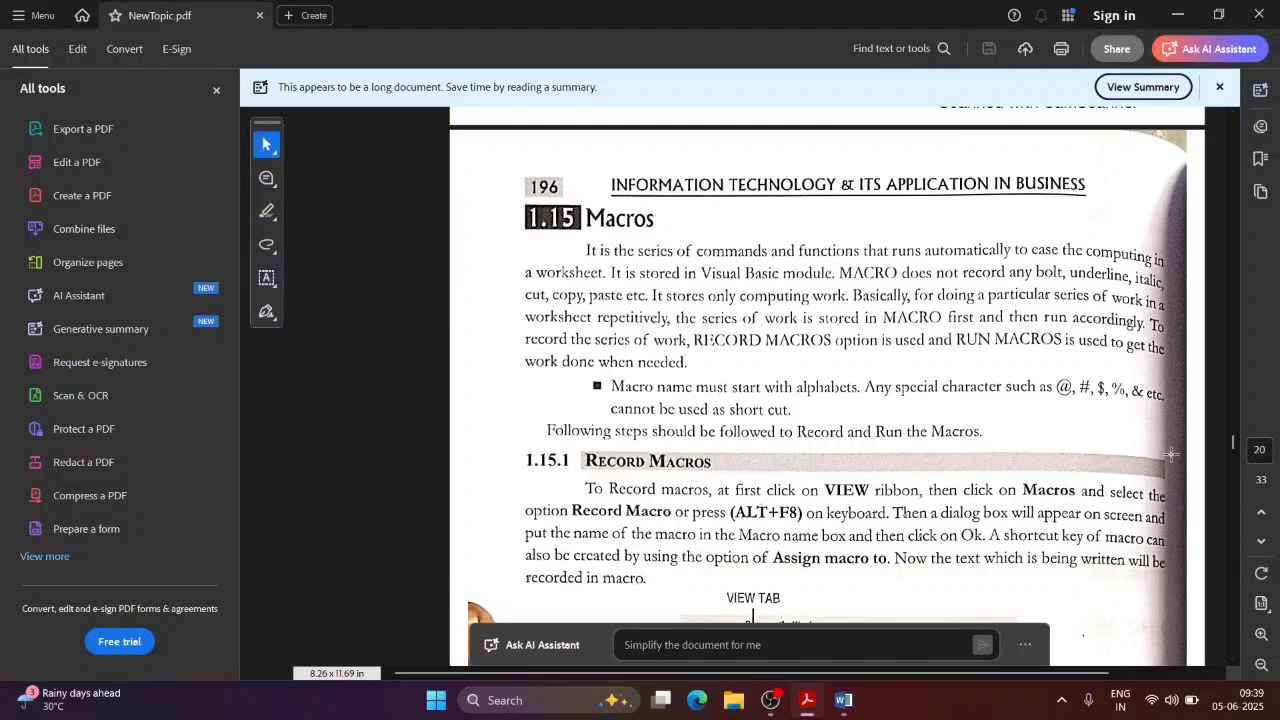
# Step: Scroll NewTopic.pdf to section 1.16 Drop Cap, then return to Word
pyautogui.moveTo(1234, 438); pyautogui.dragTo(1234, 480)
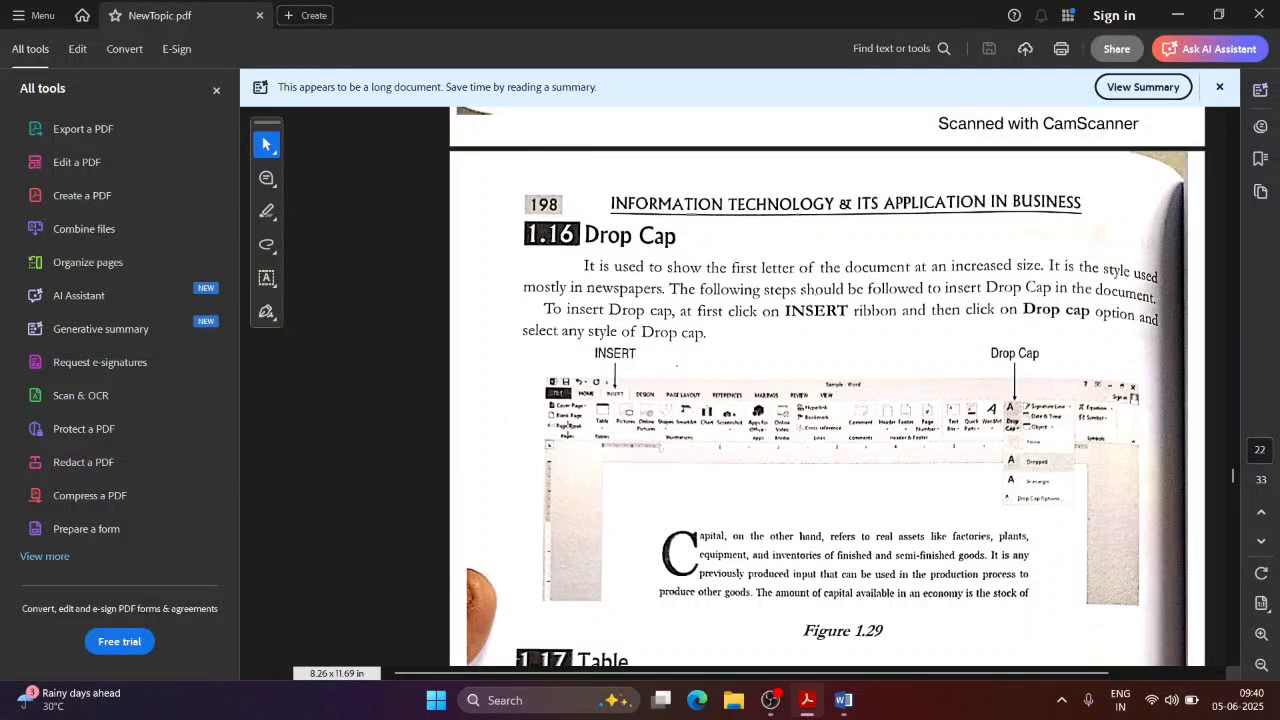
pyautogui.hotkey('alt', 'Tab')
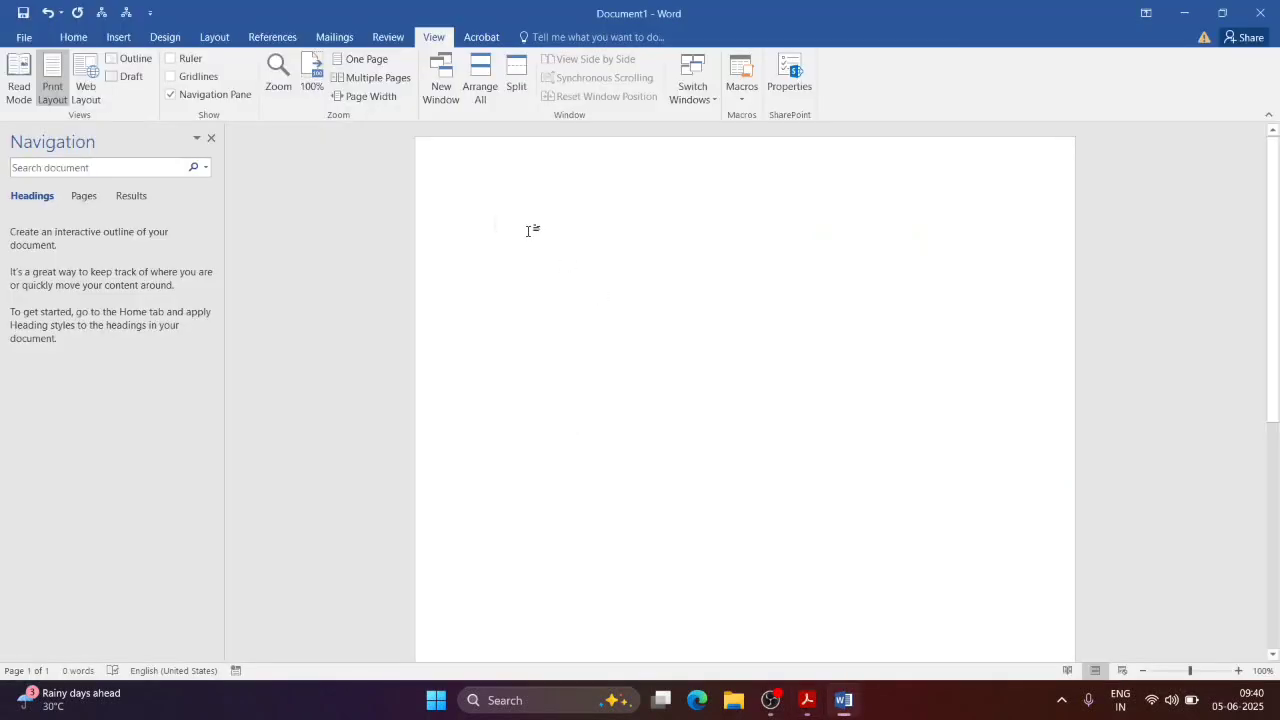
# Step: Type a sentence stating the author's name, then check the Drop Cap choices against the PDF
pyautogui.write('My na')
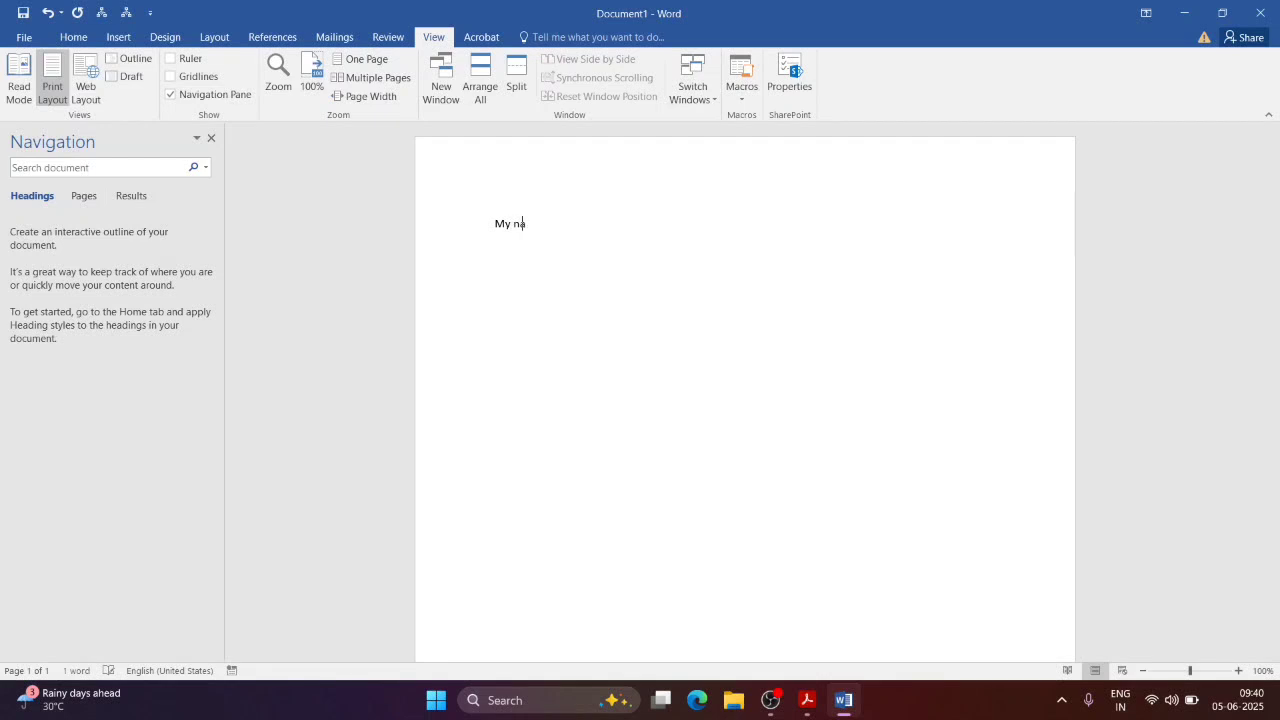
pyautogui.write('me is B ')
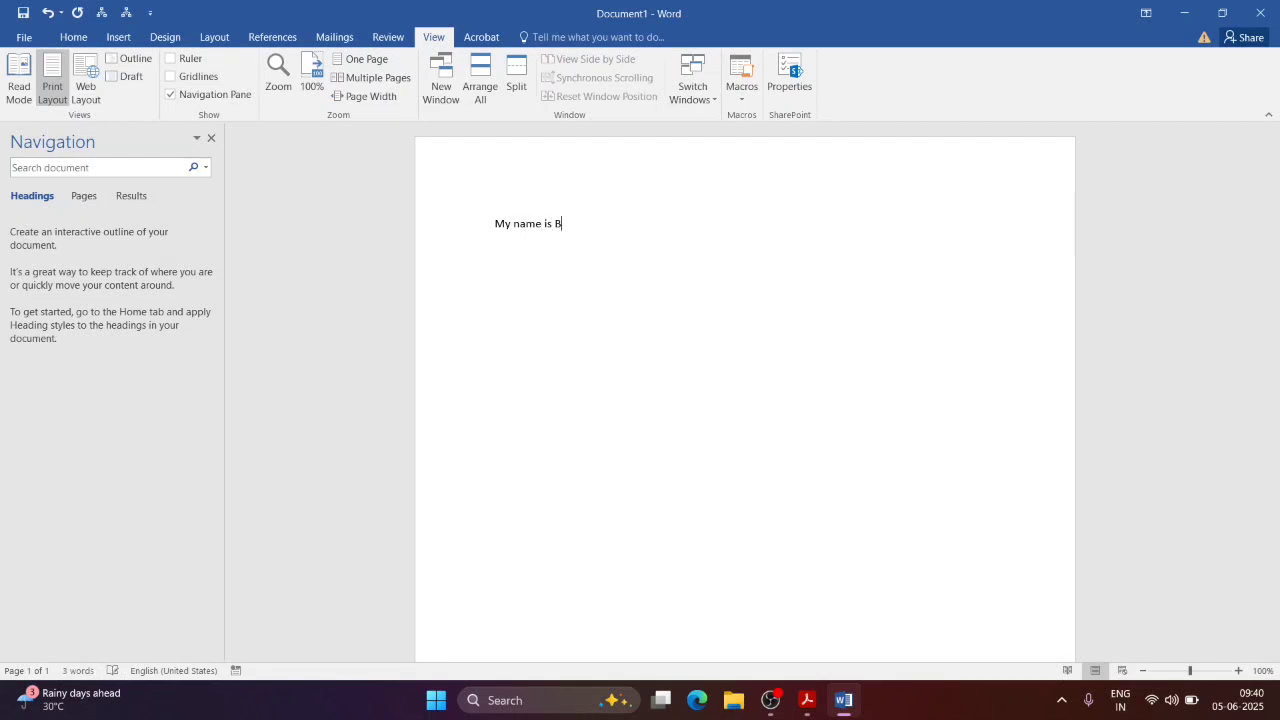
pyautogui.write('ibaswan')
pyautogui.click(118, 40)
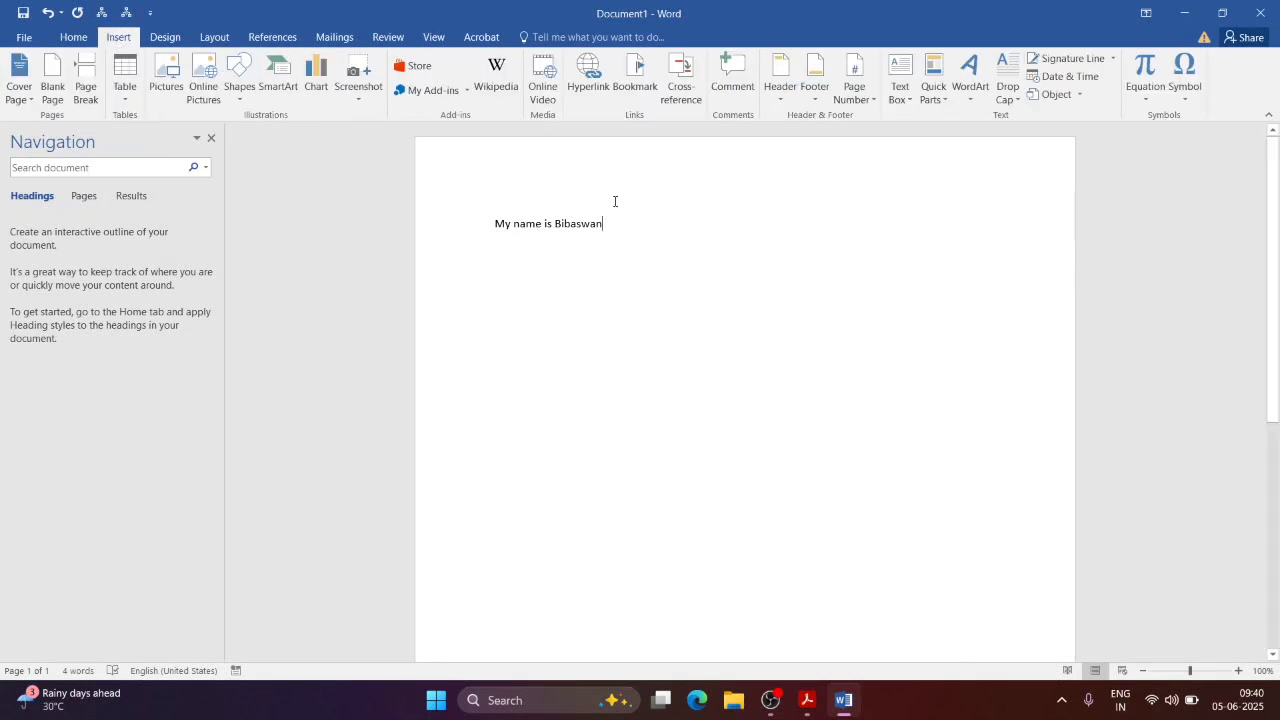
pyautogui.click(1008, 104)
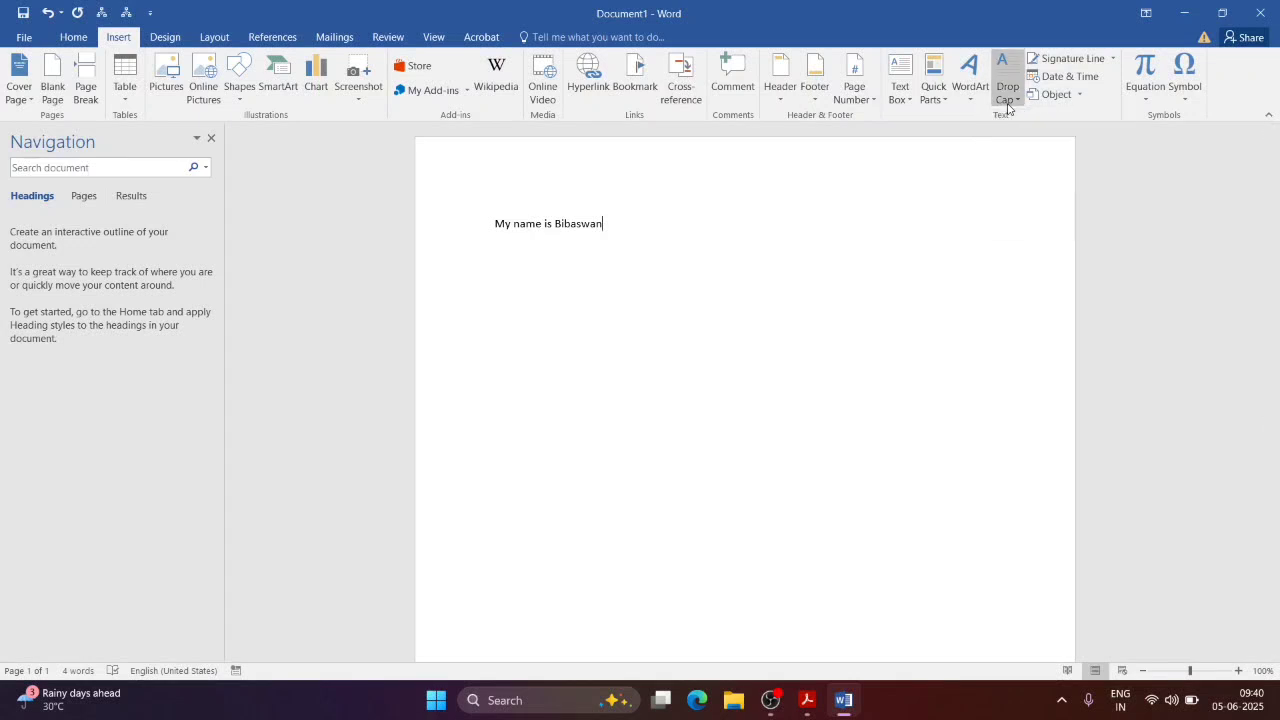
pyautogui.hotkey('alt', 'Tab')
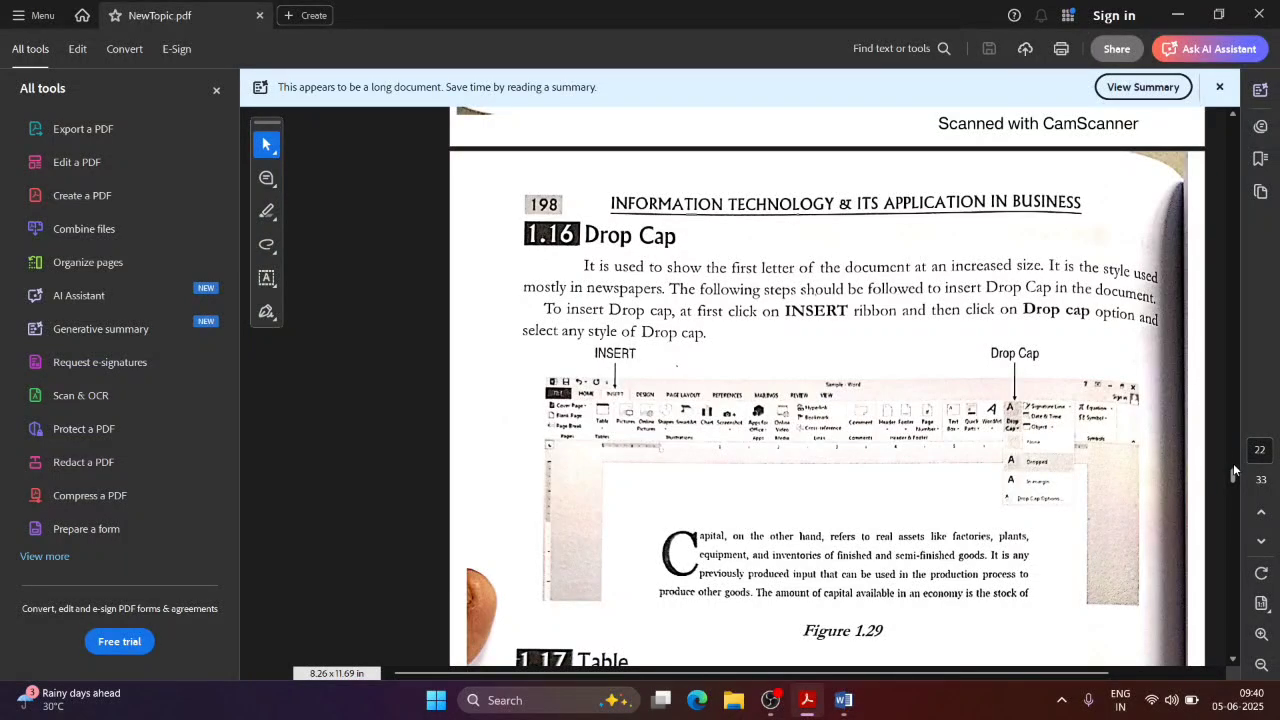
pyautogui.moveTo(1233, 470); pyautogui.dragTo(1233, 472)
pyautogui.hotkey('alt', 'Tab')
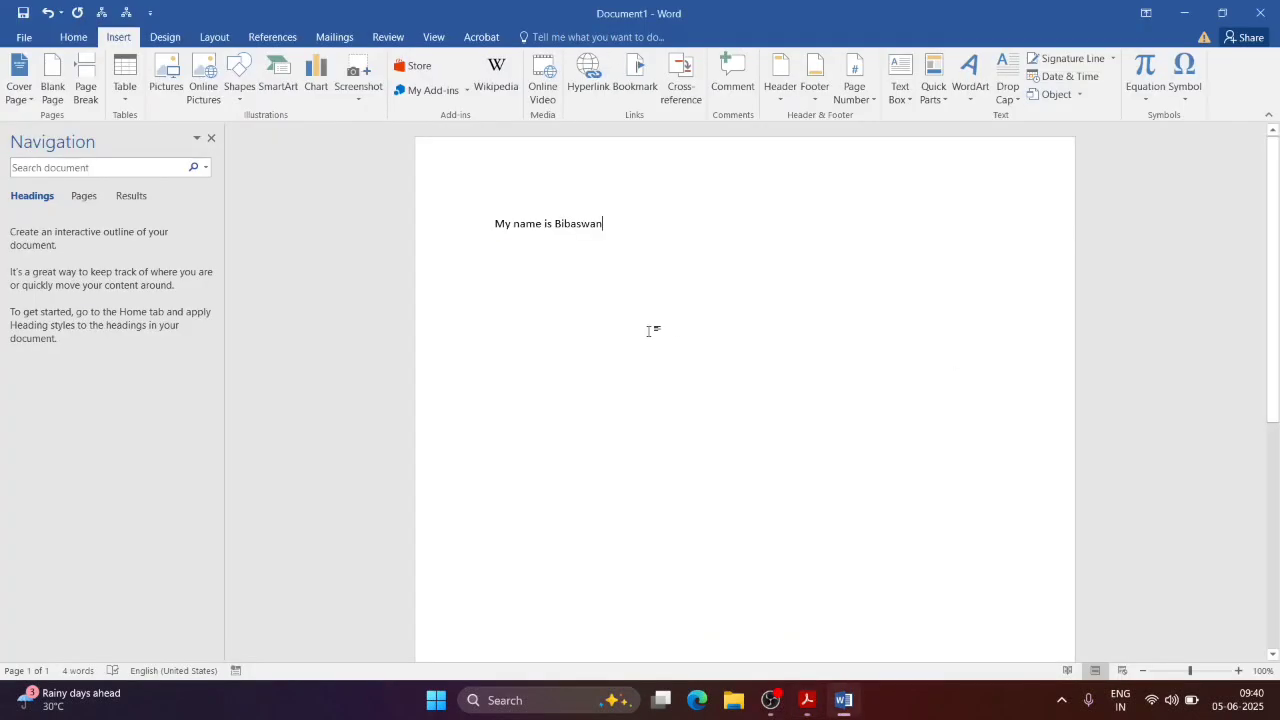
# Step: Apply a Dropped drop cap to the first letter through Drop Cap Options
pyautogui.click(1003, 90)
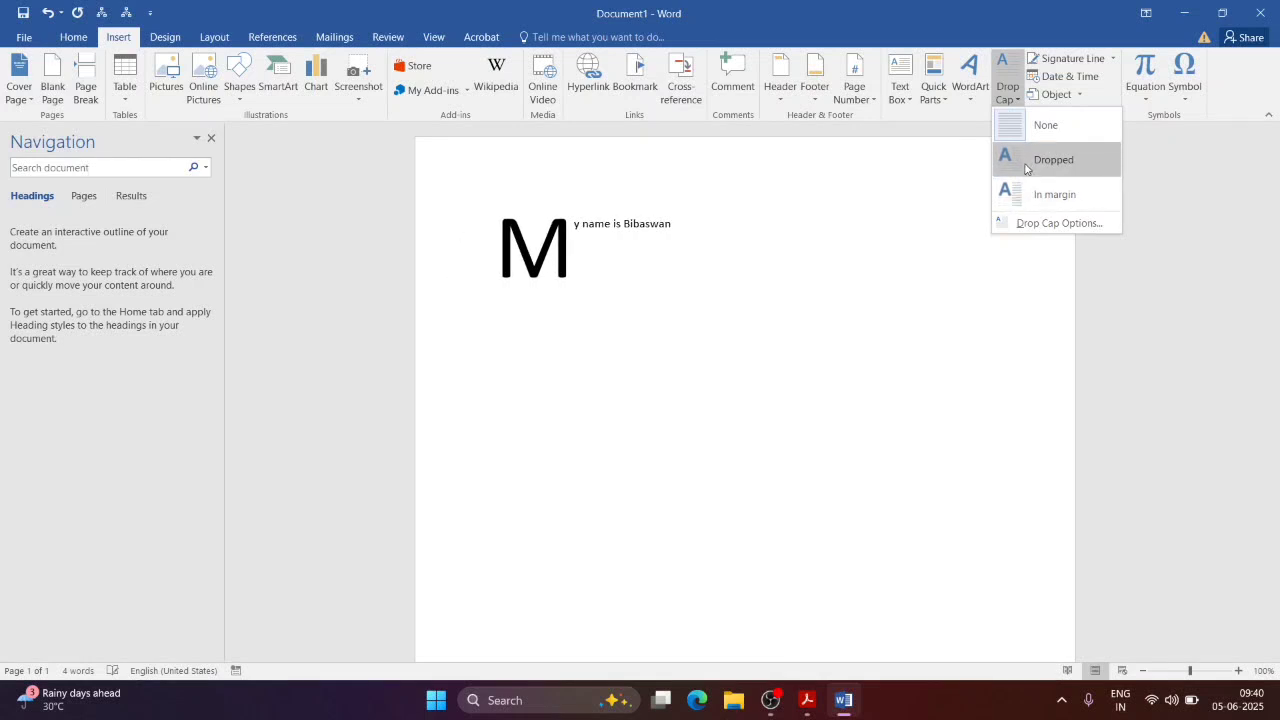
pyautogui.click(1020, 224)
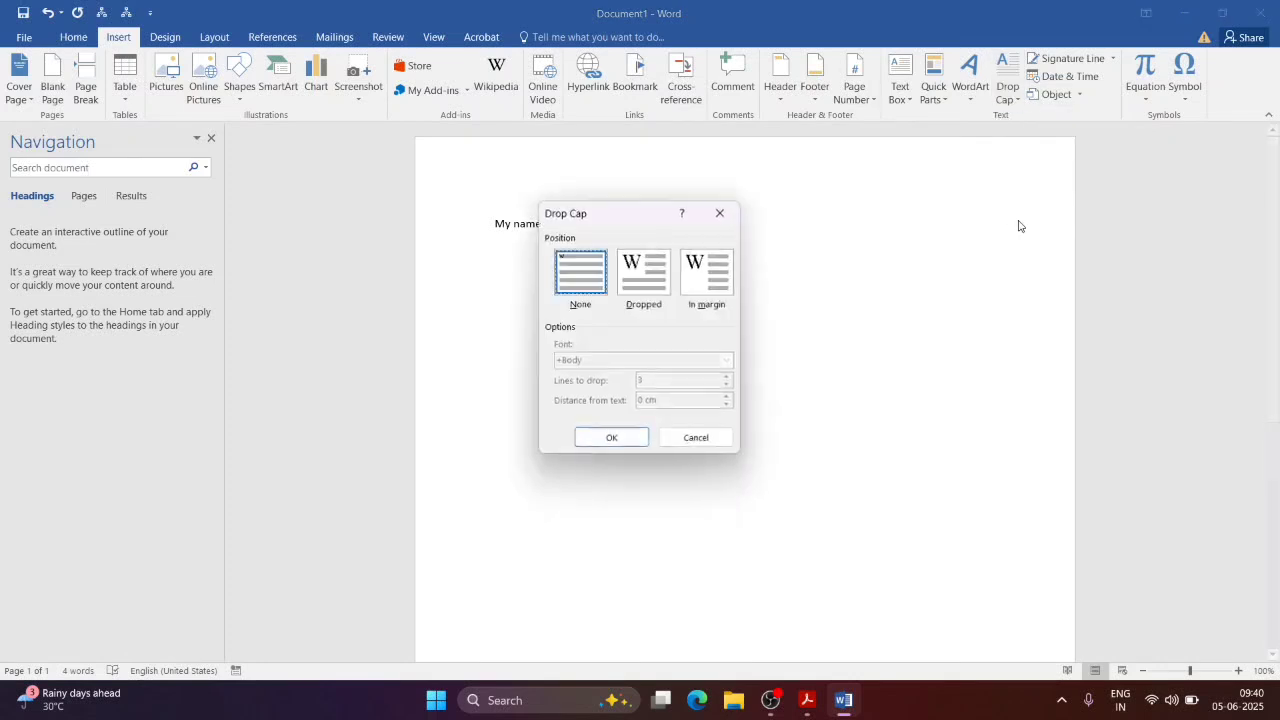
pyautogui.click(638, 286)
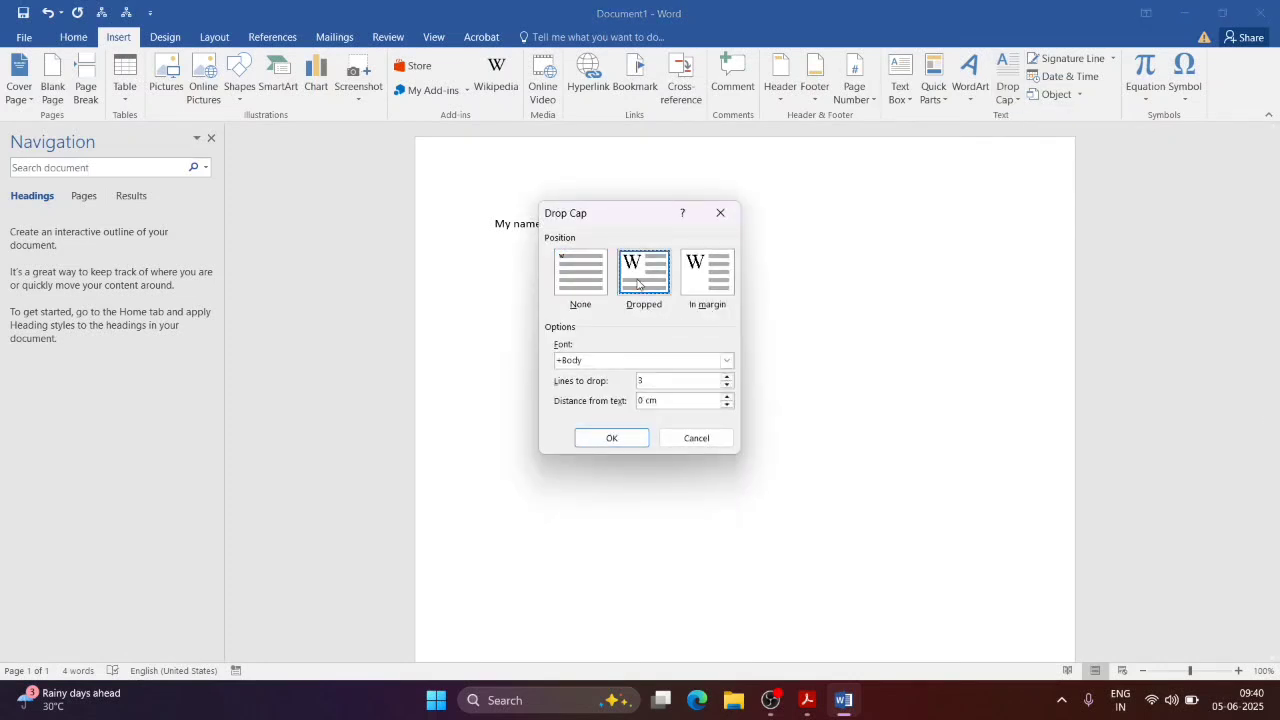
pyautogui.click(611, 438)
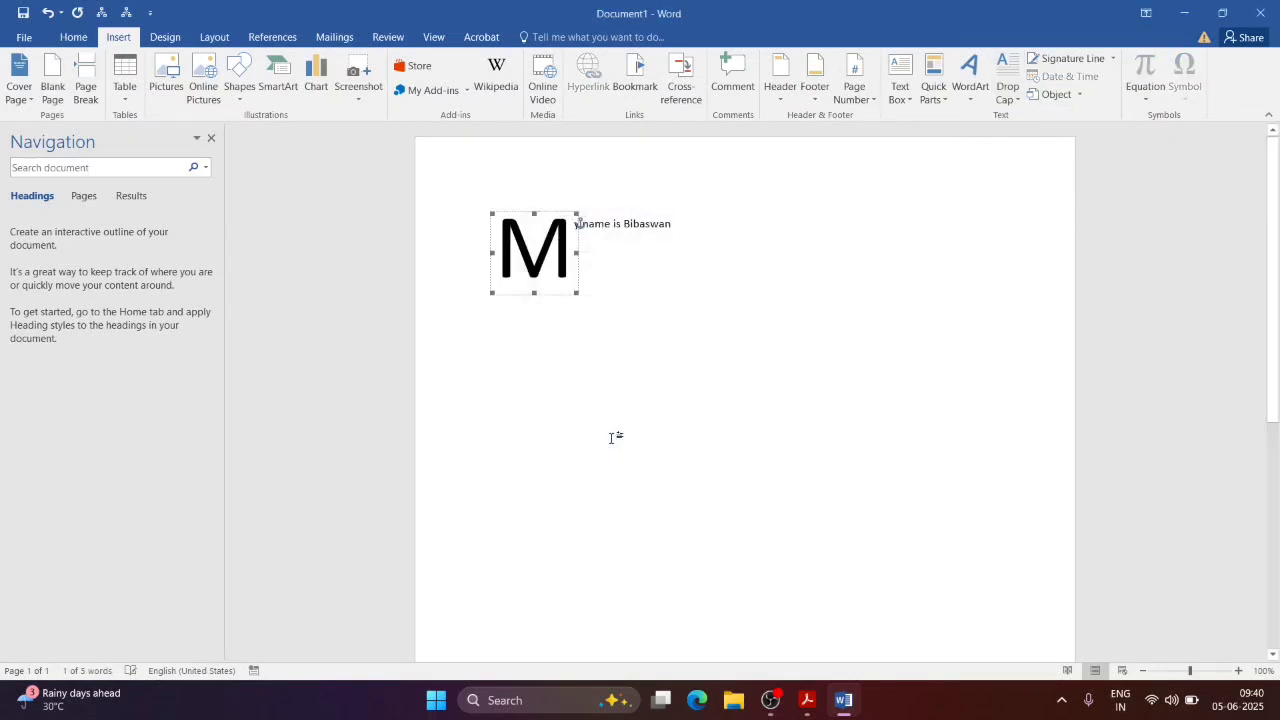
# Step: Add lines 'I stay in Kolkata', 'I am 90 years old' and 'Tell me about your self'
pyautogui.click(679, 238)
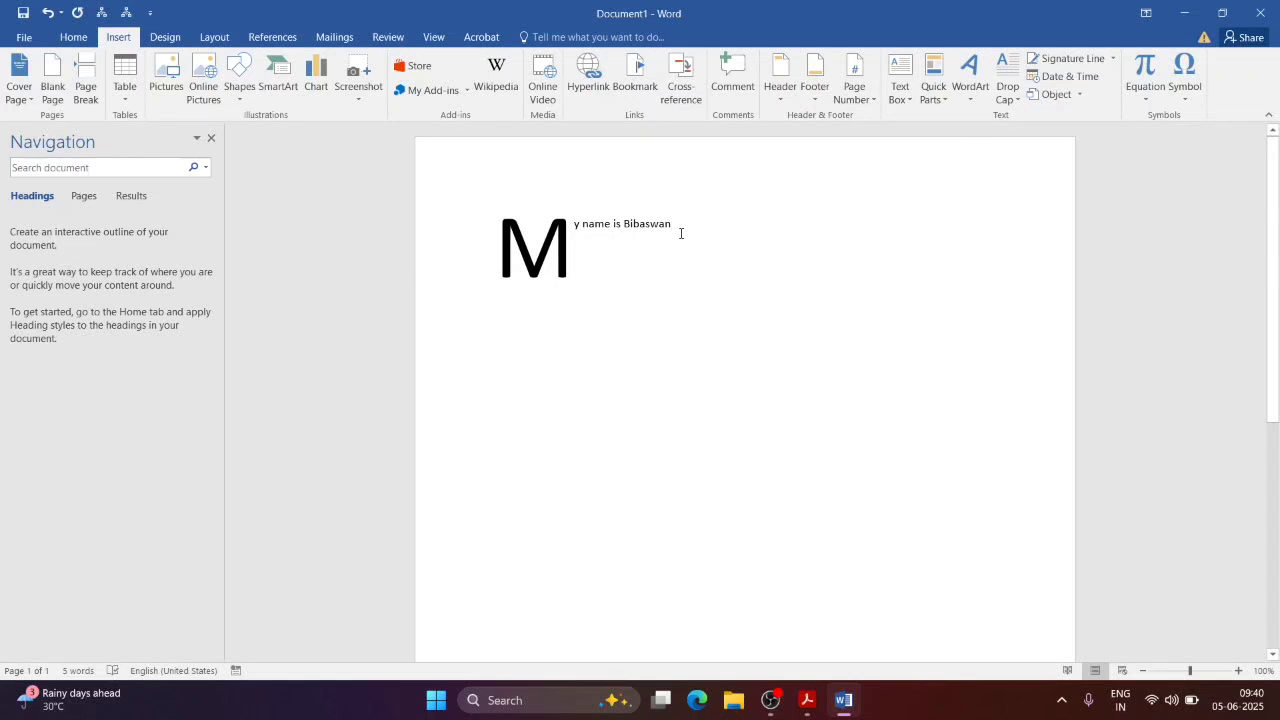
pyautogui.press('Return')
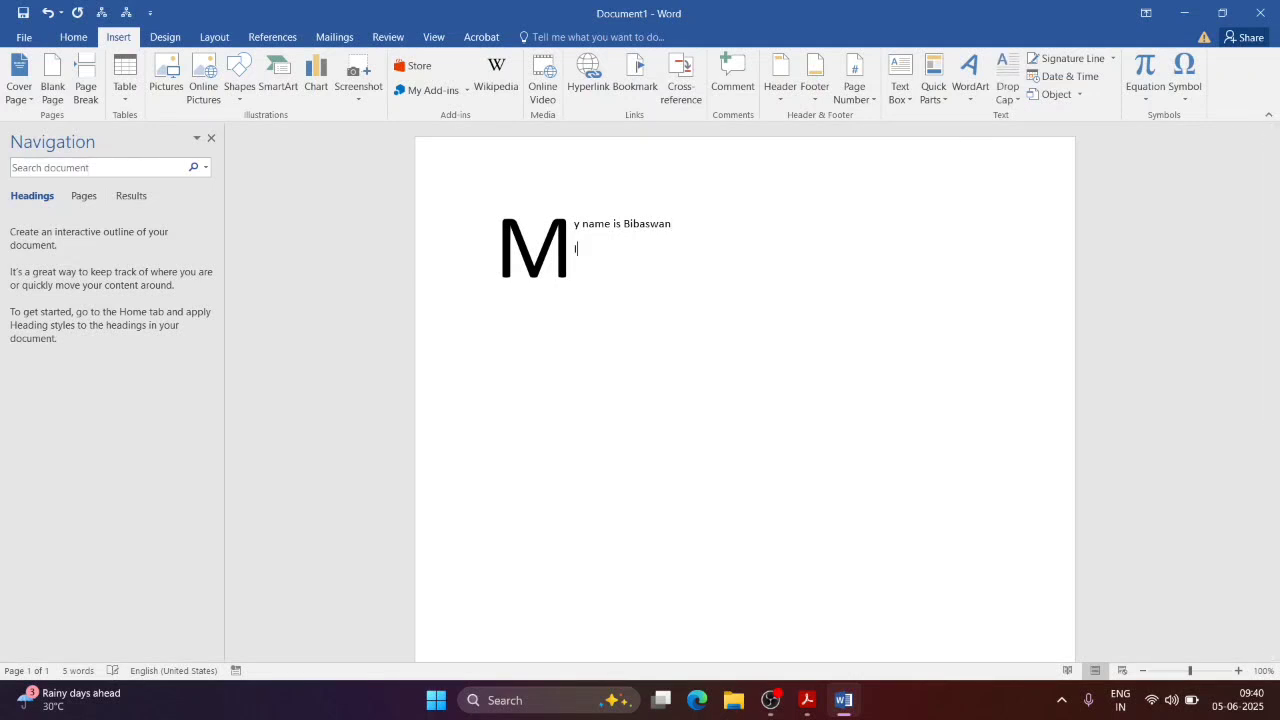
pyautogui.write('I stay in Kolkata')
pyautogui.press('Return')
pyautogui.write('I am 90 years old')
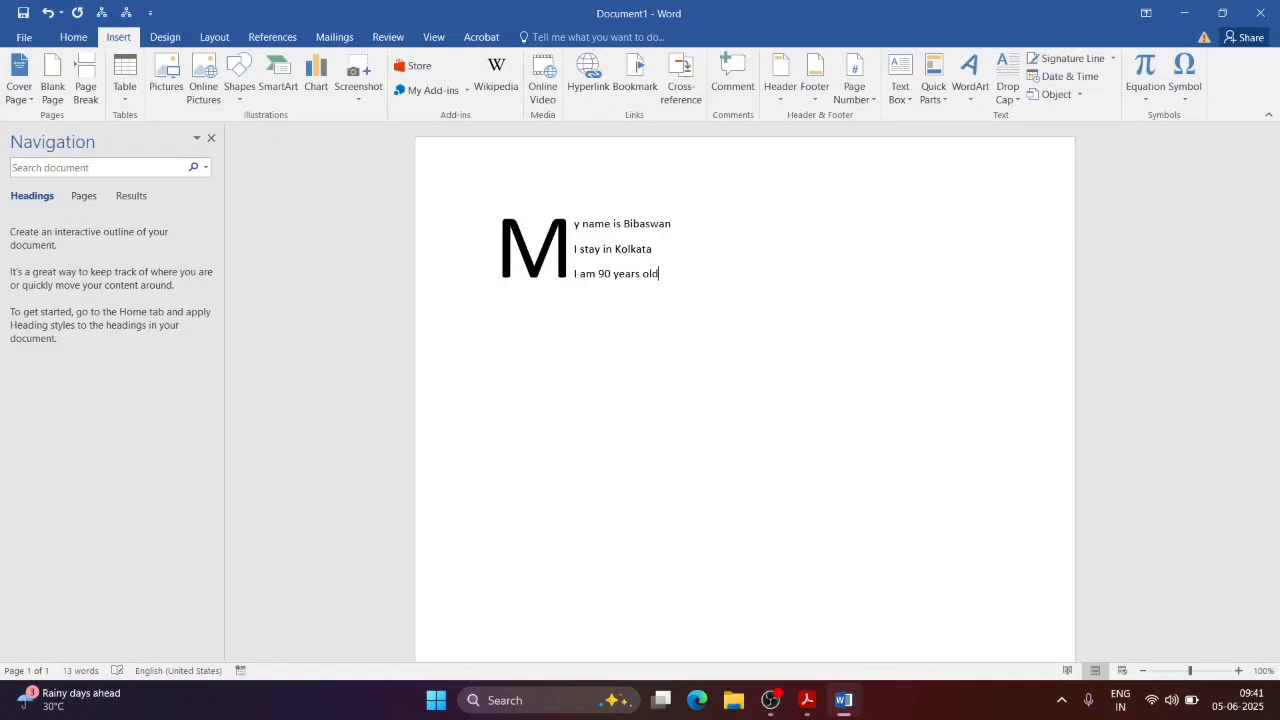
pyautogui.press('Return')
pyautogui.write('Tell me about your self')
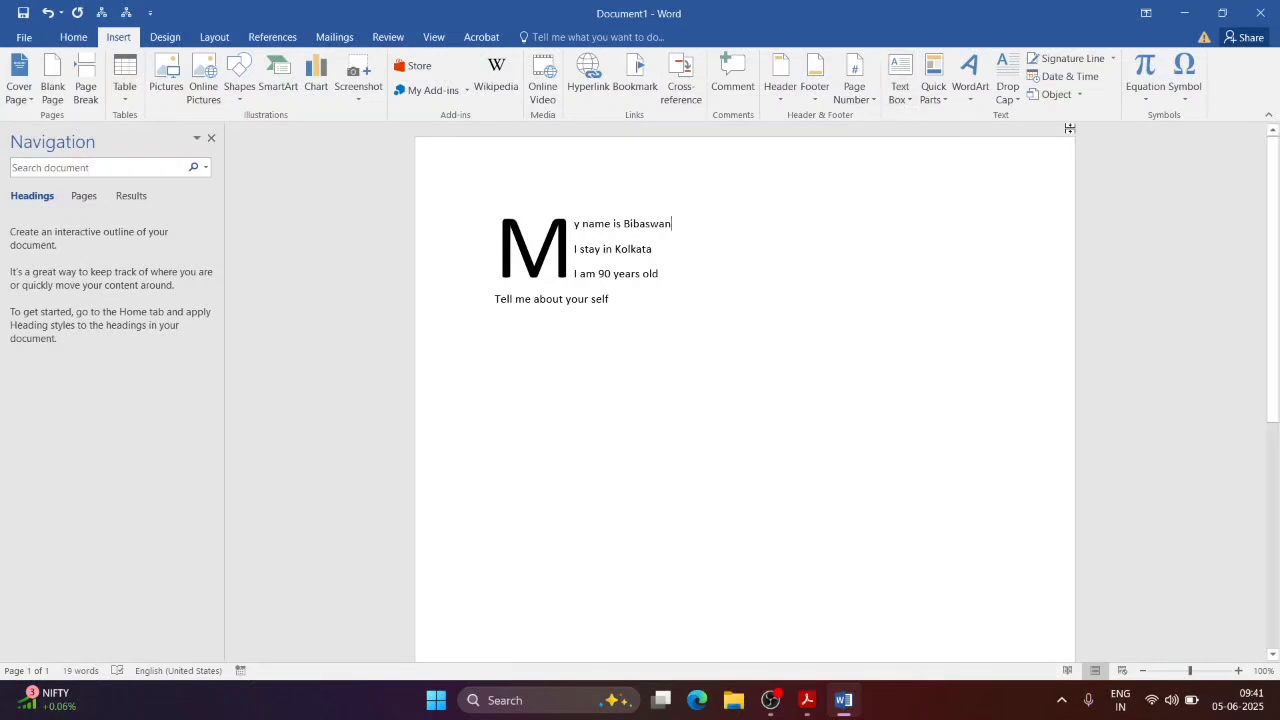
# Step: Preview the drop cap choices without changes, then delete all the text
pyautogui.click(1005, 107)
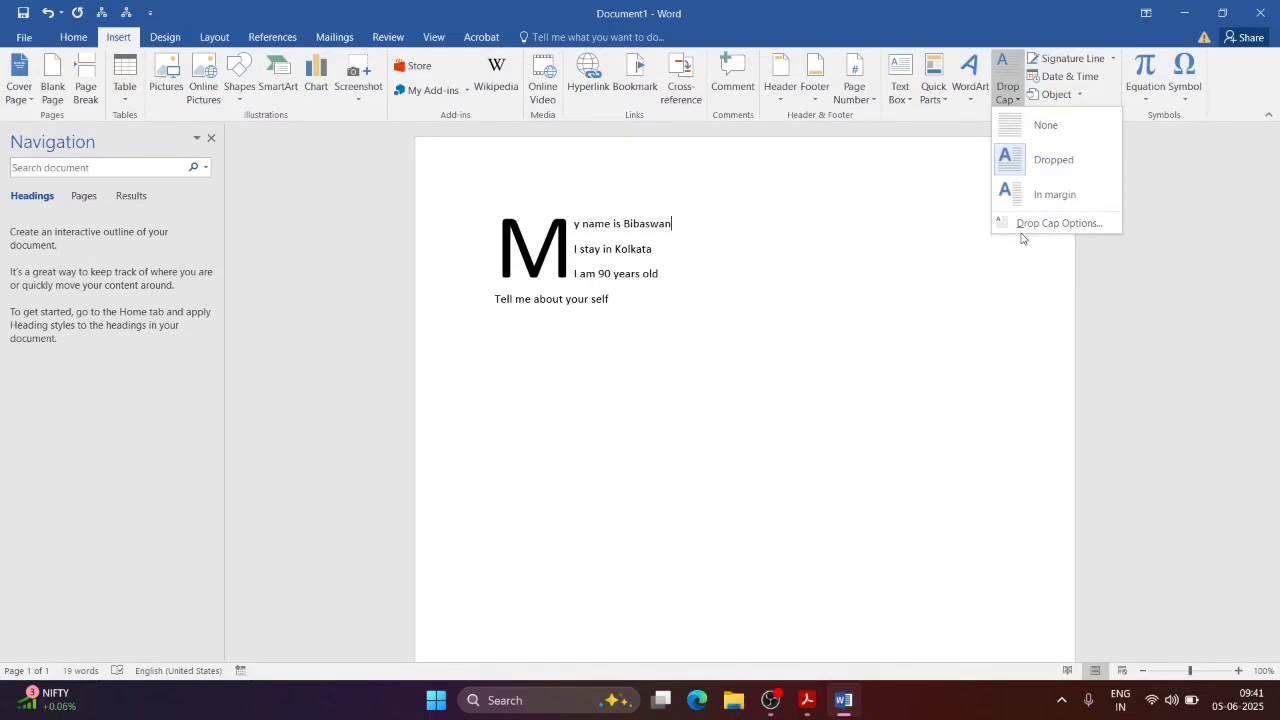
pyautogui.click(718, 310)
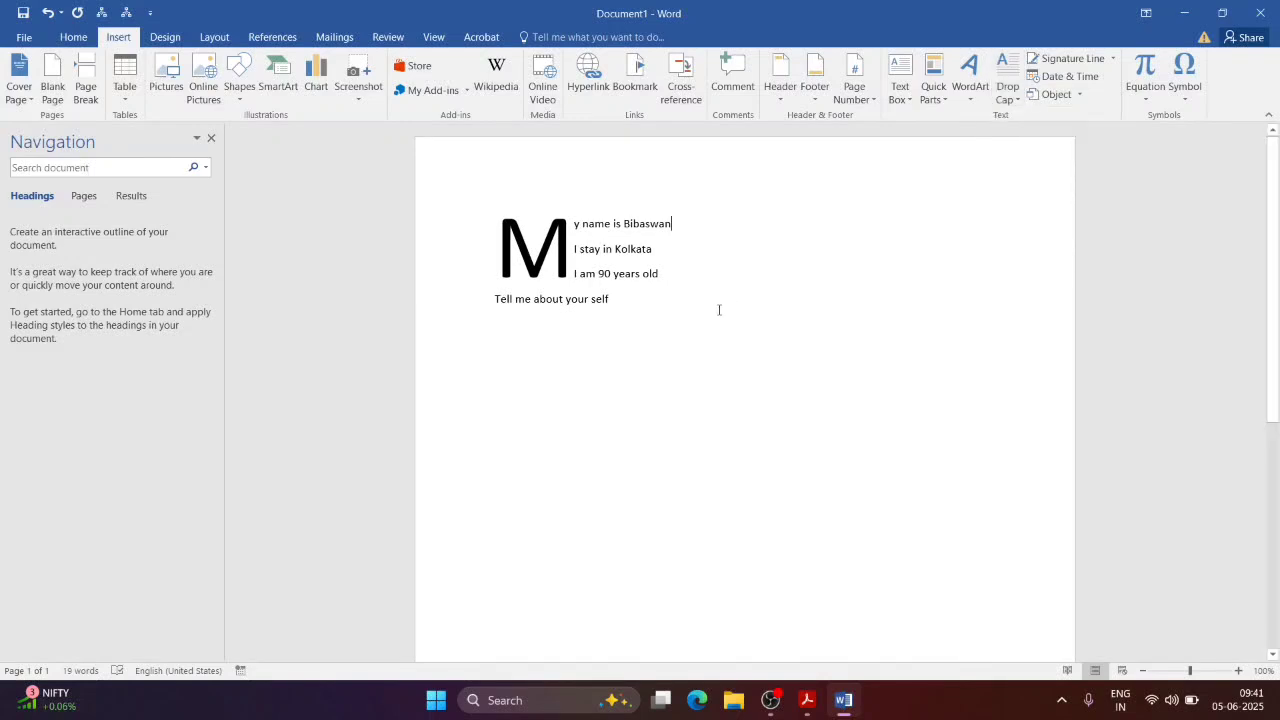
pyautogui.hotkey('ctrl', 'a')
pyautogui.press('Delete')
# Step: Scroll NewTopic.pdf down to section 1.17 Table, then return to Word
pyautogui.hotkey('alt', 'Tab')
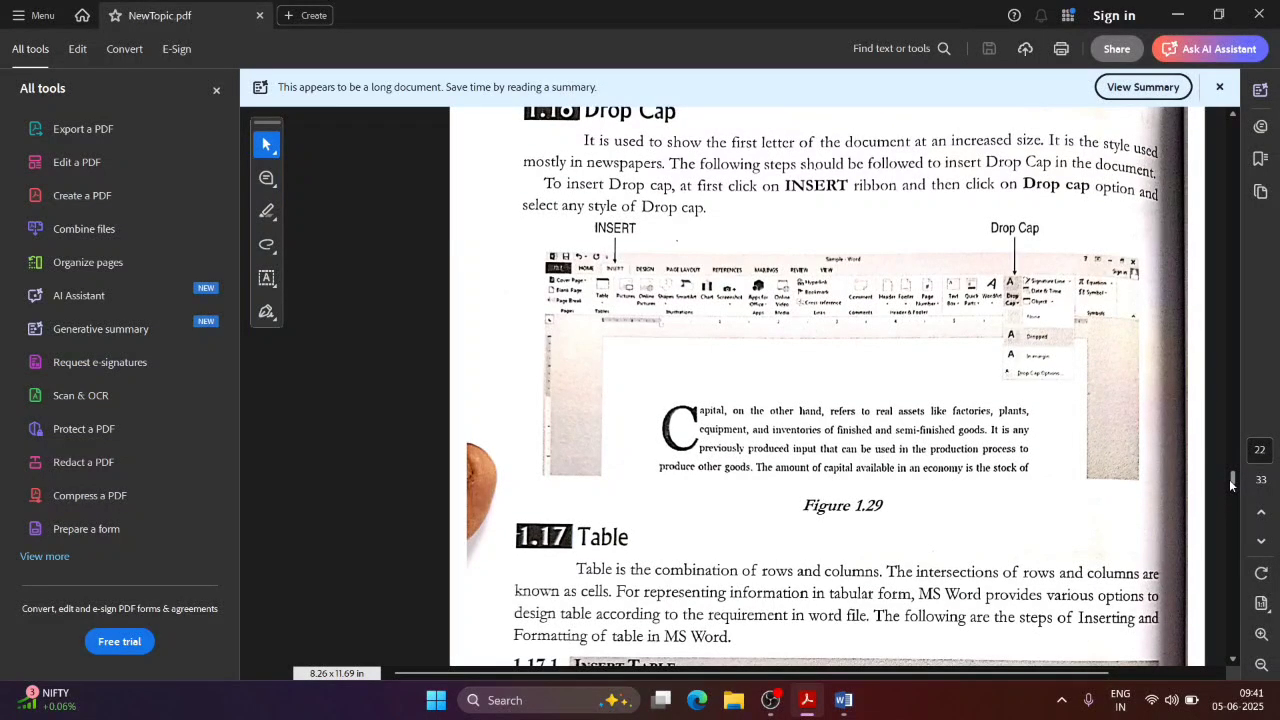
pyautogui.moveTo(1229, 479); pyautogui.dragTo(1235, 487)
pyautogui.scroll(-1, 1235, 487)
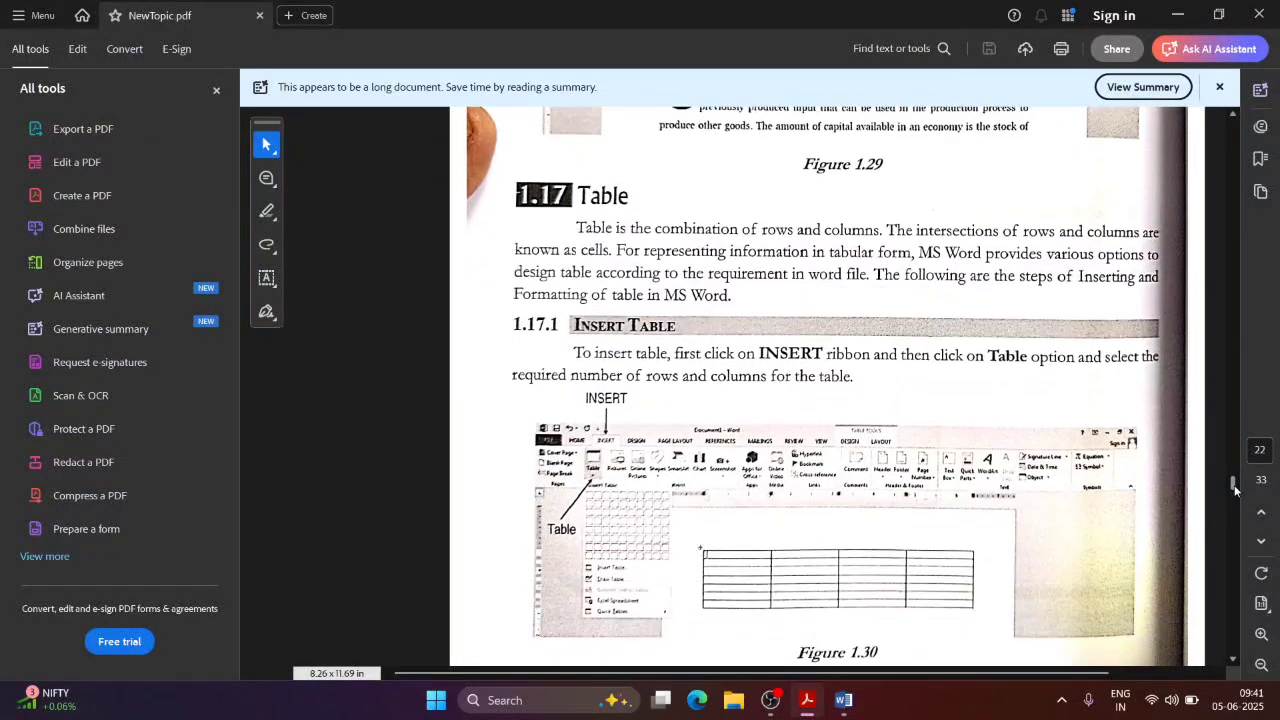
pyautogui.hotkey('alt', 'Tab')
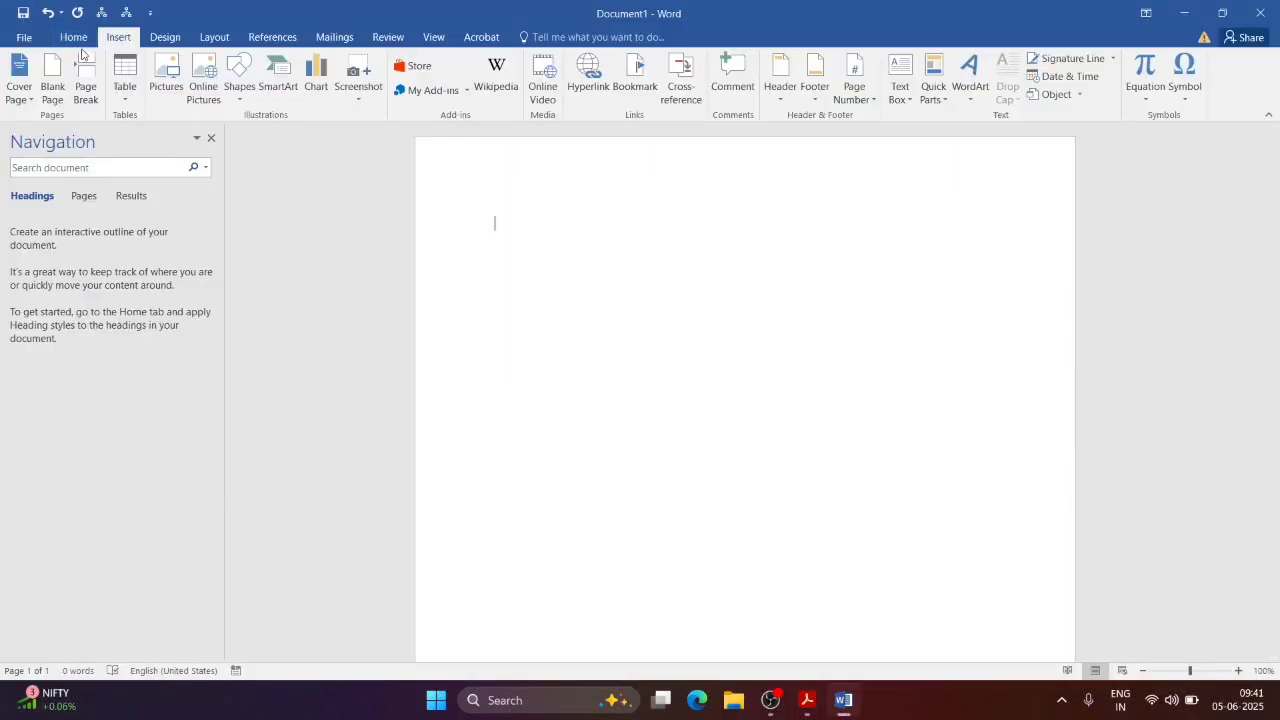
# Step: Insert a 5x5 table from the Insert Table grid
pyautogui.click(123, 90)
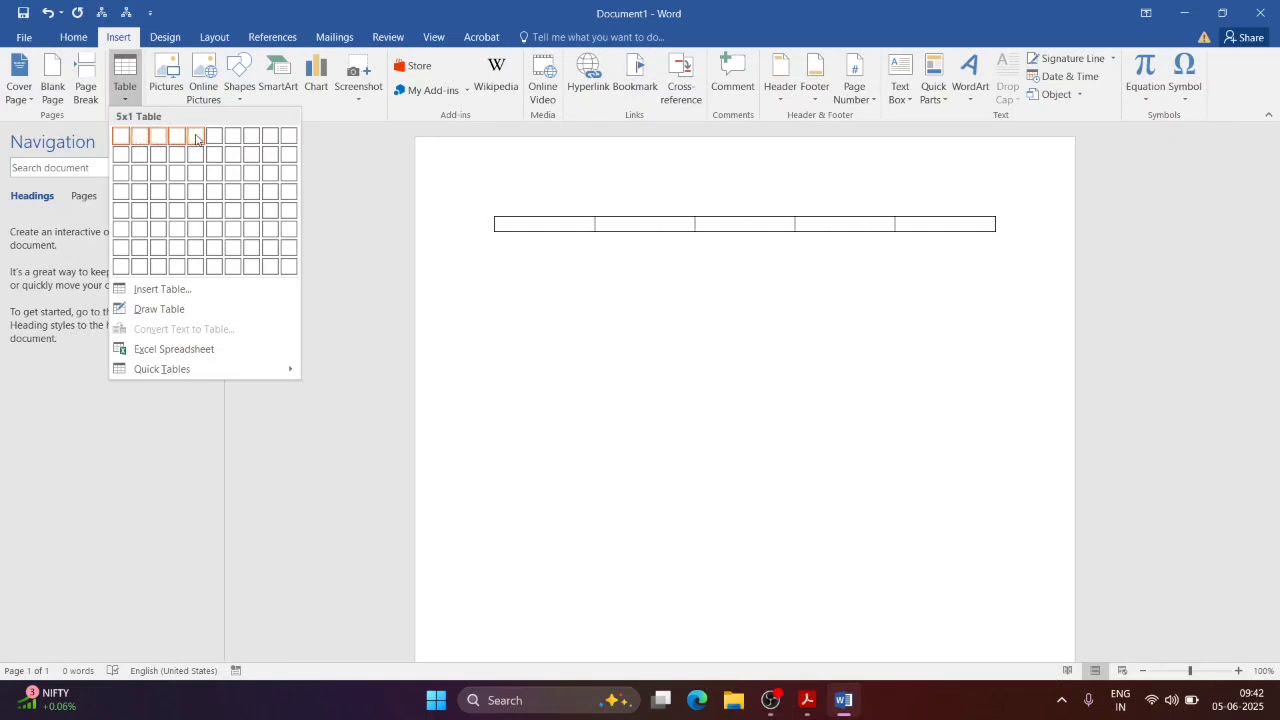
pyautogui.click(201, 212)
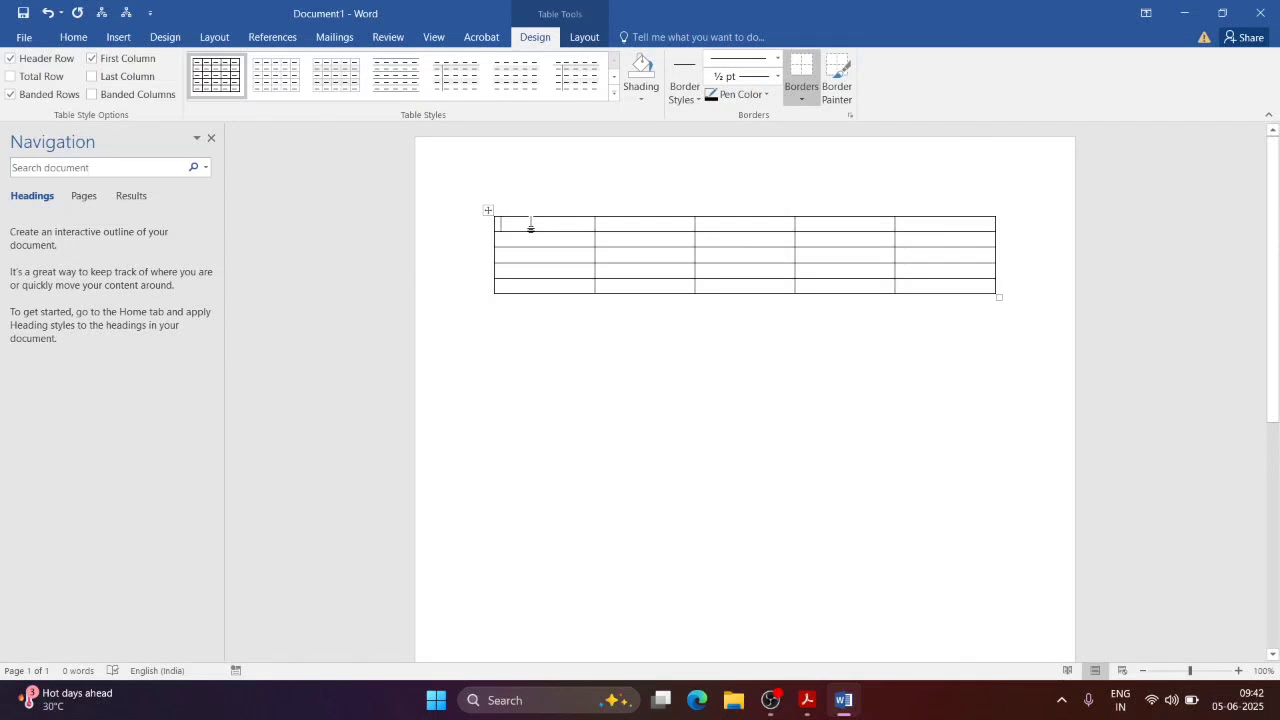
# Step: Fill the table's header row with Name, Age, Place, Sub and Roll
pyautogui.write('Name')
pyautogui.press('Tab')
pyautogui.write('A')
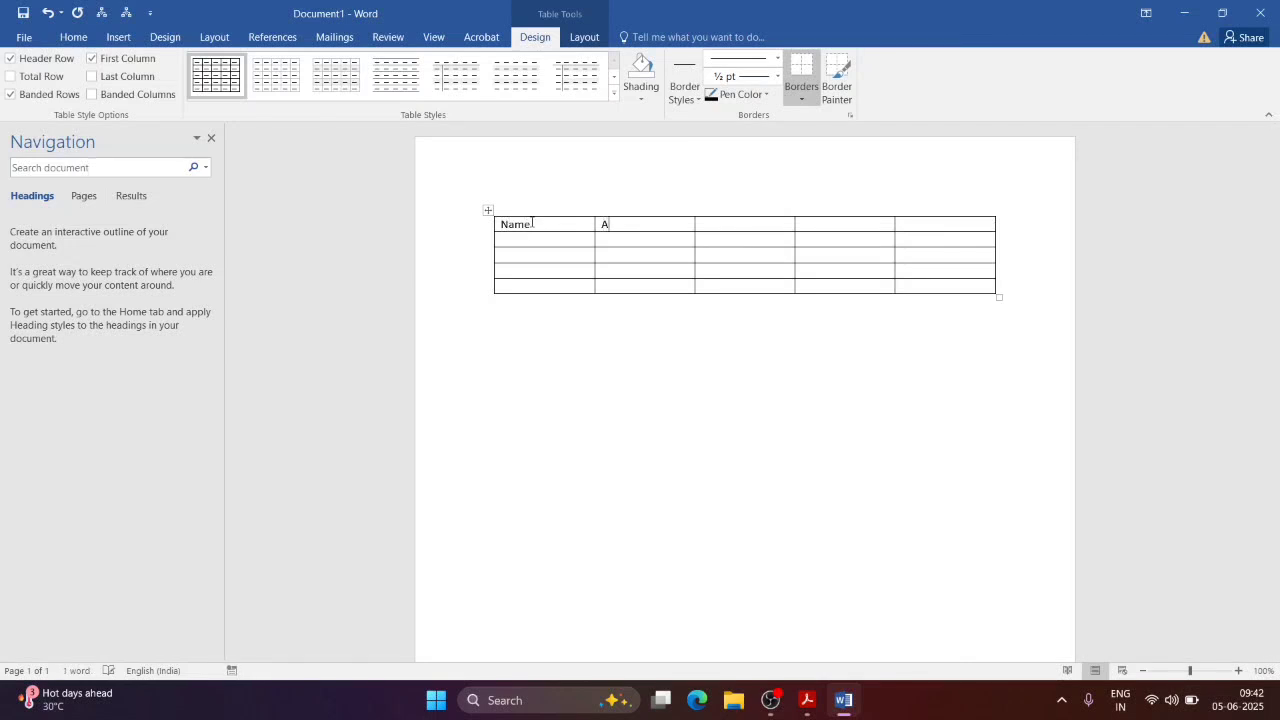
pyautogui.write('ge')
pyautogui.press('Tab')
pyautogui.write('Place')
pyautogui.press('Tab')
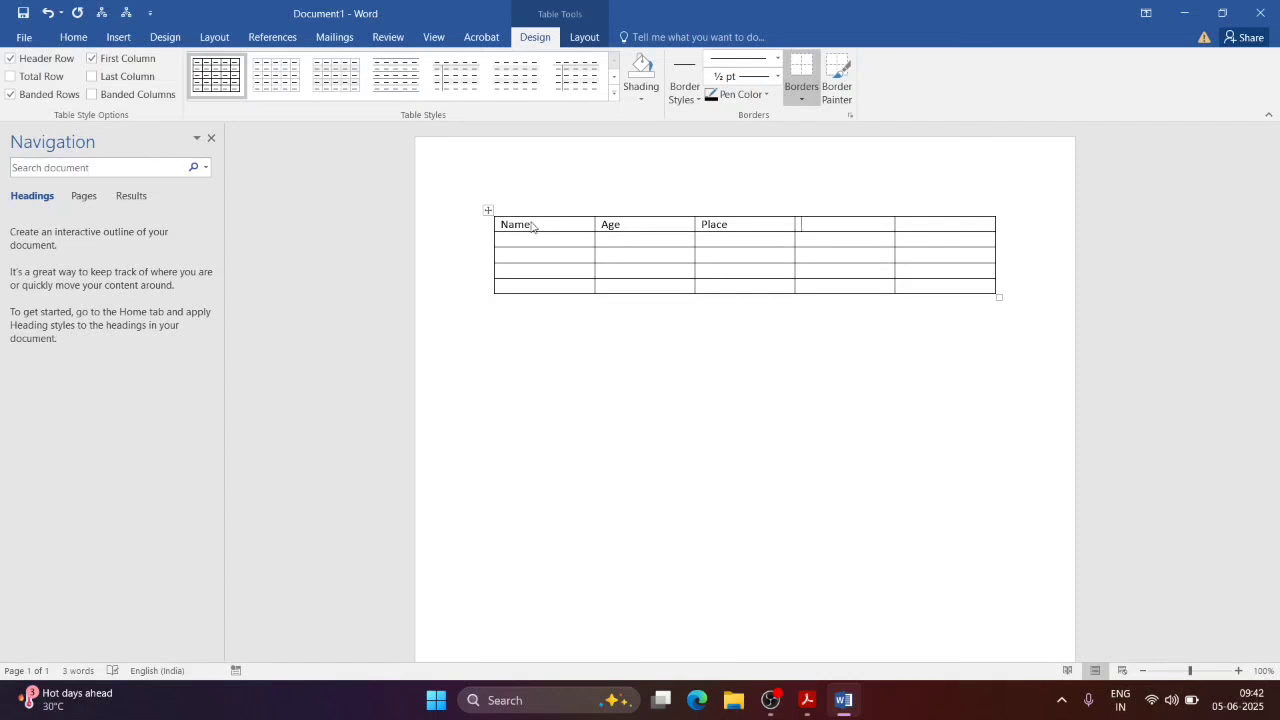
pyautogui.write('Sub')
pyautogui.write('Roll')
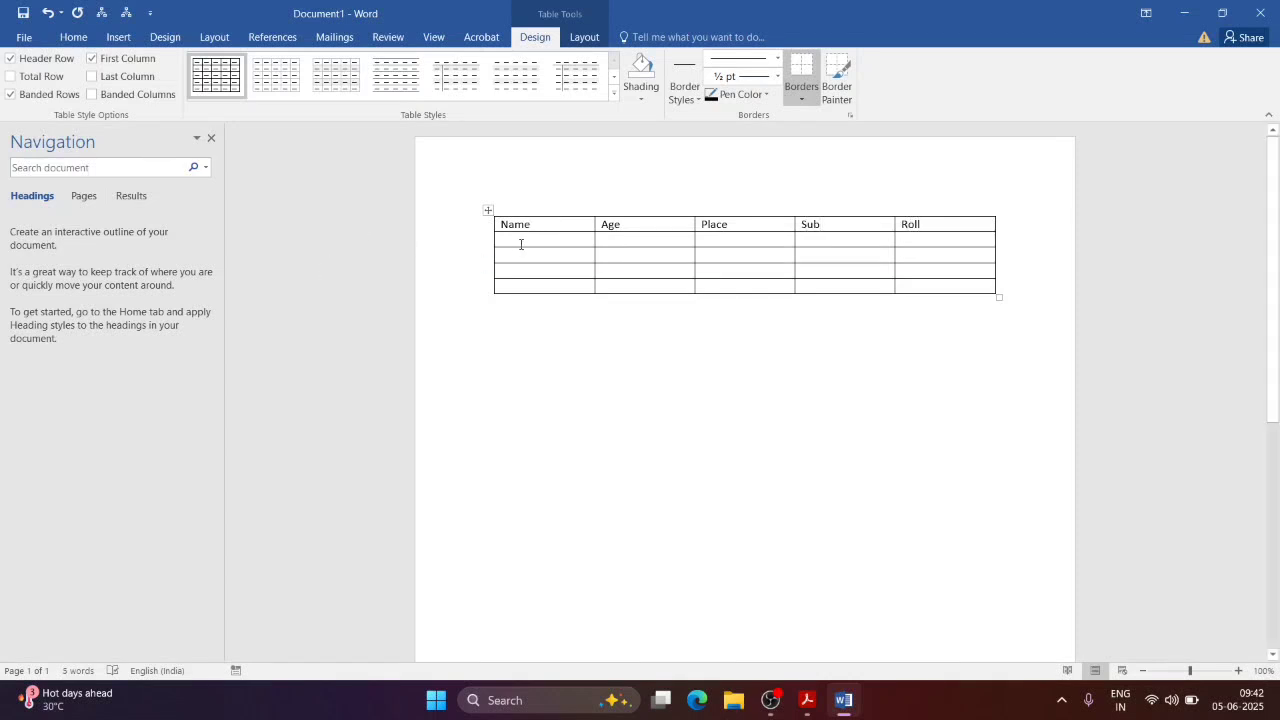
# Step: Enter a name in row 2's Name cell, undoing the mistyped attempts
pyautogui.keyDown('shift'); pyautogui.click(521, 241); pyautogui.keyUp('shift')
pyautogui.write('Bibaswan')
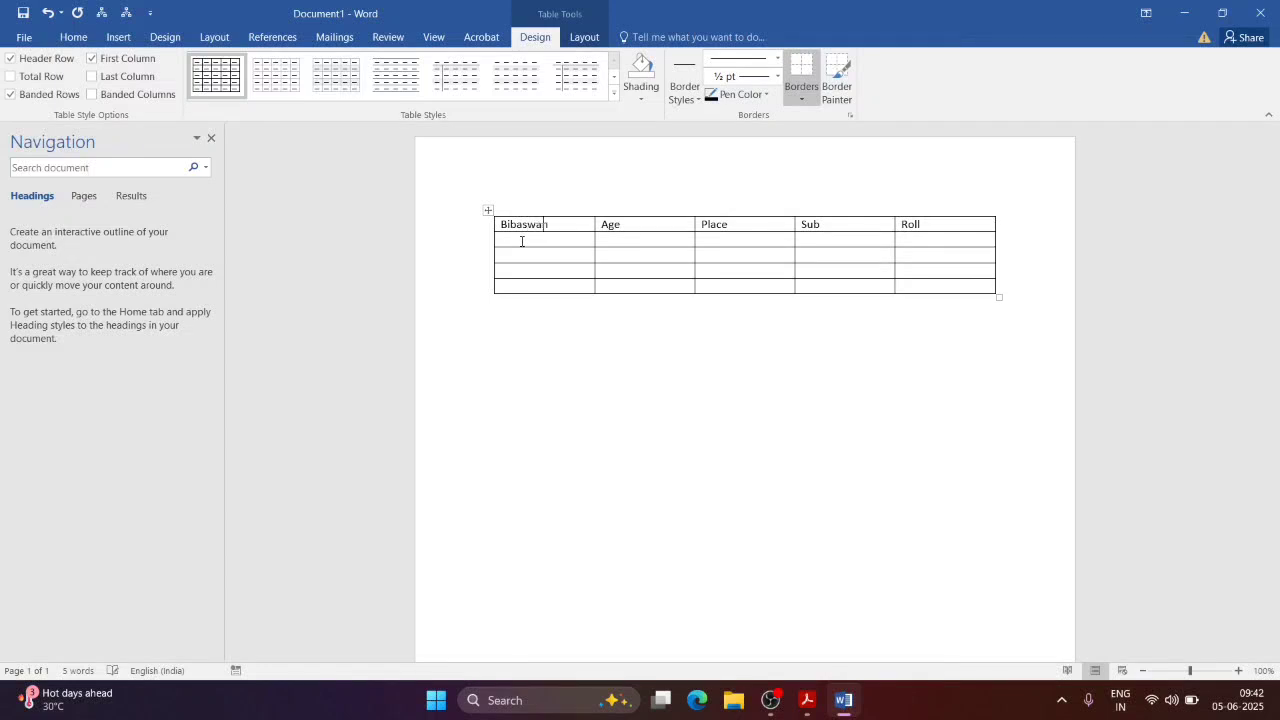
pyautogui.hotkey('ctrl', 'z')
pyautogui.hotkey('ctrl', 'z')
pyautogui.click(521, 244)
pyautogui.write('Bibaswan')
pyautogui.press('Return')
pyautogui.press('BackSpace')
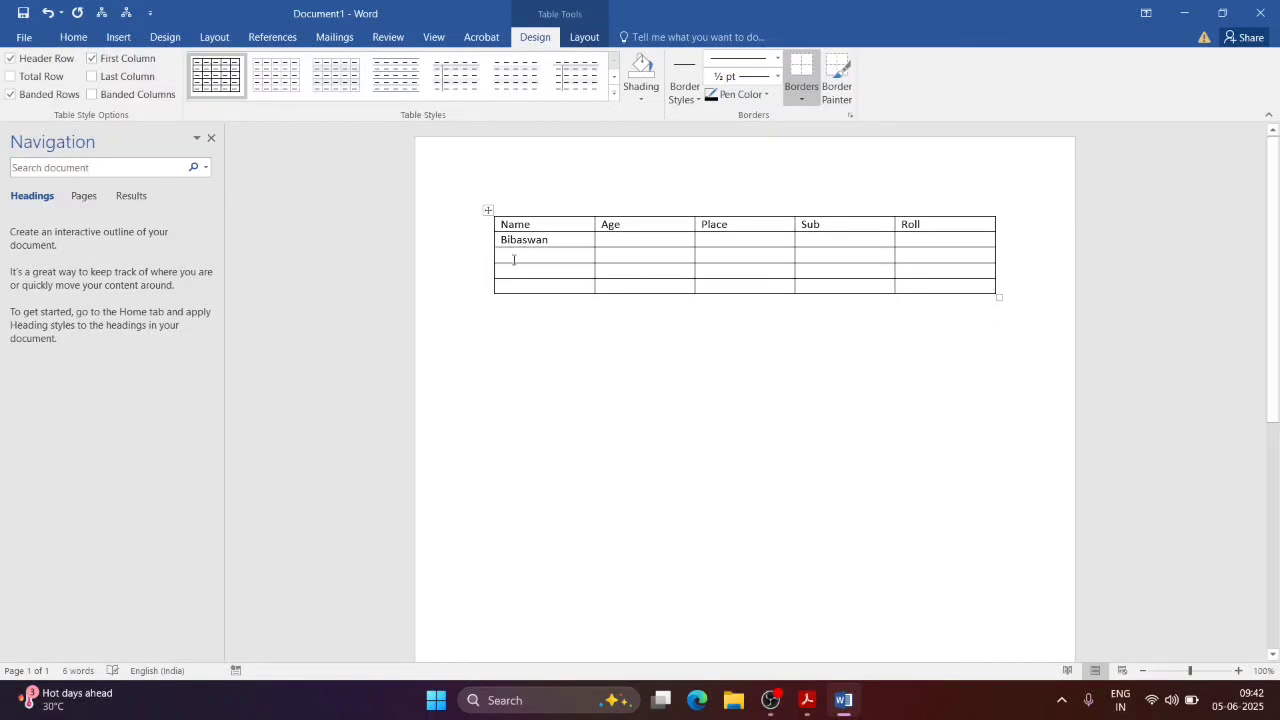
pyautogui.hotkey('ctrl', 'BackSpace')
pyautogui.write('Prab')
pyautogui.hotkey('ctrl', 'BackSpace')
pyautogui.write('Ra')
pyautogui.hotkey('ctrl', 'z')
pyautogui.hotkey('ctrl', 'z')
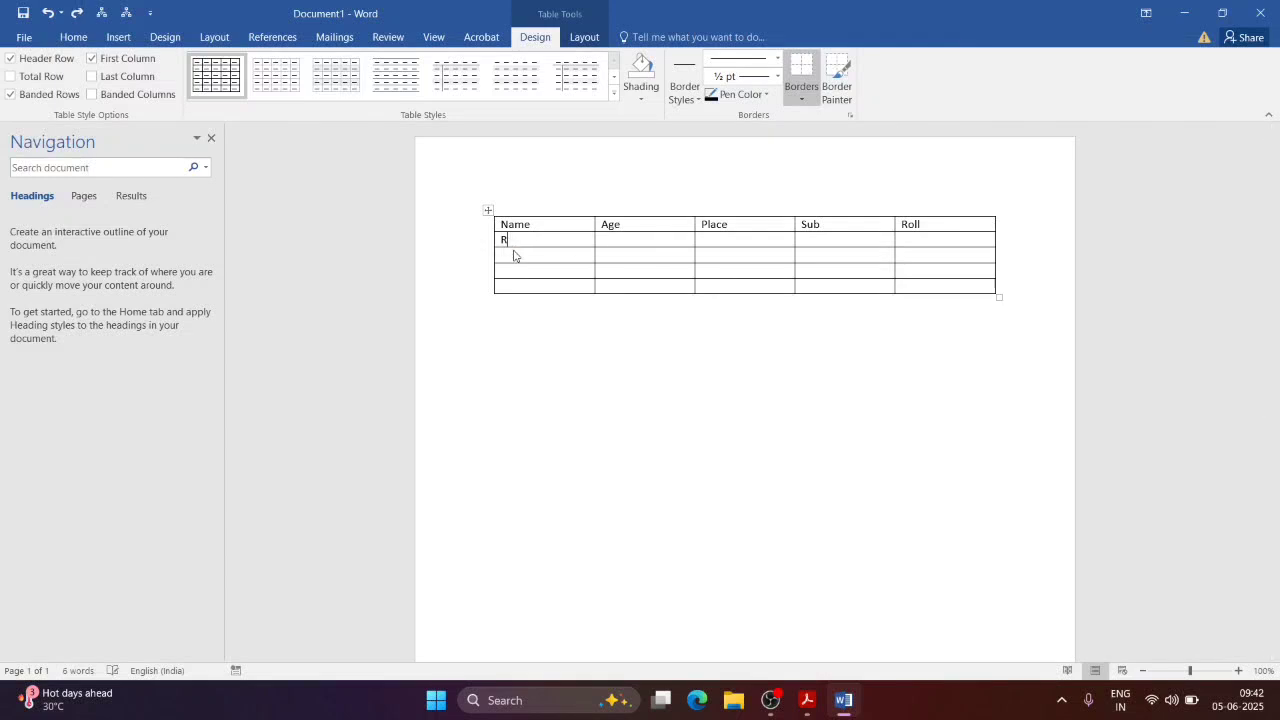
# Step: Enter names in rows 3 and 4, with ages 23, 43 and 53
pyautogui.click(514, 253)
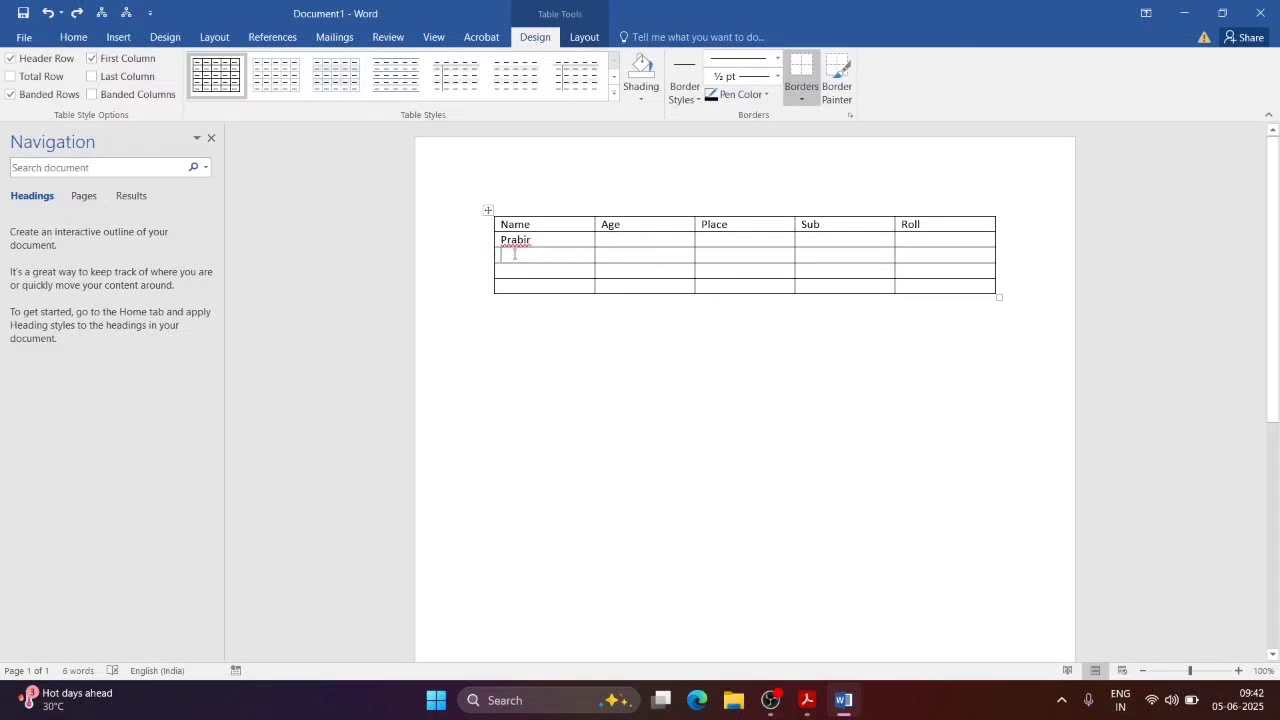
pyautogui.write('Rahul')
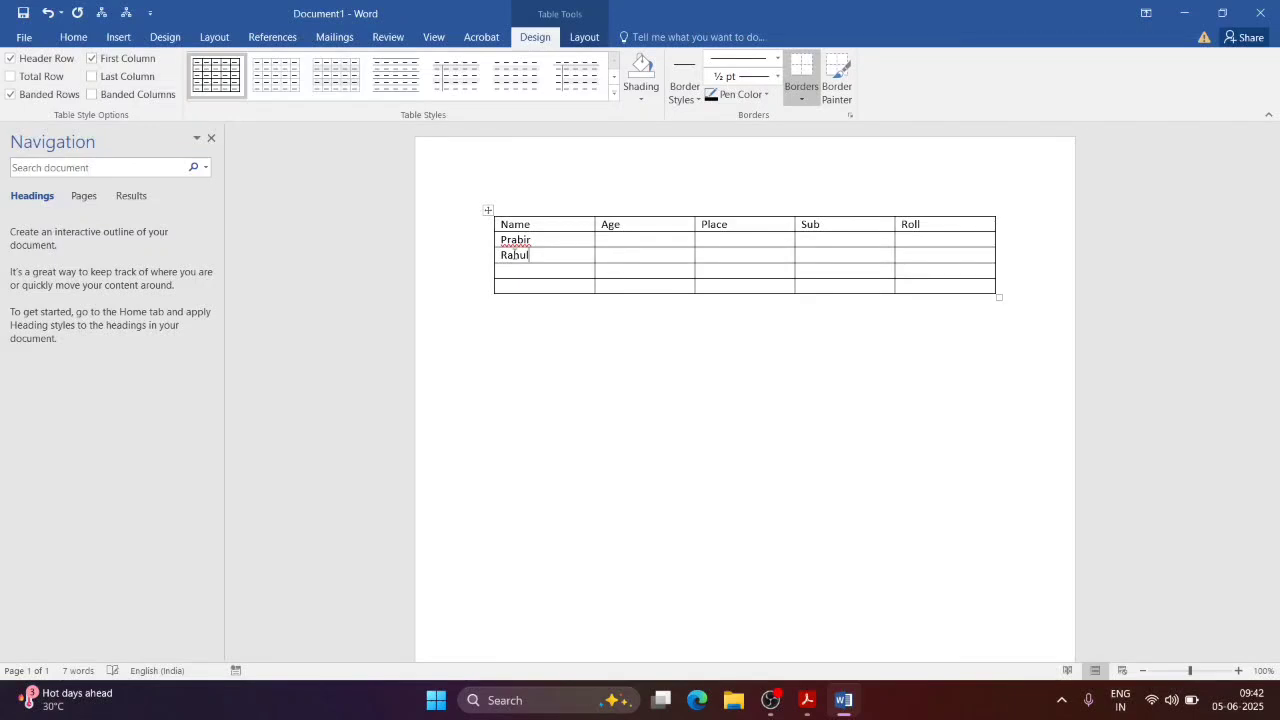
pyautogui.moveTo(512, 257); pyautogui.dragTo(512, 272)
pyautogui.write('Pritam')
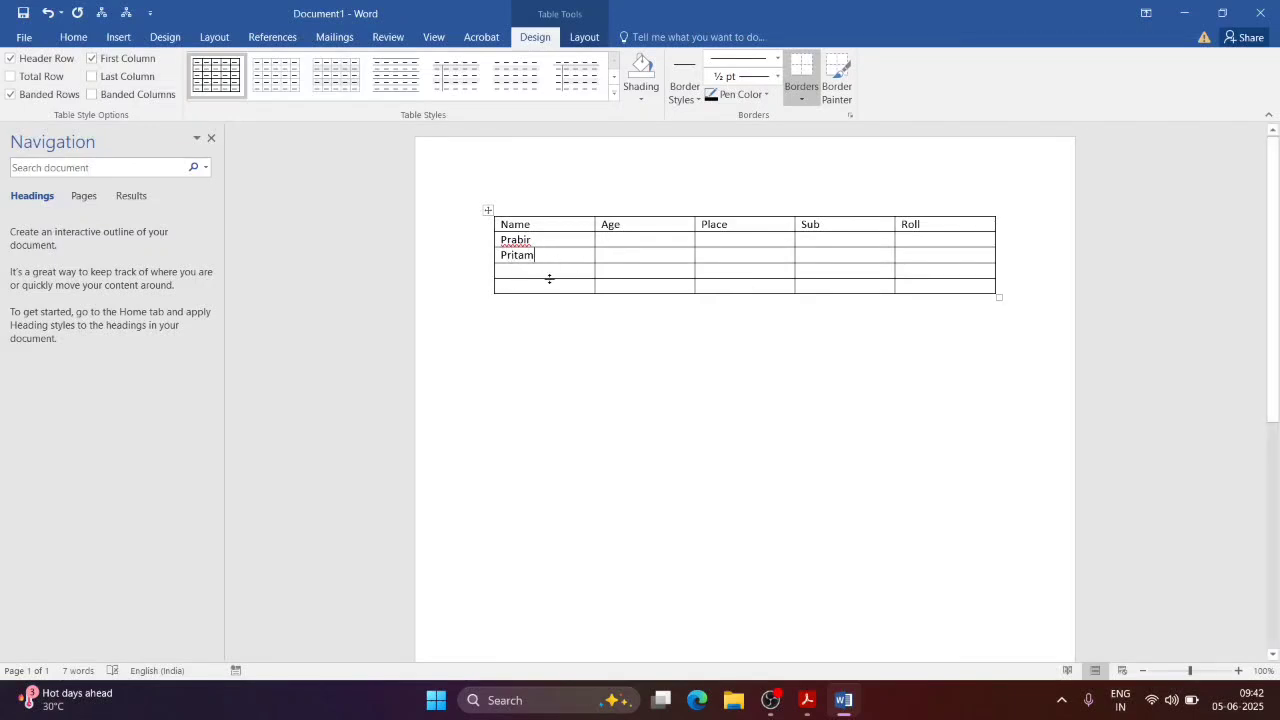
pyautogui.click(557, 271)
pyautogui.write('Bibas')
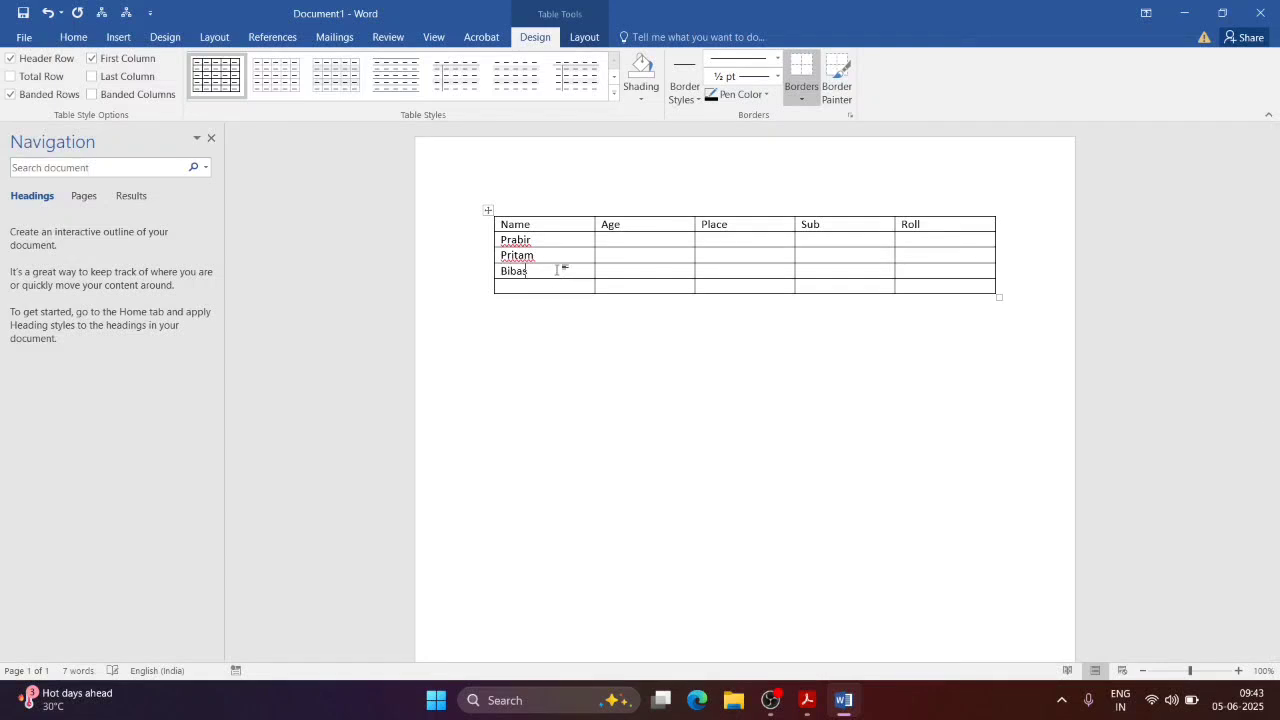
pyautogui.write('wap')
pyautogui.write('23')
pyautogui.write('43')
pyautogui.click(614, 272)
pyautogui.write('53')
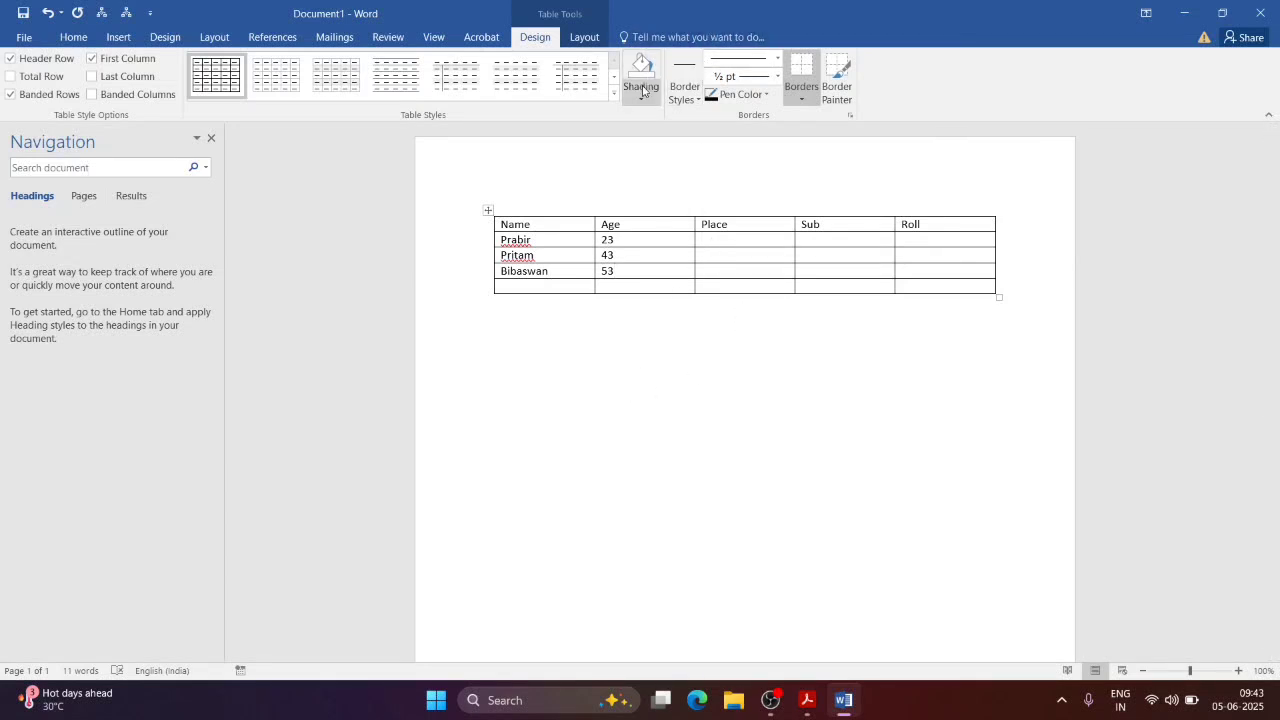
# Step: Try a plain list table style, skip Shading, and settle on a full grid style
pyautogui.click(586, 88)
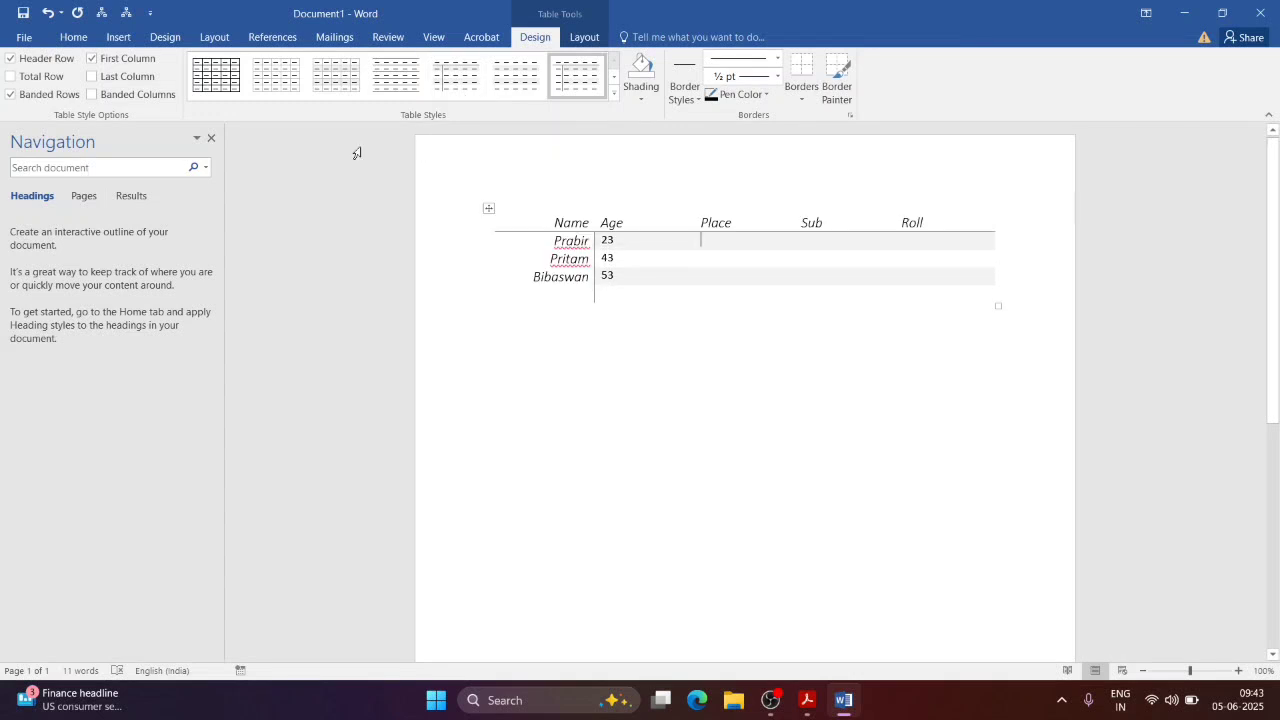
pyautogui.click(641, 90)
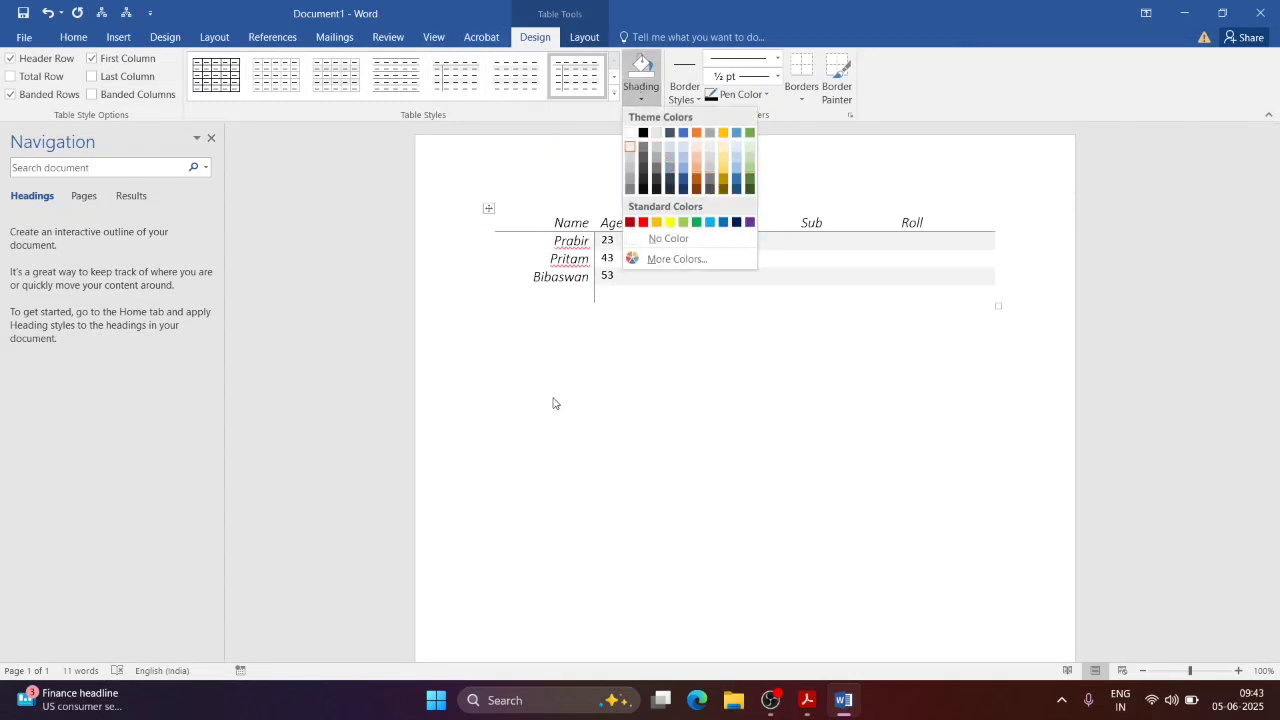
pyautogui.click(708, 390)
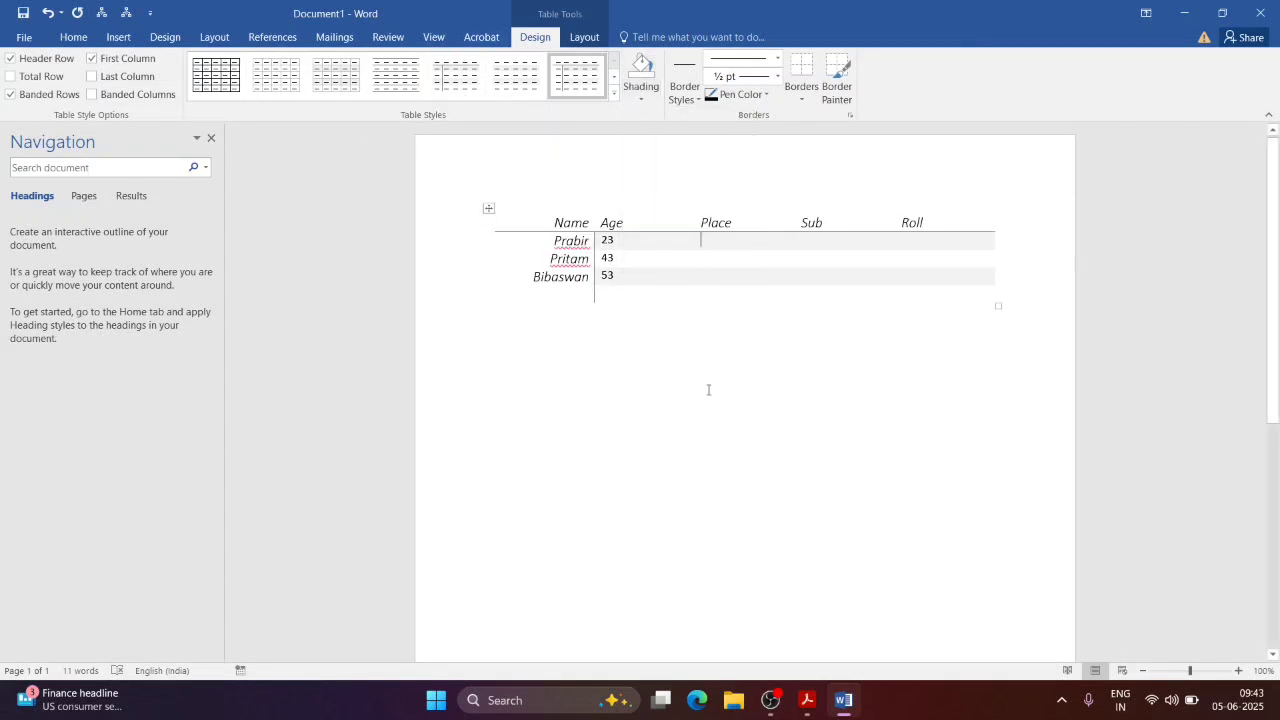
pyautogui.click(272, 80)
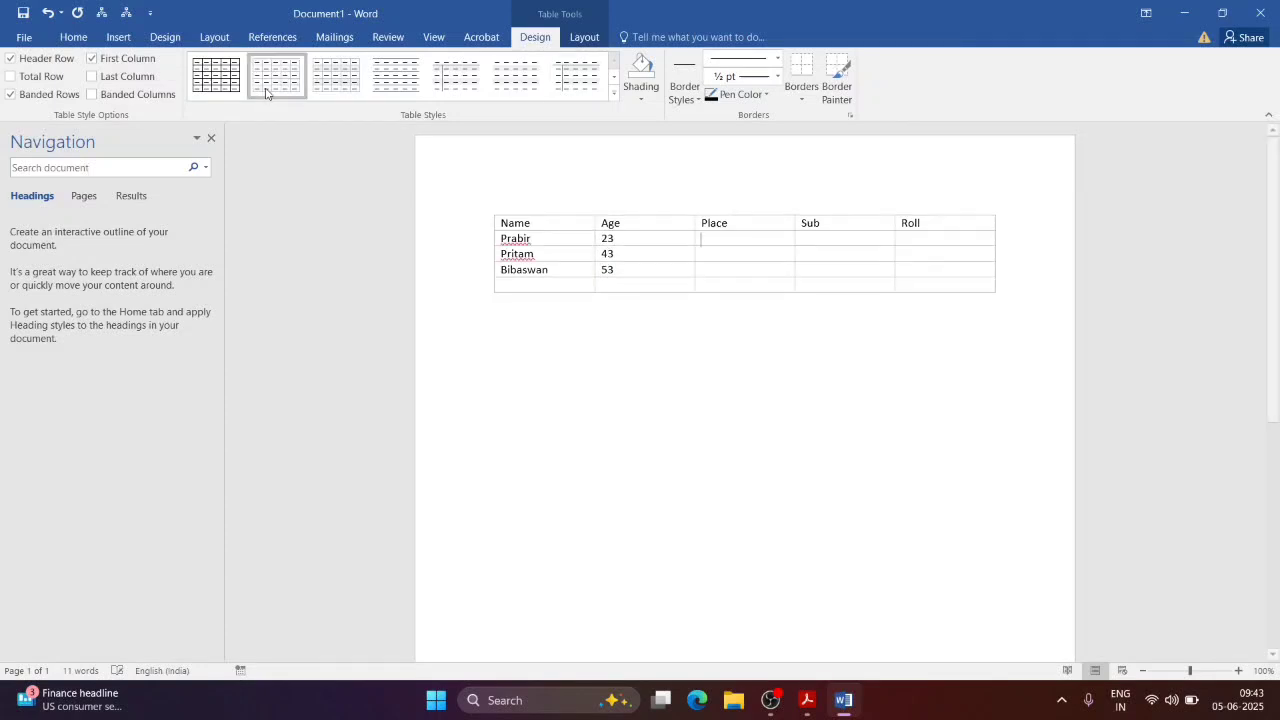
pyautogui.click(807, 700)
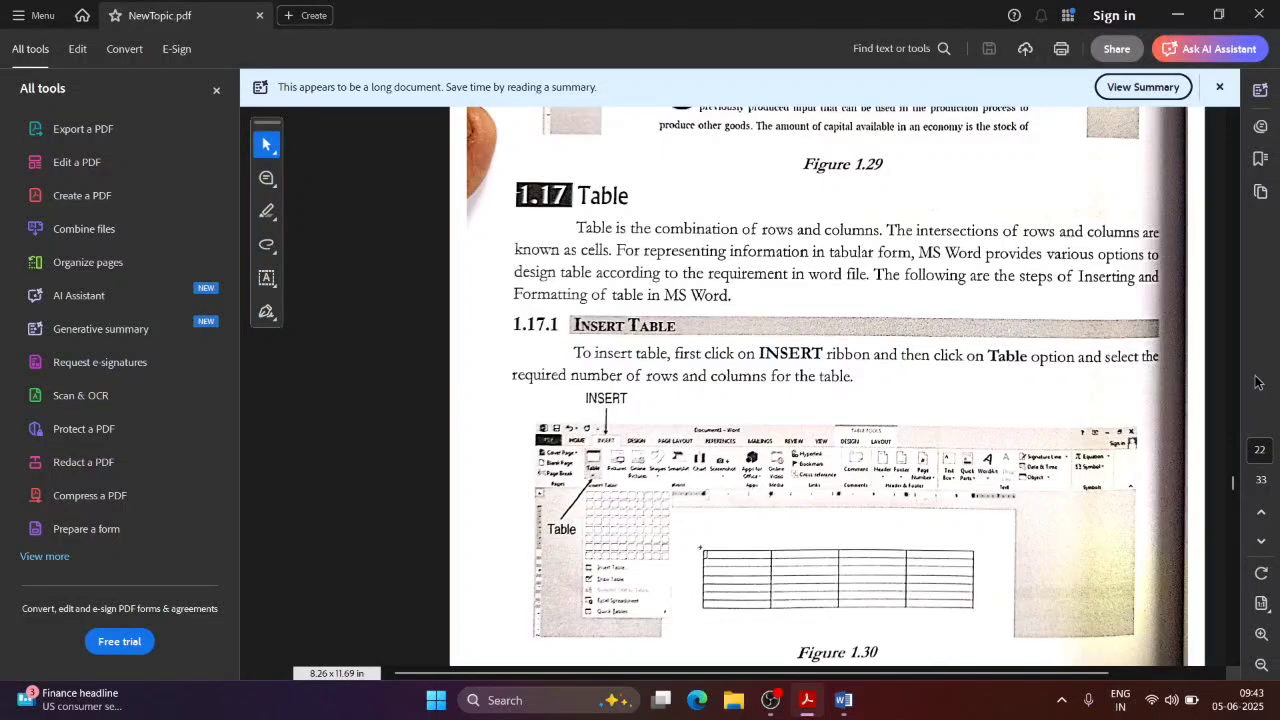
pyautogui.click(843, 700)
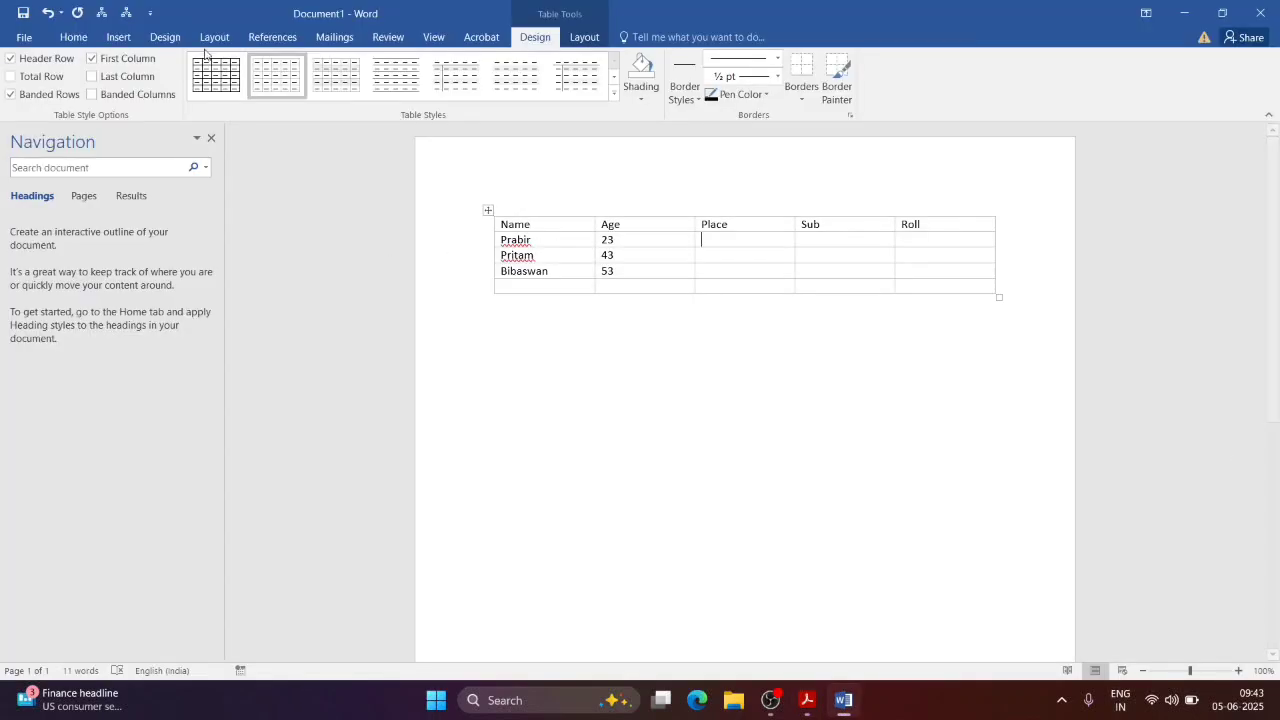
# Step: Insert a nested 30-by-2 table, then select everything and delete the whole table
pyautogui.click(118, 38)
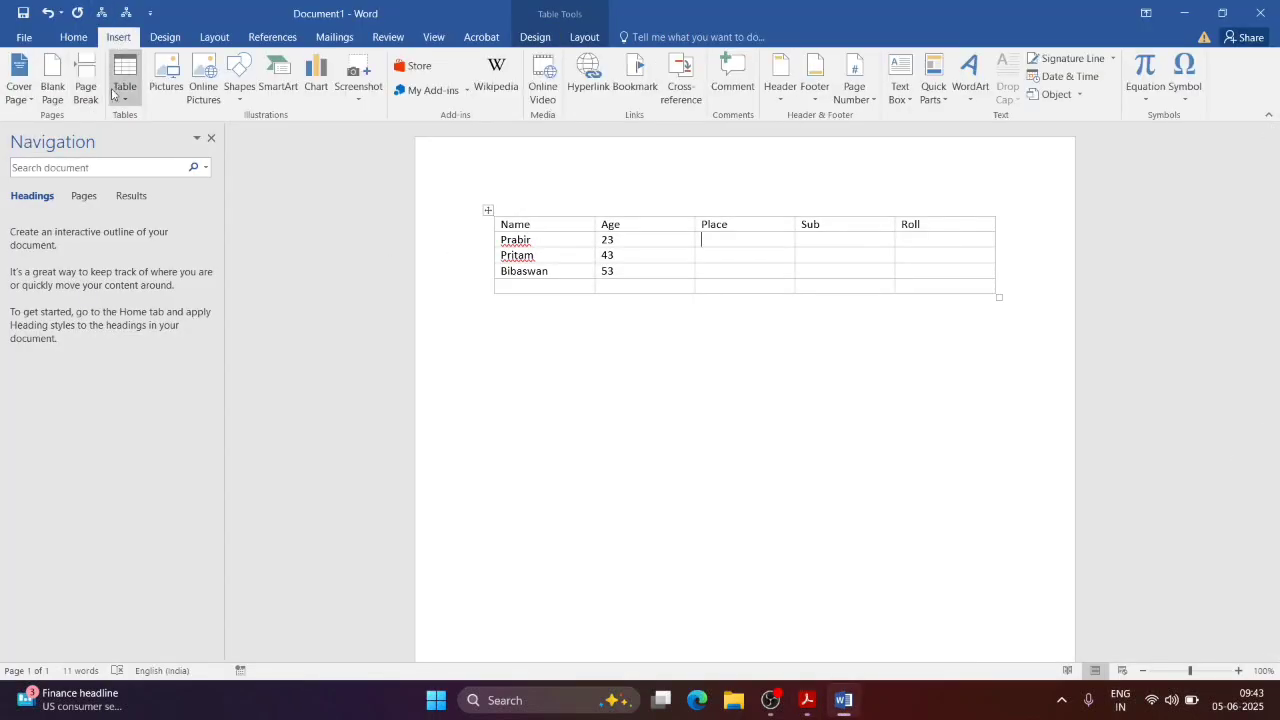
pyautogui.click(124, 78)
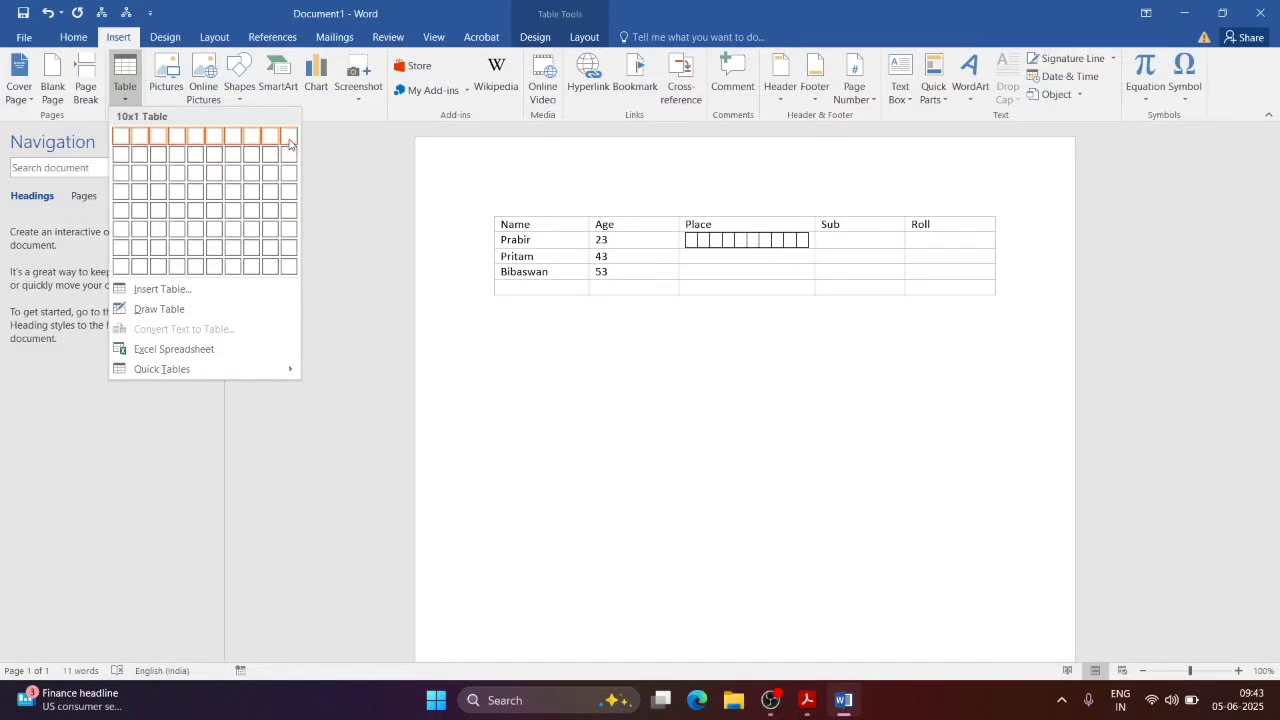
pyautogui.click(233, 291)
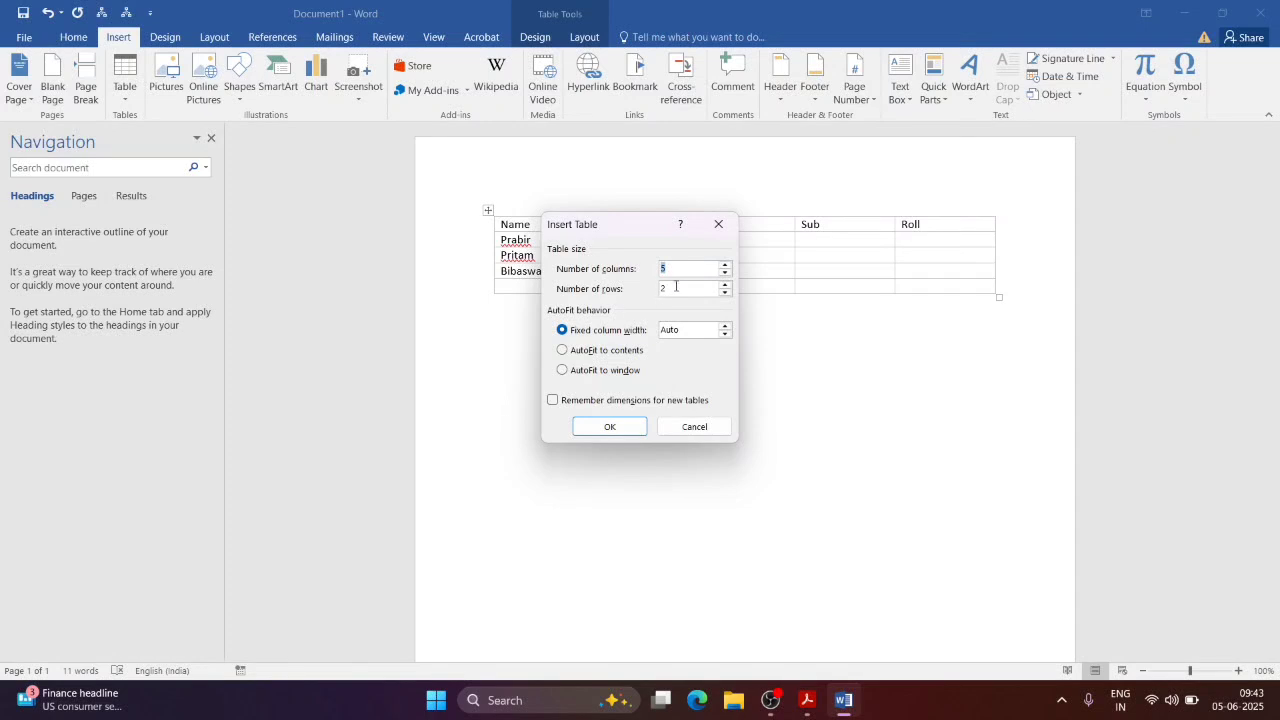
pyautogui.write('30')
pyautogui.click(612, 427)
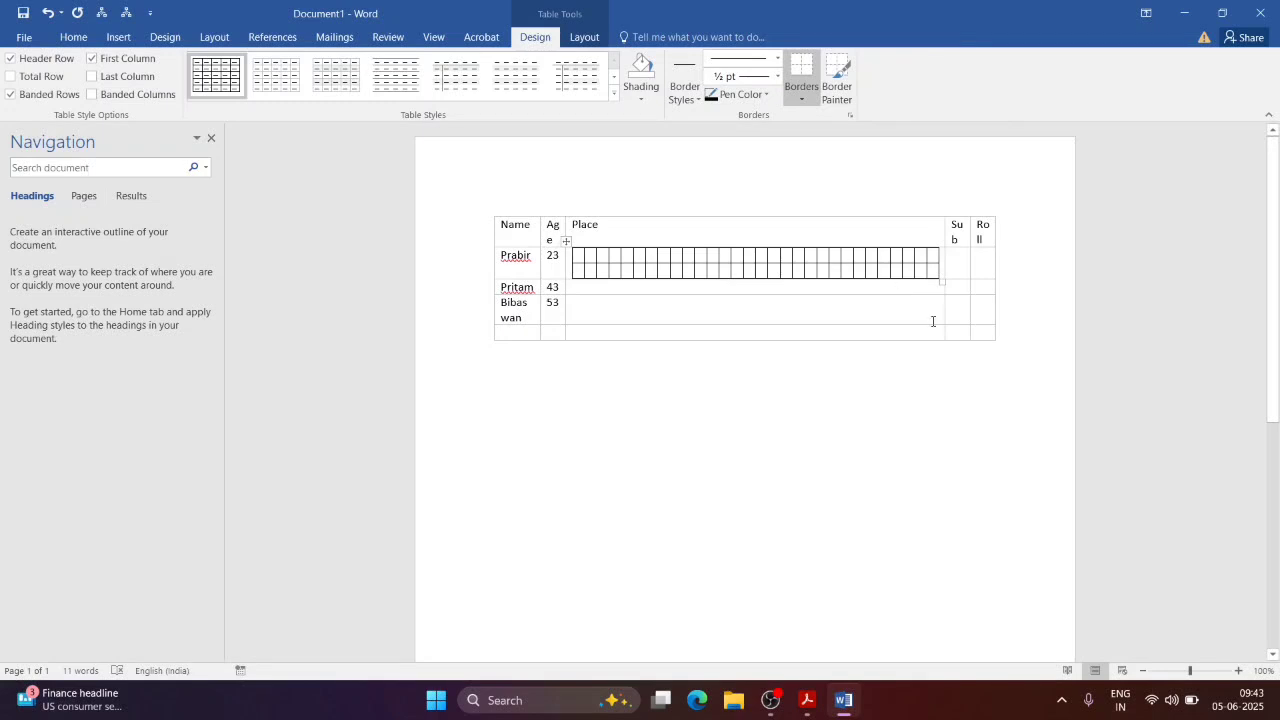
pyautogui.hotkey('ctrl', 'a')
pyautogui.press('Delete')
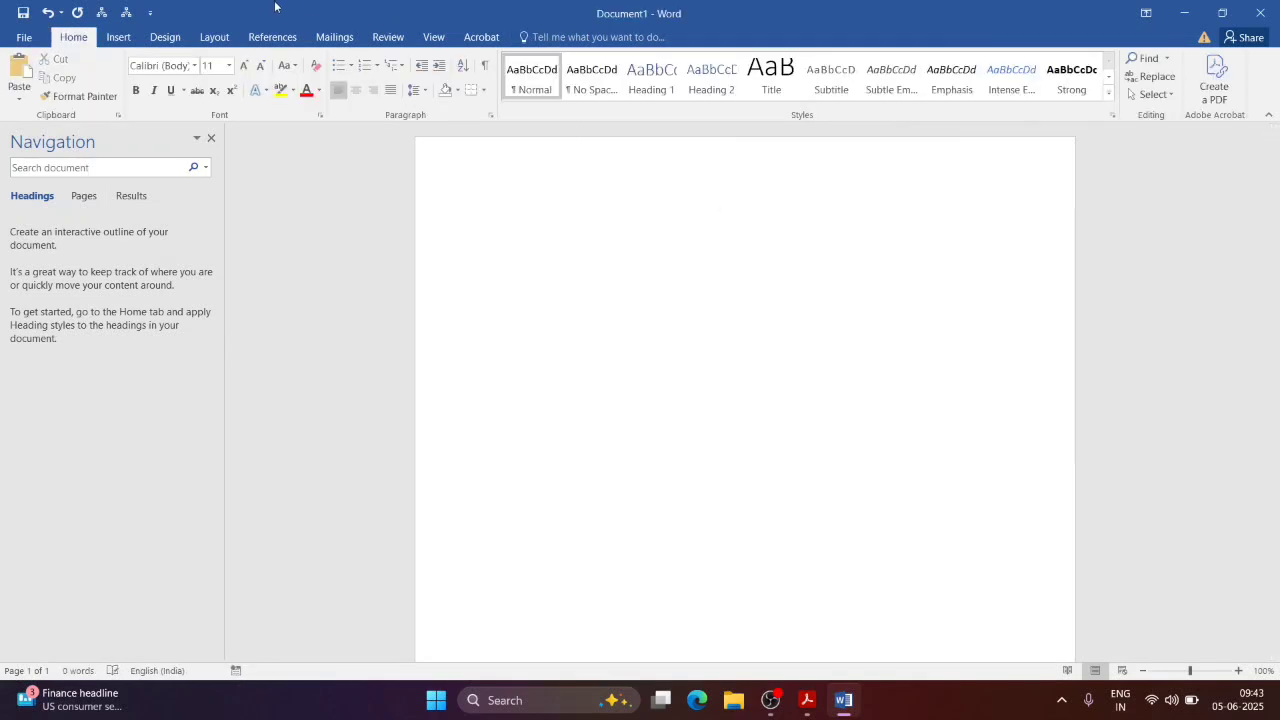
# Step: Draw a table by hand with Draw Table, then select all and delete it
pyautogui.click(118, 37)
pyautogui.click(124, 75)
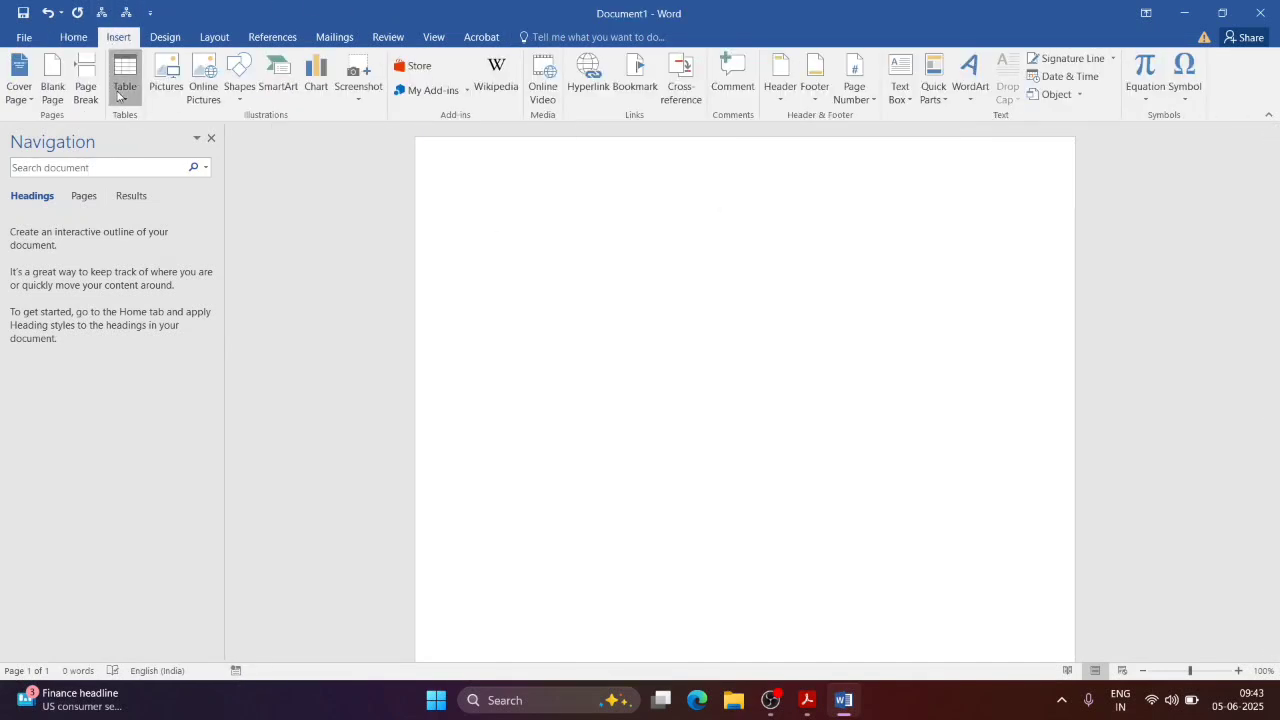
pyautogui.click(172, 308)
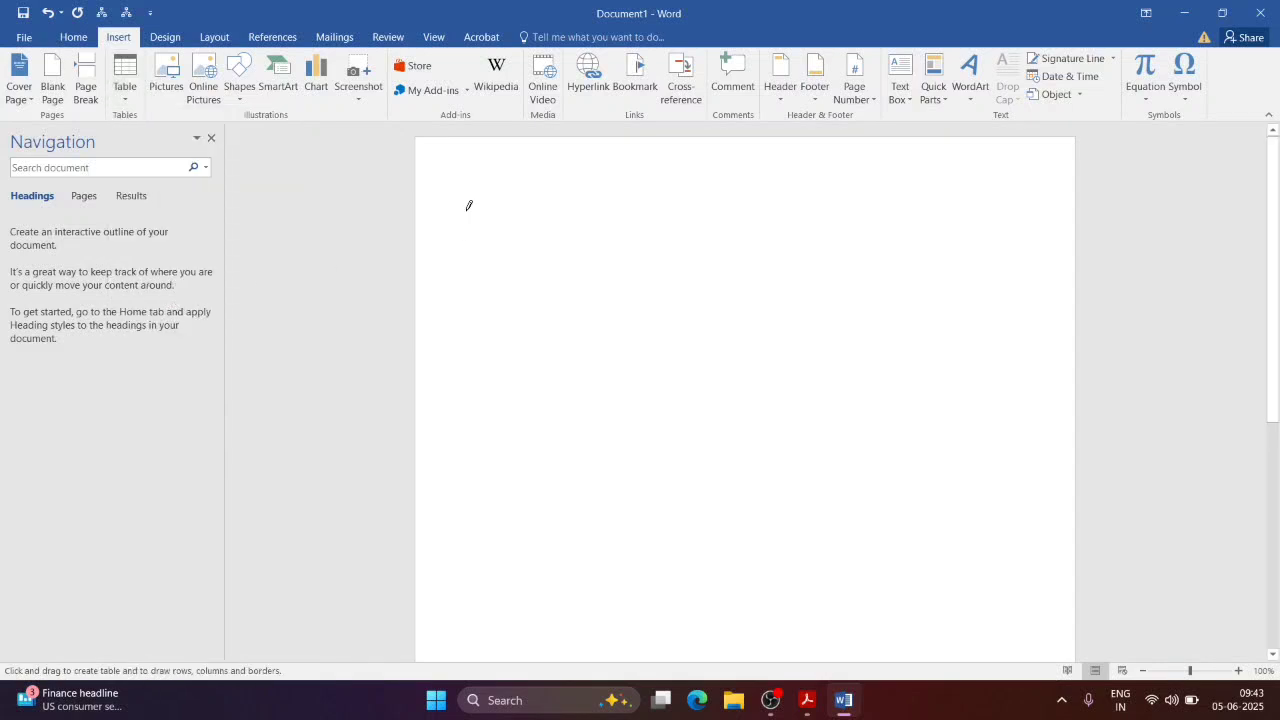
pyautogui.moveTo(467, 208)
pyautogui.mouseDown()
pyautogui.moveTo(572, 230)
pyautogui.moveTo(572, 215)
pyautogui.moveTo(640, 224)
pyautogui.moveTo(661, 238)
pyautogui.moveTo(737, 208)
pyautogui.mouseUp()
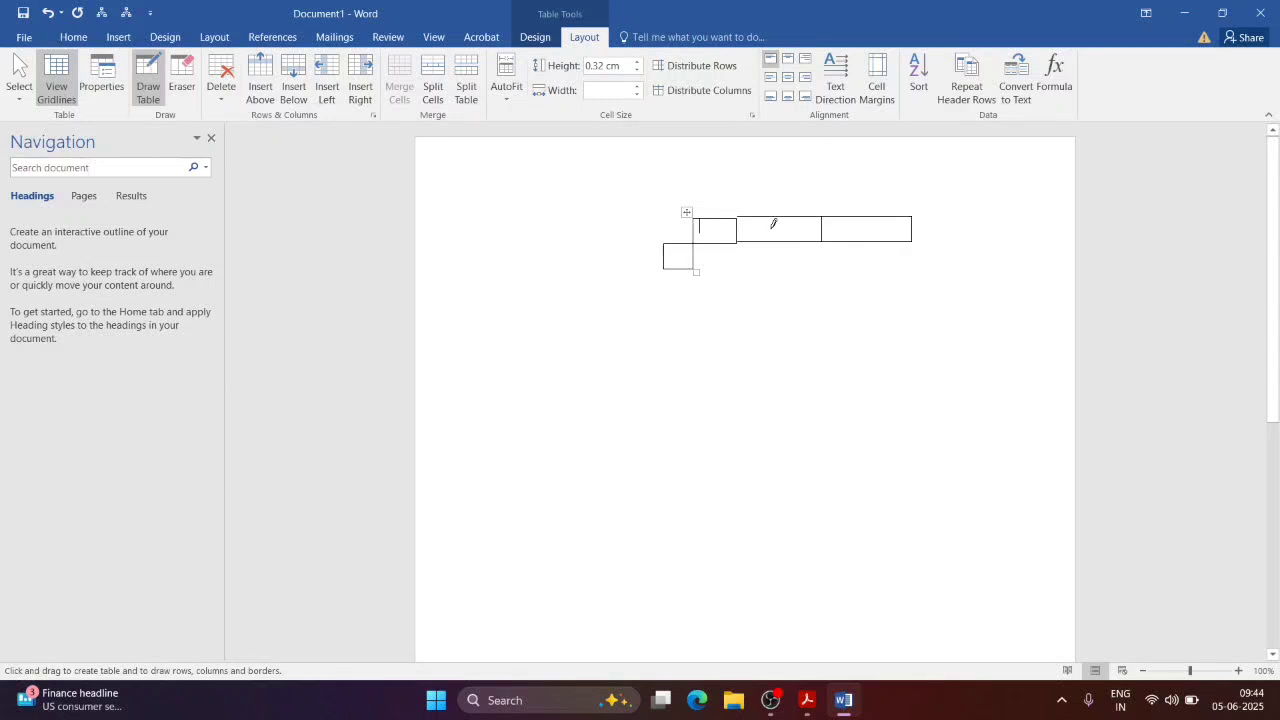
pyautogui.hotkey('ctrl', 'a')
pyautogui.press('Delete')
# Step: Scroll NewTopic.pdf to page 23's Filling and Formatting Table sections, then return to Word
pyautogui.hotkey('alt', 'Tab')
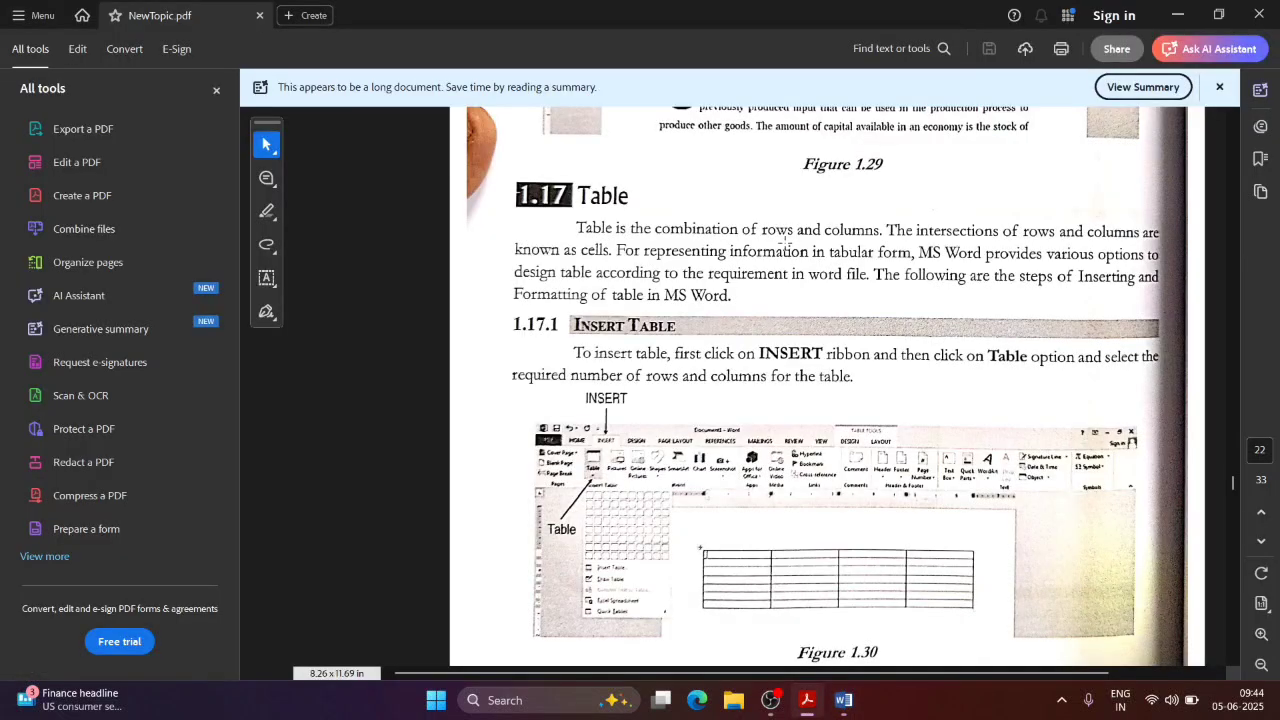
pyautogui.click(943, 278)
pyautogui.click(1210, 339)
pyautogui.moveTo(1234, 487); pyautogui.dragTo(1238, 503)
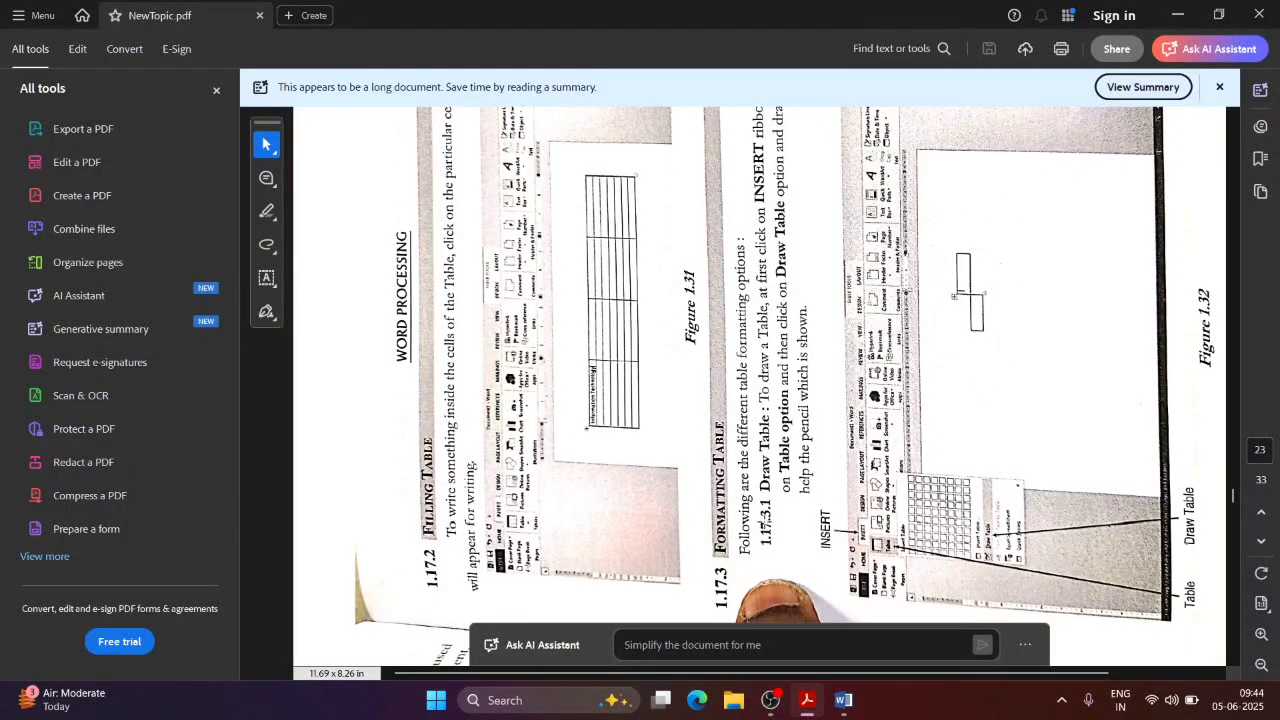
pyautogui.hotkey('alt', 'Tab')
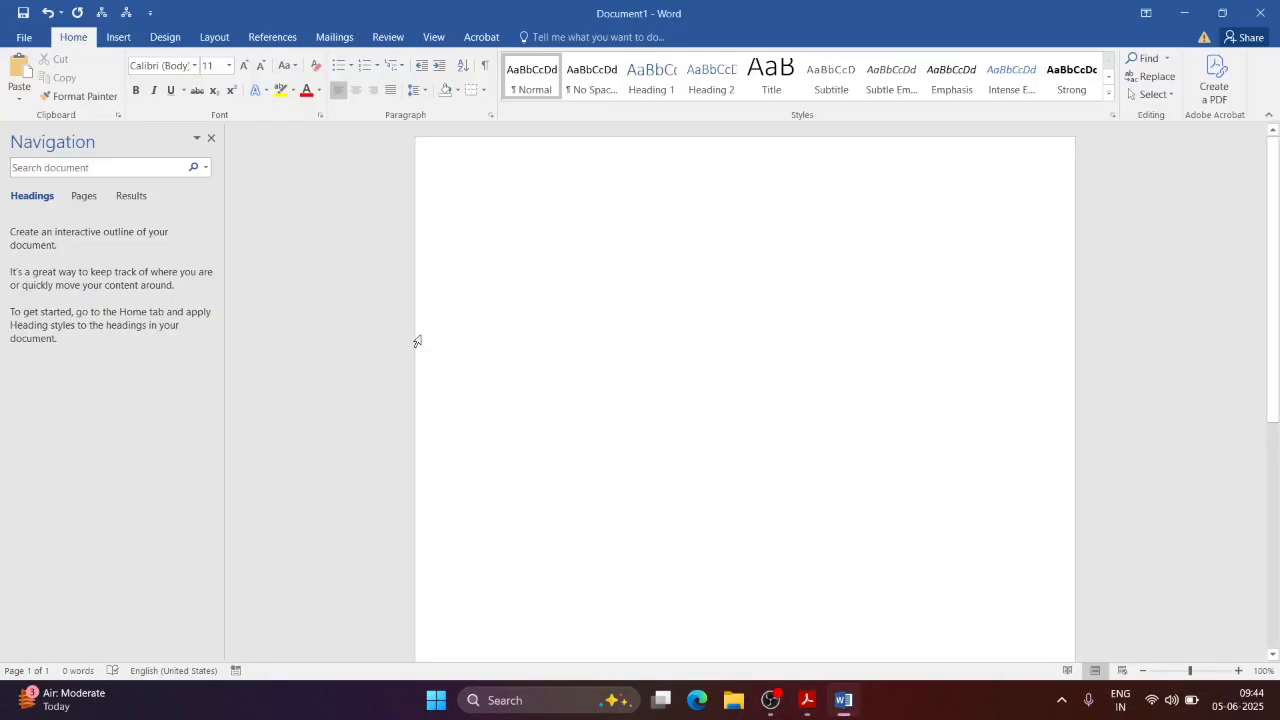
# Step: Embed an Excel spreadsheet and type sample text into cells A1, B1 and C1
pyautogui.click(119, 37)
pyautogui.click(125, 88)
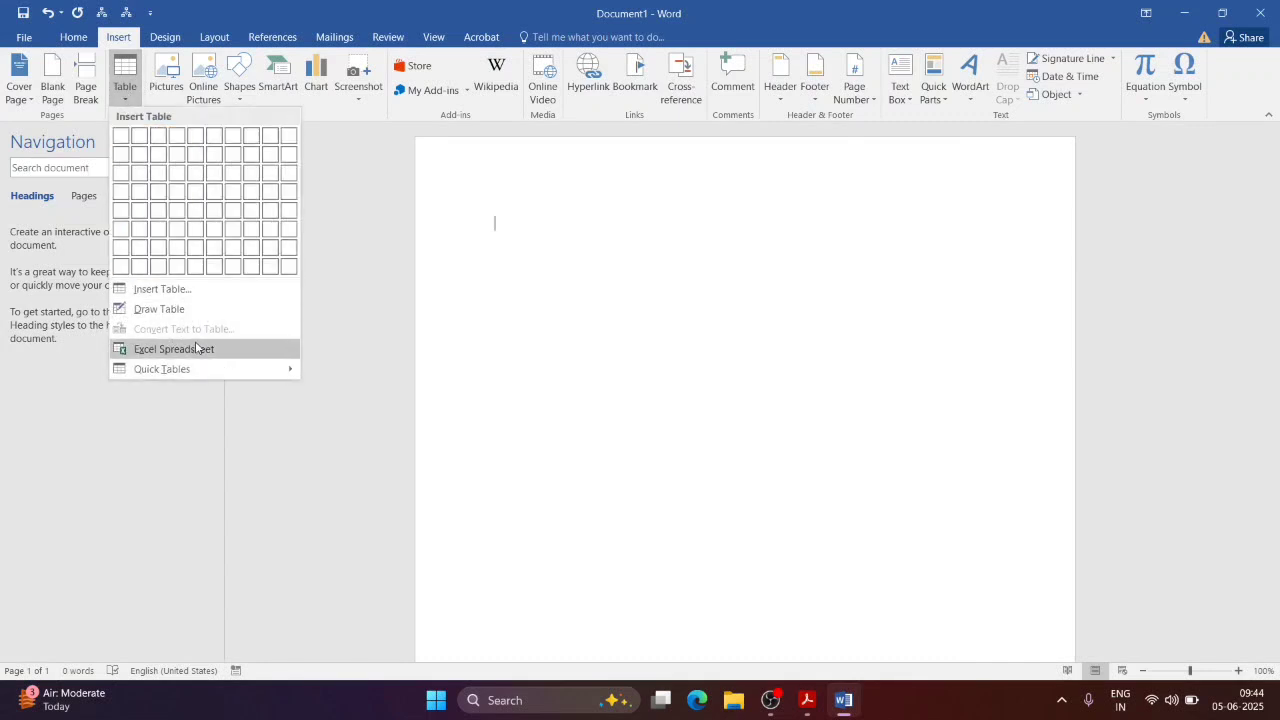
pyautogui.click(197, 347)
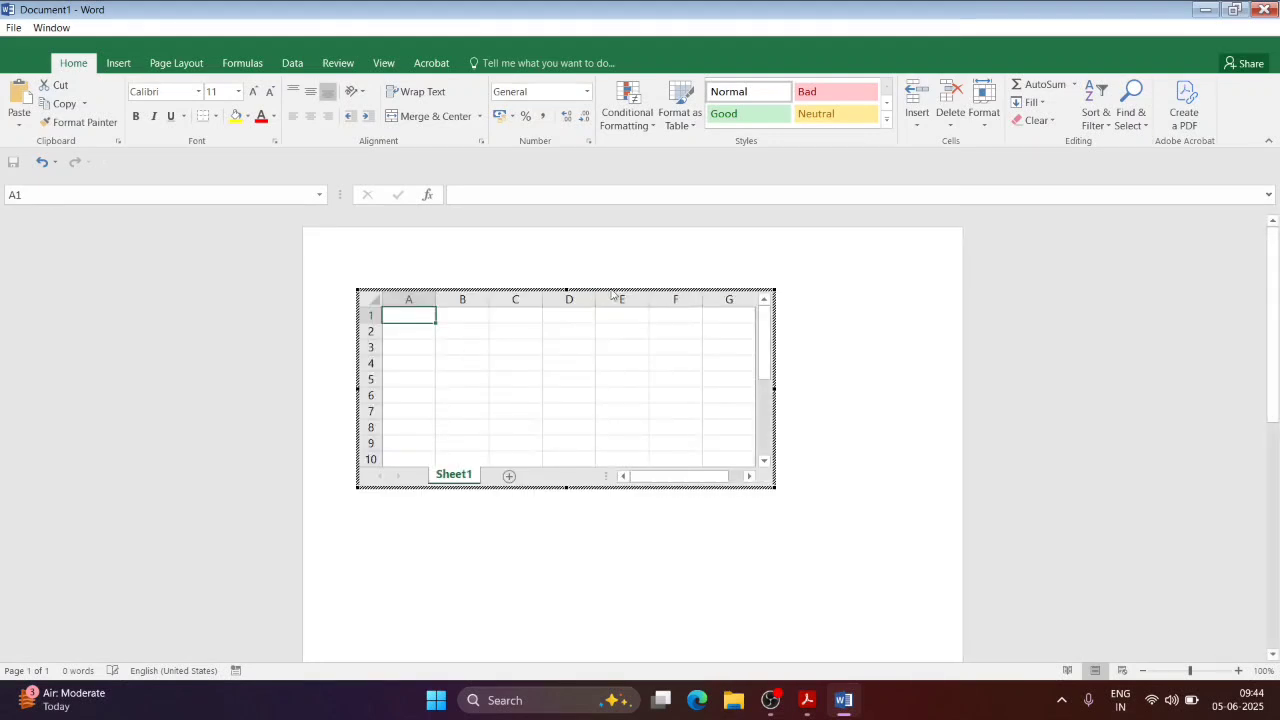
pyautogui.write('asdas')
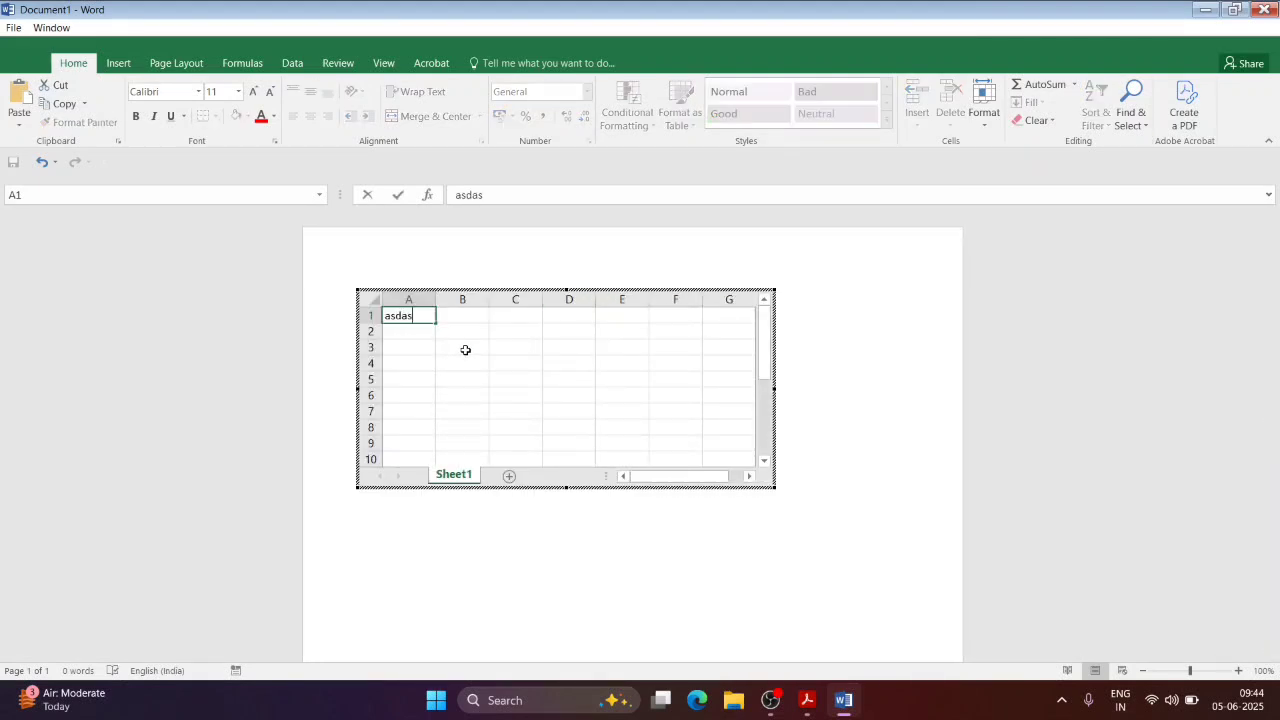
pyautogui.click(481, 315)
pyautogui.write('as')
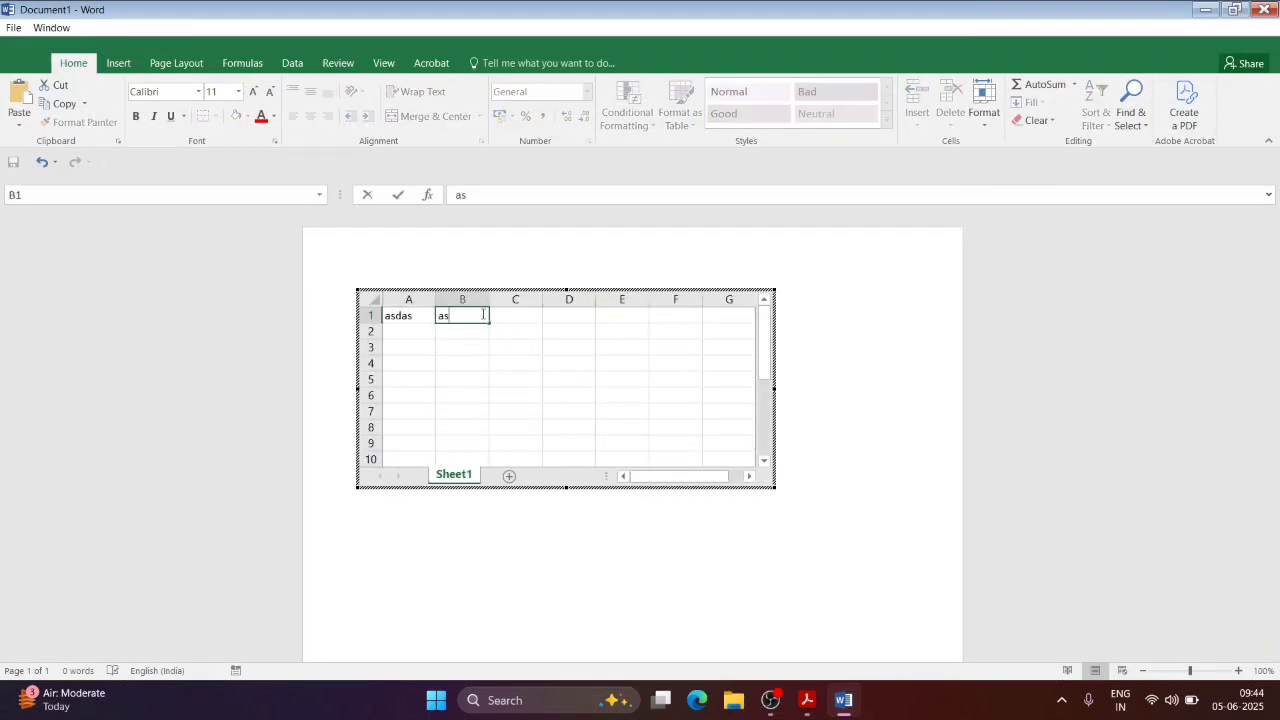
pyautogui.write('asdas')
pyautogui.click(526, 320)
pyautogui.write('asd')
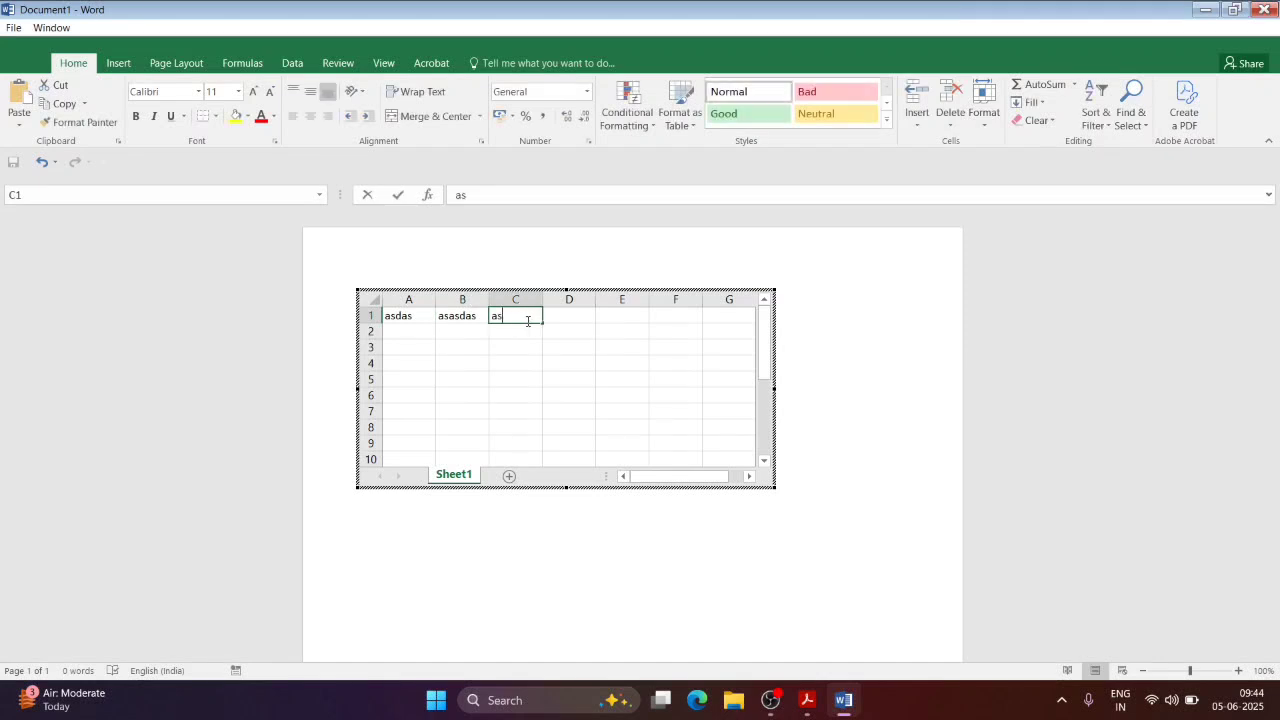
# Step: Fill cells C2, B2 and A2 with short entries and leave the sheet
pyautogui.click(520, 328)
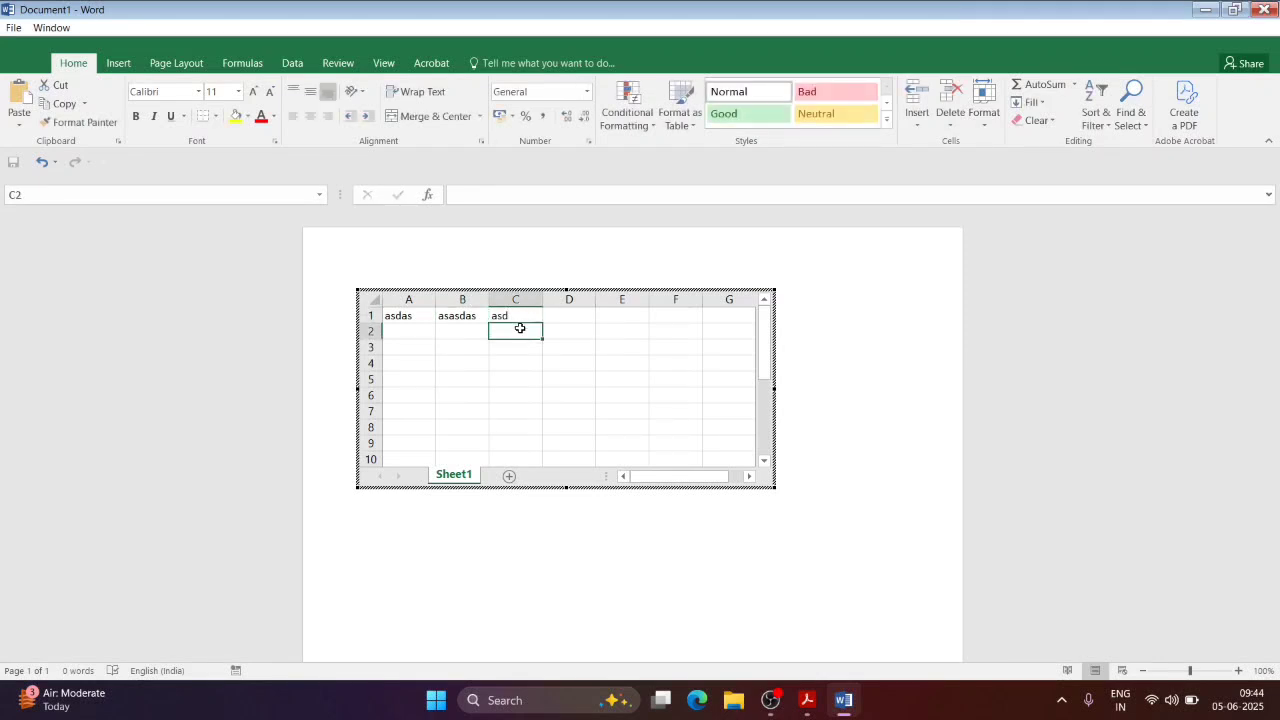
pyautogui.write('ds')
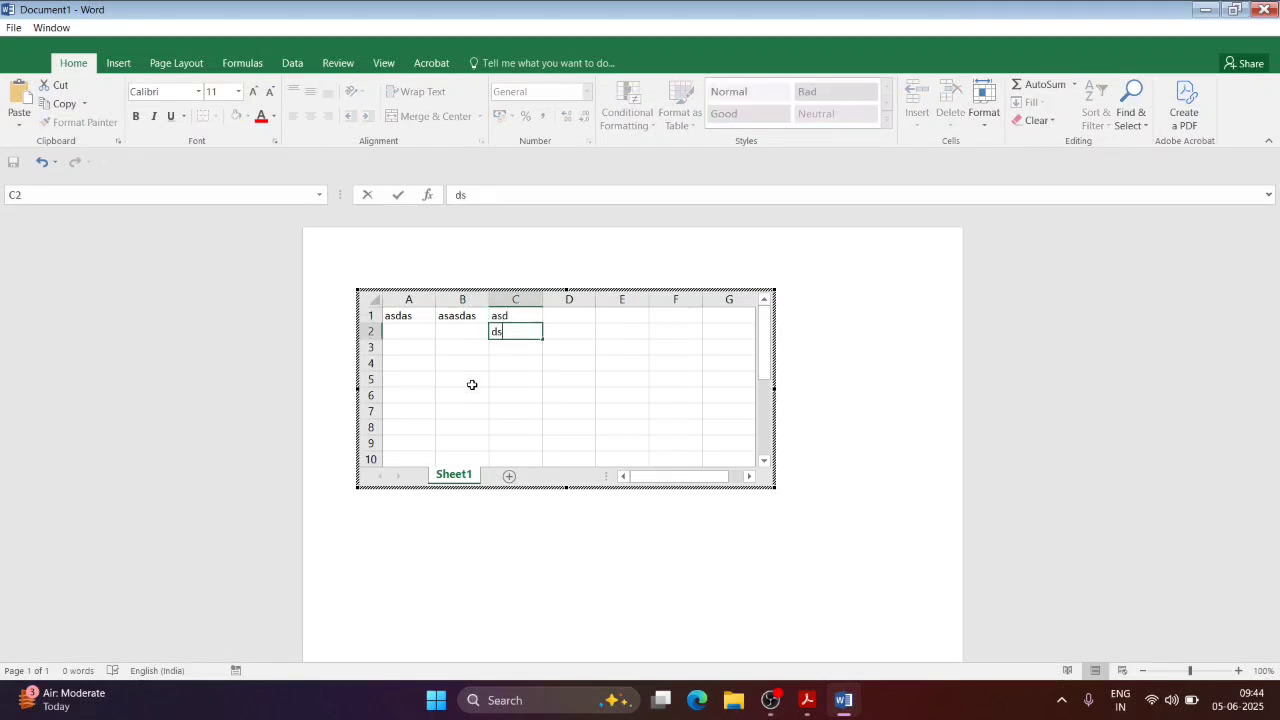
pyautogui.click(456, 330)
pyautogui.write('d')
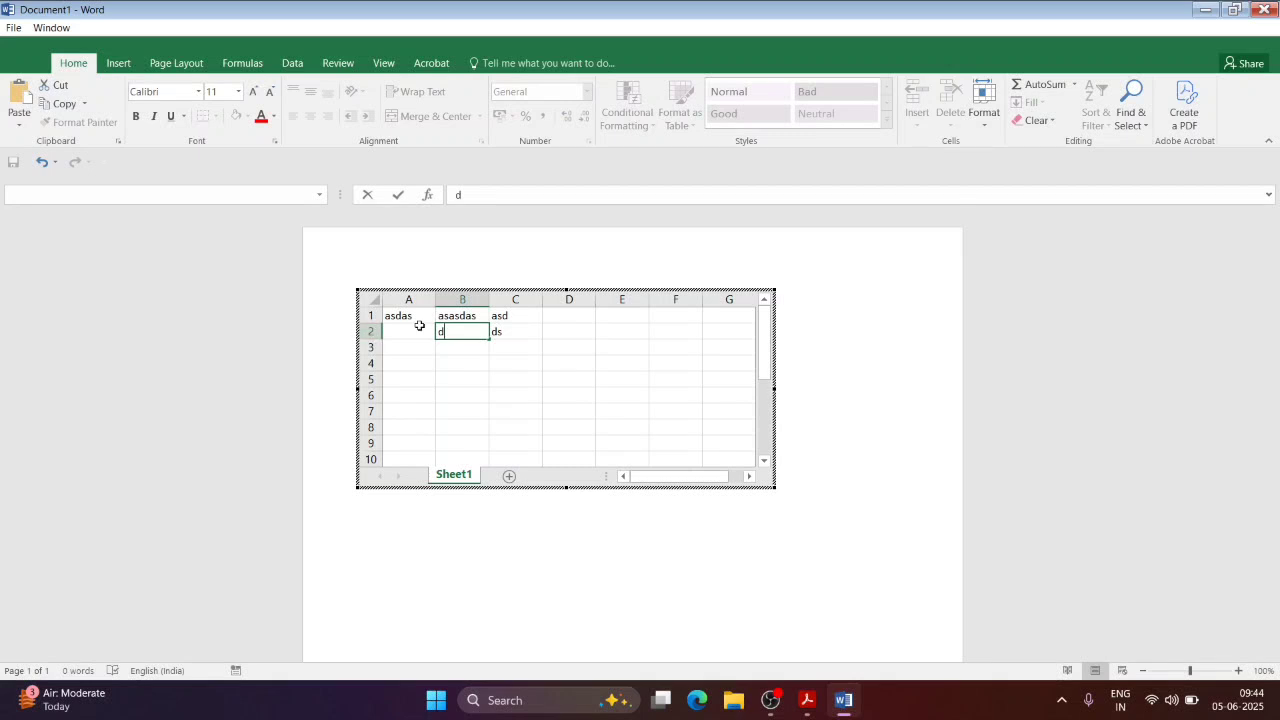
pyautogui.click(409, 333)
pyautogui.write('sd')
pyautogui.click(923, 274)
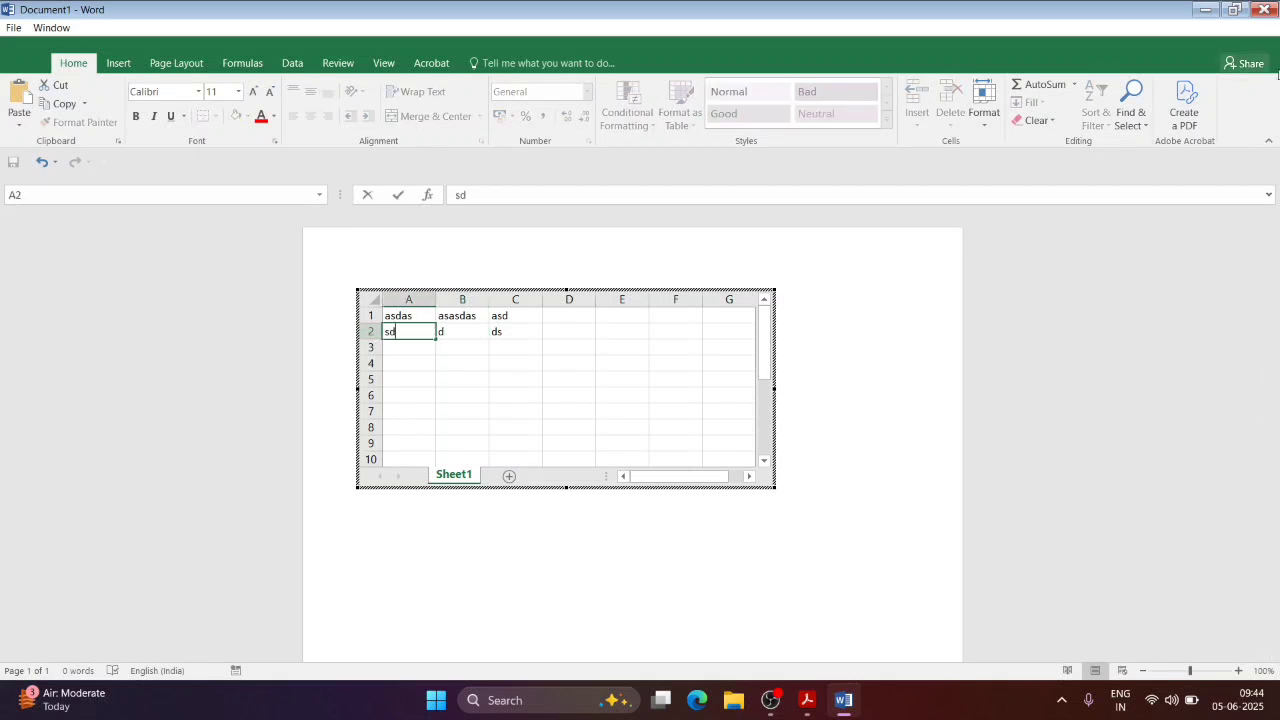
# Step: Save the document as Doc1.docx on the Desktop and close Word
pyautogui.hotkey('ctrl', 's')
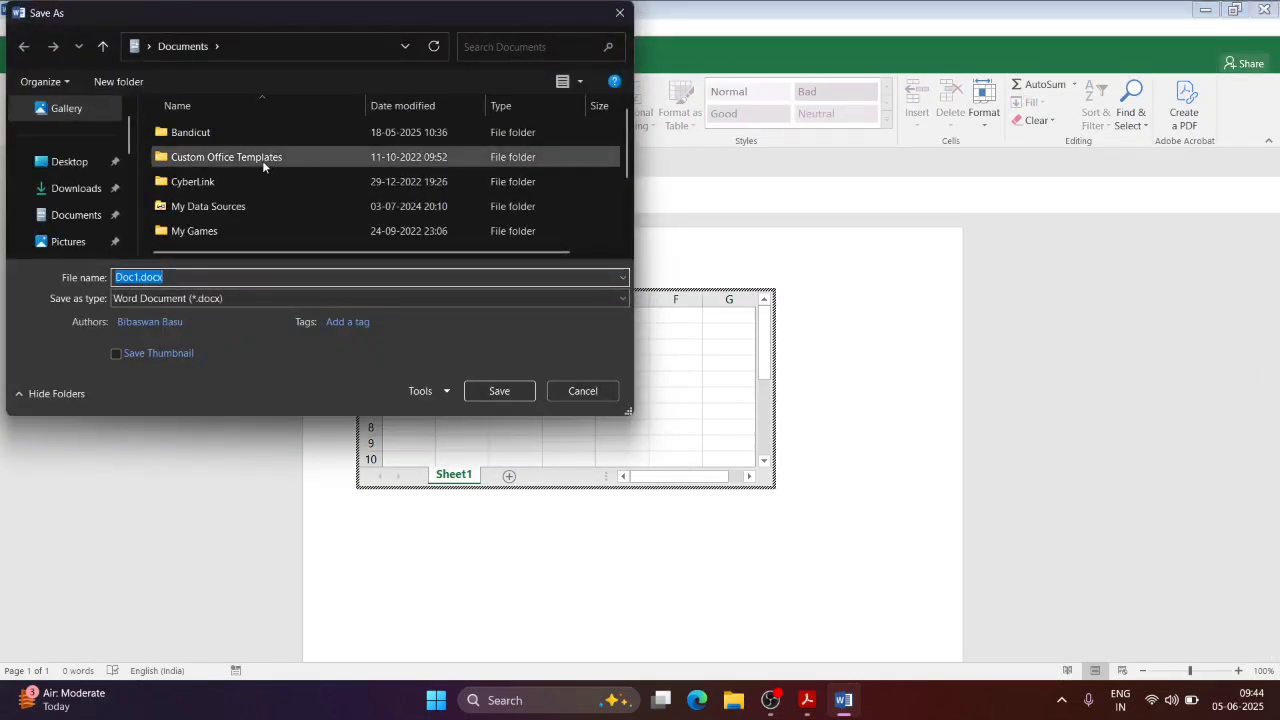
pyautogui.click(66, 168)
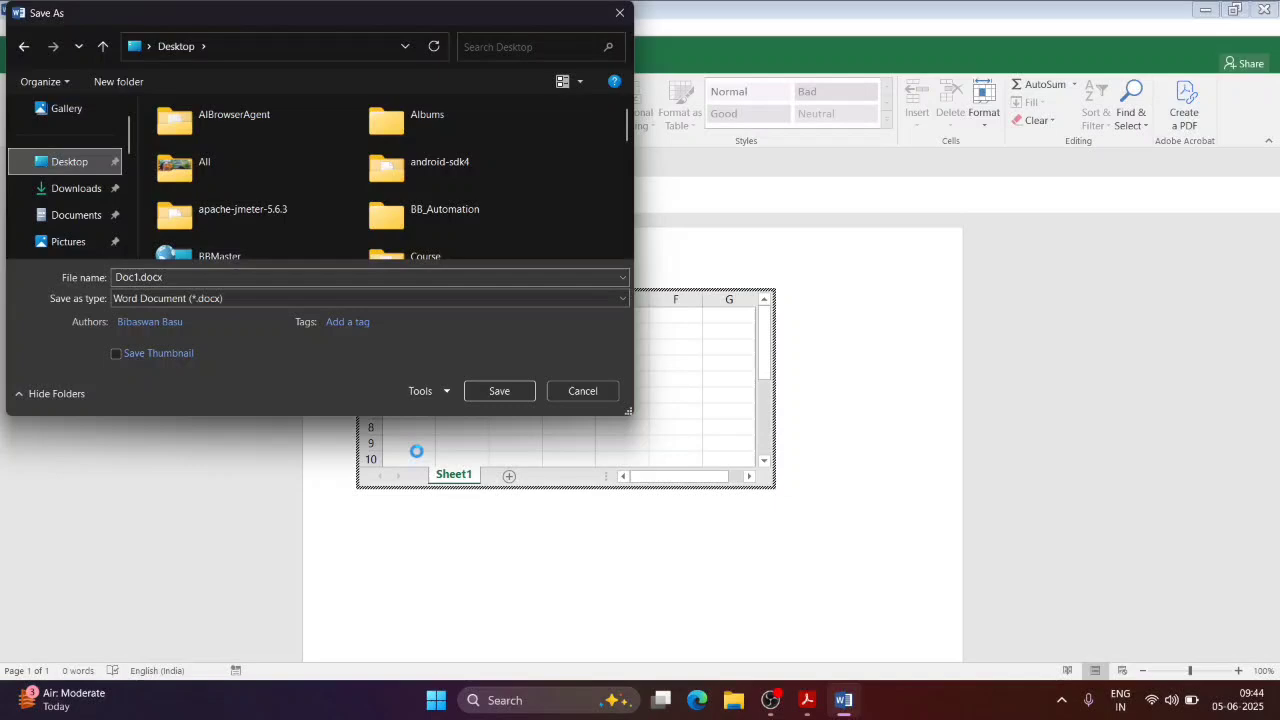
pyautogui.click(499, 391)
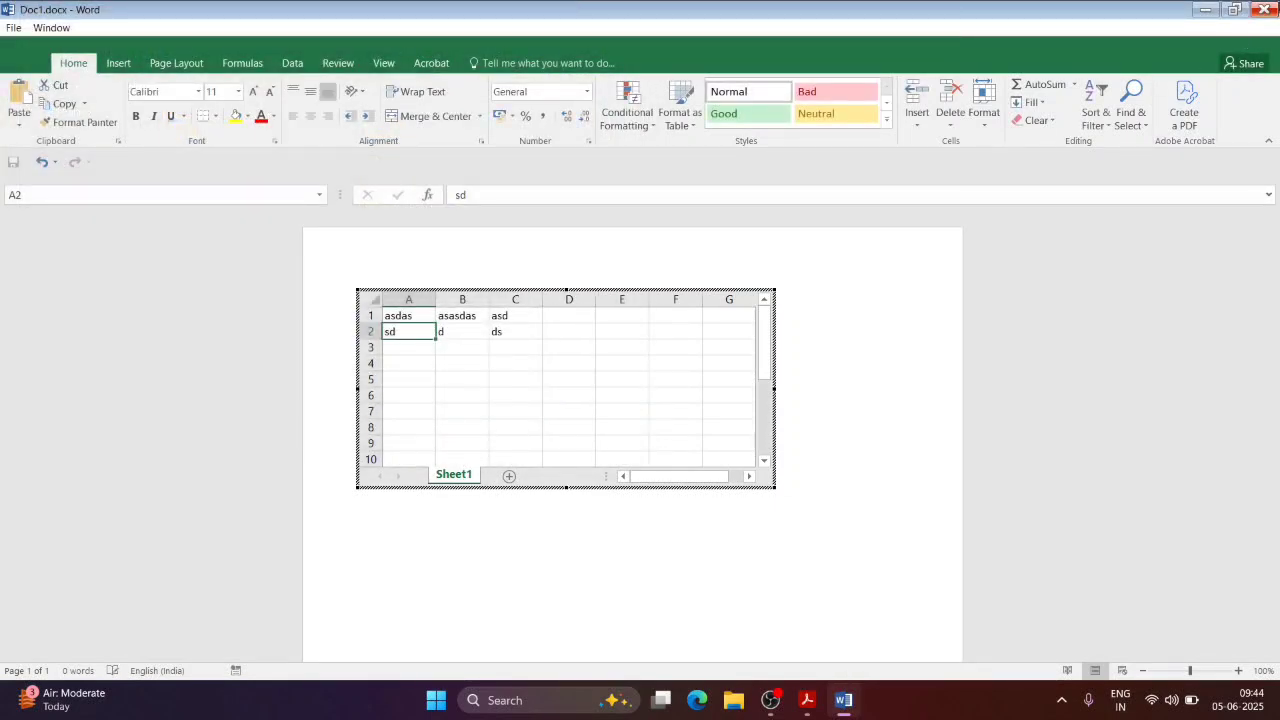
pyautogui.click(1266, 9)
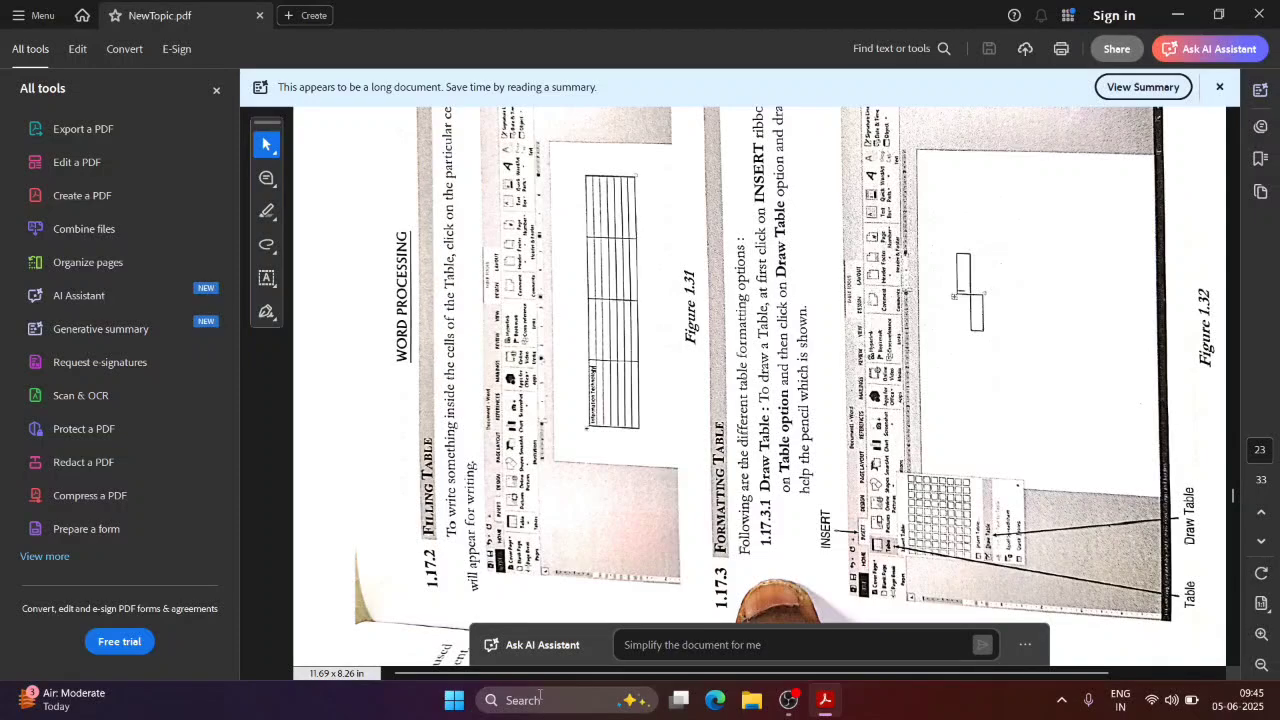
# Step: Show the desktop and open Doc1.docx from it in Word
pyautogui.press('super+d')
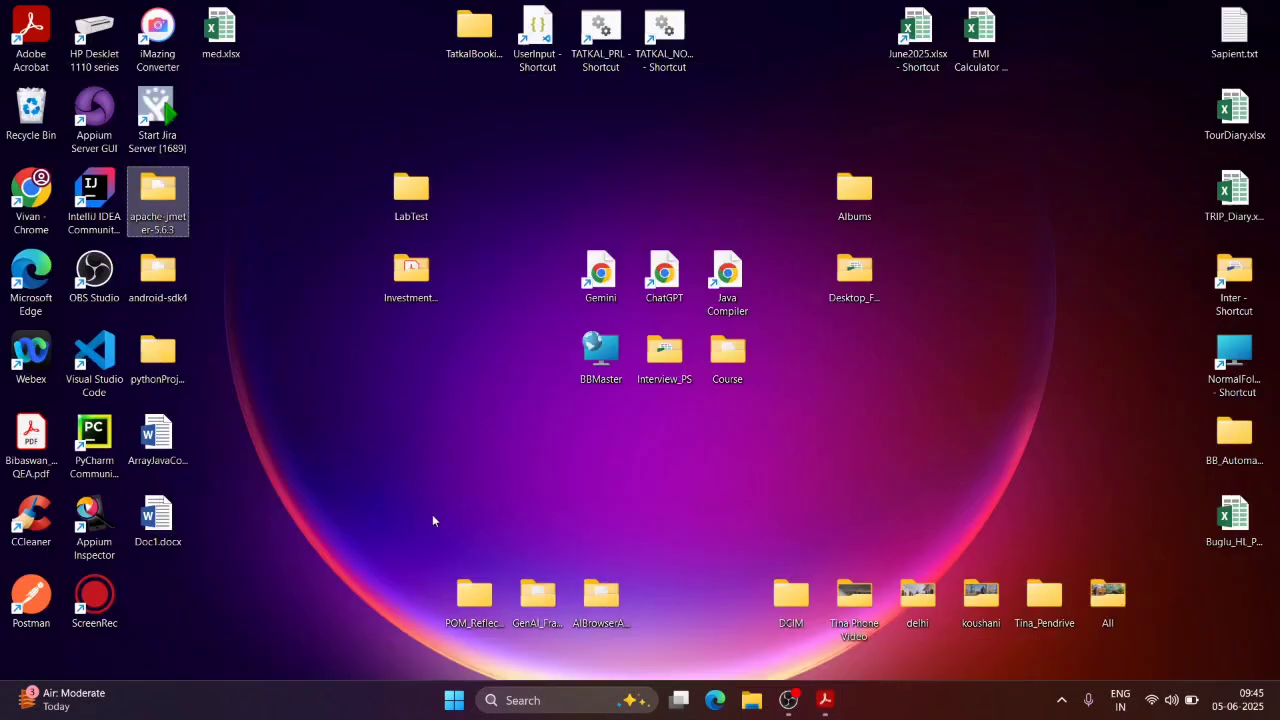
pyautogui.click(156, 541)
pyautogui.doubleClick(156, 541)
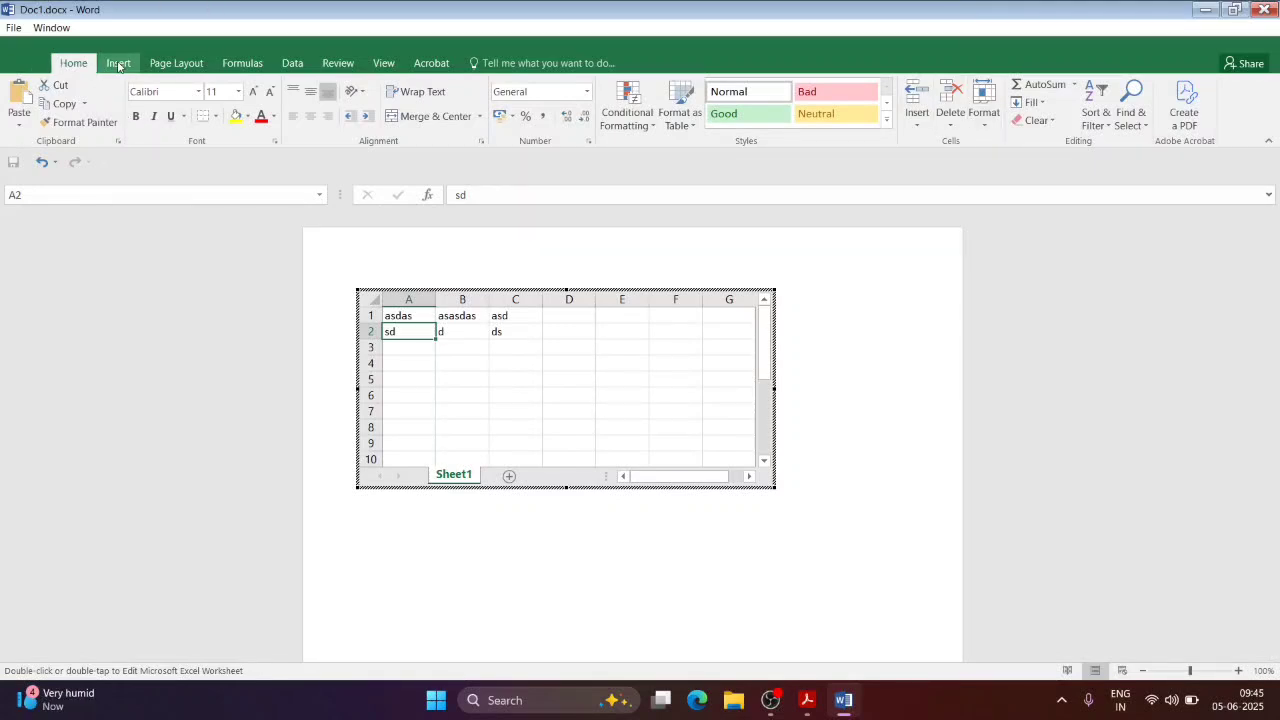
# Step: Insert the Calendar 2 quick table into Doc1.docx
pyautogui.click(351, 266)
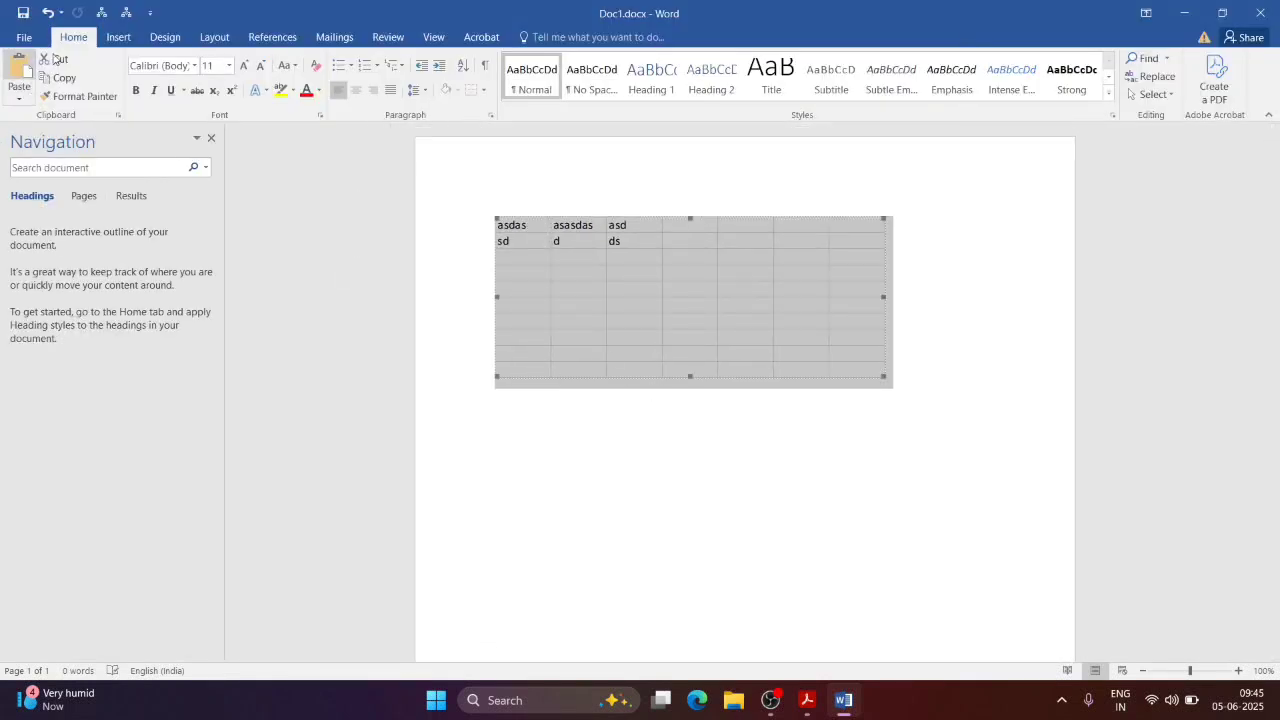
pyautogui.click(120, 38)
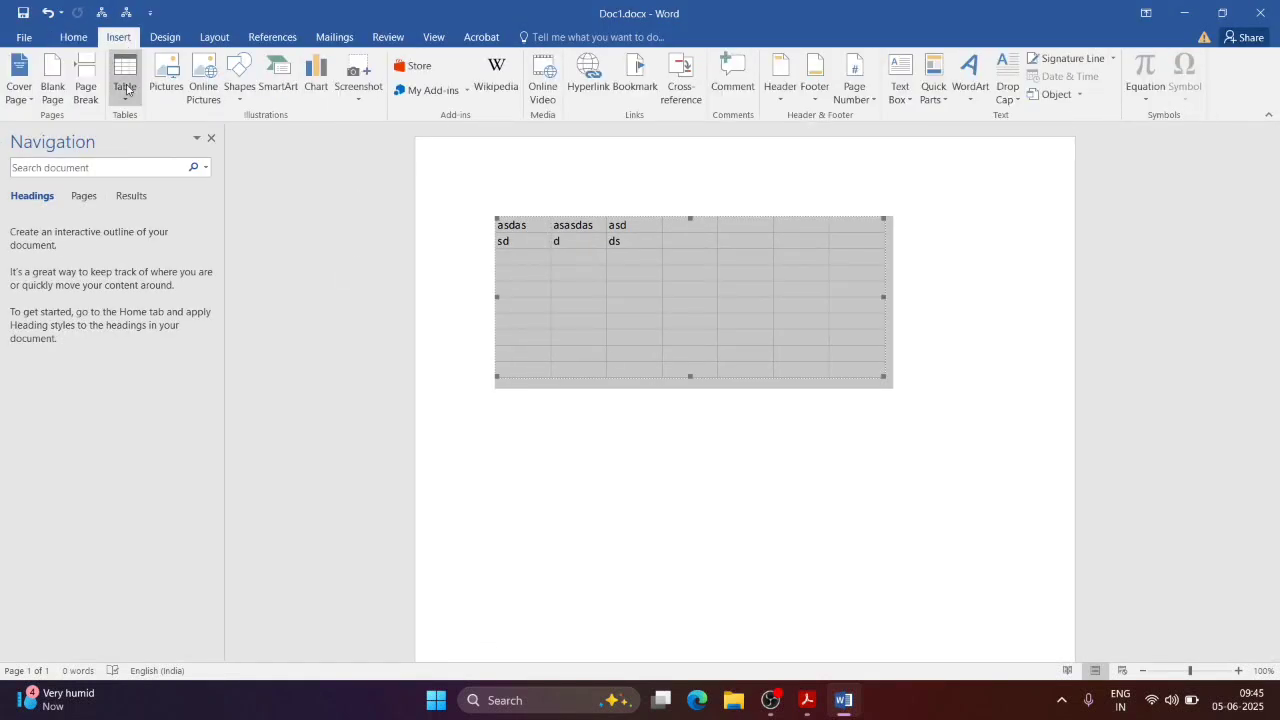
pyautogui.click(127, 90)
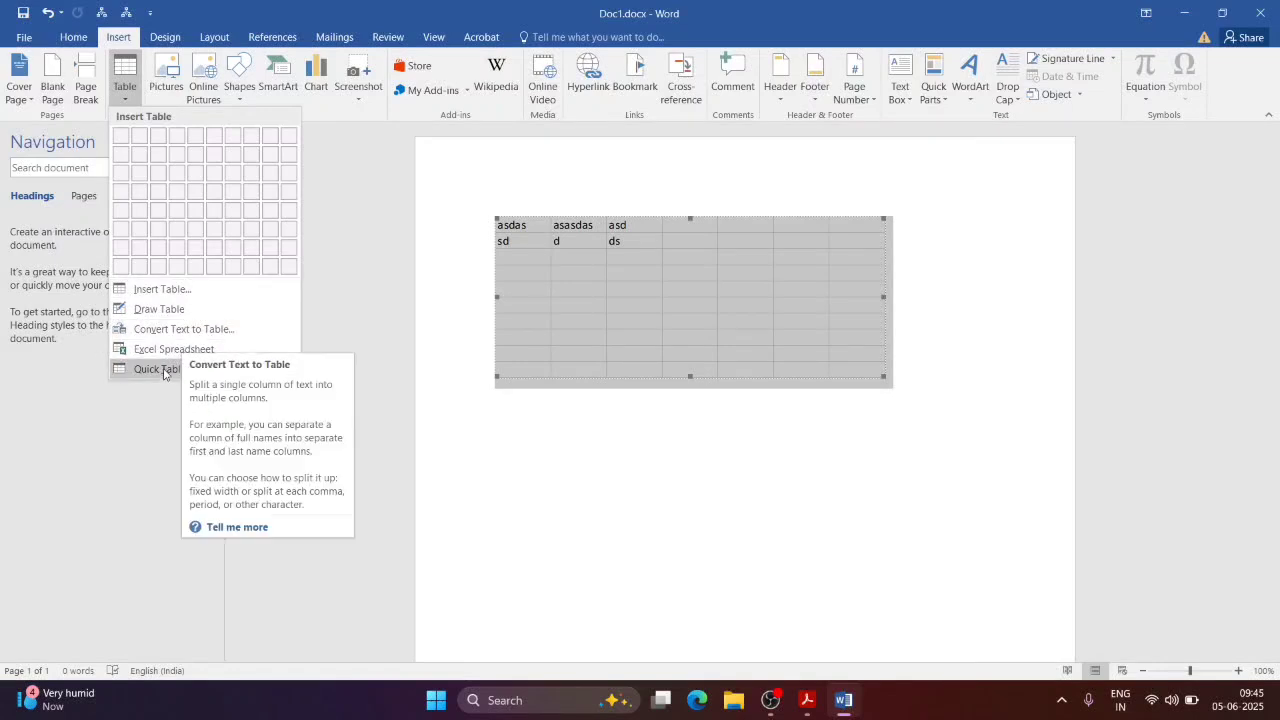
pyautogui.moveTo(160, 369)
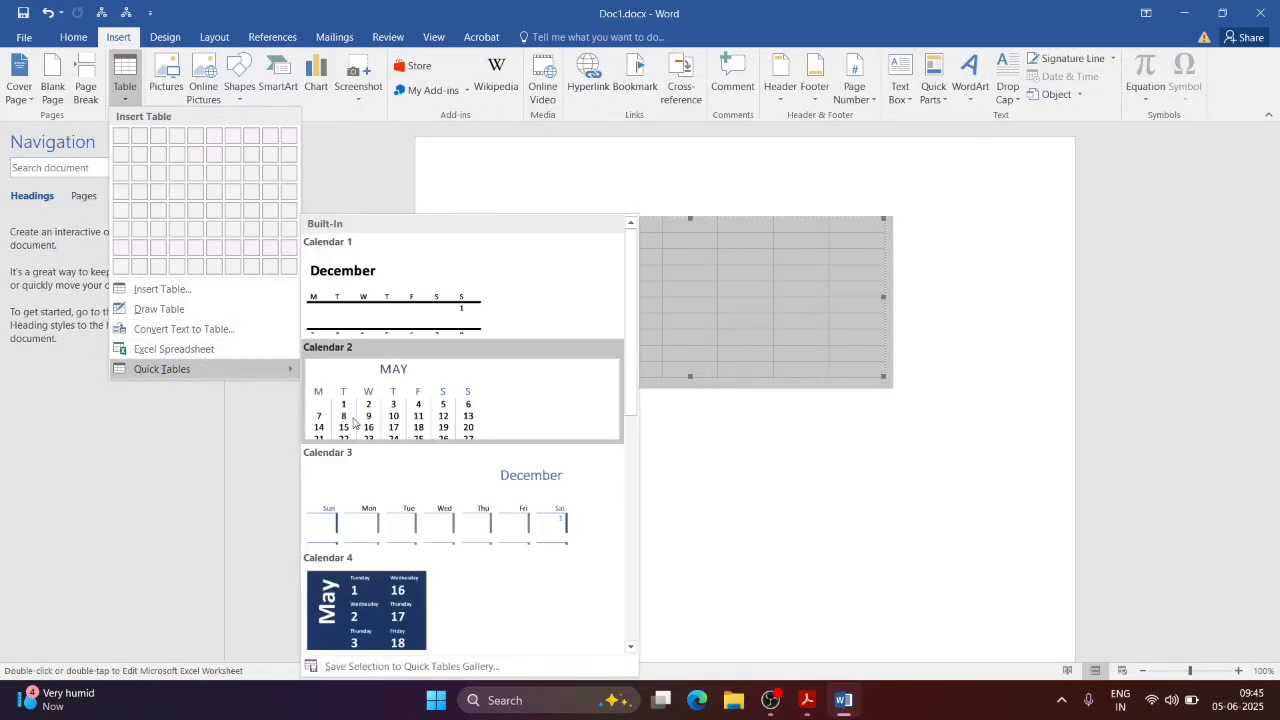
pyautogui.click(436, 383)
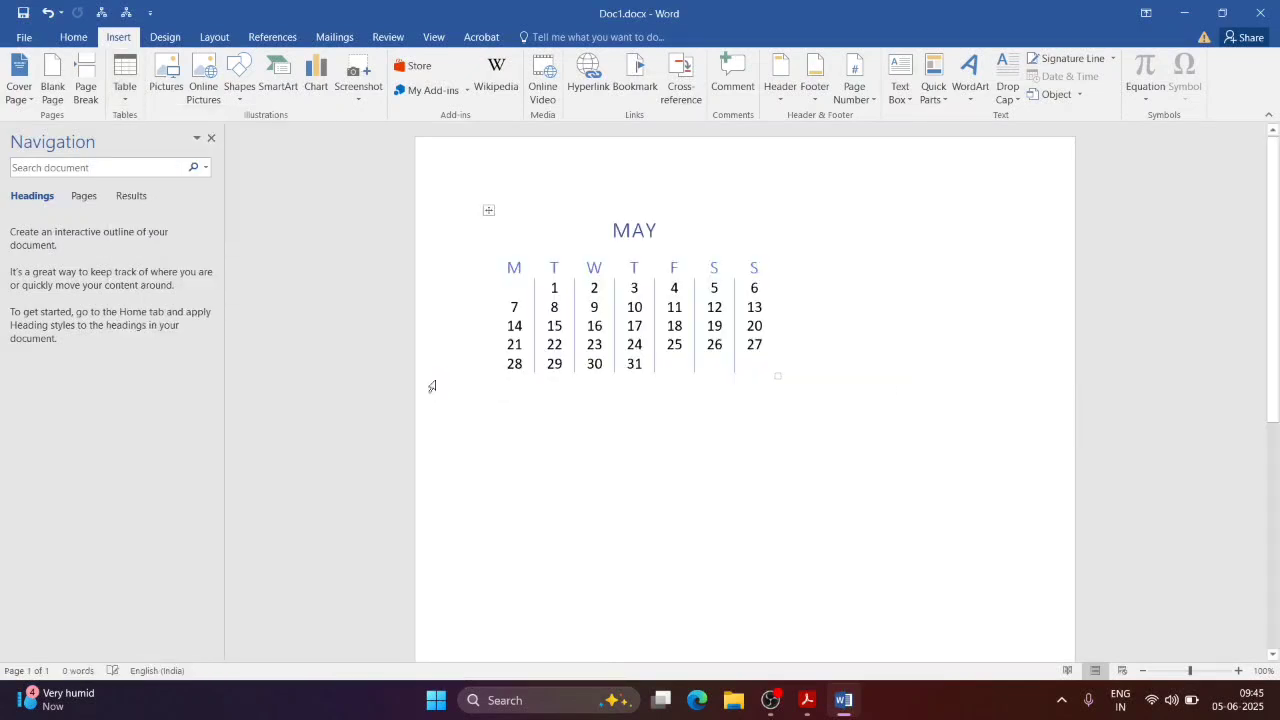
pyautogui.click(873, 436)
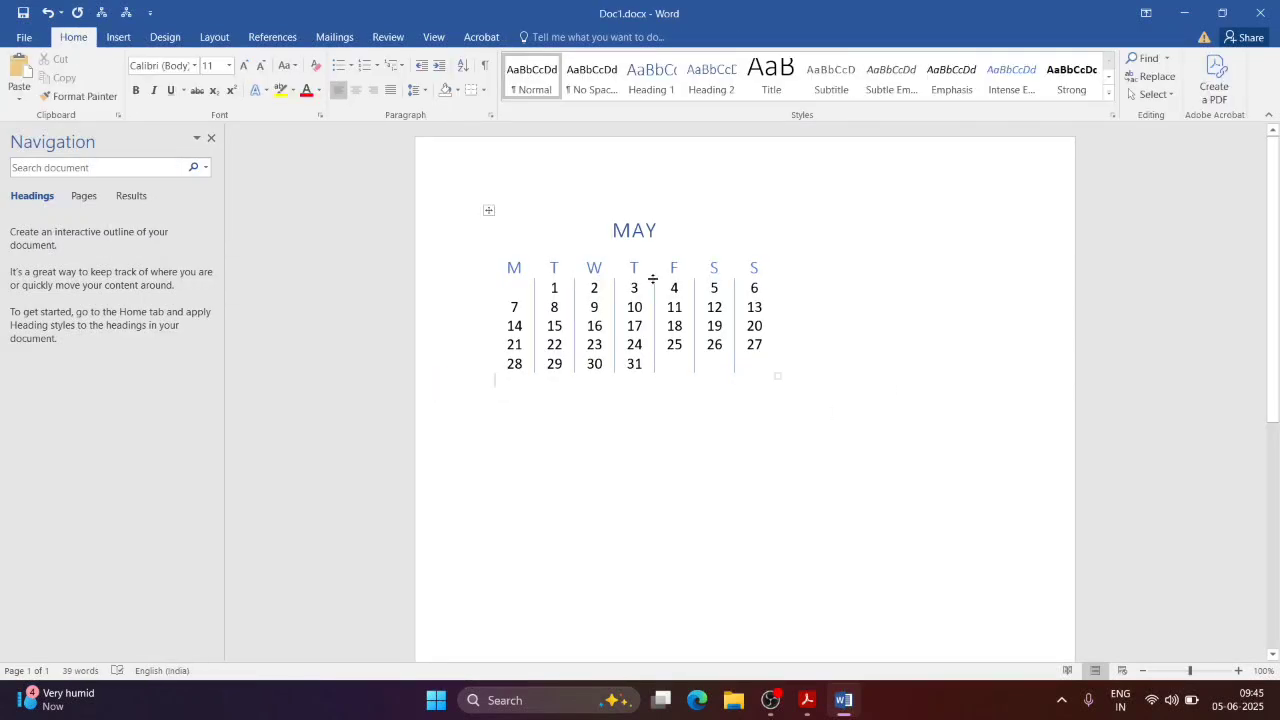
# Step: Retitle the calendar's month from MAY to JUNE, then switch to NewTopic.pdf
pyautogui.doubleClick(632, 230)
pyautogui.write('JUNE')
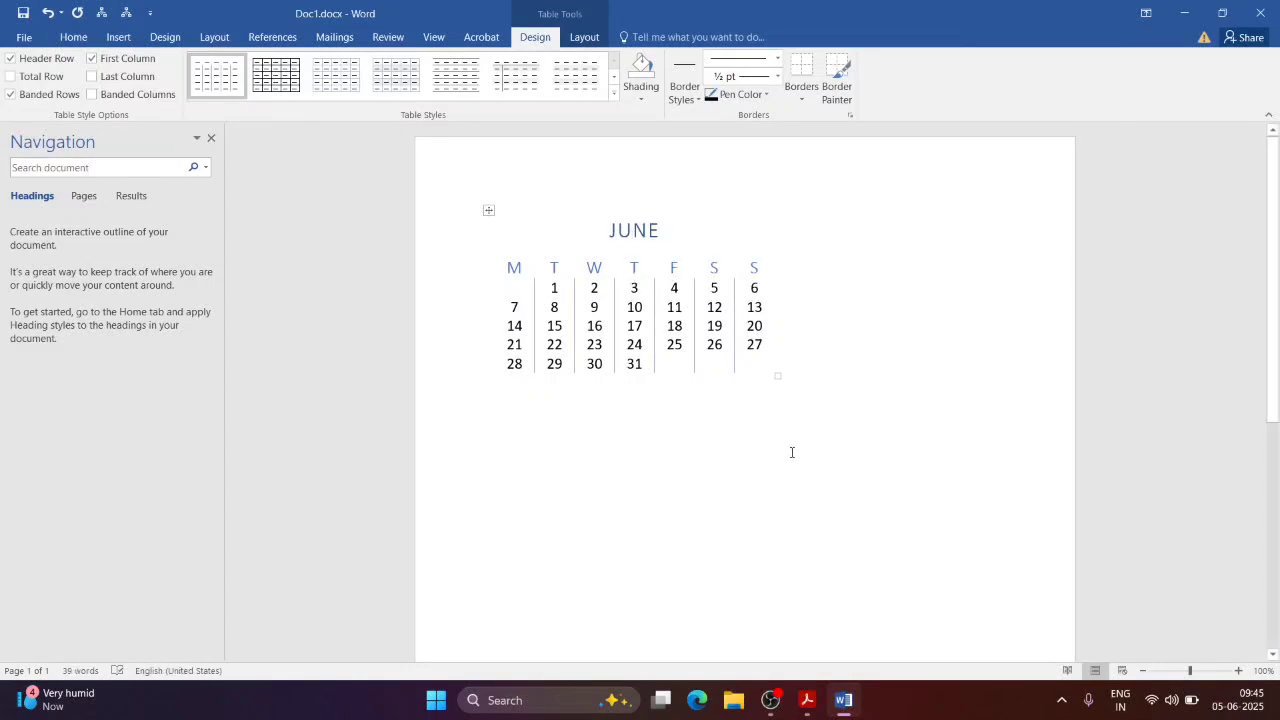
pyautogui.hotkey('ctrl', 'a')
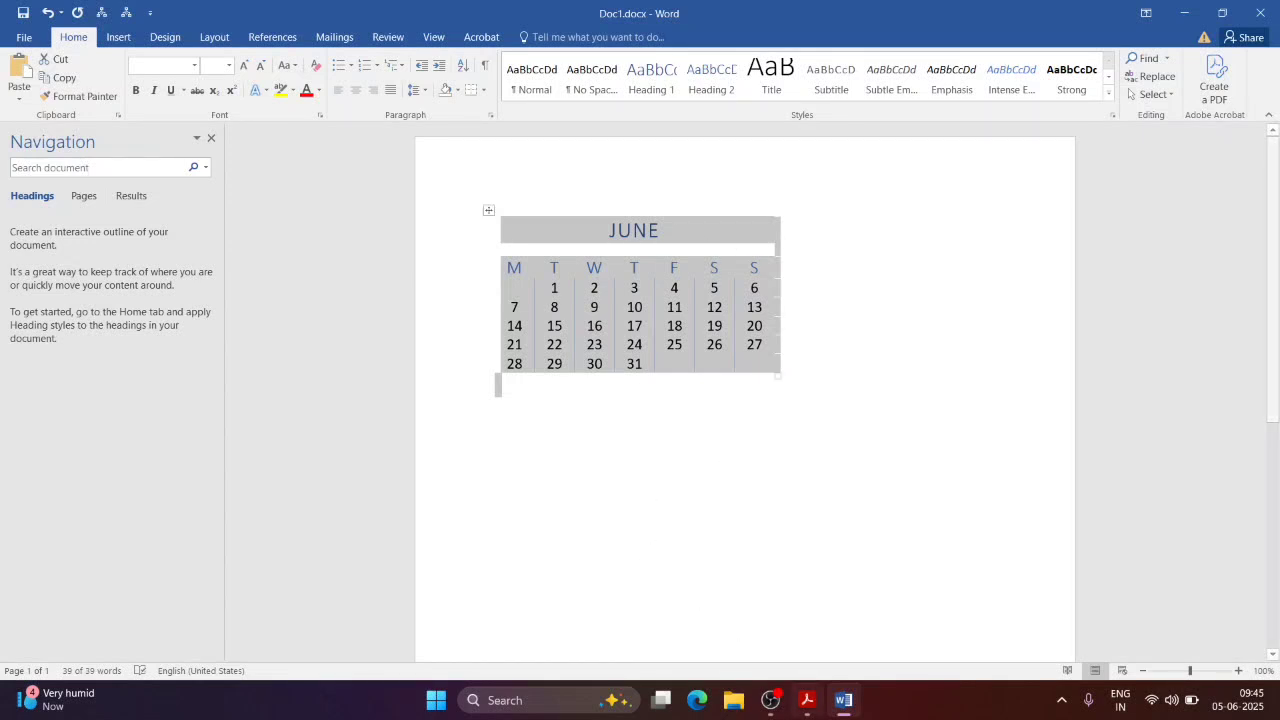
pyautogui.click(813, 706)
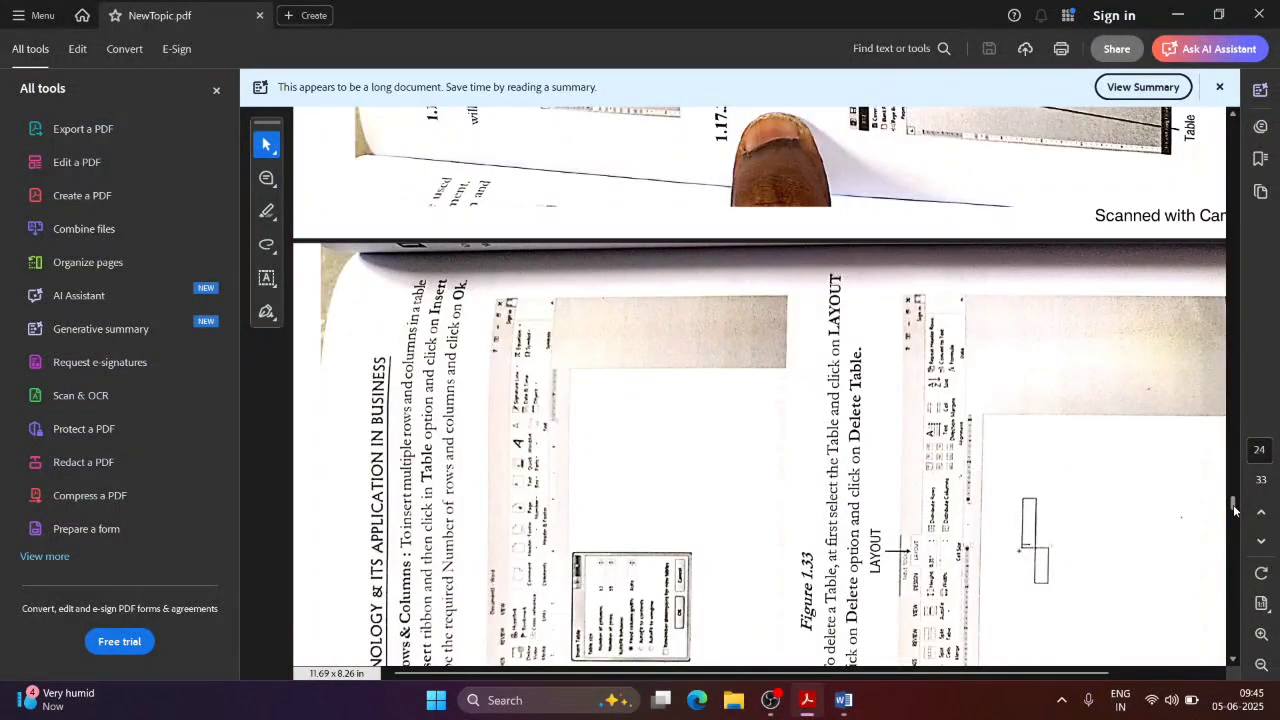
# Step: Scroll NewTopic.pdf to the Insert Multiple Rows & Columns section, then return to Word
pyautogui.moveTo(1234, 510); pyautogui.dragTo(1237, 514)
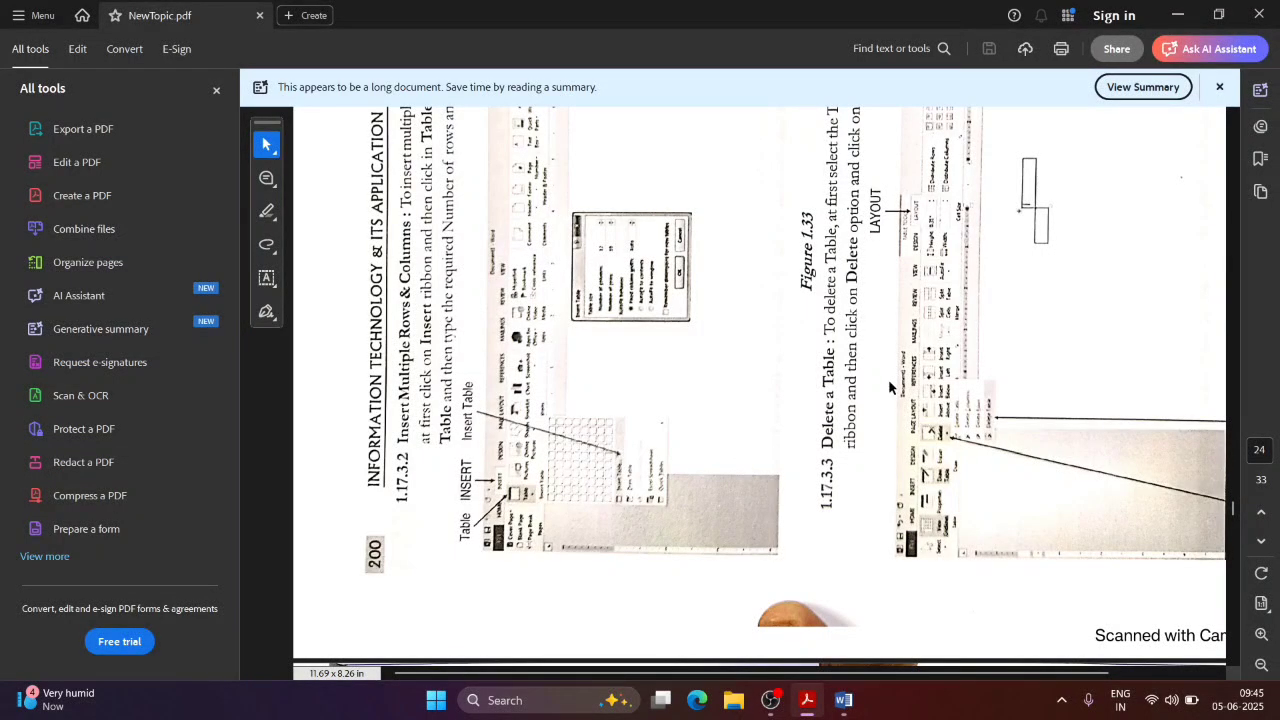
pyautogui.hotkey('alt', 'Tab')
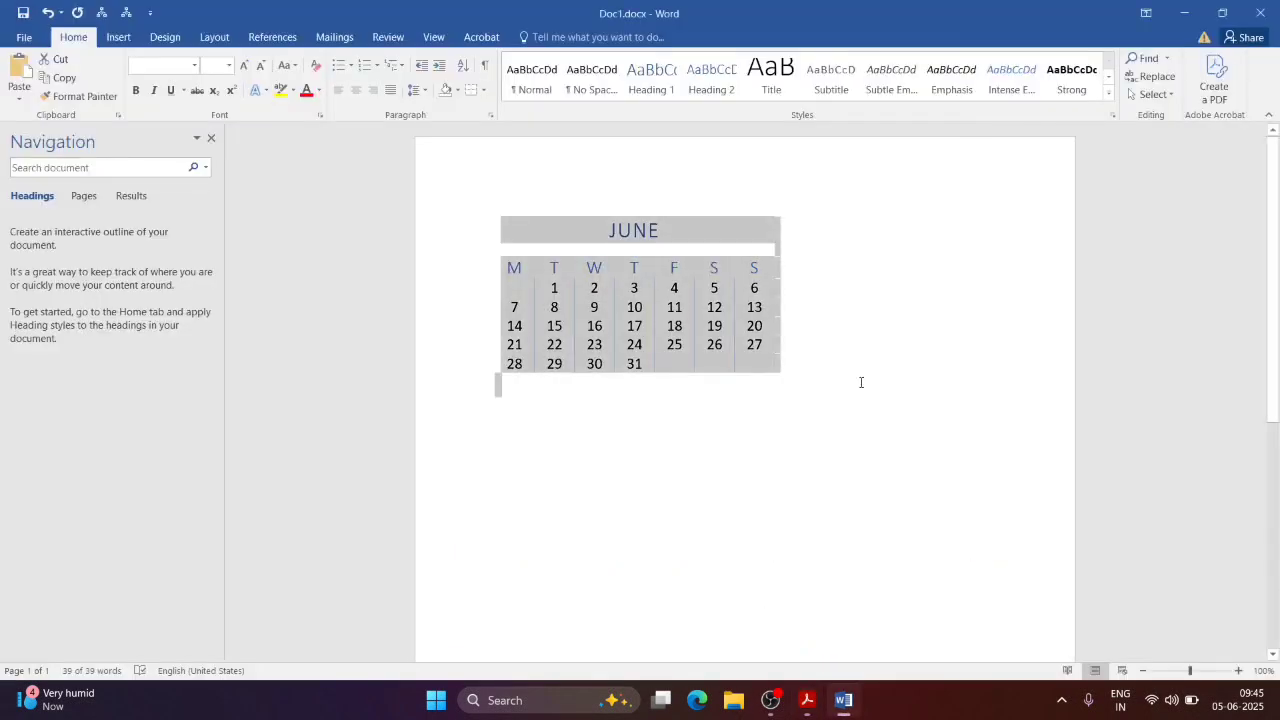
# Step: Browse the Insert Table options without choosing any, and glance at the PDF
pyautogui.click(118, 37)
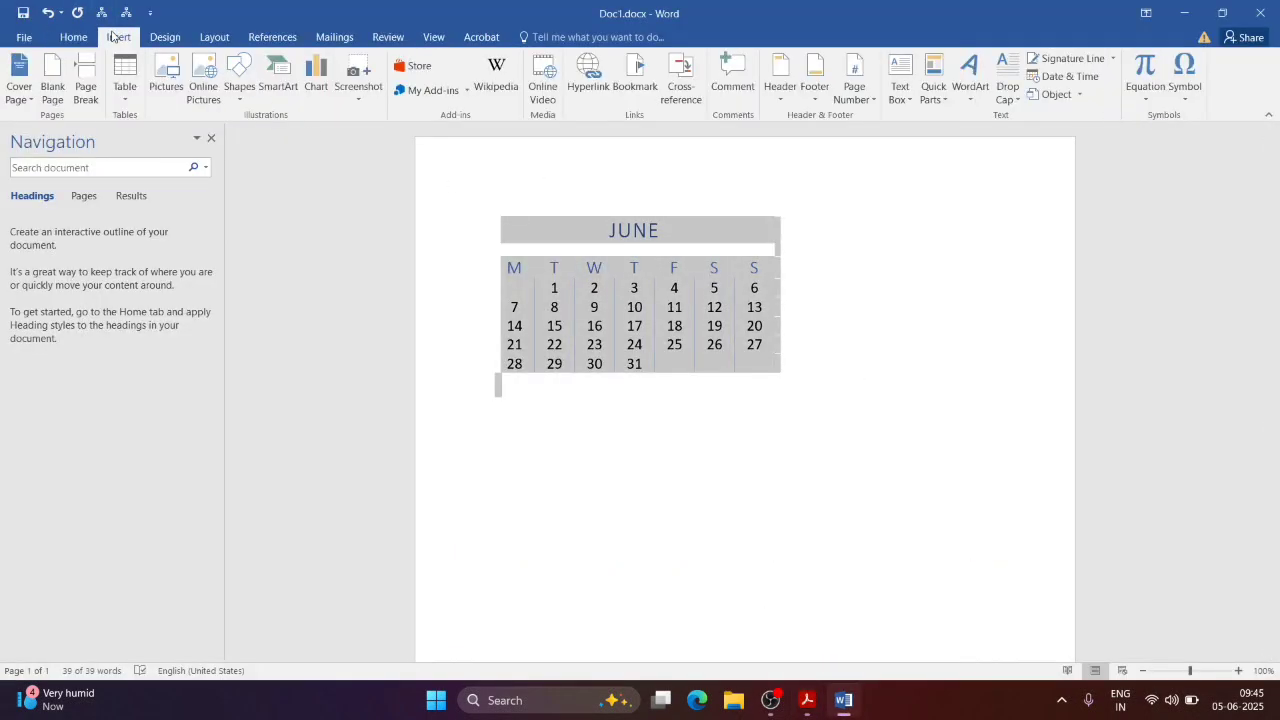
pyautogui.click(123, 88)
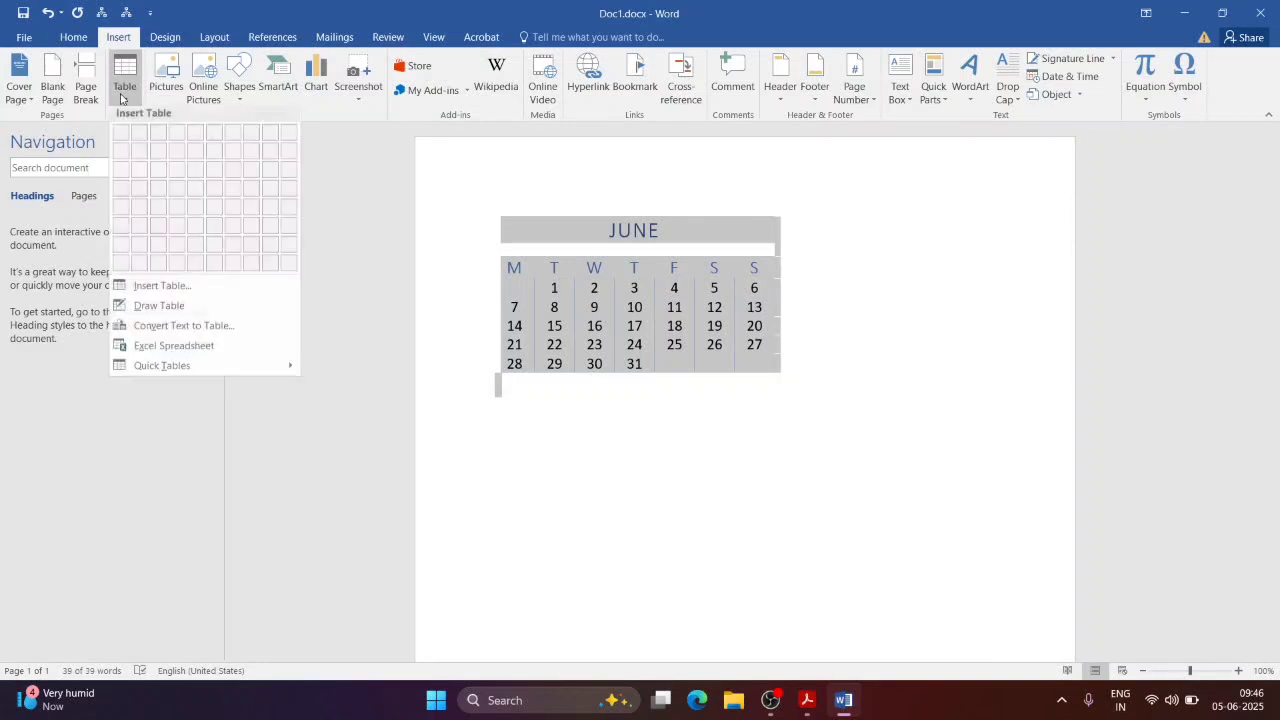
pyautogui.click(594, 175)
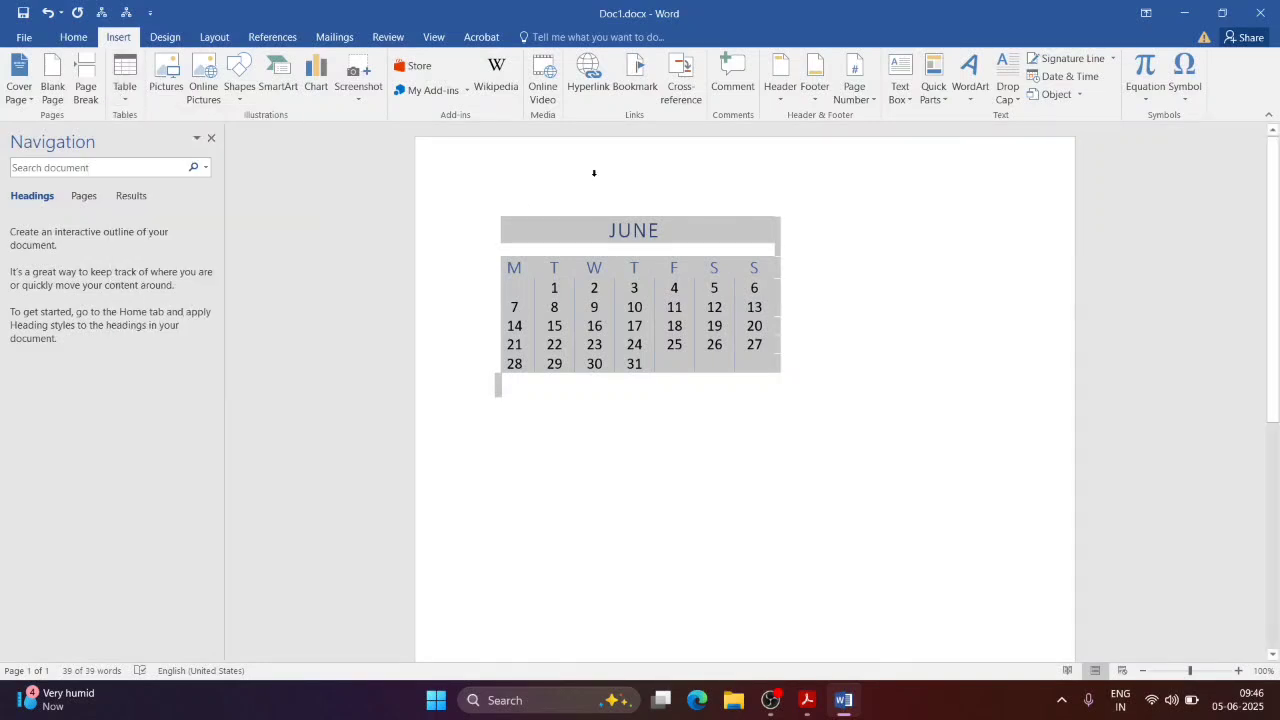
pyautogui.click(130, 97)
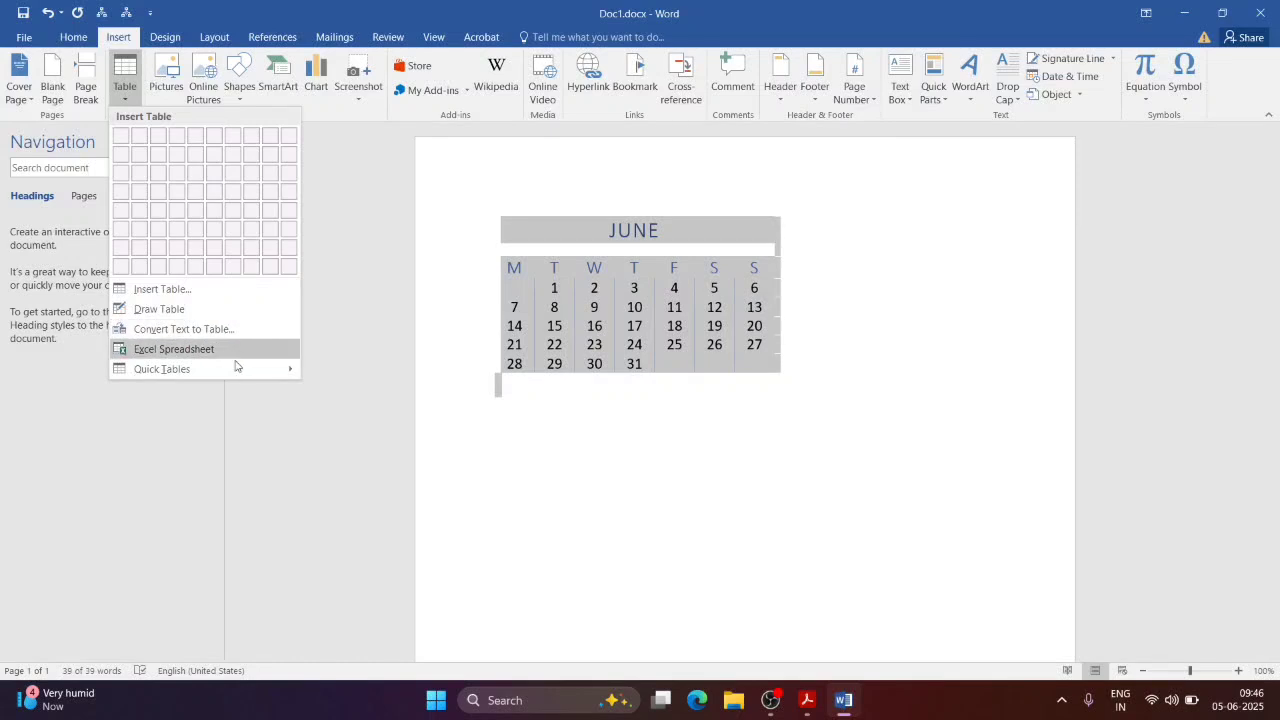
pyautogui.moveTo(236, 370)
pyautogui.click(617, 159)
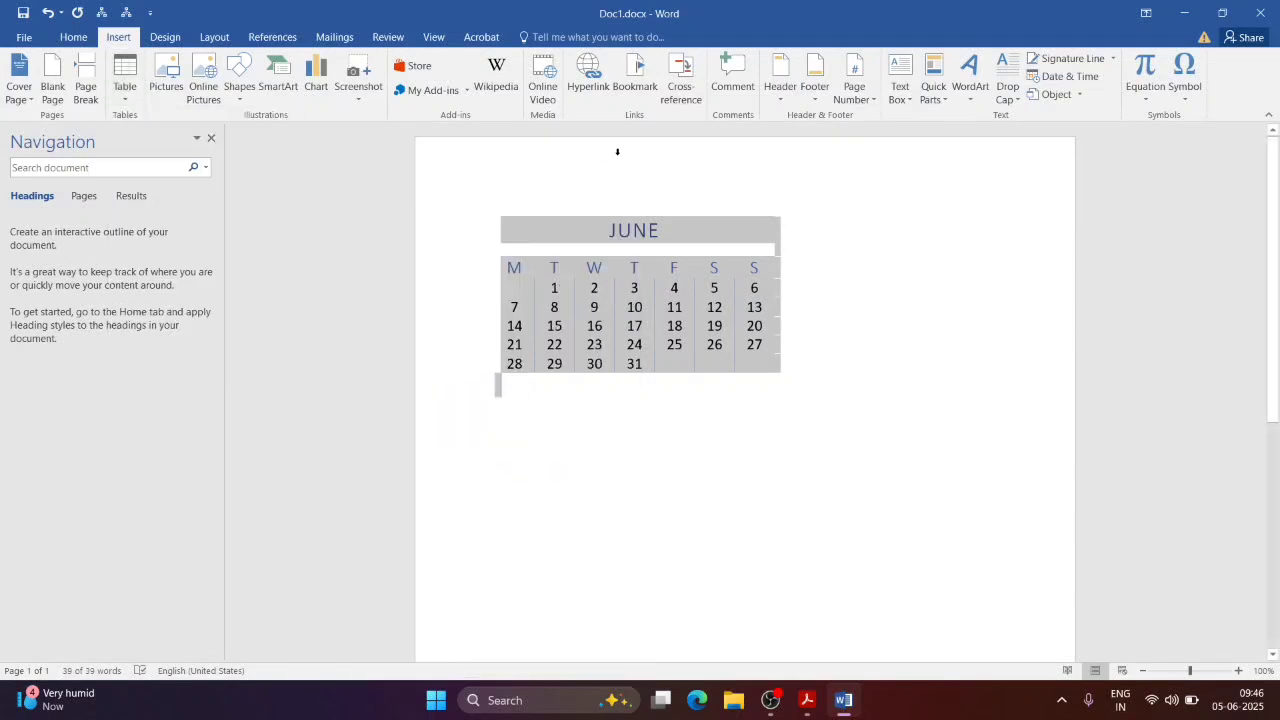
pyautogui.hotkey('alt', 'Tab')
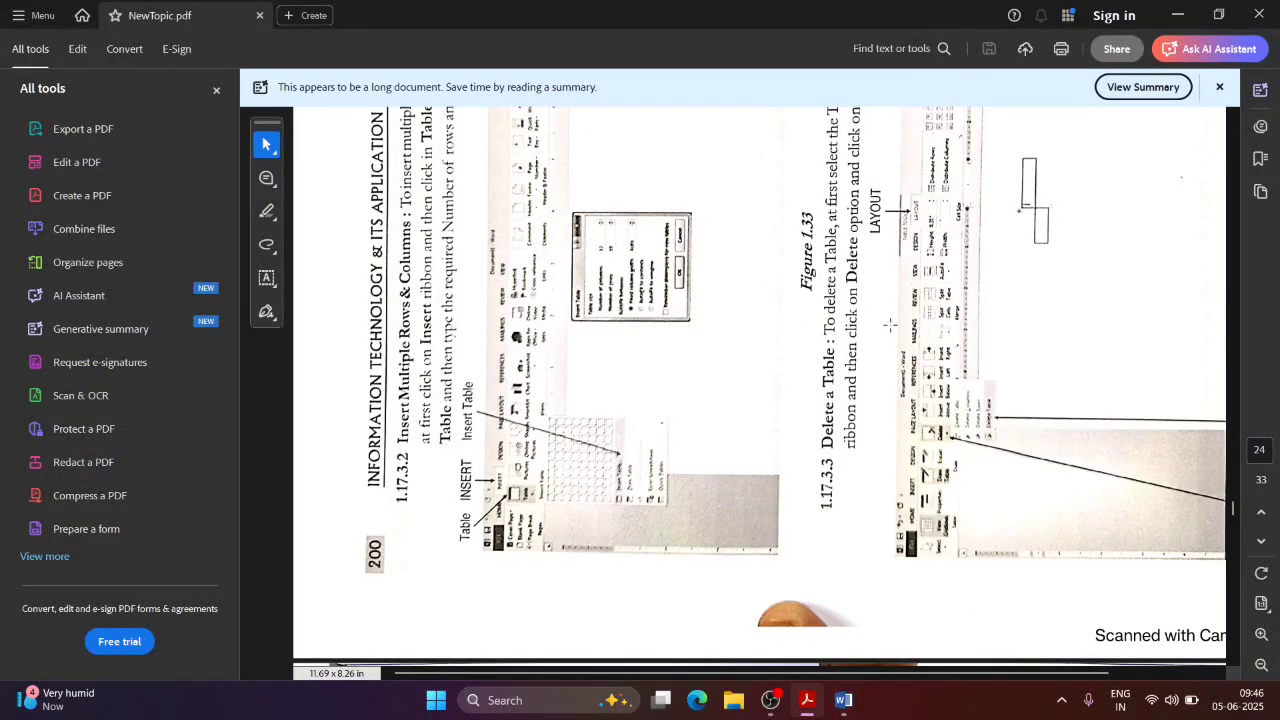
pyautogui.hotkey('alt', 'Tab')
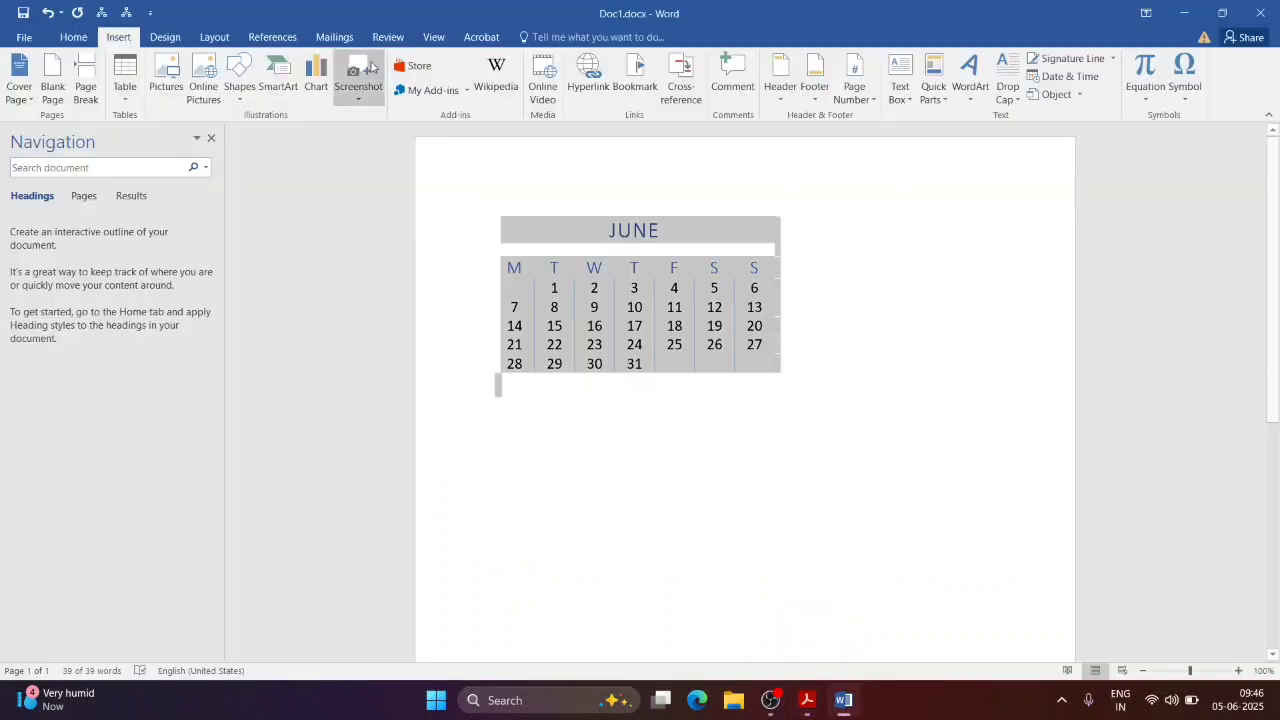
# Step: Apply the Plain Table 2 style to the calendar table
pyautogui.click(588, 267)
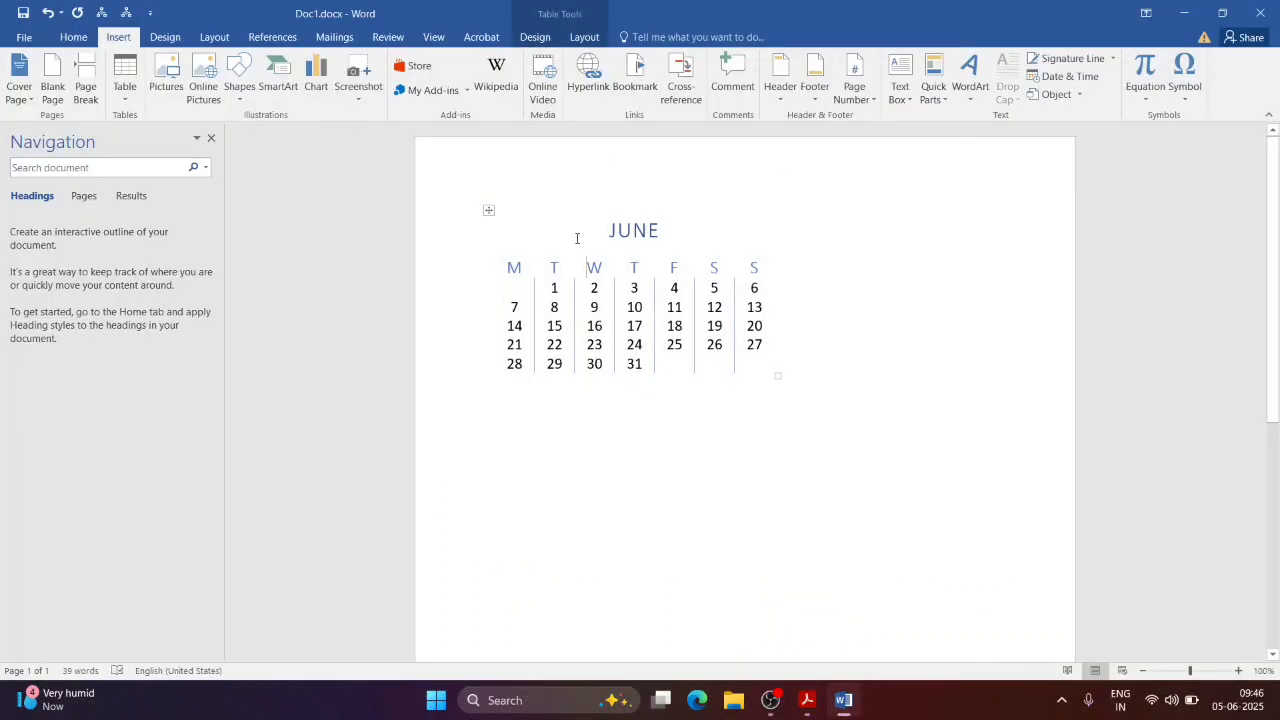
pyautogui.click(584, 37)
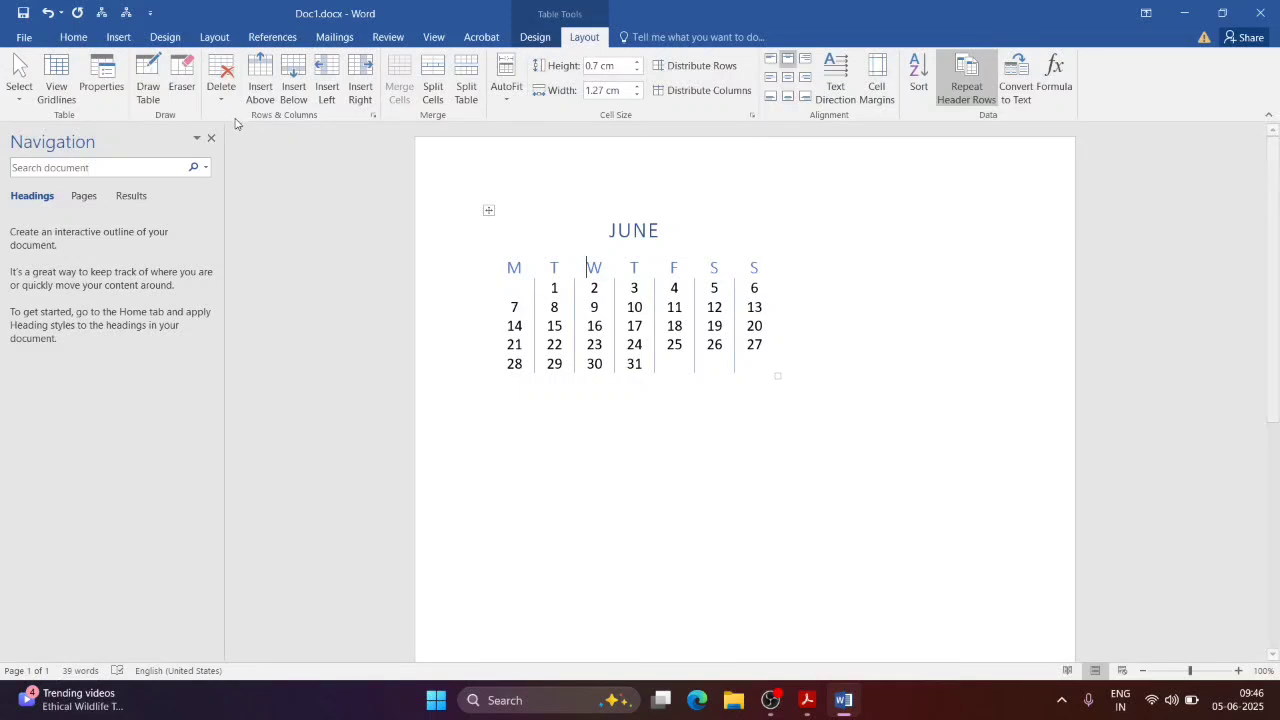
pyautogui.click(535, 37)
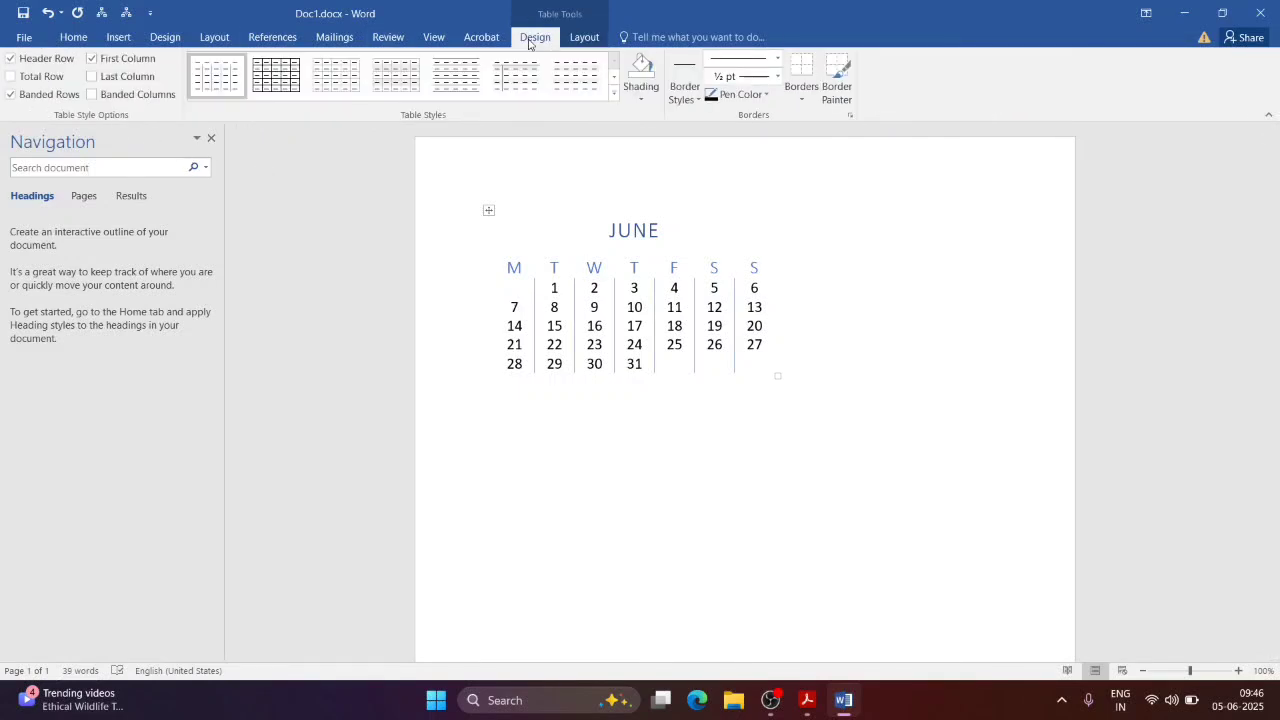
pyautogui.click(461, 80)
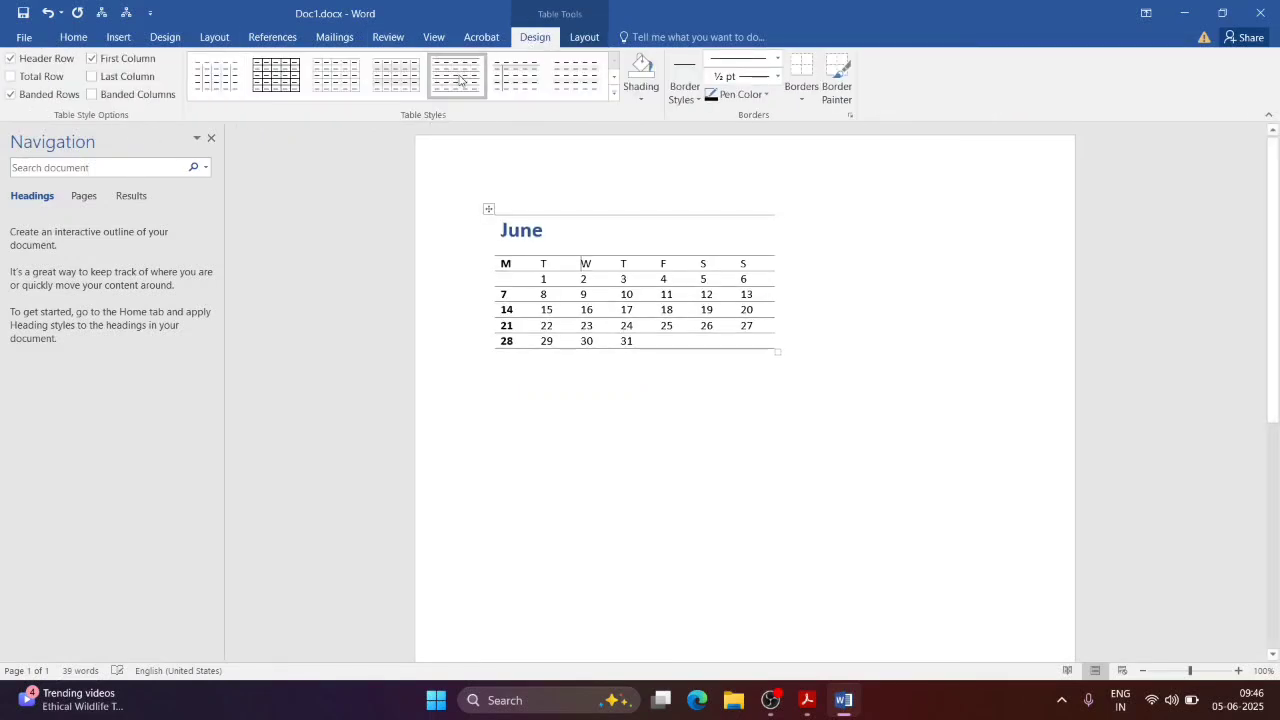
# Step: Set the calendar's row height to 1.2 cm and column width to 1.8 cm
pyautogui.click(577, 38)
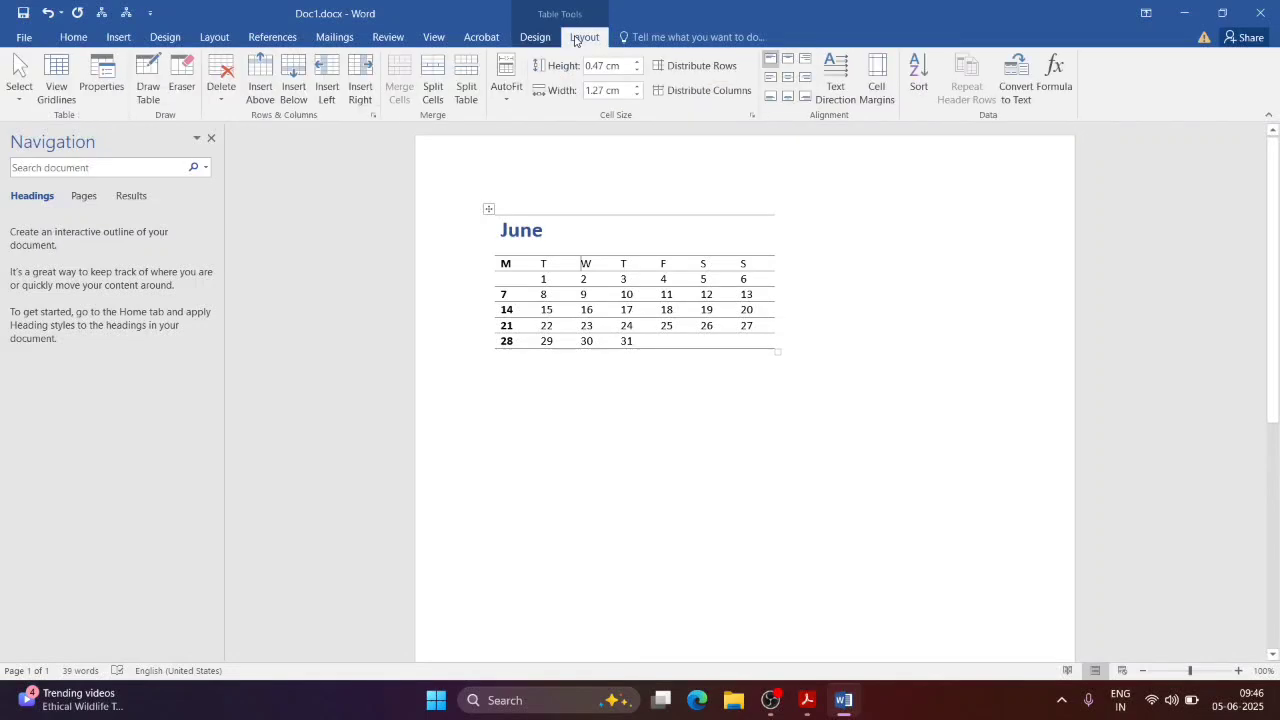
pyautogui.click(637, 62)
pyautogui.click(637, 62)
pyautogui.click(637, 62)
pyautogui.click(637, 62)
pyautogui.click(637, 62)
pyautogui.click(637, 62)
pyautogui.click(637, 62)
pyautogui.click(637, 62)
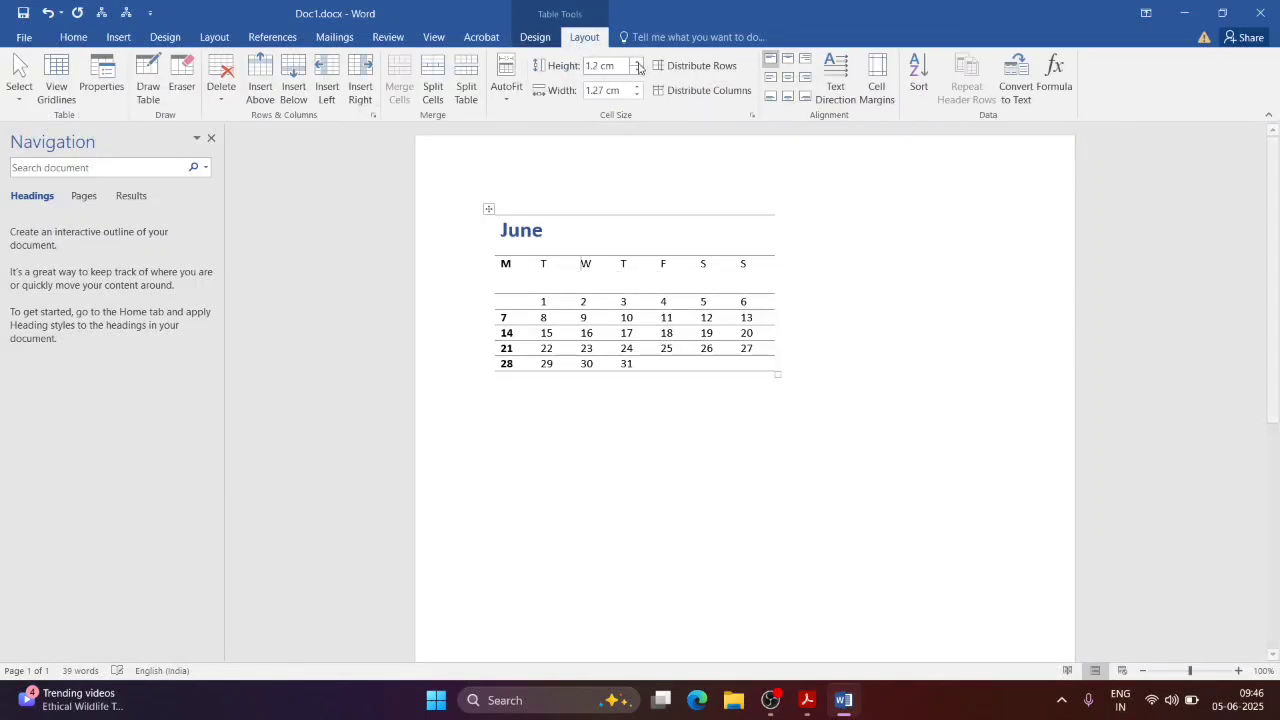
pyautogui.click(637, 87)
pyautogui.click(637, 87)
pyautogui.click(637, 87)
pyautogui.click(637, 87)
pyautogui.click(637, 87)
pyautogui.click(637, 87)
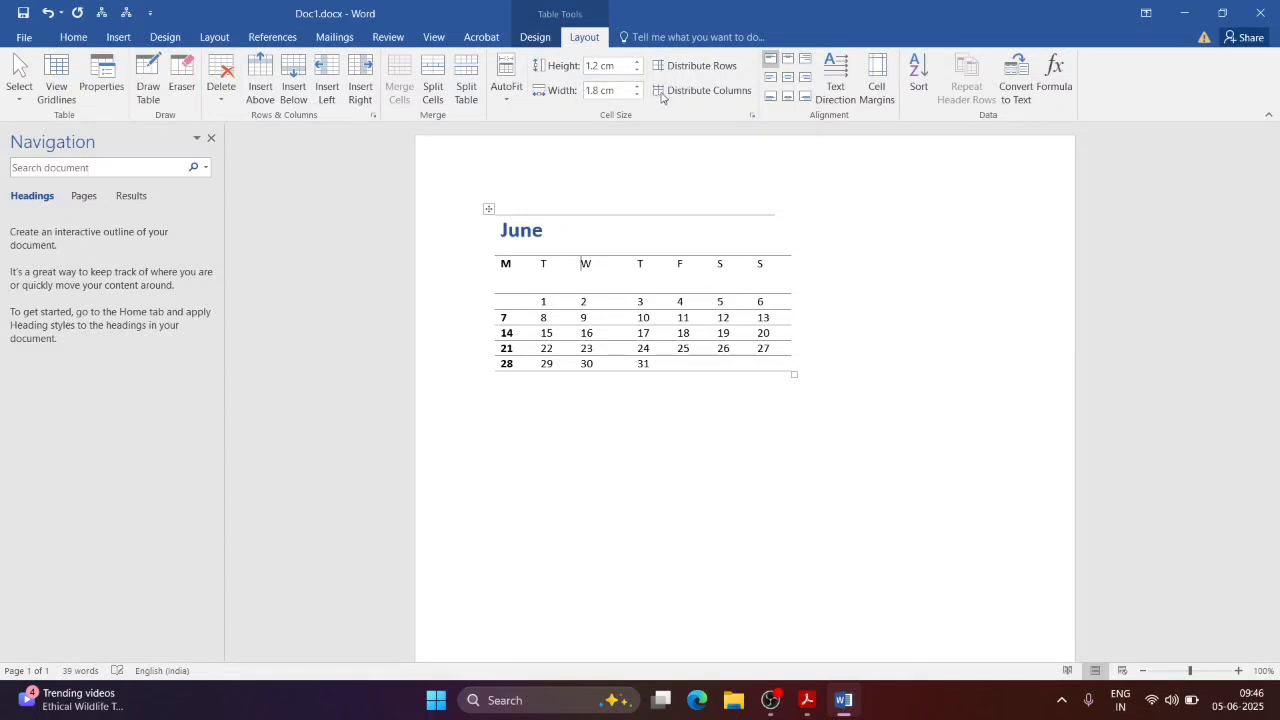
# Step: Try bottom-centre alignment, two inserted columns and the Eraser, then delete the whole table
pyautogui.click(787, 97)
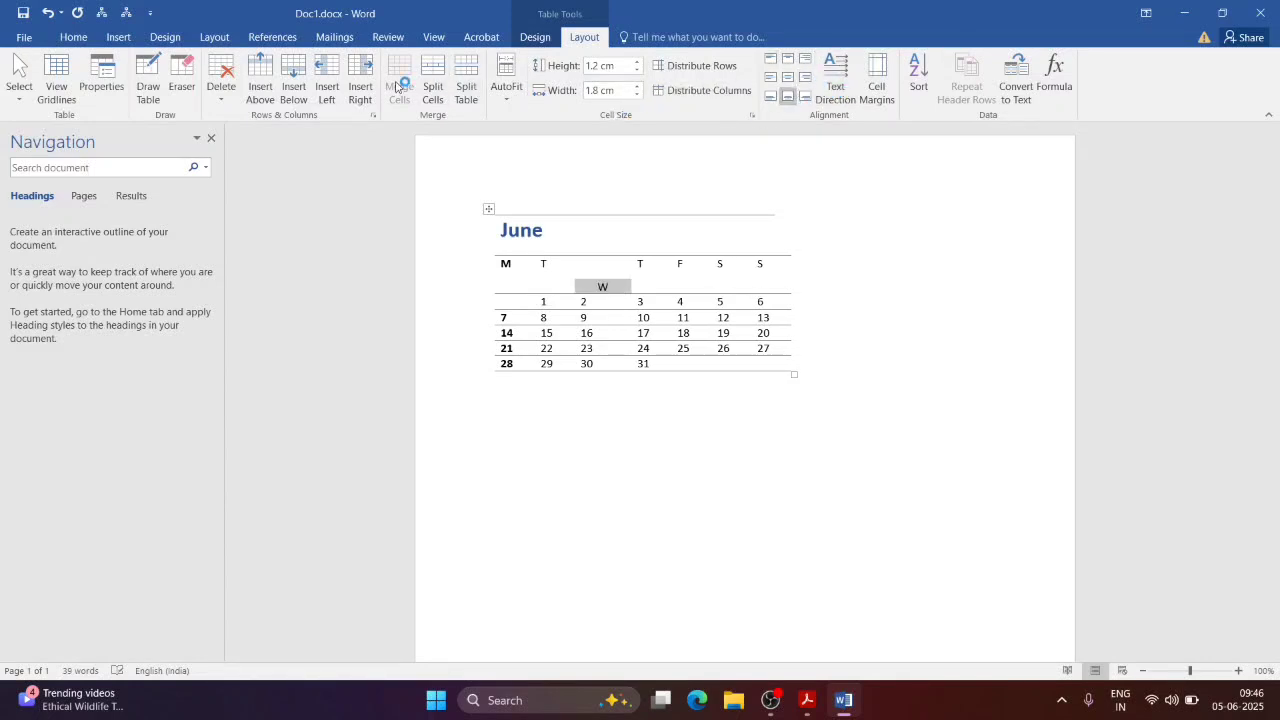
pyautogui.click(362, 86)
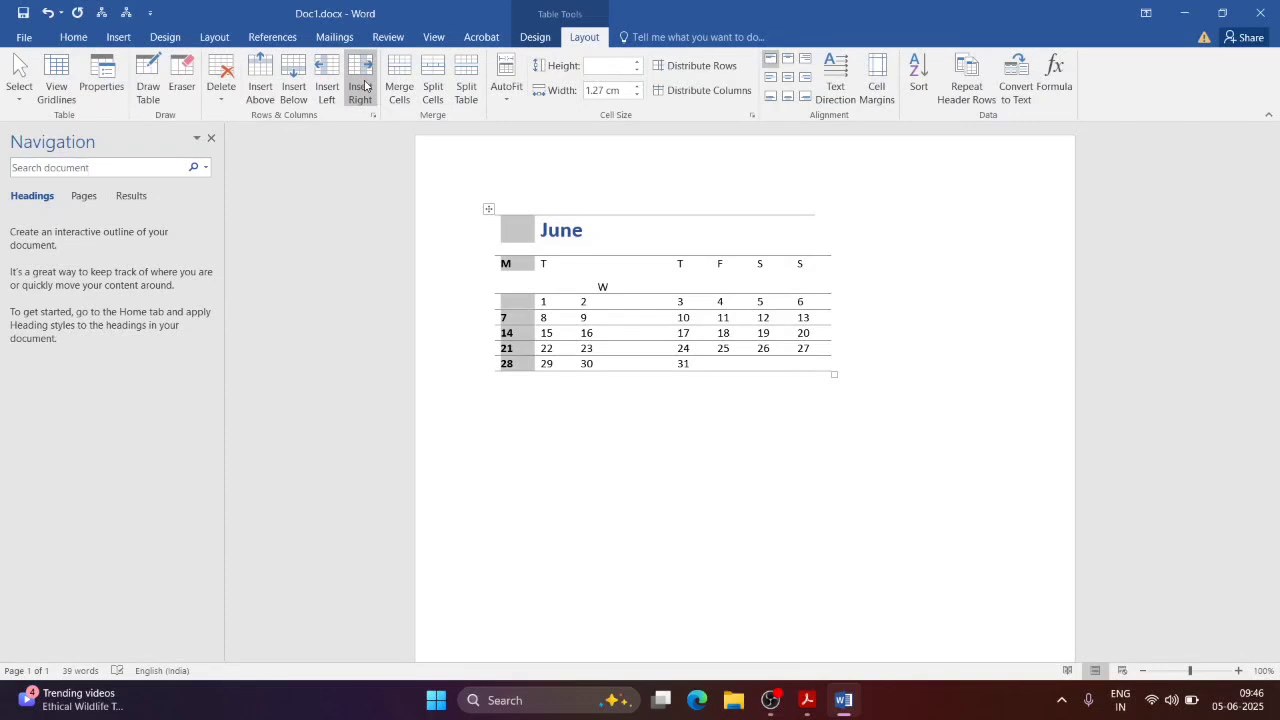
pyautogui.click(365, 85)
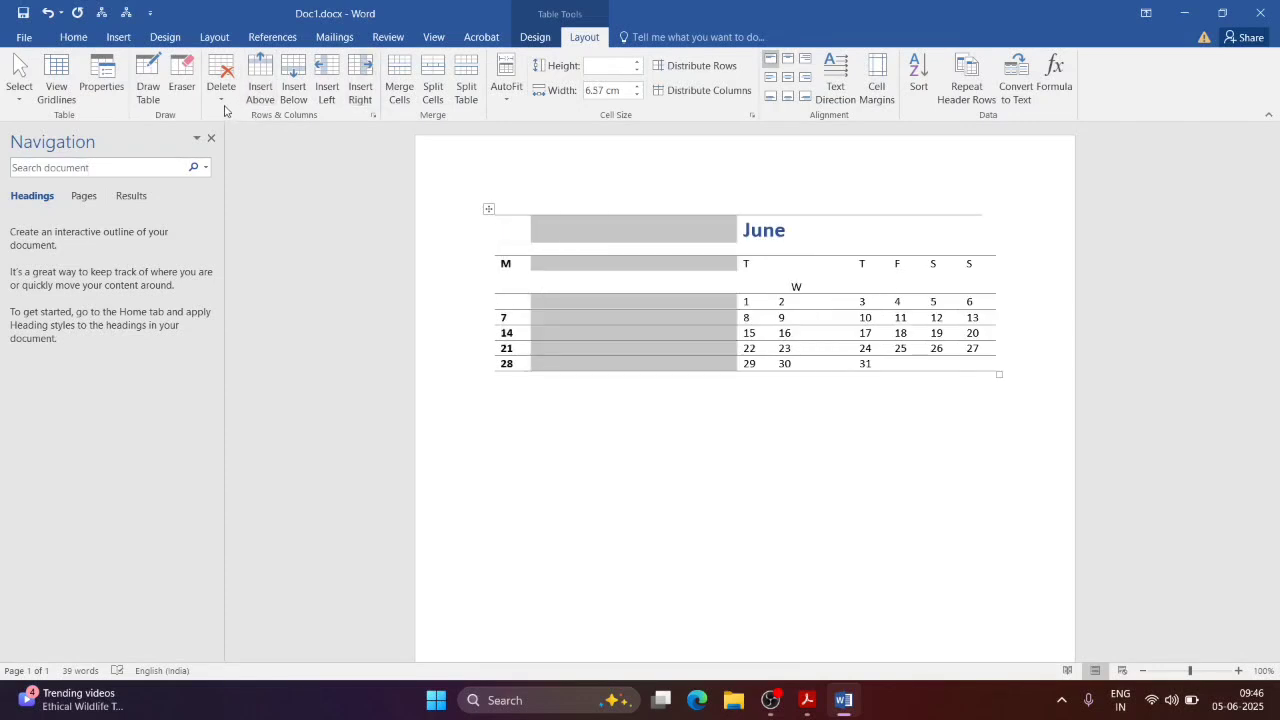
pyautogui.click(185, 86)
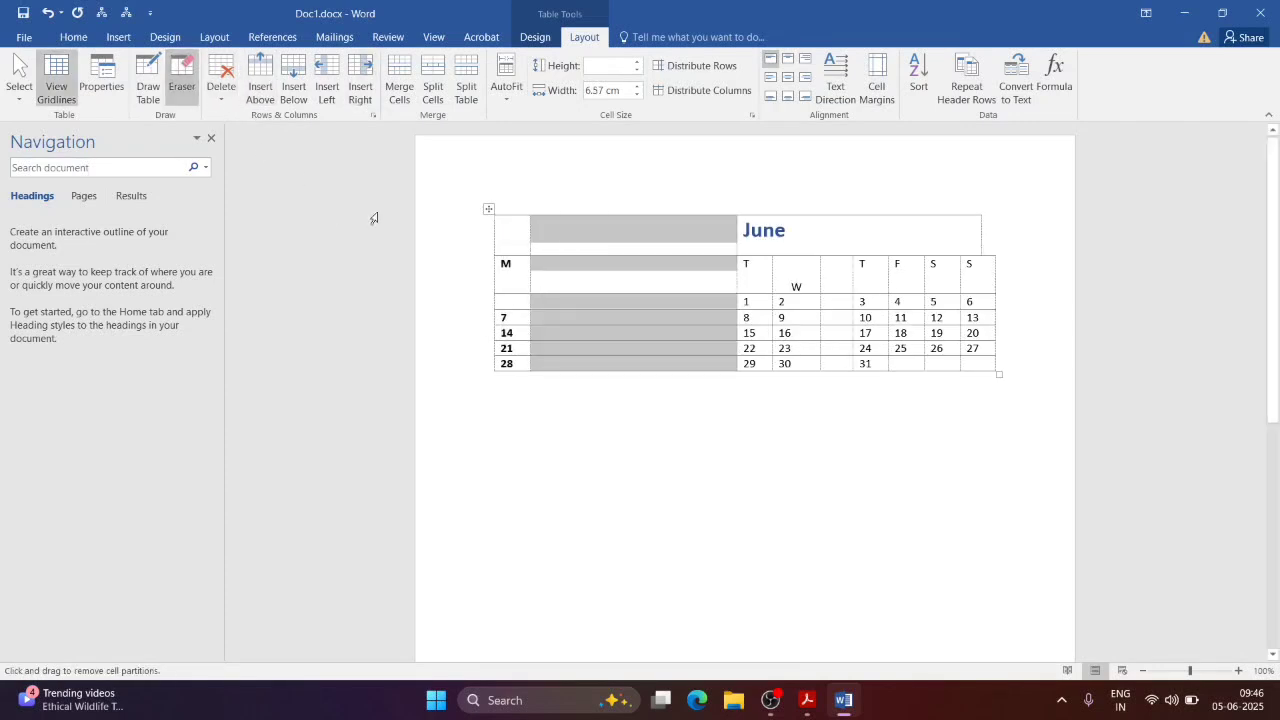
pyautogui.click(500, 181)
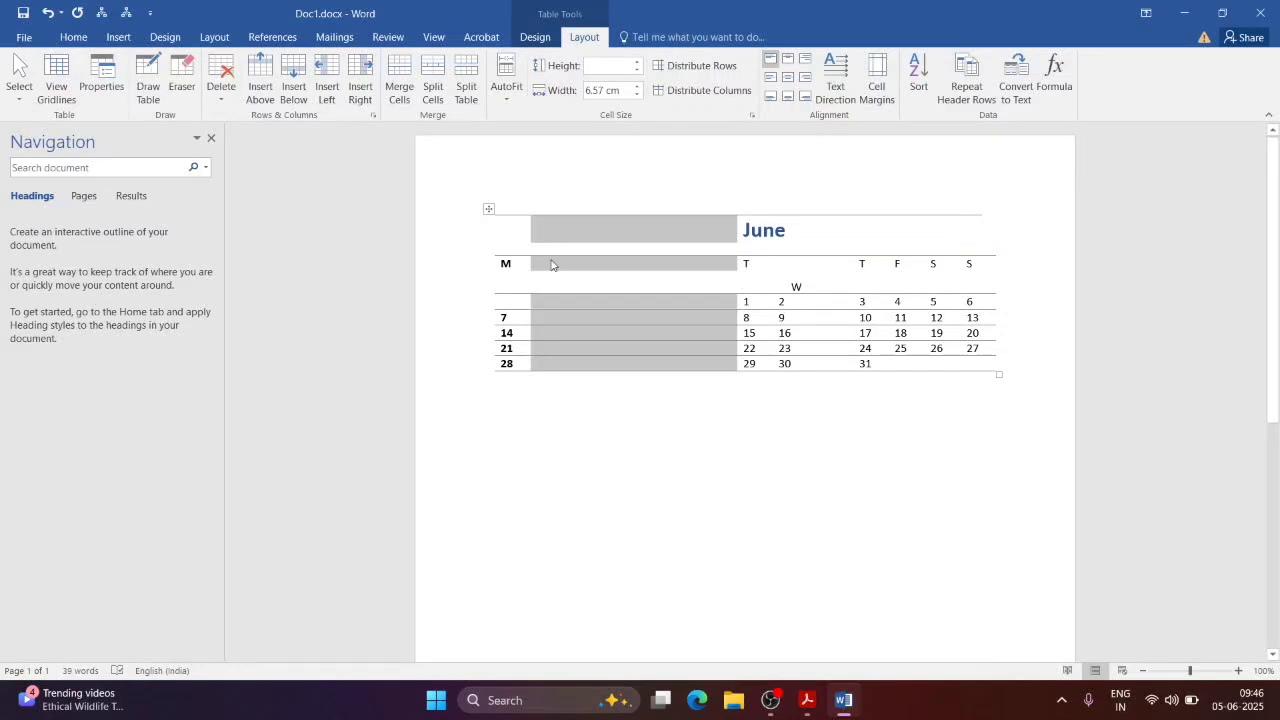
pyautogui.click(222, 96)
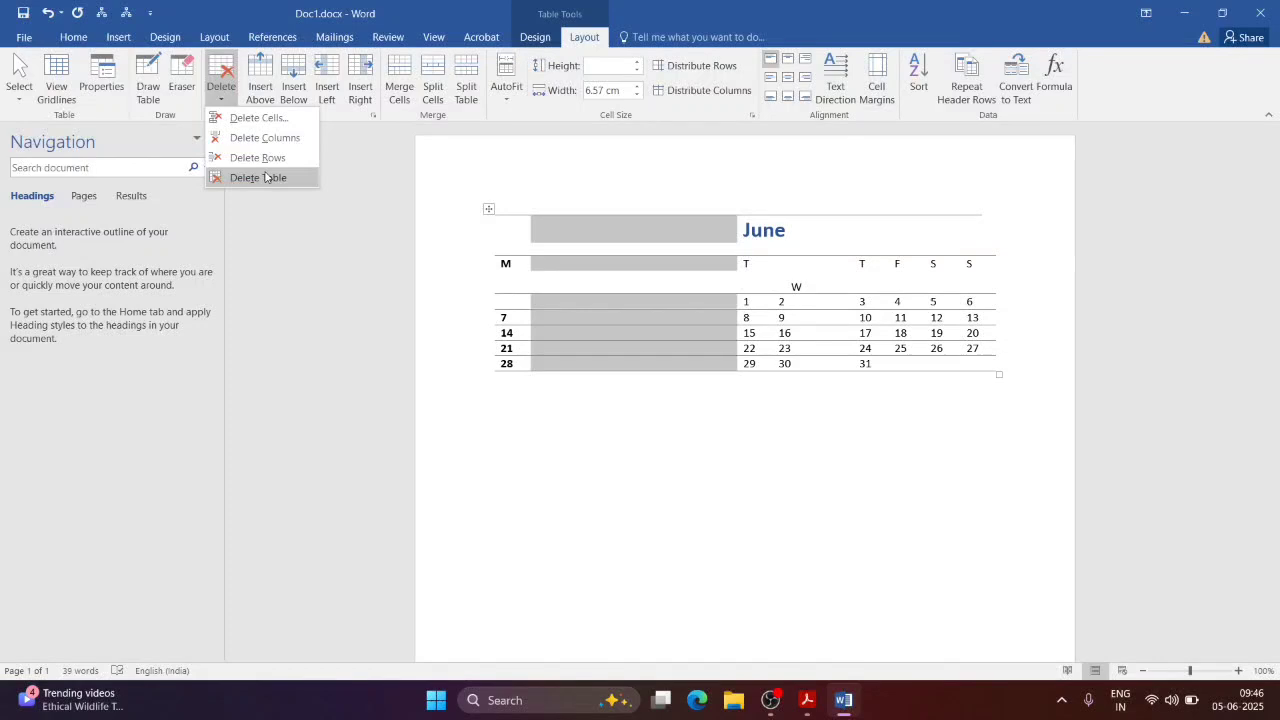
pyautogui.click(218, 177)
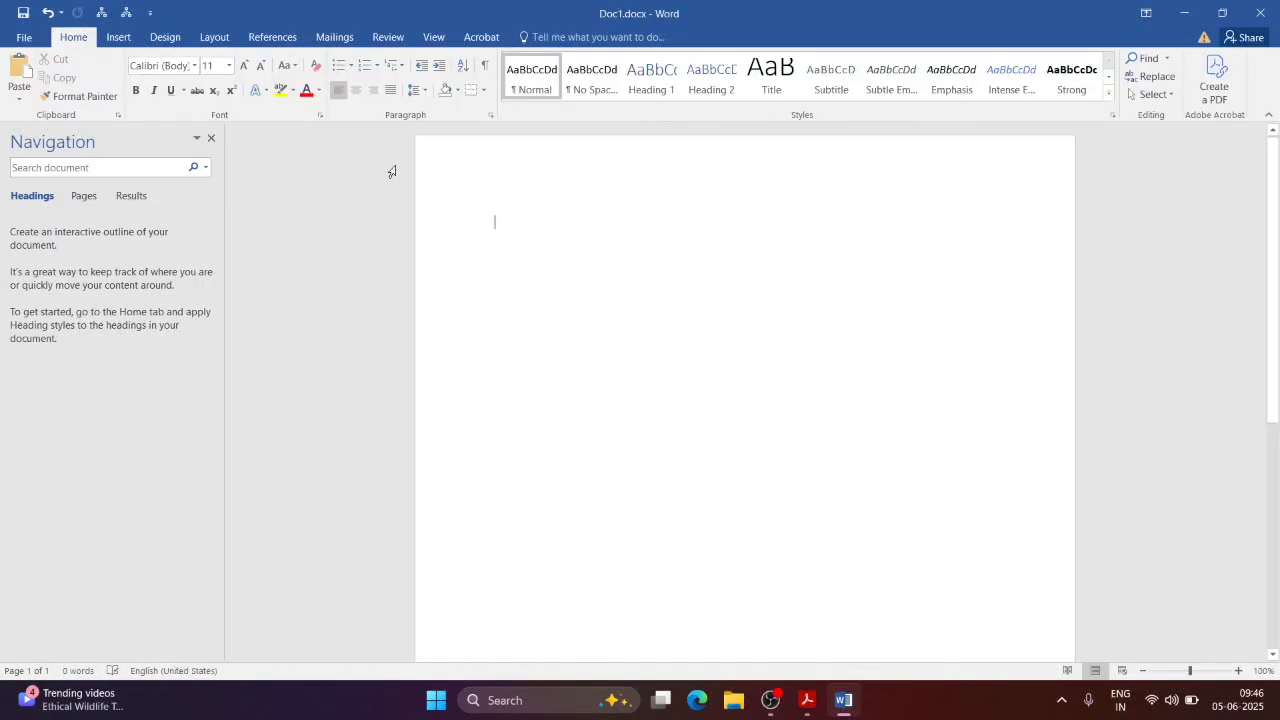
pyautogui.hotkey('alt', 'Tab')
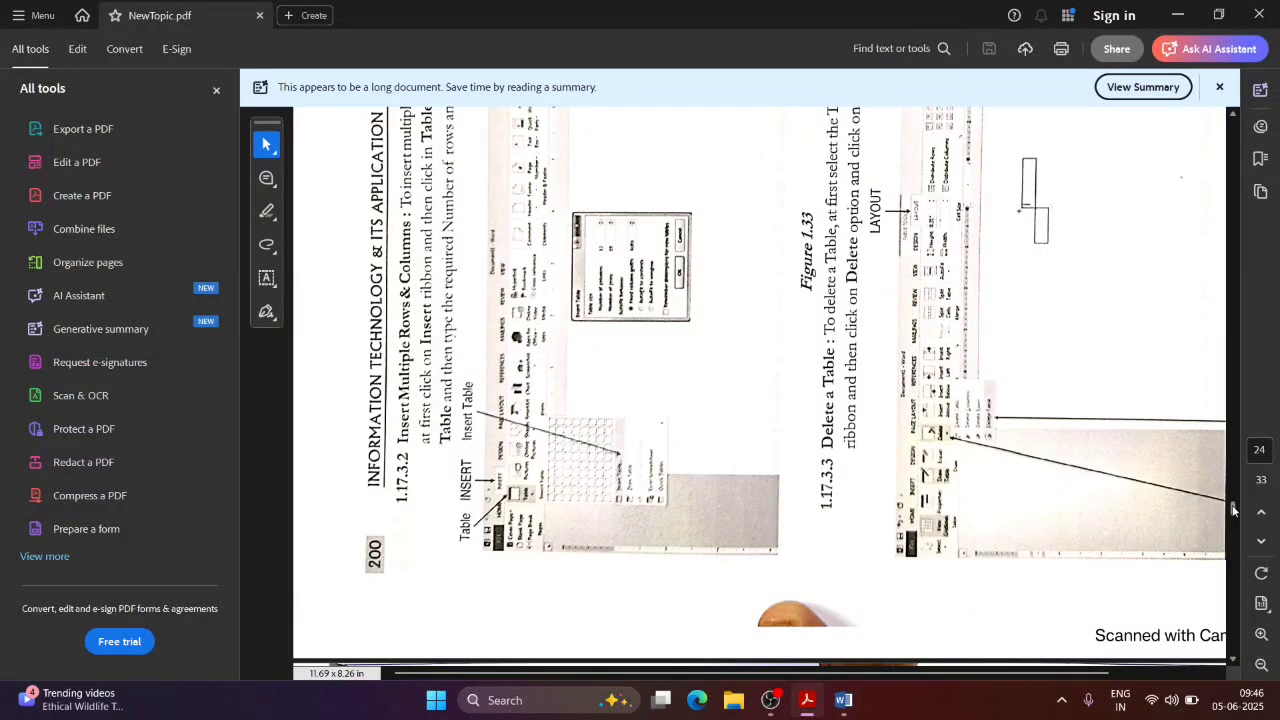
pyautogui.scroll(-3, 1233, 512)
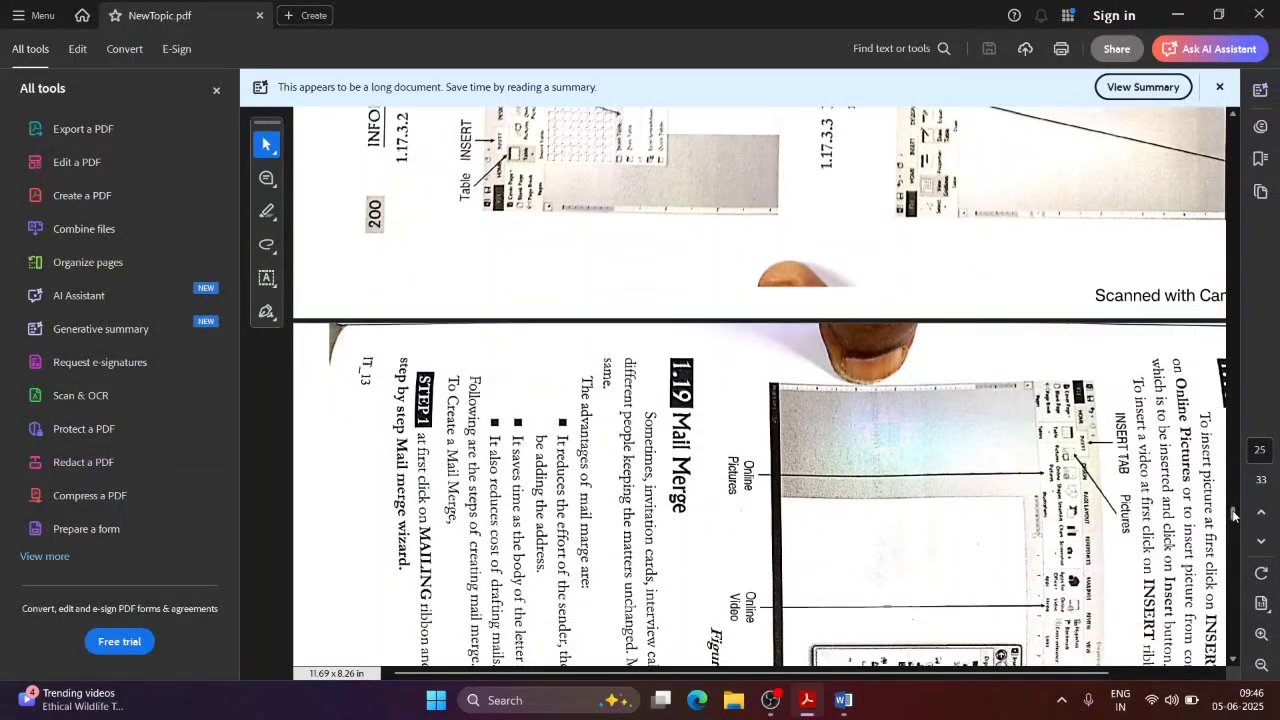
pyautogui.scroll(-4, 1233, 512)
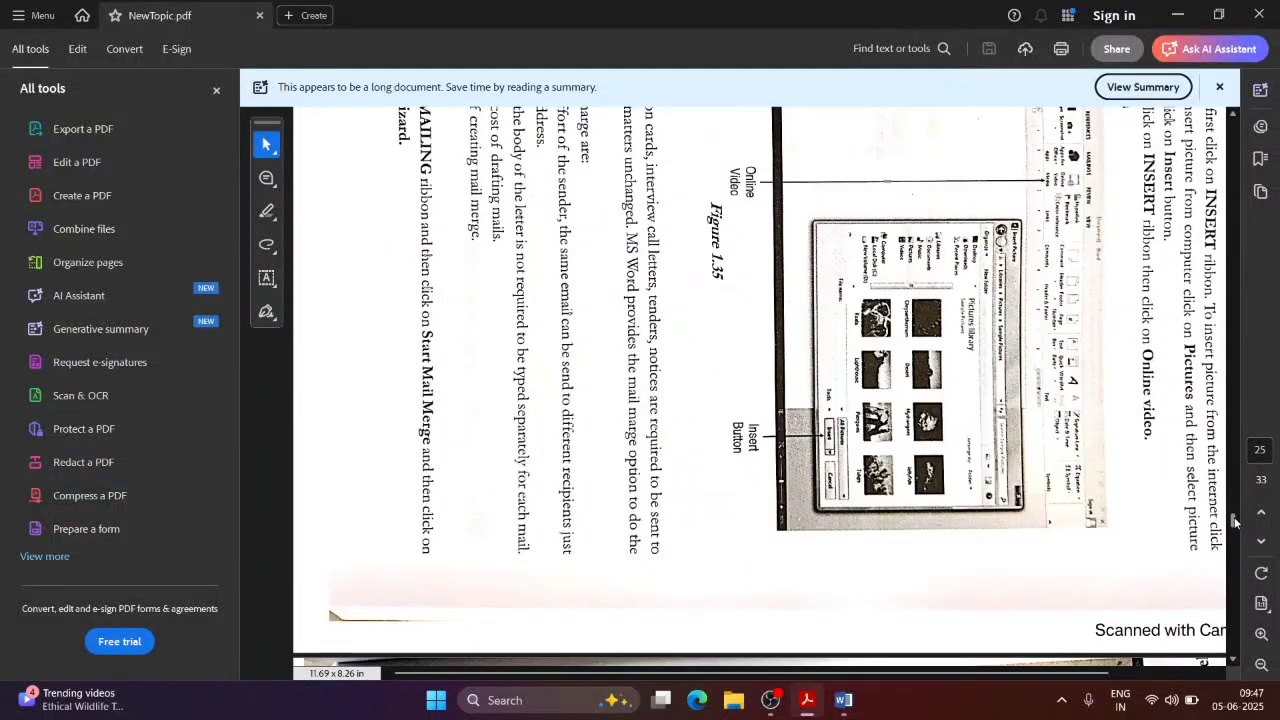
pyautogui.scroll(2, 1235, 517)
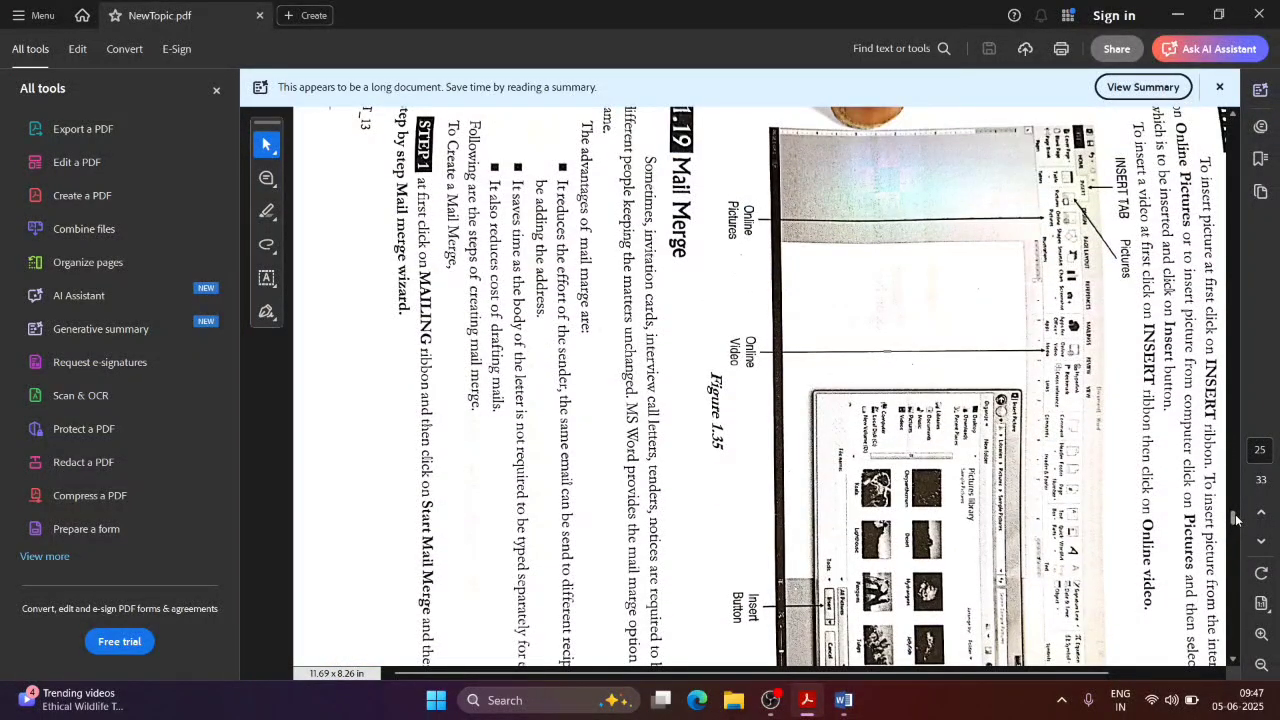
pyautogui.hotkey('alt', 'Tab')
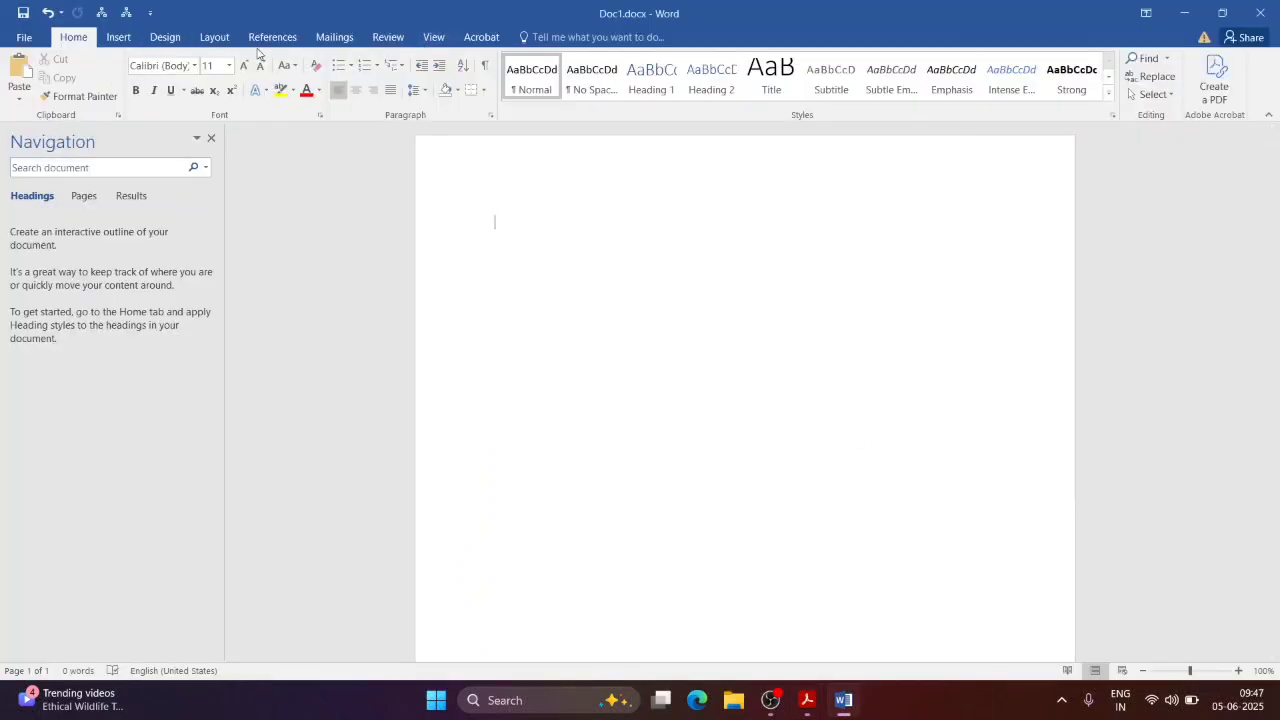
# Step: Browse the Desktop in the Insert Picture dialog, then close it without inserting anything
pyautogui.click(122, 38)
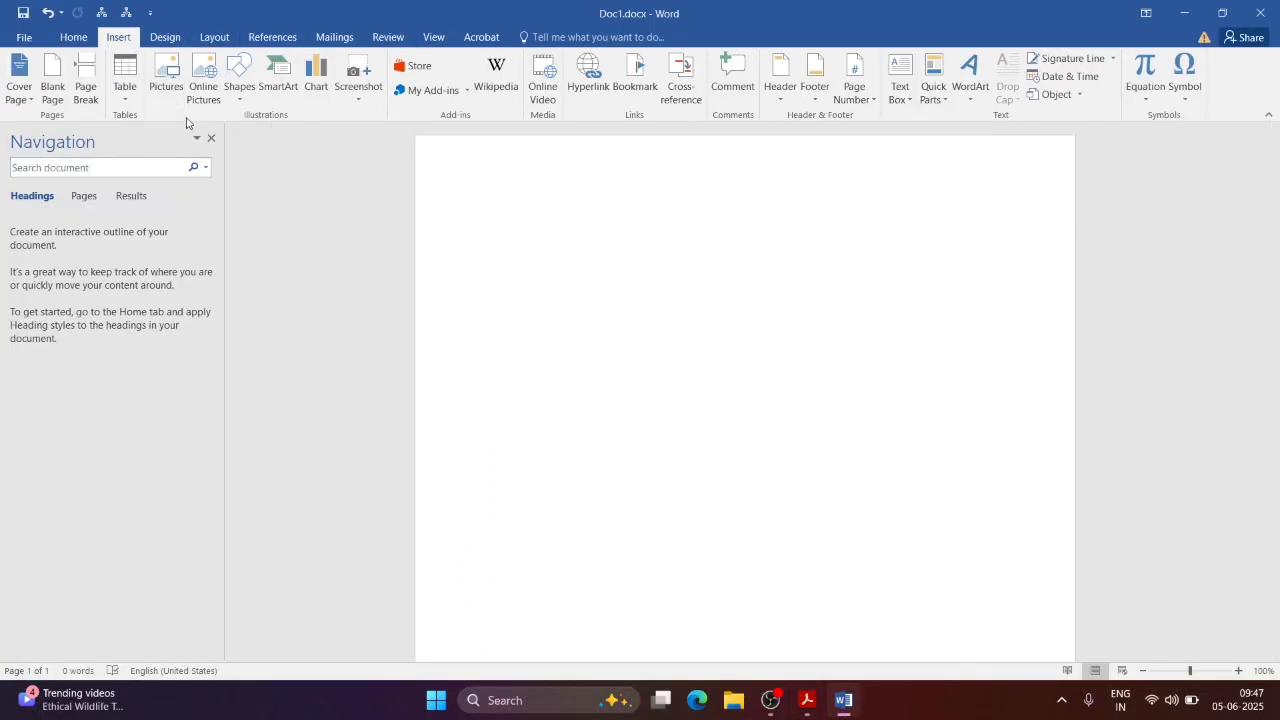
pyautogui.hotkey('alt', 'Tab')
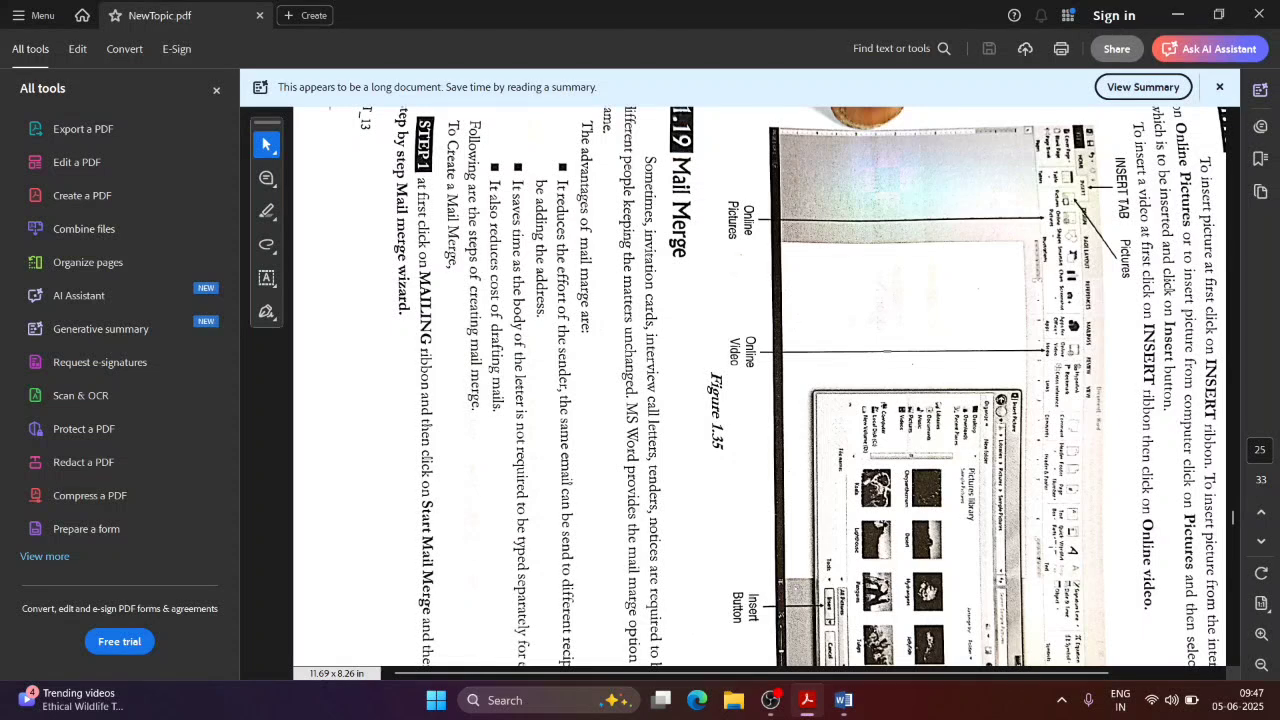
pyautogui.hotkey('alt', 'Tab')
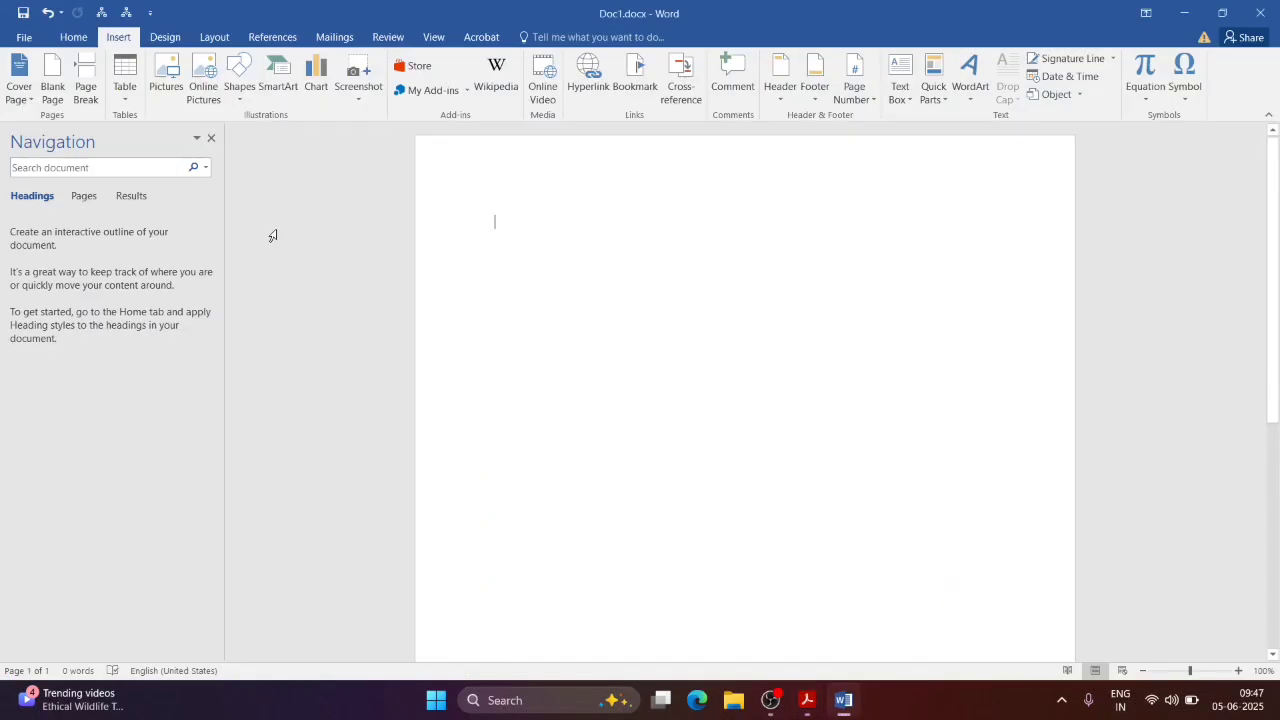
pyautogui.click(160, 95)
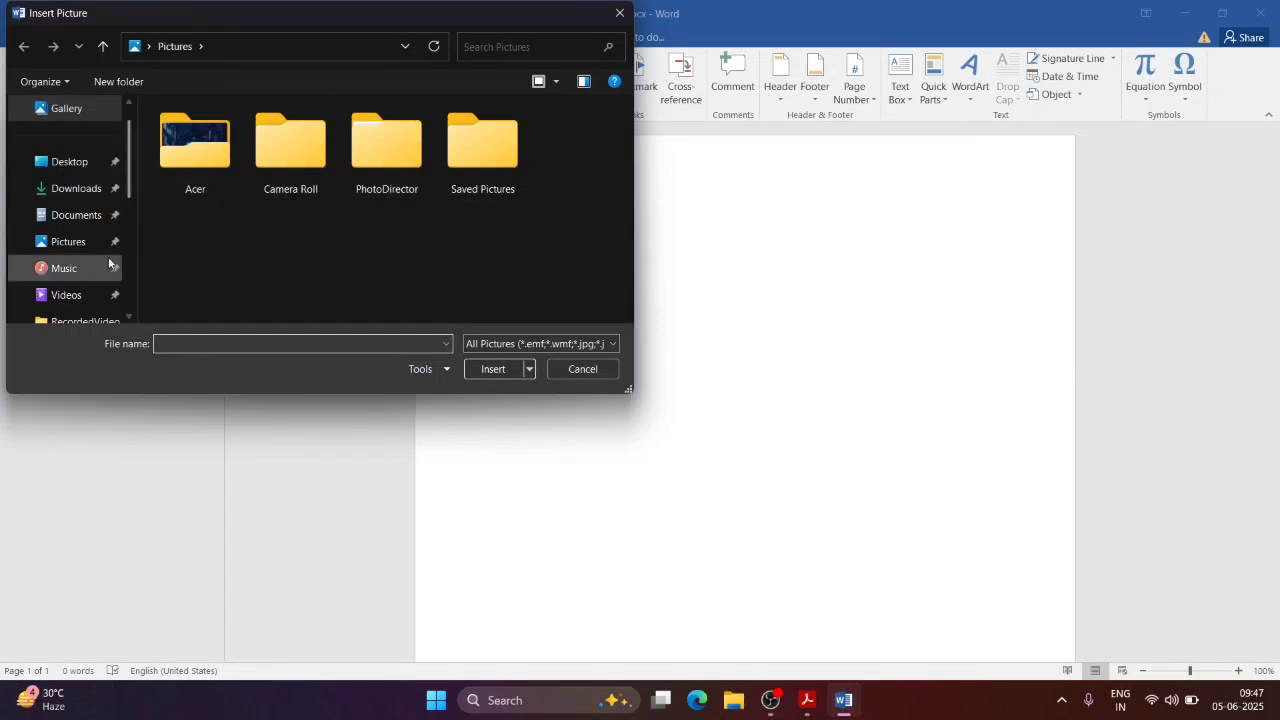
pyautogui.click(60, 162)
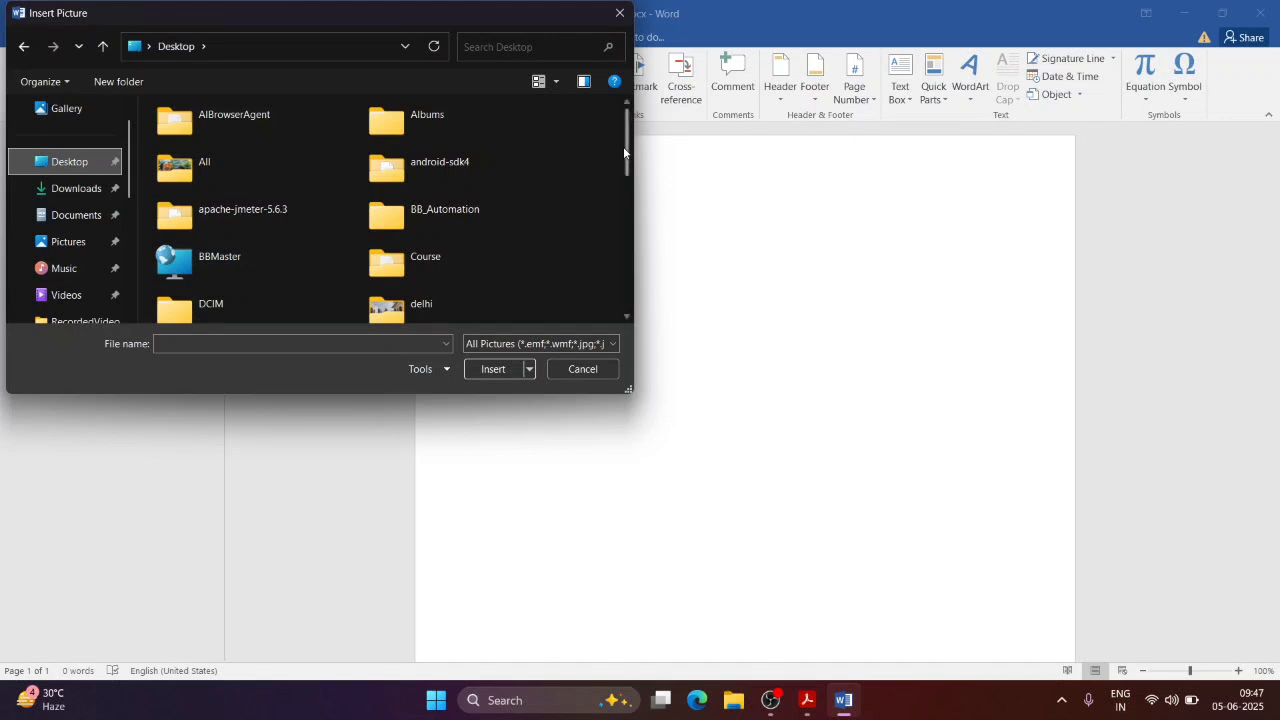
pyautogui.moveTo(626, 152)
pyautogui.mouseDown()
pyautogui.moveTo(632, 318)
pyautogui.moveTo(608, 143)
pyautogui.mouseUp()
pyautogui.click(620, 13)
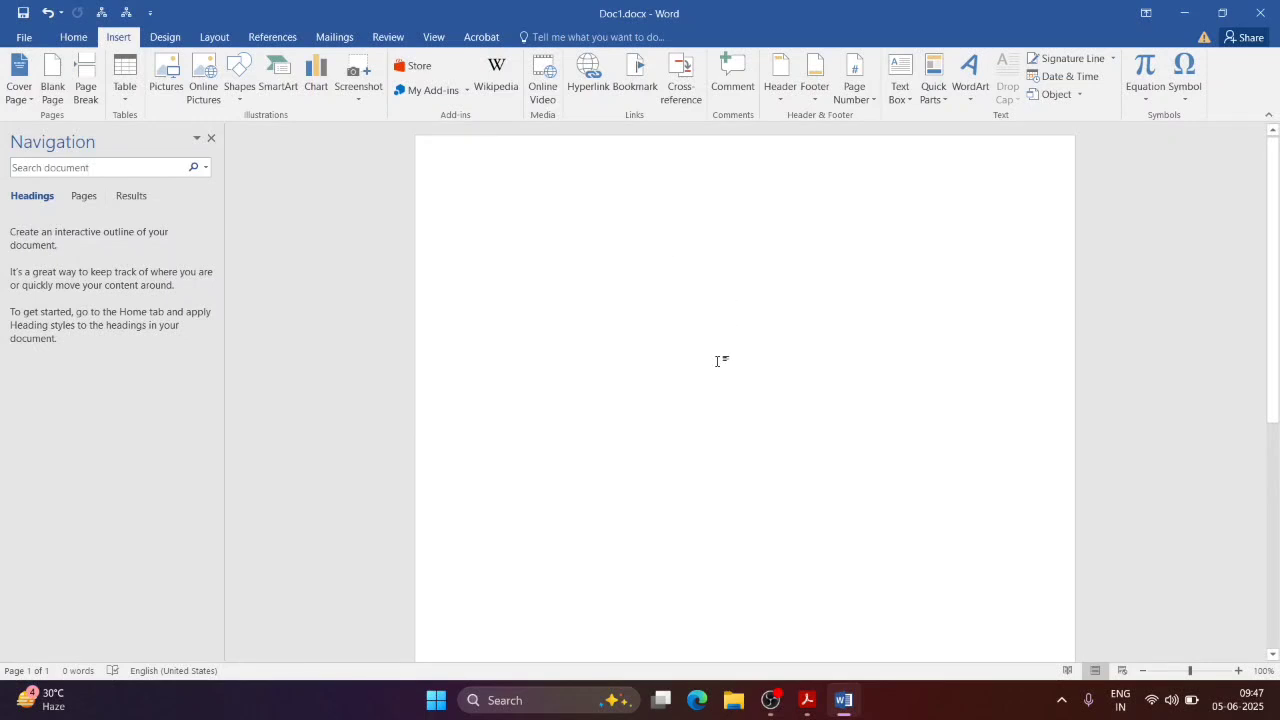
# Step: Return to NewTopic.pdf and stop the screen recording
pyautogui.hotkey('alt', 'Tab')
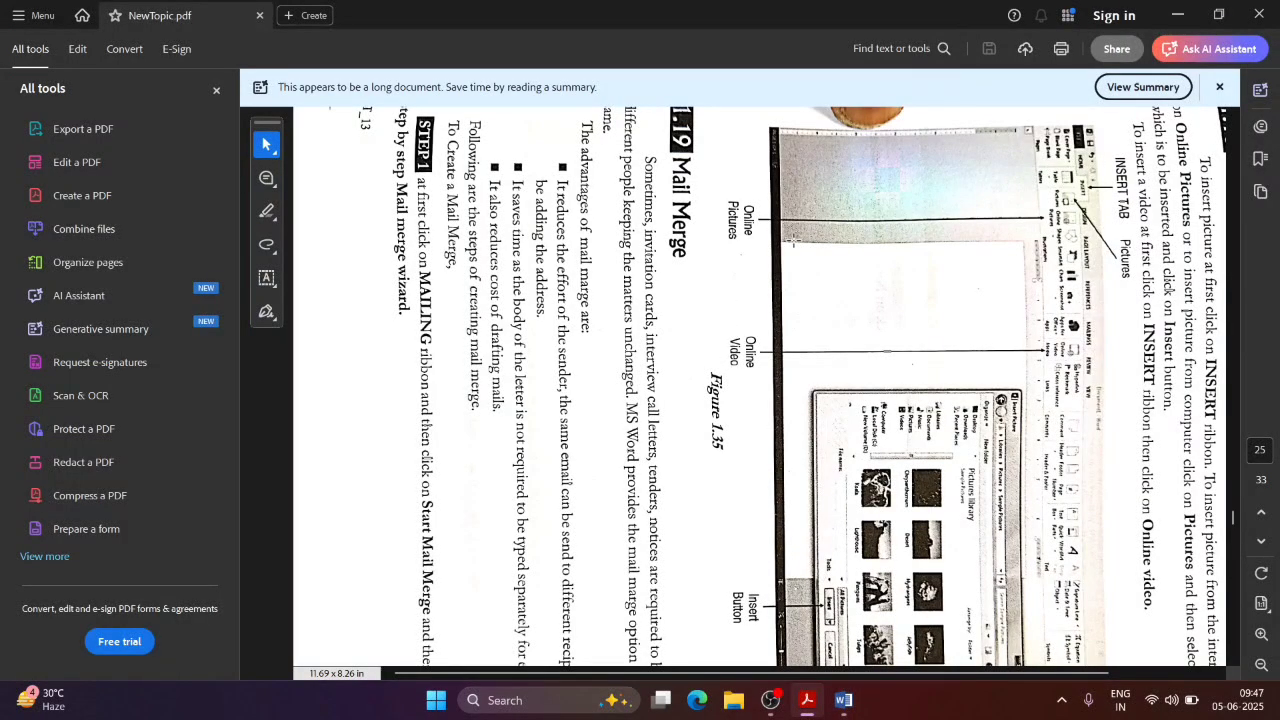
pyautogui.click(777, 703)
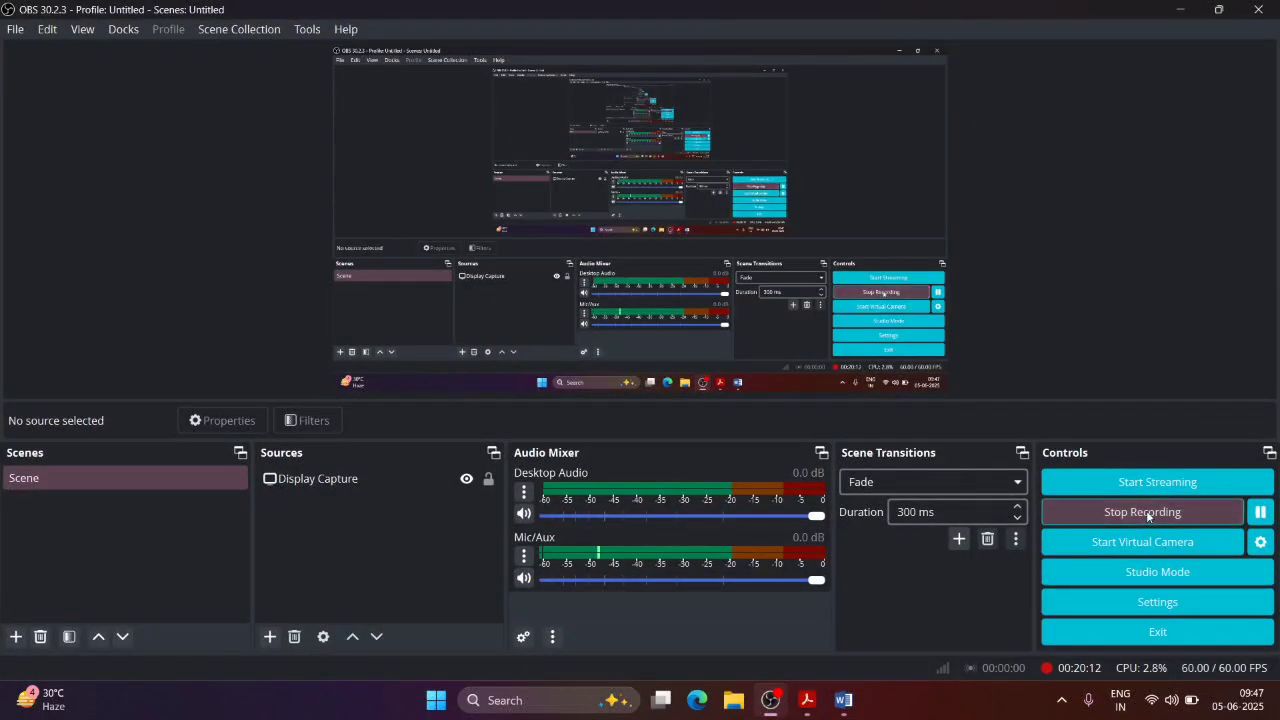
pyautogui.click(1147, 513)
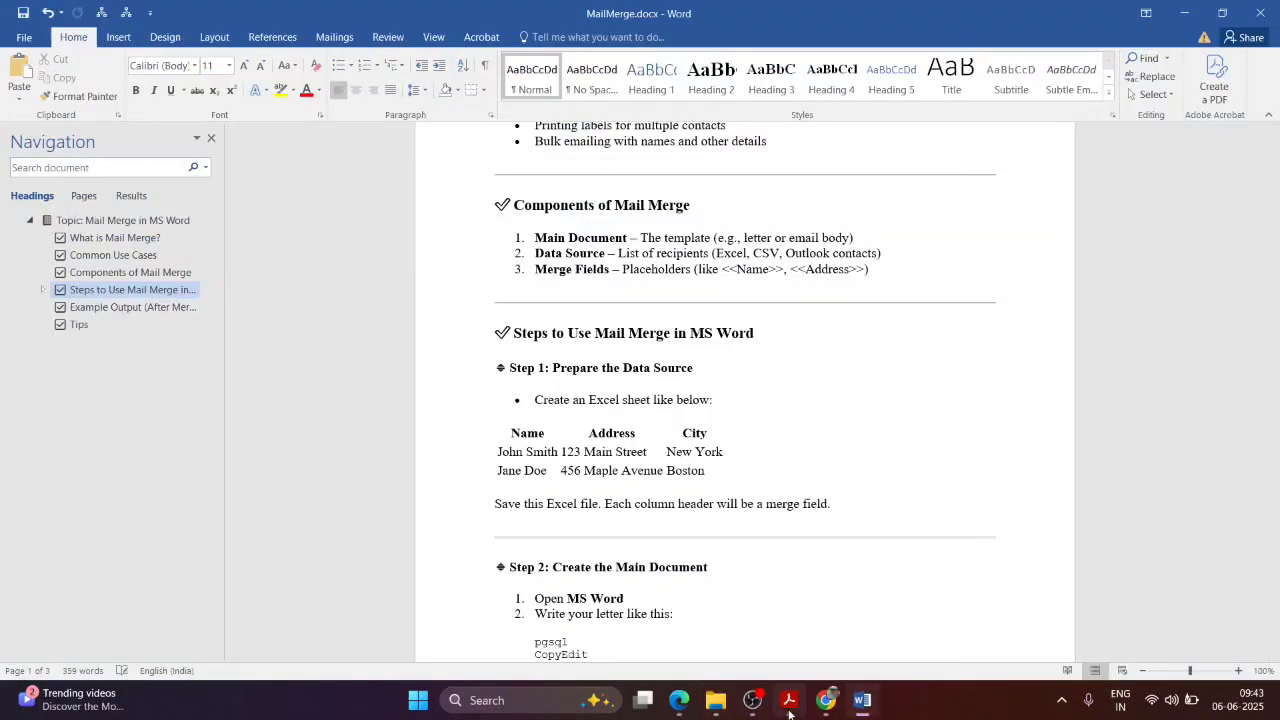
# Step: Scroll NewTopic.pdf to page 25, showing 1.18 Insert Picture and Video and the start of 1.19 Mail Merge
pyautogui.click(789, 700)
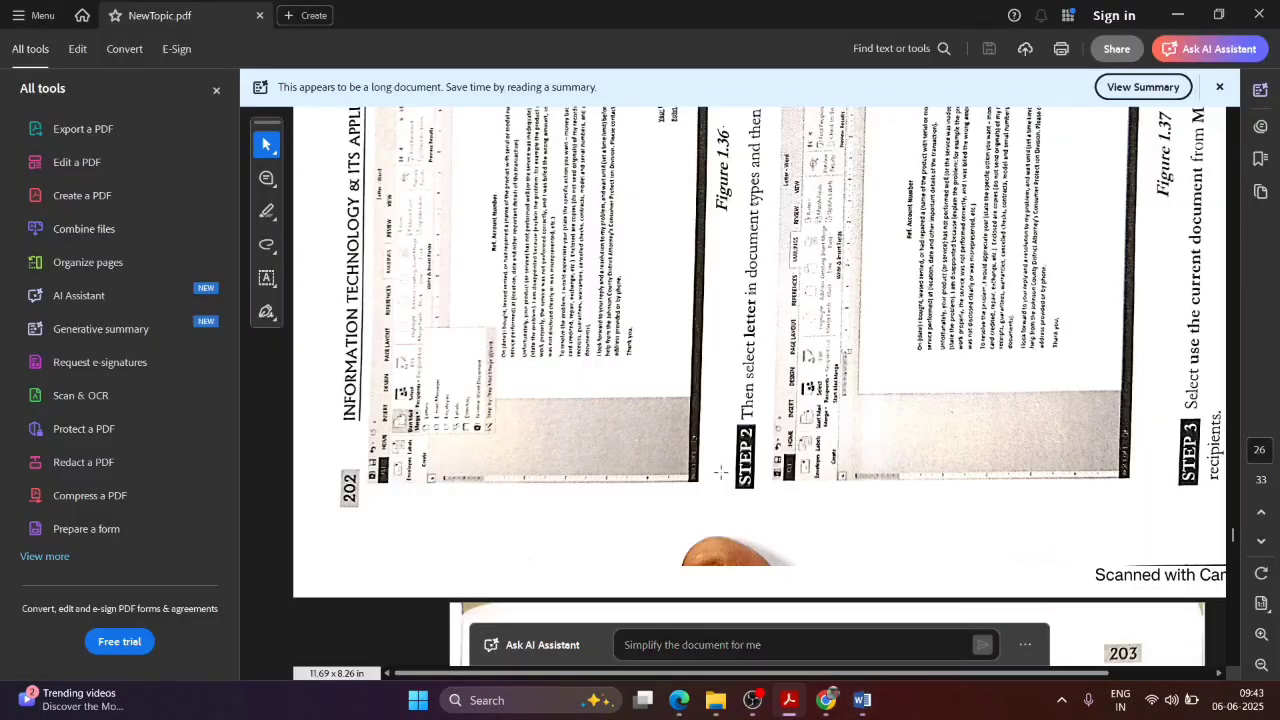
pyautogui.scroll(10, 673, 305)
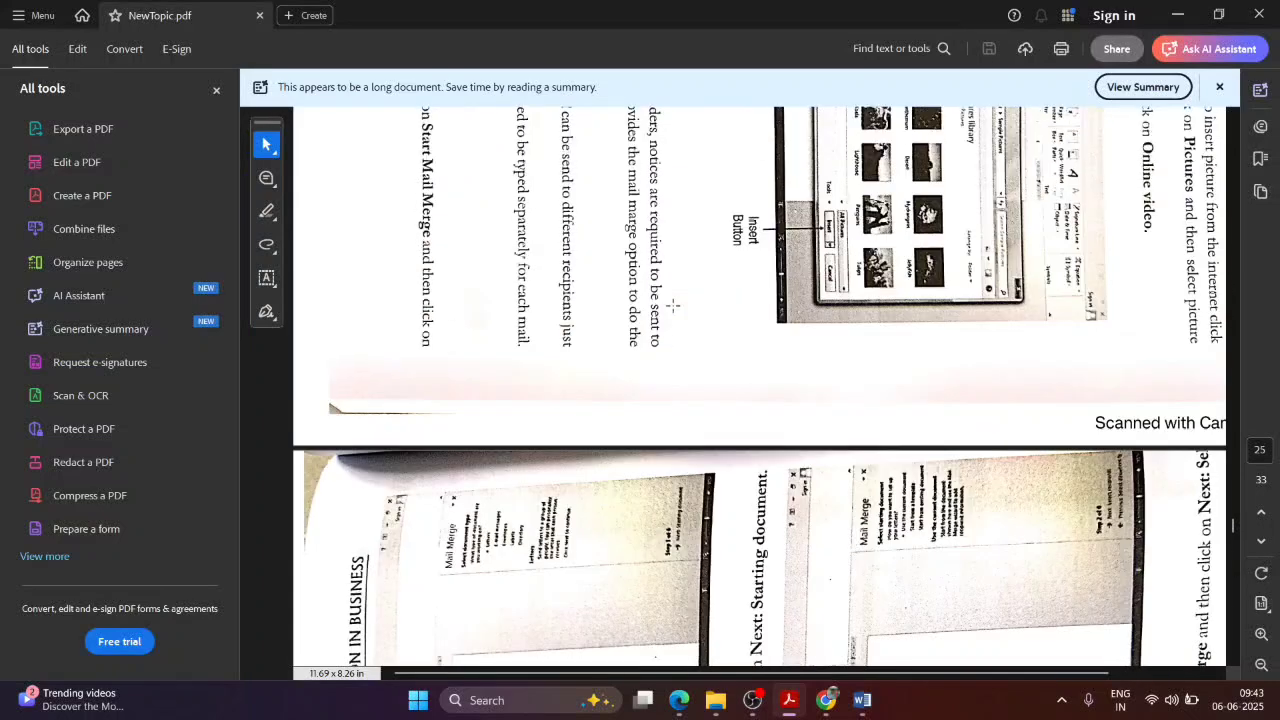
pyautogui.scroll(5, 673, 305)
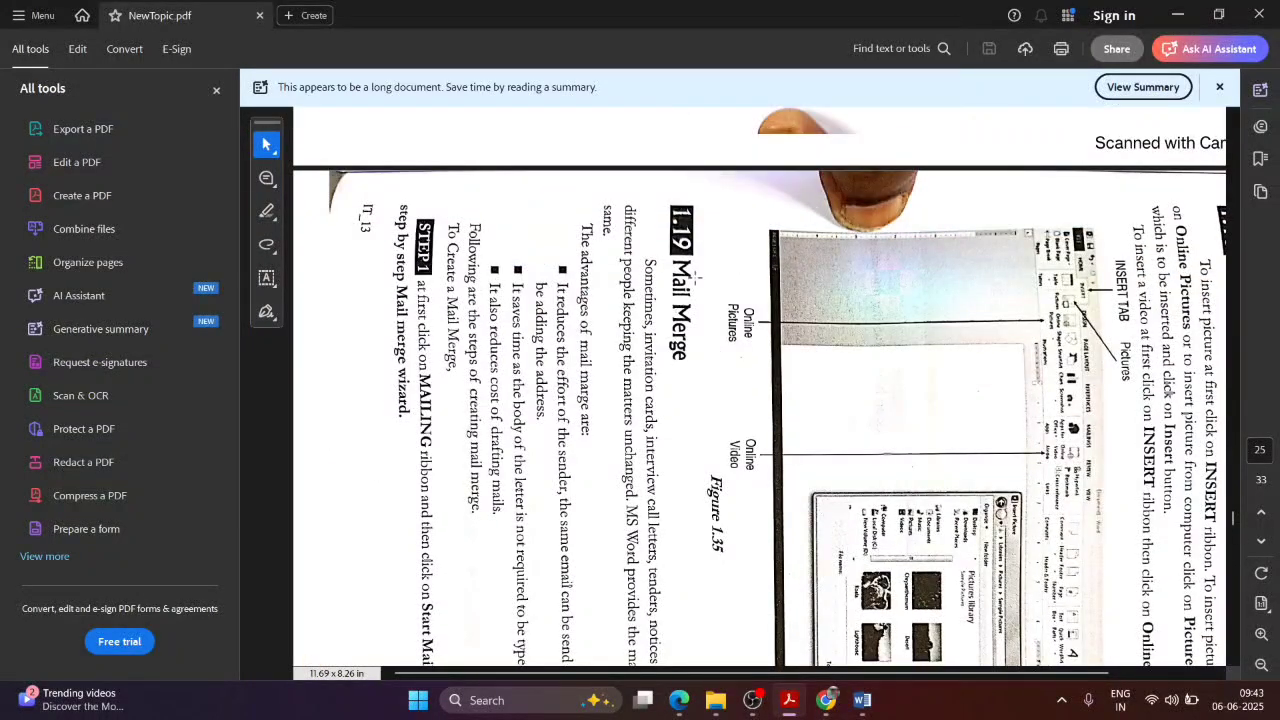
pyautogui.scroll(-1, 696, 278)
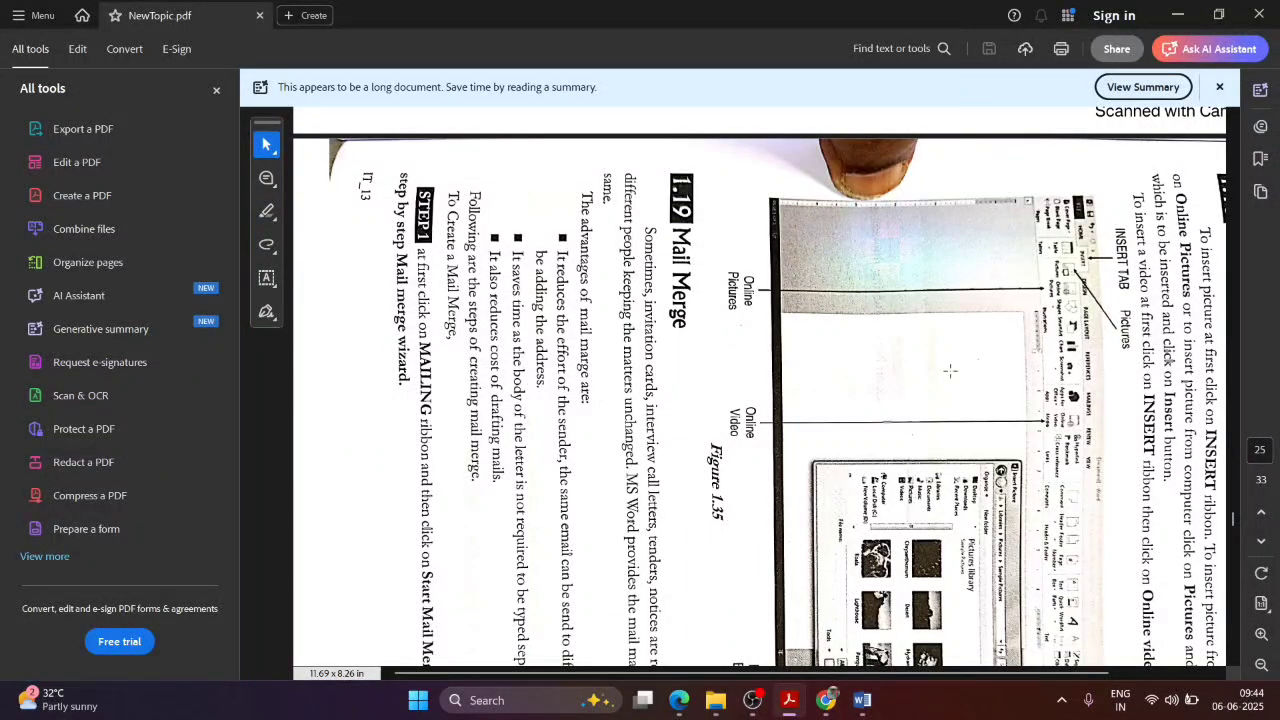
pyautogui.scroll(-1, 840, 366)
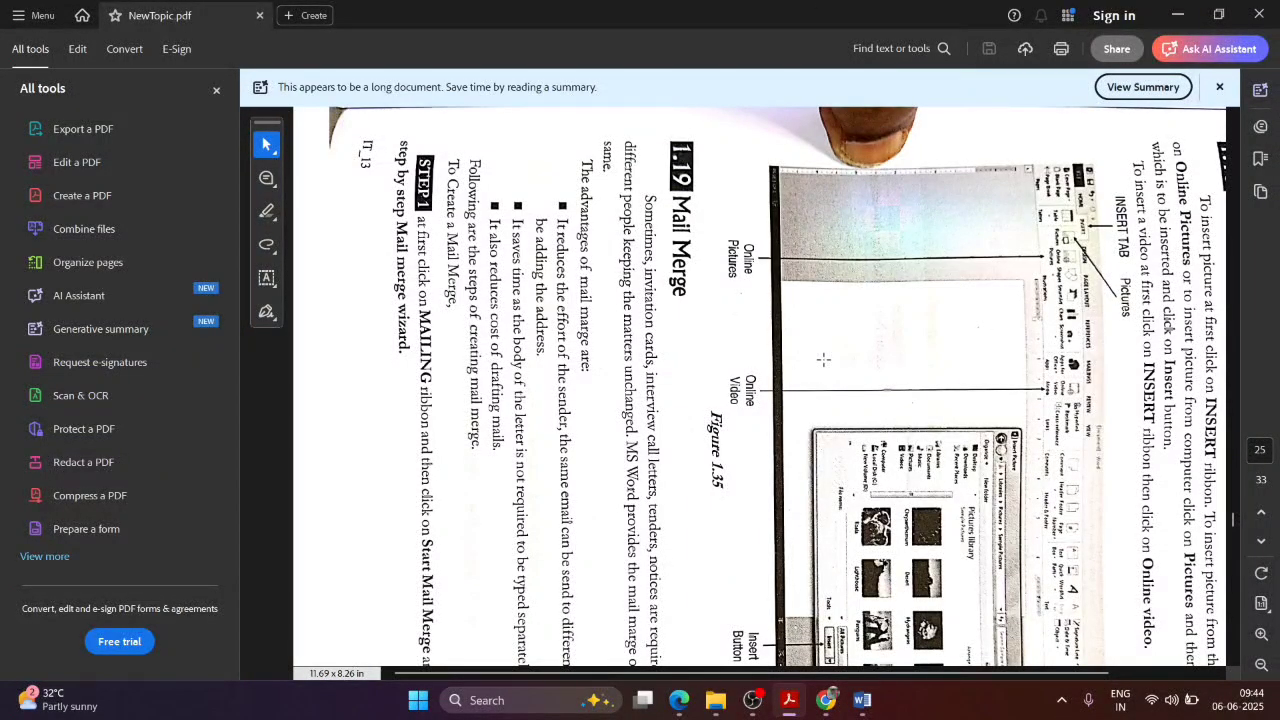
pyautogui.scroll(-1, 823, 359)
pyautogui.scroll(-1, 823, 359)
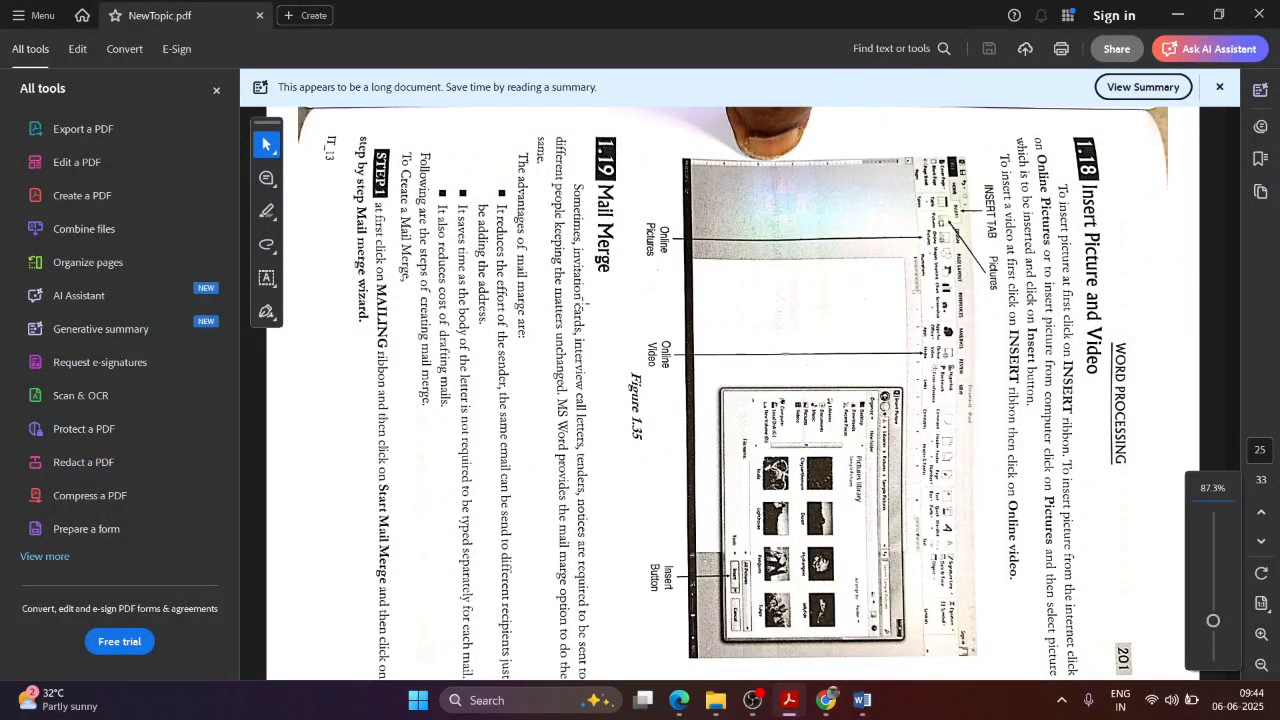
pyautogui.scroll(-1, 614, 624)
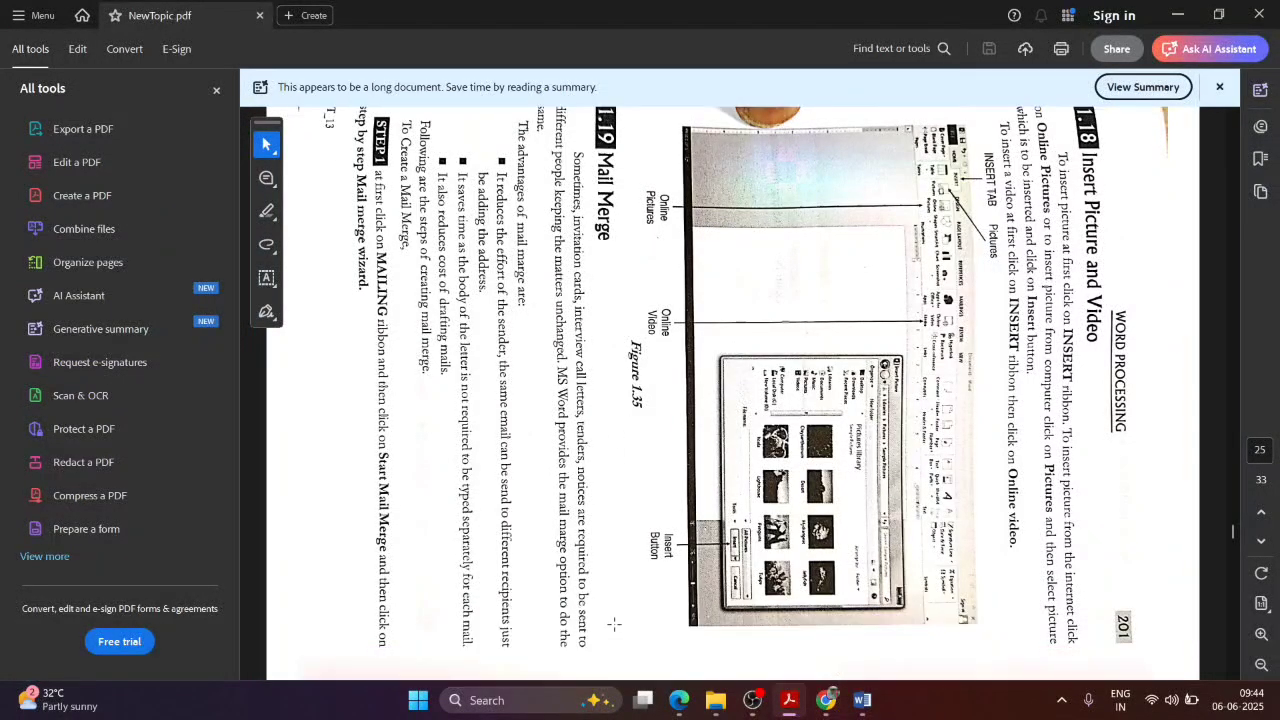
pyautogui.scroll(-2, 658, 606)
pyautogui.scroll(4, 559, 157)
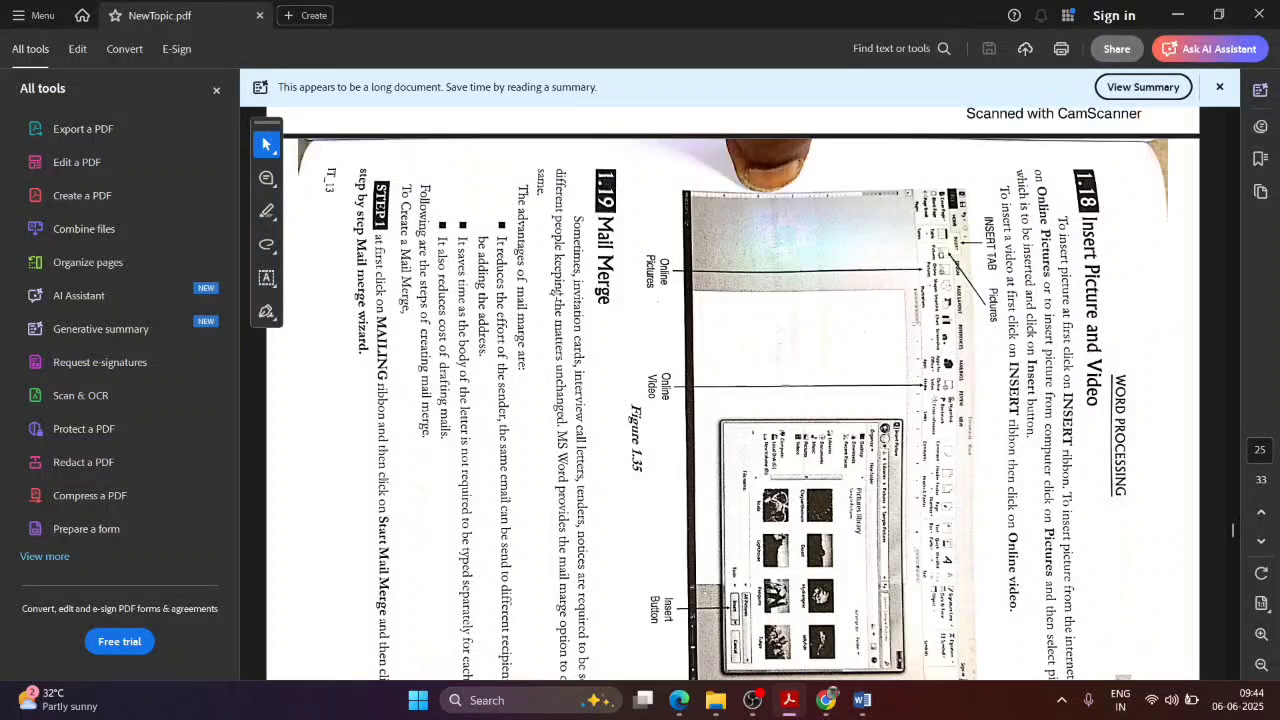
pyautogui.scroll(-1, 578, 328)
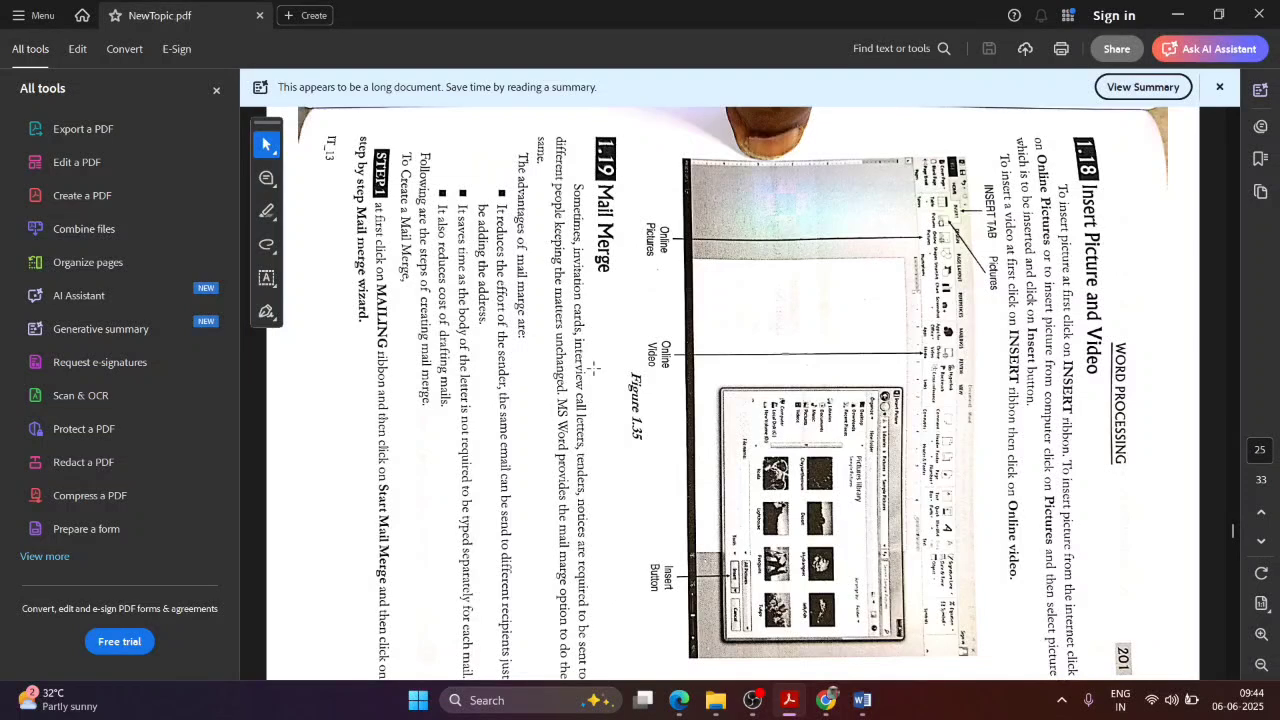
pyautogui.scroll(-2, 594, 372)
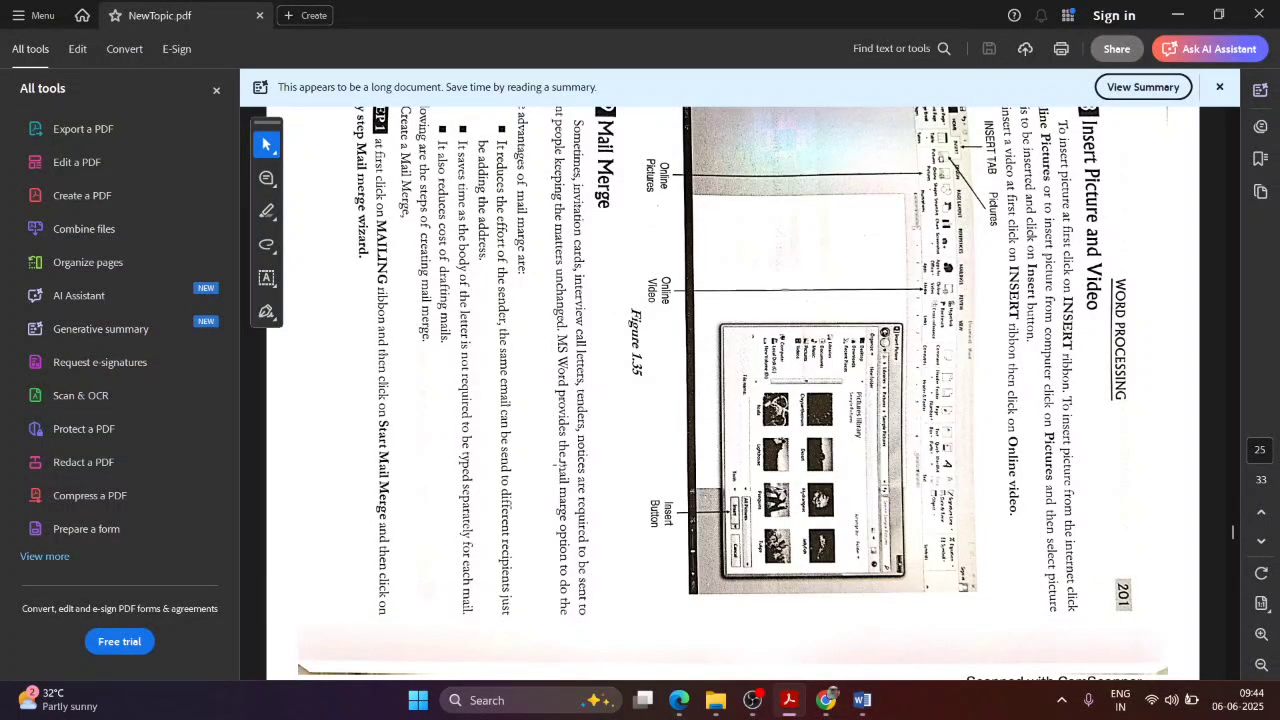
pyautogui.scroll(2, 490, 205)
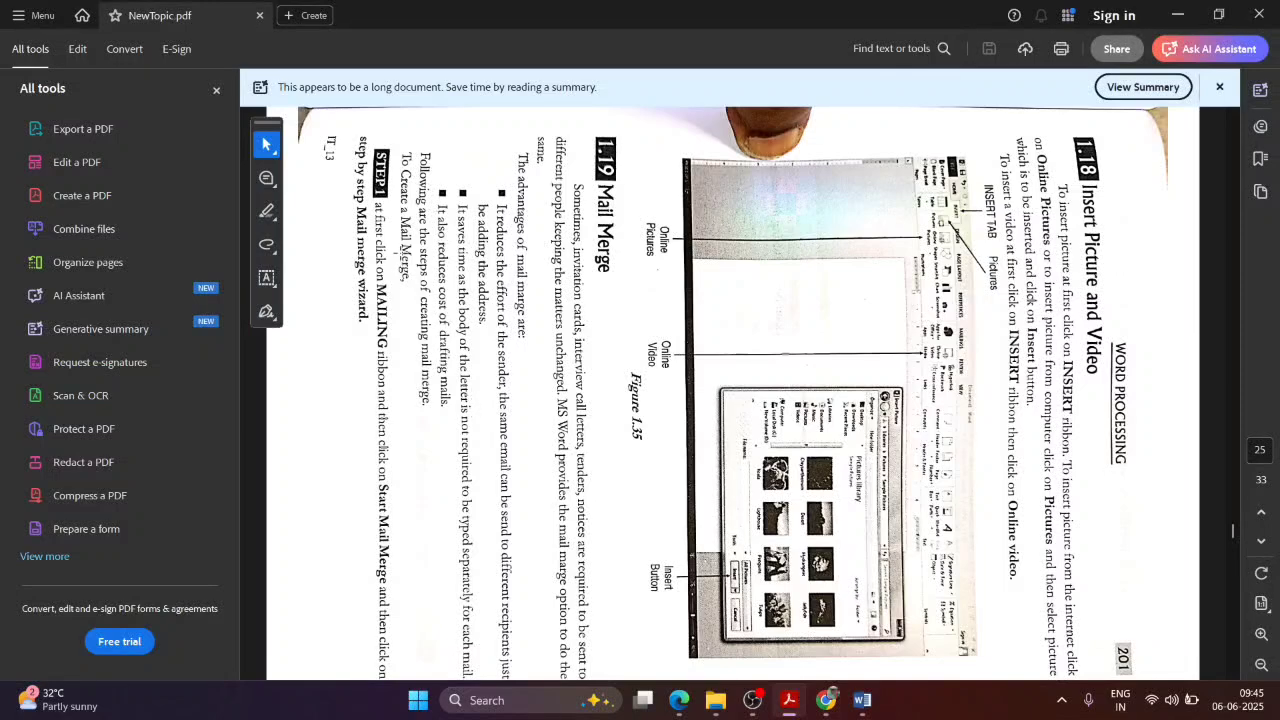
pyautogui.scroll(-1, 402, 255)
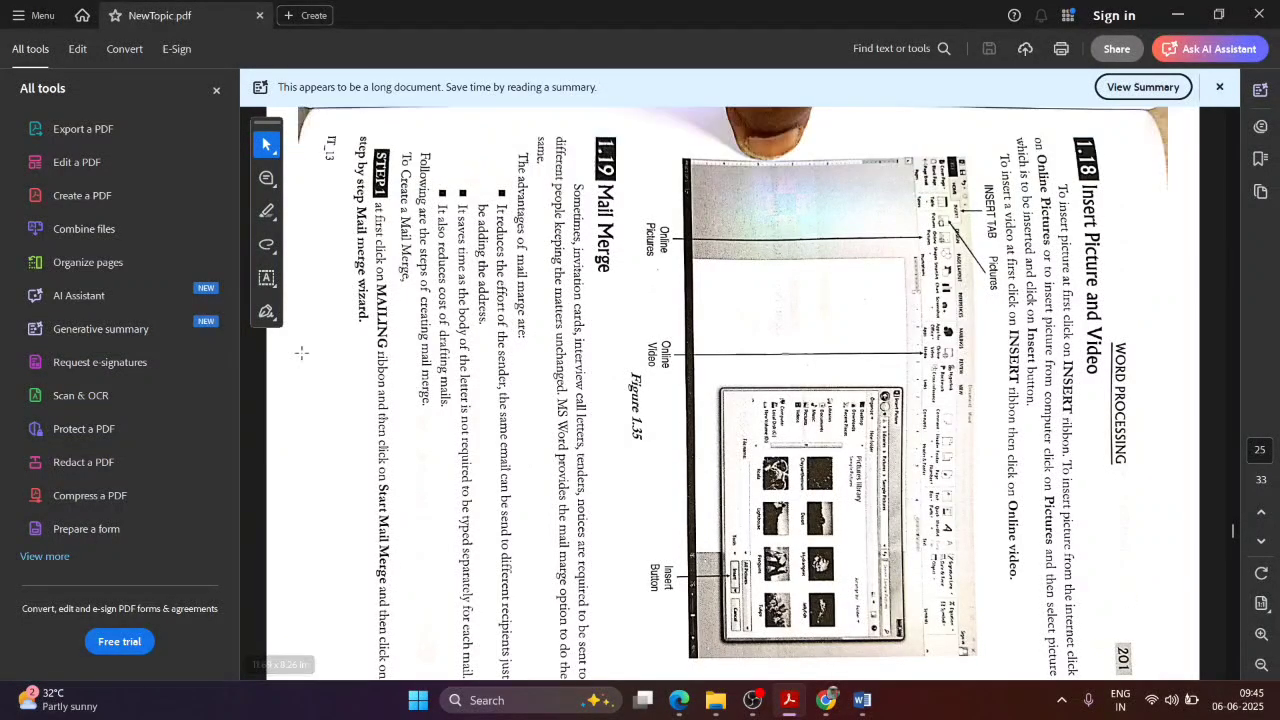
# Step: Scroll through pages 26–28 past Figures 1.36–1.40 and settle on Mail Merge Step 6
pyautogui.scroll(-1, 522, 351)
pyautogui.scroll(-8, 522, 351)
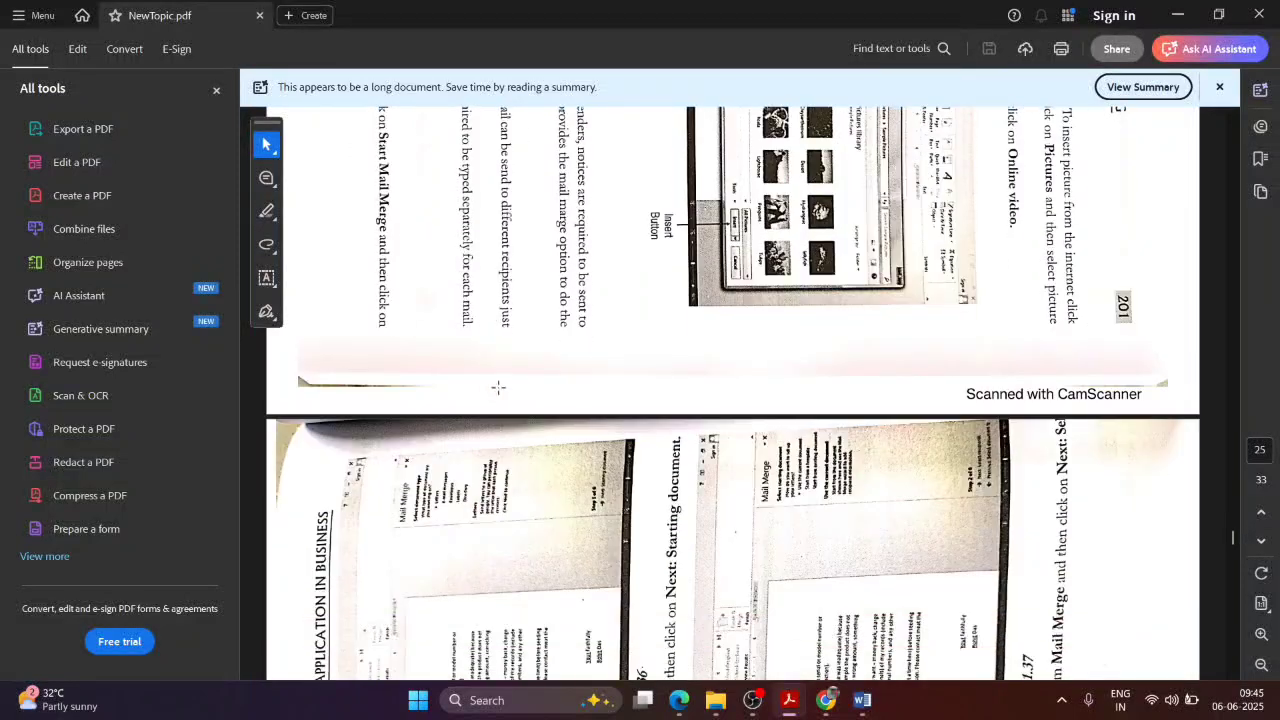
pyautogui.scroll(2, 548, 412)
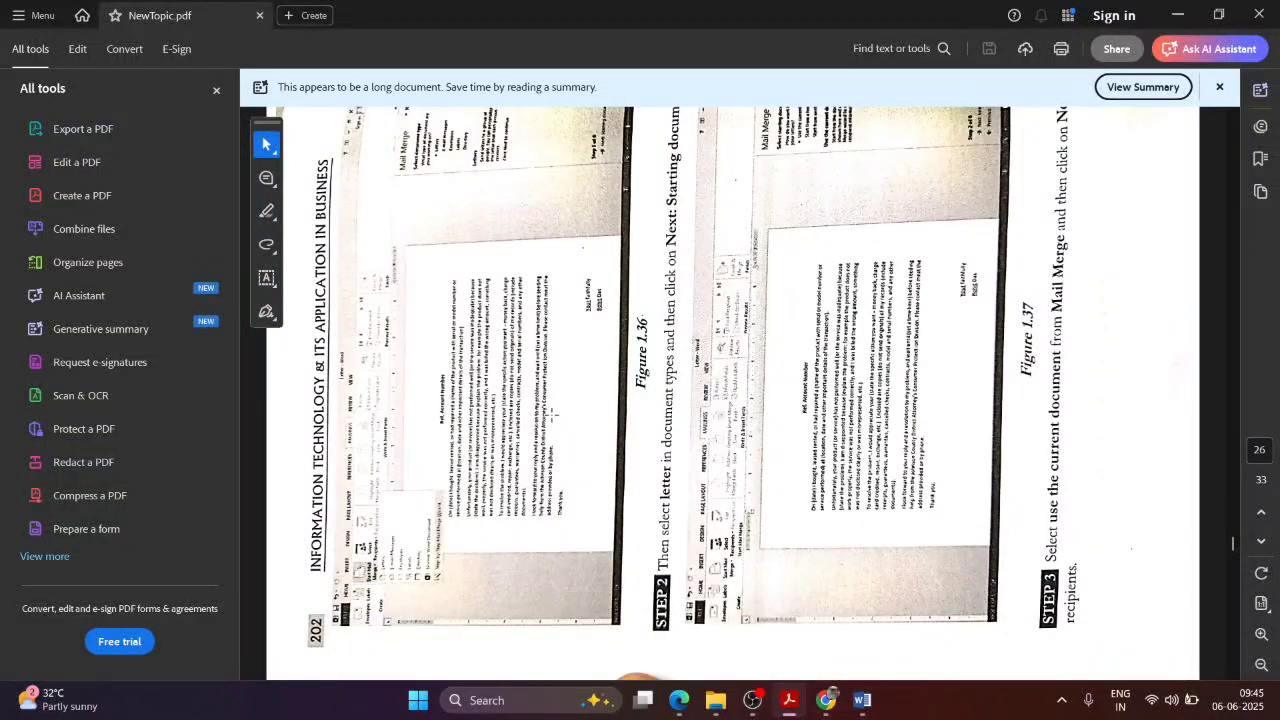
pyautogui.scroll(-2, 540, 400)
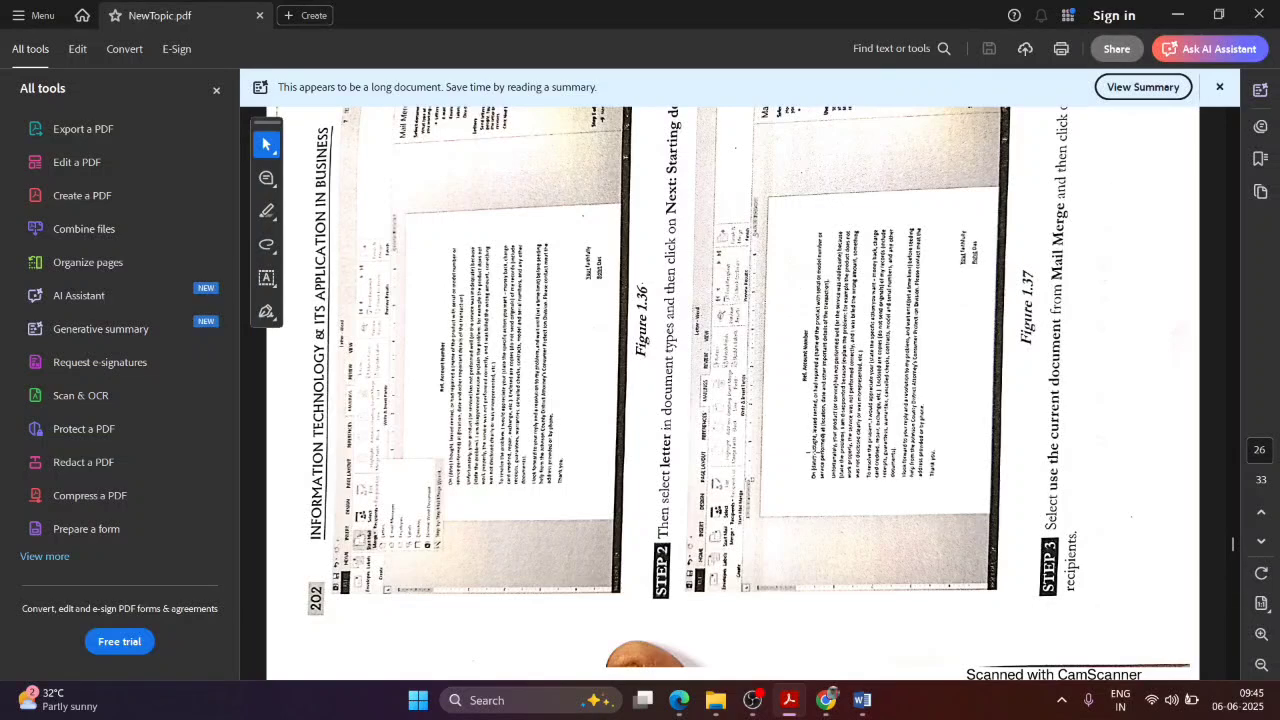
pyautogui.scroll(-10, 812, 452)
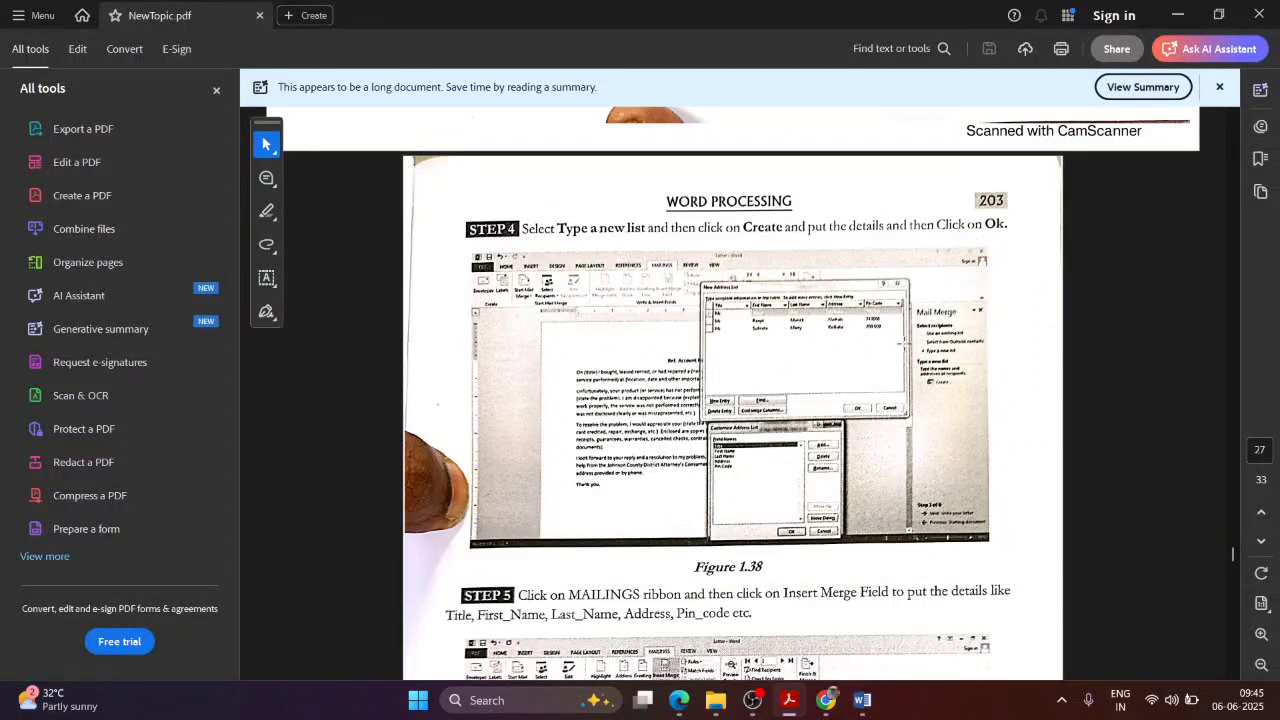
pyautogui.scroll(-3, 834, 372)
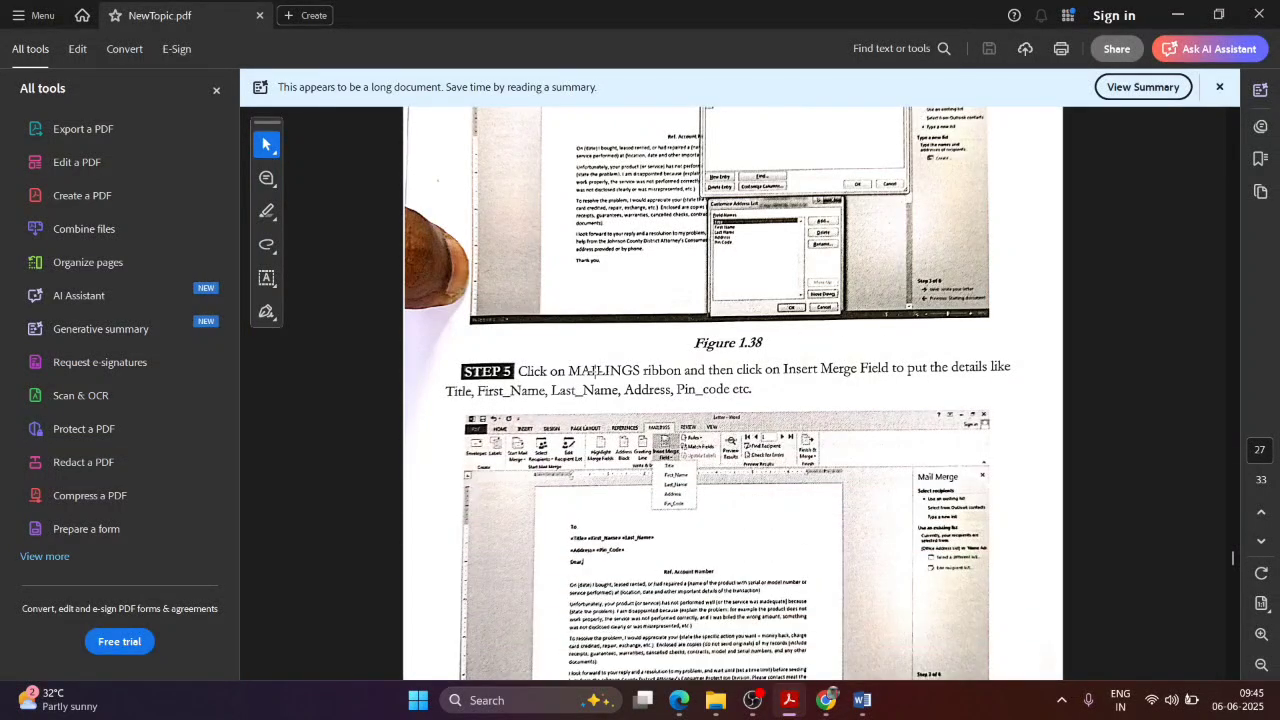
pyautogui.scroll(-2, 740, 397)
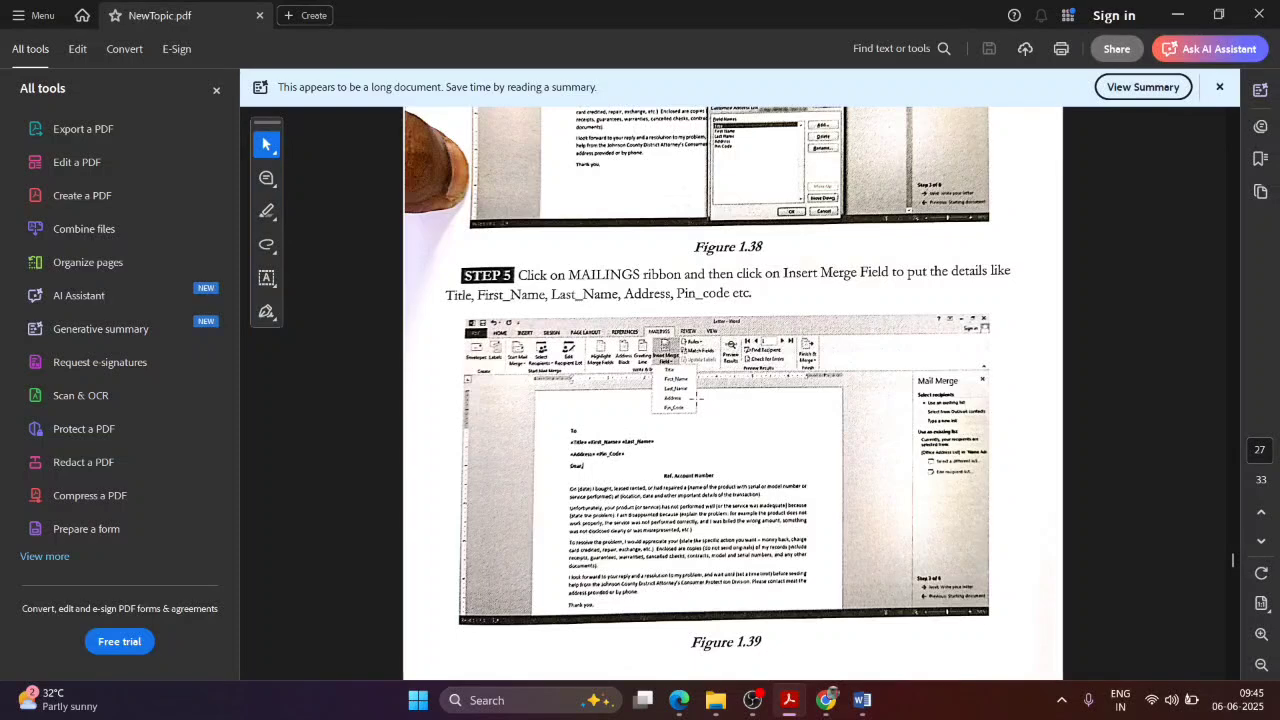
pyautogui.scroll(-2, 745, 415)
pyautogui.scroll(-5, 746, 421)
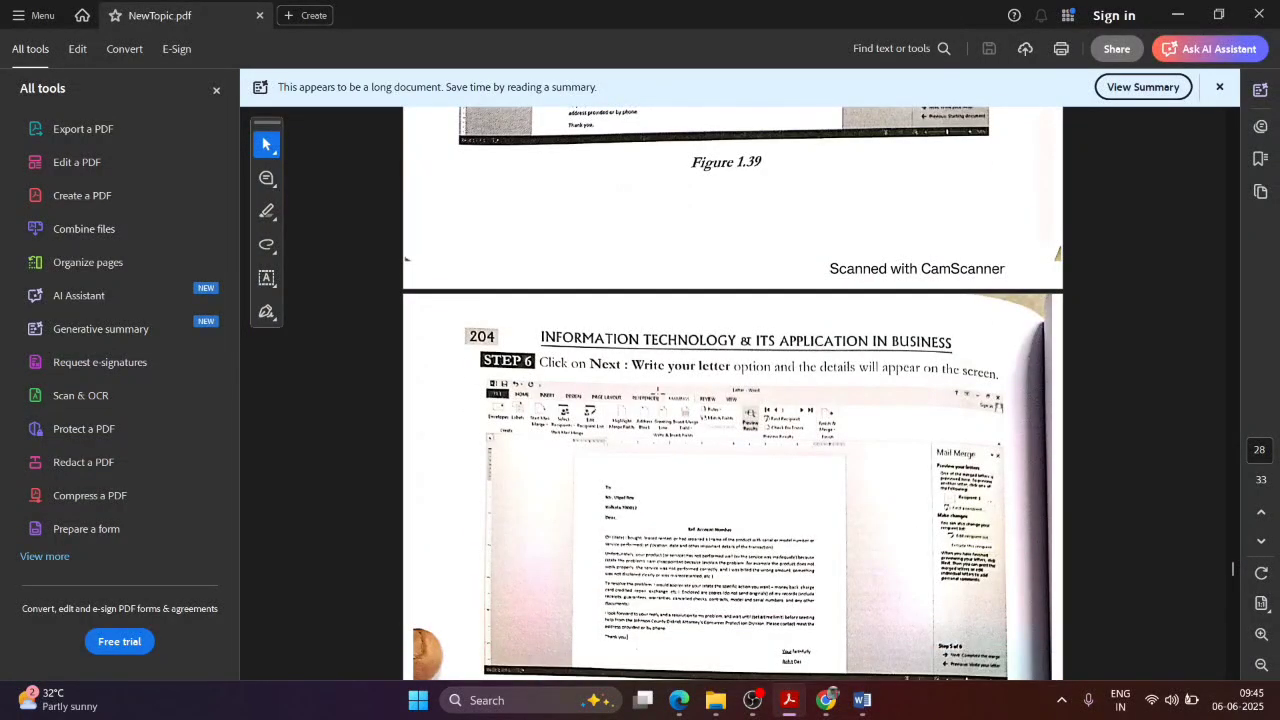
pyautogui.scroll(-4, 902, 466)
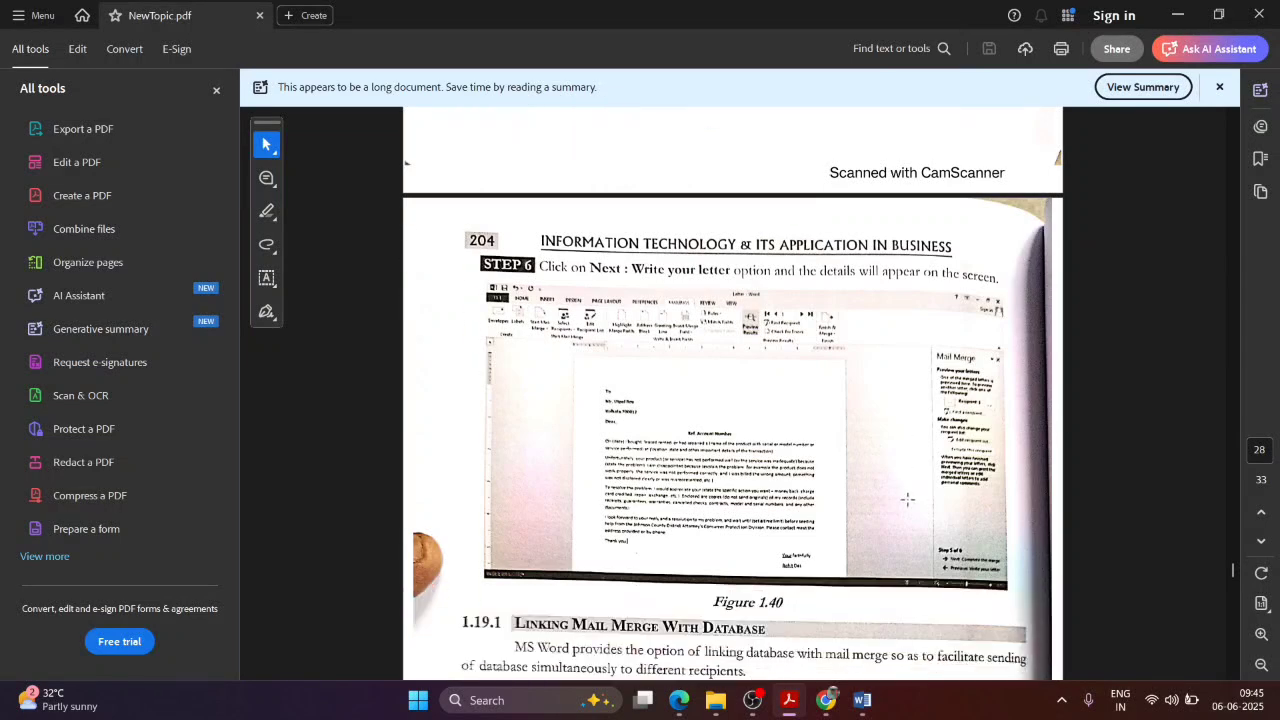
pyautogui.scroll(-2, 908, 500)
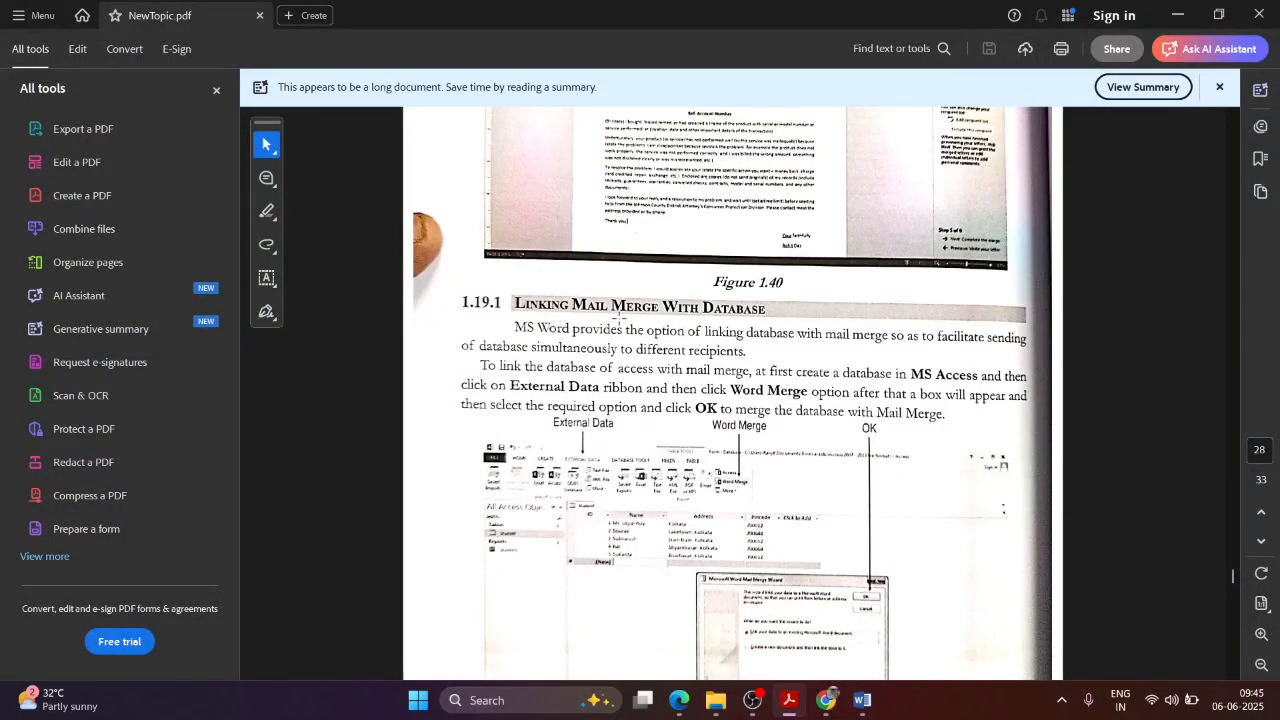
pyautogui.scroll(7, 862, 328)
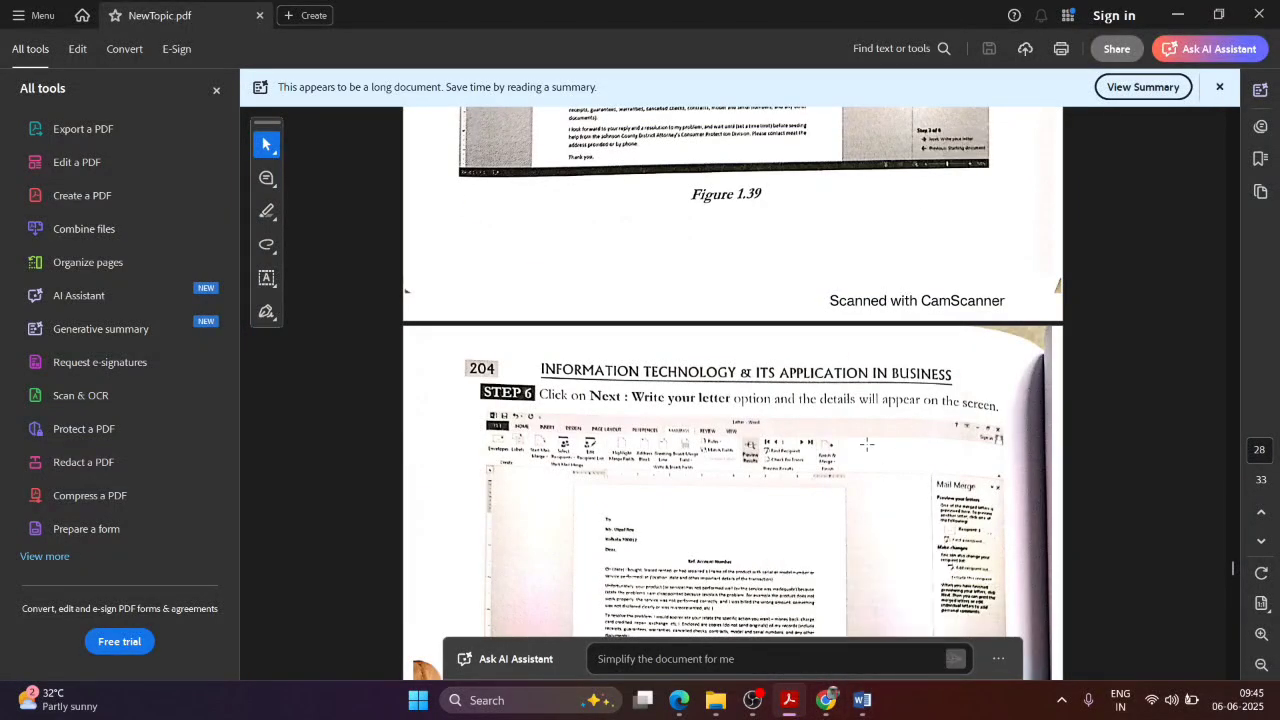
# Step: Launch Word 2016 with a new blank document, then return to the MailMerge.docx notes
pyautogui.click(862, 700)
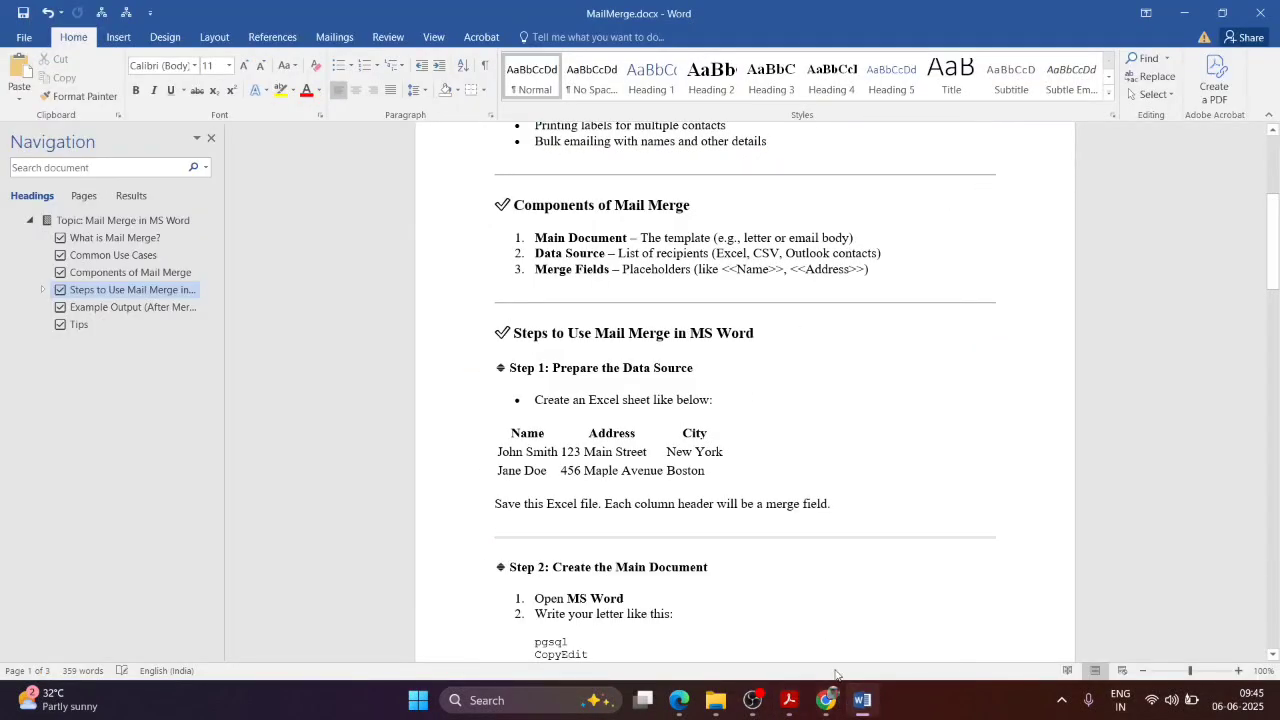
pyautogui.click(487, 700)
pyautogui.write('word')
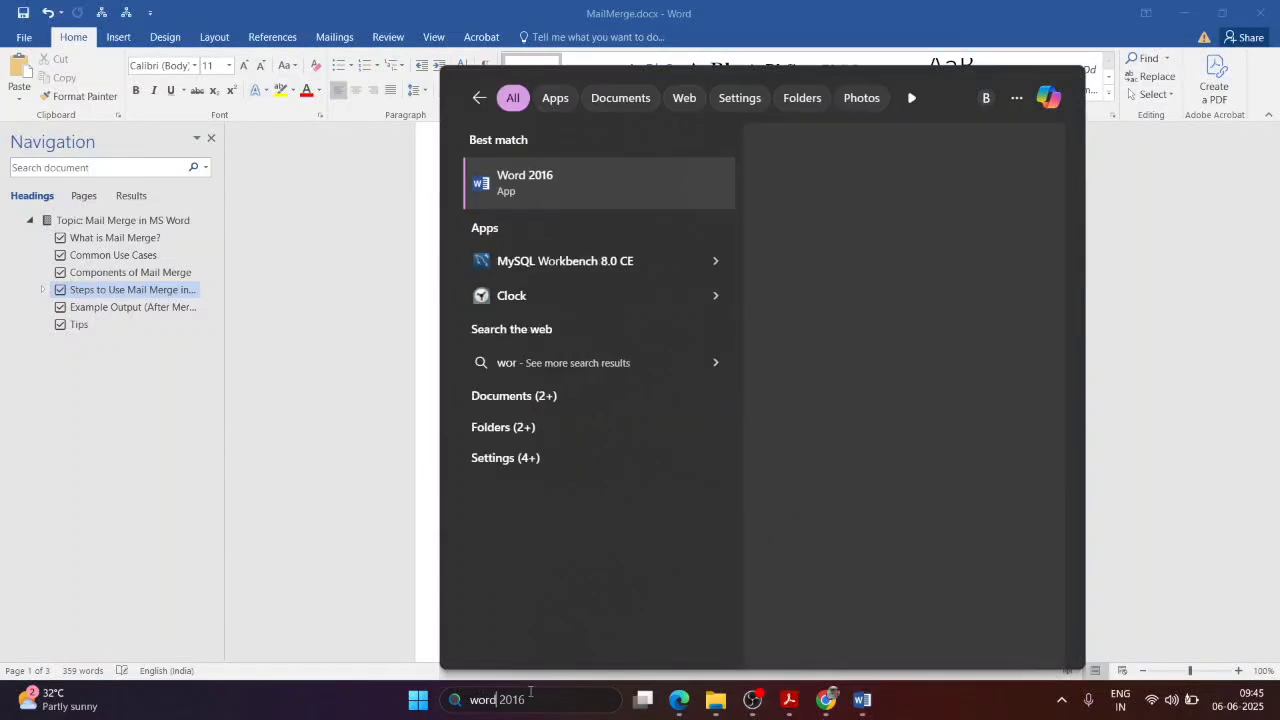
pyautogui.click(566, 180)
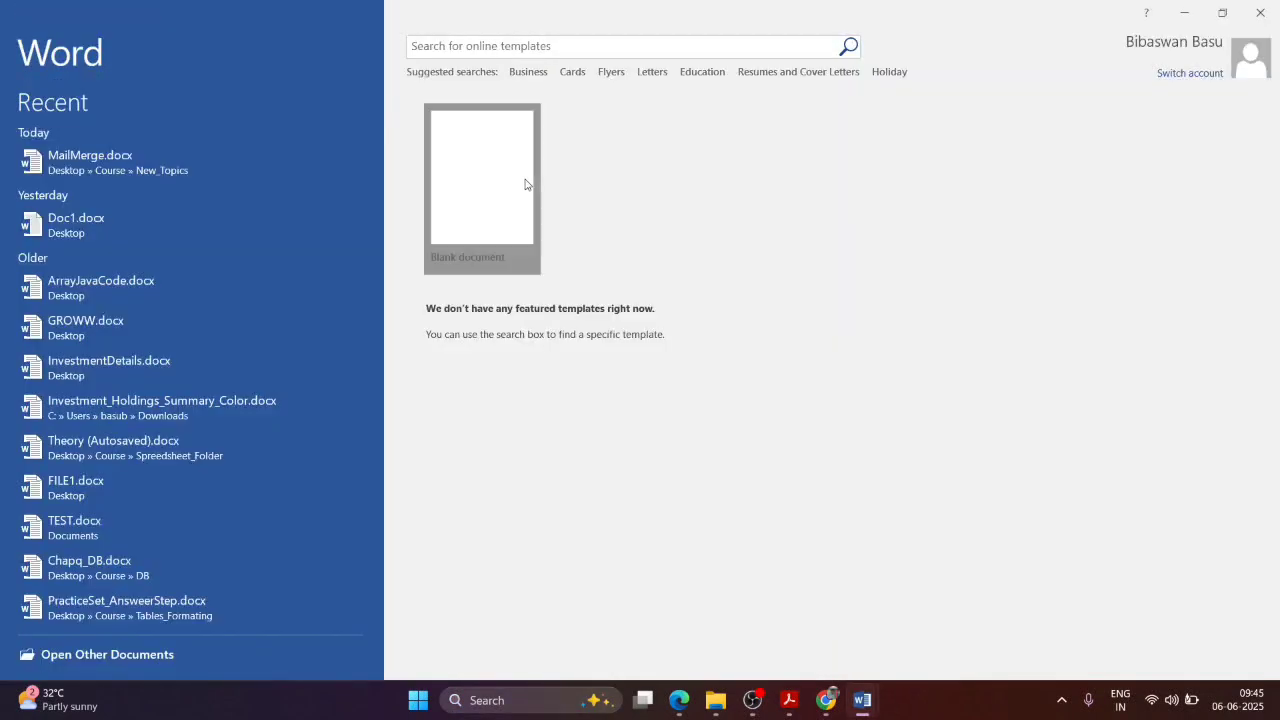
pyautogui.click(524, 181)
pyautogui.hotkey('alt', 'Tab')
pyautogui.scroll(6, 696, 261)
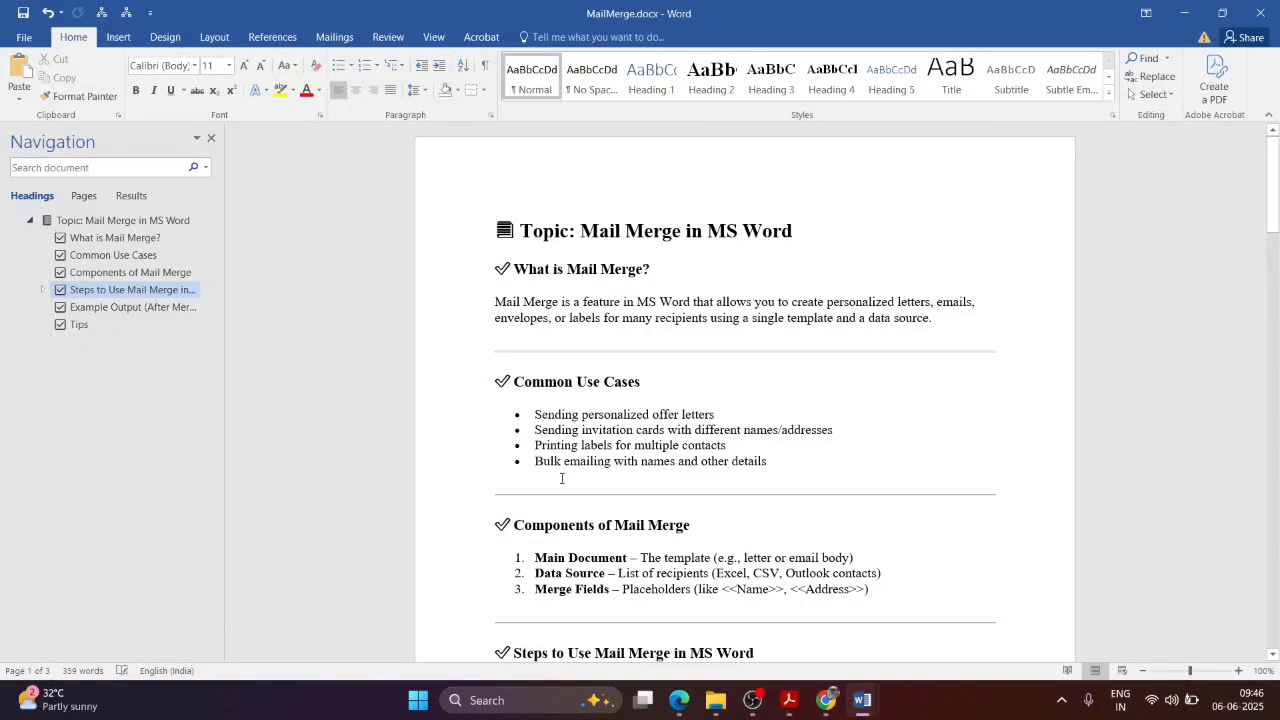
pyautogui.scroll(-3, 660, 430)
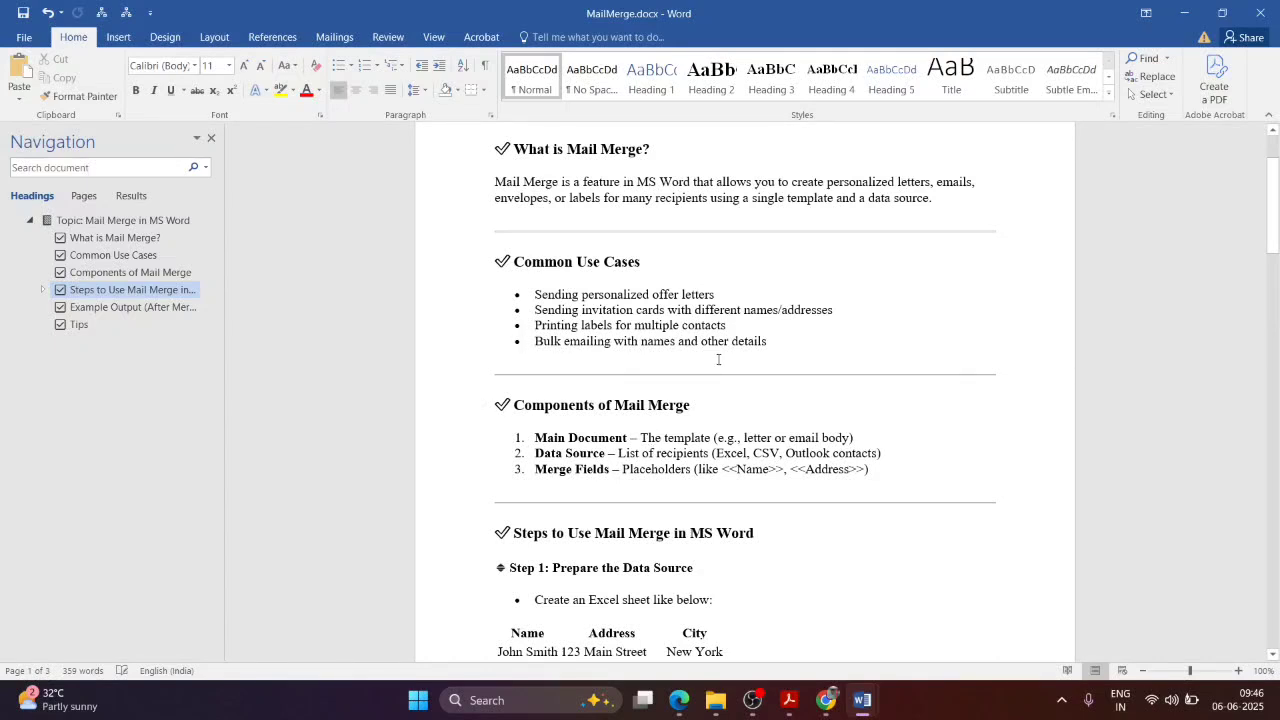
pyautogui.scroll(-2, 718, 359)
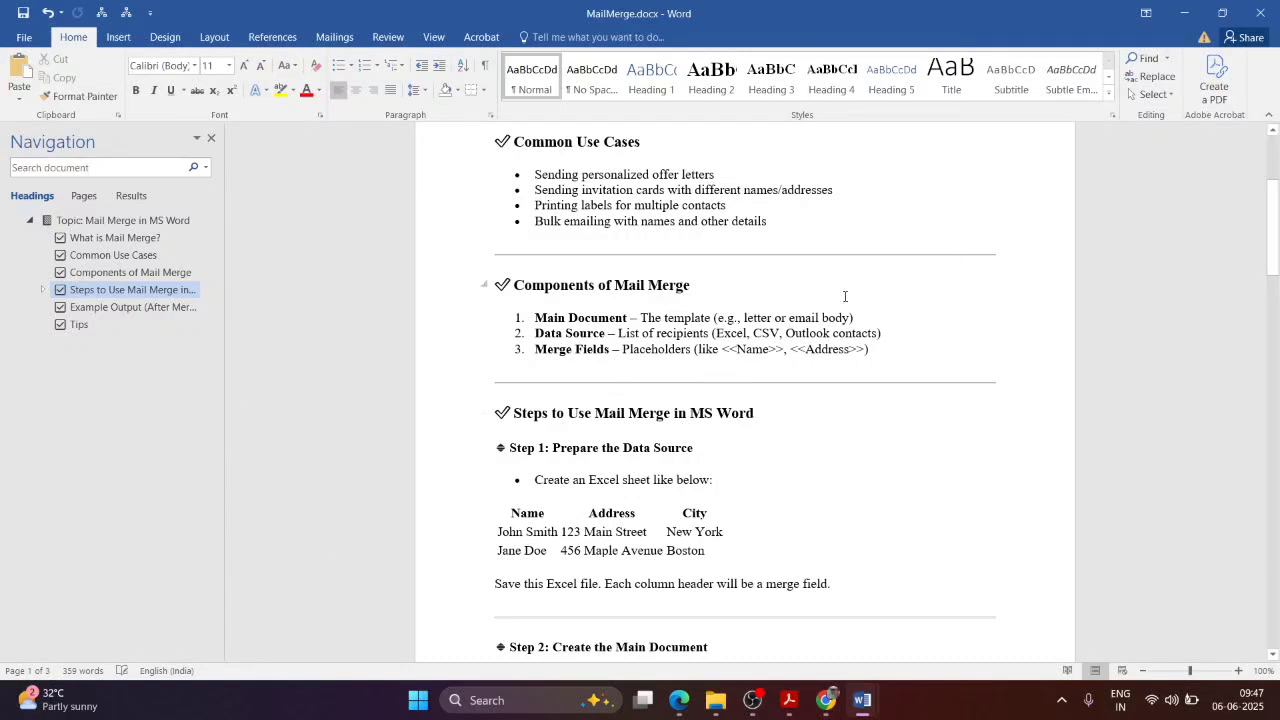
pyautogui.moveTo(722, 349); pyautogui.dragTo(790, 351)
pyautogui.click(845, 362)
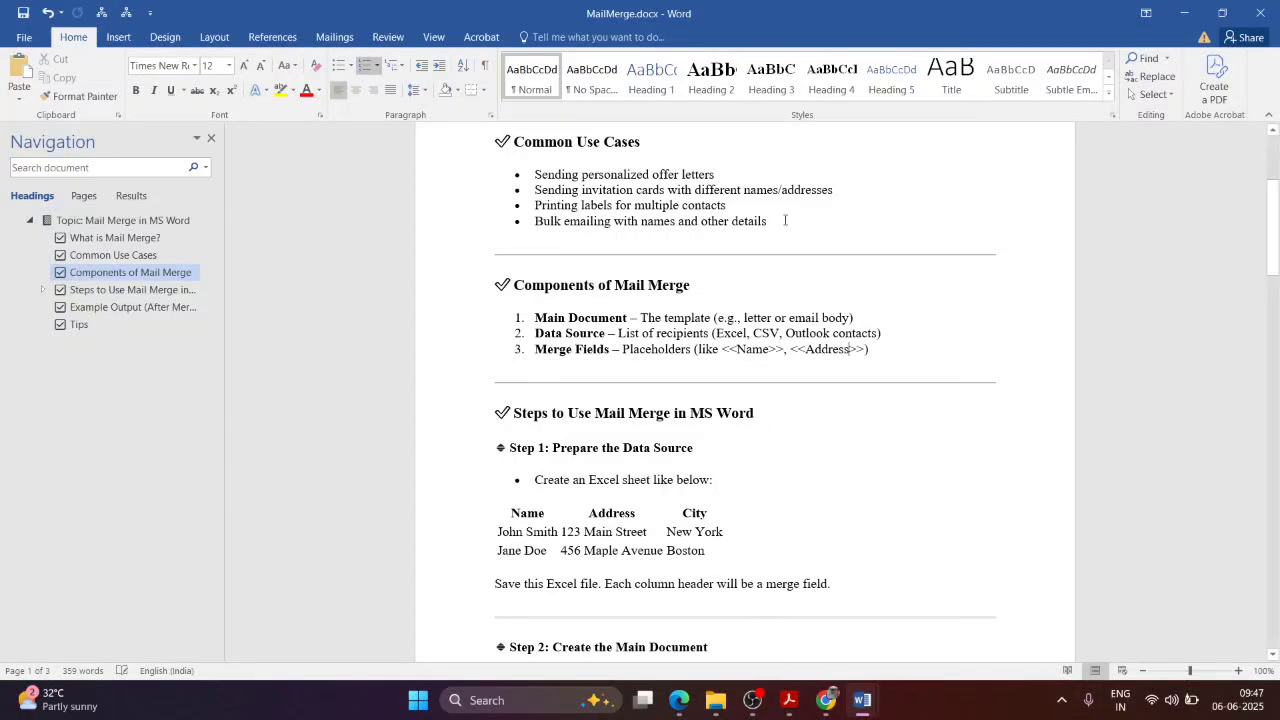
pyautogui.scroll(-1, 774, 412)
pyautogui.scroll(-1, 574, 342)
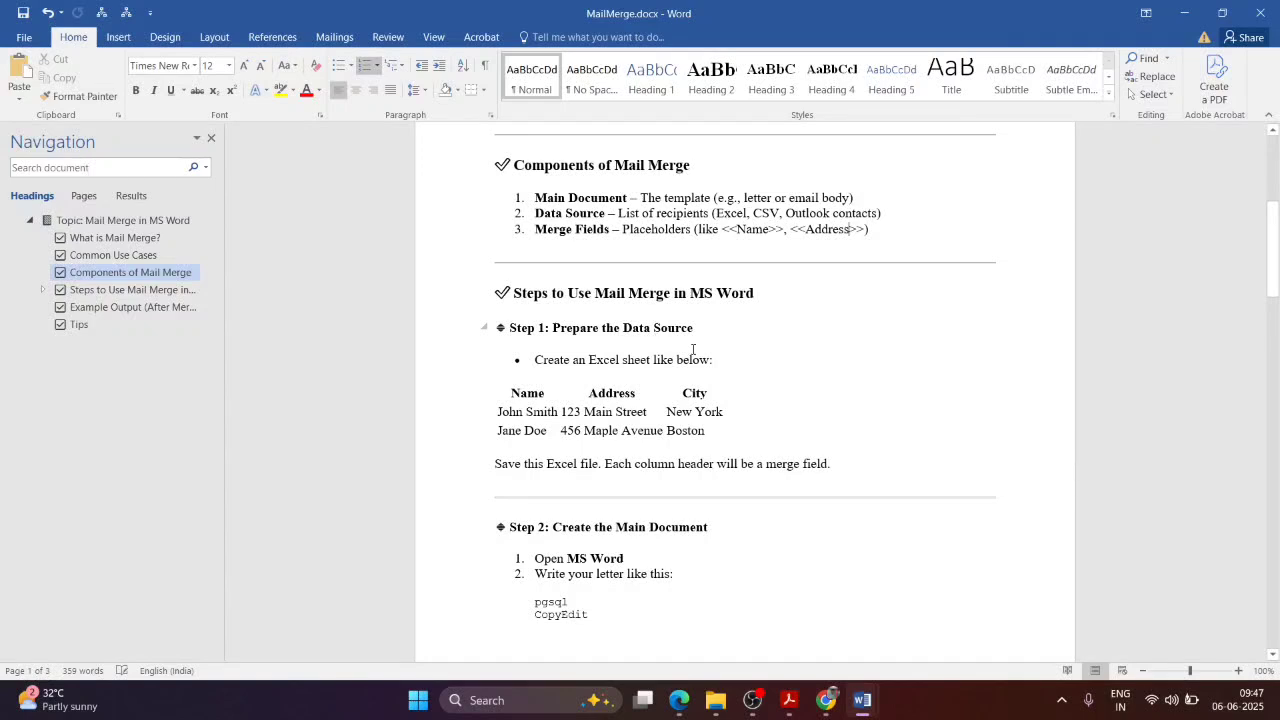
pyautogui.scroll(2, 692, 349)
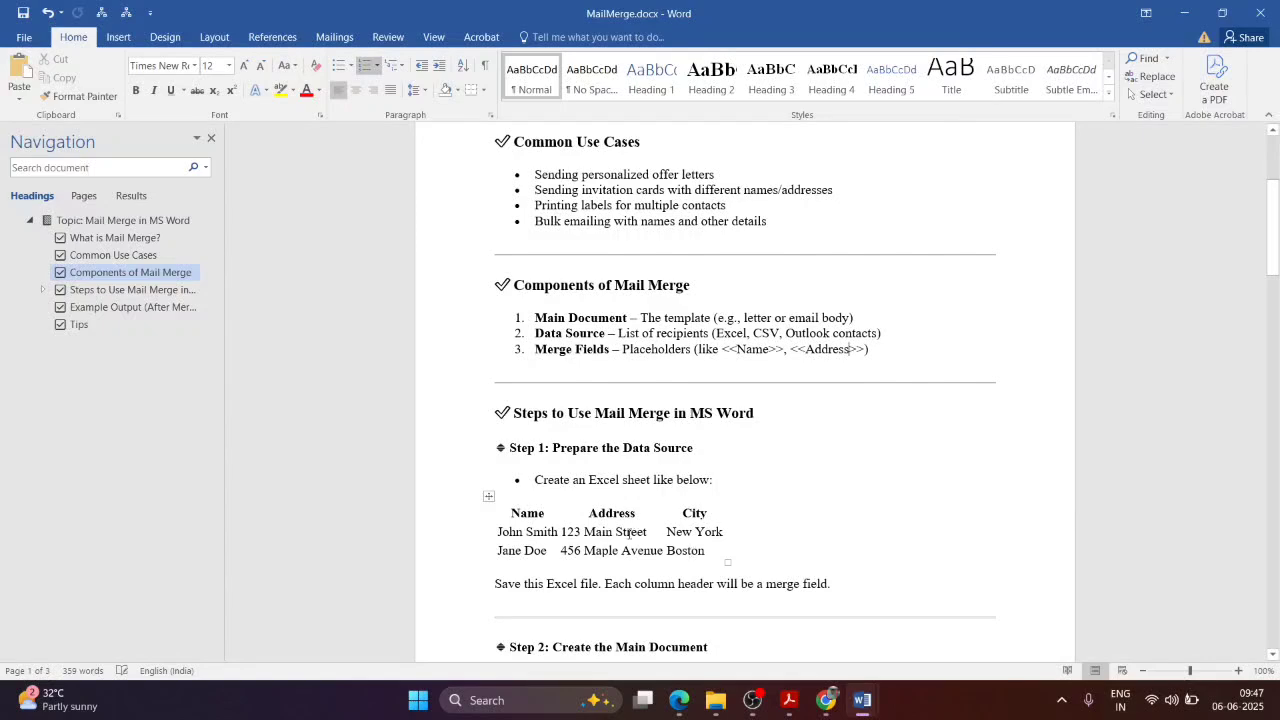
# Step: Launch Excel 2016 with a blank workbook
pyautogui.click(503, 703)
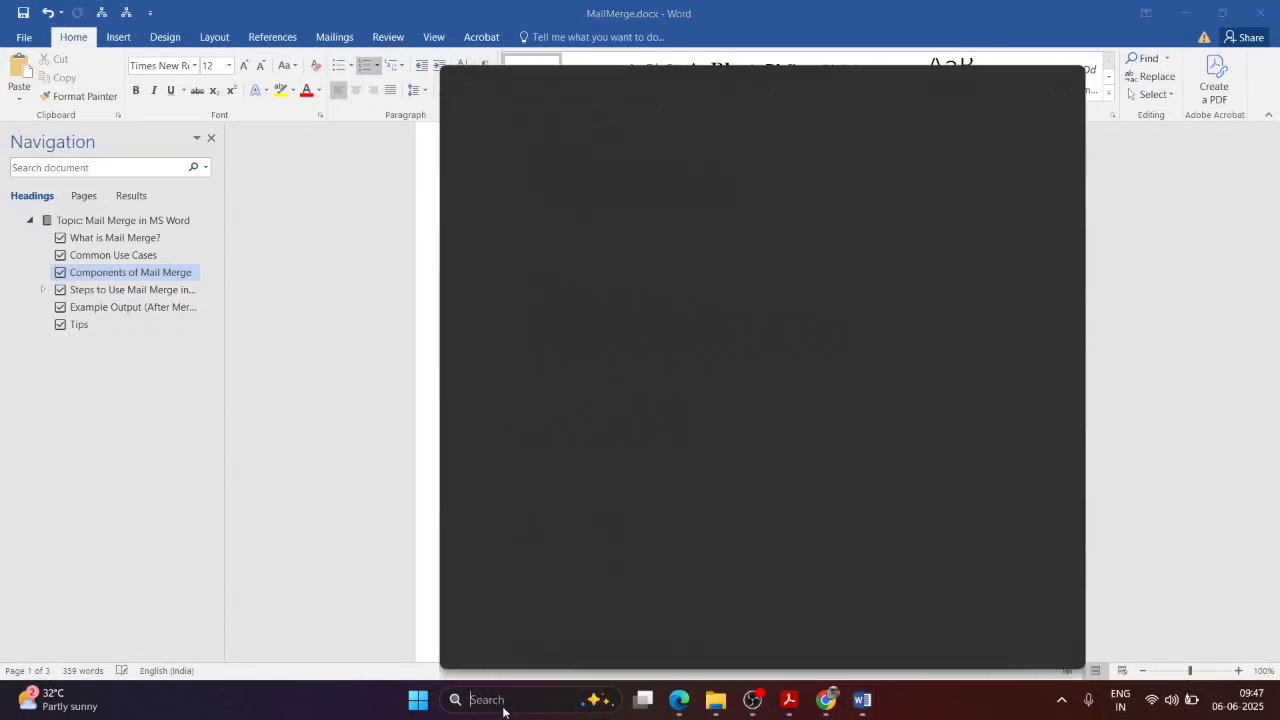
pyautogui.write('excel')
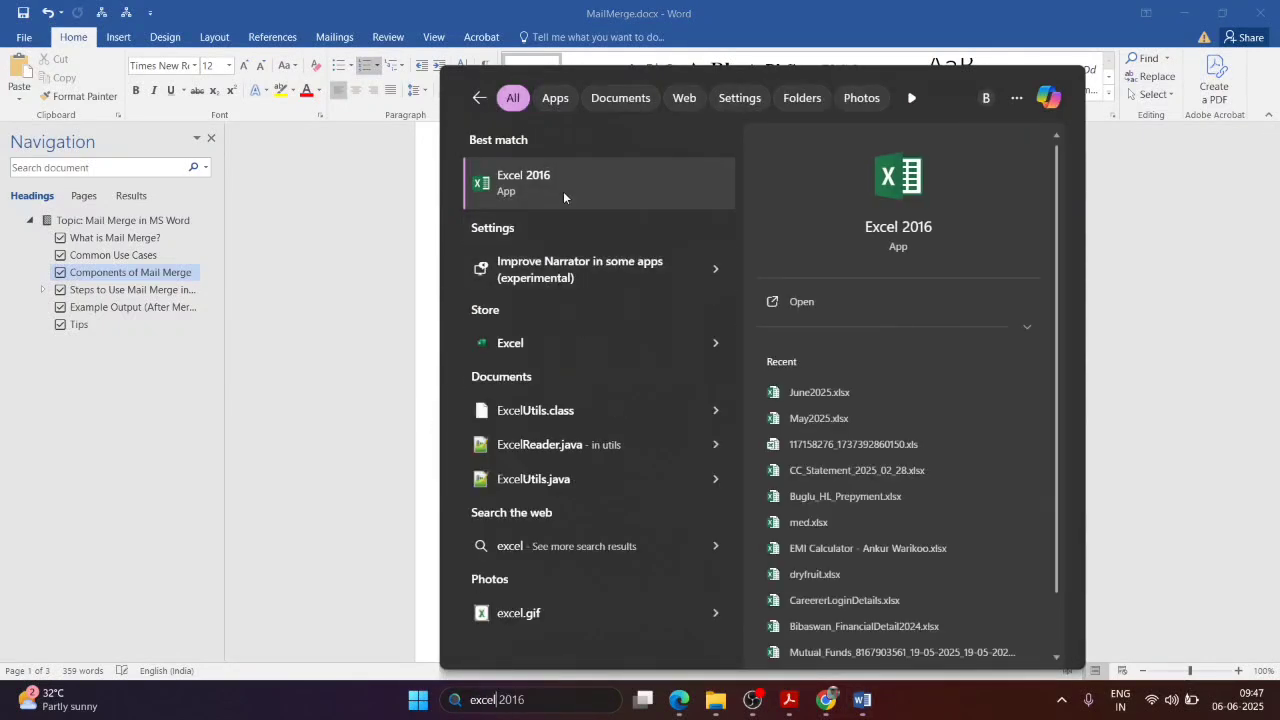
pyautogui.click(563, 191)
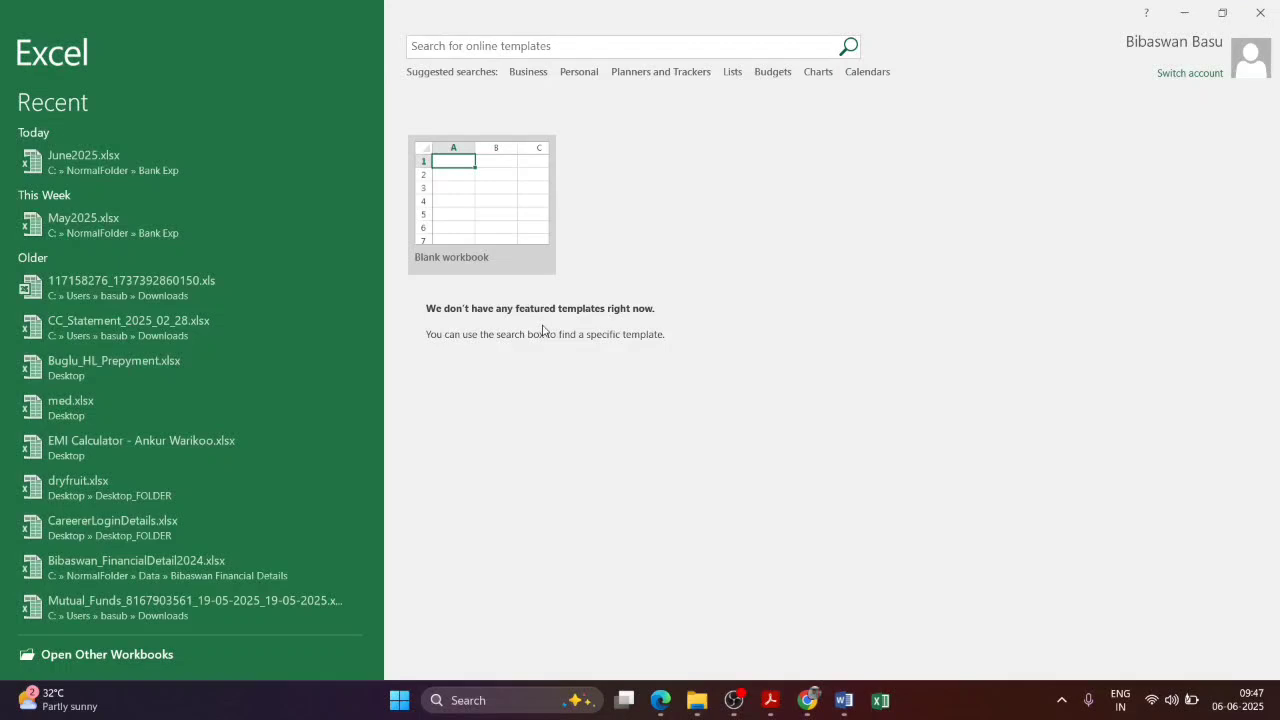
pyautogui.click(430, 184)
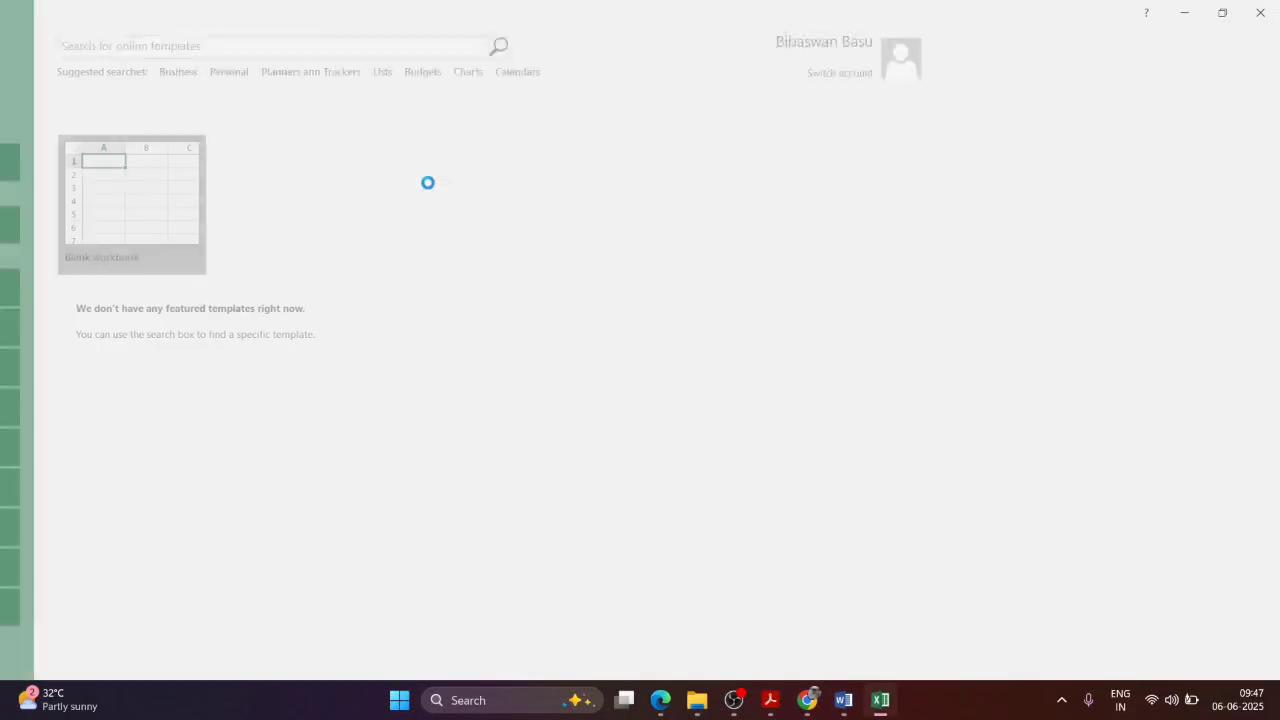
# Step: Copy the Name, Address, City table from the Word notes into A1 and widen column A
pyautogui.hotkey('alt', 'Tab')
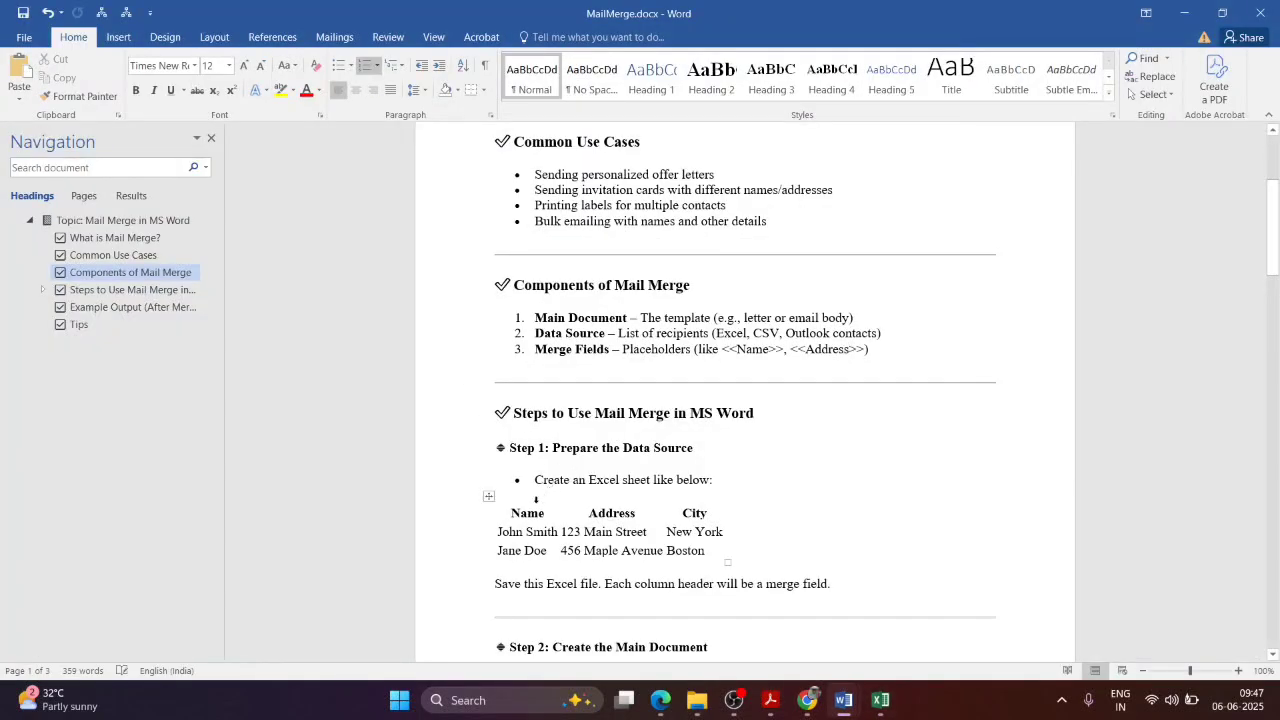
pyautogui.moveTo(513, 512); pyautogui.dragTo(708, 555)
pyautogui.hotkey('ctrl', 'c')
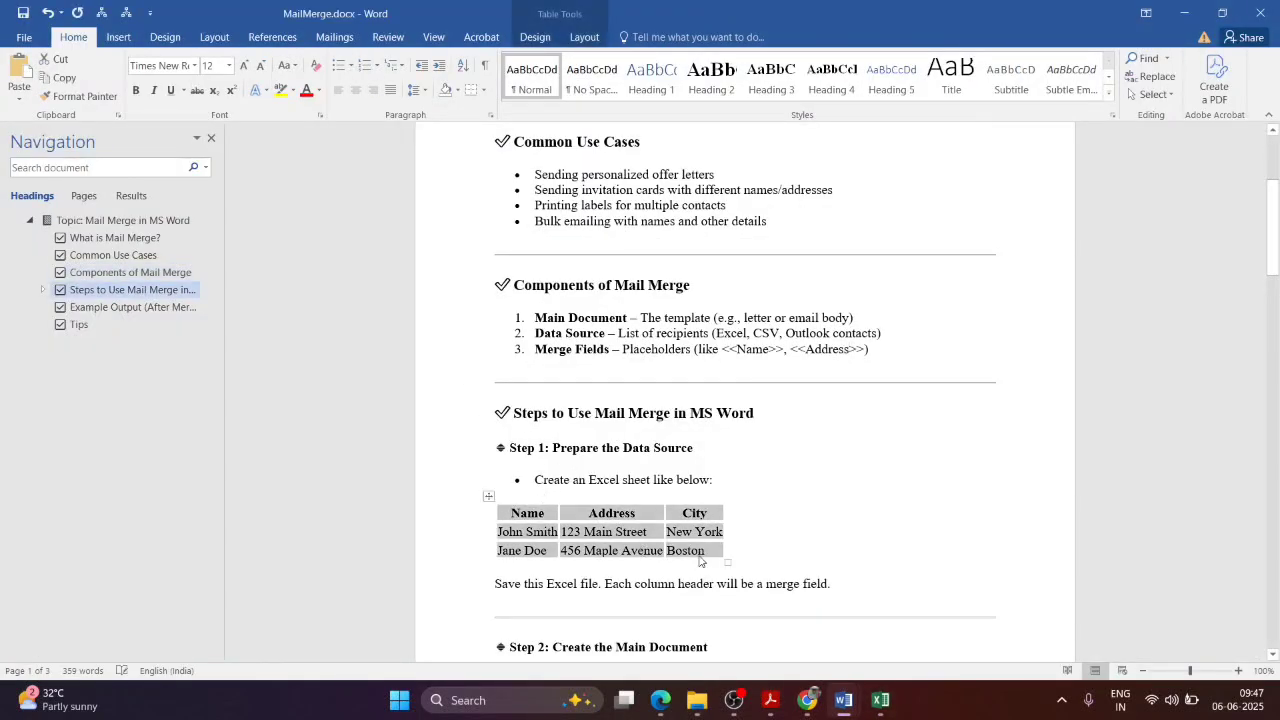
pyautogui.hotkey('alt', 'Tab')
pyautogui.hotkey('ctrl', 'v')
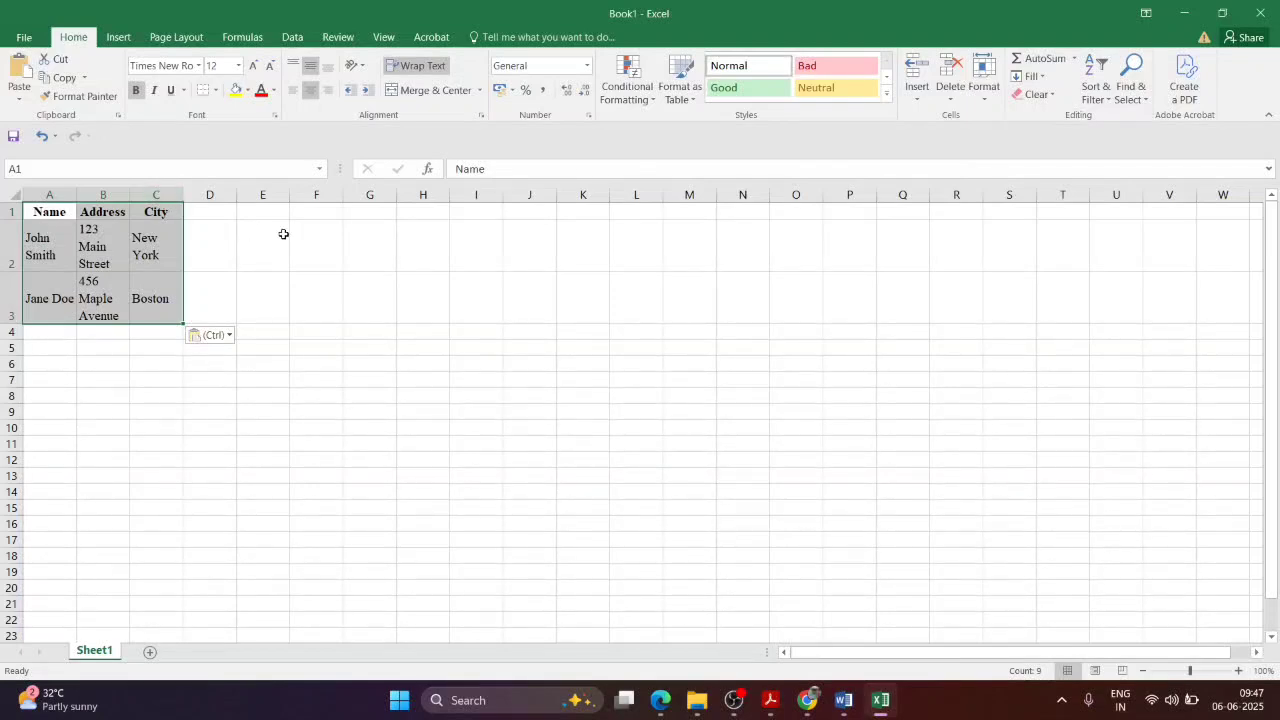
pyautogui.click(283, 234)
pyautogui.moveTo(77, 195); pyautogui.dragTo(296, 189)
# Step: Widen column C and auto-fit all row heights in the sheet
pyautogui.click(366, 251)
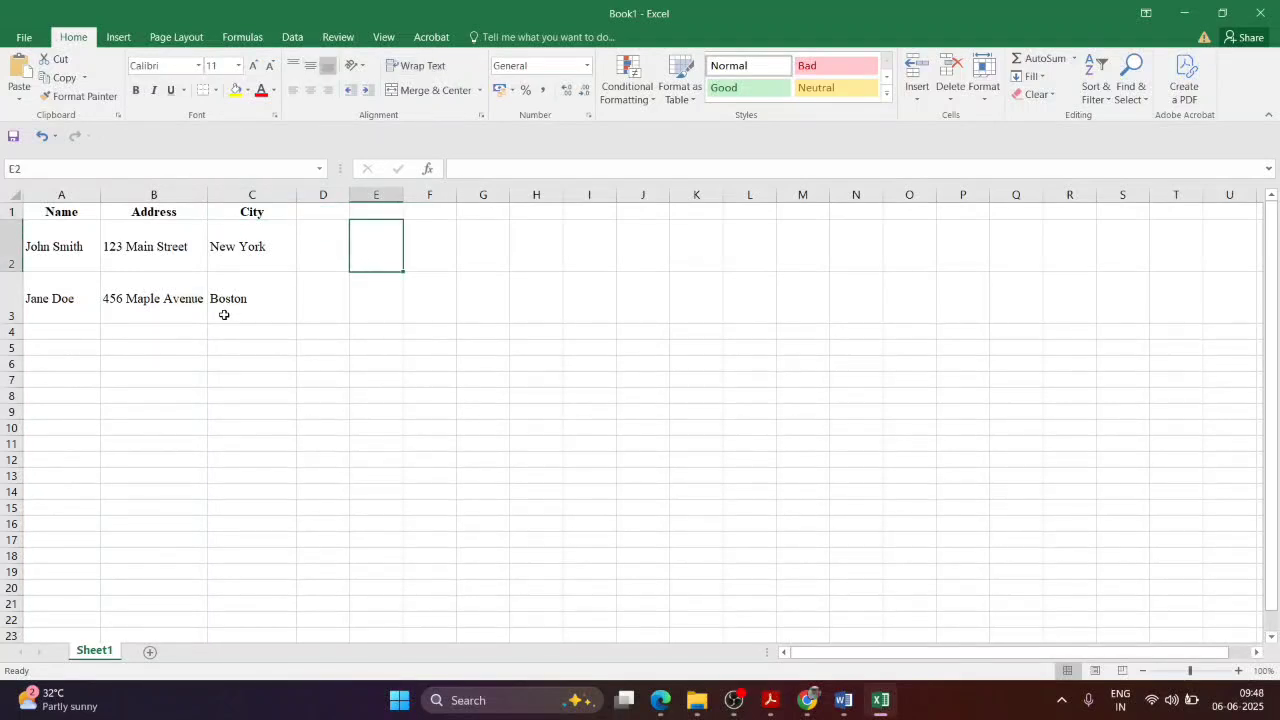
pyautogui.click(223, 311)
pyautogui.click(10, 196)
pyautogui.doubleClick(13, 220)
pyautogui.click(95, 292)
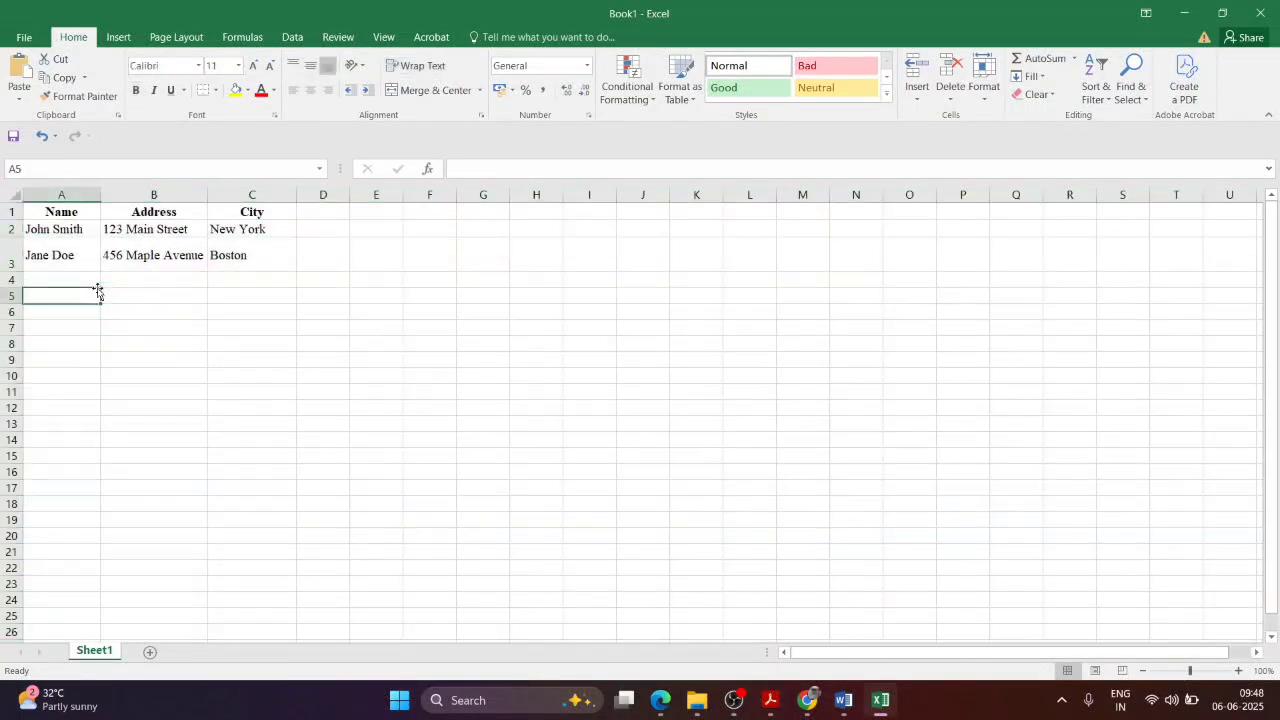
pyautogui.click(227, 264)
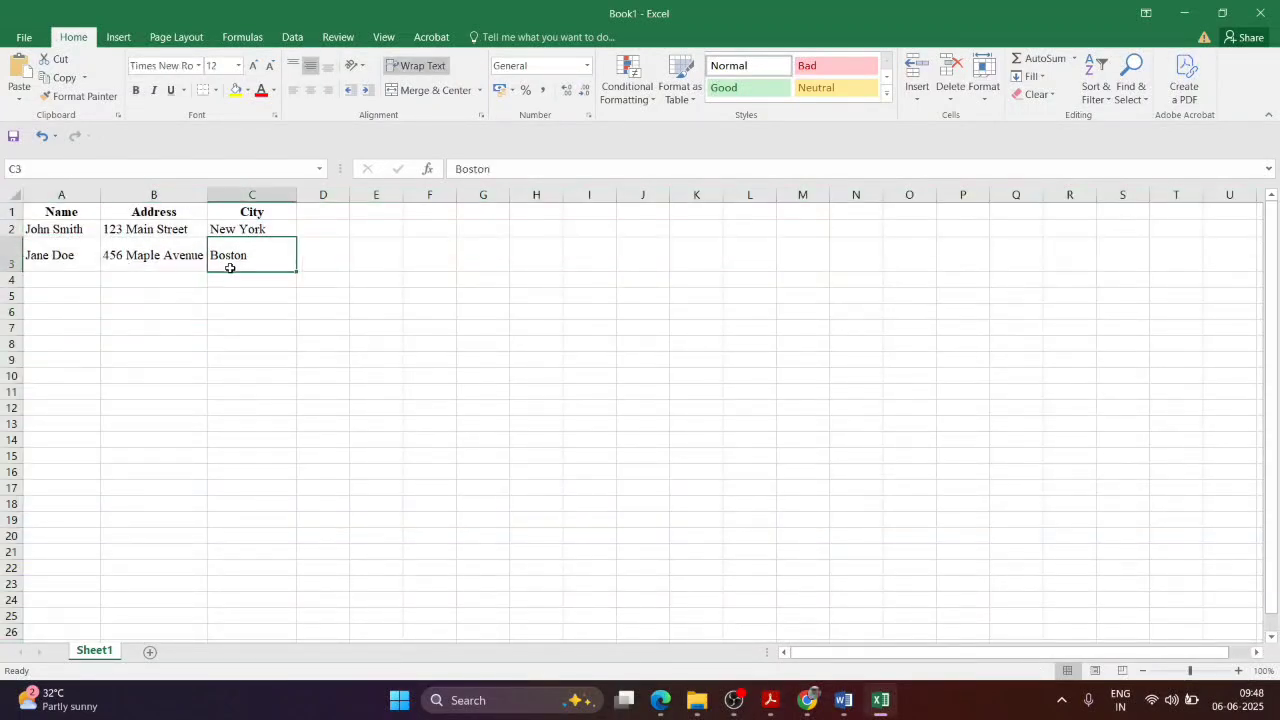
# Step: Add a fourth recipient in row 4 with name, street address and city Kolkata
pyautogui.click(66, 276)
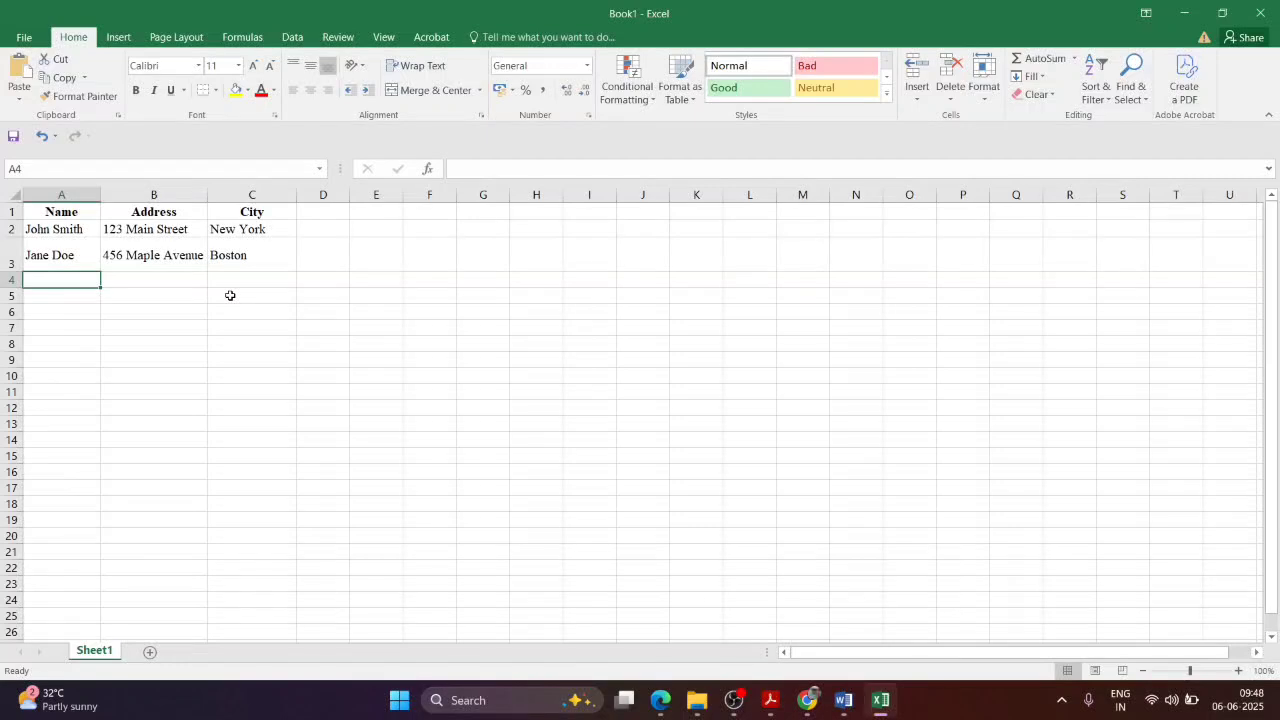
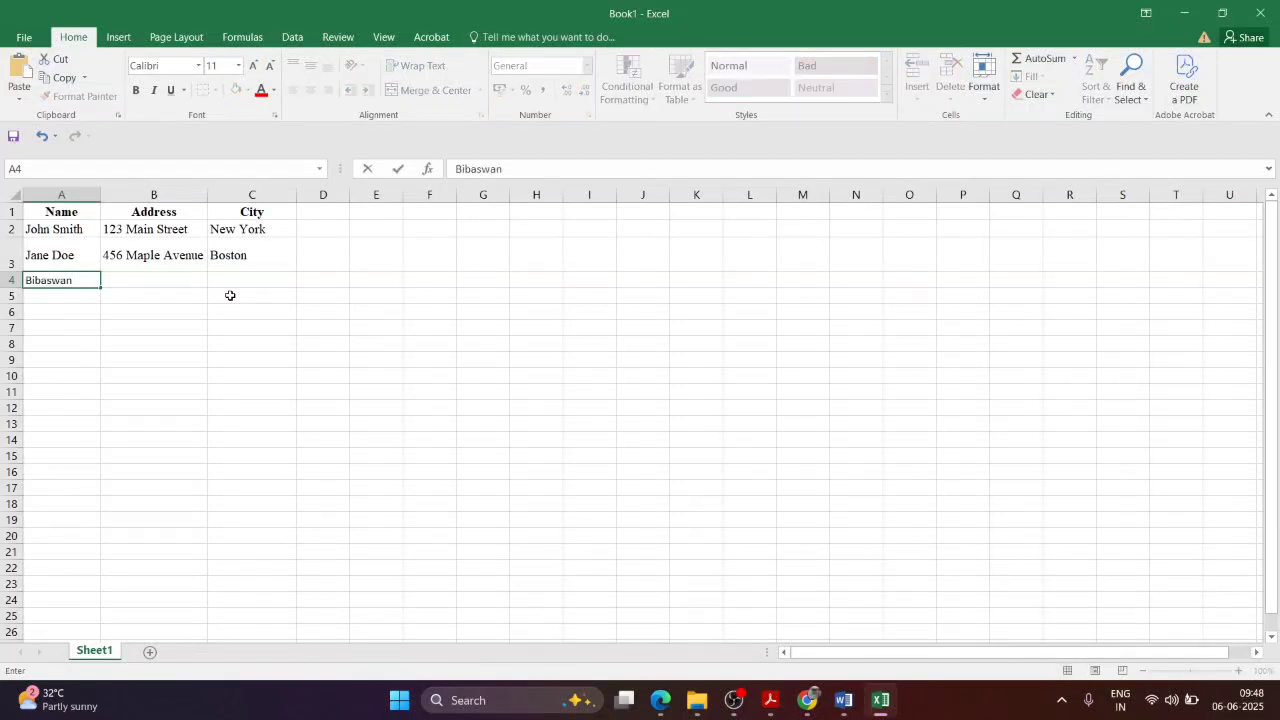
pyautogui.press('Tab')
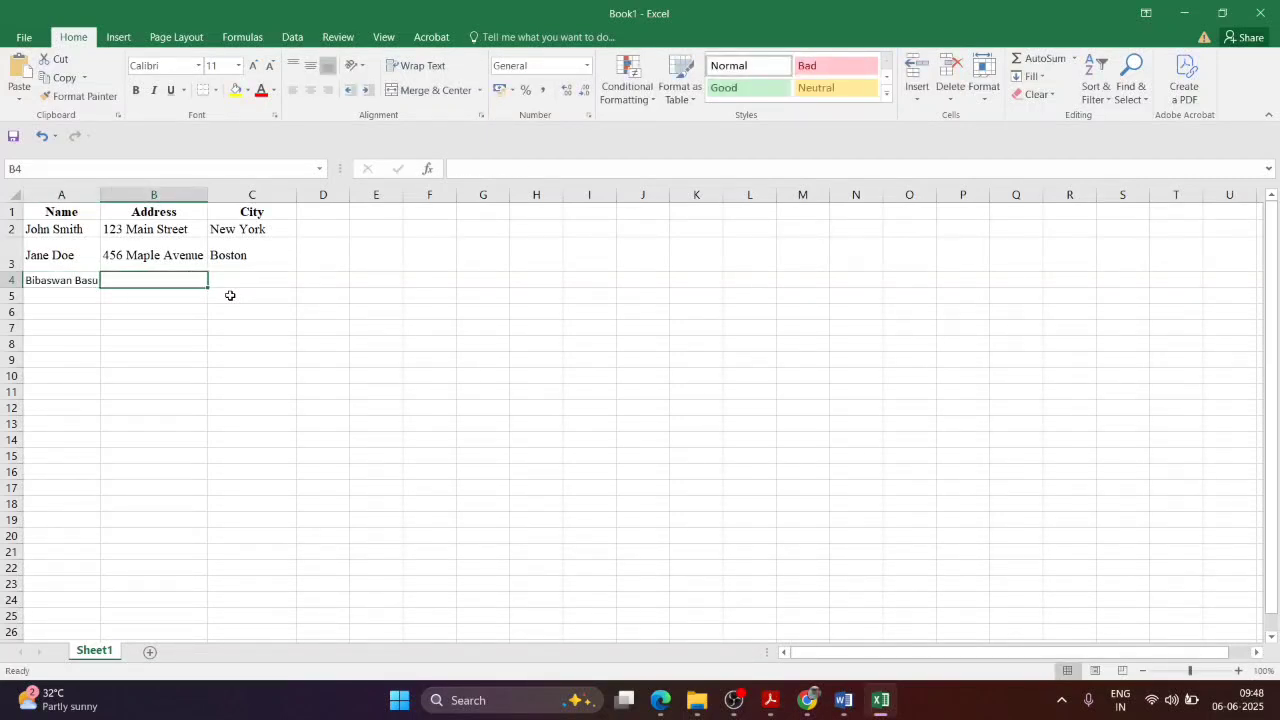
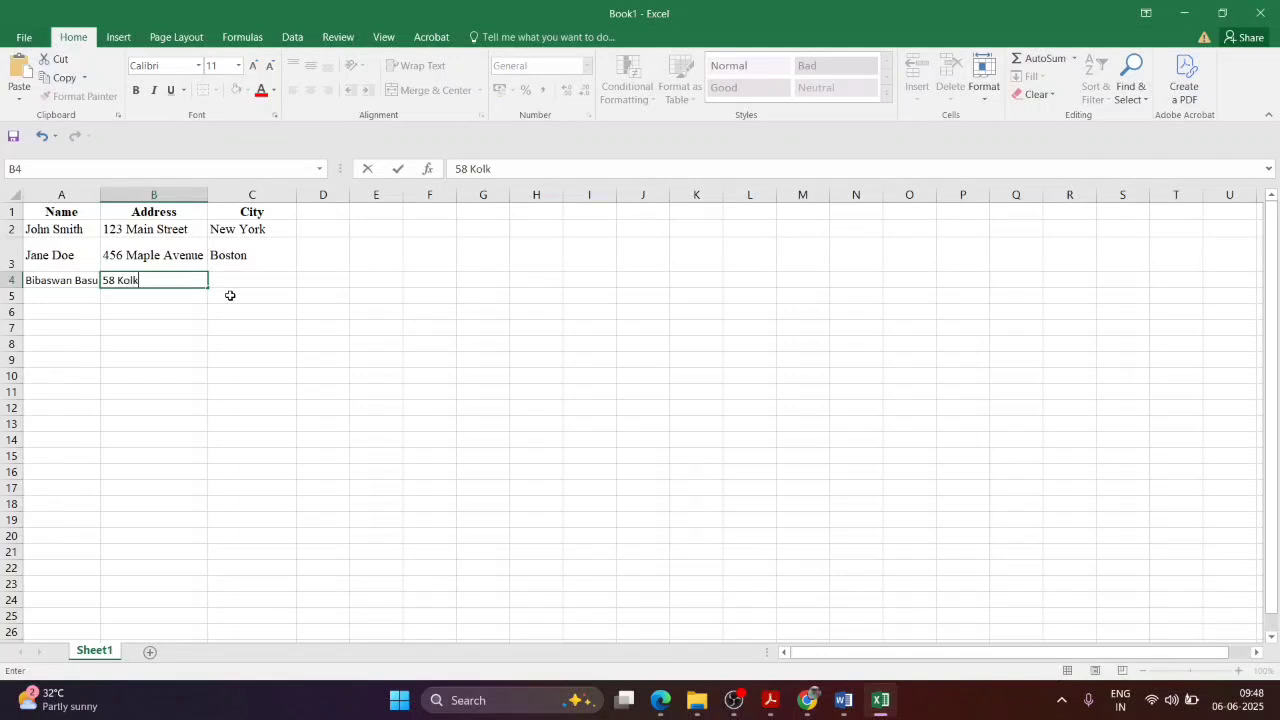
pyautogui.press('Tab')
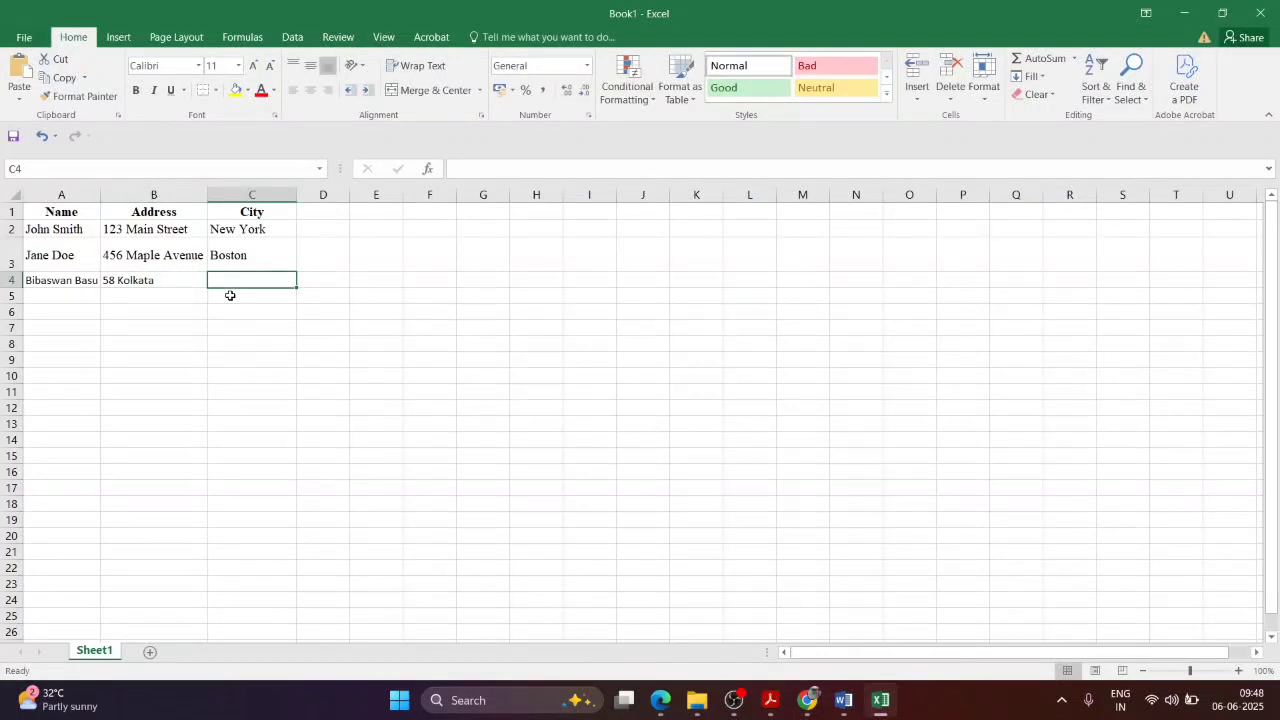
pyautogui.write('Kolkata')
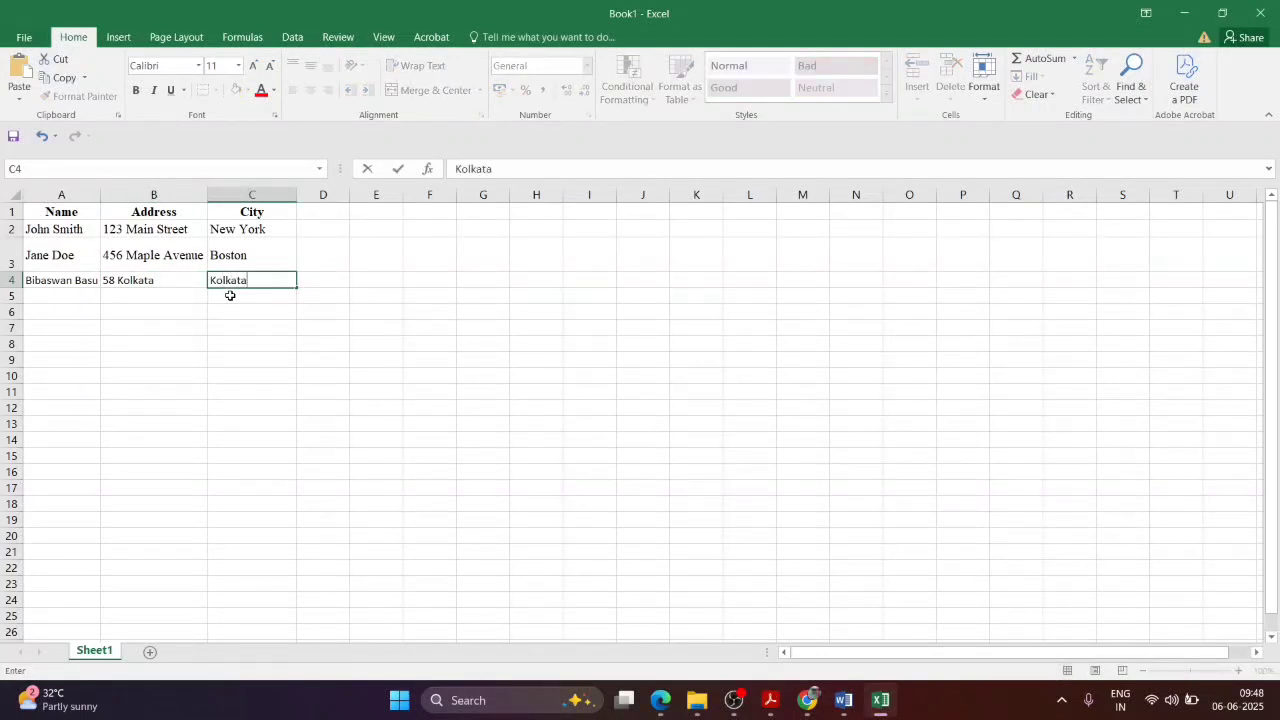
pyautogui.press('Return')
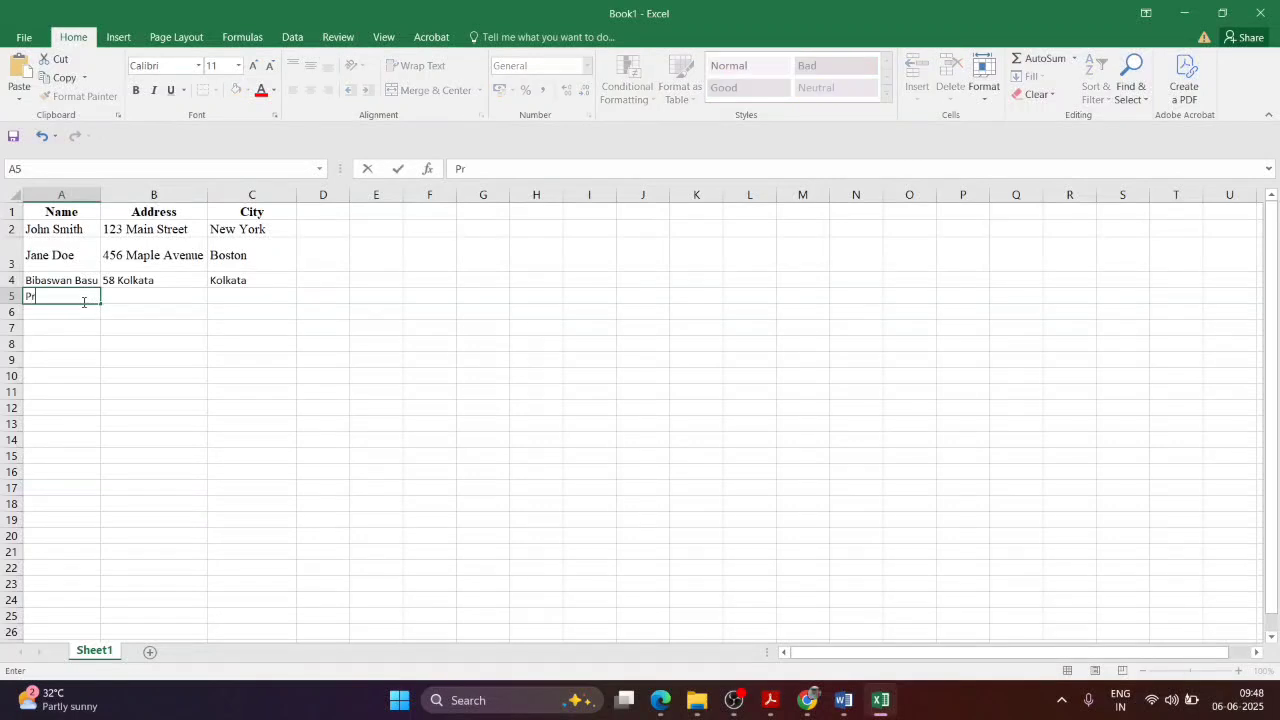
# Step: Add a fifth recipient in row 5 with name, Kolkata Road address and city Kolkata, then bring up Save As
pyautogui.press('Tab')
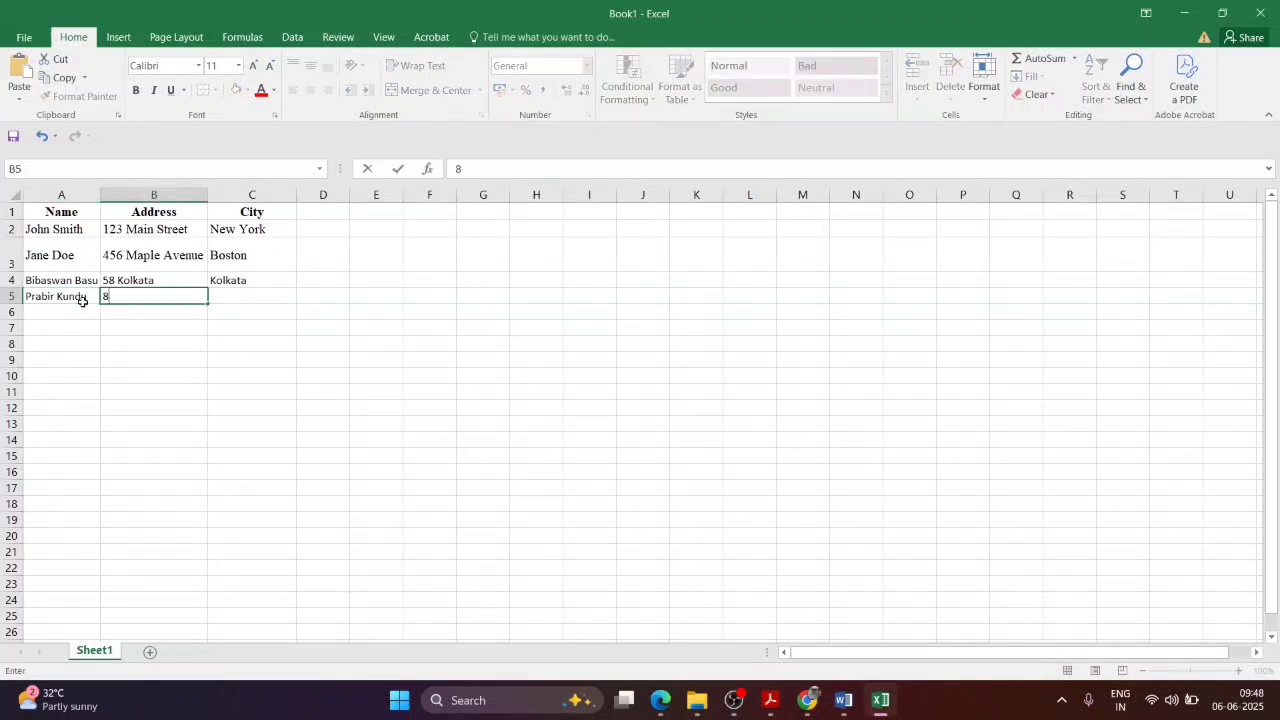
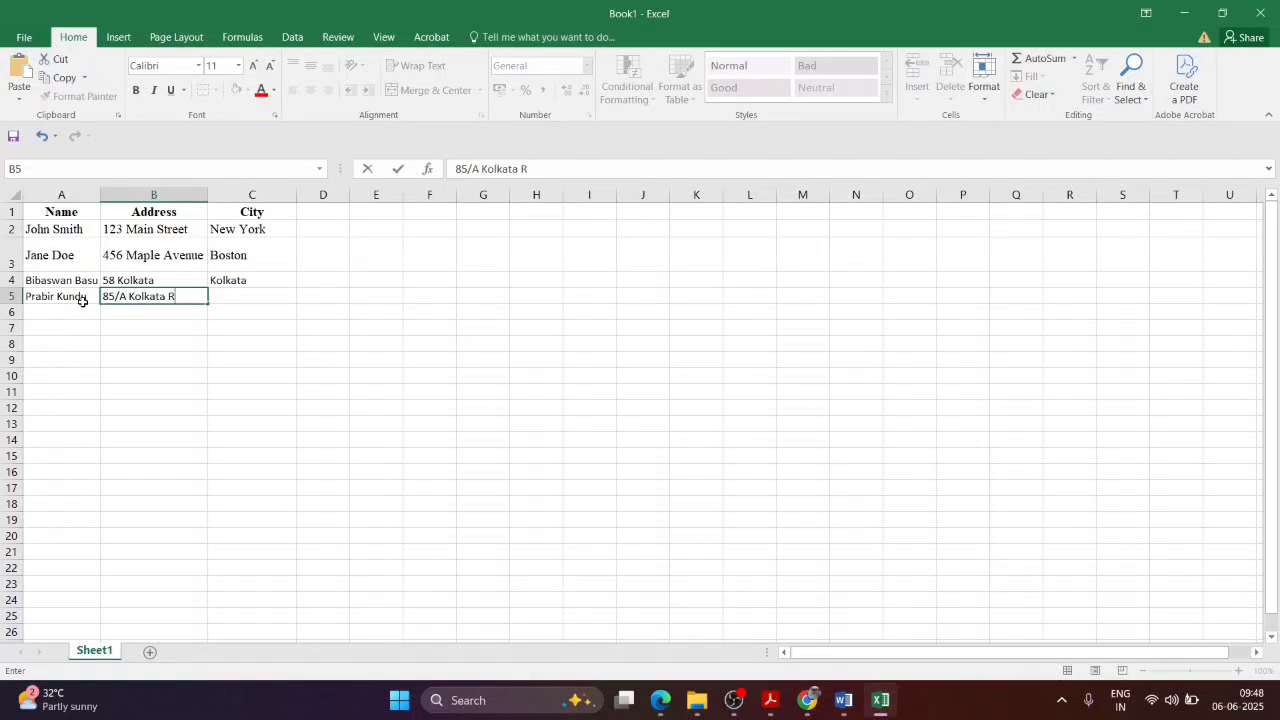
pyautogui.hotkey('ctrl', 'Return')
pyautogui.press('Tab')
pyautogui.write('Kolkata')
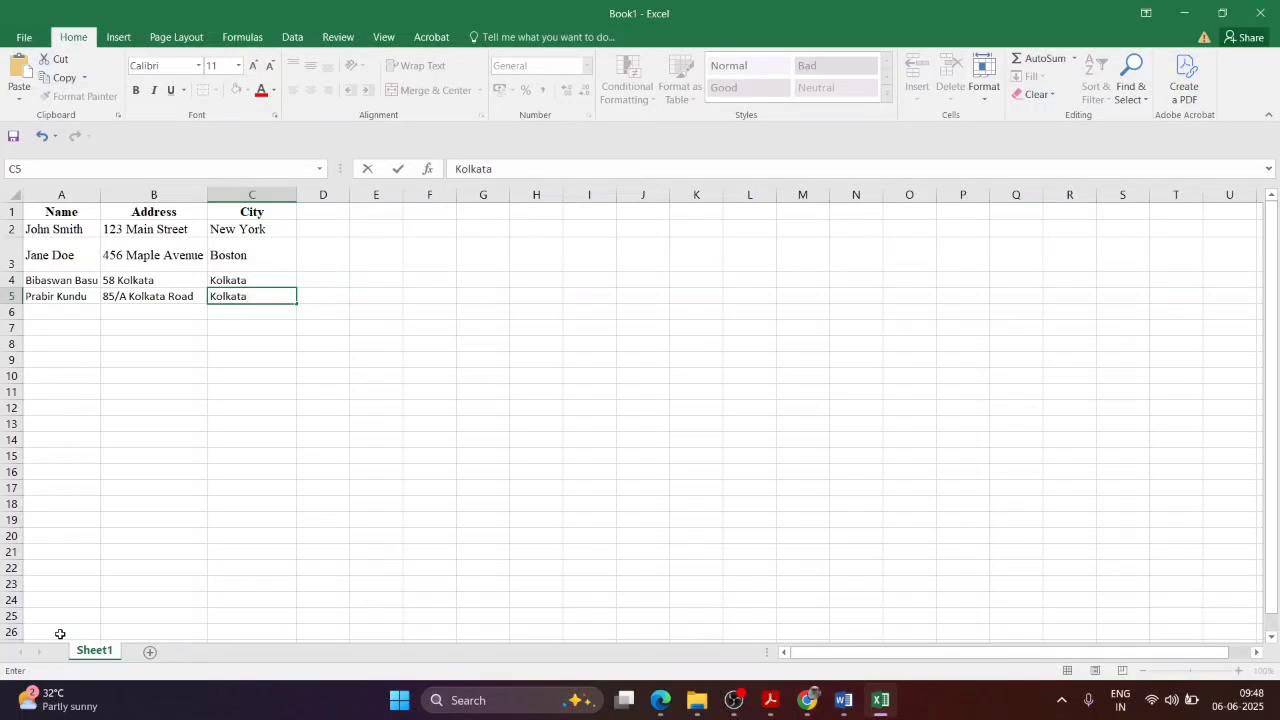
pyautogui.hotkey('ctrl', 's')
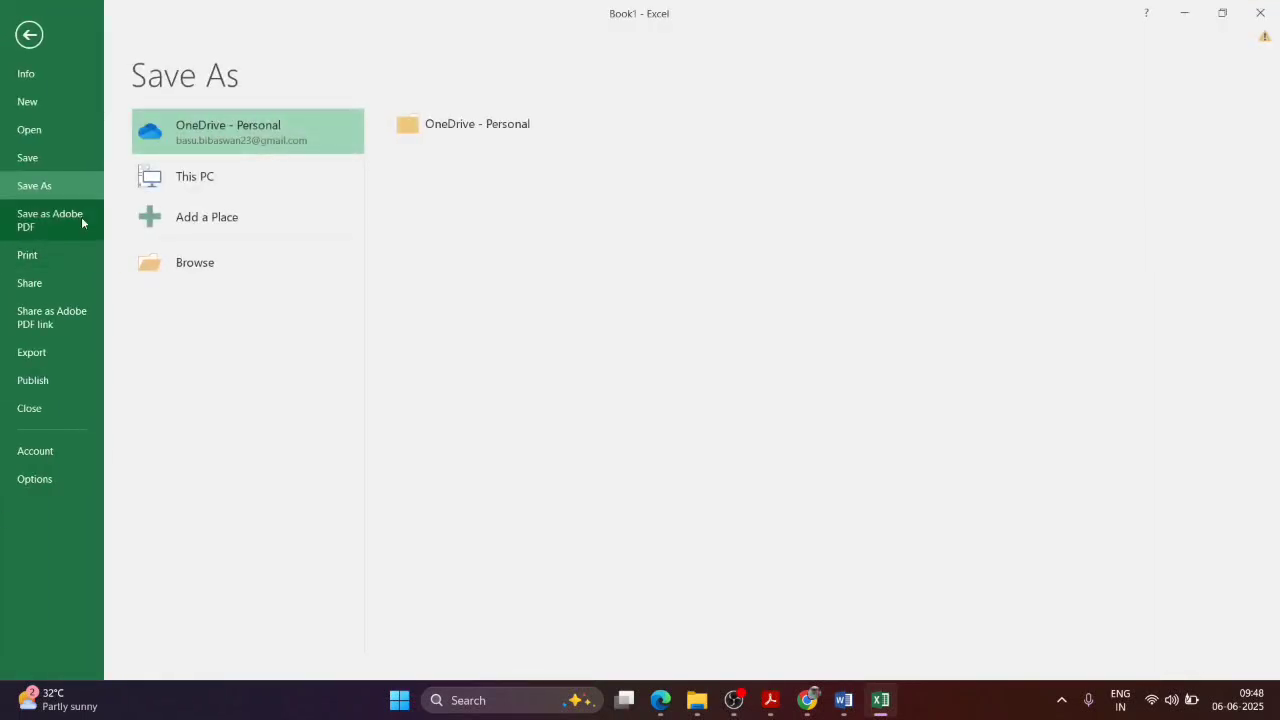
# Step: Save the workbook to the Desktop under the file name Adress_List
pyautogui.click(219, 261)
pyautogui.click(80, 163)
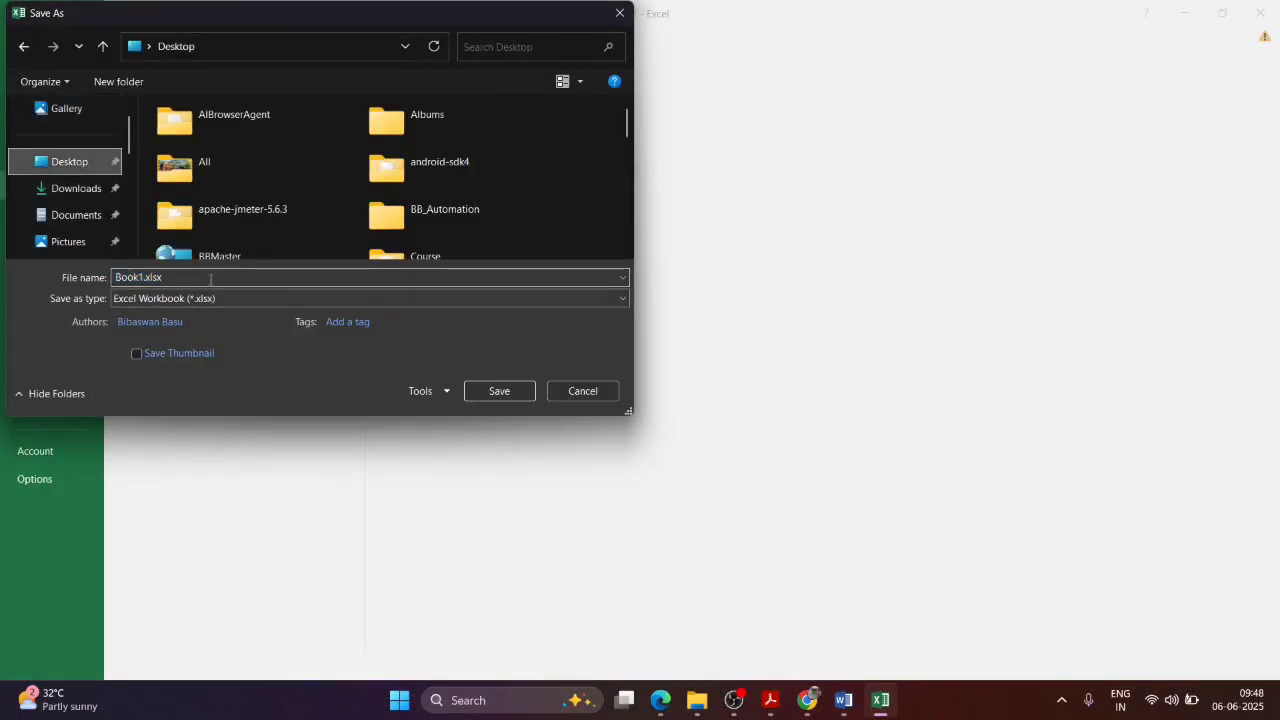
pyautogui.click(210, 277)
pyautogui.write('Adress')
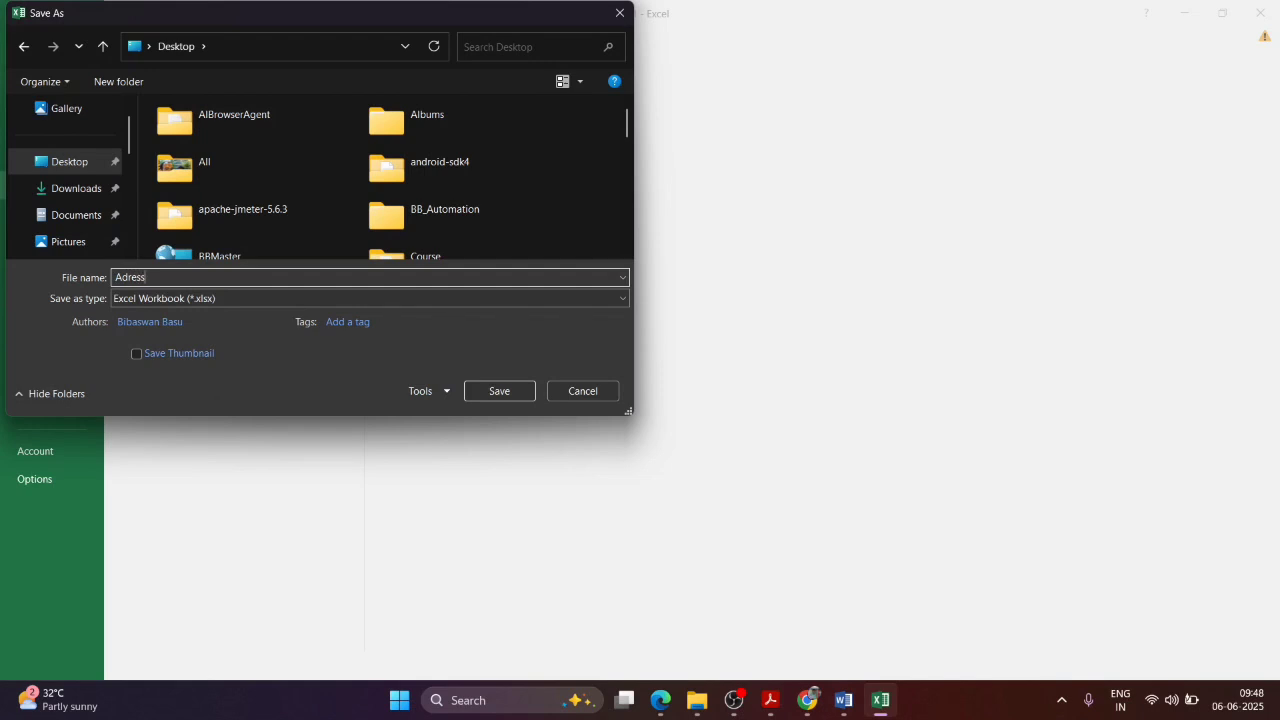
pyautogui.write('_List')
pyautogui.click(489, 391)
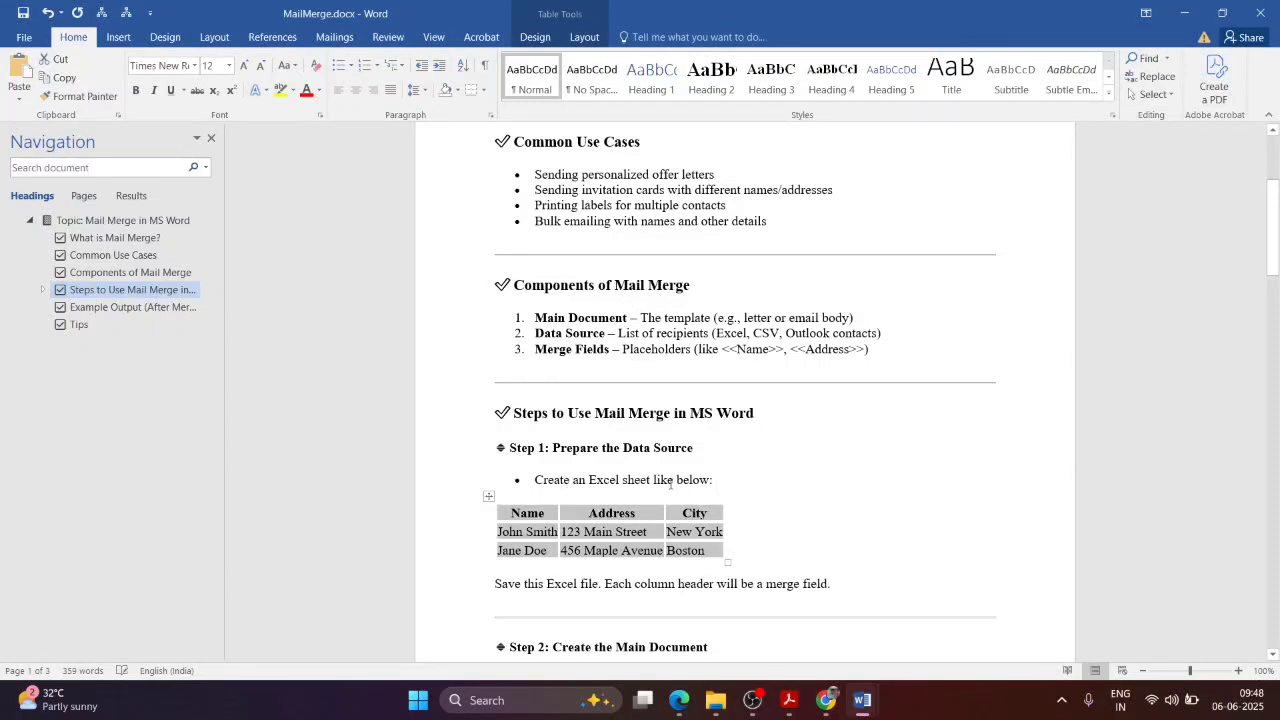
# Step: Replace the leftover pgsql CopyEdit lines under Step 2 with the copied sample letter
pyautogui.click(528, 538)
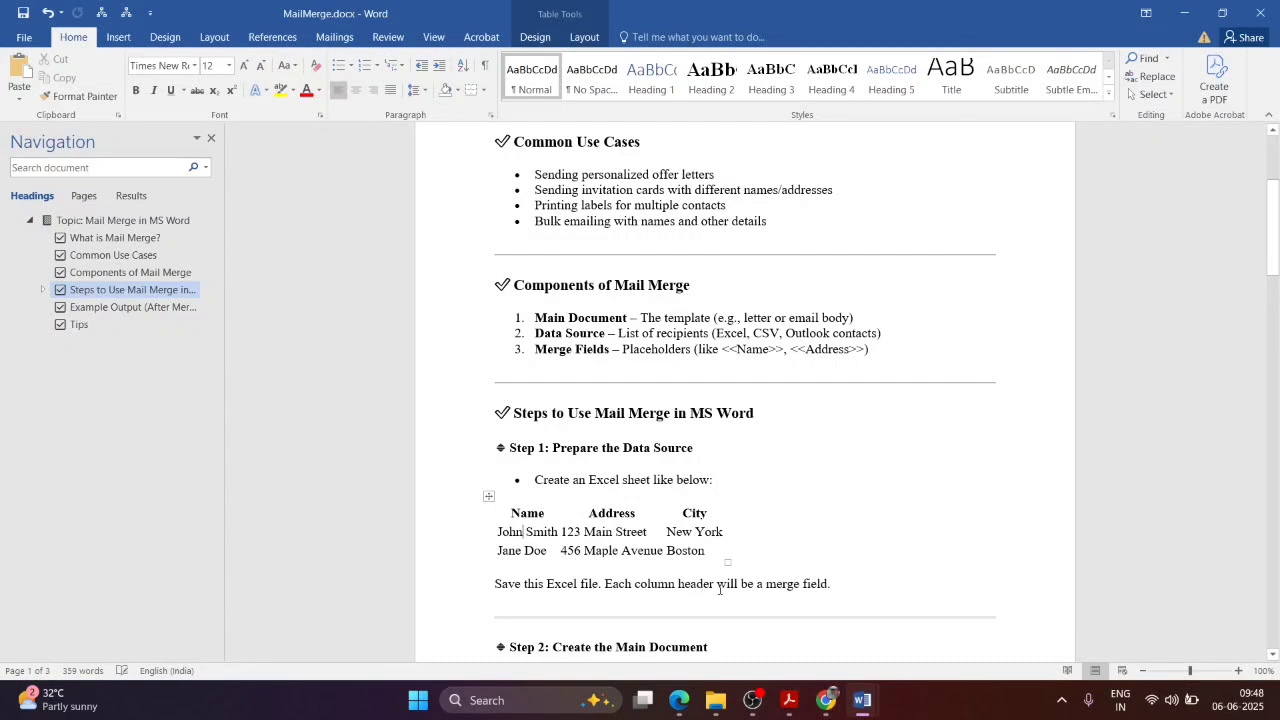
pyautogui.moveTo(908, 585); pyautogui.dragTo(508, 447)
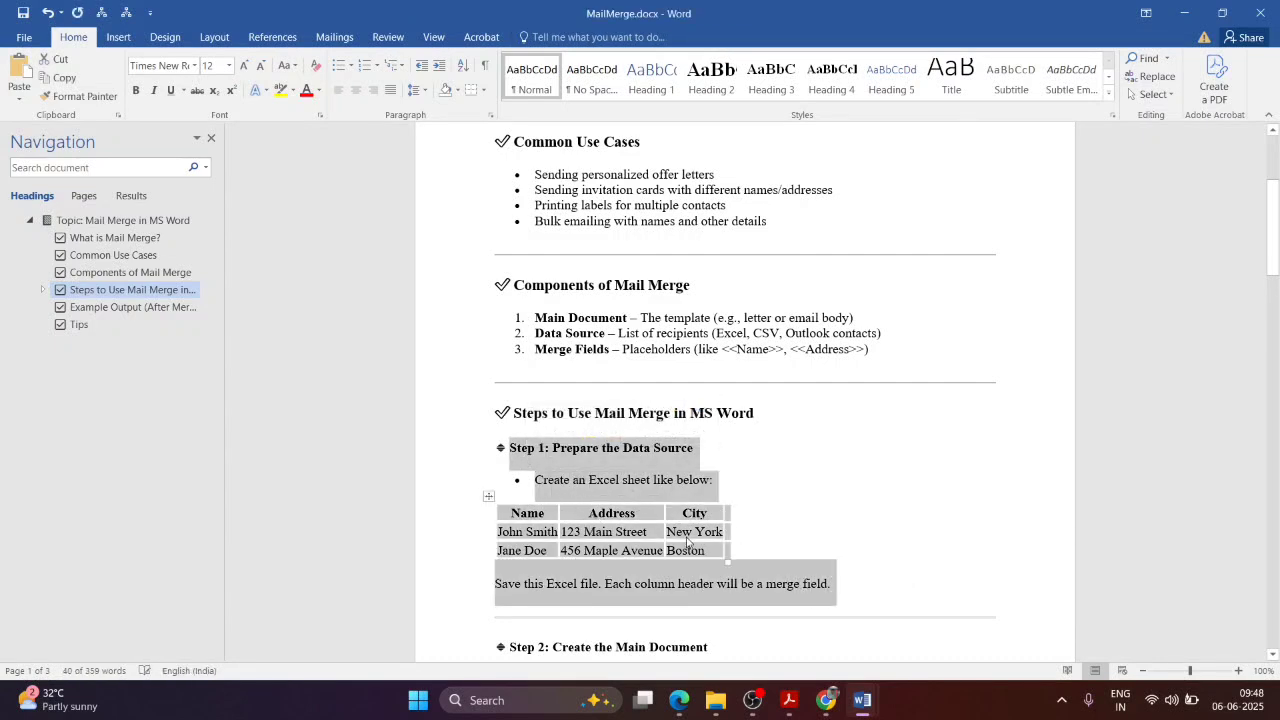
pyautogui.scroll(-3, 771, 535)
pyautogui.scroll(-2, 780, 495)
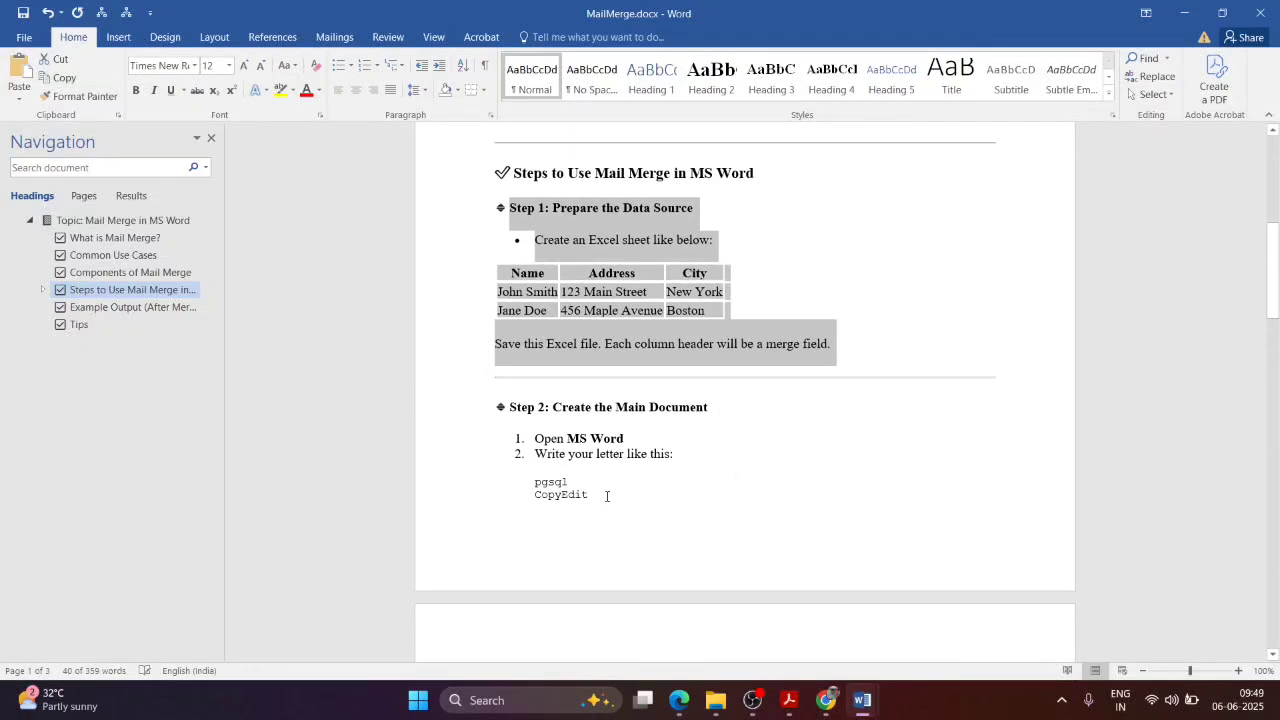
pyautogui.moveTo(606, 496); pyautogui.dragTo(534, 481)
pyautogui.write('Dear <<Name>>,')
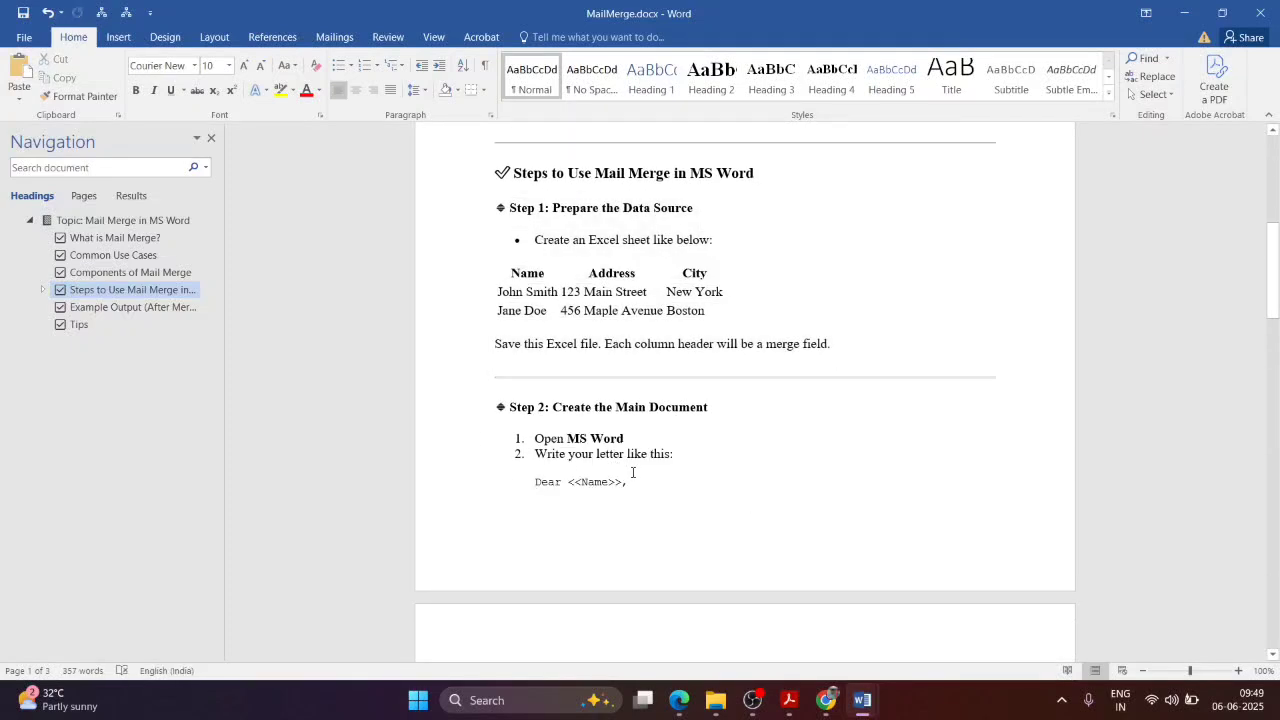
# Step: Remove the numbering after 'Write your letter like this:' and select the letter from Dear <<Name>> to Event Team
pyautogui.click(632, 472)
pyautogui.press('Return')
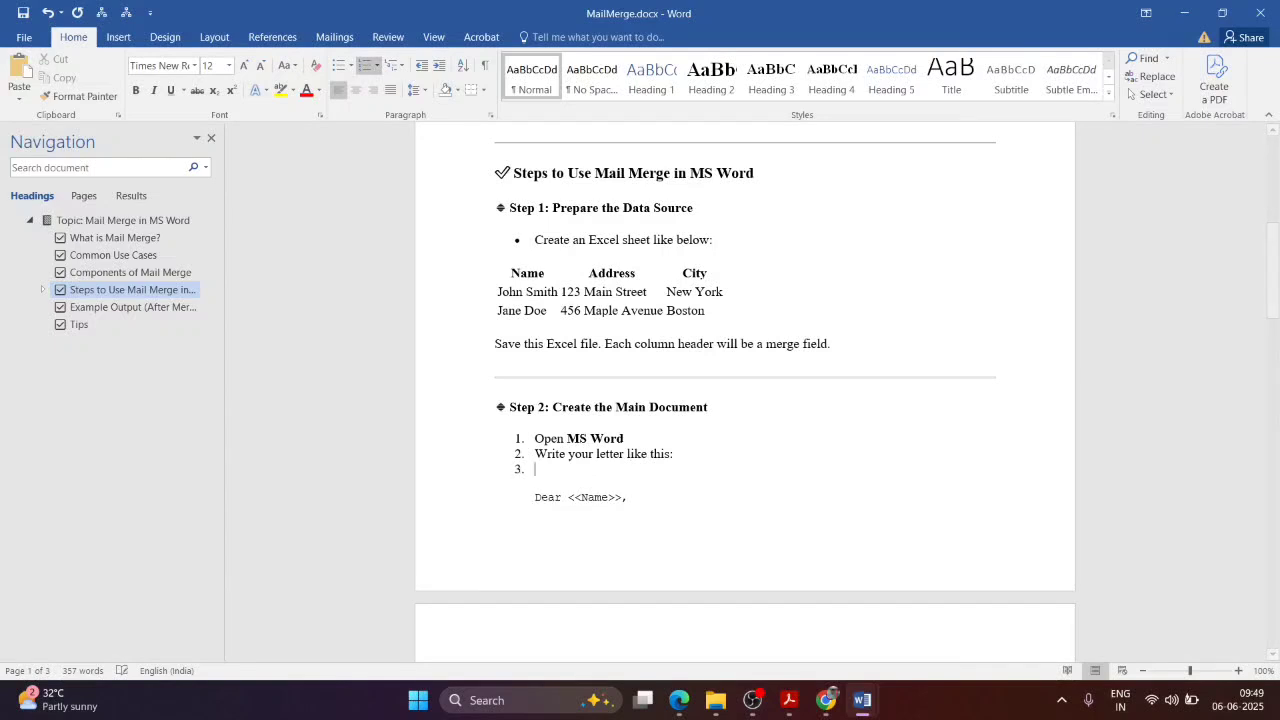
pyautogui.press('Return')
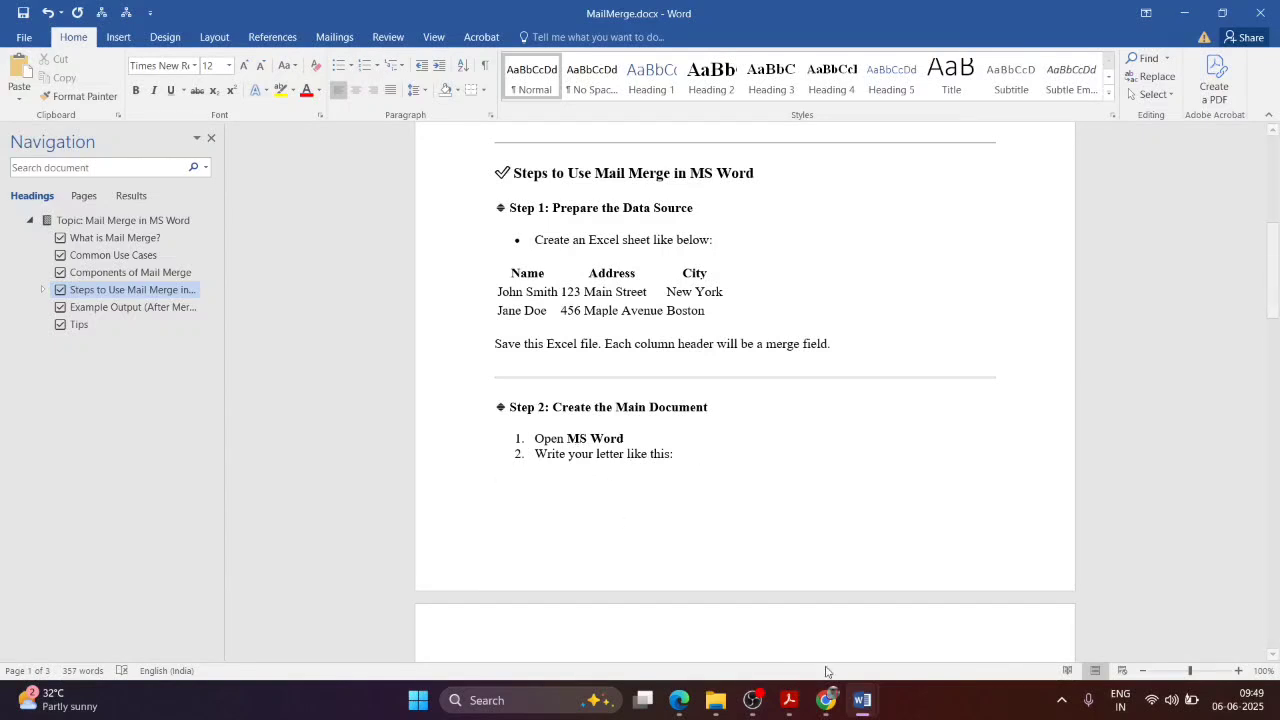
pyautogui.scroll(-4, 757, 531)
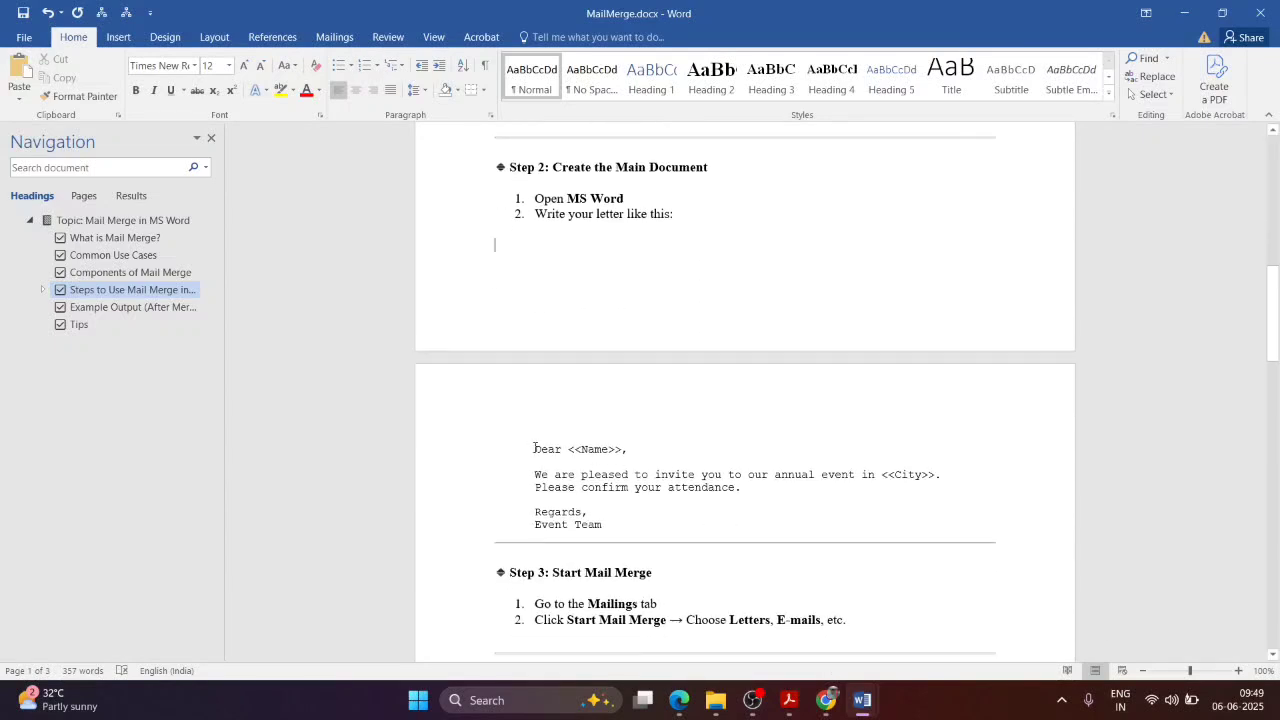
pyautogui.moveTo(535, 449); pyautogui.dragTo(610, 524)
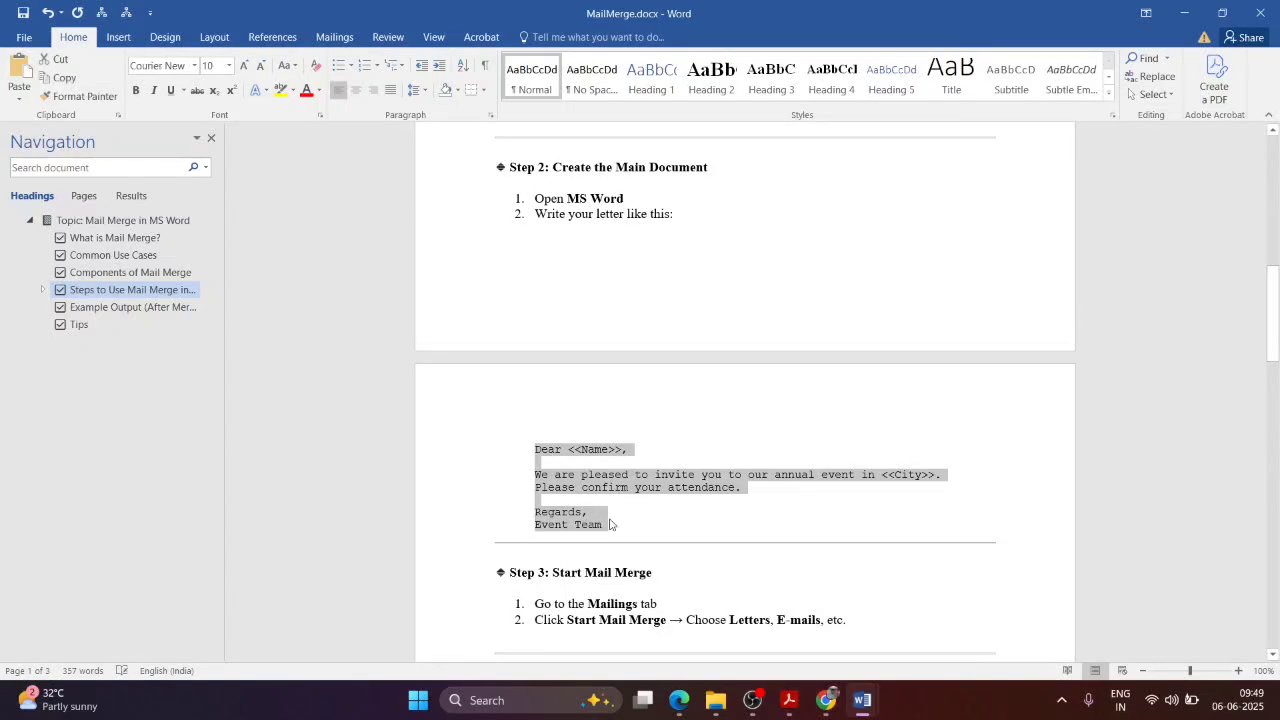
pyautogui.moveTo(838, 712)
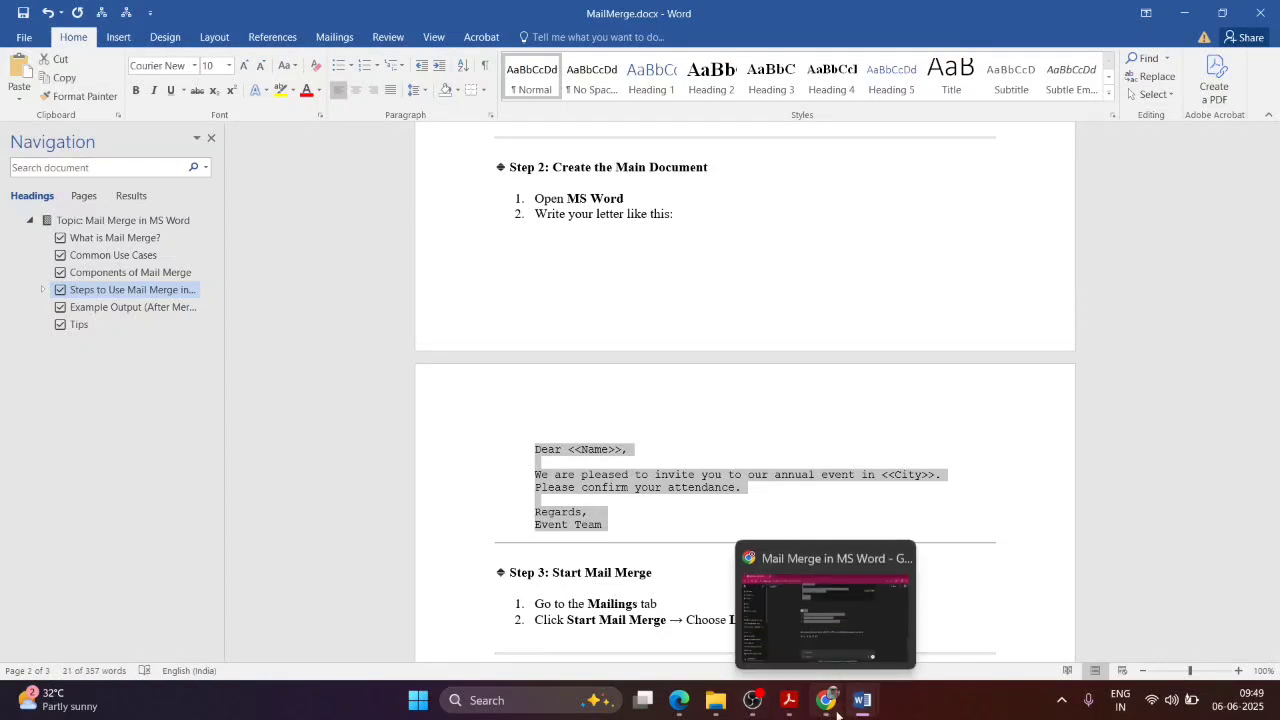
pyautogui.click(920, 614)
# Step: Paste the sample letter into Document1, check its <<Name>> and <<City>> placeholders, and show the desktop
pyautogui.write('Dear <<Name>>,  We are pleased to invite you to our annual event in <<City>>. Please confirm your attendance.  Regards, Event Team')
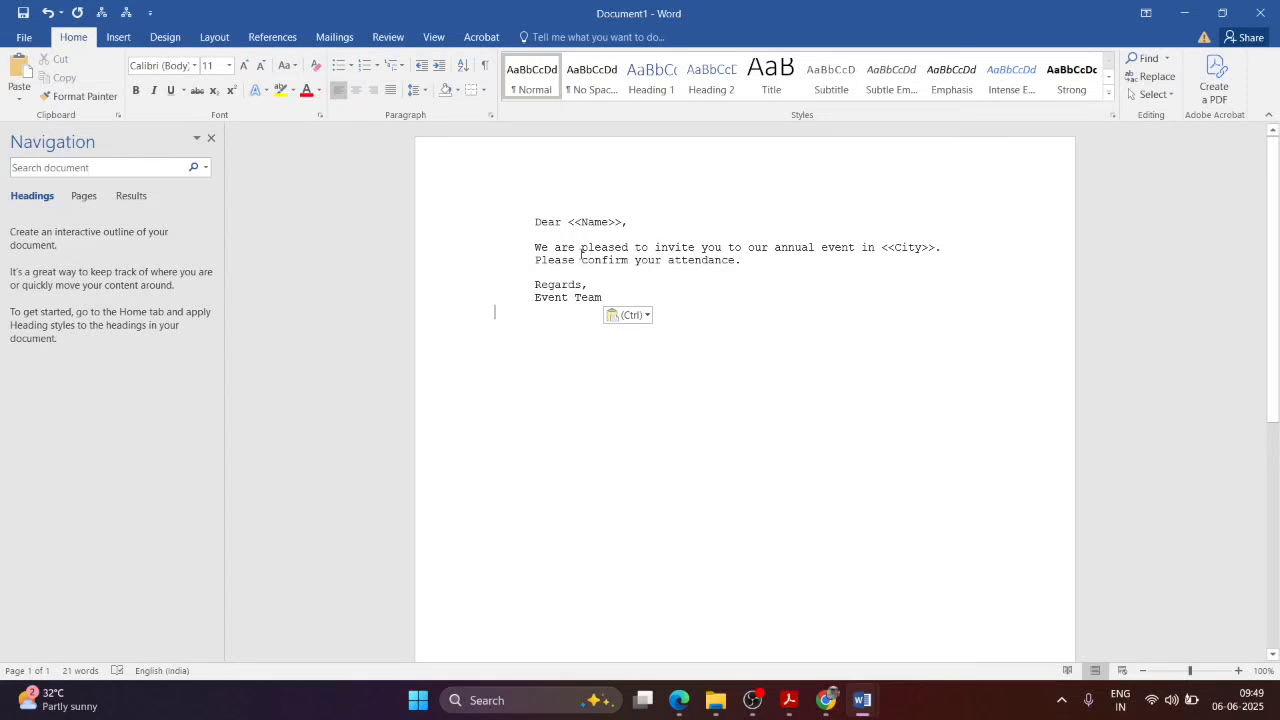
pyautogui.moveTo(568, 221); pyautogui.dragTo(624, 221)
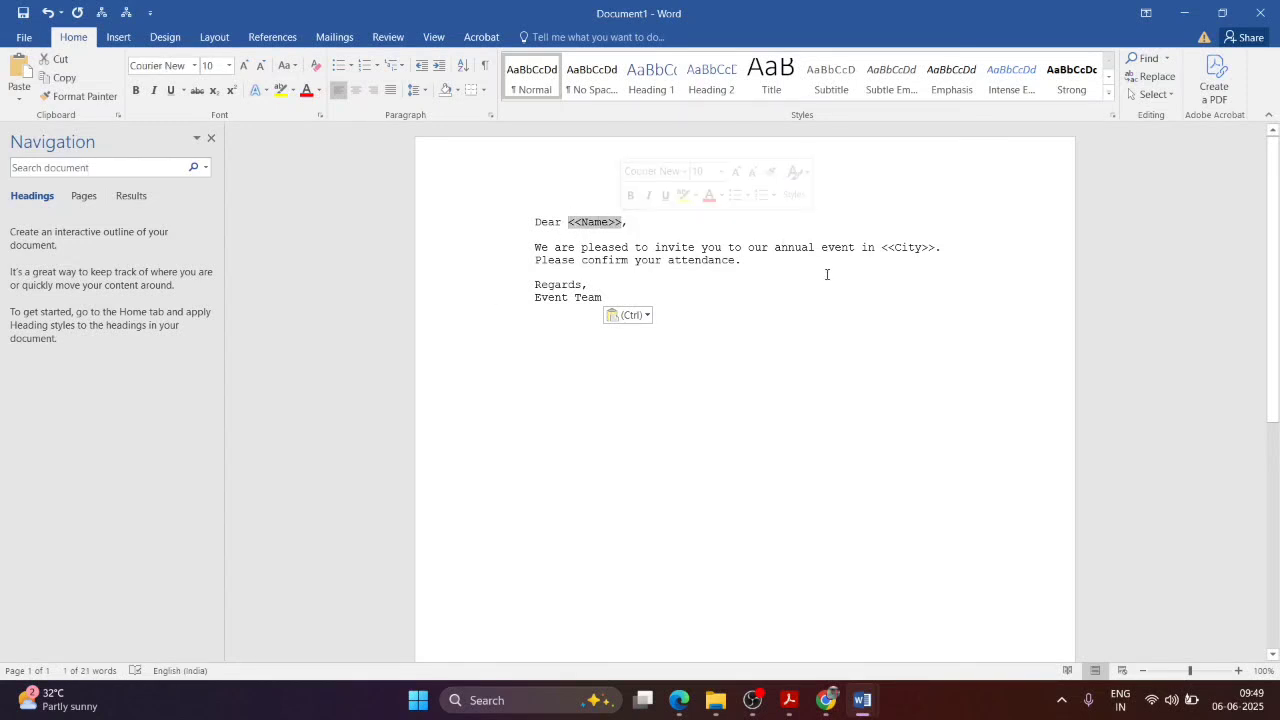
pyautogui.click(880, 247)
pyautogui.moveTo(880, 247); pyautogui.dragTo(932, 247)
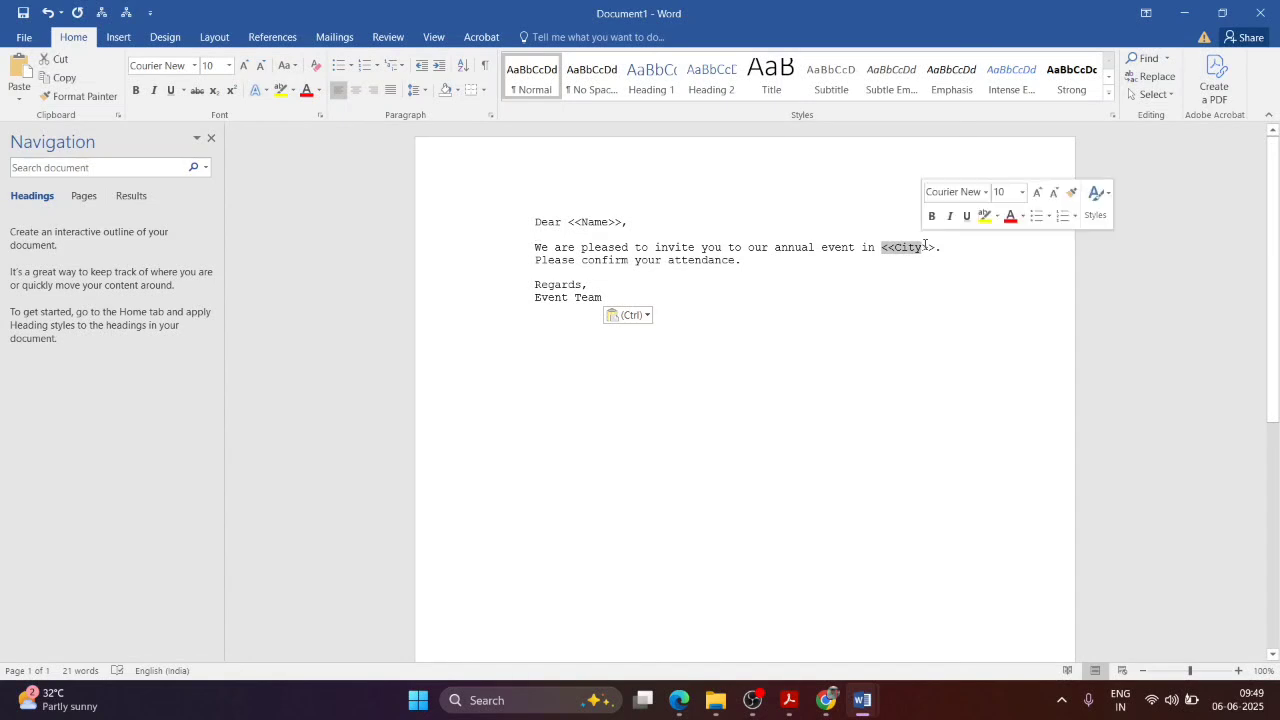
pyautogui.press('super+d')
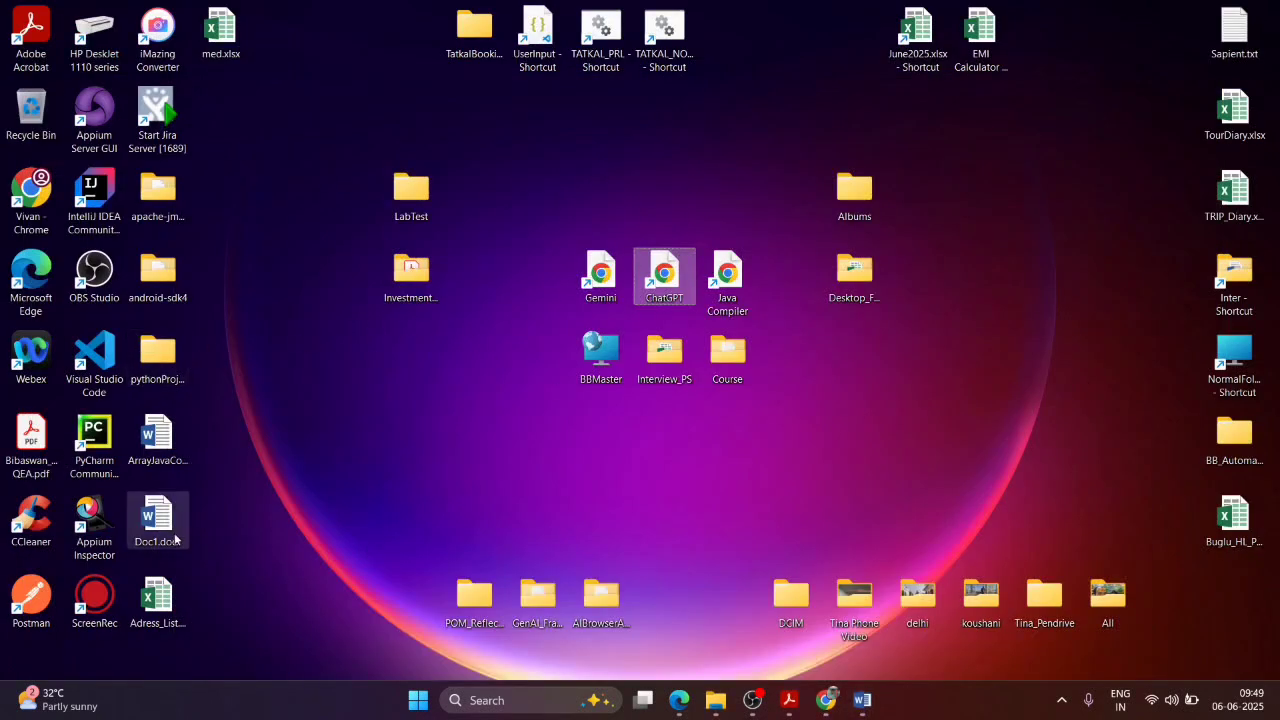
# Step: Open Adress_List.xlsx and compare its Name, Address and City headers with the Word letter
pyautogui.doubleClick(157, 600)
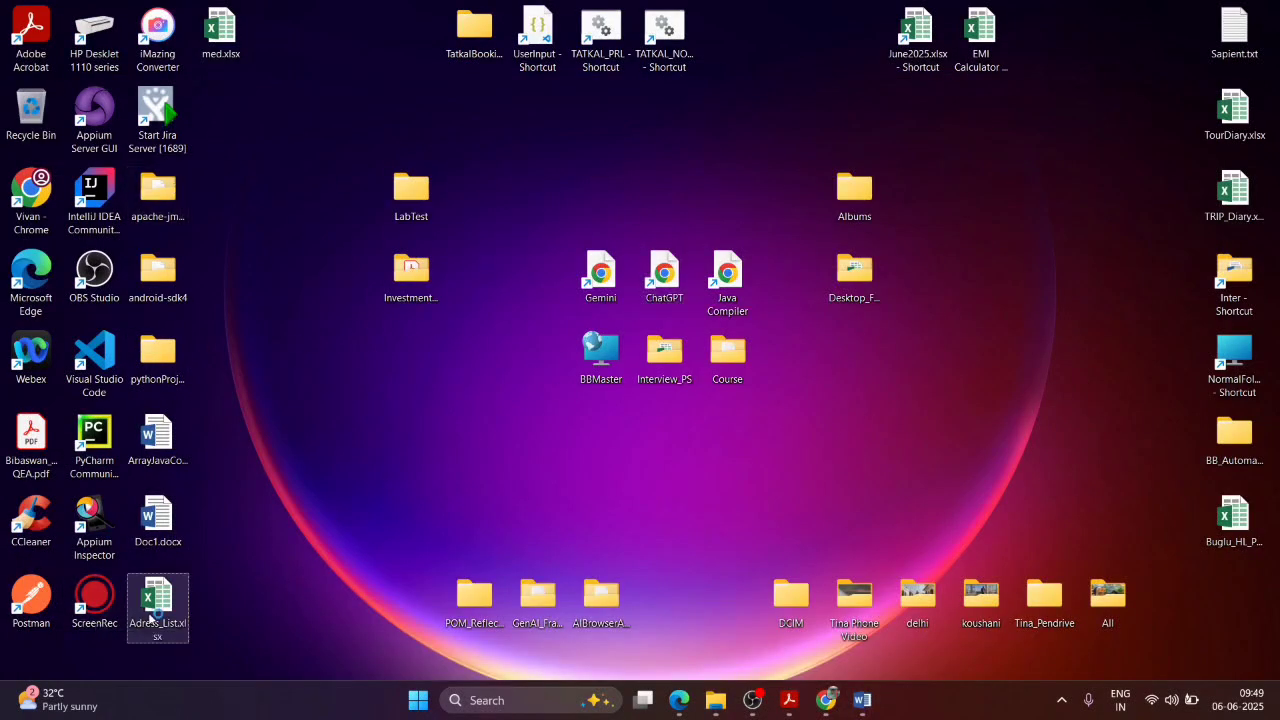
pyautogui.click(60, 210)
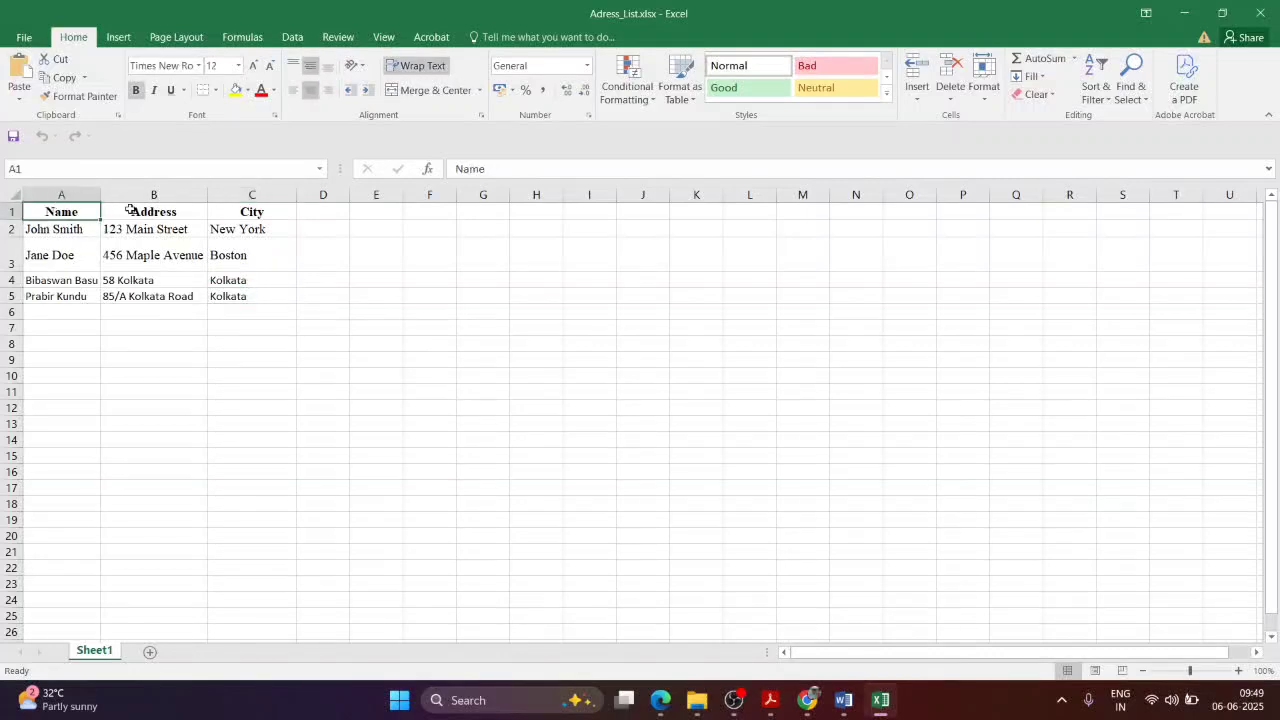
pyautogui.click(229, 210)
pyautogui.moveTo(843, 700)
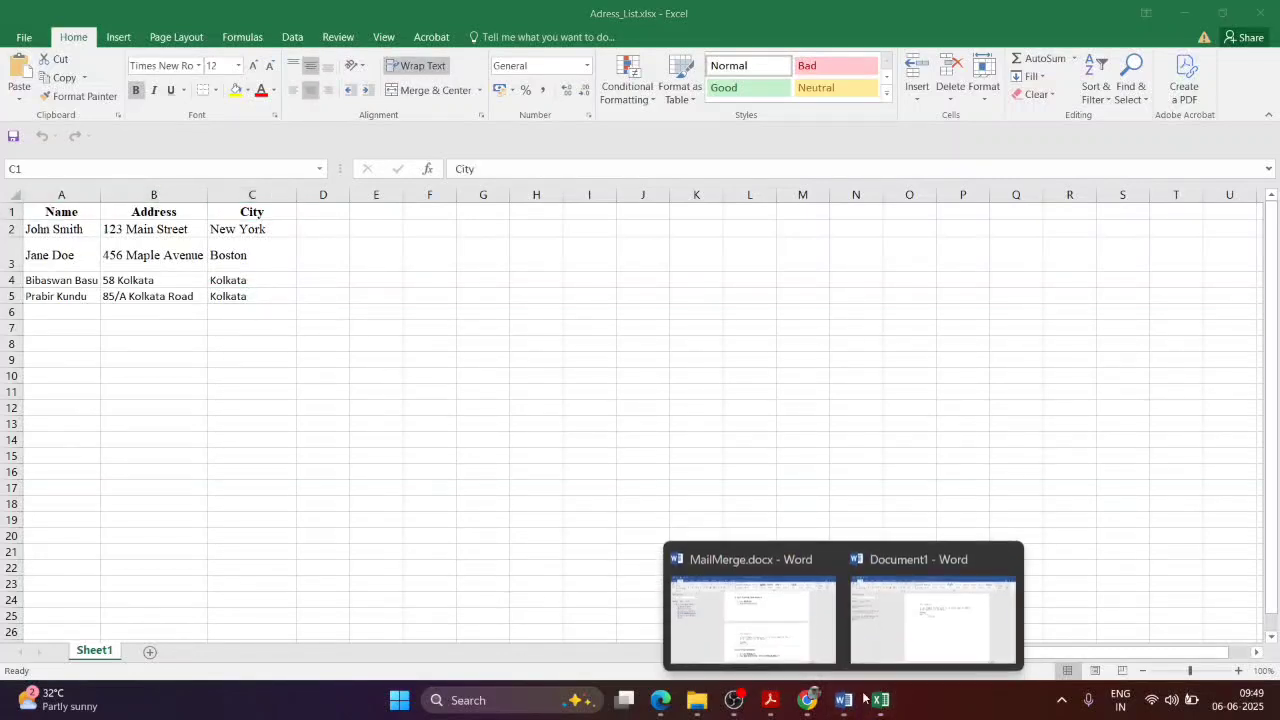
pyautogui.click(780, 588)
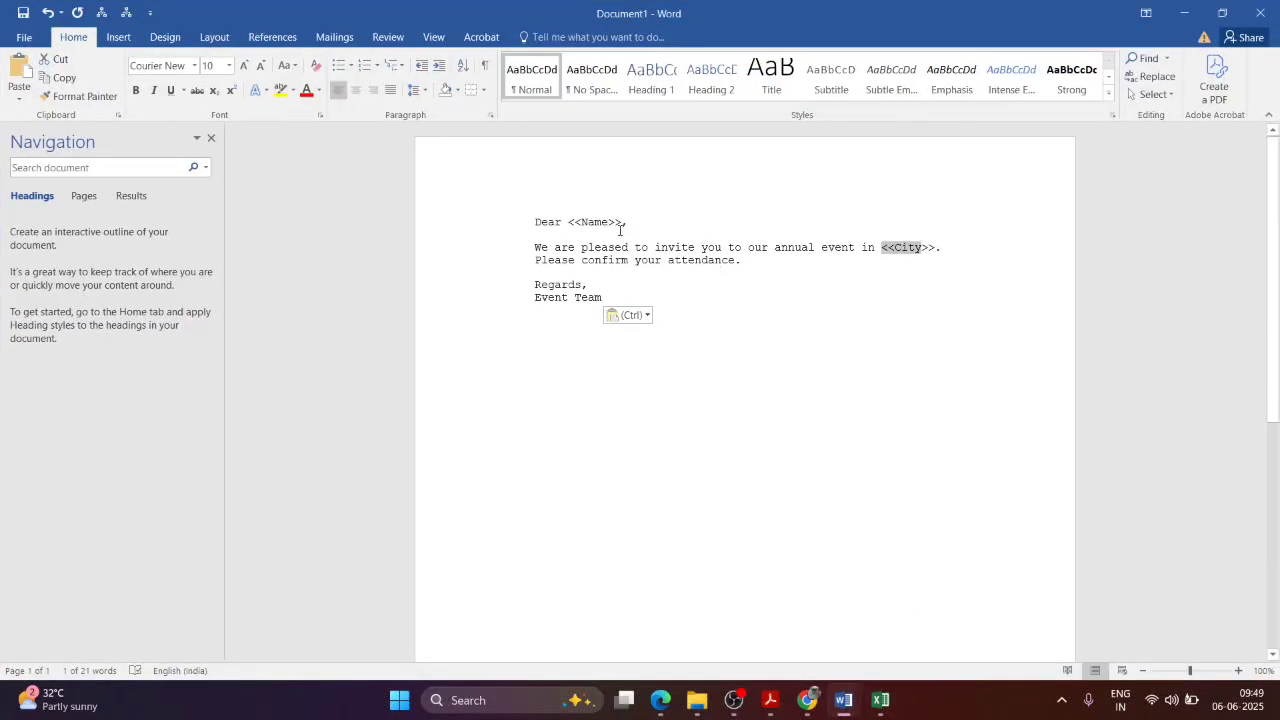
pyautogui.hotkey('alt', 'Tab')
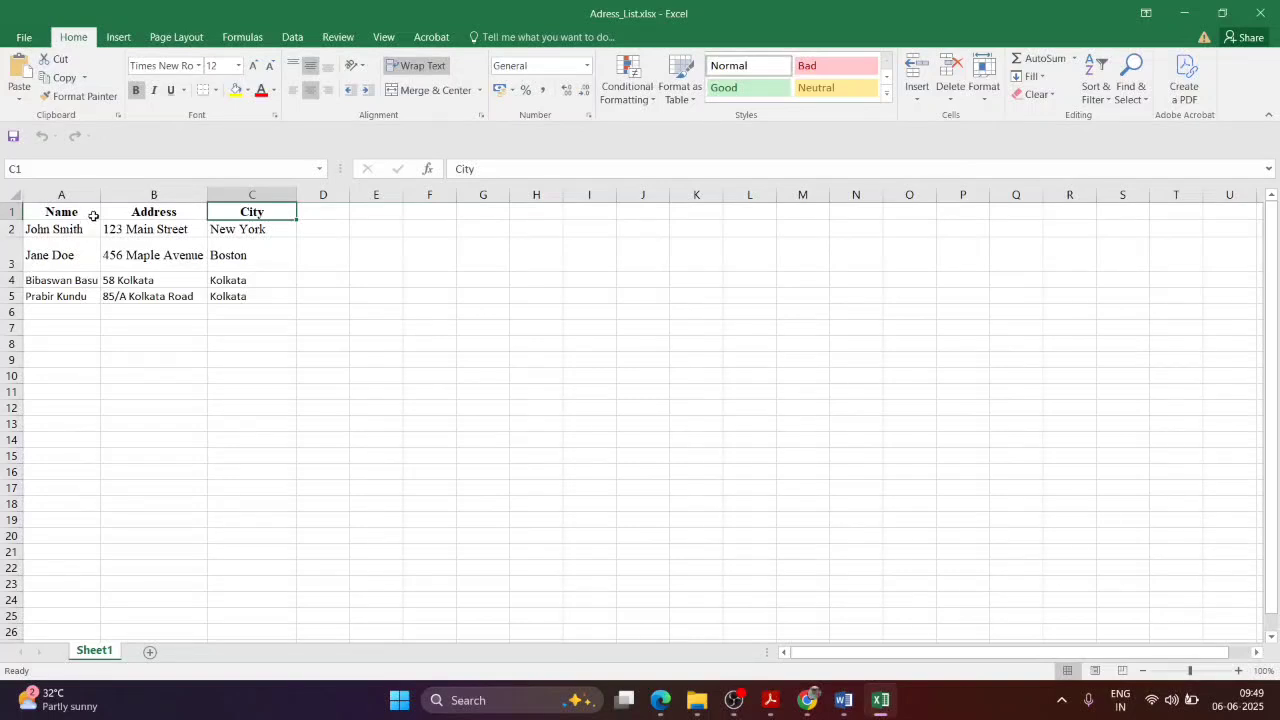
pyautogui.click(140, 212)
pyautogui.moveTo(510, 169); pyautogui.dragTo(455, 169)
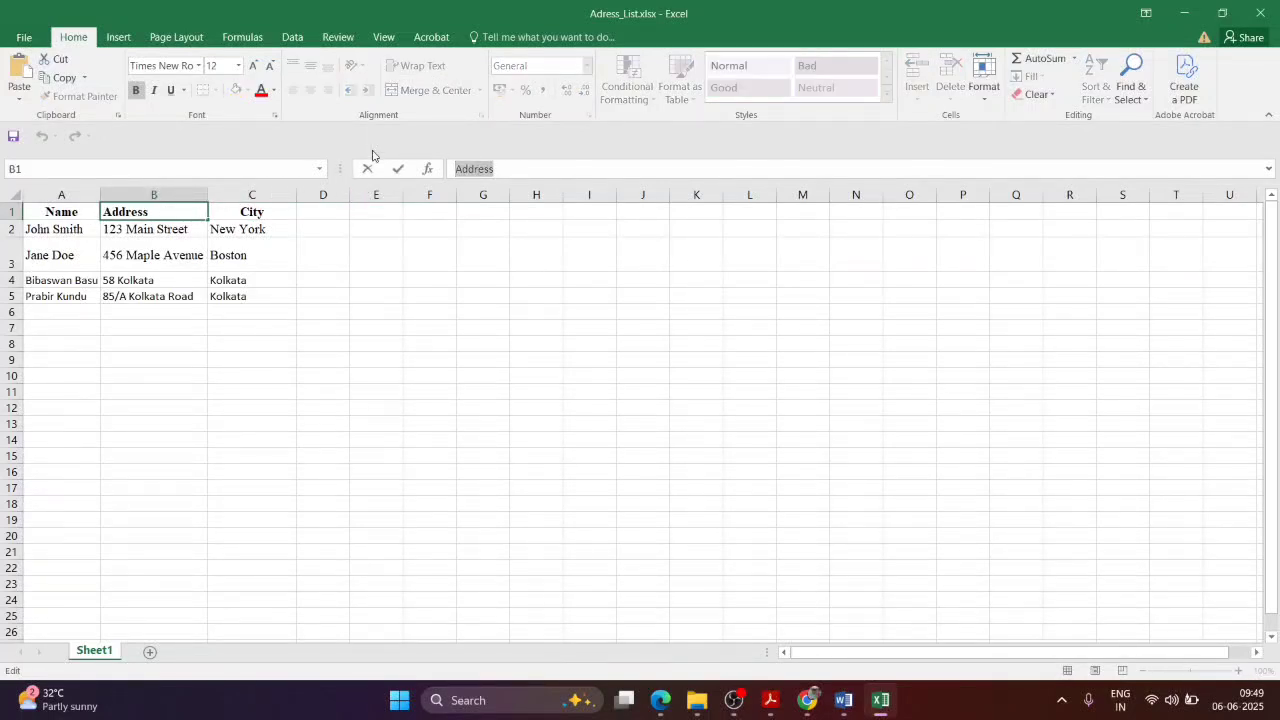
pyautogui.hotkey('alt', 'Tab')
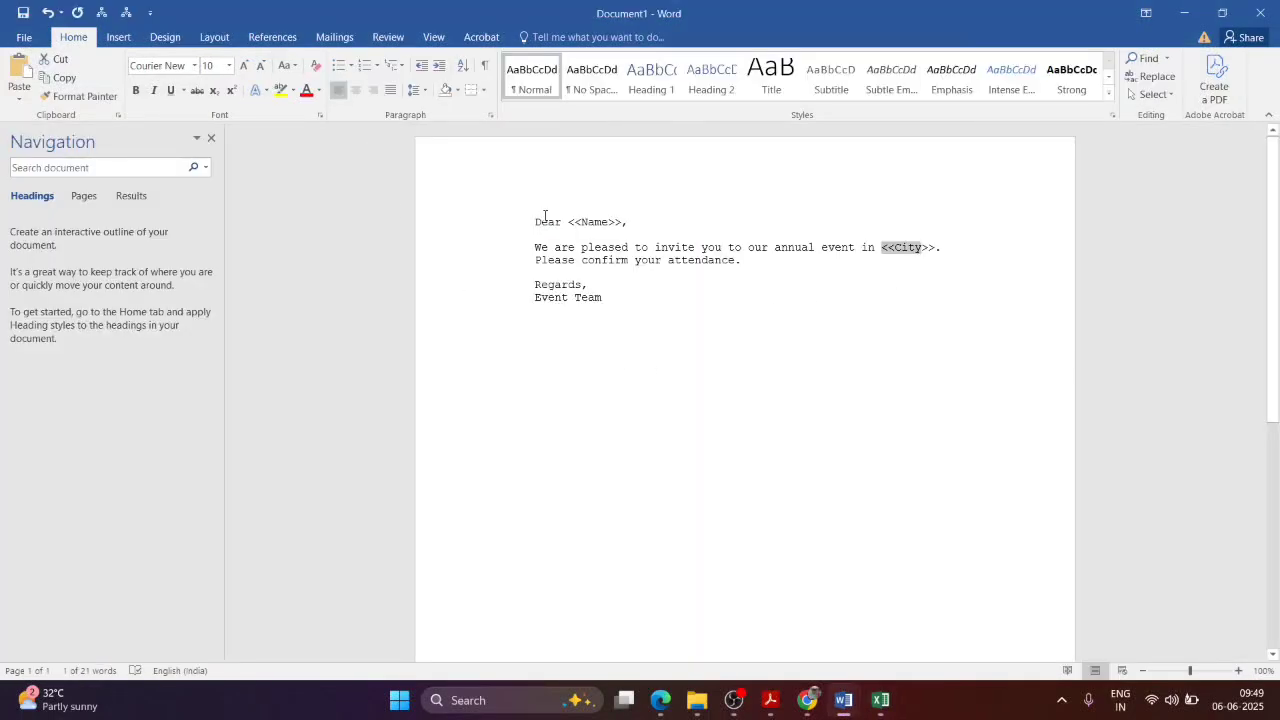
pyautogui.hotkey('alt', 'Tab')
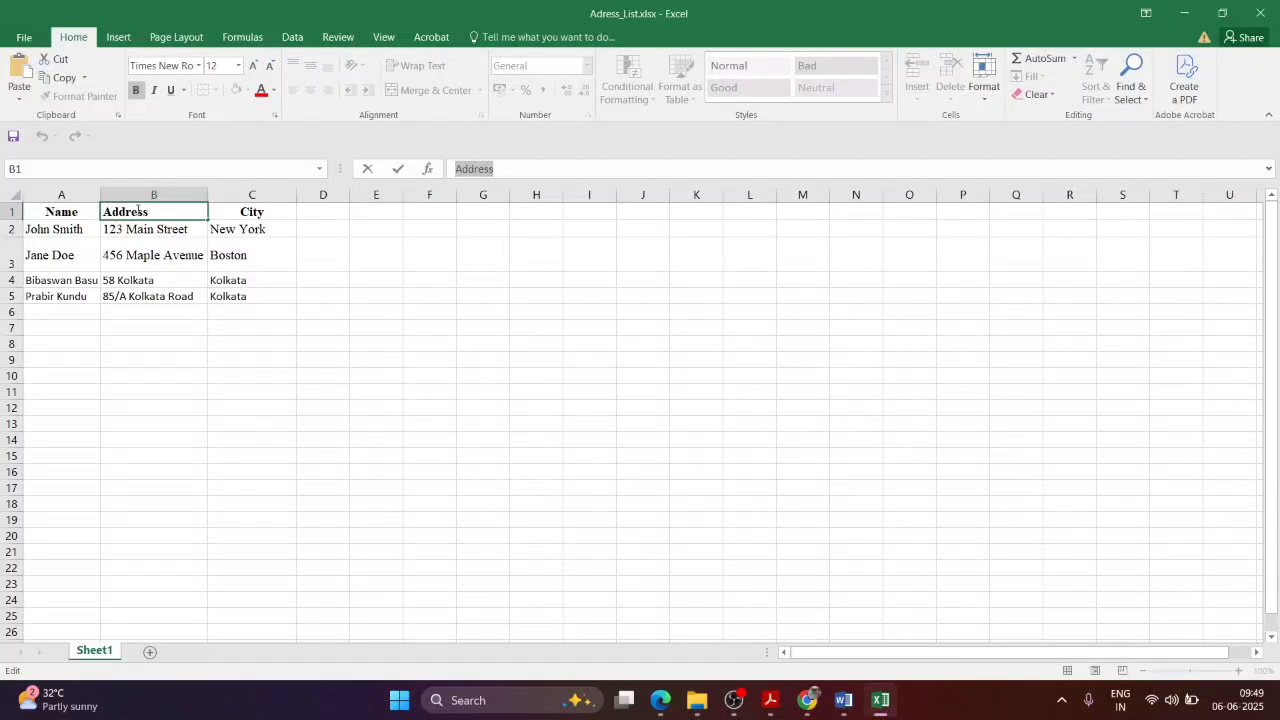
pyautogui.hotkey('alt', 'Tab')
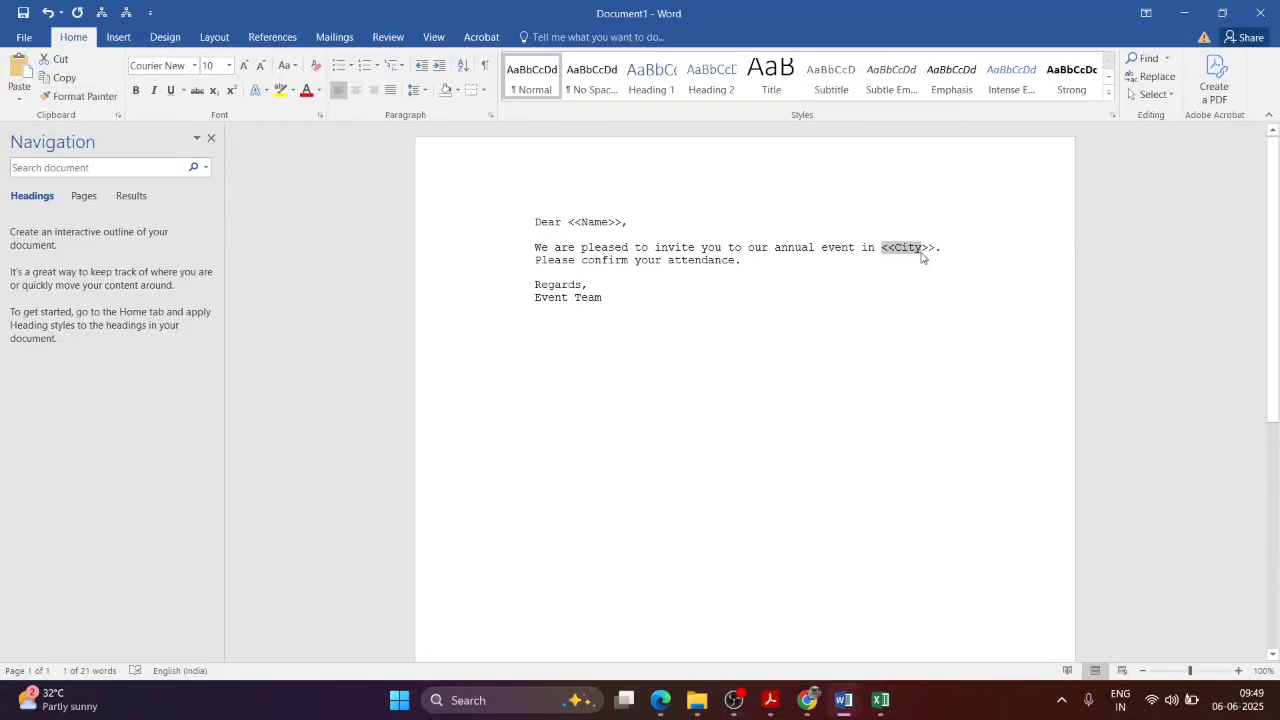
# Step: Insert a new '<<Address>>,' line directly beneath 'Dear <<Name>>,' in Document1
pyautogui.click(880, 247)
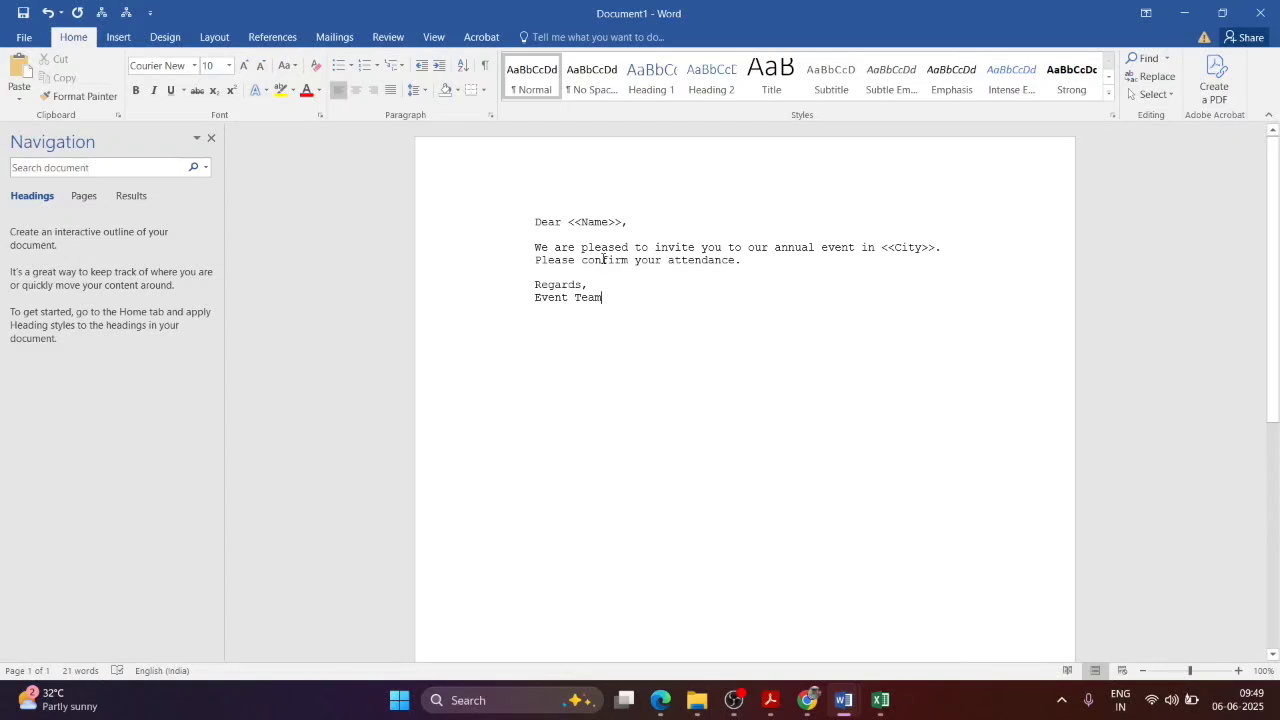
pyautogui.press('Return')
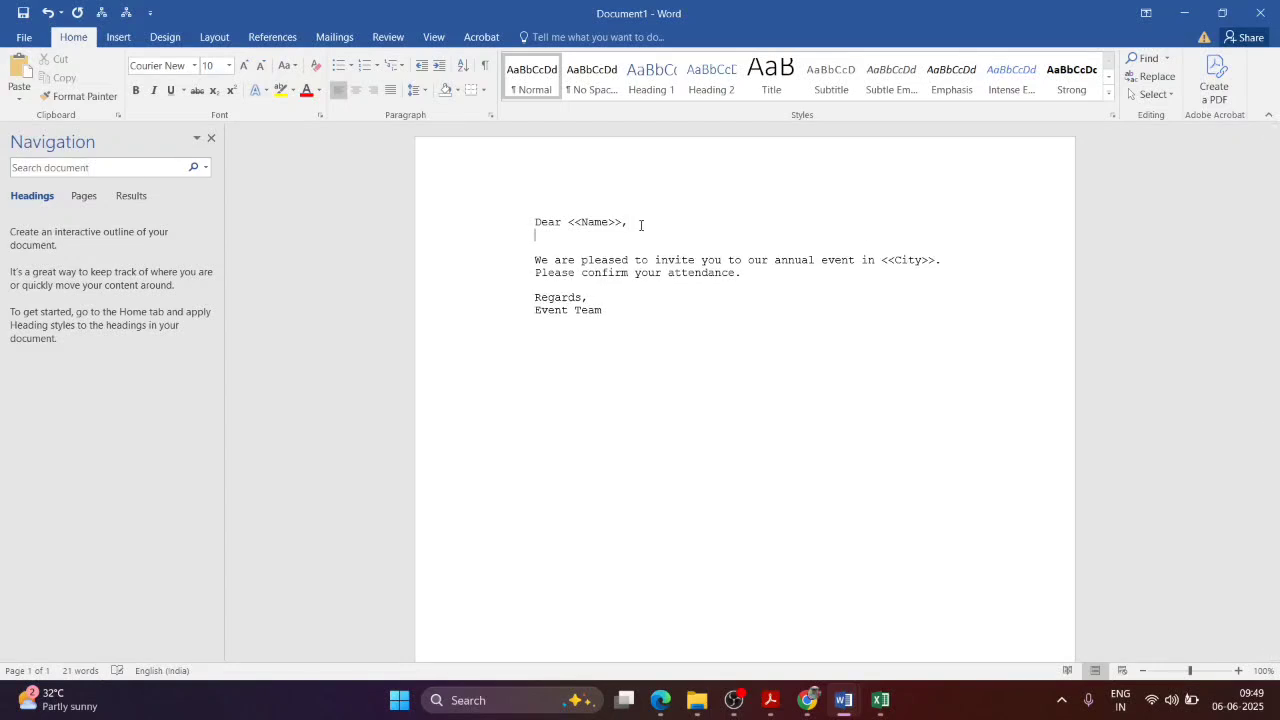
pyautogui.write('Address>>')
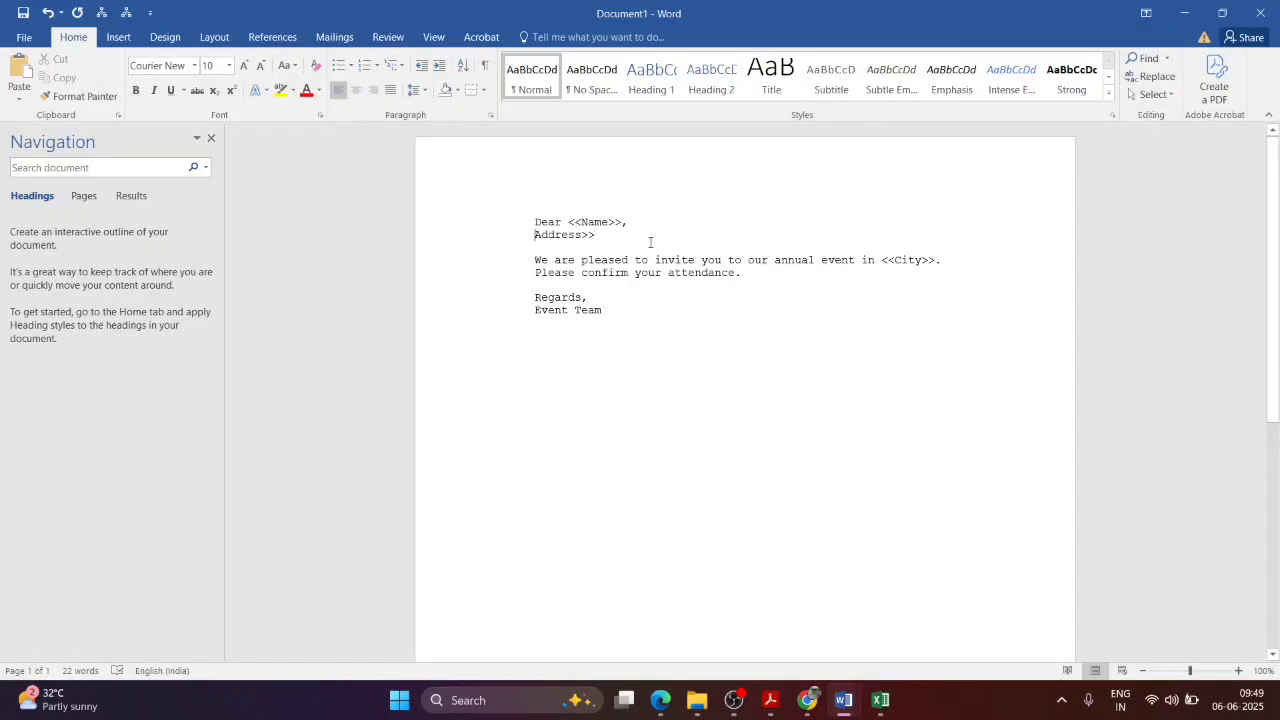
pyautogui.press('Home')
pyautogui.write('<<')
pyautogui.write(',')
# Step: Read the MailMerge.docx reference guide, then return to the Document1 letter
pyautogui.click(807, 700)
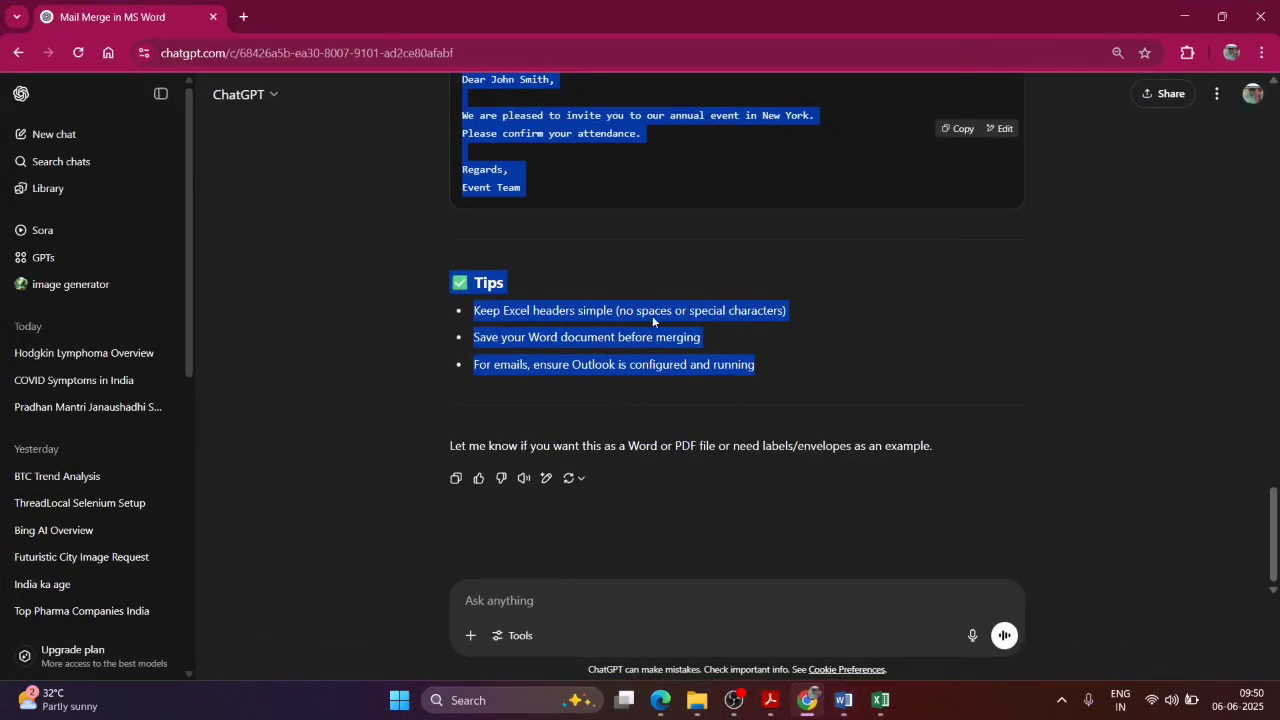
pyautogui.click(808, 702)
pyautogui.moveTo(844, 702)
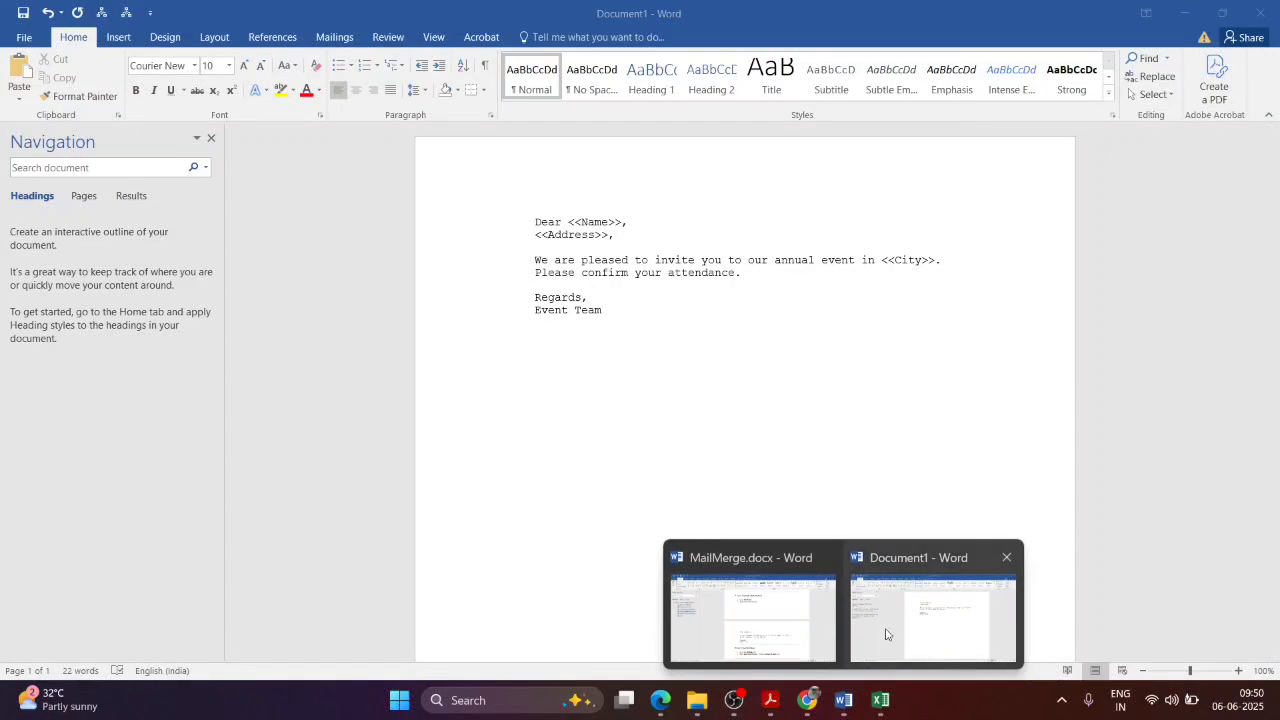
pyautogui.click(826, 612)
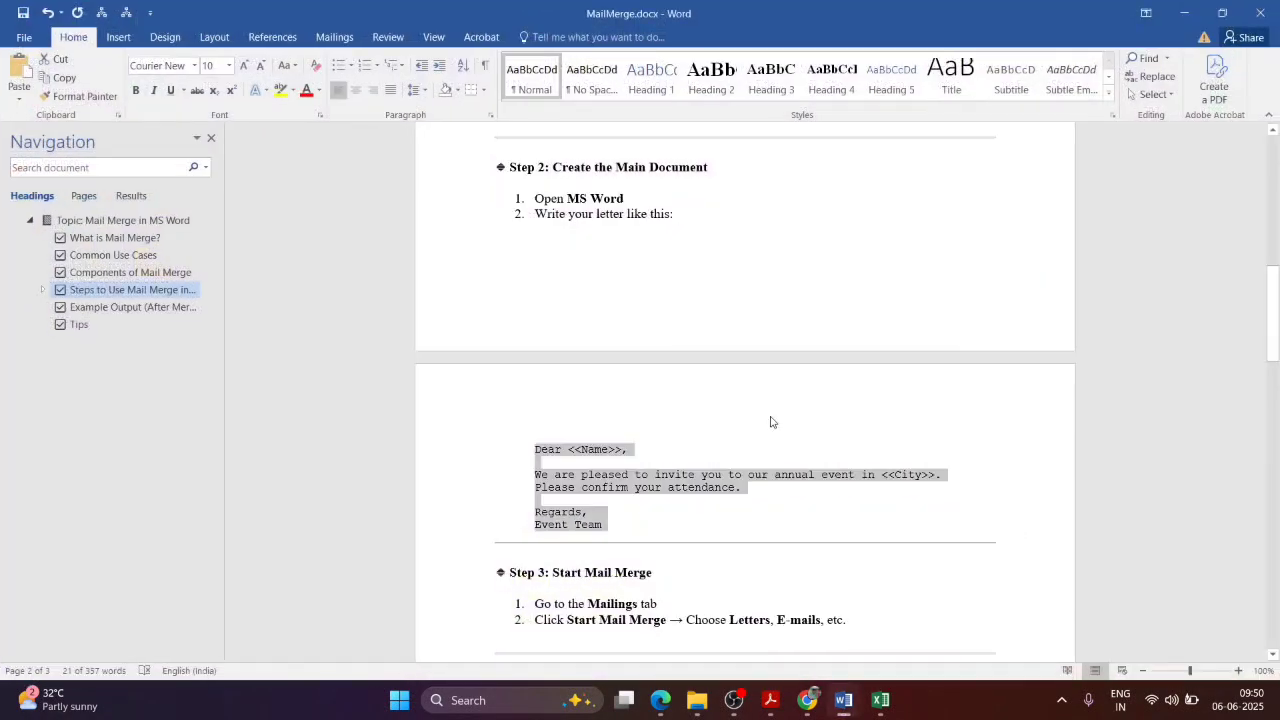
pyautogui.scroll(-5, 740, 400)
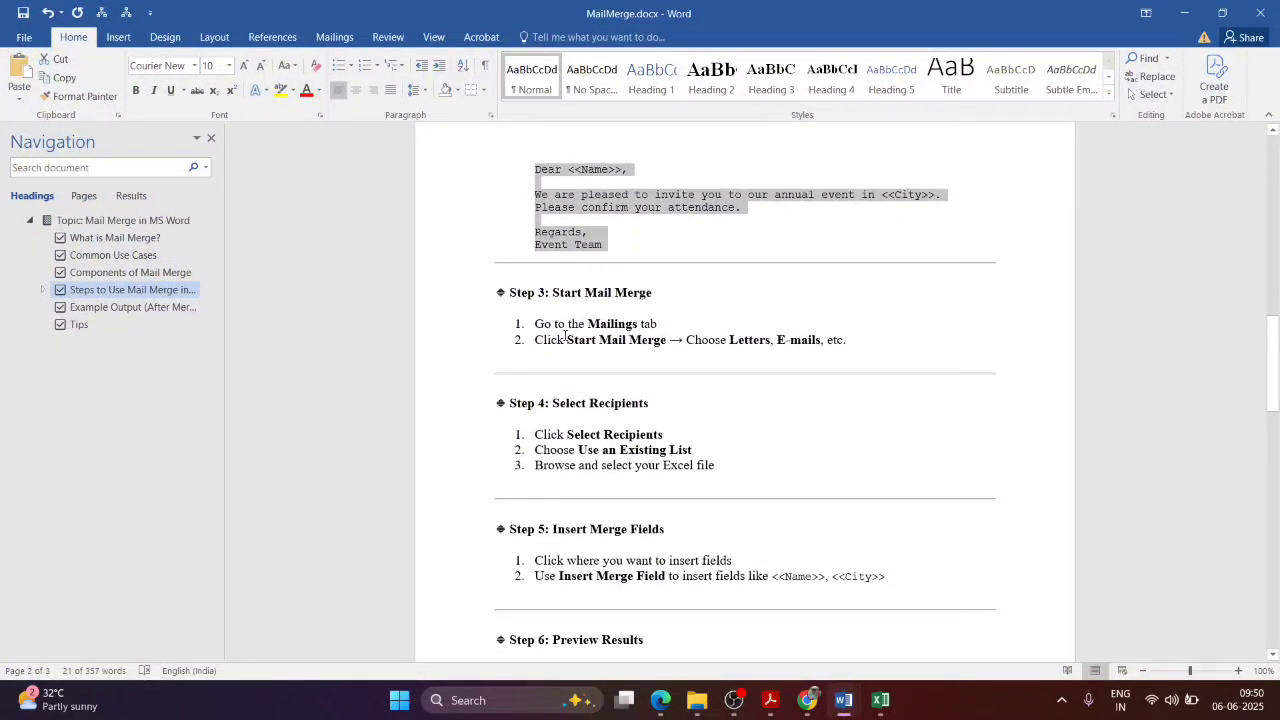
pyautogui.hotkey('alt', 'Tab')
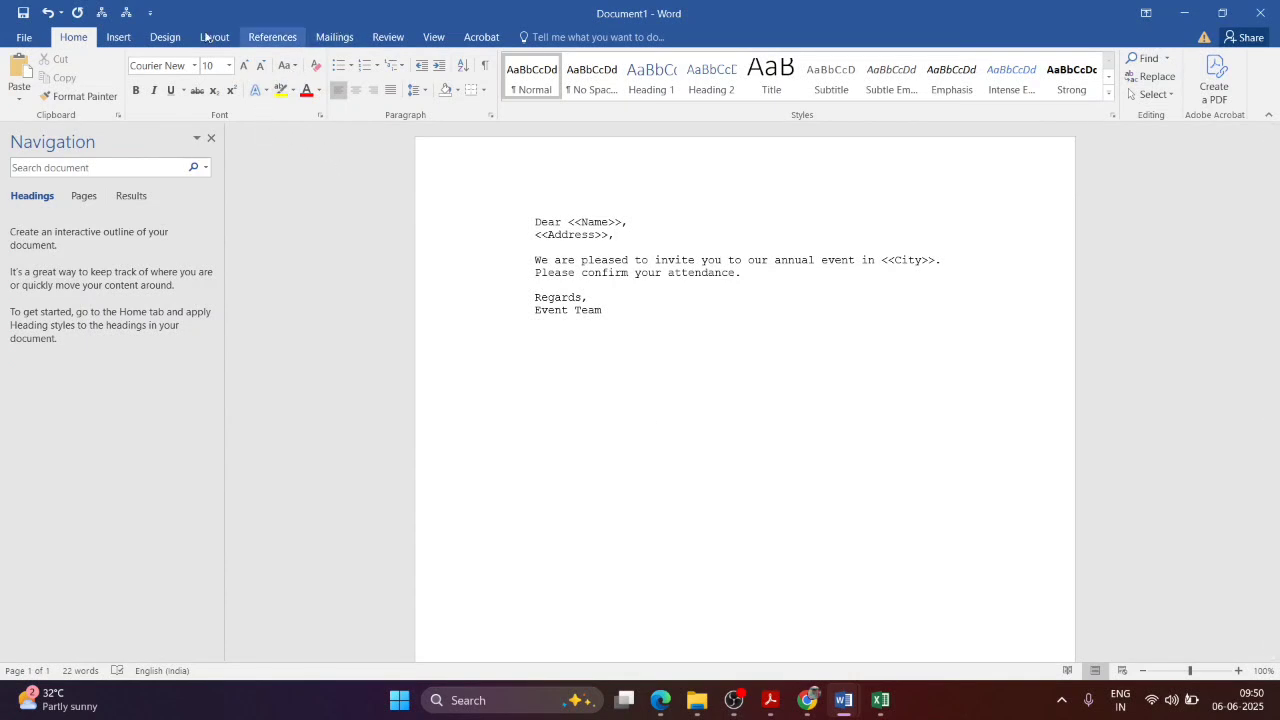
# Step: Make Document1 a Letters mail merge from the Mailings tab
pyautogui.click(336, 40)
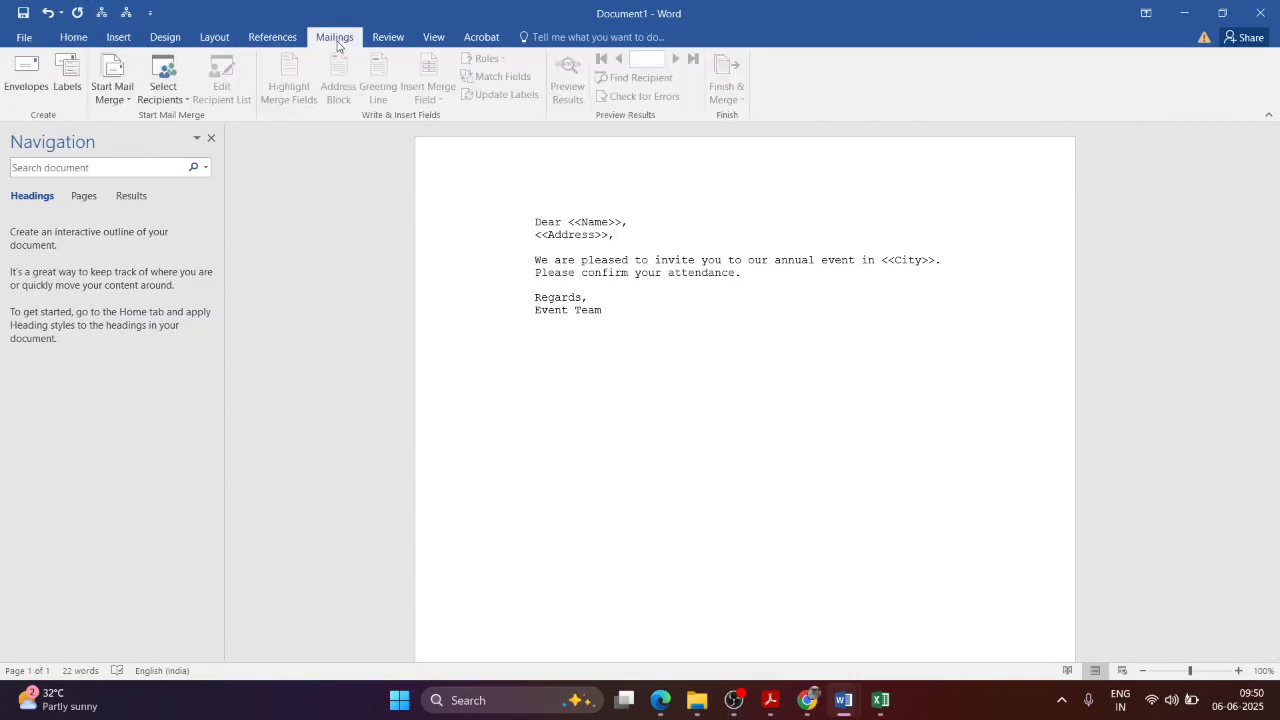
pyautogui.click(109, 105)
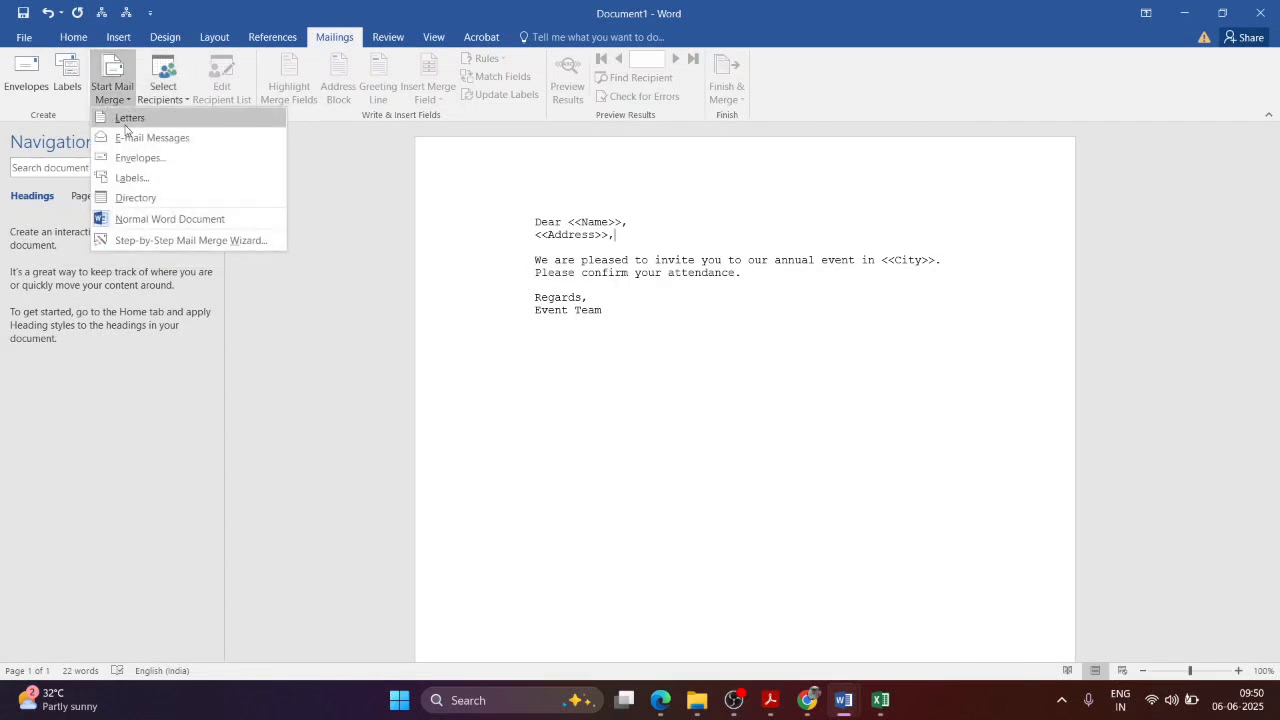
pyautogui.click(125, 124)
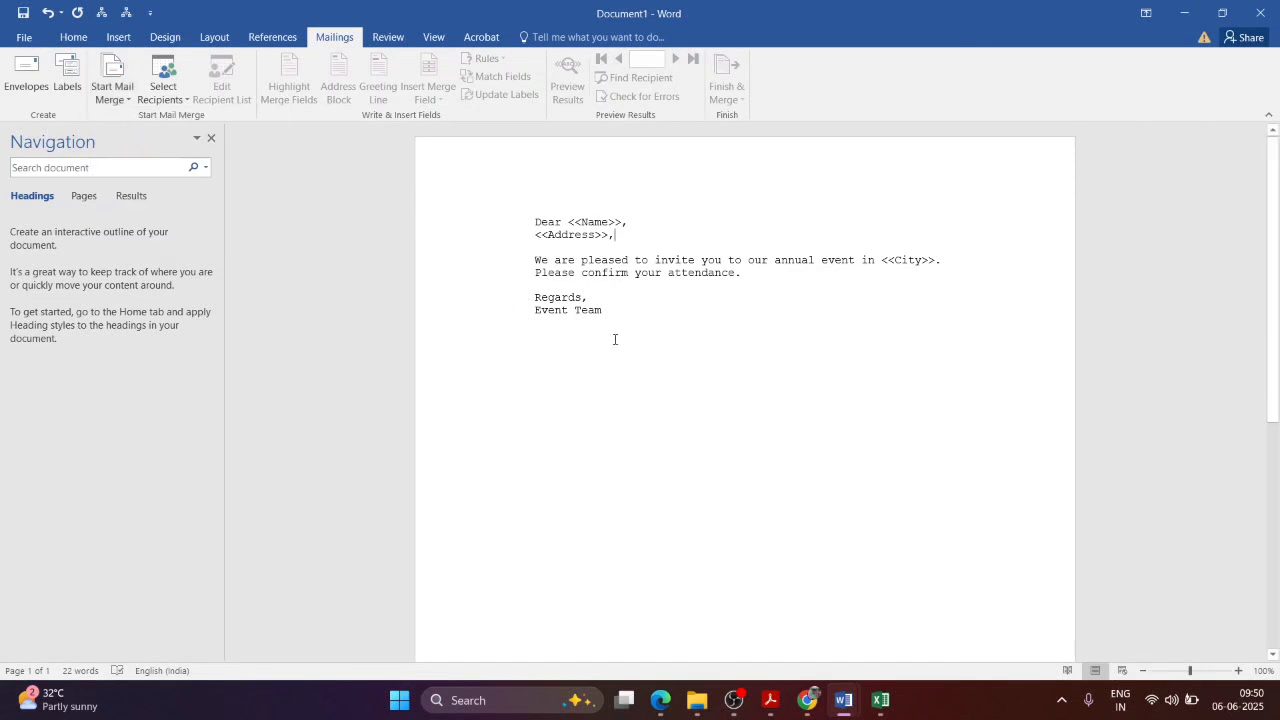
pyautogui.moveTo(606, 313); pyautogui.dragTo(527, 228)
pyautogui.click(645, 338)
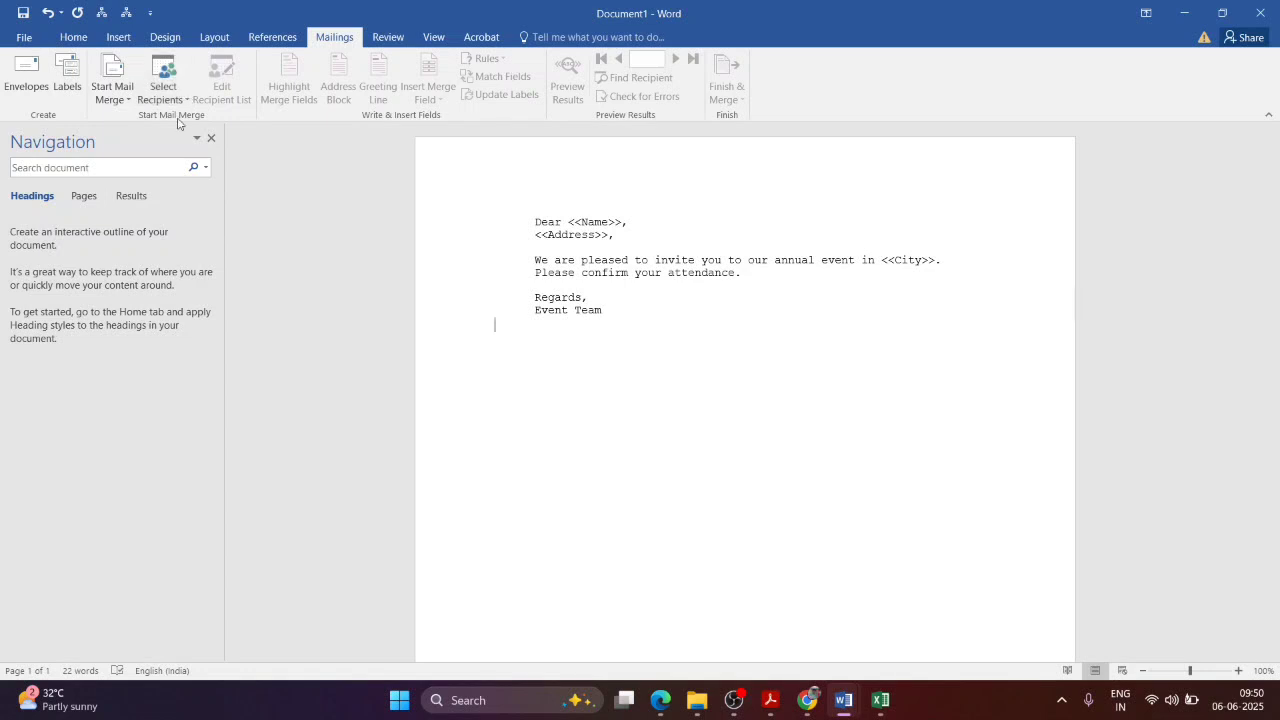
# Step: Check Step 4 of the guide, then show the Select Recipients options in Document1
pyautogui.hotkey('alt', 'Tab')
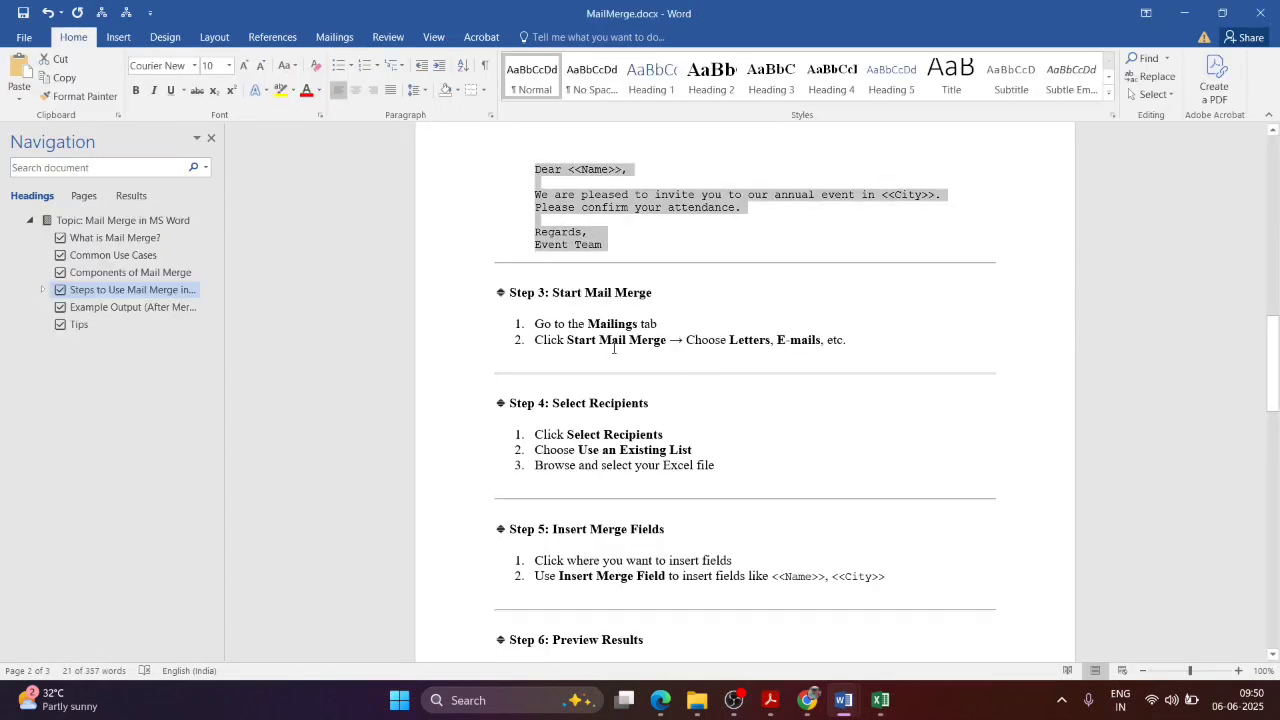
pyautogui.moveTo(553, 403); pyautogui.dragTo(648, 403)
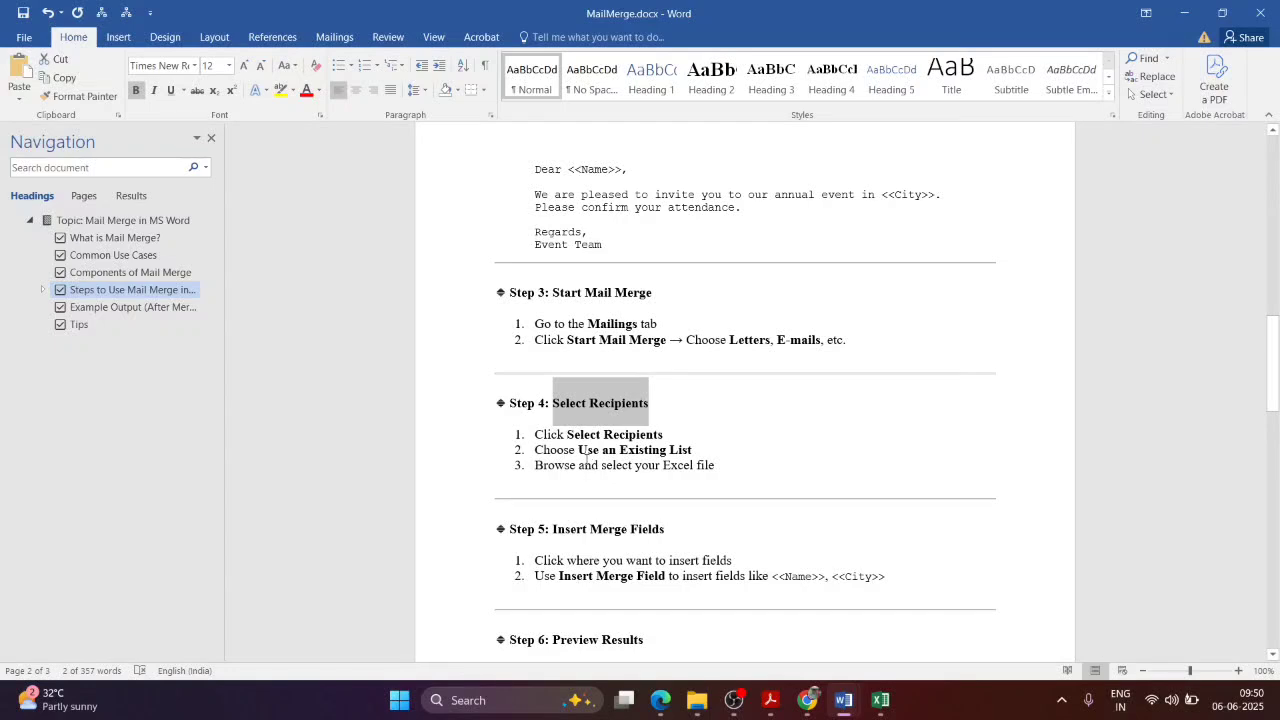
pyautogui.hotkey('alt', 'Tab')
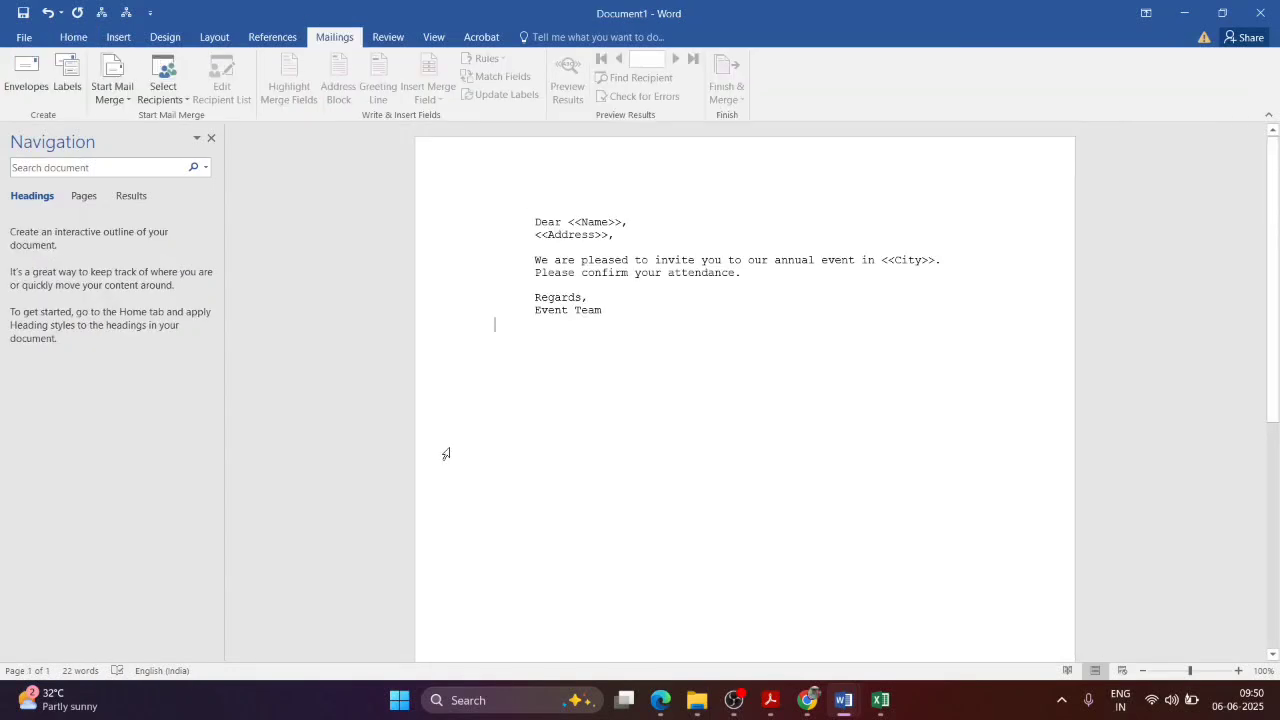
pyautogui.click(181, 98)
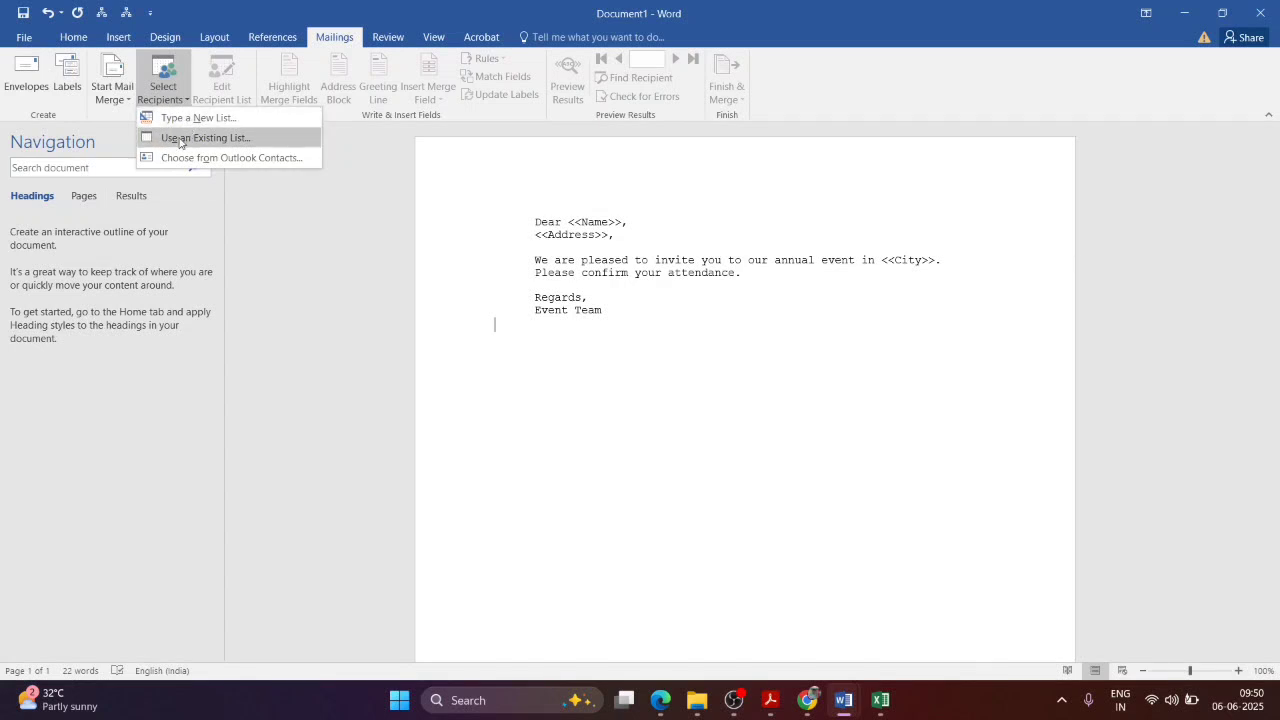
# Step: Choose Use an Existing List and open Adress_List.xlsx from the Desktop
pyautogui.click(224, 140)
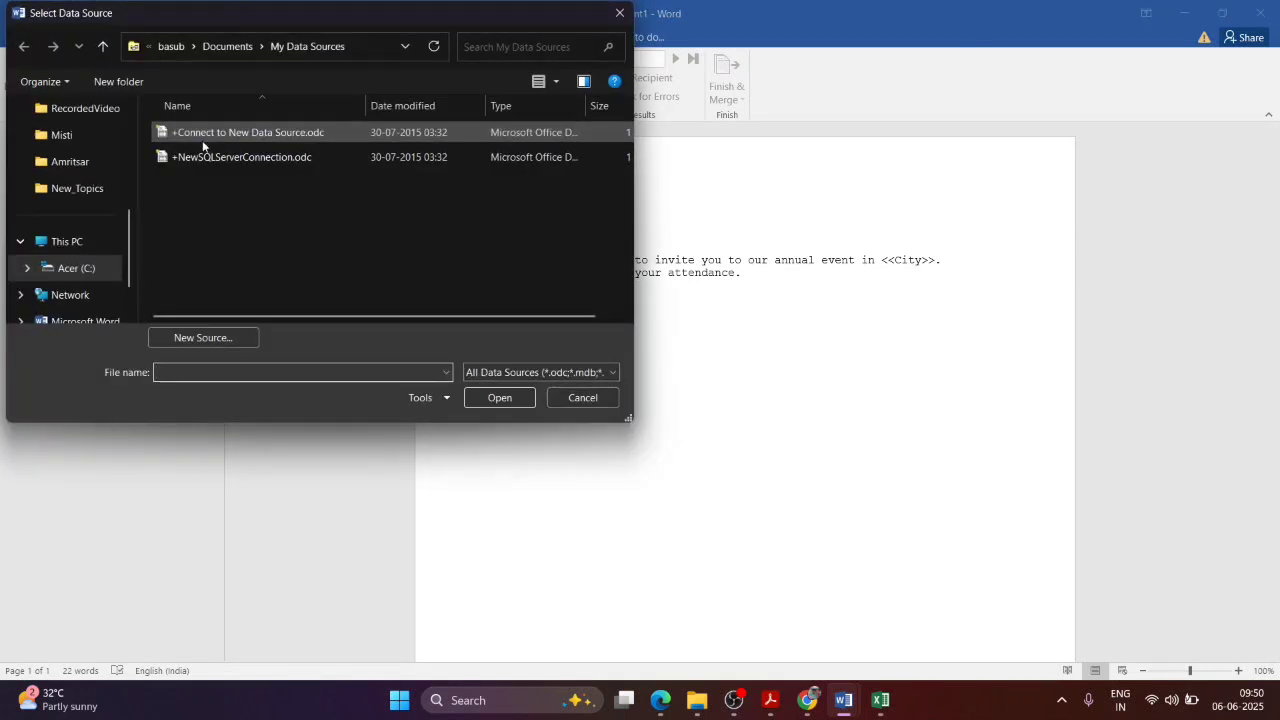
pyautogui.scroll(6, 85, 200)
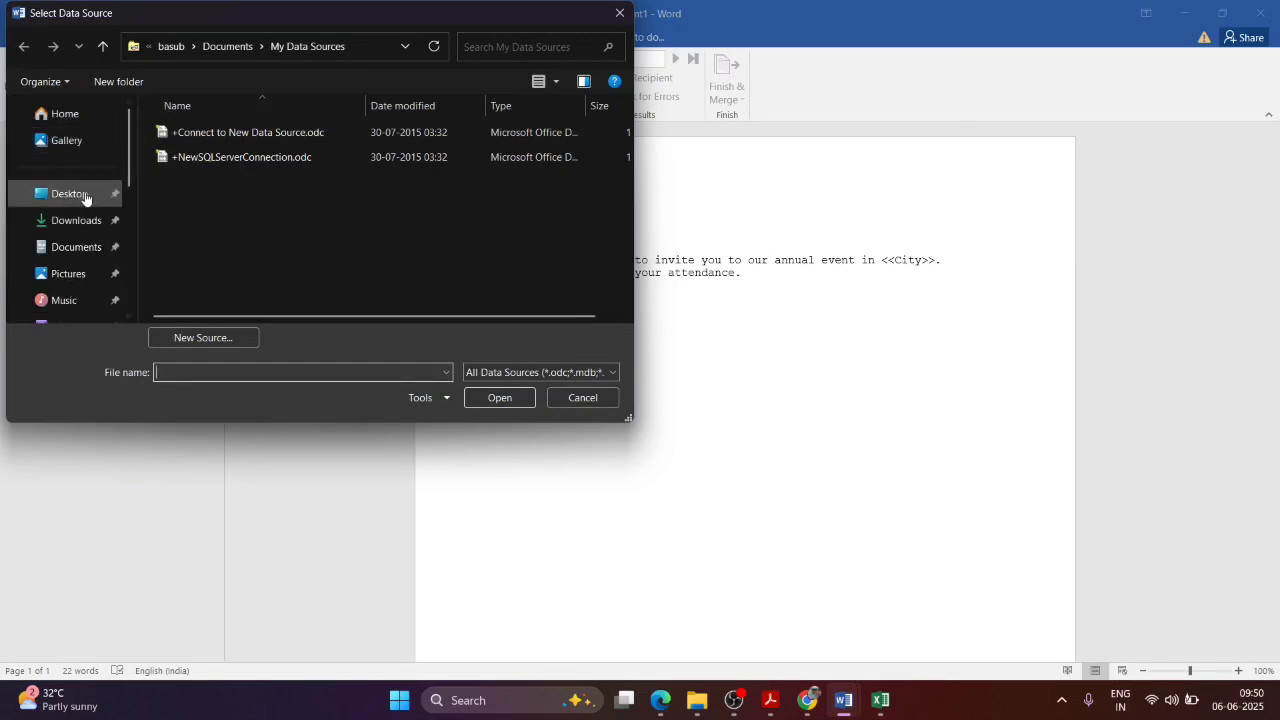
pyautogui.click(70, 193)
pyautogui.scroll(-2, 344, 188)
pyautogui.scroll(-5, 345, 188)
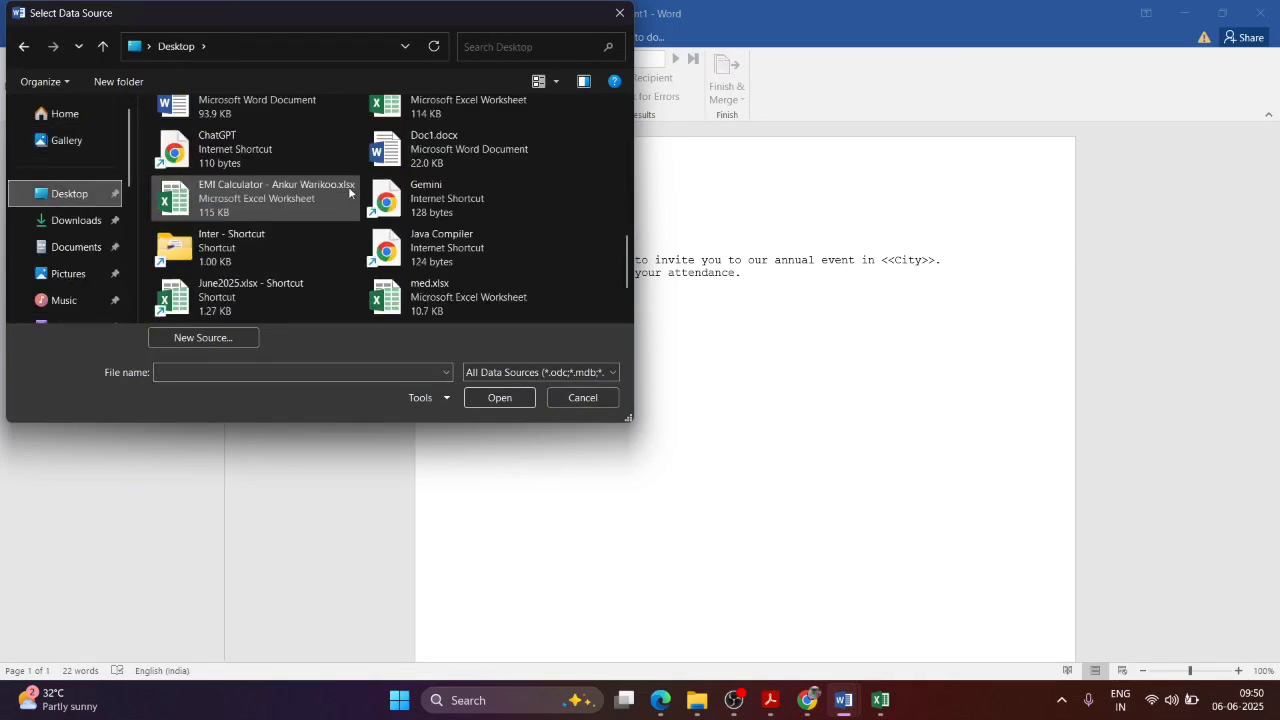
pyautogui.scroll(-2, 349, 192)
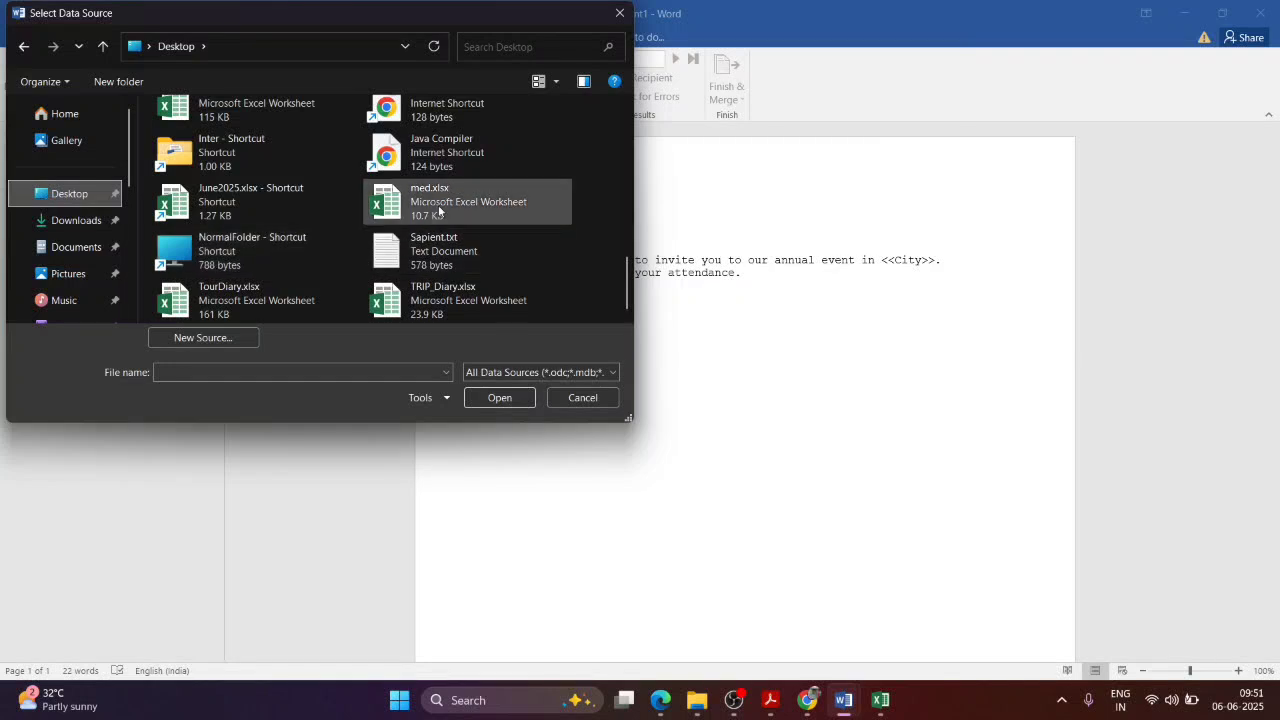
pyautogui.scroll(5, 352, 217)
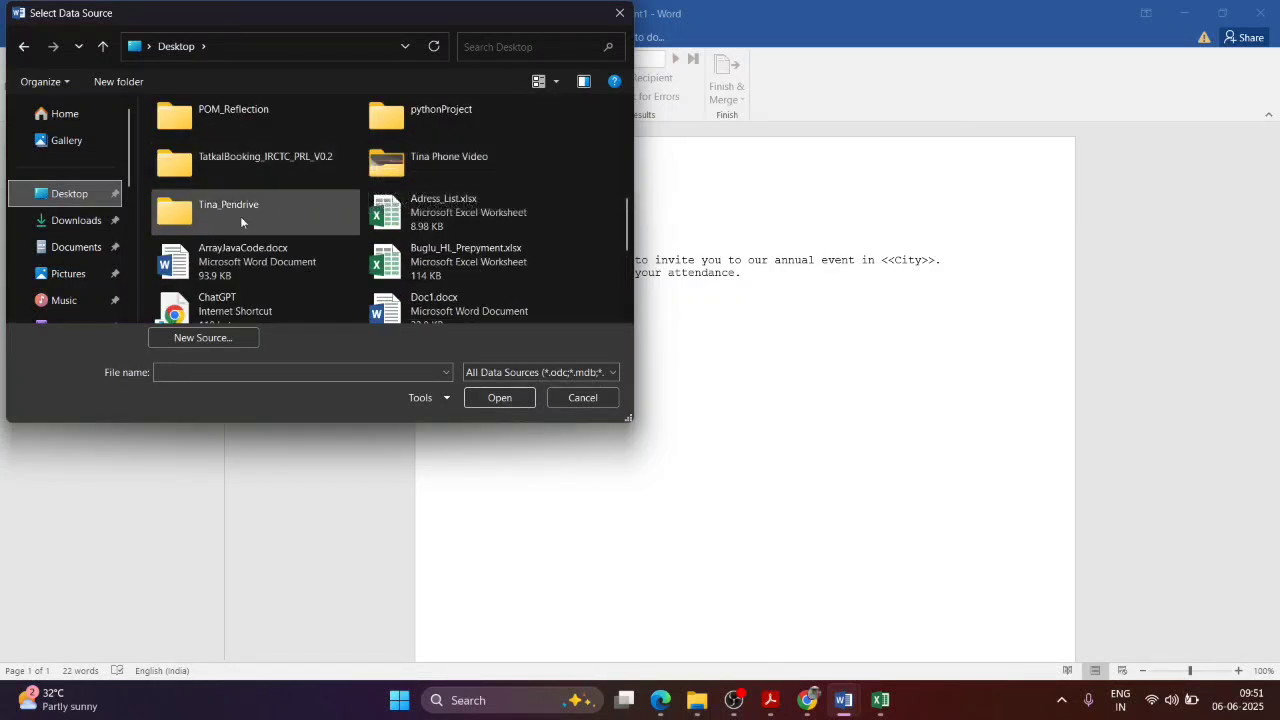
pyautogui.click(440, 212)
pyautogui.click(497, 397)
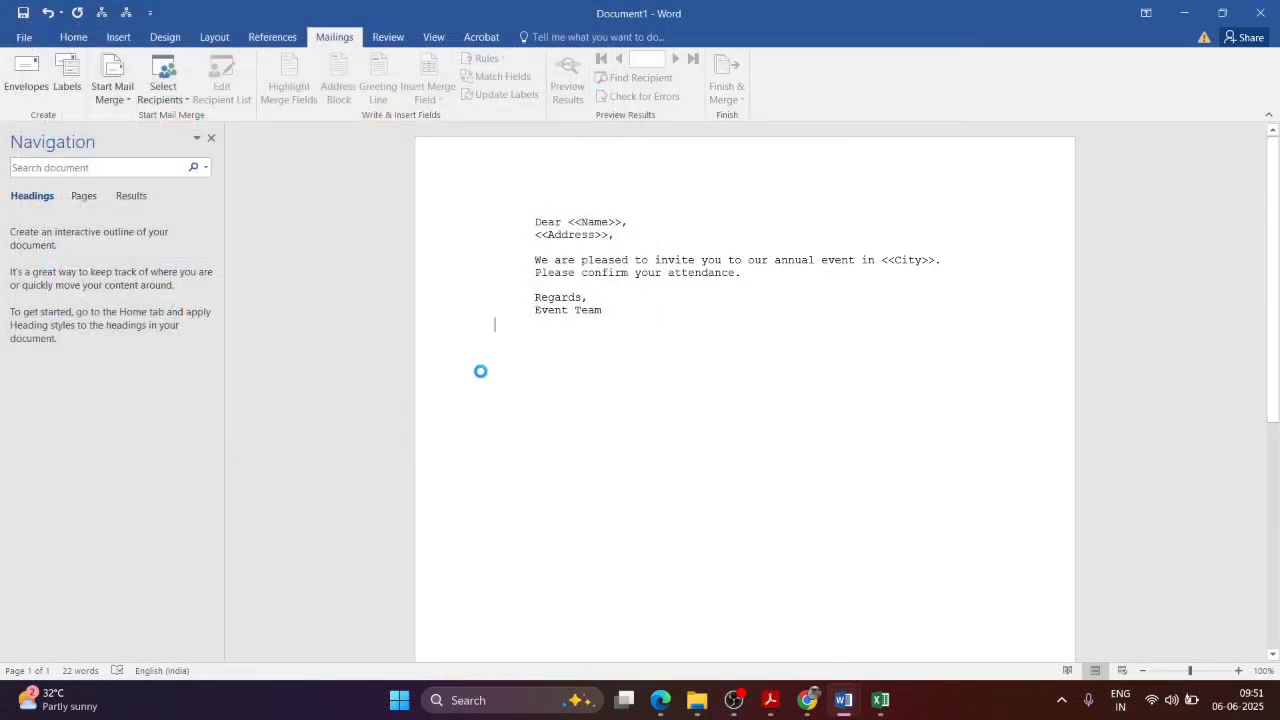
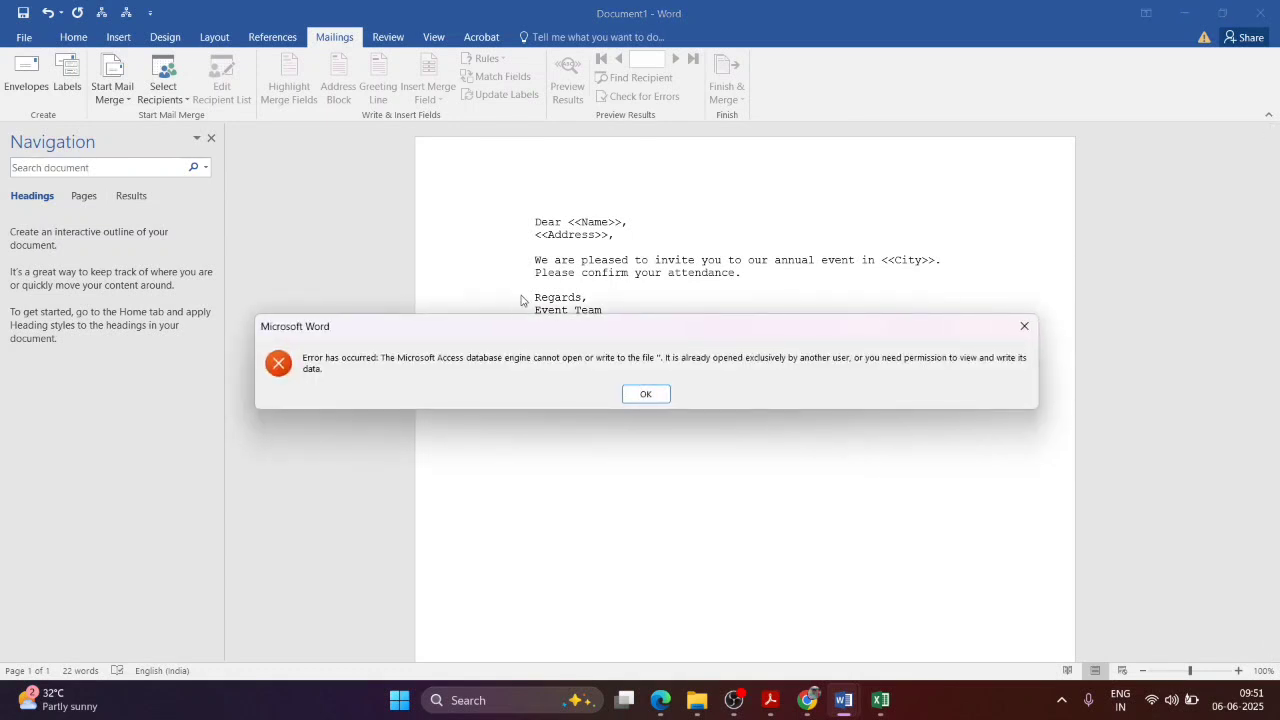
# Step: Dismiss the database access errors and close the address workbook in Excel without saving
pyautogui.click(647, 395)
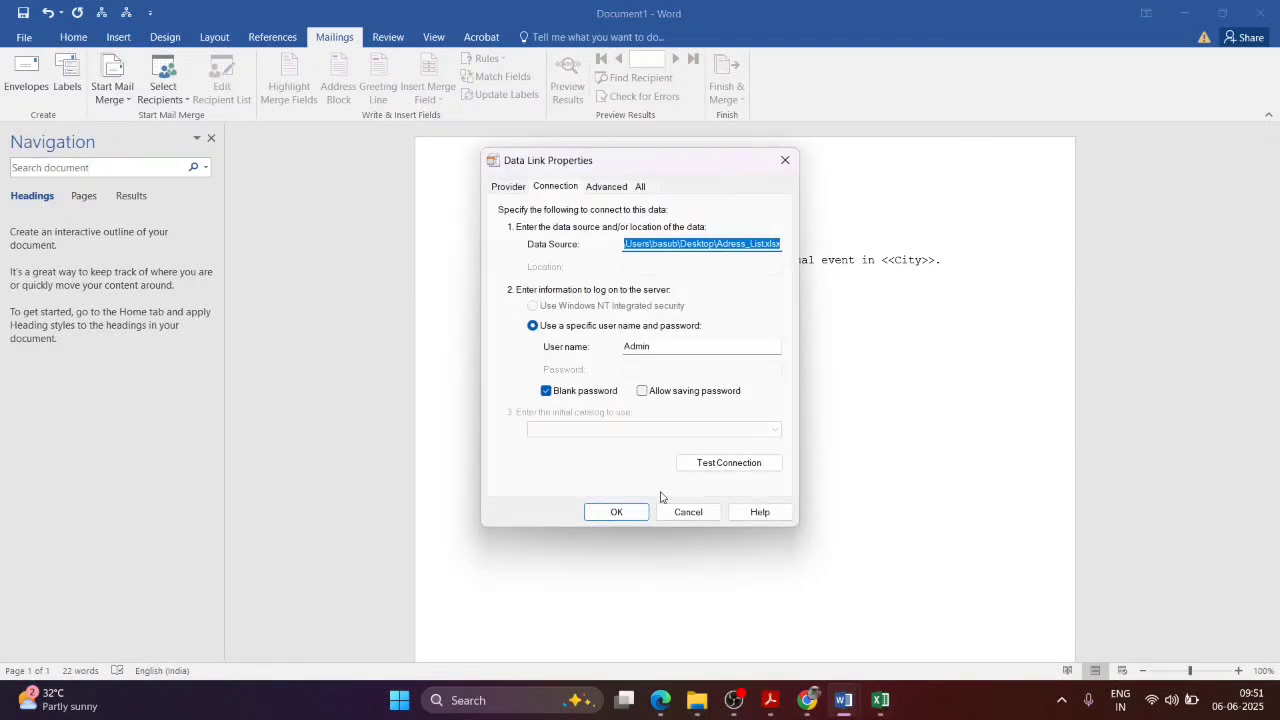
pyautogui.click(705, 515)
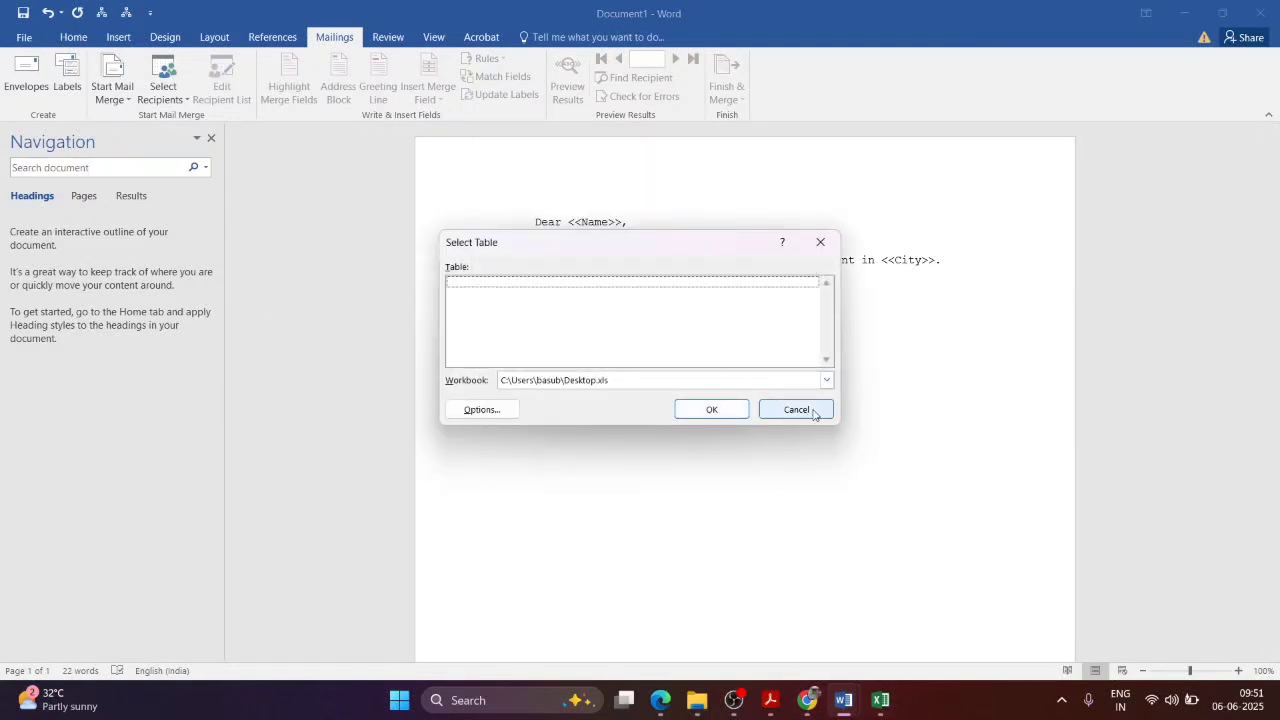
pyautogui.click(800, 409)
pyautogui.click(880, 700)
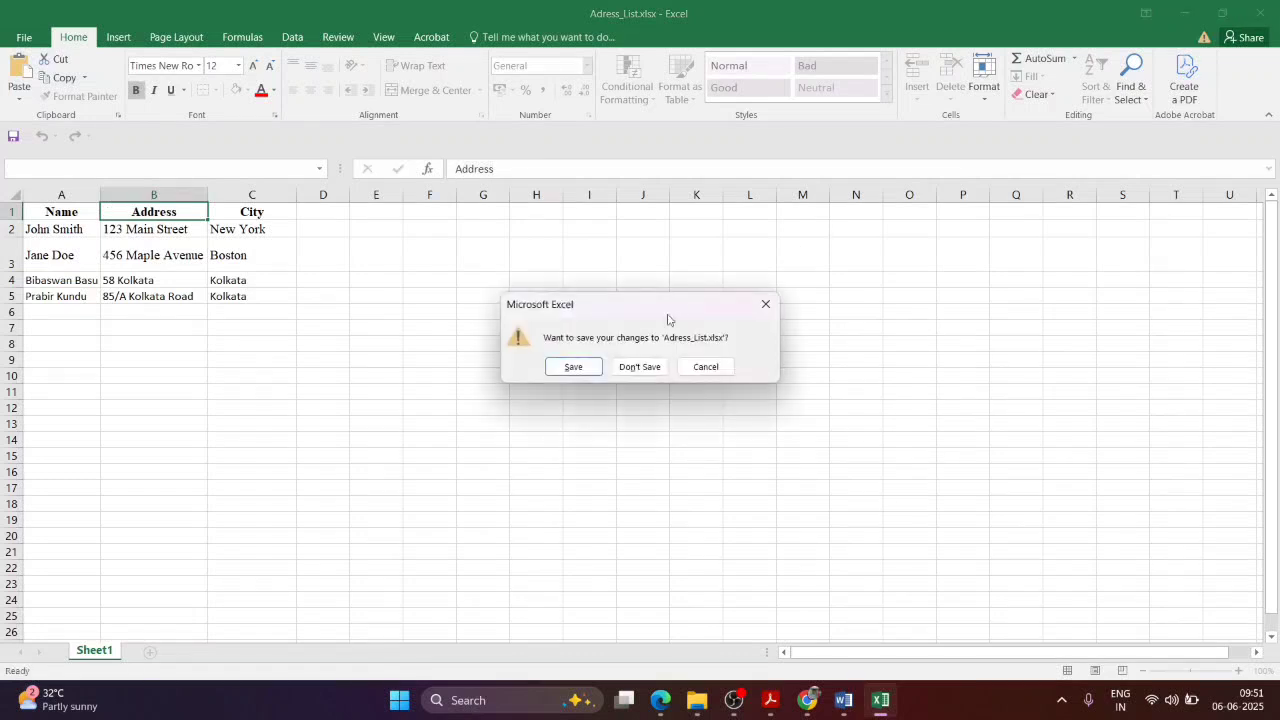
pyautogui.click(640, 367)
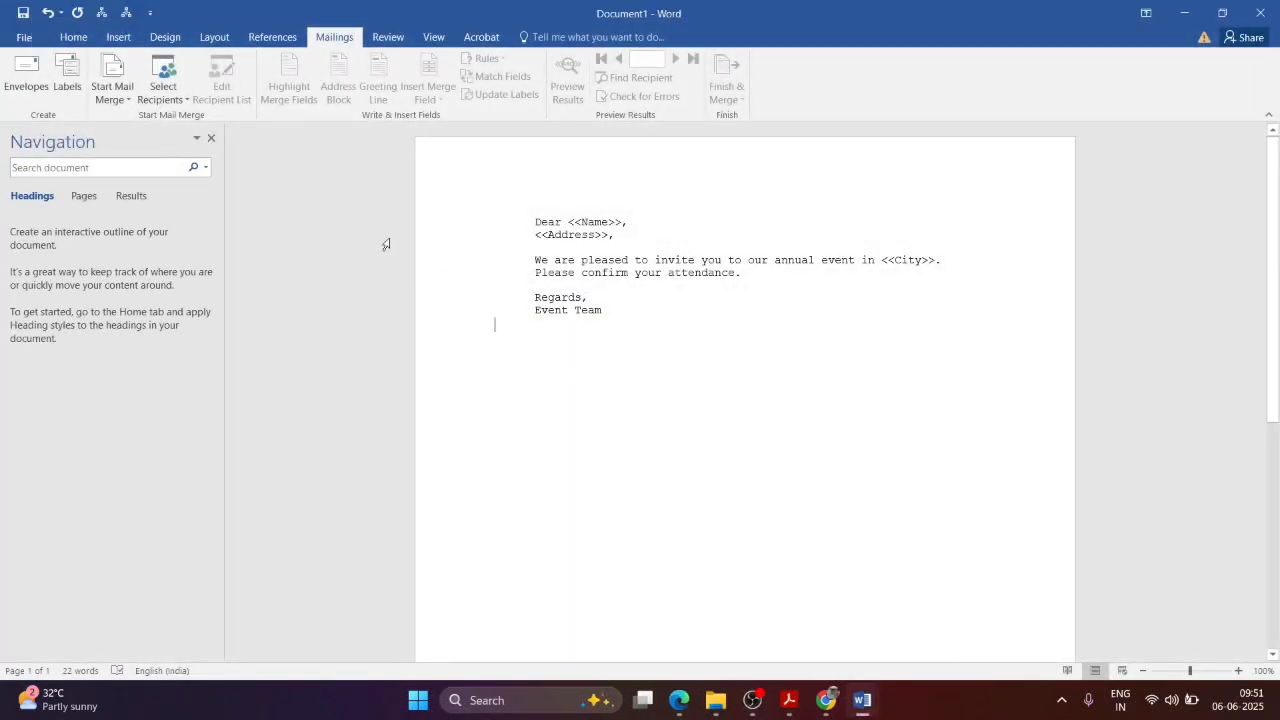
# Step: Use the Desktop address list workbook as an existing recipient list, confirming its Sheet1 table
pyautogui.click(163, 88)
pyautogui.click(174, 139)
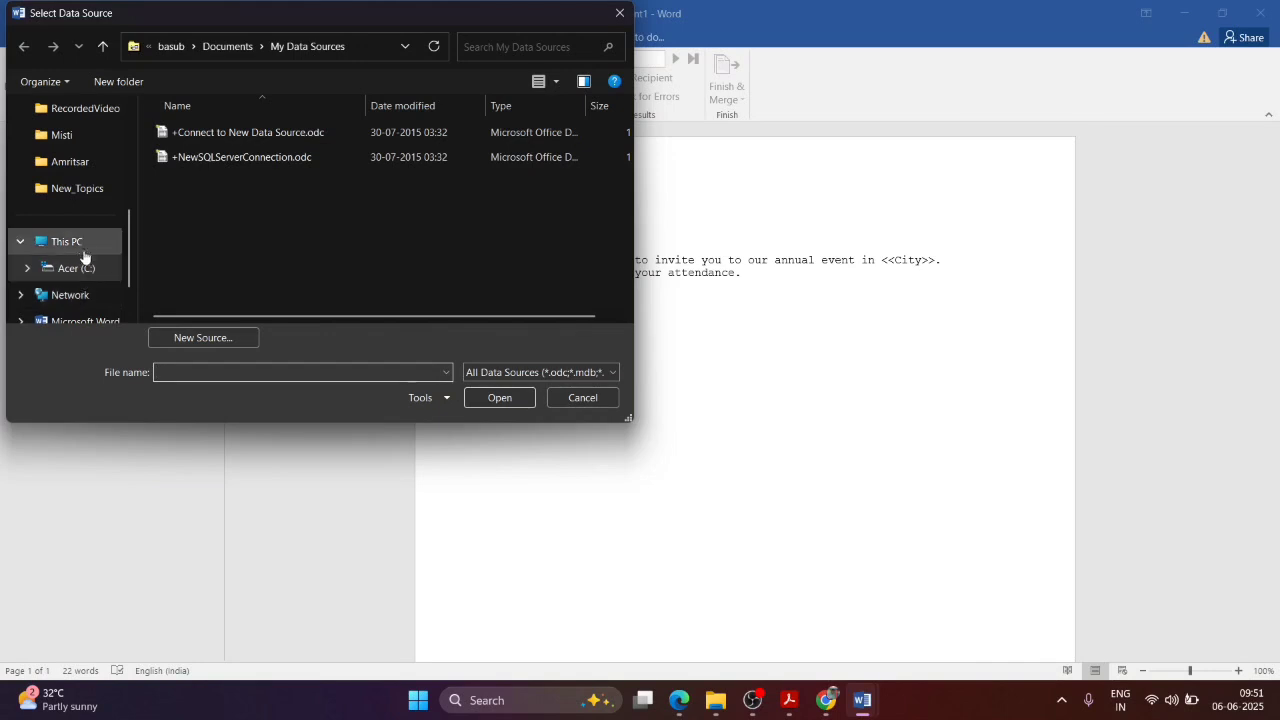
pyautogui.scroll(-1, 57, 243)
pyautogui.scroll(8, 67, 204)
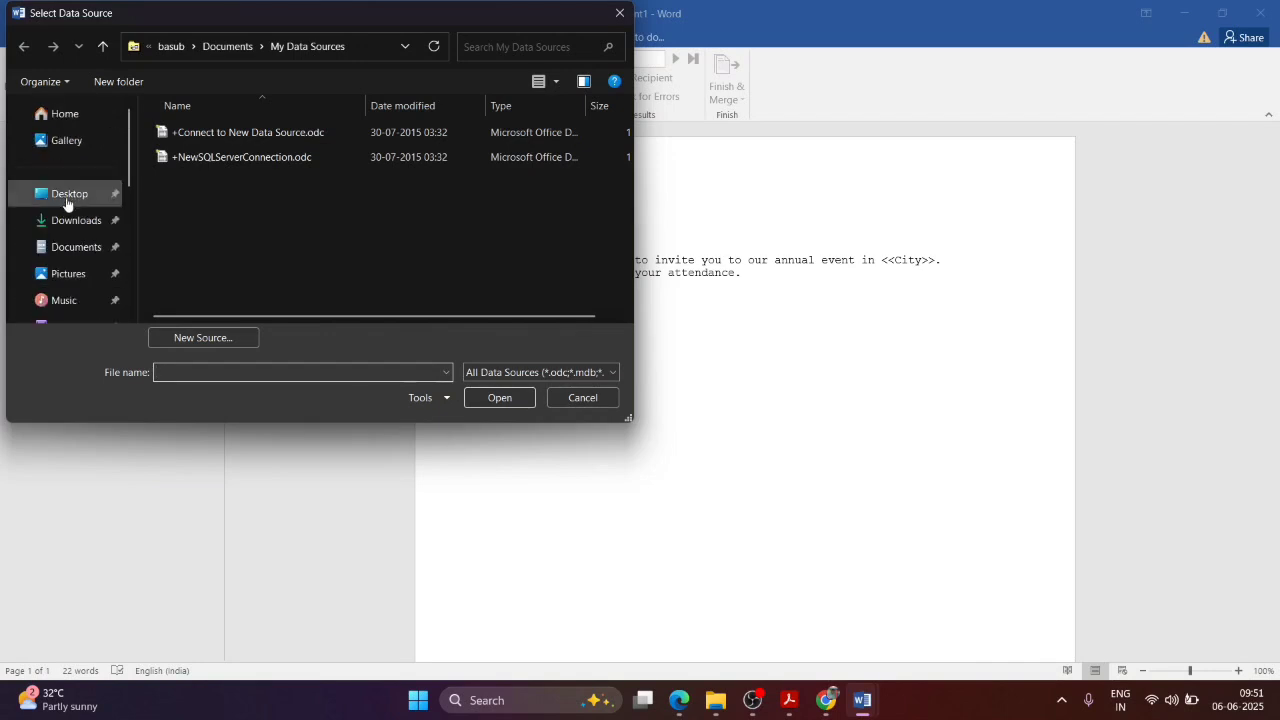
pyautogui.click(67, 204)
pyautogui.scroll(-5, 244, 195)
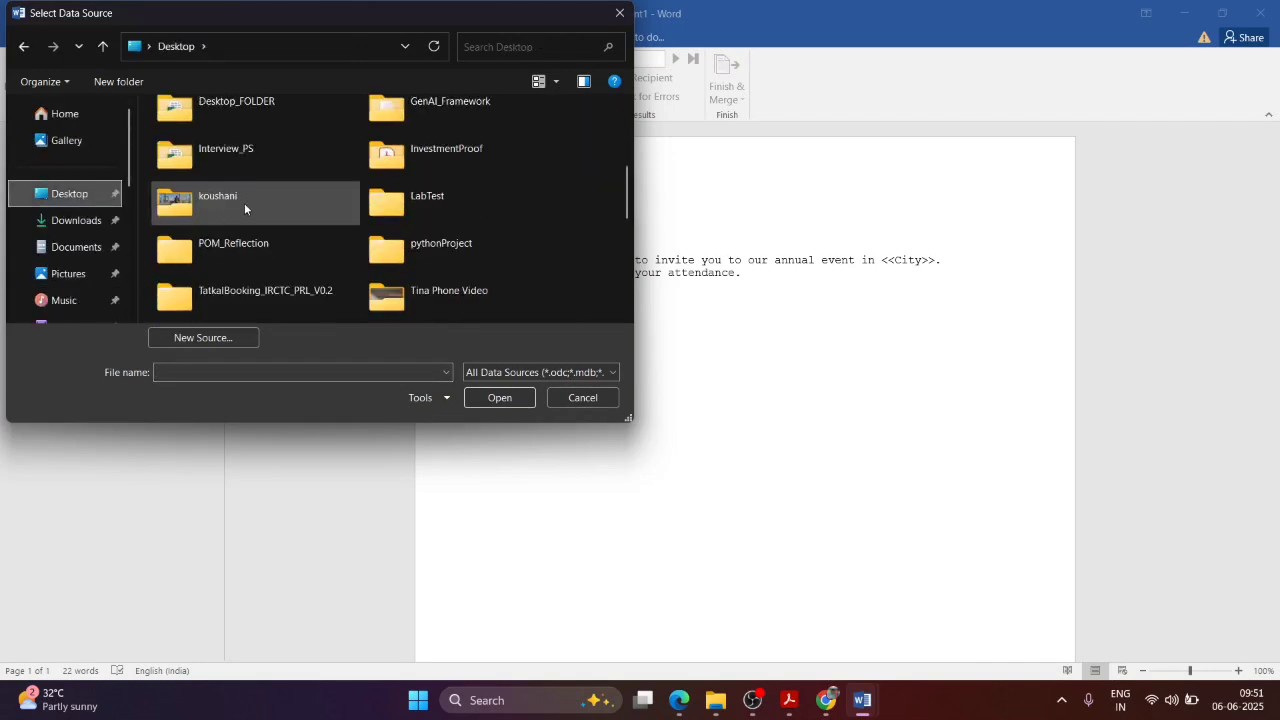
pyautogui.scroll(-5, 244, 203)
pyautogui.scroll(2, 246, 206)
pyautogui.doubleClick(448, 170)
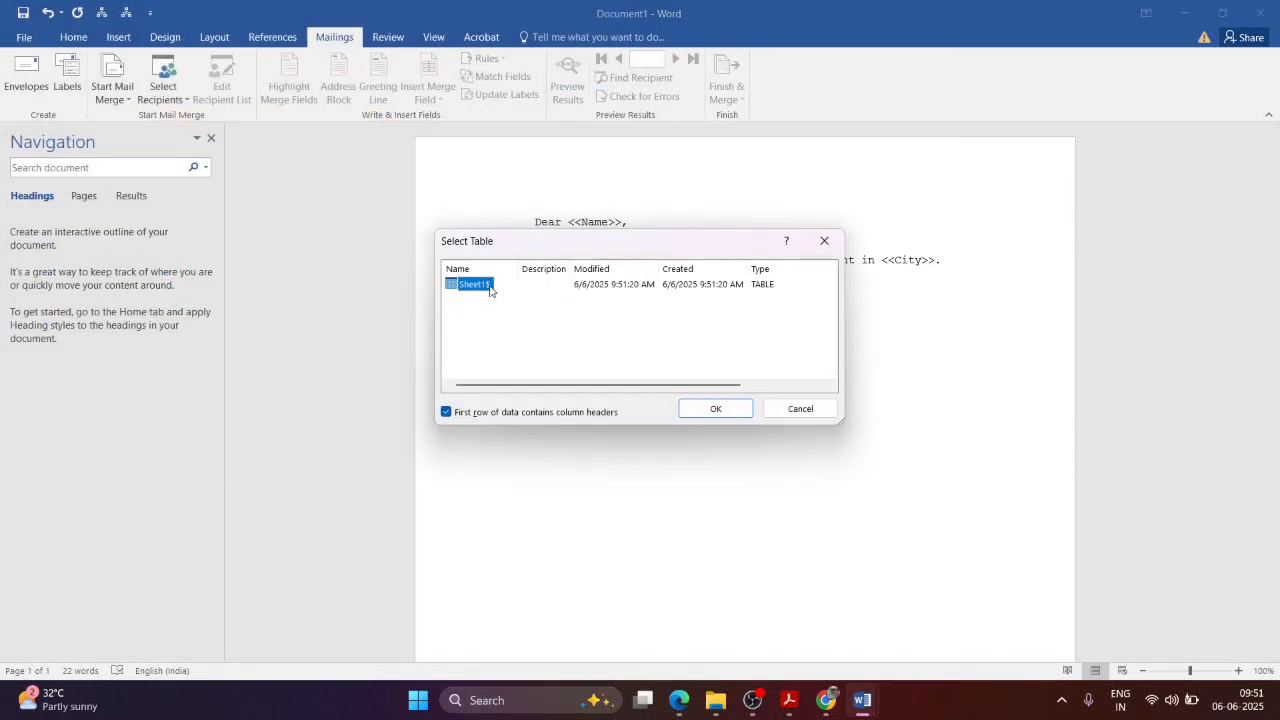
pyautogui.click(696, 406)
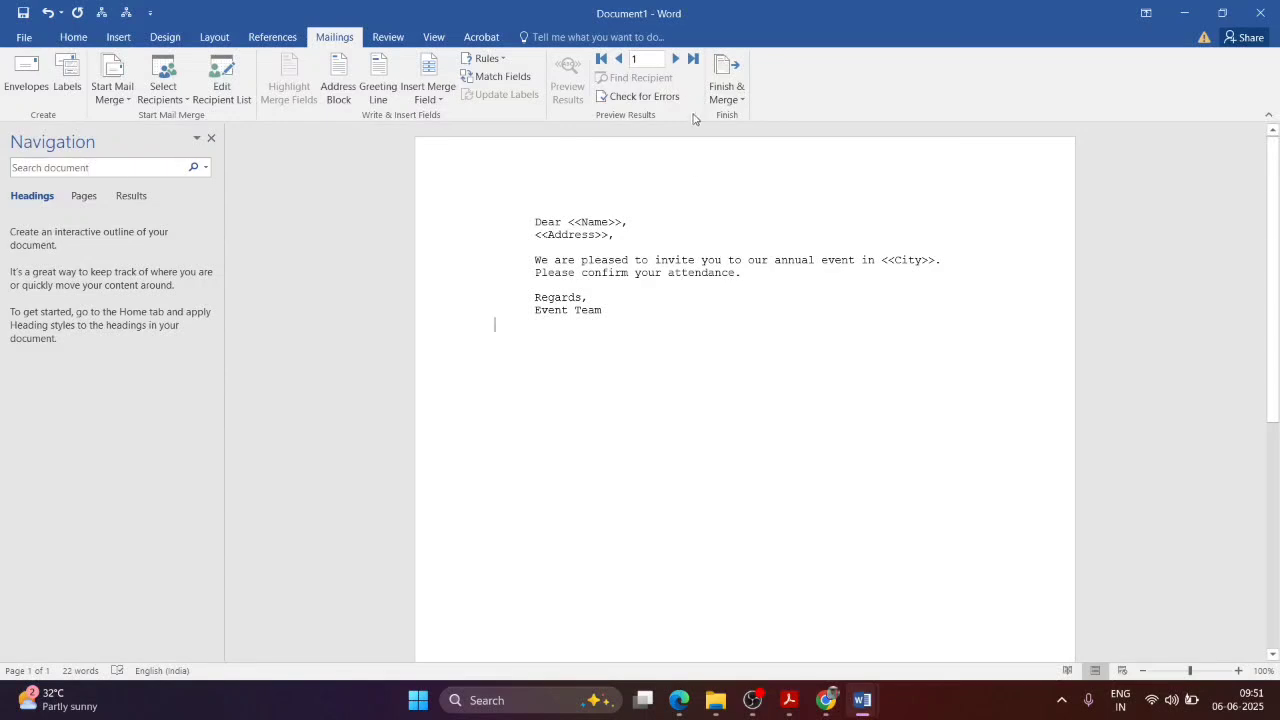
pyautogui.click(676, 59)
pyautogui.click(621, 61)
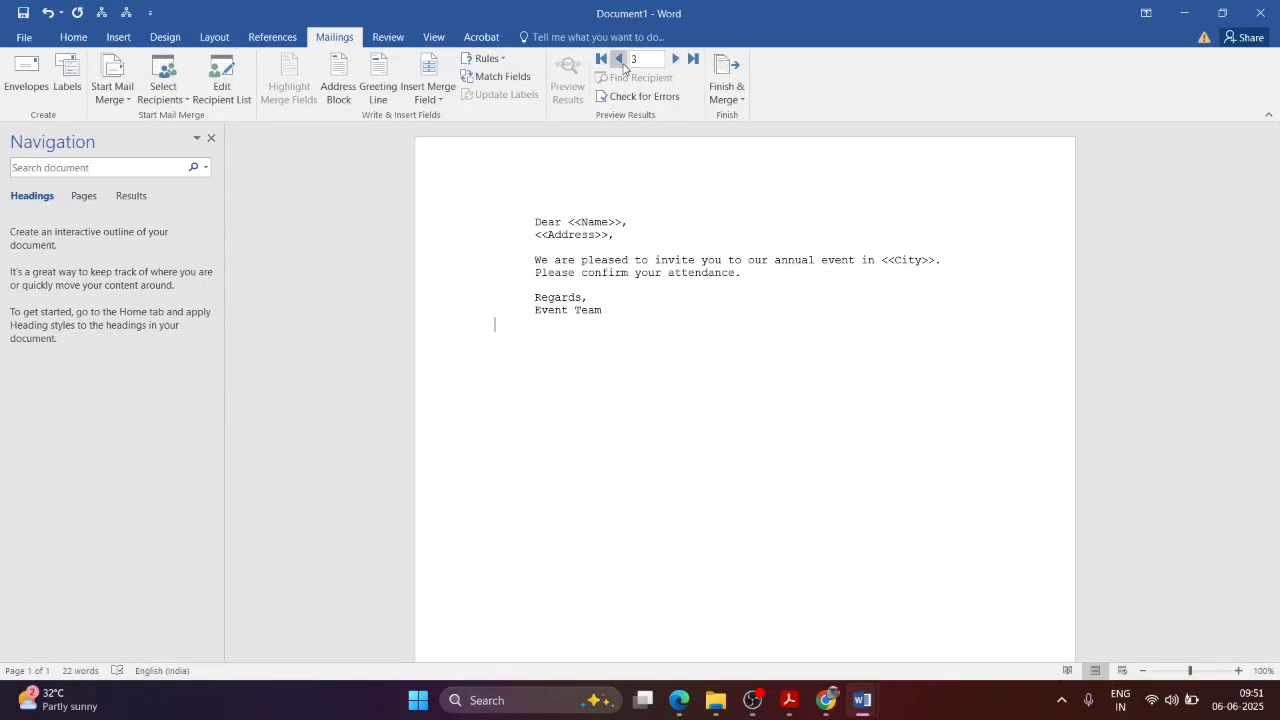
pyautogui.click(621, 61)
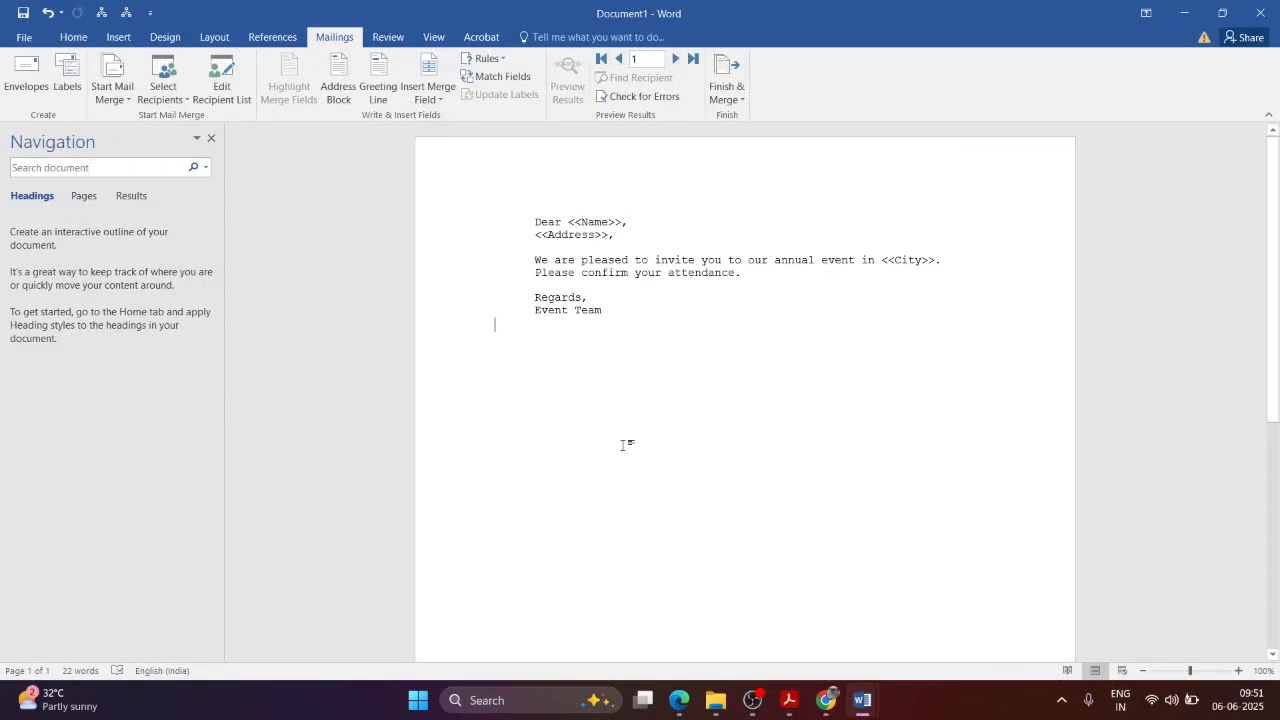
pyautogui.moveTo(862, 700)
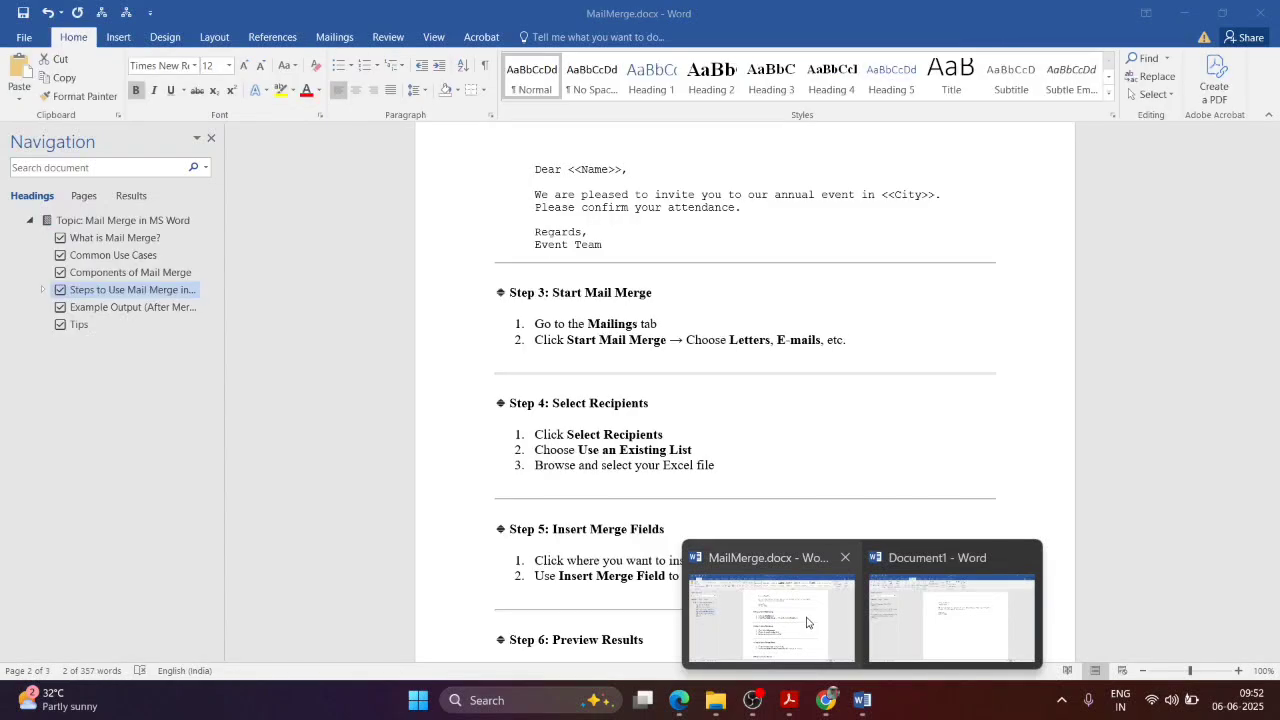
pyautogui.click(808, 622)
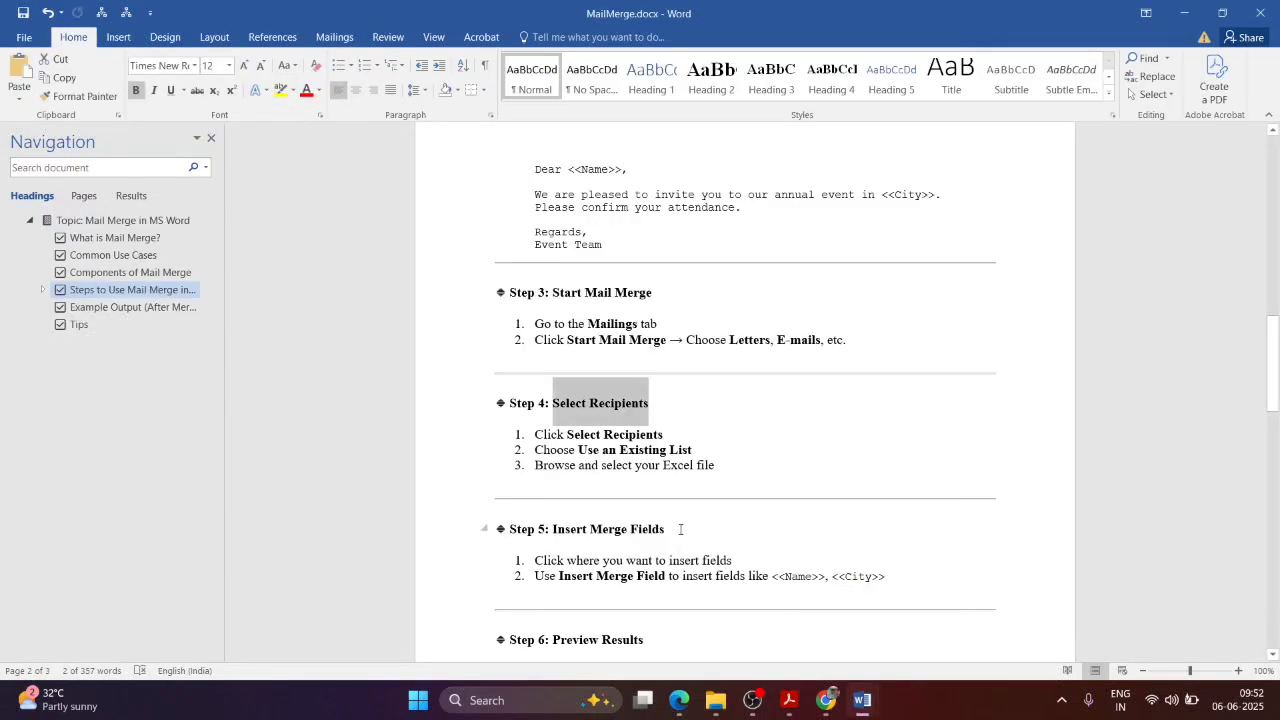
pyautogui.scroll(-2, 680, 529)
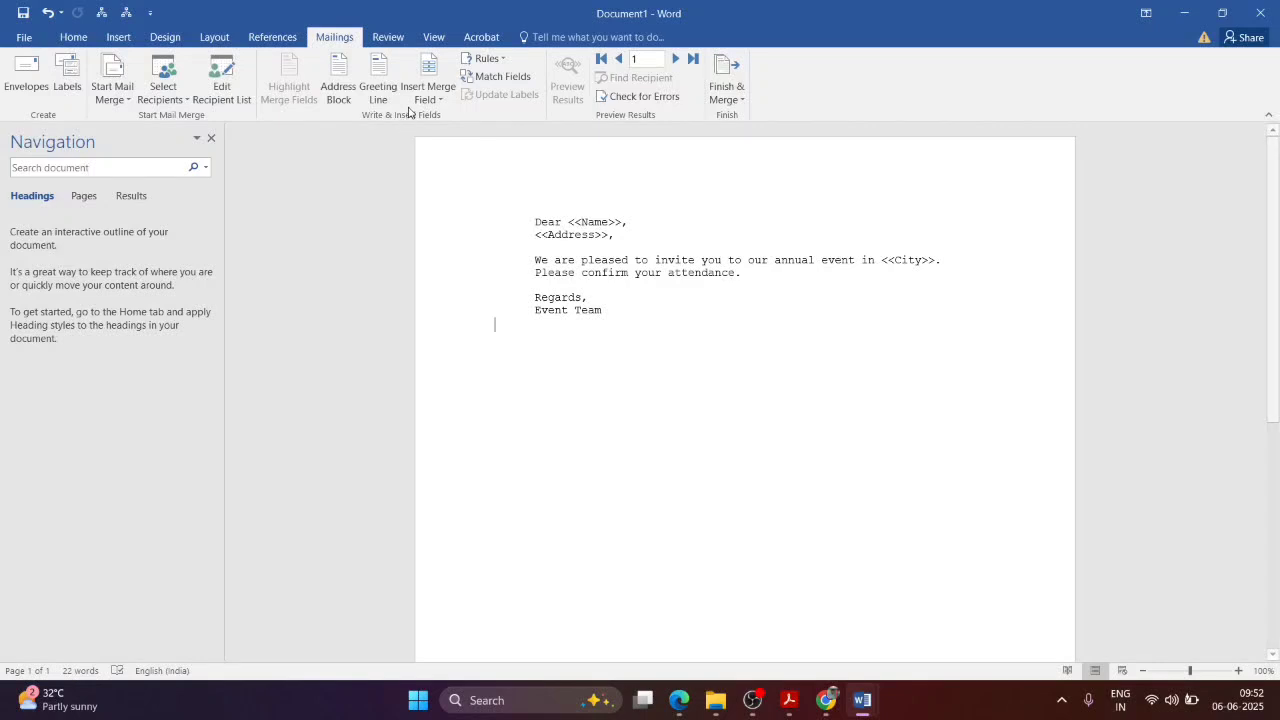
# Step: Replace the greeting's typed Name placeholder with a «Name» field and remove the stray one
pyautogui.click(425, 99)
pyautogui.click(433, 116)
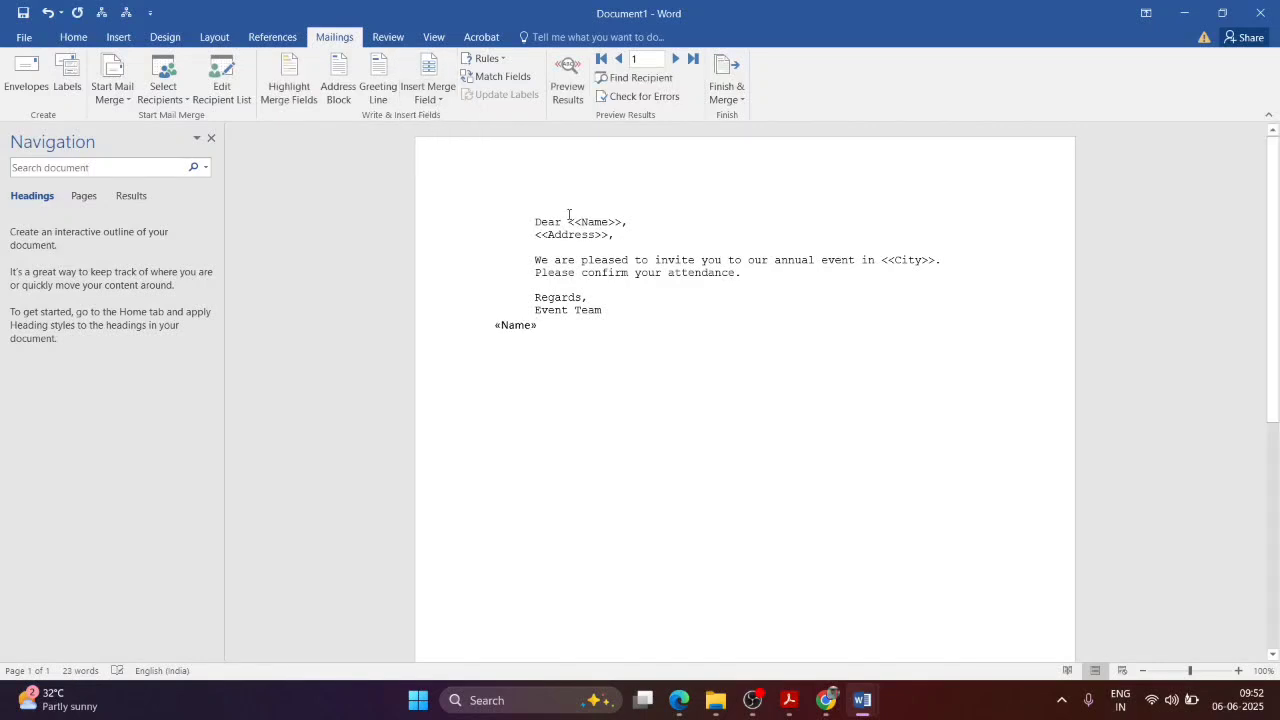
pyautogui.moveTo(568, 220); pyautogui.dragTo(617, 227)
pyautogui.click(624, 222)
pyautogui.moveTo(570, 222); pyautogui.dragTo(625, 222)
pyautogui.press('BackSpace')
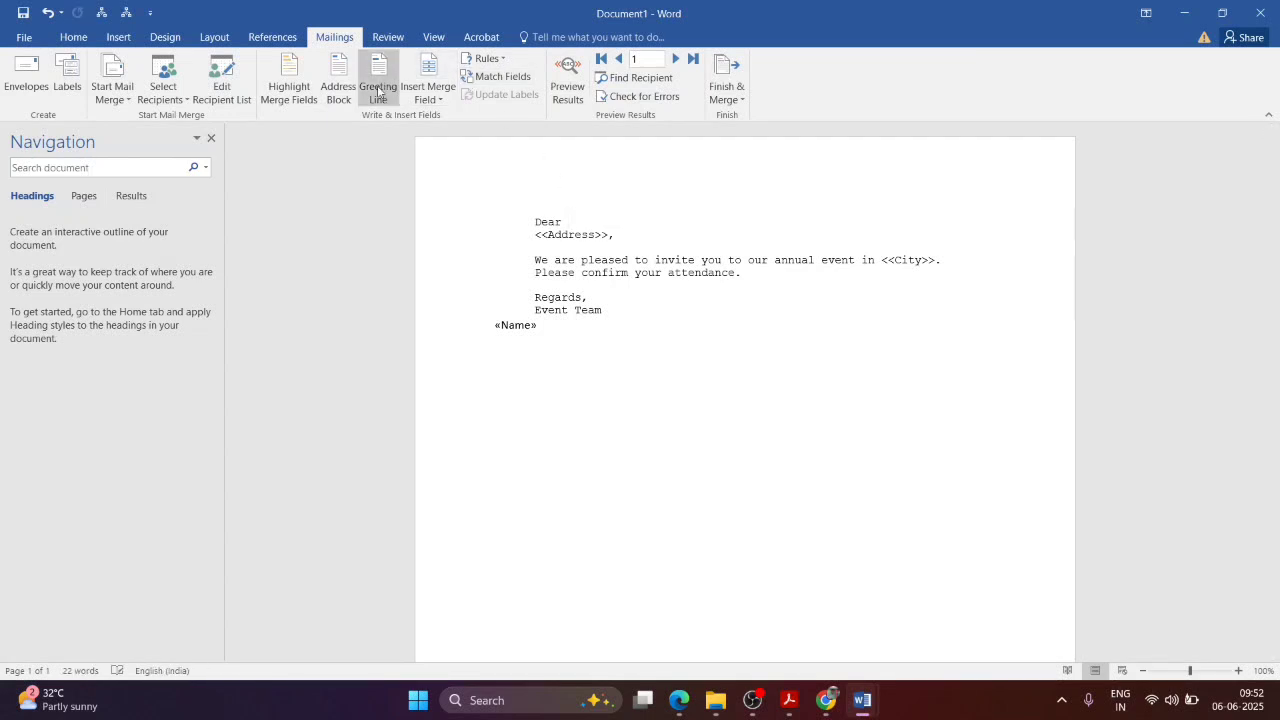
pyautogui.click(428, 97)
pyautogui.click(435, 118)
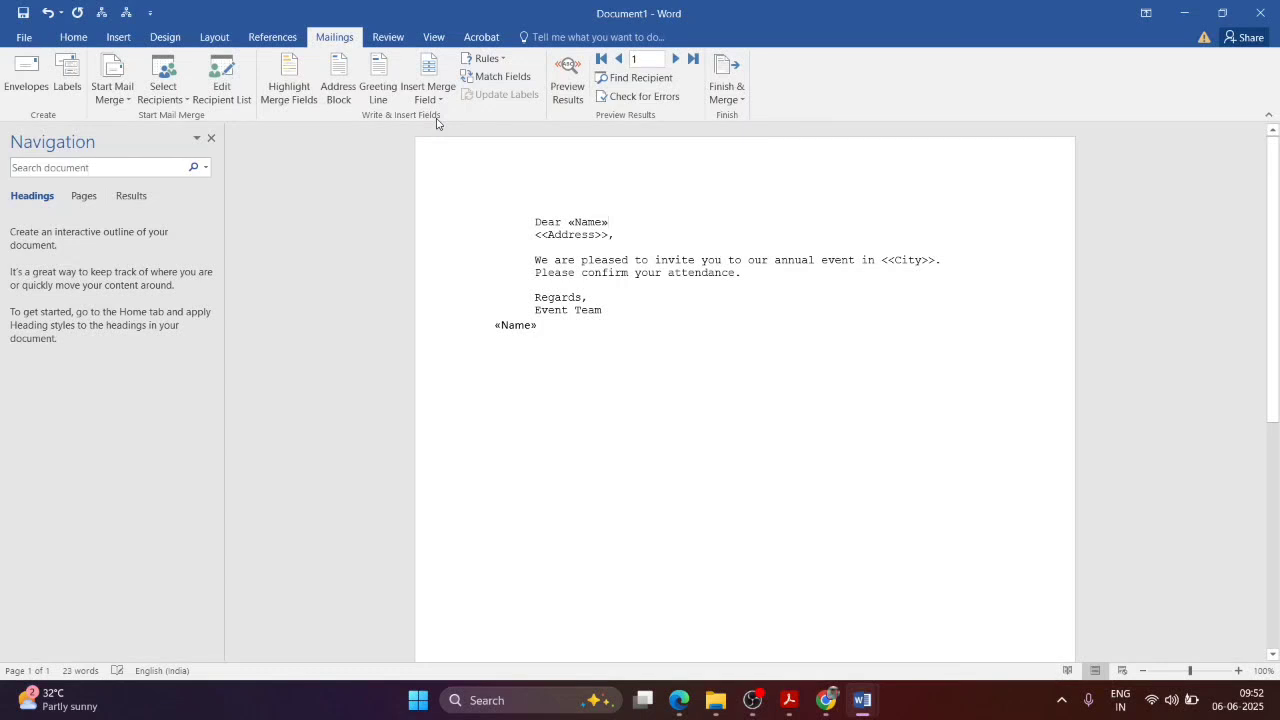
pyautogui.write(',.')
pyautogui.moveTo(545, 324); pyautogui.dragTo(477, 323)
pyautogui.press('BackSpace')
# Step: Swap the typed Address placeholder for an «Address» merge field followed by a blank line
pyautogui.moveTo(534, 236); pyautogui.dragTo(620, 236)
pyautogui.press('BackSpace')
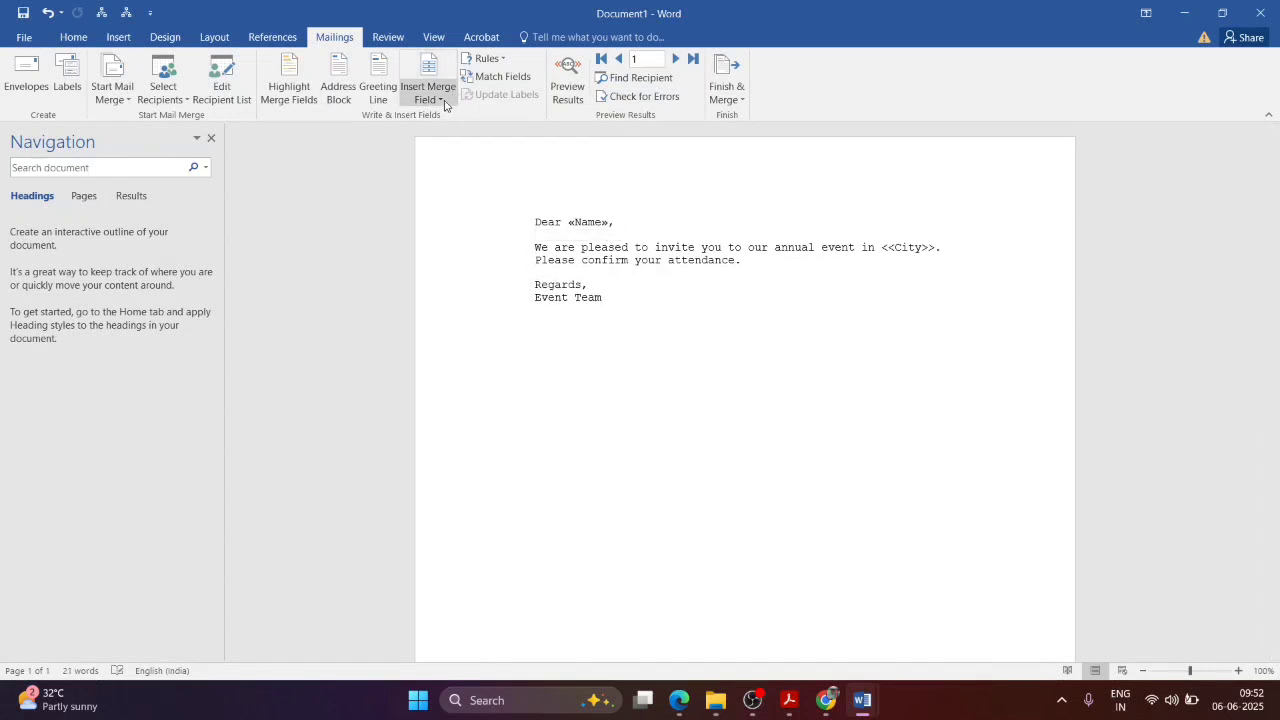
pyautogui.click(442, 97)
pyautogui.click(444, 136)
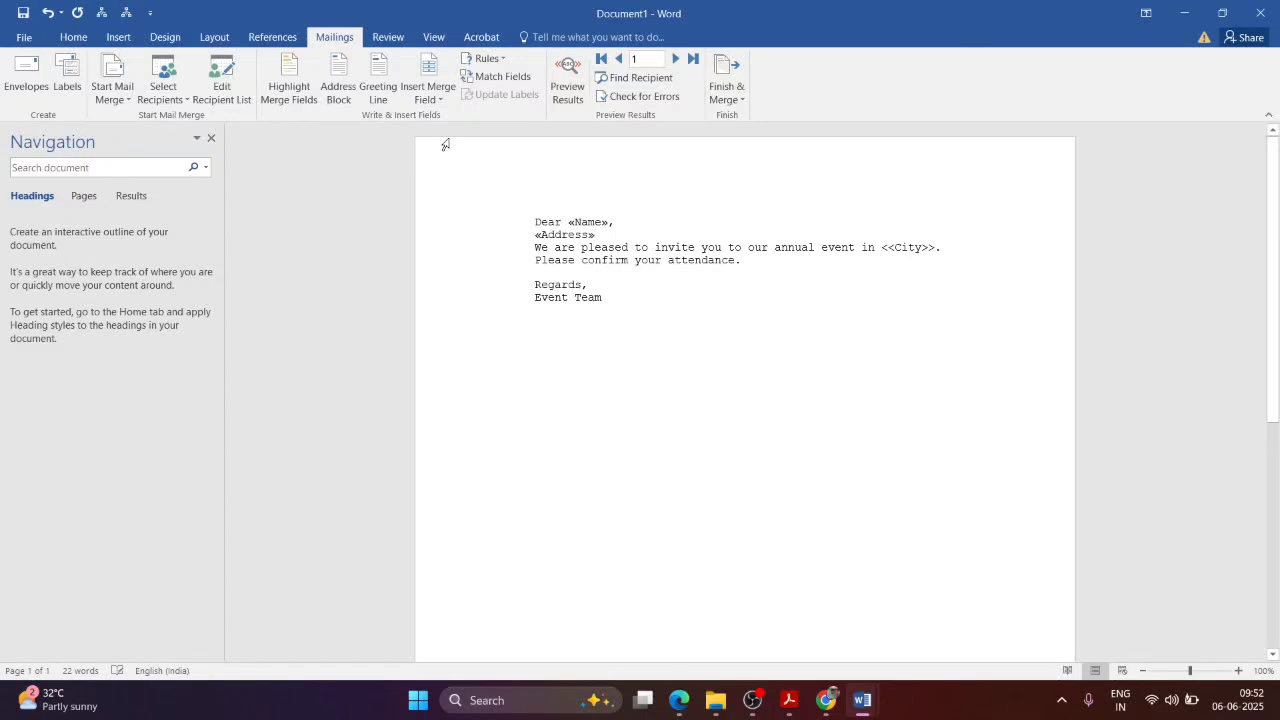
pyautogui.press('Return')
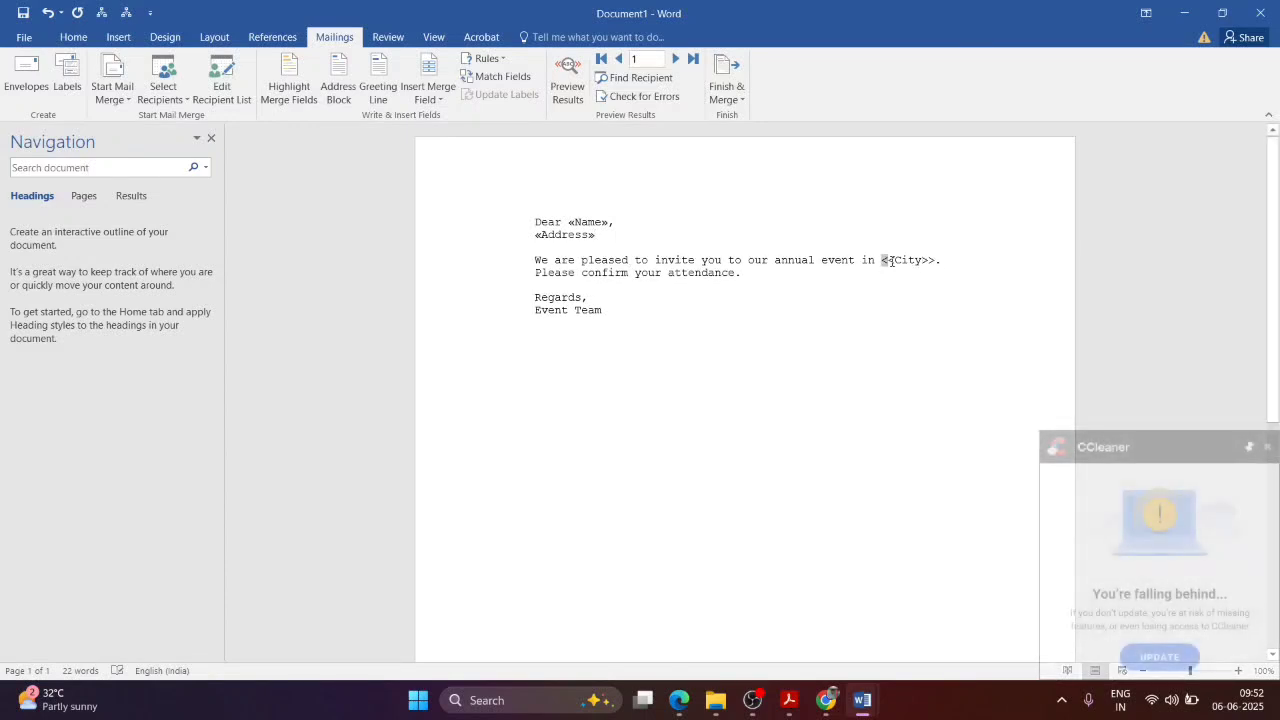
# Step: Replace the typed City placeholder with a «City» merge field and restore the comma
pyautogui.moveTo(891, 261); pyautogui.dragTo(942, 261)
pyautogui.press('BackSpace')
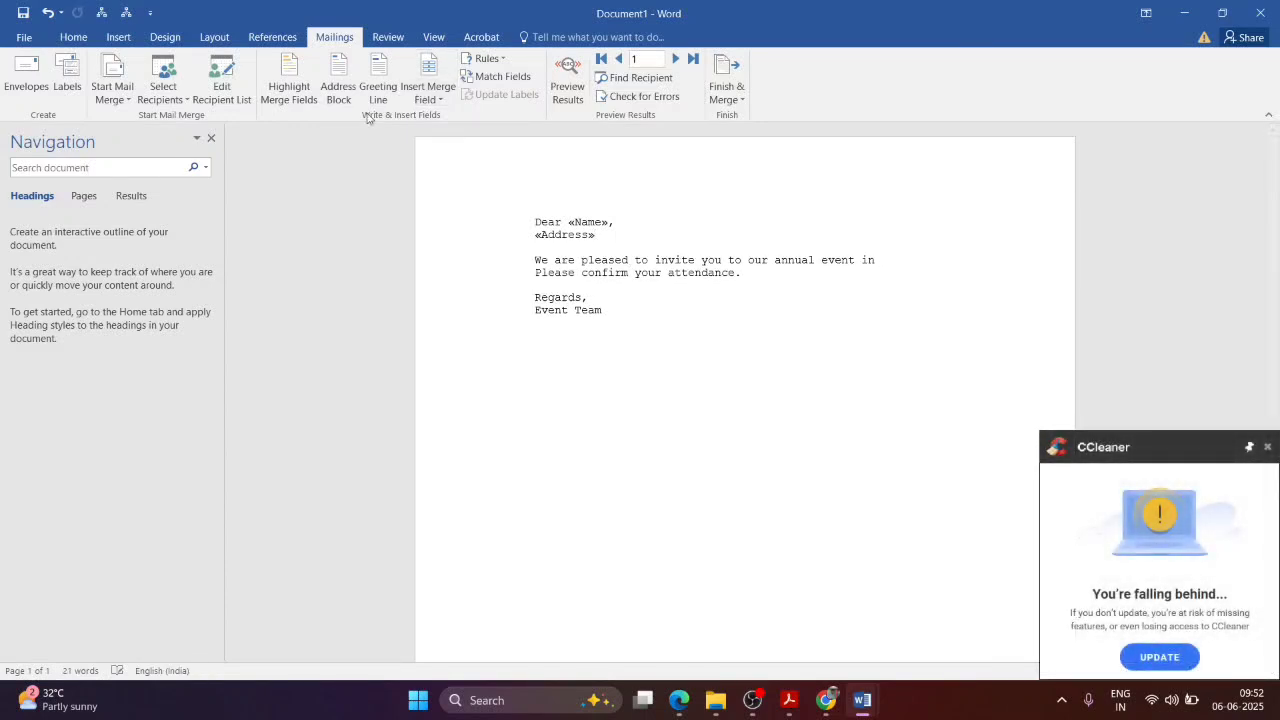
pyautogui.click(430, 92)
pyautogui.click(444, 157)
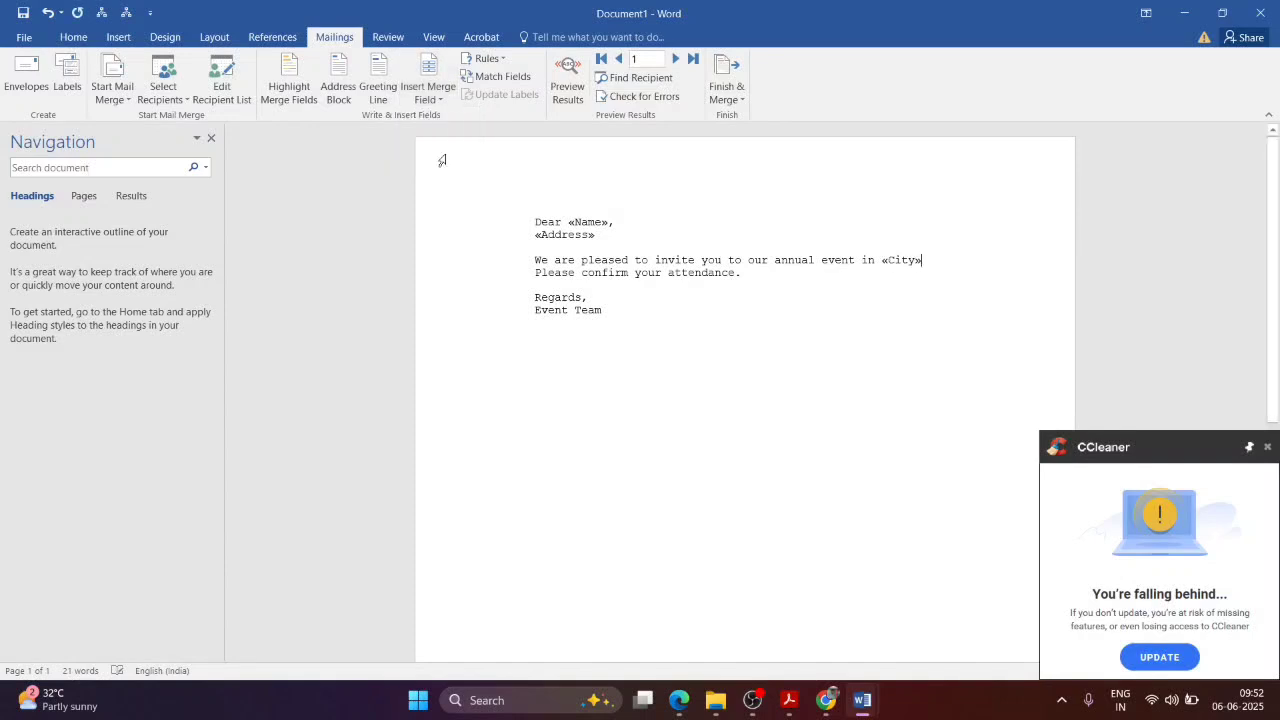
pyautogui.write(',')
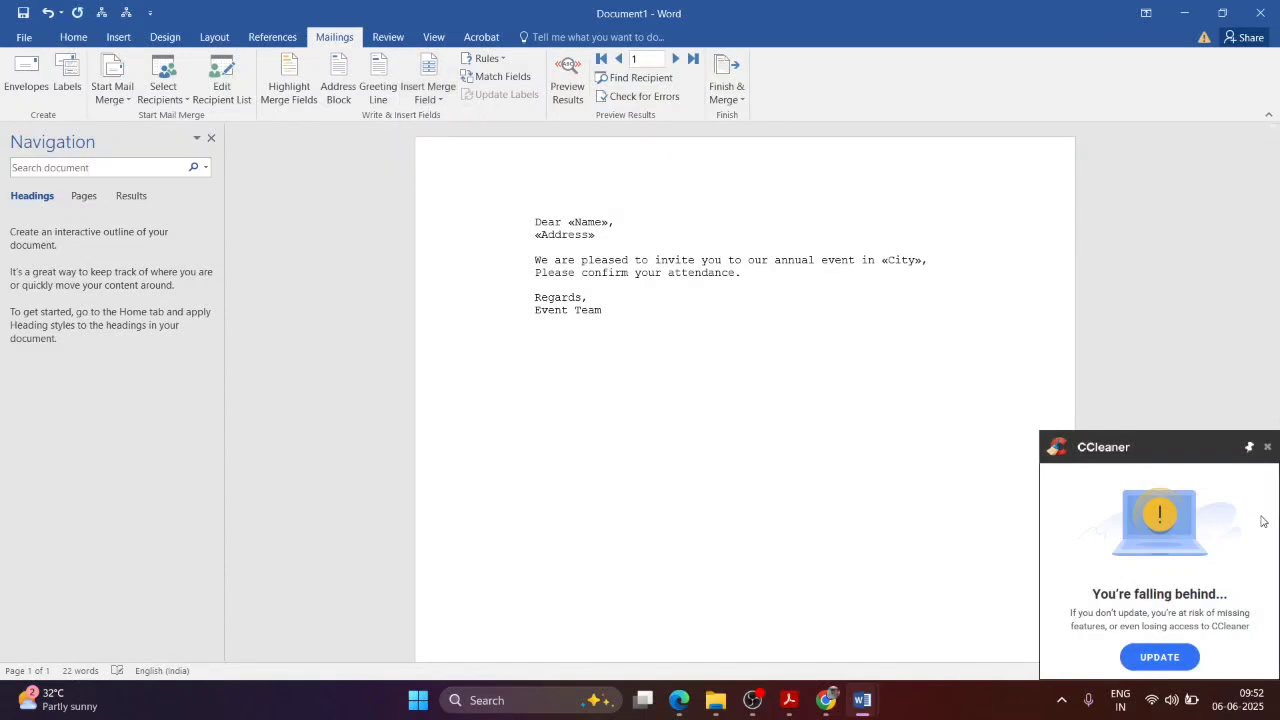
# Step: Dismiss the CCleaner notification and check the MailMerge.docx notes before returning to the letter
pyautogui.click(1266, 448)
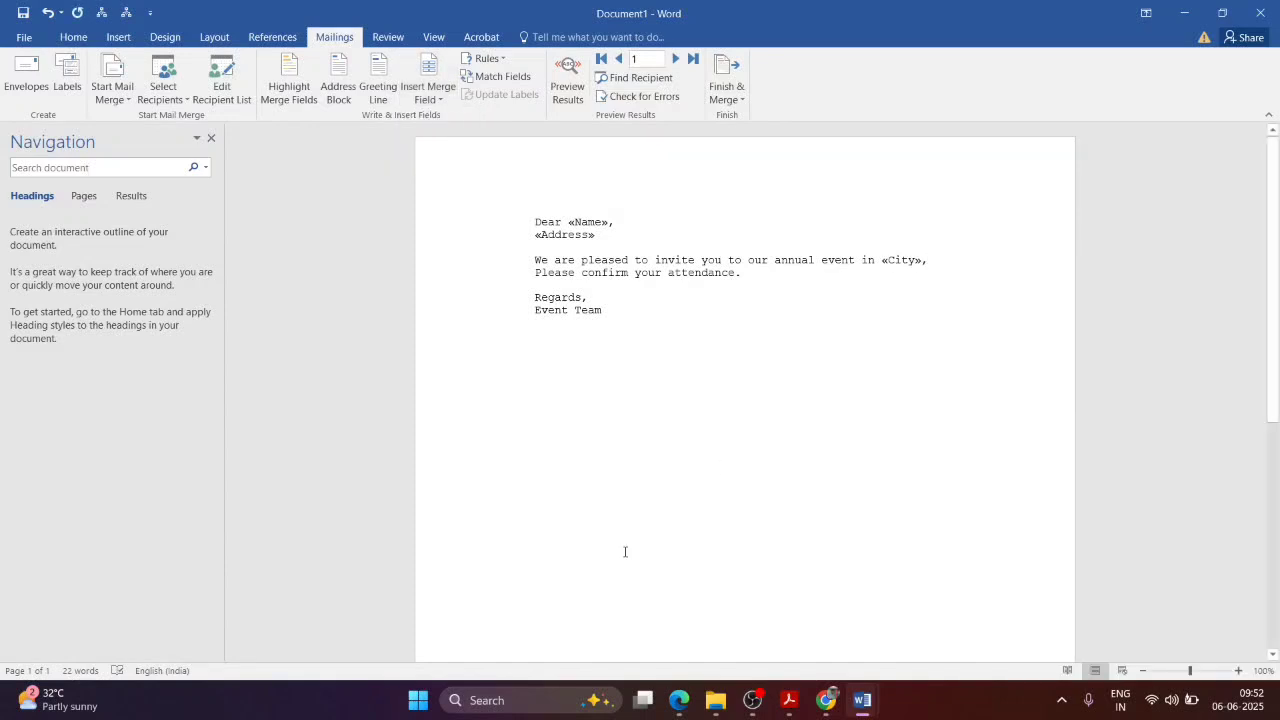
pyautogui.moveTo(862, 700)
pyautogui.click(703, 640)
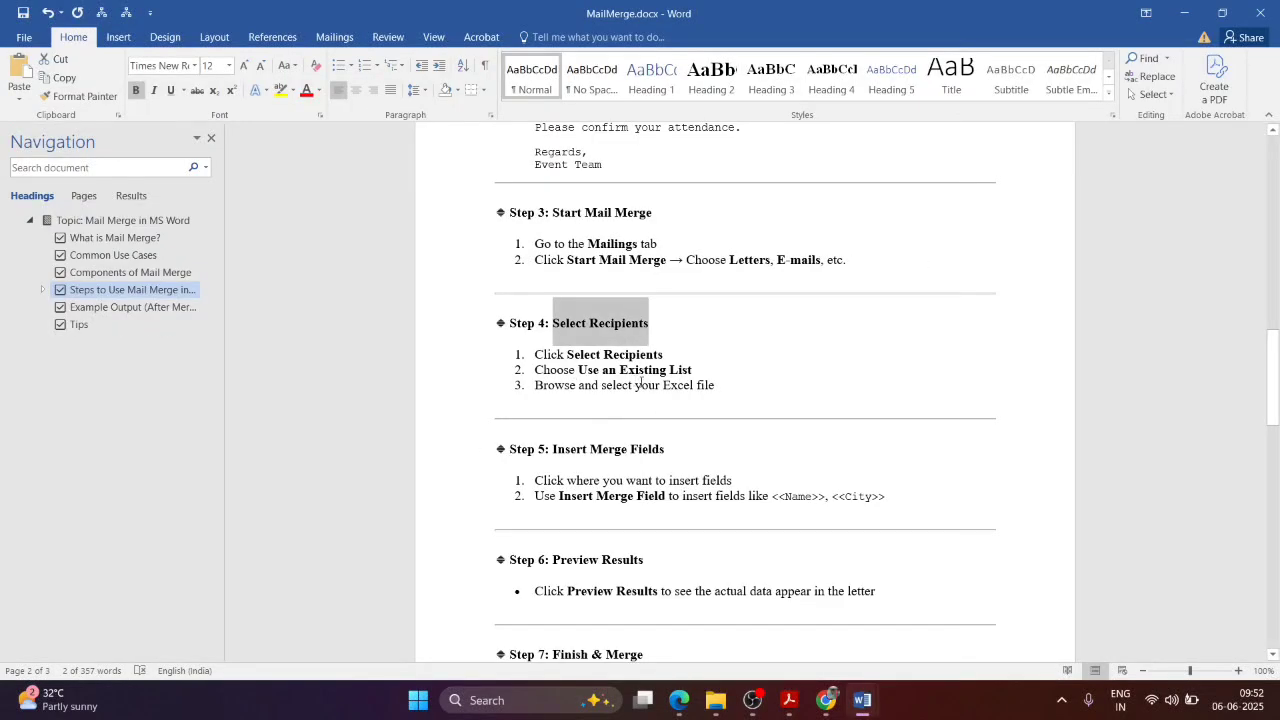
pyautogui.scroll(-4, 641, 383)
pyautogui.click(663, 337)
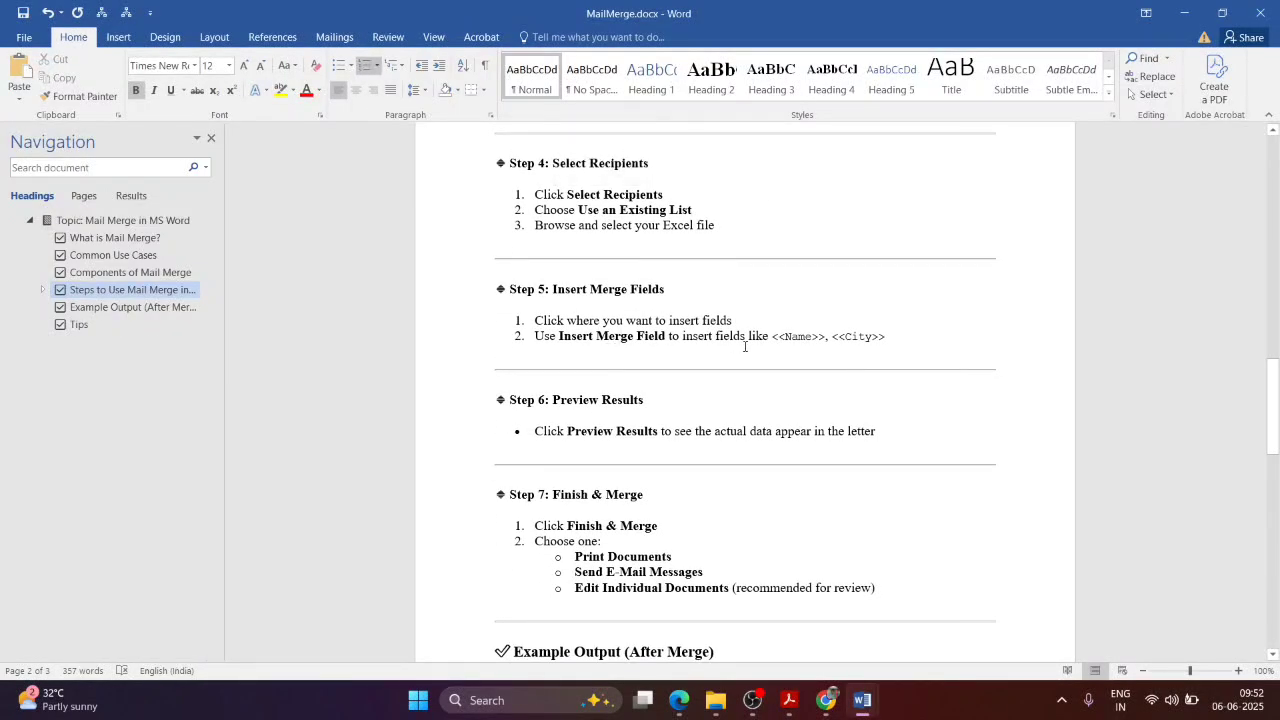
pyautogui.scroll(-3, 772, 387)
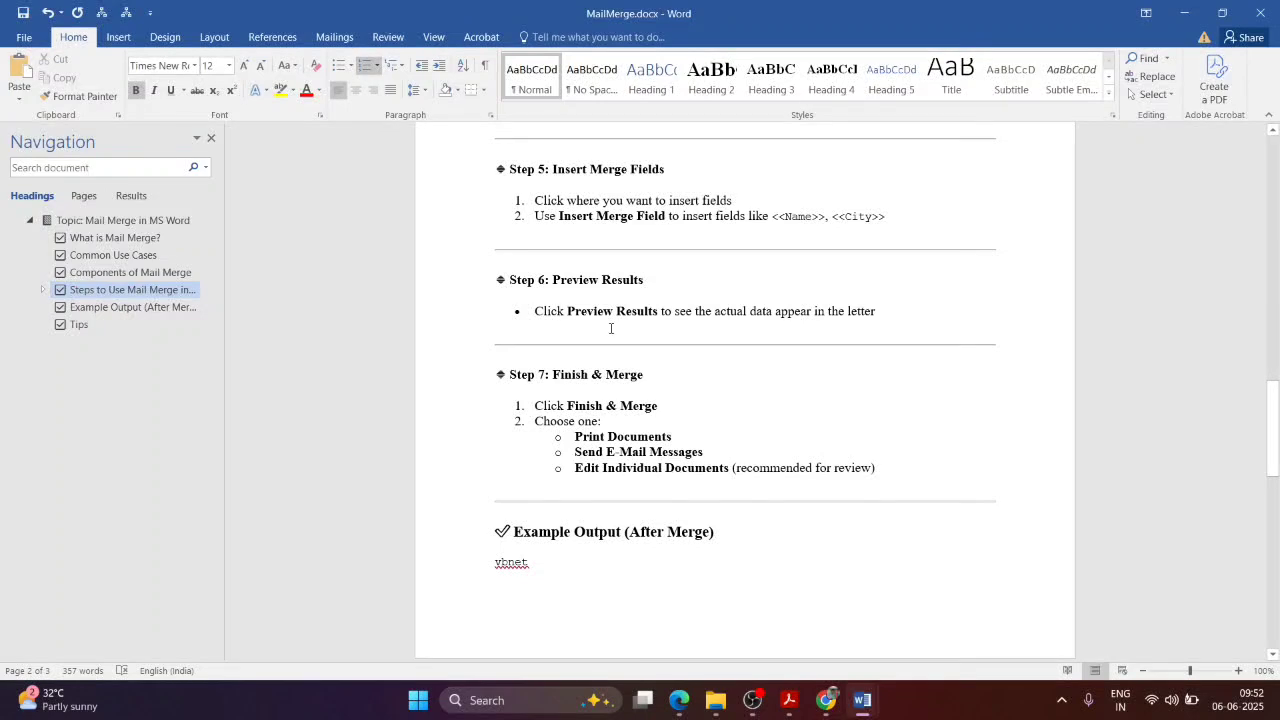
pyautogui.hotkey('alt', 'Tab')
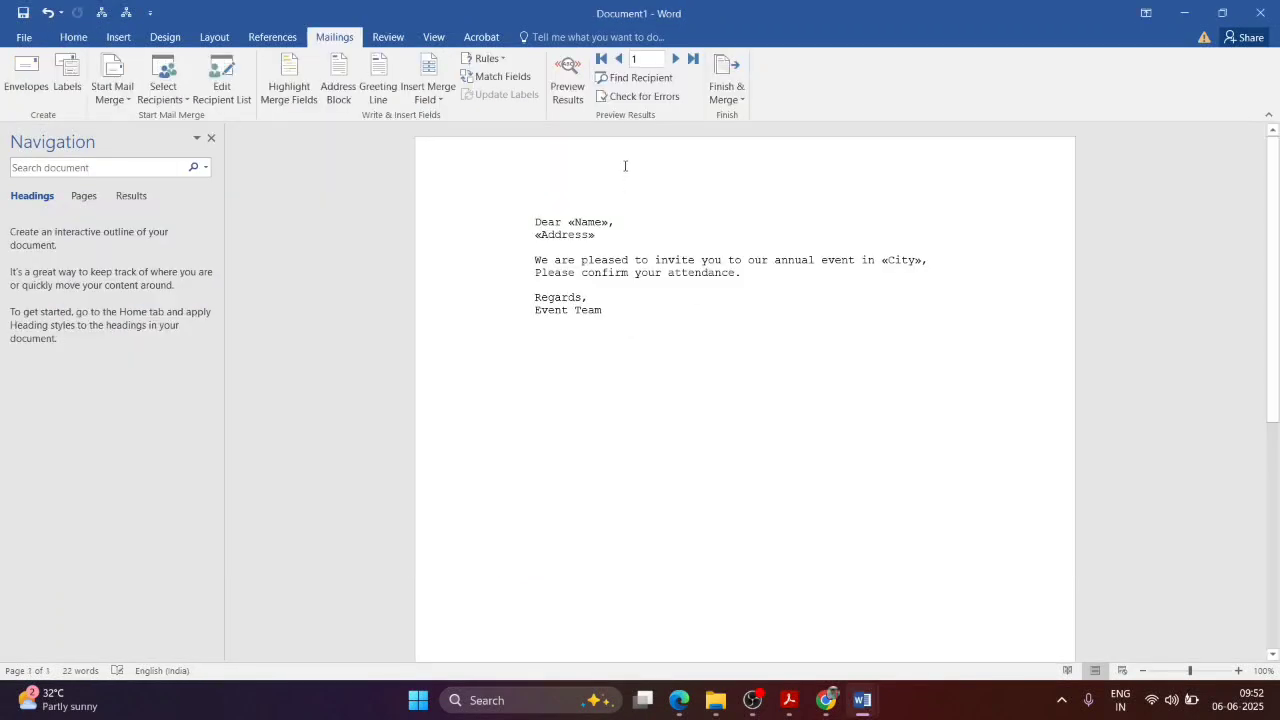
# Step: Preview the merged results and advance the letter to the fourth recipient's record
pyautogui.click(567, 85)
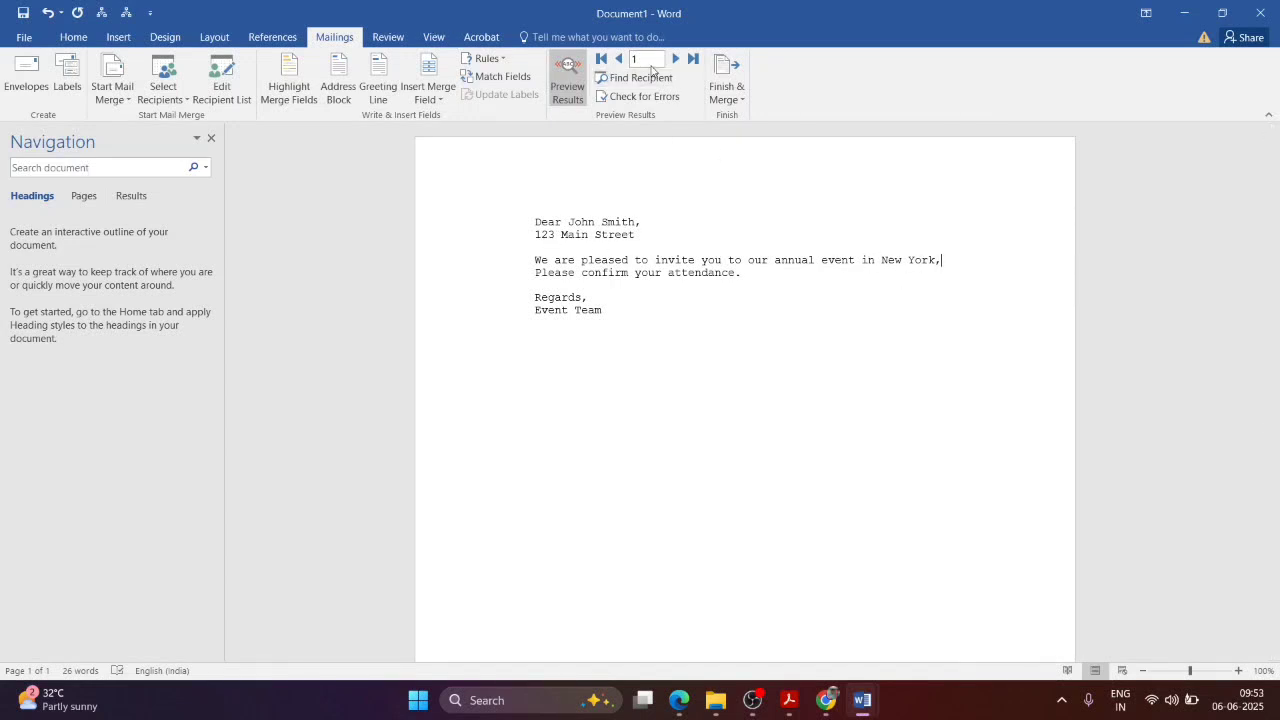
pyautogui.click(676, 59)
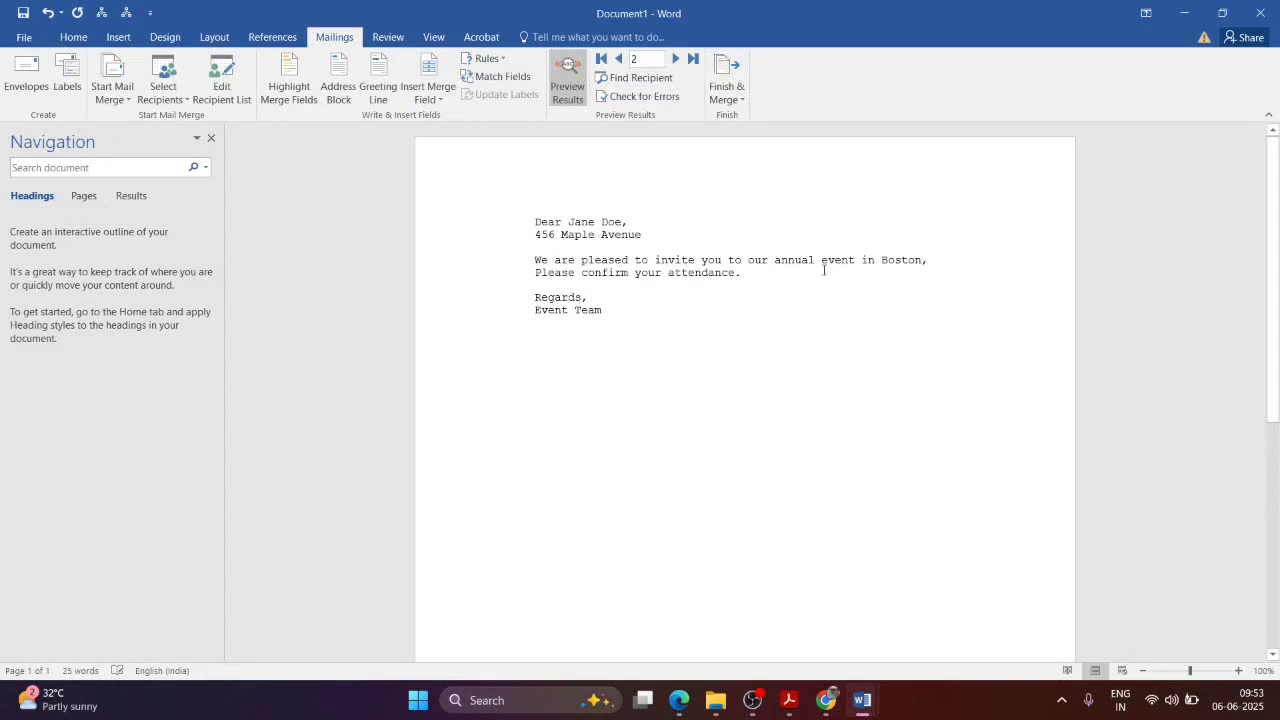
pyautogui.click(676, 59)
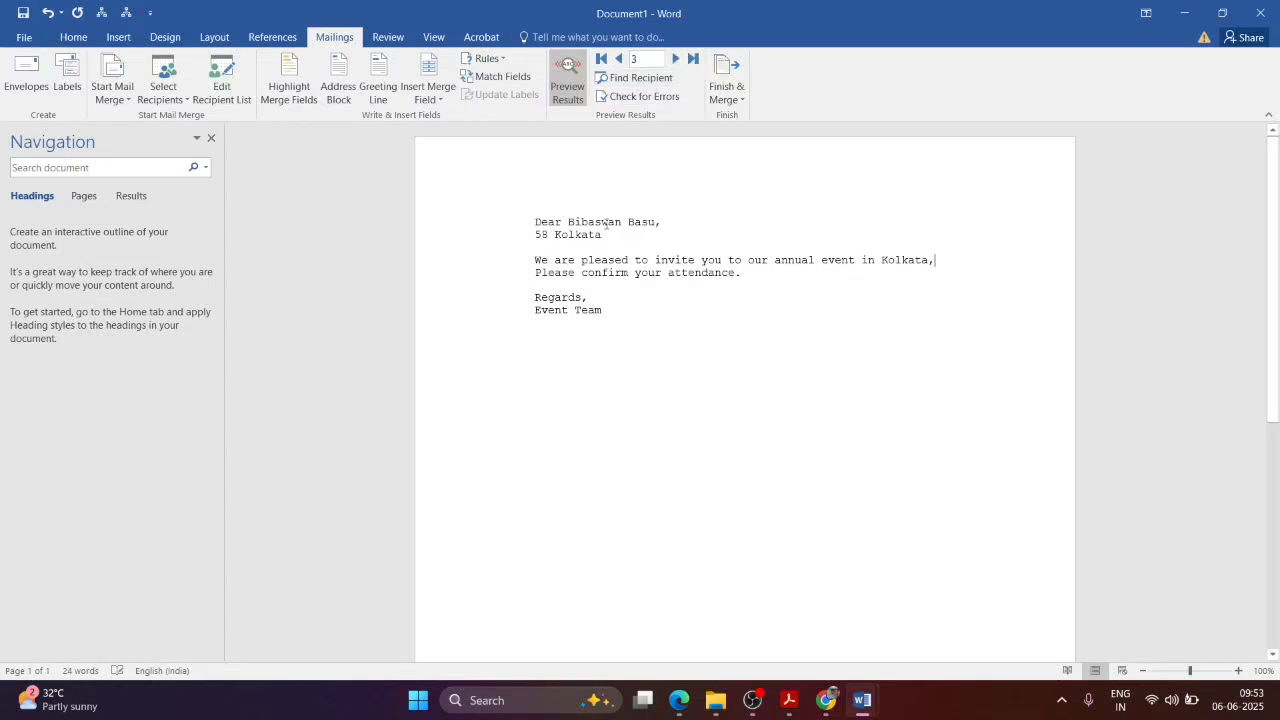
pyautogui.click(676, 59)
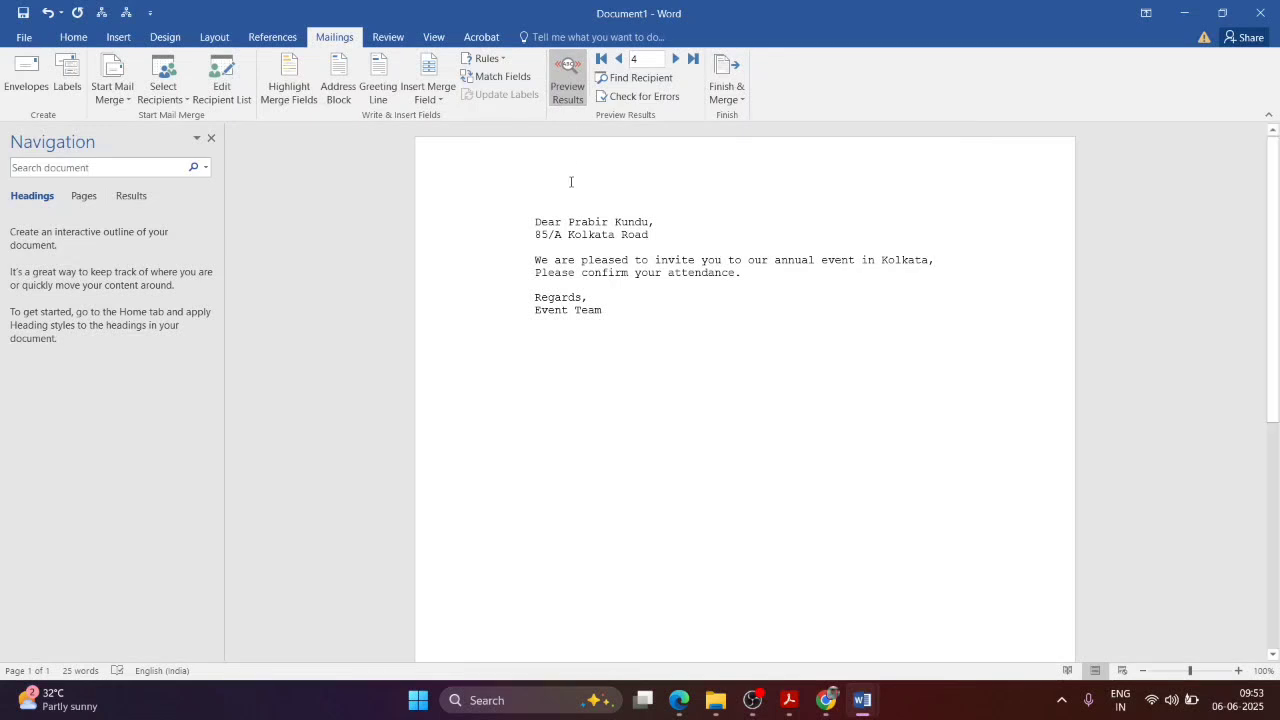
# Step: Read further in the MailMerge.docx notes, then return to the merge letter
pyautogui.hotkey('alt', 'Tab')
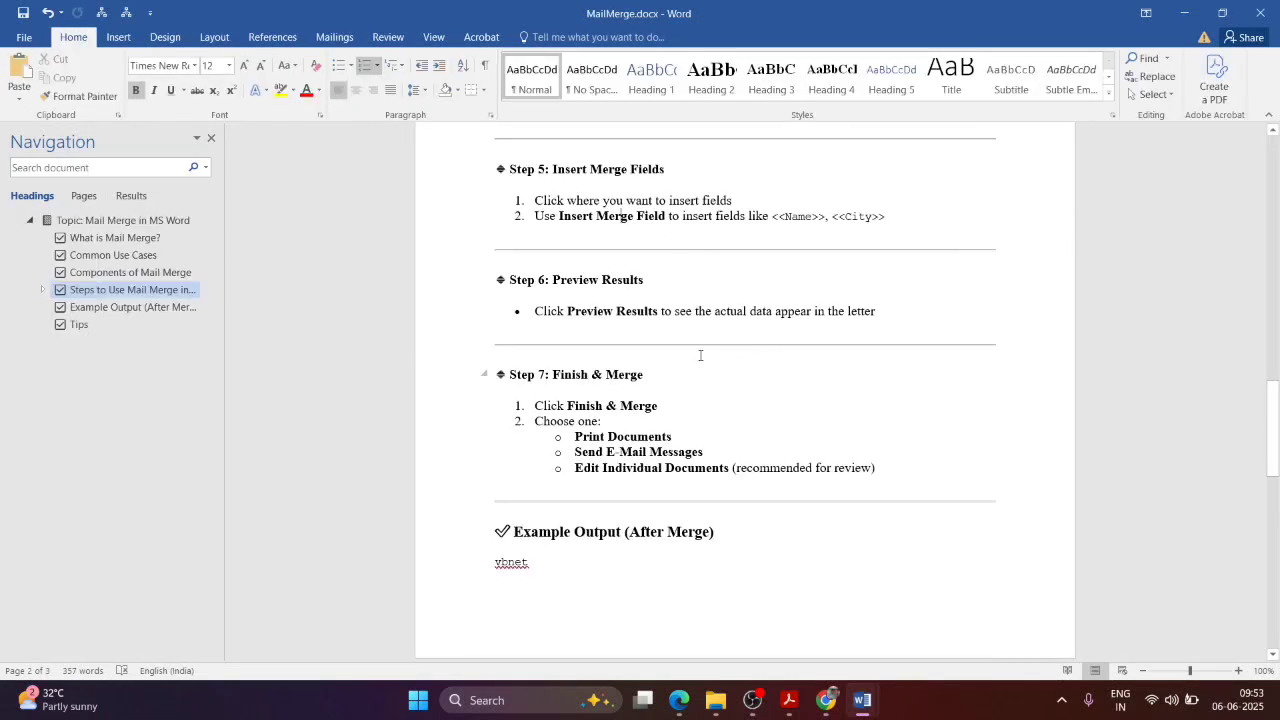
pyautogui.scroll(-1, 506, 440)
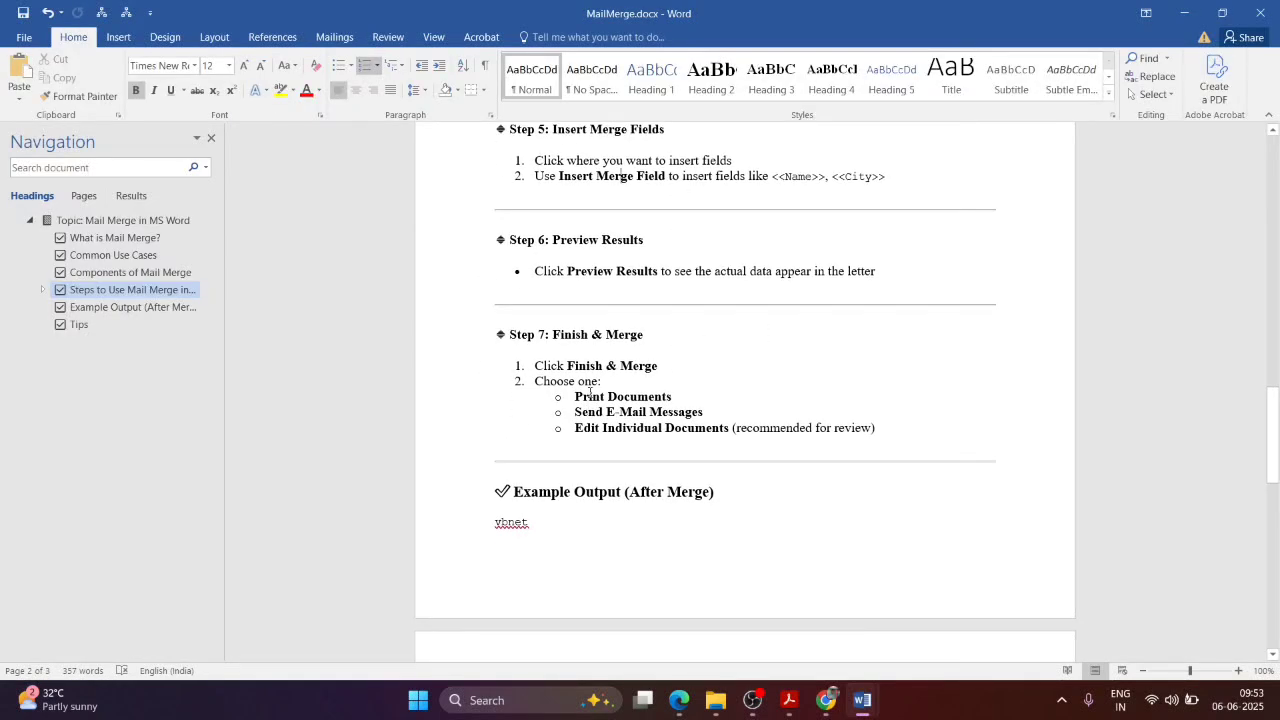
pyautogui.scroll(-1, 656, 378)
pyautogui.hotkey('alt', 'Tab')
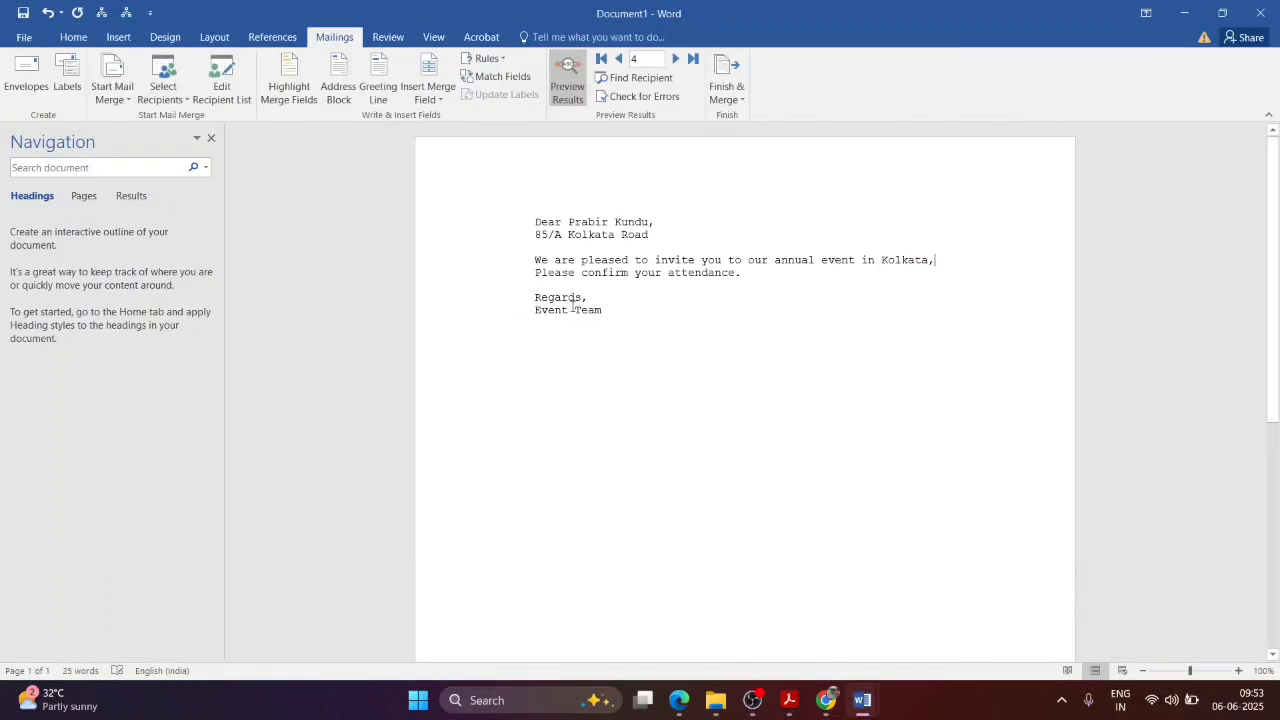
# Step: Finish the merge with Edit Individual Documents, merging all records into a new document
pyautogui.click(726, 88)
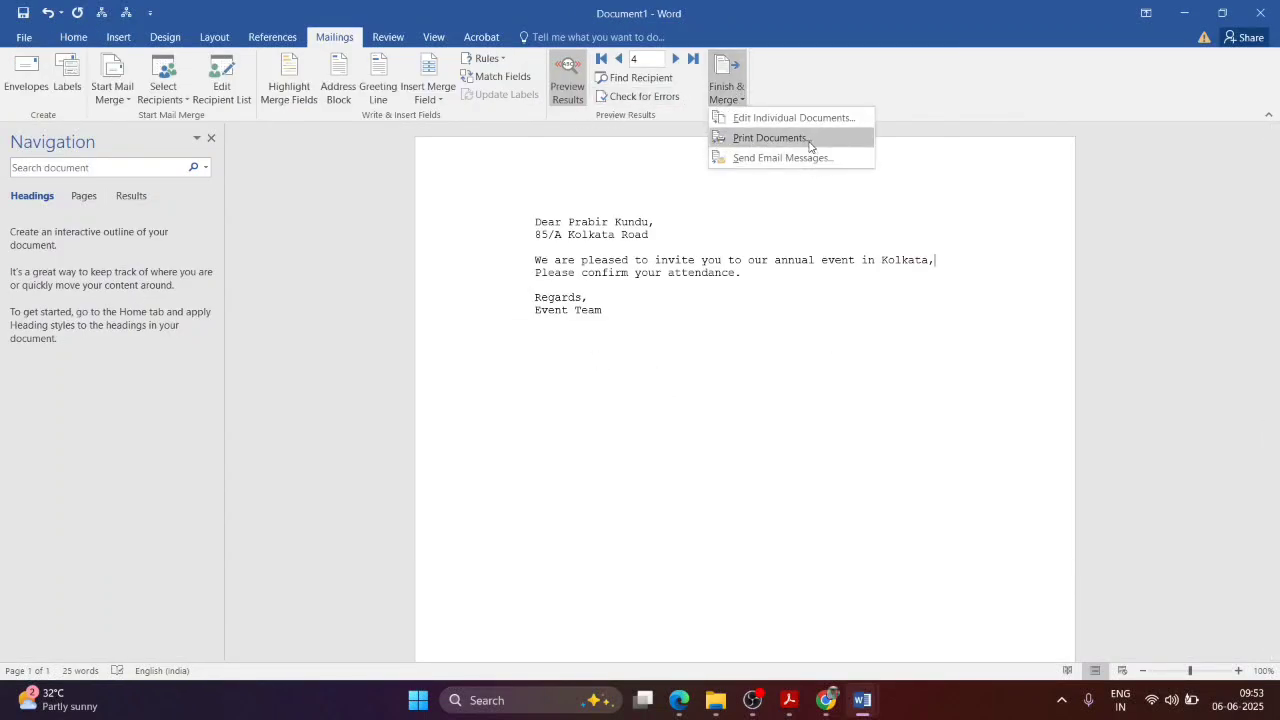
pyautogui.hotkey('alt', 'Tab')
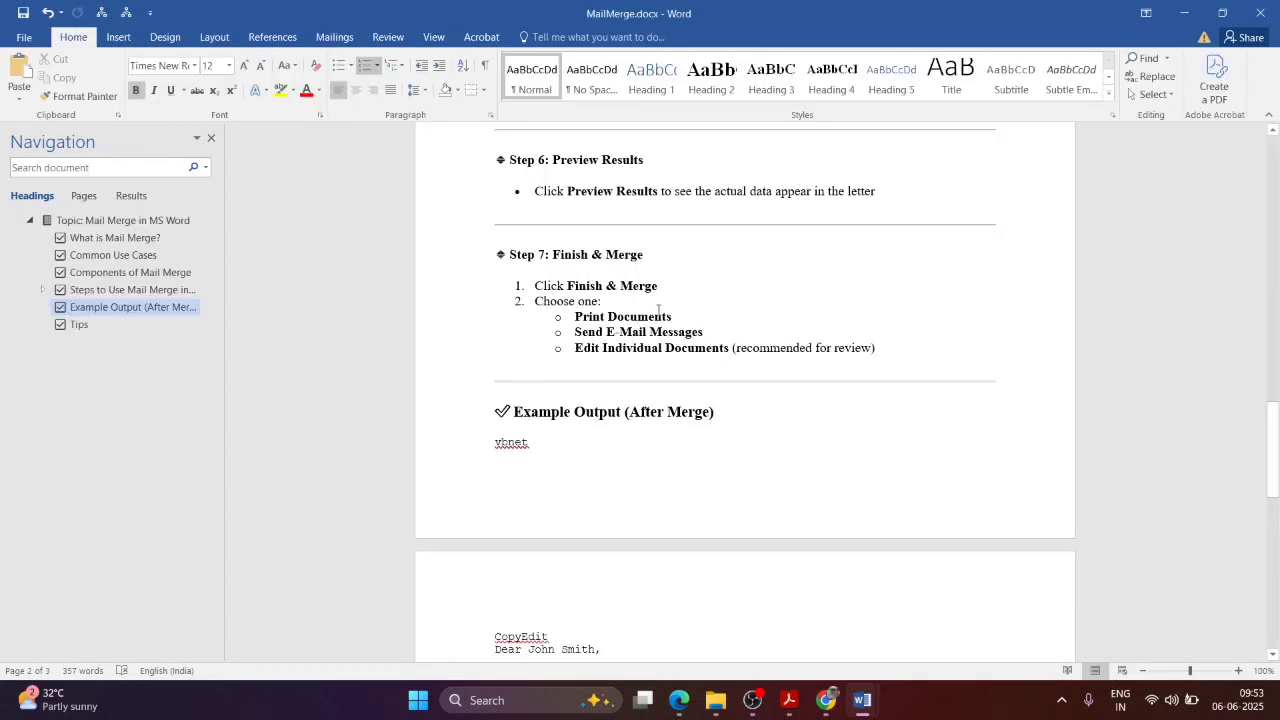
pyautogui.hotkey('alt', 'Tab')
pyautogui.click(730, 92)
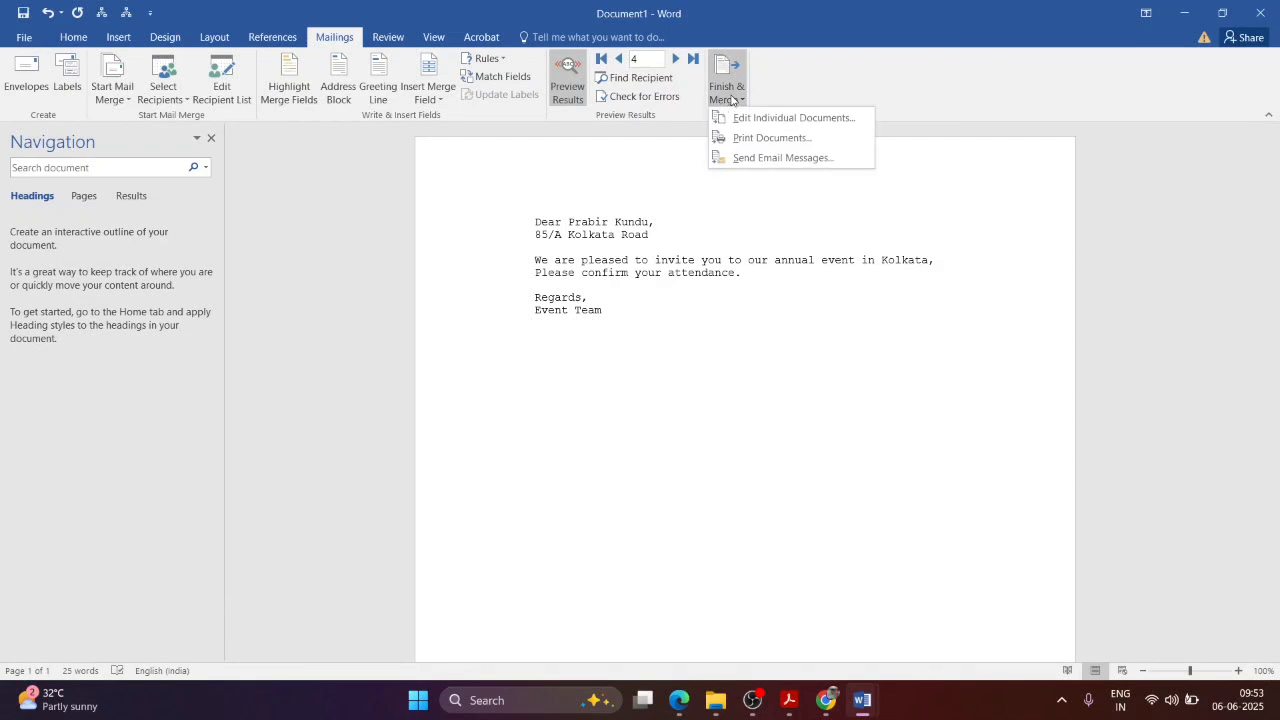
pyautogui.click(772, 117)
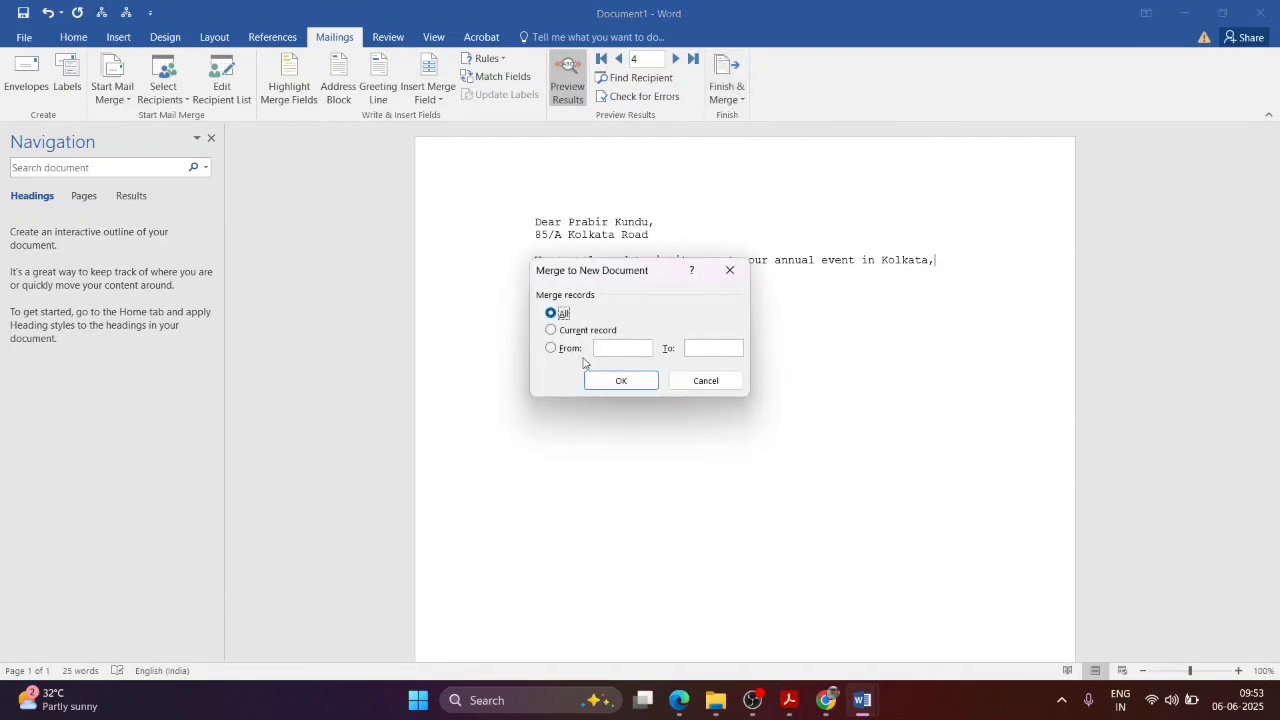
pyautogui.click(620, 381)
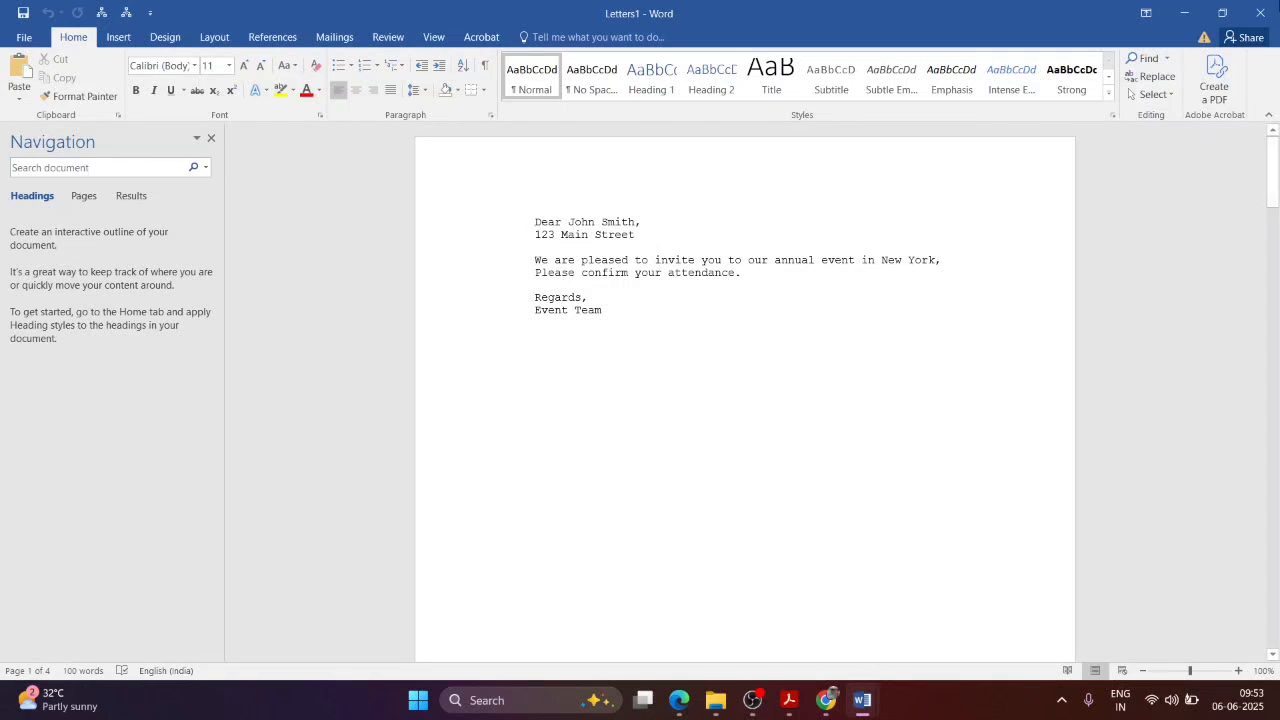
# Step: Review the four-page merged Letters1 document, then close it without saving
pyautogui.click(1183, 10)
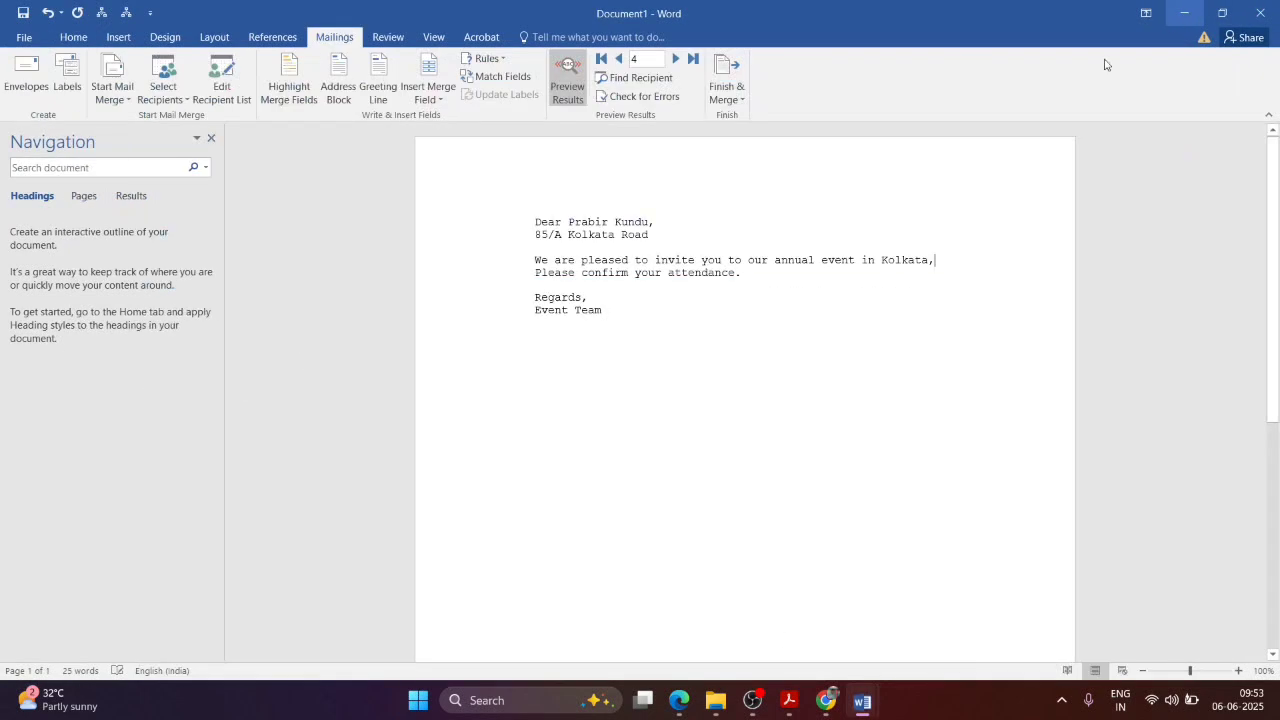
pyautogui.click(1183, 10)
pyautogui.moveTo(862, 700)
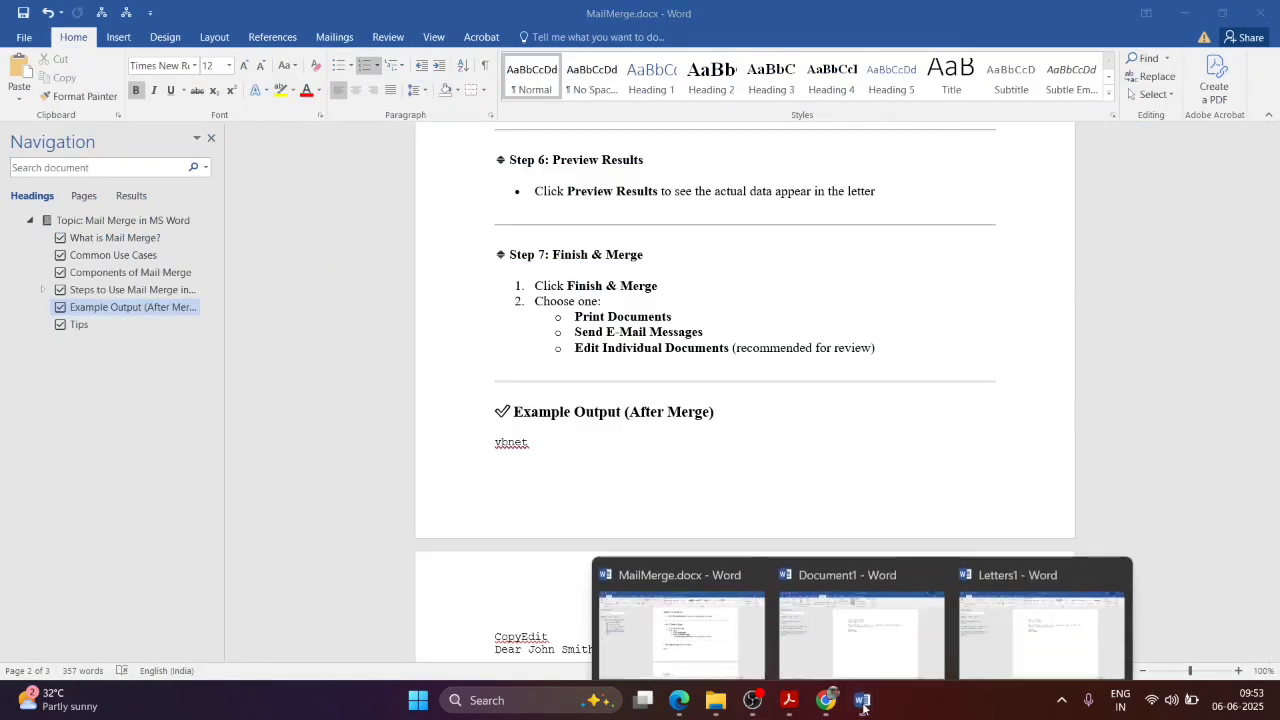
pyautogui.click(1010, 621)
pyautogui.click(705, 312)
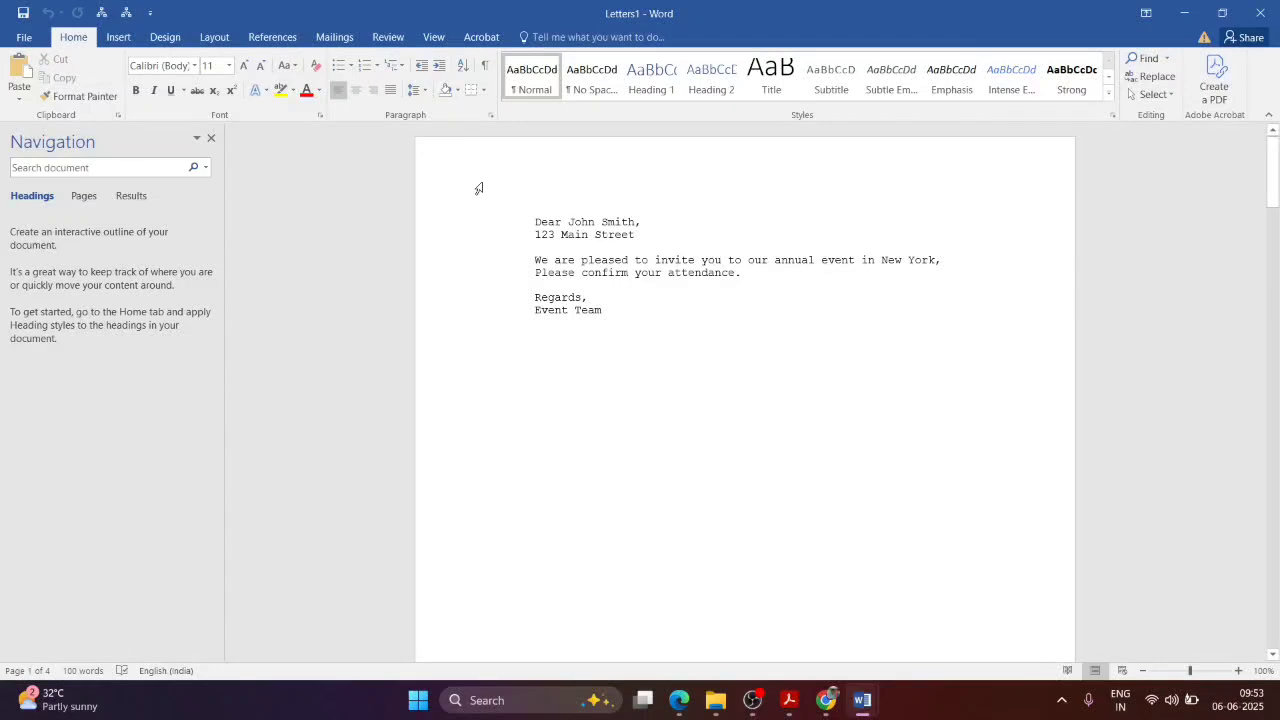
pyautogui.hotkey('ctrl', 'w')
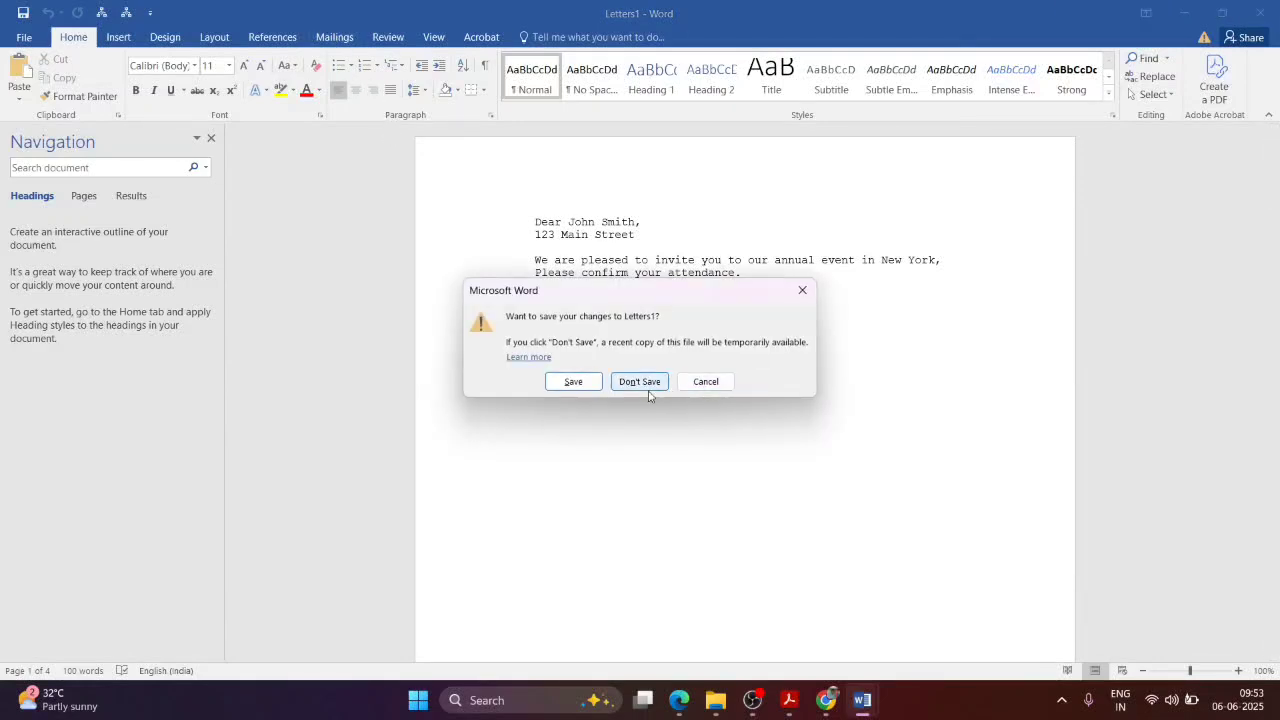
pyautogui.click(646, 391)
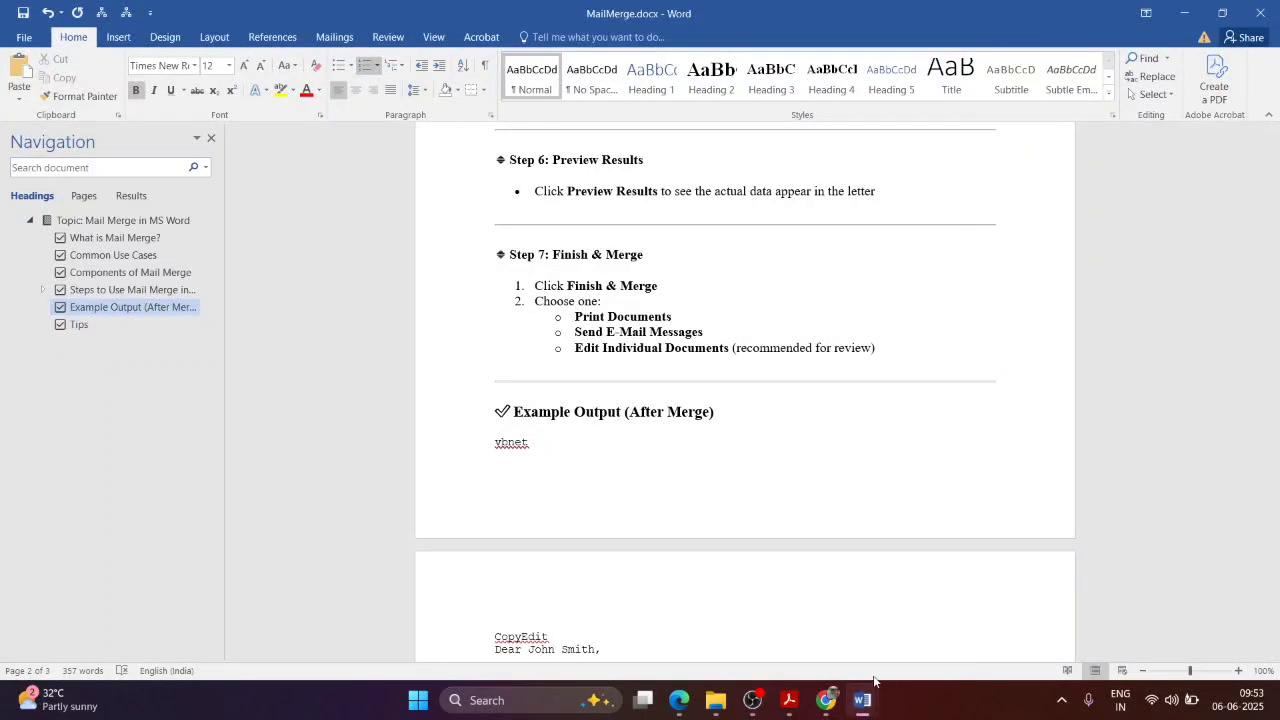
# Step: Open the recipient list in the letter template and select the first recipient to preview it
pyautogui.scroll(-8, 871, 463)
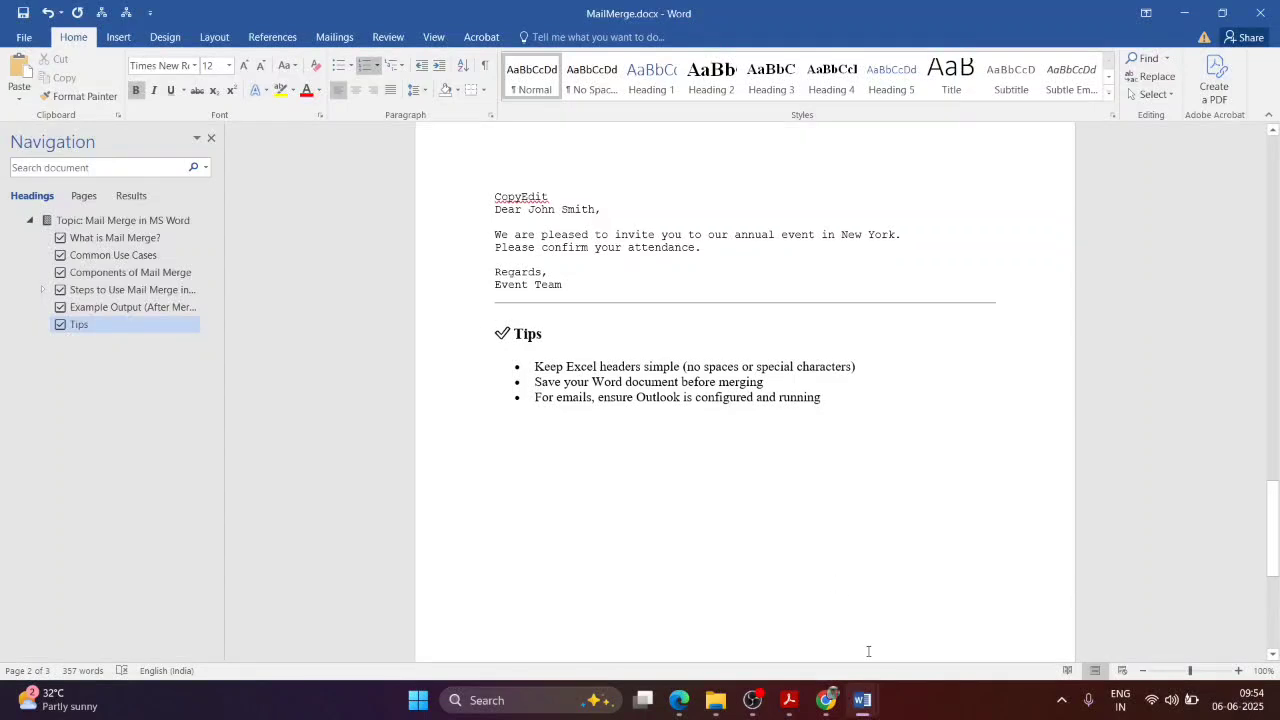
pyautogui.scroll(3, 797, 386)
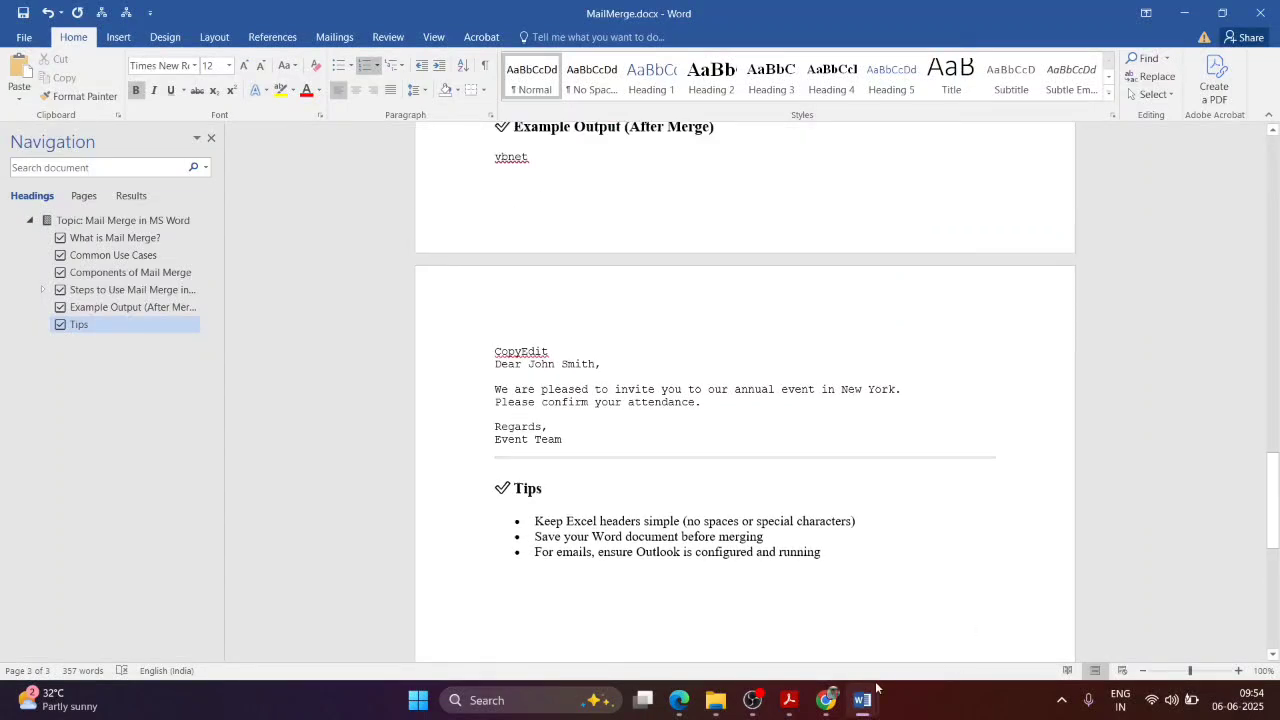
pyautogui.moveTo(862, 700)
pyautogui.click(951, 606)
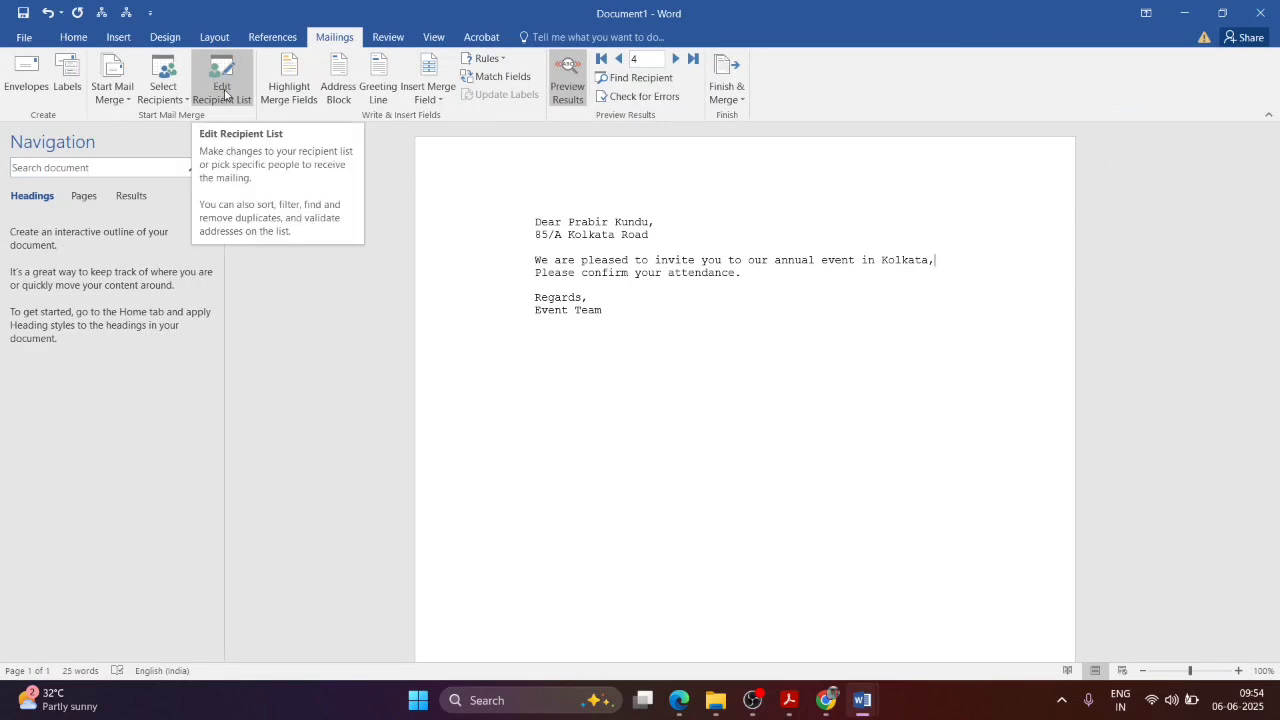
pyautogui.click(222, 92)
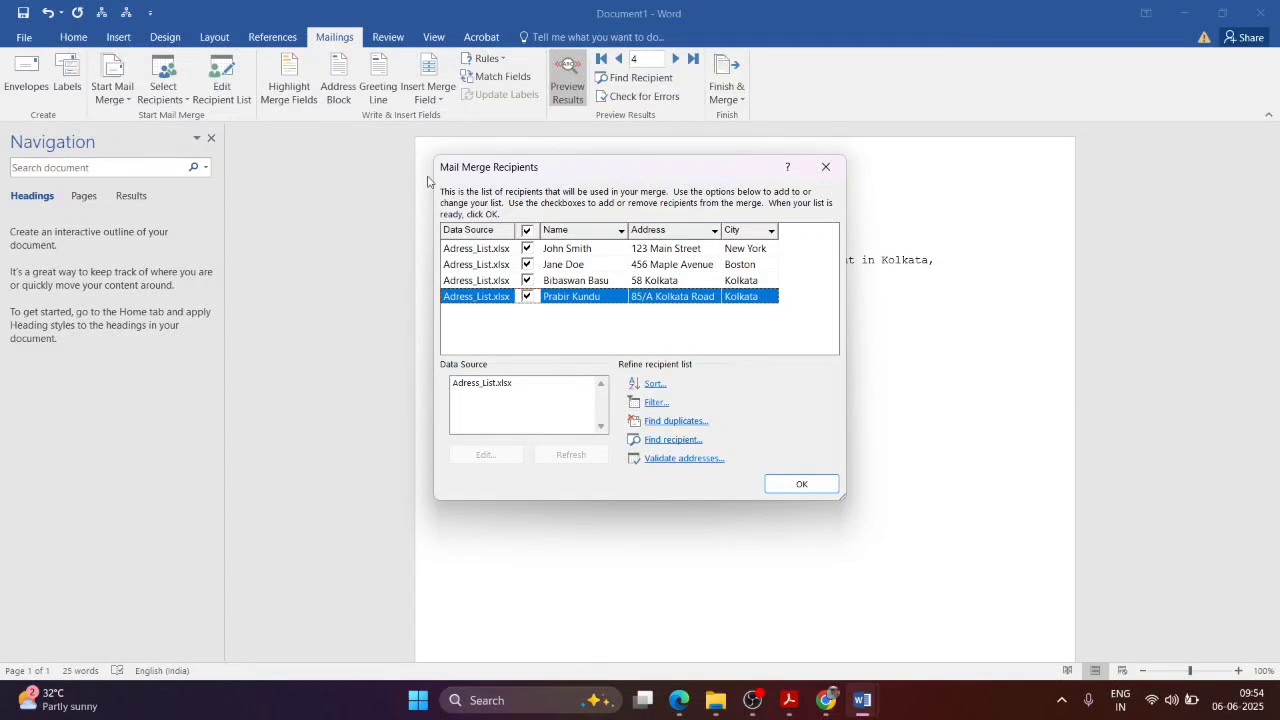
pyautogui.click(576, 254)
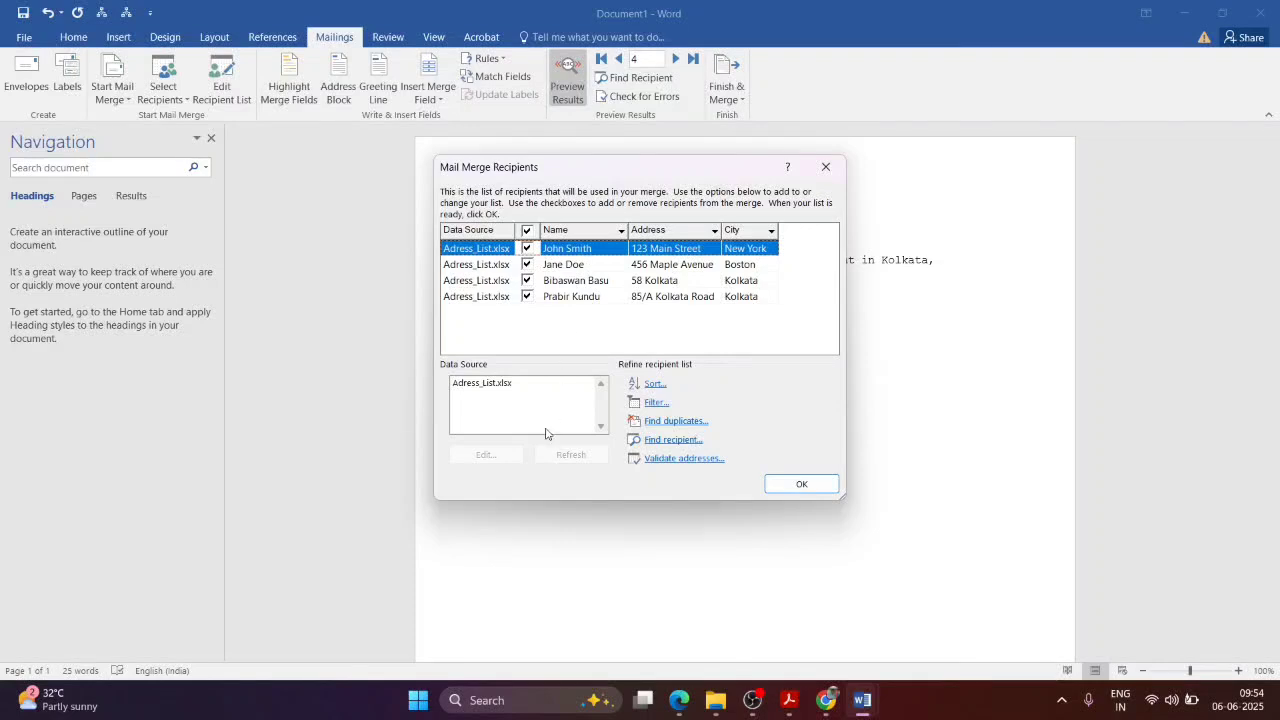
pyautogui.click(822, 165)
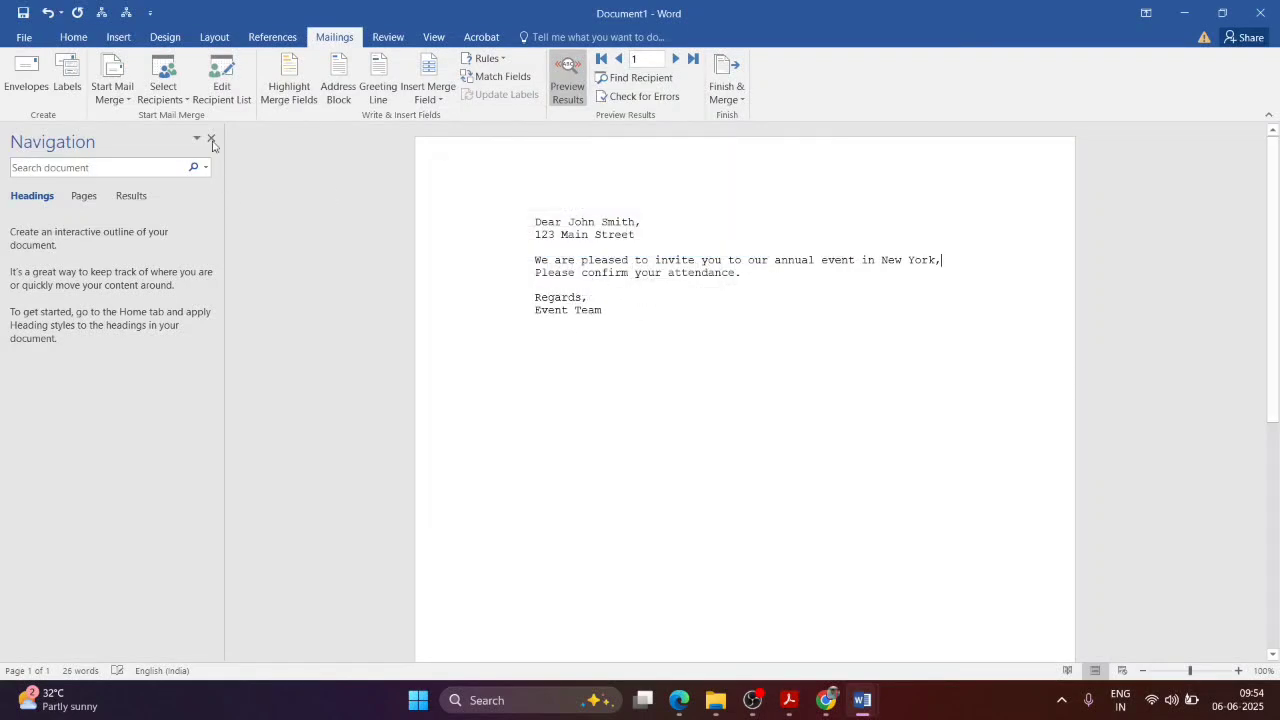
# Step: Open the Type a New List address dialog, then close it without adding entries
pyautogui.click(163, 92)
pyautogui.click(173, 119)
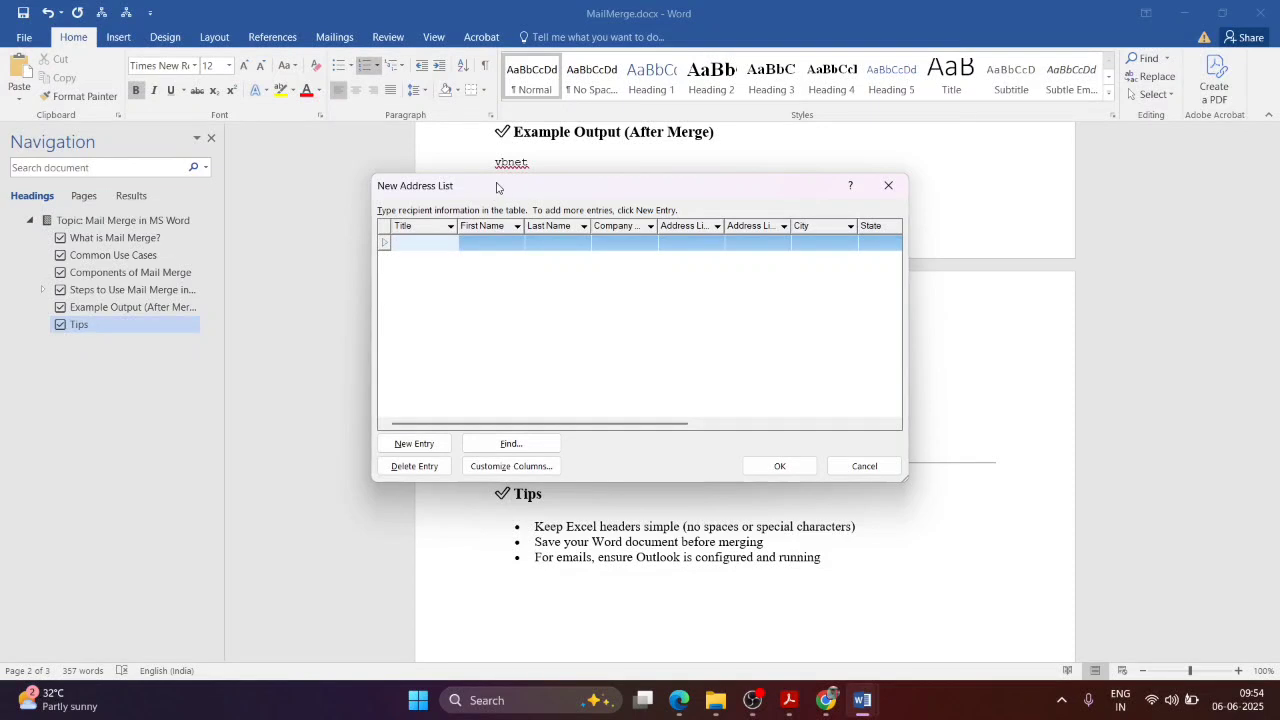
pyautogui.moveTo(495, 188); pyautogui.dragTo(798, 314)
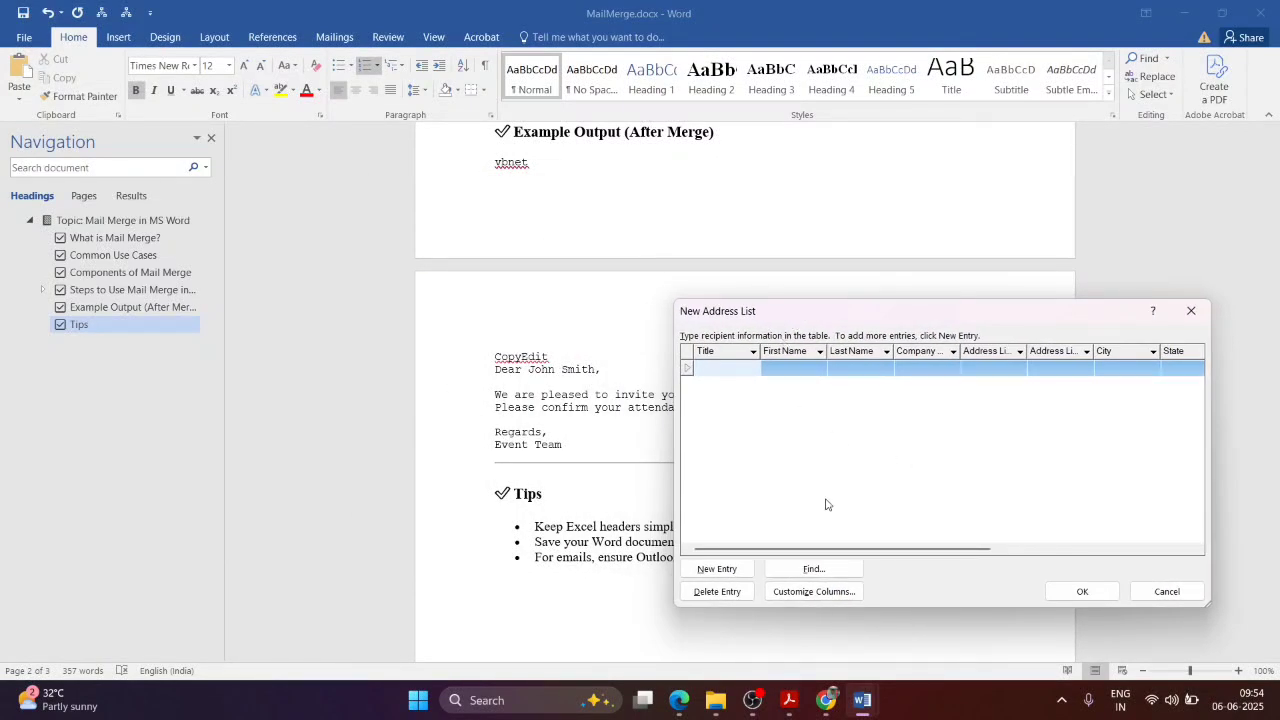
pyautogui.click(1191, 310)
pyautogui.scroll(3, 626, 300)
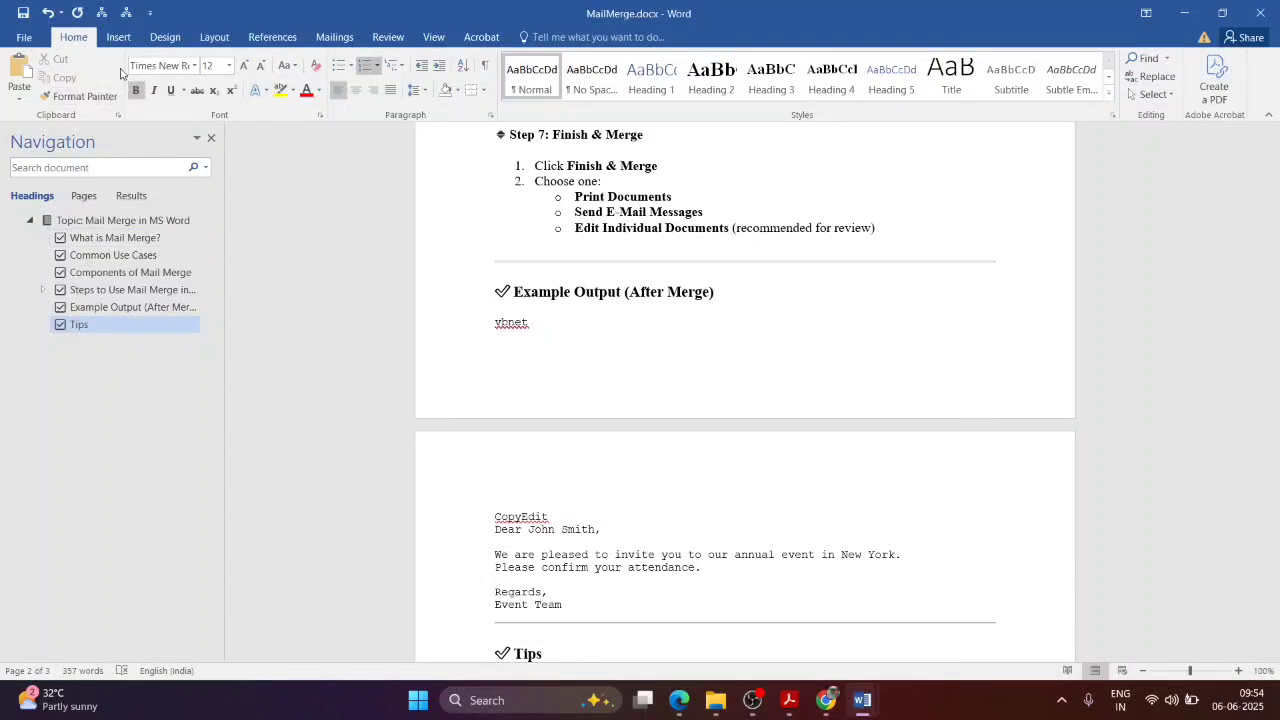
# Step: Read NewTopic.pdf's mail-merge-with-database pages around Figure 1.41, then return to MailMerge.docx
pyautogui.click(788, 710)
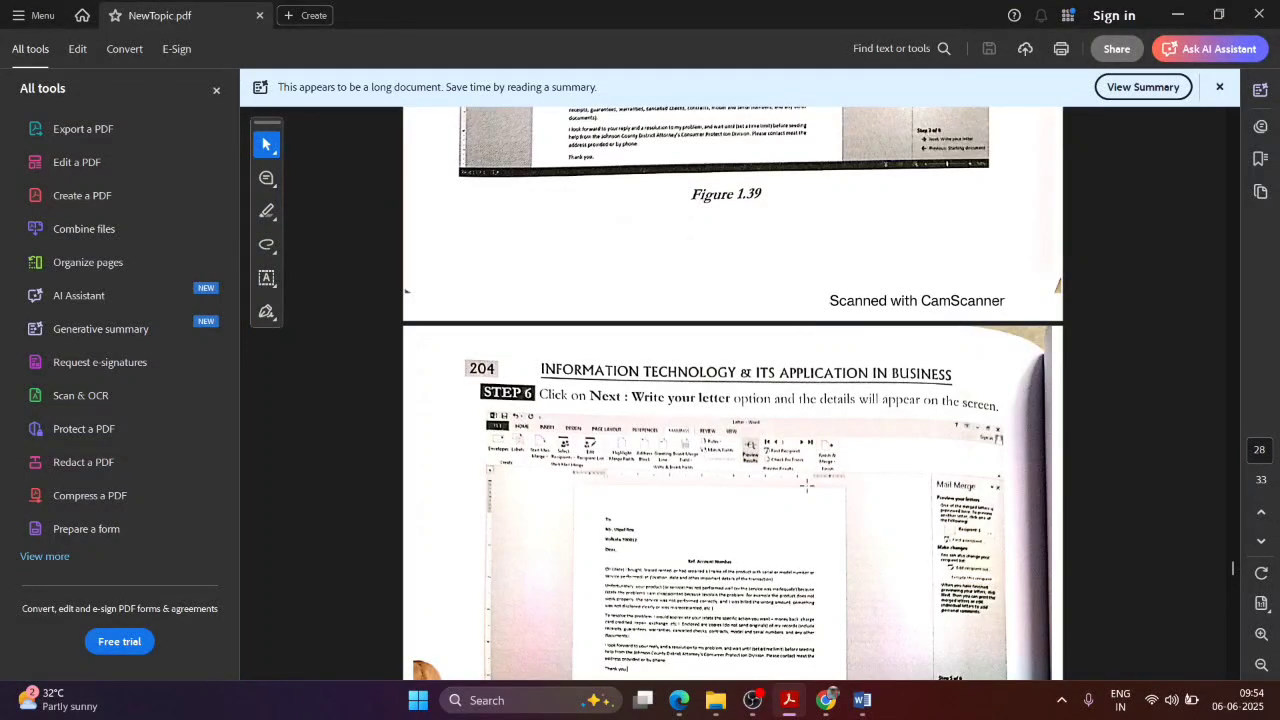
pyautogui.scroll(-5, 781, 441)
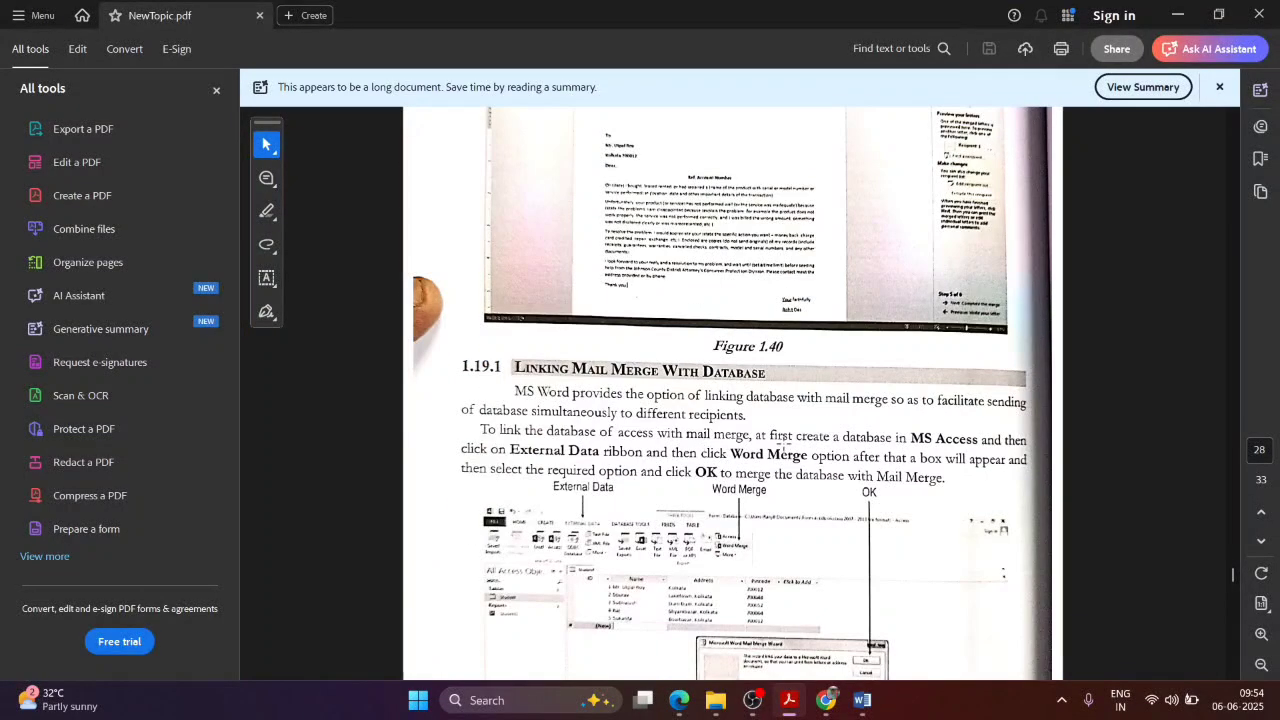
pyautogui.scroll(-8, 775, 440)
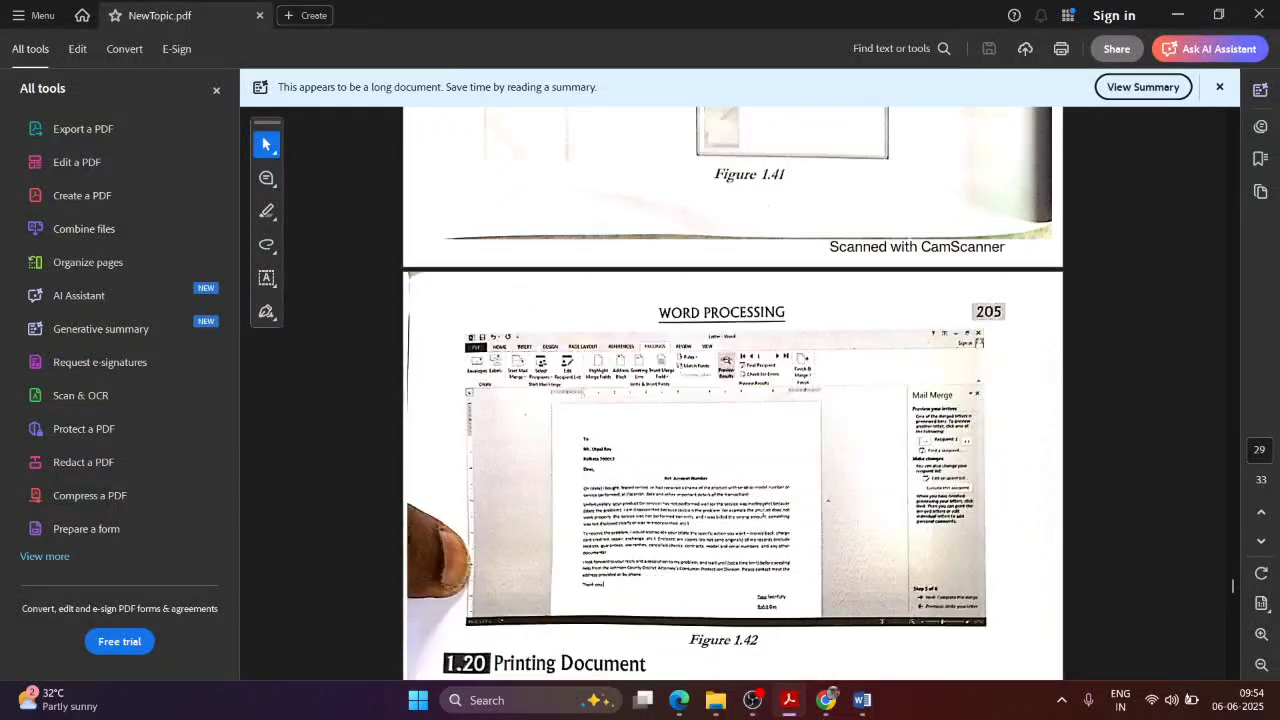
pyautogui.scroll(-3, 763, 509)
pyautogui.scroll(4, 763, 509)
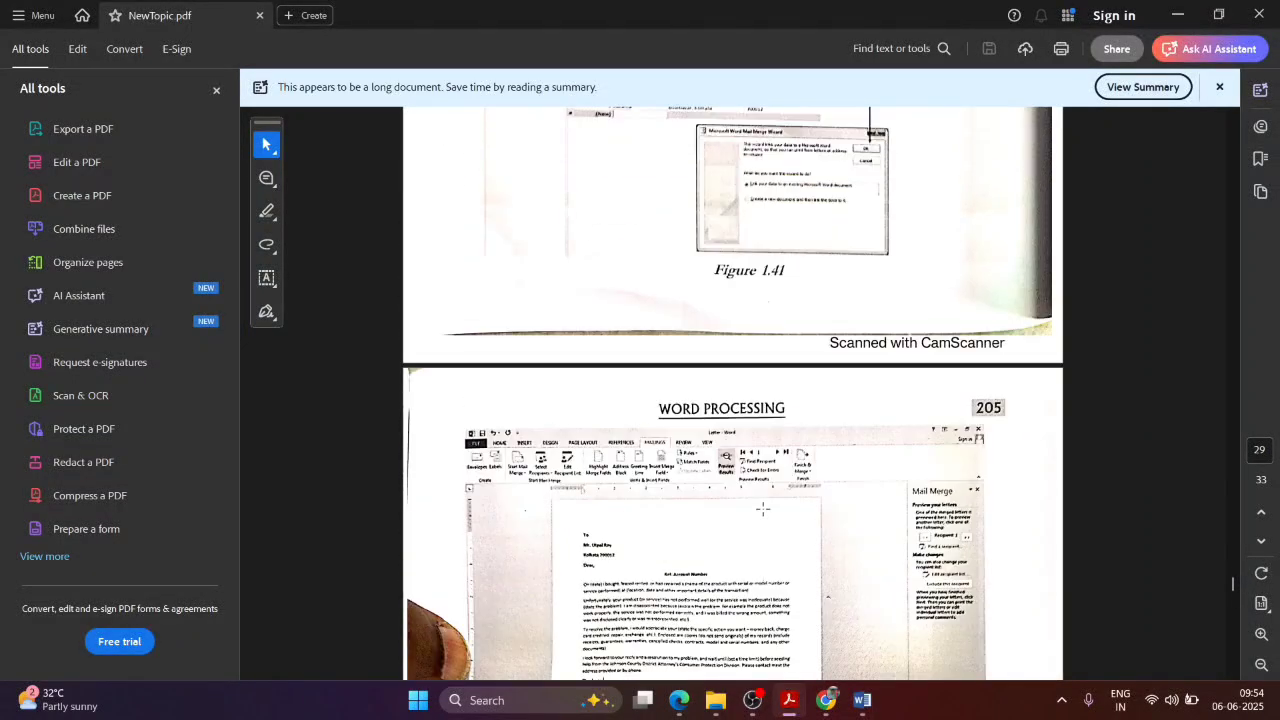
pyautogui.scroll(4, 763, 509)
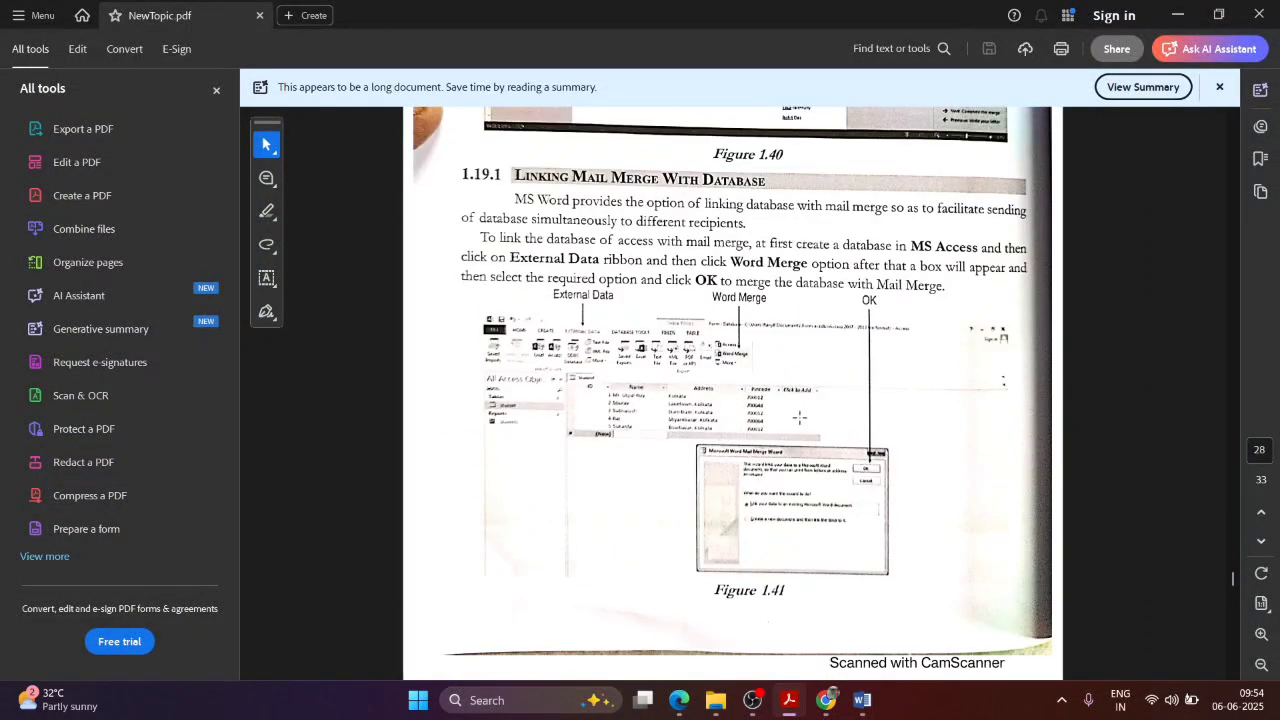
pyautogui.scroll(-1, 723, 410)
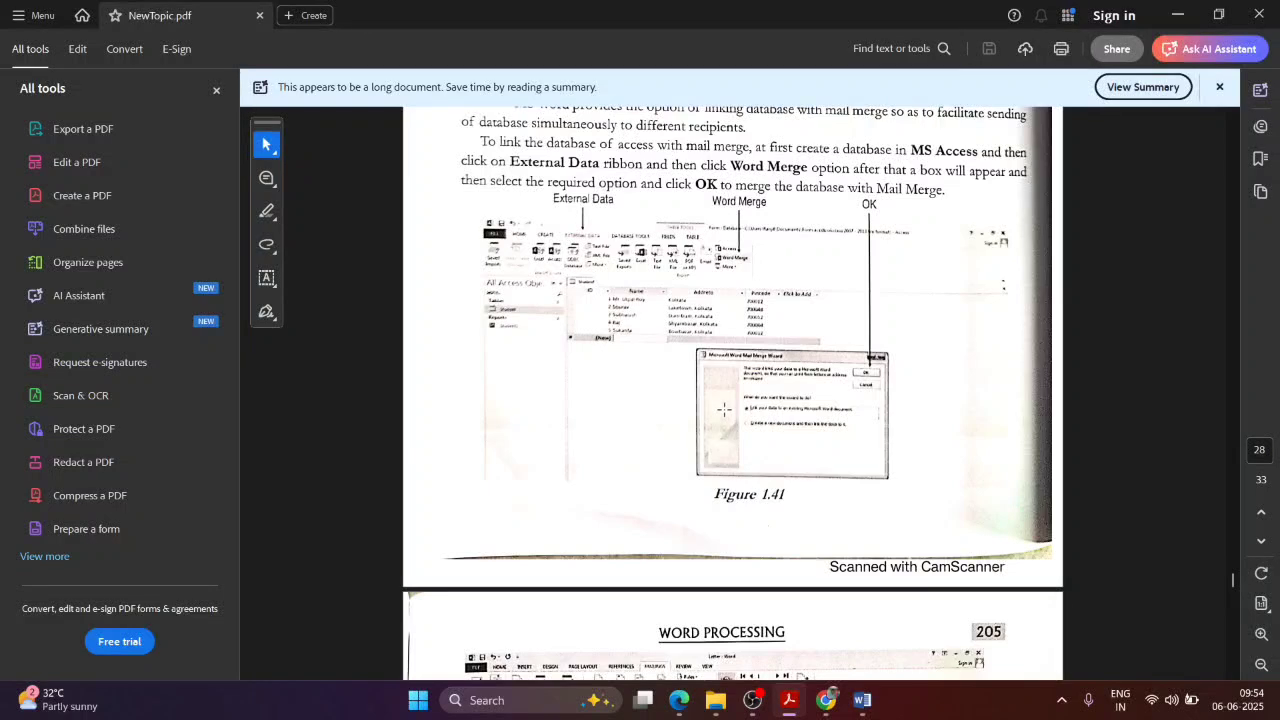
pyautogui.scroll(1, 723, 410)
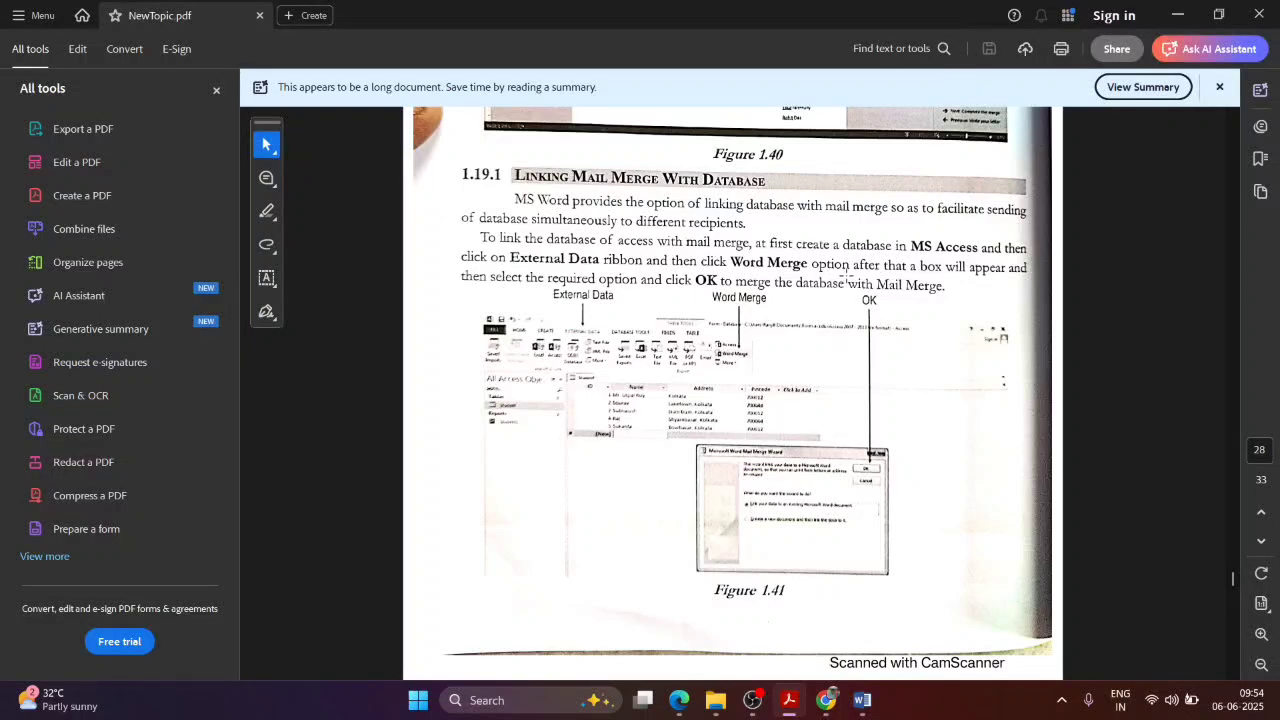
pyautogui.hotkey('alt', 'Tab')
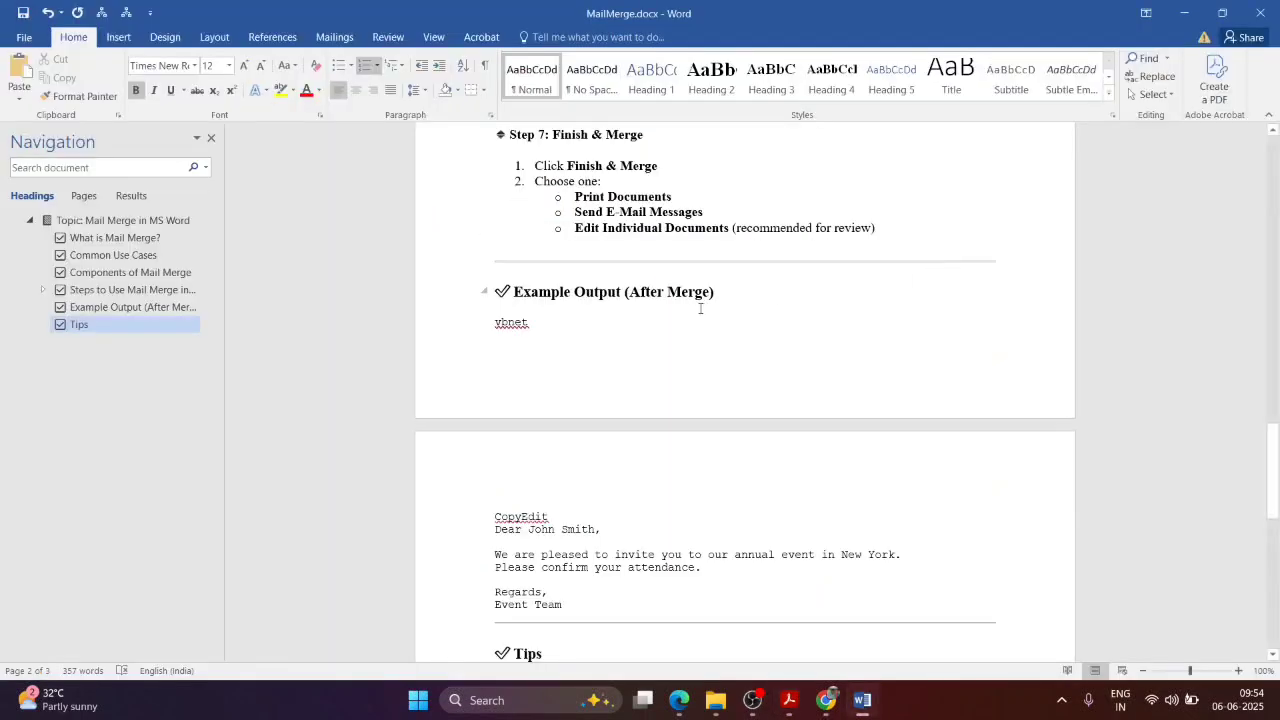
pyautogui.hotkey('alt', 'Tab')
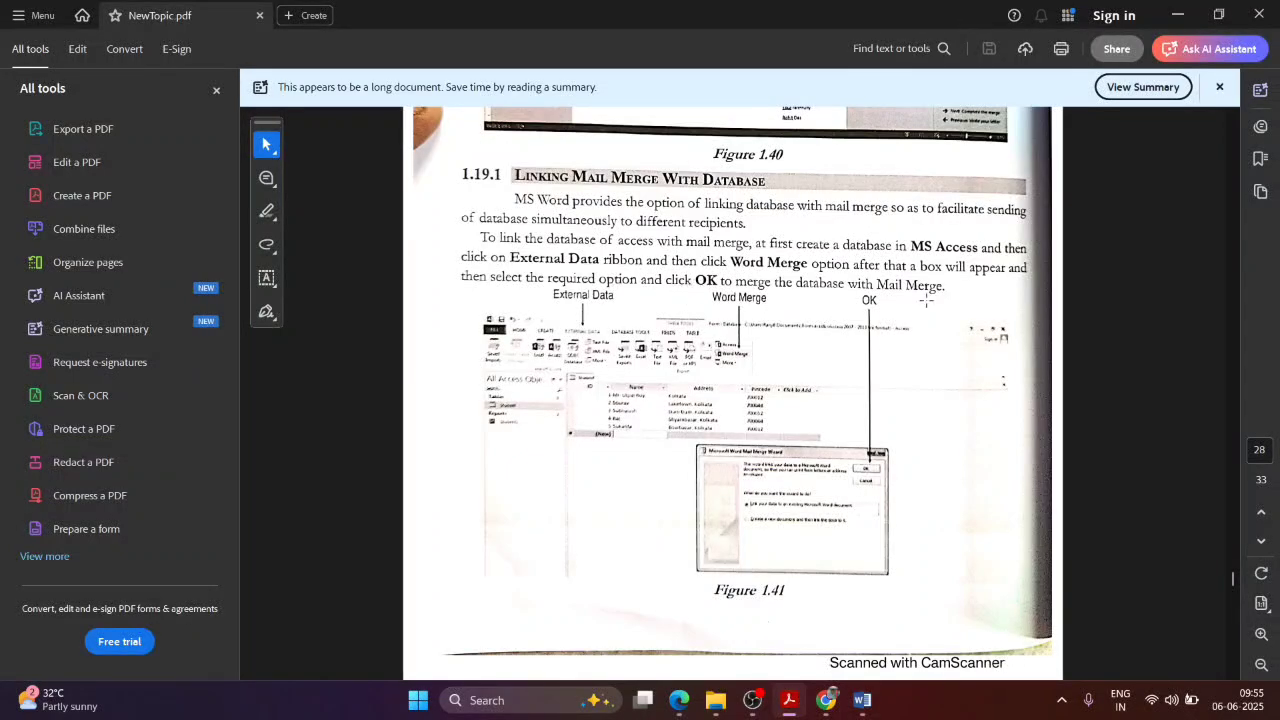
pyautogui.scroll(-5, 870, 348)
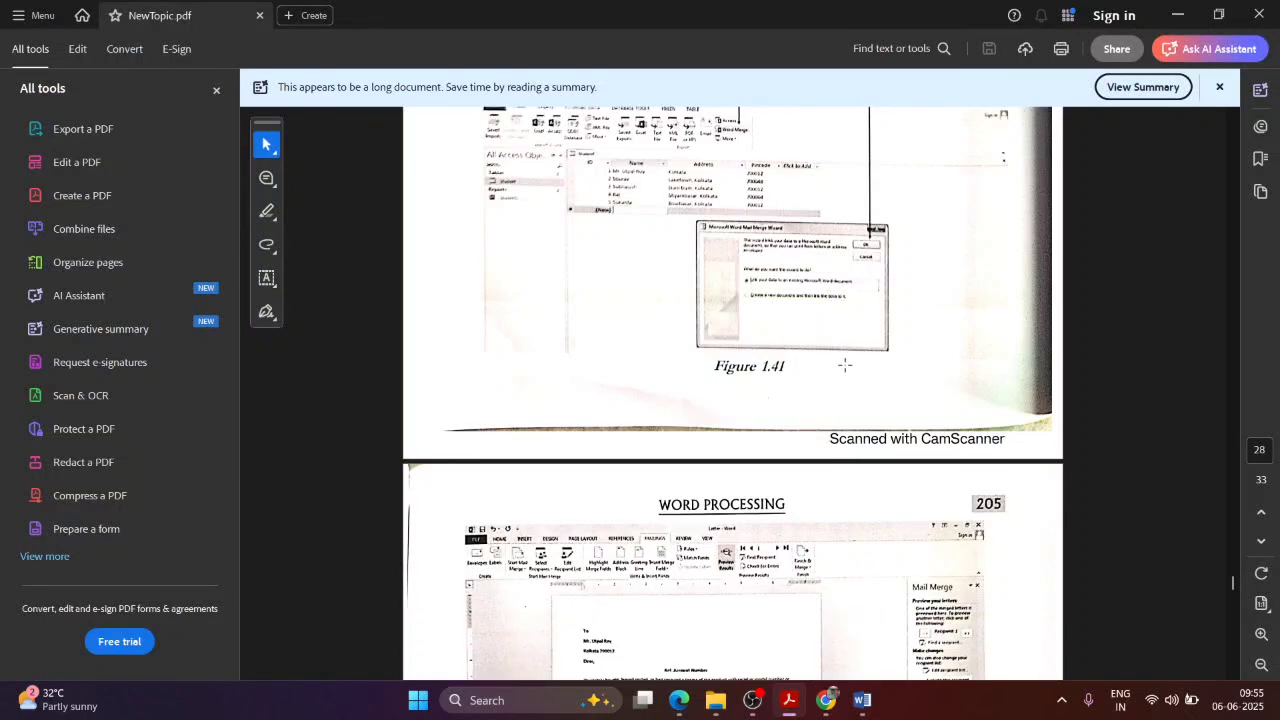
pyautogui.scroll(-8, 844, 365)
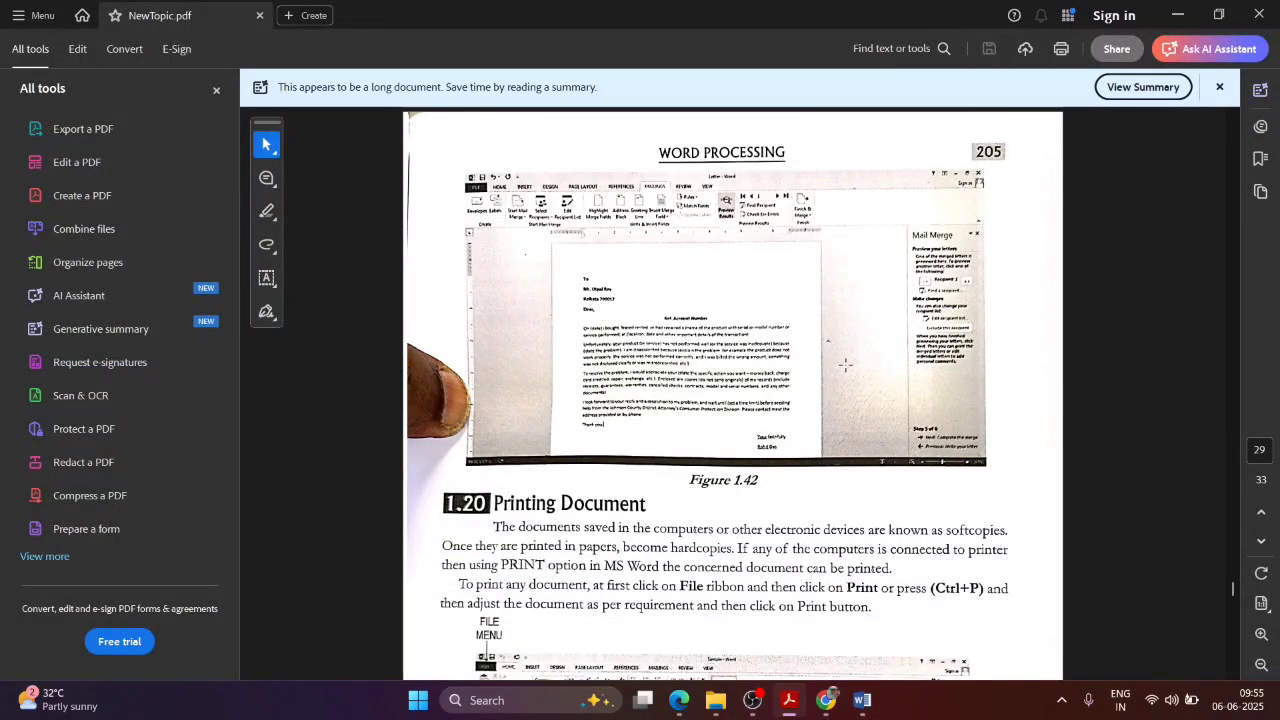
pyautogui.hotkey('alt', 'Tab')
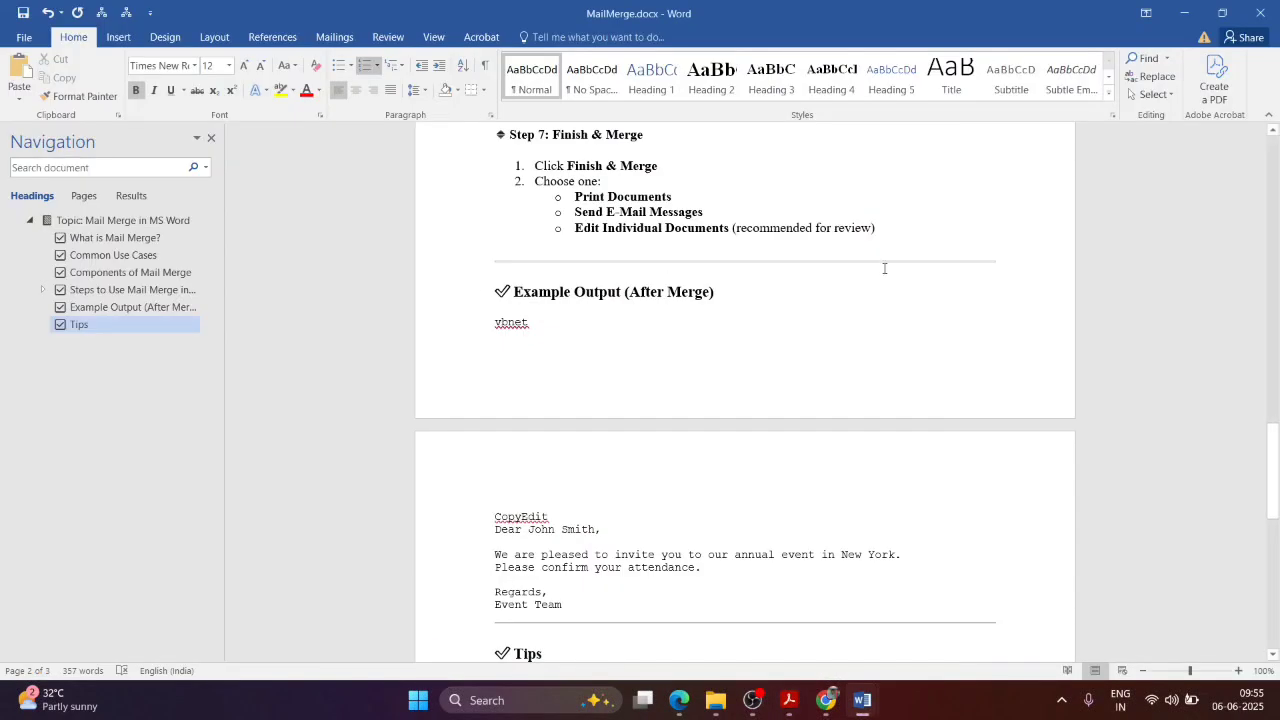
# Step: Bring up the Document1 merge letter and step its preview forward to record 4
pyautogui.moveTo(862, 700)
pyautogui.click(954, 630)
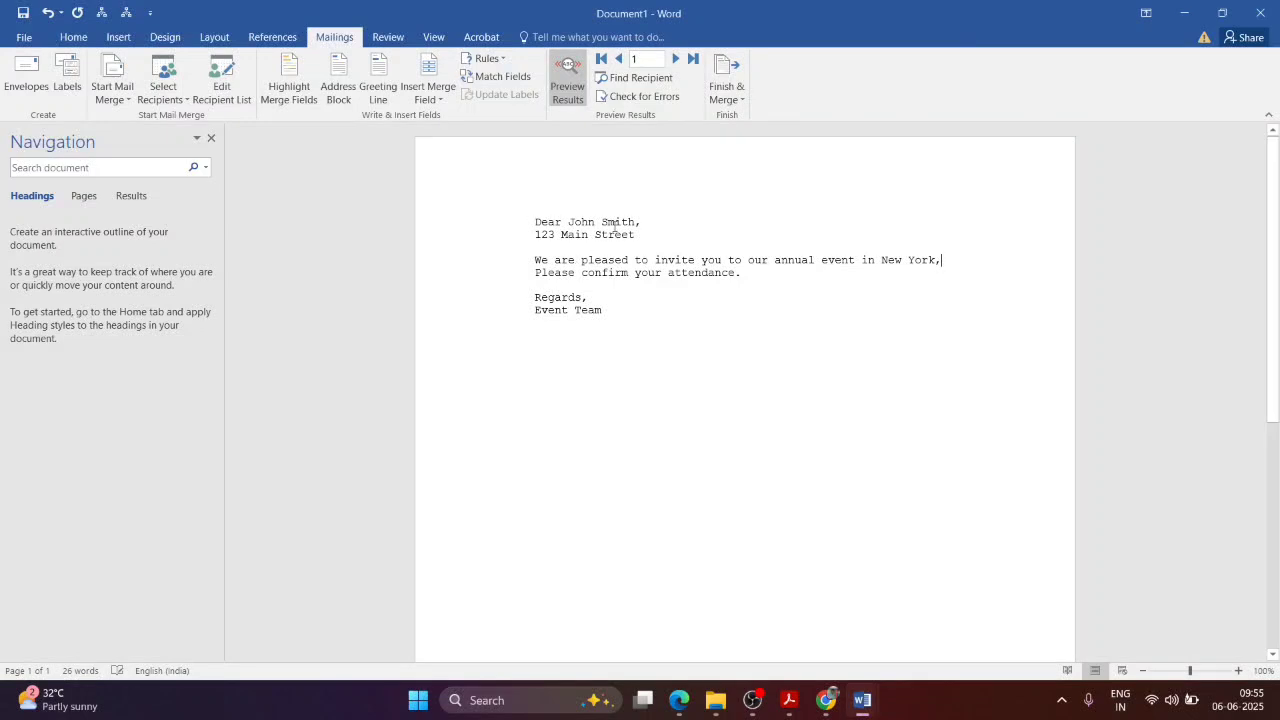
pyautogui.click(24, 38)
pyautogui.click(27, 25)
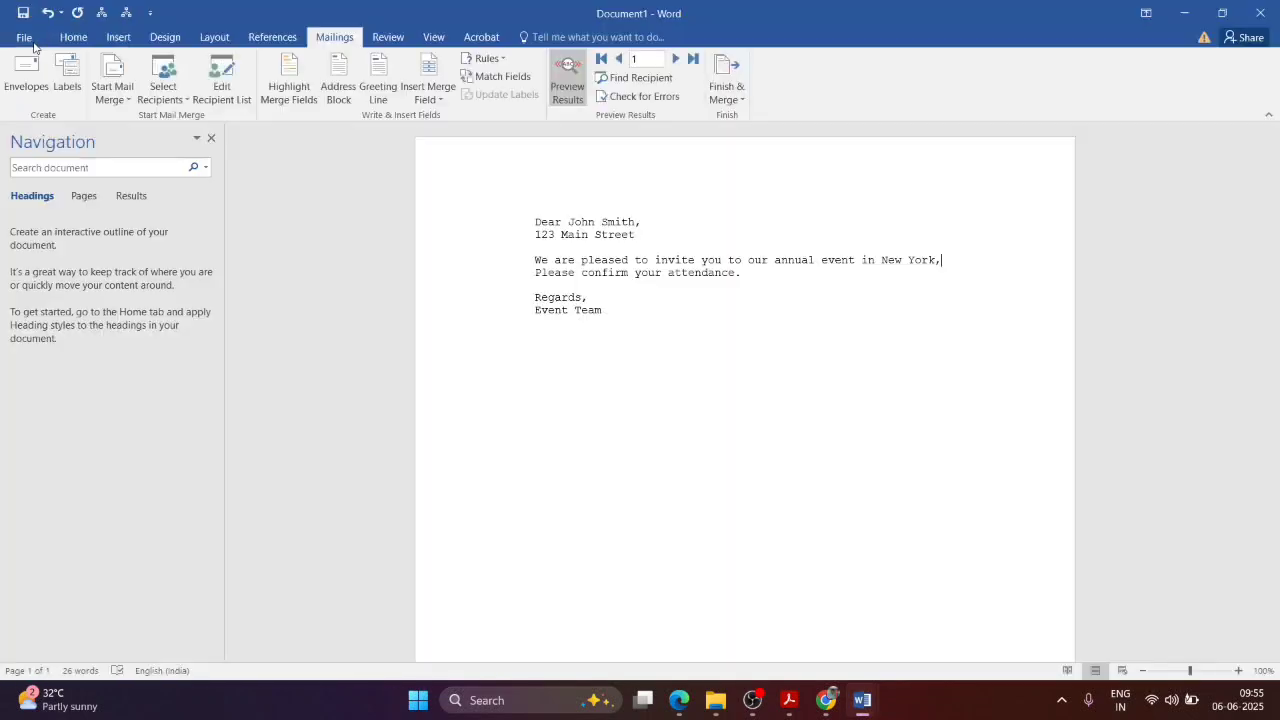
pyautogui.click(676, 58)
pyautogui.click(676, 58)
pyautogui.click(676, 58)
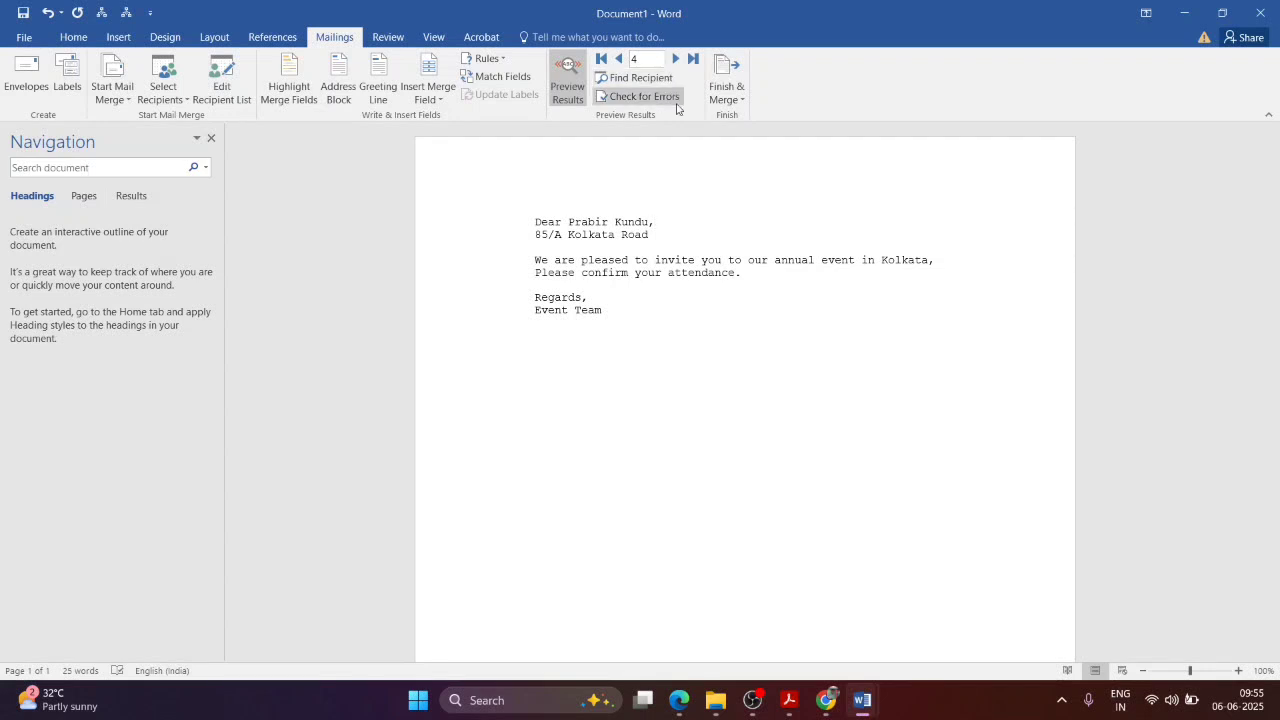
pyautogui.click(125, 103)
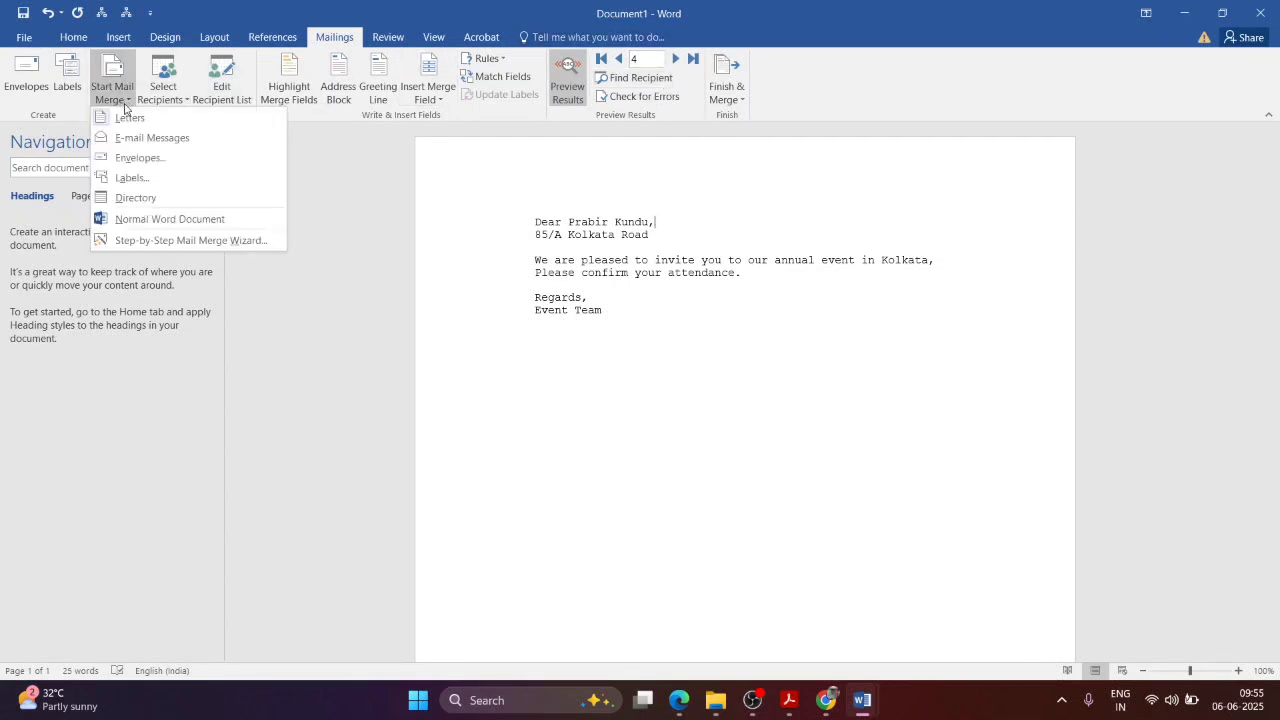
pyautogui.click(125, 103)
# Step: Start a new recipient list with a first entry named Ram, clearing the wrong city Bangladesh
pyautogui.click(175, 90)
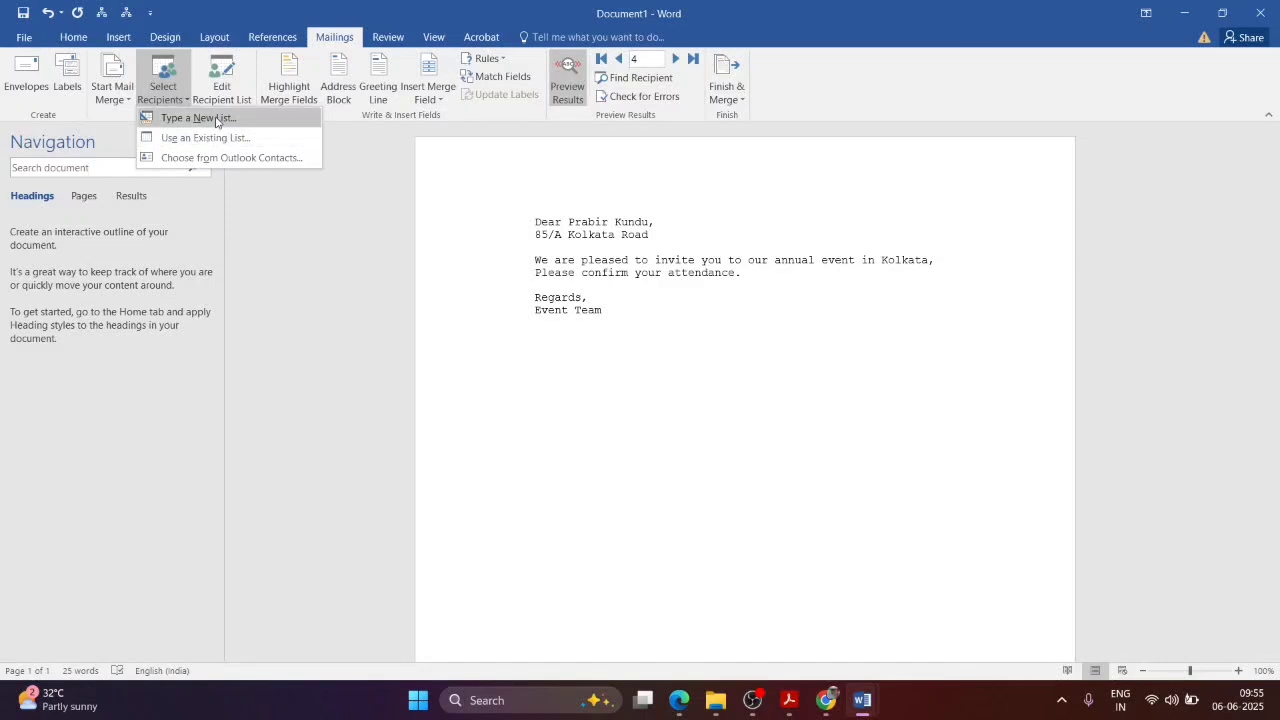
pyautogui.click(185, 118)
pyautogui.write('Name')
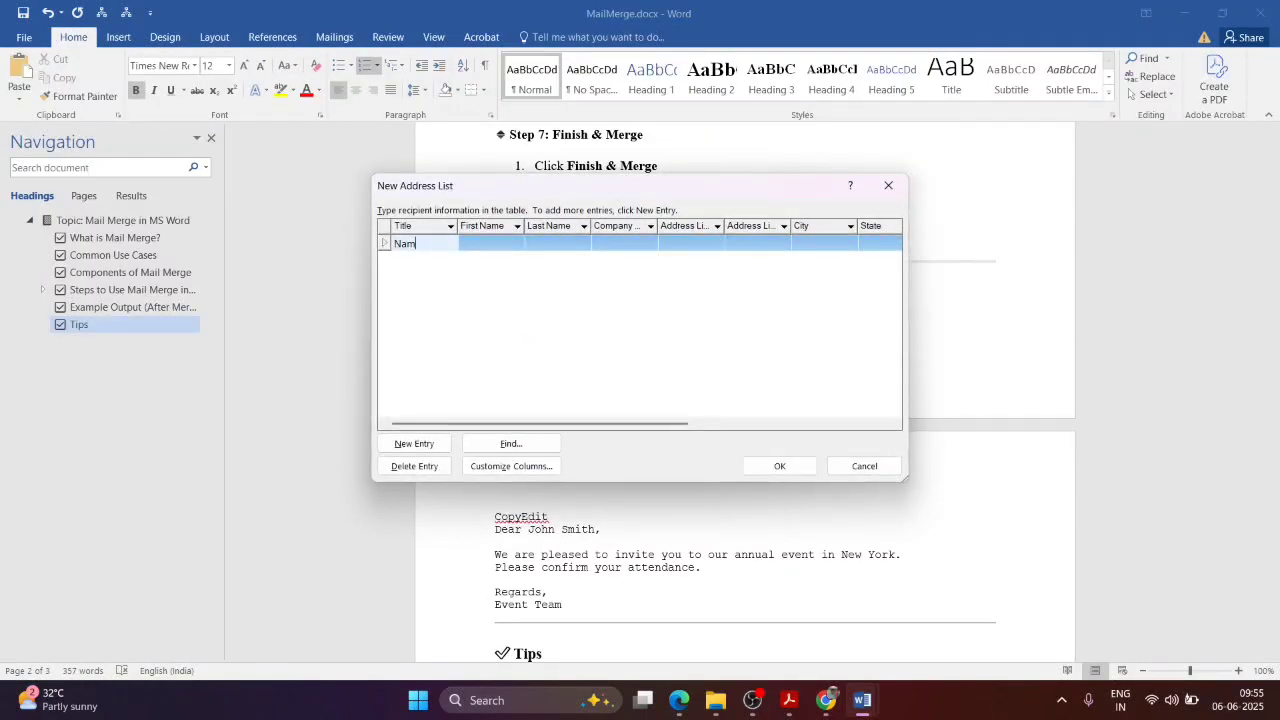
pyautogui.press('Tab')
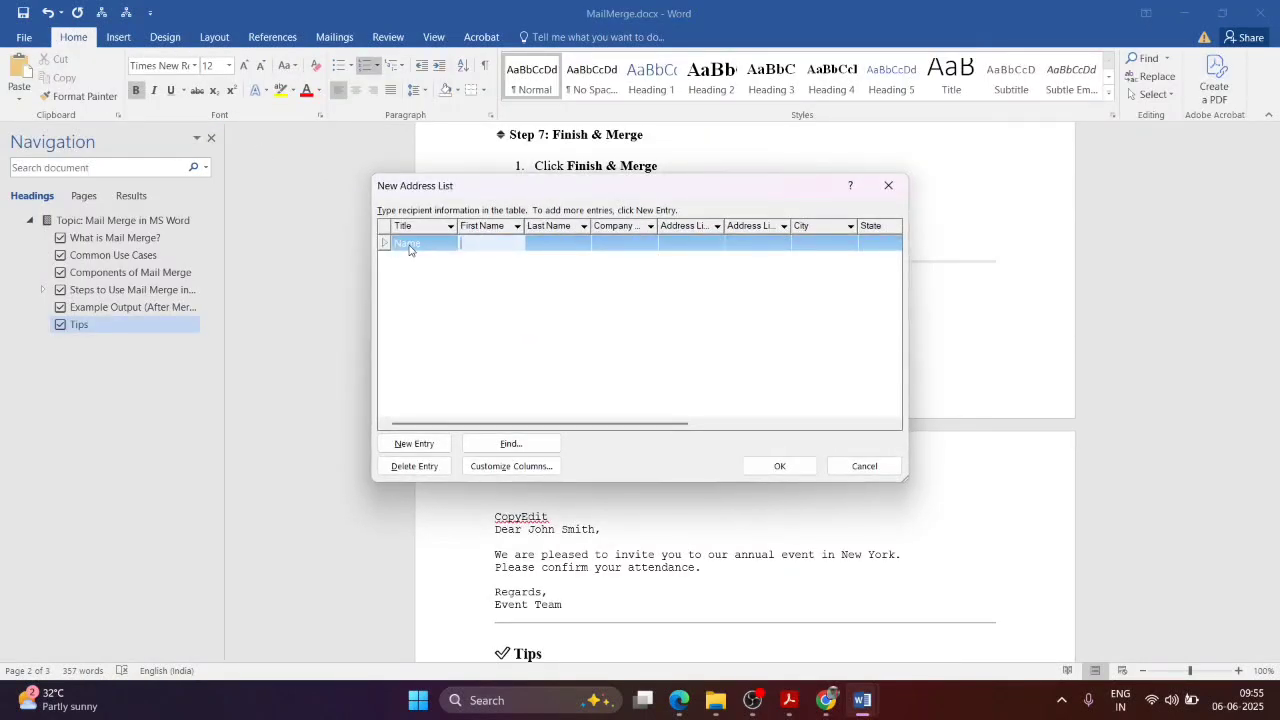
pyautogui.write('Ram')
pyautogui.click(408, 272)
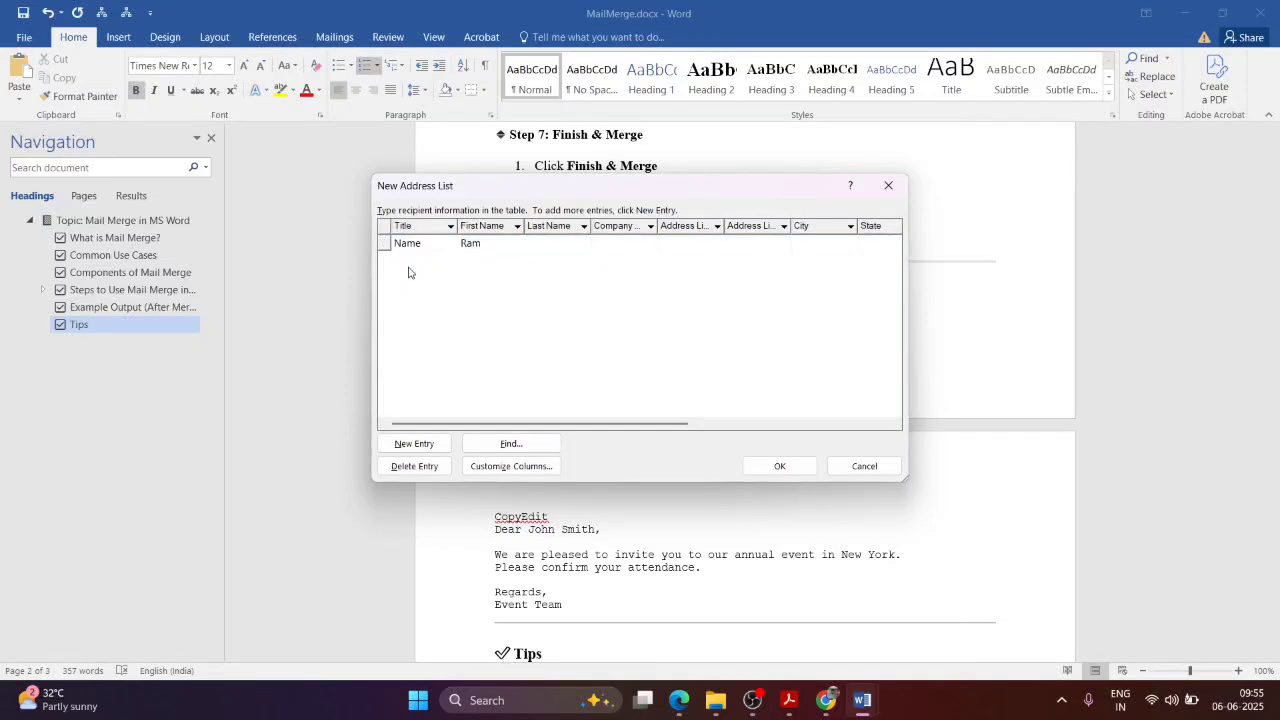
pyautogui.click(540, 250)
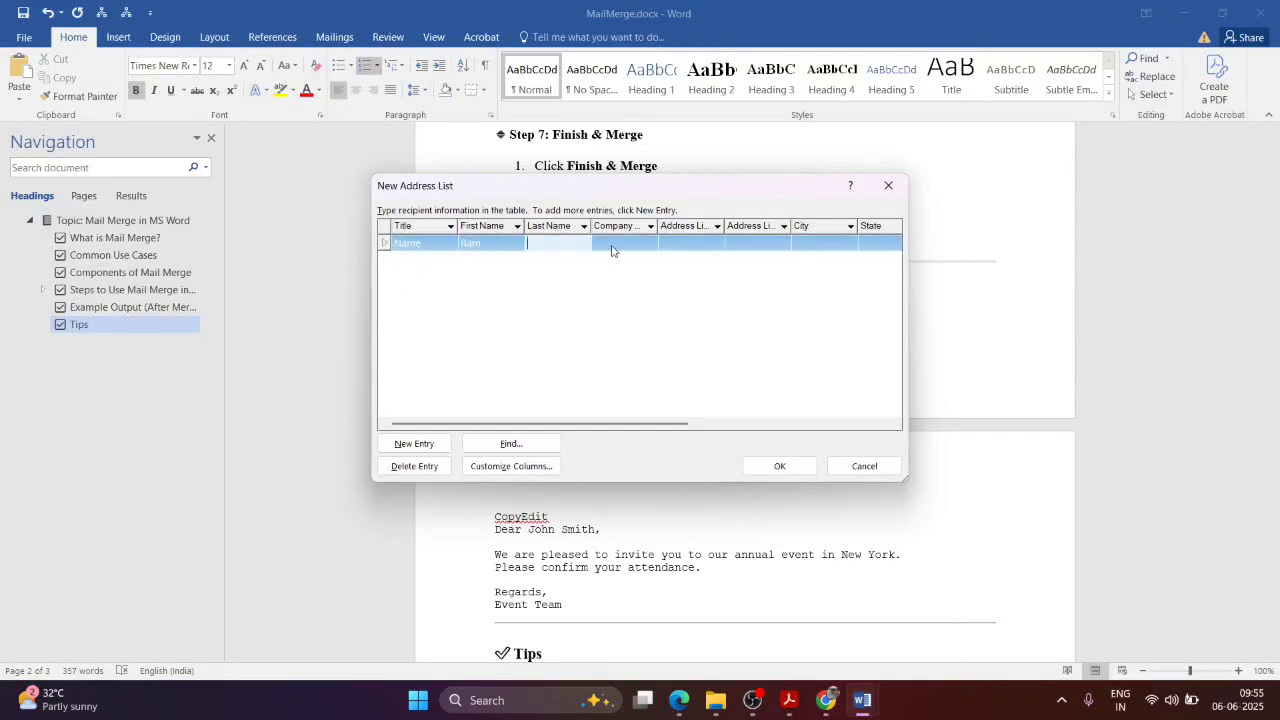
pyautogui.click(805, 242)
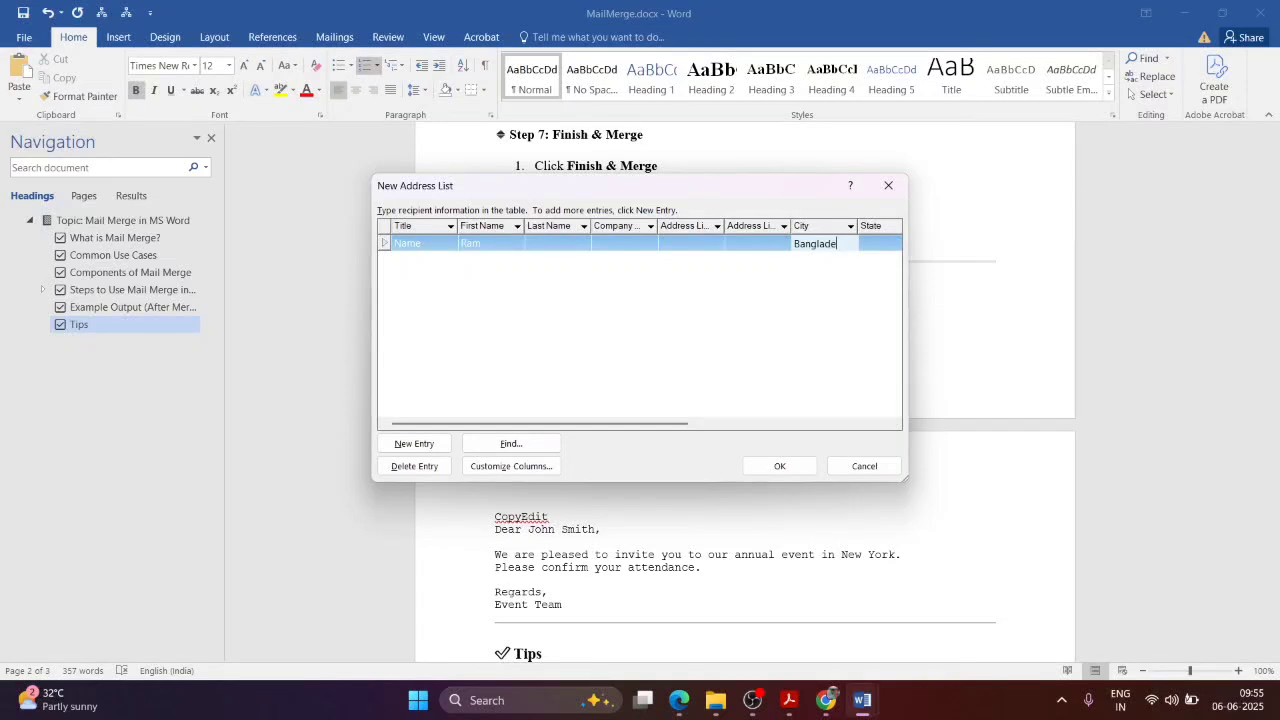
pyautogui.doubleClick(808, 247)
pyautogui.press('BackSpace')
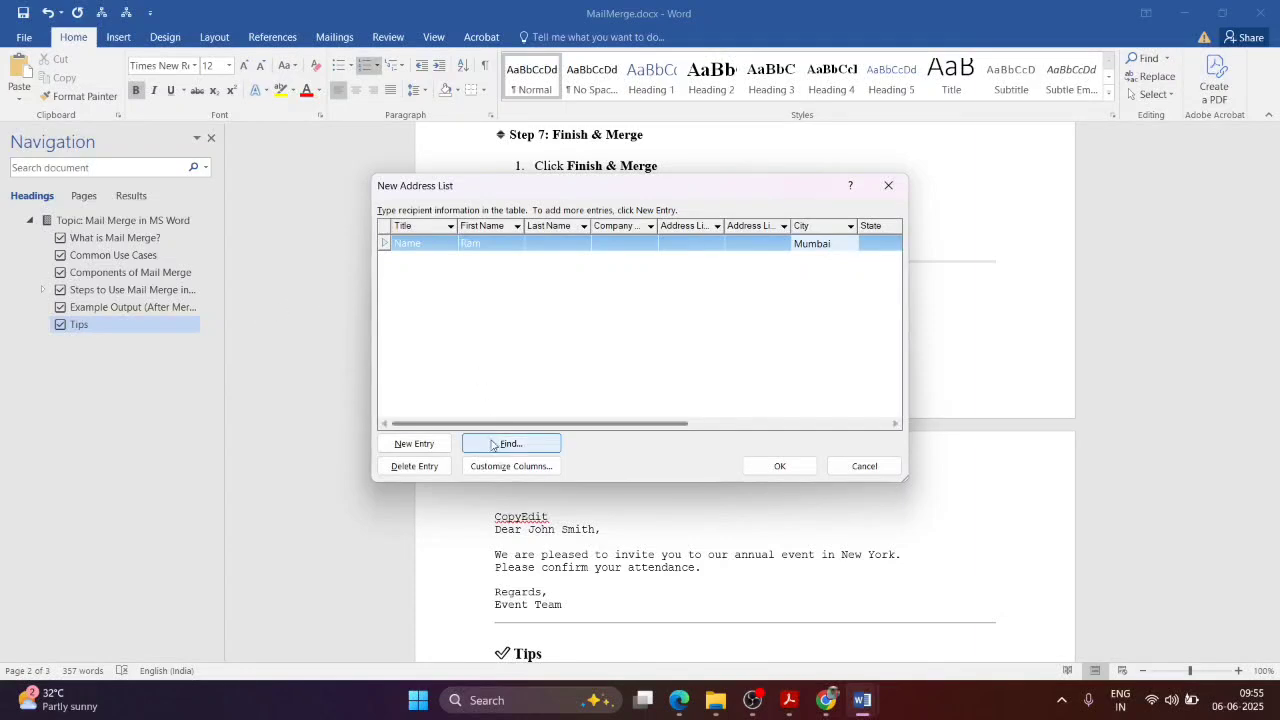
# Step: Add a second recipient entry named Shyam and finish the list
pyautogui.click(414, 443)
pyautogui.write('Name')
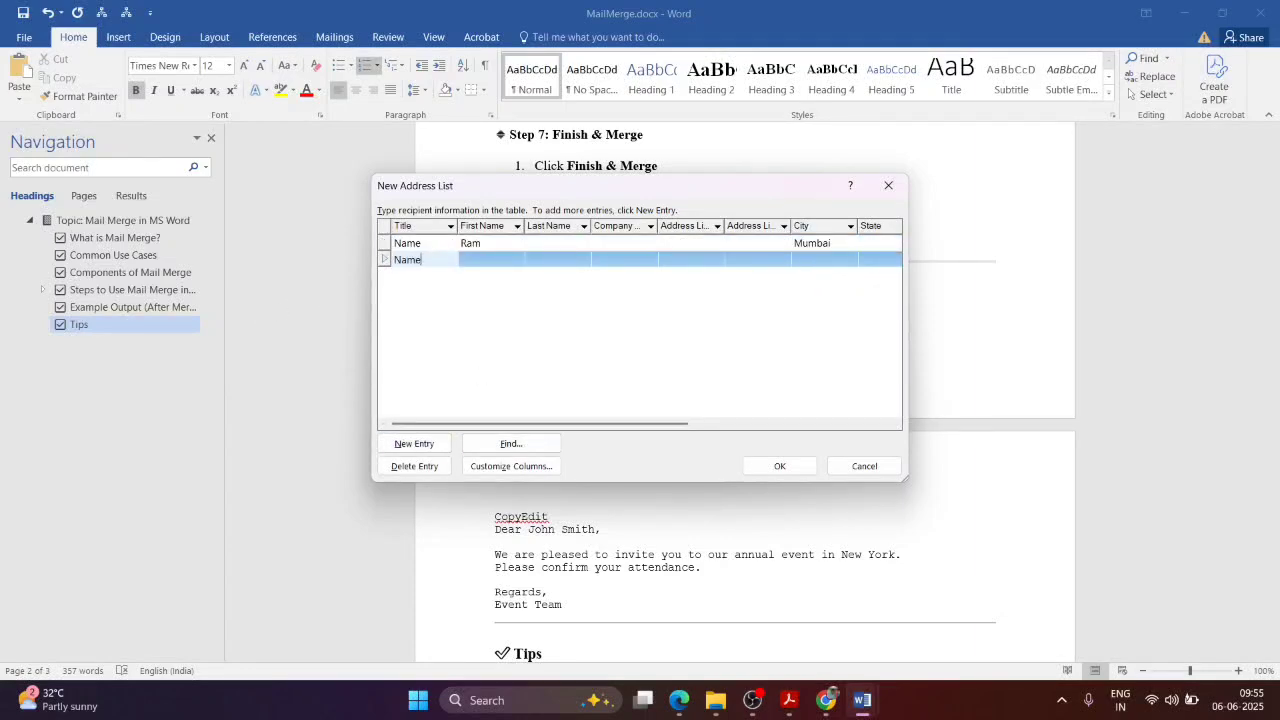
pyautogui.press('Tab')
pyautogui.write('Shya')
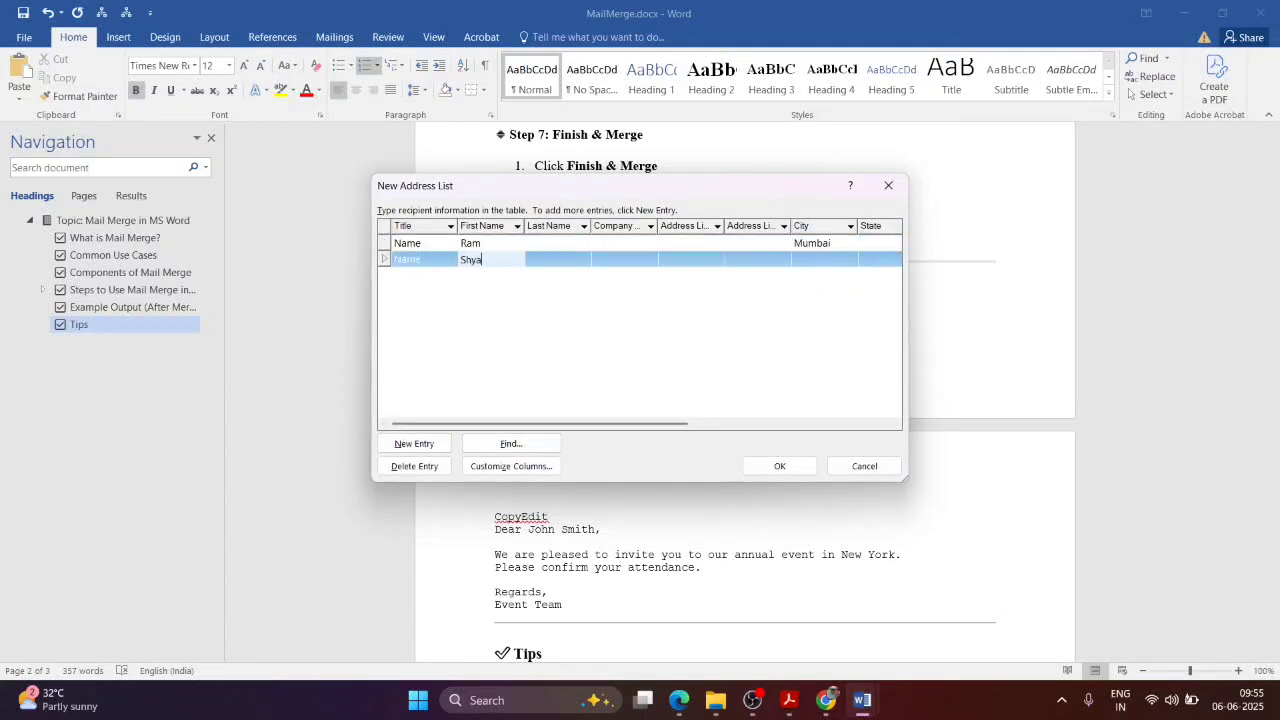
pyautogui.write('m')
pyautogui.press('Tab')
pyautogui.press('Tab')
pyautogui.press('Tab')
pyautogui.press('Tab')
pyautogui.press('Tab')
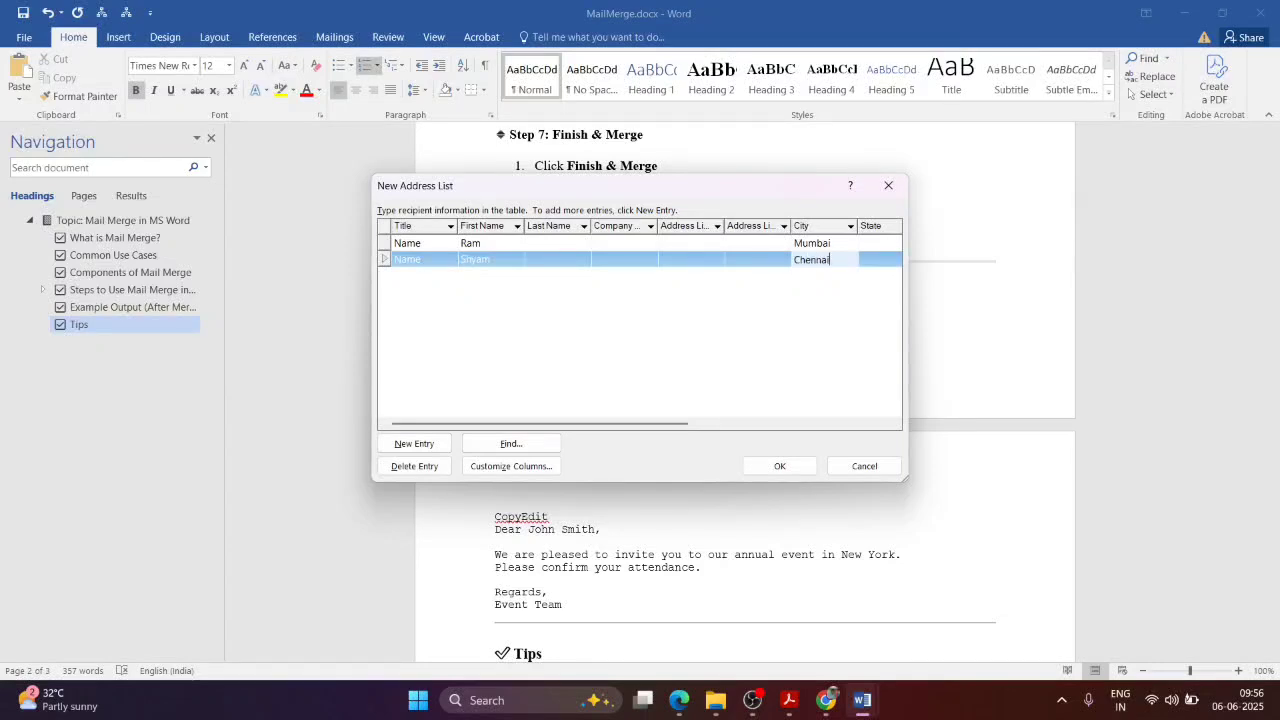
pyautogui.click(775, 467)
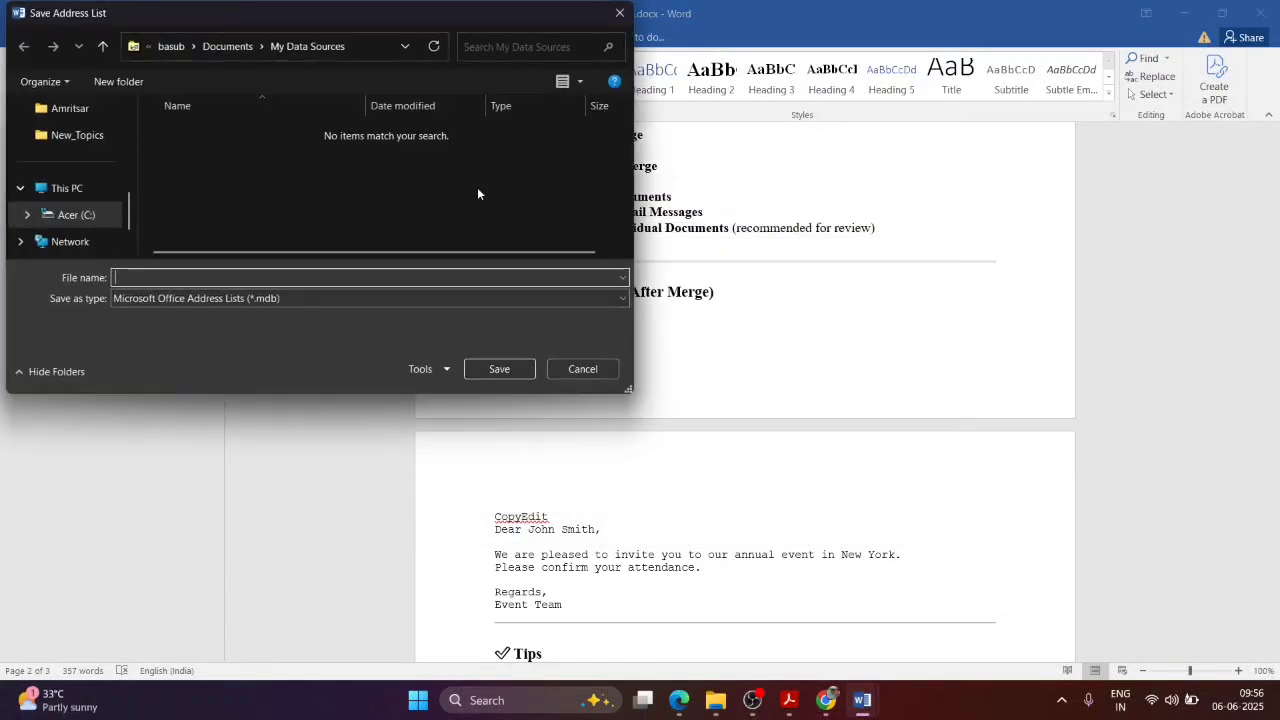
# Step: Save the new recipient list on the Desktop as Add_List
pyautogui.scroll(5, 70, 197)
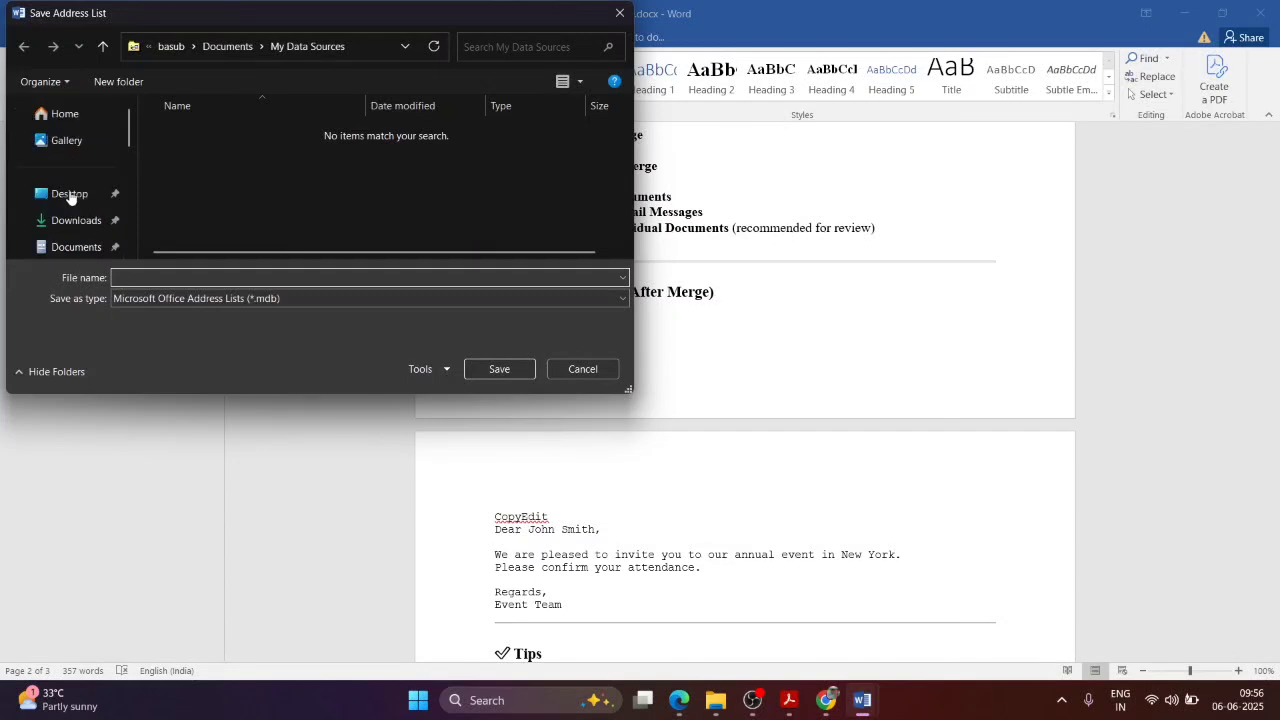
pyautogui.click(70, 194)
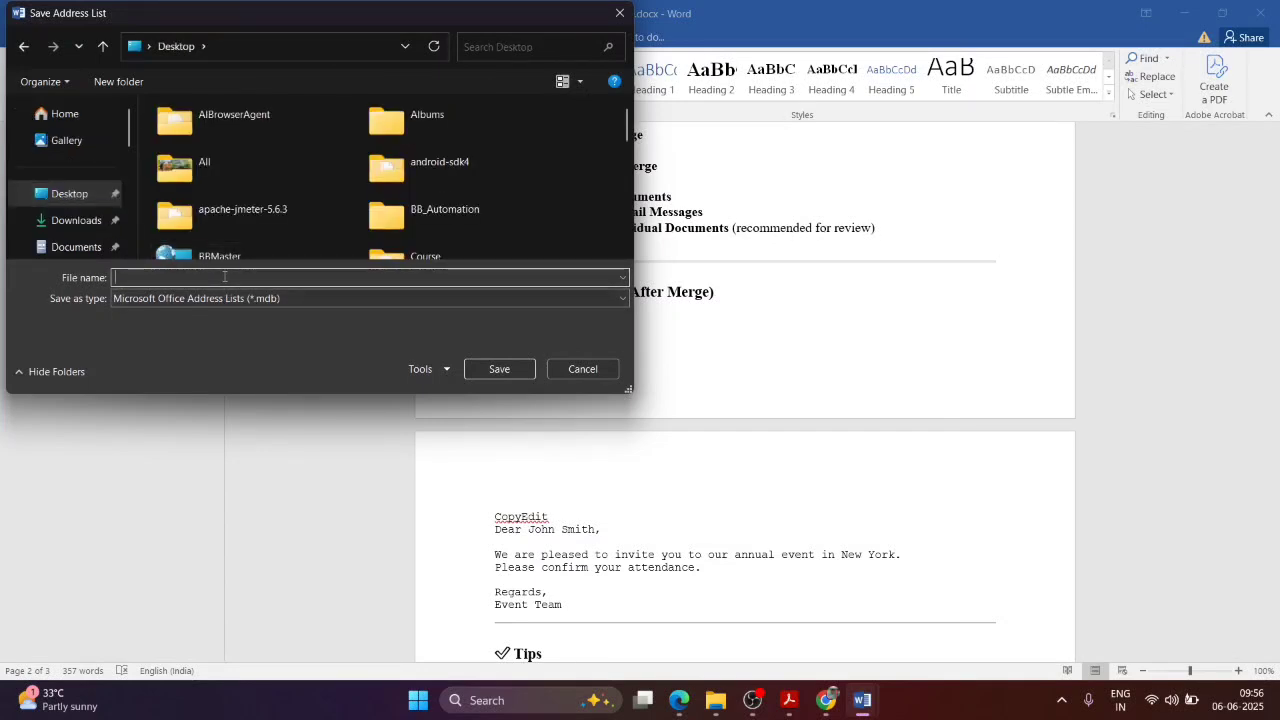
pyautogui.write('Add_Lis')
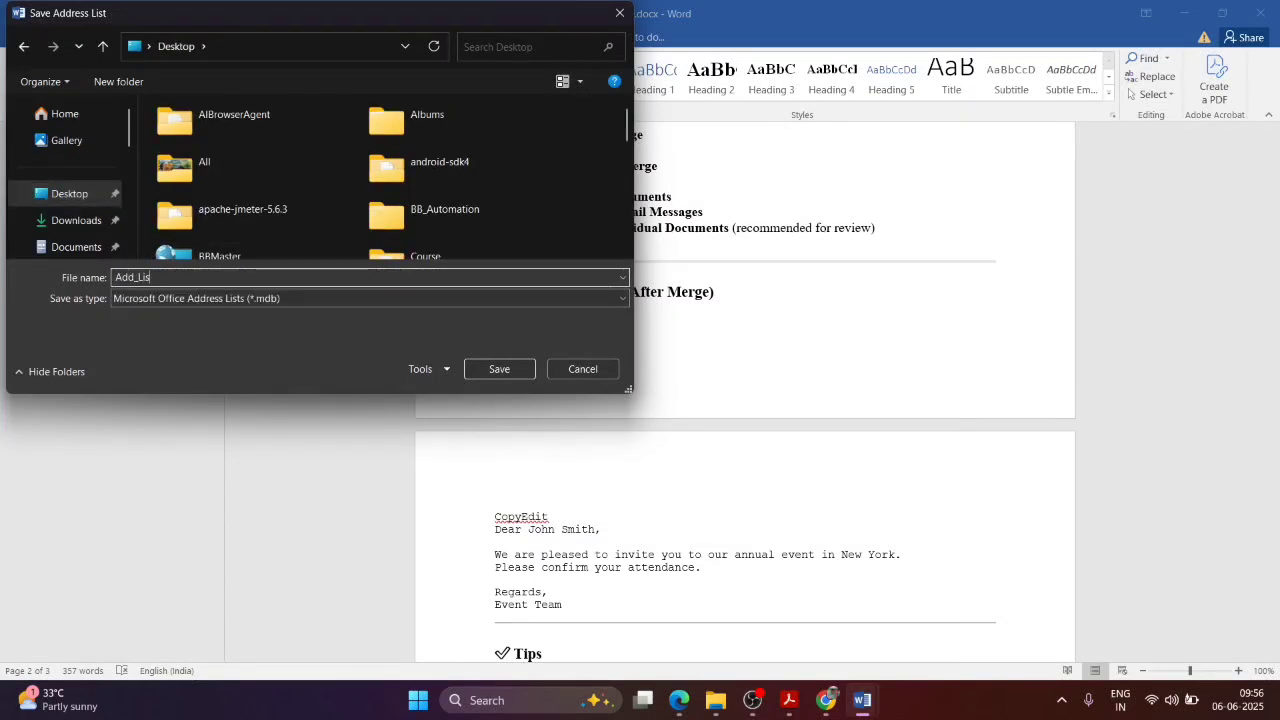
pyautogui.write('t')
pyautogui.click(498, 372)
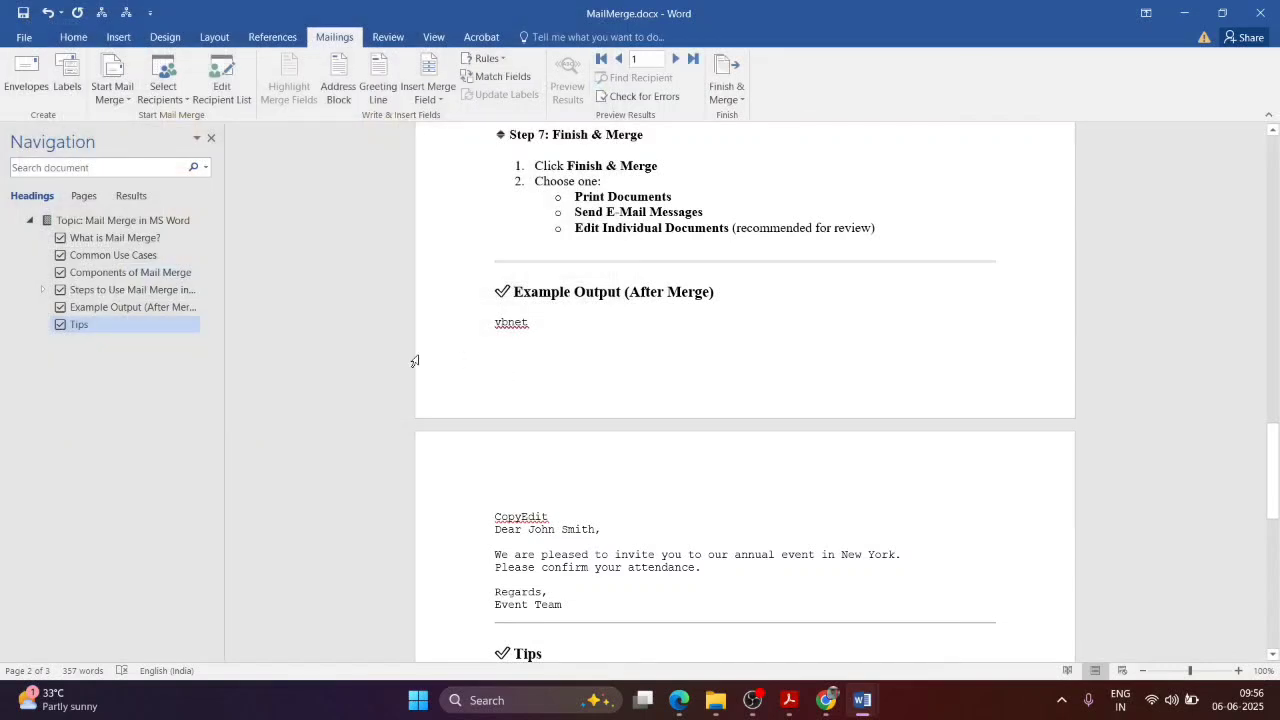
# Step: In Document1, choose Use an Existing List and browse to the Desktop for the data source
pyautogui.scroll(3, 415, 360)
pyautogui.moveTo(862, 700)
pyautogui.click(986, 614)
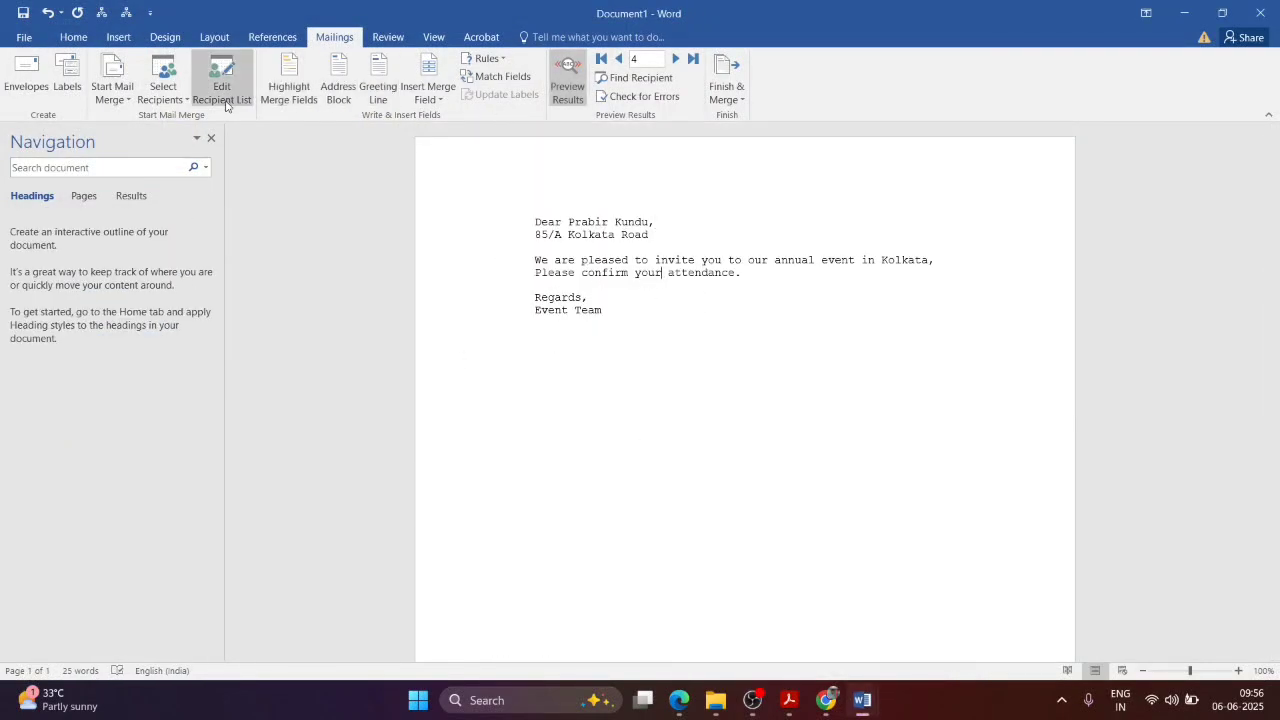
pyautogui.click(183, 100)
pyautogui.click(190, 138)
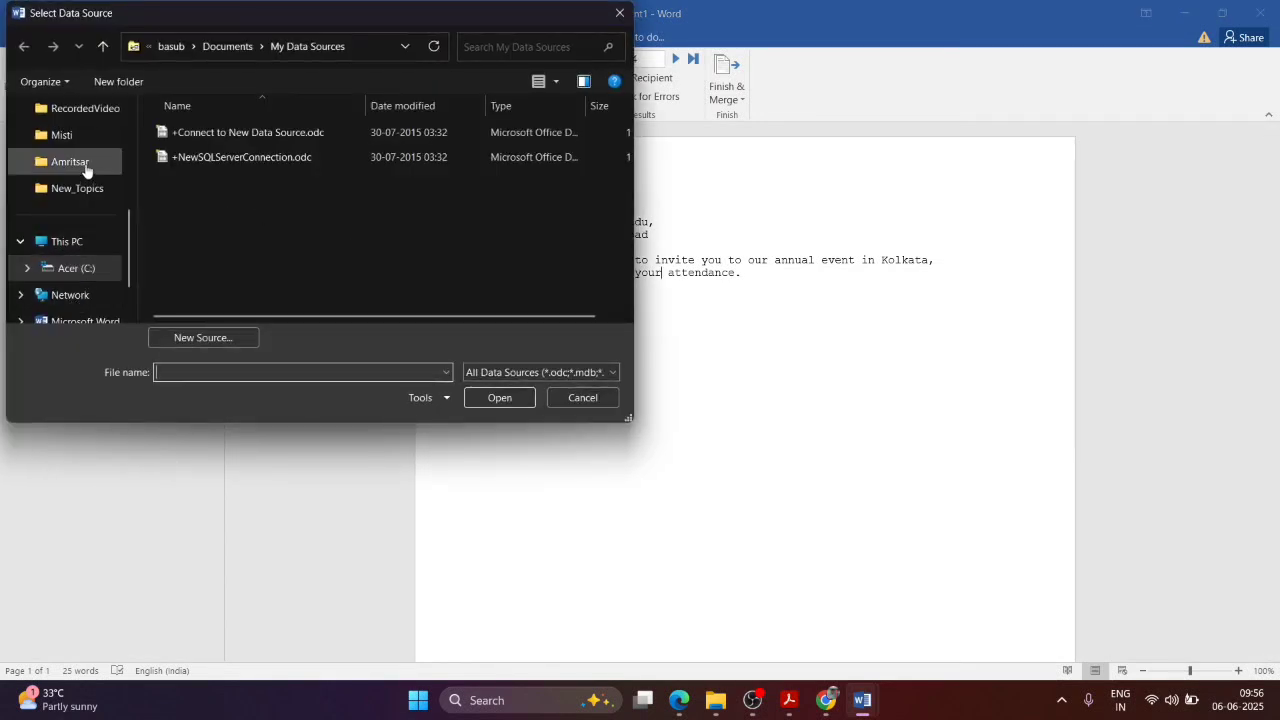
pyautogui.scroll(5, 86, 162)
pyautogui.click(75, 195)
pyautogui.scroll(-5, 260, 200)
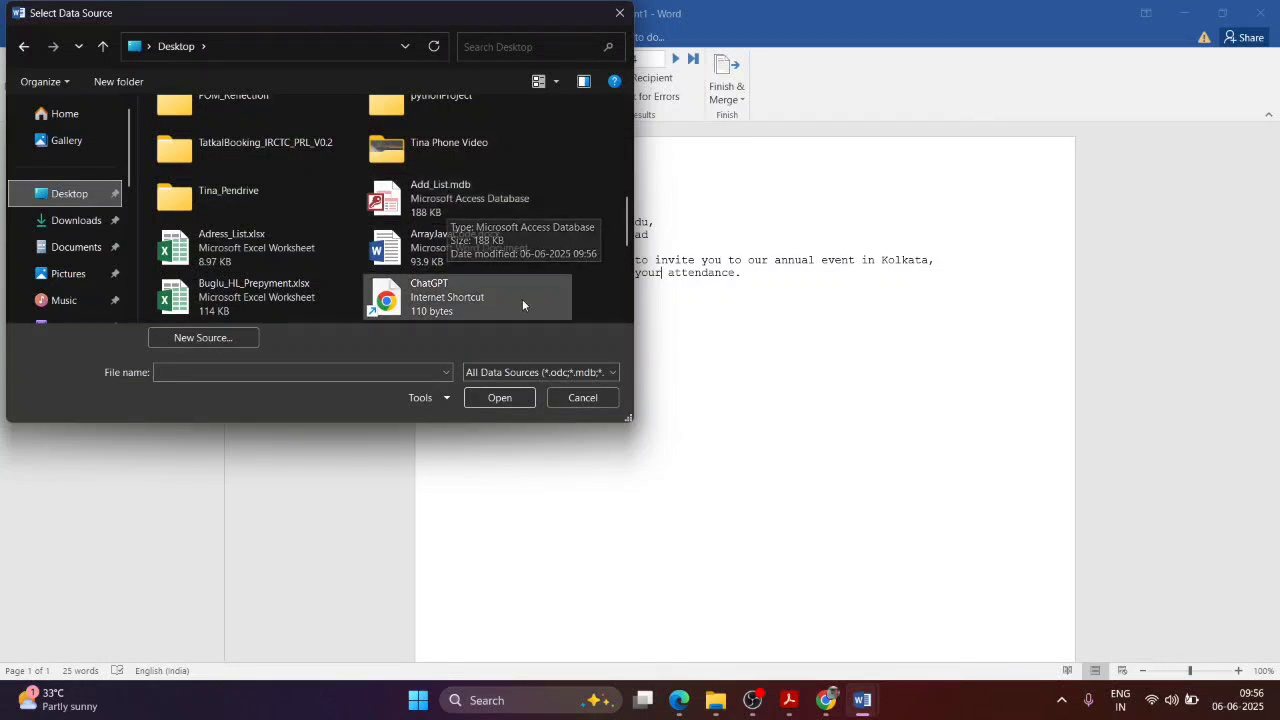
pyautogui.click(790, 712)
pyautogui.scroll(5, 694, 240)
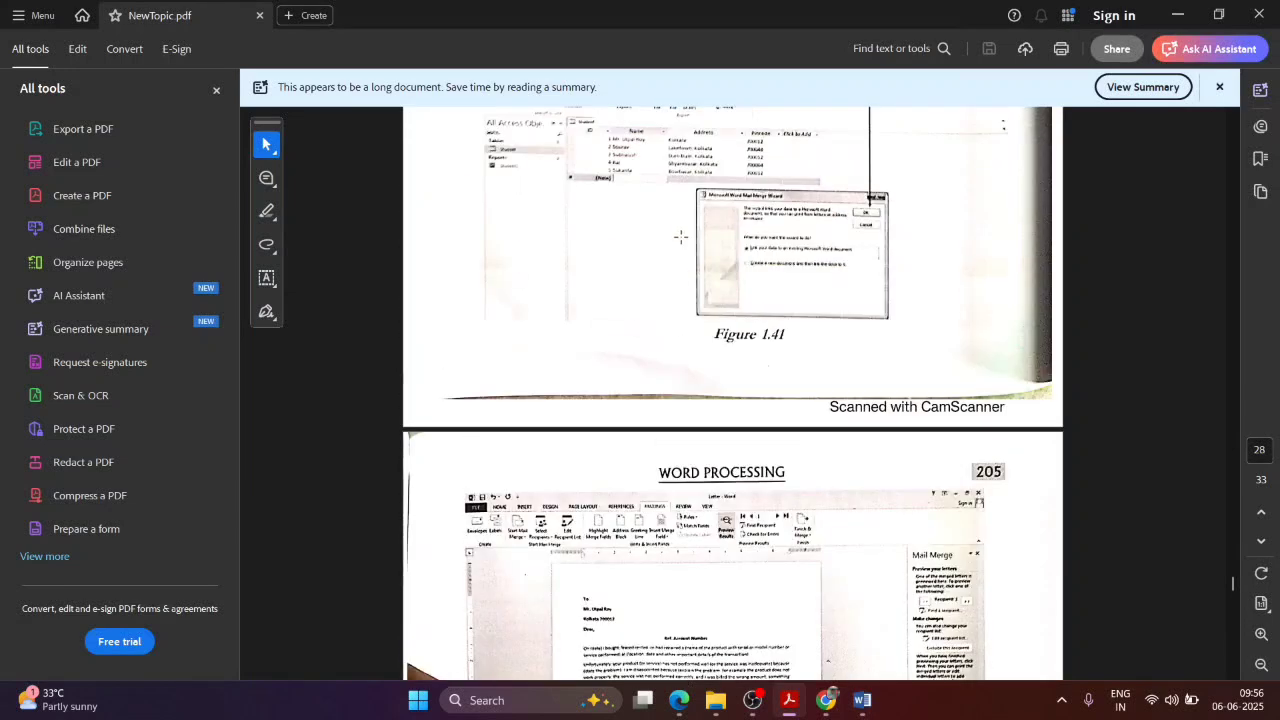
pyautogui.click(1178, 15)
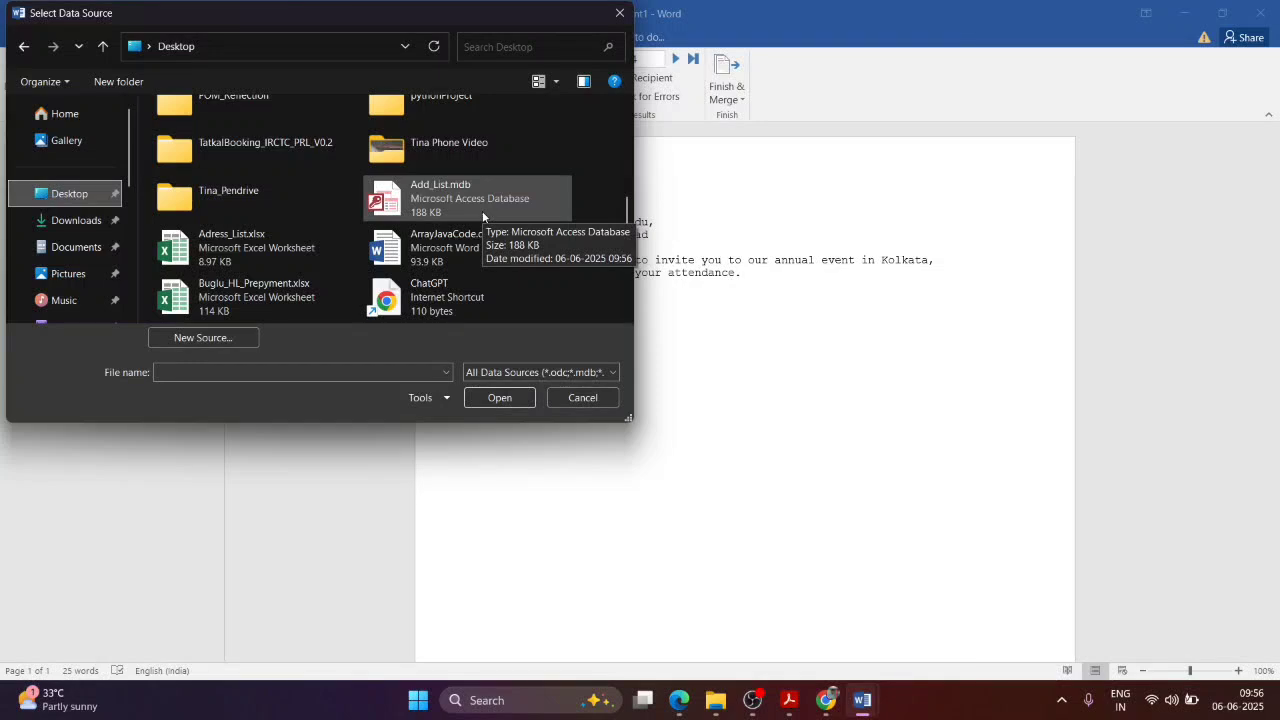
# Step: Cancel the data source picker, select all the letter text, and close Document1 without saving
pyautogui.click(619, 13)
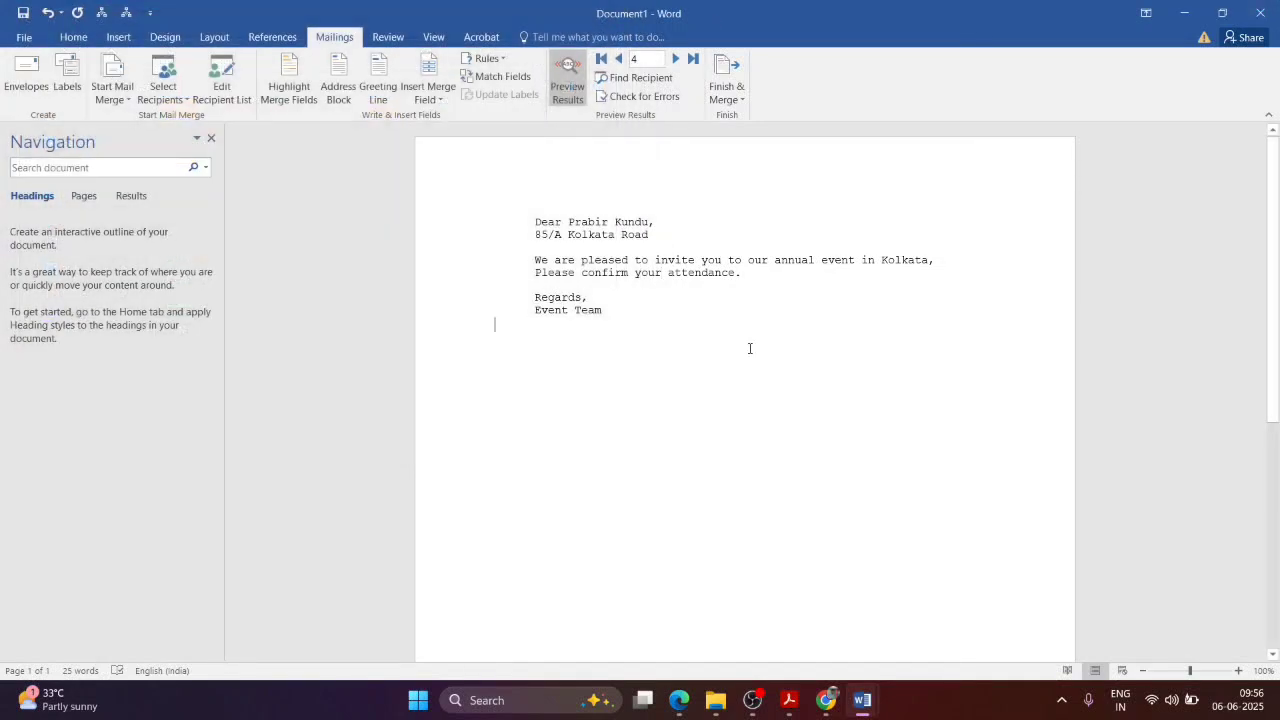
pyautogui.hotkey('ctrl', 'a')
pyautogui.hotkey('ctrl', 'c')
pyautogui.hotkey('alt', 'F4')
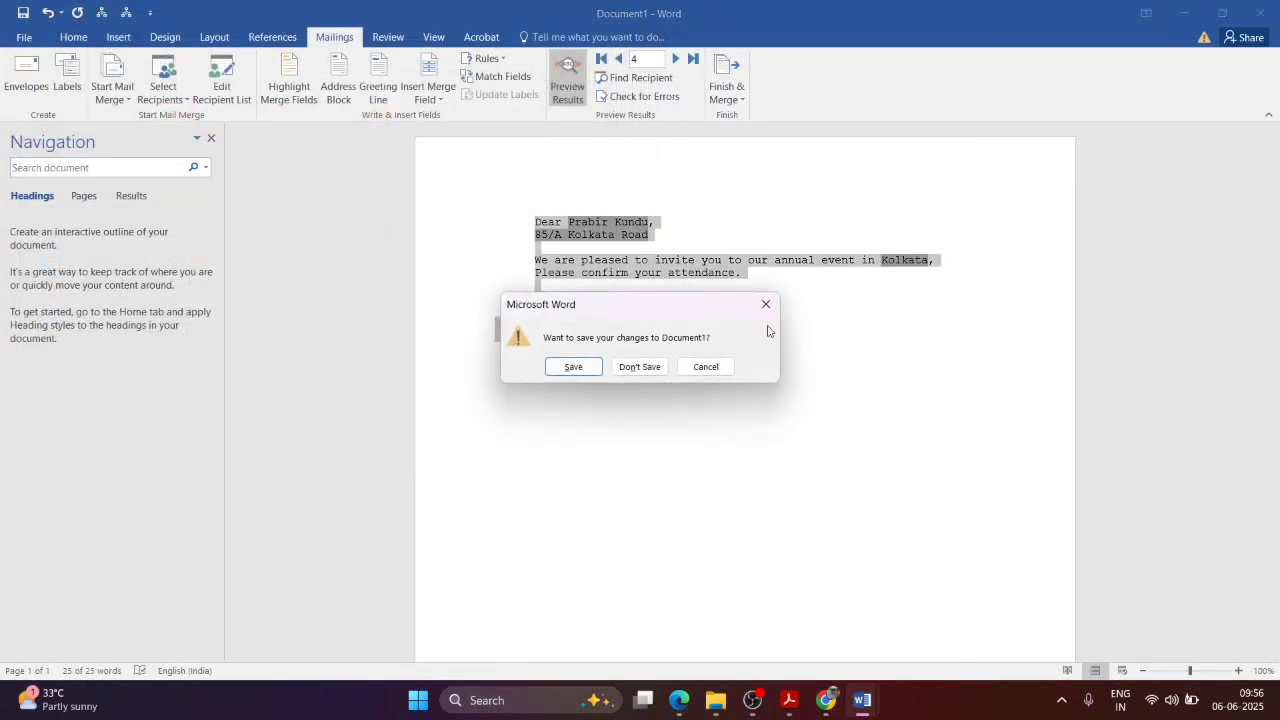
pyautogui.click(639, 366)
# Step: Launch Word from the taskbar search and create a new blank document
pyautogui.click(529, 700)
pyautogui.write('wo')
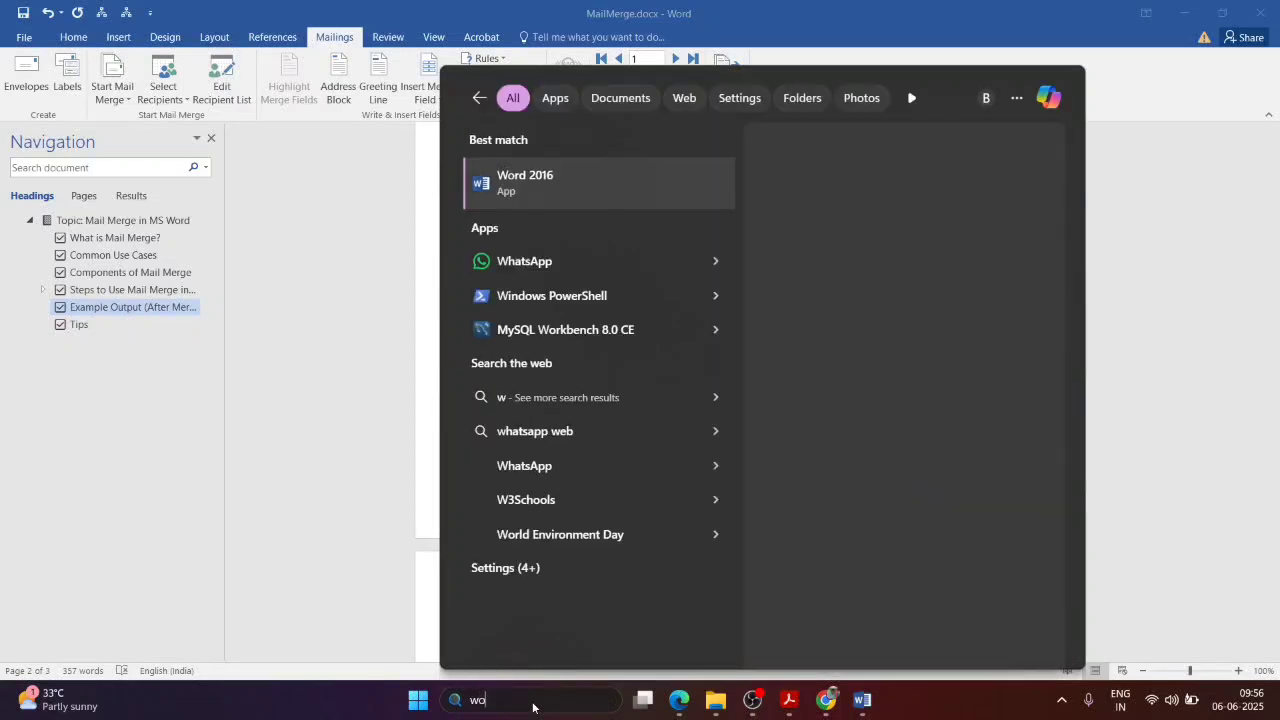
pyautogui.write('rd')
pyautogui.click(582, 197)
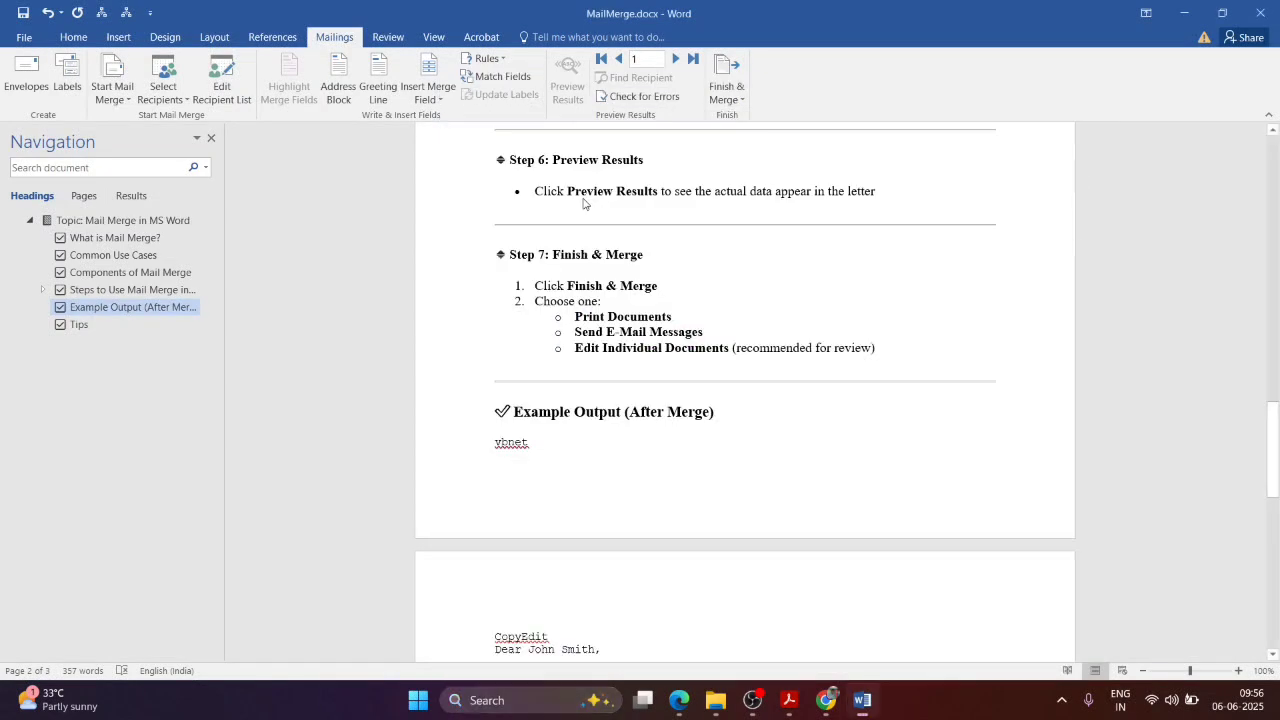
pyautogui.click(514, 196)
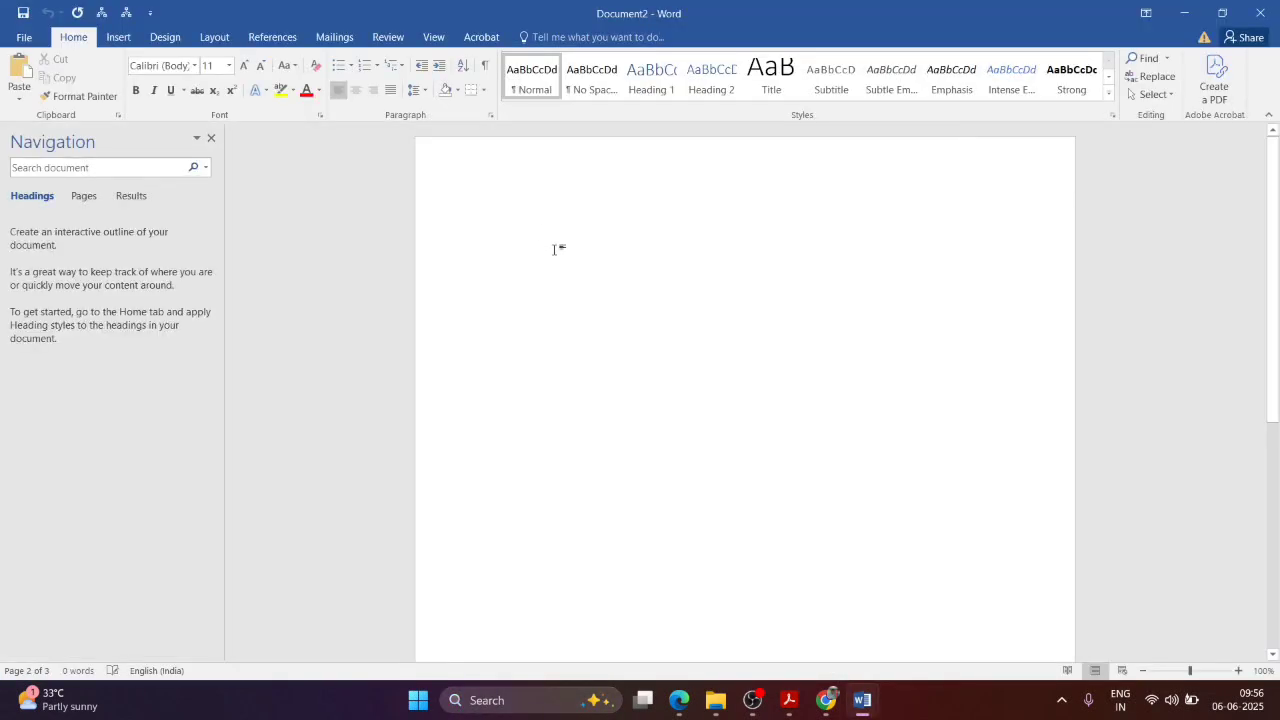
# Step: Paste the invitation letter, then delete the recipient's name, the street address line and 'Kolkata'
pyautogui.hotkey('ctrl', 'v')
pyautogui.moveTo(568, 222); pyautogui.dragTo(648, 222)
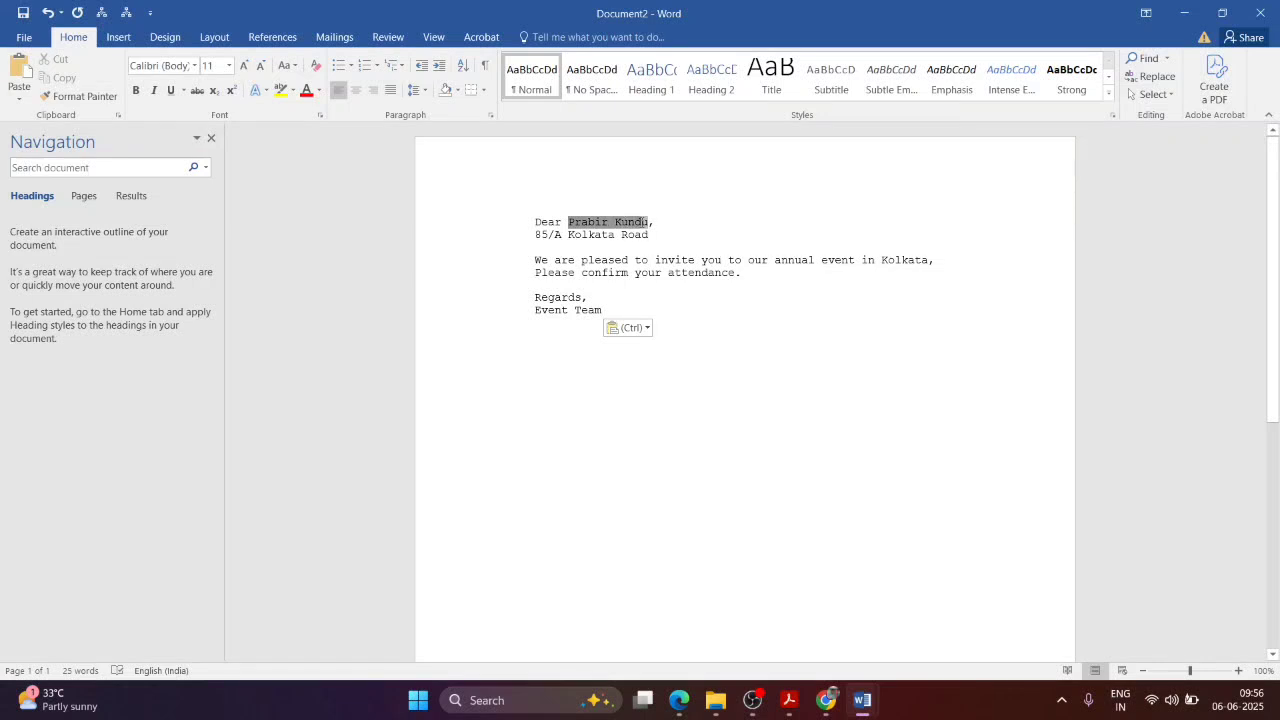
pyautogui.press('BackSpace')
pyautogui.moveTo(535, 234); pyautogui.dragTo(648, 232)
pyautogui.press('BackSpace')
pyautogui.doubleClick(900, 247)
pyautogui.press('BackSpace')
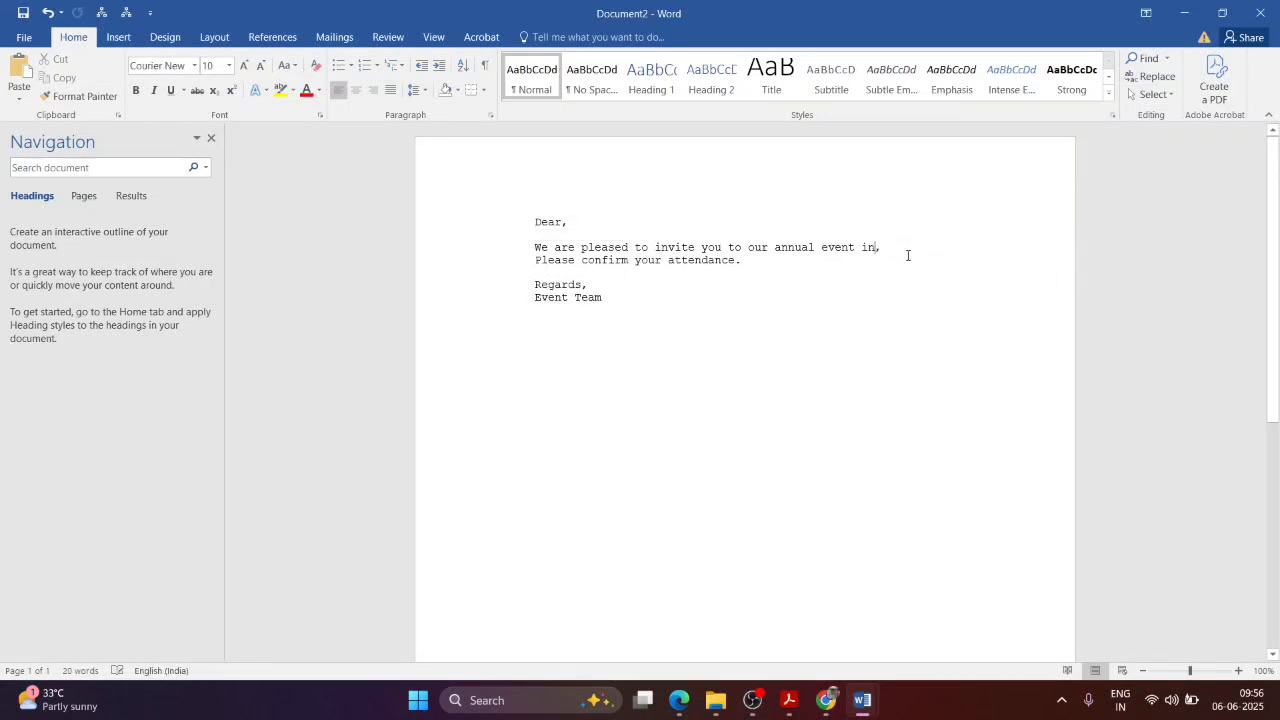
pyautogui.hotkey('ctrl', 'a')
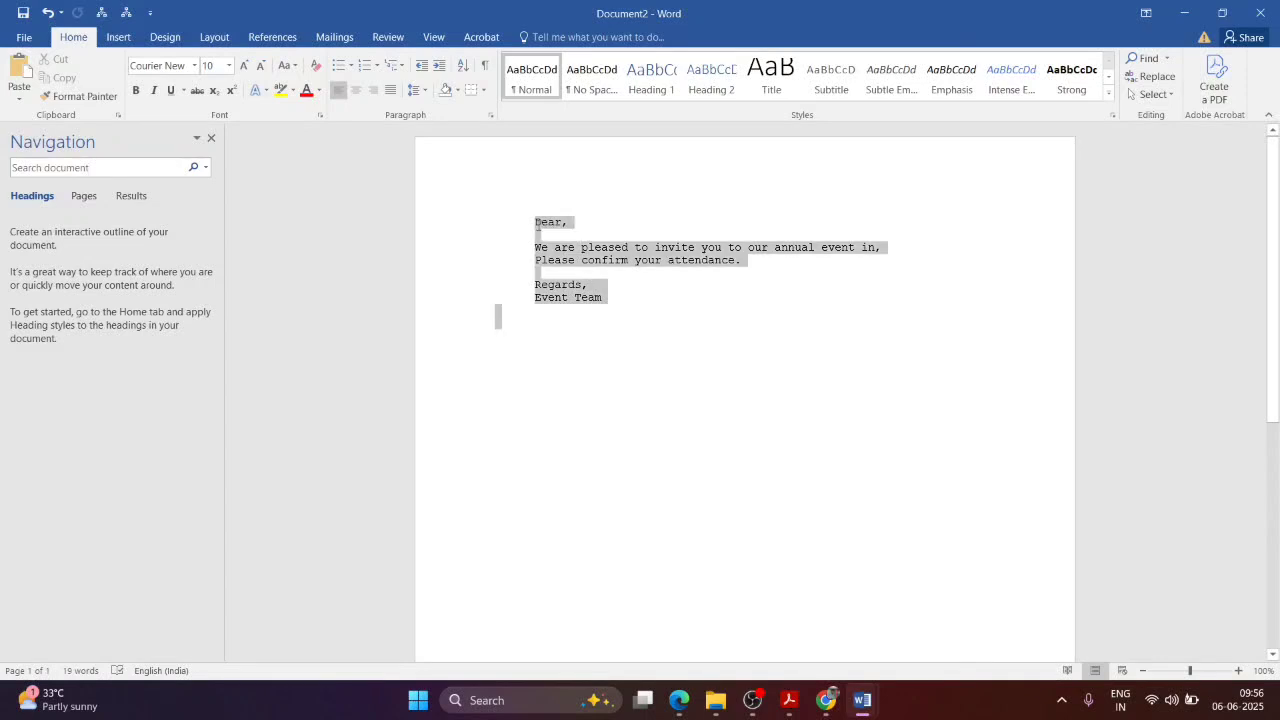
pyautogui.click(630, 312)
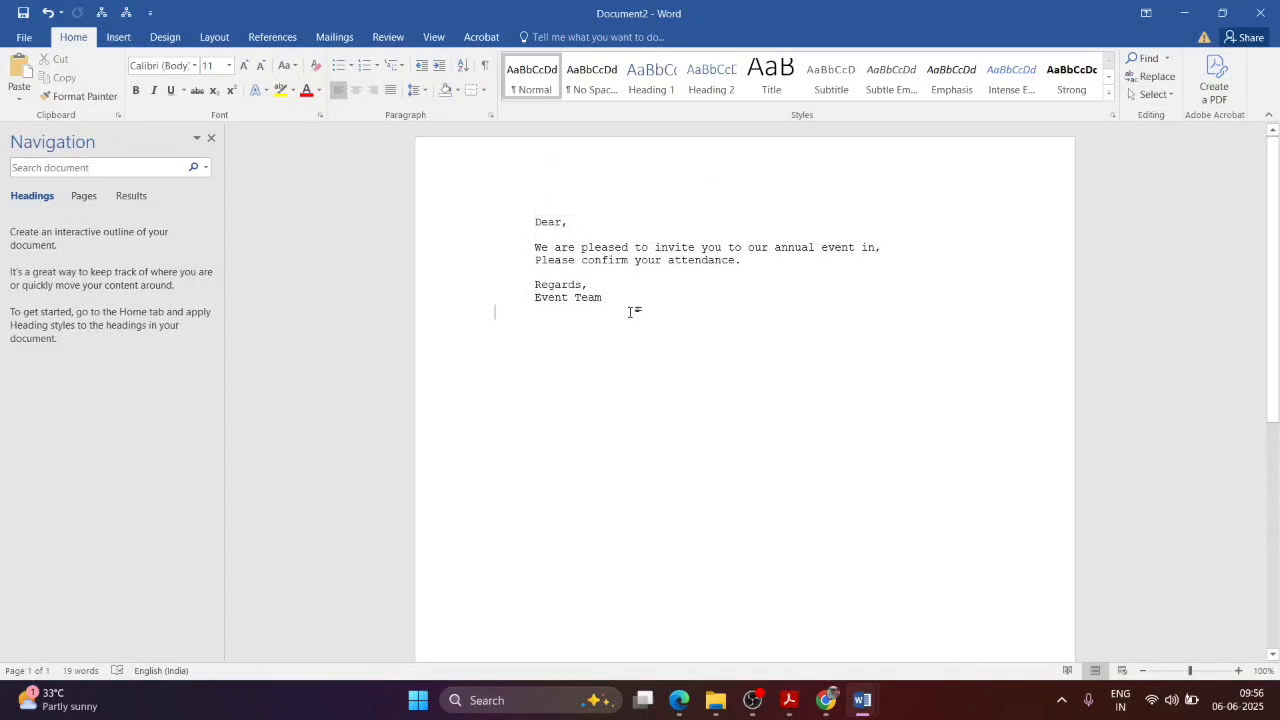
# Step: Start a Letters mail merge from the Mailings tab
pyautogui.click(322, 42)
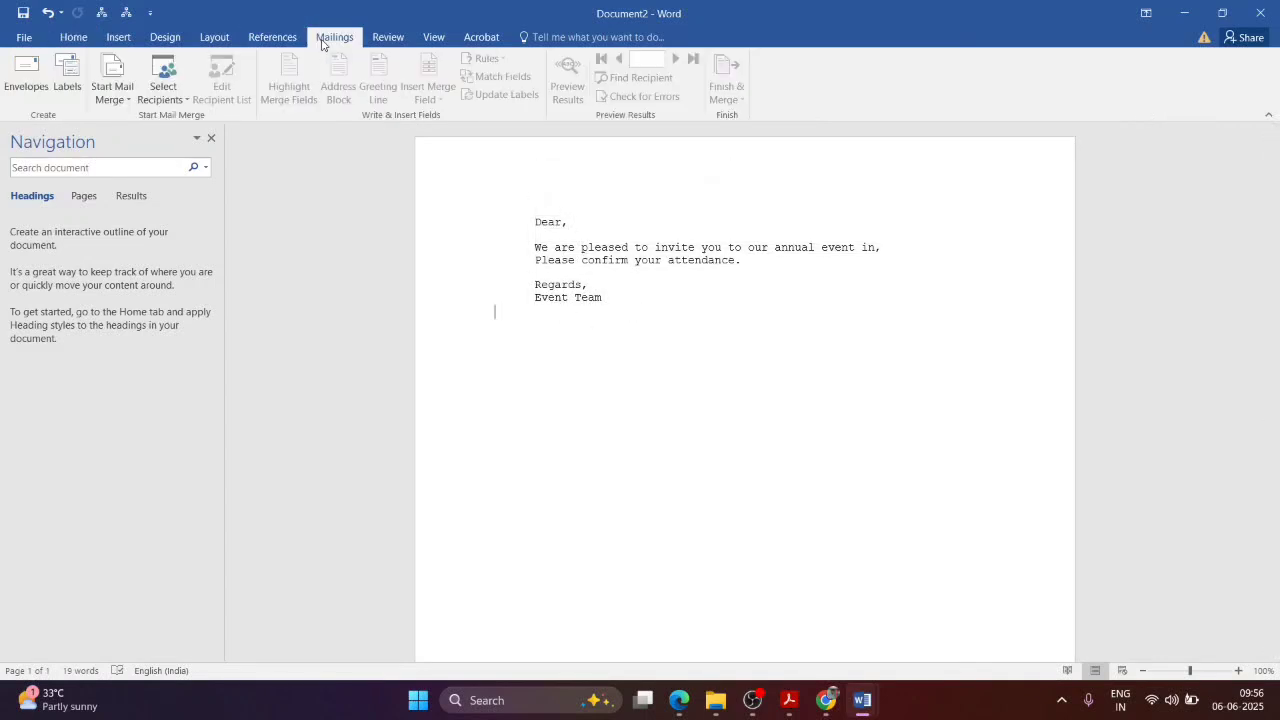
pyautogui.click(112, 88)
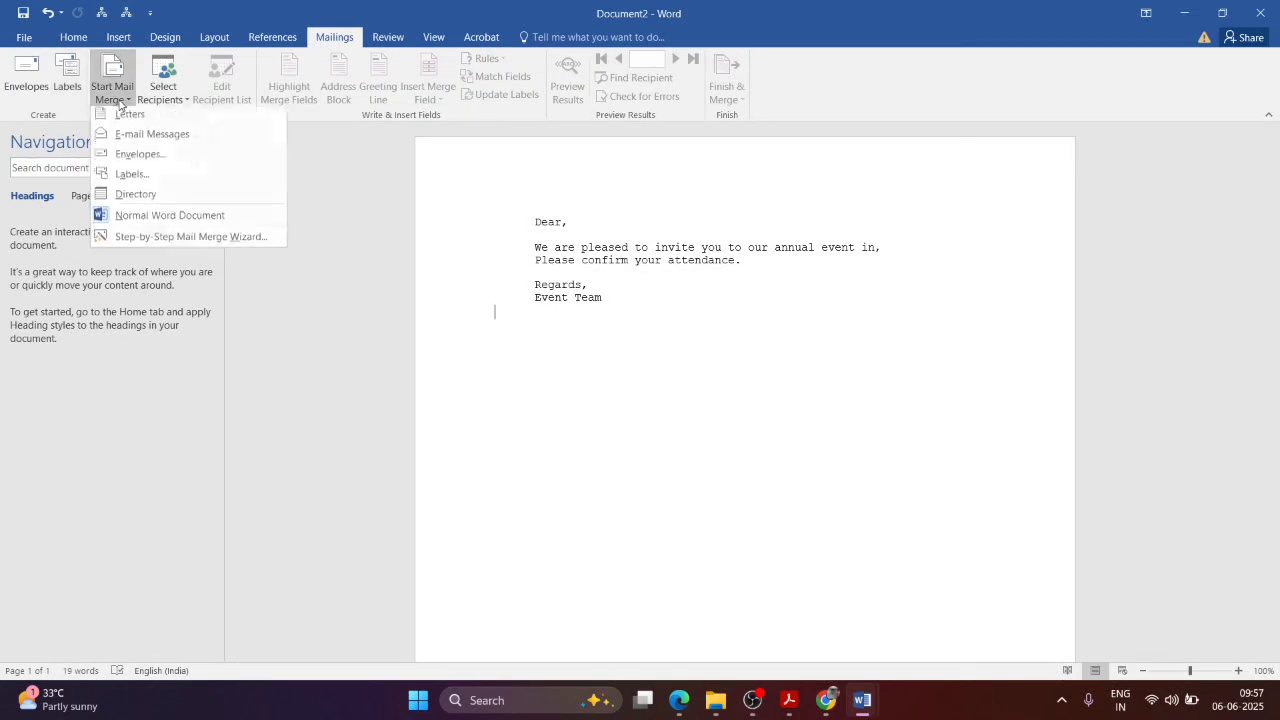
pyautogui.click(139, 119)
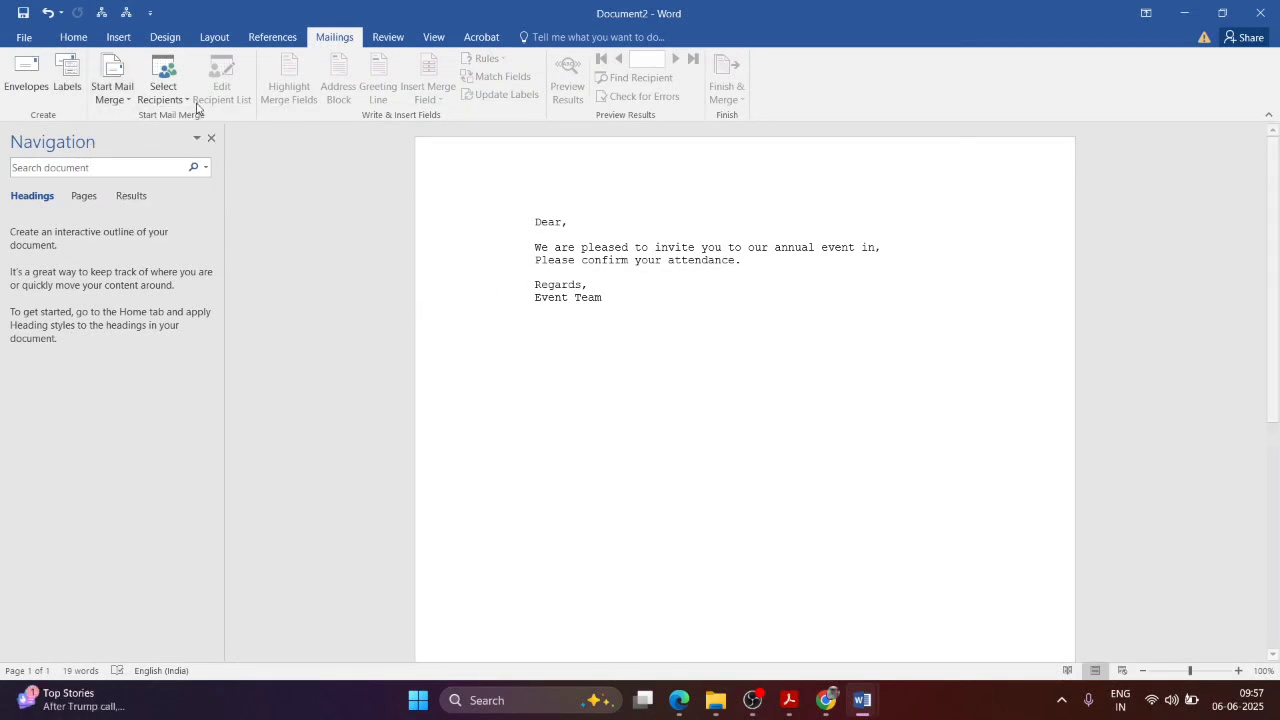
# Step: Use Add_List.mdb on the Desktop as the existing recipient list
pyautogui.click(165, 90)
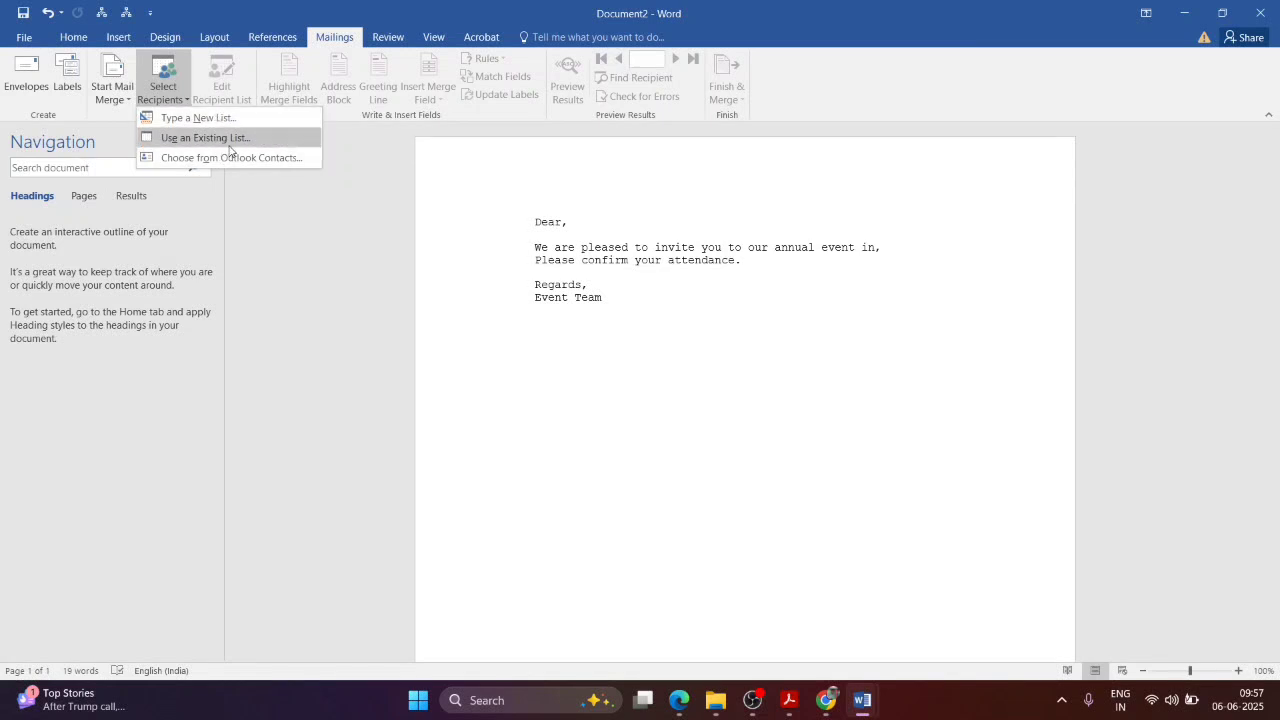
pyautogui.click(232, 138)
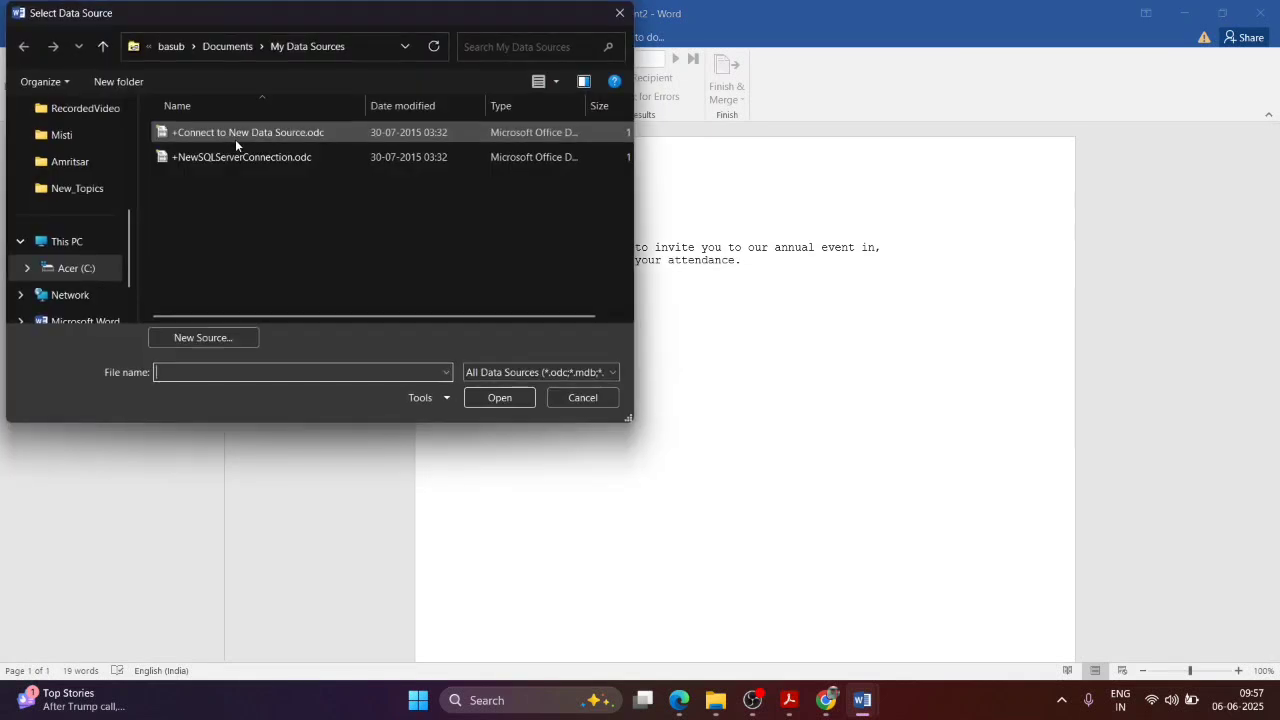
pyautogui.scroll(5, 67, 177)
pyautogui.click(67, 191)
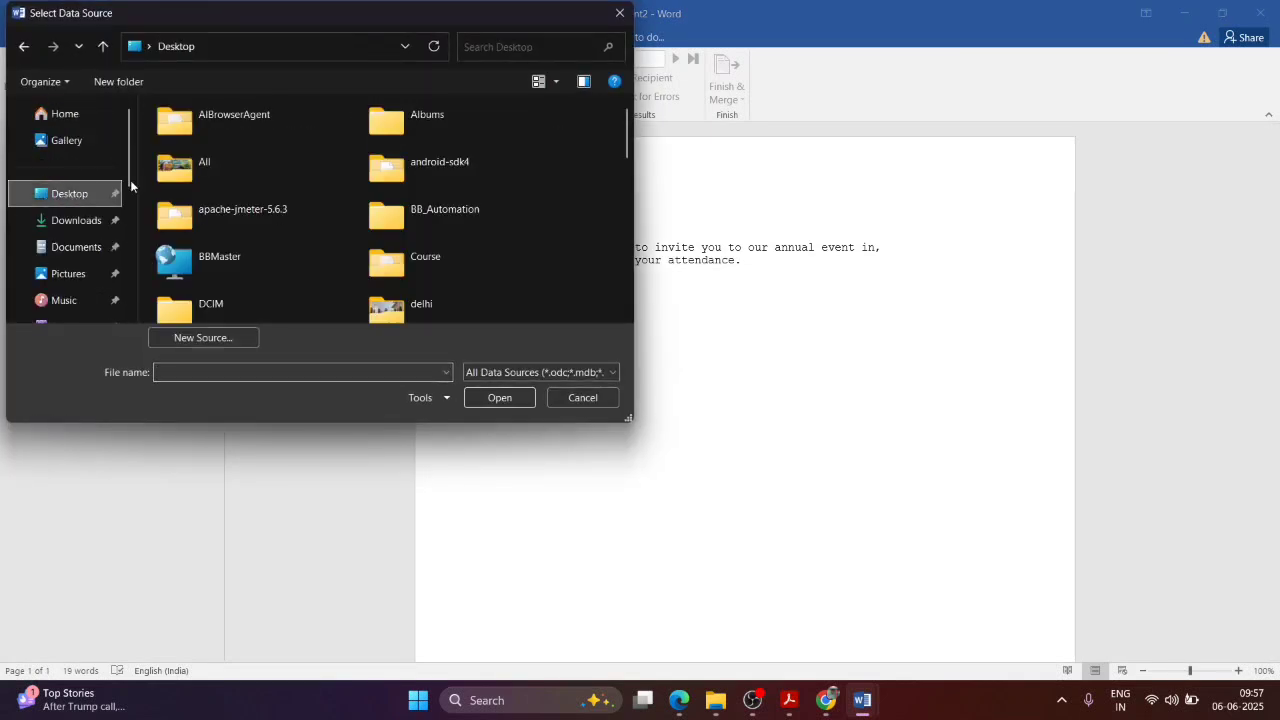
pyautogui.scroll(-5, 402, 189)
pyautogui.scroll(2, 402, 189)
pyautogui.click(404, 178)
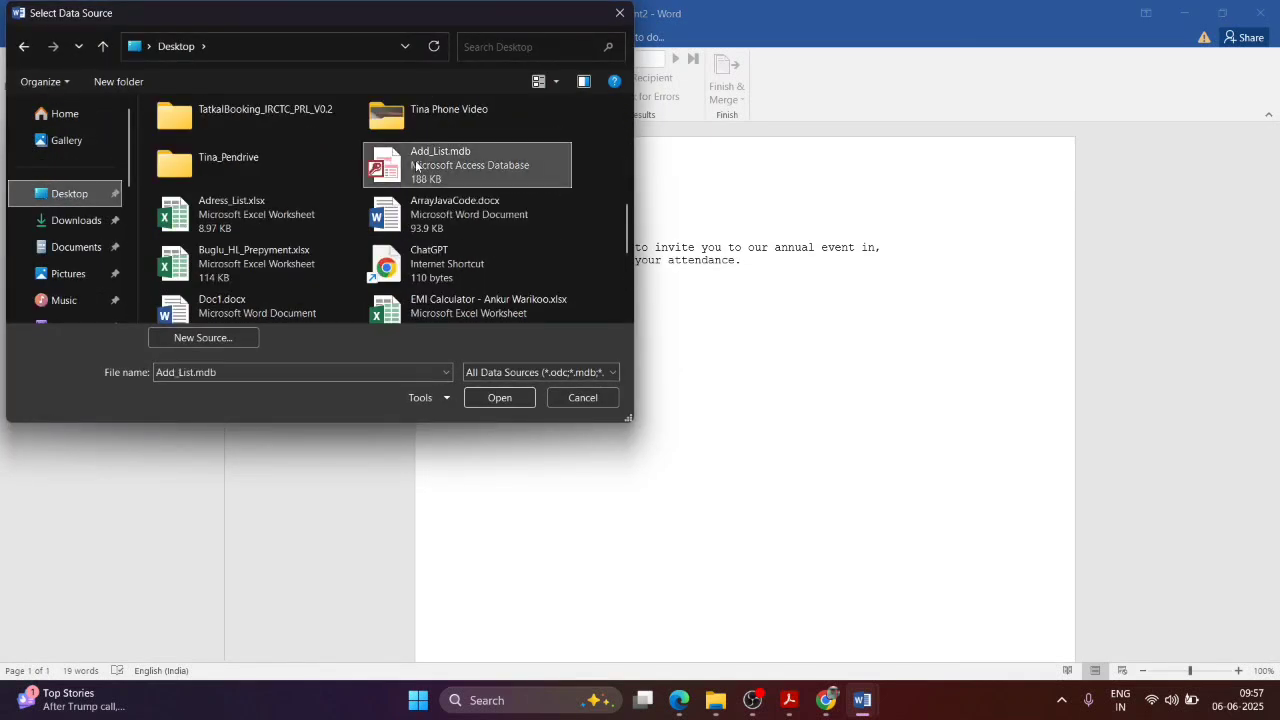
pyautogui.click(474, 398)
pyautogui.click(428, 95)
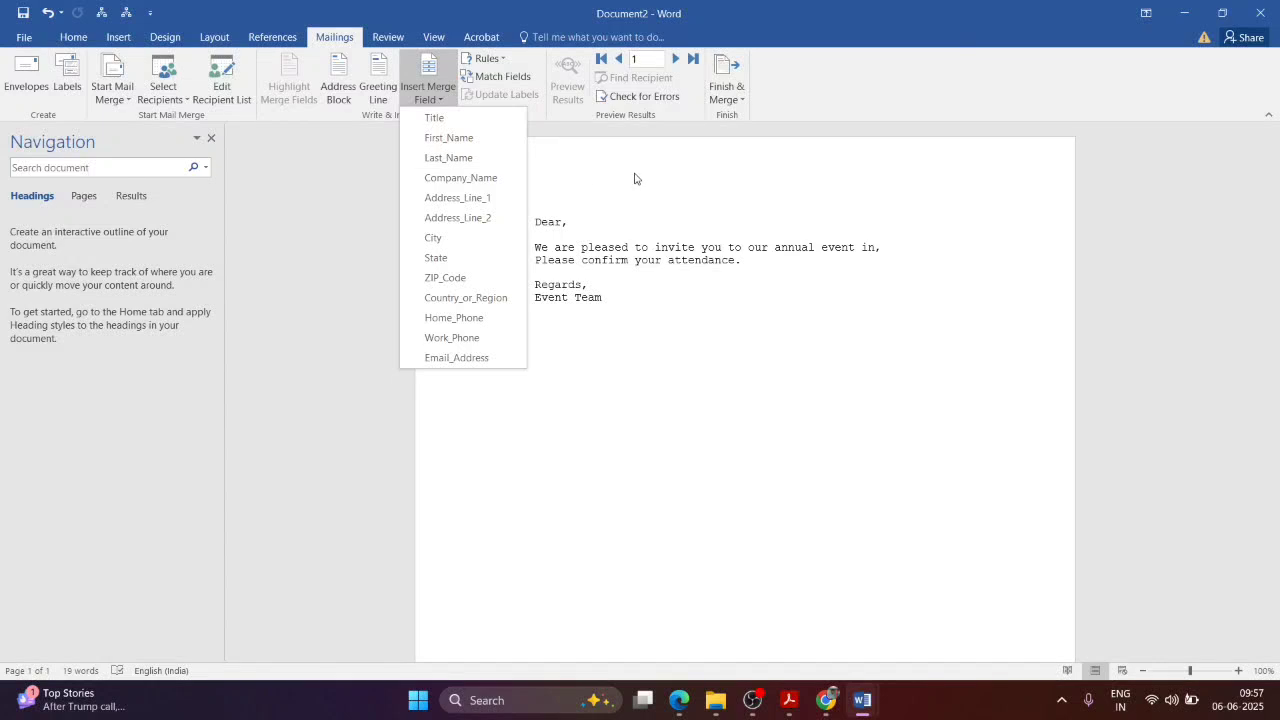
# Step: Insert First_Name after Dear, City after 'in' and ZIP_Code on a new line, then preview results
pyautogui.click(593, 210)
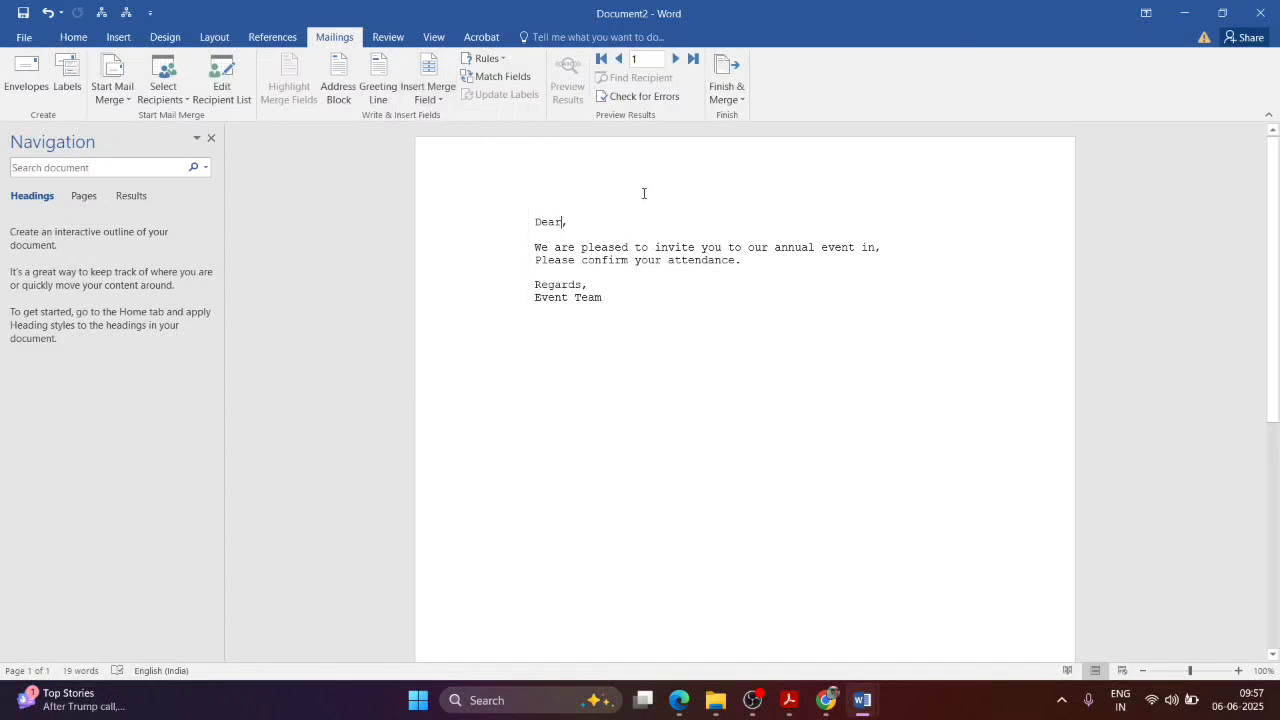
pyautogui.click(428, 92)
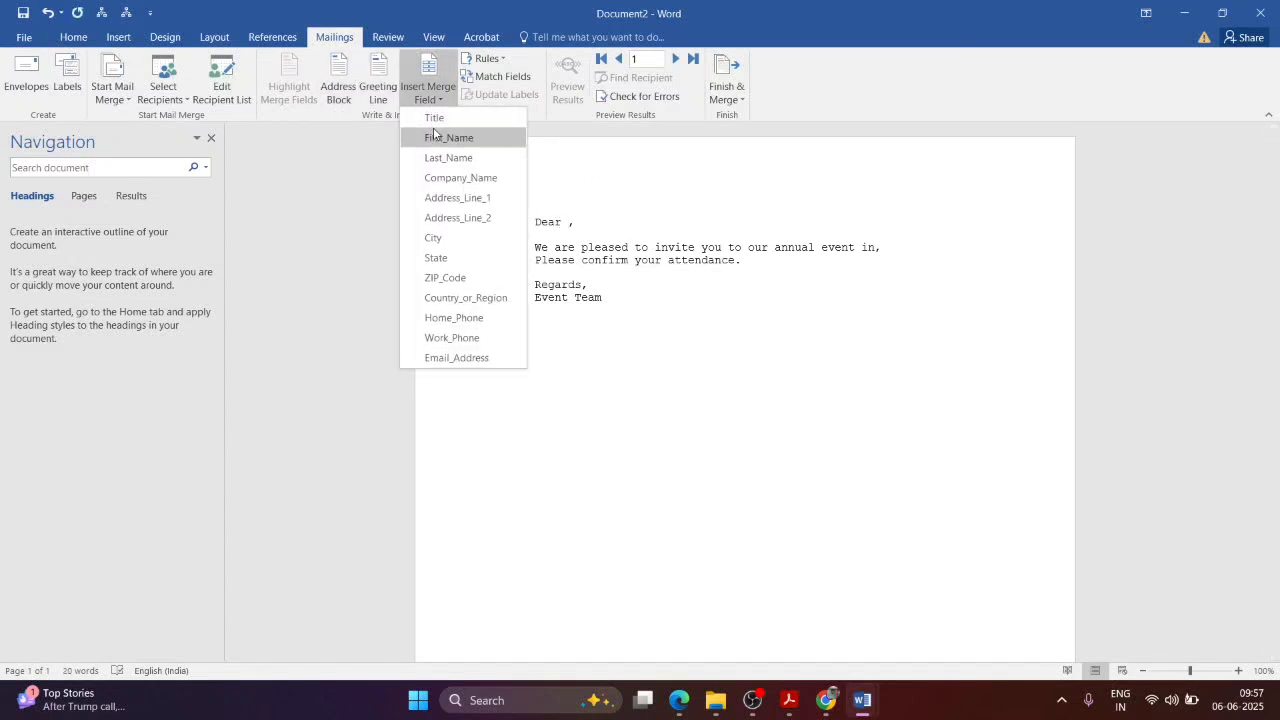
pyautogui.click(434, 137)
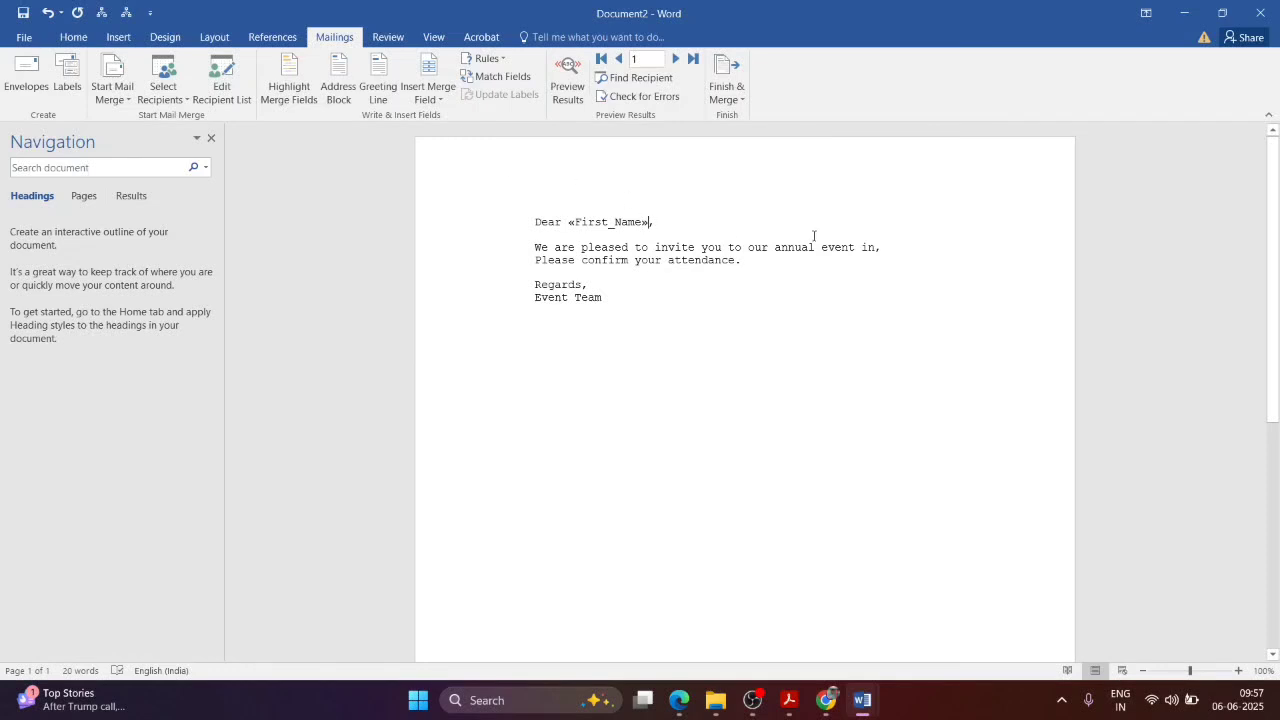
pyautogui.click(428, 92)
pyautogui.click(457, 240)
pyautogui.press('Return')
pyautogui.click(428, 92)
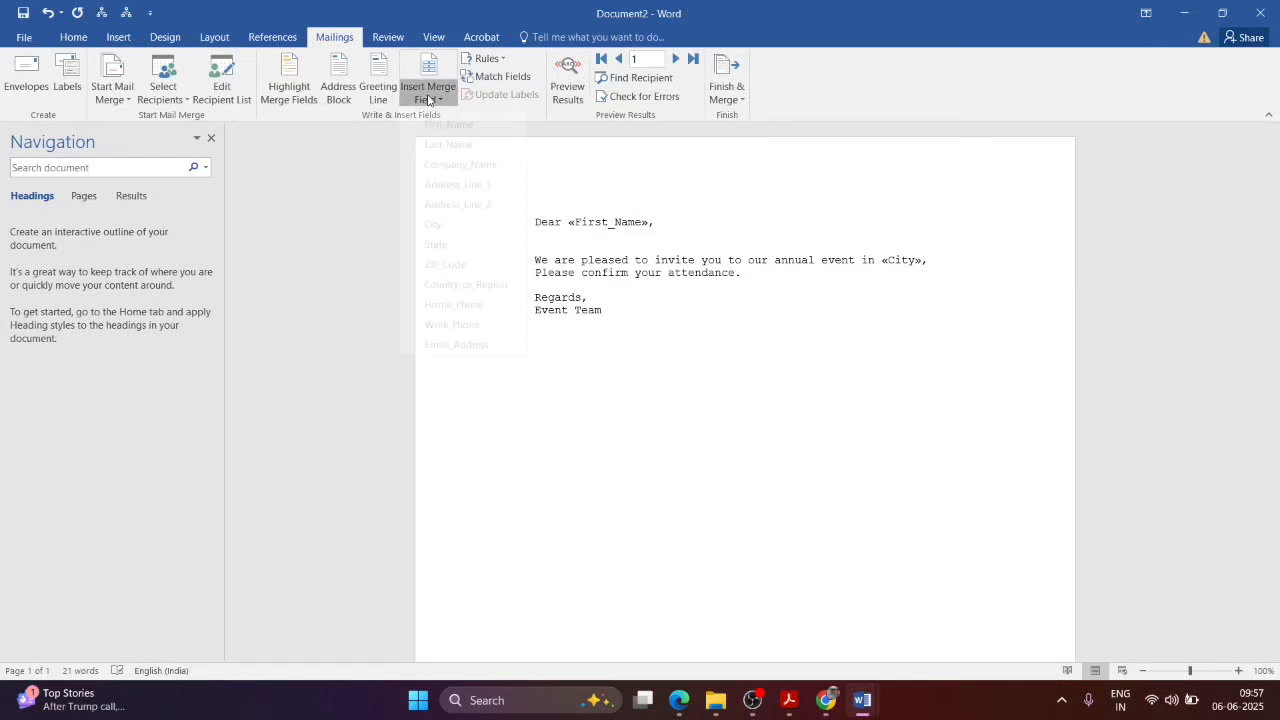
pyautogui.click(445, 277)
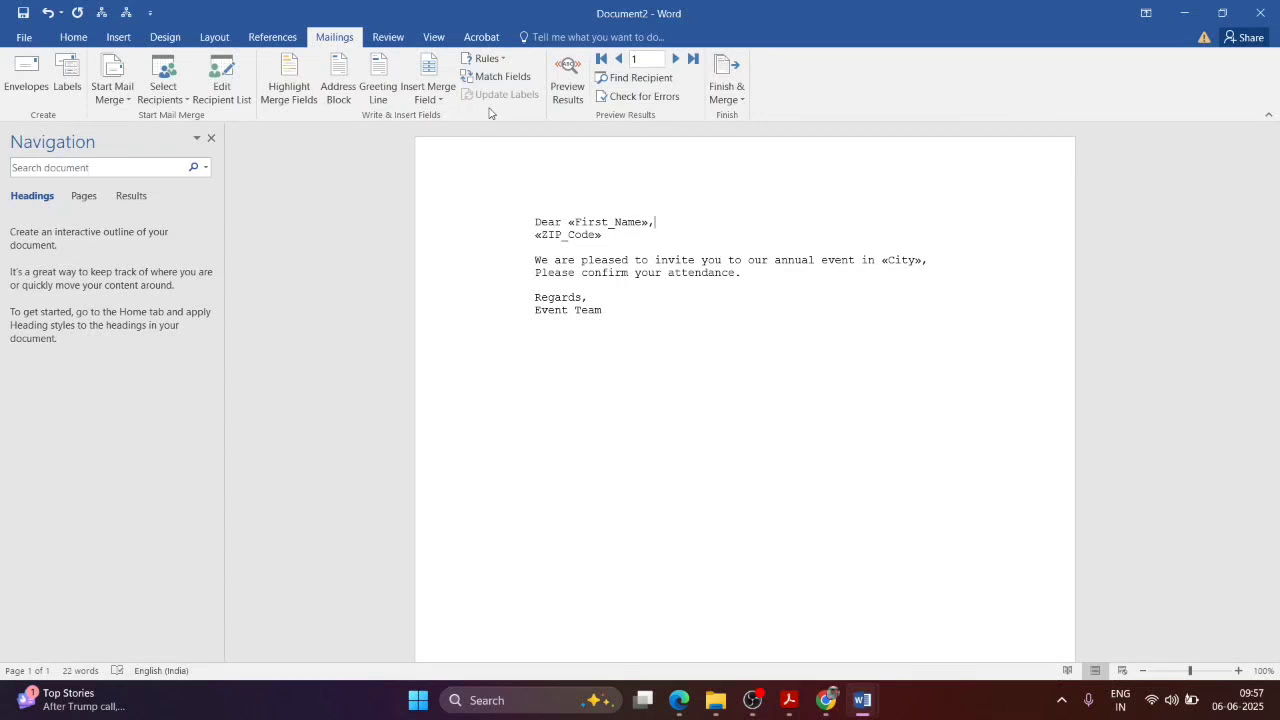
pyautogui.click(566, 82)
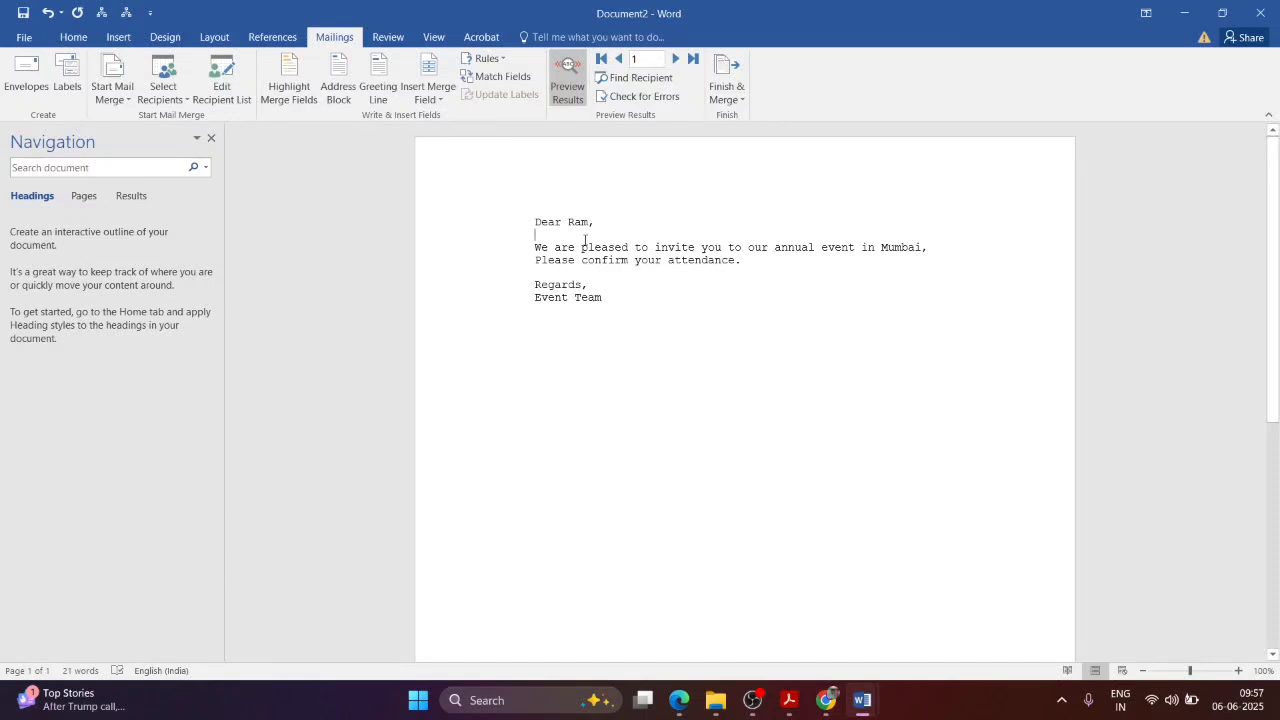
# Step: Page through the recipients, then add a greeting line with the Dear Sir or Madam fallback and remove the duplicate greeting
pyautogui.click(675, 58)
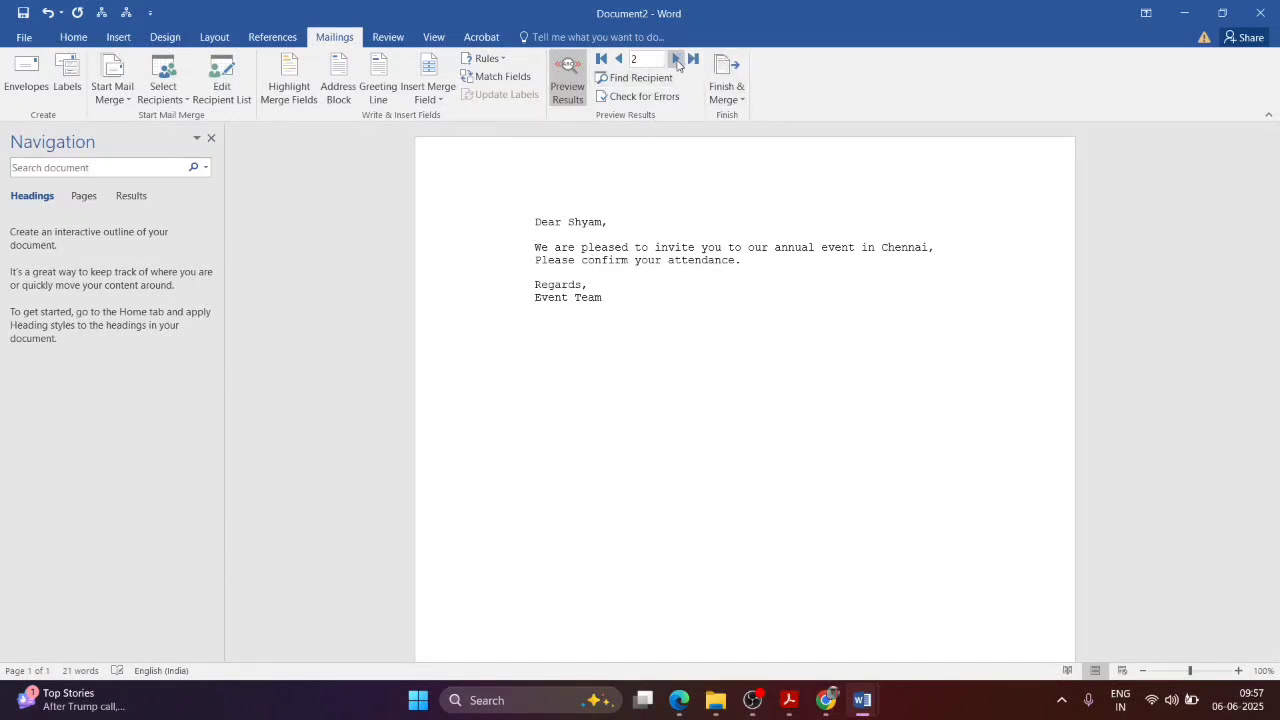
pyautogui.click(618, 58)
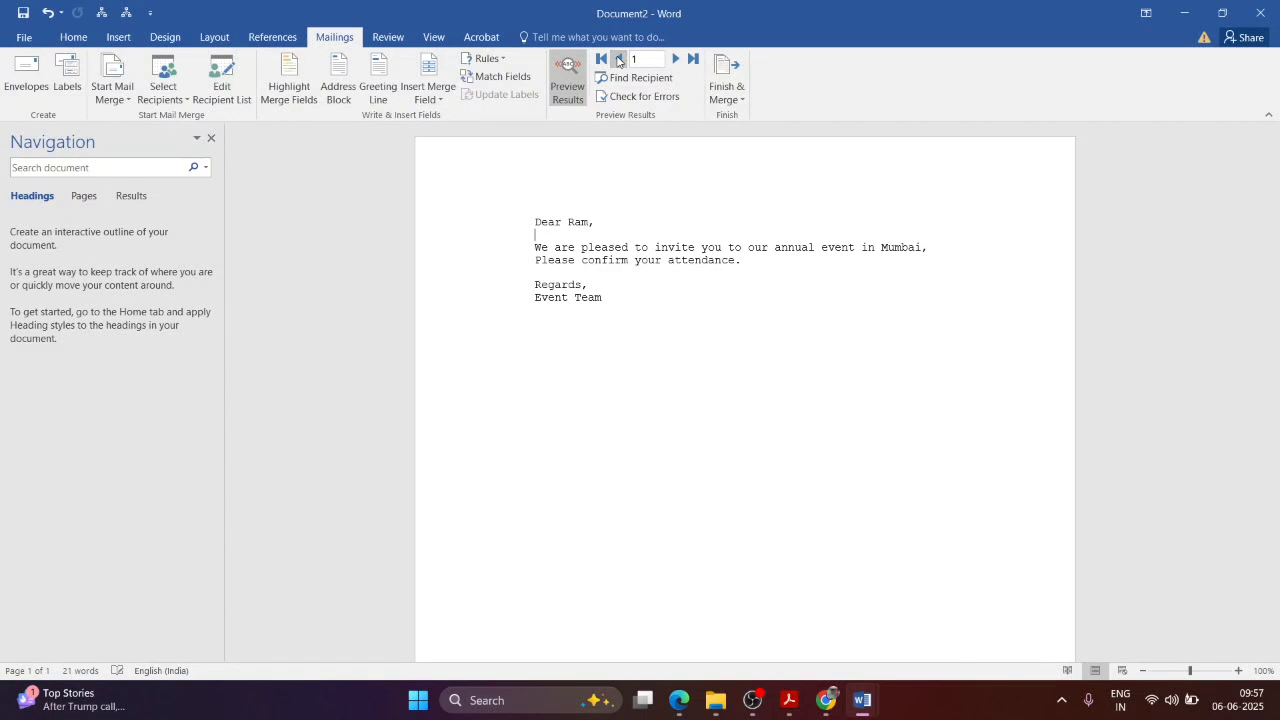
pyautogui.click(379, 93)
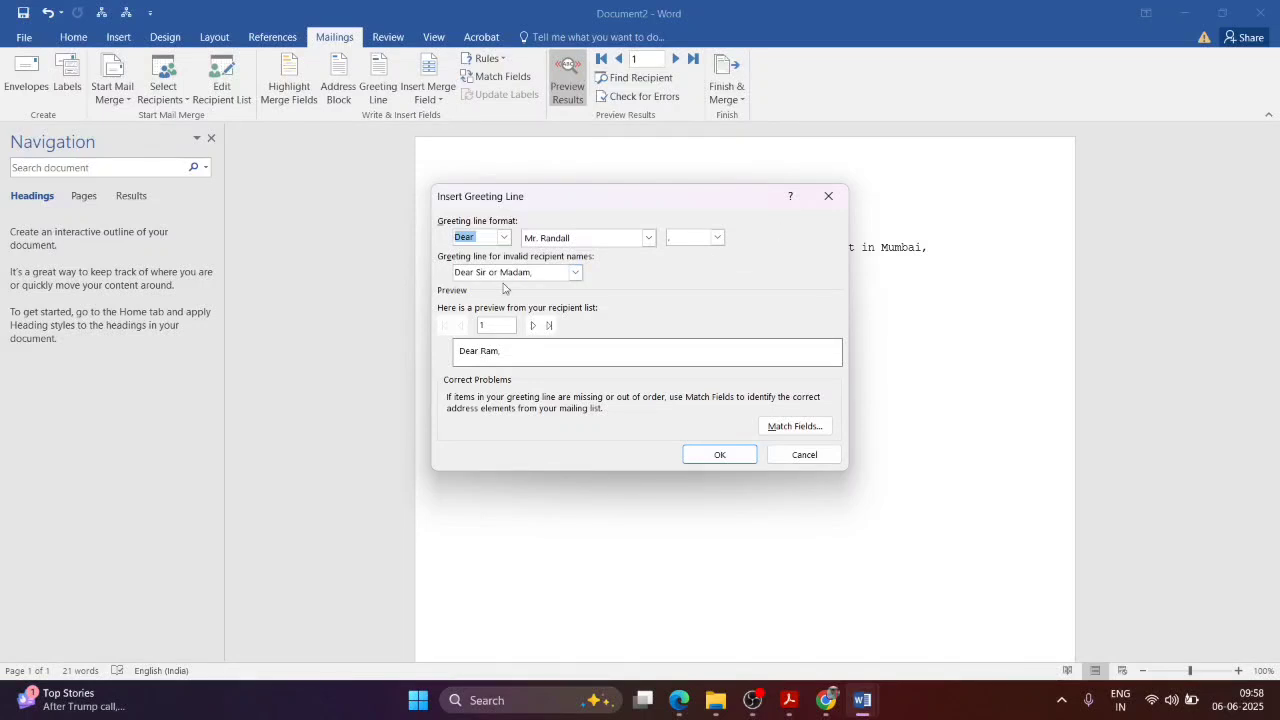
pyautogui.click(575, 273)
pyautogui.click(533, 288)
pyautogui.click(725, 455)
pyautogui.doubleClick(608, 228)
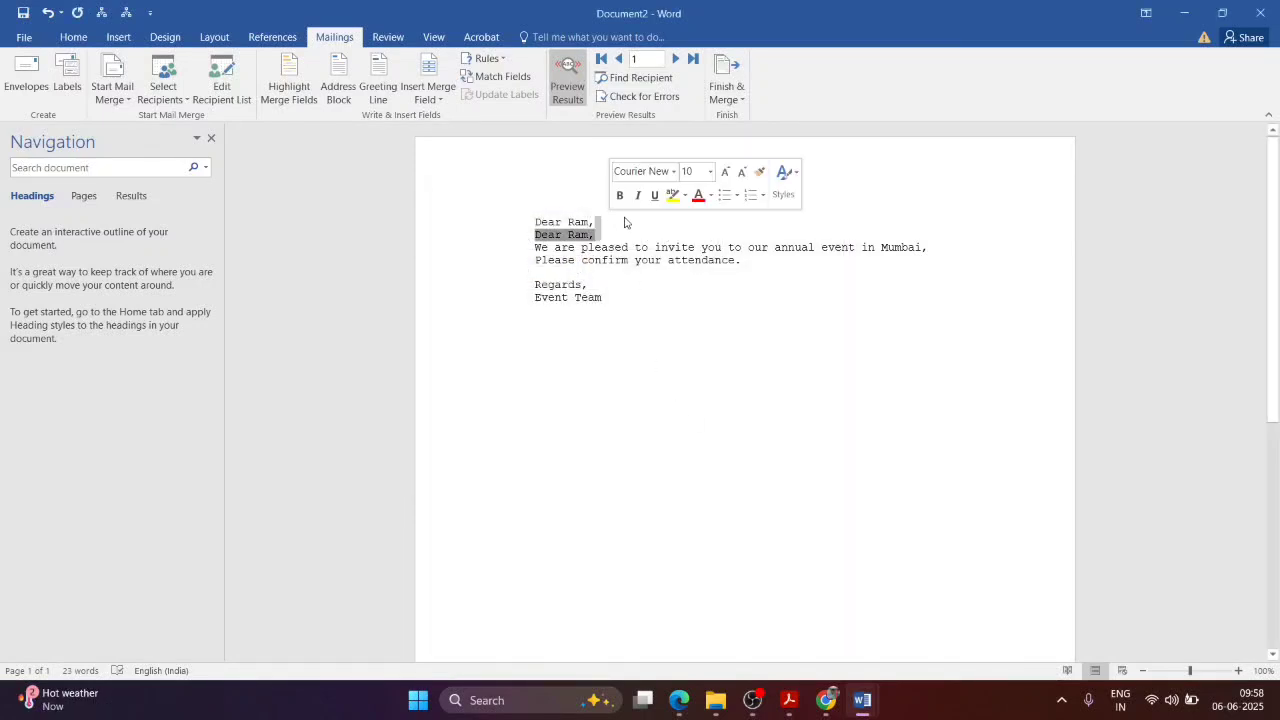
pyautogui.press('BackSpace')
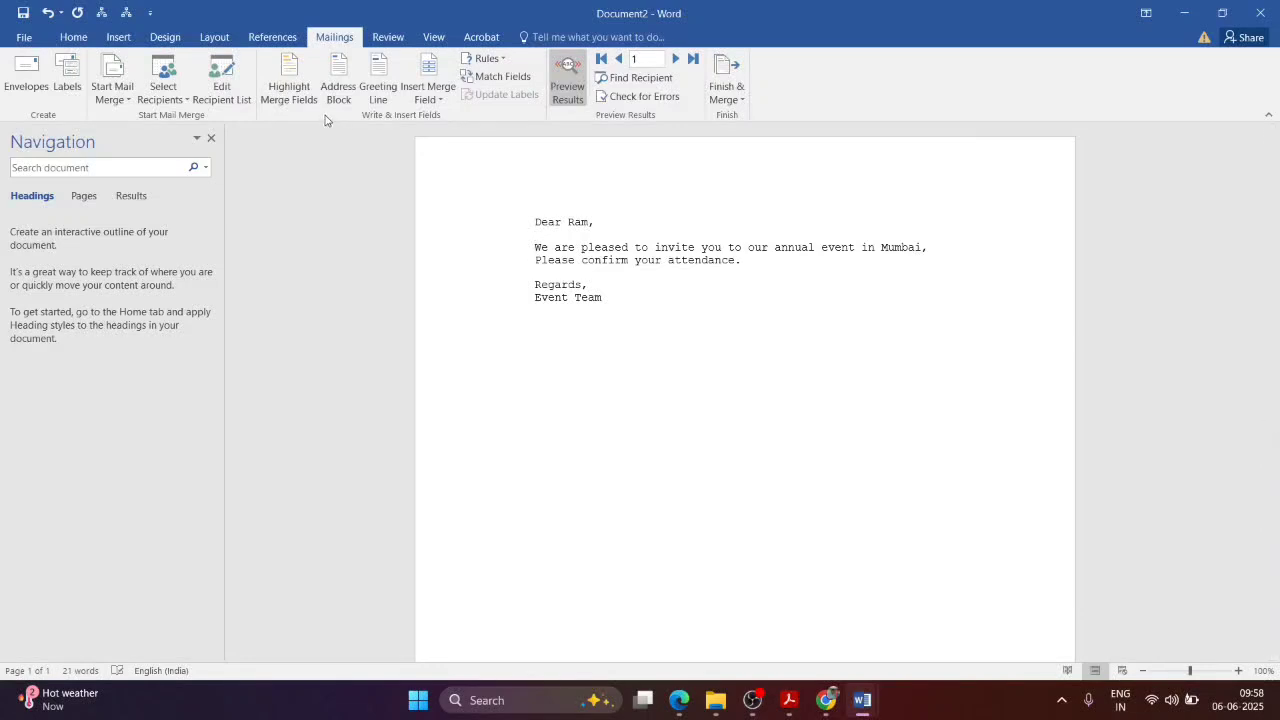
# Step: Toggle the merge-field shading off and back on
pyautogui.click(303, 92)
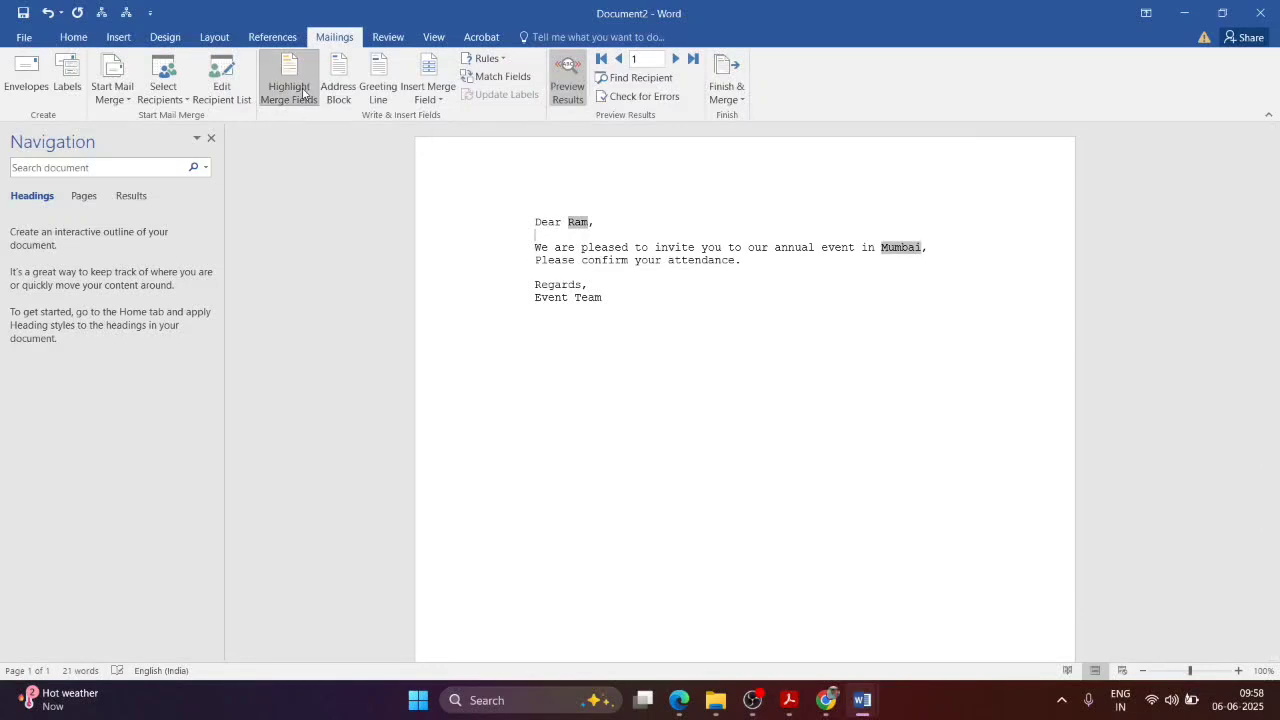
pyautogui.click(310, 103)
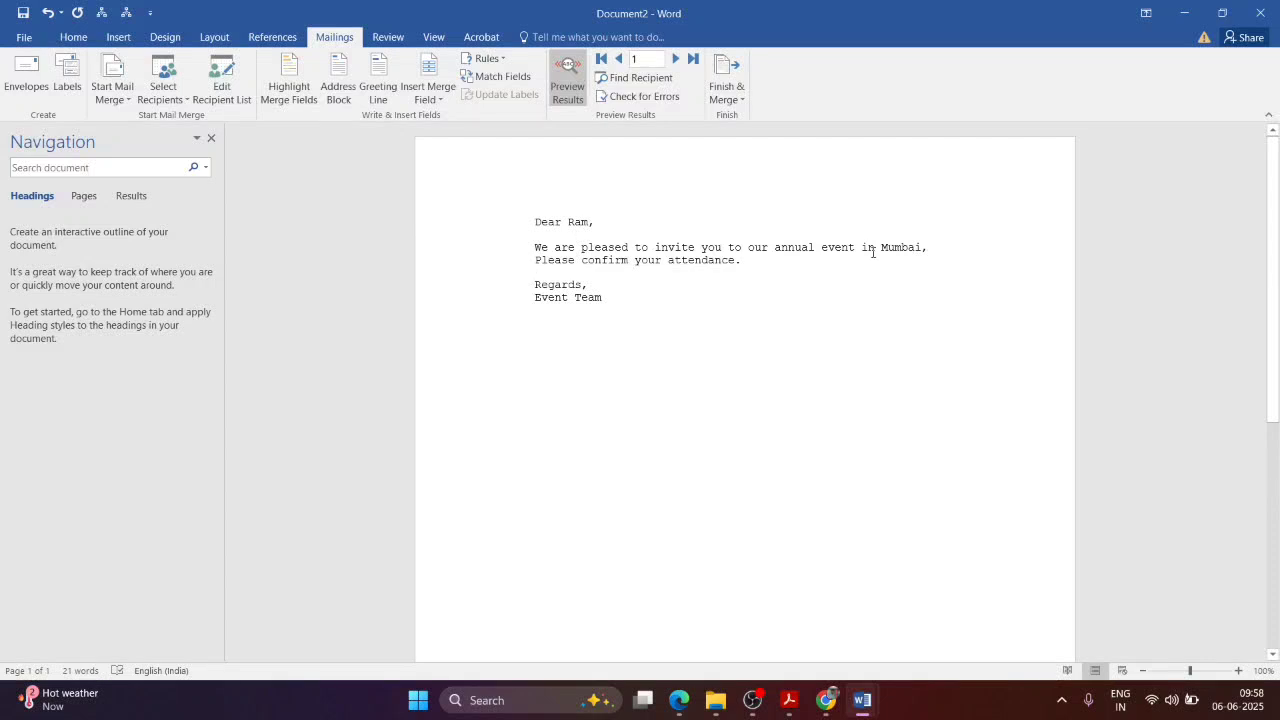
pyautogui.click(289, 82)
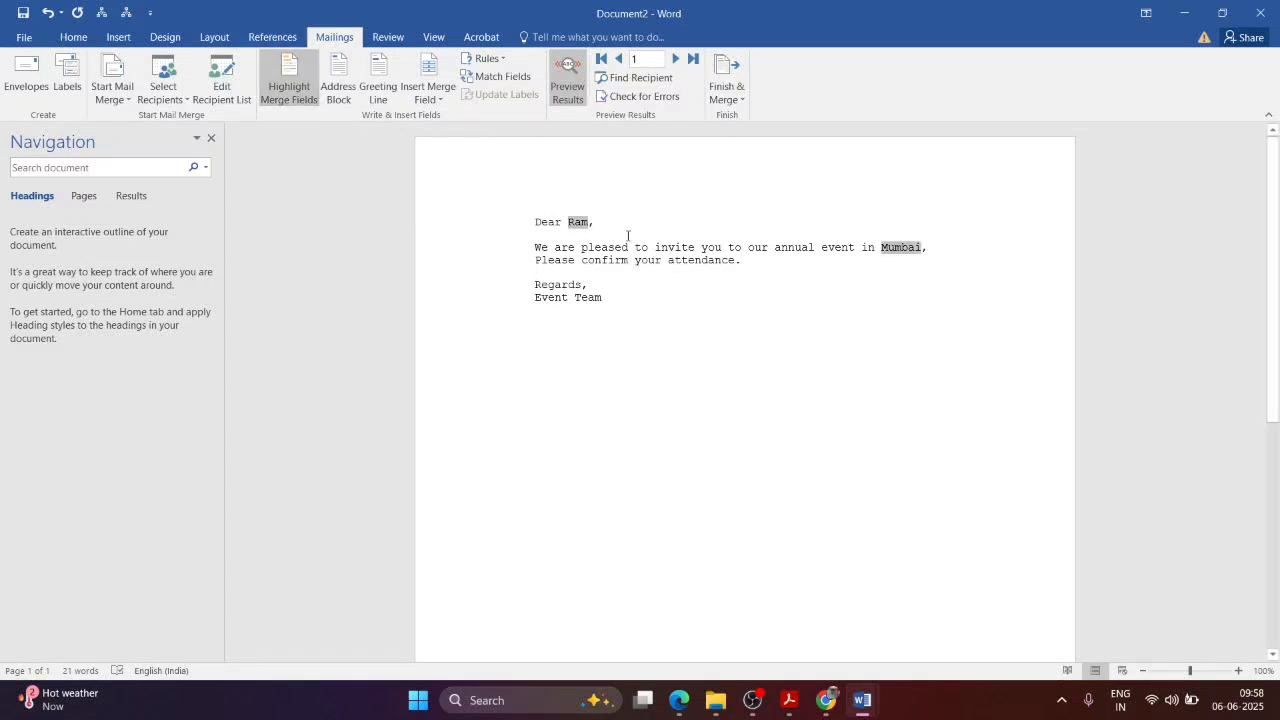
# Step: Turn off field shading and preview the address block for both recipients without inserting it
pyautogui.click(291, 85)
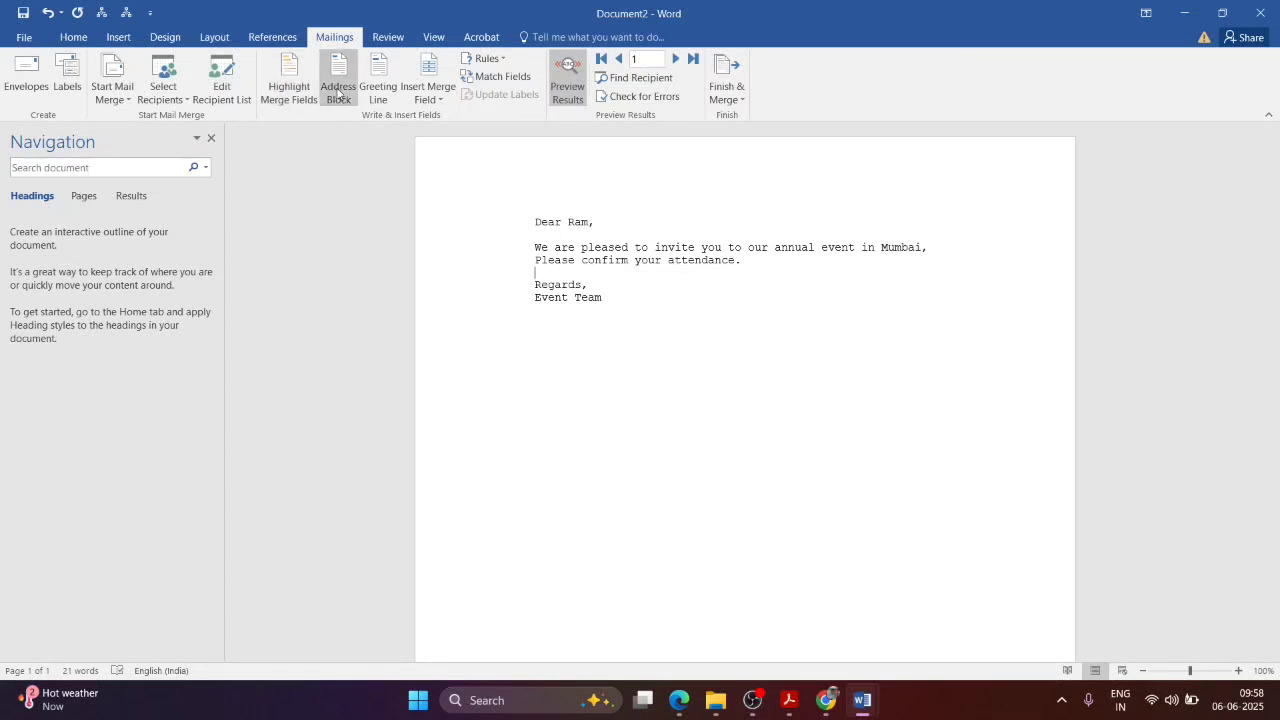
pyautogui.click(338, 93)
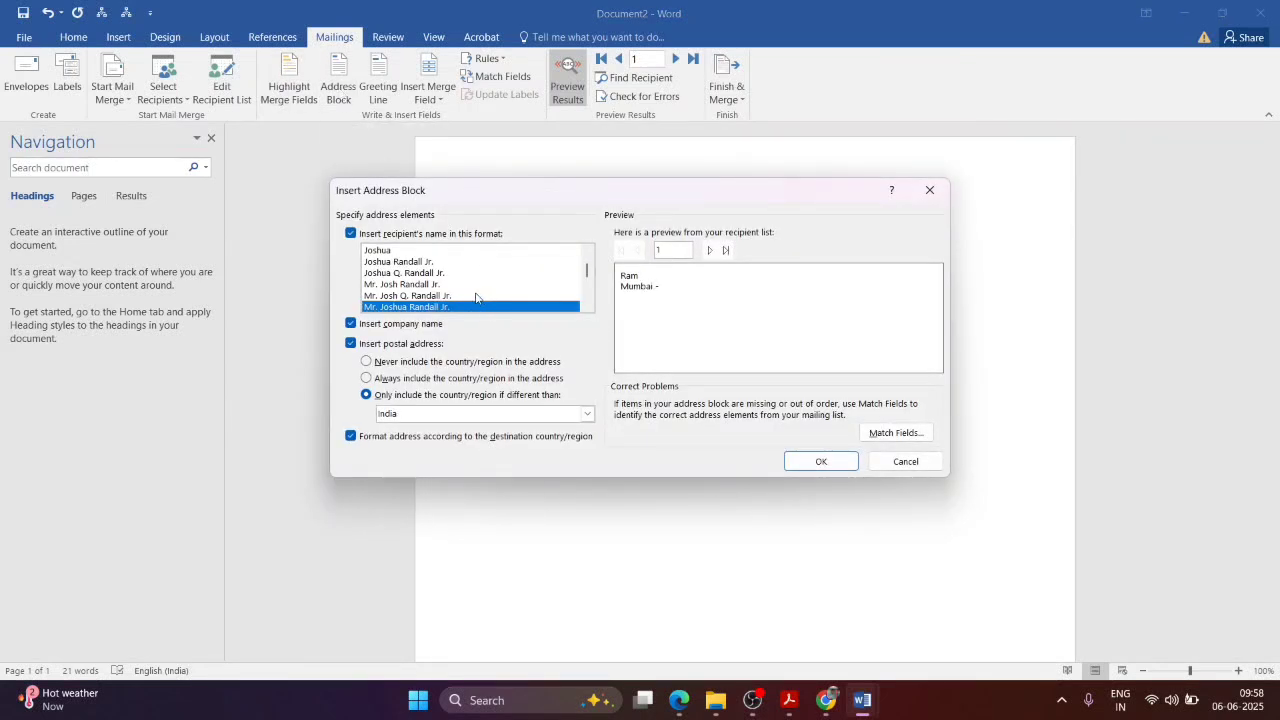
pyautogui.click(709, 250)
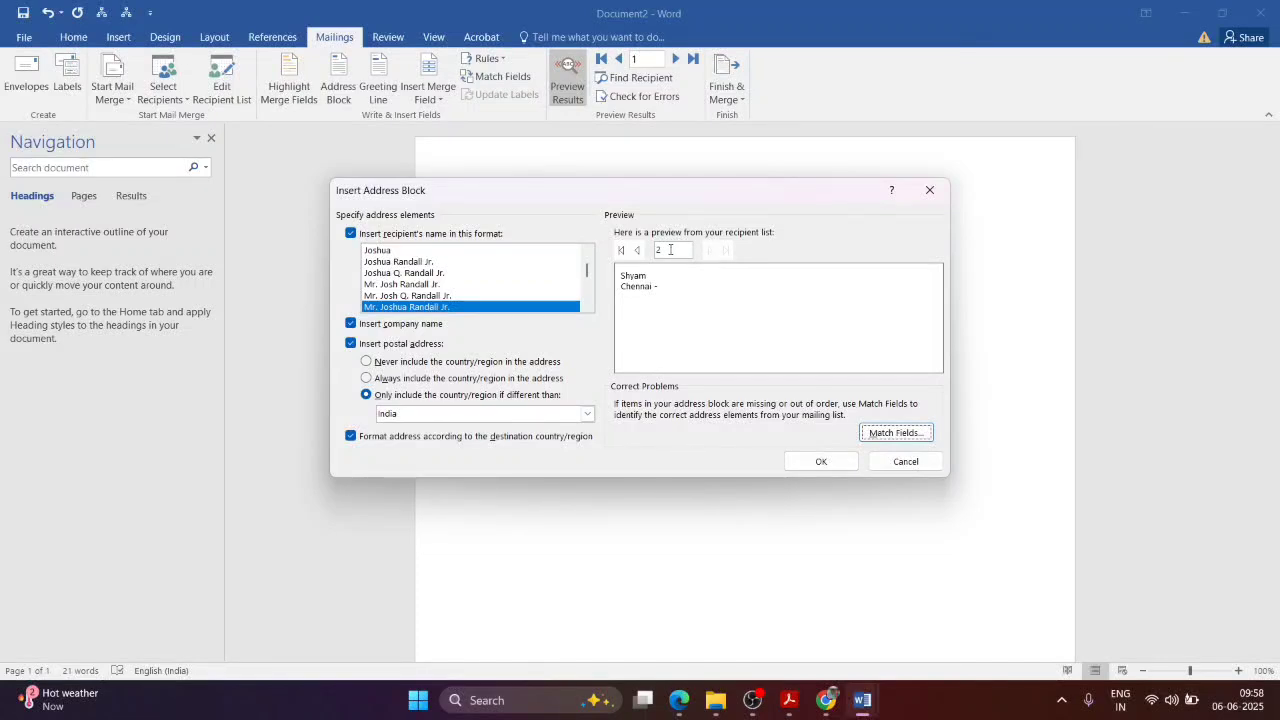
pyautogui.click(637, 250)
pyautogui.click(928, 191)
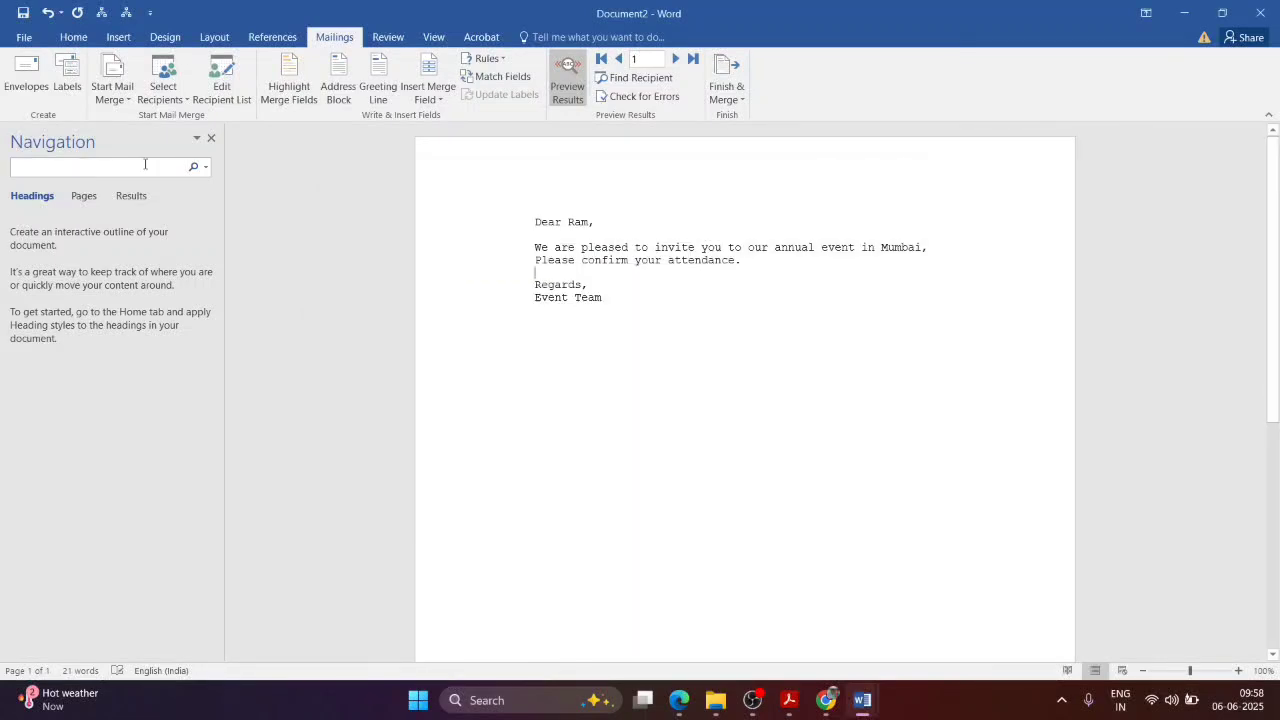
# Step: Review the Add_List.mdb recipient list and its sort options, then select the whole letter
pyautogui.click(230, 97)
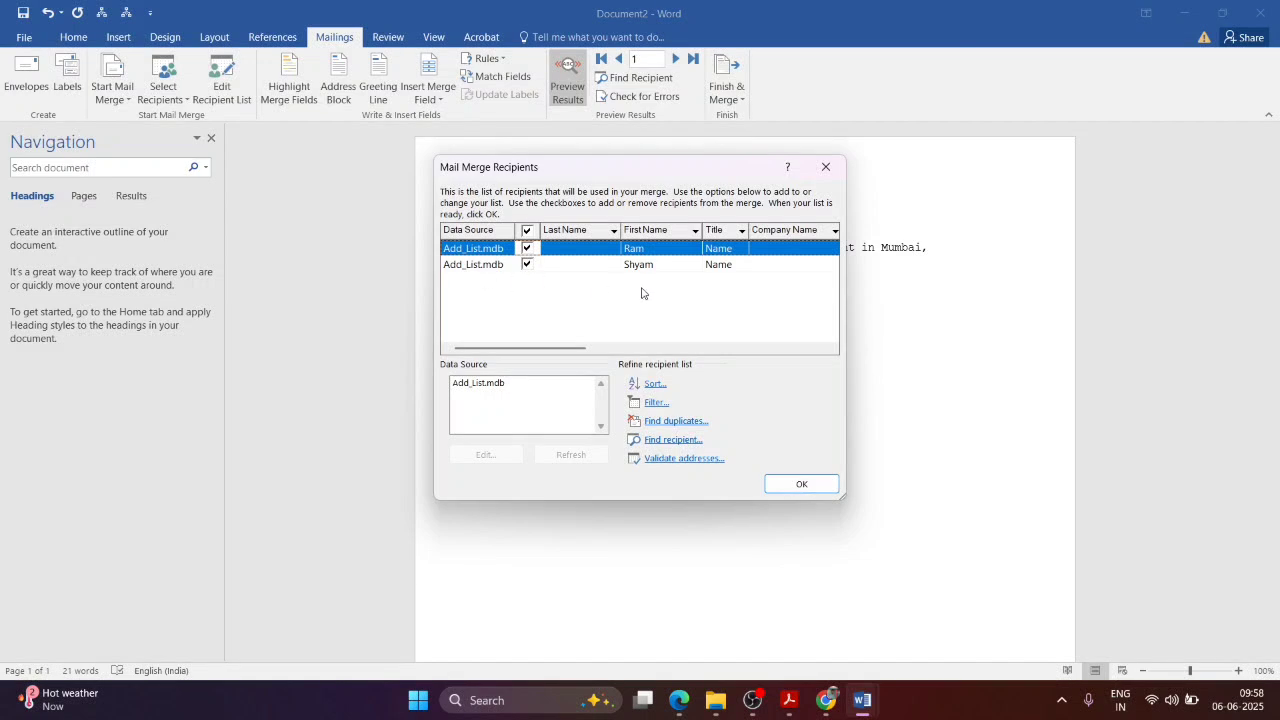
pyautogui.click(560, 396)
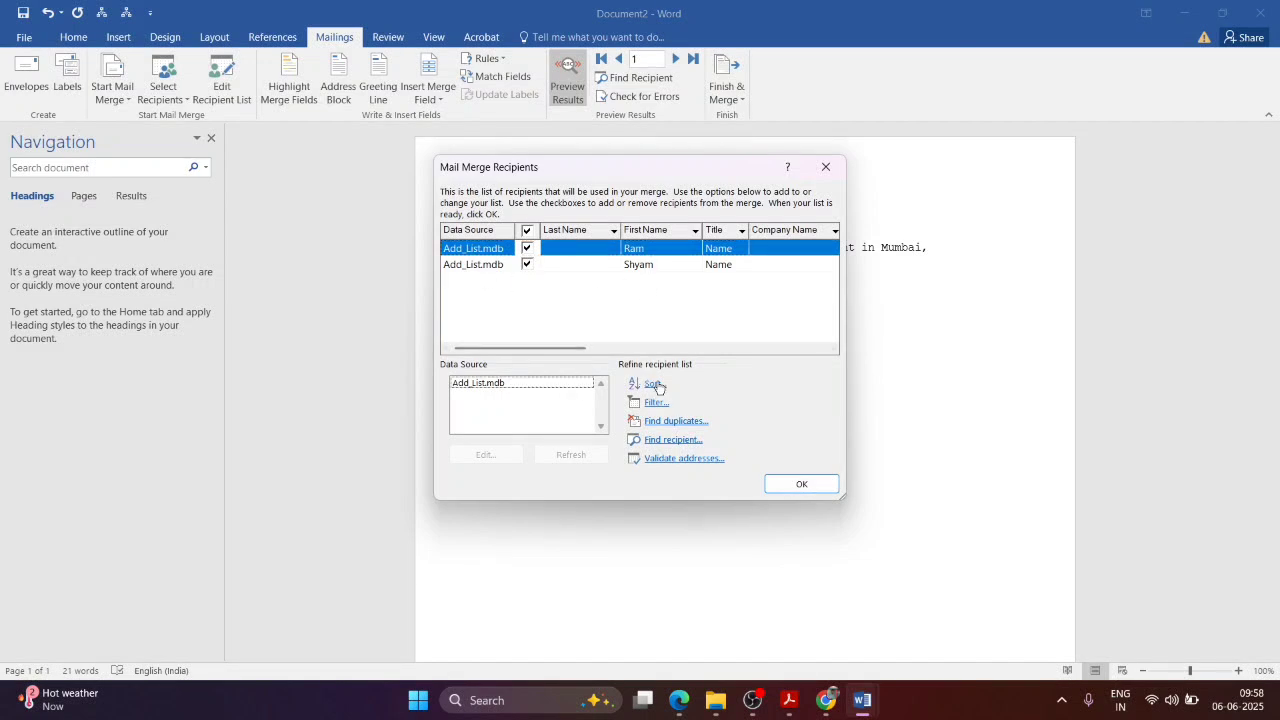
pyautogui.click(654, 385)
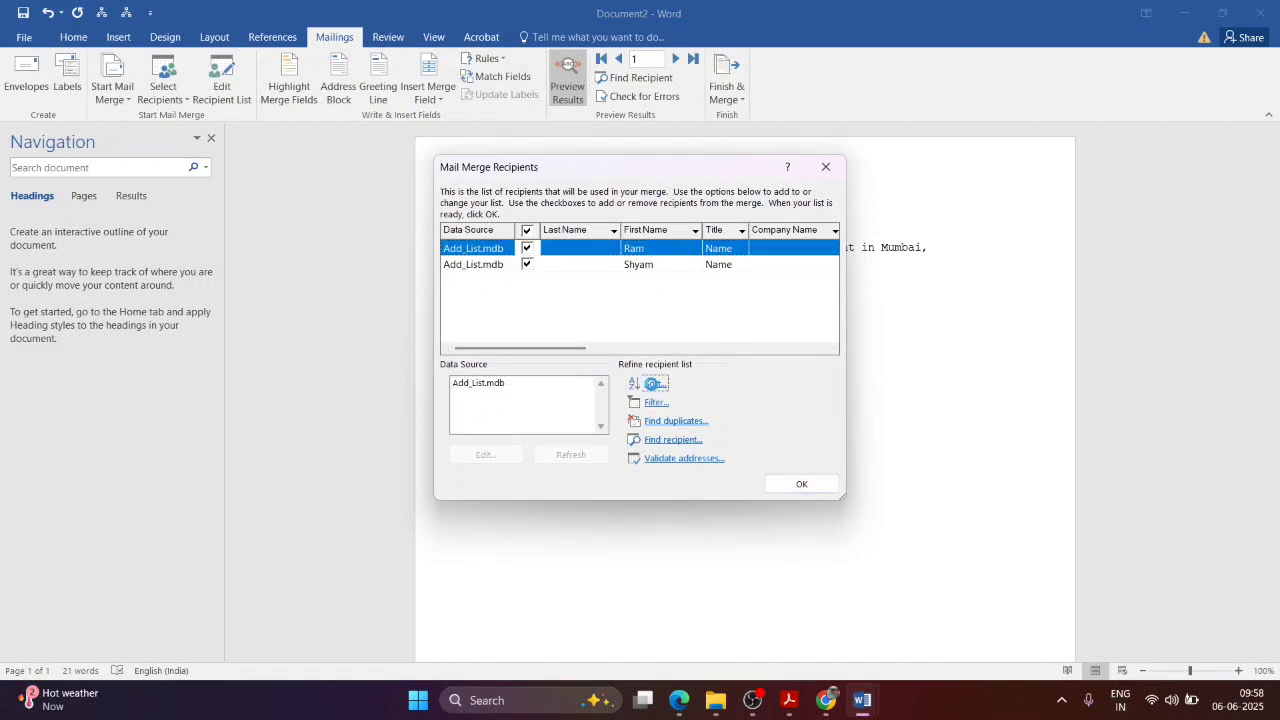
pyautogui.click(884, 227)
pyautogui.click(825, 167)
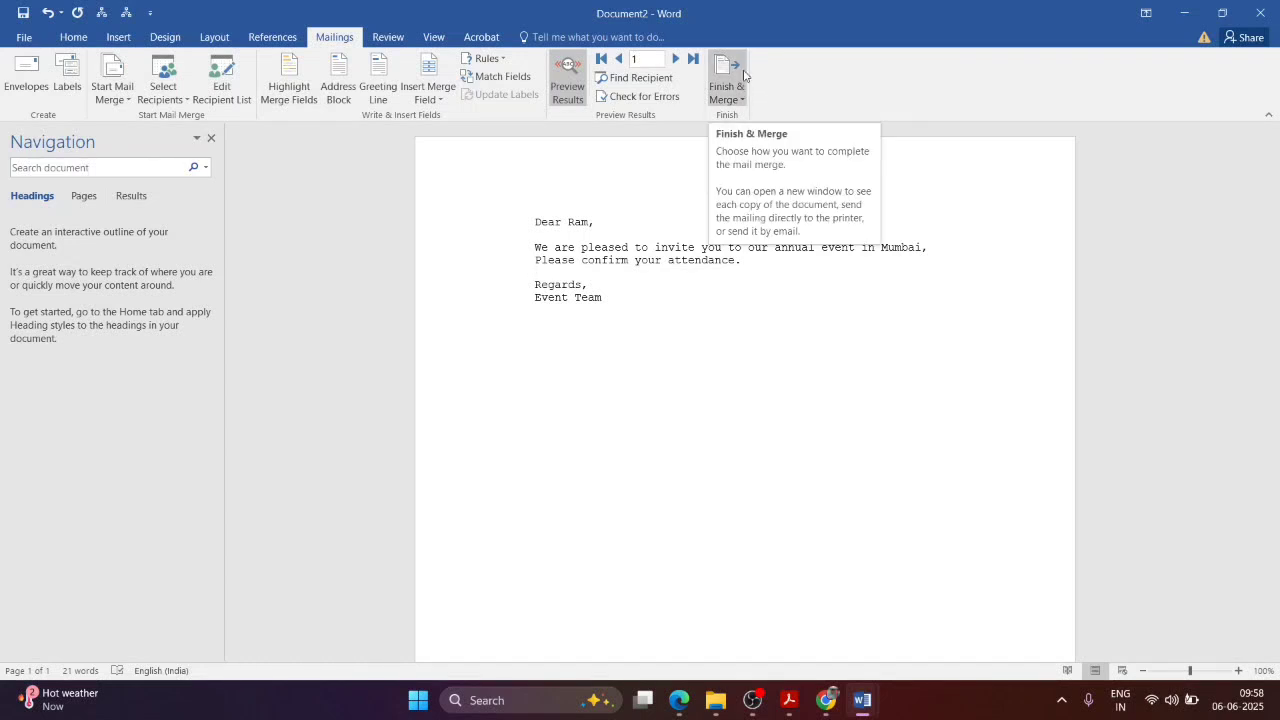
pyautogui.moveTo(617, 318); pyautogui.dragTo(510, 175)
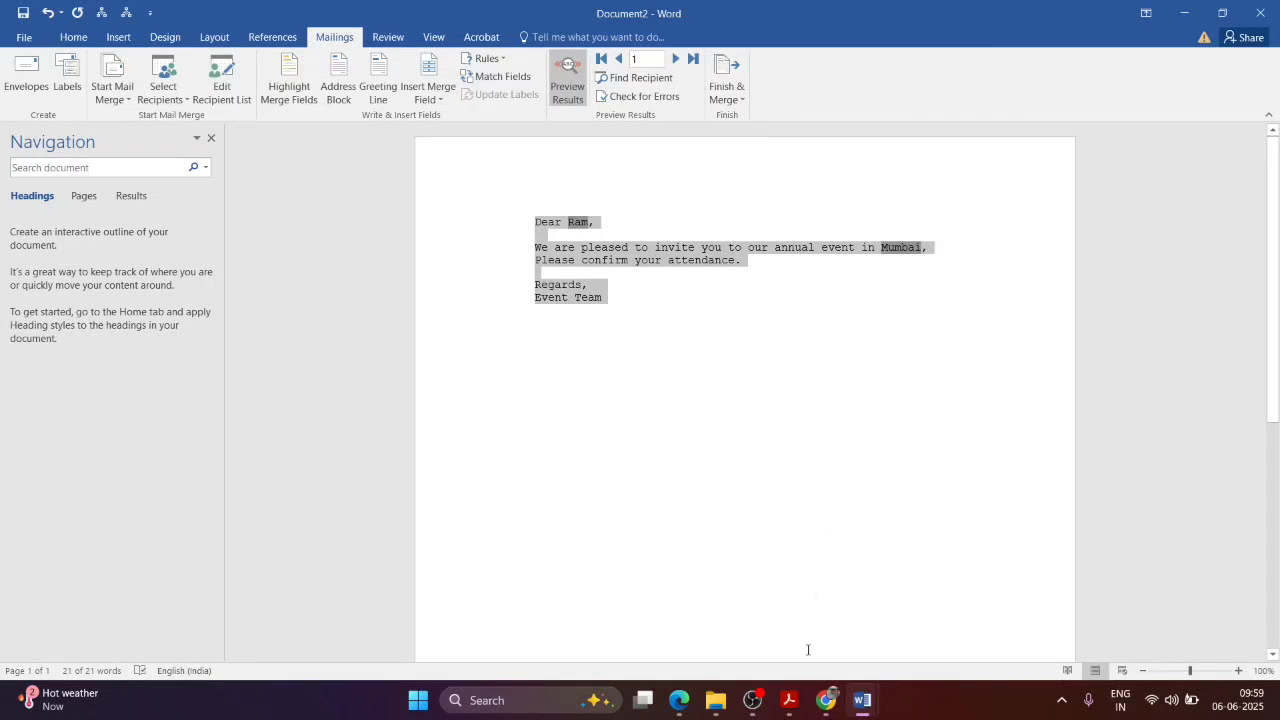
# Step: In NewTopic.pdf, read the 1.20 Printing Document section and Figures 1.42–1.44
pyautogui.moveTo(862, 700)
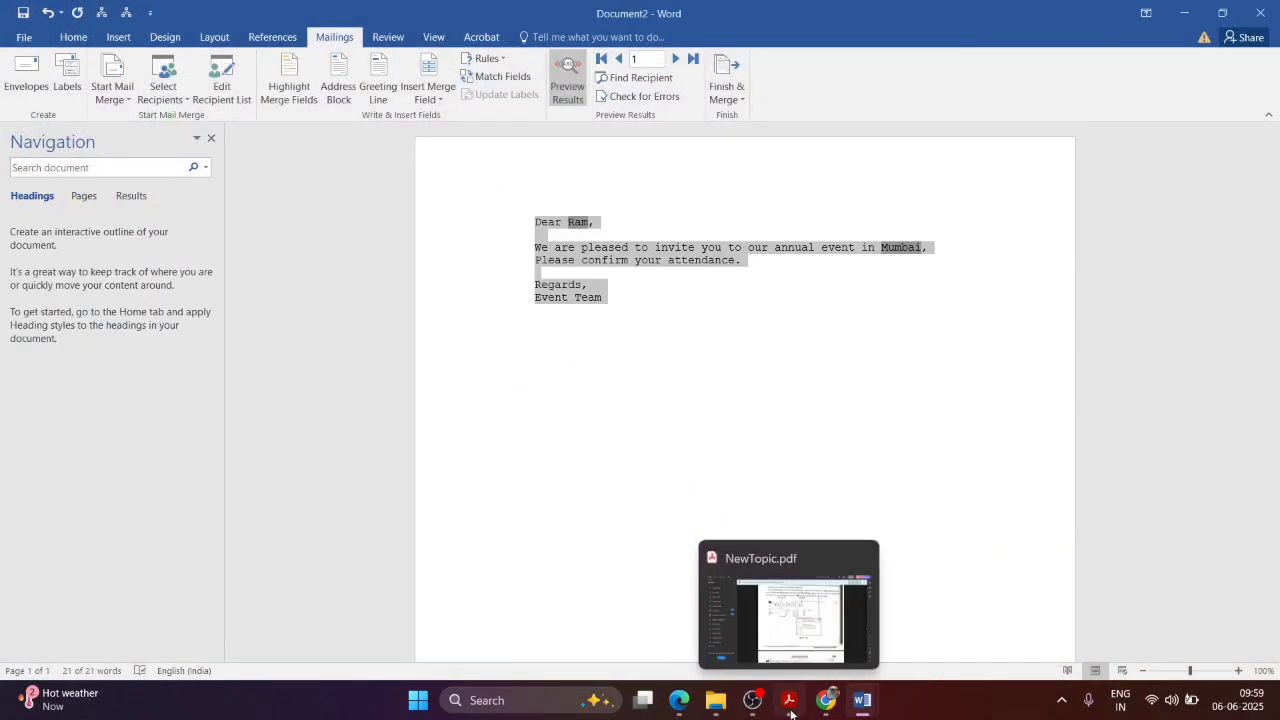
pyautogui.click(789, 700)
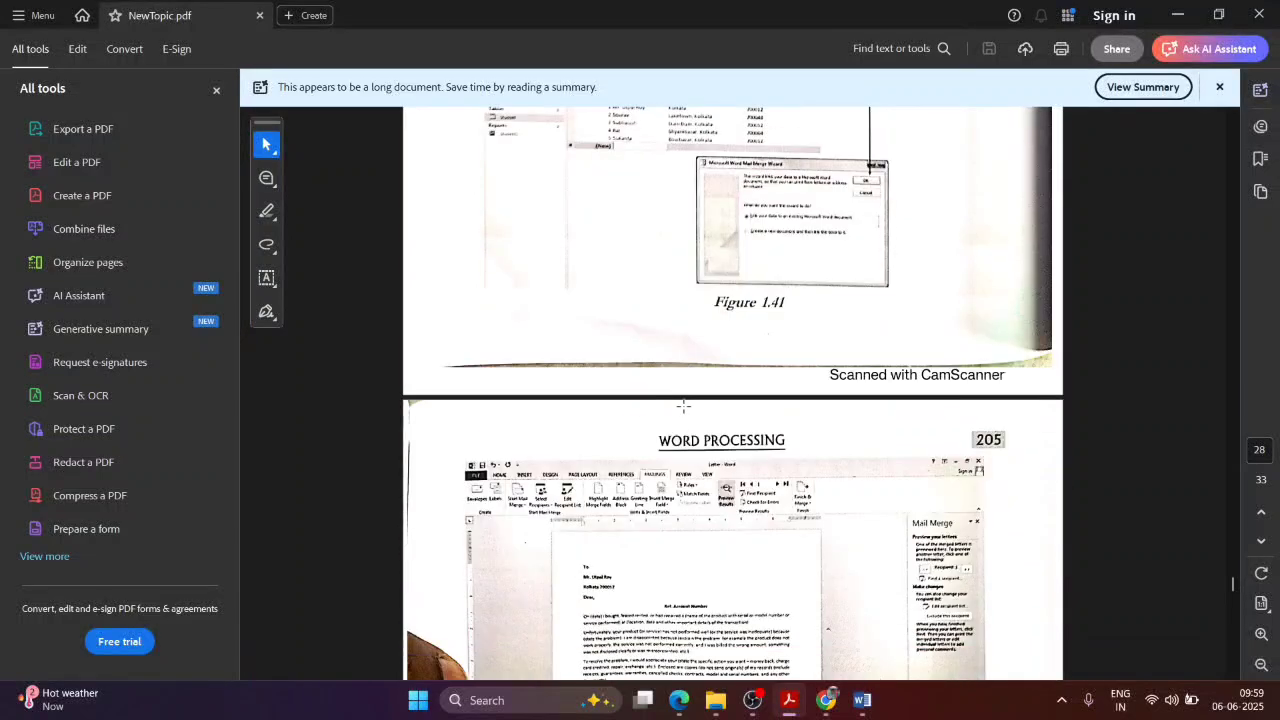
pyautogui.scroll(-3, 683, 405)
pyautogui.scroll(-1, 670, 397)
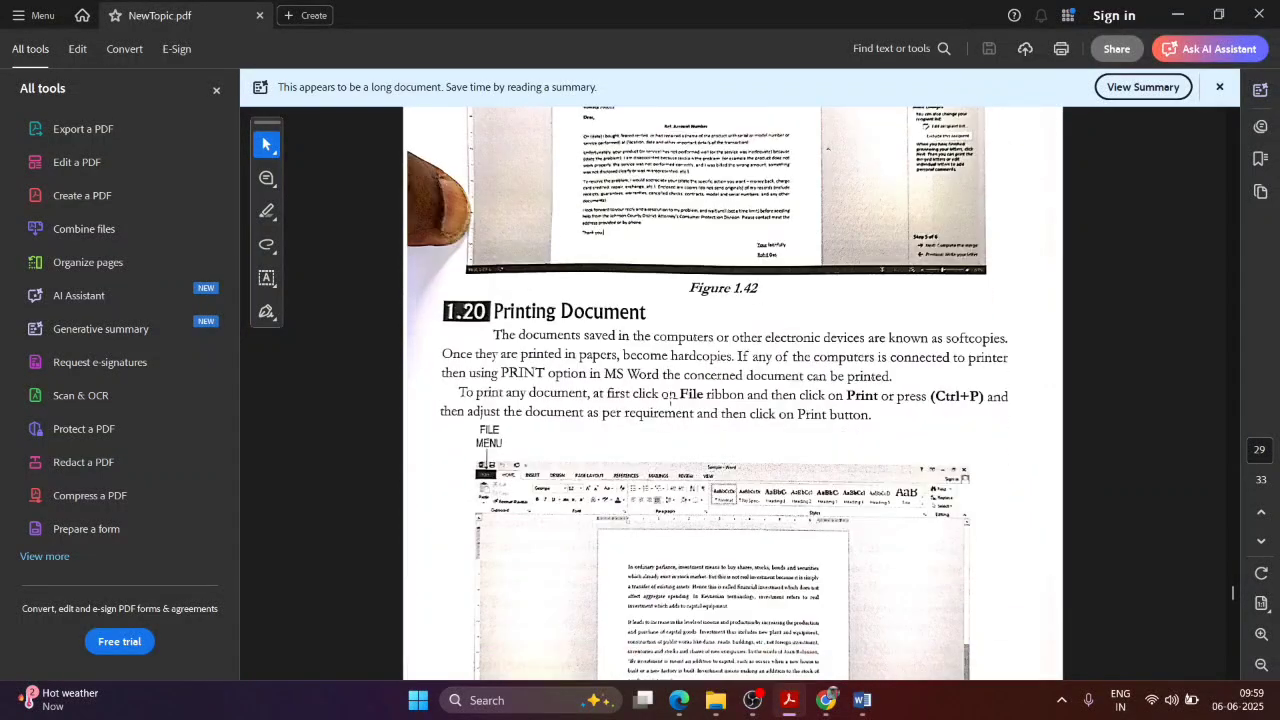
pyautogui.scroll(-3, 670, 397)
pyautogui.scroll(-3, 670, 390)
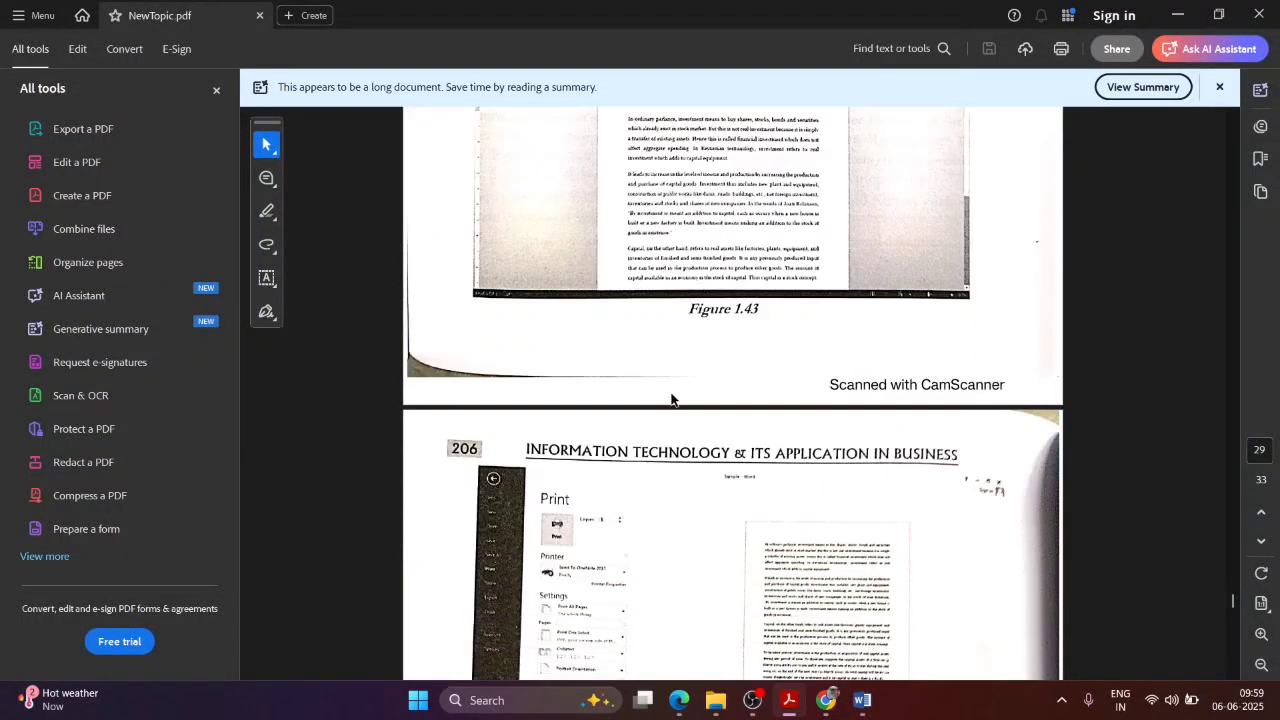
pyautogui.scroll(-8, 670, 391)
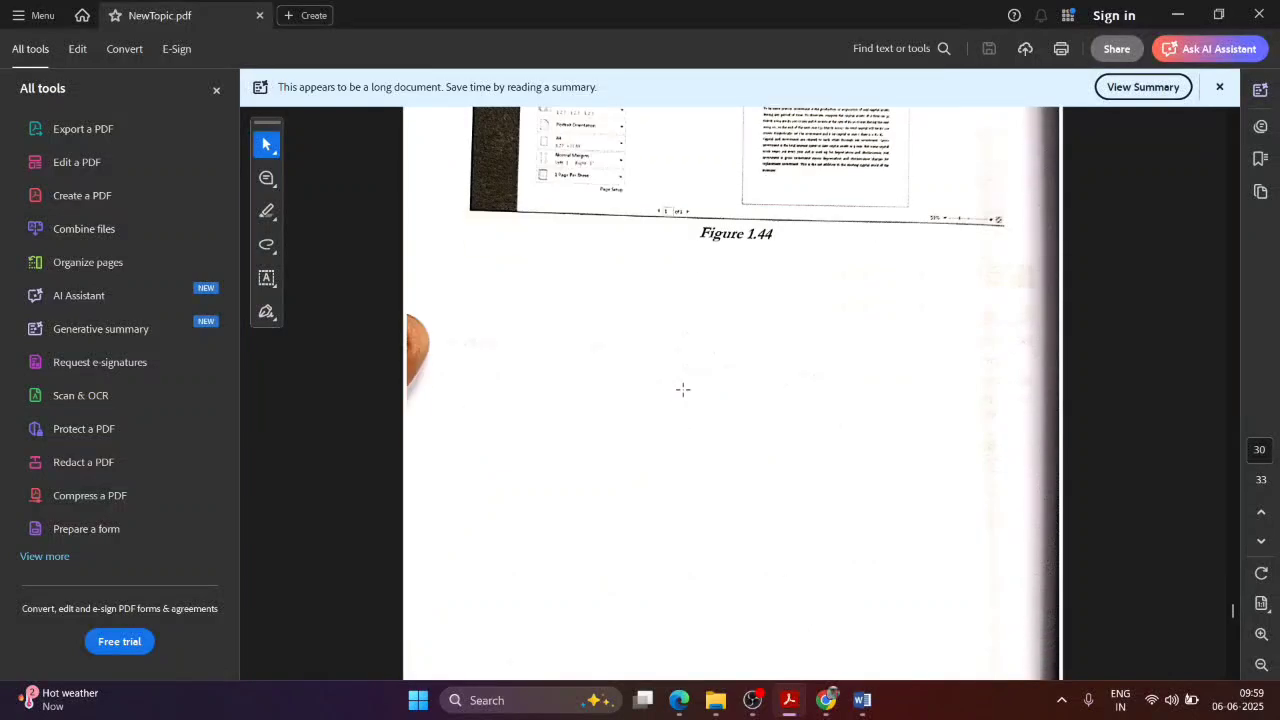
pyautogui.scroll(2, 700, 389)
pyautogui.scroll(-1, 703, 389)
pyautogui.scroll(2, 703, 389)
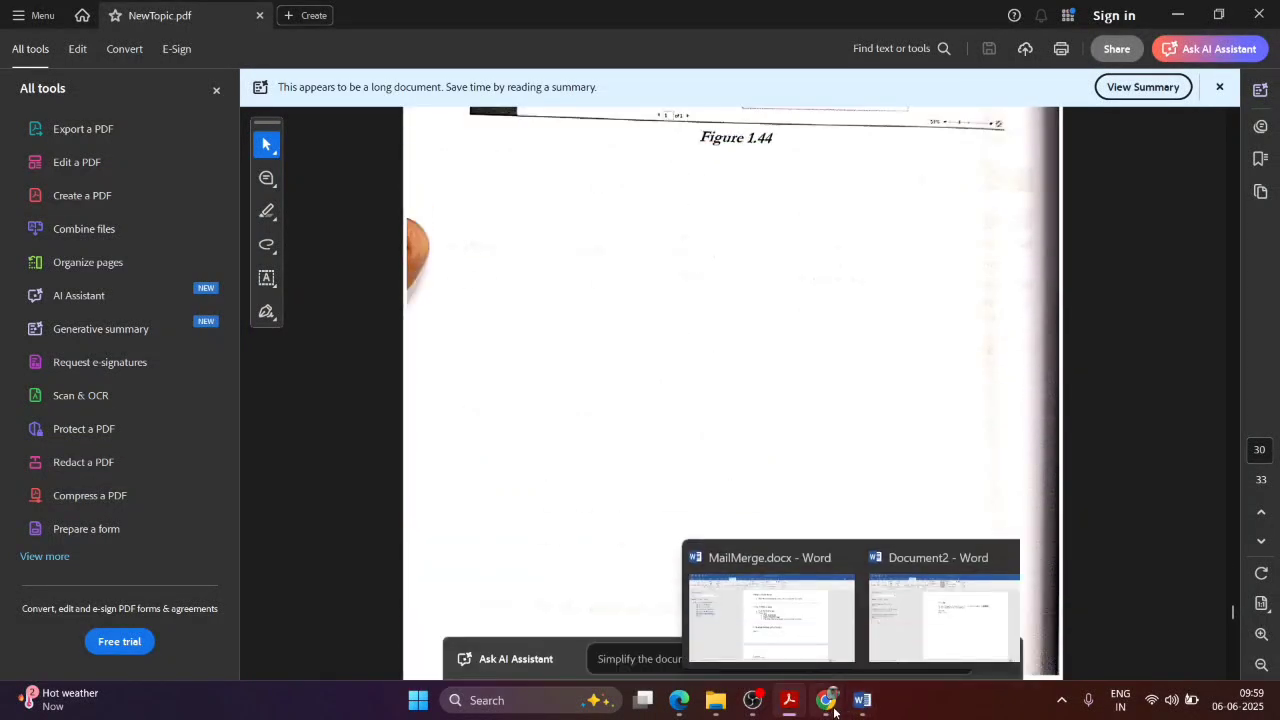
pyautogui.moveTo(862, 710)
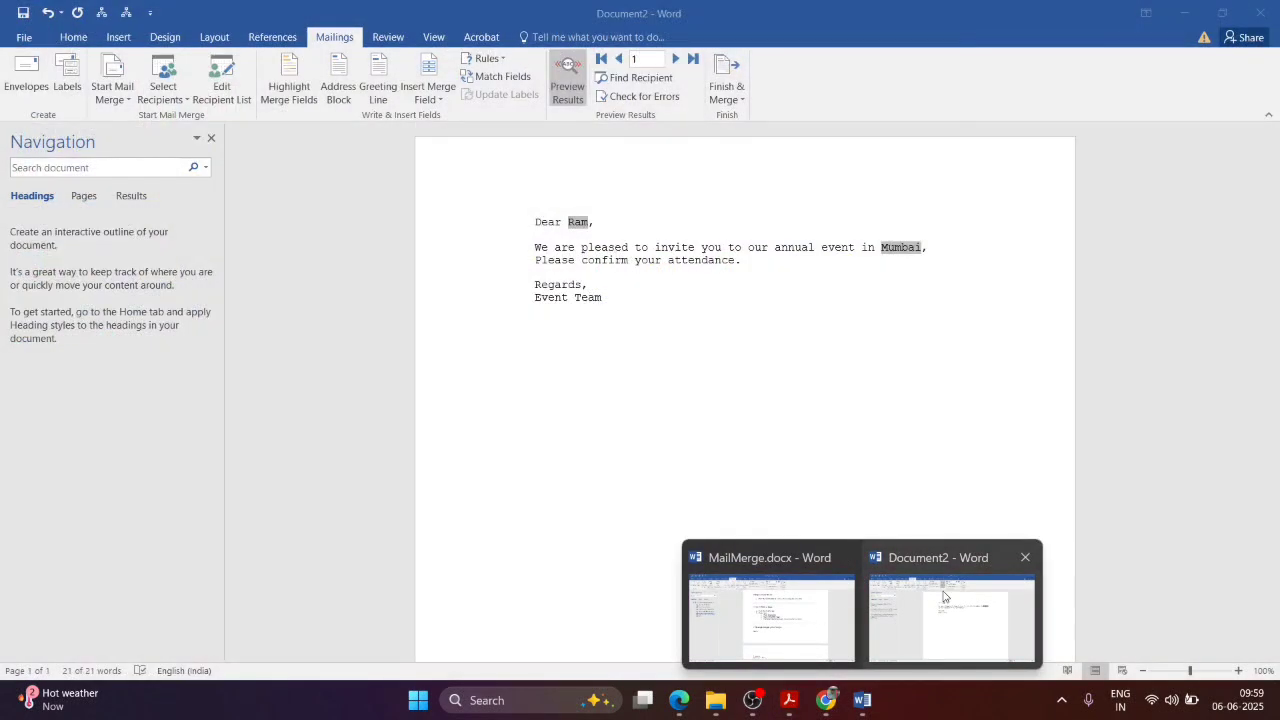
# Step: Return to Document2 and open the Print page previewing the one-page letter on A4
pyautogui.click(944, 597)
pyautogui.click(737, 420)
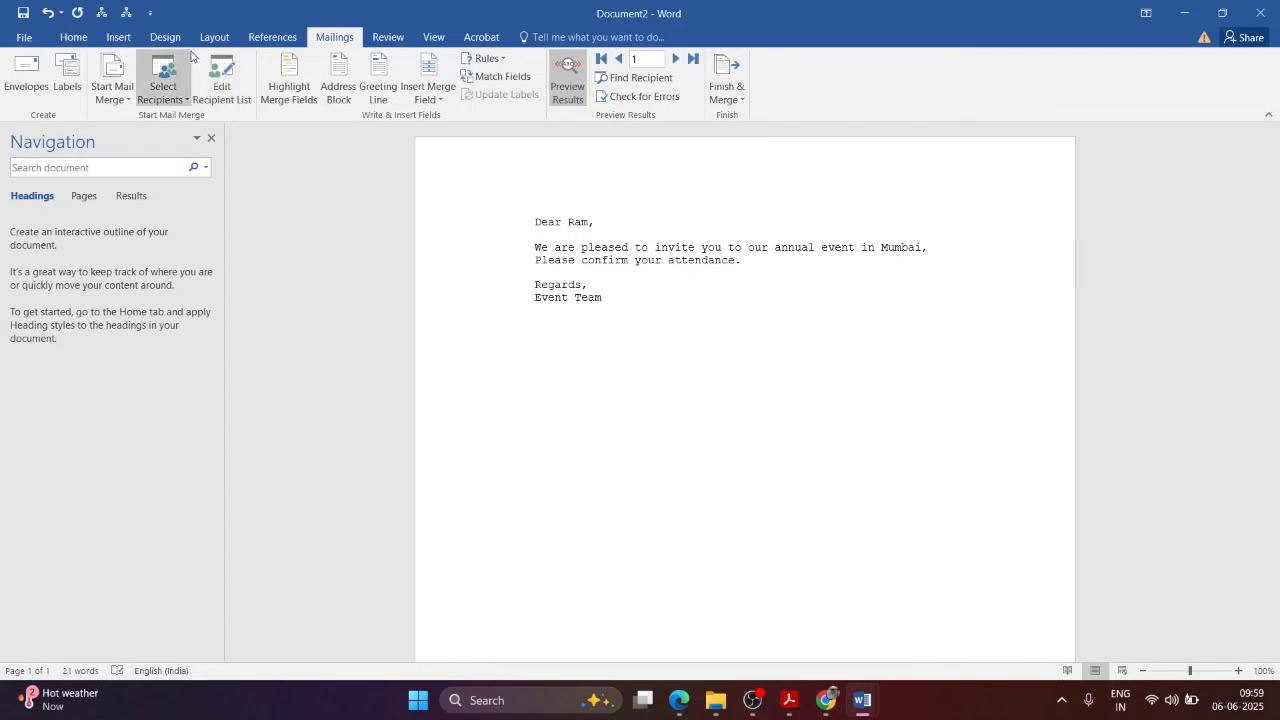
pyautogui.click(40, 38)
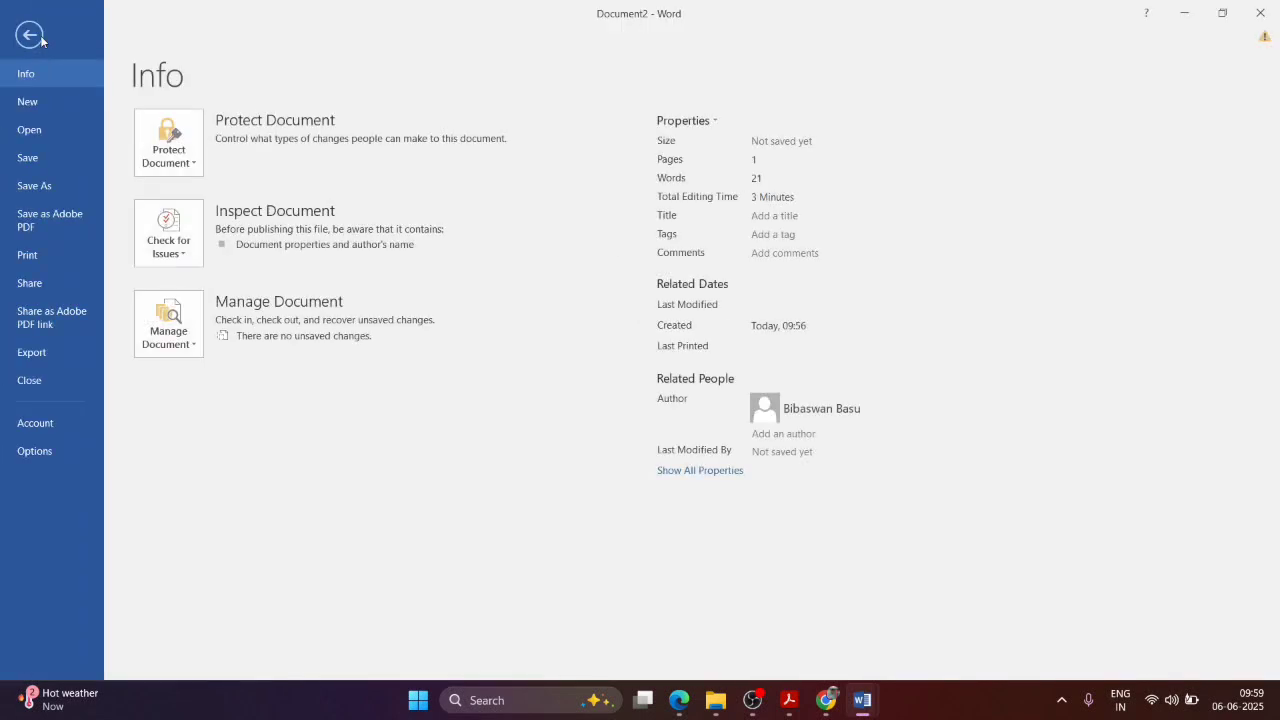
pyautogui.click(48, 250)
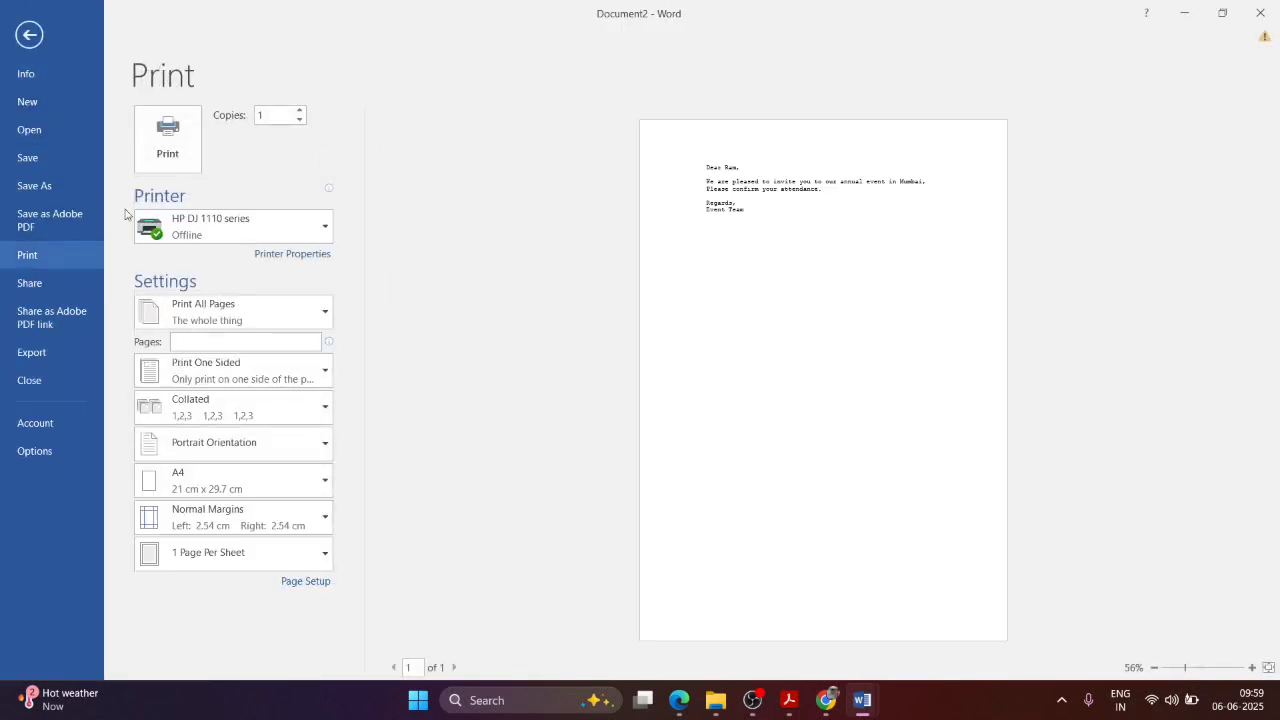
pyautogui.click(38, 36)
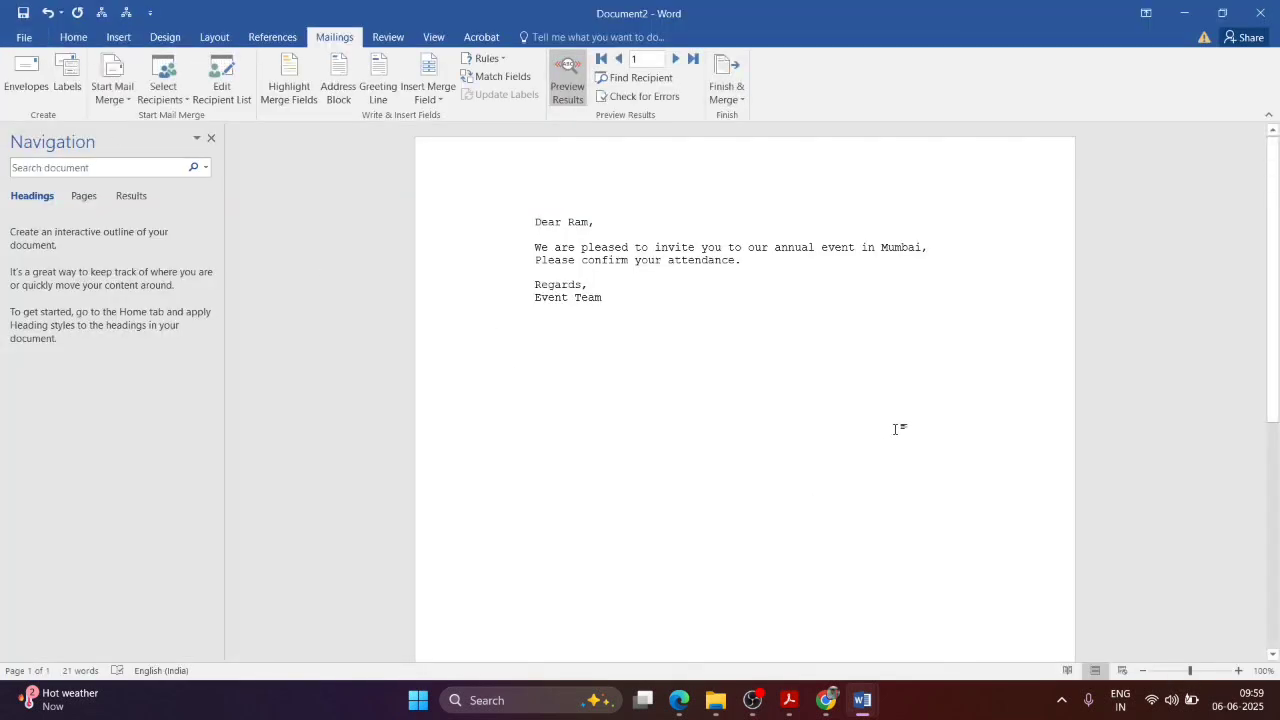
pyautogui.hotkey('ctrl', 'p')
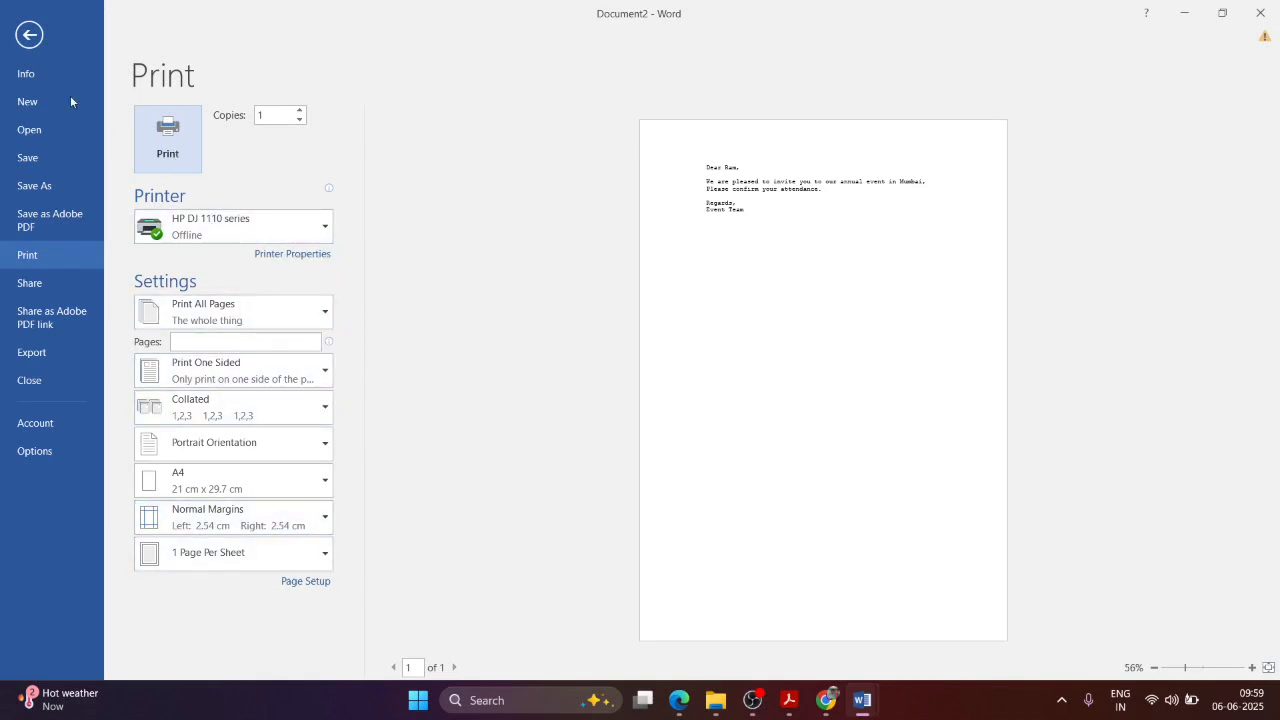
pyautogui.click(29, 35)
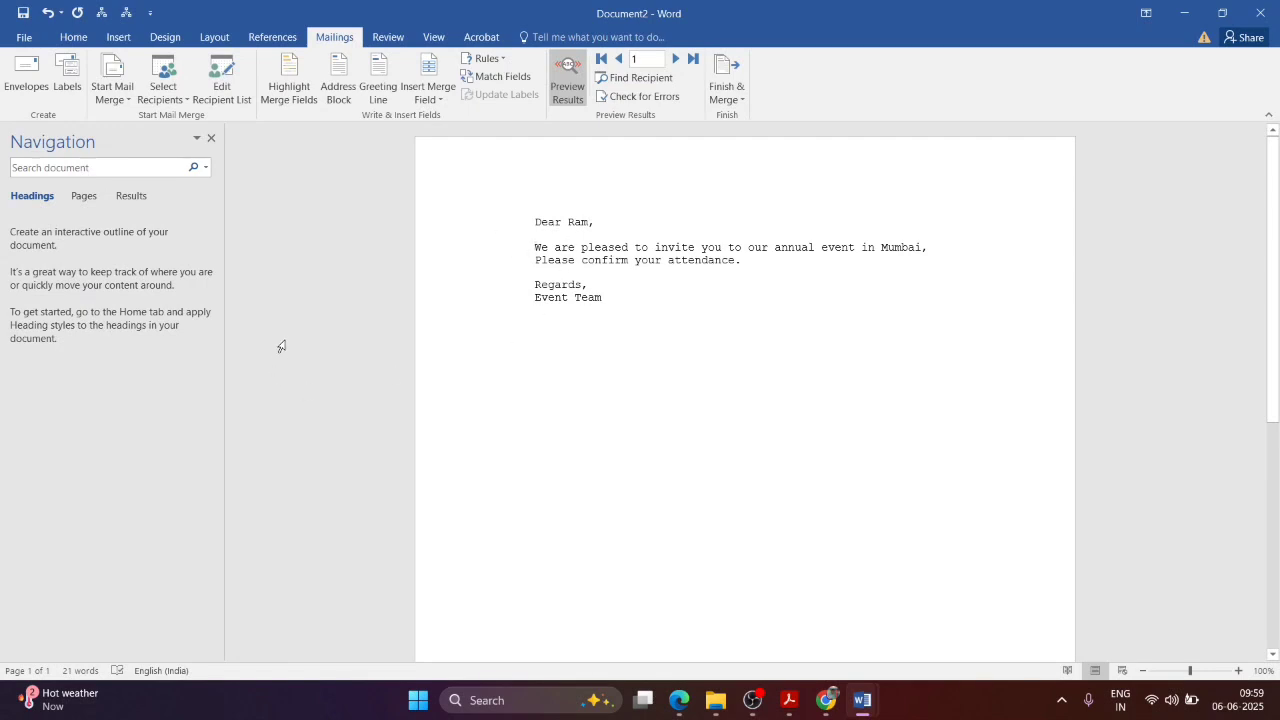
pyautogui.hotkey('ctrl', 'p')
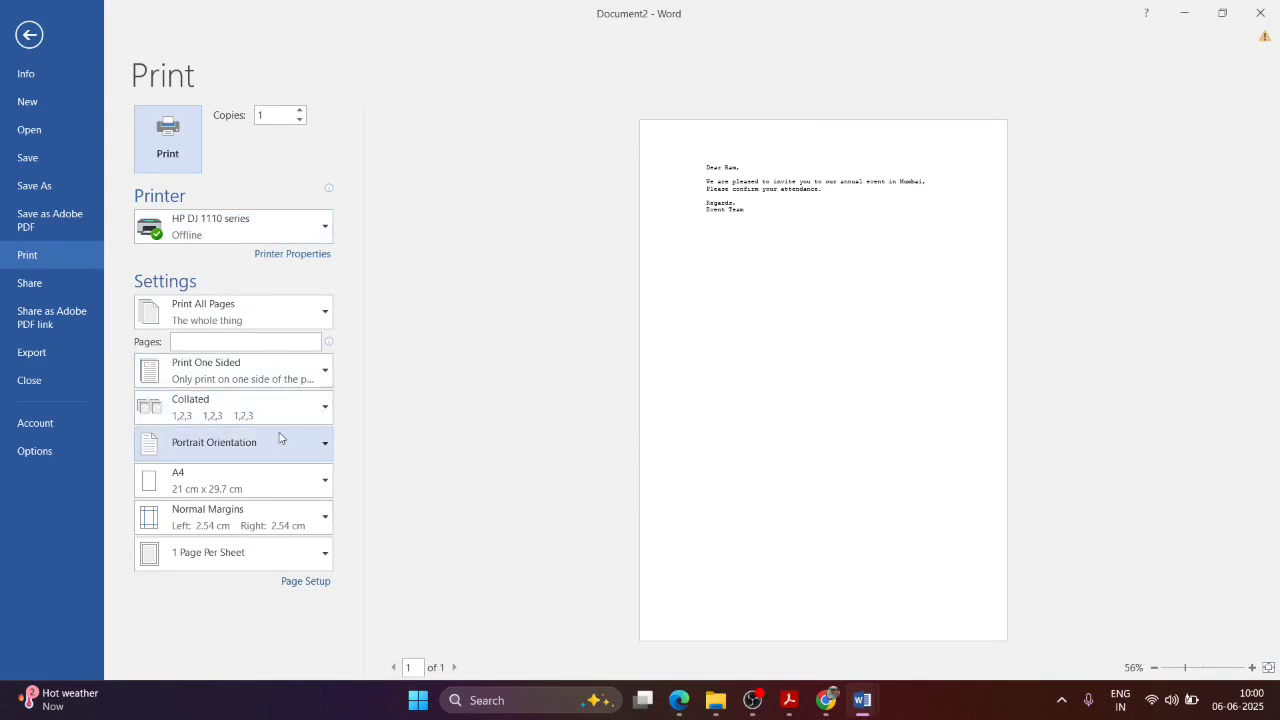
# Step: Try the A4 and Letter paper sizes and the Narrow and Wide margins, settling on Narrow margins
pyautogui.click(277, 480)
pyautogui.click(254, 183)
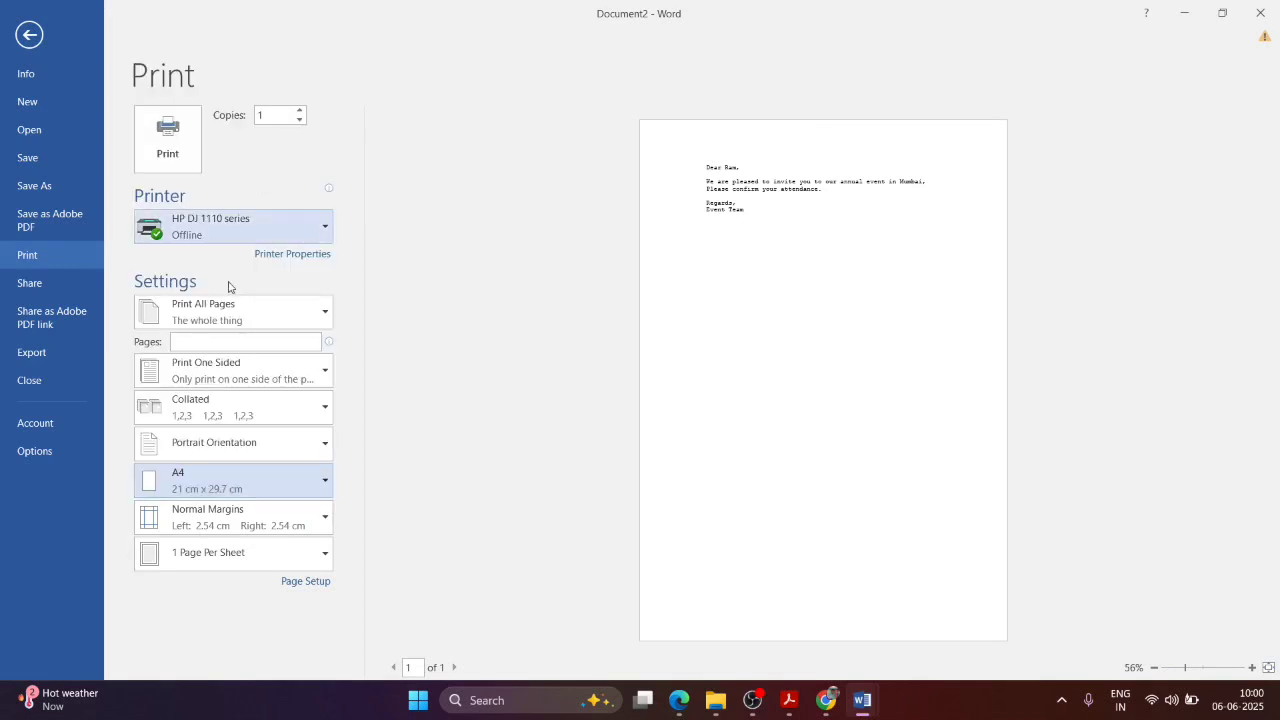
pyautogui.click(246, 510)
pyautogui.click(246, 510)
pyautogui.click(289, 485)
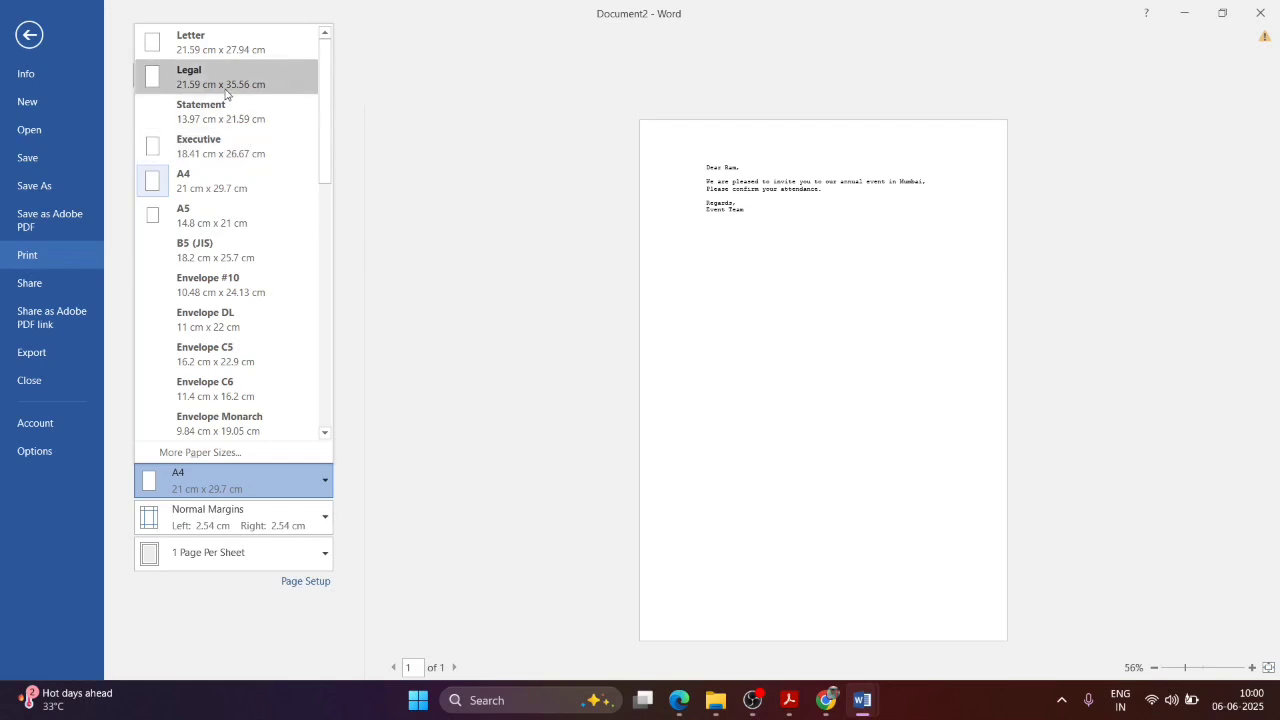
pyautogui.click(270, 44)
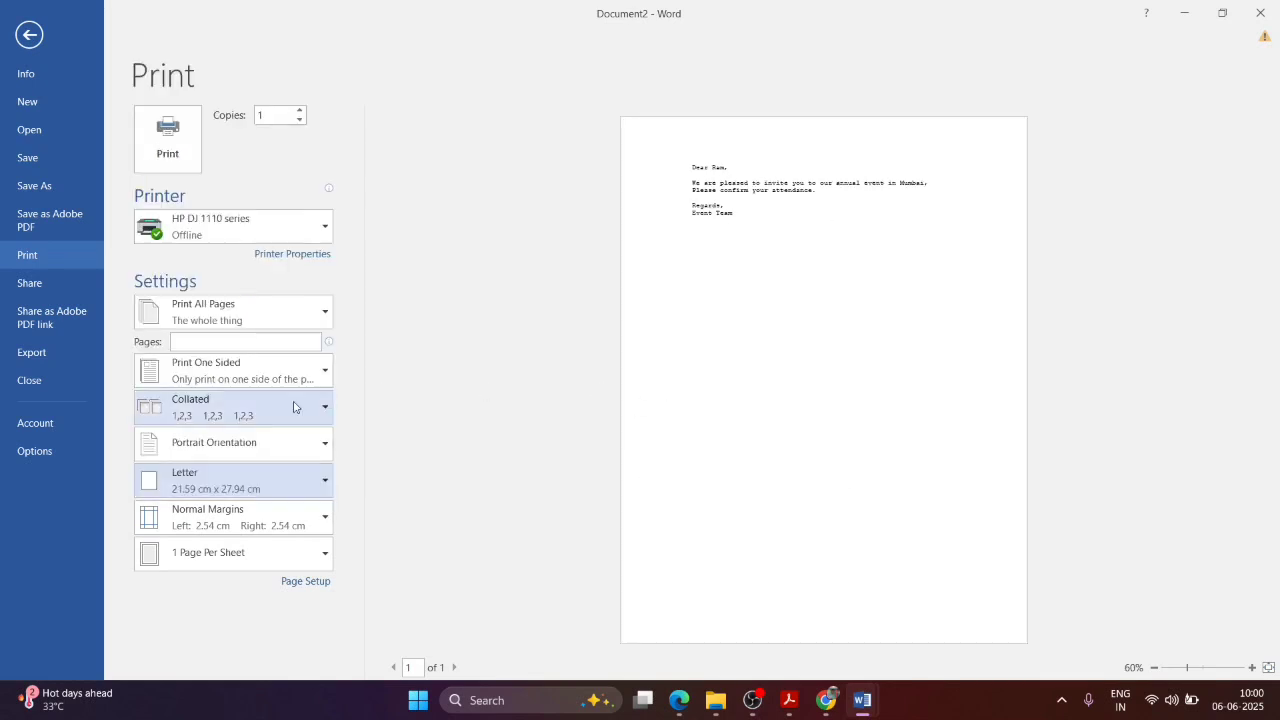
pyautogui.click(280, 526)
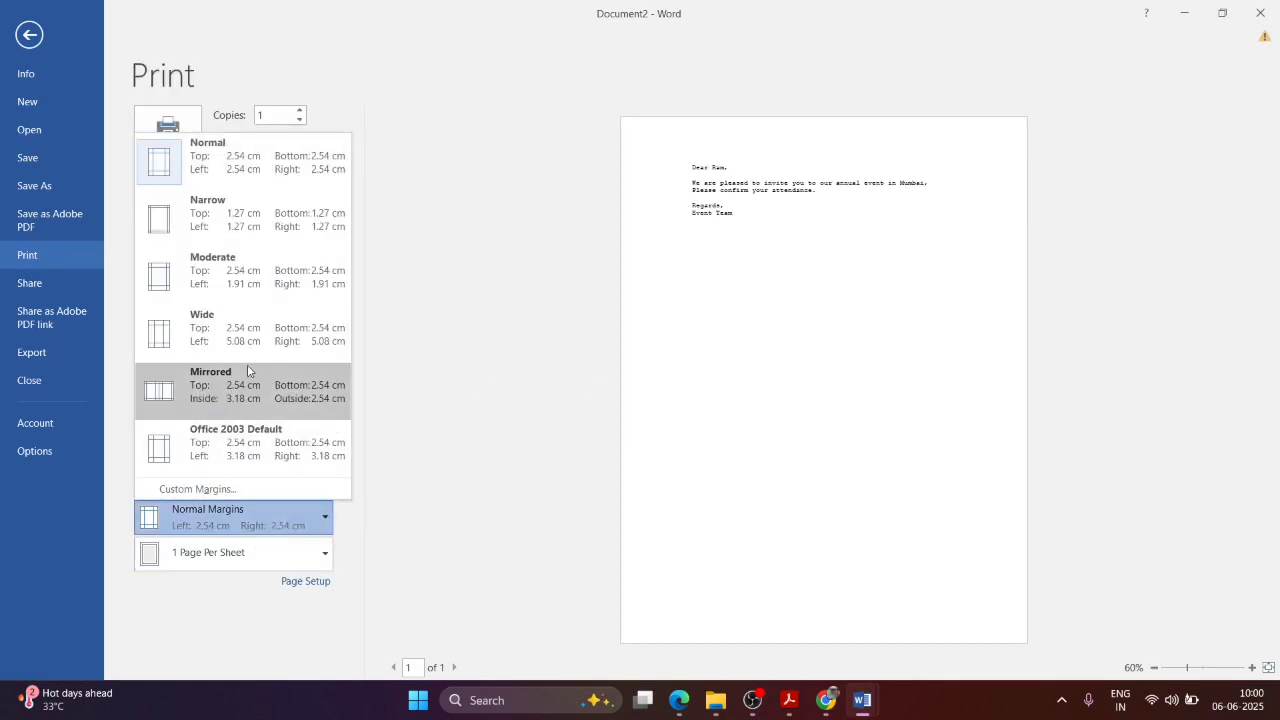
pyautogui.click(301, 225)
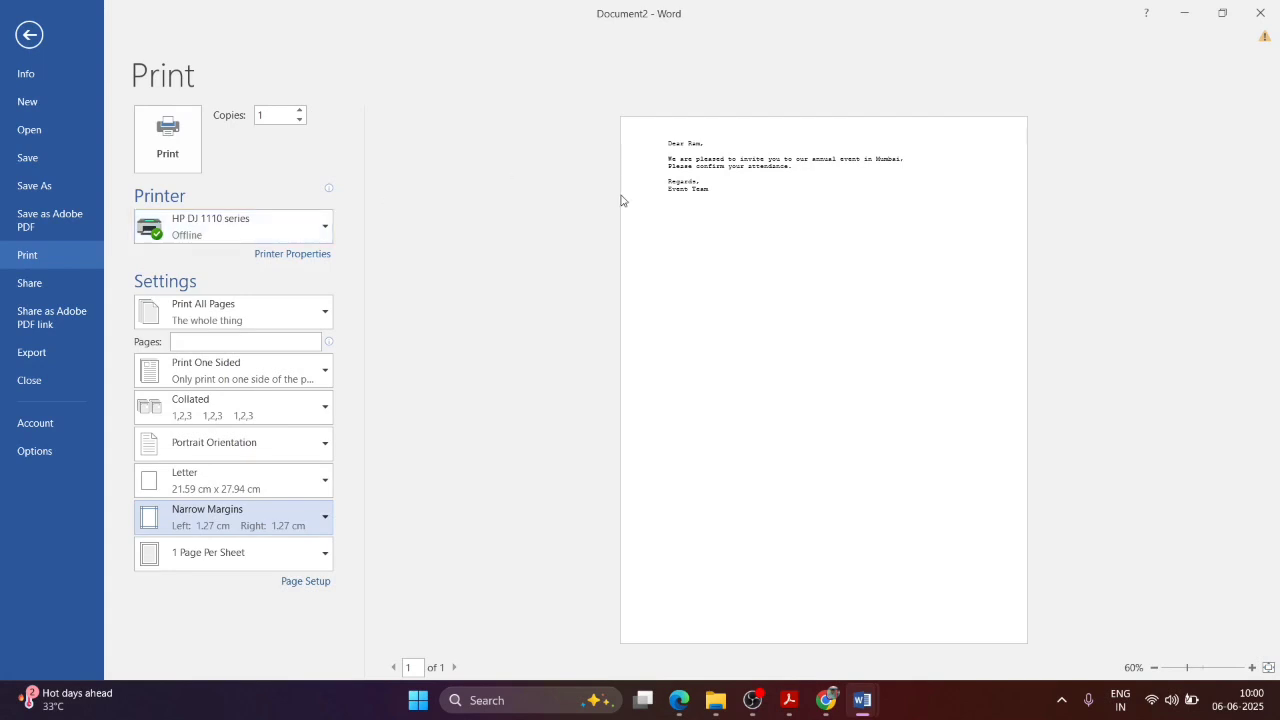
pyautogui.click(250, 526)
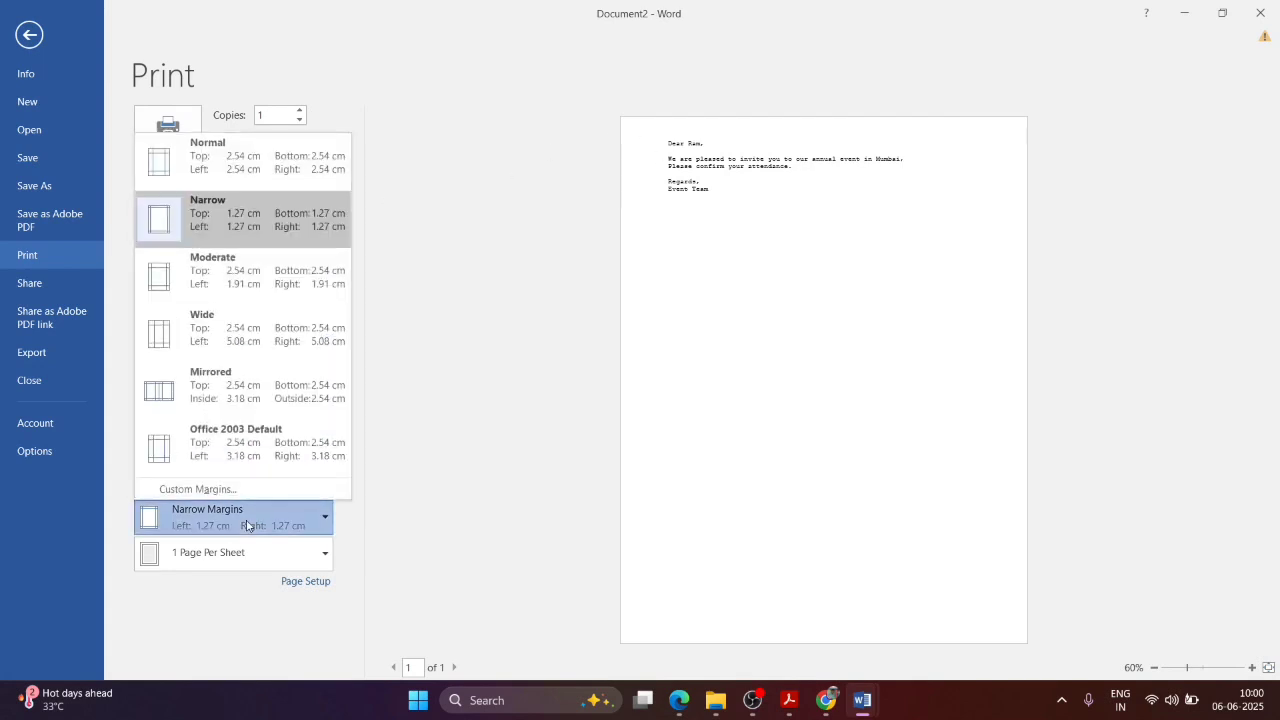
pyautogui.click(307, 311)
pyautogui.click(245, 507)
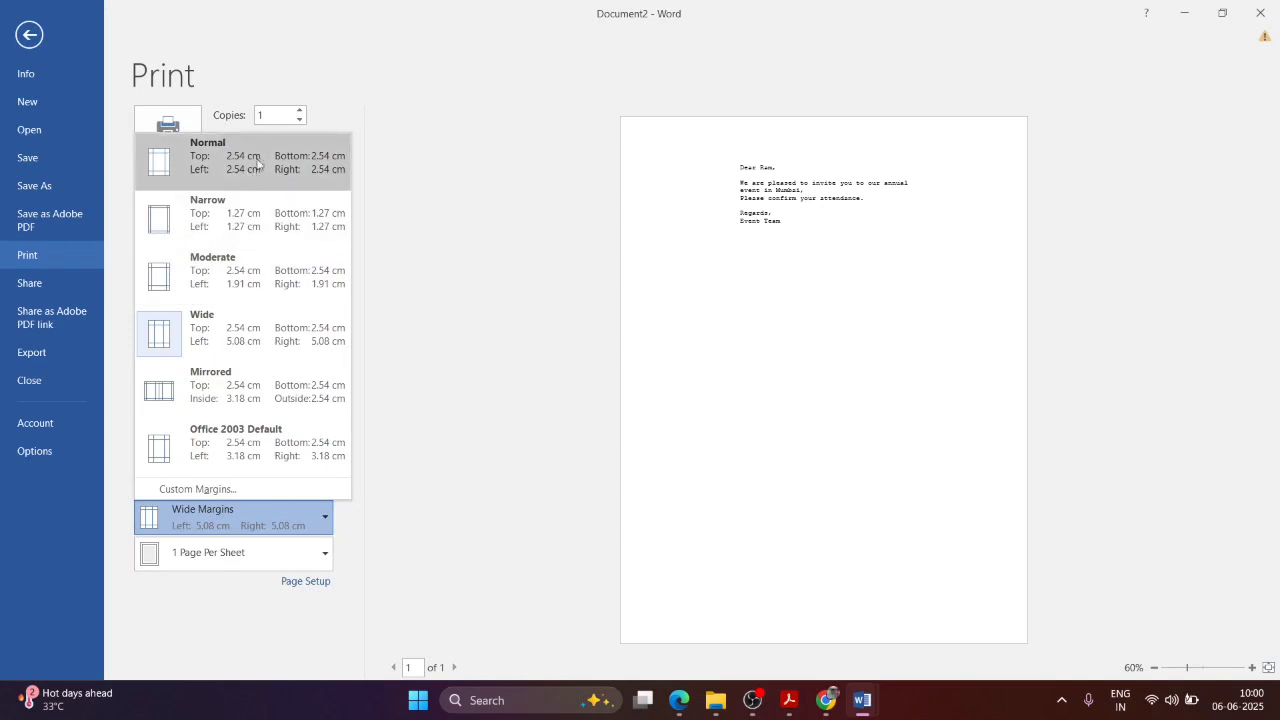
pyautogui.click(250, 191)
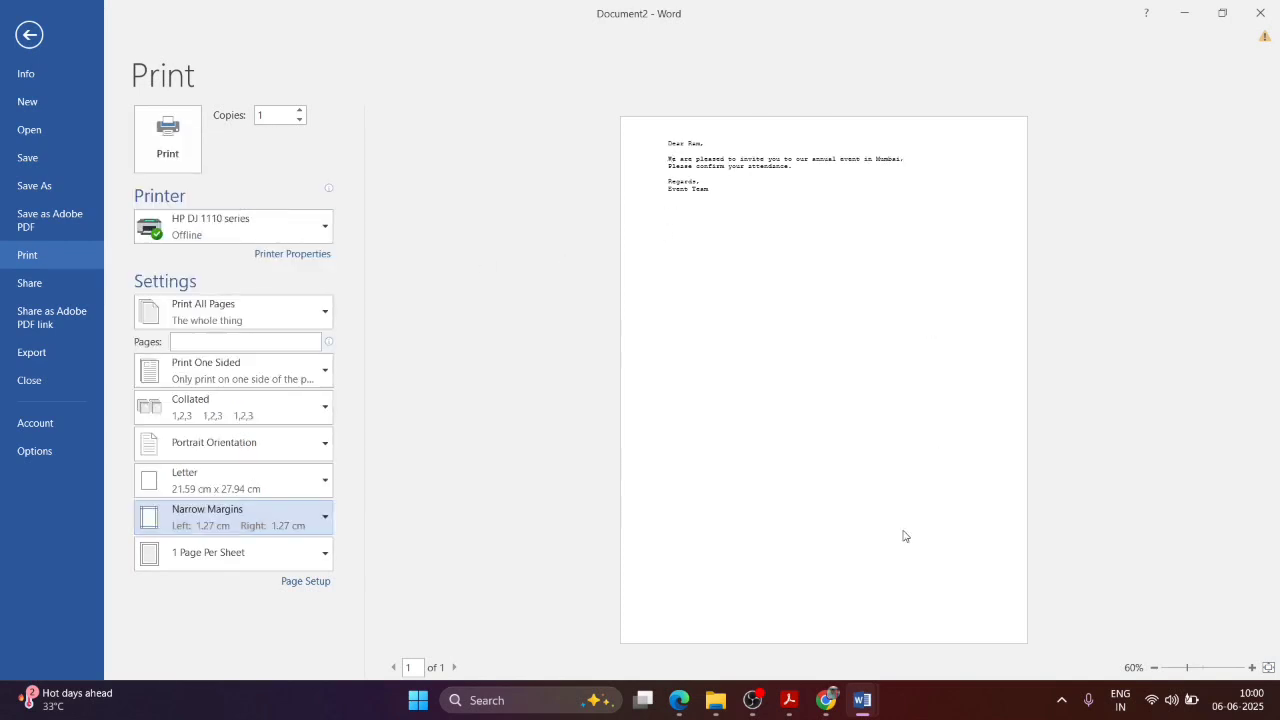
# Step: Close the letter without saving its changes
pyautogui.click(33, 38)
pyautogui.click(1260, 13)
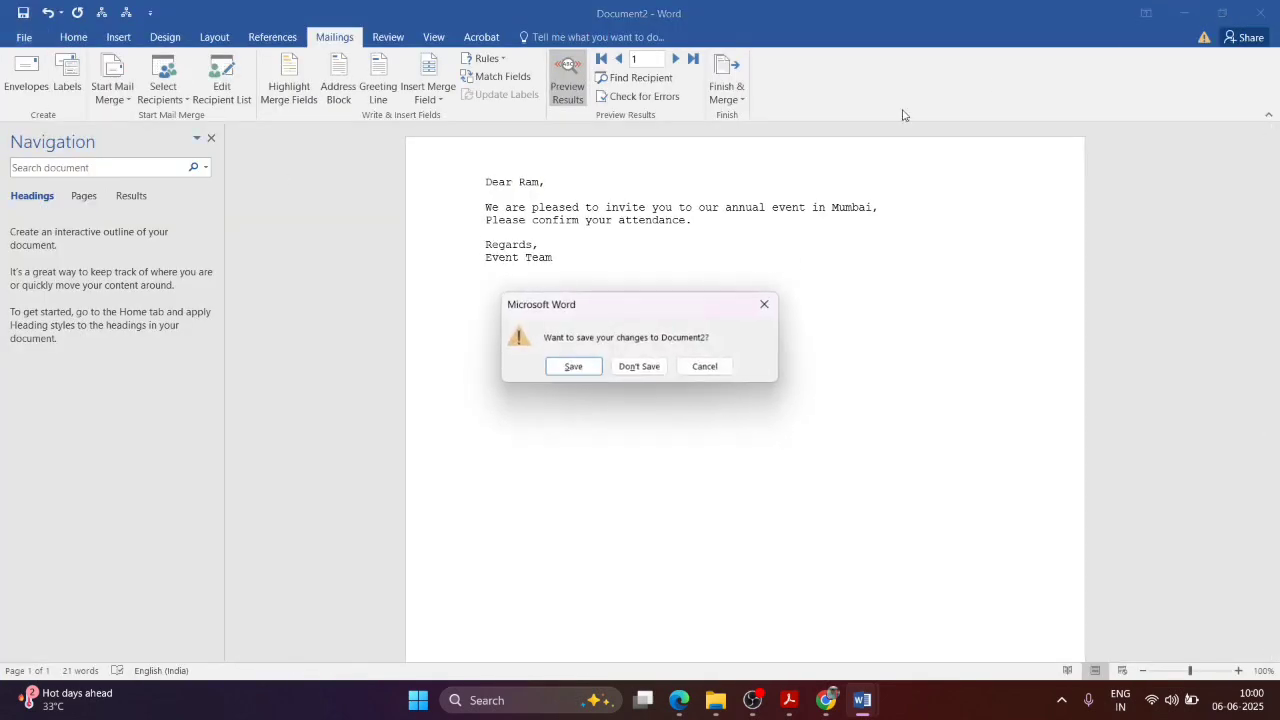
pyautogui.click(638, 366)
# Step: Scroll NewTopic.pdf through the Word Processing ASSIGNMENT exercises on pages 207–208
pyautogui.scroll(5, 1231, 589)
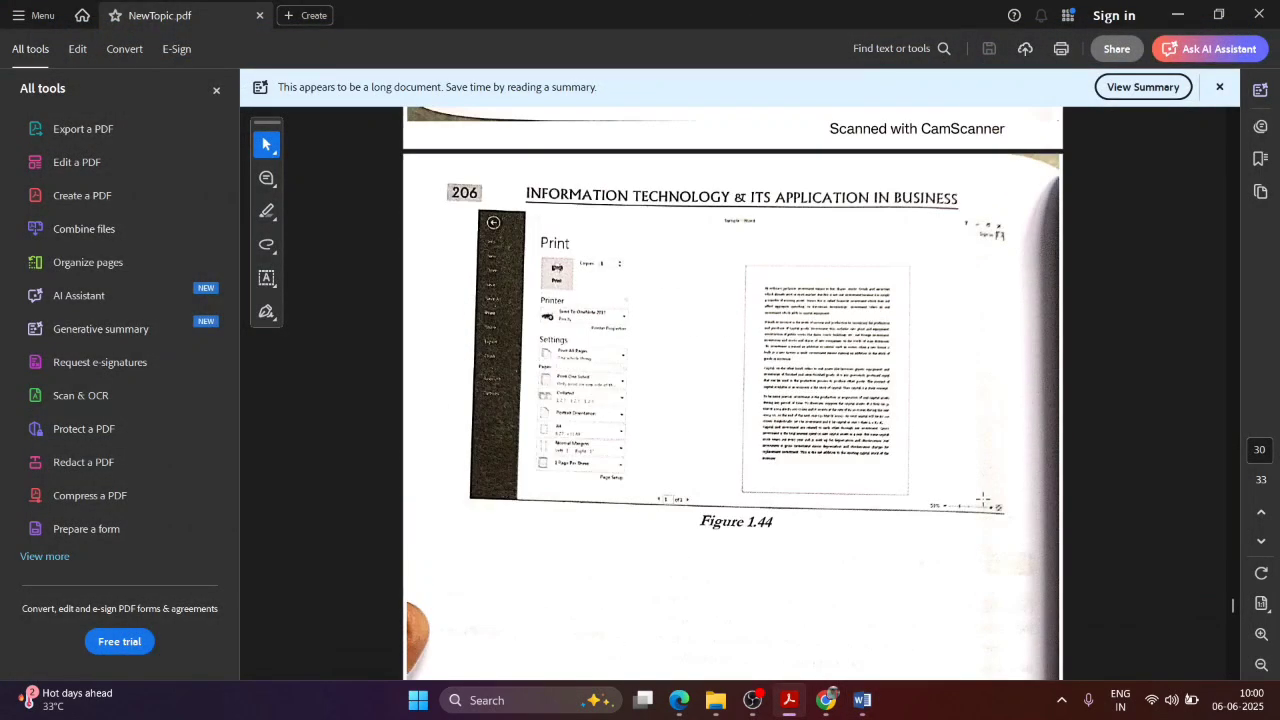
pyautogui.scroll(-1, 981, 494)
pyautogui.scroll(-8, 983, 497)
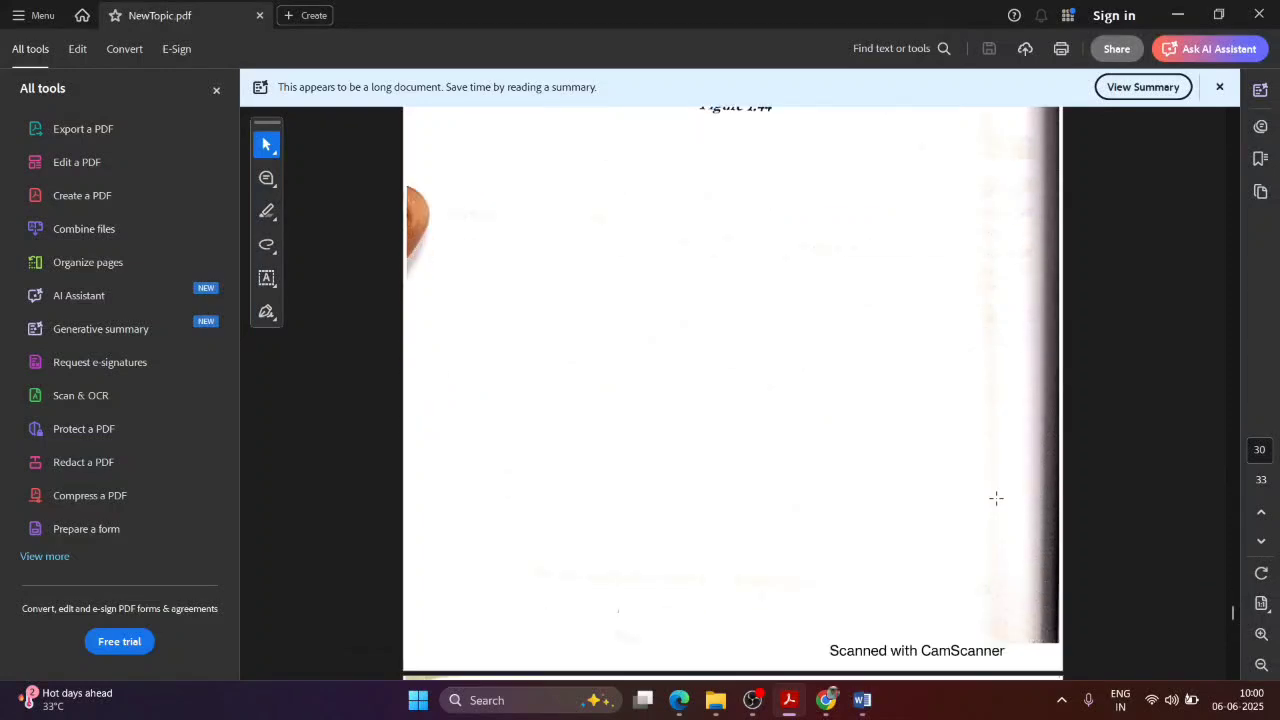
pyautogui.scroll(-1, 996, 497)
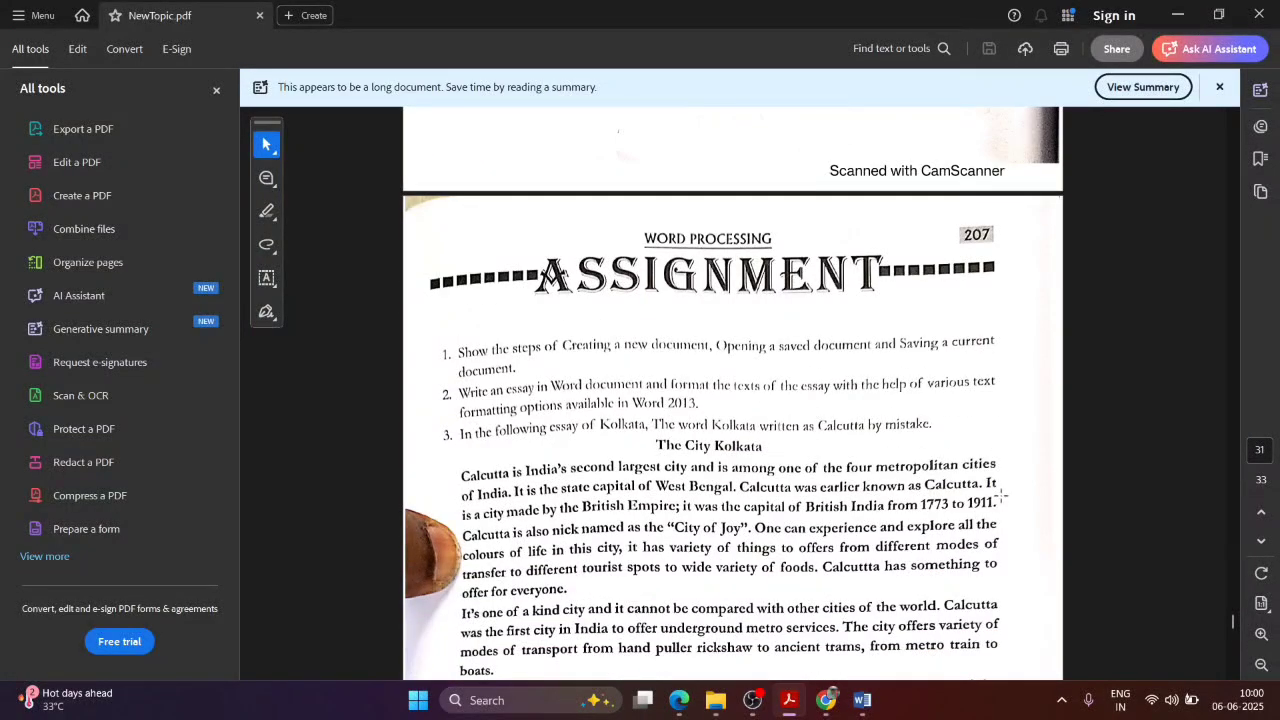
pyautogui.scroll(-1, 1000, 495)
pyautogui.scroll(-1, 996, 432)
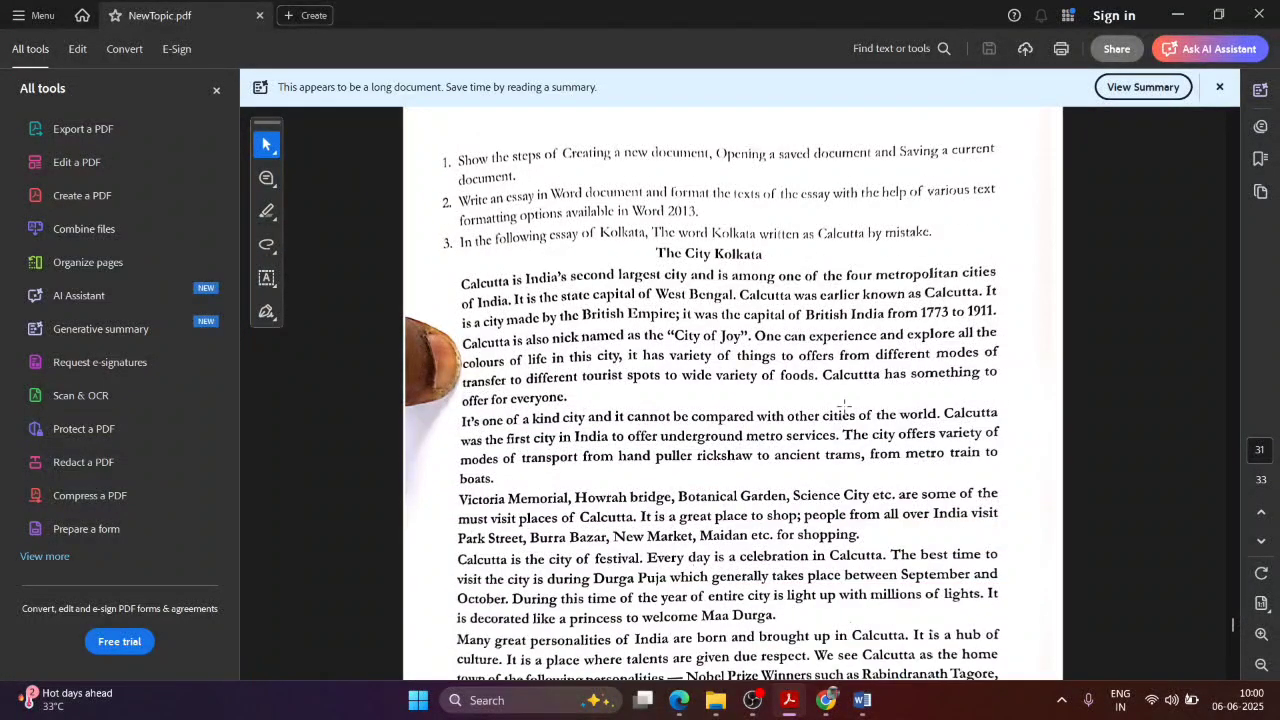
pyautogui.scroll(2, 714, 316)
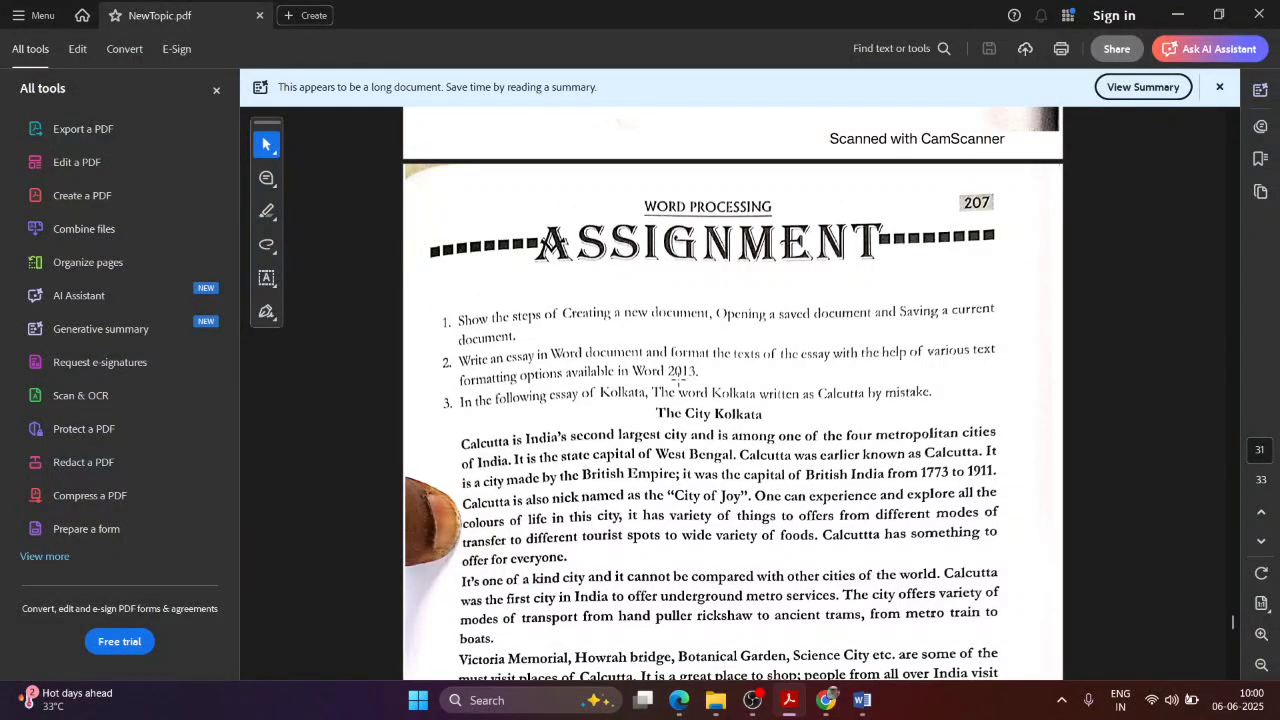
pyautogui.scroll(-7, 680, 378)
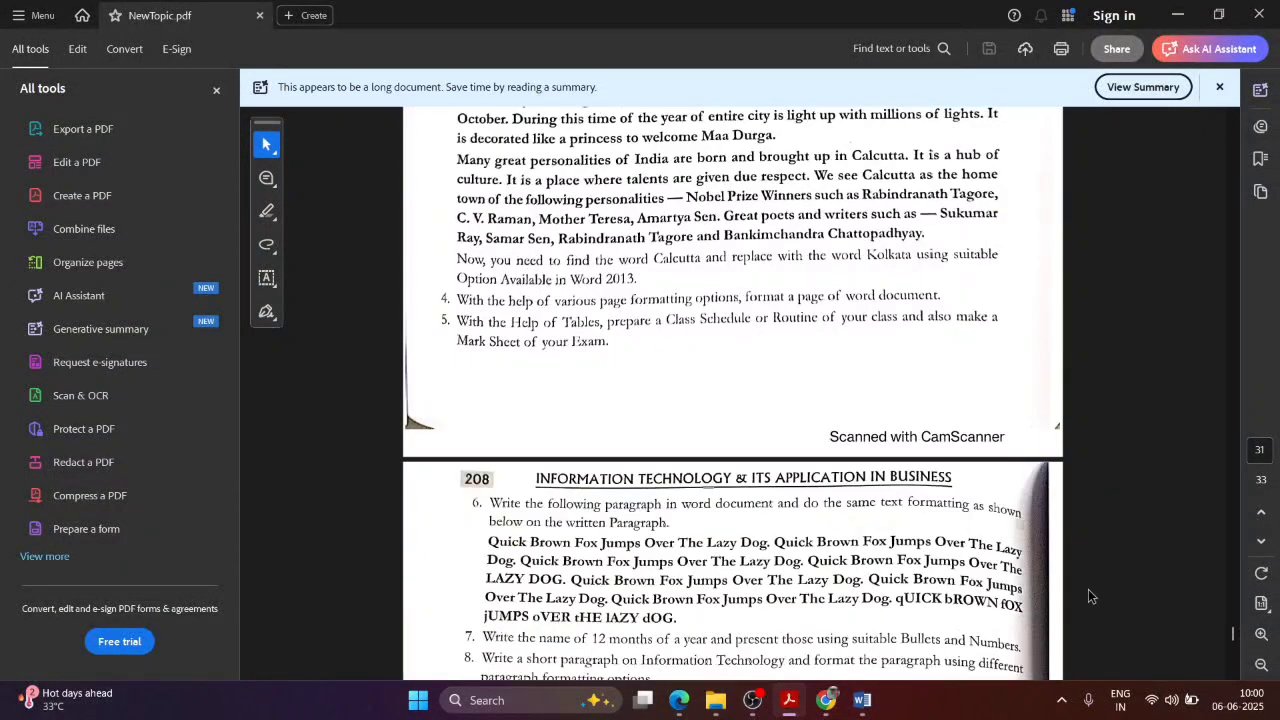
pyautogui.scroll(-4, 1088, 595)
pyautogui.scroll(2, 1065, 577)
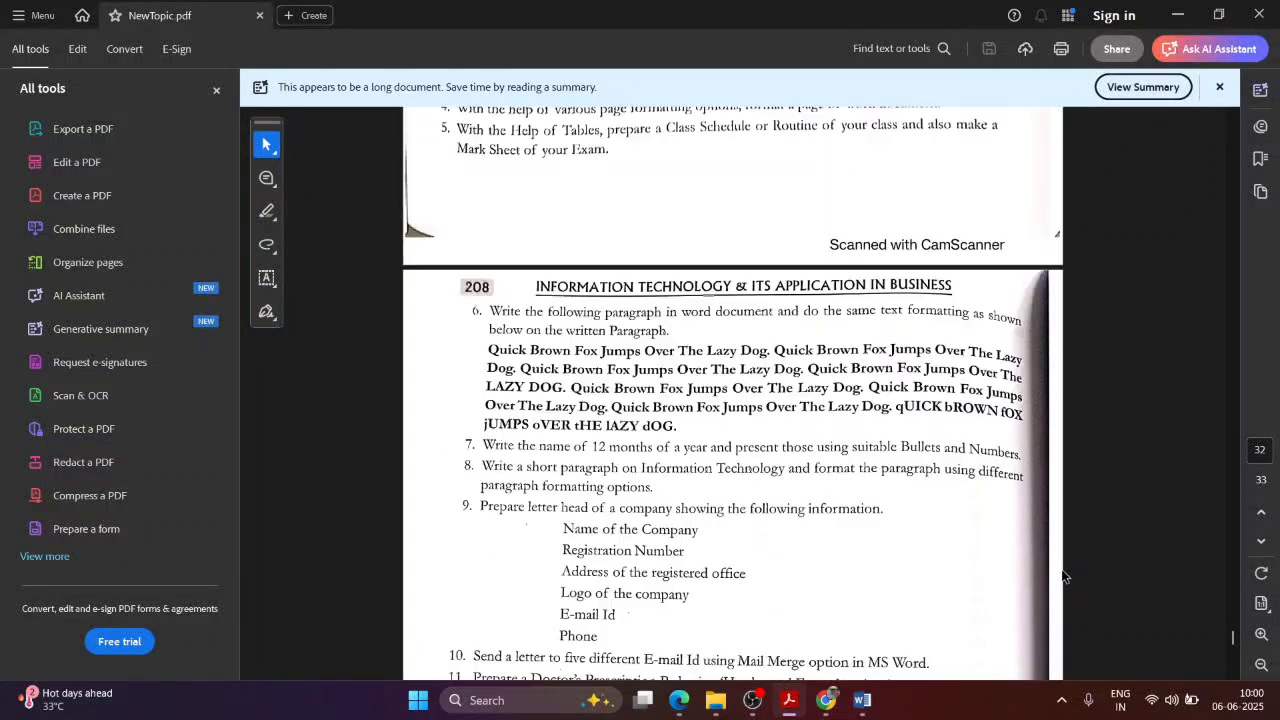
pyautogui.scroll(10, 1065, 577)
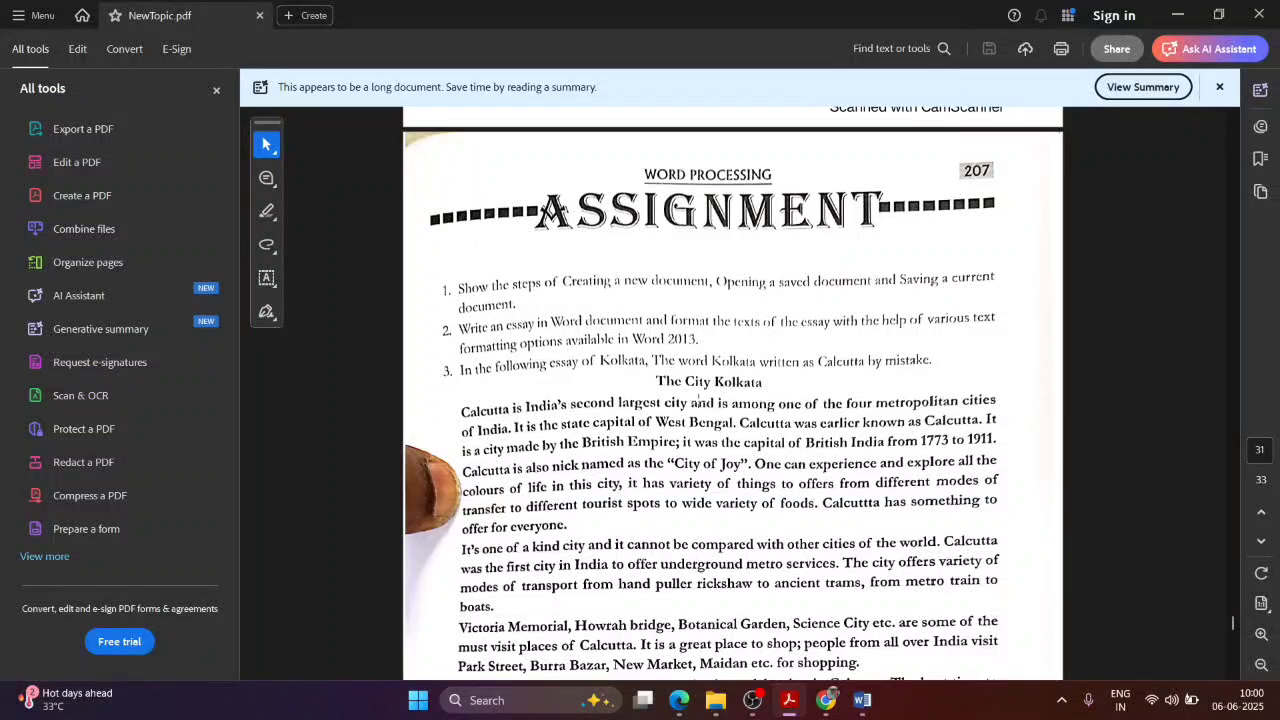
pyautogui.scroll(-1, 698, 400)
pyautogui.scroll(2, 888, 448)
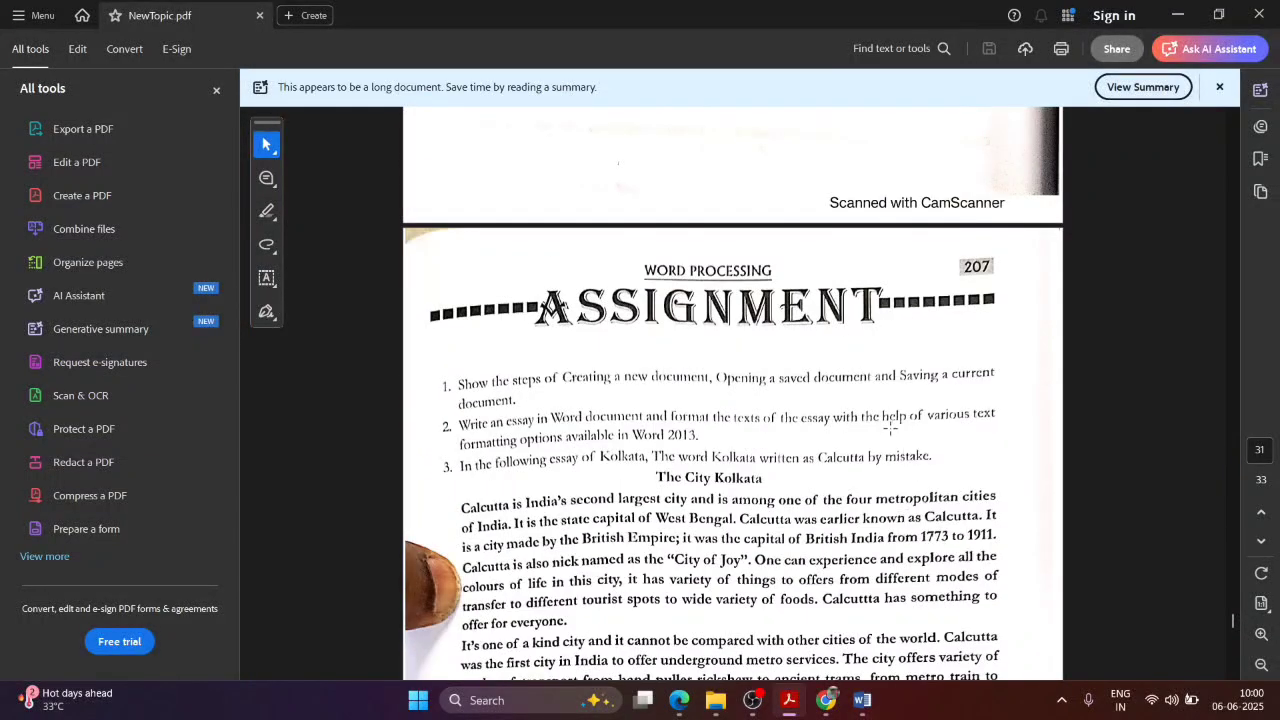
pyautogui.scroll(-4, 517, 525)
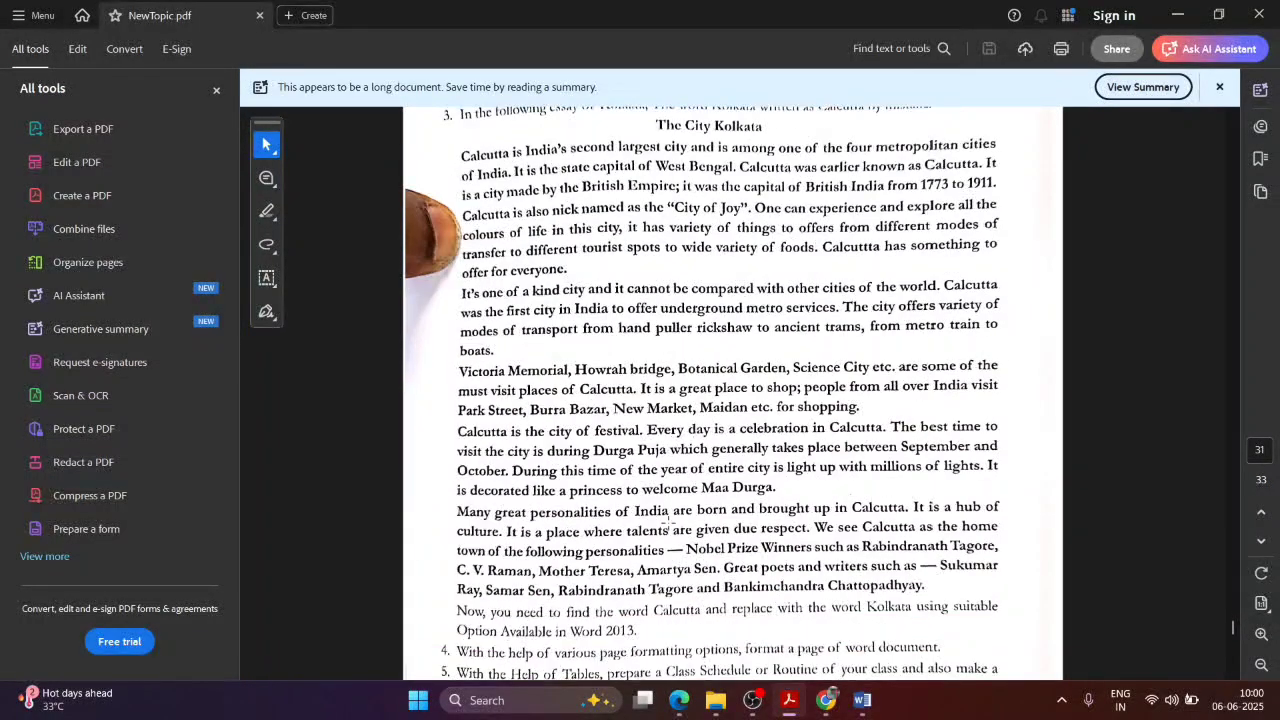
pyautogui.scroll(-2, 668, 527)
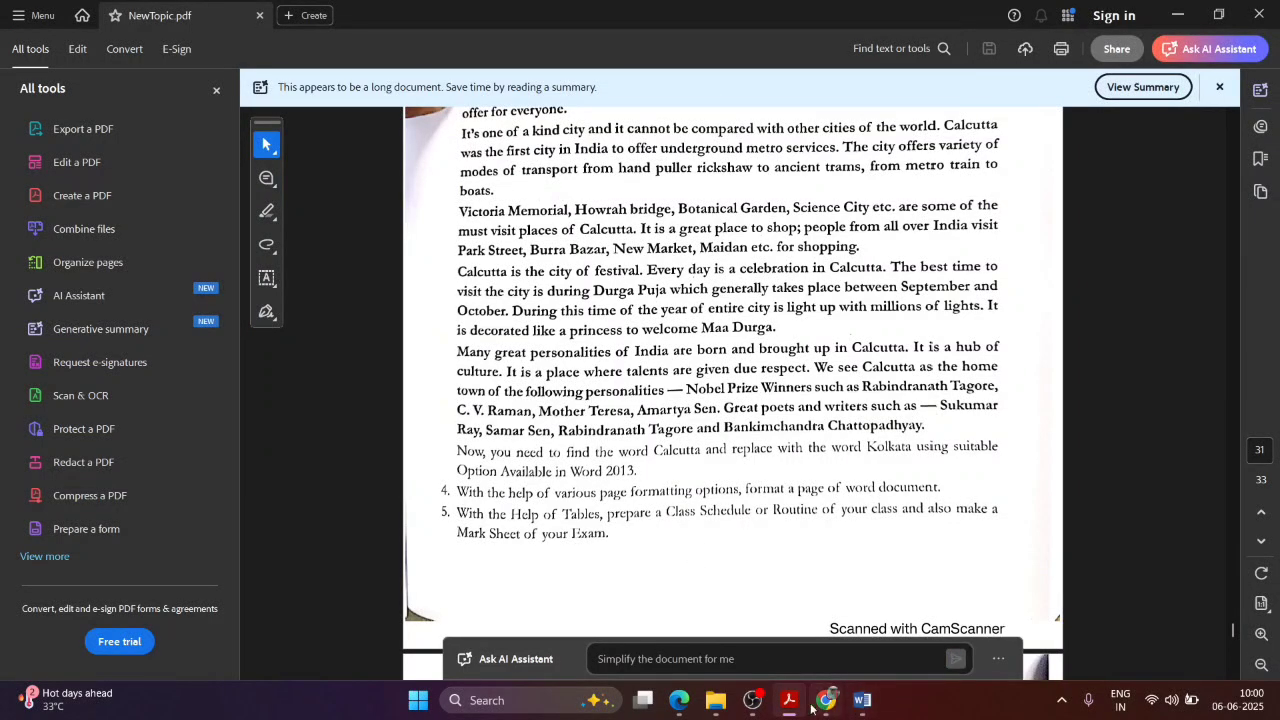
pyautogui.click(752, 700)
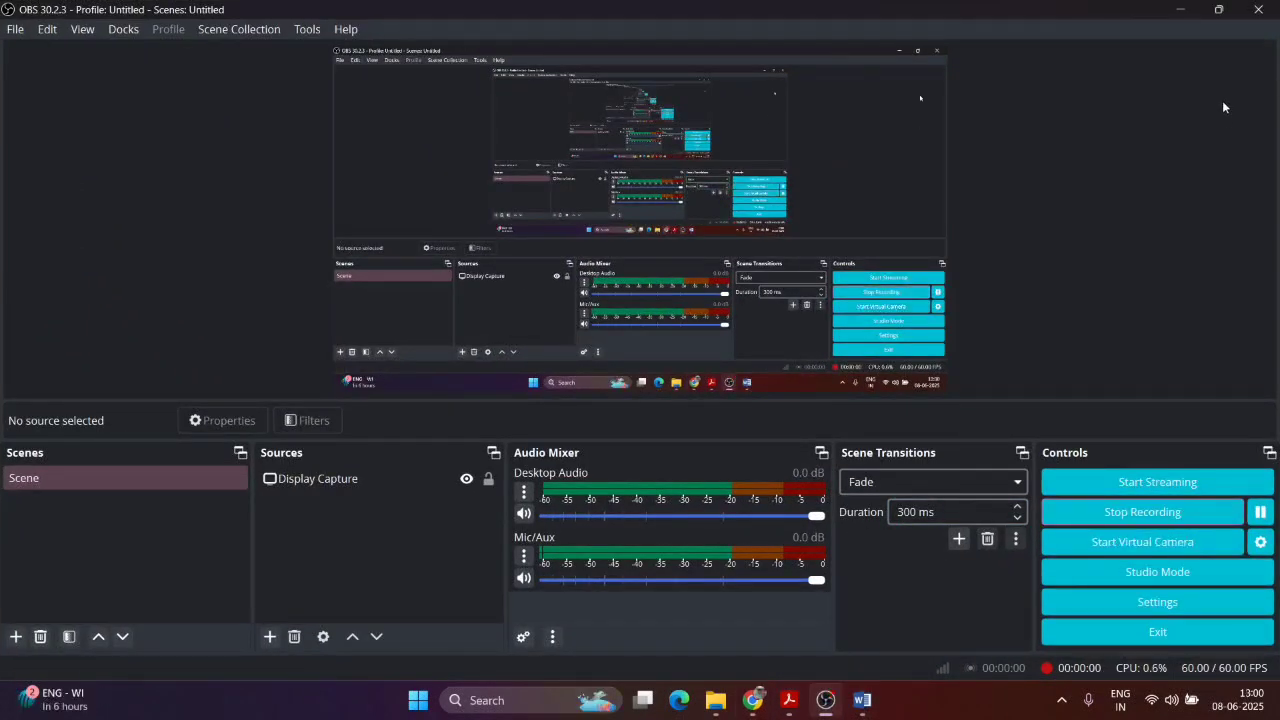
# Step: View the short questions on page 209, then return to MS_Word_2016_Viva_Questions.docx
pyautogui.click(1171, 21)
pyautogui.click(789, 700)
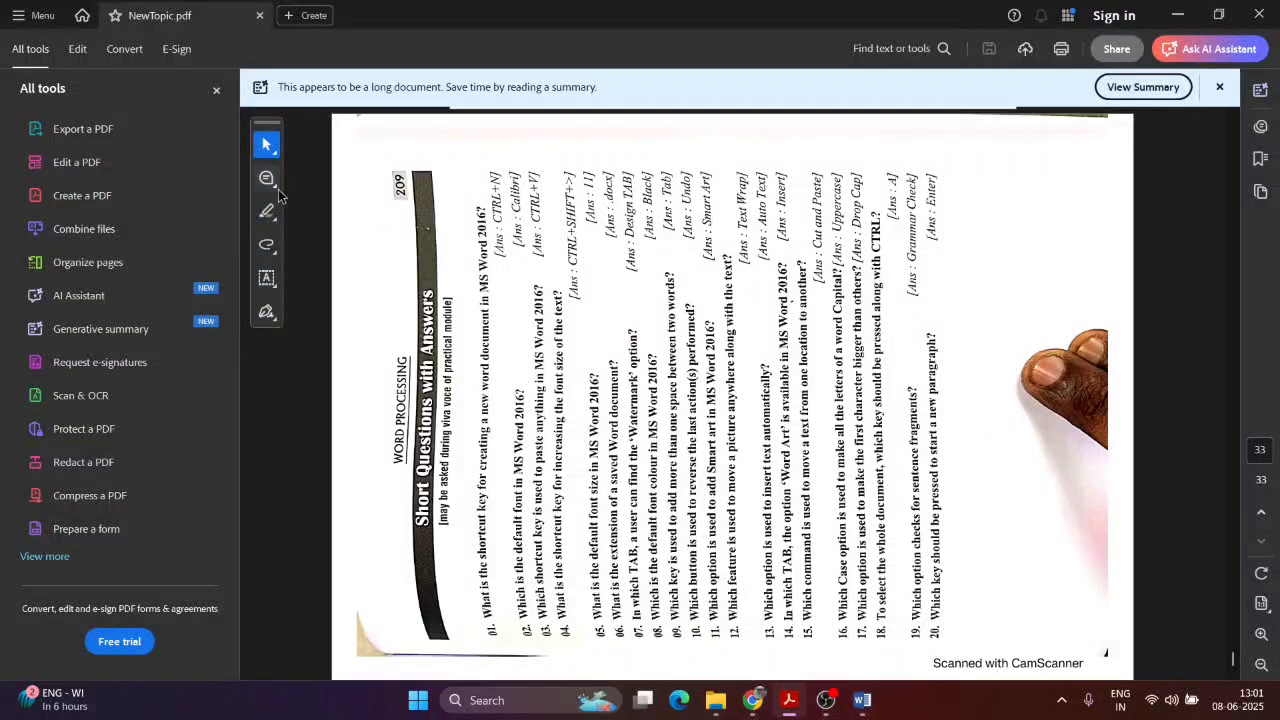
pyautogui.hotkey('alt', 'Tab')
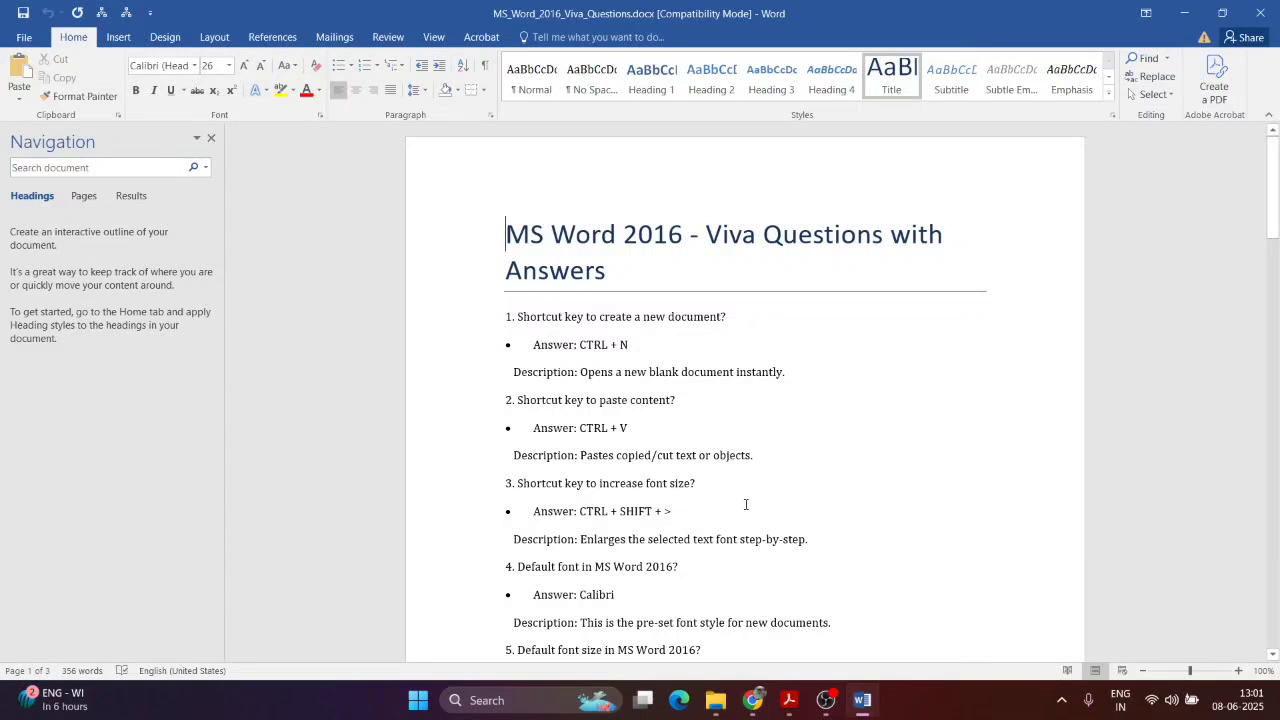
# Step: Create a new blank Word document, Document1, with Ctrl+N
pyautogui.scroll(-2, 768, 442)
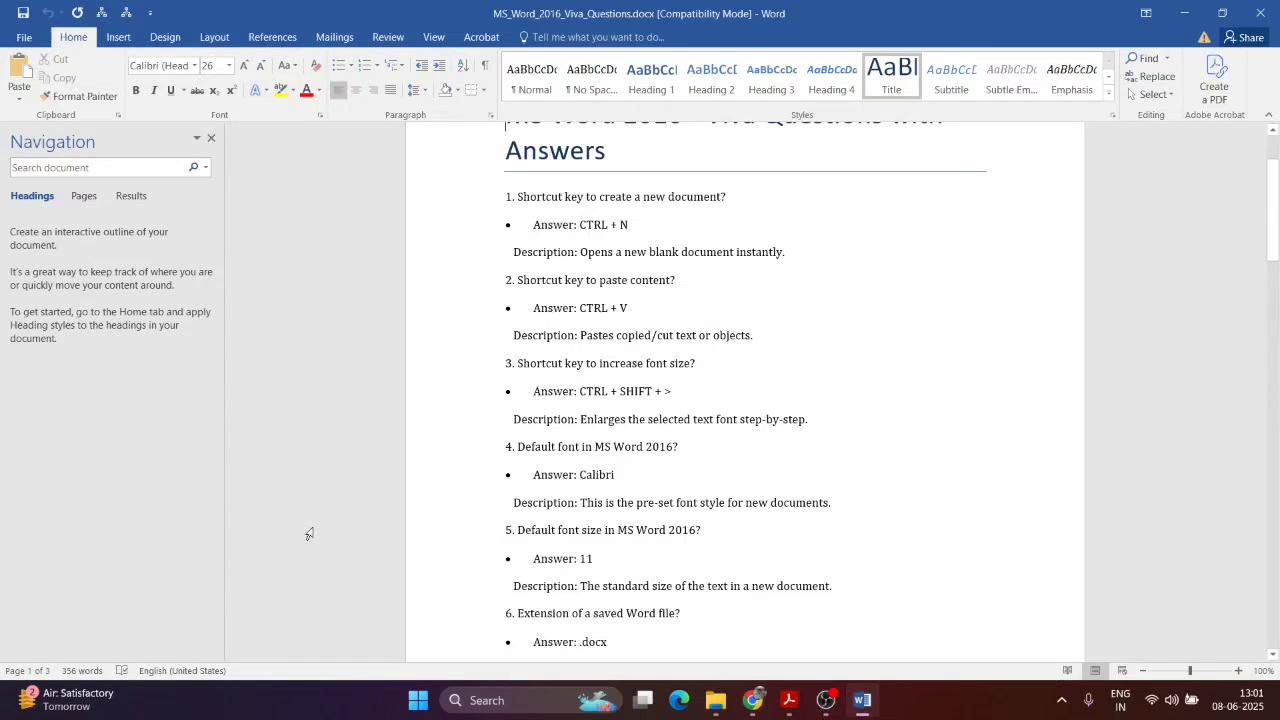
pyautogui.hotkey('ctrl', 'n')
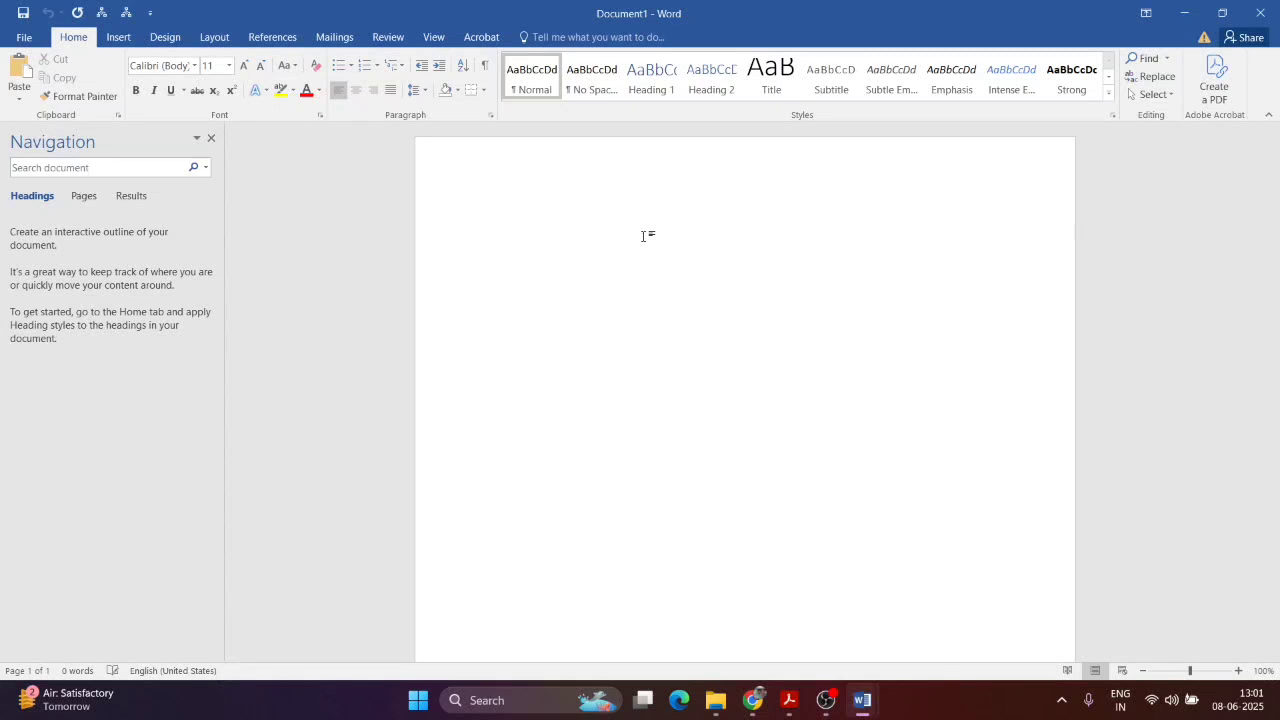
# Step: Close the blank document and bold the first Description line
pyautogui.click(1260, 13)
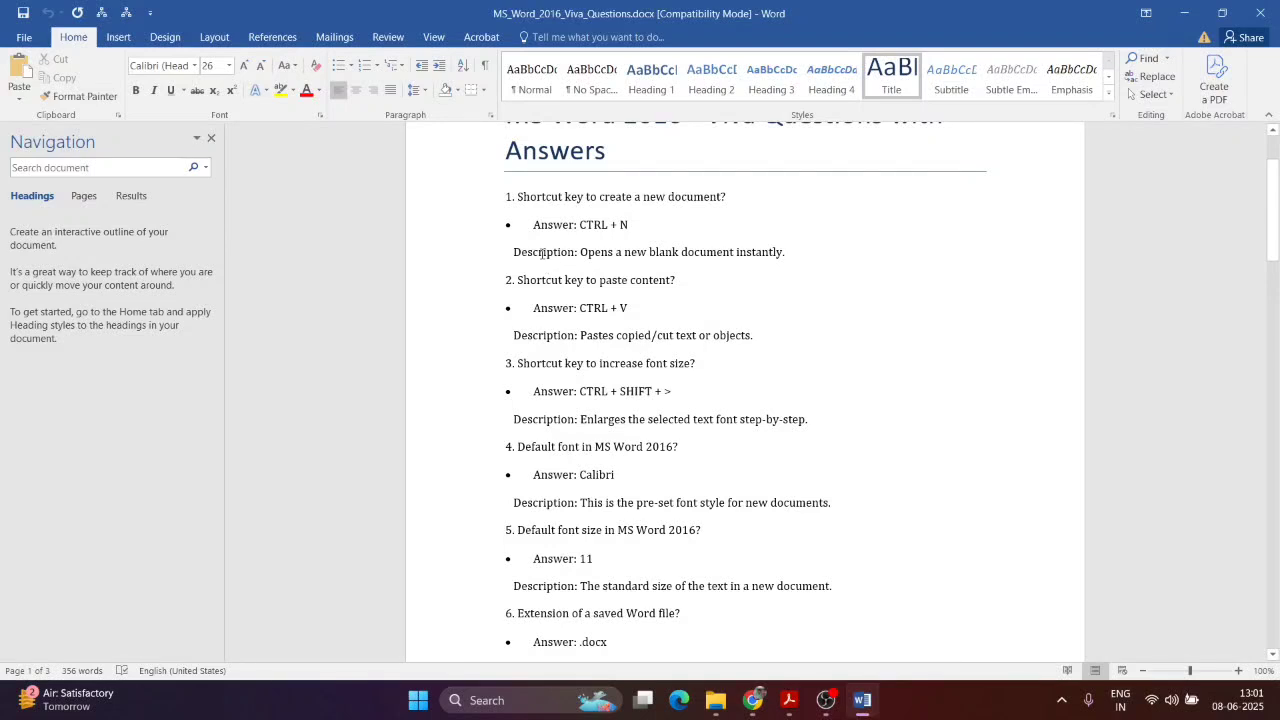
pyautogui.moveTo(514, 251); pyautogui.dragTo(786, 258)
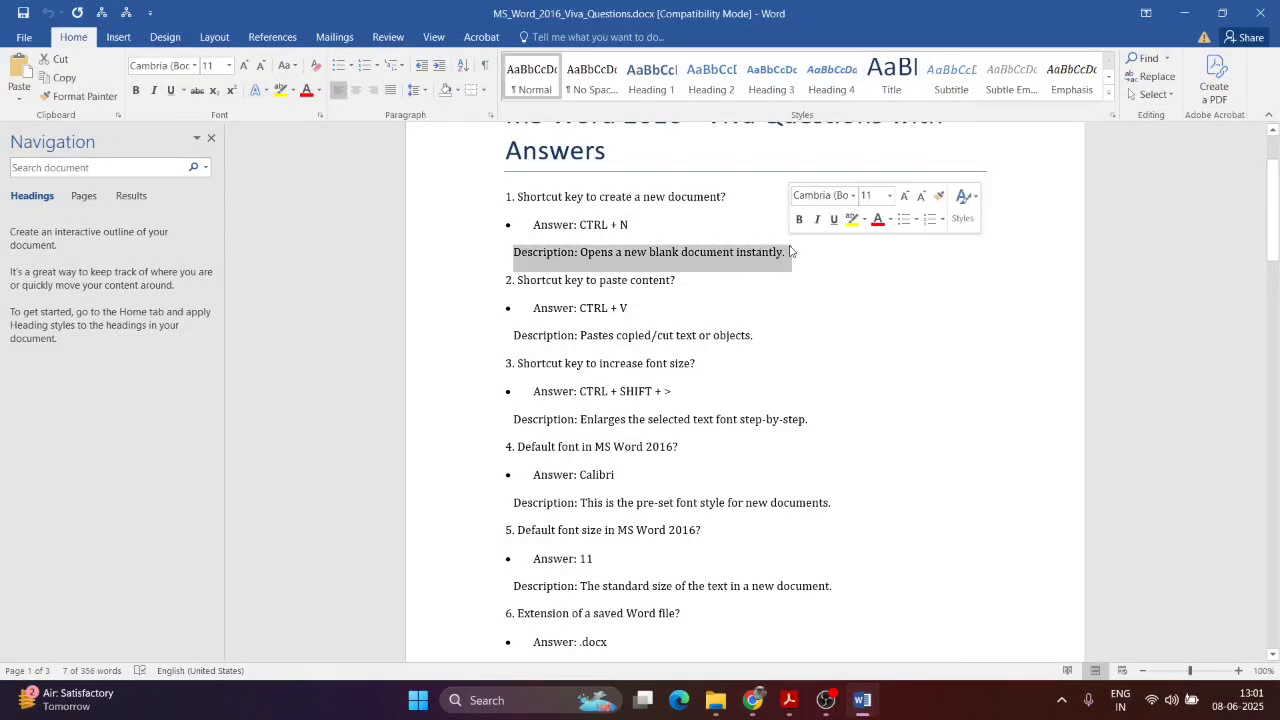
pyautogui.hotkey('ctrl', 'b')
# Step: Try pasting the answer into a new bullet below the second answer, then undo it
pyautogui.click(645, 316)
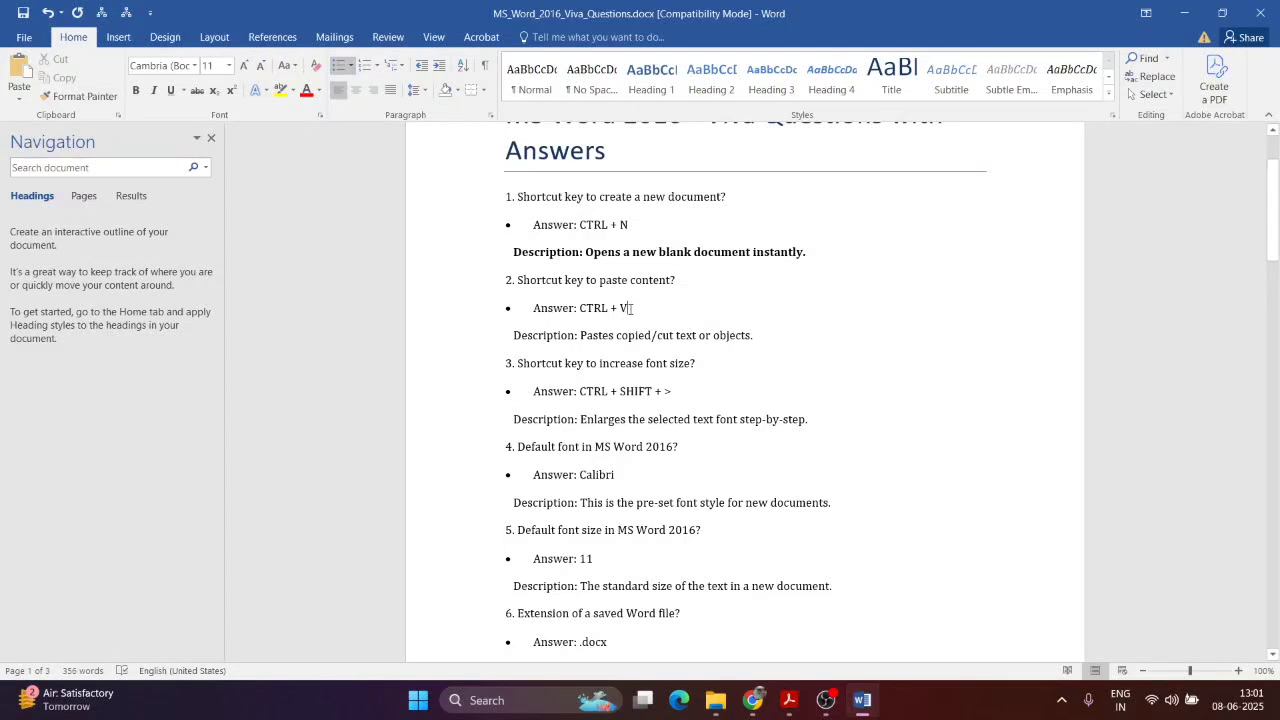
pyautogui.moveTo(630, 308); pyautogui.dragTo(535, 308)
pyautogui.hotkey('ctrl', 'c')
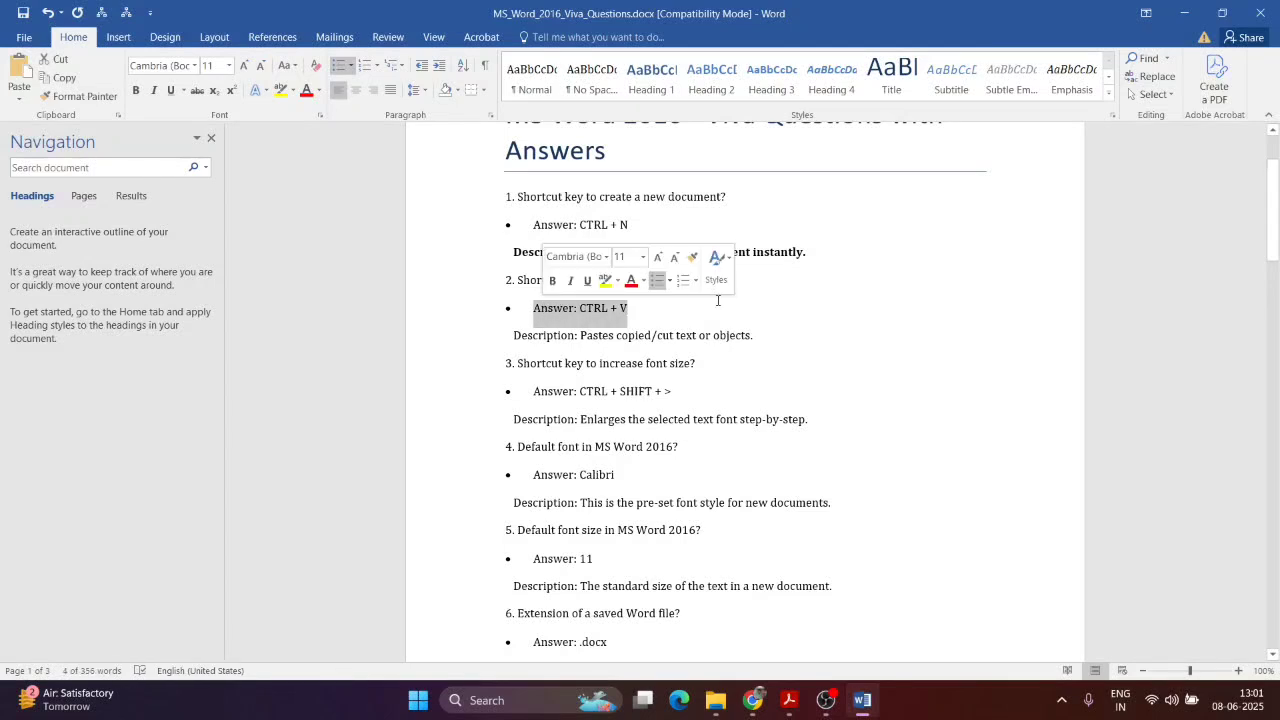
pyautogui.click(658, 312)
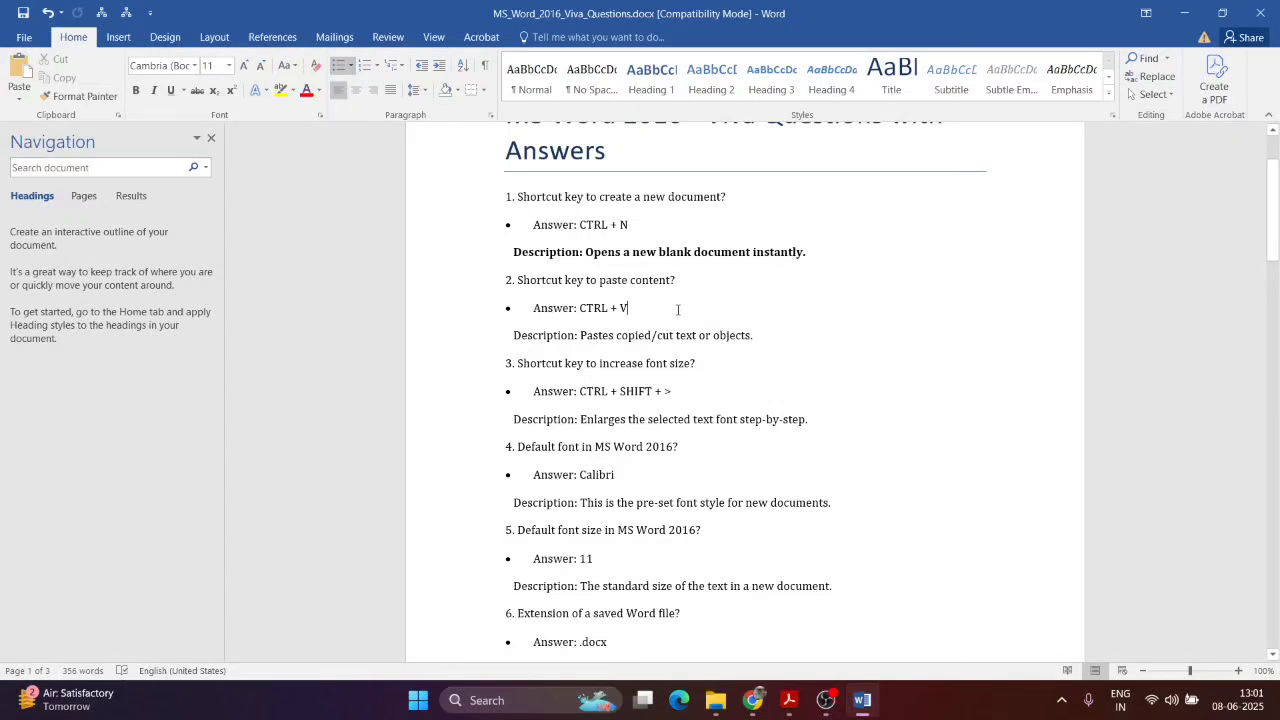
pyautogui.press('Return')
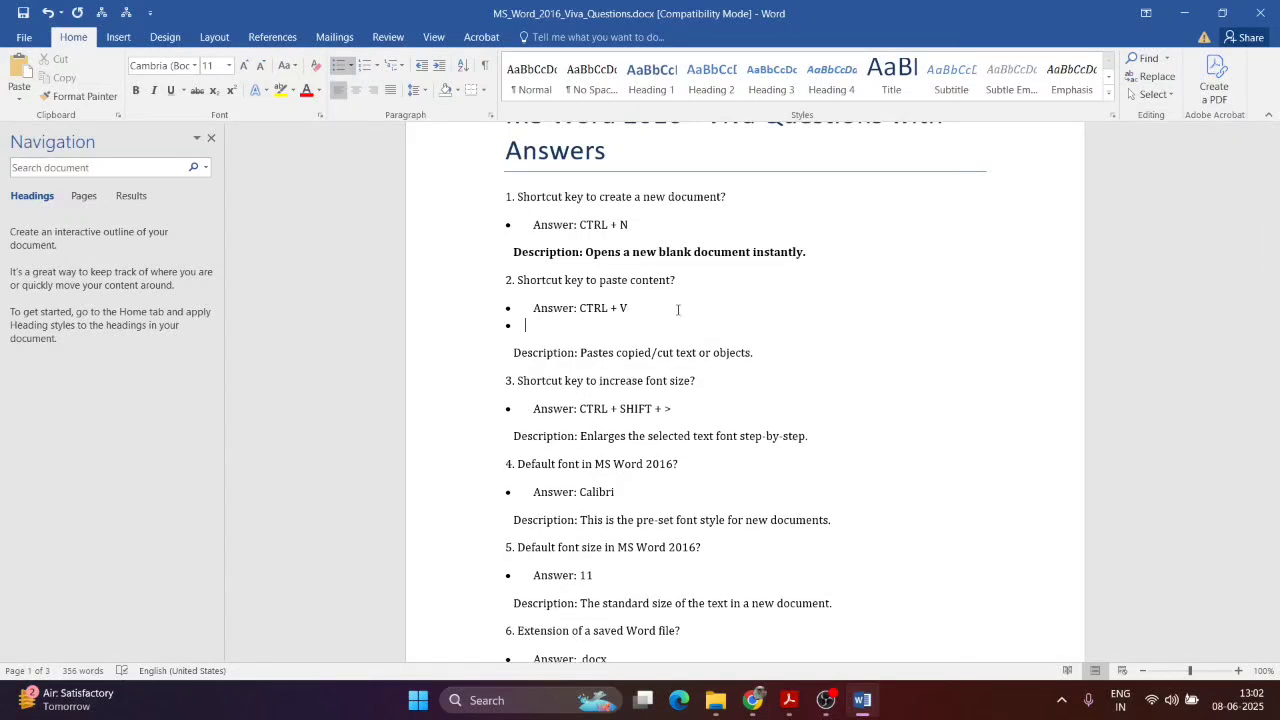
pyautogui.hotkey('ctrl', 'v')
pyautogui.hotkey('ctrl', 'z')
pyautogui.press('BackSpace')
# Step: Bold the second Description line
pyautogui.moveTo(768, 334); pyautogui.dragTo(506, 338)
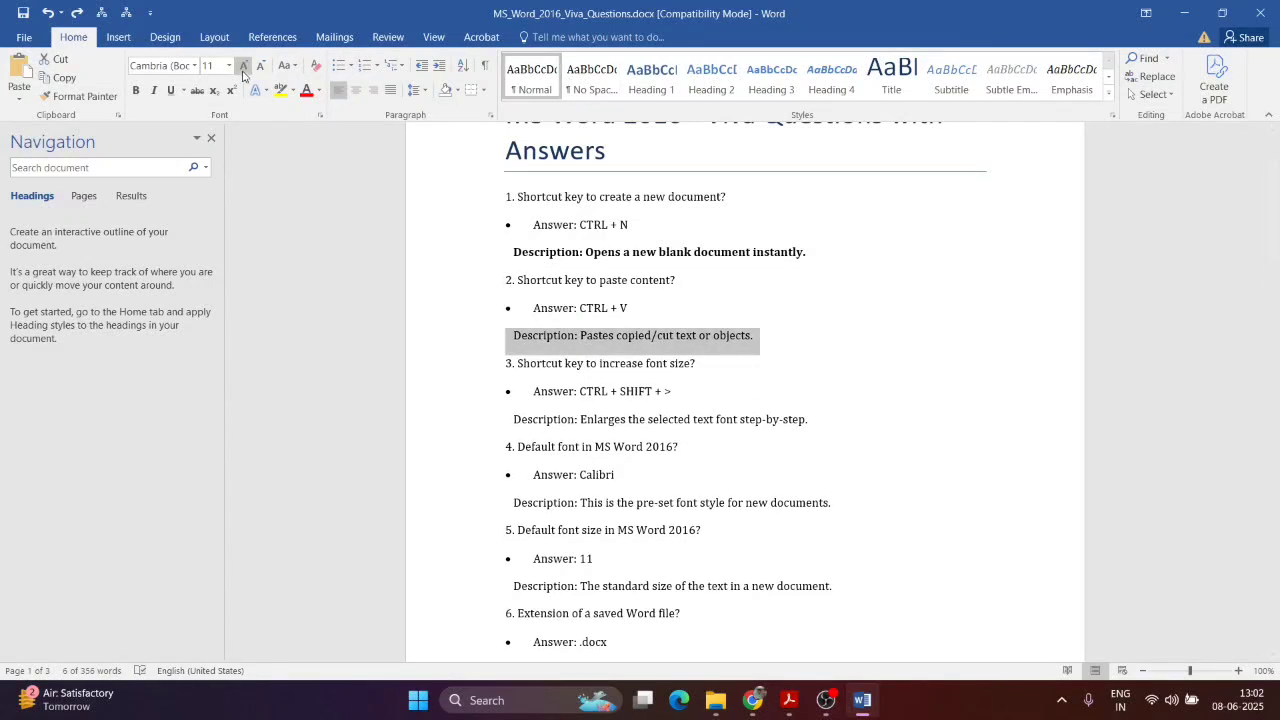
pyautogui.click(136, 90)
pyautogui.click(777, 370)
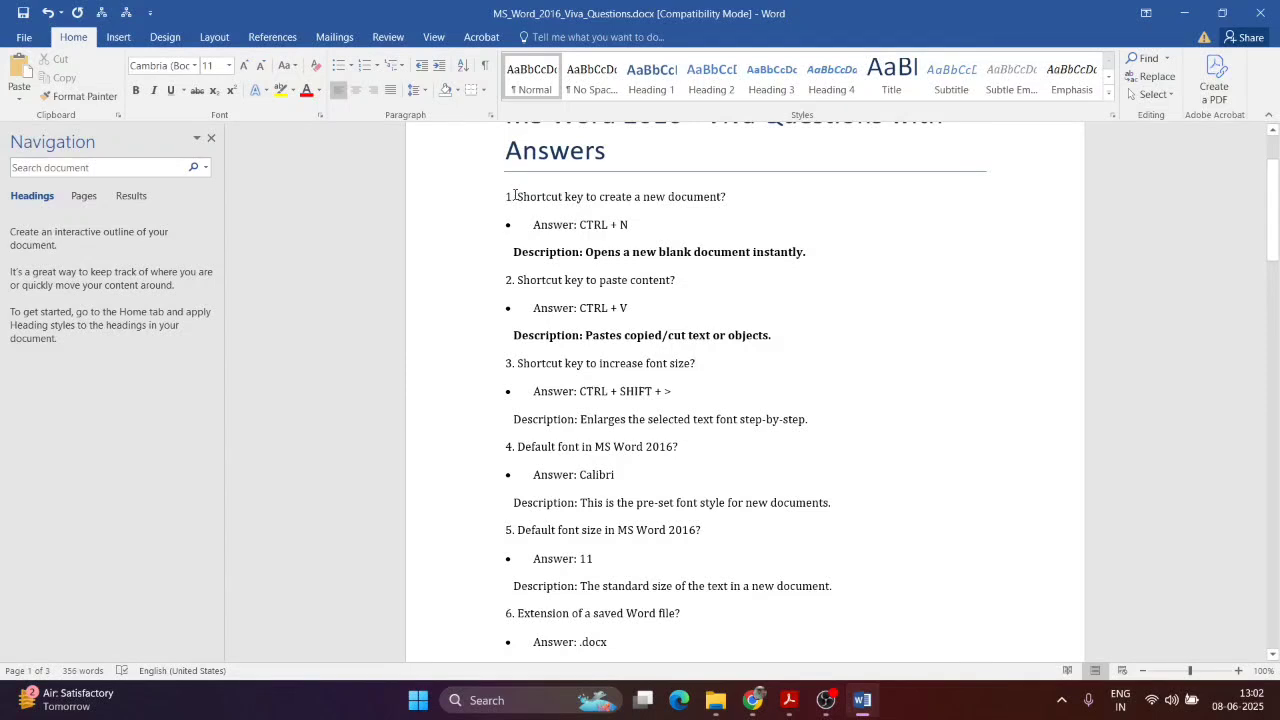
# Step: Resize the first question's text, ending at font size 14
pyautogui.moveTo(515, 195); pyautogui.dragTo(727, 197)
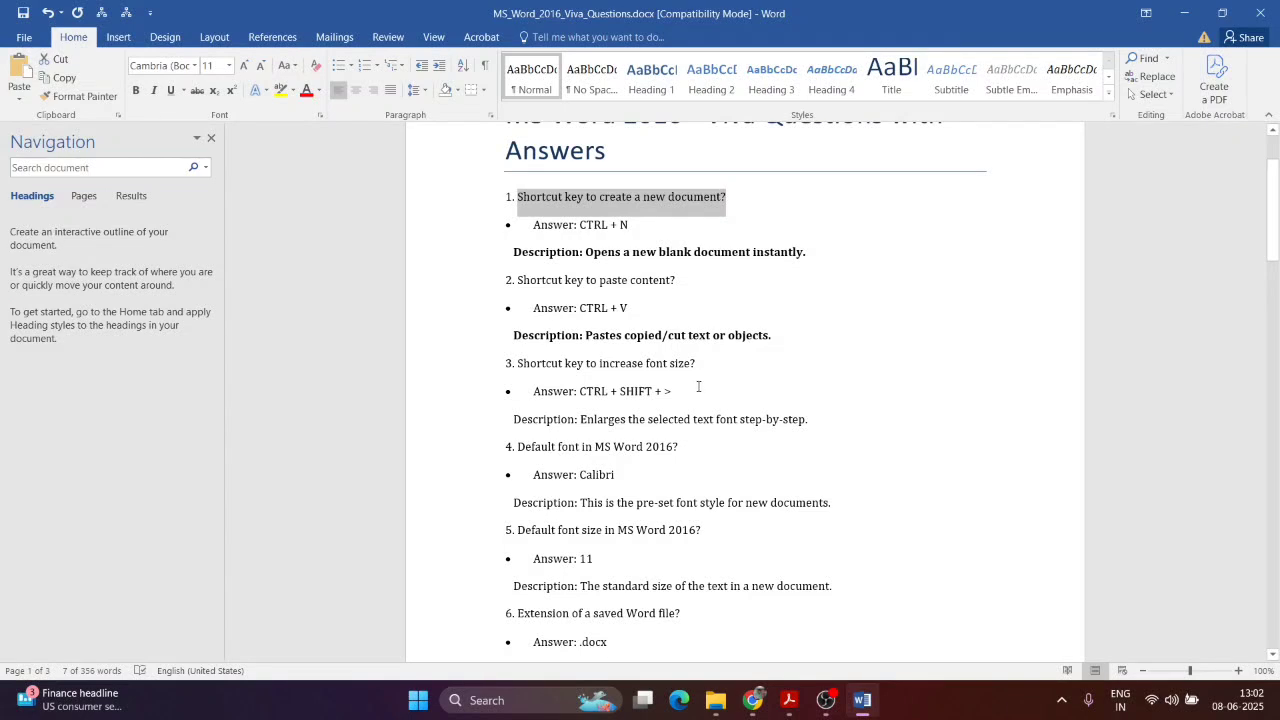
pyautogui.hotkey('ctrl', 'shift', '.')
pyautogui.hotkey('ctrl', 'shift', '.')
pyautogui.hotkey('ctrl', 'shift', '.')
pyautogui.hotkey('ctrl', 'shift', '.')
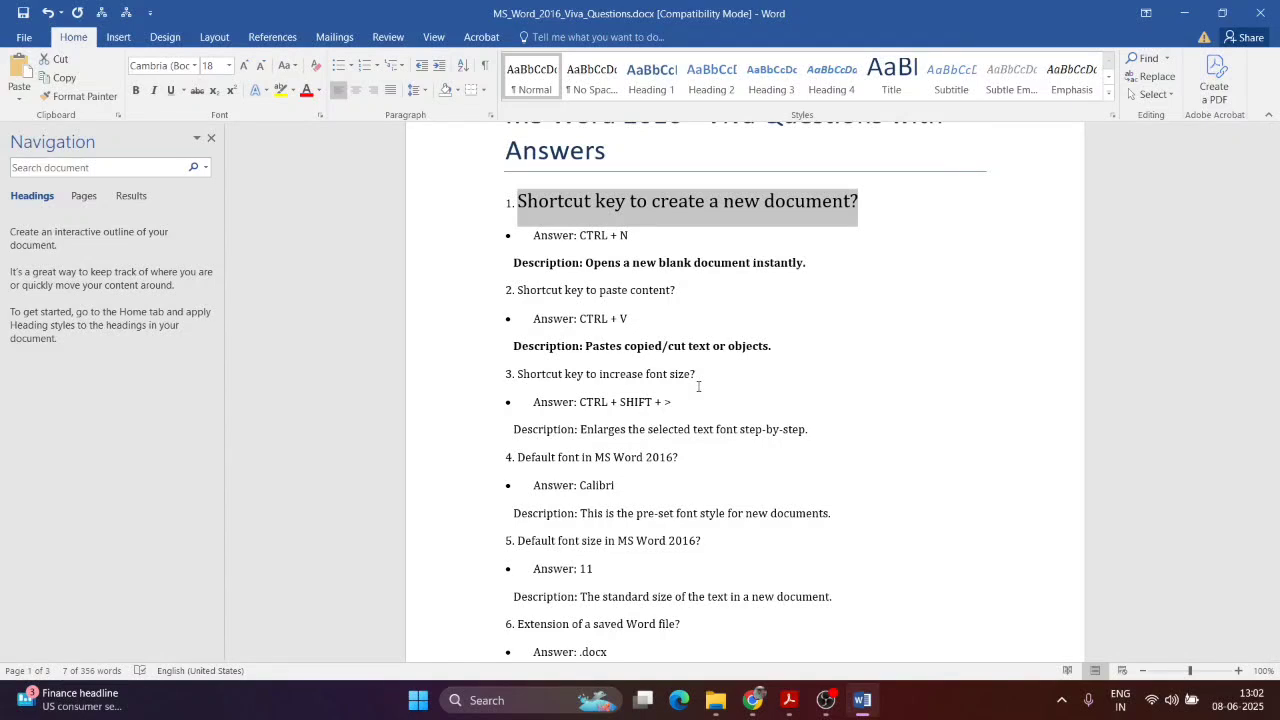
pyautogui.hotkey('ctrl', 'shift', ',')
pyautogui.hotkey('ctrl', 'shift', ',')
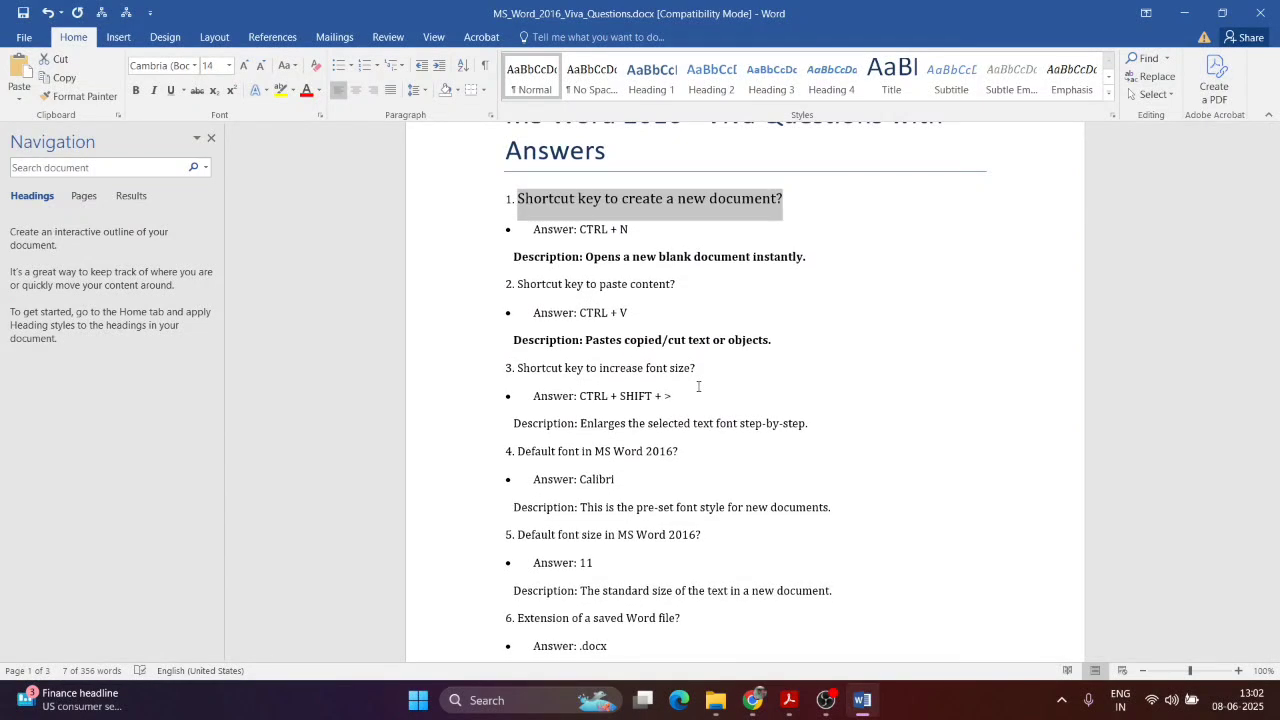
pyautogui.hotkey('ctrl', 'shift', ',')
pyautogui.hotkey('ctrl', 'shift', ',')
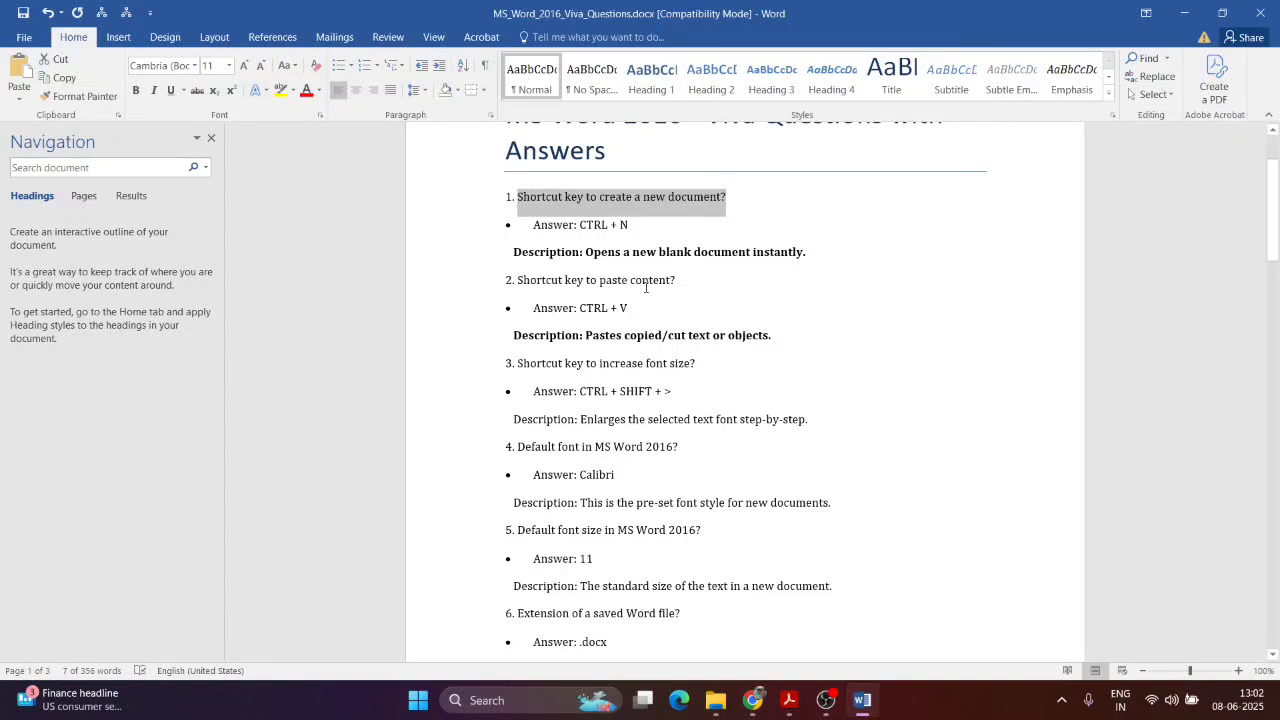
# Step: Bold the Description lines for questions 3 and 4, then open a new blank document
pyautogui.moveTo(515, 419); pyautogui.dragTo(814, 412)
pyautogui.hotkey('ctrl', 'b')
pyautogui.click(609, 466)
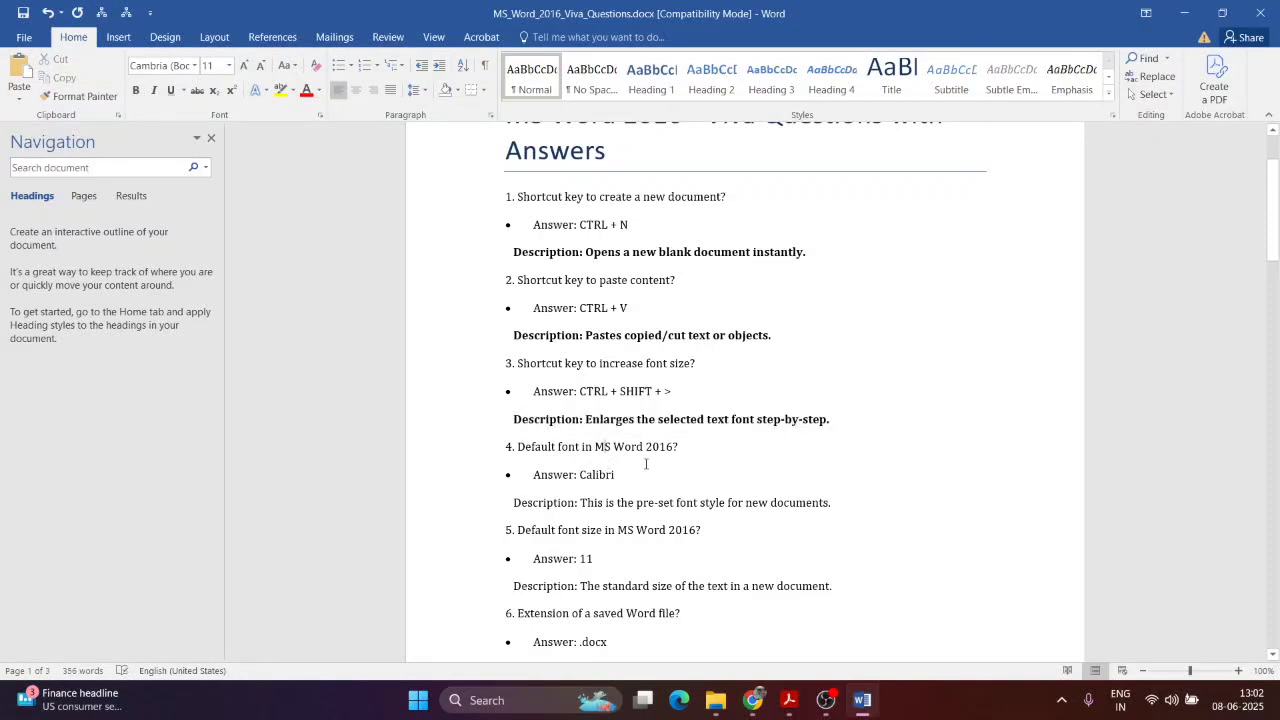
pyautogui.moveTo(900, 502); pyautogui.dragTo(513, 504)
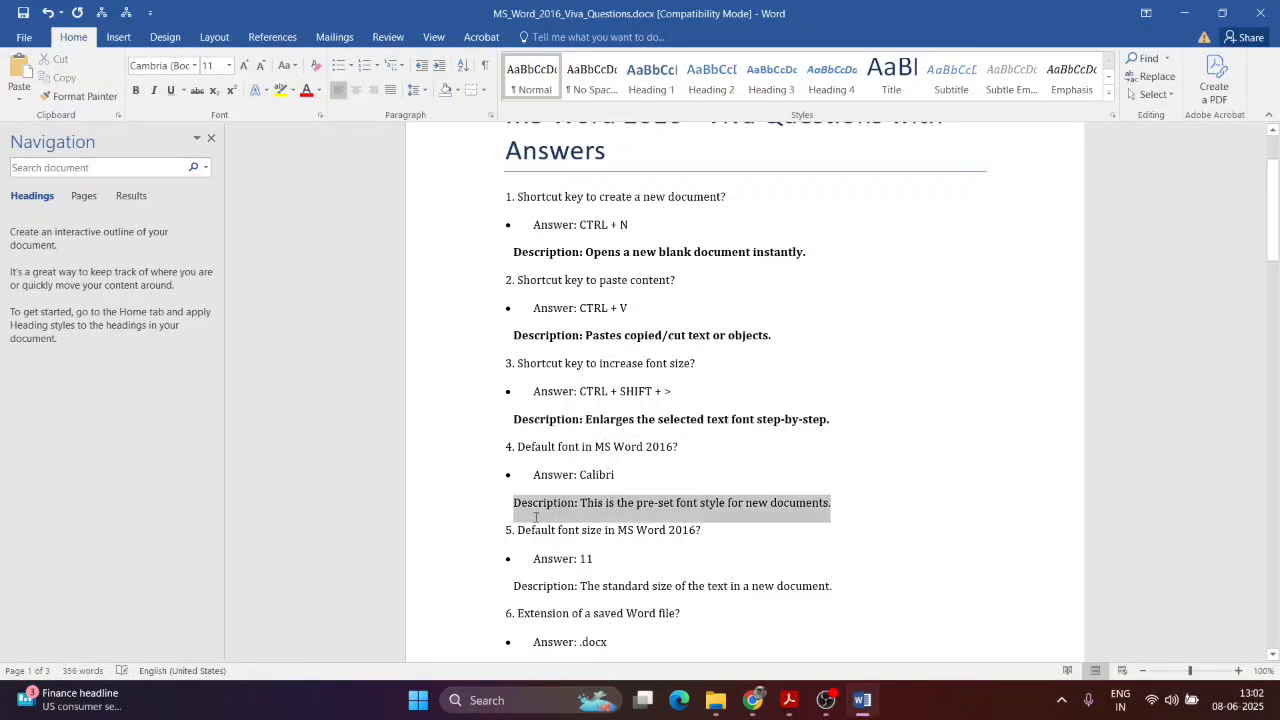
pyautogui.hotkey('ctrl', 'b')
pyautogui.click(783, 380)
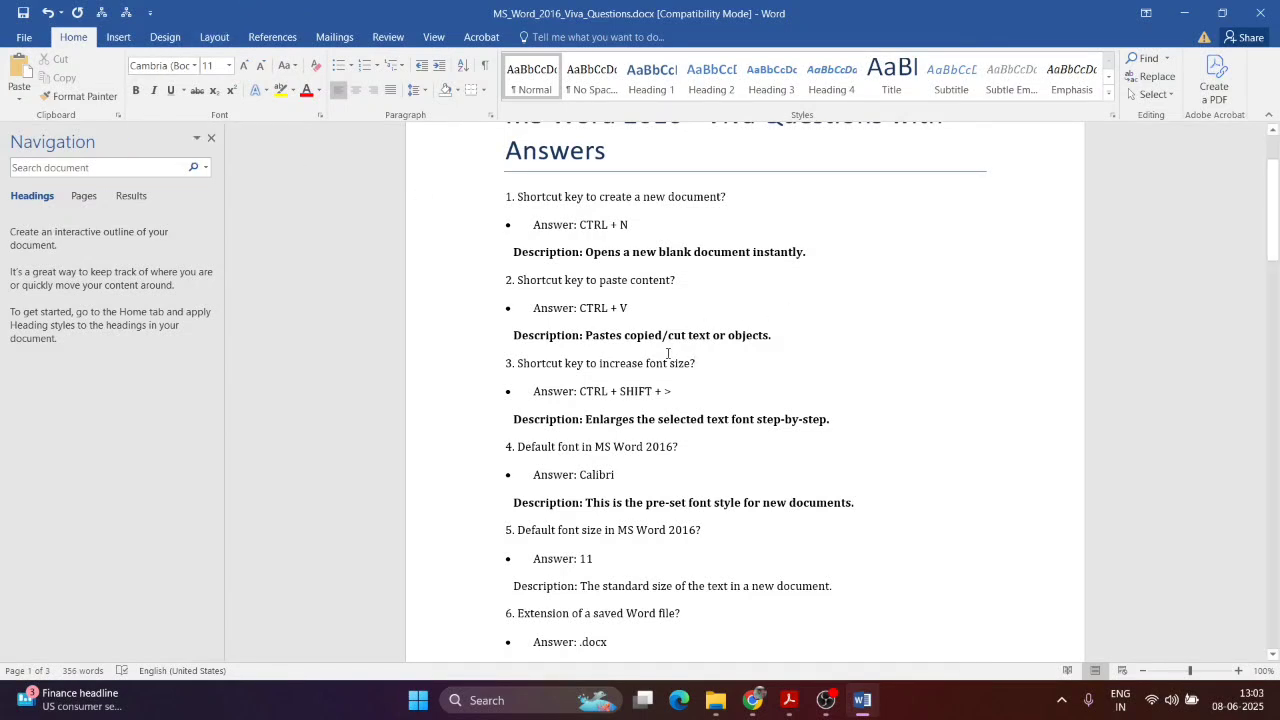
pyautogui.scroll(3, 340, 290)
pyautogui.scroll(-2, 392, 464)
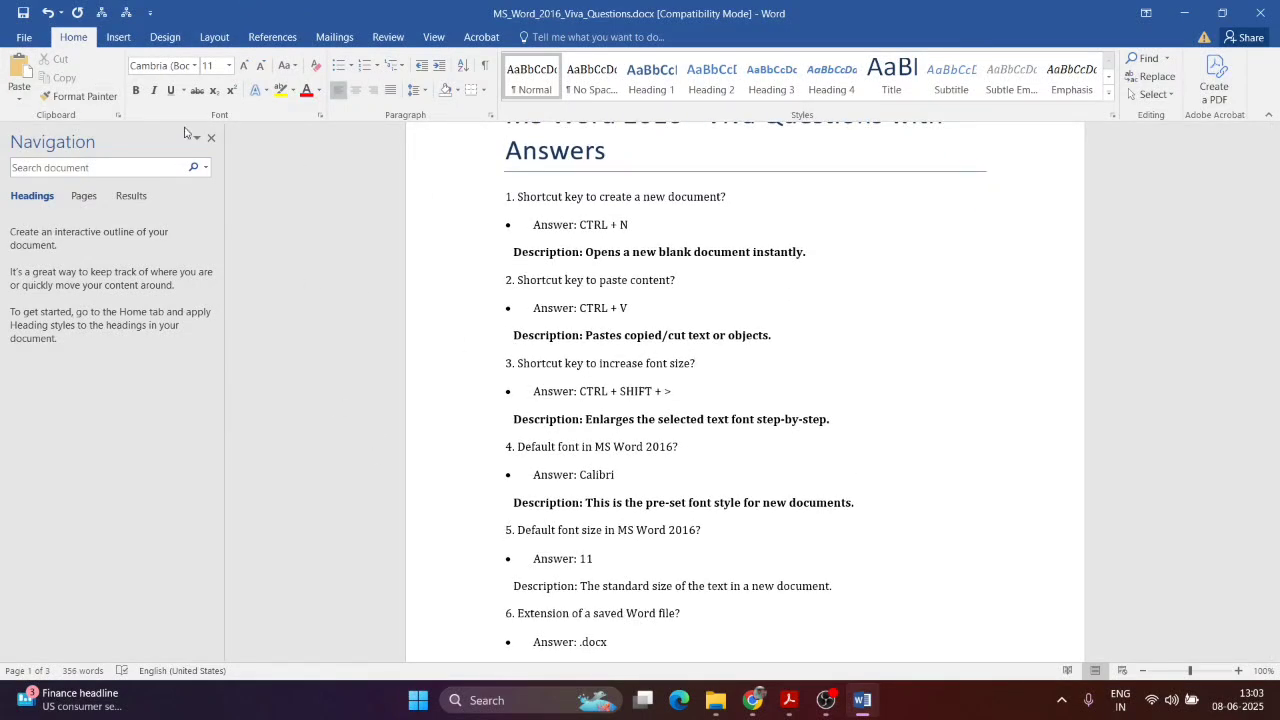
pyautogui.hotkey('ctrl', 'n')
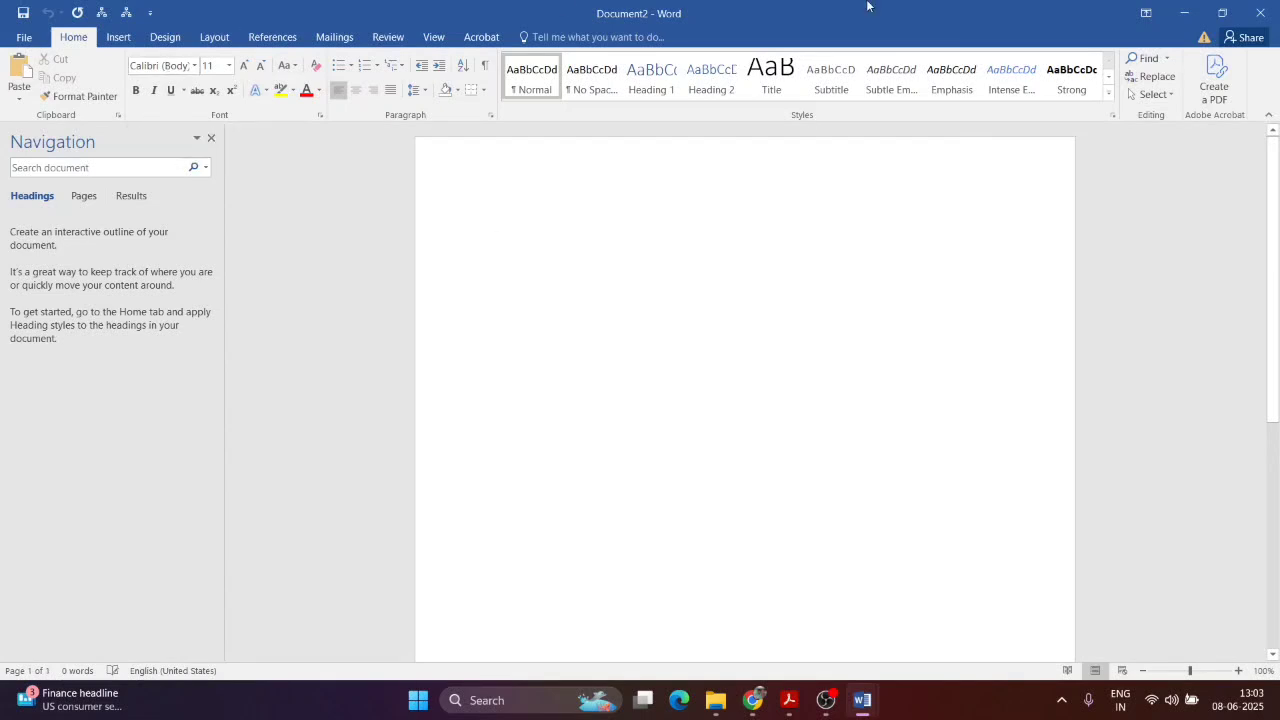
# Step: Close blank Document2, open Document3, and switch back to the viva questions file
pyautogui.click(1262, 12)
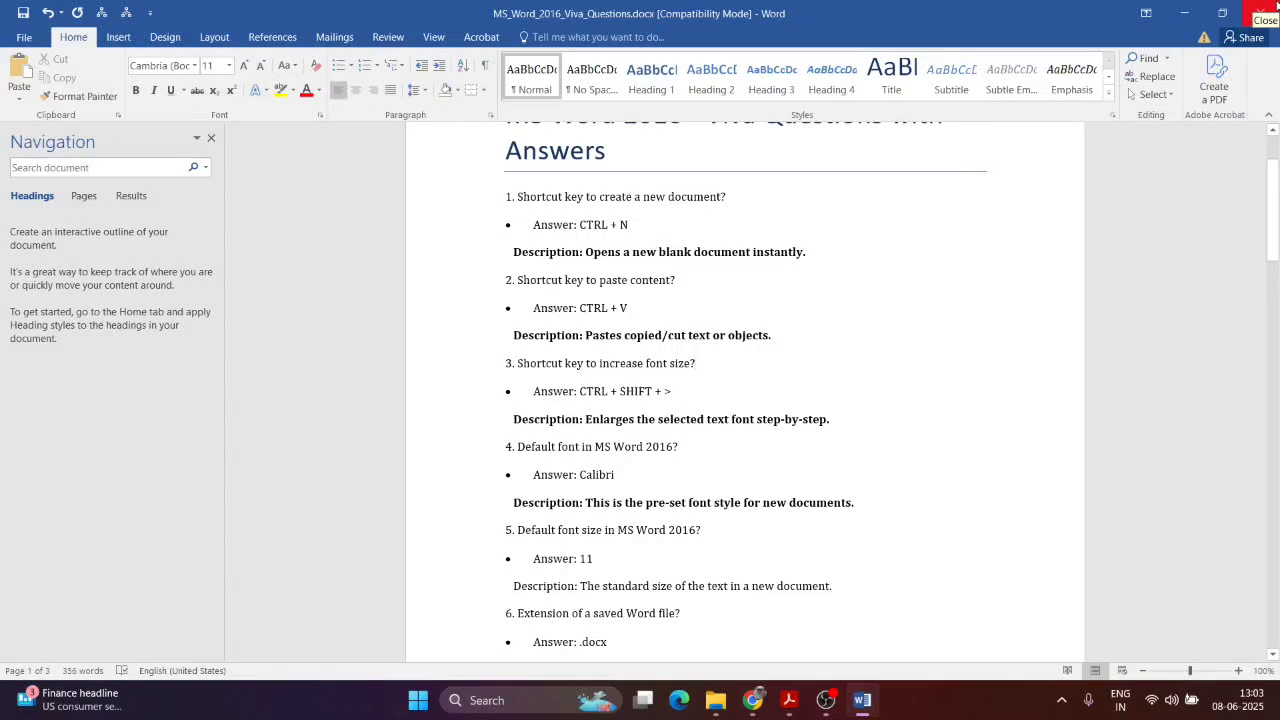
pyautogui.scroll(-3, 568, 425)
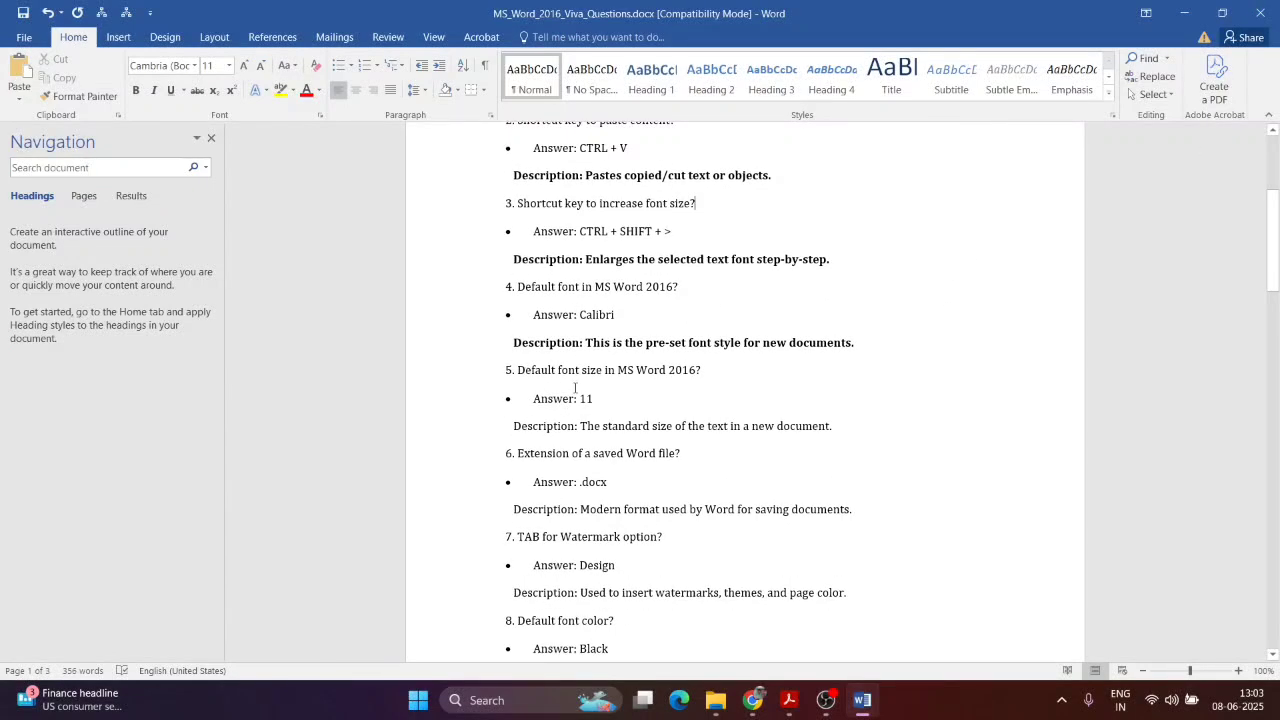
pyautogui.hotkey('ctrl', 'n')
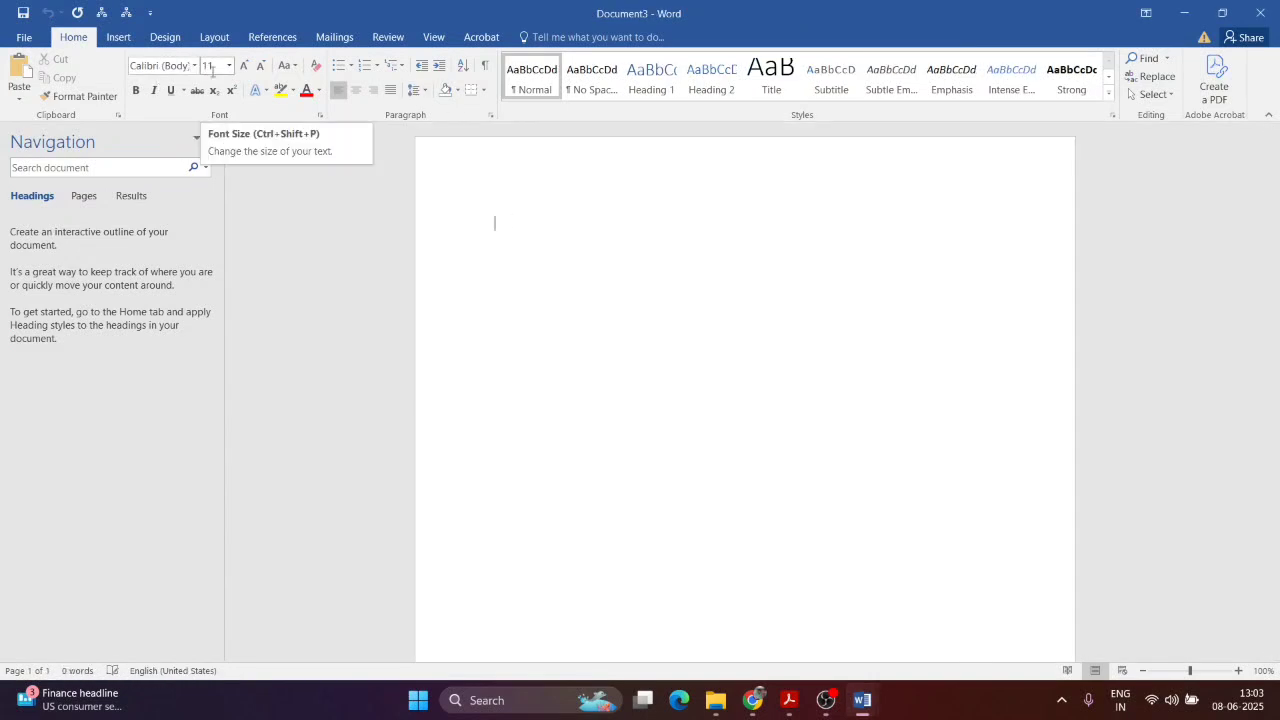
pyautogui.hotkey('alt', 'Tab')
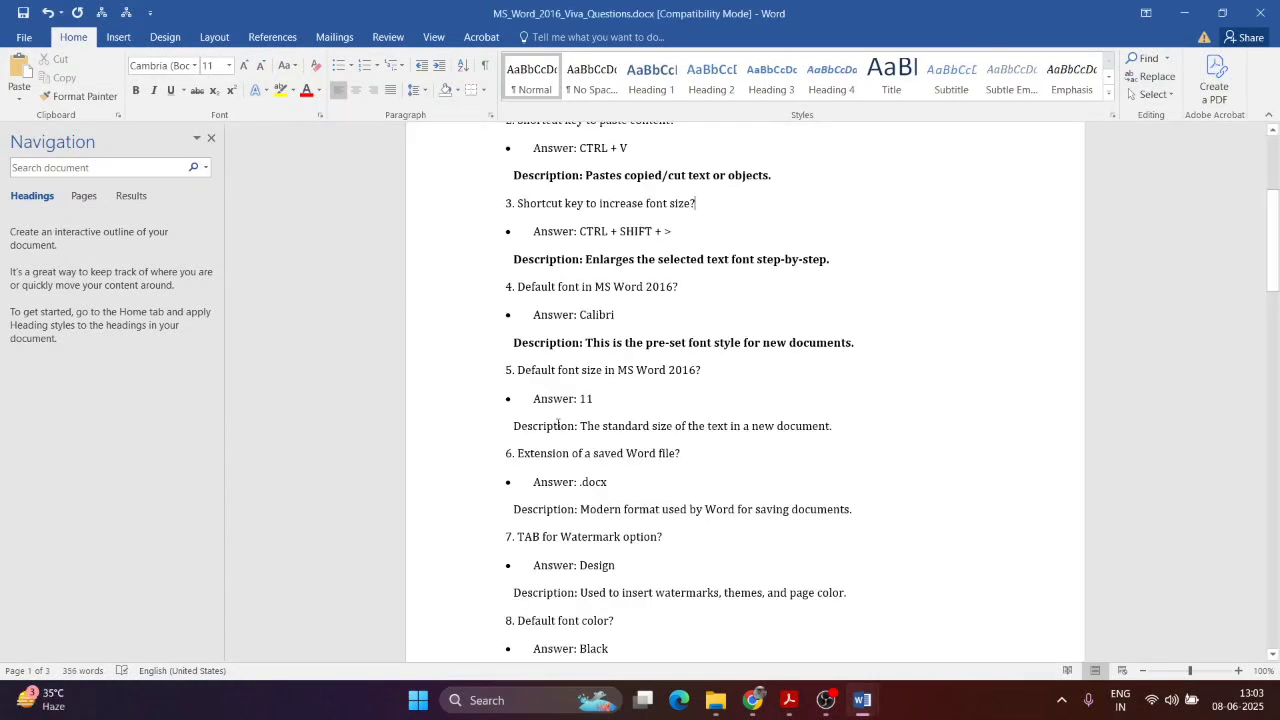
# Step: Bold the question 5 Description line, then show the desktop with Win+D
pyautogui.moveTo(557, 425); pyautogui.dragTo(860, 440)
pyautogui.hotkey('ctrl', 'b')
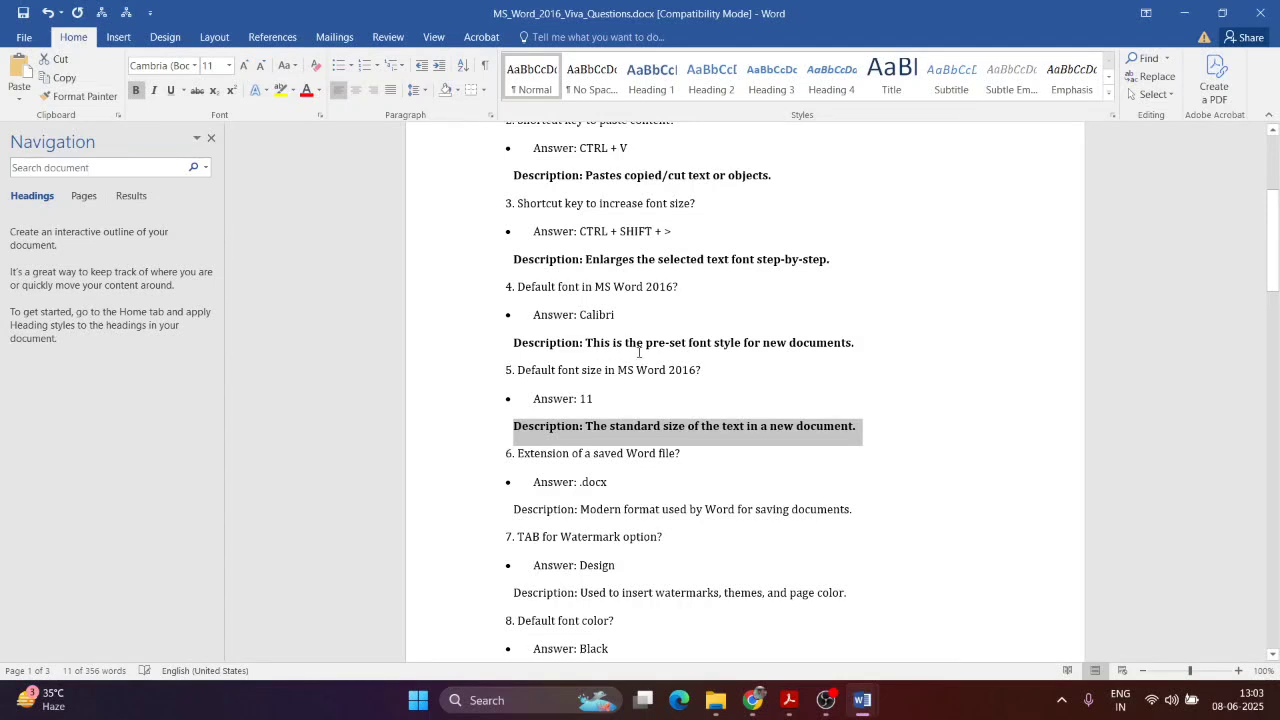
pyautogui.click(895, 337)
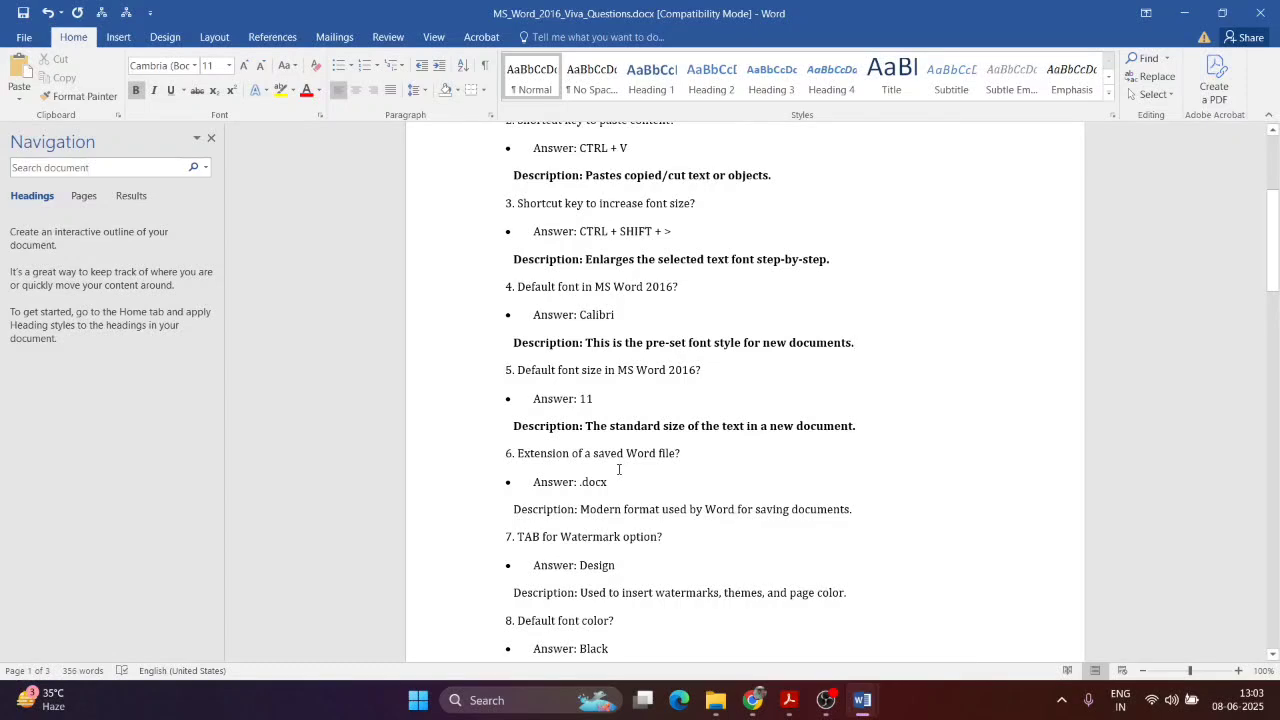
pyautogui.press('super+d')
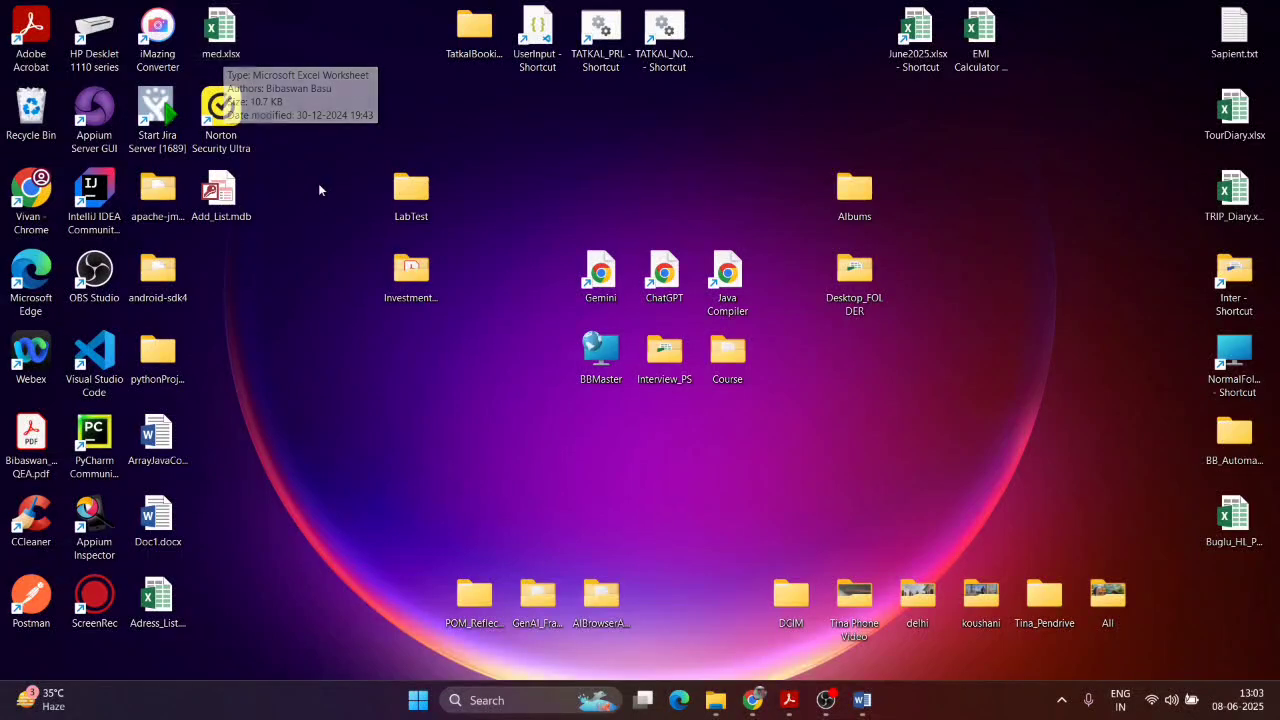
# Step: Return to MS_Word_2016_Viva_Questions.docx through its Word taskbar thumbnail
pyautogui.click(174, 450)
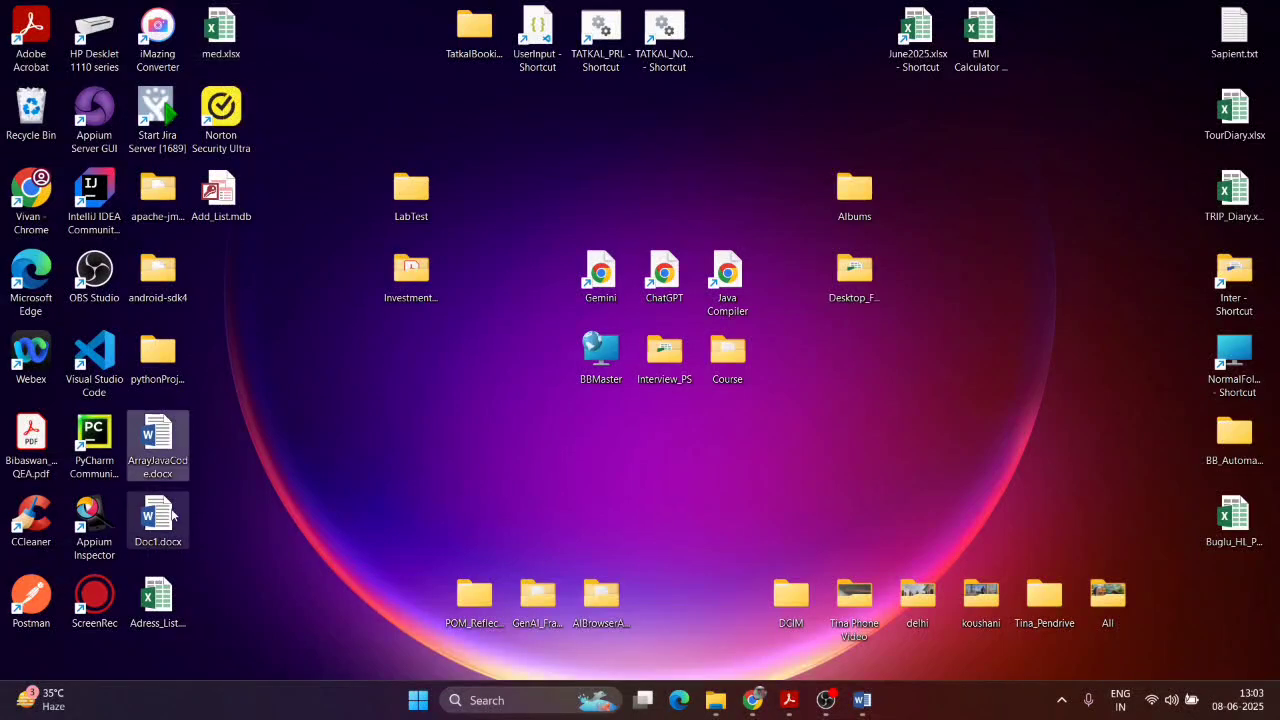
pyautogui.click(162, 522)
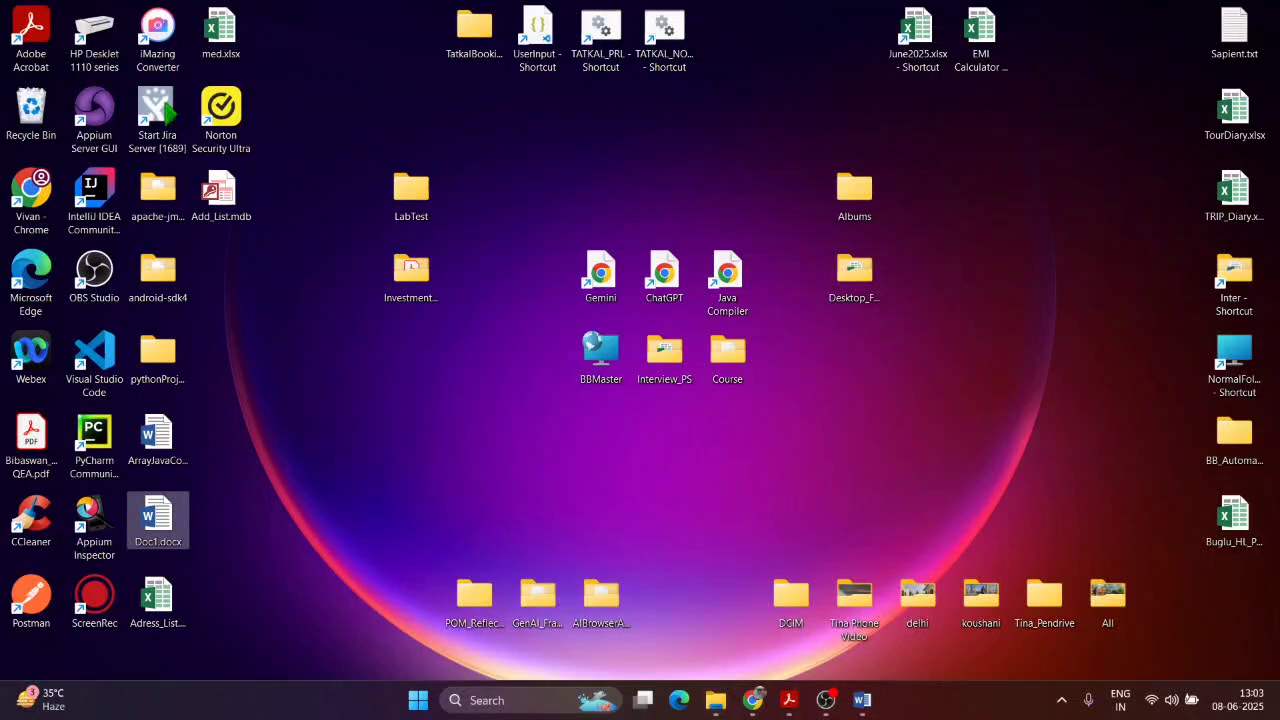
pyautogui.moveTo(866, 702)
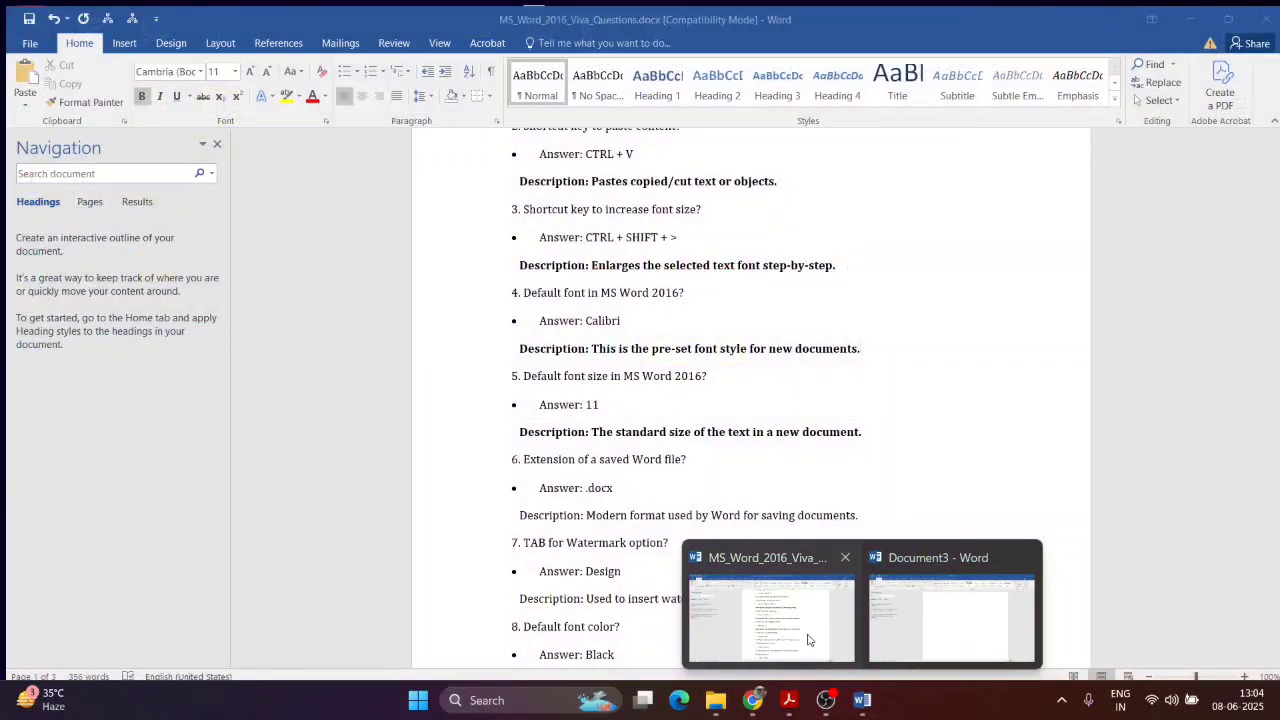
pyautogui.click(771, 612)
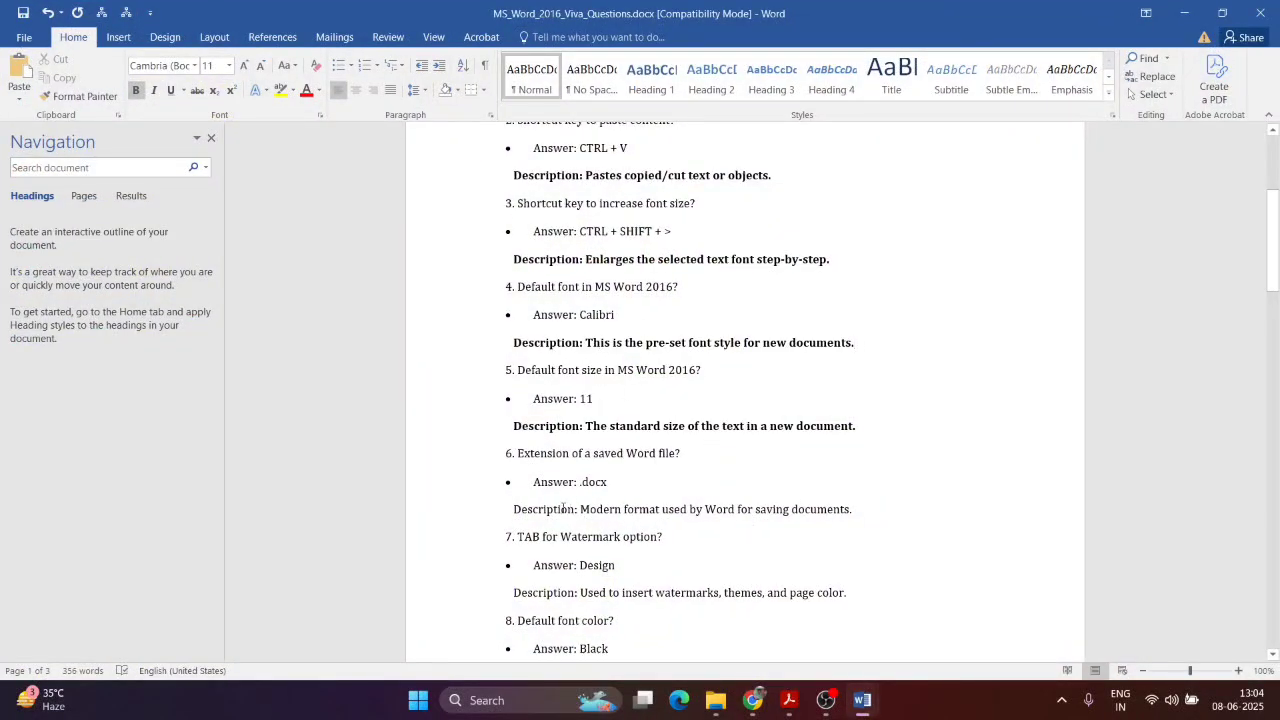
# Step: Bold the question 6 Description line
pyautogui.moveTo(514, 509); pyautogui.dragTo(849, 512)
pyautogui.hotkey('ctrl', 'b')
pyautogui.click(506, 452)
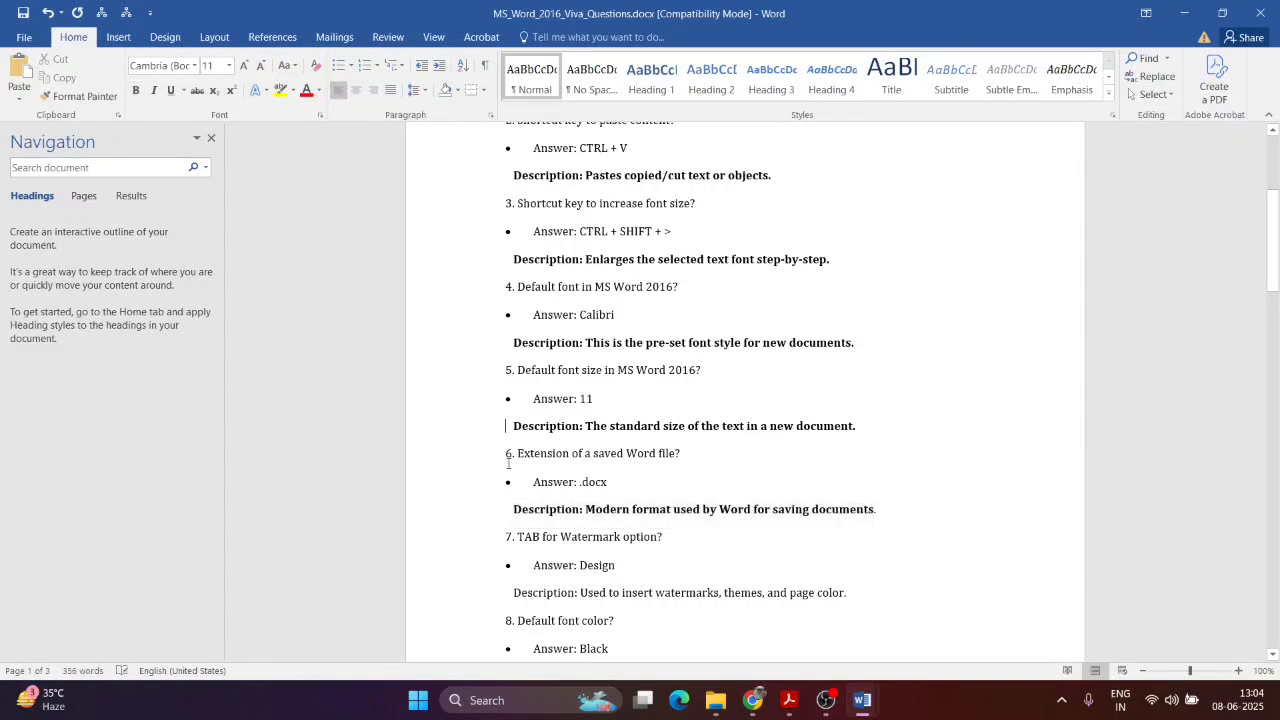
# Step: Highlight the question 6, 5 and 4 lines in yellow, then undo the last change
pyautogui.moveTo(506, 453); pyautogui.dragTo(686, 453)
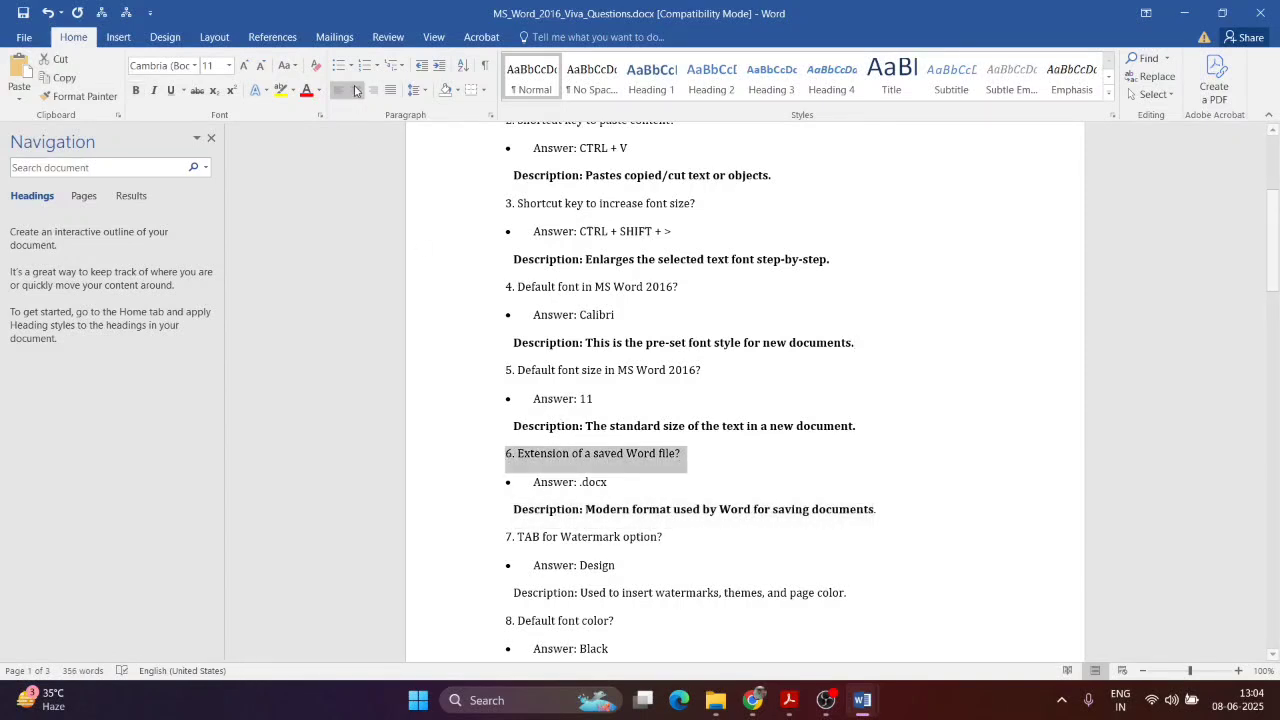
pyautogui.click(281, 90)
pyautogui.moveTo(507, 370); pyautogui.dragTo(708, 372)
pyautogui.click(281, 90)
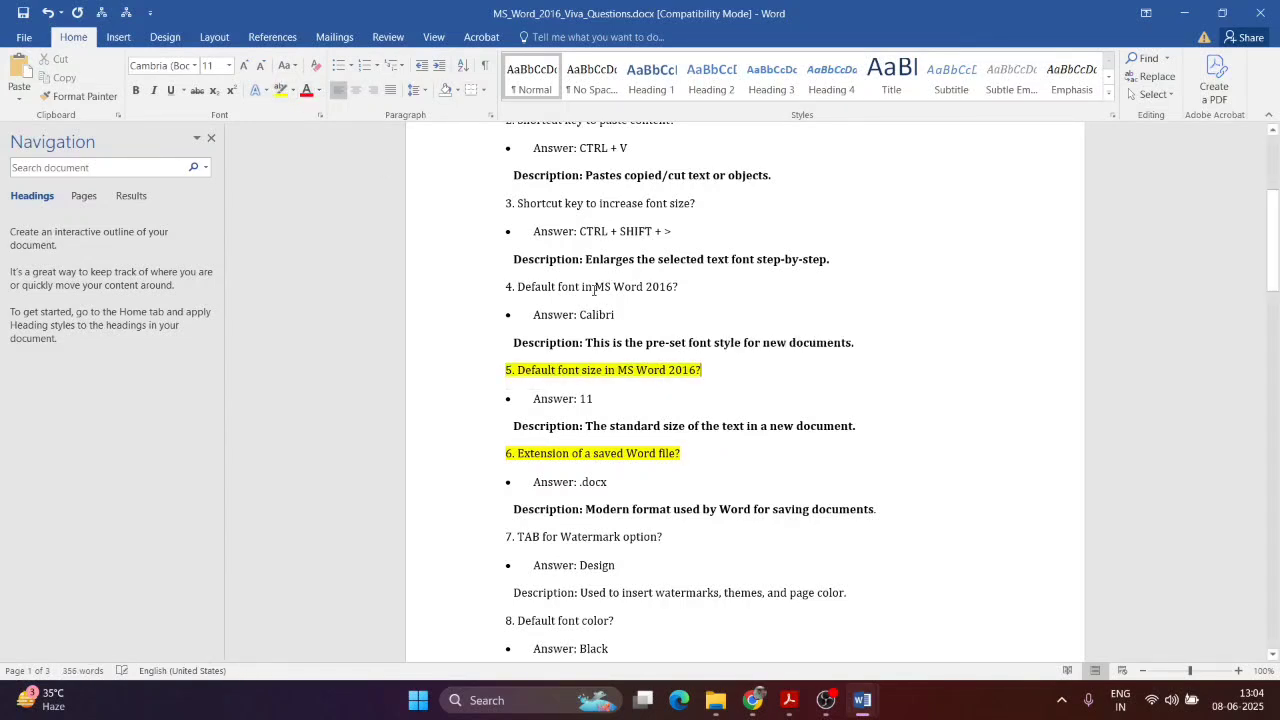
pyautogui.moveTo(507, 290); pyautogui.dragTo(679, 287)
pyautogui.click(281, 90)
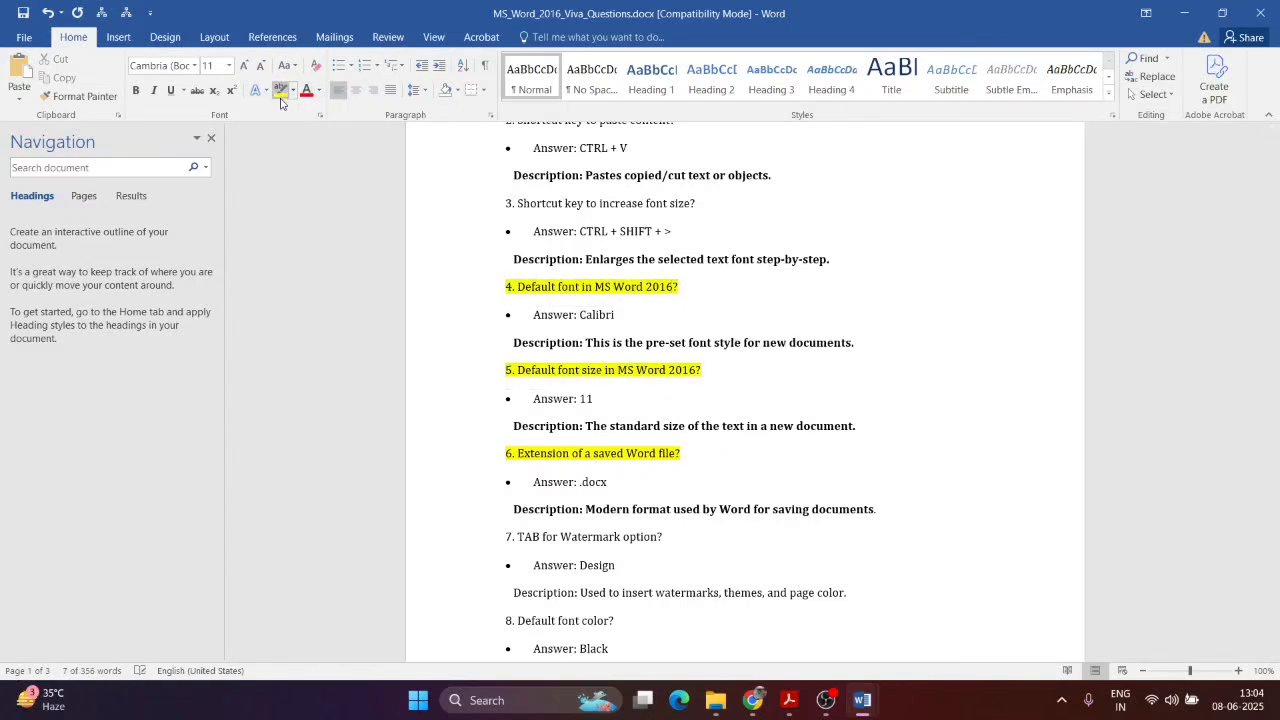
pyautogui.scroll(-4, 759, 224)
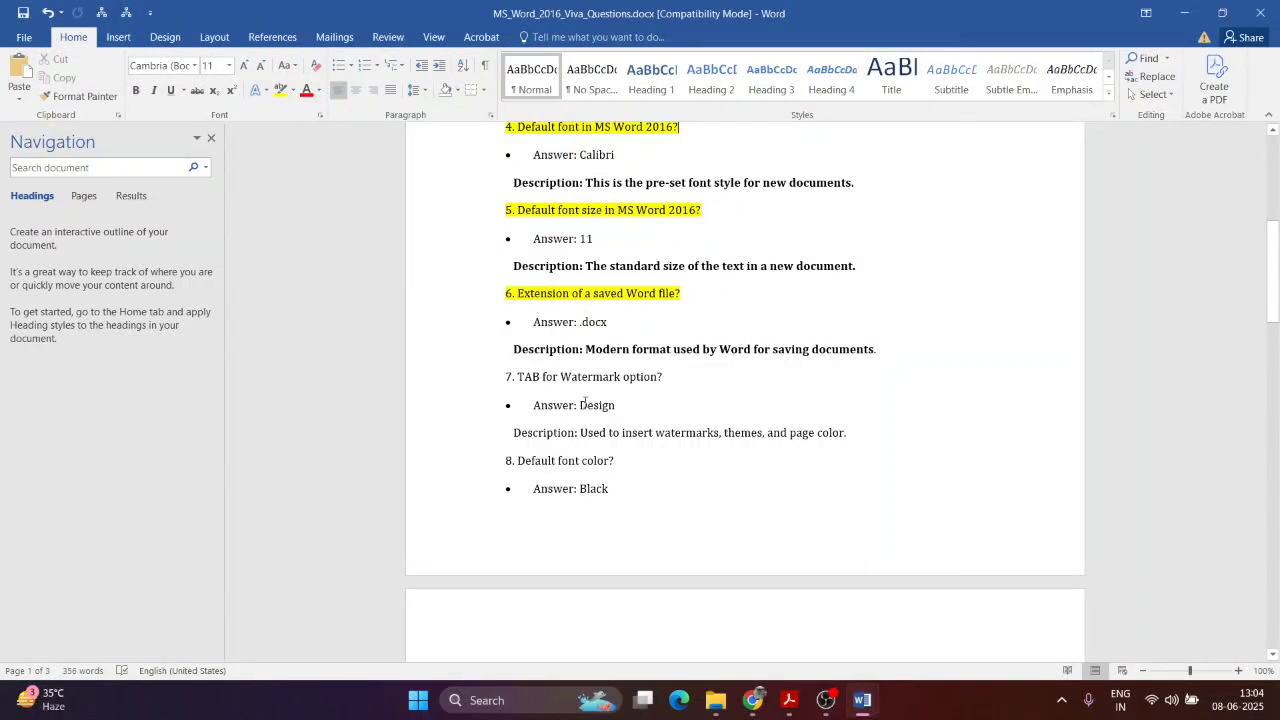
pyautogui.scroll(-2, 565, 345)
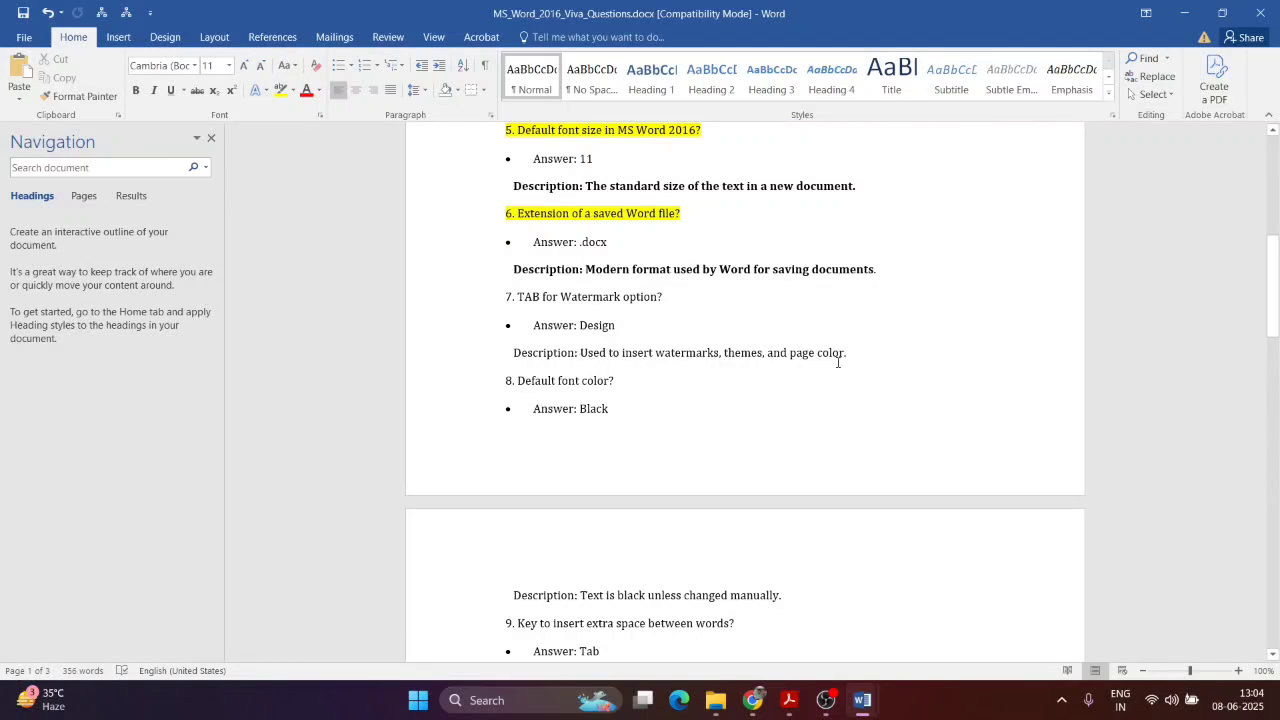
pyautogui.hotkey('ctrl', 'z')
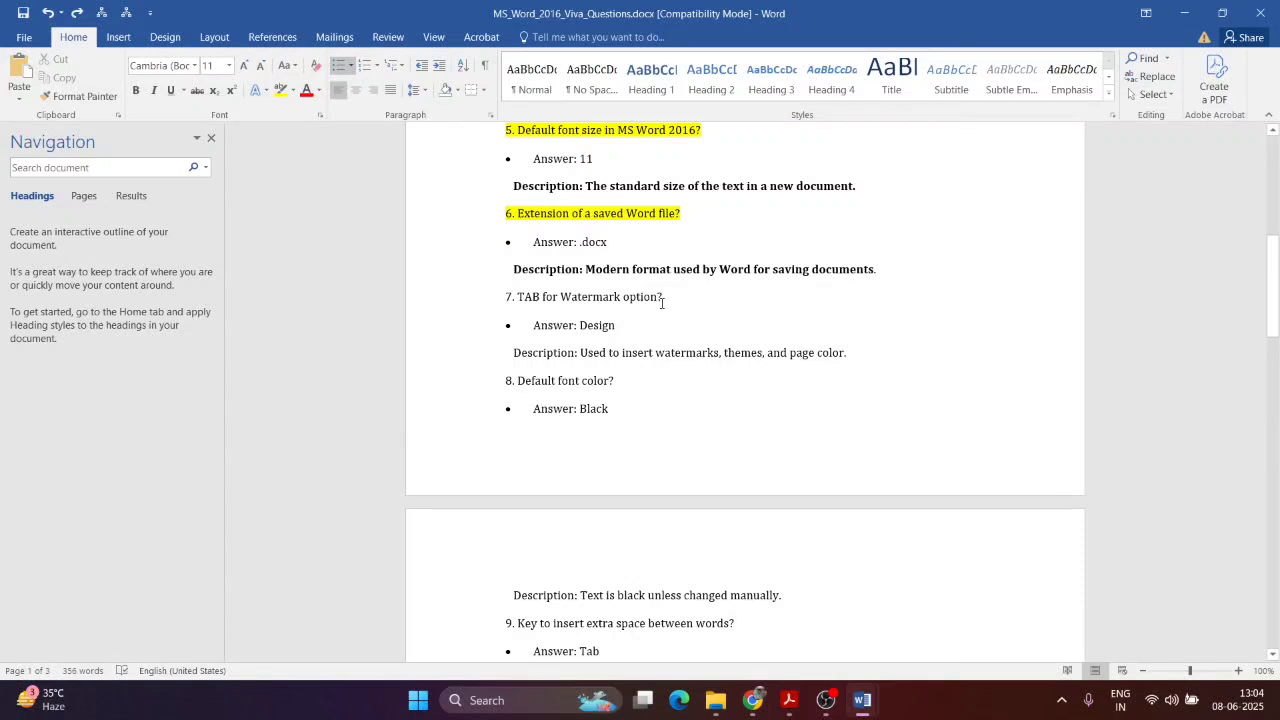
# Step: Browse the Design tab's Watermark gallery without applying a watermark
pyautogui.click(165, 37)
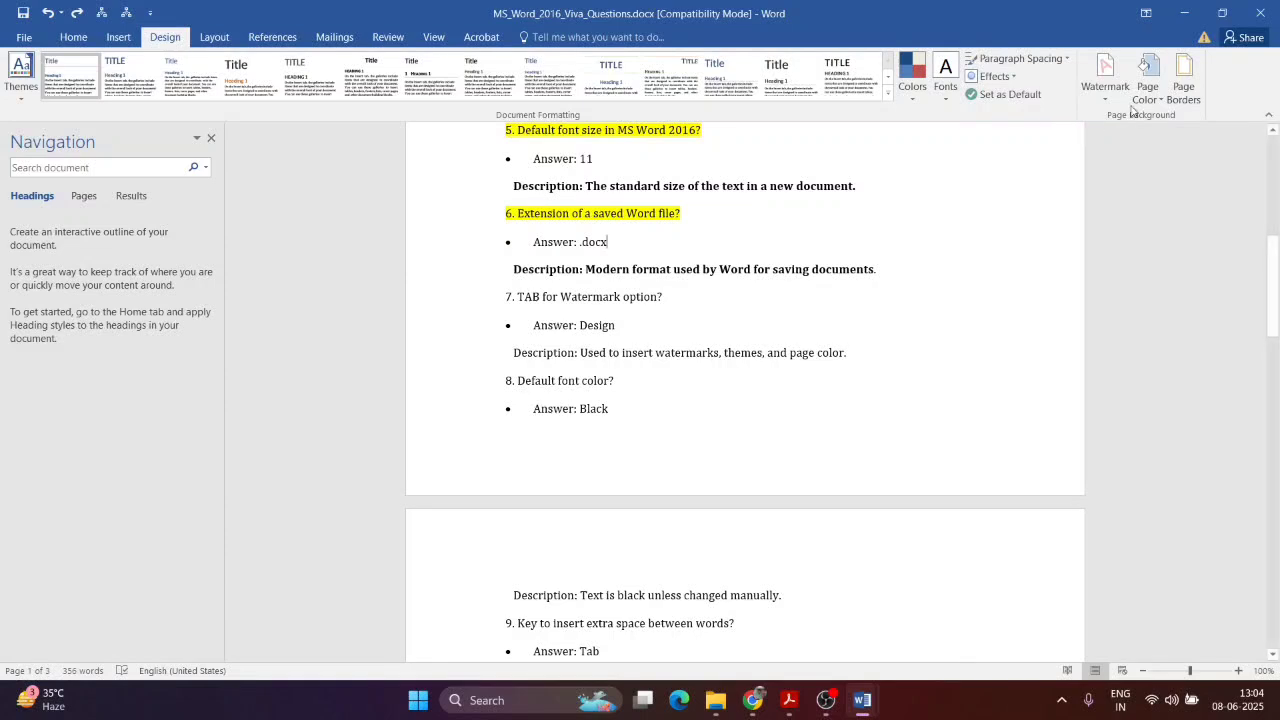
pyautogui.click(1105, 78)
pyautogui.click(660, 386)
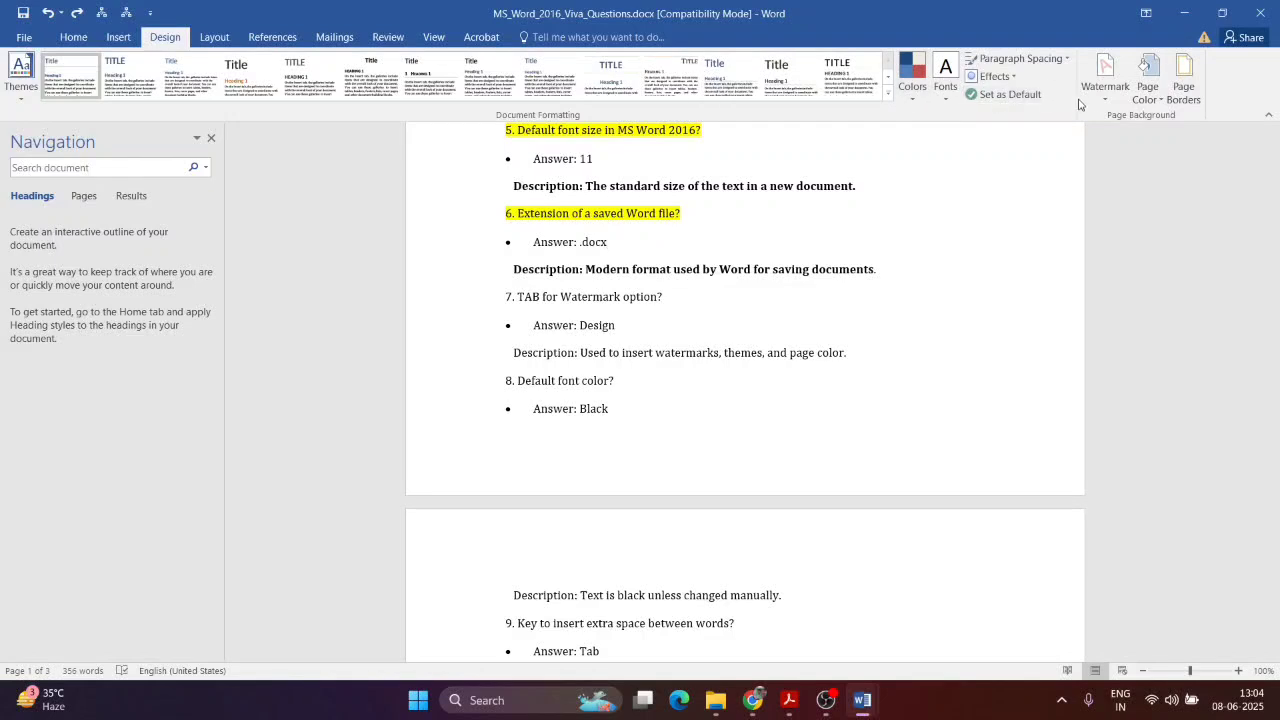
pyautogui.click(1105, 78)
pyautogui.click(846, 326)
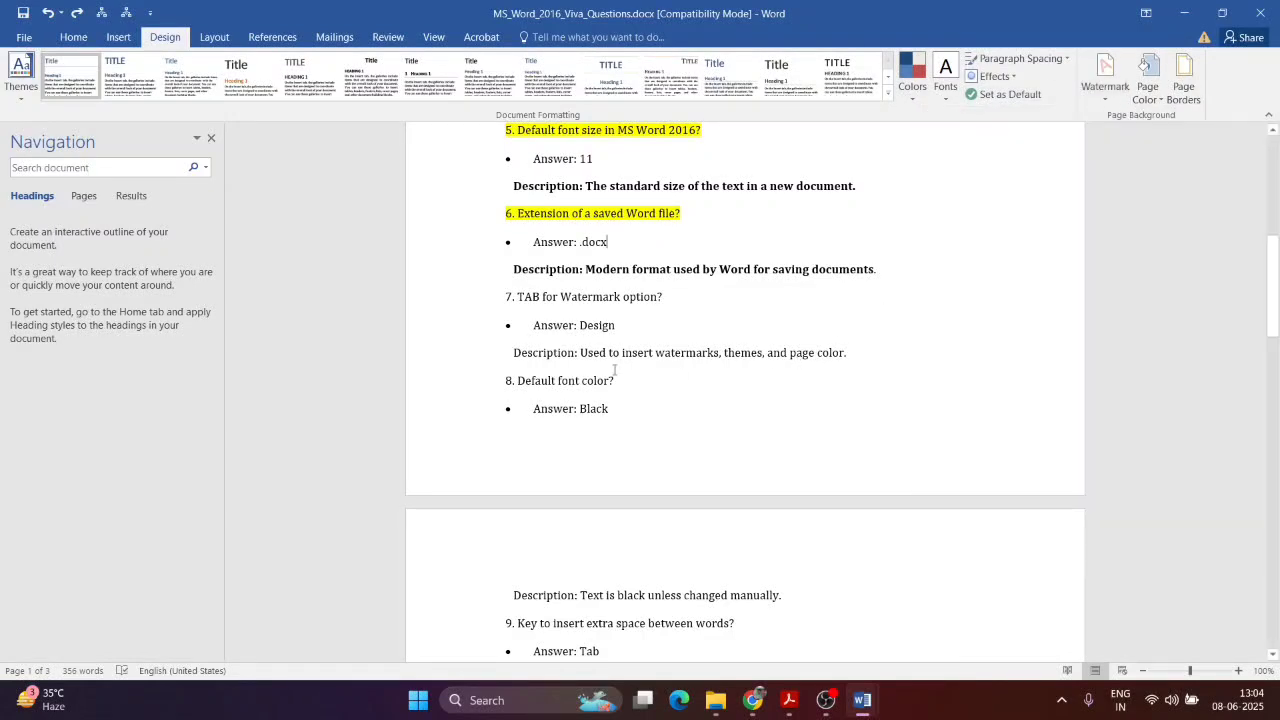
# Step: Bold the question 7 Description line about watermarks, themes and page color
pyautogui.moveTo(513, 355); pyautogui.dragTo(883, 351)
pyautogui.hotkey('ctrl', 'b')
pyautogui.click(774, 408)
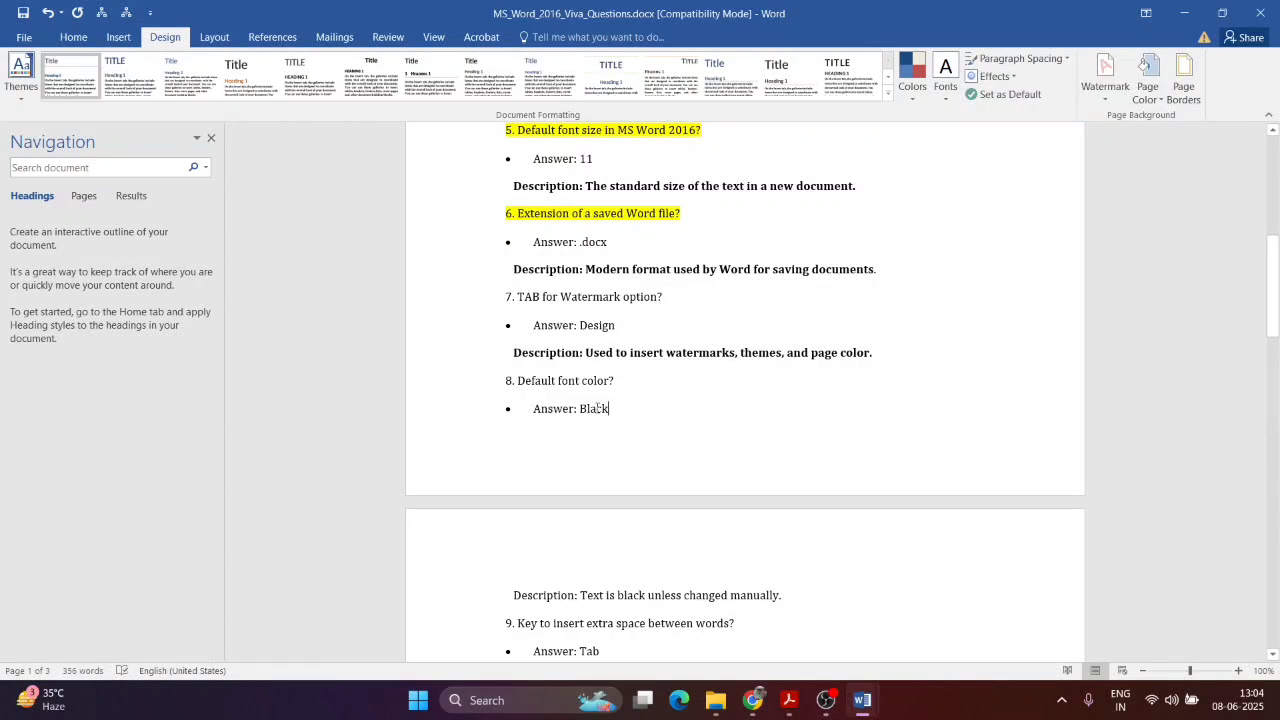
pyautogui.click(73, 37)
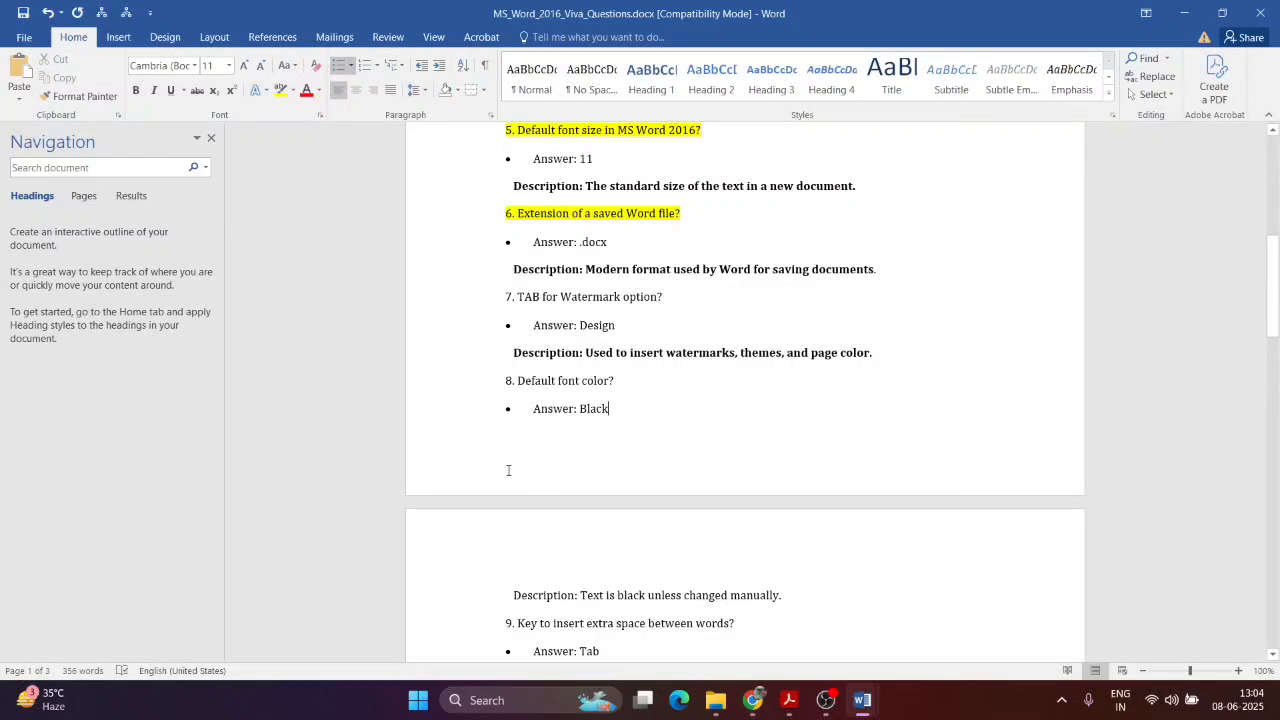
# Step: In a new Document4, set text colour to Automatic, then close it without saving
pyautogui.hotkey('ctrl', 'n')
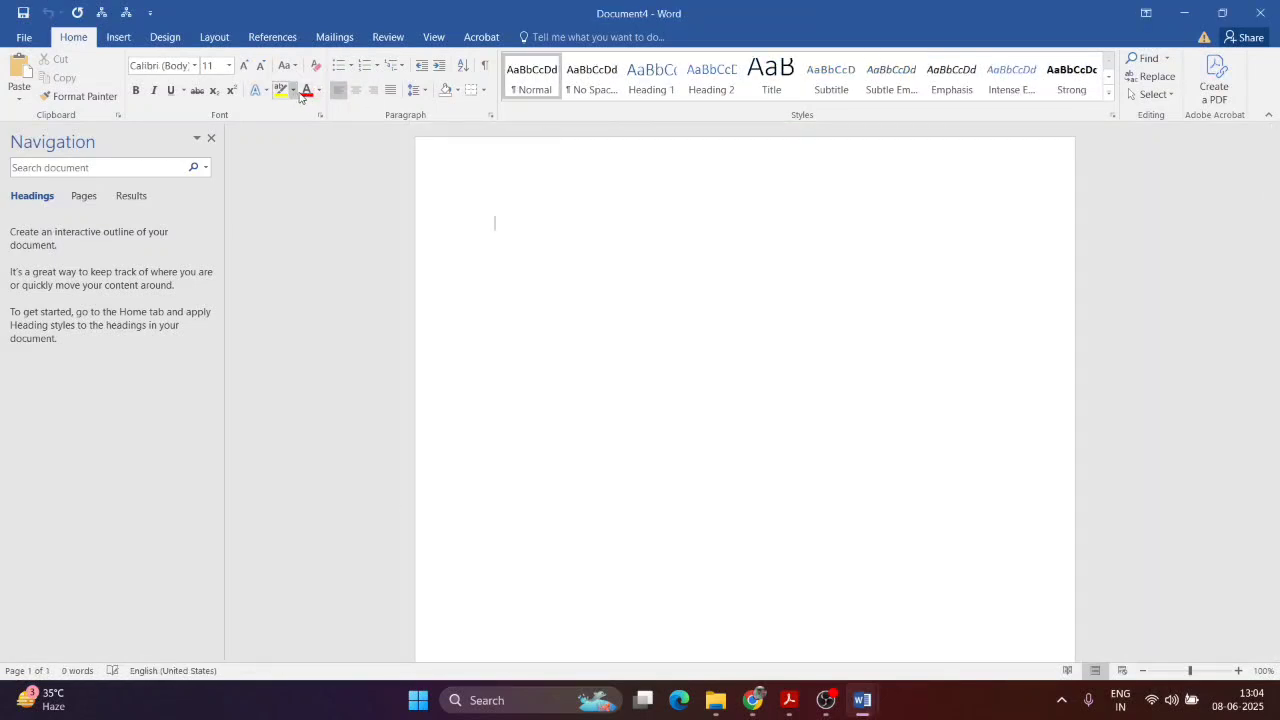
pyautogui.click(322, 94)
pyautogui.click(338, 109)
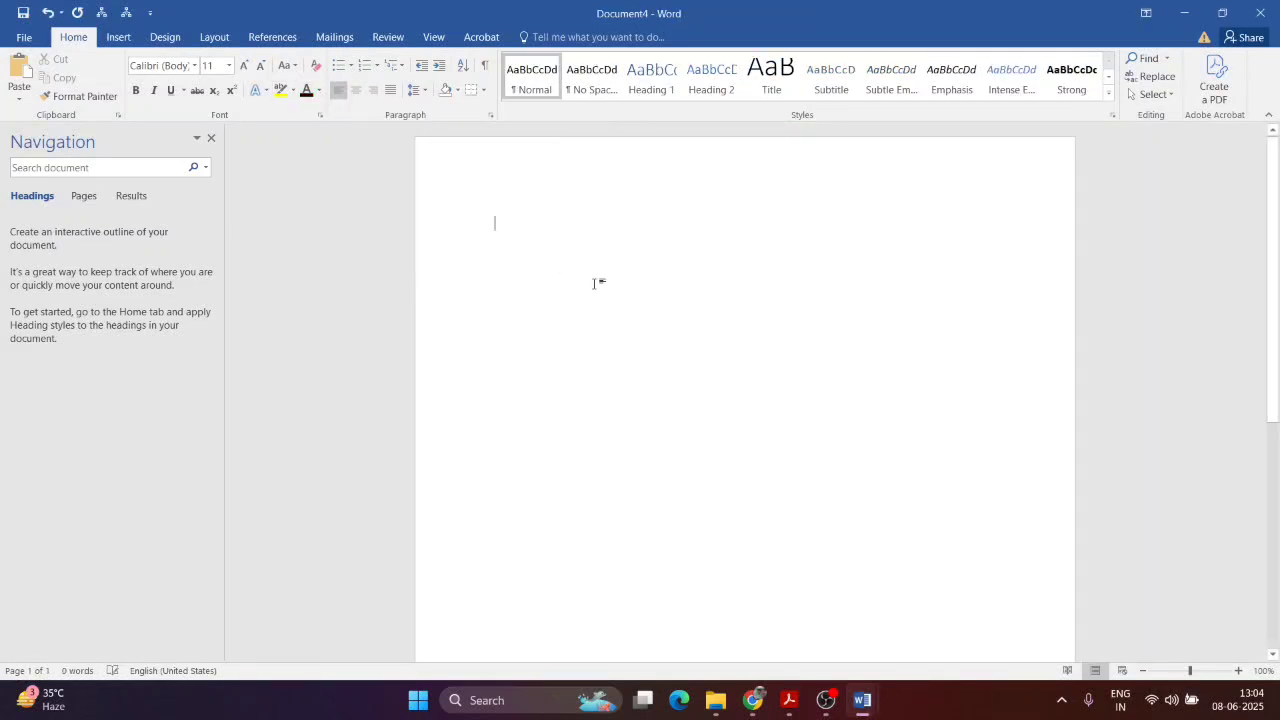
pyautogui.hotkey('ctrl', 'w')
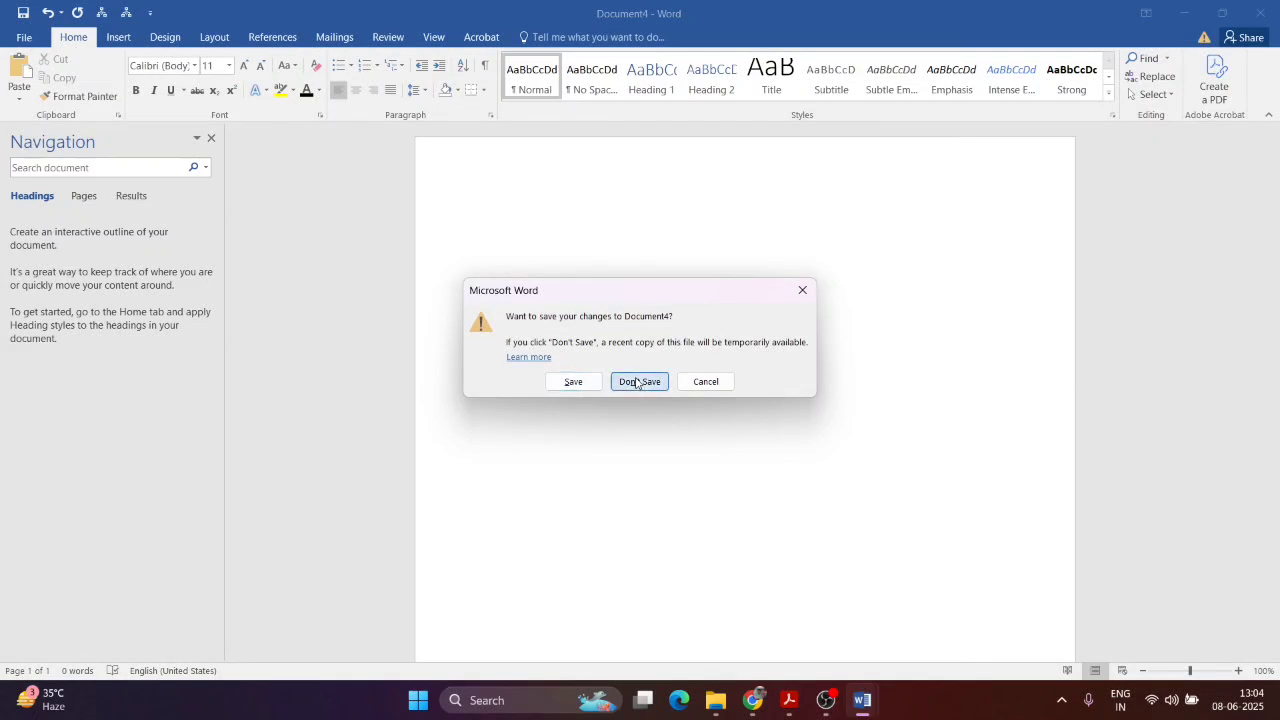
pyautogui.click(637, 381)
# Step: Launch Word 2016 from Windows search, create a blank document, and close it
pyautogui.click(495, 702)
pyautogui.write('word 2016')
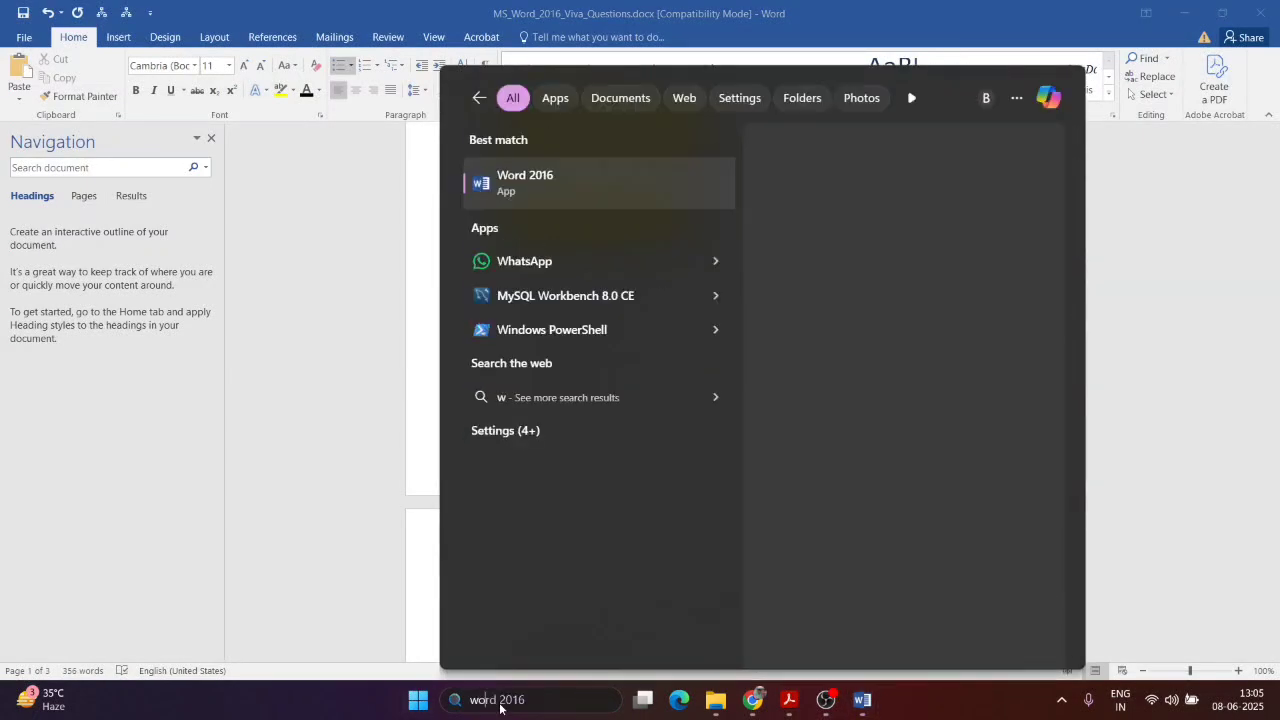
pyautogui.click(594, 199)
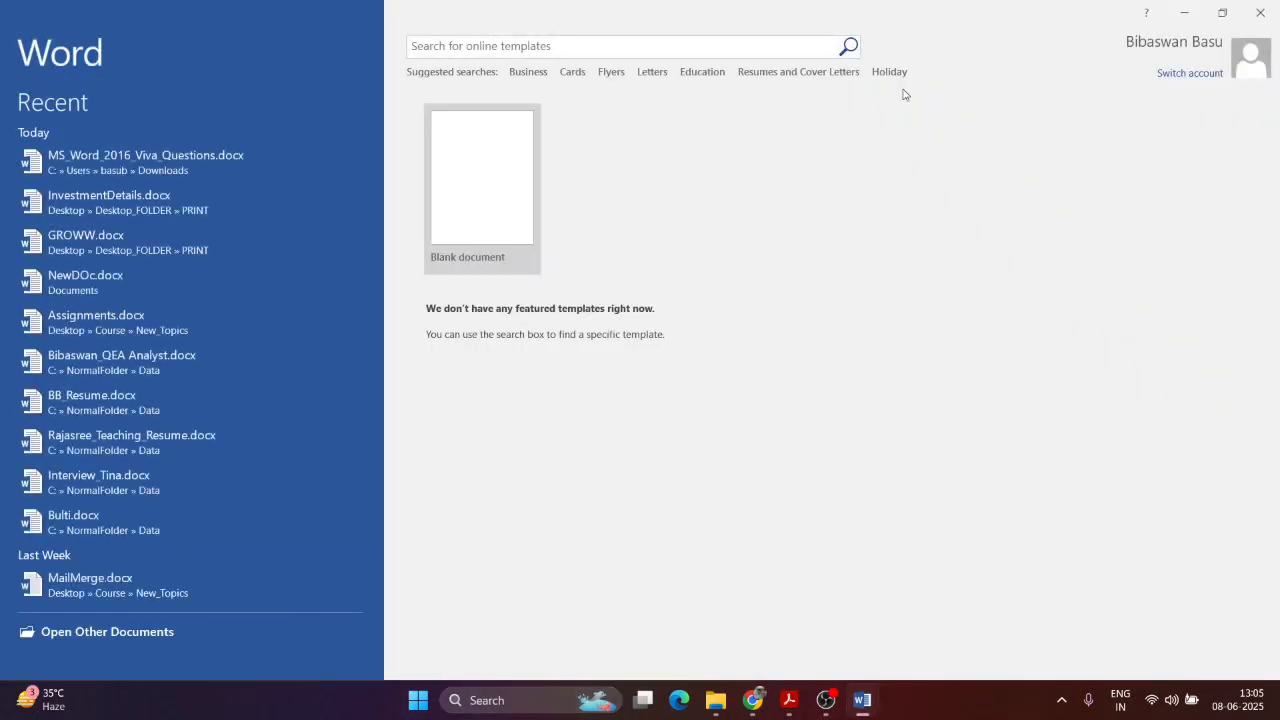
pyautogui.click(488, 211)
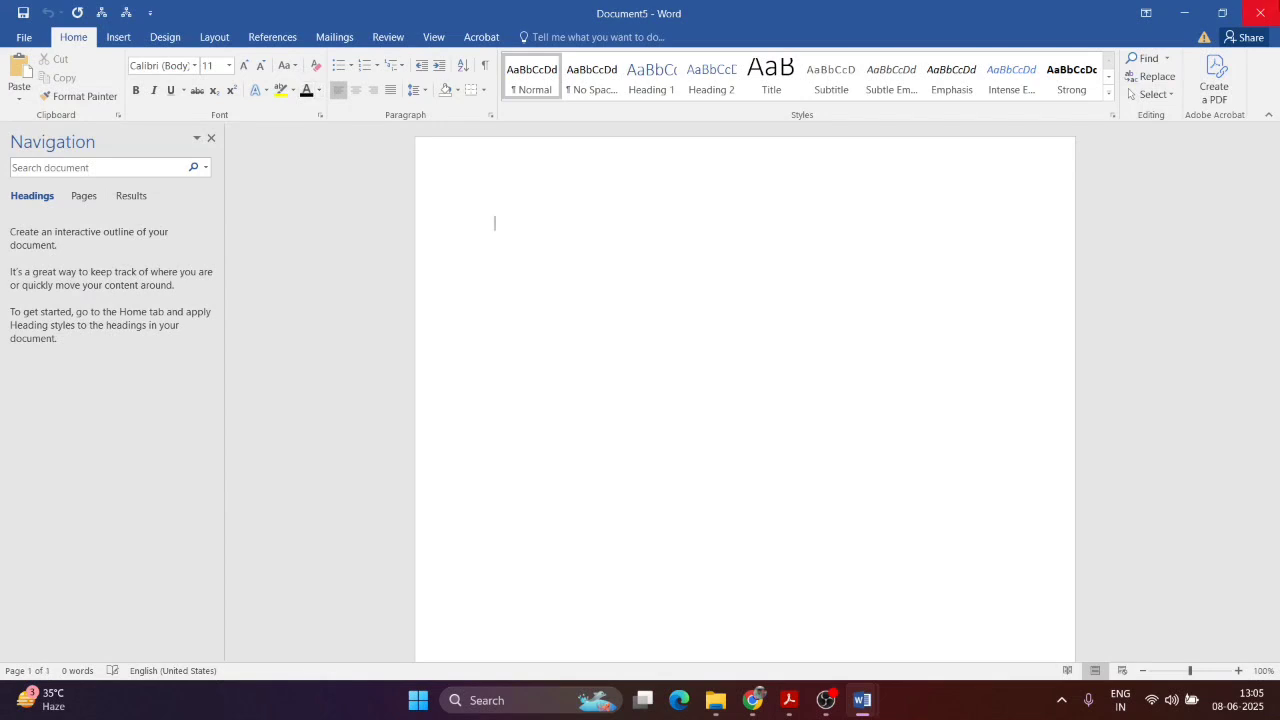
pyautogui.hotkey('ctrl', 'w')
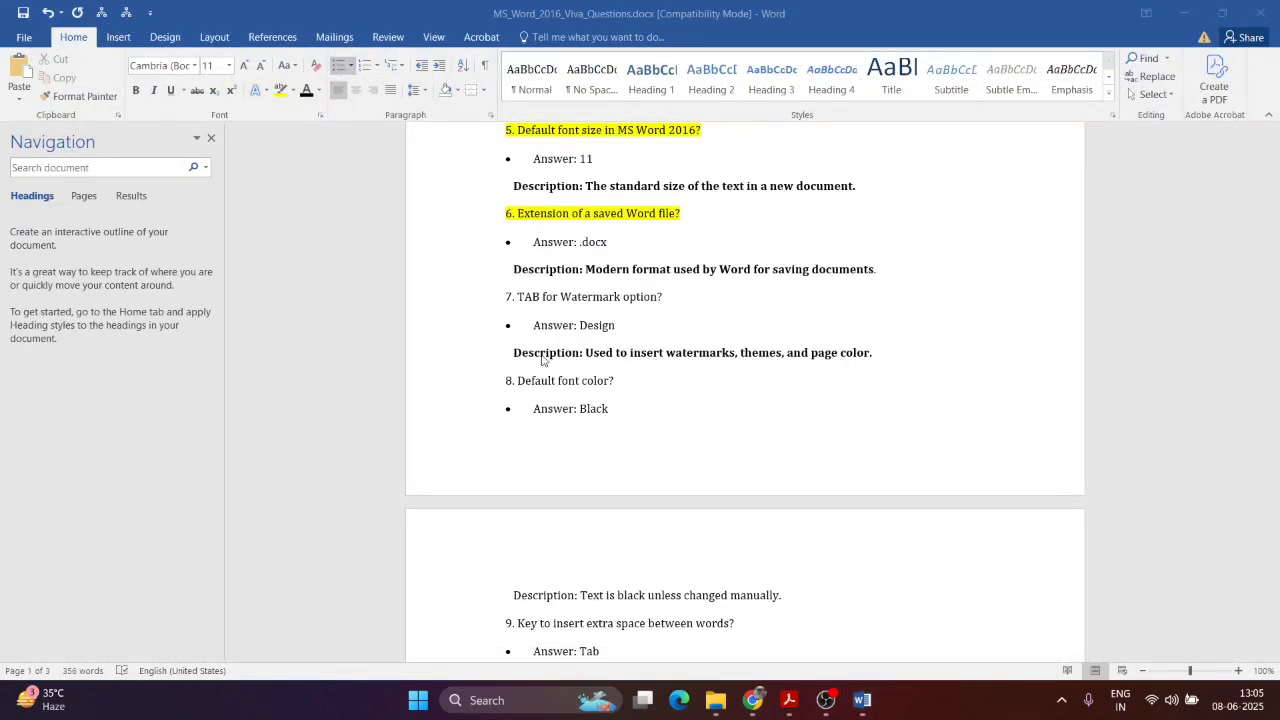
# Step: Demonstrate inserting and removing tab gaps inside the word 'between'
pyautogui.moveTo(908, 341); pyautogui.dragTo(509, 352)
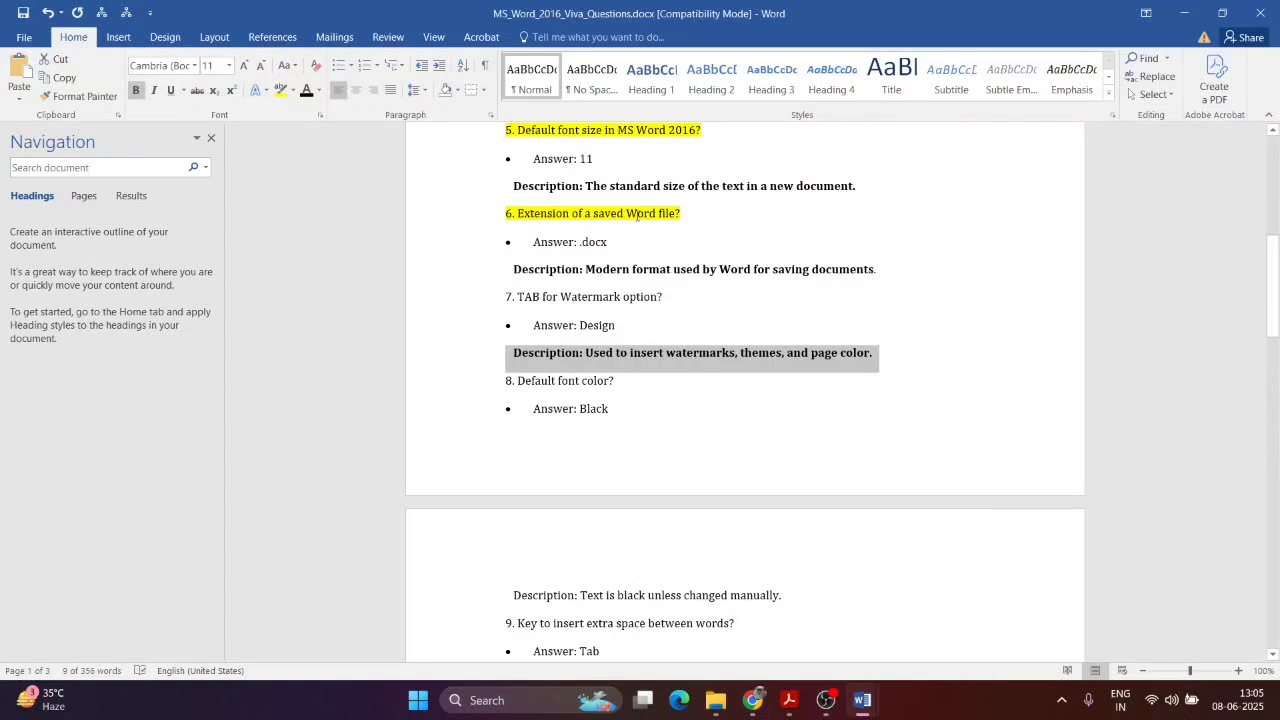
pyautogui.click(716, 337)
pyautogui.scroll(-6, 716, 337)
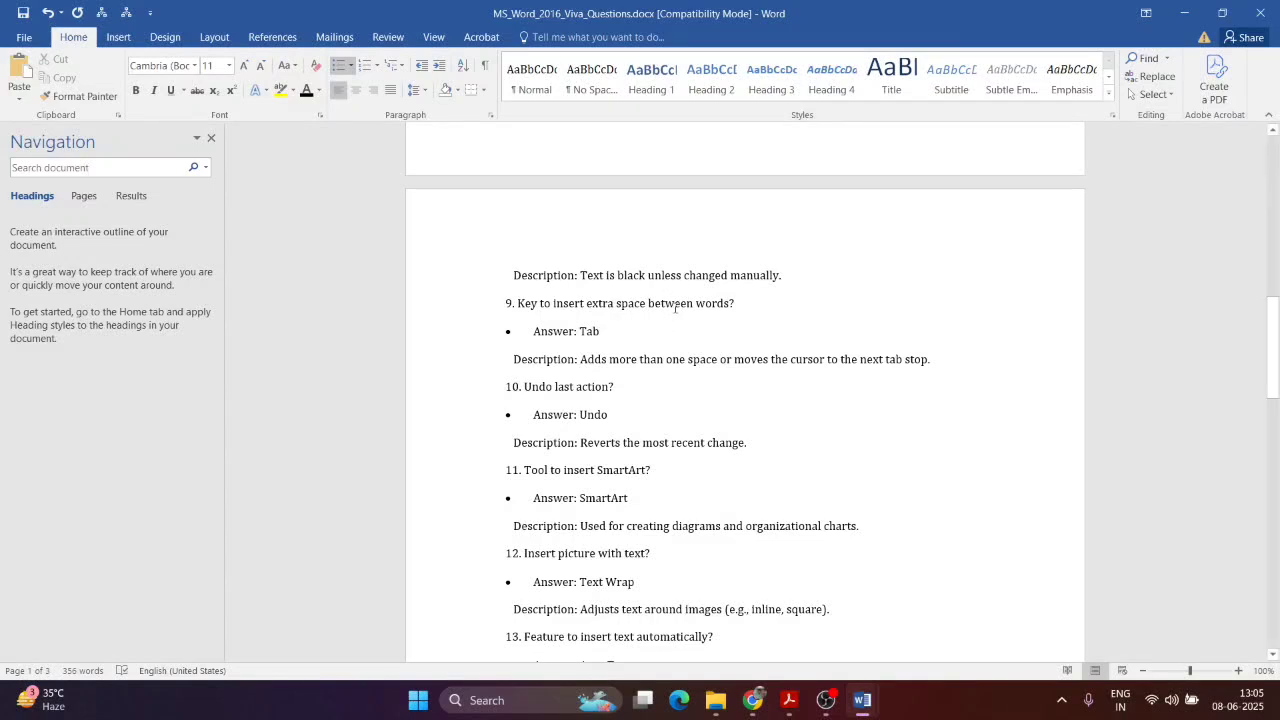
pyautogui.click(675, 306)
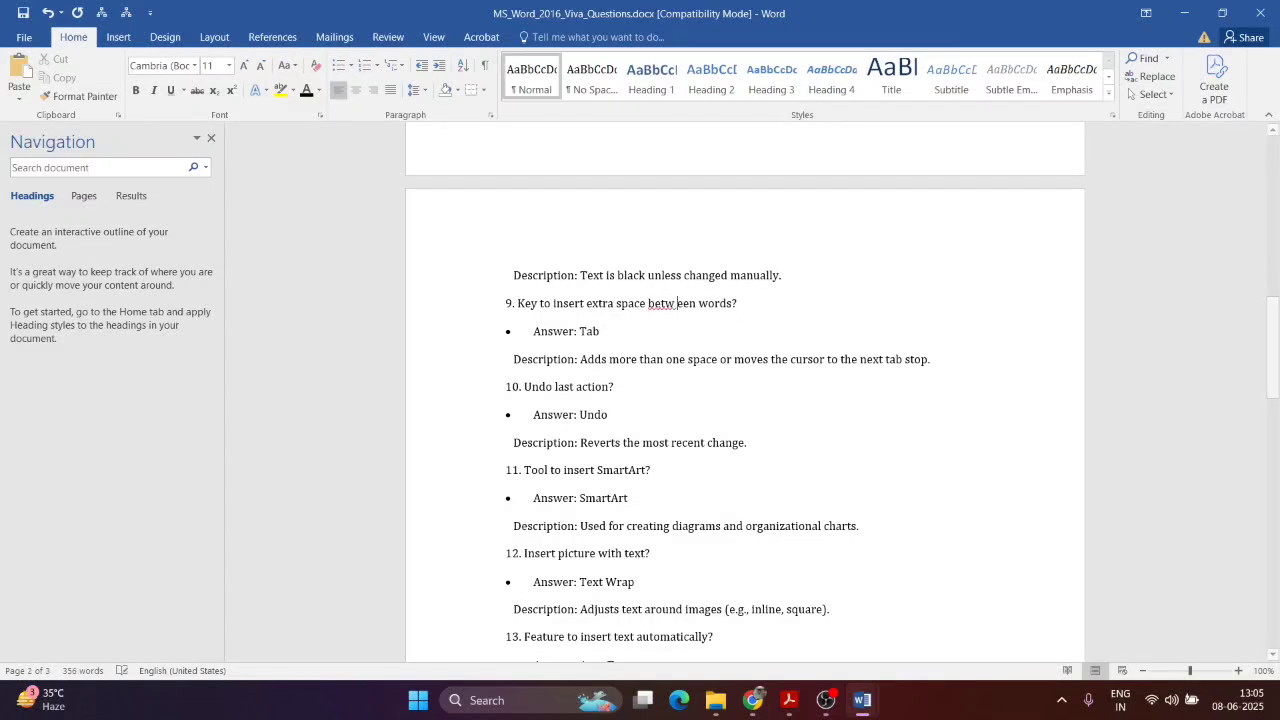
pyautogui.press('BackSpace')
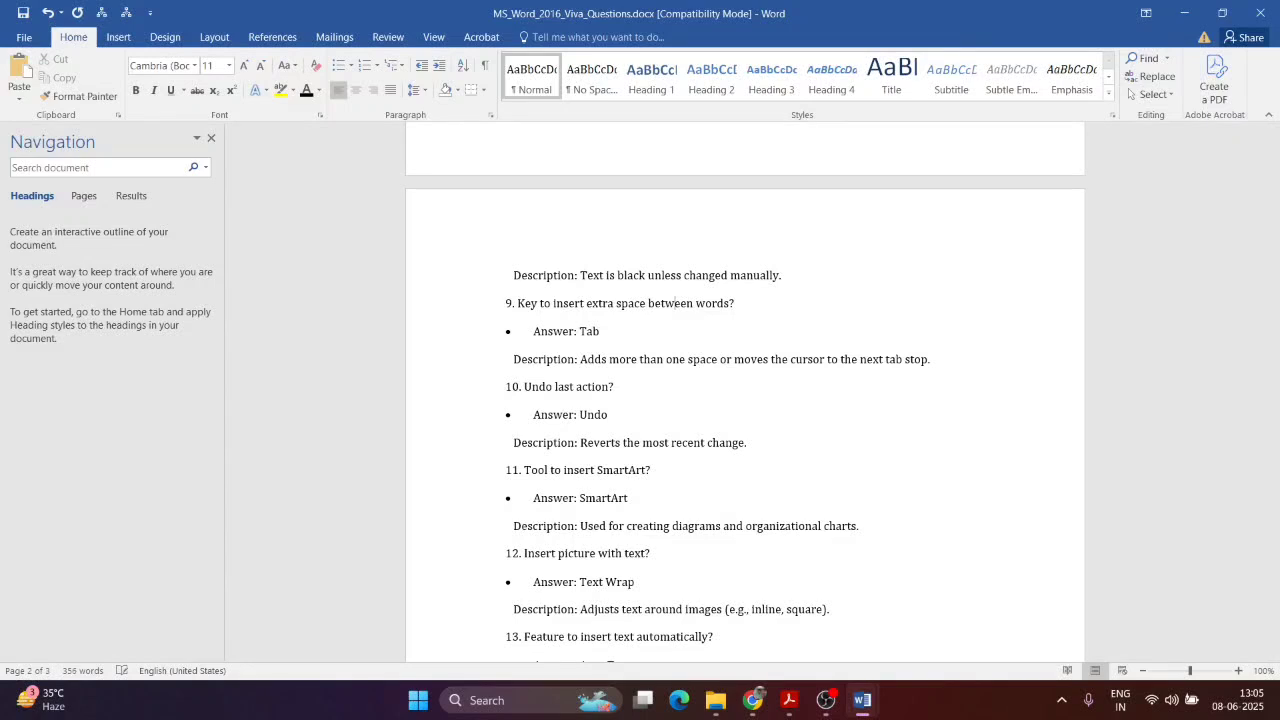
pyautogui.press('Tab')
pyautogui.press('Tab')
pyautogui.press('BackSpace')
pyautogui.press('BackSpace')
pyautogui.press('Tab')
pyautogui.press('BackSpace')
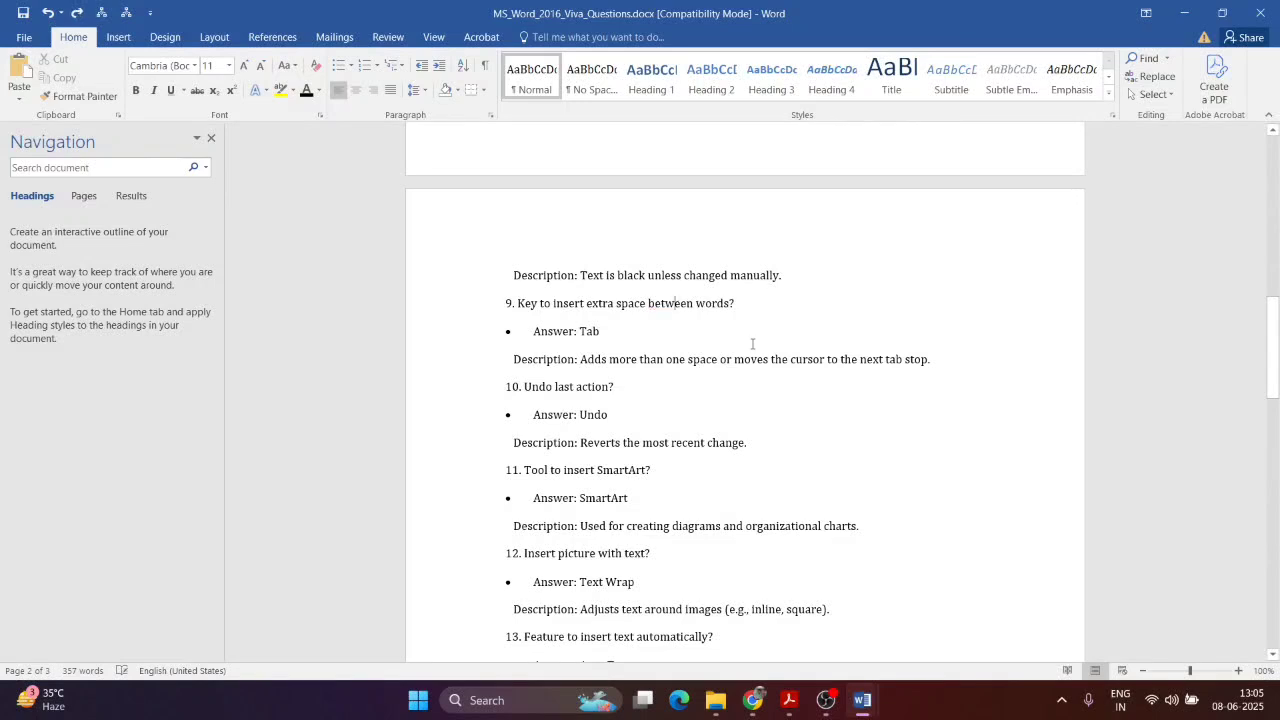
# Step: Bold the Description line under question 9
pyautogui.click(530, 331)
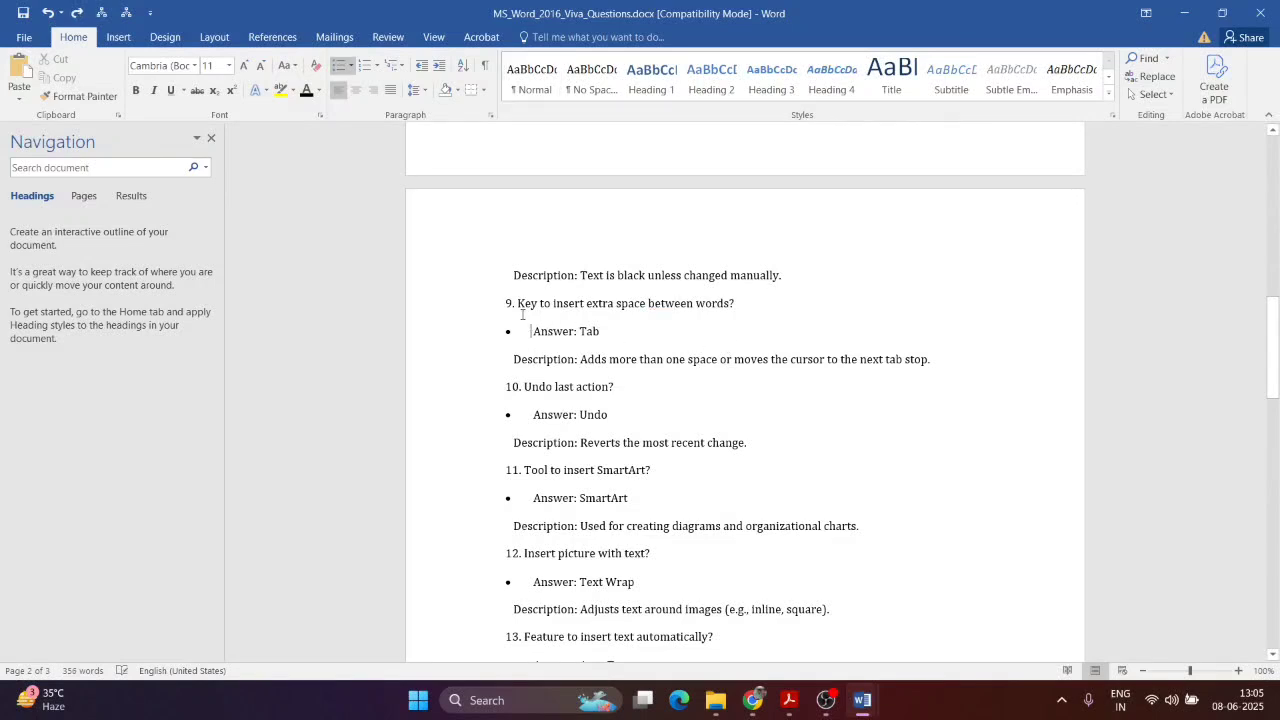
pyautogui.moveTo(519, 361); pyautogui.dragTo(528, 367)
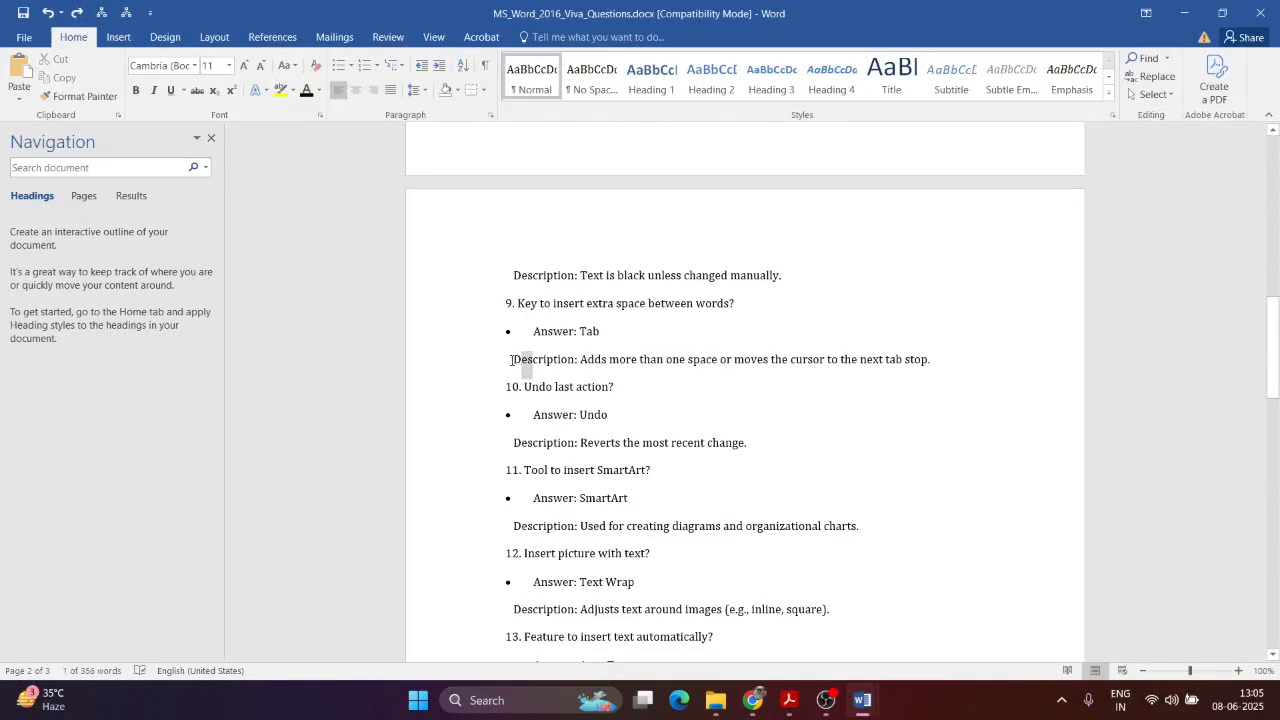
pyautogui.click(526, 368)
pyautogui.moveTo(1151, 363); pyautogui.dragTo(440, 377)
pyautogui.hotkey('ctrl', 'b')
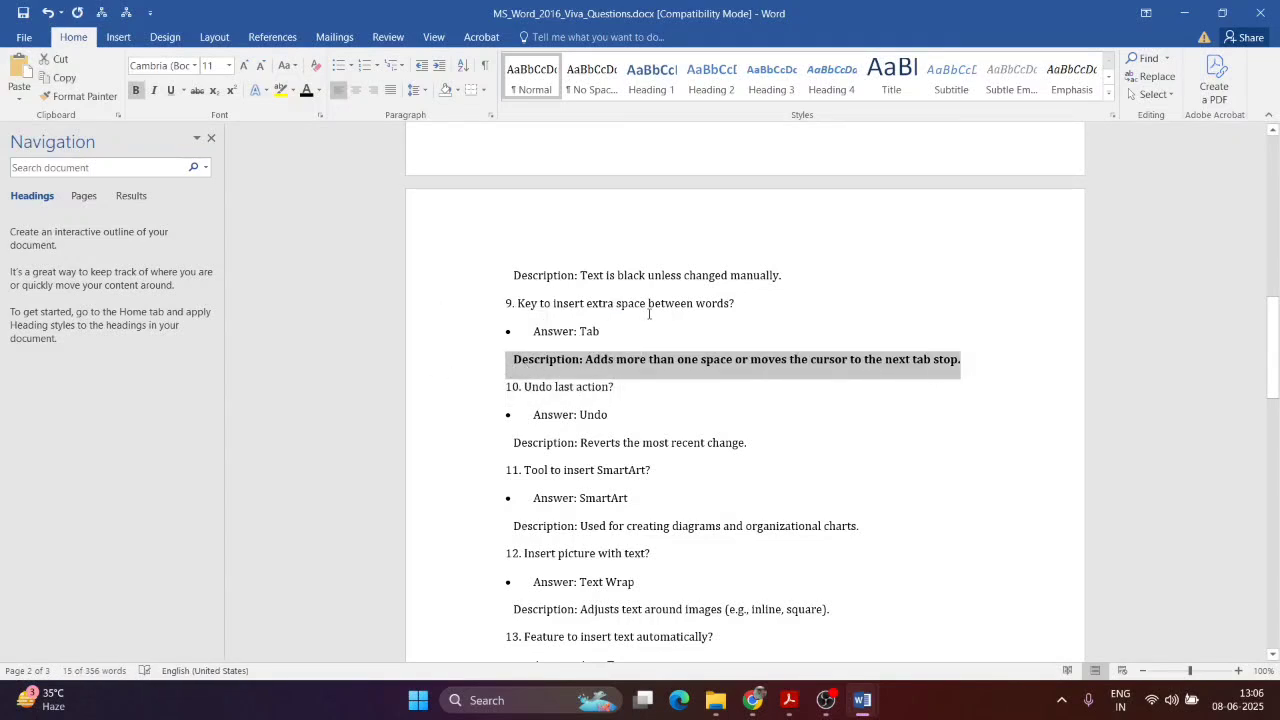
pyautogui.click(663, 381)
# Step: Demonstrate inserting and removing a tab gap inside the word 'action'
pyautogui.scroll(-3, 686, 330)
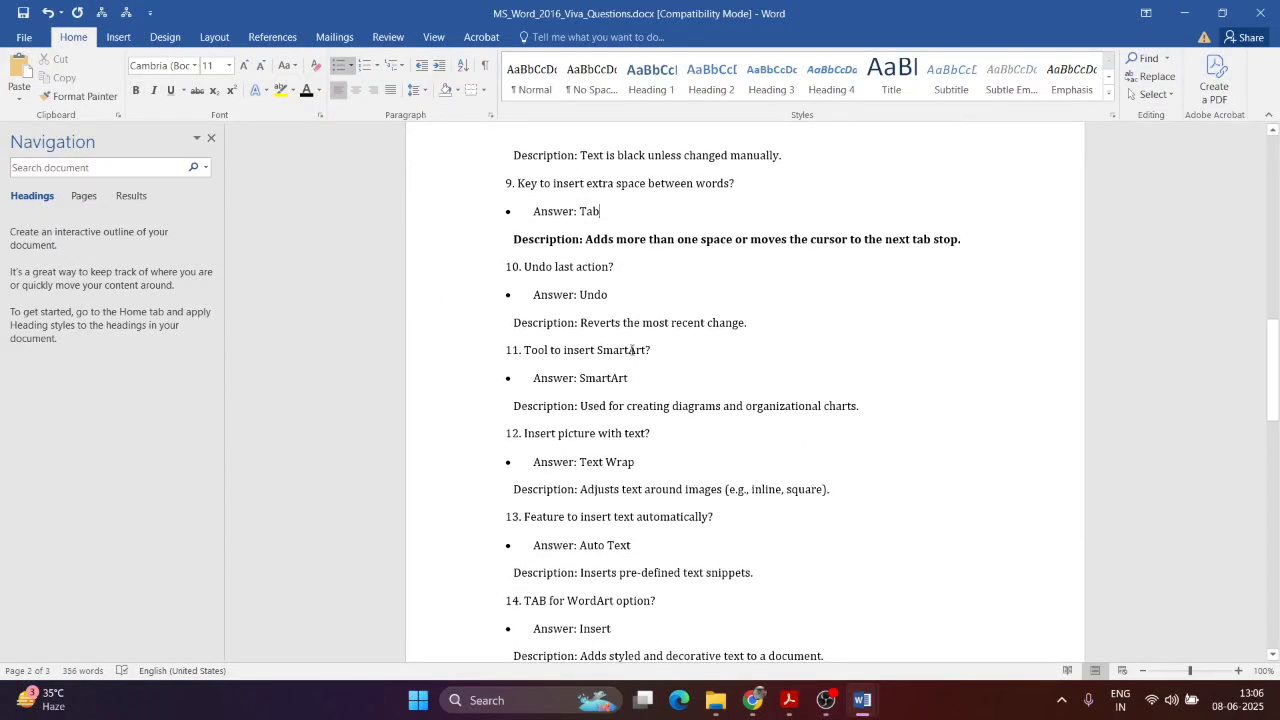
pyautogui.click(594, 267)
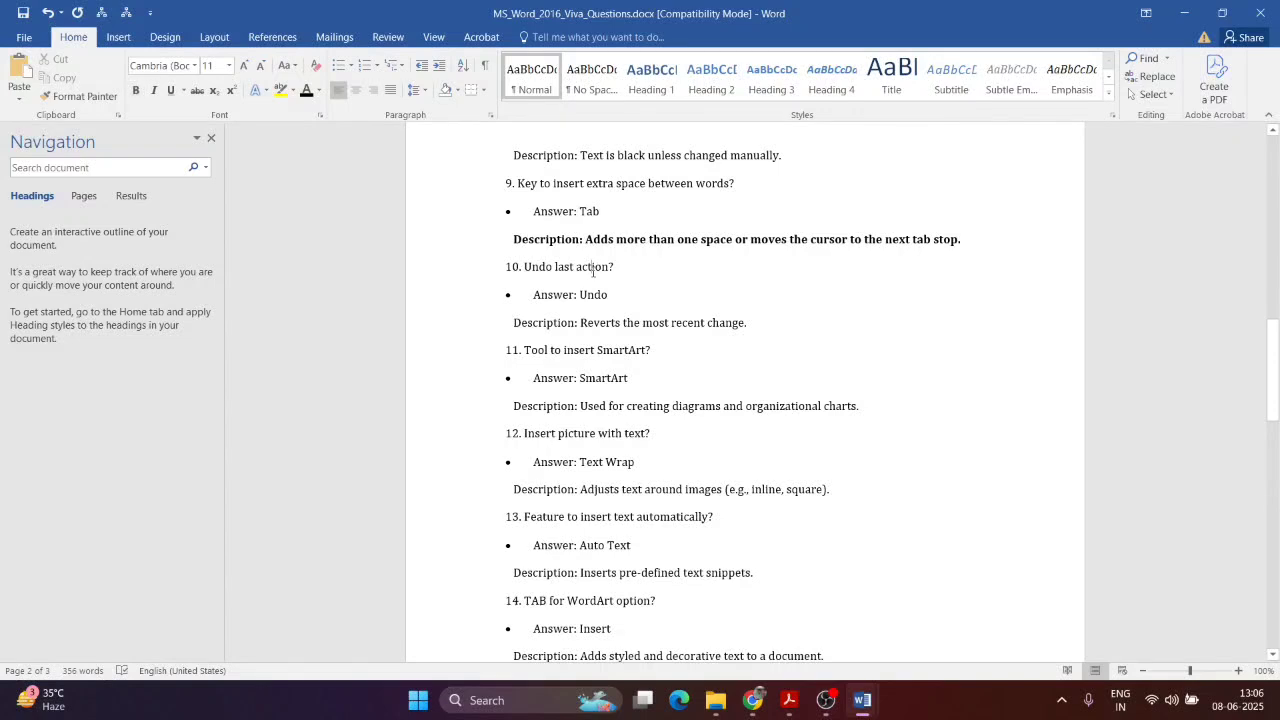
pyautogui.press('Tab')
pyautogui.press('BackSpace')
pyautogui.press('BackSpace')
pyautogui.press('BackSpace')
pyautogui.press('BackSpace')
pyautogui.click(607, 293)
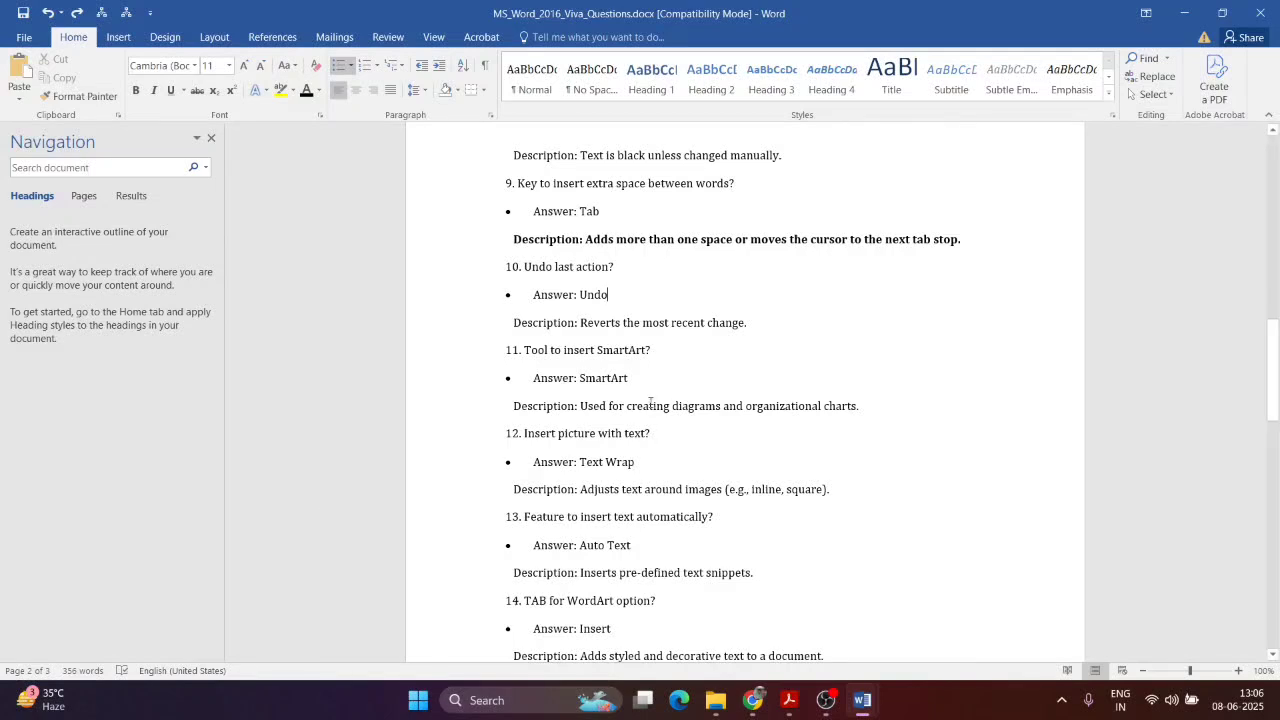
# Step: Browse the Insert tab's WordArt styles without choosing one
pyautogui.scroll(-1, 628, 371)
pyautogui.scroll(-1, 630, 371)
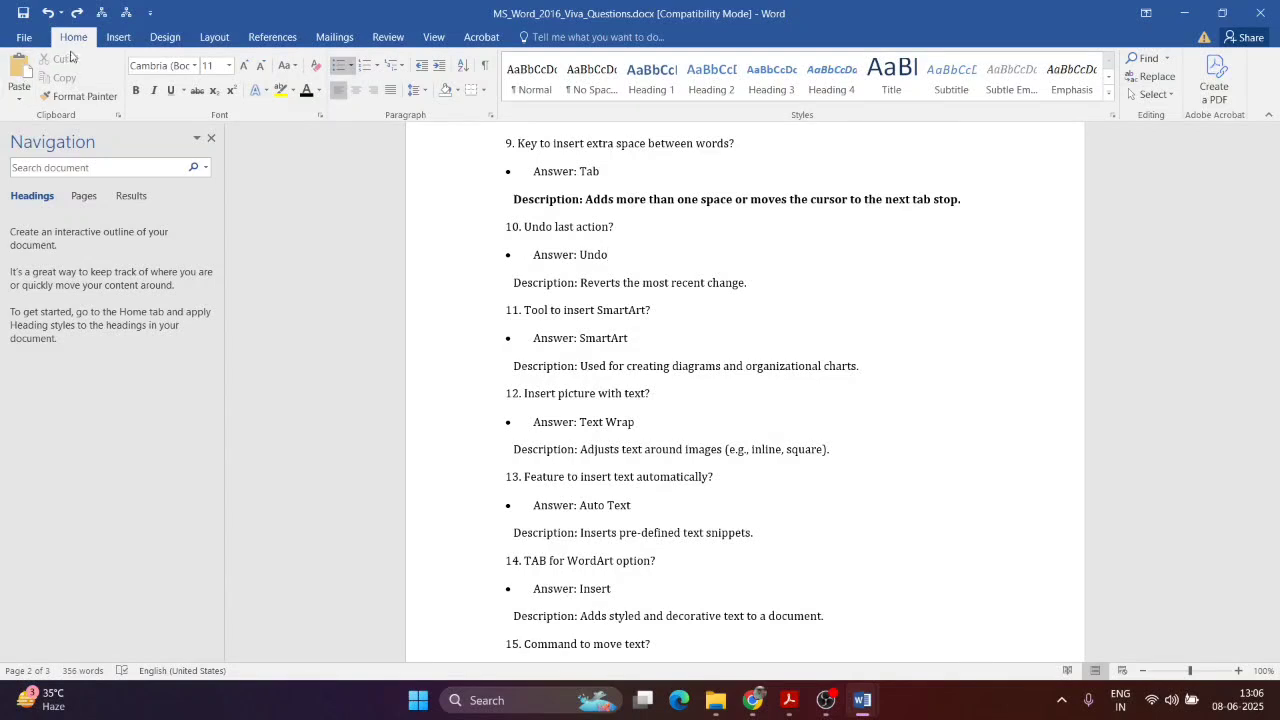
pyautogui.click(104, 39)
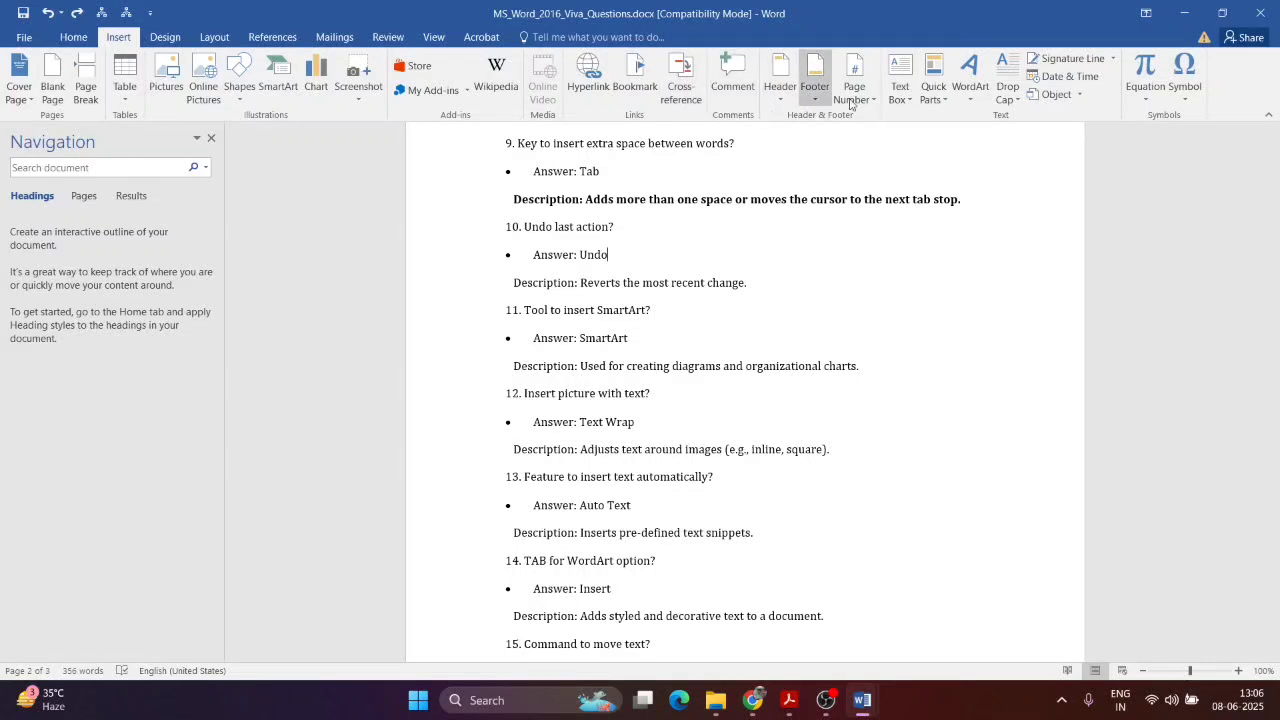
pyautogui.click(968, 92)
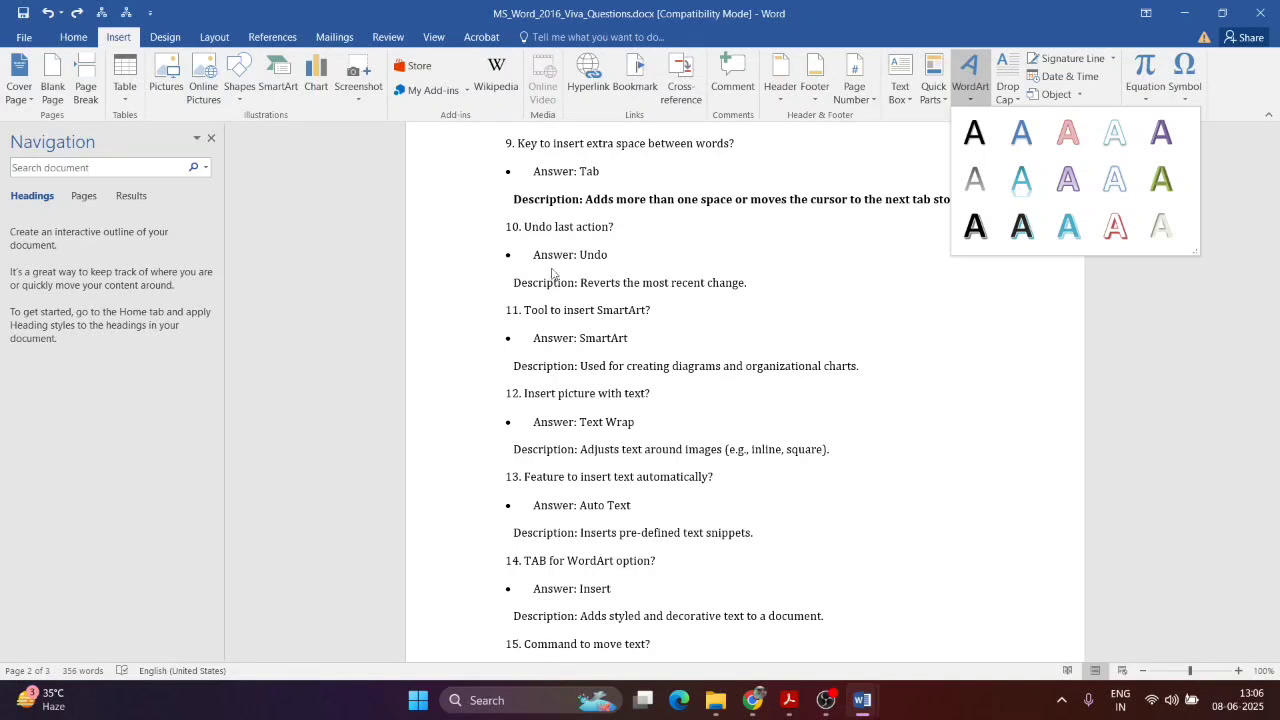
pyautogui.click(797, 398)
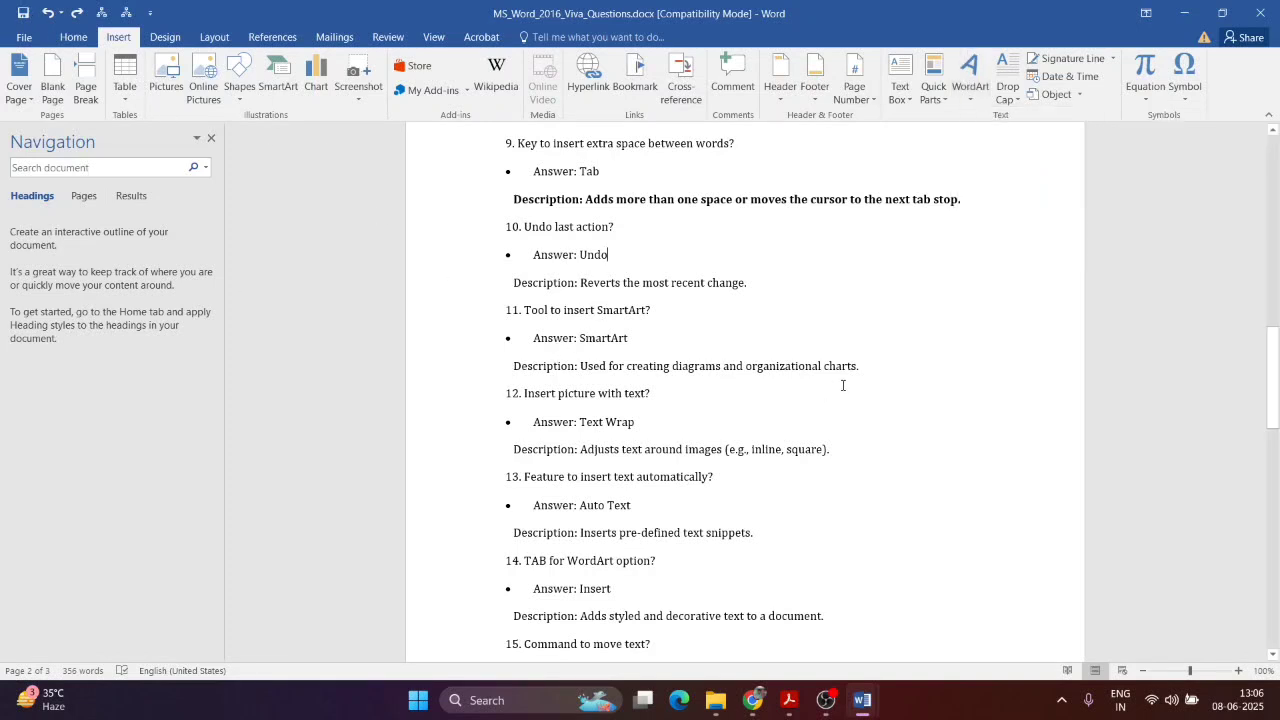
# Step: Bold the Description lines under questions 11 and 12
pyautogui.click(408, 369)
pyautogui.hotkey('ctrl', 'b')
pyautogui.click(655, 396)
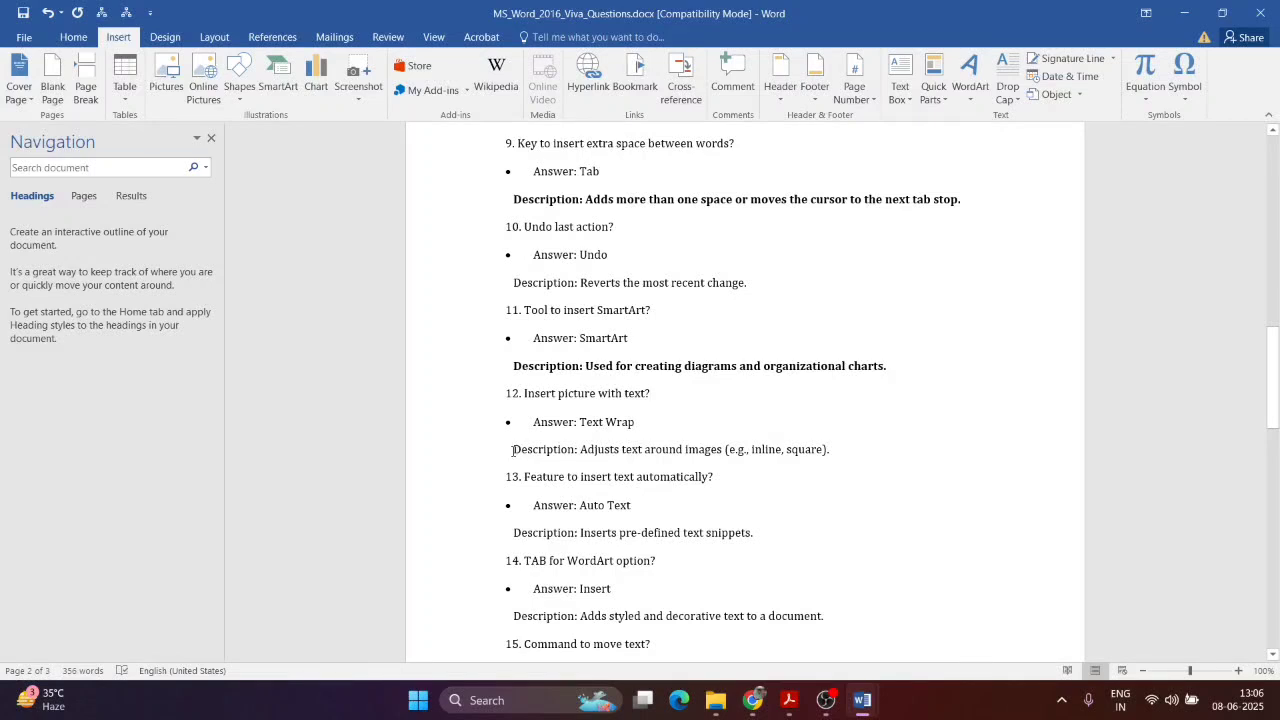
pyautogui.moveTo(512, 450); pyautogui.dragTo(903, 457)
pyautogui.hotkey('ctrl', 'b')
pyautogui.click(890, 449)
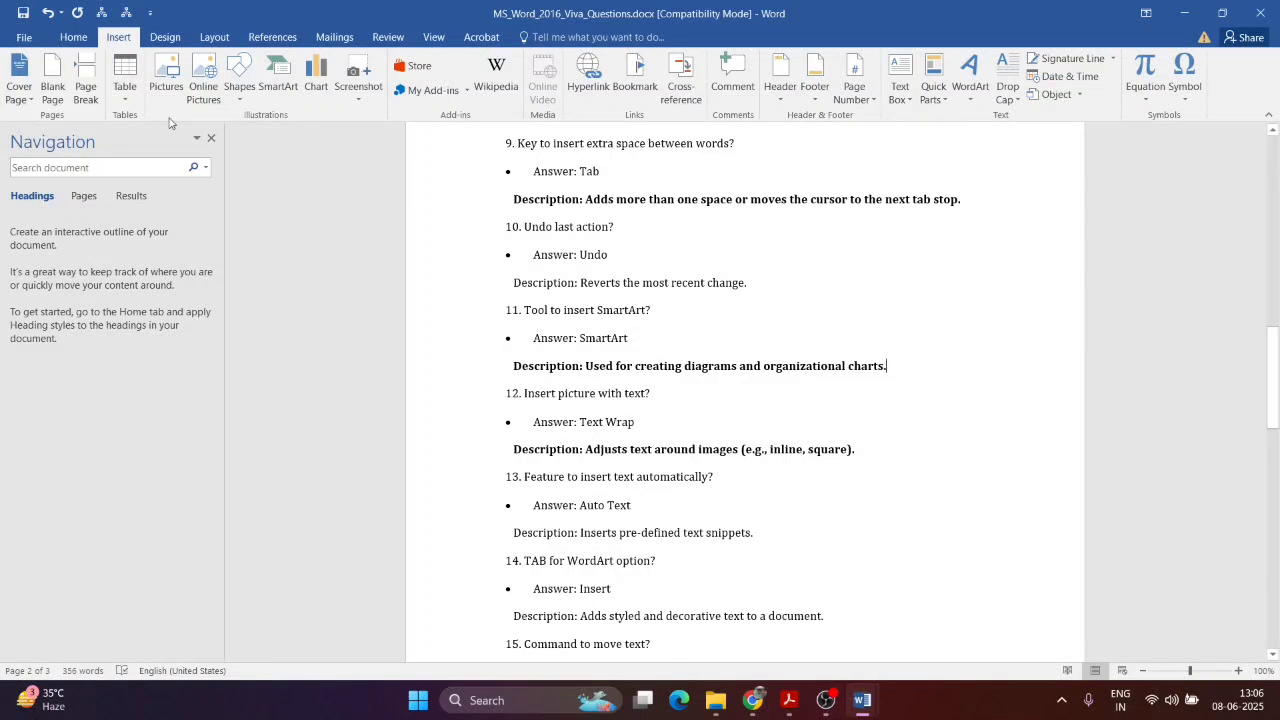
pyautogui.scroll(-5, 540, 313)
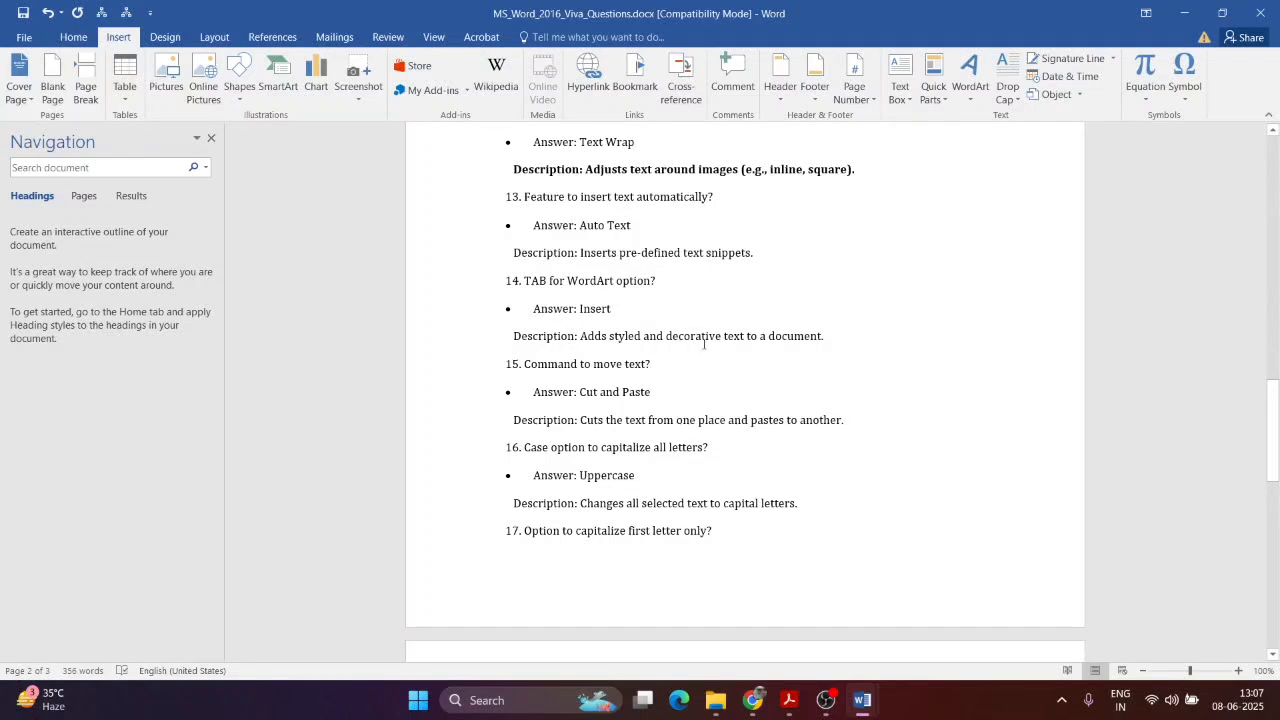
# Step: Bold the Description line under question 14
pyautogui.moveTo(842, 331); pyautogui.dragTo(494, 340)
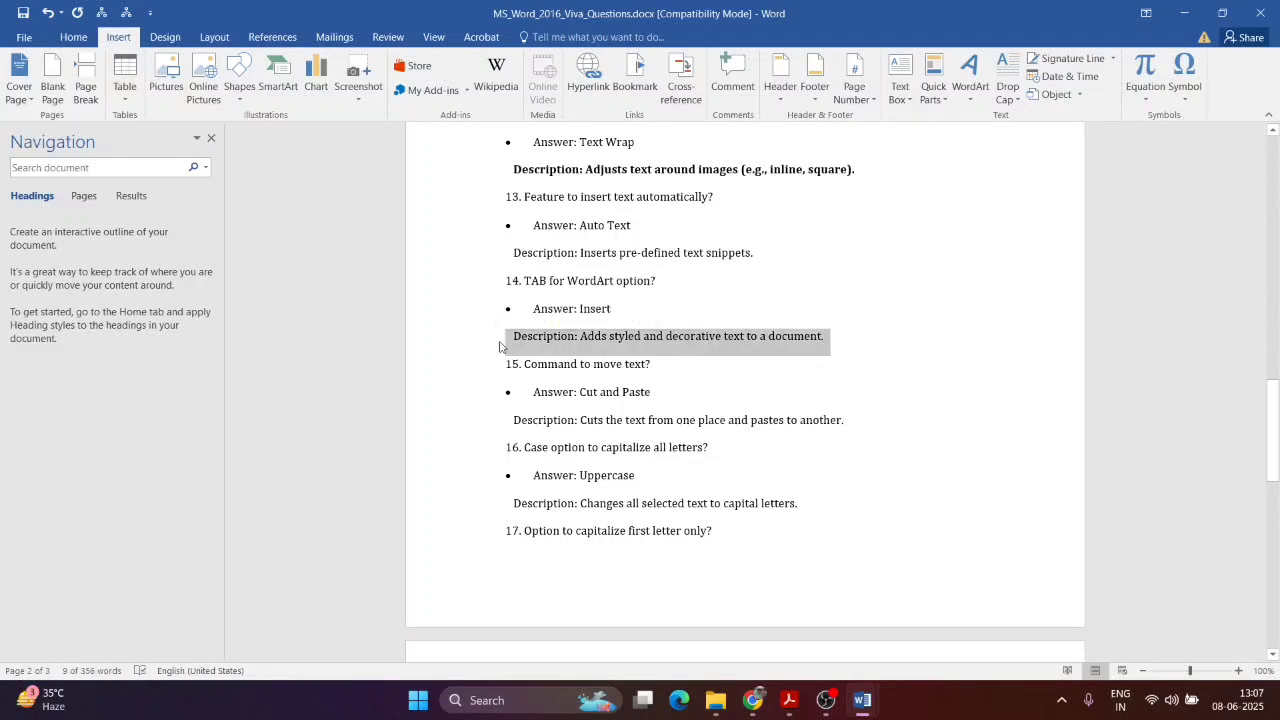
pyautogui.hotkey('ctrl', 'b')
pyautogui.click(766, 270)
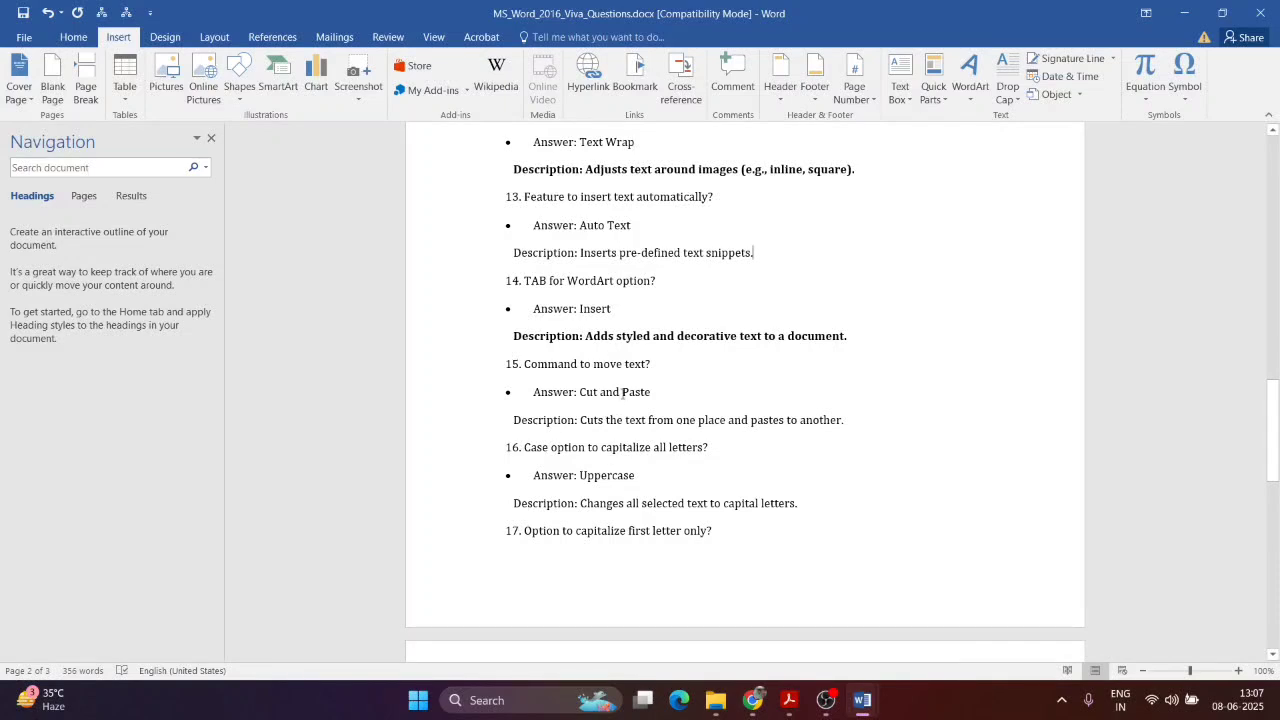
# Step: Try moving the 'Answer: Cut and Paste' line, then undo both changes
pyautogui.moveTo(658, 392); pyautogui.dragTo(513, 386)
pyautogui.hotkey('ctrl', 'c')
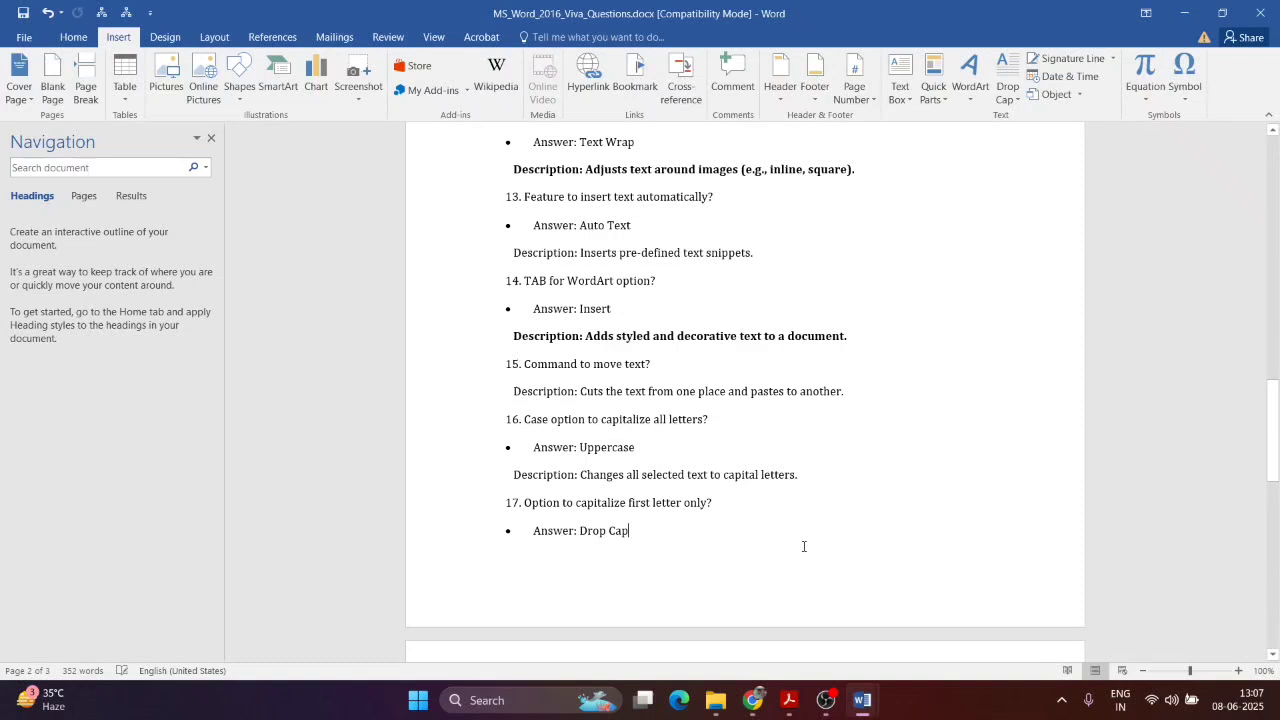
pyautogui.press('Return')
pyautogui.hotkey('ctrl', 'v')
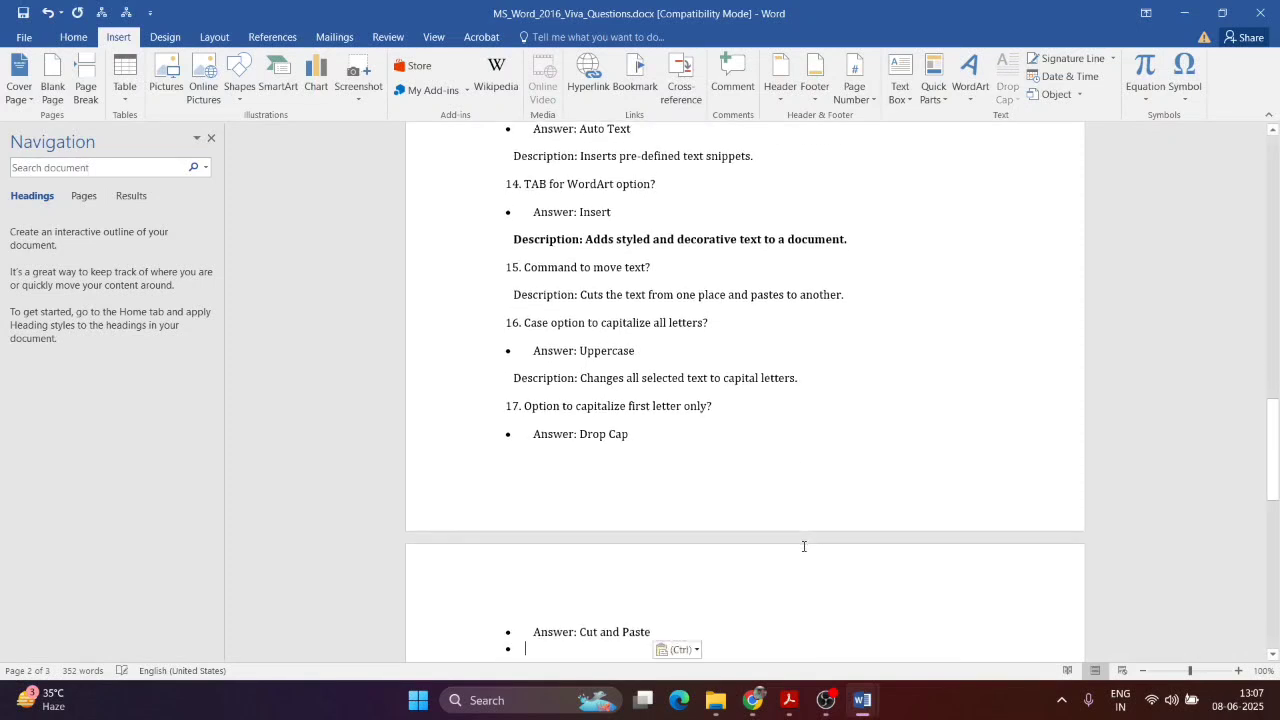
pyautogui.hotkey('ctrl', 'z')
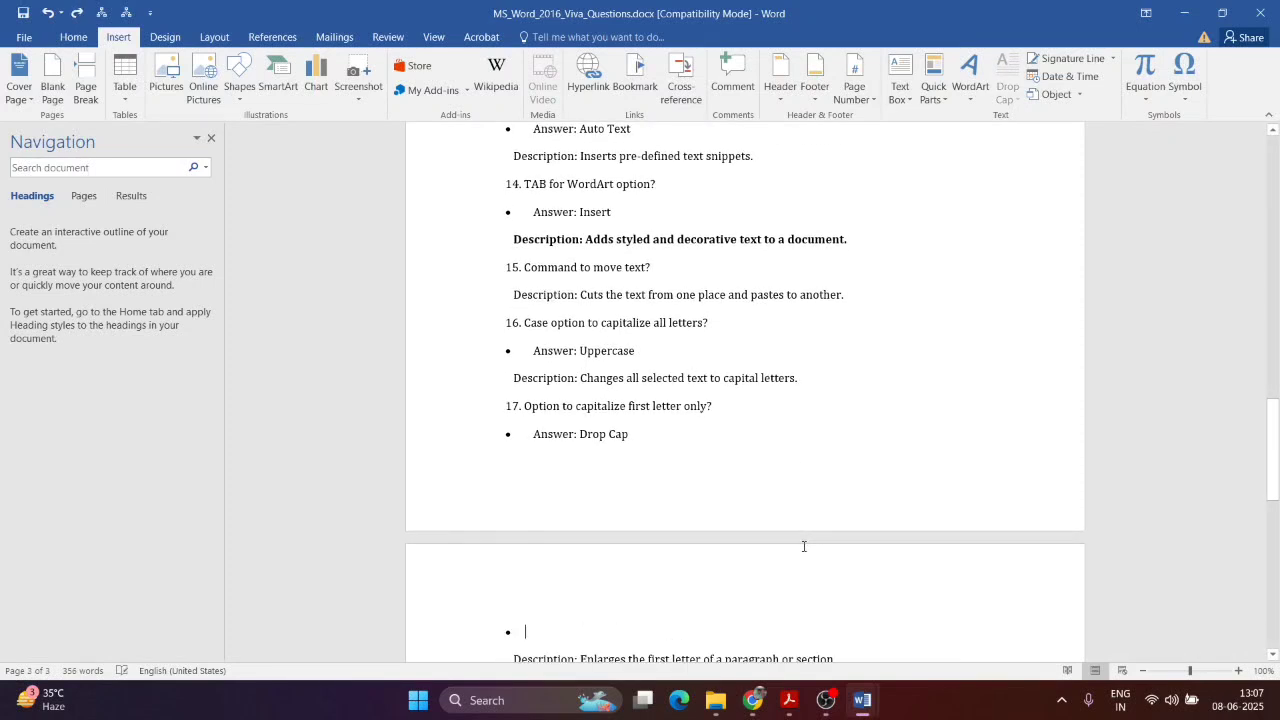
pyautogui.hotkey('ctrl', 'z')
pyautogui.hotkey('ctrl', 'z')
pyautogui.click(697, 241)
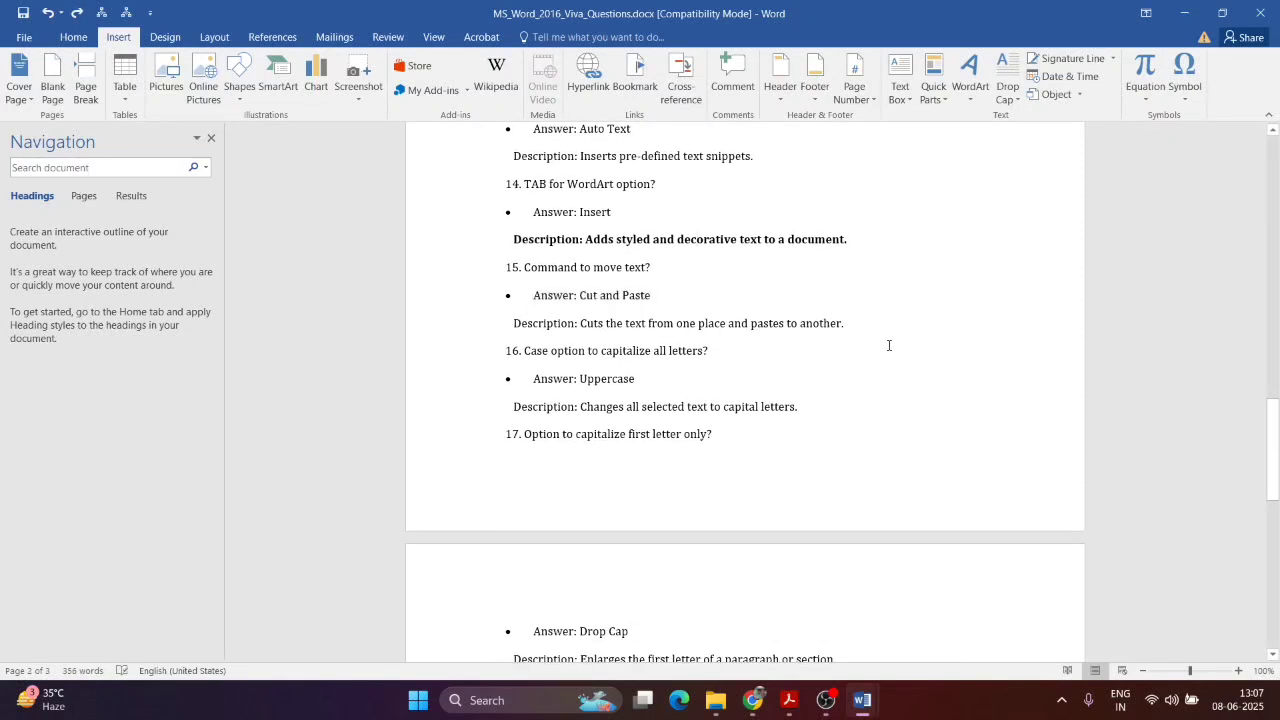
# Step: Bold question 15's Description line
pyautogui.moveTo(856, 323); pyautogui.dragTo(530, 295)
pyautogui.moveTo(844, 323); pyautogui.dragTo(513, 323)
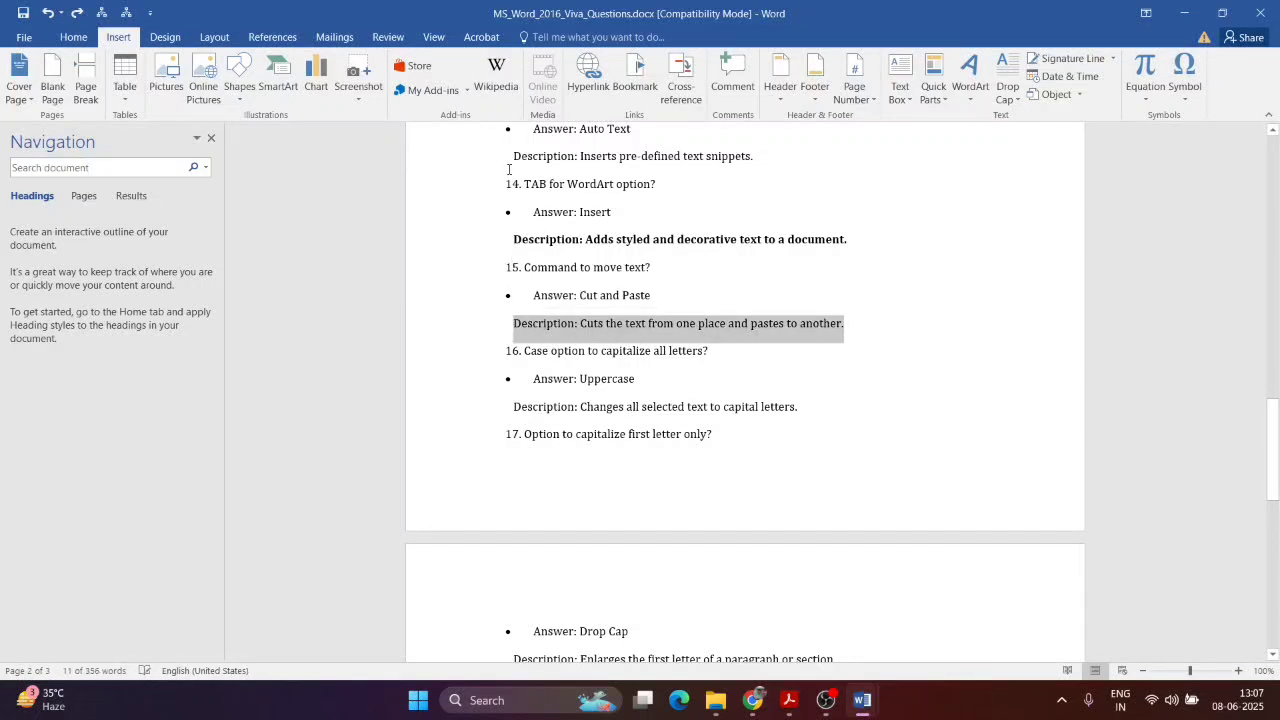
pyautogui.hotkey('ctrl', 'b')
# Step: Highlight the line '15. Command to move text?' in yellow
pyautogui.moveTo(505, 267); pyautogui.dragTo(655, 268)
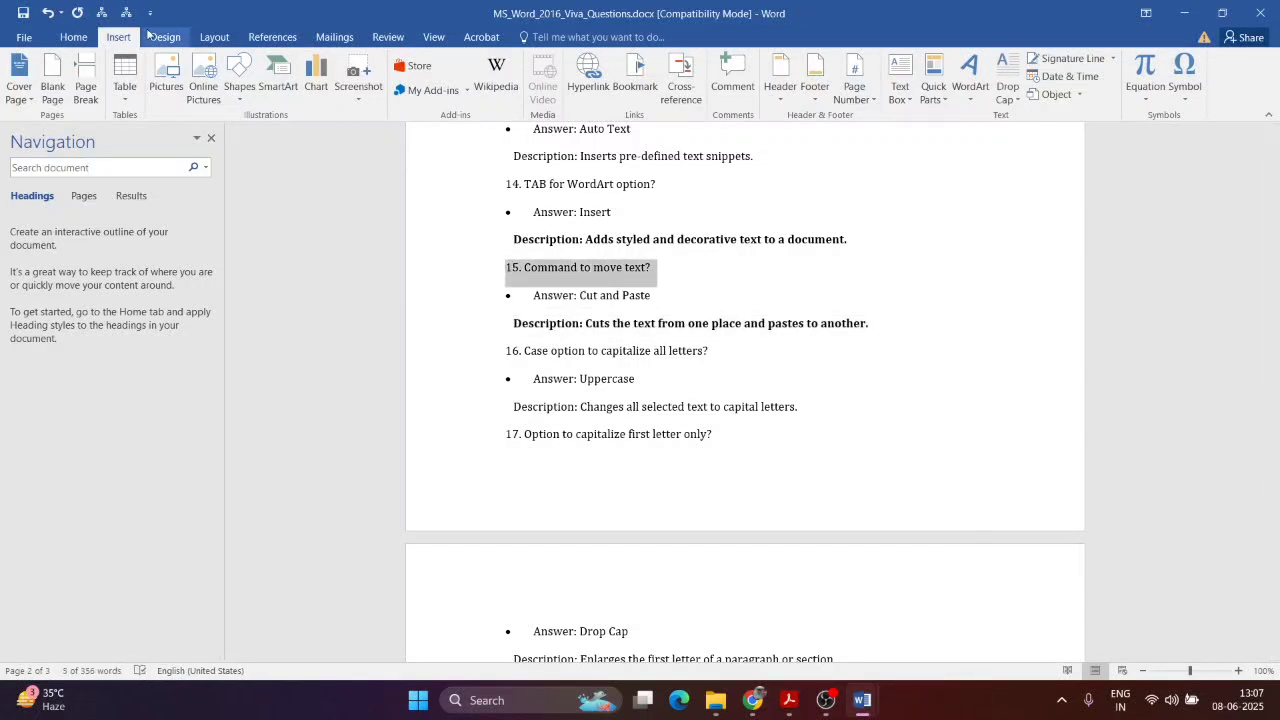
pyautogui.click(73, 37)
pyautogui.click(276, 90)
pyautogui.click(792, 268)
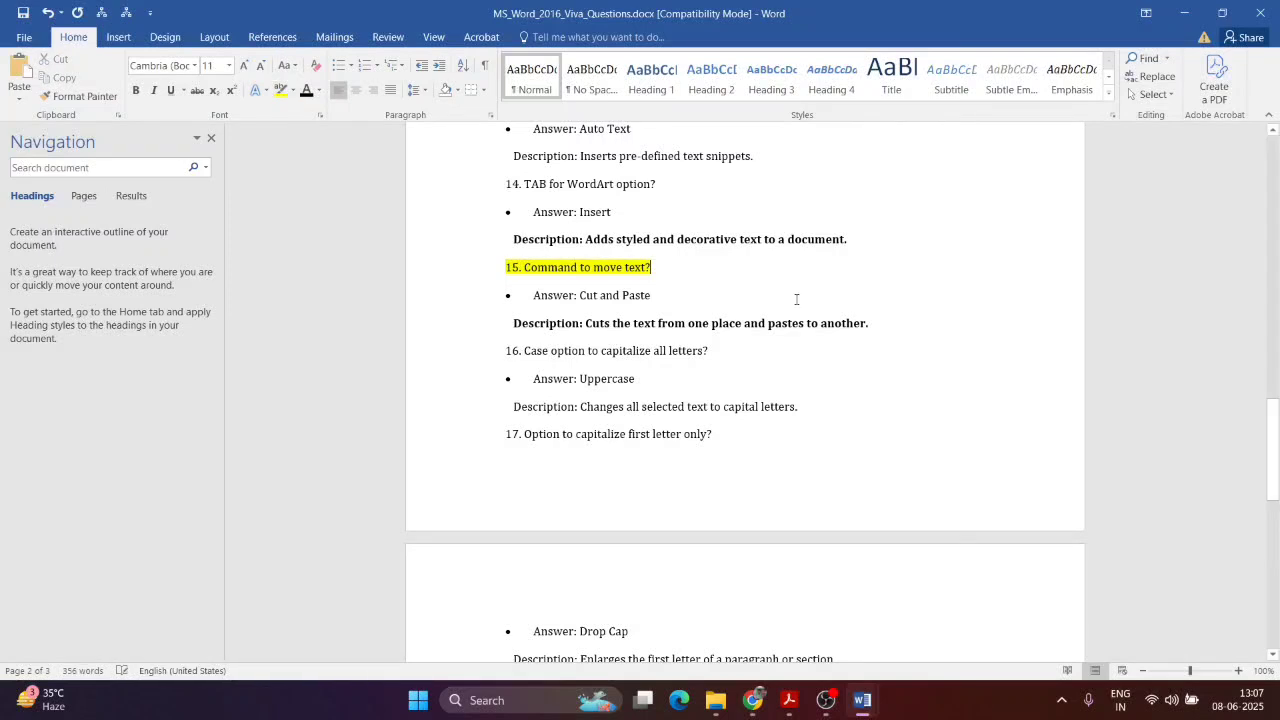
pyautogui.click(797, 299)
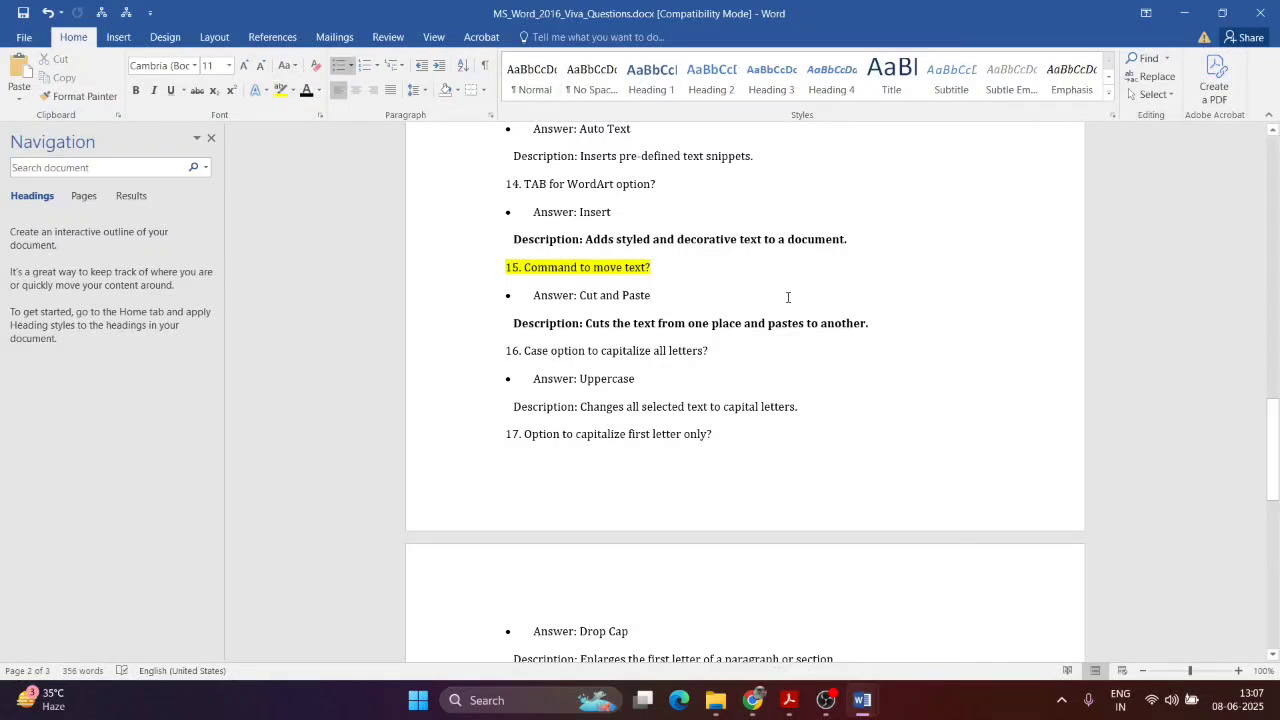
pyautogui.scroll(-4, 571, 363)
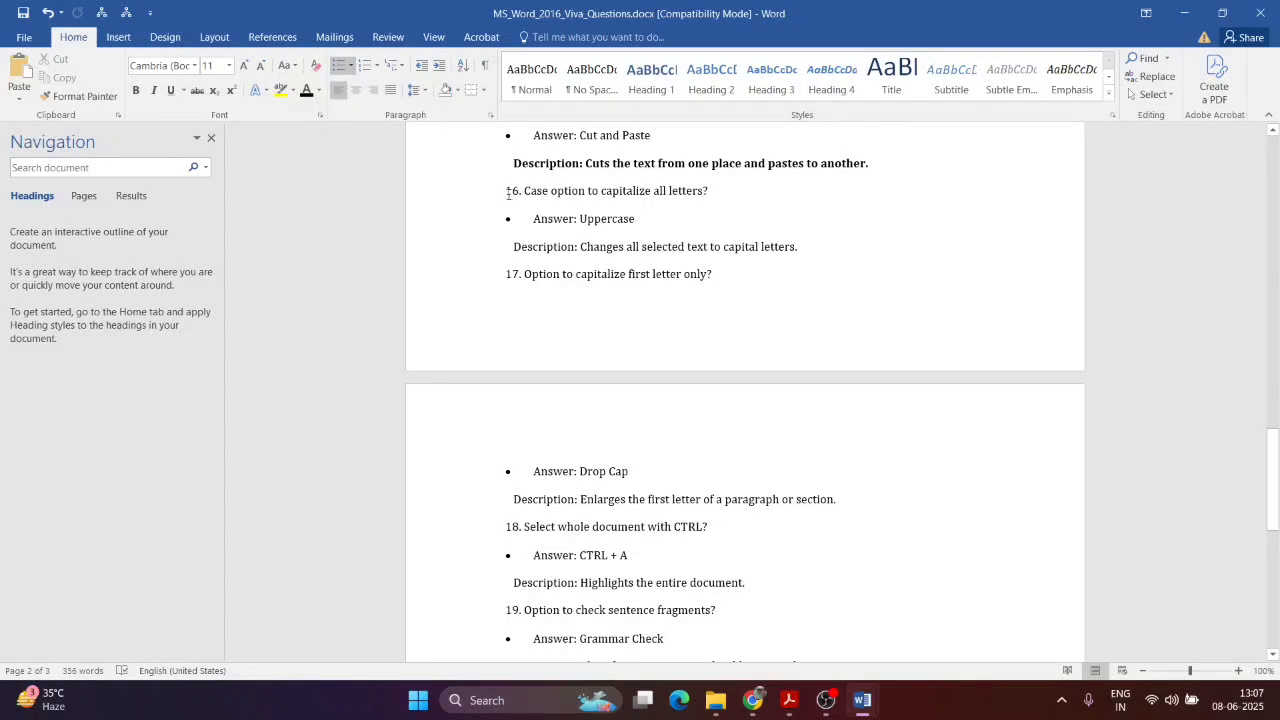
# Step: Push question 17 onto the next page with an extra line break
pyautogui.moveTo(538, 190); pyautogui.dragTo(714, 193)
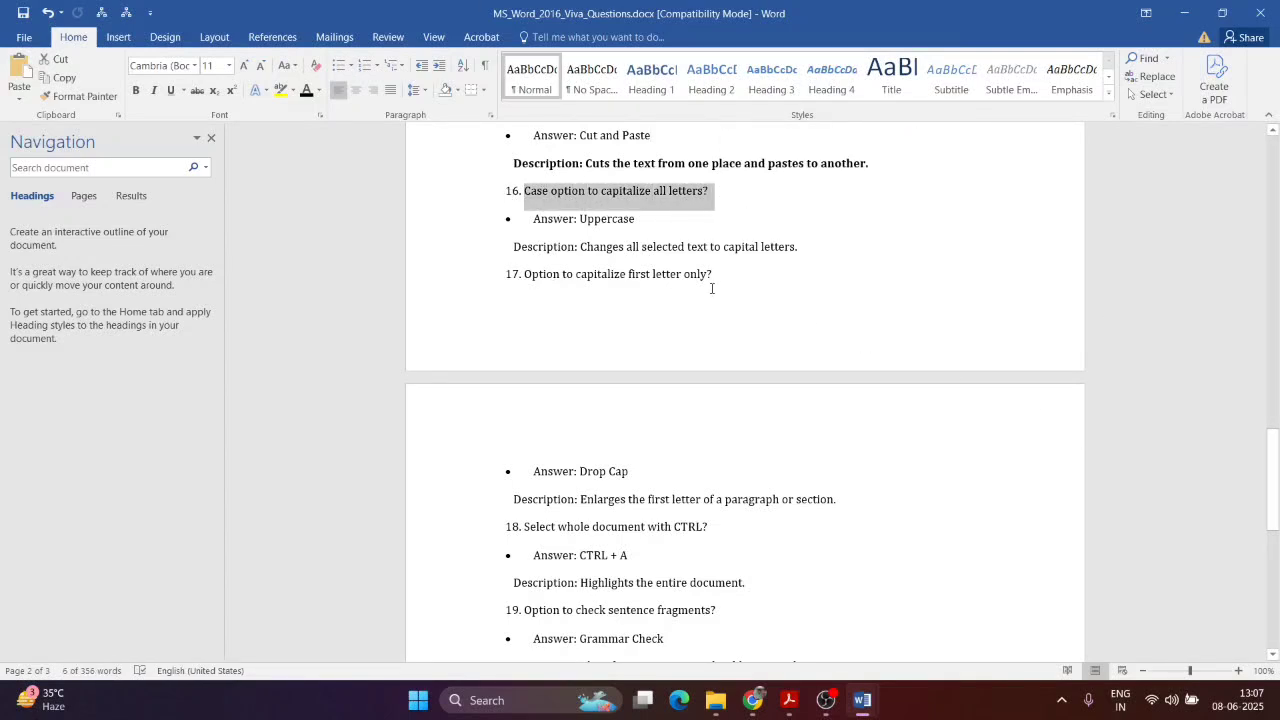
pyautogui.click(707, 248)
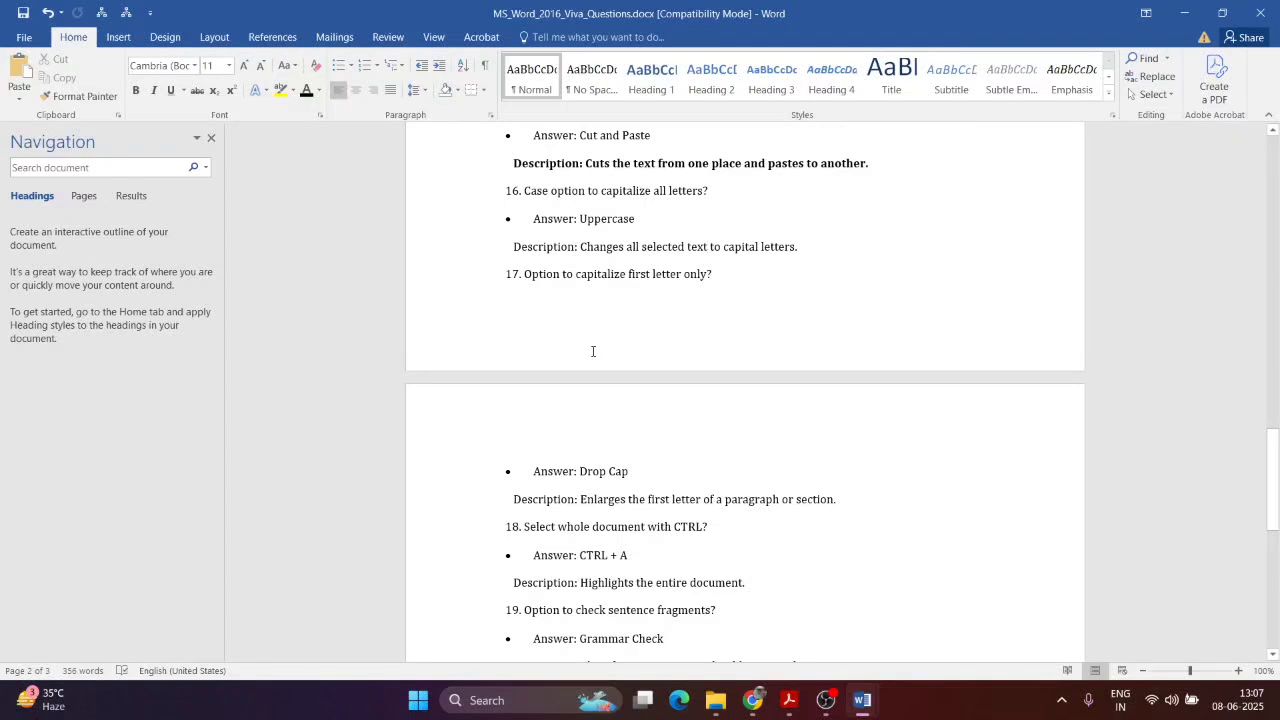
pyautogui.scroll(-3, 654, 323)
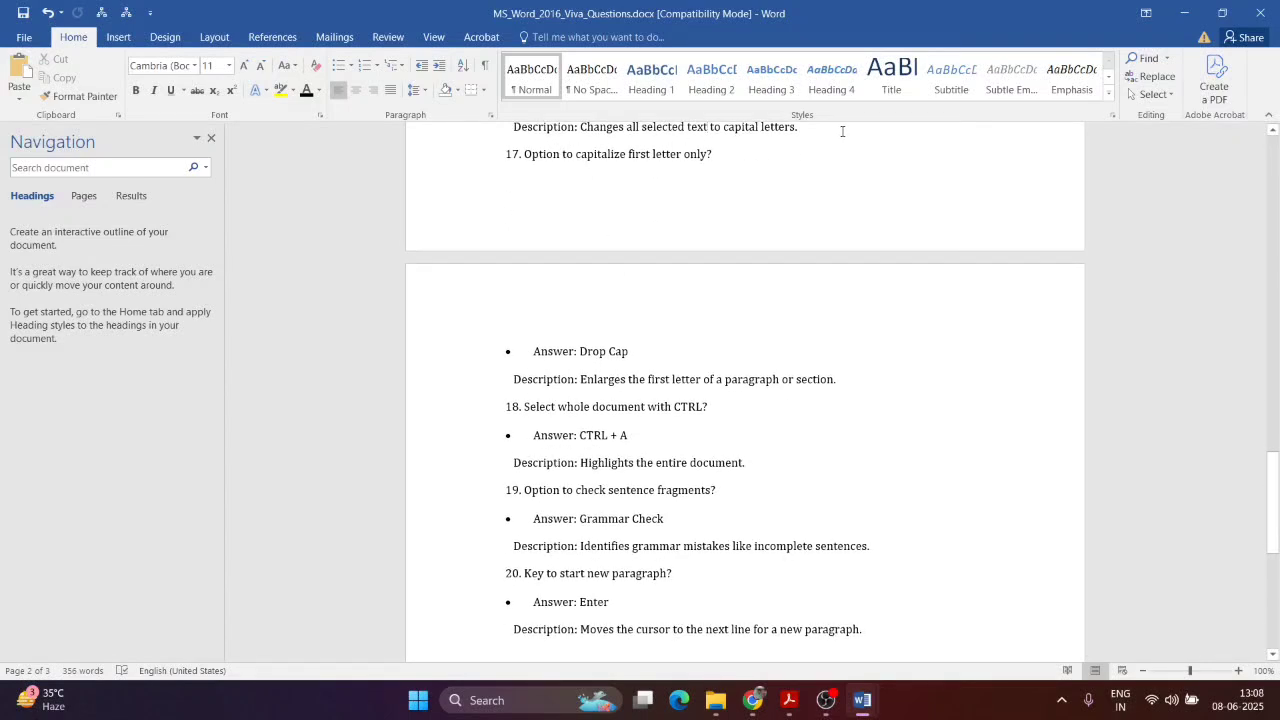
pyautogui.press('Return')
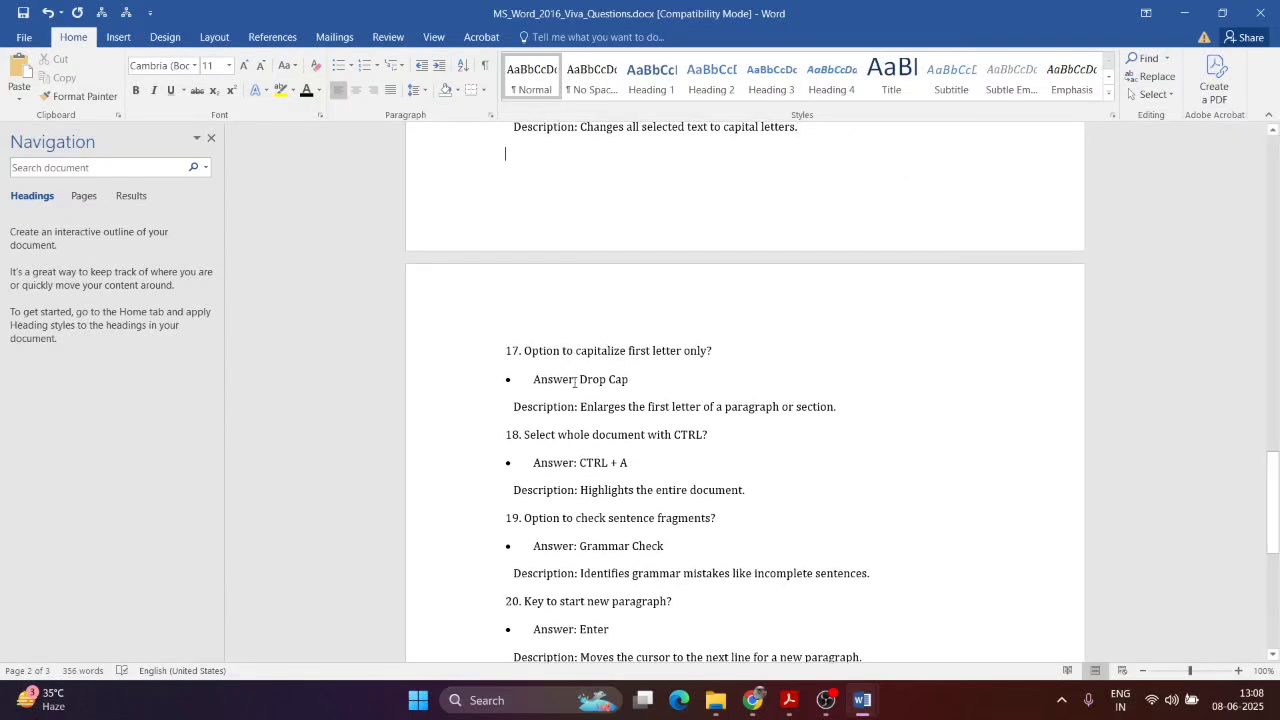
# Step: Bold question 17's Description line
pyautogui.moveTo(575, 381); pyautogui.dragTo(632, 381)
pyautogui.moveTo(837, 408); pyautogui.dragTo(512, 408)
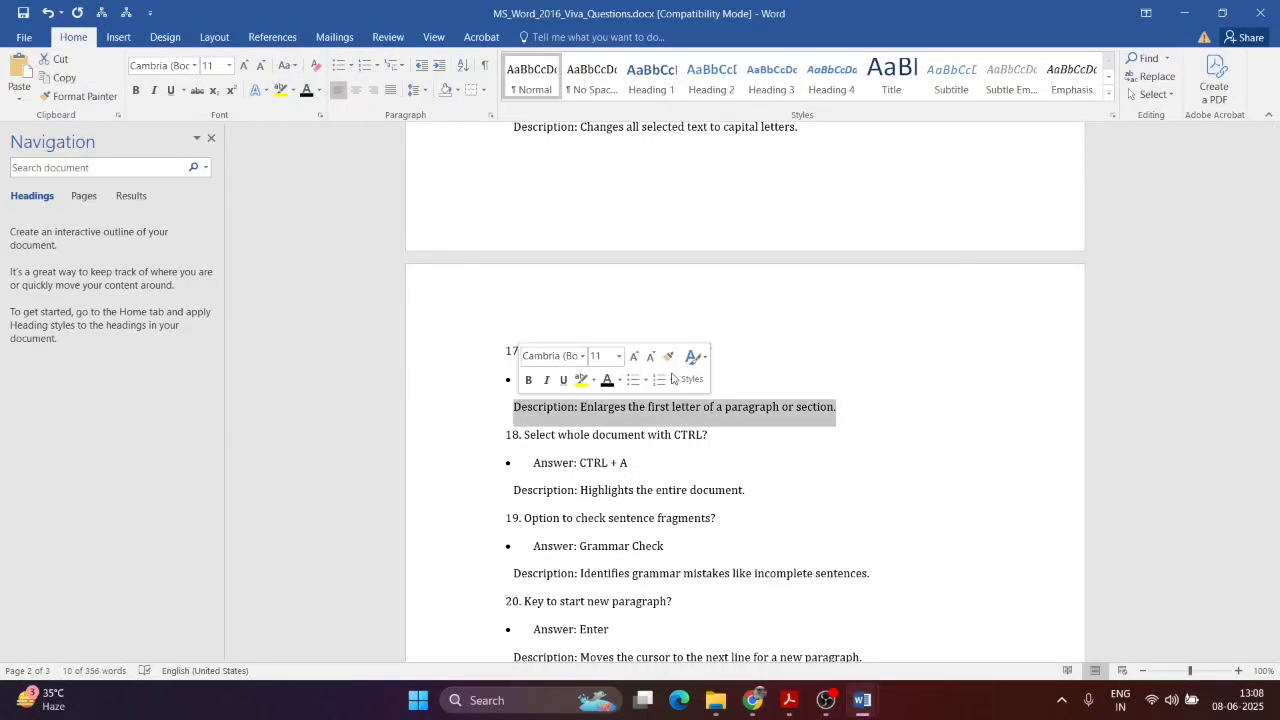
pyautogui.hotkey('ctrl', 'b')
pyautogui.click(797, 257)
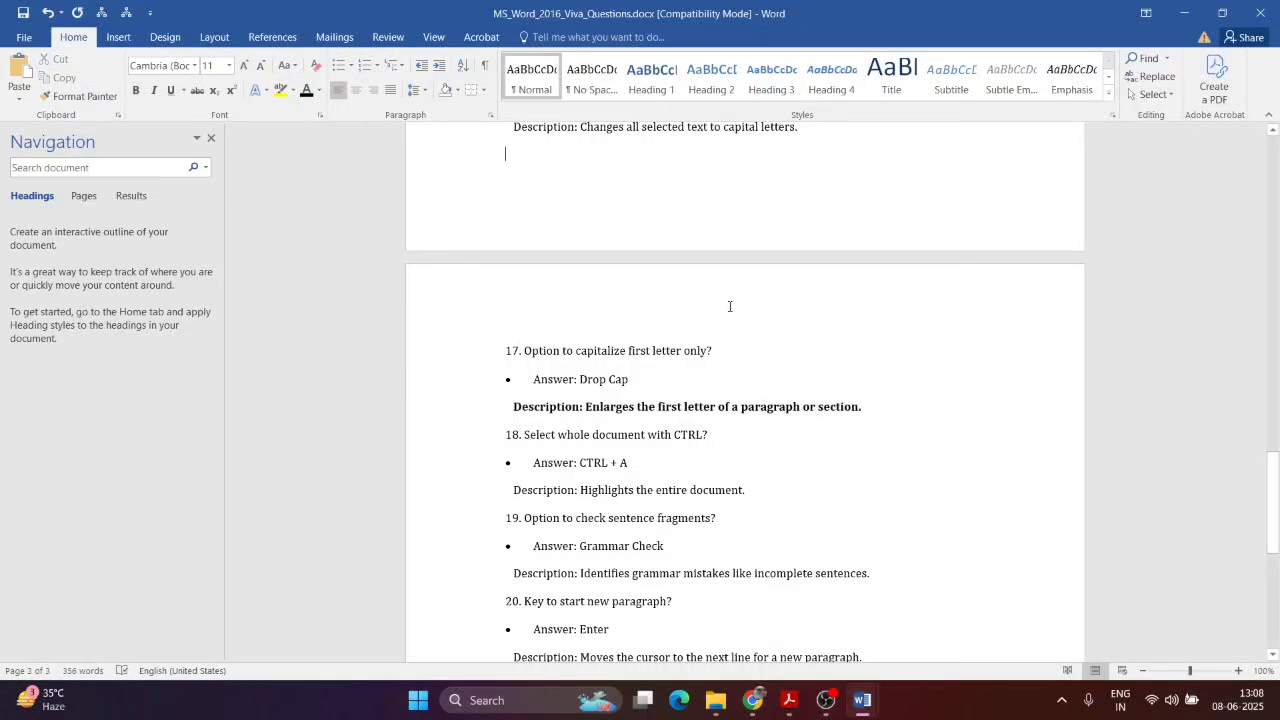
# Step: Bold question 16's Uppercase Description line
pyautogui.scroll(2, 671, 312)
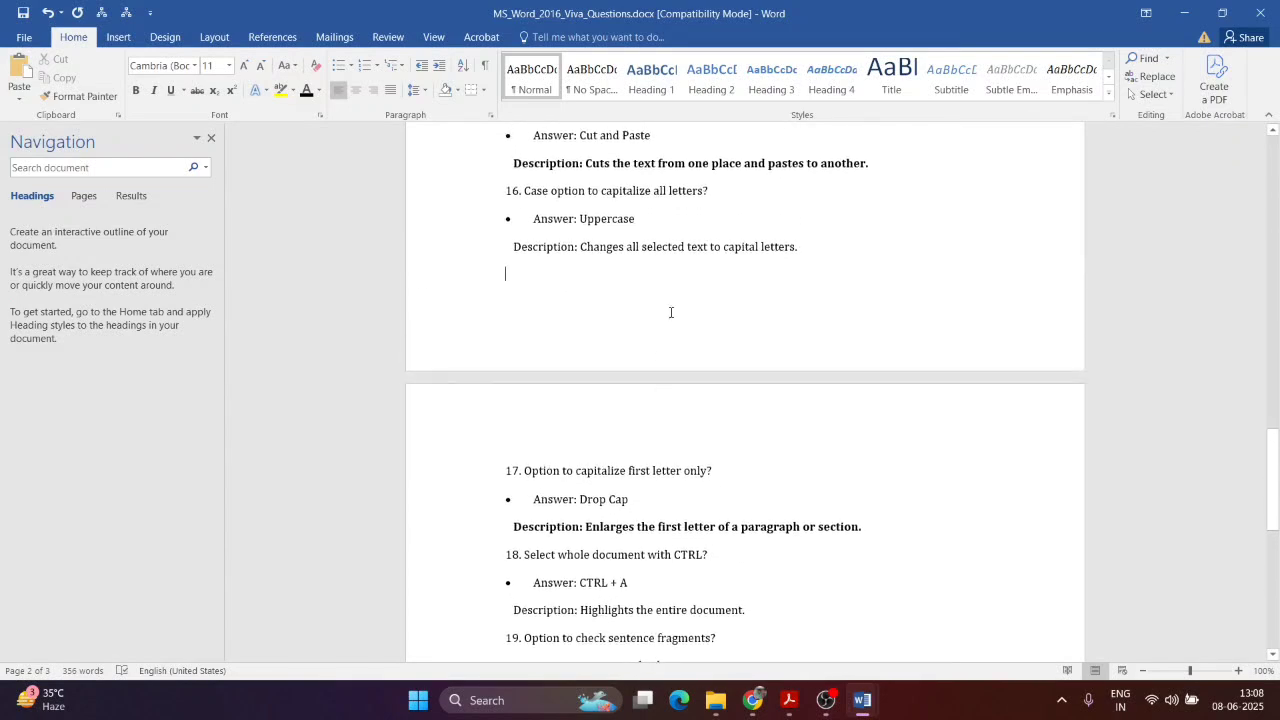
pyautogui.moveTo(808, 246); pyautogui.dragTo(512, 247)
pyautogui.hotkey('ctrl', 'b')
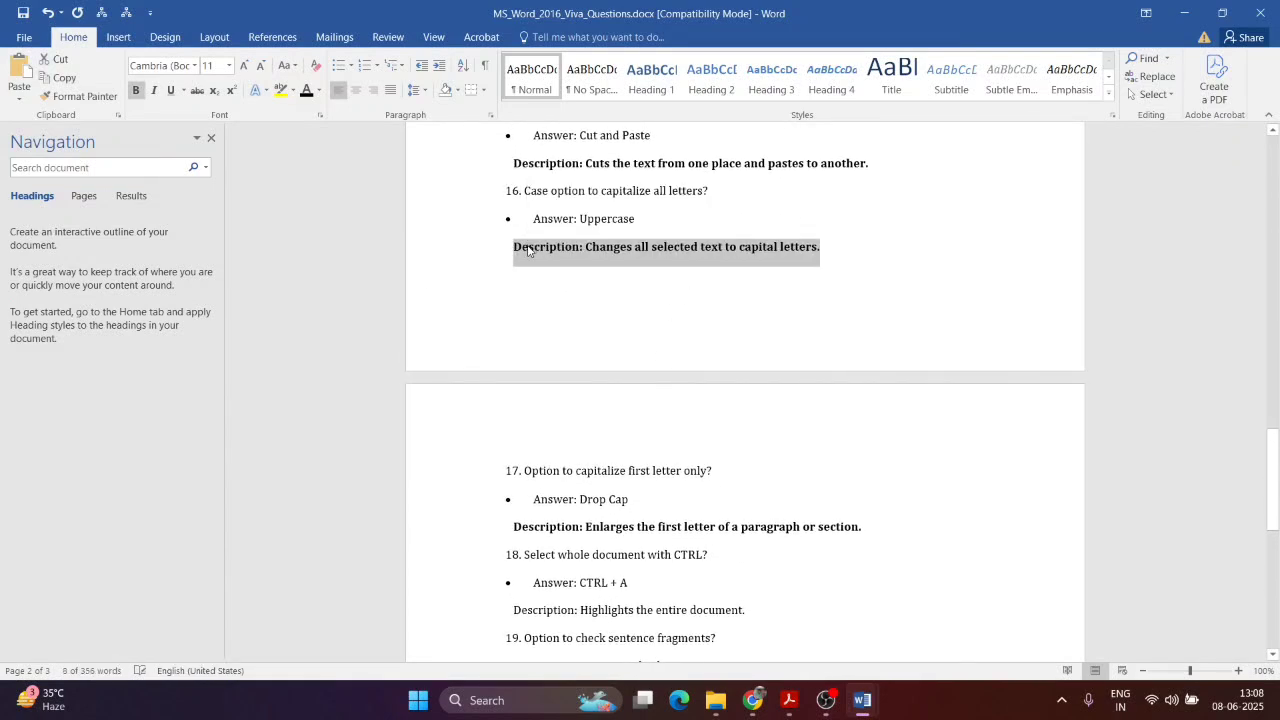
pyautogui.click(666, 271)
pyautogui.scroll(-4, 650, 290)
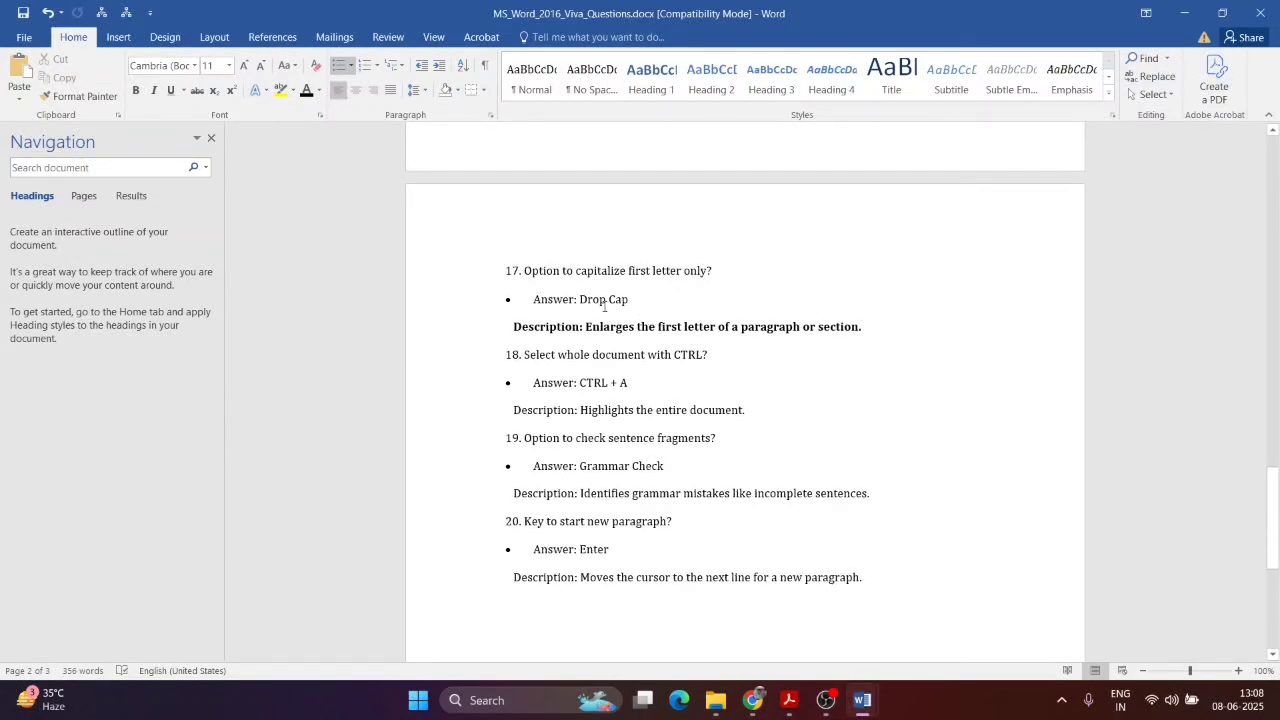
pyautogui.scroll(-2, 627, 306)
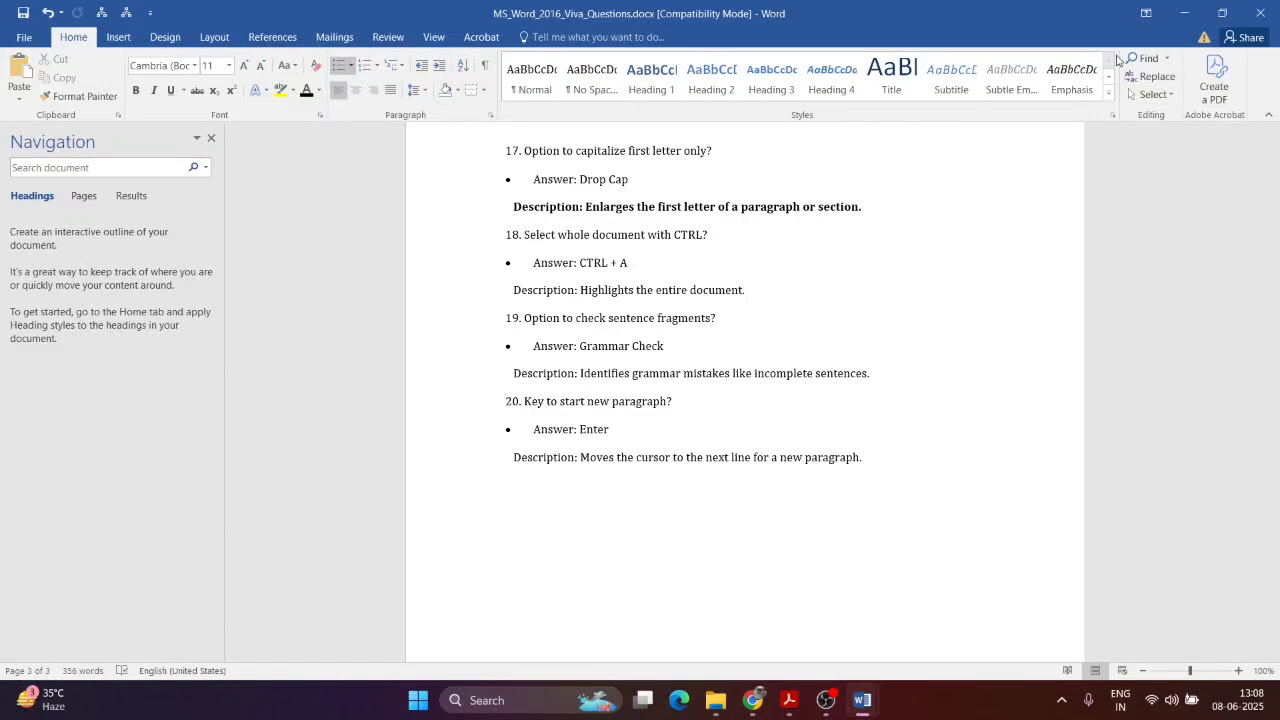
# Step: Bold question 18's description line and yellow-highlight '18. Select whole document with CTRL?'
pyautogui.hotkey('ctrl', 'a')
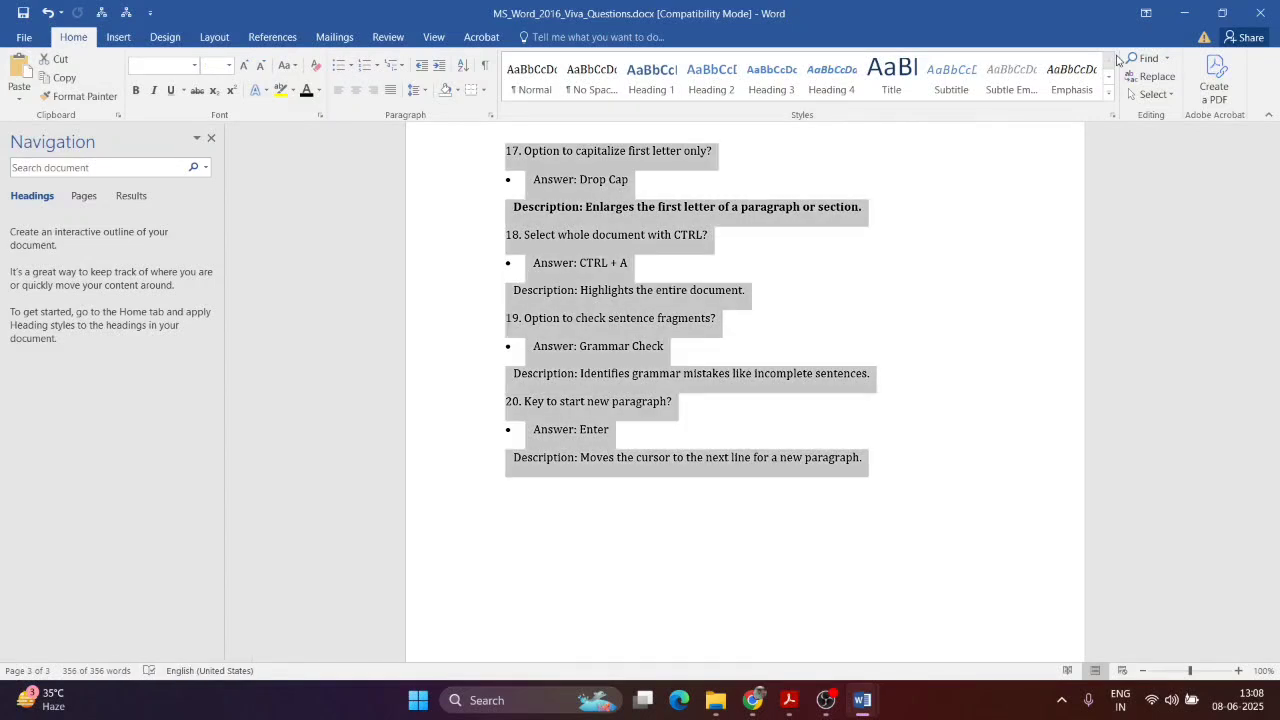
pyautogui.click(608, 346)
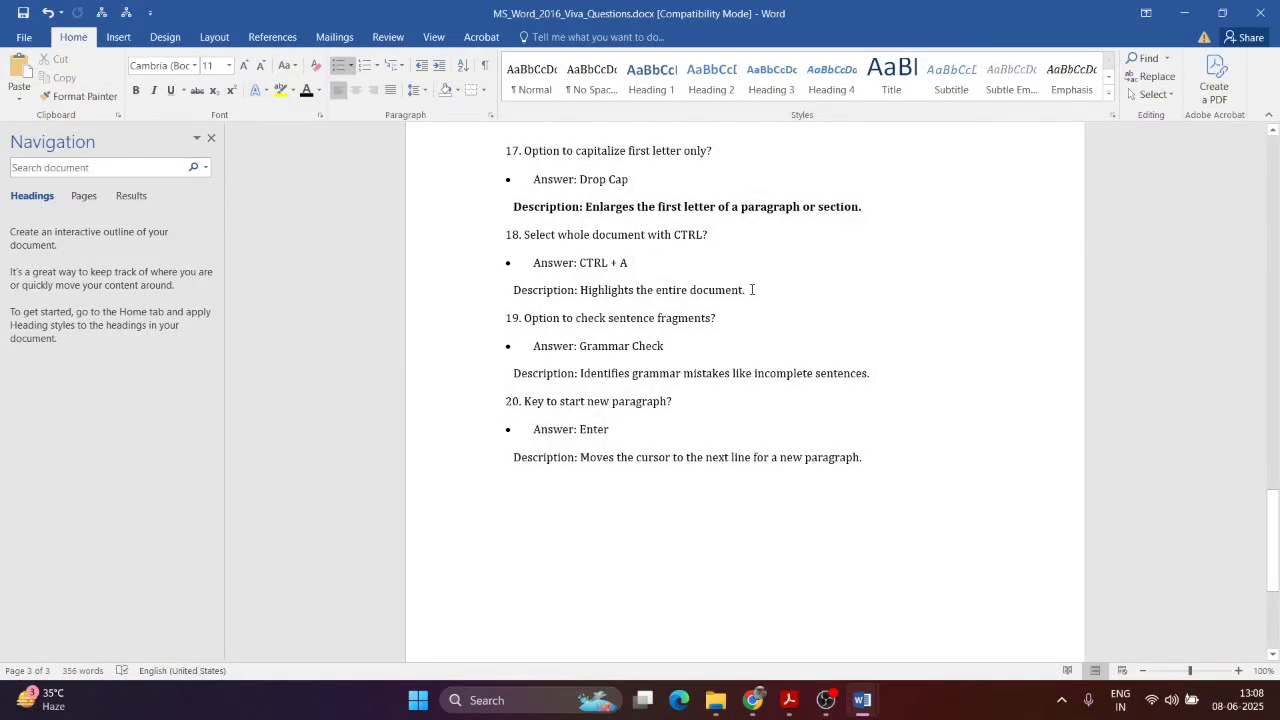
pyautogui.click(463, 290)
pyautogui.hotkey('ctrl', 'b')
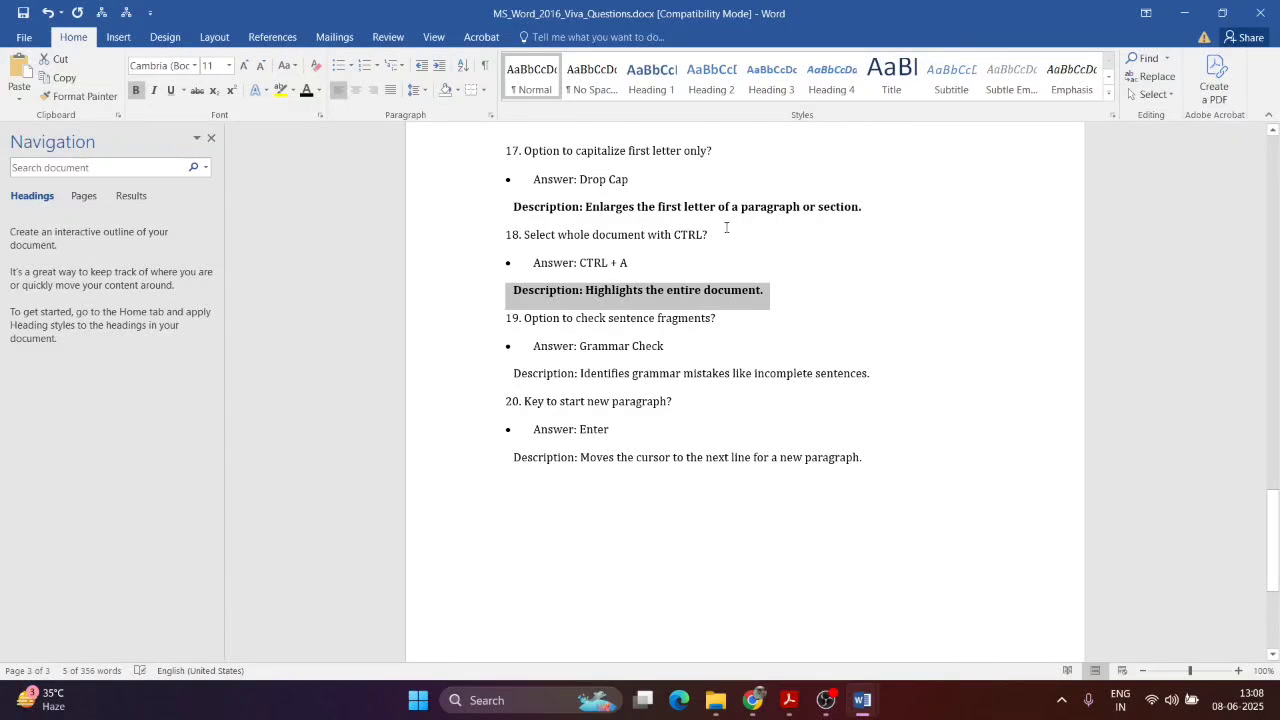
pyautogui.moveTo(726, 227); pyautogui.dragTo(504, 234)
pyautogui.click(280, 91)
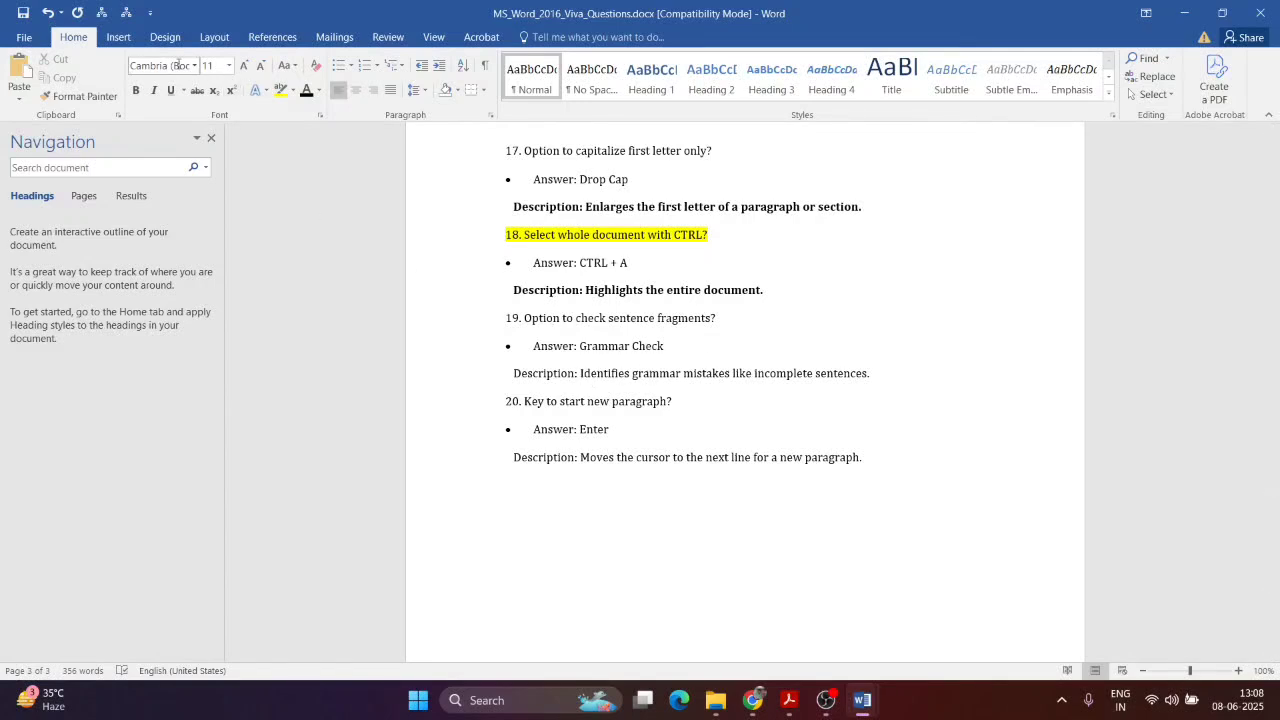
# Step: Correct the misspelled word in question 18's description by removing the stray 's'
pyautogui.write('ds')
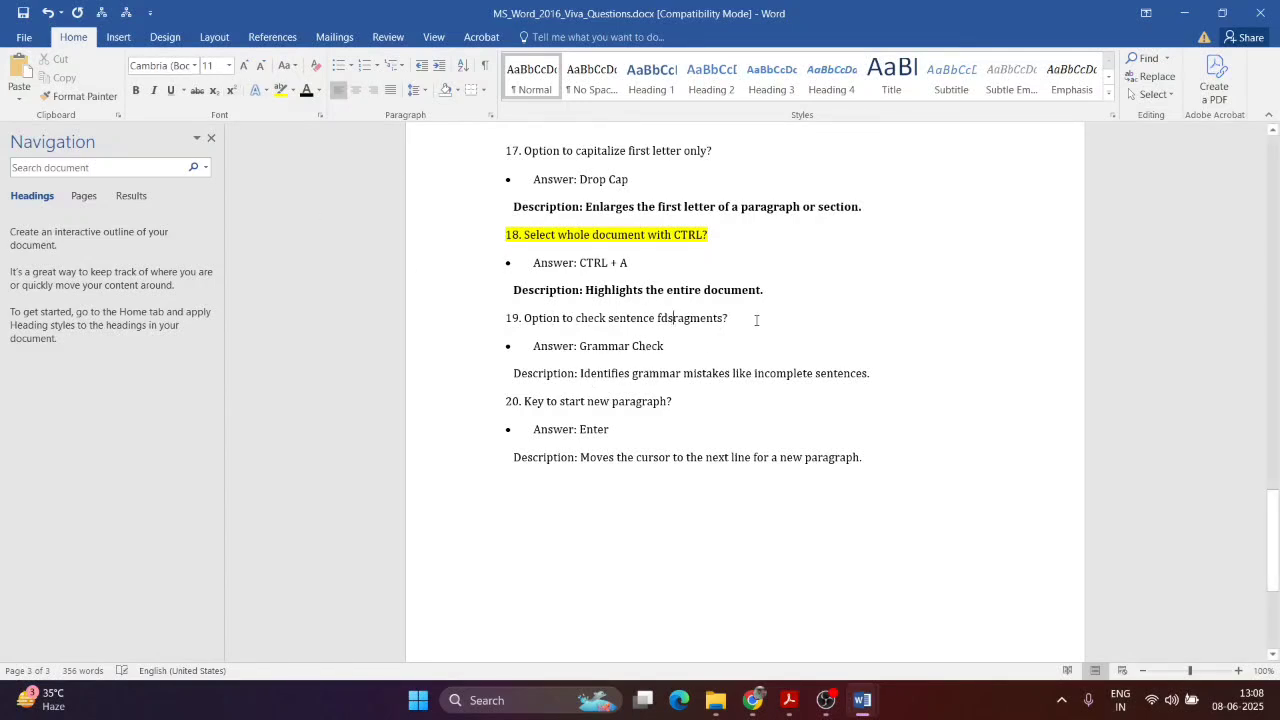
pyautogui.click(861, 287)
pyautogui.rightClick(716, 317)
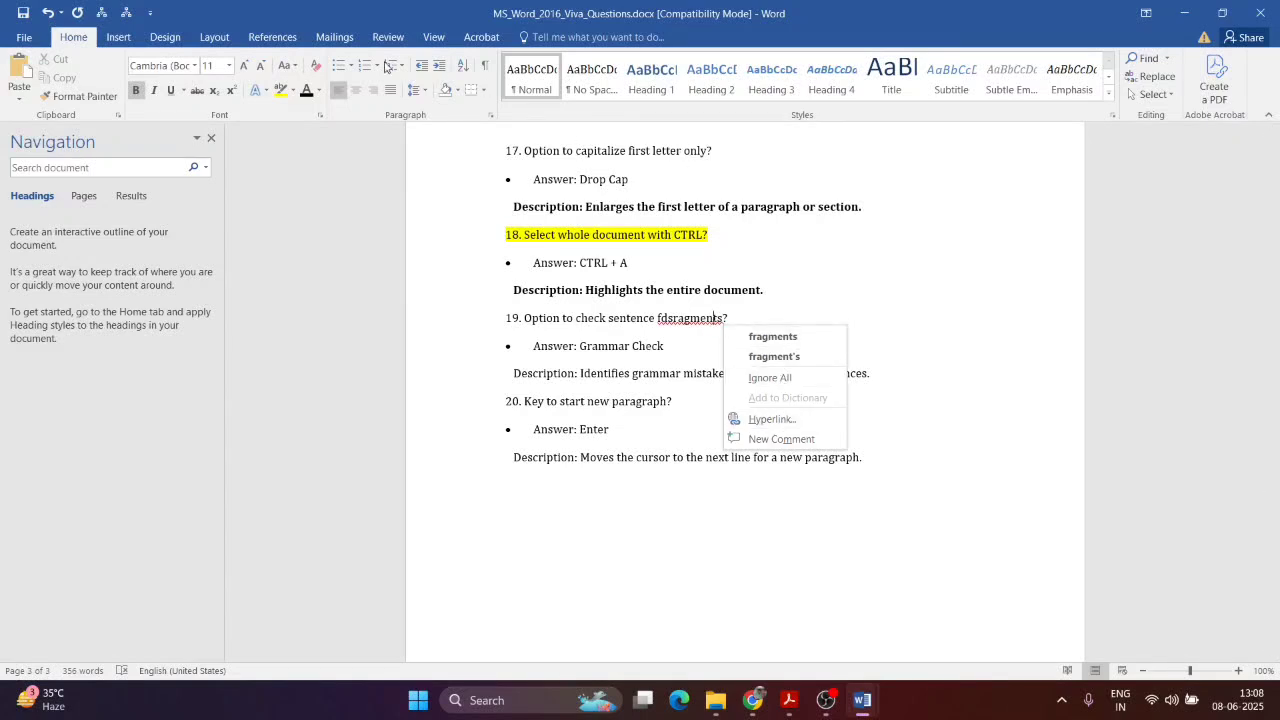
pyautogui.press('Escape')
pyautogui.press('BackSpace')
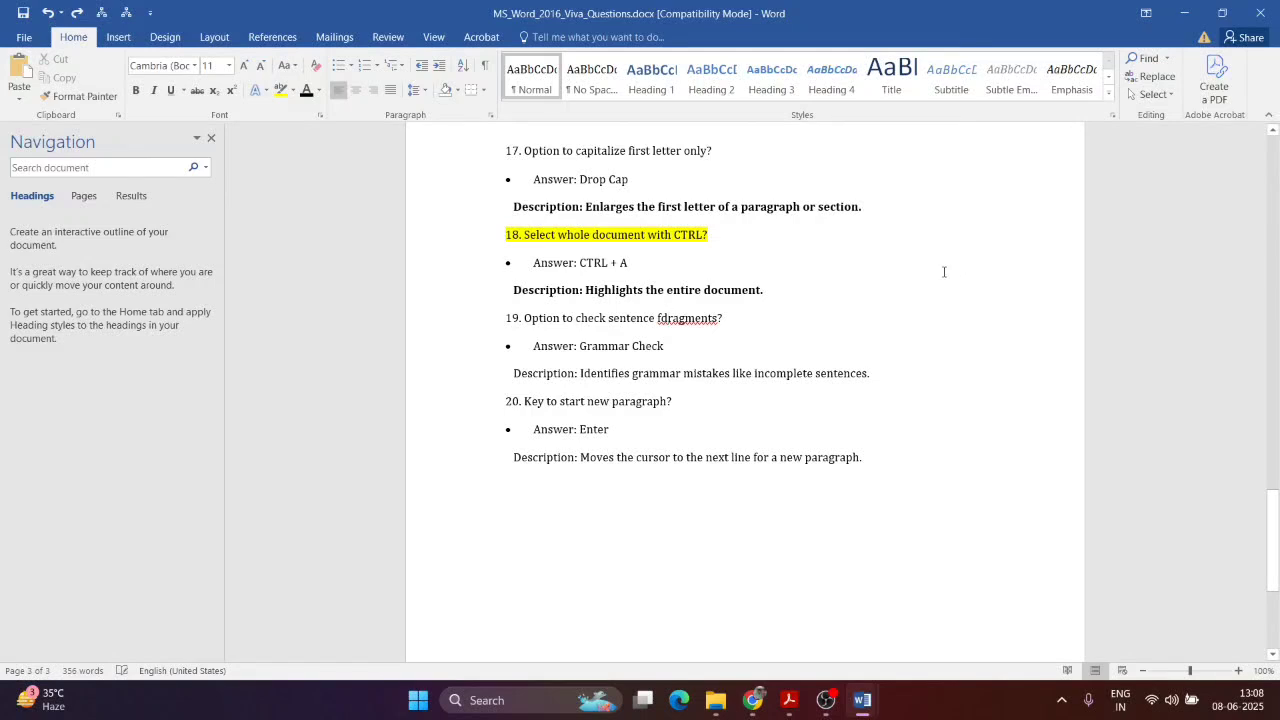
pyautogui.press('BackSpace')
pyautogui.click(909, 285)
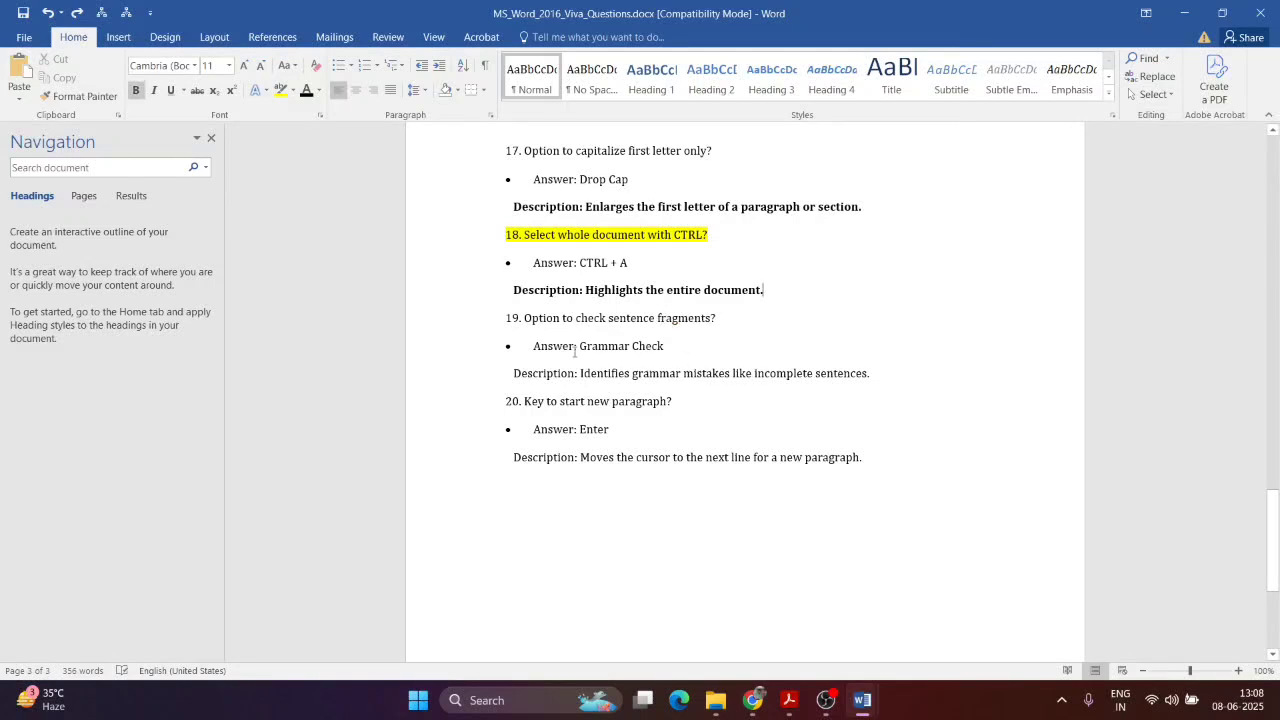
# Step: Split and rejoin question 19's description line, then switch to the questions PDF
pyautogui.scroll(-2, 575, 350)
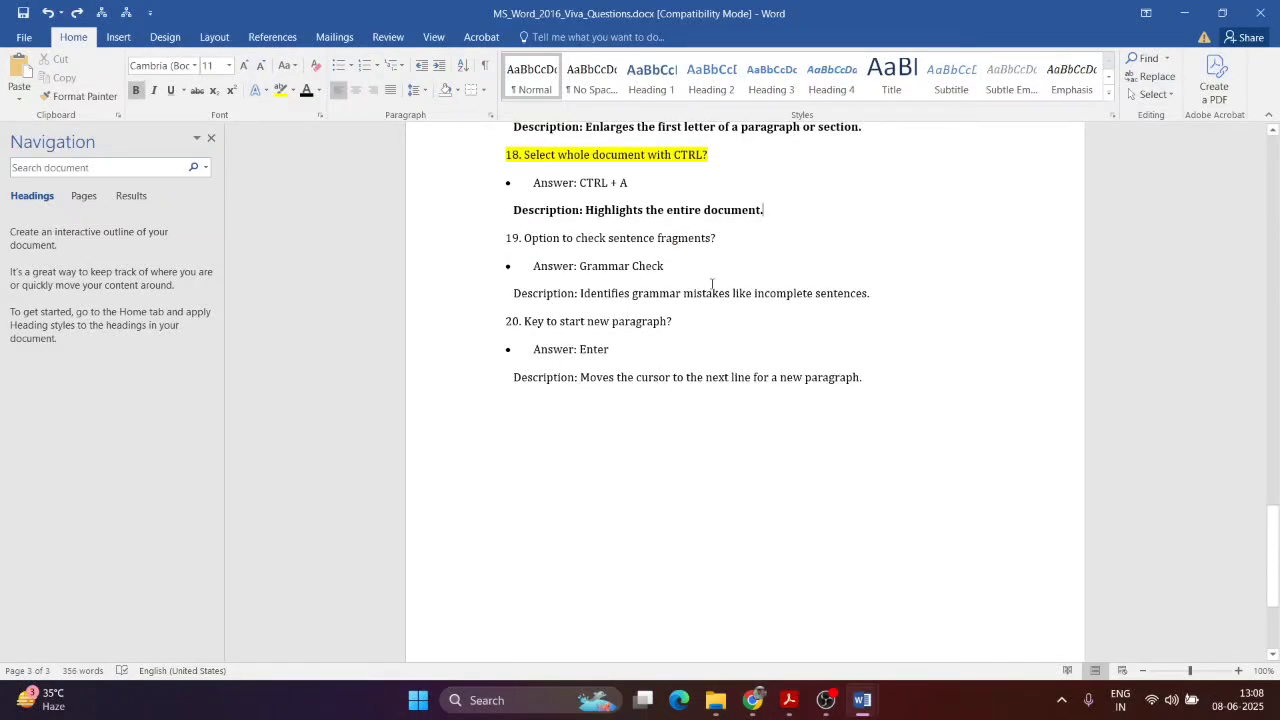
pyautogui.click(621, 296)
pyautogui.press('Return')
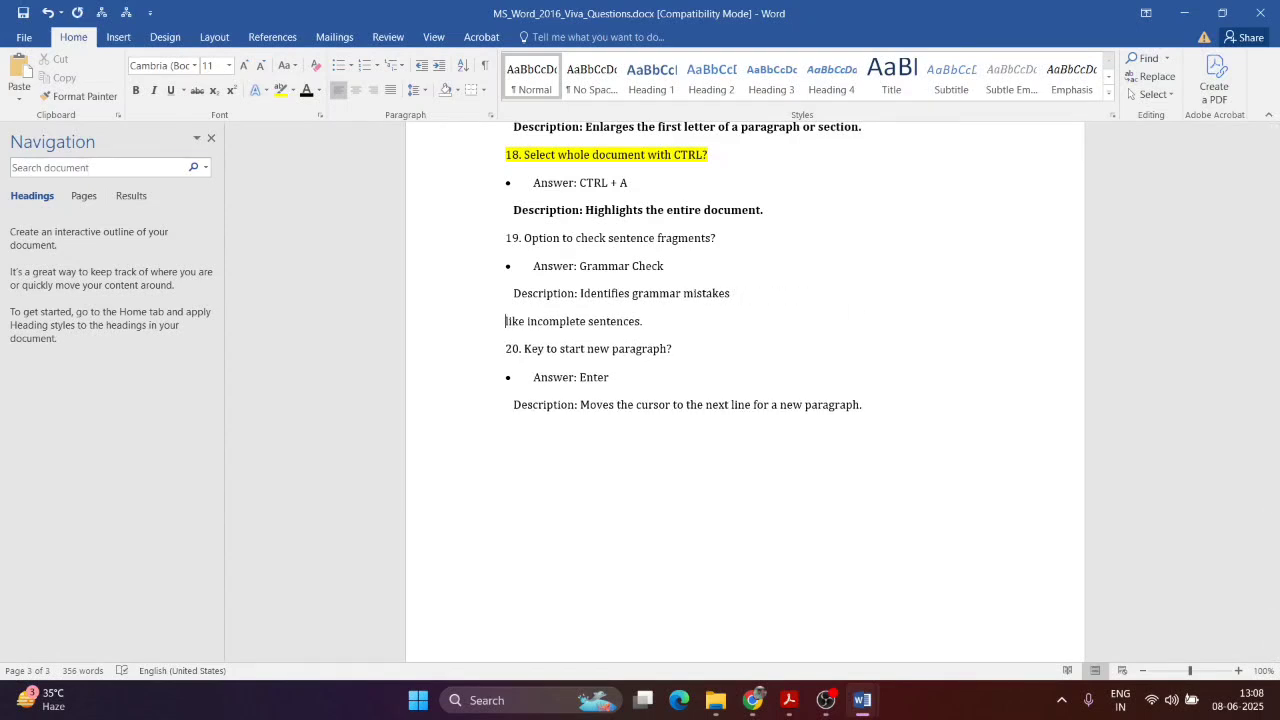
pyautogui.press('BackSpace')
pyautogui.hotkey('ctrl', 'a')
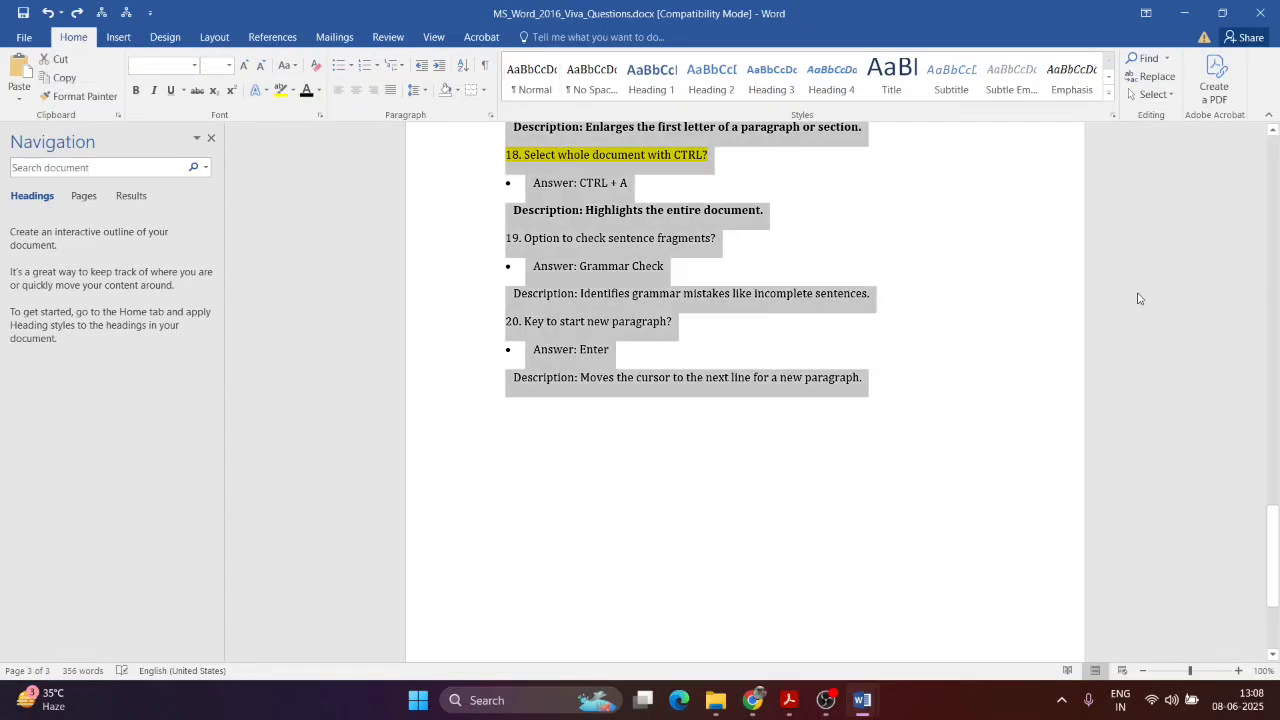
pyautogui.click(1128, 361)
pyautogui.click(788, 701)
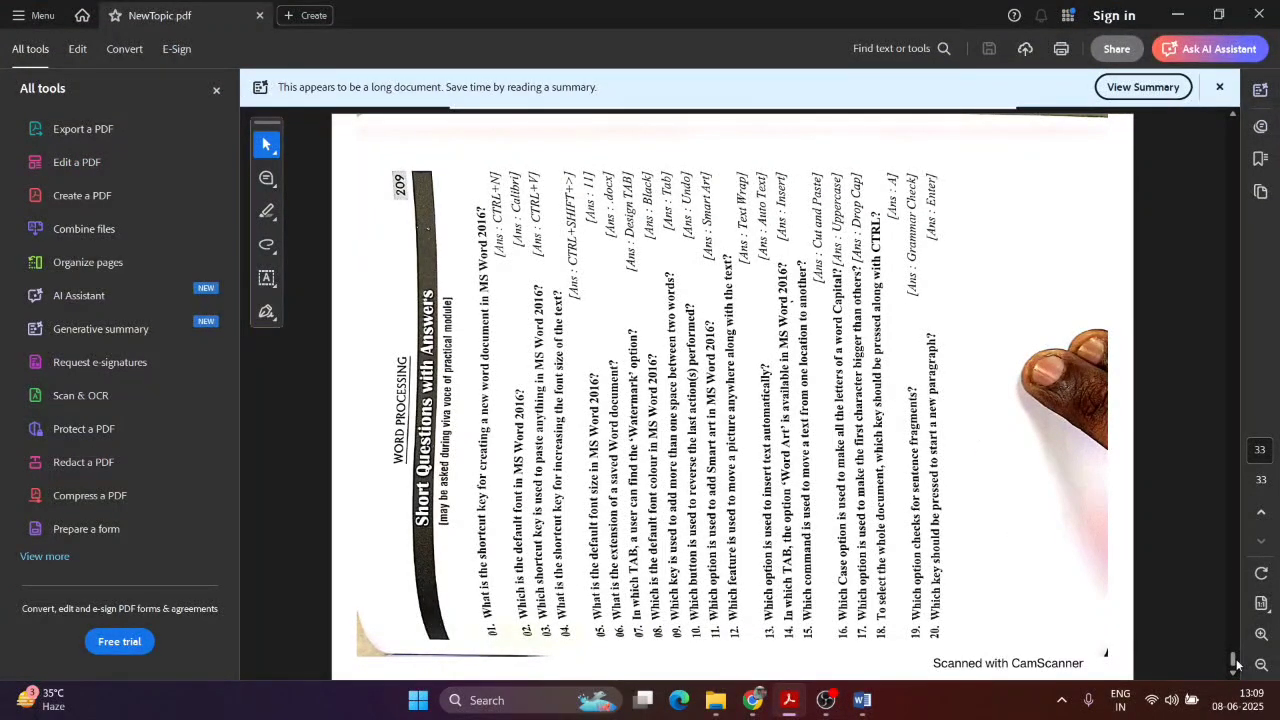
# Step: Scroll NewTopic.pdf to the ASSIGNMENT page showing the City Kolkata essay exercise
pyautogui.moveTo(1237, 665); pyautogui.dragTo(1237, 123)
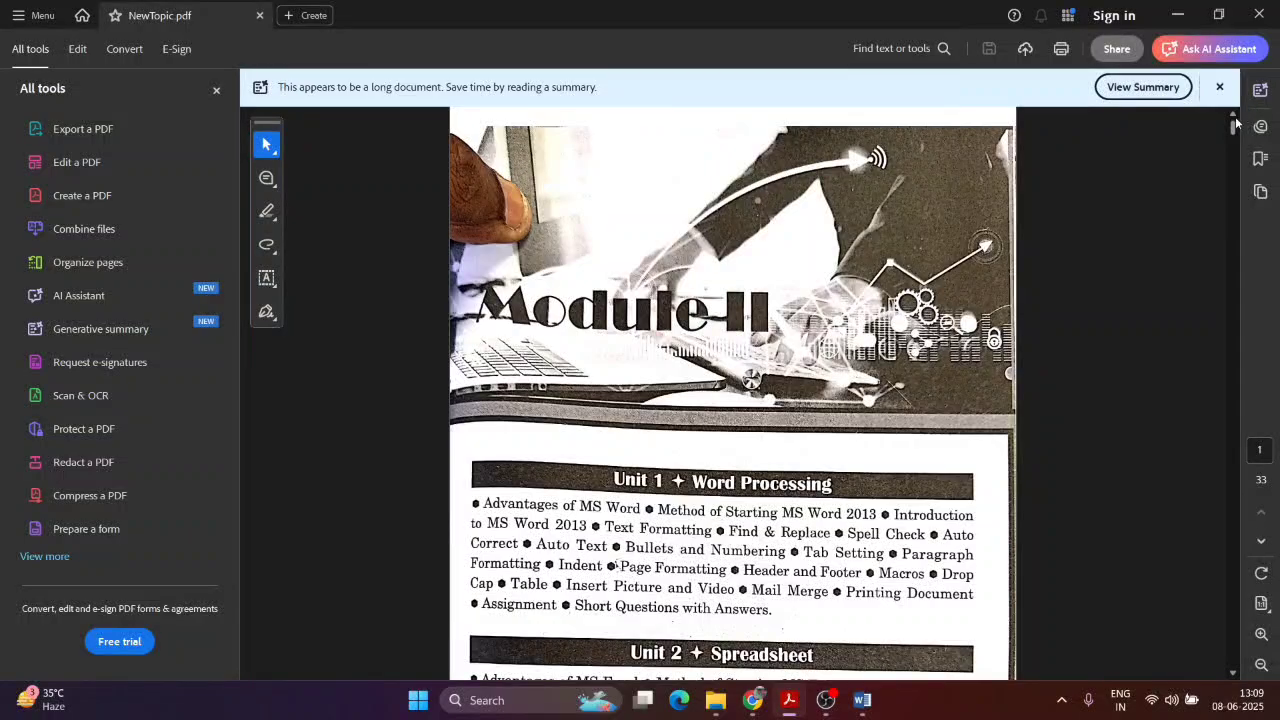
pyautogui.scroll(-3, 1237, 123)
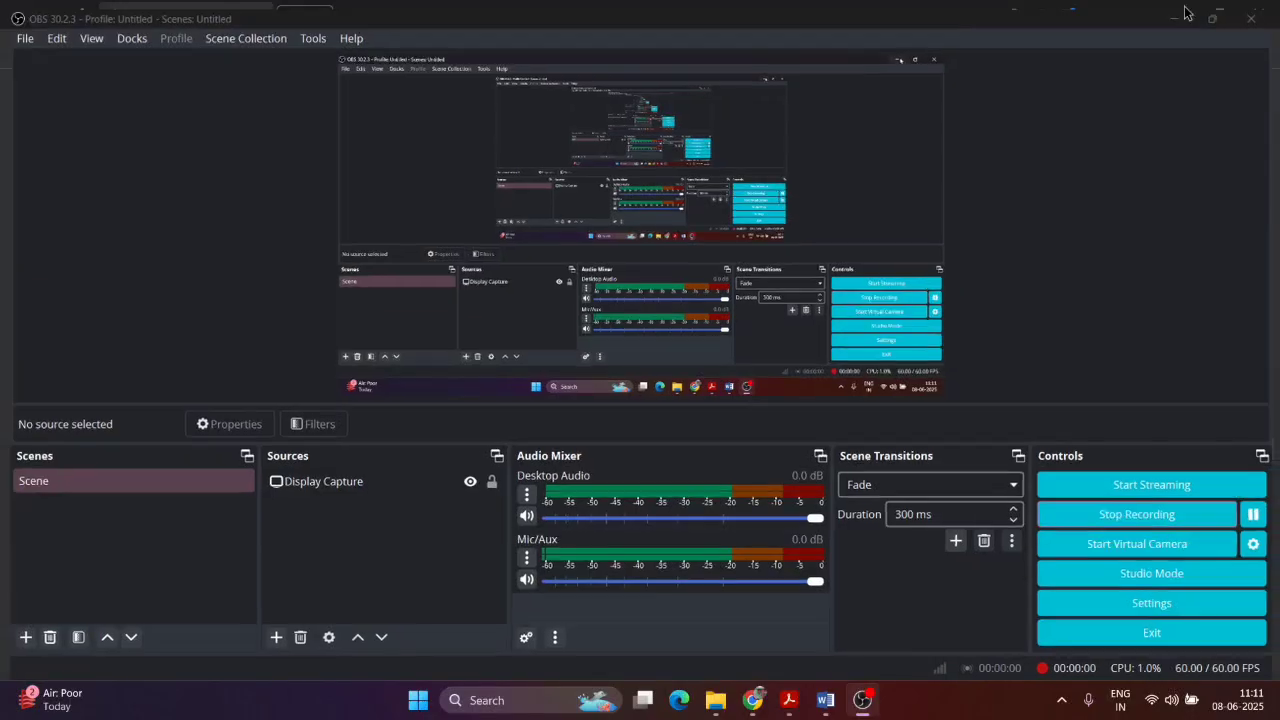
pyautogui.click(1180, 14)
pyautogui.scroll(1, 722, 198)
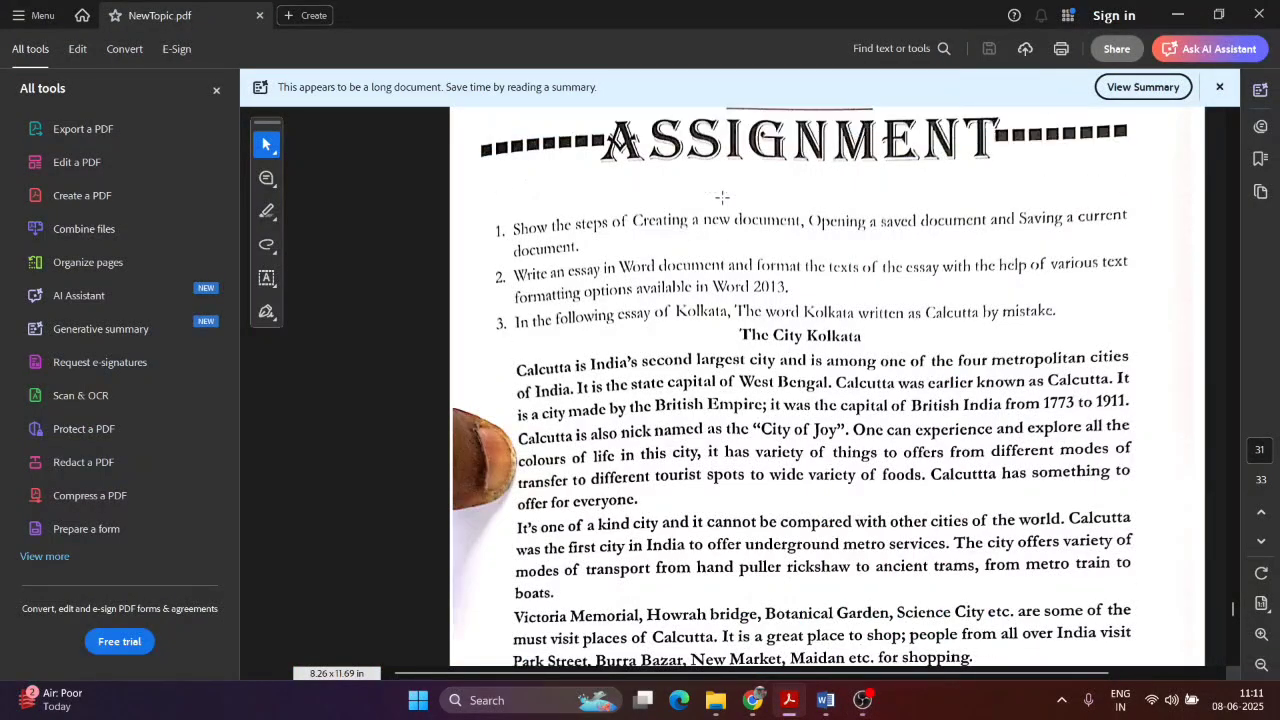
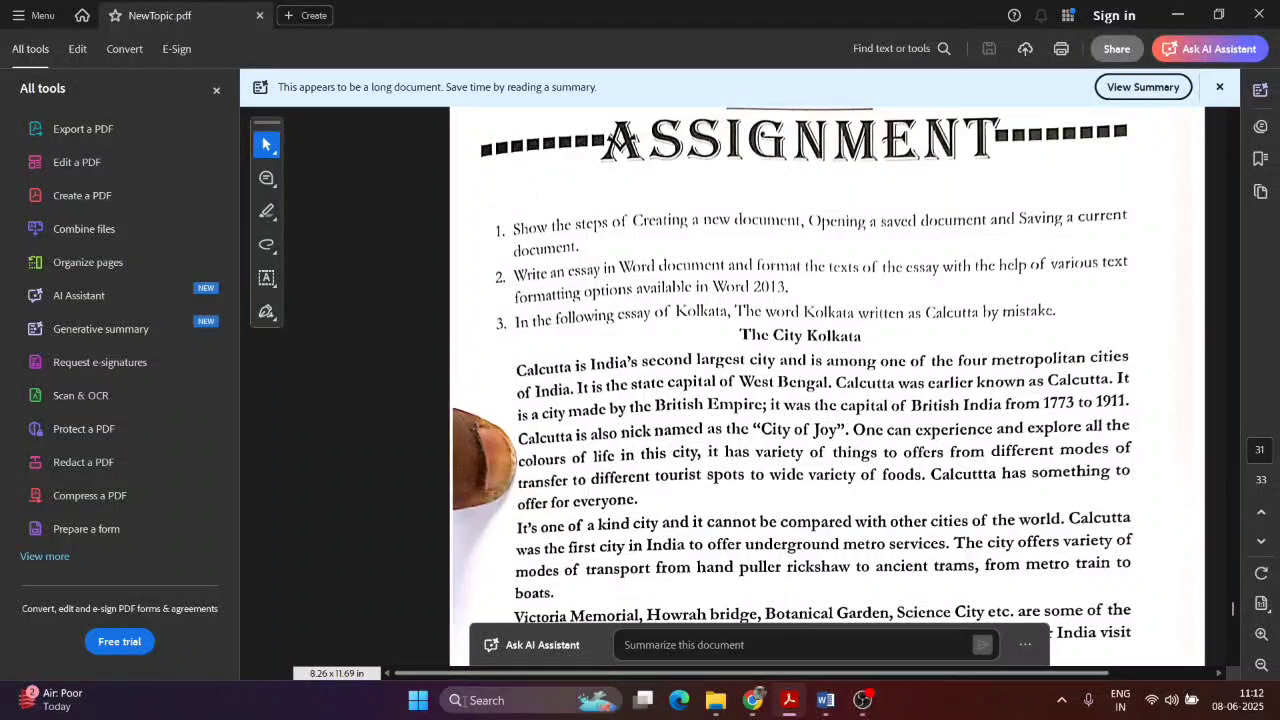
# Step: Launch Word 2016 from the taskbar search 'word' and create a blank document
pyautogui.click(477, 699)
pyautogui.write('word')
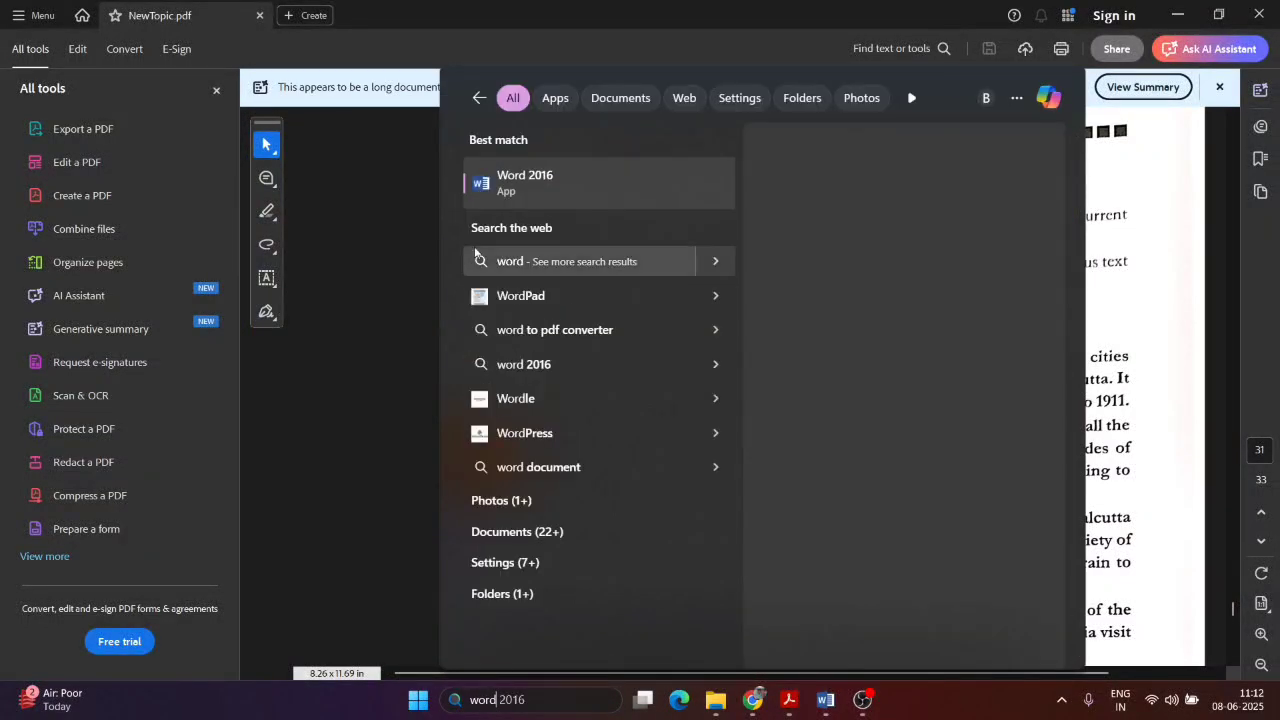
pyautogui.click(572, 193)
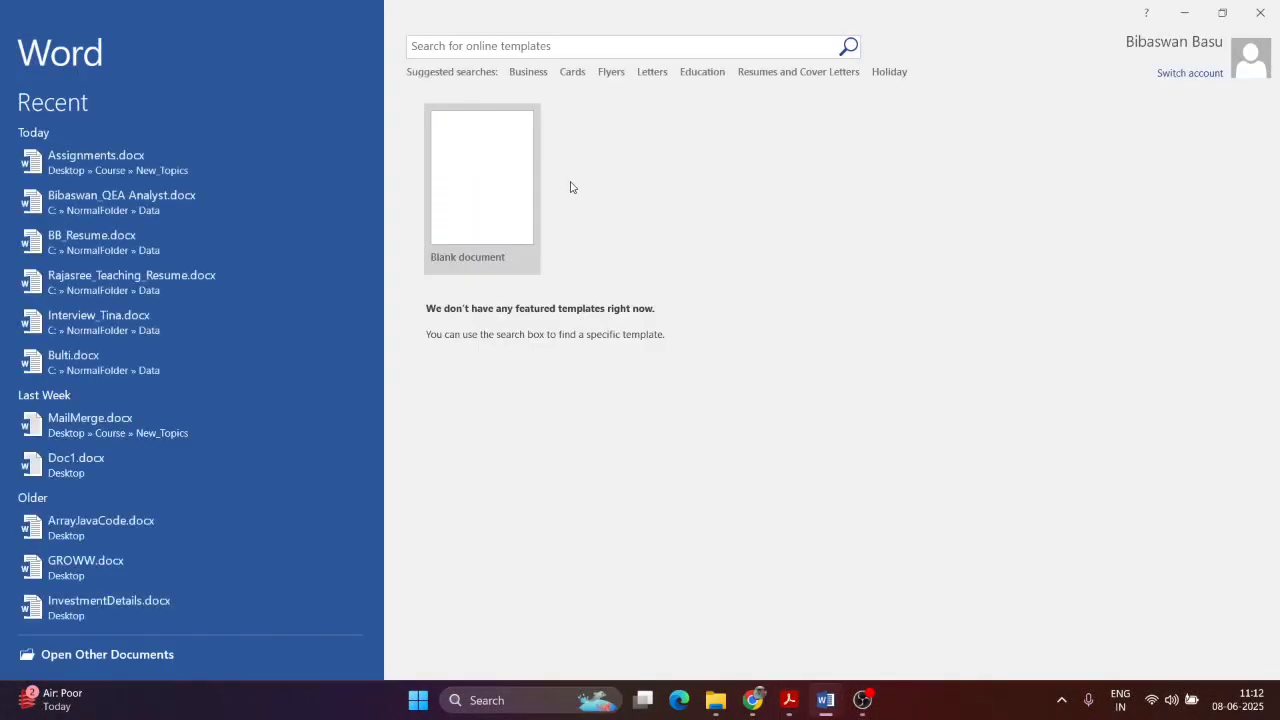
pyautogui.click(510, 195)
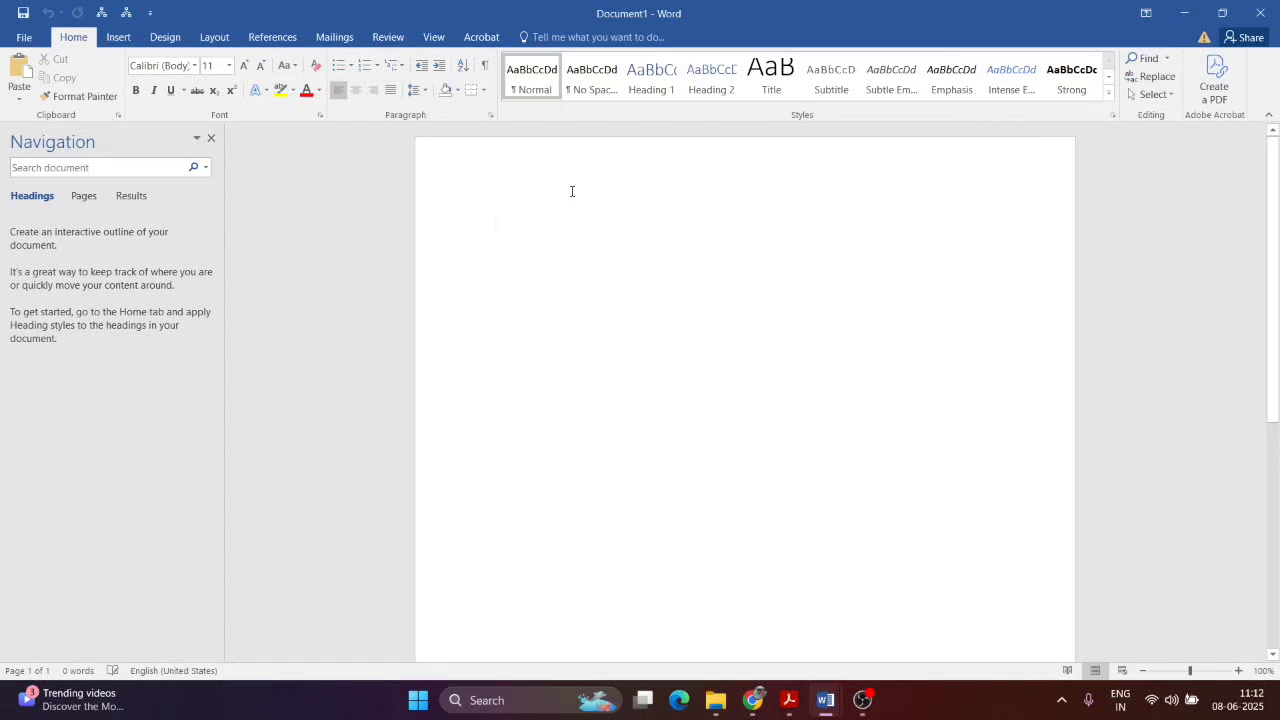
pyautogui.hotkey('alt', 'Tab')
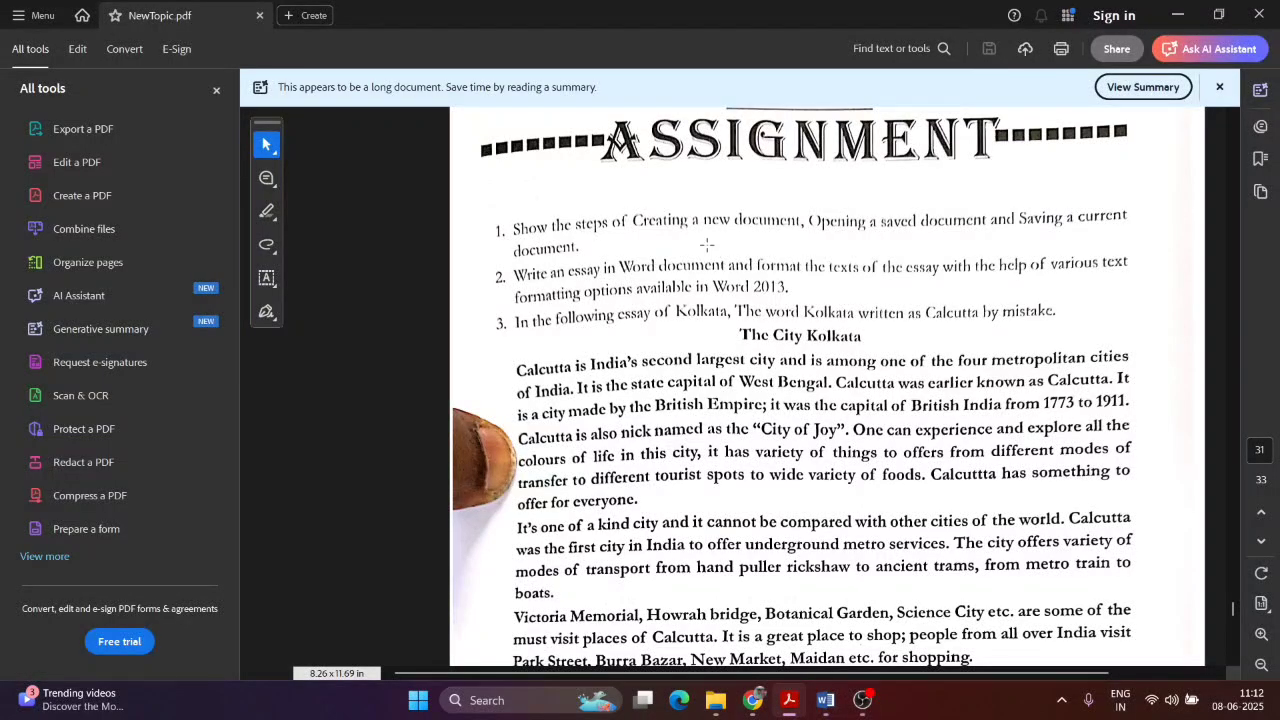
pyautogui.hotkey('alt', 'Tab')
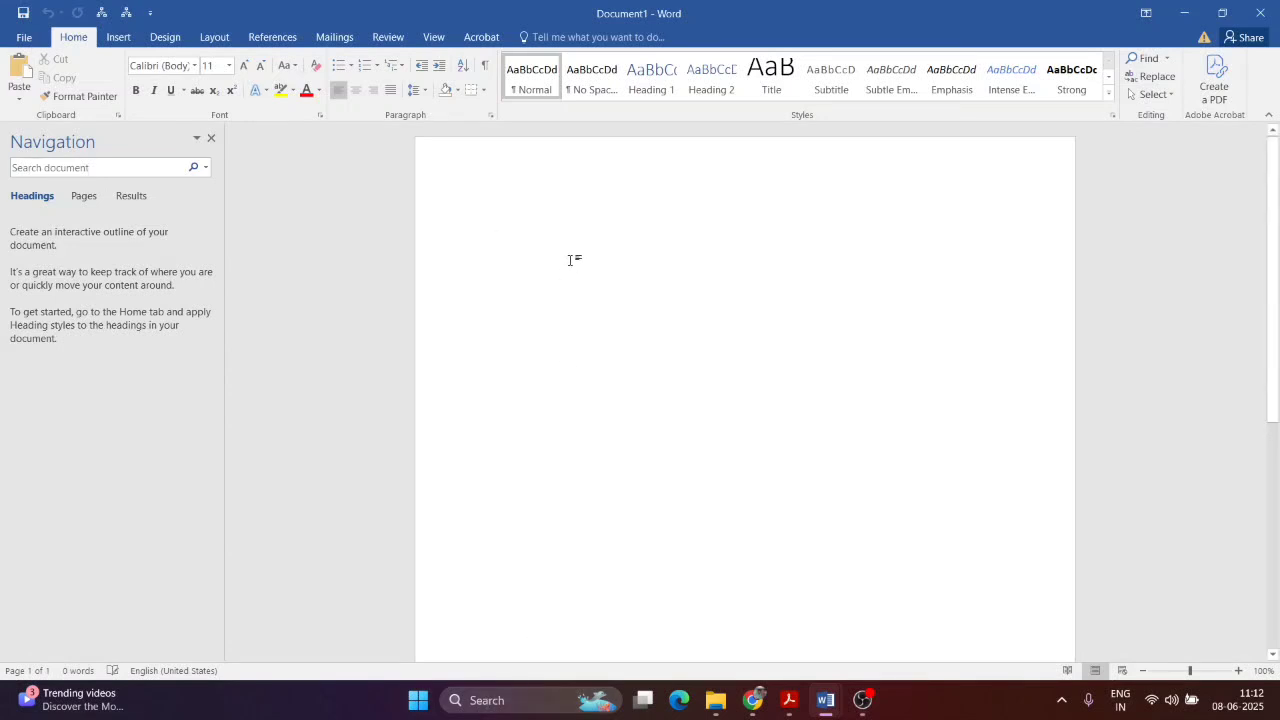
# Step: Type the line 'This is a new Document' into the blank document
pyautogui.write('This')
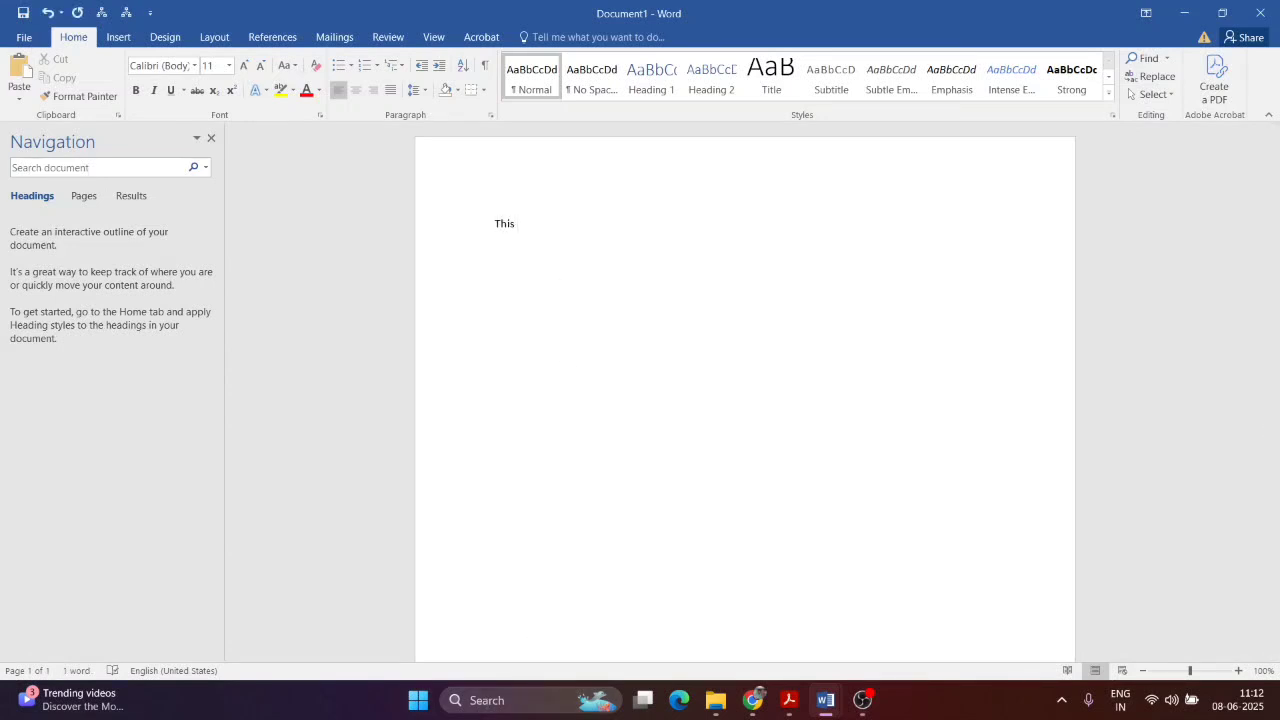
pyautogui.write(' is a new Document')
pyautogui.click(24, 38)
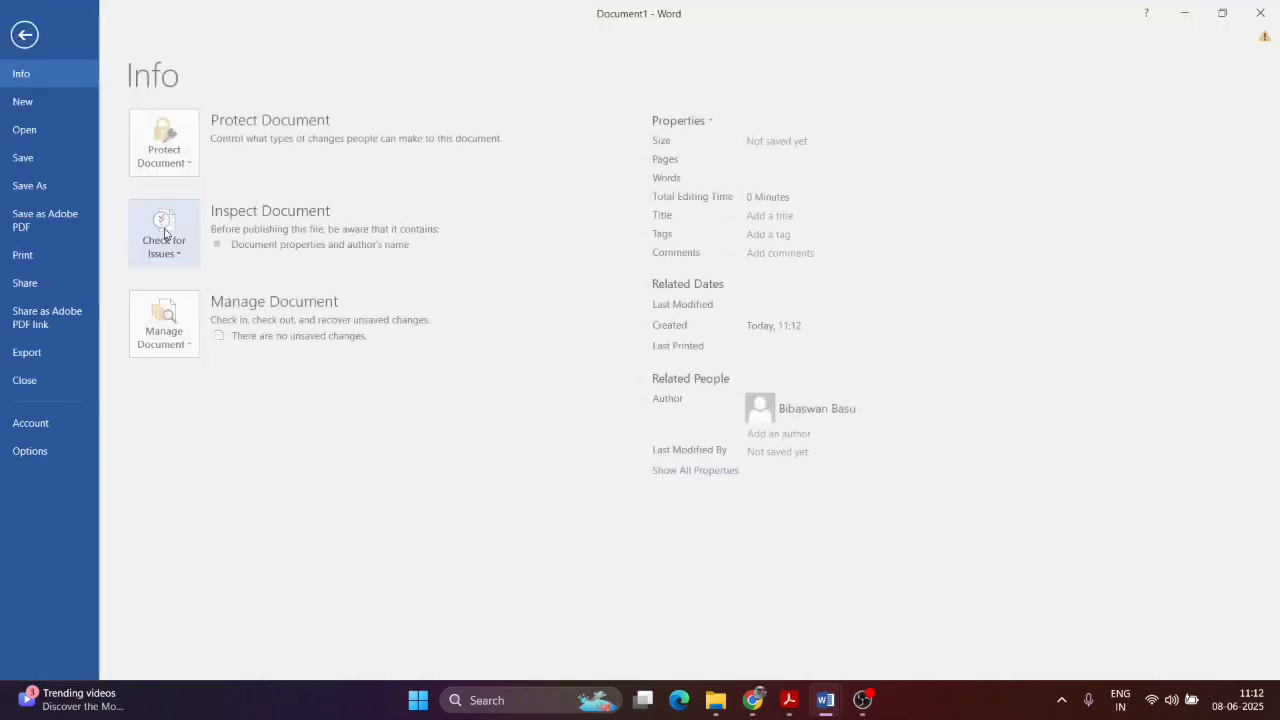
pyautogui.click(29, 36)
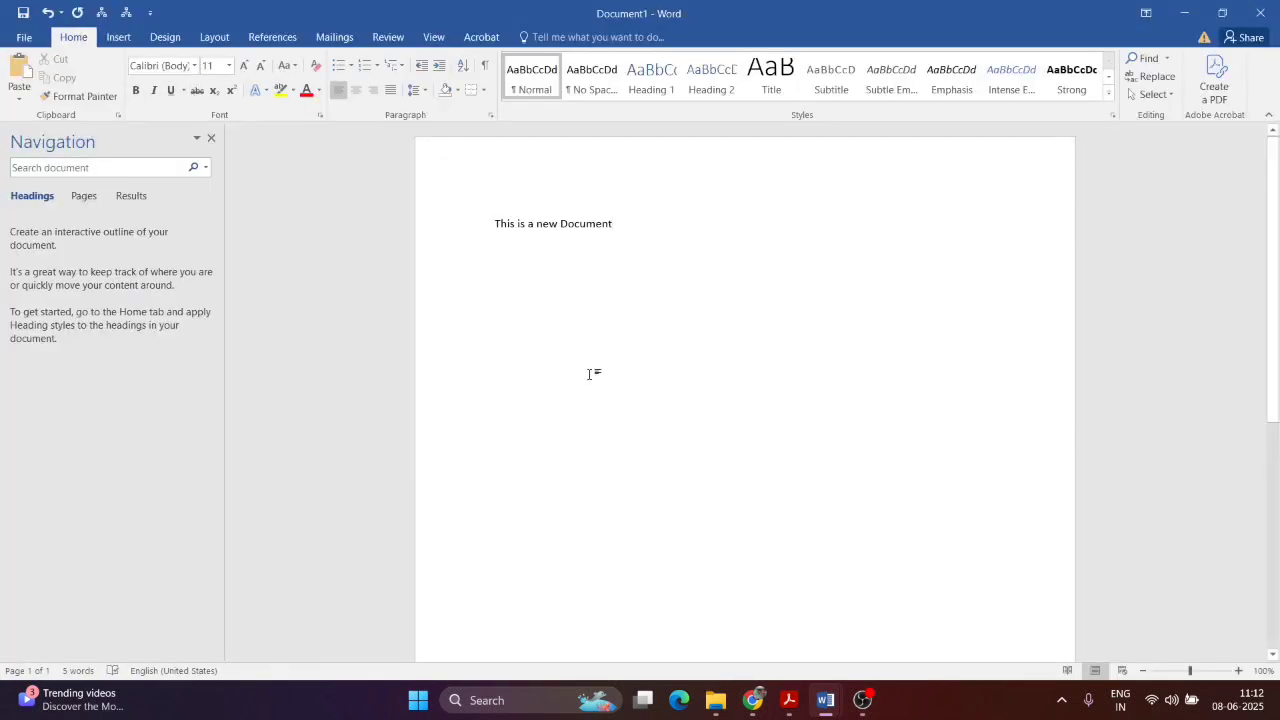
# Step: Save the document to Documents as NewDOc.docx and close Word
pyautogui.hotkey('ctrl', 's')
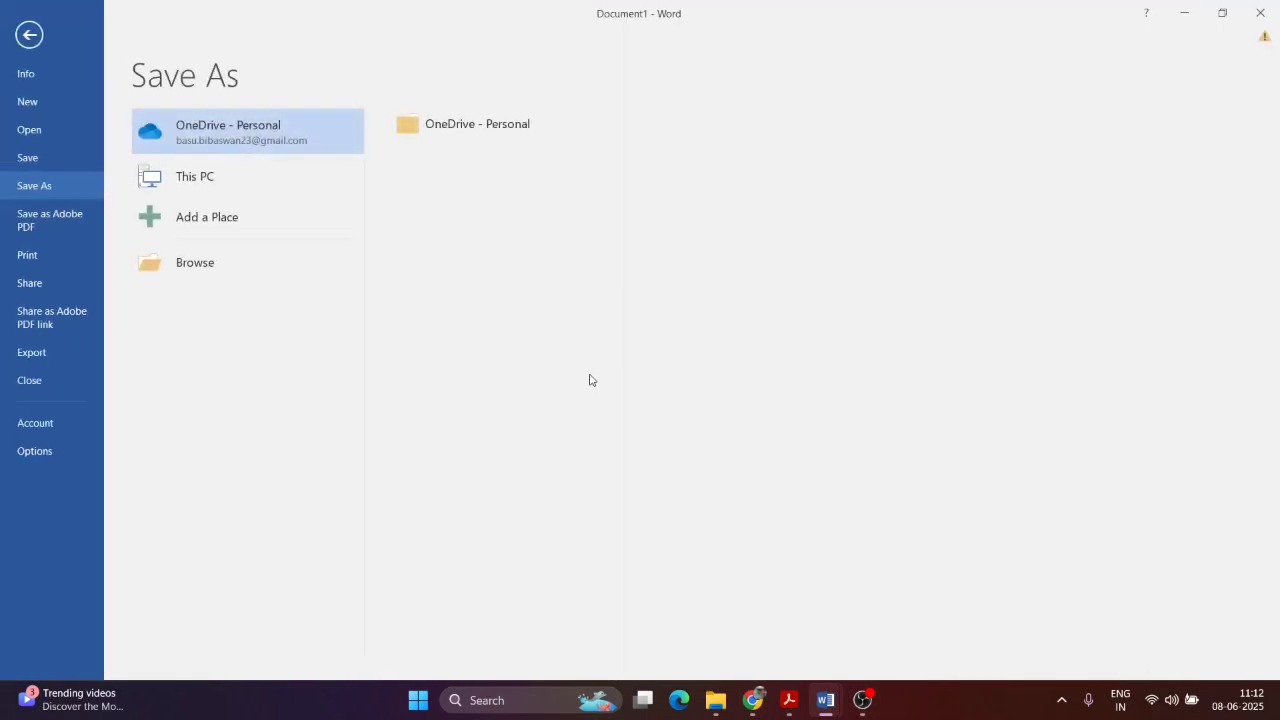
pyautogui.click(214, 264)
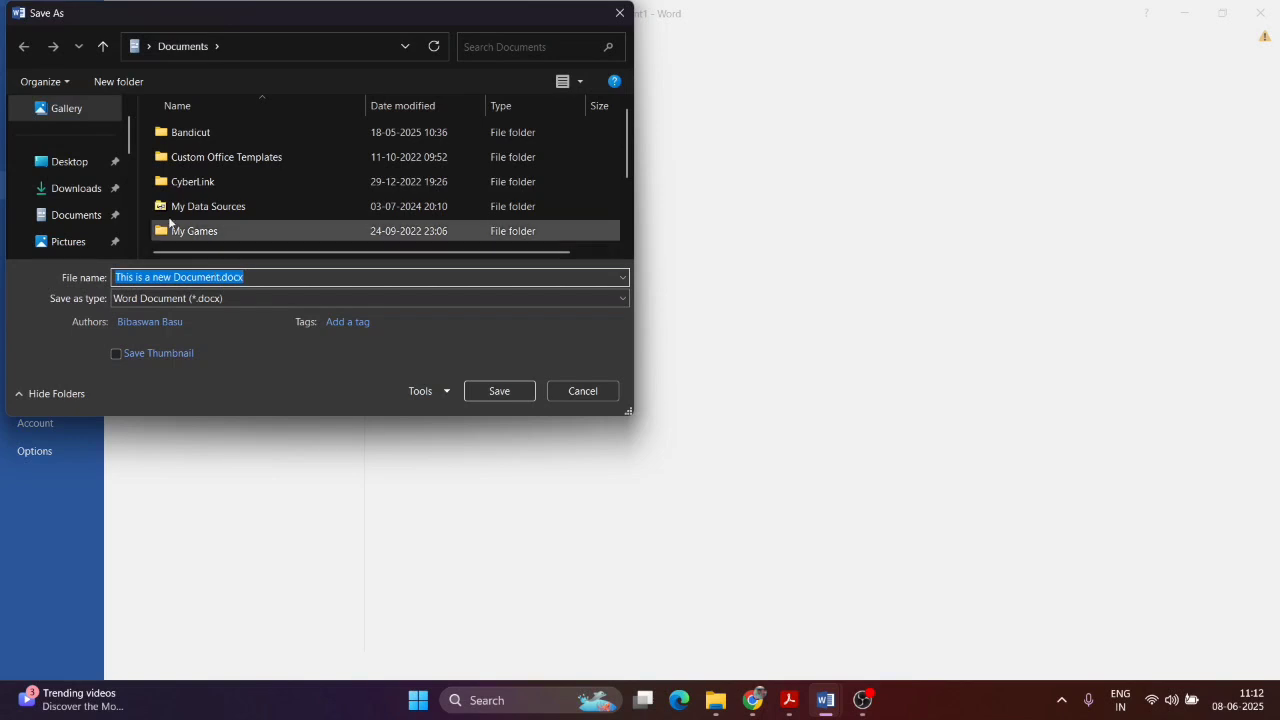
pyautogui.click(94, 164)
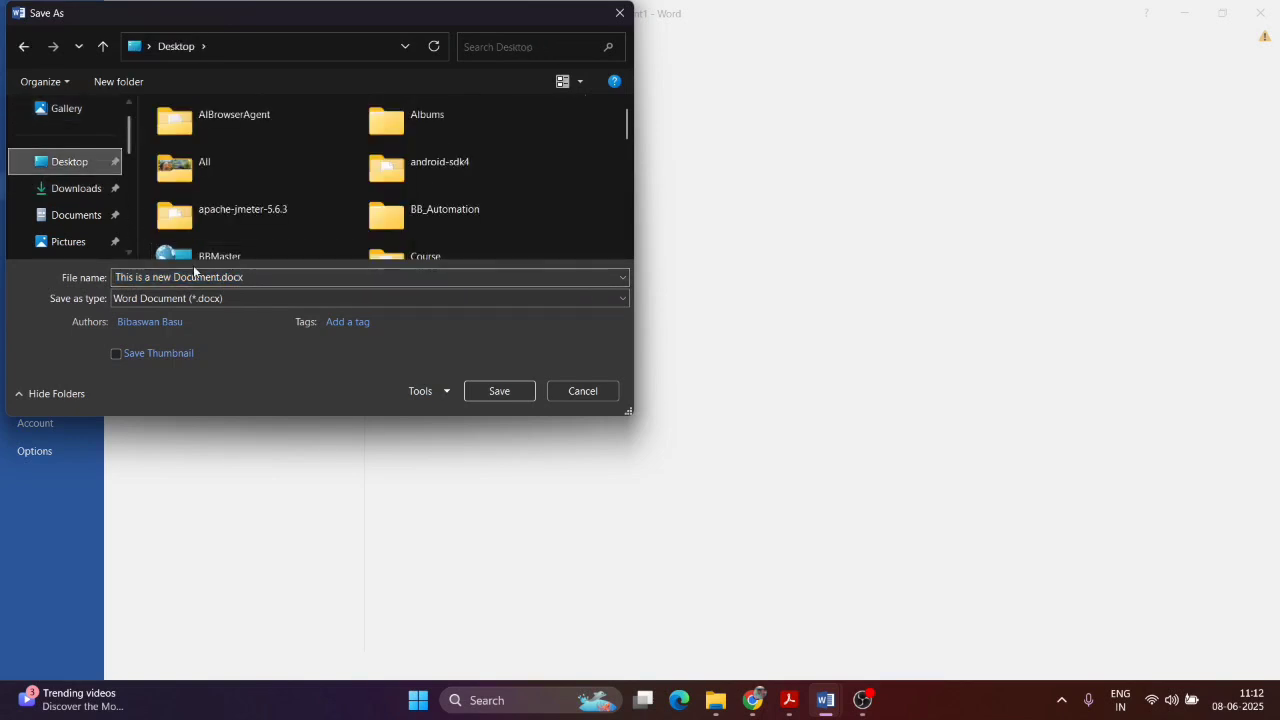
pyautogui.click(64, 219)
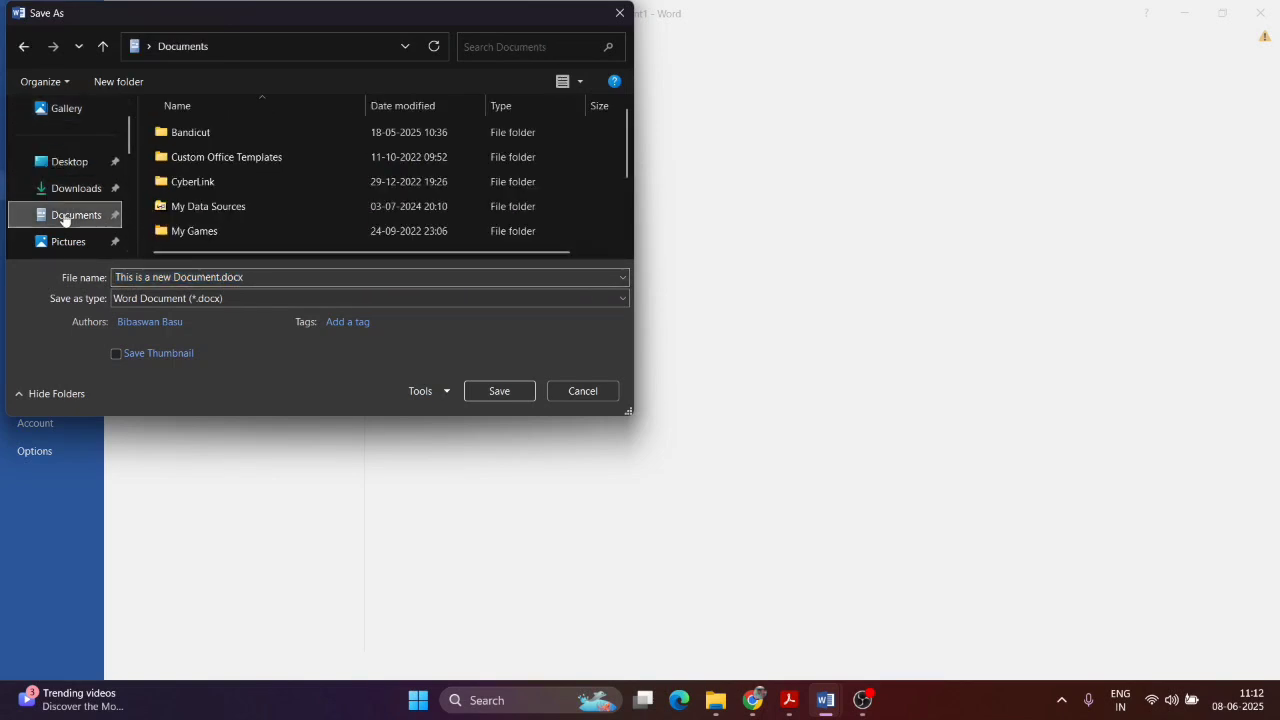
pyautogui.scroll(-2, 280, 206)
pyautogui.click(310, 274)
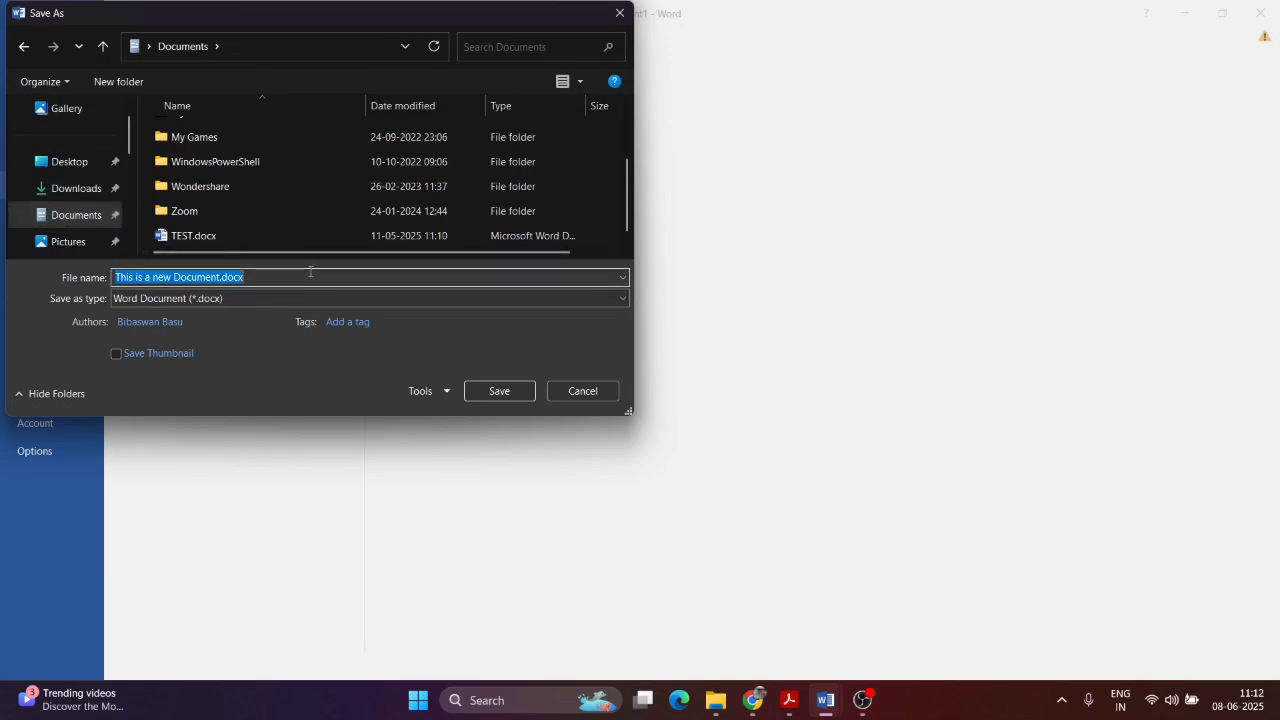
pyautogui.write('NewDOc')
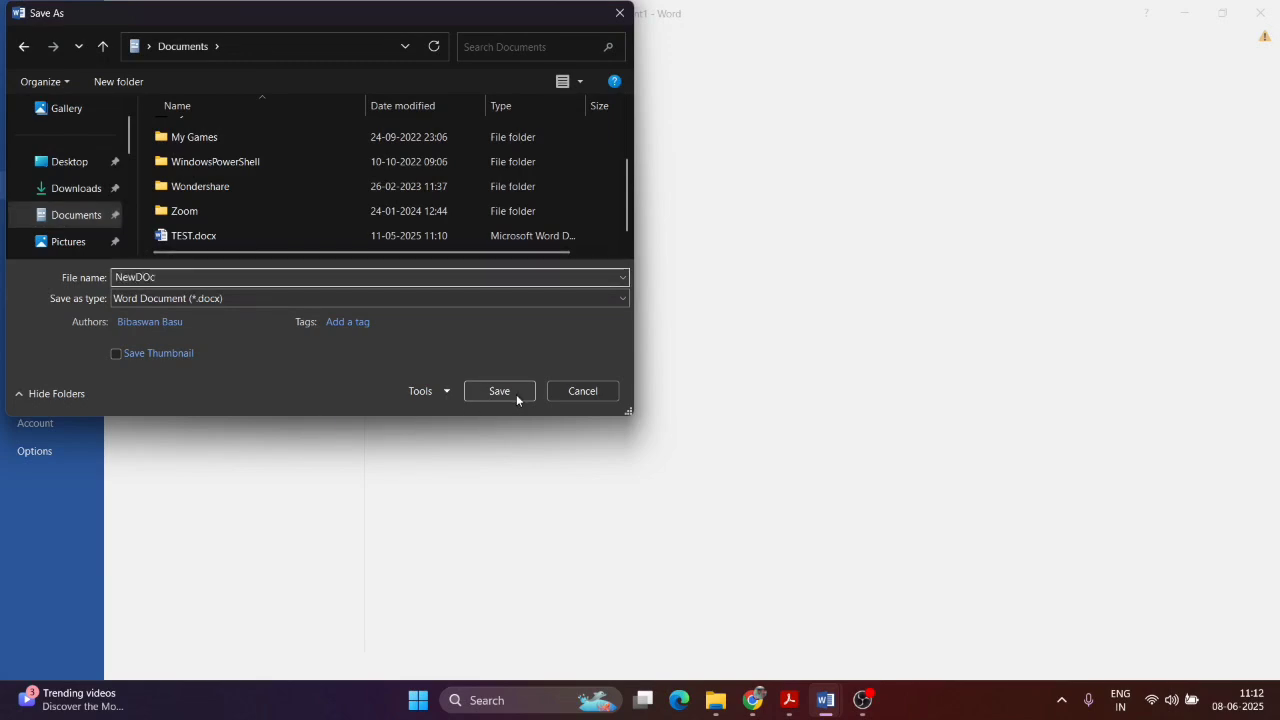
pyautogui.click(516, 394)
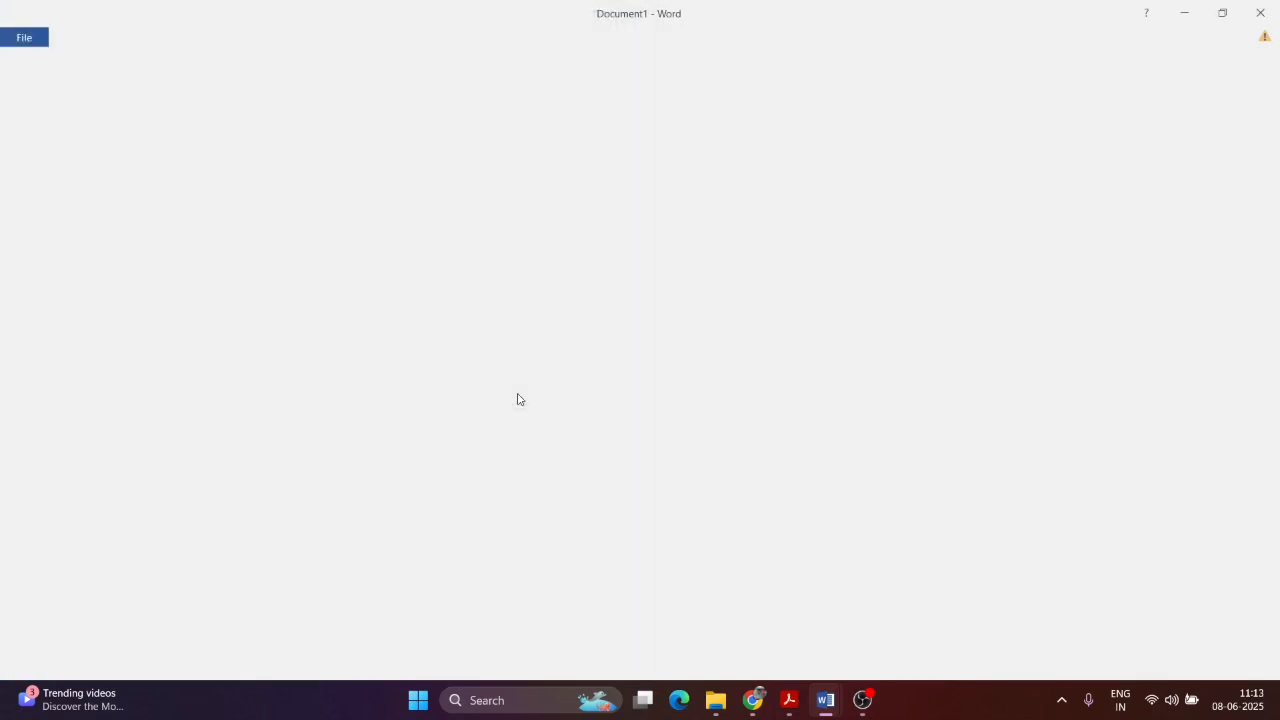
pyautogui.click(1266, 14)
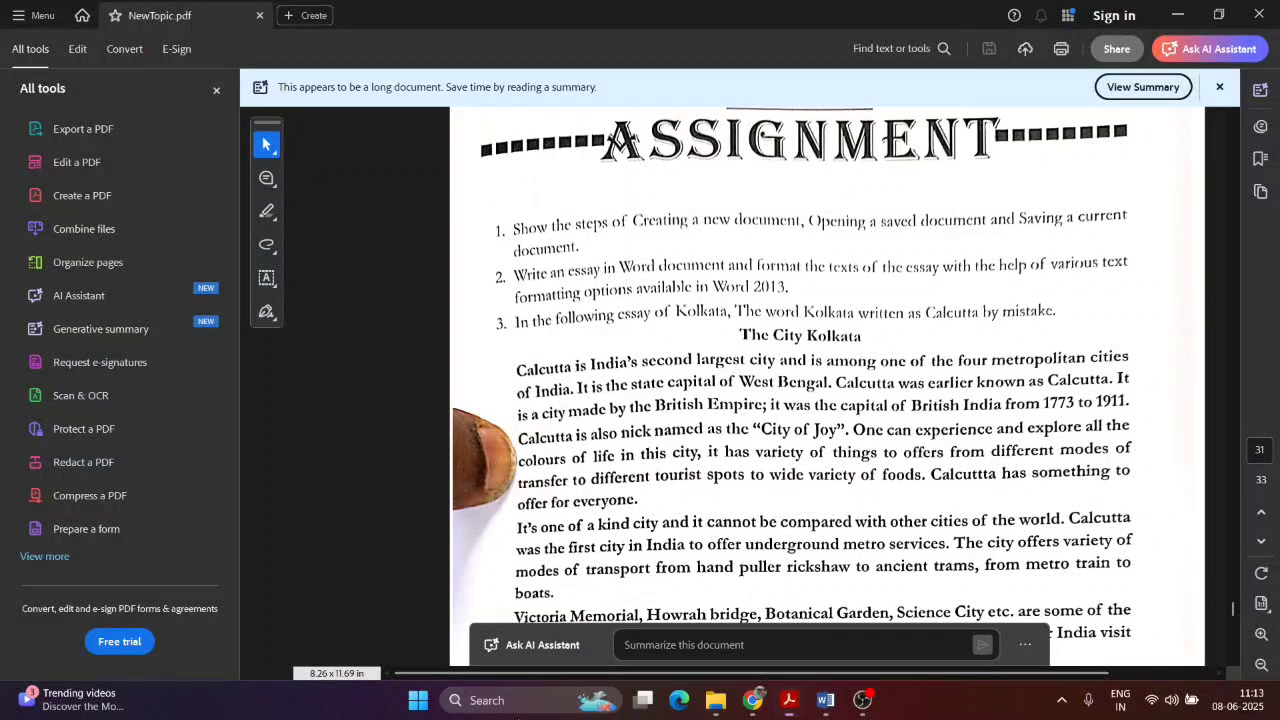
# Step: Relaunch Word 2016 via the taskbar search 'wo' and start a blank Document2
pyautogui.click(540, 700)
pyautogui.write('wo')
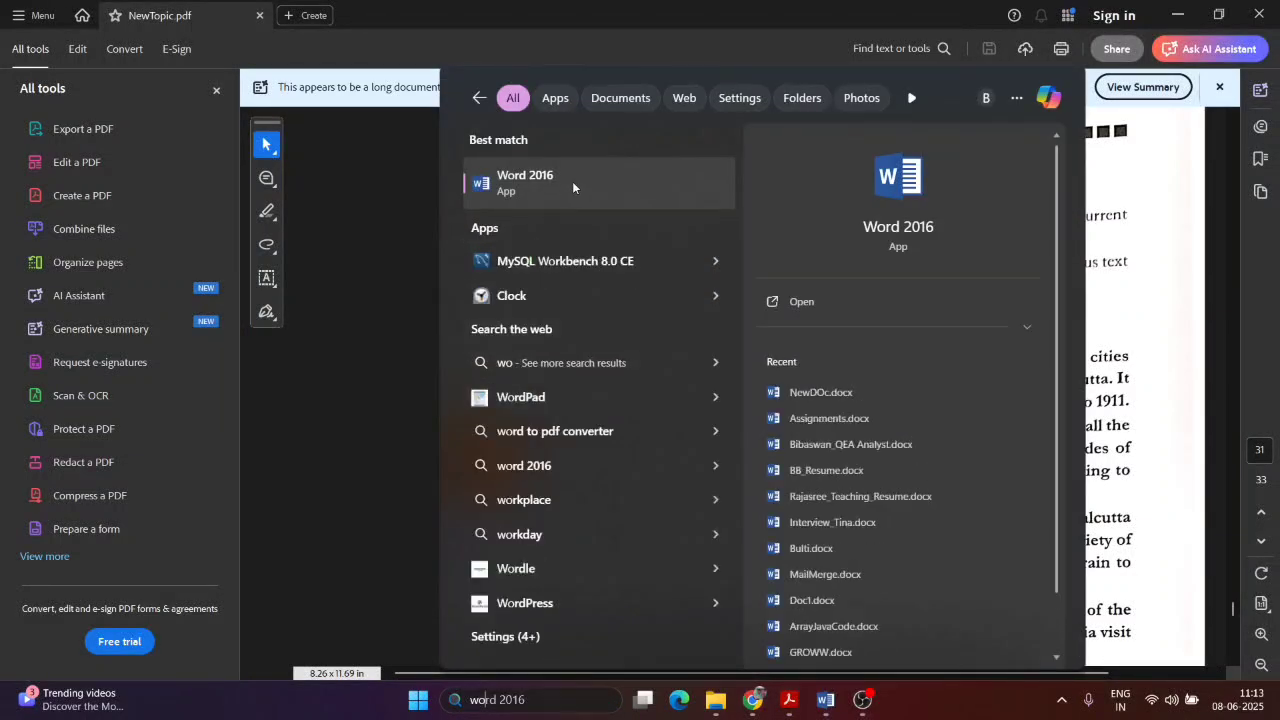
pyautogui.click(572, 181)
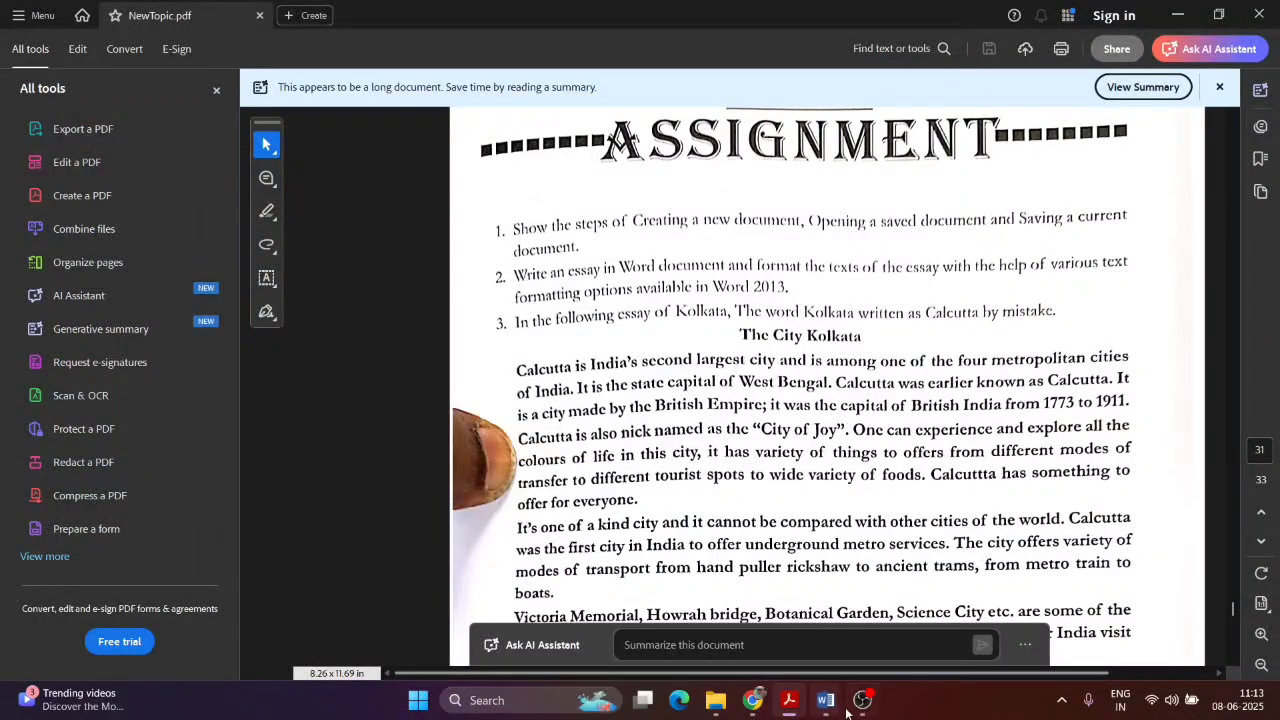
pyautogui.click(833, 706)
pyautogui.click(880, 622)
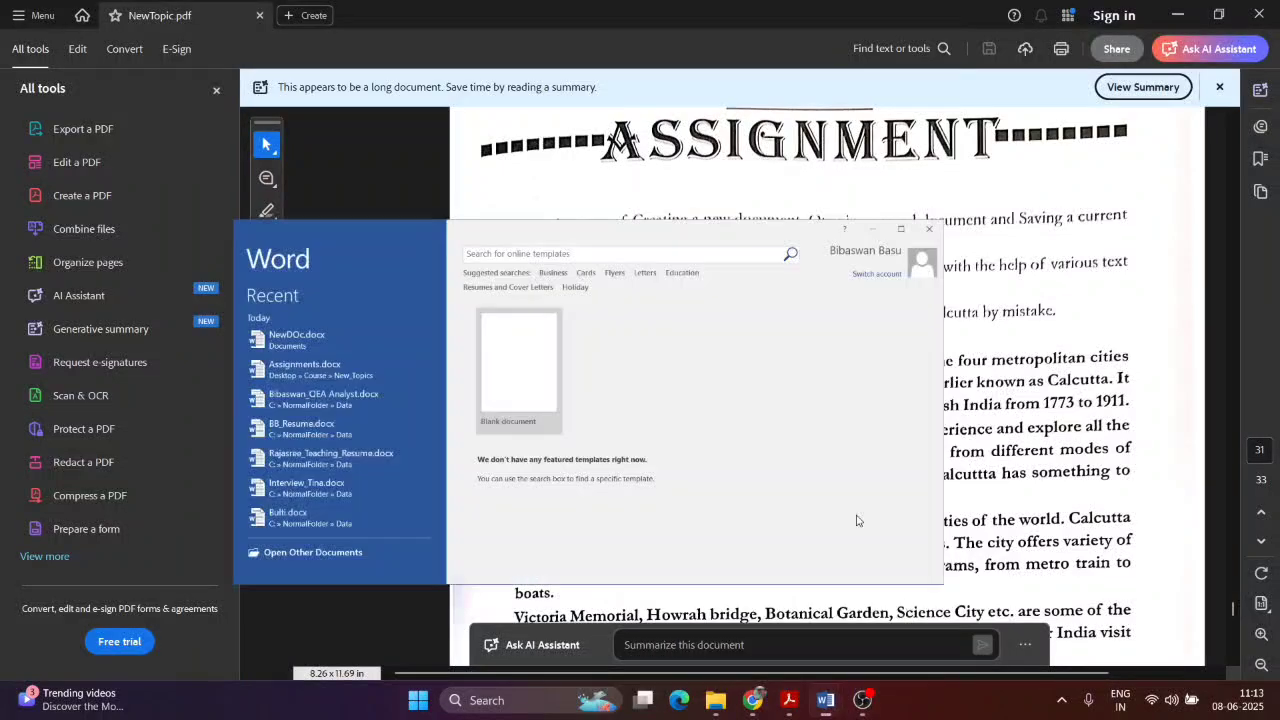
pyautogui.click(443, 263)
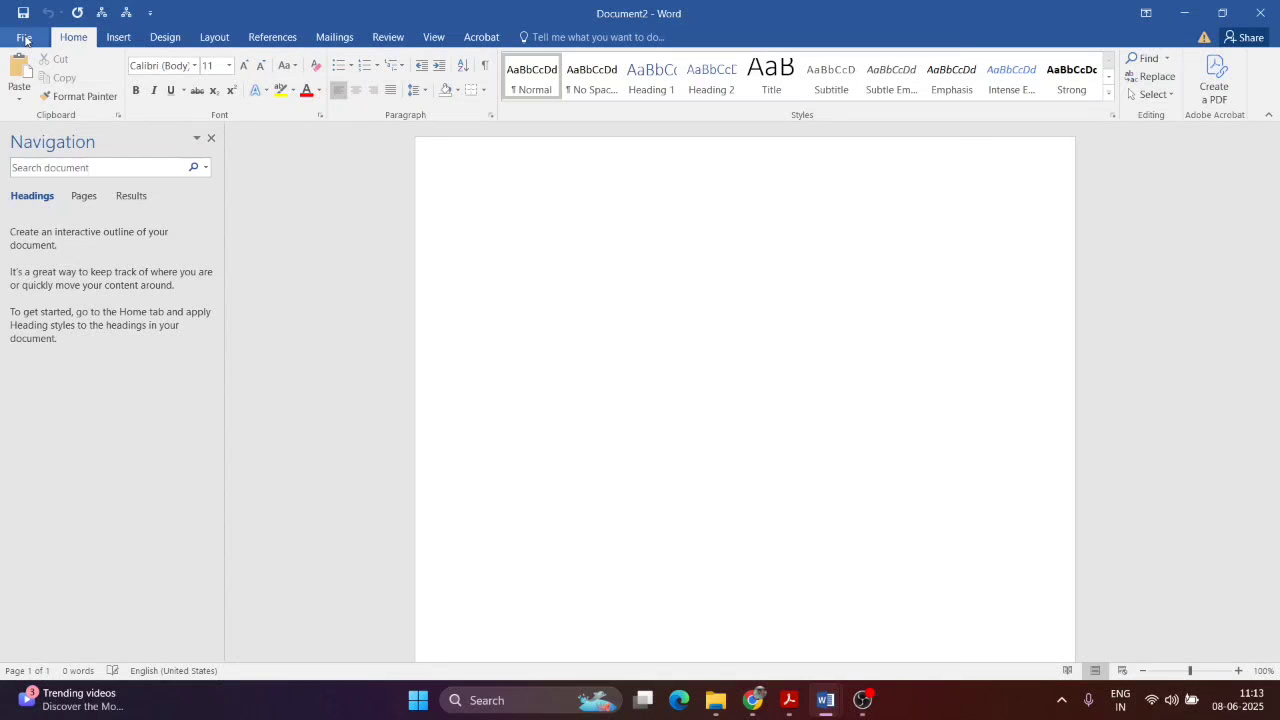
pyautogui.click(24, 38)
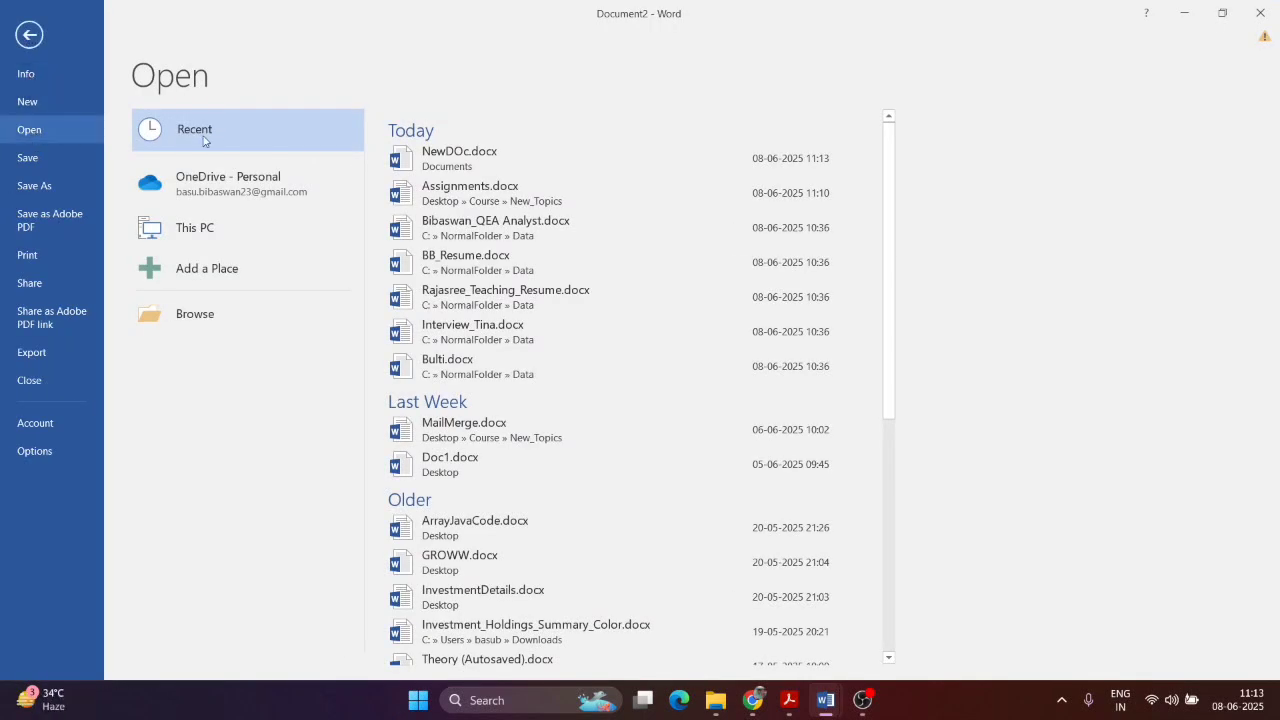
# Step: Open NewDOc.docx from Documents and select its line 'This is a new Document'
pyautogui.click(192, 318)
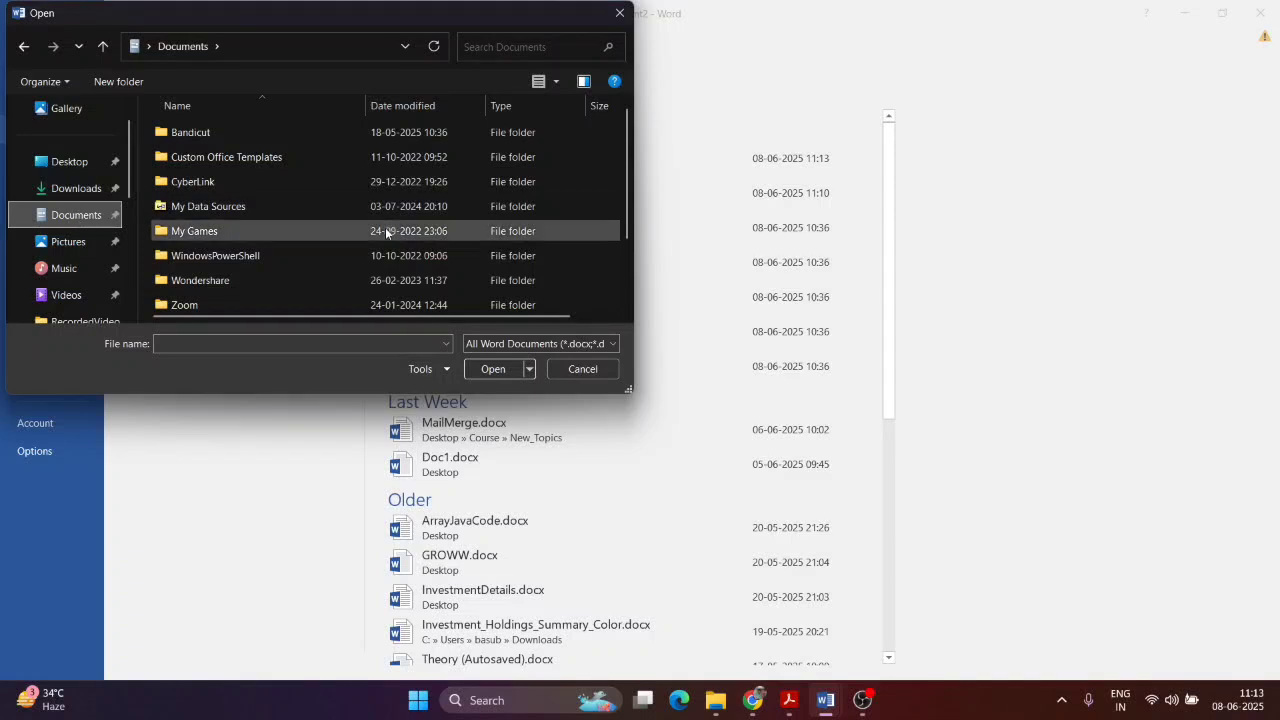
pyautogui.scroll(-1, 385, 227)
pyautogui.click(189, 252)
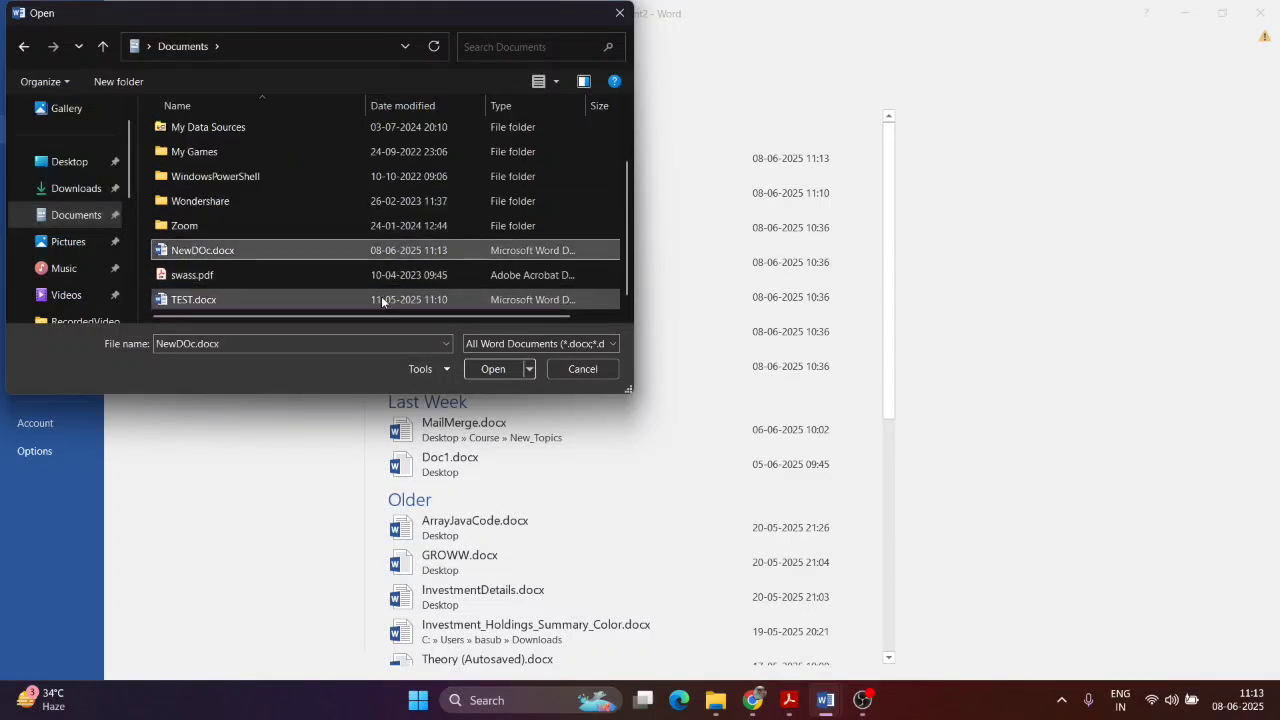
pyautogui.click(493, 368)
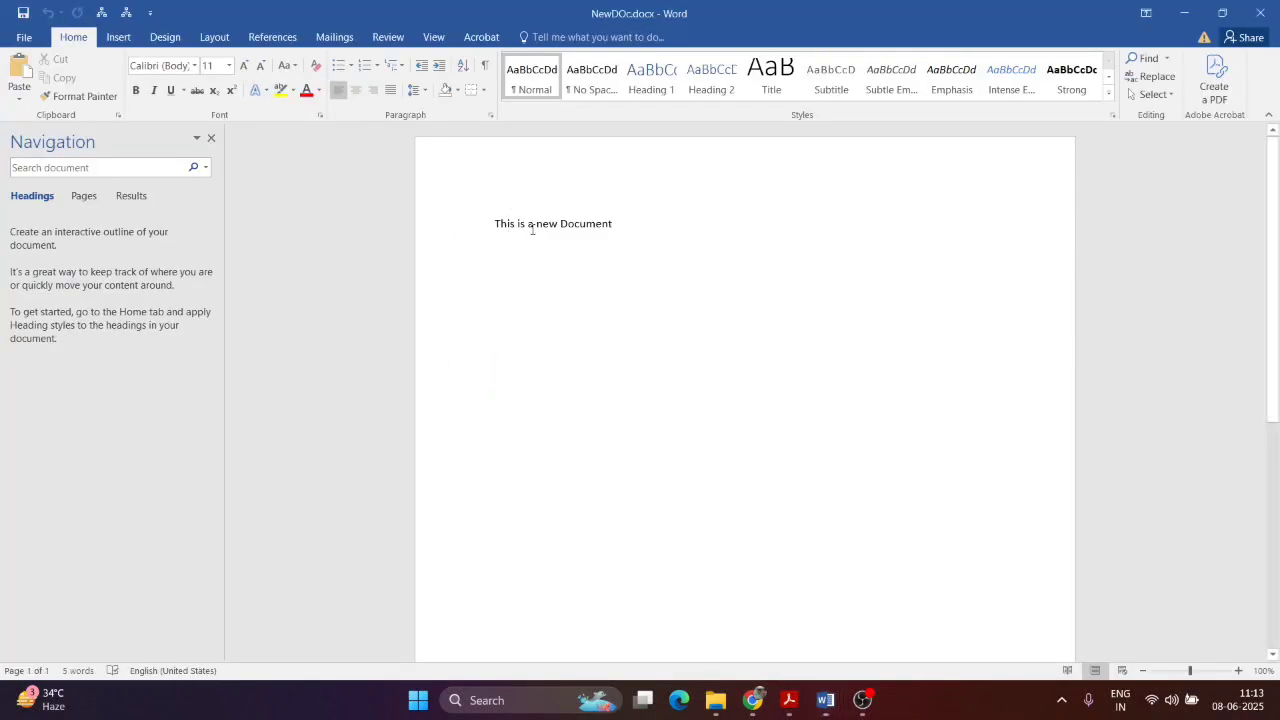
pyautogui.tripleClick(531, 223)
pyautogui.click(685, 261)
# Step: Add the word 'Update' to NewDOc.docx, then close Word
pyautogui.click(789, 700)
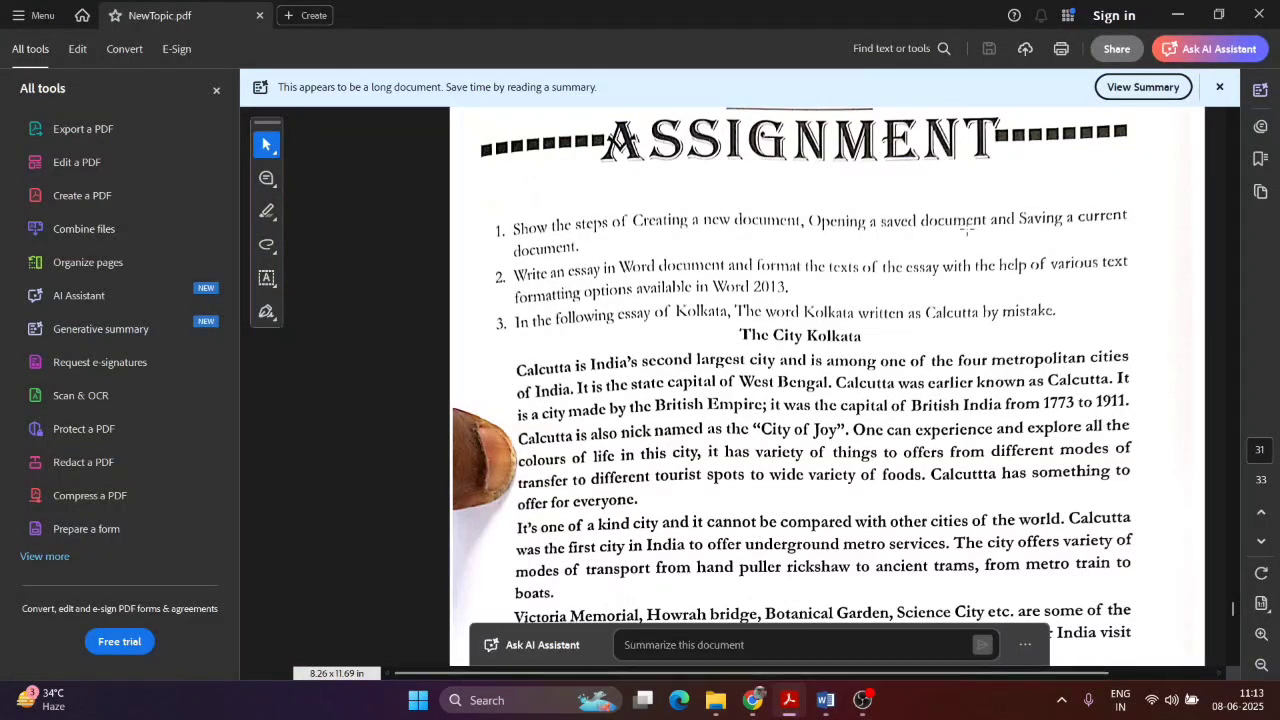
pyautogui.hotkey('alt', 'Tab')
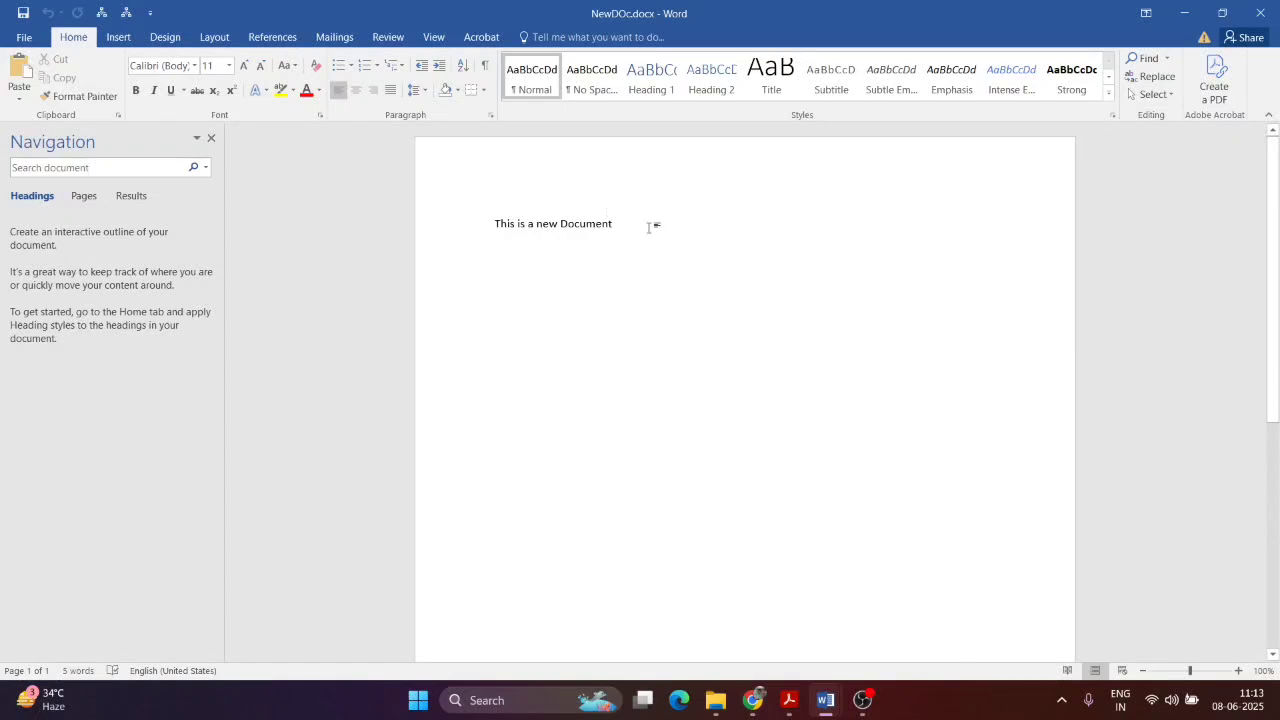
pyautogui.write('Update')
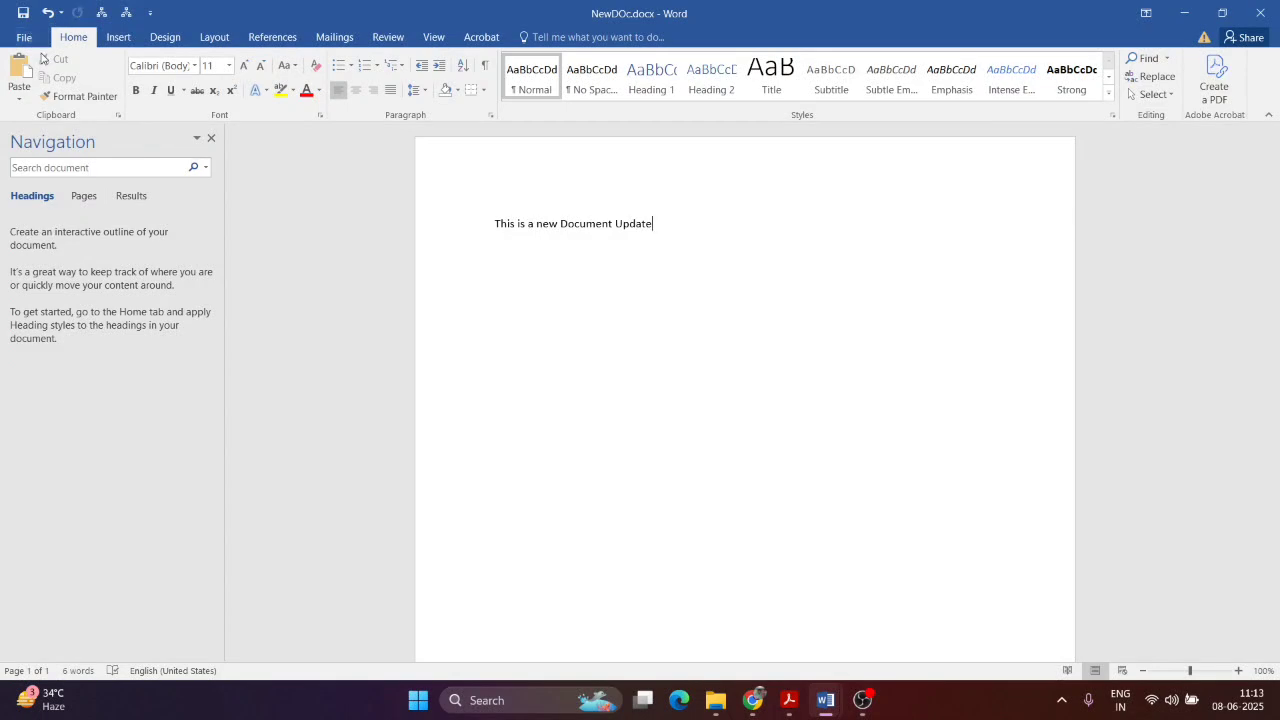
pyautogui.click(1264, 10)
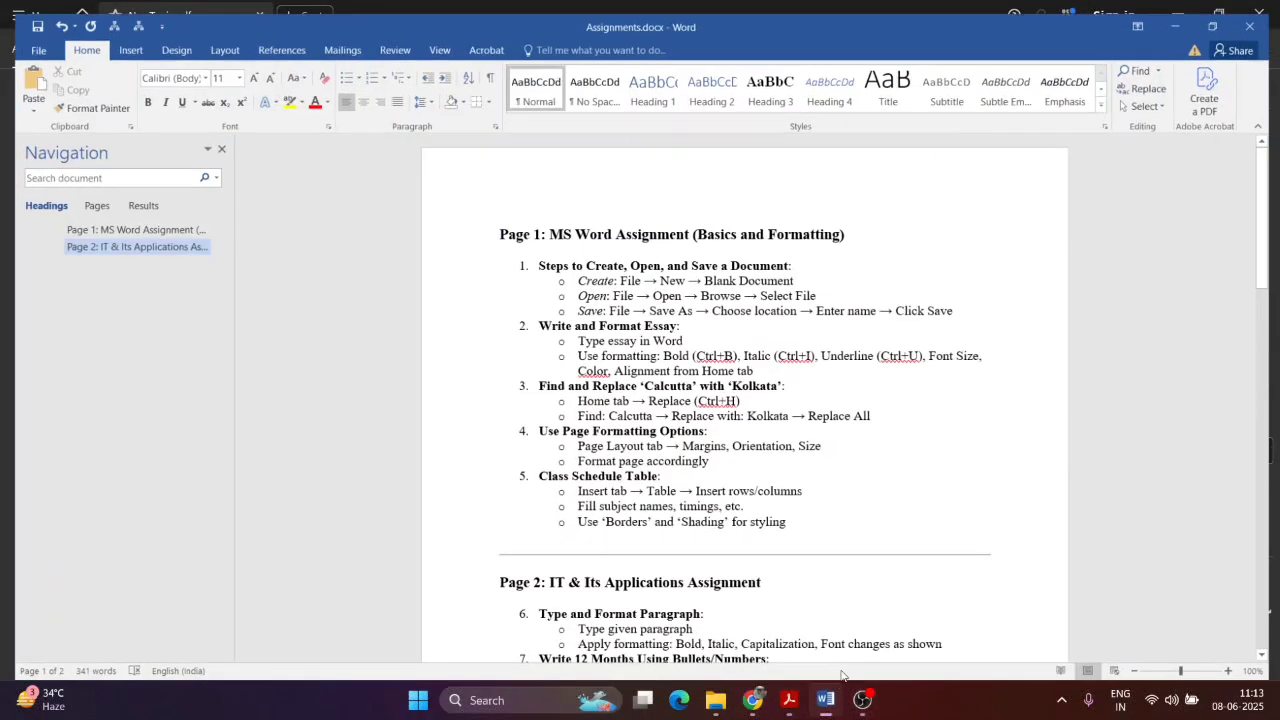
# Step: From Assignments.docx, reopen NewDOc.docx from Documents and select the word 'Update'
pyautogui.click(825, 700)
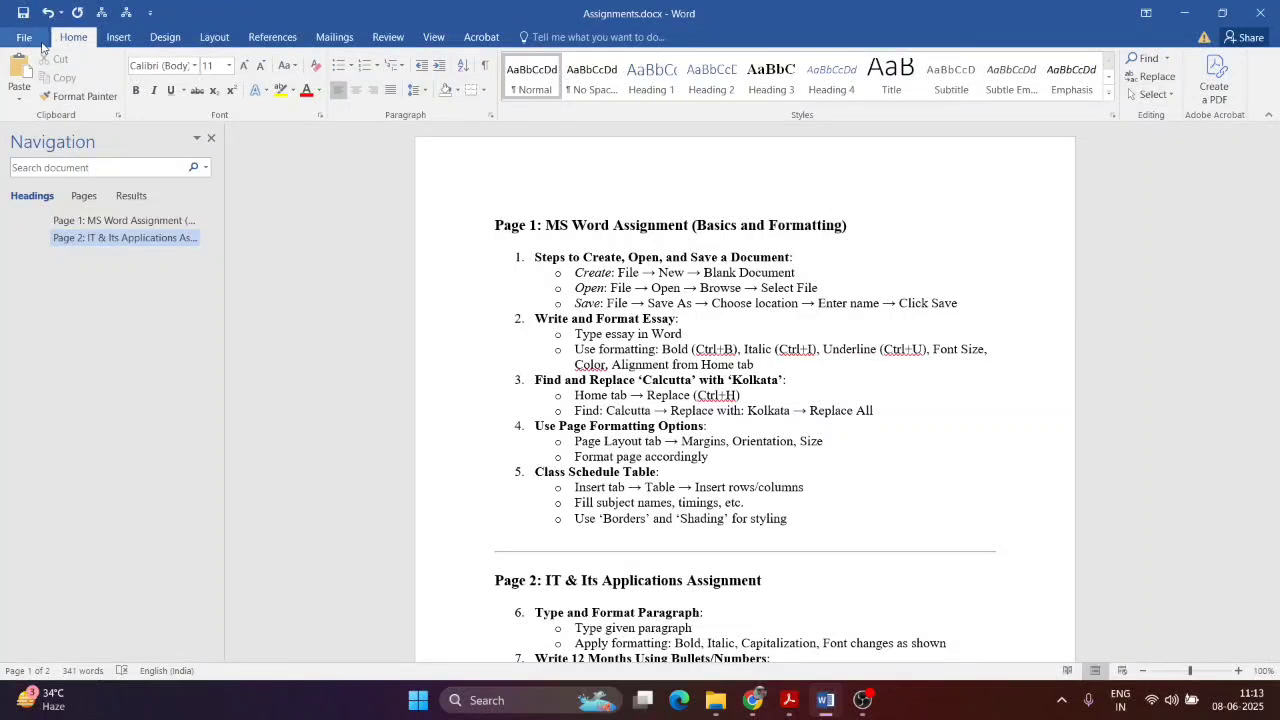
pyautogui.click(38, 40)
pyautogui.click(52, 134)
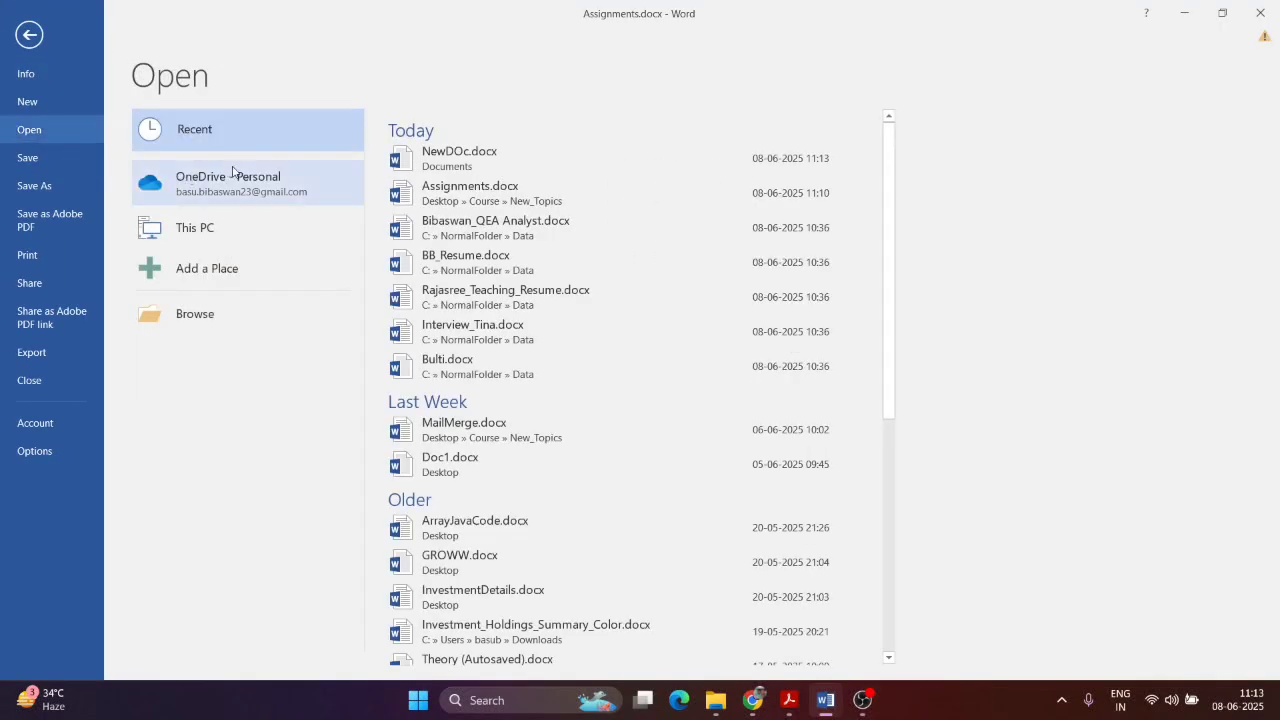
pyautogui.click(195, 313)
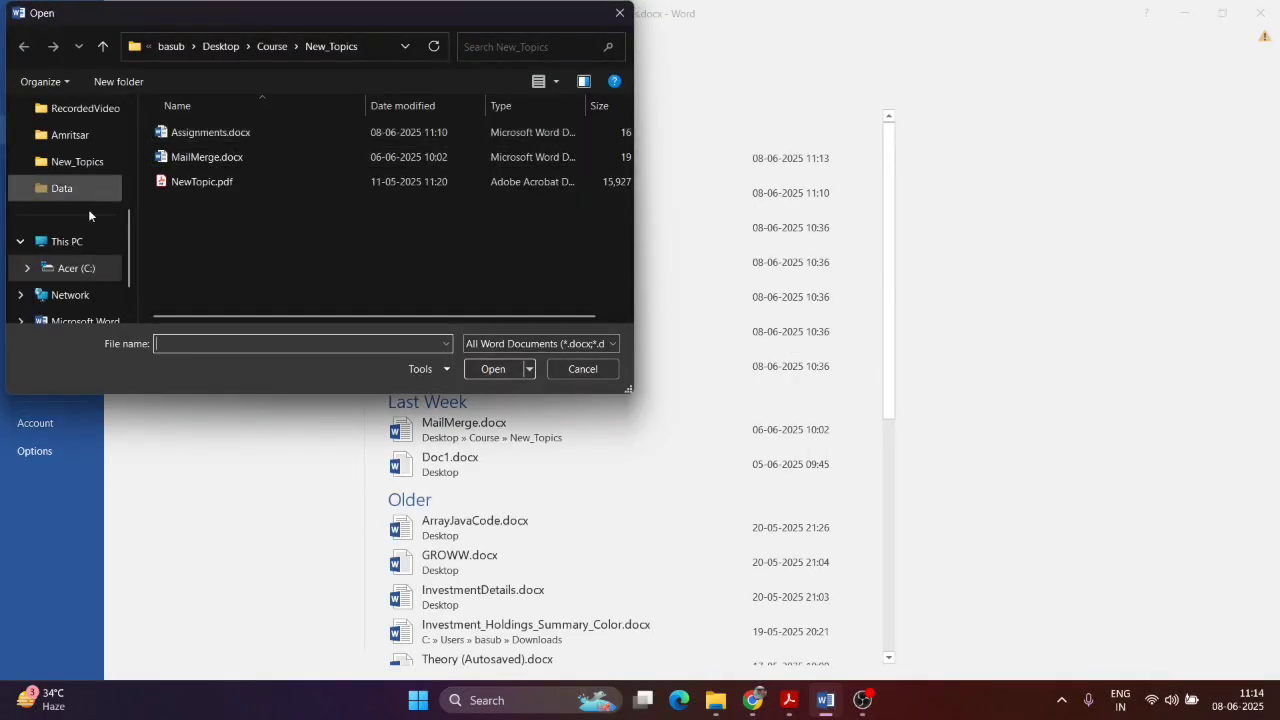
pyautogui.scroll(5, 85, 210)
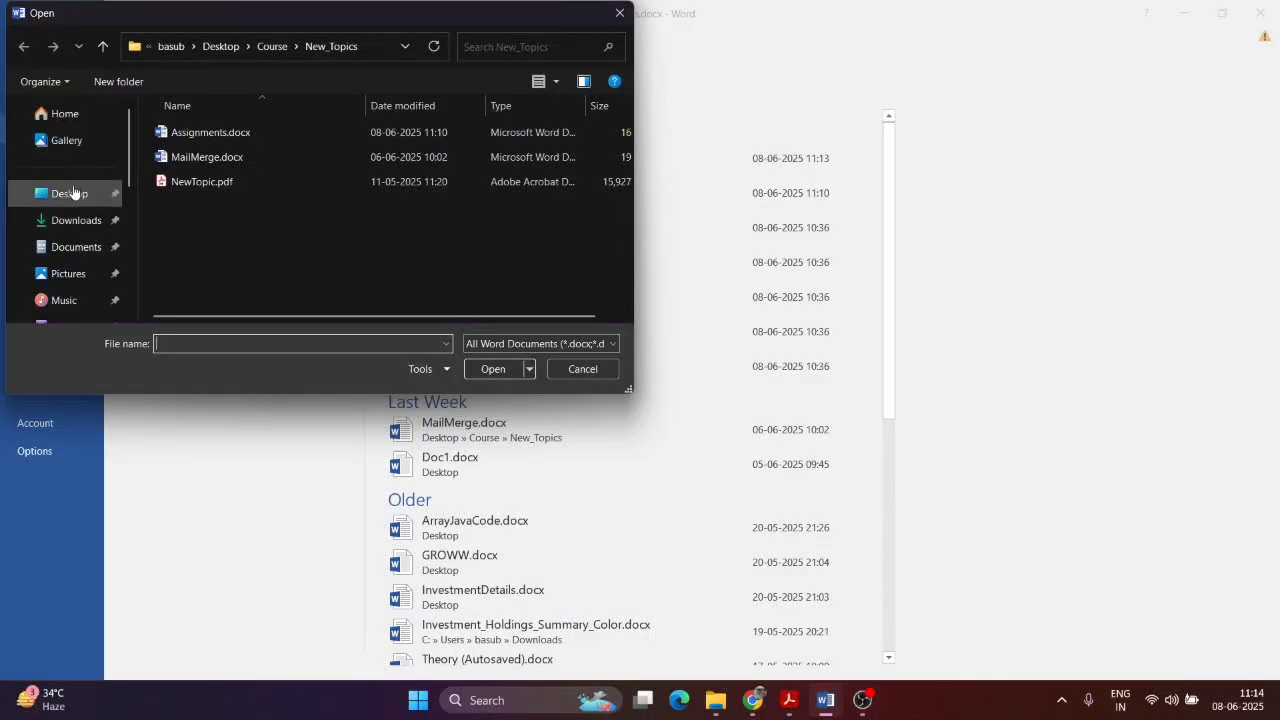
pyautogui.scroll(-5, 75, 200)
pyautogui.scroll(5, 85, 190)
pyautogui.click(78, 214)
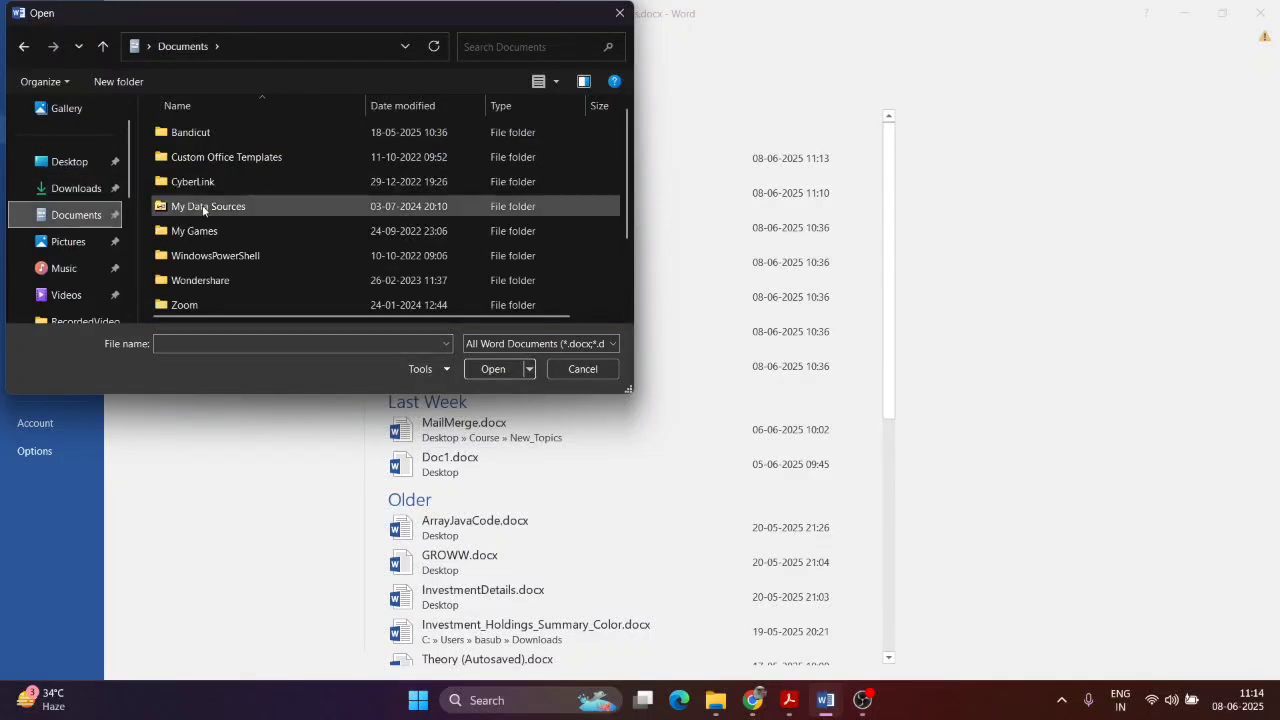
pyautogui.scroll(-1, 204, 210)
pyautogui.doubleClick(206, 247)
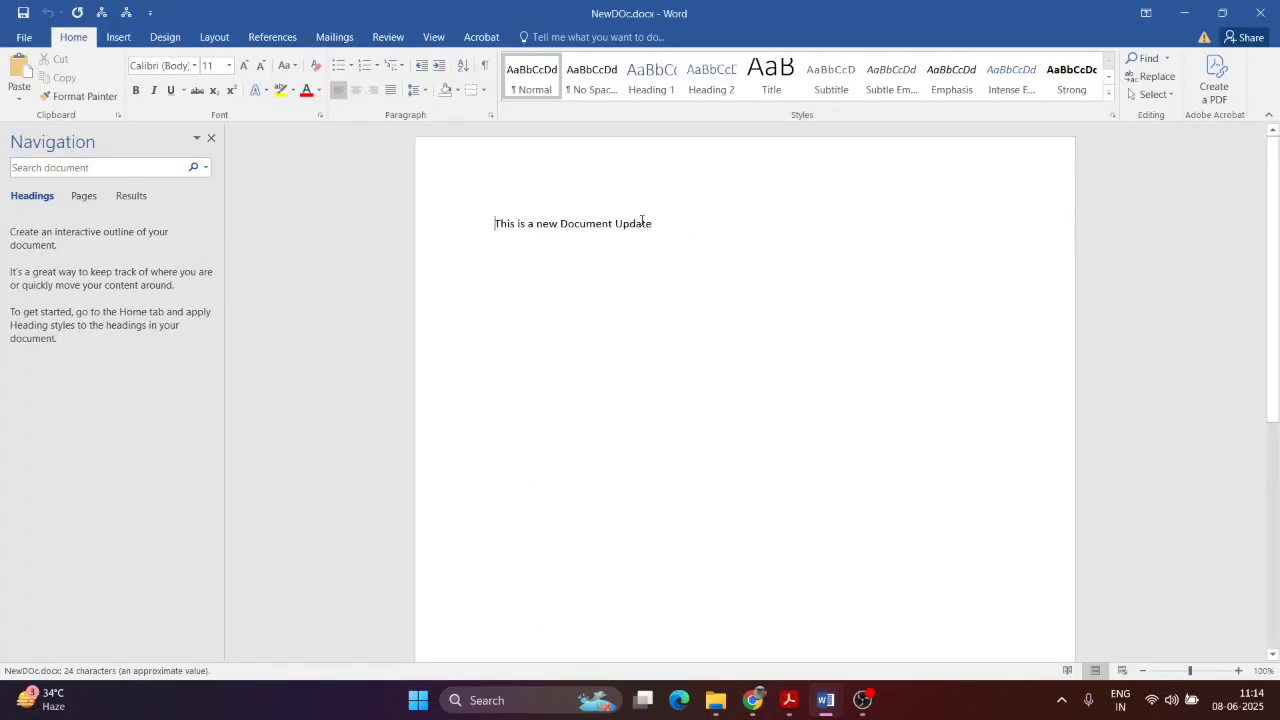
pyautogui.doubleClick(642, 222)
pyautogui.click(1260, 13)
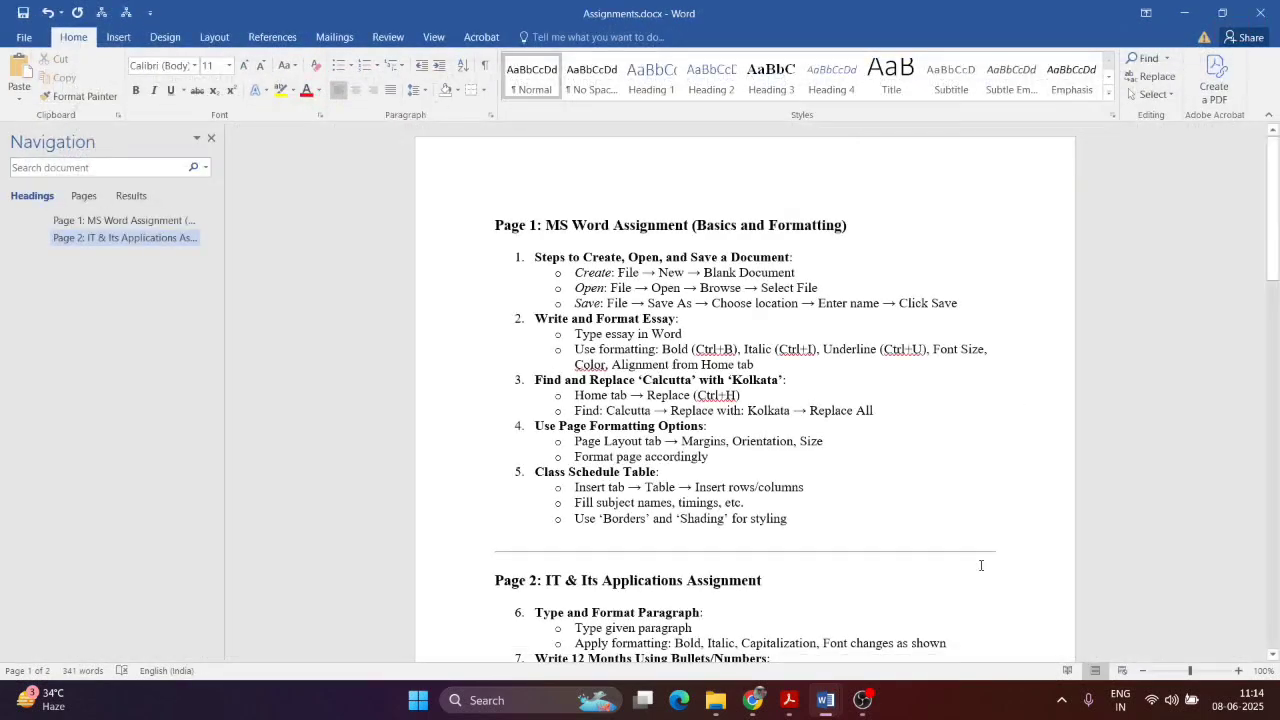
pyautogui.click(789, 700)
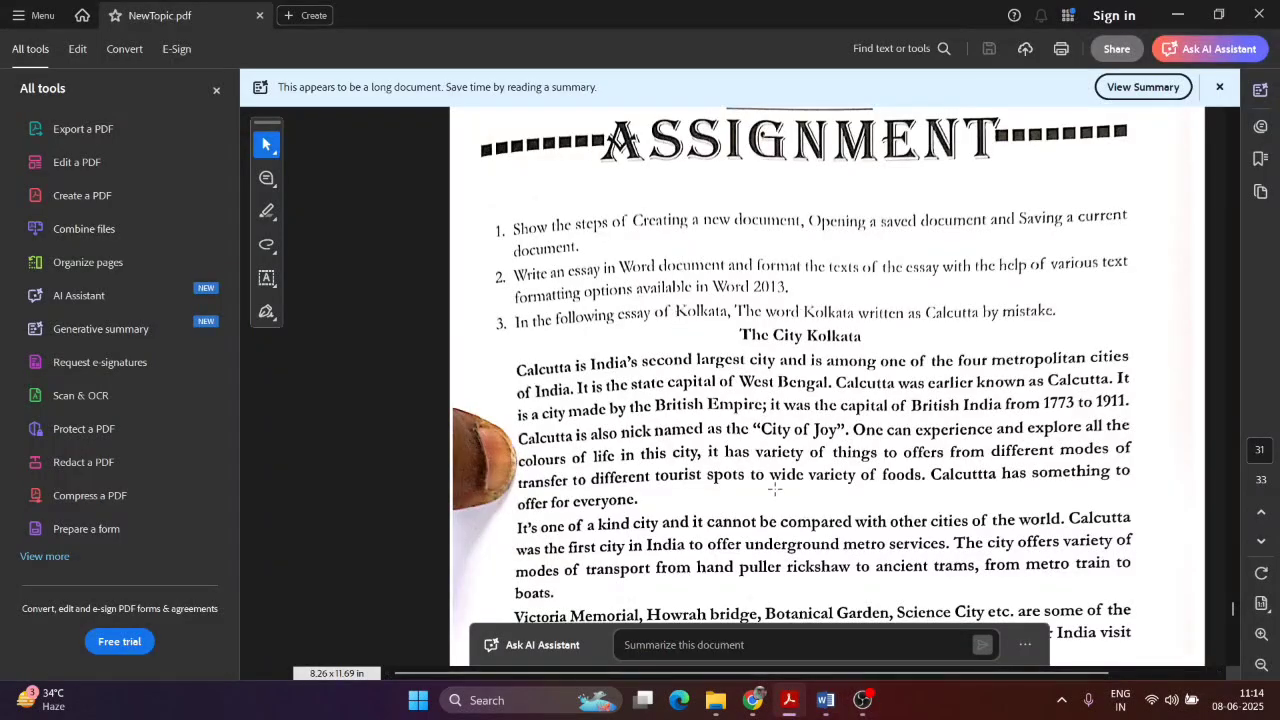
pyautogui.hotkey('alt', 'Tab')
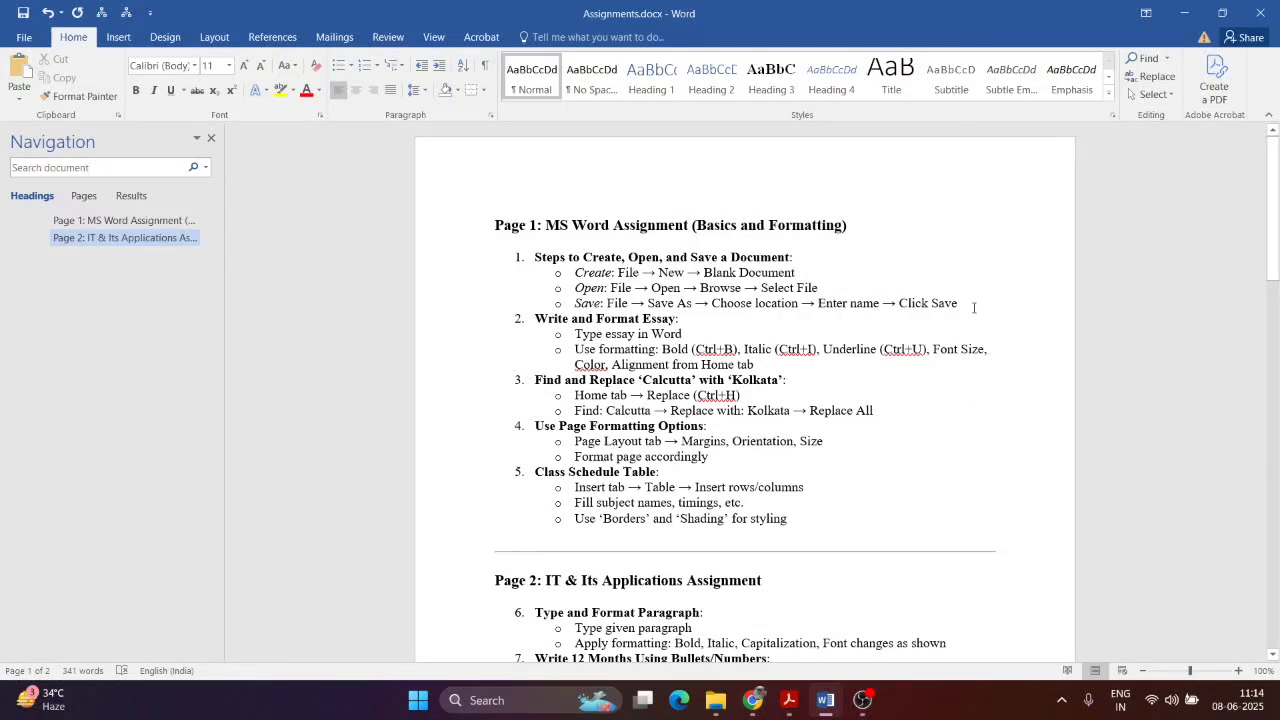
pyautogui.moveTo(973, 307); pyautogui.dragTo(628, 257)
pyautogui.hotkey('alt', 'Tab')
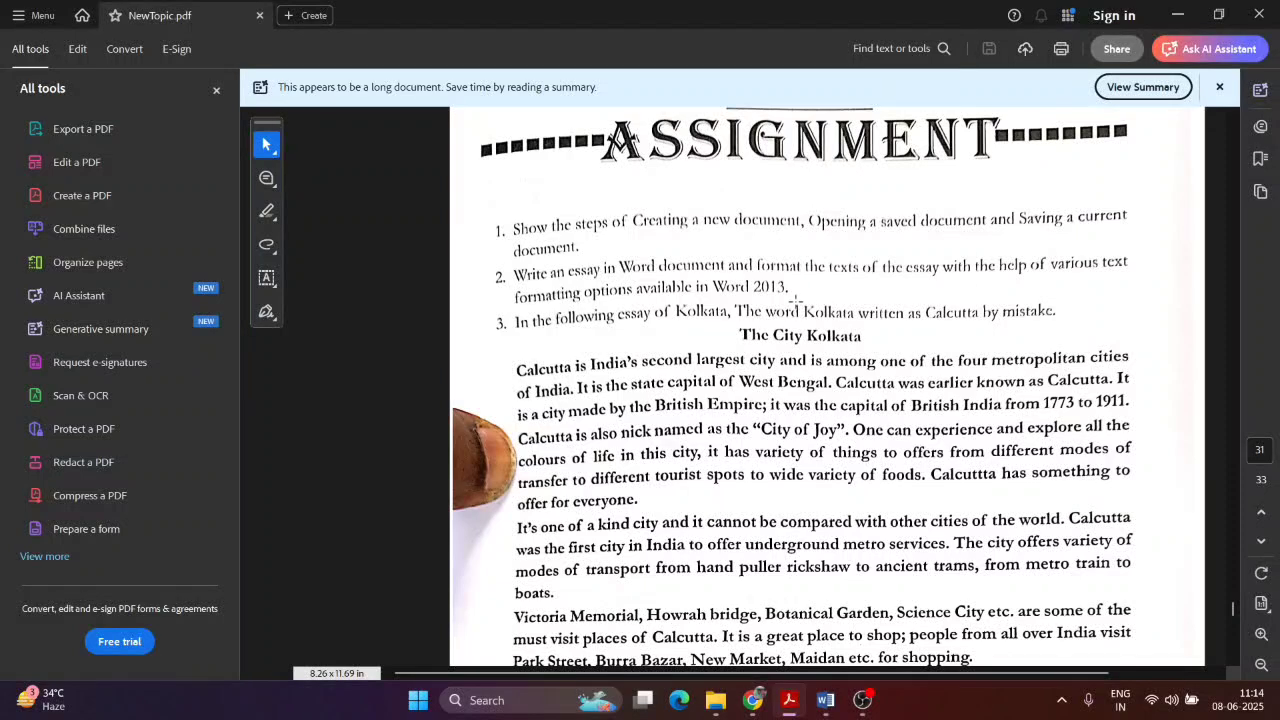
pyautogui.scroll(-1, 796, 298)
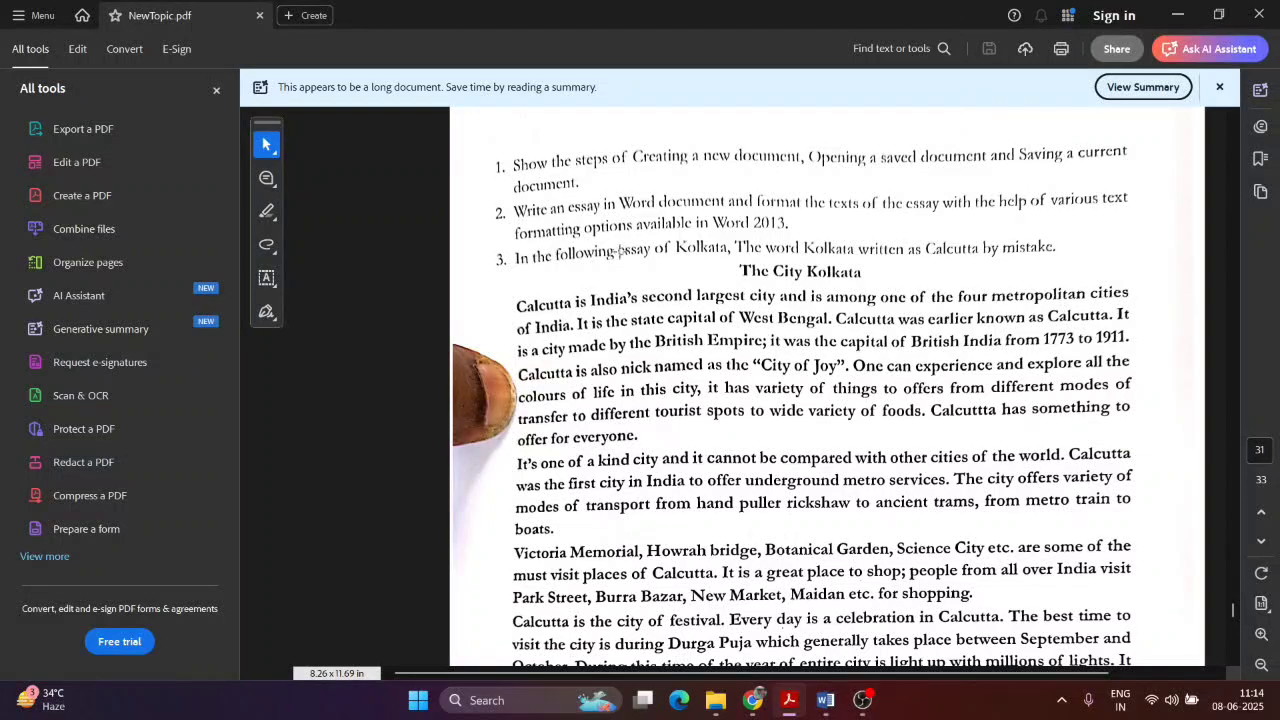
pyautogui.click(825, 700)
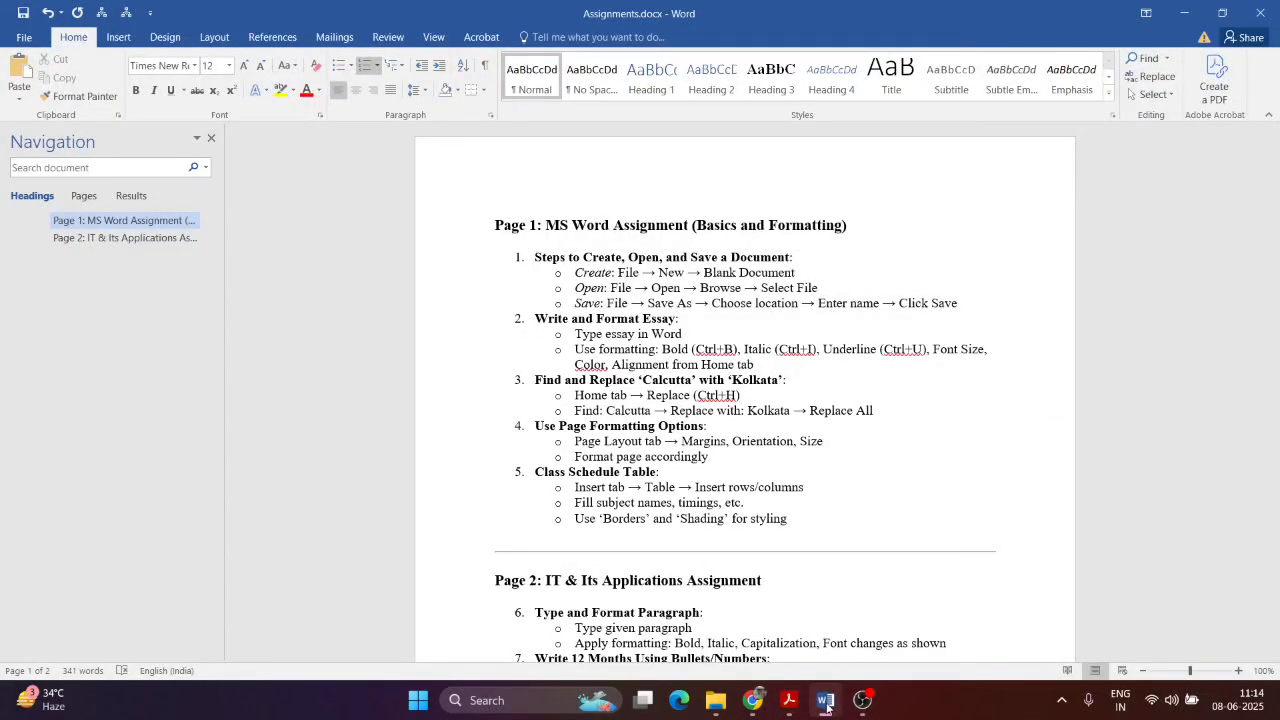
pyautogui.click(771, 303)
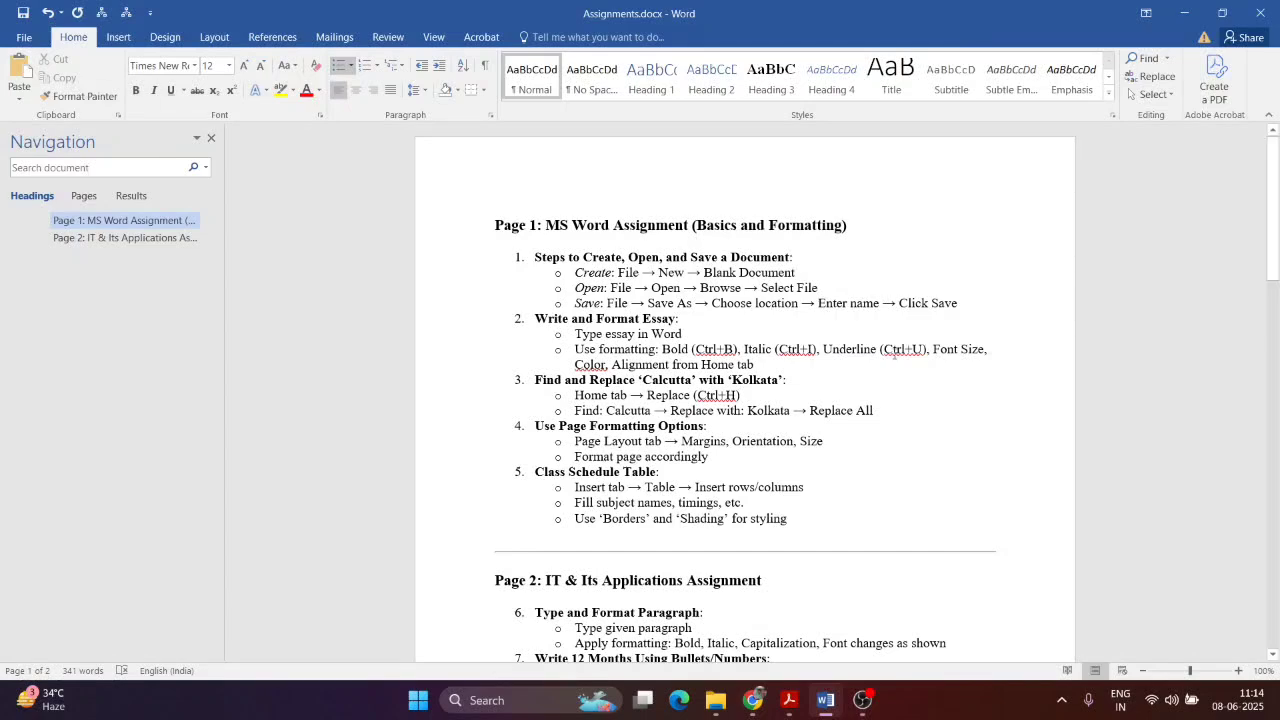
pyautogui.hotkey('alt', 'Tab')
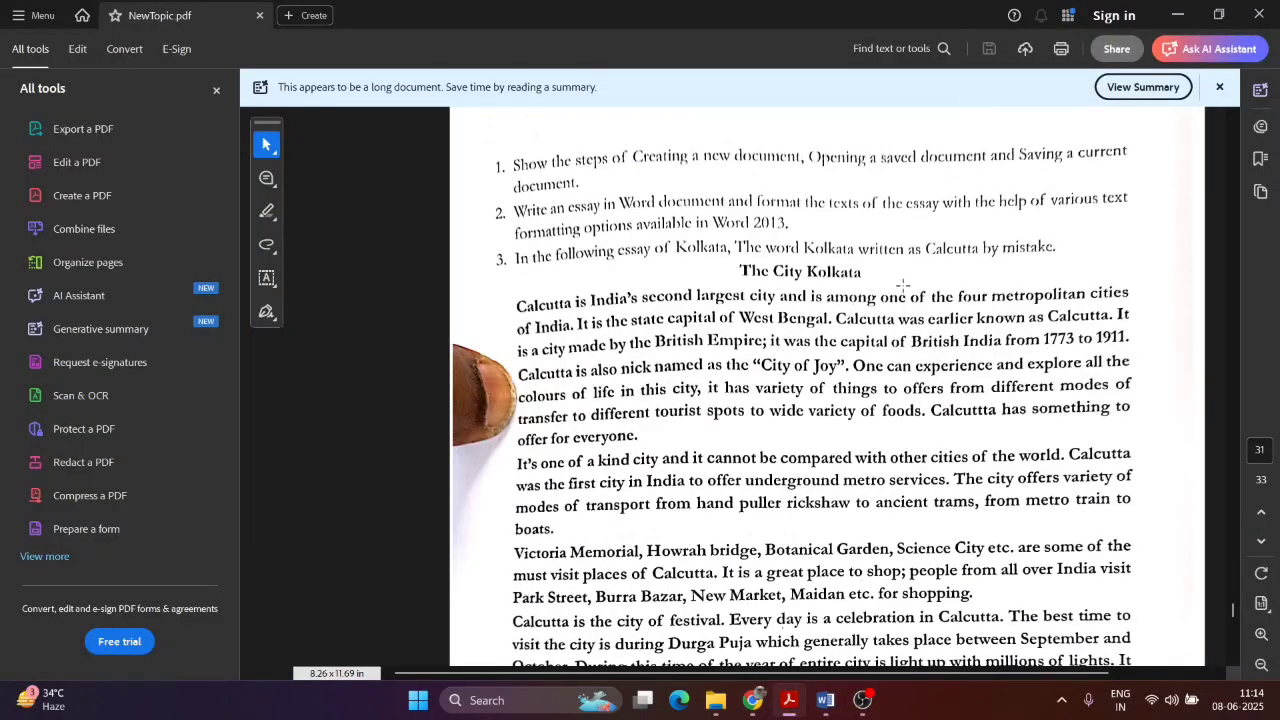
pyautogui.hotkey('alt', 'Tab')
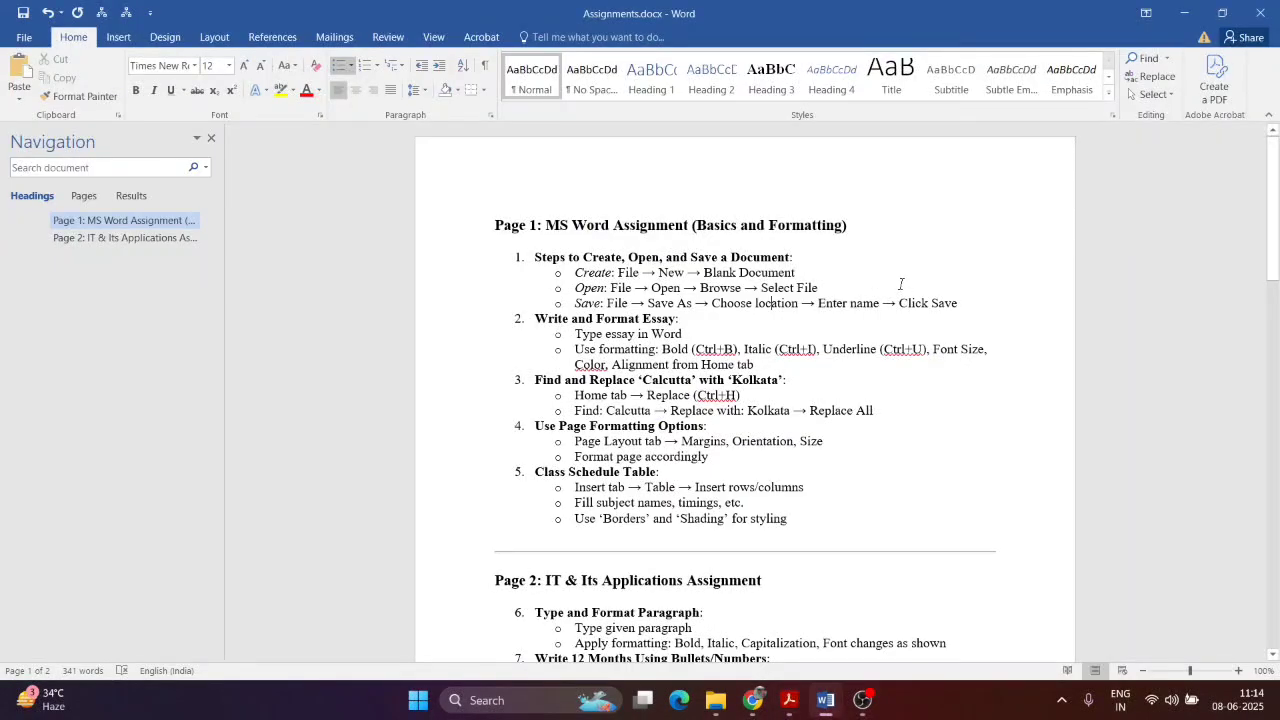
pyautogui.hotkey('alt', 'Tab')
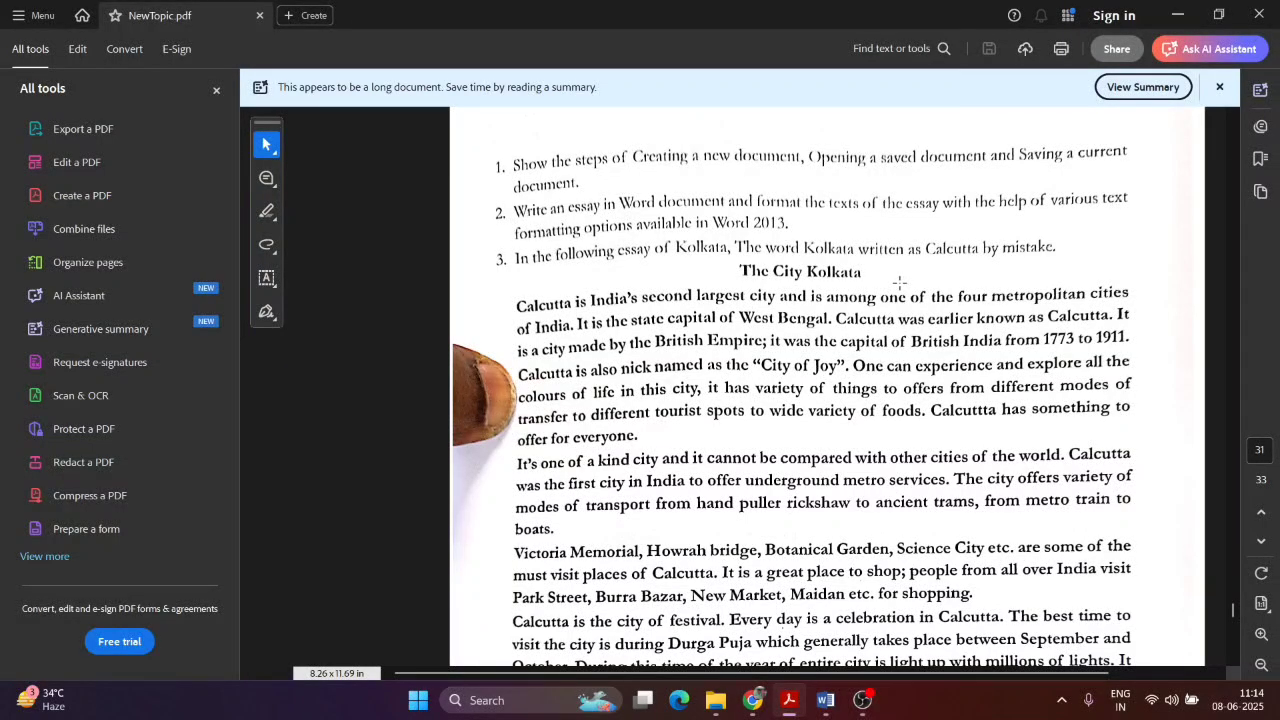
pyautogui.hotkey('alt', 'Tab')
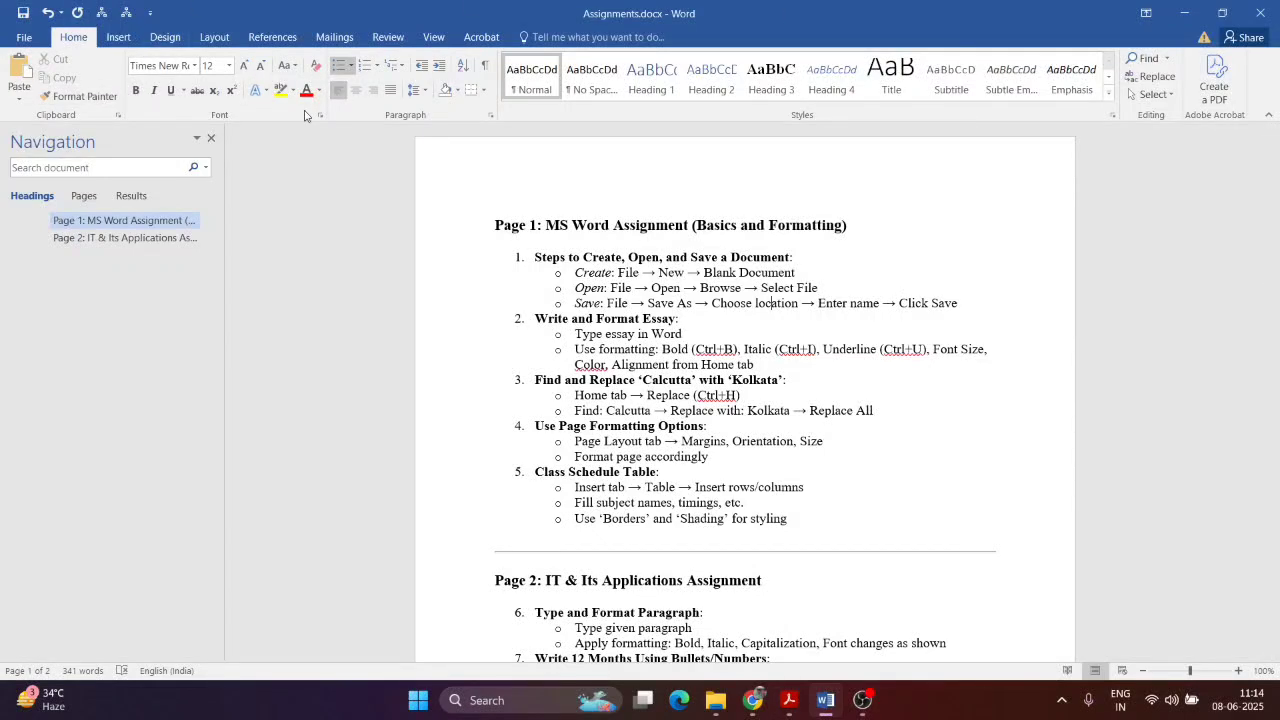
# Step: Format the Page 1 heading as 14 pt Cambria Math with a yellow highlight
pyautogui.click(512, 289)
pyautogui.moveTo(496, 225); pyautogui.dragTo(850, 226)
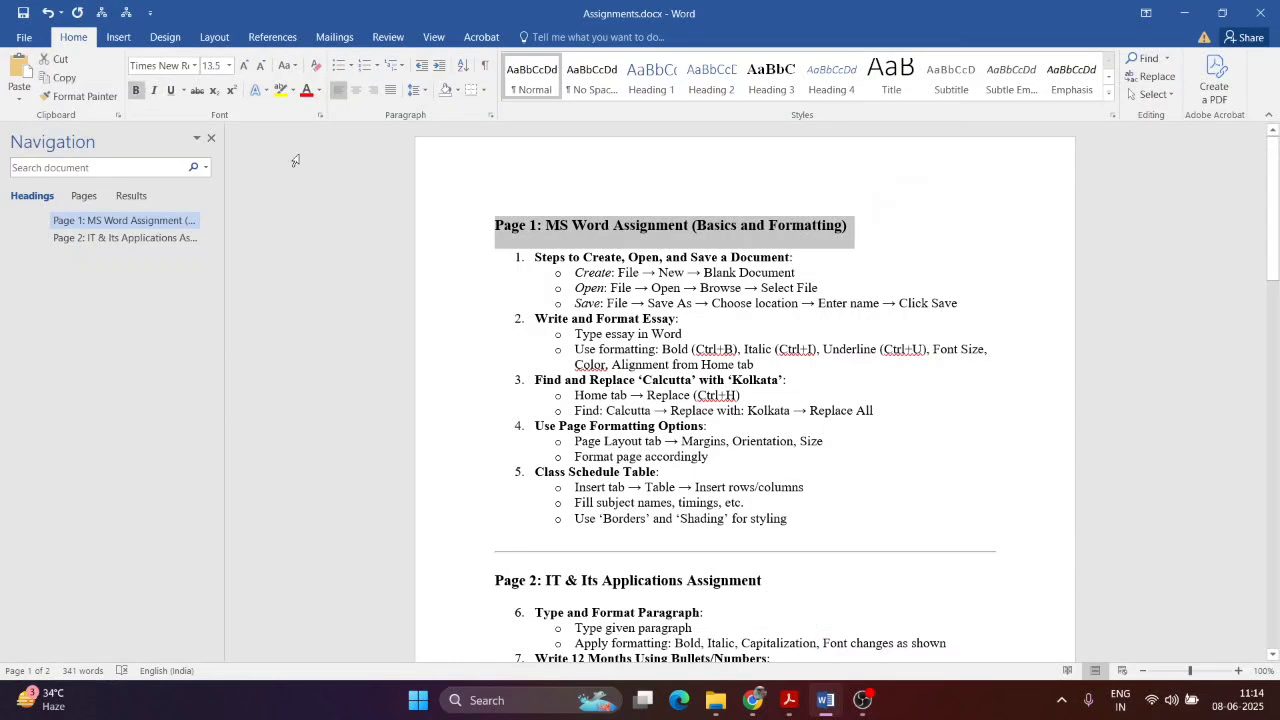
pyautogui.click(243, 65)
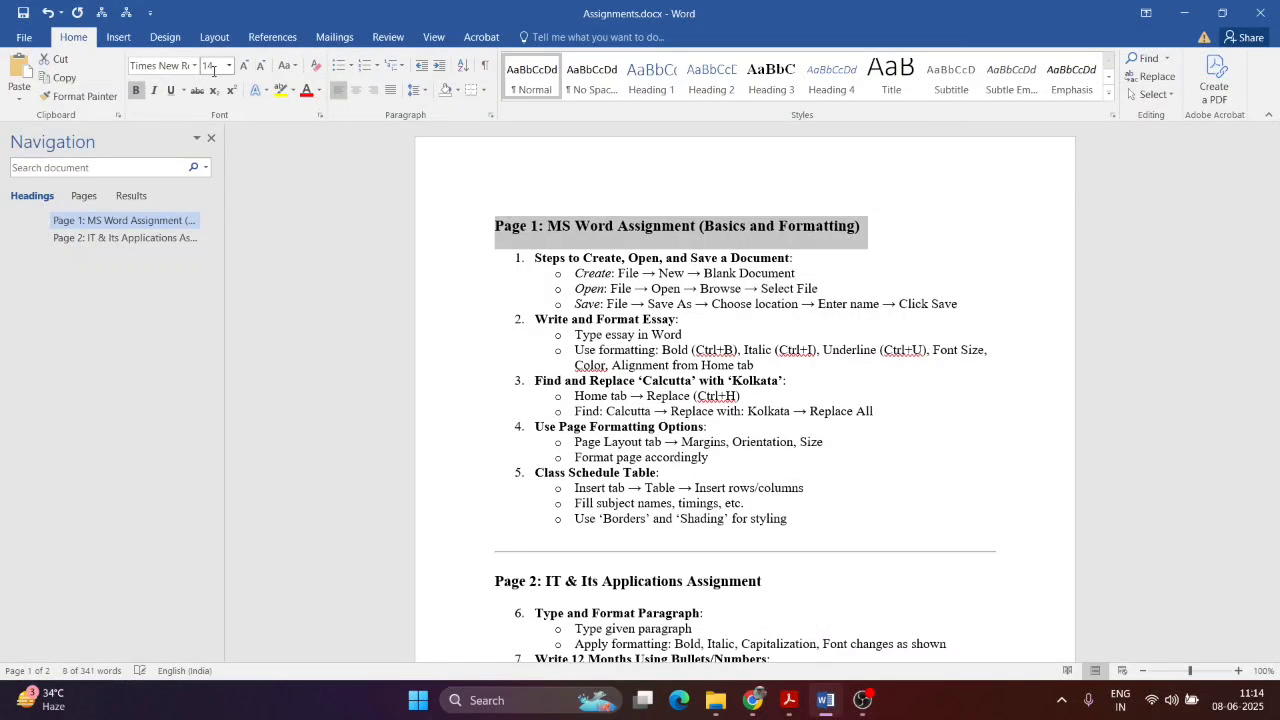
pyautogui.click(195, 65)
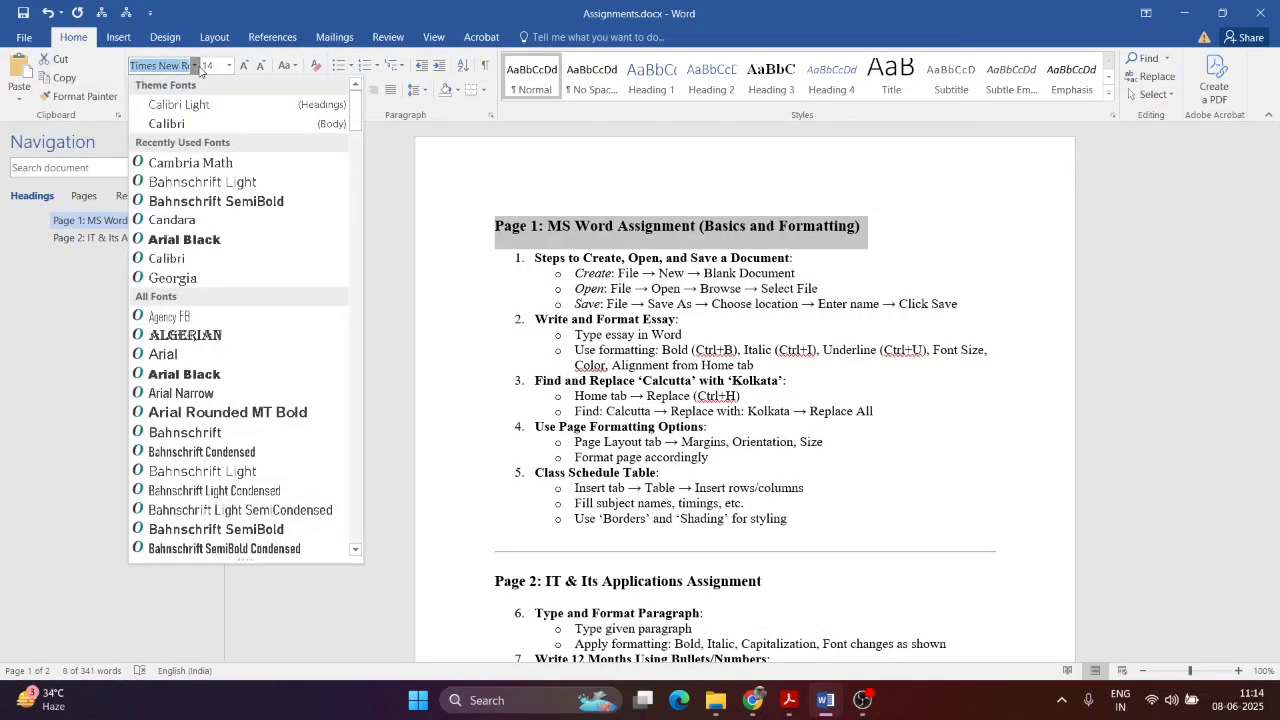
pyautogui.click(200, 163)
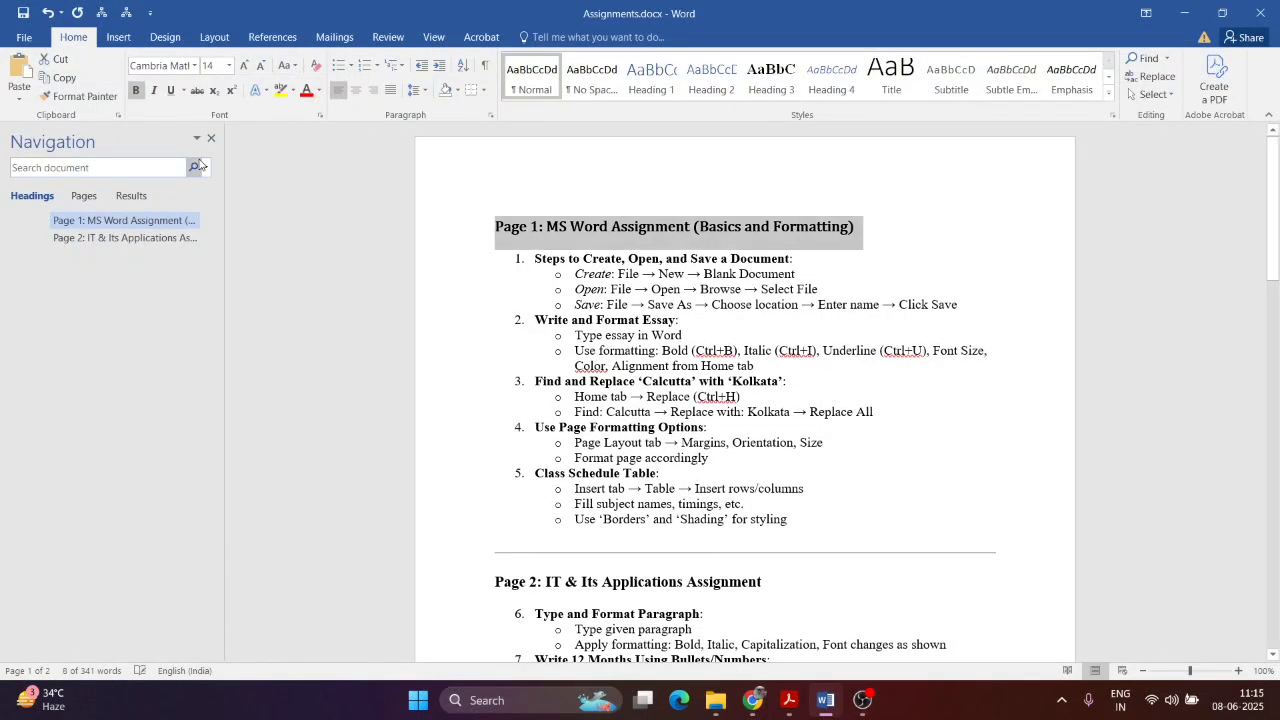
pyautogui.click(280, 90)
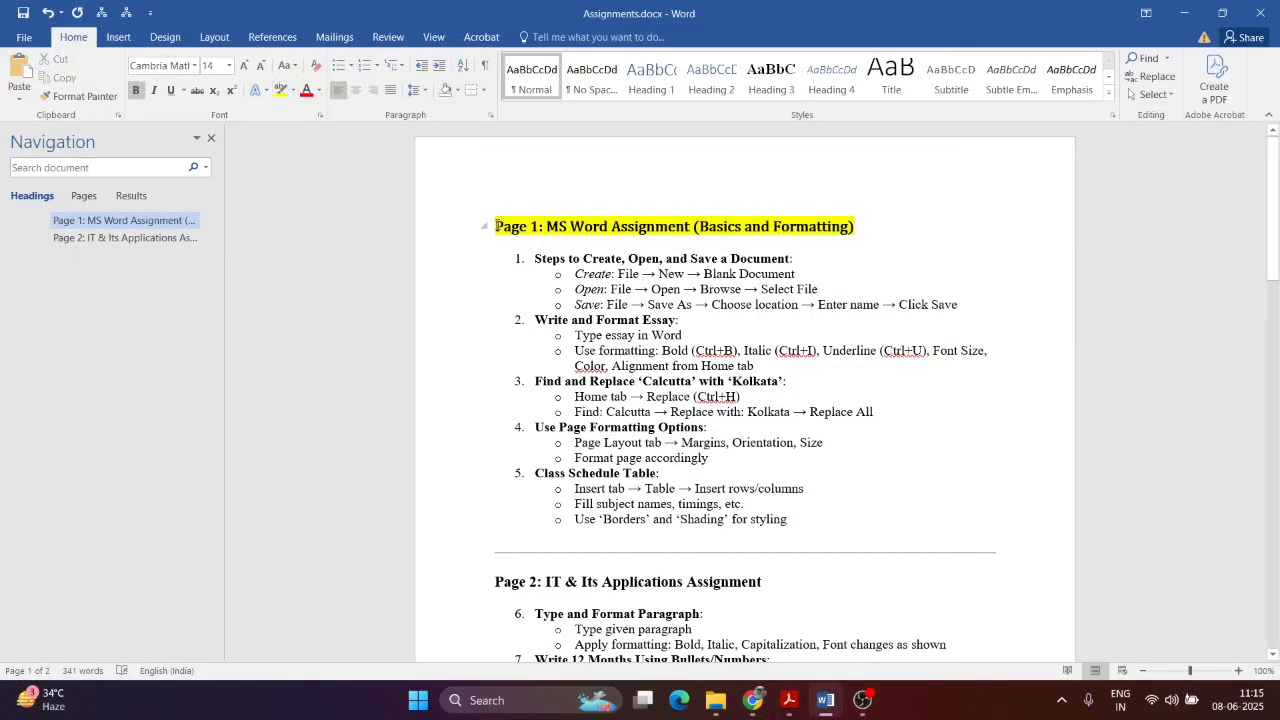
pyautogui.moveTo(497, 226); pyautogui.dragTo(883, 240)
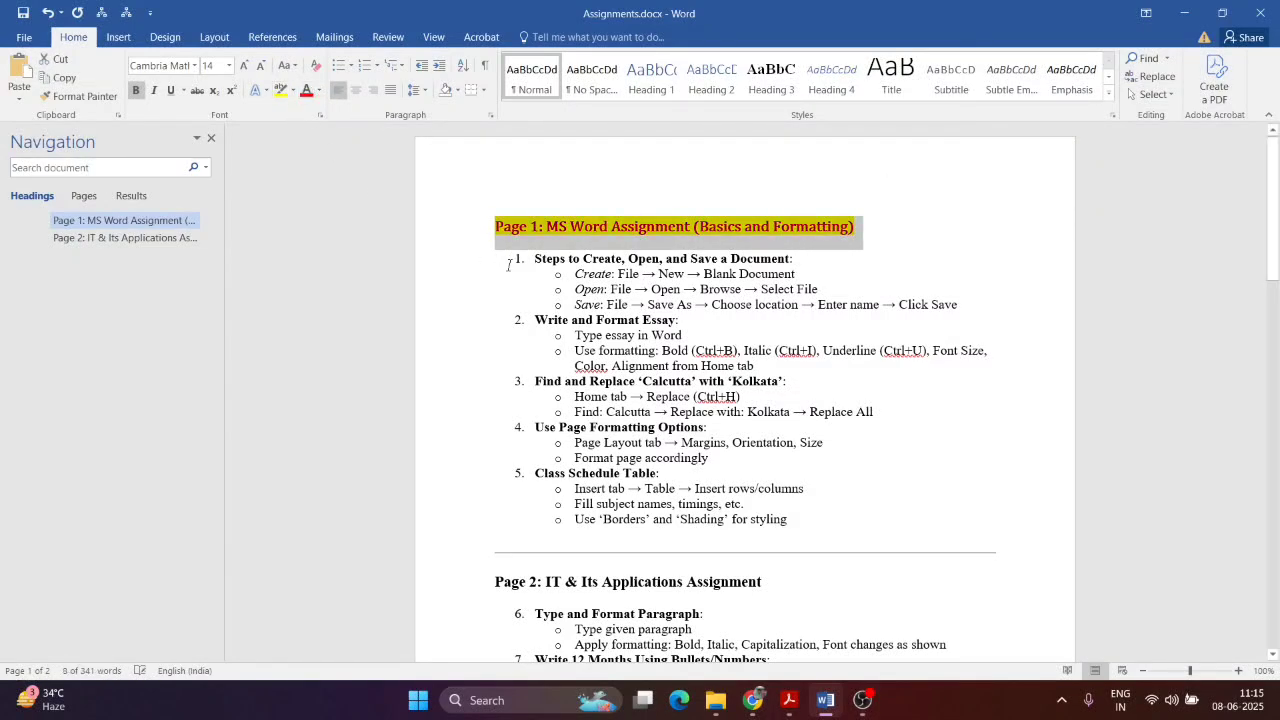
pyautogui.click(560, 246)
pyautogui.moveTo(864, 238); pyautogui.dragTo(490, 228)
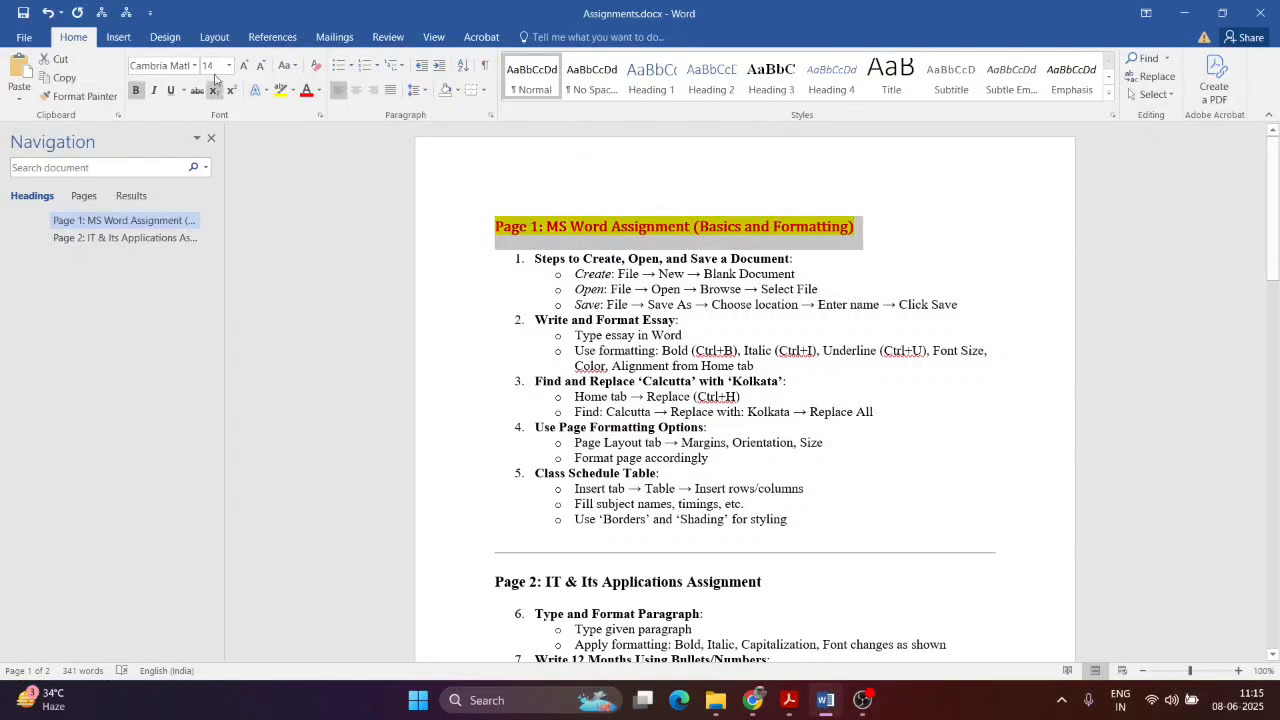
pyautogui.click(463, 194)
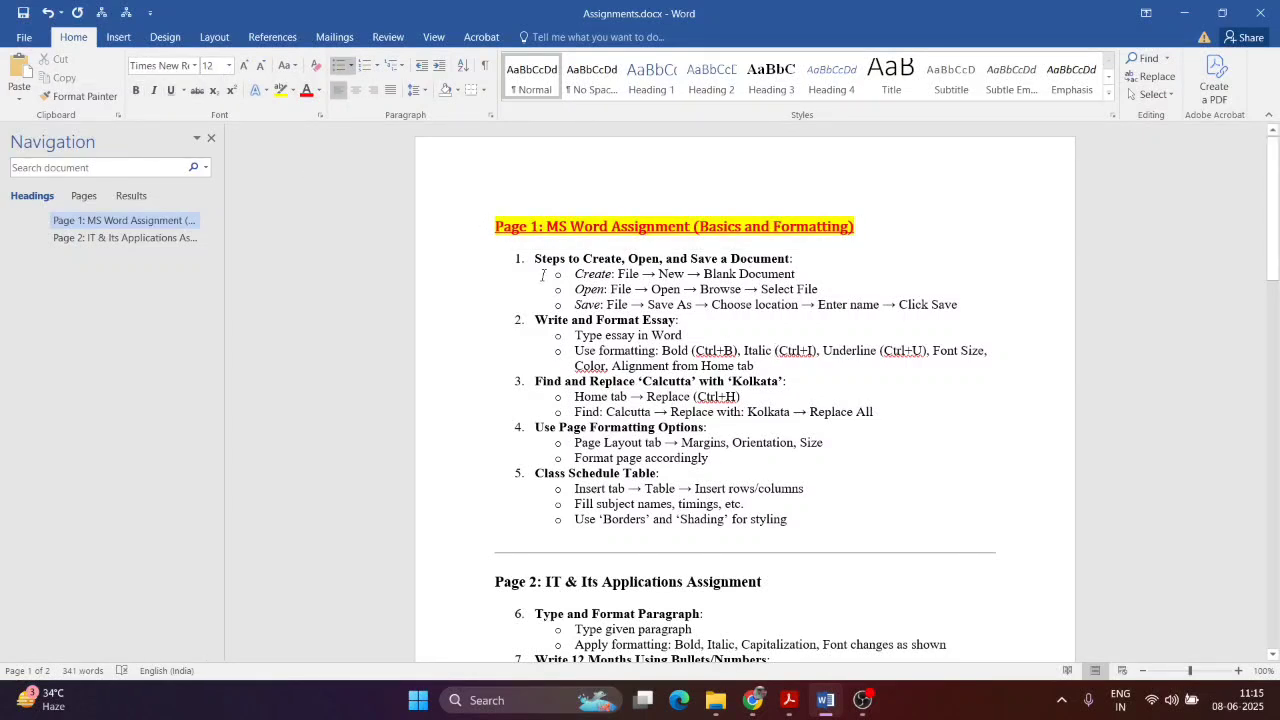
# Step: Make list items 1 and 2 entirely bold
pyautogui.moveTo(531, 268); pyautogui.dragTo(890, 369)
pyautogui.hotkey('ctrl', 'b')
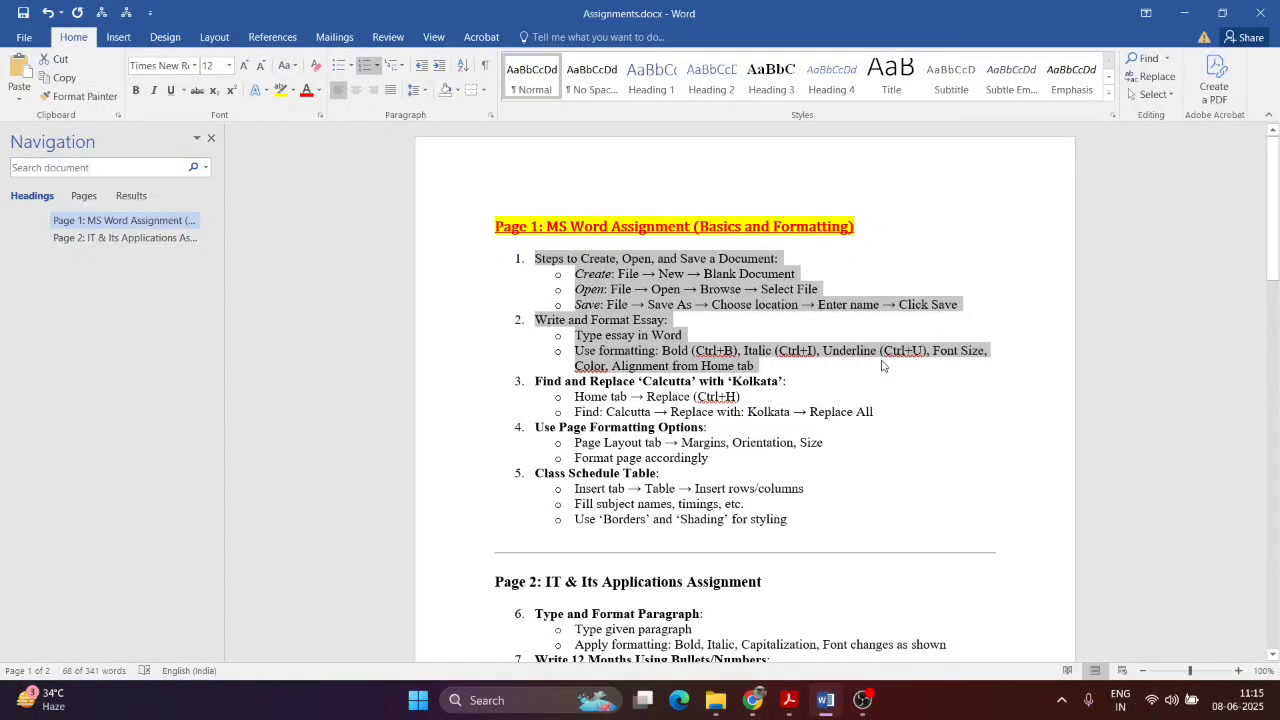
pyautogui.hotkey('ctrl', 'b')
pyautogui.click(876, 412)
# Step: Italicise list item 5, Class Schedule Table, and return to the assignment PDF
pyautogui.moveTo(802, 520); pyautogui.dragTo(534, 473)
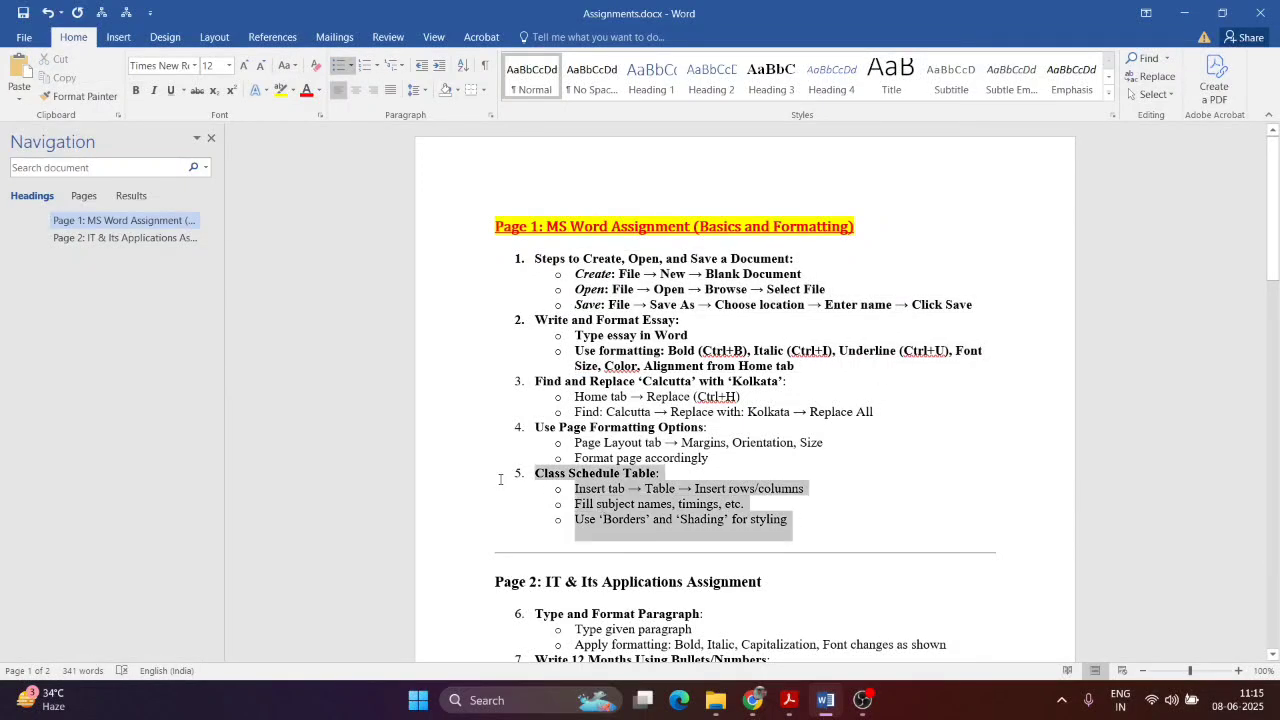
pyautogui.click(153, 90)
pyautogui.click(851, 357)
pyautogui.scroll(-1, 851, 357)
pyautogui.scroll(-3, 851, 357)
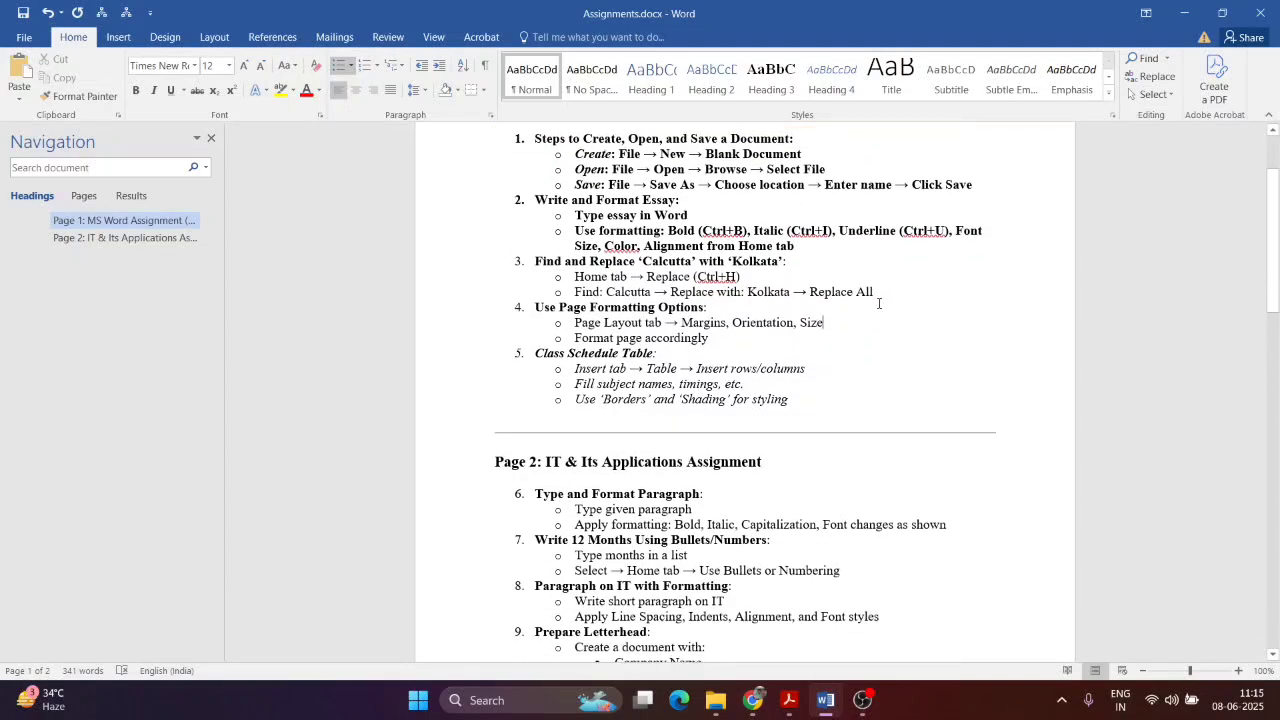
pyautogui.scroll(3, 760, 340)
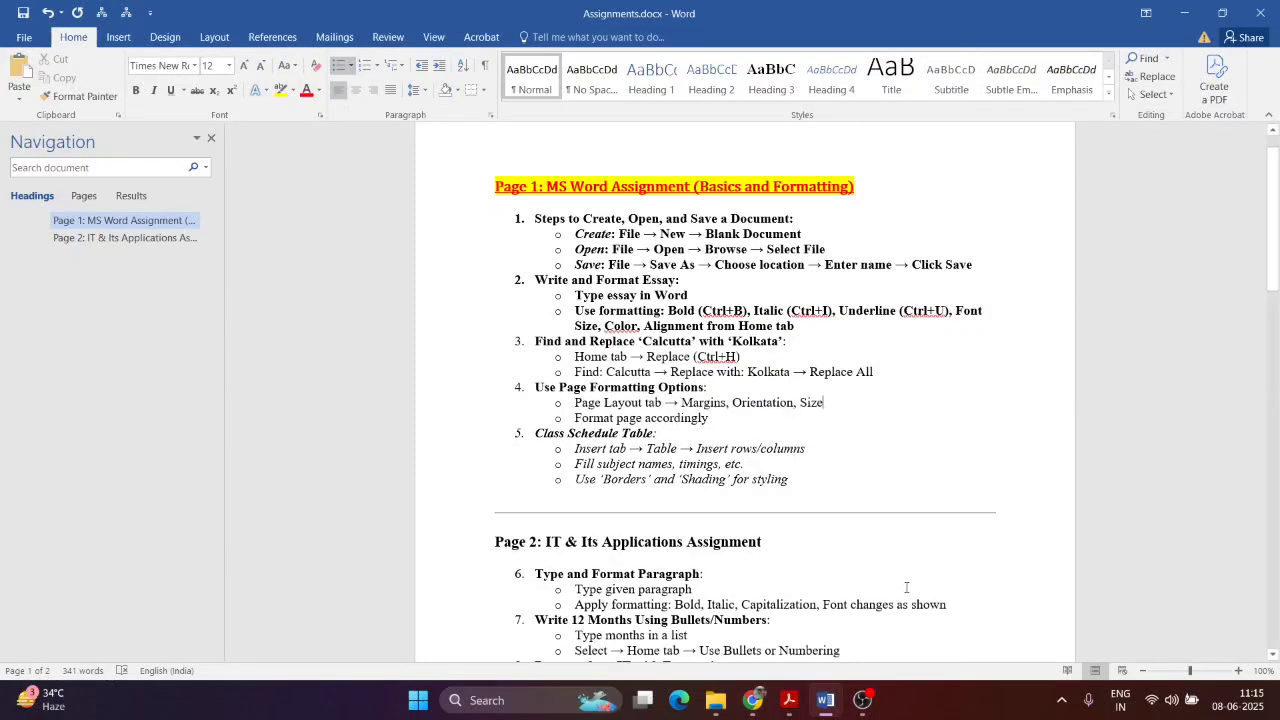
pyautogui.click(789, 700)
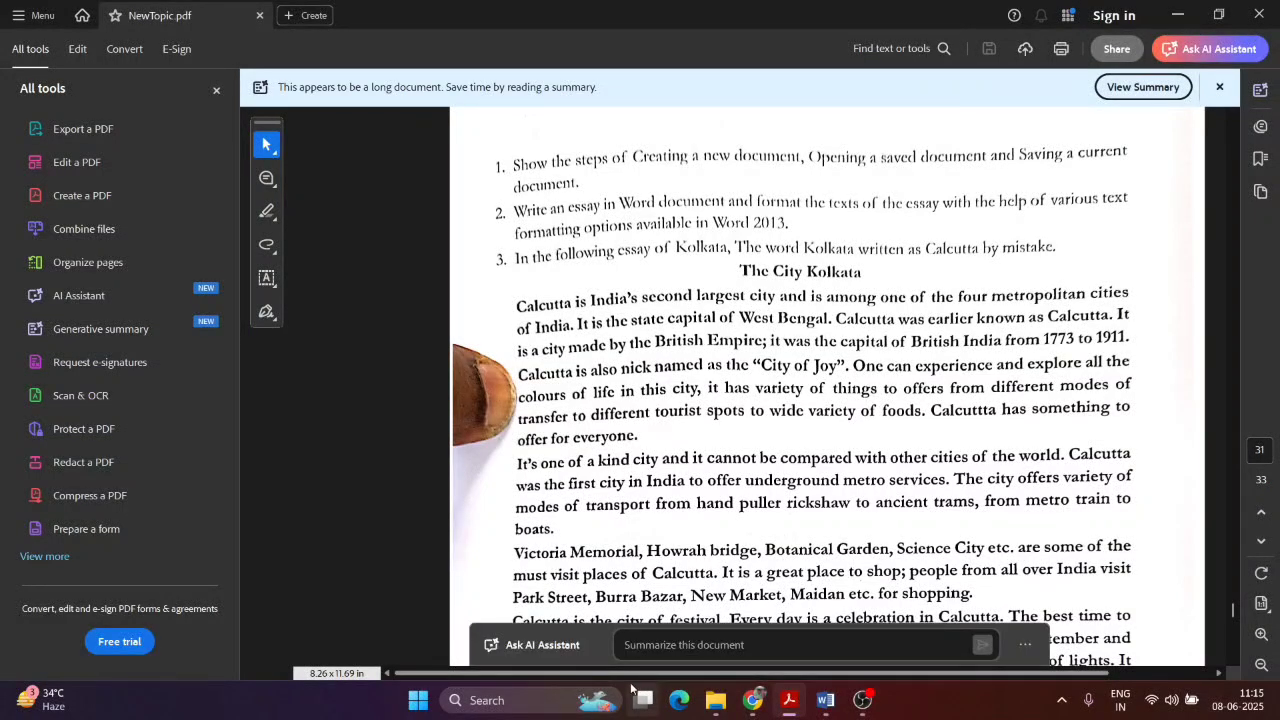
# Step: Search Chrome for 'essay of kolkata' and open the A Plus Topper essay page
pyautogui.moveTo(750, 705)
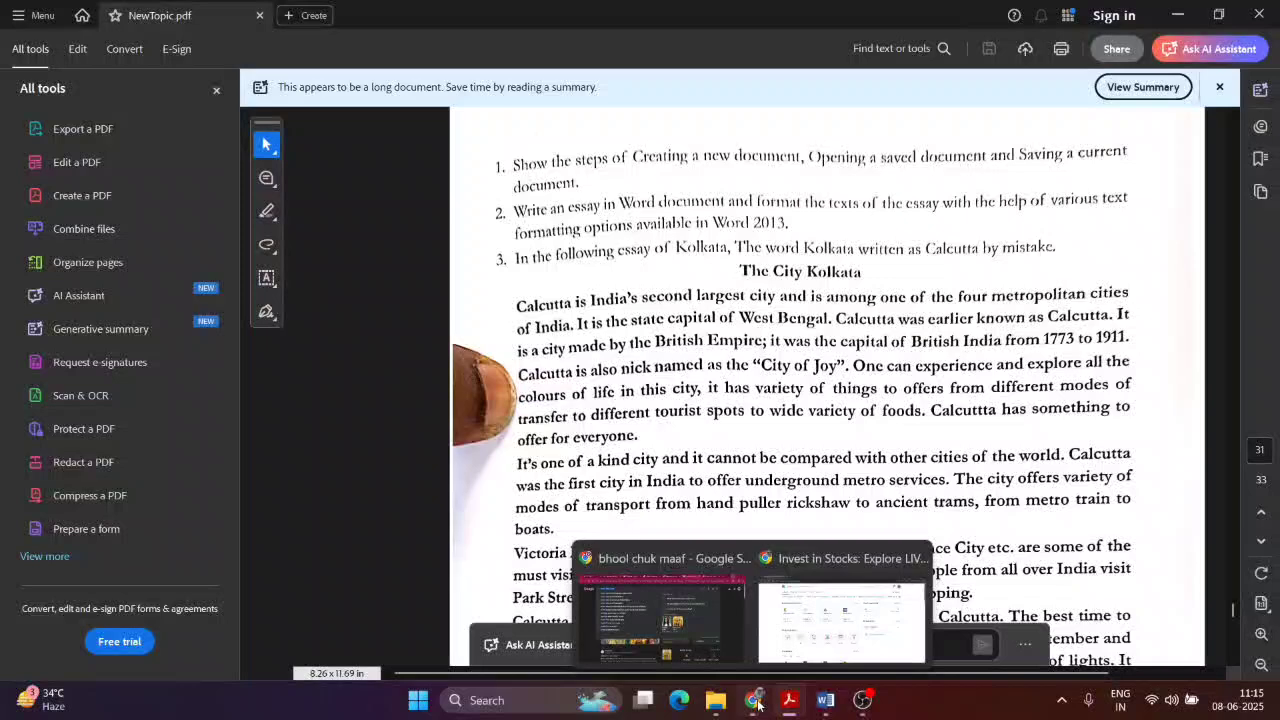
pyautogui.click(714, 654)
pyautogui.click(1108, 16)
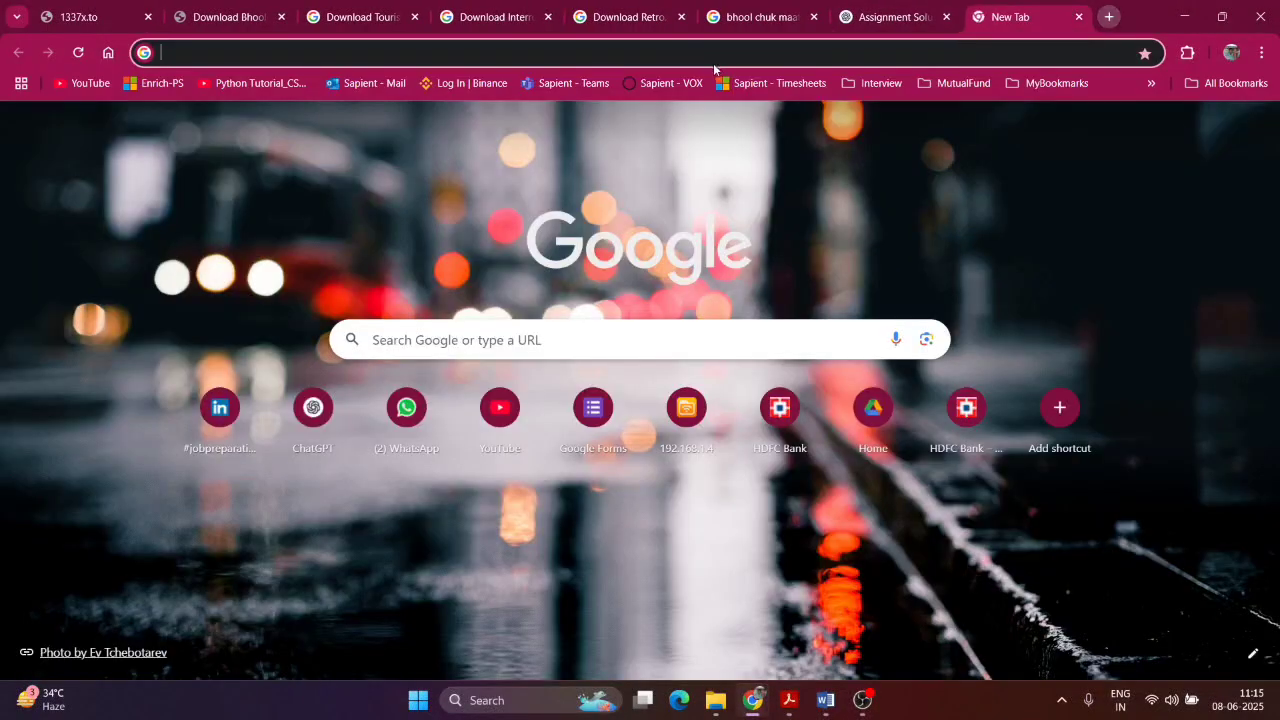
pyautogui.click(714, 56)
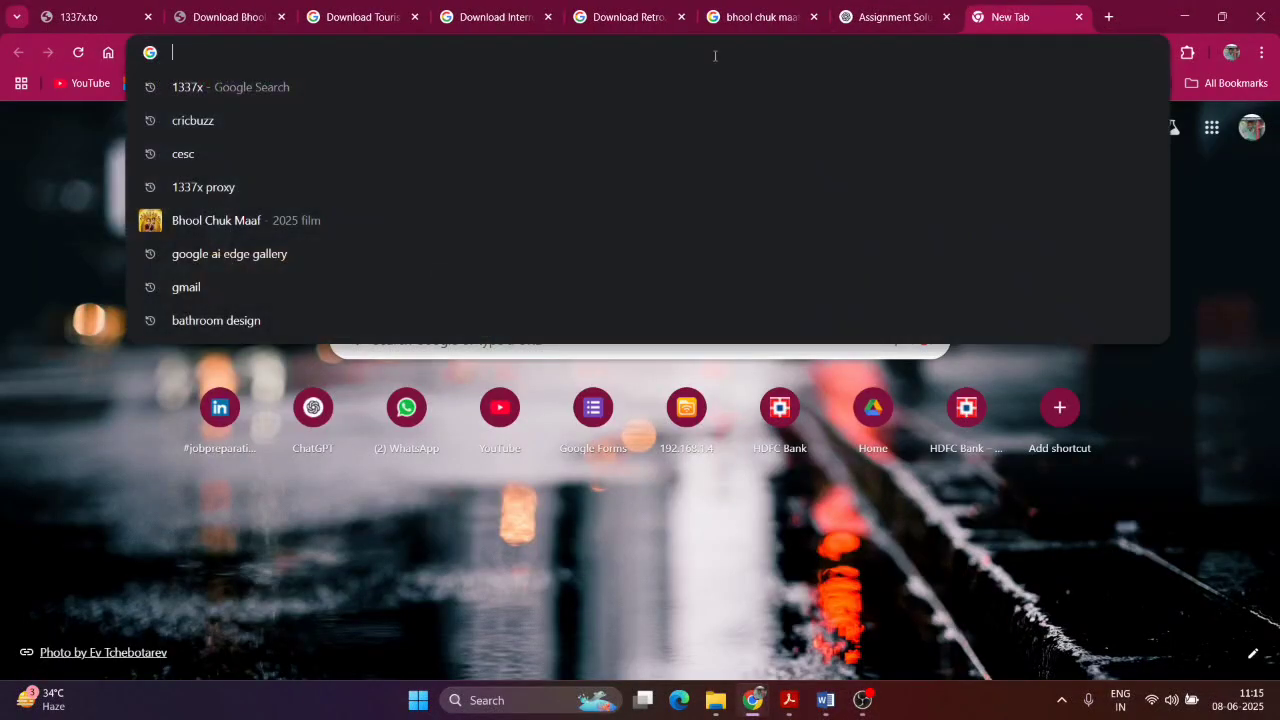
pyautogui.write('essay ok')
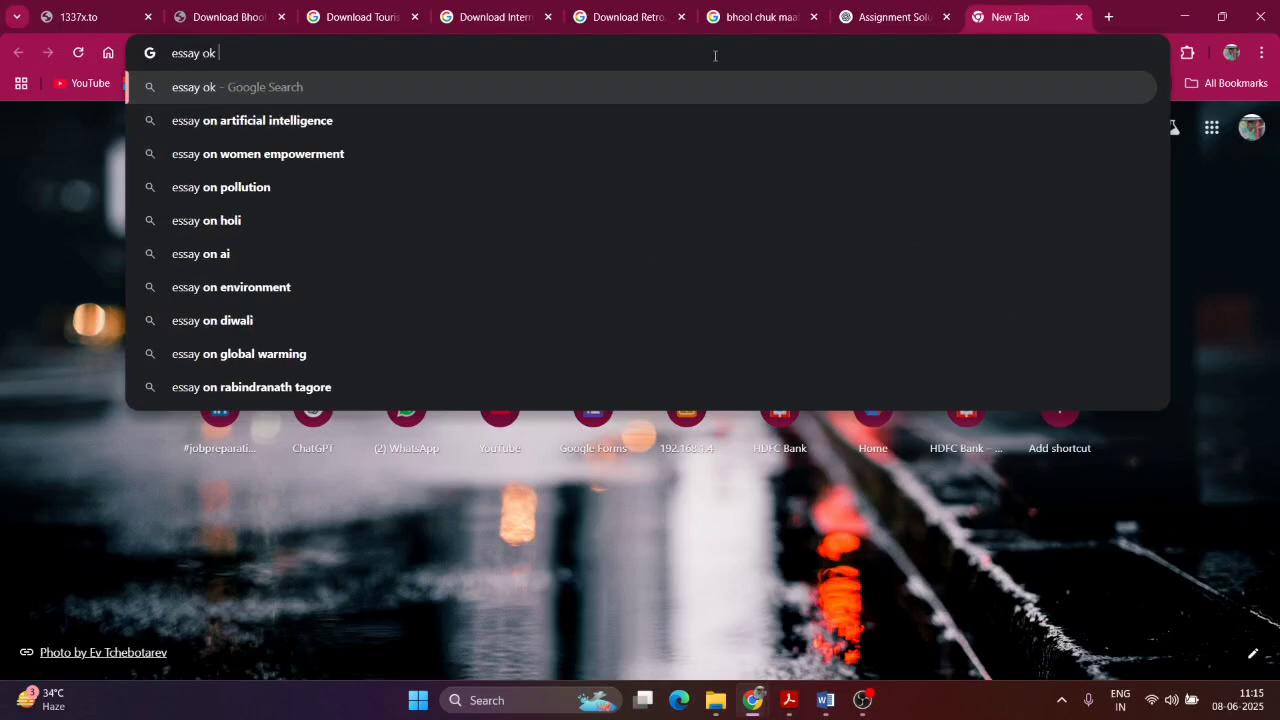
pyautogui.press('BackSpace')
pyautogui.write('f k')
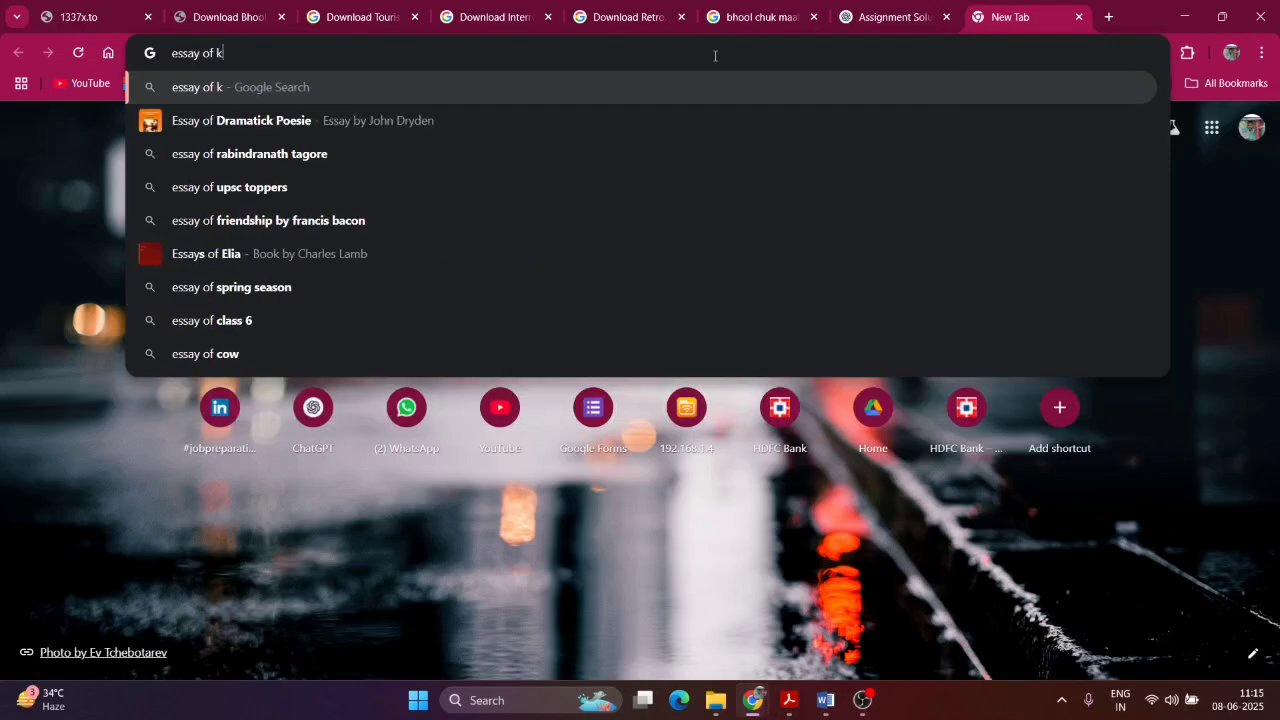
pyautogui.write('olkata')
pyautogui.press('Return')
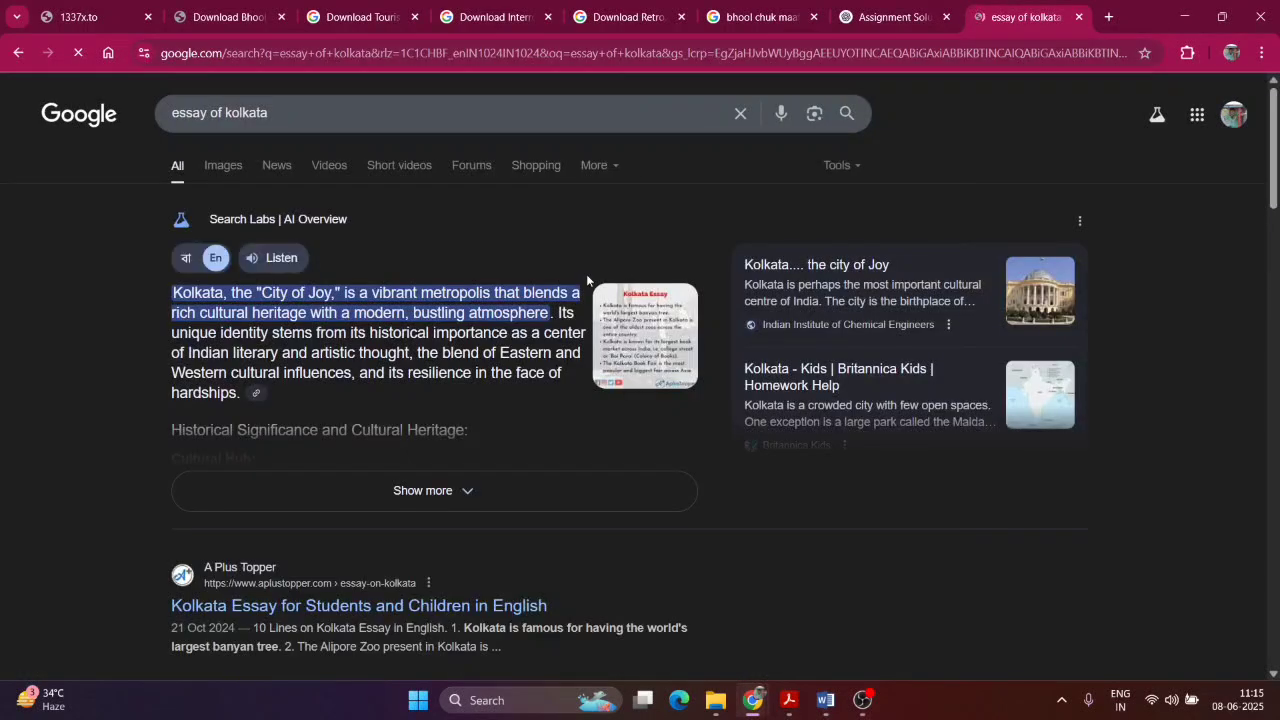
pyautogui.scroll(-3, 364, 560)
pyautogui.click(331, 274)
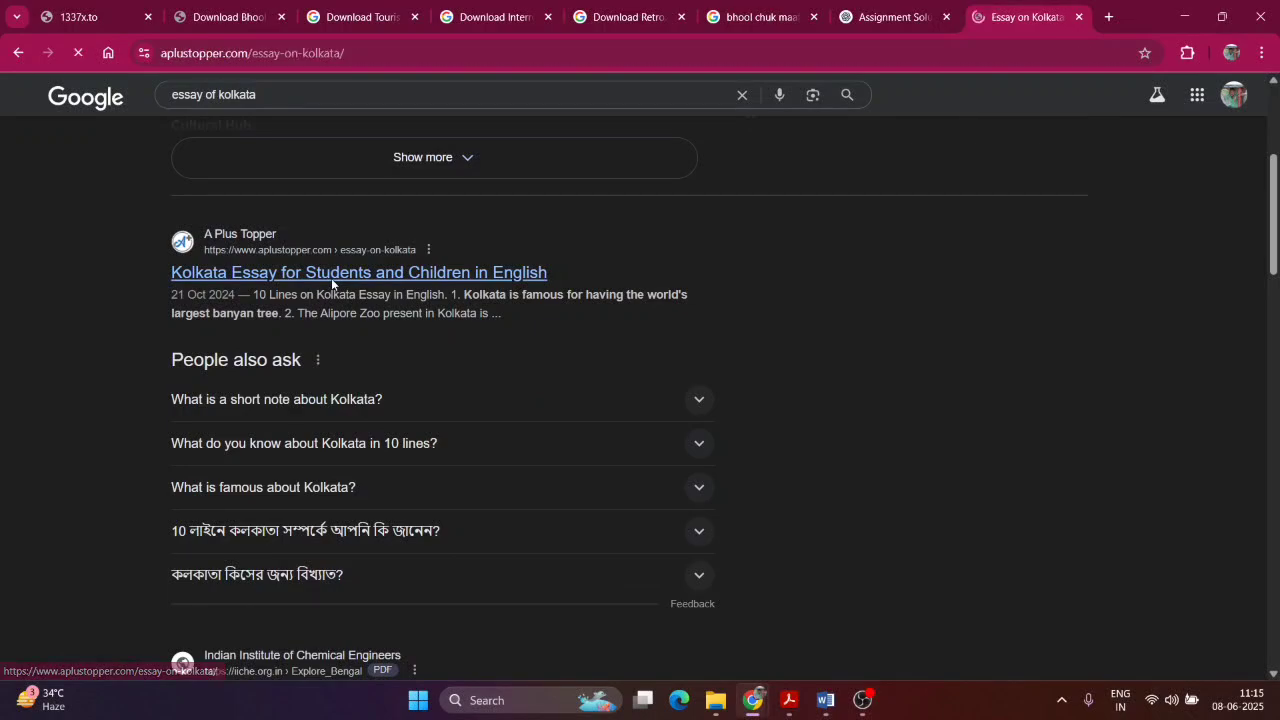
# Step: Find 'kolkata' on the page, select the essay paragraphs, and minimise Chrome
pyautogui.scroll(-10, 357, 463)
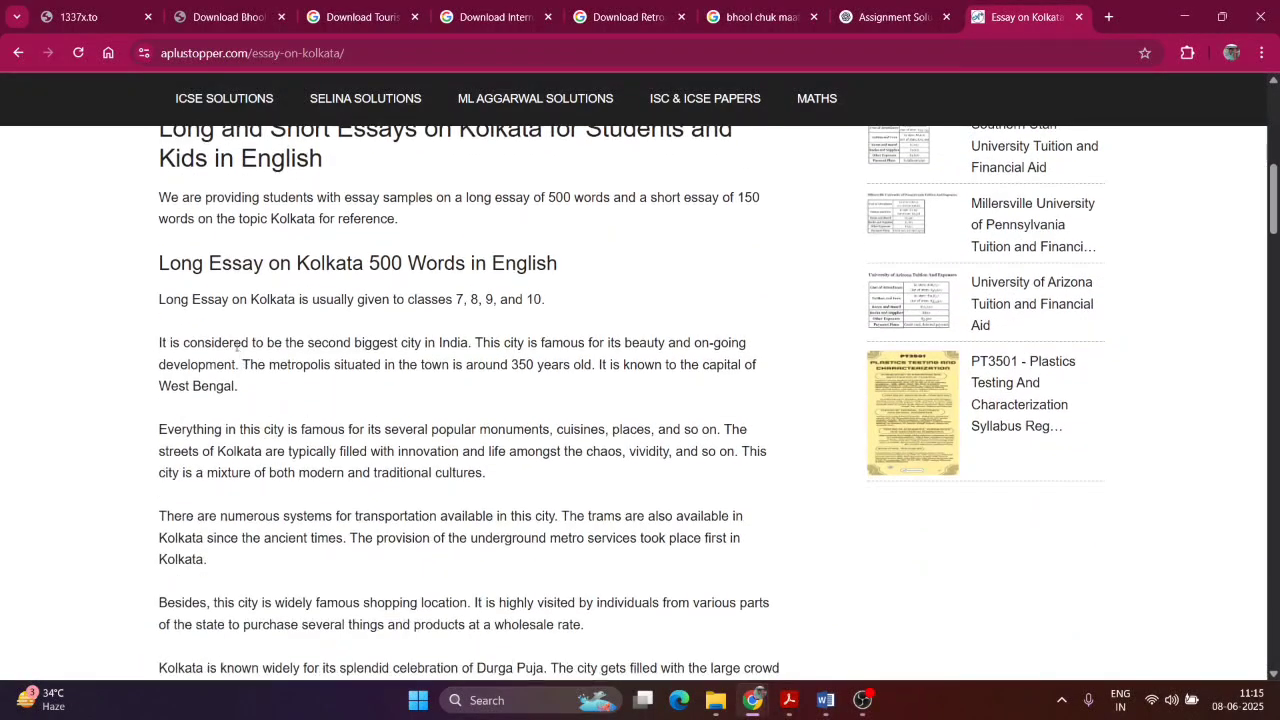
pyautogui.hotkey('ctrl', 'f')
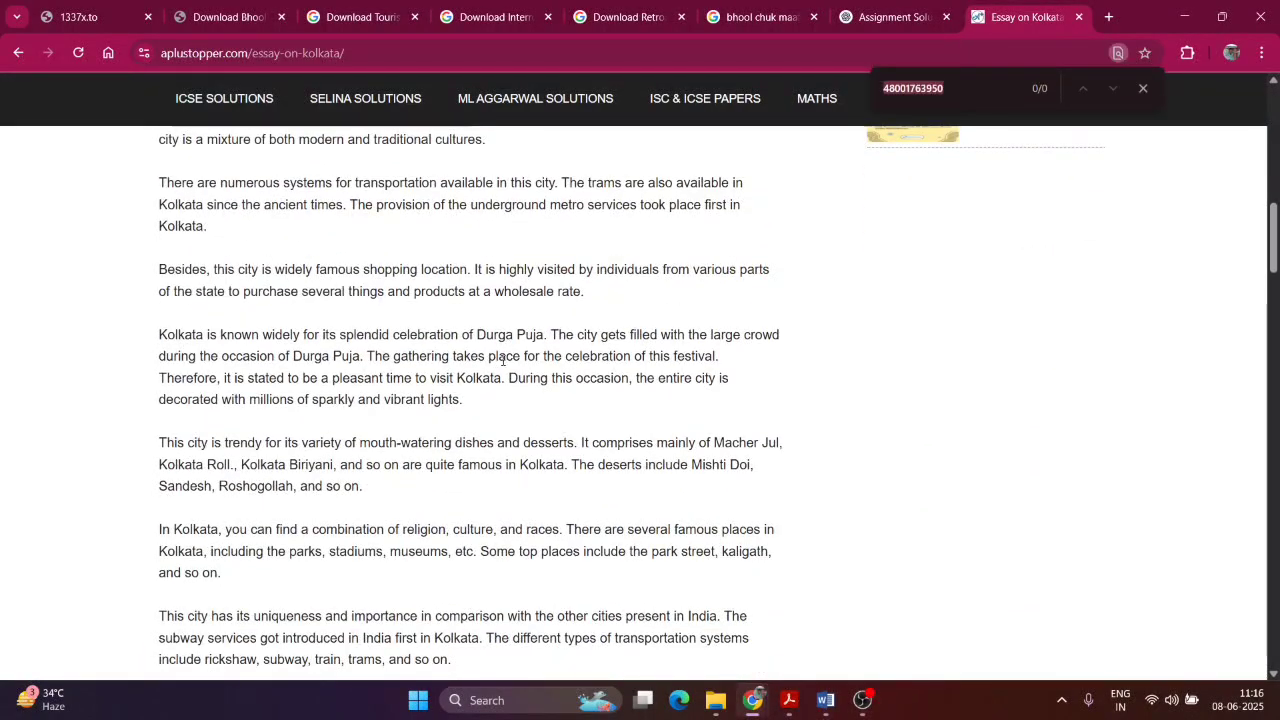
pyautogui.write('kolkata')
pyautogui.scroll(-8, 357, 452)
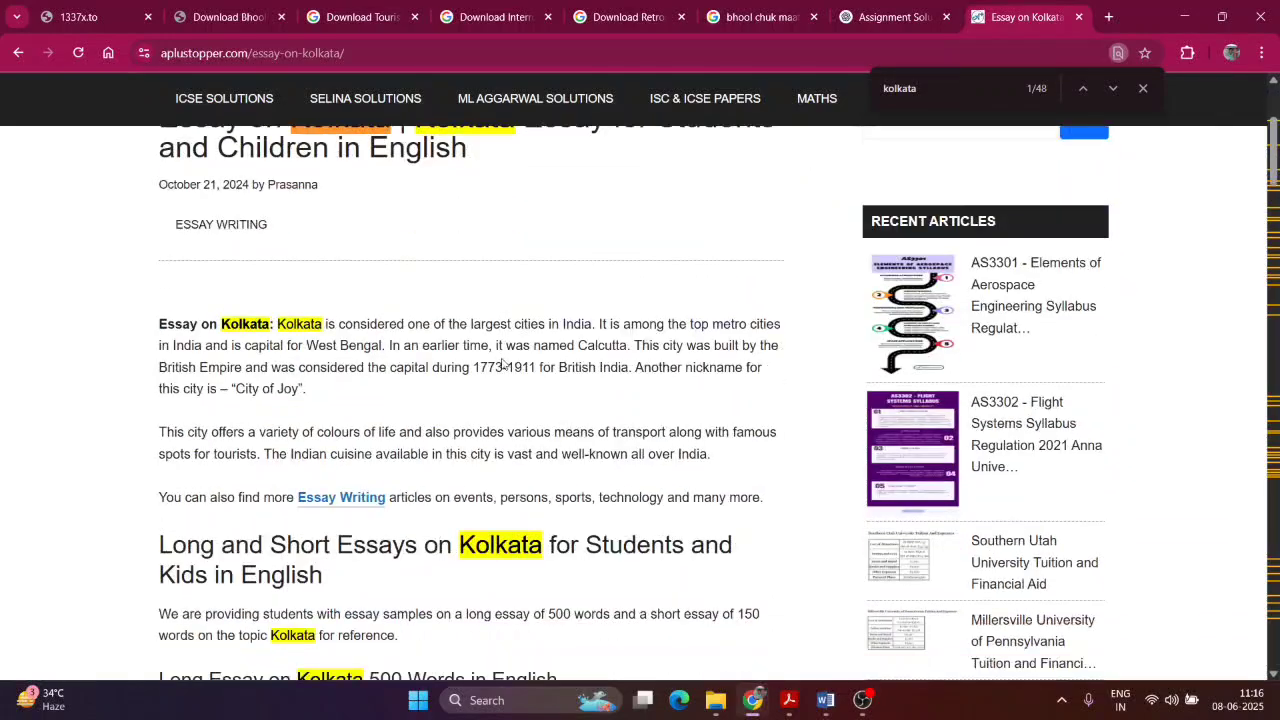
pyautogui.scroll(2, 357, 452)
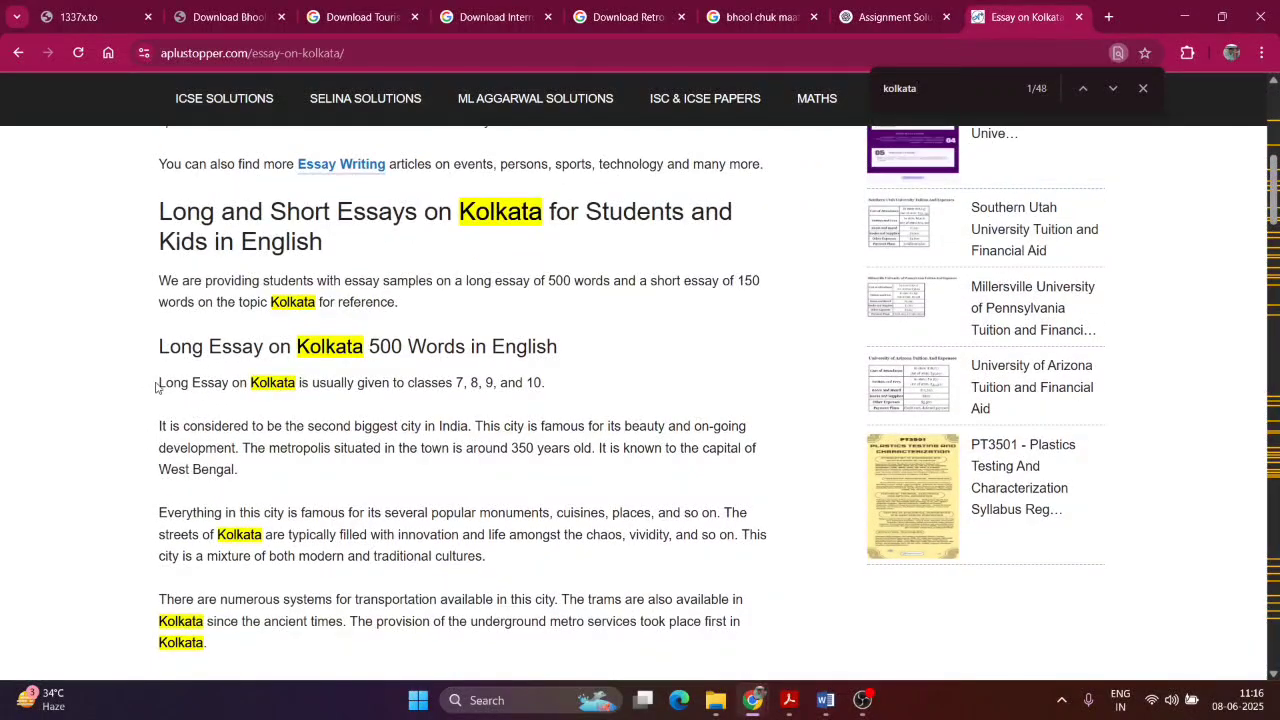
pyautogui.scroll(-10, 162, 428)
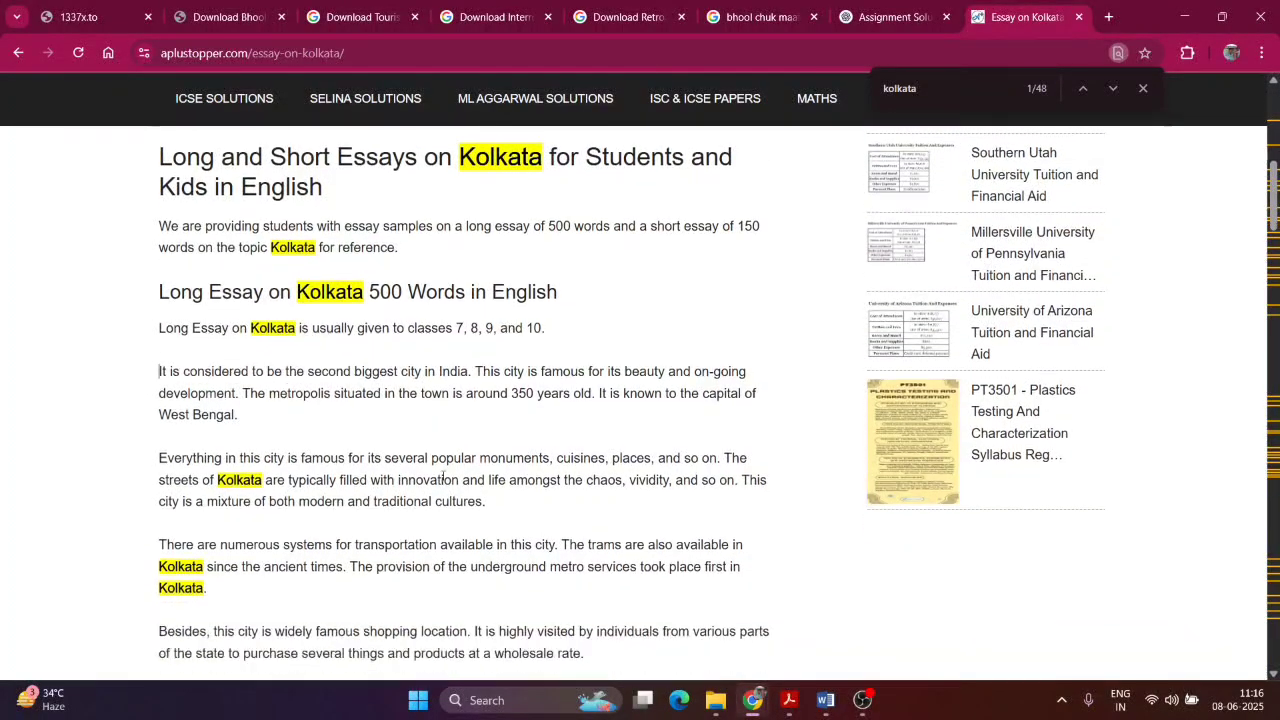
pyautogui.scroll(-3, 443, 478)
pyautogui.moveTo(157, 146); pyautogui.dragTo(410, 326)
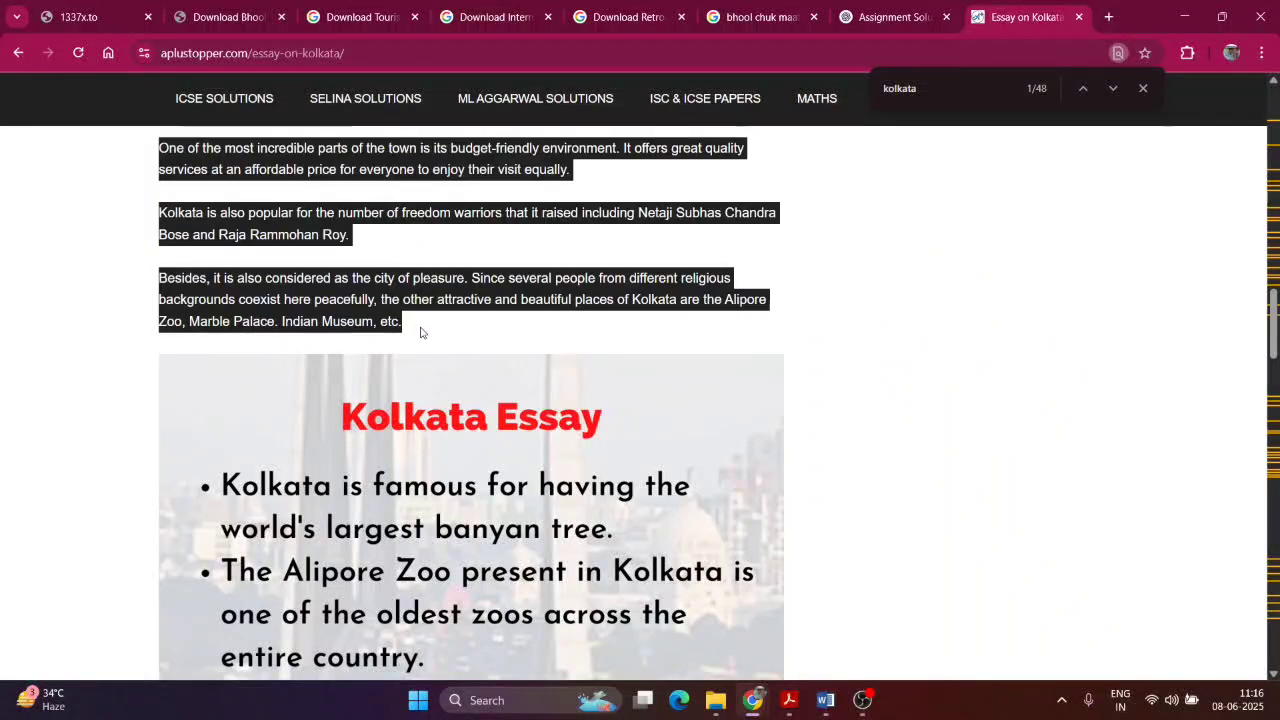
pyautogui.click(1184, 16)
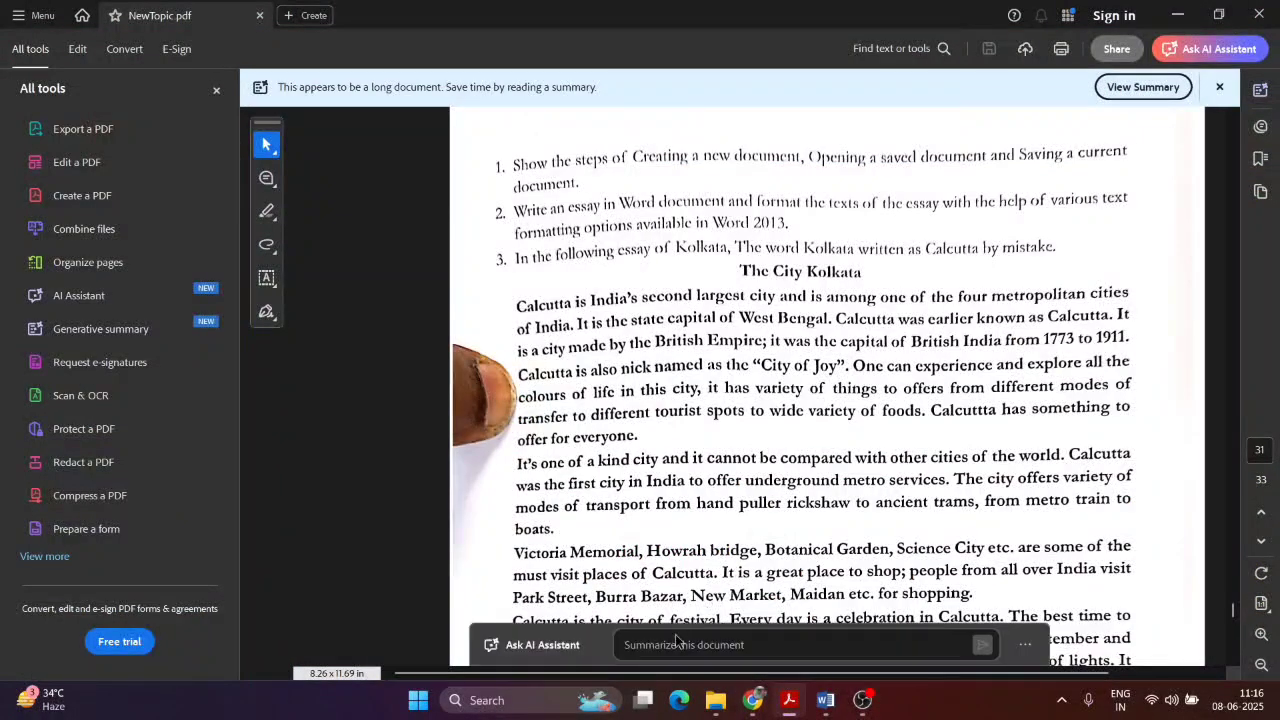
# Step: Launch Word 2016, create a blank document, and paste the copied Kolkata essay
pyautogui.click(428, 702)
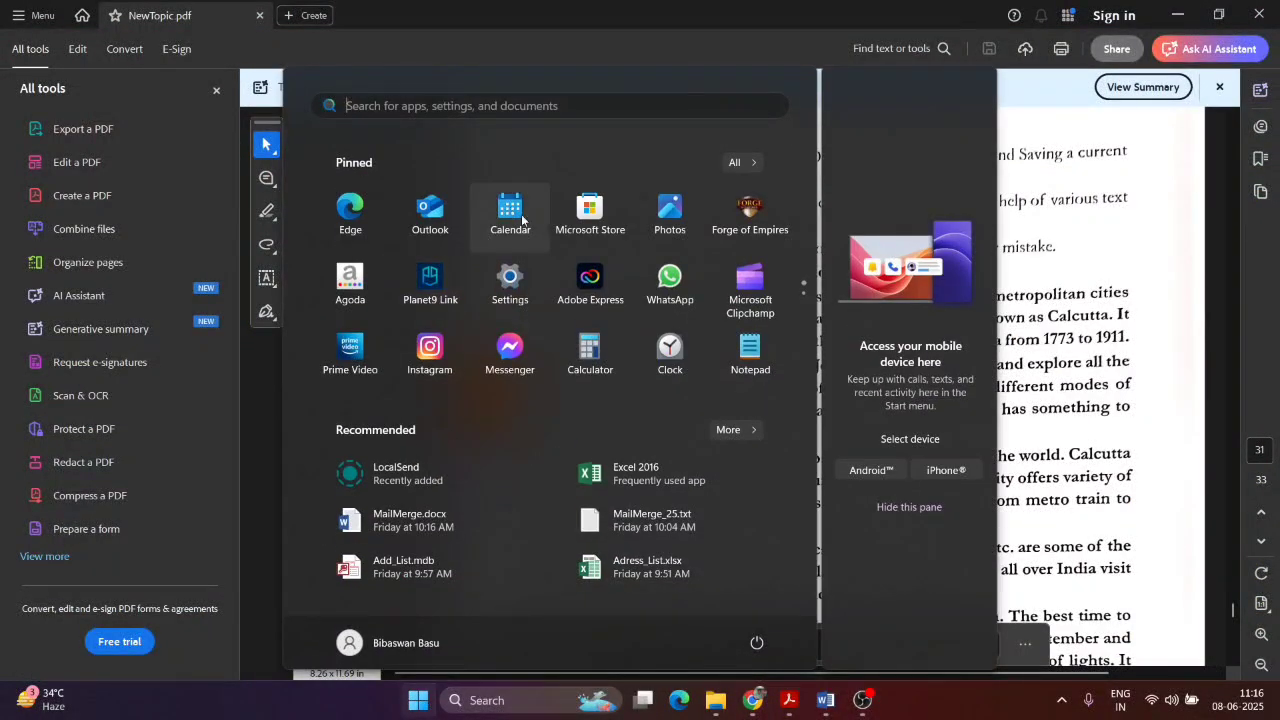
pyautogui.click(465, 699)
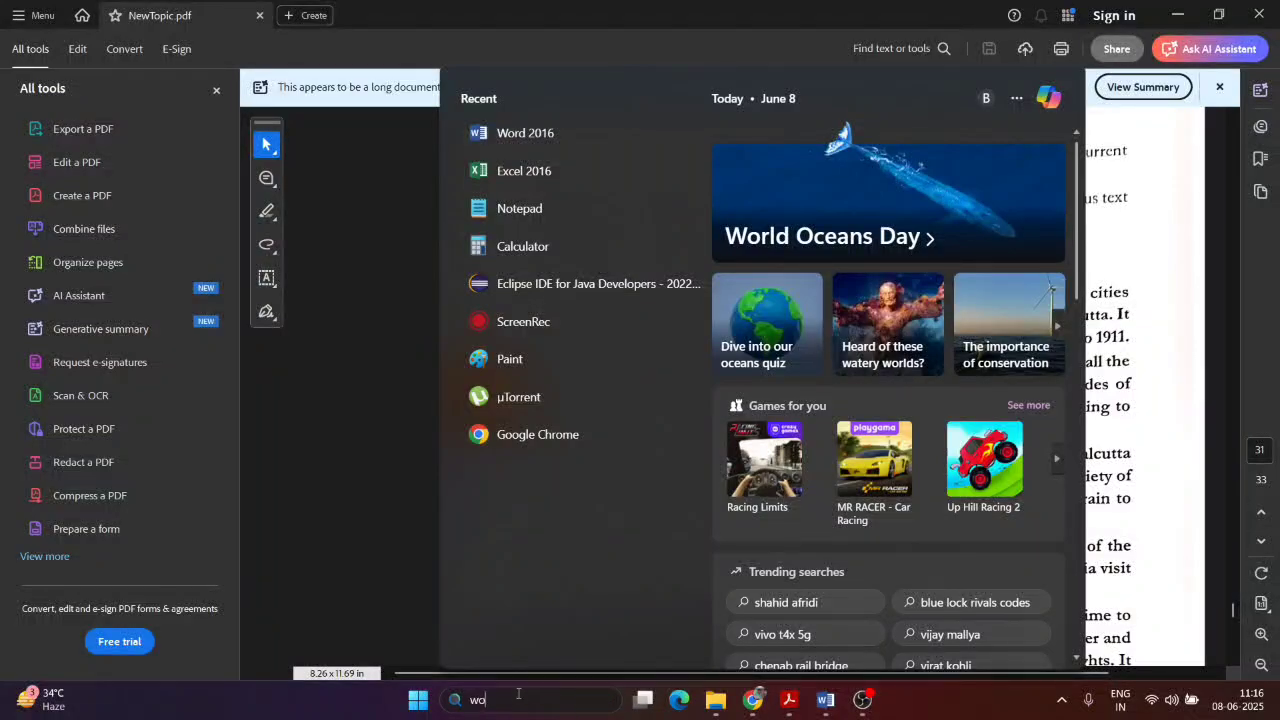
pyautogui.write('word')
pyautogui.click(605, 187)
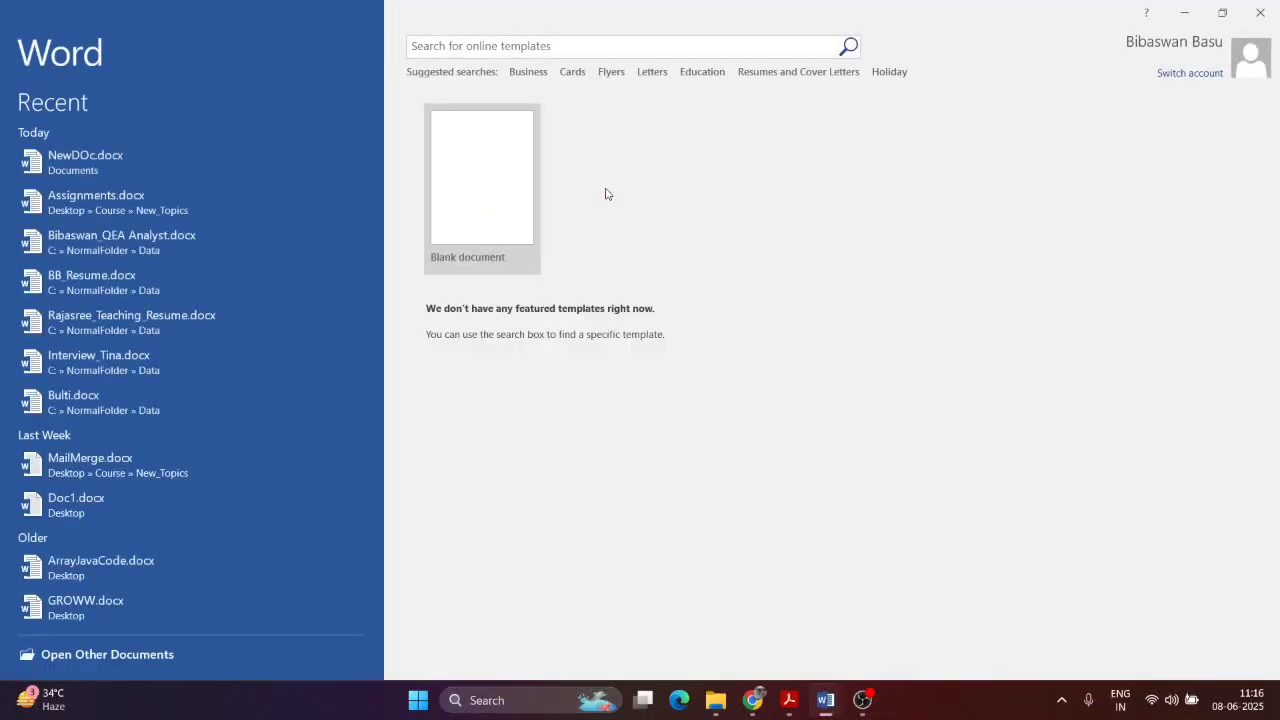
pyautogui.click(505, 195)
pyautogui.hotkey('ctrl', 'v')
pyautogui.moveTo(1274, 434); pyautogui.dragTo(1112, 107)
# Step: Right-align the essay's transport paragraph with Ctrl+R
pyautogui.click(789, 700)
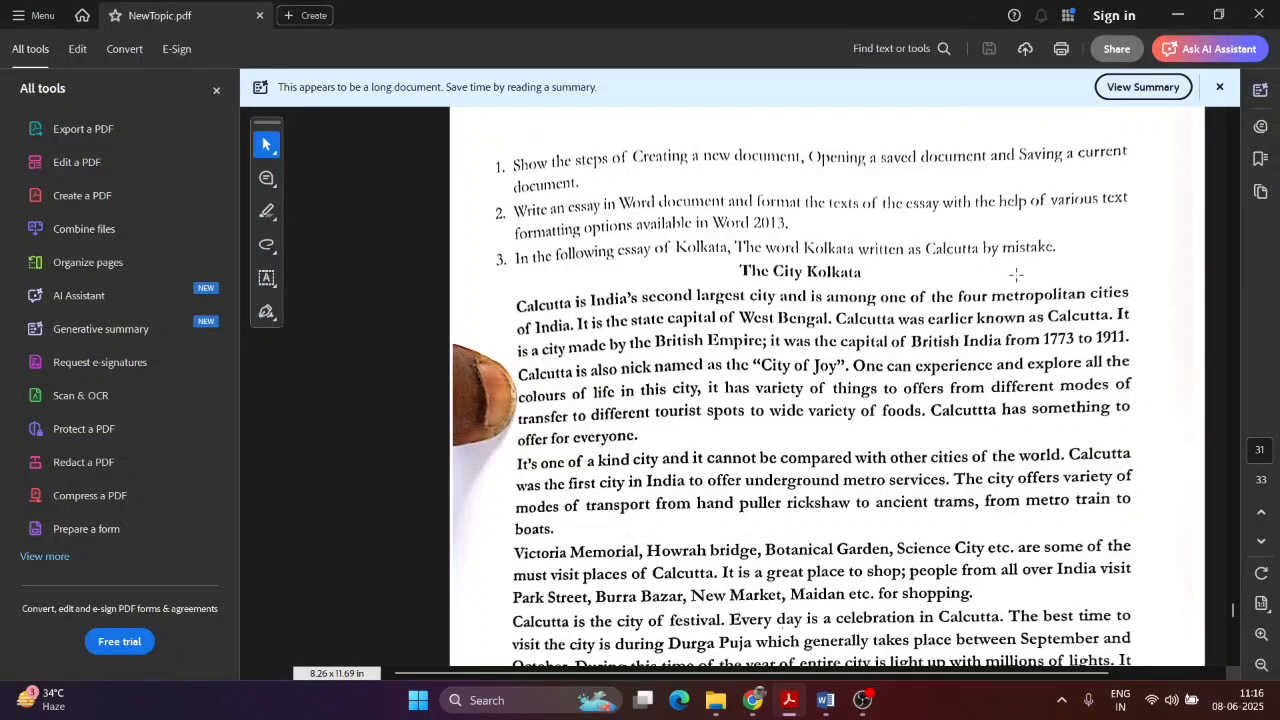
pyautogui.hotkey('alt', 'Tab')
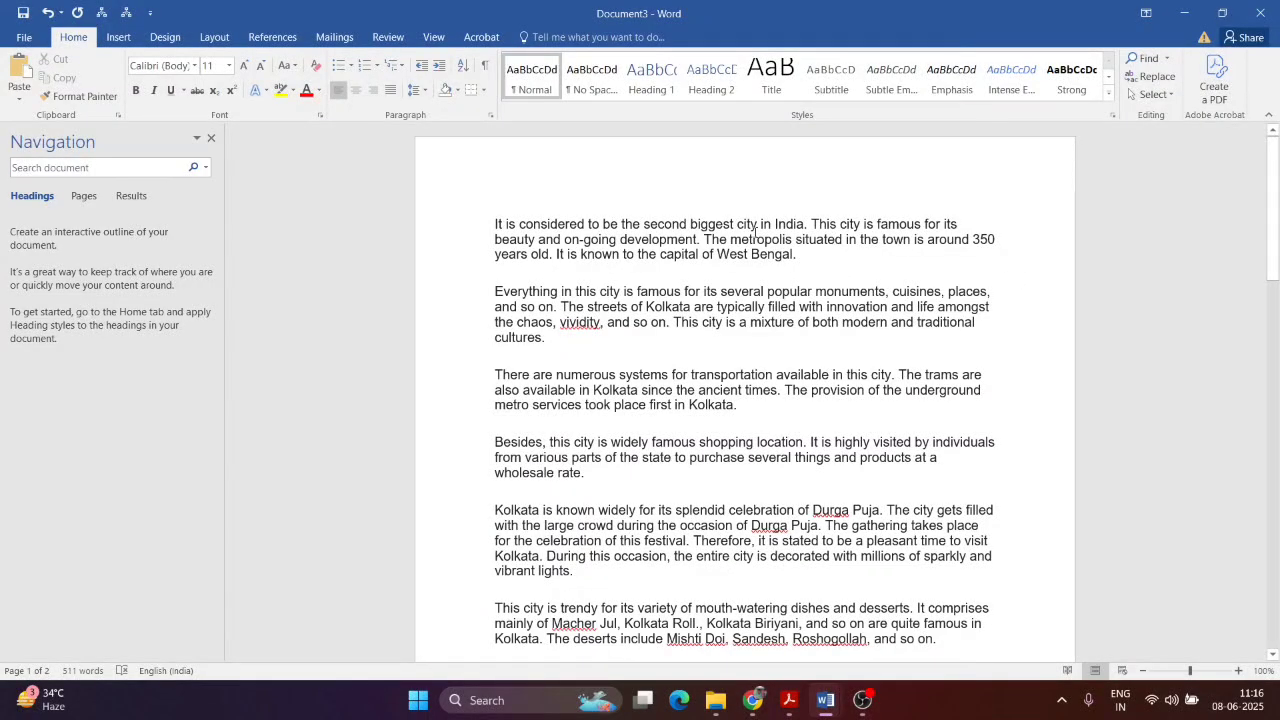
pyautogui.doubleClick(758, 239)
pyautogui.click(648, 239)
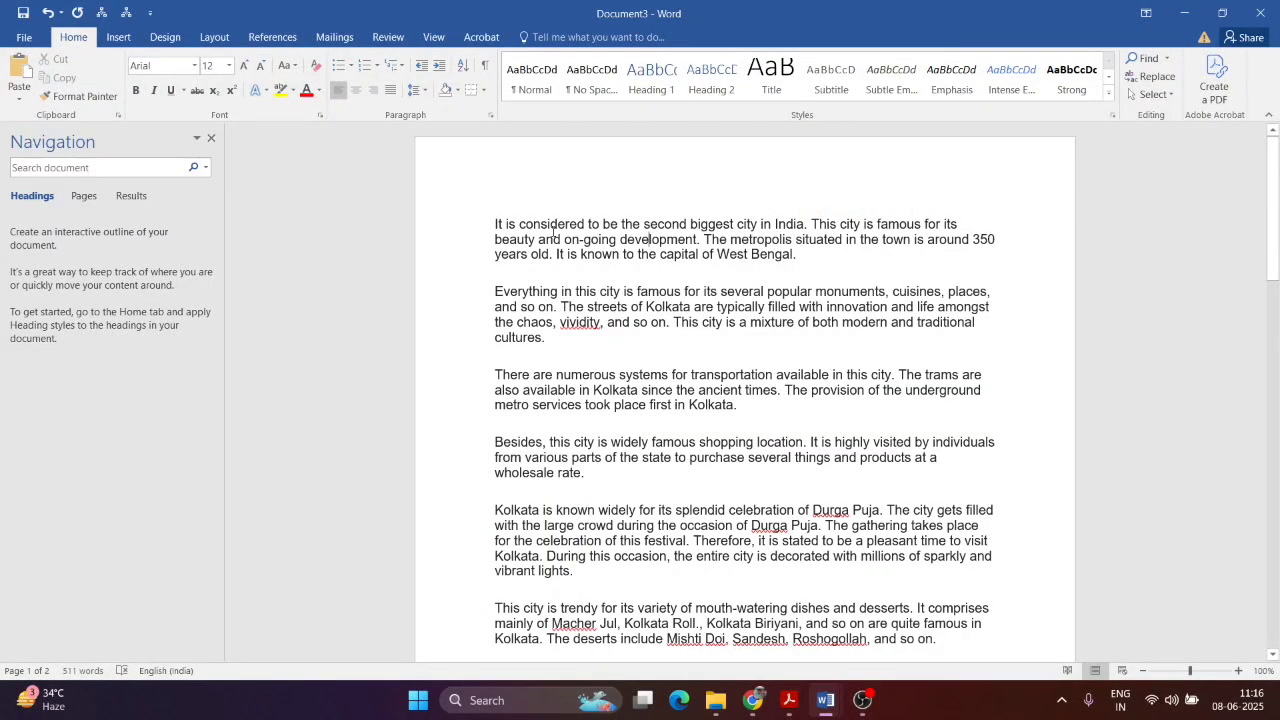
pyautogui.moveTo(500, 227); pyautogui.dragTo(818, 658)
pyautogui.click(846, 391)
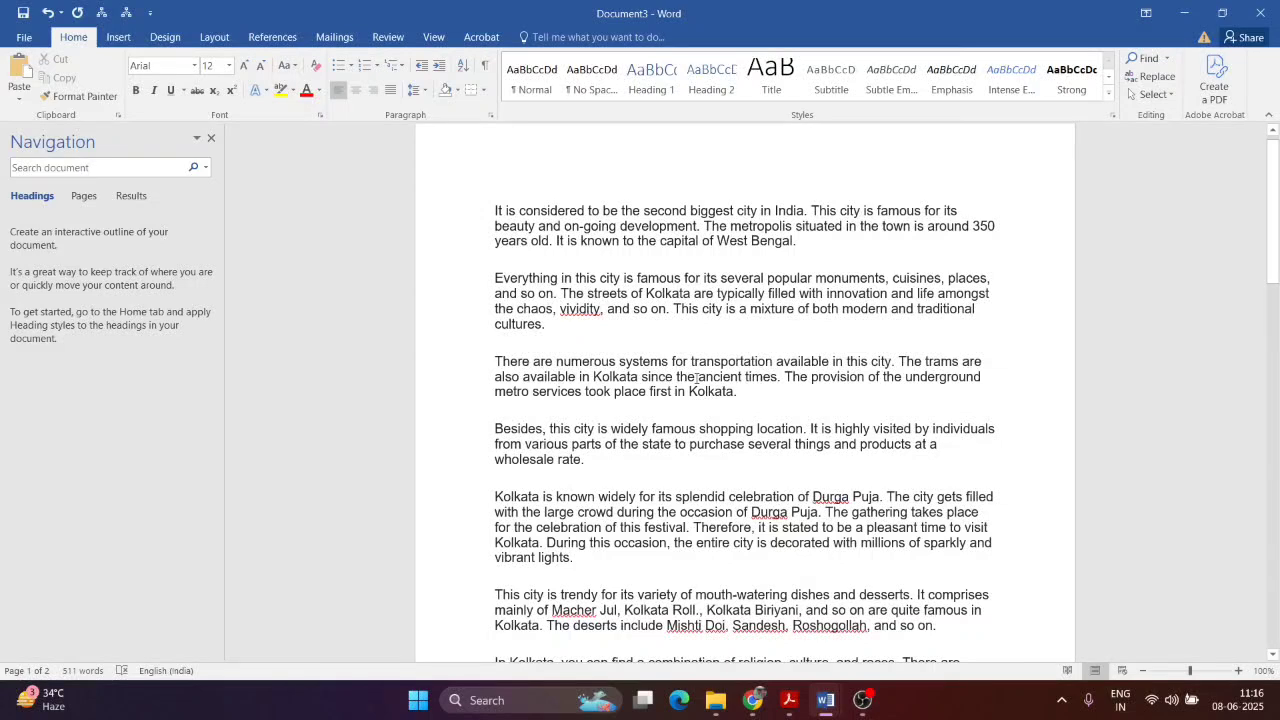
pyautogui.hotkey('ctrl', 'r')
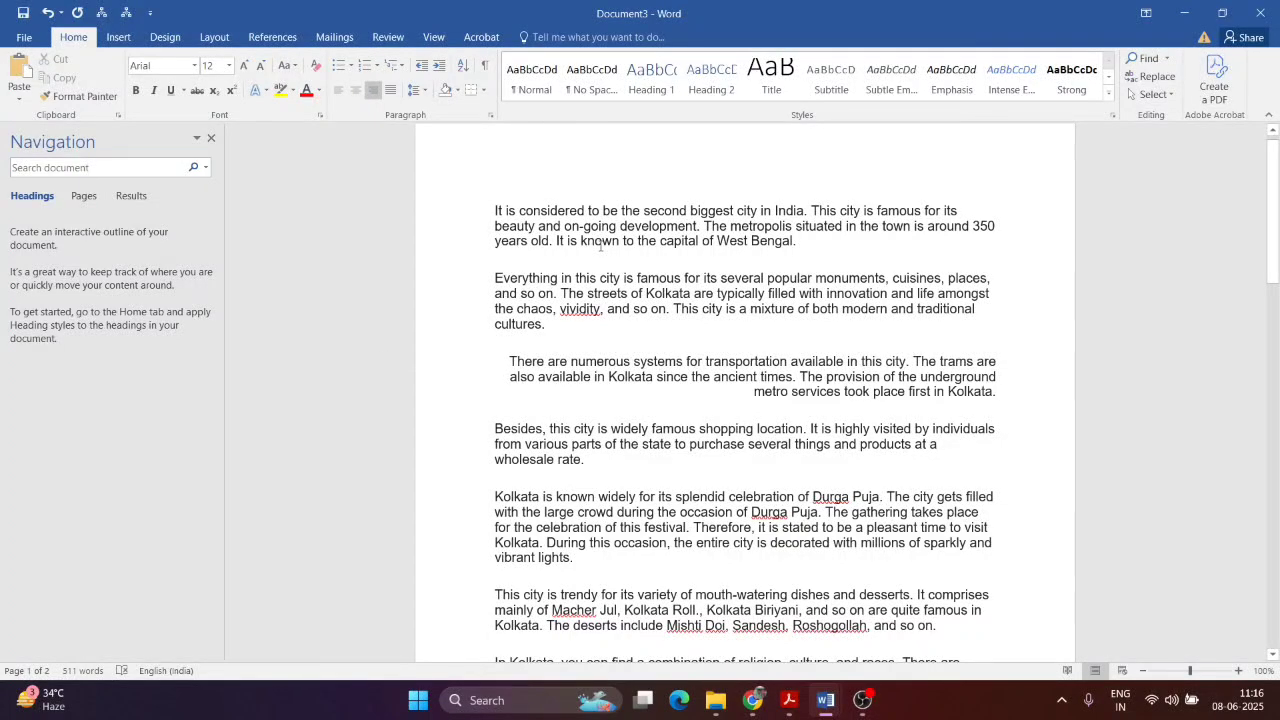
pyautogui.click(640, 190)
pyautogui.hotkey('ctrl', 'f')
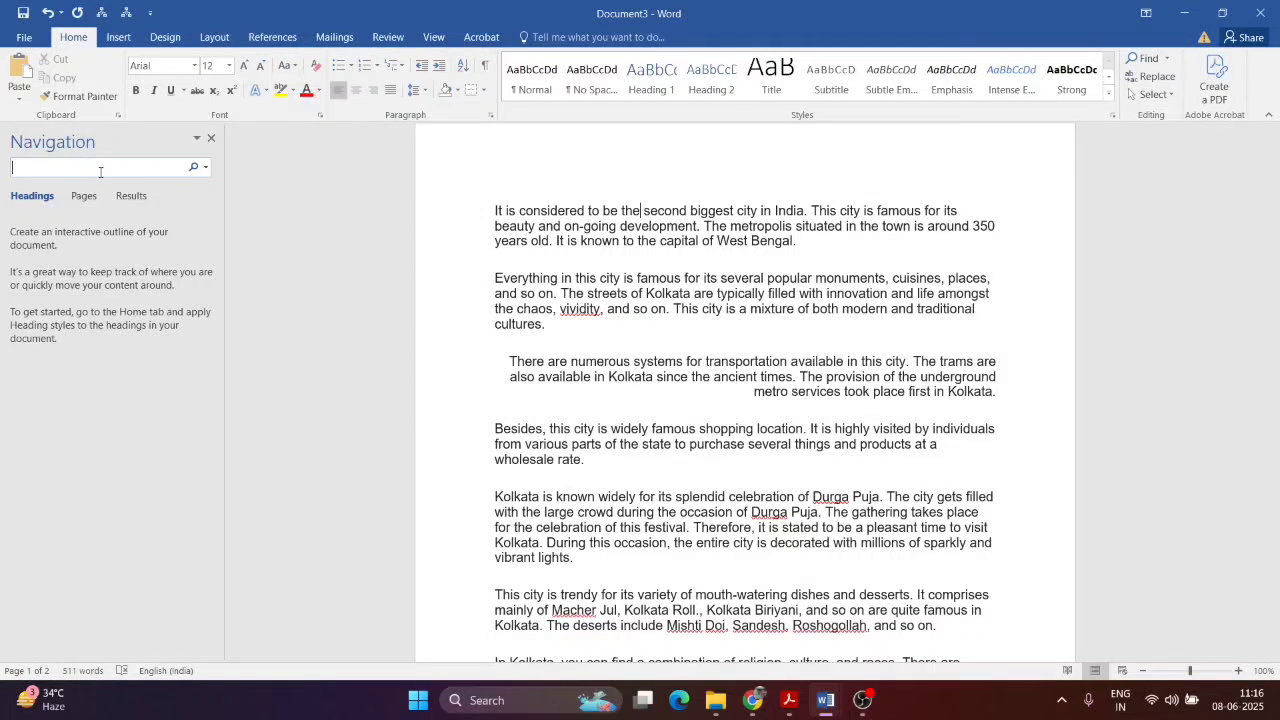
# Step: Replace all occurrences of Kolkata with Calcutta in the essay
pyautogui.click(205, 167)
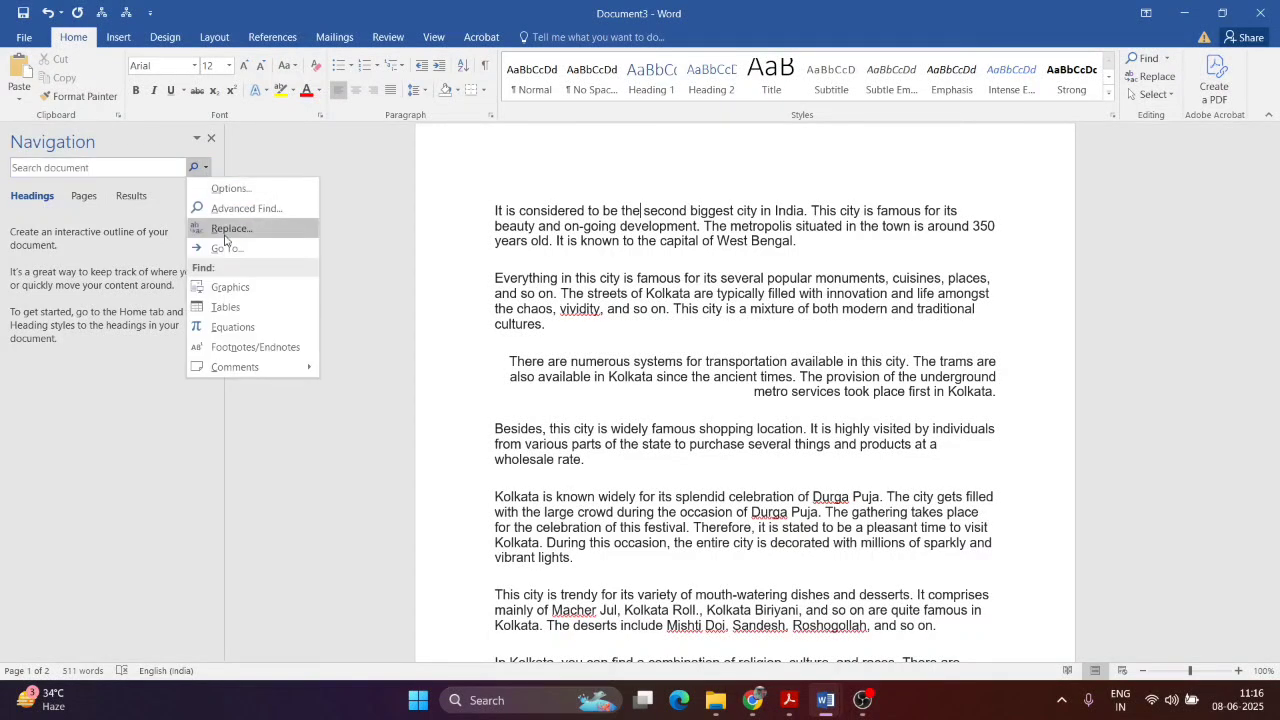
pyautogui.click(1178, 264)
pyautogui.click(1145, 78)
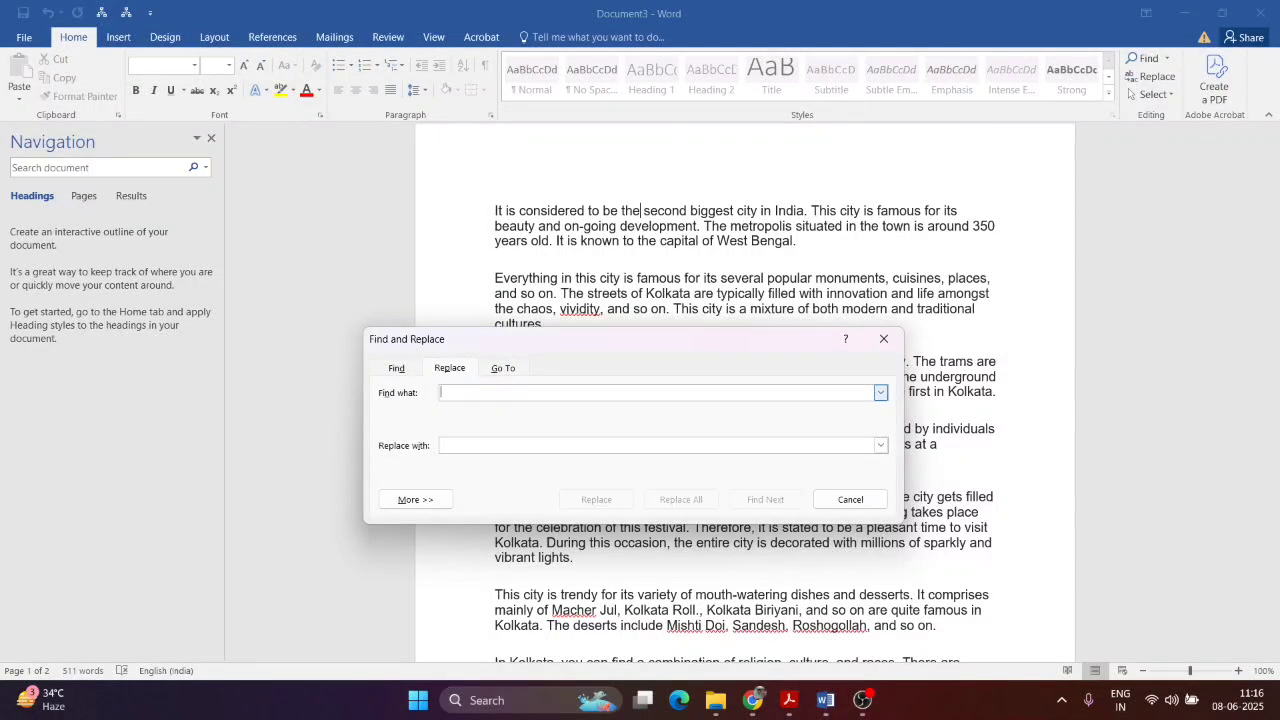
pyautogui.write('Kolkata')
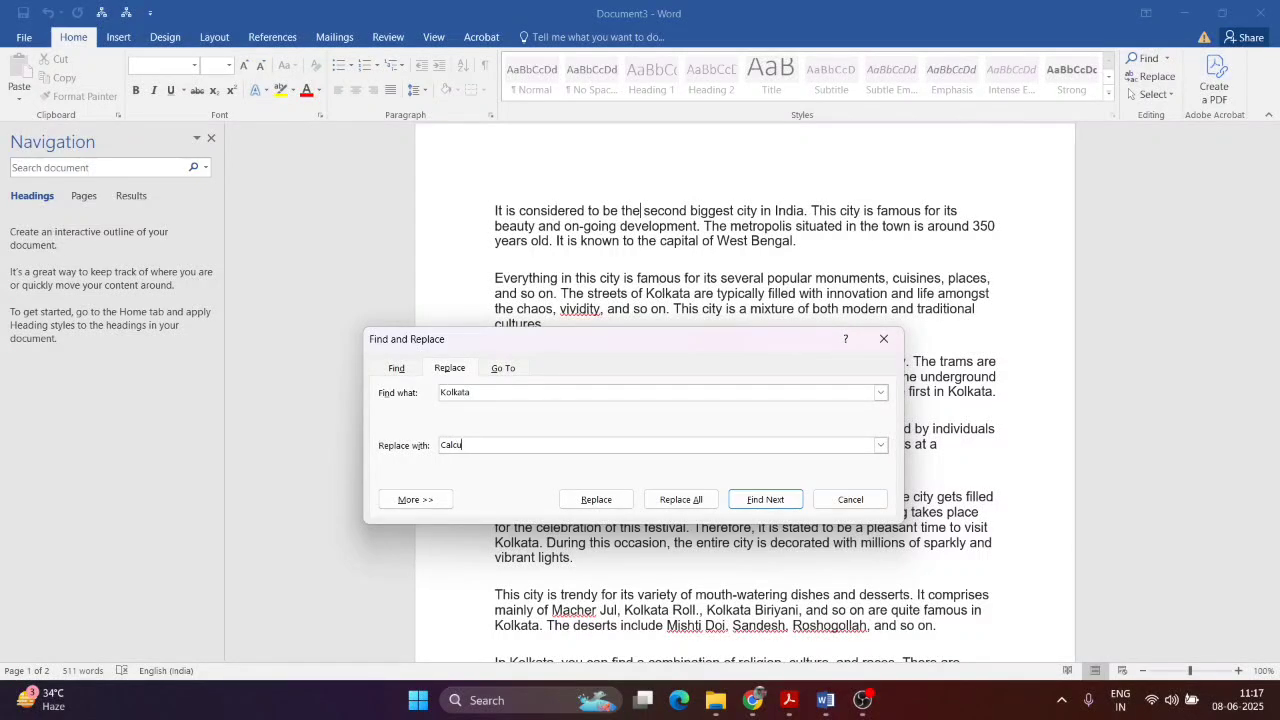
pyautogui.click(695, 500)
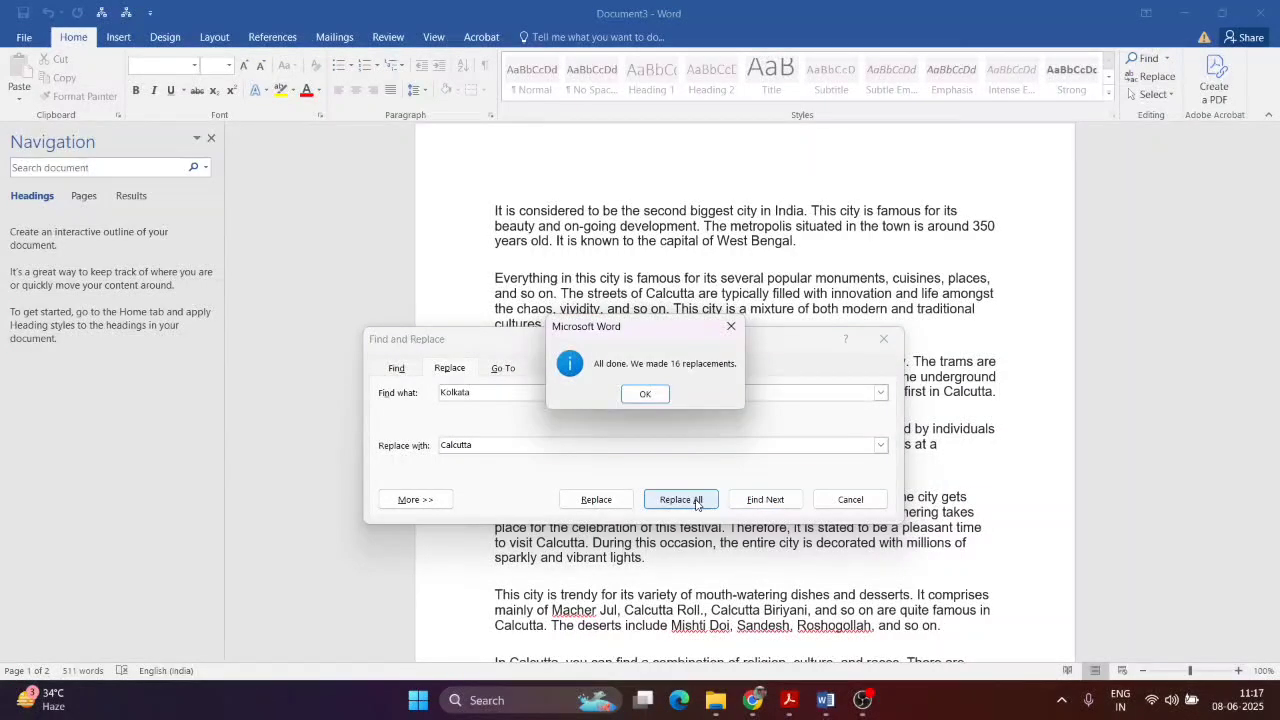
pyautogui.click(647, 394)
pyautogui.click(884, 339)
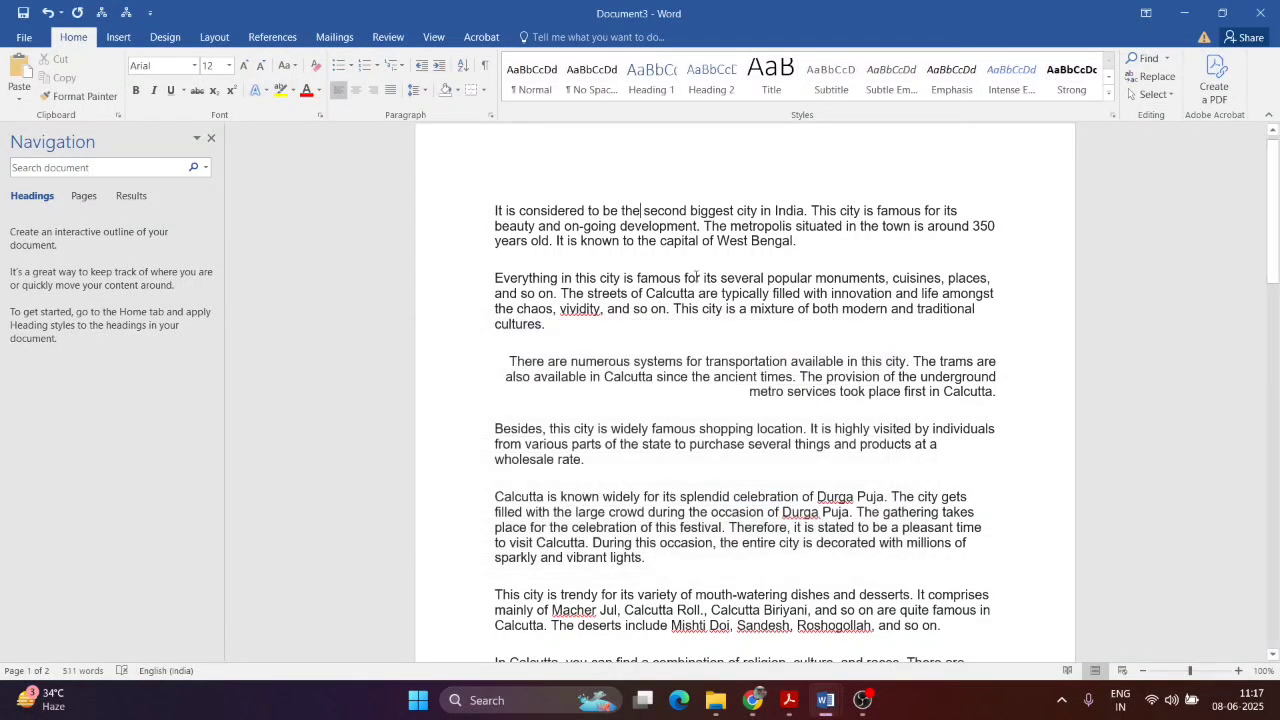
# Step: Check the new Calcutta wording in the second and third paragraphs
pyautogui.doubleClick(674, 292)
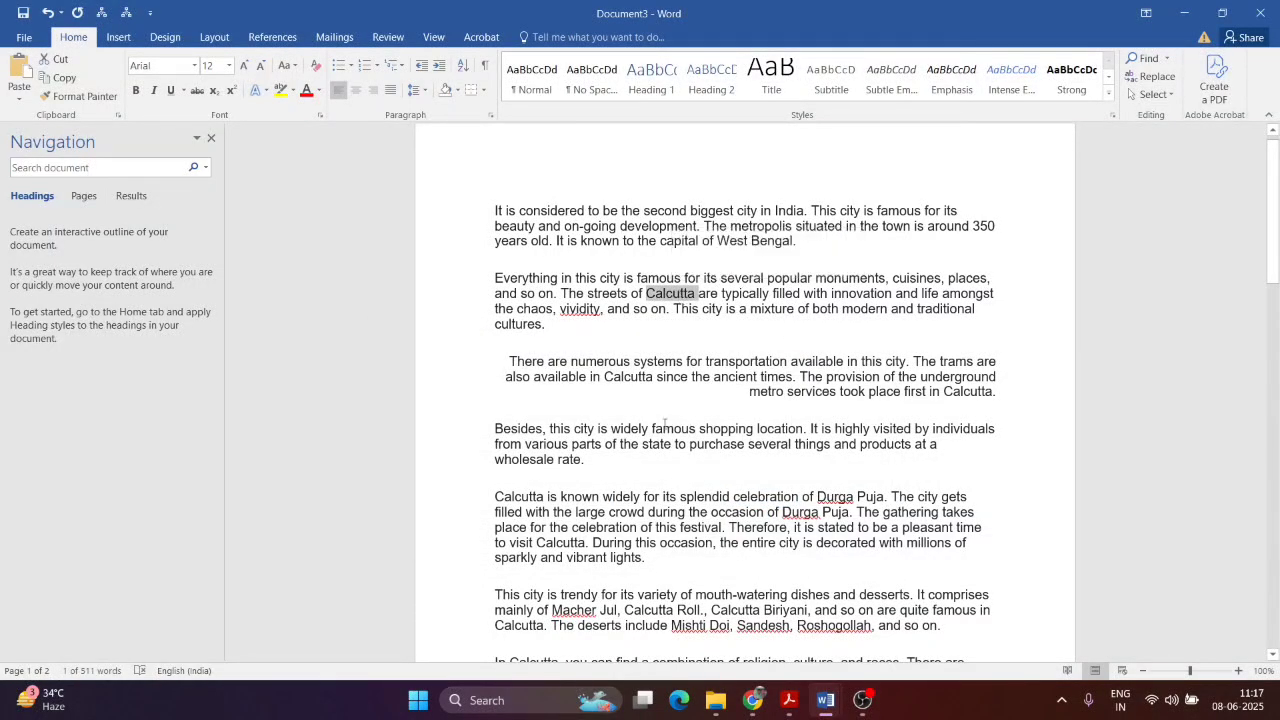
pyautogui.click(631, 362)
pyautogui.doubleClick(628, 380)
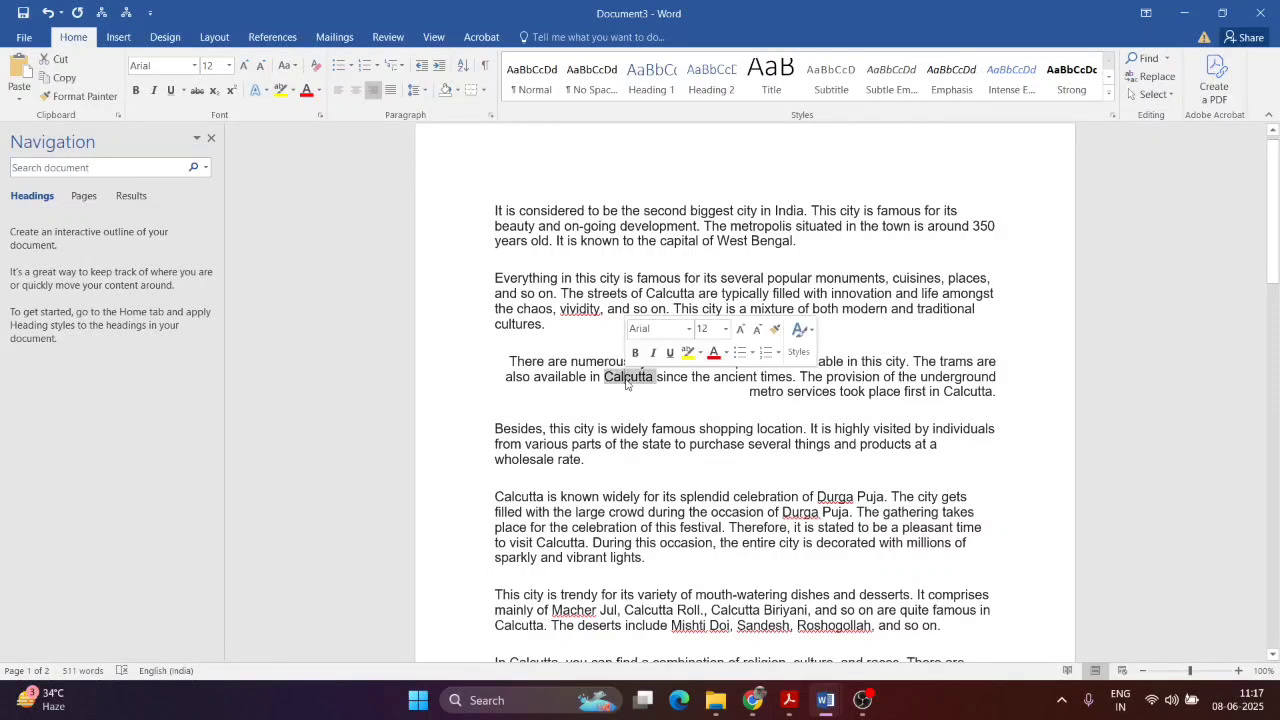
pyautogui.click(640, 380)
pyautogui.moveTo(605, 377); pyautogui.dragTo(650, 377)
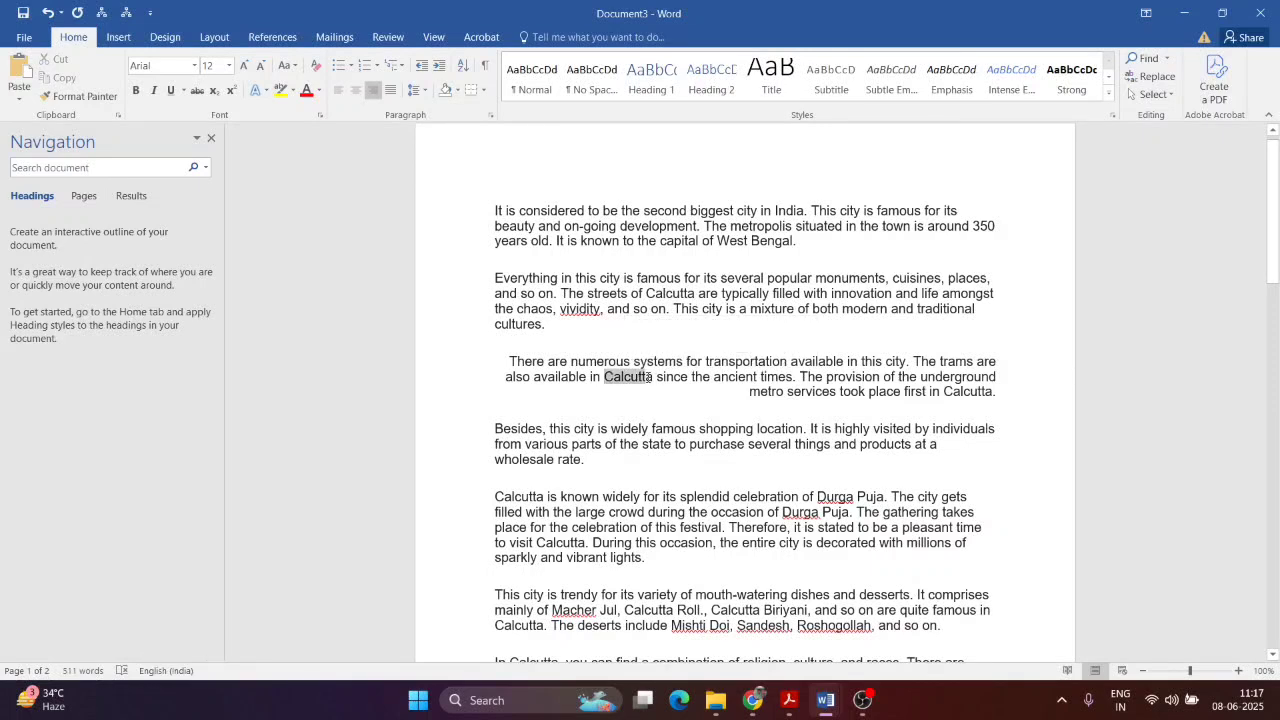
# Step: Replace all 16 Calcutta occurrences back with Kolkata and verify the result
pyautogui.click(1152, 76)
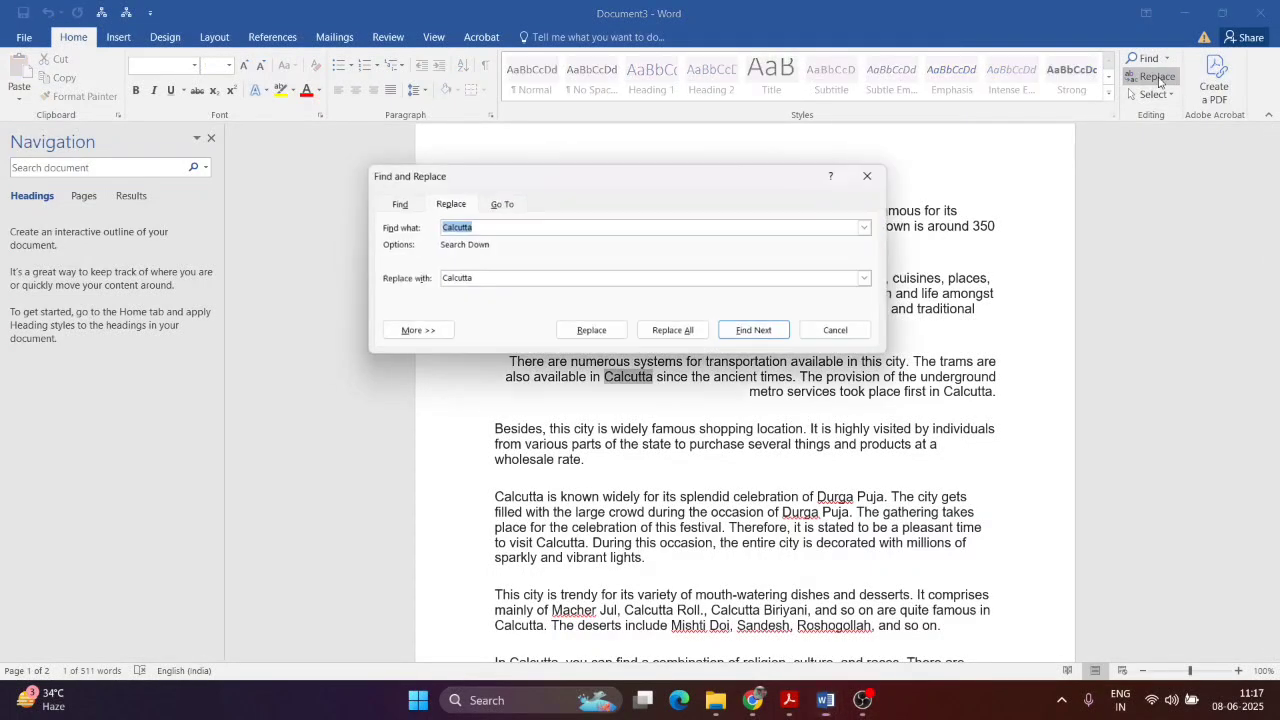
pyautogui.click(509, 229)
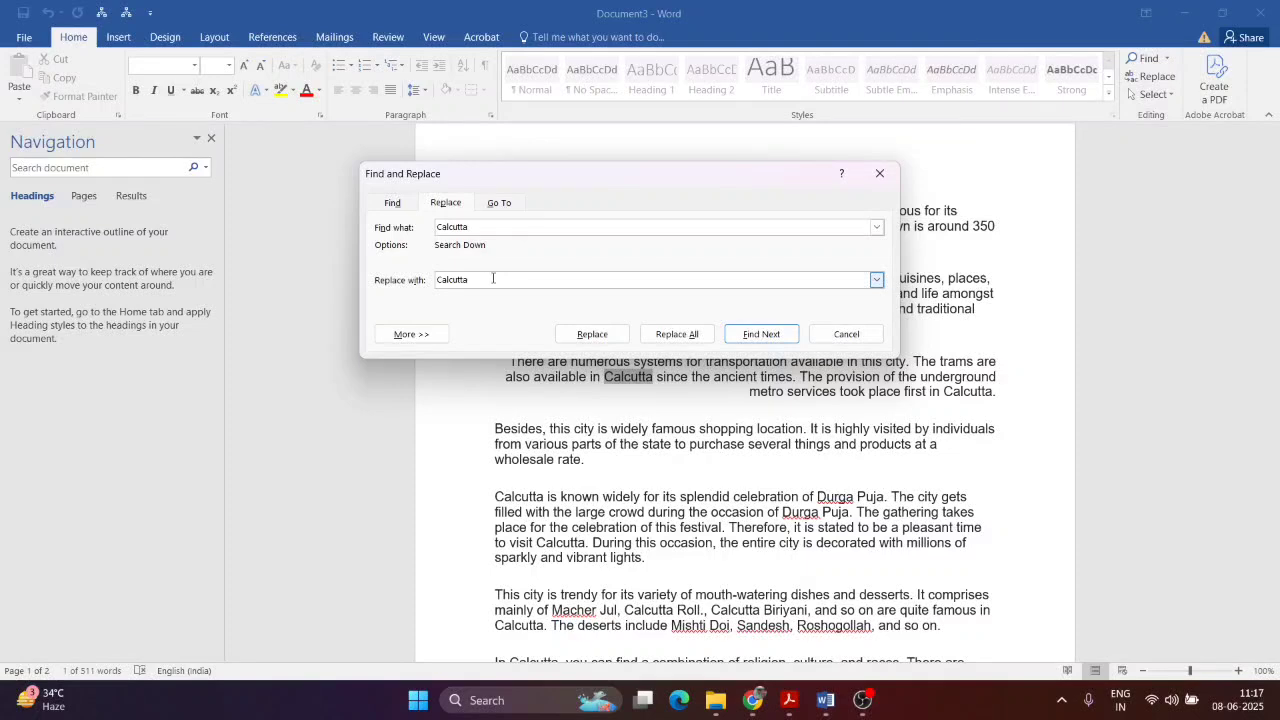
pyautogui.doubleClick(493, 279)
pyautogui.write('Kolkata')
pyautogui.click(677, 334)
pyautogui.click(614, 399)
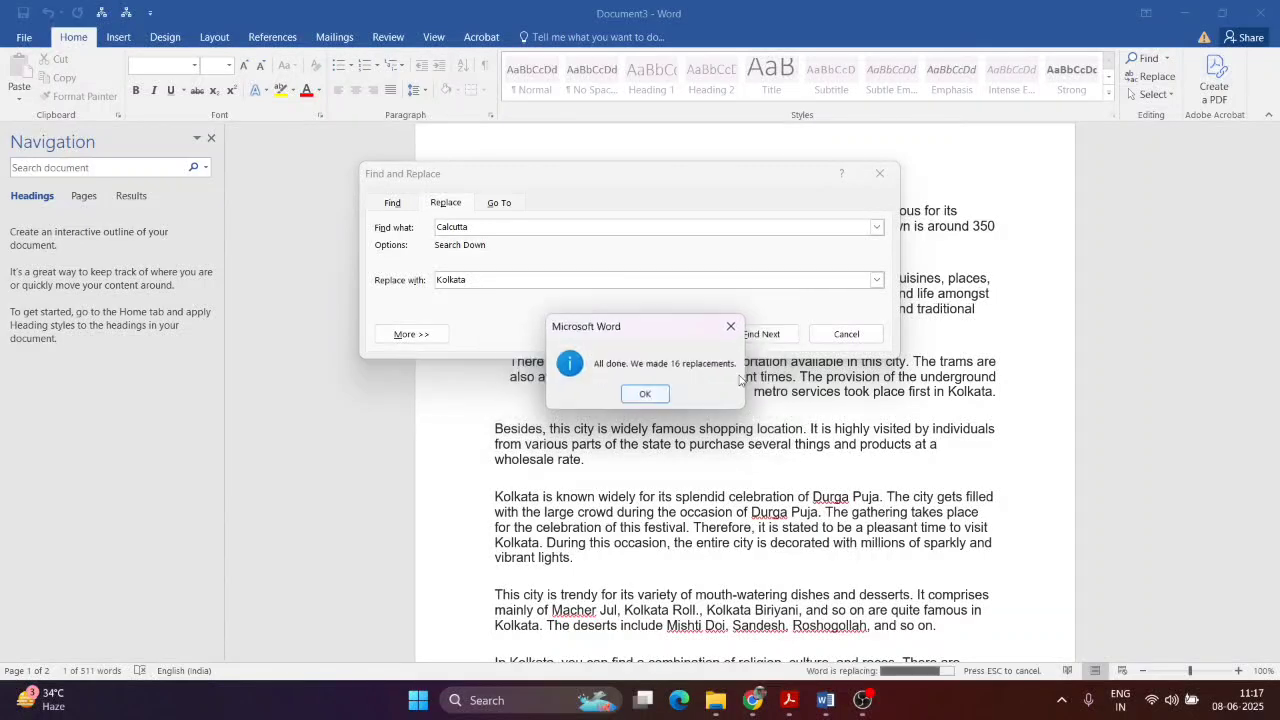
pyautogui.click(647, 394)
pyautogui.click(846, 334)
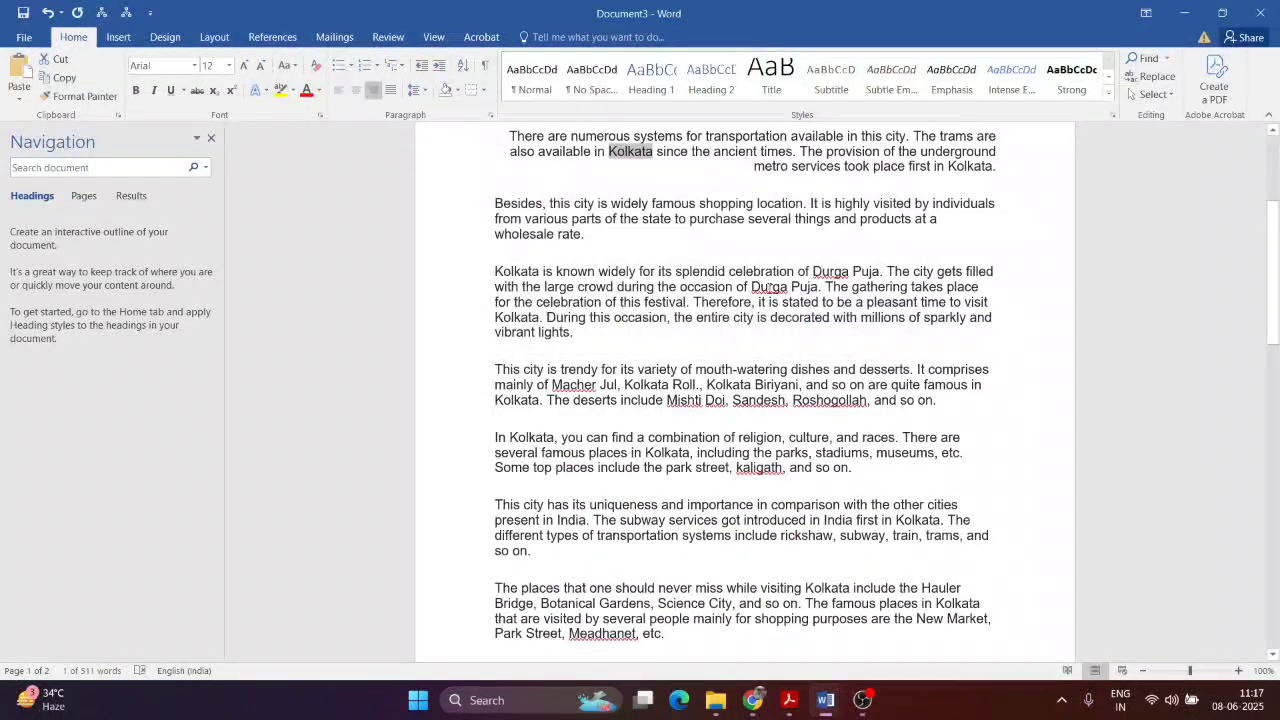
pyautogui.click(661, 333)
pyautogui.doubleClick(629, 152)
pyautogui.scroll(-4, 819, 413)
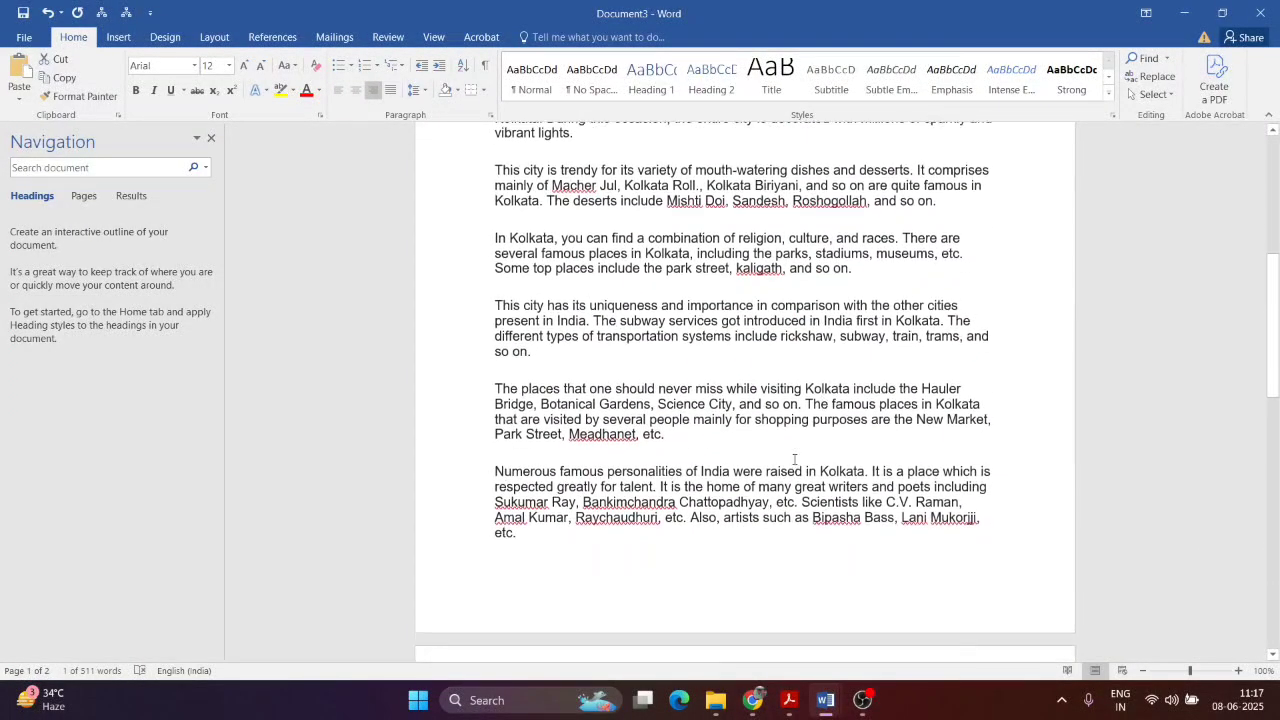
pyautogui.click(790, 706)
# Step: Scroll through the page-formatting and mark-sheet exercises in the Acrobat PDF
pyautogui.scroll(-5, 697, 425)
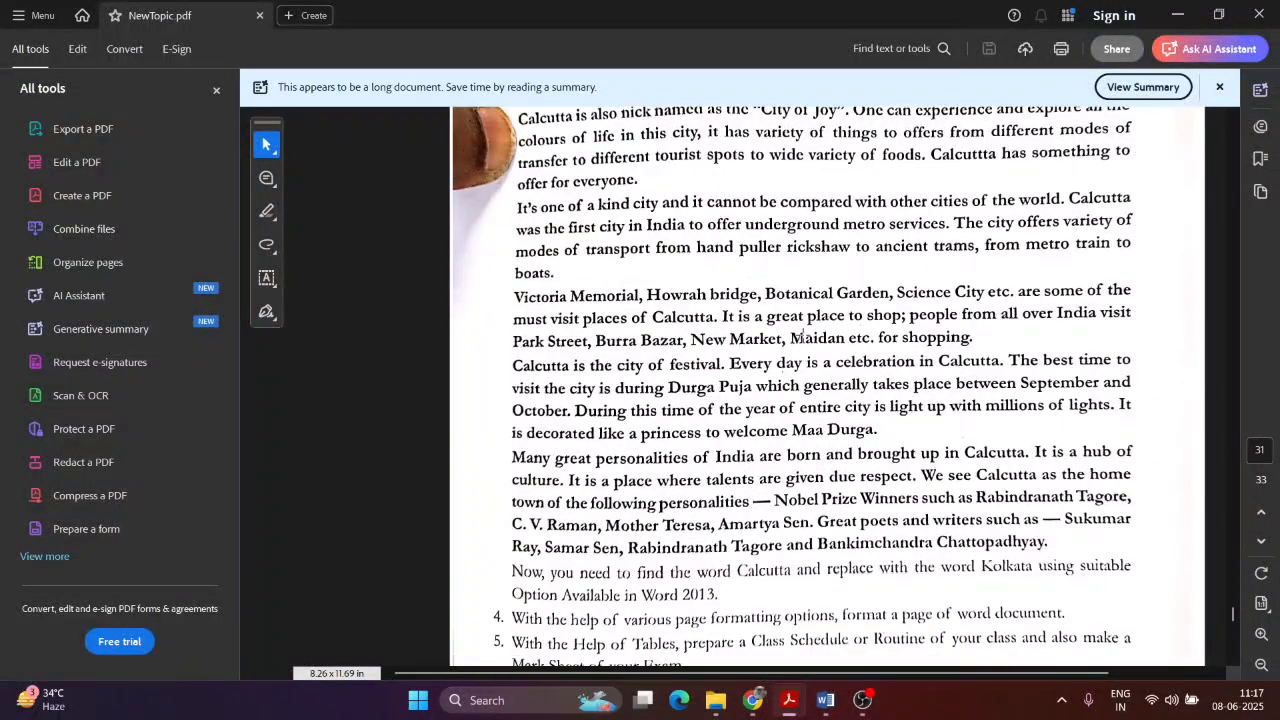
pyautogui.scroll(-1, 697, 425)
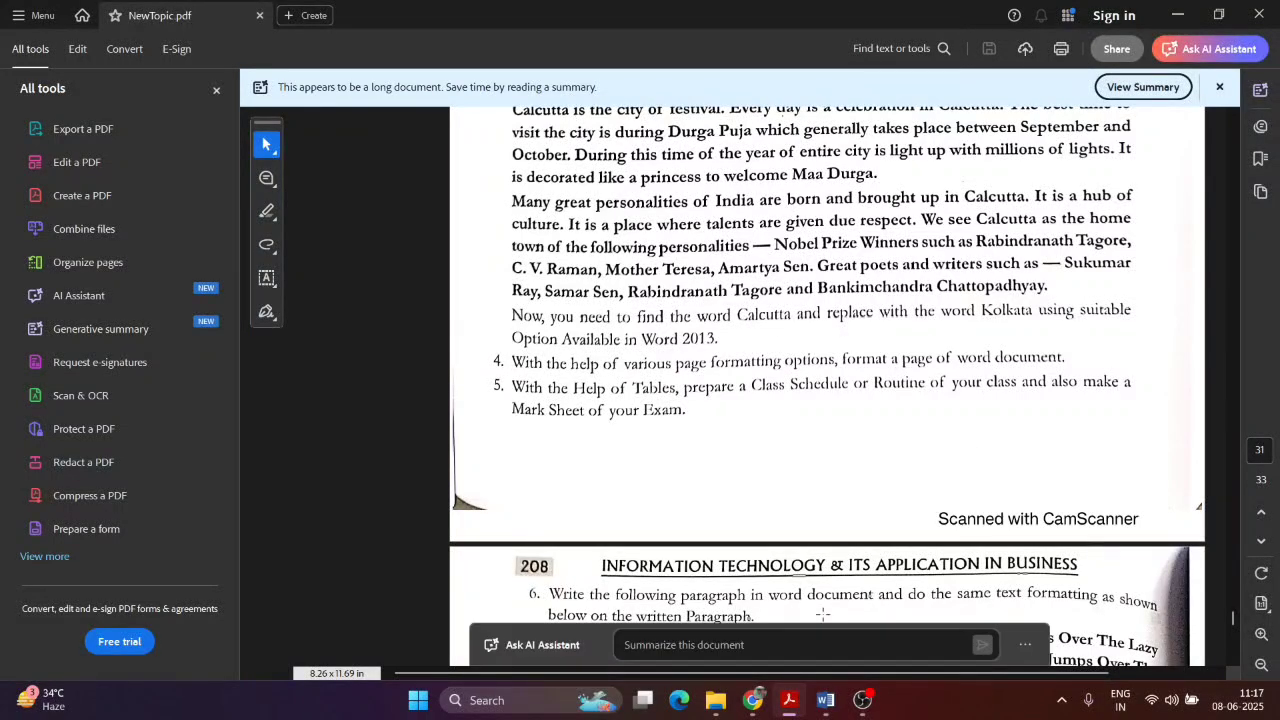
# Step: Bring the Document3 essay forward and browse the Insert, Mailings and View tabs
pyautogui.moveTo(826, 712)
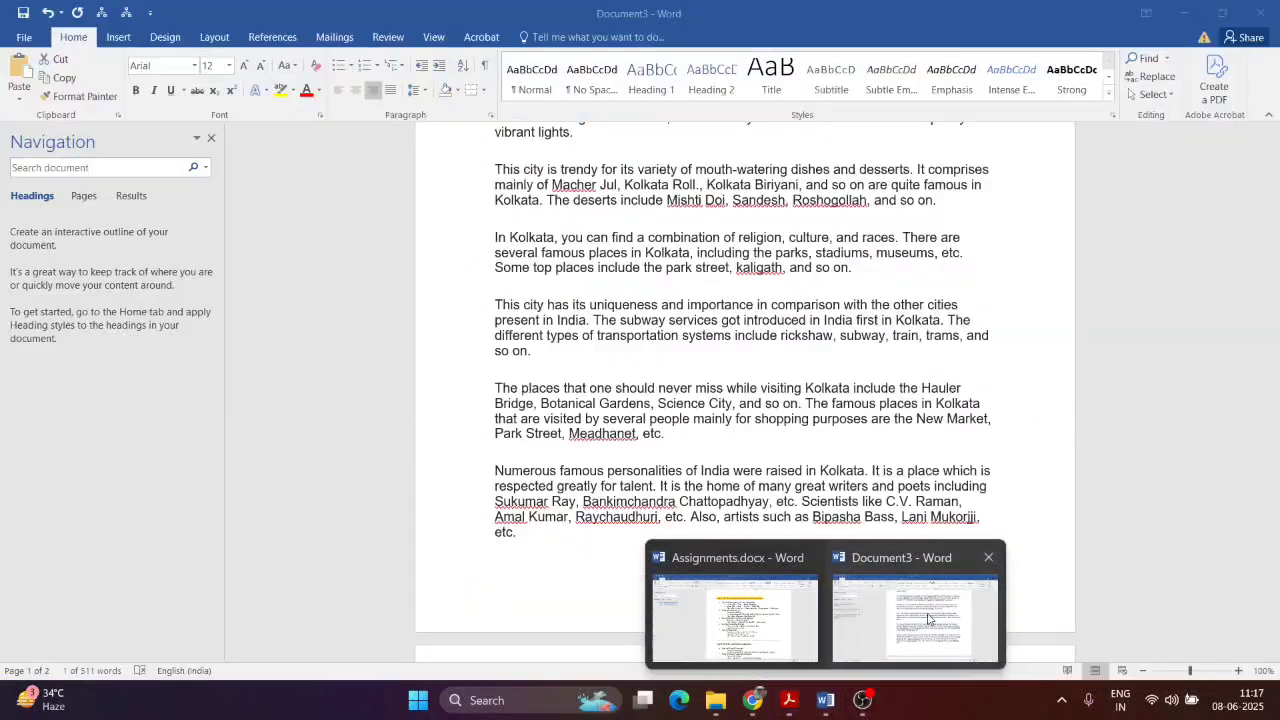
pyautogui.click(915, 615)
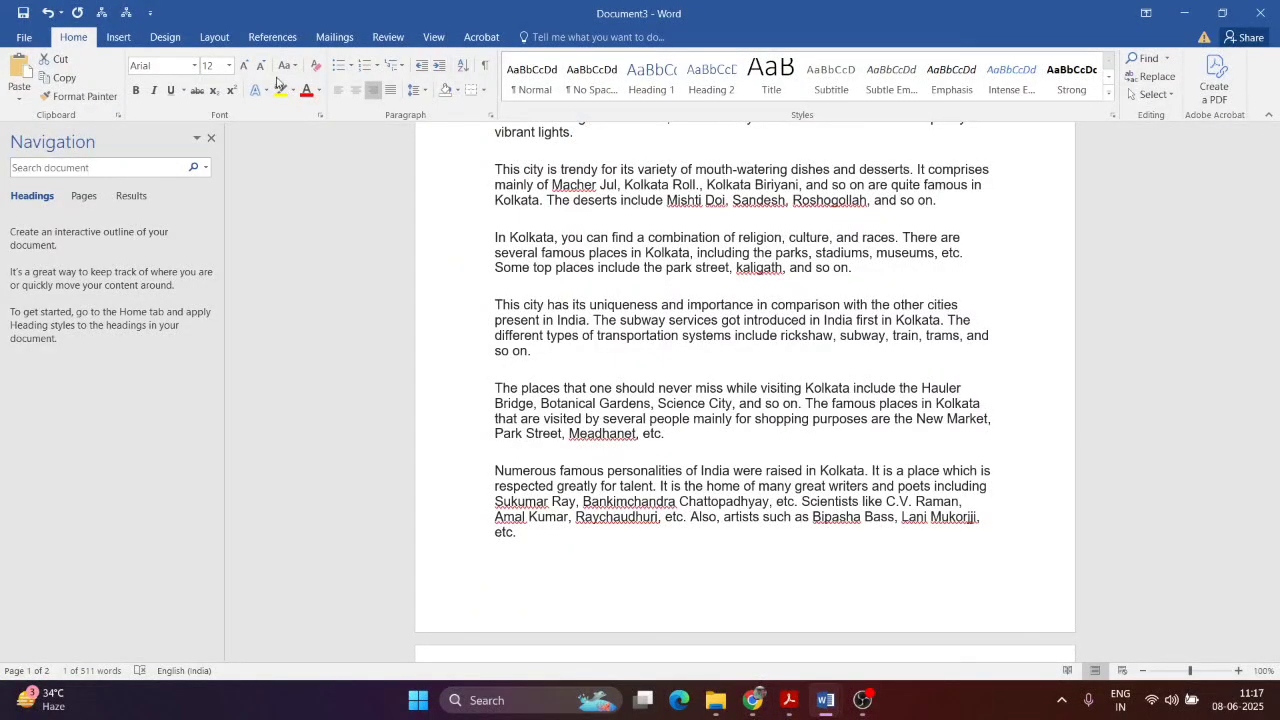
pyautogui.click(118, 37)
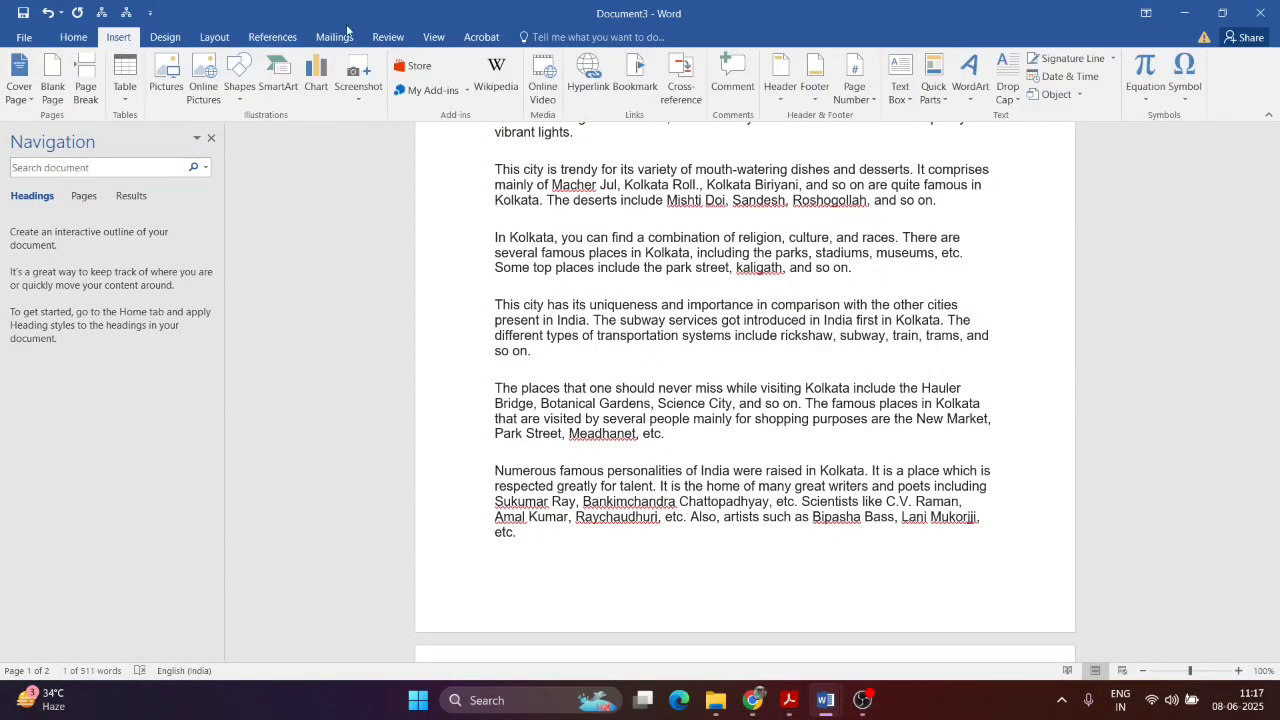
pyautogui.click(338, 37)
pyautogui.click(433, 37)
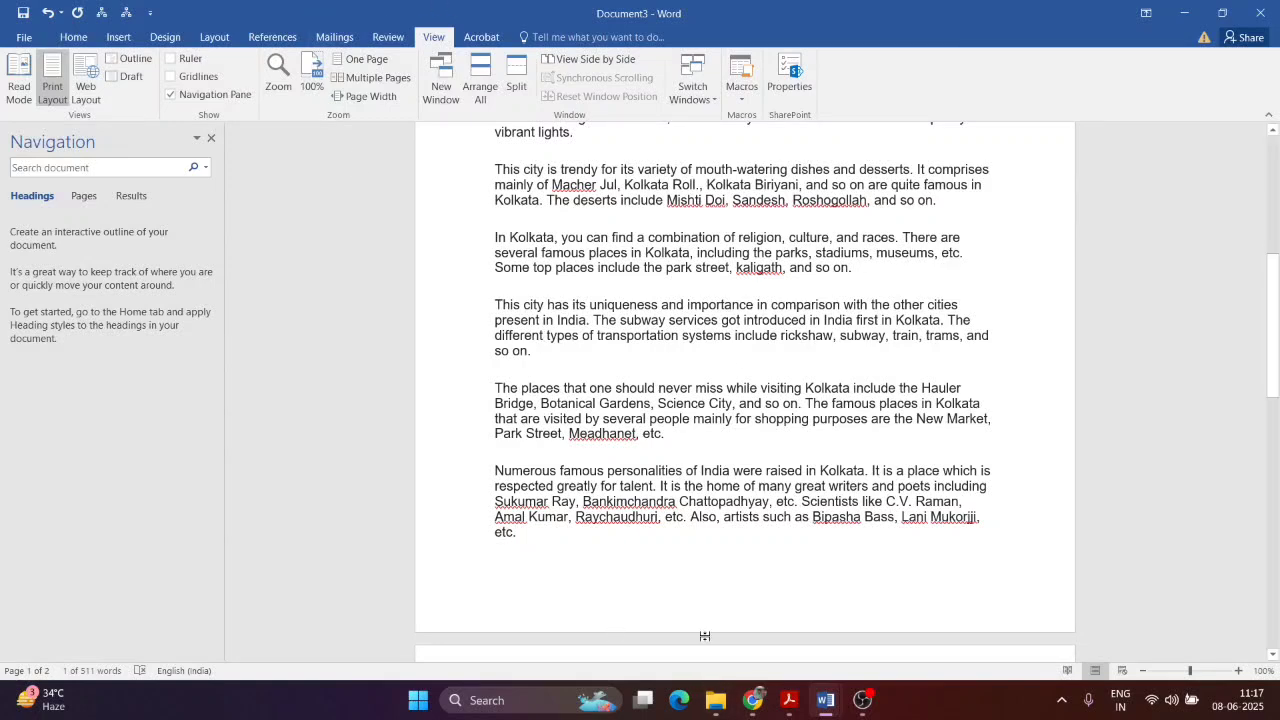
# Step: Undo the extra bold and italic formatting in Assignments.docx, then minimize it
pyautogui.click(822, 700)
pyautogui.click(788, 641)
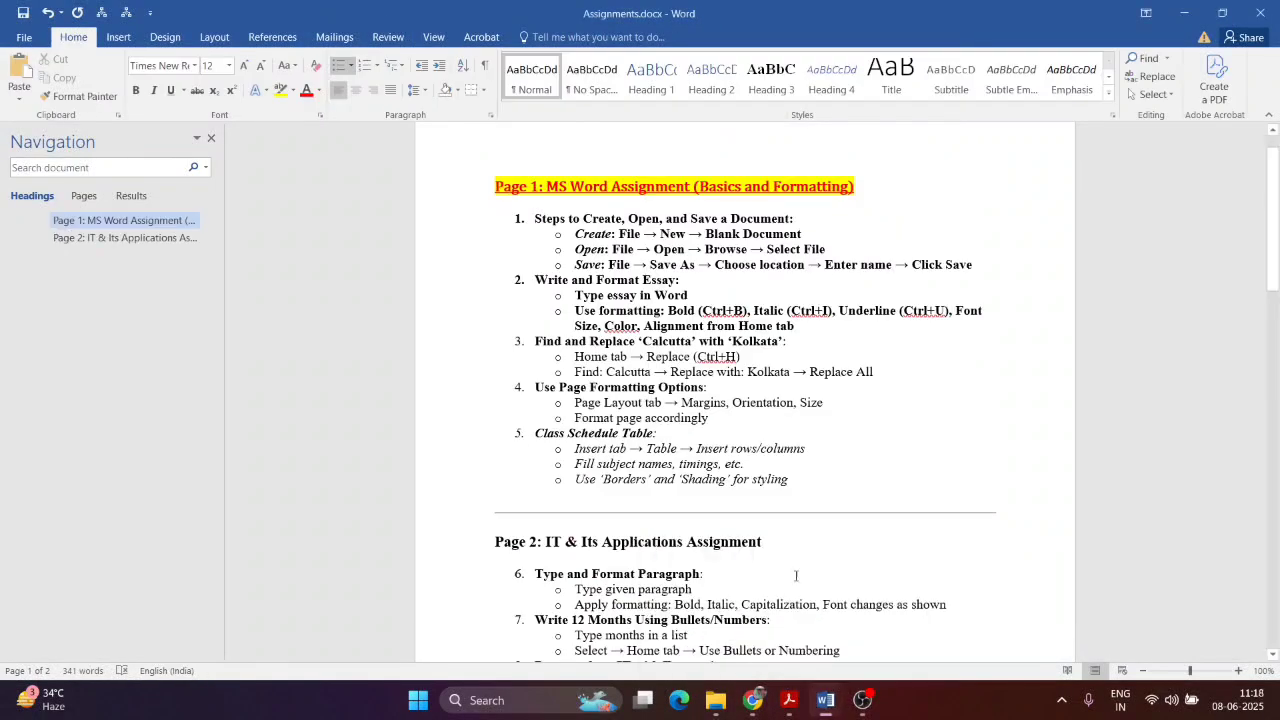
pyautogui.hotkey('ctrl', 'z')
pyautogui.hotkey('ctrl', 'z')
pyautogui.hotkey('ctrl', 'z')
pyautogui.hotkey('ctrl', 'z')
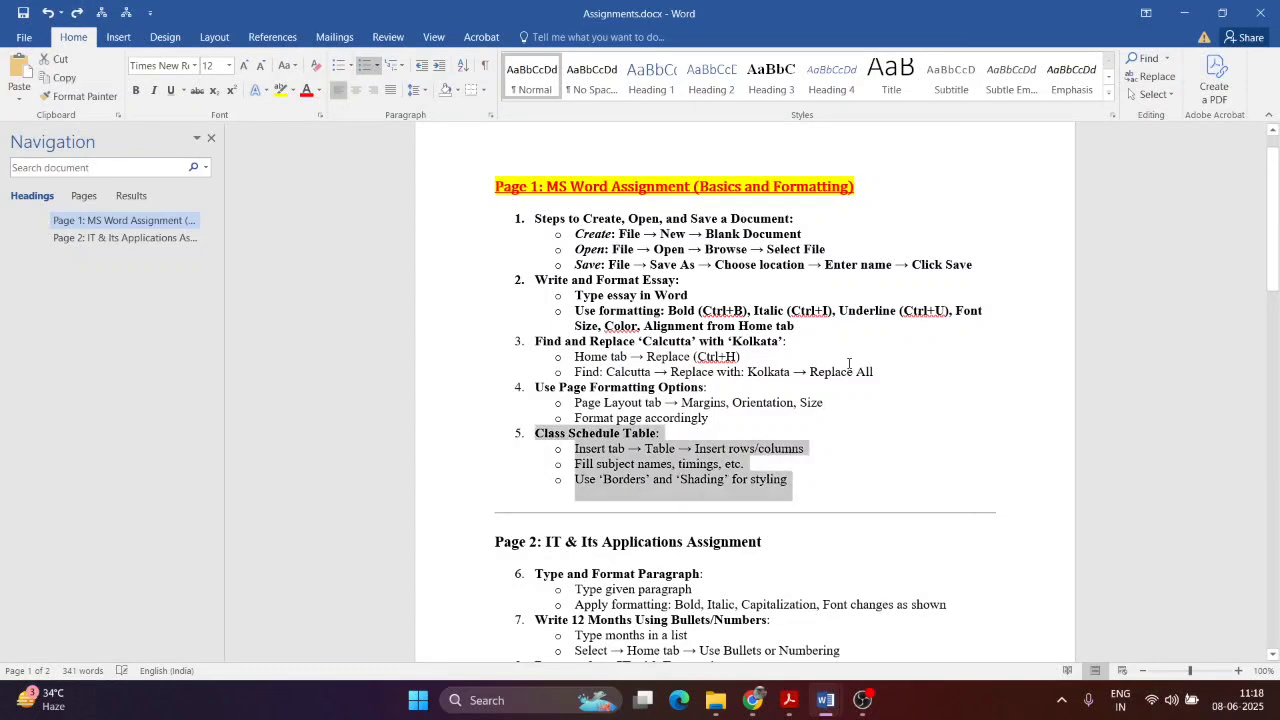
pyautogui.click(943, 380)
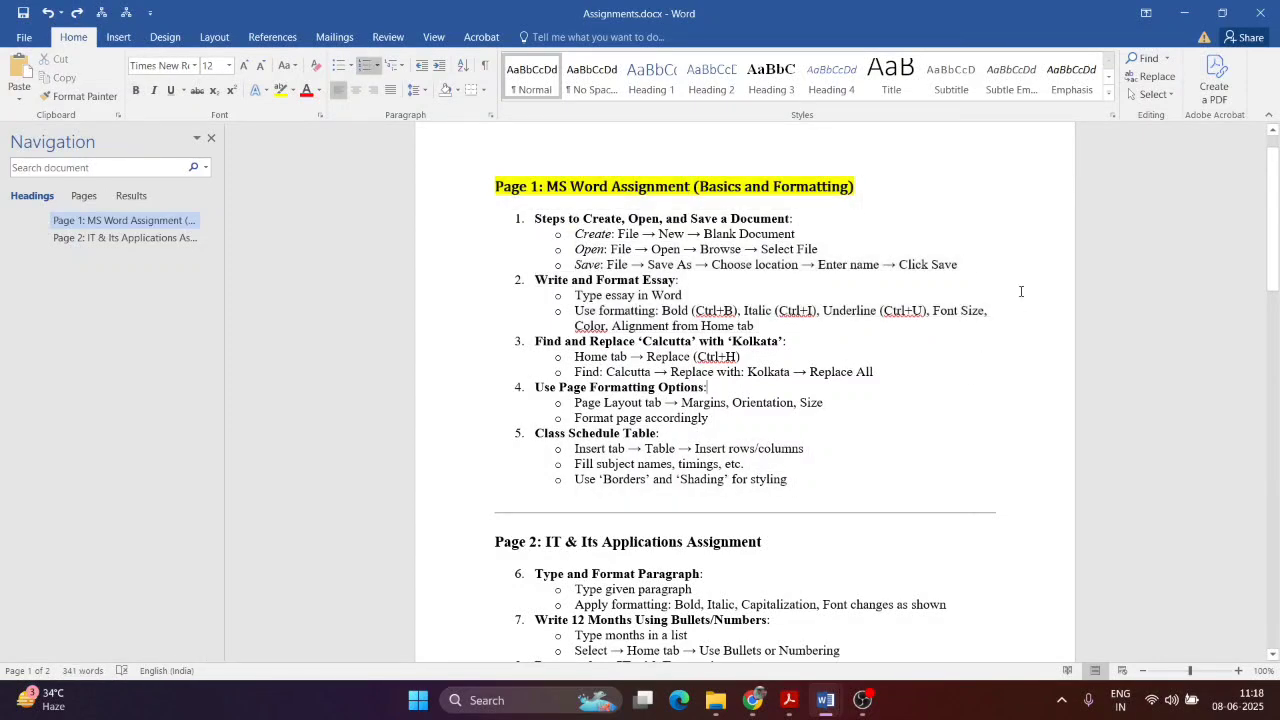
pyautogui.click(1183, 13)
# Step: Give the Kolkata essay Narrow margins and Landscape orientation
pyautogui.click(80, 38)
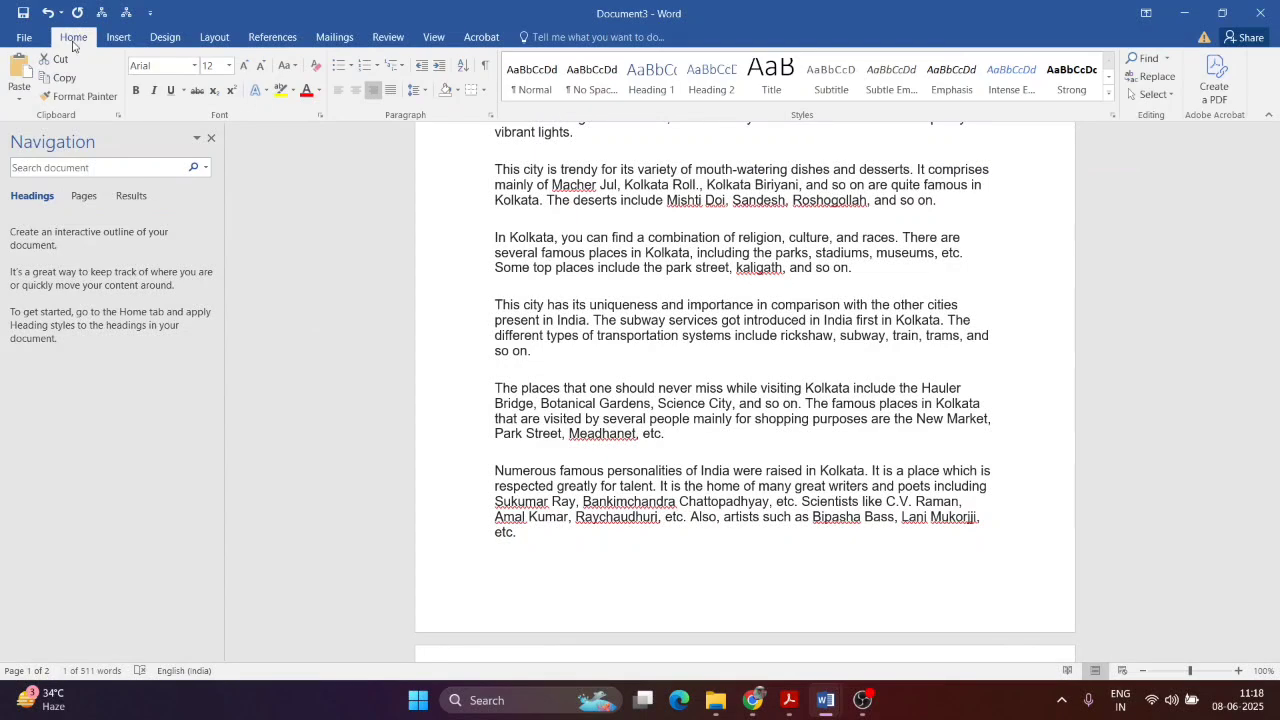
pyautogui.click(210, 38)
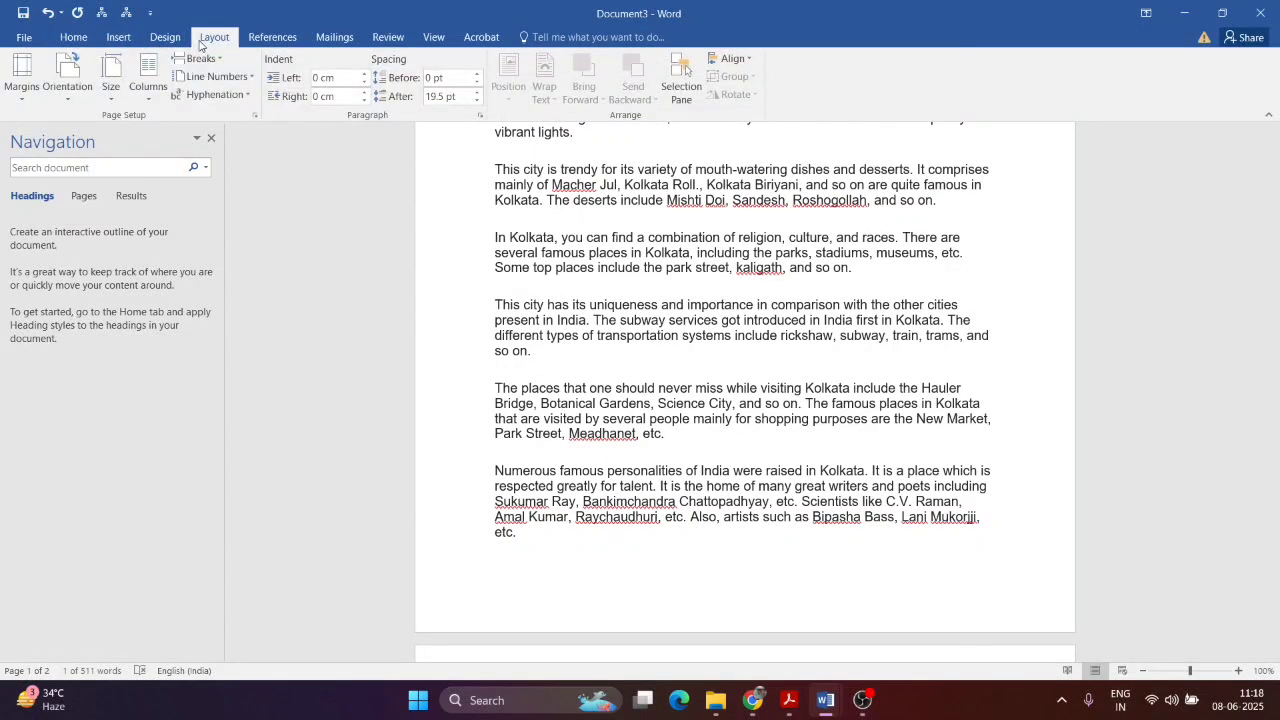
pyautogui.scroll(10, 757, 305)
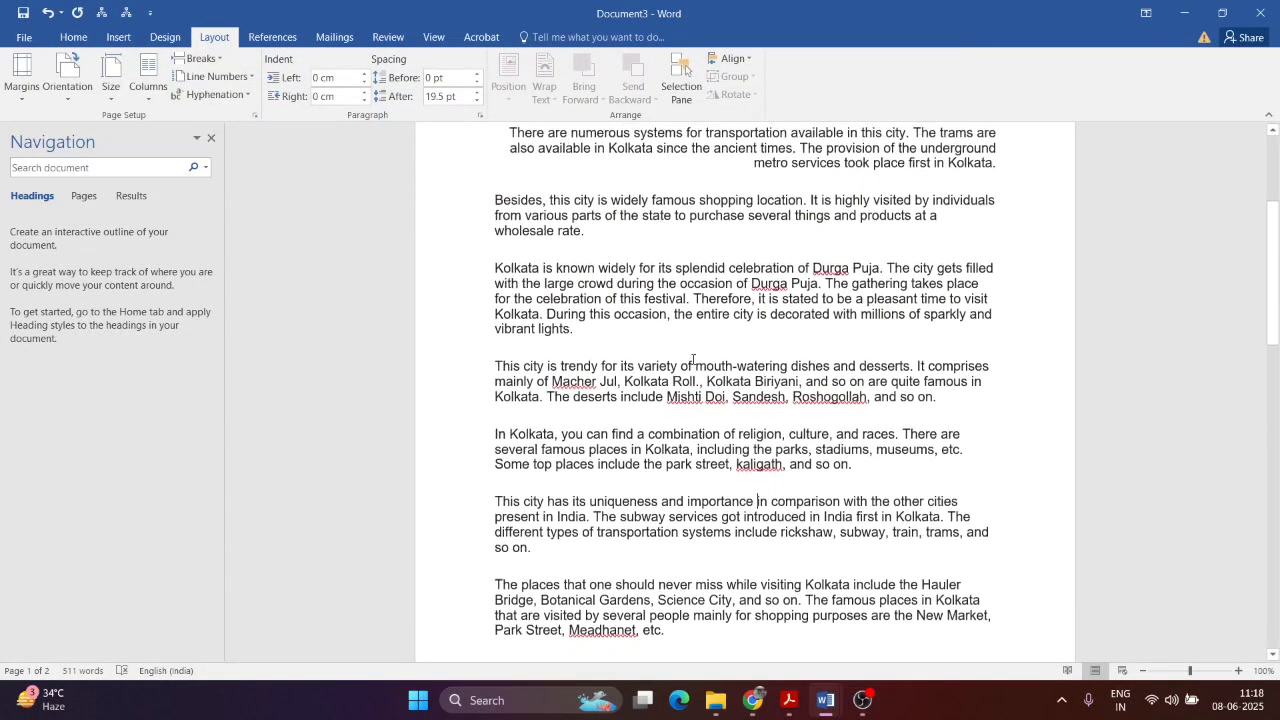
pyautogui.click(18, 95)
pyautogui.click(22, 191)
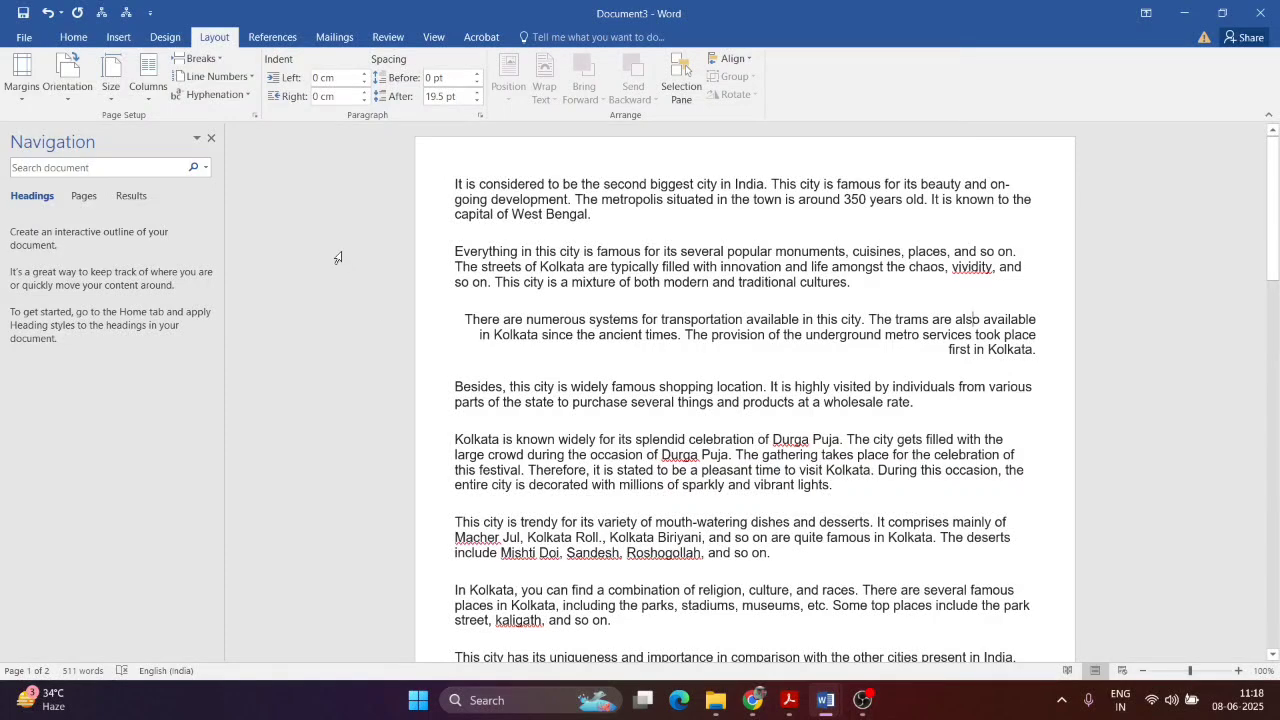
pyautogui.click(55, 99)
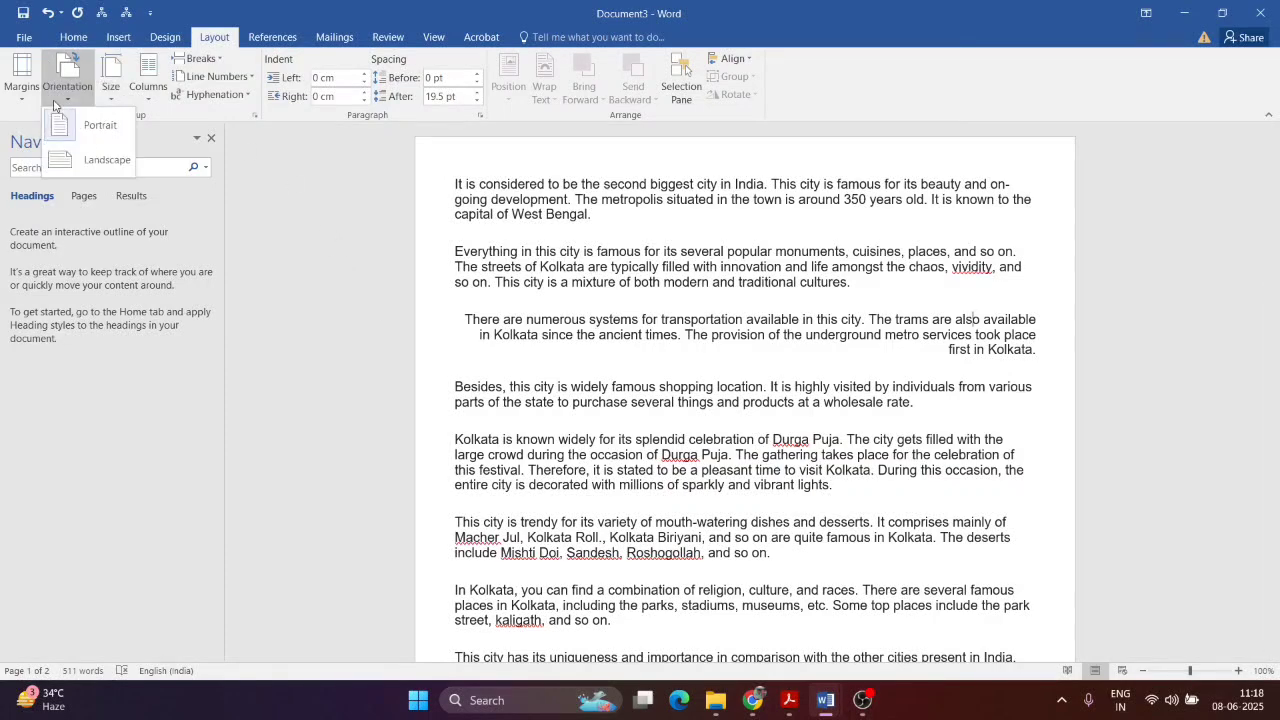
pyautogui.click(86, 158)
# Step: Set the essay's paper size to A5
pyautogui.scroll(-1, 1119, 418)
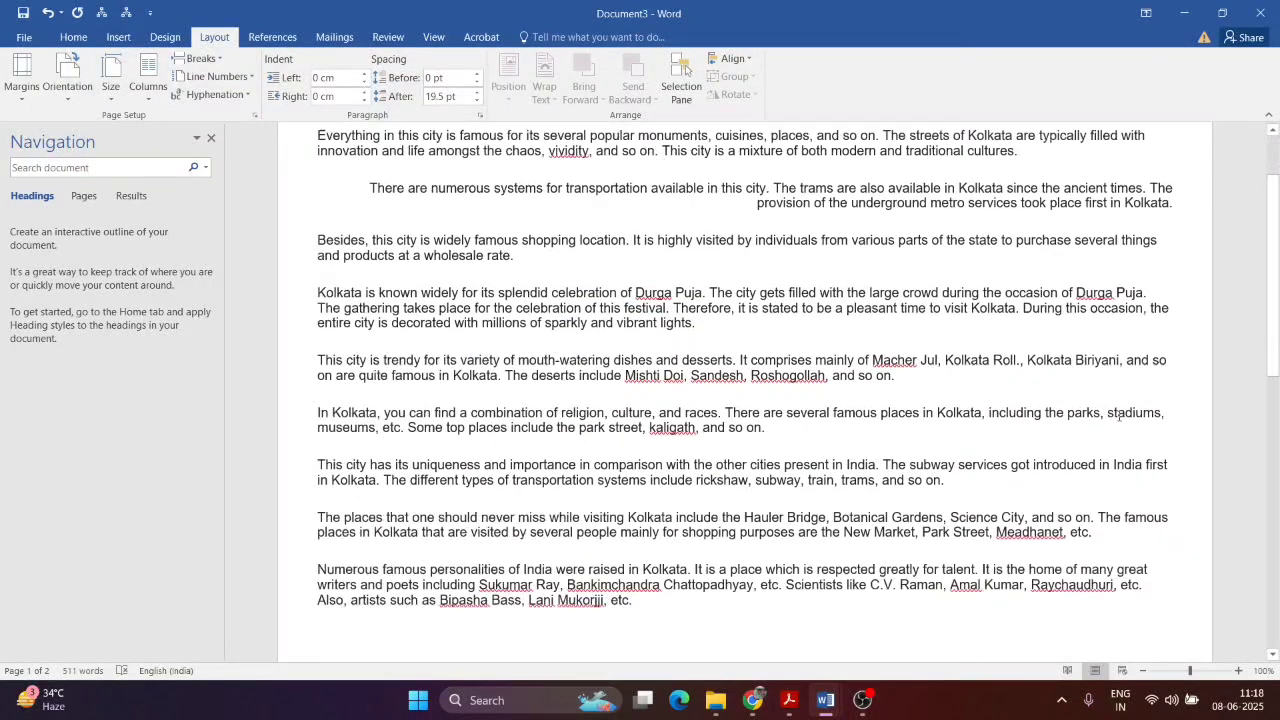
pyautogui.scroll(-4, 1119, 418)
pyautogui.moveTo(1273, 374); pyautogui.dragTo(1277, 200)
pyautogui.click(108, 90)
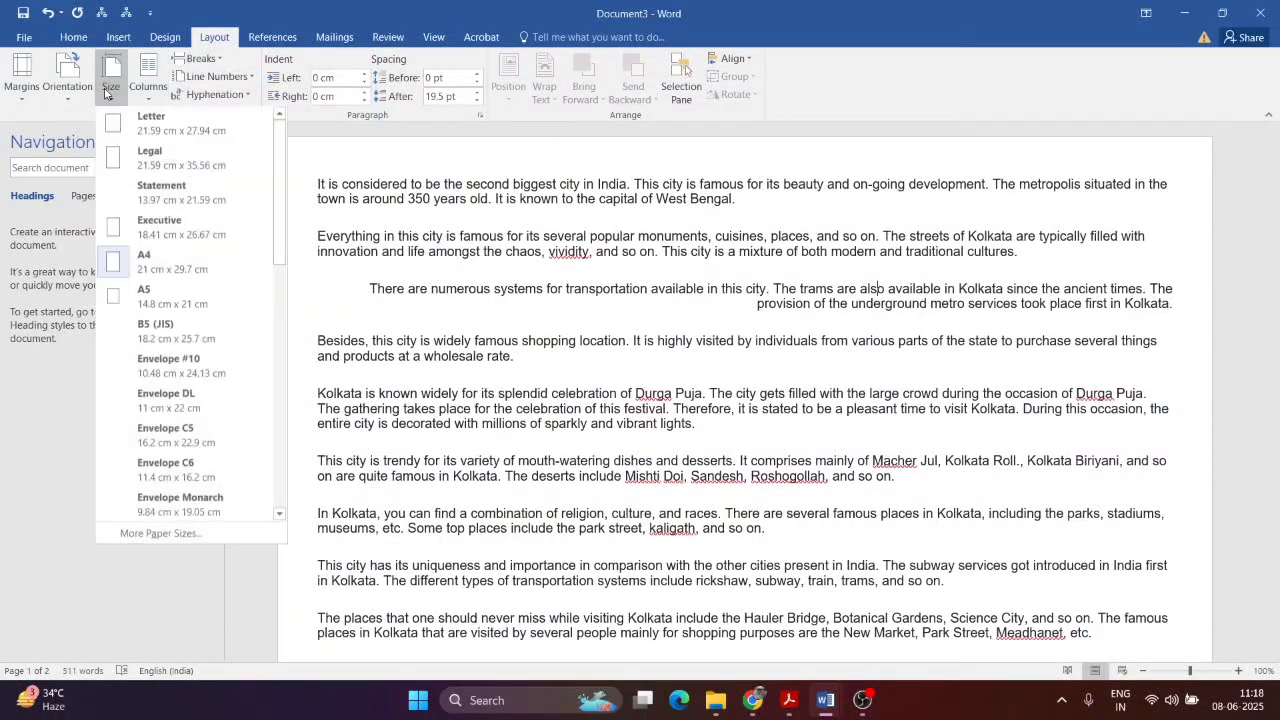
pyautogui.click(144, 309)
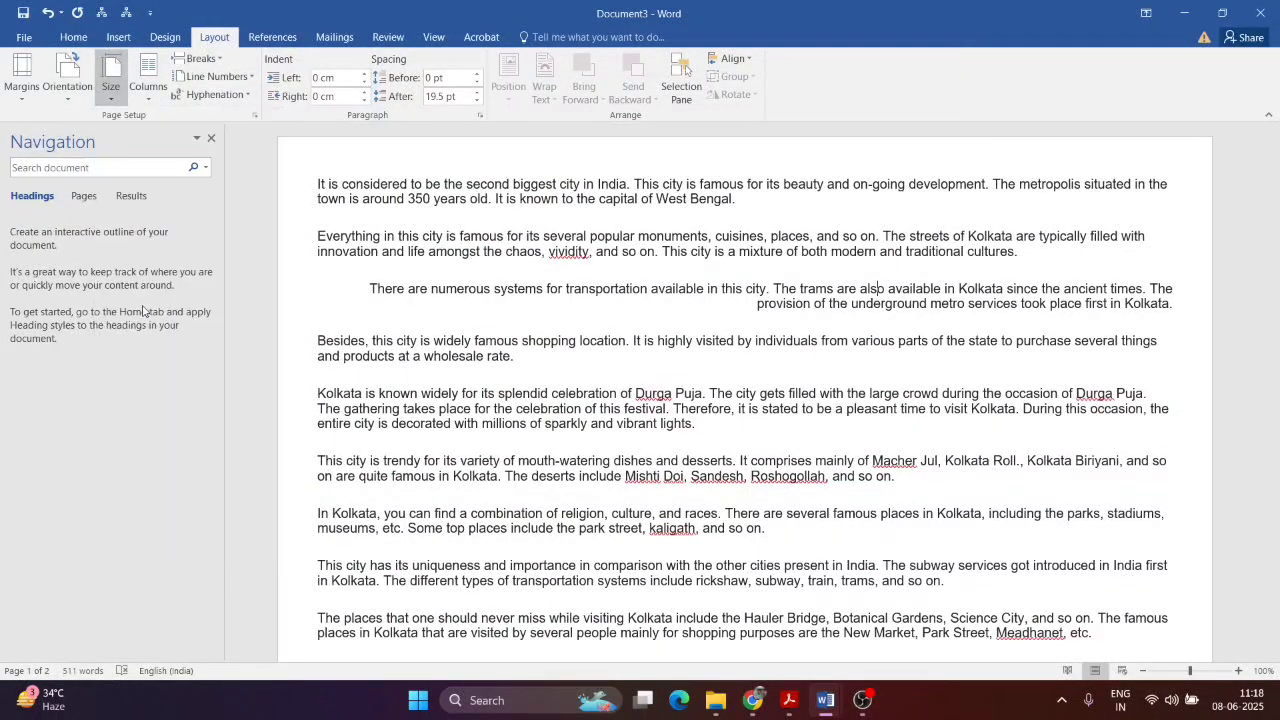
# Step: Try a two-column layout, then undo it to keep the essay single-column
pyautogui.scroll(-5, 715, 353)
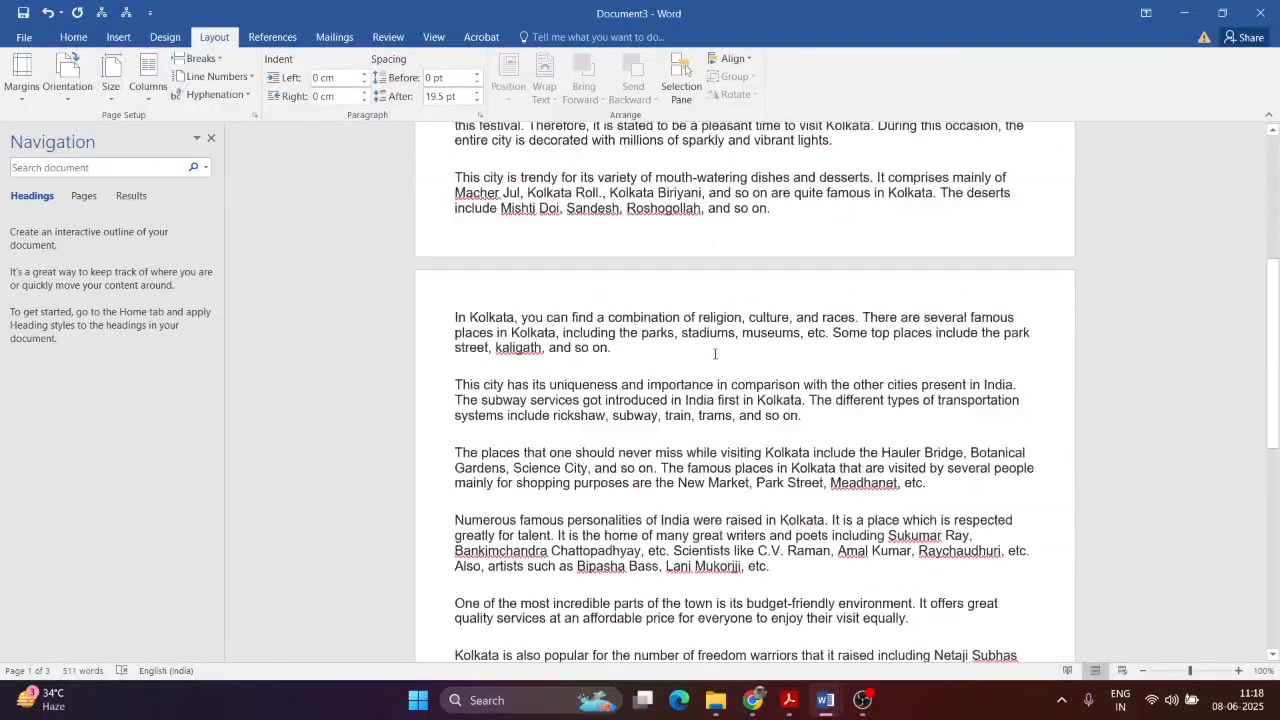
pyautogui.scroll(5, 715, 353)
pyautogui.click(148, 78)
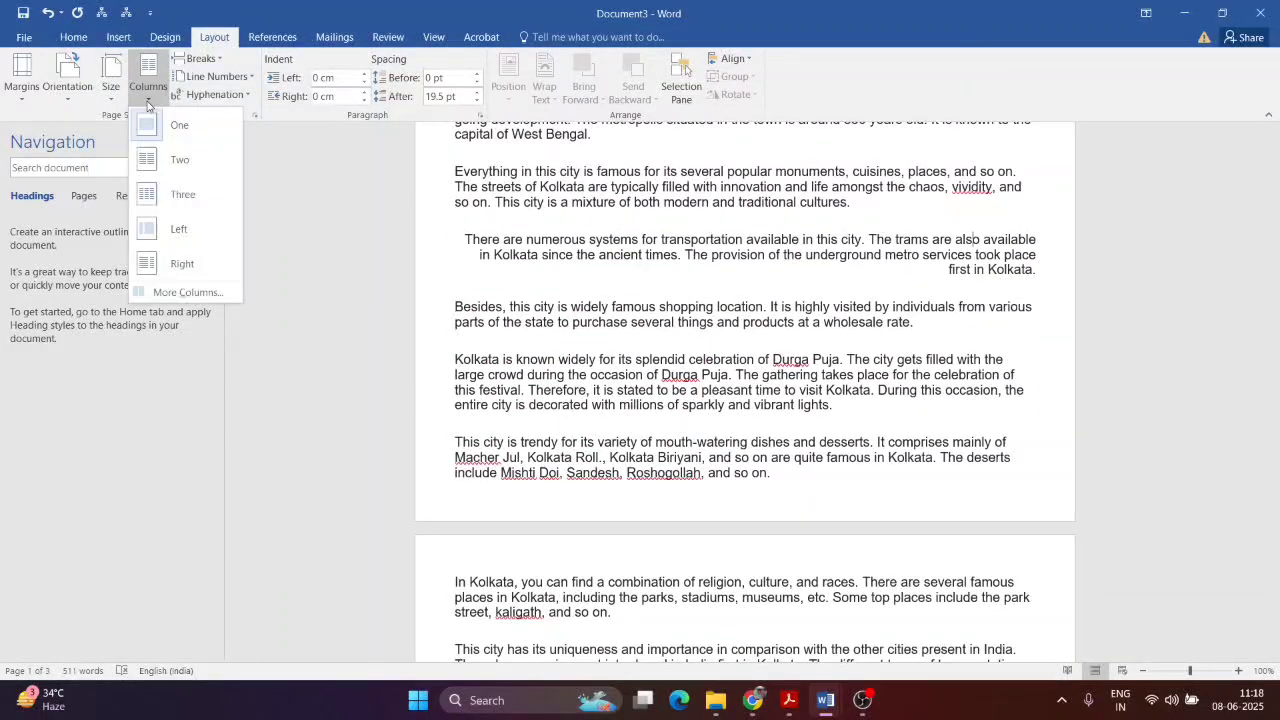
pyautogui.click(170, 159)
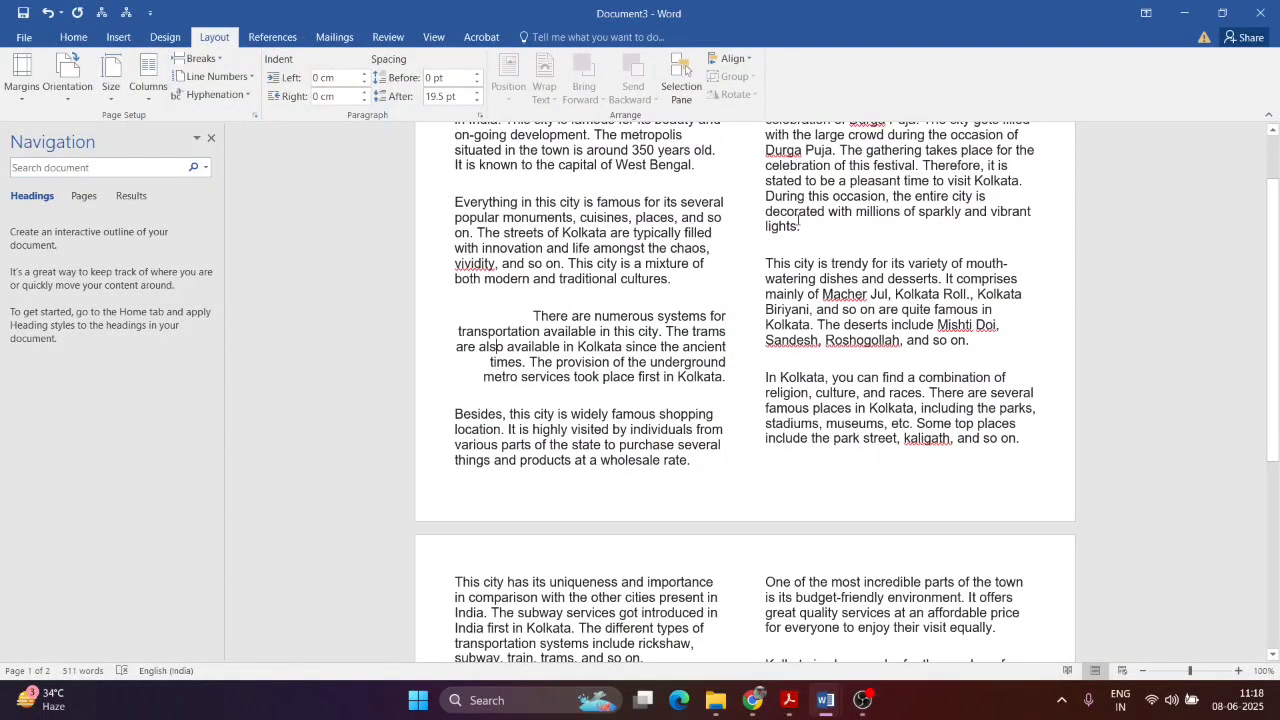
pyautogui.scroll(2, 886, 277)
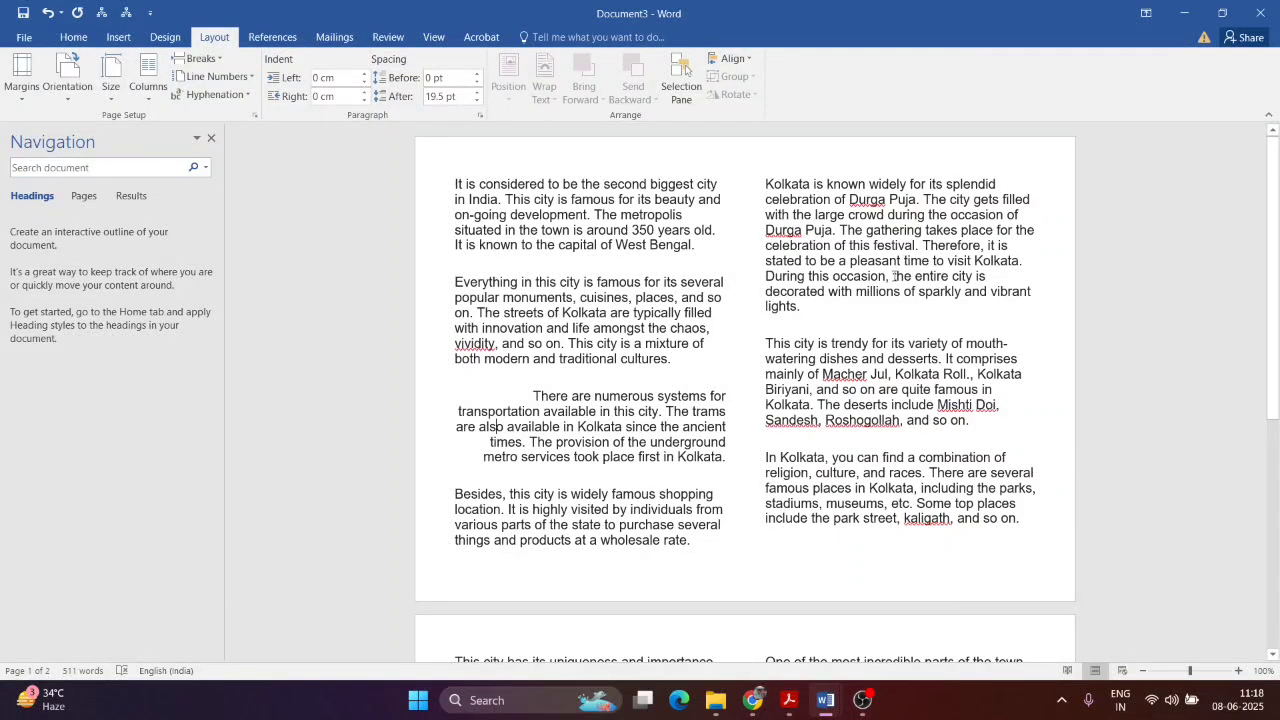
pyautogui.hotkey('ctrl', 'z')
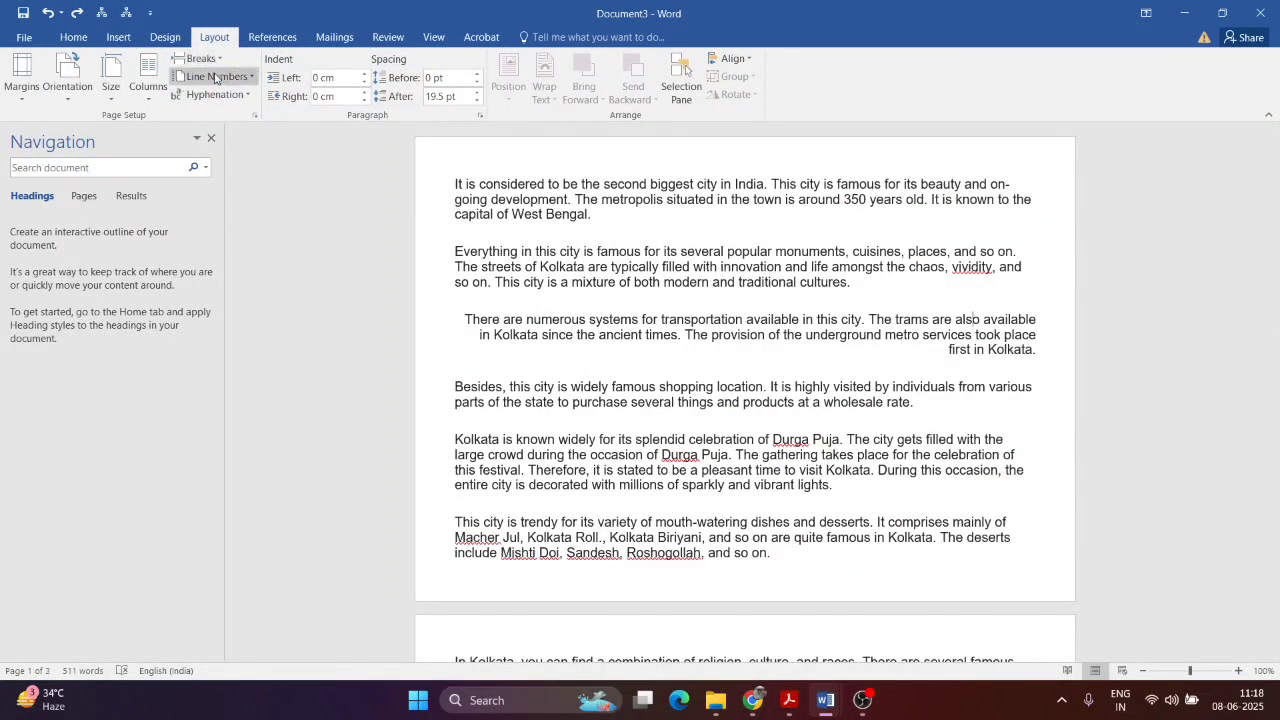
pyautogui.click(789, 700)
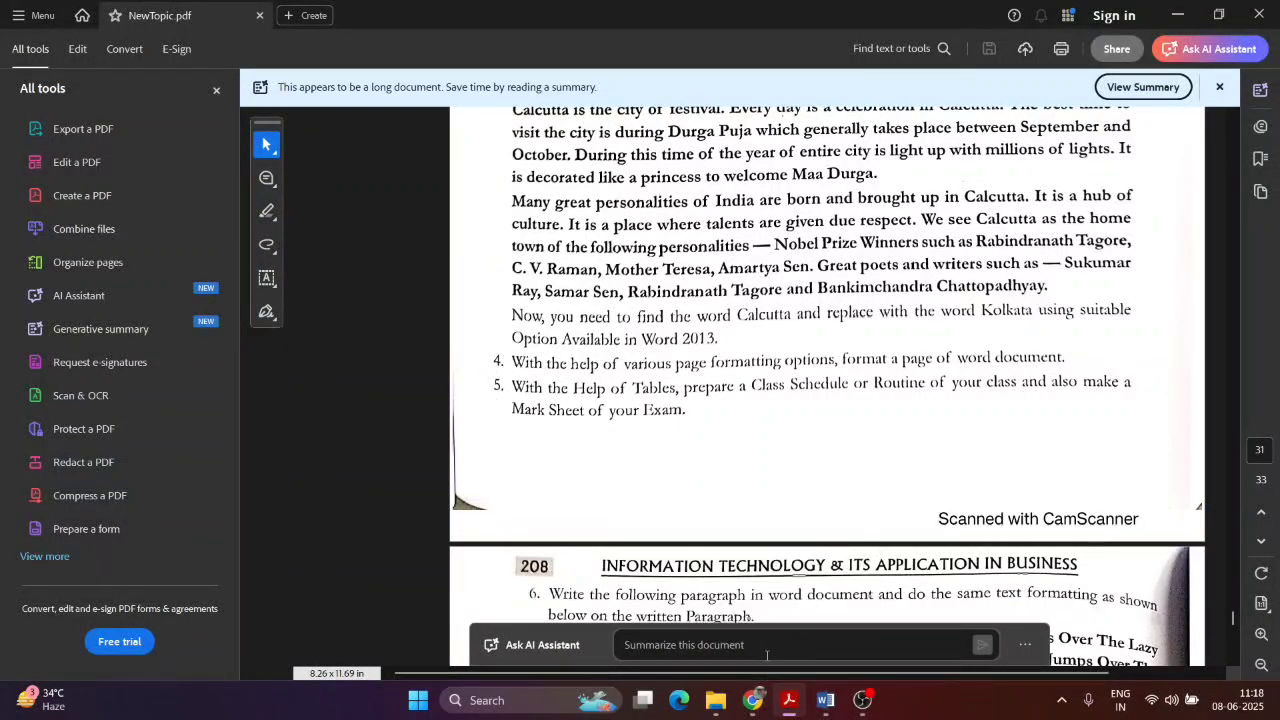
# Step: Glance at Assignments.docx, then scroll the exercise PDF ahead to exercise 6
pyautogui.moveTo(825, 700)
pyautogui.click(766, 630)
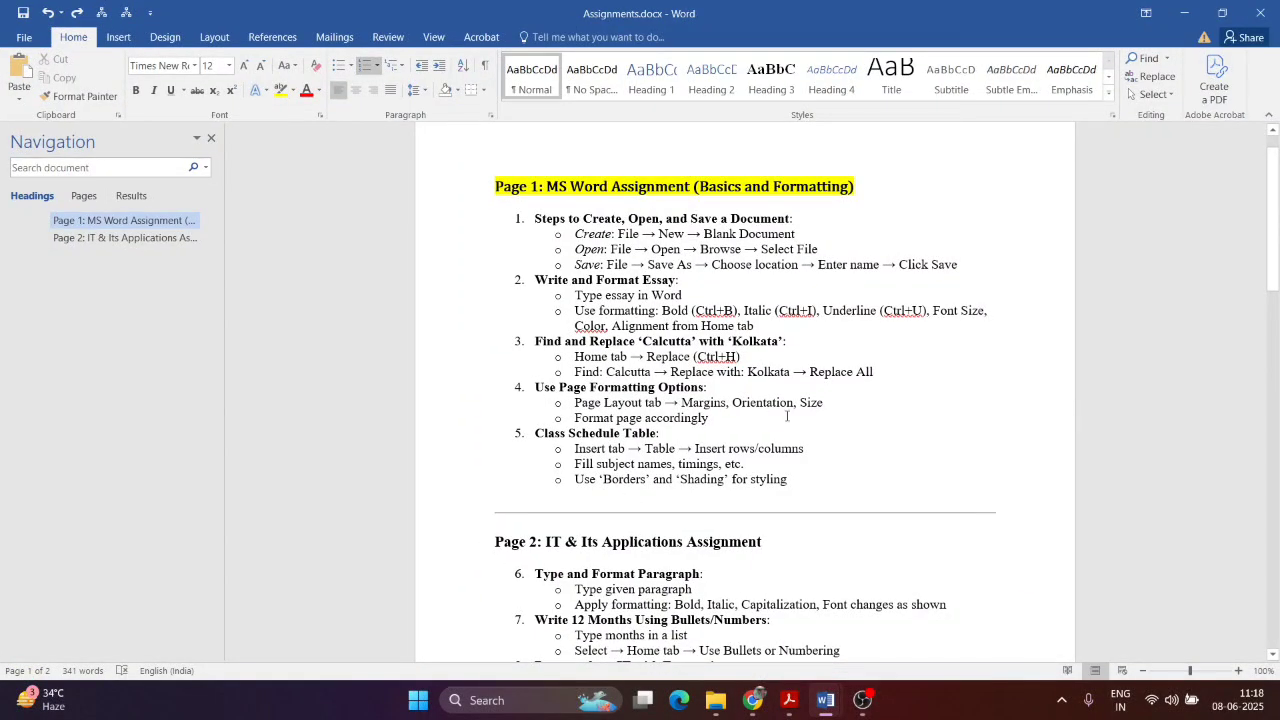
pyautogui.hotkey('alt', 'Tab')
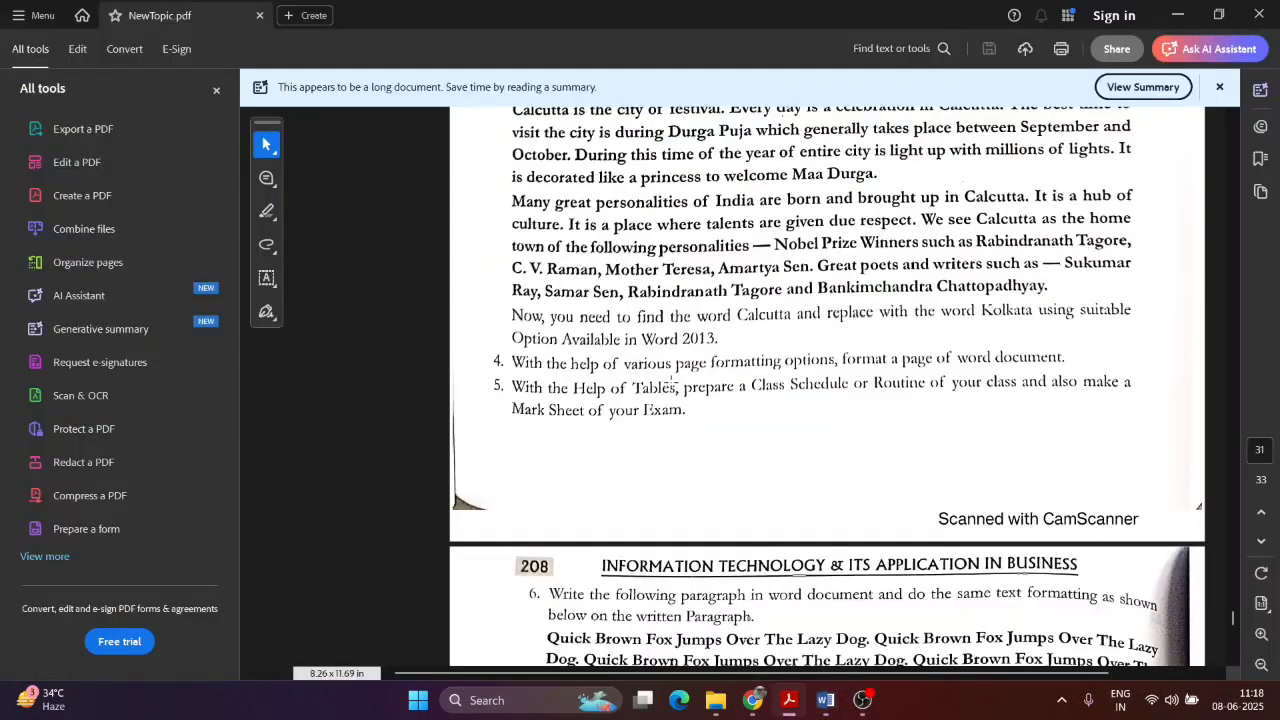
pyautogui.scroll(-2, 522, 384)
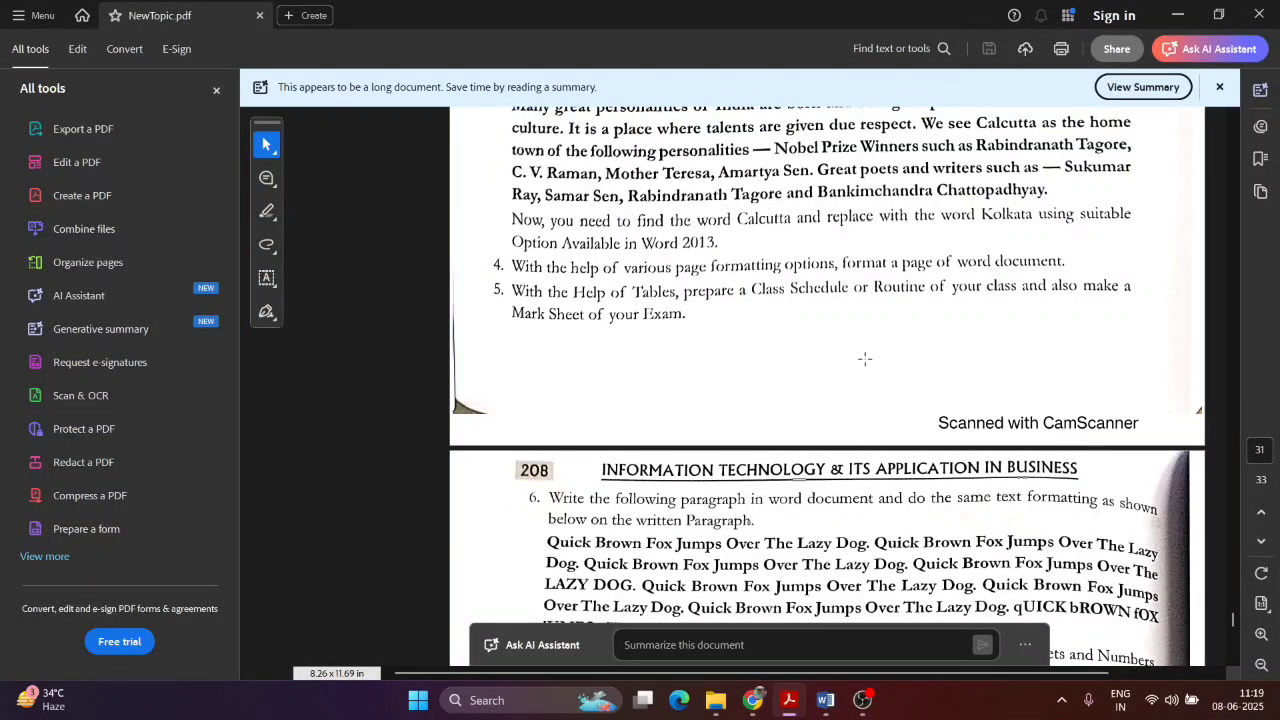
# Step: Delete all the Kolkata essay text in Document3
pyautogui.moveTo(825, 700)
pyautogui.click(895, 628)
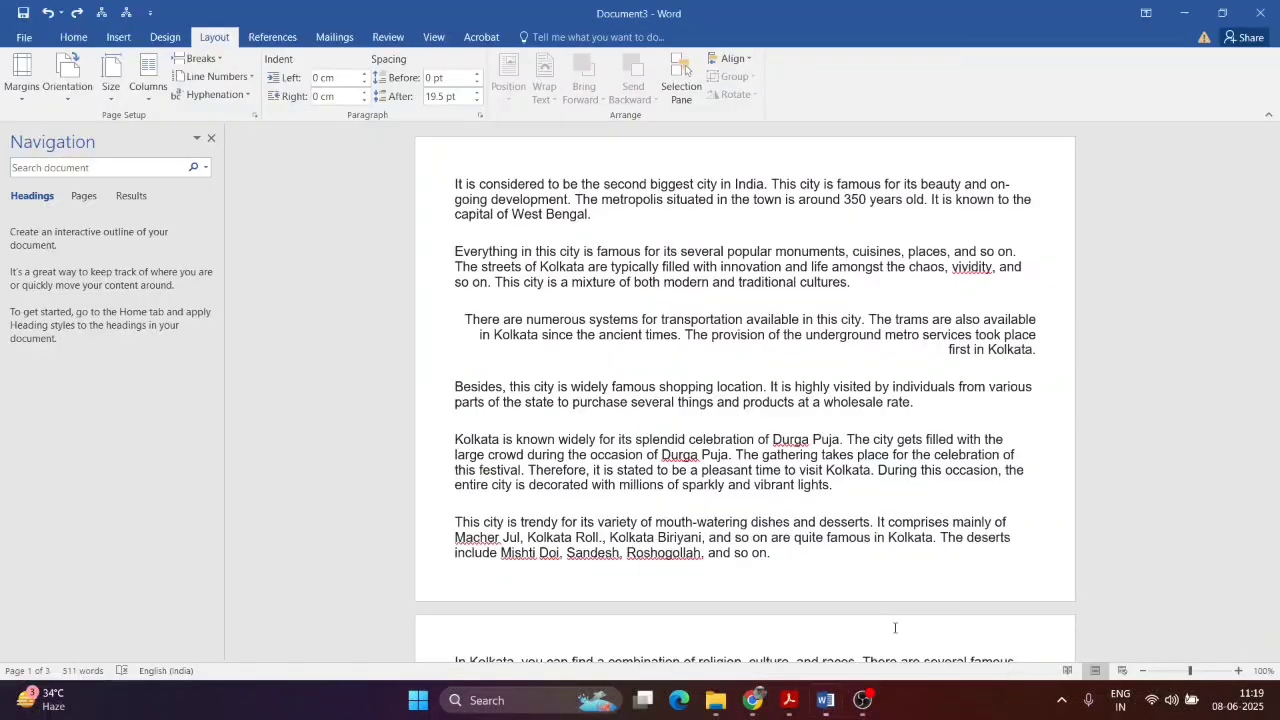
pyautogui.hotkey('ctrl', 'a')
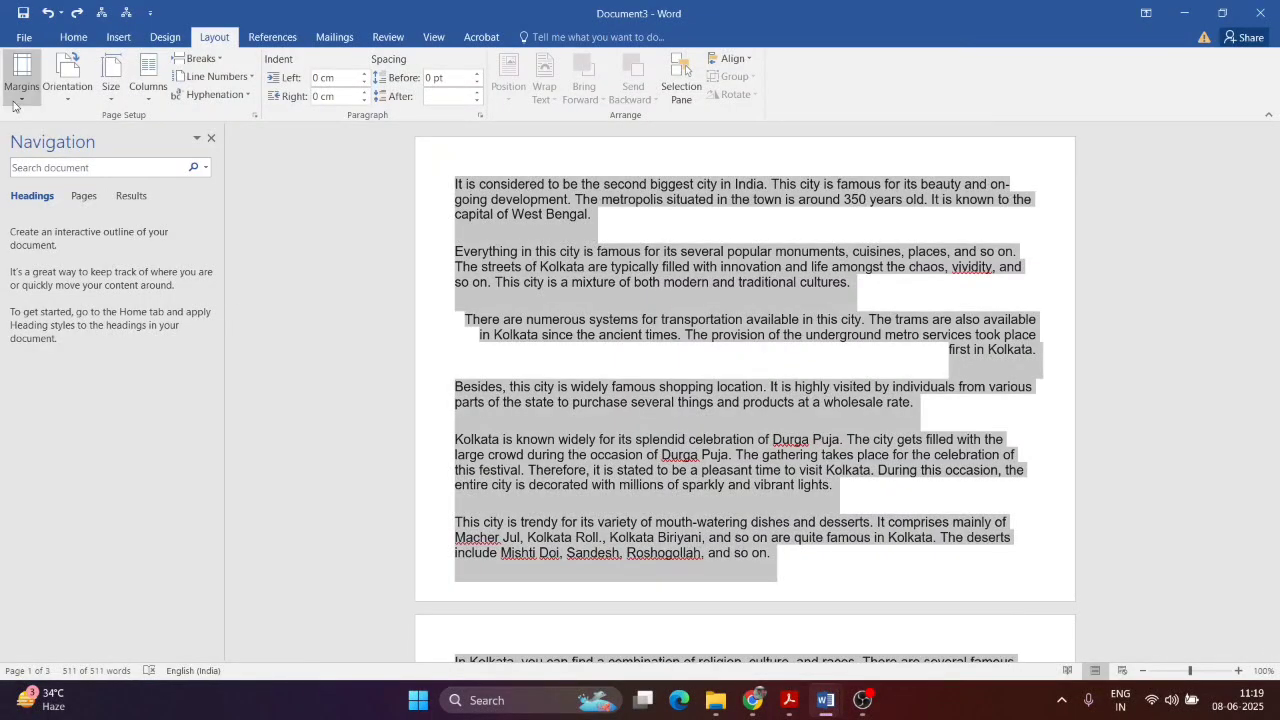
pyautogui.press('Delete')
# Step: Set the blank page to Portrait orientation with Narrow margins
pyautogui.click(78, 100)
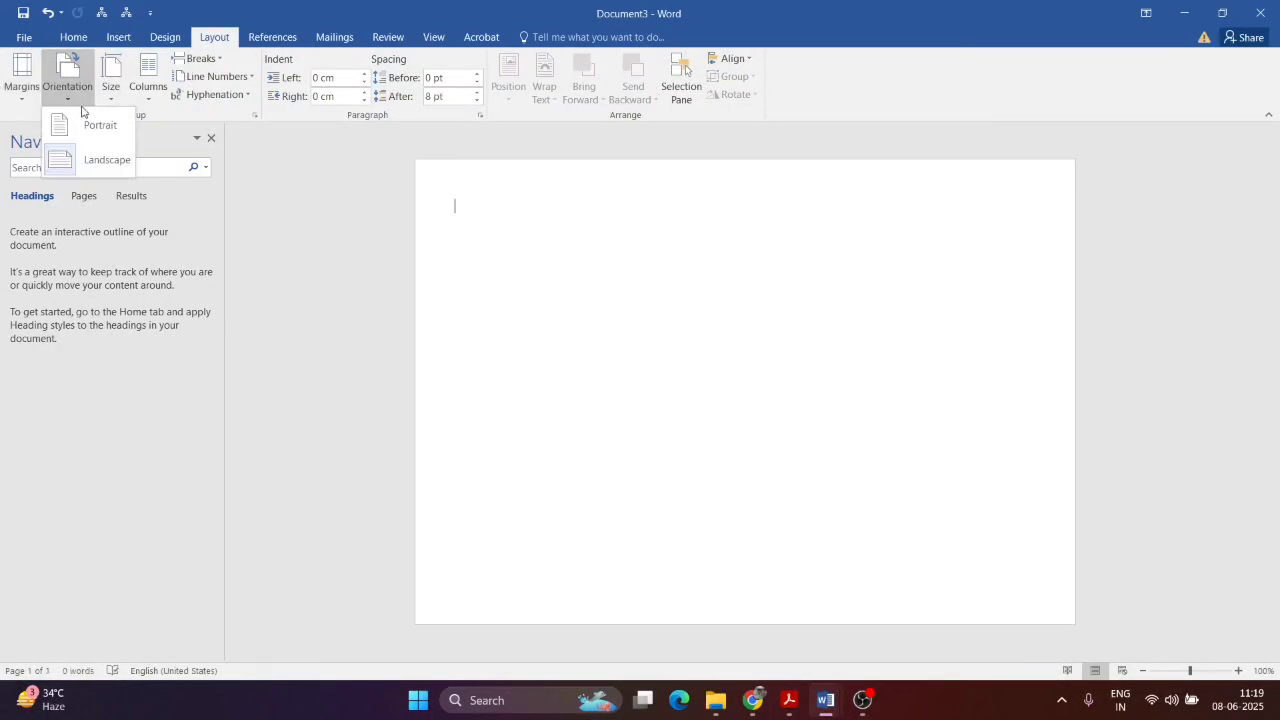
pyautogui.click(98, 125)
pyautogui.click(21, 75)
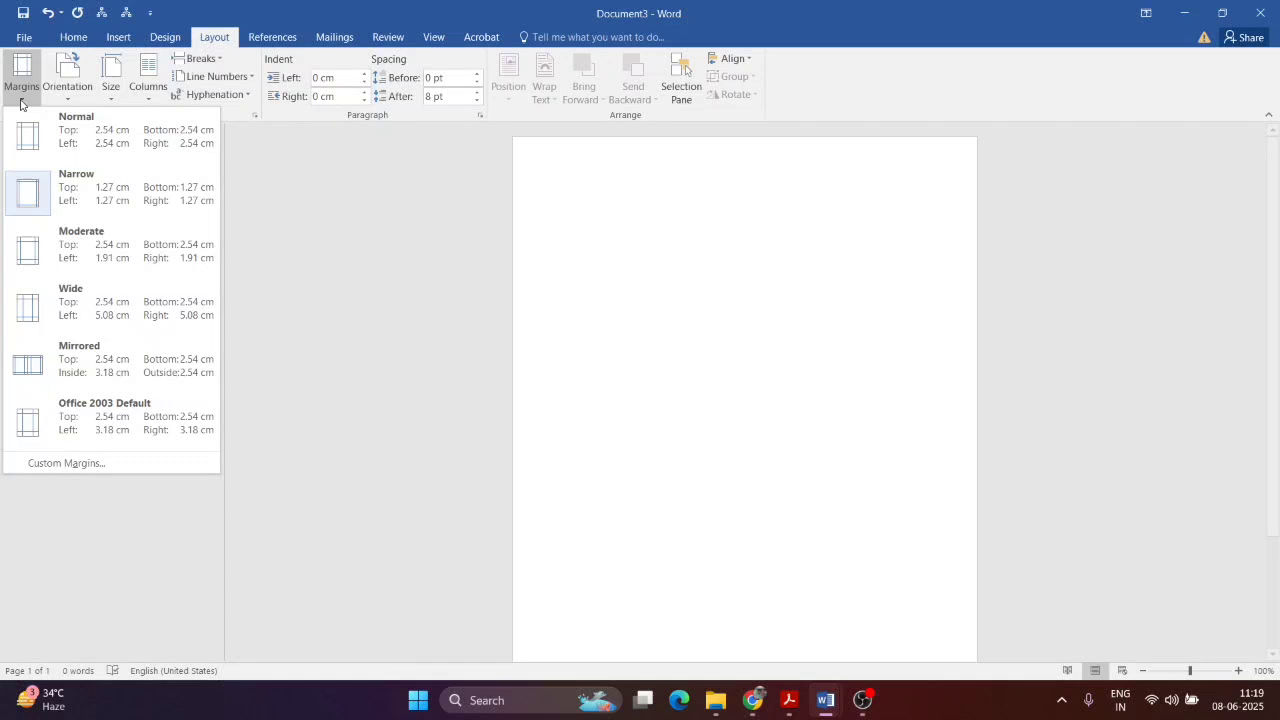
pyautogui.click(36, 199)
pyautogui.click(73, 37)
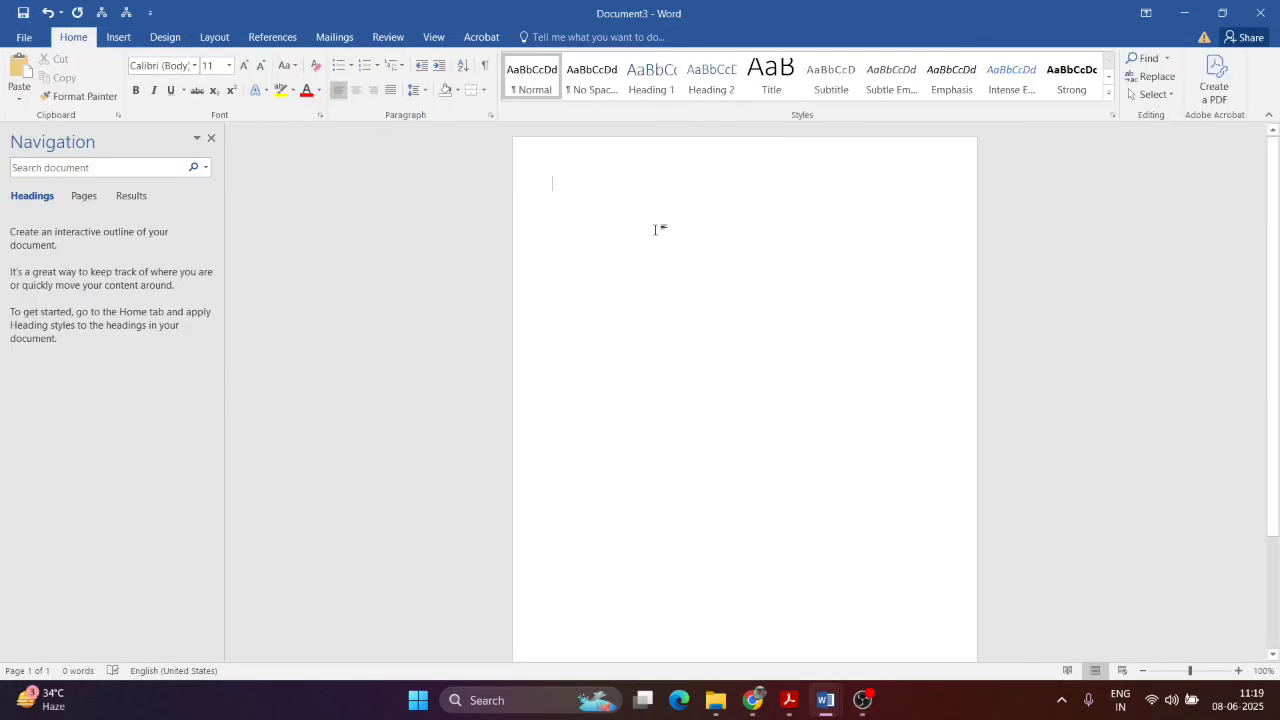
pyautogui.hotkey('alt', 'Tab')
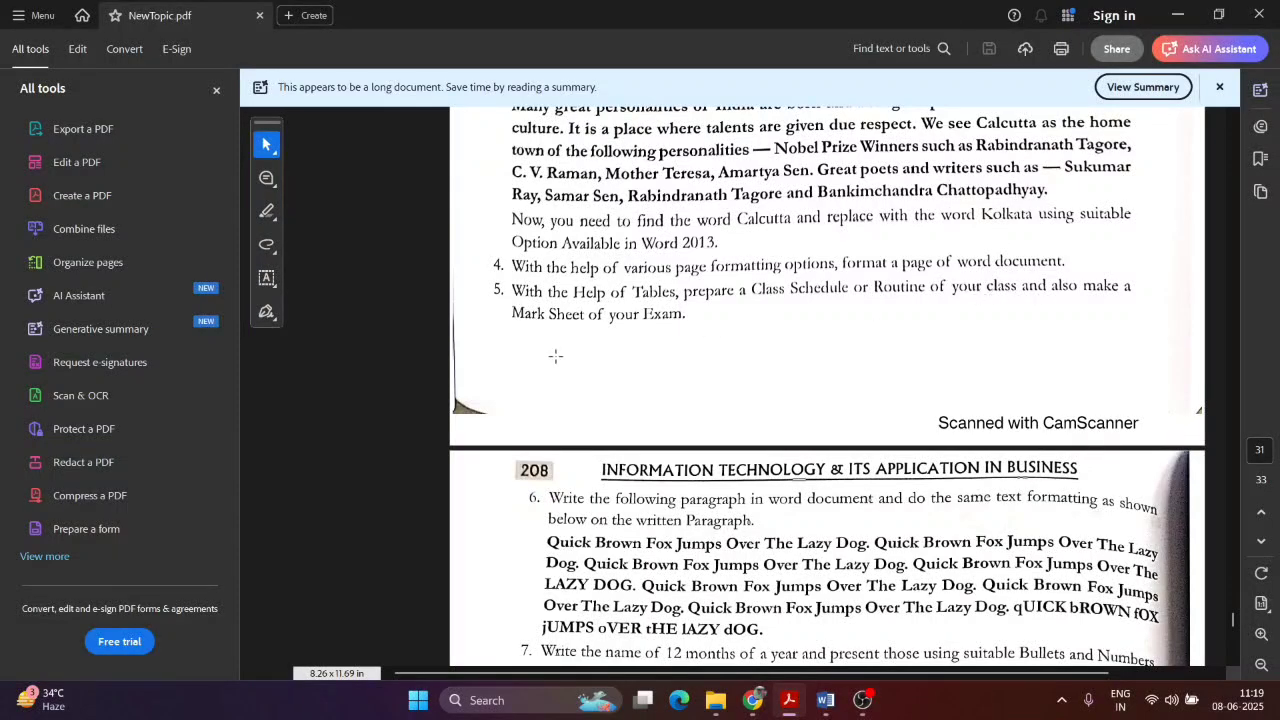
# Step: Type the title 'Mark sheet of Class 12', fixing the misspelled 'Markshett'
pyautogui.hotkey('alt', 'Tab')
pyautogui.write('Marks')
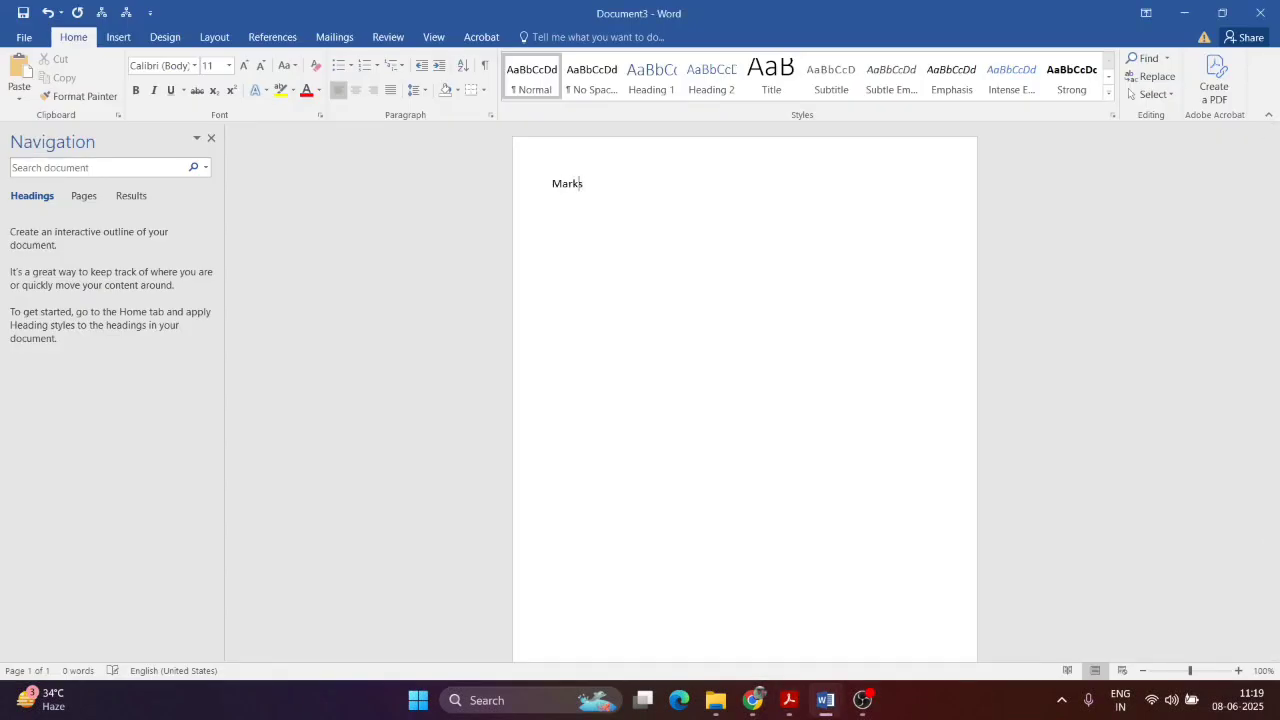
pyautogui.write('hett of')
pyautogui.rightClick(576, 183)
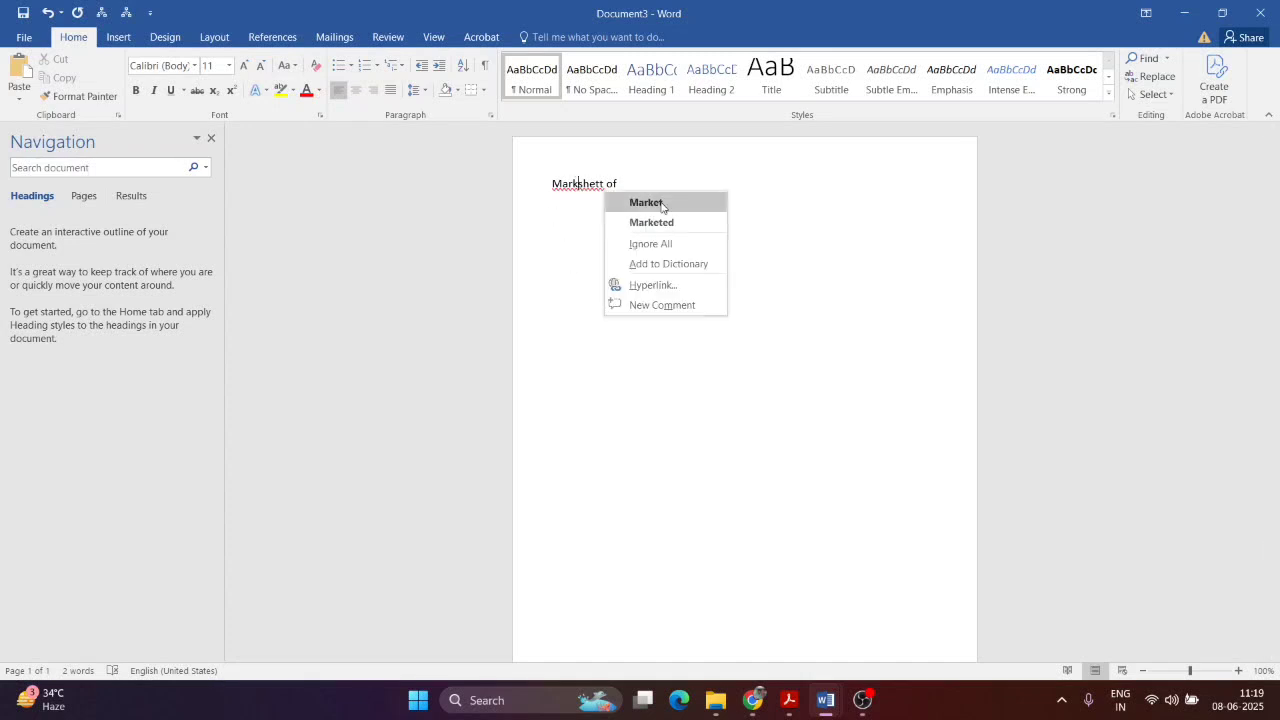
pyautogui.press('Escape')
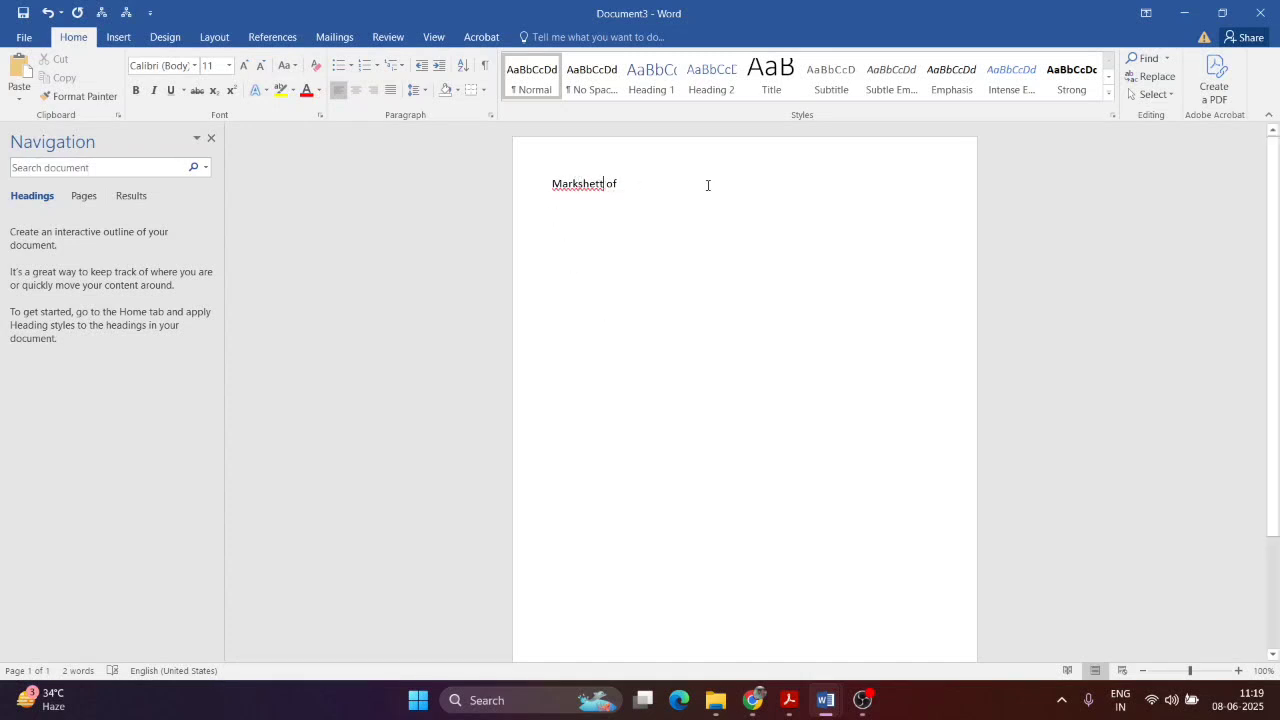
pyautogui.press('BackSpace')
pyautogui.click(647, 182)
pyautogui.click(579, 184)
pyautogui.click(655, 183)
pyautogui.press('BackSpace')
pyautogui.press('BackSpace')
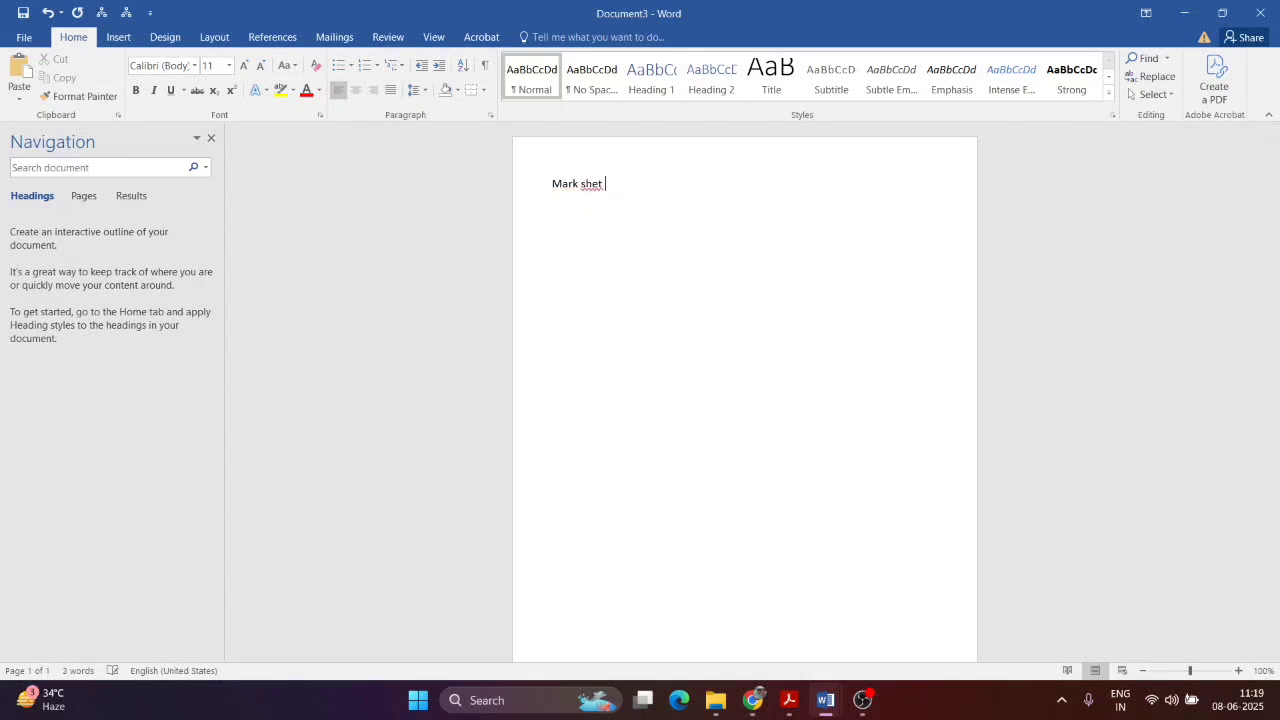
pyautogui.press('BackSpace')
pyautogui.write('et of Class')
# Step: Make the title 20 pt, bold and centred
pyautogui.hotkey('ctrl', 'a')
pyautogui.click(245, 66)
pyautogui.click(245, 66)
pyautogui.click(245, 66)
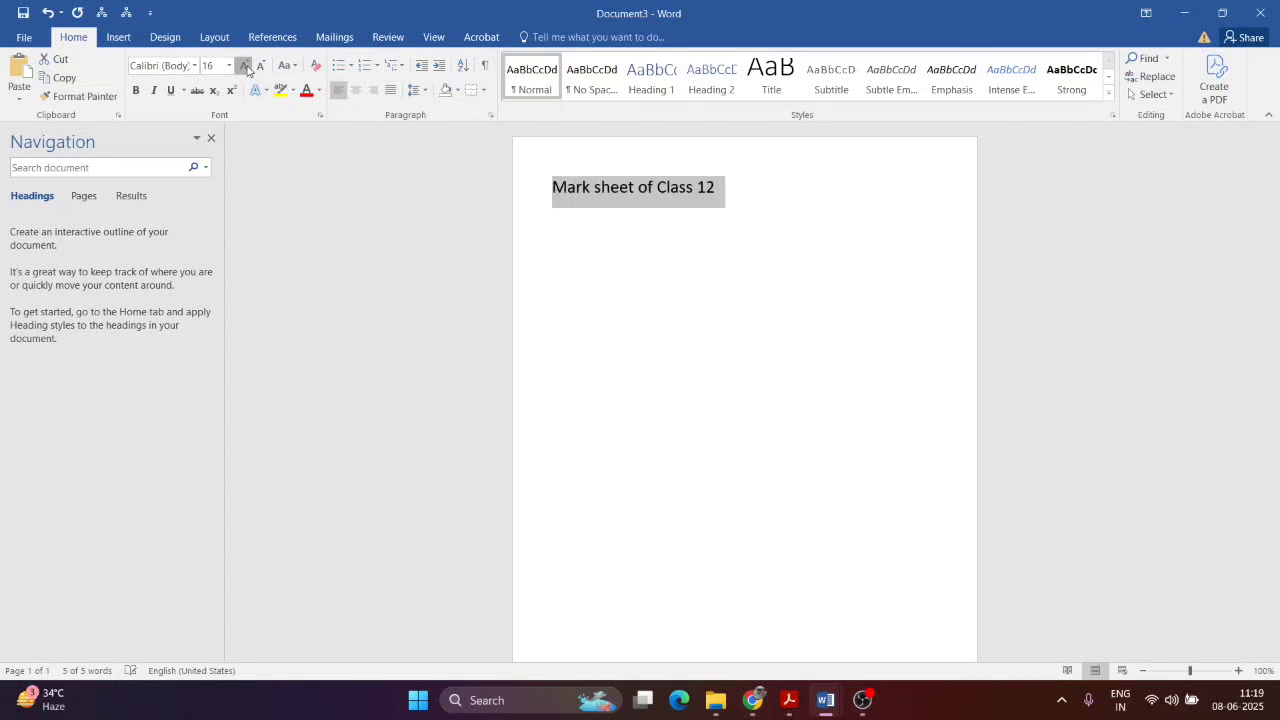
pyautogui.click(245, 66)
pyautogui.click(245, 66)
pyautogui.click(136, 90)
pyautogui.click(355, 90)
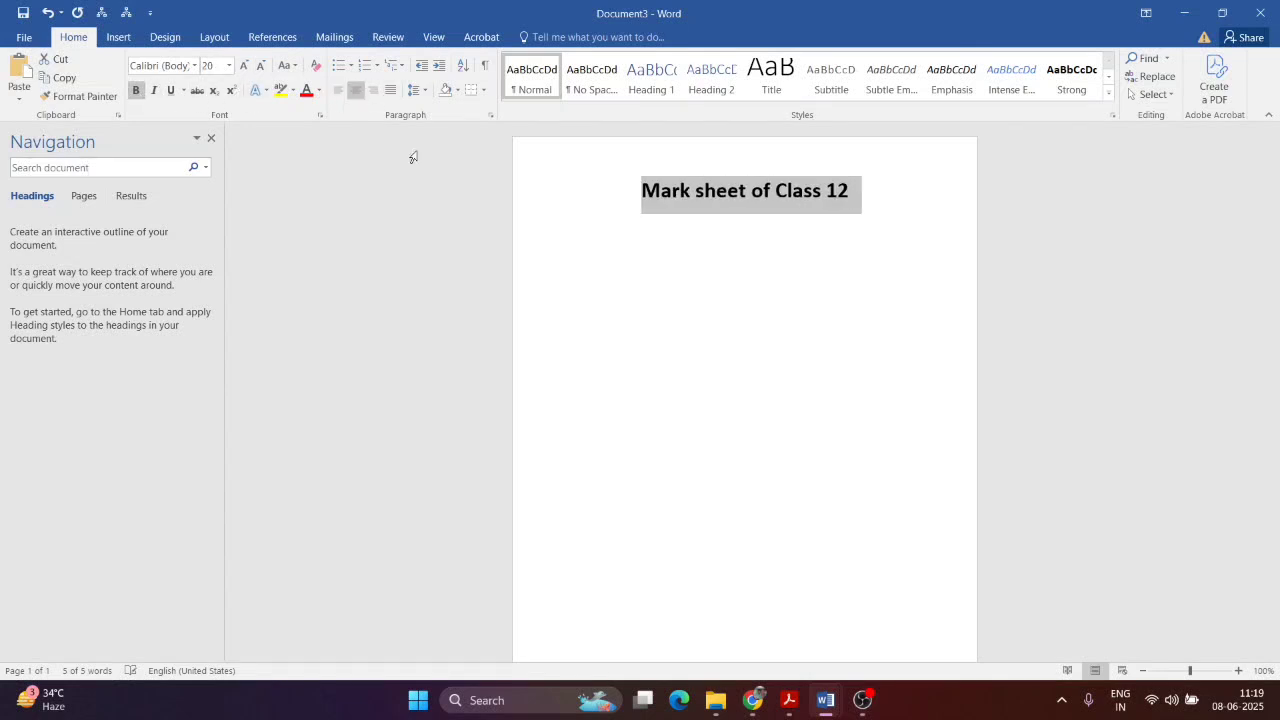
# Step: Start a new line below the title with the font size back at 12
pyautogui.click(853, 192)
pyautogui.press('Return')
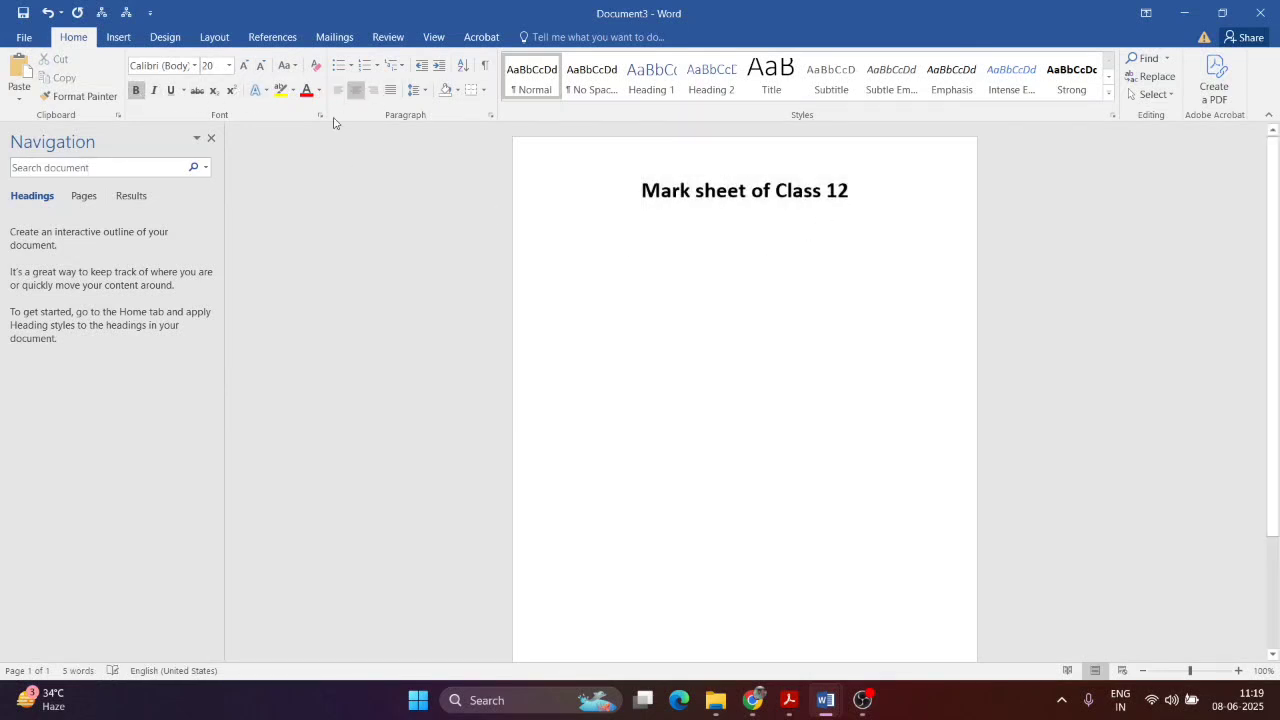
pyautogui.click(261, 66)
pyautogui.click(261, 66)
pyautogui.click(261, 66)
pyautogui.click(261, 66)
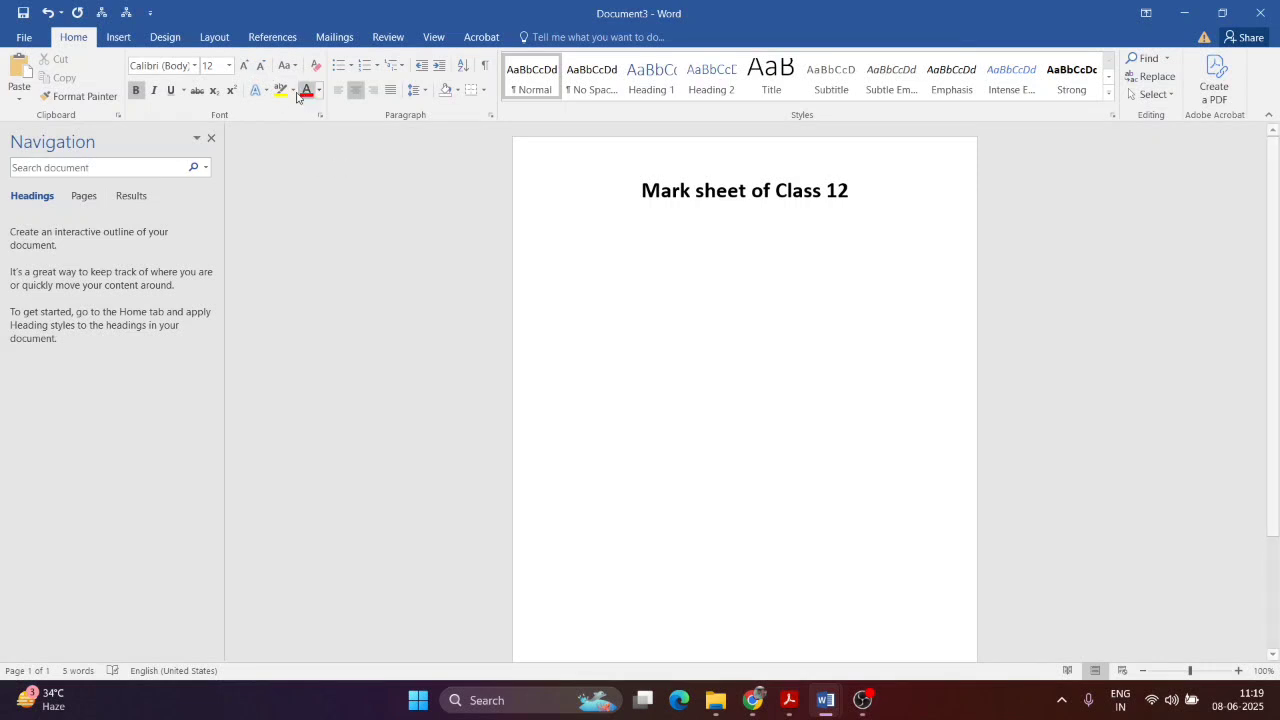
pyautogui.click(118, 37)
pyautogui.click(122, 98)
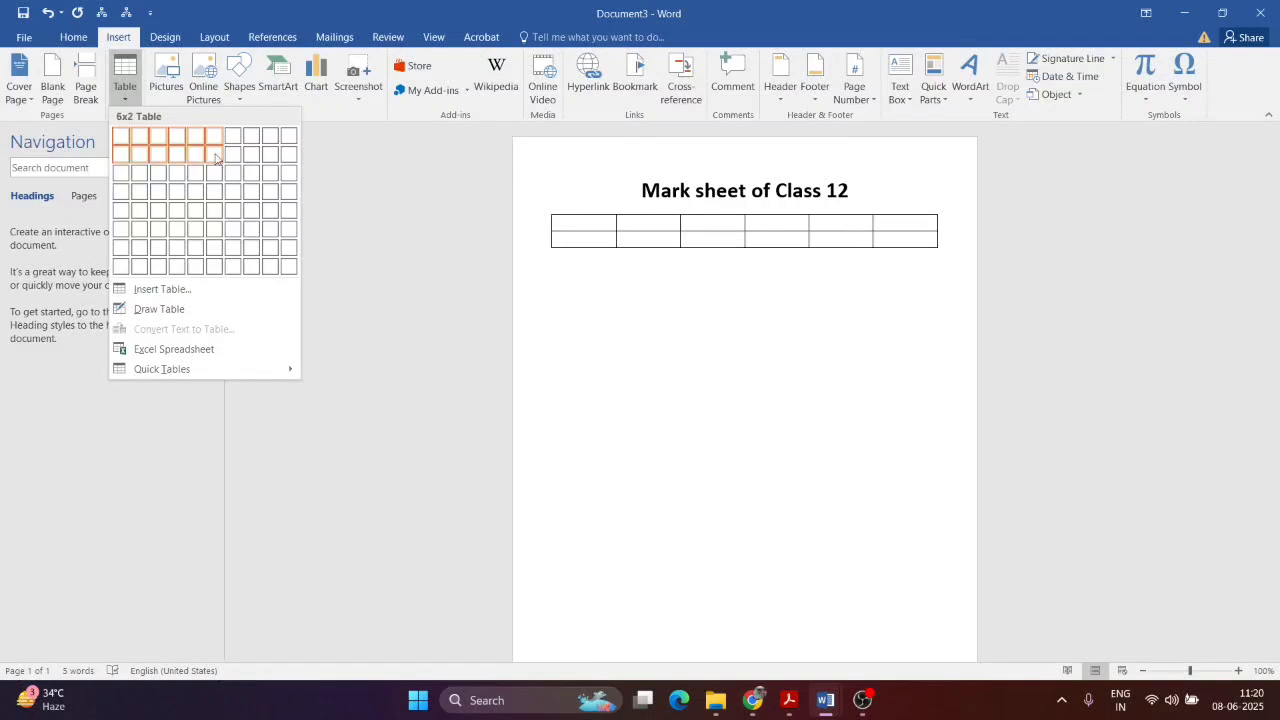
# Step: Insert a 6x6 table and enter the headers Name and Roll No
pyautogui.click(216, 236)
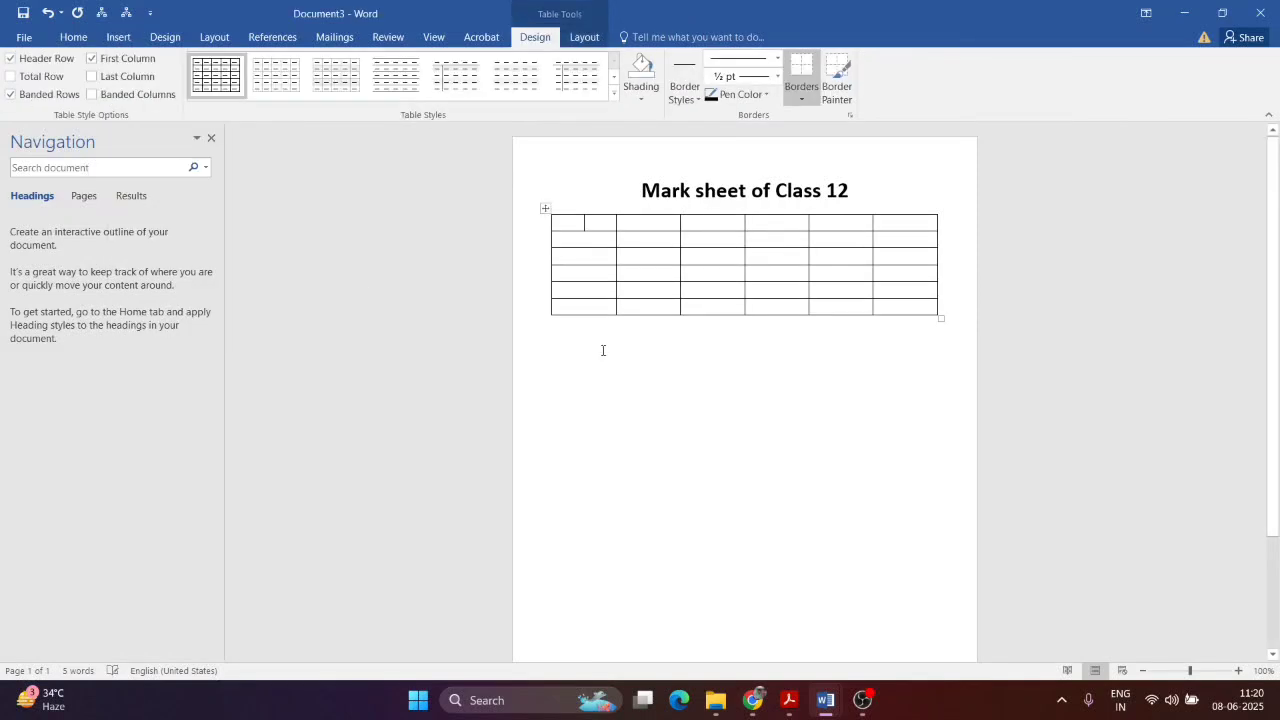
pyautogui.click(600, 345)
pyautogui.click(592, 225)
pyautogui.write('Name')
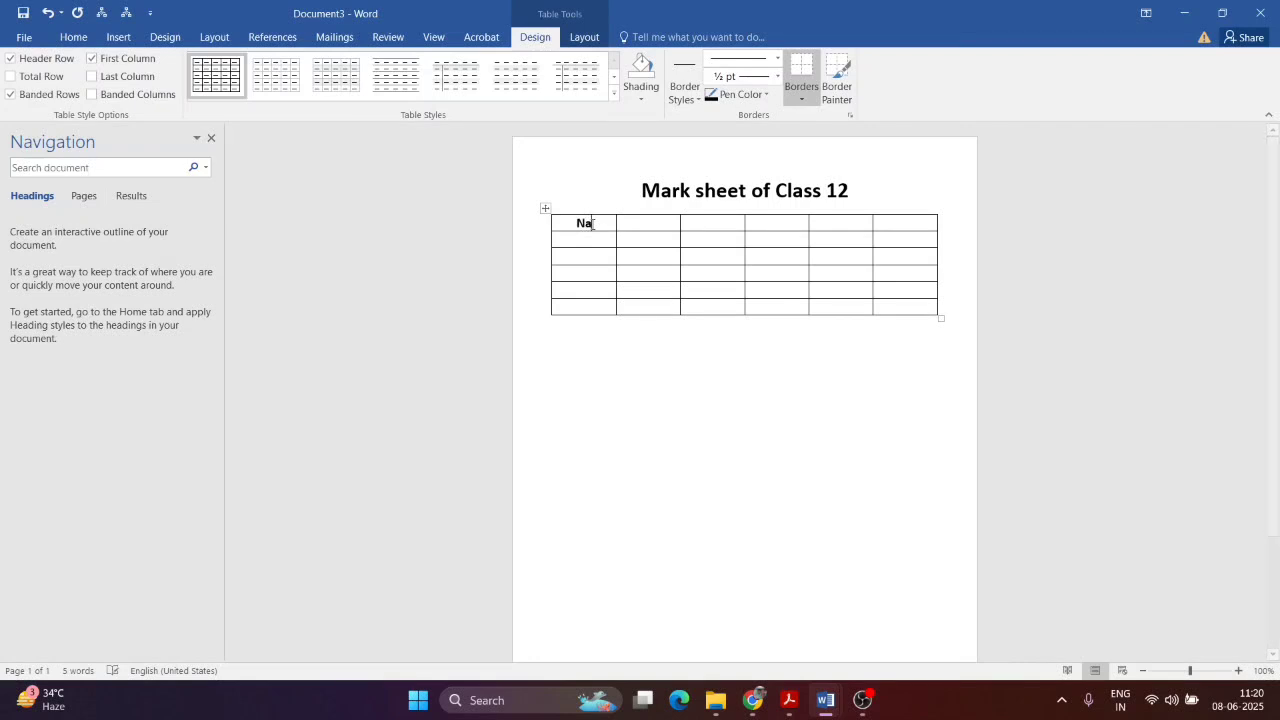
pyautogui.press('Tab')
pyautogui.write('Roll No')
pyautogui.press('Tab')
# Step: Add the headers Comp, Math, Eng and Account, and type Name in the first body cell
pyautogui.write('Comp')
pyautogui.press('Tab')
pyautogui.write('M')
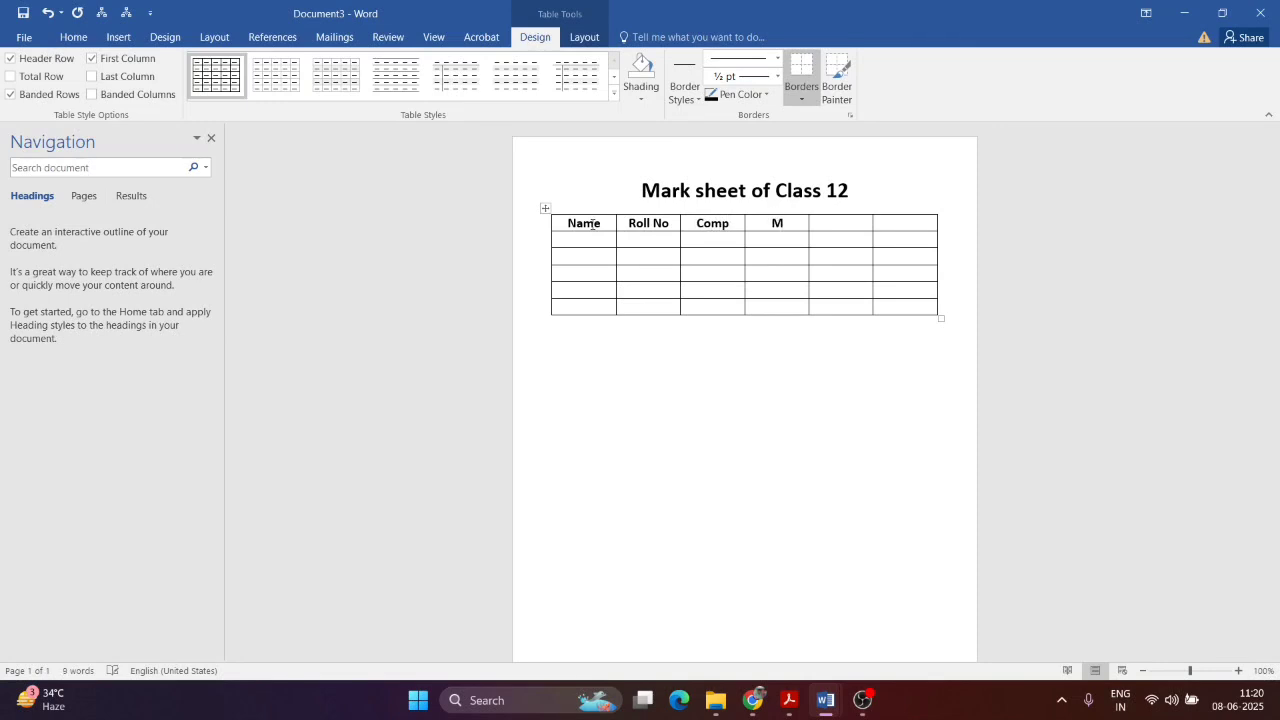
pyautogui.write('atch')
pyautogui.press('Tab')
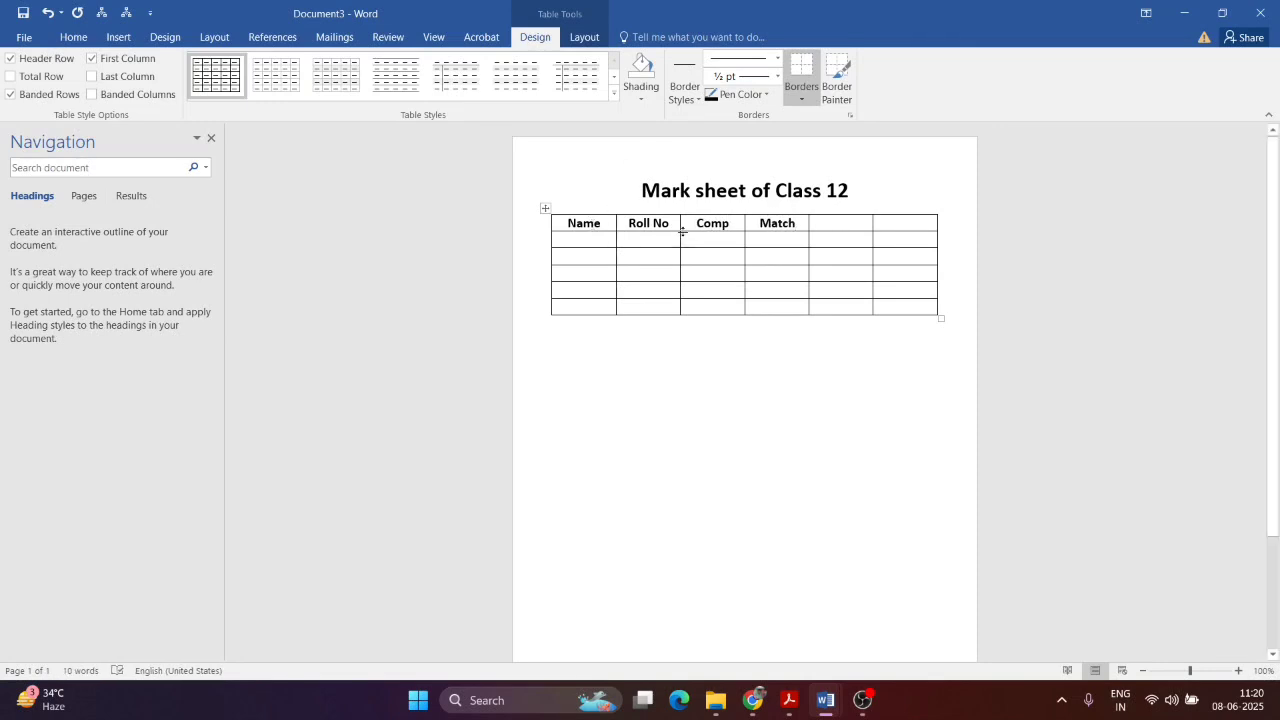
pyautogui.doubleClick(780, 223)
pyautogui.write('Math ')
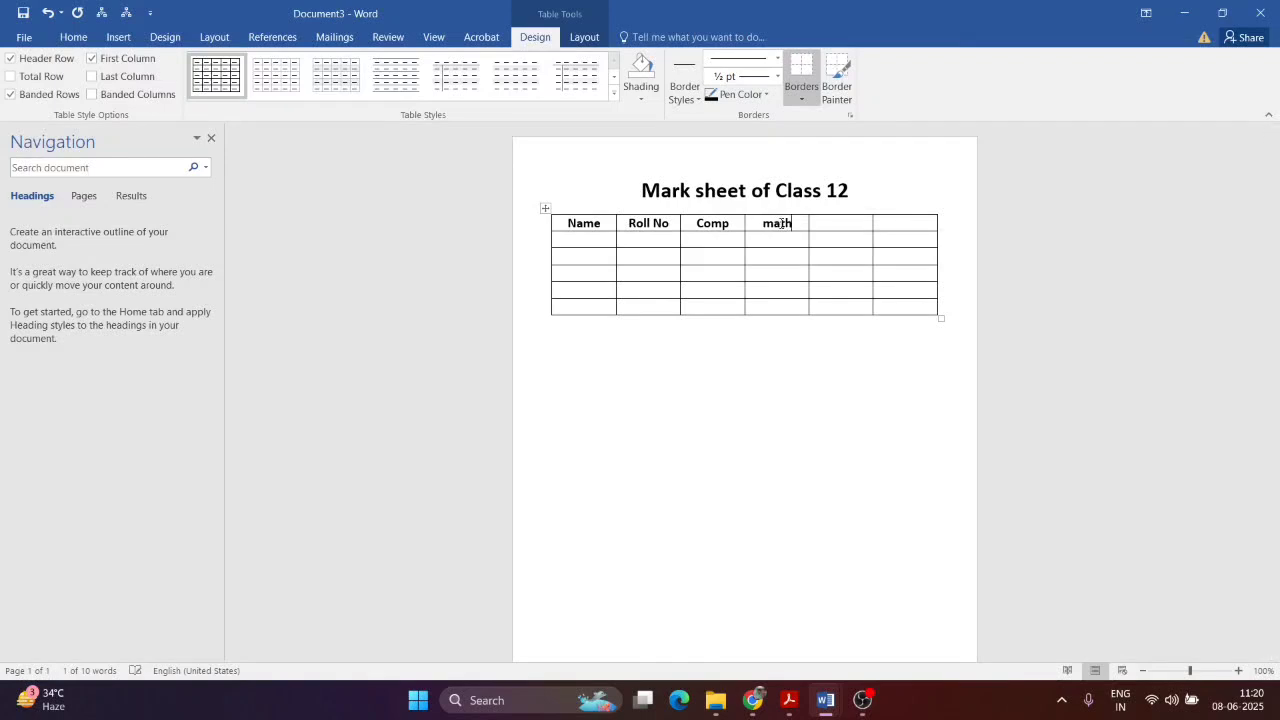
pyautogui.write('Eng')
pyautogui.press('Tab')
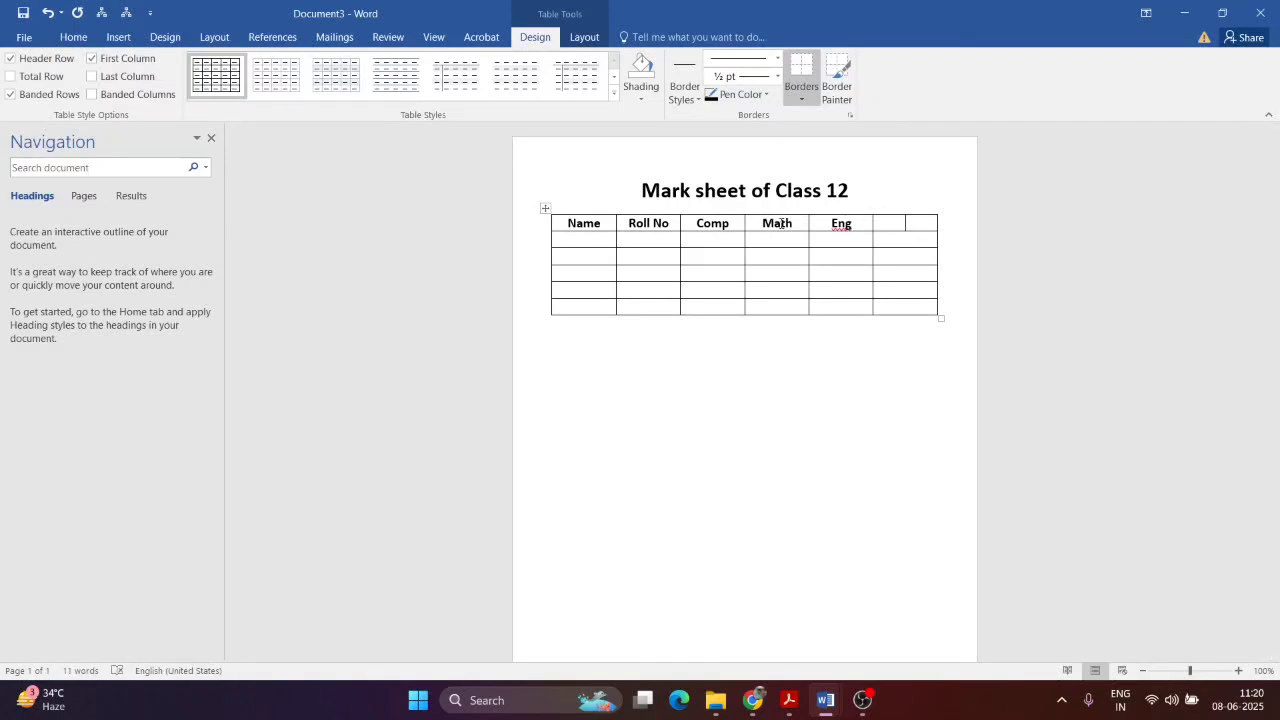
pyautogui.write('Account')
pyautogui.press('BackSpace')
pyautogui.write('t')
pyautogui.click(714, 457)
pyautogui.click(597, 240)
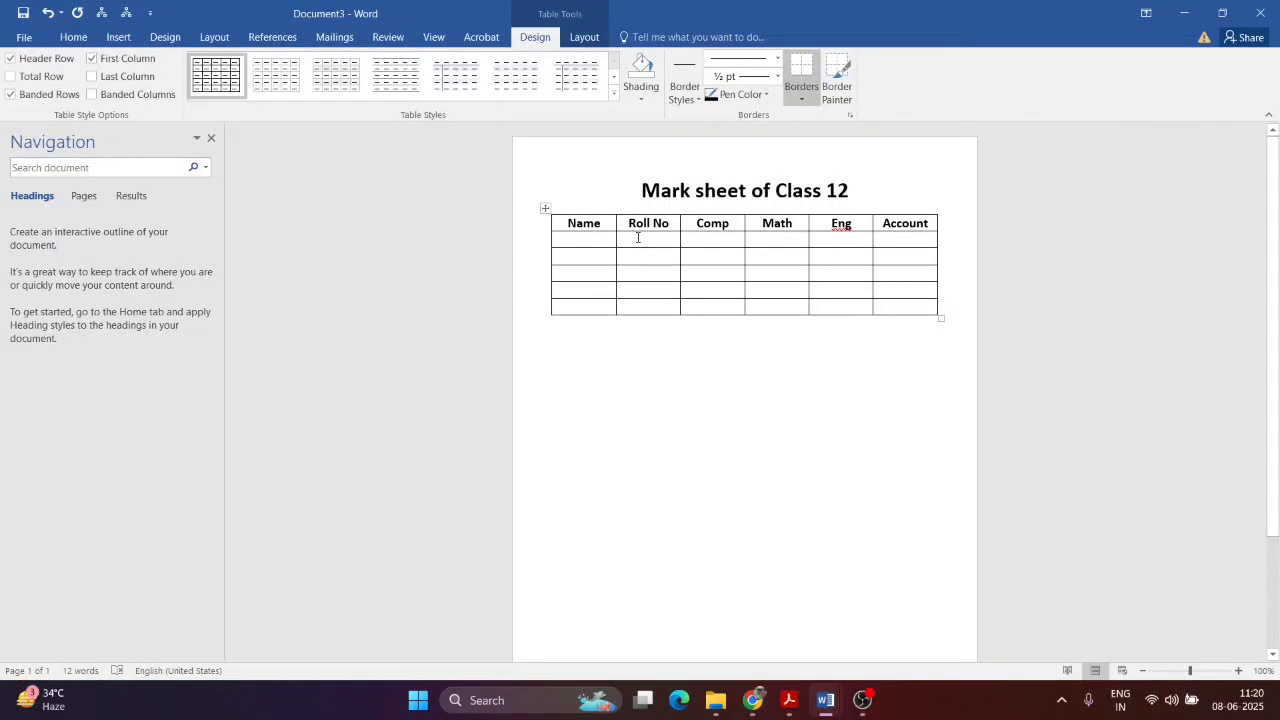
pyautogui.write('Name')
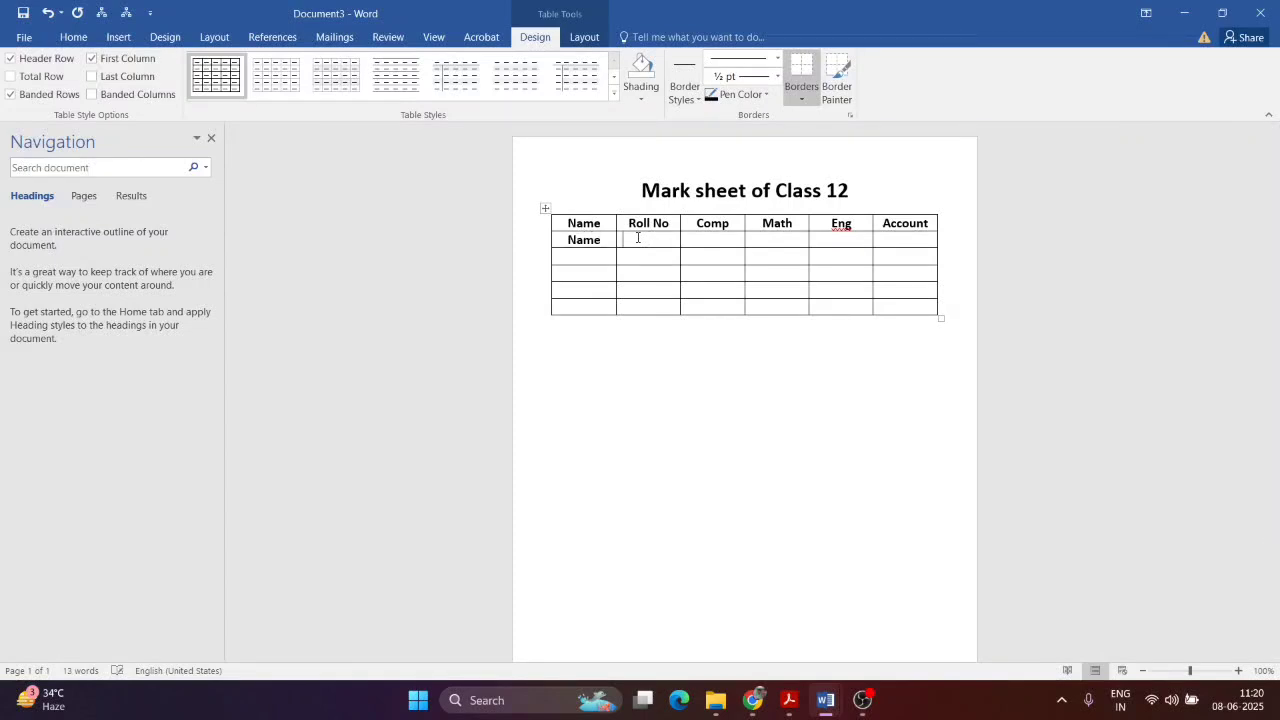
# Step: Fill the first student row with a name and marks 25, 45, 85, 65, 96
pyautogui.doubleClick(586, 244)
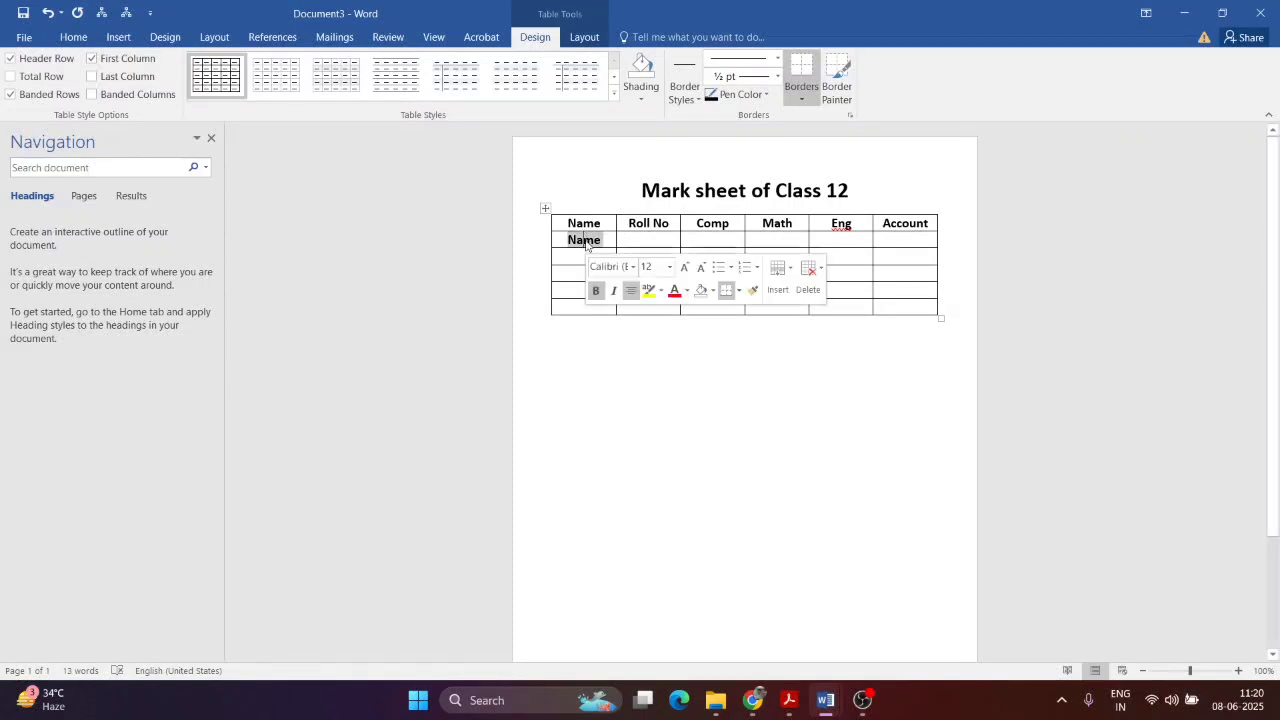
pyautogui.write('Ram')
pyautogui.press('Tab')
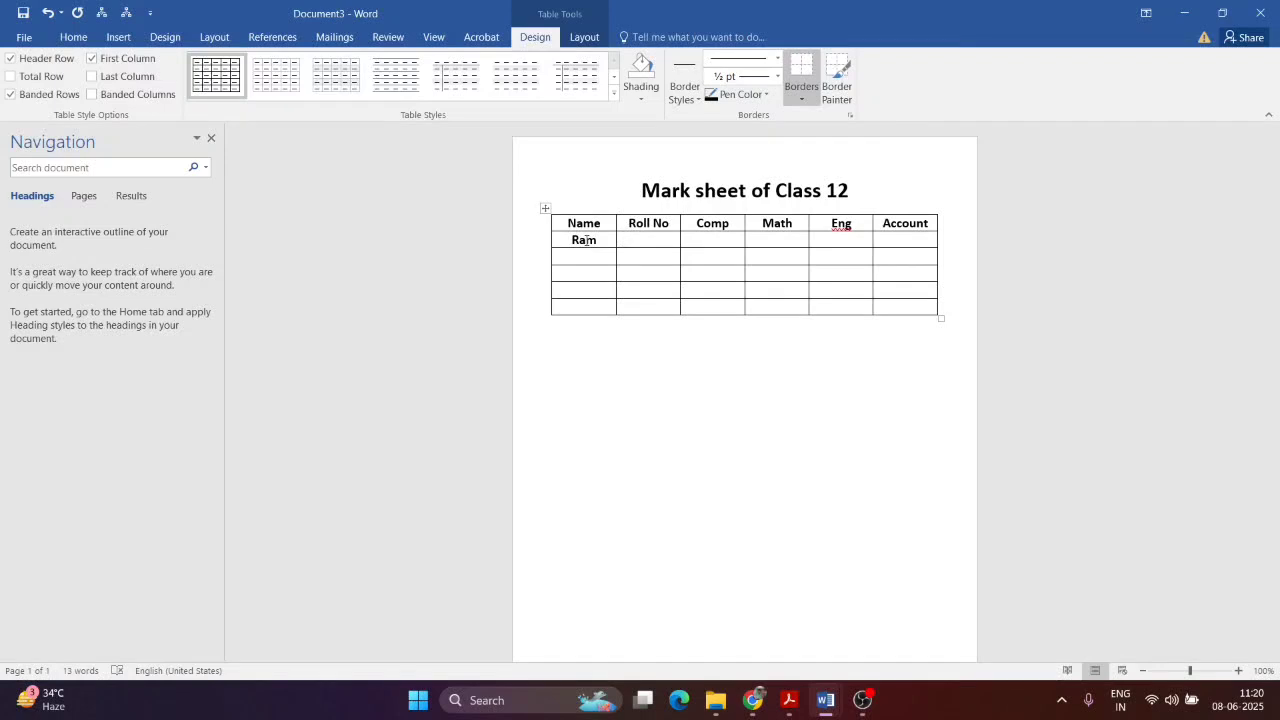
pyautogui.write('25')
pyautogui.press('Tab')
pyautogui.write('45 ')
pyautogui.write('85 ')
pyautogui.write('65')
pyautogui.press('Tab')
pyautogui.write('96')
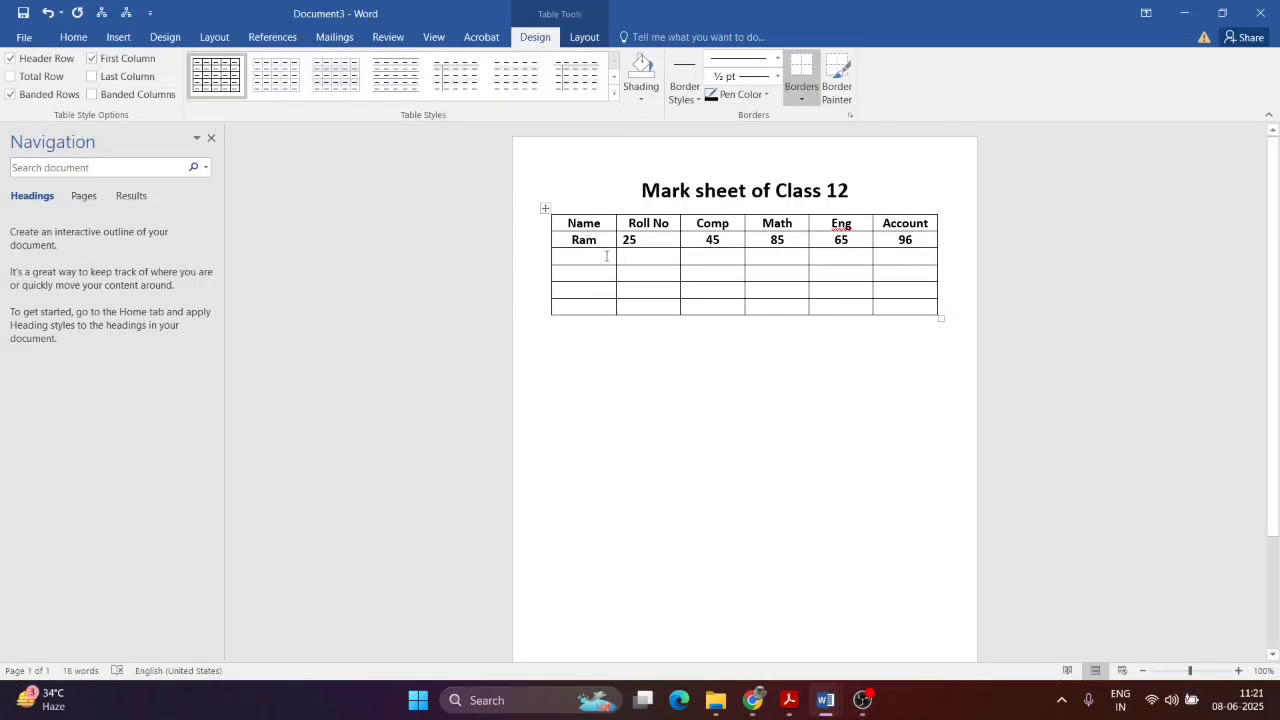
# Step: Fill the second student row with a name and marks 75, 85, 86, 96, 25, then save
pyautogui.click(606, 256)
pyautogui.write('Shyam')
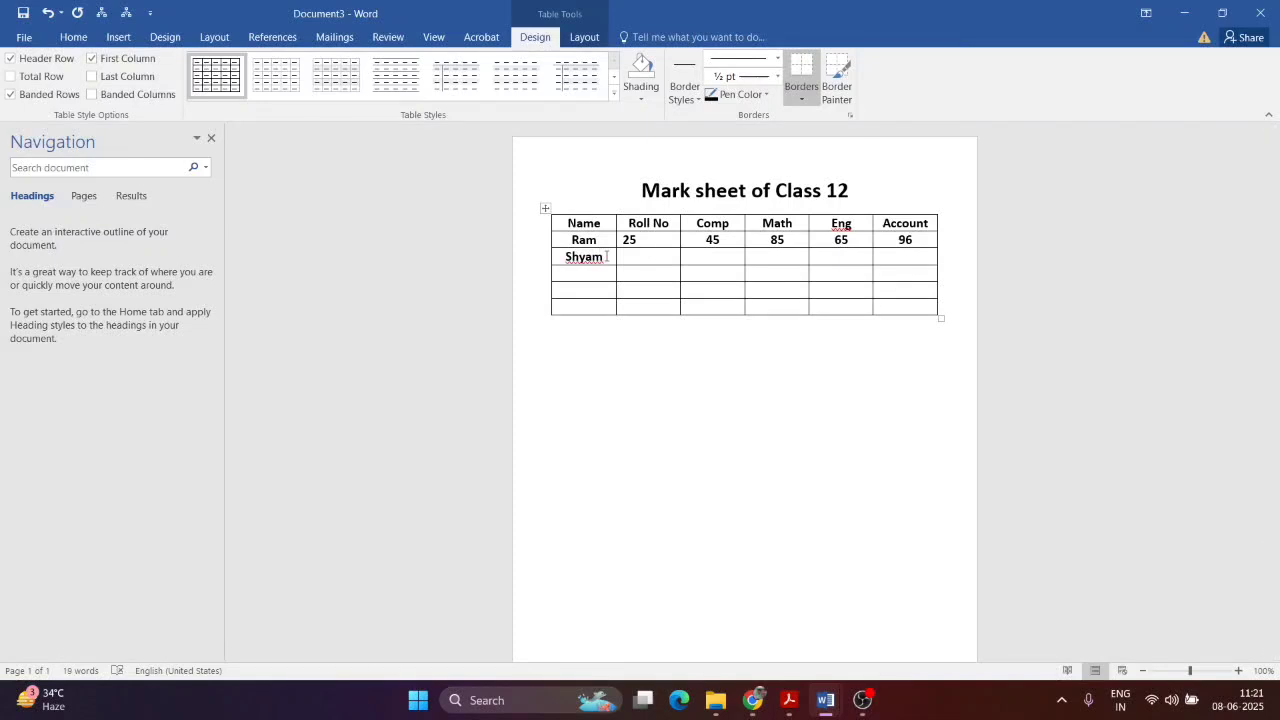
pyautogui.press('Tab')
pyautogui.write('2')
pyautogui.press('BackSpace')
pyautogui.write('75')
pyautogui.press('Tab')
pyautogui.write('85')
pyautogui.press('Tab')
pyautogui.press('Tab')
pyautogui.write('86')
pyautogui.press('Tab')
pyautogui.write('9625')
pyautogui.press('Tab')
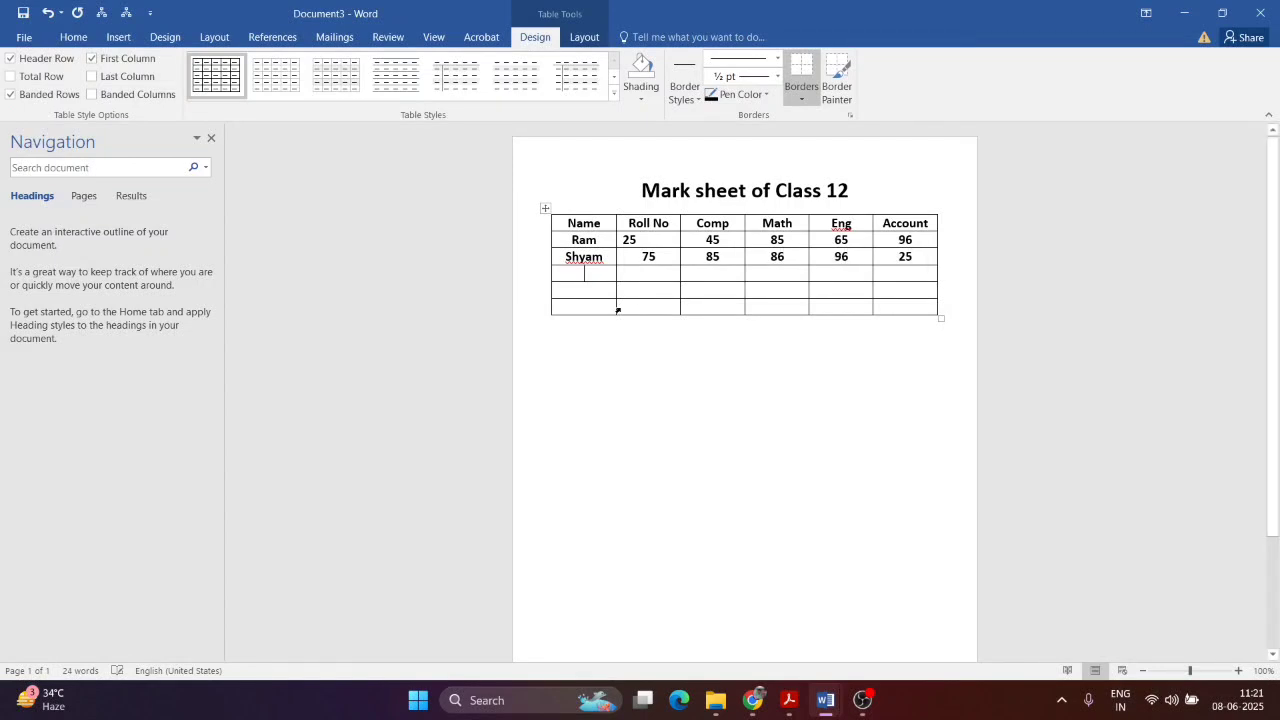
pyautogui.hotkey('ctrl', 's')
pyautogui.click(29, 36)
pyautogui.moveTo(789, 710)
pyautogui.click(800, 647)
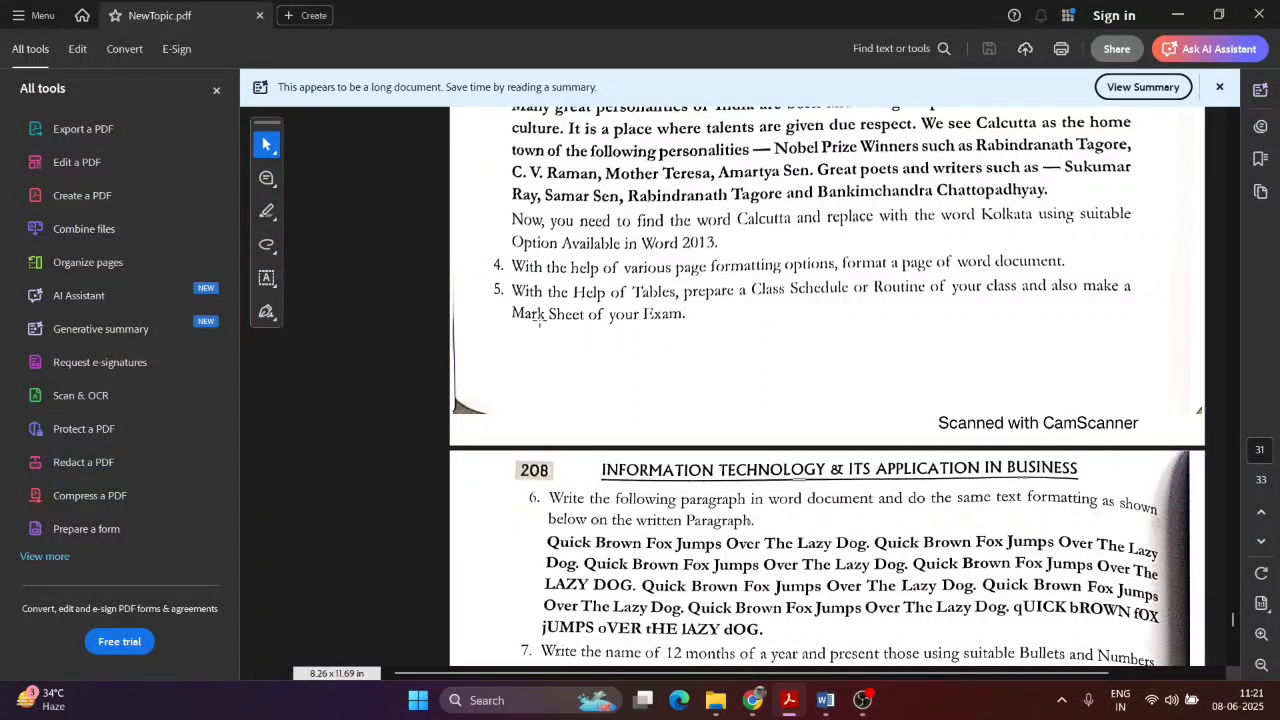
pyautogui.scroll(-5, 800, 287)
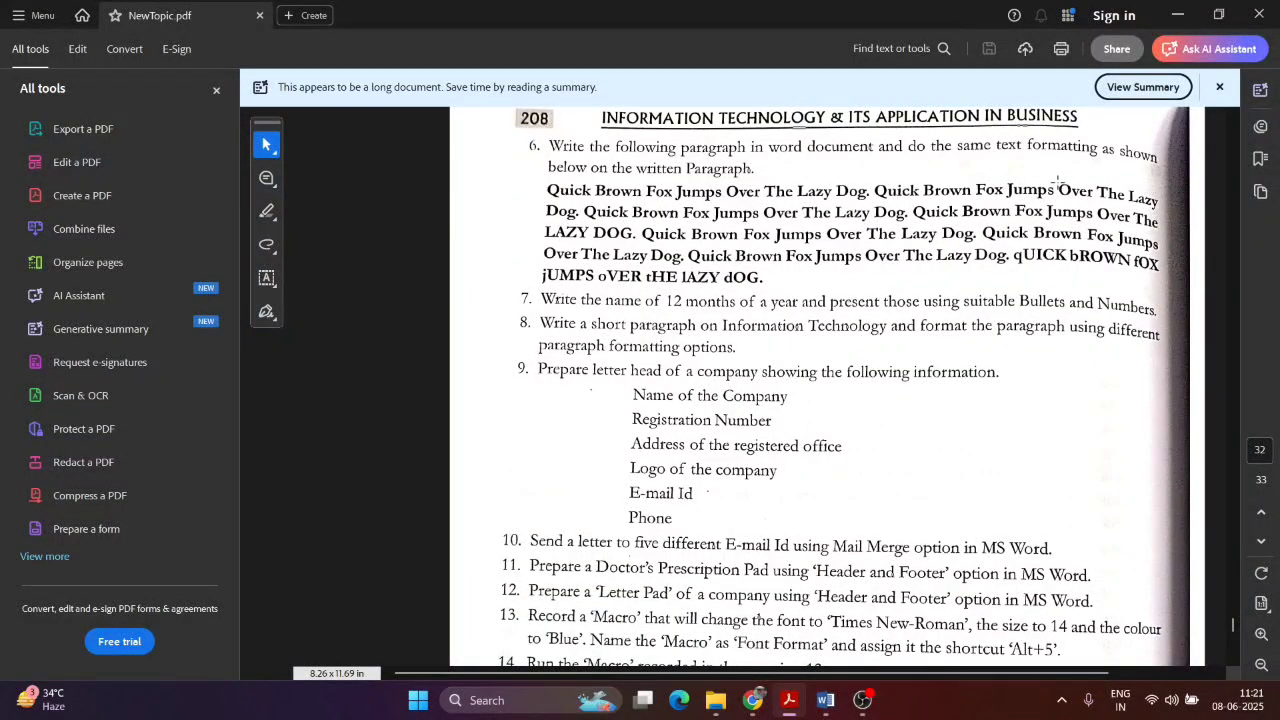
pyautogui.moveTo(545, 188); pyautogui.dragTo(1162, 291)
pyautogui.click(672, 258)
pyautogui.press('Tab')
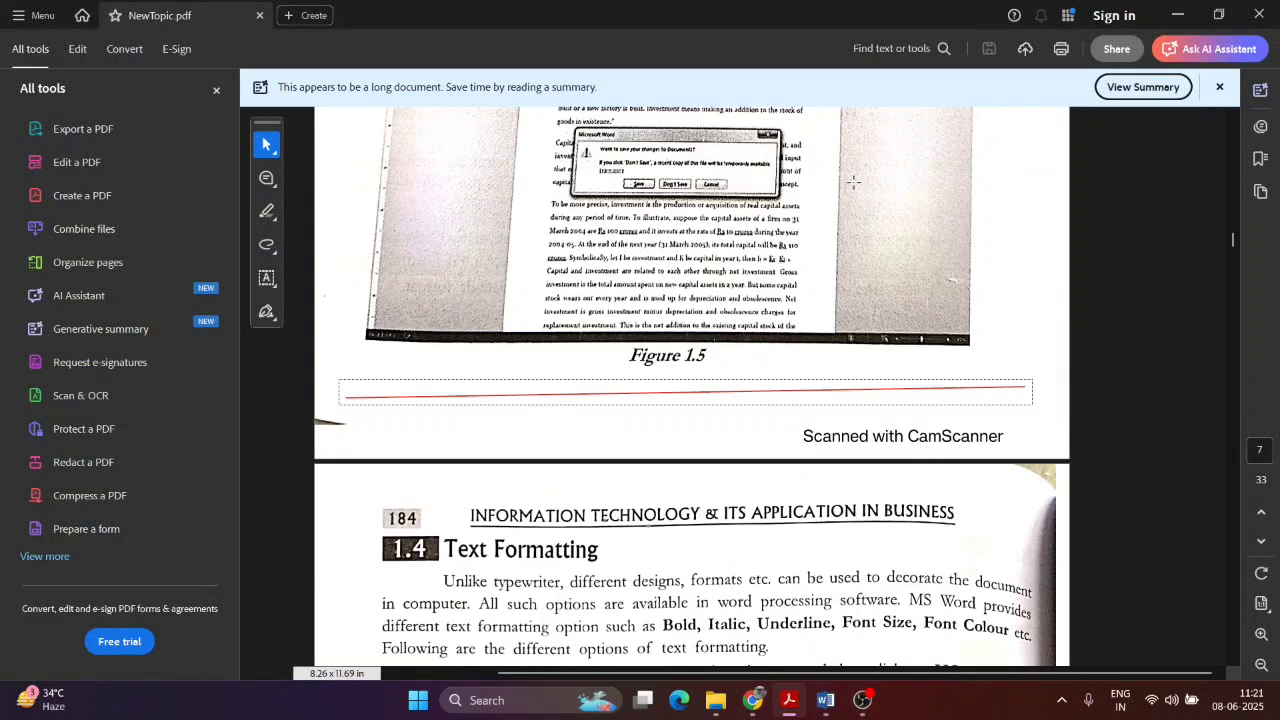
pyautogui.moveTo(1232, 238); pyautogui.dragTo(1206, 616)
pyautogui.scroll(-4, 812, 460)
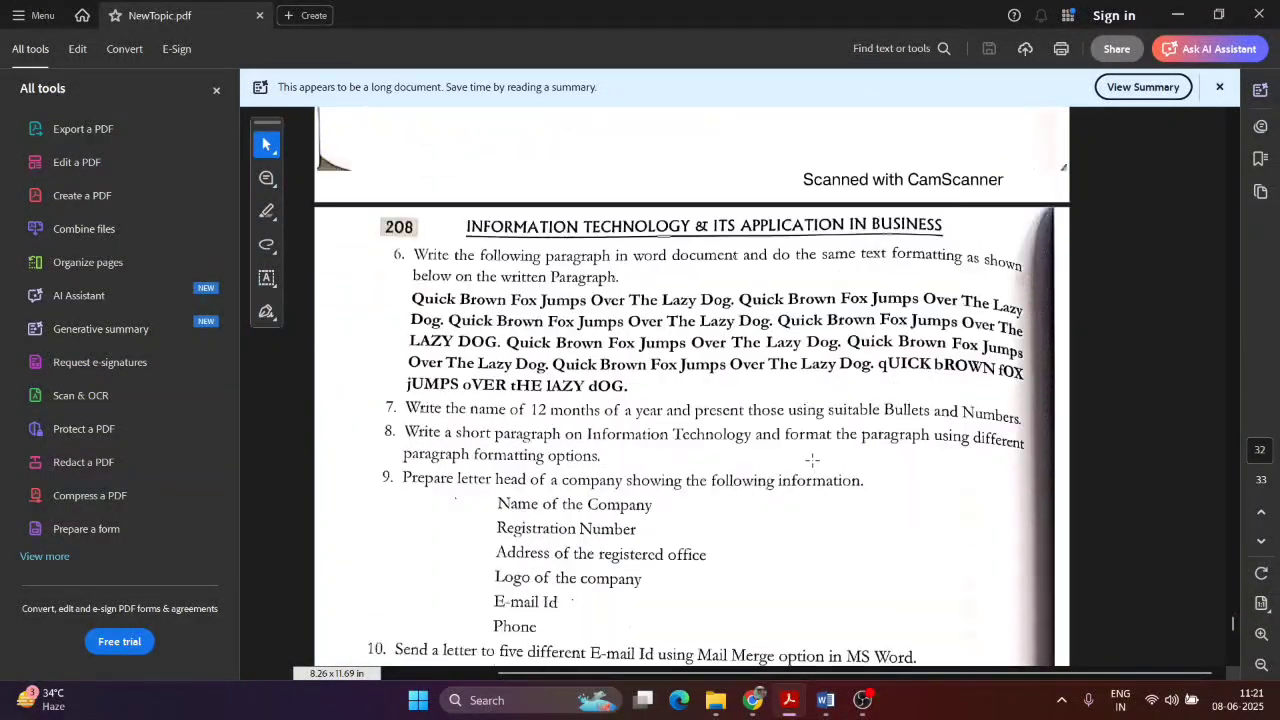
pyautogui.scroll(-1, 812, 460)
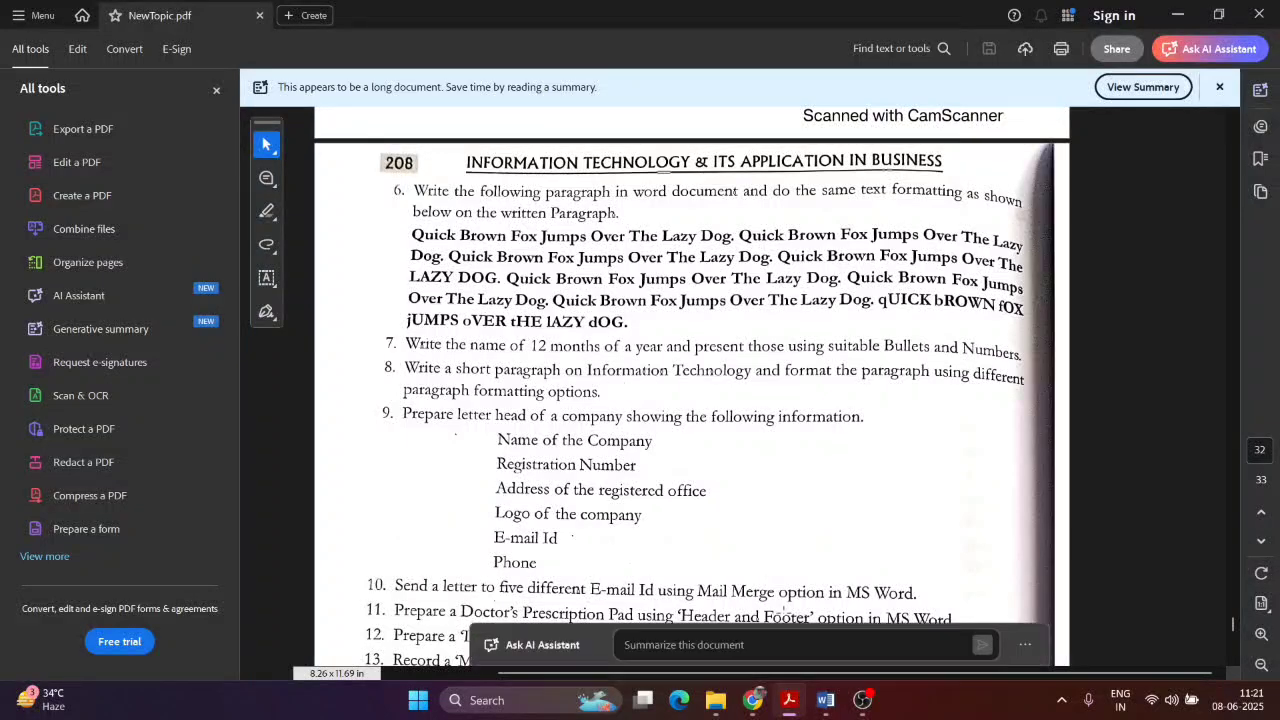
pyautogui.moveTo(825, 700)
pyautogui.click(906, 614)
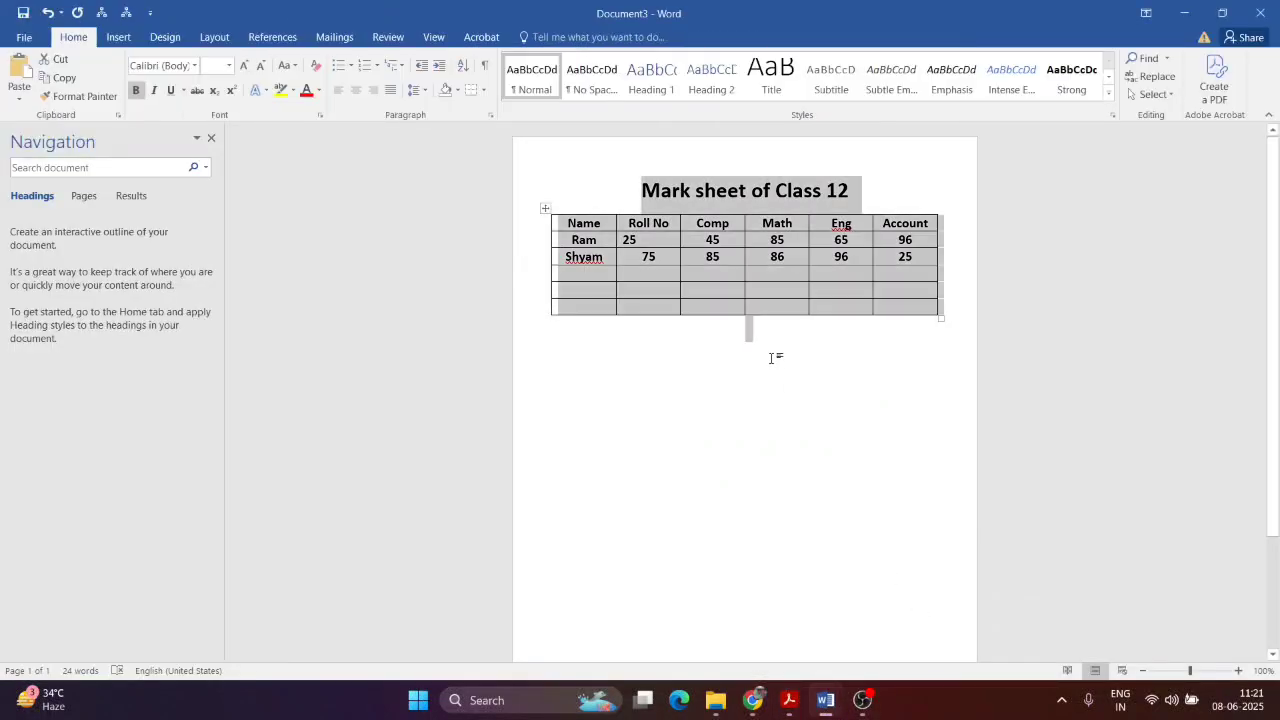
# Step: Delete the title and mark-sheet table, checking the PDF exercise list
pyautogui.press('Delete')
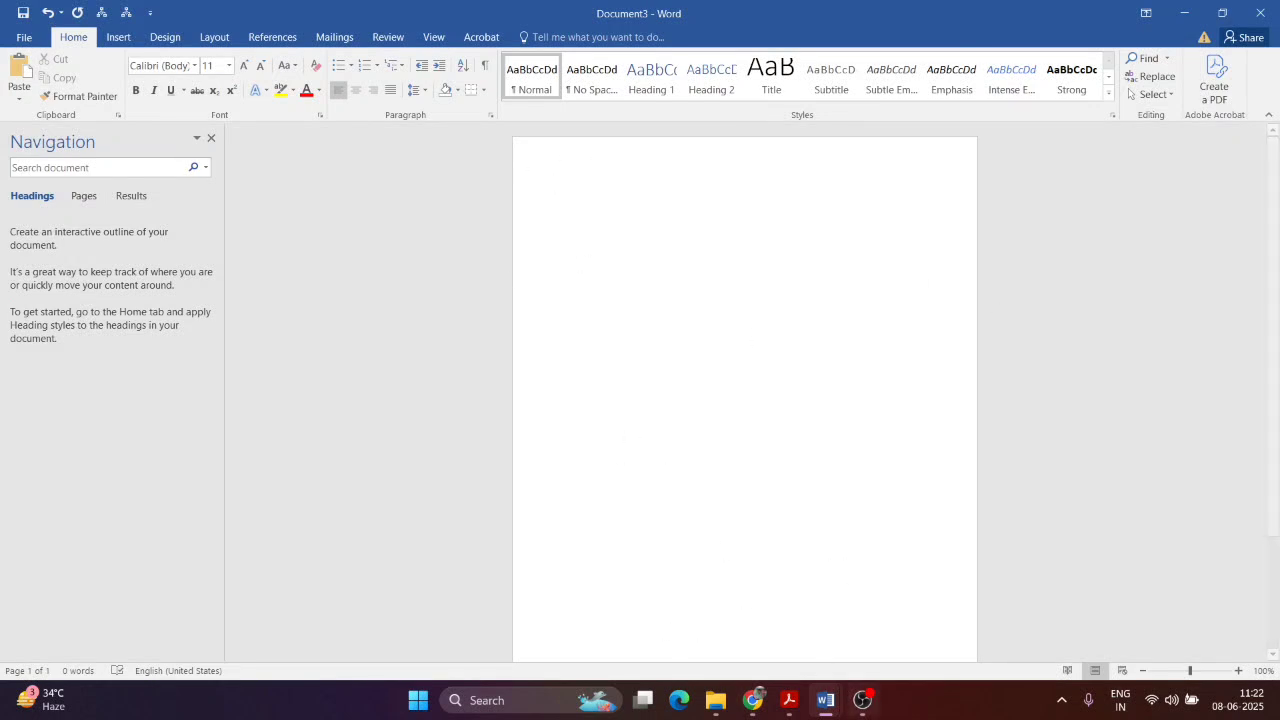
pyautogui.click(790, 702)
pyautogui.click(825, 700)
pyautogui.hotkey('alt', 'Tab')
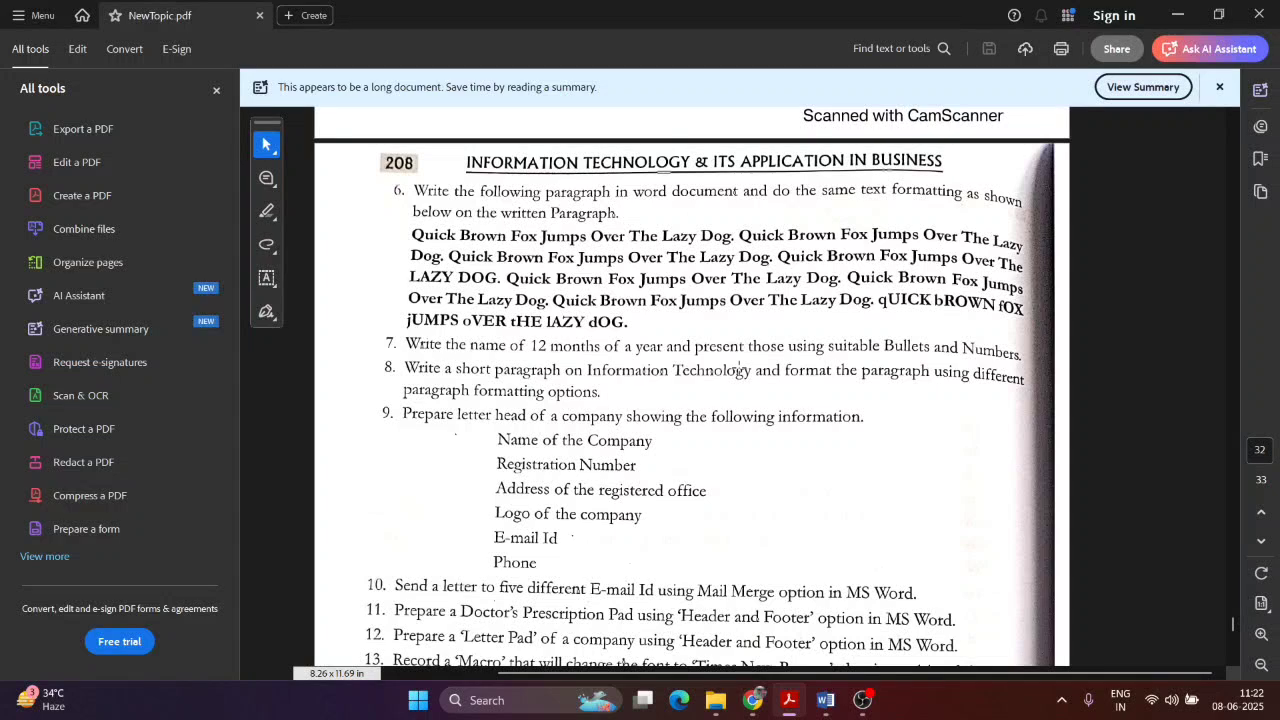
pyautogui.hotkey('alt', 'Tab')
pyautogui.hotkey('alt', 'Tab')
pyautogui.hotkey('alt', 'Tab')
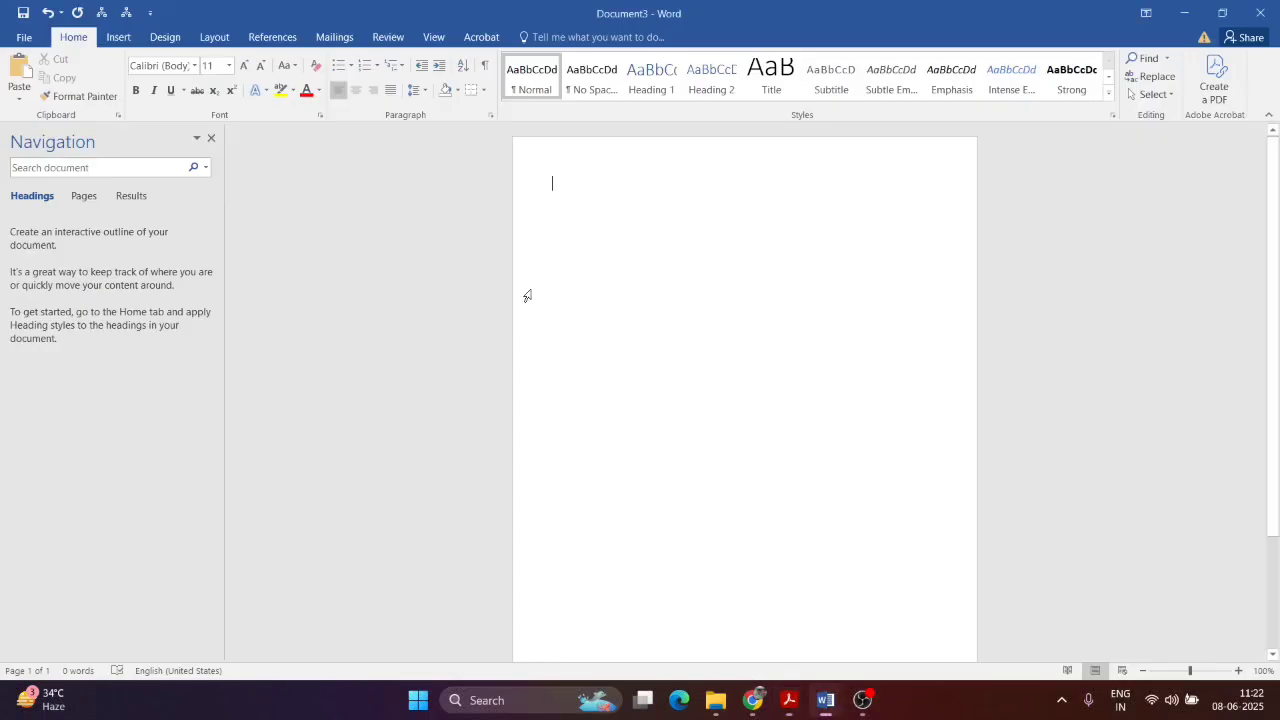
# Step: Type the practice line 'Quick Brown Fox.' from the PDF exercise
pyautogui.write('Quick')
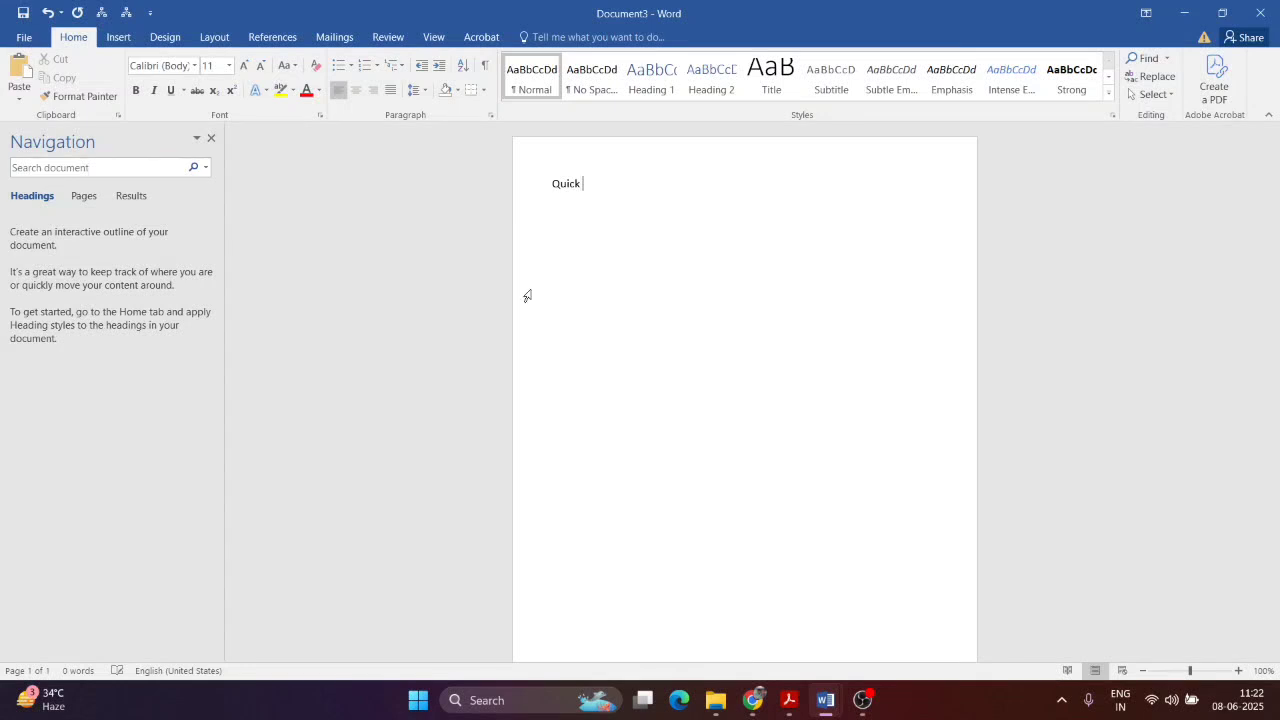
pyautogui.write(' Bo')
pyautogui.press('BackSpace')
pyautogui.write('rown Foc')
pyautogui.hotkey('alt', 'Tab')
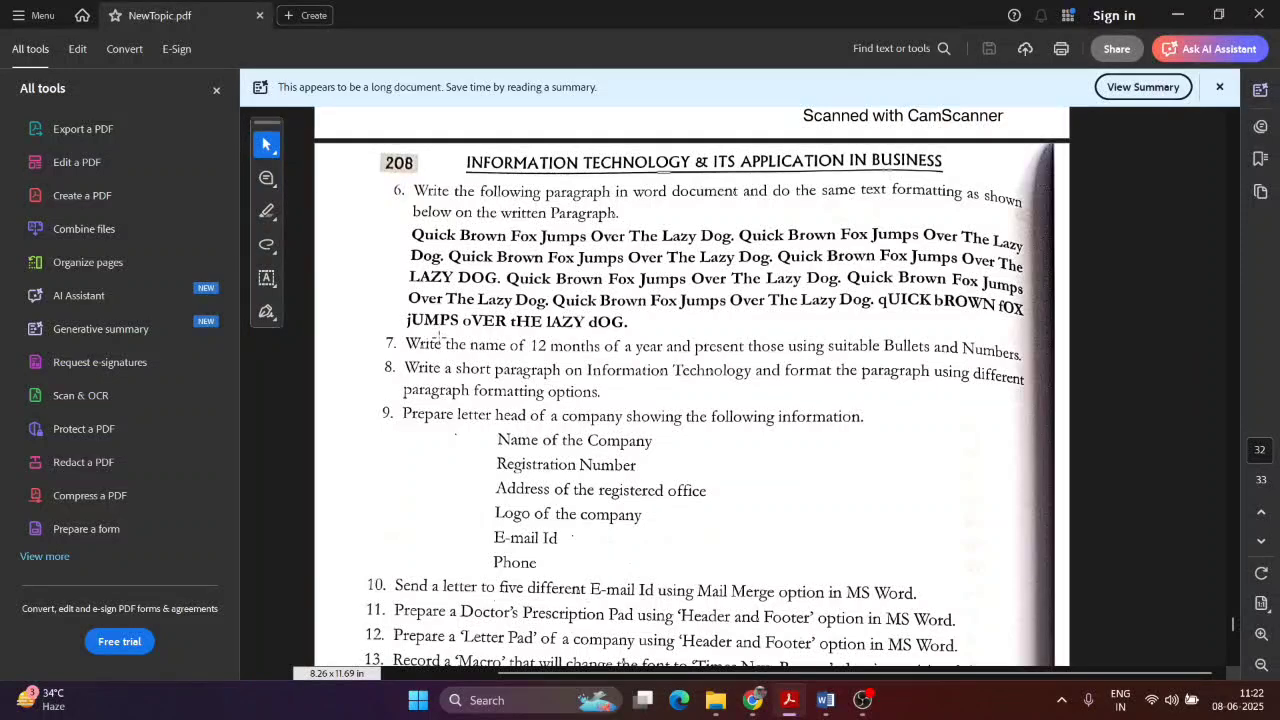
pyautogui.hotkey('alt', 'Tab')
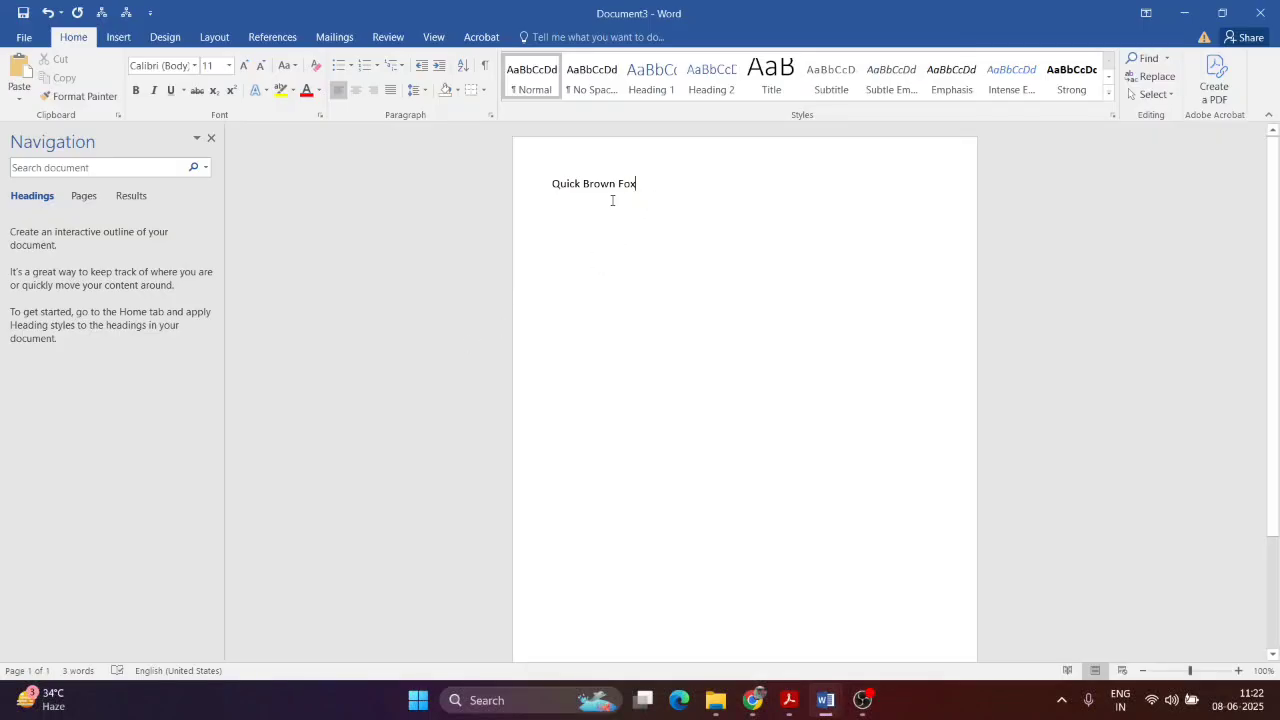
pyautogui.write('.')
# Step: Add 'Jumps Oover' on a new line using Caps Lock, then clear the whole page
pyautogui.press('Return')
pyautogui.press('capslock')
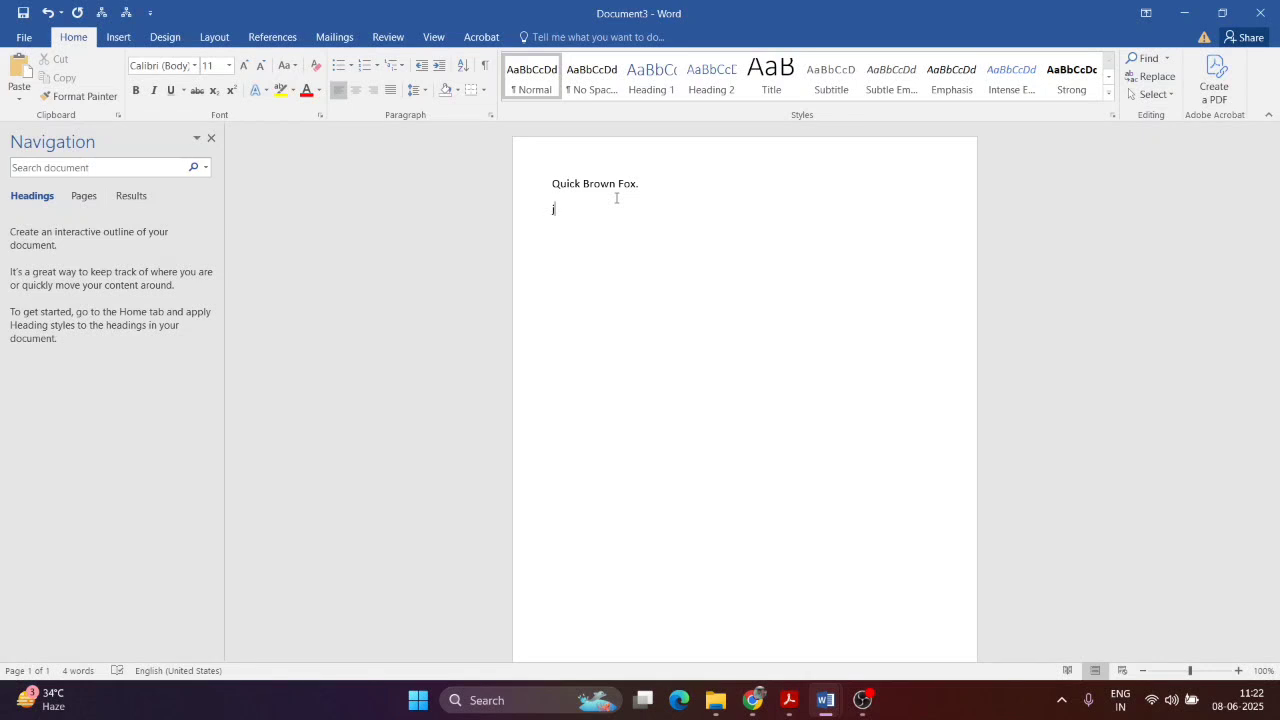
pyautogui.write('UMPS')
pyautogui.press('capslock')
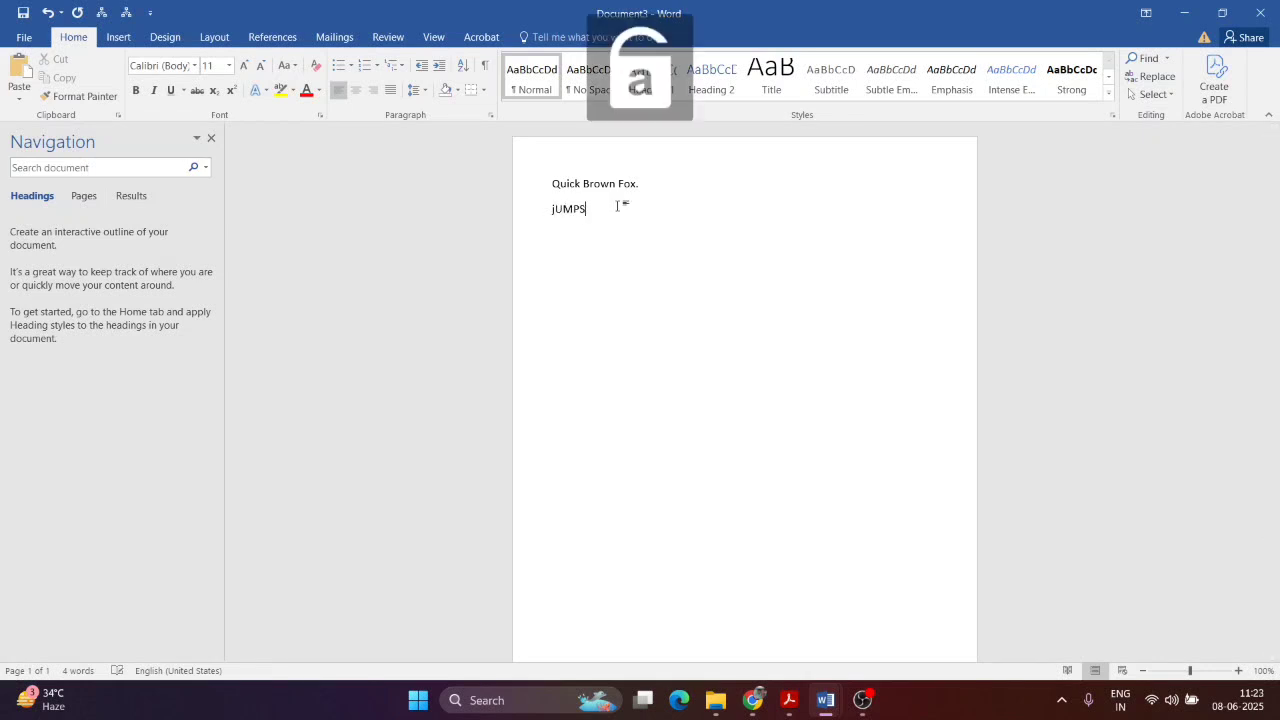
pyautogui.write('Oover')
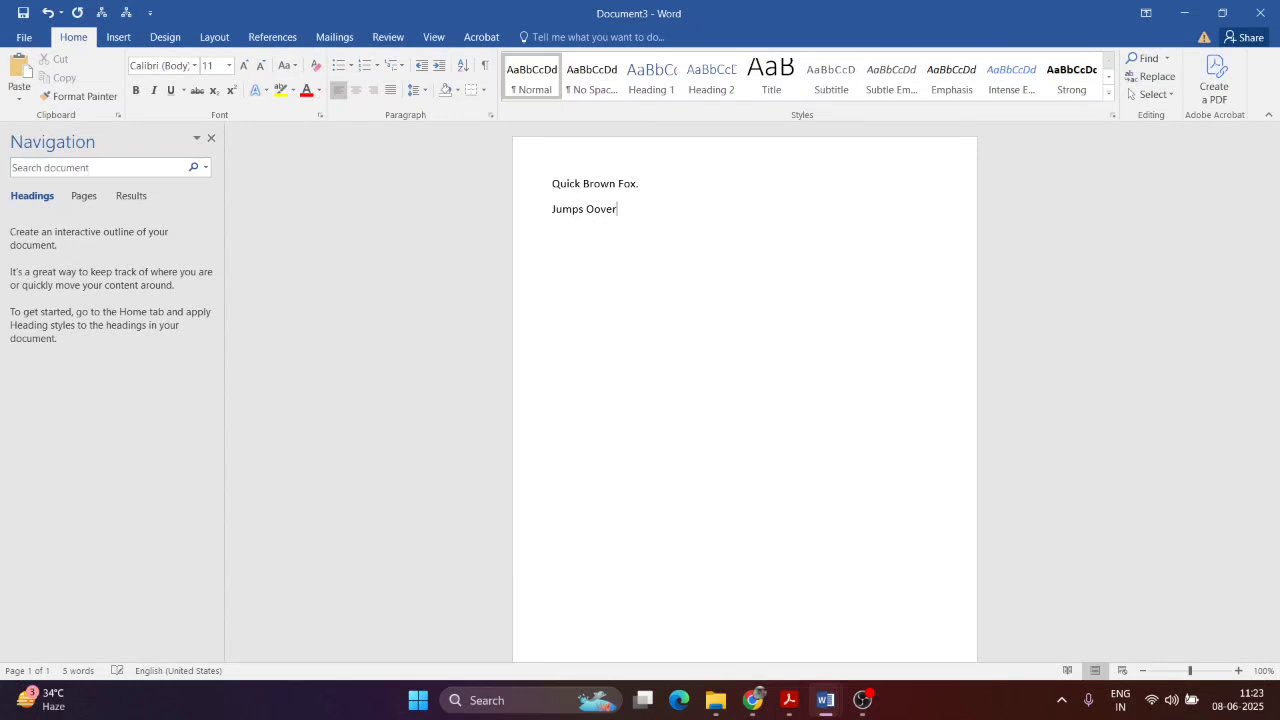
pyautogui.hotkey('ctrl', 'a')
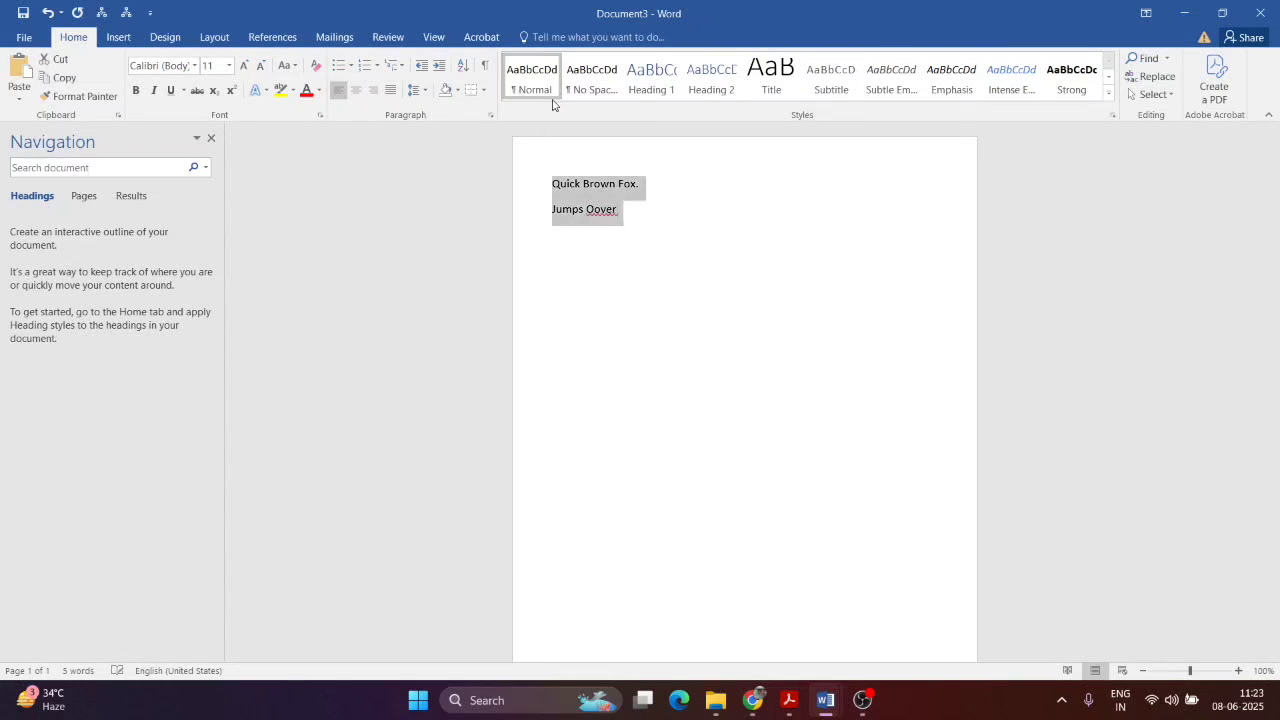
pyautogui.press('BackSpace')
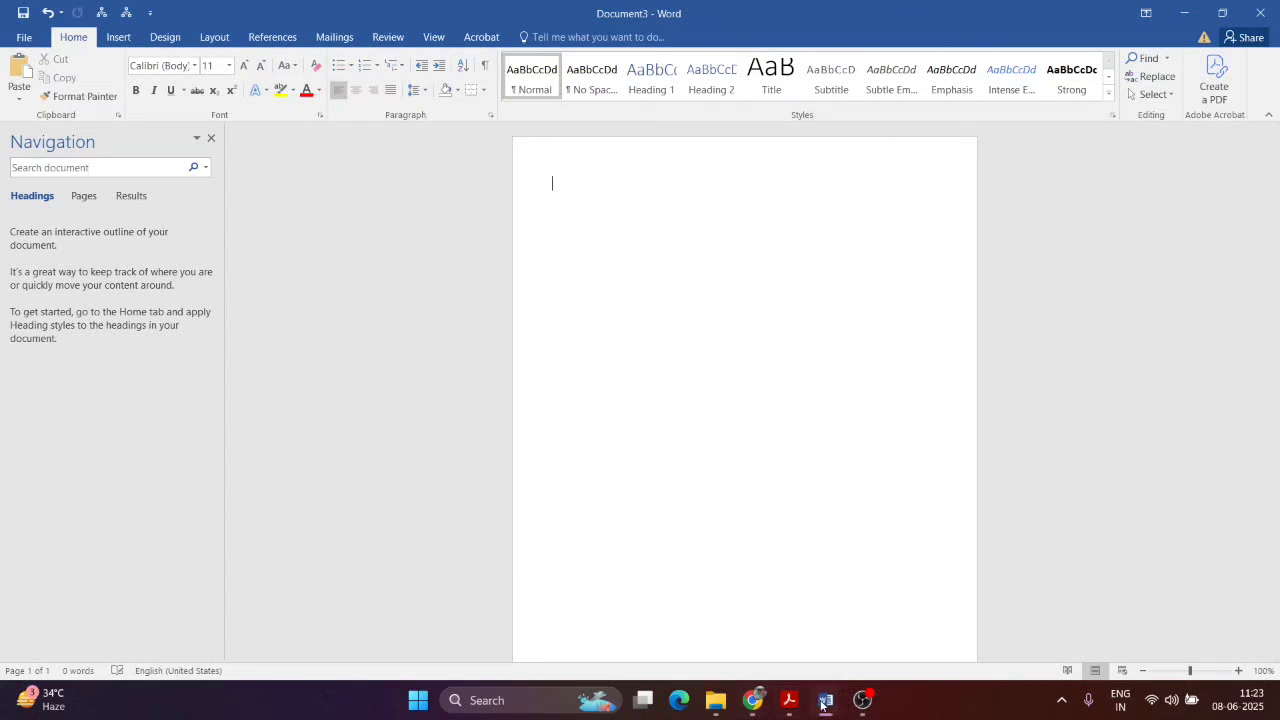
pyautogui.moveTo(825, 700)
pyautogui.click(790, 613)
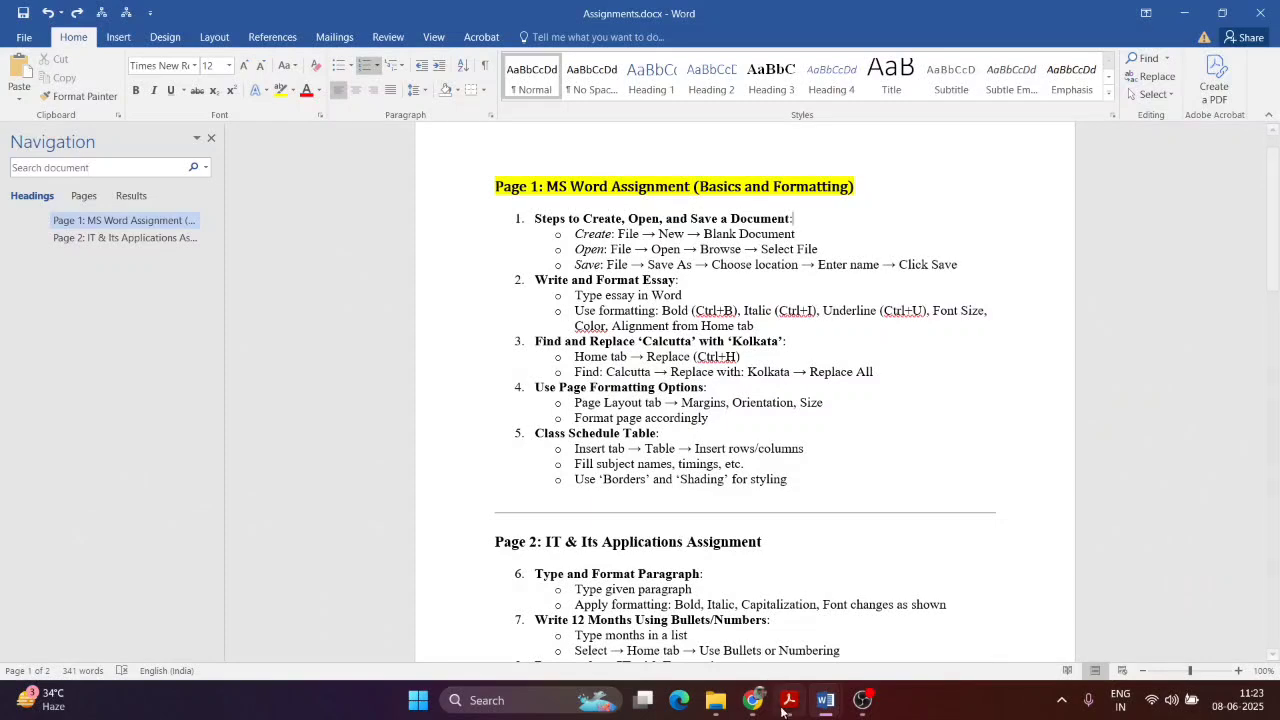
pyautogui.click(789, 700)
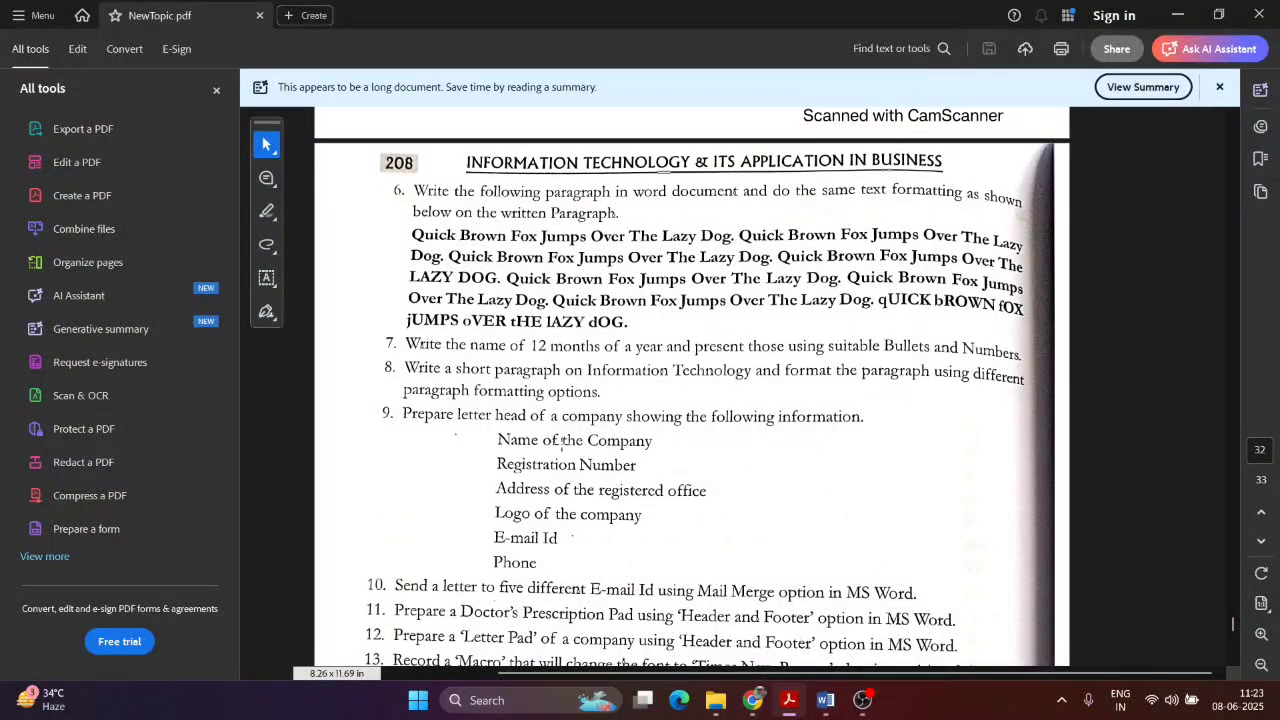
pyautogui.scroll(-1, 534, 336)
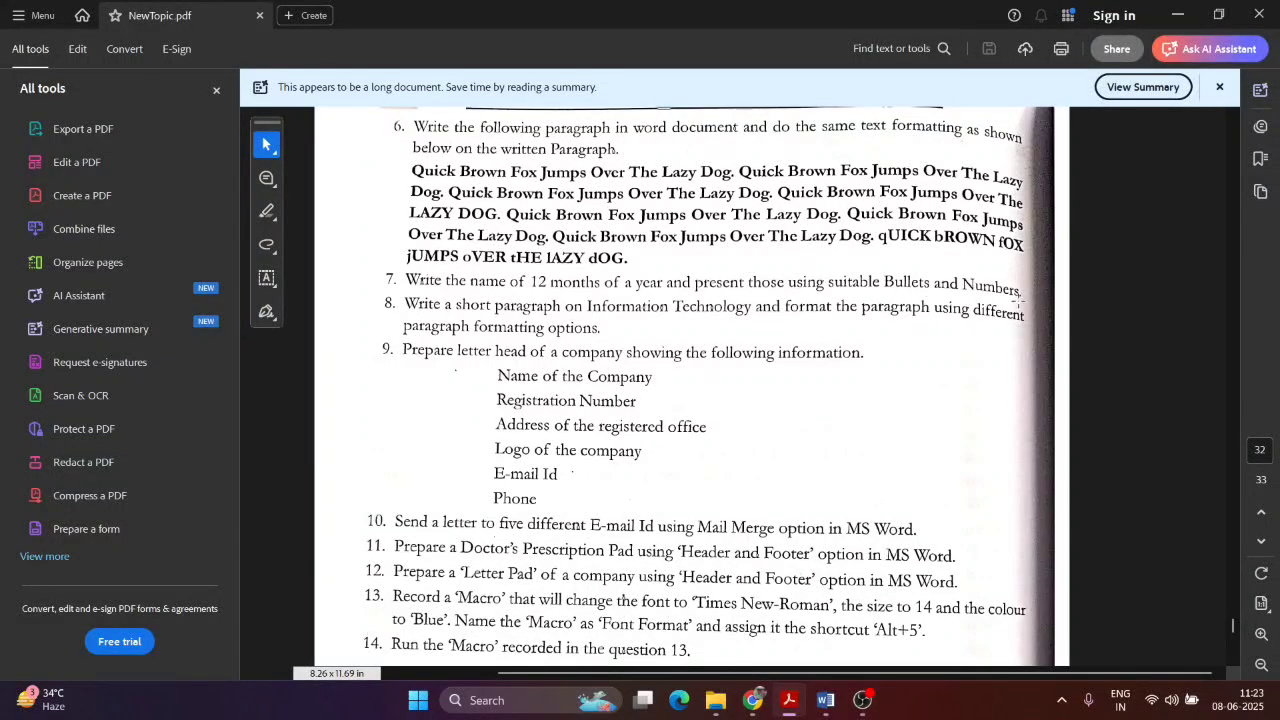
pyautogui.hotkey('alt', 'Tab')
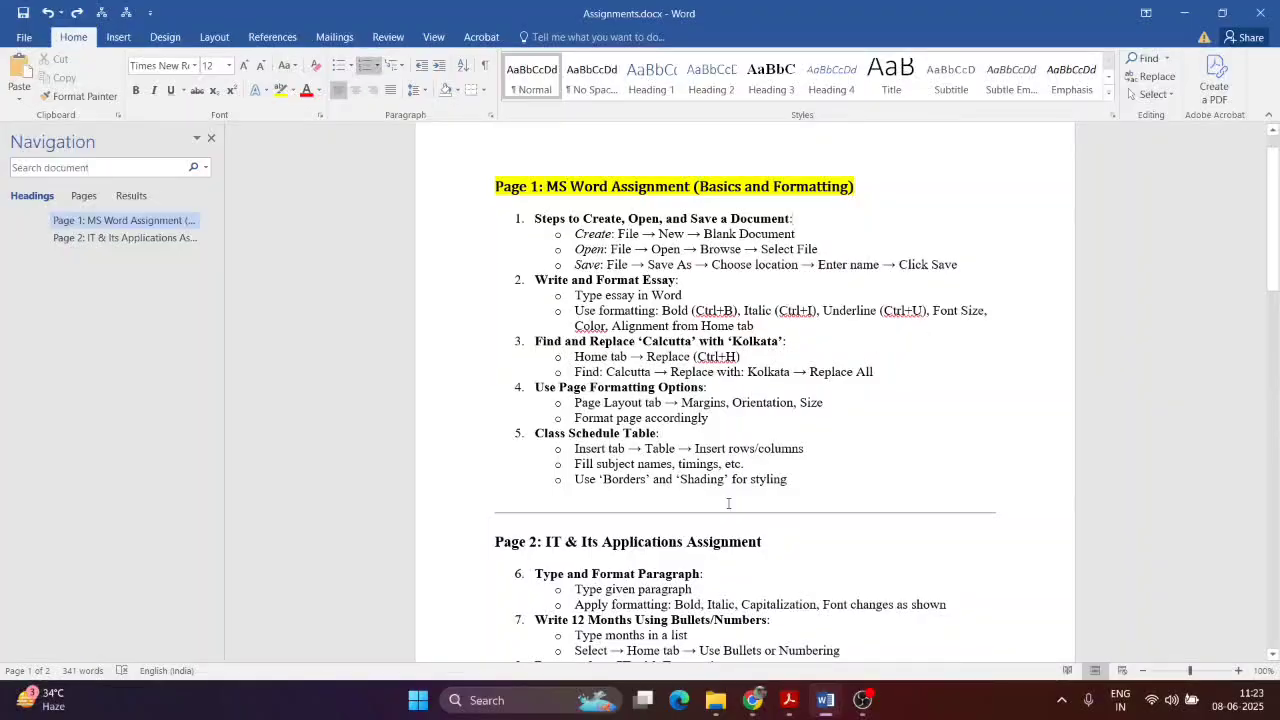
pyautogui.hotkey('alt', 'Tab')
pyautogui.click(825, 702)
# Step: Type the heading 'Months in a year' and make it bold at 14 pt
pyautogui.click(900, 628)
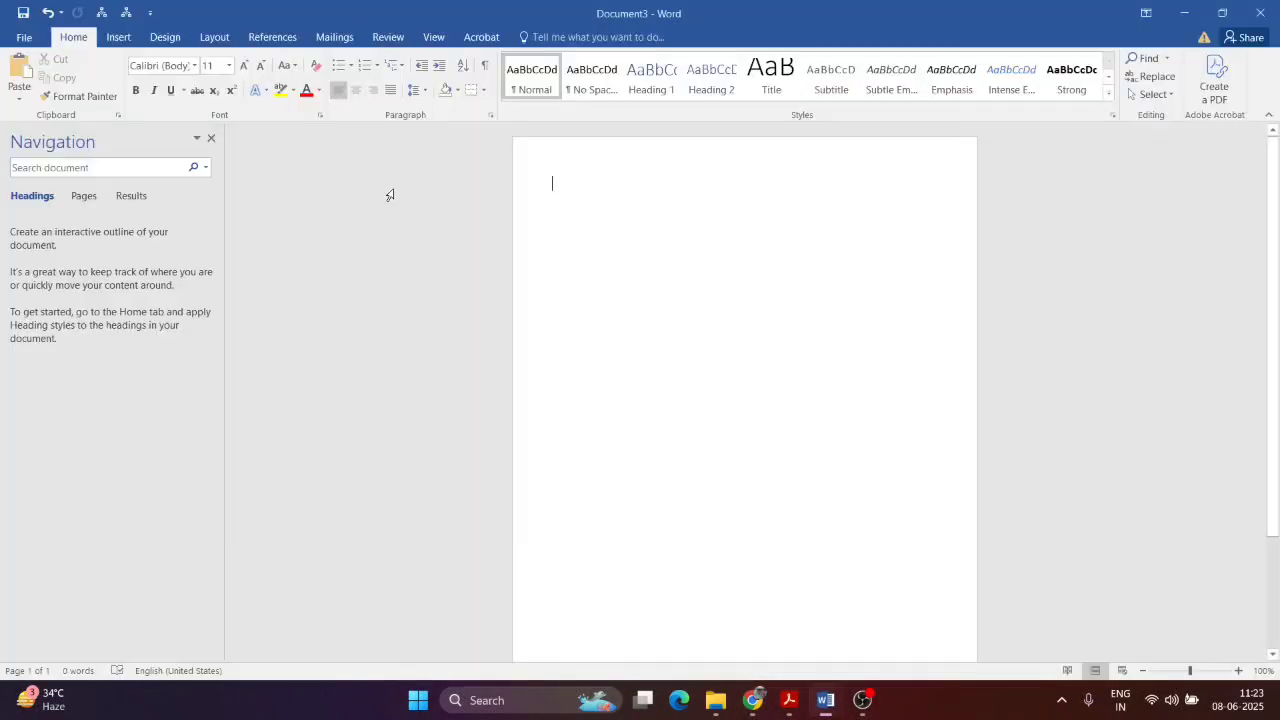
pyautogui.write('Monthe')
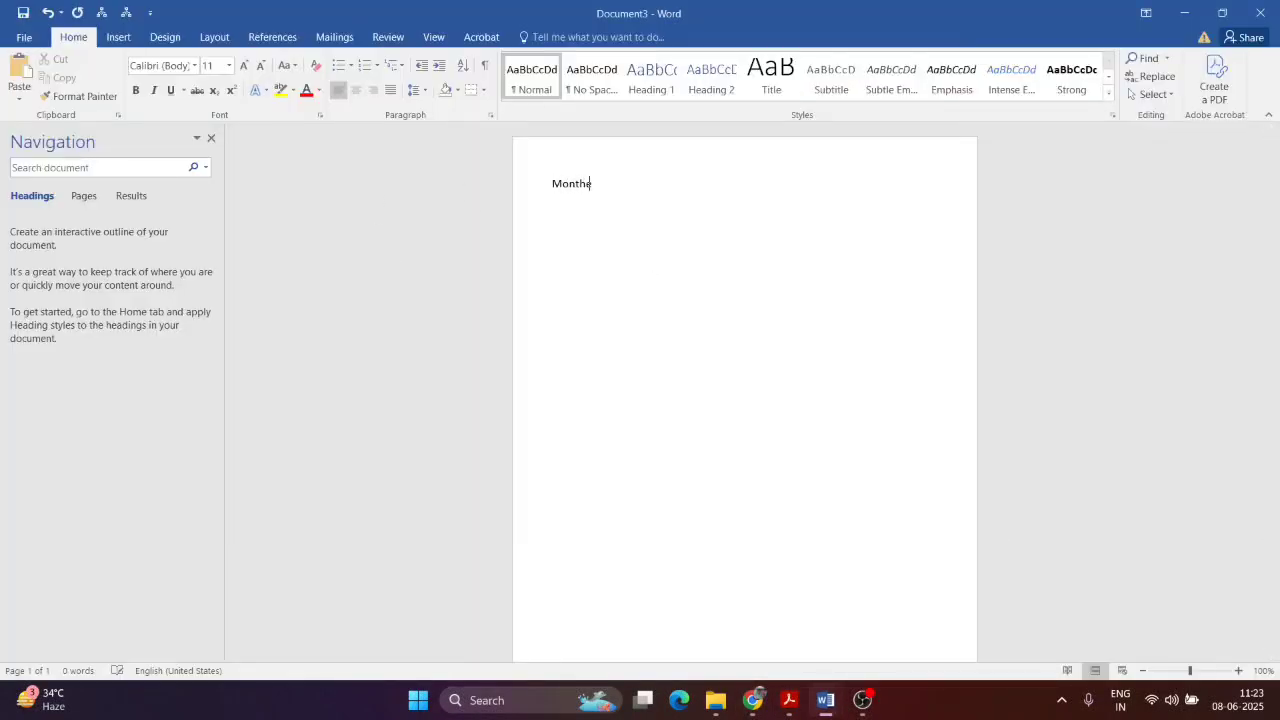
pyautogui.press('BackSpace')
pyautogui.press('BackSpace')
pyautogui.write('s in a year')
pyautogui.hotkey('ctrl', 'a')
pyautogui.click(244, 66)
pyautogui.click(244, 66)
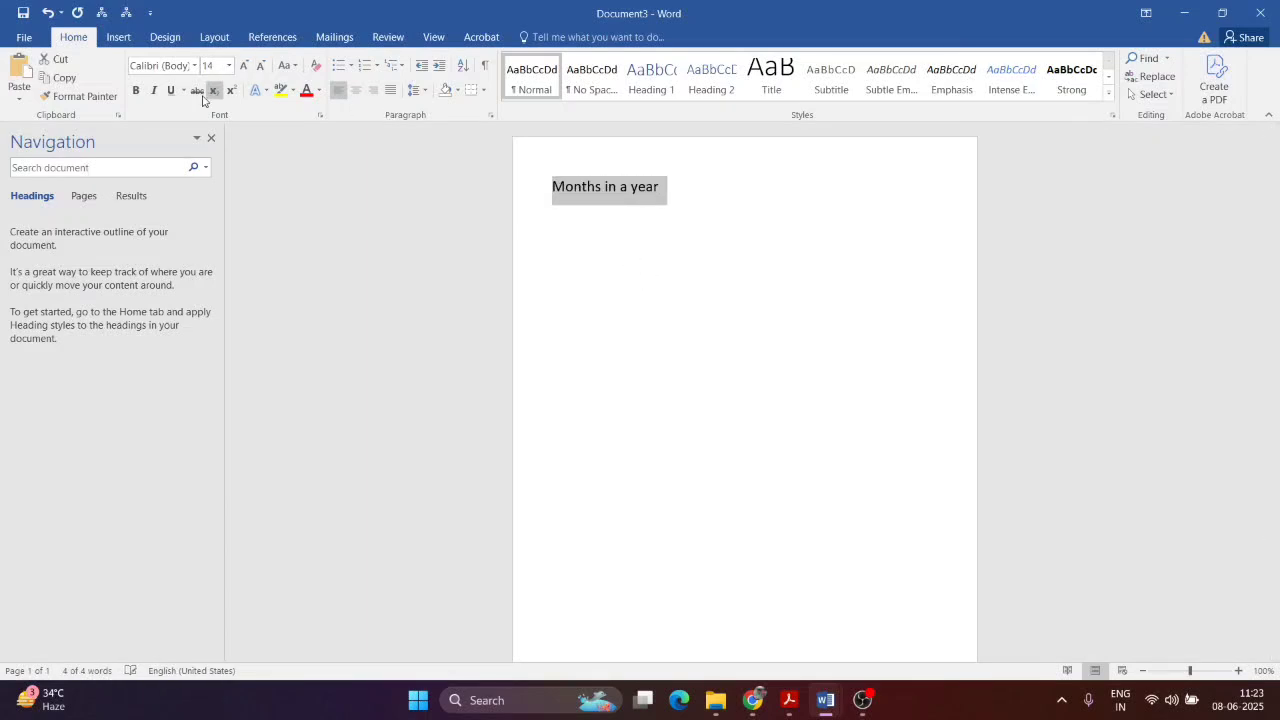
pyautogui.click(136, 90)
pyautogui.click(686, 182)
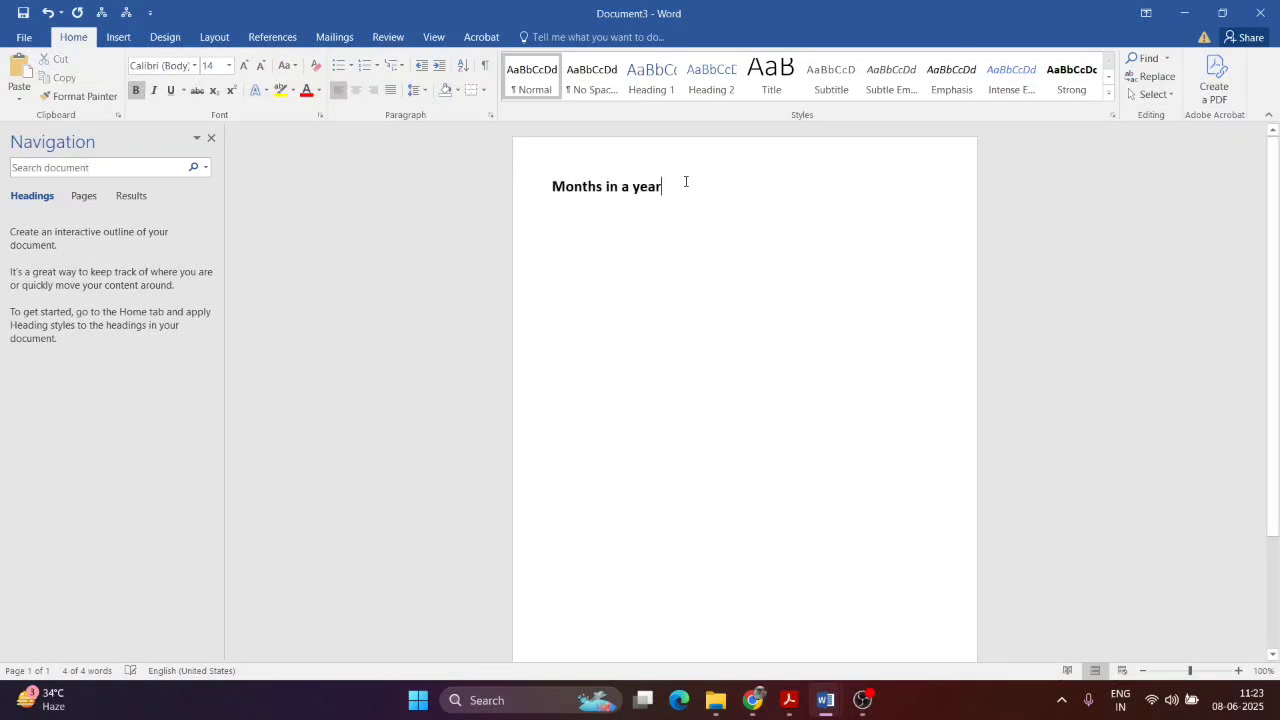
pyautogui.press('Return')
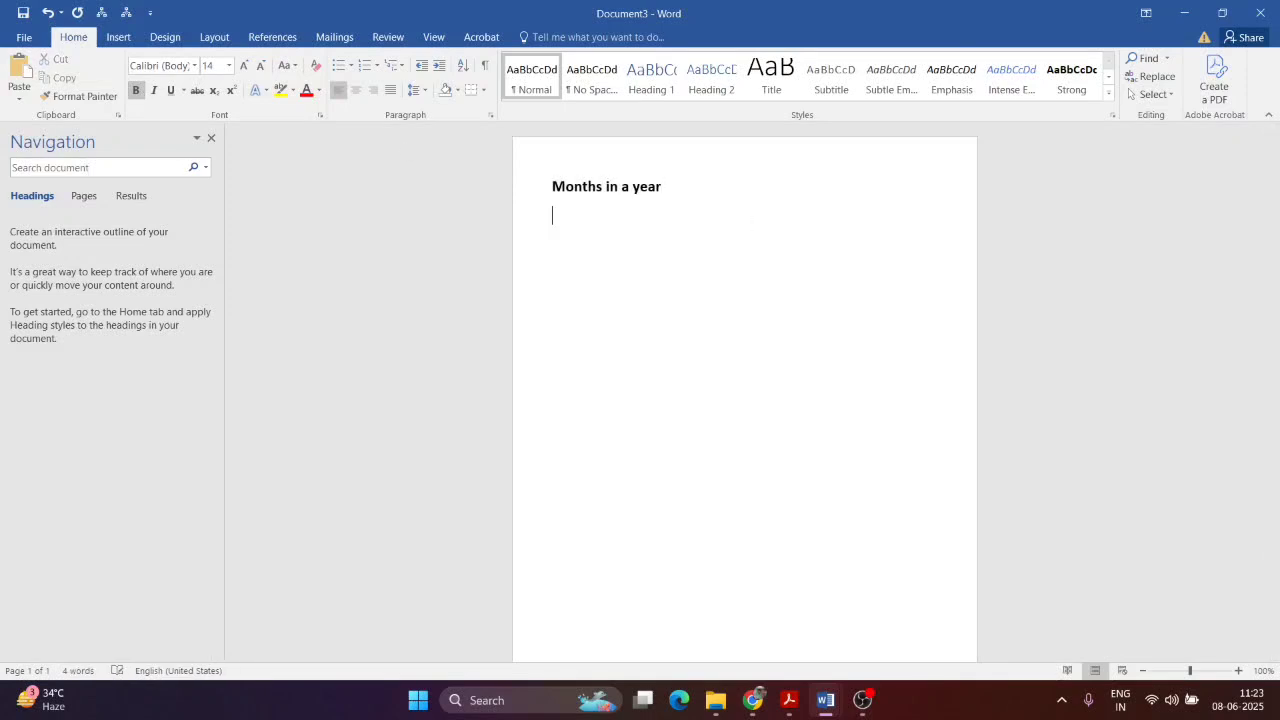
# Step: Start a bulleted list below the heading and enter January through Oct, one month per bullet
pyautogui.click(337, 66)
pyautogui.write('Ja')
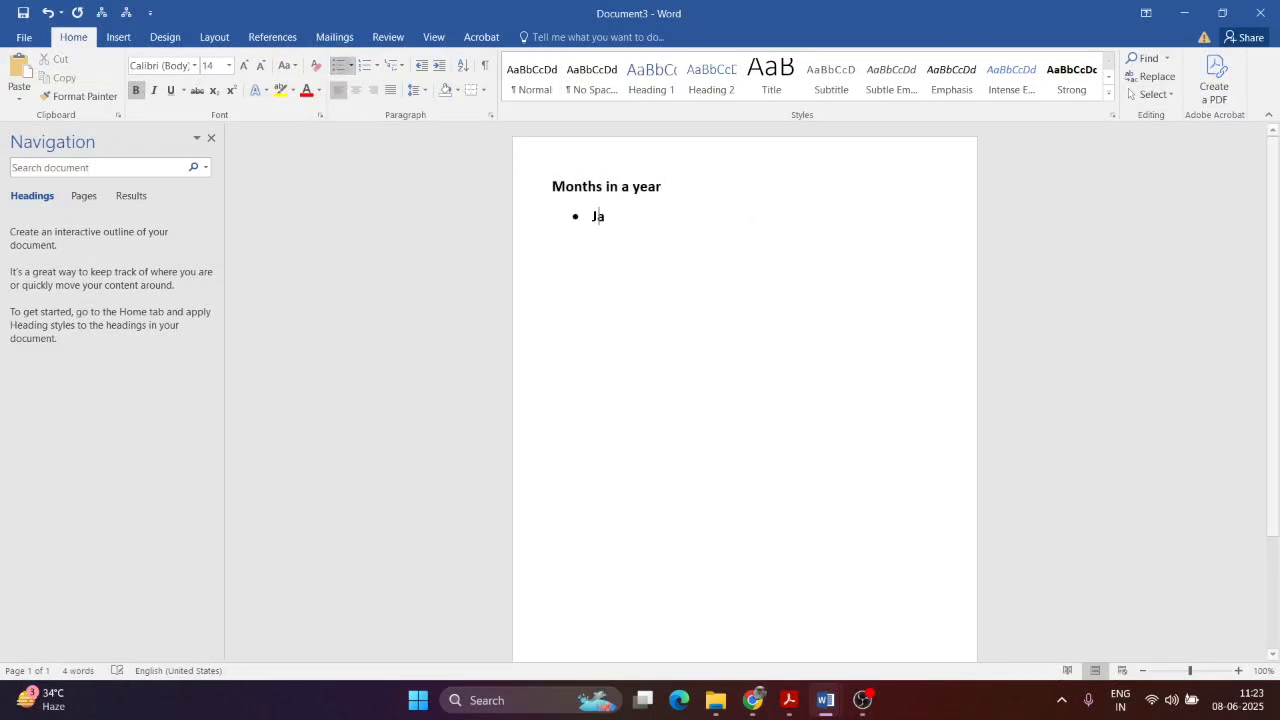
pyautogui.write('nuary')
pyautogui.press('Return')
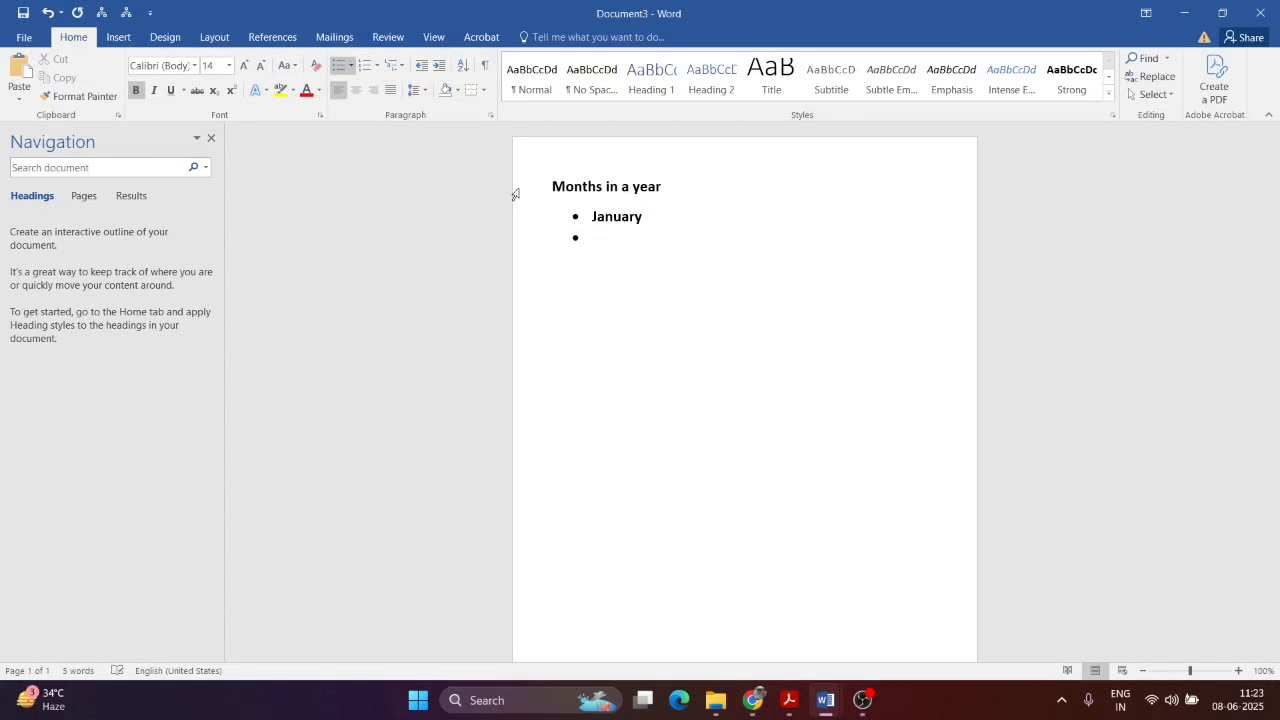
pyautogui.write('February')
pyautogui.press('Return')
pyautogui.write('march')
pyautogui.press('Return')
pyautogui.write('april')
pyautogui.press('Return')
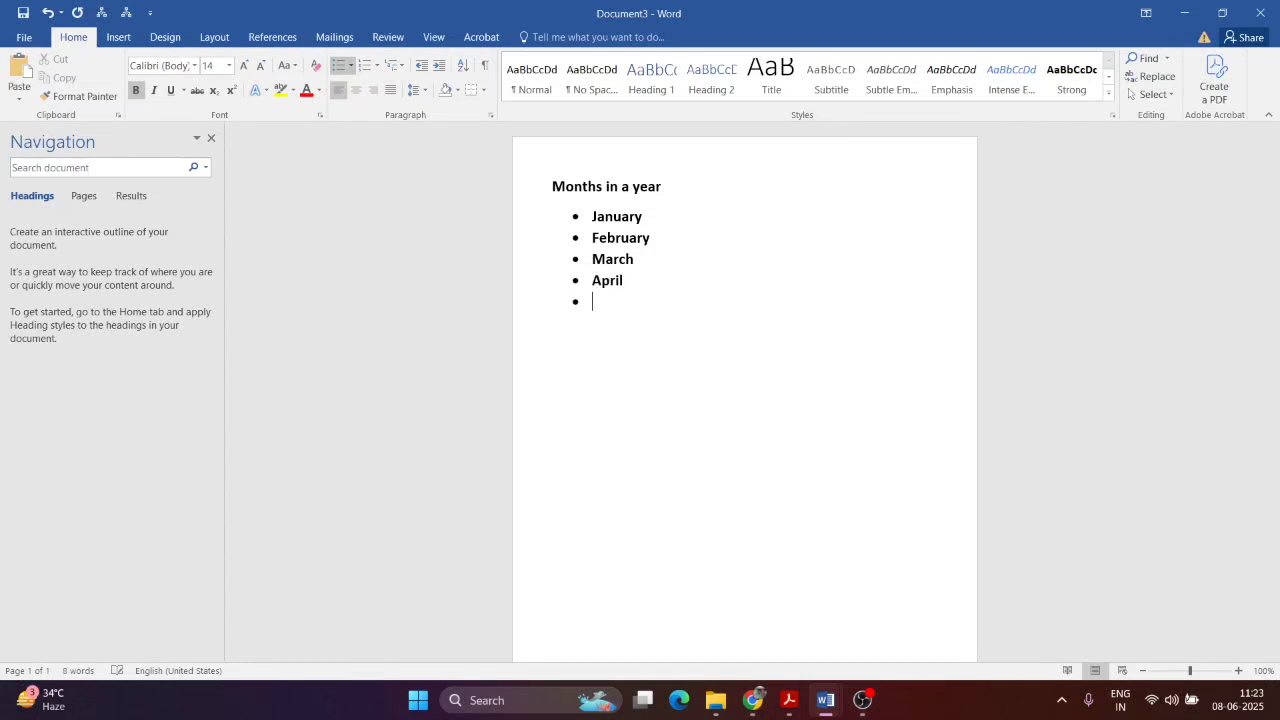
pyautogui.write('may')
pyautogui.press('Return')
pyautogui.write('june')
pyautogui.press('Return')
pyautogui.write('july')
pyautogui.press('Return')
pyautogui.write('aug')
pyautogui.press('Return')
pyautogui.write('sep')
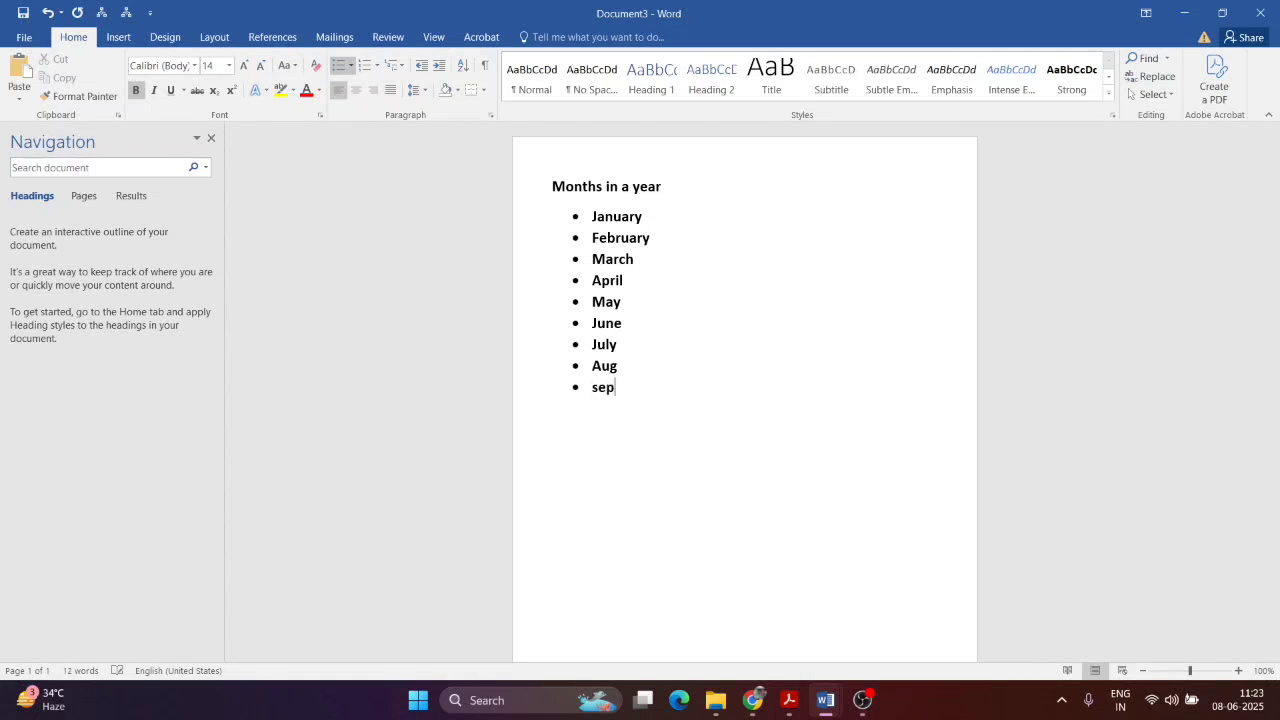
pyautogui.press('Return')
pyautogui.write('oct')
pyautogui.press('Return')
# Step: Add Nov and Dec to the list and remove the trailing empty bullet
pyautogui.write('nov')
pyautogui.press('Return')
pyautogui.write('dec')
pyautogui.press('Return')
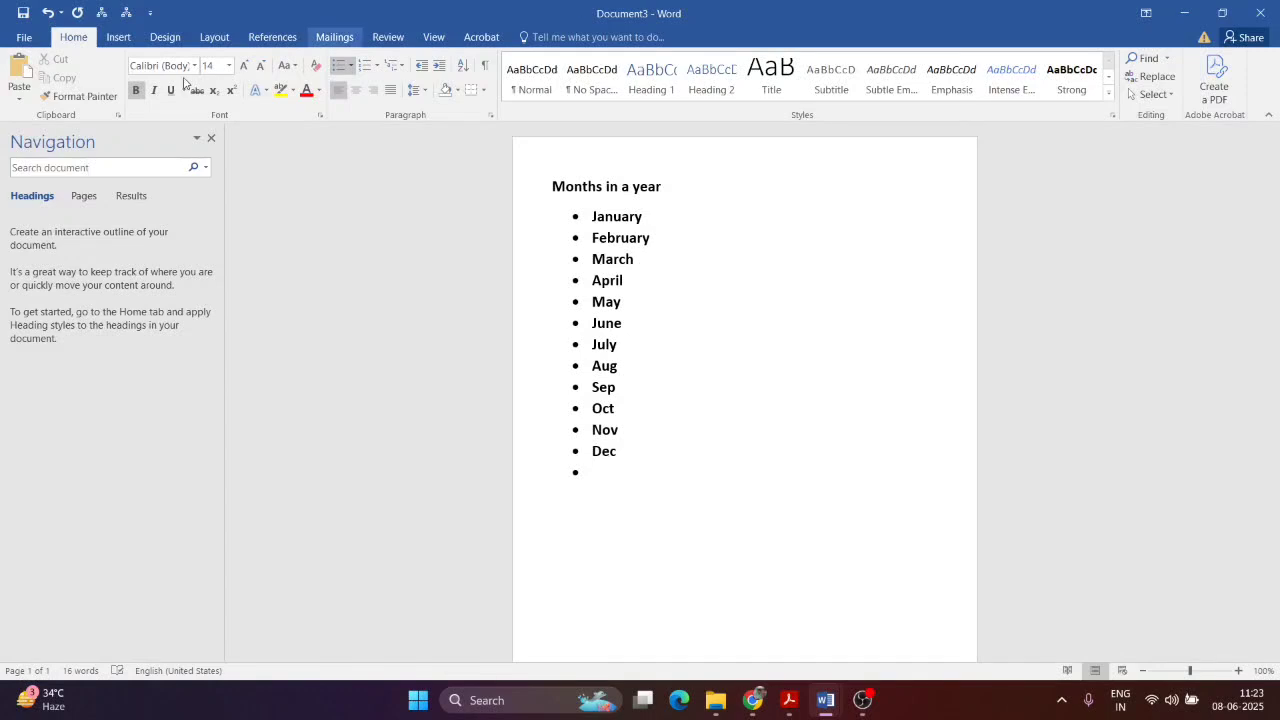
pyautogui.press('BackSpace')
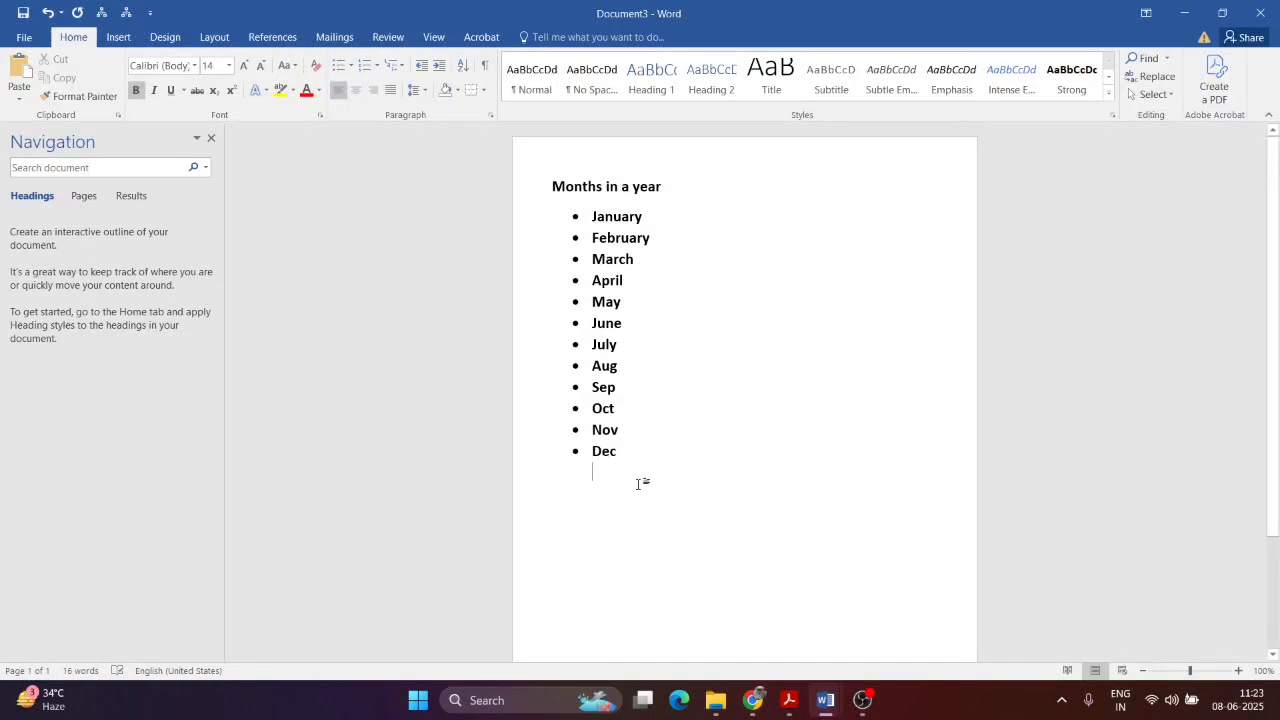
# Step: Change the twelve months to a '1. 2. 3.' numbered list
pyautogui.moveTo(642, 462); pyautogui.dragTo(596, 214)
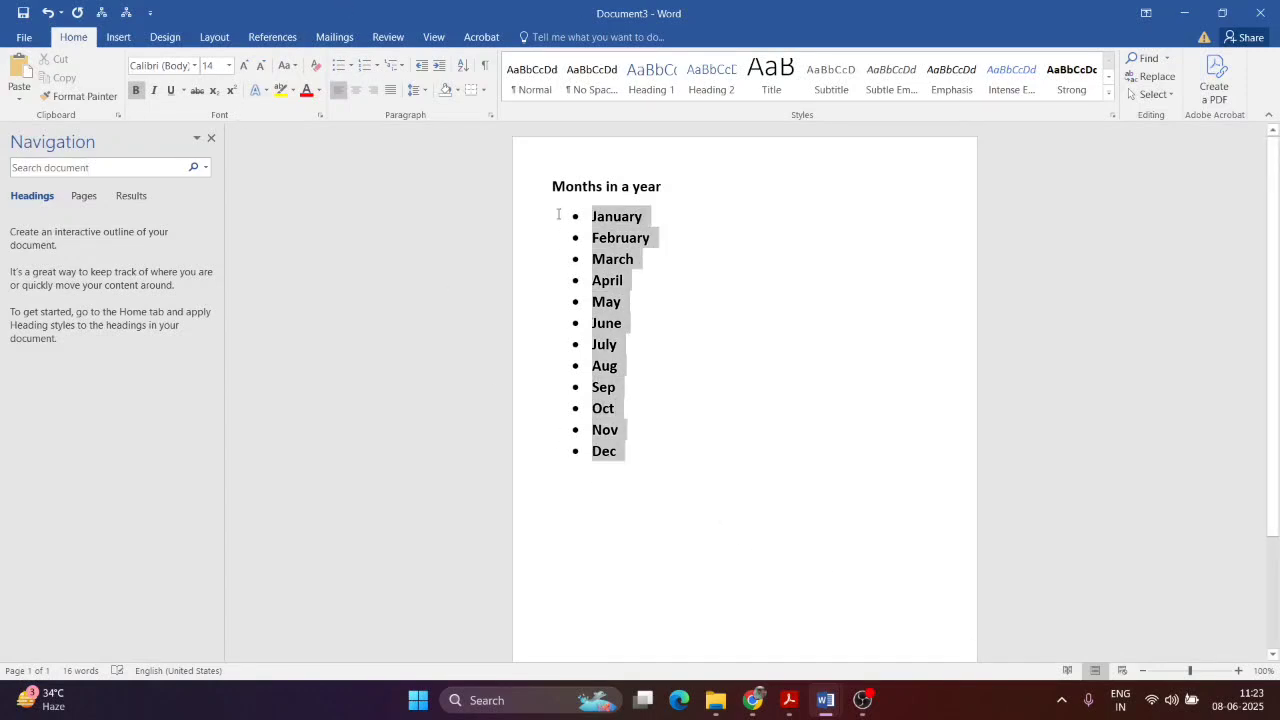
pyautogui.click(376, 75)
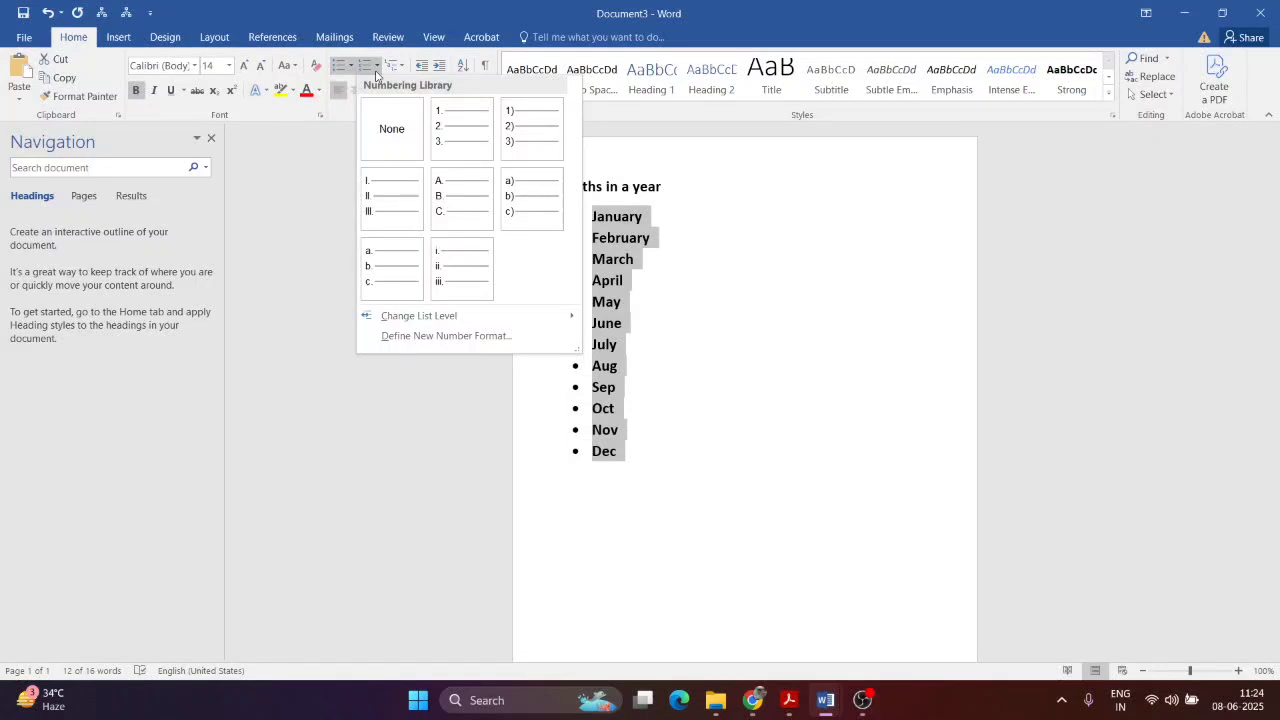
pyautogui.click(461, 128)
pyautogui.click(802, 407)
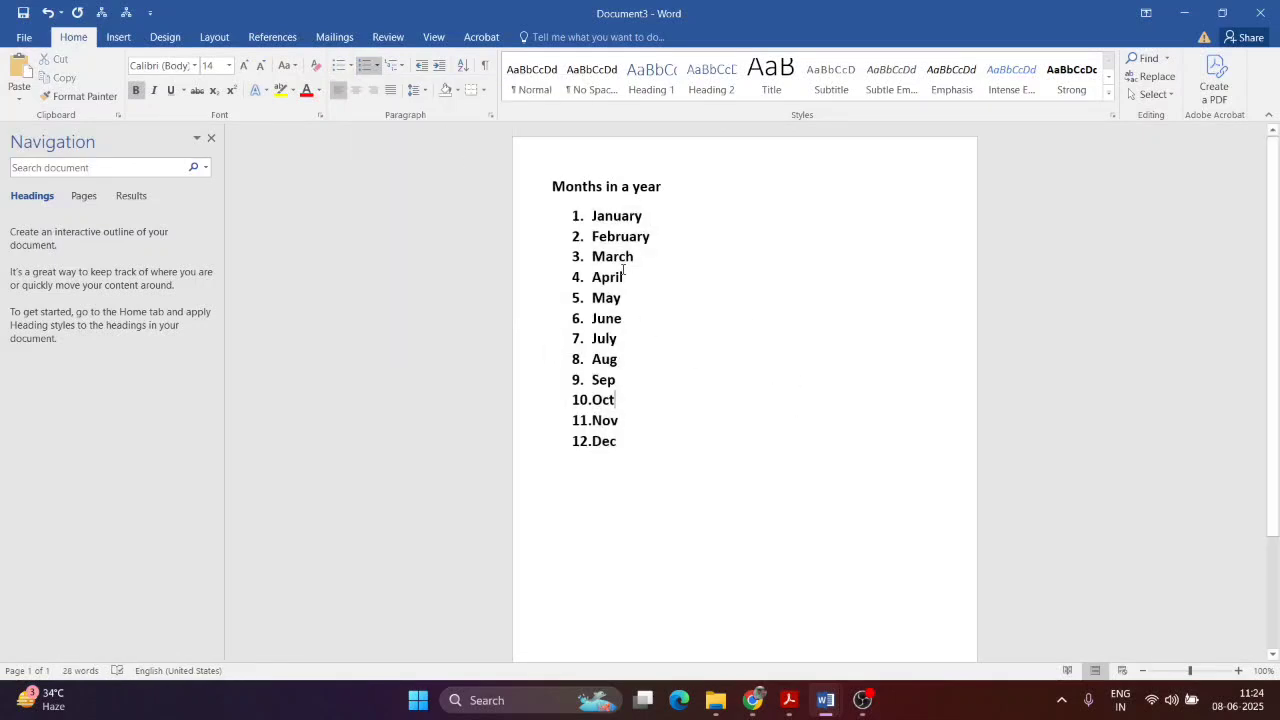
# Step: Scroll the exercise PDF down to items 13–14, then go back to Word's open documents
pyautogui.click(789, 700)
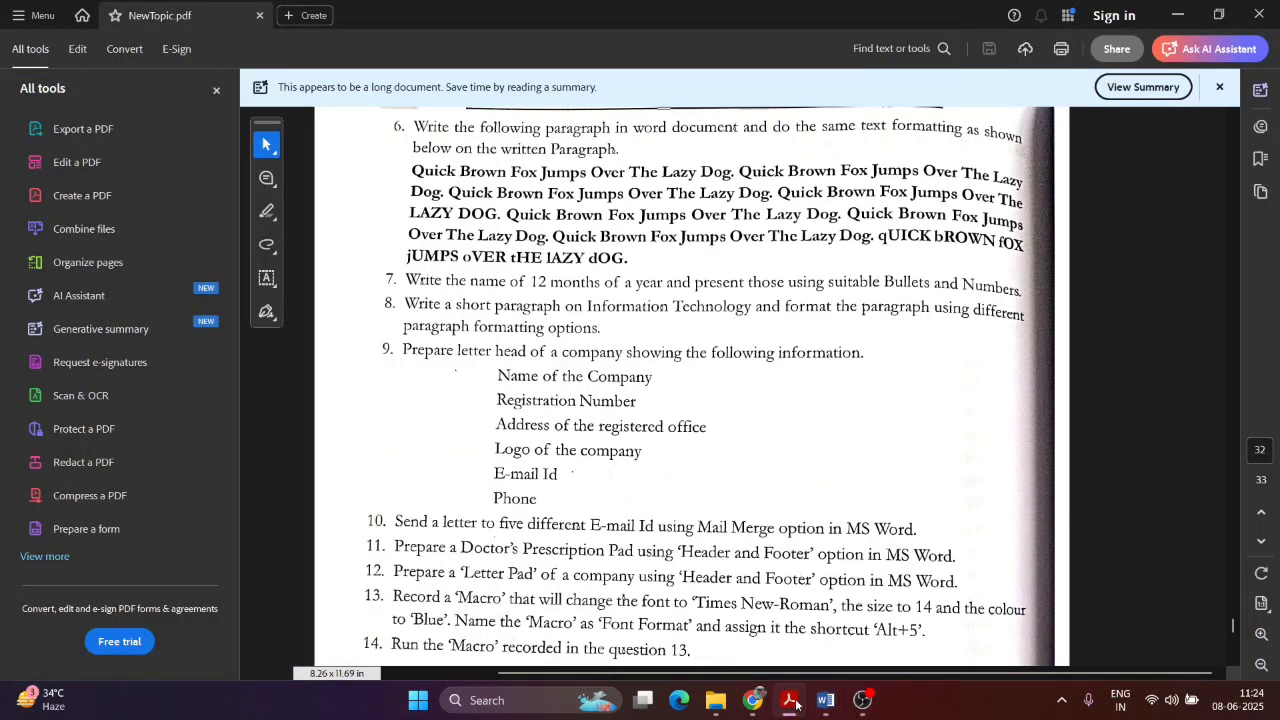
pyautogui.scroll(-2, 545, 311)
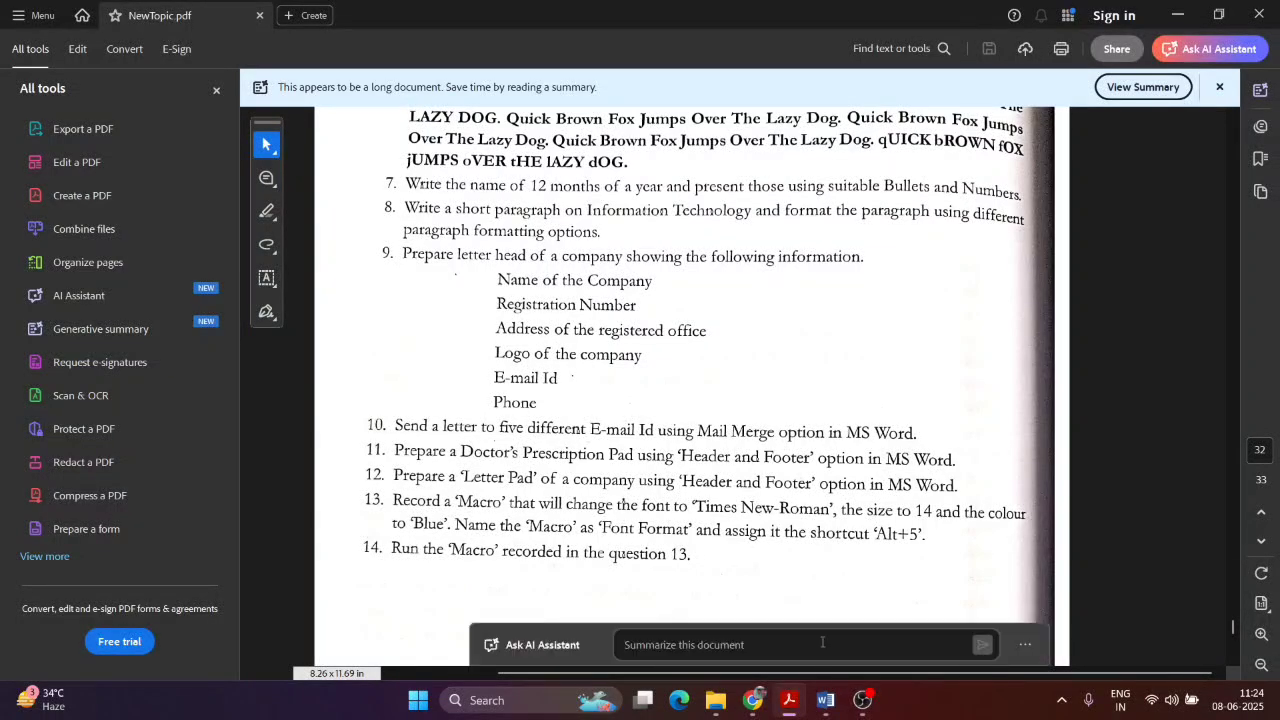
pyautogui.click(825, 700)
# Step: Select the letterhead items Company Name through Email & Phone in Assignments.docx
pyautogui.click(781, 638)
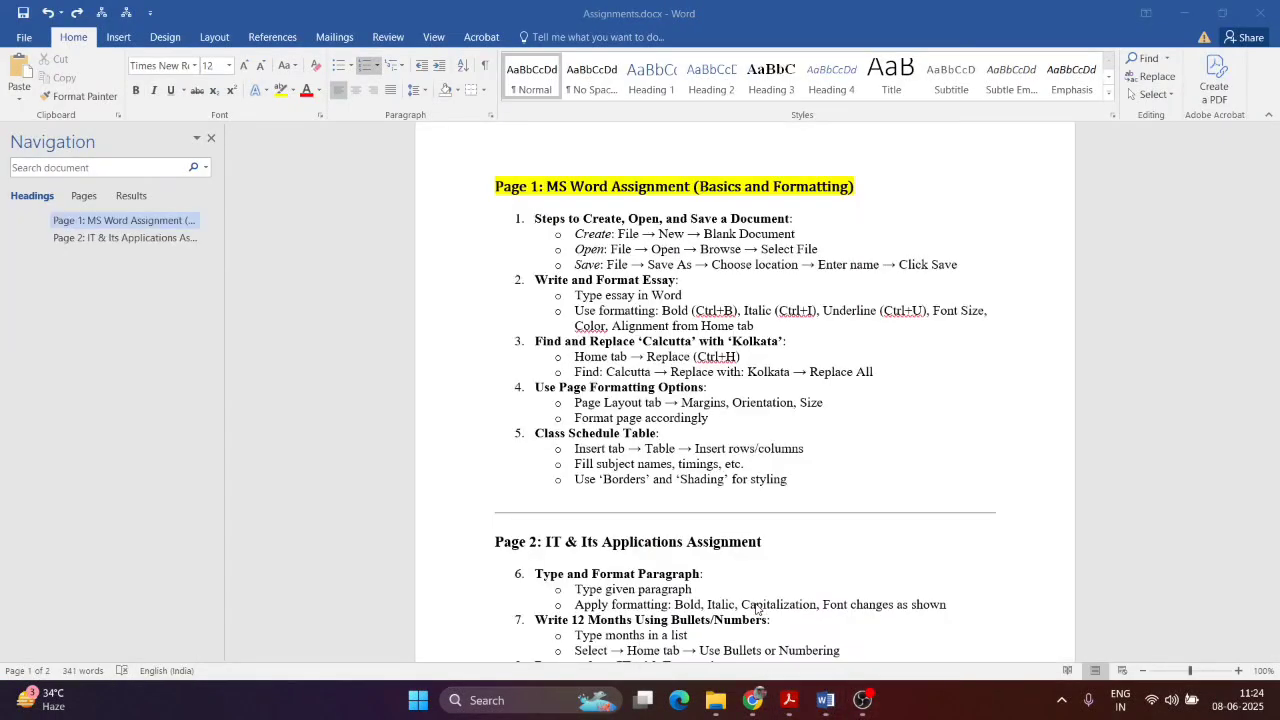
pyautogui.scroll(-10, 600, 330)
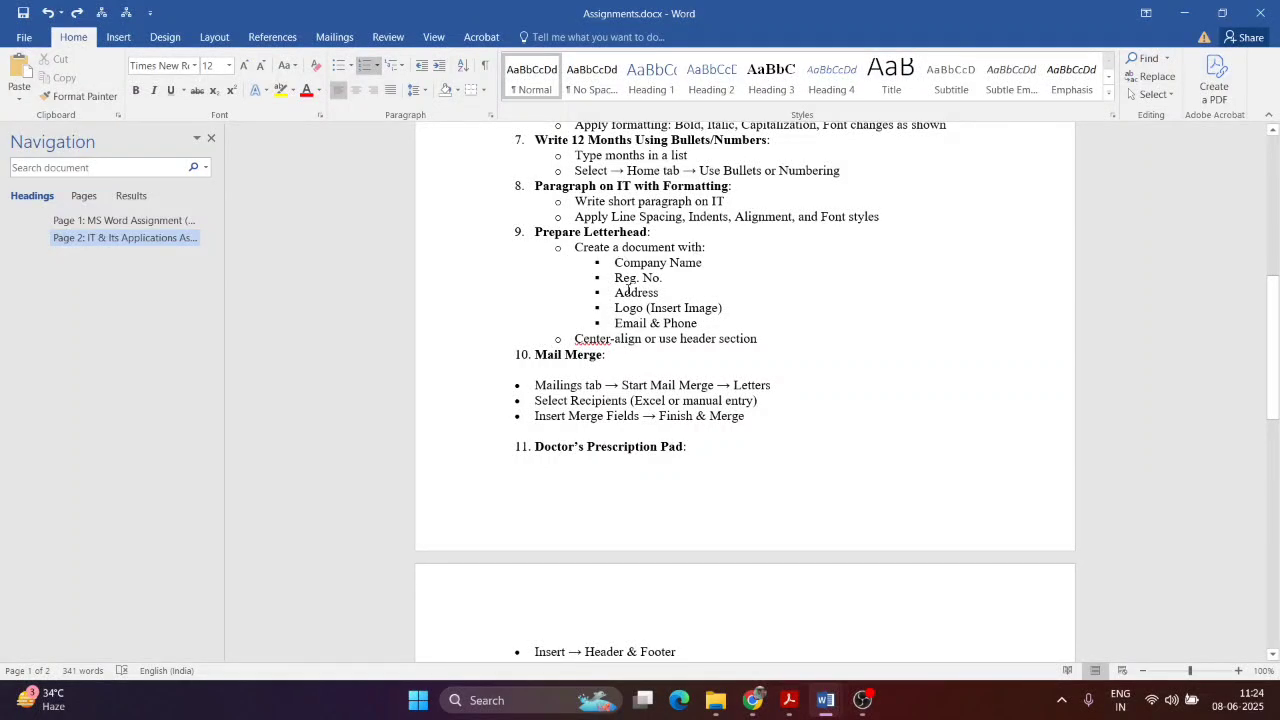
pyautogui.moveTo(699, 323); pyautogui.dragTo(620, 268)
pyautogui.hotkey('ctrl', 'c')
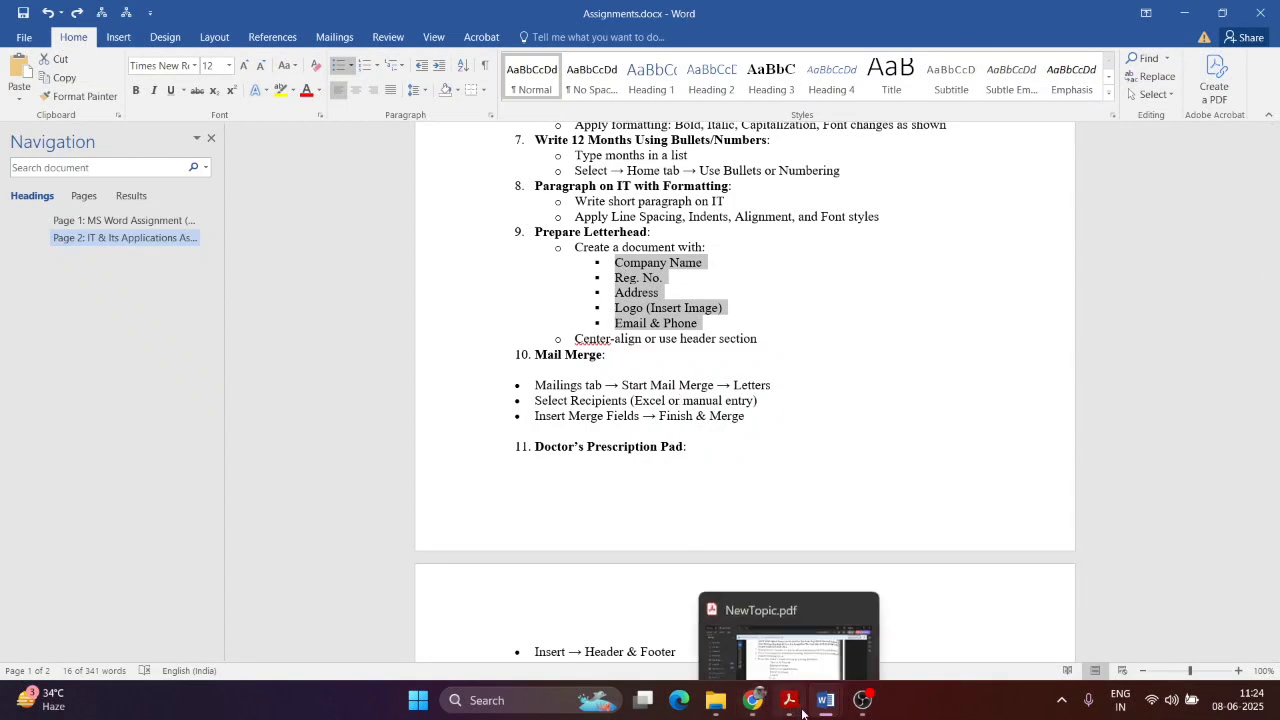
# Step: Switch to Document3 and delete the entire months list
pyautogui.moveTo(824, 700)
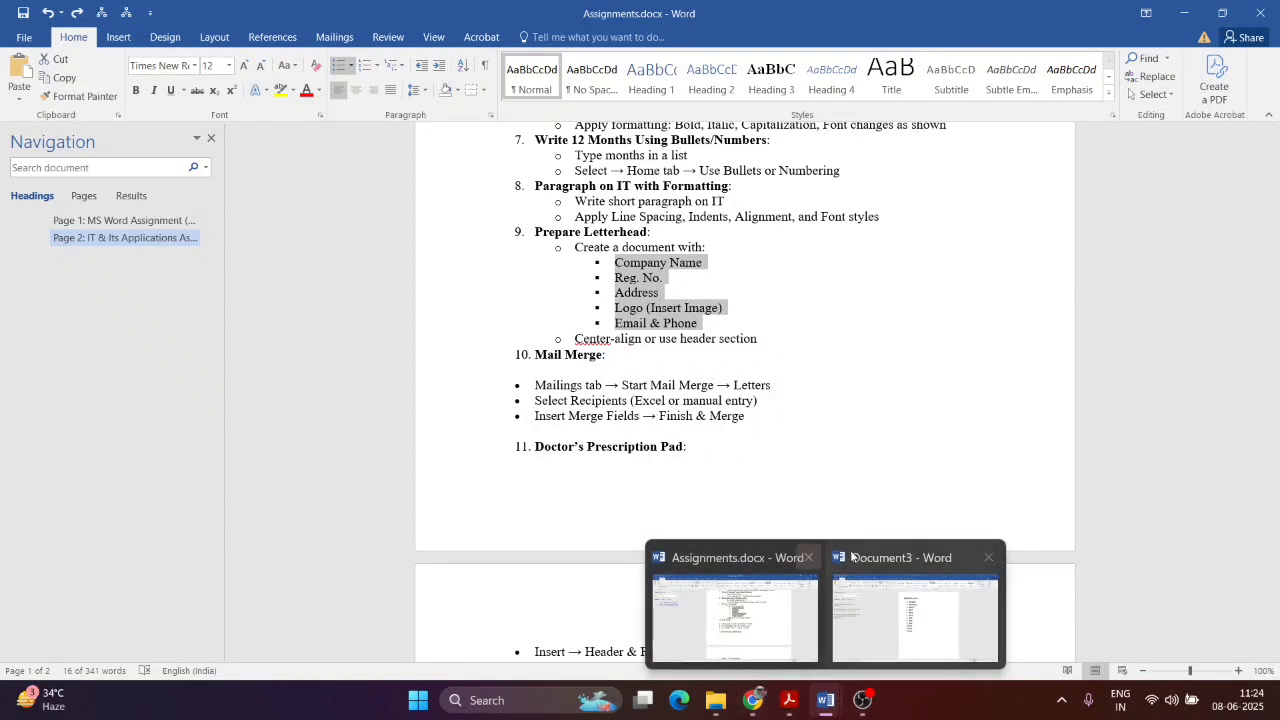
pyautogui.click(898, 587)
pyautogui.hotkey('ctrl', 'a')
pyautogui.press('BackSpace')
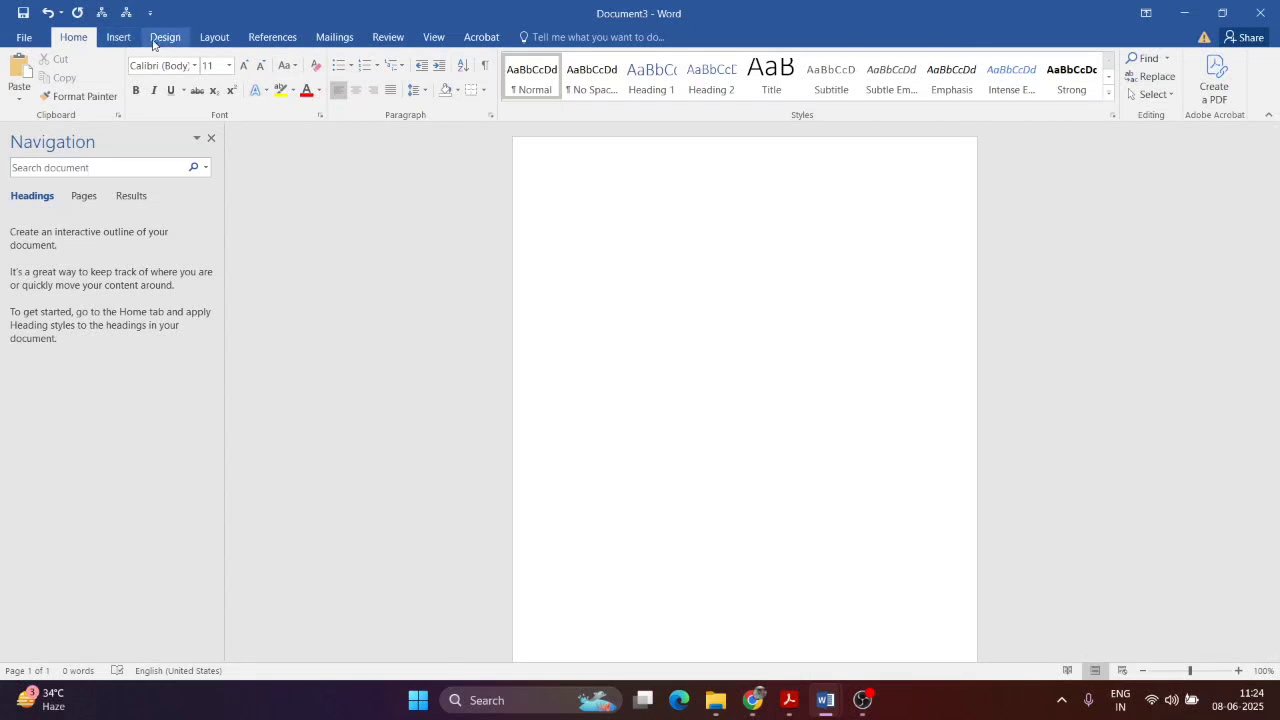
# Step: Insert a Blank header and paste the letterhead item list into it
pyautogui.click(122, 40)
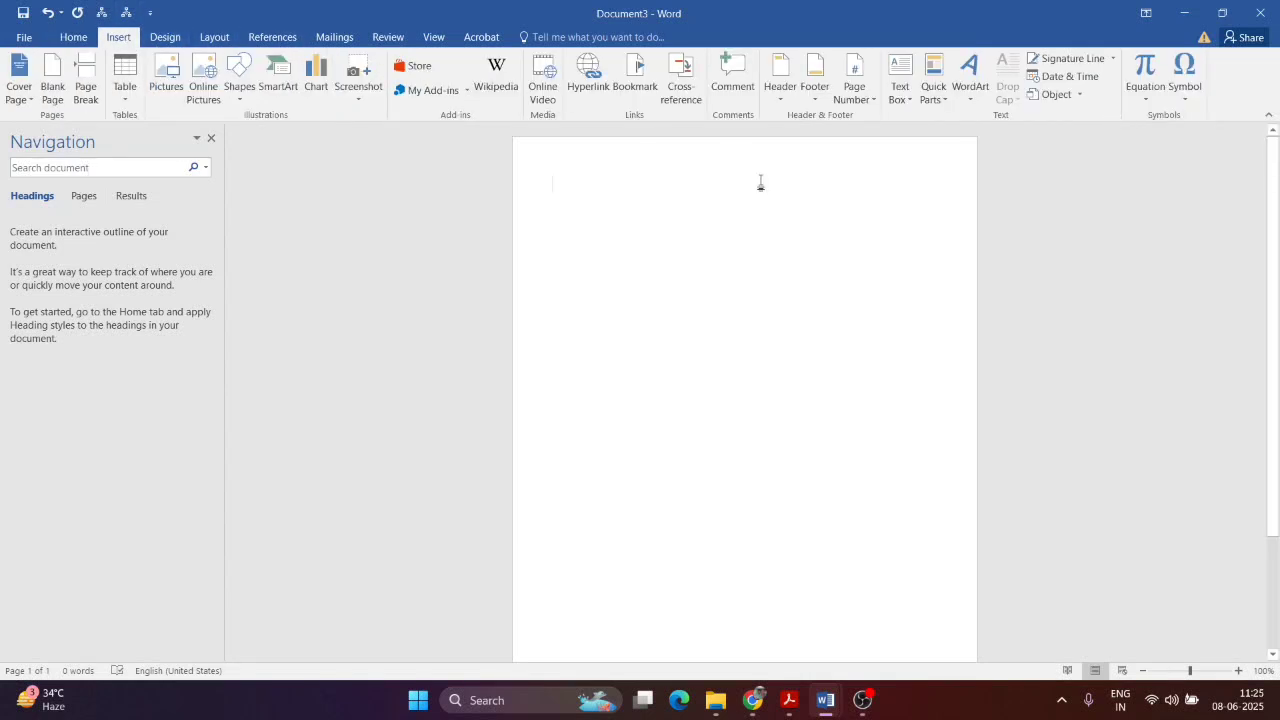
pyautogui.click(786, 104)
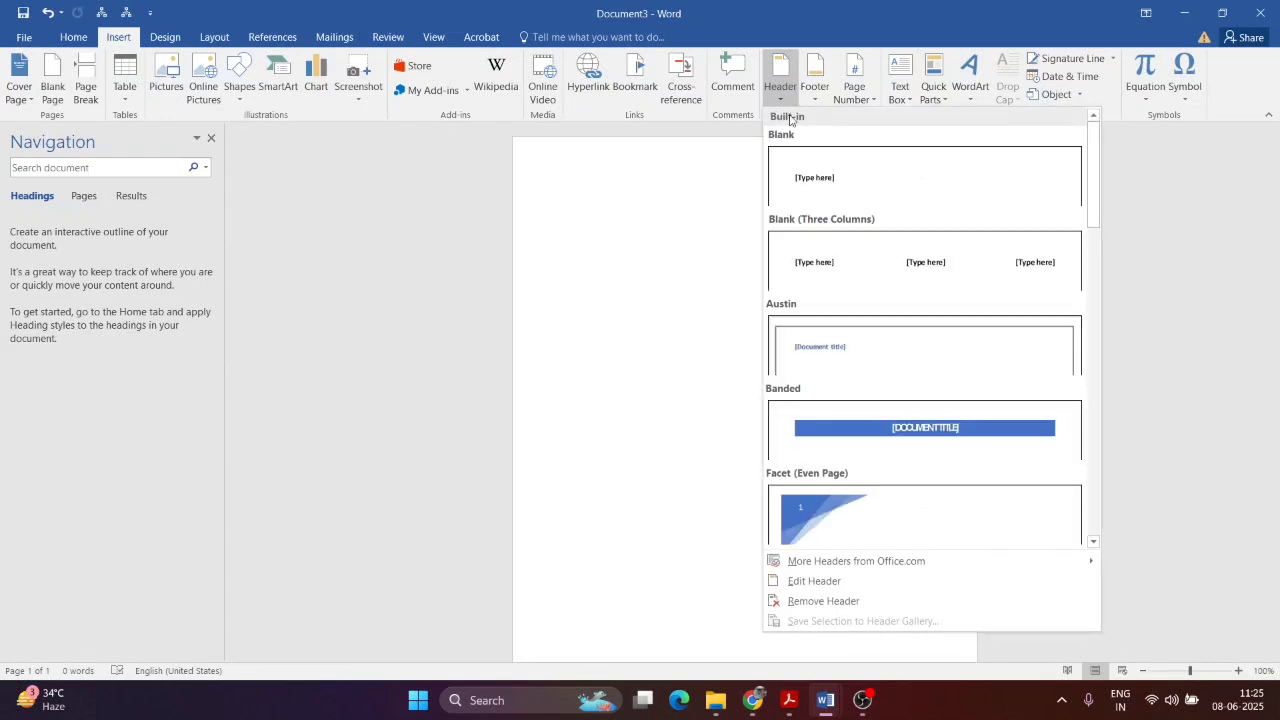
pyautogui.click(808, 172)
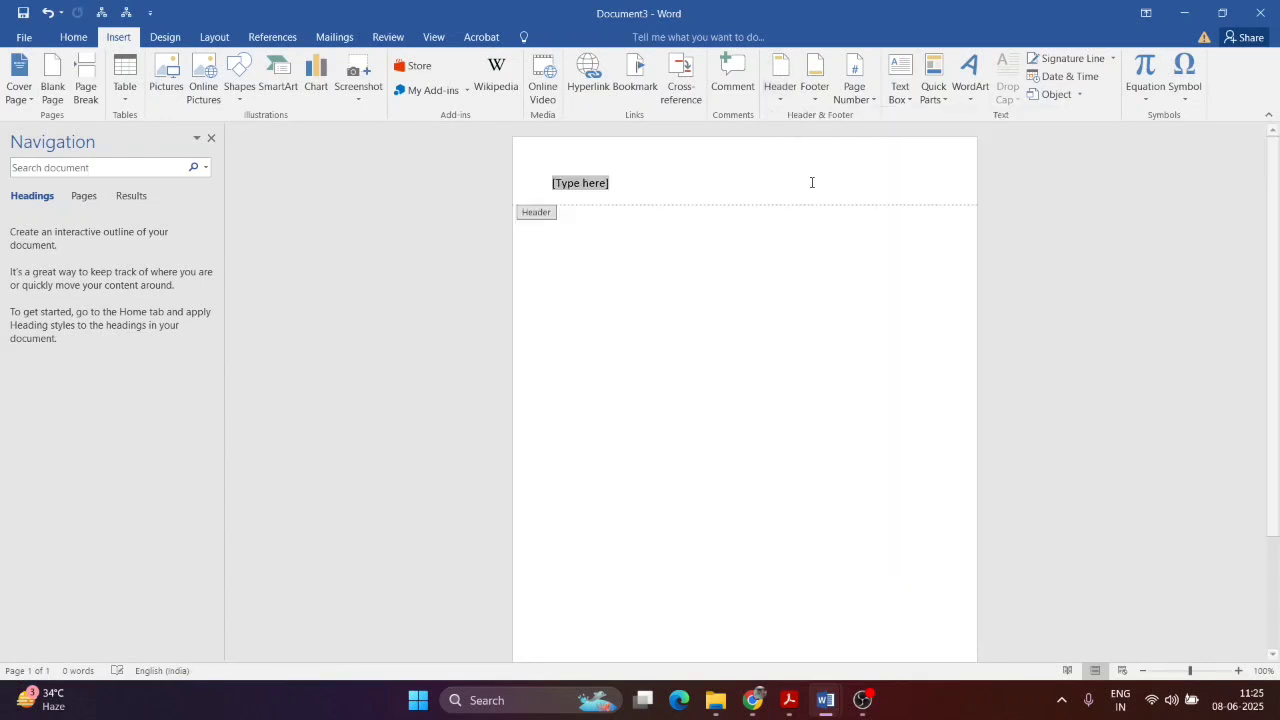
pyautogui.hotkey('ctrl', 'v')
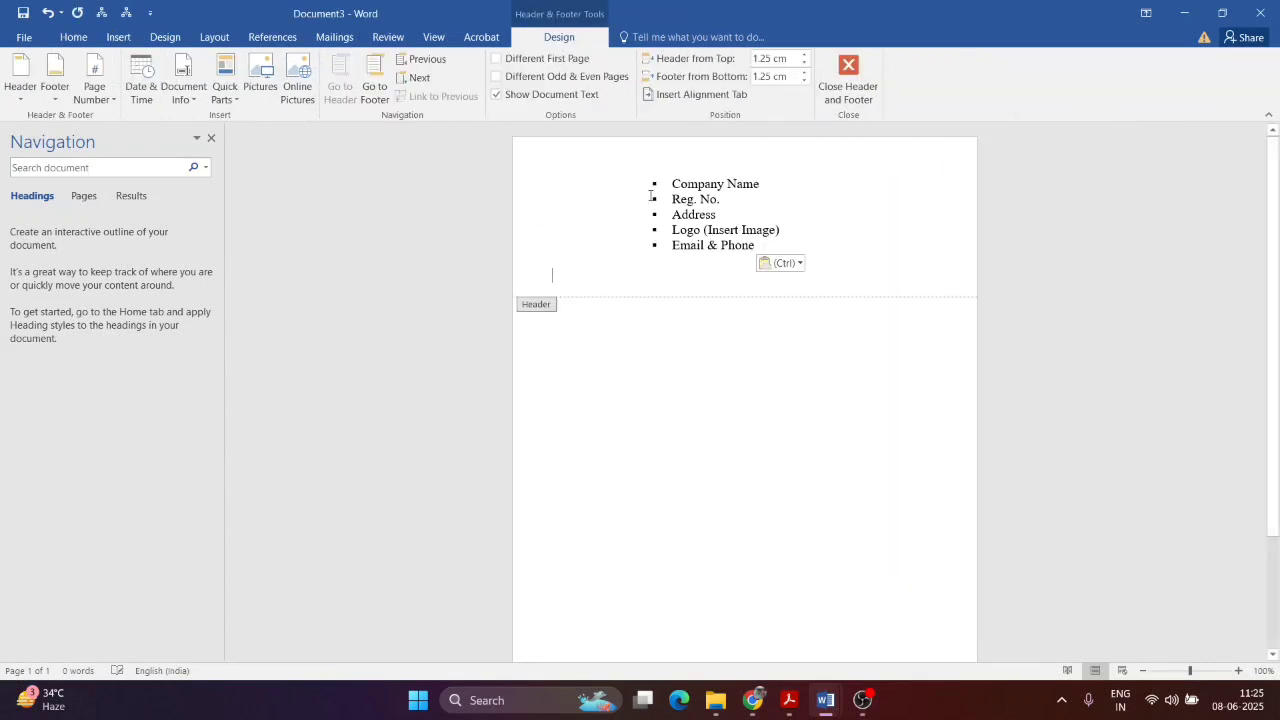
# Step: Remove the bullets and indents from all five letterhead lines
pyautogui.click(669, 187)
pyautogui.press('BackSpace')
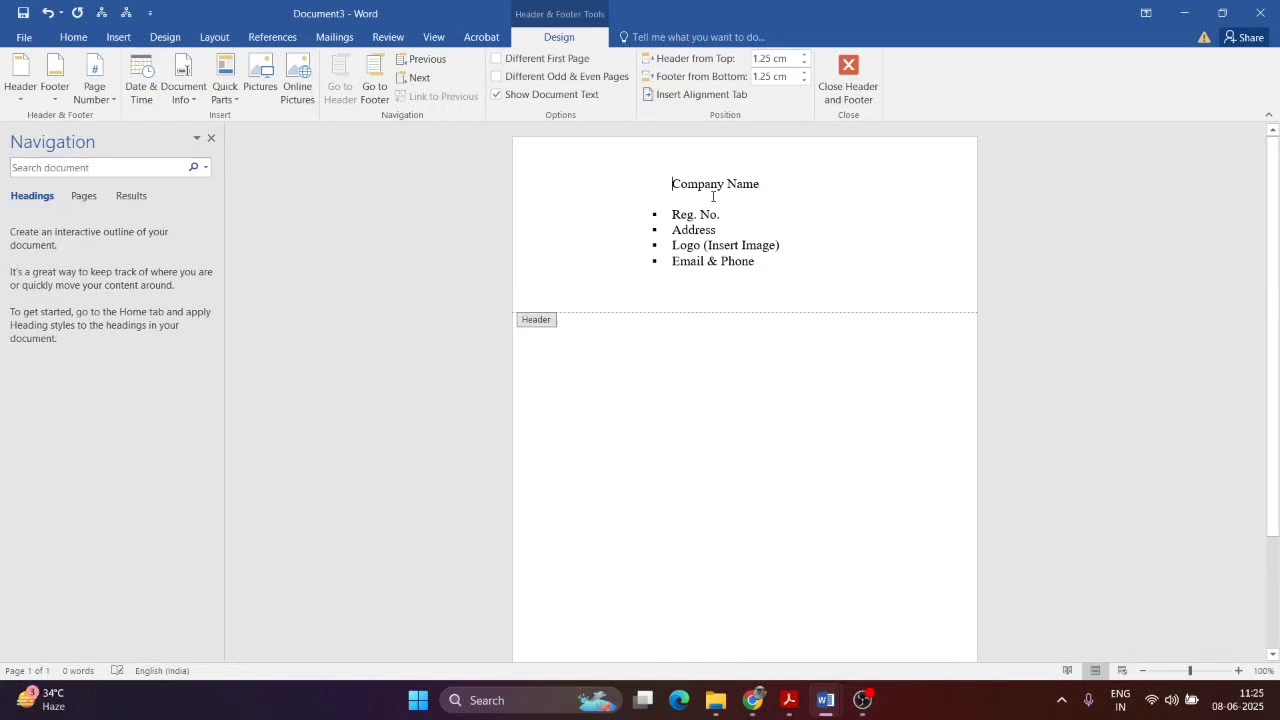
pyautogui.press('BackSpace')
pyautogui.click(670, 214)
pyautogui.press('BackSpace')
pyautogui.press('BackSpace')
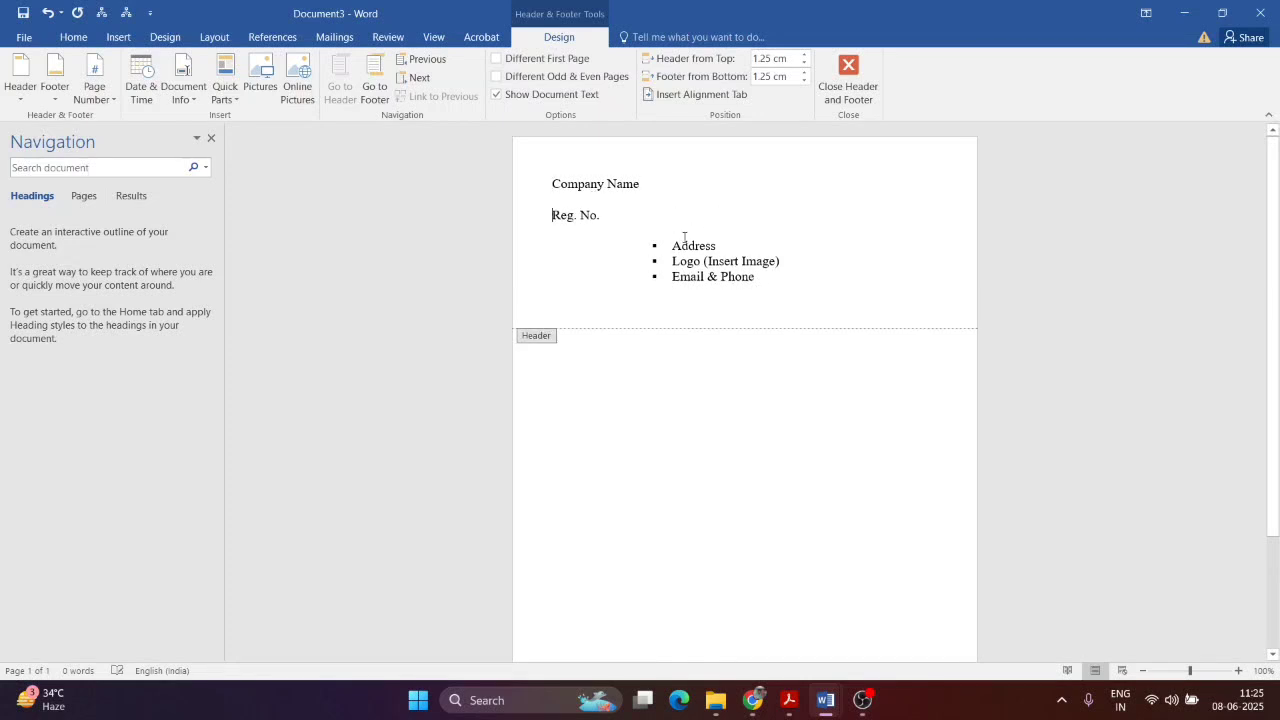
pyautogui.click(674, 246)
pyautogui.press('BackSpace')
pyautogui.press('BackSpace')
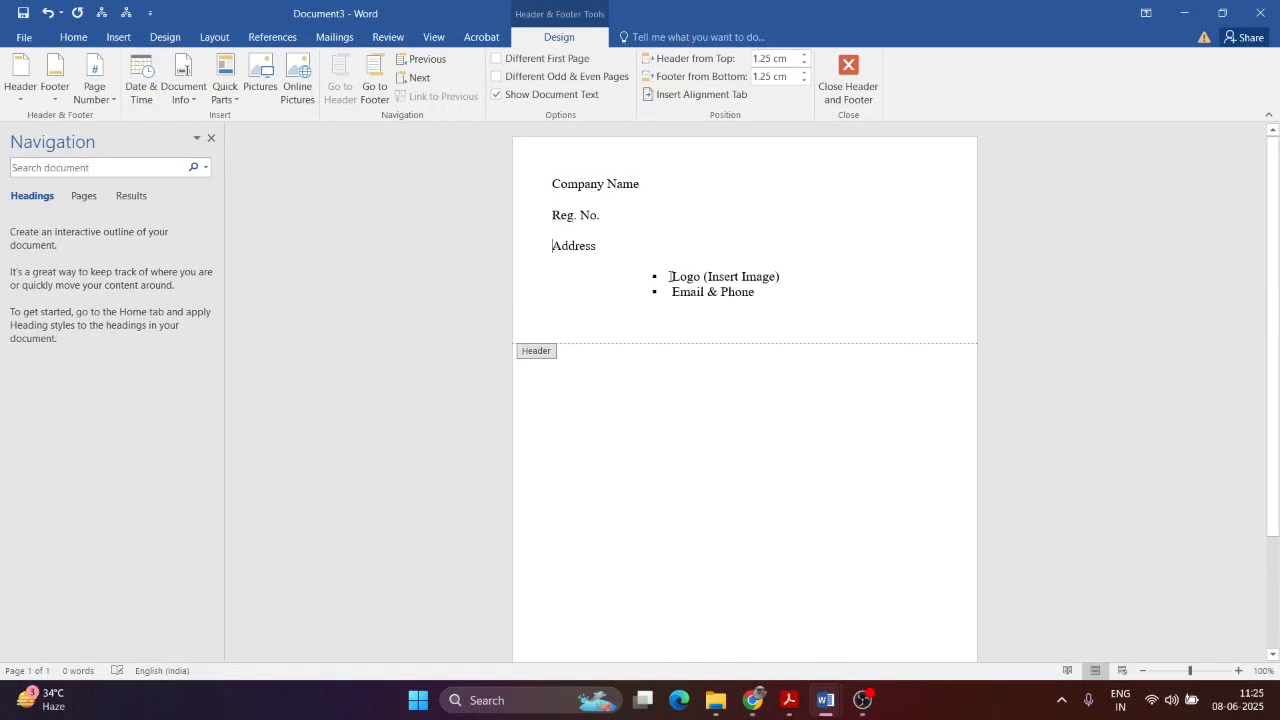
pyautogui.click(669, 276)
pyautogui.press('BackSpace')
pyautogui.press('BackSpace')
pyautogui.click(669, 307)
pyautogui.press('BackSpace')
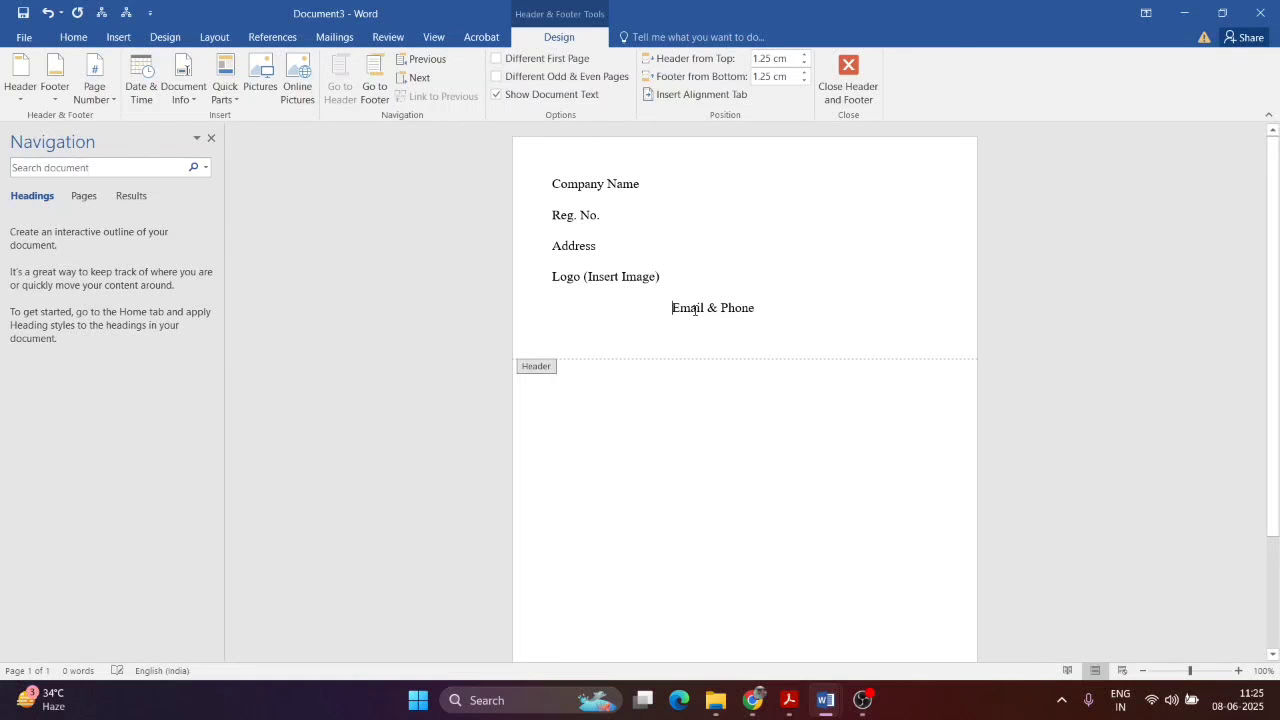
pyautogui.press('BackSpace')
# Step: Move Logo (Insert Image) onto the Company Name line after a tab, removing the empty line
pyautogui.moveTo(550, 277); pyautogui.dragTo(688, 280)
pyautogui.hotkey('ctrl', 'c')
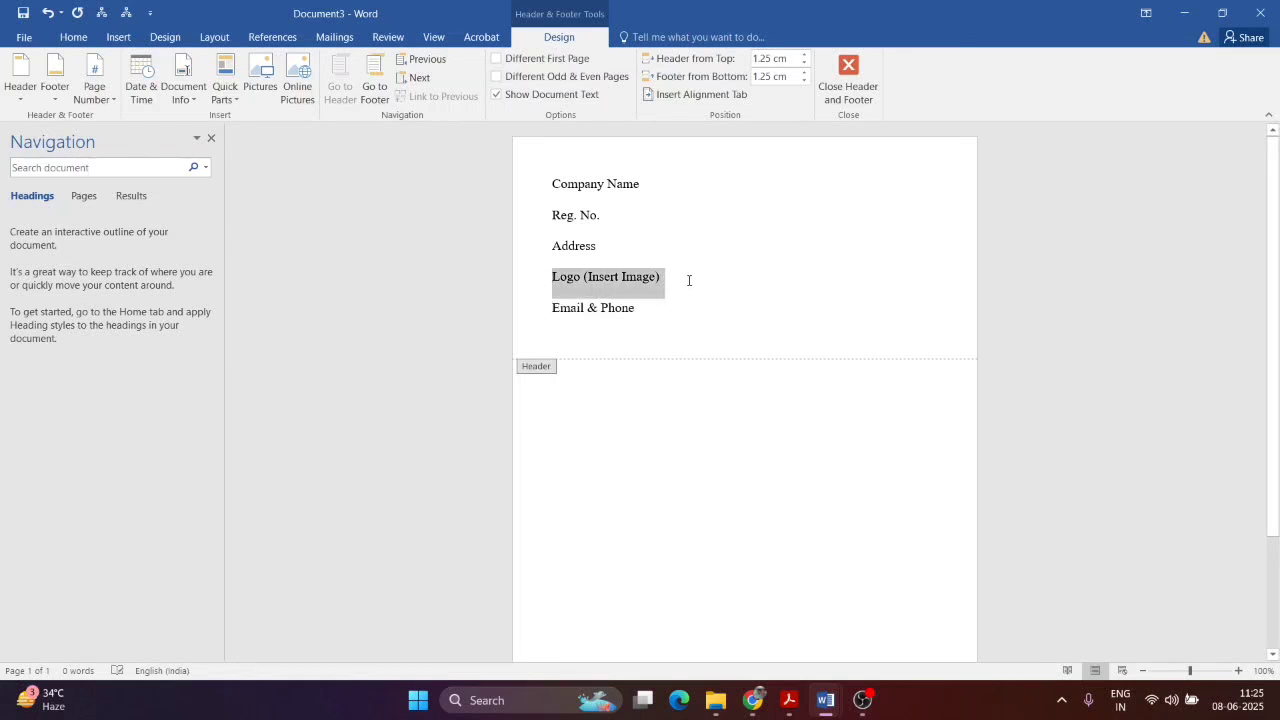
pyautogui.press('BackSpace')
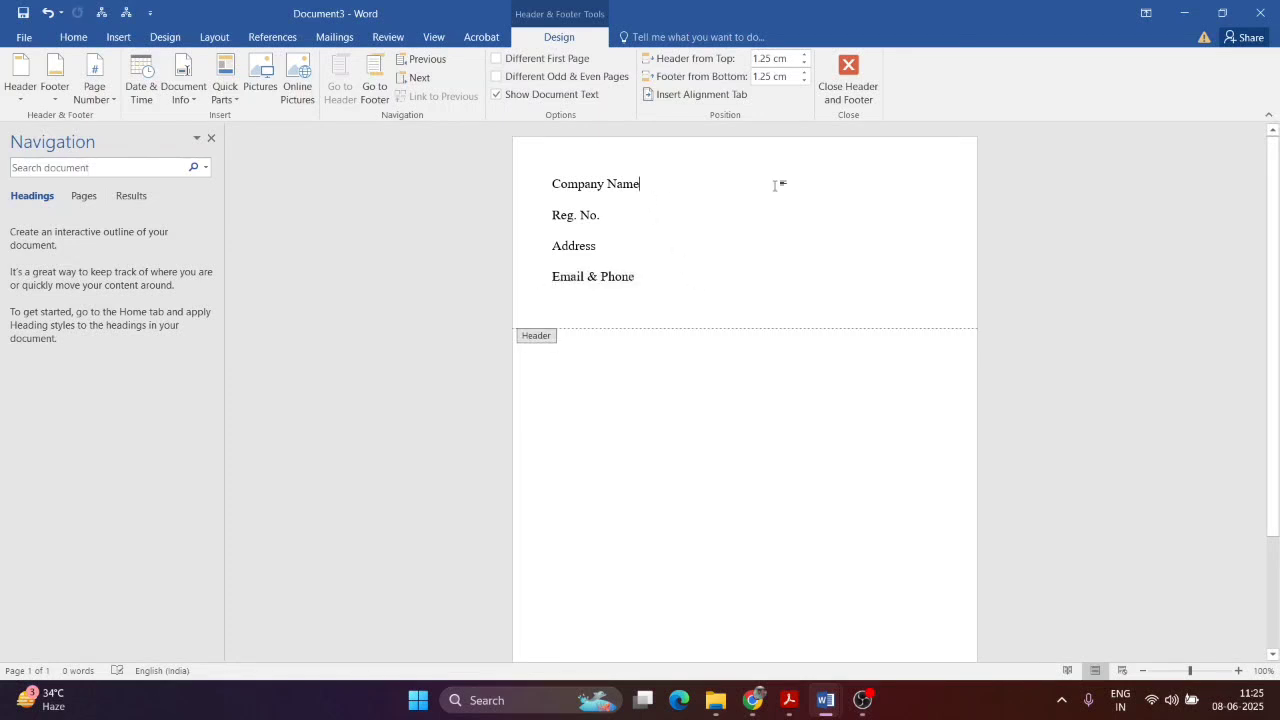
pyautogui.press('Tab')
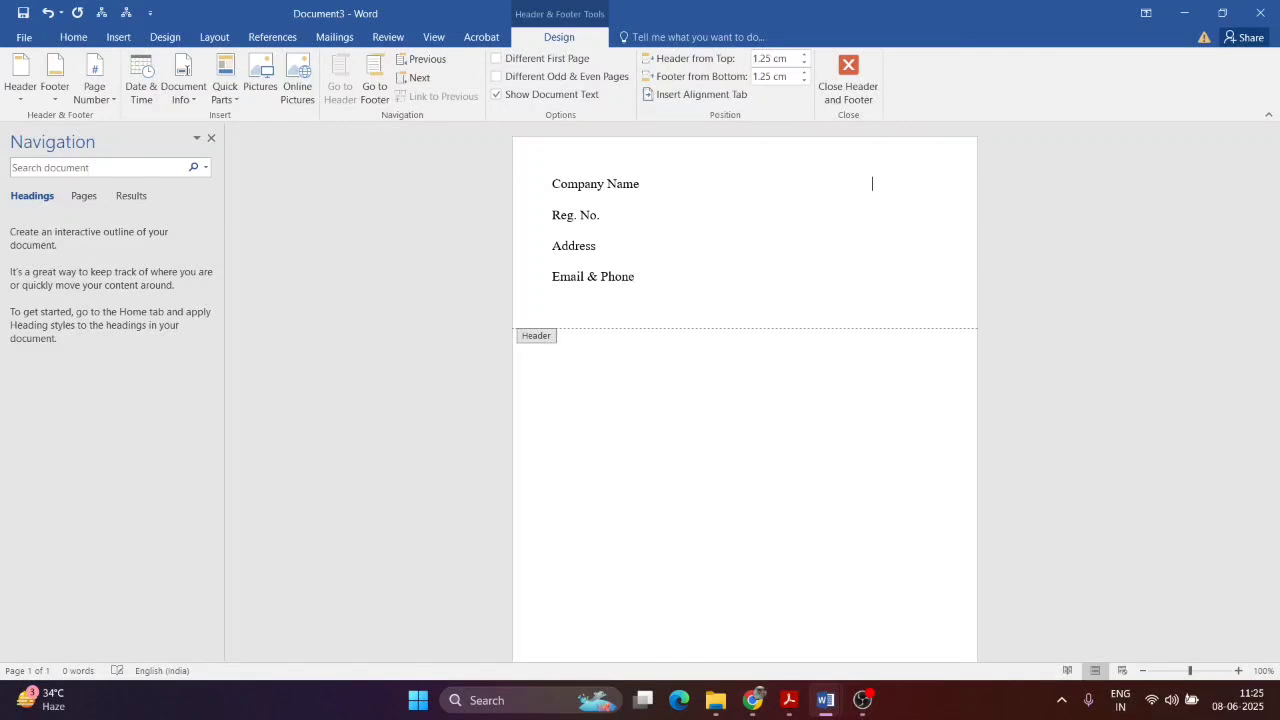
pyautogui.hotkey('ctrl', 'v')
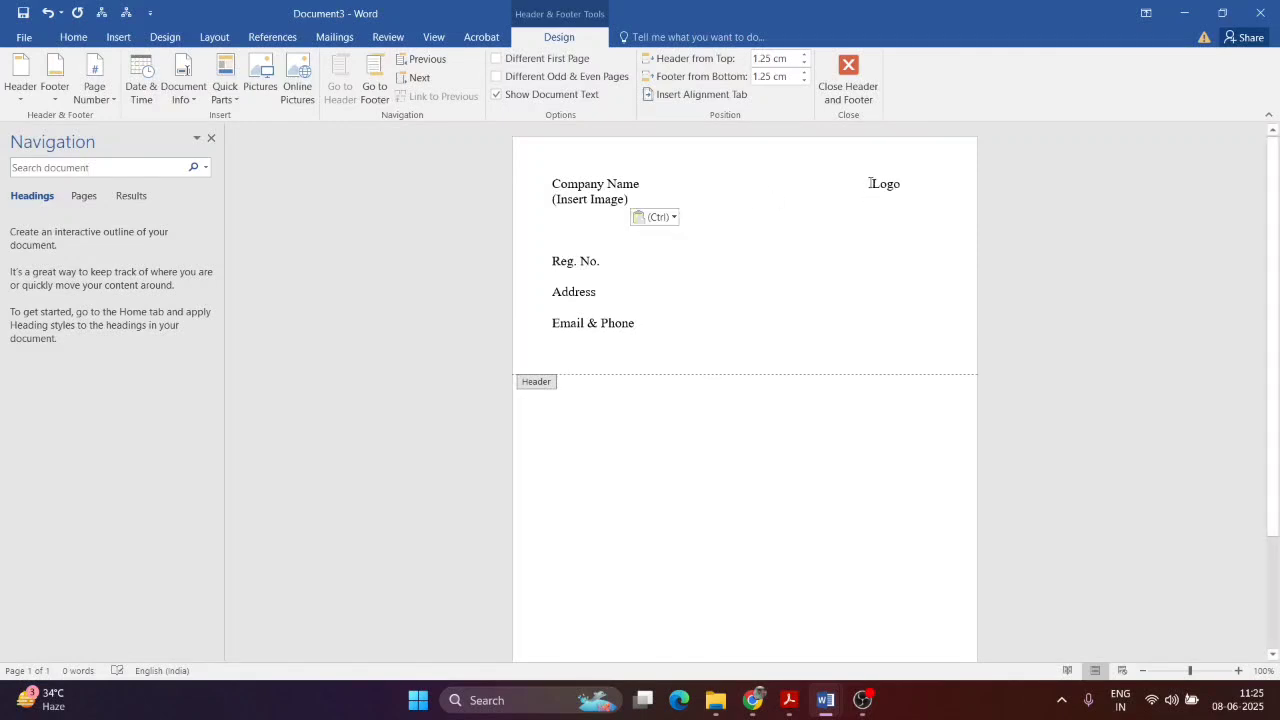
pyautogui.press('BackSpace')
pyautogui.press('BackSpace')
pyautogui.press('BackSpace')
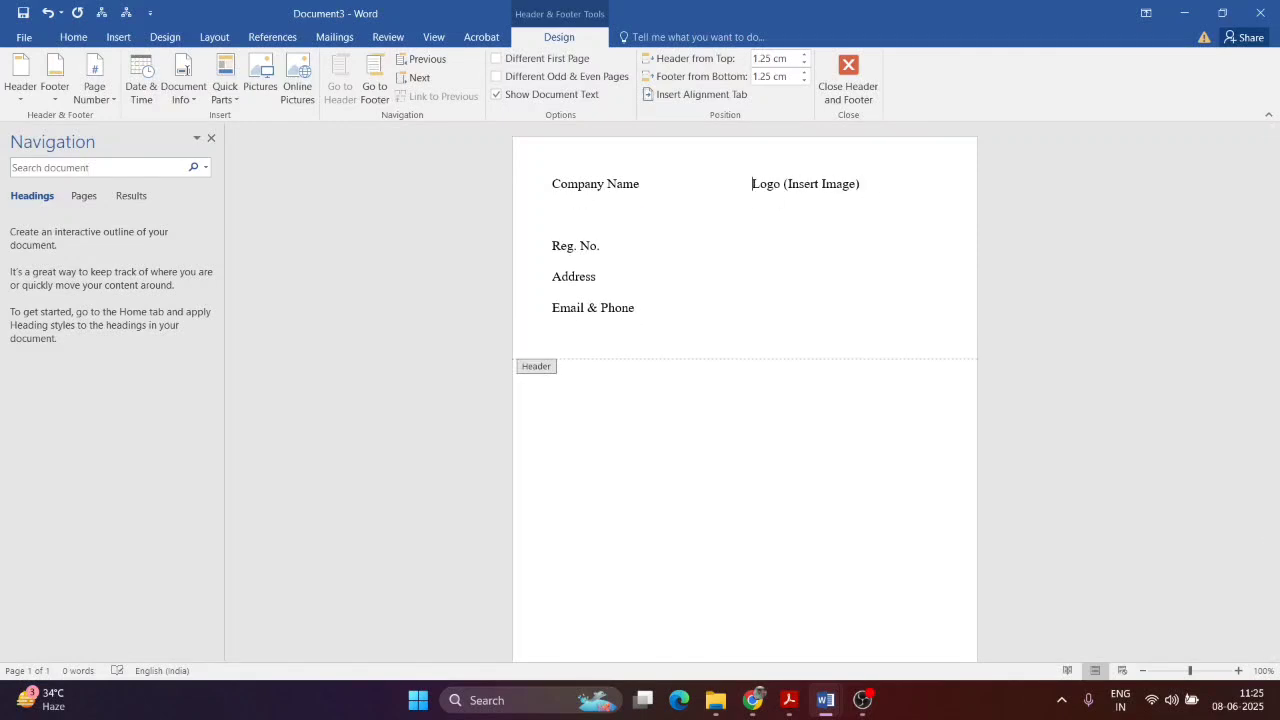
pyautogui.click(553, 214)
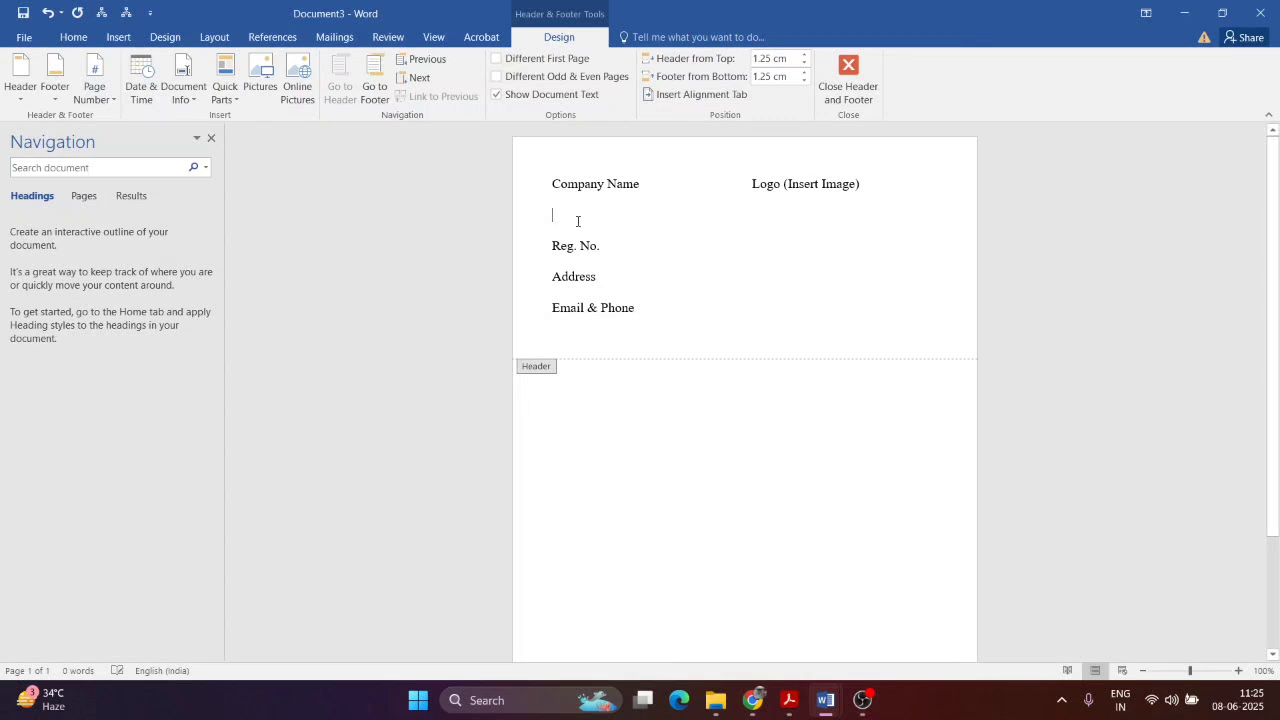
pyautogui.press('BackSpace')
# Step: Move Email & Phone beside Reg. No. after a tab and close the header
pyautogui.moveTo(553, 279); pyautogui.dragTo(639, 280)
pyautogui.hotkey('ctrl', 'c')
pyautogui.press('BackSpace')
pyautogui.click(746, 214)
pyautogui.press('Tab')
pyautogui.press('Tab')
pyautogui.press('Tab')
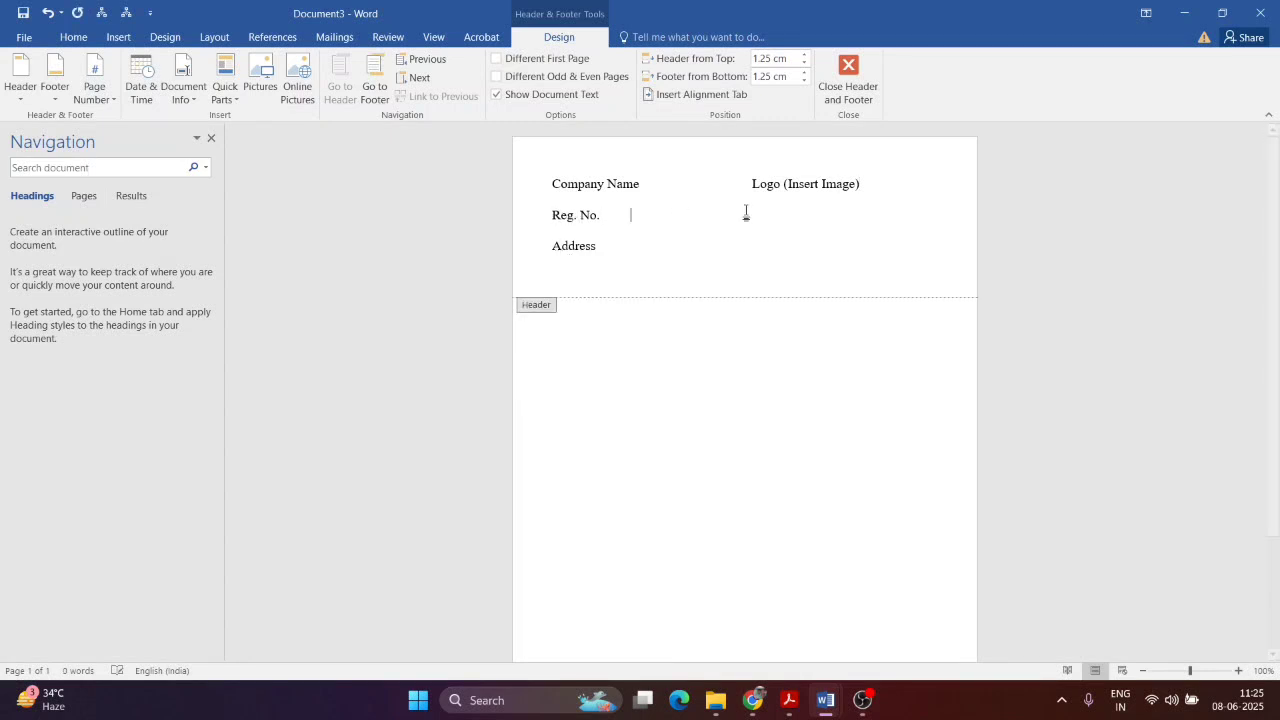
pyautogui.hotkey('ctrl', 'v')
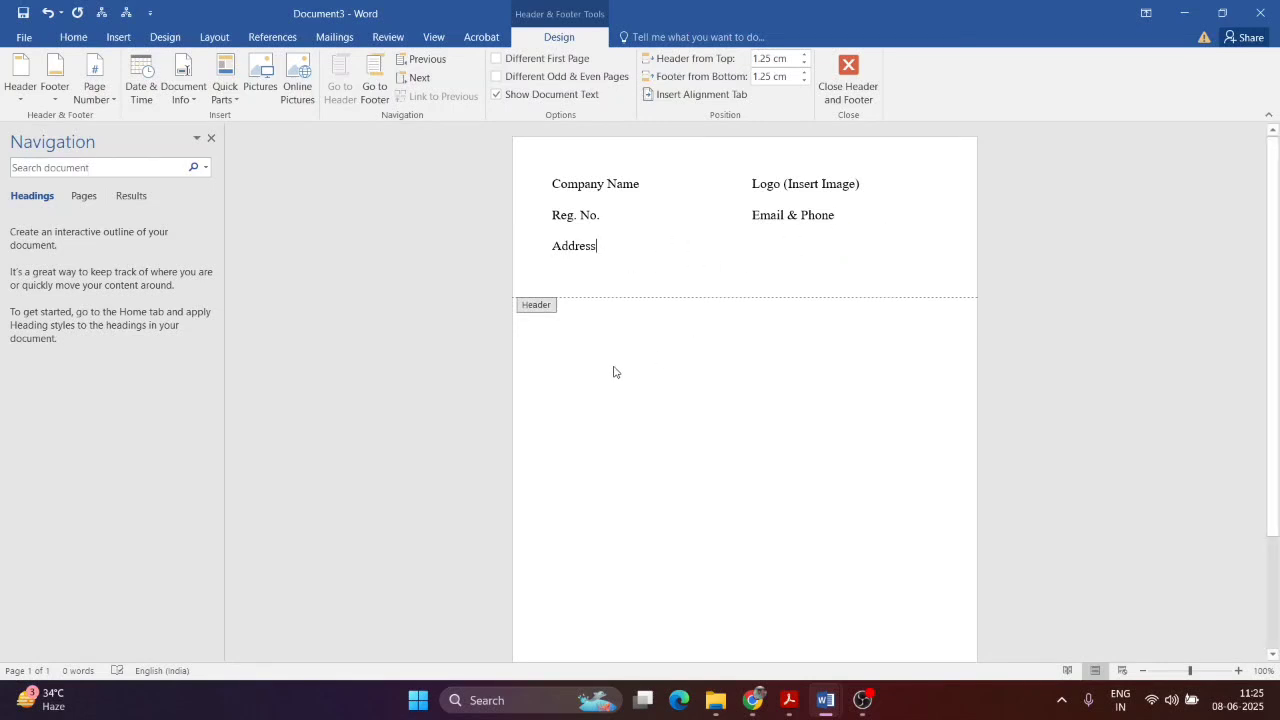
pyautogui.click(840, 82)
# Step: Read the header-section note in Assignments.docx, then return to Document3
pyautogui.scroll(-1, 748, 370)
pyautogui.scroll(1, 700, 320)
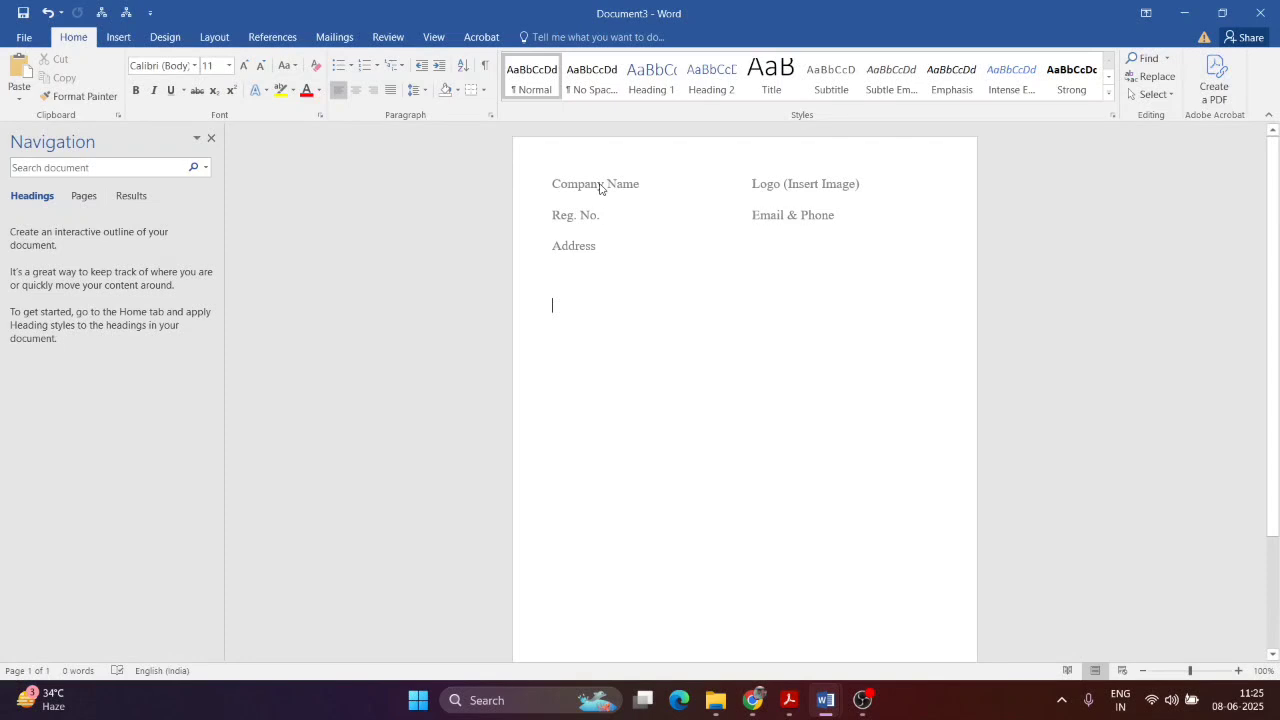
pyautogui.scroll(-5, 750, 330)
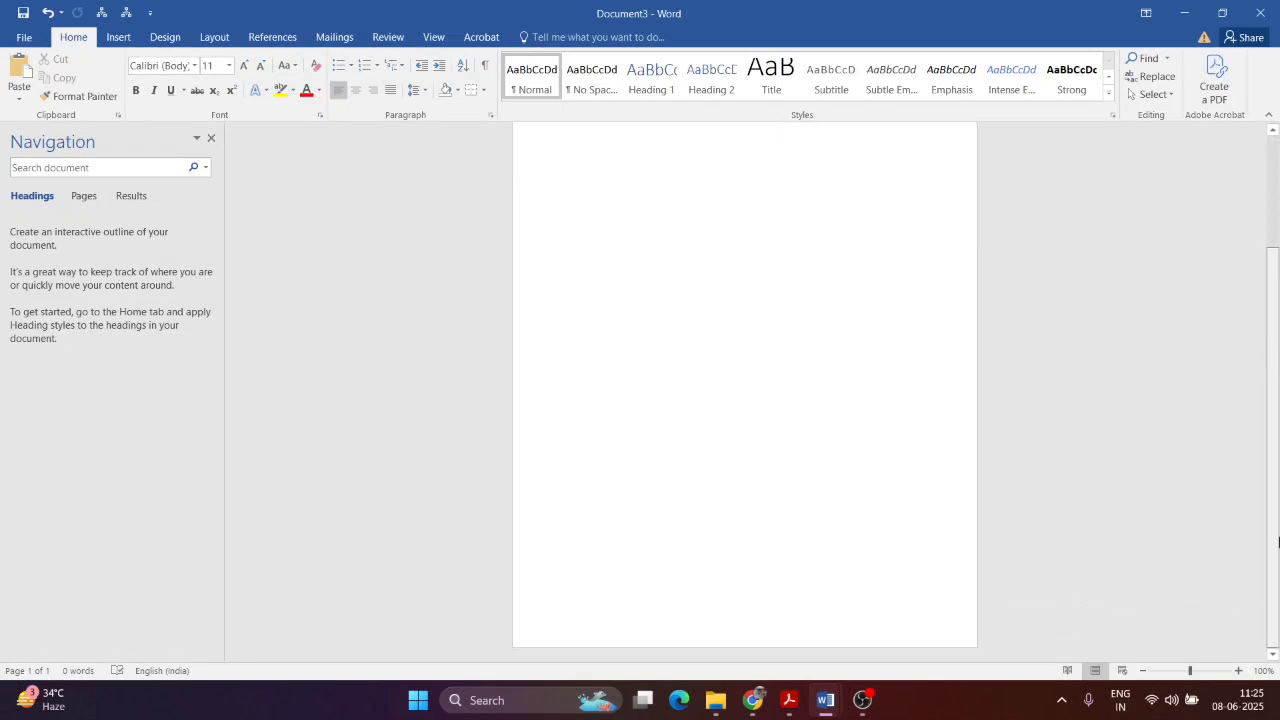
pyautogui.moveTo(1278, 347); pyautogui.dragTo(1278, 237)
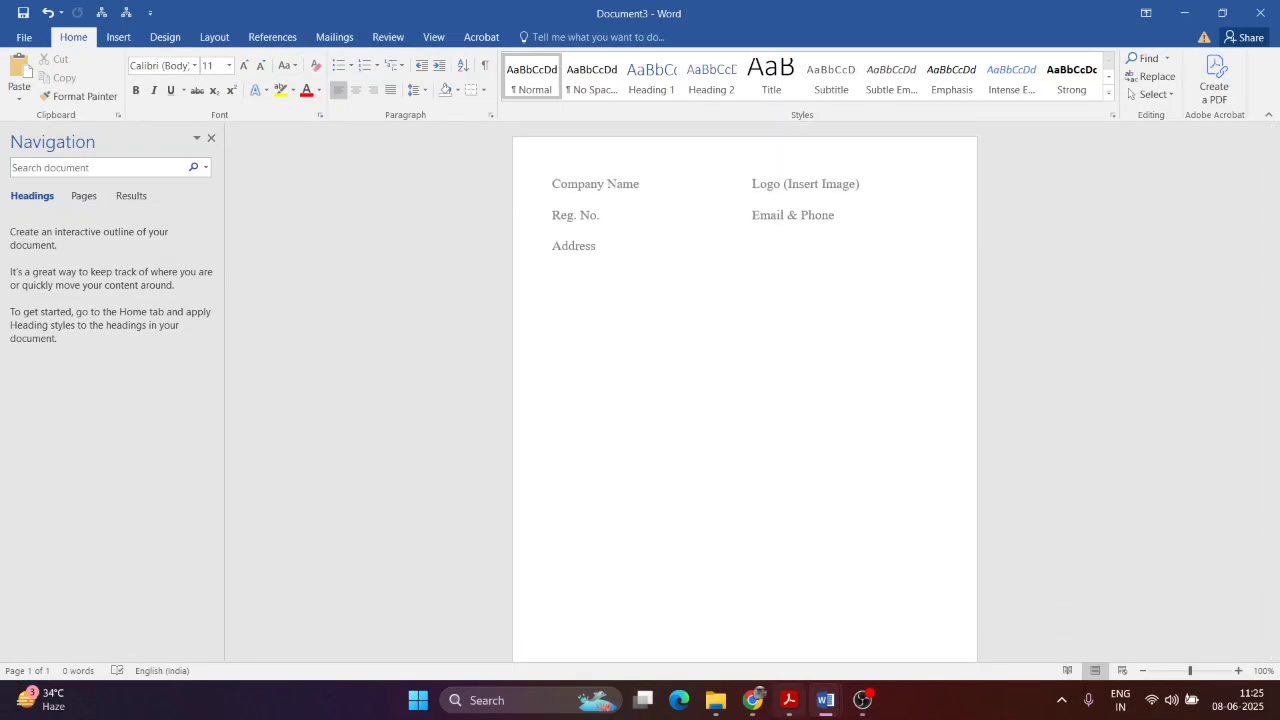
pyautogui.moveTo(825, 700)
pyautogui.click(800, 665)
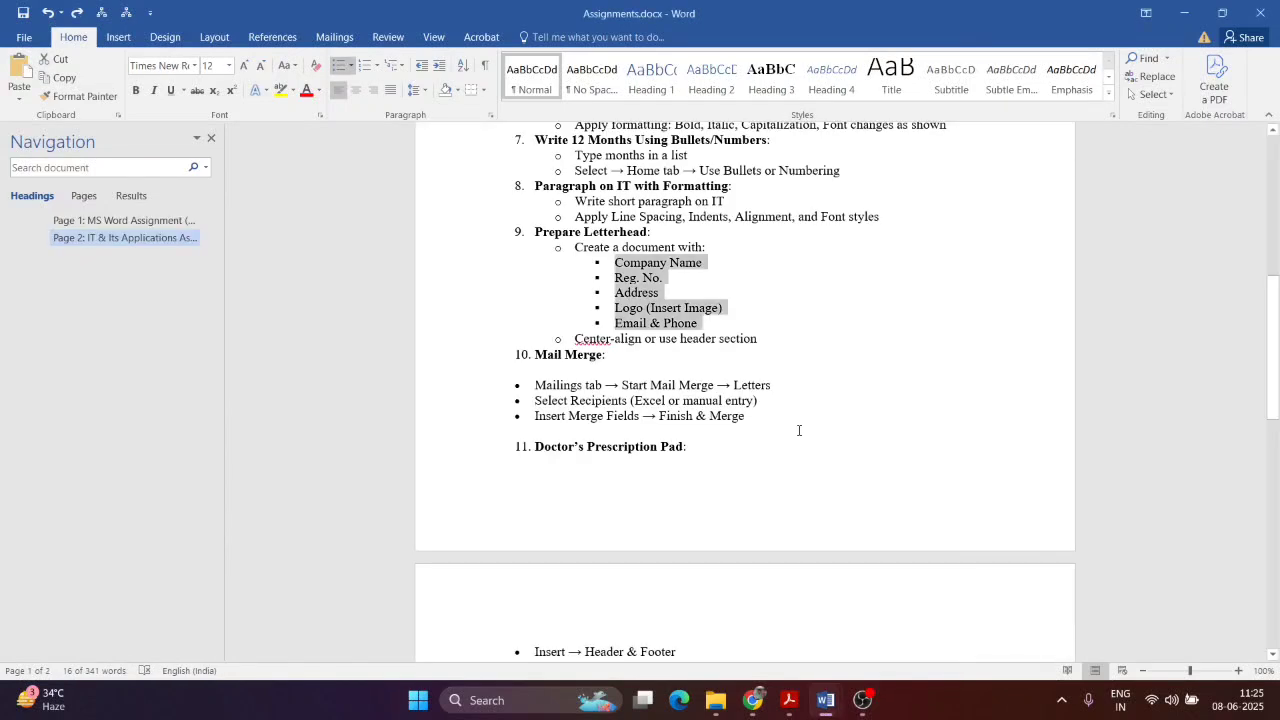
pyautogui.moveTo(616, 339); pyautogui.dragTo(762, 340)
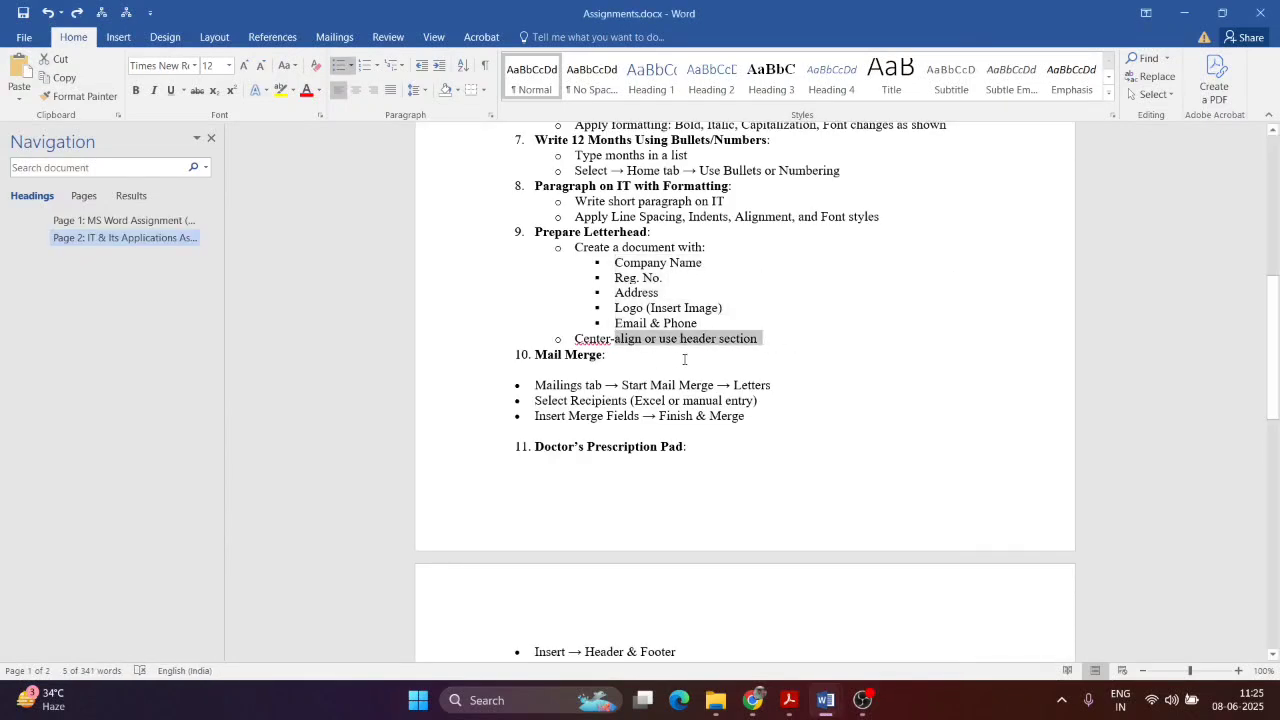
pyautogui.hotkey('alt', 'Tab')
# Step: Reopen the header, select all its letterhead text, and compare it against the PDF task
pyautogui.doubleClick(634, 190)
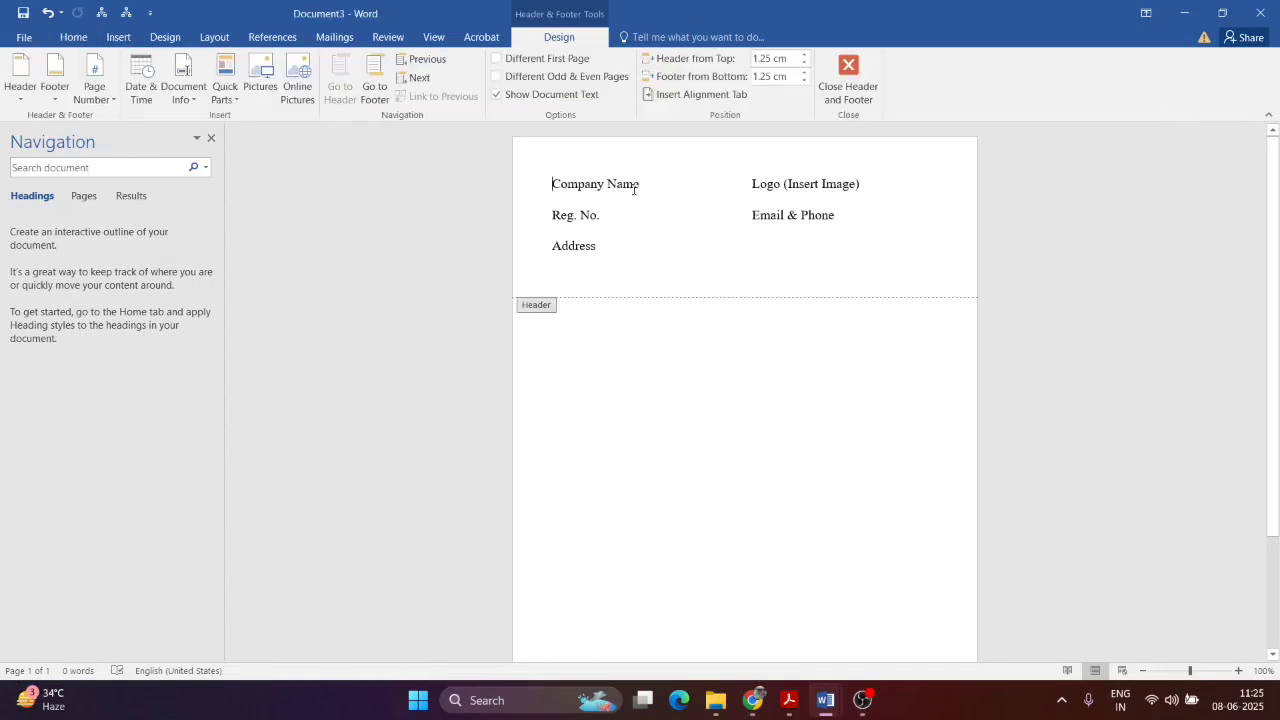
pyautogui.hotkey('ctrl', 'a')
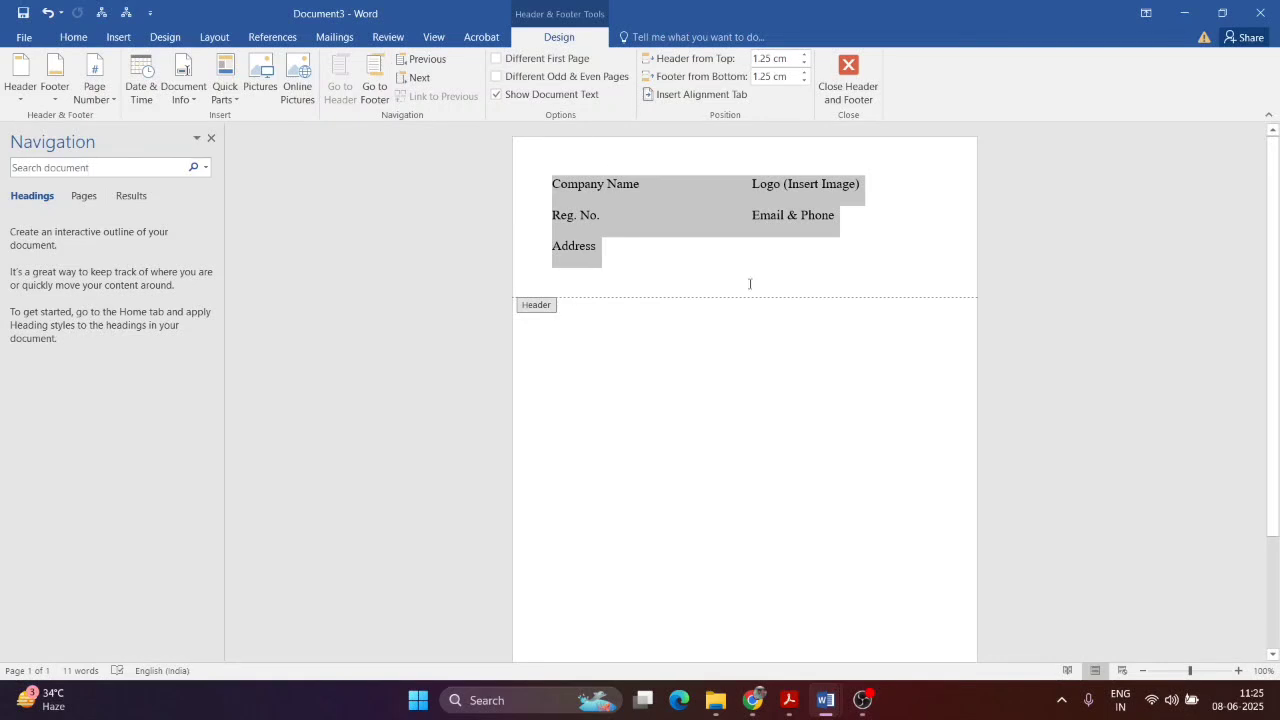
pyautogui.click(789, 700)
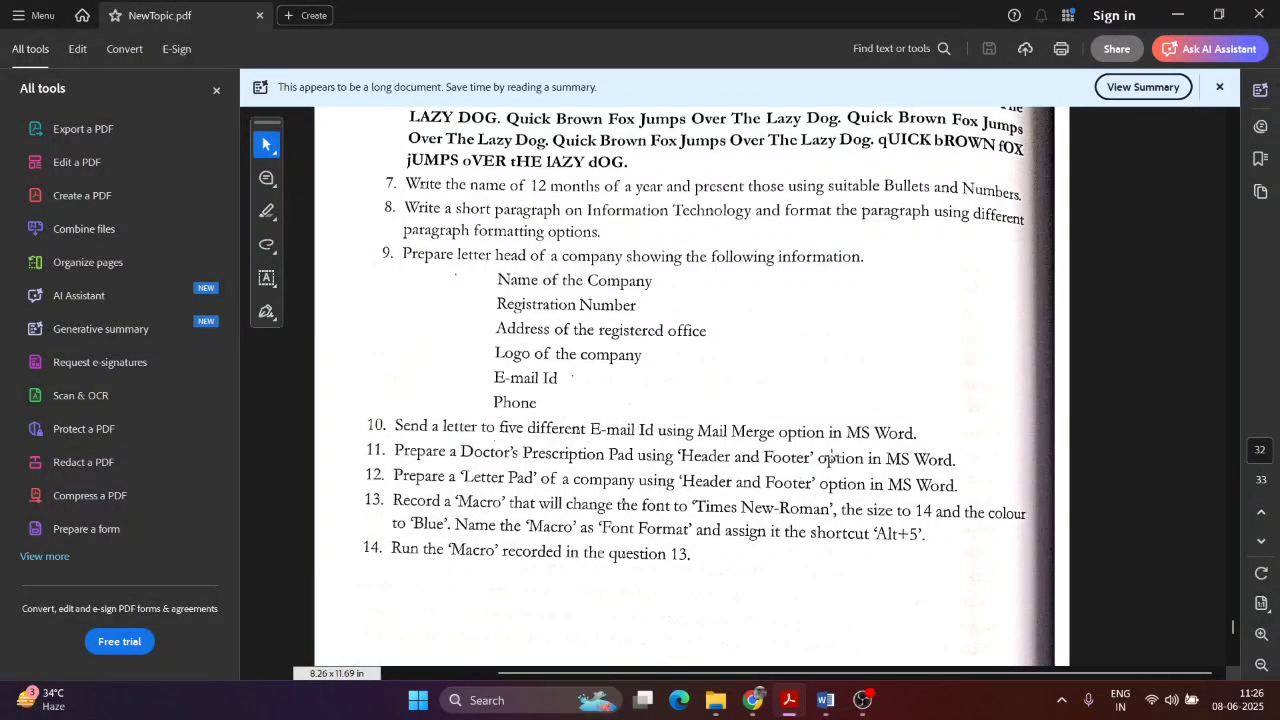
pyautogui.hotkey('alt', 'Tab')
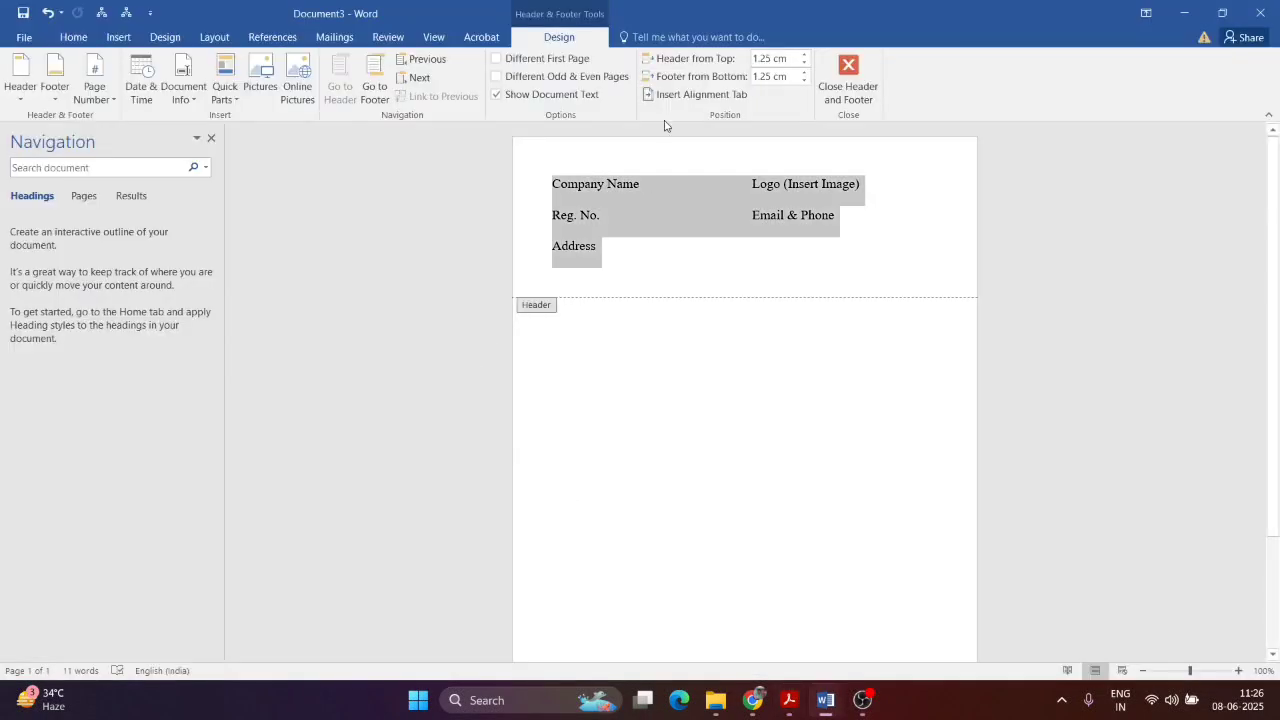
# Step: Show the Insert ribbon, then bring the NewTopic.pdf assignment sheet in Acrobat to the front
pyautogui.click(106, 37)
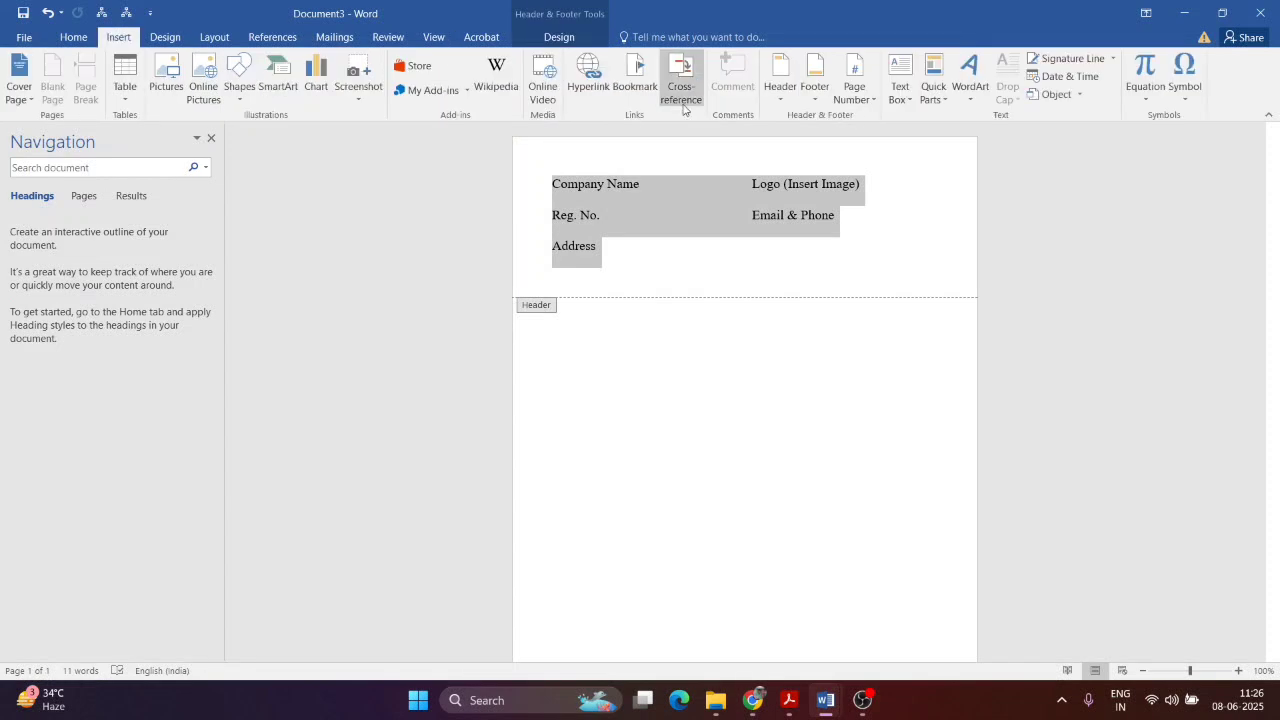
pyautogui.hotkey('alt', 'Tab')
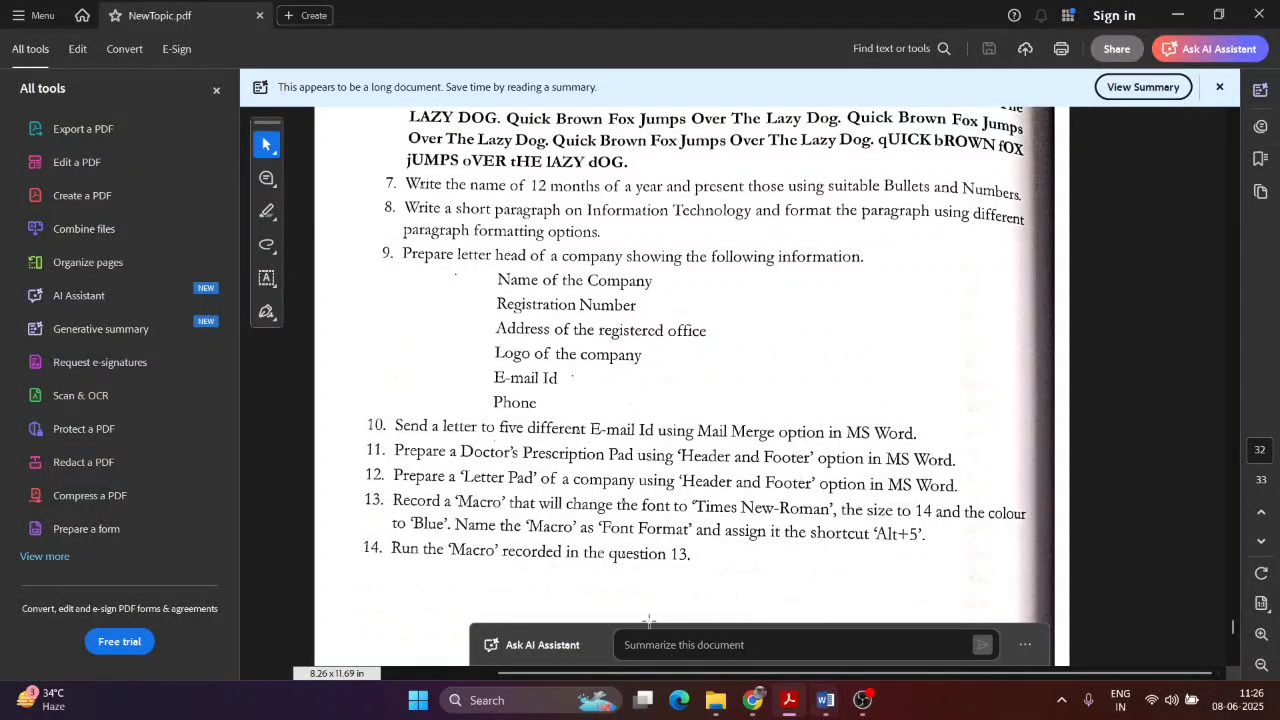
pyautogui.moveTo(828, 706)
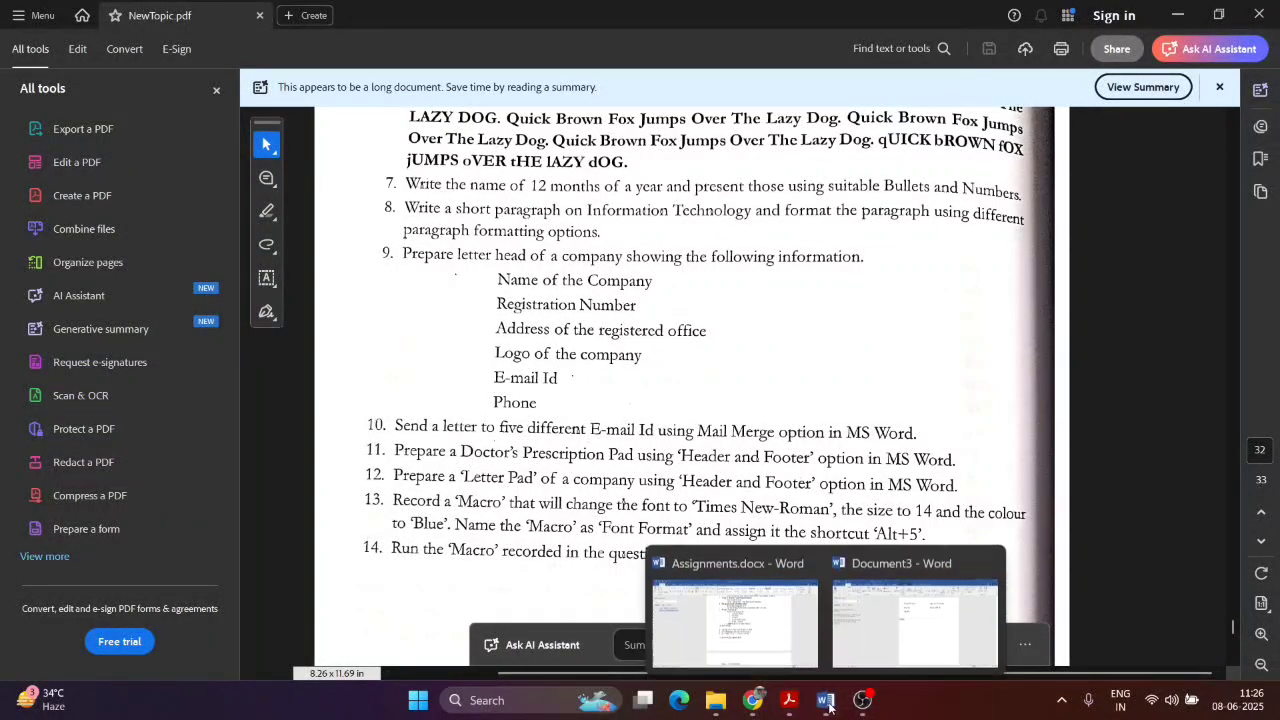
pyautogui.click(735, 620)
pyautogui.scroll(-5, 782, 543)
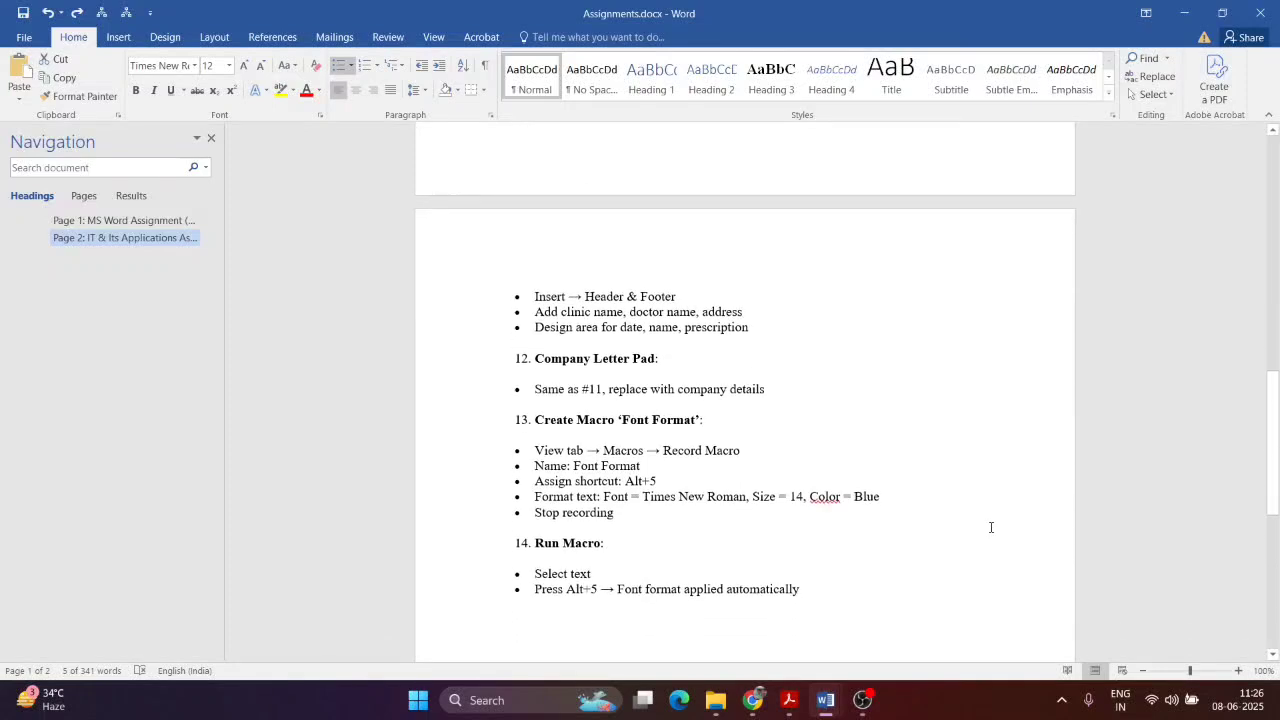
pyautogui.scroll(-3, 880, 521)
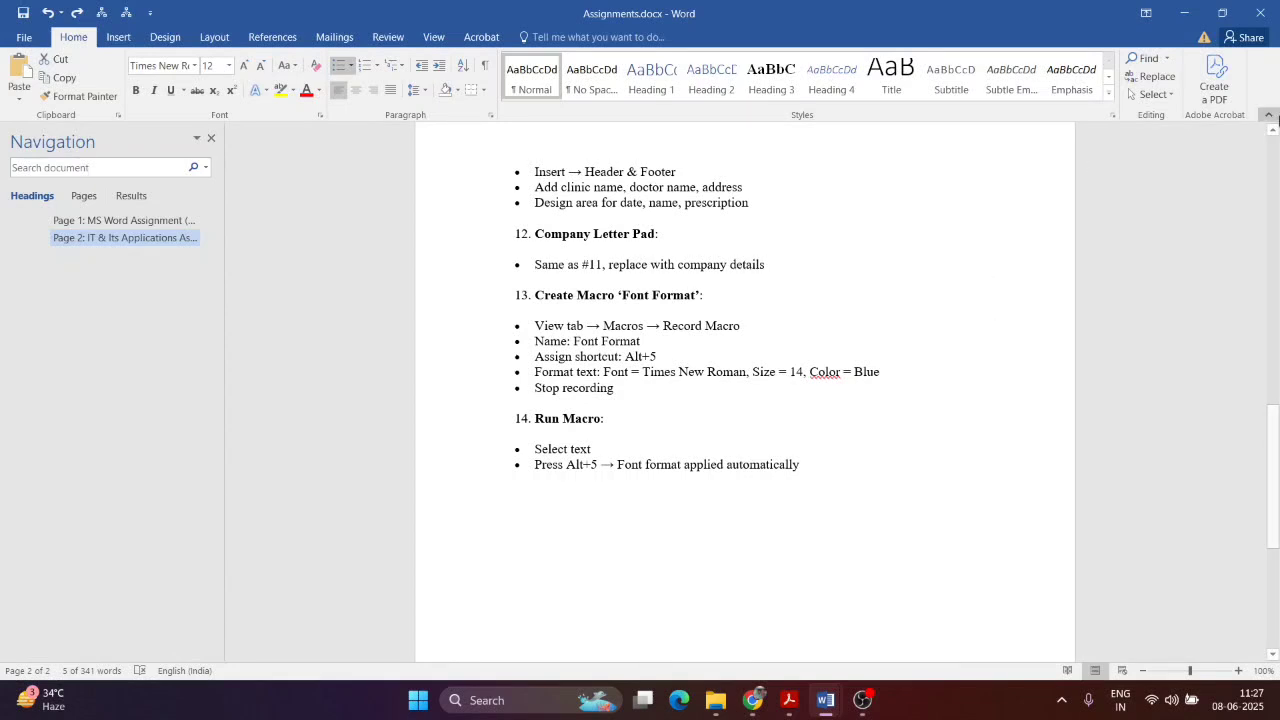
pyautogui.hotkey('alt', 'Tab')
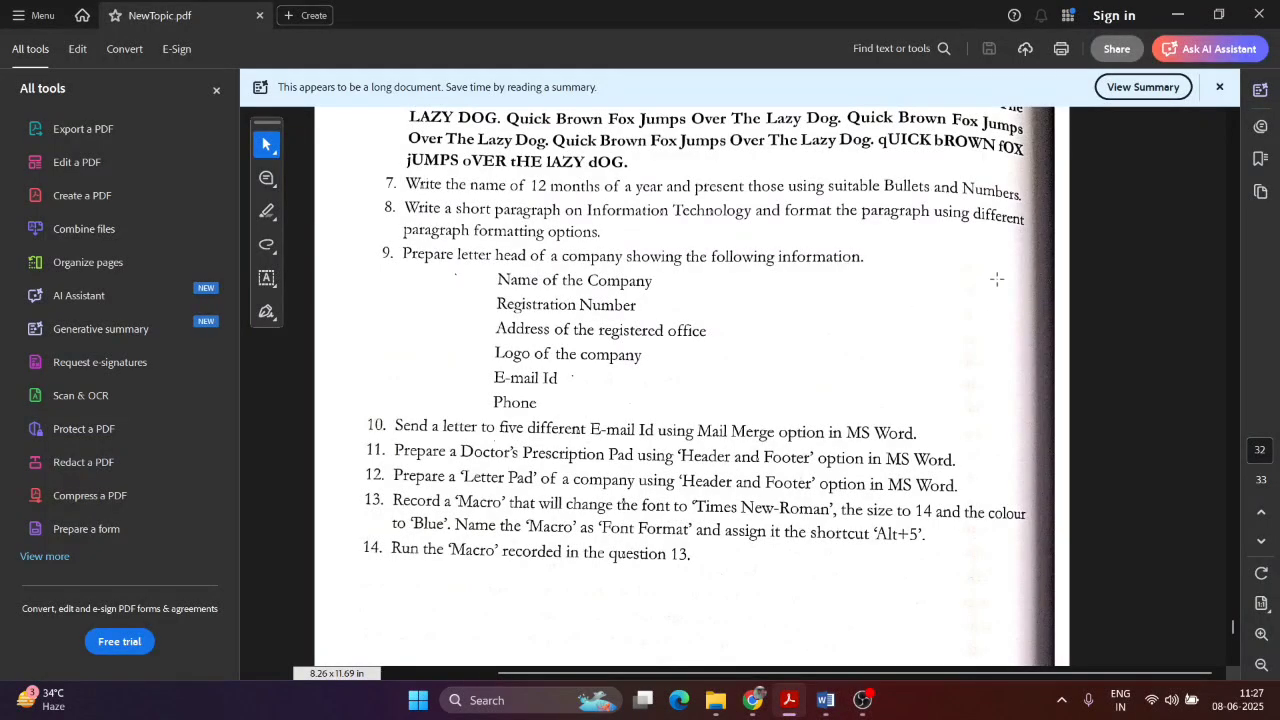